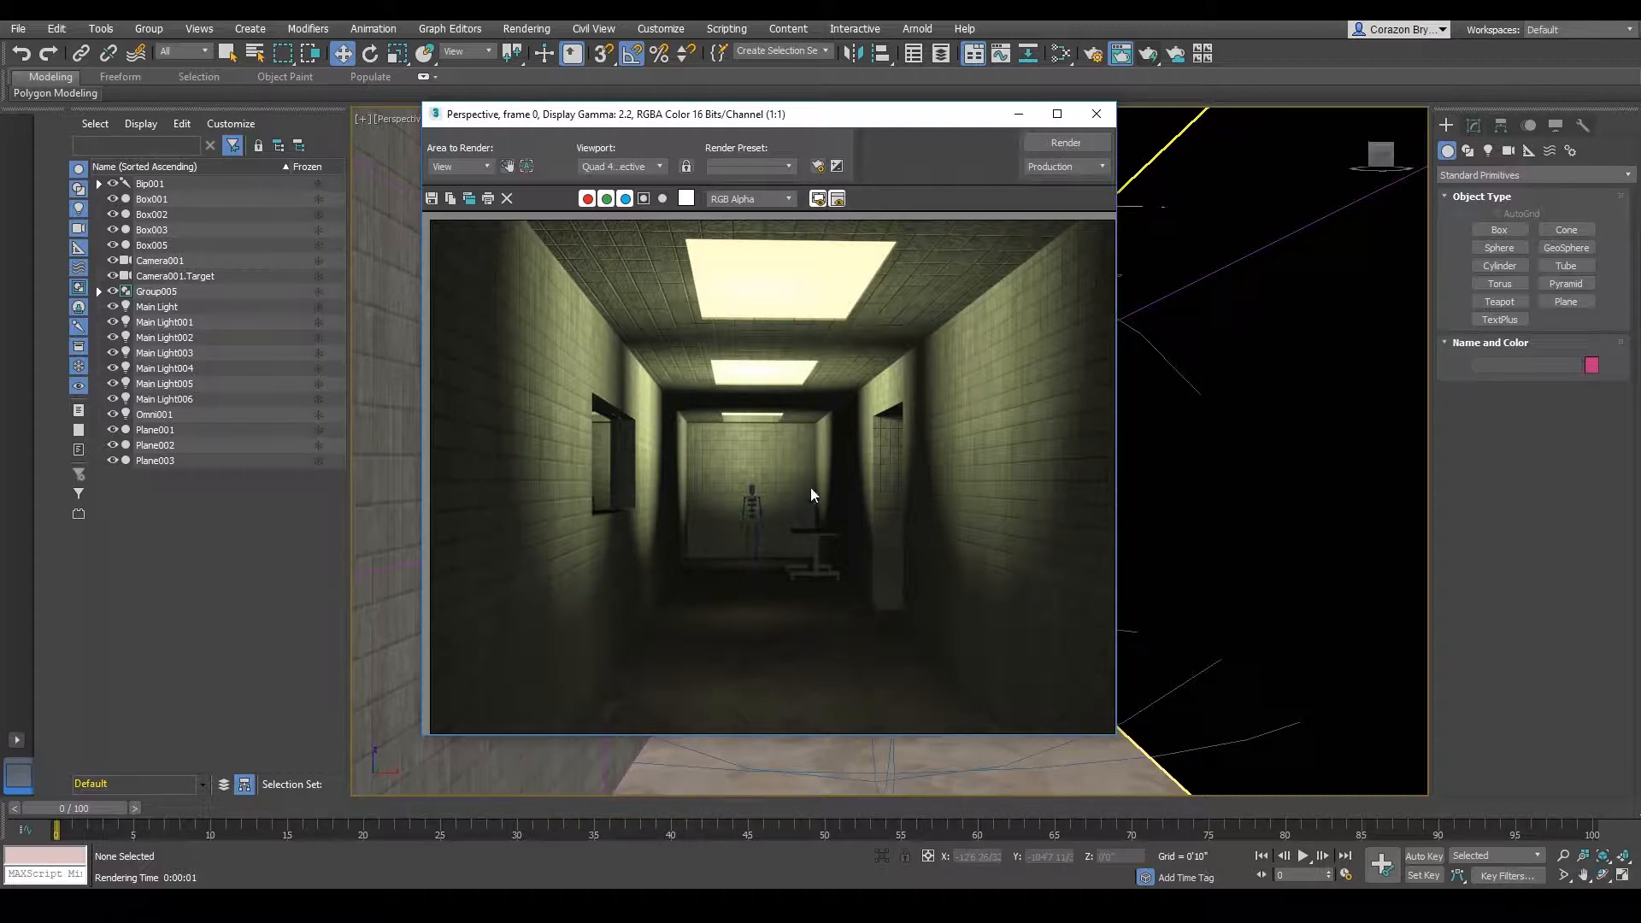
- Close the rendered frame and examine the hallway model from outside its open end
left_click(1098, 114)
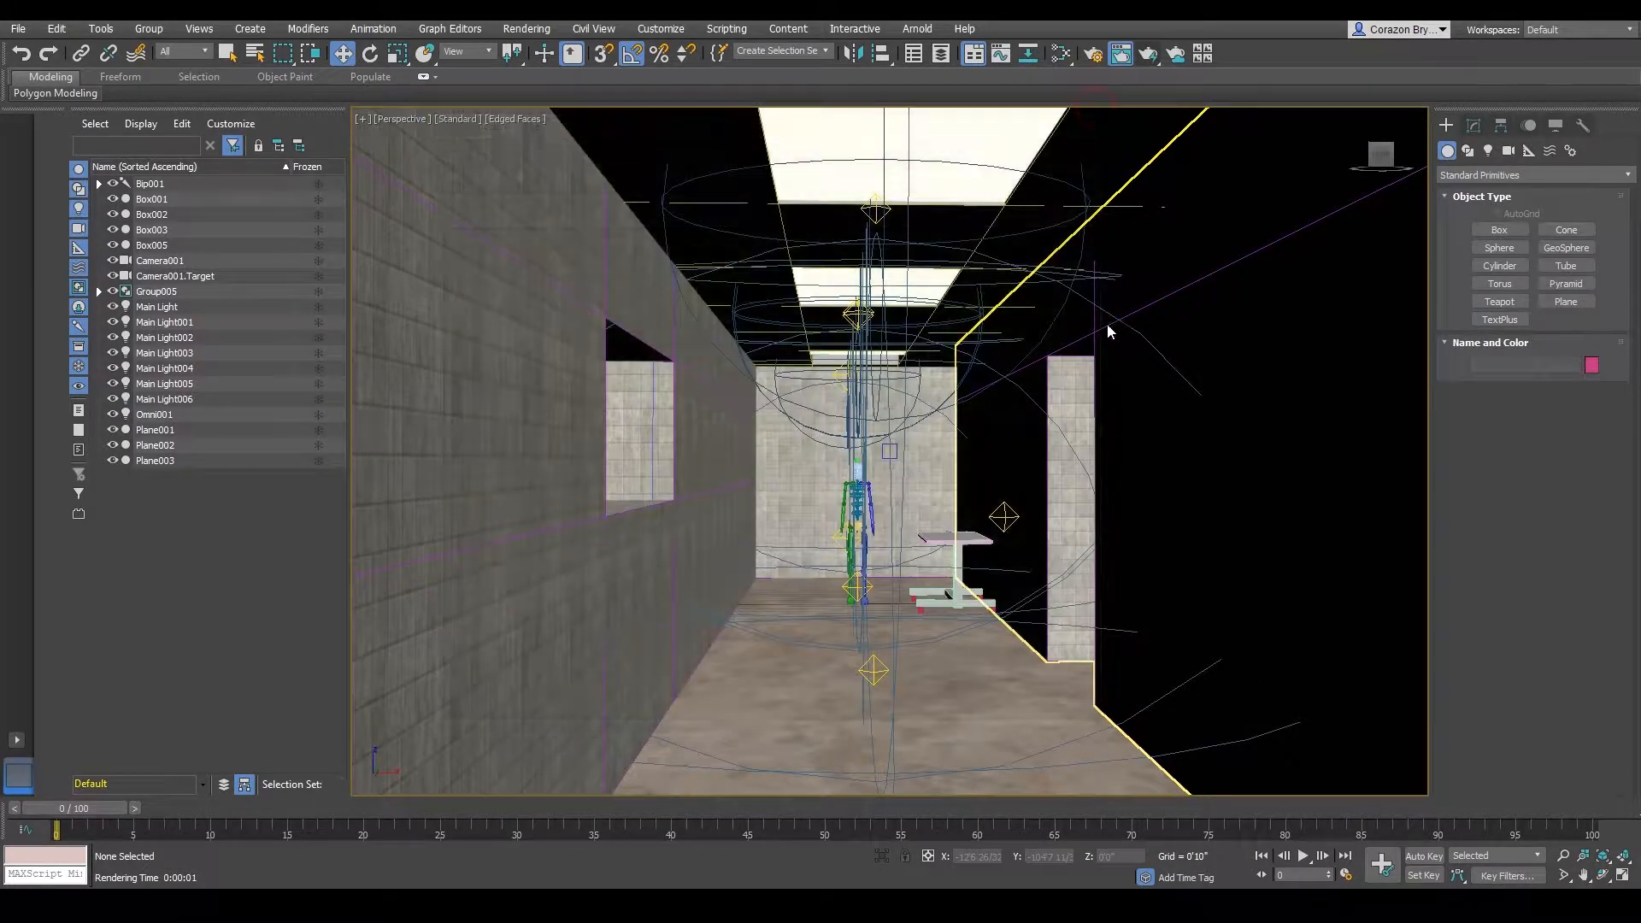
middle_click_drag(1106, 324, 1079, 353)
scroll(1080, 353, "down", 3)
middle_click_drag(1037, 444, 1032, 280, "alt")
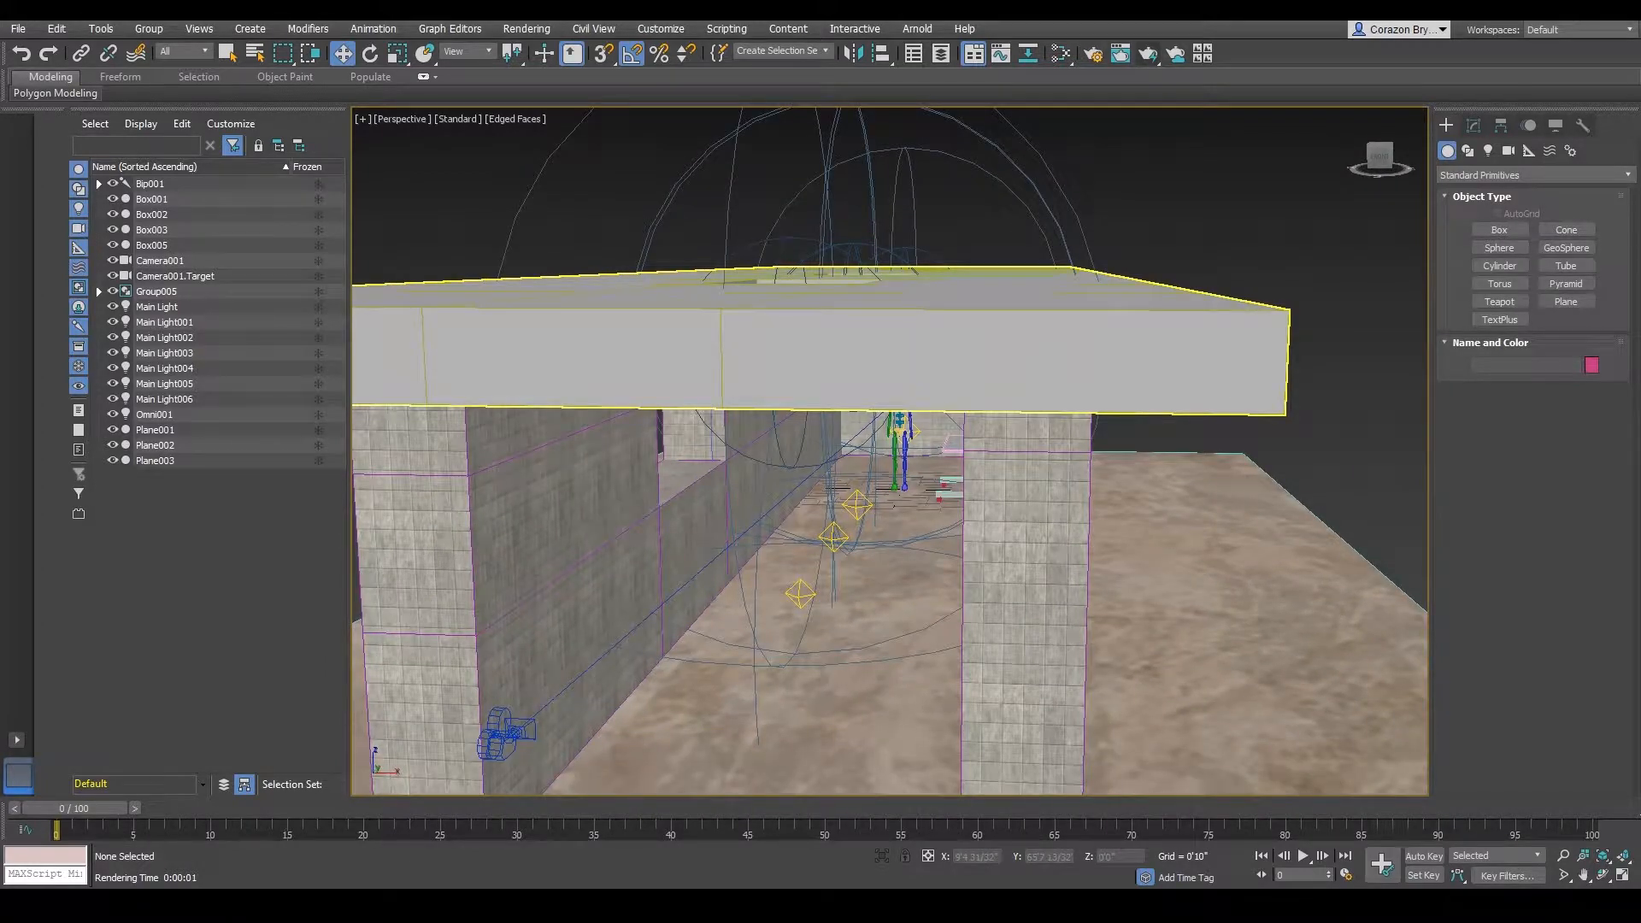
scroll(1023, 315, "down", 3)
mouse_move(753, 427)
middle_mouse_down("alt")
mouse_move(715, 462)
mouse_move(741, 433)
middle_mouse_up("alt")
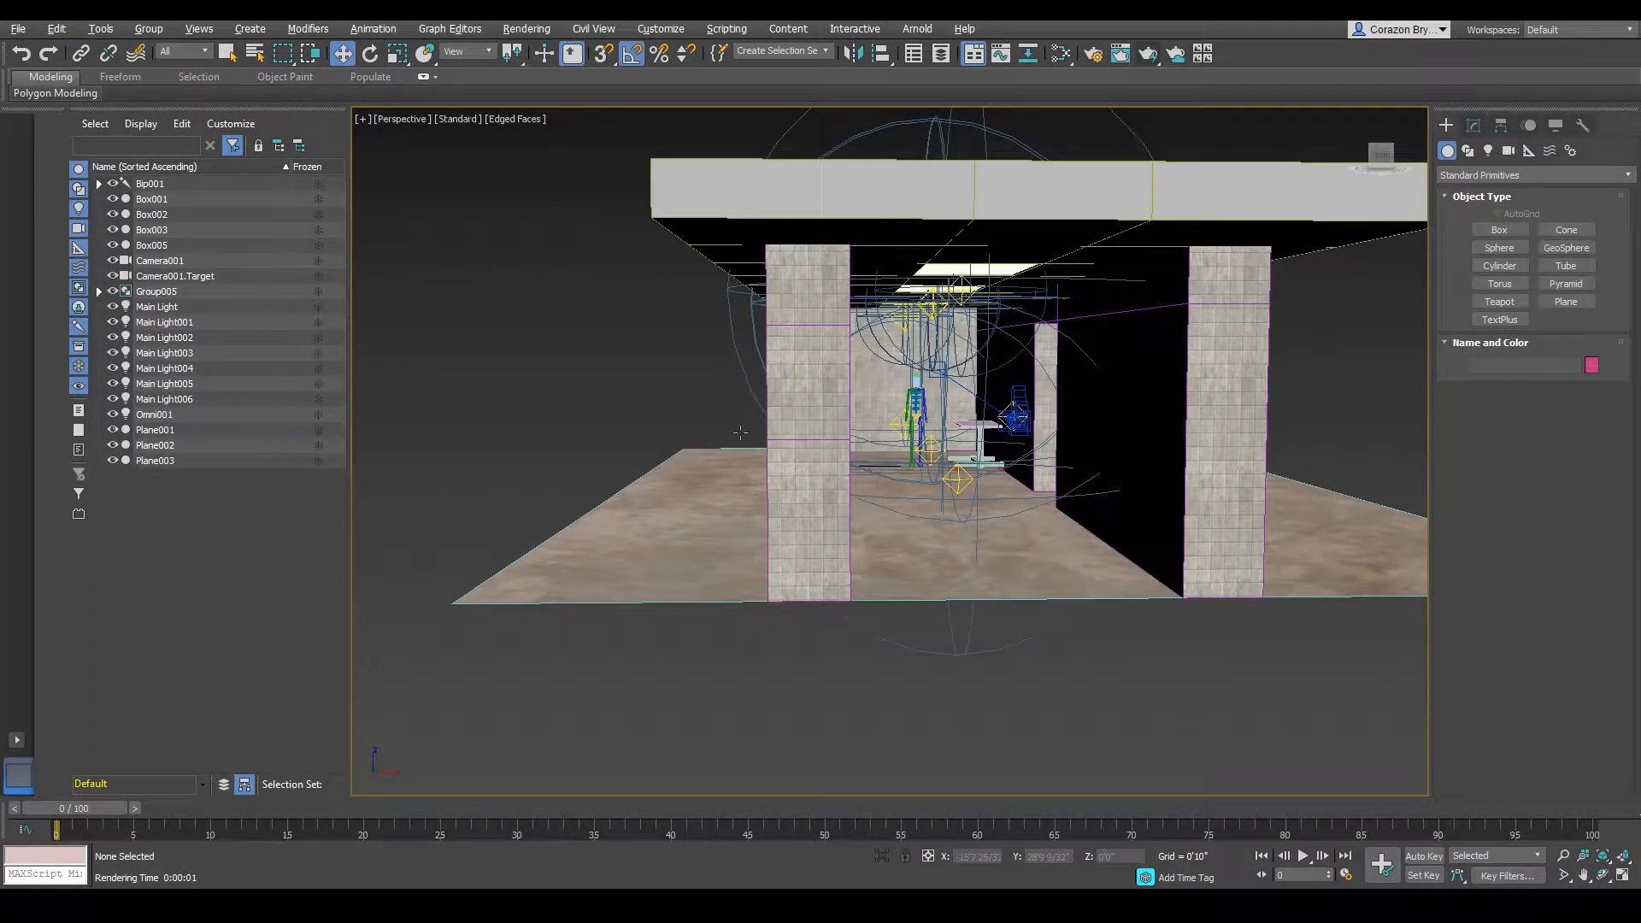
- Select the hallway's left wall and examine its window opening and brick texture from close up
left_click(802, 360)
middle_click_drag(852, 398, 952, 422, "alt")
scroll(952, 422, "up", 8)
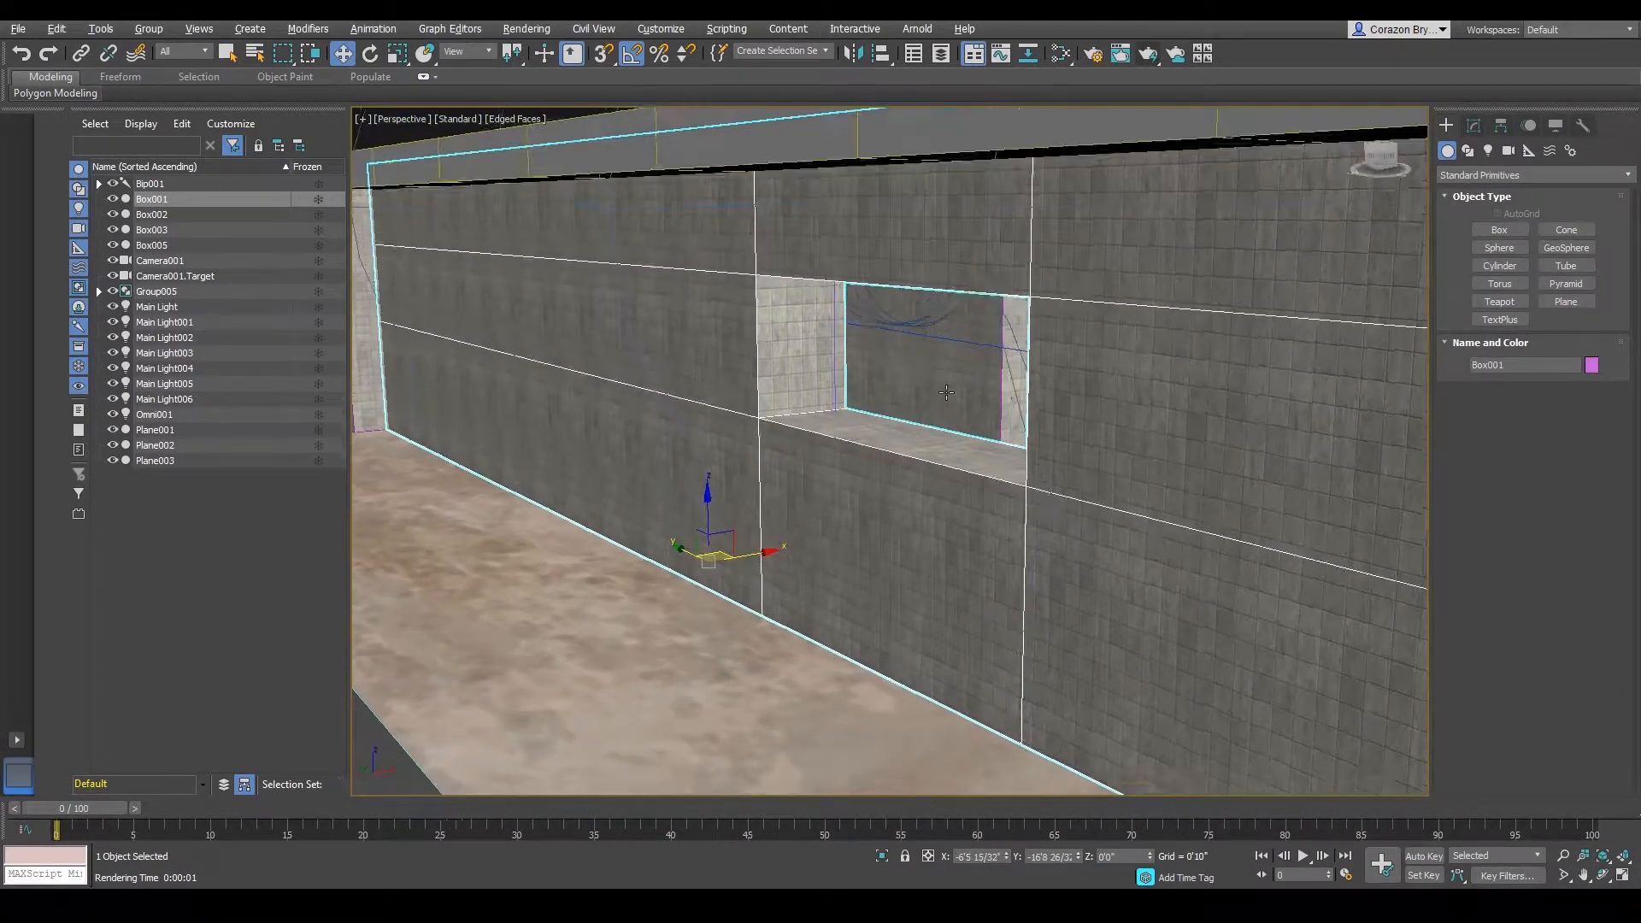
middle_click_drag(882, 304, 875, 299, "alt")
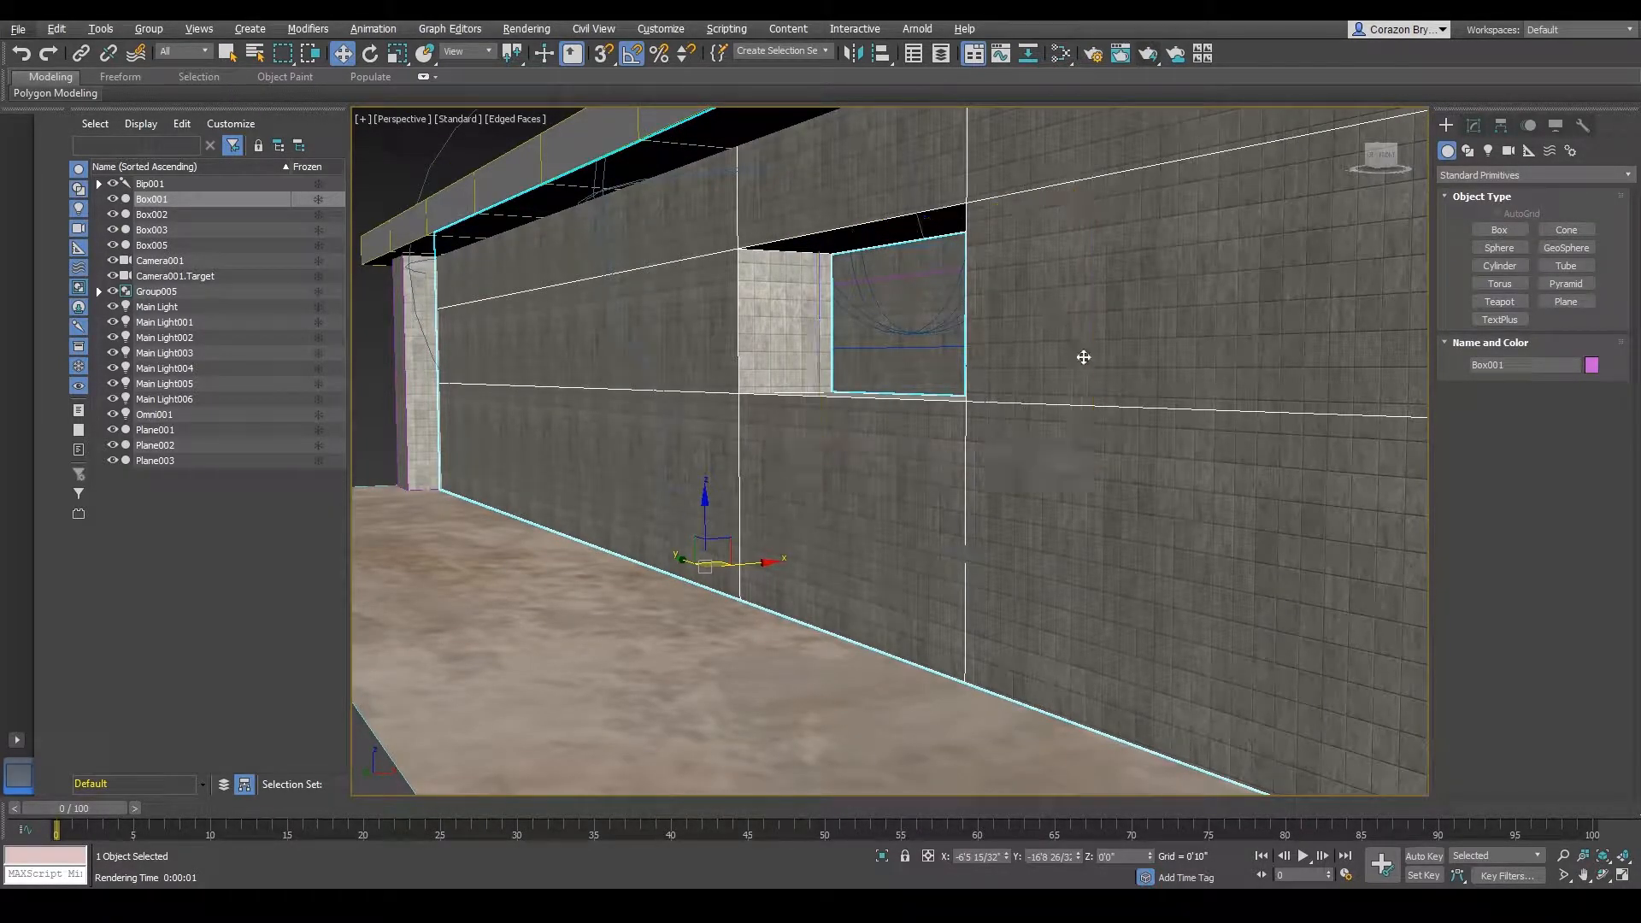
middle_click_drag(857, 393, 836, 391)
scroll(944, 389, "down", 3)
middle_click_drag(1125, 384, 1086, 396, "alt")
- Select the hallway's right wall and the ceiling slab in turn, and examine how they sit together
left_click(1331, 434)
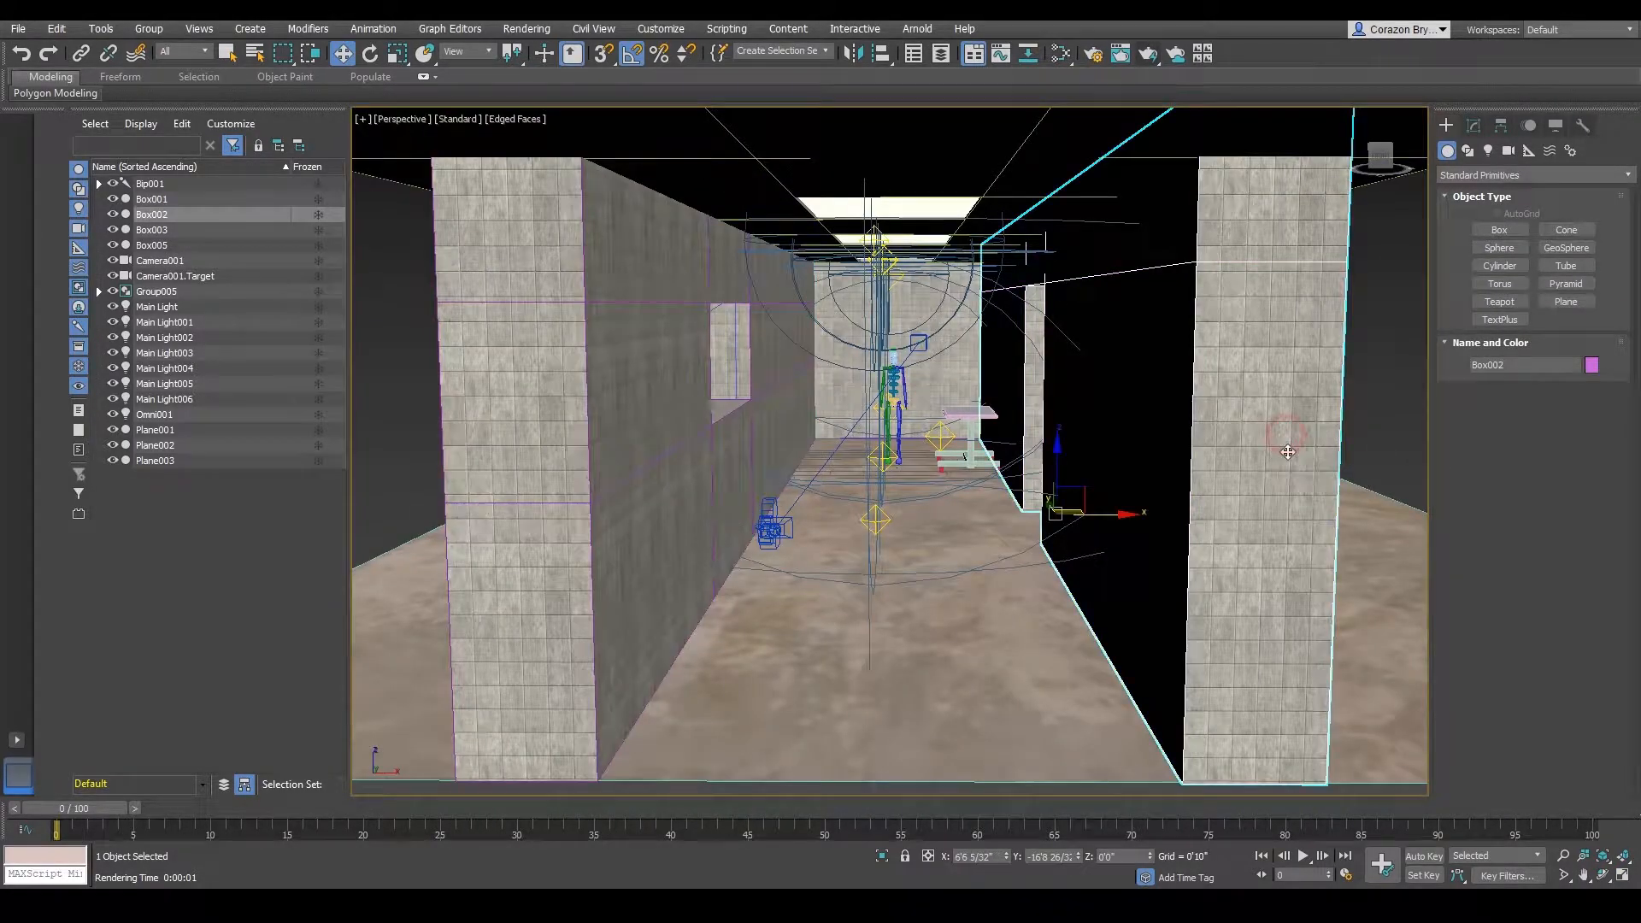
mouse_move(1287, 449)
middle_mouse_down("alt")
mouse_move(1308, 452)
mouse_move(1291, 457)
middle_mouse_up("alt")
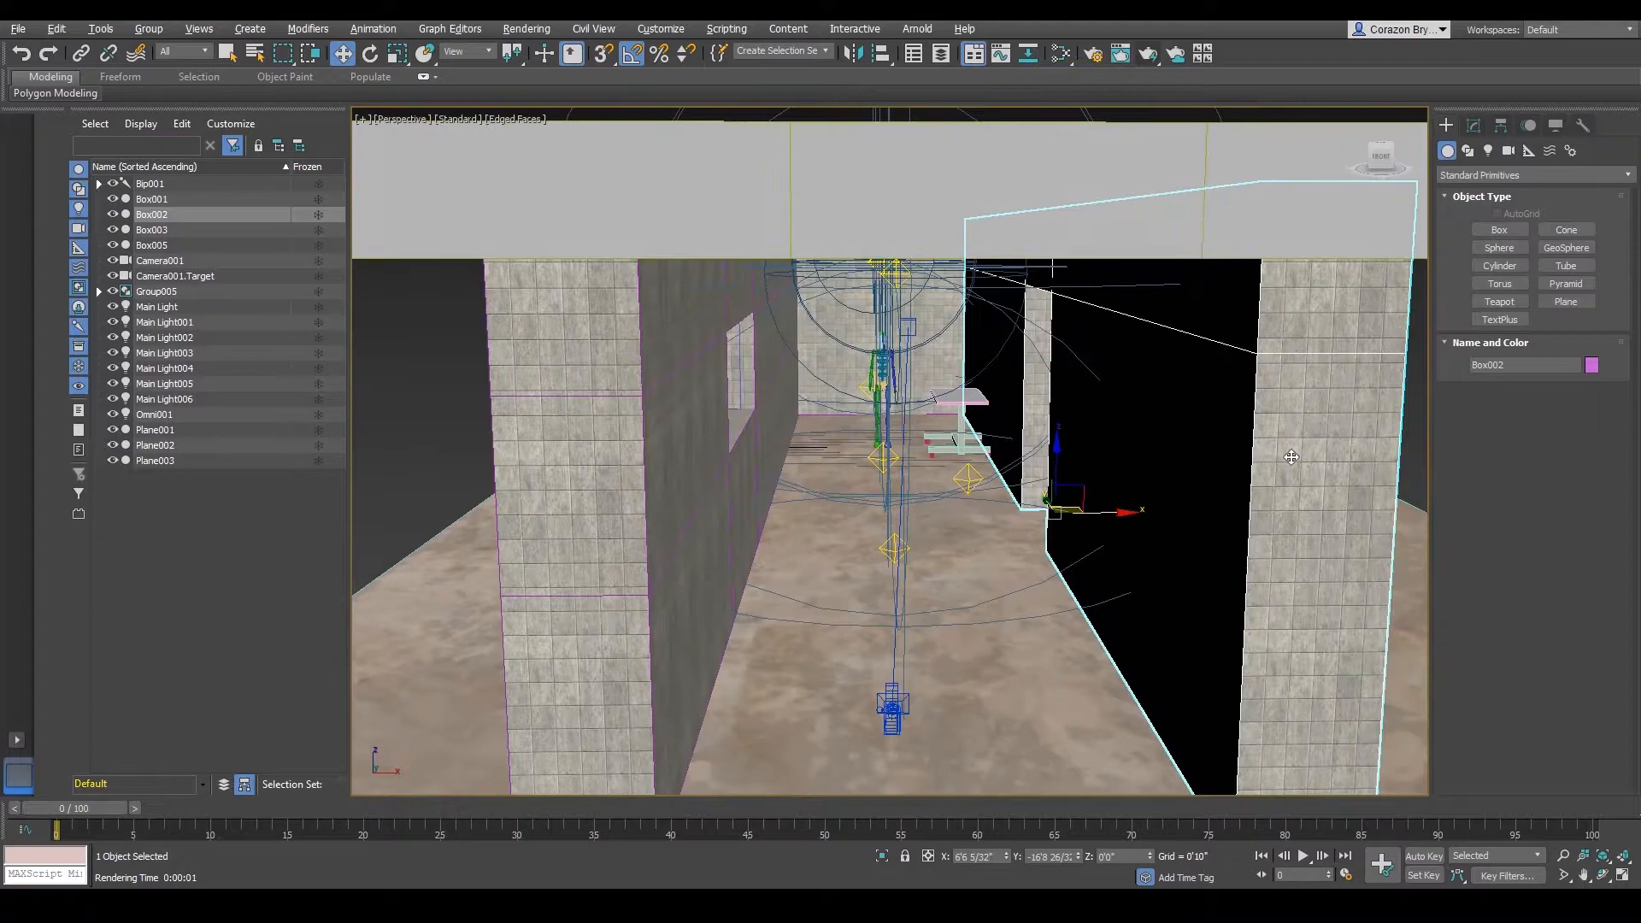
left_click(780, 233)
scroll(874, 294, "down", 5)
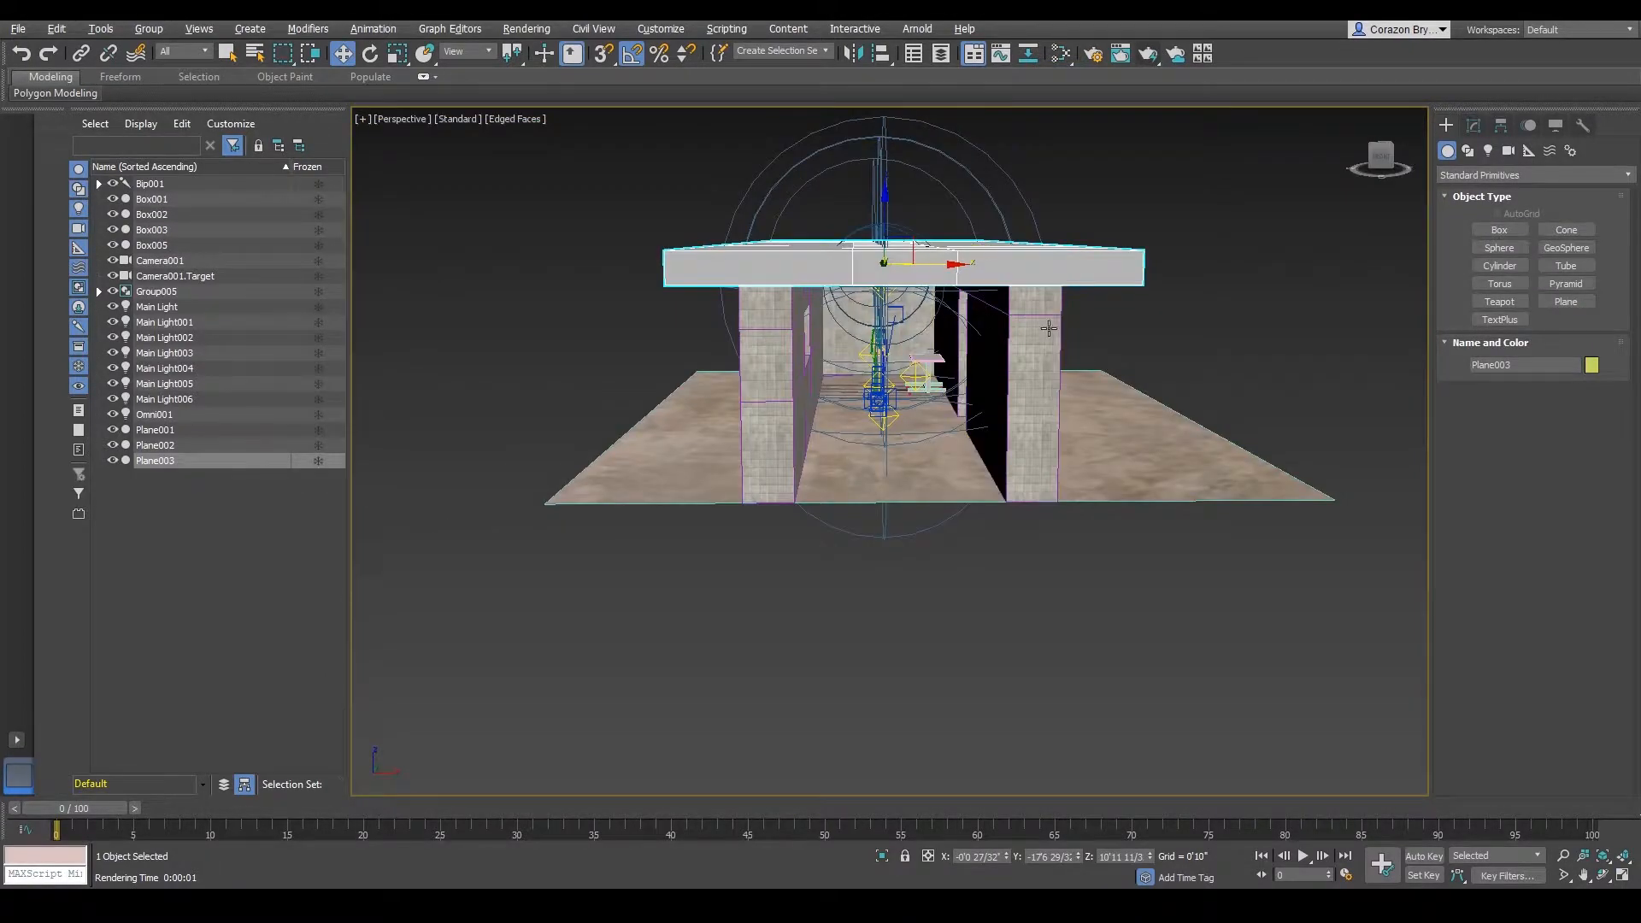
middle_click_drag(1048, 328, 928, 363, "alt")
scroll(927, 367, "up", 4)
scroll(911, 359, "down", 2)
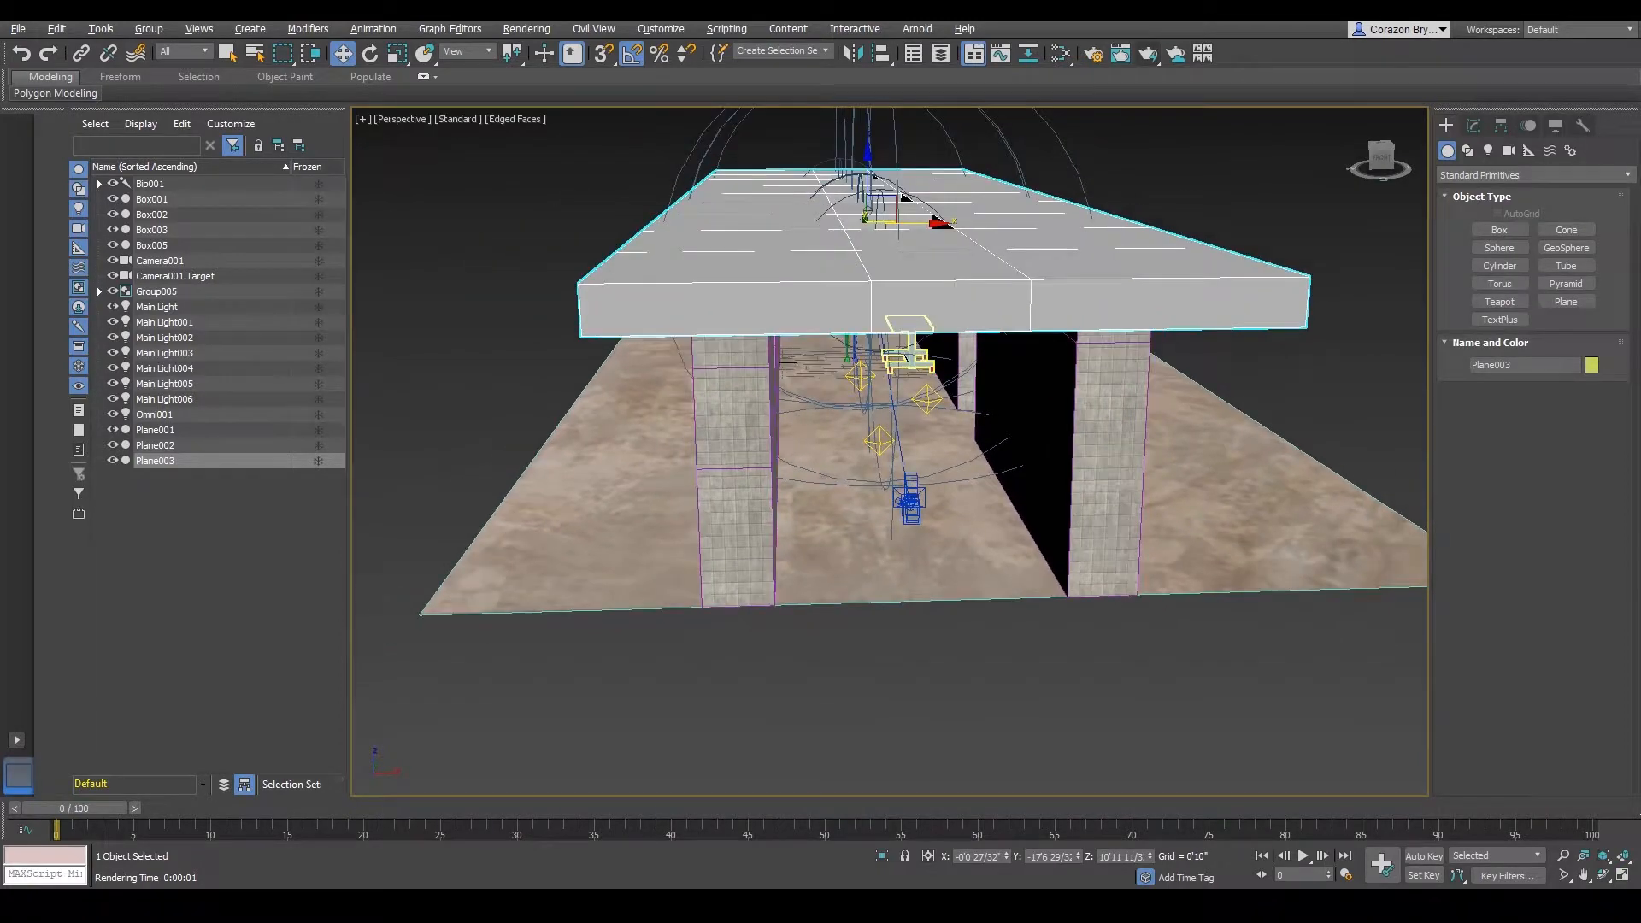
scroll(949, 385, "down", 2)
middle_click_drag(1039, 368, 948, 424, "alt")
- Select the floor plane and examine the hallway interior towards the skeleton figure and table at the far end
left_click(1073, 466)
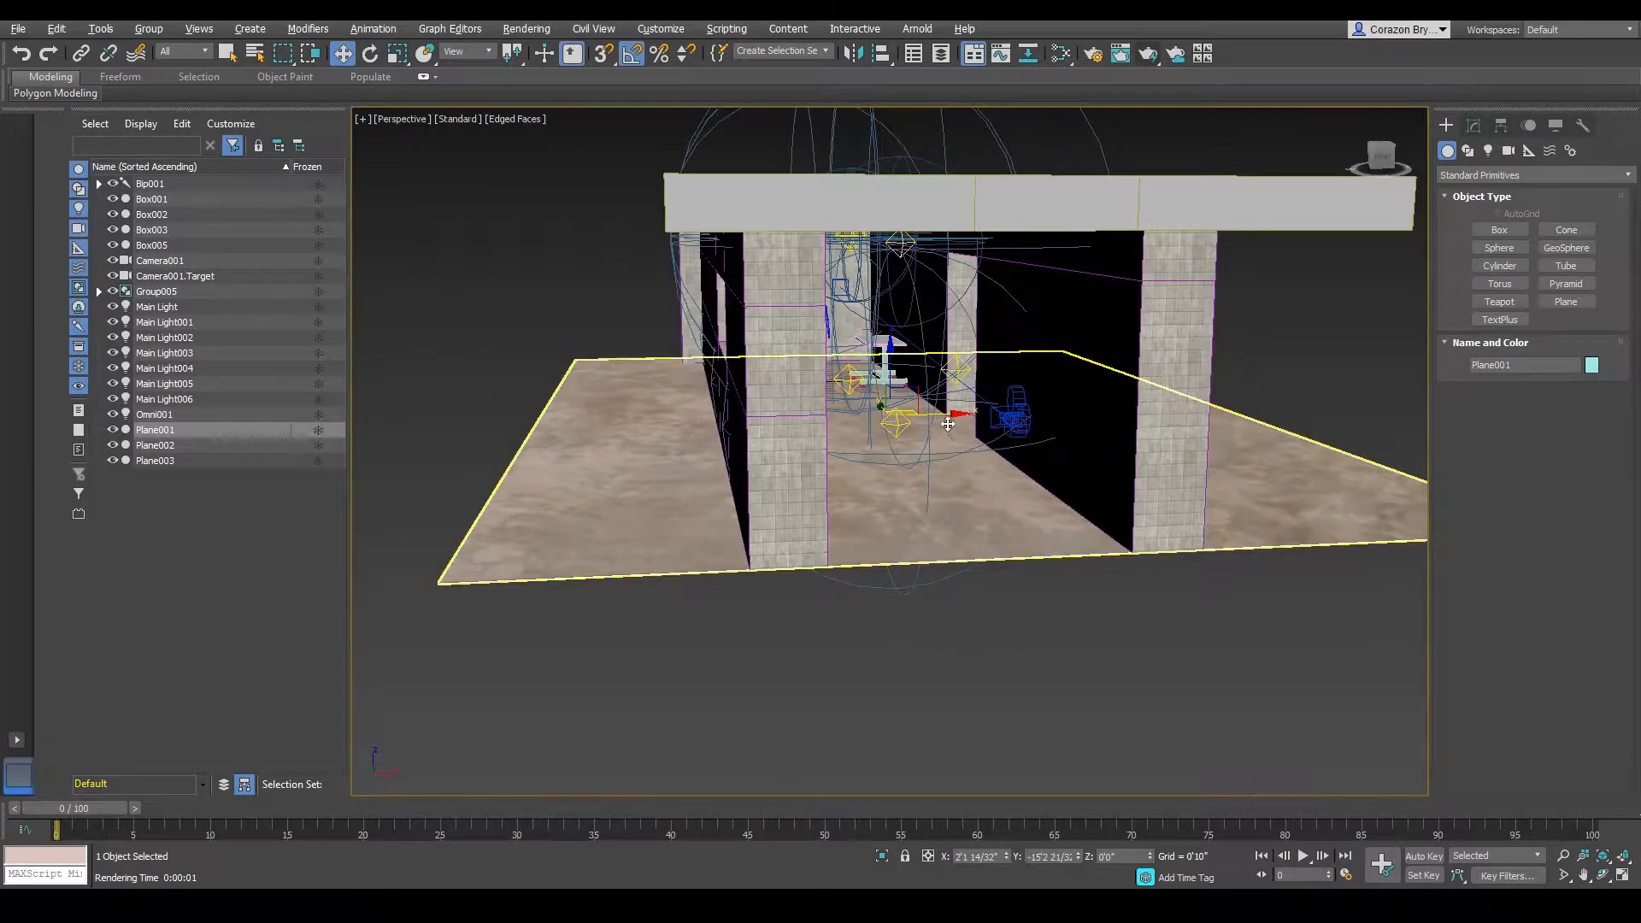
scroll(948, 424, "up", 3)
scroll(919, 313, "up", 1)
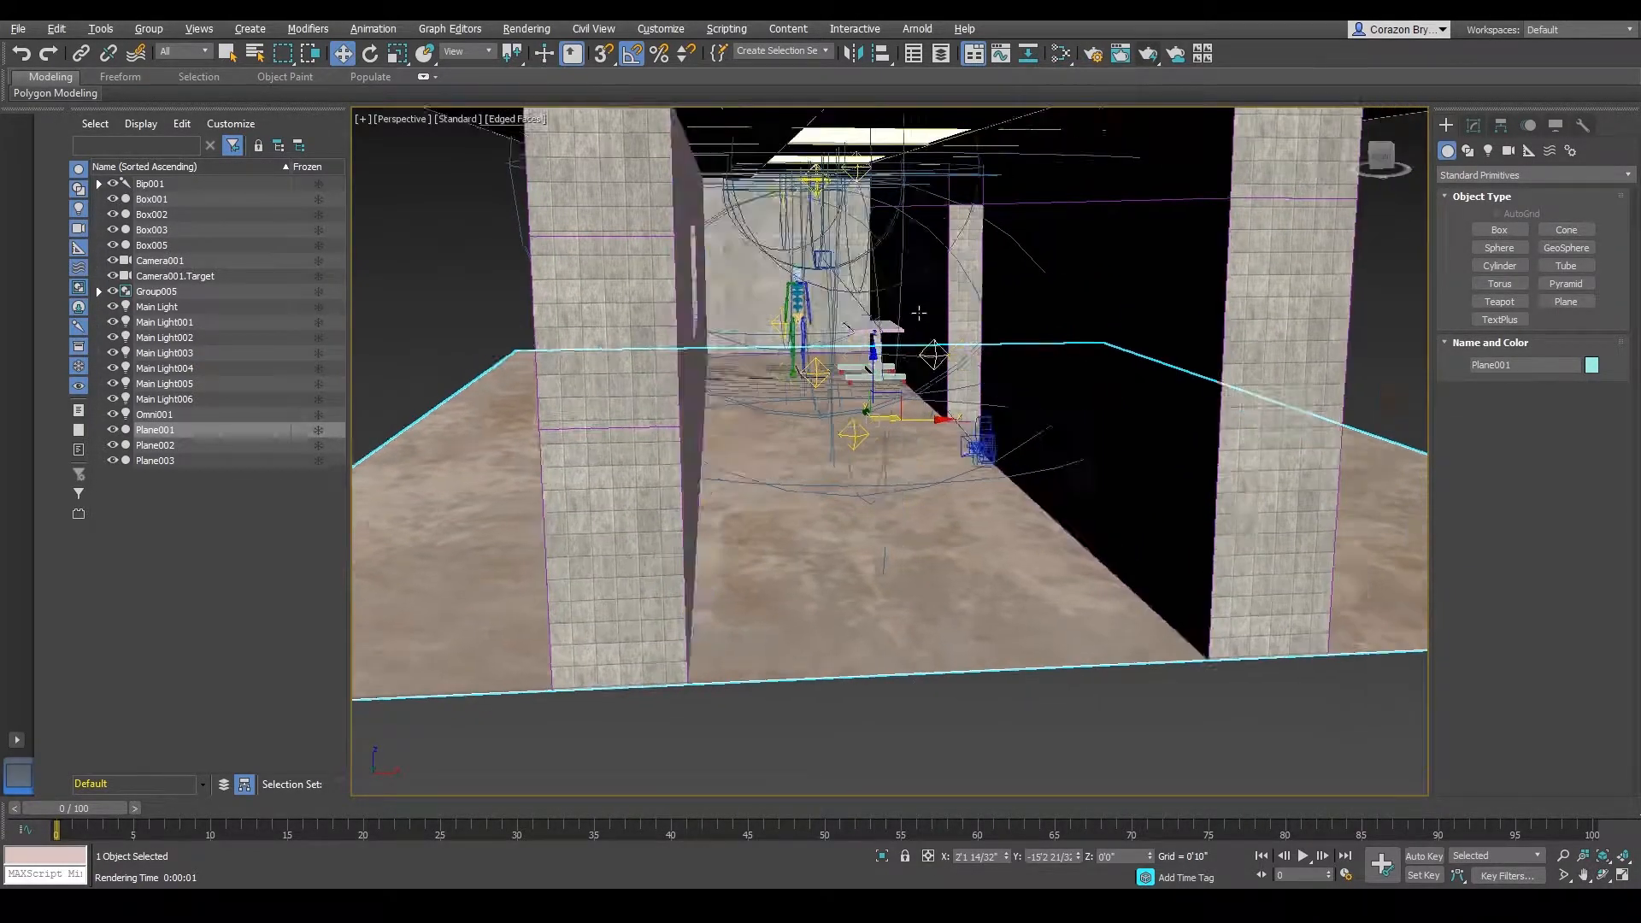
middle_click_drag(919, 313, 876, 399, "alt")
scroll(850, 311, "up", 3)
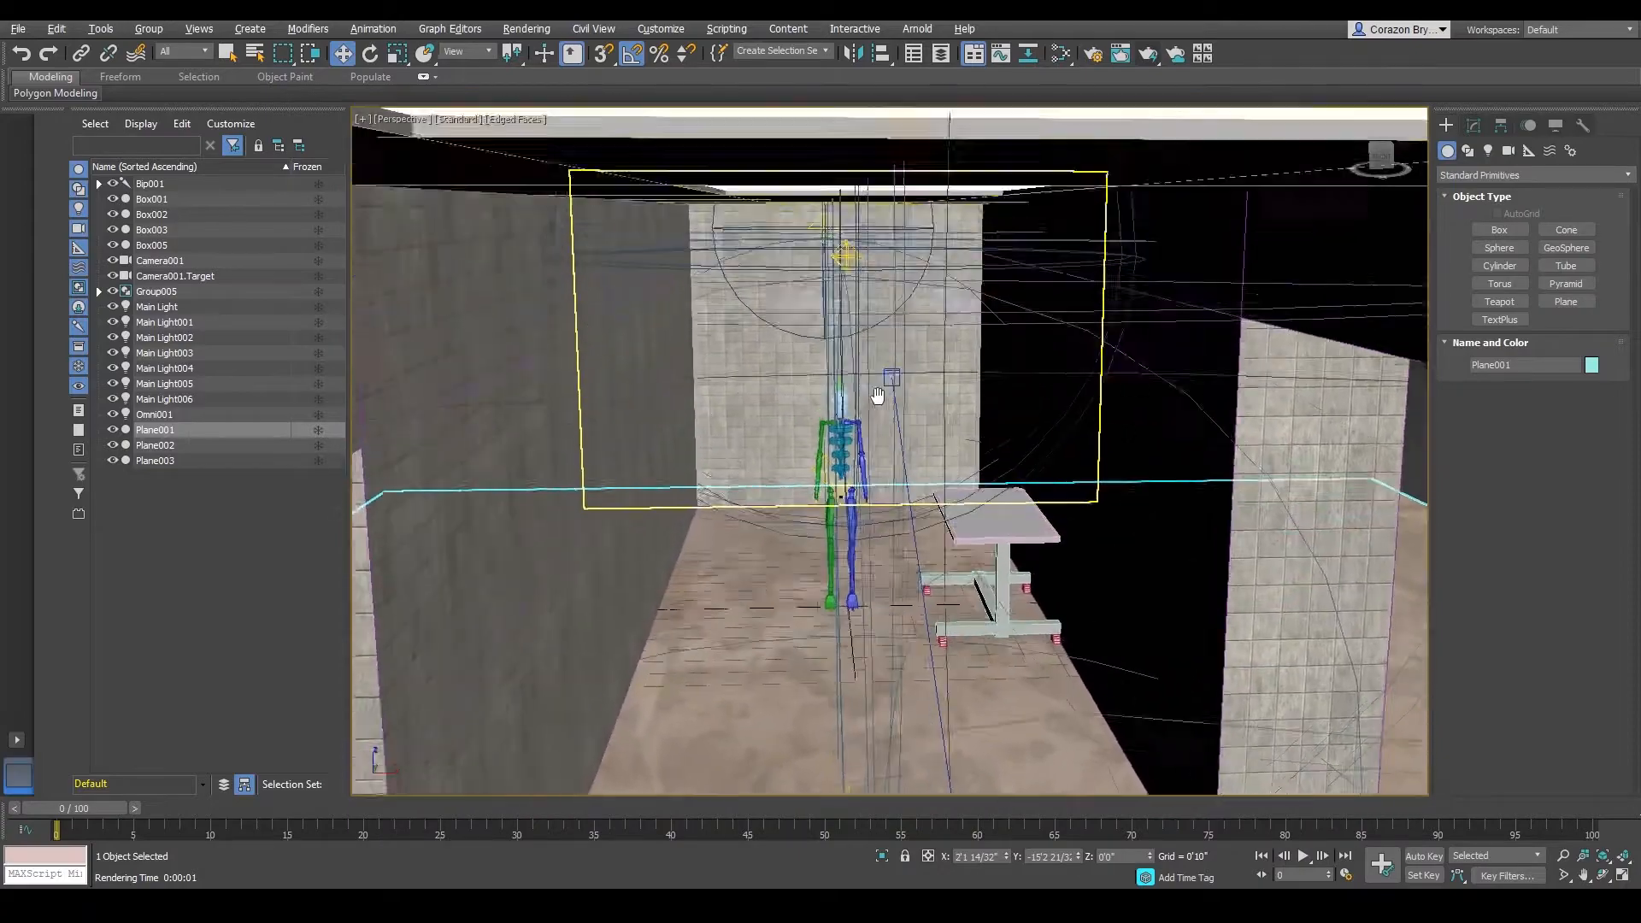
middle_click_drag(827, 301, 862, 278, "alt")
- Select several of the main lights below the ceiling panels and examine their placement along the hallway
left_click(888, 232)
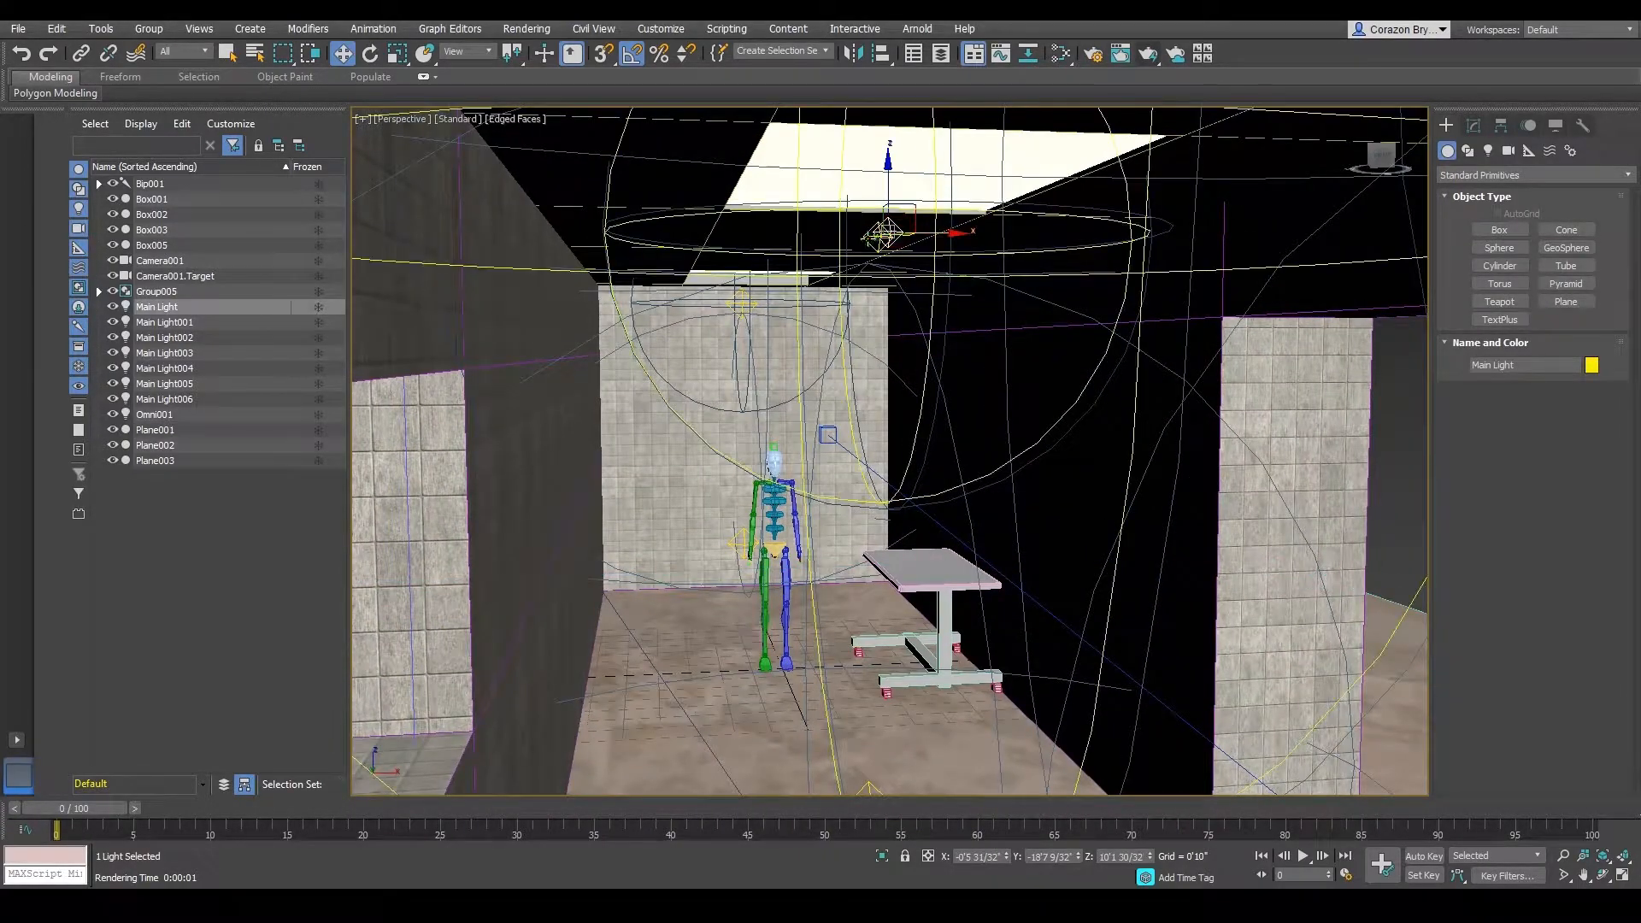
left_click(877, 239)
middle_click_drag(749, 308, 761, 309, "alt")
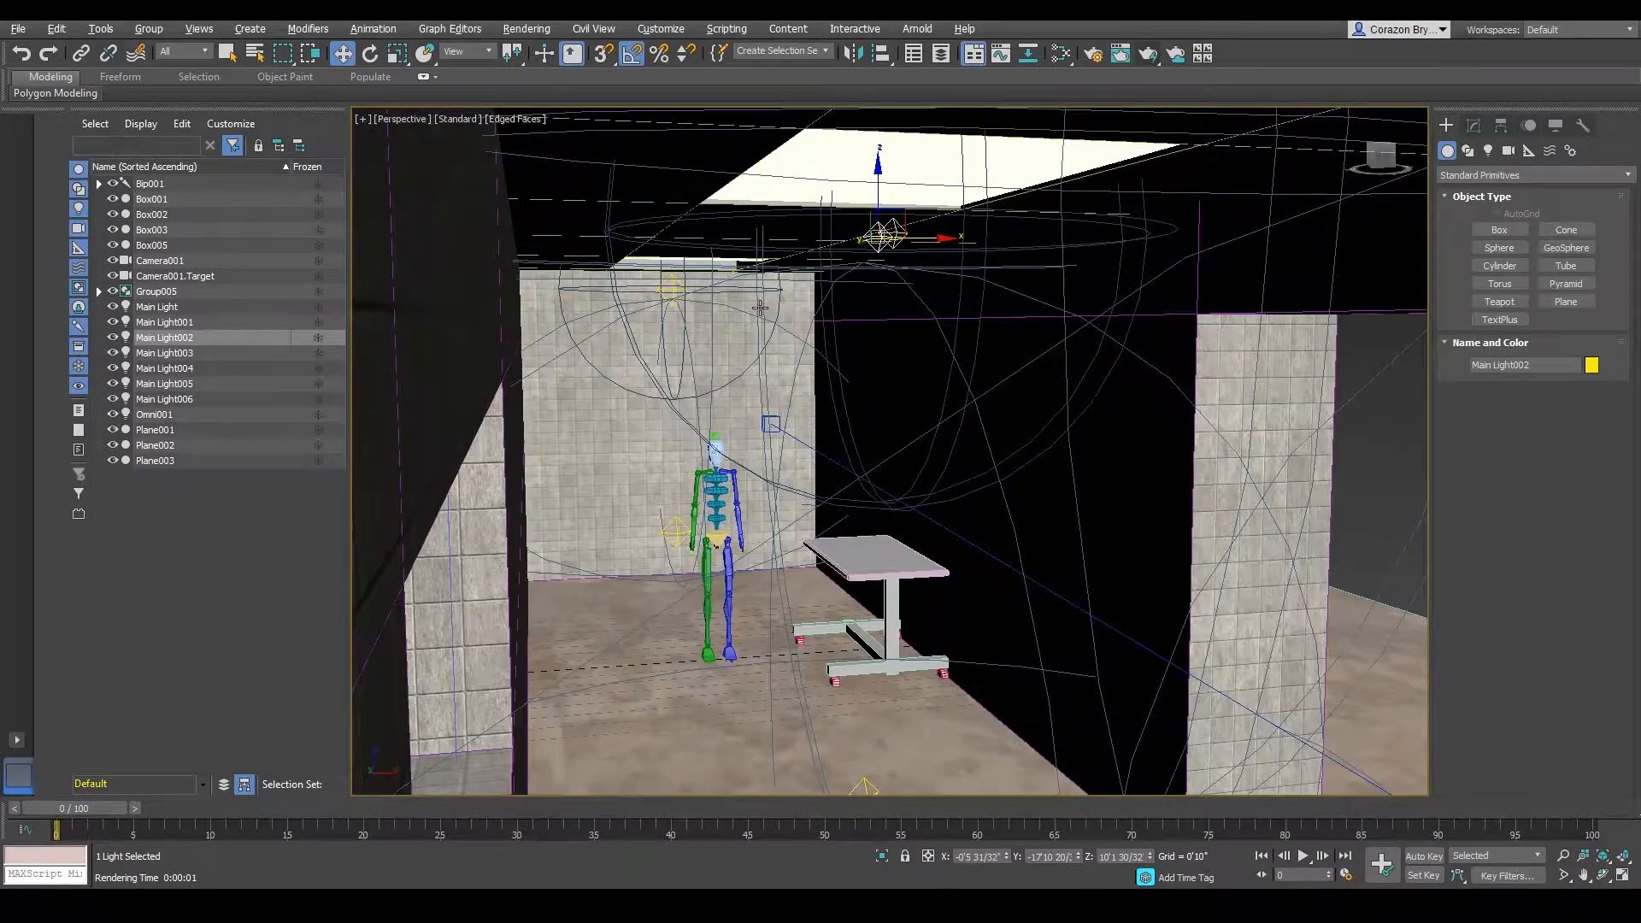
left_click(674, 288)
scroll(872, 337, "down", 3)
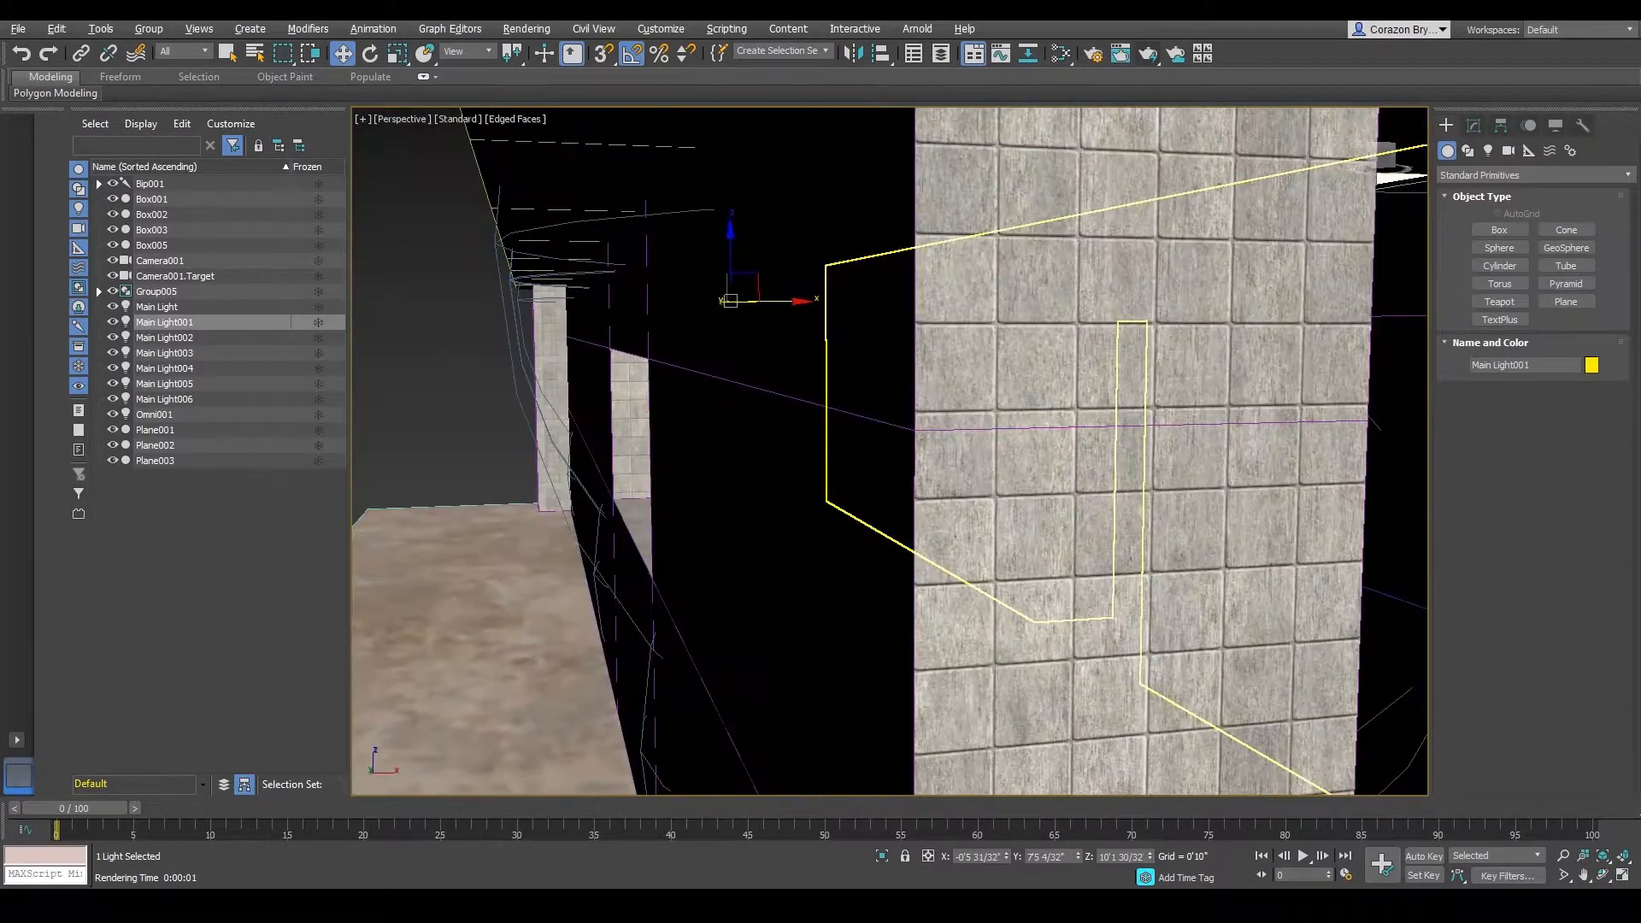
scroll(744, 330, "up", 4)
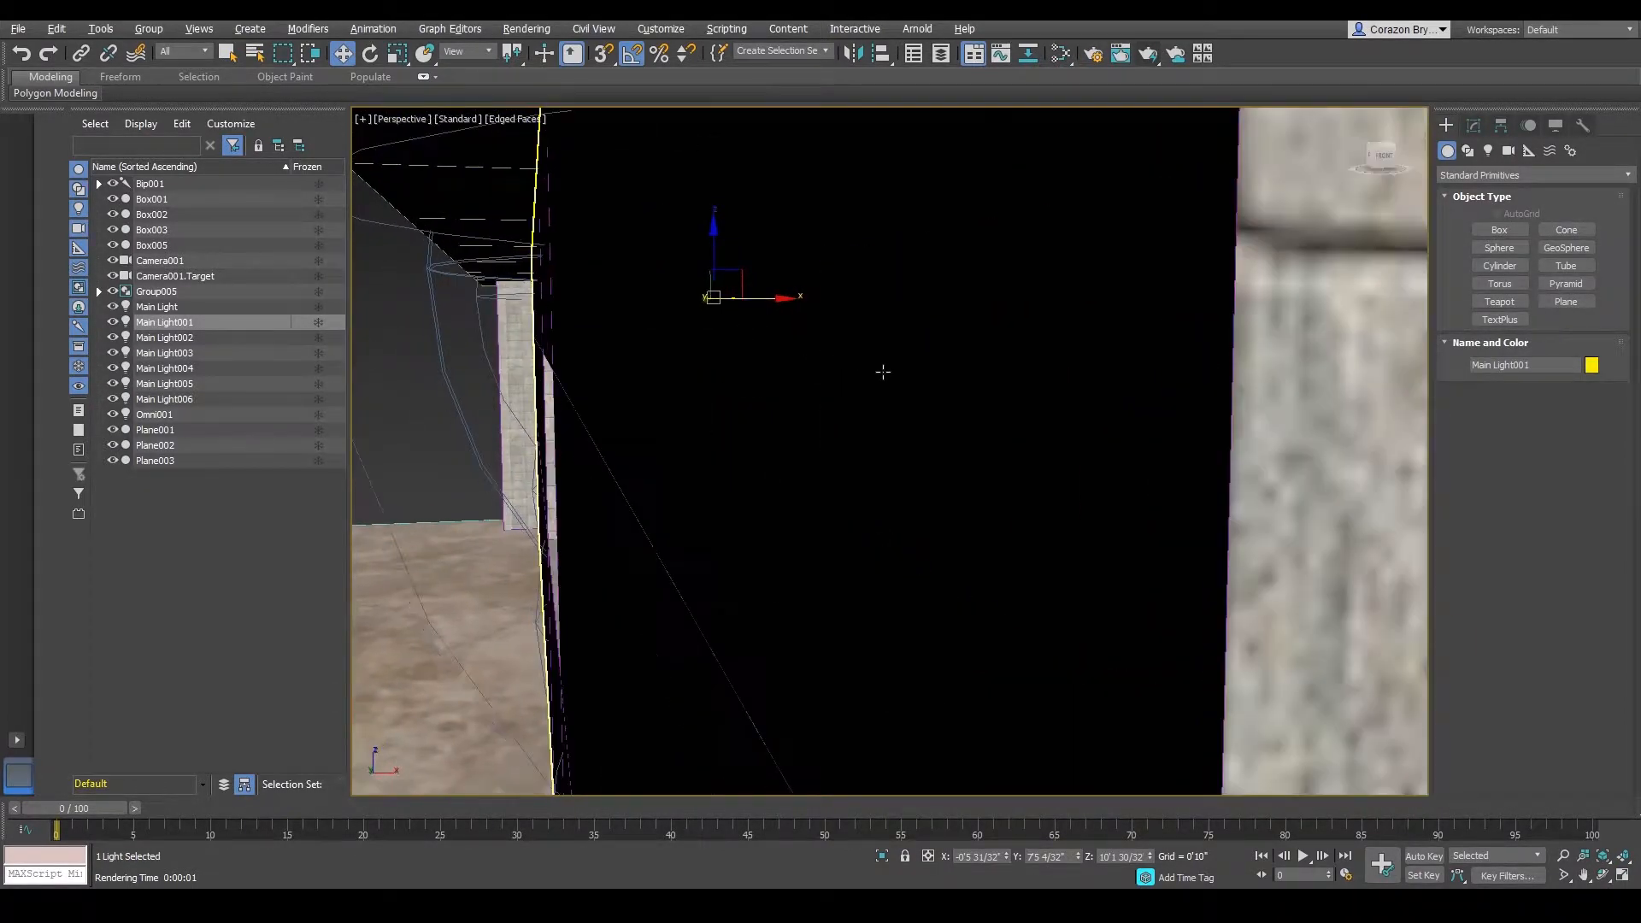
scroll(945, 384, "down", 4)
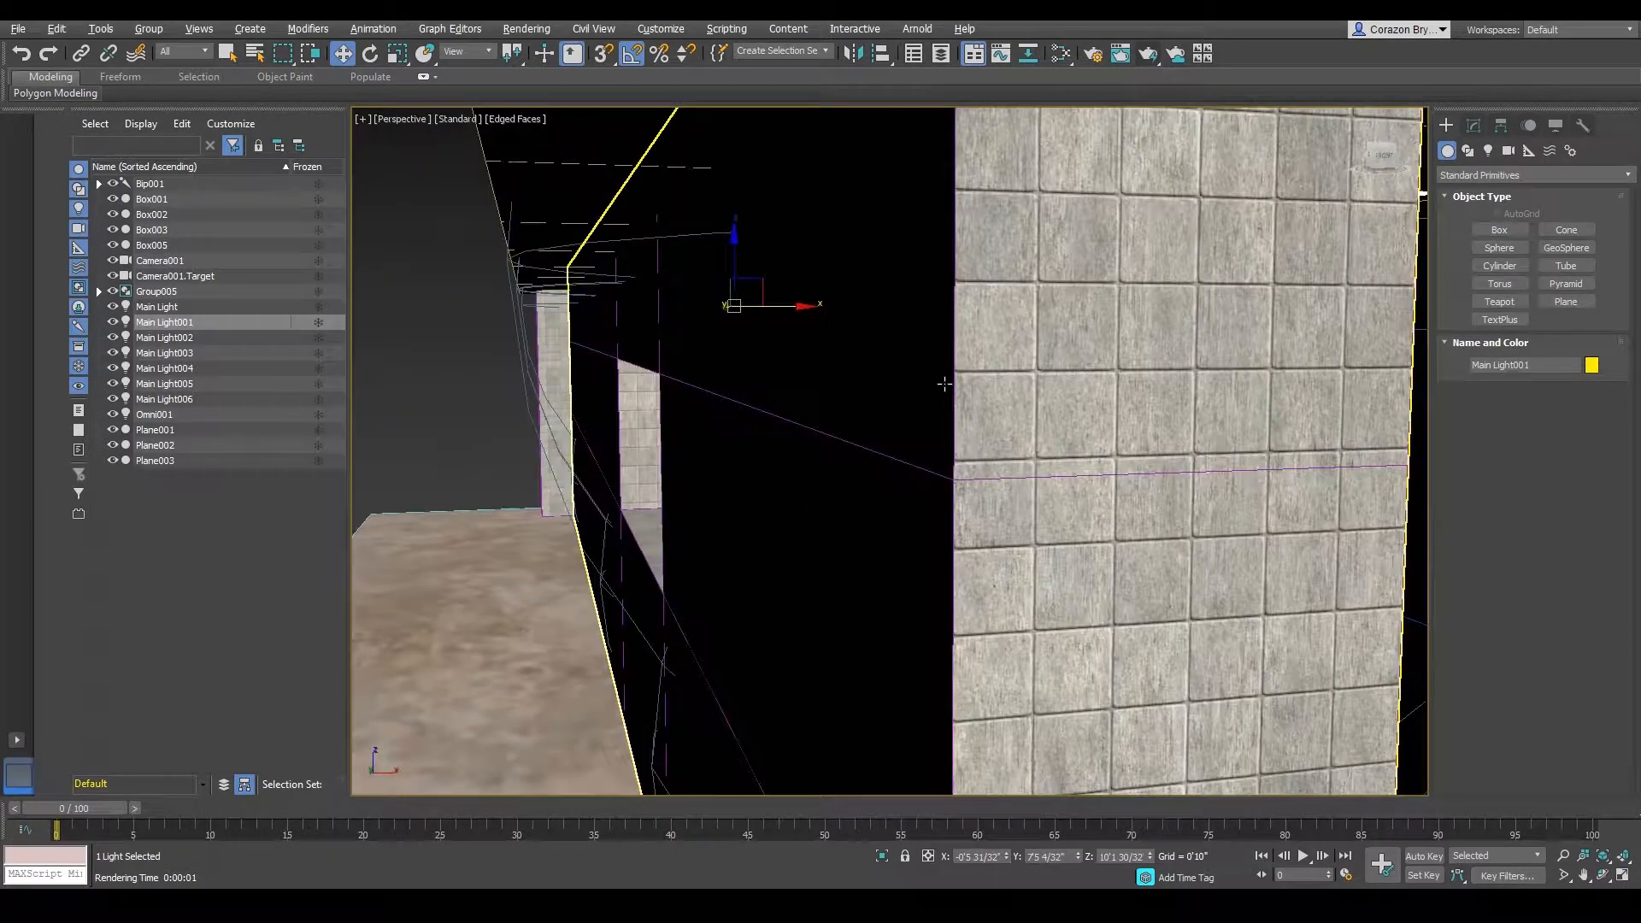
scroll(944, 384, "down", 4)
middle_click_drag(1077, 400, 1066, 402, "alt")
middle_click_drag(844, 407, 928, 391)
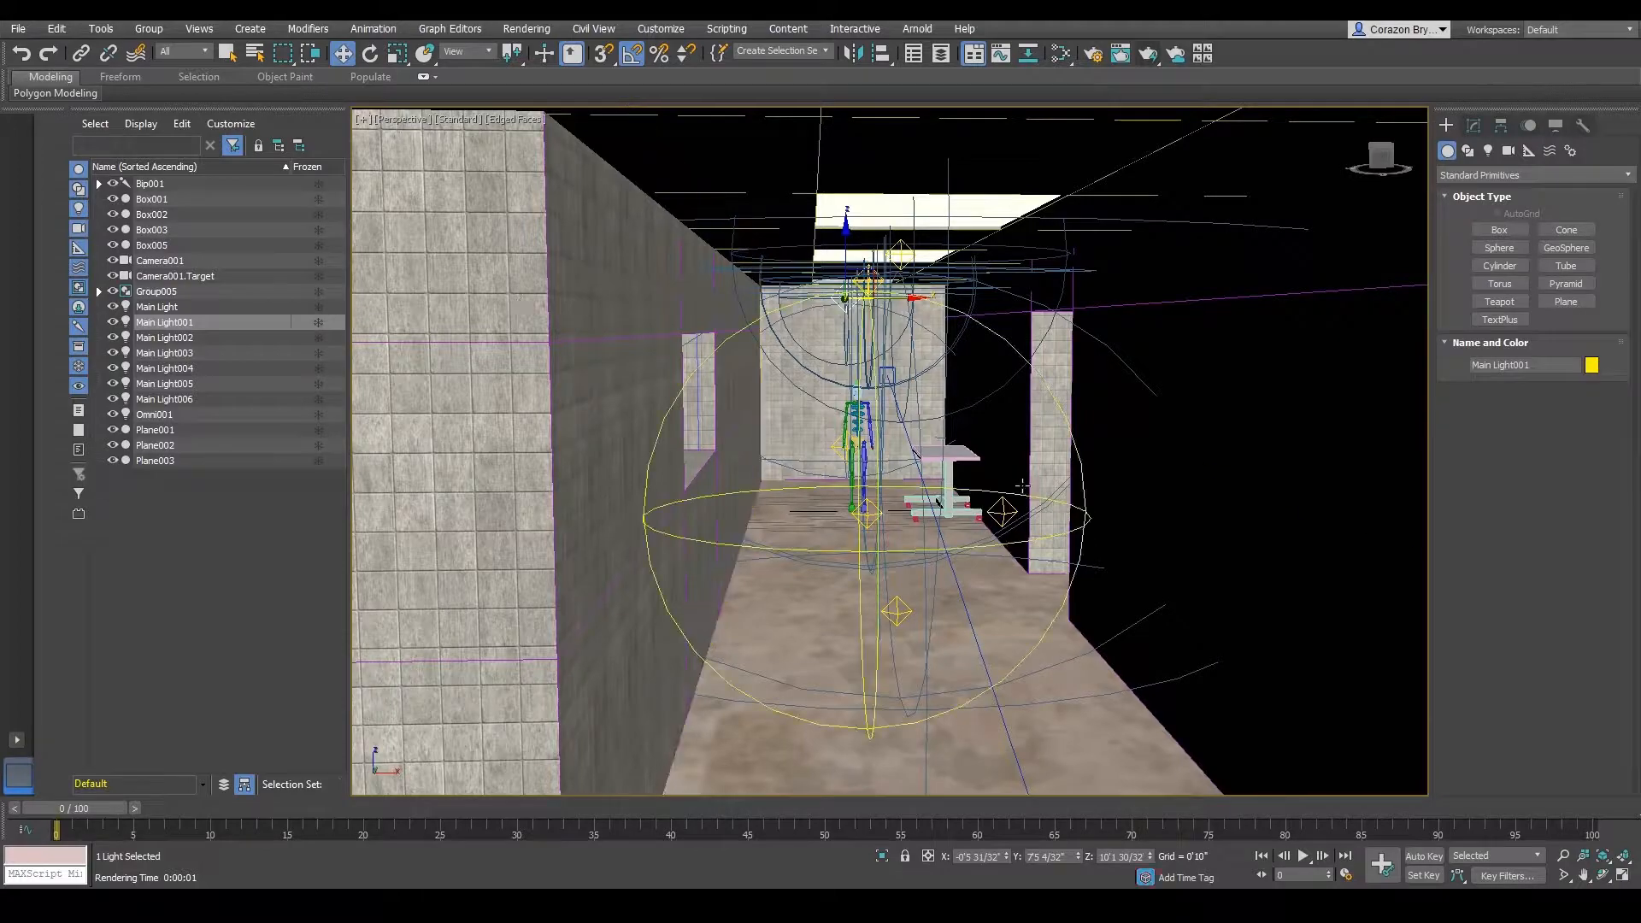
- Select the floor plane again and examine the whole hallway layout from the entrance, from above and from floor level
scroll(983, 475, "up", 3)
left_click(948, 466)
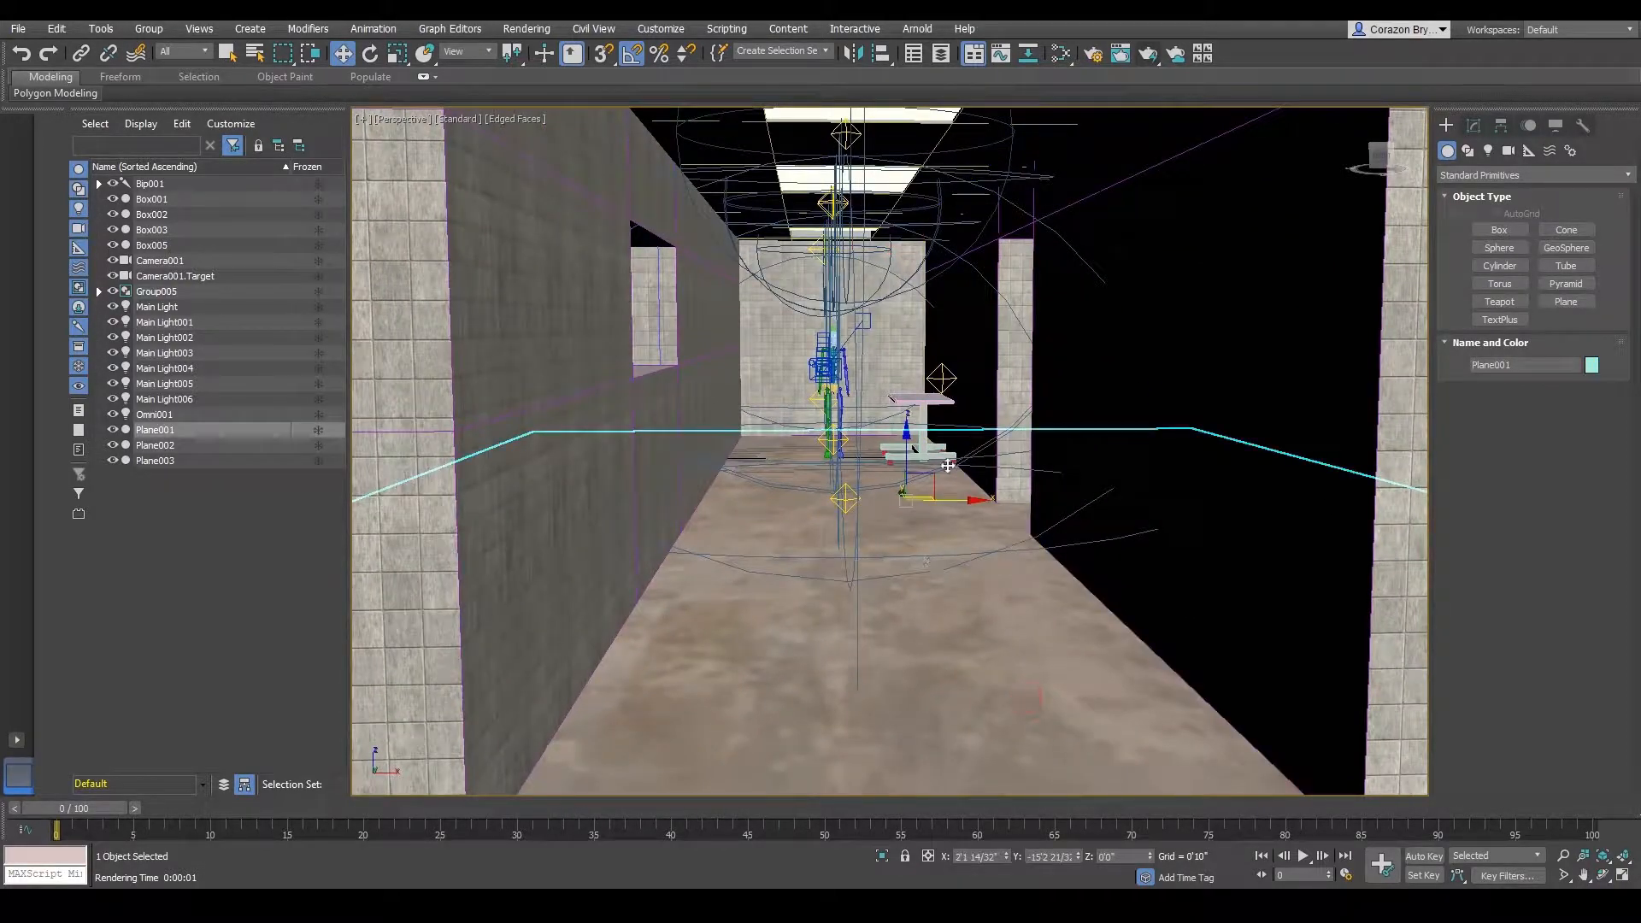
scroll(1015, 470, "down", 3)
scroll(1014, 470, "up", 4)
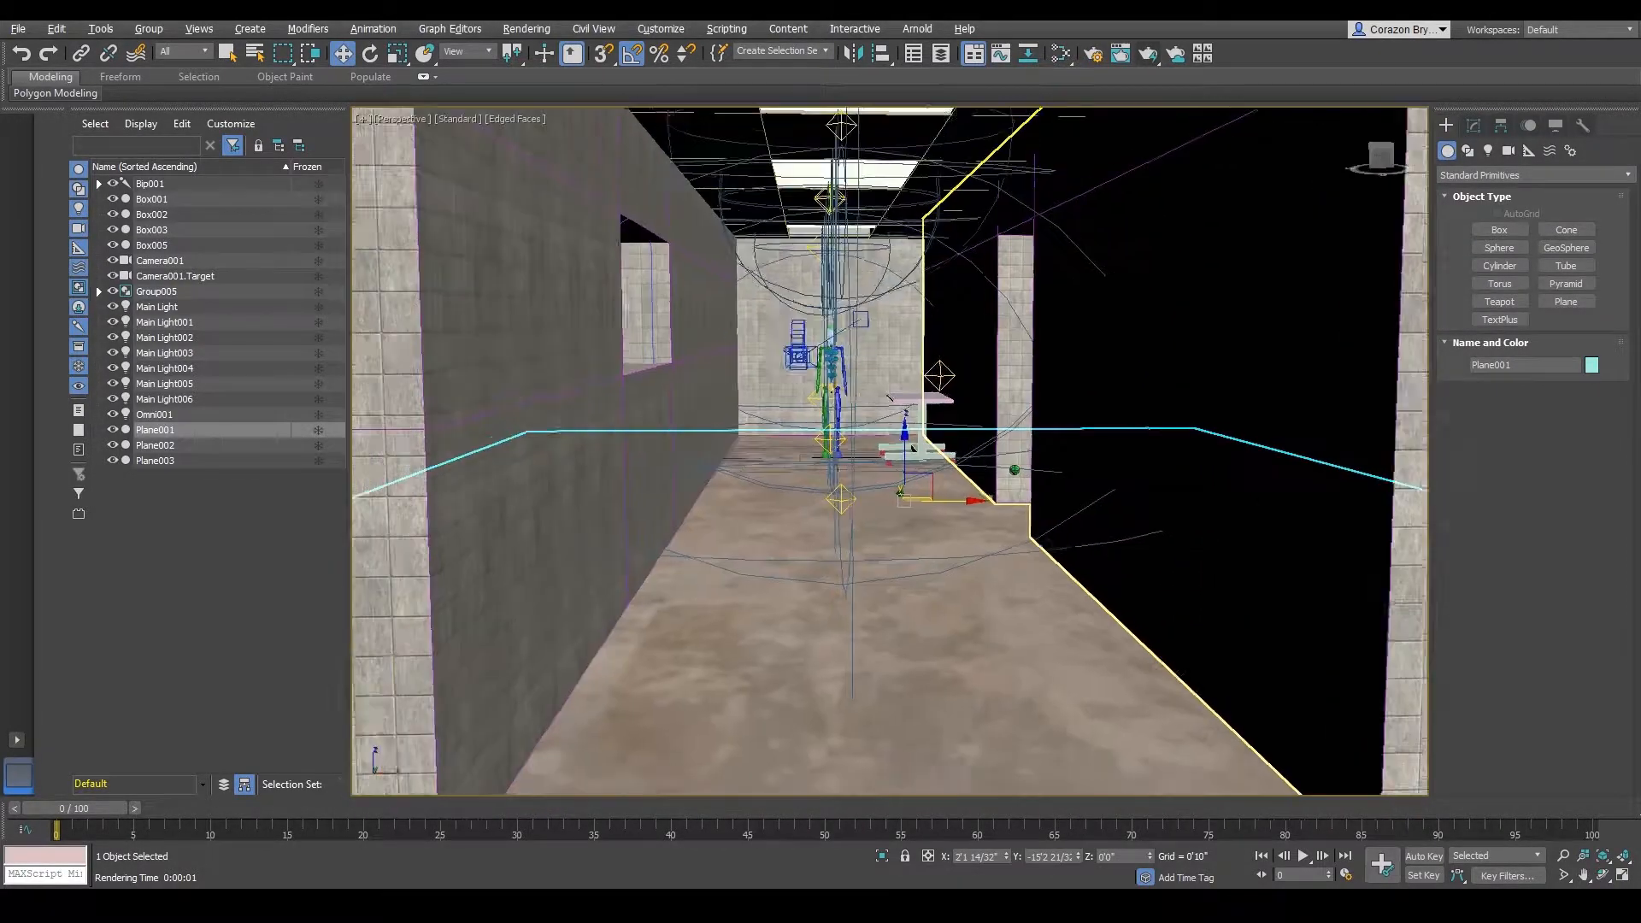
scroll(1015, 469, "down", 3)
middle_click_drag(908, 503, 942, 510, "alt")
scroll(893, 456, "down", 3)
scroll(943, 511, "up", 3)
scroll(943, 511, "down", 1)
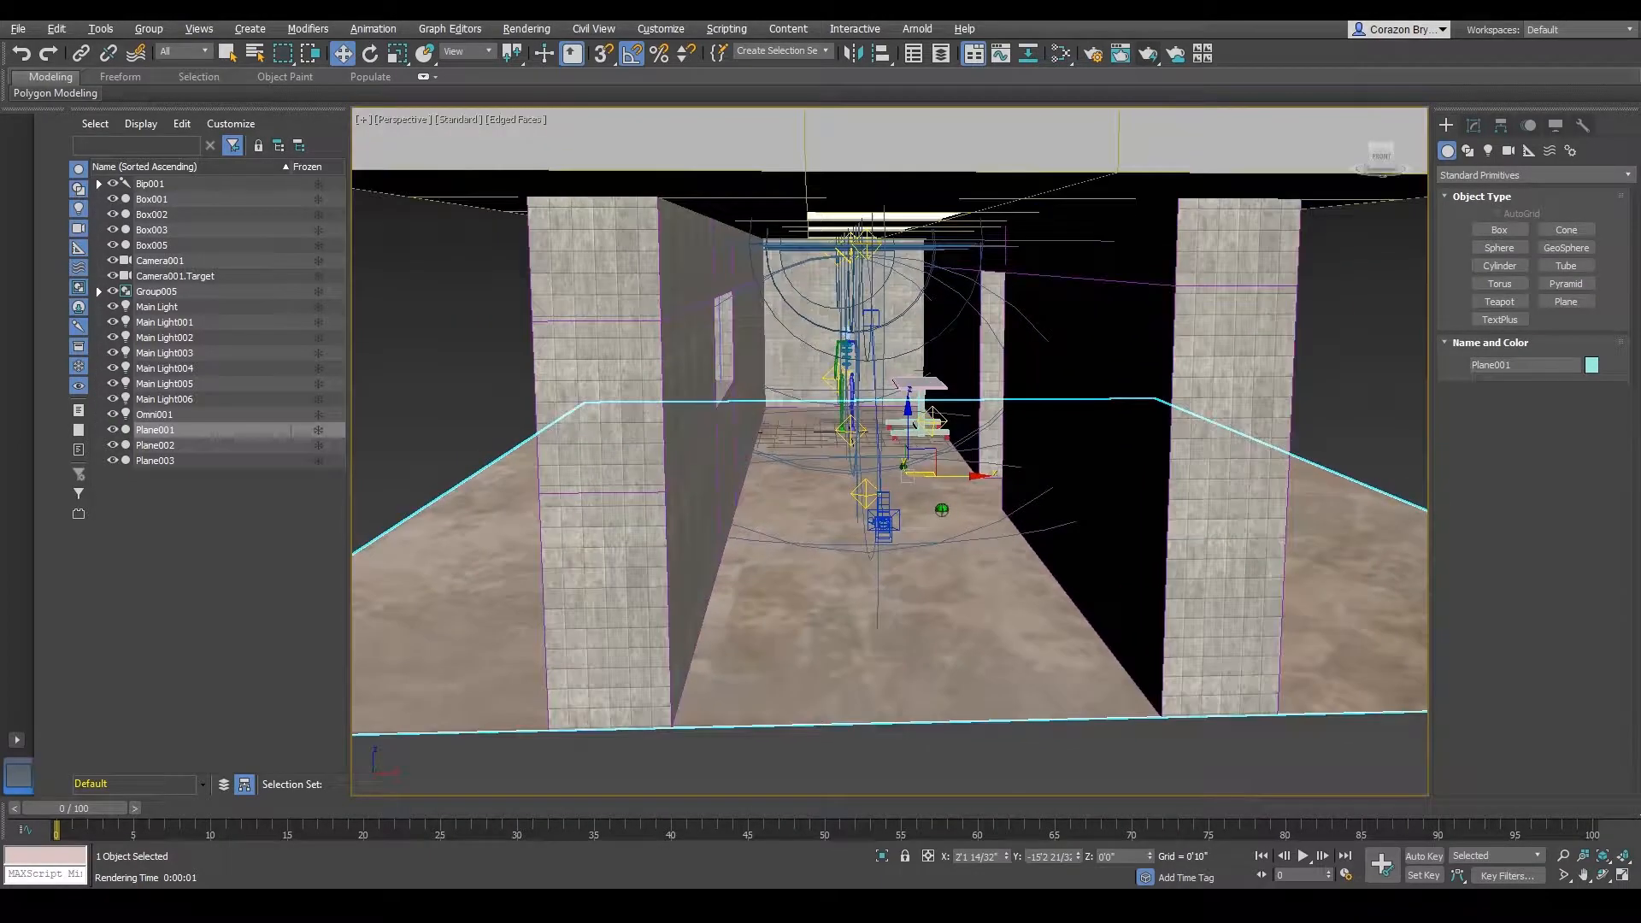
middle_click_drag(928, 428, 947, 470)
scroll(947, 470, "down", 2)
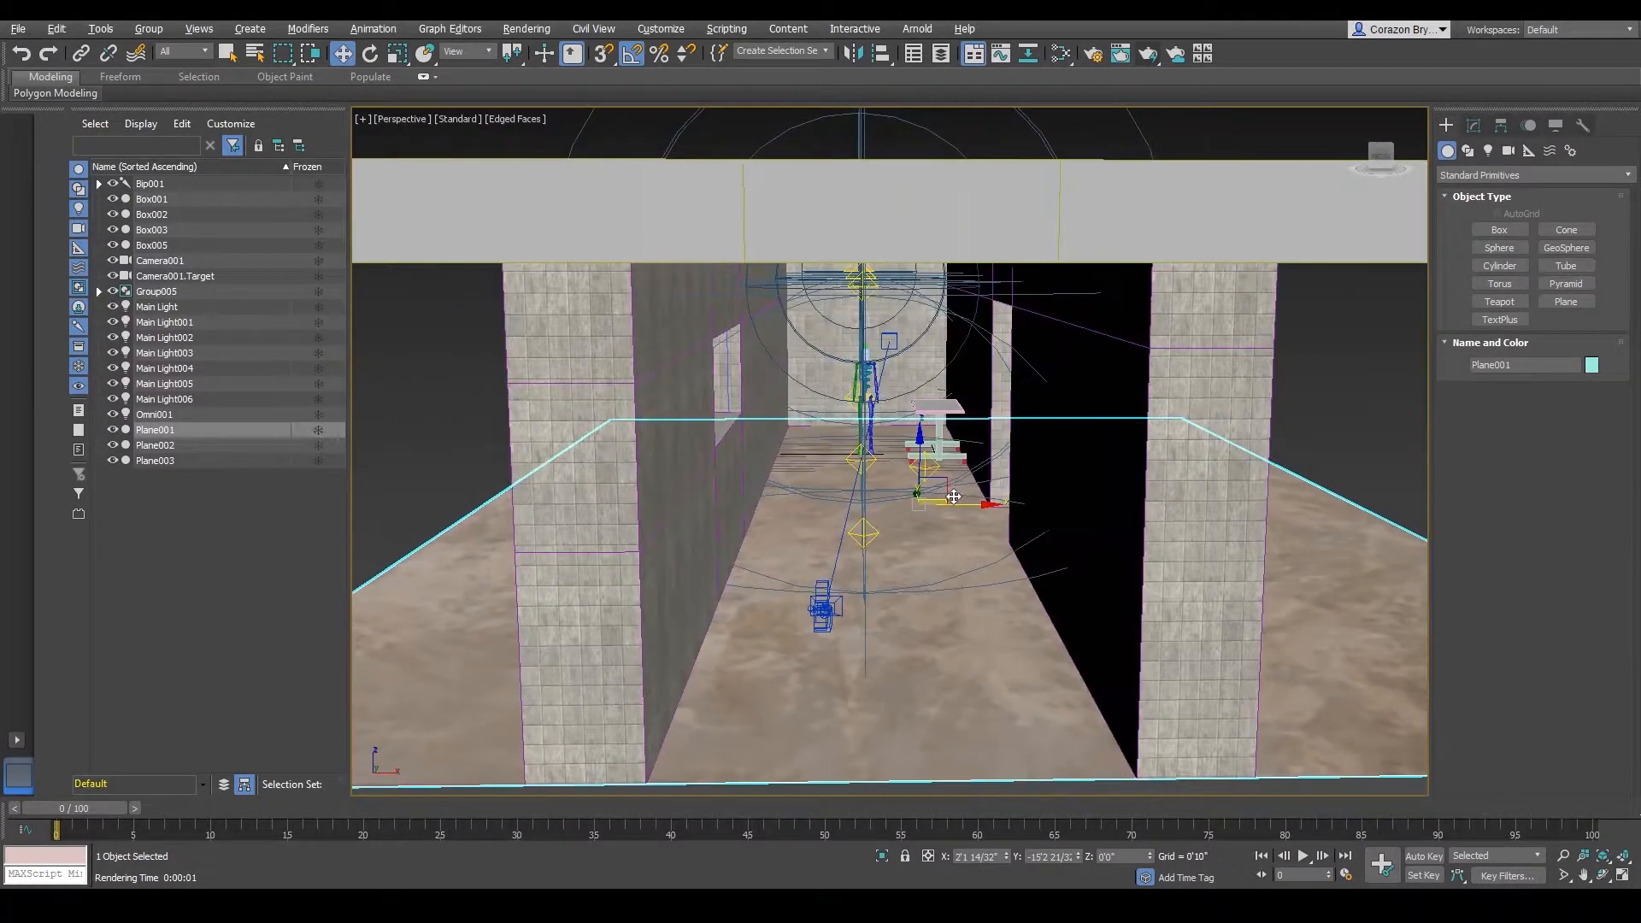
scroll(934, 425, "down", 2)
scroll(934, 427, "down", 1)
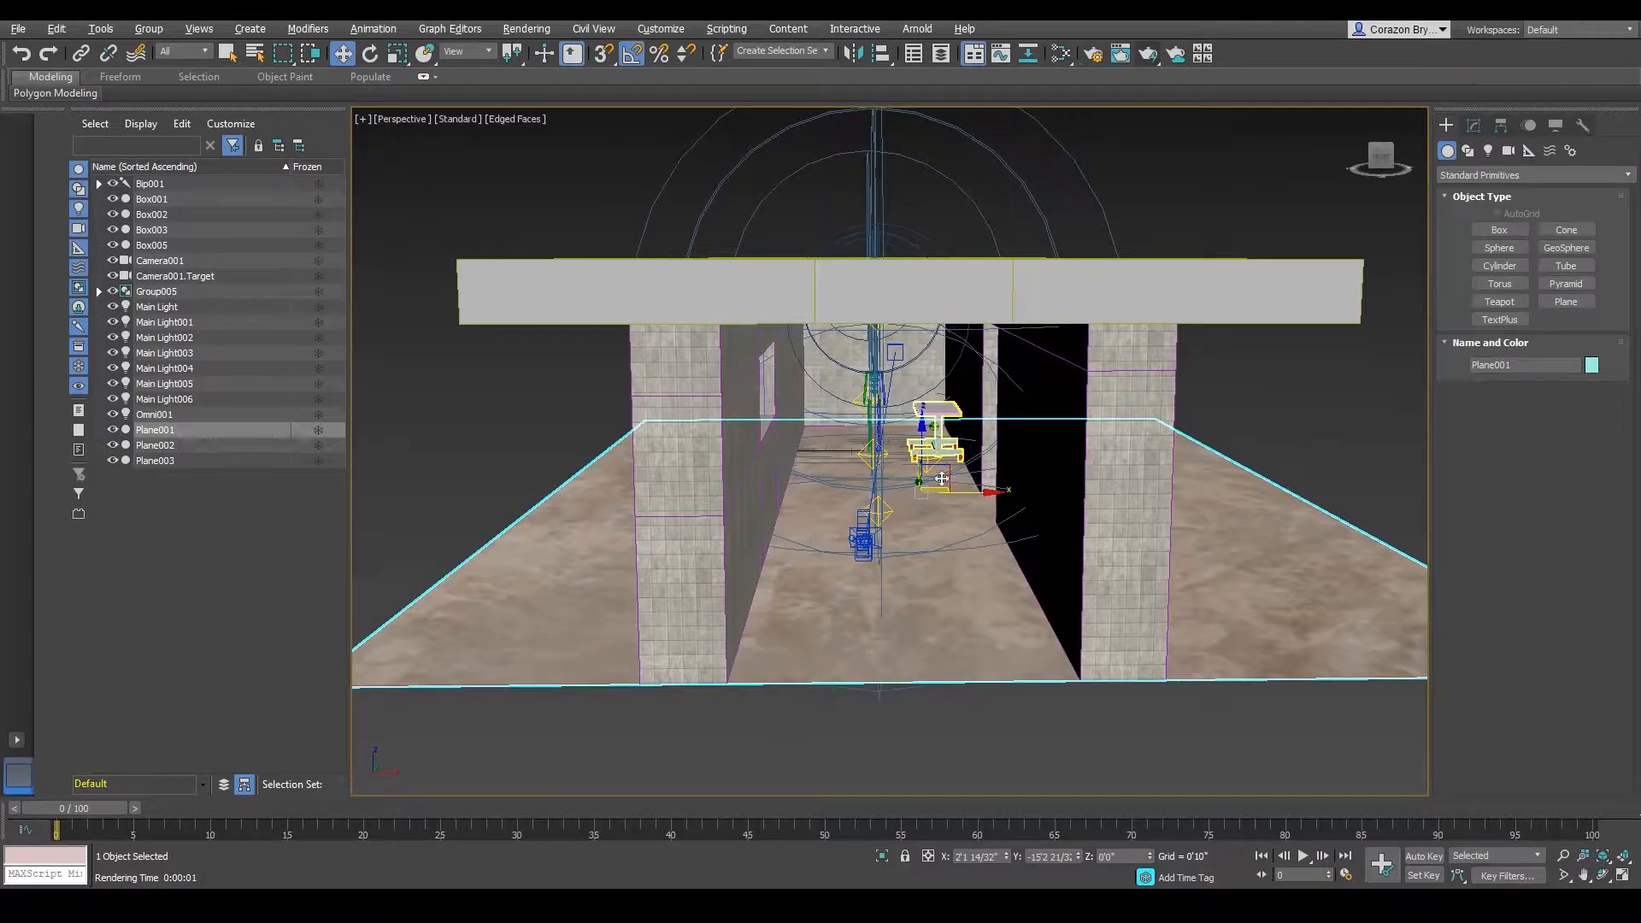
mouse_move(942, 478)
middle_mouse_down("alt")
mouse_move(924, 484)
mouse_move(934, 456)
middle_mouse_up("alt")
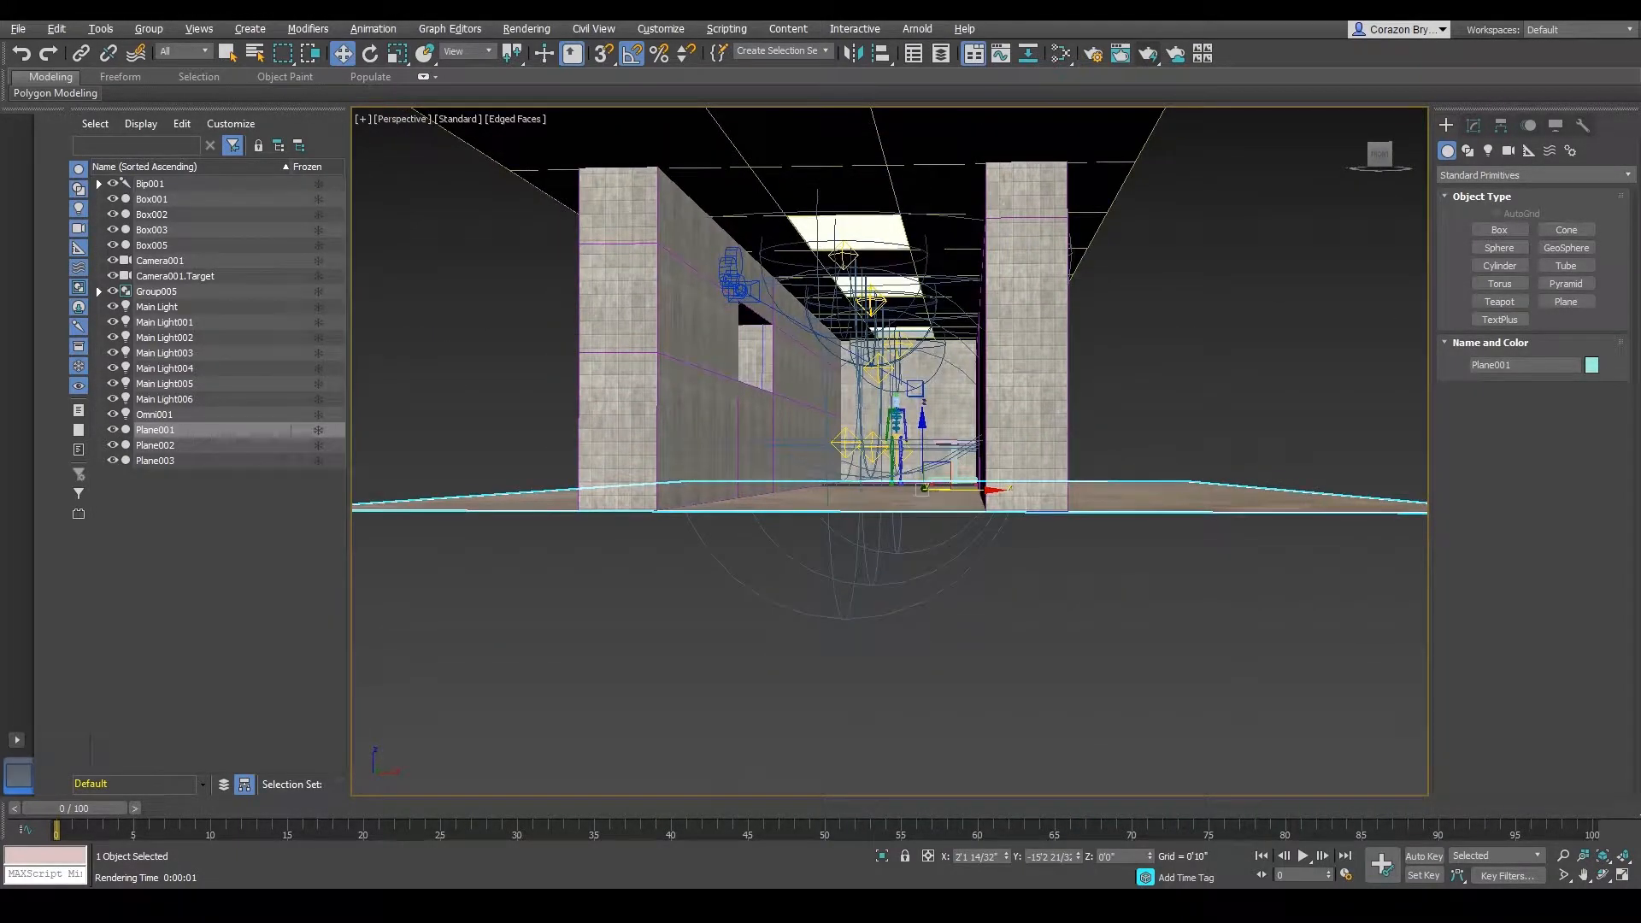
scroll(934, 460, "up", 4)
middle_click_drag(908, 401, 937, 462)
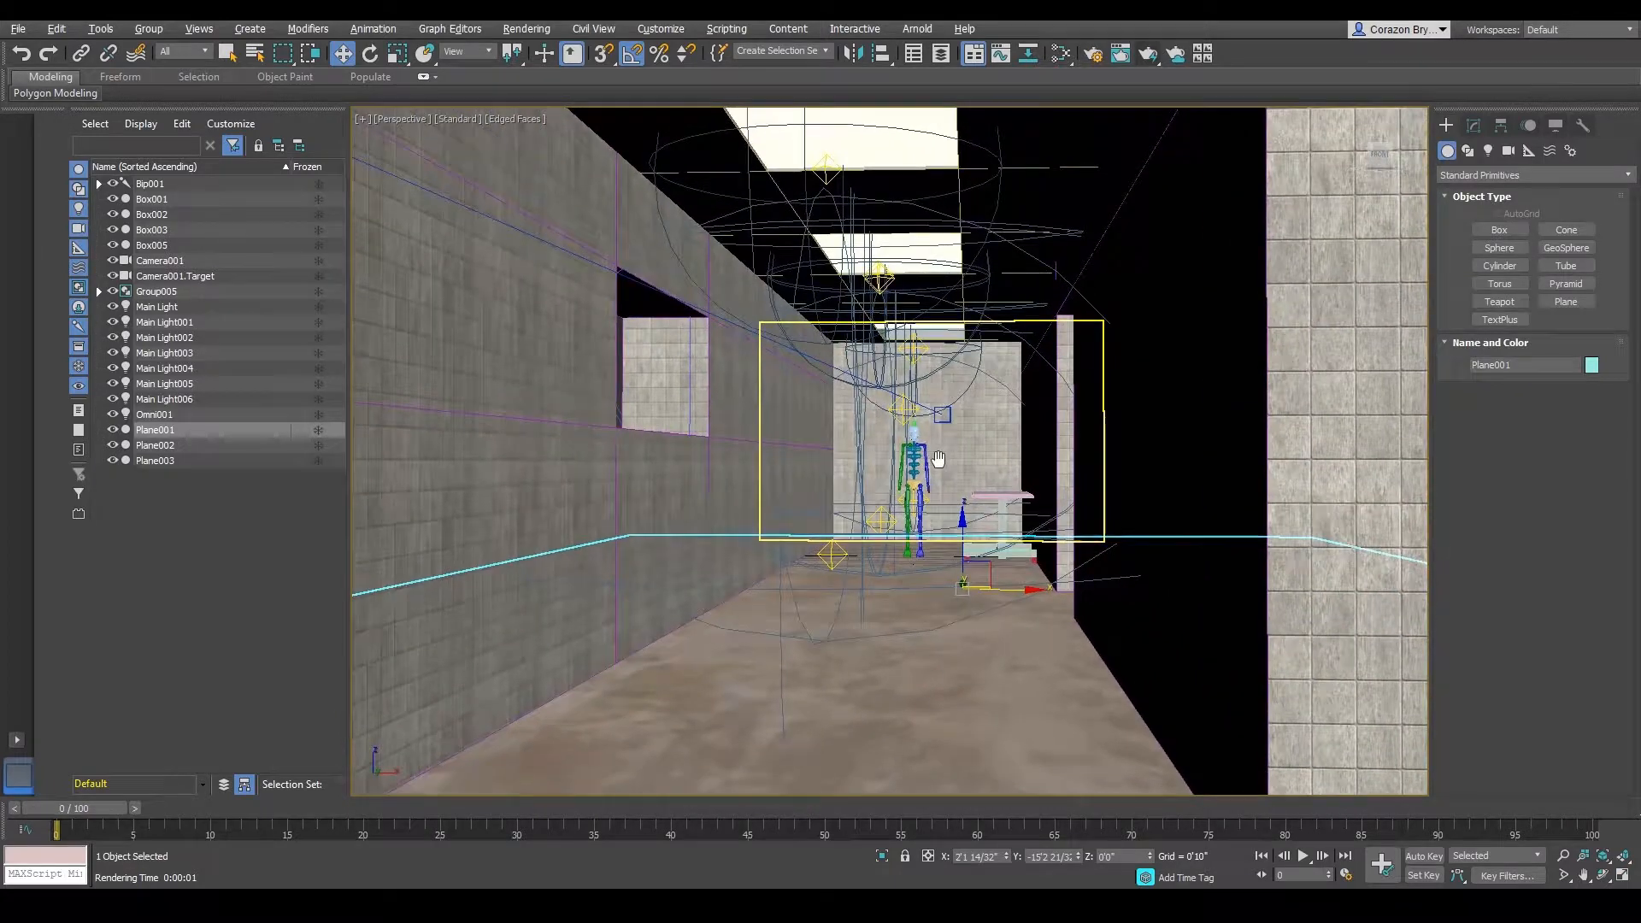
- Start a new empty scene without saving the changes to the hallway scene
left_click(16, 30)
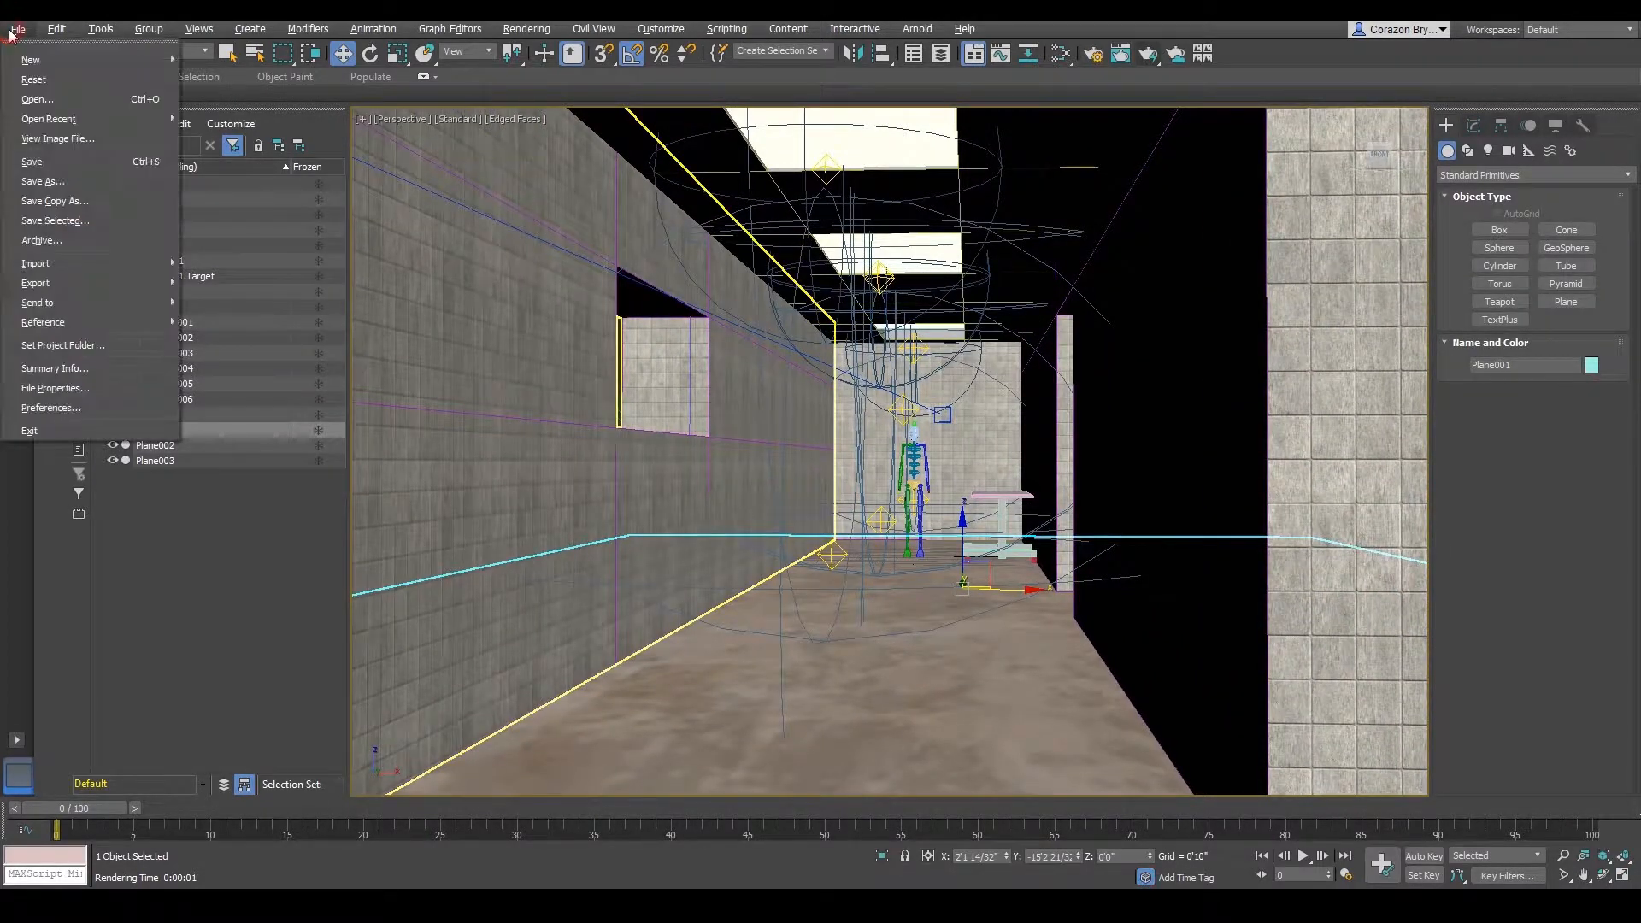
mouse_move(52, 65)
left_click(219, 71)
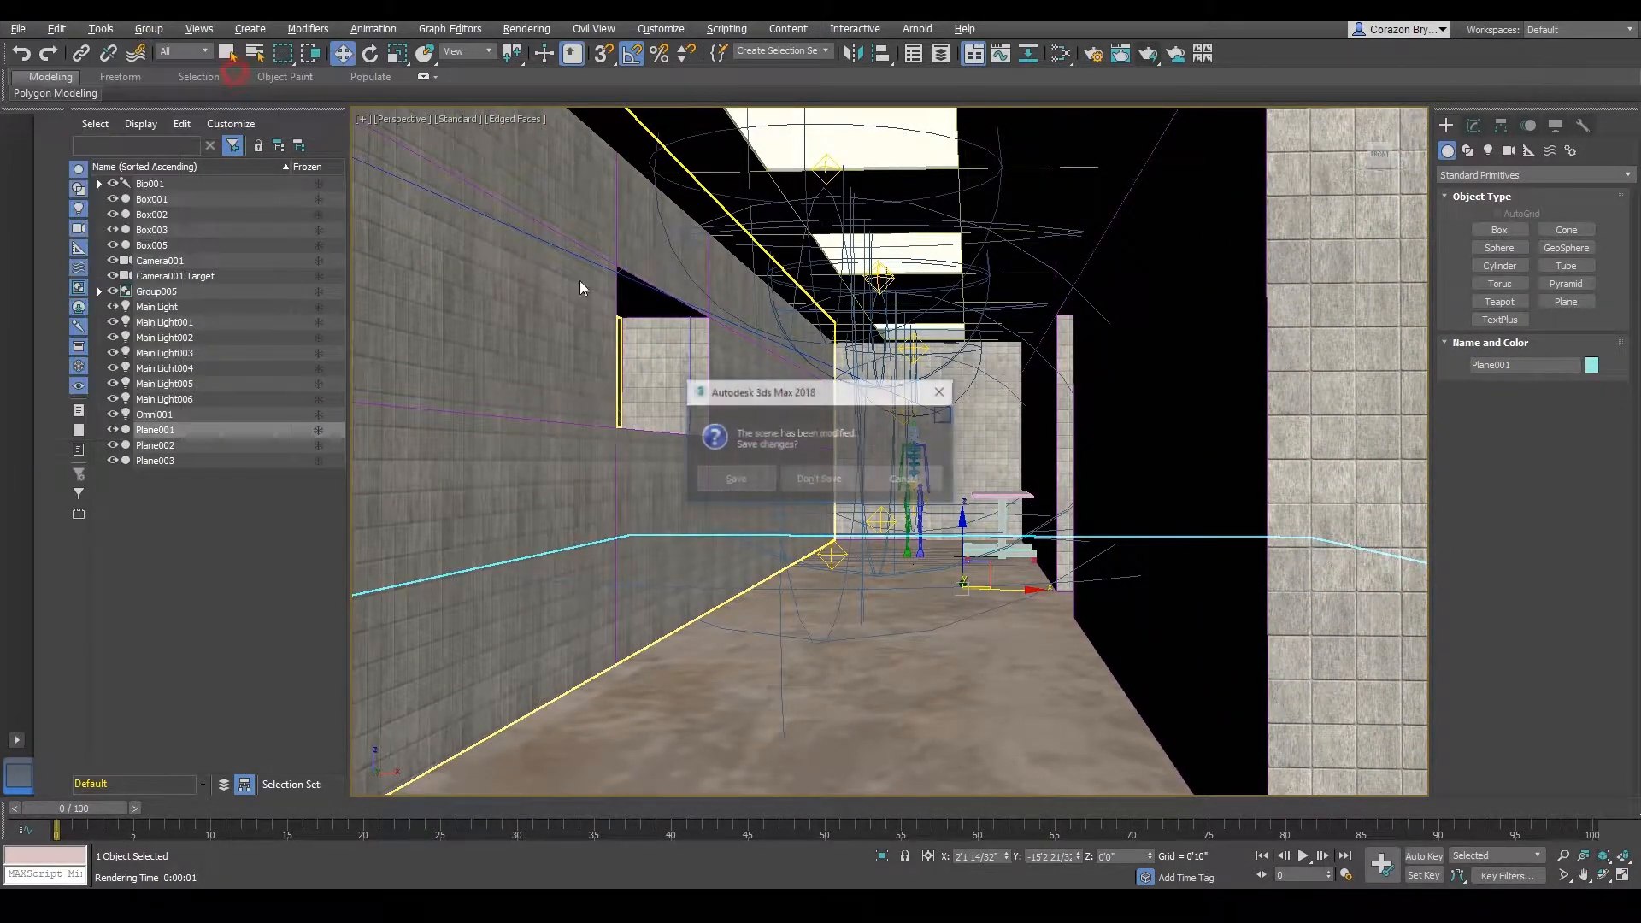
left_click(836, 480)
- Explore the empty grid by panning, zooming and orbiting, including rotating the view with the ViewCube
middle_click_drag(902, 537, 1090, 500)
scroll(972, 549, "up", 5)
scroll(973, 549, "down", 2)
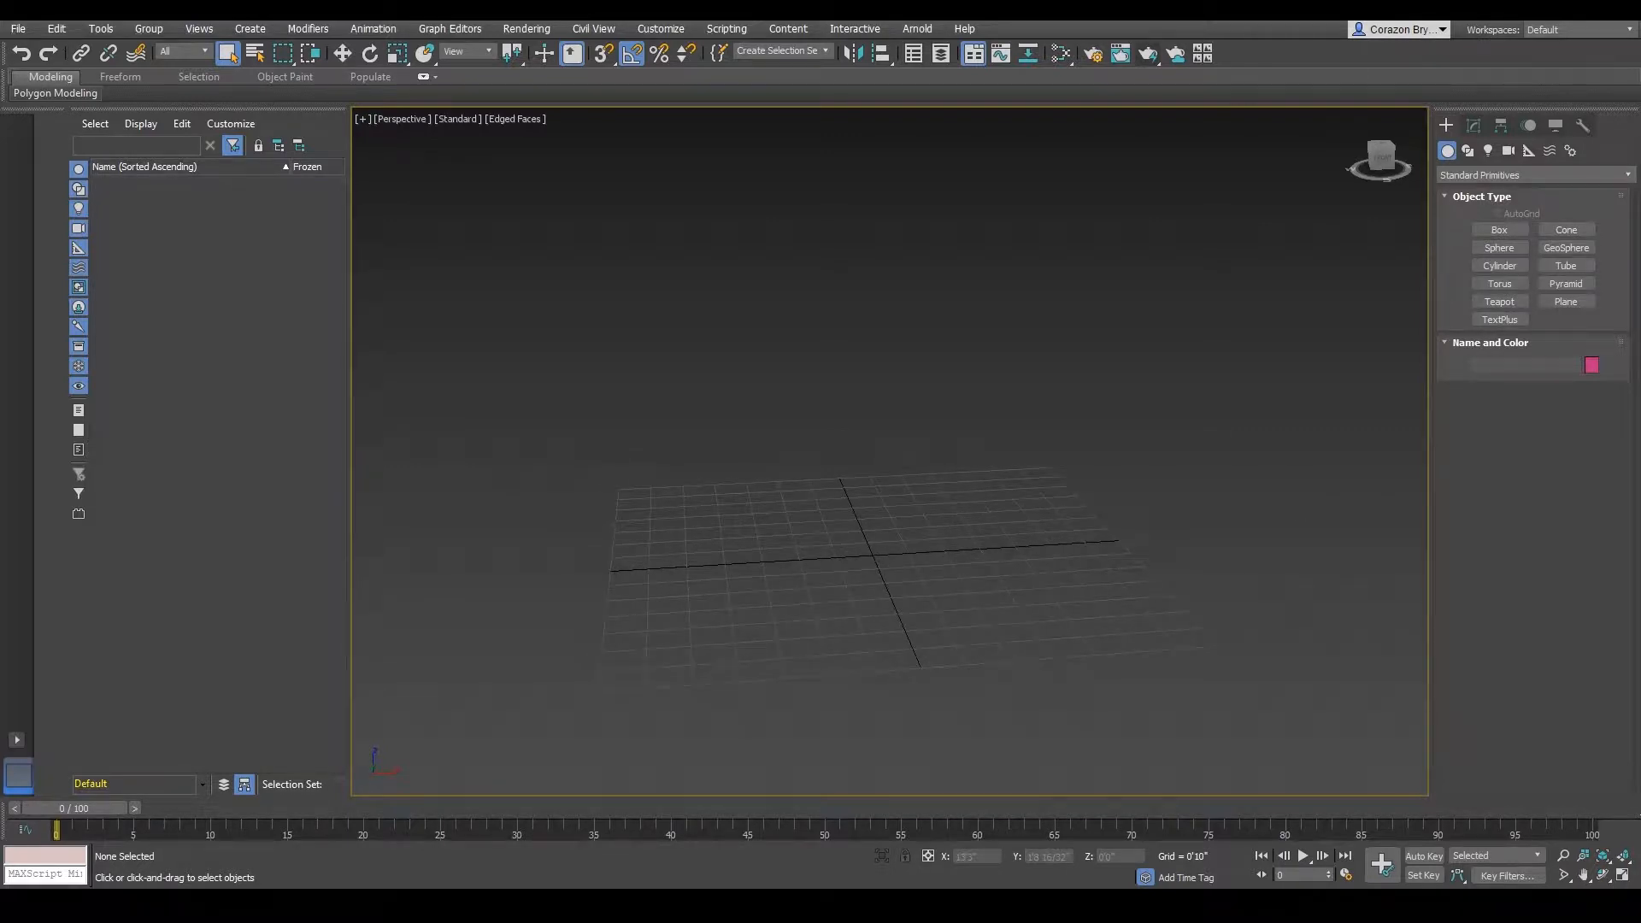
mouse_move(1348, 155)
left_mouse_down()
mouse_move(1376, 131)
mouse_move(1431, 176)
mouse_move(1339, 193)
mouse_move(1355, 135)
left_mouse_up()
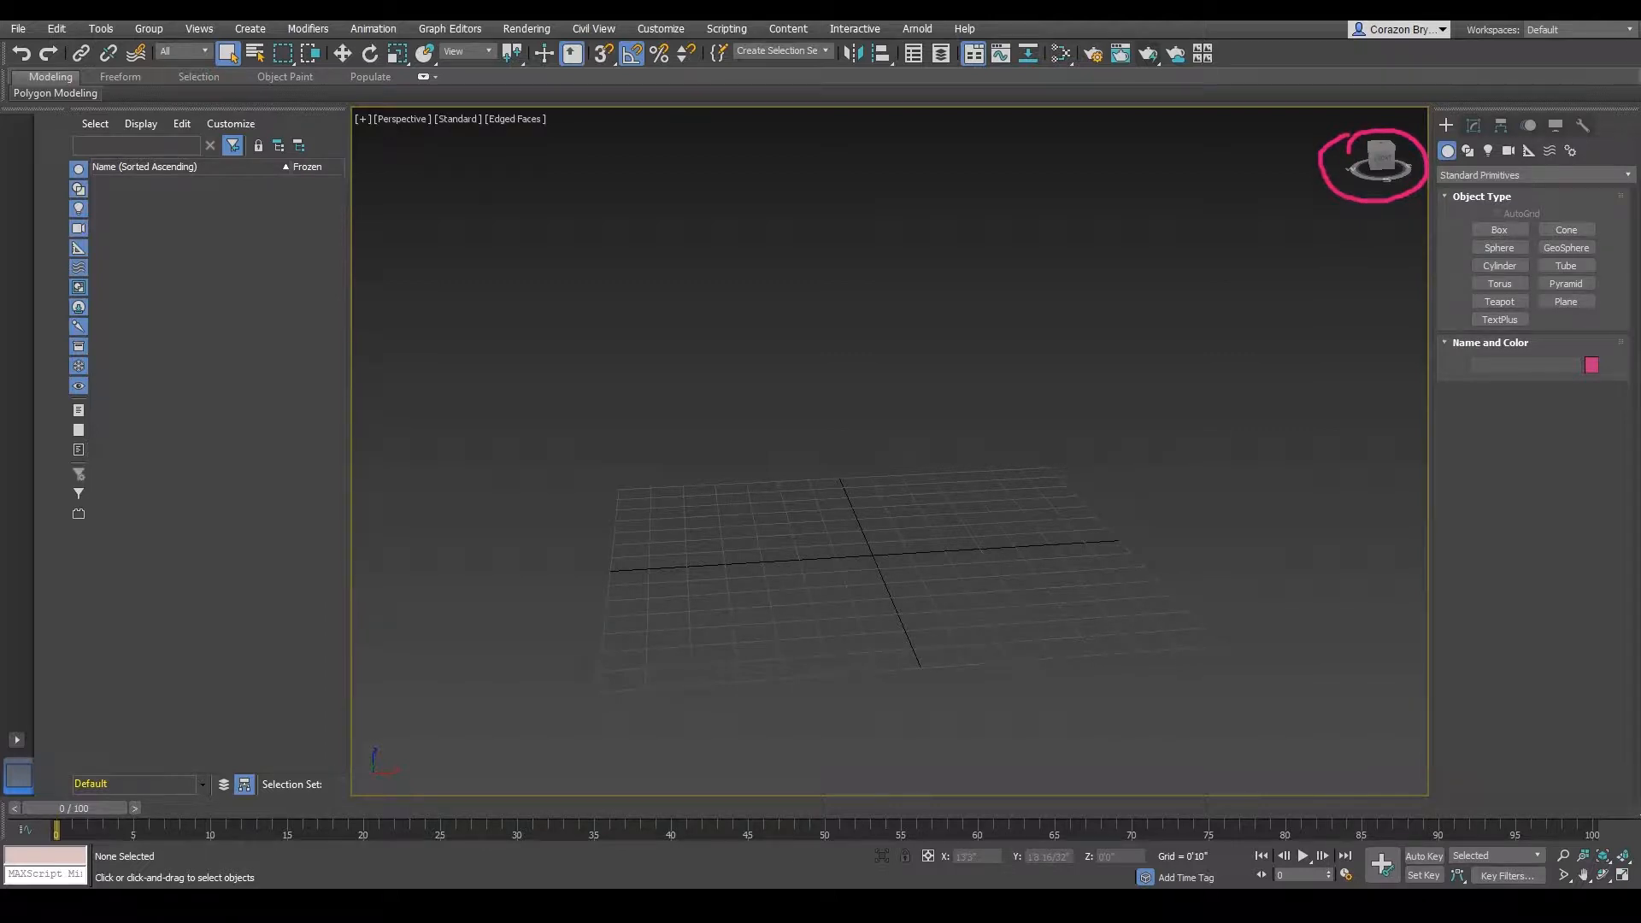
key("Escape")
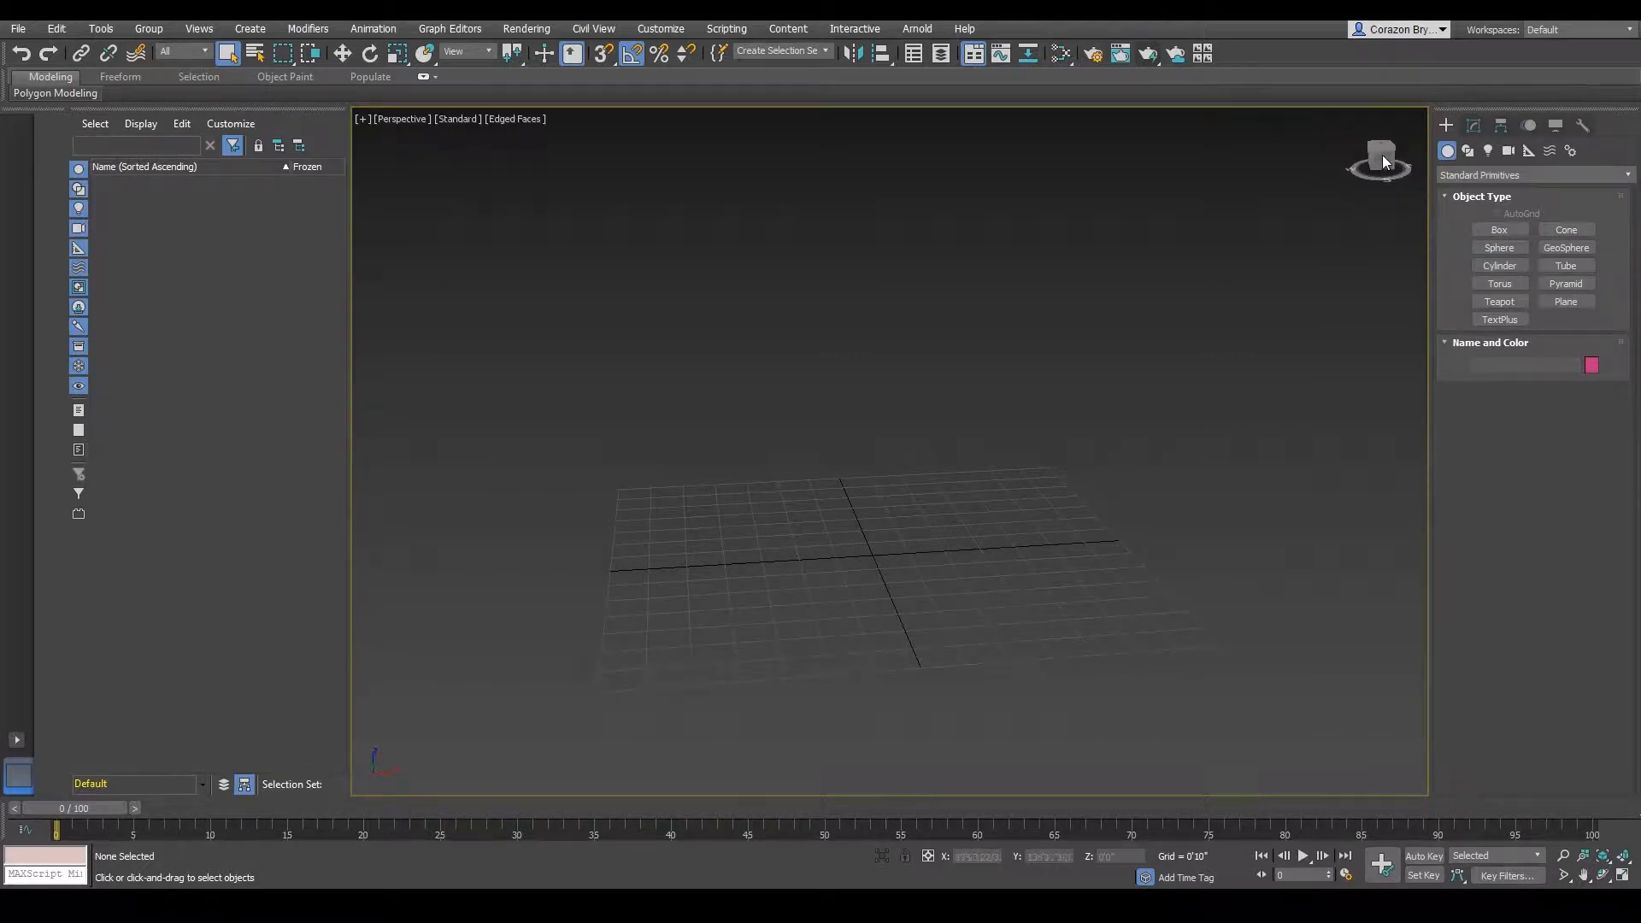
mouse_move(1384, 156)
left_mouse_down()
mouse_move(1371, 142)
mouse_move(1381, 157)
mouse_move(1416, 154)
mouse_move(1368, 149)
mouse_move(1442, 145)
left_mouse_up()
middle_click_drag(1130, 321, 1072, 278)
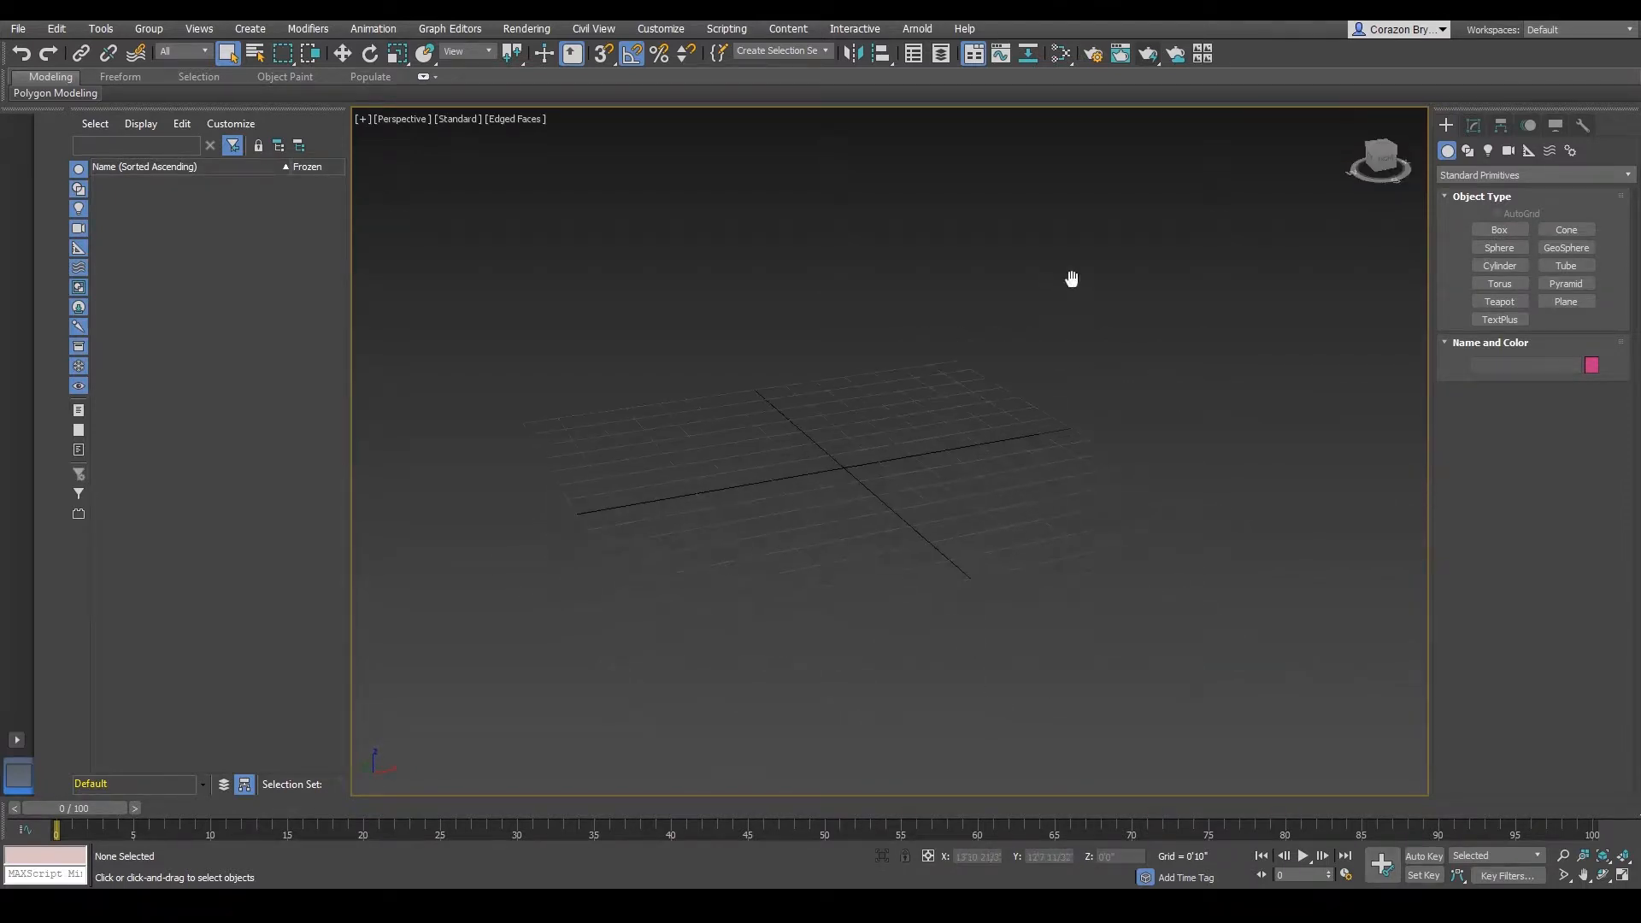
middle_click_drag(1039, 371, 971, 368, "alt")
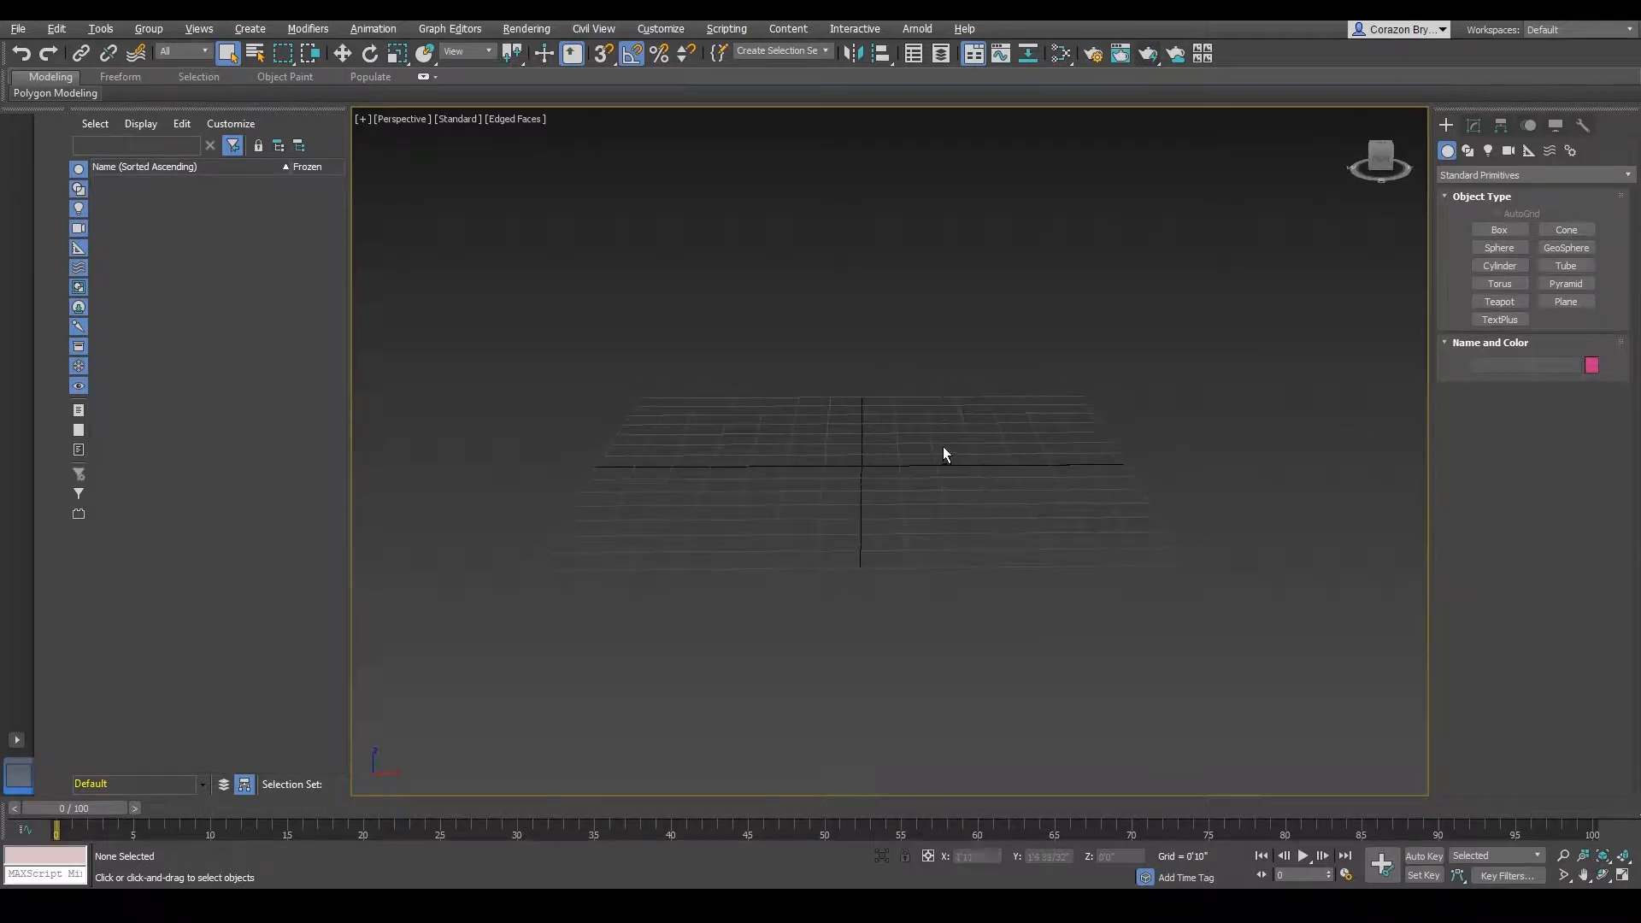
- Switch the viewport to the Front view and back to Perspective, and orbit to an angled view of the grid
key("f")
middle_click_drag(899, 410, 872, 454)
key("p")
scroll(889, 478, "up", 5)
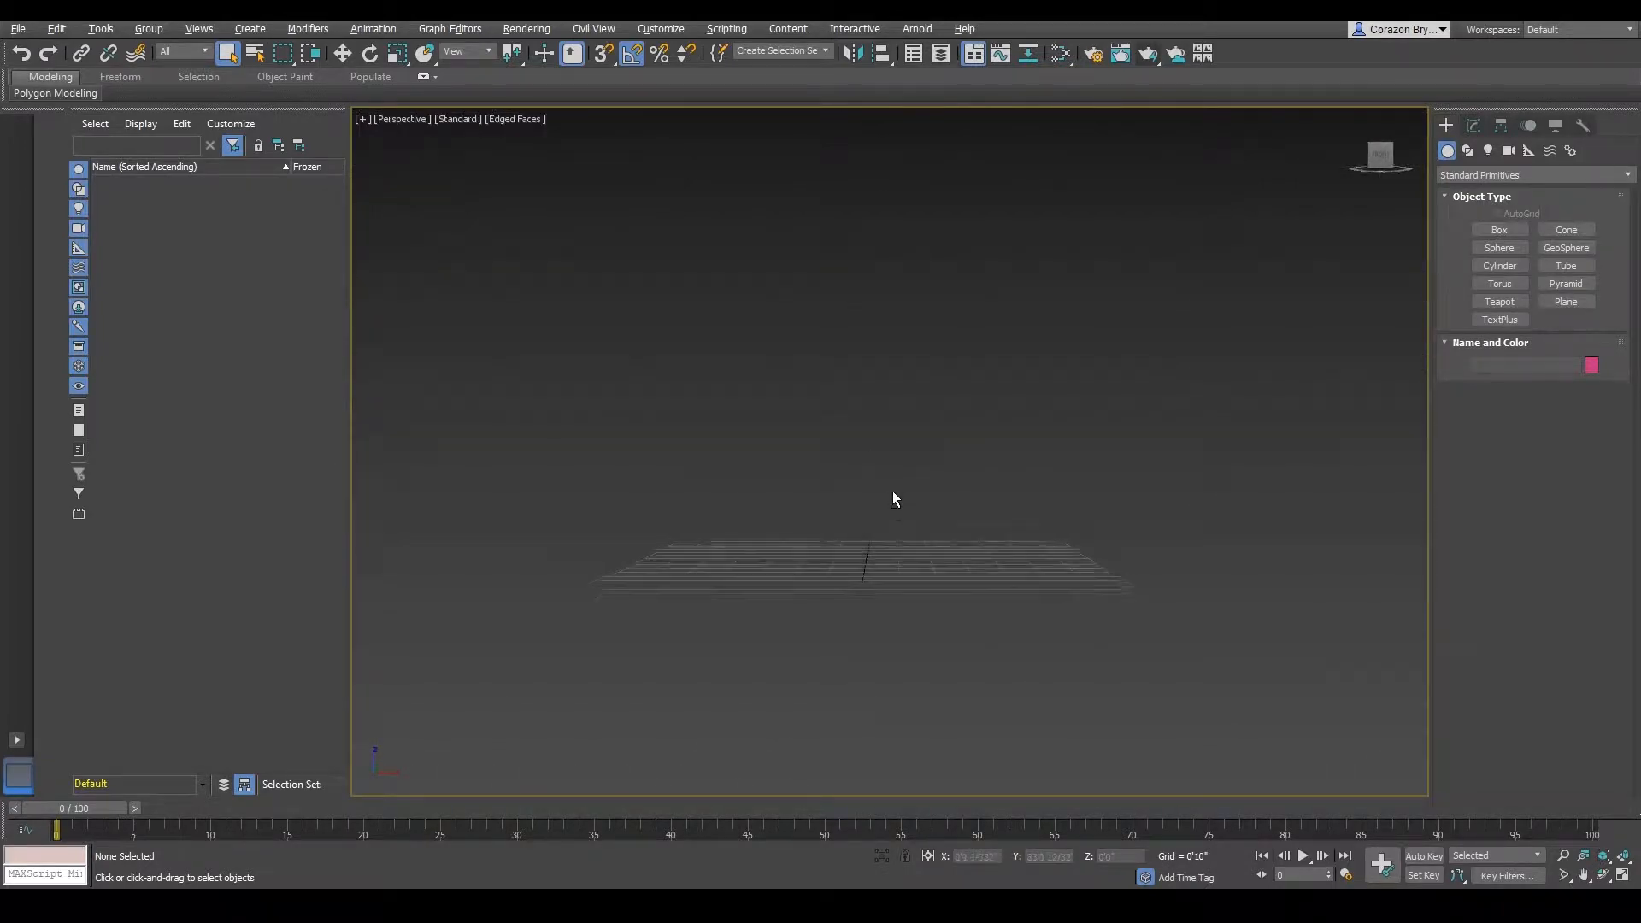
scroll(843, 525, "up", 6)
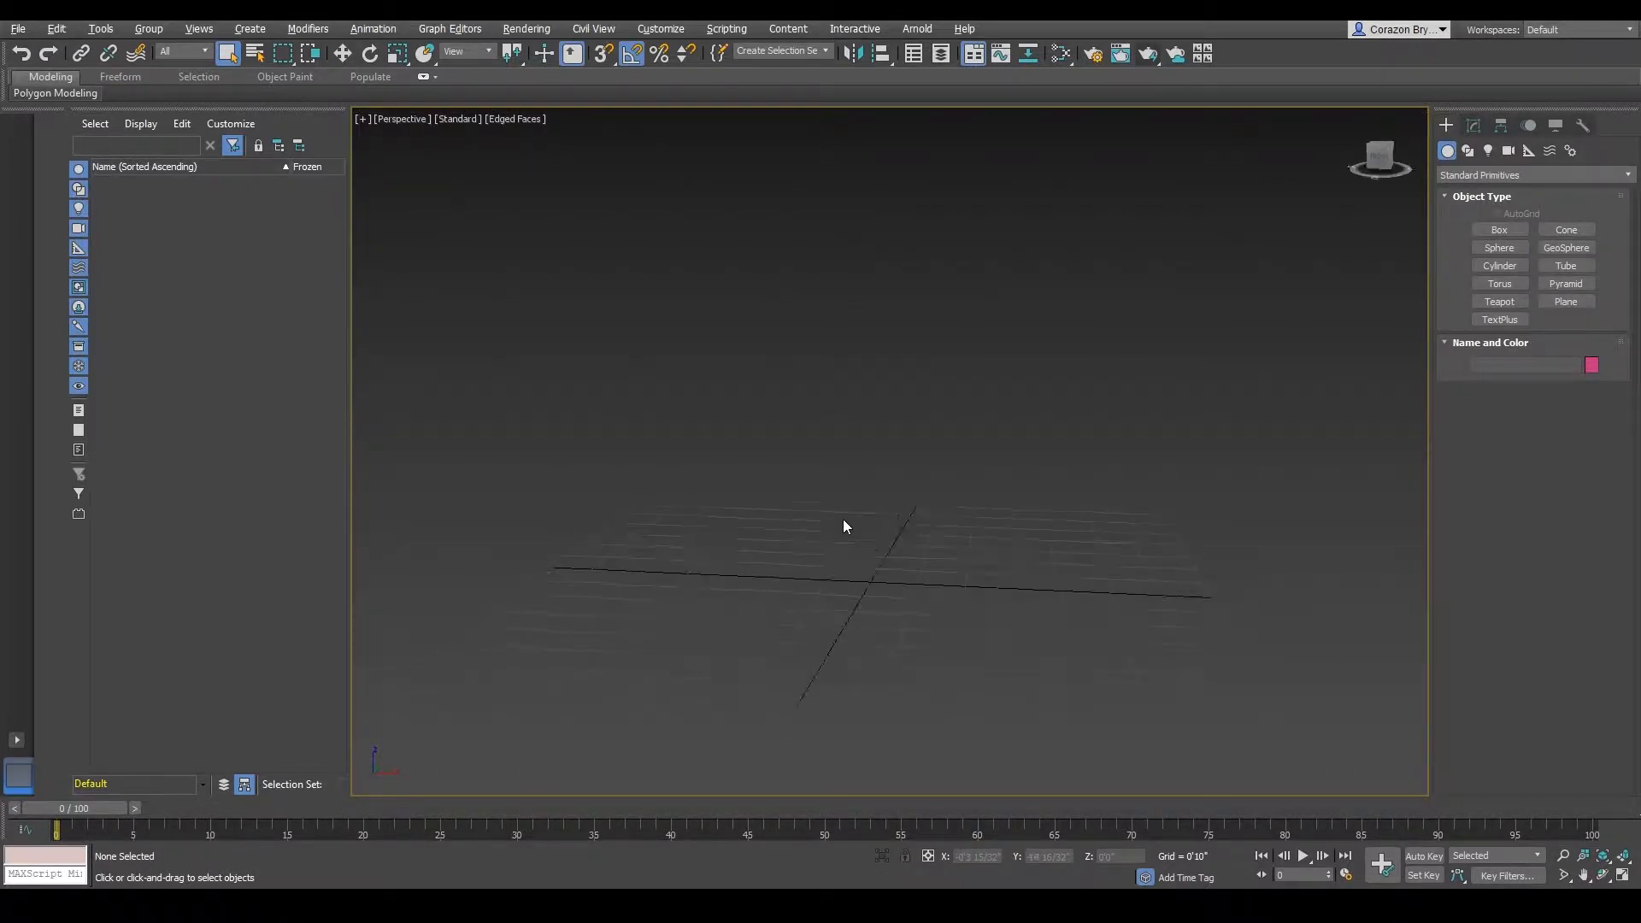
middle_click_drag(900, 546, 931, 461, "alt")
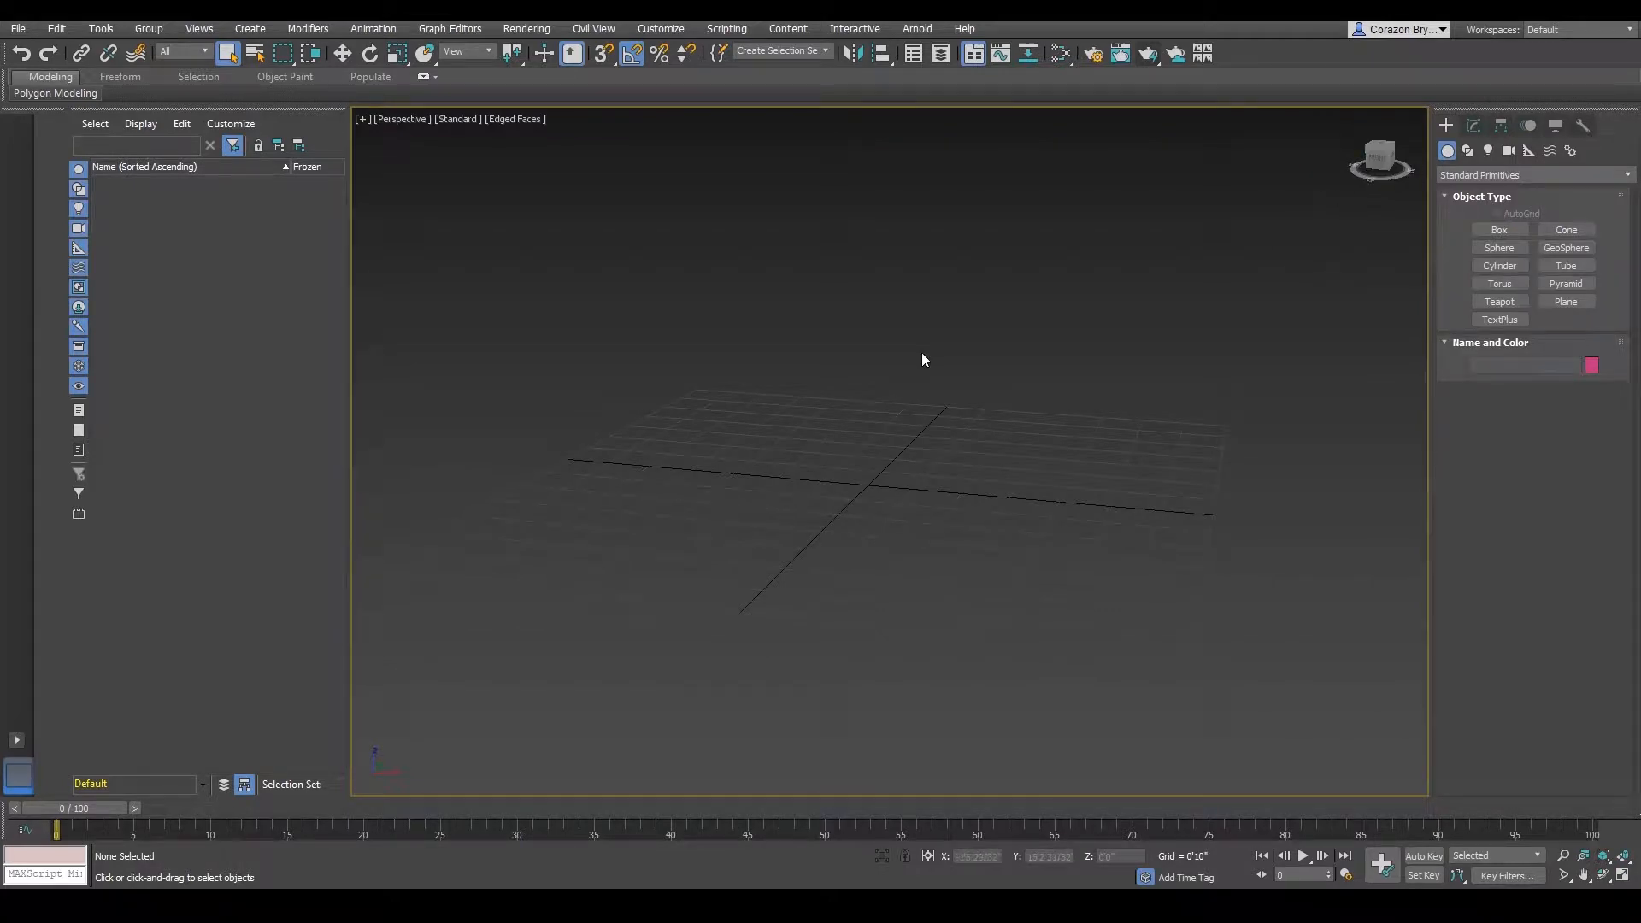
middle_click_drag(922, 352, 861, 496, "alt")
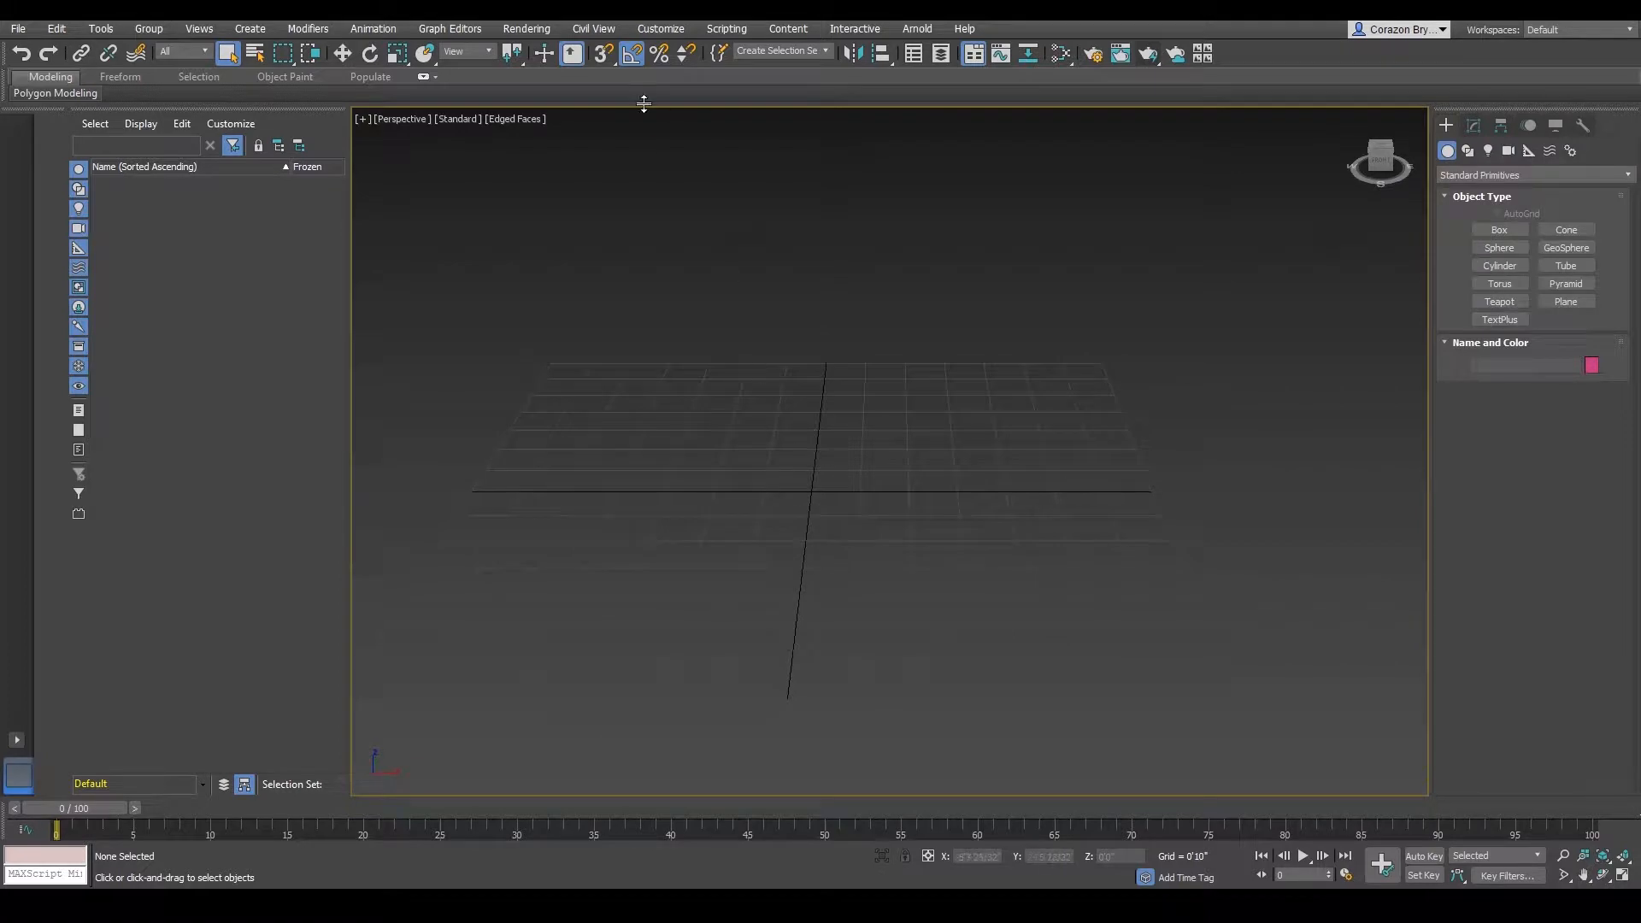
middle_click_drag(878, 329, 987, 447, "alt")
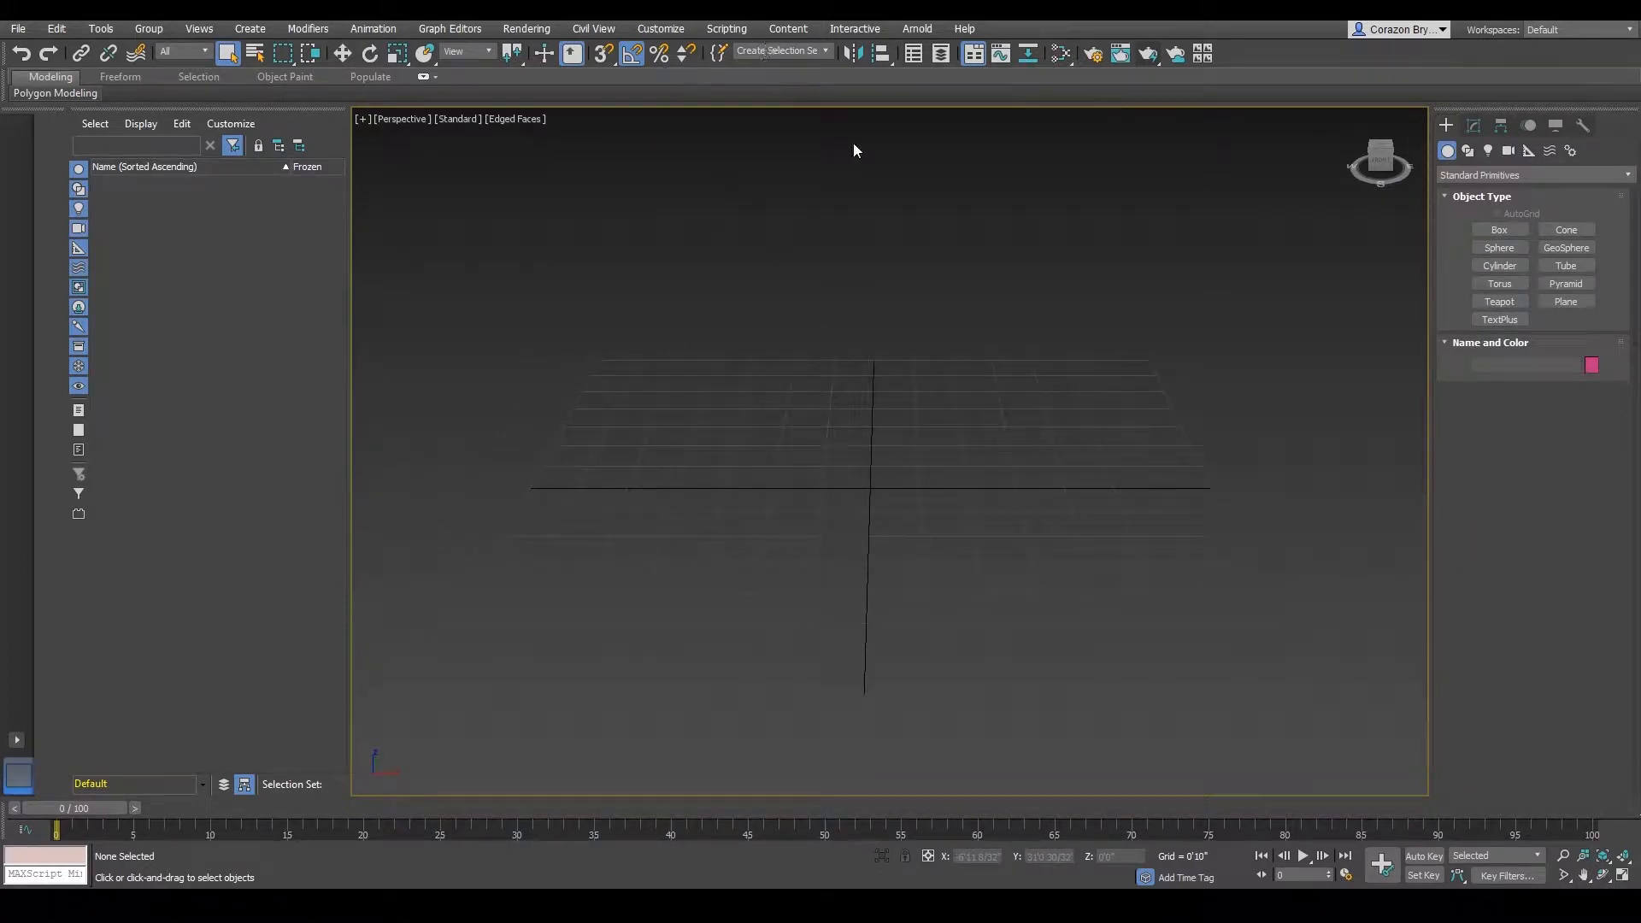
middle_click_drag(985, 307, 954, 351, "alt")
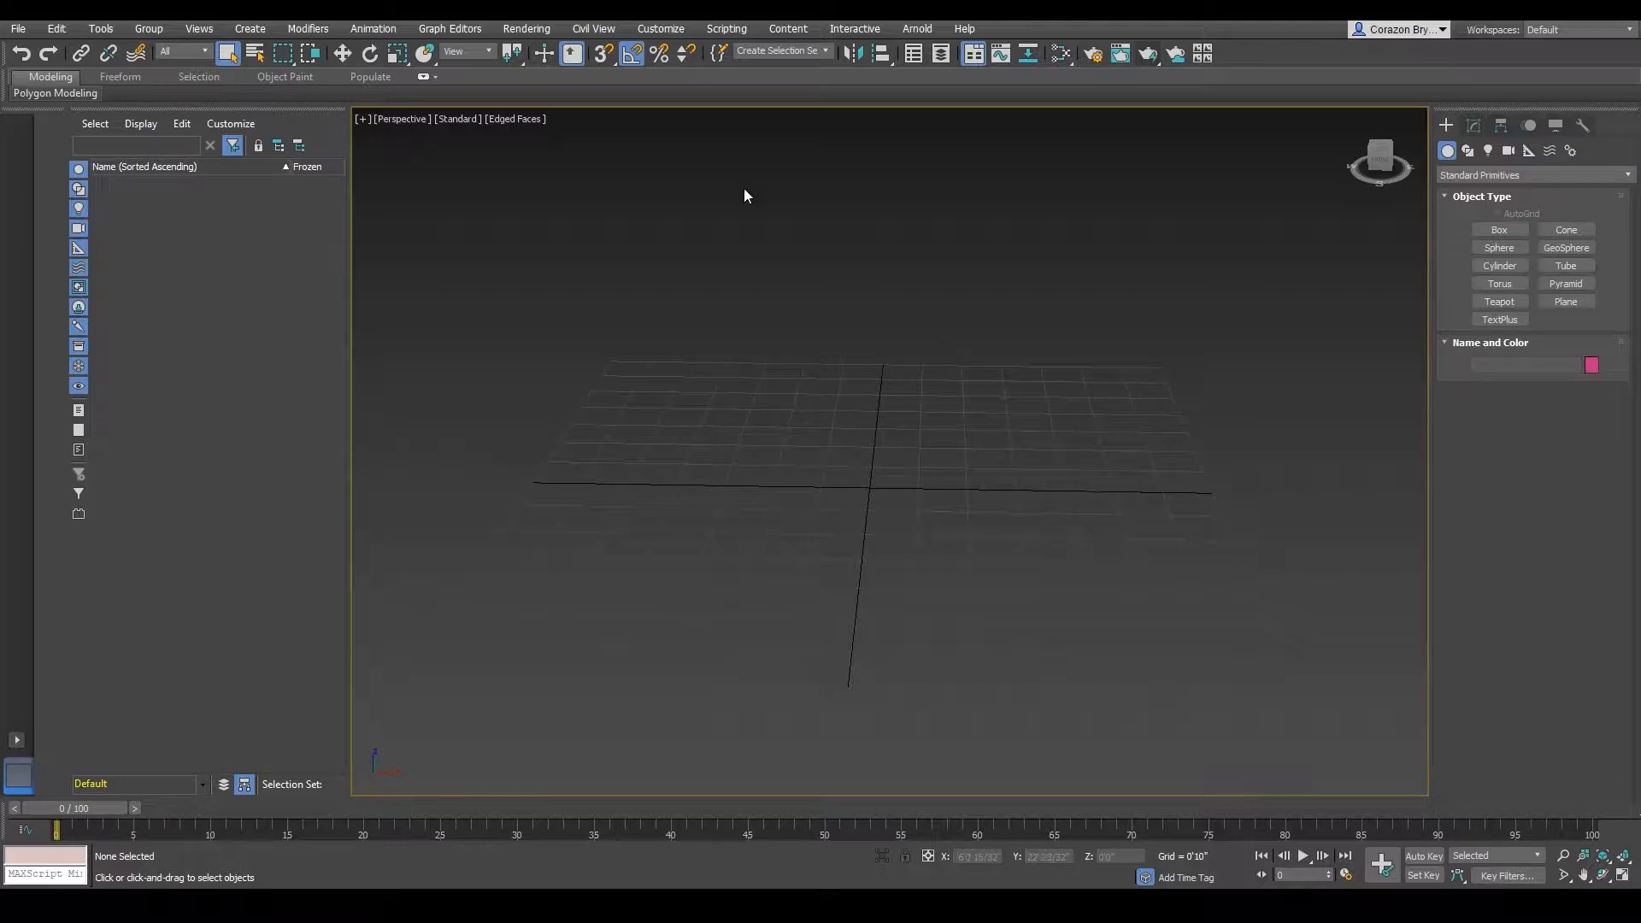
- Set the scene's display unit scale to US Standard with the Feet w/Fractional Inches format
left_click(659, 30)
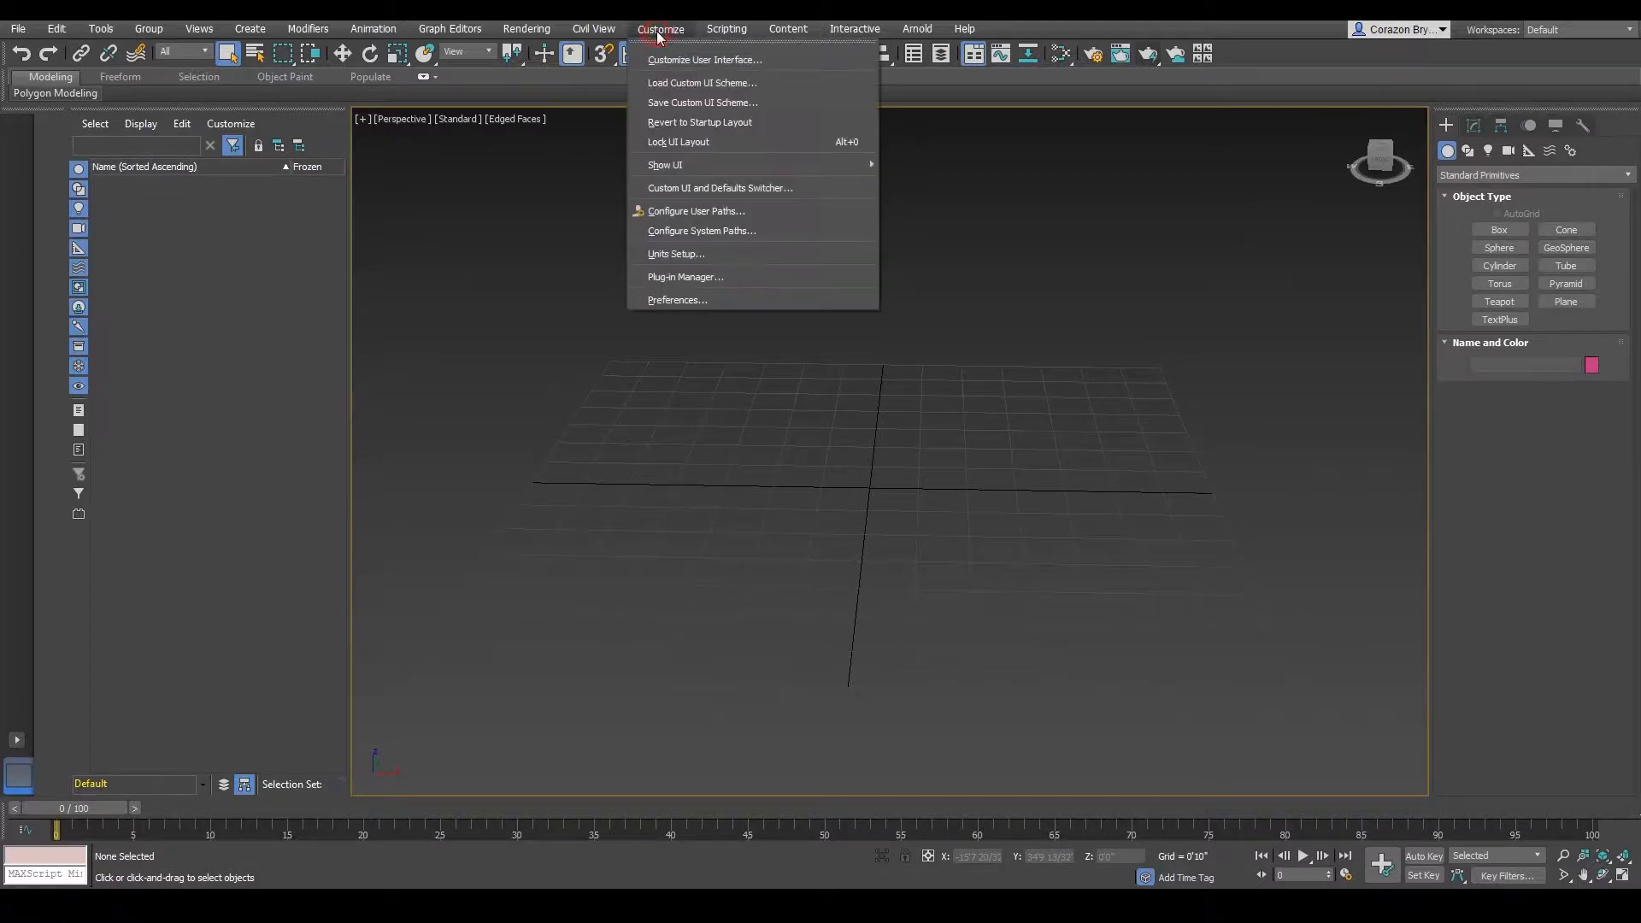
left_click(700, 254)
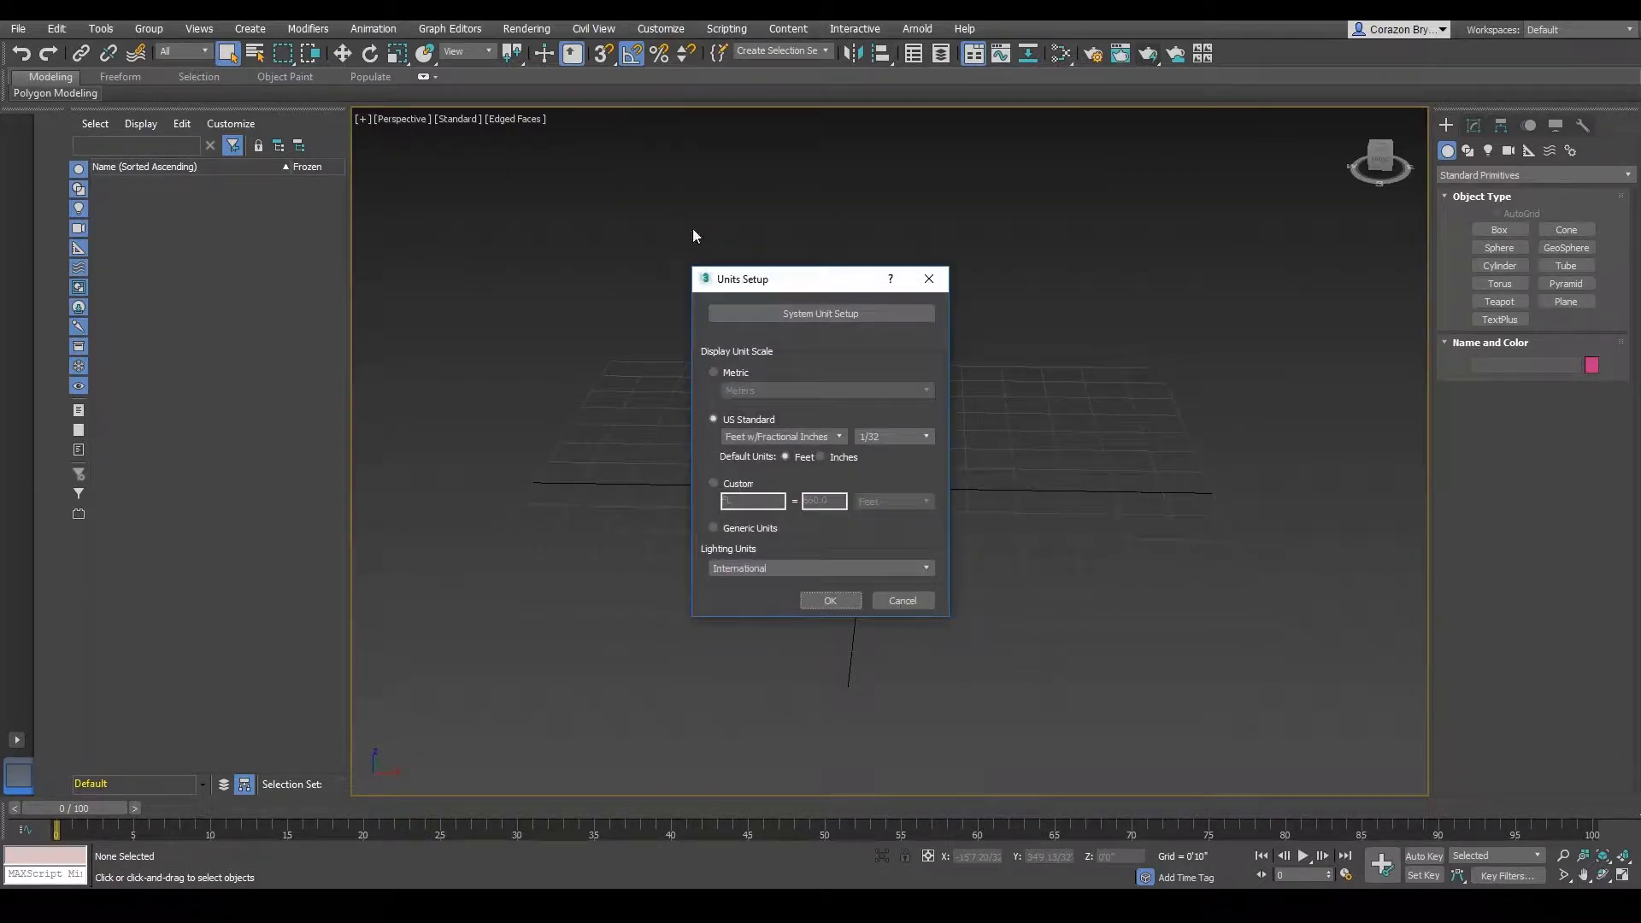
left_click(713, 374)
left_click(712, 484)
left_click(711, 418)
left_click(773, 434)
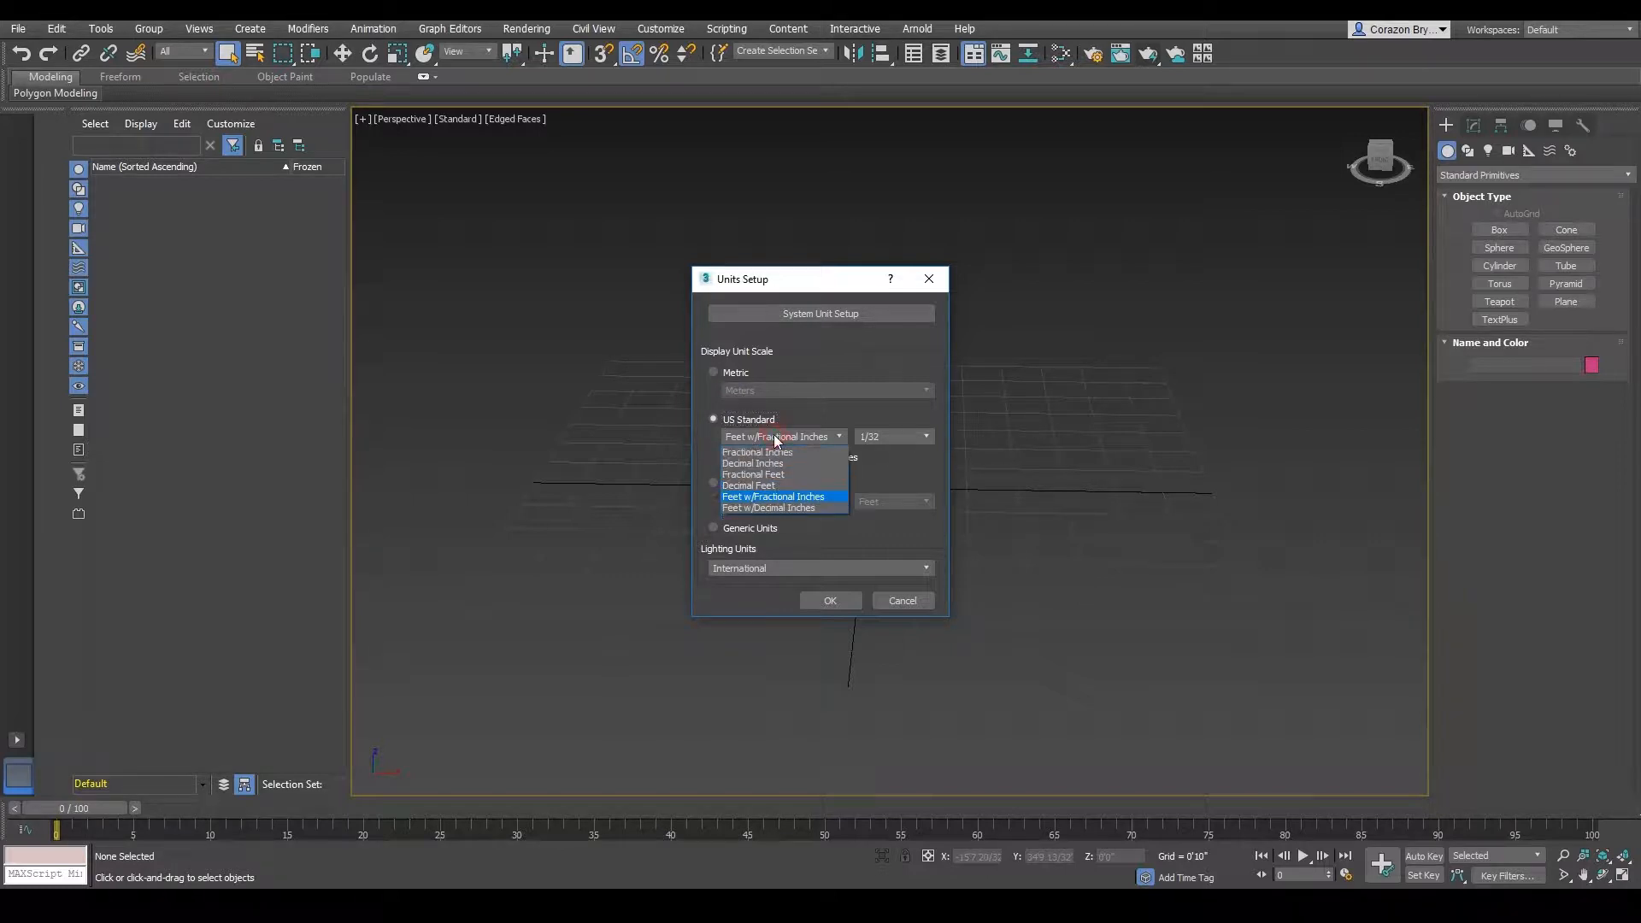
left_click(773, 435)
left_click(821, 436)
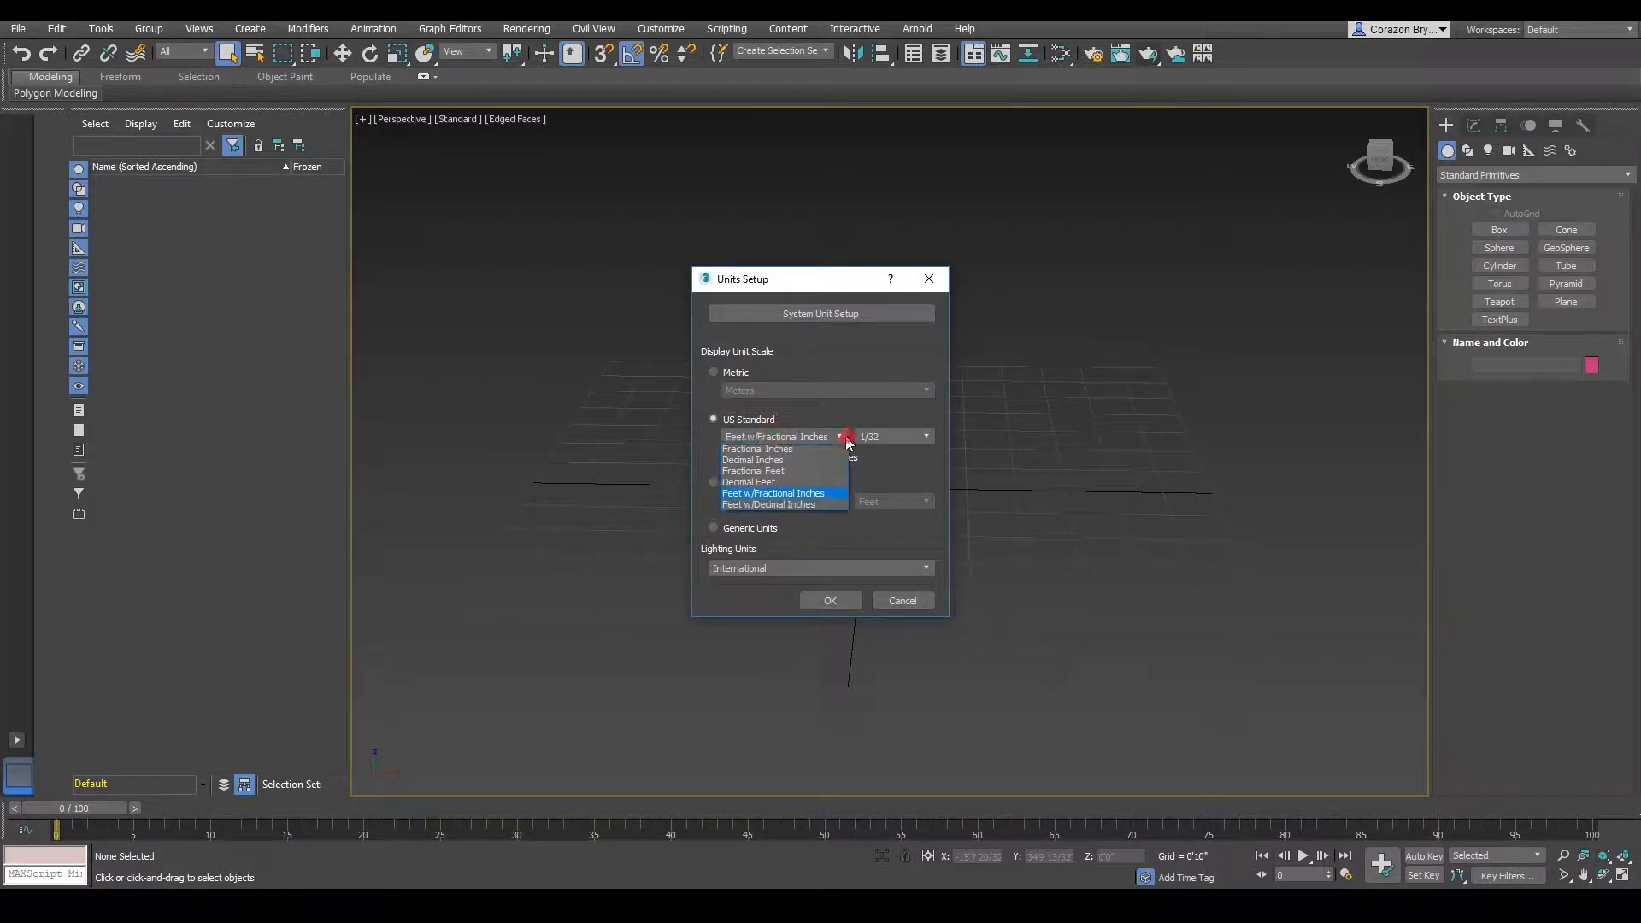
left_click(767, 500)
- Review the available US Standard unit formats, keeping Feet w/Fractional Inches selected
left_click(793, 440)
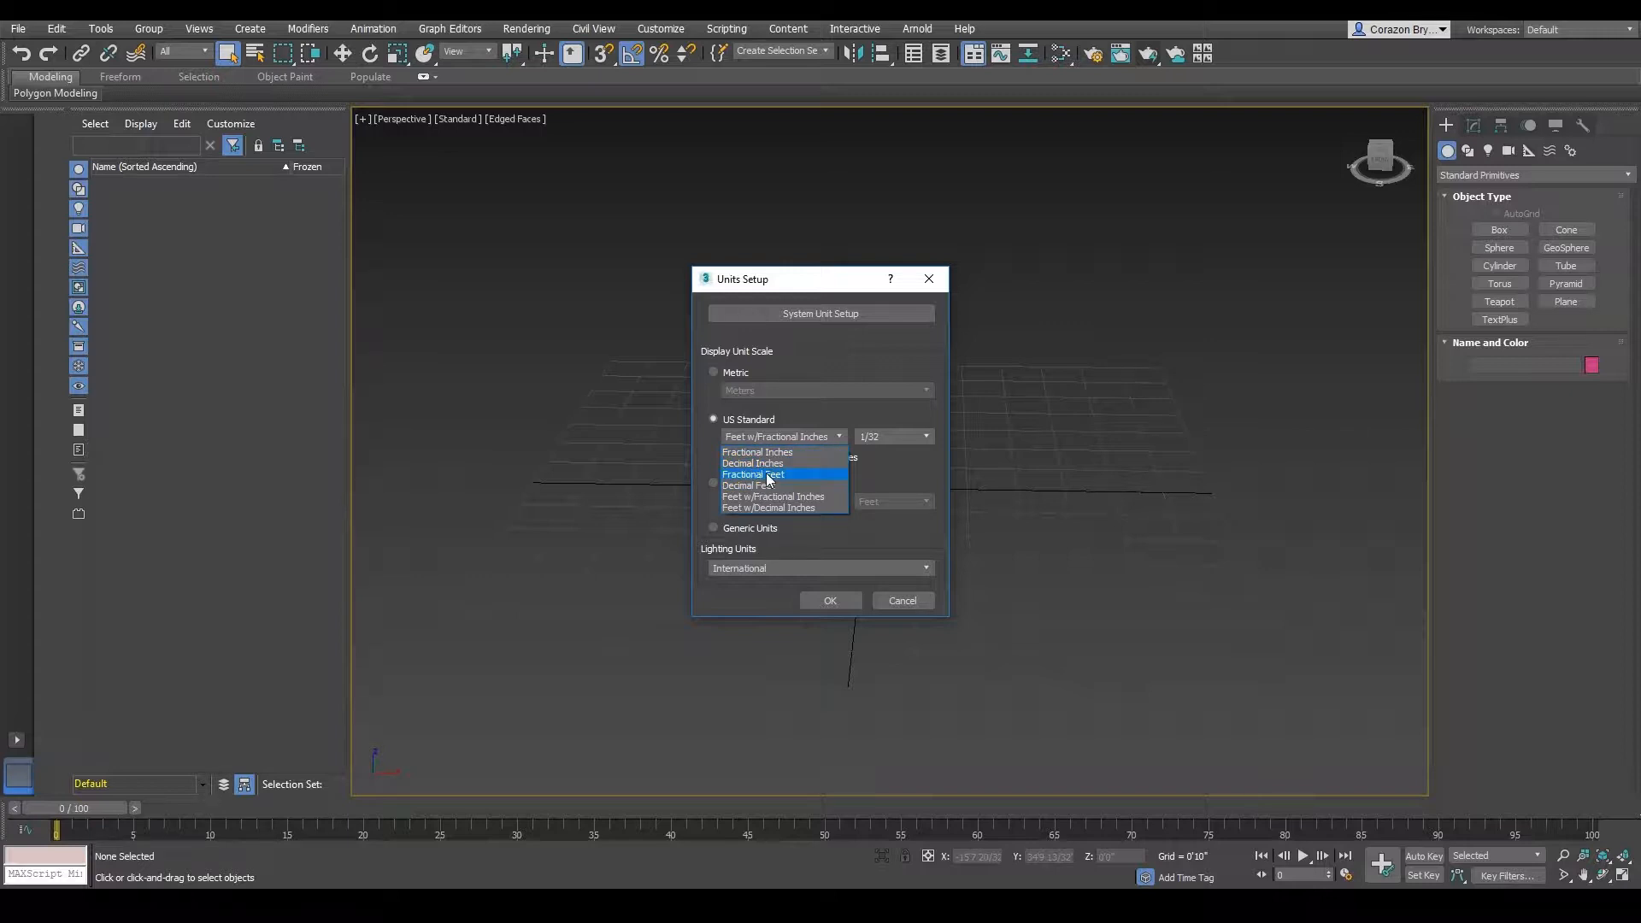
left_click(791, 436)
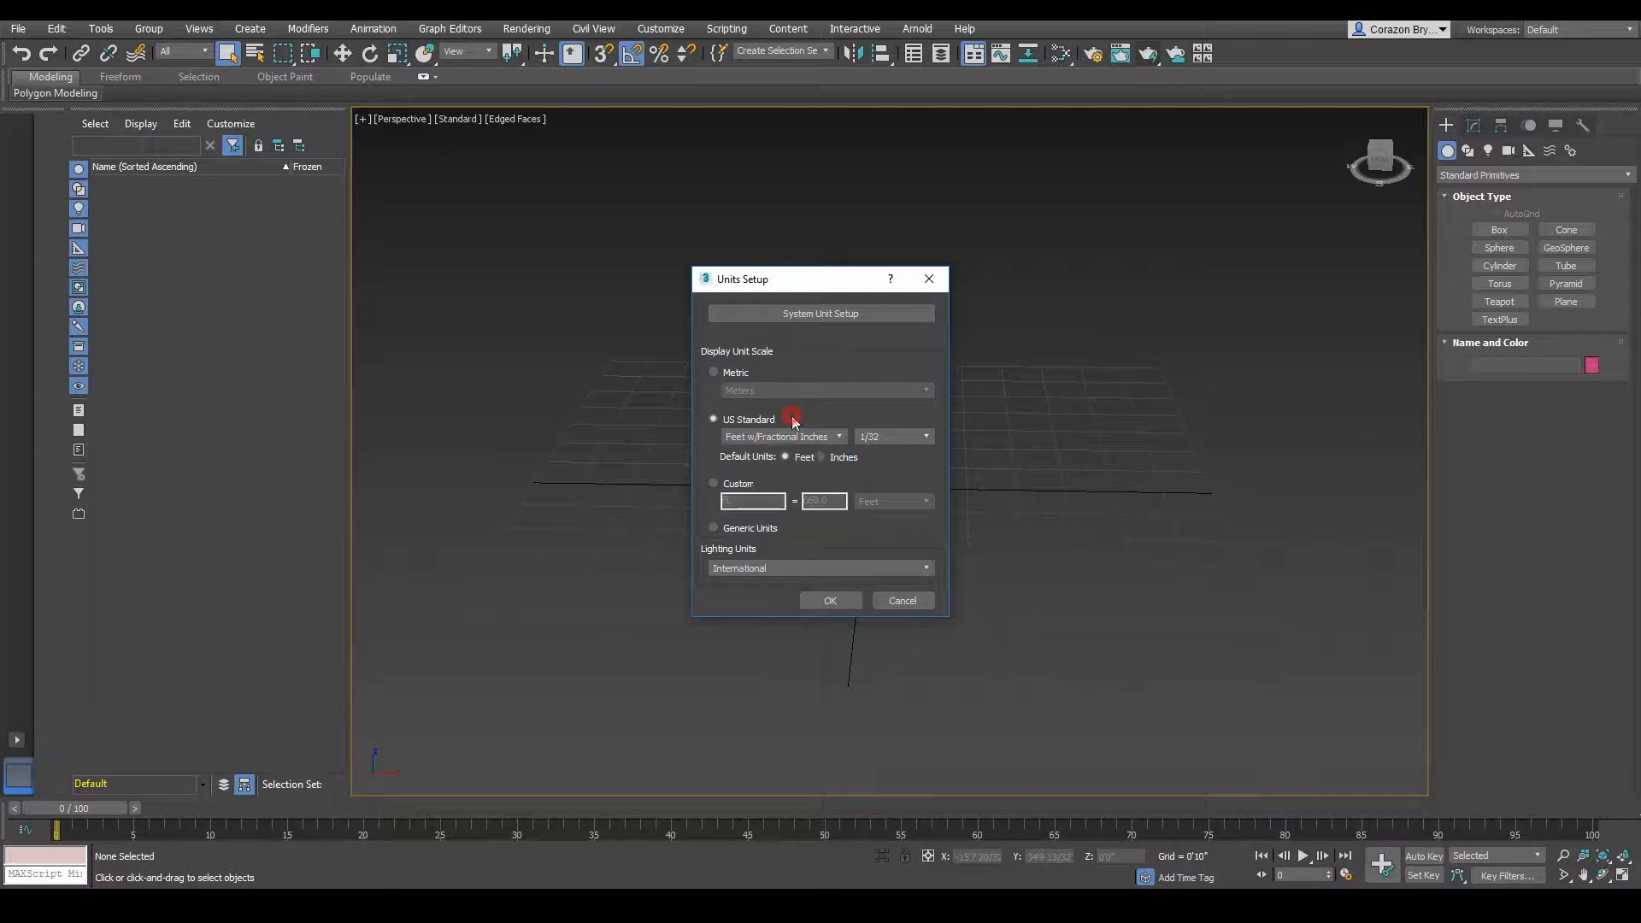
left_click(767, 438)
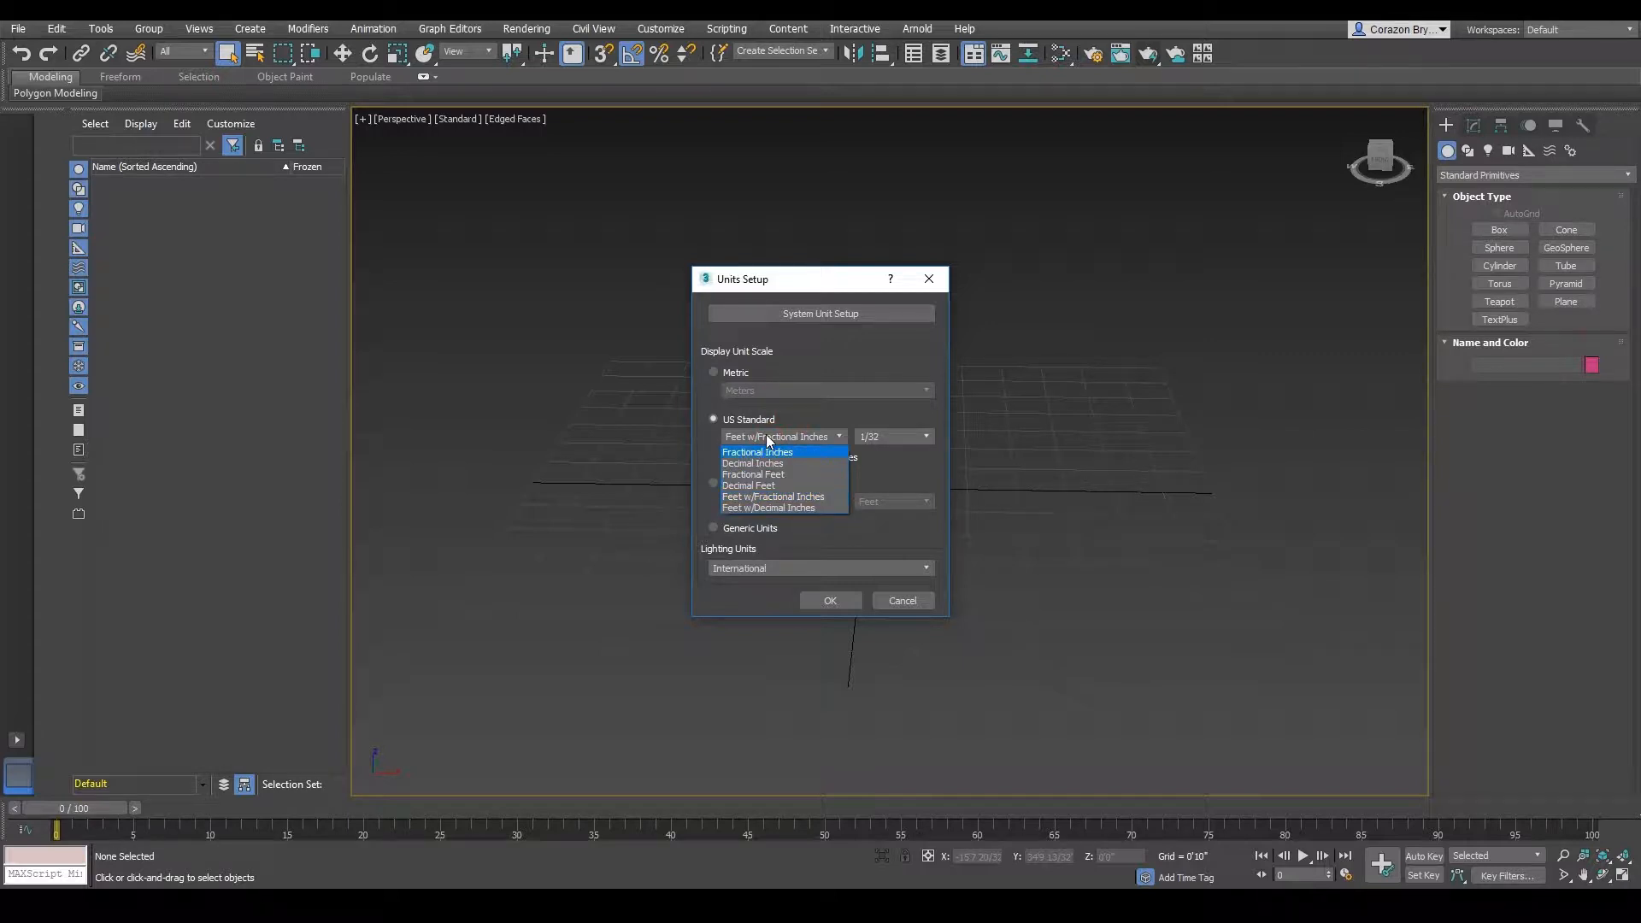
left_click(778, 435)
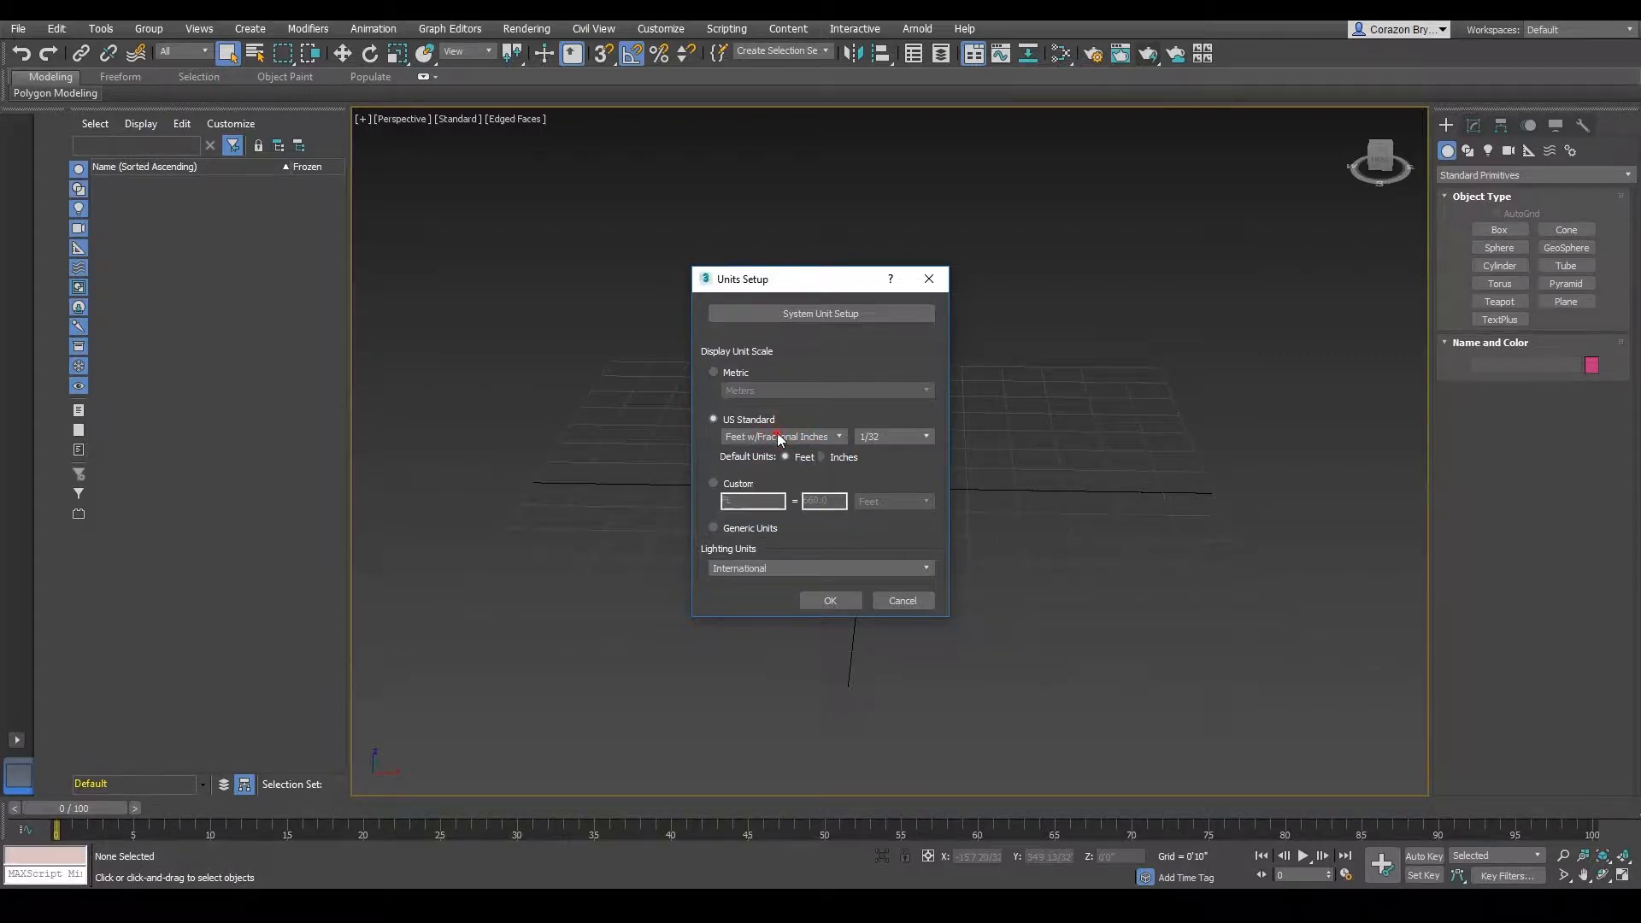
left_click(778, 435)
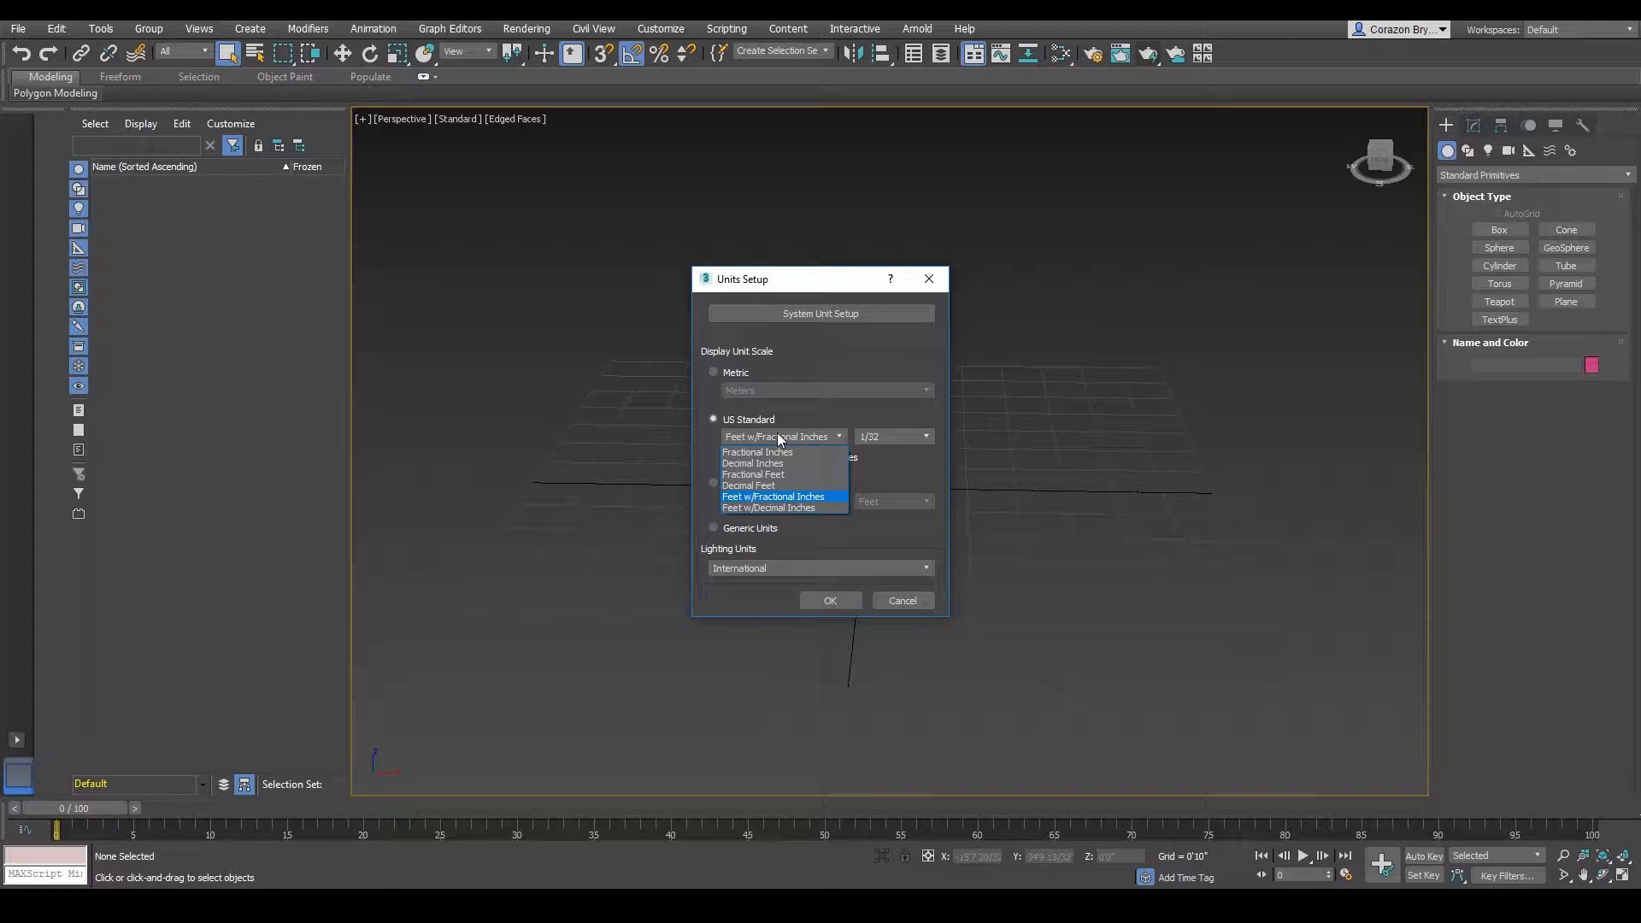
left_click(777, 434)
left_click(777, 434)
left_click(777, 434)
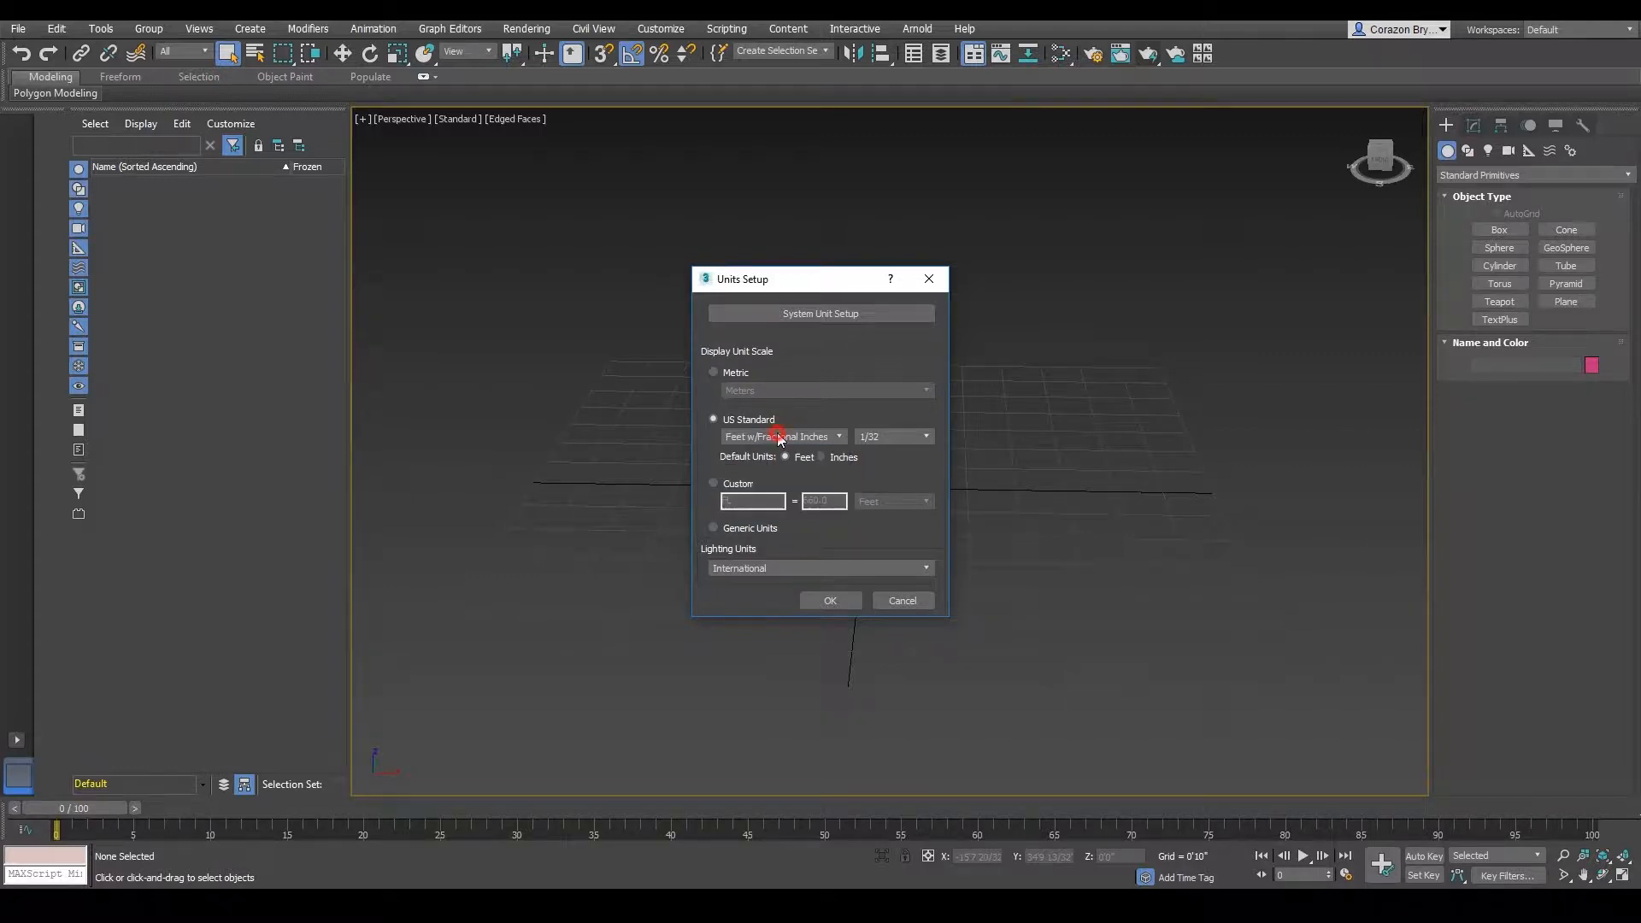
left_click(778, 436)
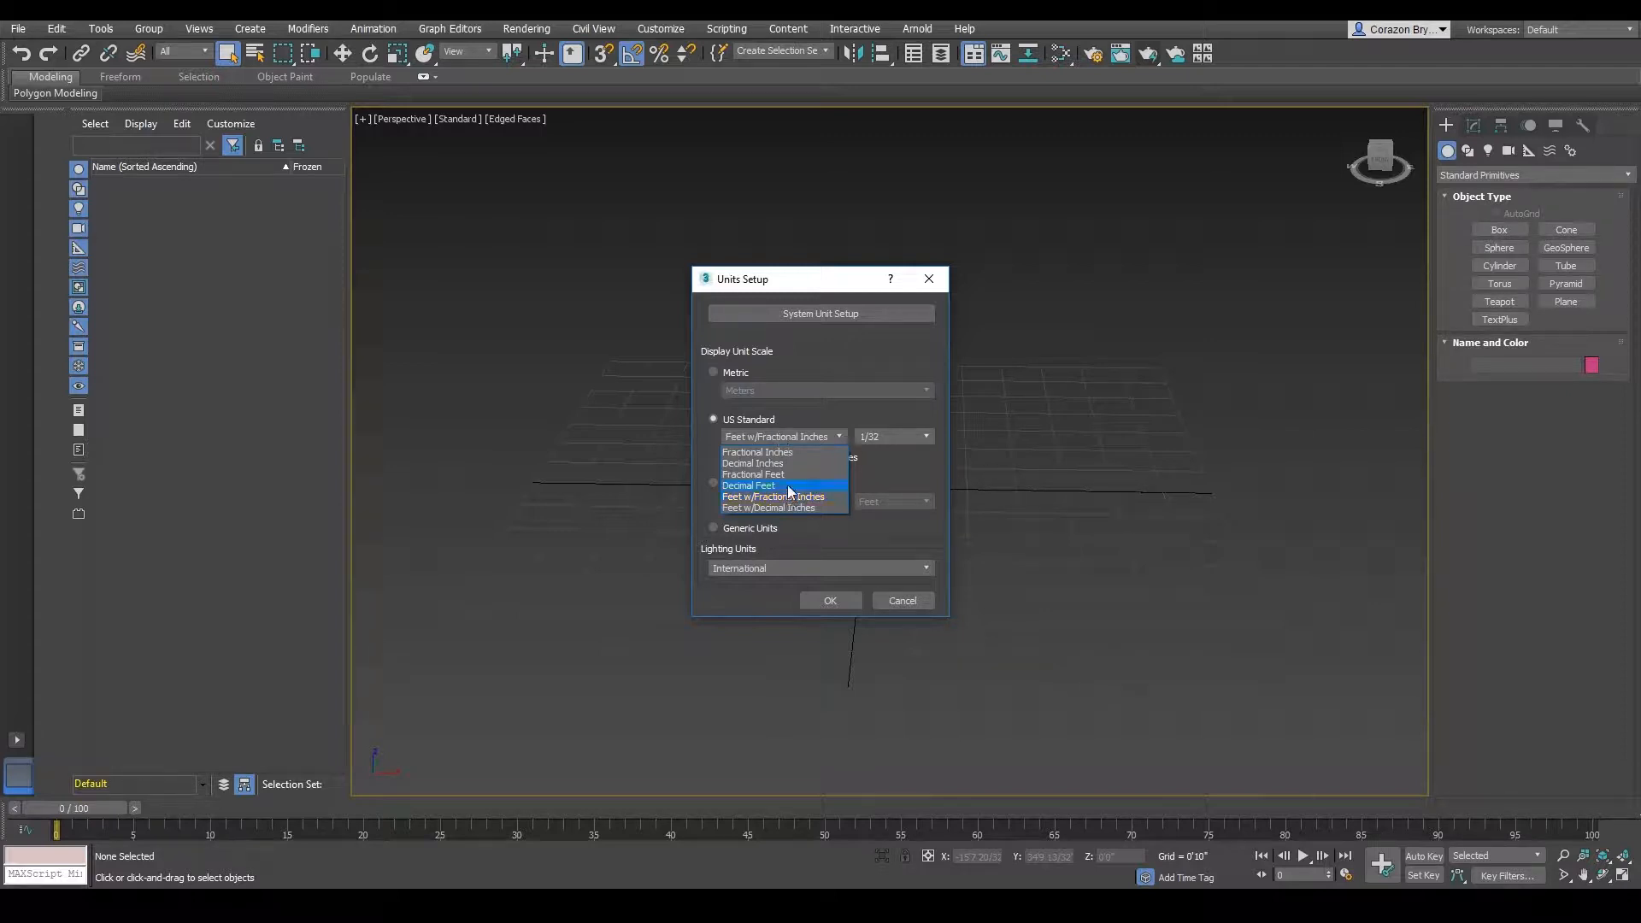
left_click(804, 438)
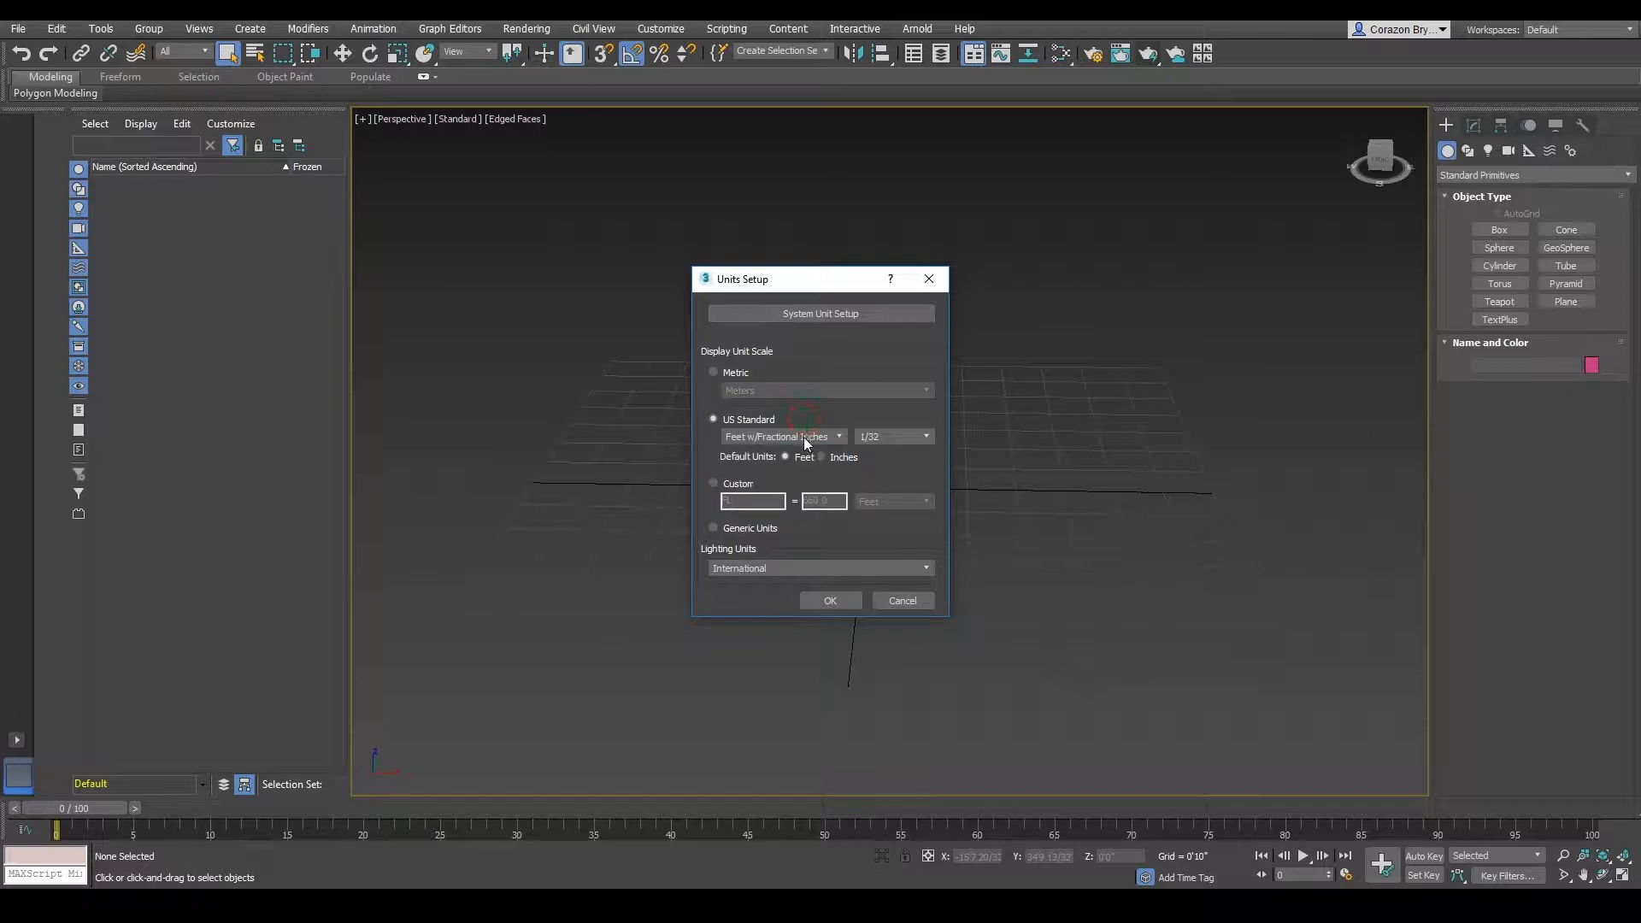
left_click(803, 437)
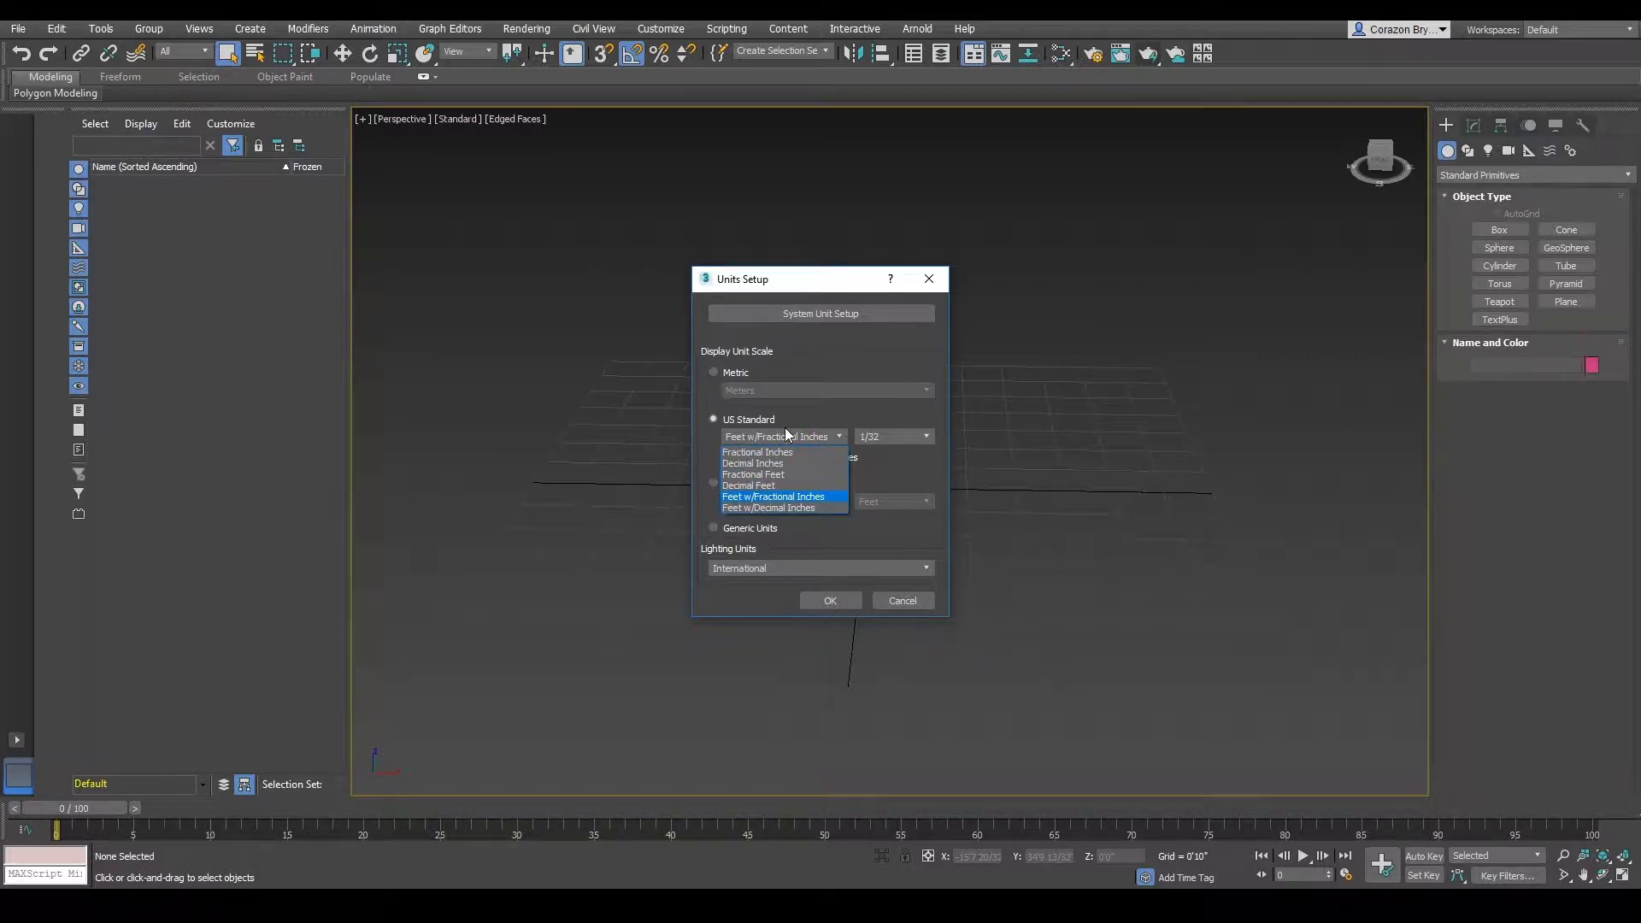
left_click(777, 498)
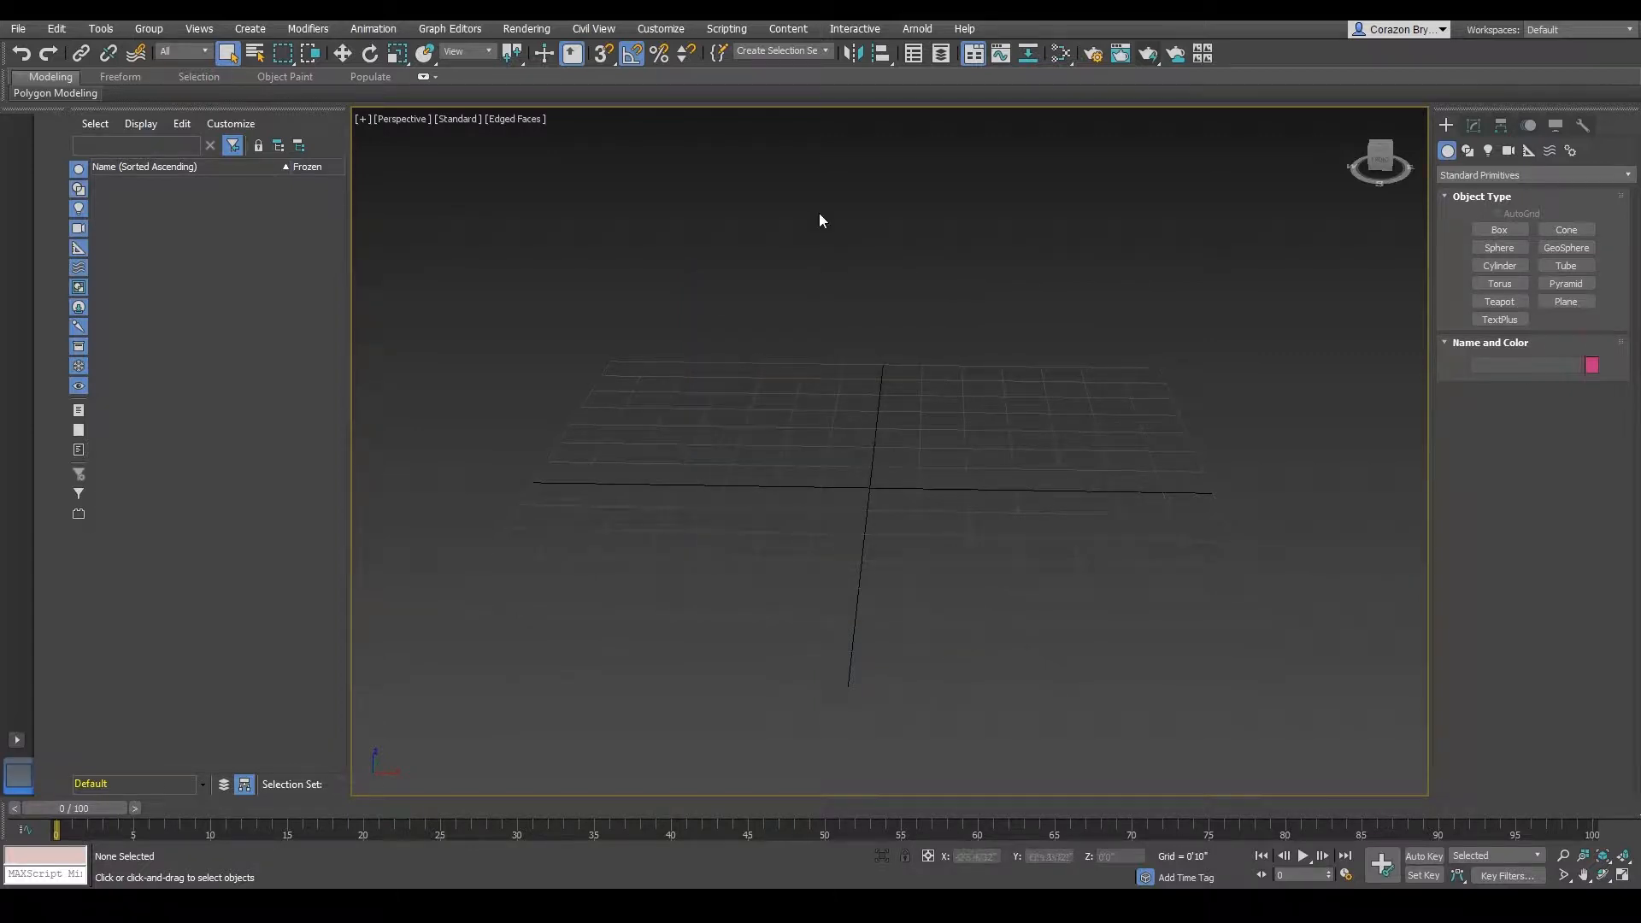
middle_click_drag(1108, 475, 1060, 472, "alt")
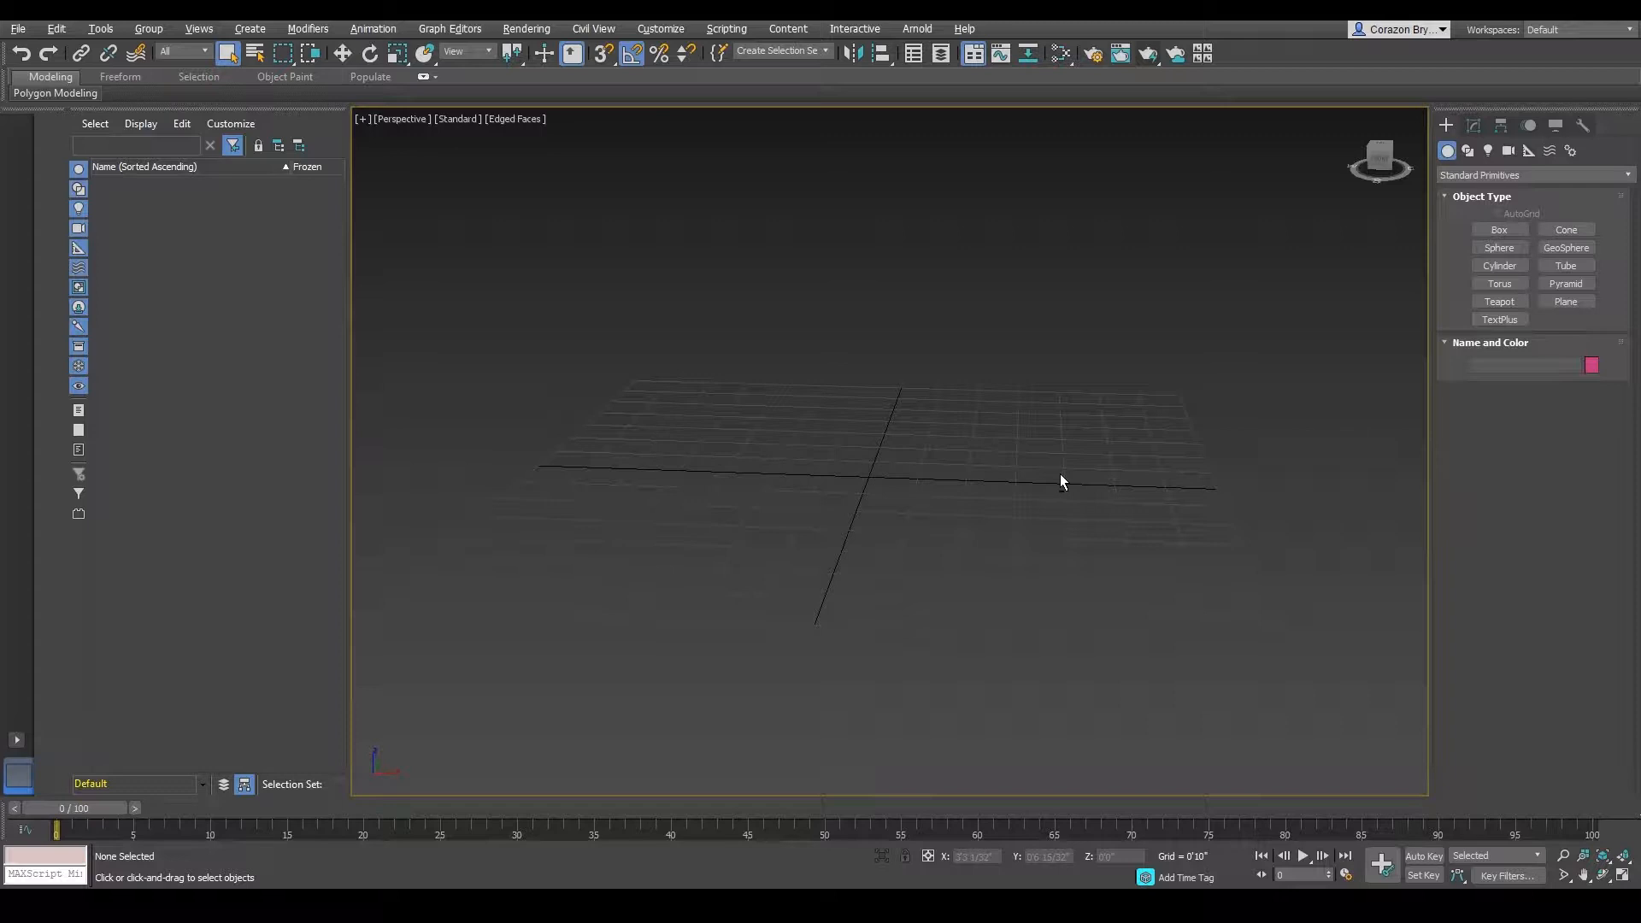
middle_click_drag(1066, 477, 1074, 491, "alt")
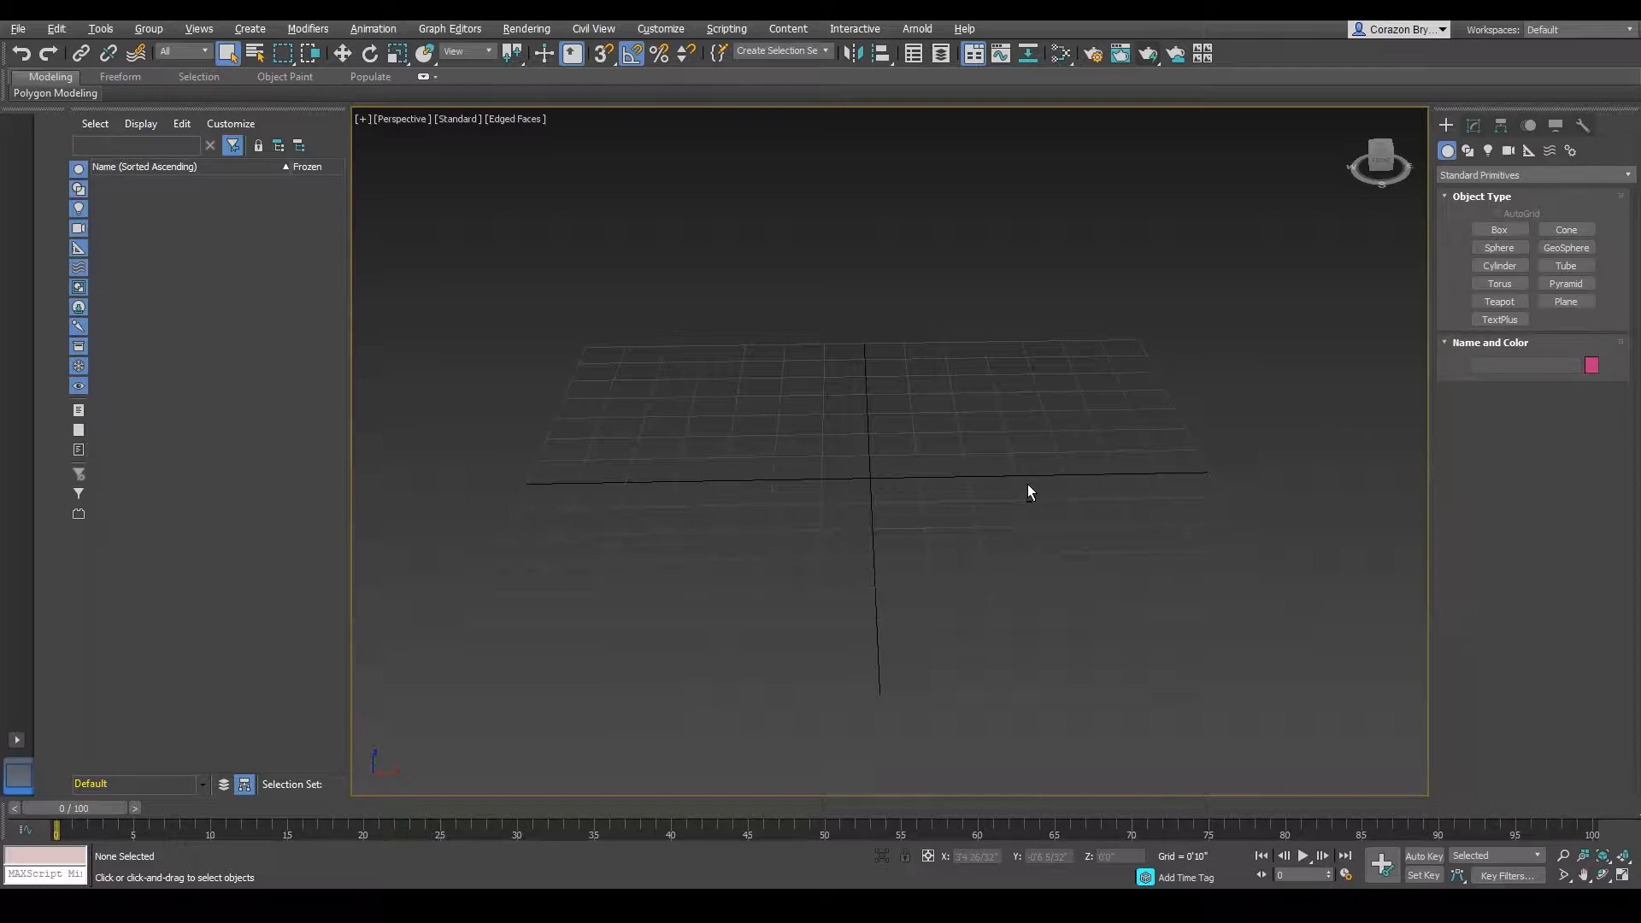
middle_click_drag(1027, 484, 1026, 451, "alt")
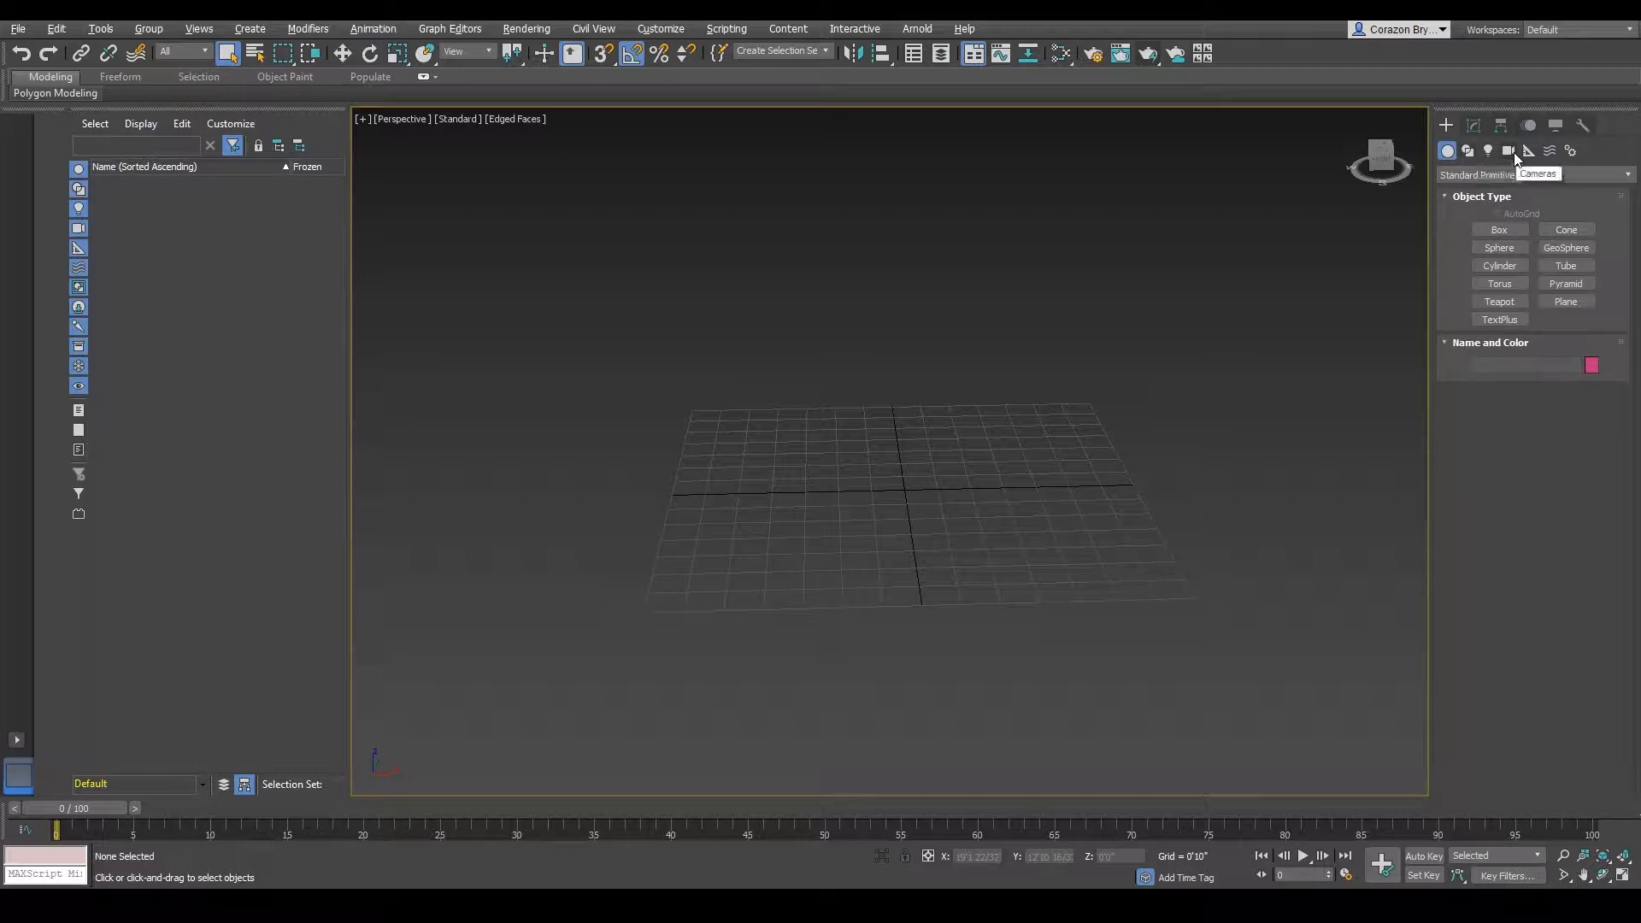
- Create a Biped skeleton about 9 feet tall, standing at the centre of the grid
left_click(1571, 151)
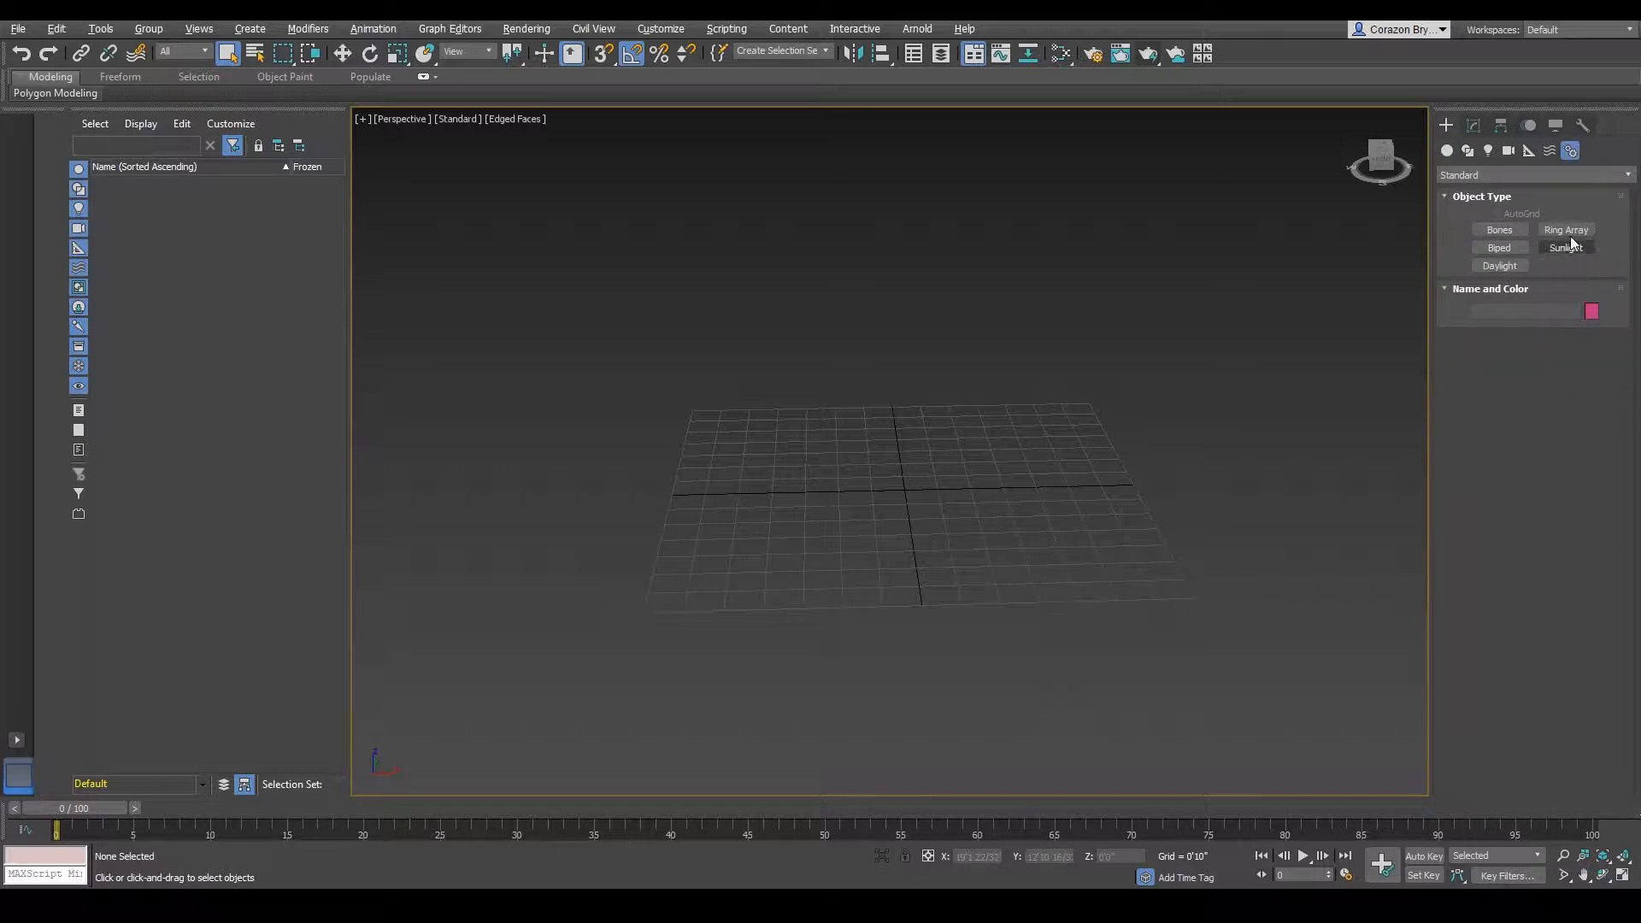
left_click(1500, 248)
middle_click_drag(1184, 443, 1150, 464, "alt")
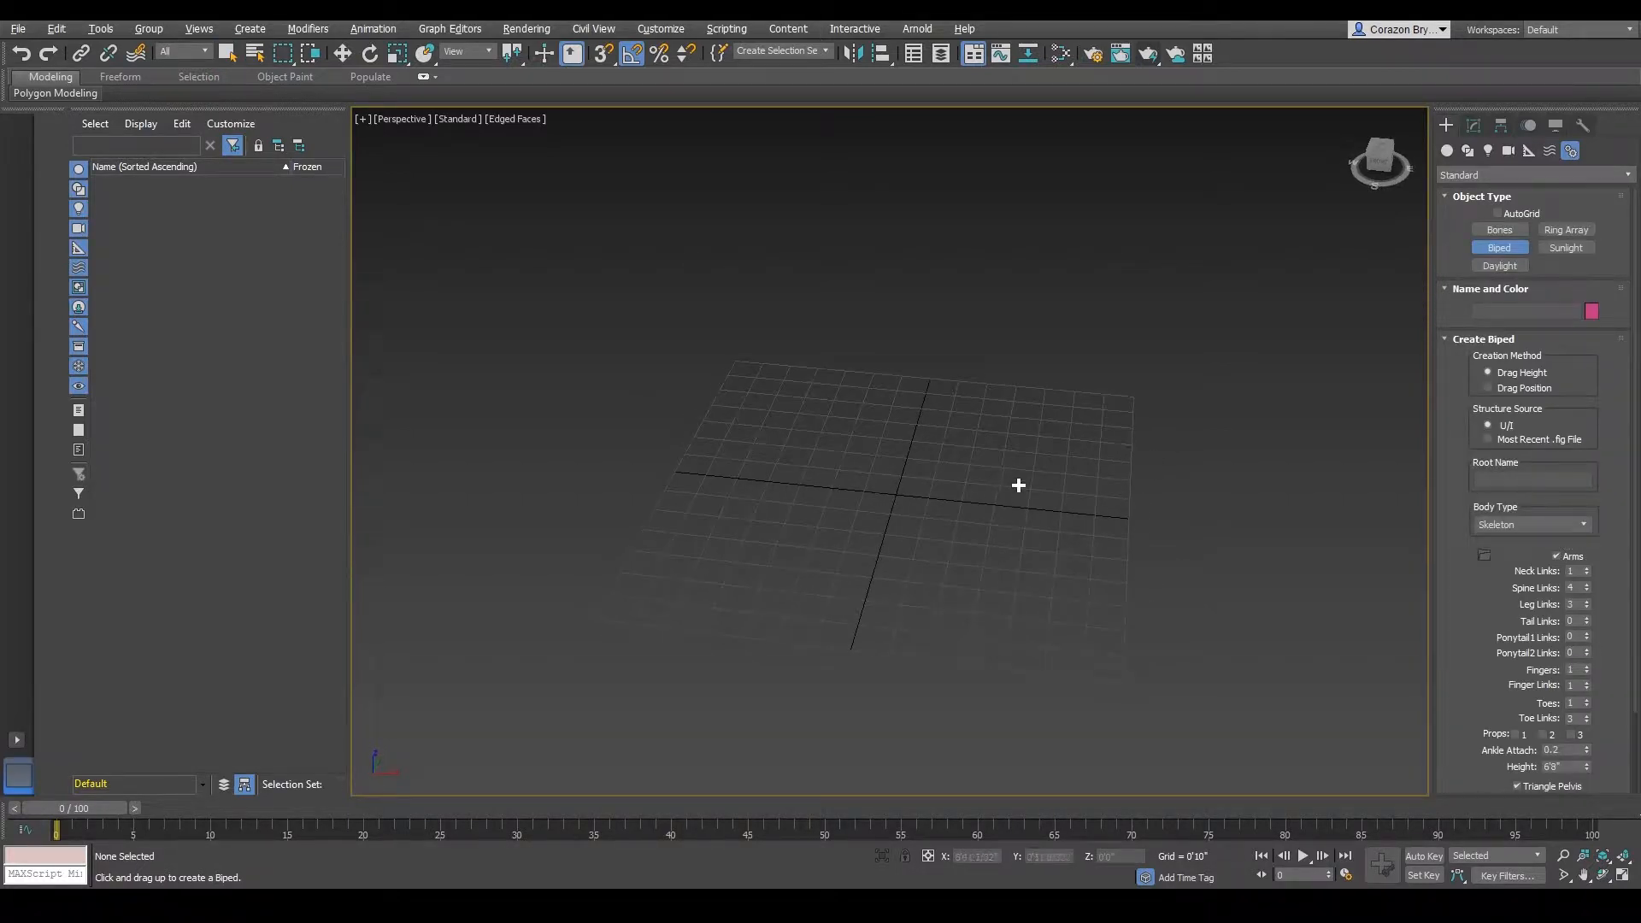
middle_click_drag(1018, 484, 1003, 511, "alt")
left_click_drag(895, 492, 1430, 141)
scroll(927, 392, "up", 6)
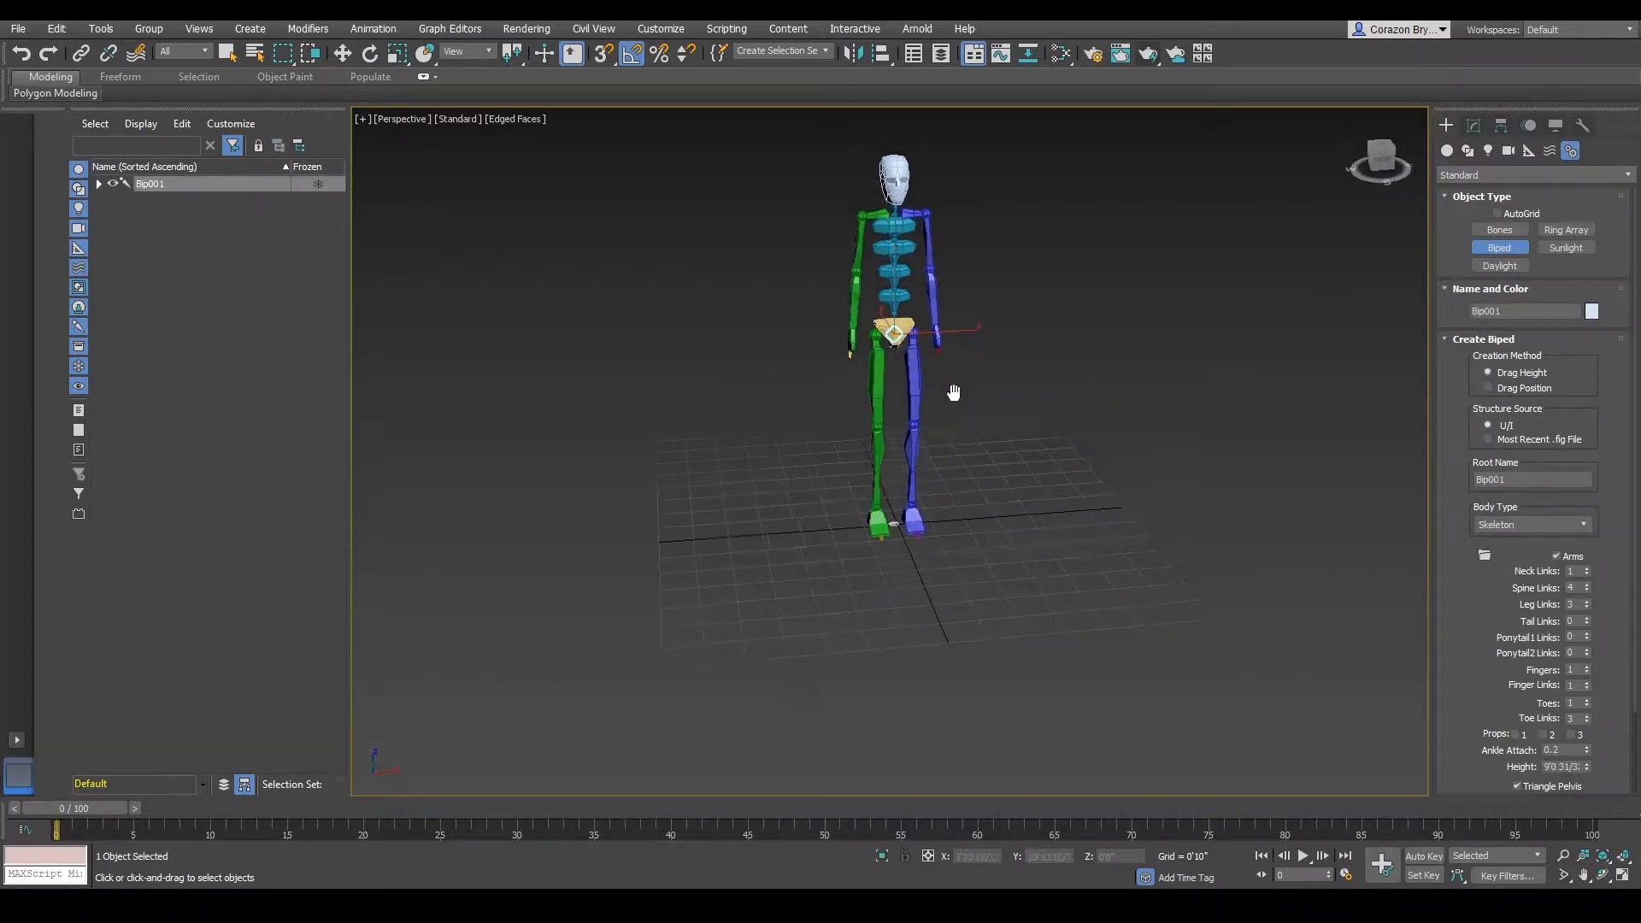
middle_click_drag(911, 402, 960, 424, "alt")
middle_click_drag(1118, 295, 1139, 368)
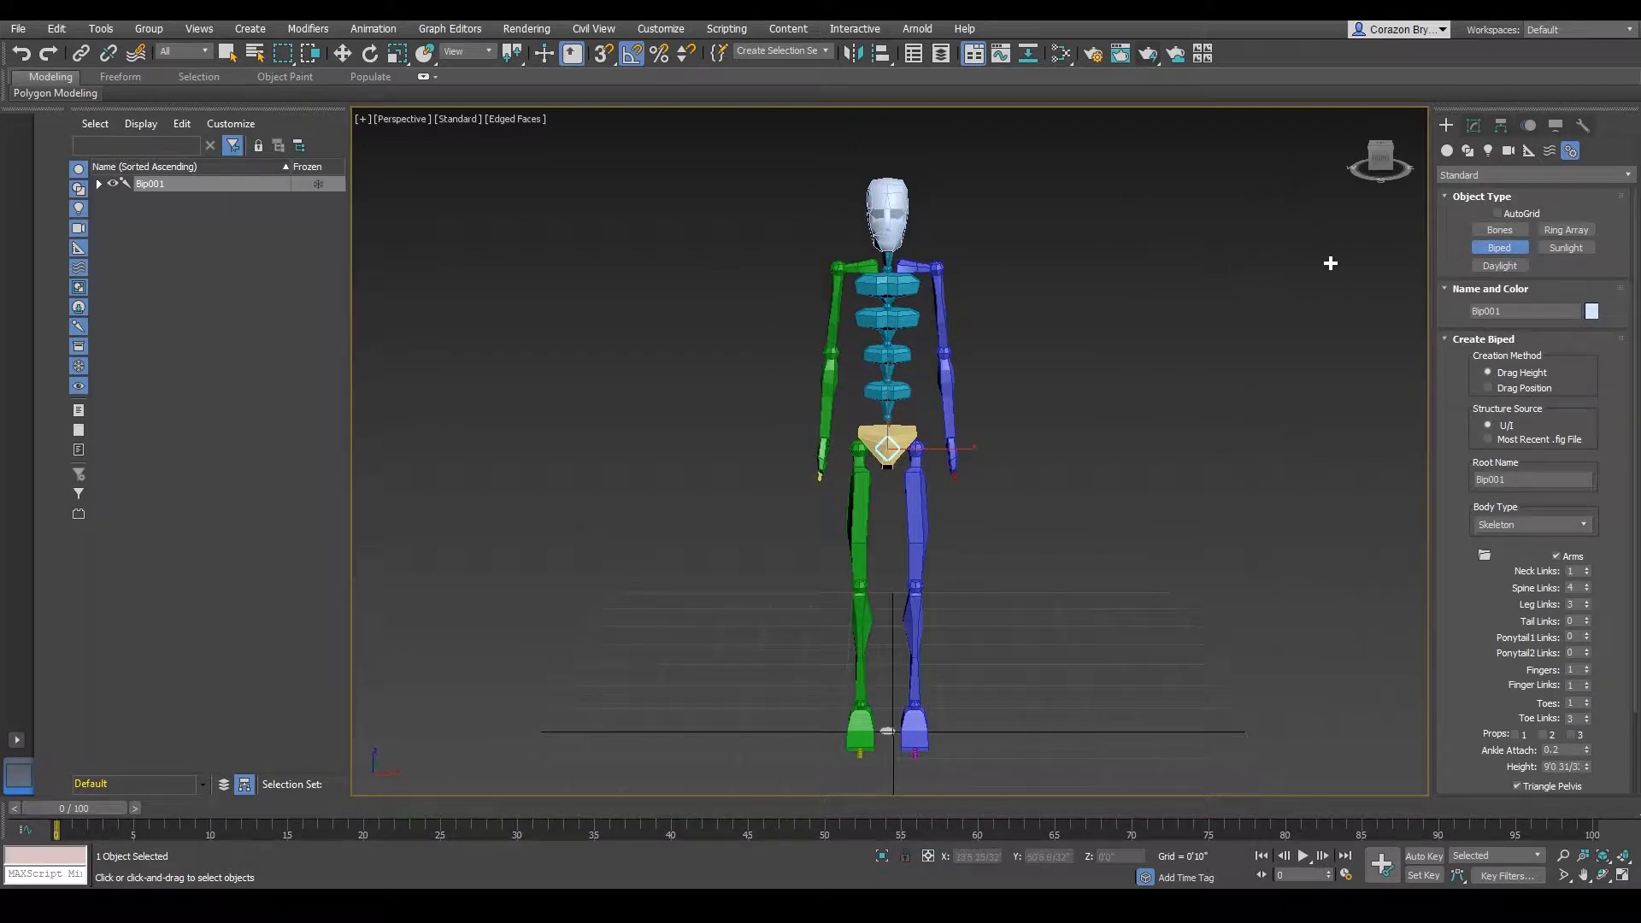
right_click(1206, 164)
- Turn on Figure Mode for the biped and open its Structure settings
middle_click_drag(1168, 327, 1087, 345, "alt")
scroll(869, 385, "up", 3)
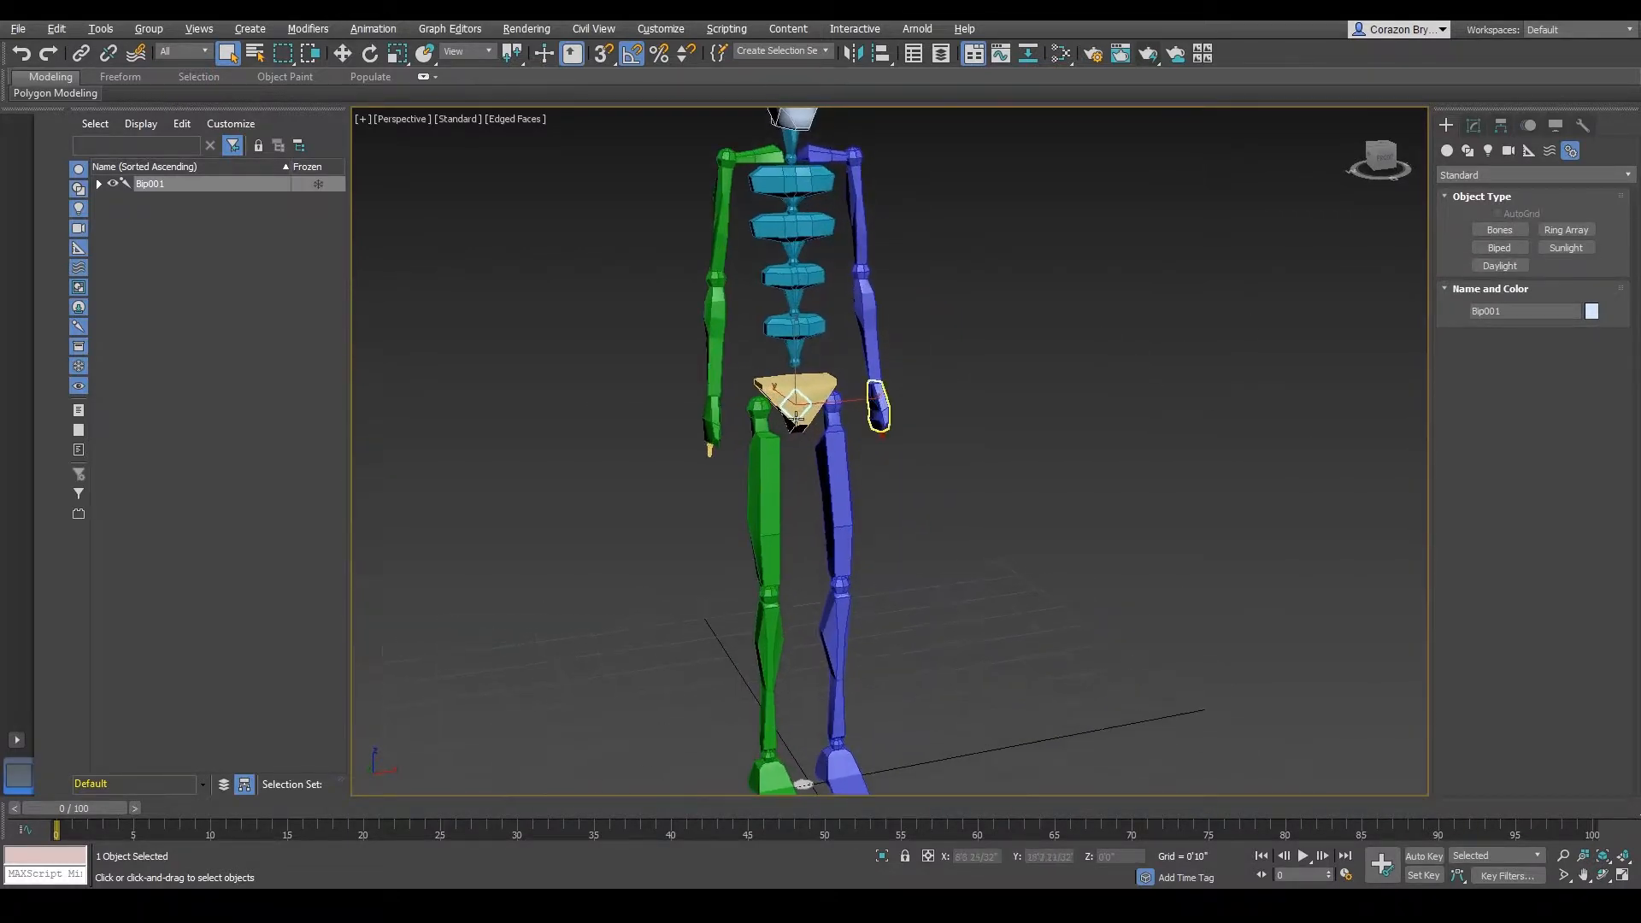
scroll(1145, 465, "down", 3)
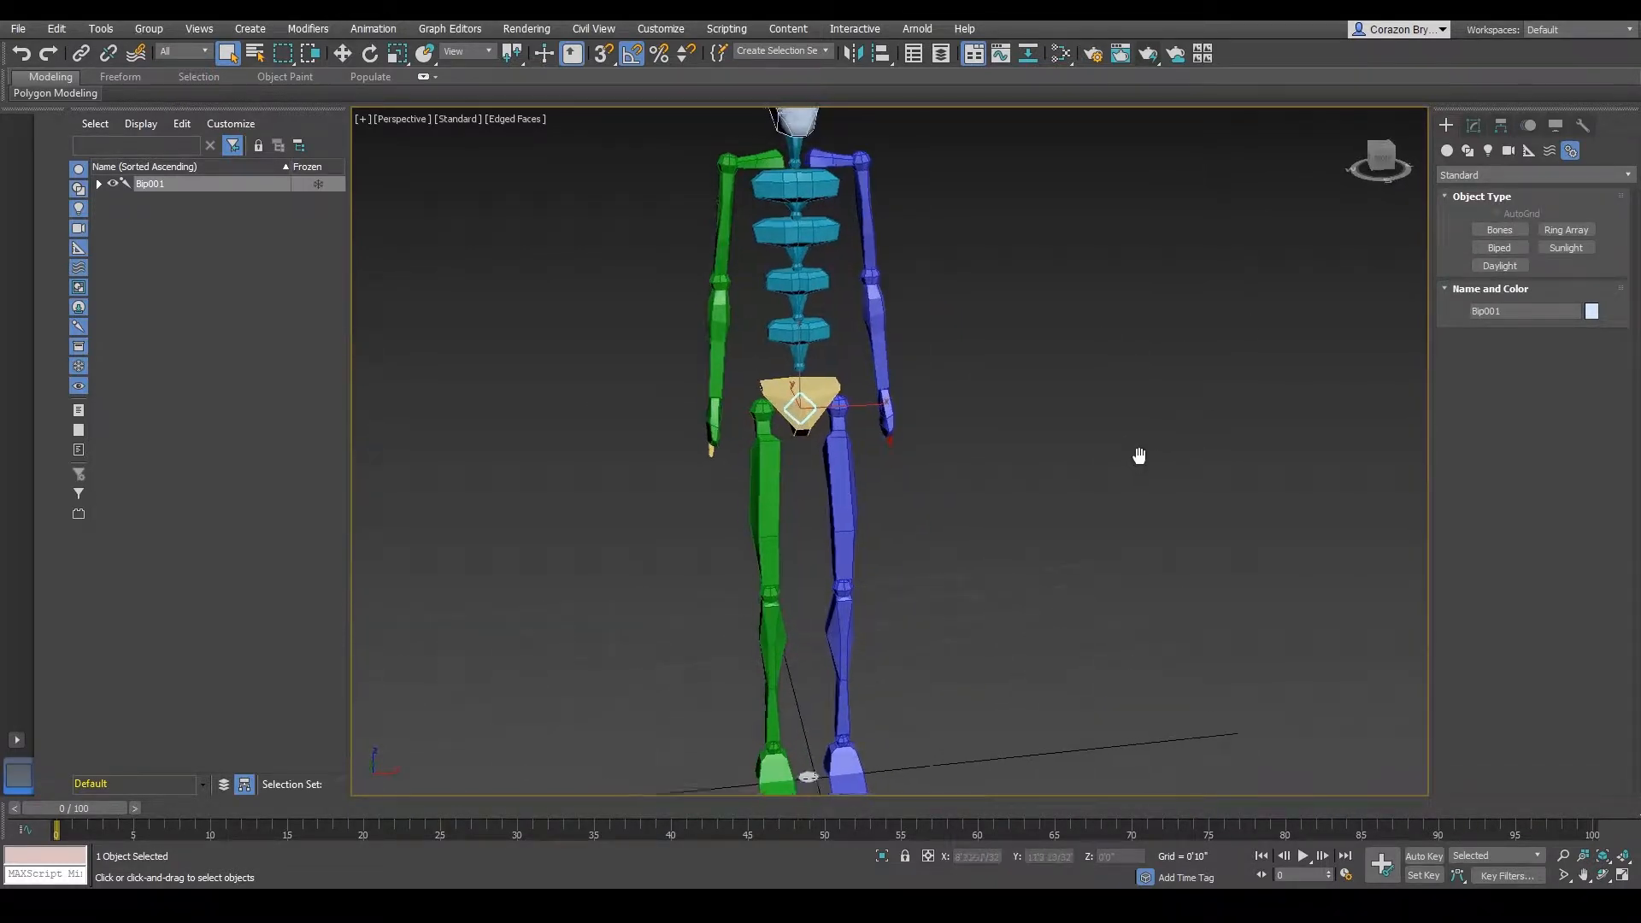
scroll(1137, 479, "up", 2)
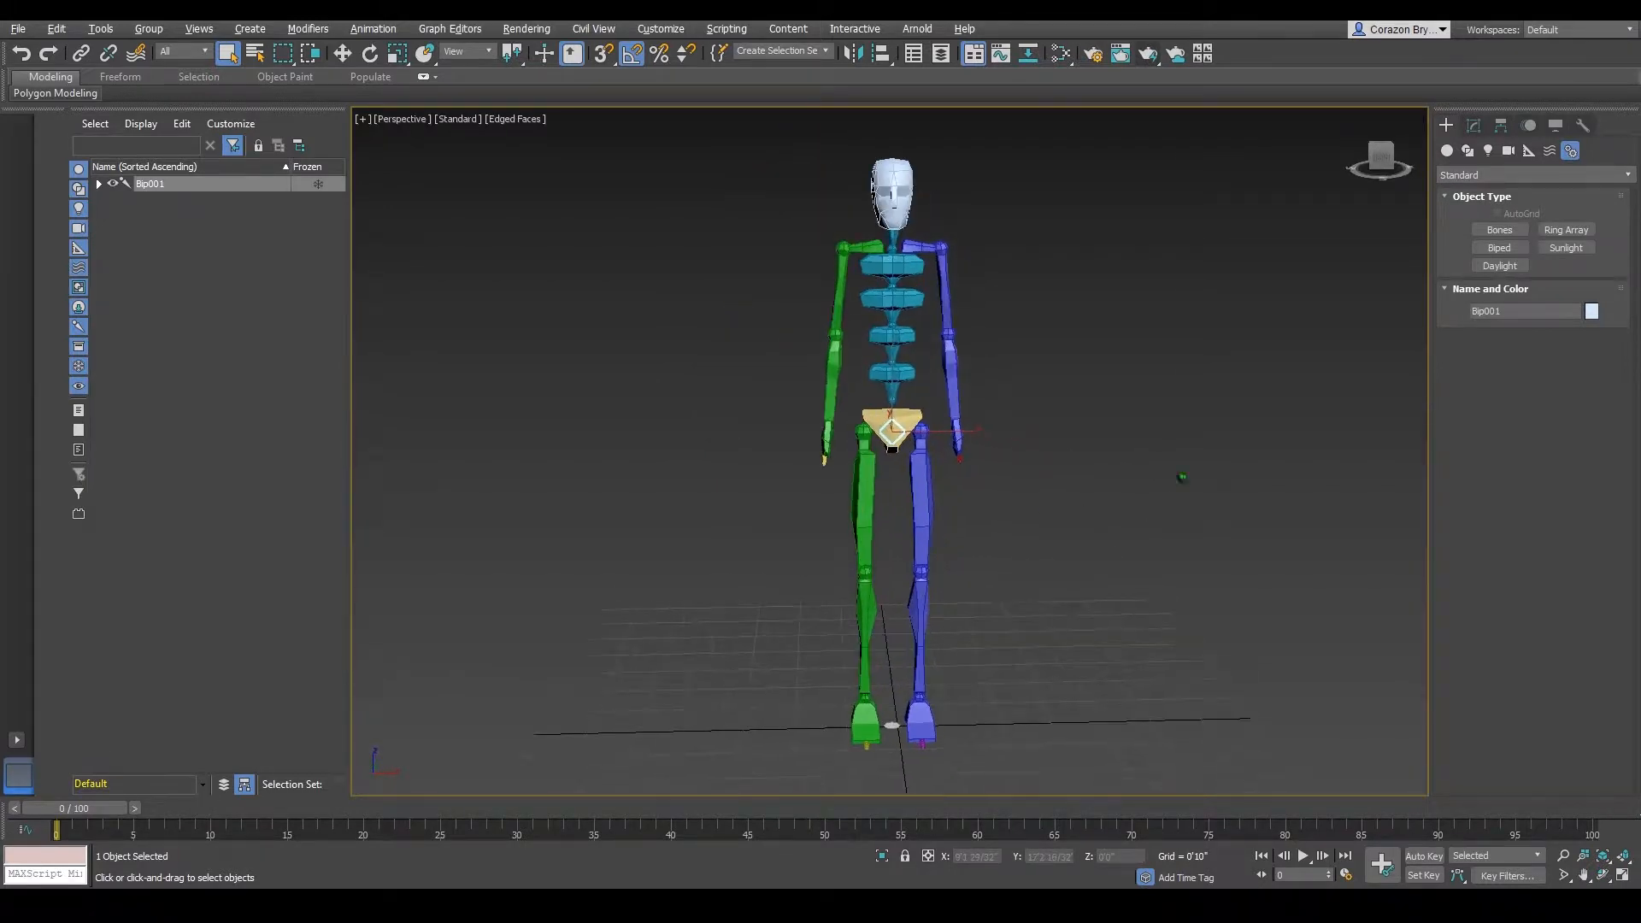
left_click(1529, 127)
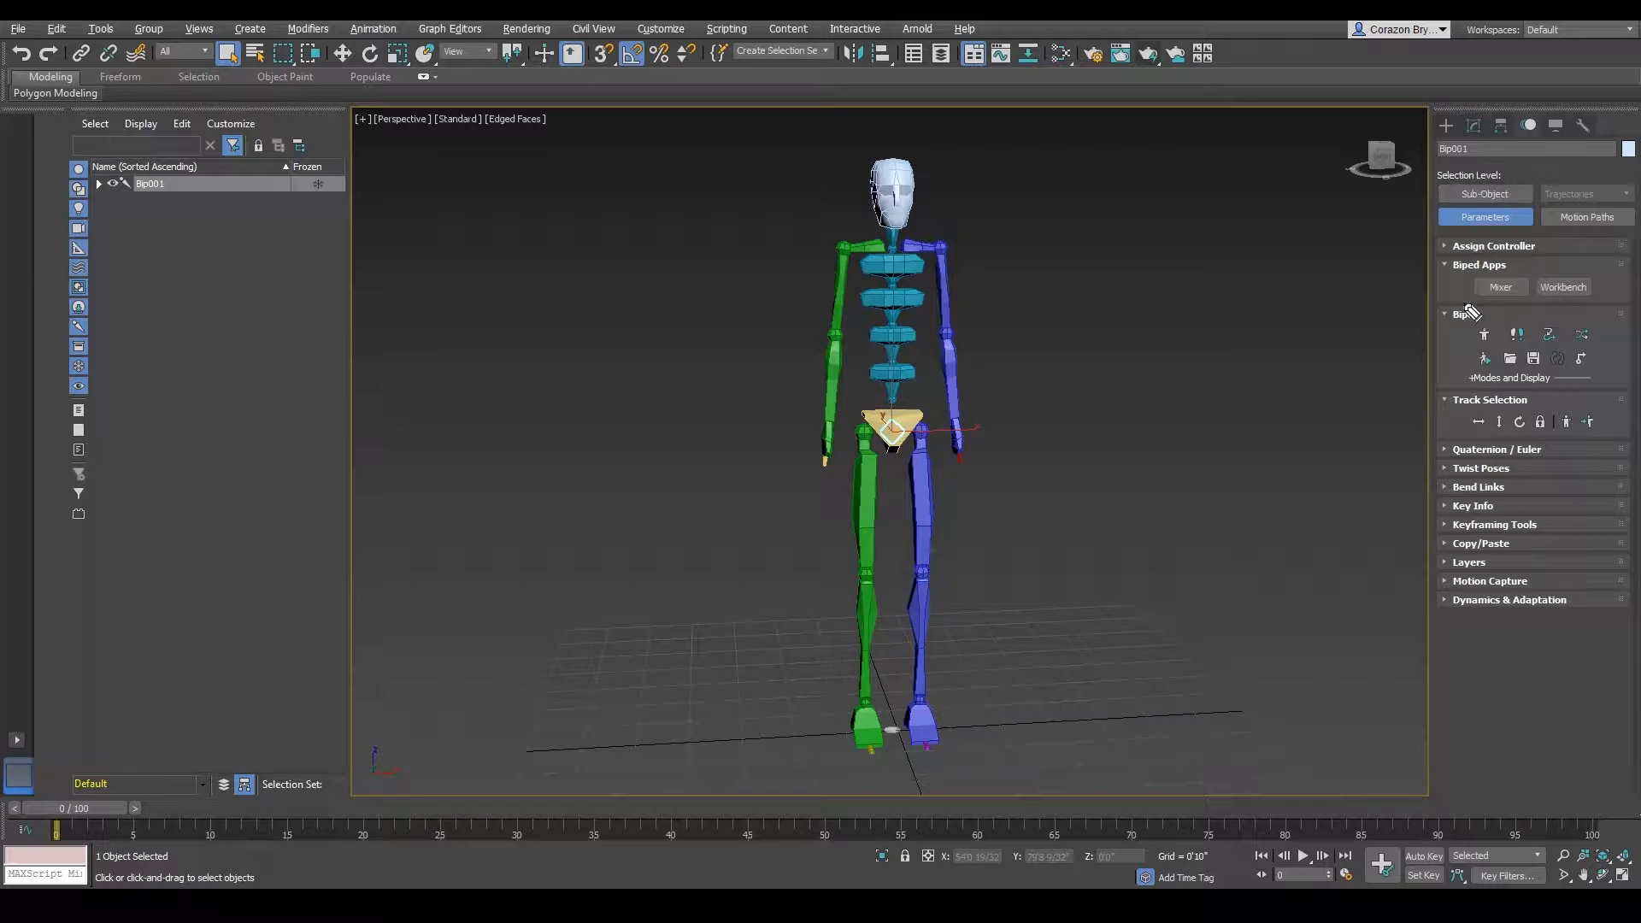
mouse_move(1469, 304)
left_mouse_down()
mouse_move(1457, 328)
mouse_move(1491, 310)
mouse_move(1513, 335)
mouse_move(1479, 347)
mouse_move(1475, 326)
left_mouse_up()
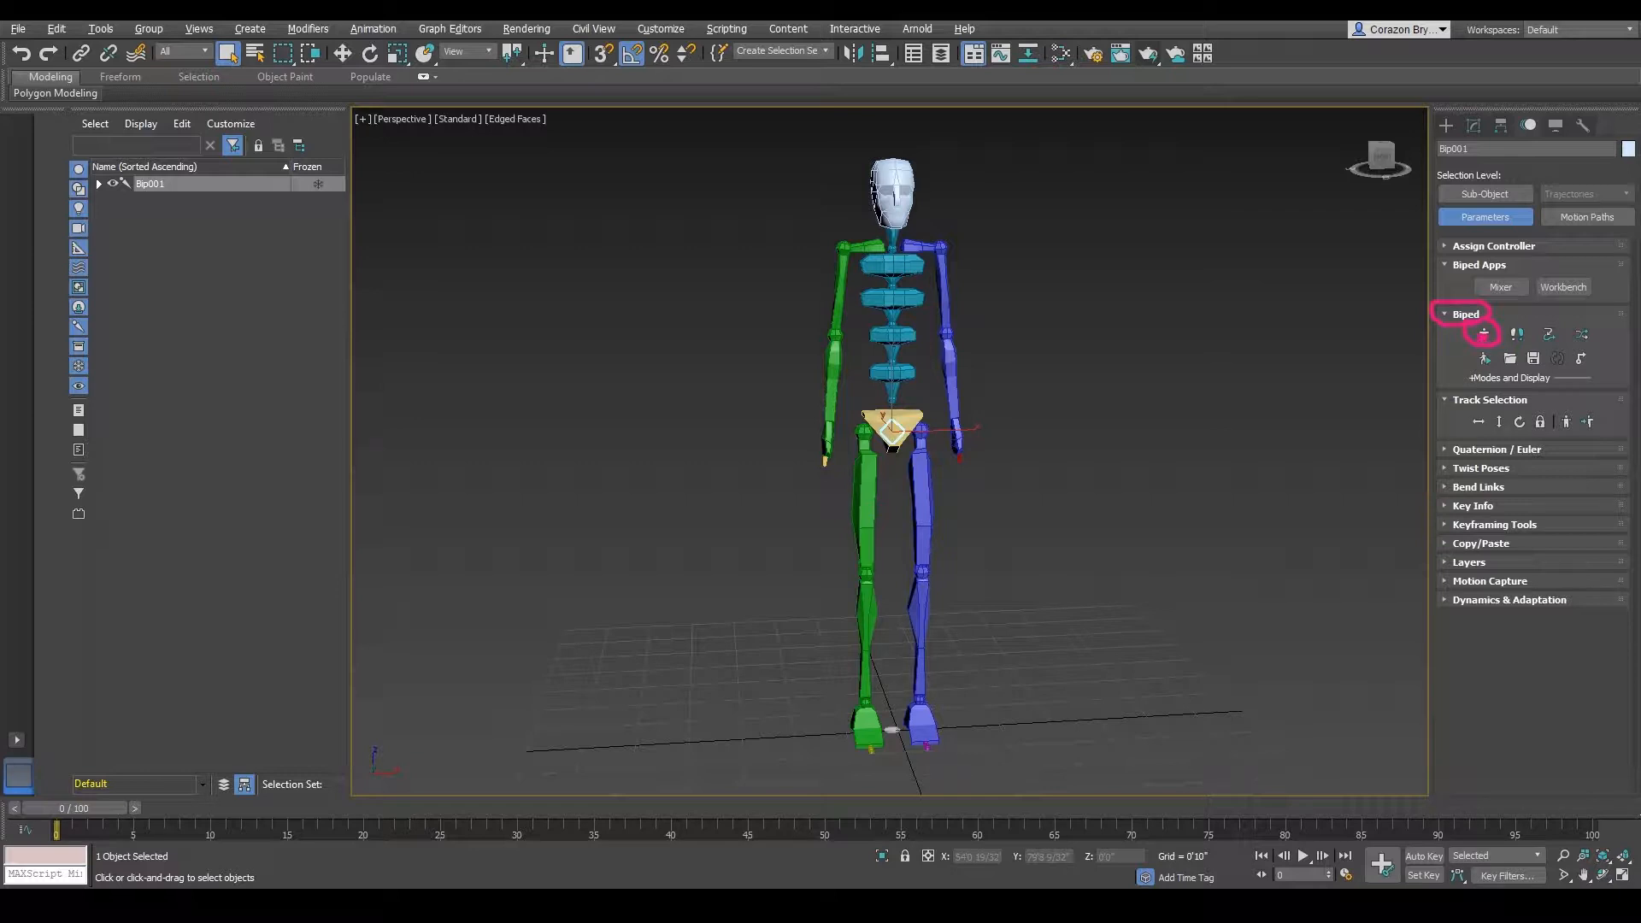
left_click(1484, 334)
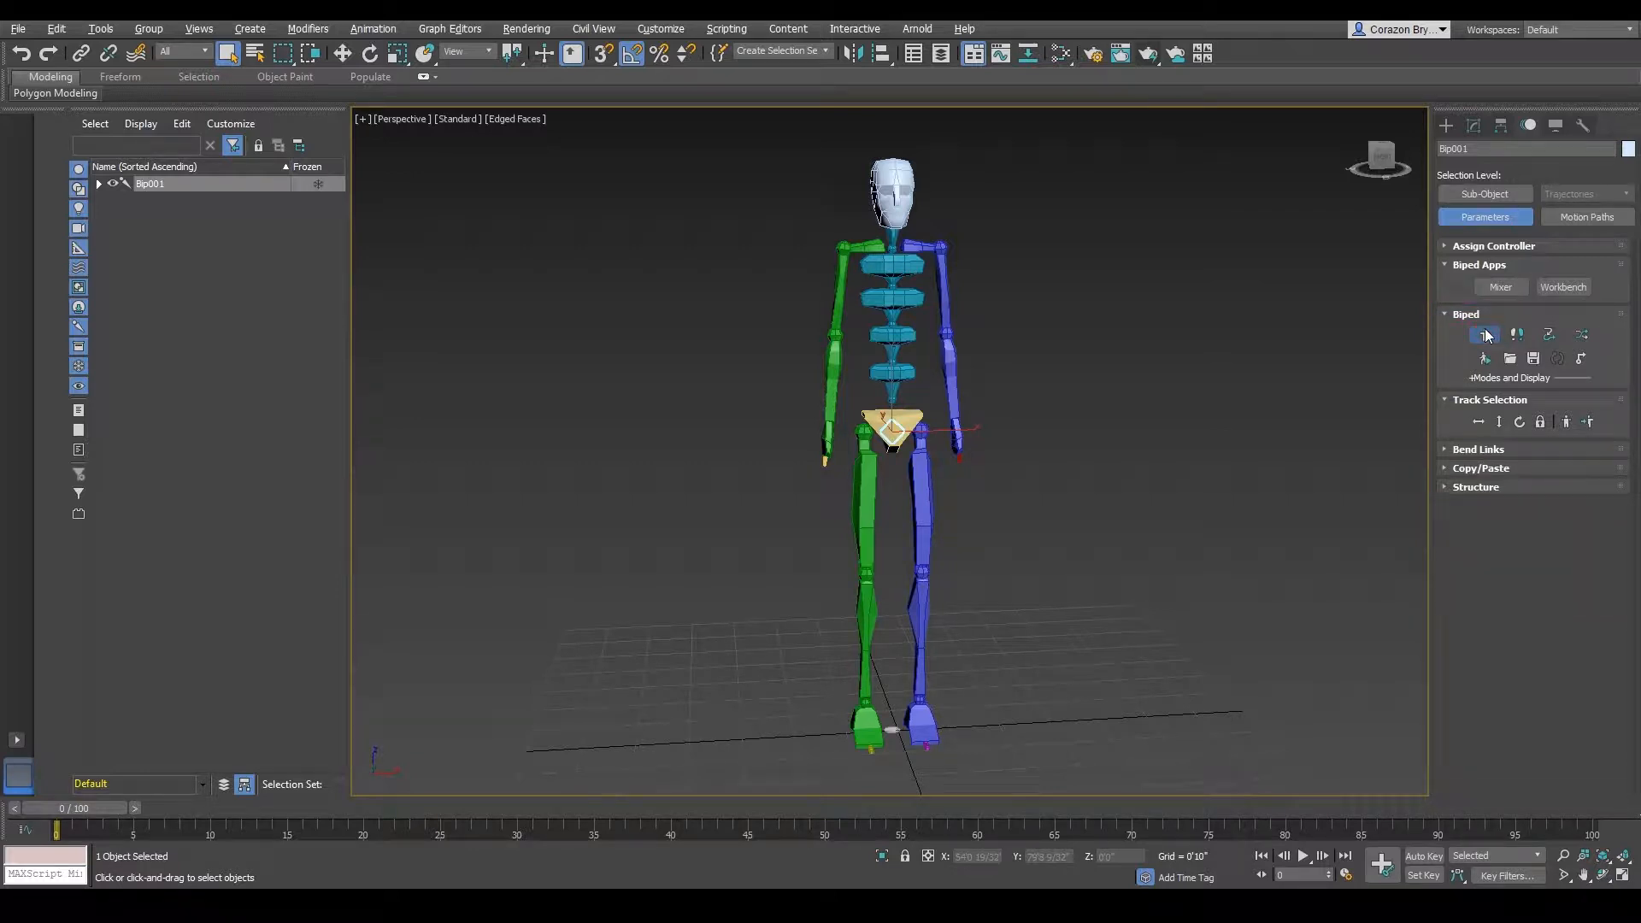
left_click(1460, 489)
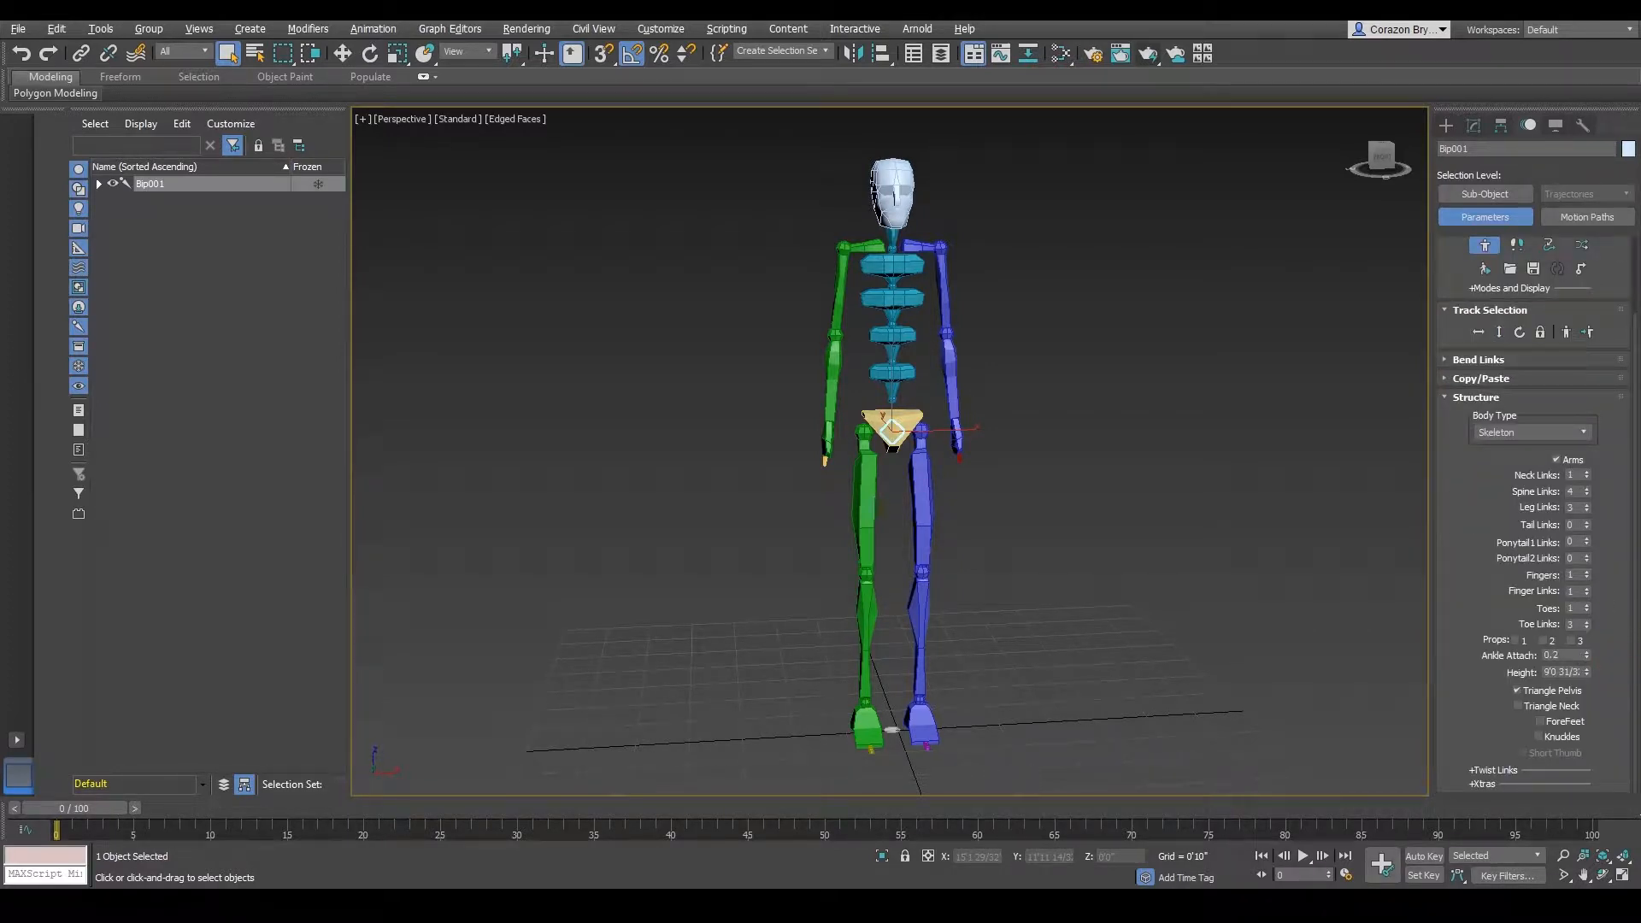
- Set the biped's height to 6 feet in its Structure settings
mouse_move(1503, 663)
left_mouse_down()
mouse_move(1572, 663)
mouse_move(1618, 692)
mouse_move(1521, 686)
mouse_move(1508, 664)
left_mouse_up()
double_click(1549, 672)
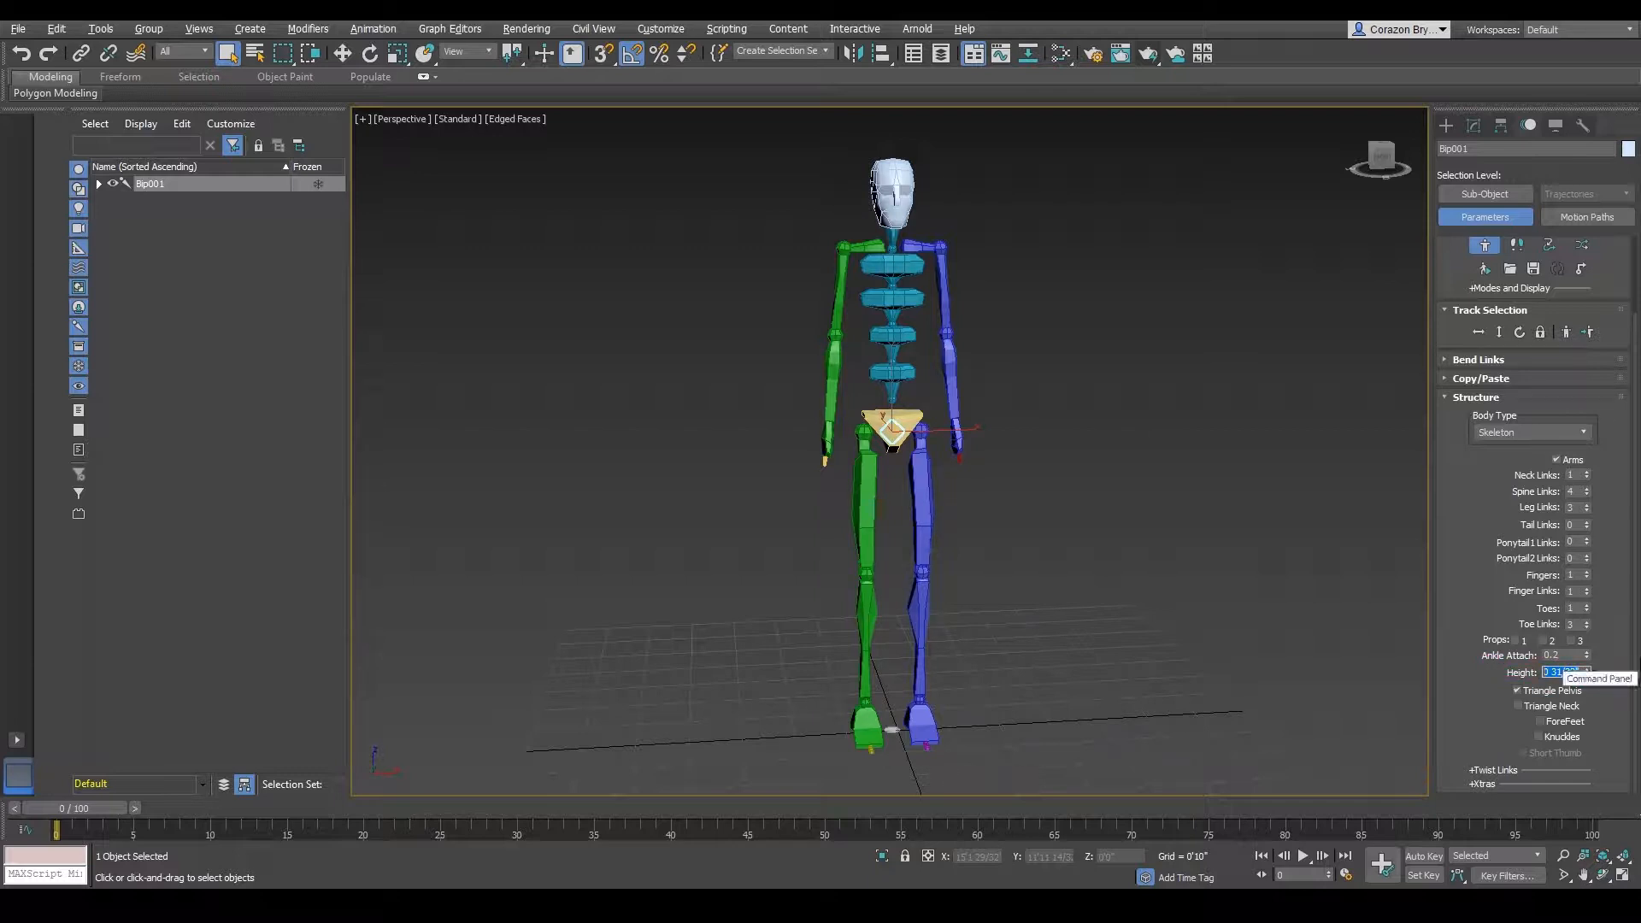
type("6")
key("Return")
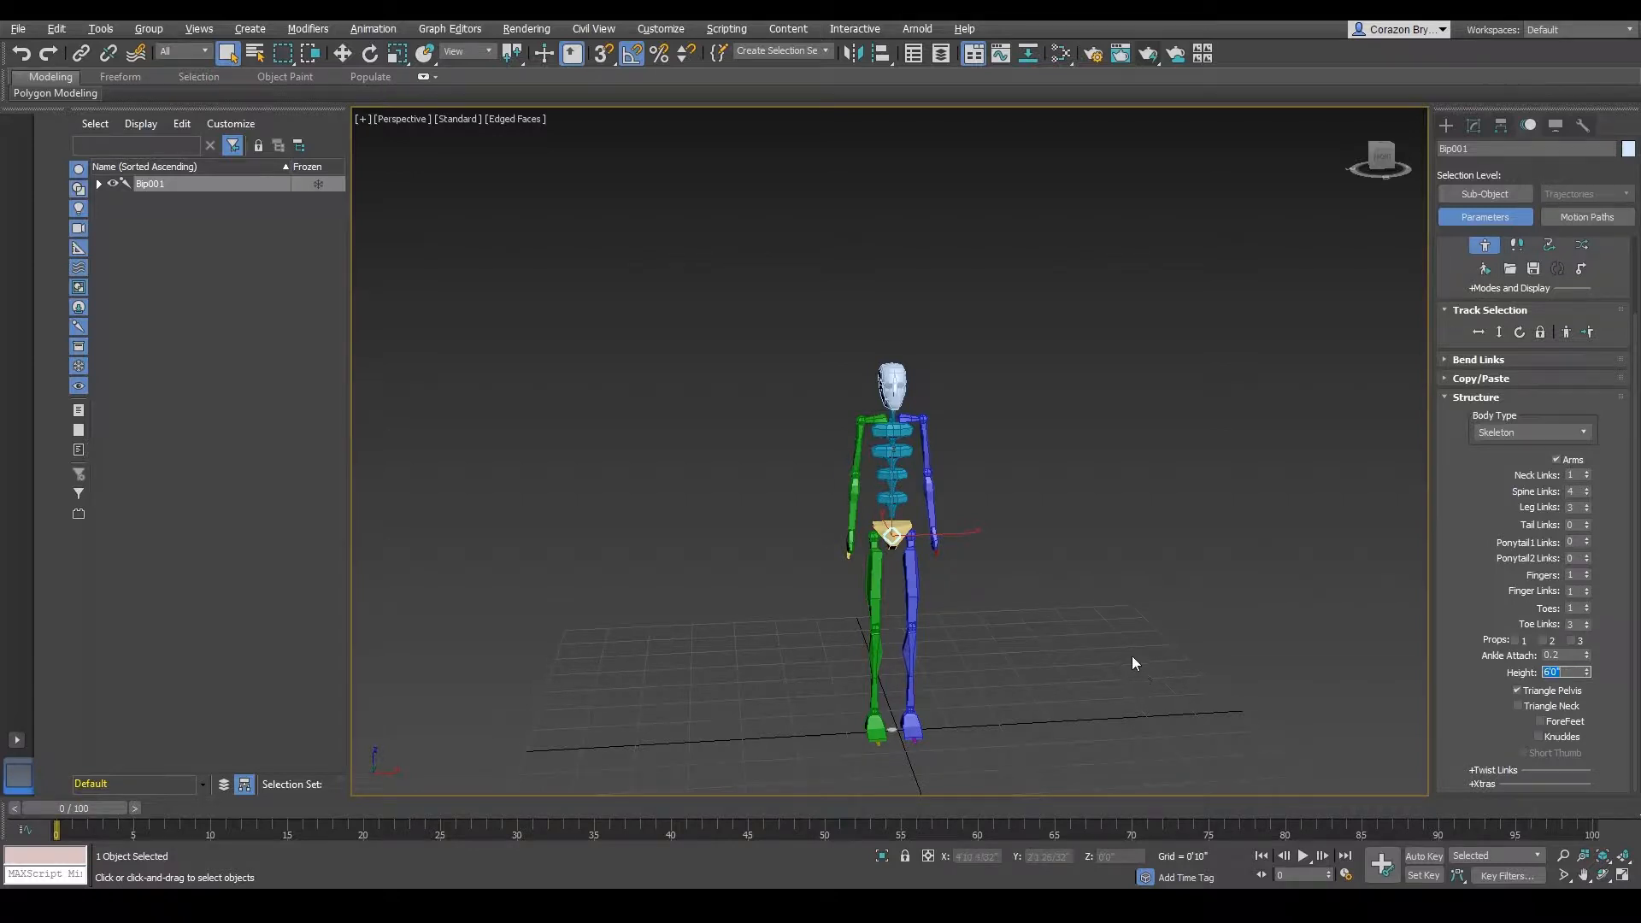
middle_click_drag(921, 578, 930, 528)
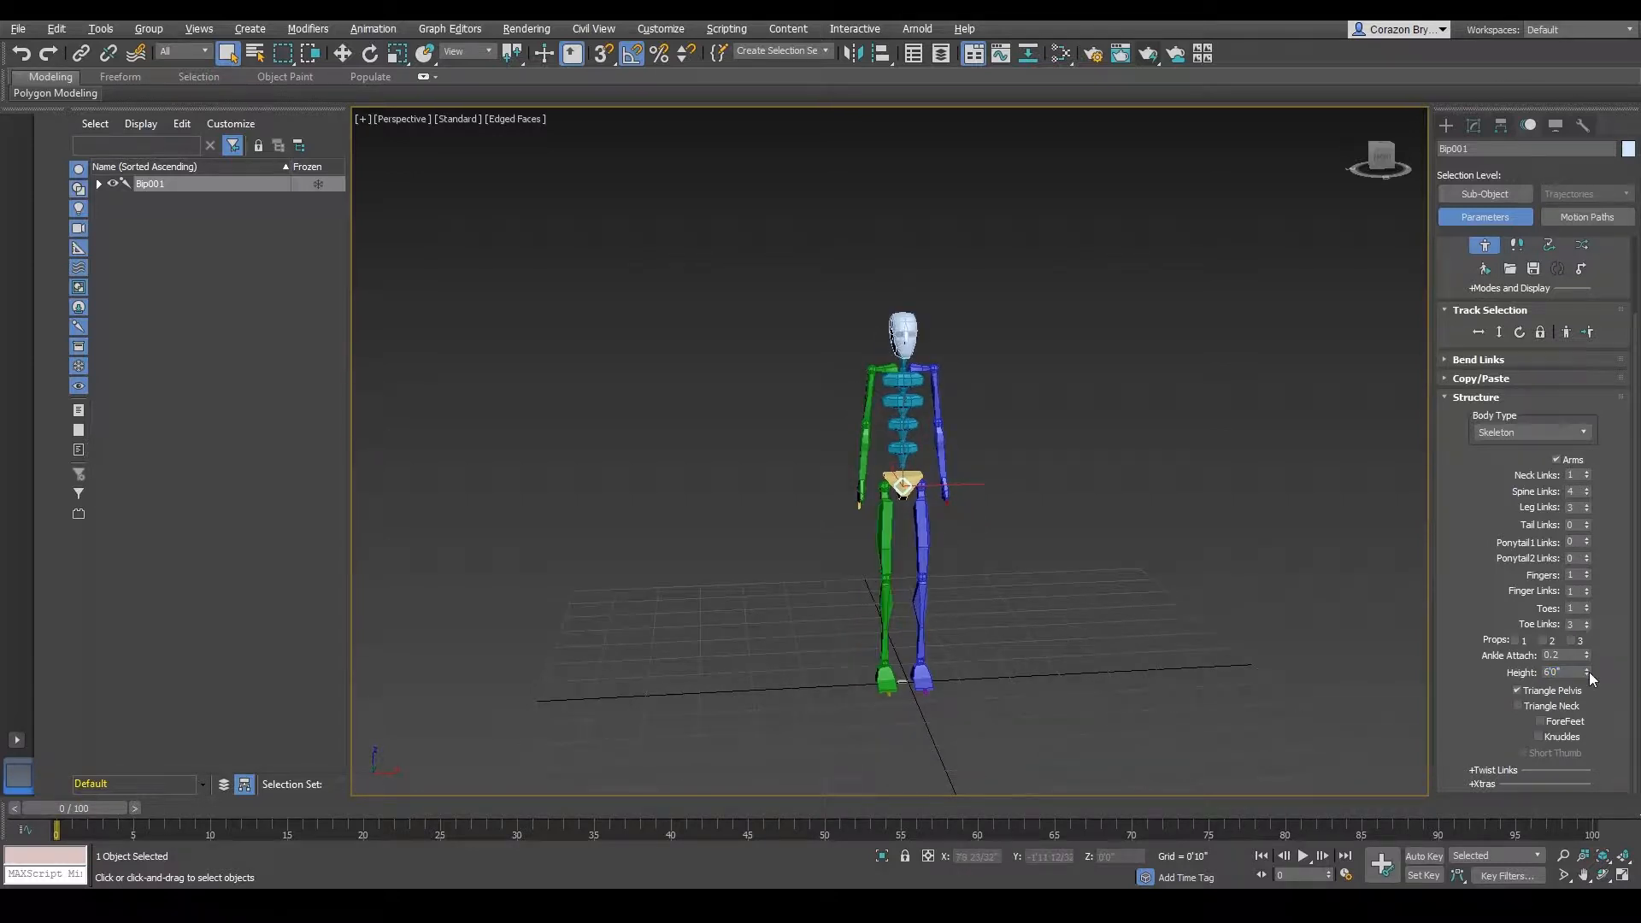
mouse_move(1586, 672)
left_mouse_down()
mouse_move(1579, 655)
mouse_move(1592, 686)
left_mouse_up()
middle_click_drag(1137, 650, 1025, 557, "alt")
scroll(947, 582, "up", 2)
left_click(1635, 314)
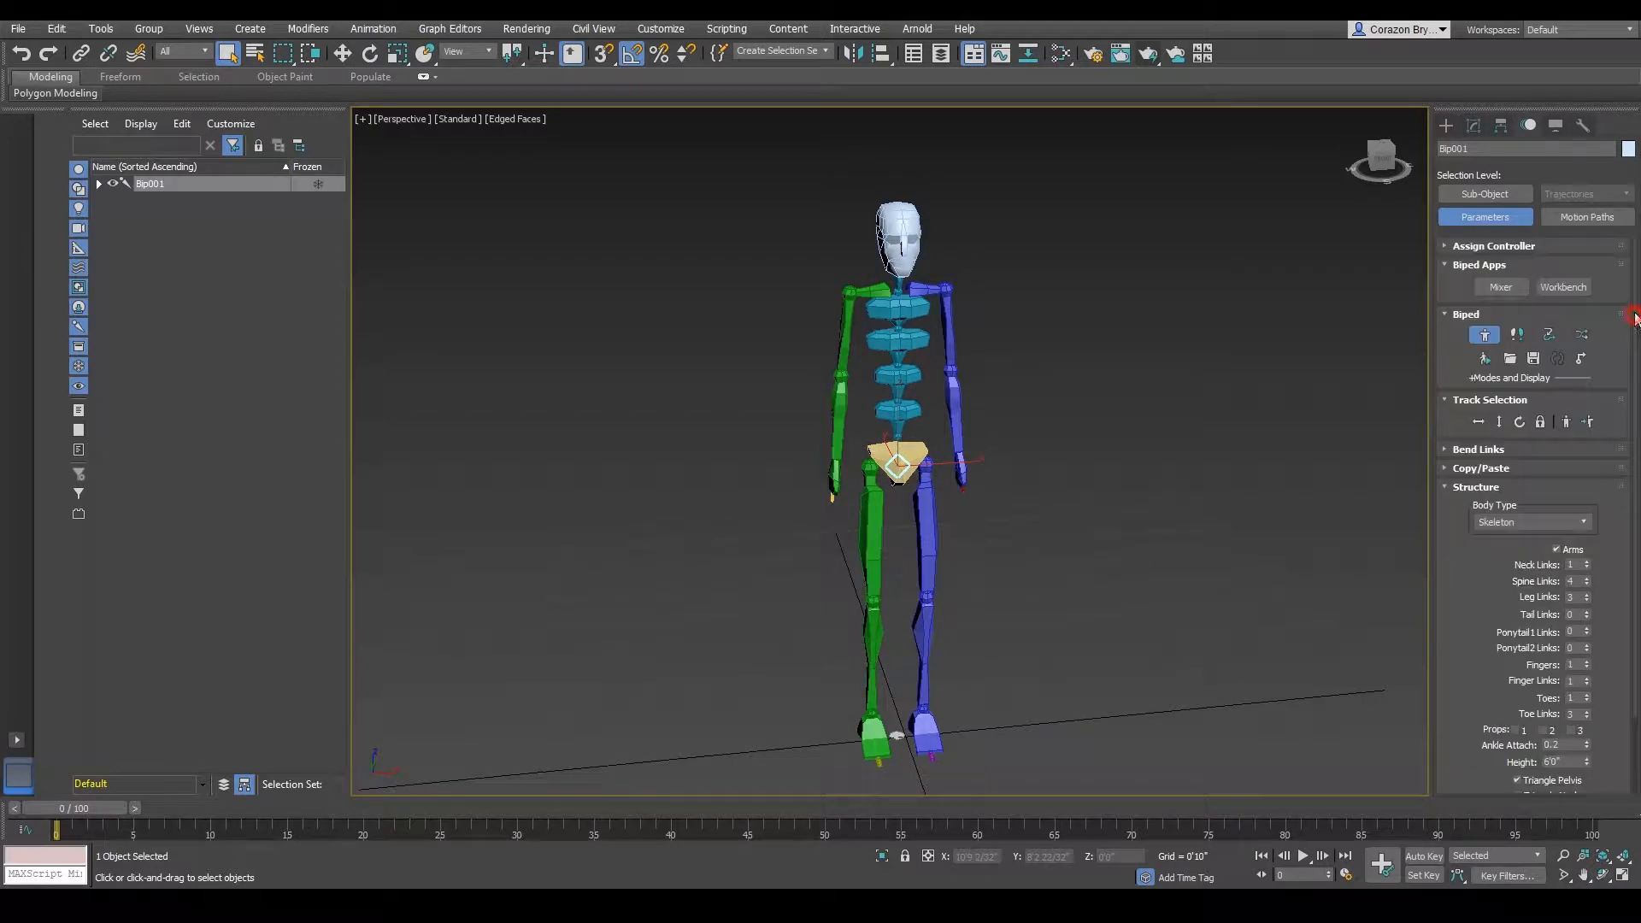
- Turn off Figure Mode for the biped
left_click(1486, 334)
middle_click_drag(1214, 496, 906, 431, "alt")
scroll(1096, 504, "down", 4)
scroll(905, 432, "up", 2)
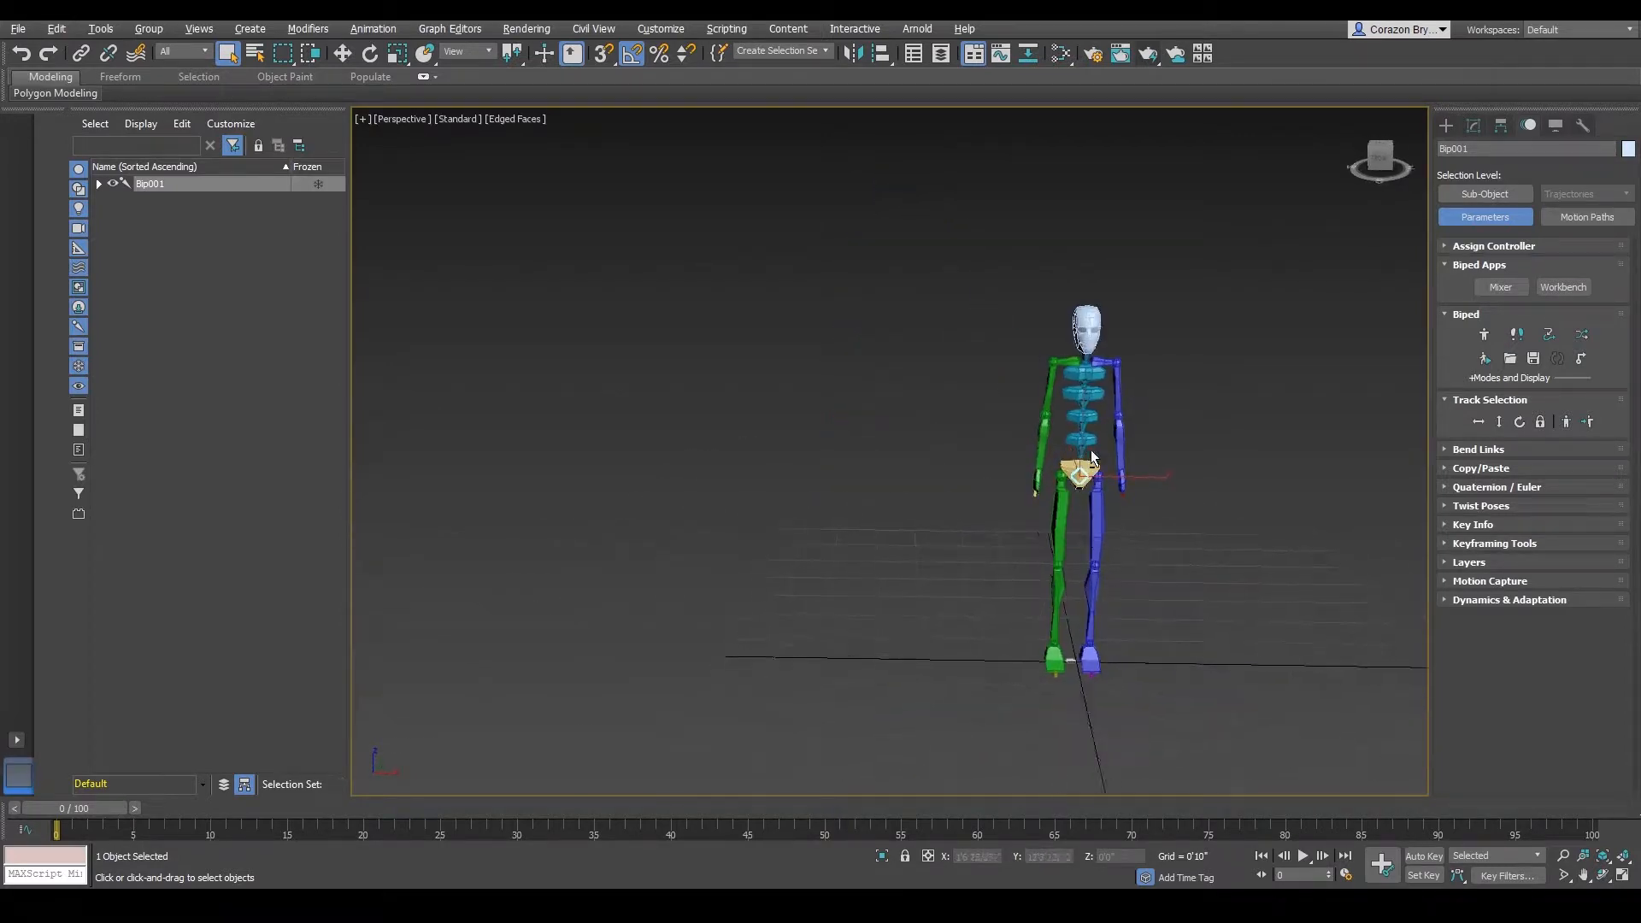
middle_click_drag(1112, 464, 889, 494)
scroll(877, 493, "down", 2)
scroll(913, 395, "down", 3)
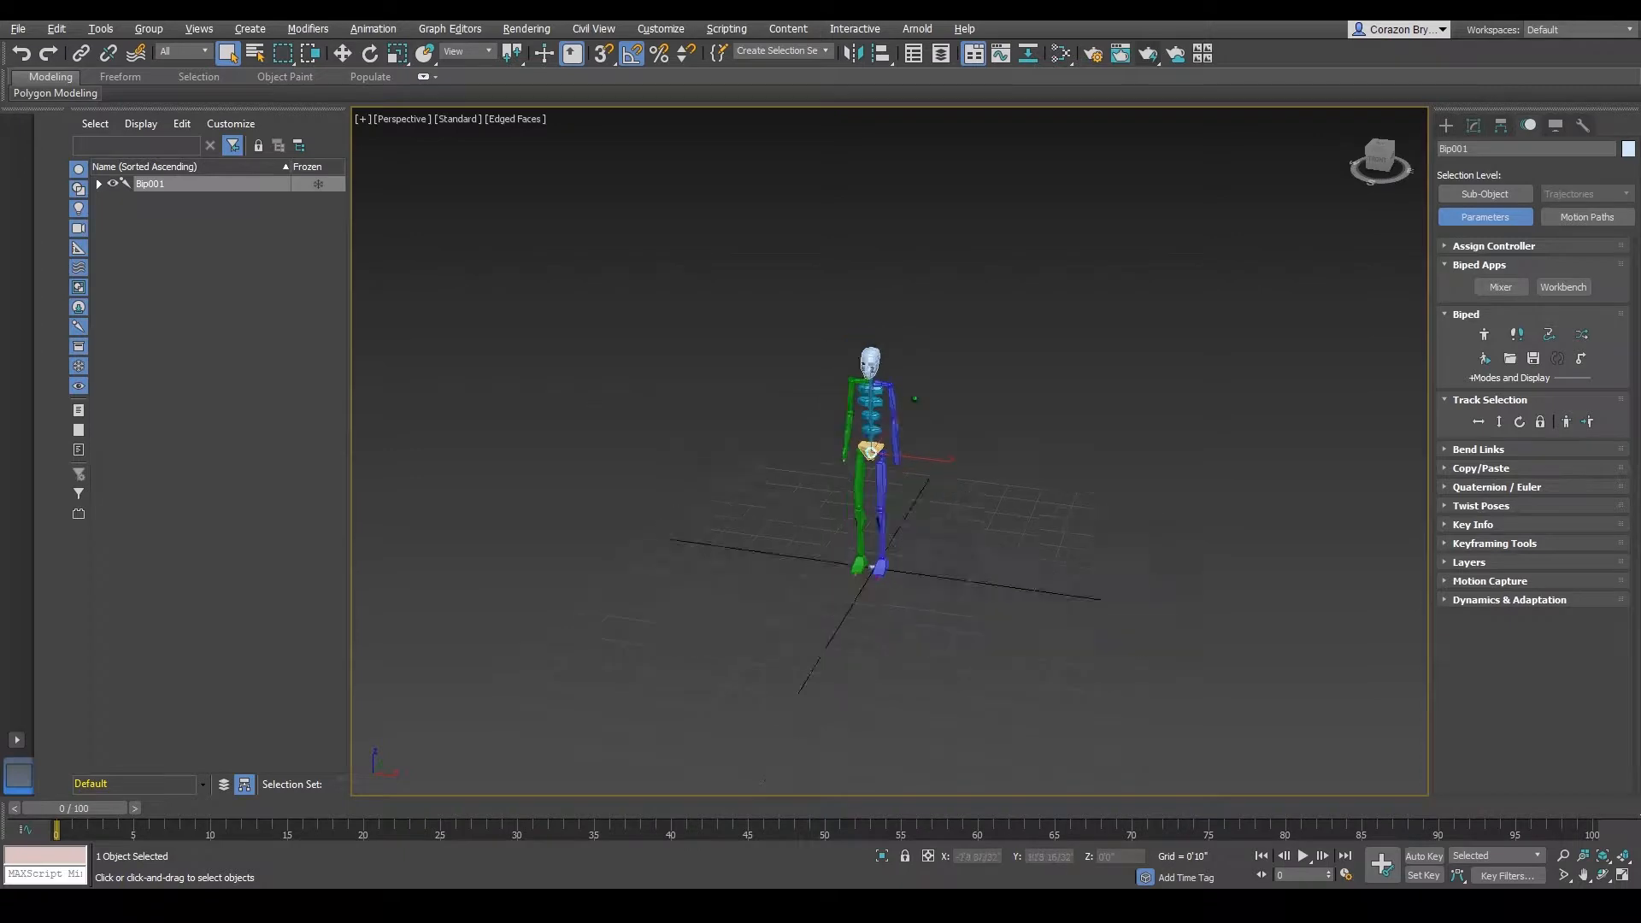
scroll(915, 399, "up", 2)
middle_click_drag(918, 432, 997, 383, "alt")
scroll(1031, 386, "down", 2)
middle_click_drag(1111, 352, 1074, 354, "alt")
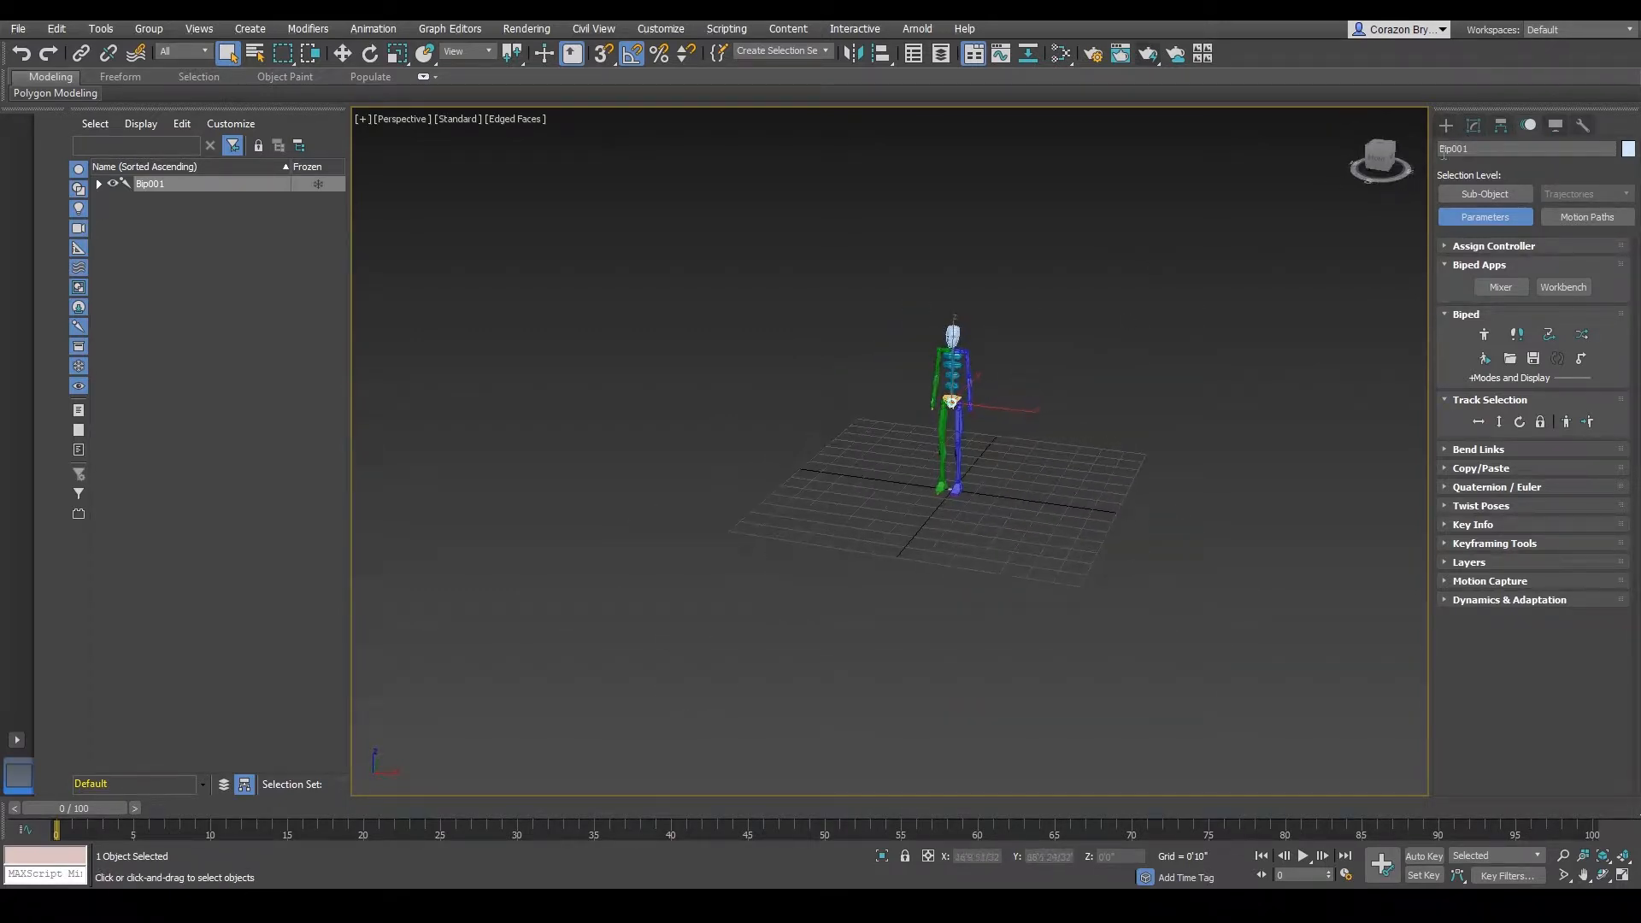
- Create a box beside the biped as a hallway wall, about 20'4" long, 1'3" wide and 7'6" high
left_click(1444, 125)
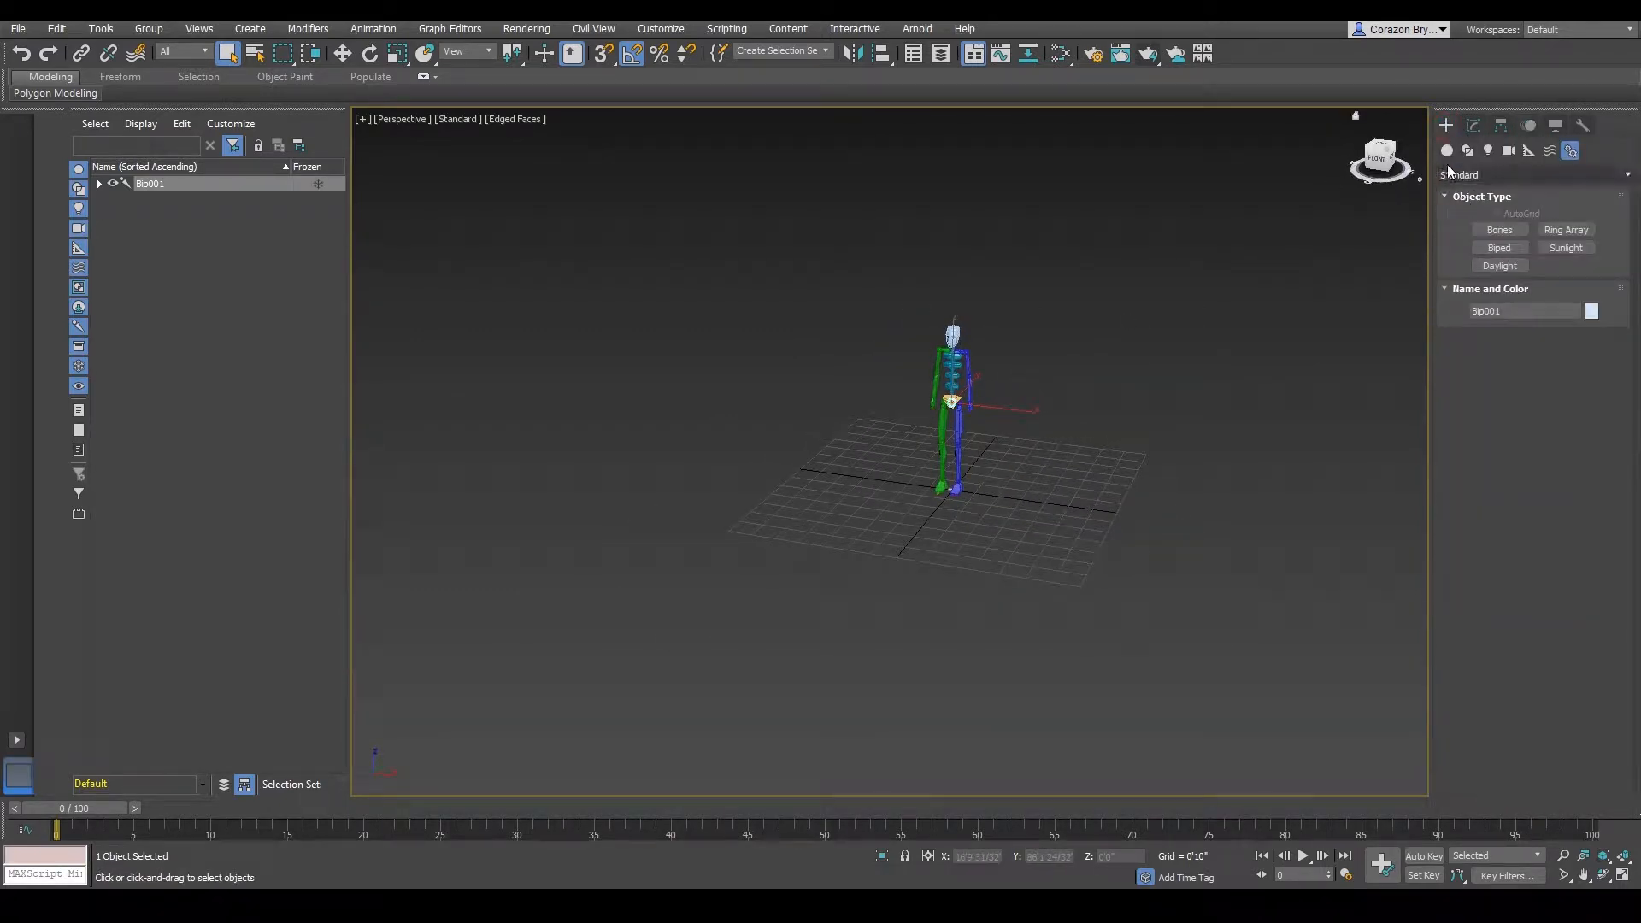
left_click(1448, 151)
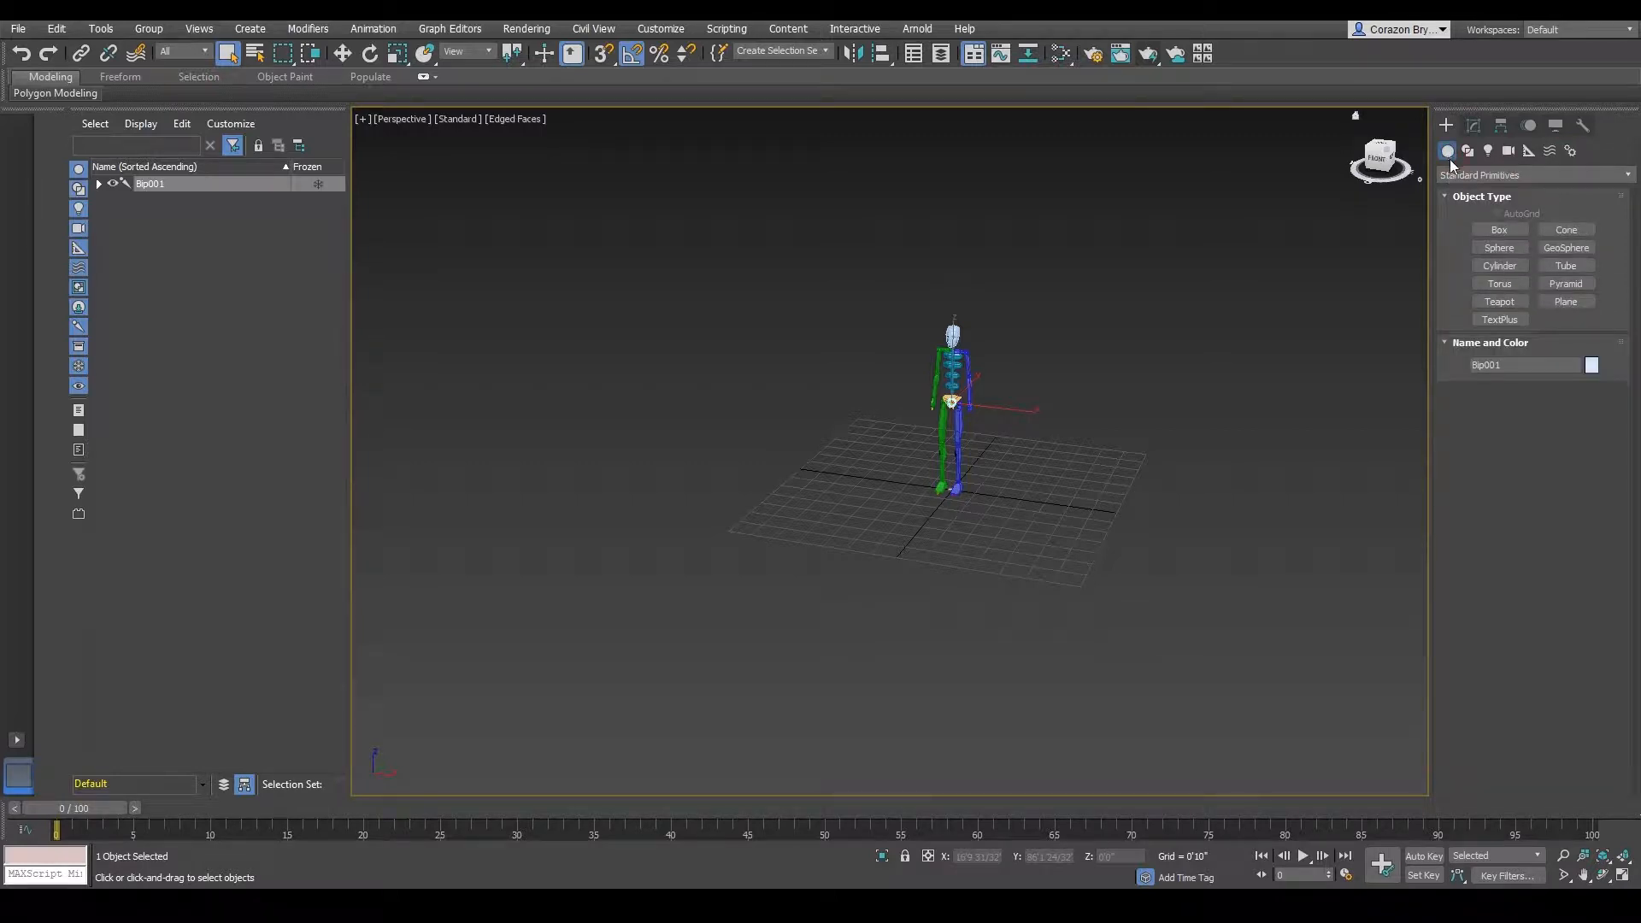
left_click(1499, 231)
middle_click_drag(1049, 457, 803, 441, "alt")
left_click_drag(807, 422, 1056, 806)
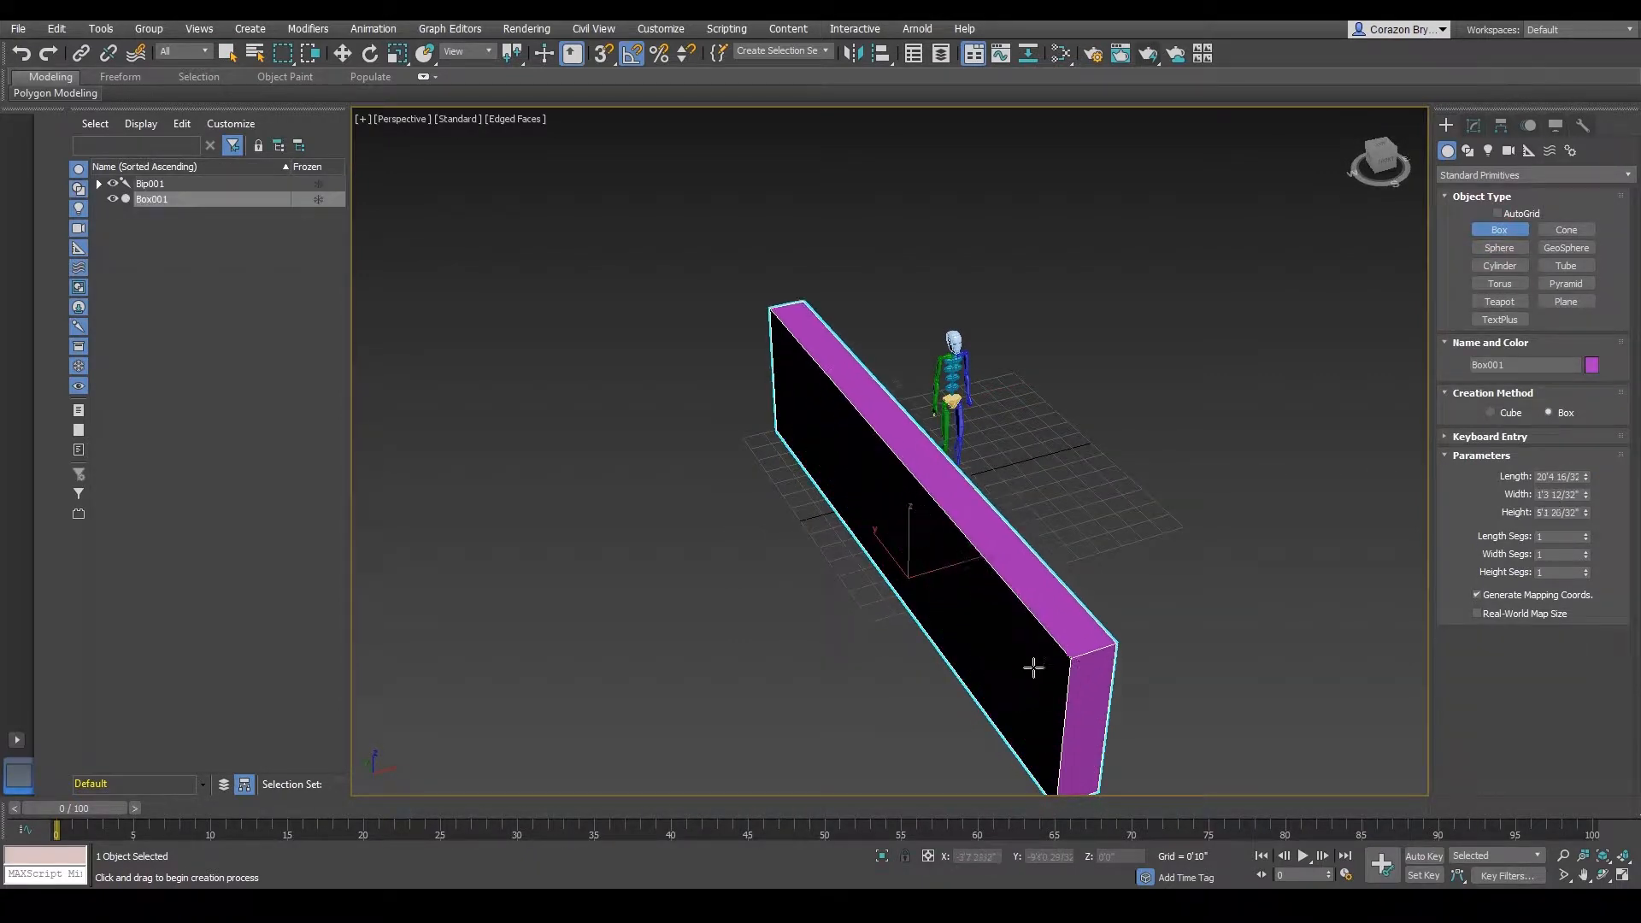
left_click(1029, 615)
middle_click_drag(1029, 615, 864, 542, "alt")
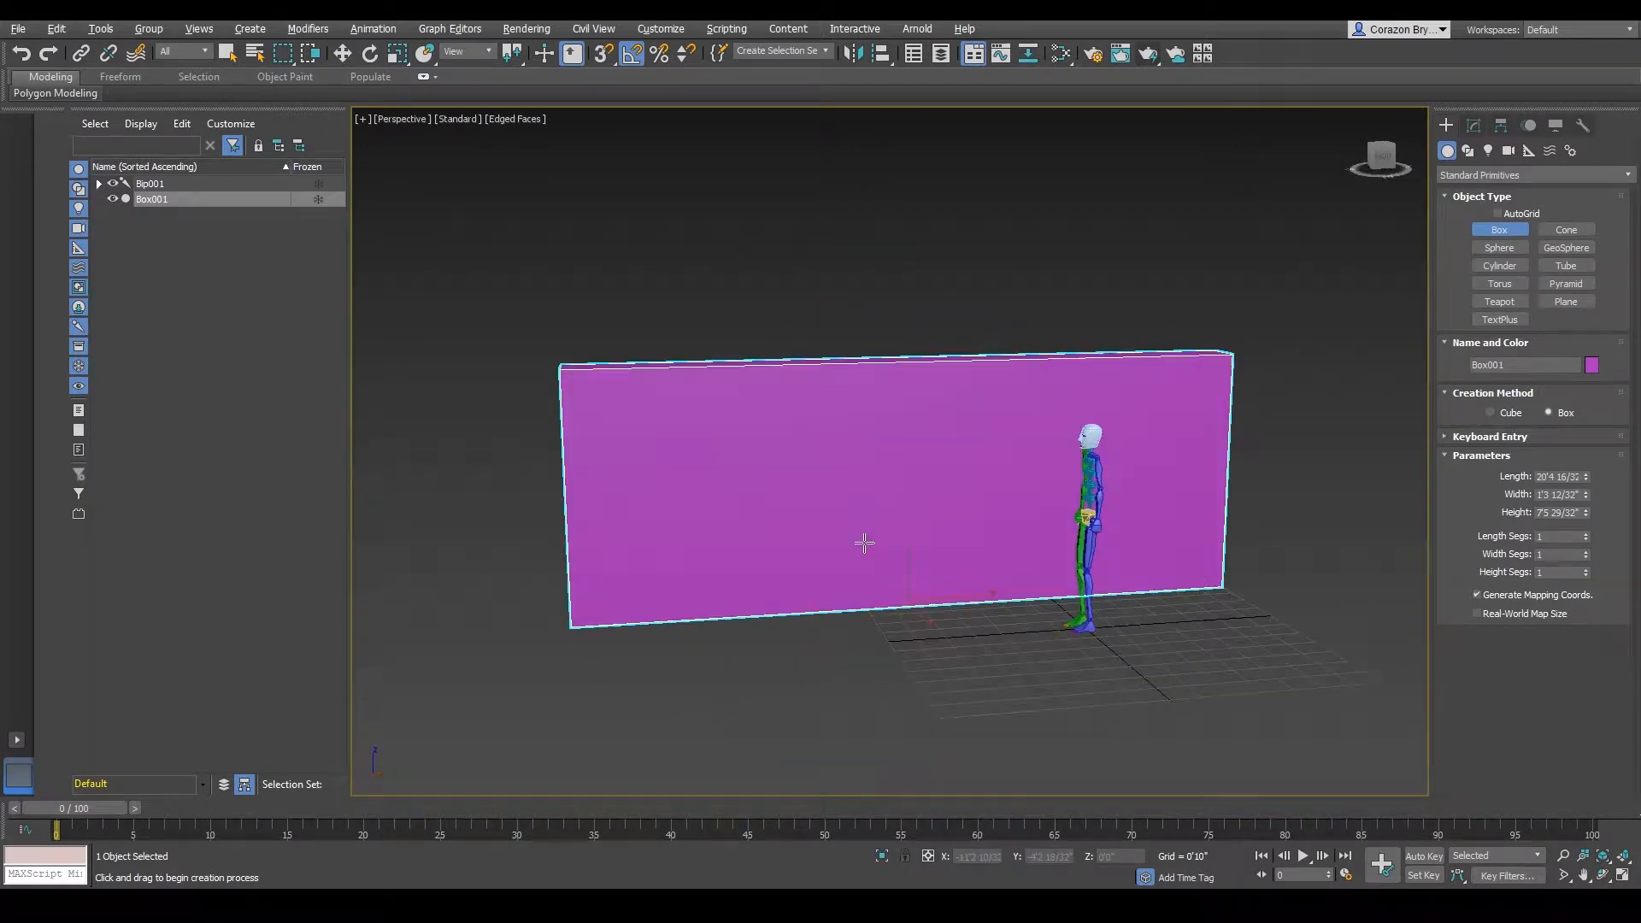
- Set the wall box's height to 9 feet in its modifier parameters
key("w")
middle_click_drag(1001, 600, 1068, 596, "alt")
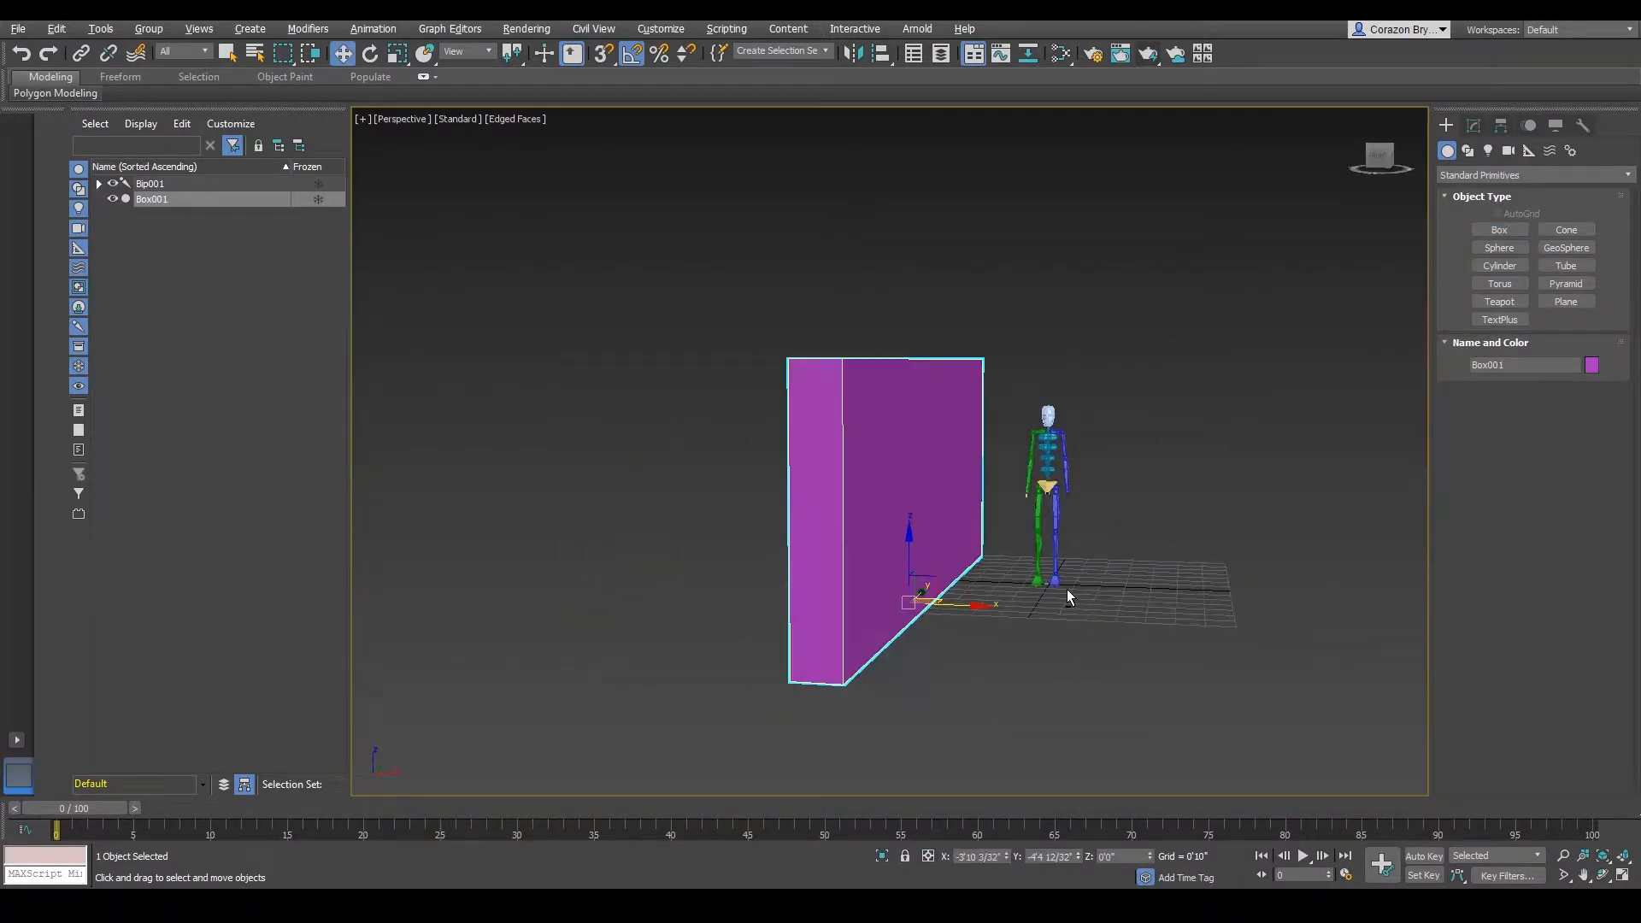
left_click(1473, 126)
middle_click_drag(998, 428, 924, 422, "alt")
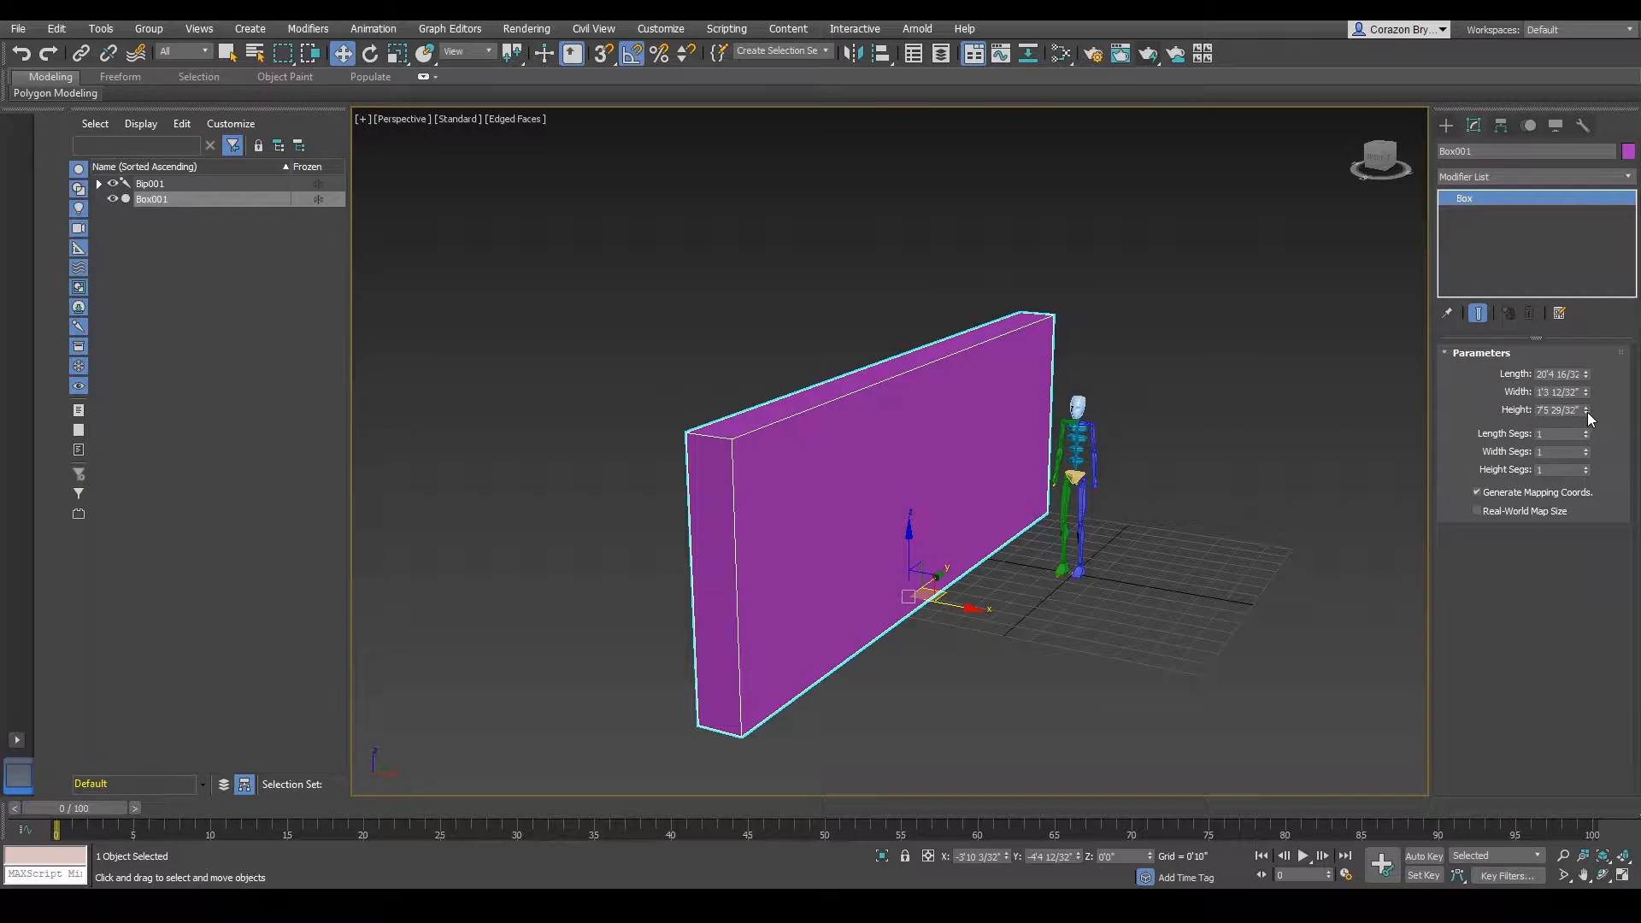
left_click_drag(1586, 411, 1584, 397)
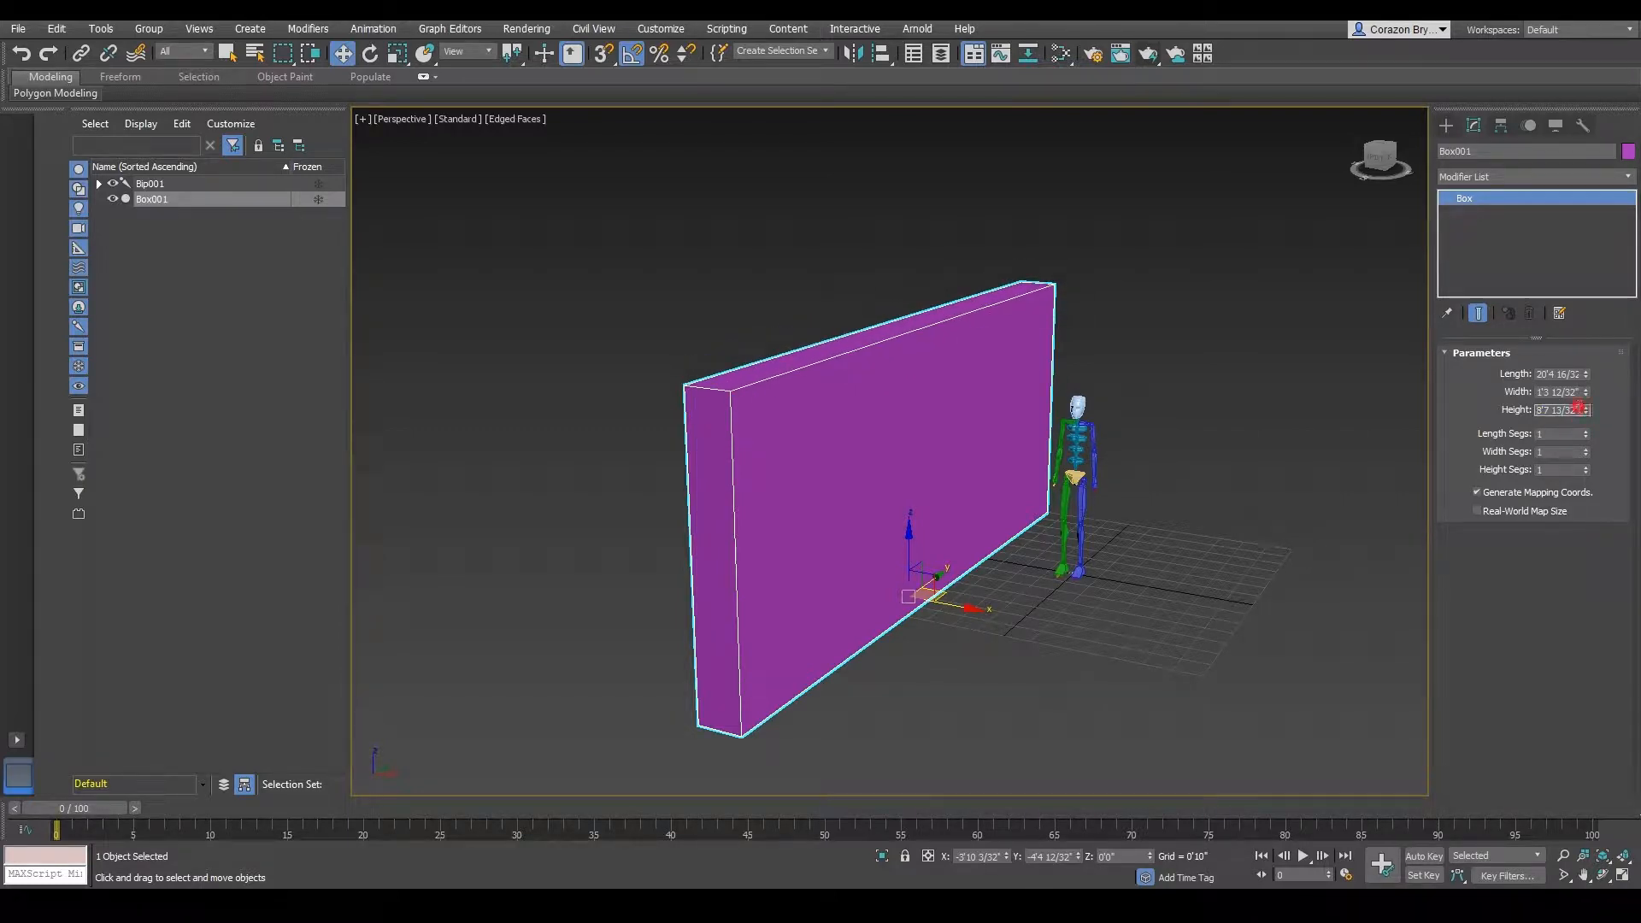
type("9")
key("Return")
- Increase the wall box's length to about 29'9"
middle_click_drag(1007, 402, 920, 404, "alt")
key("r")
middle_click_drag(1342, 477, 1423, 470)
left_click_drag(1587, 381, 1576, 335)
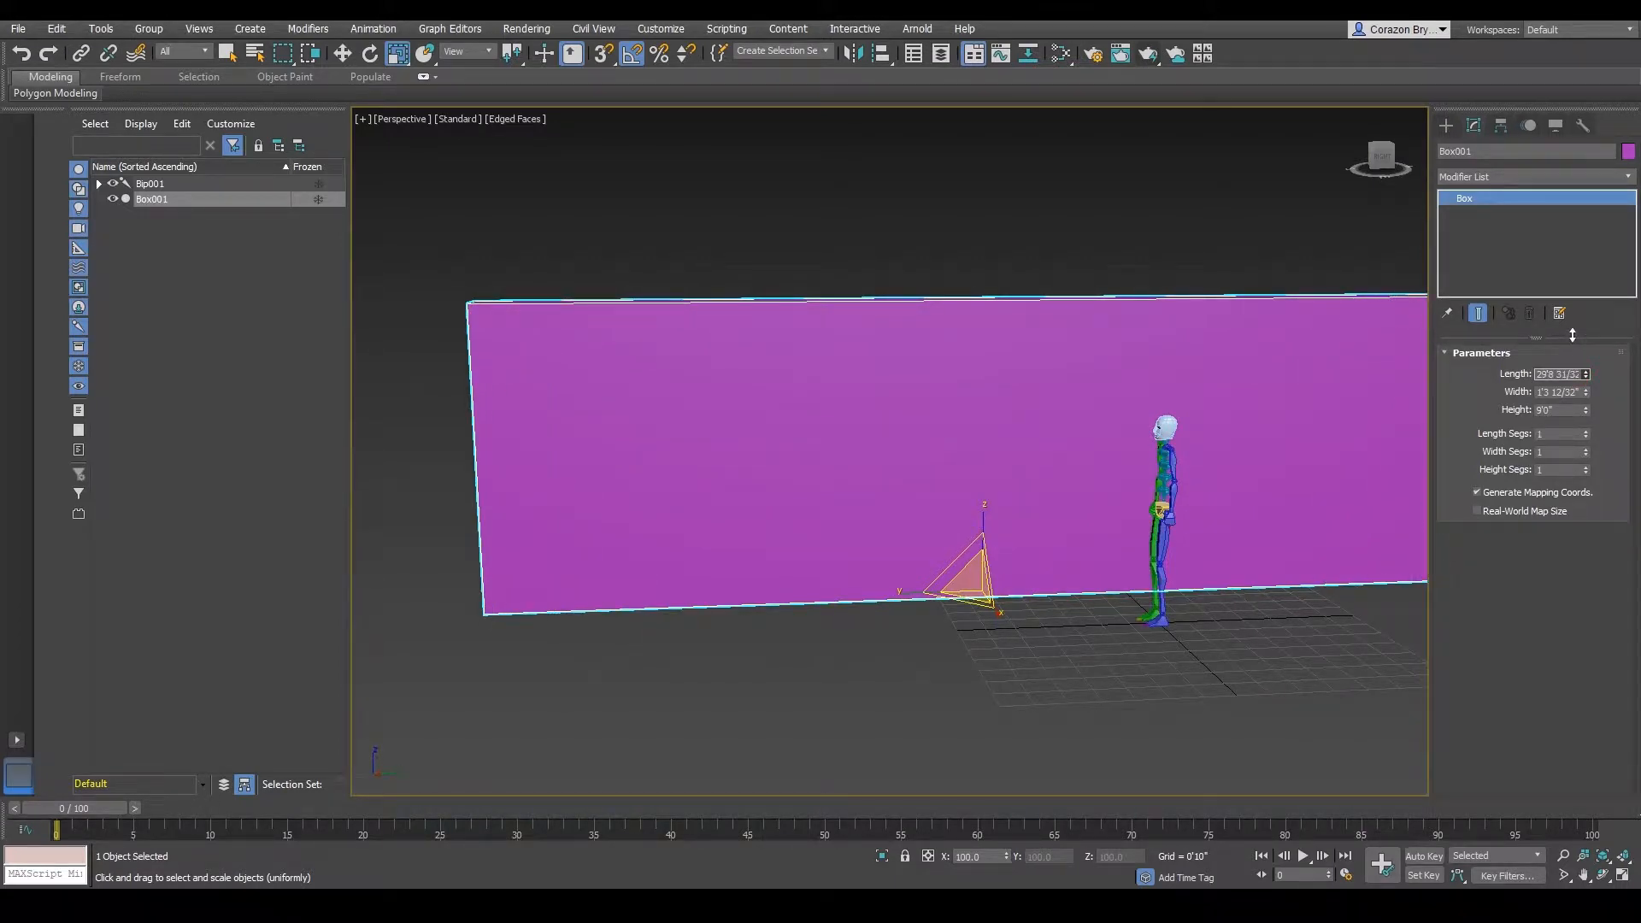
- Move the wall box along the Y axis to about -10'4"
scroll(1224, 463, "down", 3)
key("w")
left_click_drag(1120, 544, 983, 567)
middle_click_drag(982, 568, 1197, 588, "alt")
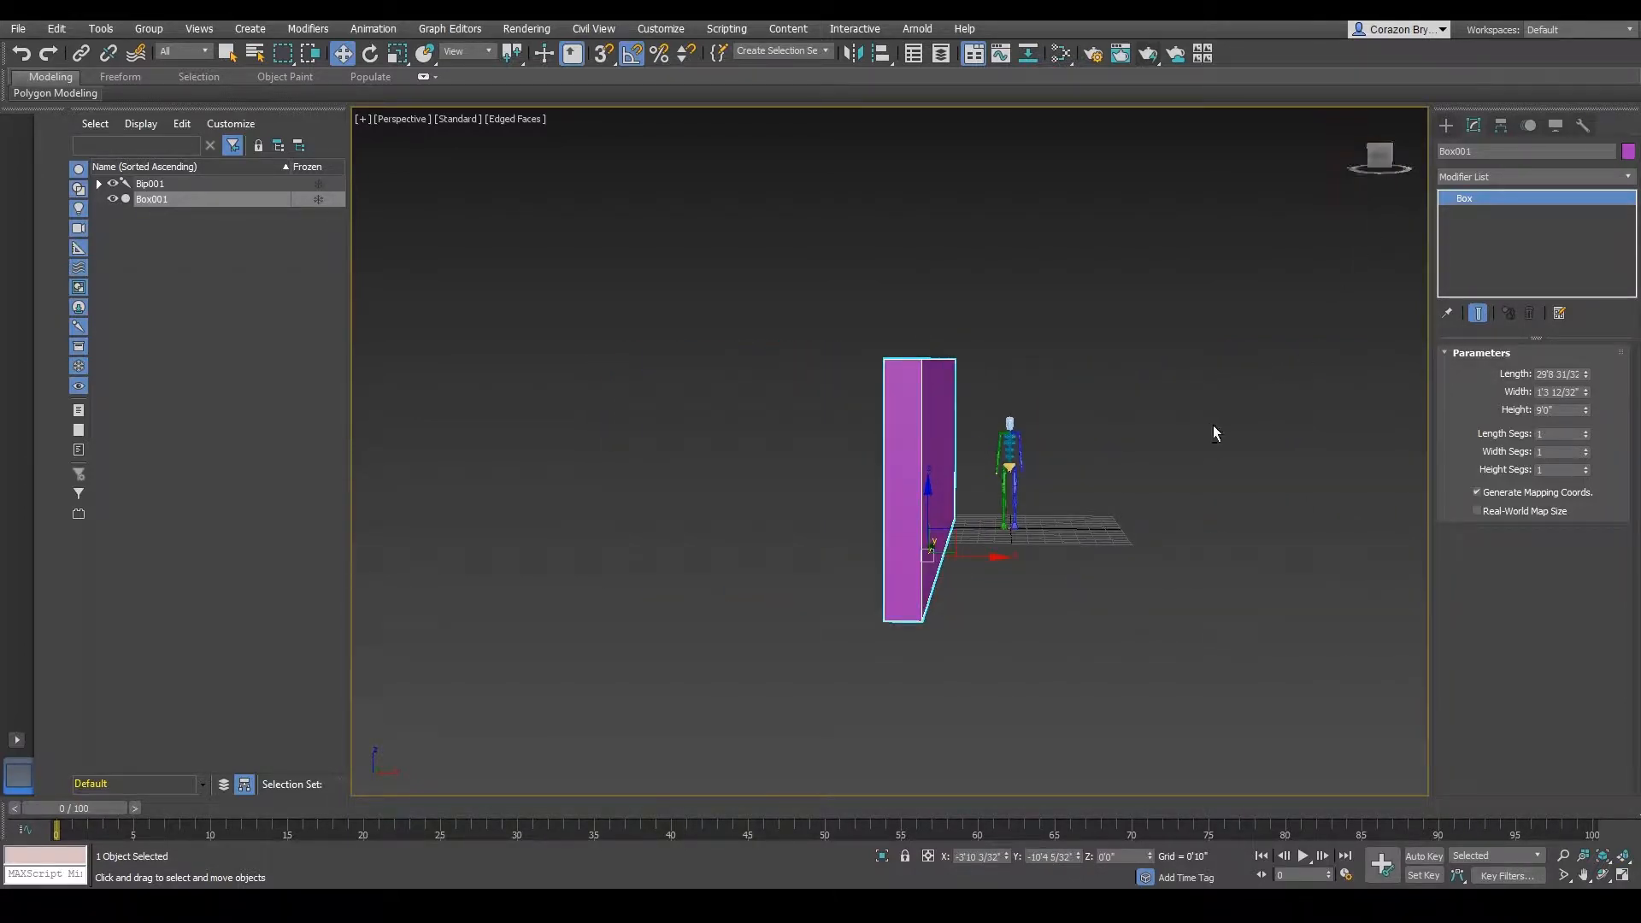
middle_click_drag(1213, 424, 1084, 508, "alt")
scroll(1081, 520, "up", 3)
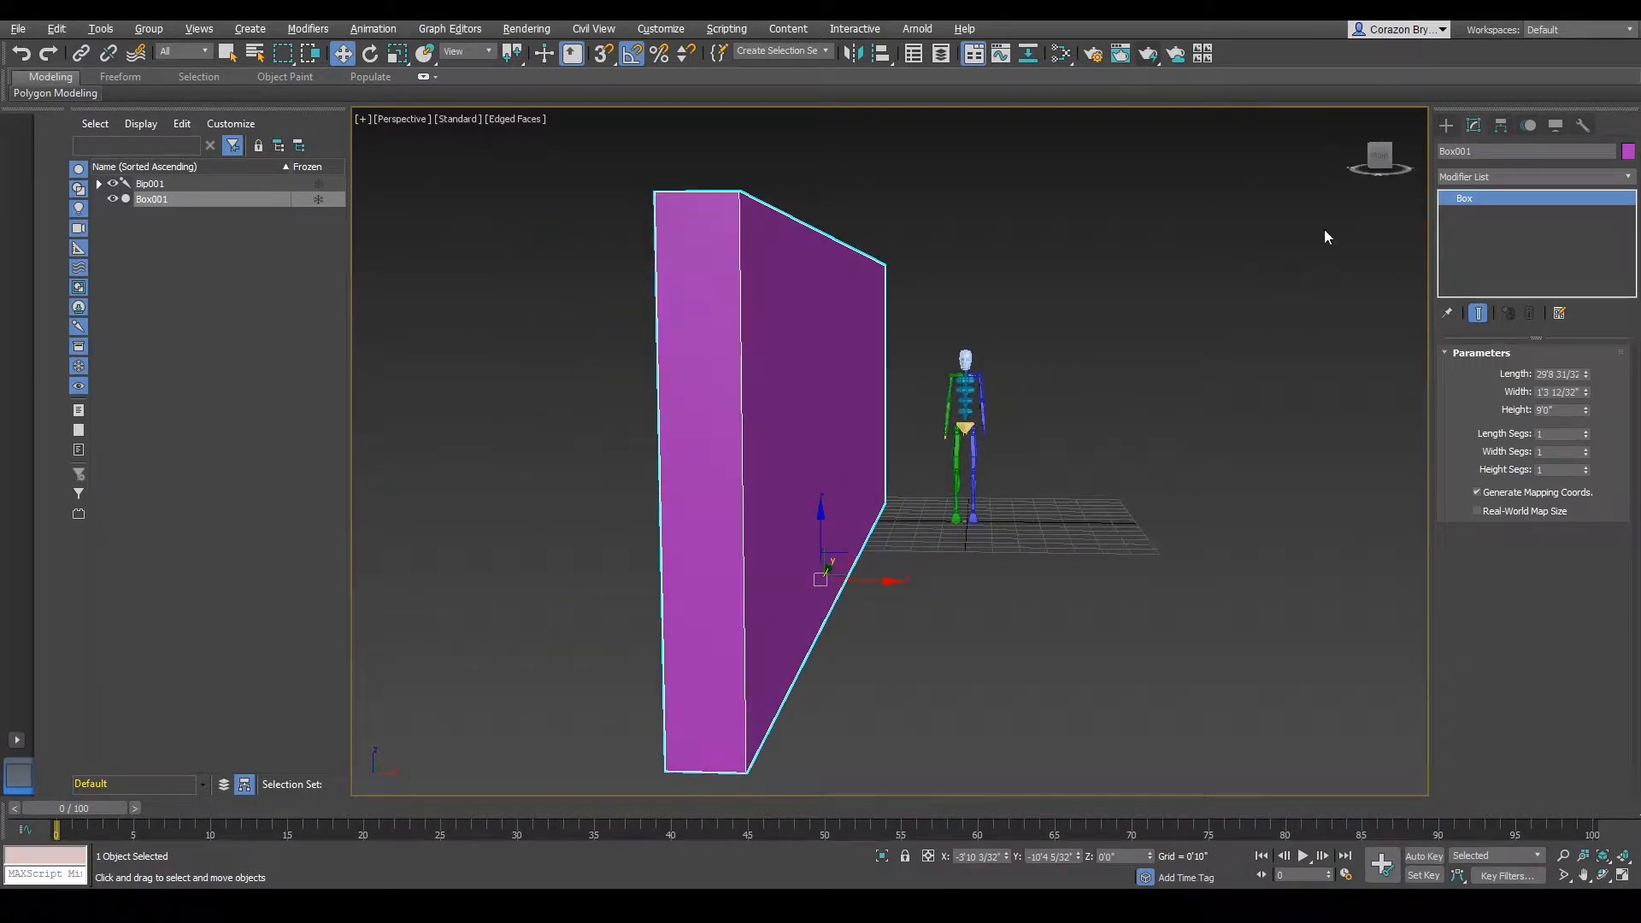
middle_click_drag(1143, 368, 1159, 369, "alt")
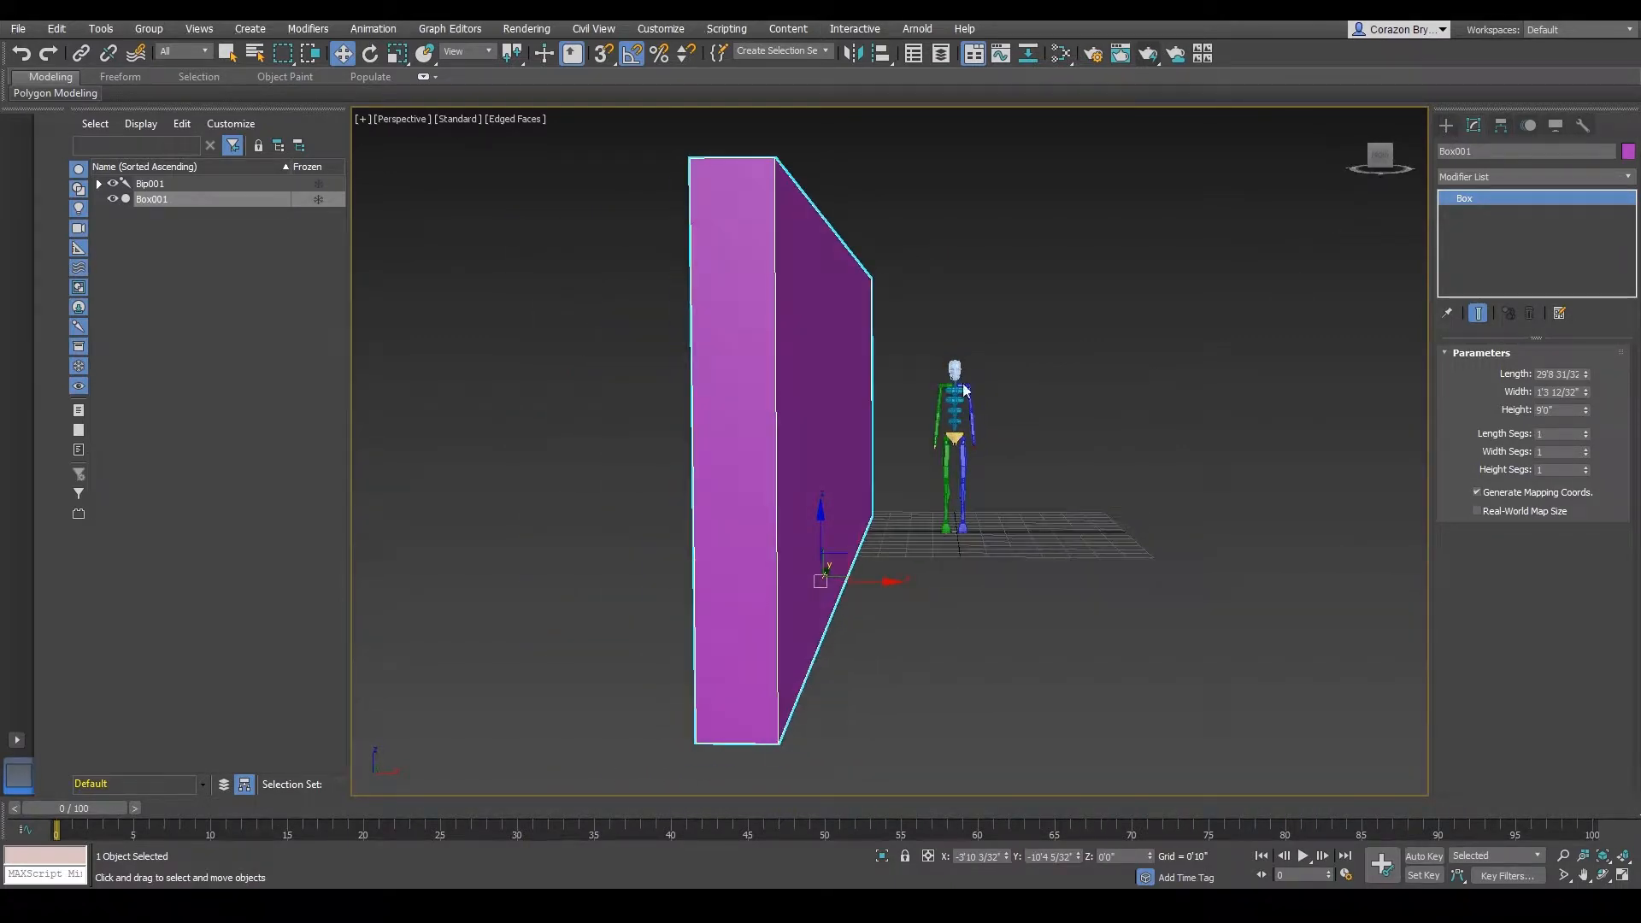
middle_click_drag(1022, 389, 926, 478)
scroll(925, 478, "down", 2)
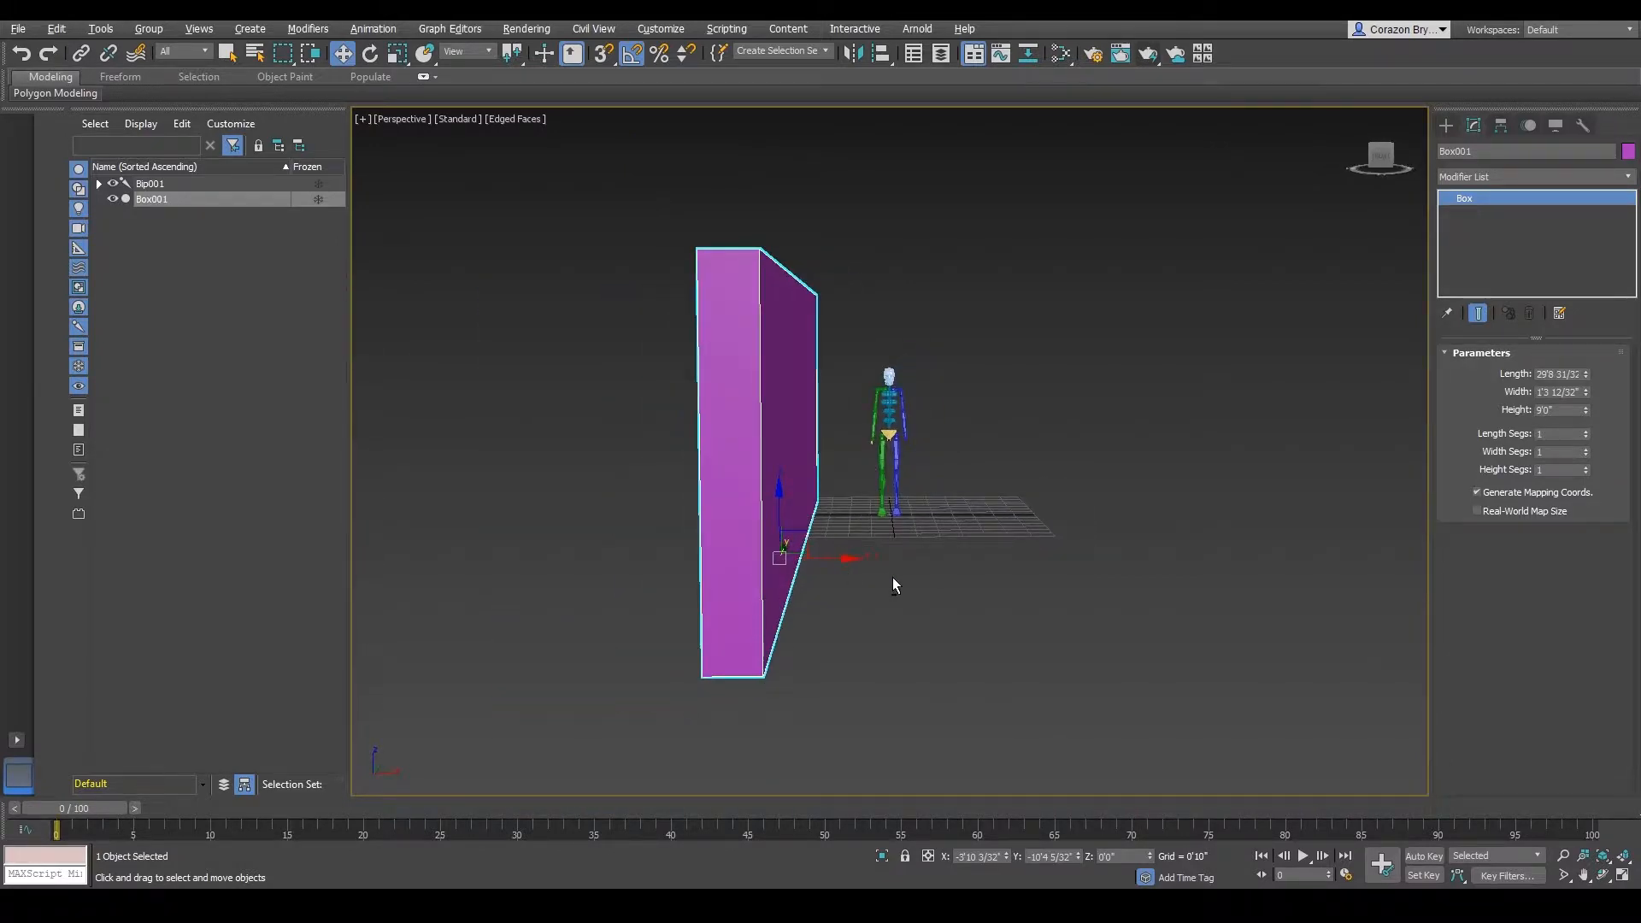
middle_click_drag(893, 579, 862, 557, "alt")
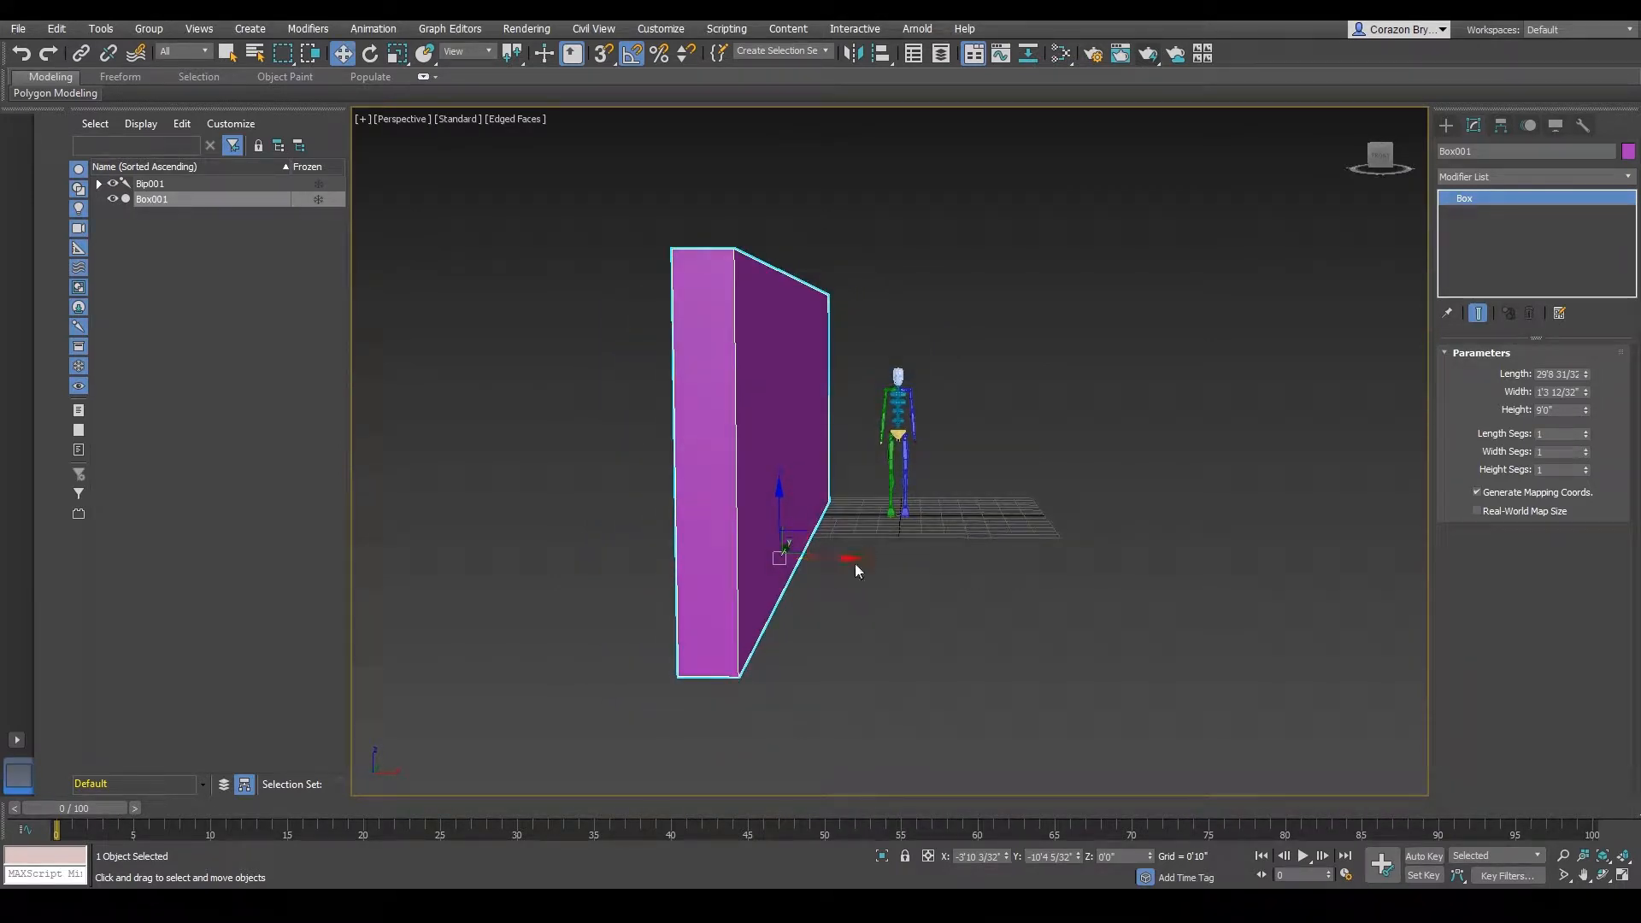
left_click_drag(851, 558, 1113, 557, "shift")
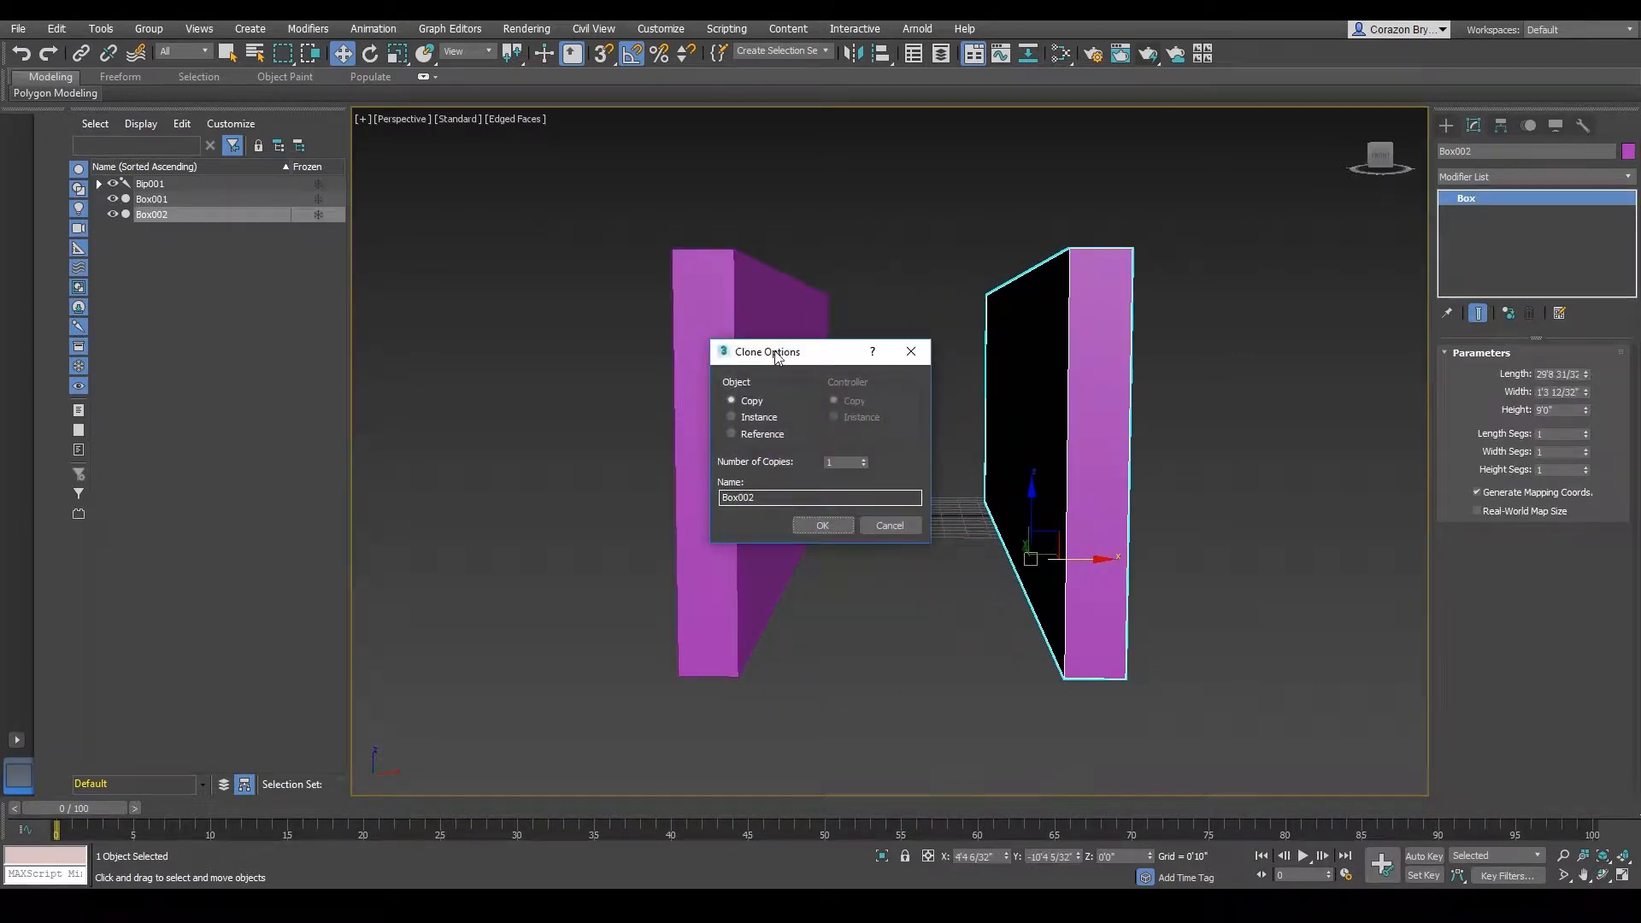
left_click_drag(776, 357, 835, 276)
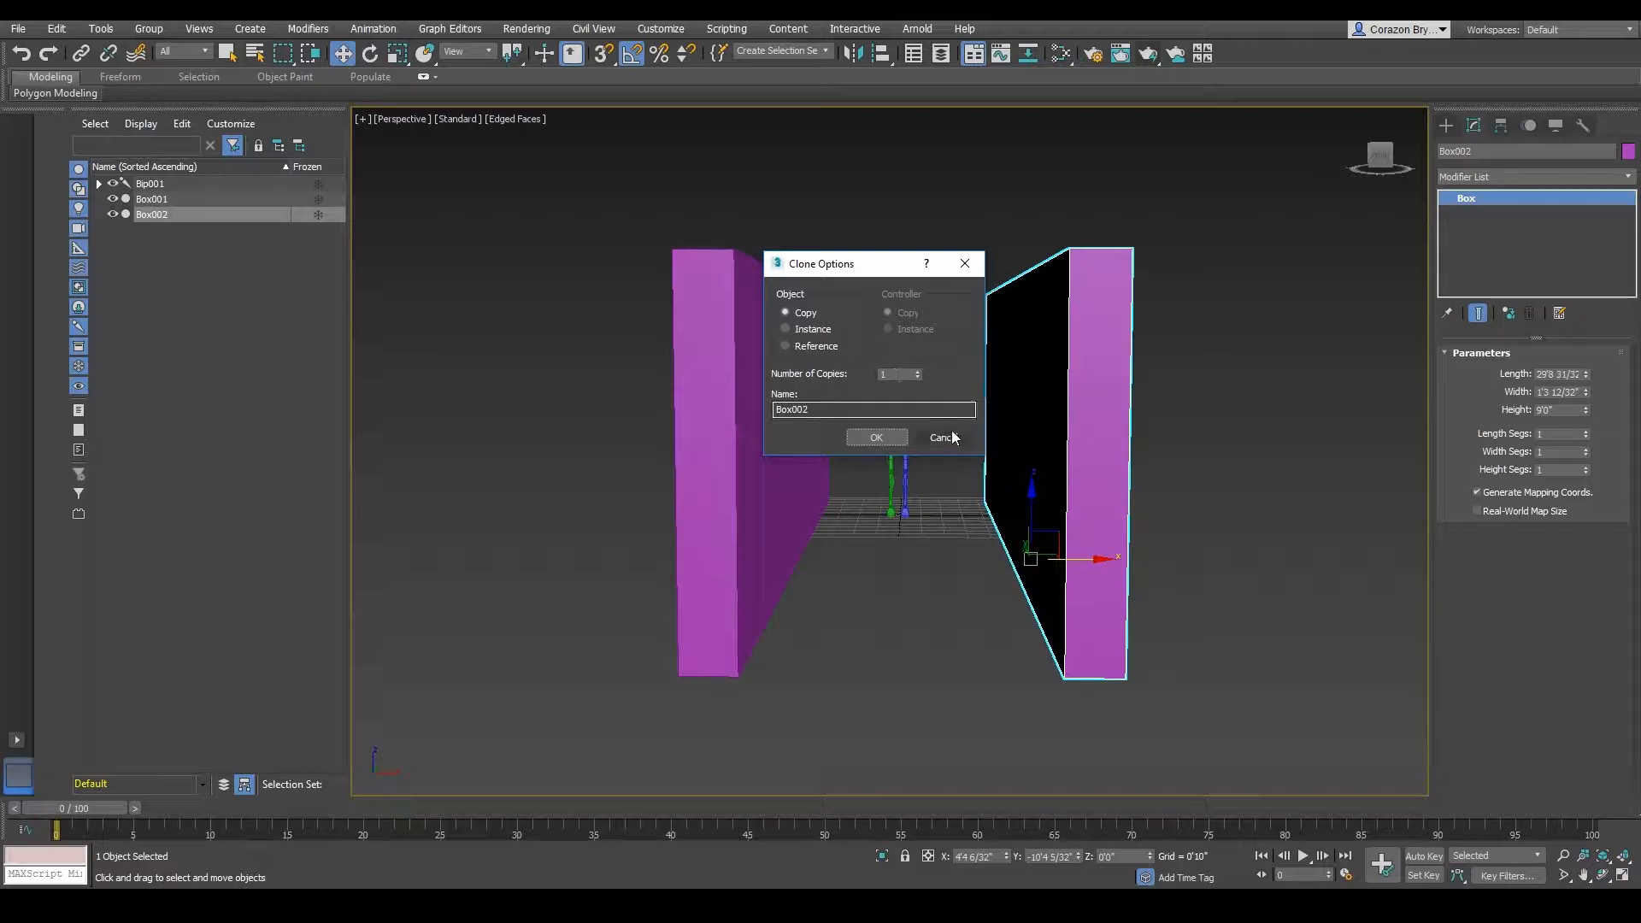
left_click_drag(839, 272, 833, 199)
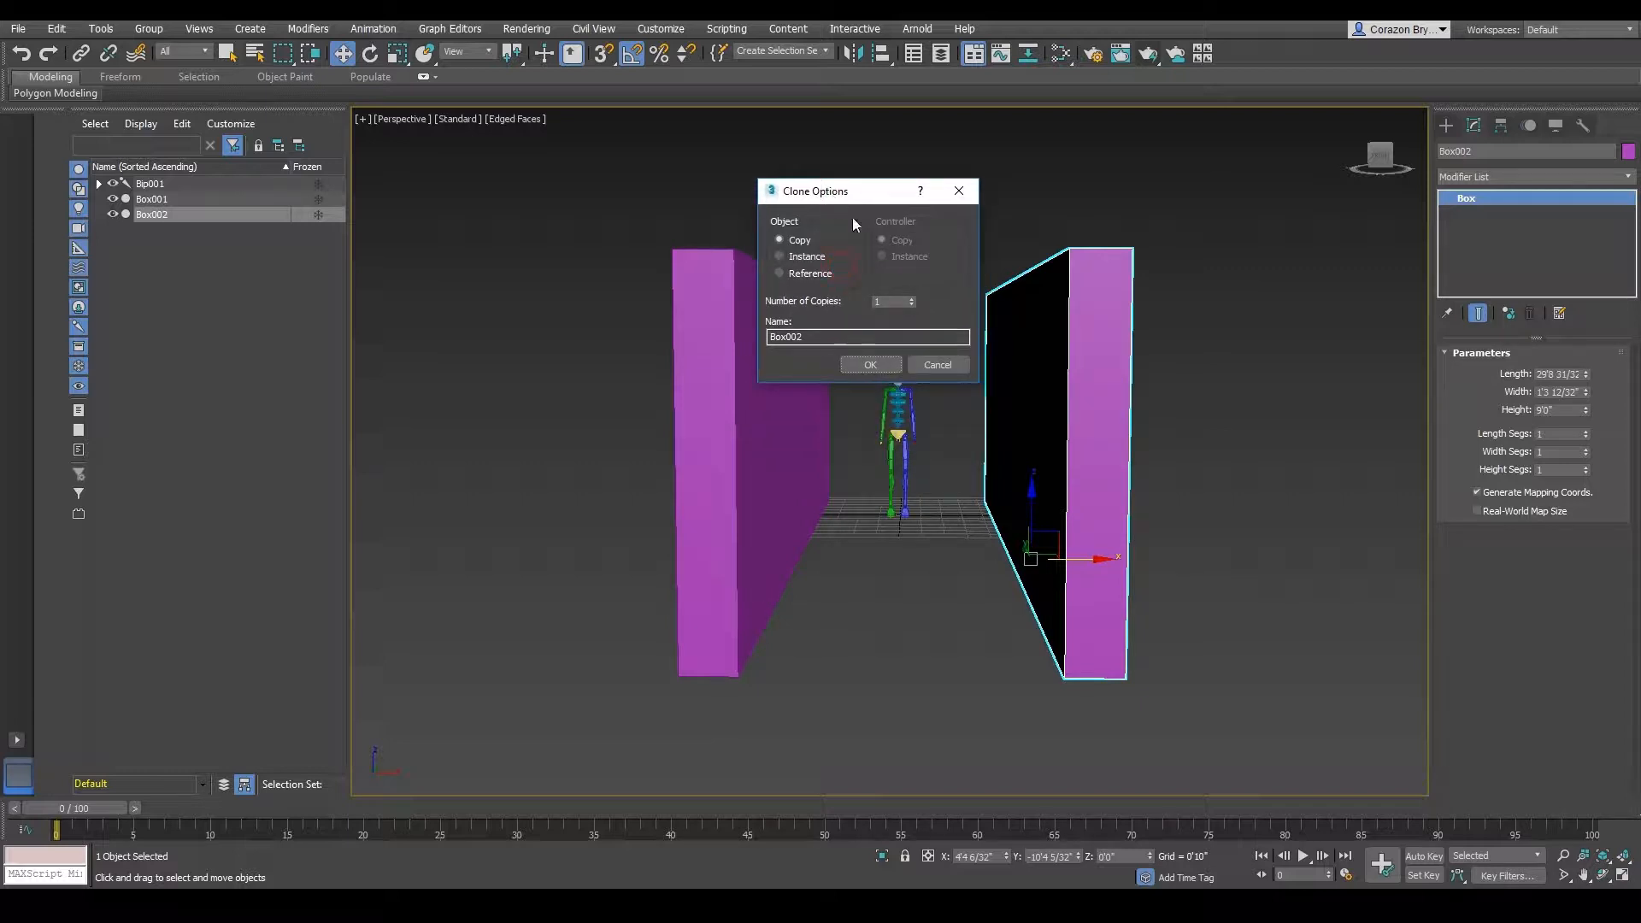
left_click(937, 364)
- Convert the wall box to an Editable Poly
mouse_move(940, 367)
middle_mouse_down("alt")
mouse_move(917, 393)
mouse_move(942, 392)
mouse_move(777, 443)
middle_mouse_up("alt")
right_click(871, 409)
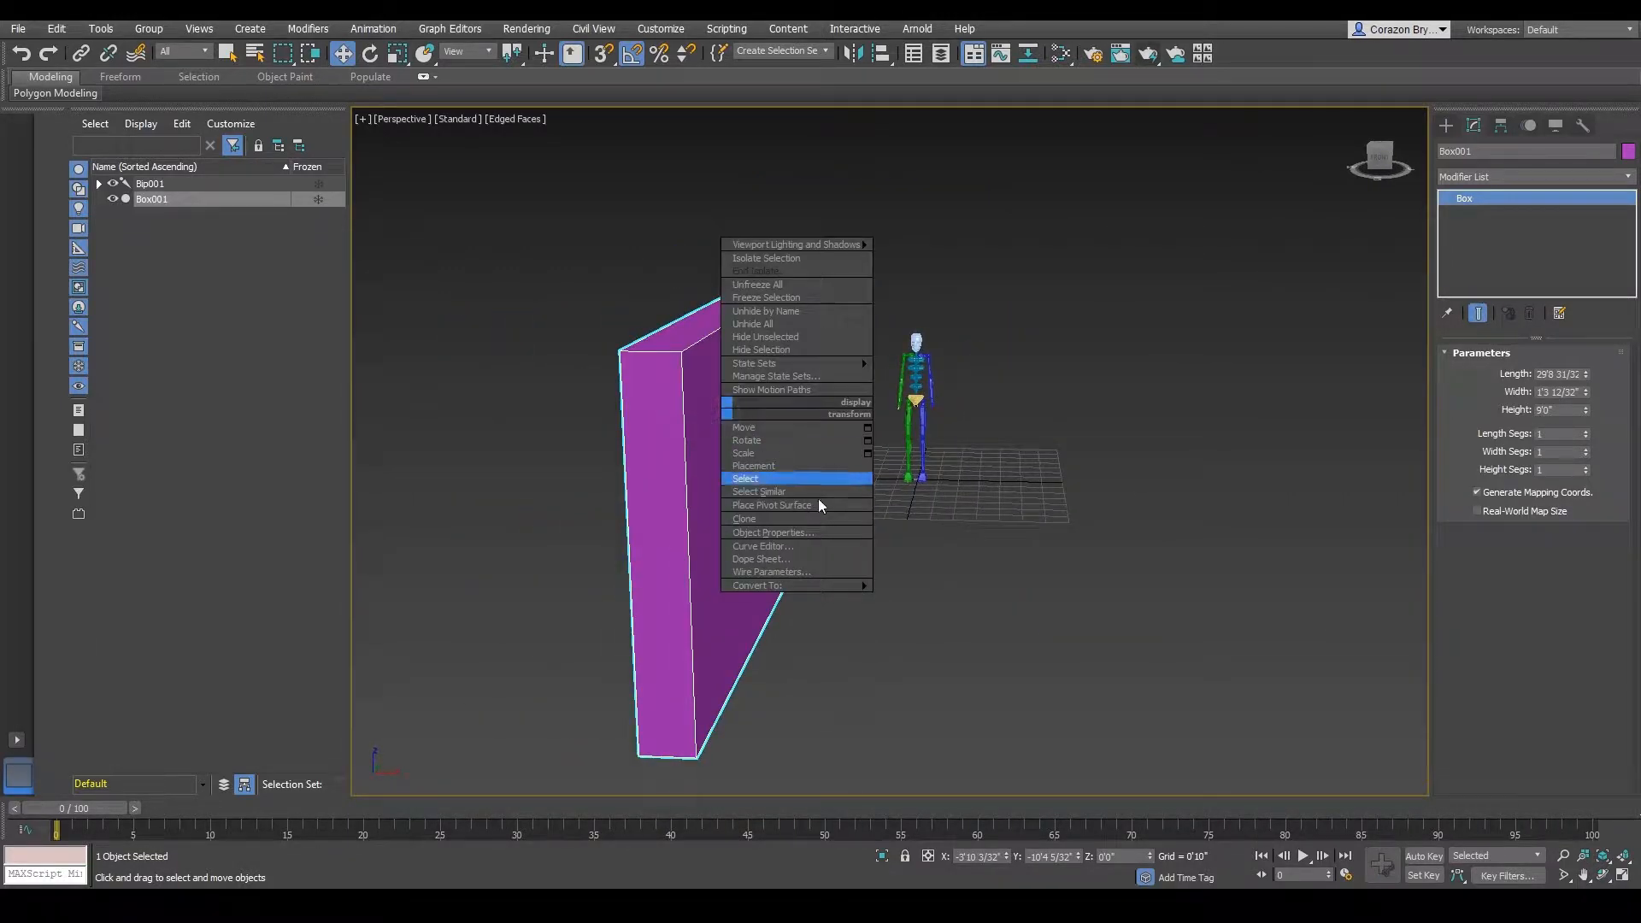
mouse_move(834, 584)
left_click(938, 599)
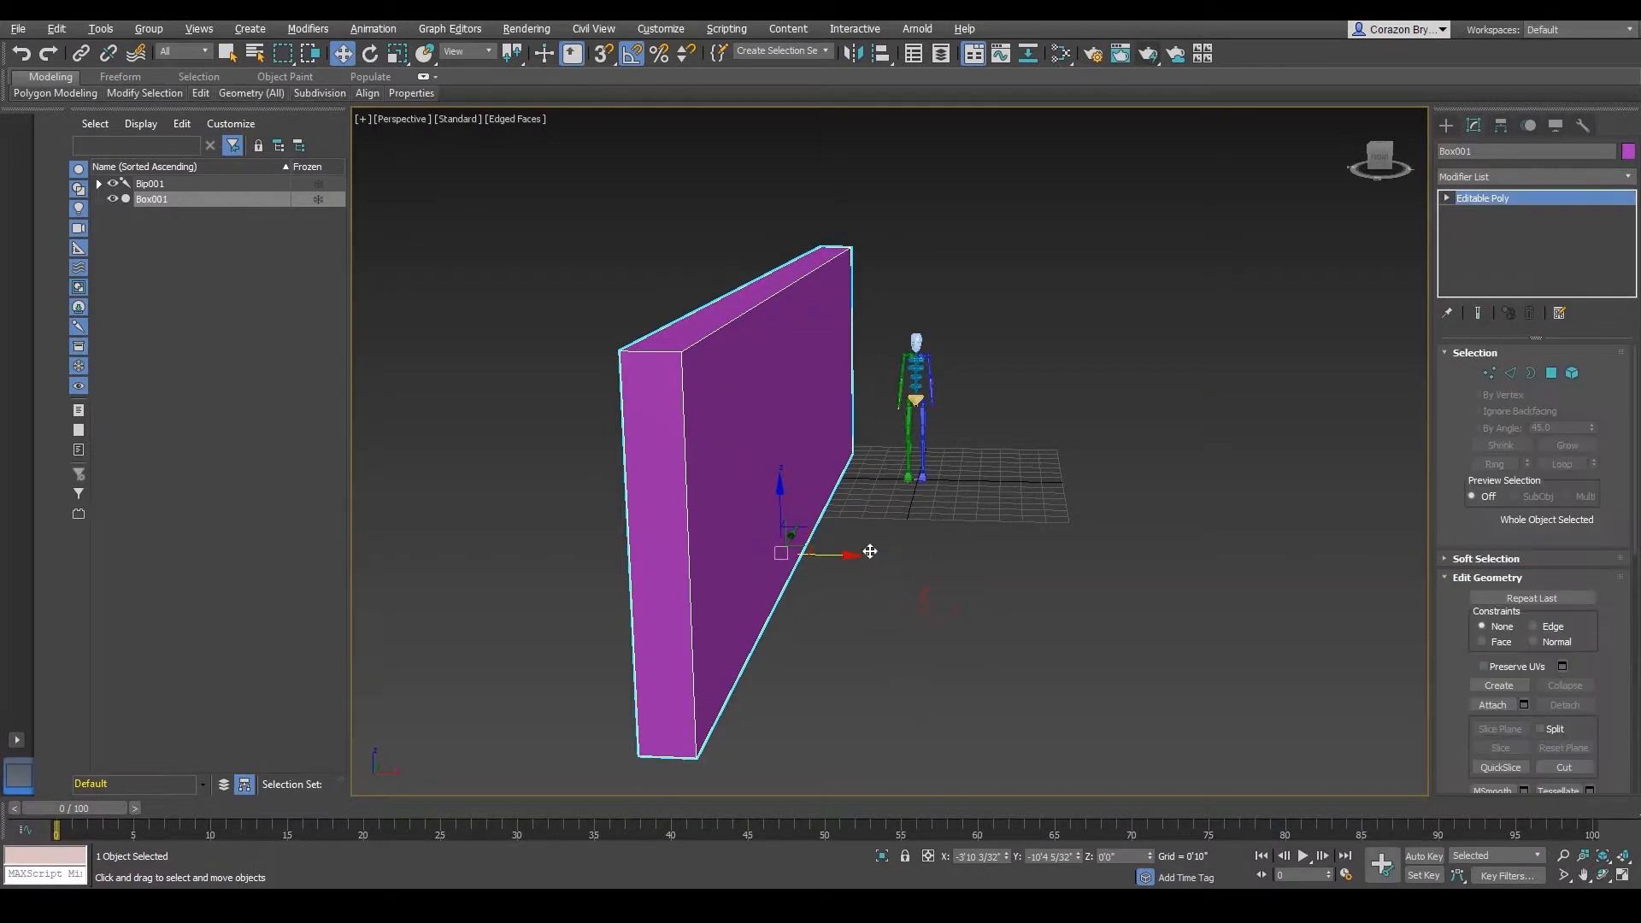
- Clone the wall along X as one Instance on the biped's other side, at about X 3'7", to form a hallway
middle_click_drag(872, 550, 845, 555, "alt")
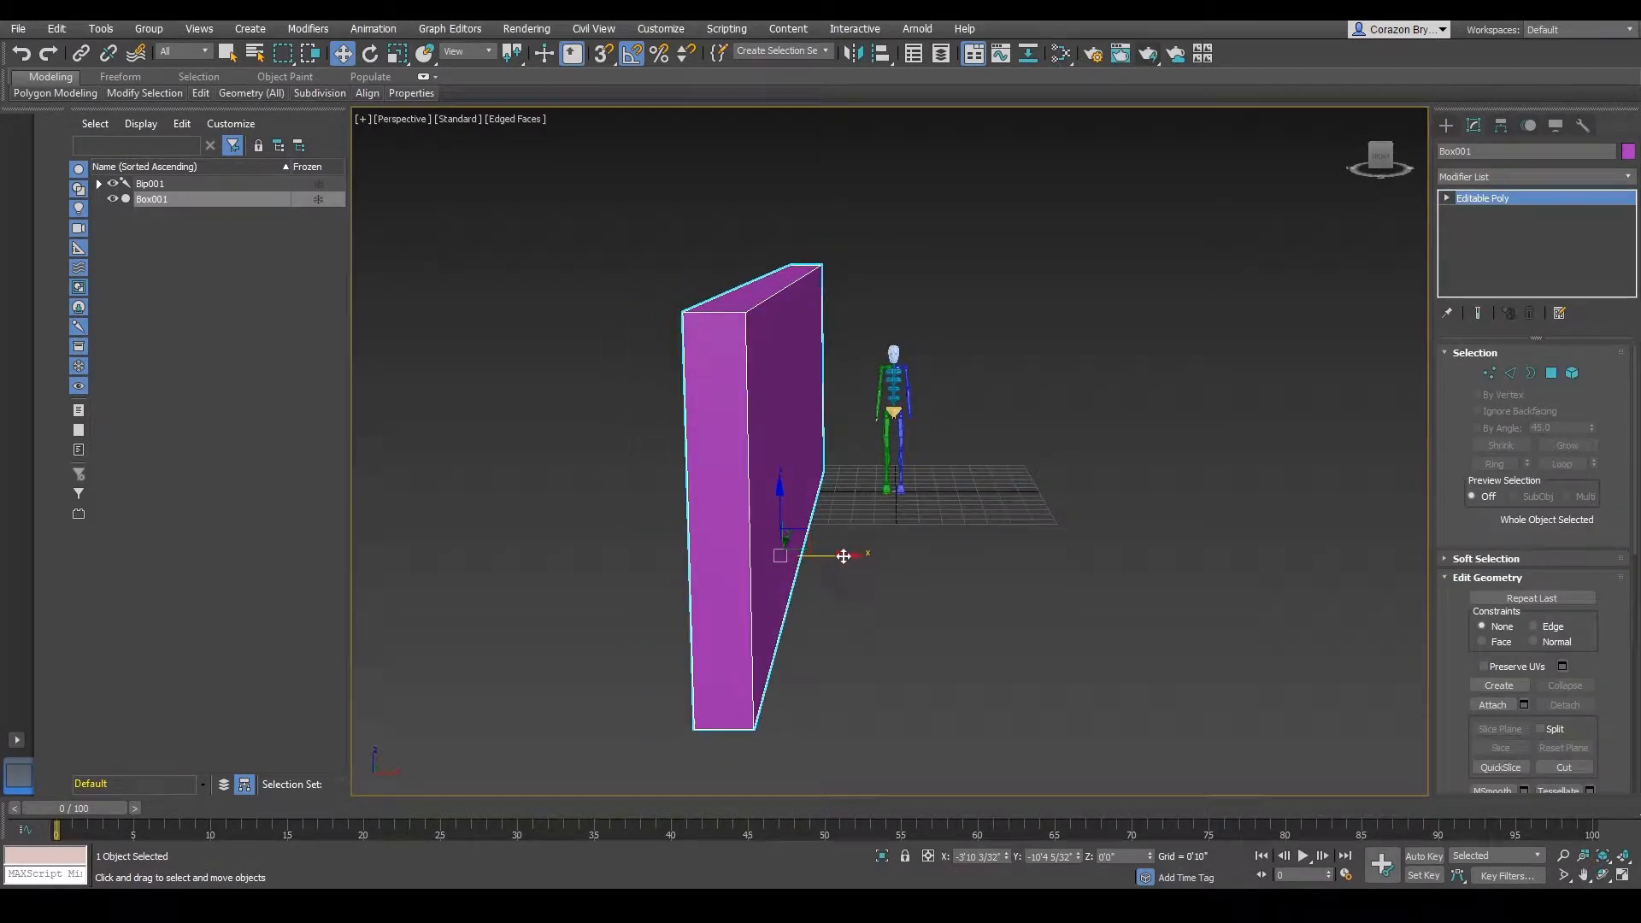
left_click_drag(846, 556, 1085, 561, "shift")
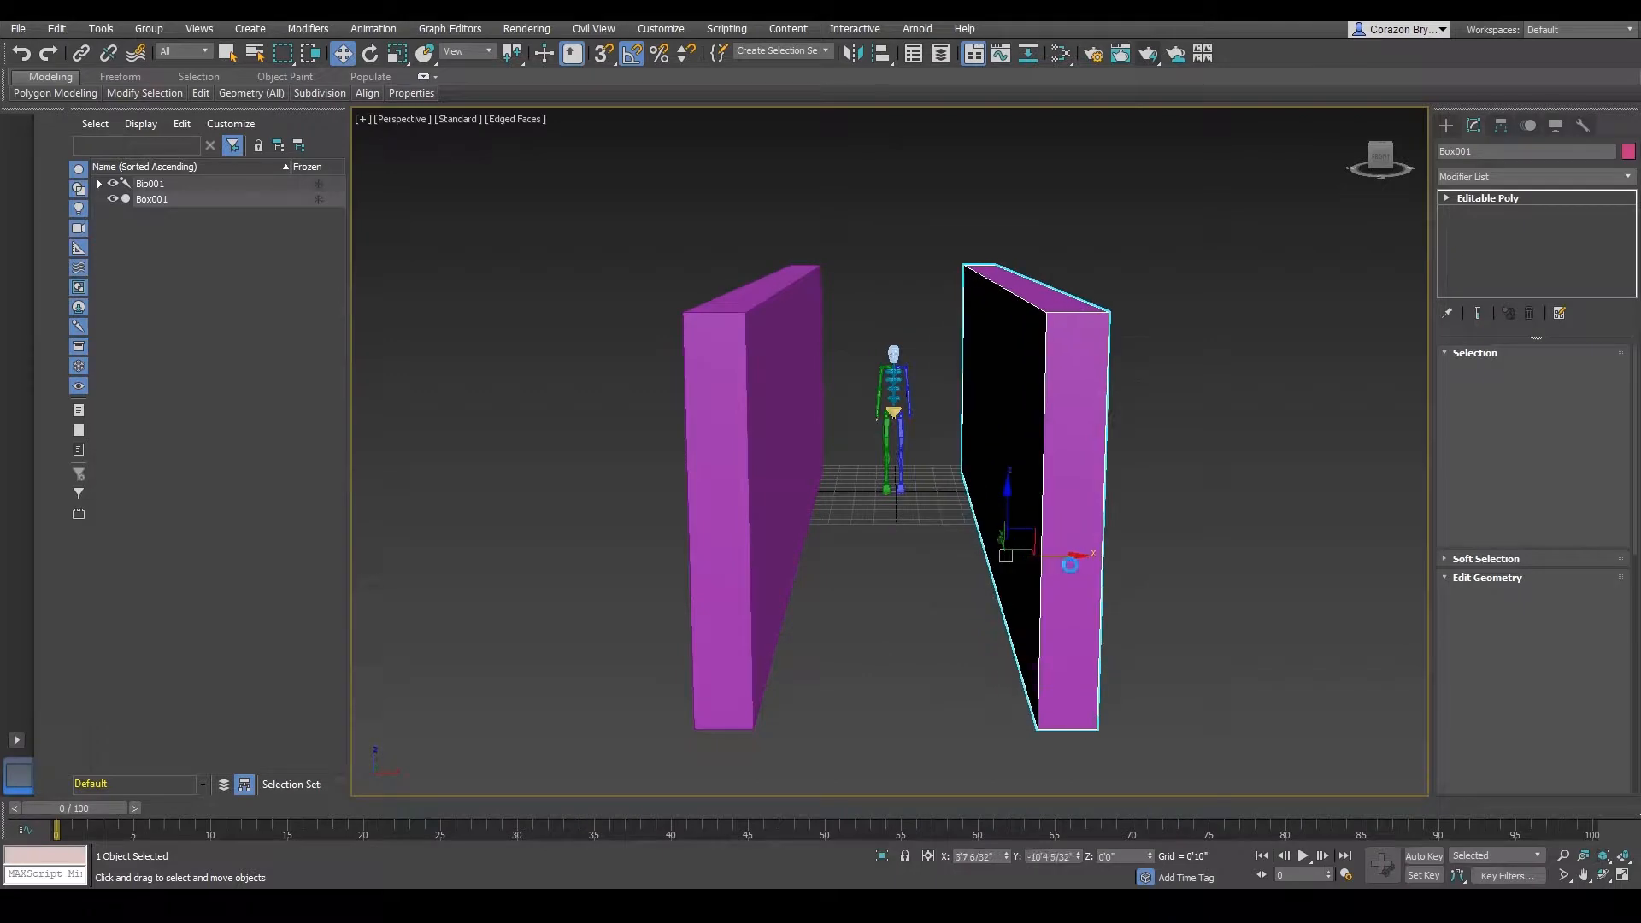
left_click_drag(796, 354, 898, 293)
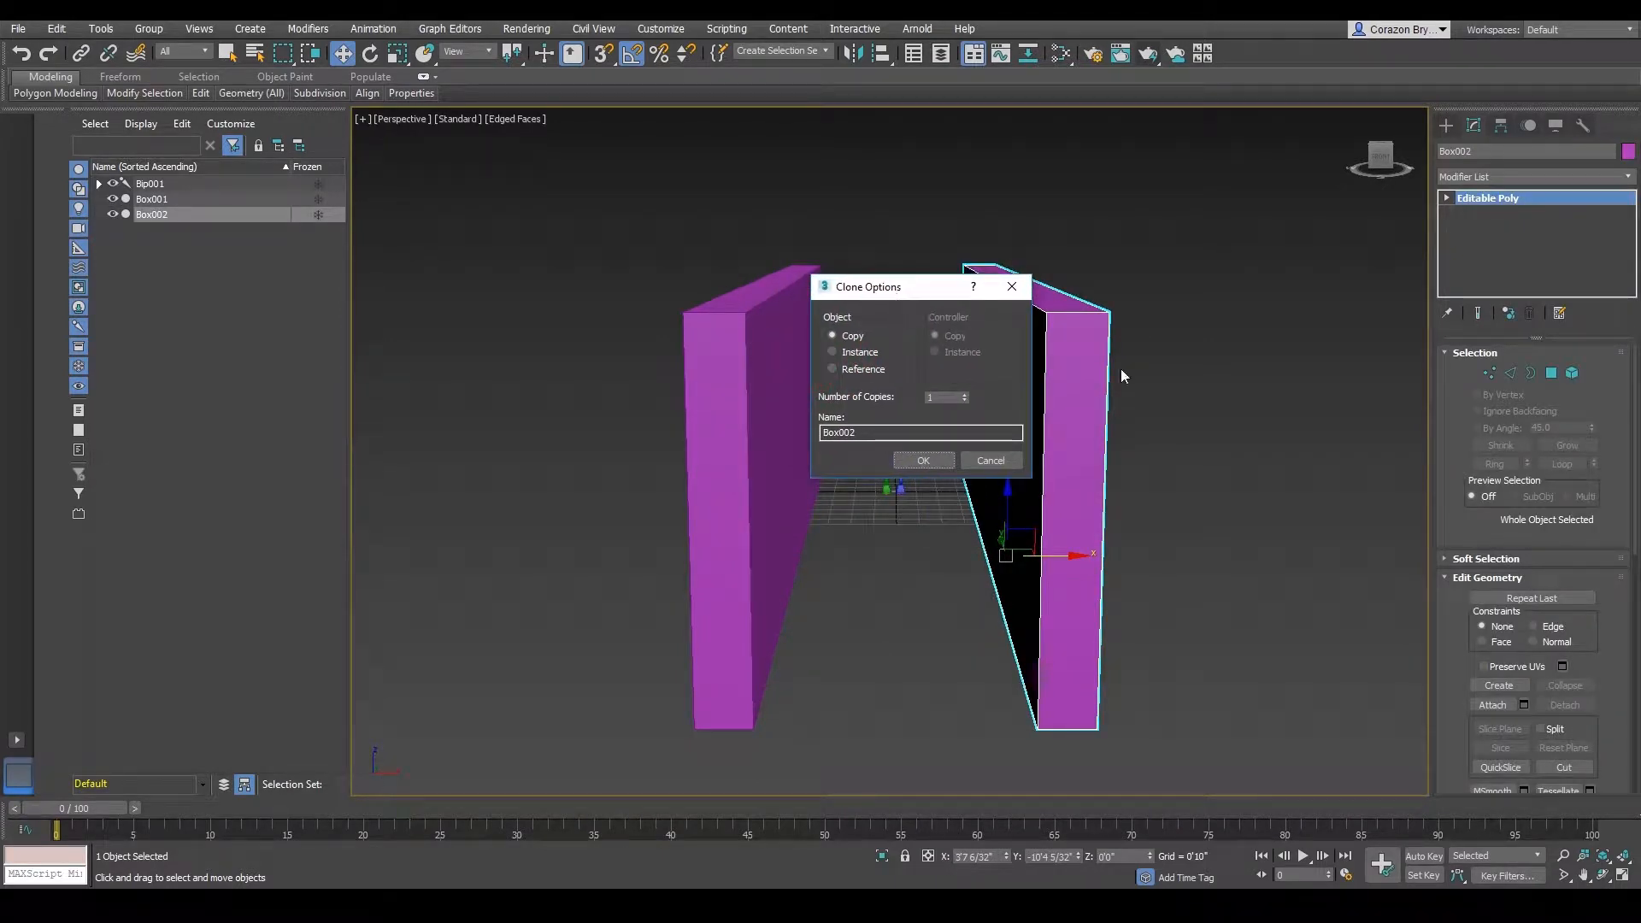
key("ctrl+shift+3")
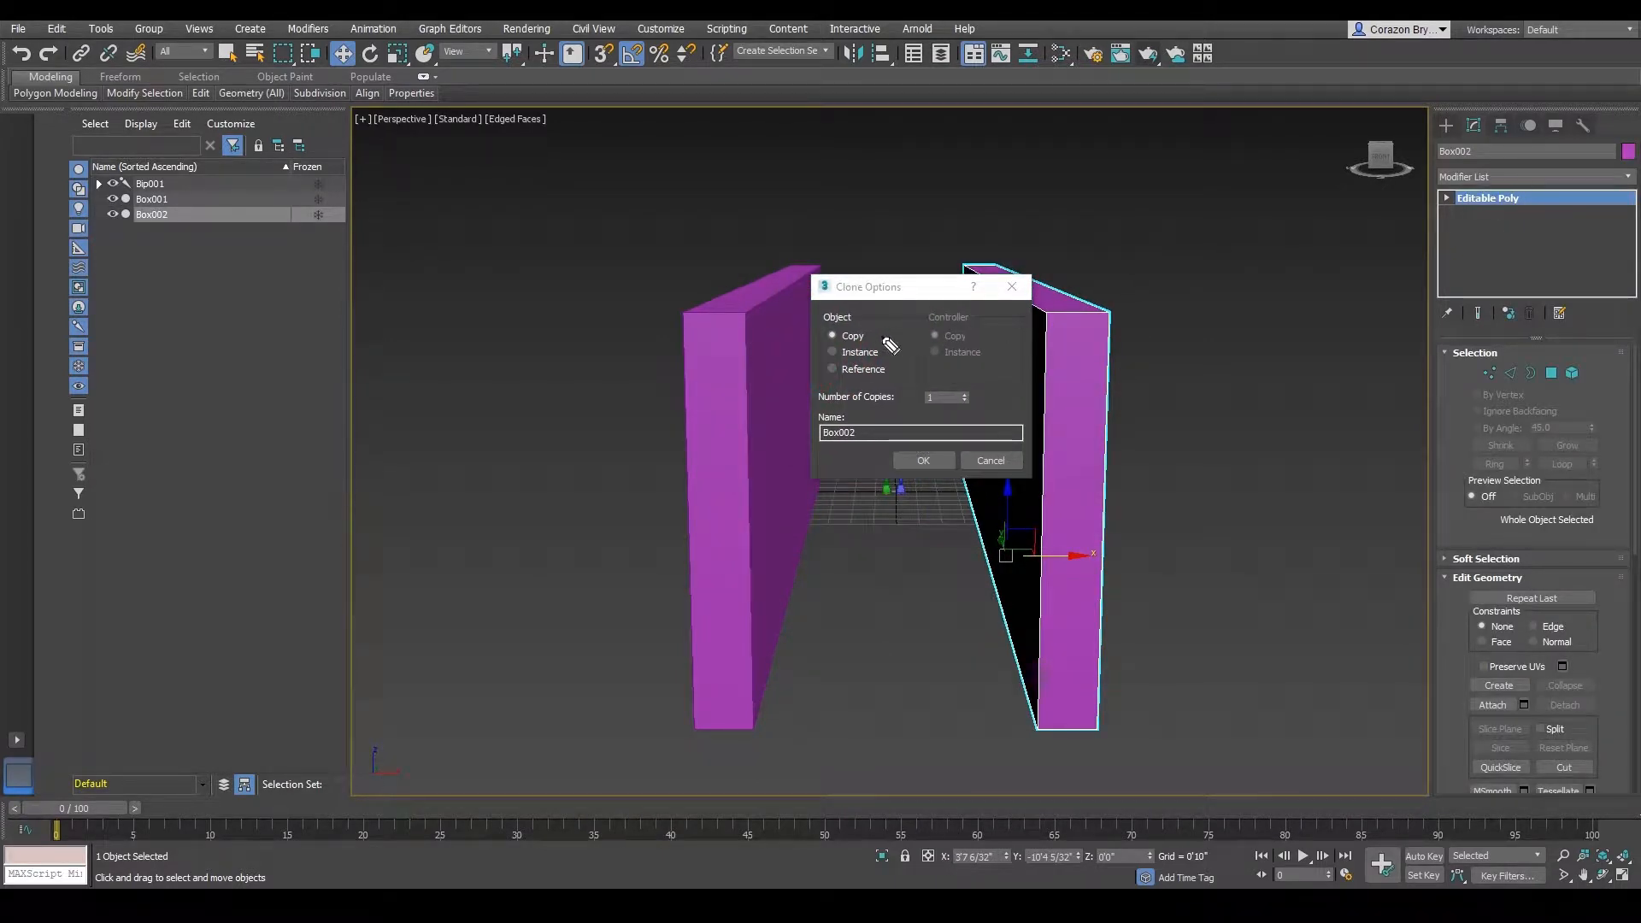
mouse_move(899, 362)
left_mouse_down()
mouse_move(825, 369)
mouse_move(886, 344)
left_mouse_up()
key("ctrl+shift+7")
left_click(838, 351)
left_click(938, 460)
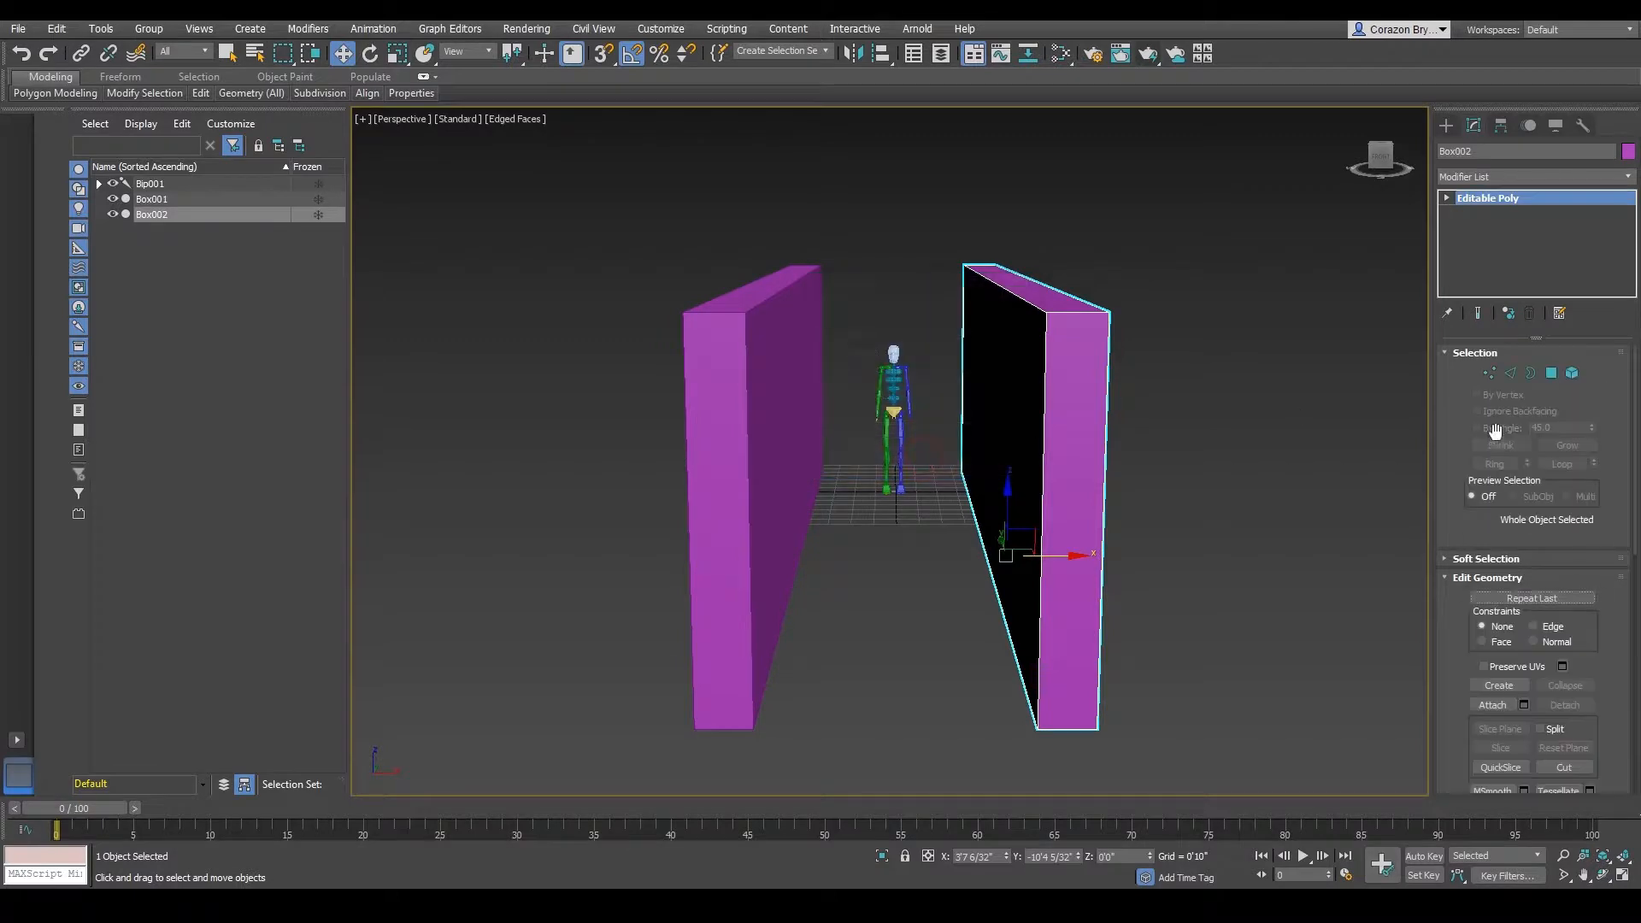
- Raise the instanced wall's two far top vertices to about 11 feet at Vertex level, and undo the move
left_click(1488, 373)
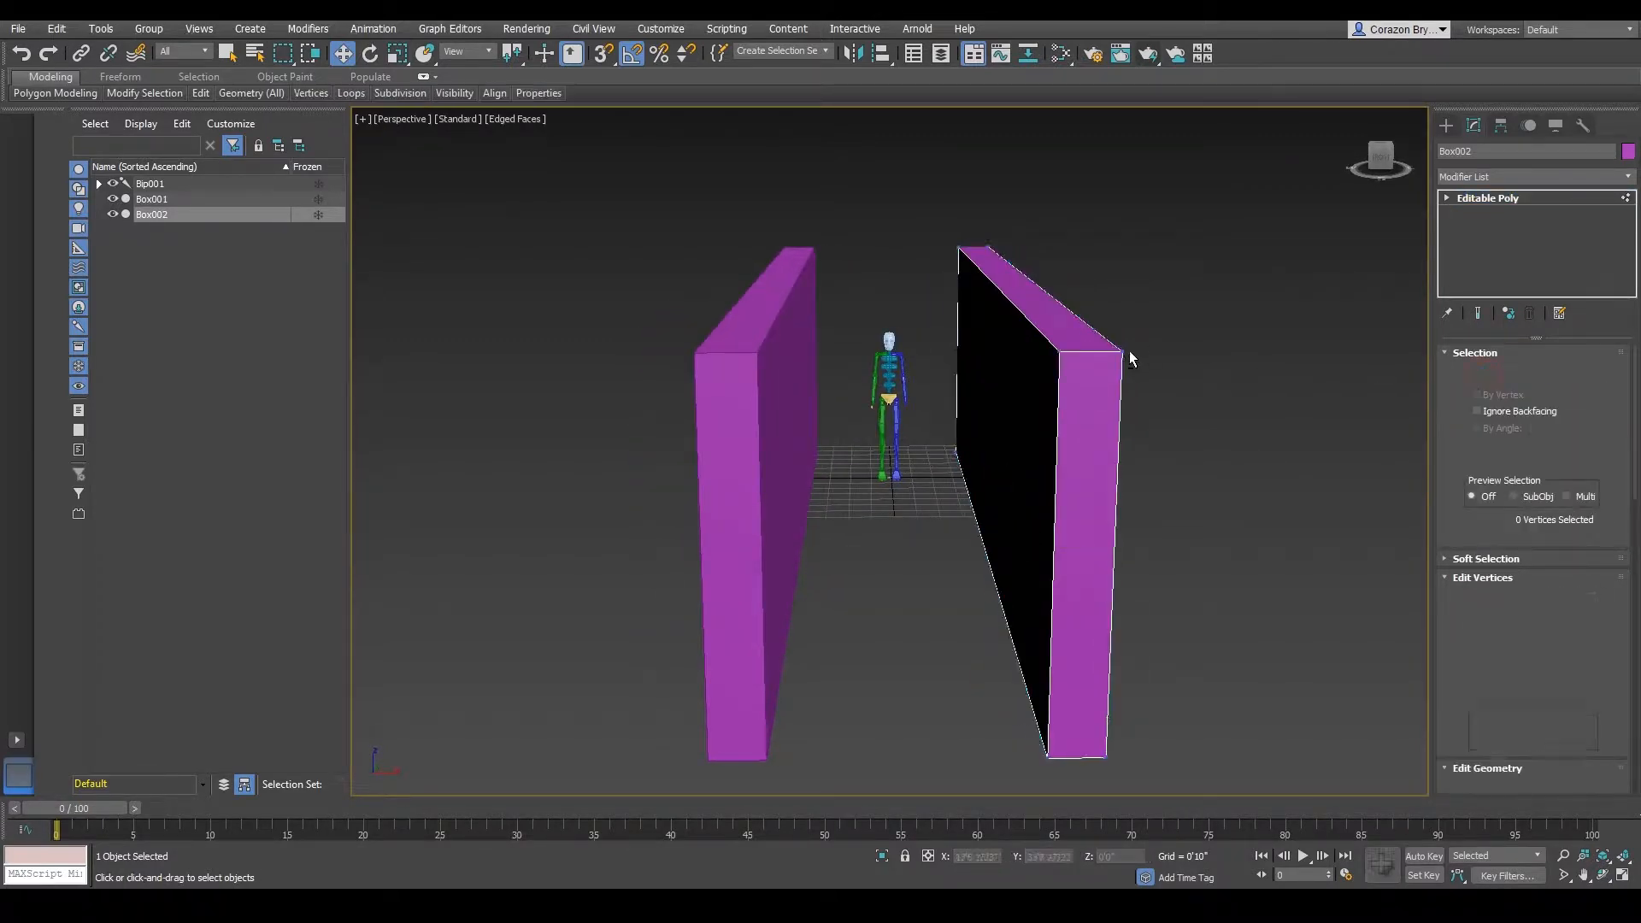
middle_click_drag(1130, 350, 1062, 384, "alt")
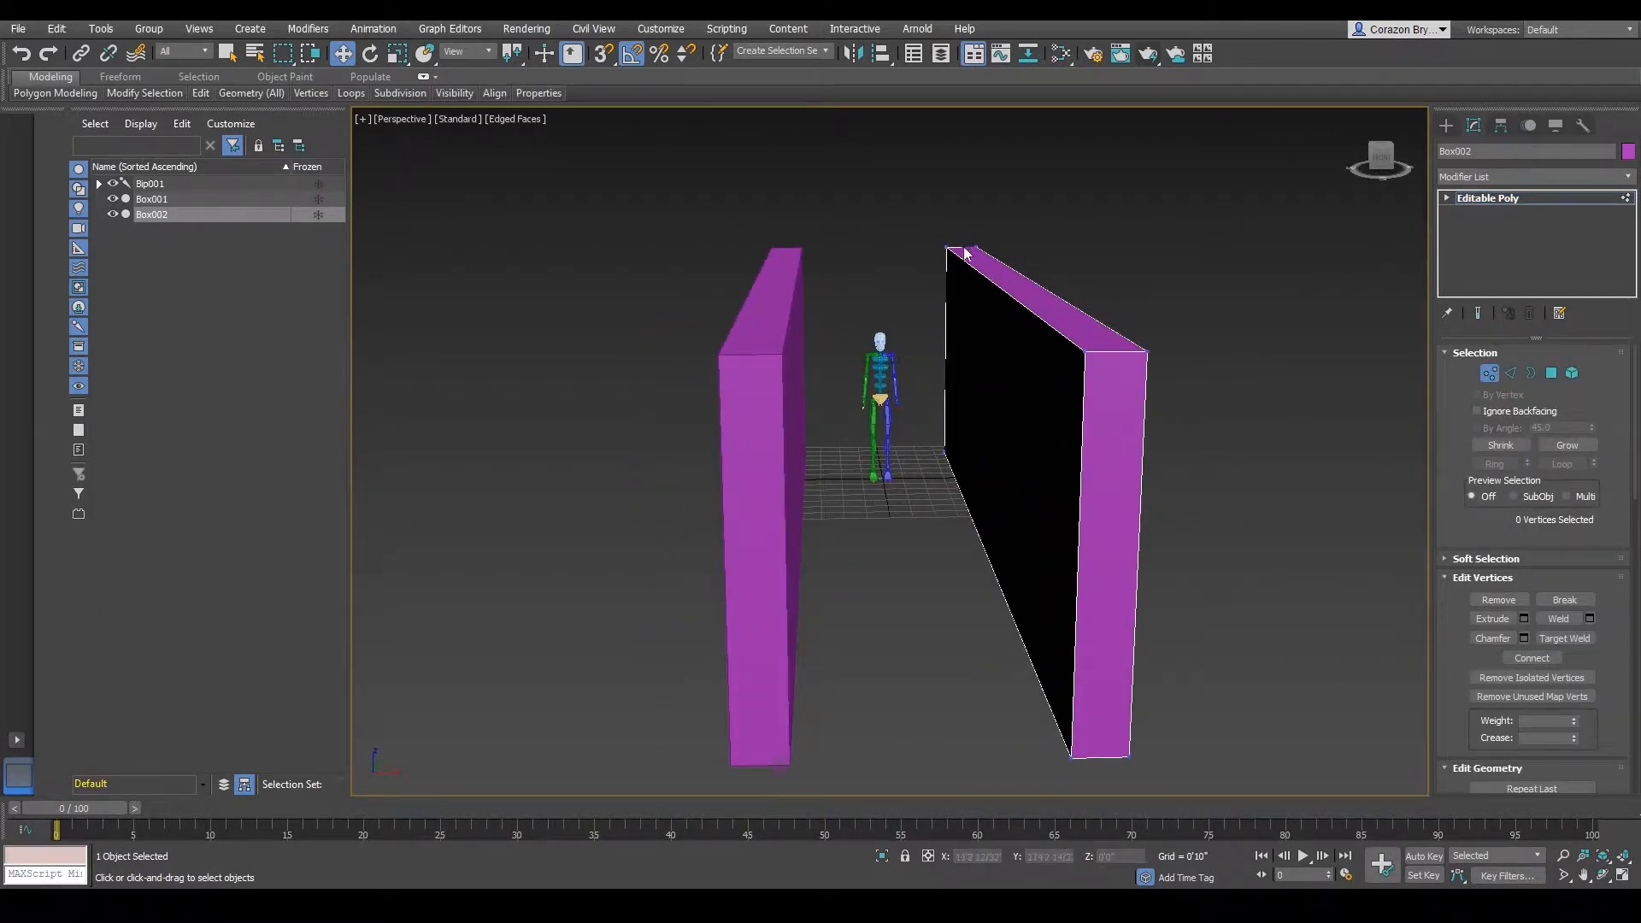
left_click_drag(1016, 276, 1015, 274)
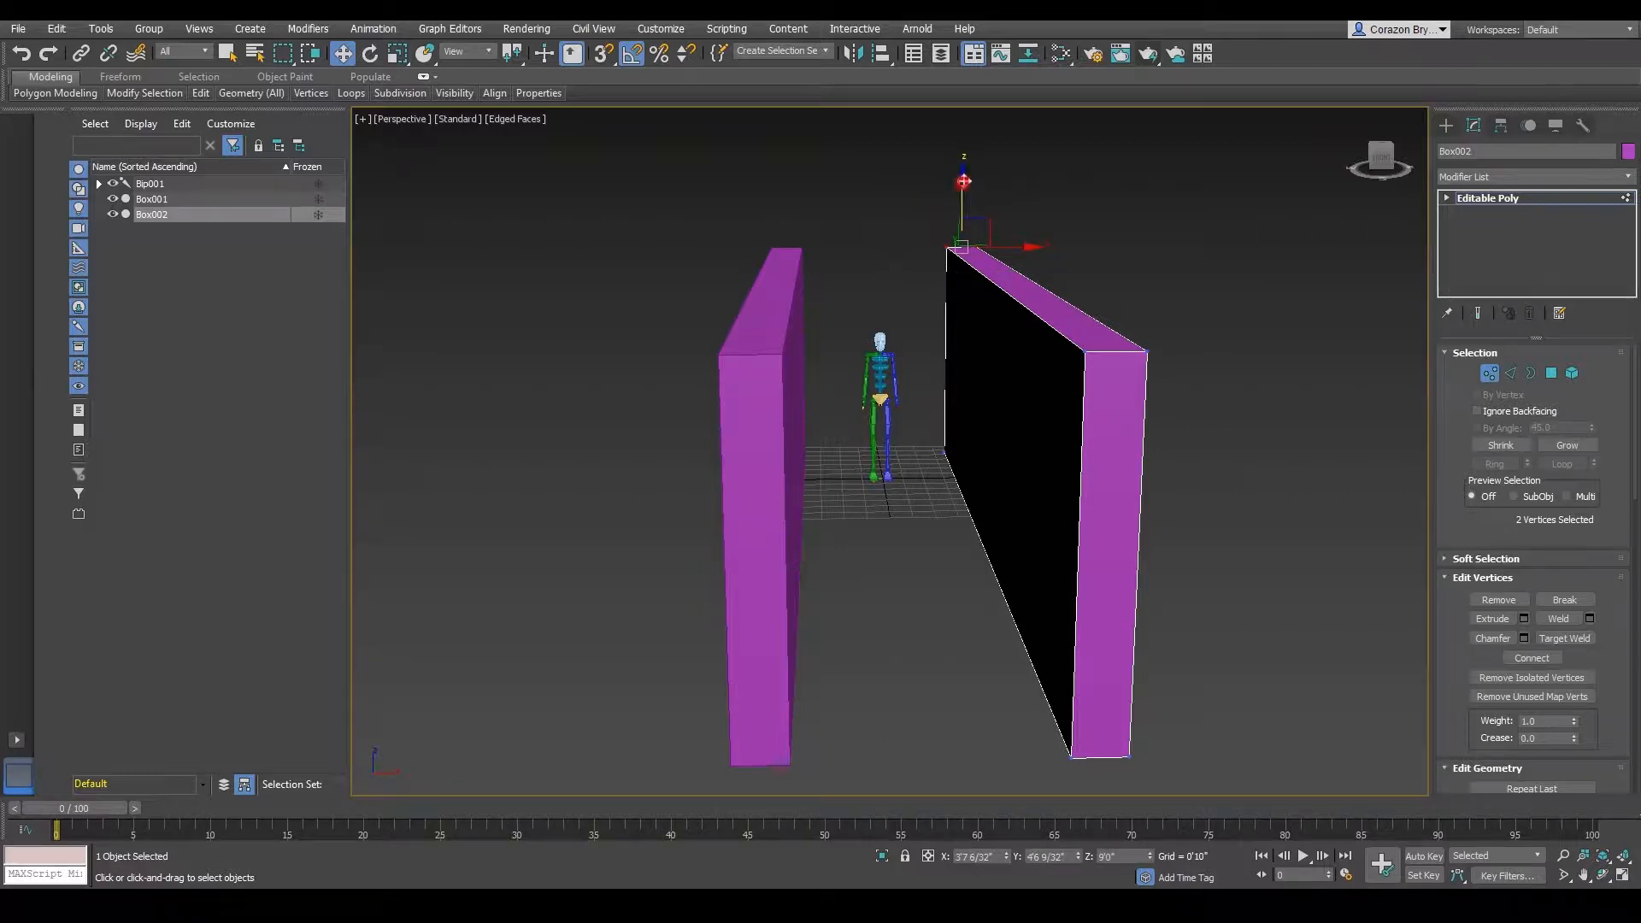
middle_click_drag(1042, 259, 1029, 254, "alt")
left_click_drag(966, 189, 947, 139)
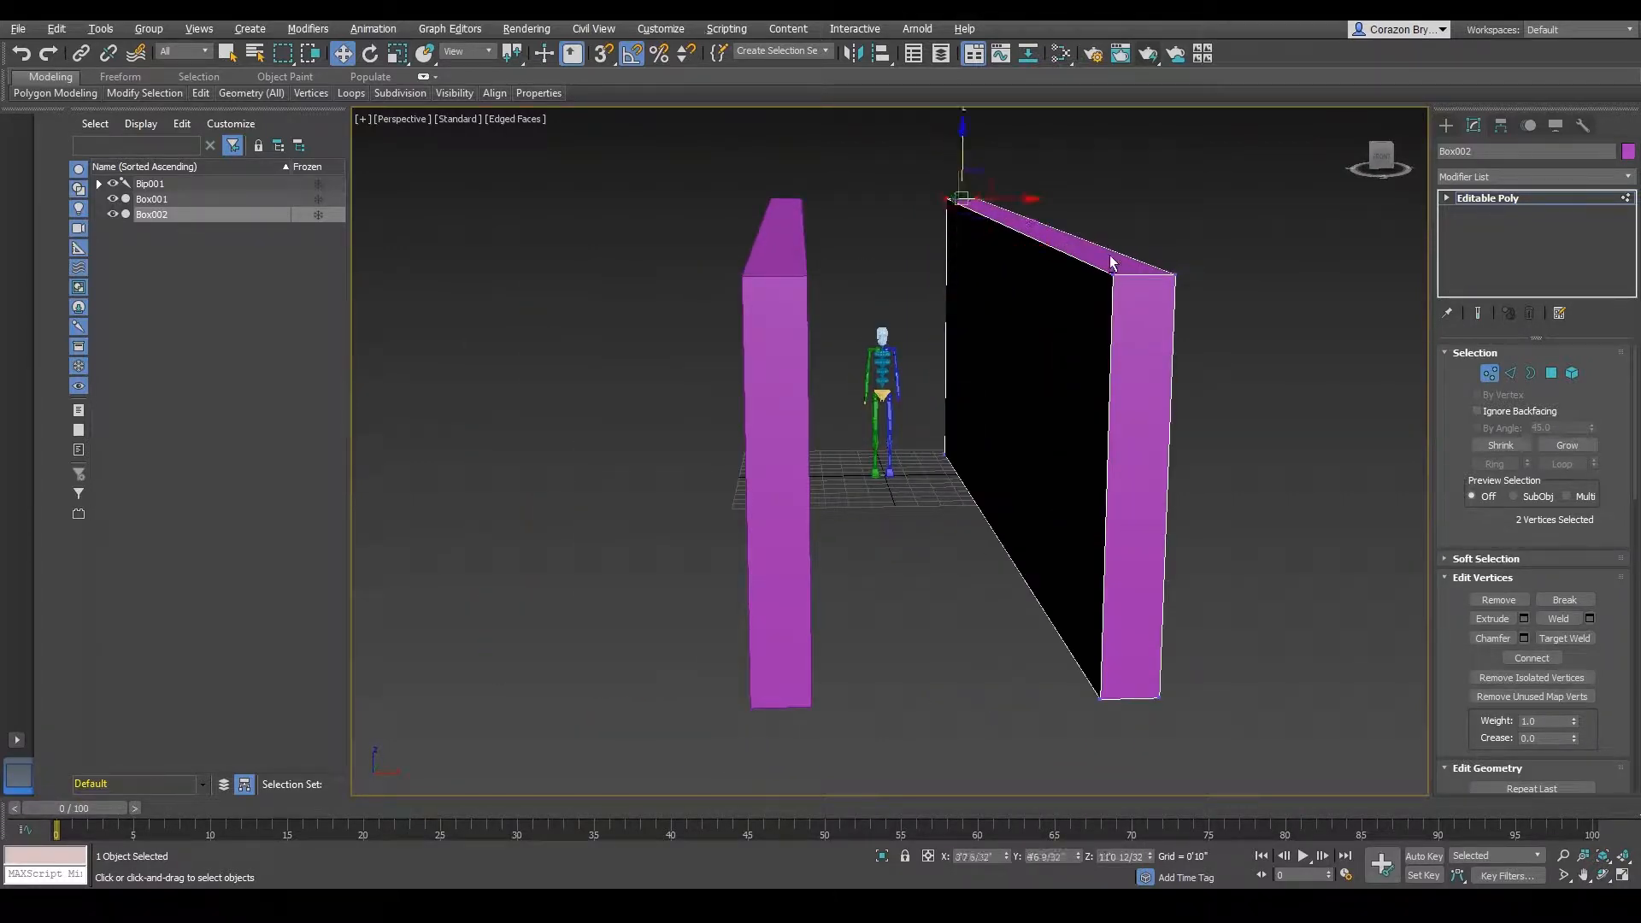
middle_click_drag(1110, 260, 1078, 275, "alt")
key("ctrl+z")
middle_click_drag(1106, 374, 1069, 376, "alt")
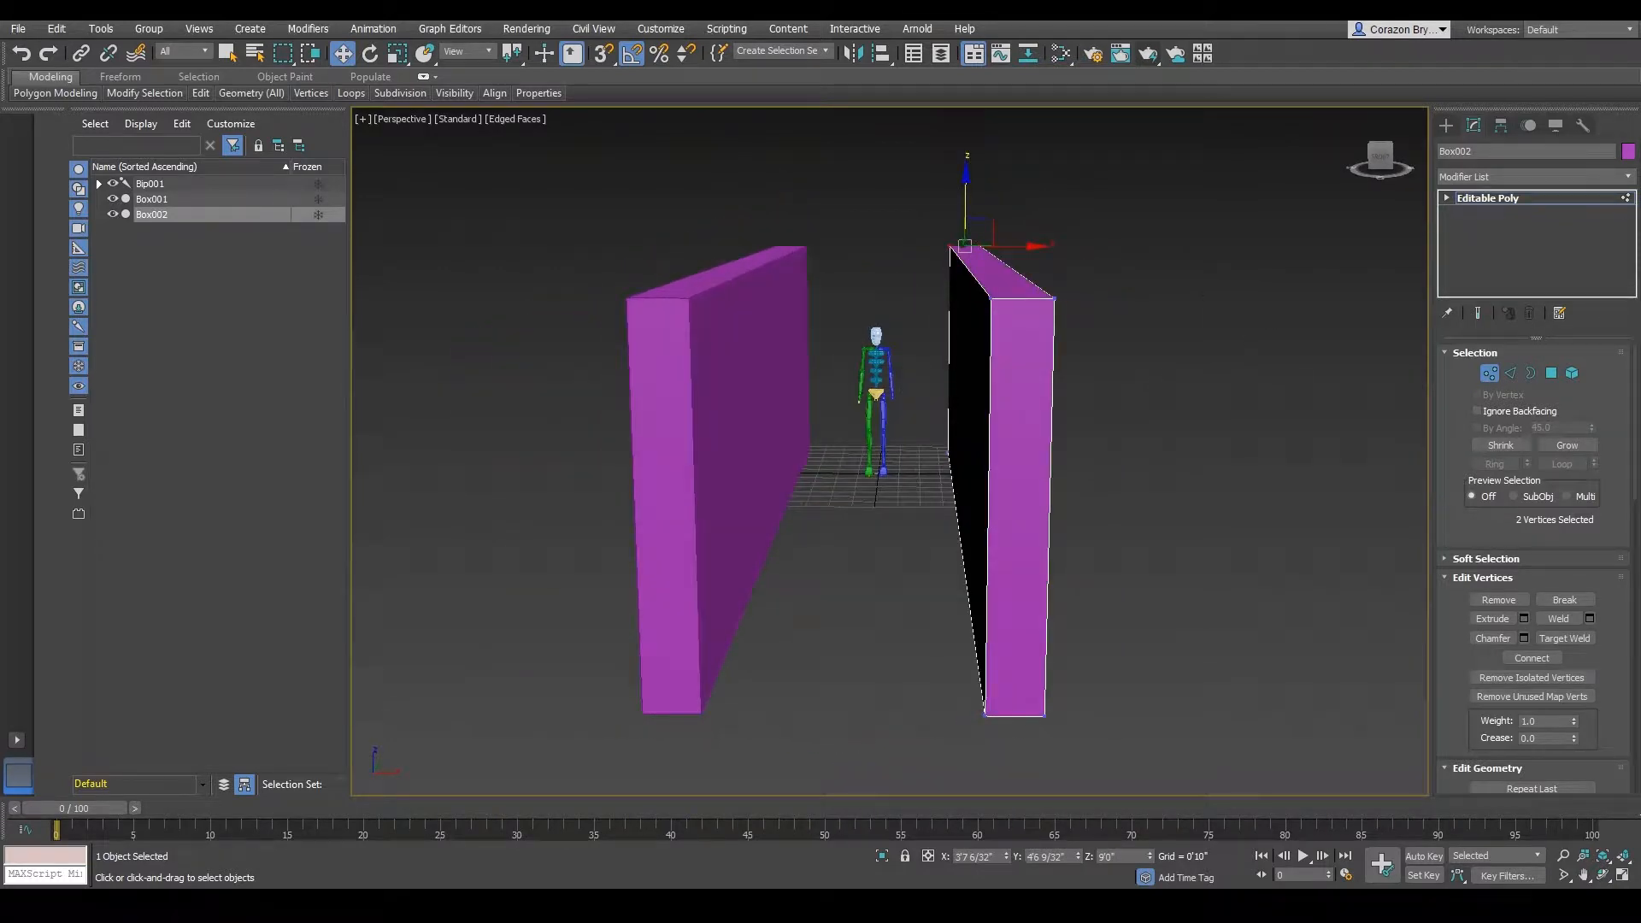
mouse_move(1032, 183)
left_mouse_down()
mouse_move(1183, 714)
mouse_move(911, 388)
mouse_move(1043, 202)
mouse_move(919, 174)
mouse_move(756, 190)
mouse_move(825, 213)
left_mouse_up()
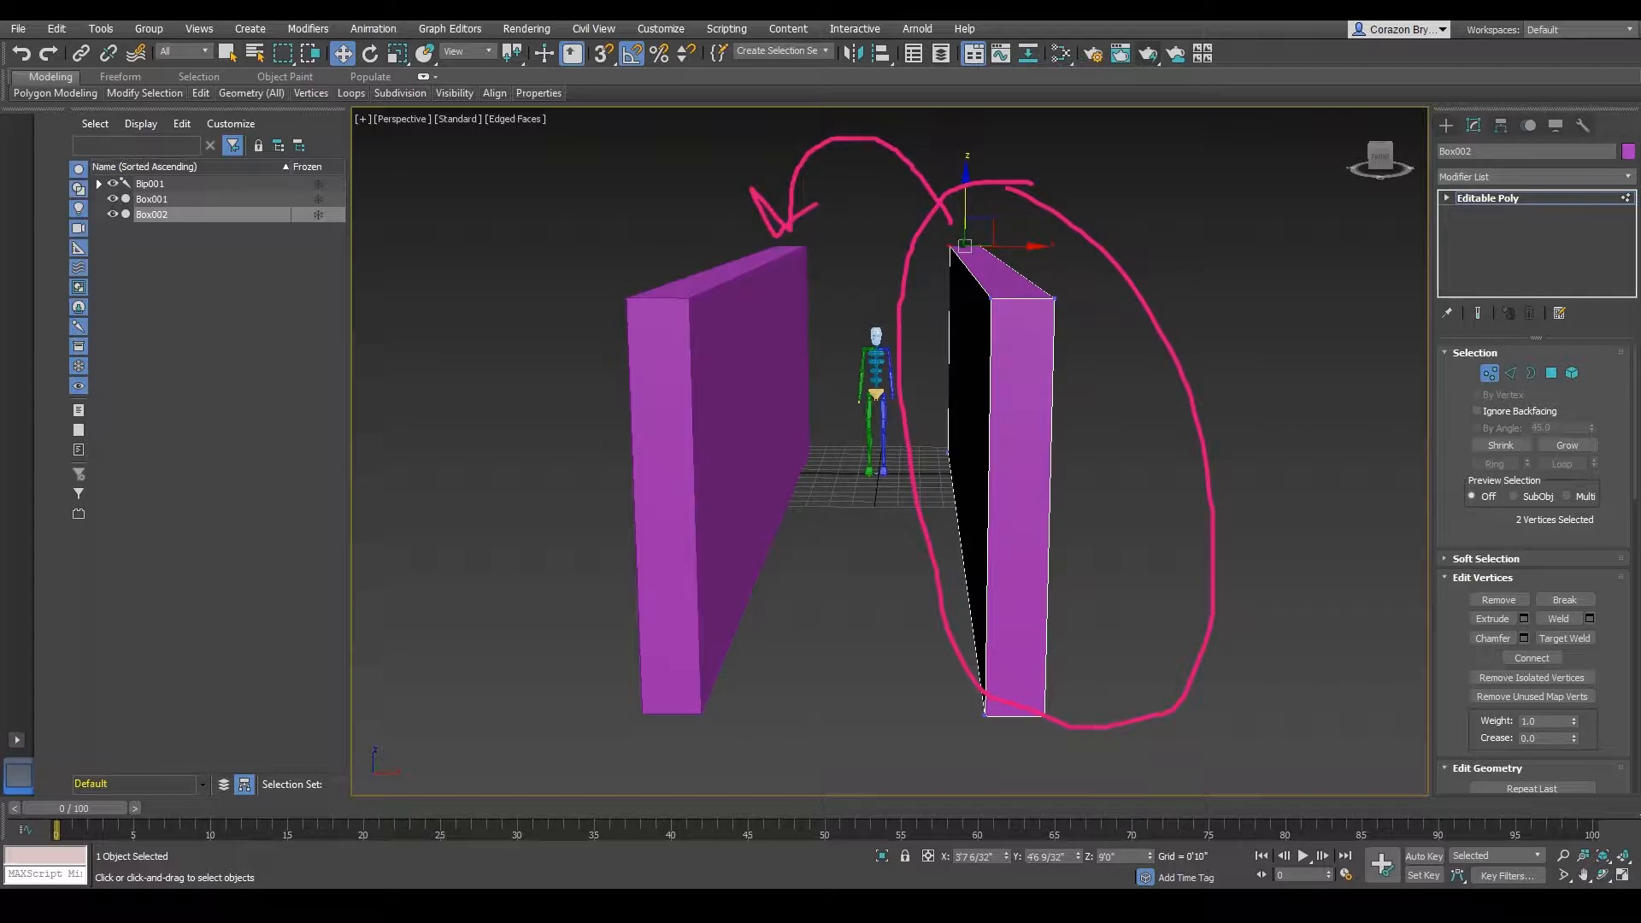
key("Escape")
mouse_move(1210, 273)
middle_mouse_down("alt")
mouse_move(1209, 296)
mouse_move(1225, 277)
mouse_move(1192, 294)
middle_mouse_up("alt")
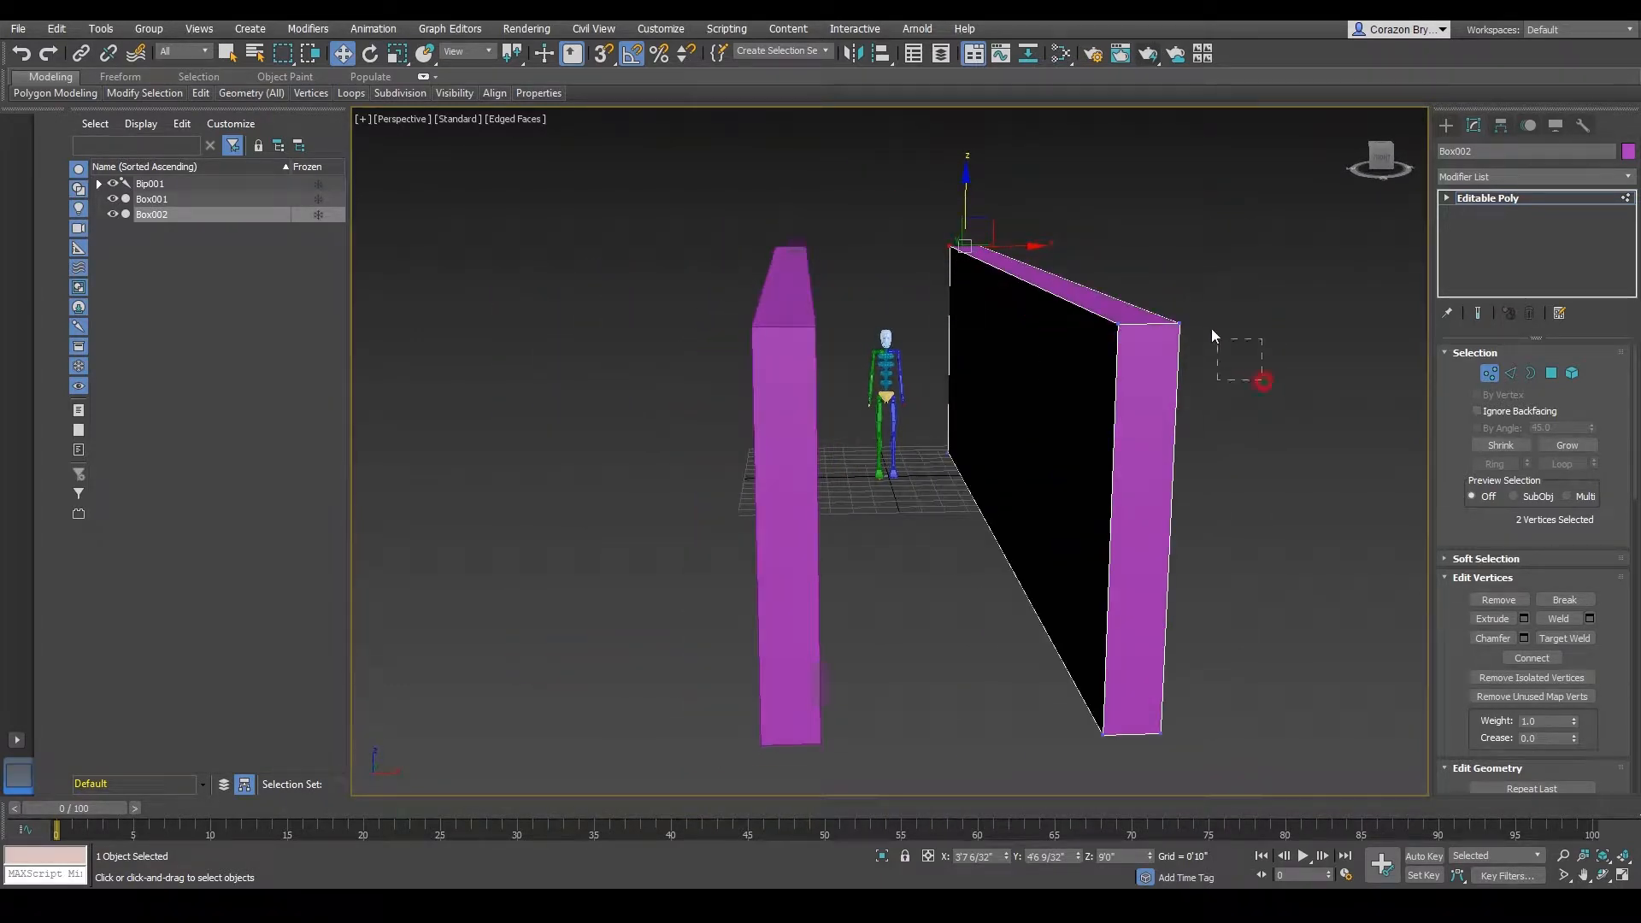
left_click(1178, 323)
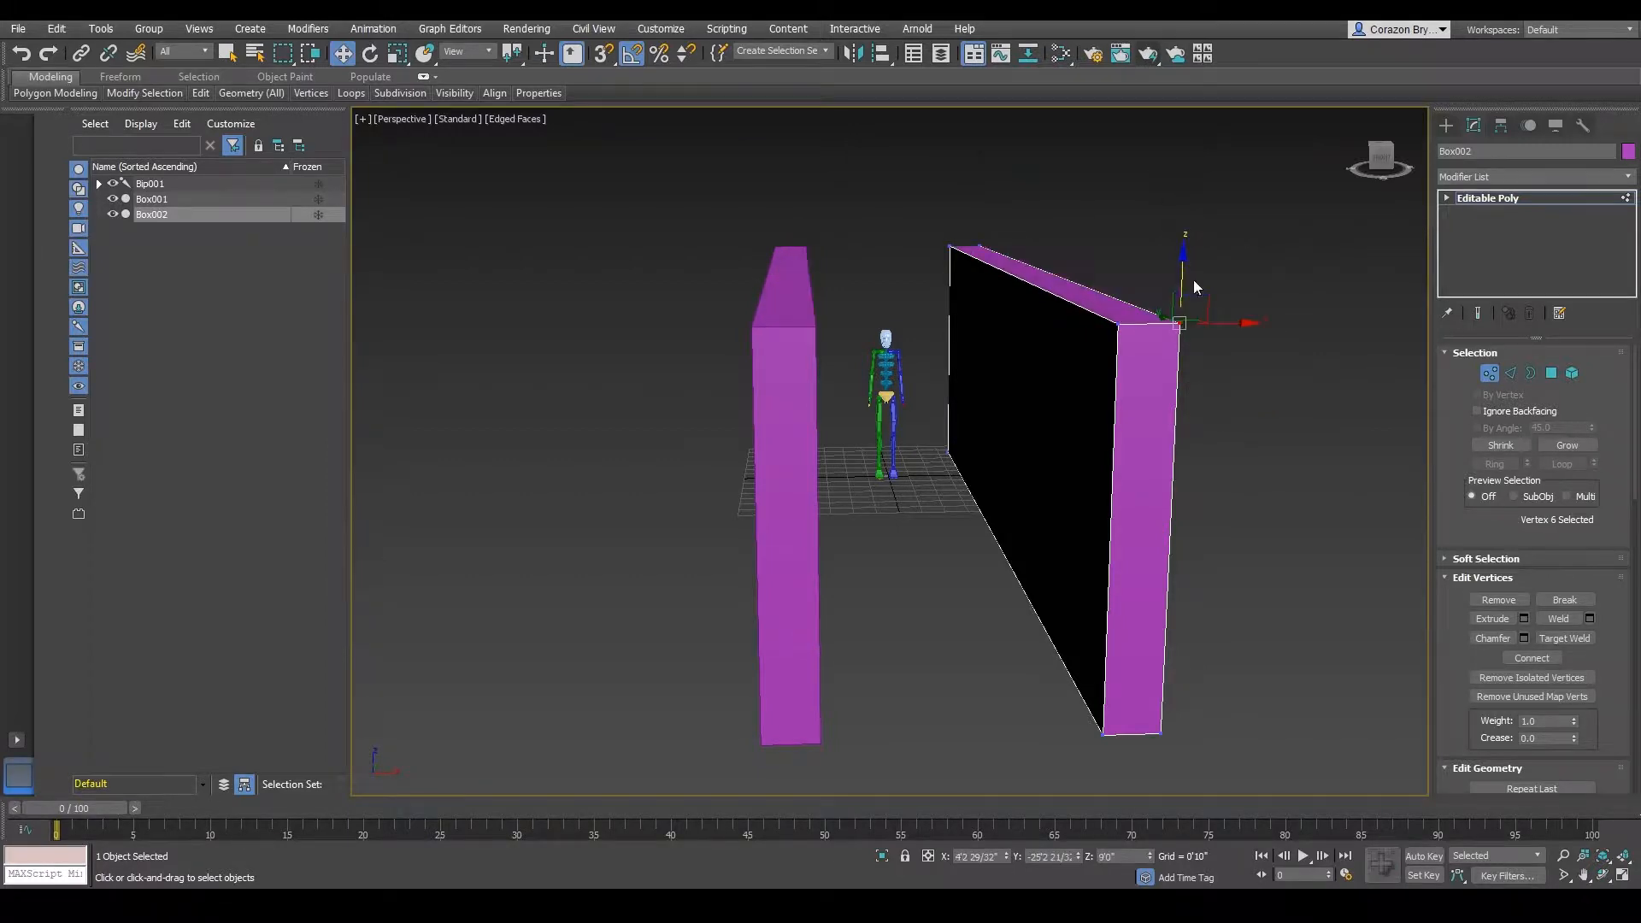
middle_click_drag(1183, 273, 1038, 409, "alt")
left_click(1084, 424)
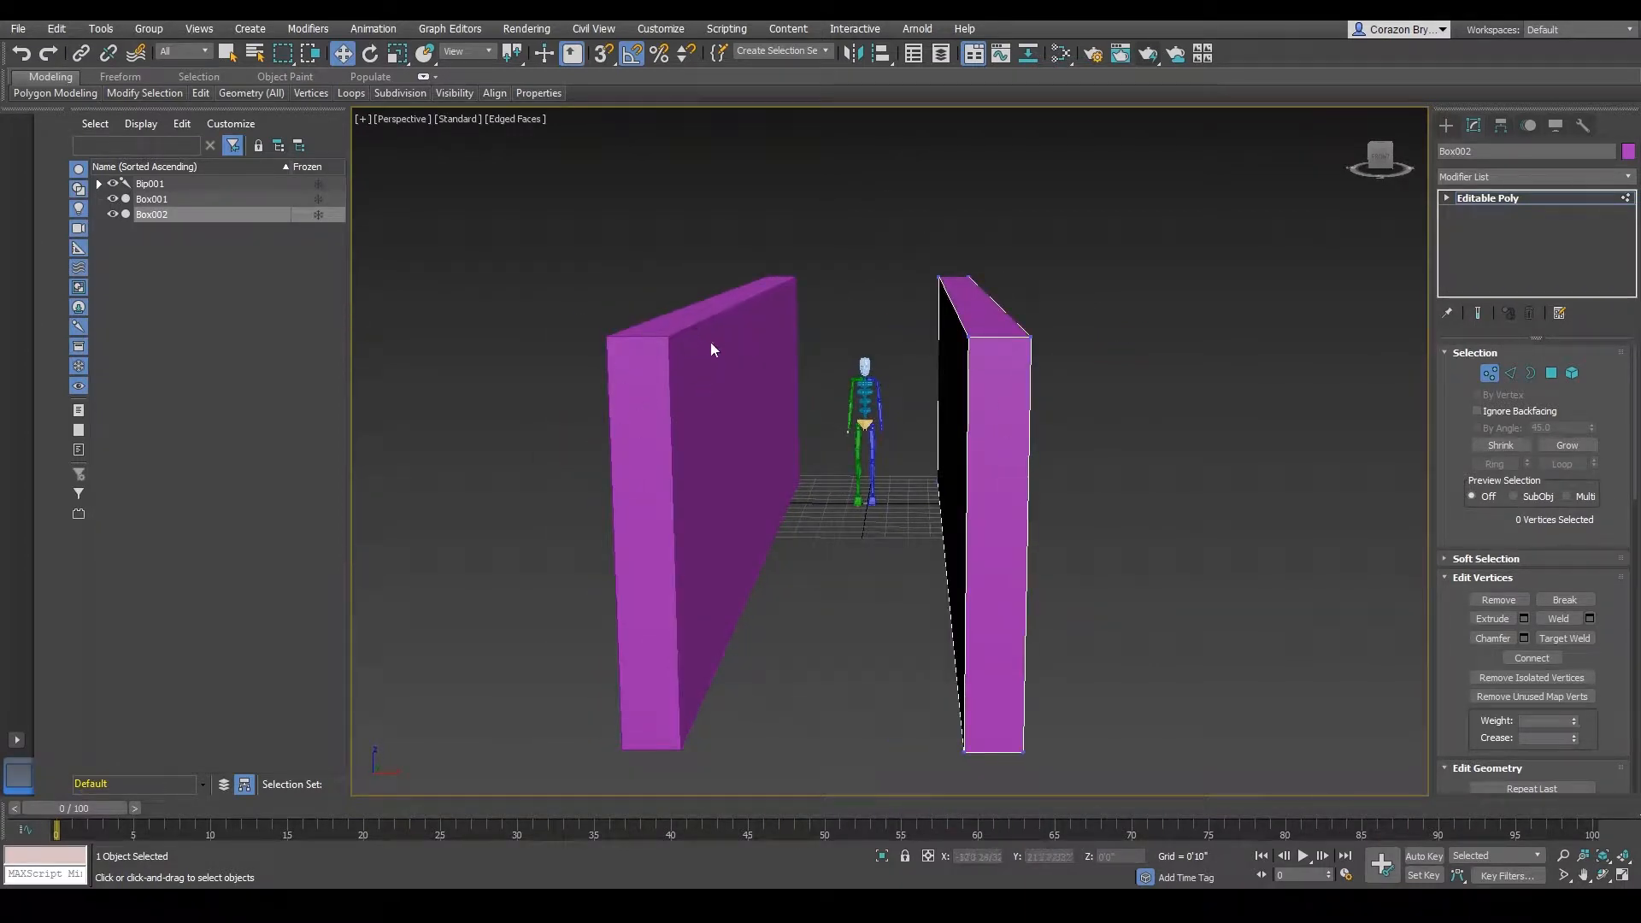
- Leave Vertex level on the instanced wall and delete that wall
middle_click_drag(711, 349, 1041, 360, "alt")
left_click(1492, 373)
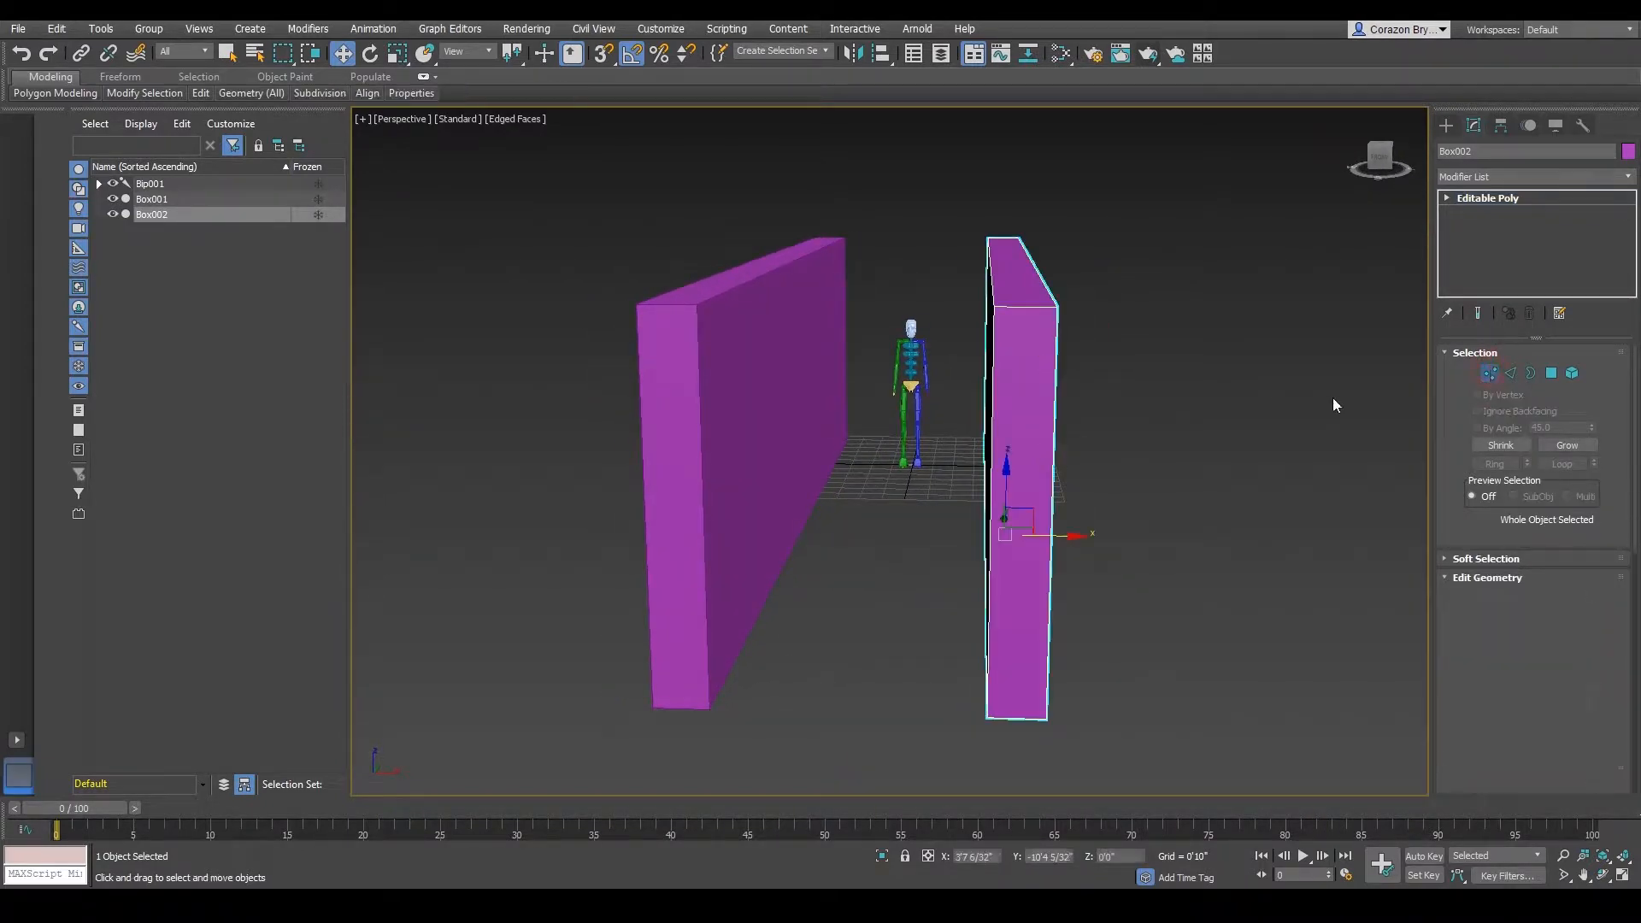
key("Delete")
- Clone the remaining wall along X as one independent Copy on the biped's other side, at about X 3'11"
left_click(747, 410)
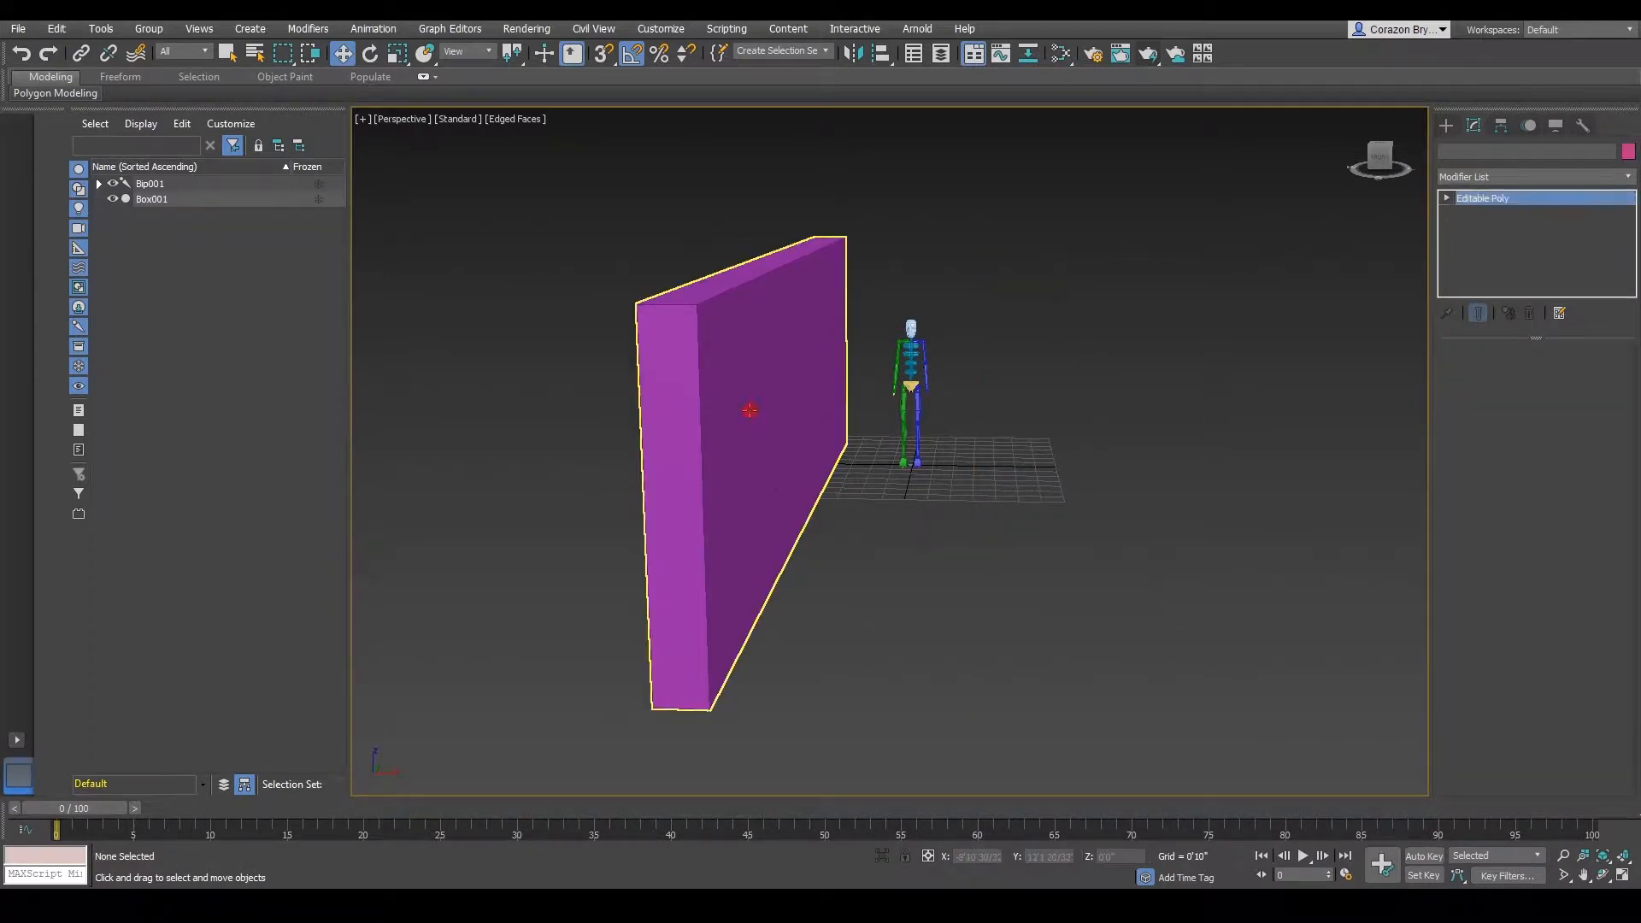
middle_click_drag(747, 410, 773, 423, "alt")
middle_click_drag(848, 528, 762, 434, "alt")
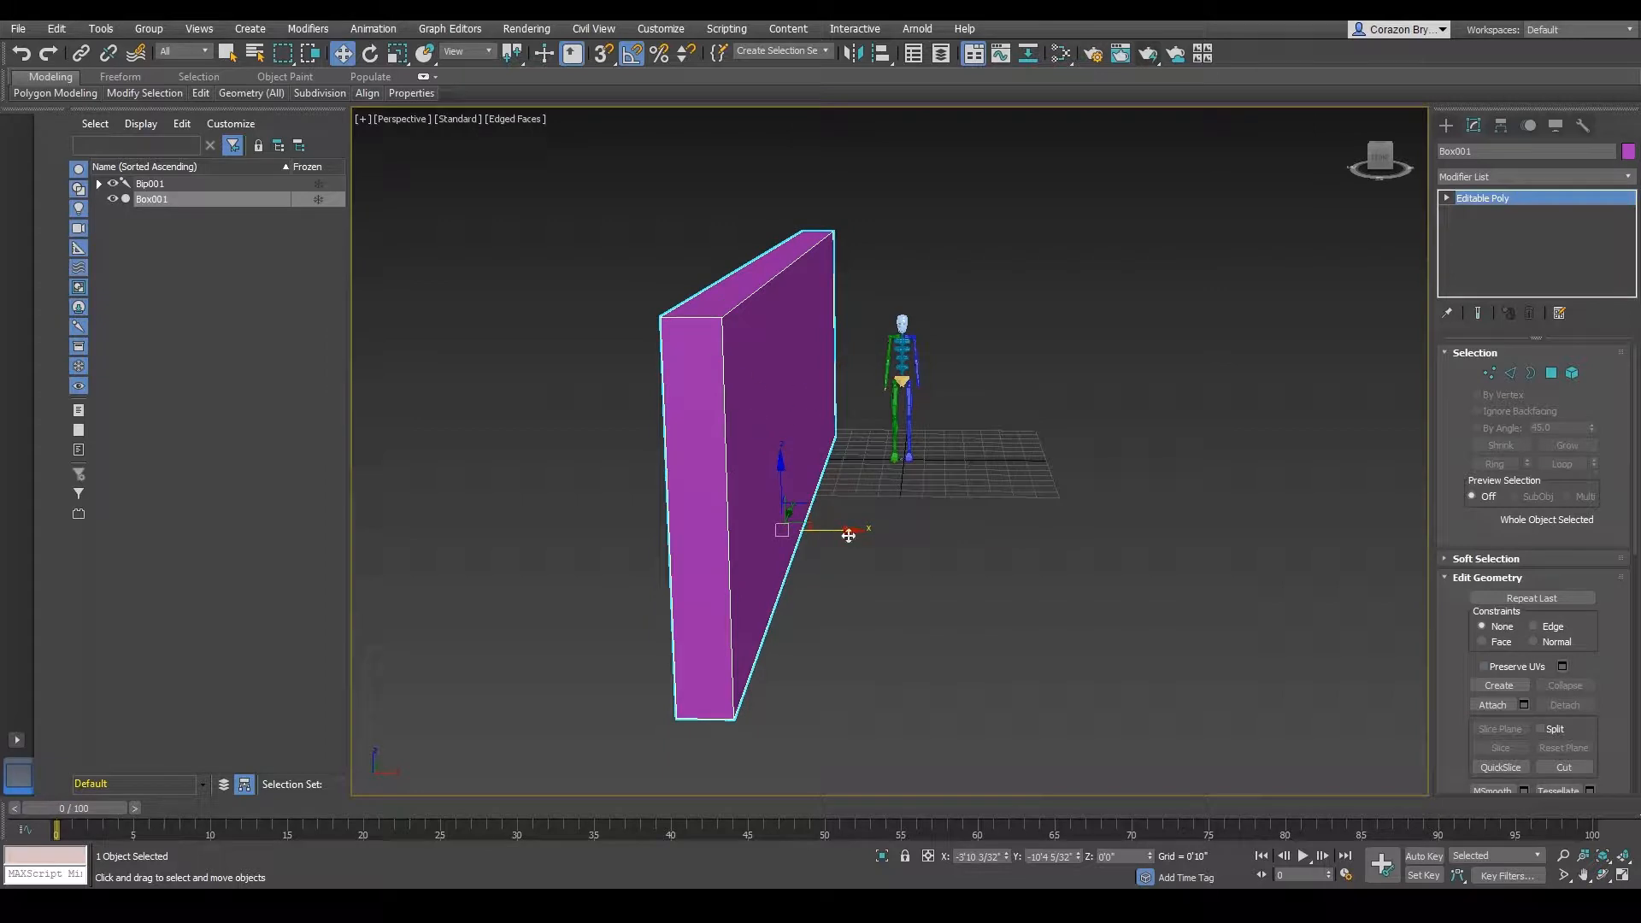
left_click_drag(844, 532, 1078, 532, "shift")
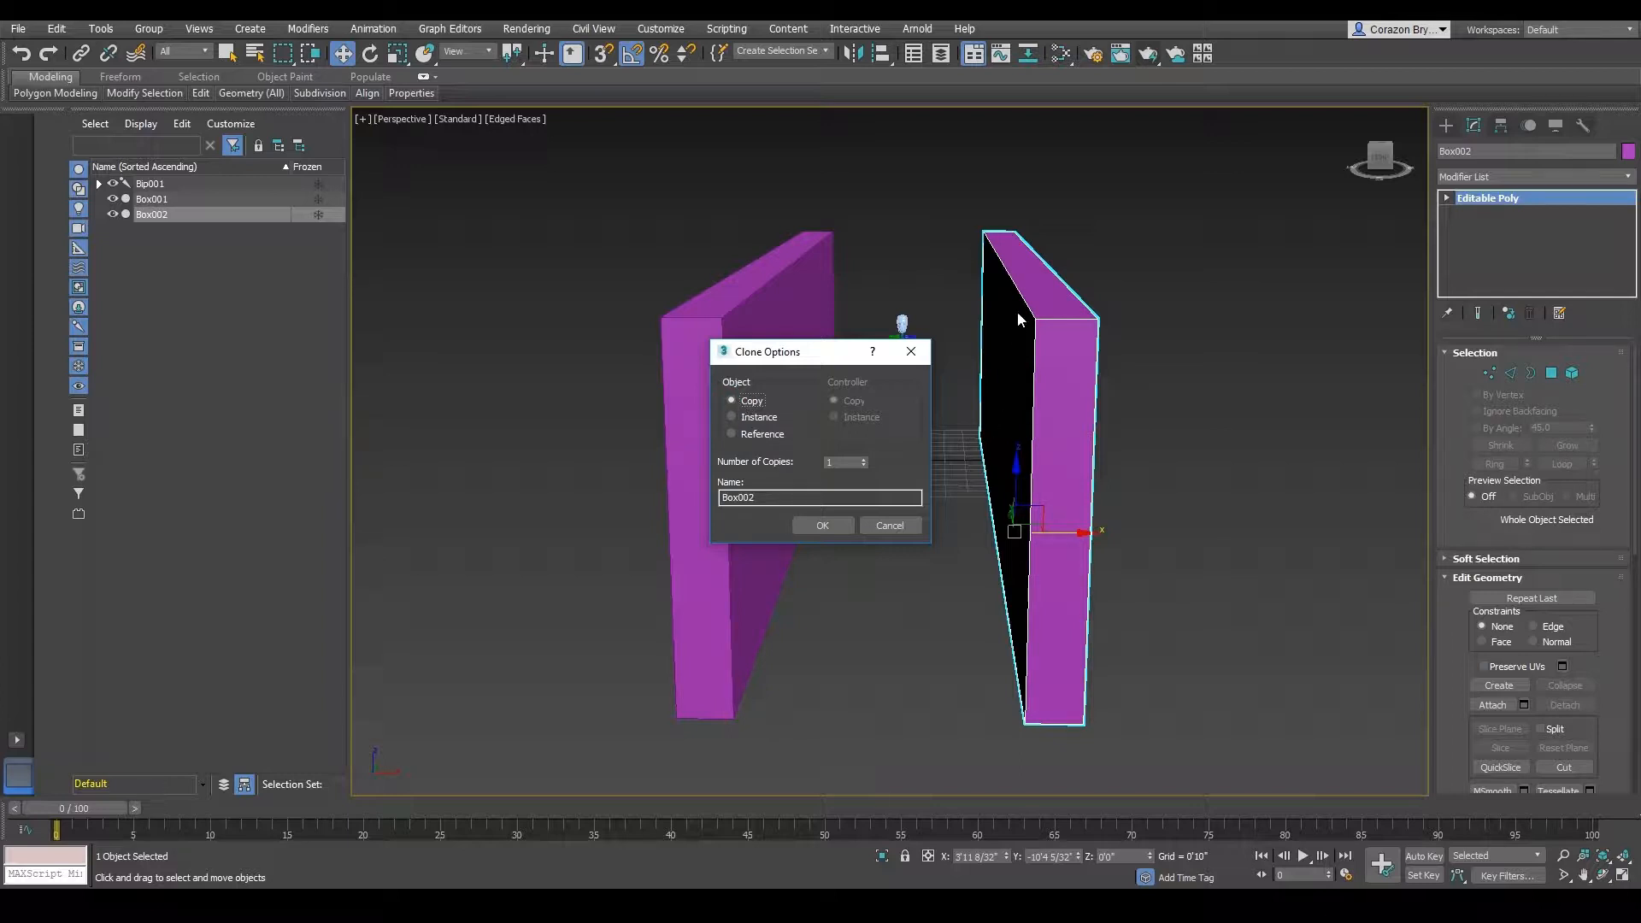
left_click(822, 525)
scroll(982, 503, "up", 10)
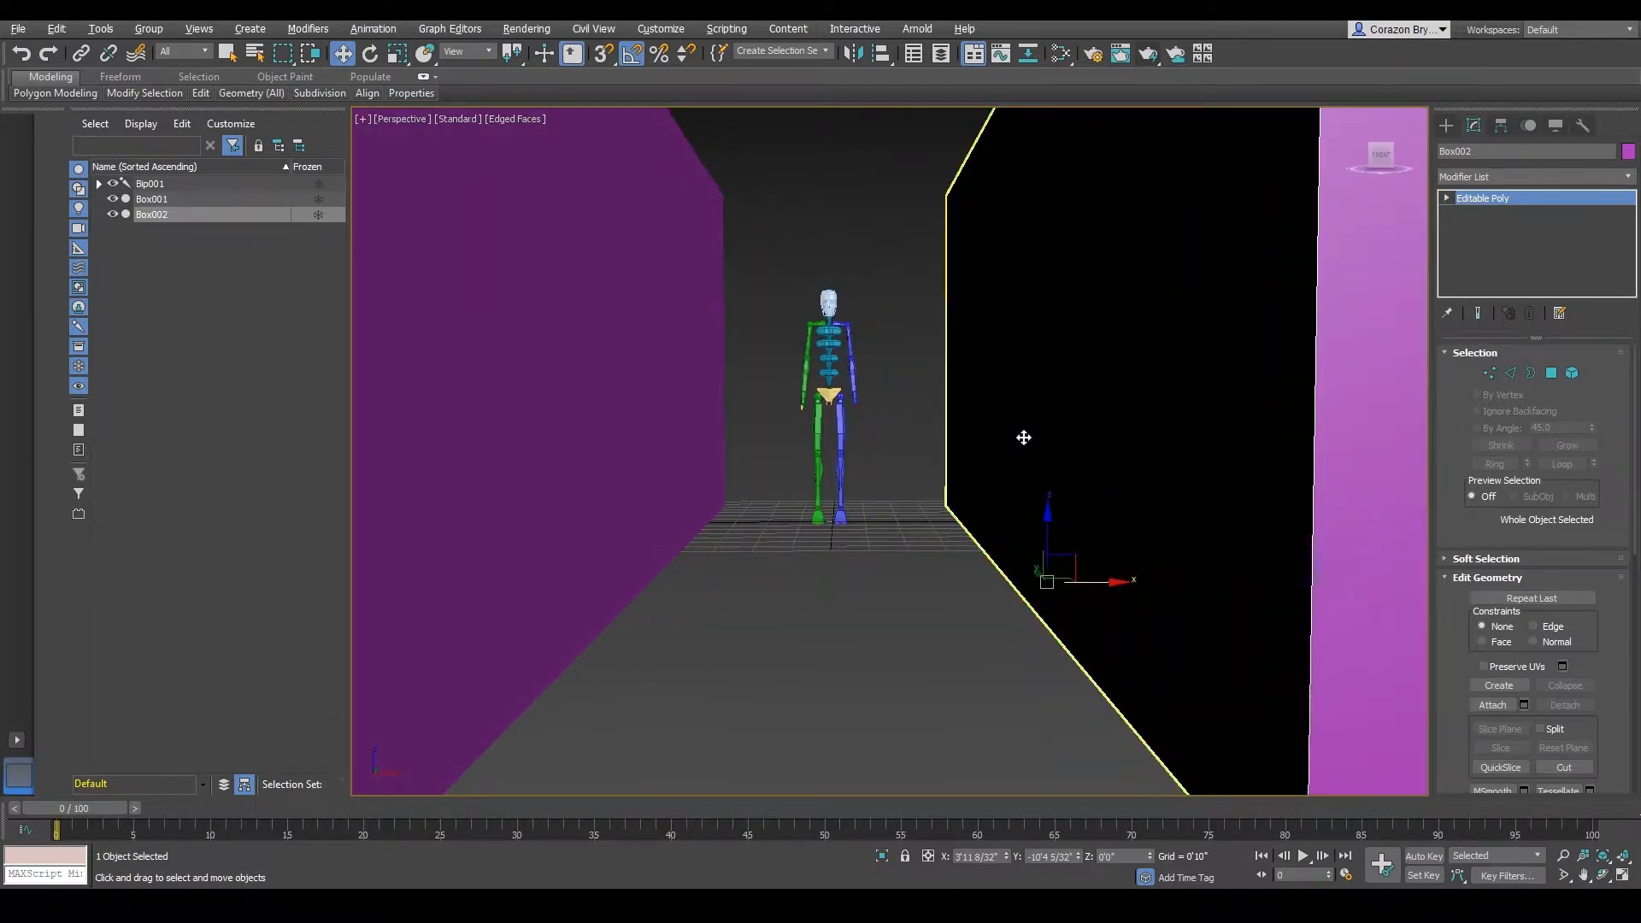
scroll(1024, 449, "down", 5)
- Try to shift the original wall along the X axis
left_click(738, 442)
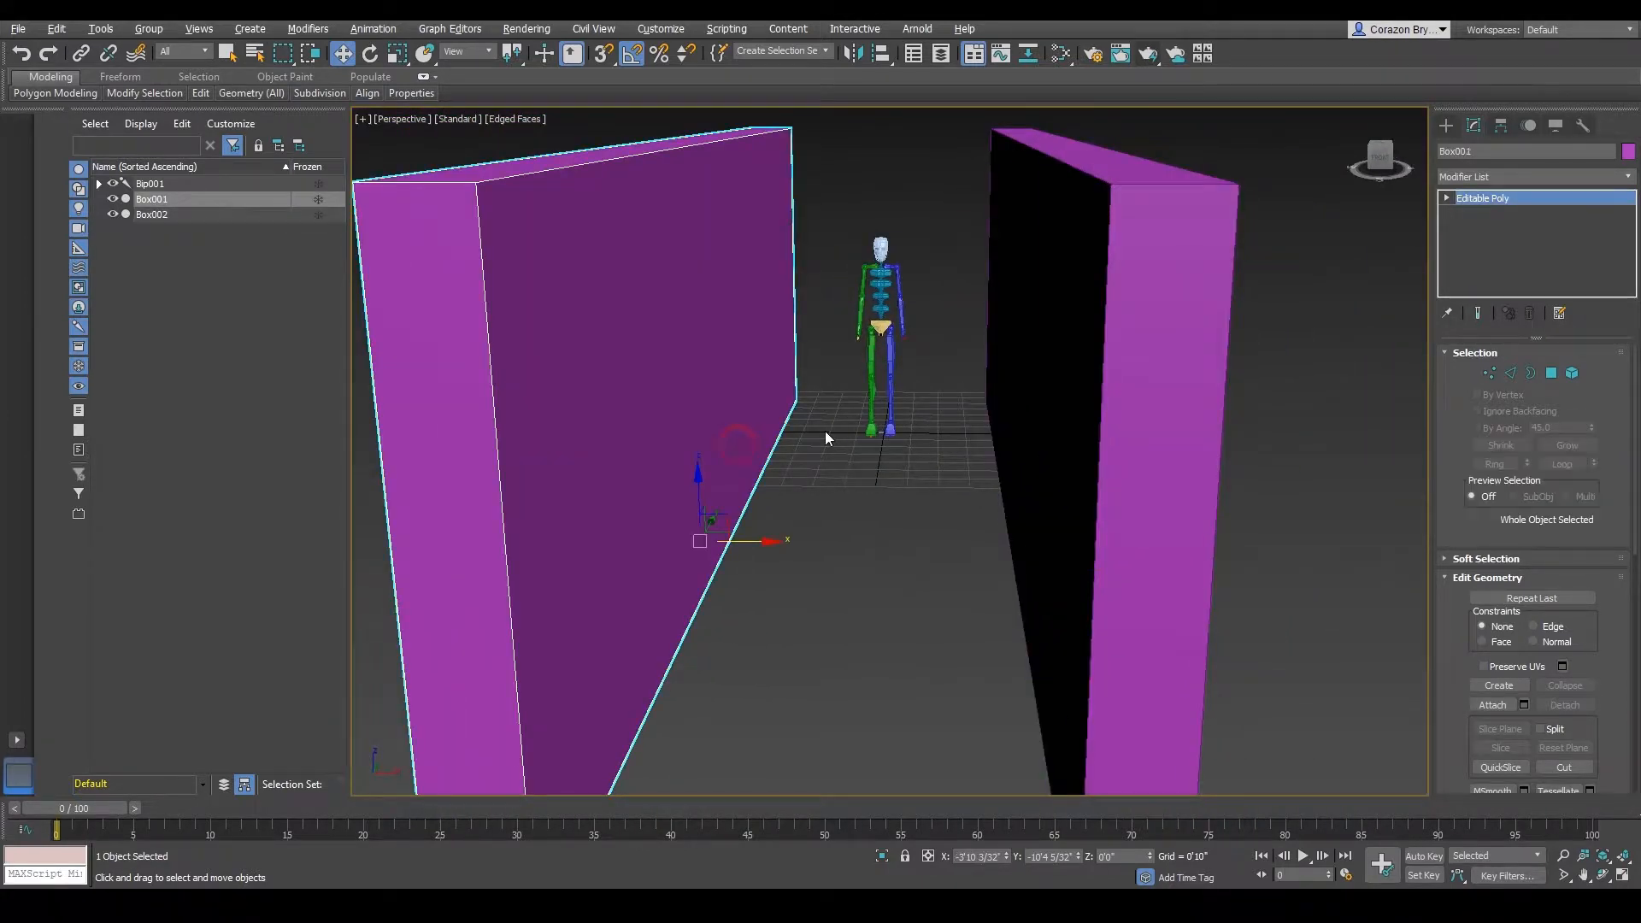
scroll(824, 432, "down", 3)
middle_click_drag(824, 432, 834, 498, "alt")
left_click_drag(822, 494, 817, 493)
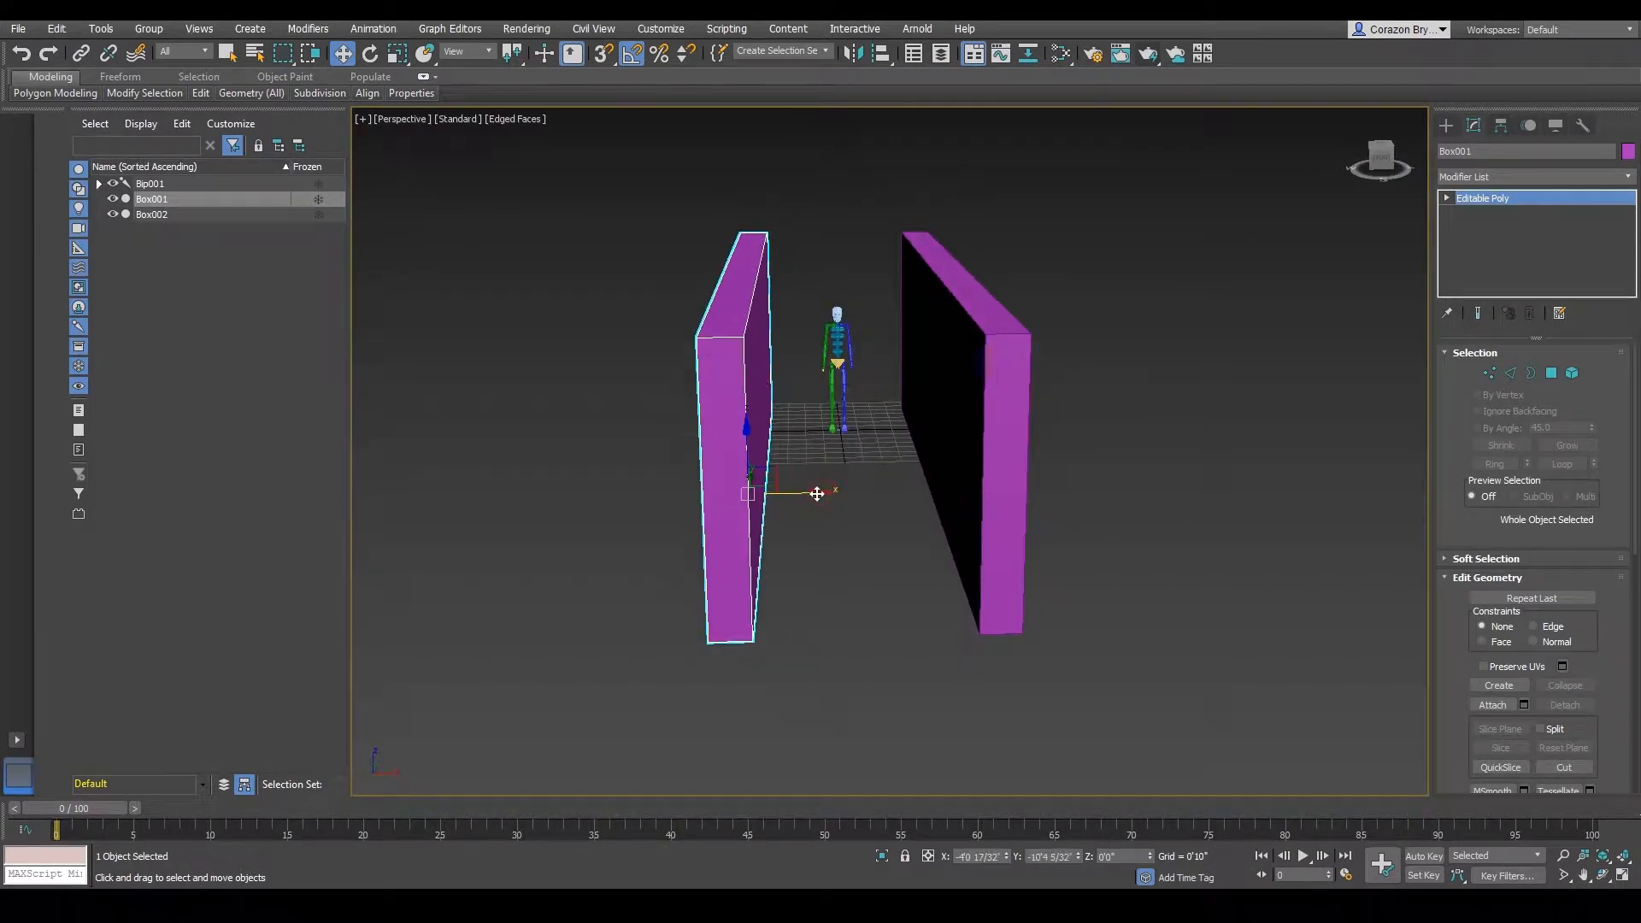
right_click(817, 493)
middle_click_drag(896, 476, 900, 393, "alt")
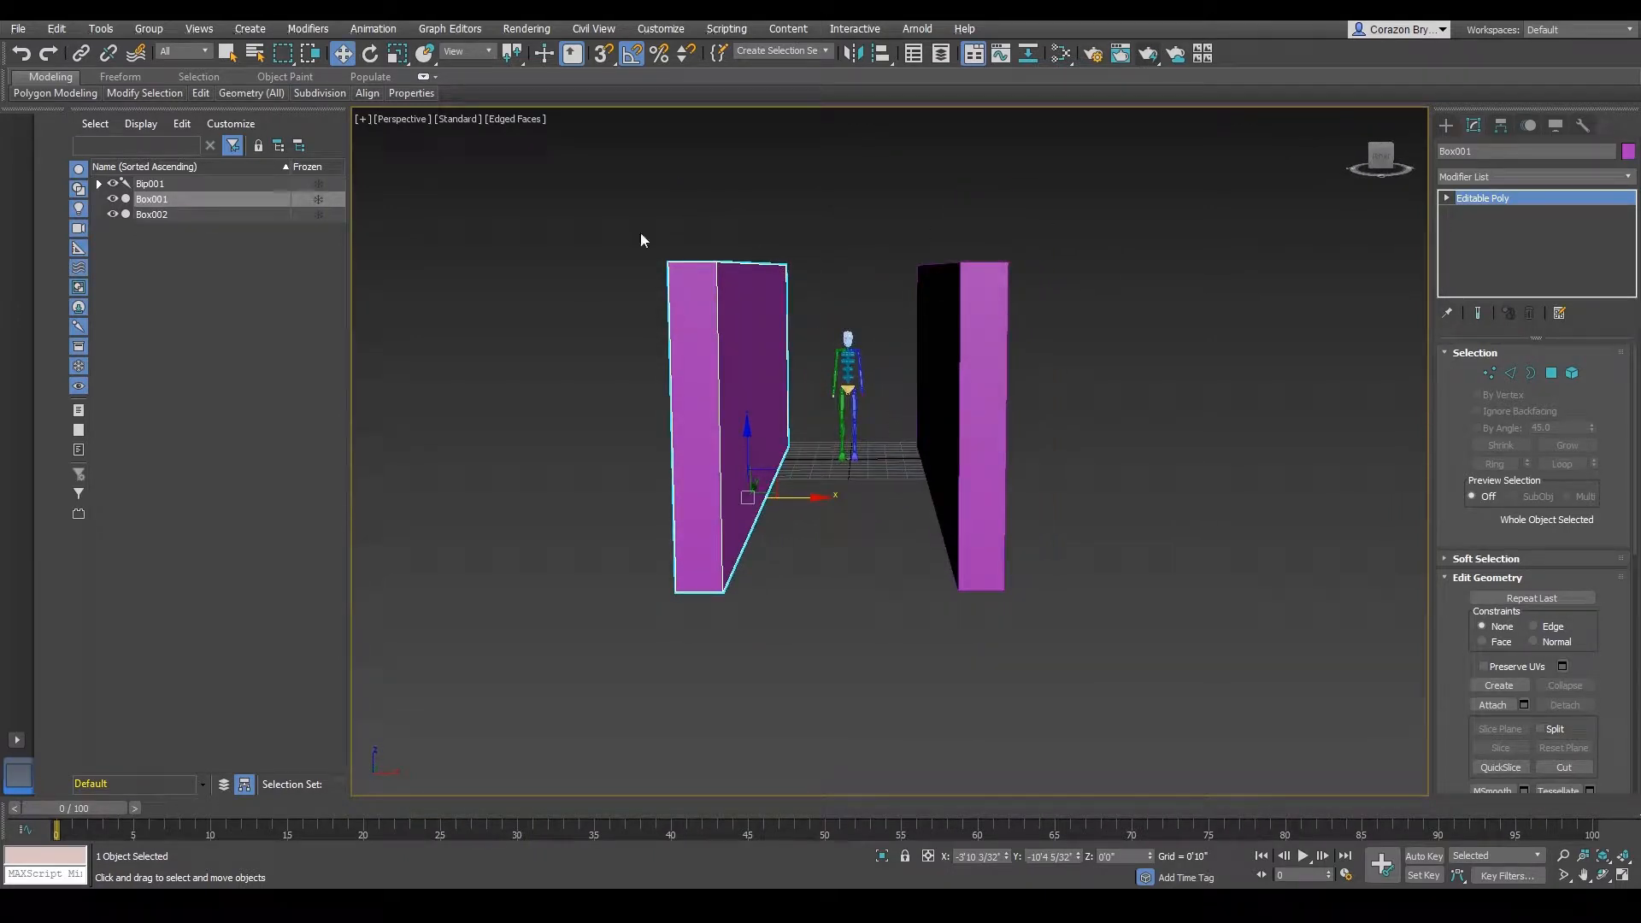
- Rotate a clone of the original wall 90 degrees about Y, creating it as one independent Copy
scroll(612, 355, "up", 2)
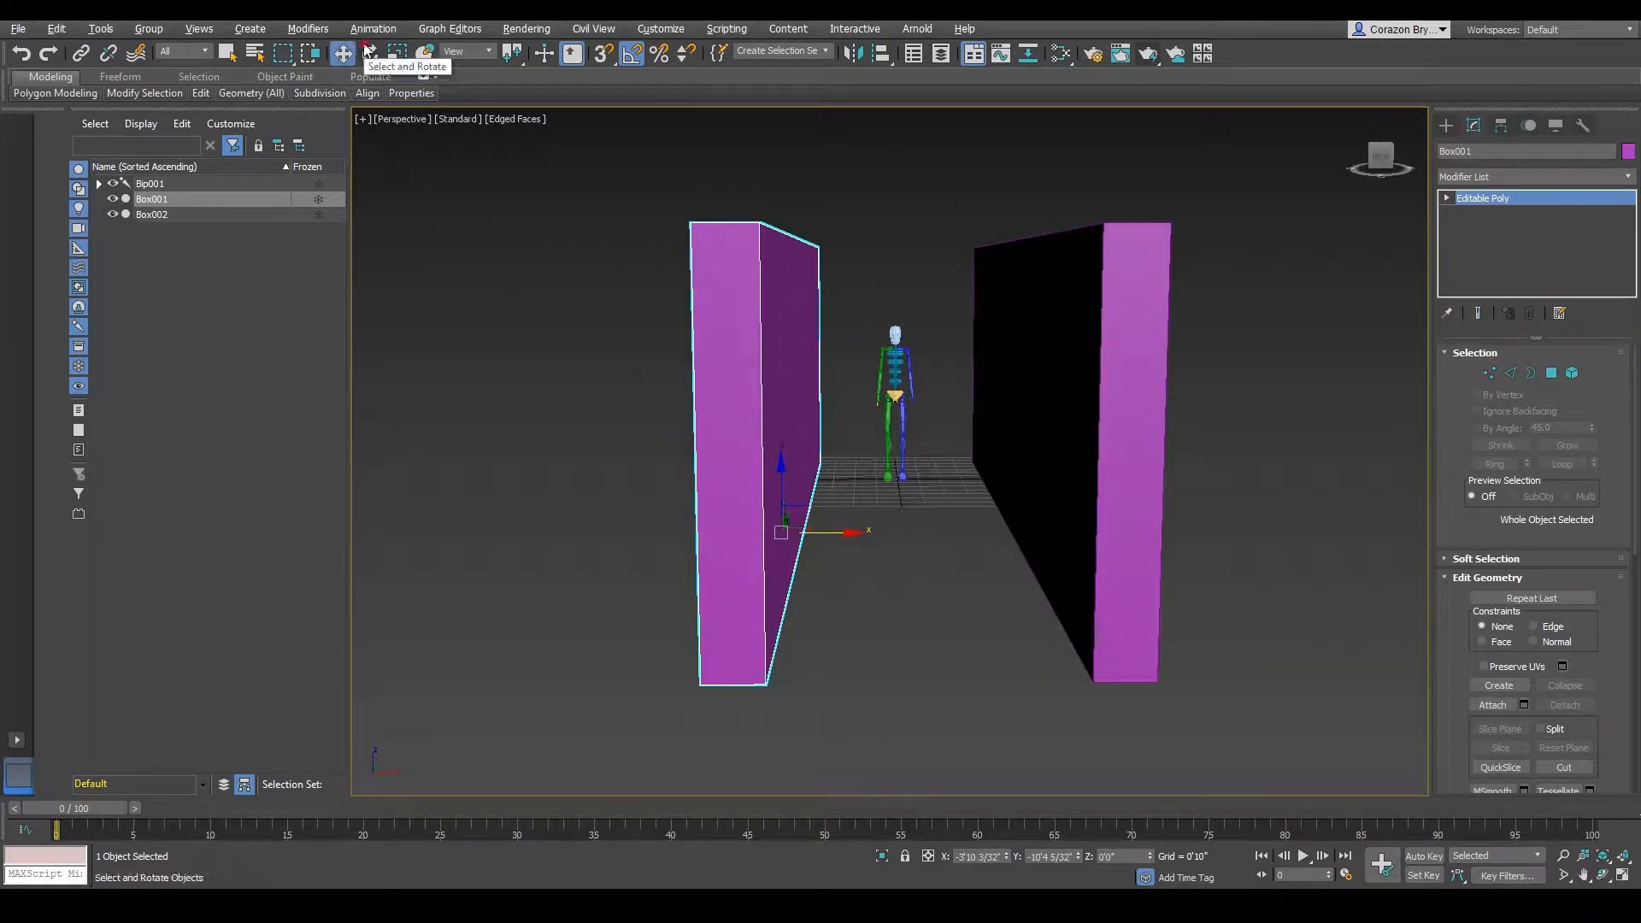
left_click(370, 53)
middle_click_drag(696, 176, 657, 204)
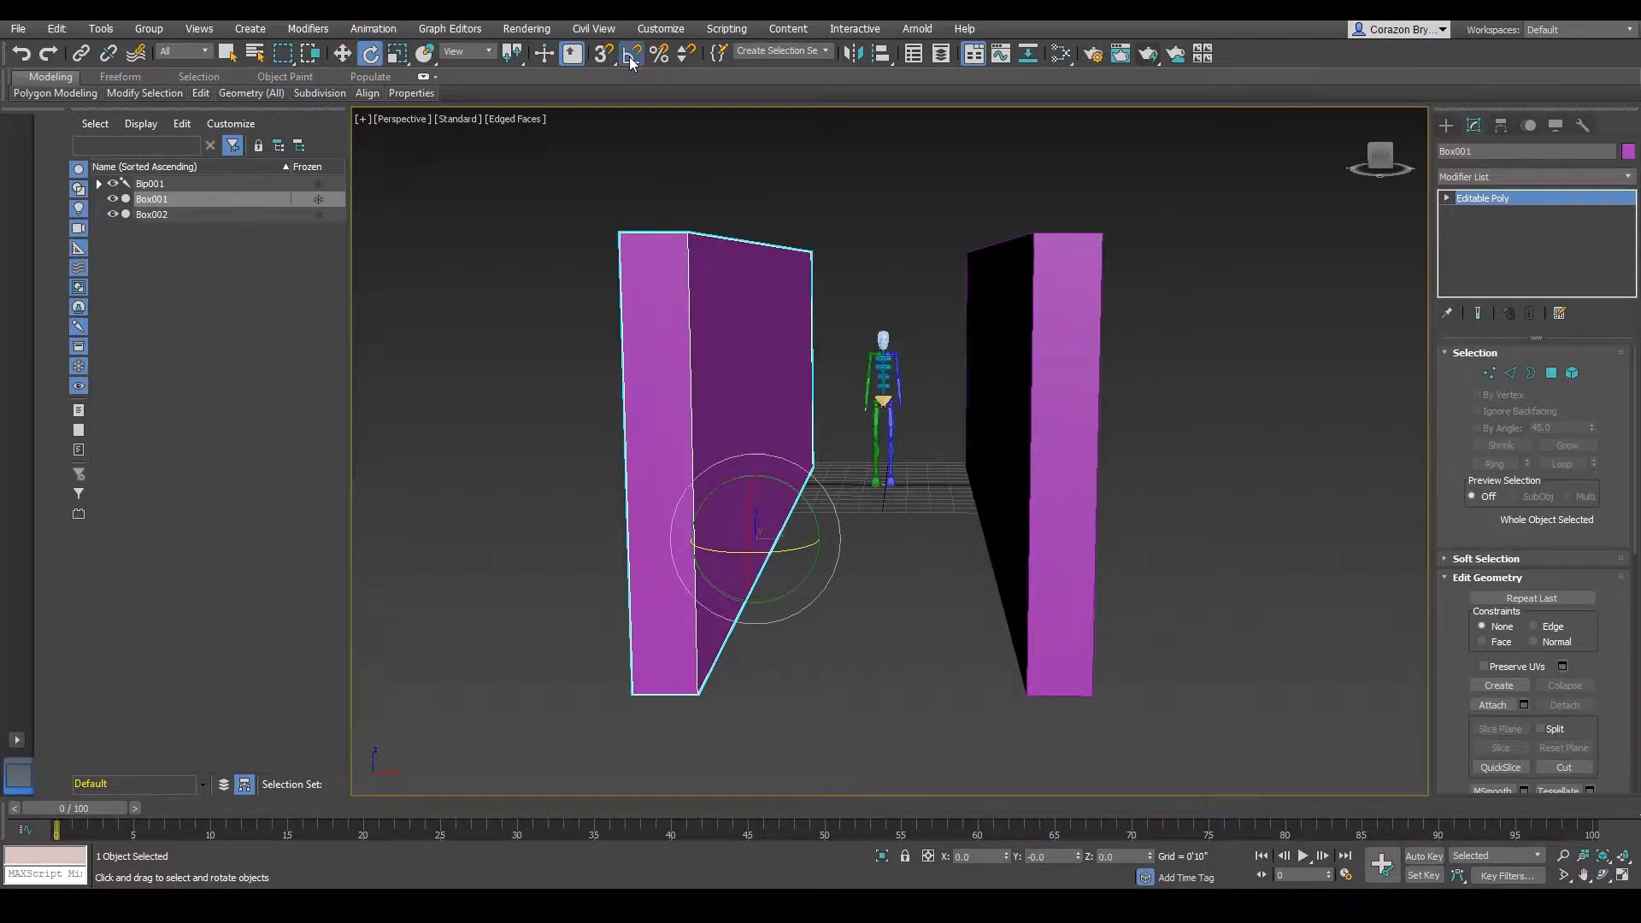
middle_click_drag(762, 267, 769, 272, "alt")
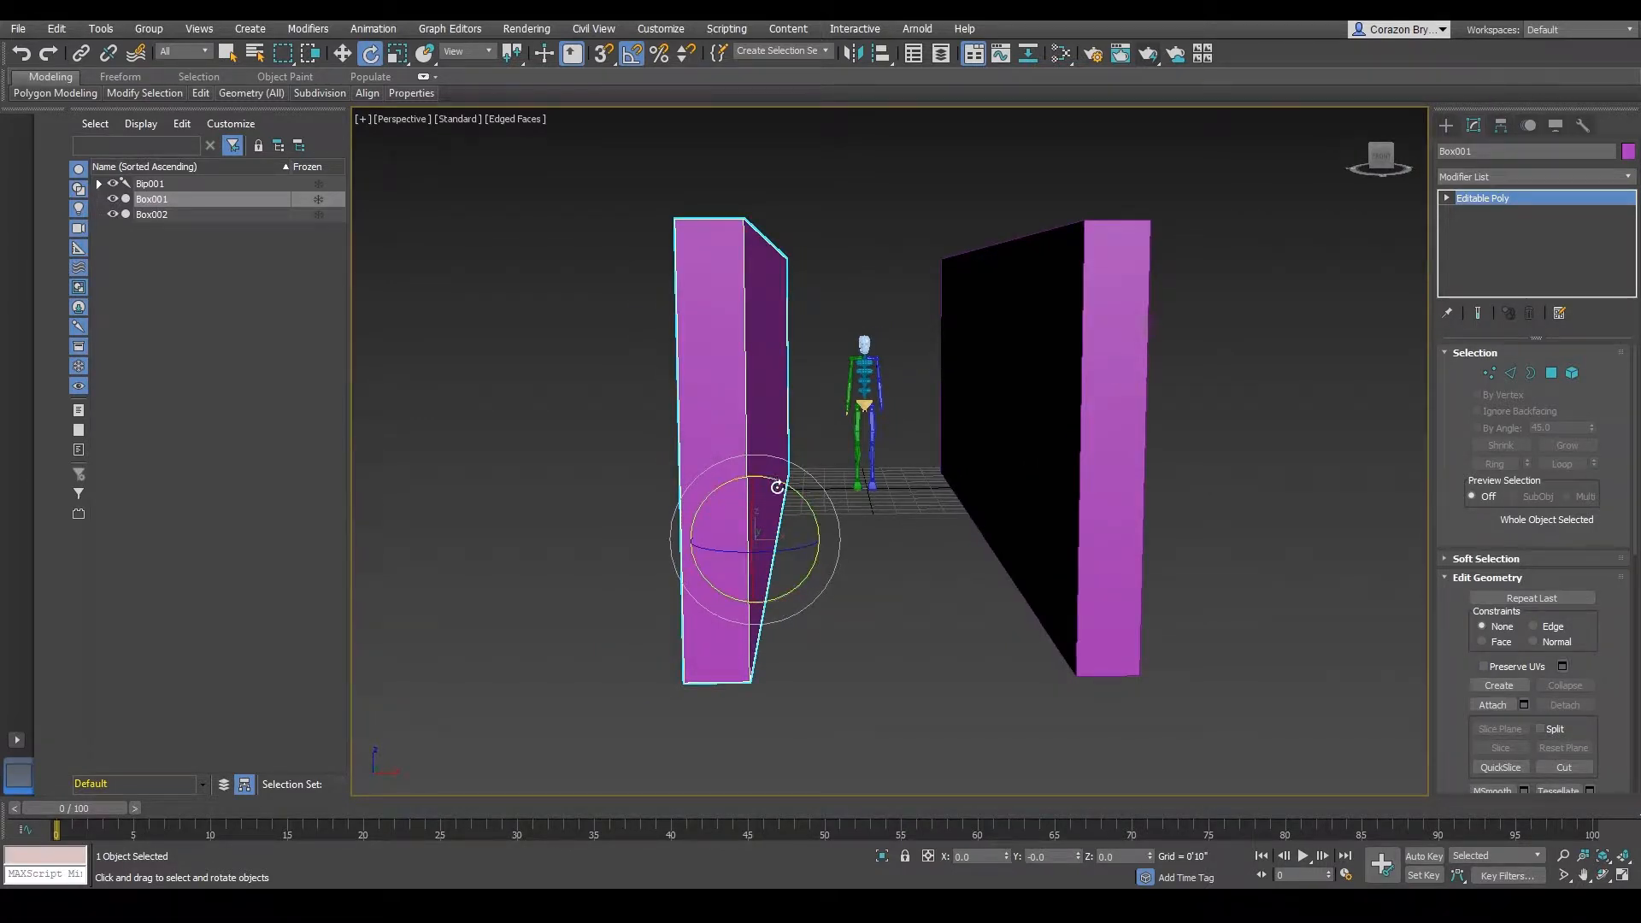
left_click_drag(783, 479, 835, 537)
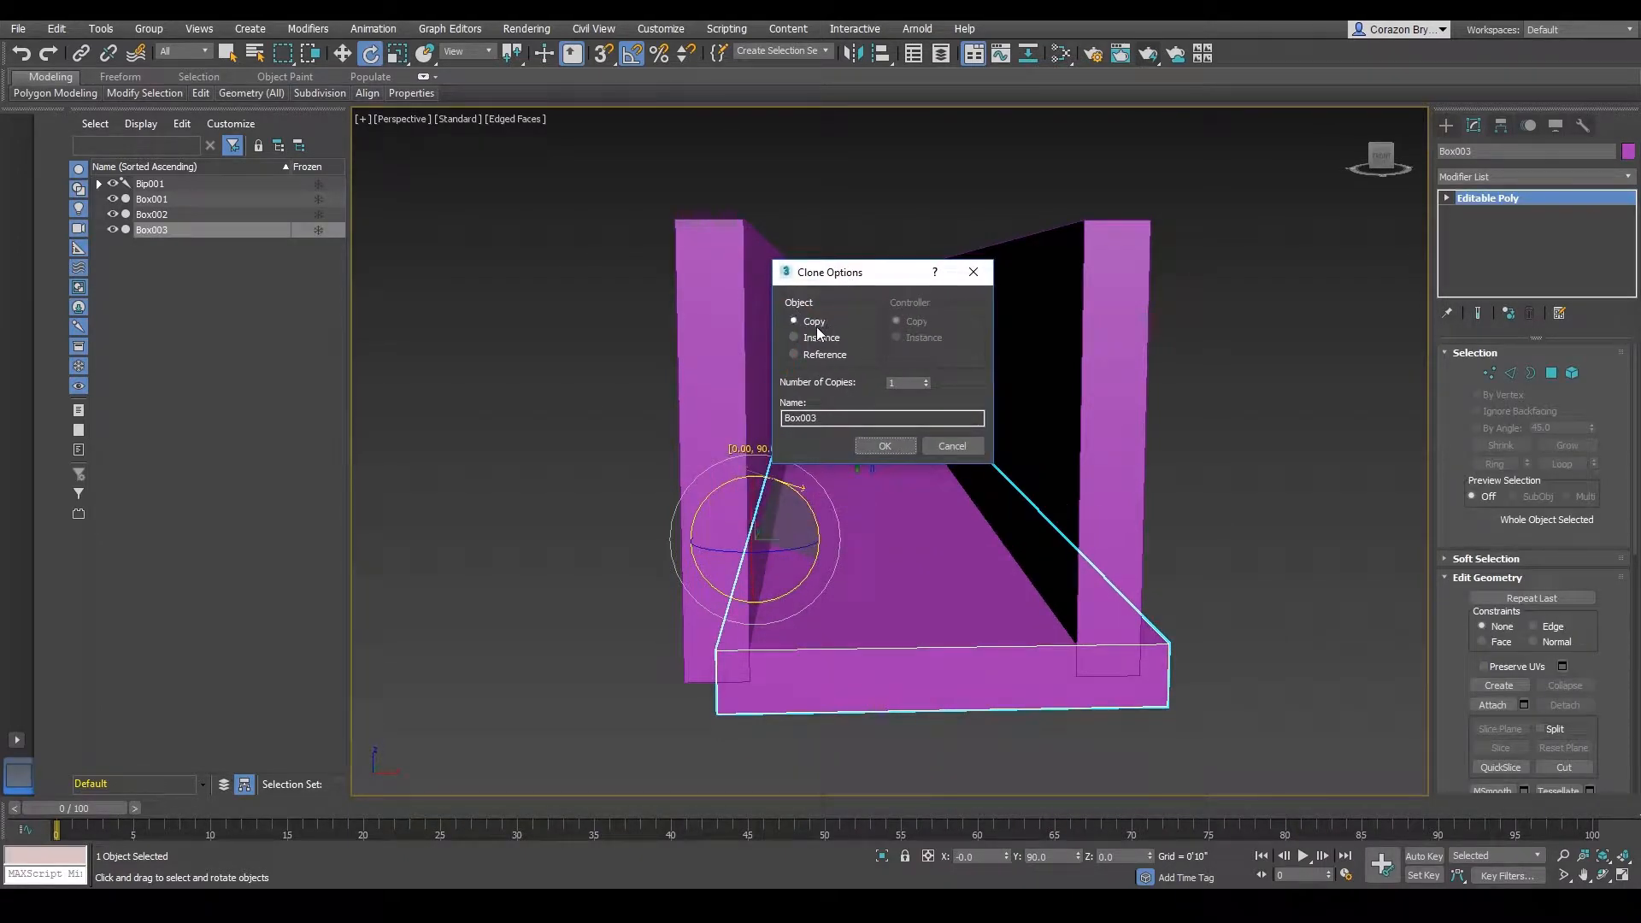
left_click(884, 446)
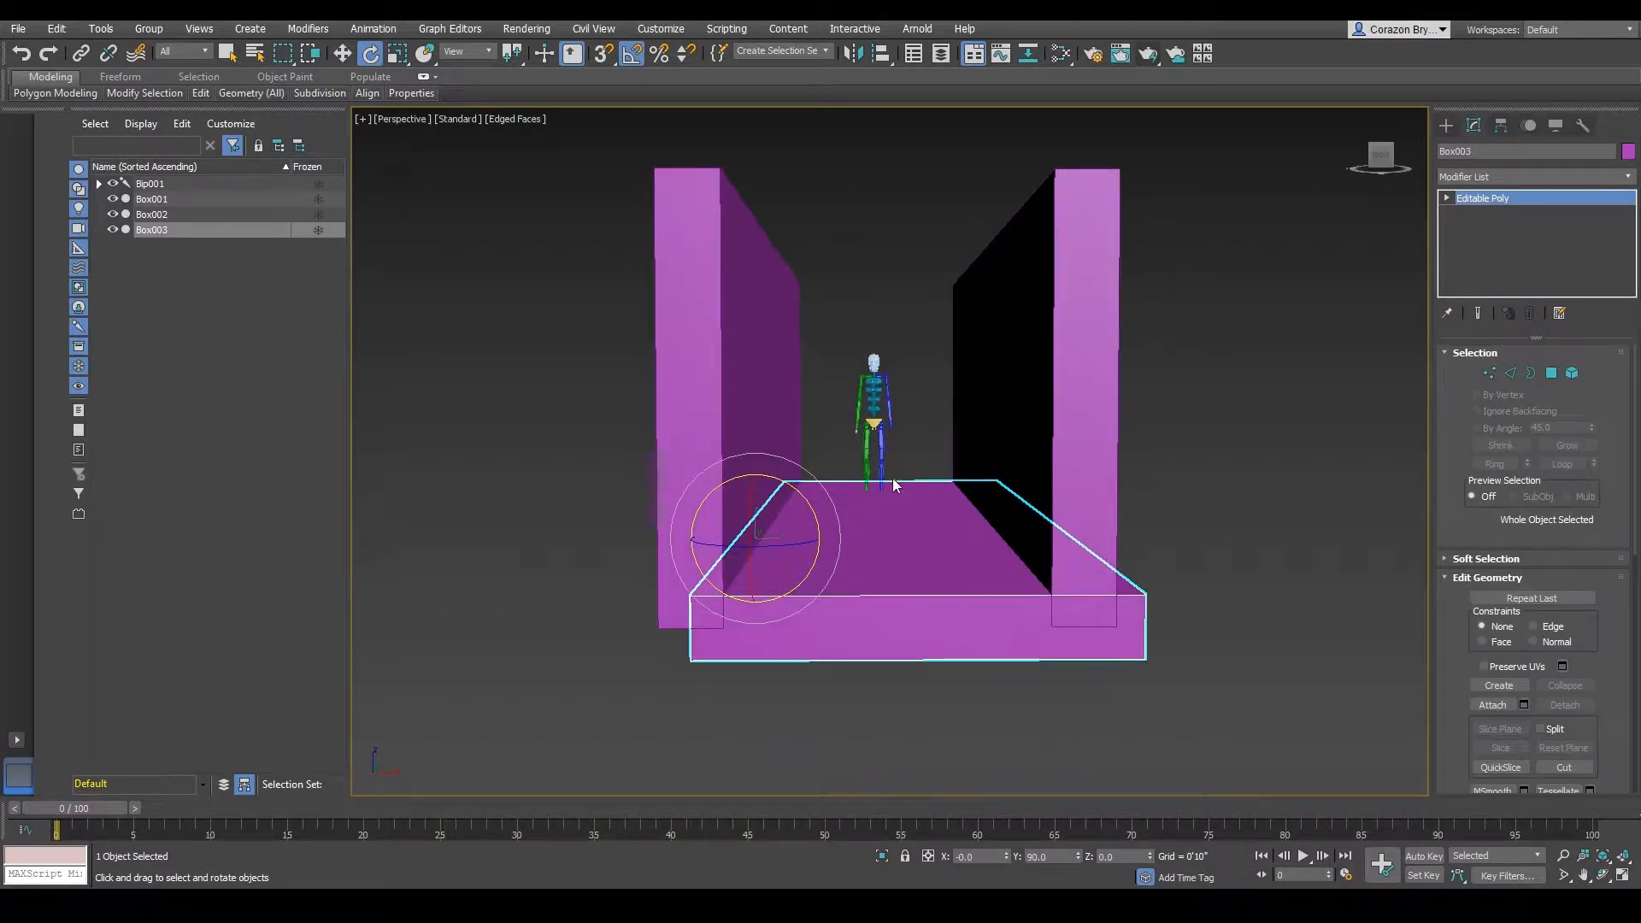
- Place the rotated slab on top of both walls as the hallway's ceiling, at about X -4'5" and Z 9'6"
key("w")
middle_click_drag(892, 486, 752, 482, "alt")
left_click_drag(754, 480, 748, 181)
middle_click_drag(894, 340, 892, 339, "alt")
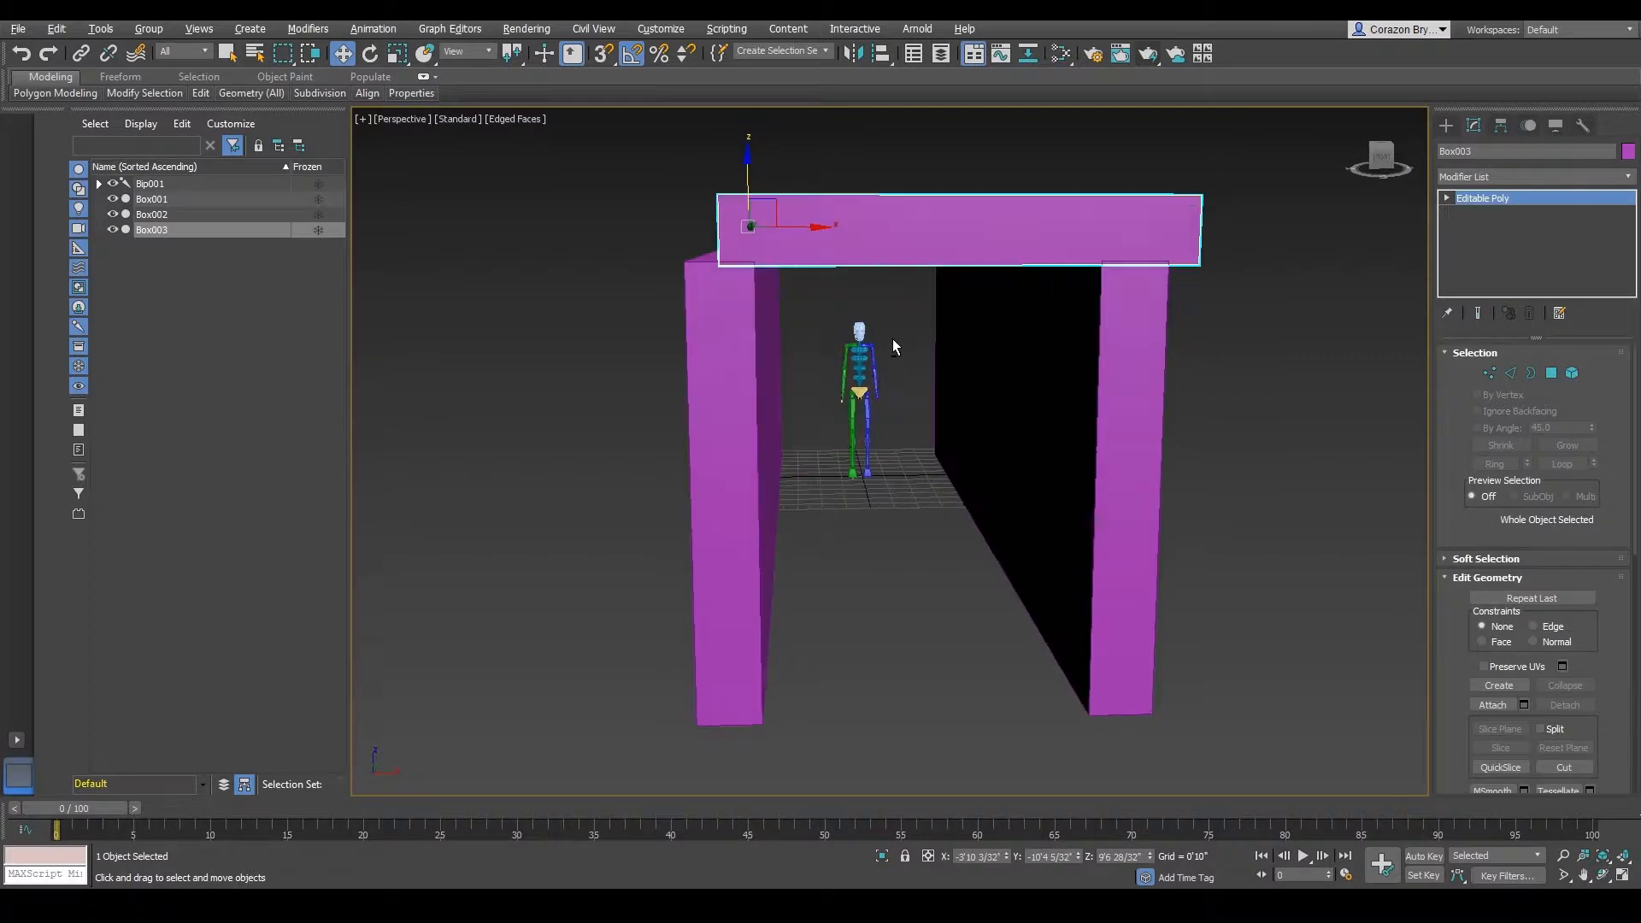
left_click_drag(807, 227, 784, 237)
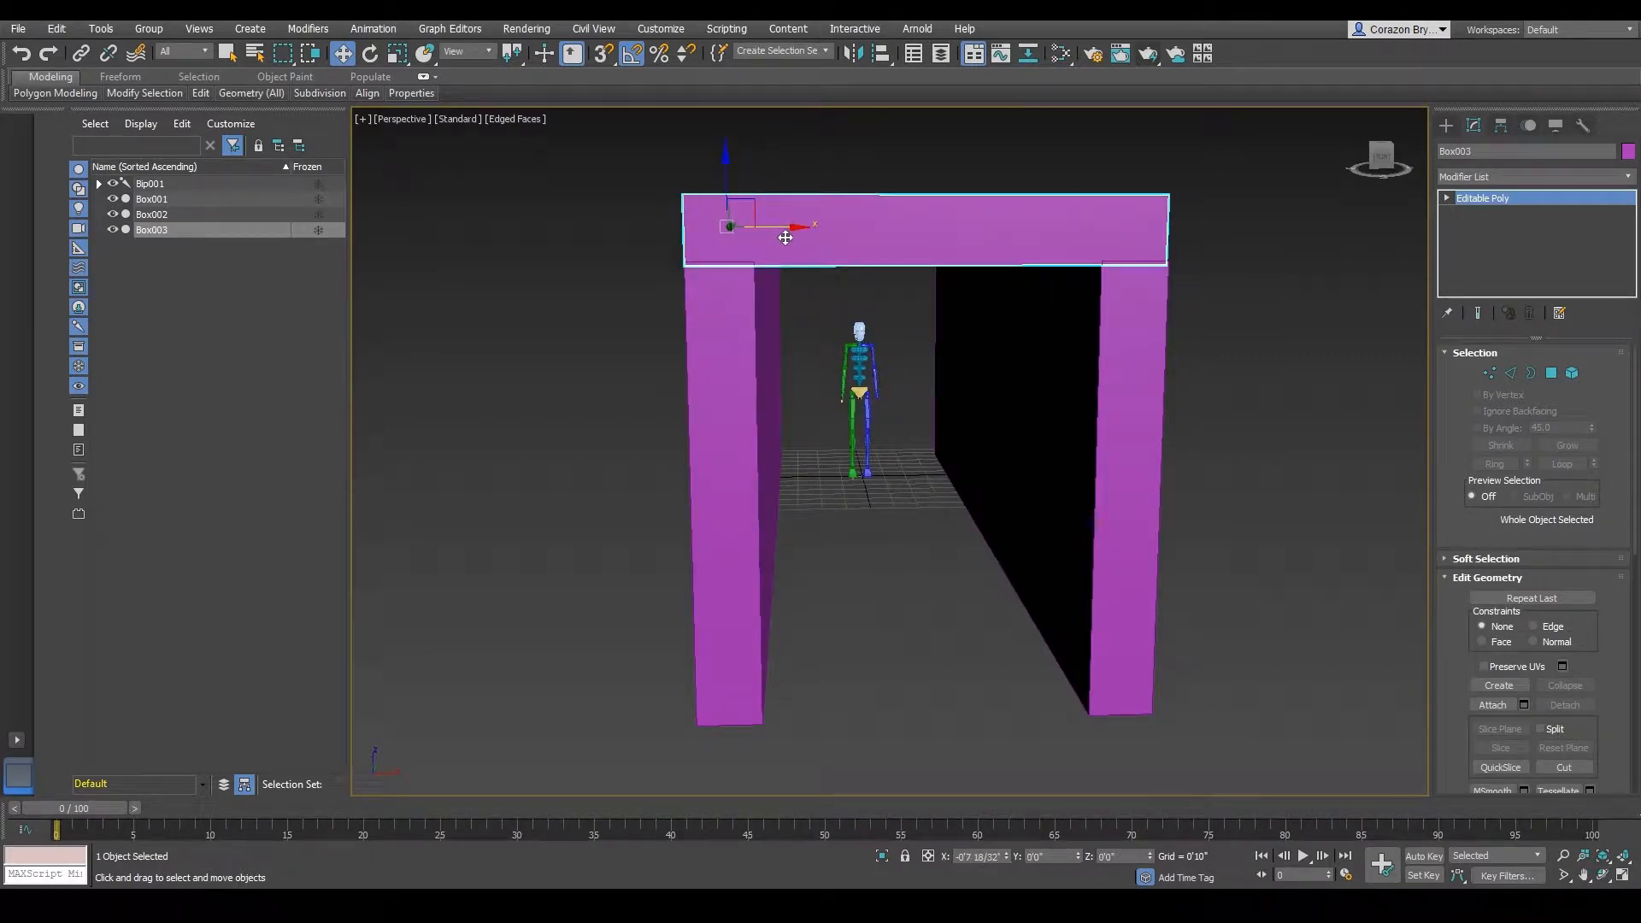
scroll(899, 378, "up", 5)
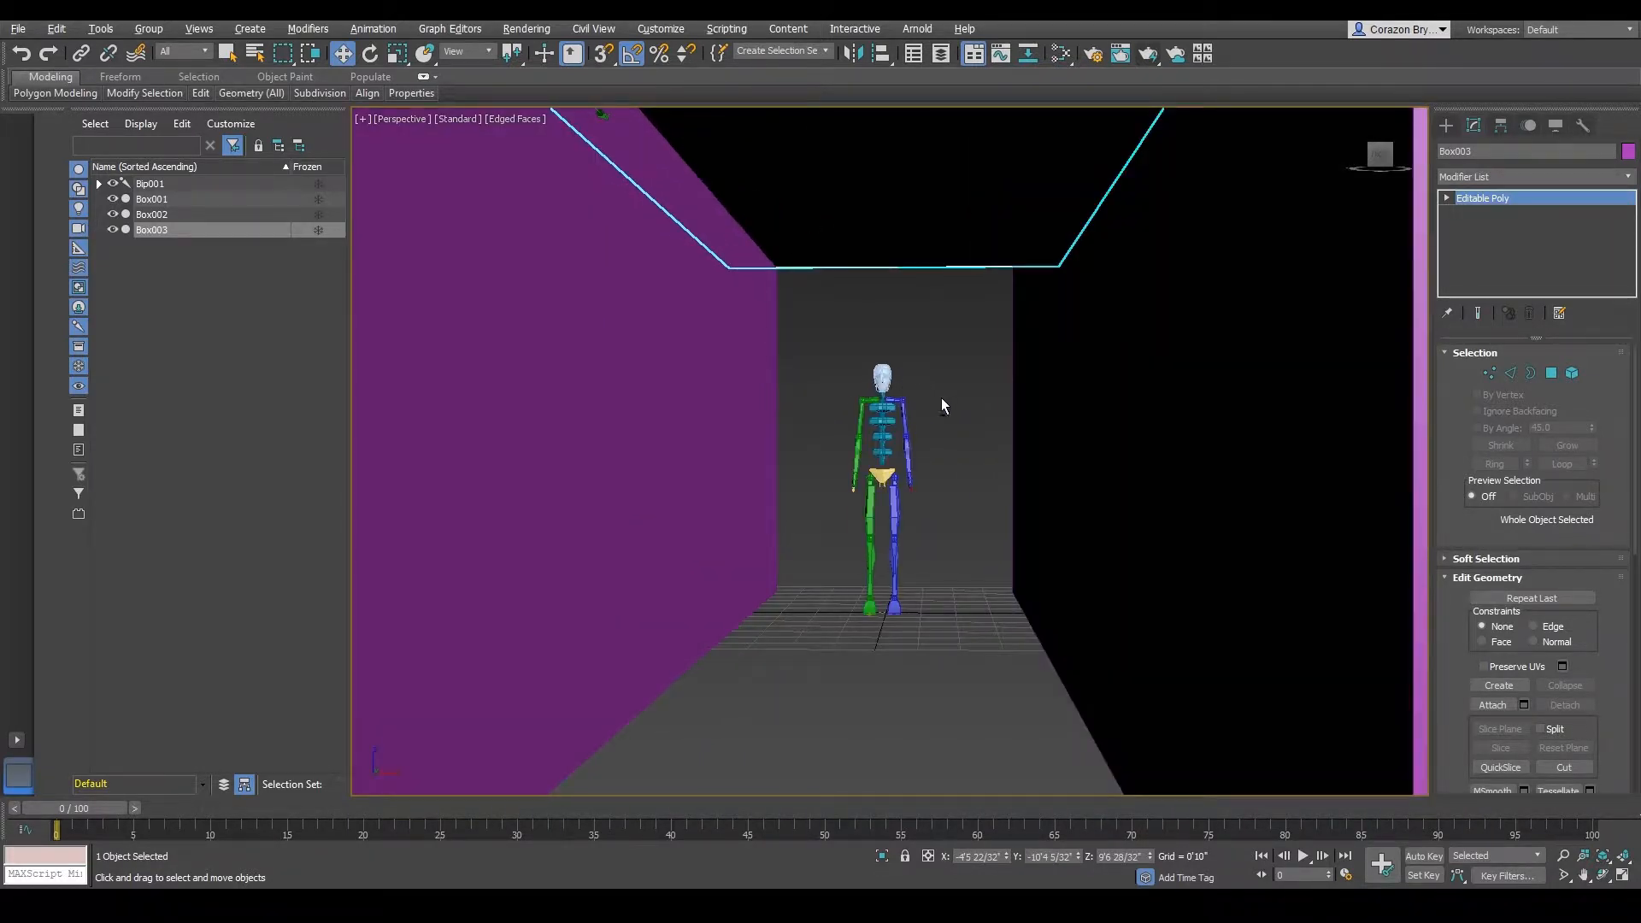
left_click(942, 385)
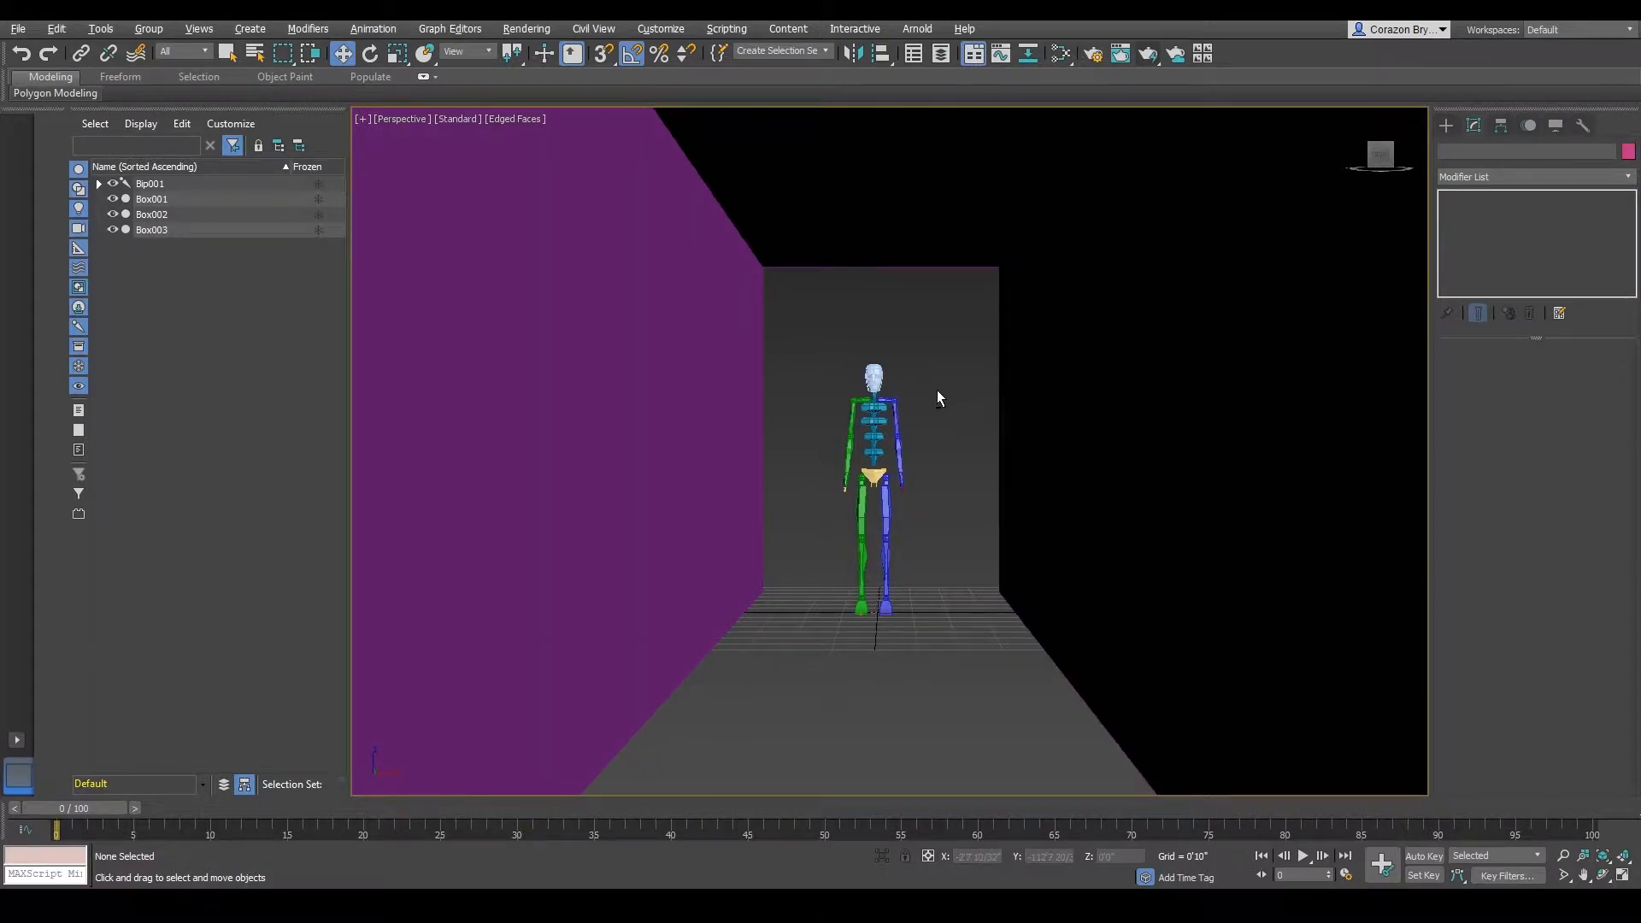
scroll(938, 389, "down", 3)
scroll(938, 387, "up", 3)
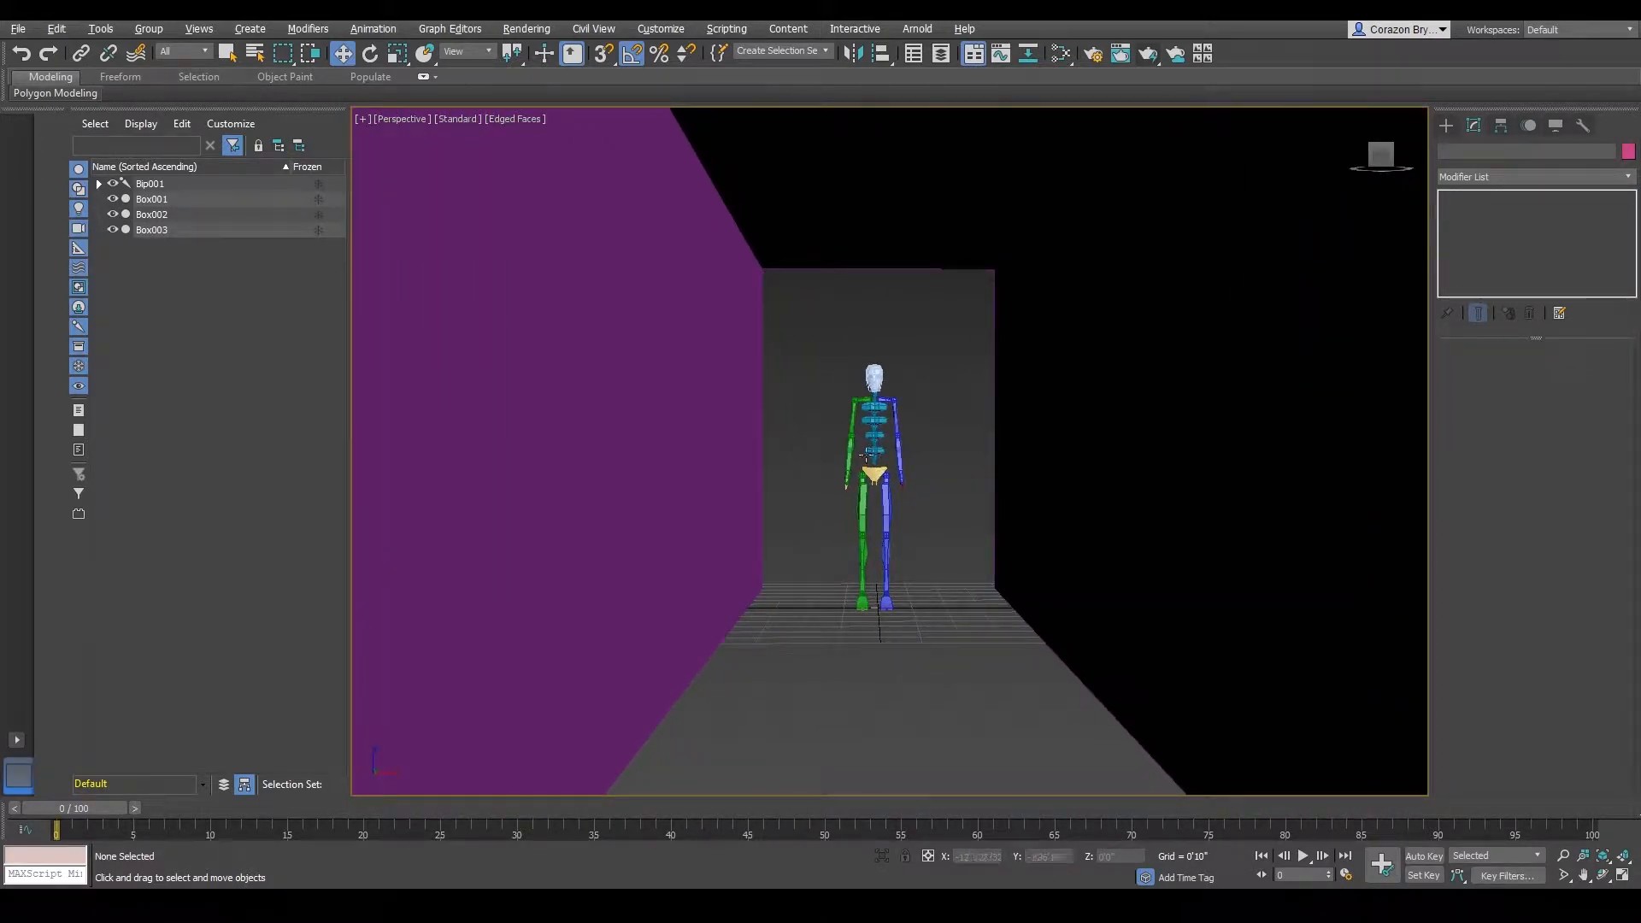
- Create a plane beyond the hallway's far end behind the biped and rotate it 90 degrees about X to stand upright
scroll(867, 454, "down", 8)
middle_click_drag(866, 454, 1425, 227, "alt")
scroll(940, 457, "up", 4)
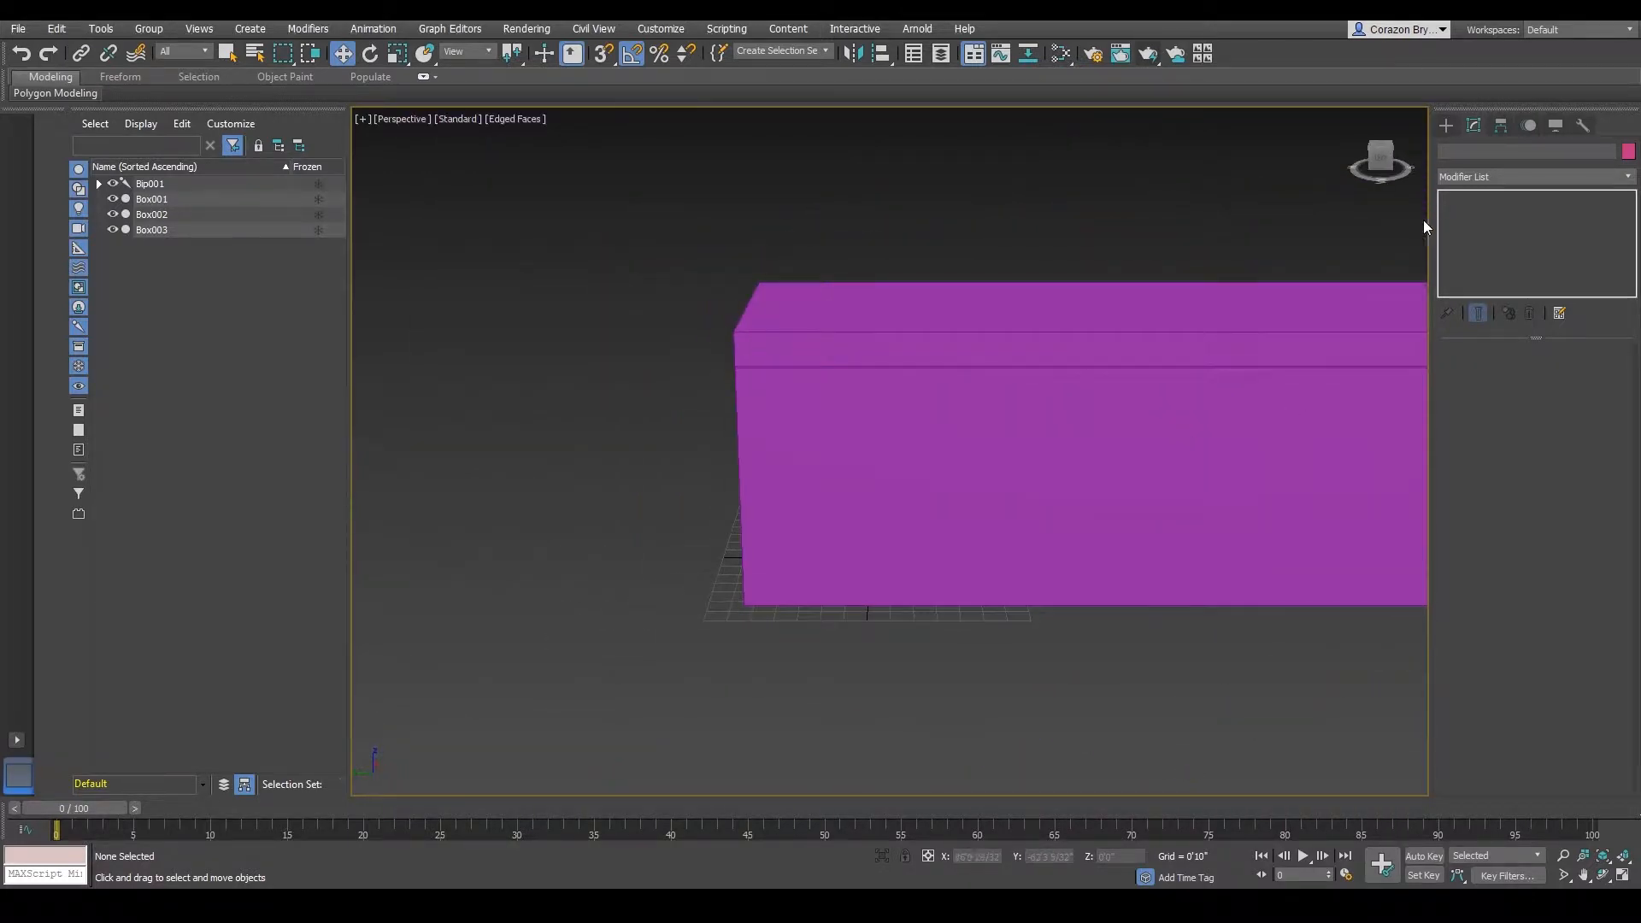
left_click(1445, 127)
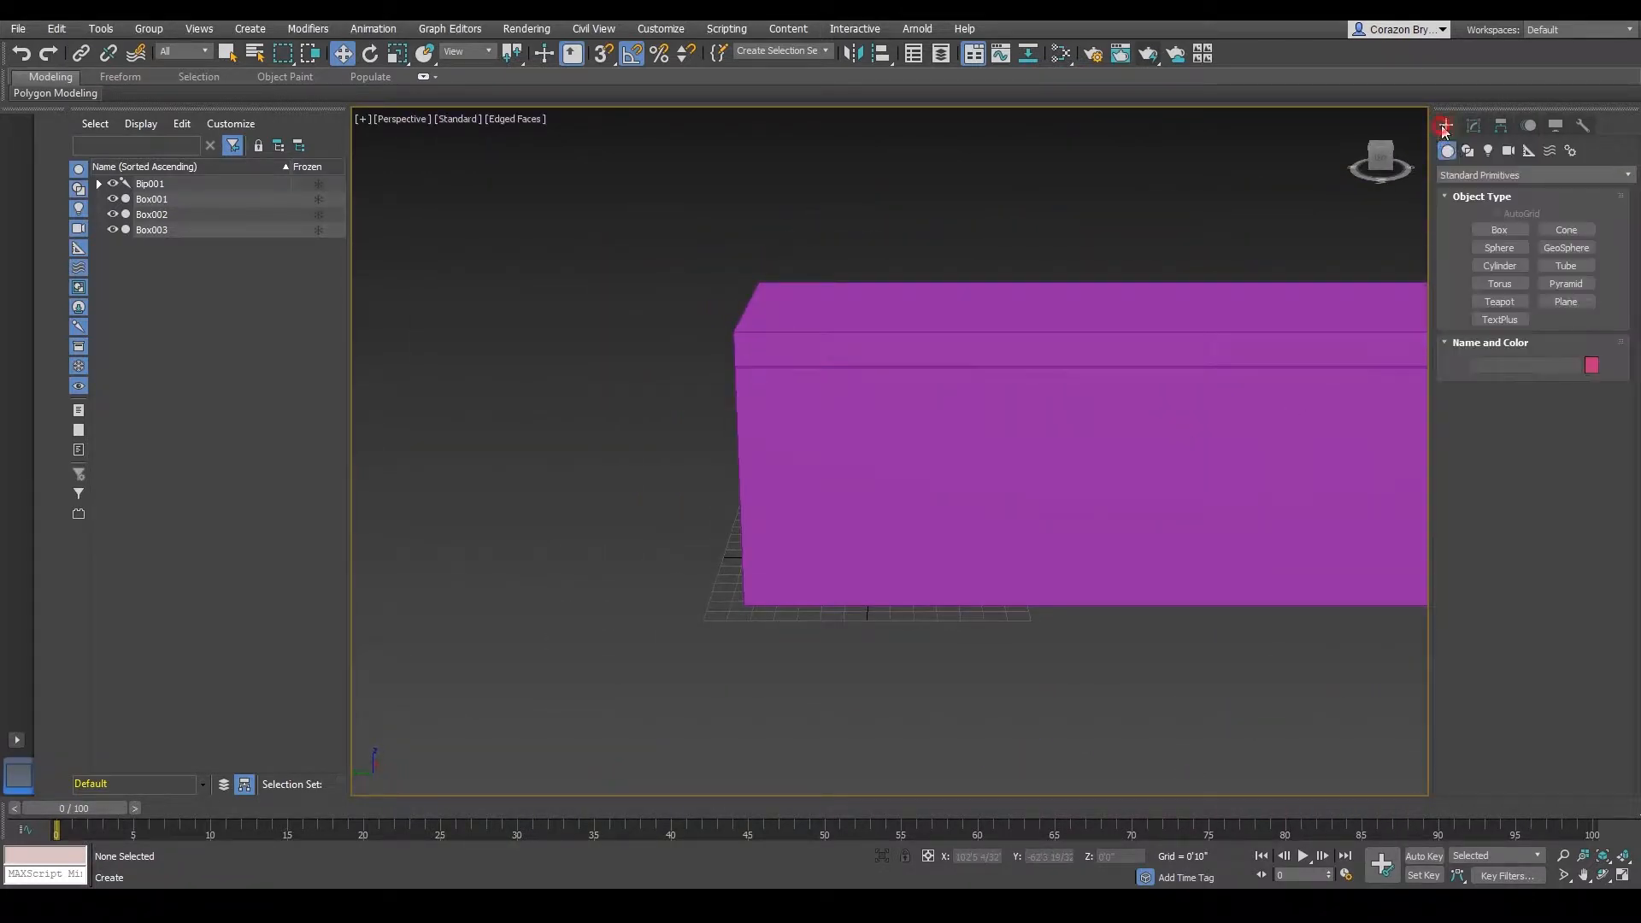
left_click(1566, 301)
middle_click_drag(1051, 368, 726, 560, "alt")
left_click_drag(628, 545, 367, 774)
middle_click_drag(681, 571, 681, 543)
key("e")
left_click_drag(601, 564, 678, 584)
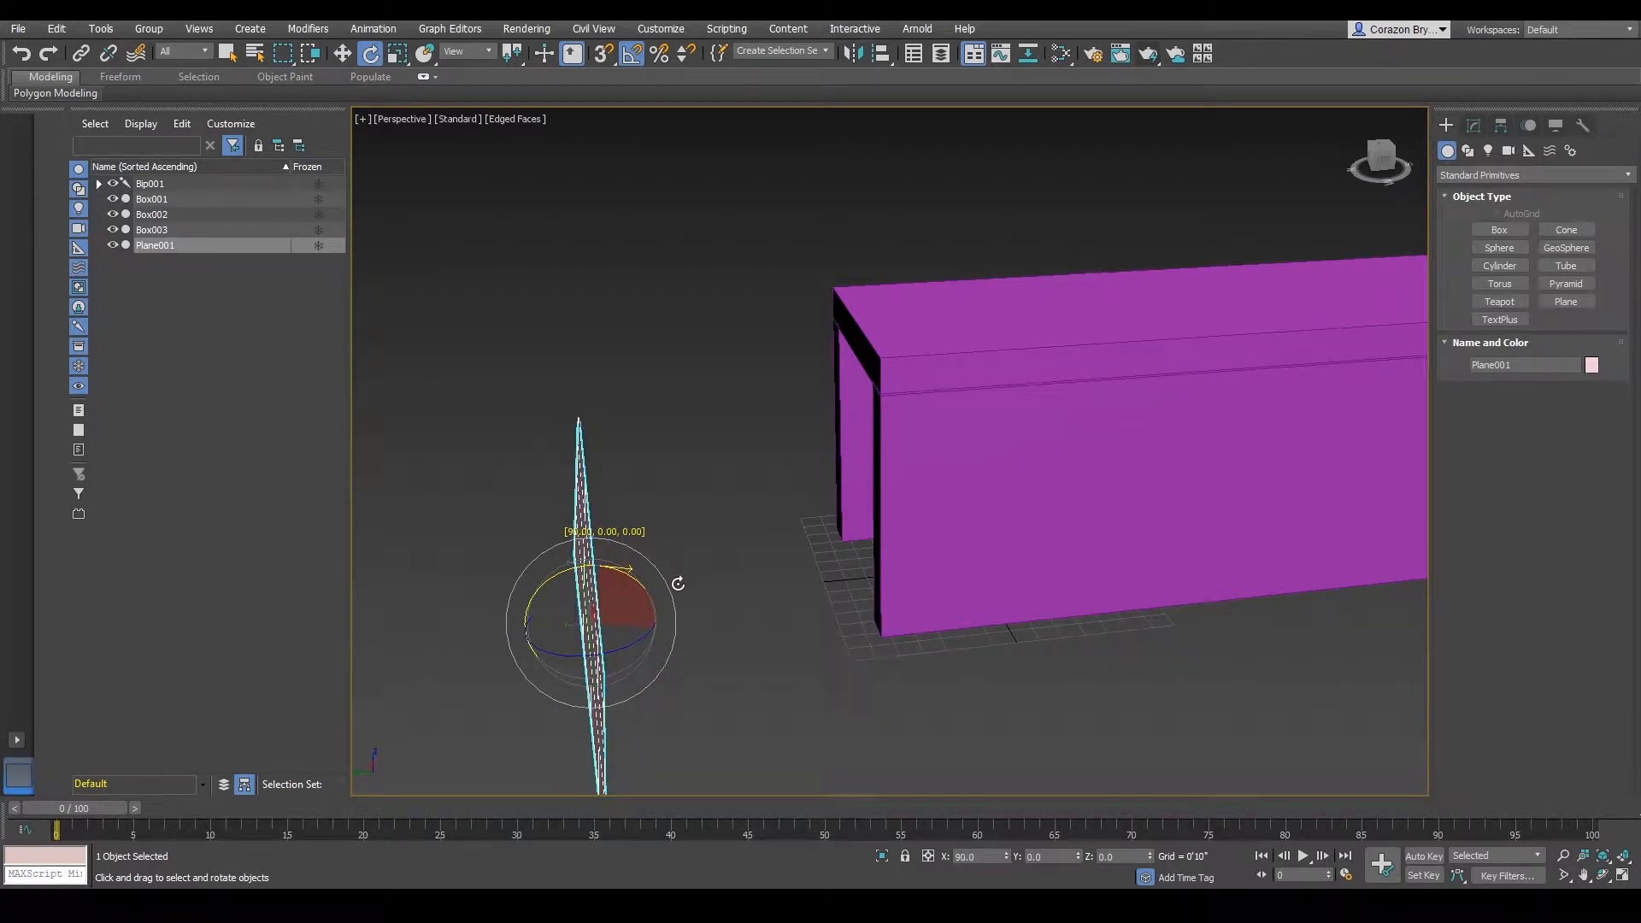
- Move the upright plane against the hallway's far opening as a back wall, at about X 0'3", Y 4'4" and Z 5'0"
middle_click_drag(678, 584, 722, 531, "alt")
key("w")
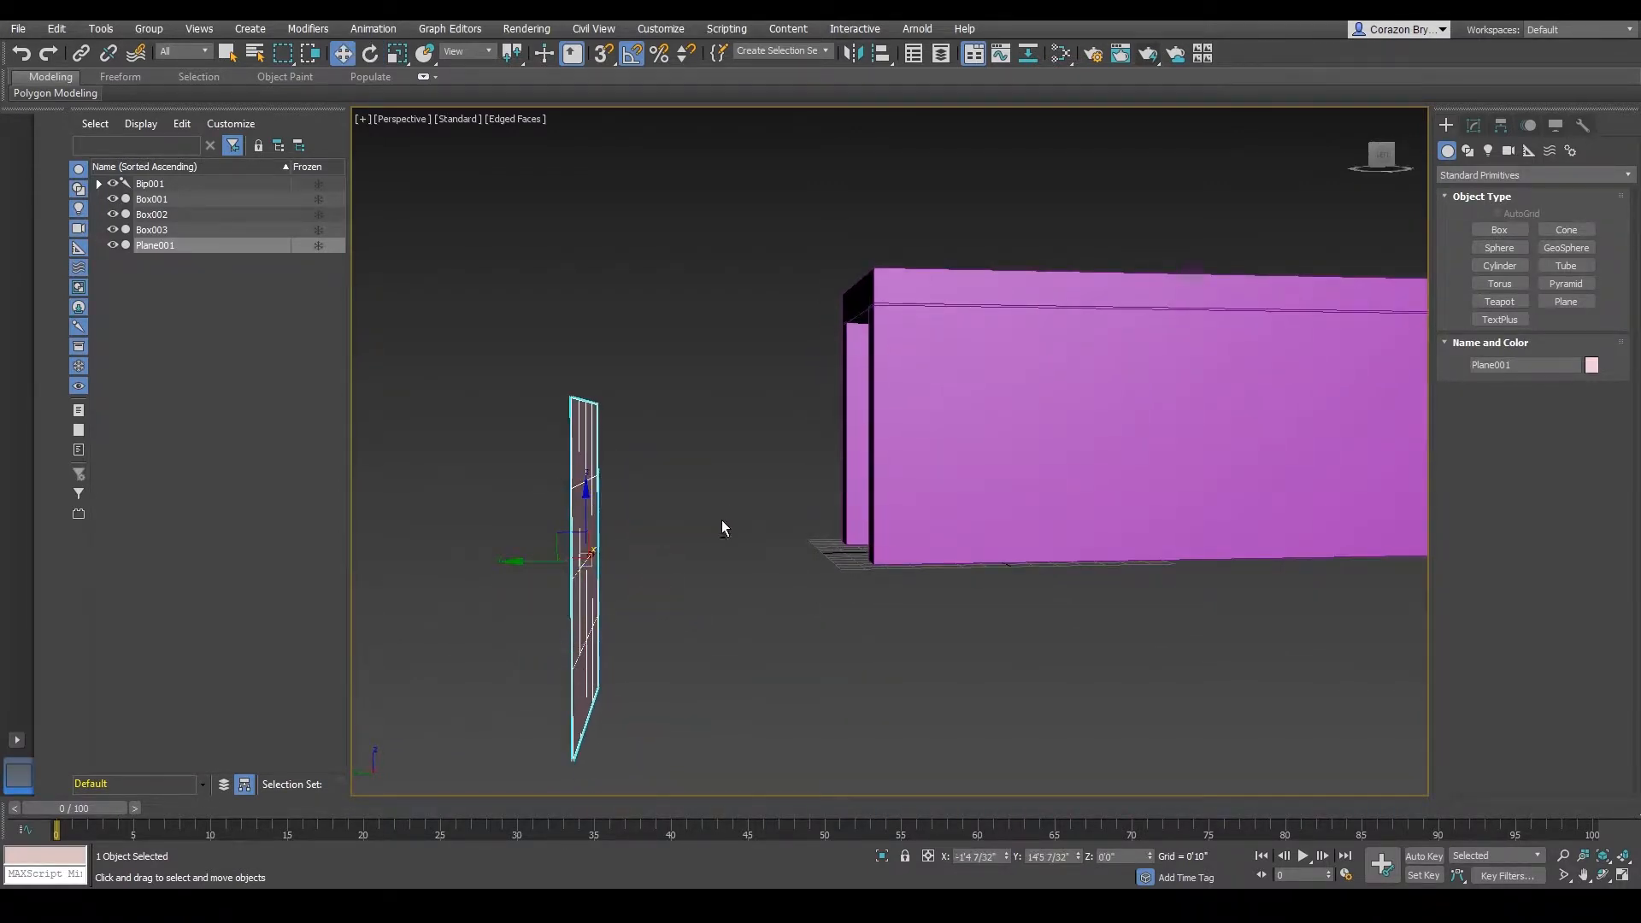
left_click_drag(555, 561, 818, 505)
middle_click_drag(817, 505, 919, 573, "alt")
left_click_drag(811, 547, 752, 551)
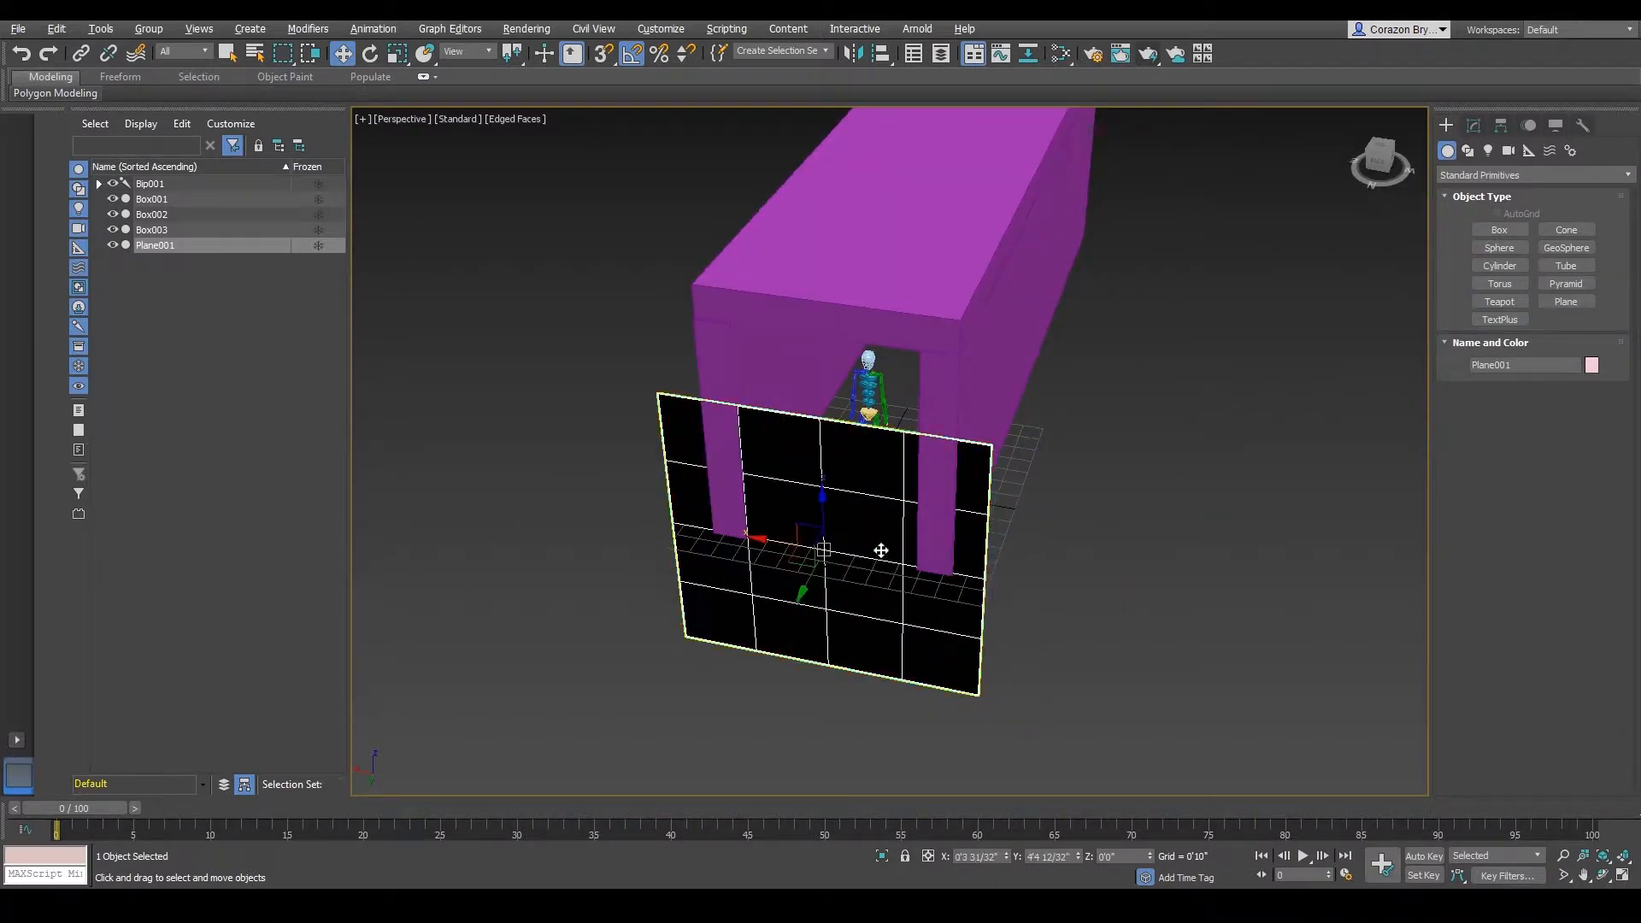
middle_click_drag(752, 552, 856, 484, "alt")
left_click_drag(827, 500, 822, 359)
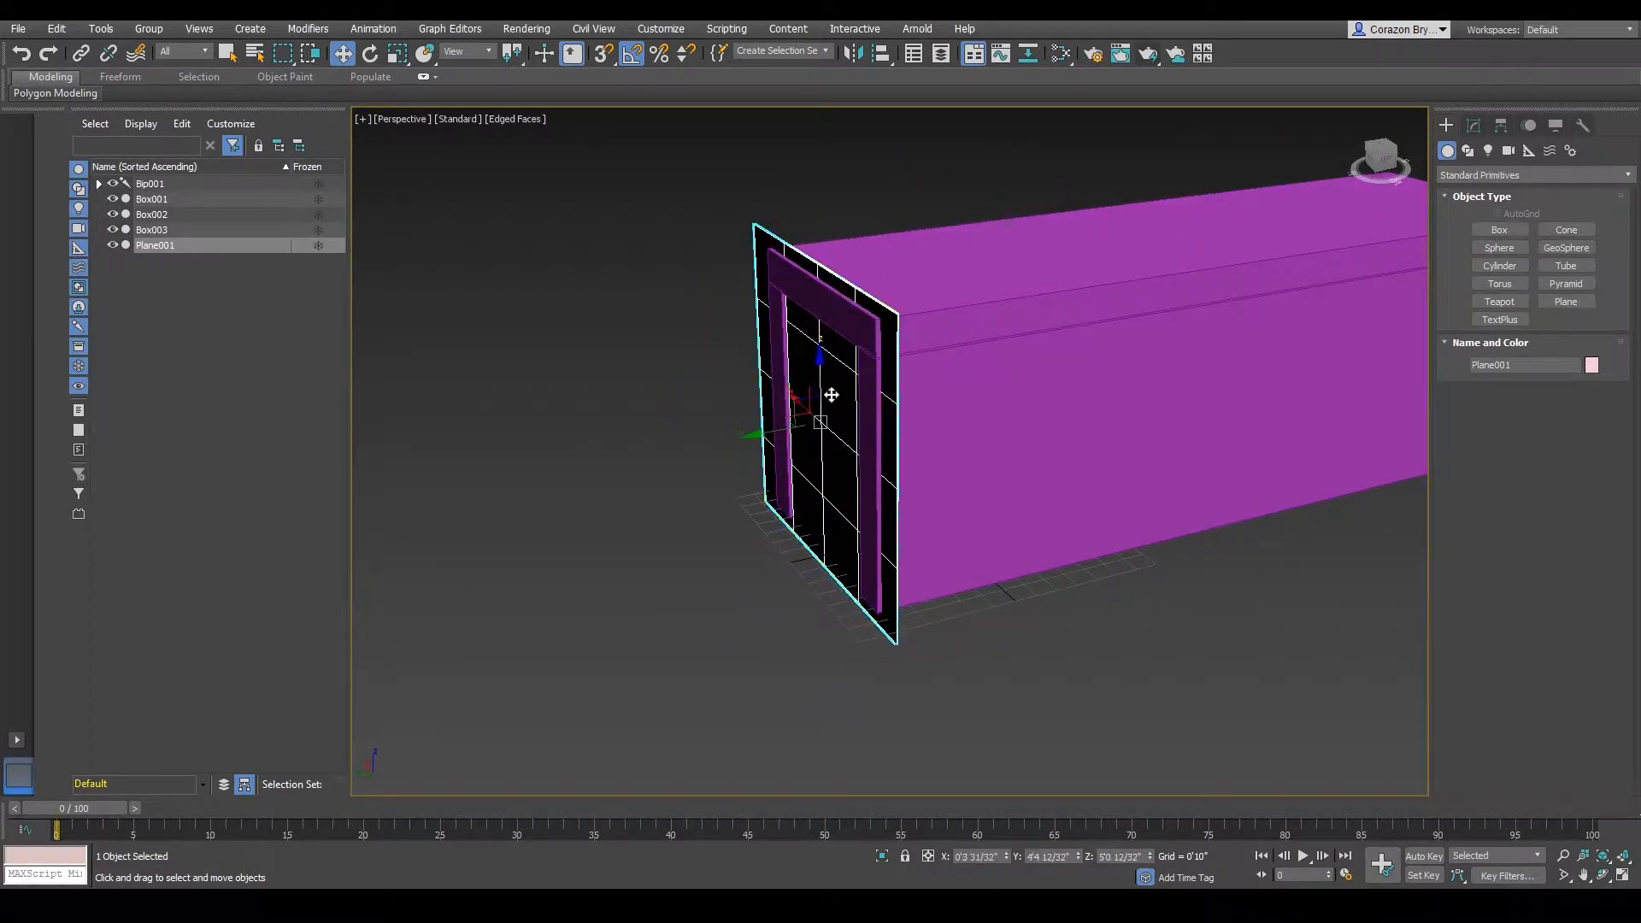
middle_click_drag(822, 359, 702, 385, "alt")
key("shift+z")
key("shift+z")
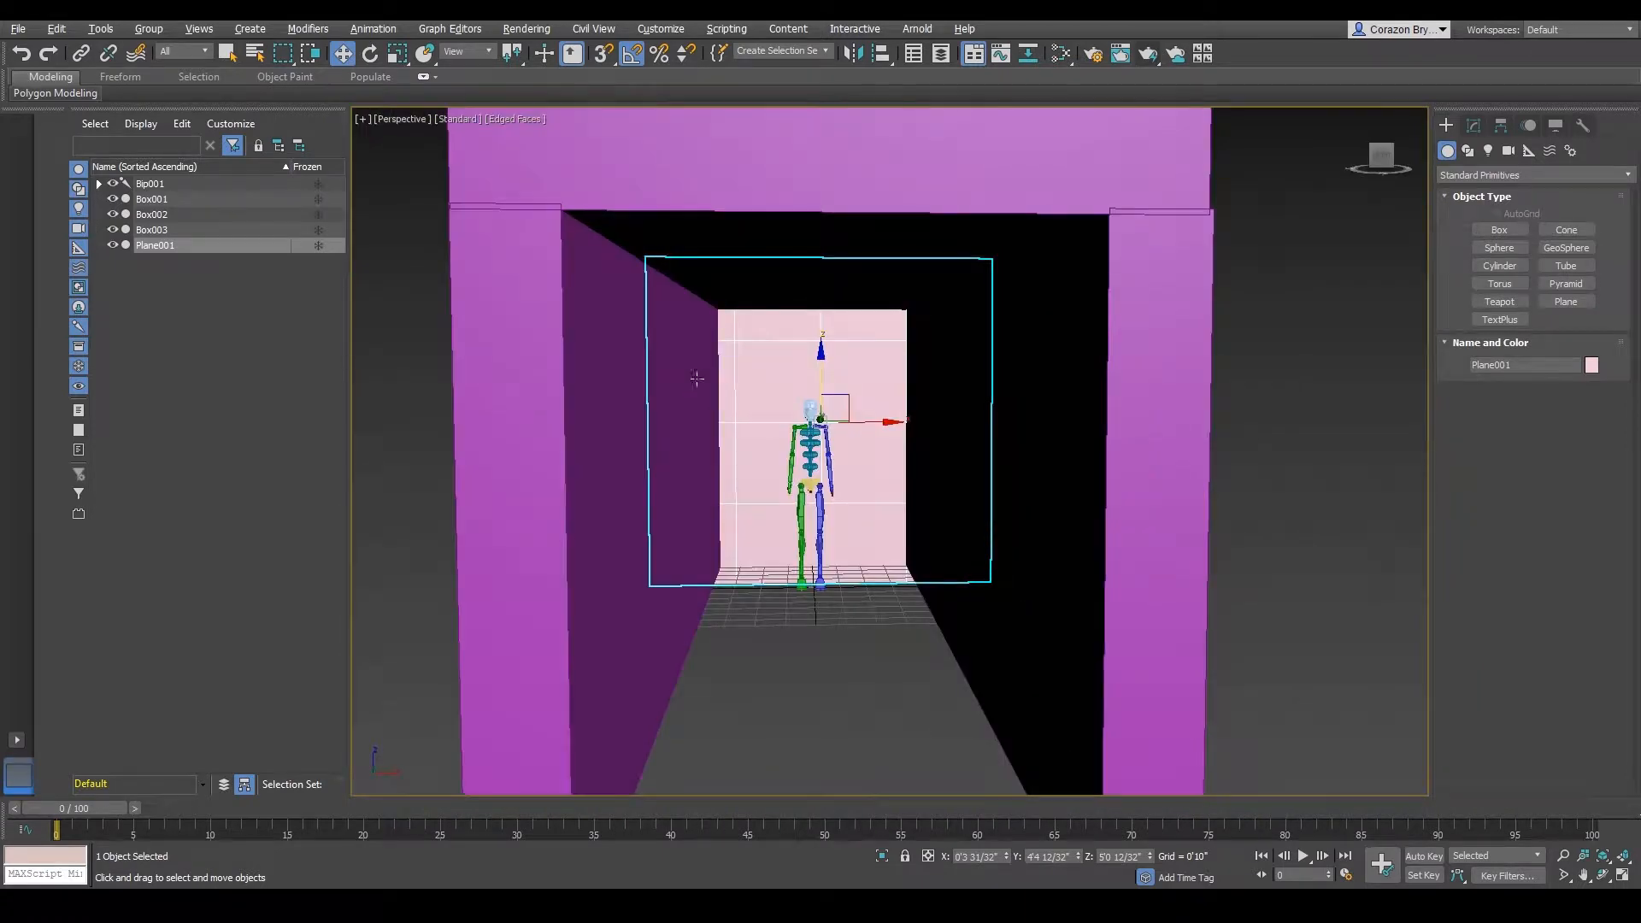
- Raise the back wall plane about 5 inches along Z and deselect it
left_click(1282, 535)
scroll(1091, 513, "up", 6)
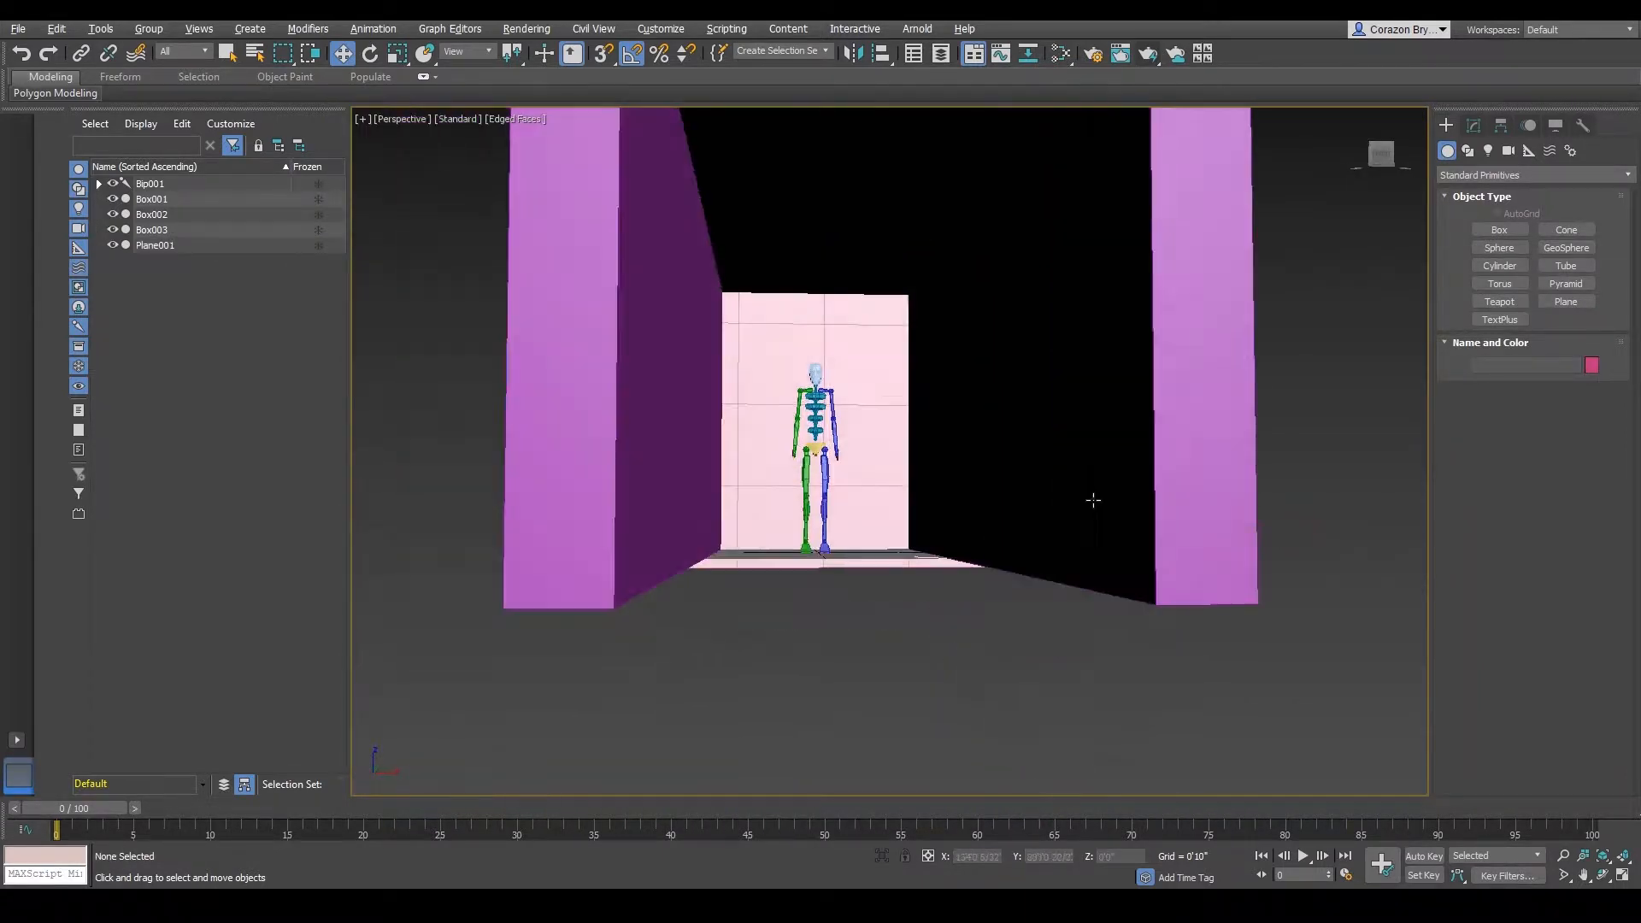
scroll(1016, 523, "up", 1)
left_click(847, 462)
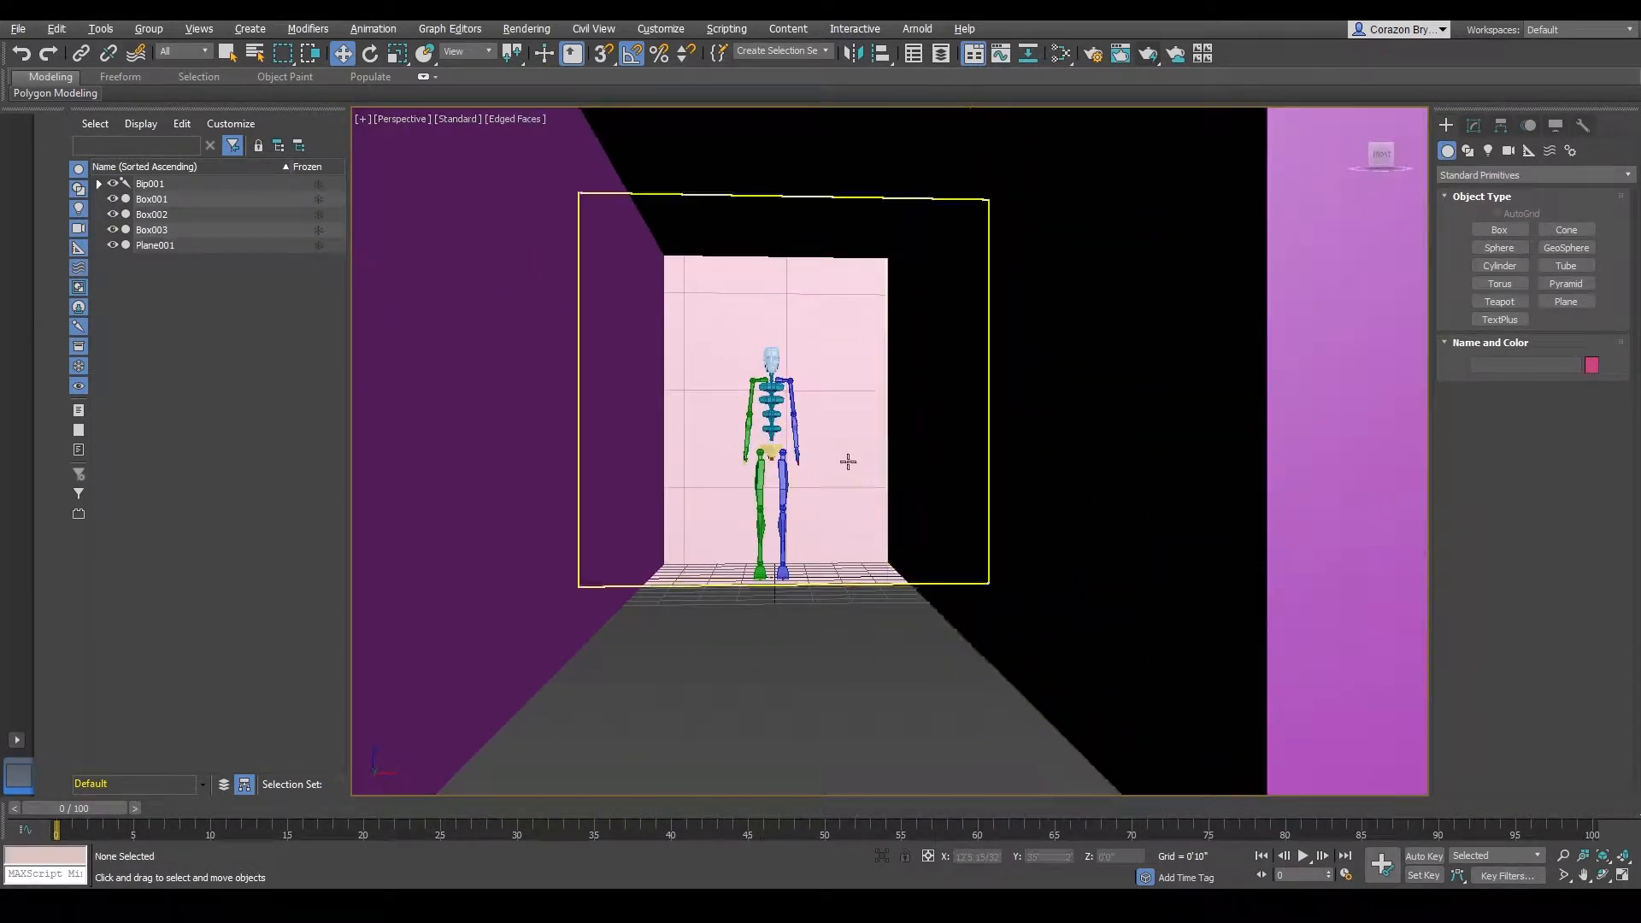
left_click_drag(788, 325, 788, 309)
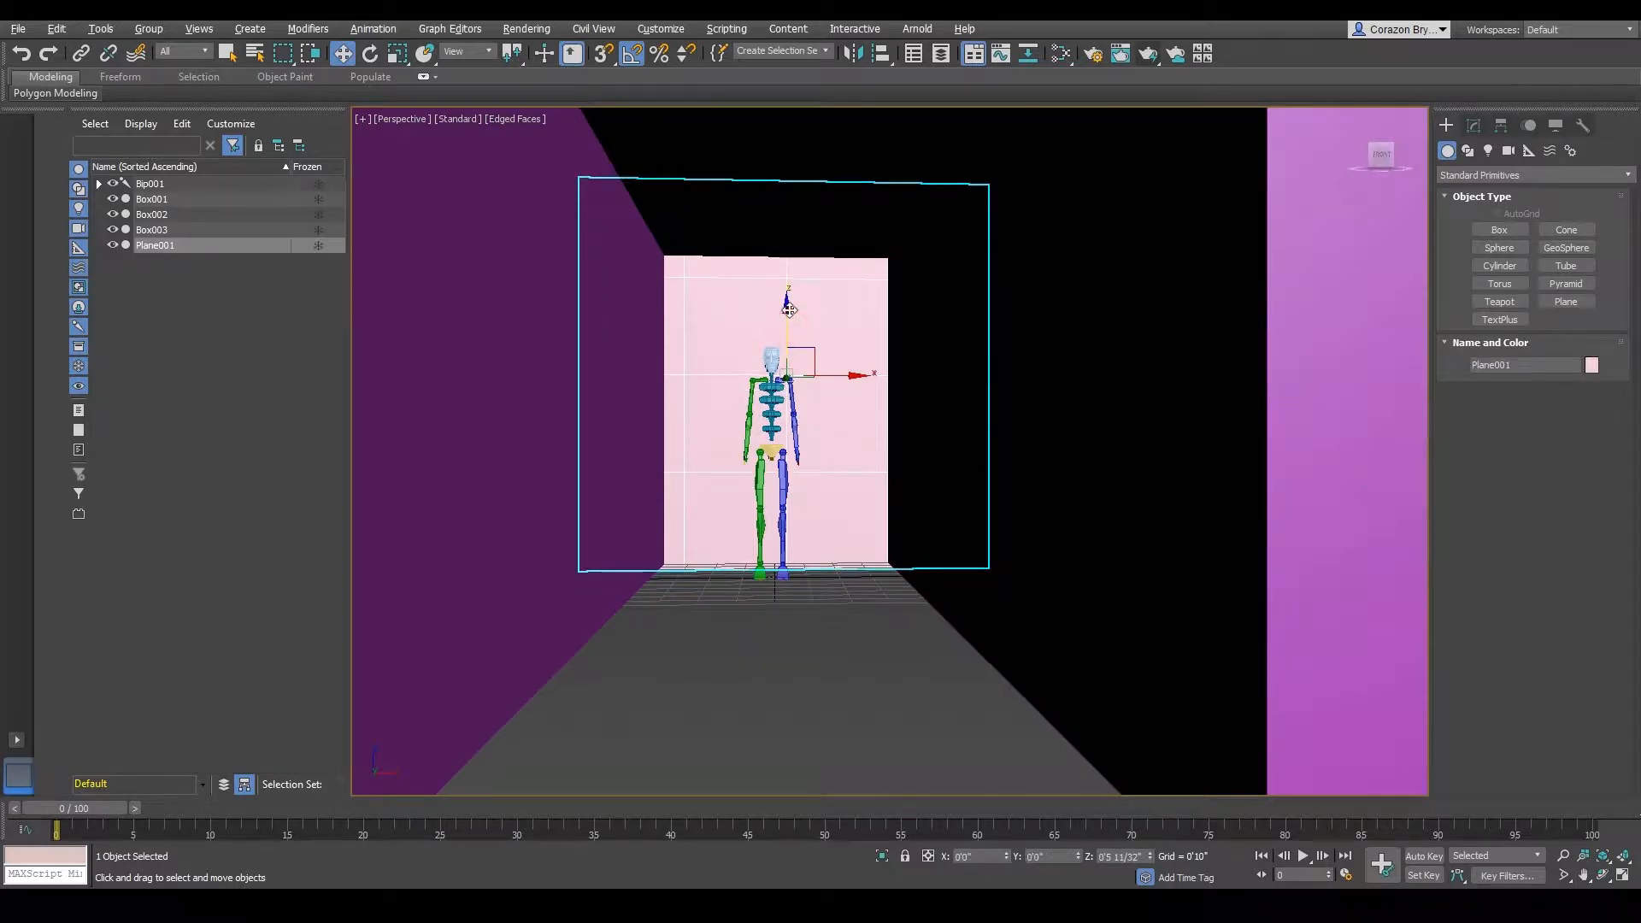
left_click(906, 638)
- Create a floor plane about 51'9" long and 76'9" wide beneath the whole hallway
scroll(905, 638, "down", 3)
middle_click_drag(905, 638, 967, 538, "alt")
scroll(967, 539, "down", 3)
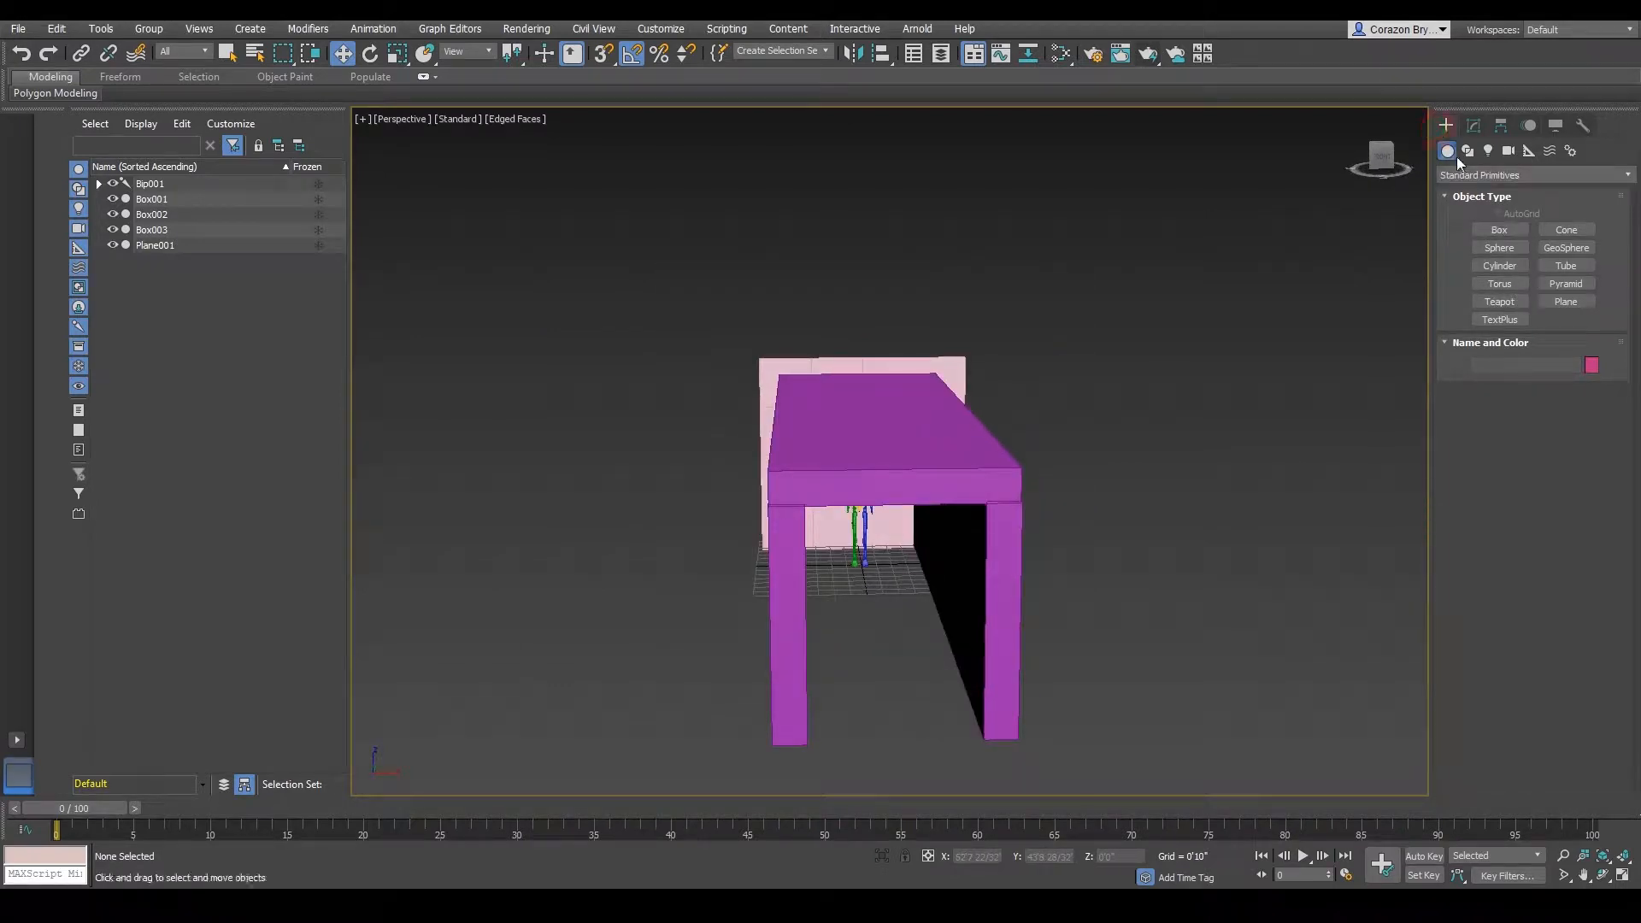
left_click(1568, 302)
scroll(1085, 484, "down", 3)
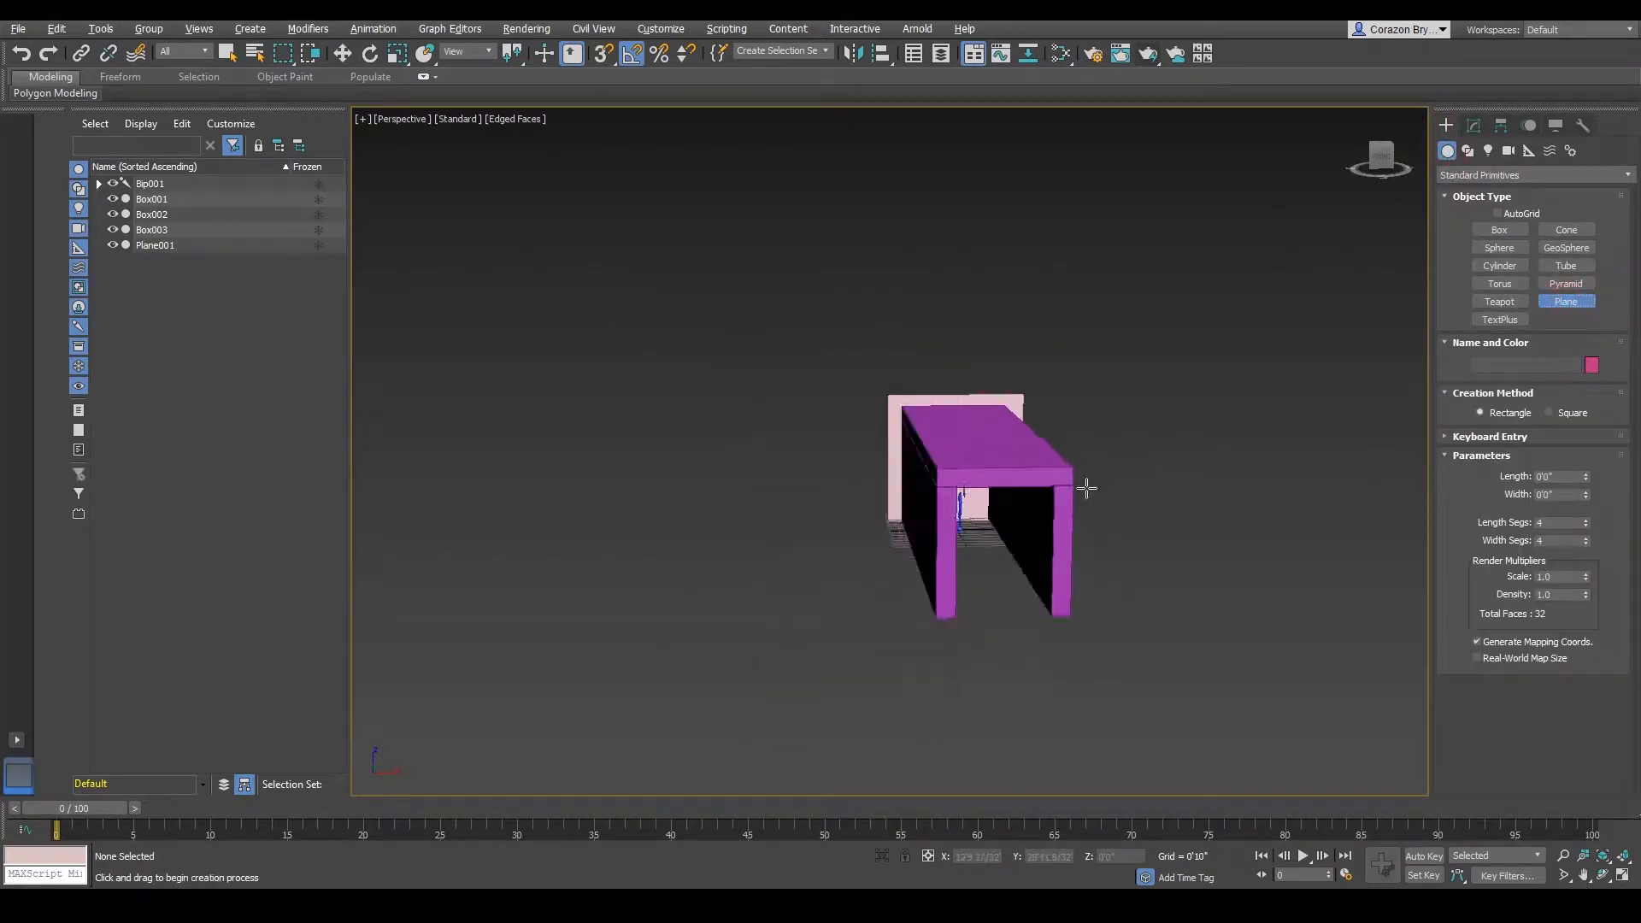
middle_click_drag(1085, 483, 777, 409, "alt")
left_click_drag(694, 399, 1402, 647)
key("w")
- Examine how the floor plane sits under the hallway walls, back wall and biped from inside and above
middle_click_drag(1059, 507, 1030, 550, "alt")
scroll(1030, 549, "up", 3)
scroll(868, 454, "up", 3)
middle_click_drag(867, 453, 971, 509)
scroll(971, 509, "up", 3)
scroll(1036, 497, "down", 5)
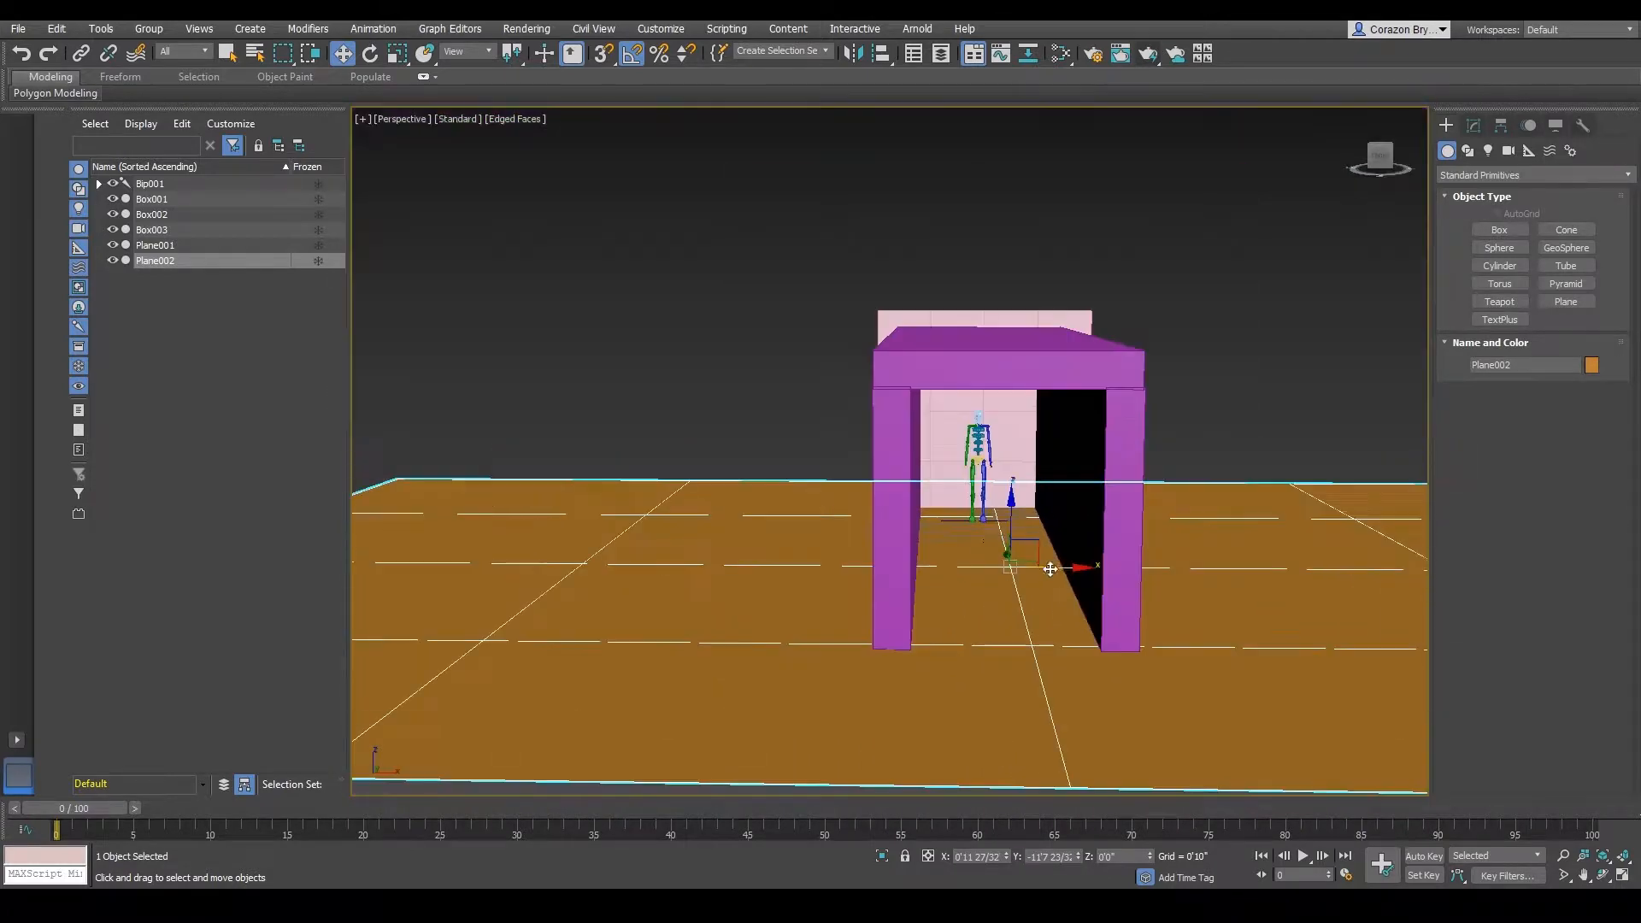
middle_click_drag(1051, 567, 837, 499, "alt")
scroll(837, 499, "up", 2)
middle_click_drag(876, 704, 1159, 515, "alt")
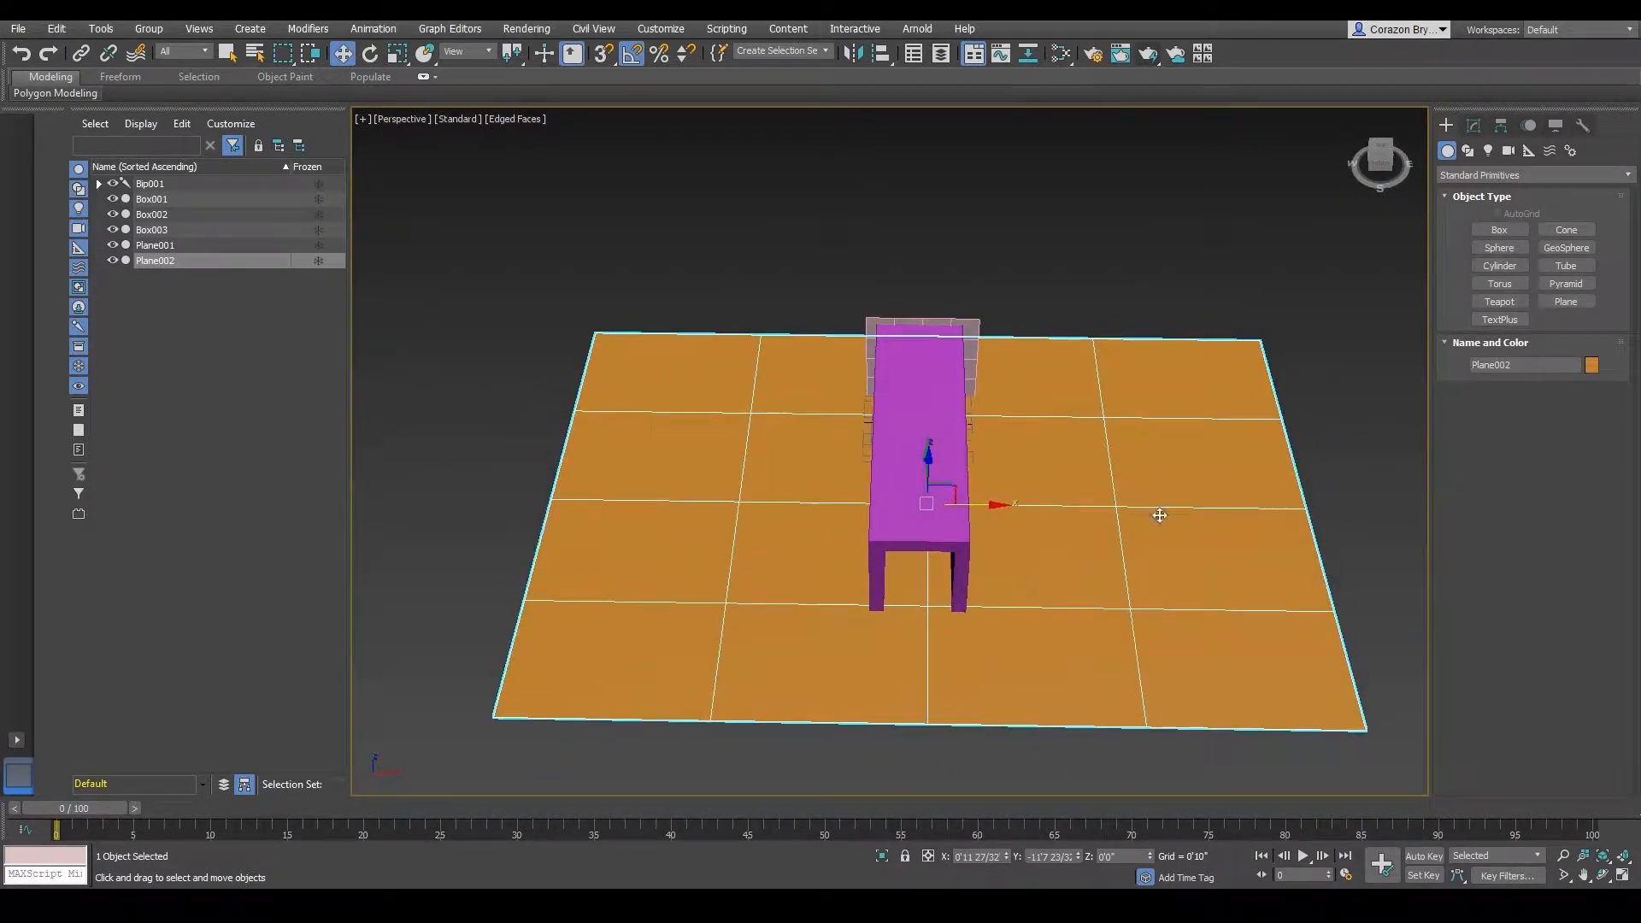
- Reduce the floor plane to 1 length and 1 width segment, and raise it to 9 length and 24 width segments
left_click(1485, 128)
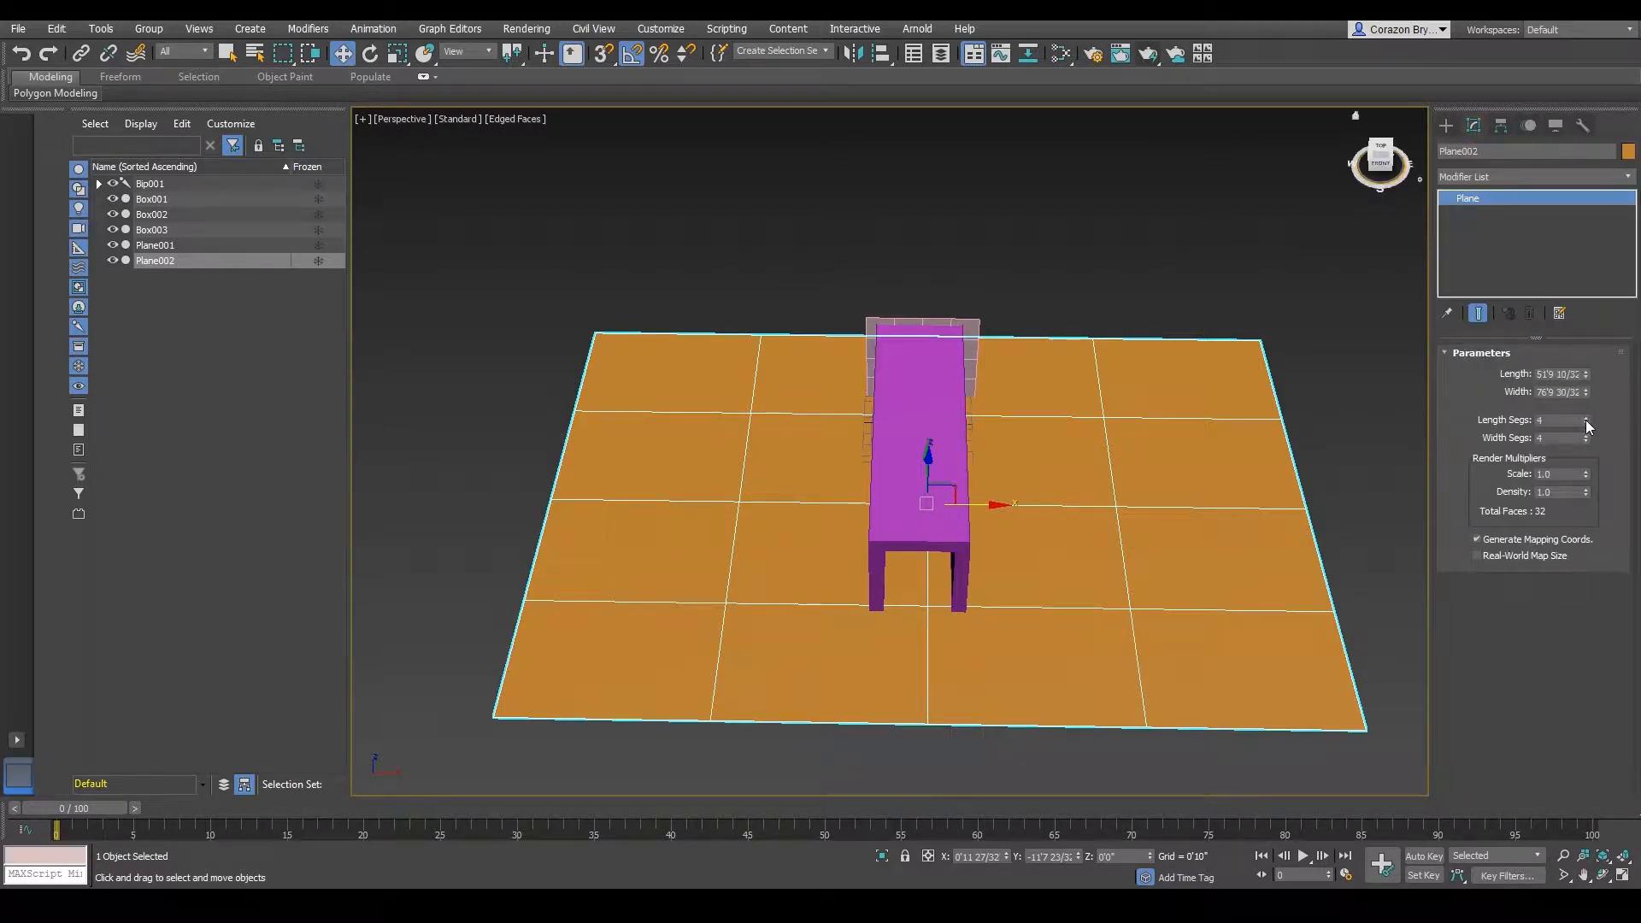
left_click_drag(1588, 425, 1593, 473)
middle_click_drag(1214, 579, 1115, 544, "alt")
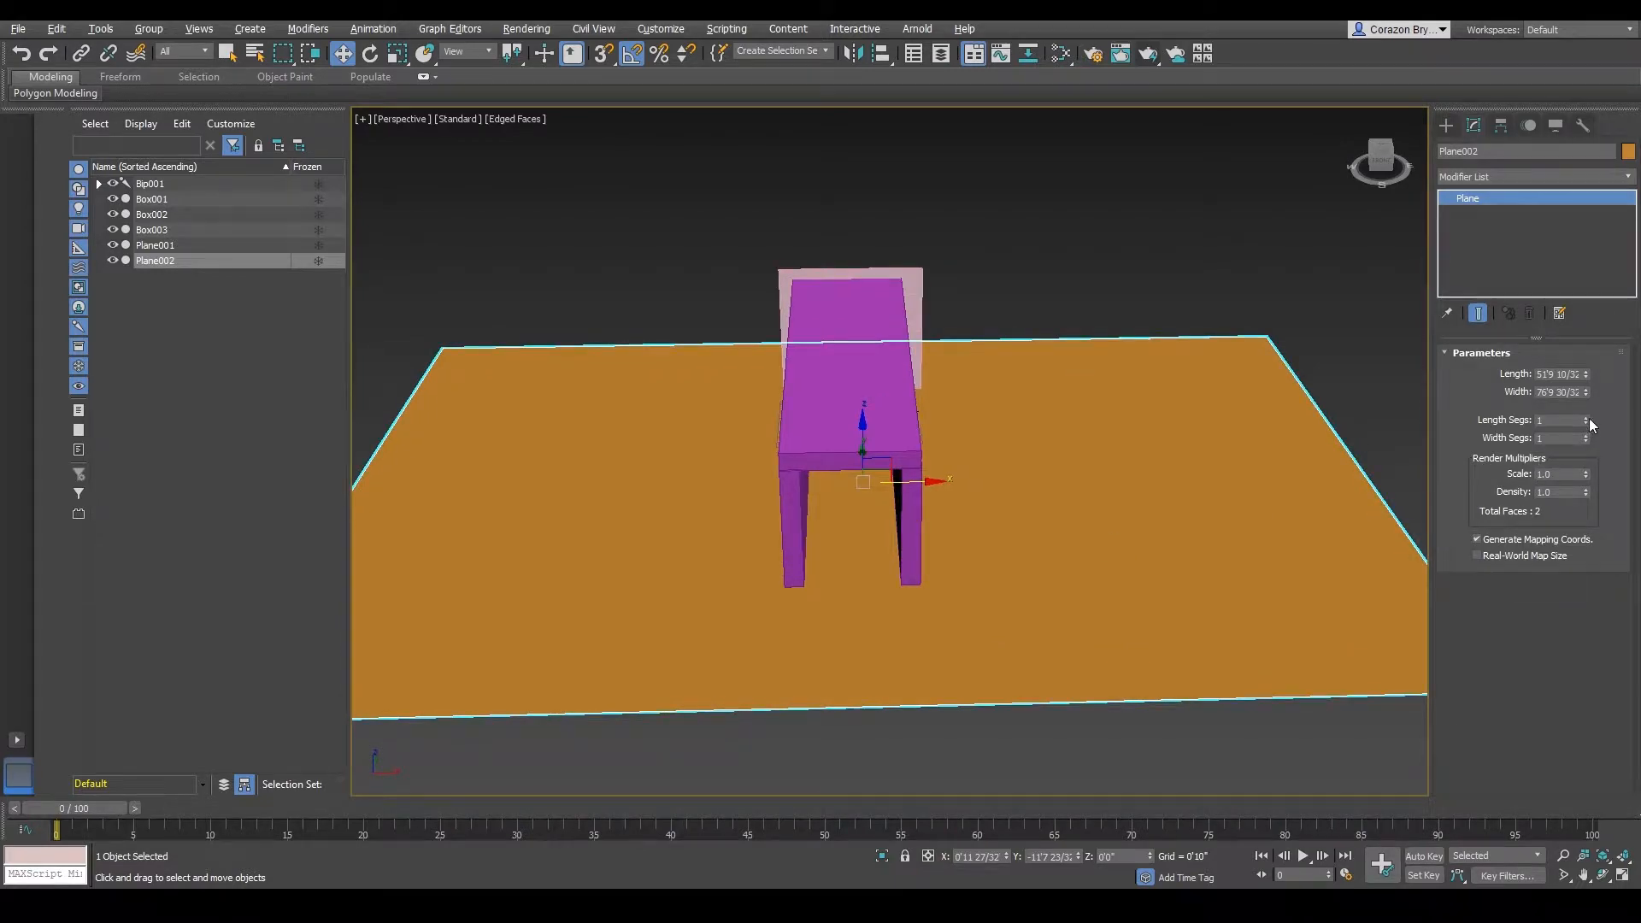
mouse_move(1588, 420)
left_mouse_down()
mouse_move(1588, 389)
mouse_move(1587, 419)
left_mouse_up()
middle_click_drag(1246, 501, 1277, 420, "alt")
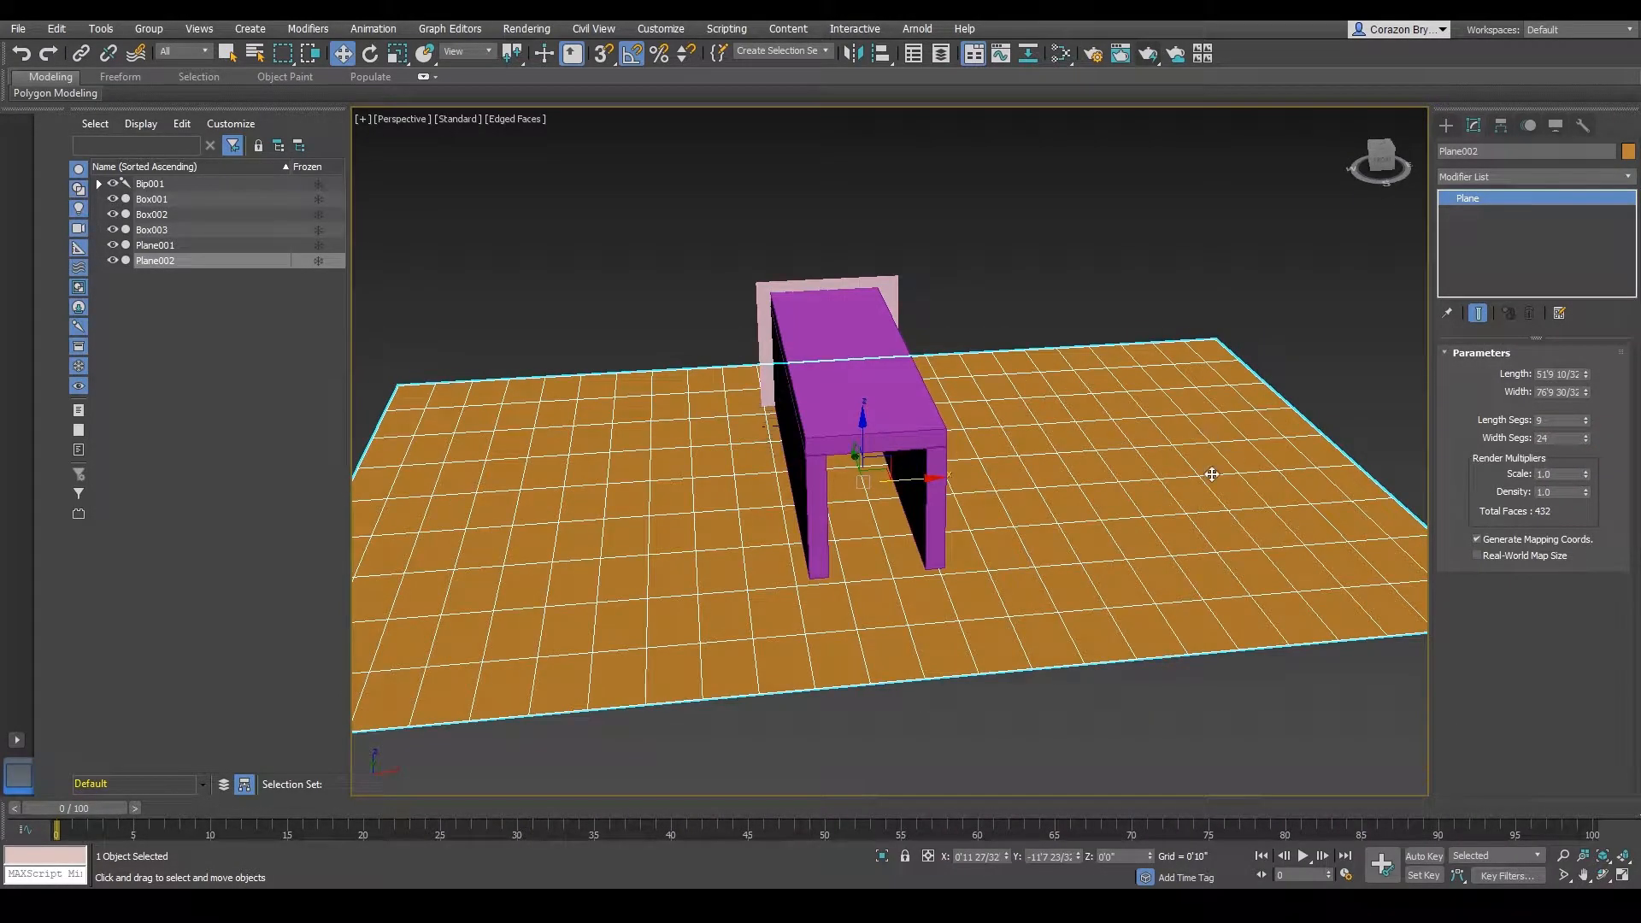
- Raise the floor plane's length segments to 16
middle_click_drag(1212, 474, 1637, 471, "alt")
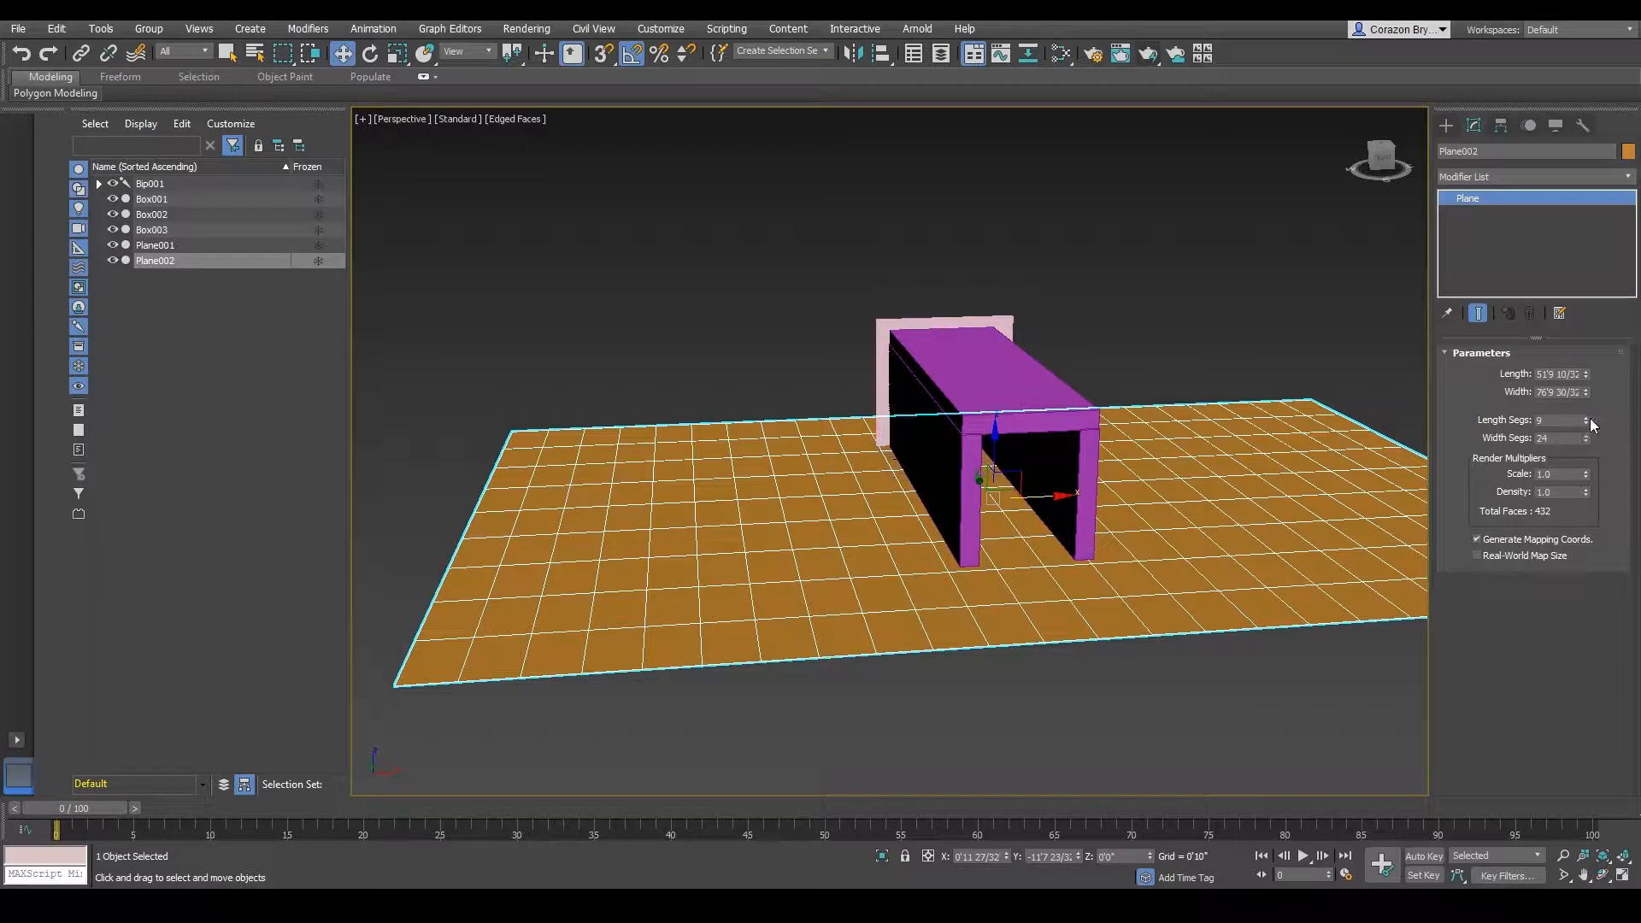
left_click_drag(1587, 420, 1586, 410)
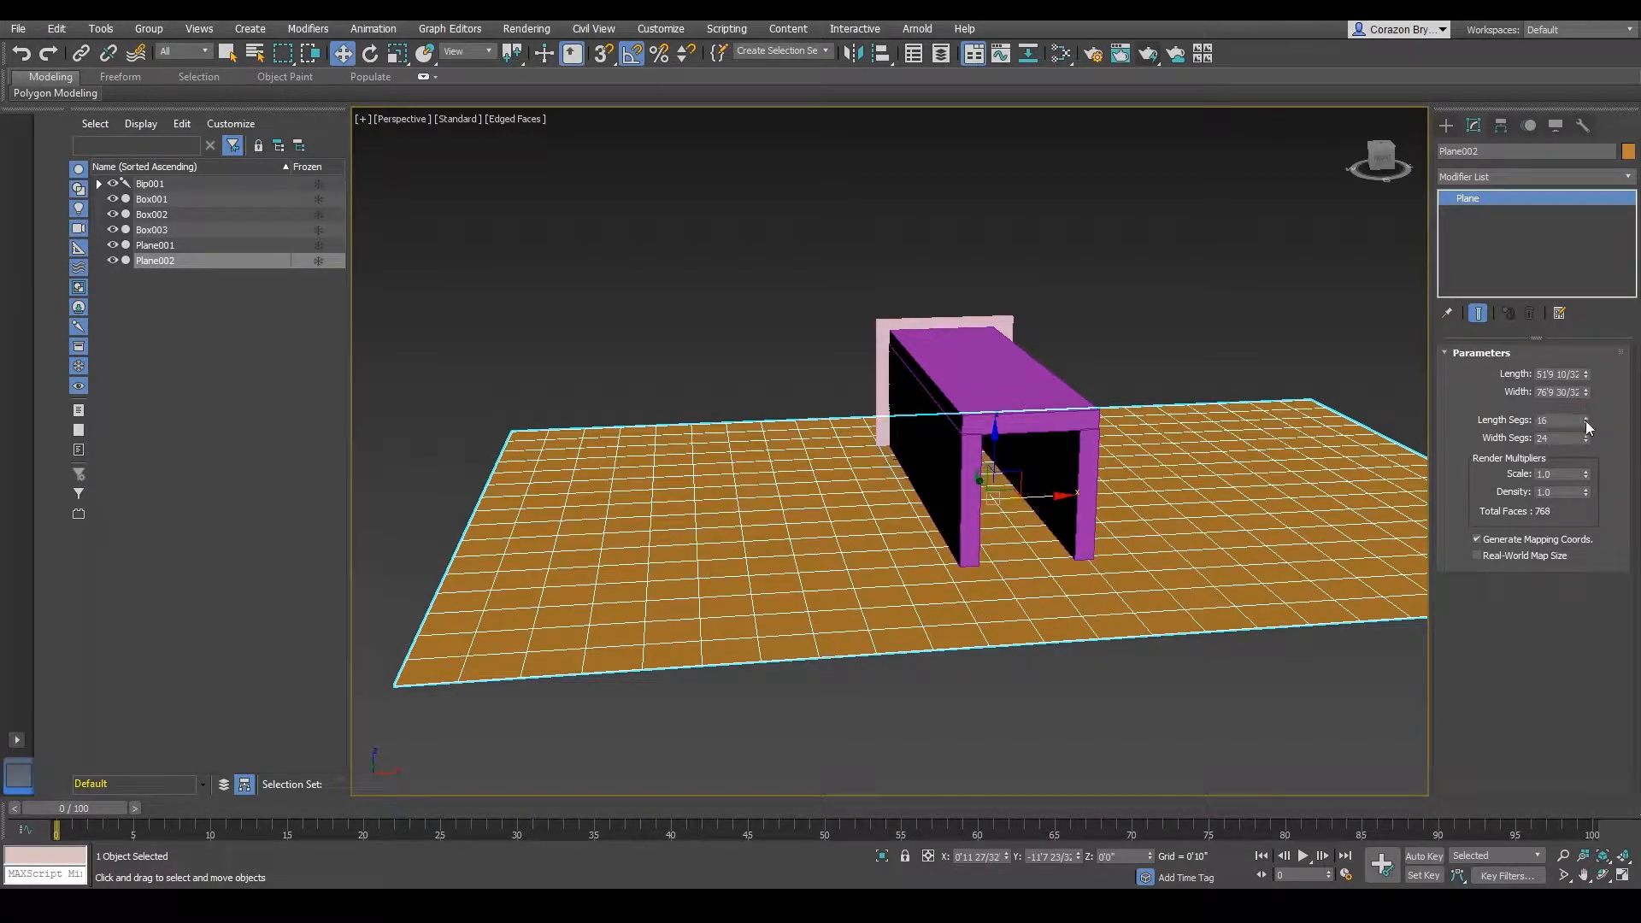
middle_click_drag(1416, 472, 1398, 473, "alt")
middle_click_drag(1268, 505, 1347, 480, "alt")
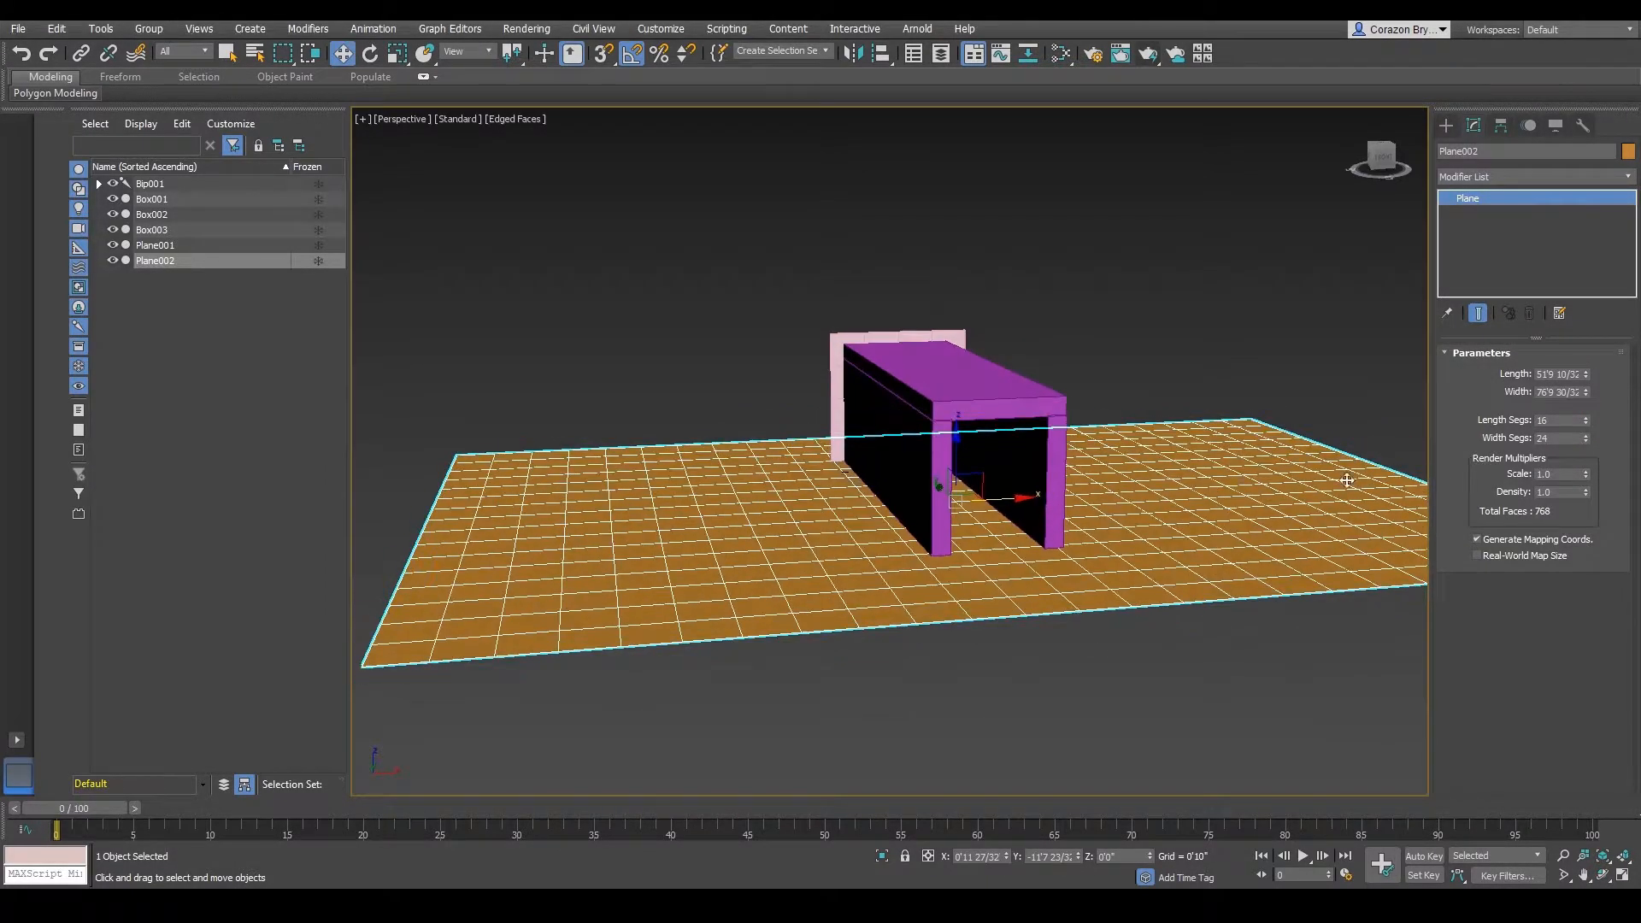
- Reduce the floor plane to 1 length segment and 1 width segment
left_click_drag(1586, 419, 1597, 509)
middle_click_drag(1121, 554, 1096, 556, "alt")
scroll(1079, 477, "up", 3)
middle_click_drag(941, 485, 968, 514, "alt")
scroll(920, 474, "up", 5)
scroll(978, 550, "up", 5)
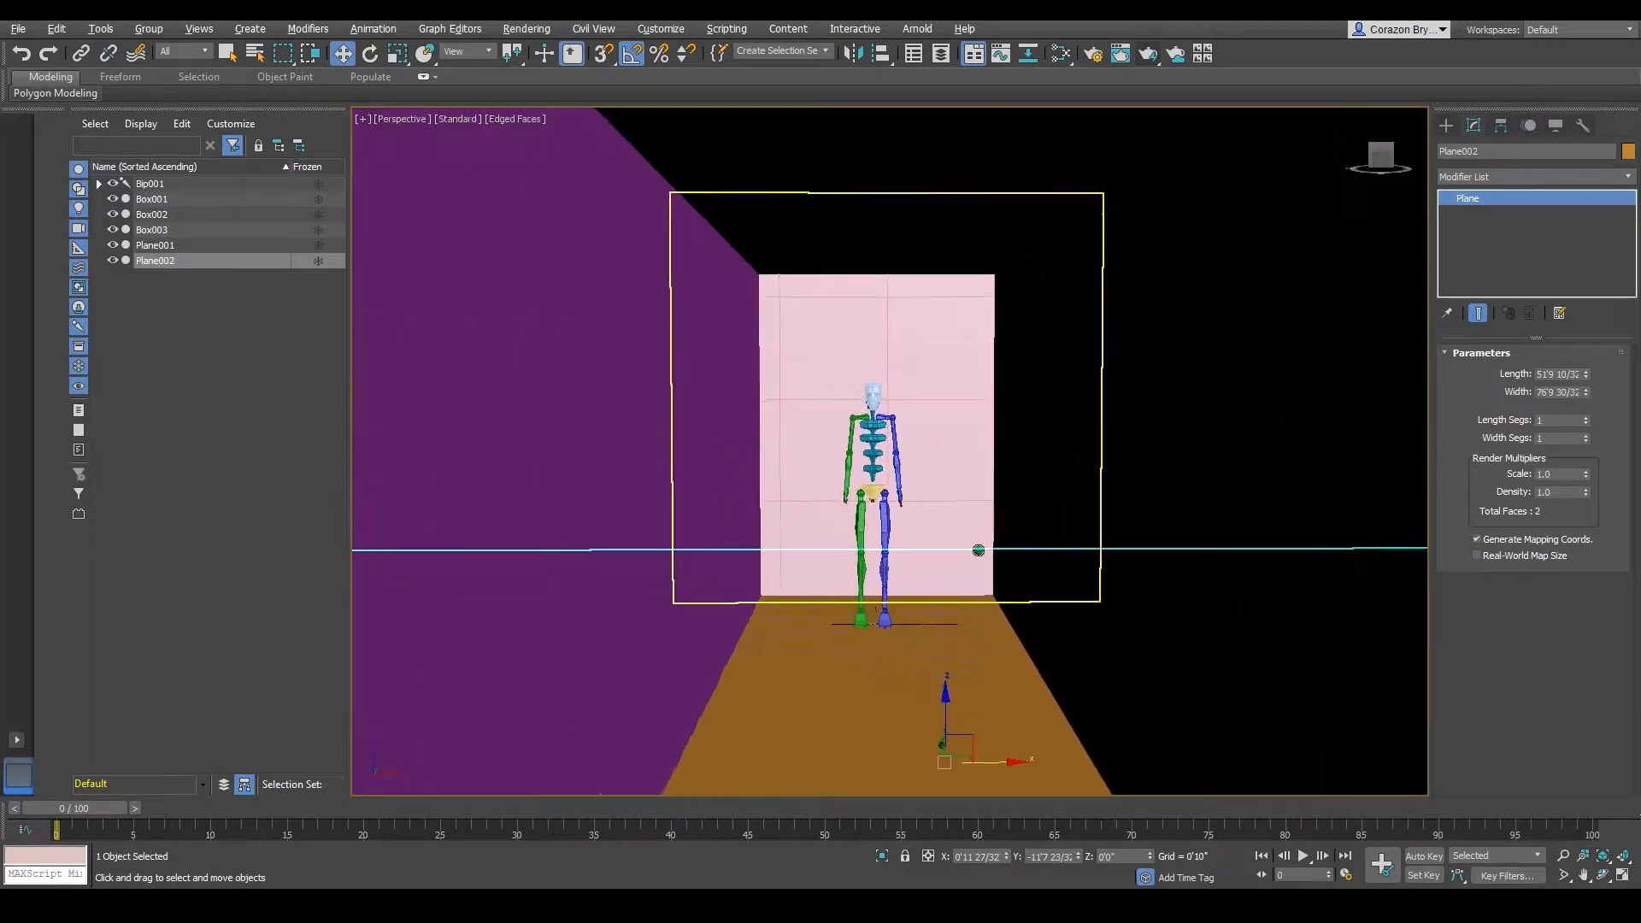
scroll(978, 496, "down", 2)
scroll(978, 496, "down", 2)
middle_click_drag(986, 538, 1013, 467)
scroll(969, 511, "down", 1)
scroll(968, 512, "up", 1)
- Select both side walls and the ceiling, and scale them together along Y to about 141% to lengthen the hallway
left_click(989, 495)
scroll(1074, 499, "down", 2)
left_click(1173, 429, "ctrl")
middle_click_drag(1179, 459, 1004, 458, "alt")
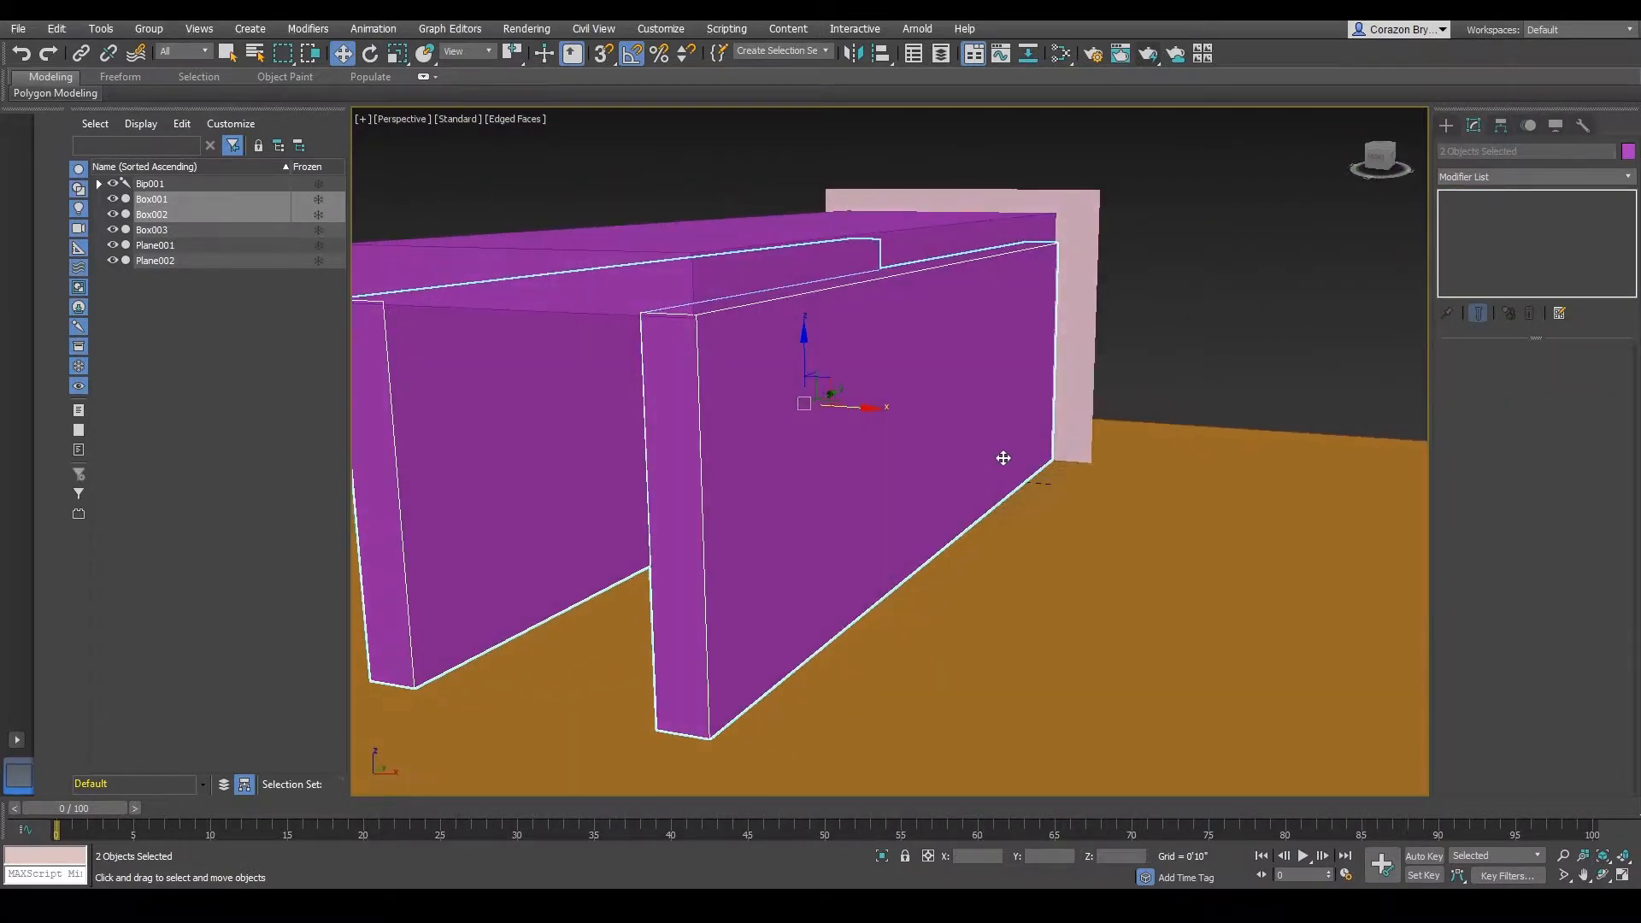
scroll(978, 457, "down", 2)
key("r")
scroll(889, 428, "up", 2)
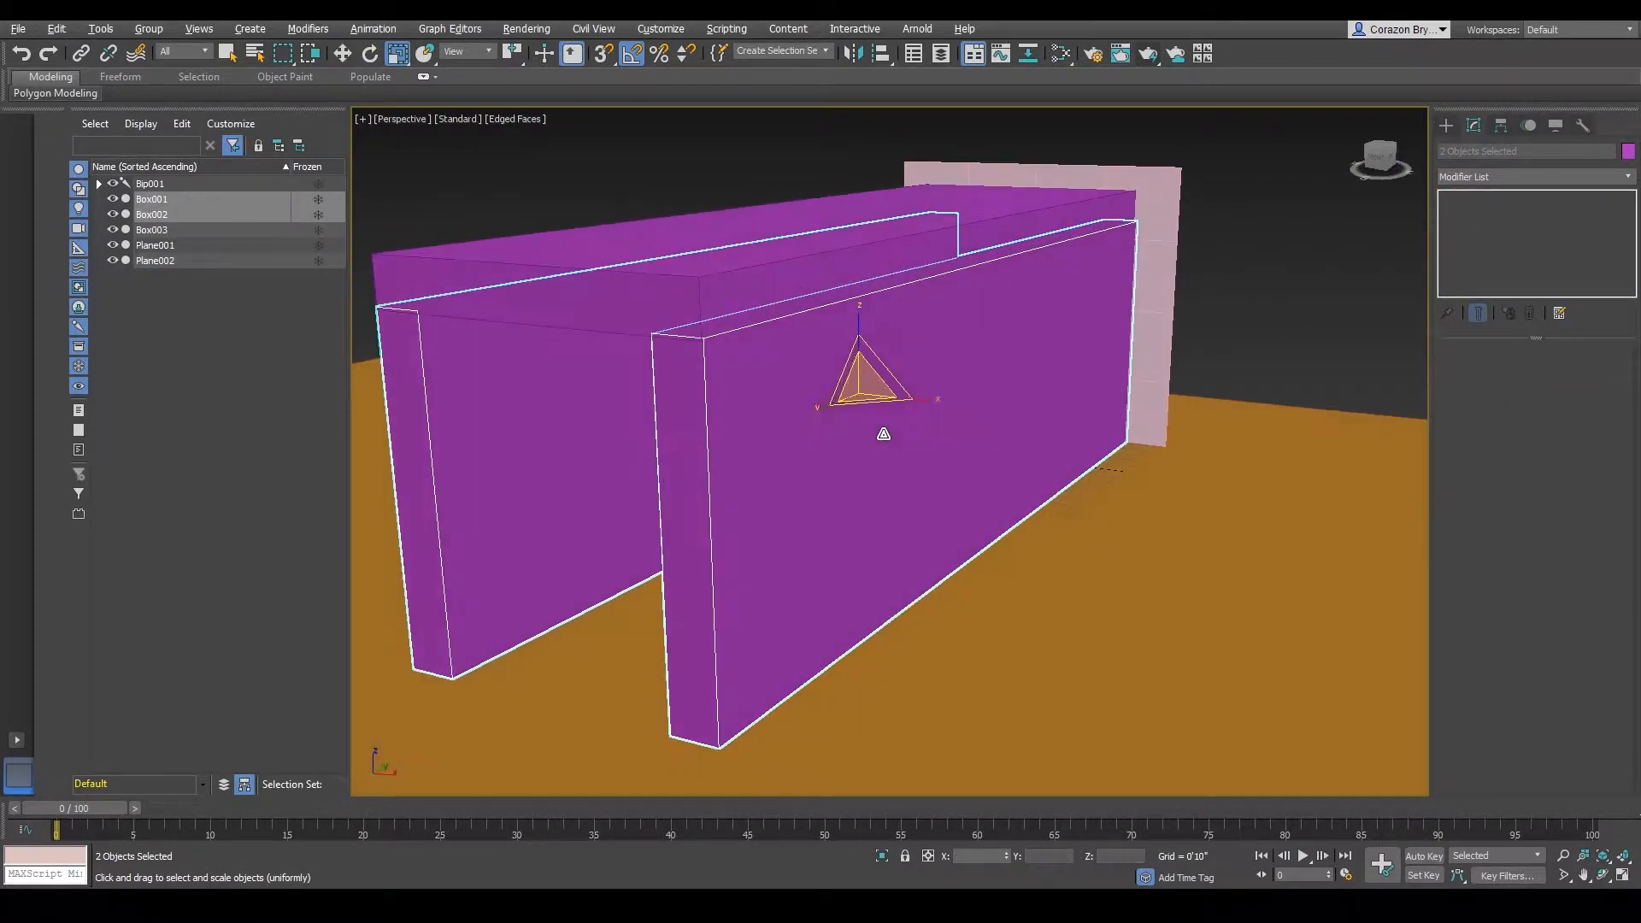
left_click_drag(819, 405, 811, 411)
scroll(811, 411, "down", 4)
left_click(816, 354, "ctrl")
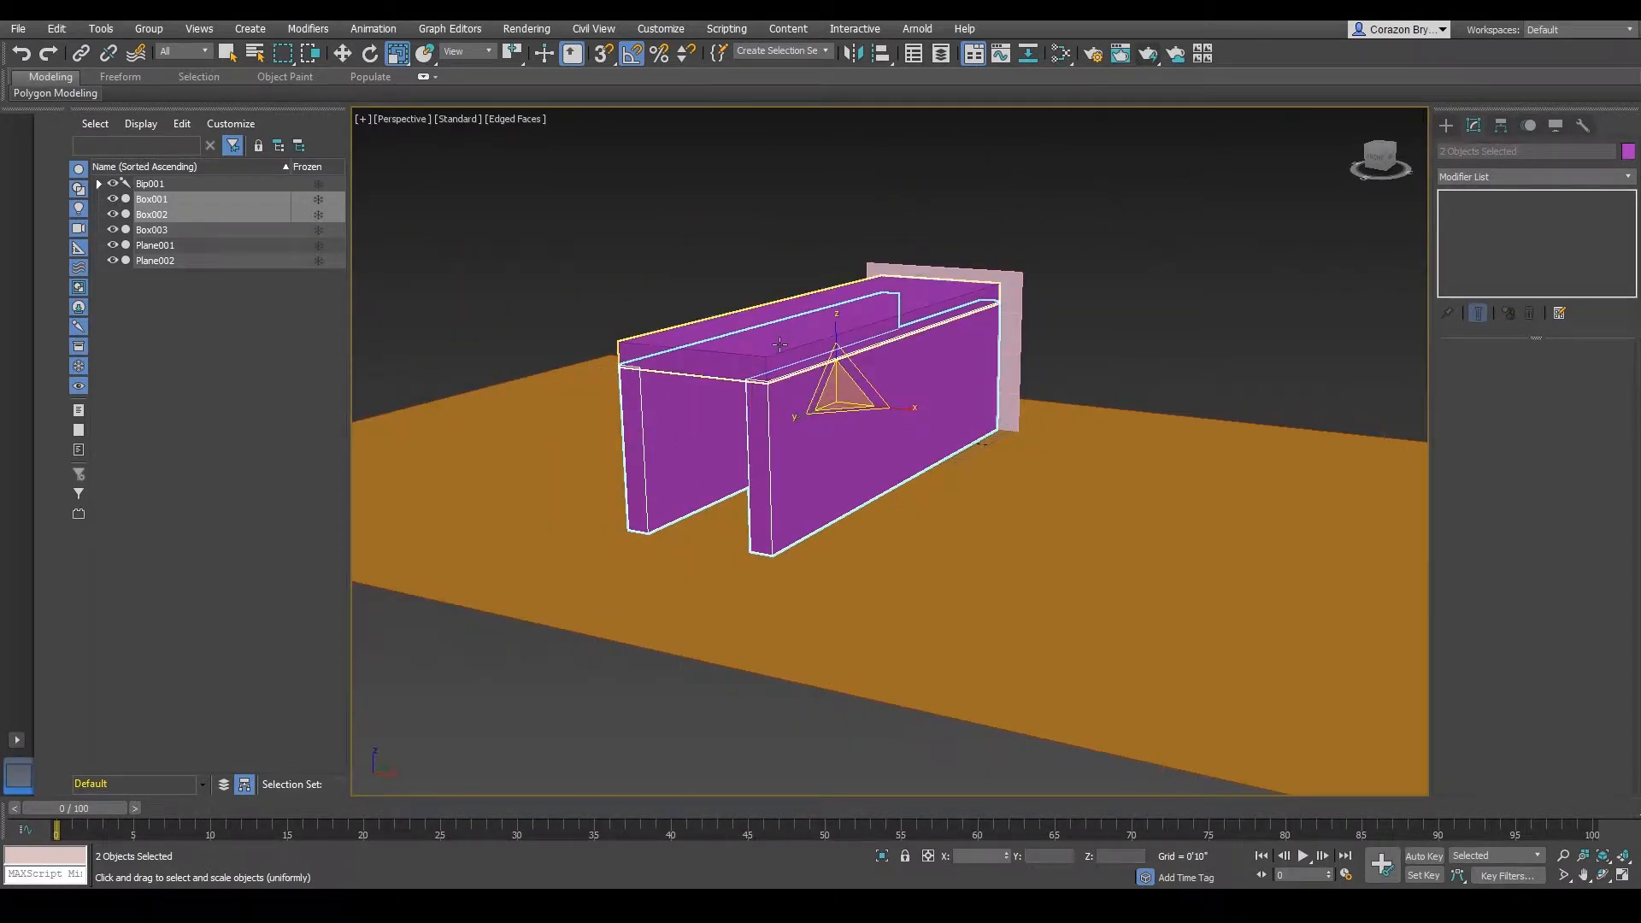
left_click_drag(795, 386, 782, 391)
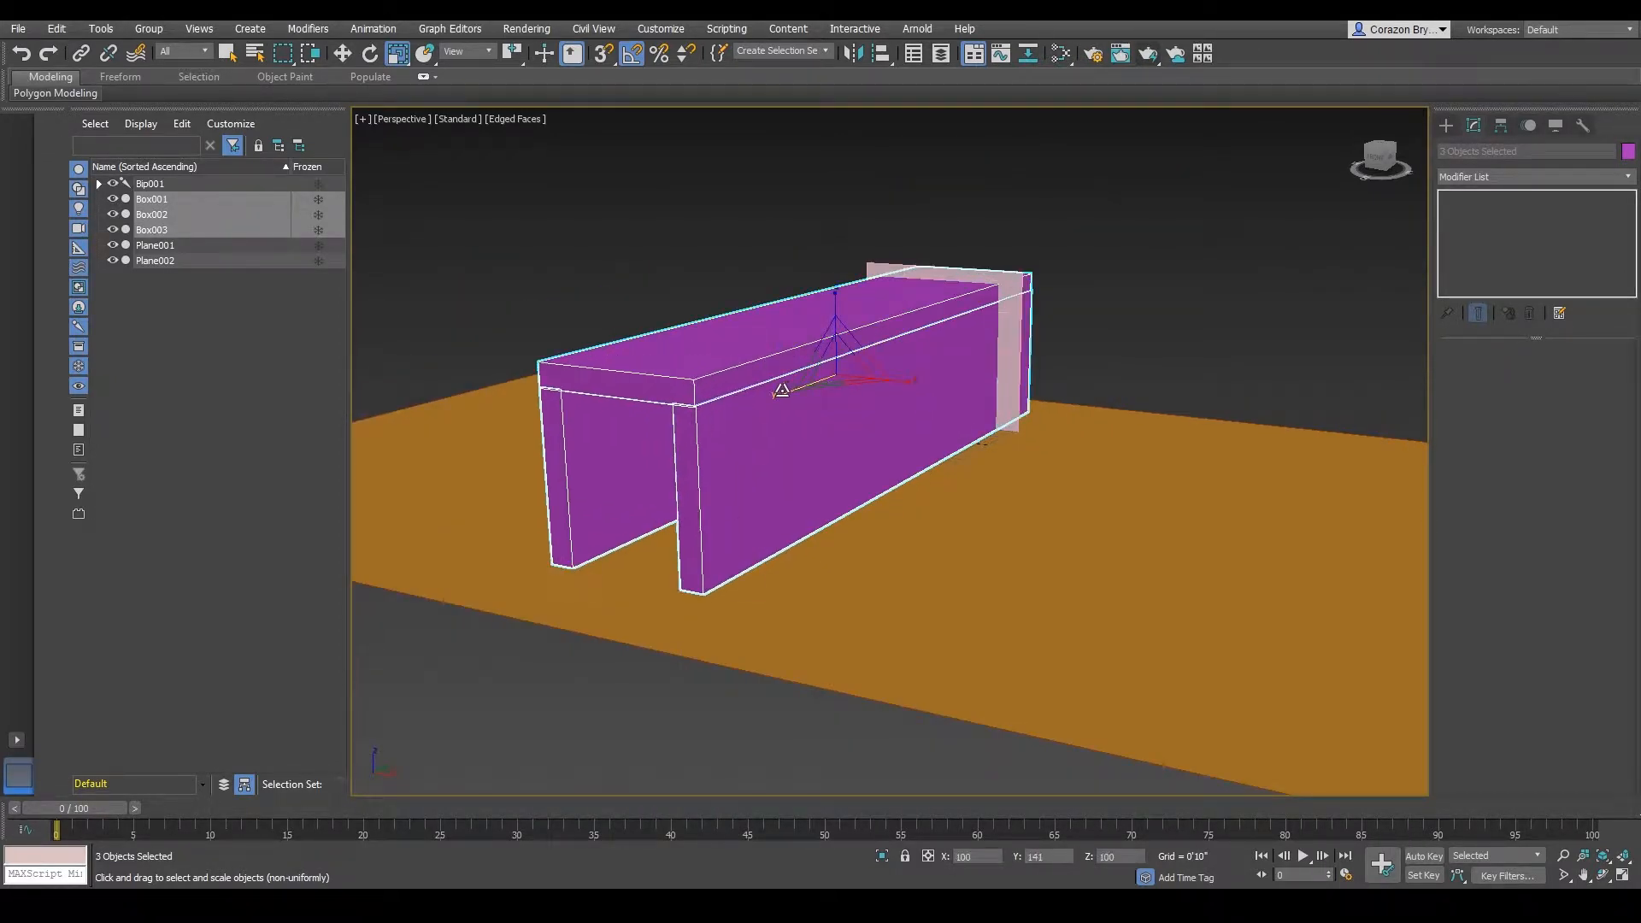
- Examine the lengthened hallway's proportions against the biped and back wall from the front and from inside
key("w")
middle_click_drag(833, 368, 949, 418, "alt")
scroll(1022, 418, "up", 6)
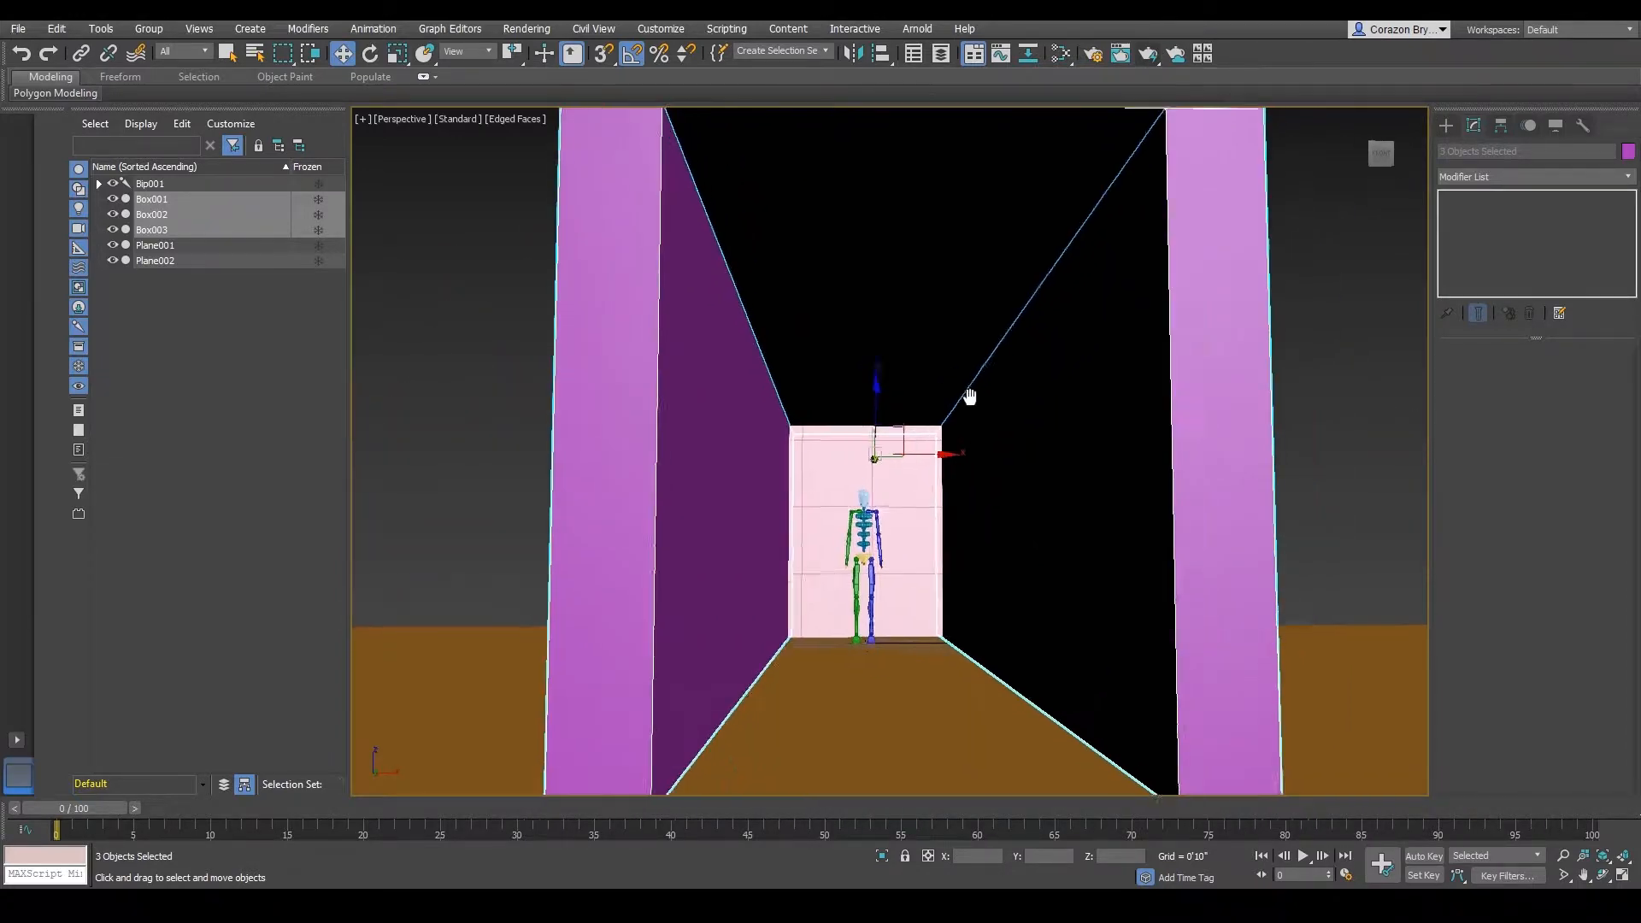
scroll(931, 416, "down", 3)
scroll(931, 415, "up", 1)
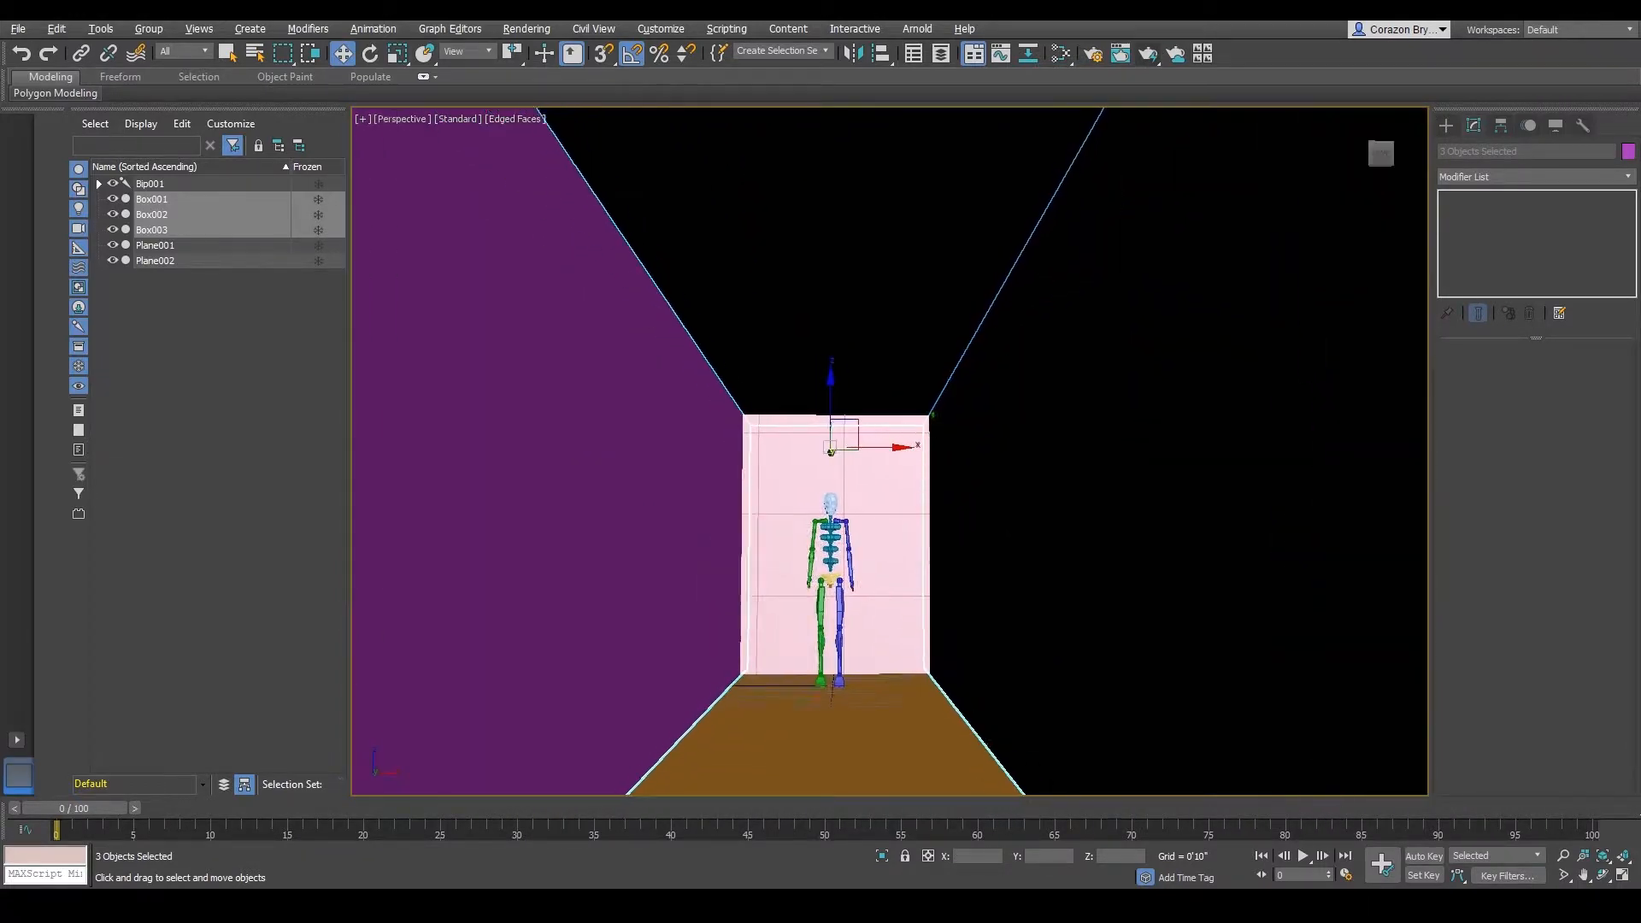
mouse_move(945, 432)
middle_mouse_down("alt")
mouse_move(957, 452)
mouse_move(957, 436)
middle_mouse_up("alt")
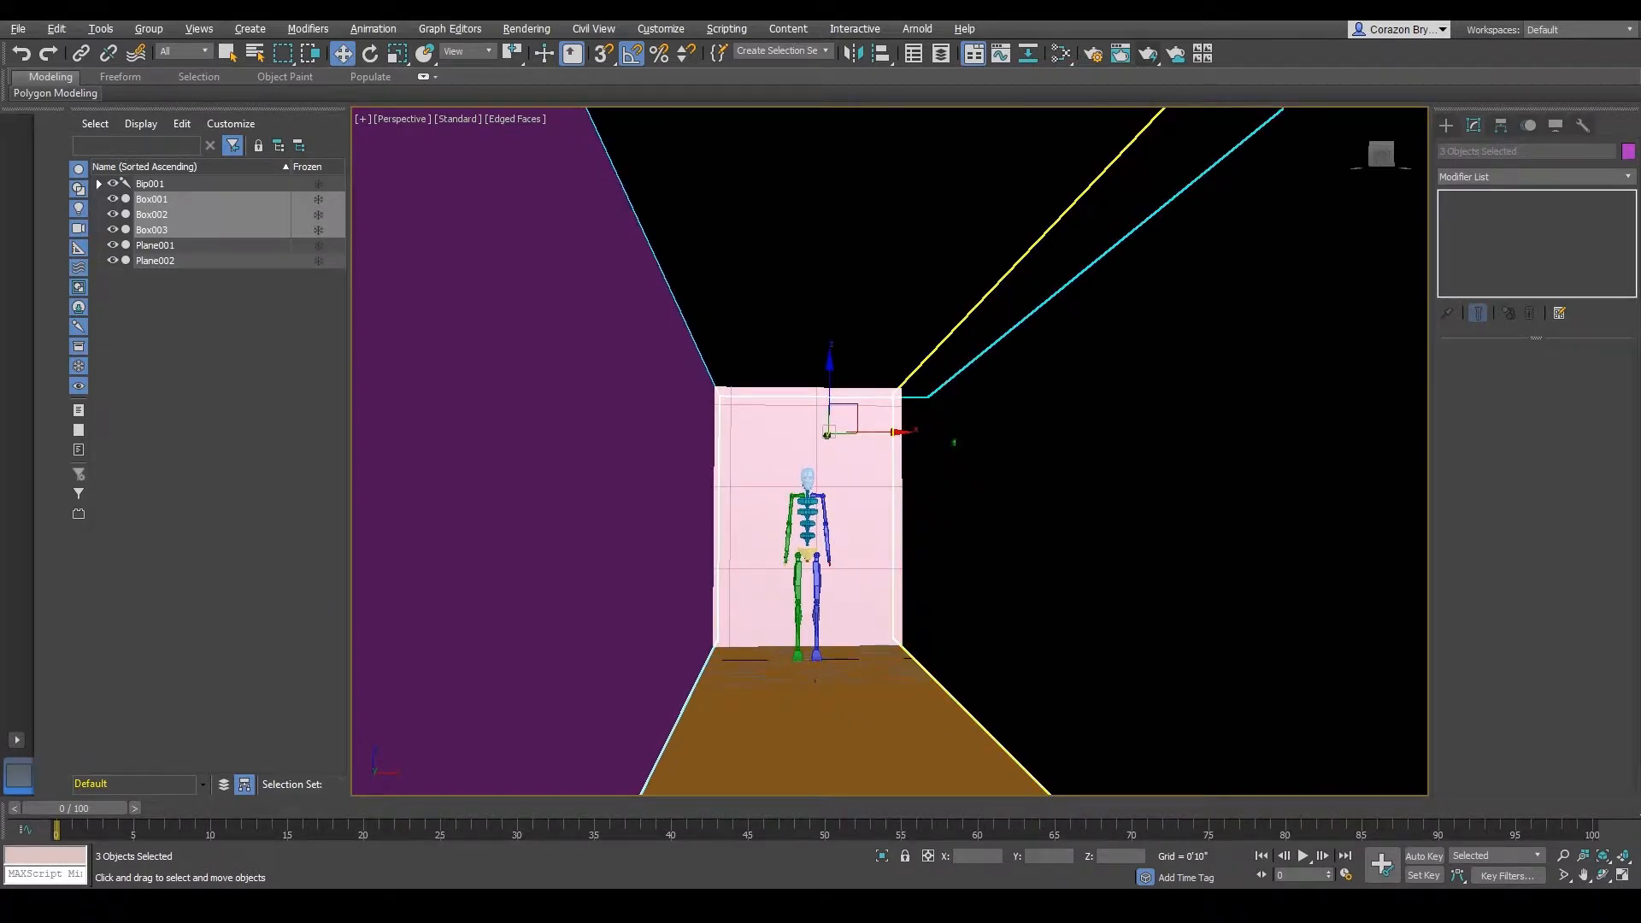
scroll(952, 444, "down", 1)
scroll(953, 444, "up", 1)
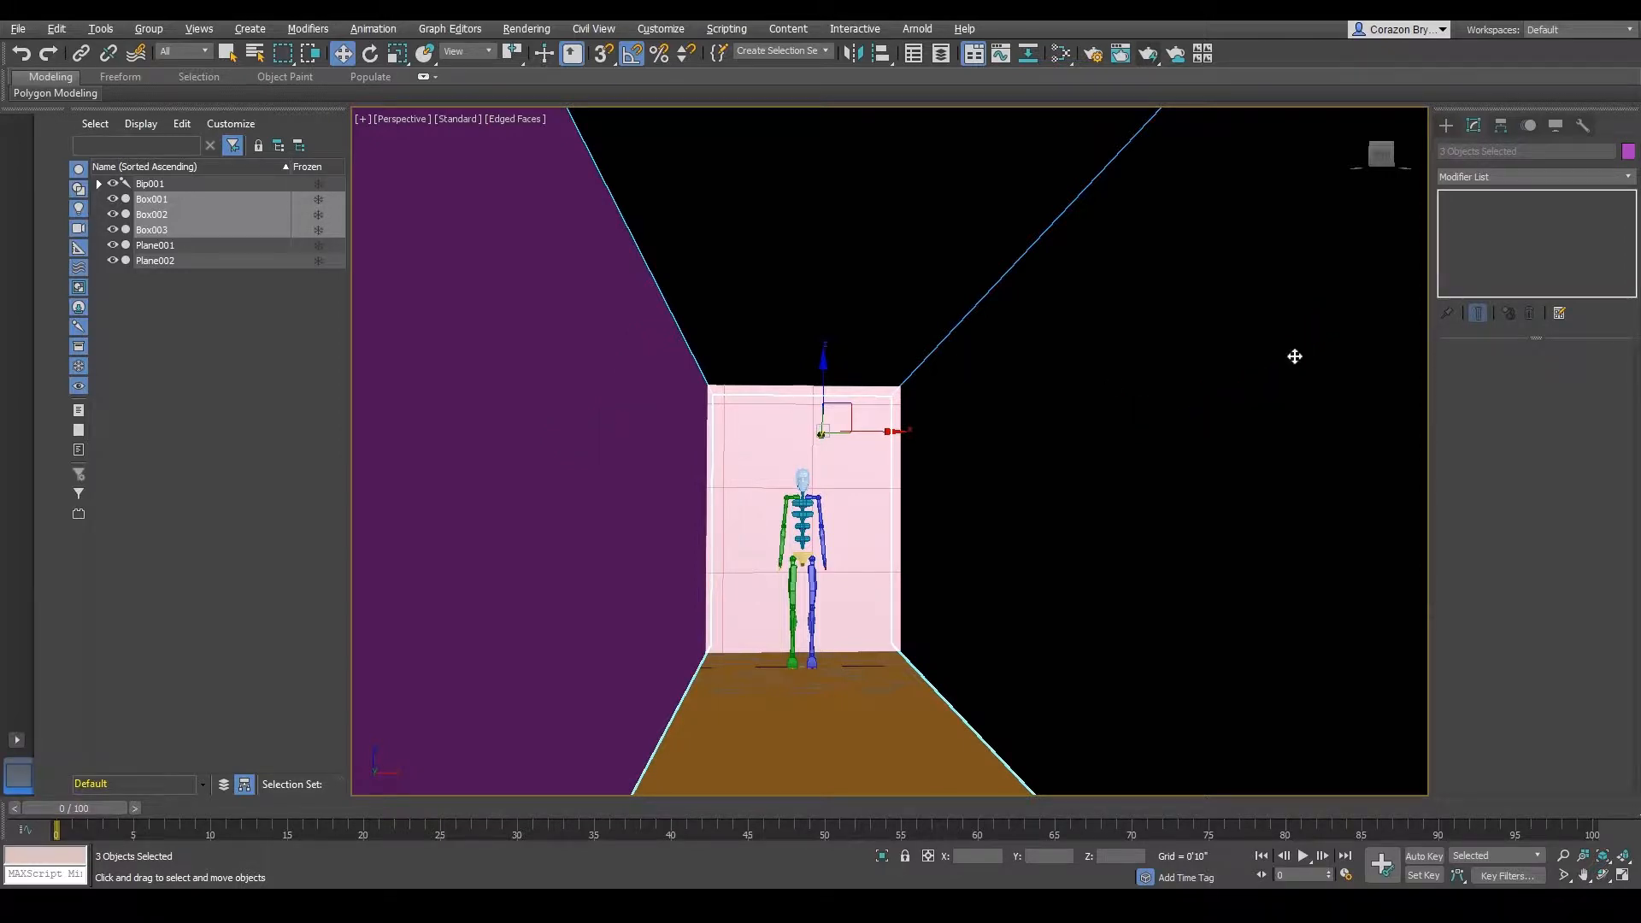
scroll(1063, 396, "down", 2)
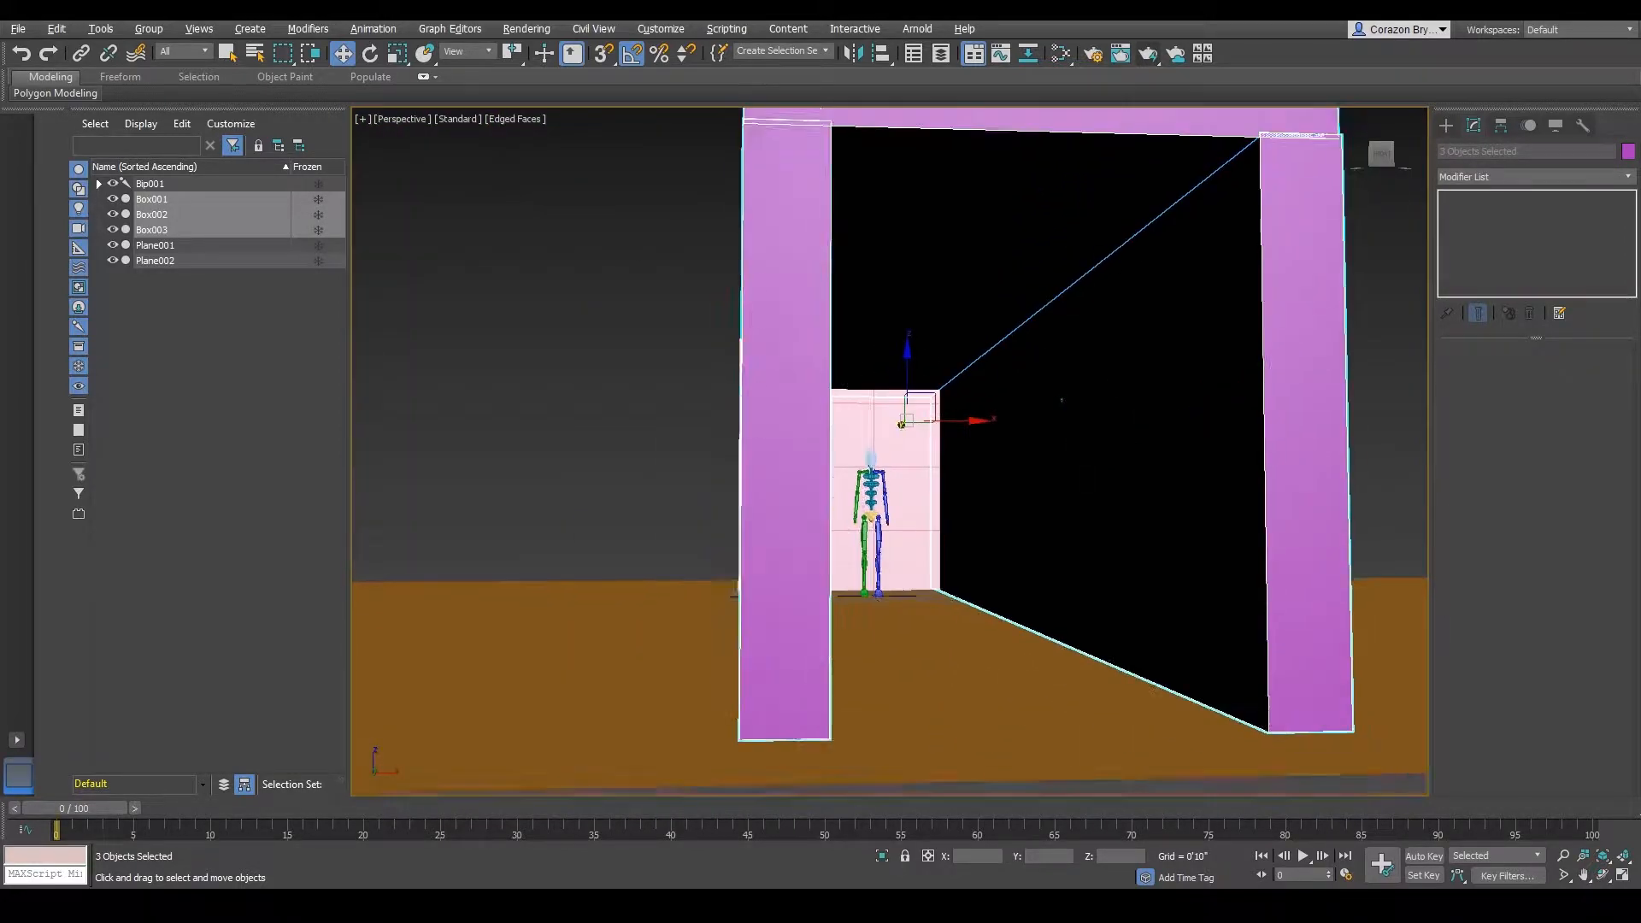
scroll(1063, 396, "up", 1)
middle_click_drag(1062, 400, 1052, 418, "alt")
scroll(1044, 488, "up", 2)
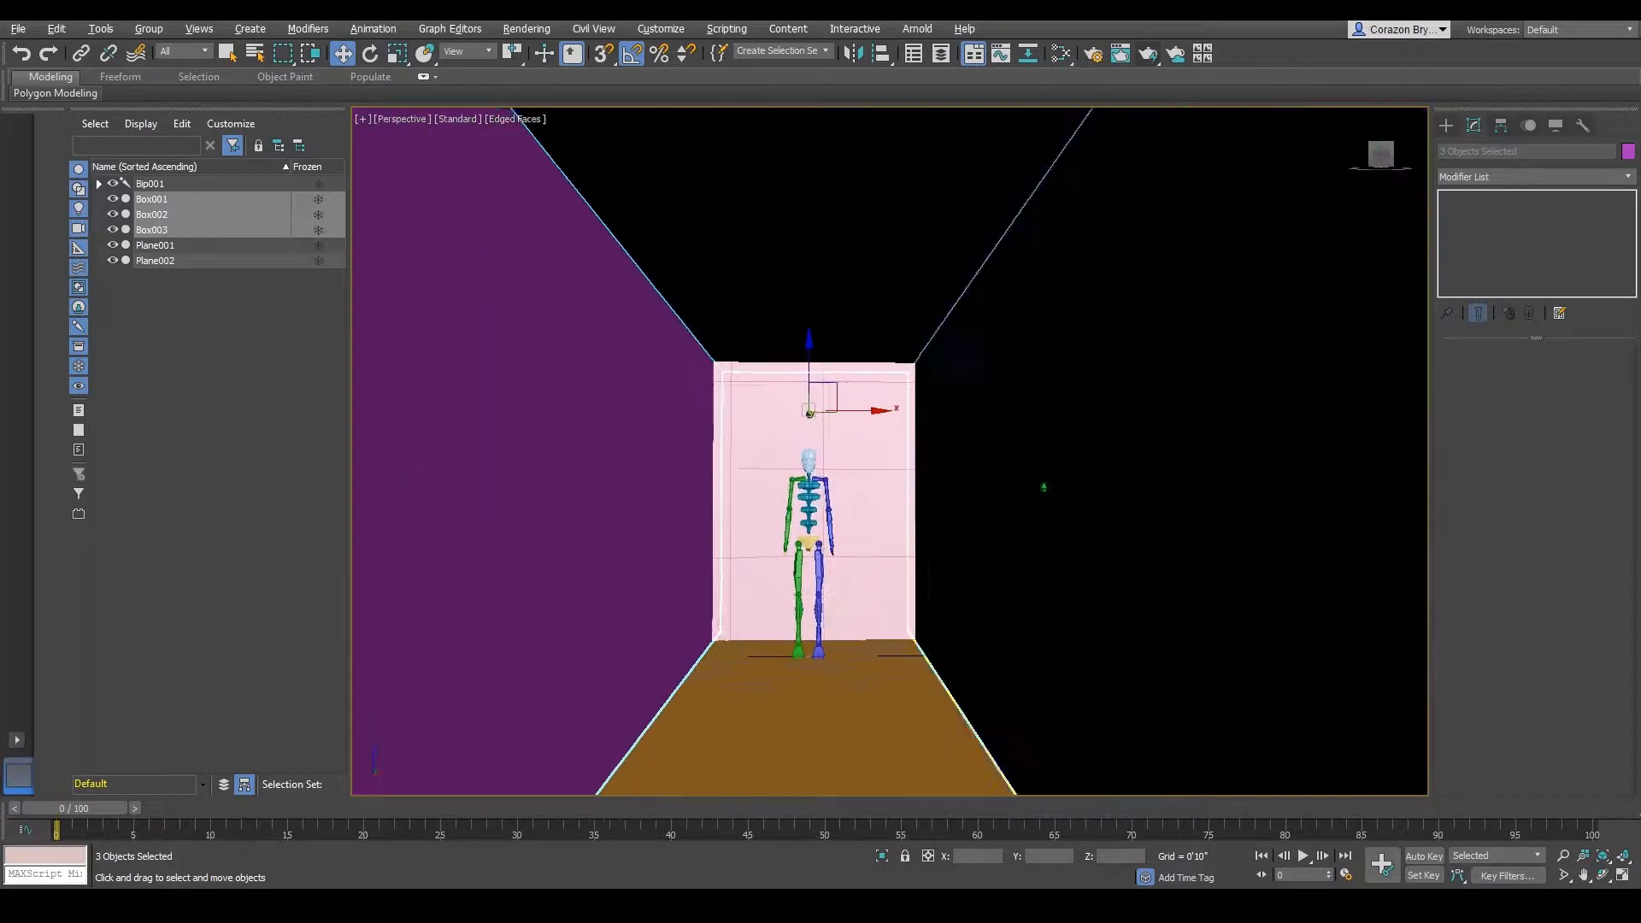
scroll(1044, 487, "down", 3)
middle_click_drag(1043, 487, 983, 475)
scroll(998, 432, "down", 5)
scroll(995, 482, "up", 1)
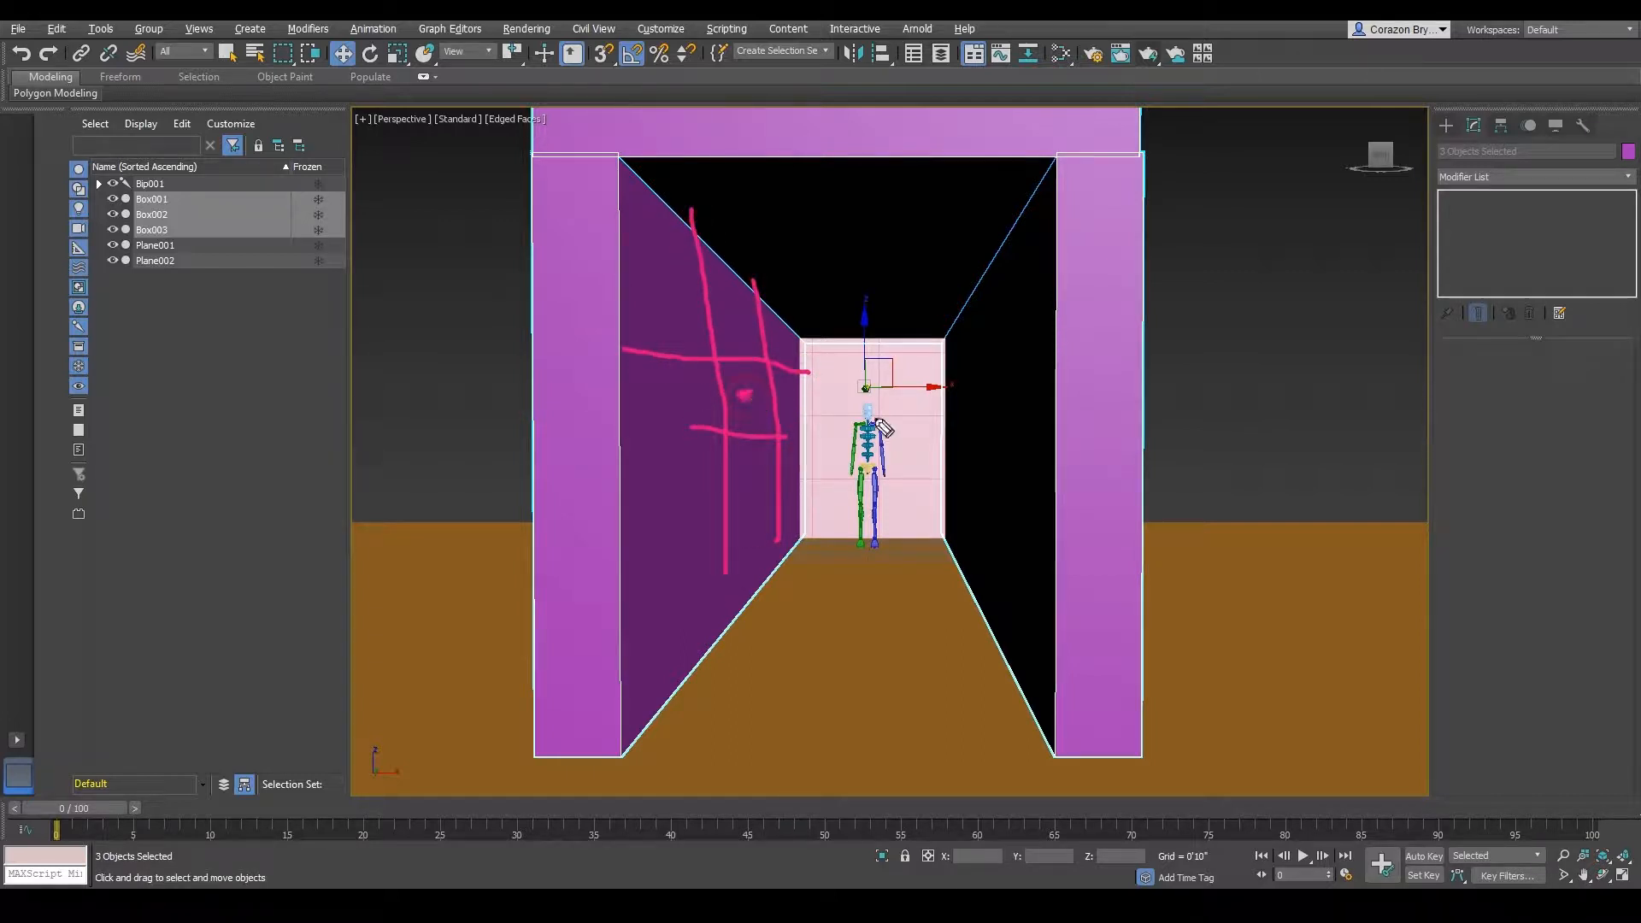
key("Escape")
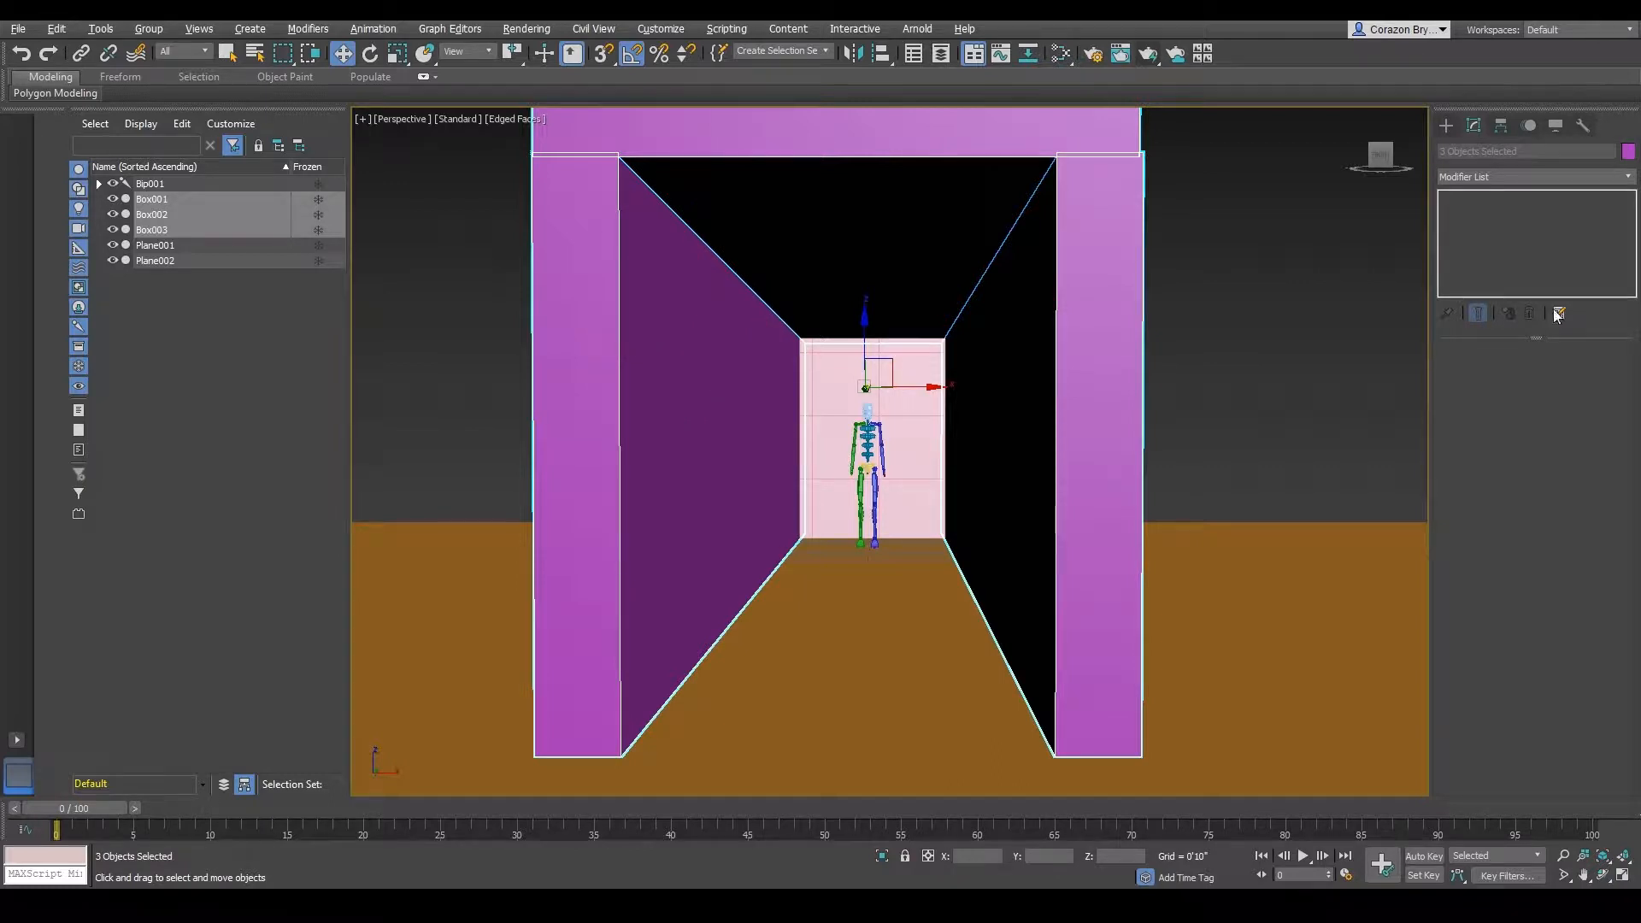
- Select the left hallway wall and insert two horizontal edge loops, one near its upper part and one around mid-height
mouse_move(1036, 334)
middle_mouse_down("alt")
mouse_move(1041, 351)
mouse_move(667, 439)
mouse_move(786, 419)
middle_mouse_up("alt")
left_click(671, 441)
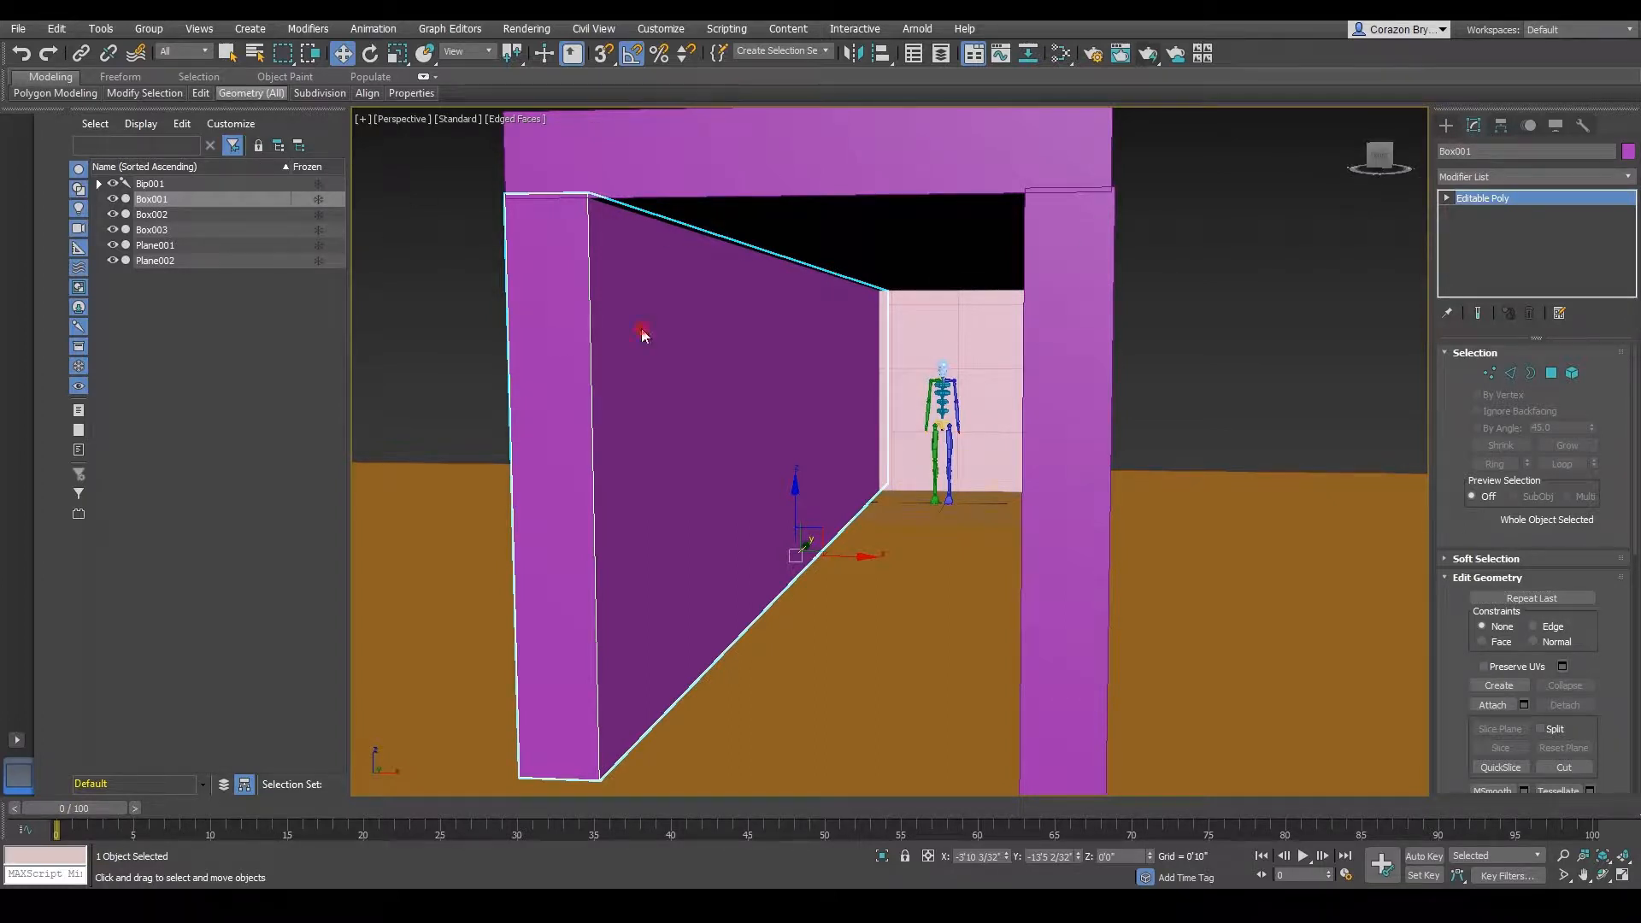
mouse_move(201, 94)
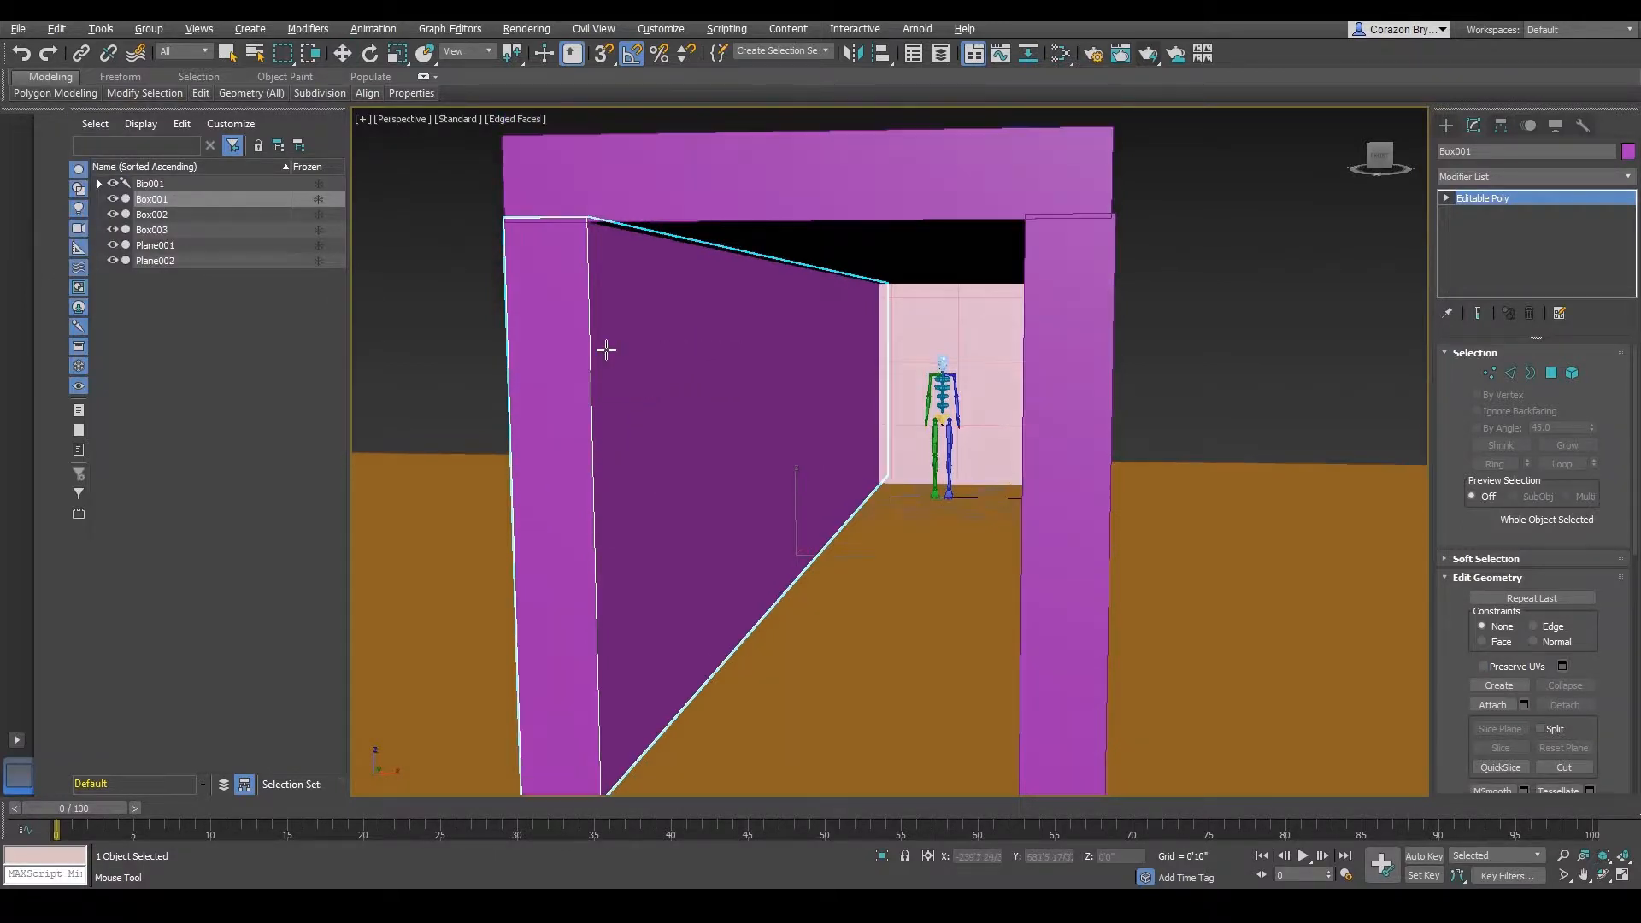
middle_click_drag(606, 349, 607, 297, "alt")
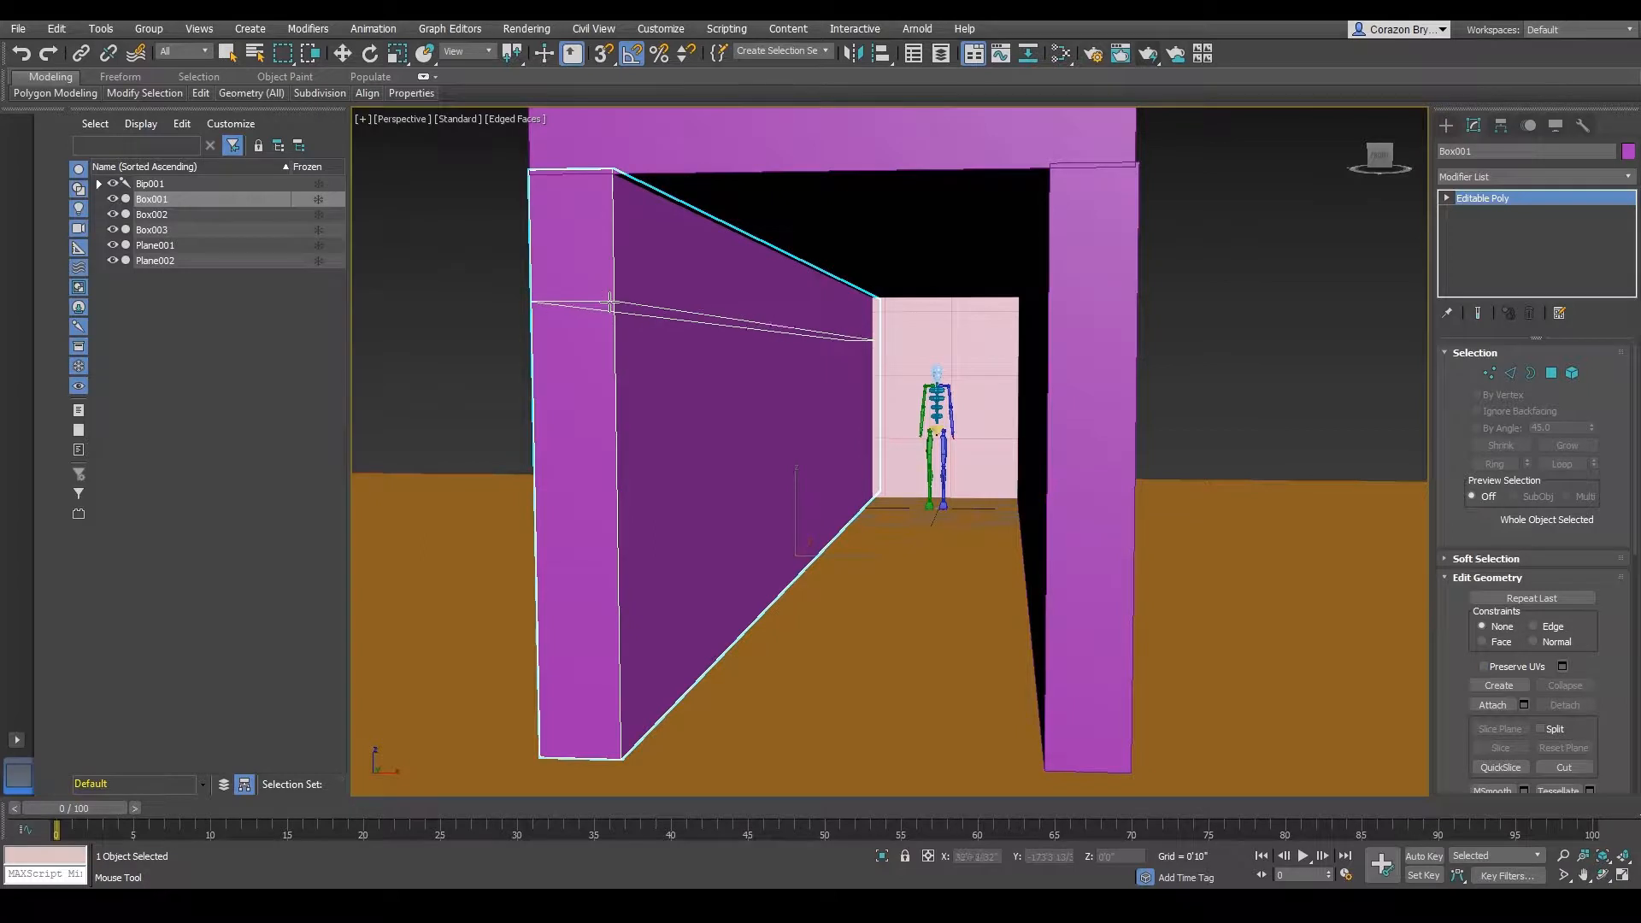
left_click(629, 472)
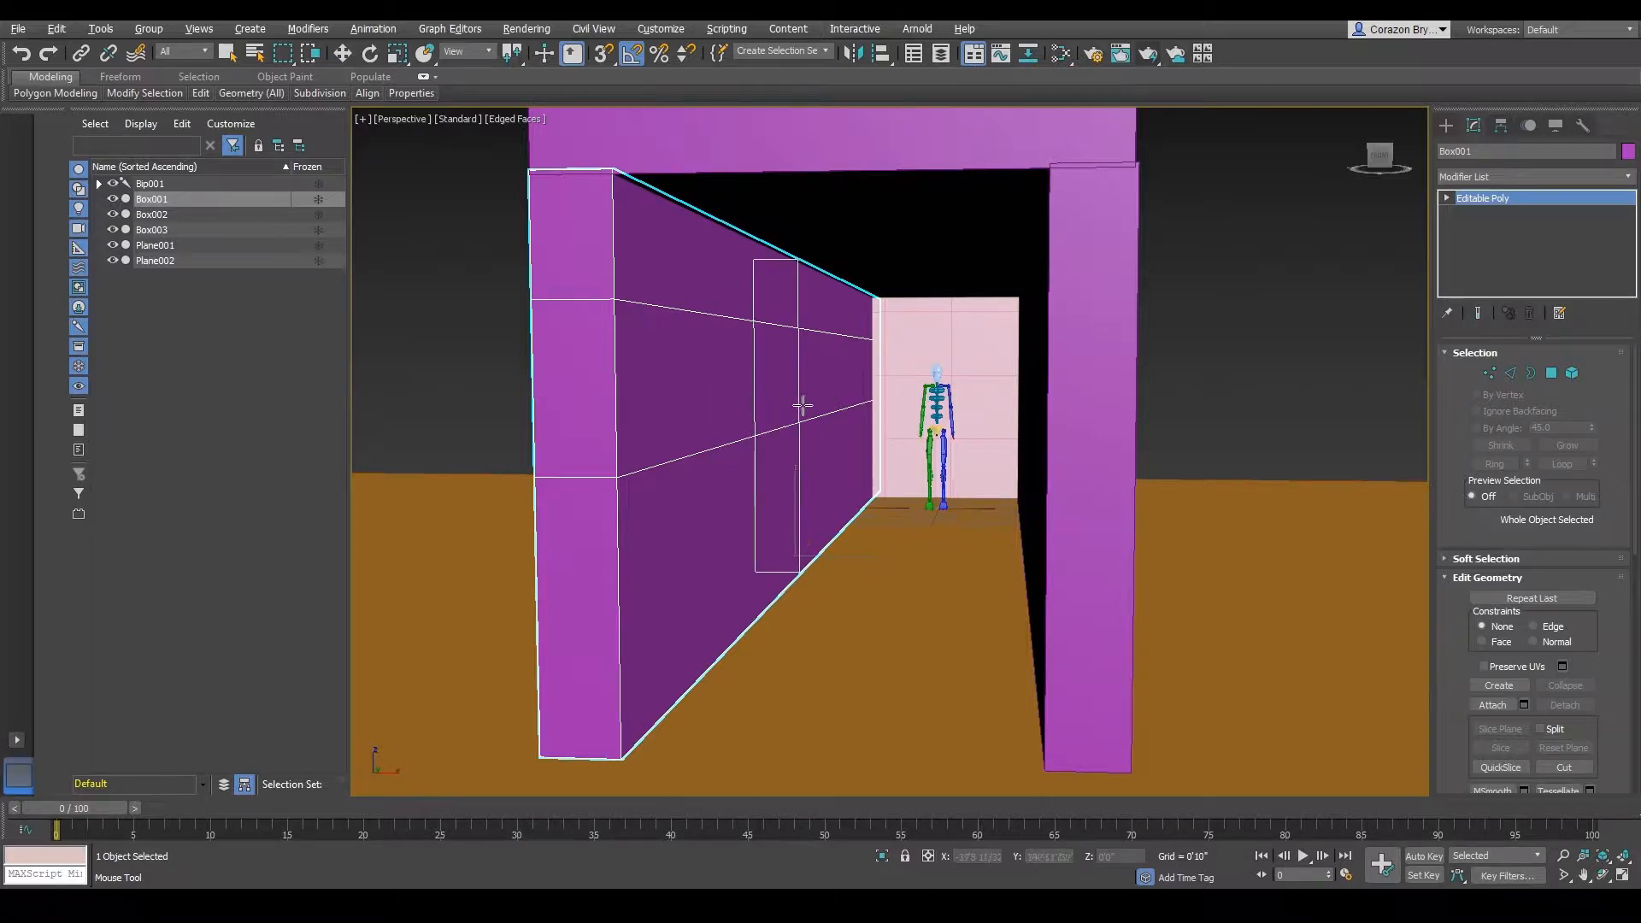
- Insert two vertical edge loops across the left wall to frame a window area toward the back, and leave the loop tool
scroll(805, 418, "up", 3)
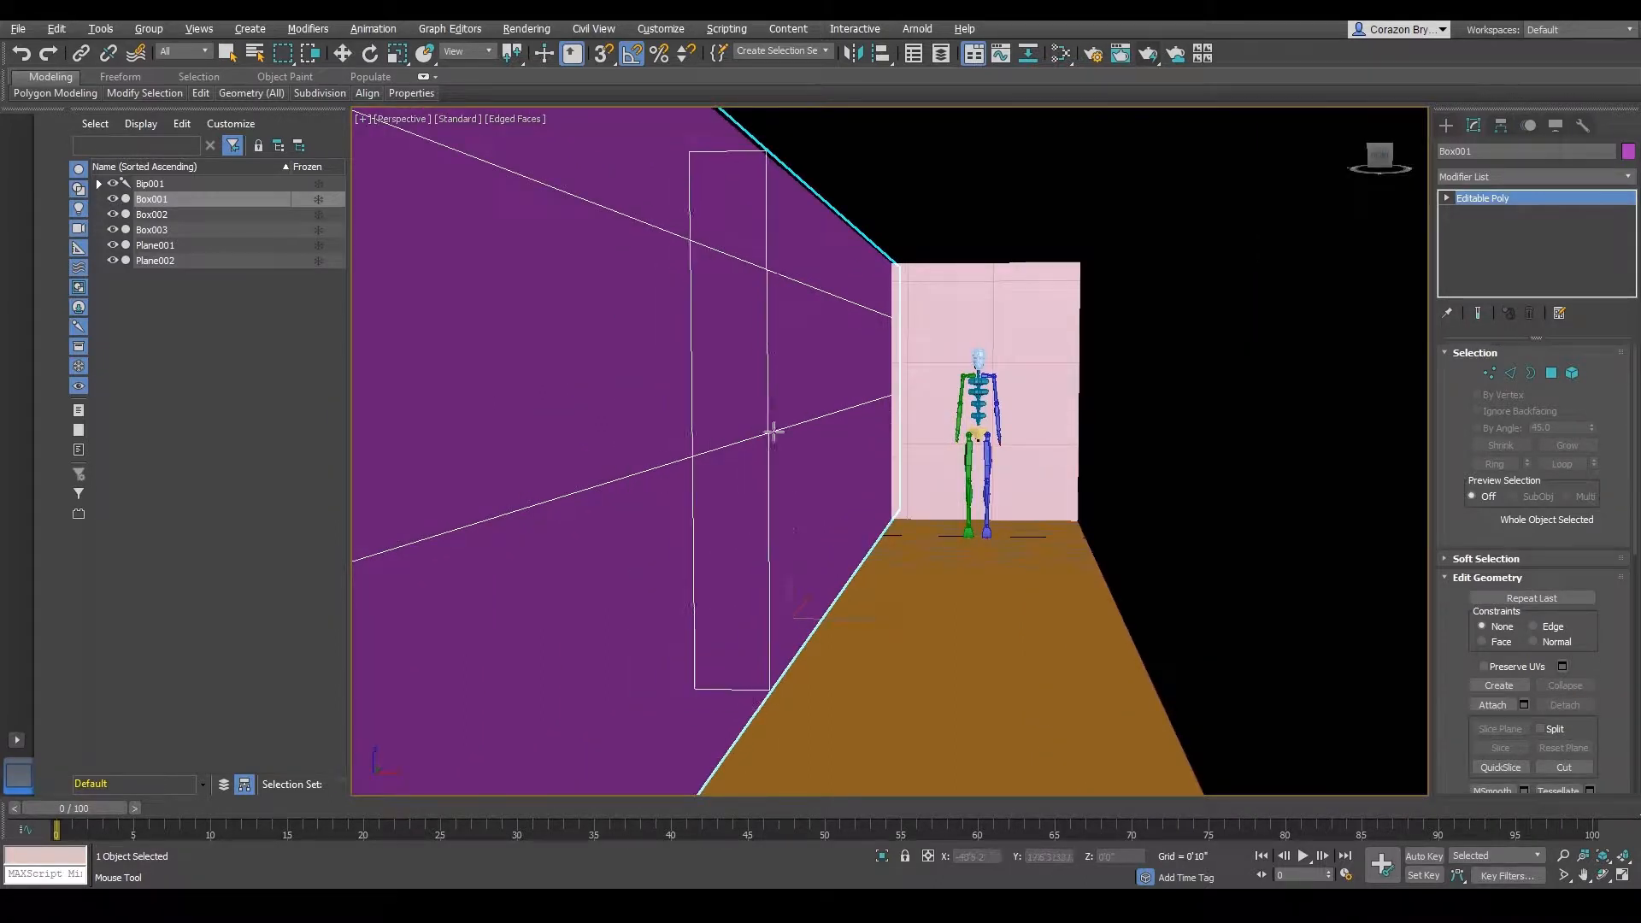
scroll(773, 433, "up", 1)
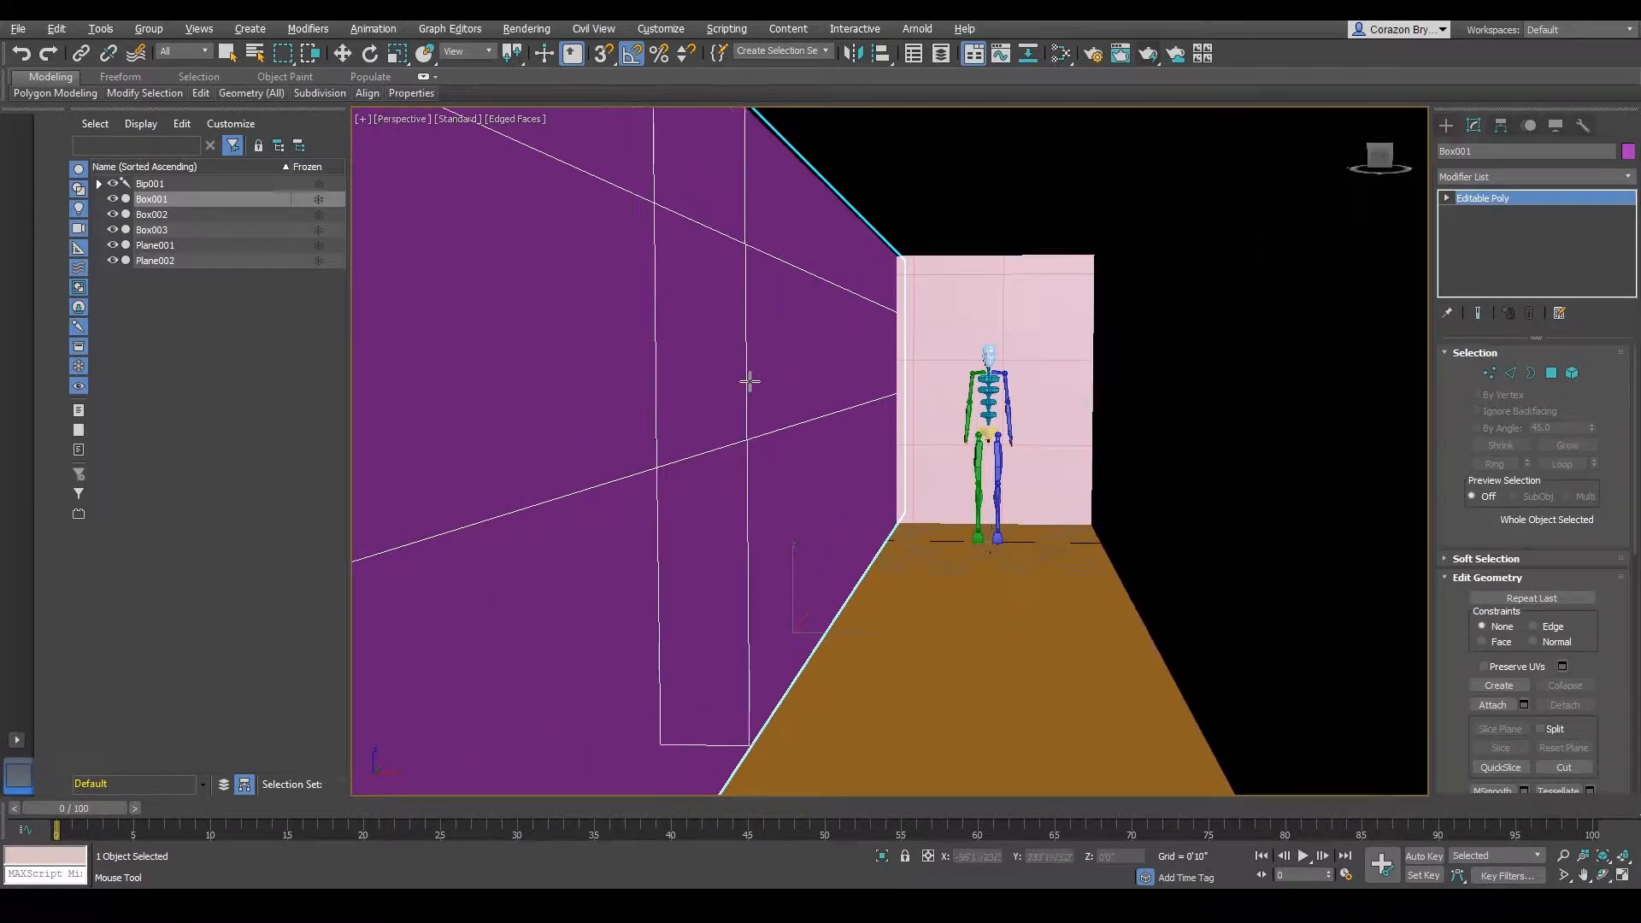
left_click(752, 377)
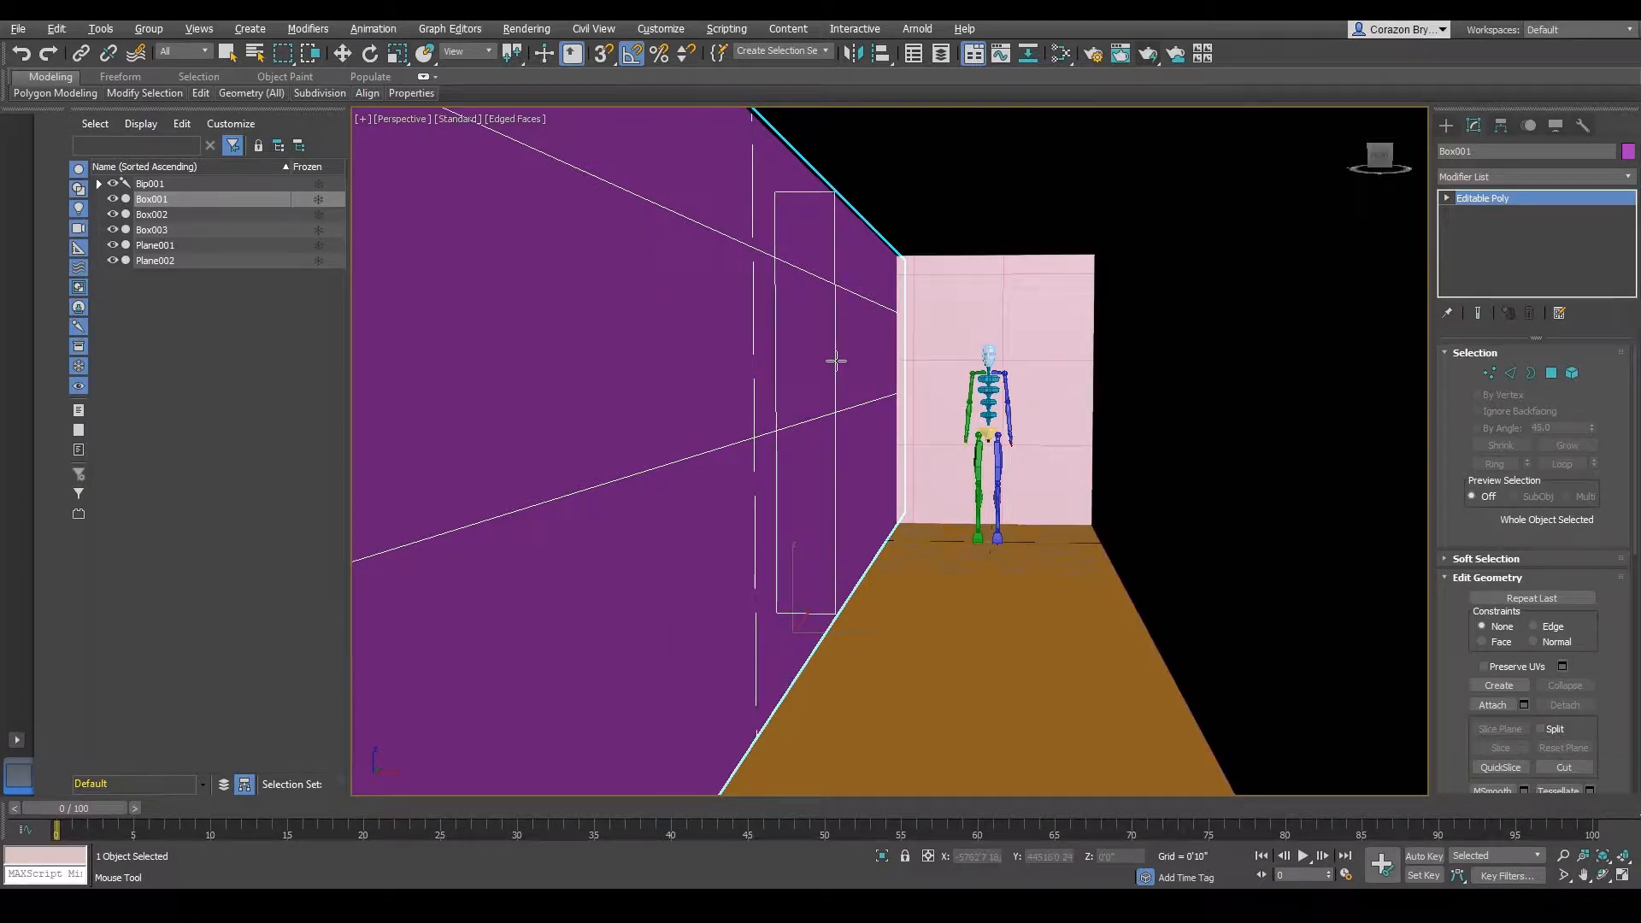
left_click(834, 362)
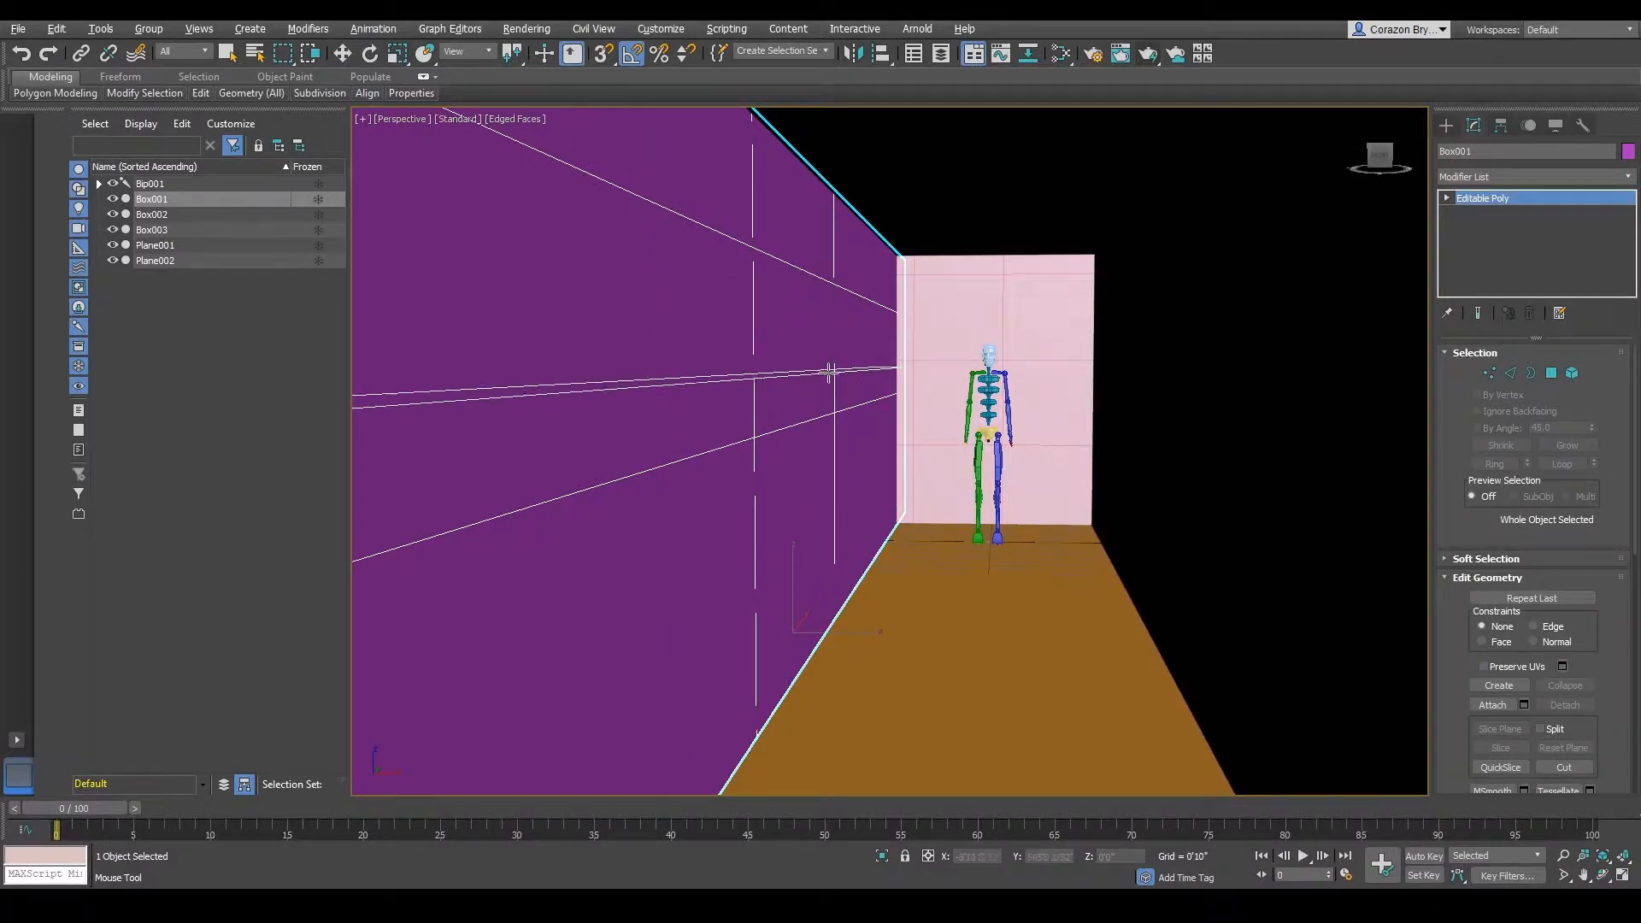
key("w")
- Delete the polygon framed by the four edge loops on the left wall's inner face
scroll(940, 378, "up", 3)
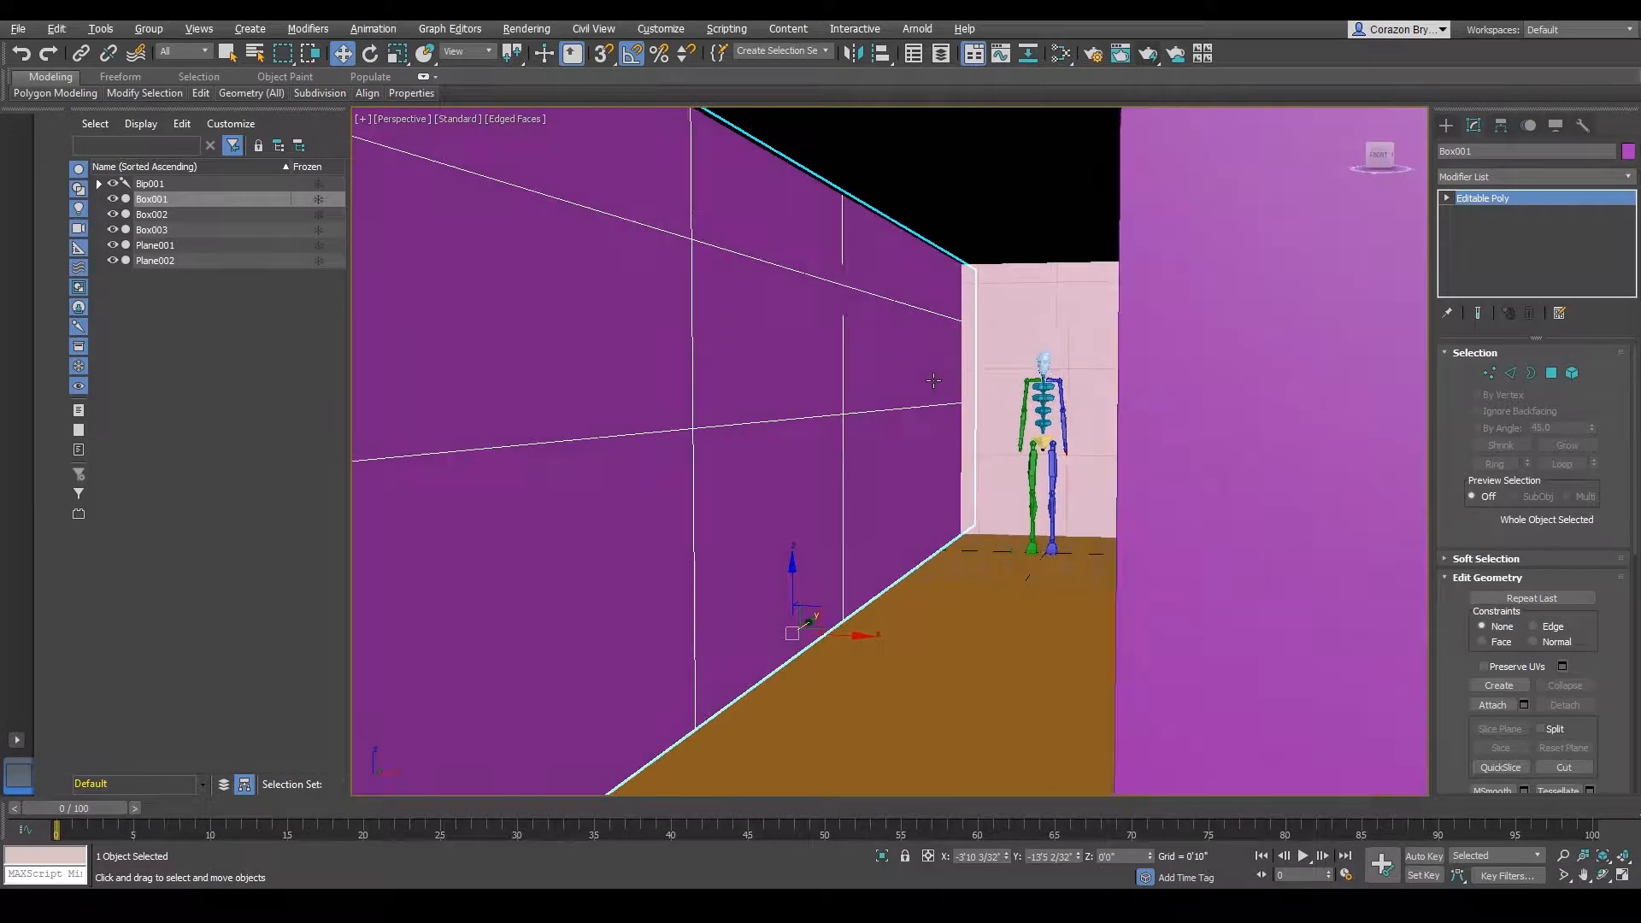
middle_click_drag(934, 380, 992, 401, "alt")
left_click(1552, 374)
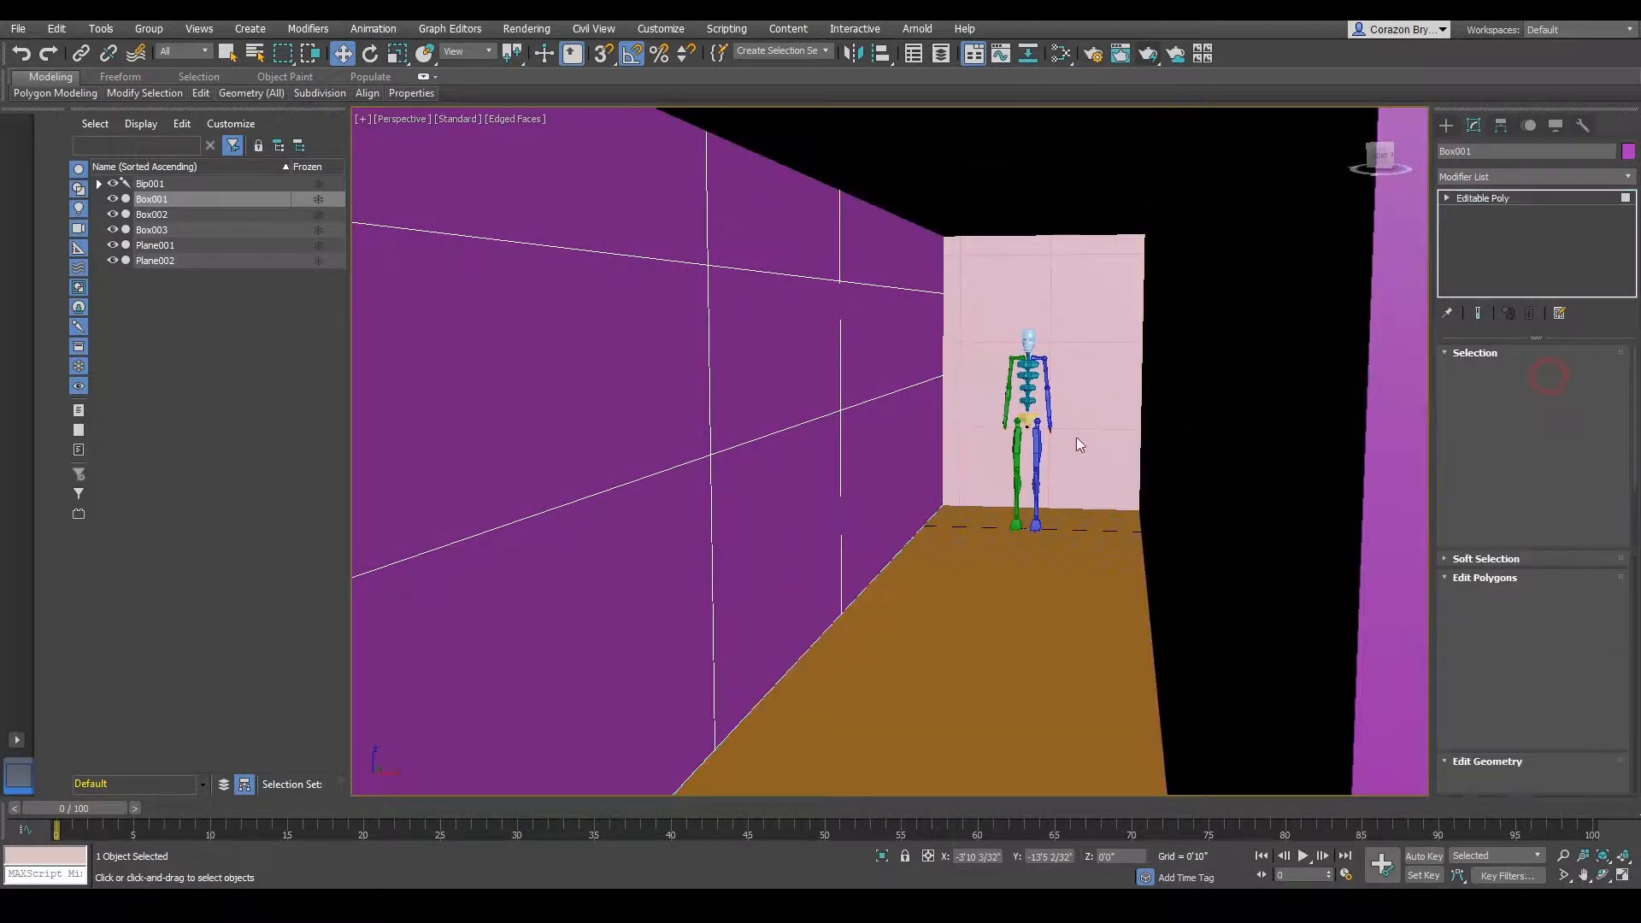
left_click(782, 348)
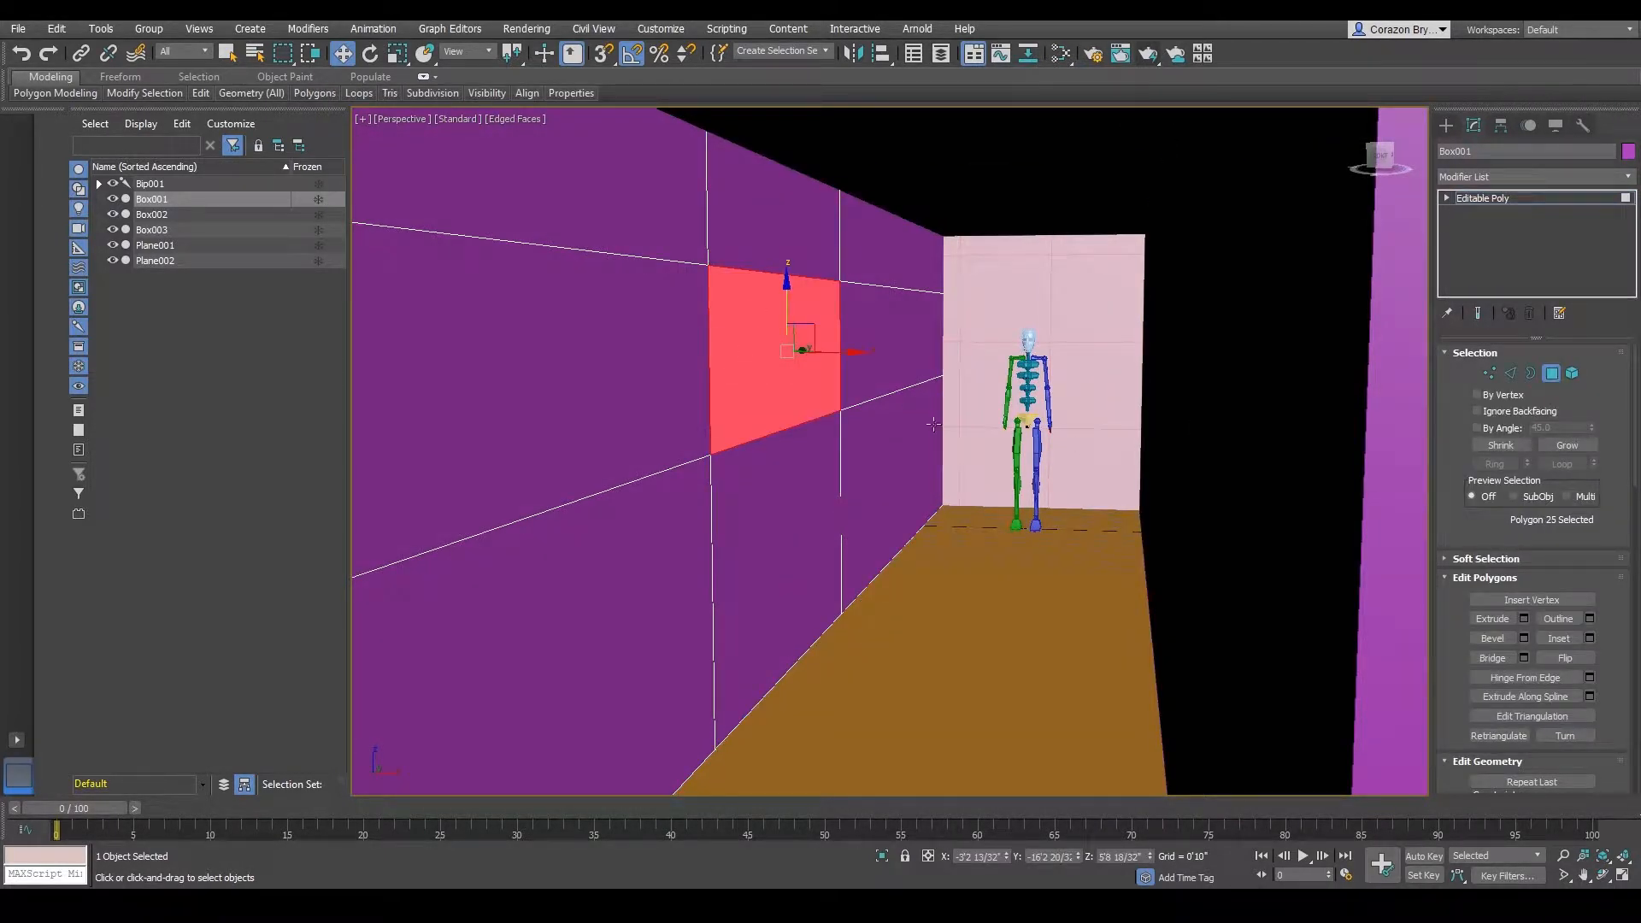
key("Delete")
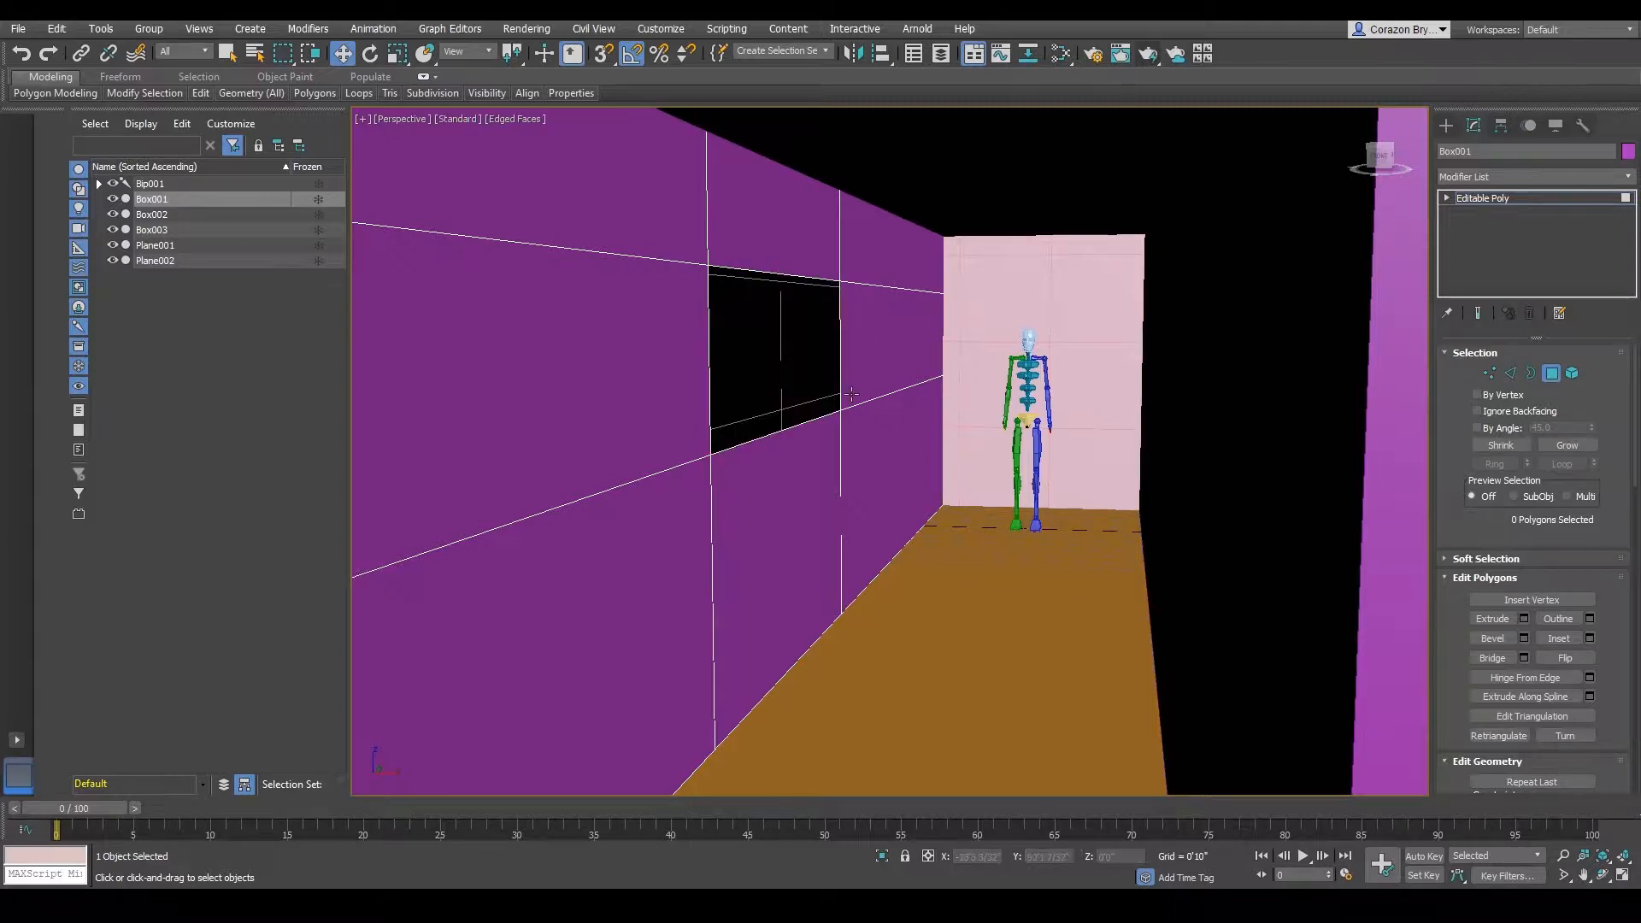
- Delete the matching polygon on the left wall's outer face to open the window through the wall
middle_click_drag(842, 367, 909, 388, "alt")
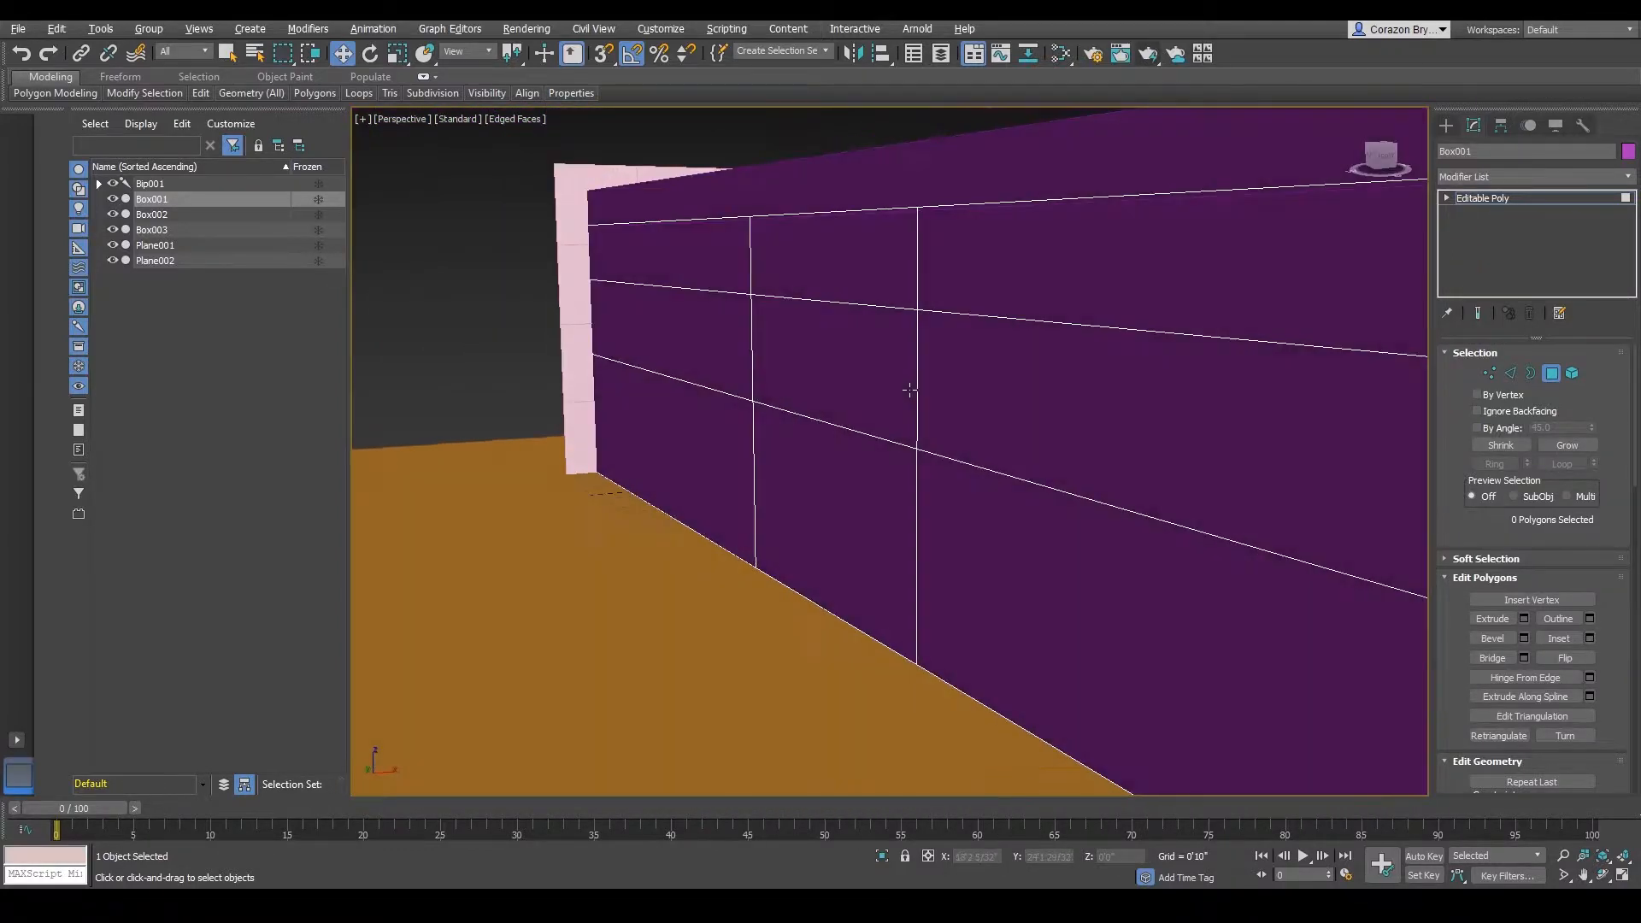
left_click(863, 361)
key("Delete")
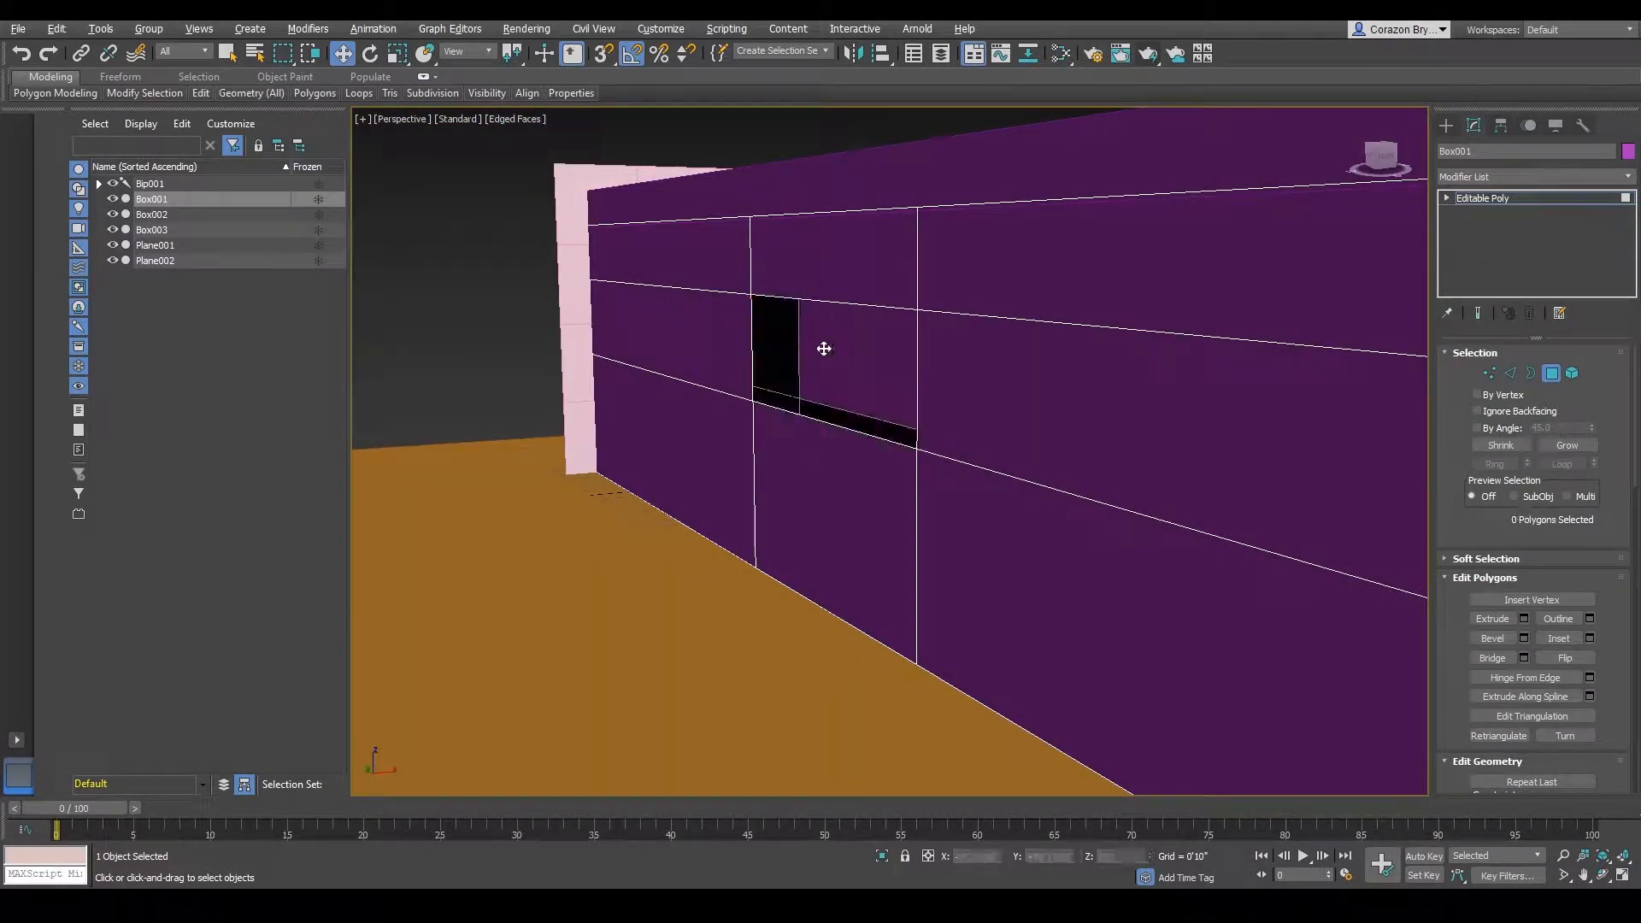
middle_click_drag(883, 395, 760, 350, "alt")
scroll(761, 350, "up", 3)
scroll(735, 376, "down", 2)
middle_click_drag(694, 396, 707, 396, "alt")
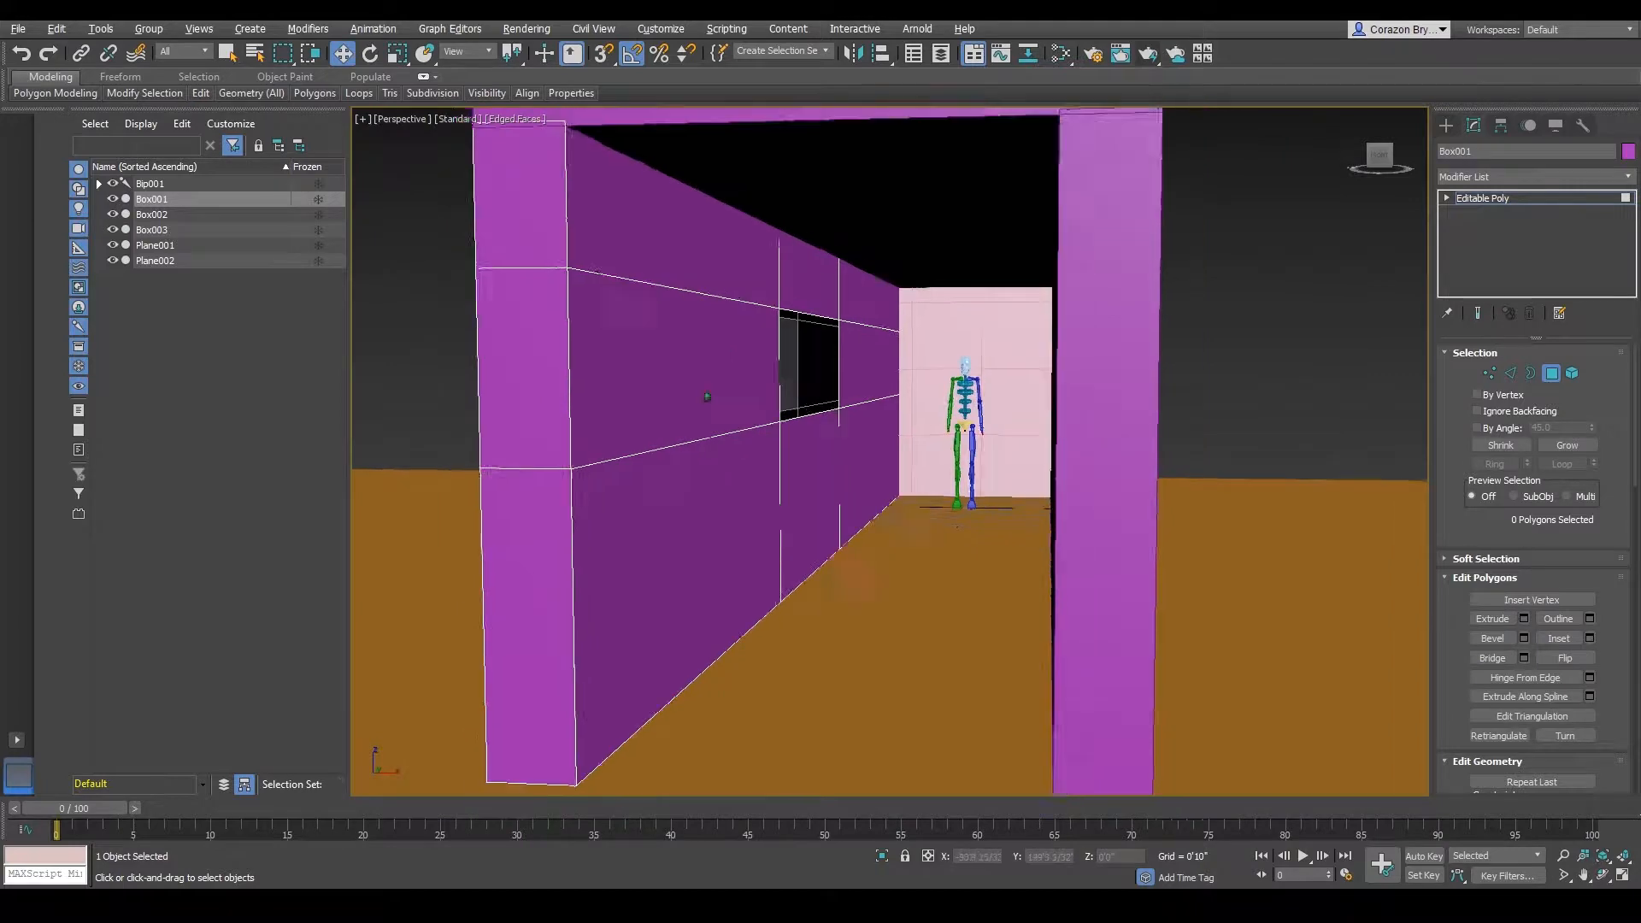
scroll(718, 400, "down", 2)
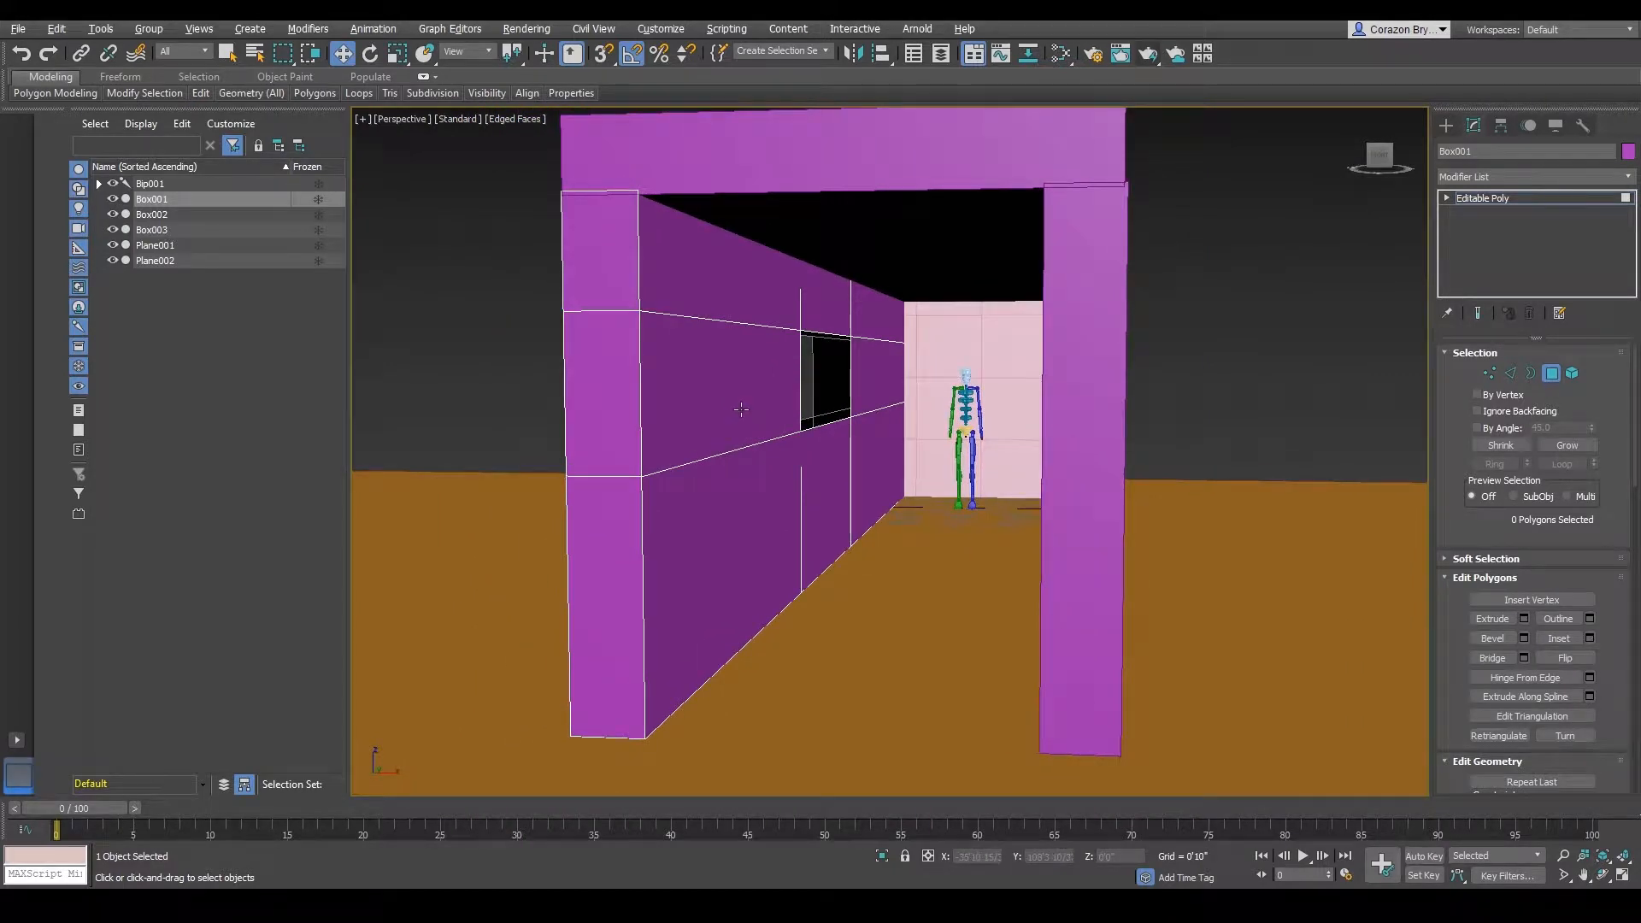
- Isolate the left wall and inspect the open gap between its inner and outer faces around the window
key("alt+q")
middle_click_drag(822, 396, 797, 396, "alt")
scroll(804, 397, "up", 2)
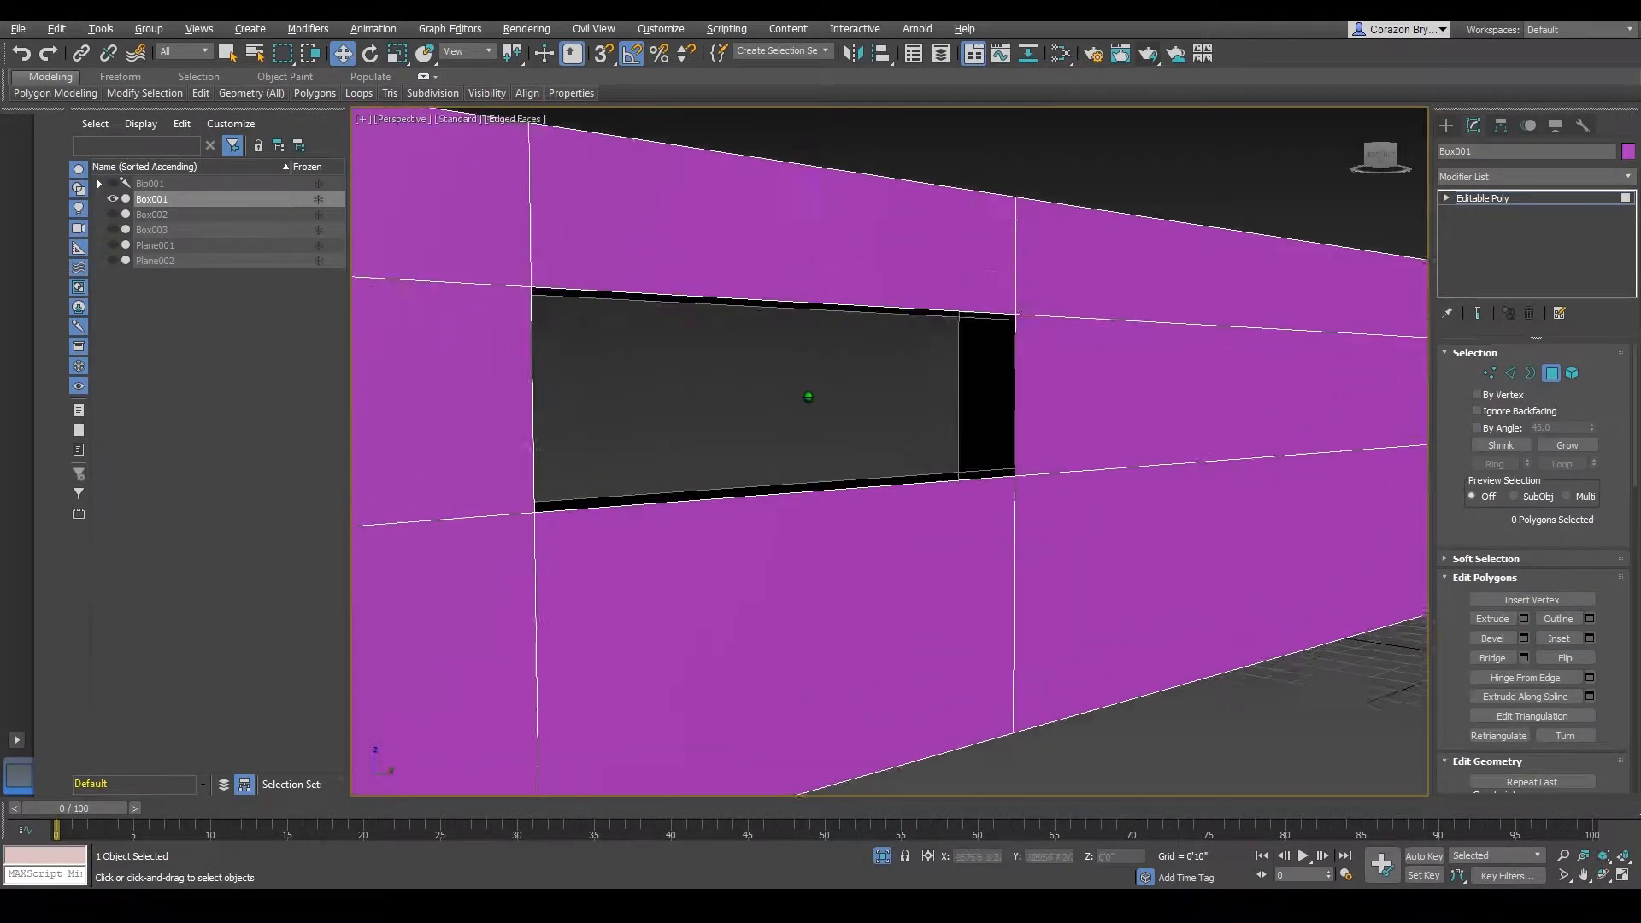
scroll(795, 395, "down", 5)
middle_click_drag(814, 481, 828, 407, "alt")
scroll(791, 483, "down", 4)
scroll(805, 444, "up", 3)
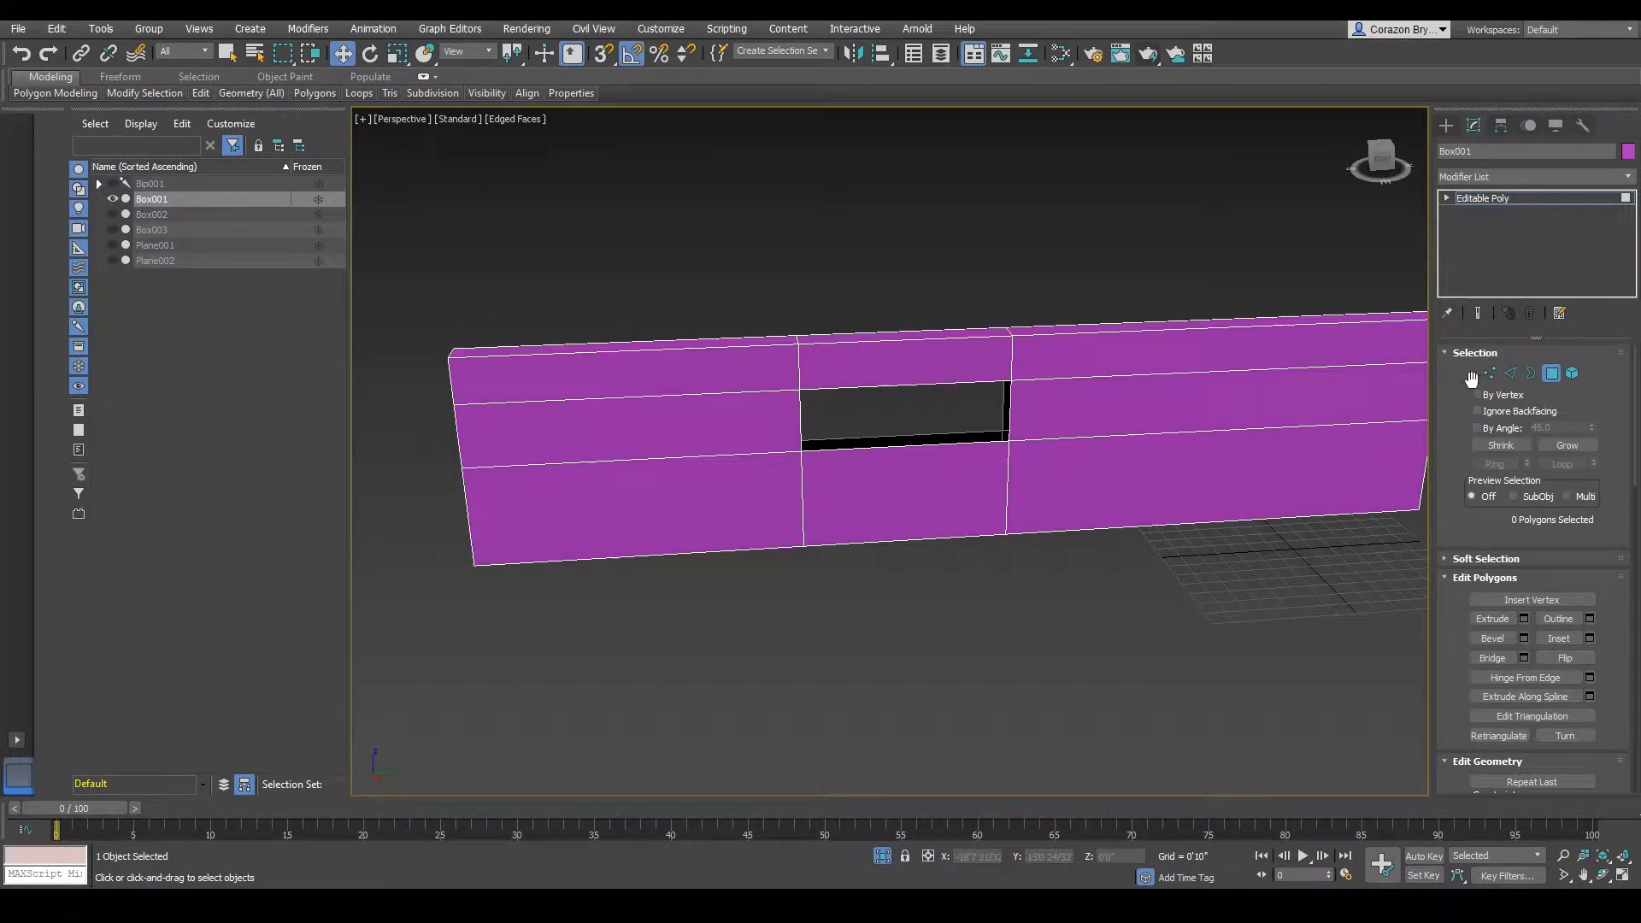
middle_click_drag(1262, 480, 1253, 475, "alt")
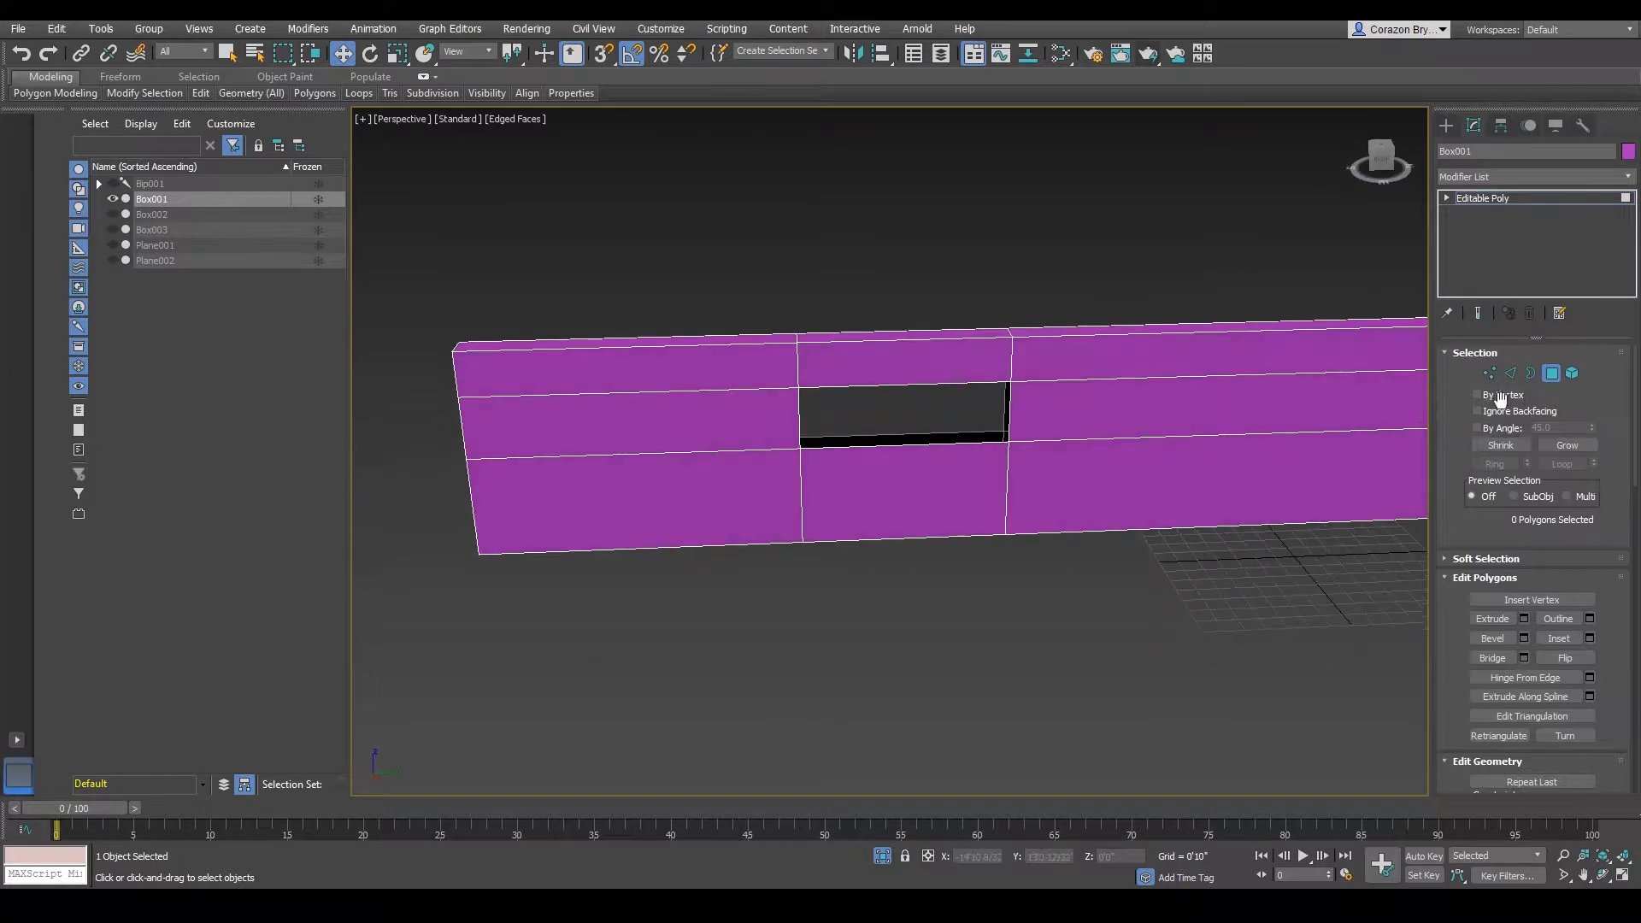
- Narrow the window opening by moving its far-left column of wall vertices inward along Y to about -19'4"
left_click(1488, 377)
middle_click_drag(906, 474, 879, 461, "alt")
left_click_drag(736, 238, 804, 386)
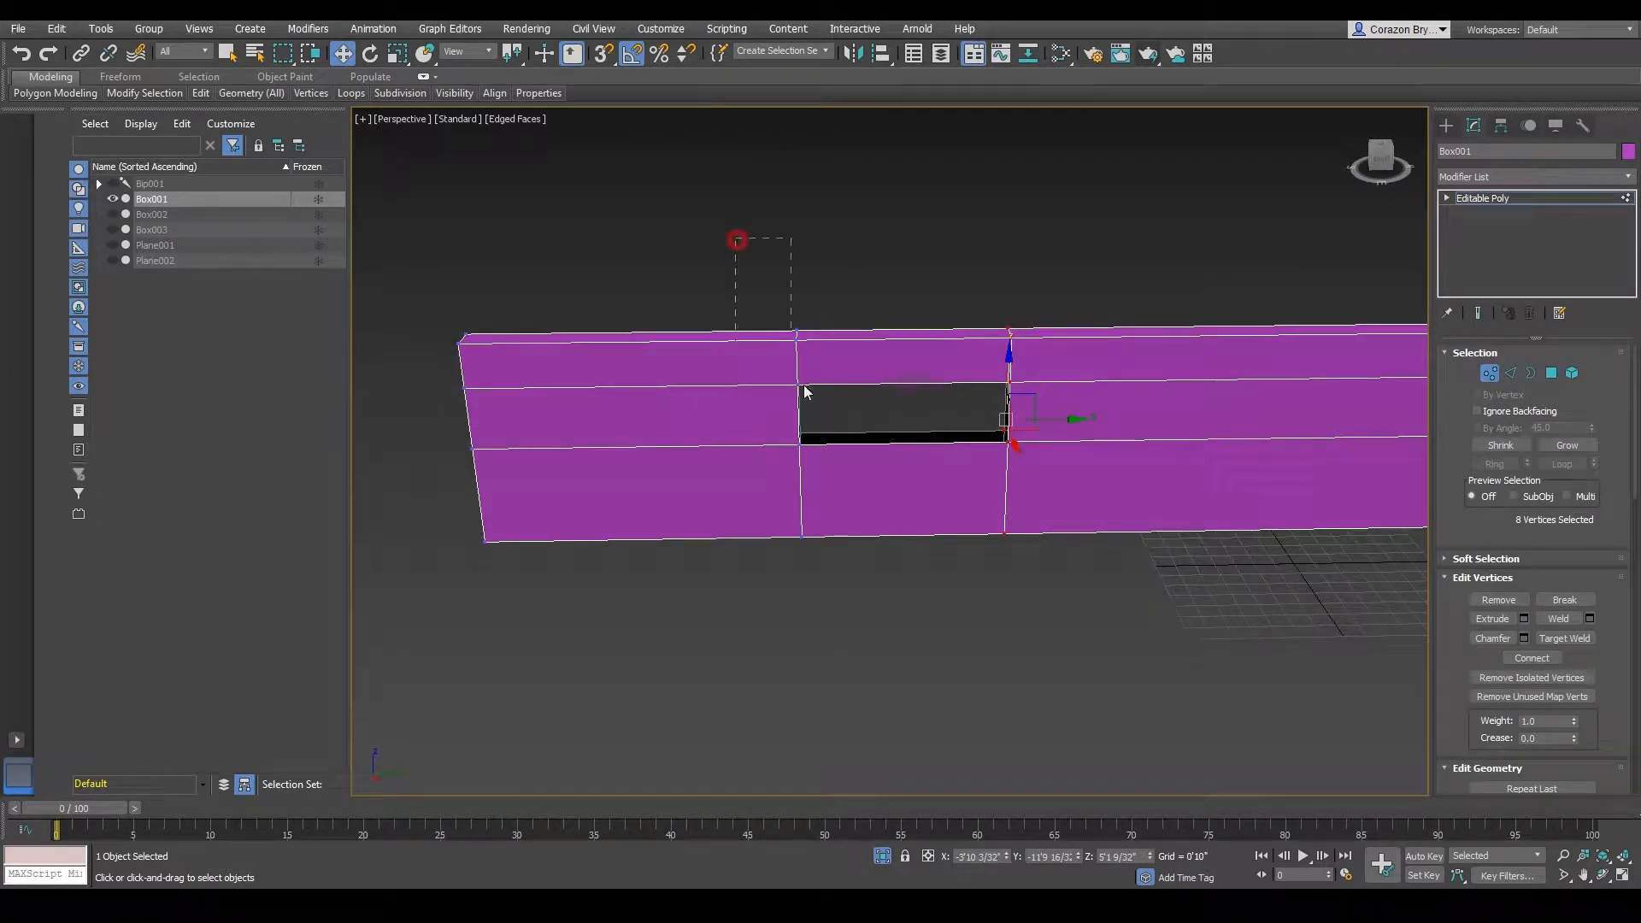
left_click_drag(899, 633, 900, 633)
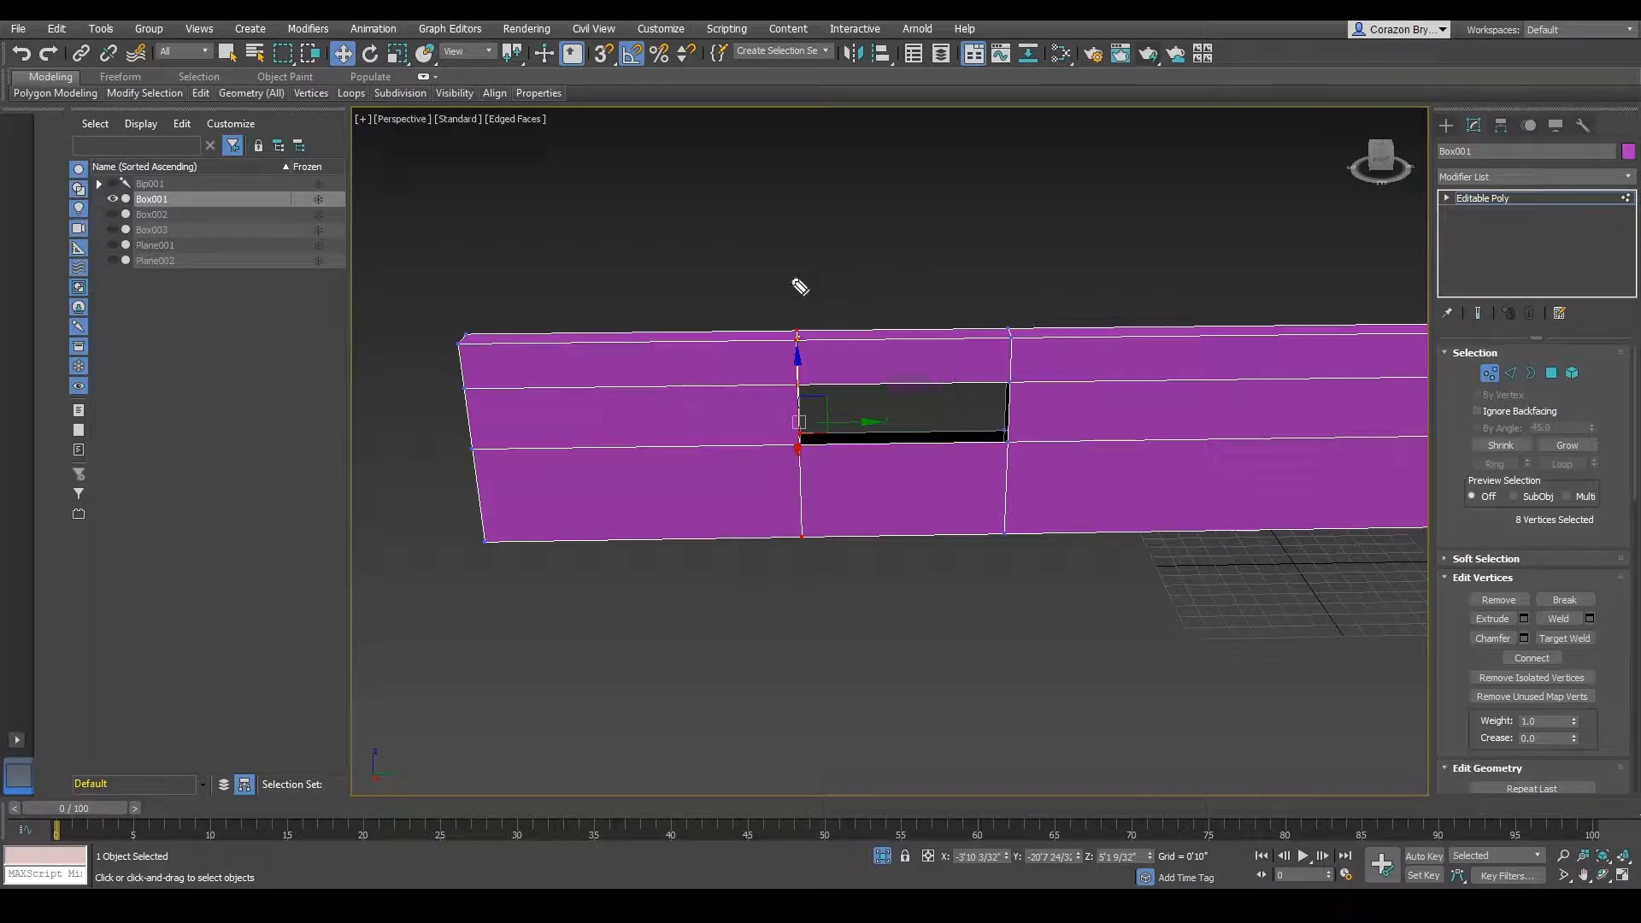
mouse_move(790, 279)
left_mouse_down()
mouse_move(889, 586)
mouse_move(807, 293)
left_mouse_up()
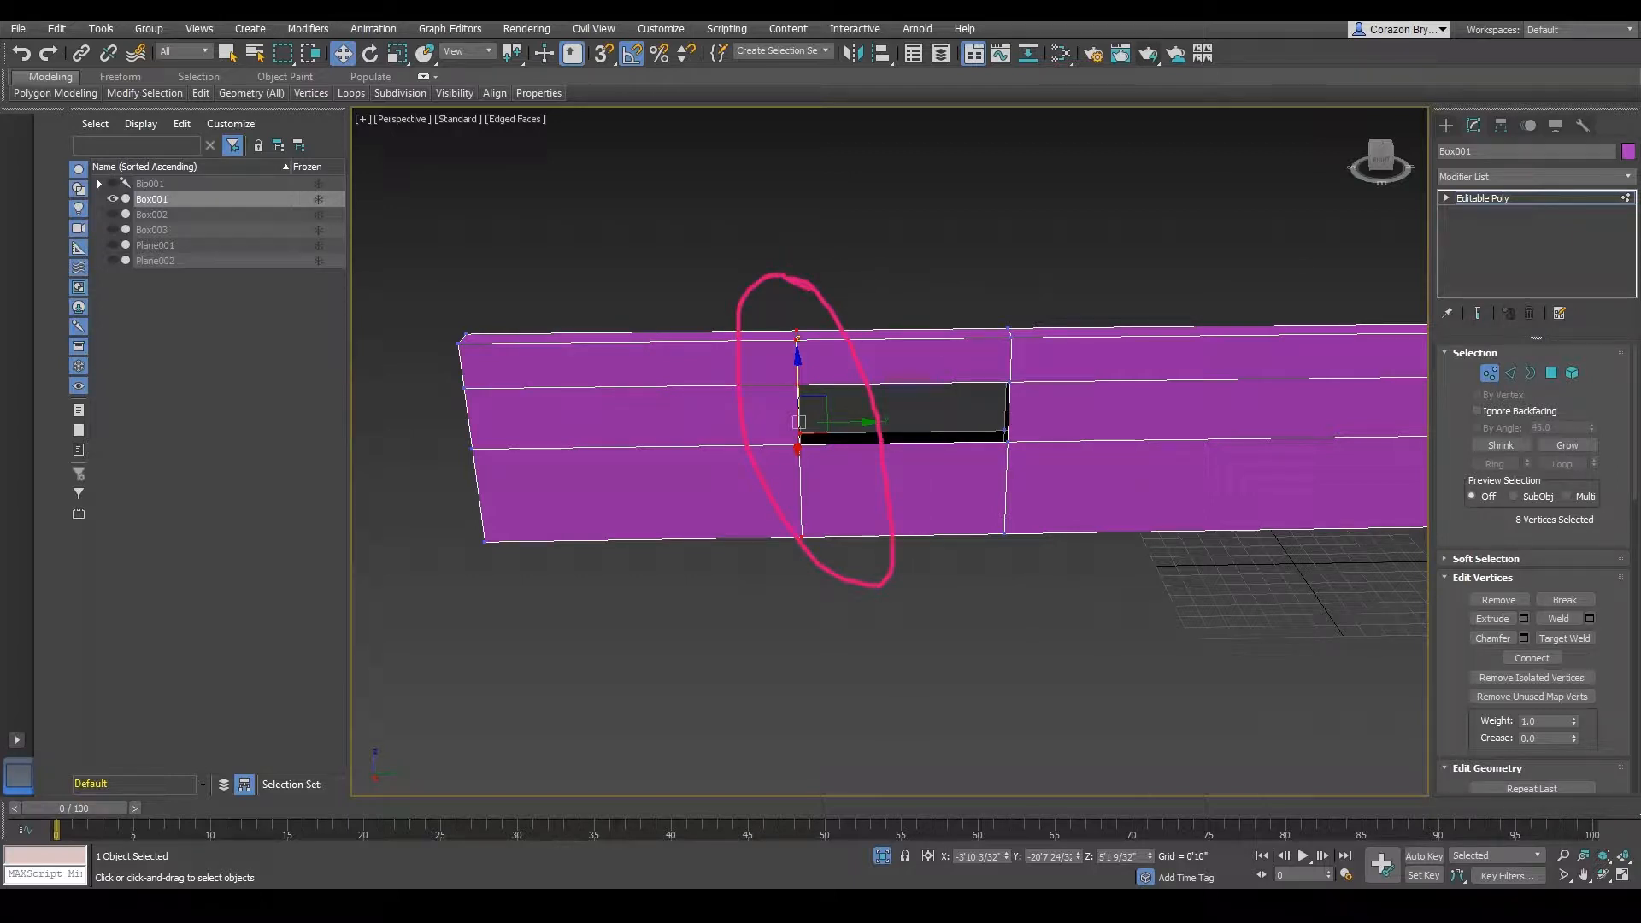
key("e")
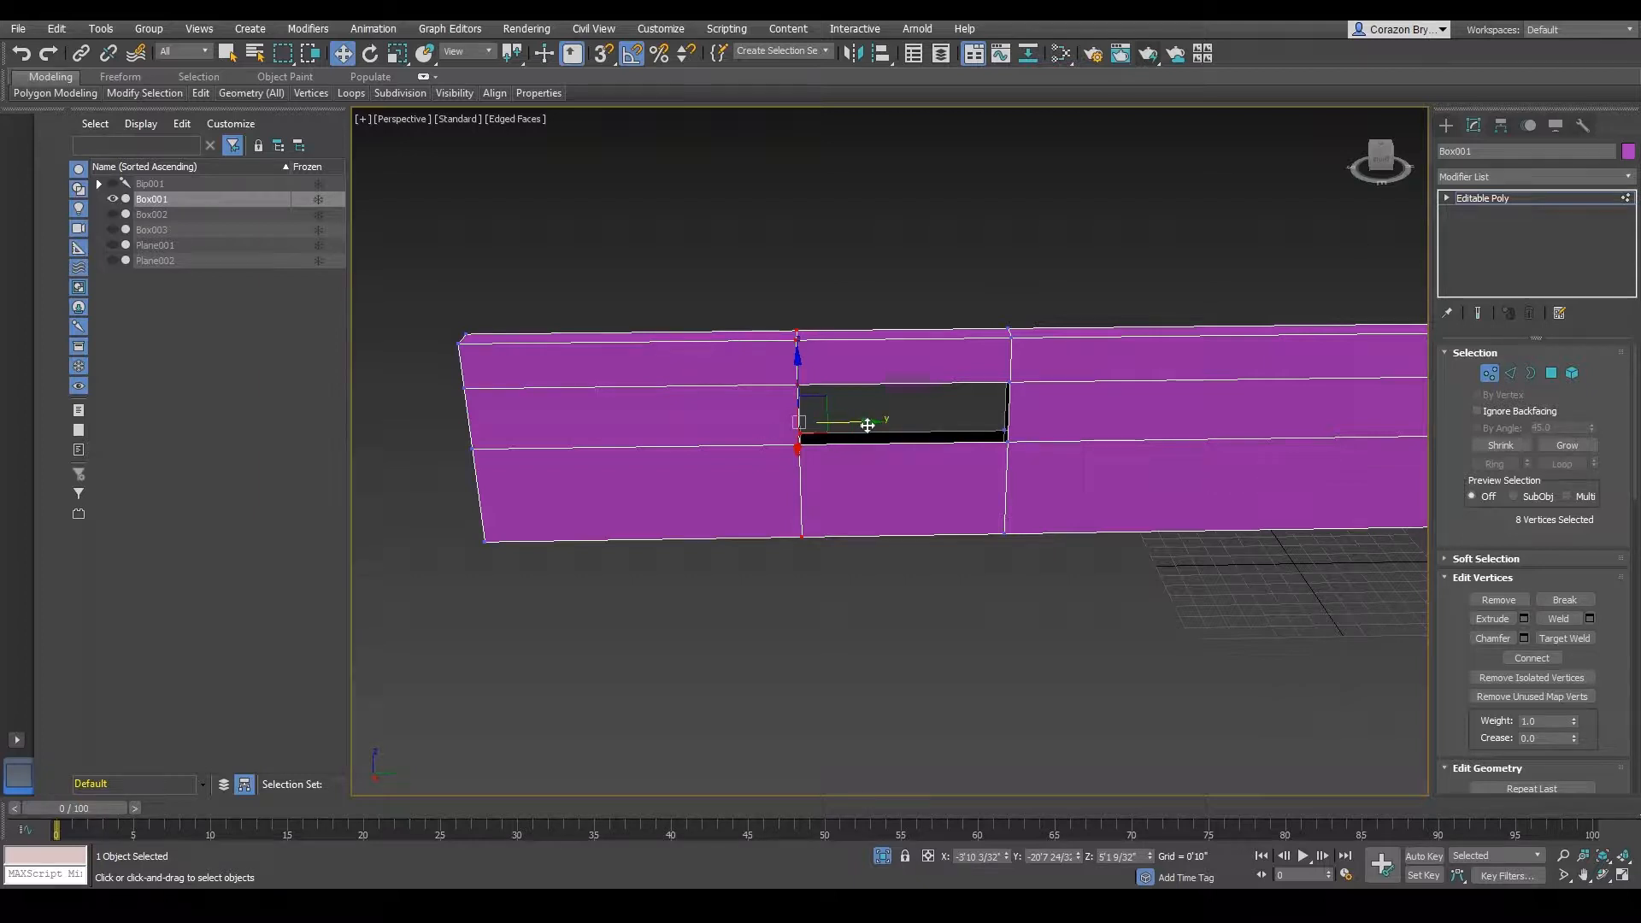
left_click_drag(866, 425, 898, 422)
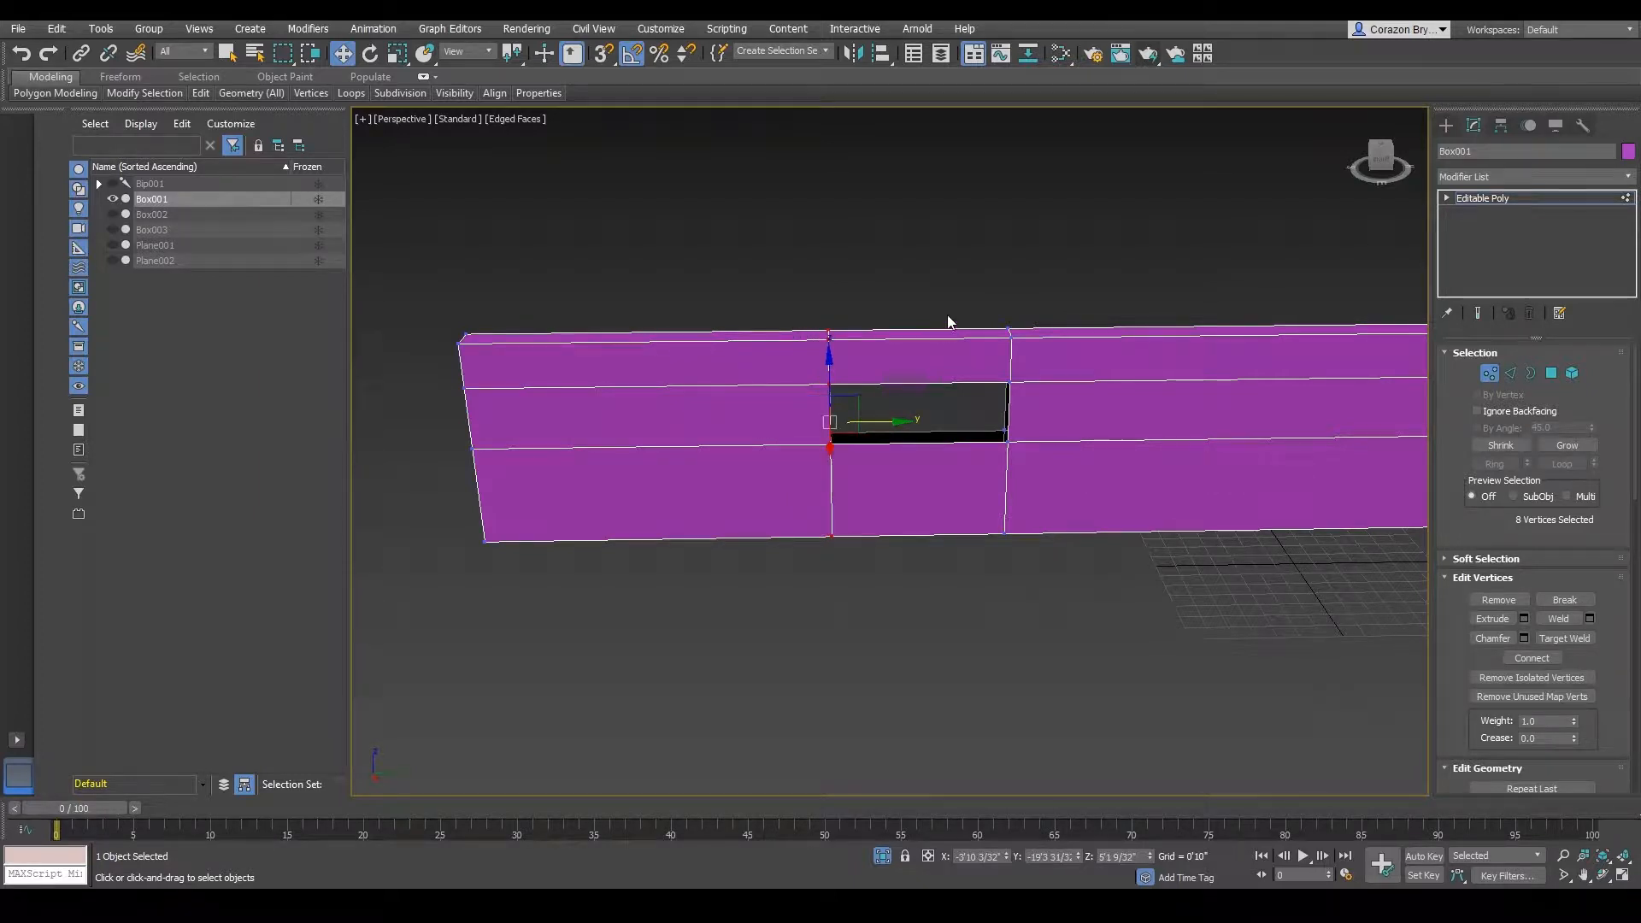
- Move the vertex column on the window's opposite side inward along Y to about -12'7", then clear the vertex selection
left_click_drag(1079, 509, 1101, 506)
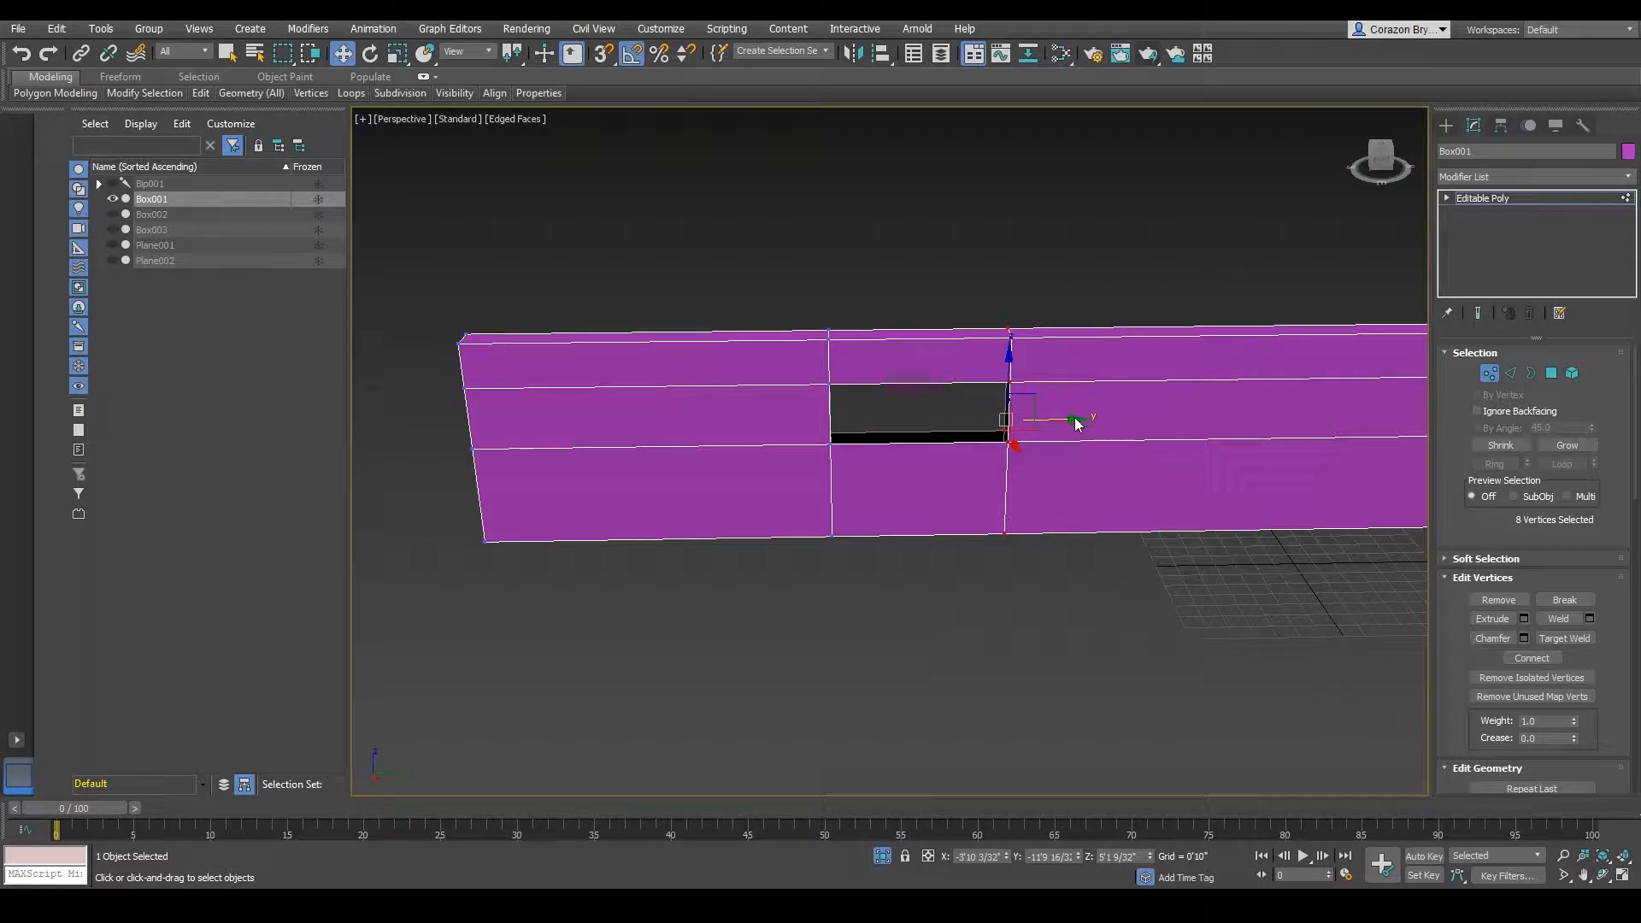
left_click_drag(1075, 422, 1060, 422)
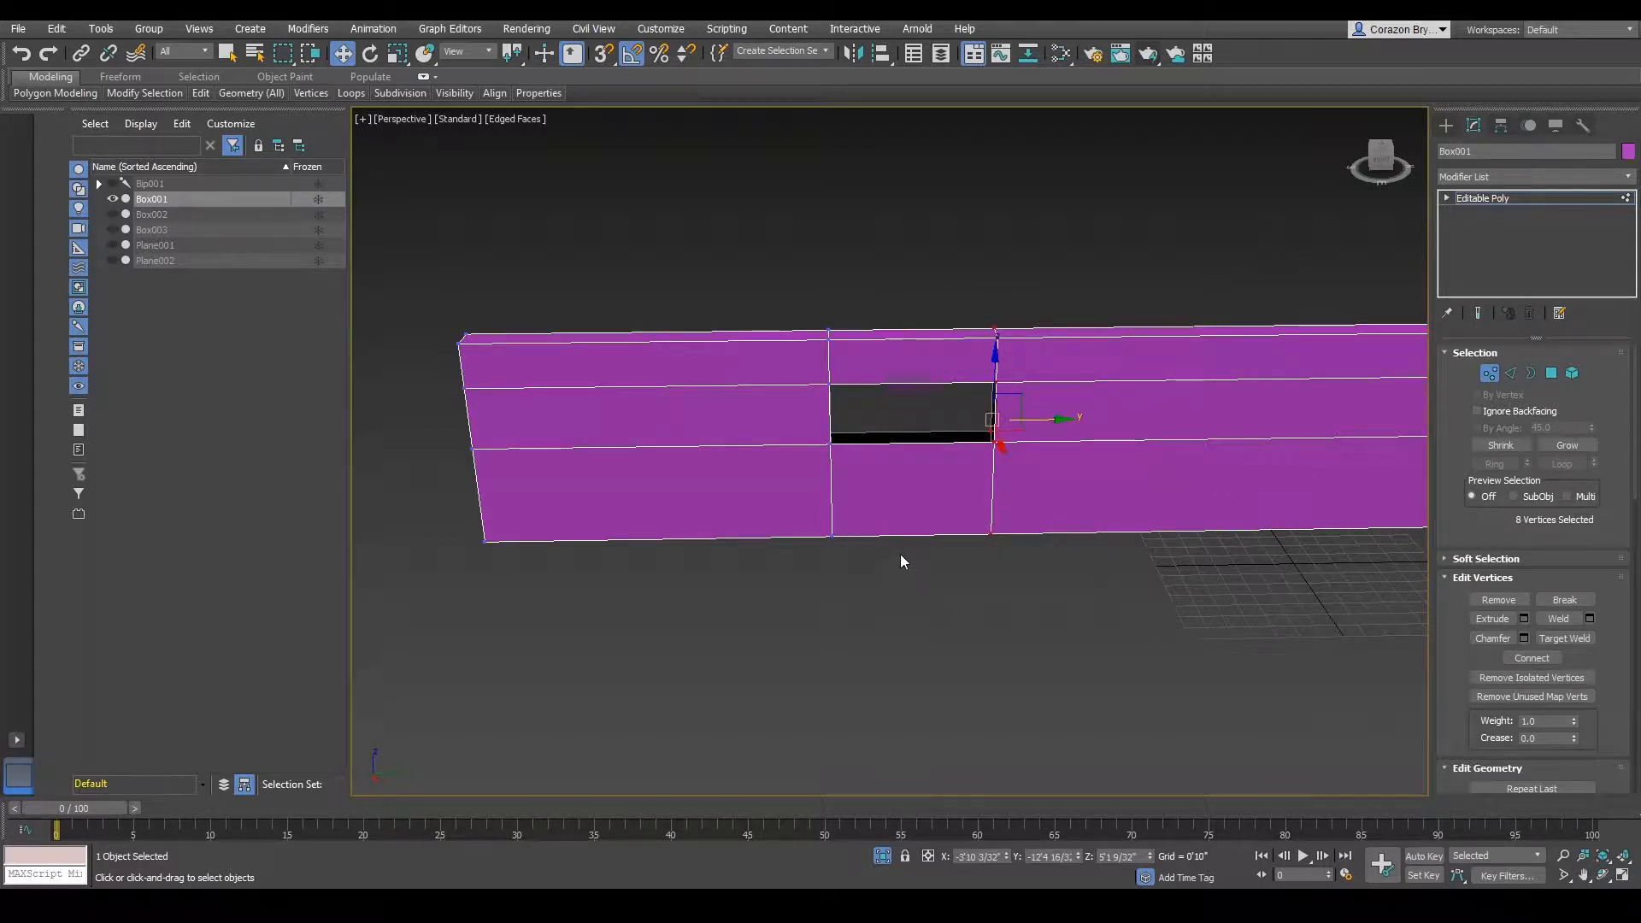
middle_click_drag(900, 562, 1049, 456, "alt")
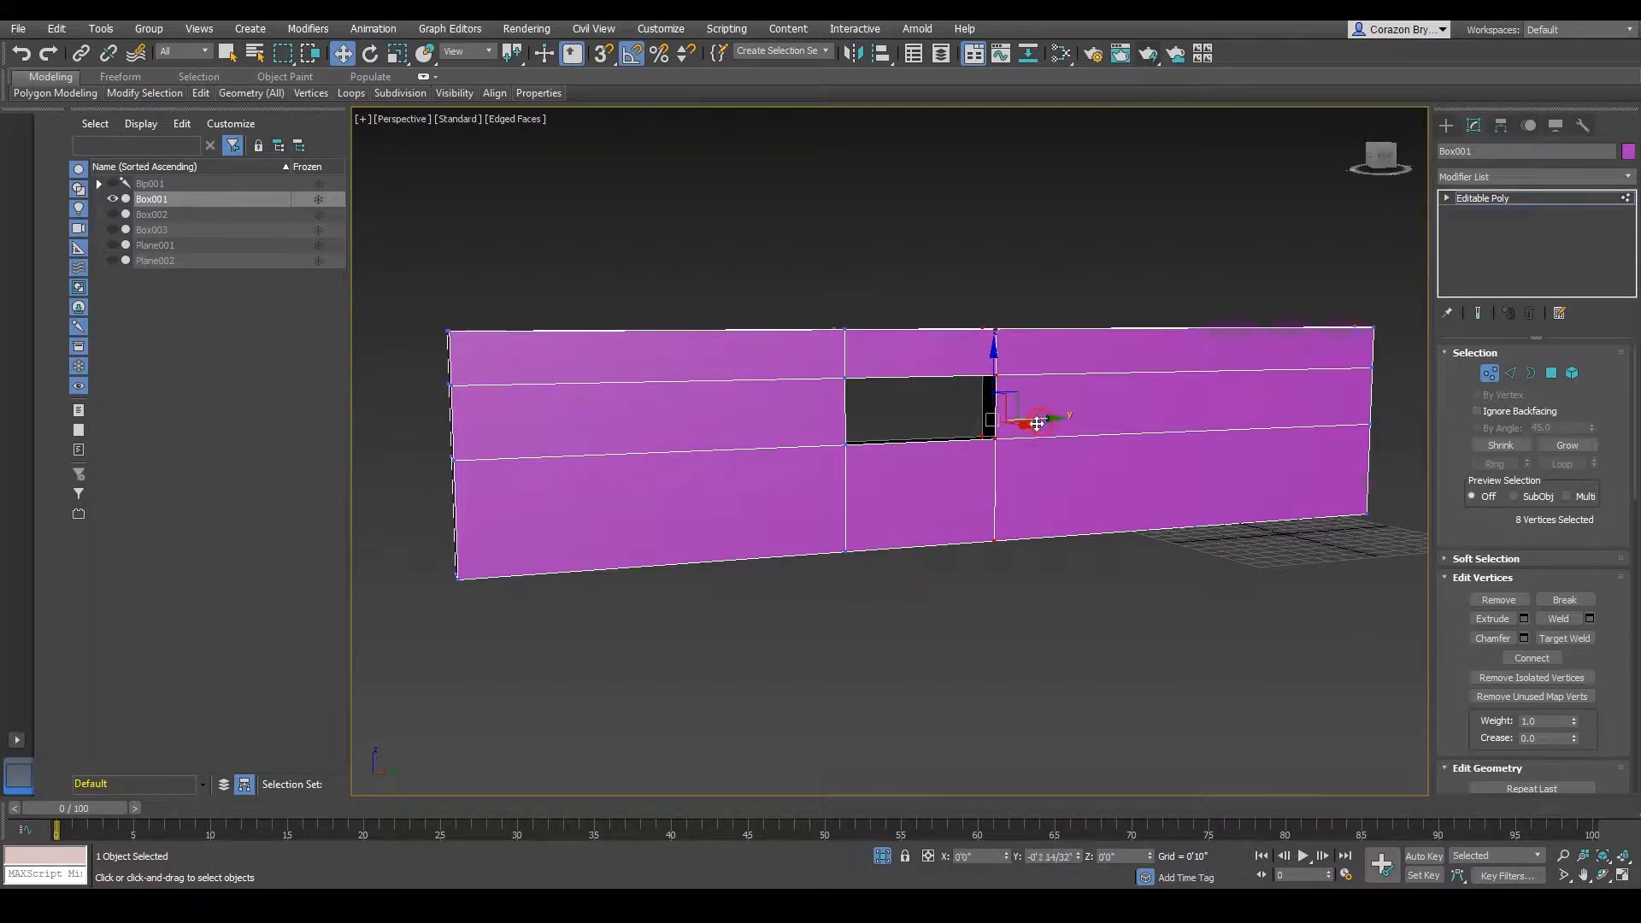
left_click(1084, 623)
- Examine the hollow gaps between the wall's inner and outer faces along the window's side, top and bottom
scroll(927, 441, "up", 5)
scroll(964, 430, "up", 3)
middle_click_drag(963, 430, 895, 454)
scroll(1050, 470, "up", 3)
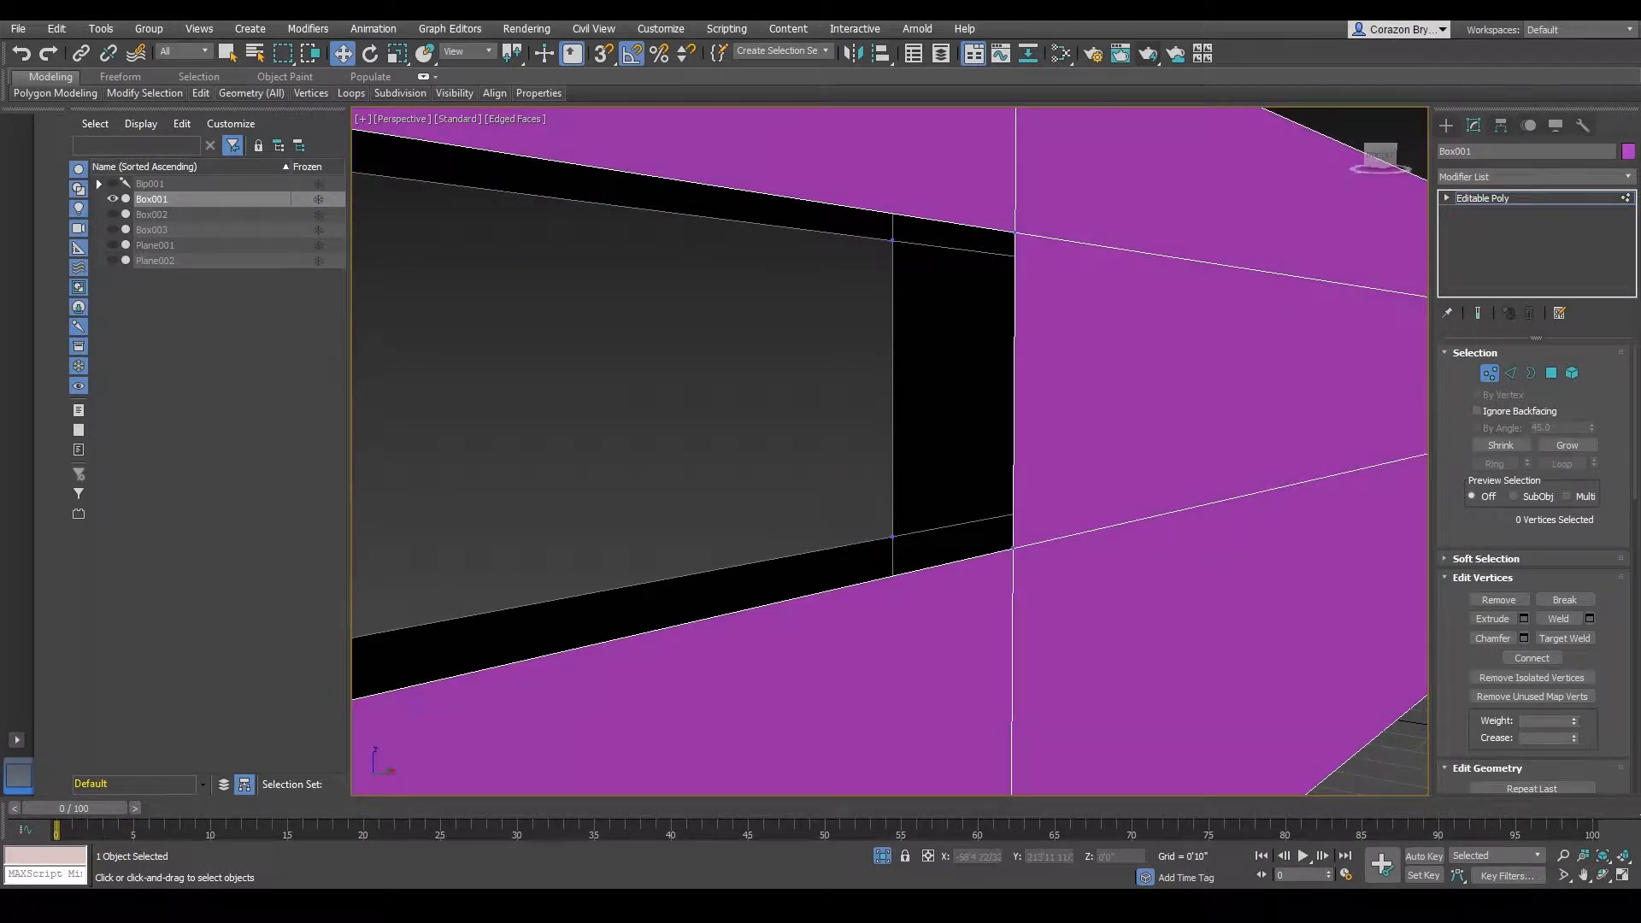
mouse_move(942, 289)
left_mouse_down()
mouse_move(982, 370)
mouse_move(968, 417)
left_mouse_up()
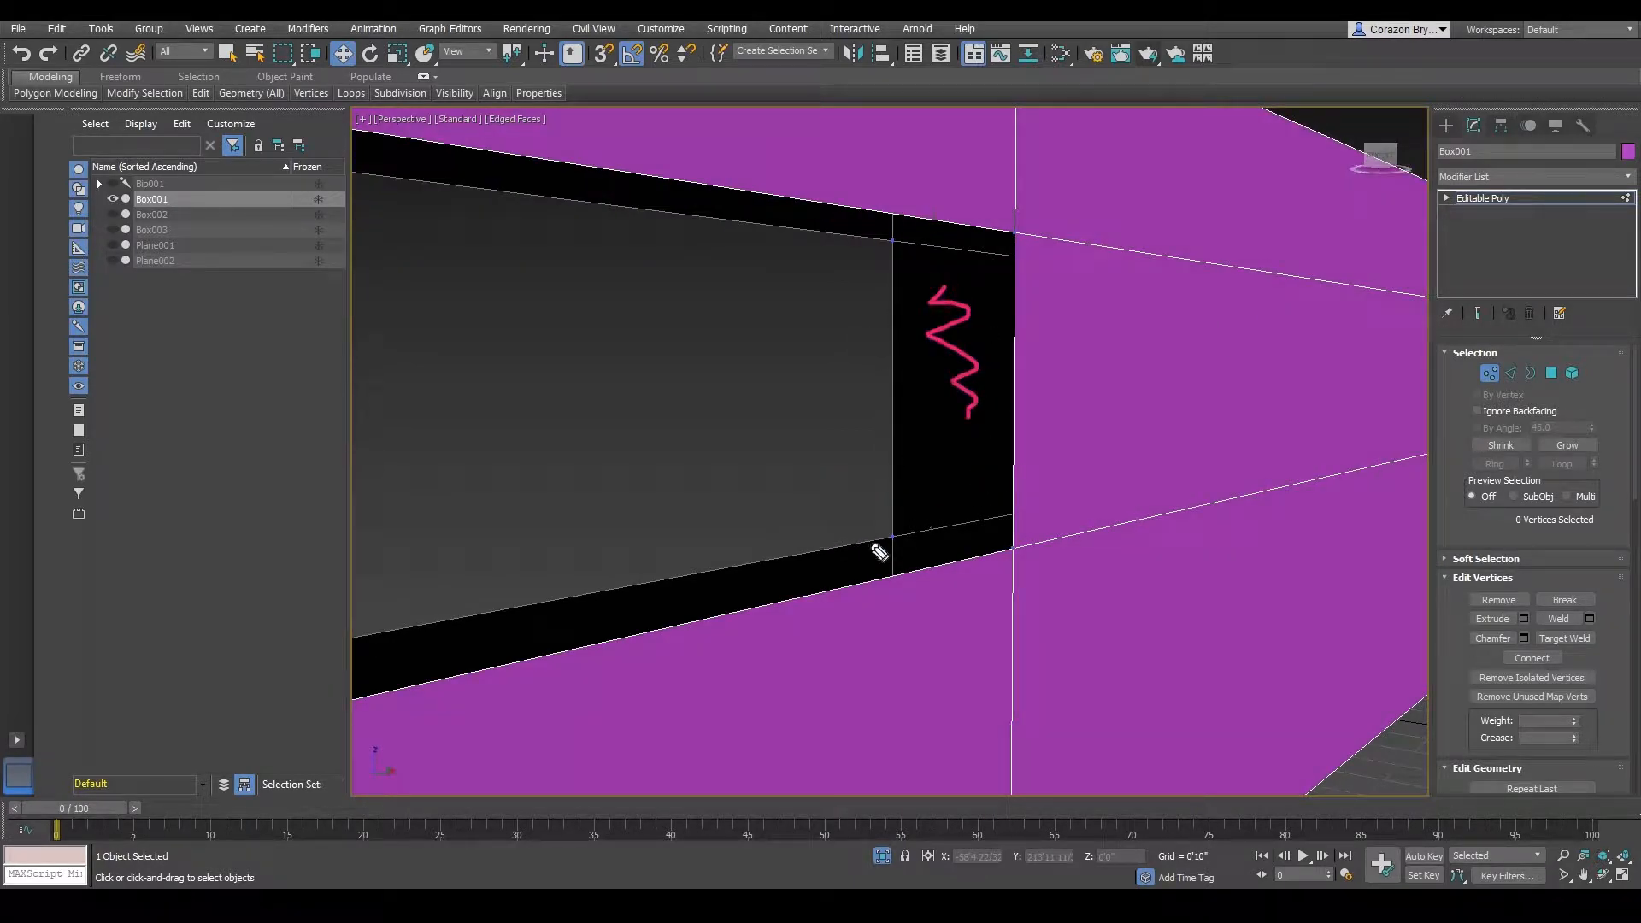
left_click_drag(854, 572, 806, 580)
left_click_drag(804, 215, 840, 217)
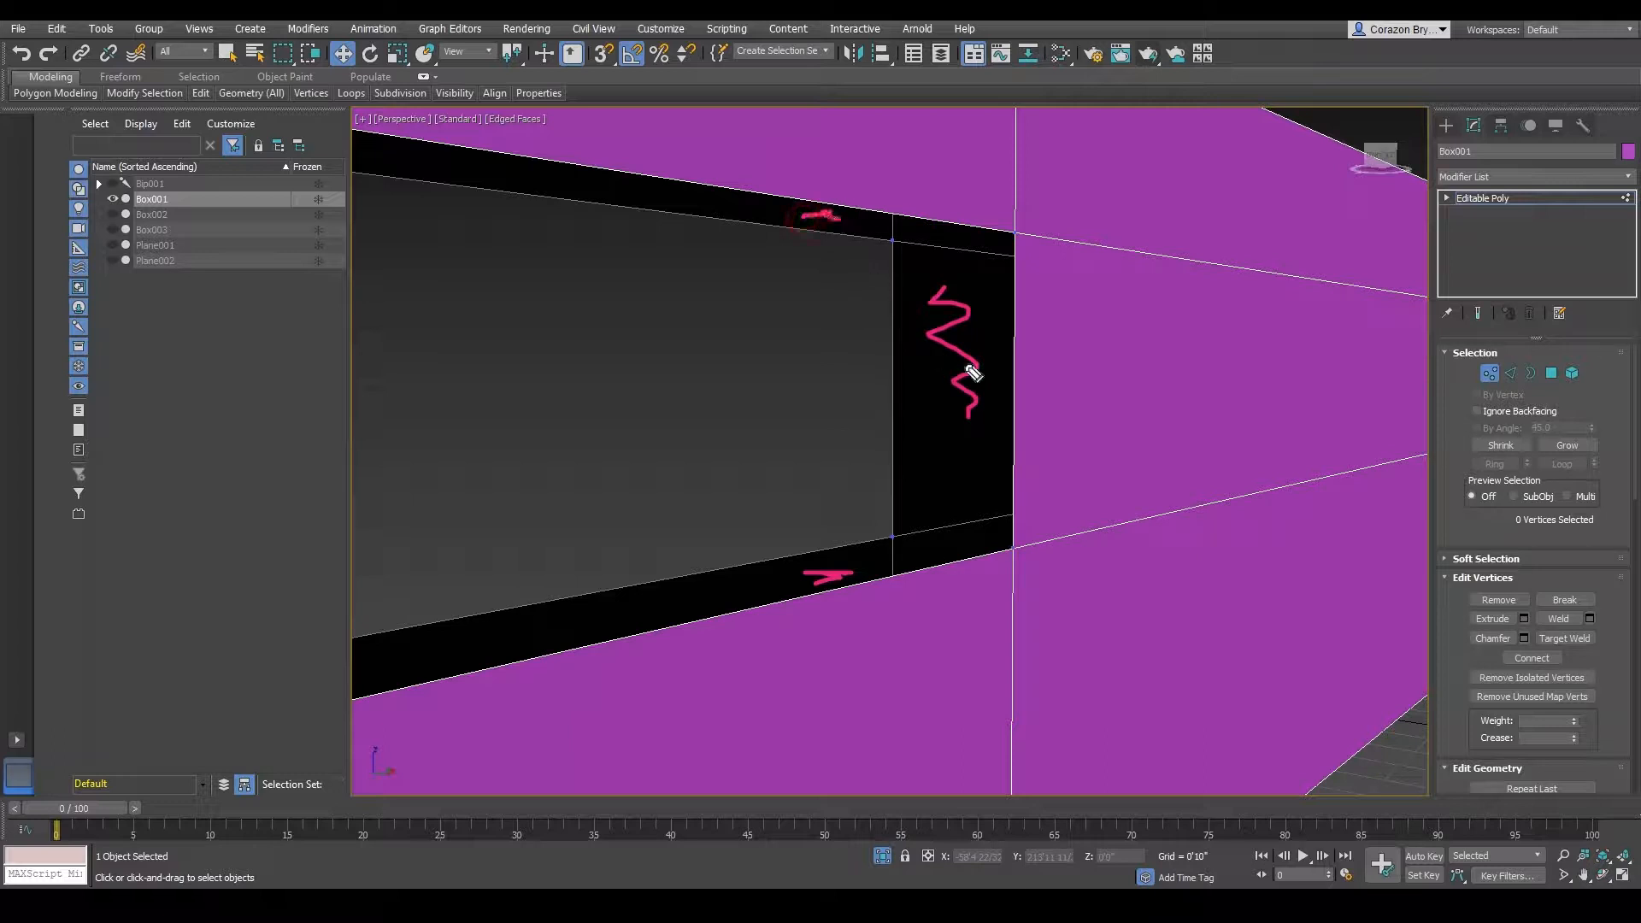
mouse_move(983, 336)
left_mouse_down()
mouse_move(916, 414)
mouse_move(953, 451)
left_mouse_up()
mouse_move(878, 570)
left_mouse_down()
mouse_move(752, 588)
mouse_move(814, 603)
left_mouse_up()
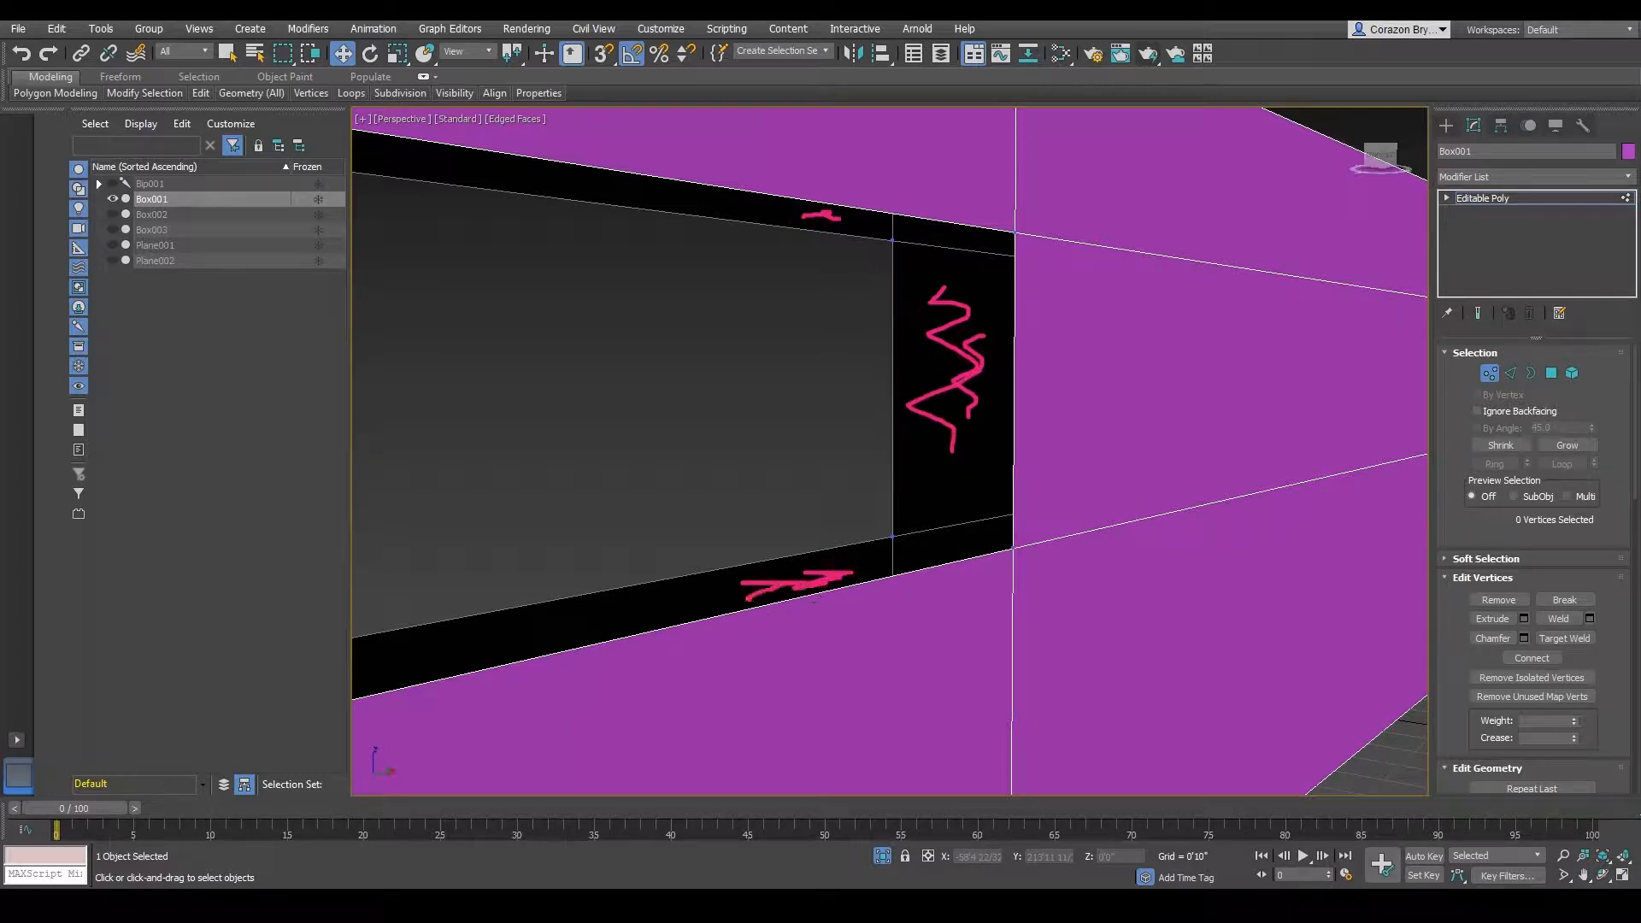
key("Escape")
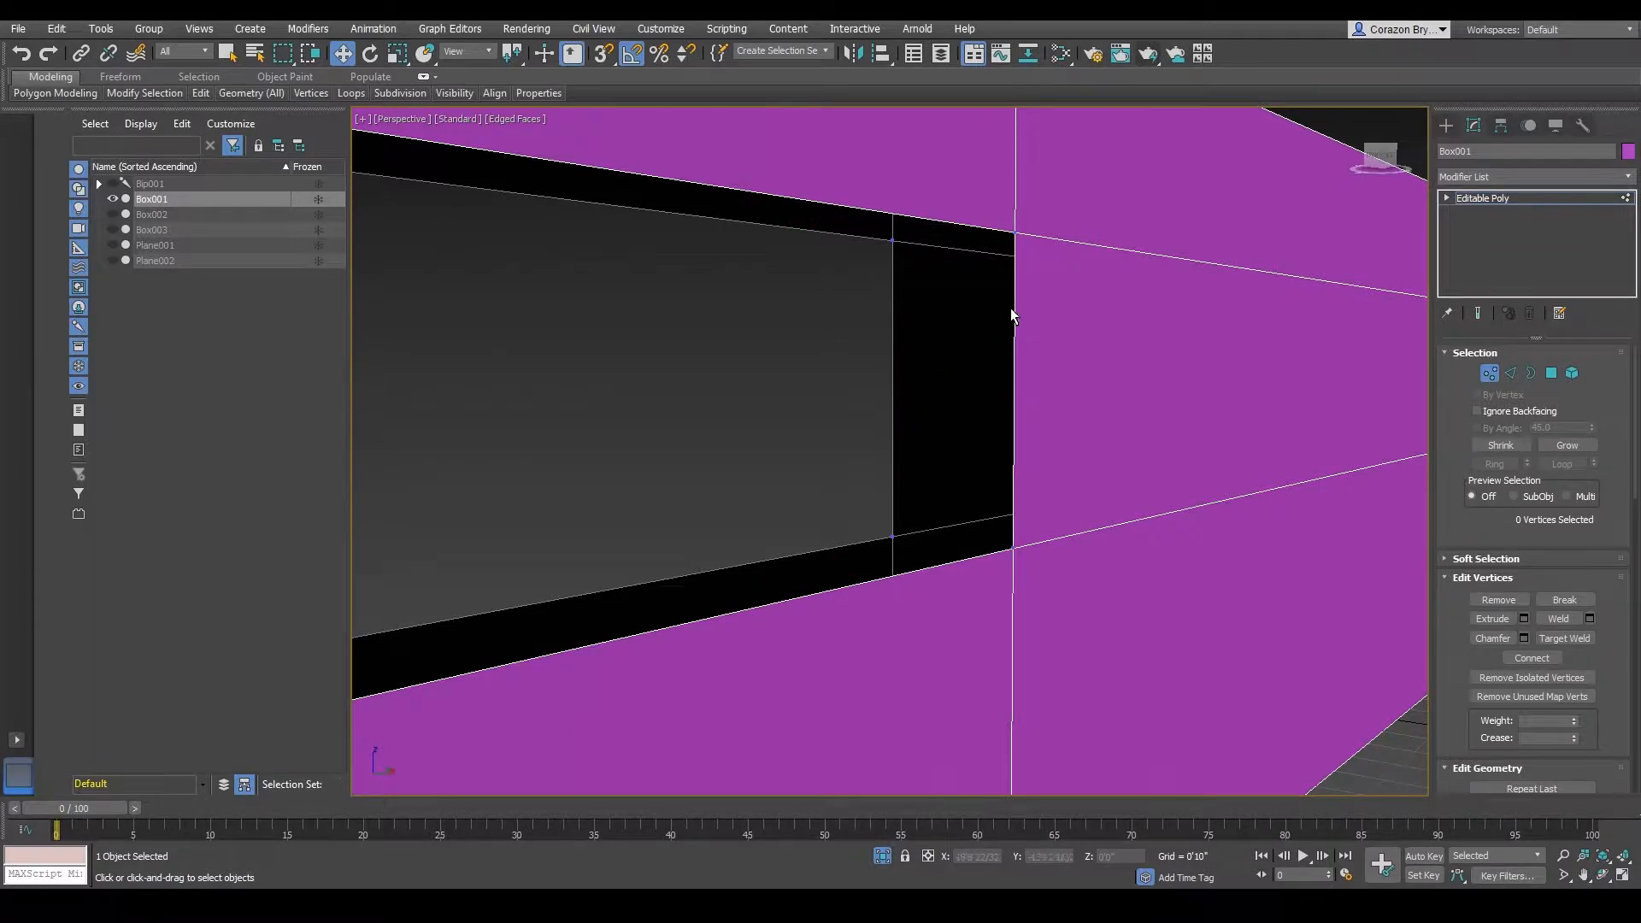
middle_click_drag(1011, 308, 991, 294, "alt")
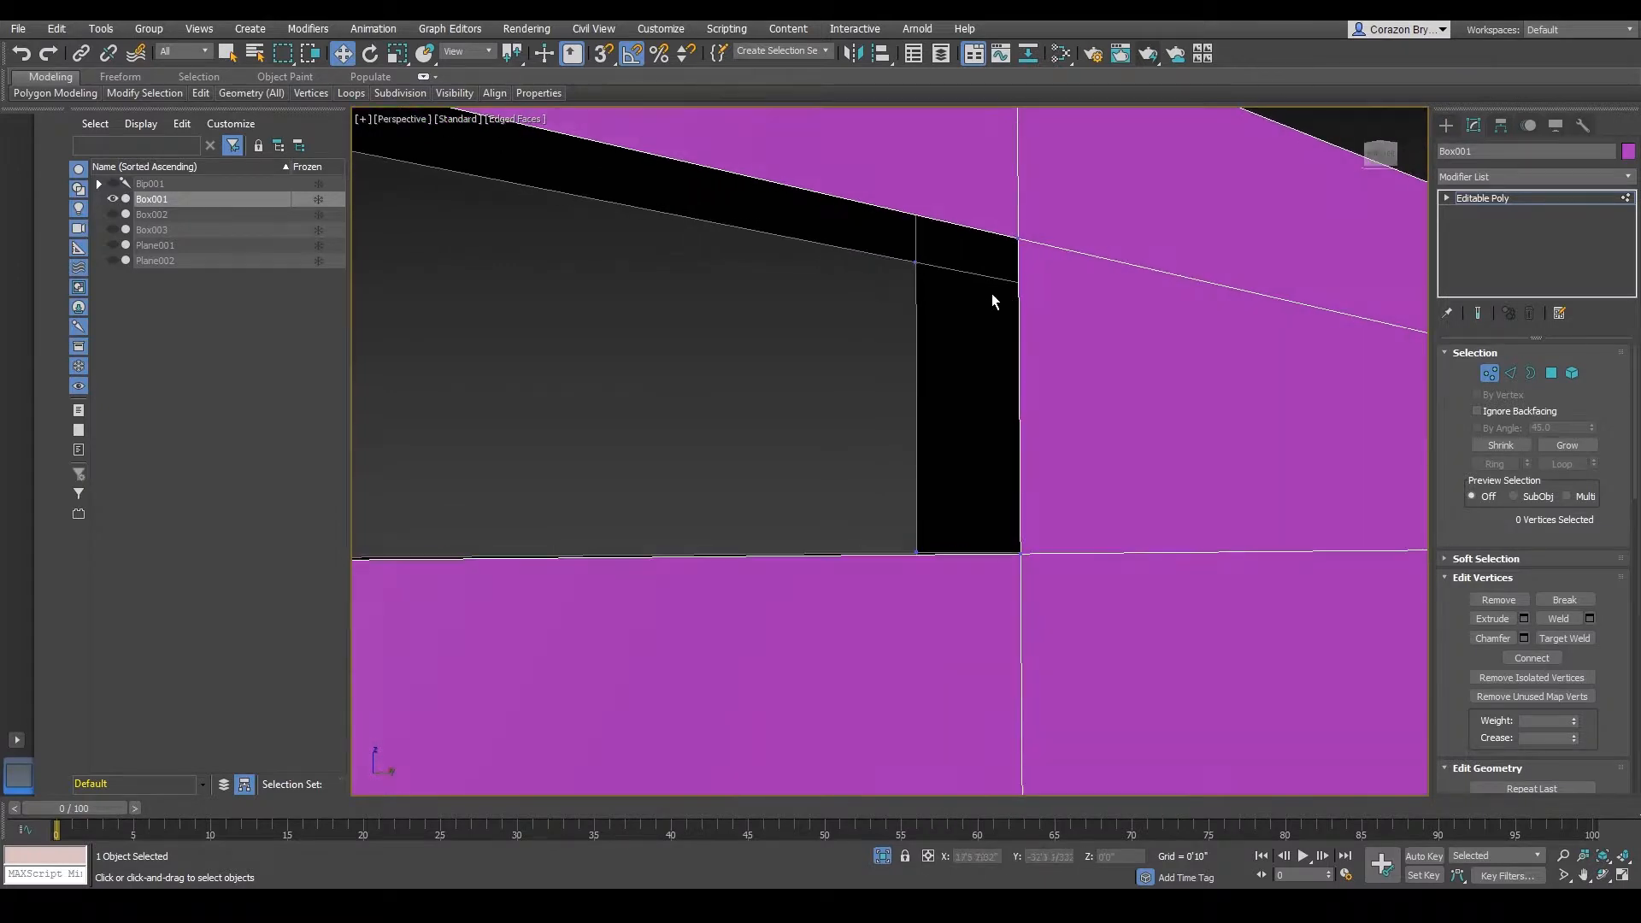
- Bridge the inner and outer top edges of the window opening to close the upper gap in the wall thickness
left_click(1510, 374)
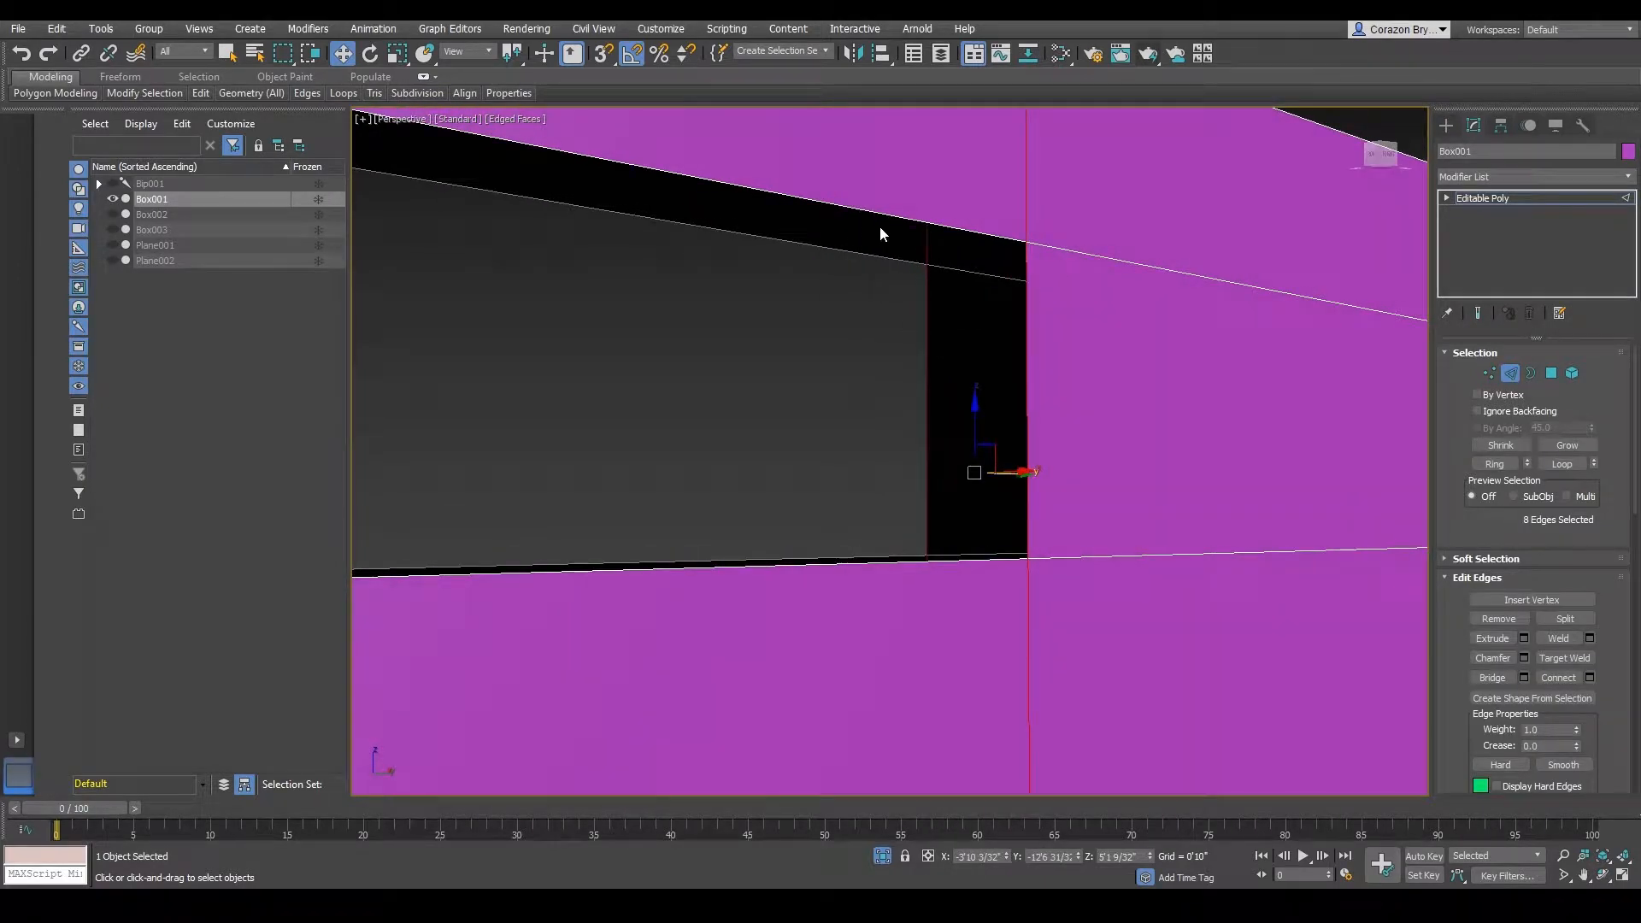
middle_click_drag(880, 227, 1217, 367, "alt")
left_click(886, 426)
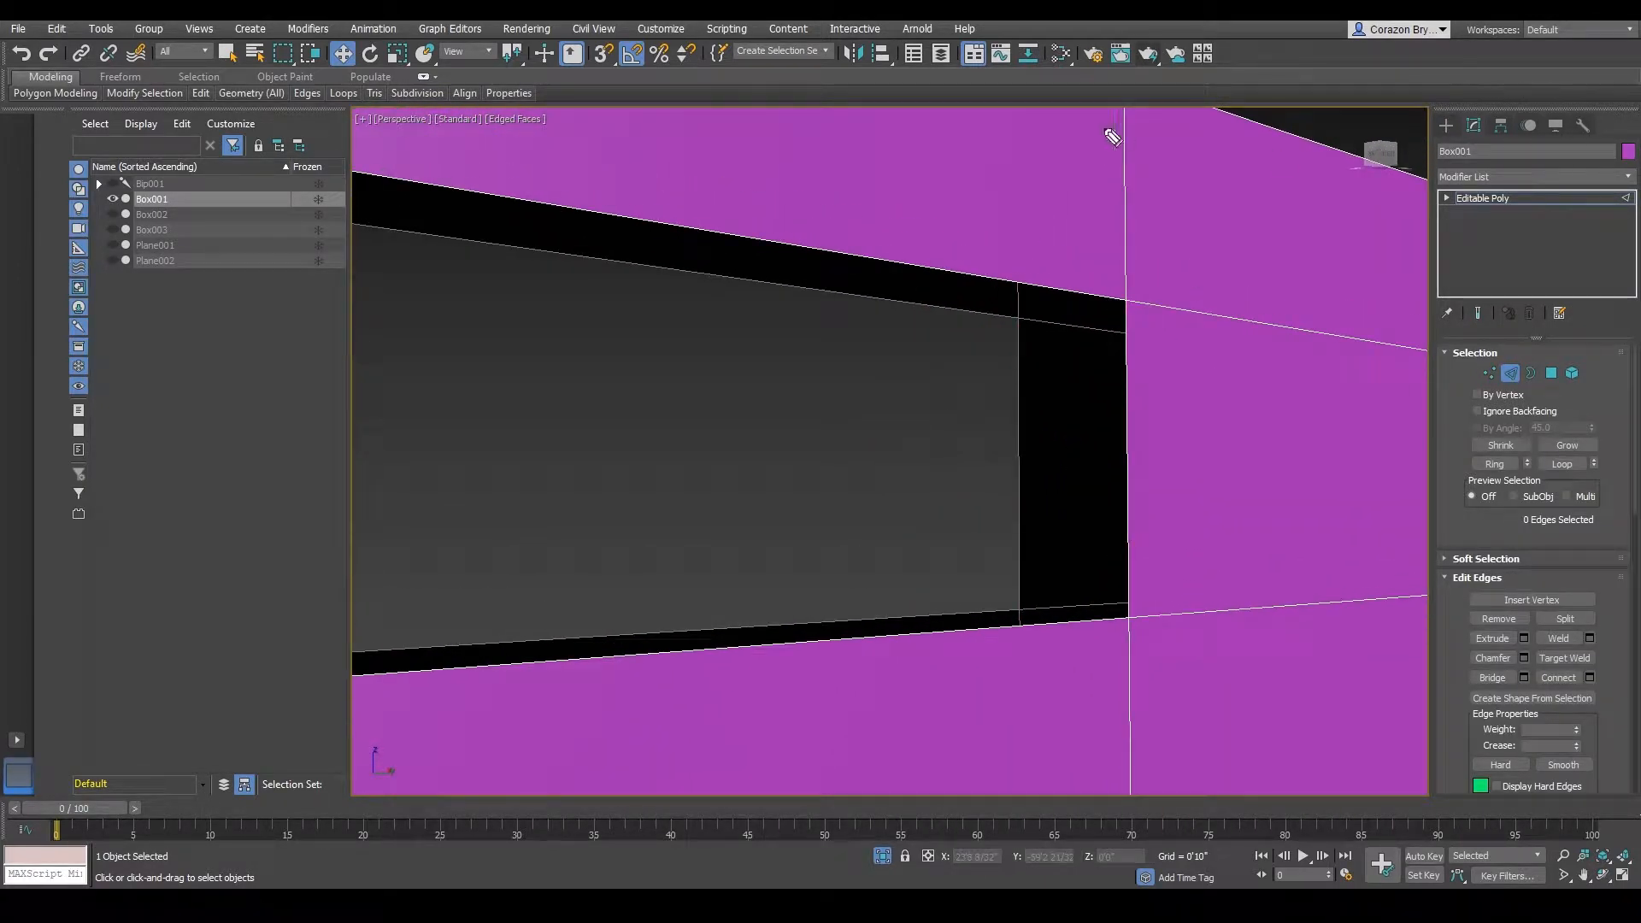
left_click(831, 252)
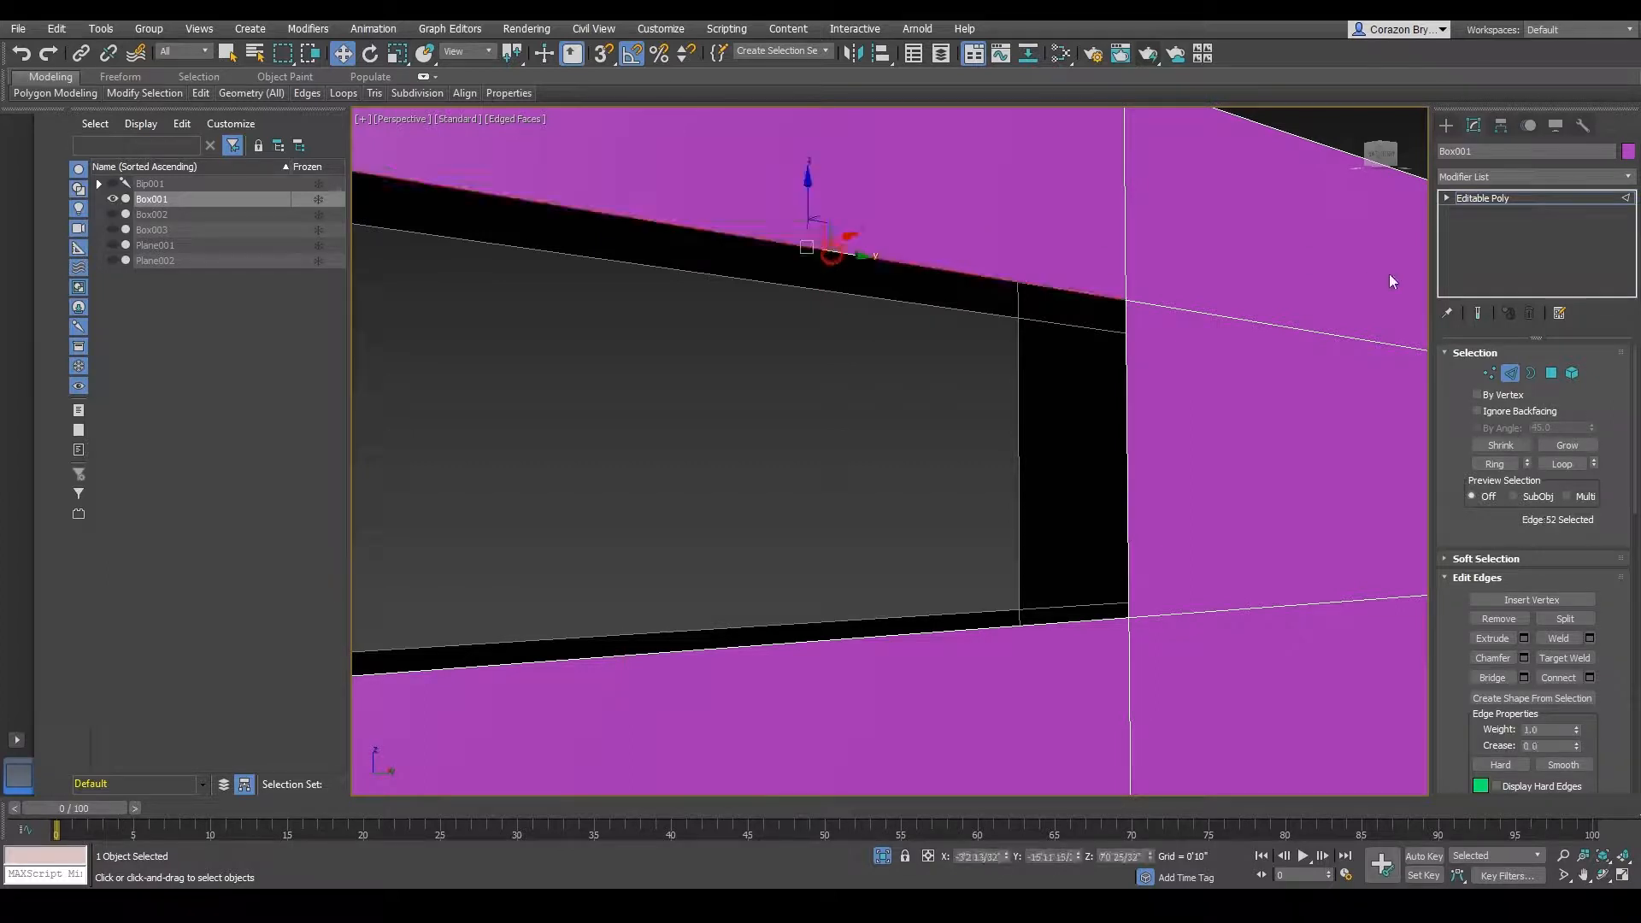
left_click(798, 288, "ctrl")
middle_click_drag(833, 312, 861, 341, "alt")
scroll(841, 356, "down", 1)
scroll(836, 333, "up", 2)
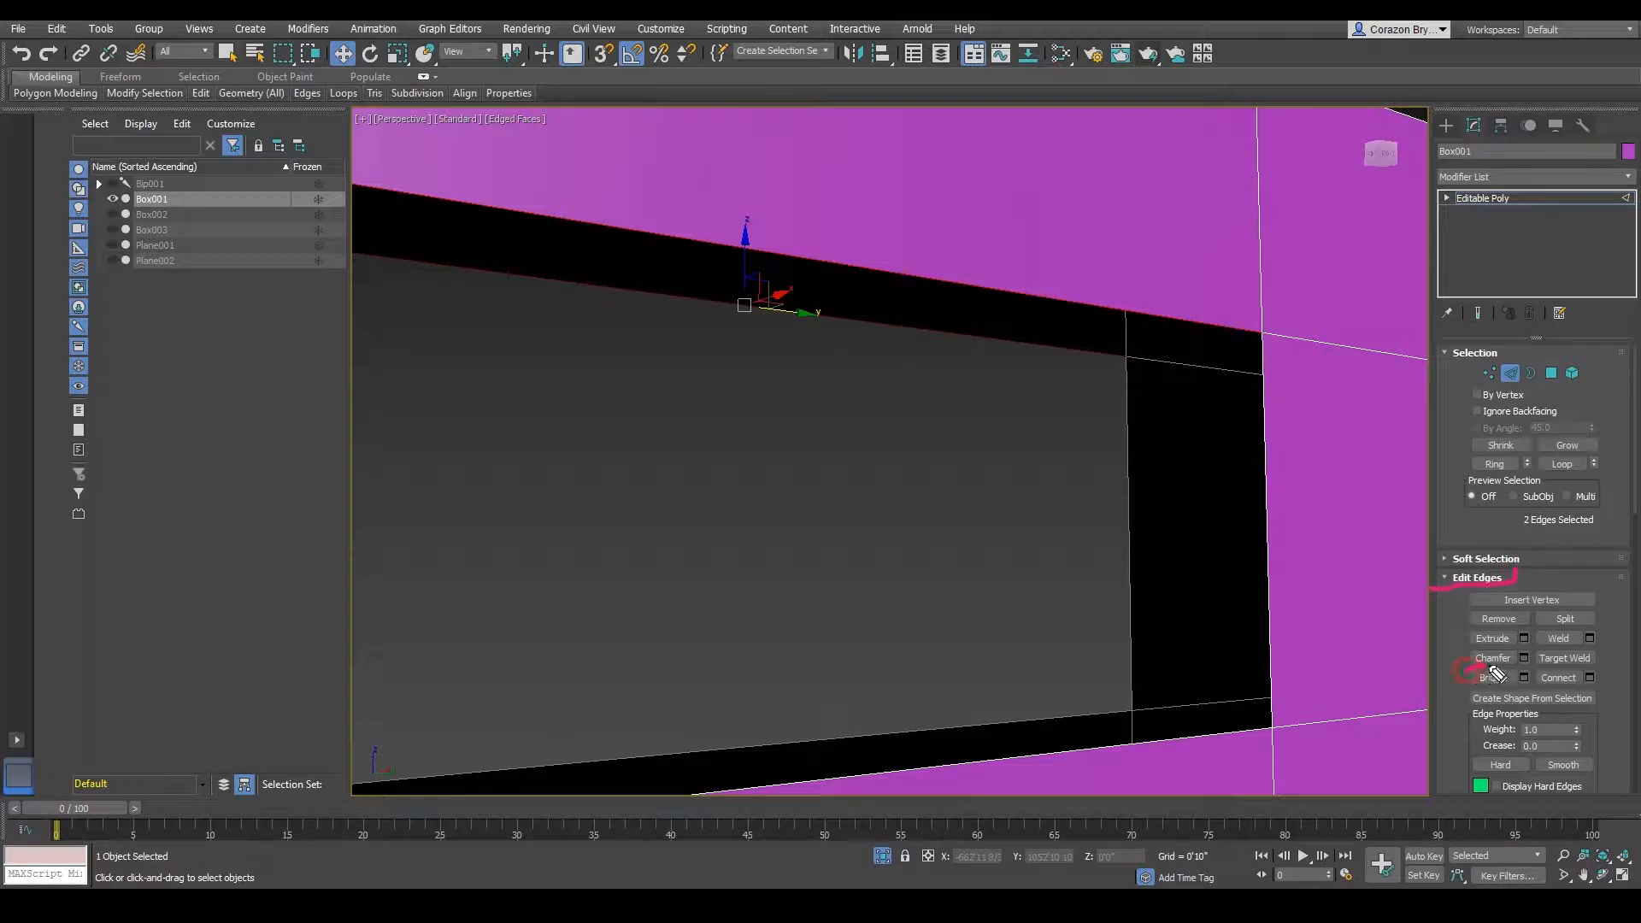
left_click_drag(1513, 696, 1478, 658)
middle_click_drag(883, 559, 847, 466, "alt")
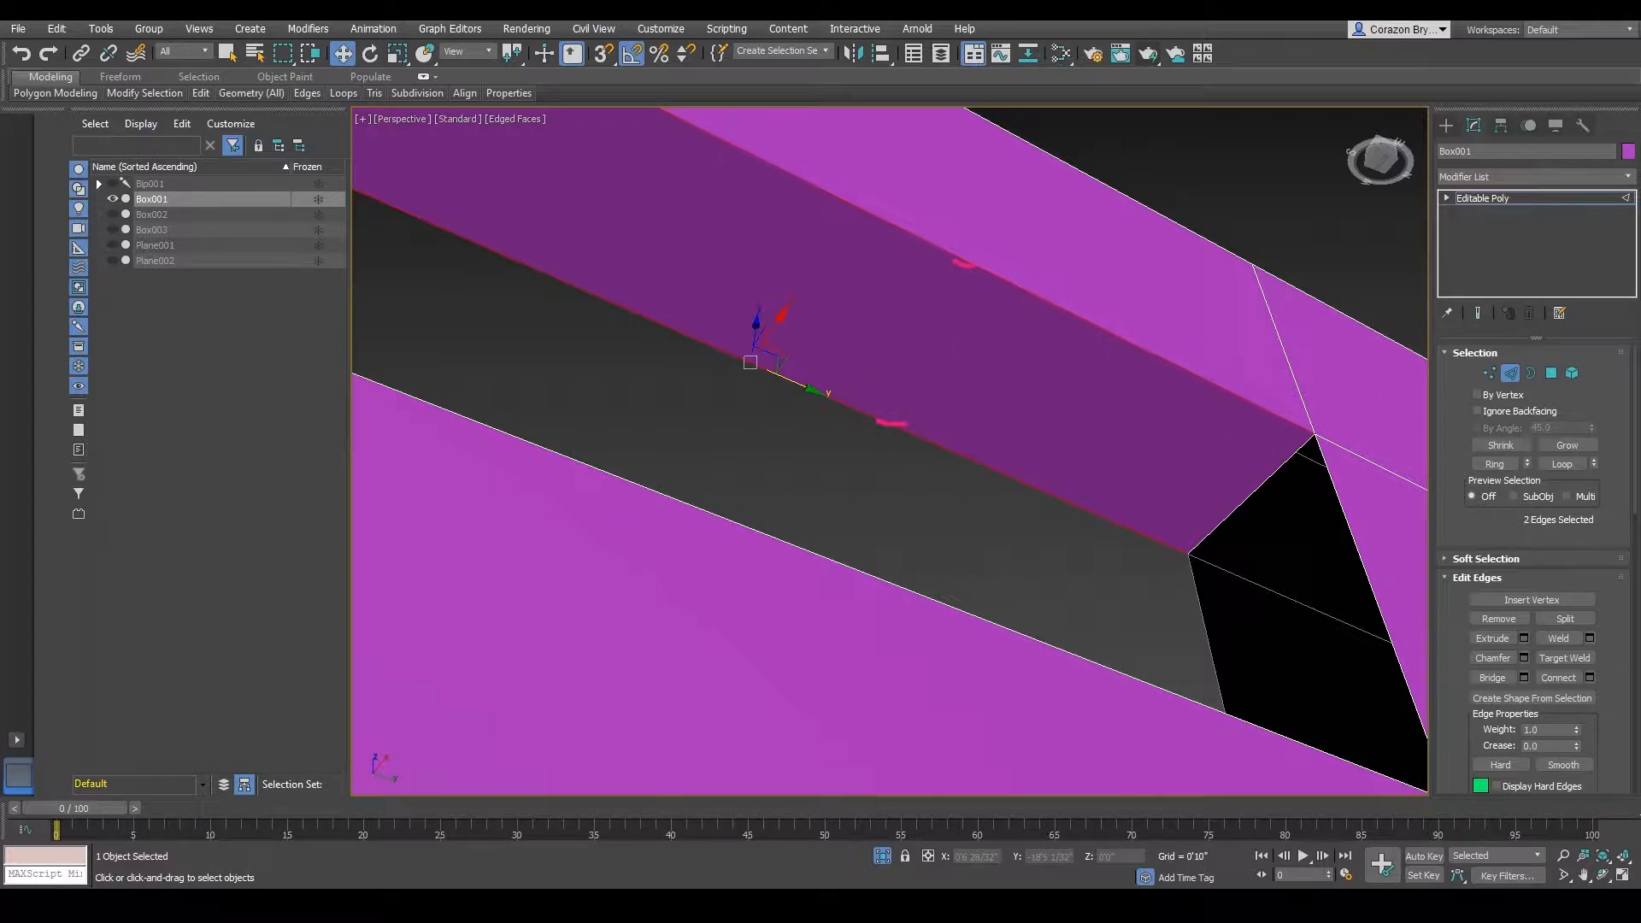
- Bridge the inner and outer vertical edges on the window's right side to form its side face
middle_click_drag(1097, 431, 949, 487, "alt")
left_click(1003, 408)
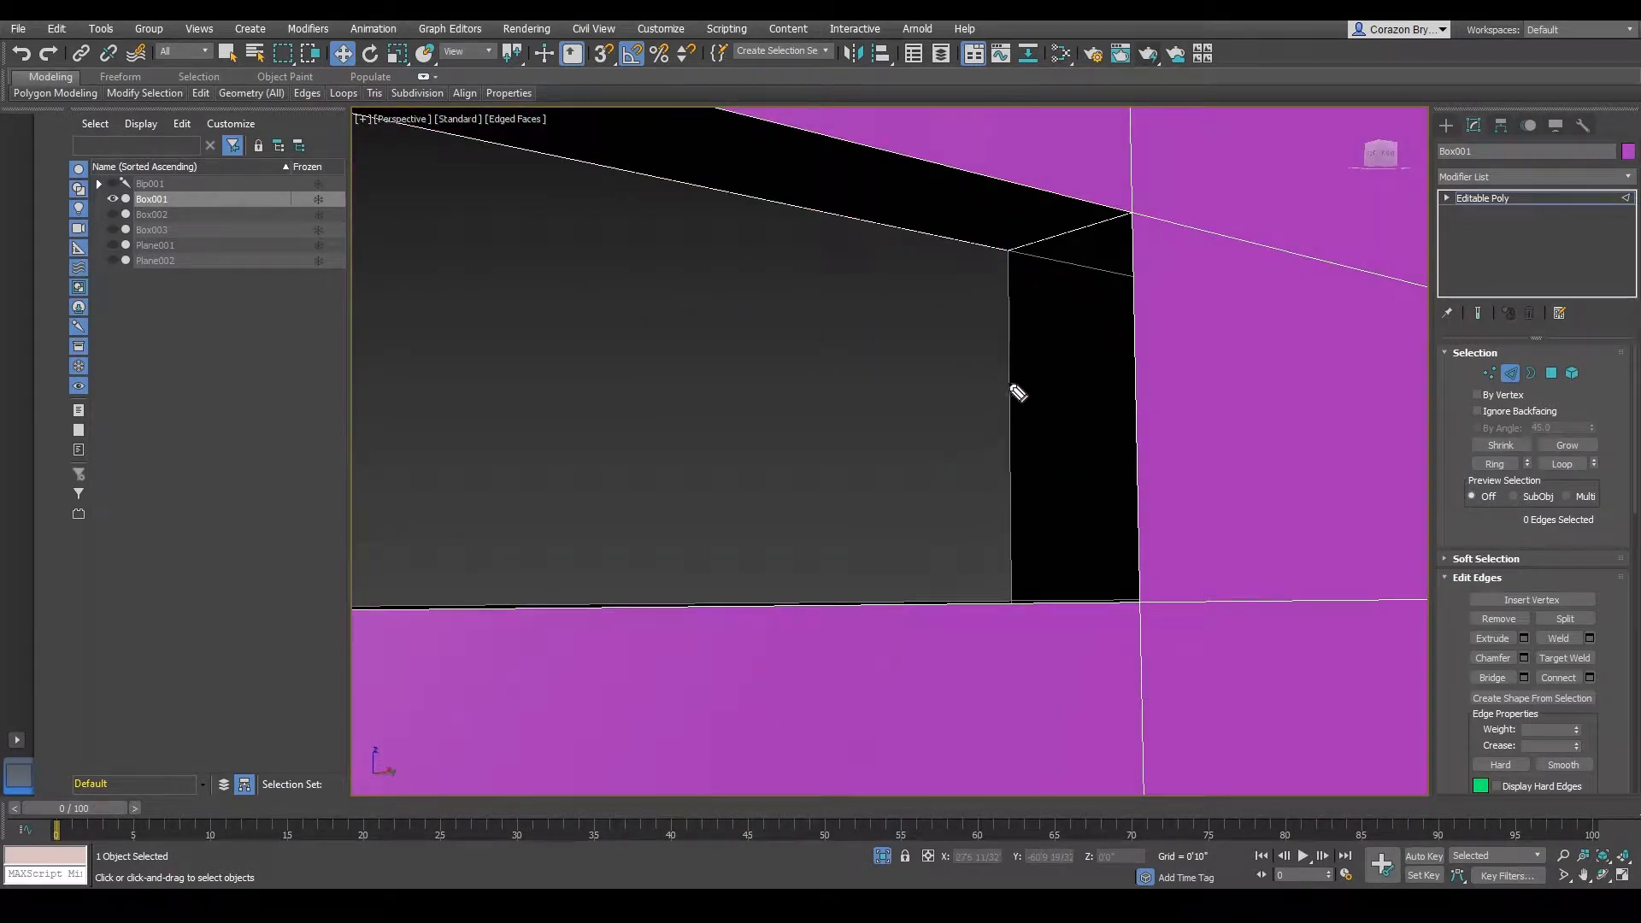
left_click_drag(1130, 385, 1135, 428)
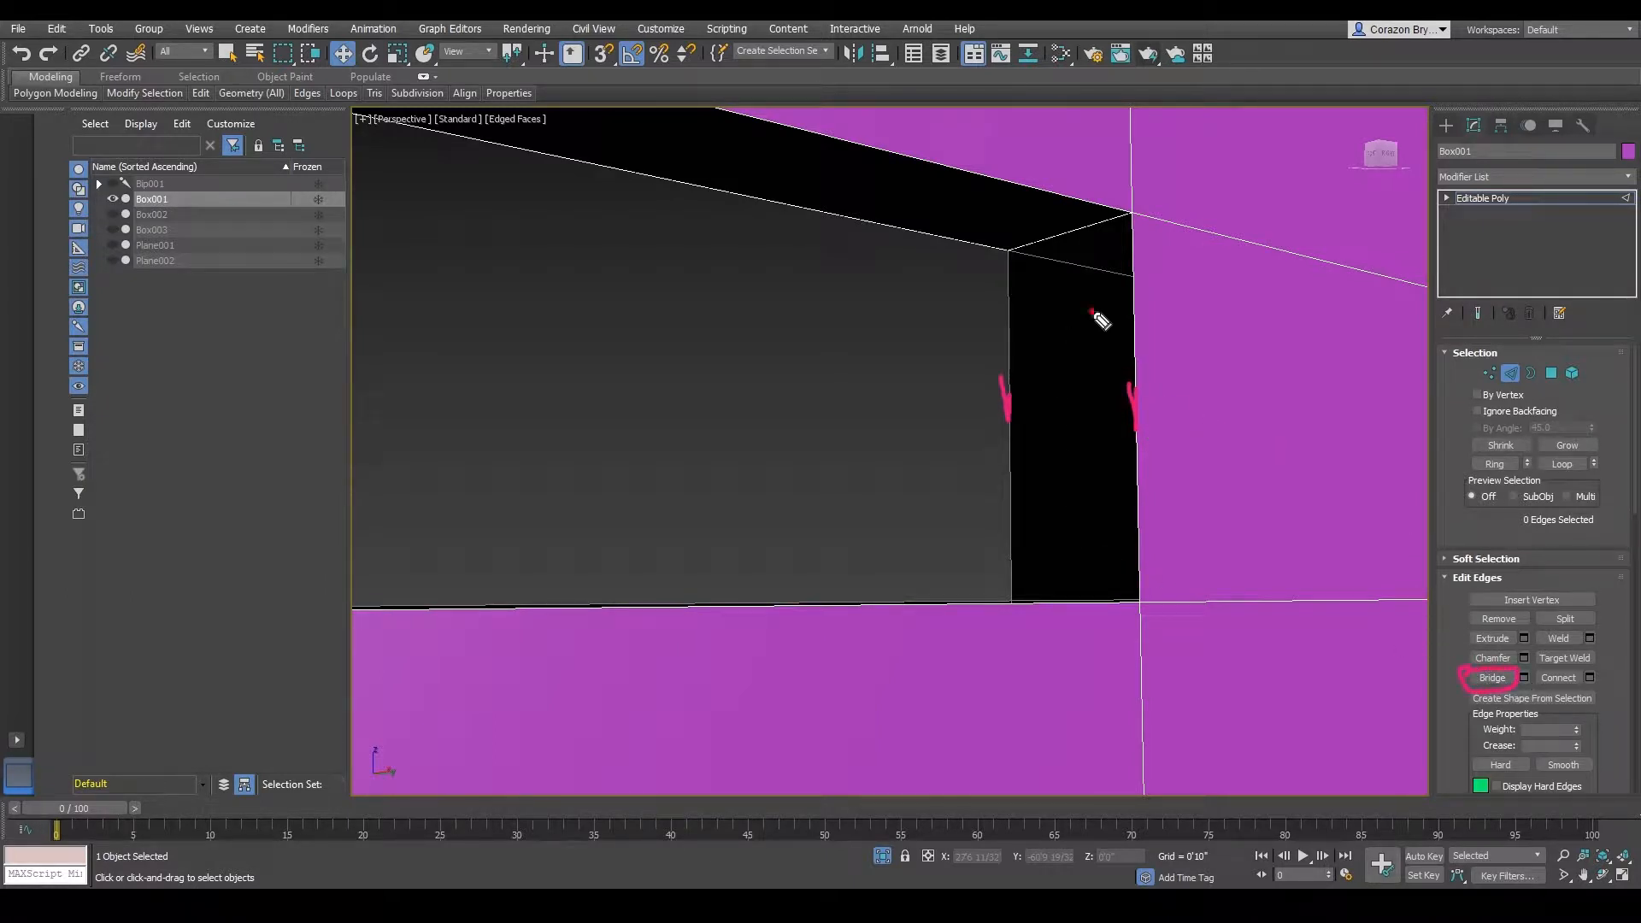
mouse_move(1094, 314)
left_mouse_down()
mouse_move(1111, 536)
mouse_move(1098, 556)
left_mouse_up()
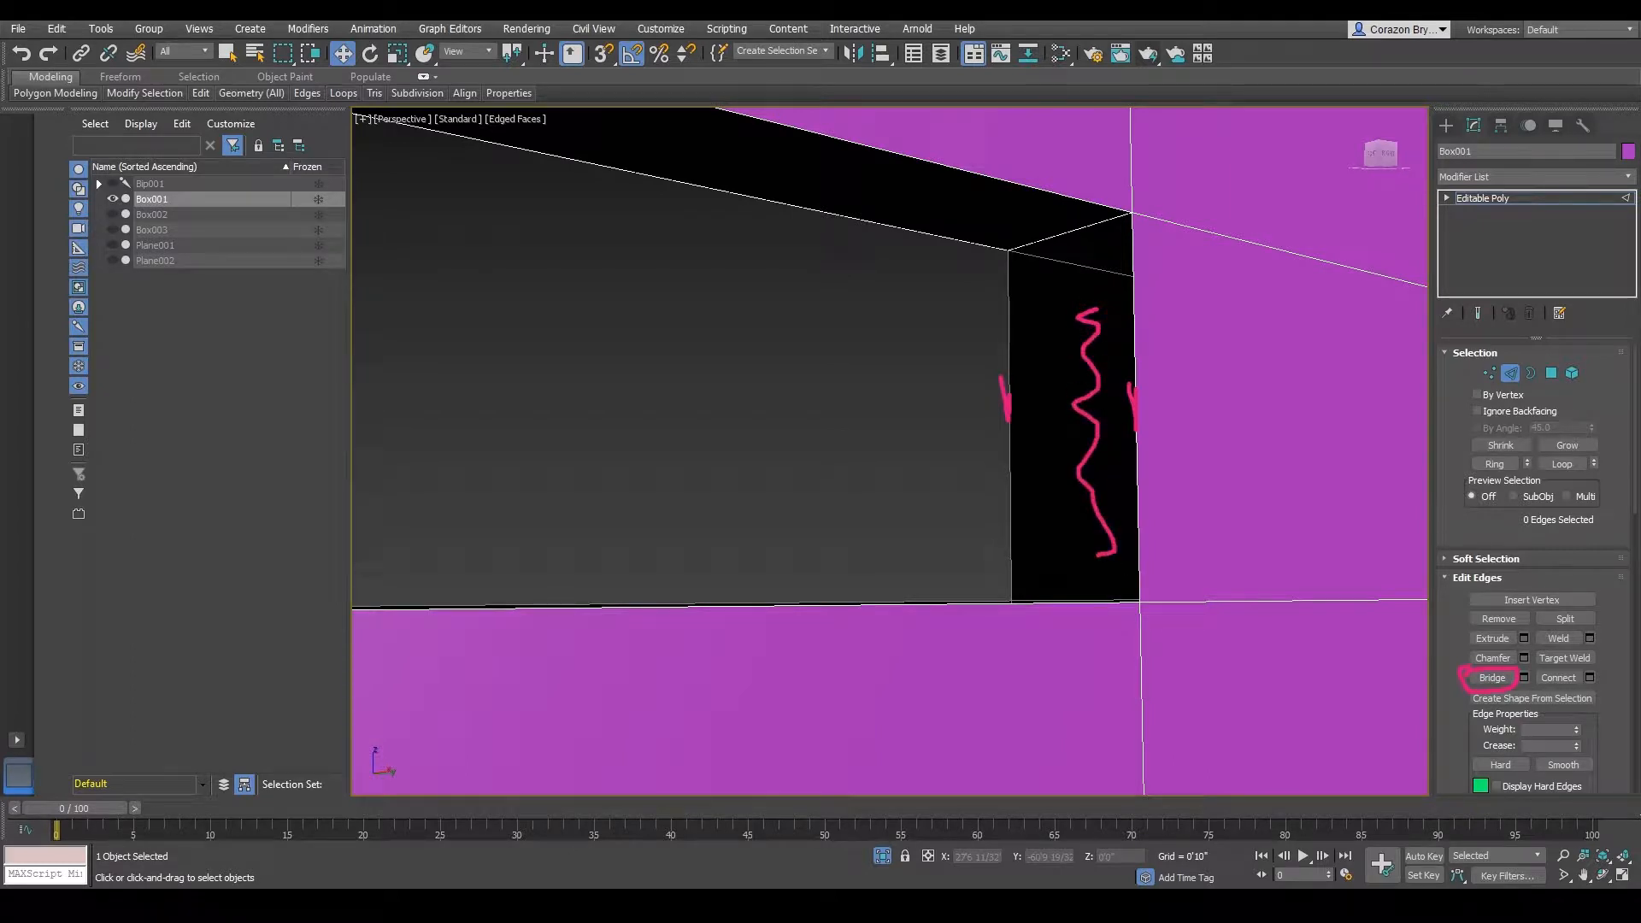
key("Escape")
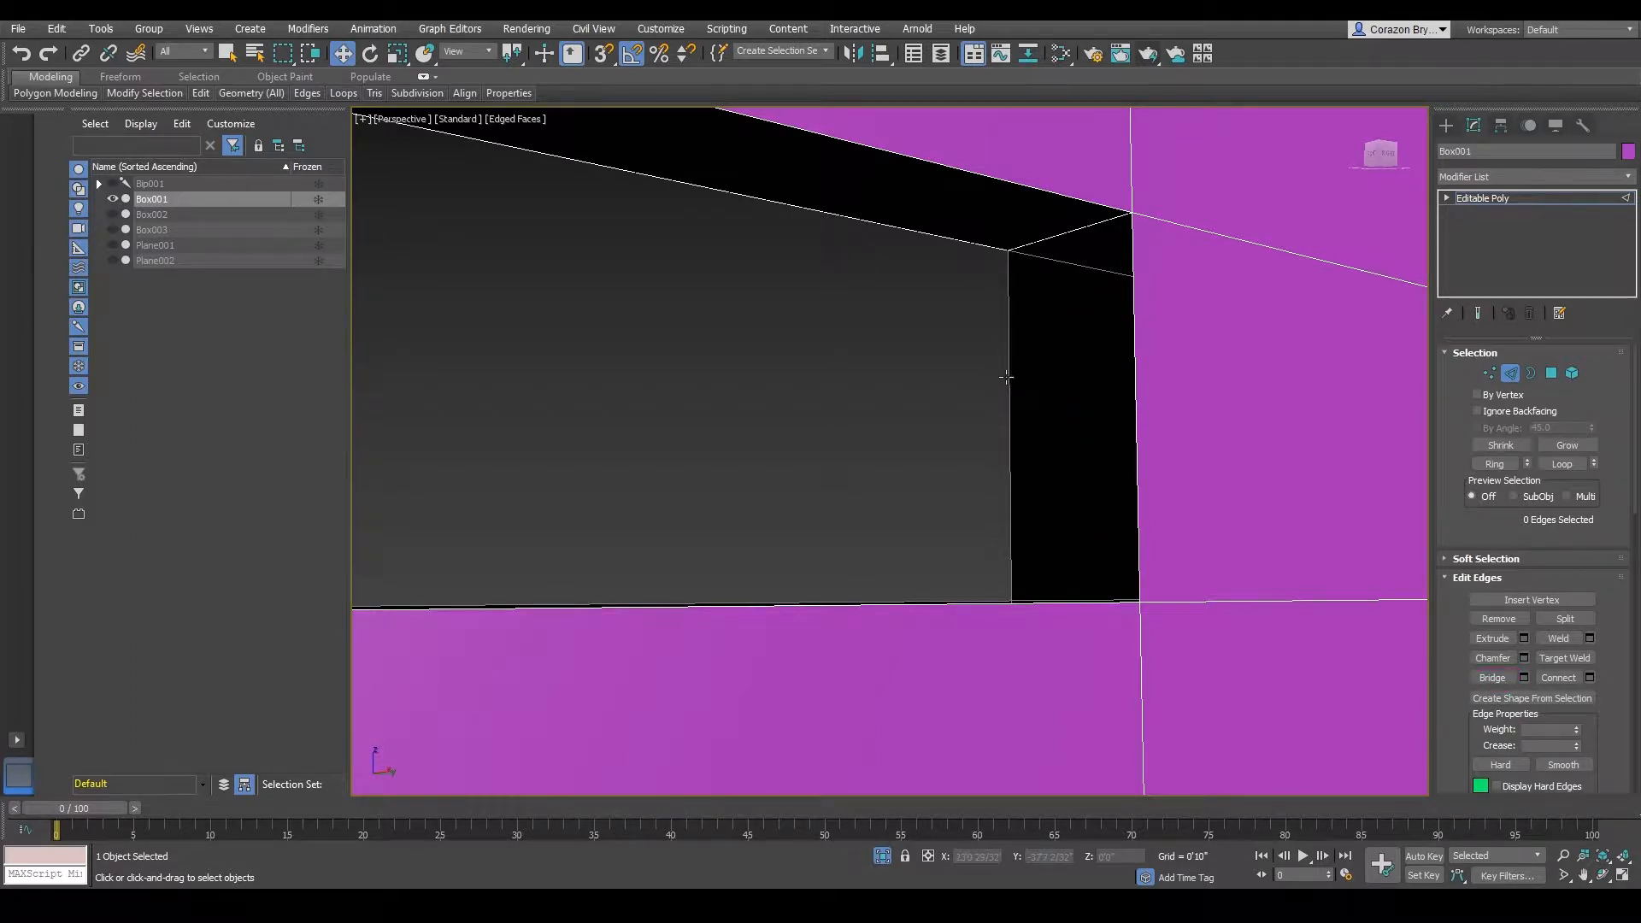
left_click(1006, 377)
middle_click_drag(1013, 402, 1076, 438, "alt")
left_click(1129, 389, "ctrl")
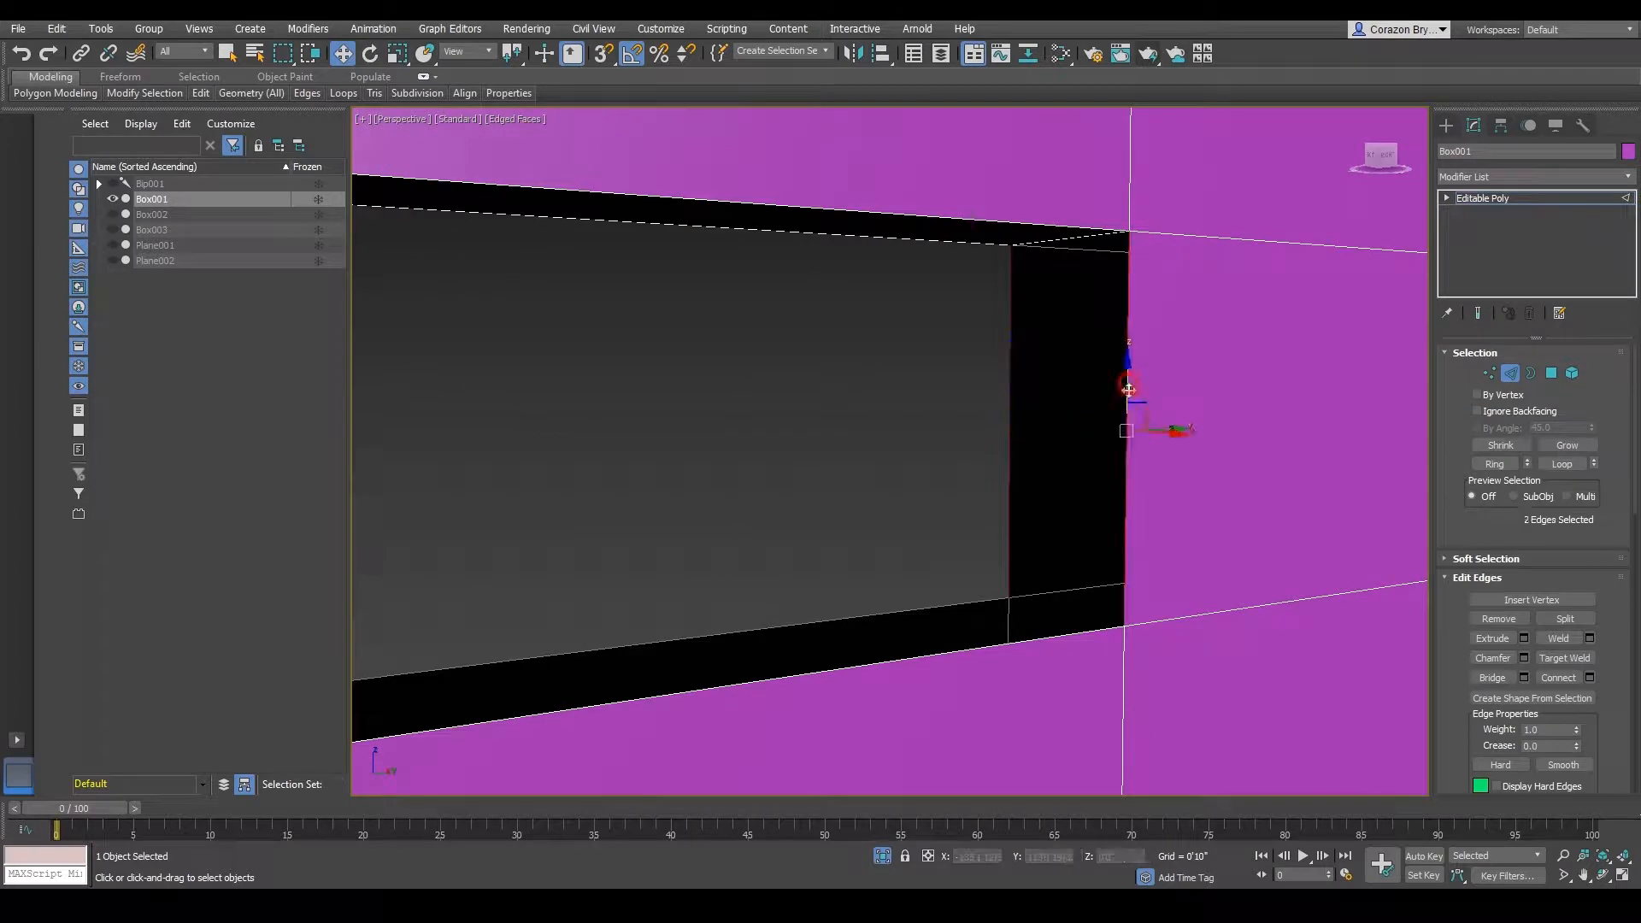
left_click(1501, 679)
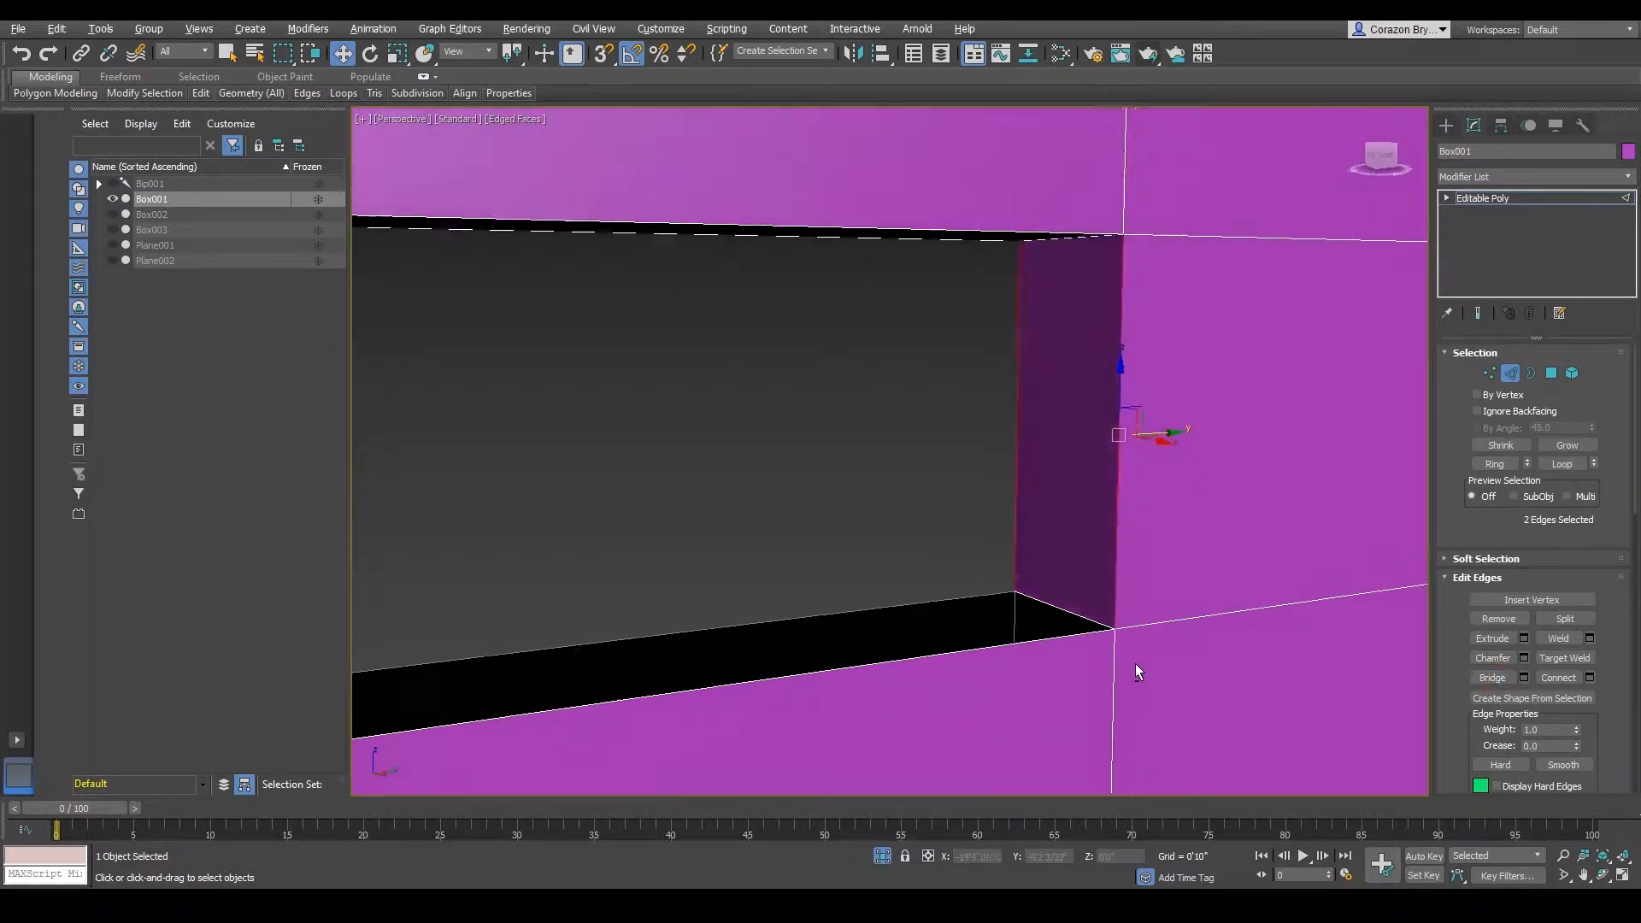
middle_click_drag(1136, 665, 1084, 396, "alt")
- Bridge the inner and outer bottom edges of the window opening to form the sill
left_click(1082, 396)
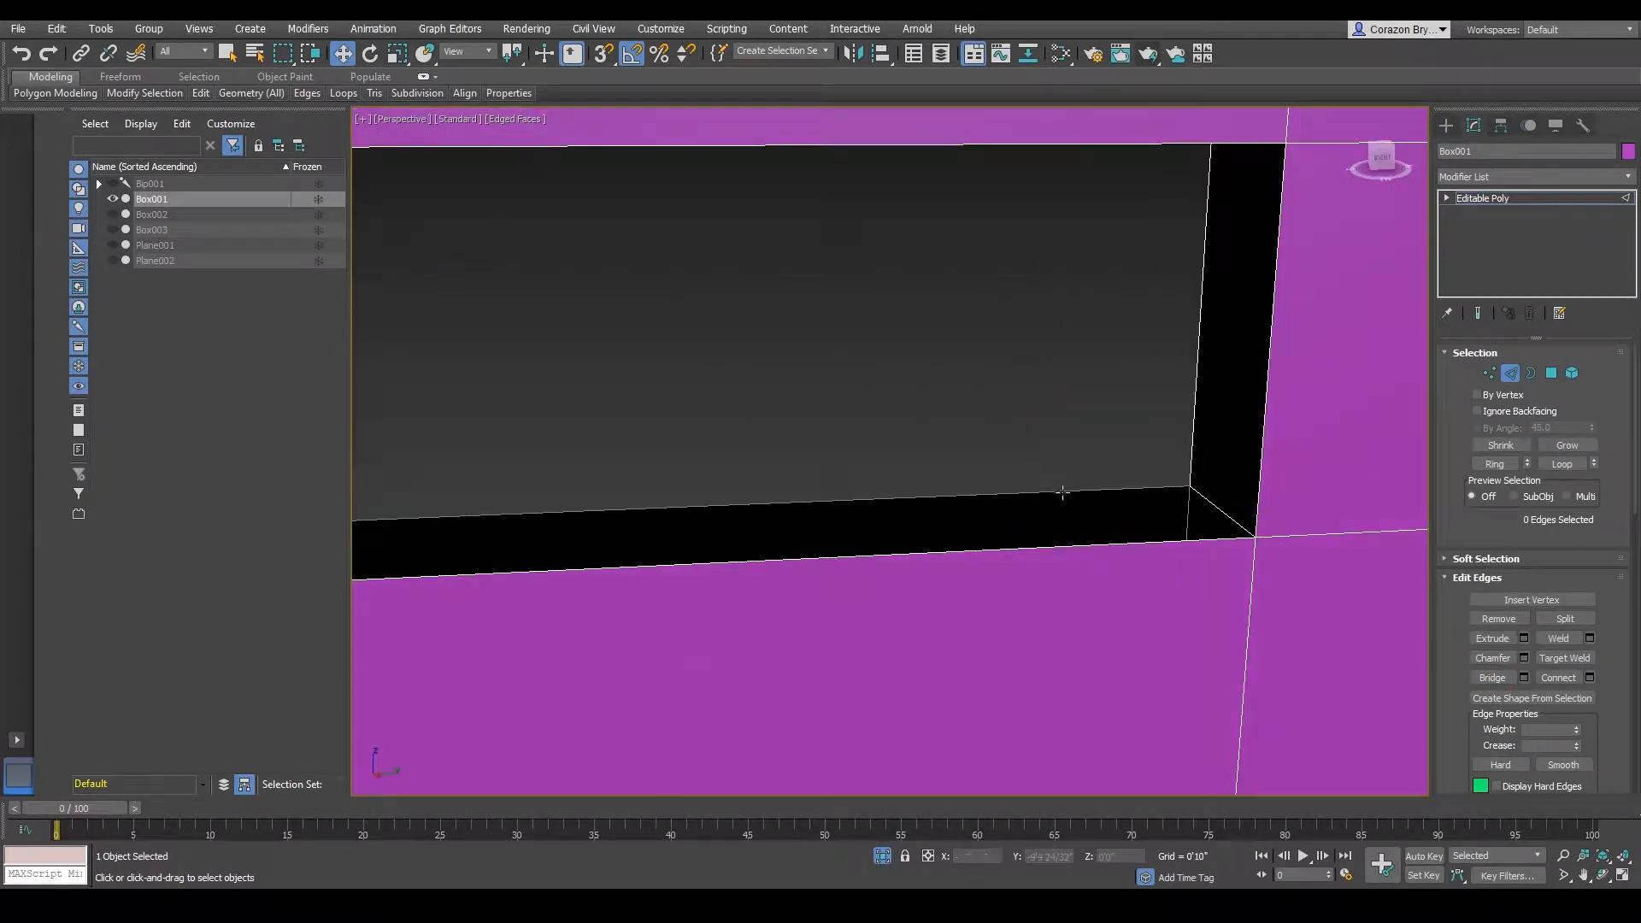
left_click(1063, 493)
middle_click_drag(1063, 491, 1058, 581, "alt")
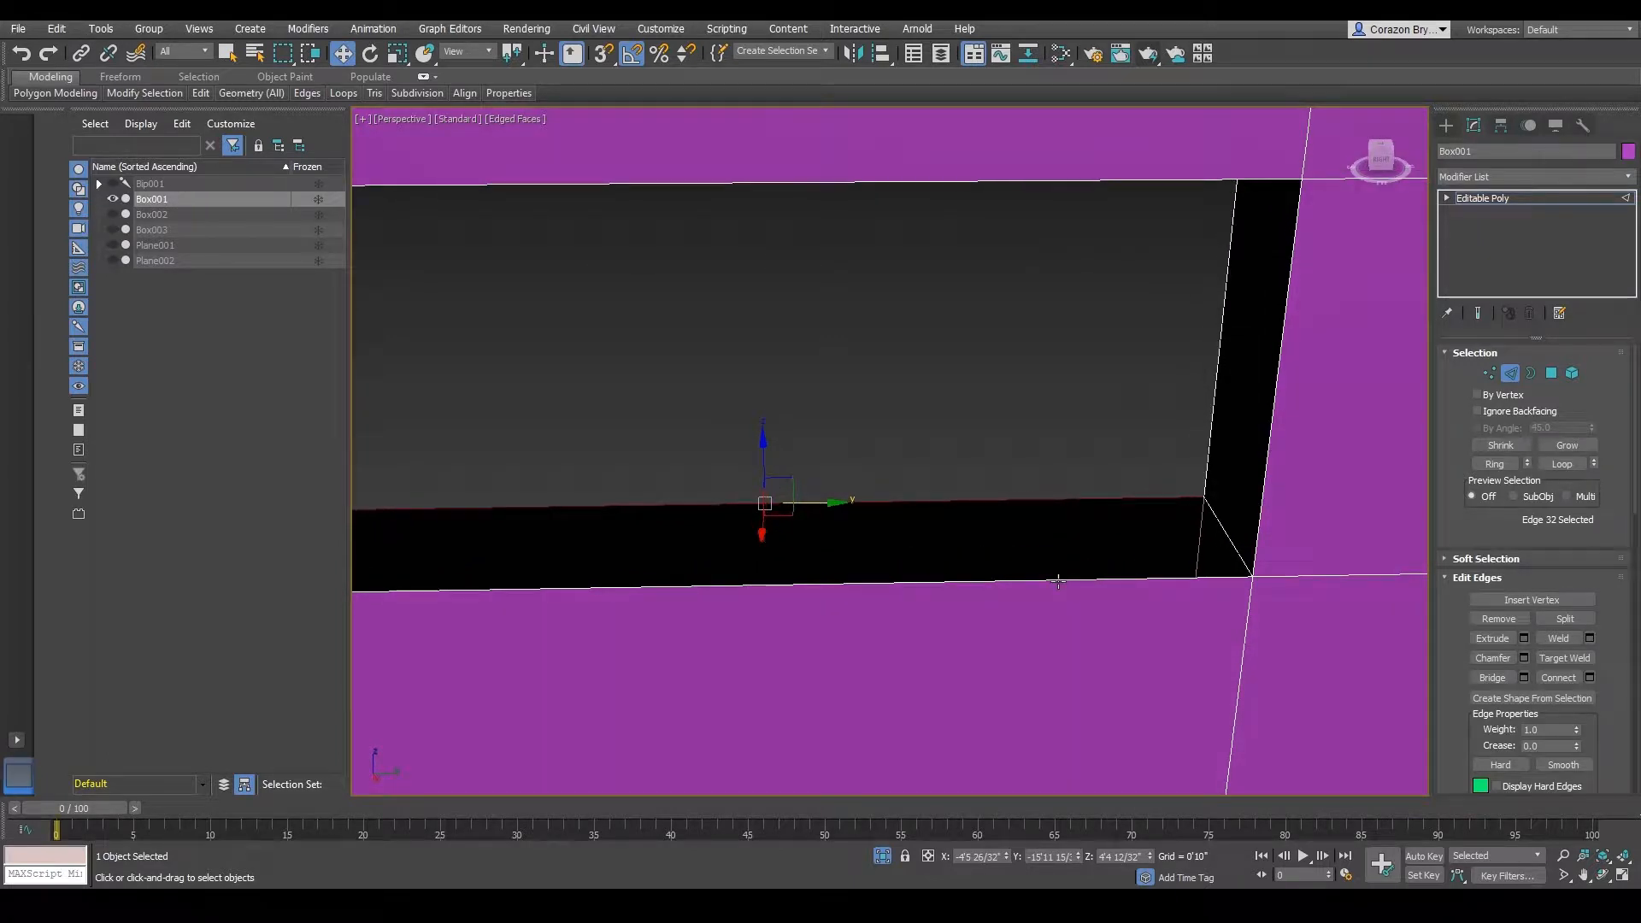
left_click(1058, 581, "ctrl")
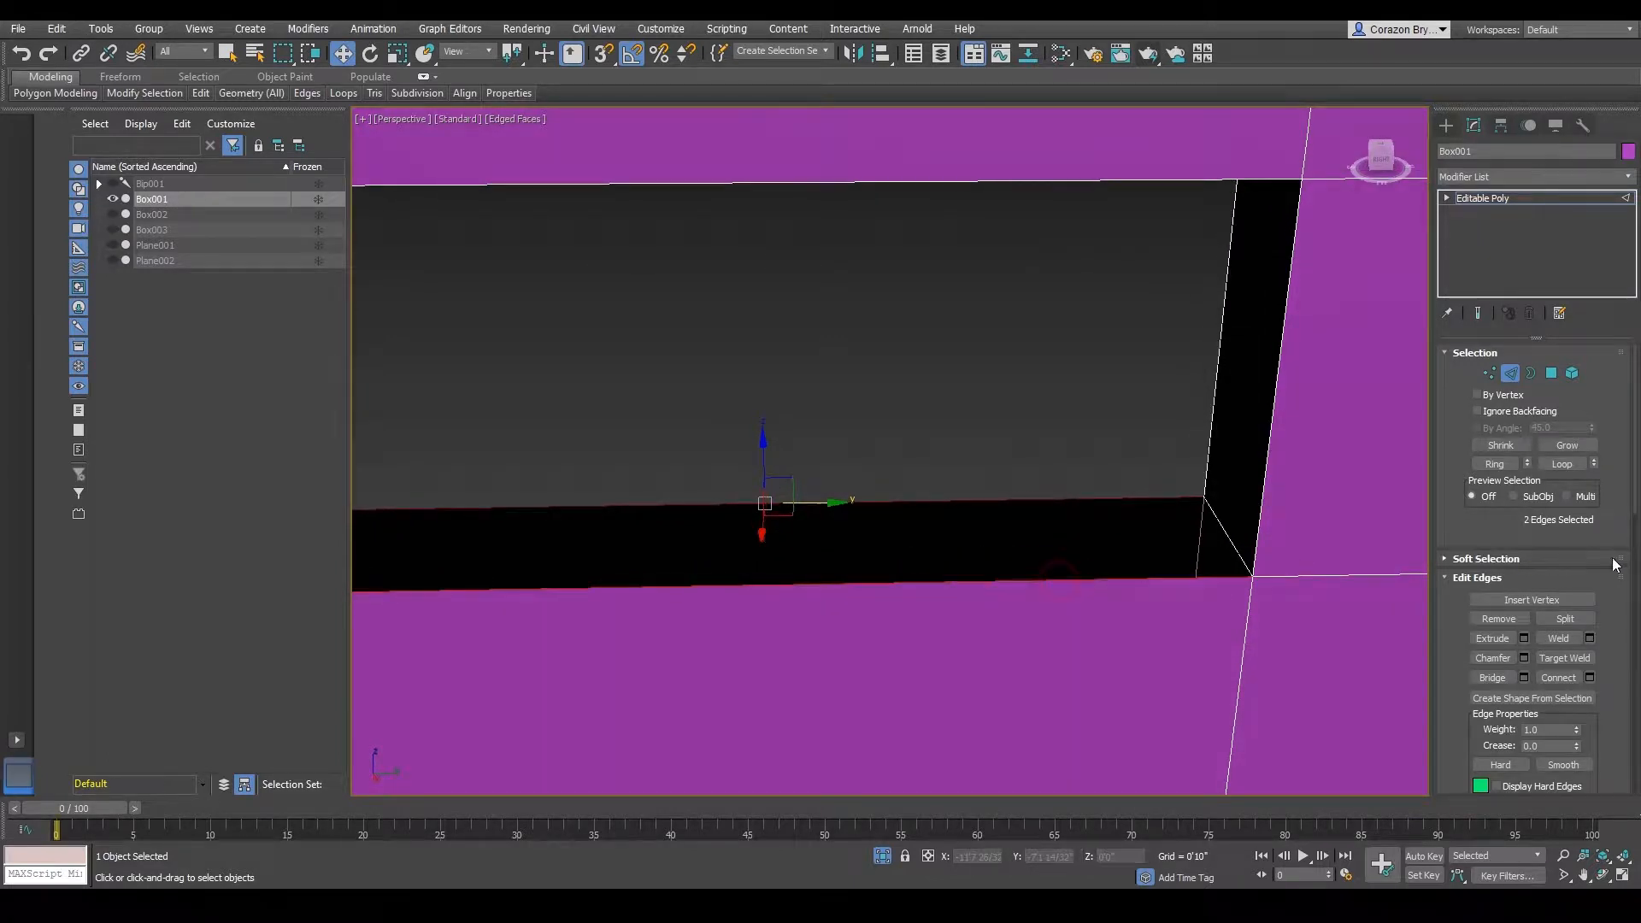
left_click(1493, 677)
middle_click_drag(1330, 680, 741, 540, "alt")
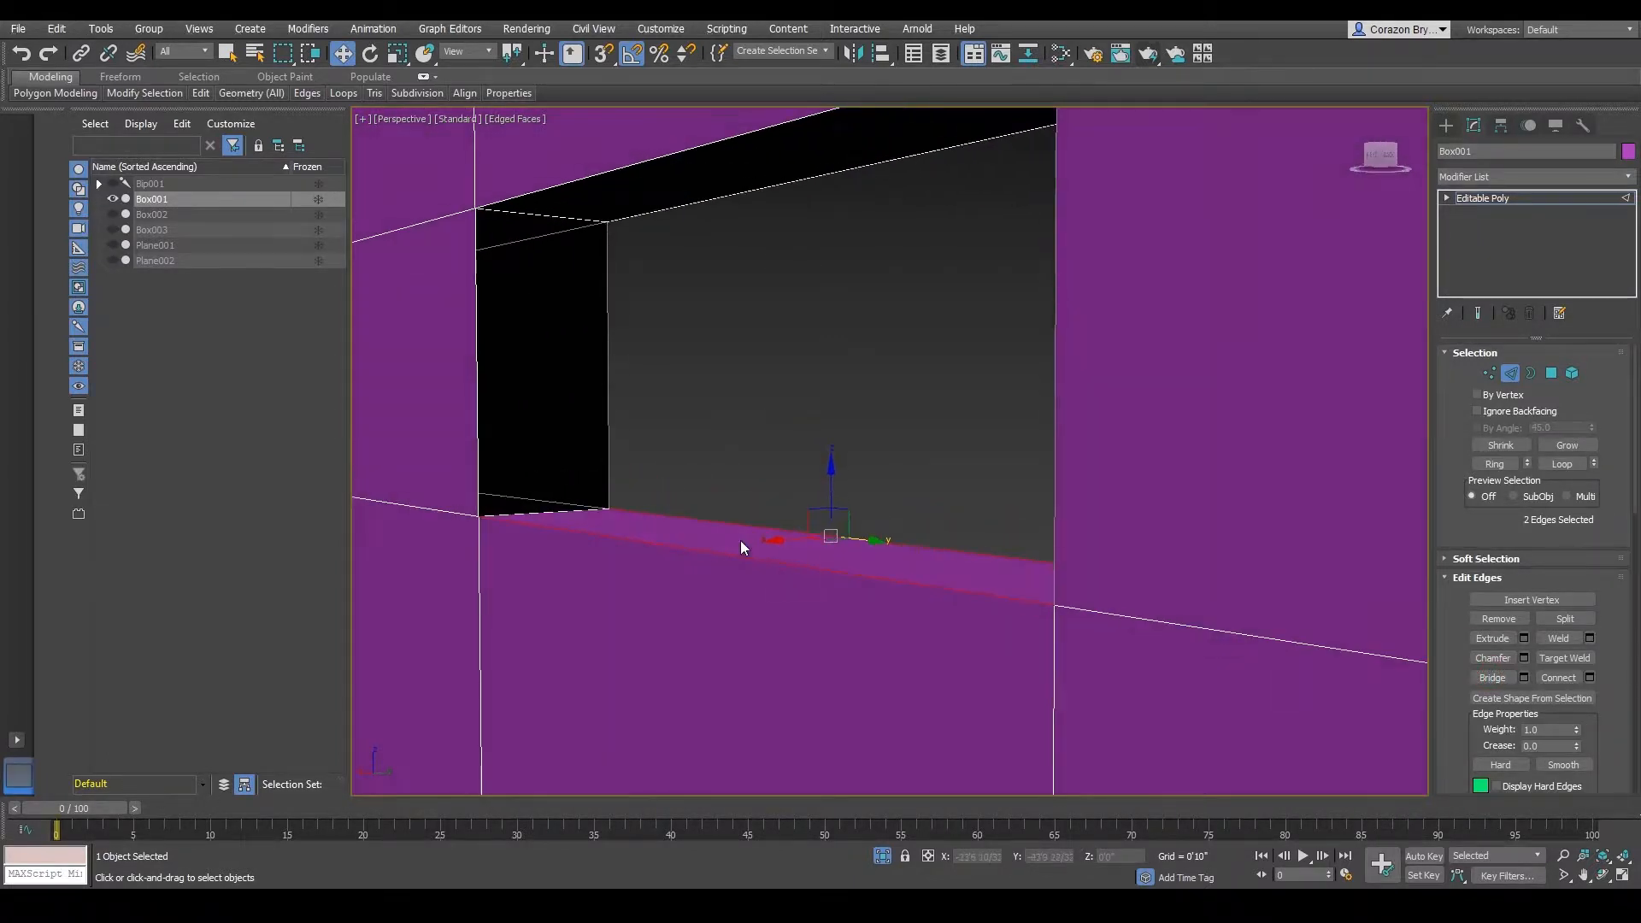
- Bridge the two vertical edges on the window's remaining open side and clear the edge selection
left_click(609, 351)
left_click(474, 376, "ctrl")
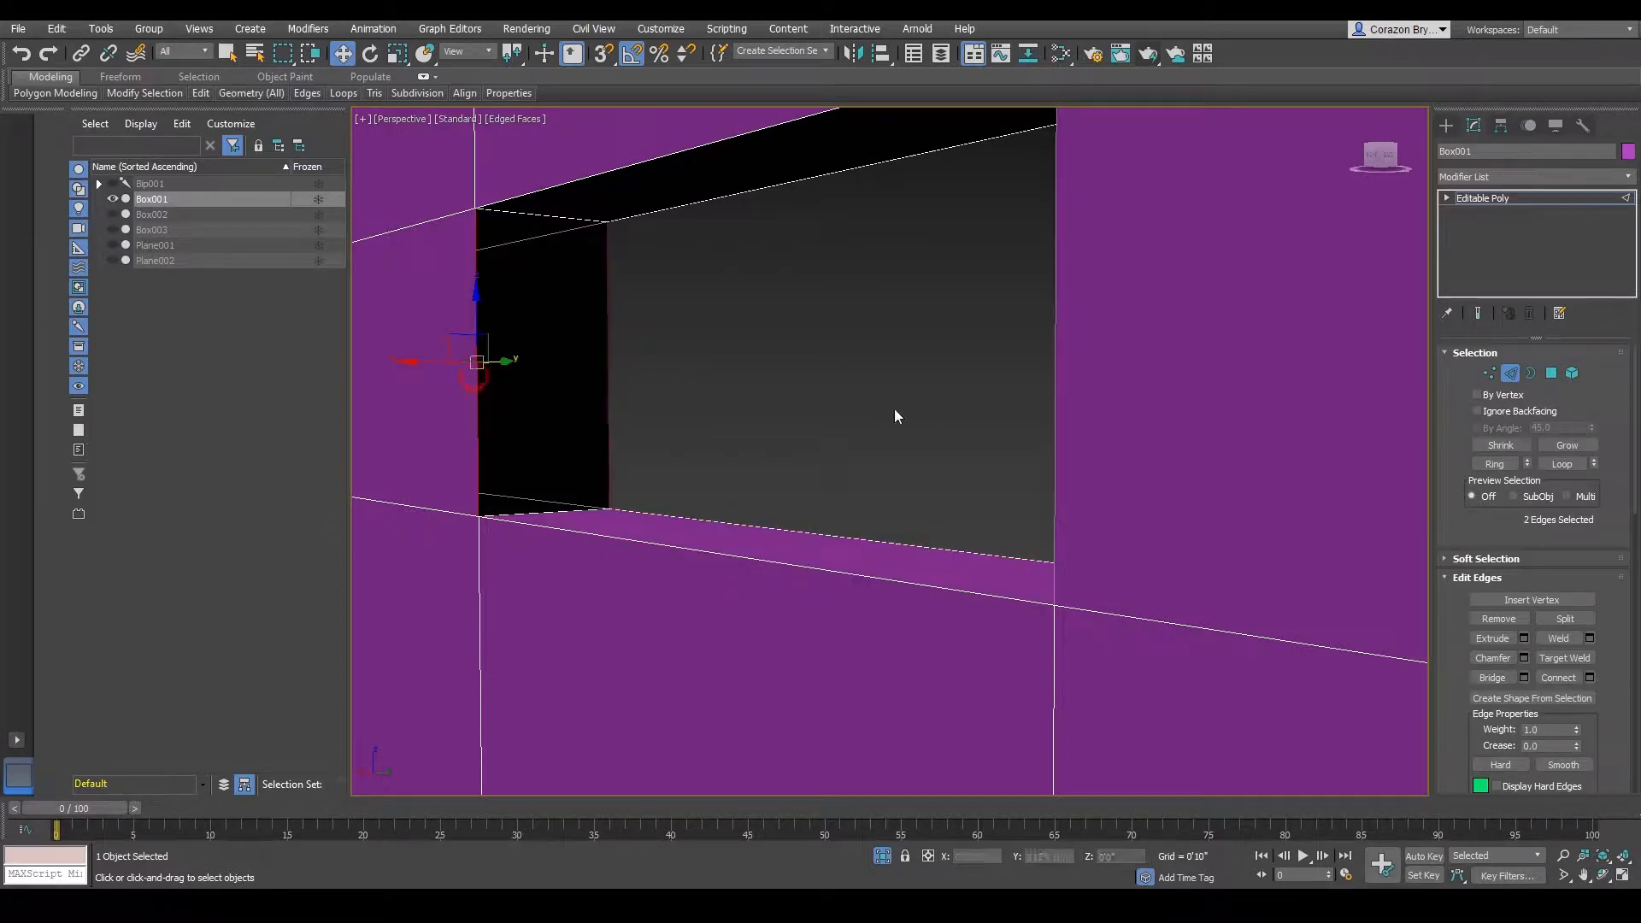
middle_click_drag(846, 540, 1292, 523, "alt")
left_click(1492, 677)
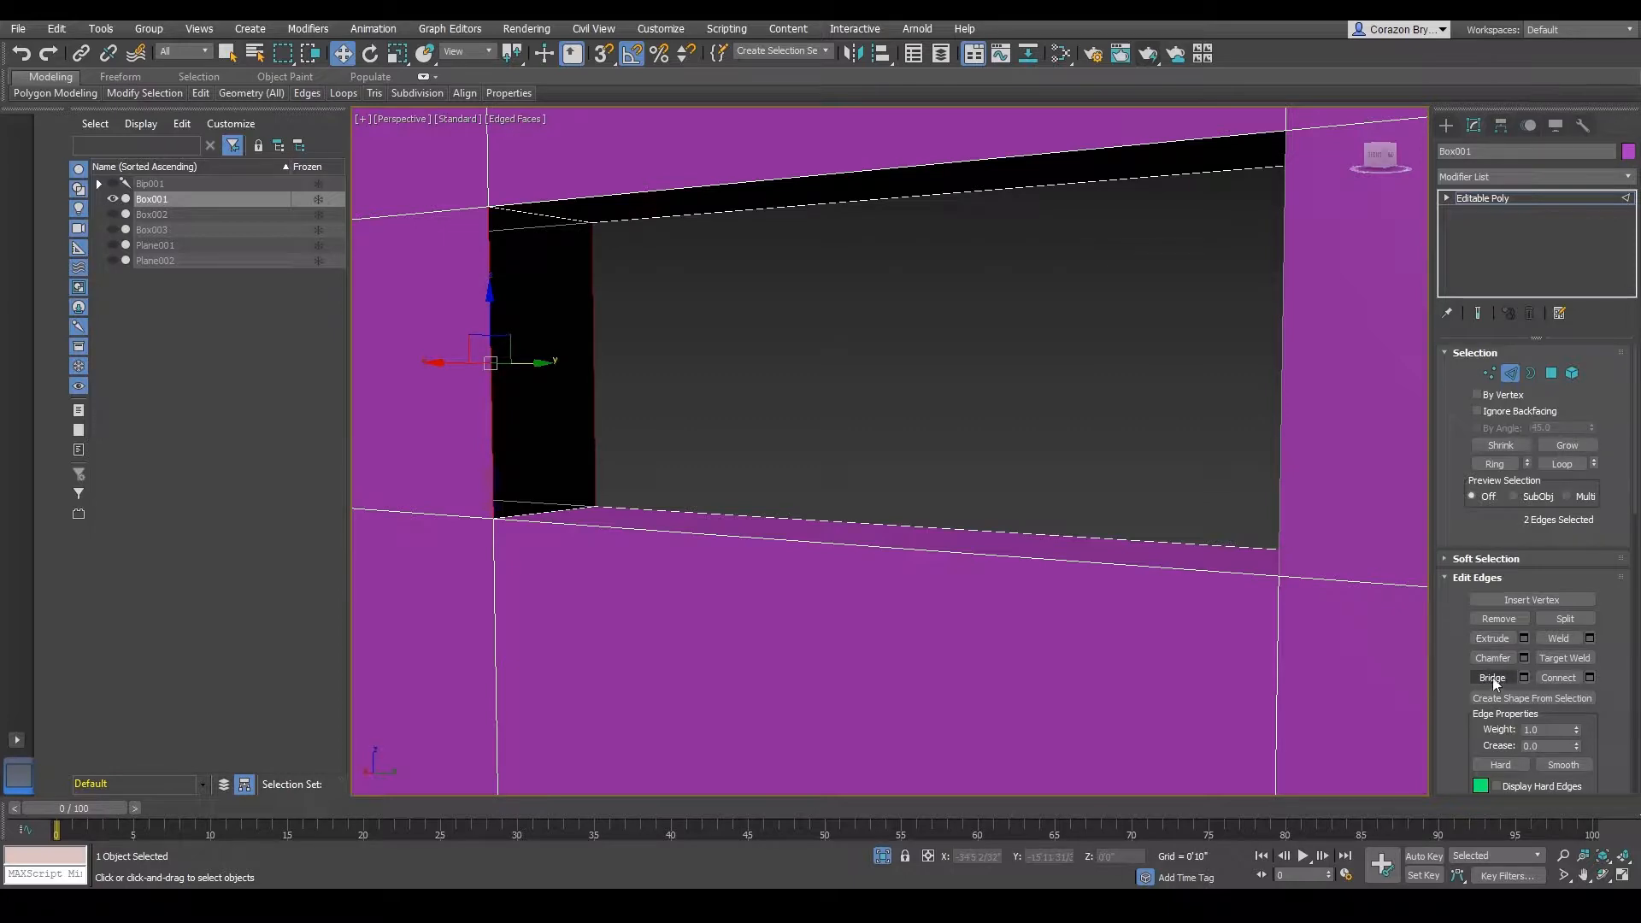
left_click(859, 479)
- Unhide all objects and view the window within the complete hallway from its open front end
scroll(946, 357, "down", 5)
middle_click_drag(945, 358, 984, 261, "alt")
right_click(984, 262)
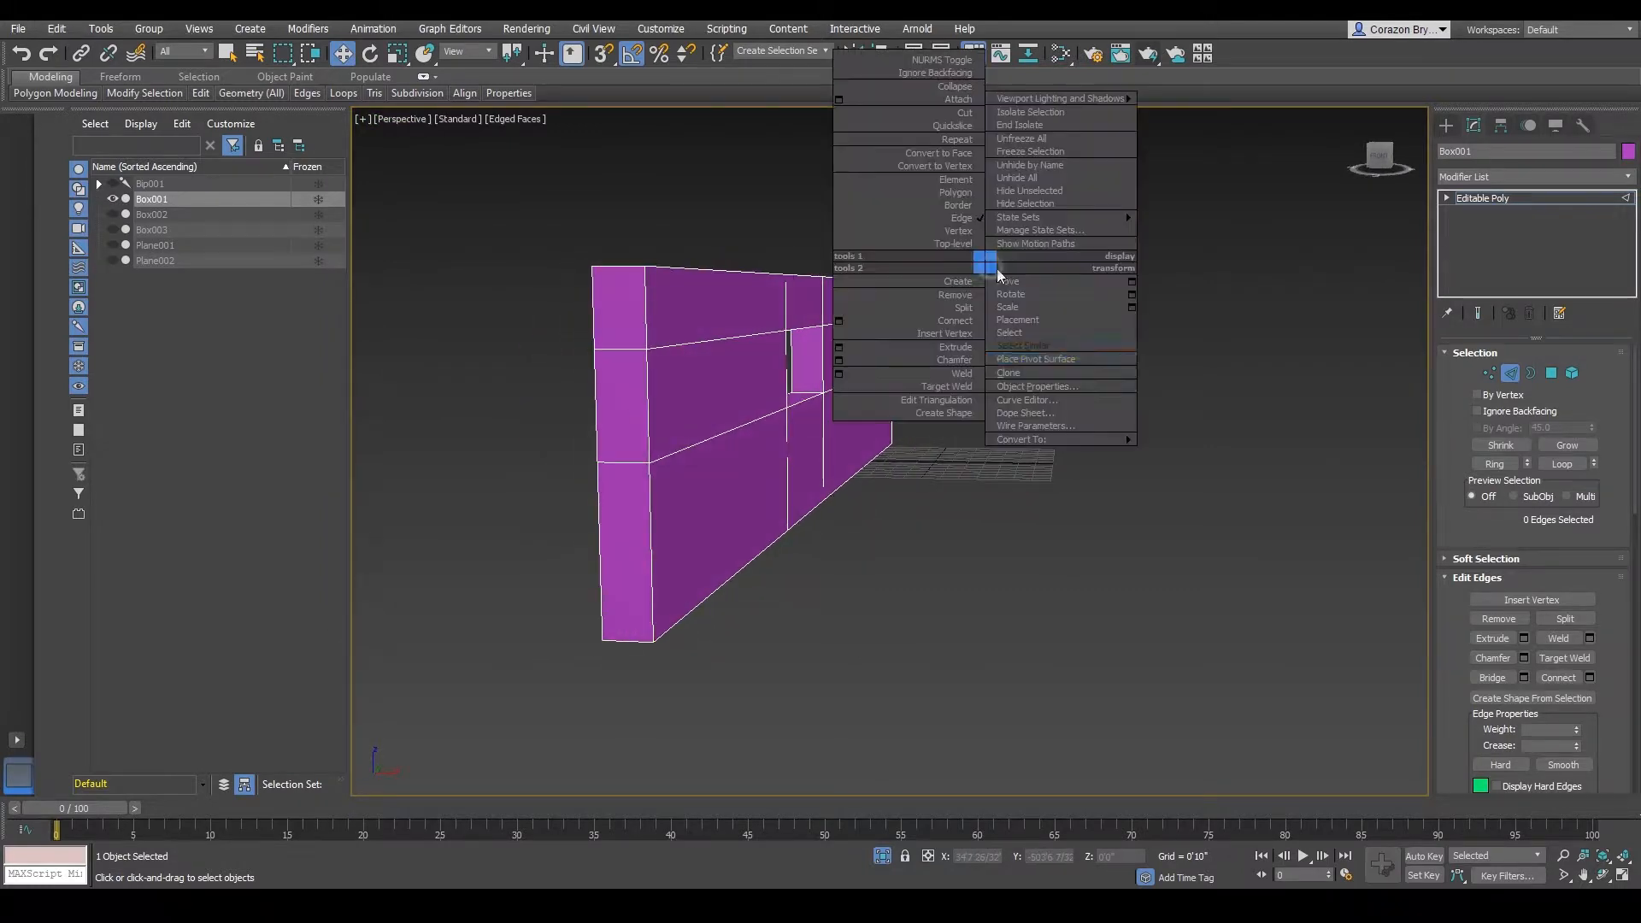
left_click(1068, 637)
right_click(1045, 366)
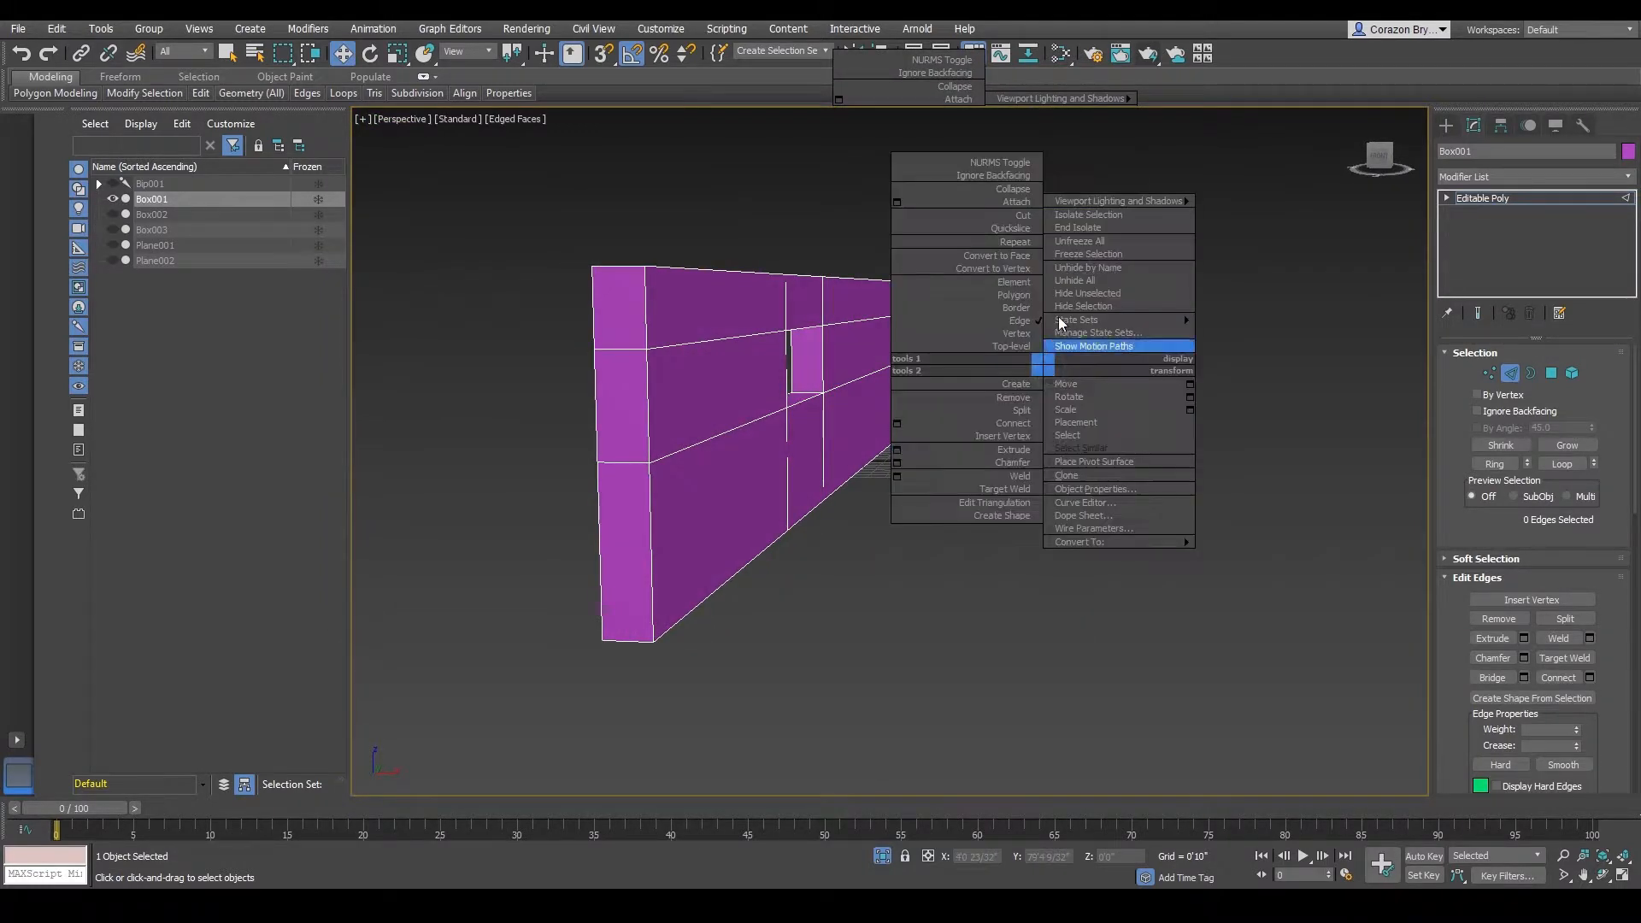
left_click(1075, 281)
middle_click_drag(1083, 299, 1118, 381, "alt")
scroll(1115, 386, "up", 1)
scroll(962, 408, "up", 5)
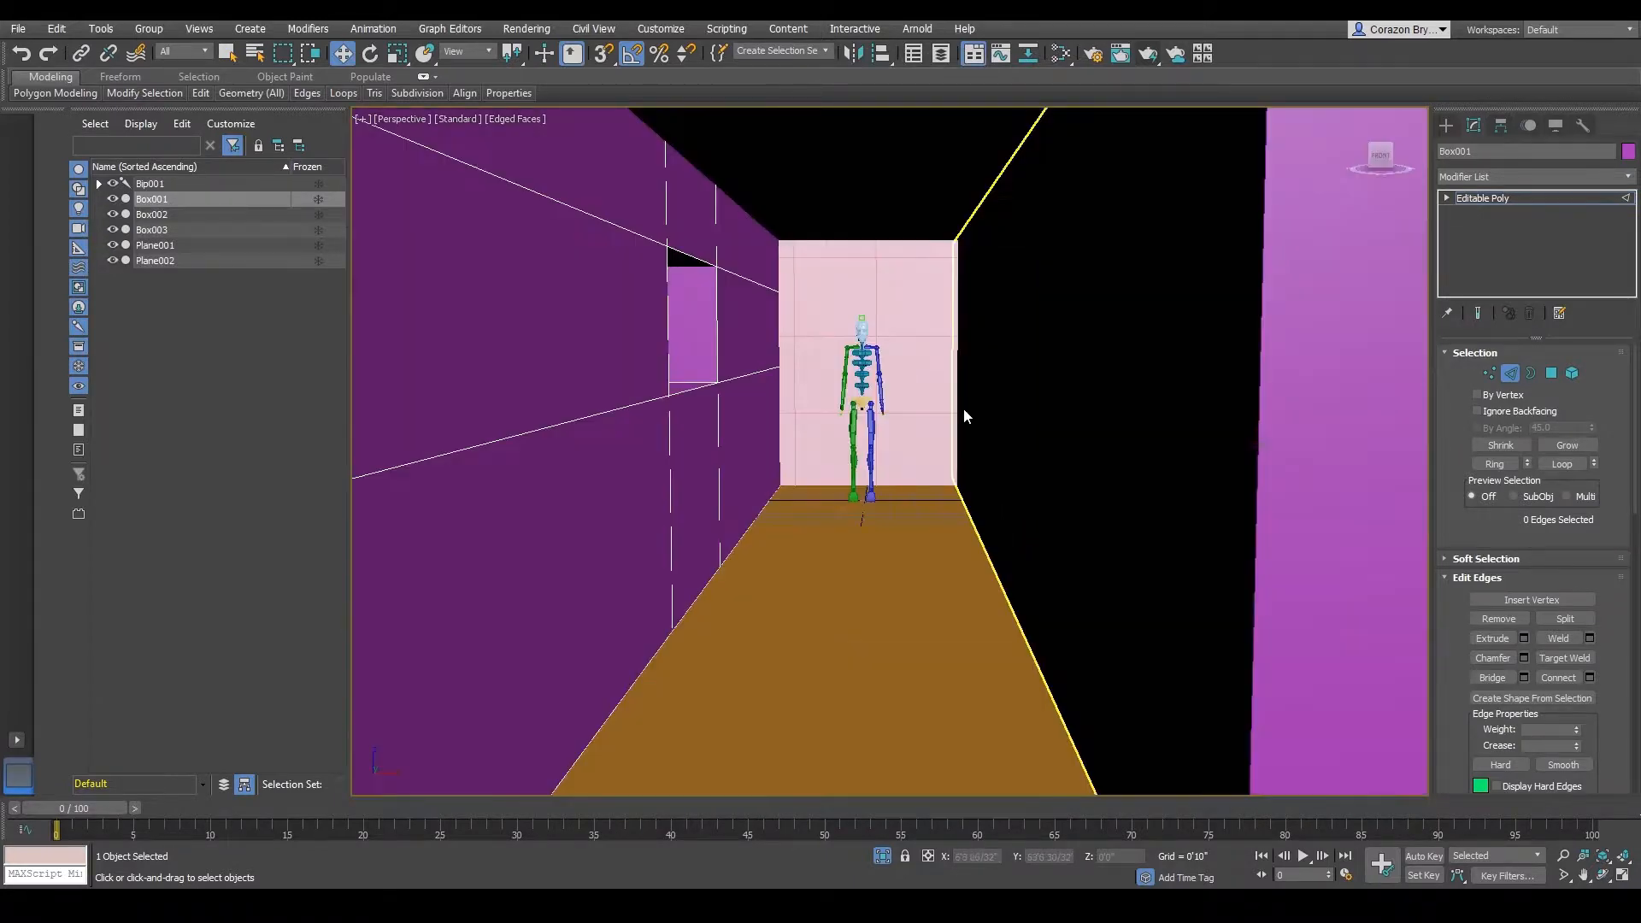
middle_click_drag(964, 411, 949, 420, "alt")
middle_click_drag(811, 413, 854, 494, "alt")
middle_click_drag(833, 419, 857, 453, "alt")
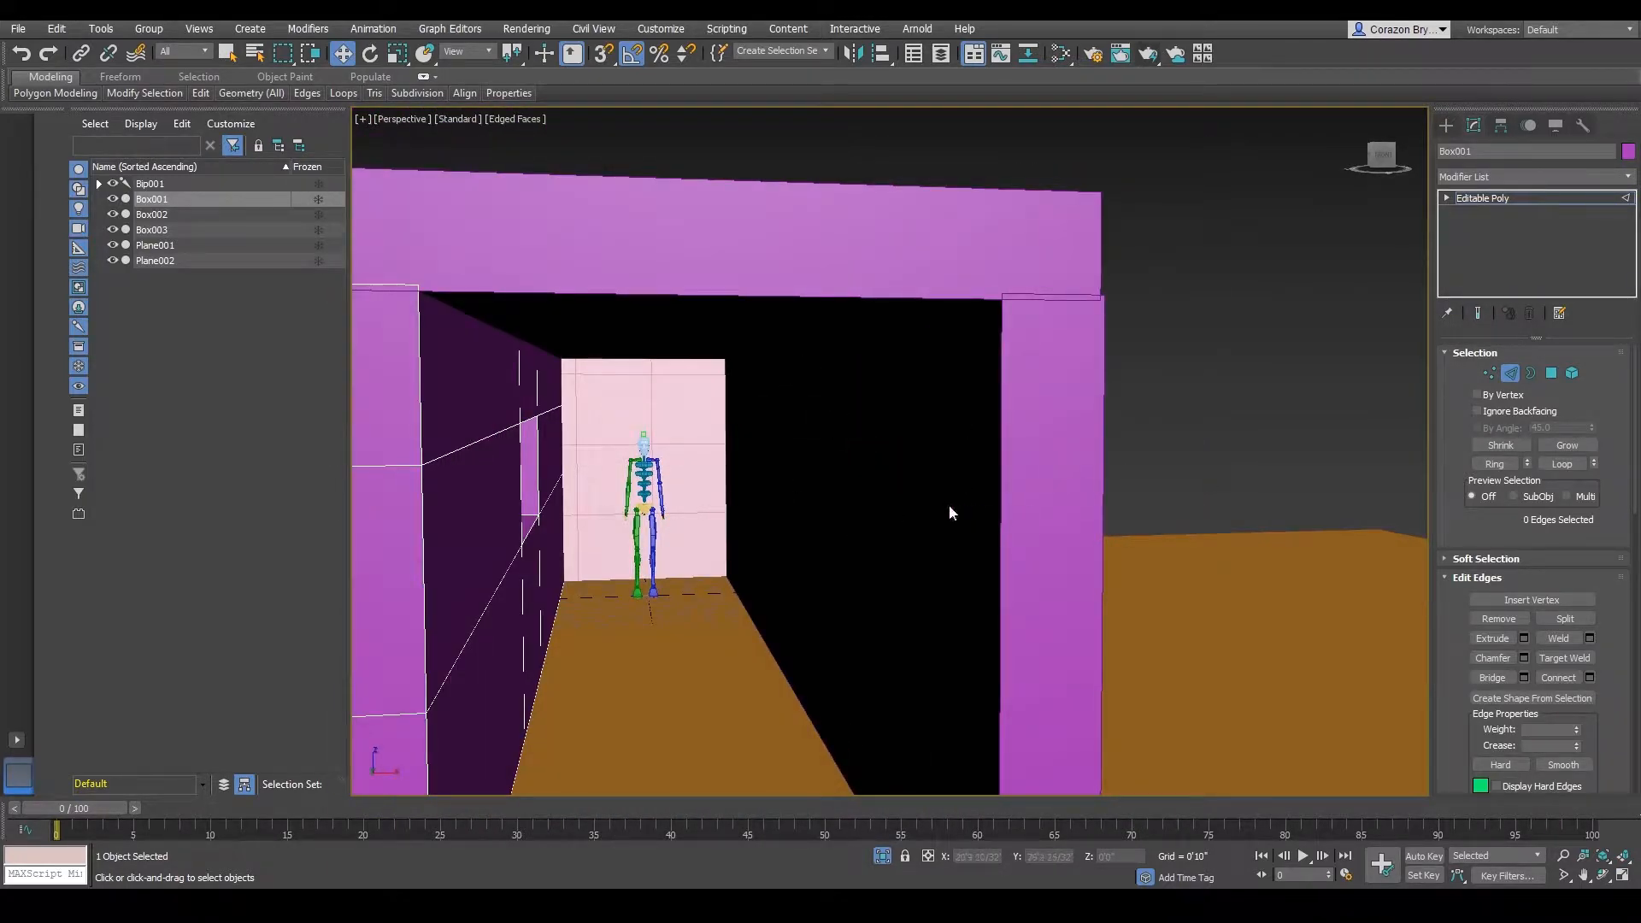
- Leave edge editing on the wall with the window and select the opposite wall as a whole object
middle_click_drag(948, 505, 947, 427, "alt")
scroll(1092, 445, "down", 5)
scroll(1034, 443, "up", 4)
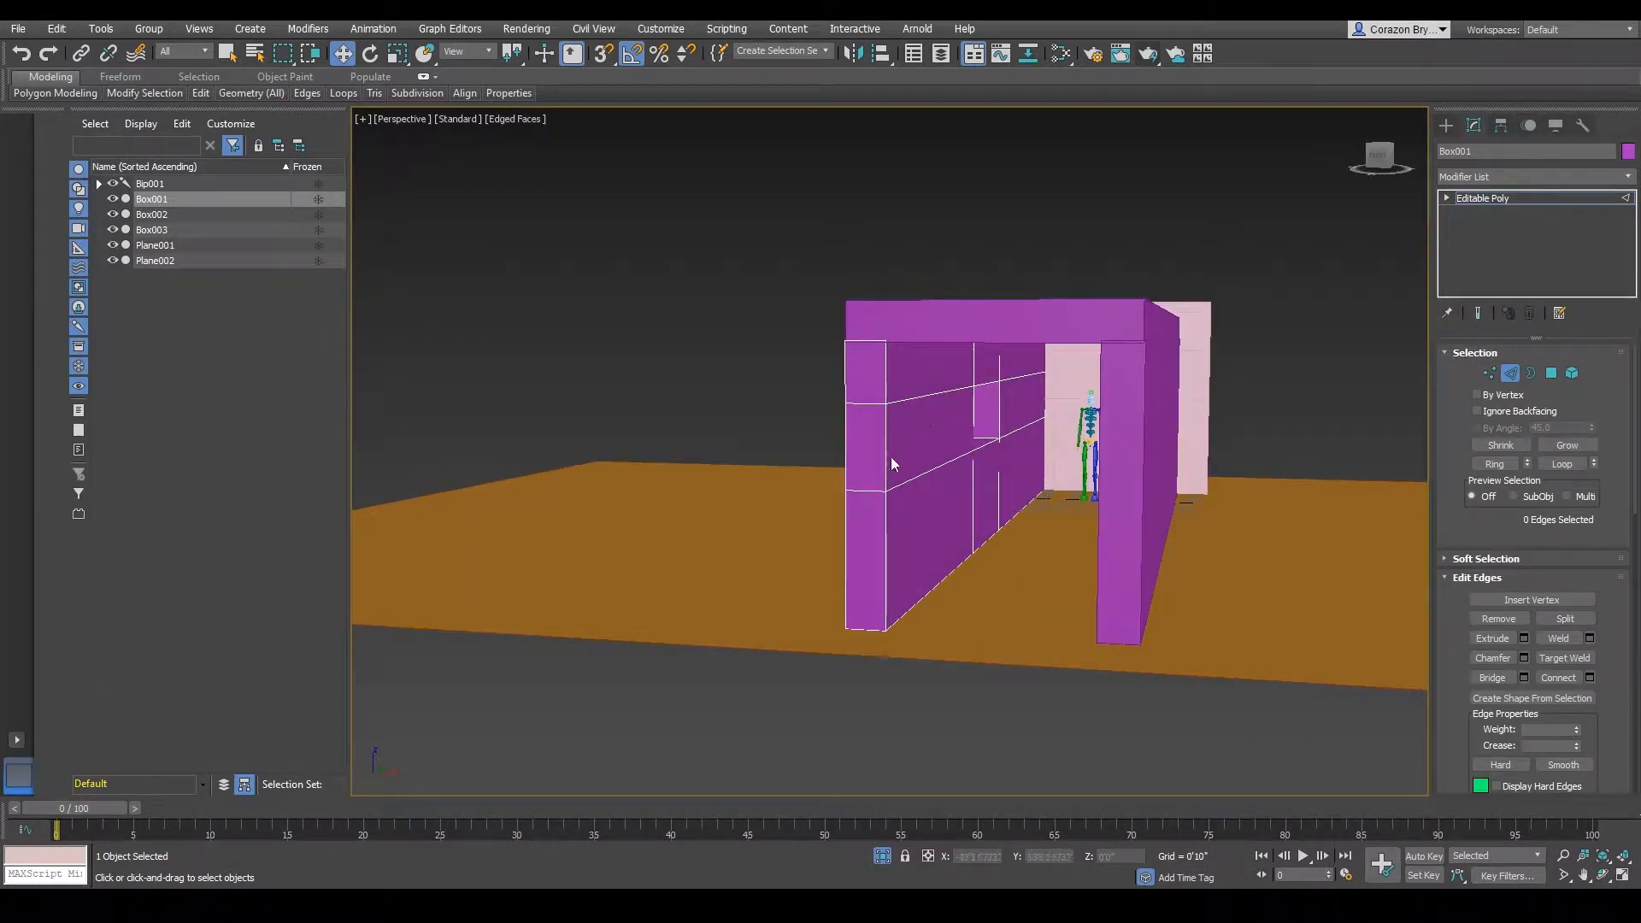
scroll(896, 455, "up", 2)
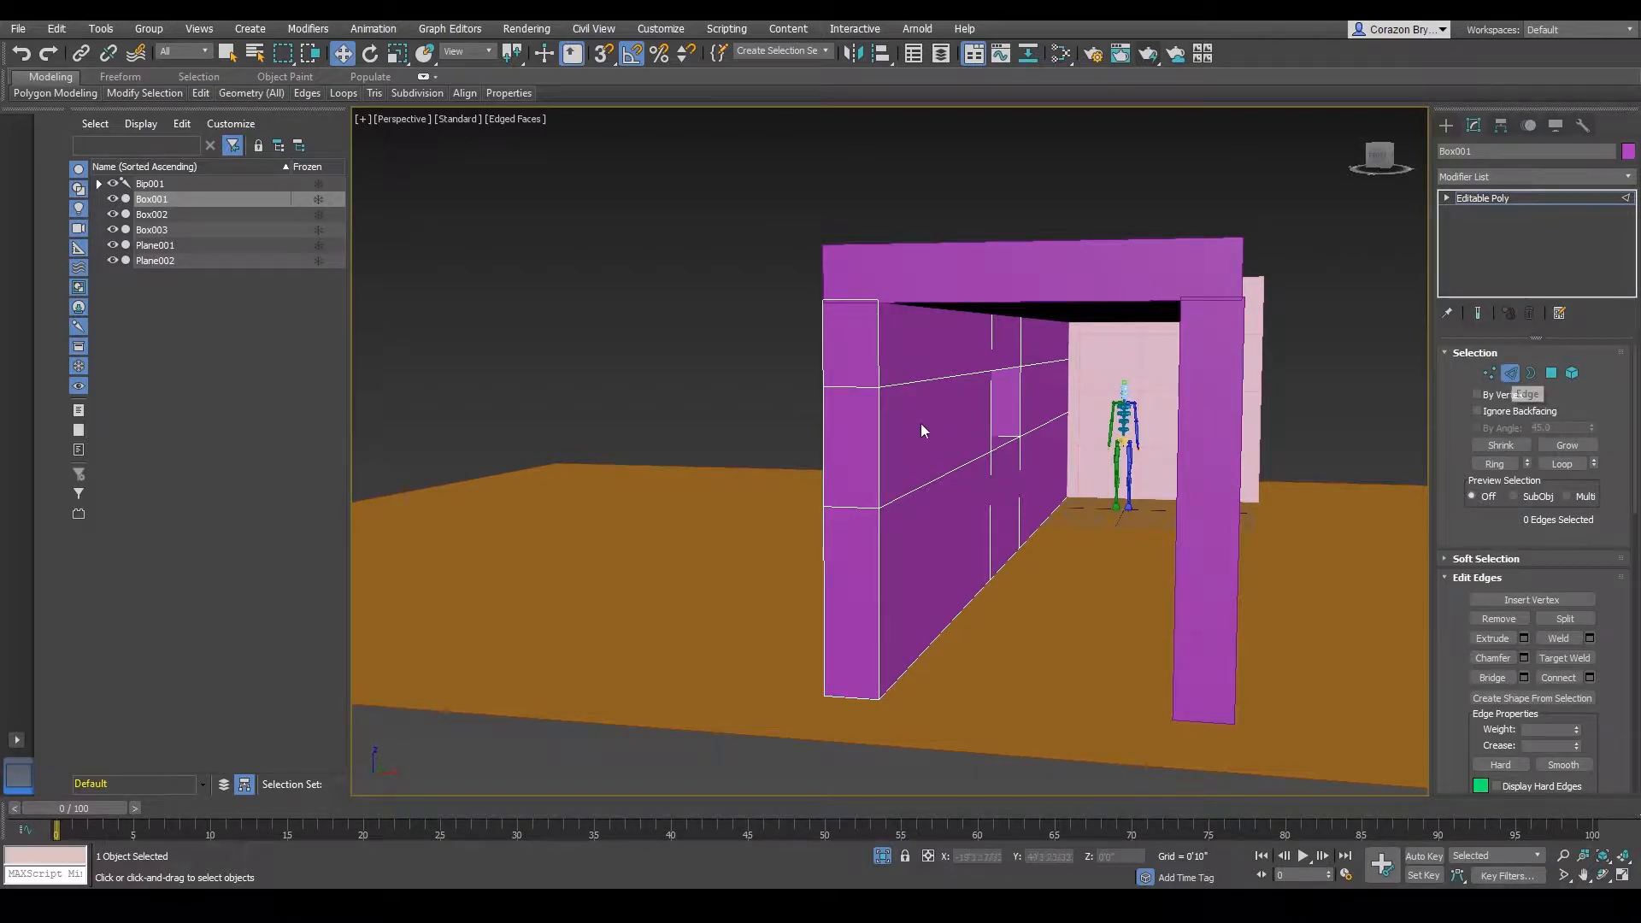
left_click(1510, 374)
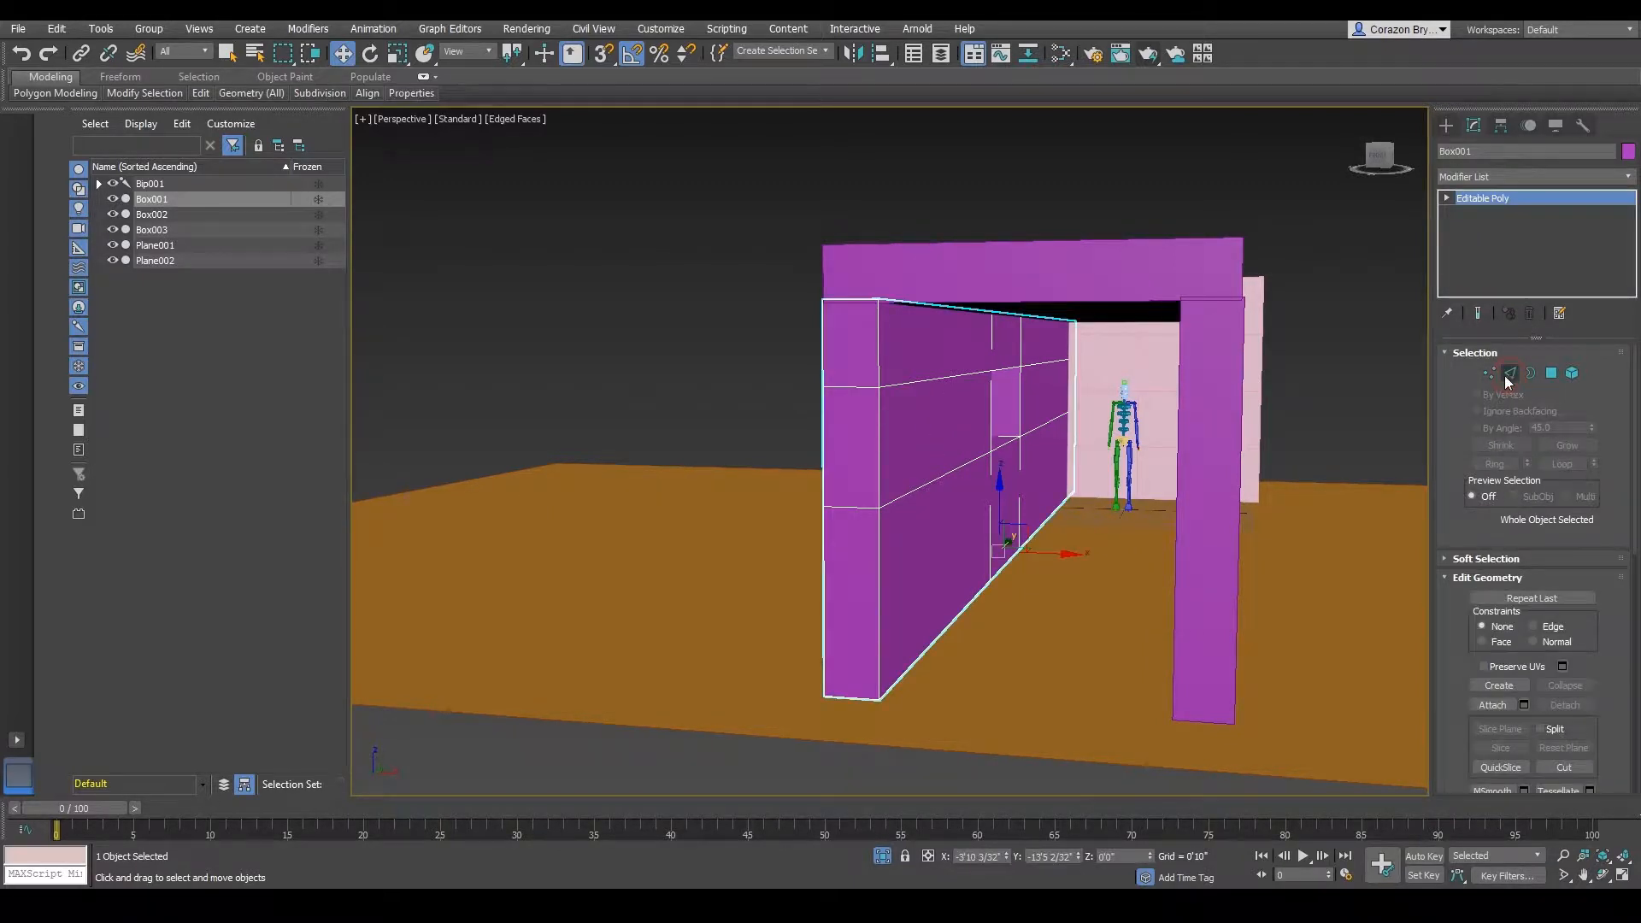
middle_click_drag(1096, 511, 1055, 451, "alt")
left_click(1089, 355)
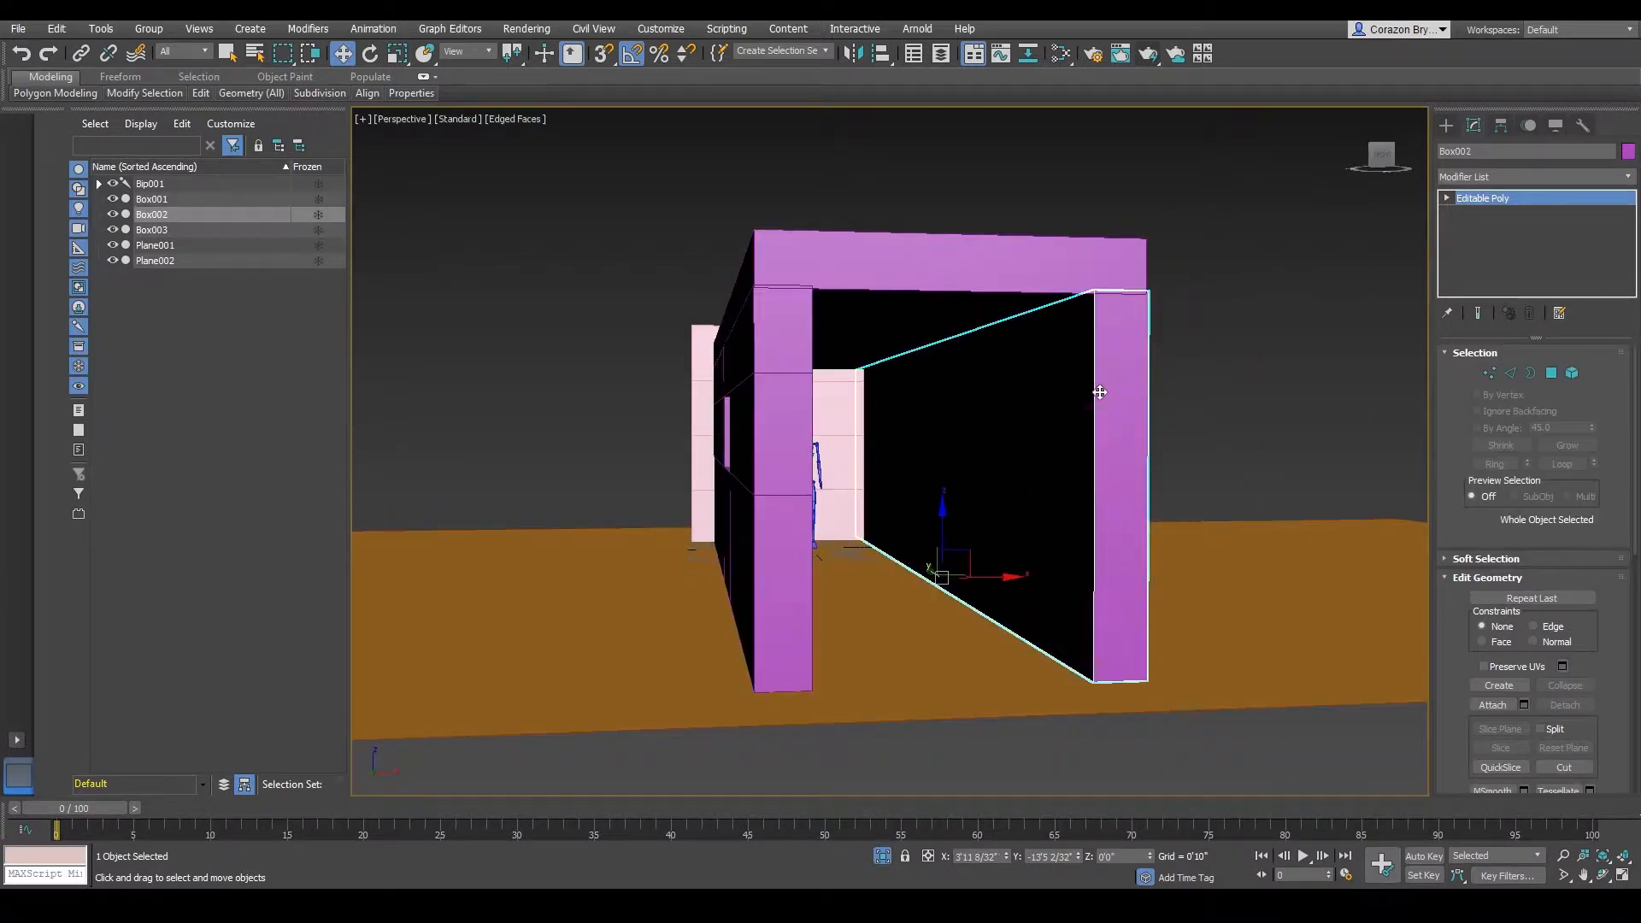
scroll(1112, 434, "up", 3)
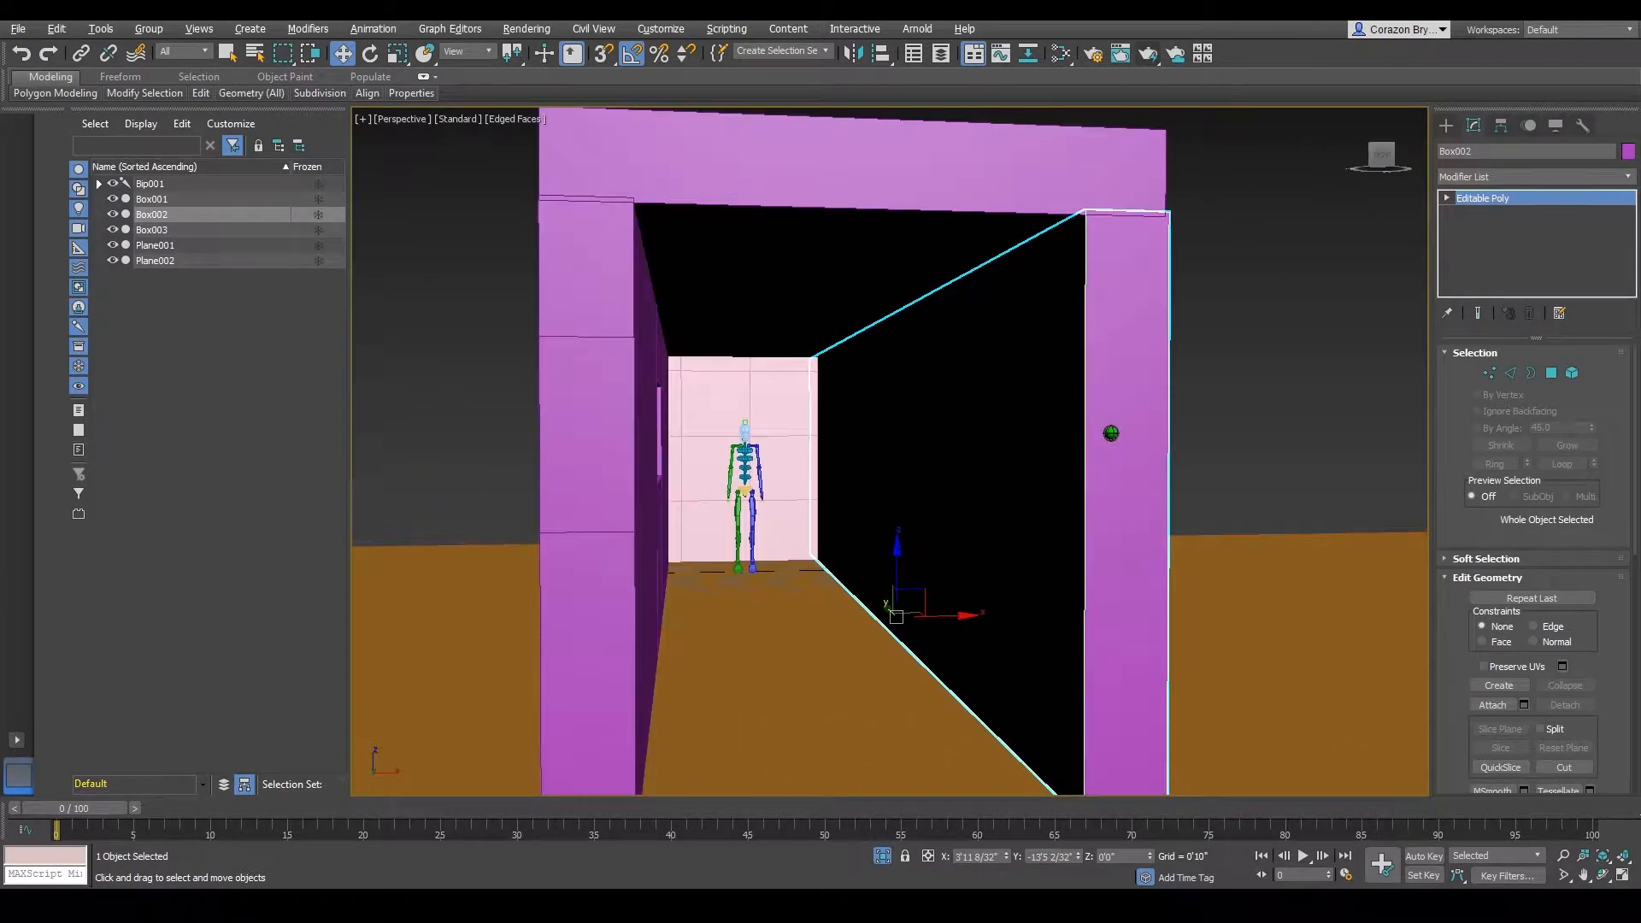
middle_click_drag(1107, 397, 1085, 417)
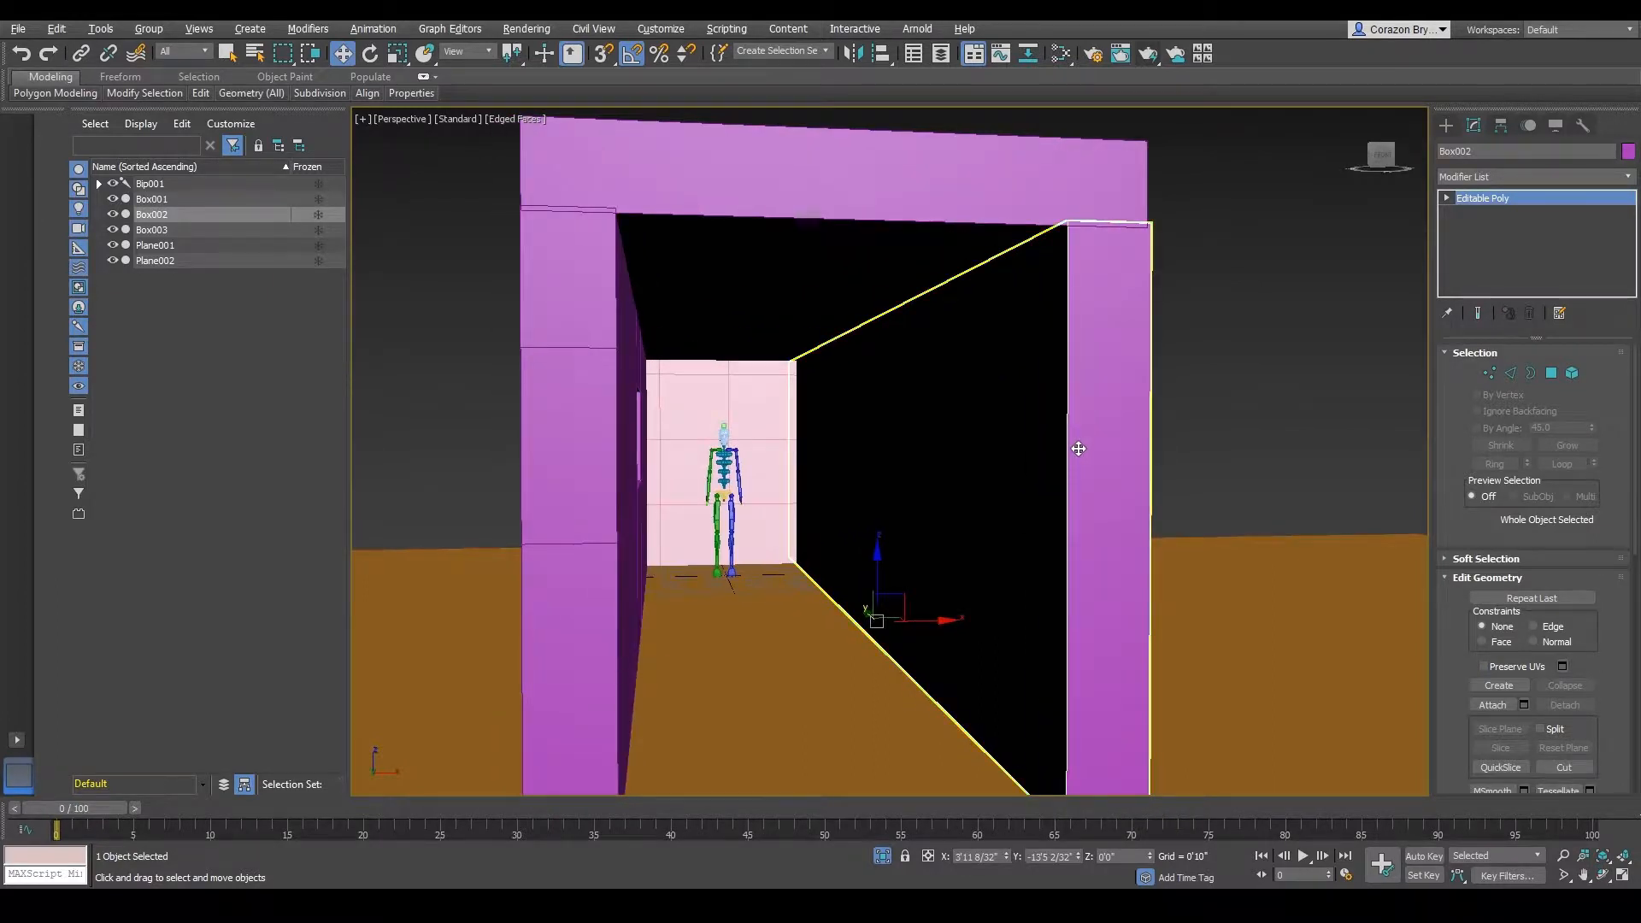
scroll(1074, 447, "down", 2)
scroll(1068, 454, "up", 4)
middle_click_drag(916, 463, 915, 464, "alt")
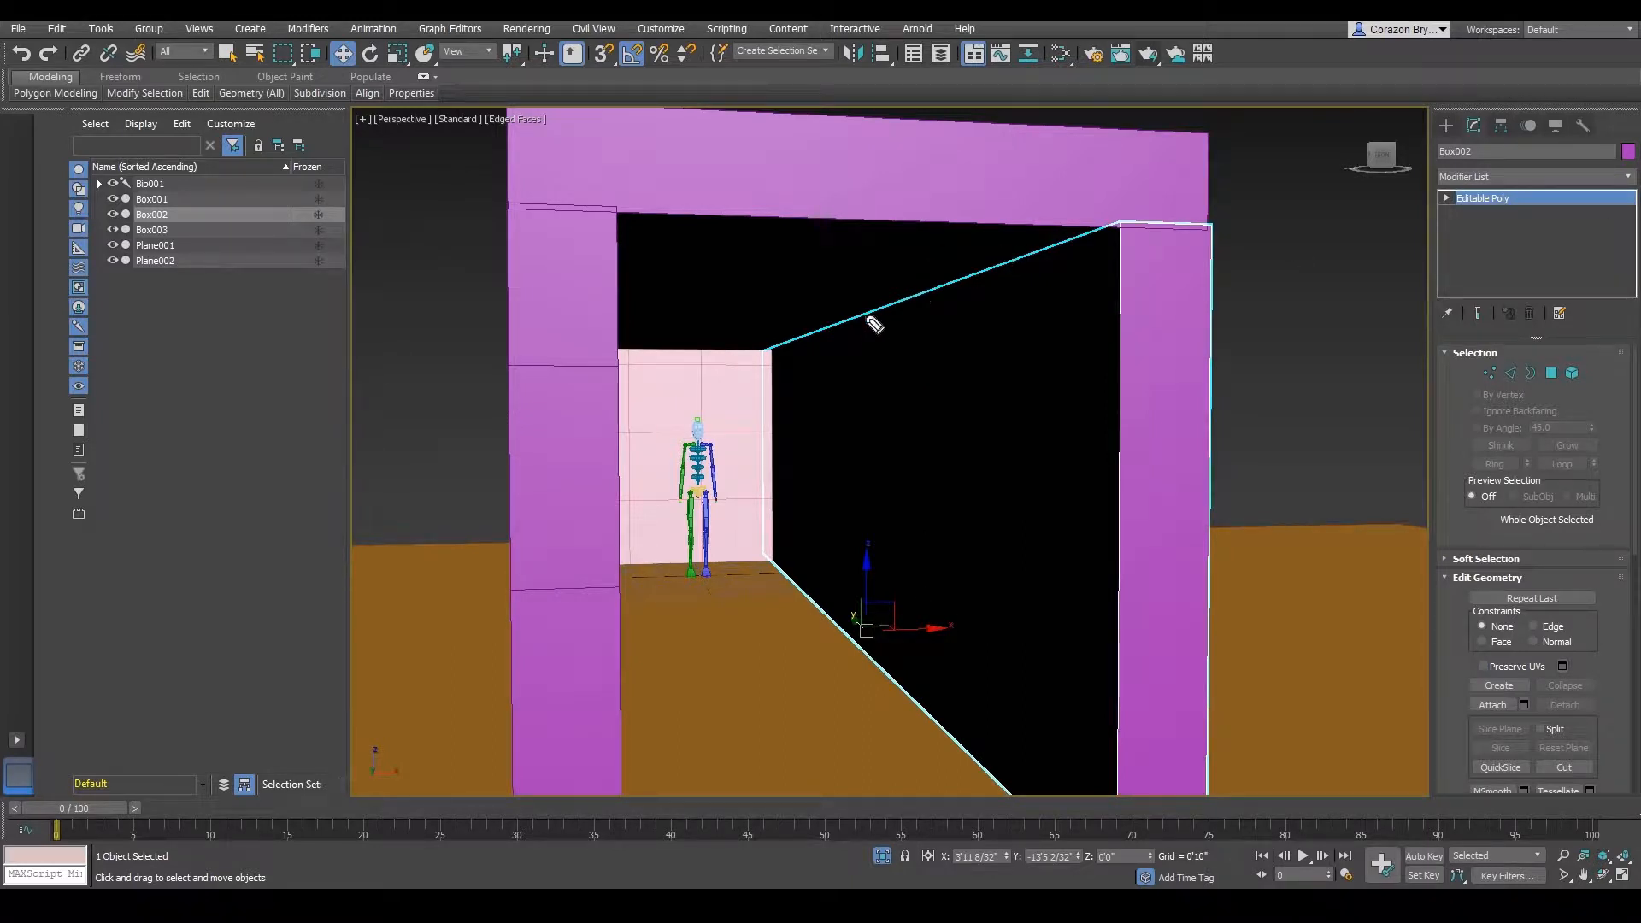
left_click_drag(865, 308, 854, 637)
left_click_drag(929, 295, 903, 662)
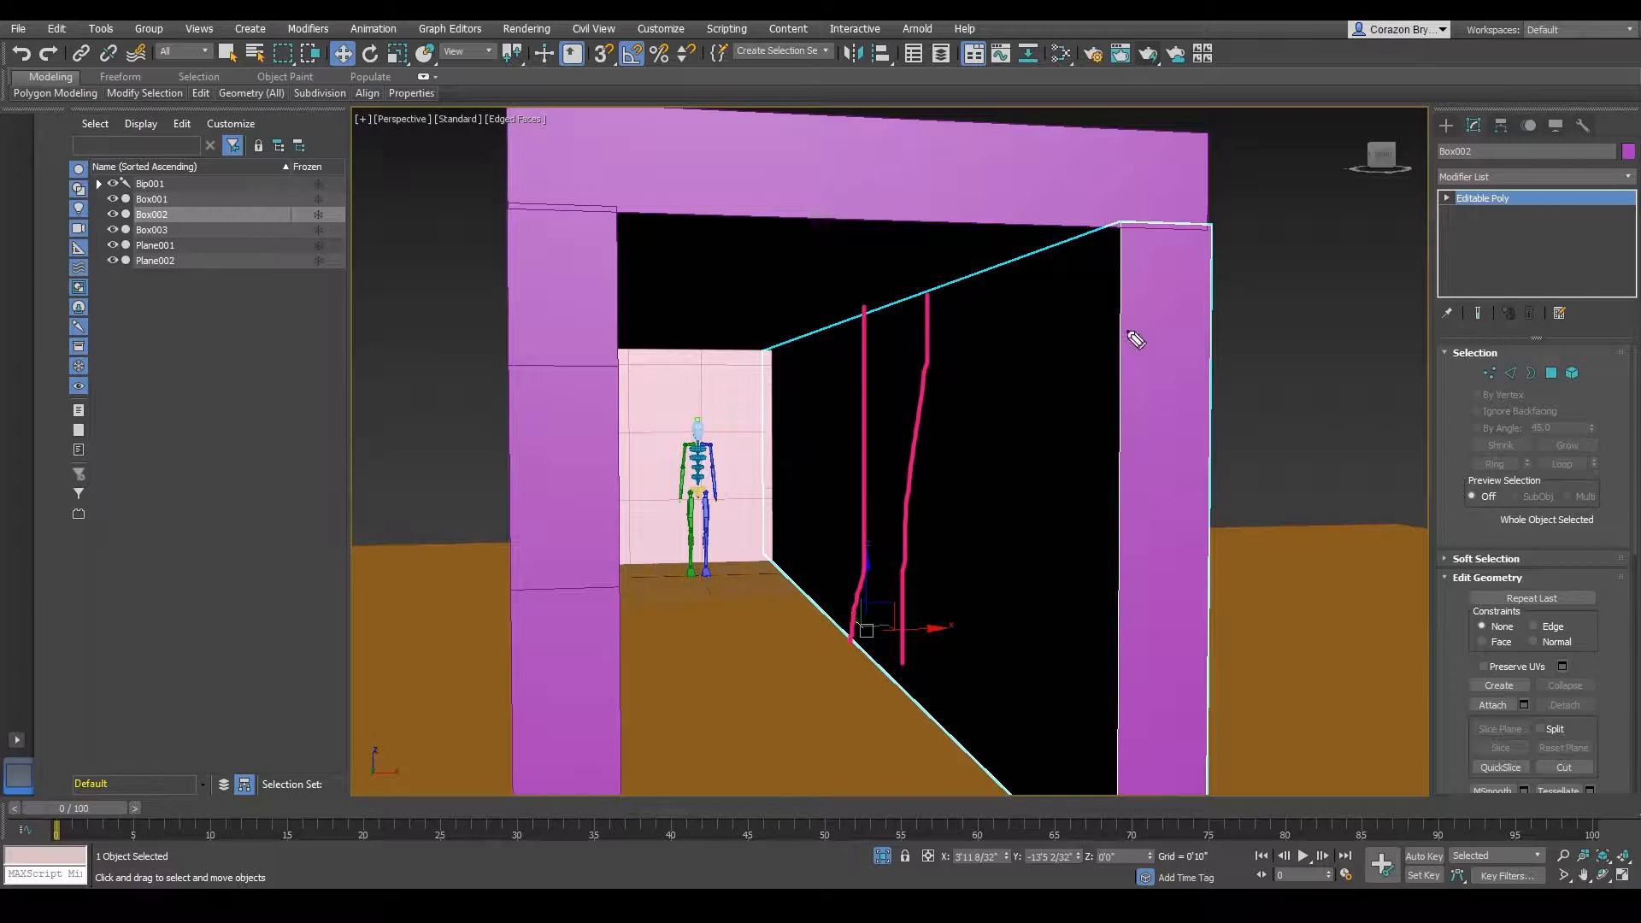
left_click_drag(1118, 334, 765, 422)
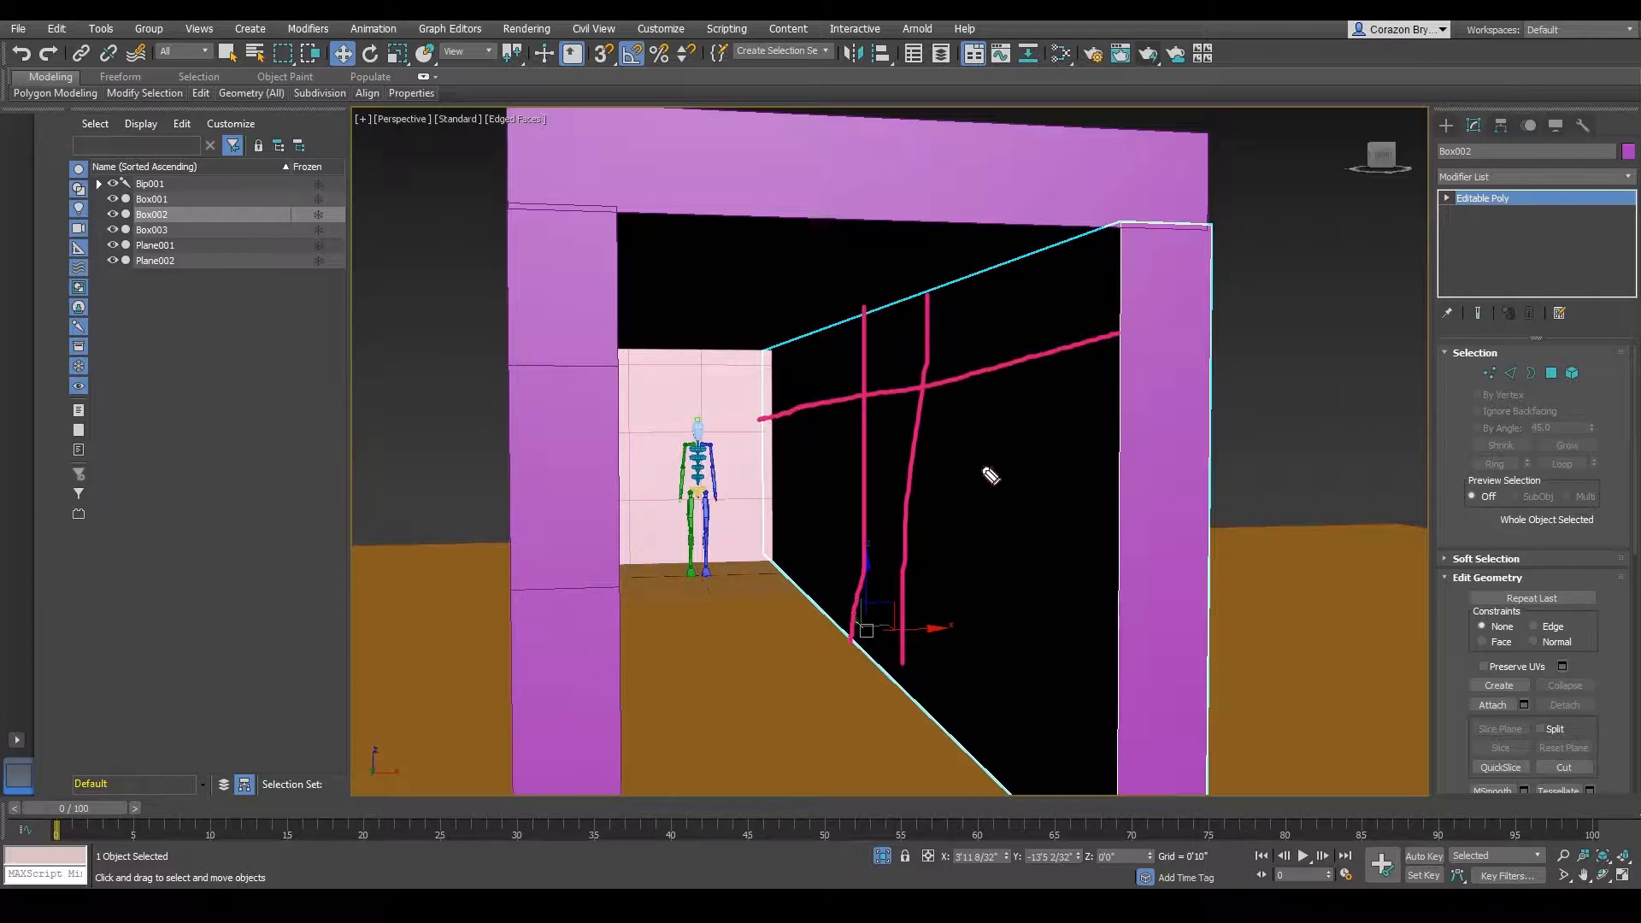
mouse_move(886, 437)
left_mouse_down()
mouse_move(873, 521)
mouse_move(855, 474)
mouse_move(896, 505)
mouse_move(893, 594)
left_mouse_up()
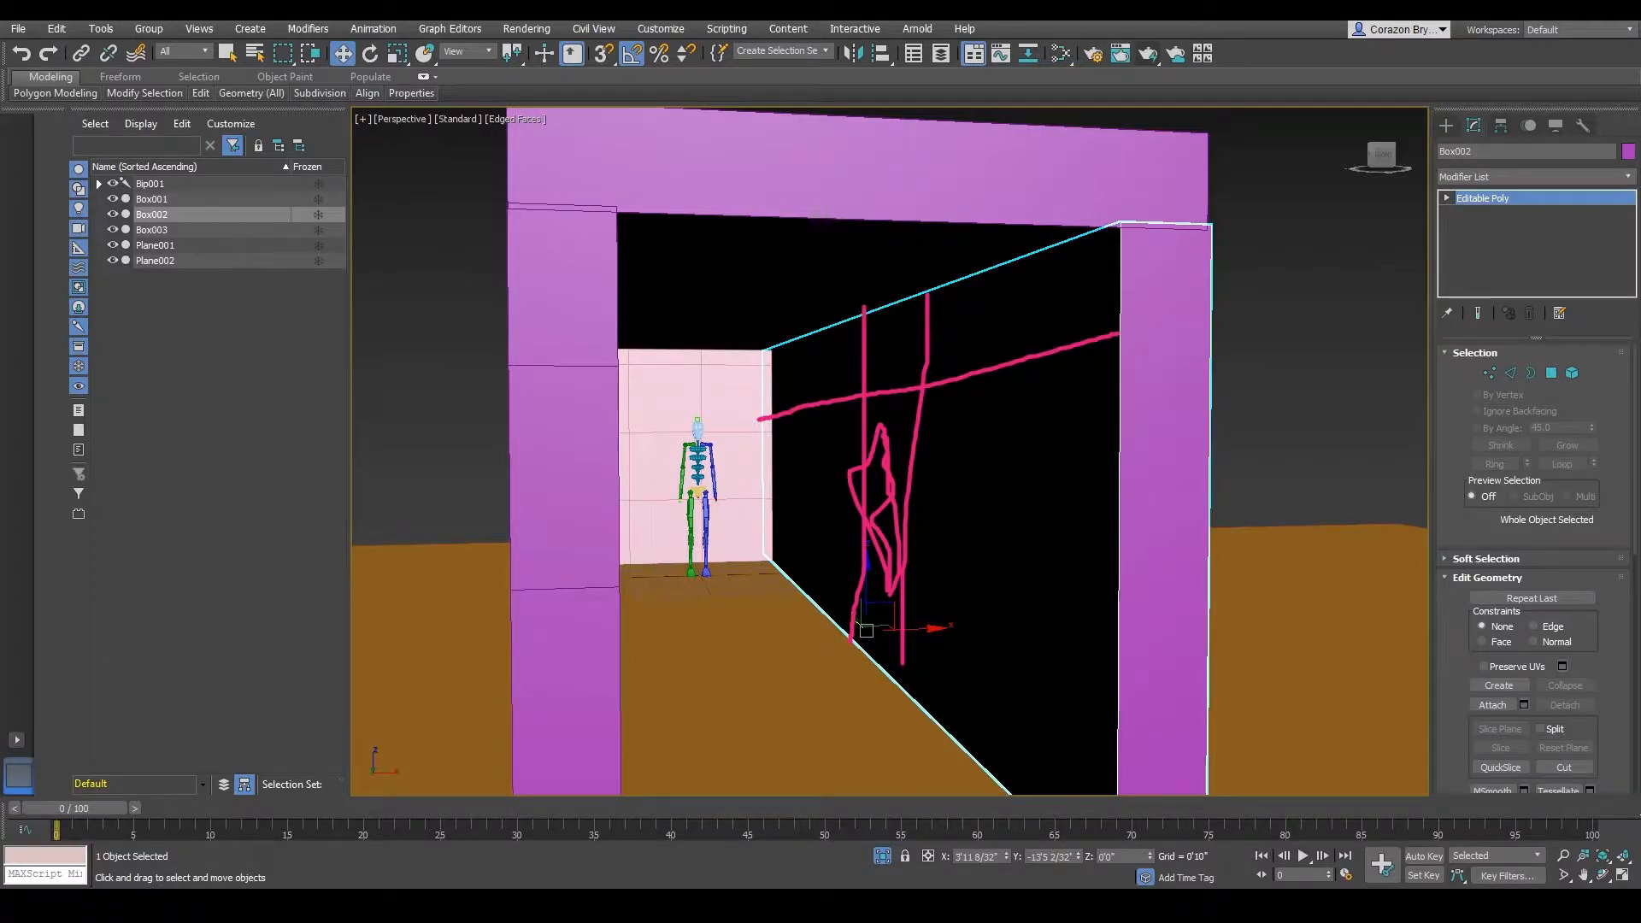
key("Escape")
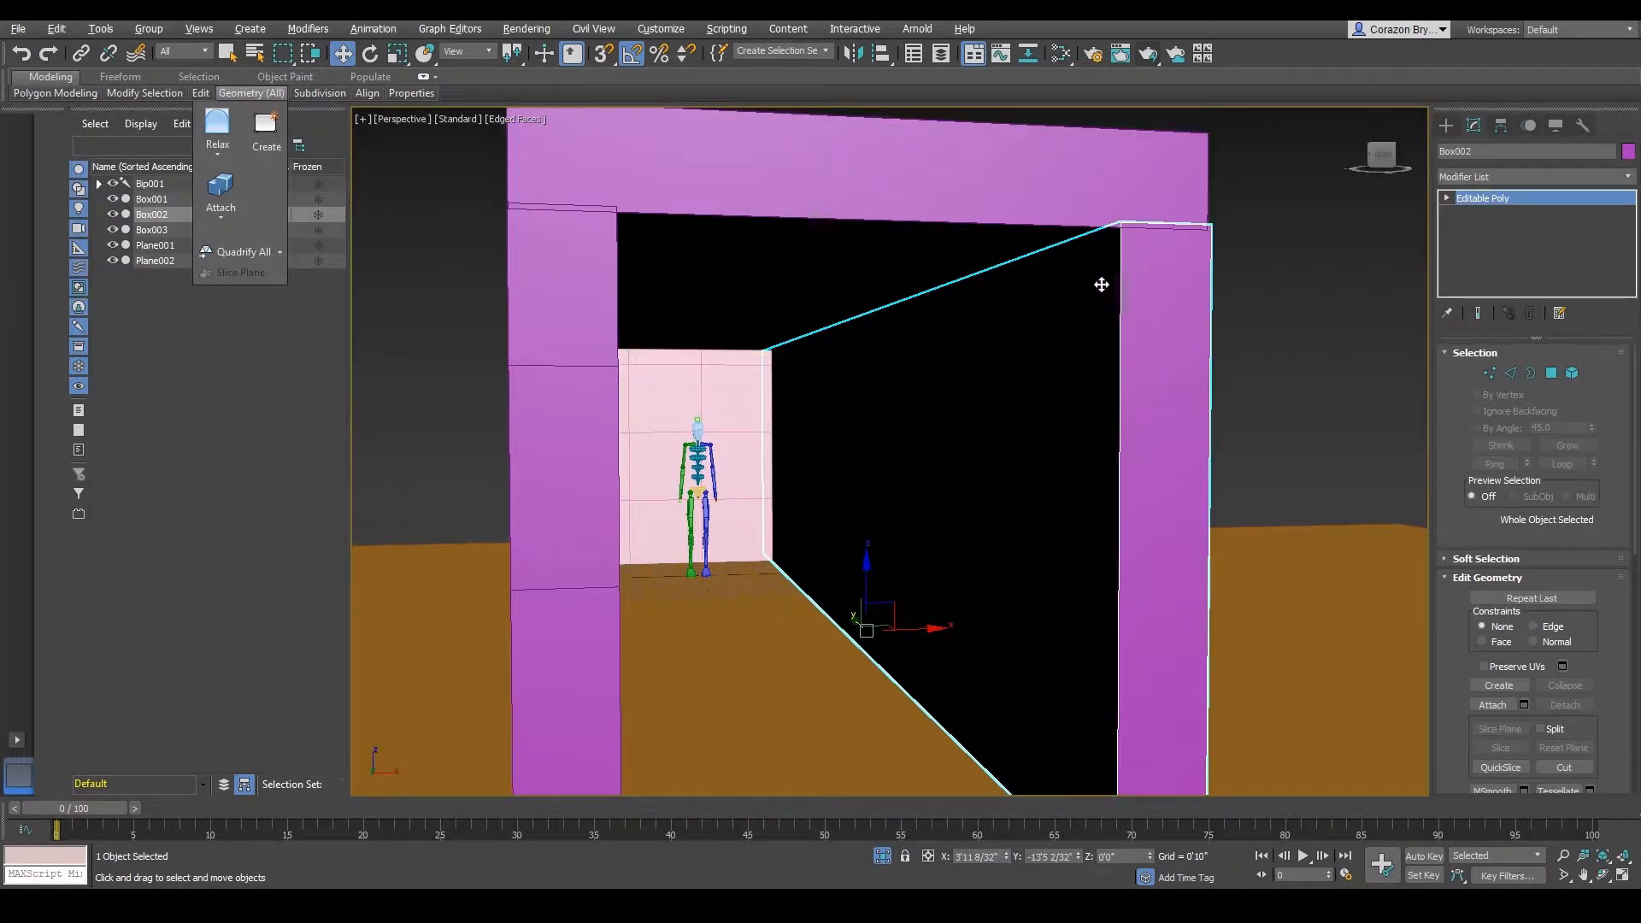
- Reselect the wall opposite the window and convert it to Editable Poly
middle_click_drag(1102, 278, 1029, 318, "alt")
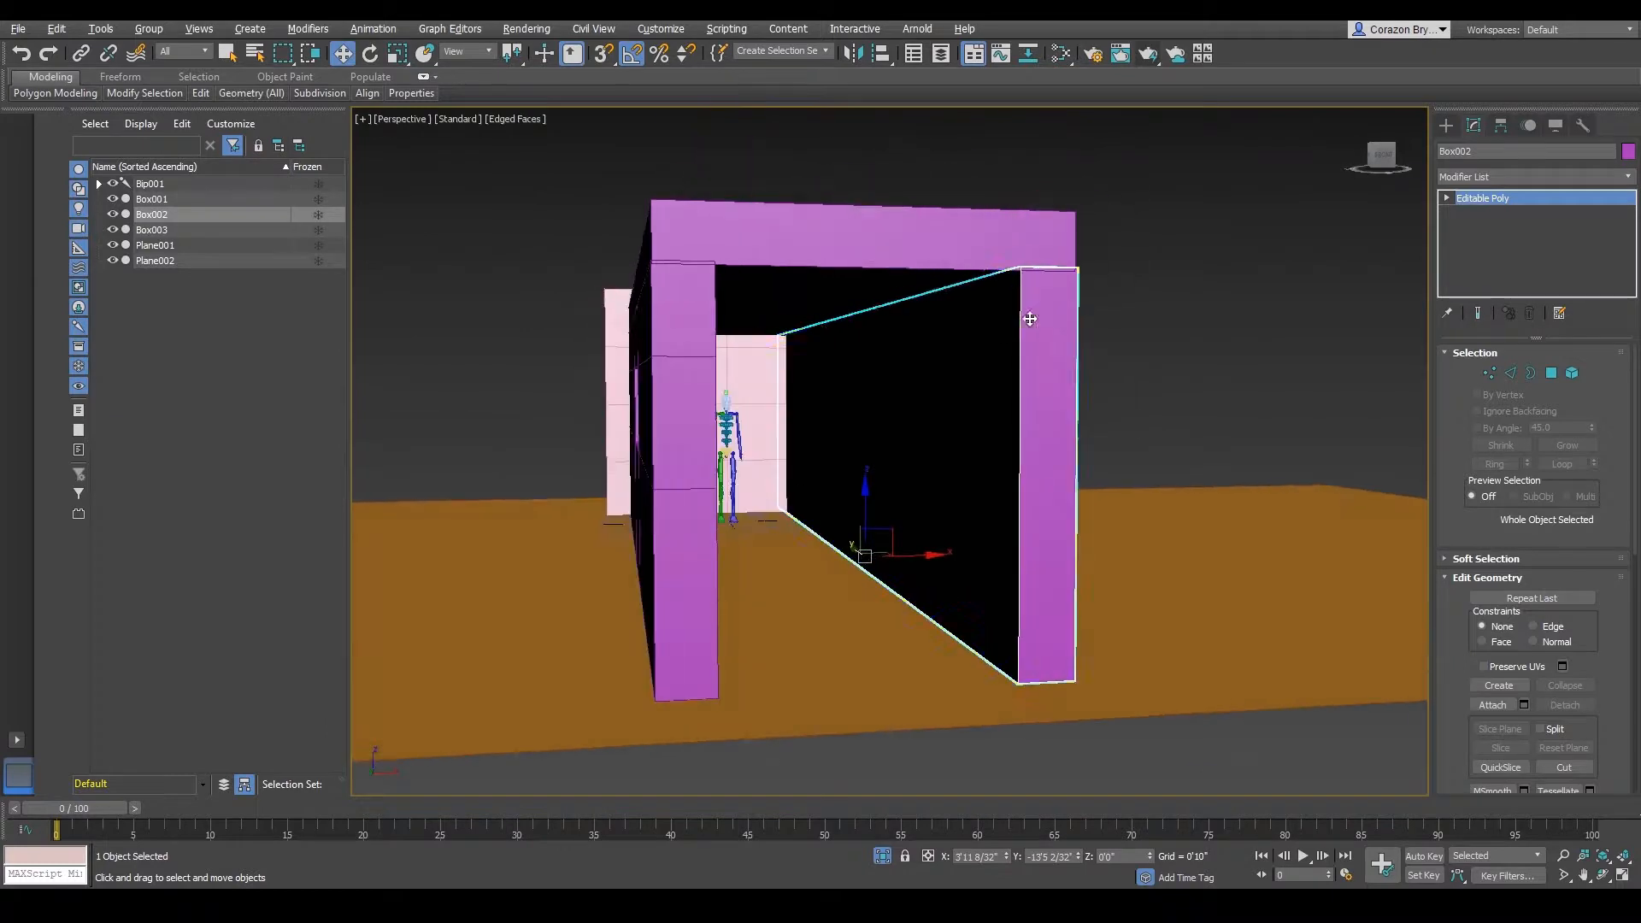
left_click(1190, 301)
left_click(1048, 379)
right_click(1043, 376)
mouse_move(1154, 561)
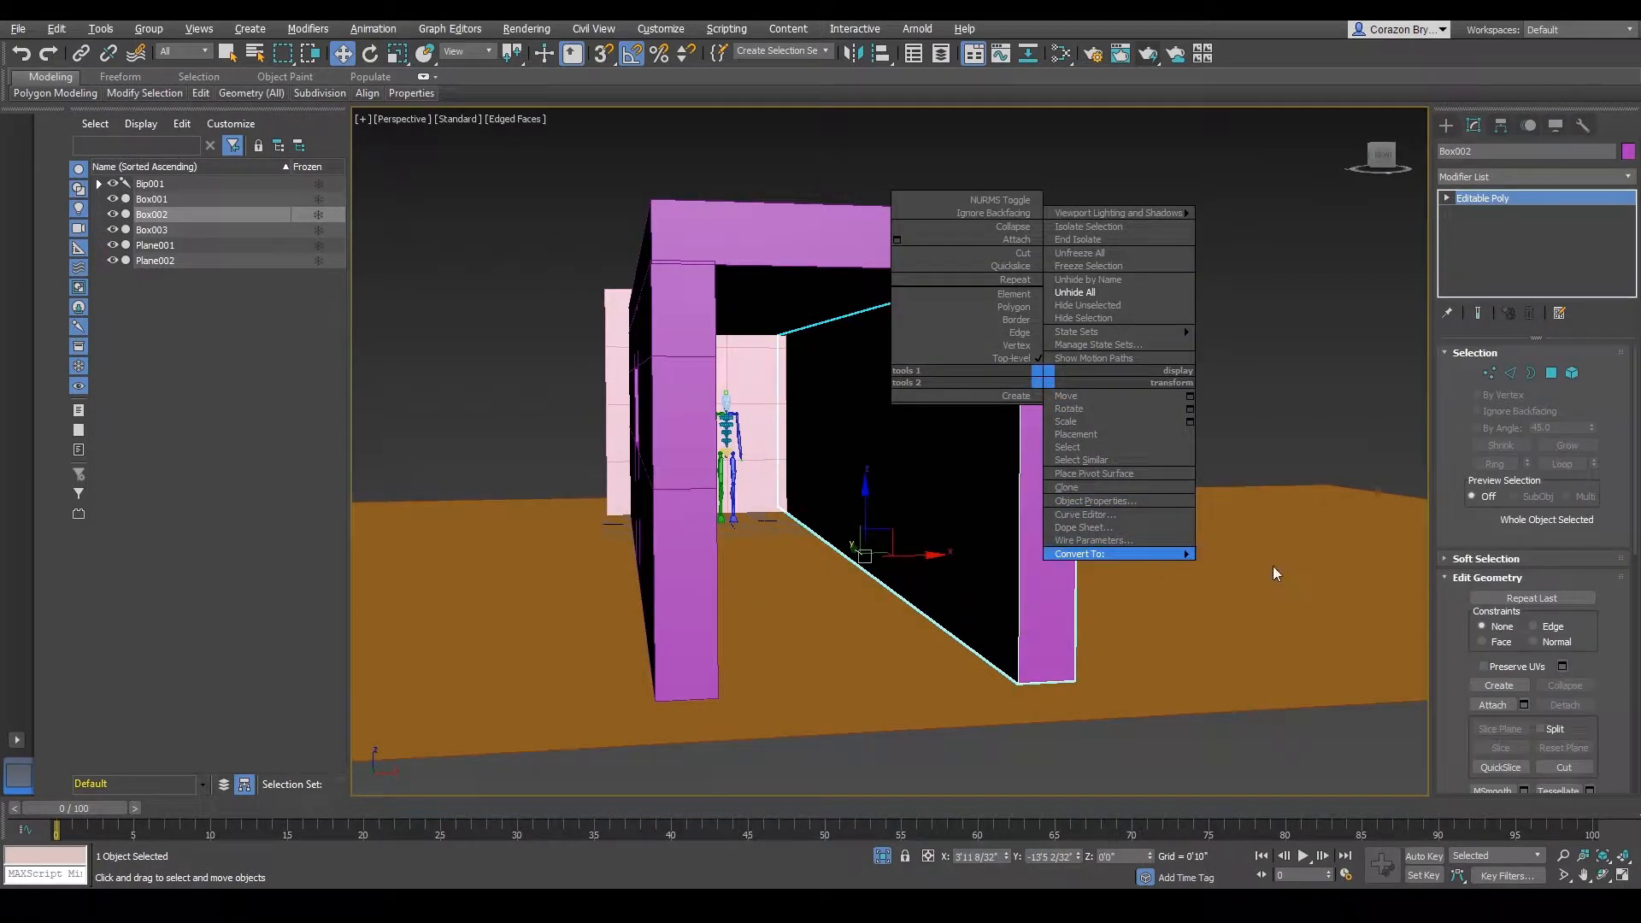
left_click(1256, 566)
right_click(1022, 449)
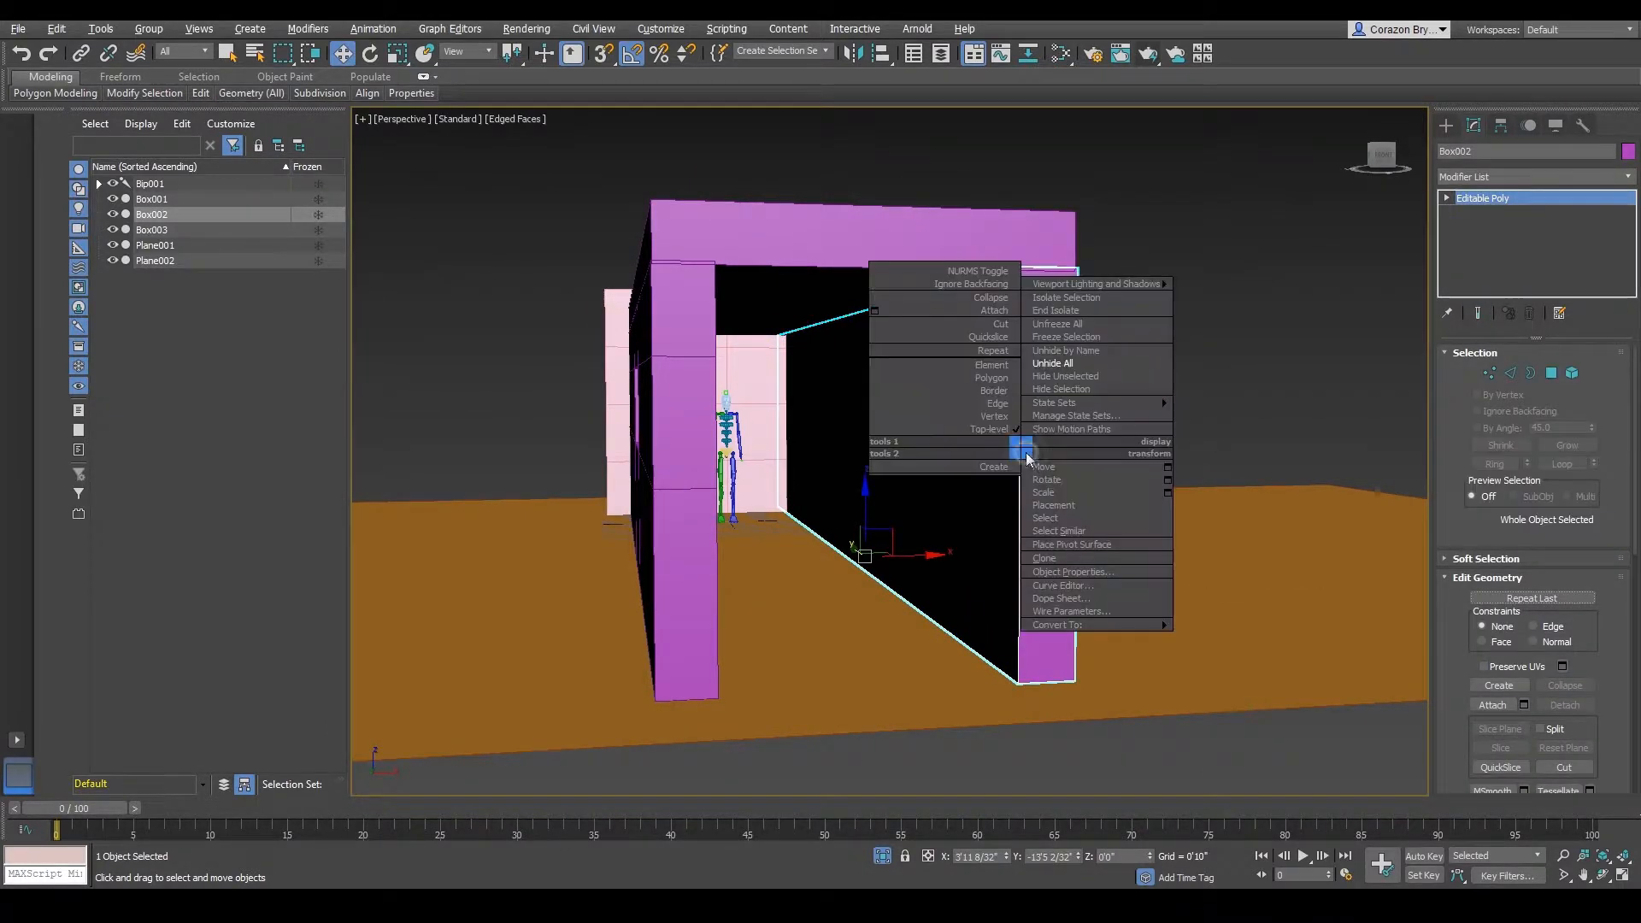
left_click(1228, 366)
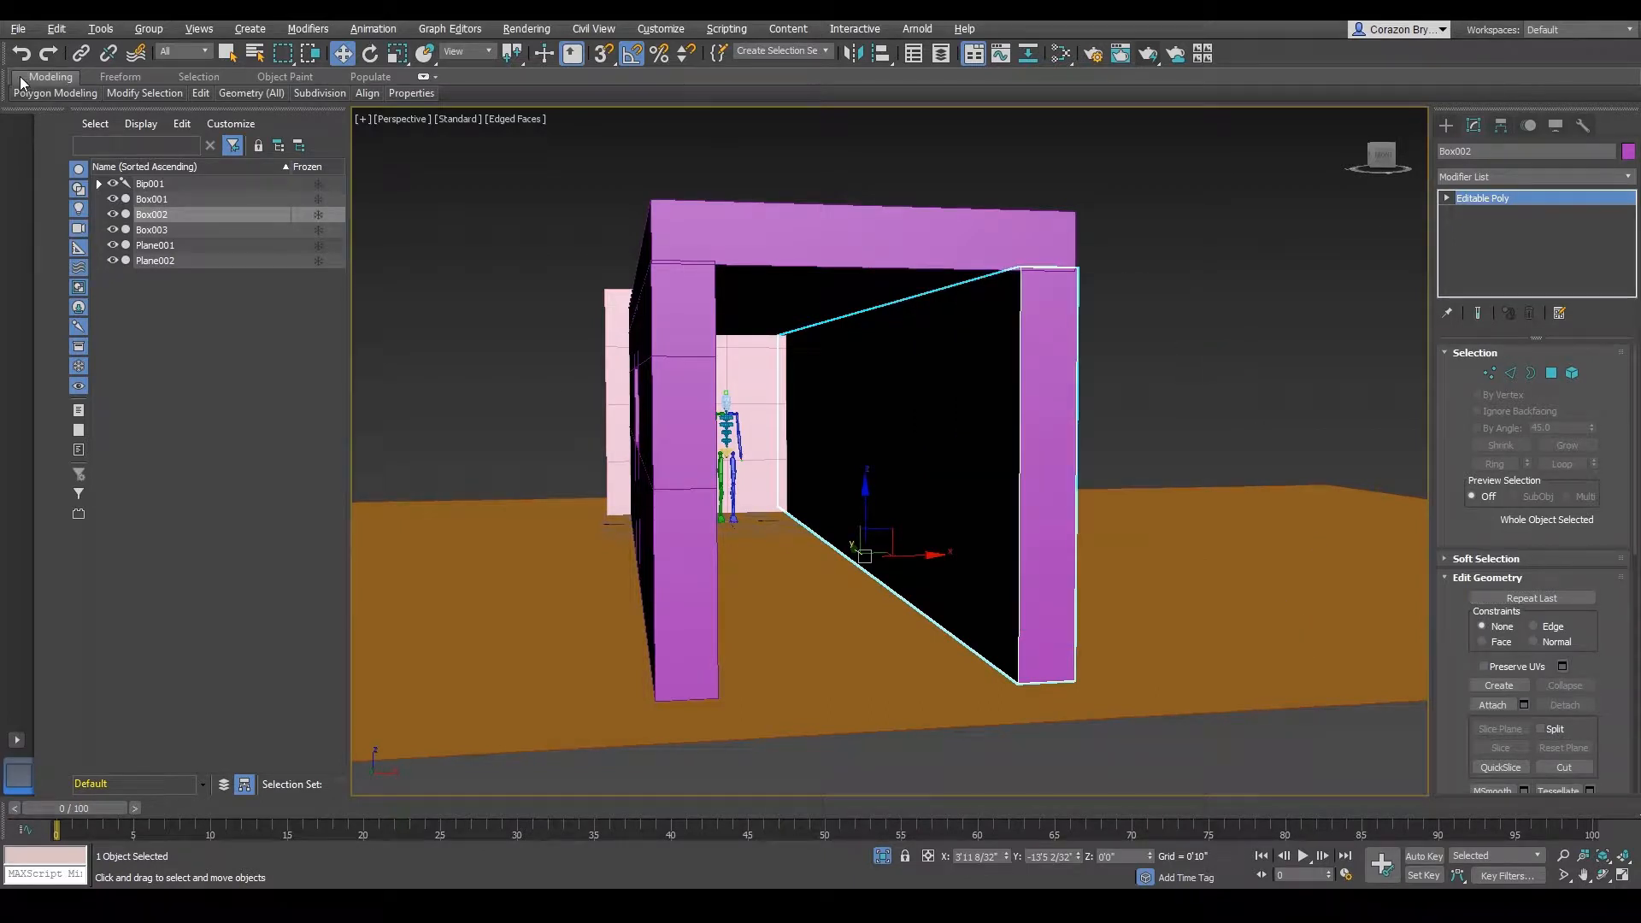
- Add two vertical edge loops with SwiftLoop near the far end of the wall to mark the doorway's sides
mouse_move(196, 97)
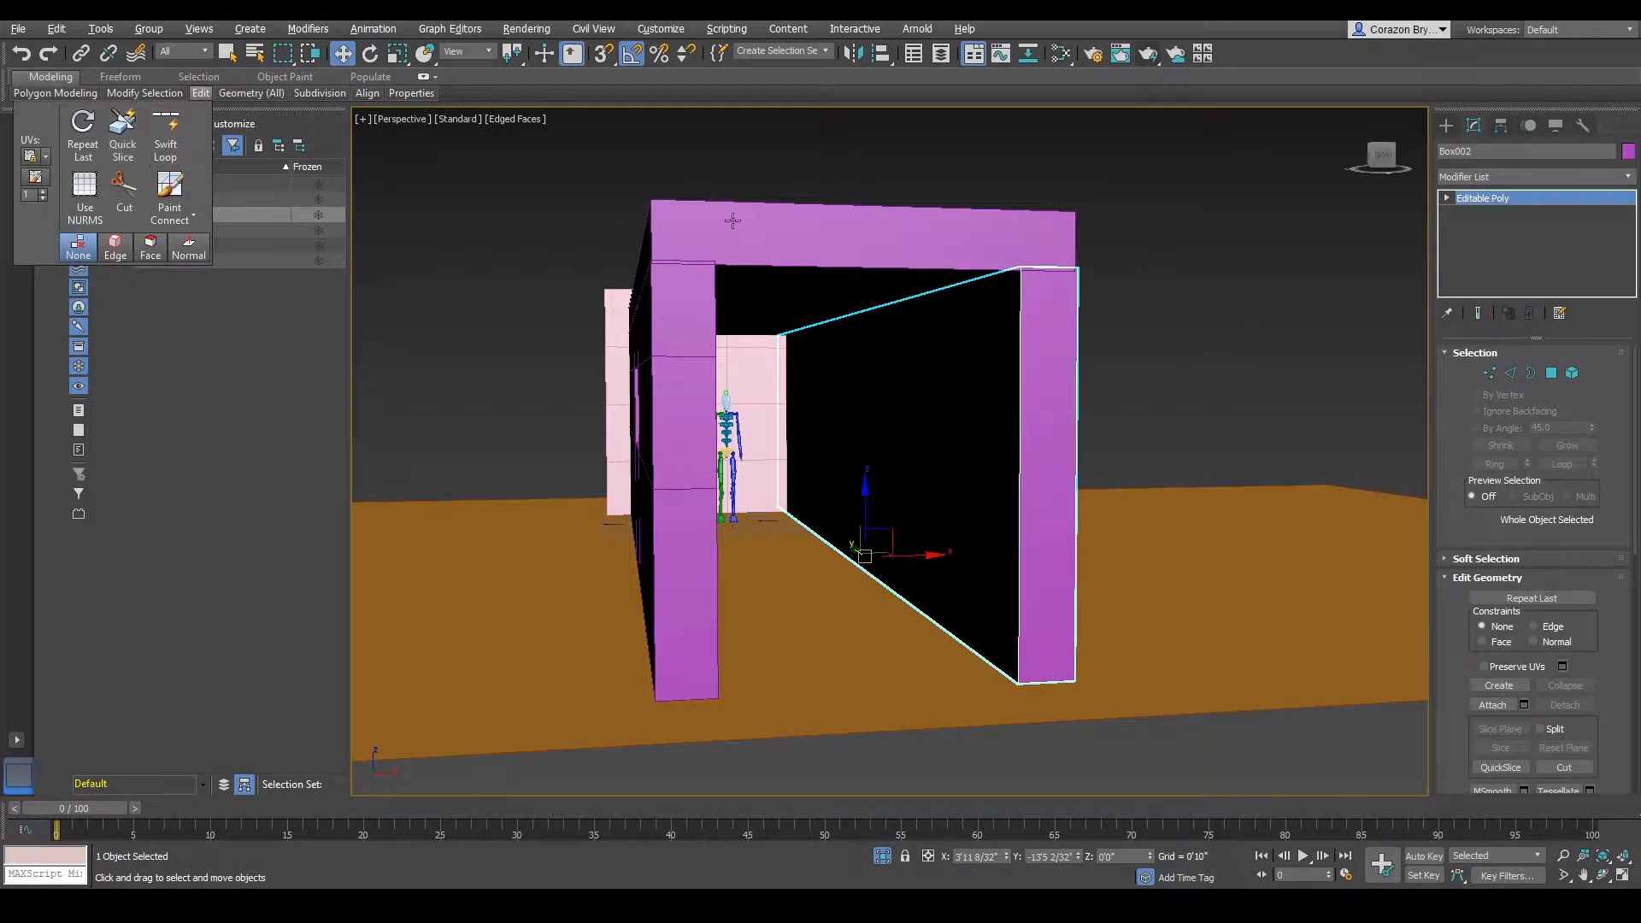
scroll(1091, 336, "up", 3)
scroll(1090, 337, "down", 3)
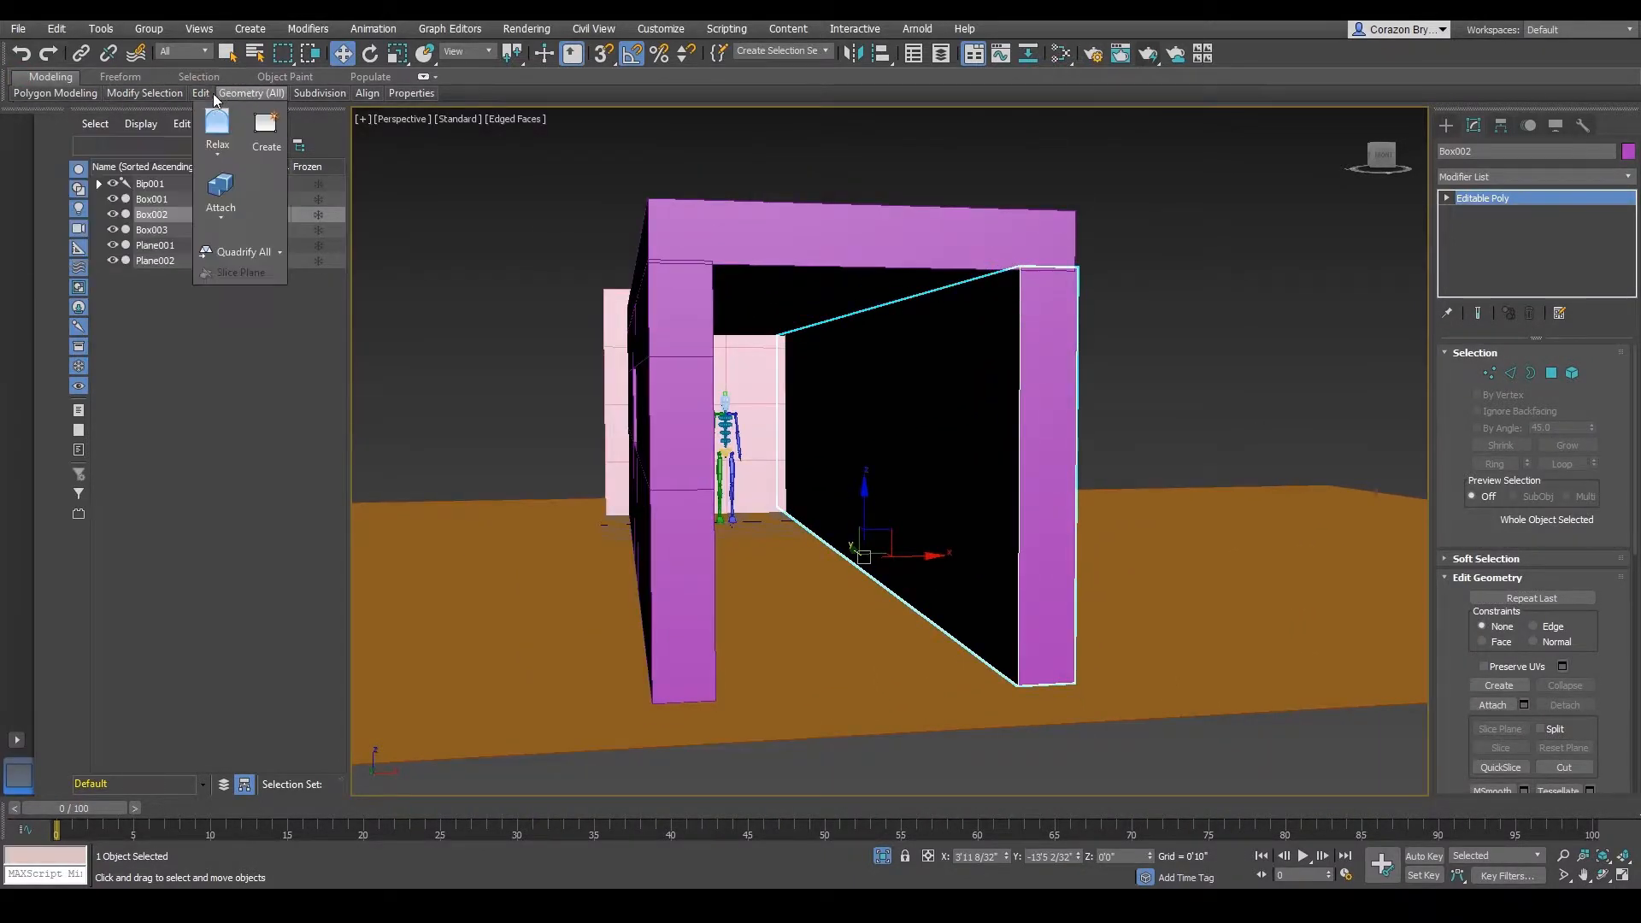
left_click(174, 143)
scroll(829, 406, "up", 8)
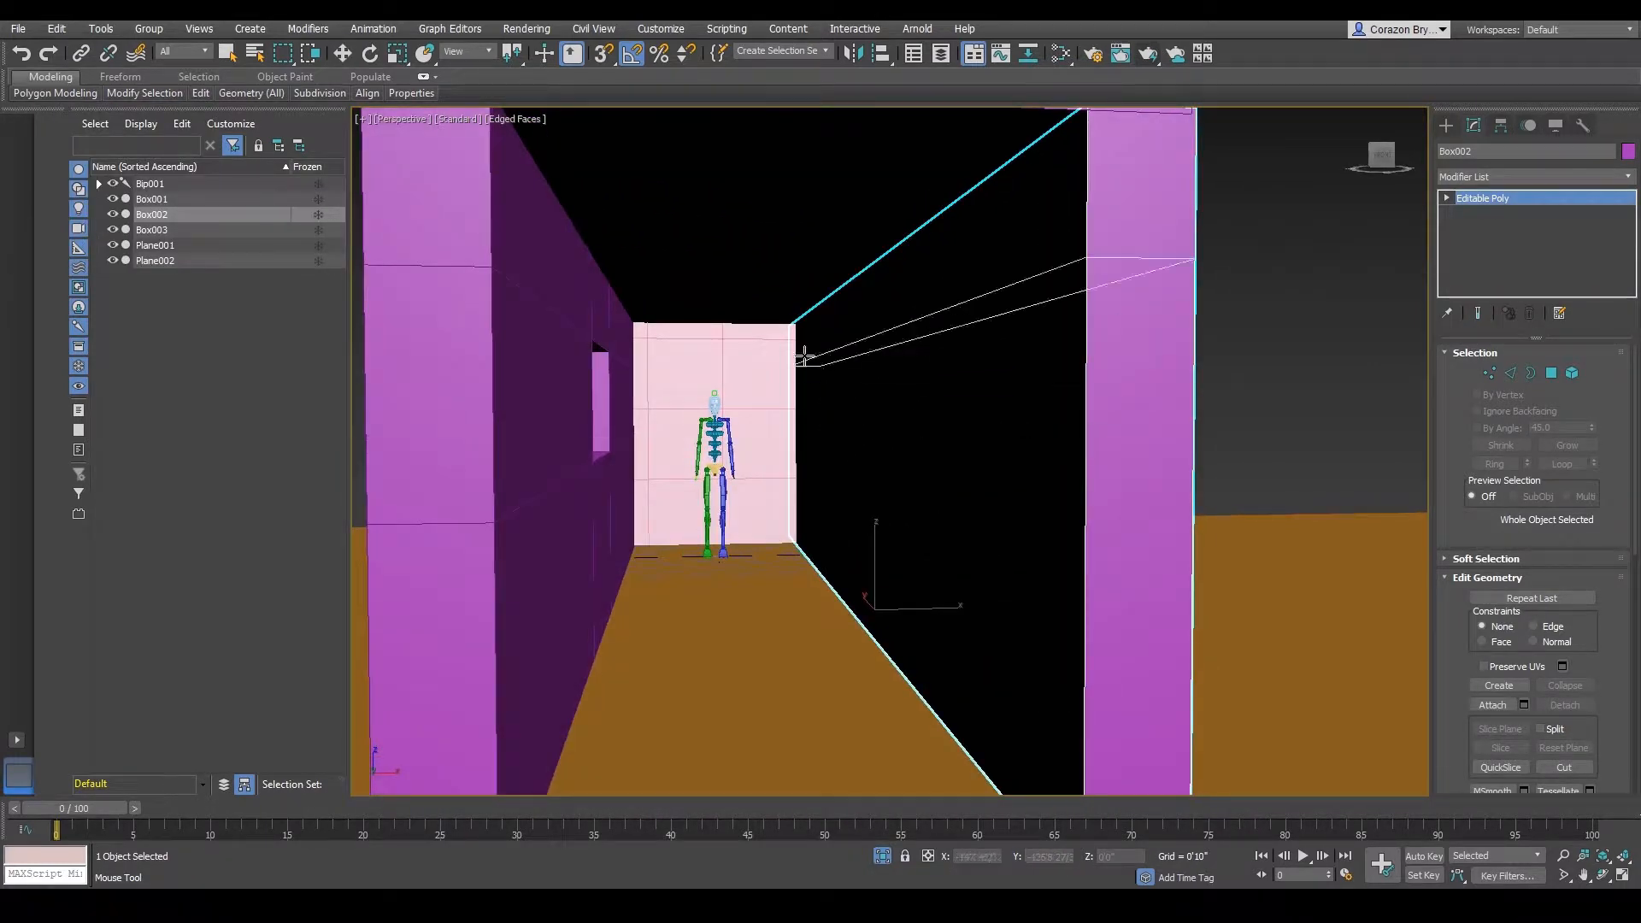
scroll(863, 346, "down", 2)
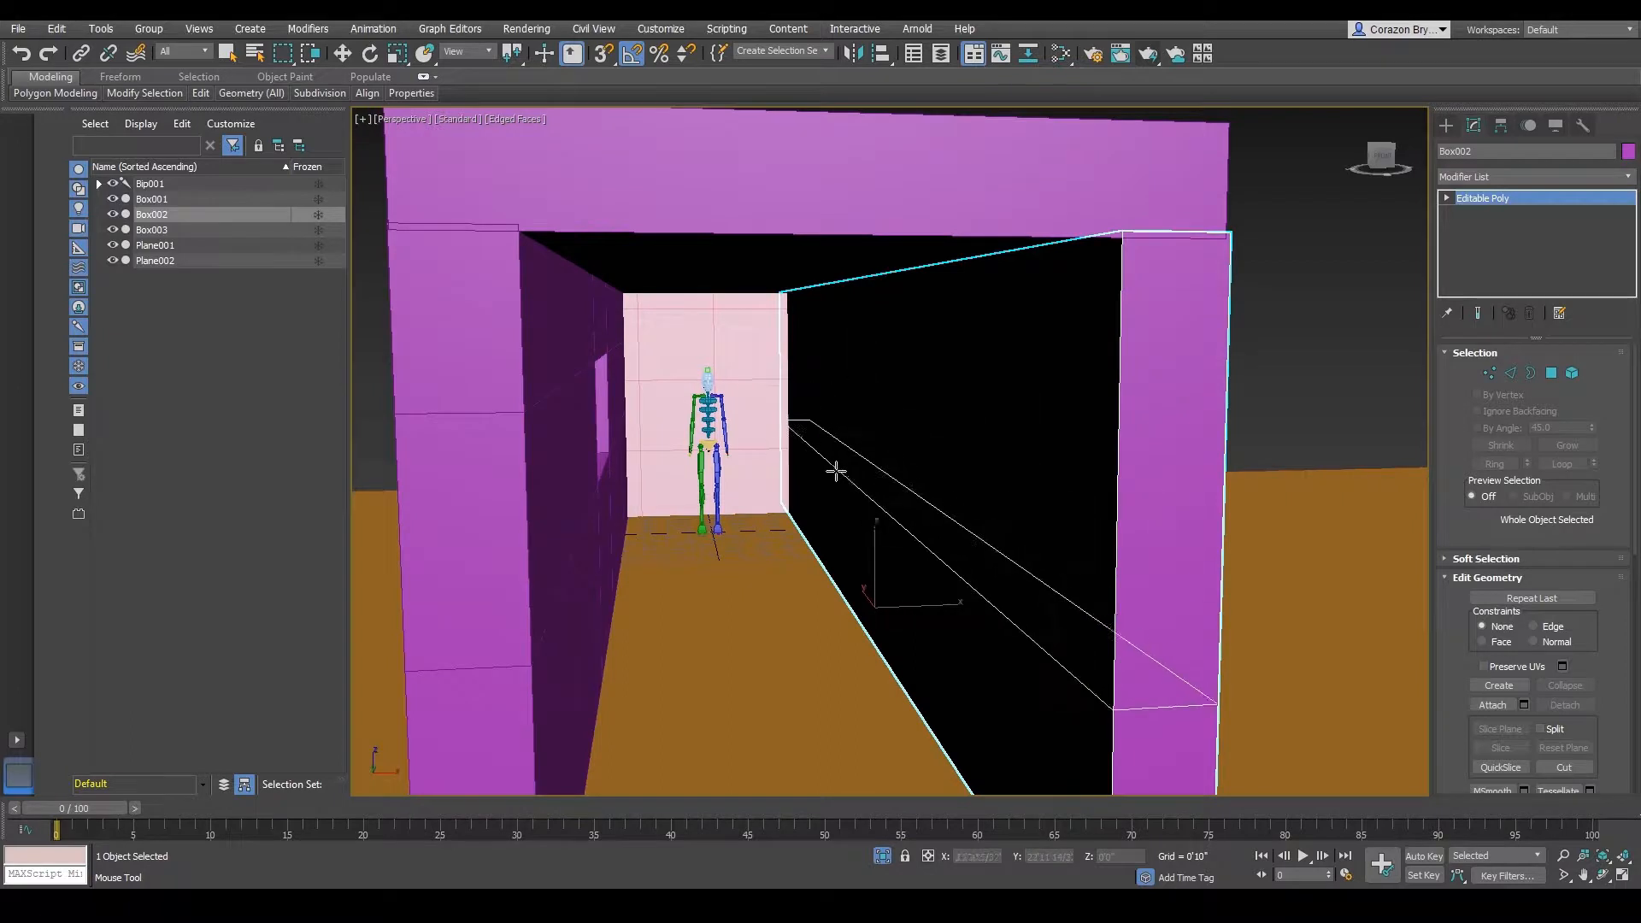
left_click(836, 552)
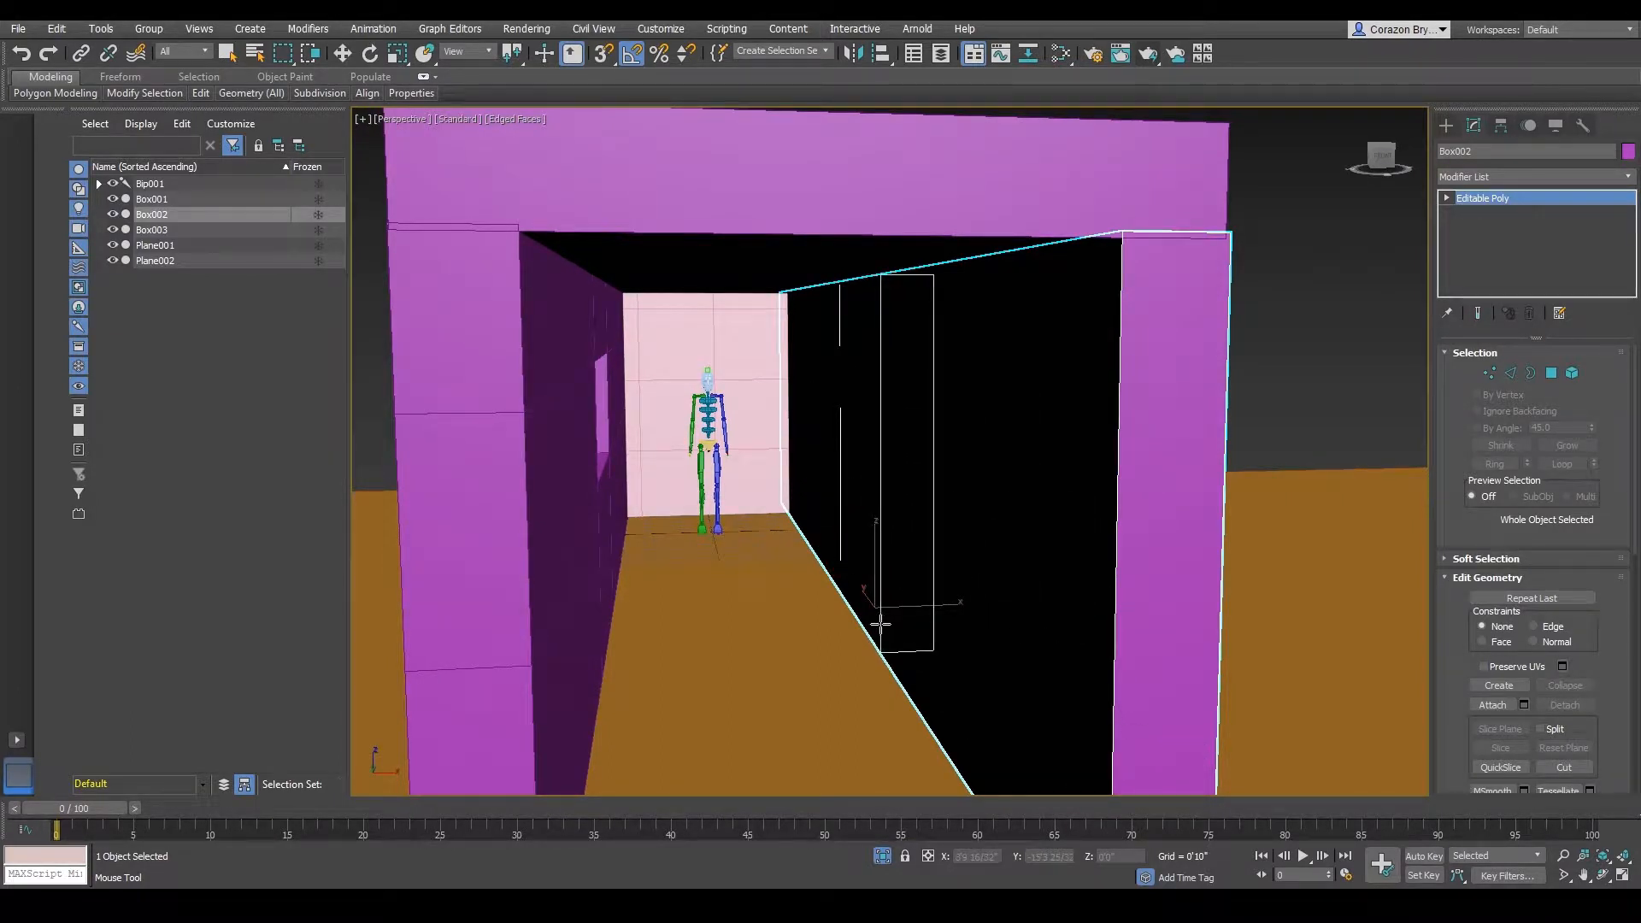
left_click(871, 612)
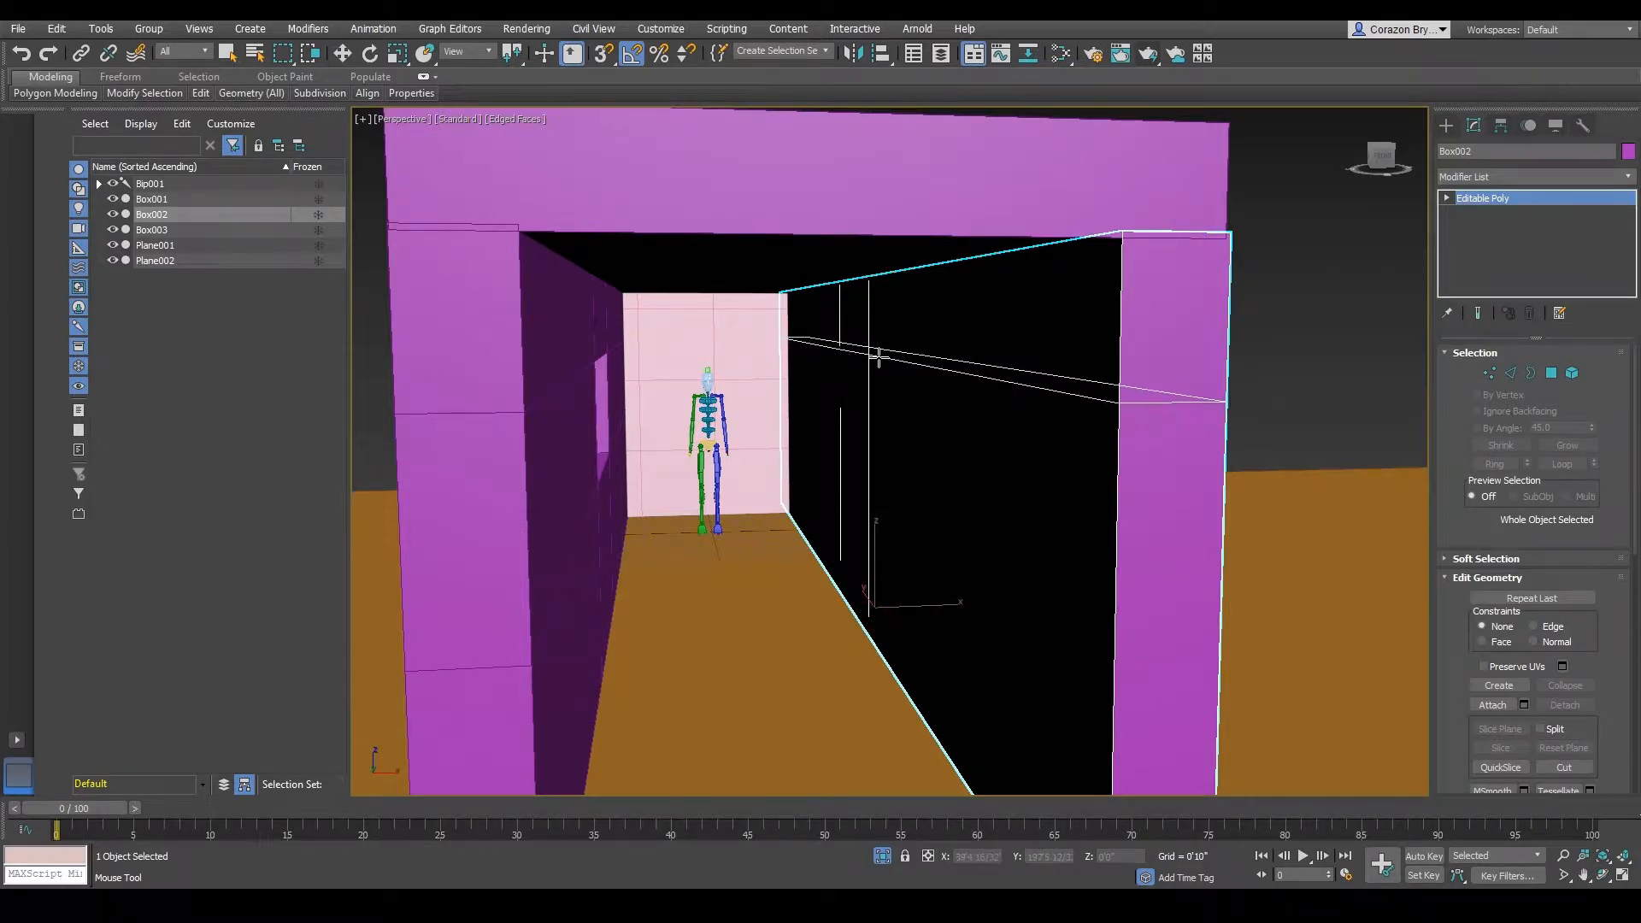
- Add a horizontal SwiftLoop edge loop above the biped's head height as the doorway's top and finish the tool
left_click(879, 358)
middle_click_drag(951, 421, 950, 418, "alt")
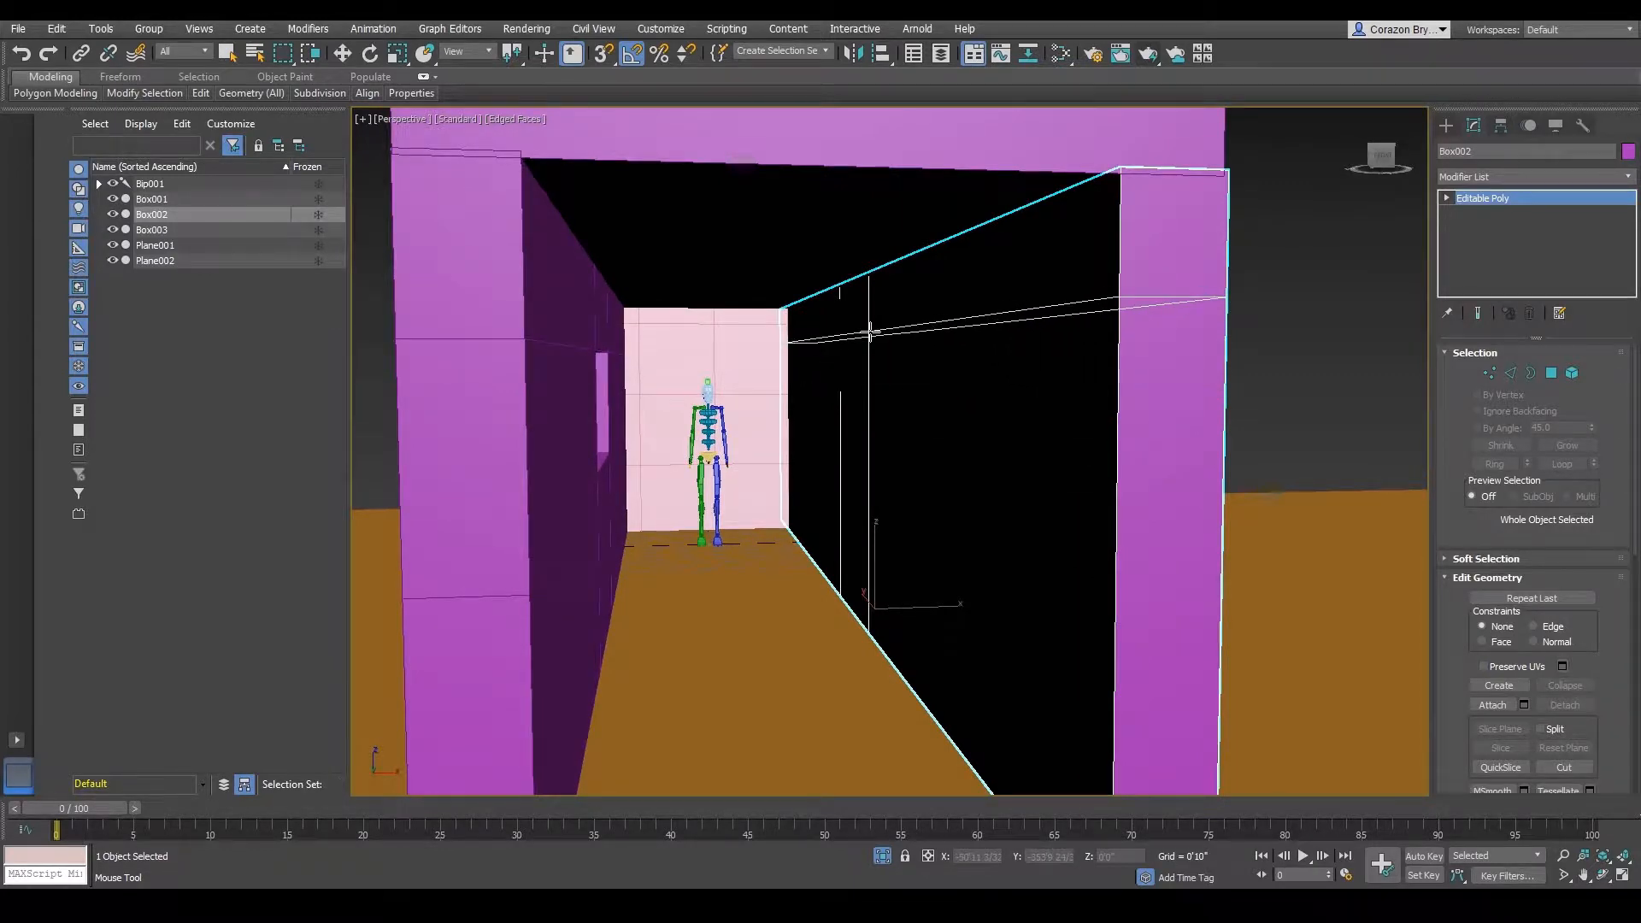
middle_click_drag(871, 336, 904, 368, "alt")
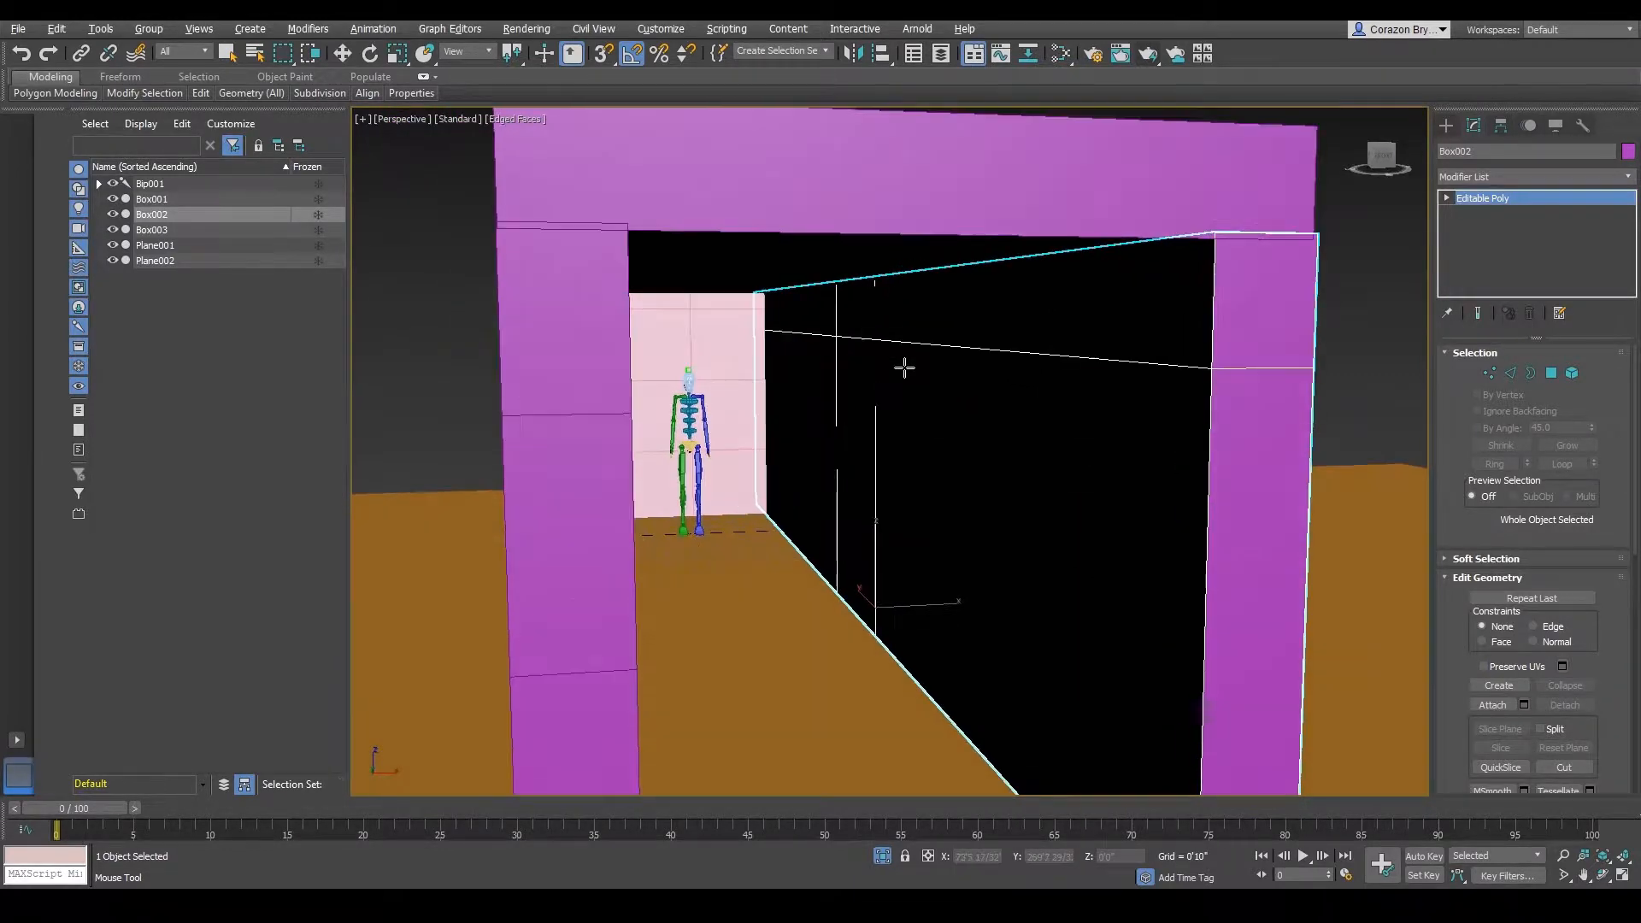
right_click(1149, 399)
middle_click_drag(1149, 399, 1107, 454, "alt")
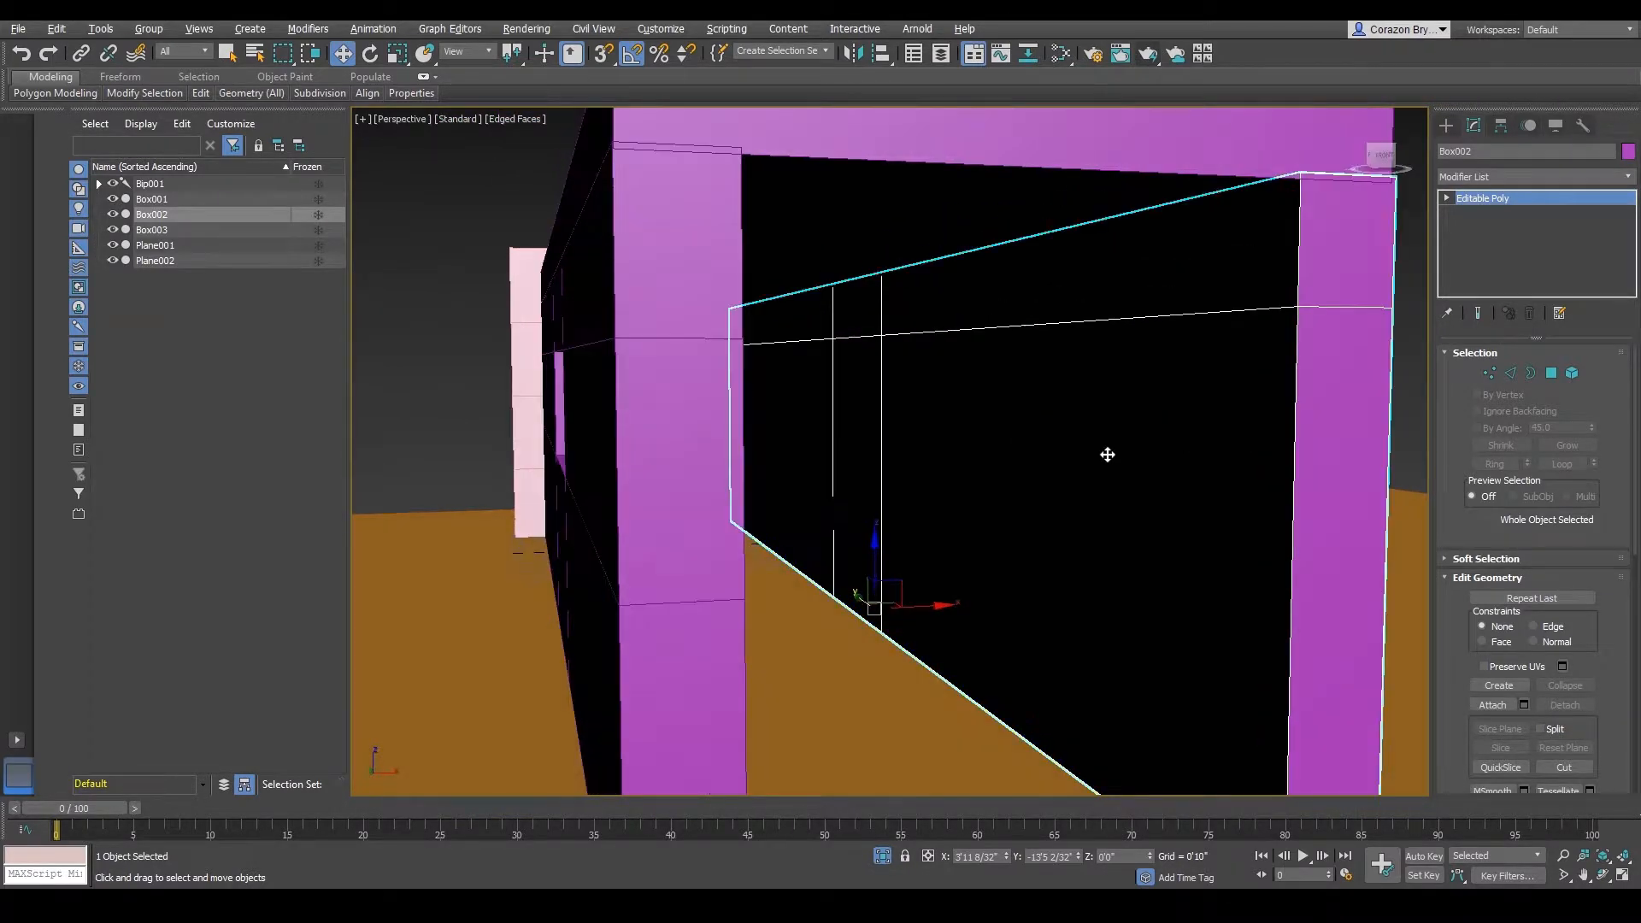
- Select the wall's doorway polygons below the horizontal loop and delete them
left_click(1554, 375)
left_click(857, 410)
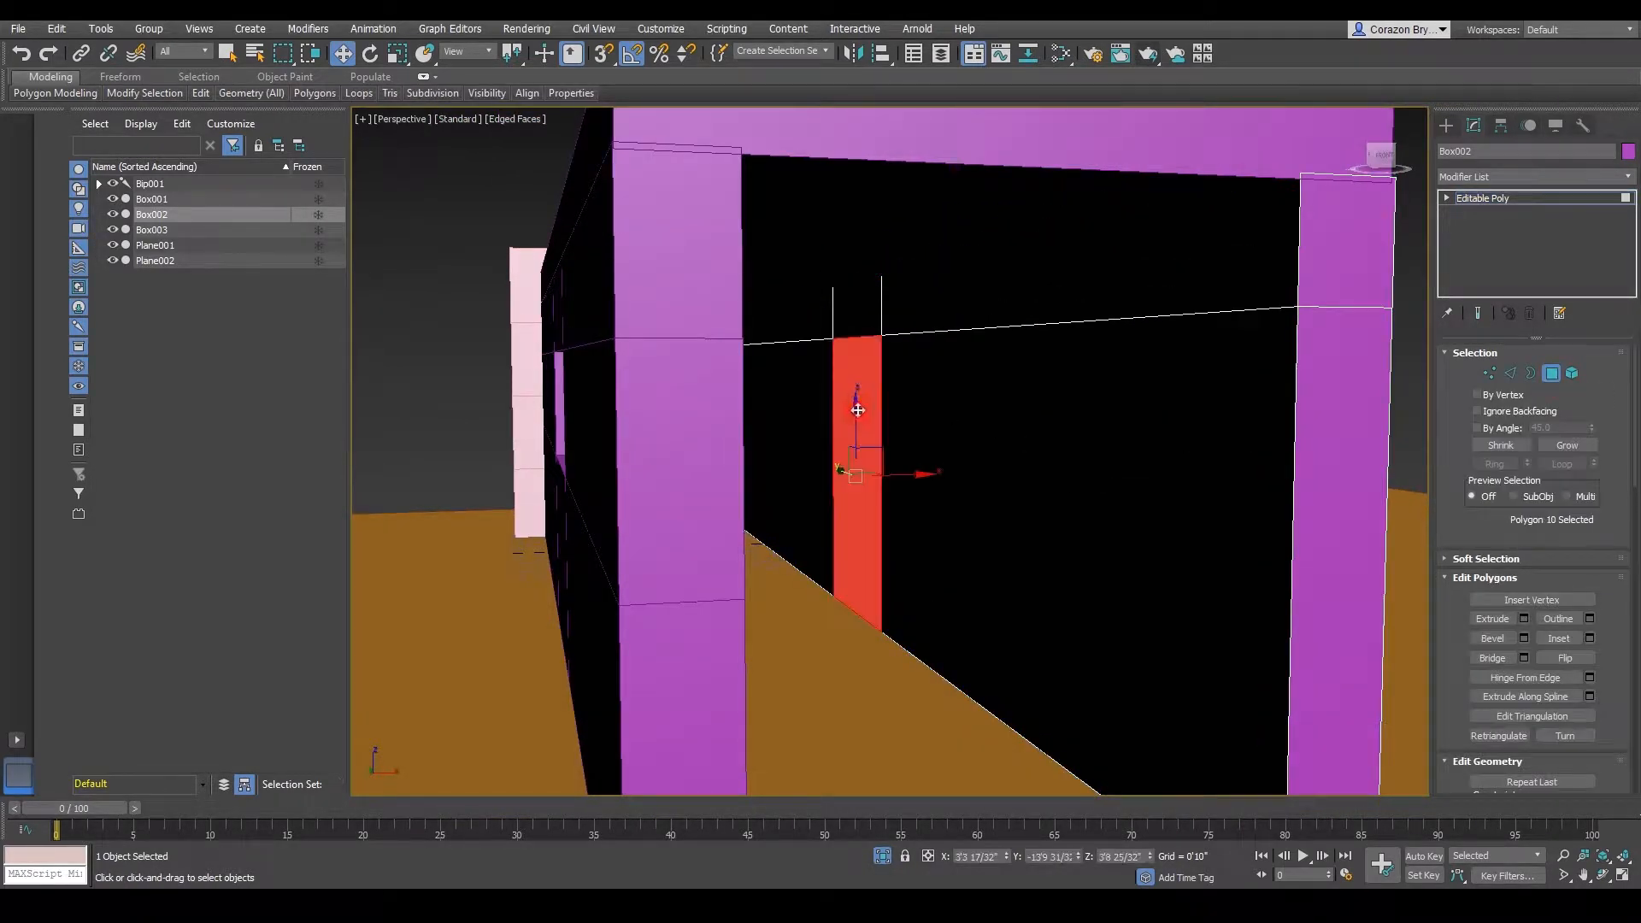
middle_click_drag(1013, 439, 1091, 475, "alt")
left_click(897, 409, "ctrl")
key("Delete")
- Isolate the doorway wall and delete the leftover polygon at the base of the opening
key("alt+q")
scroll(898, 557, "up", 5)
middle_click_drag(858, 586, 1004, 438, "alt")
scroll(924, 596, "down", 5)
left_click(909, 650)
key("Delete")
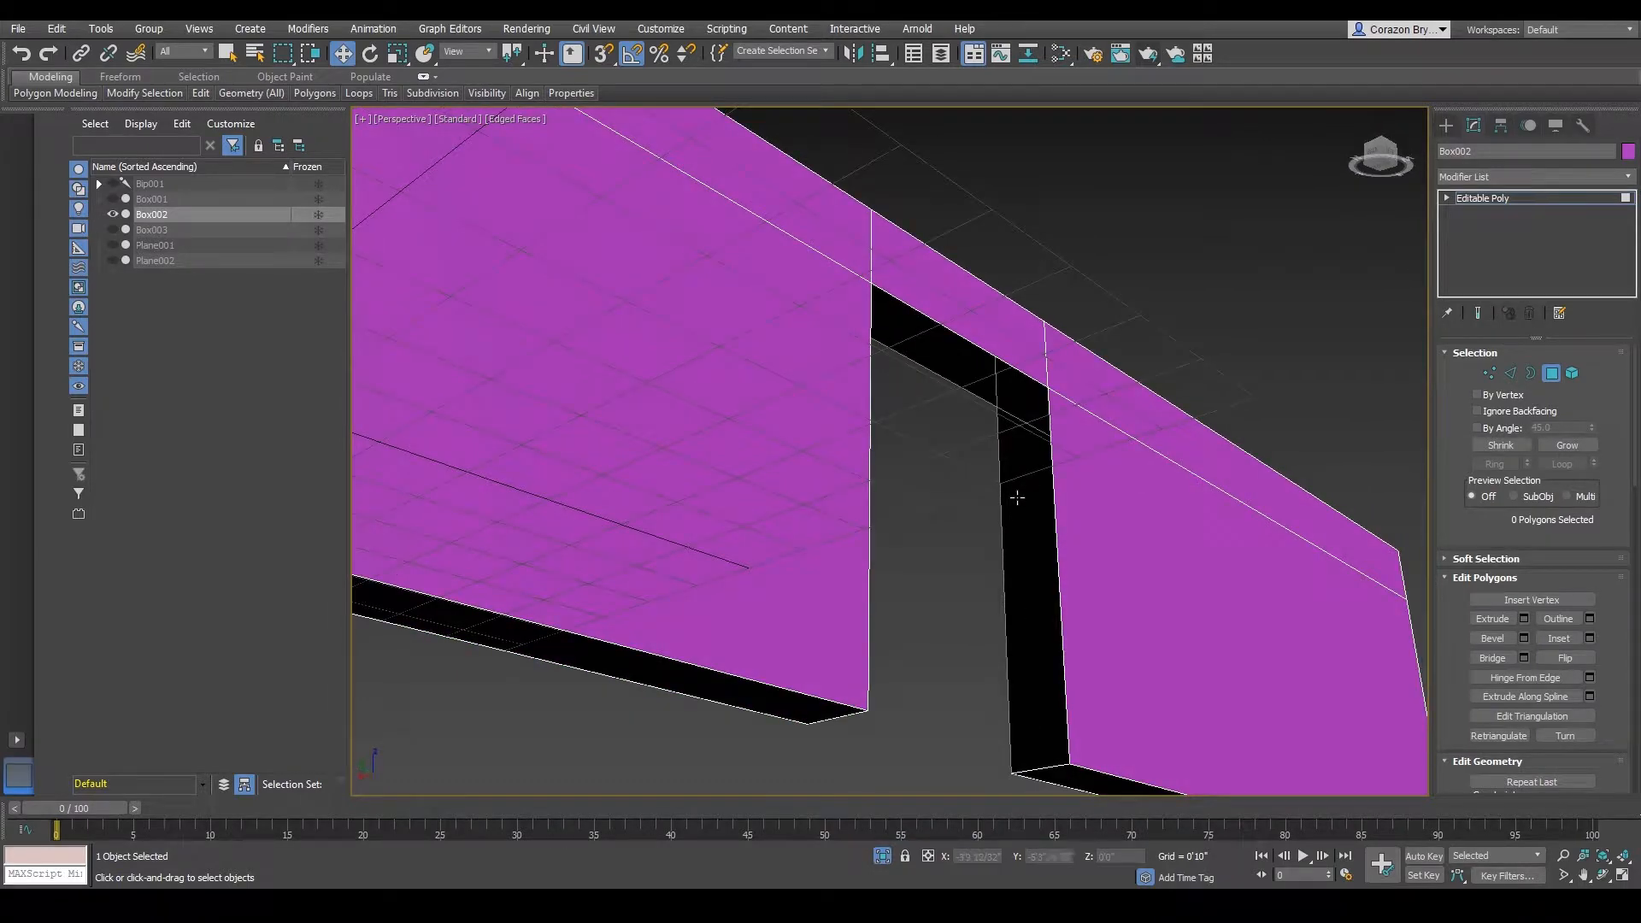
- Bridge the inner and outer vertical edges on one side of the doorway to form its first jamb
middle_click_drag(1045, 545, 1563, 451, "alt")
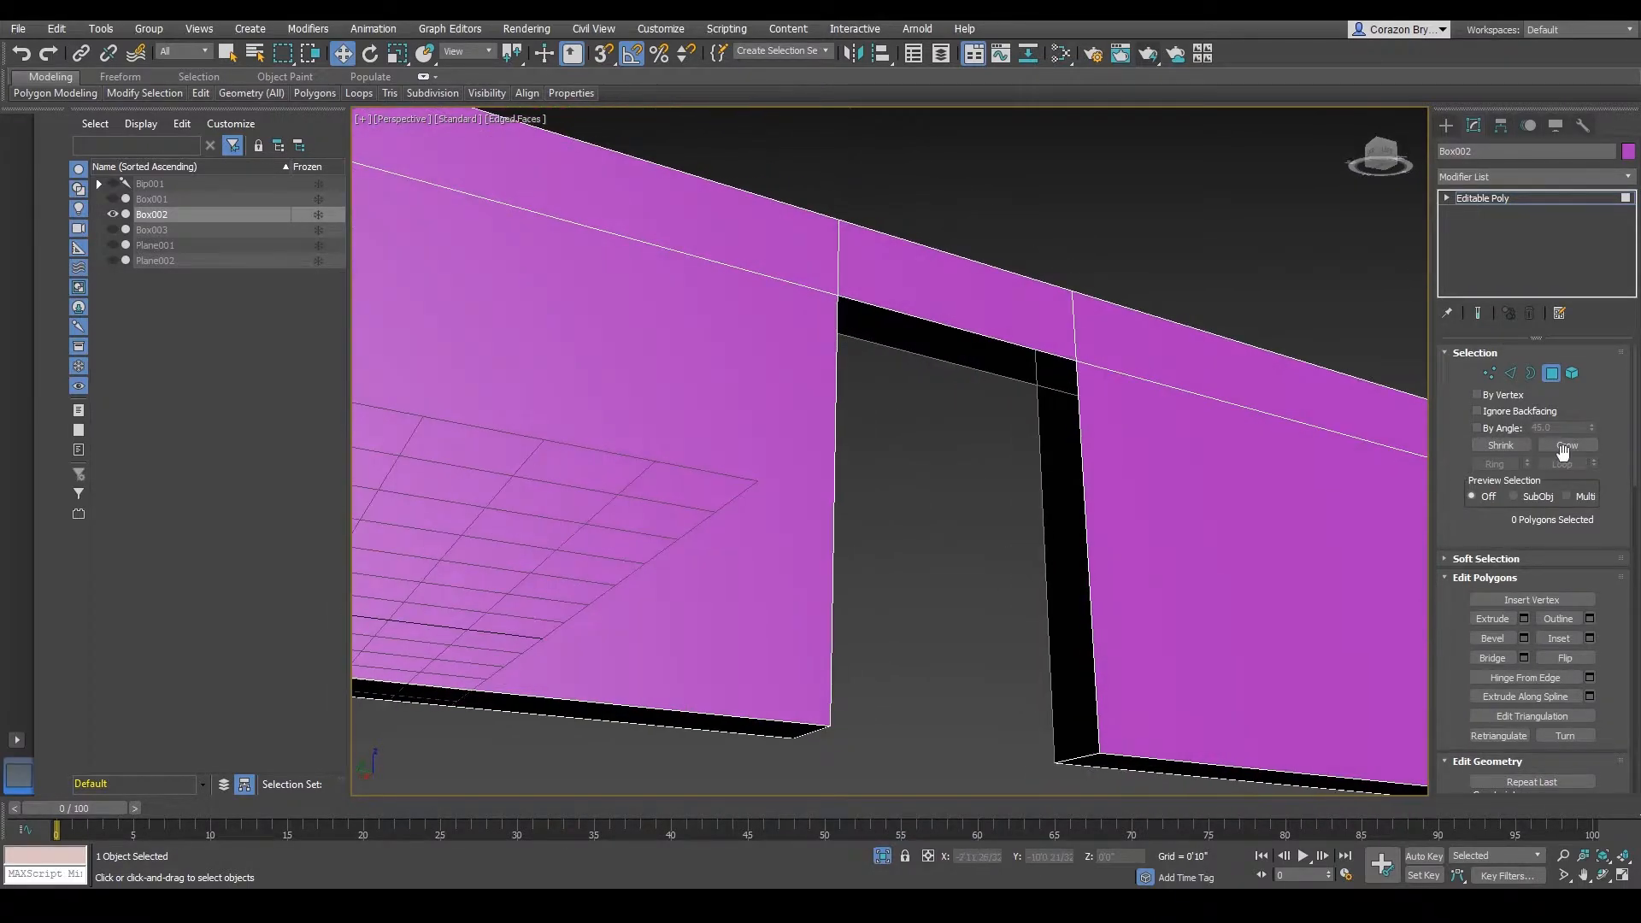
left_click(1509, 374)
middle_click_drag(1117, 542, 886, 567, "alt")
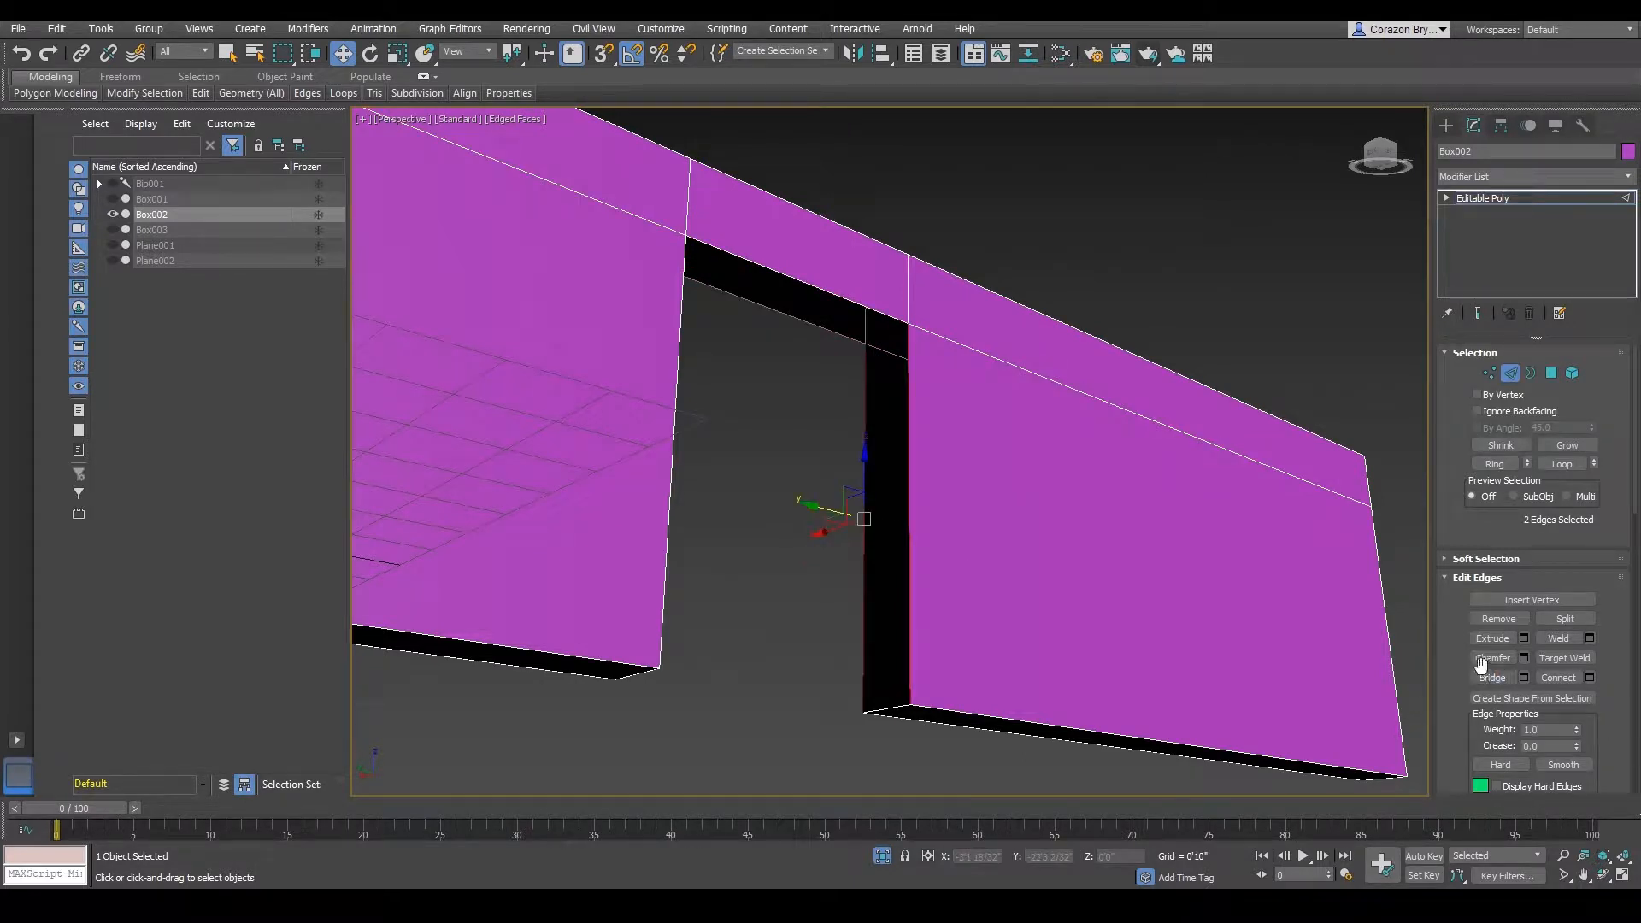
left_click(1495, 677)
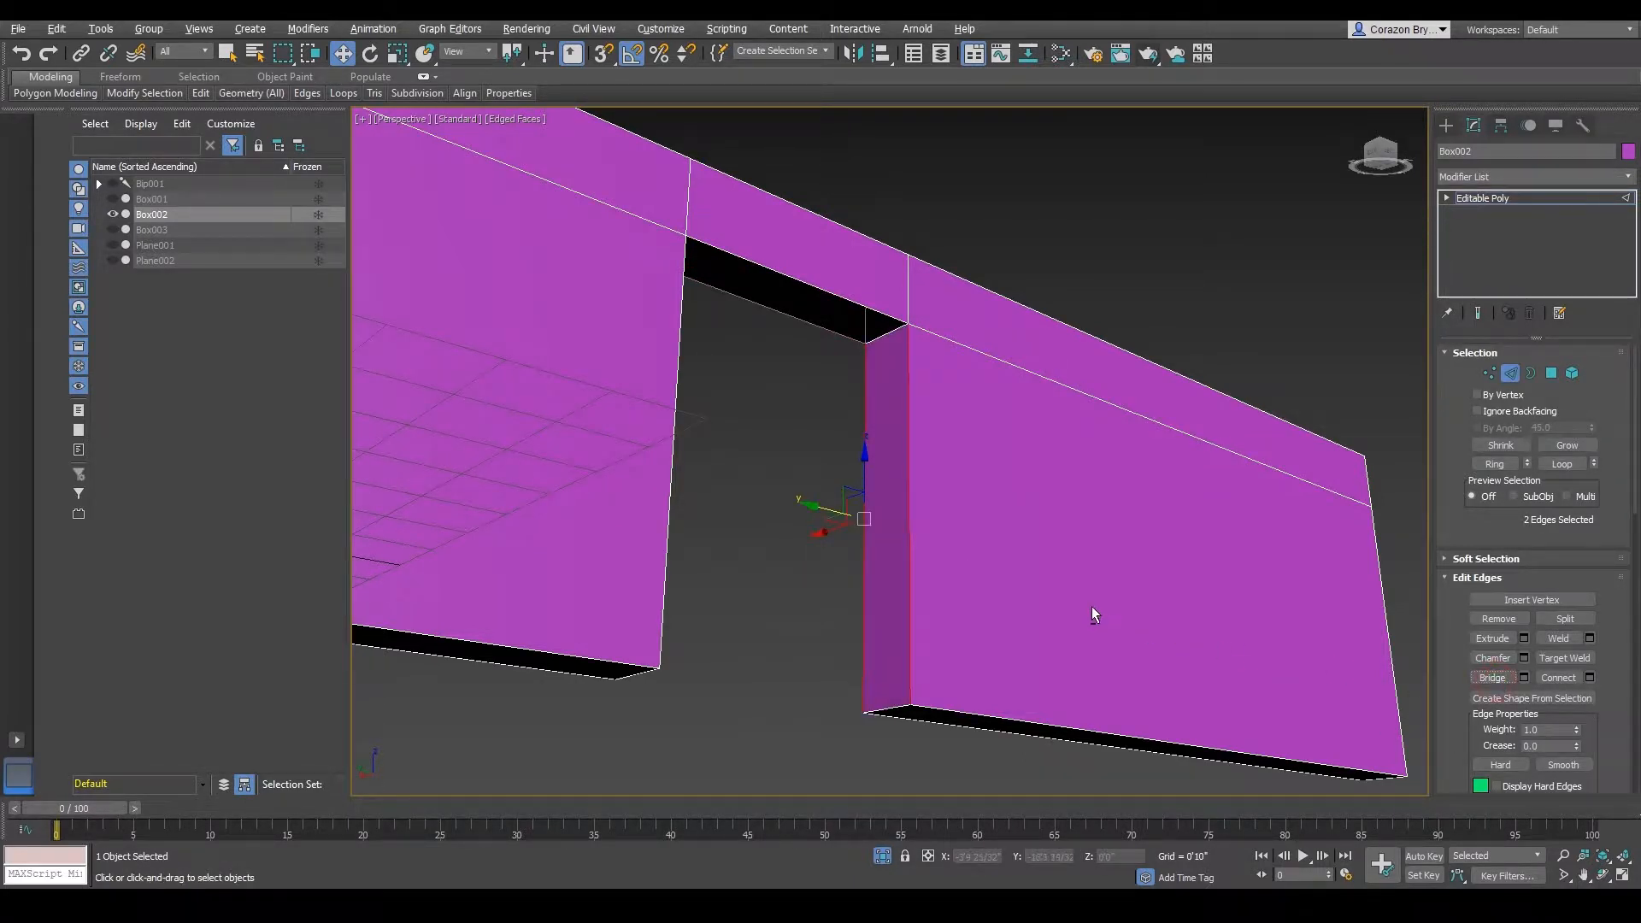
- Bridge the inner and outer top edges of the doorway to close the underside of its header
middle_click_drag(1092, 607, 915, 621, "alt")
middle_click_drag(859, 566, 772, 383, "alt")
left_click(754, 272)
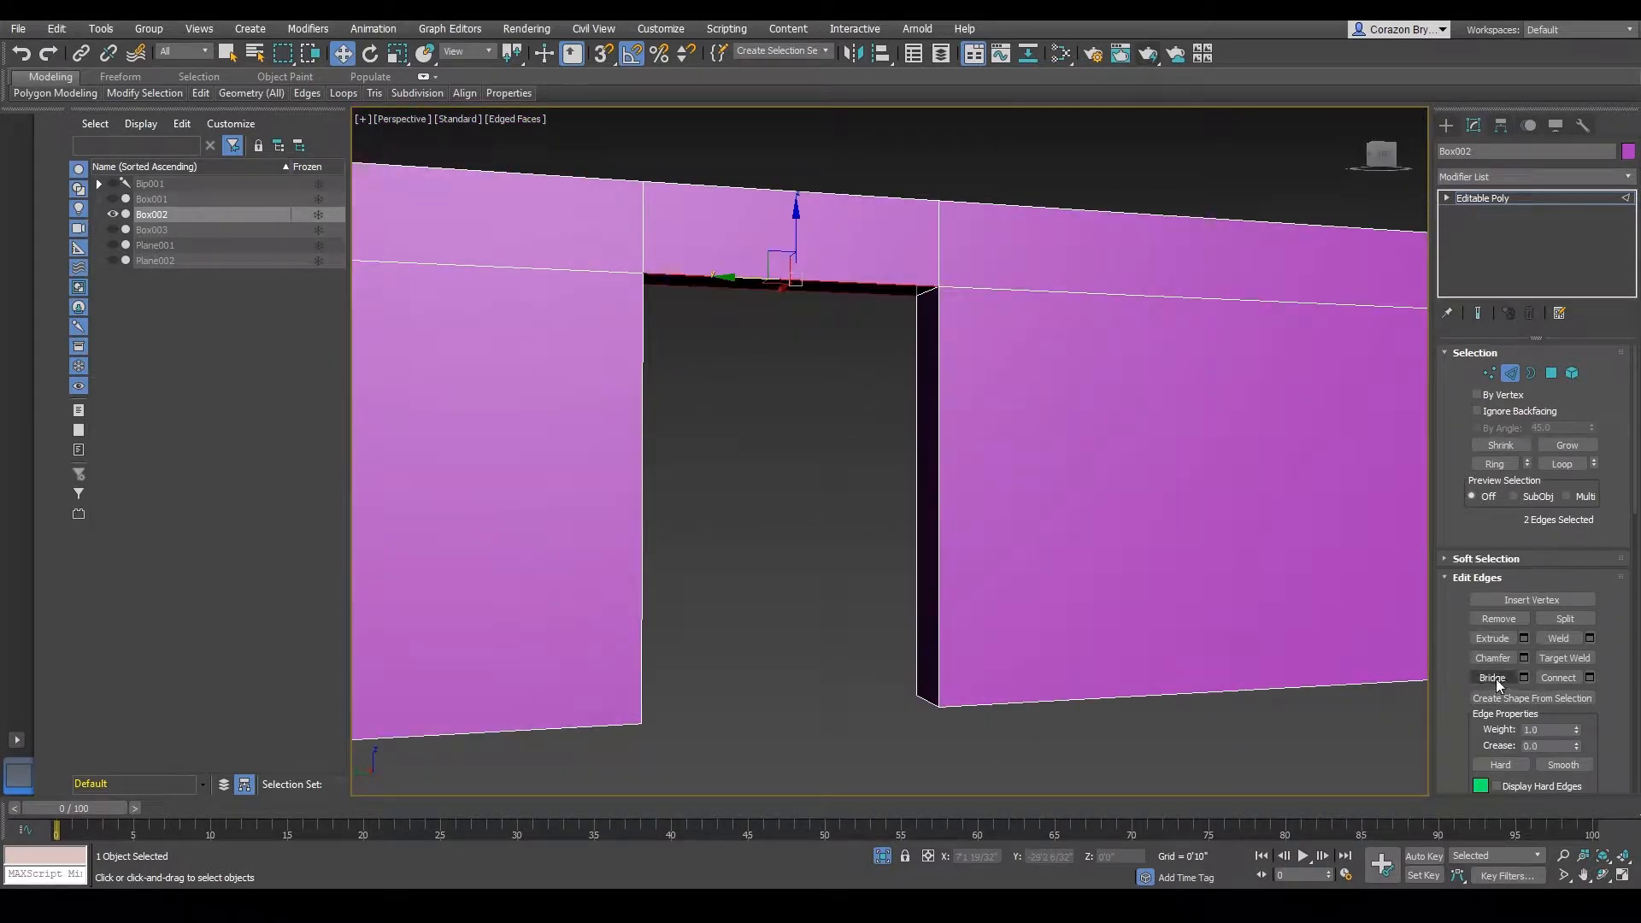
left_click(1496, 678)
- Bridge the two vertical edges on the doorway's remaining open side to form the second jamb
middle_click_drag(932, 556, 734, 610, "alt")
left_click(643, 547)
left_click(688, 547, "ctrl")
left_click(1497, 681)
- Bring all hidden objects back and view the finished doorway from inside the complete hallway
right_click(747, 539)
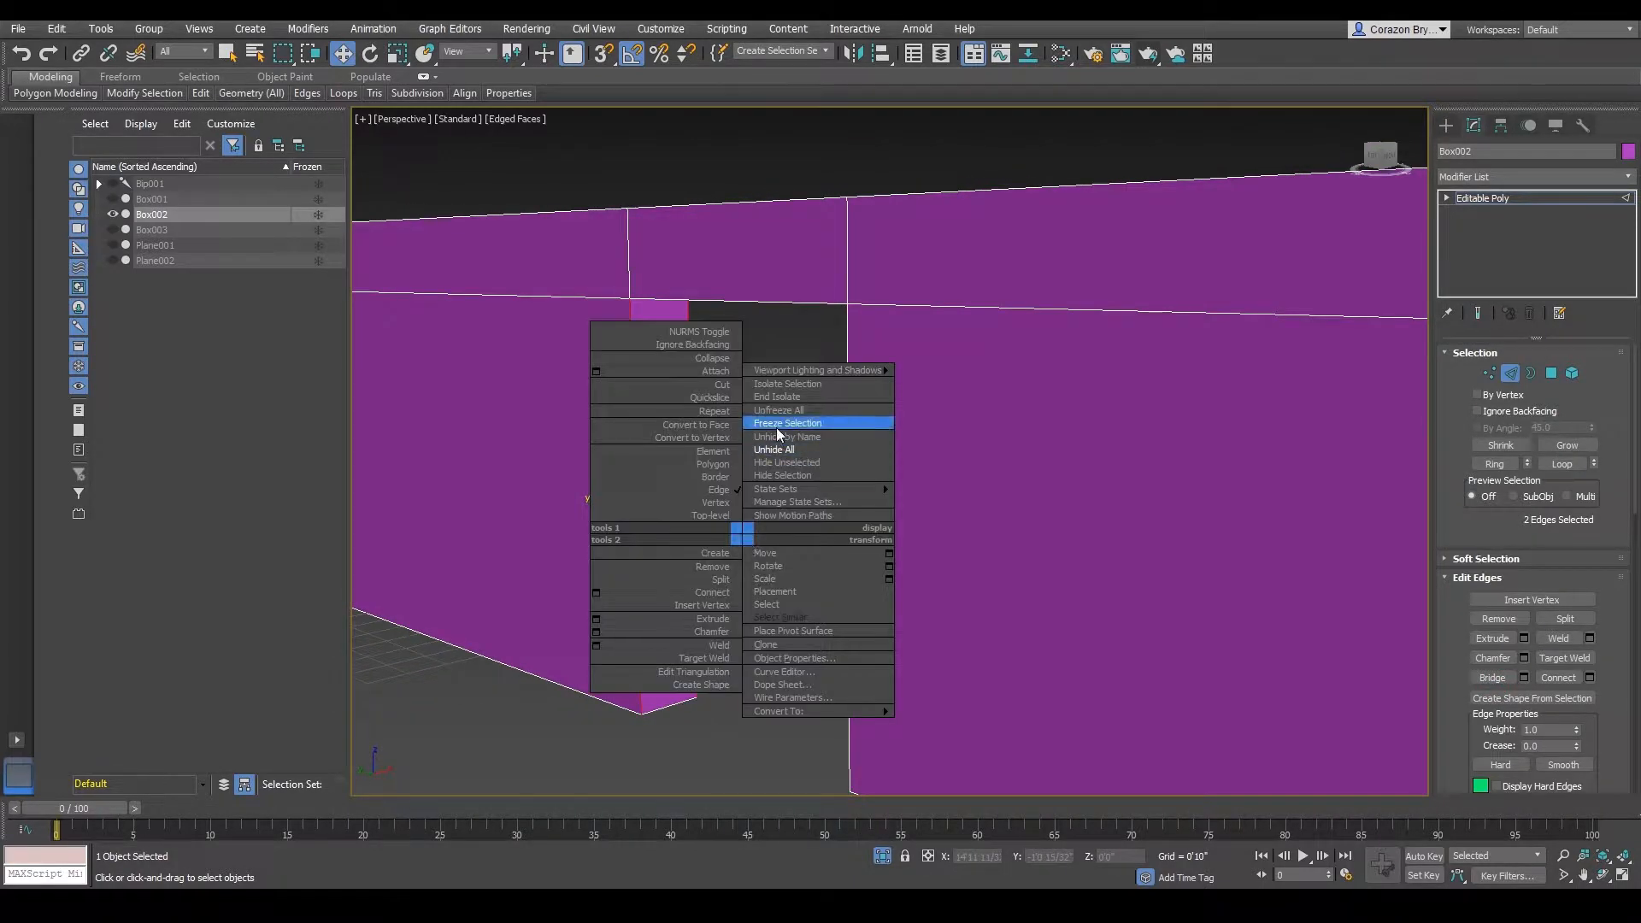
left_click(818, 433)
middle_click_drag(783, 460, 682, 491)
scroll(914, 477, "down", 5)
scroll(887, 447, "up", 3)
scroll(734, 502, "up", 5)
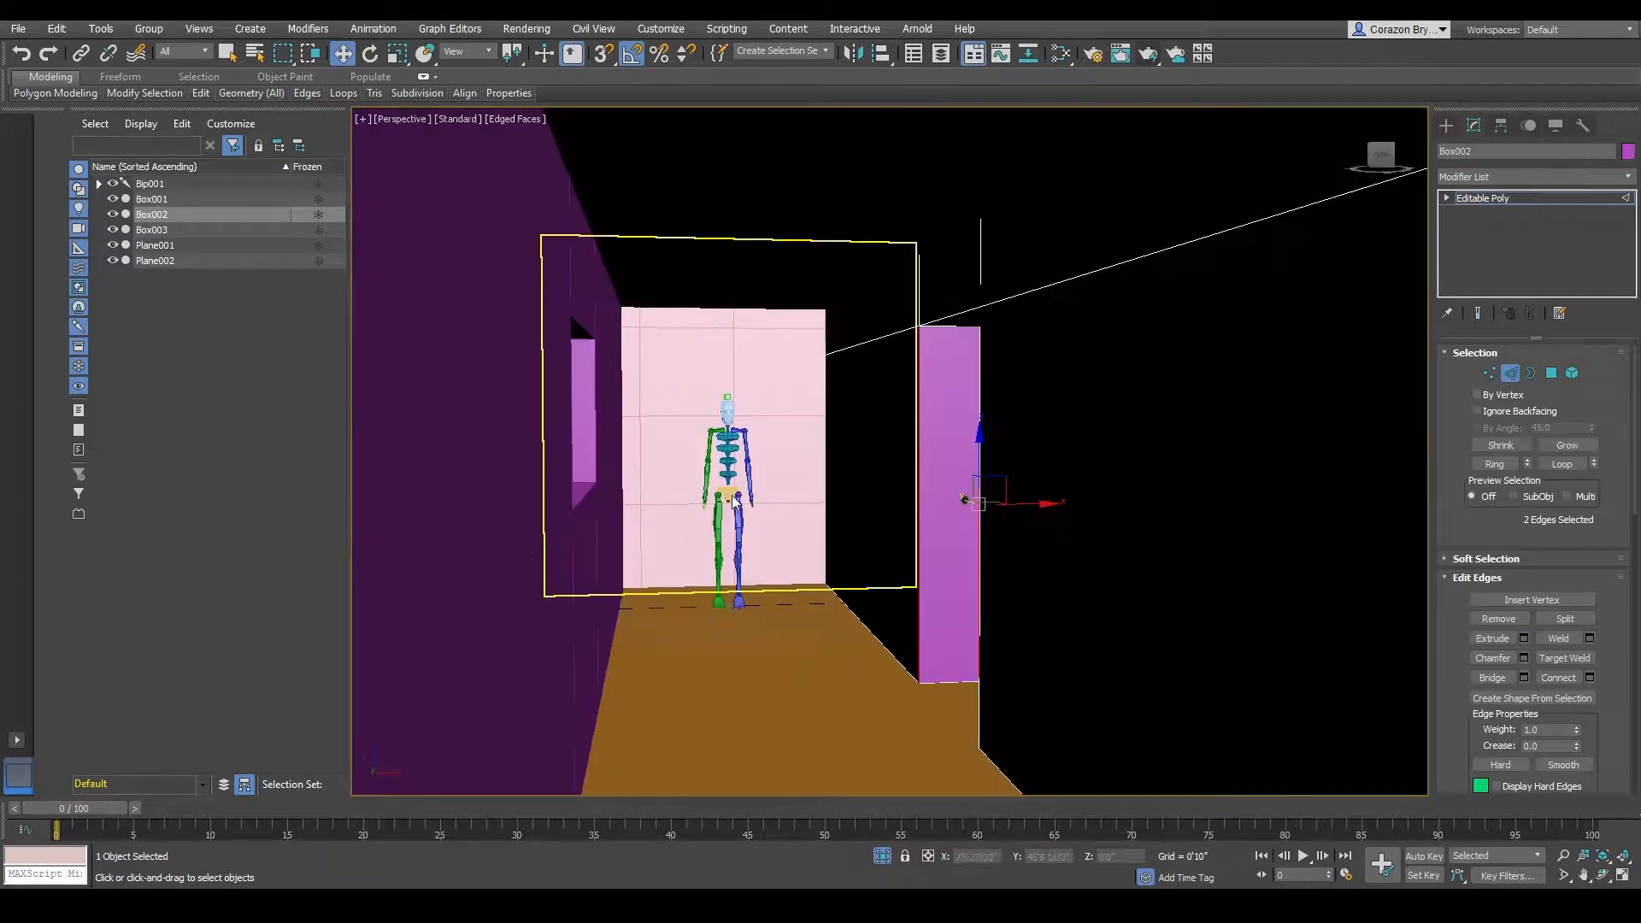
- Examine the ceiling, window and doorway together from the hallway's open front end
scroll(781, 504, "down", 3)
scroll(783, 505, "up", 3)
middle_click_drag(781, 525, 825, 462, "alt")
scroll(772, 511, "down", 1)
scroll(820, 491, "down", 2)
scroll(820, 489, "up", 2)
scroll(820, 487, "down", 5)
scroll(931, 372, "up", 5)
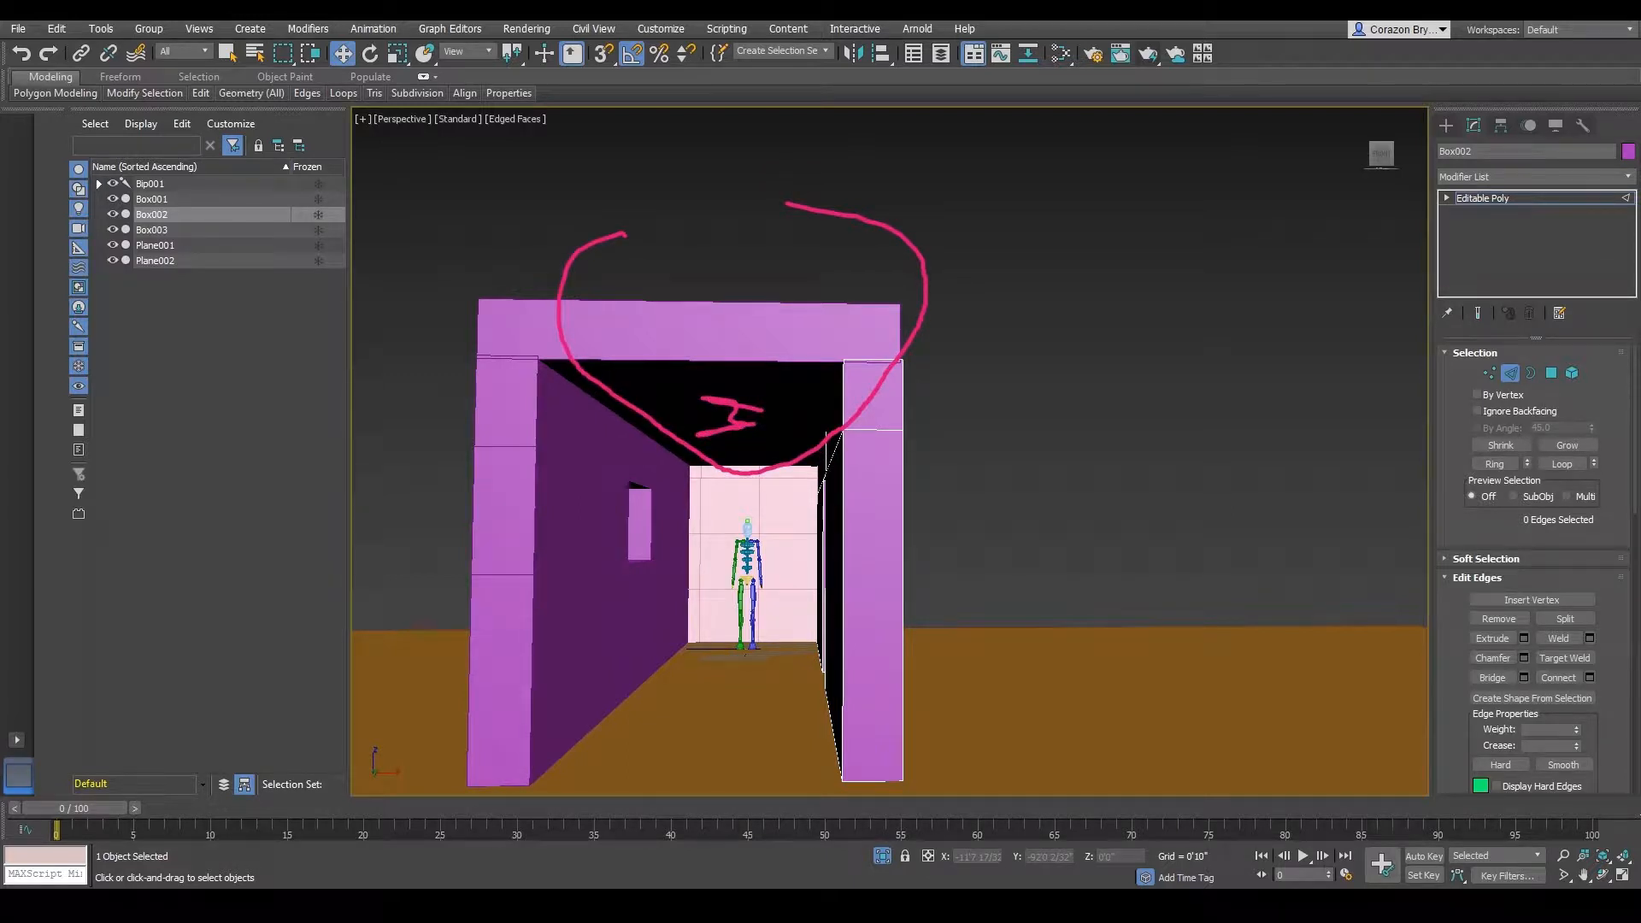
scroll(932, 460, "up", 6)
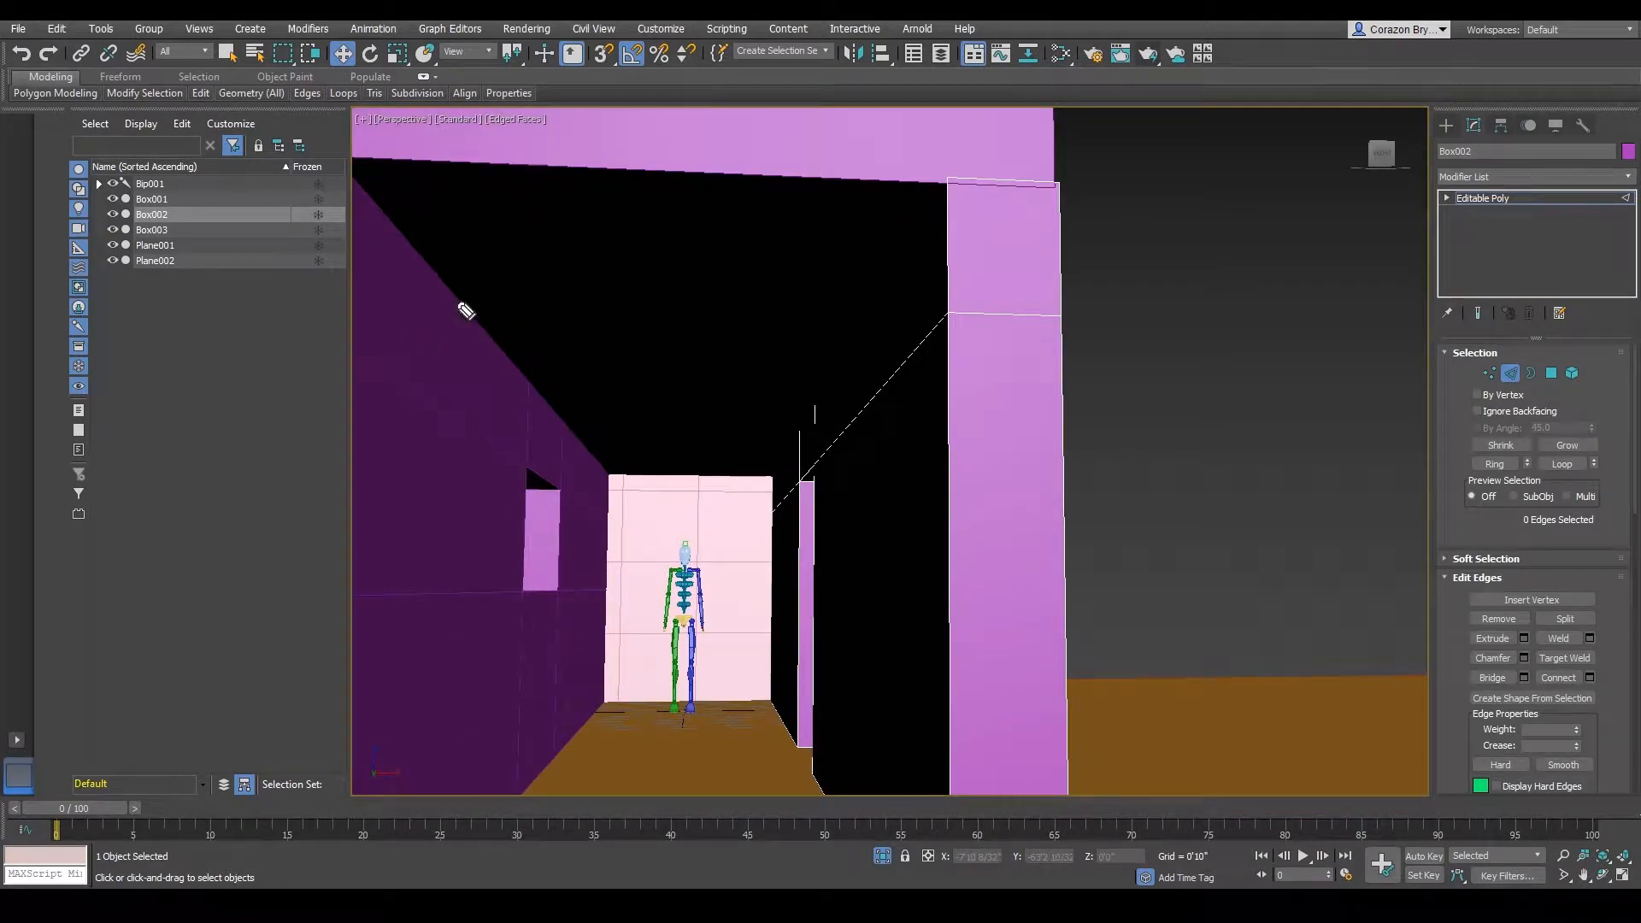
left_click_drag(622, 271, 937, 265)
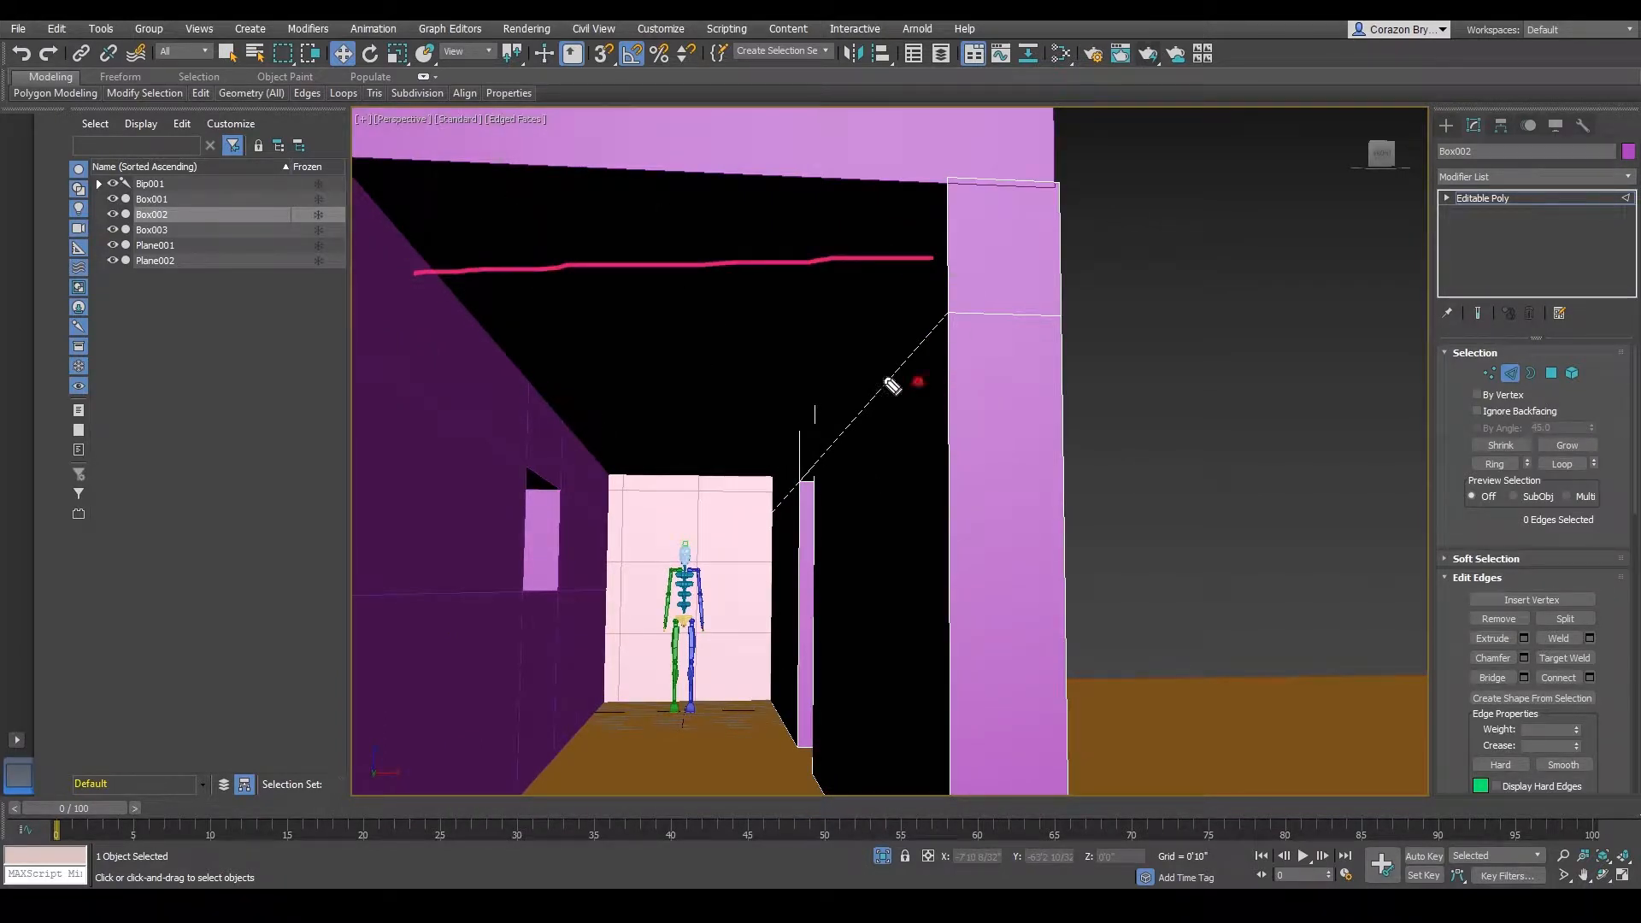
left_click_drag(918, 381, 529, 380)
left_click_drag(560, 443, 882, 418)
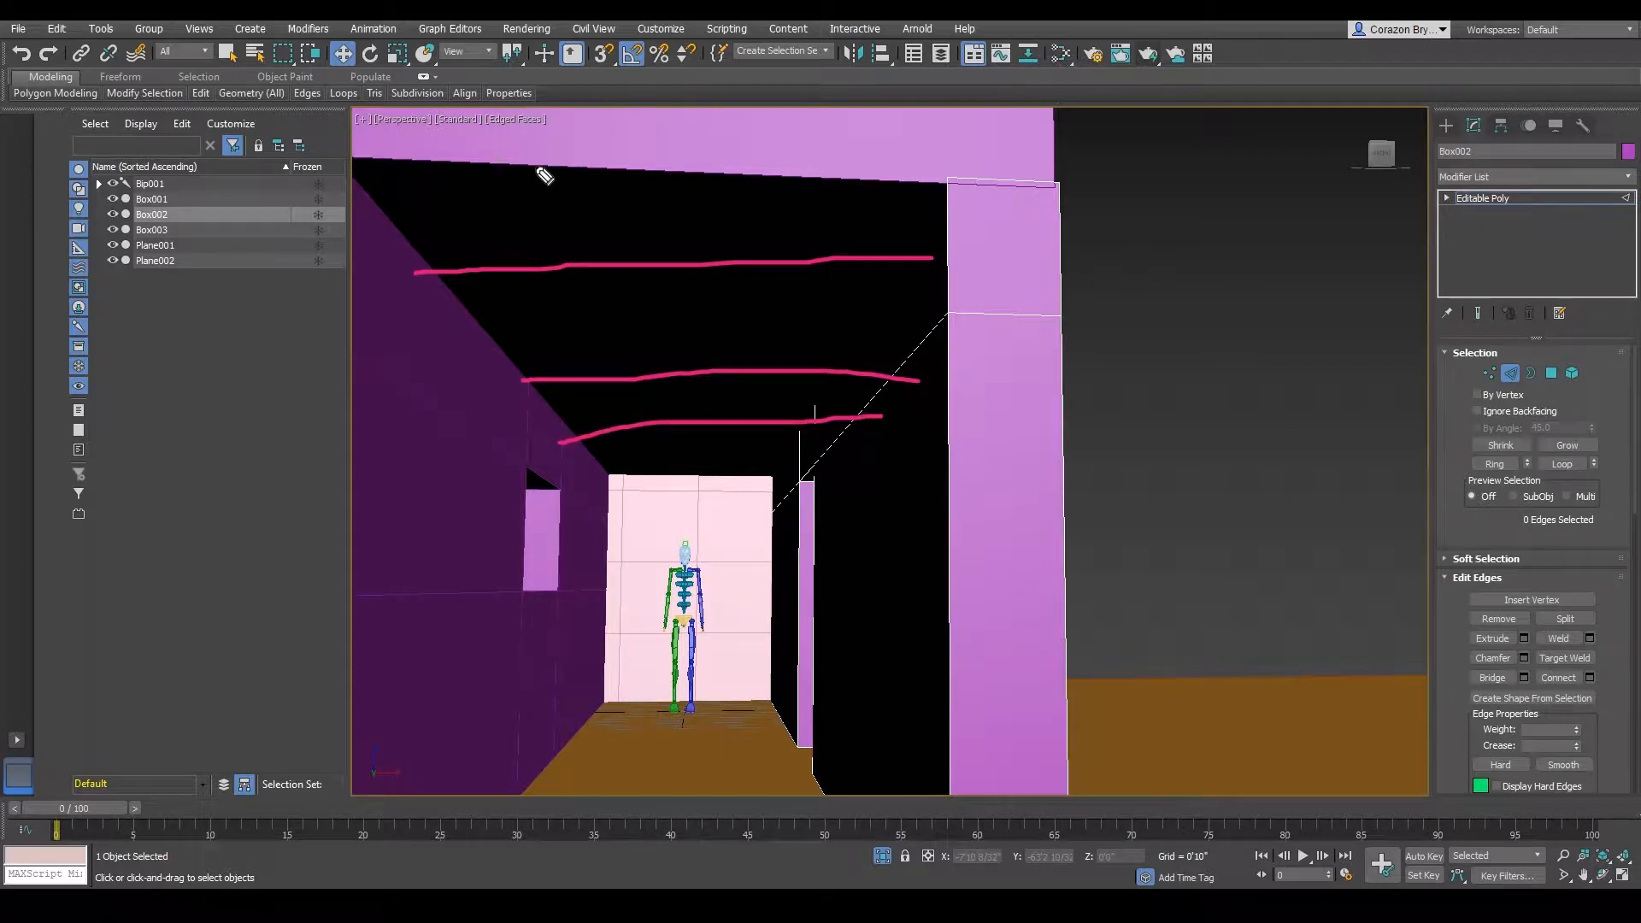
left_click_drag(562, 186, 675, 491)
left_click_drag(810, 189, 768, 496)
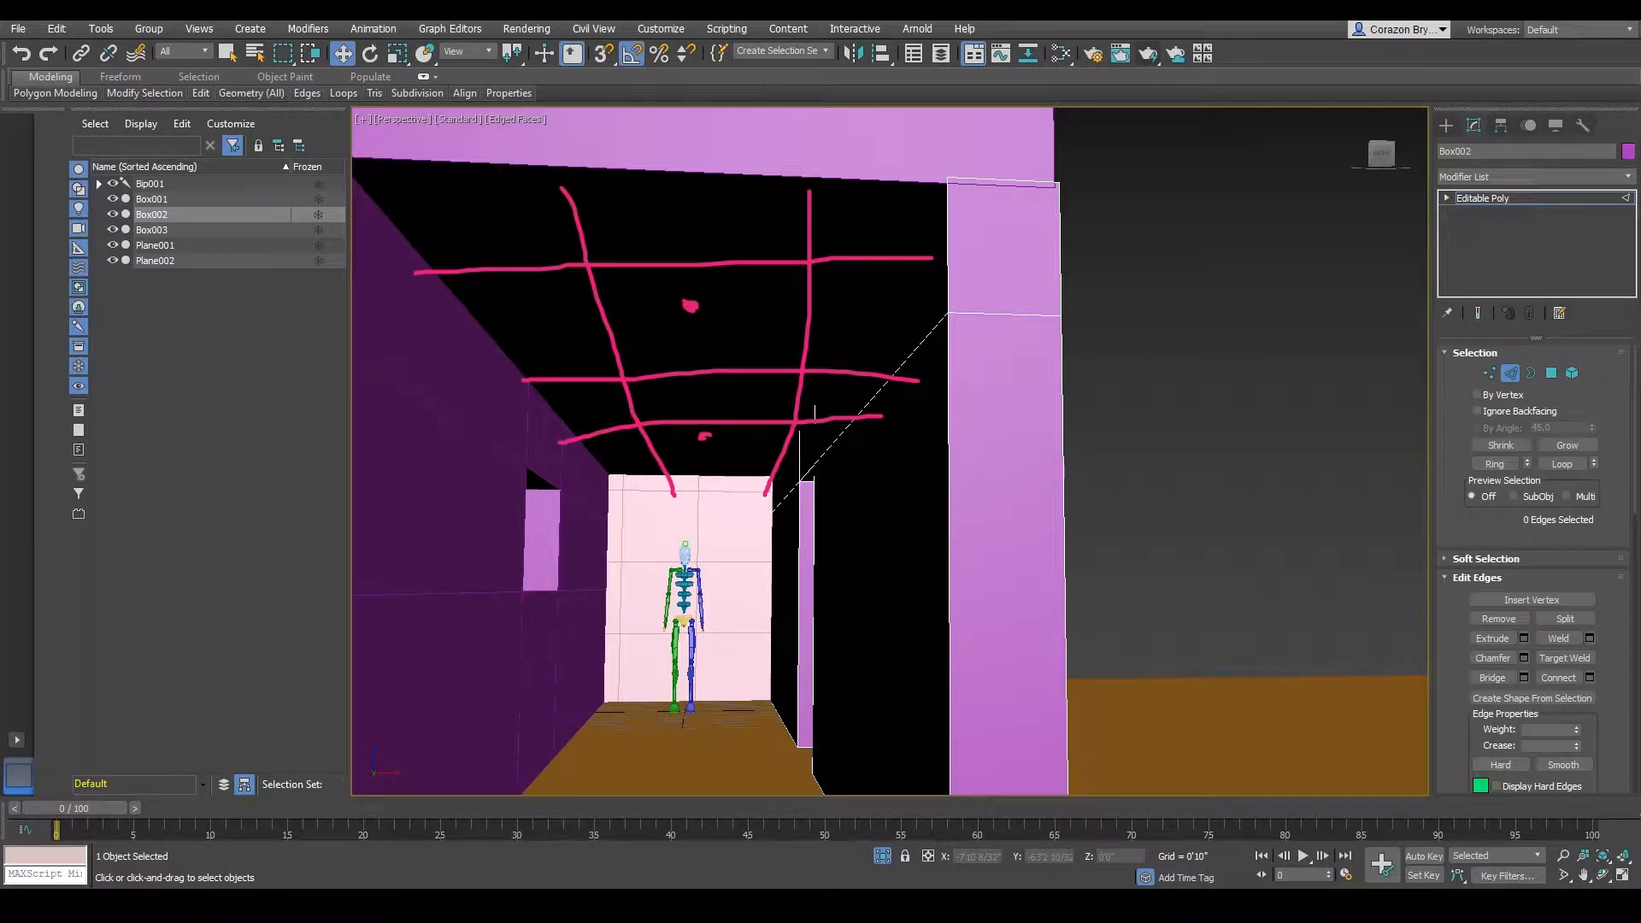
key("Escape")
- Leave edge editing on the doorway wall and select the ceiling box spanning the hallway
mouse_move(843, 273)
middle_mouse_down("alt")
mouse_move(839, 308)
mouse_move(778, 340)
middle_mouse_up("alt")
scroll(1063, 408, "down", 1)
middle_click_drag(1069, 402, 1025, 383, "alt")
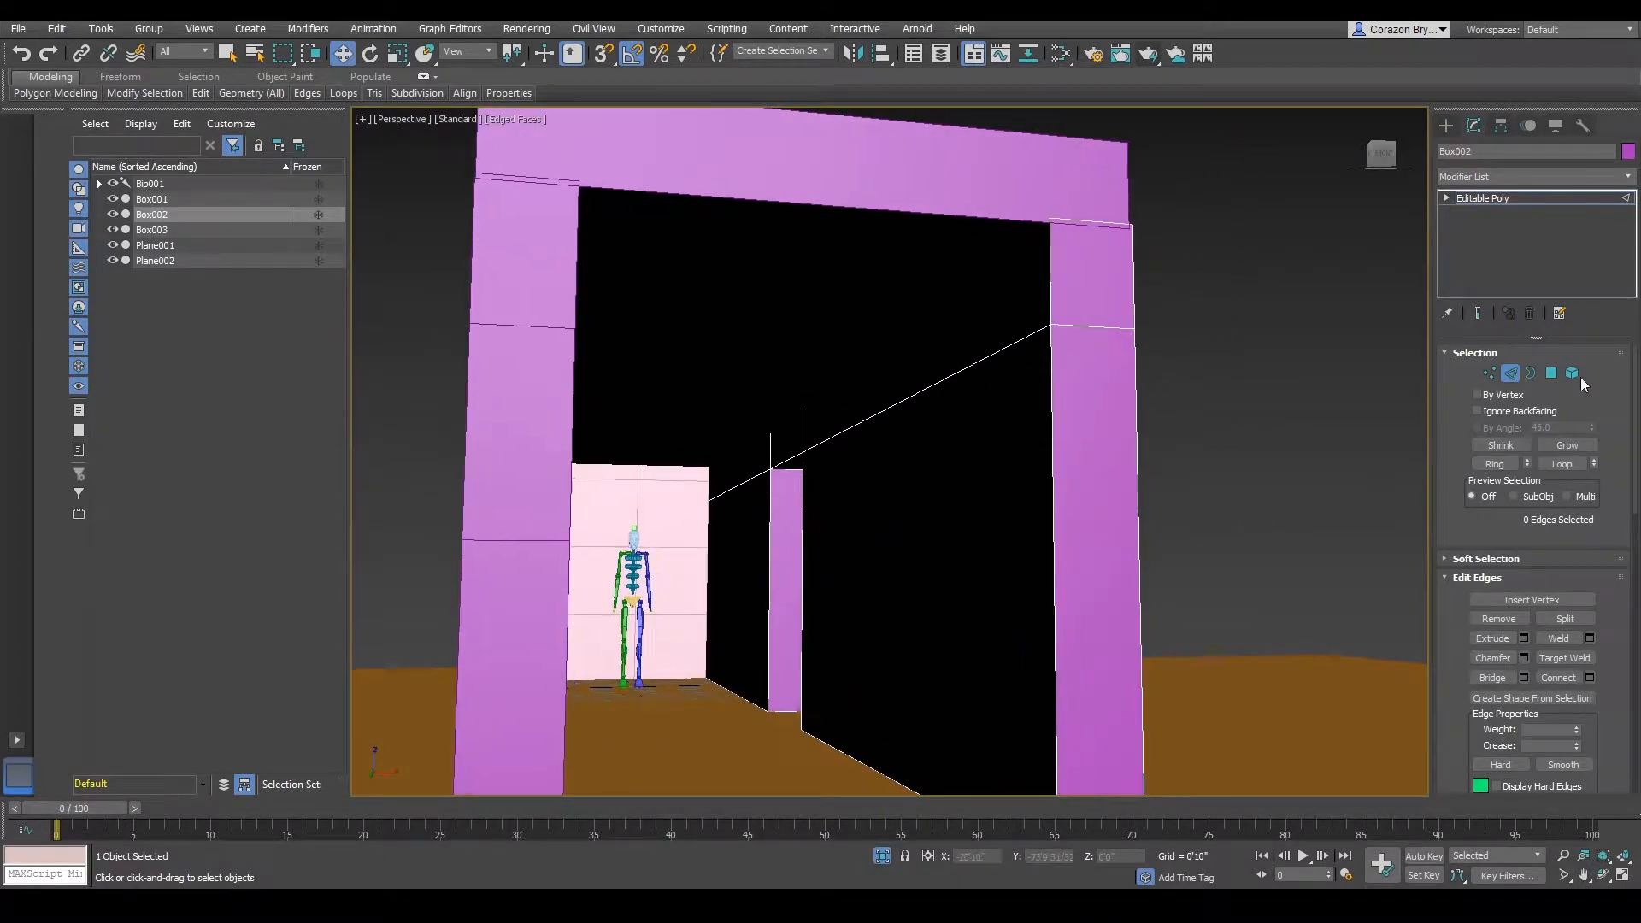
left_click(1514, 377)
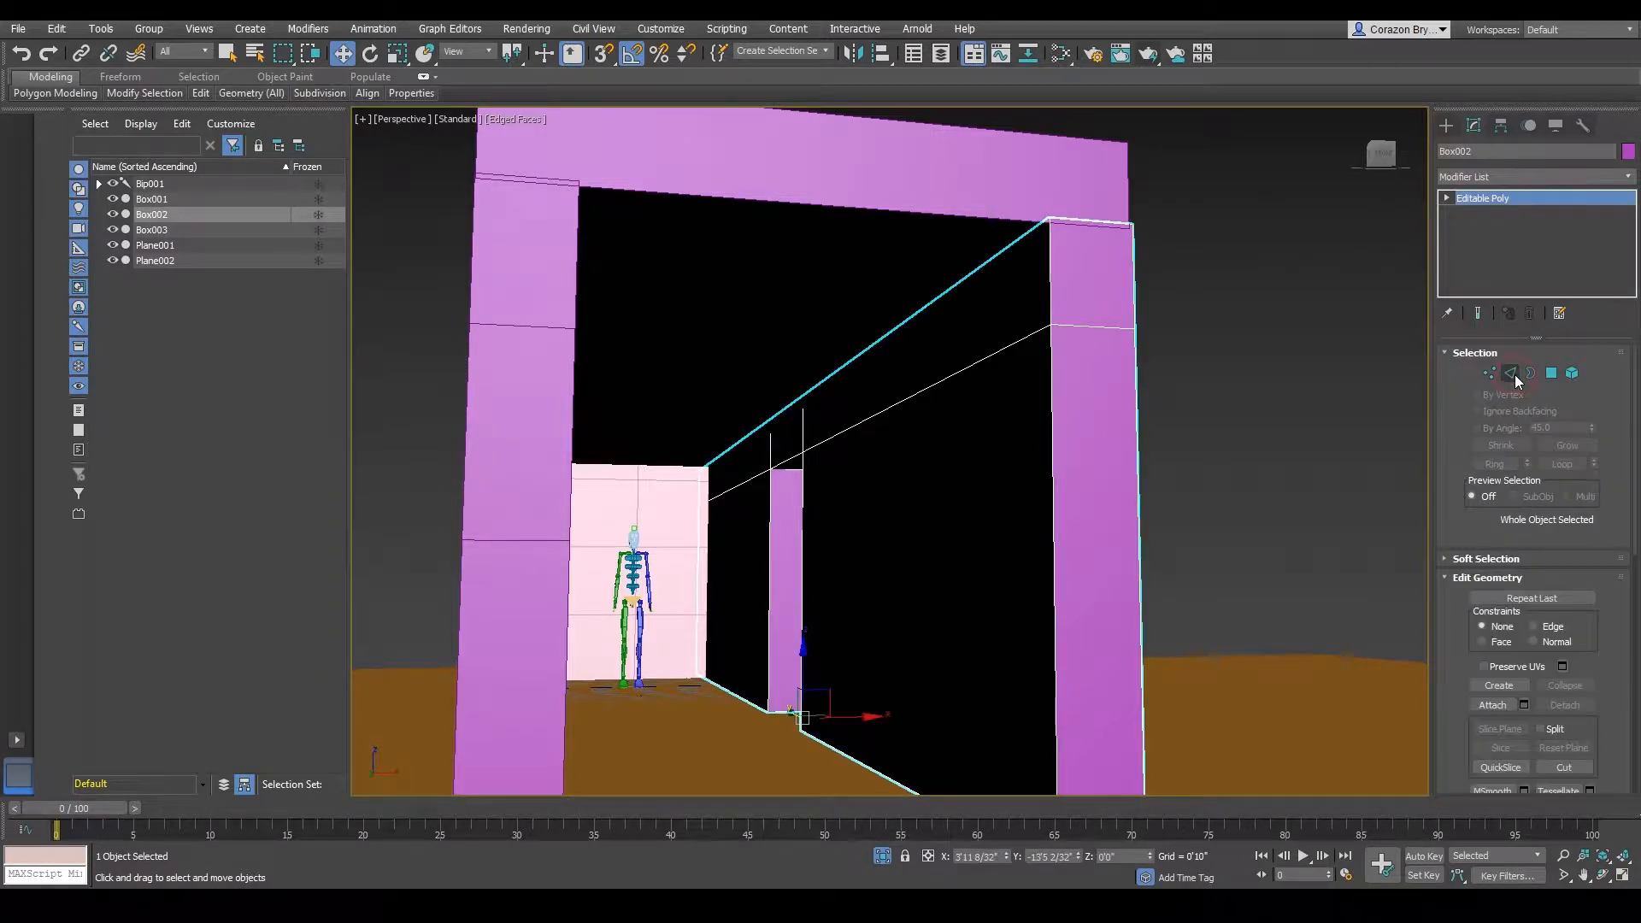
scroll(807, 416, "up", 2)
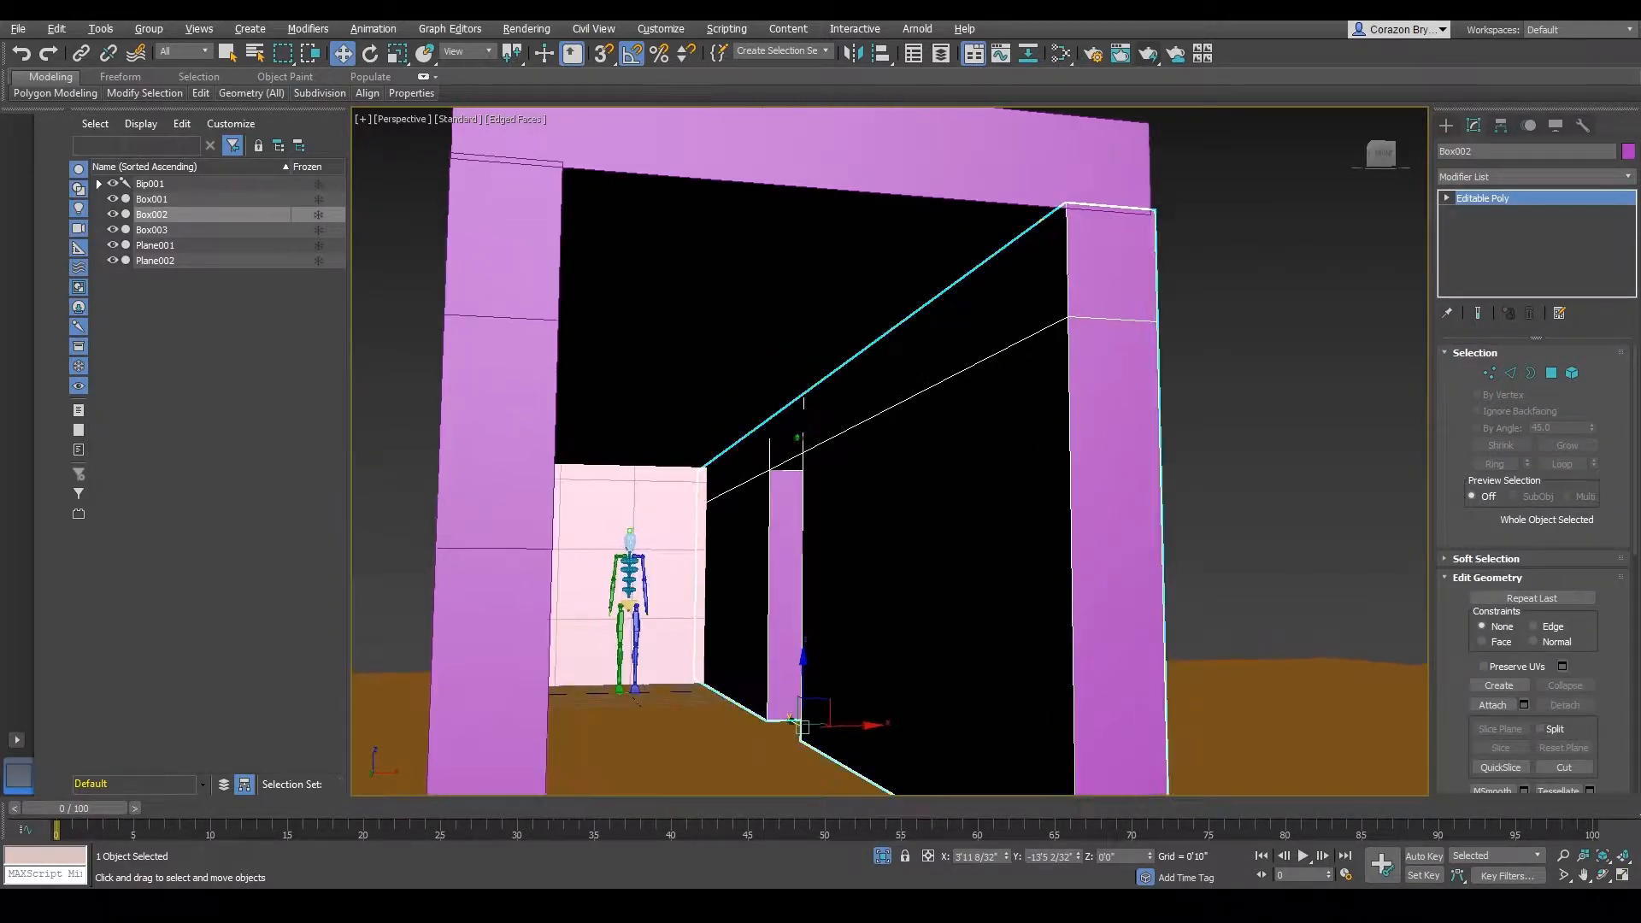
middle_click_drag(816, 406, 833, 505, "alt")
left_click(832, 354)
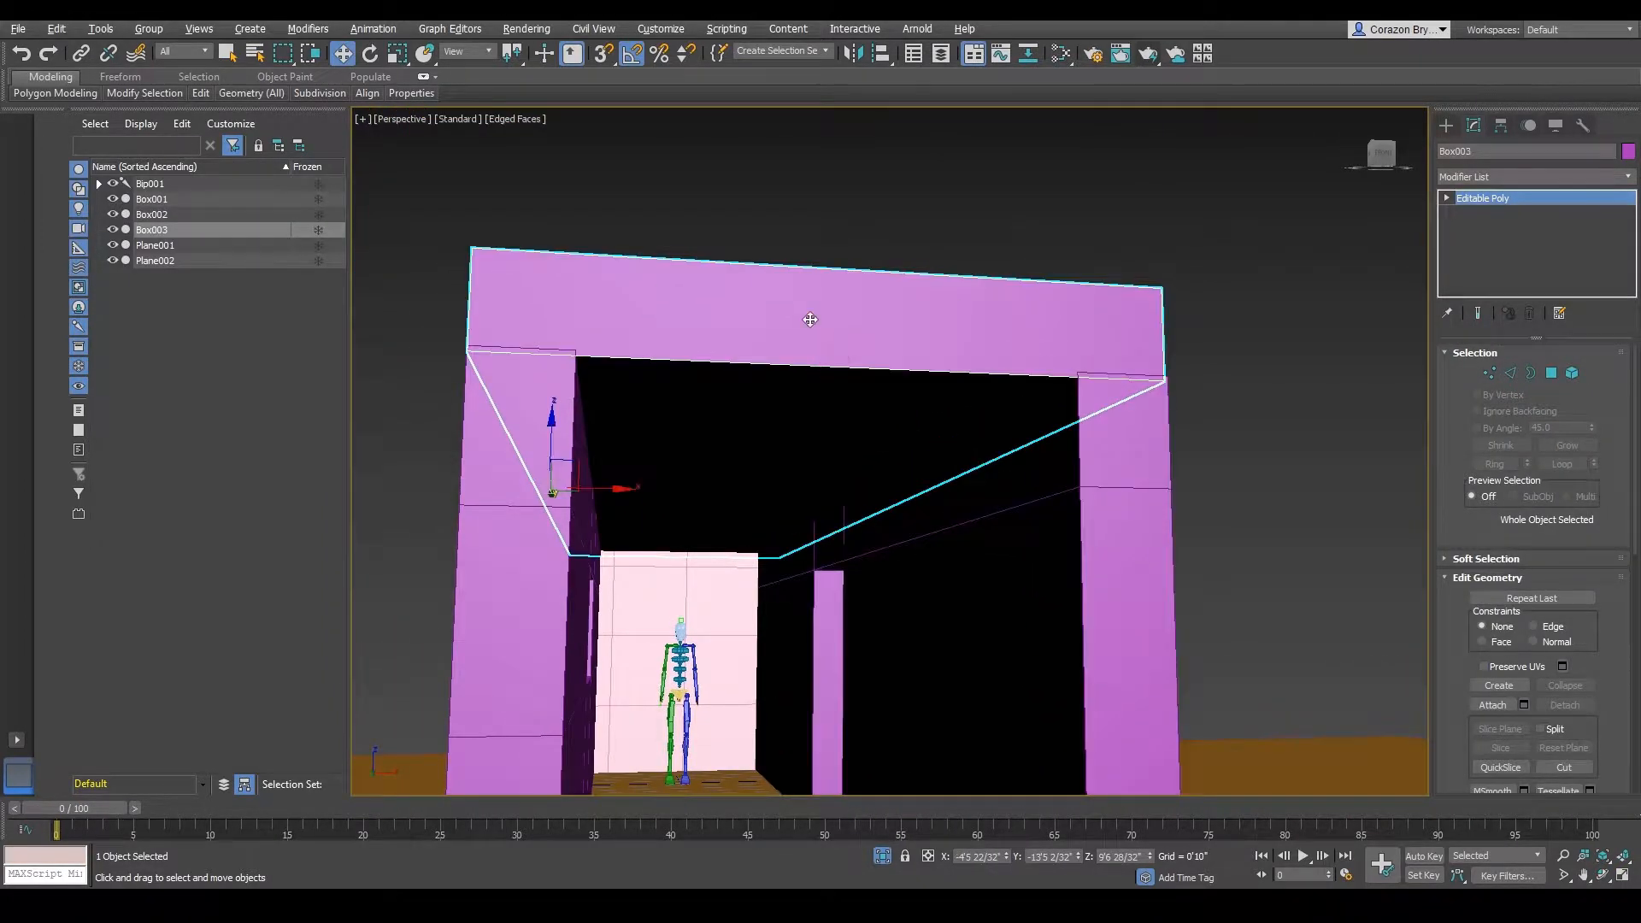
scroll(782, 324, "up", 2)
middle_click_drag(752, 336, 780, 410, "alt")
middle_click_drag(781, 410, 755, 130, "alt")
scroll(830, 342, "up", 3)
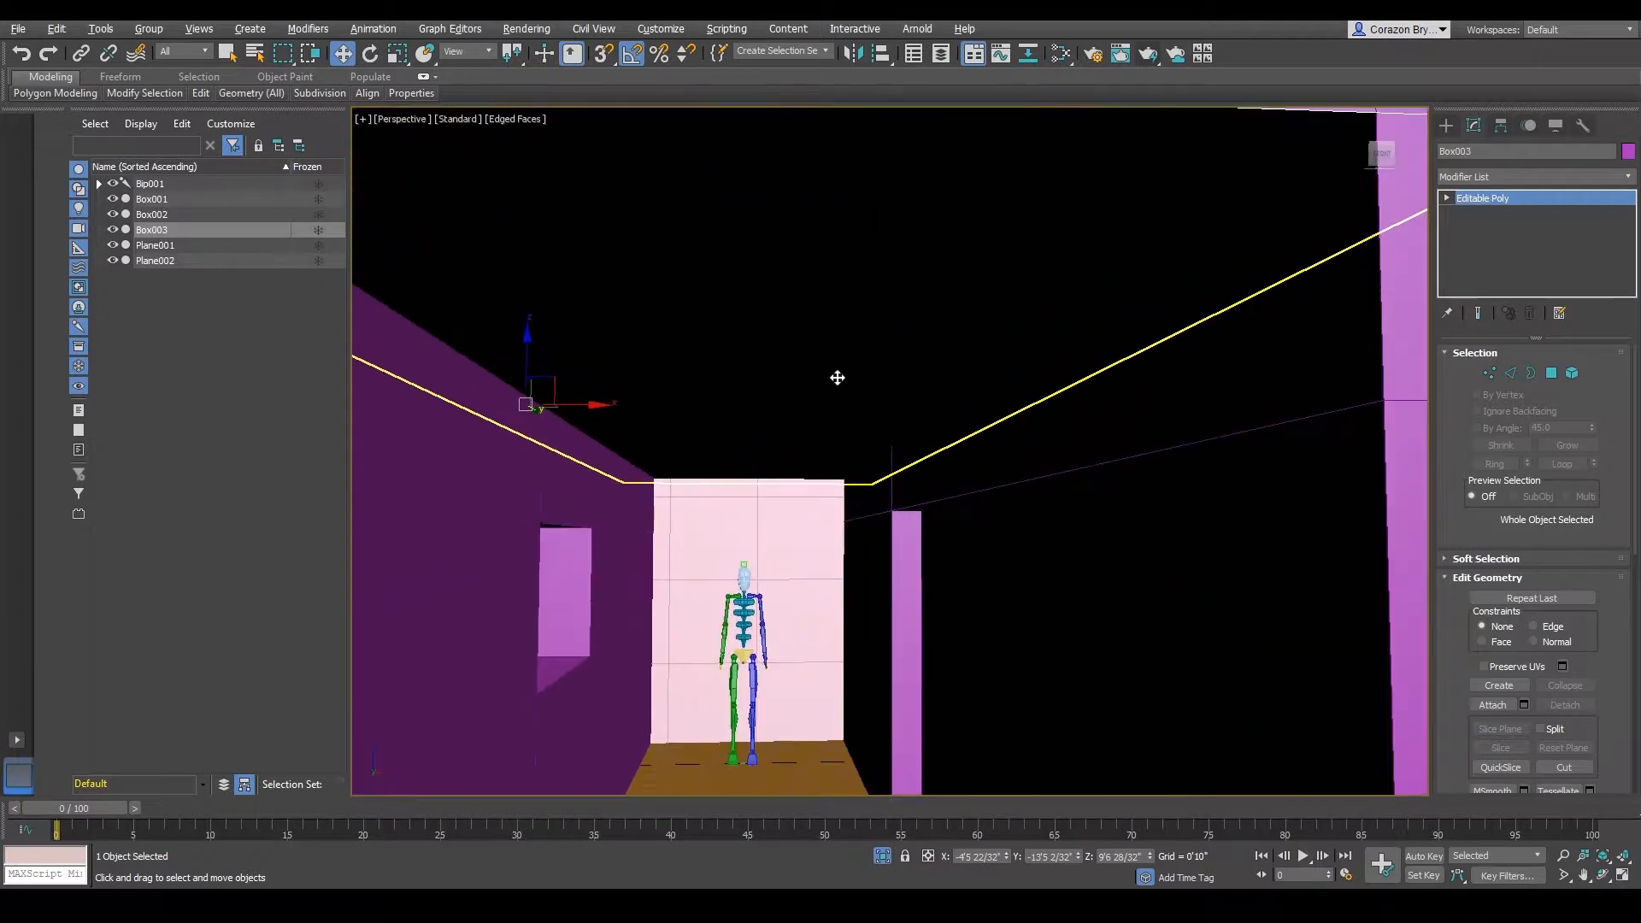
- Use Swift Loop to cut four crosswise and two lengthwise edge loops into the ceiling, dividing its width into three strips
mouse_move(199, 96)
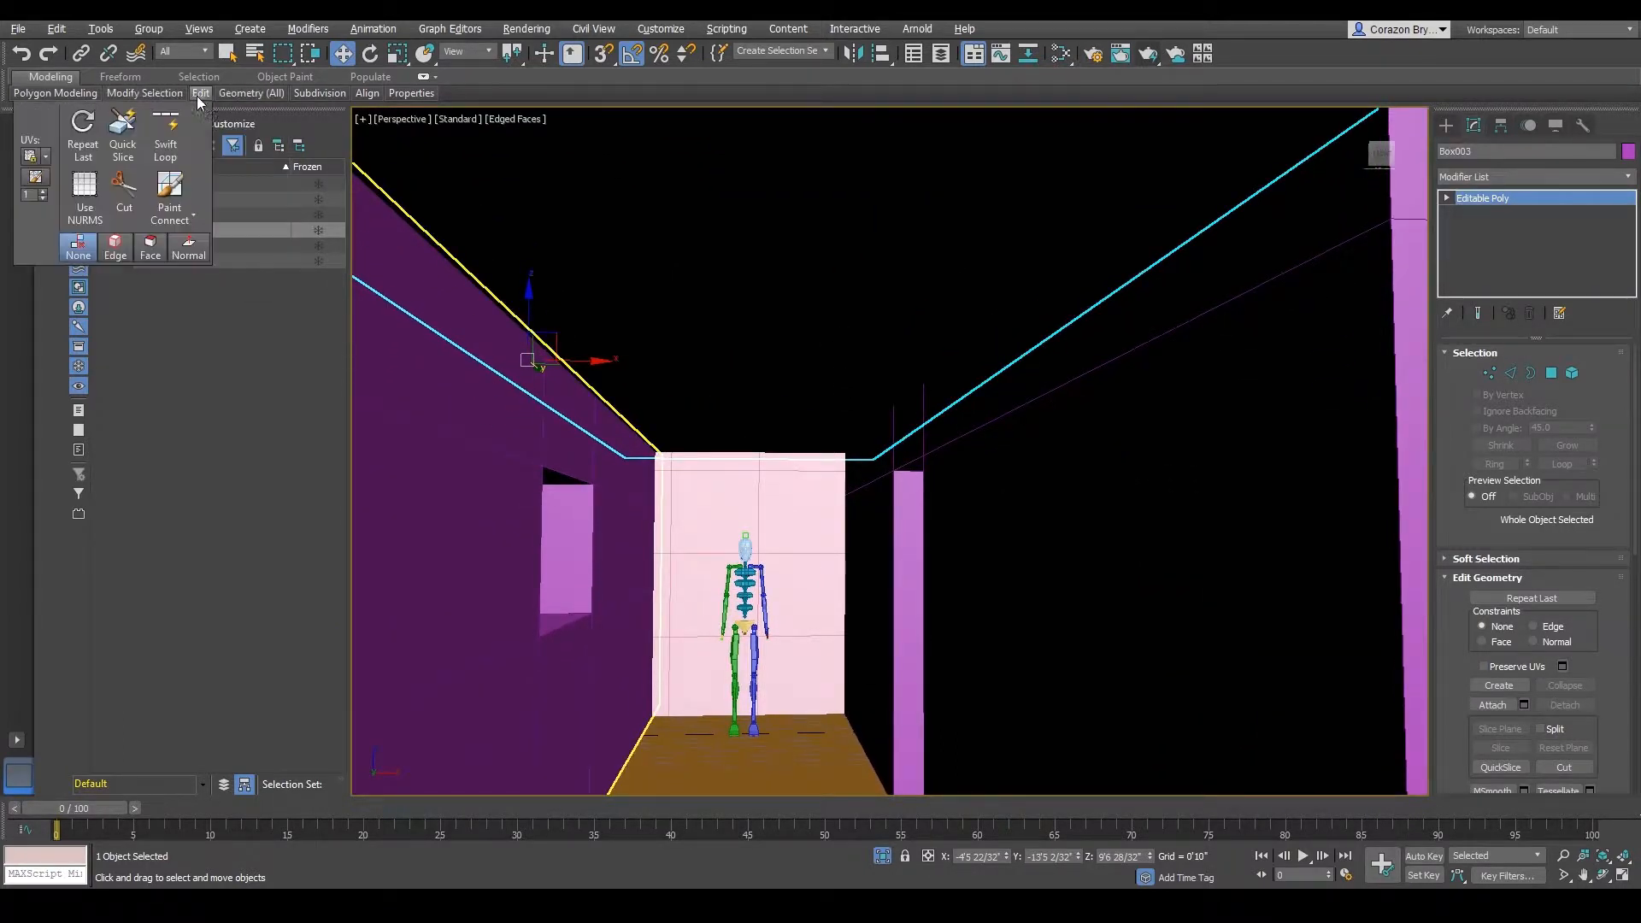
left_click(172, 154)
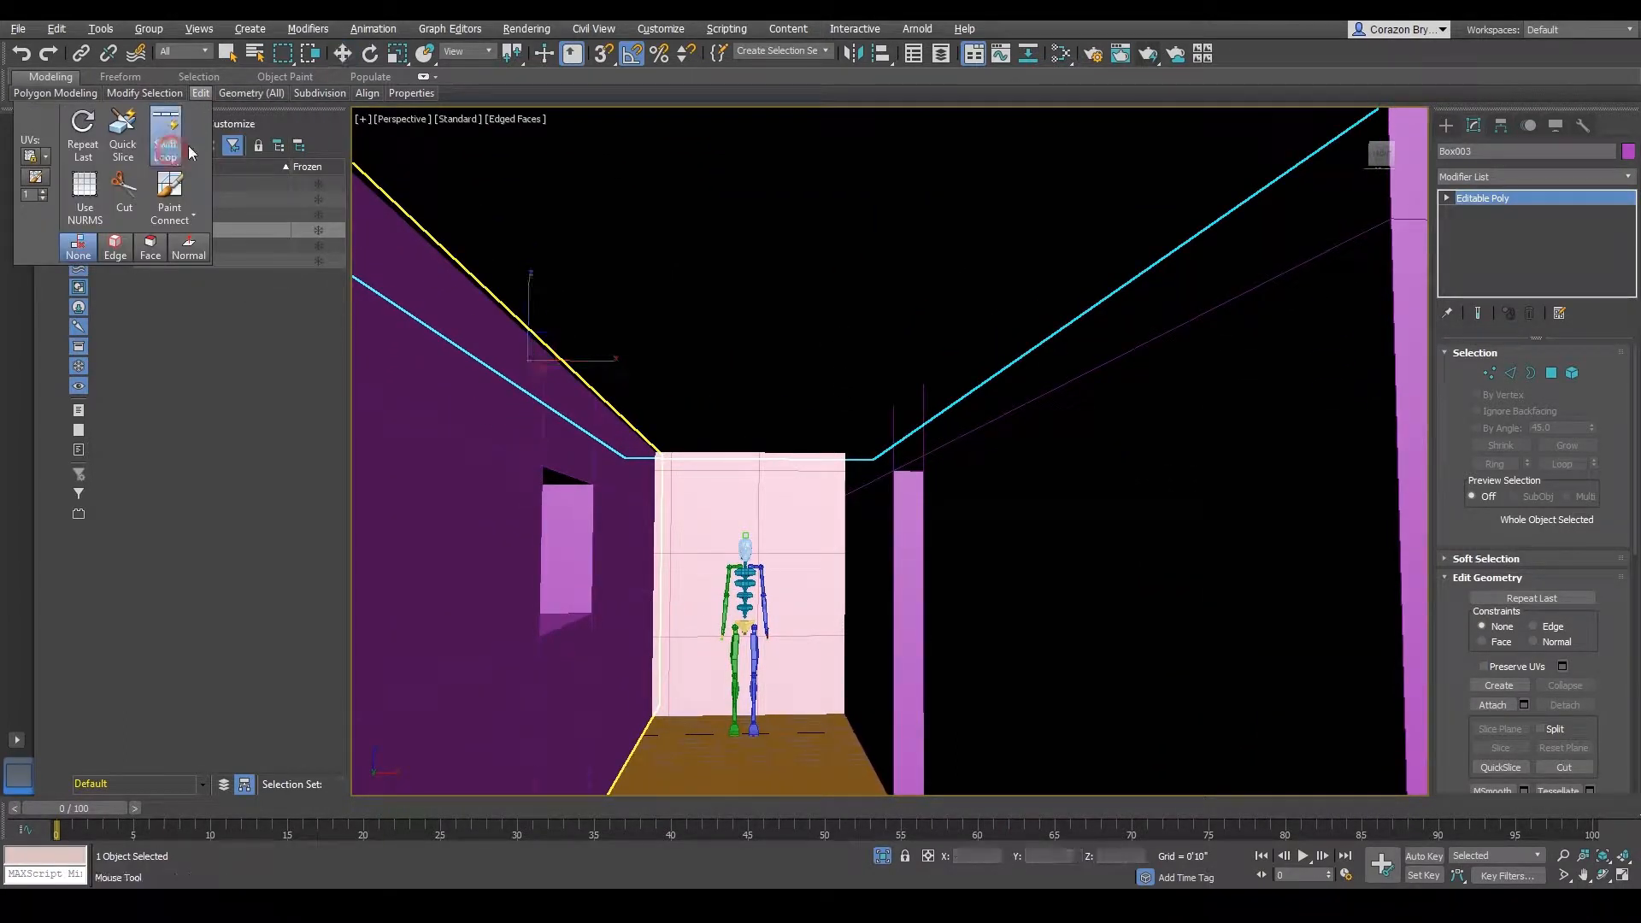
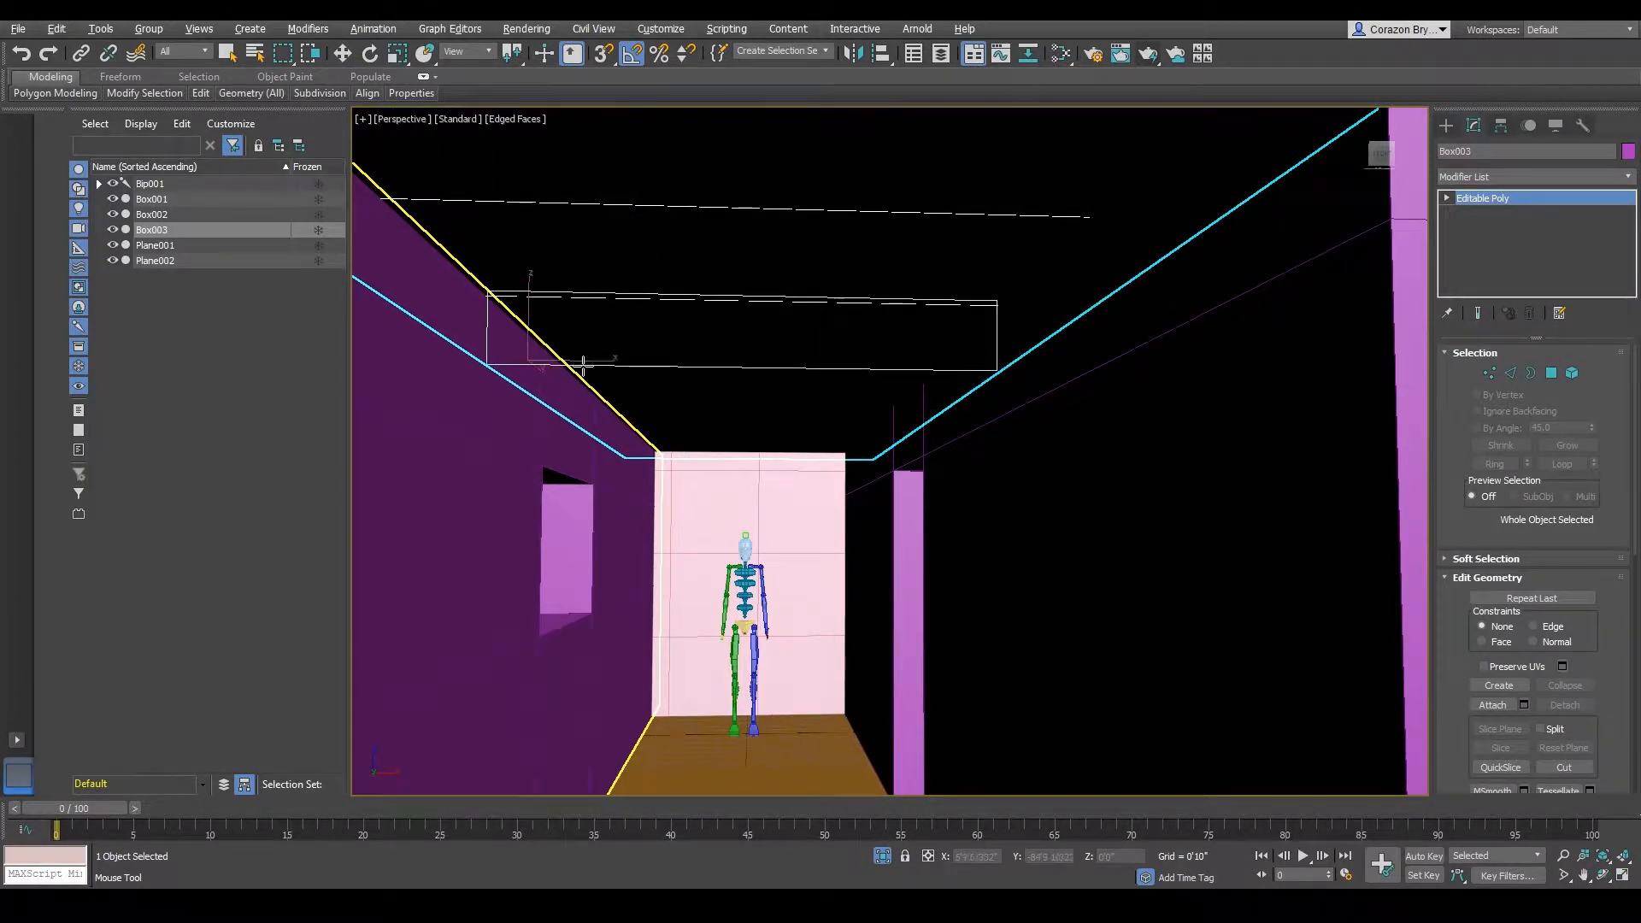
left_click(541, 302)
left_click(582, 377)
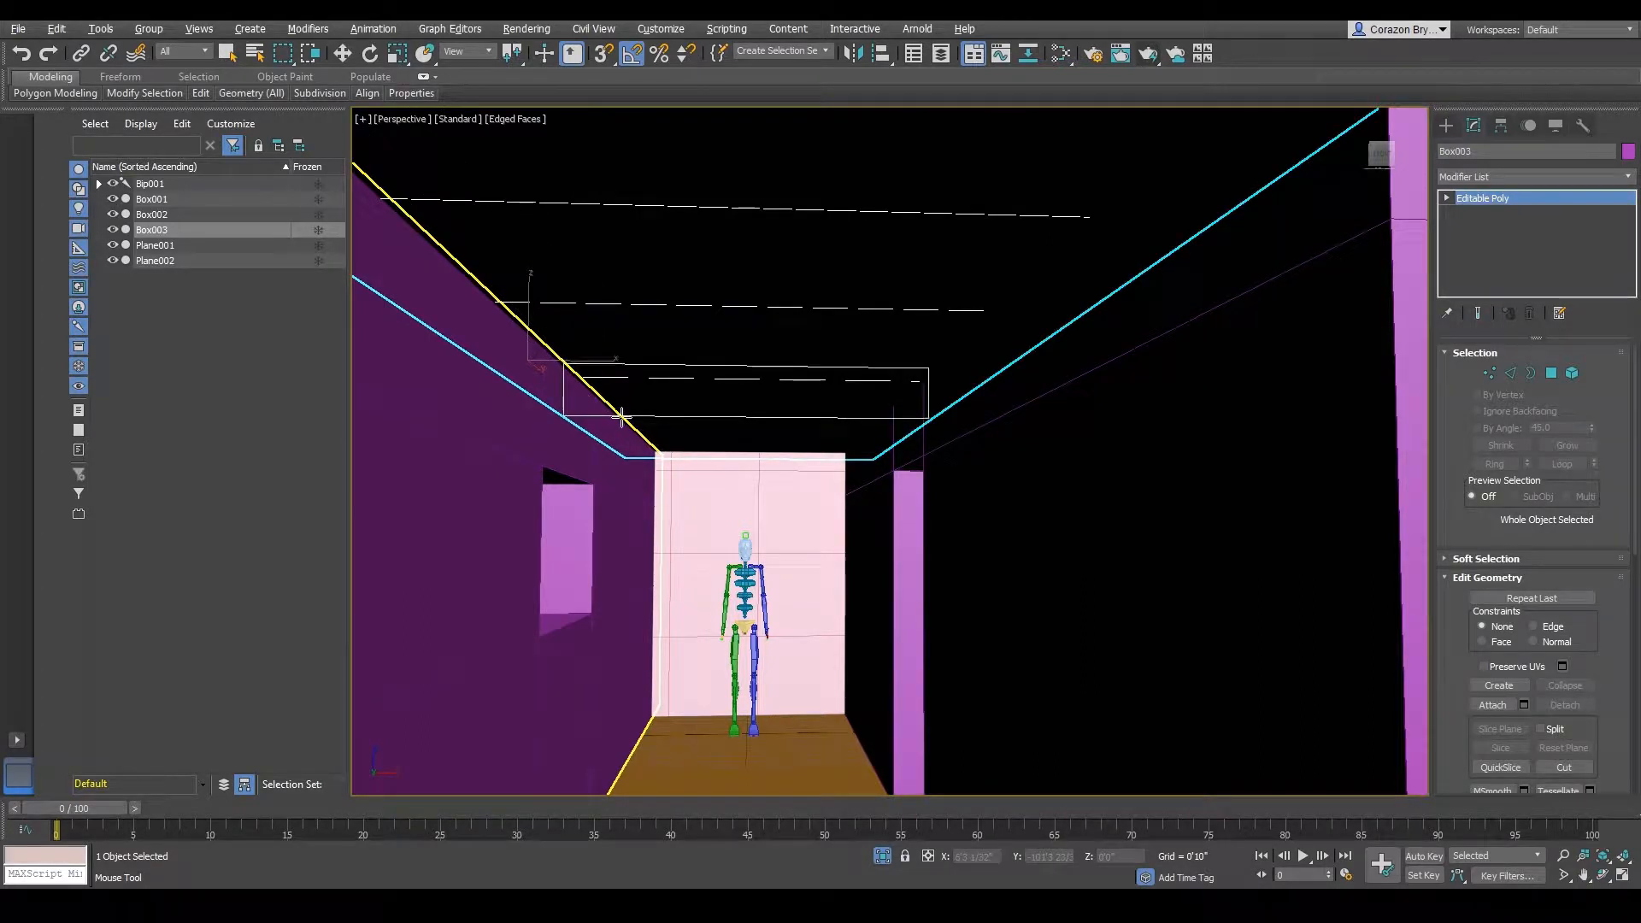
left_click(619, 417)
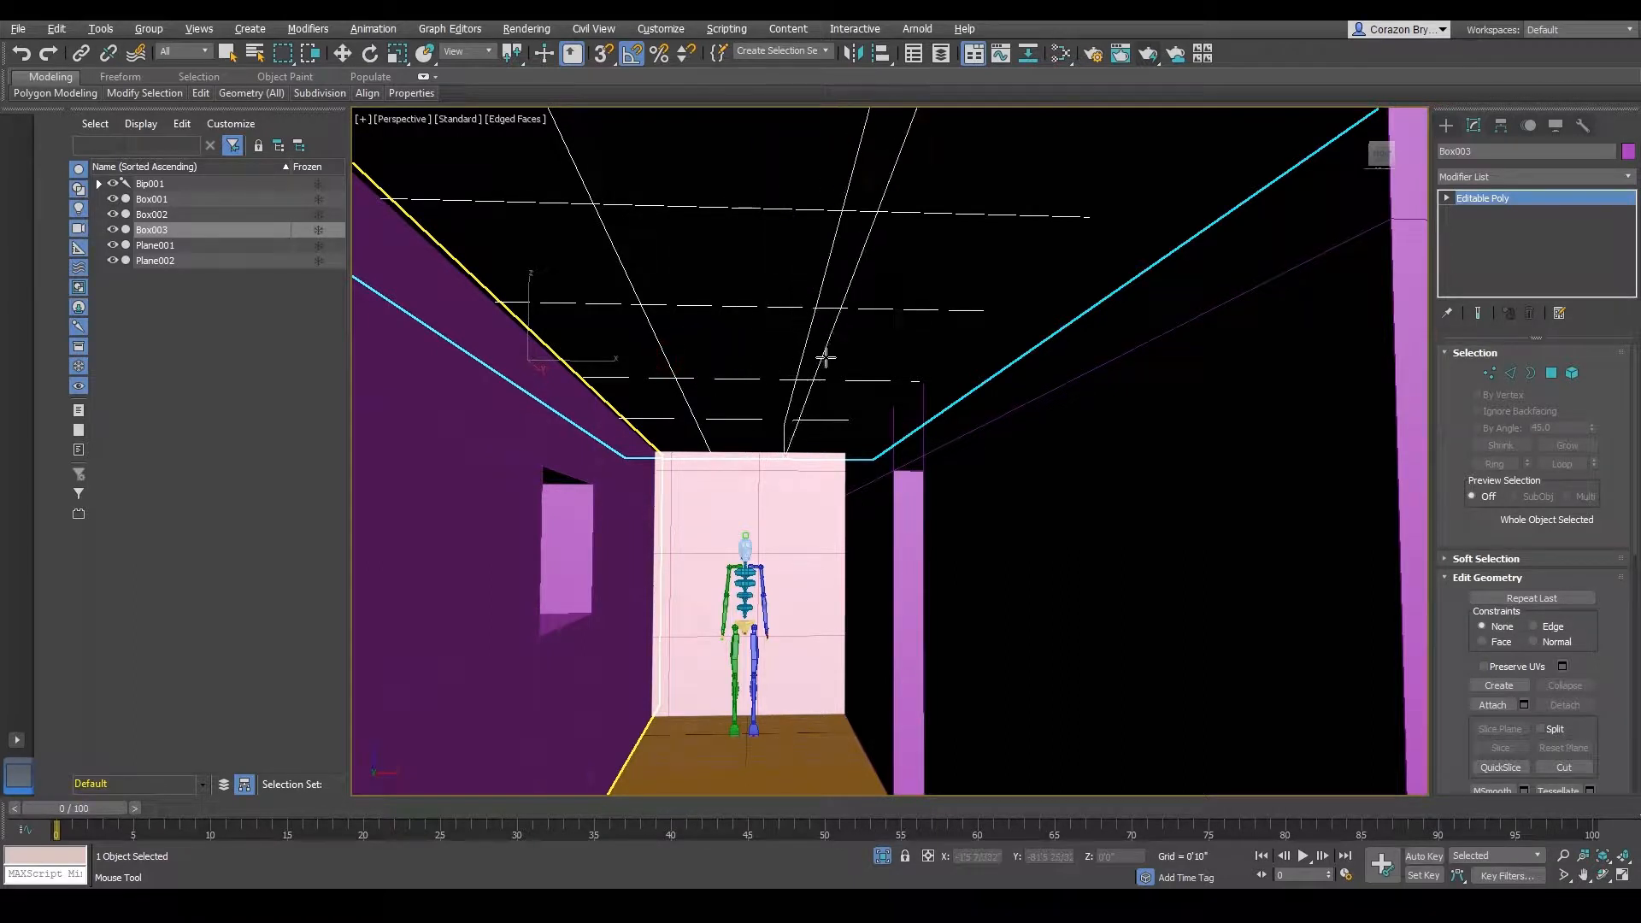
key("w")
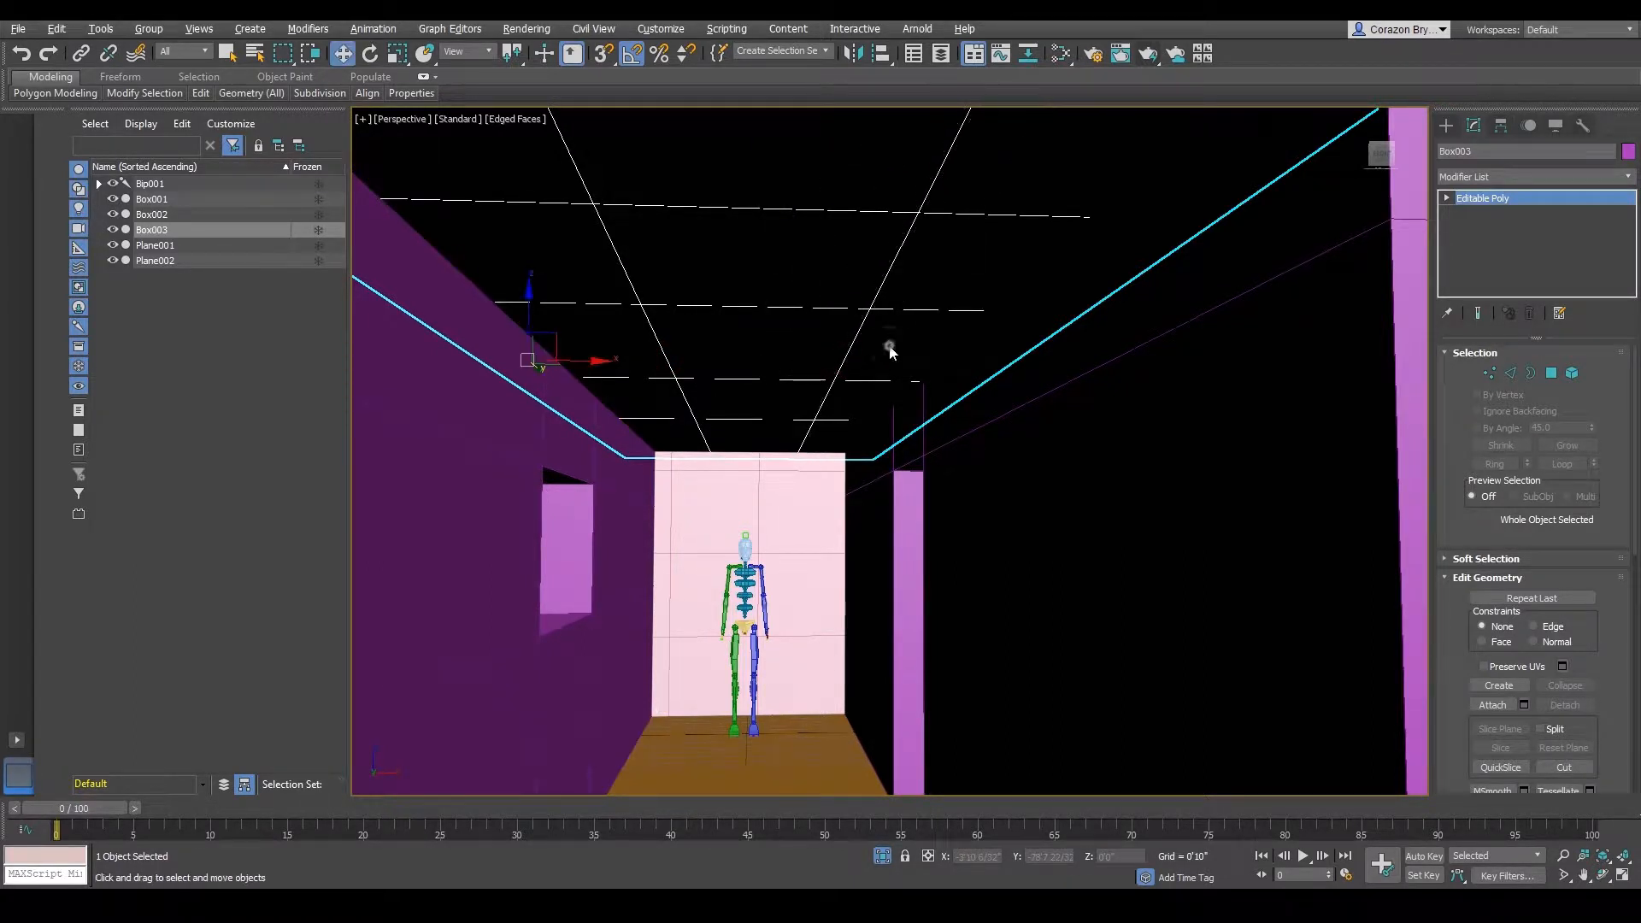
- Add a fifth crosswise edge loop to the ceiling with Swift Loop, close to the back wall
scroll(852, 297, "down", 2)
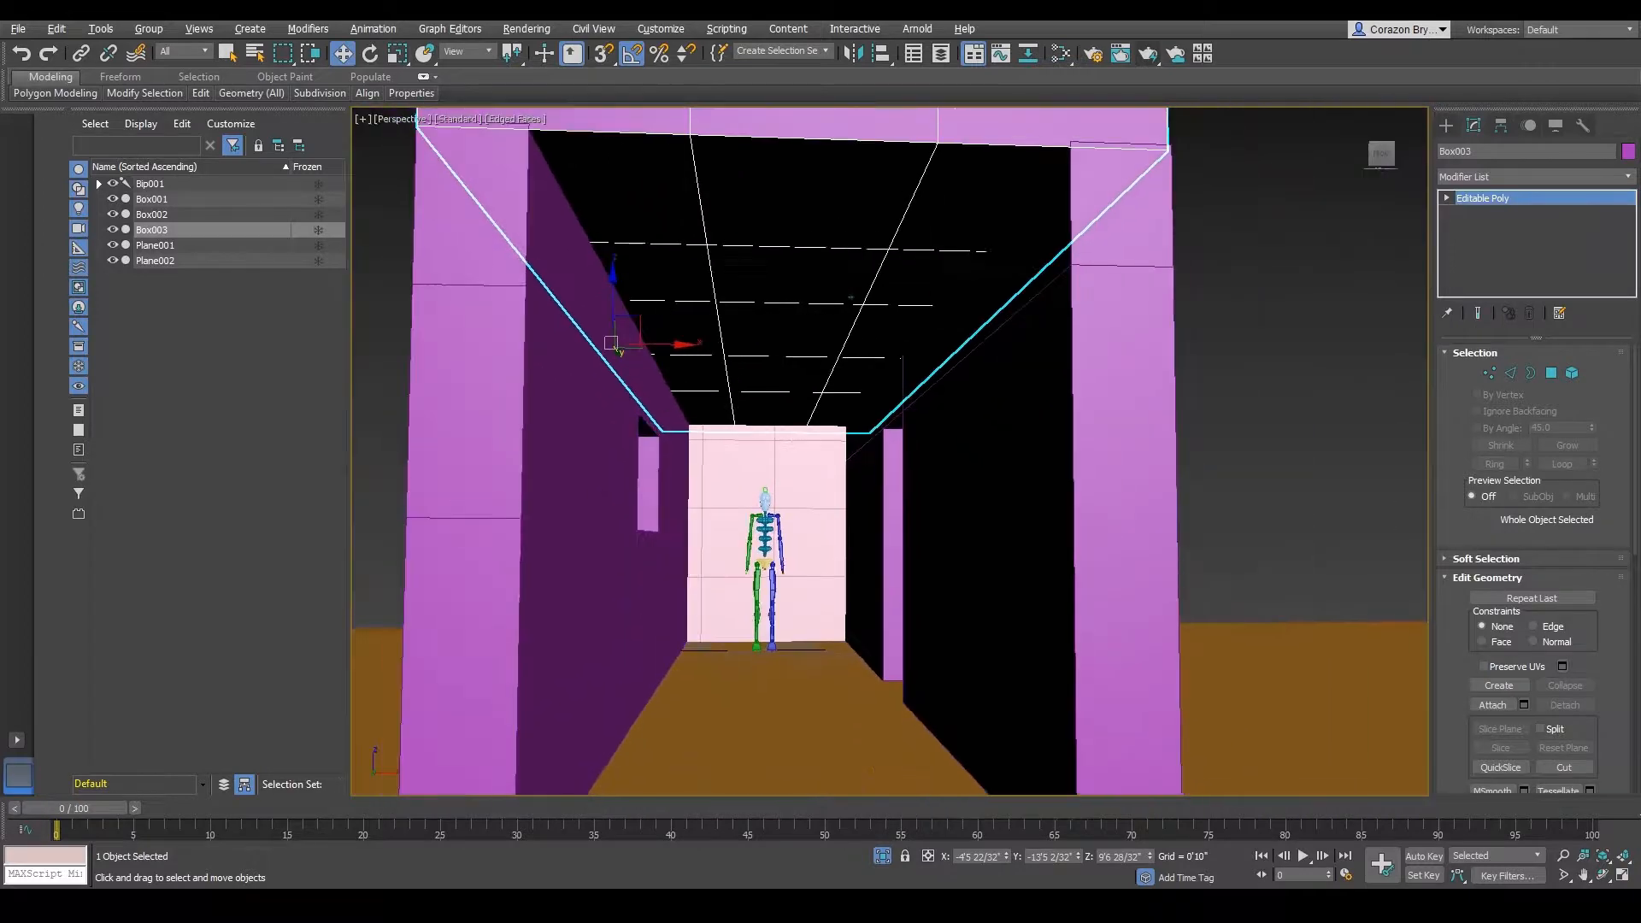
middle_click_drag(851, 297, 749, 494, "alt")
scroll(841, 391, "down", 5)
mouse_move(200, 98)
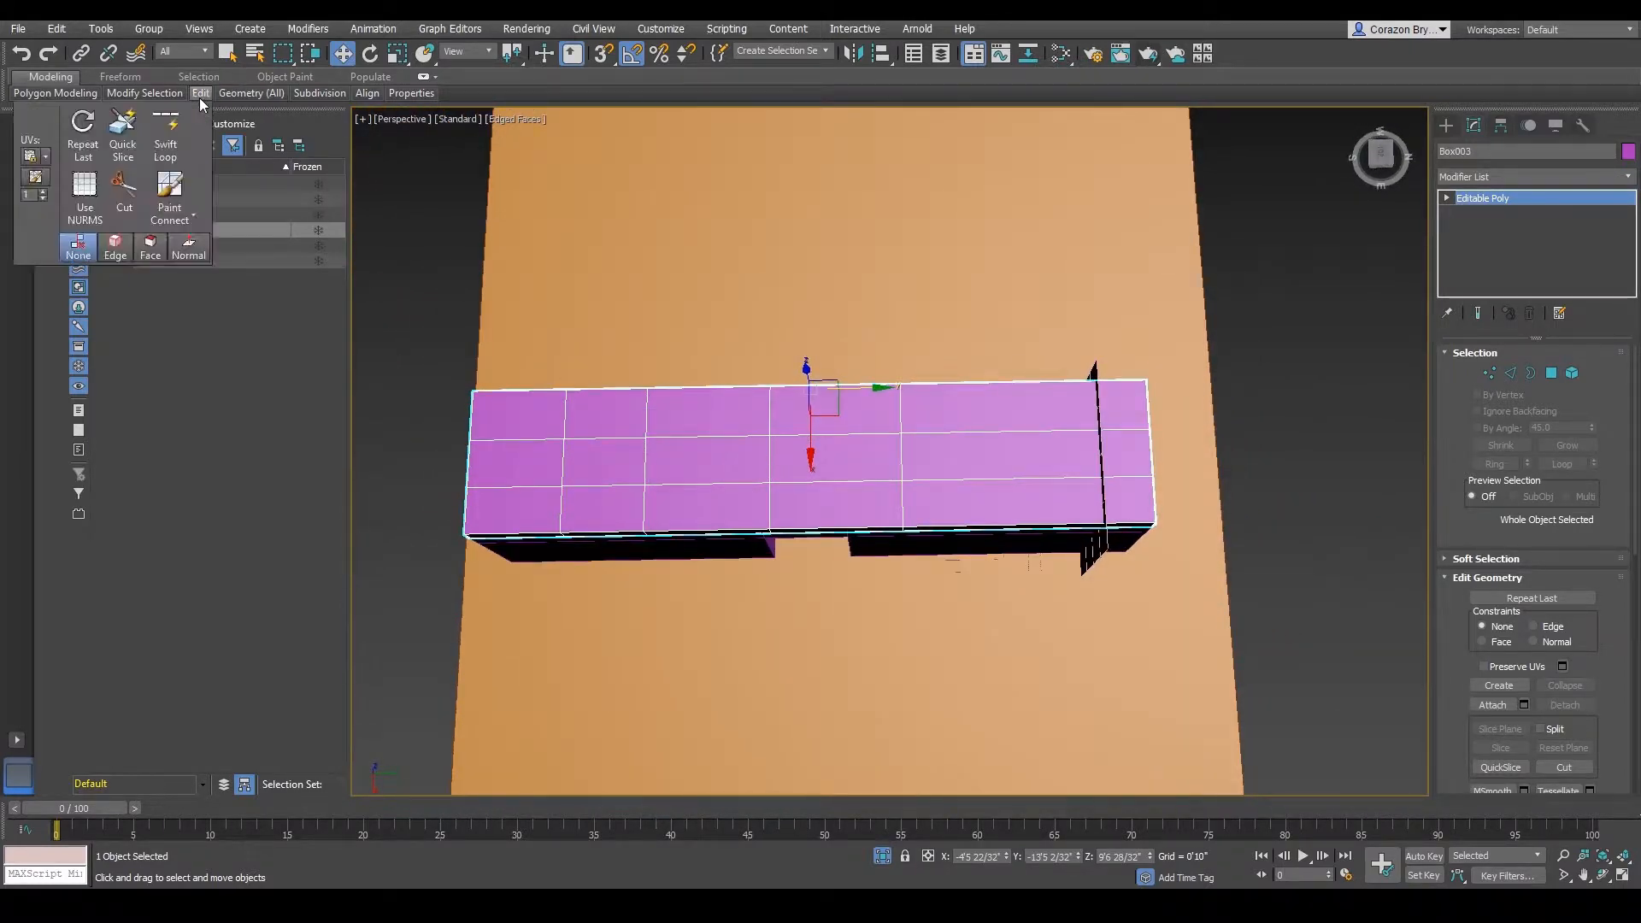
left_click(179, 157)
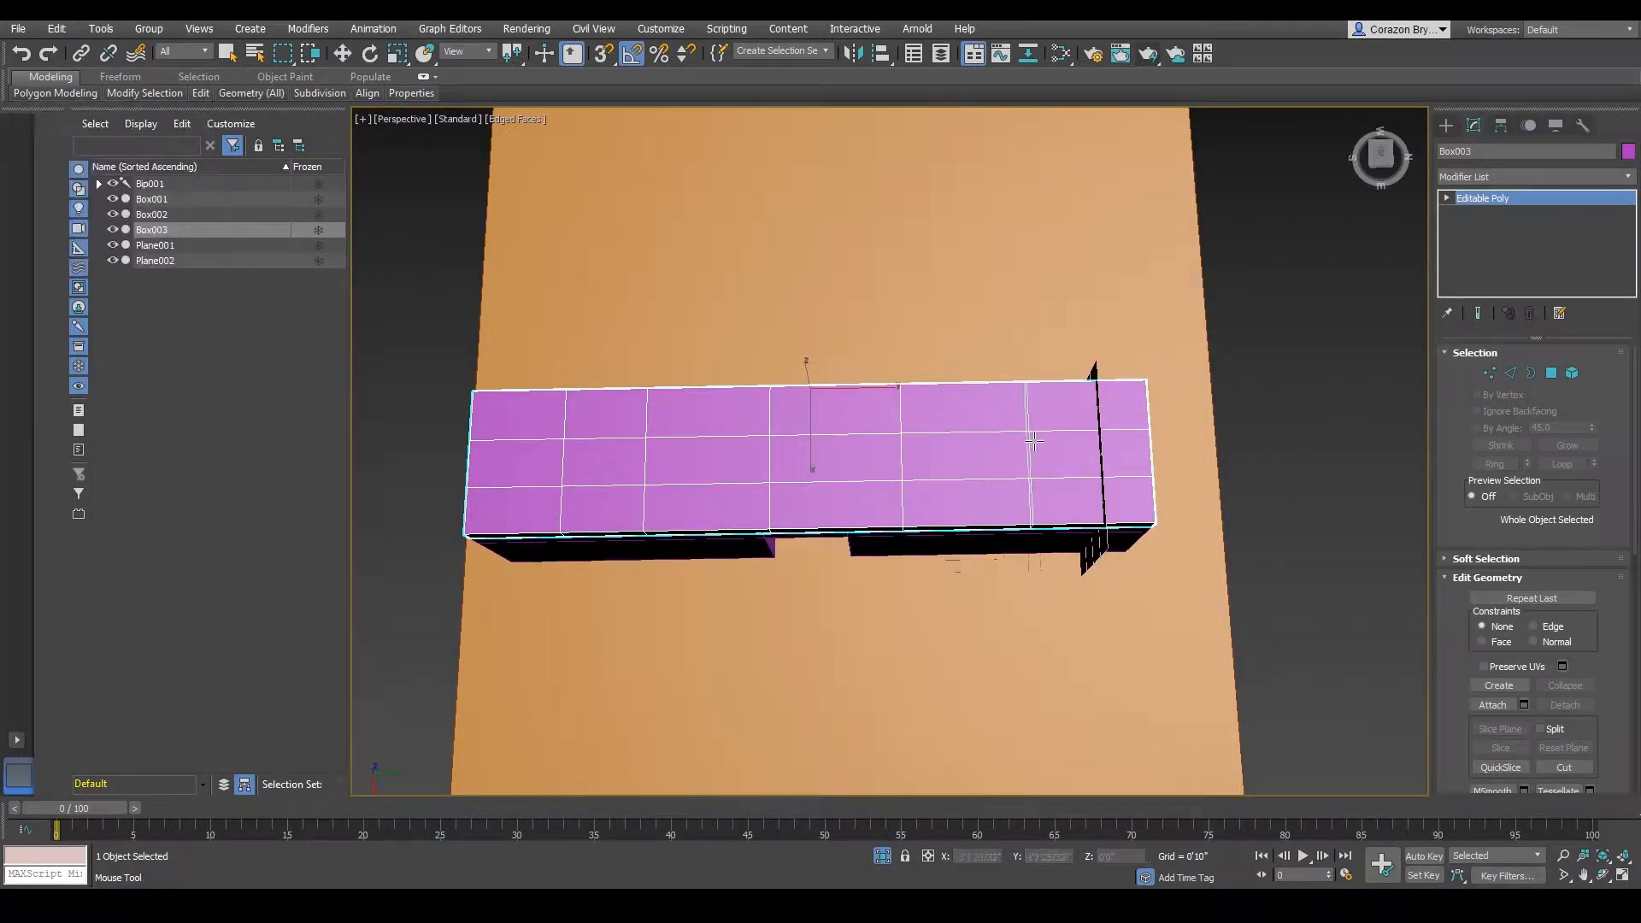
middle_click_drag(1038, 440, 913, 476, "alt")
right_click(914, 475)
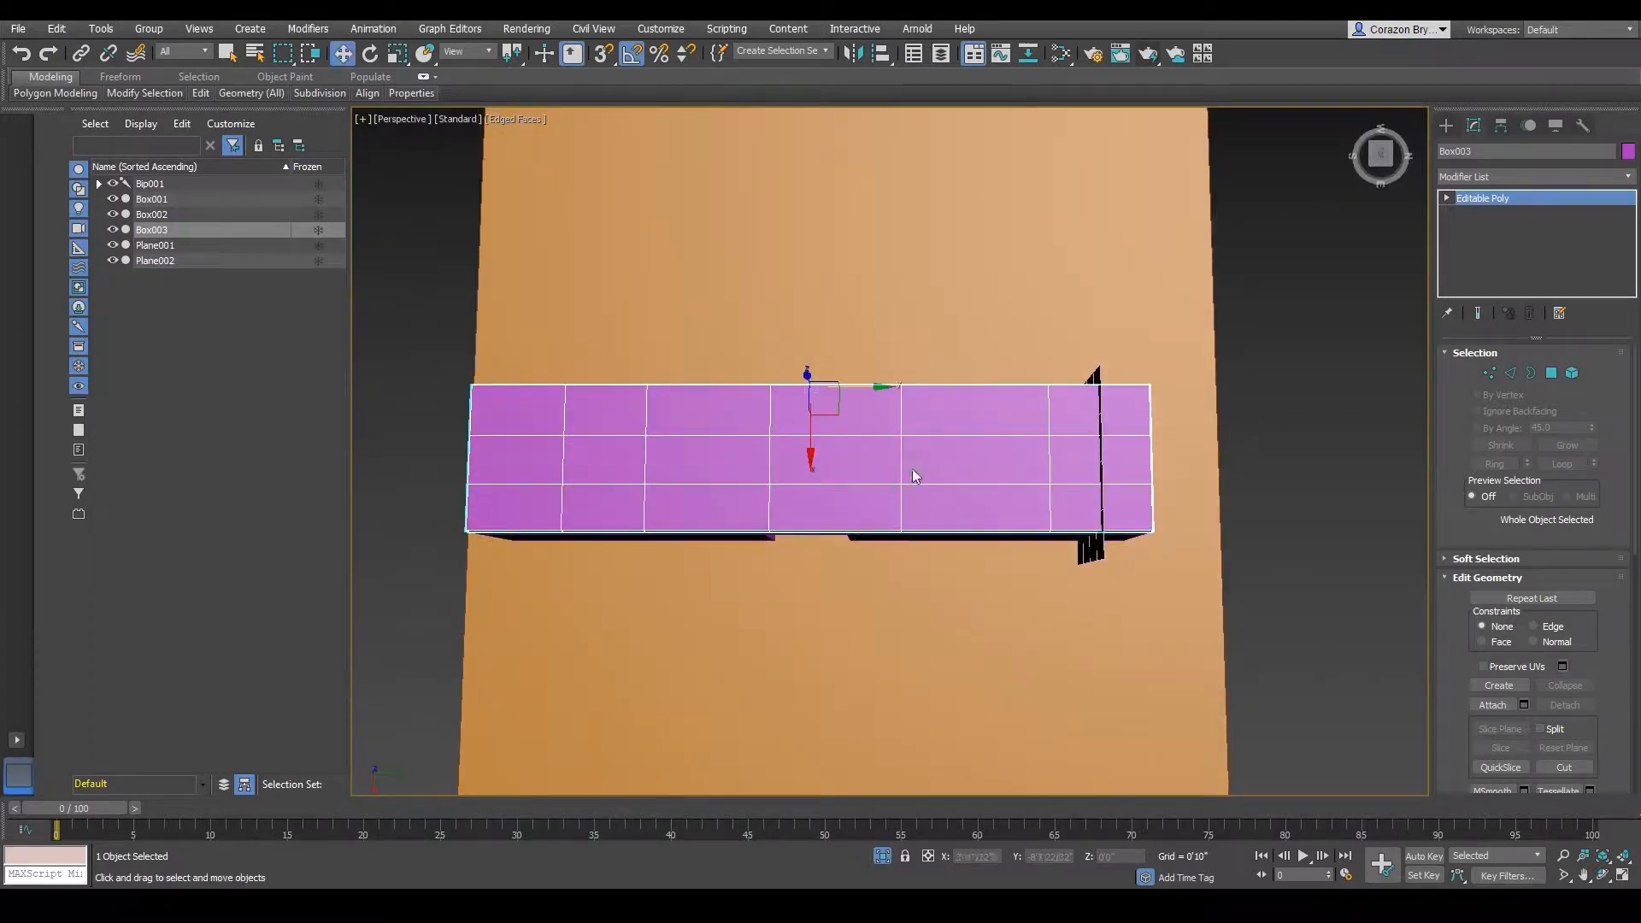
- Return to the underside of the ceiling inside the hallway and switch the ceiling to polygon editing
middle_click_drag(829, 509, 754, 413, "alt")
scroll(850, 447, "up", 2)
middle_click_drag(850, 447, 872, 498, "alt")
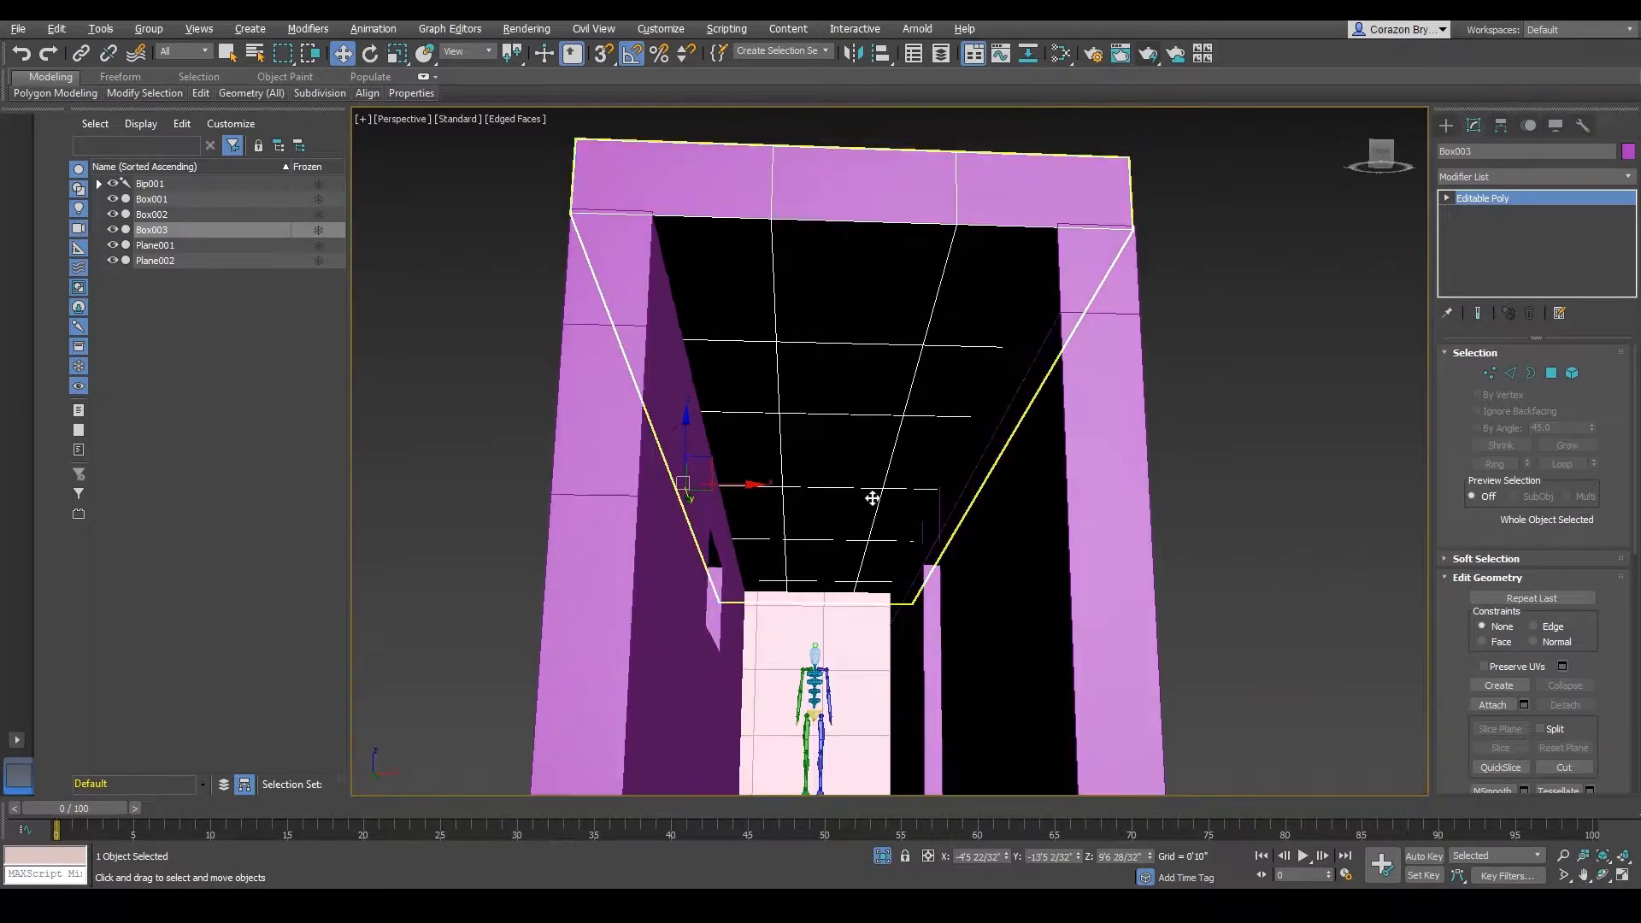
scroll(872, 498, "up", 1)
scroll(870, 494, "down", 2)
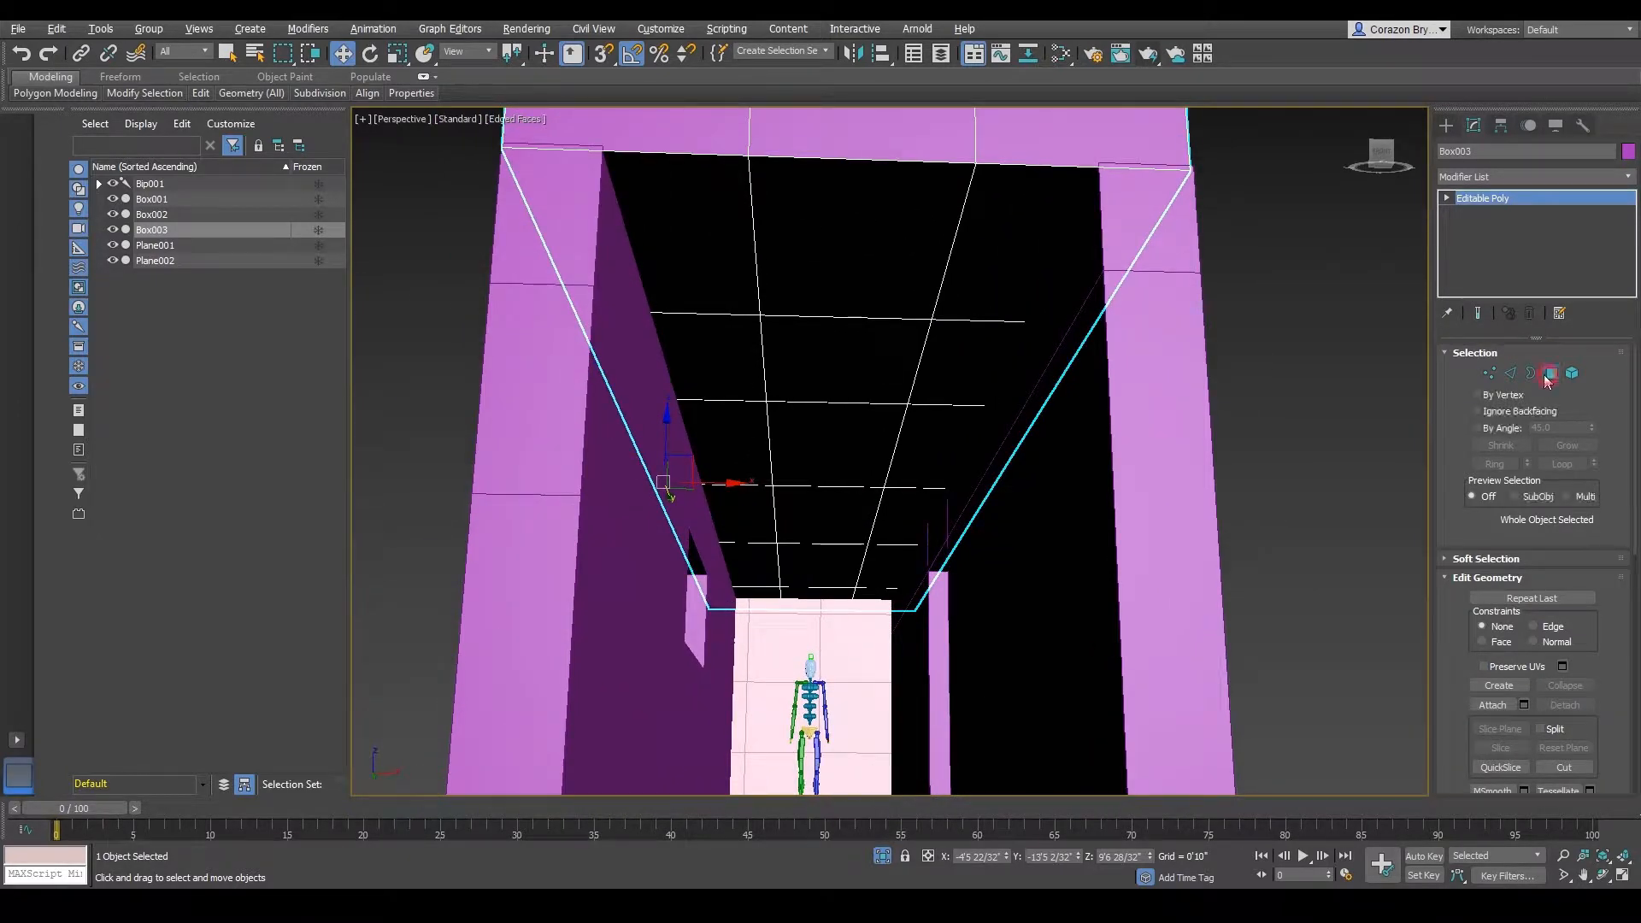
left_click(1549, 375)
left_click(826, 381)
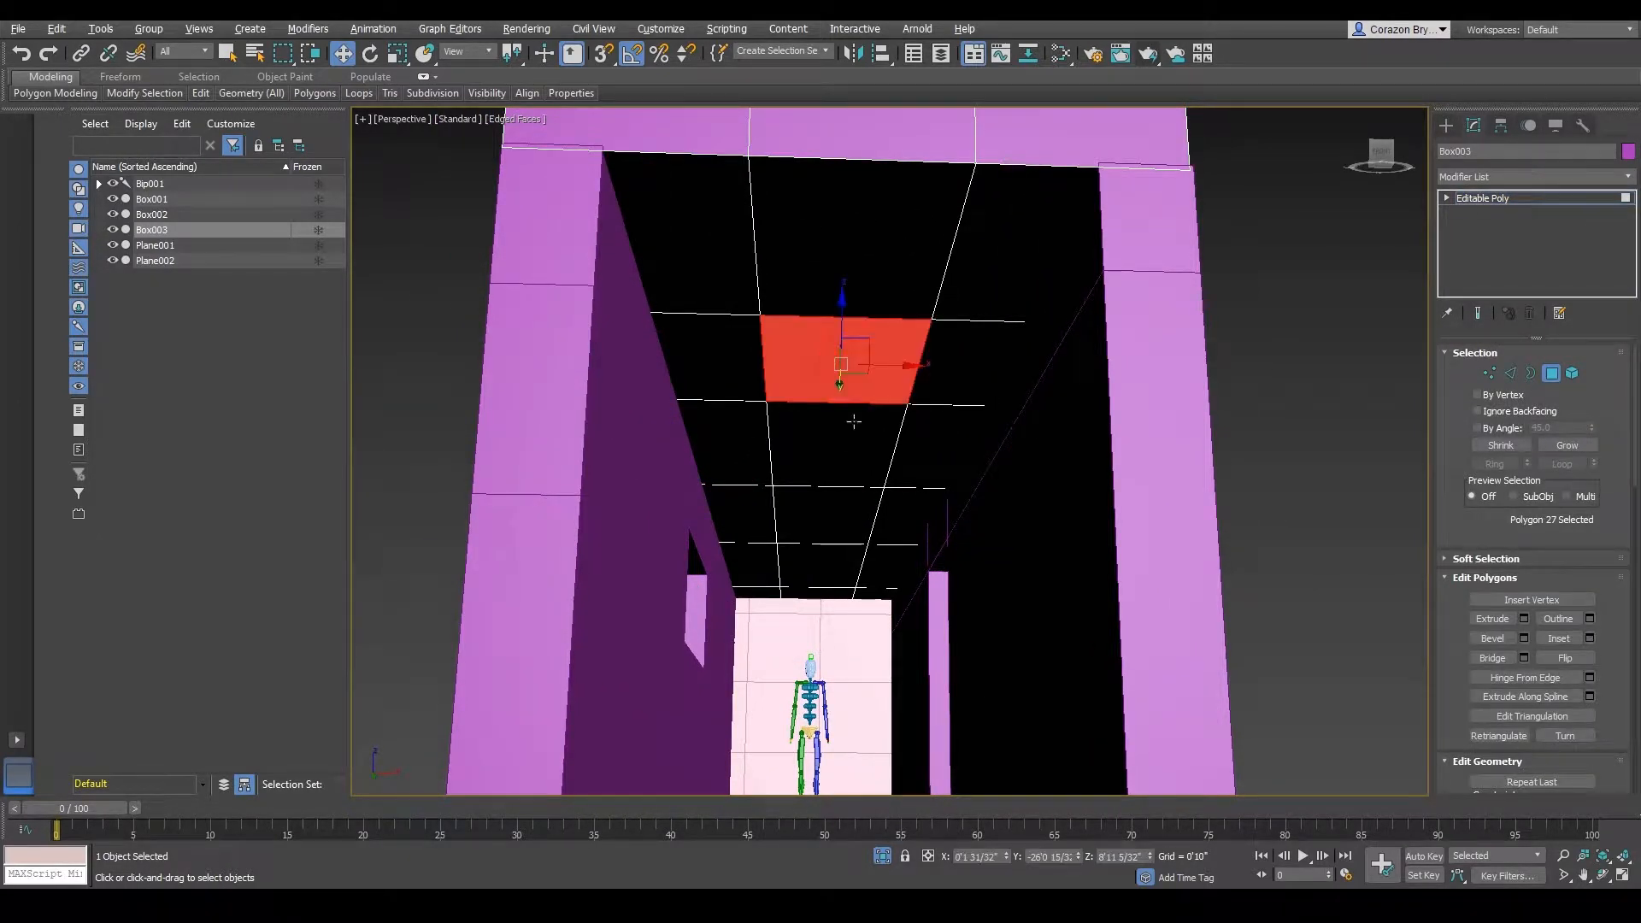
left_click(828, 518, "ctrl")
scroll(833, 526, "up", 4)
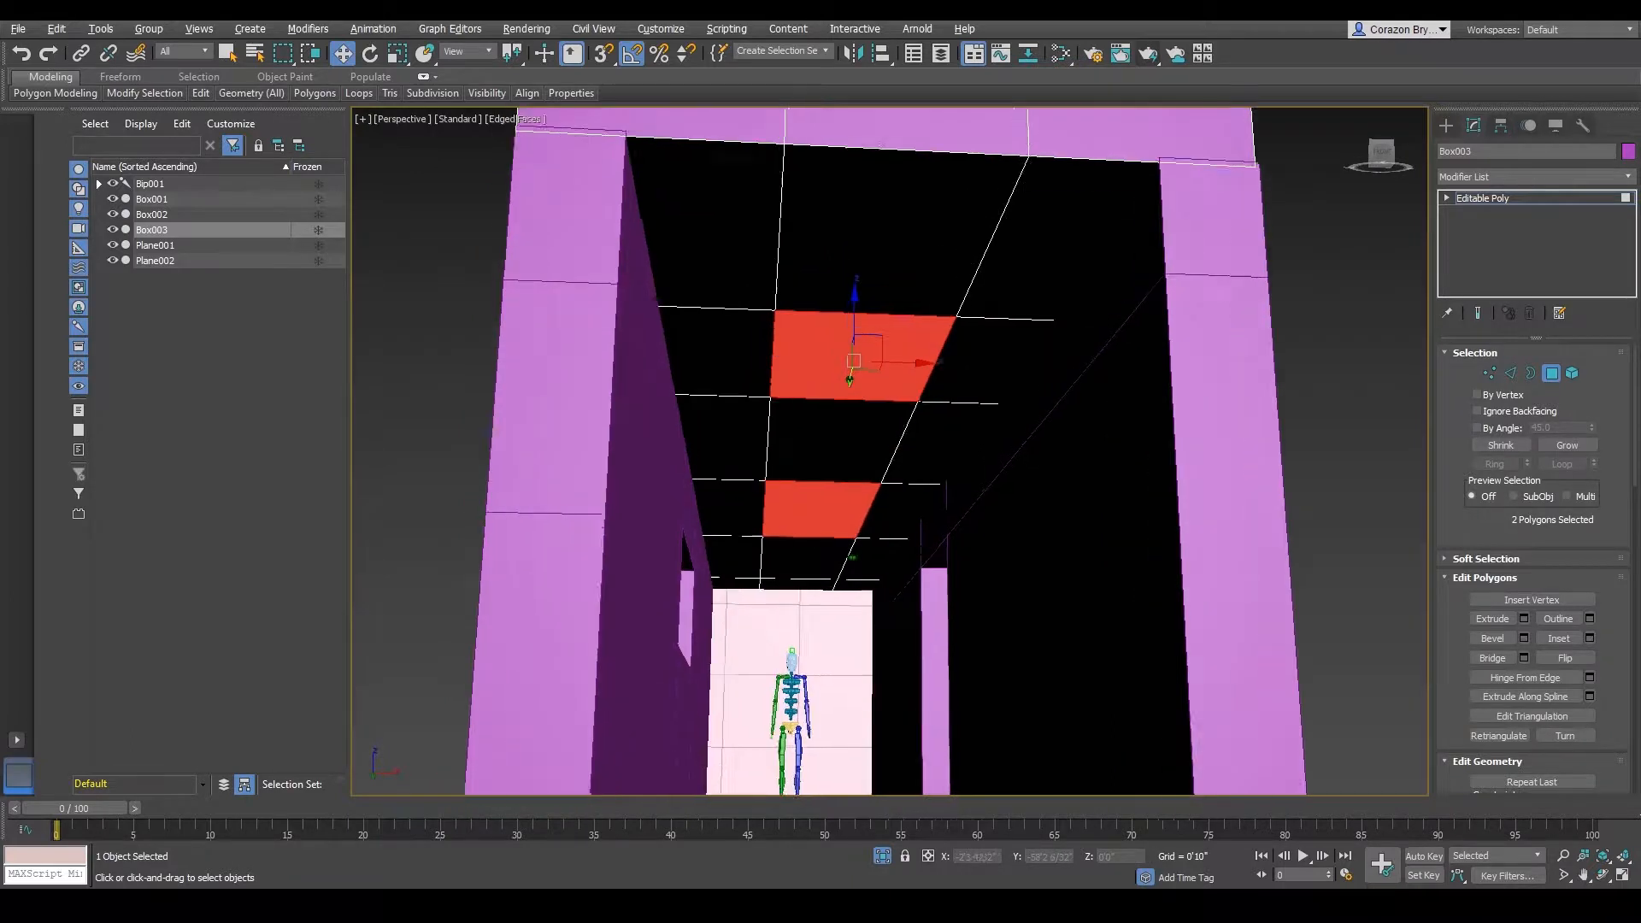
scroll(842, 539, "up", 4)
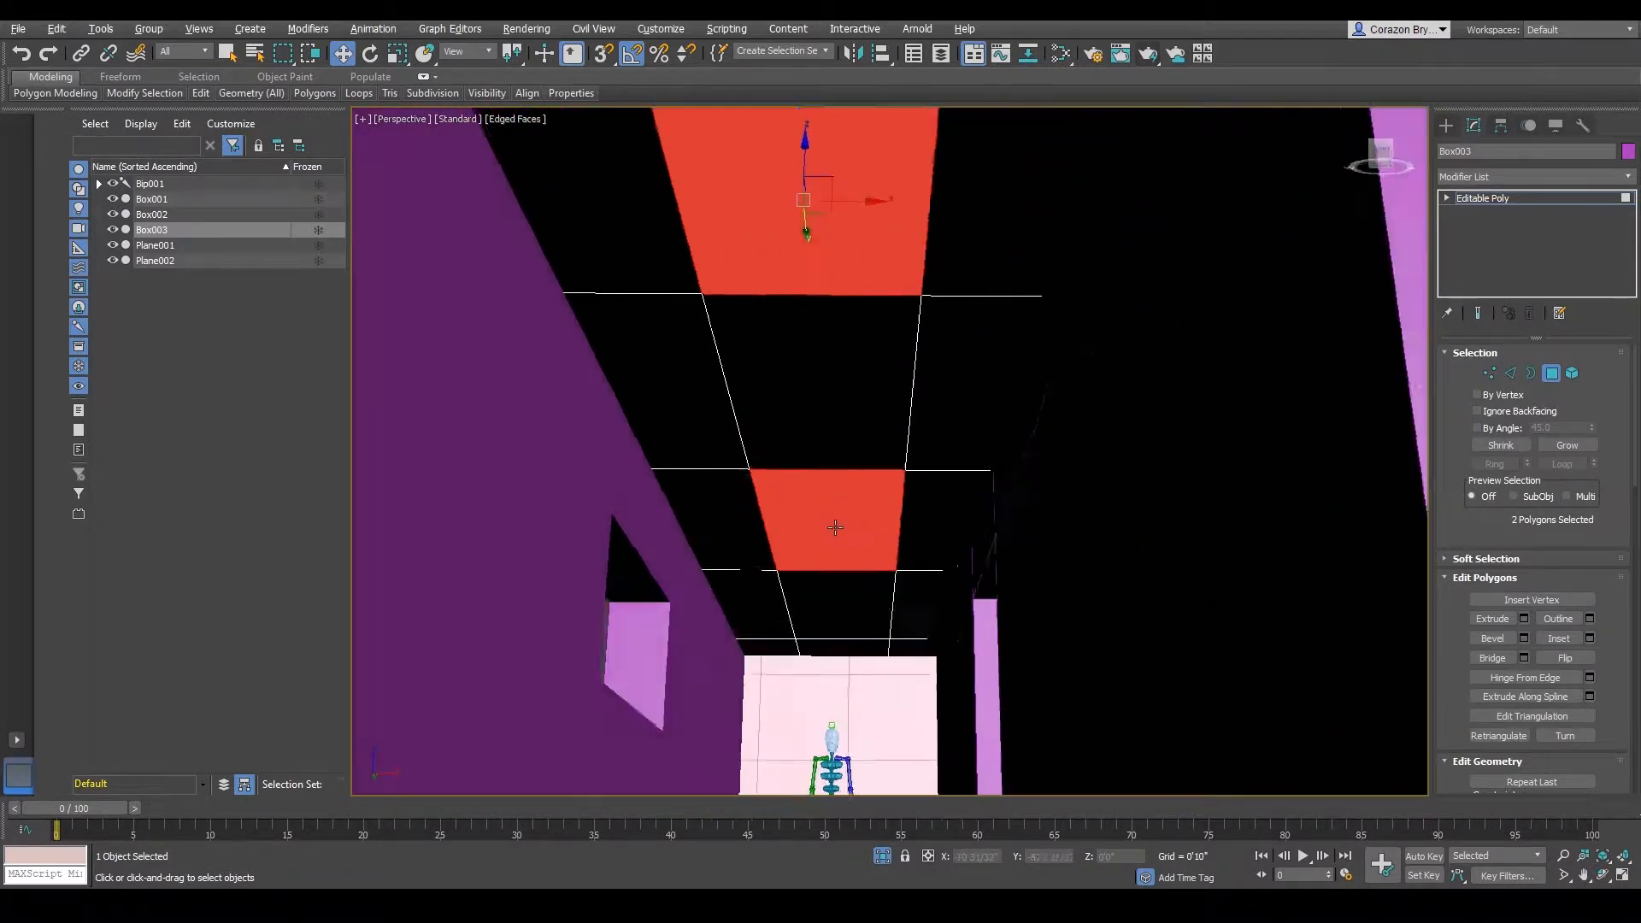
scroll(835, 528, "down", 2)
left_click(842, 601)
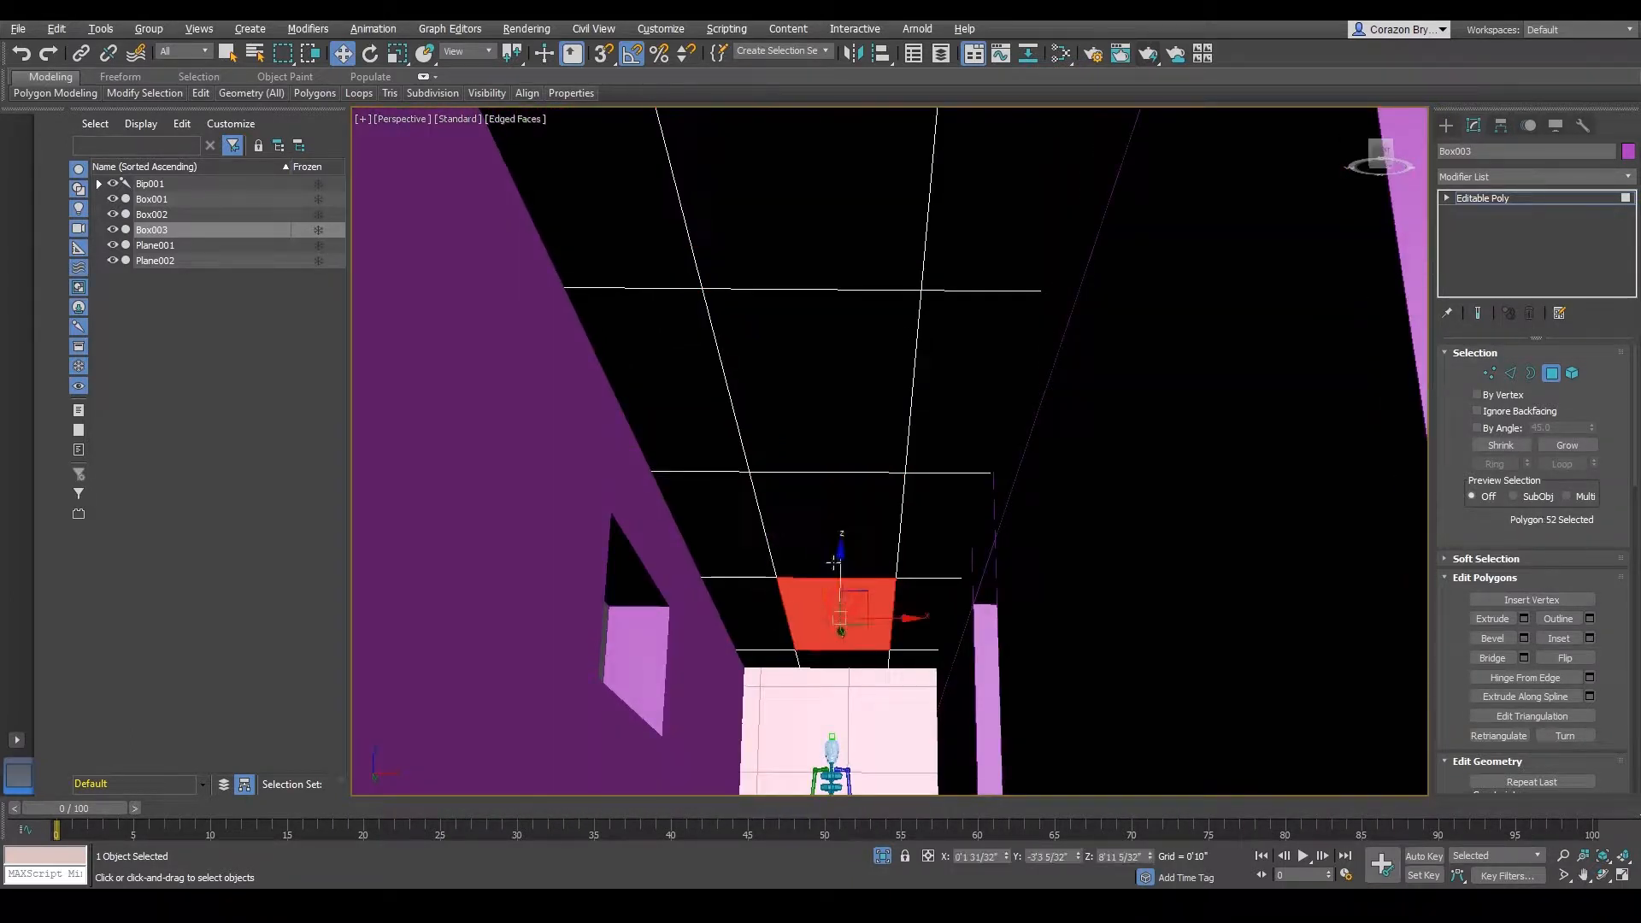
left_click(821, 471, "ctrl")
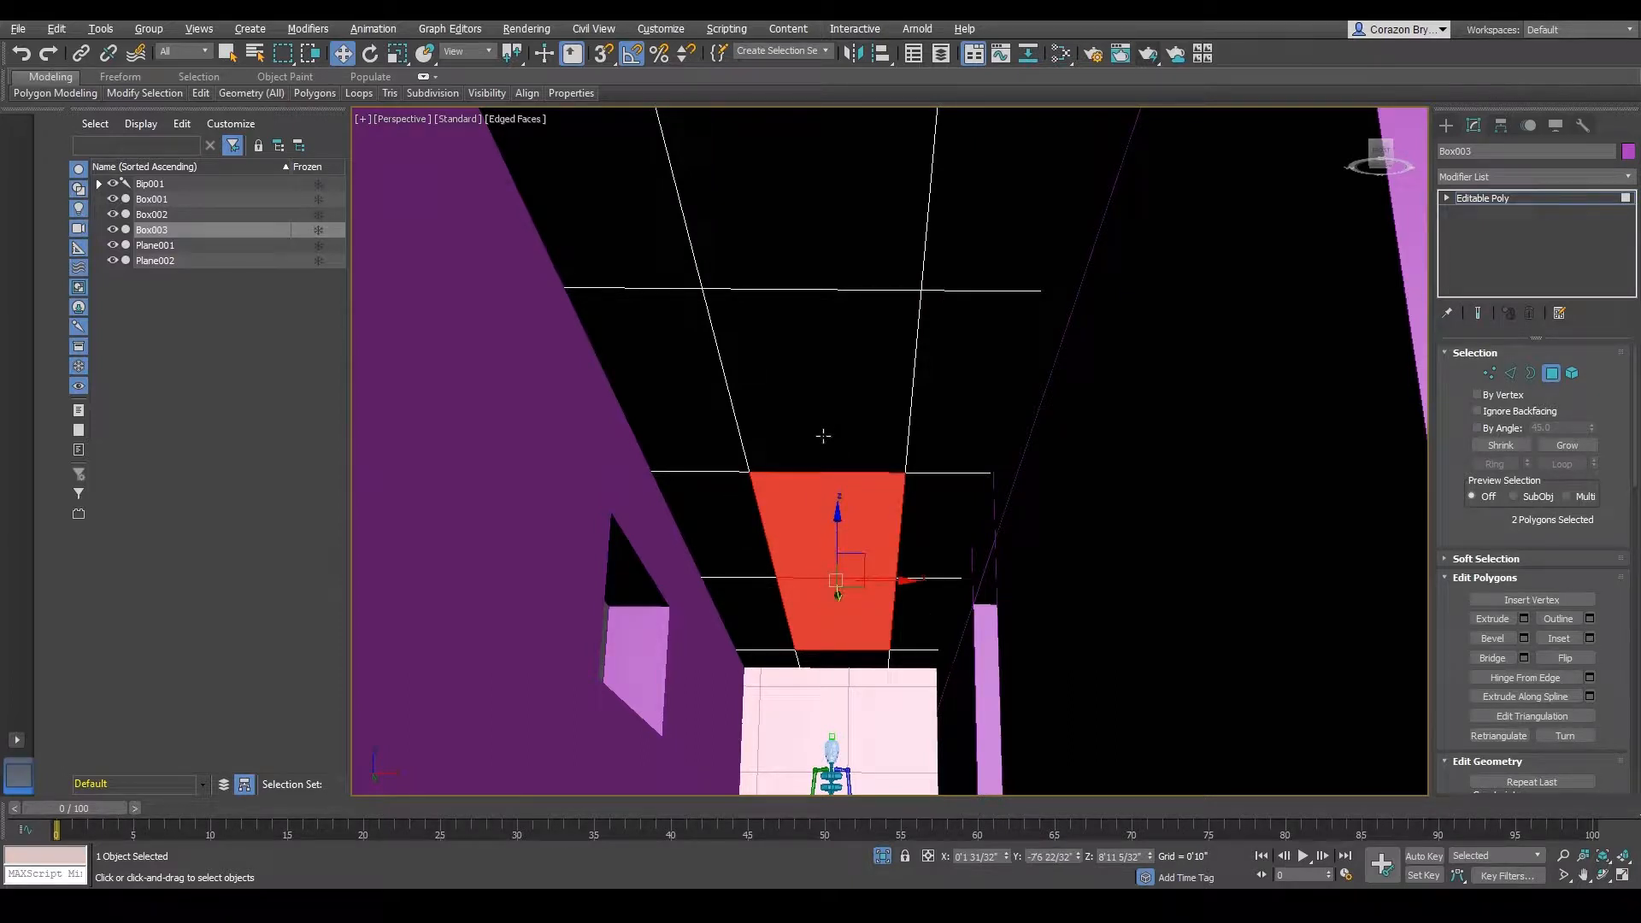
left_click(845, 620)
left_click(807, 432, "ctrl")
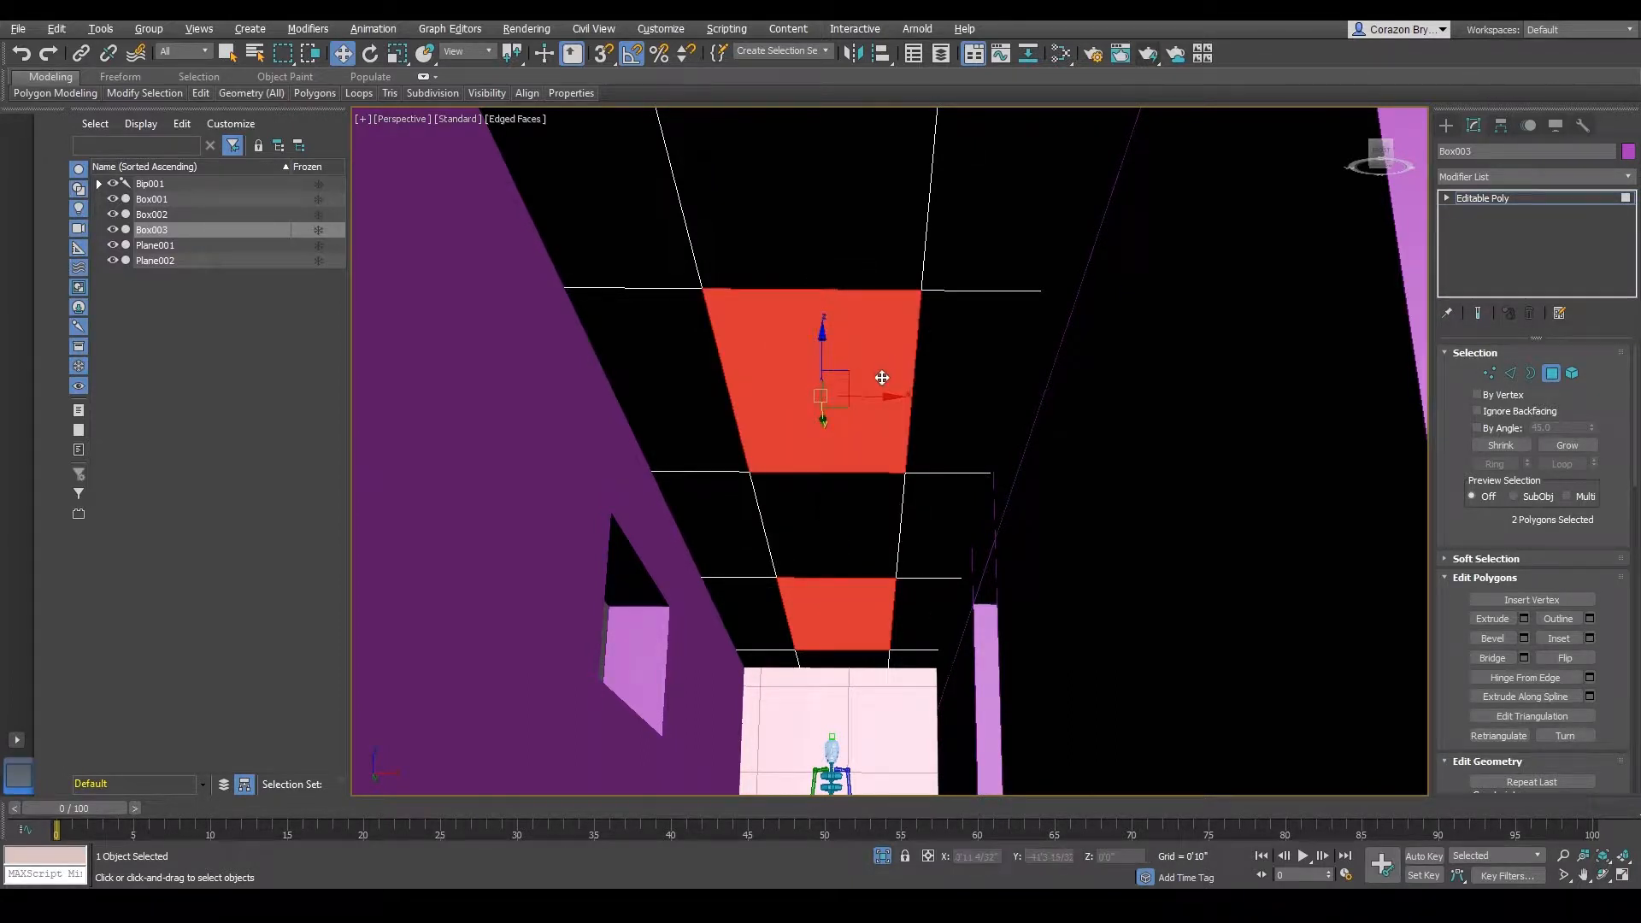
scroll(882, 377, "down", 1)
left_click(859, 265)
middle_click_drag(859, 365, 879, 416, "alt")
- Delete the two middle-strip polygons on the ceiling's underside in the third and fifth bays from the hallway's open front
left_click(801, 333)
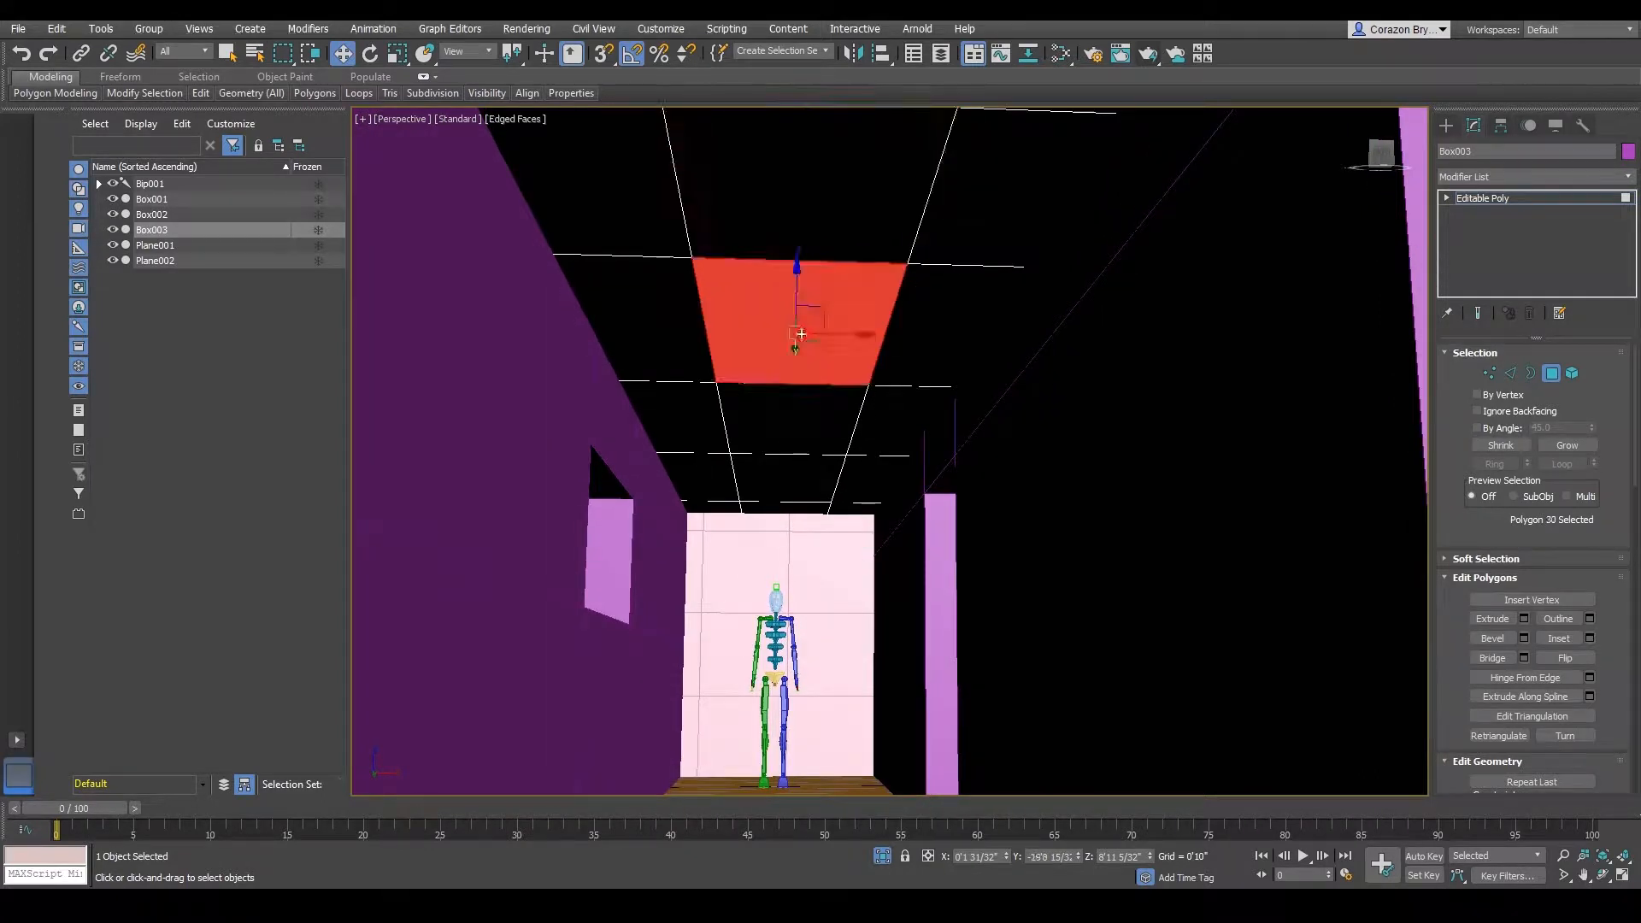
left_click(809, 469)
left_click(772, 340, "ctrl")
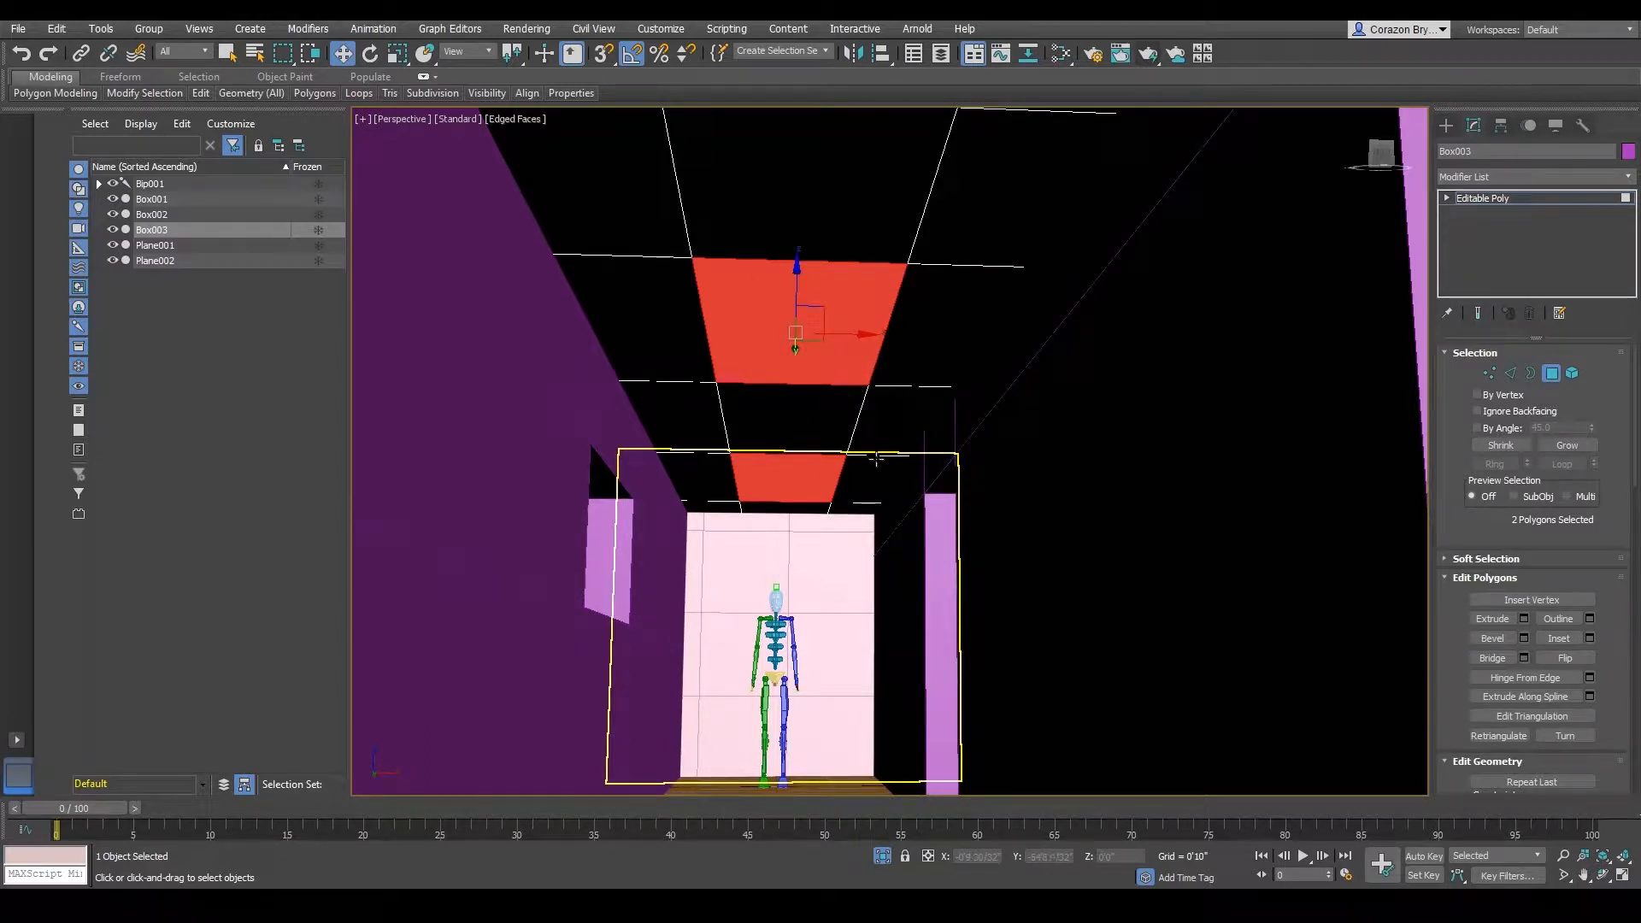
scroll(868, 452, "down", 8)
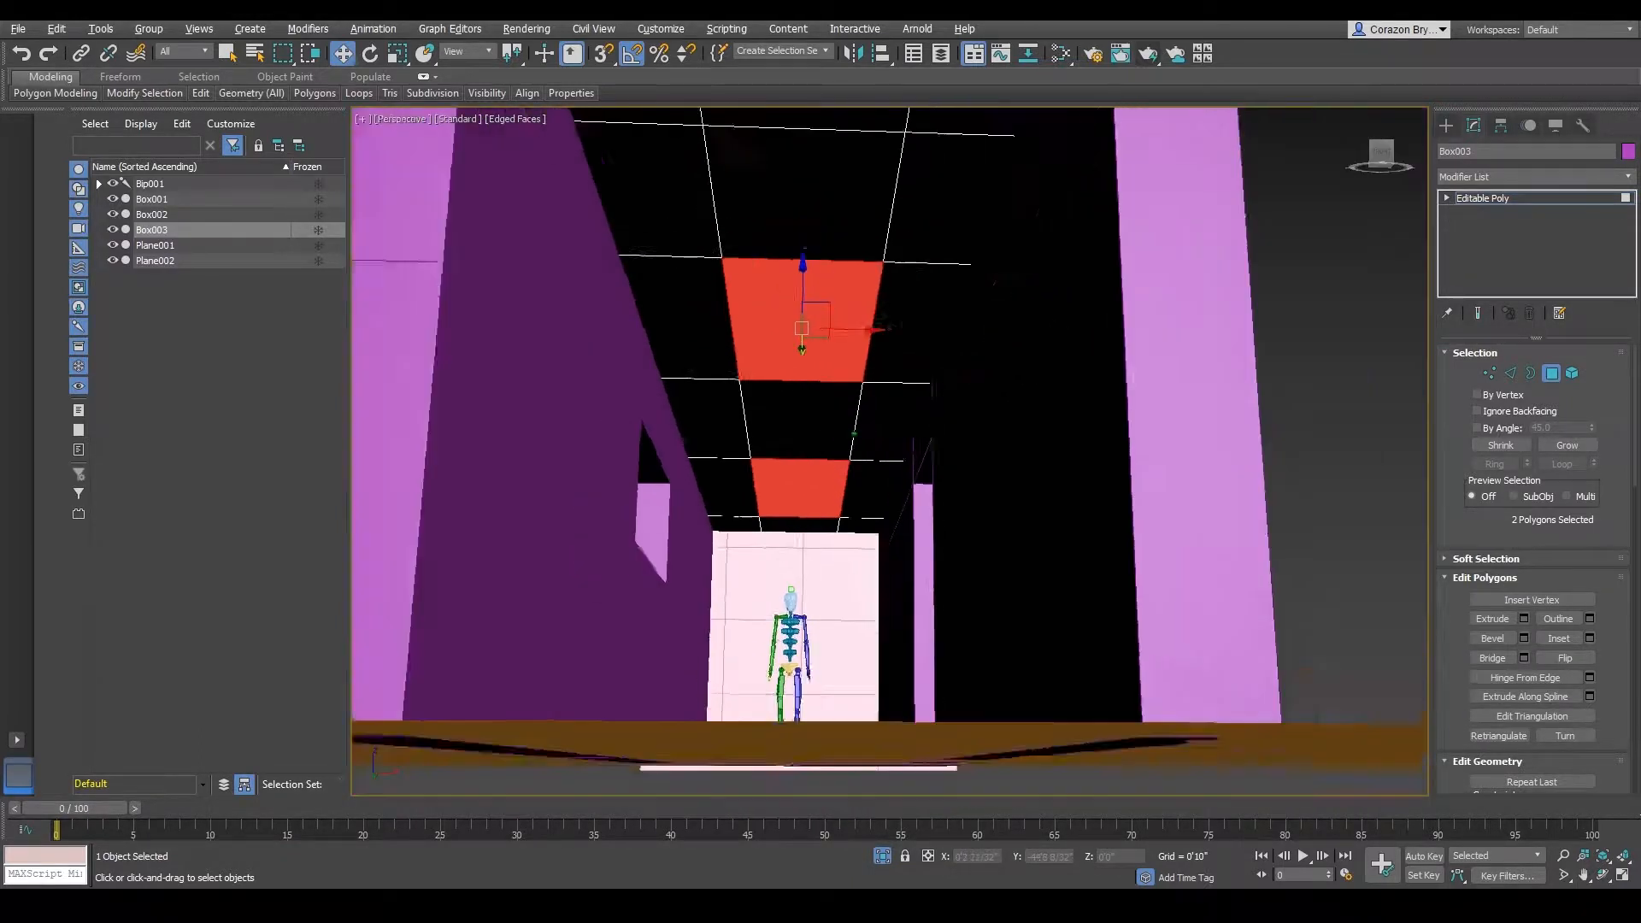
scroll(853, 435, "up", 8)
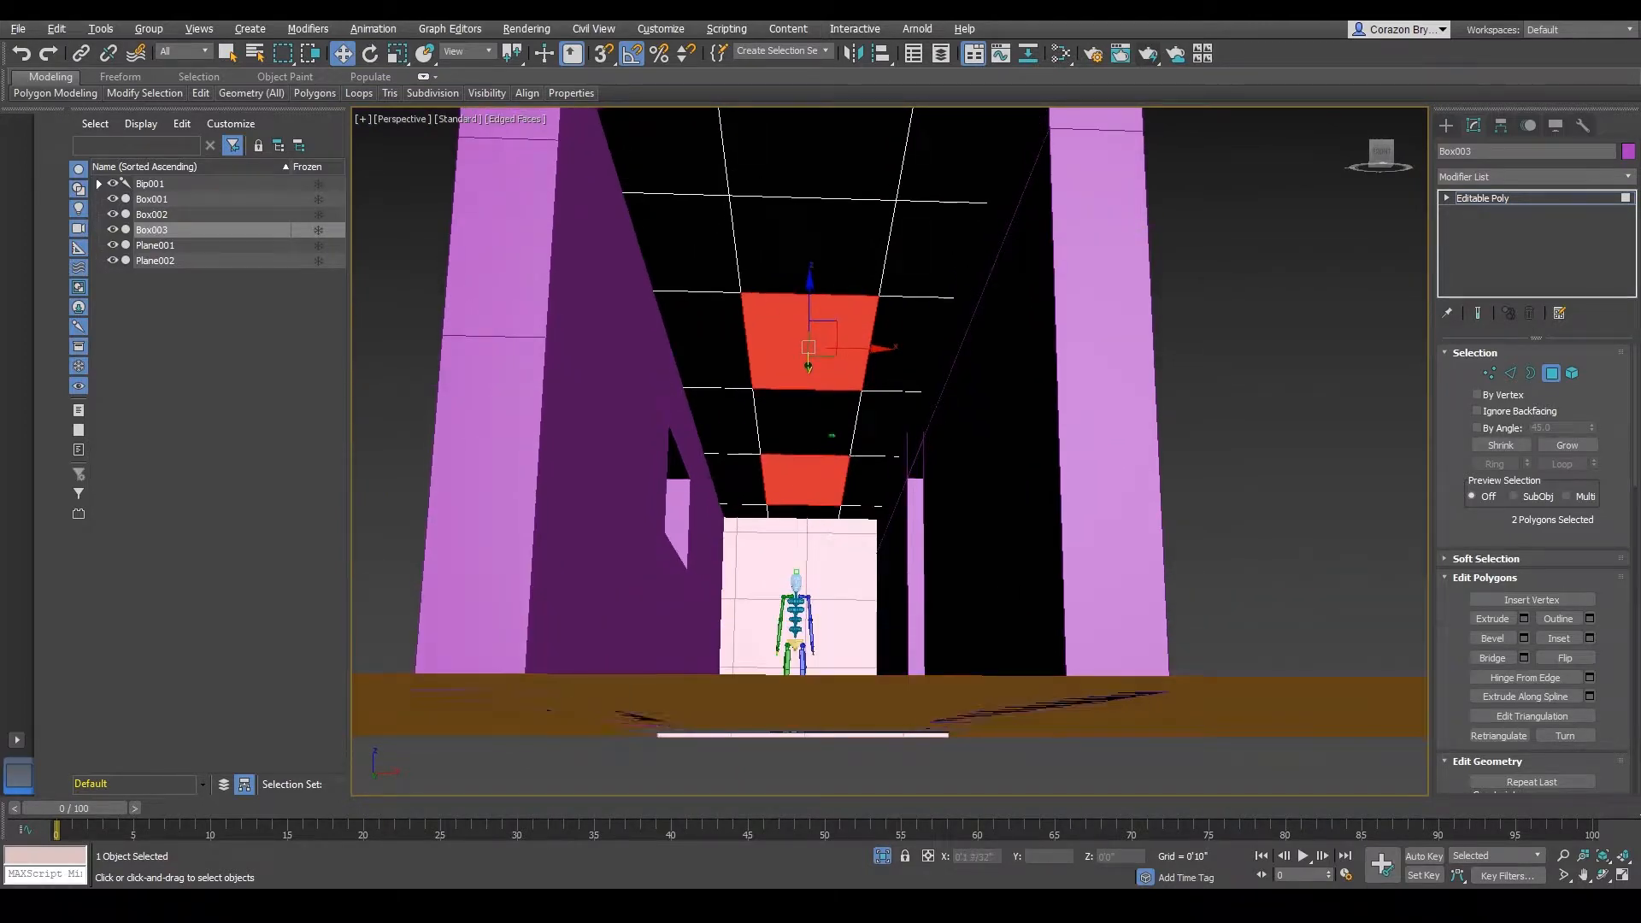
scroll(831, 436, "down", 6)
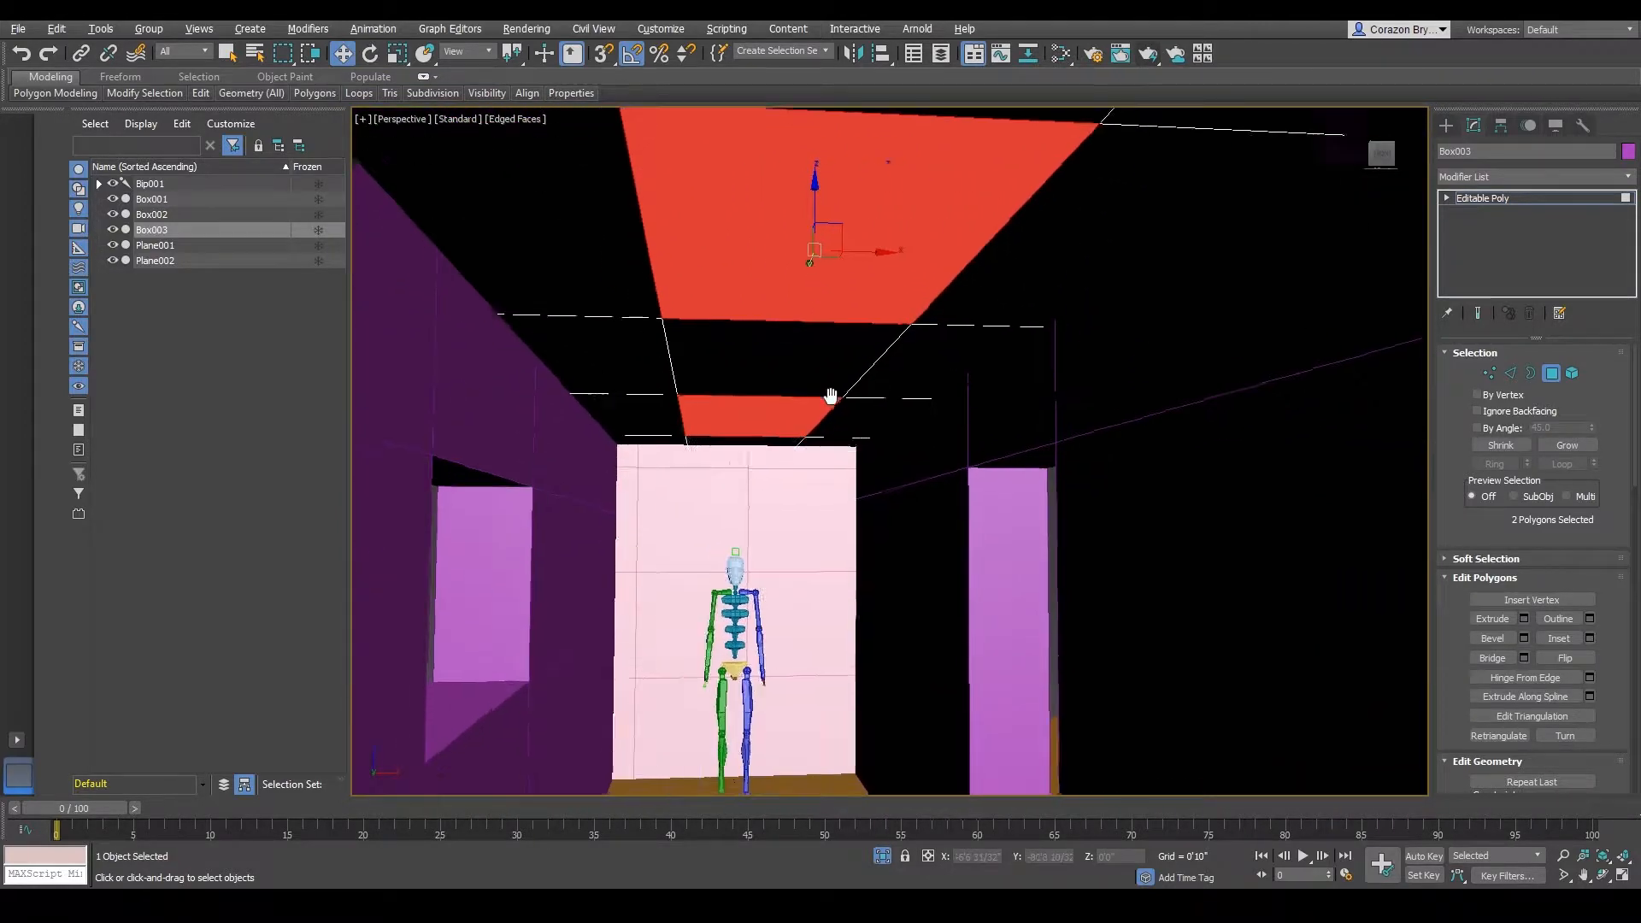
scroll(832, 432, "down", 2)
scroll(834, 419, "up", 4)
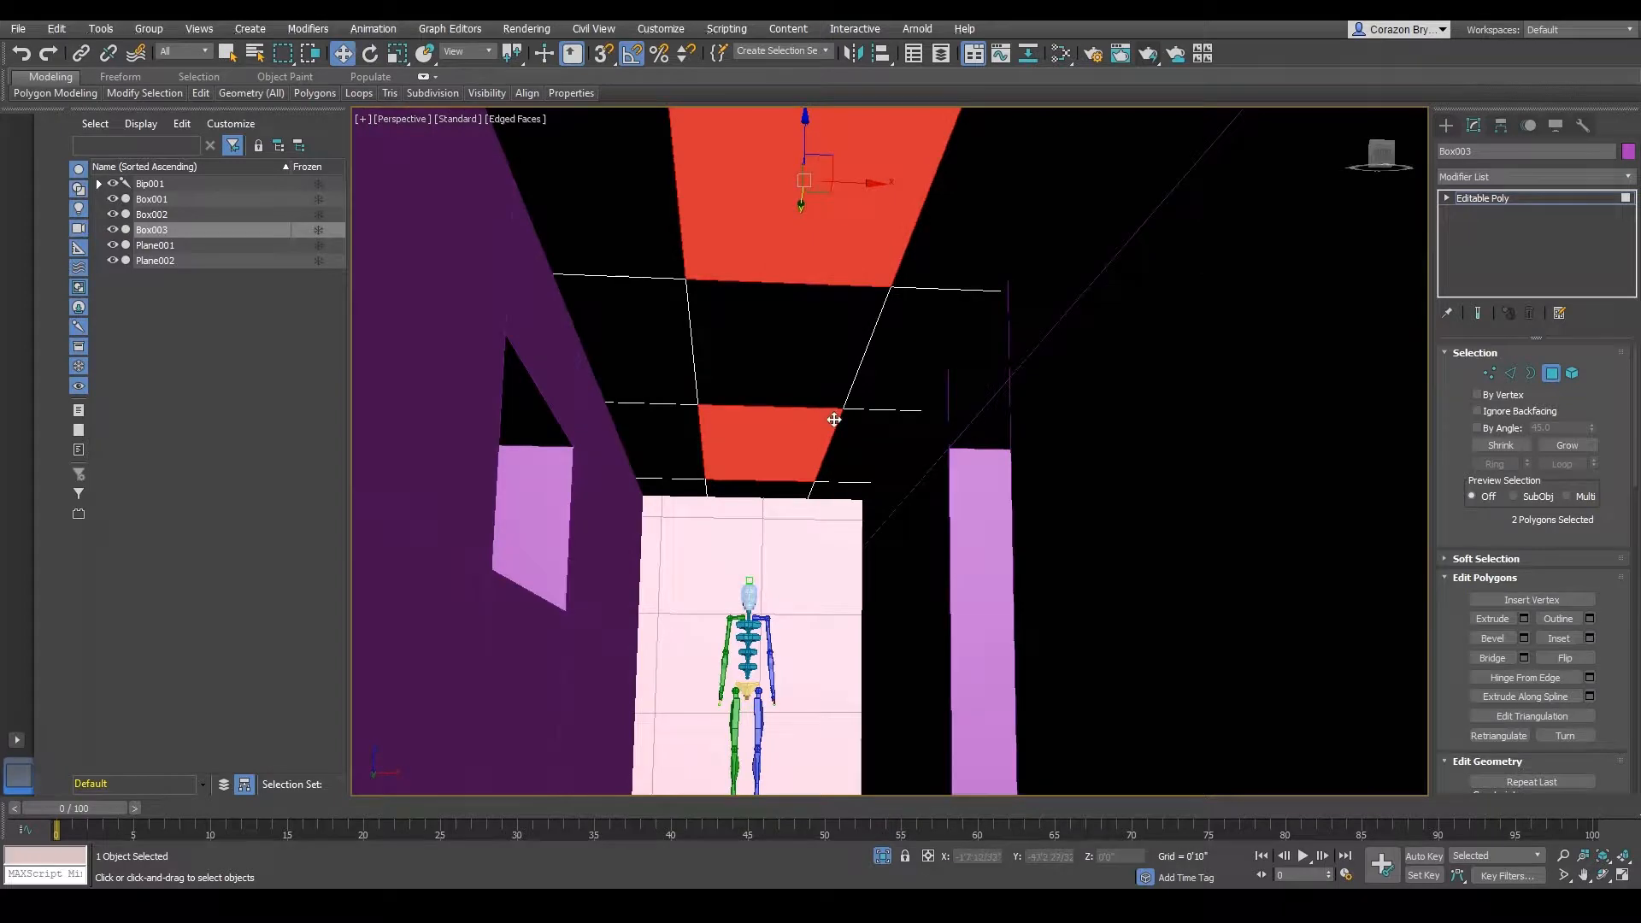
left_click(836, 407)
mouse_move(831, 403)
middle_mouse_down("alt")
mouse_move(835, 435)
mouse_move(834, 384)
middle_mouse_up("alt")
- Delete the two matching polygons on the ceiling's upper face above the removed ones to open both skylights
left_click(780, 203)
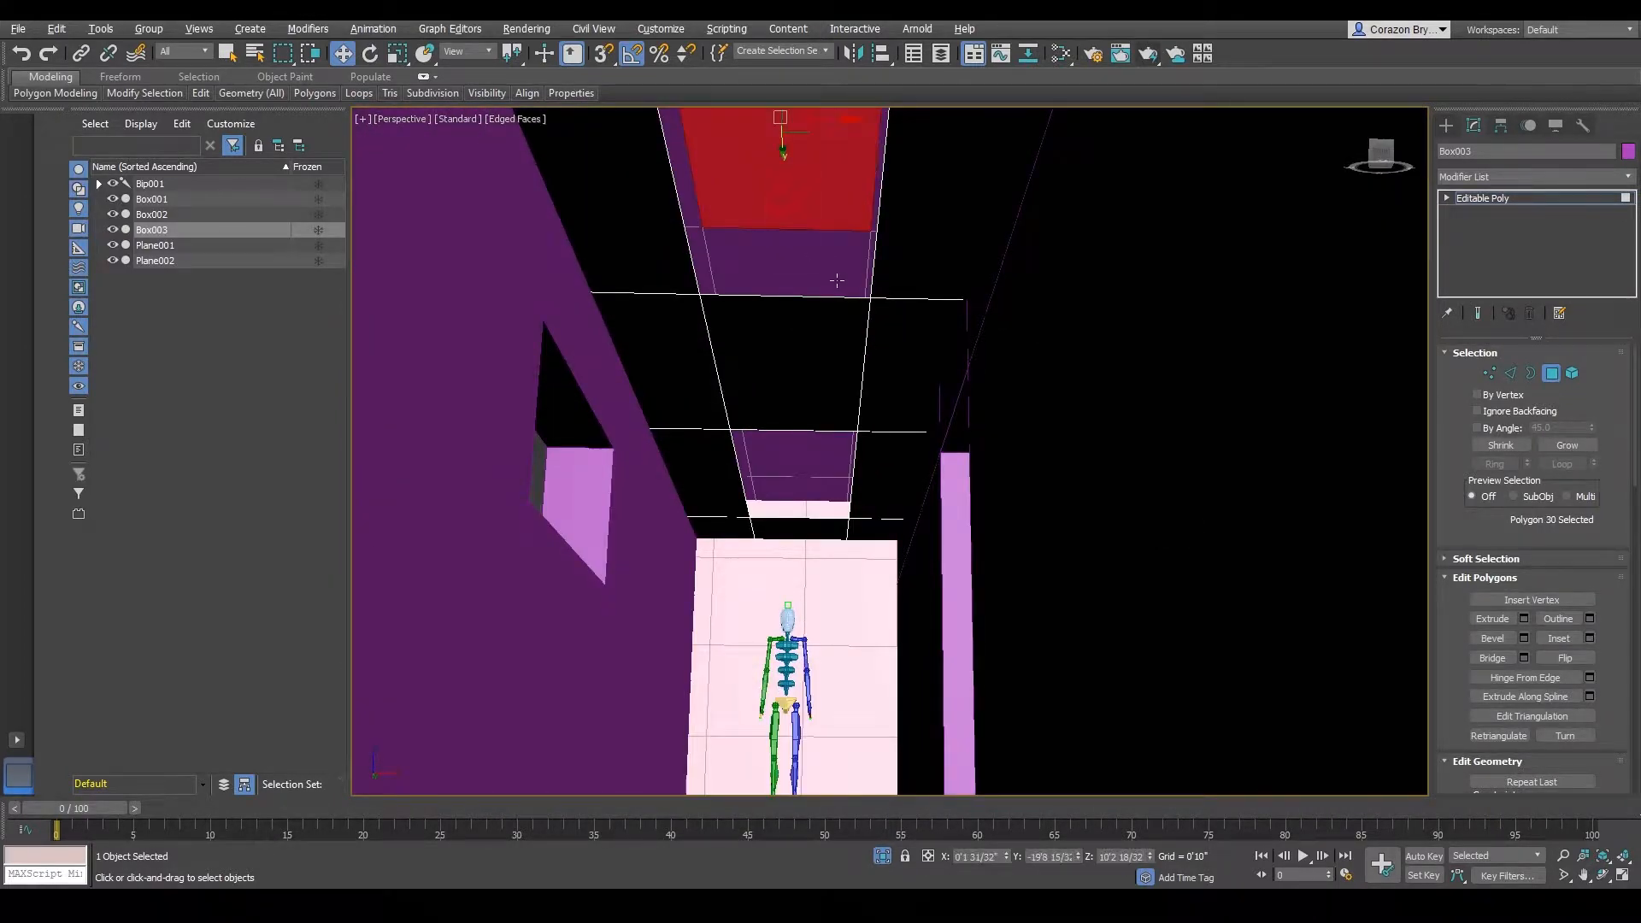
middle_click_drag(838, 274, 823, 375, "alt")
left_click(740, 543, "ctrl")
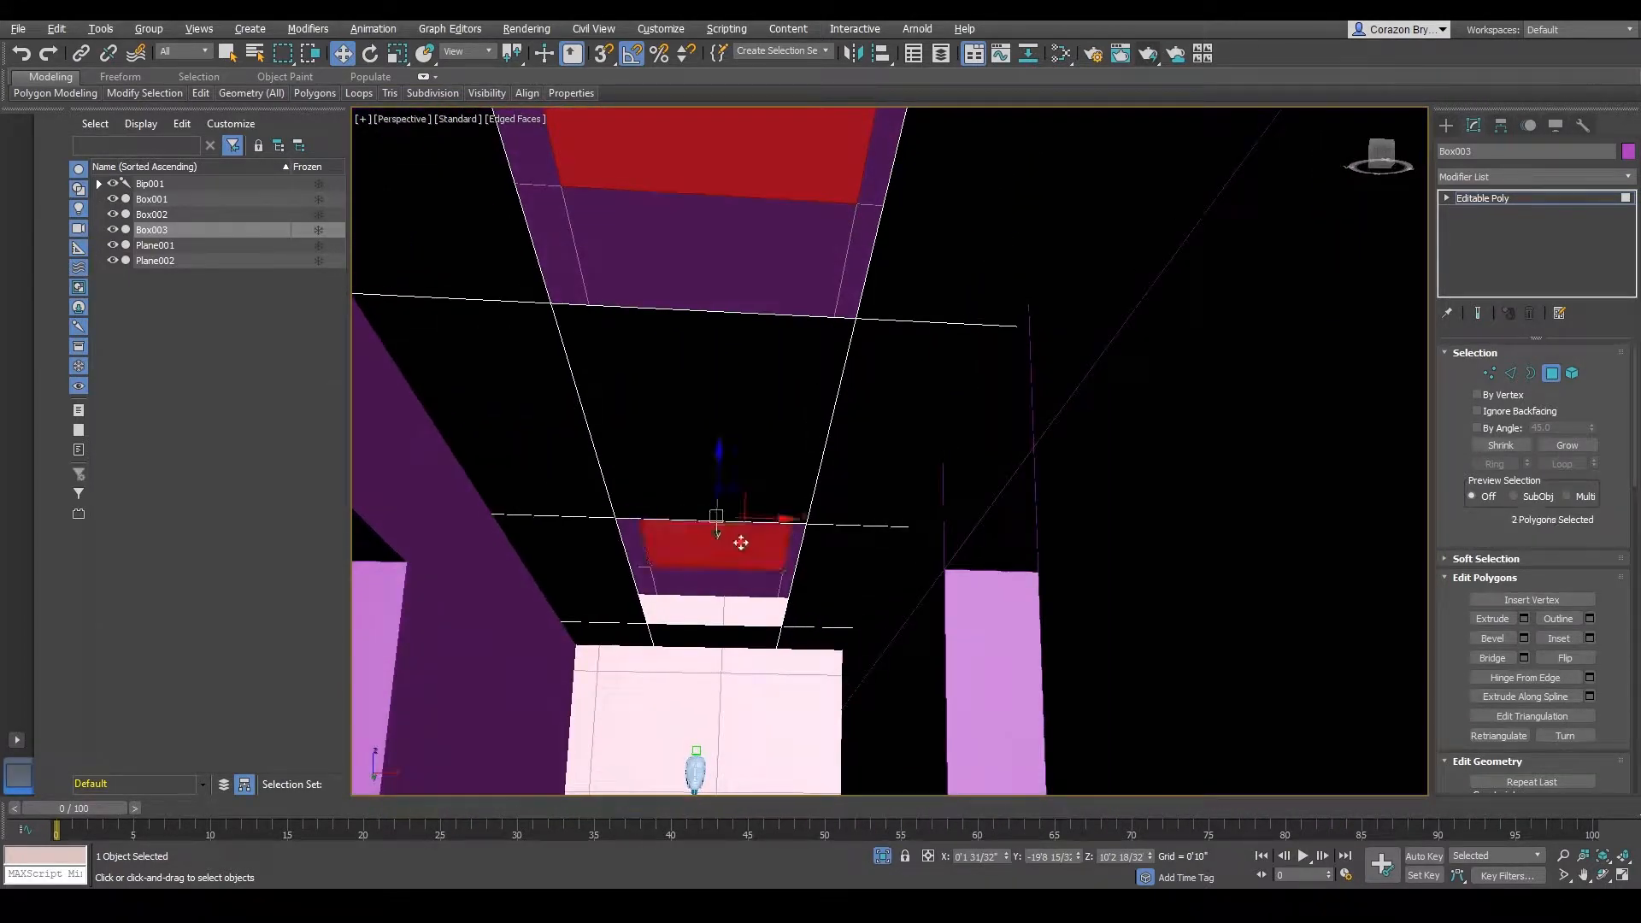
key("Delete")
- Isolate the ceiling and view its two skylight openings from above
scroll(761, 524, "down", 10)
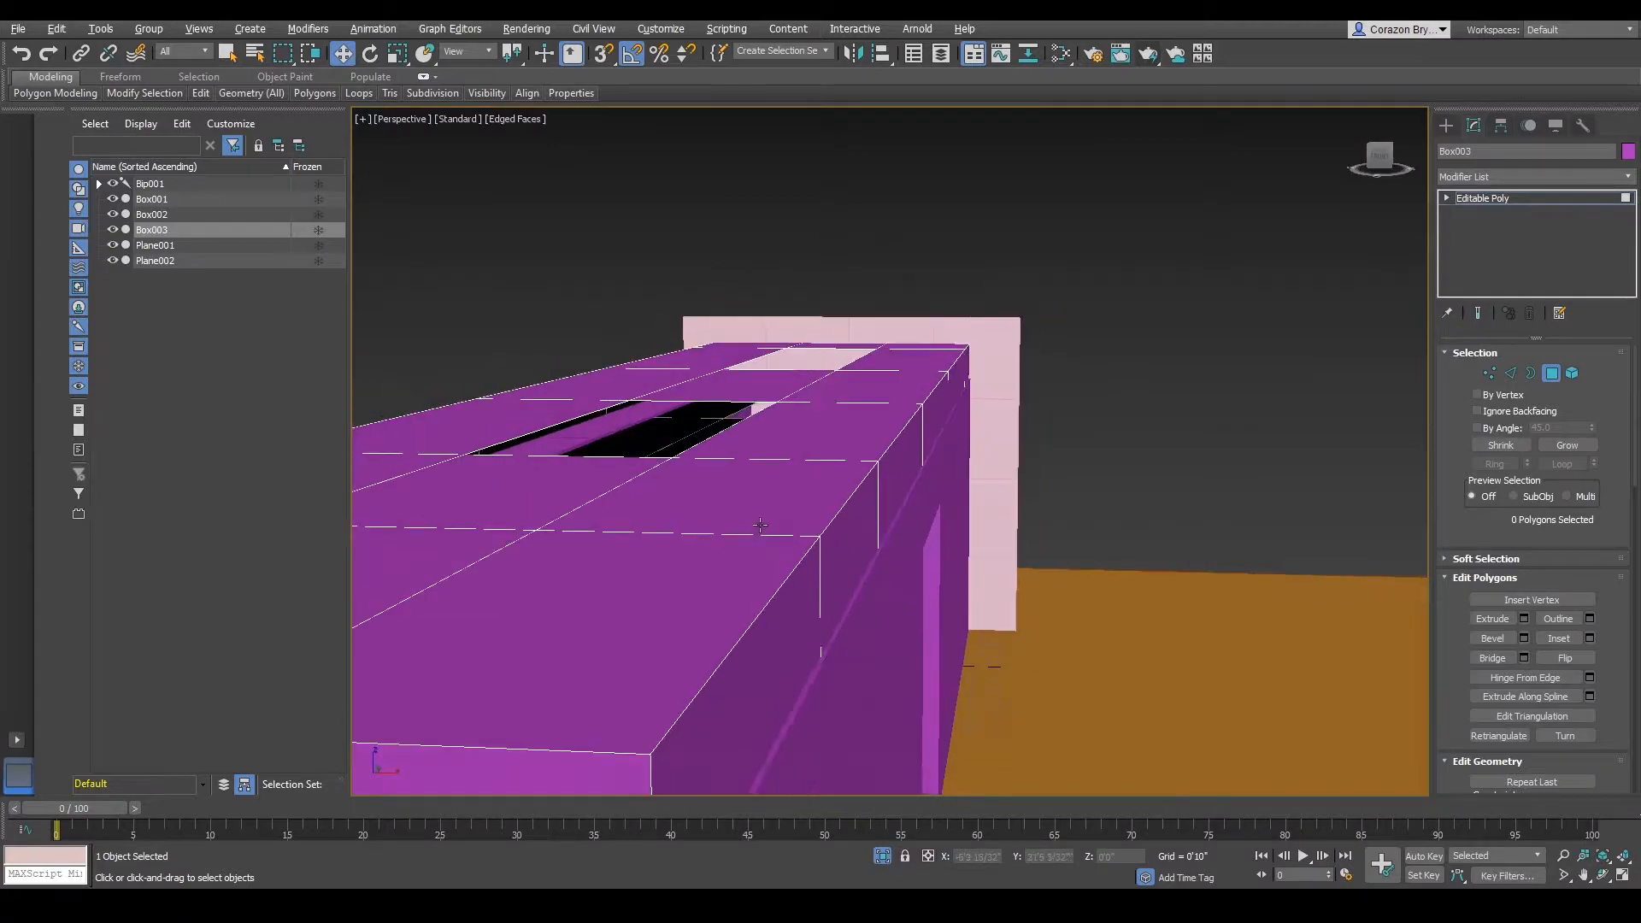
middle_click_drag(760, 525, 934, 559, "alt")
key("alt+q")
scroll(850, 412, "up", 5)
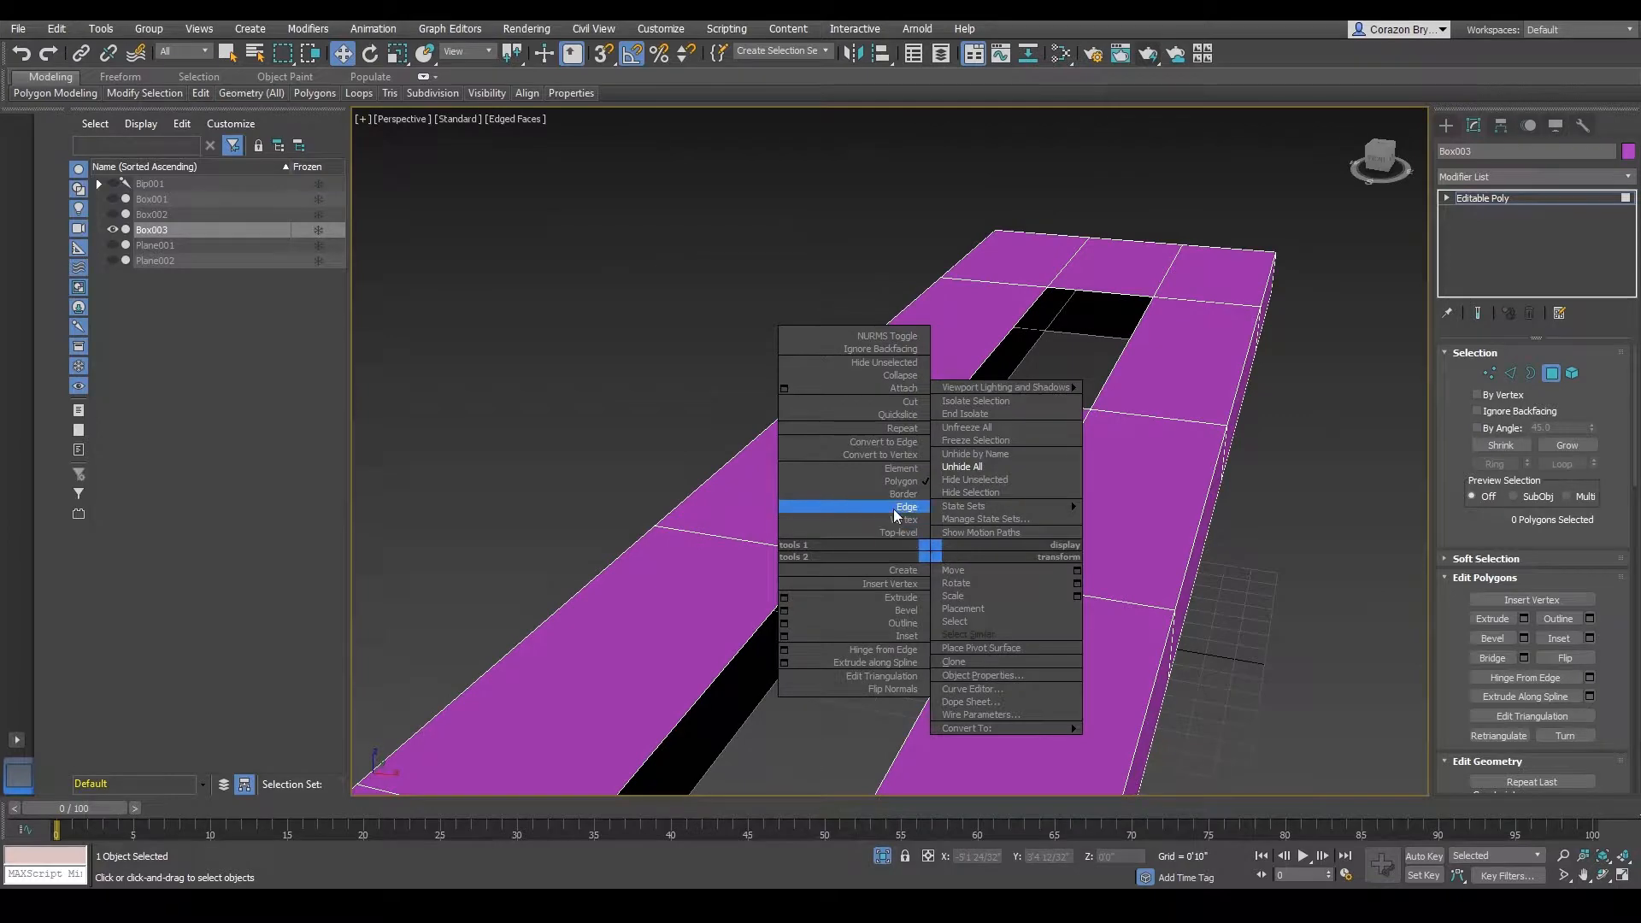
- Switch the ceiling to edge editing and bridge the upper and lower edges at the inner short end of the third-bay skylight
left_click(895, 509)
middle_click_drag(894, 511, 1006, 657, "alt")
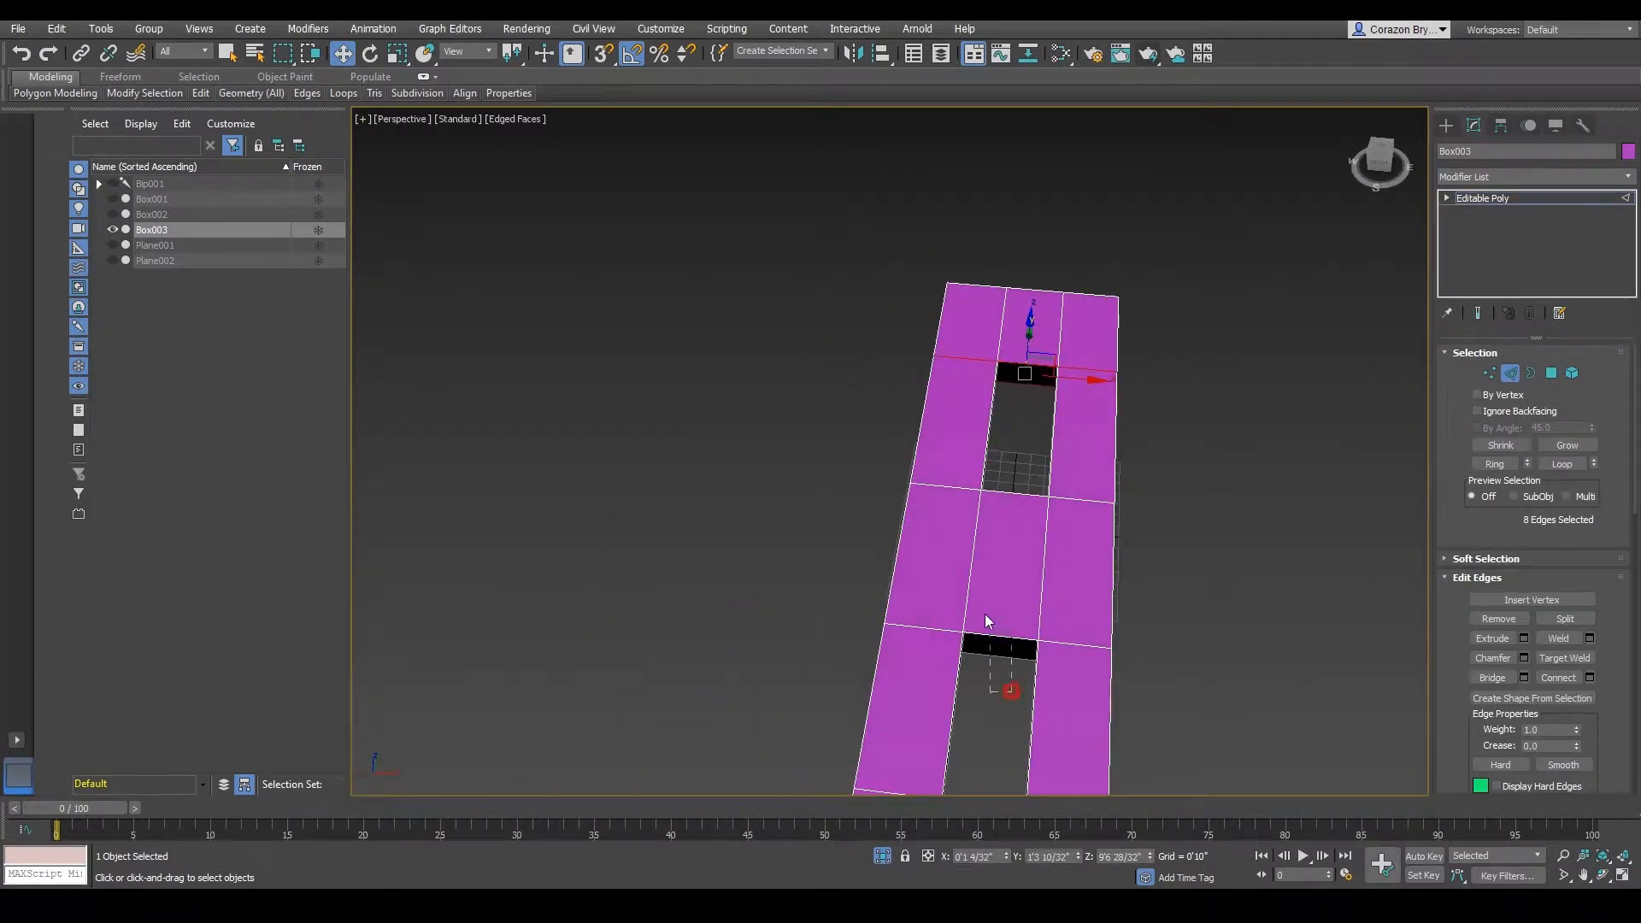
left_click_drag(985, 621, 983, 617)
middle_click_drag(985, 618, 940, 469)
scroll(940, 469, "up", 2)
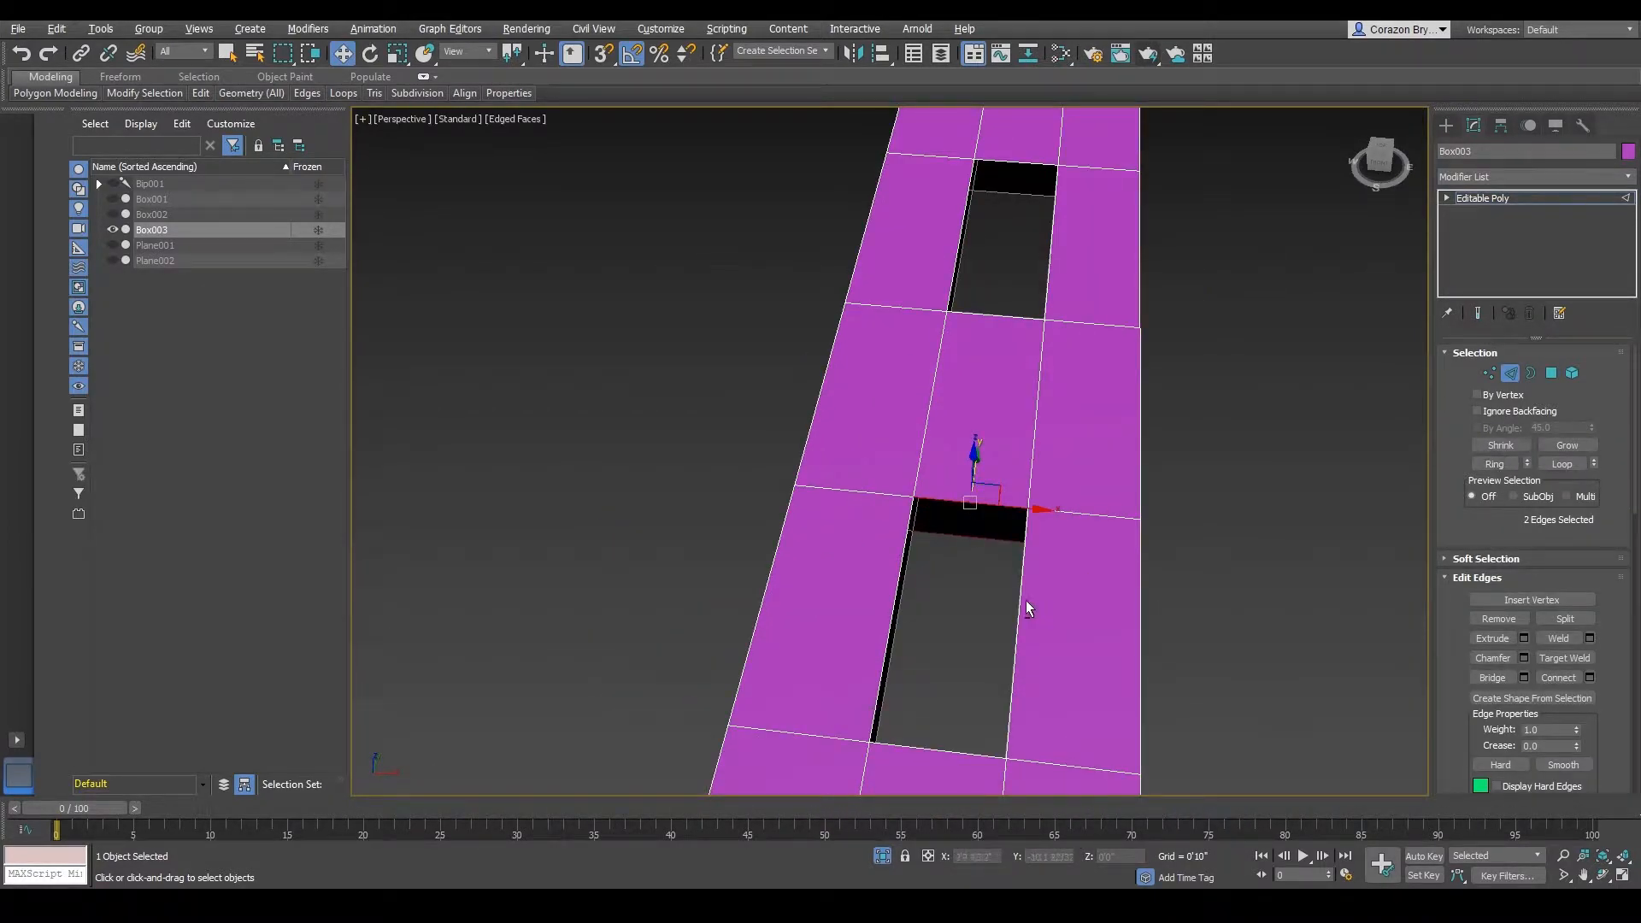
middle_click_drag(1026, 600, 968, 323, "alt")
middle_click_drag(844, 340, 880, 350, "alt")
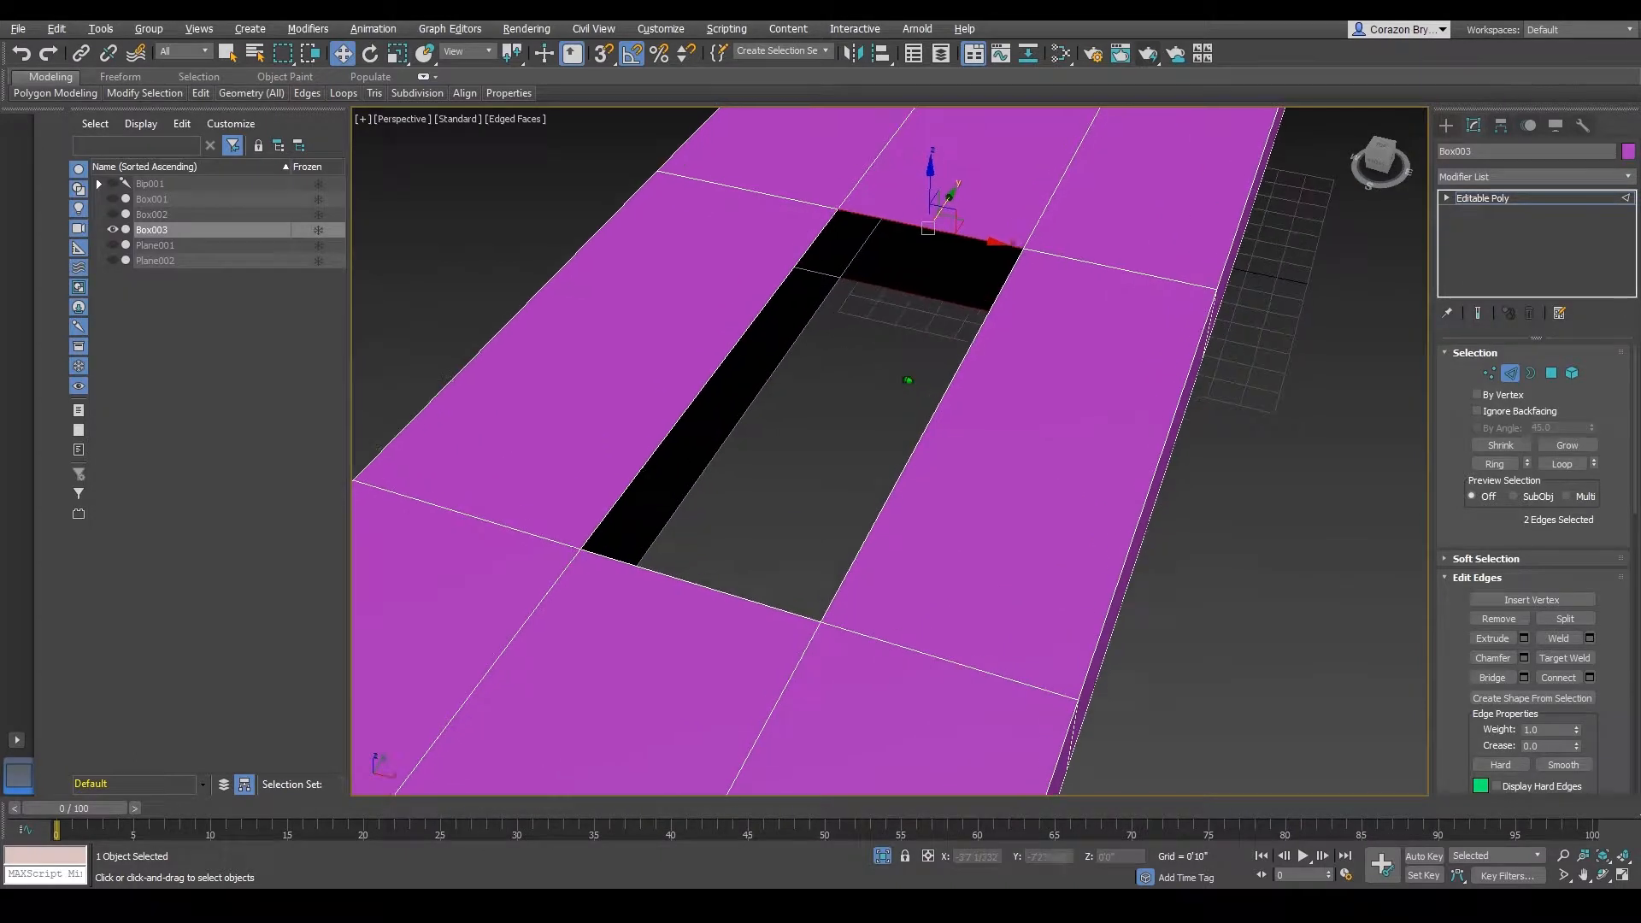
left_click(1492, 678)
- Bridge the upper and lower edges along the third-bay skylight's two long sides and its remaining short end
middle_click_drag(870, 547, 783, 506, "alt")
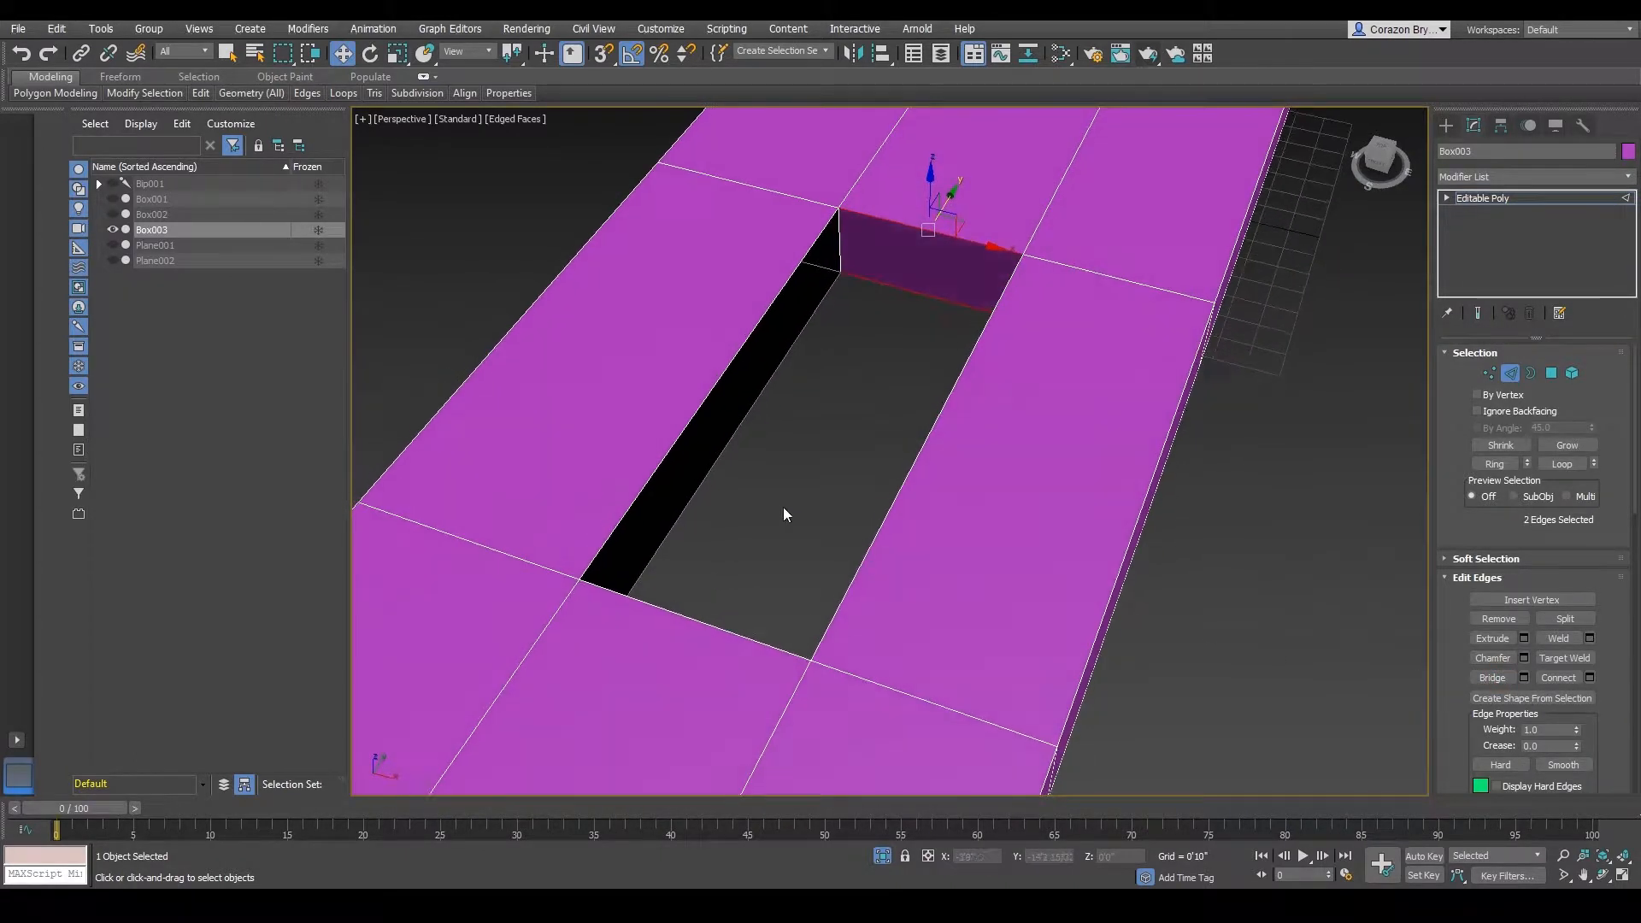
left_click_drag(780, 505, 658, 390)
left_click(1490, 681)
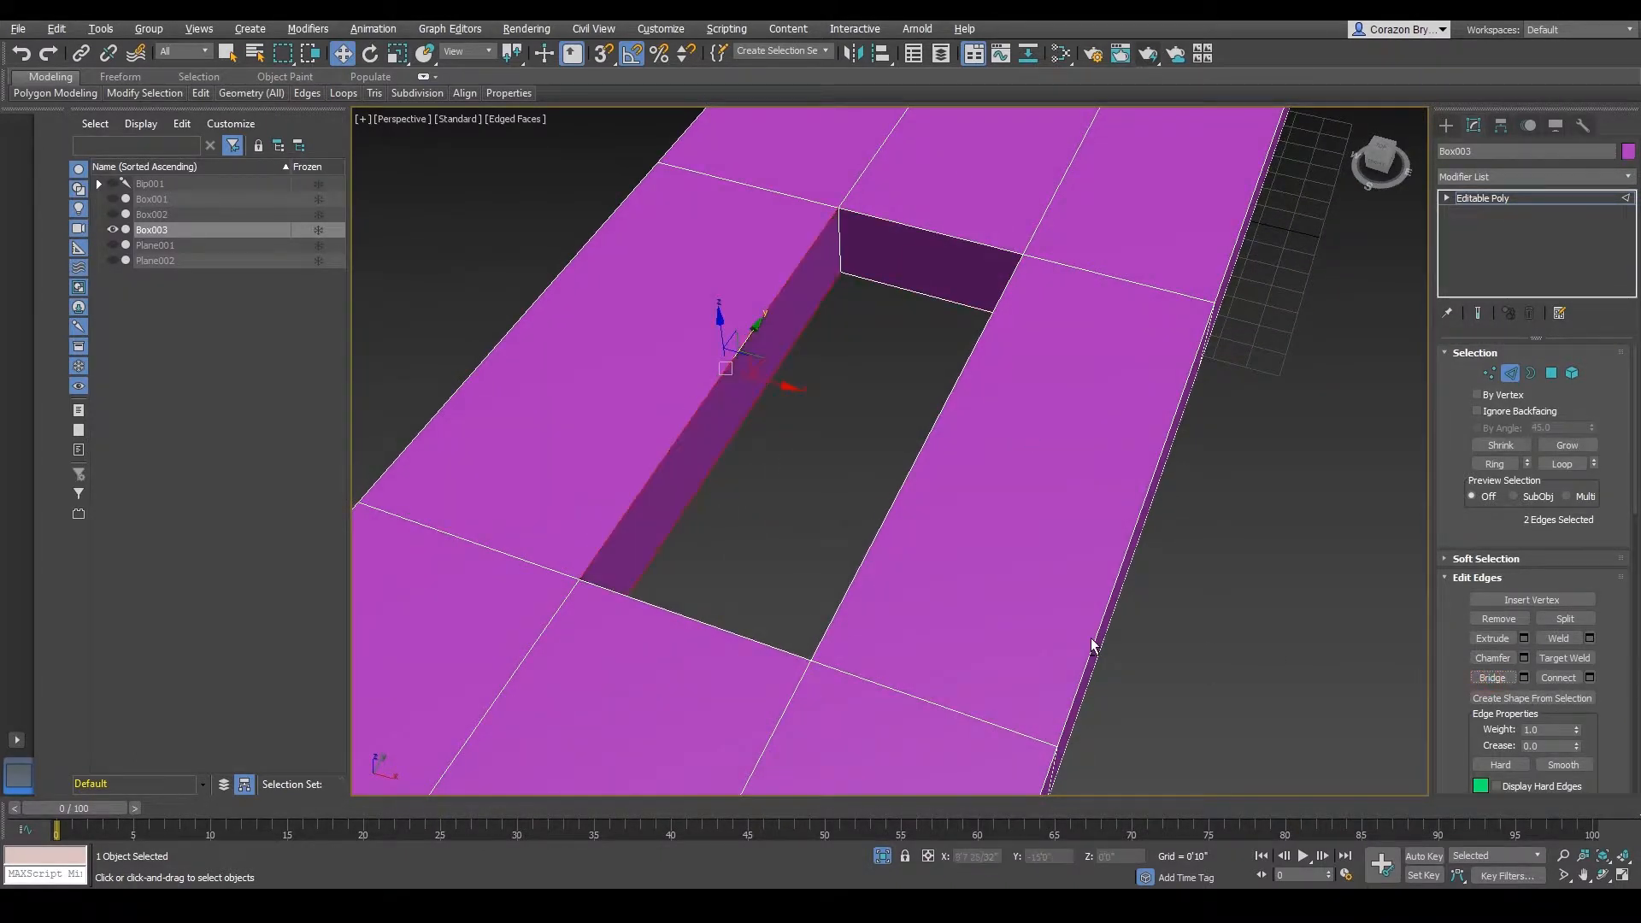
middle_click_drag(1091, 648, 951, 379, "alt")
left_click_drag(914, 301, 916, 299)
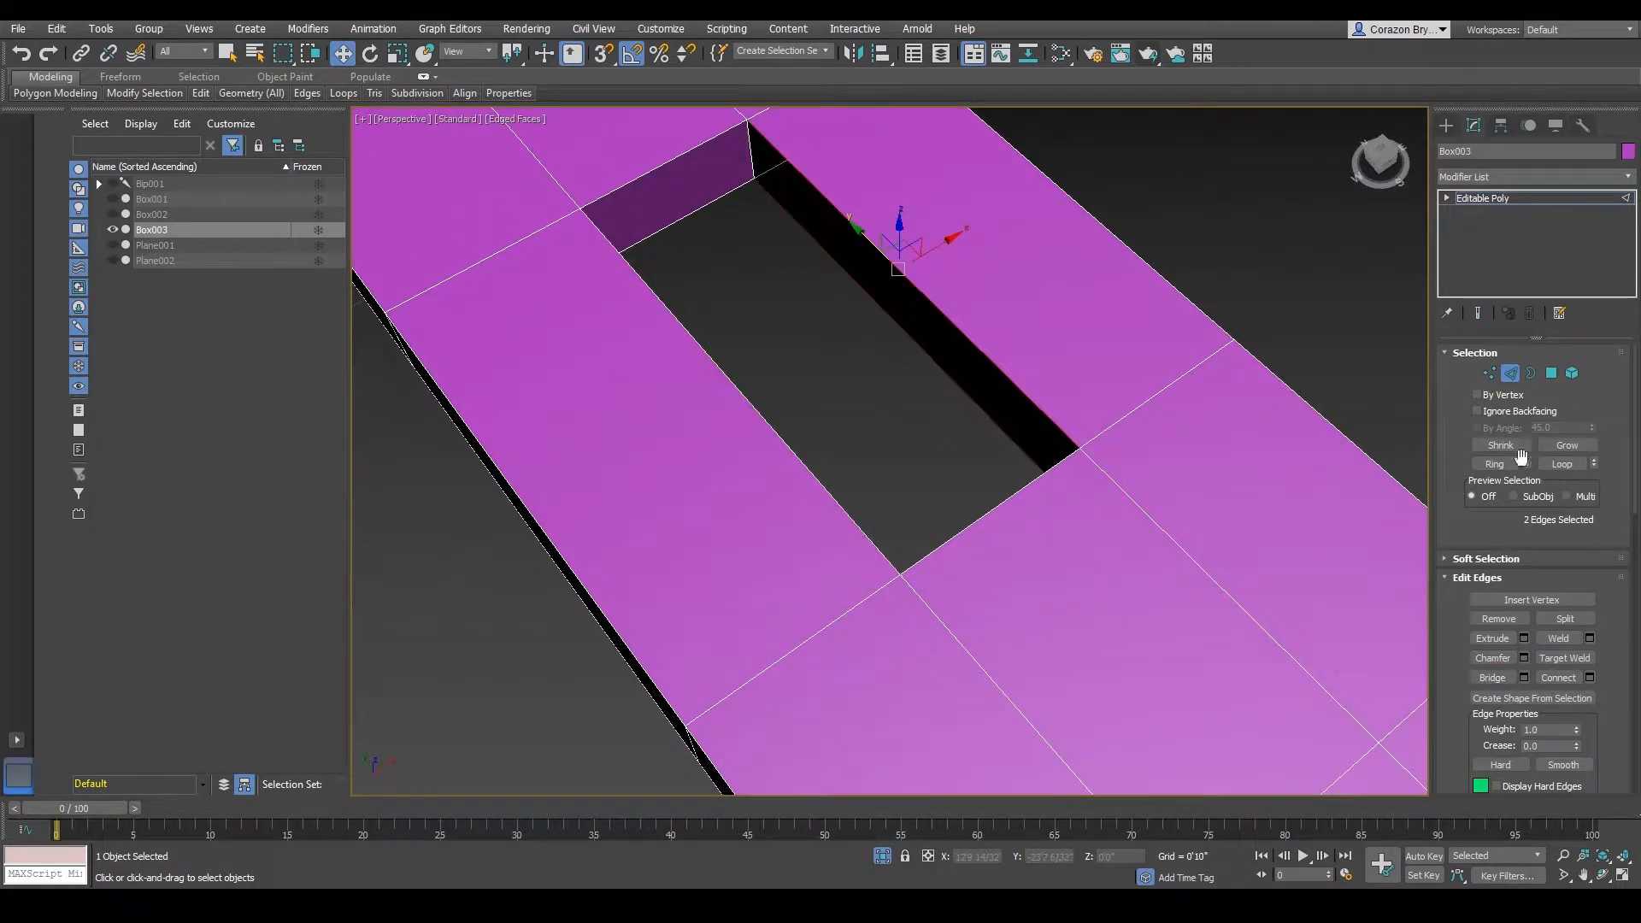
left_click(1498, 678)
middle_click_drag(1037, 653, 1096, 474, "alt")
left_click_drag(1067, 294, 1067, 293)
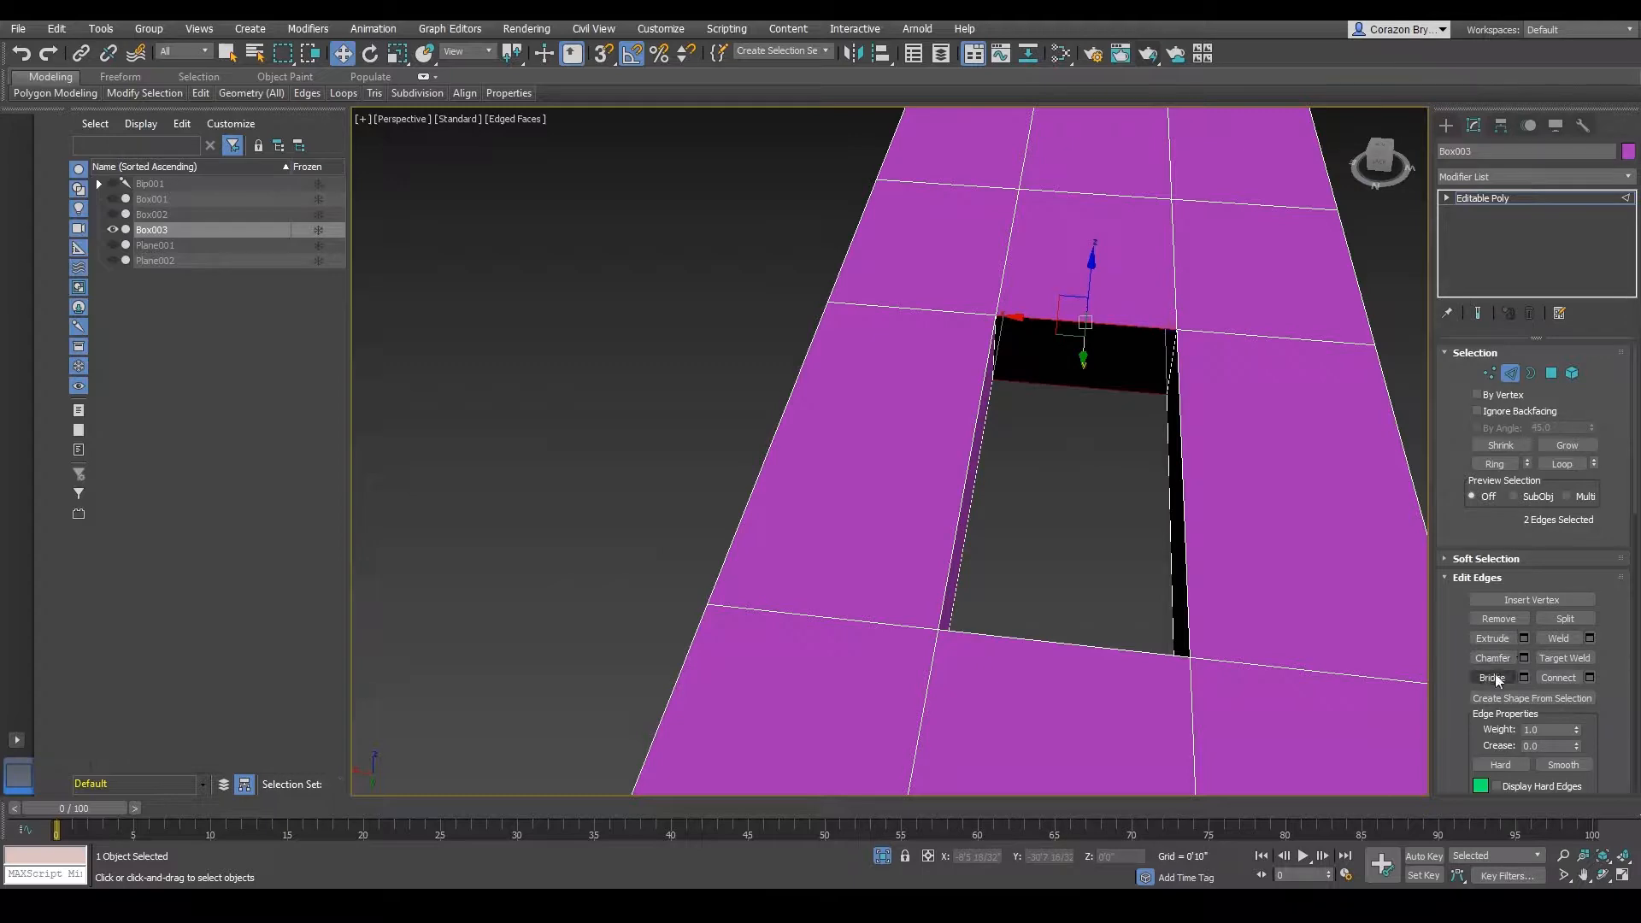
left_click(1495, 675)
- Bridge the upper and lower edges along one long side of the fifth-bay skylight
middle_click_drag(1080, 633, 976, 547, "alt")
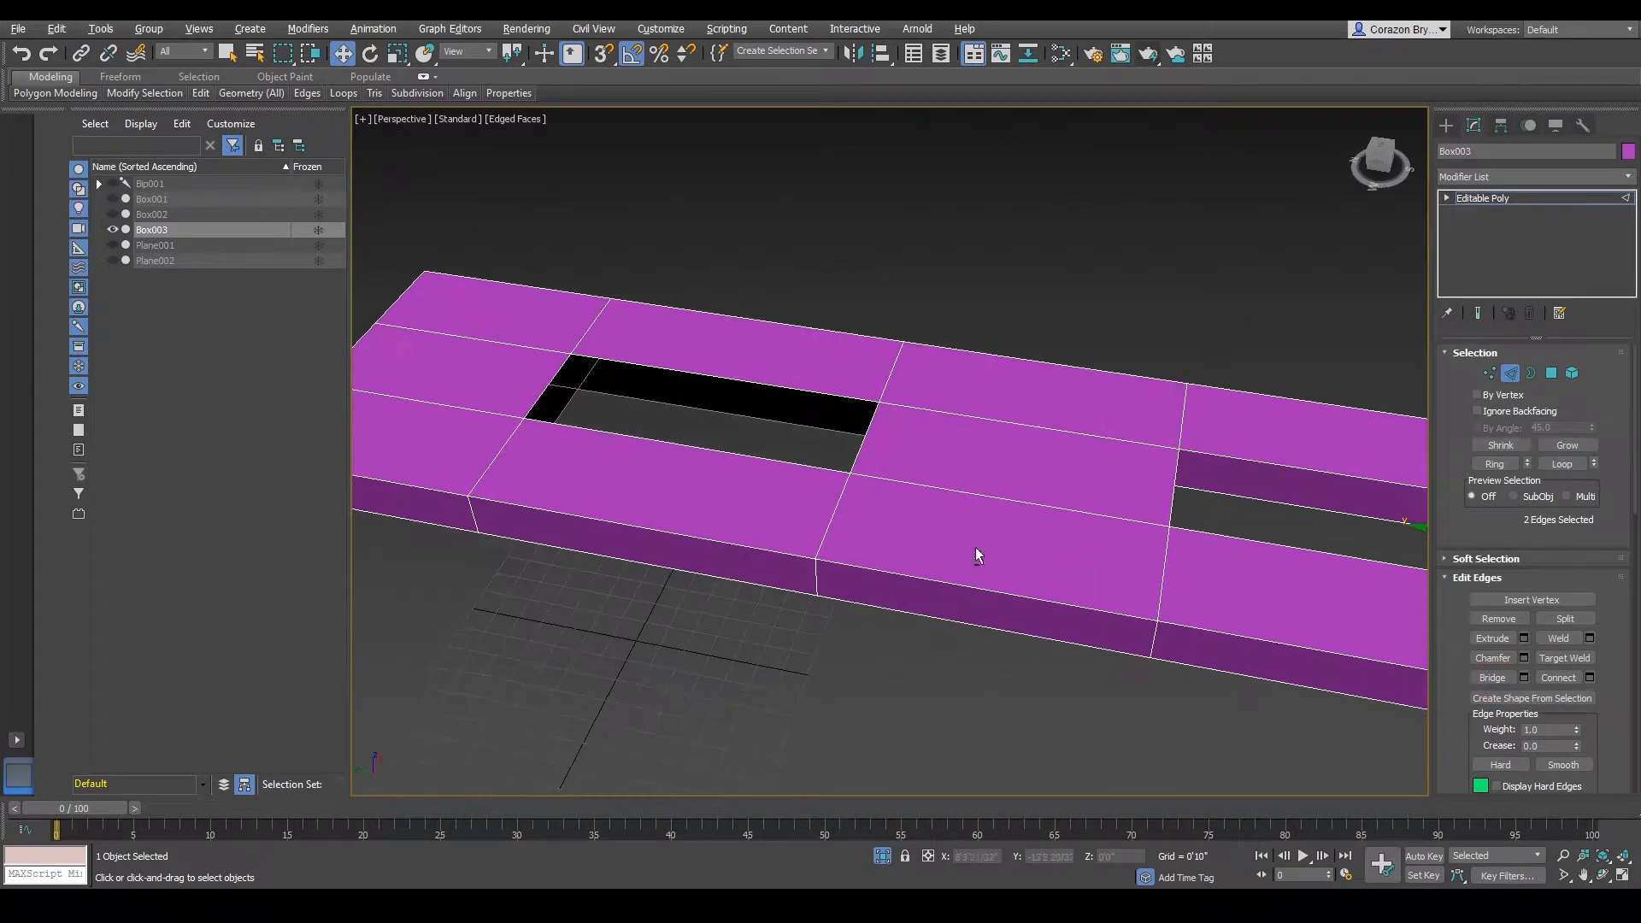
middle_click_drag(857, 490, 1007, 530)
scroll(1015, 535, "up", 5)
middle_click_drag(1007, 530, 1011, 571)
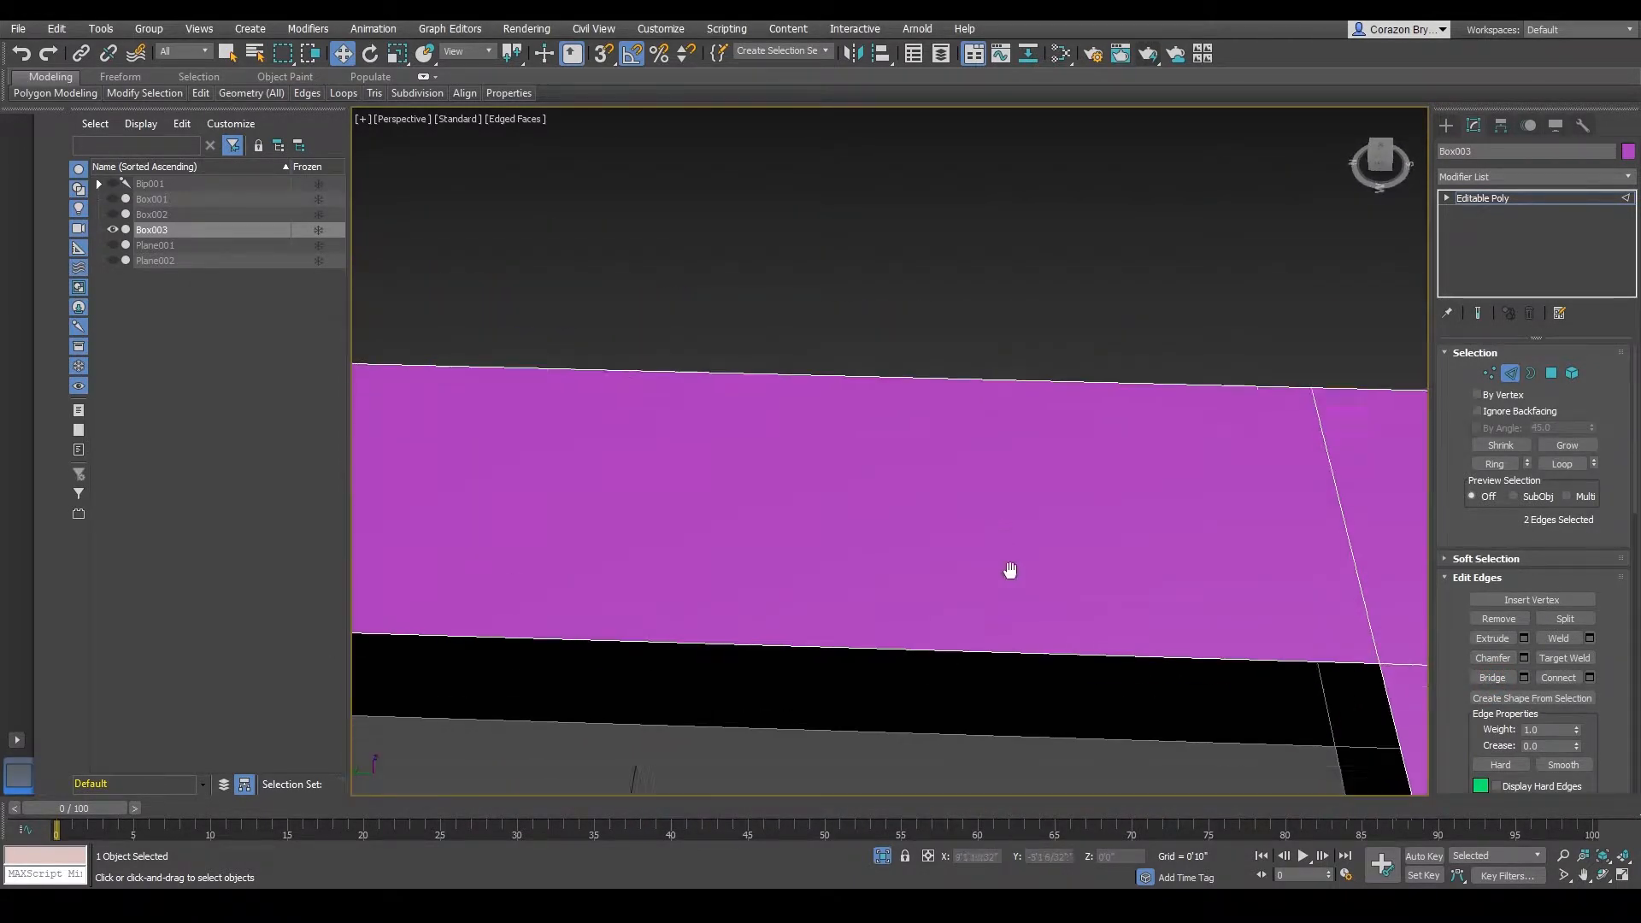
scroll(1007, 620, "down", 4)
left_click_drag(1006, 624, 976, 559)
left_click(1491, 678)
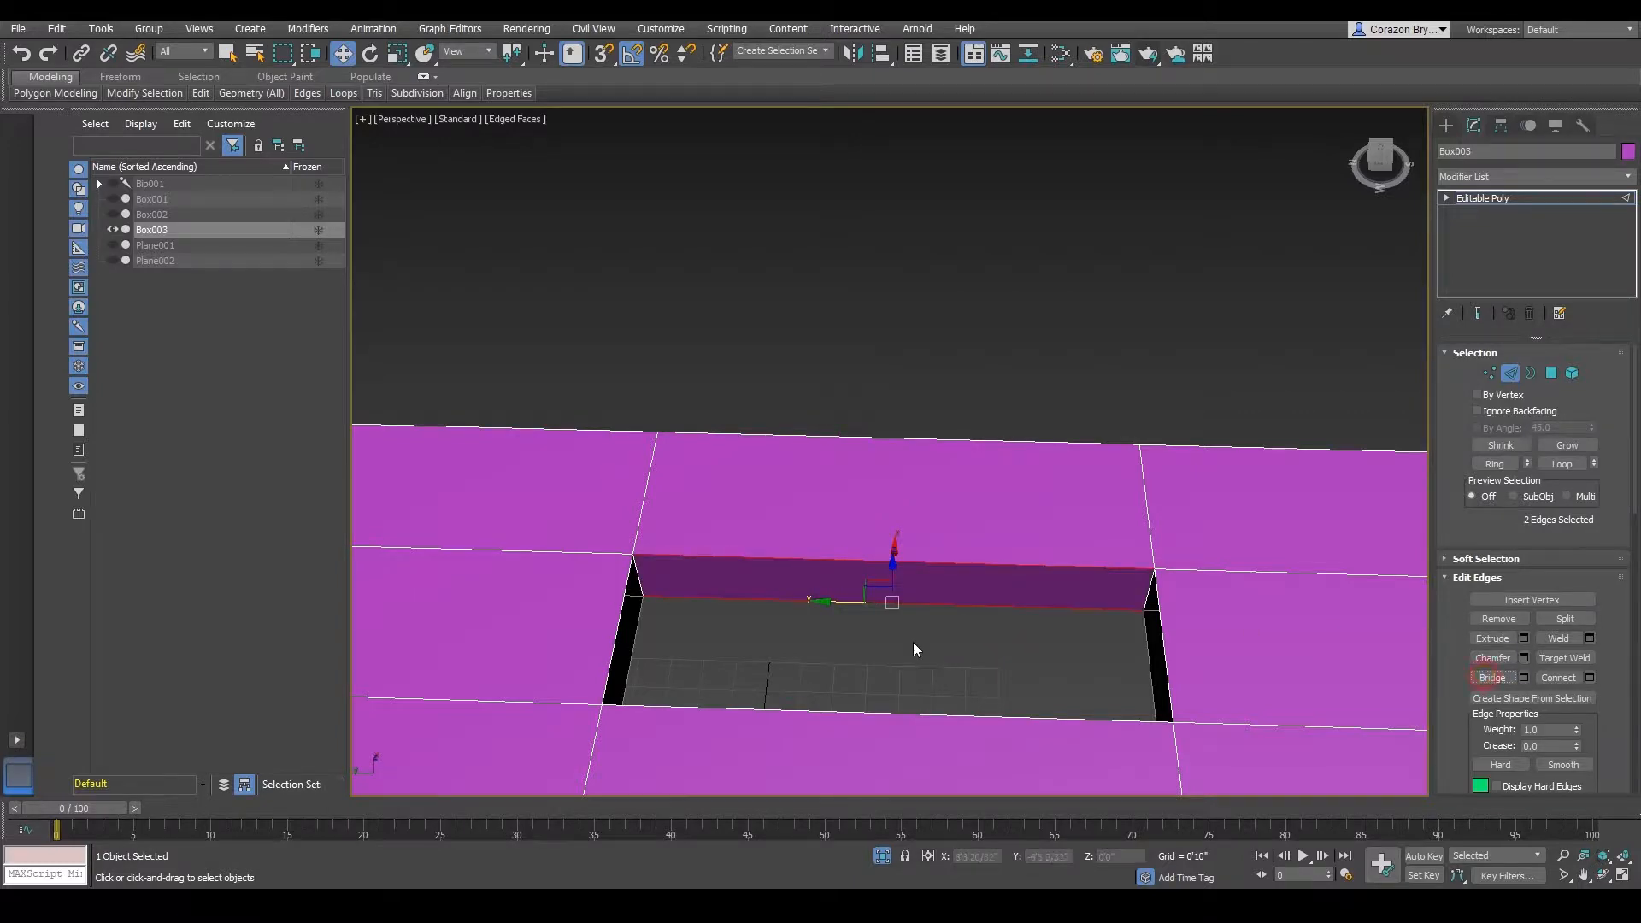
- Bridge the remaining three sides of the fifth-bay skylight and clear the edge selection
middle_click_drag(913, 643, 819, 388, "alt")
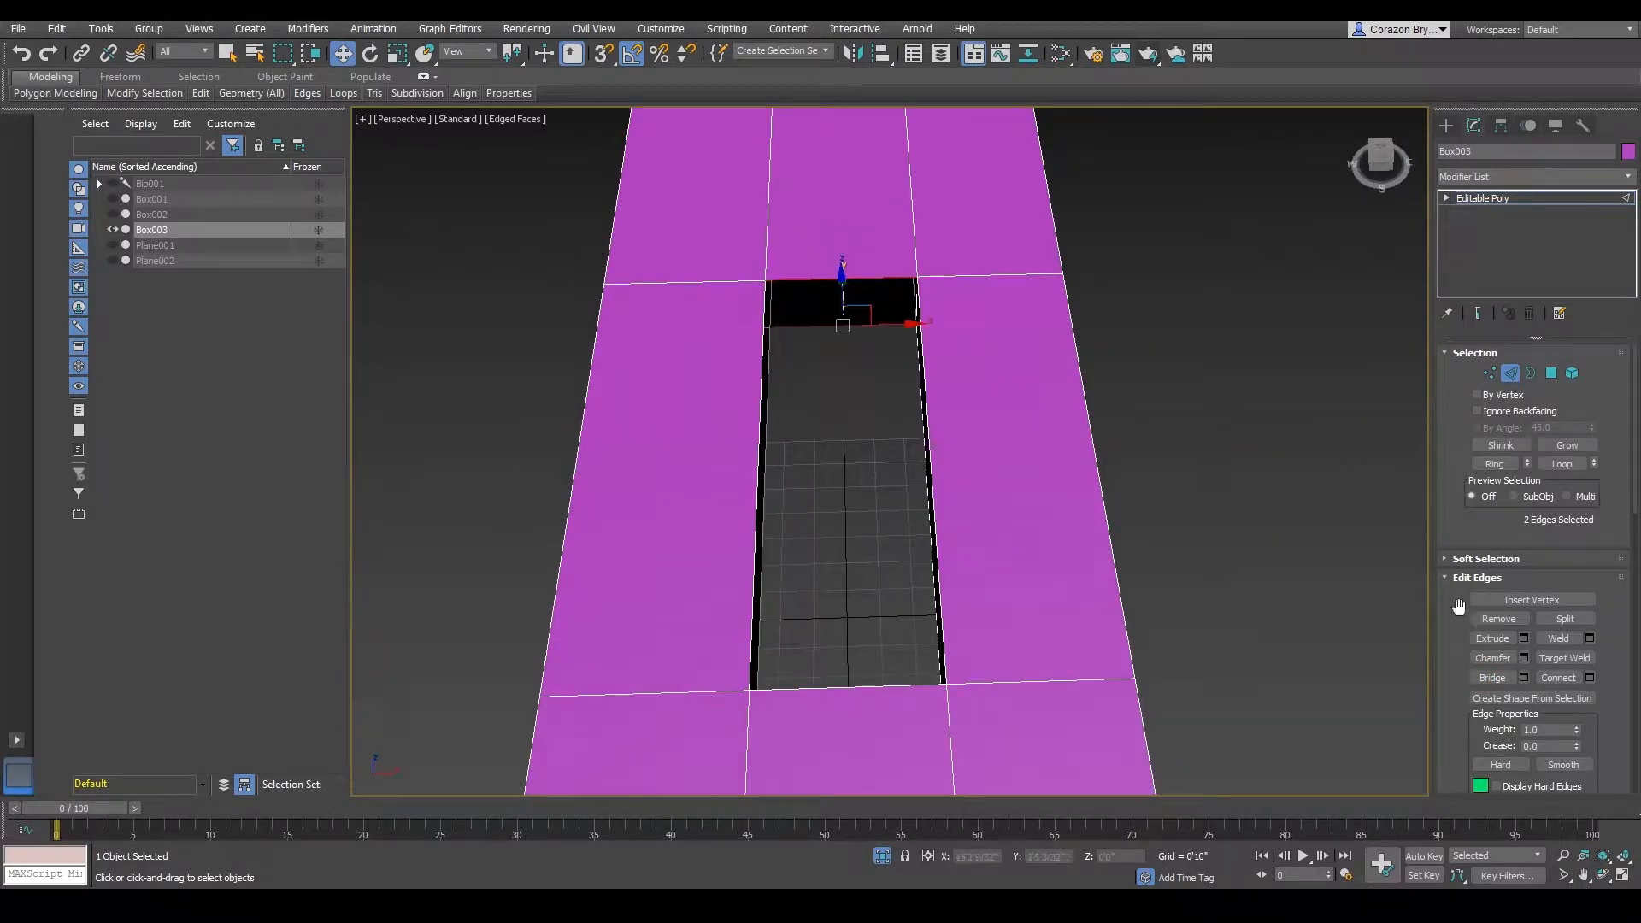
middle_click_drag(1008, 650, 675, 366, "alt")
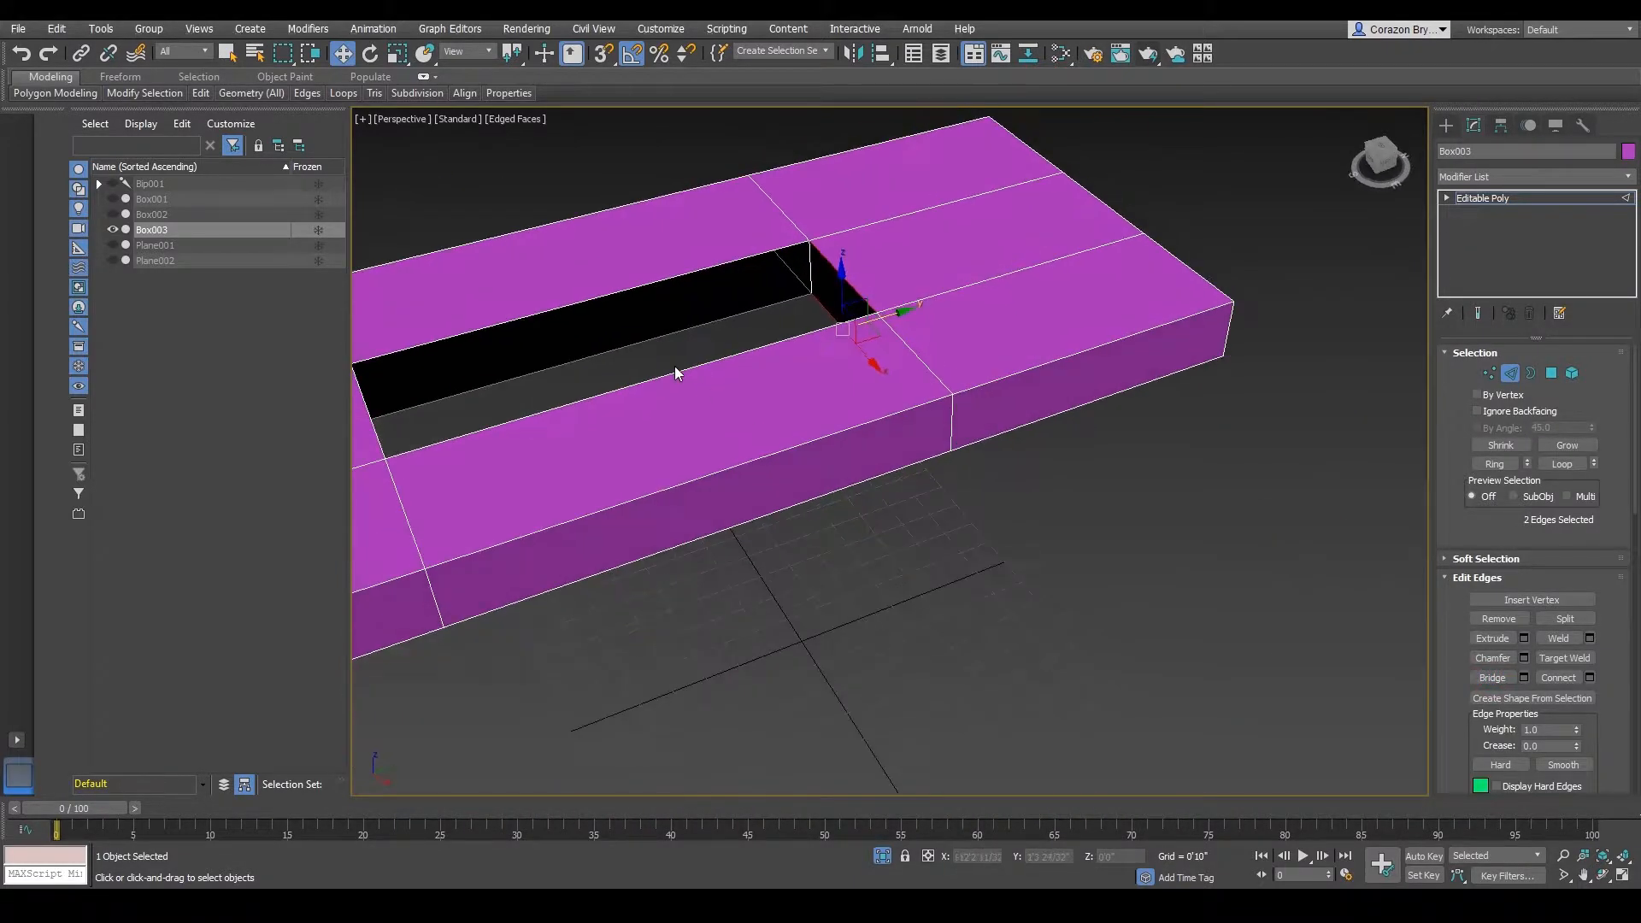
left_click(666, 290)
left_click(1492, 678)
middle_click_drag(1102, 658, 761, 400, "alt")
left_click(756, 351)
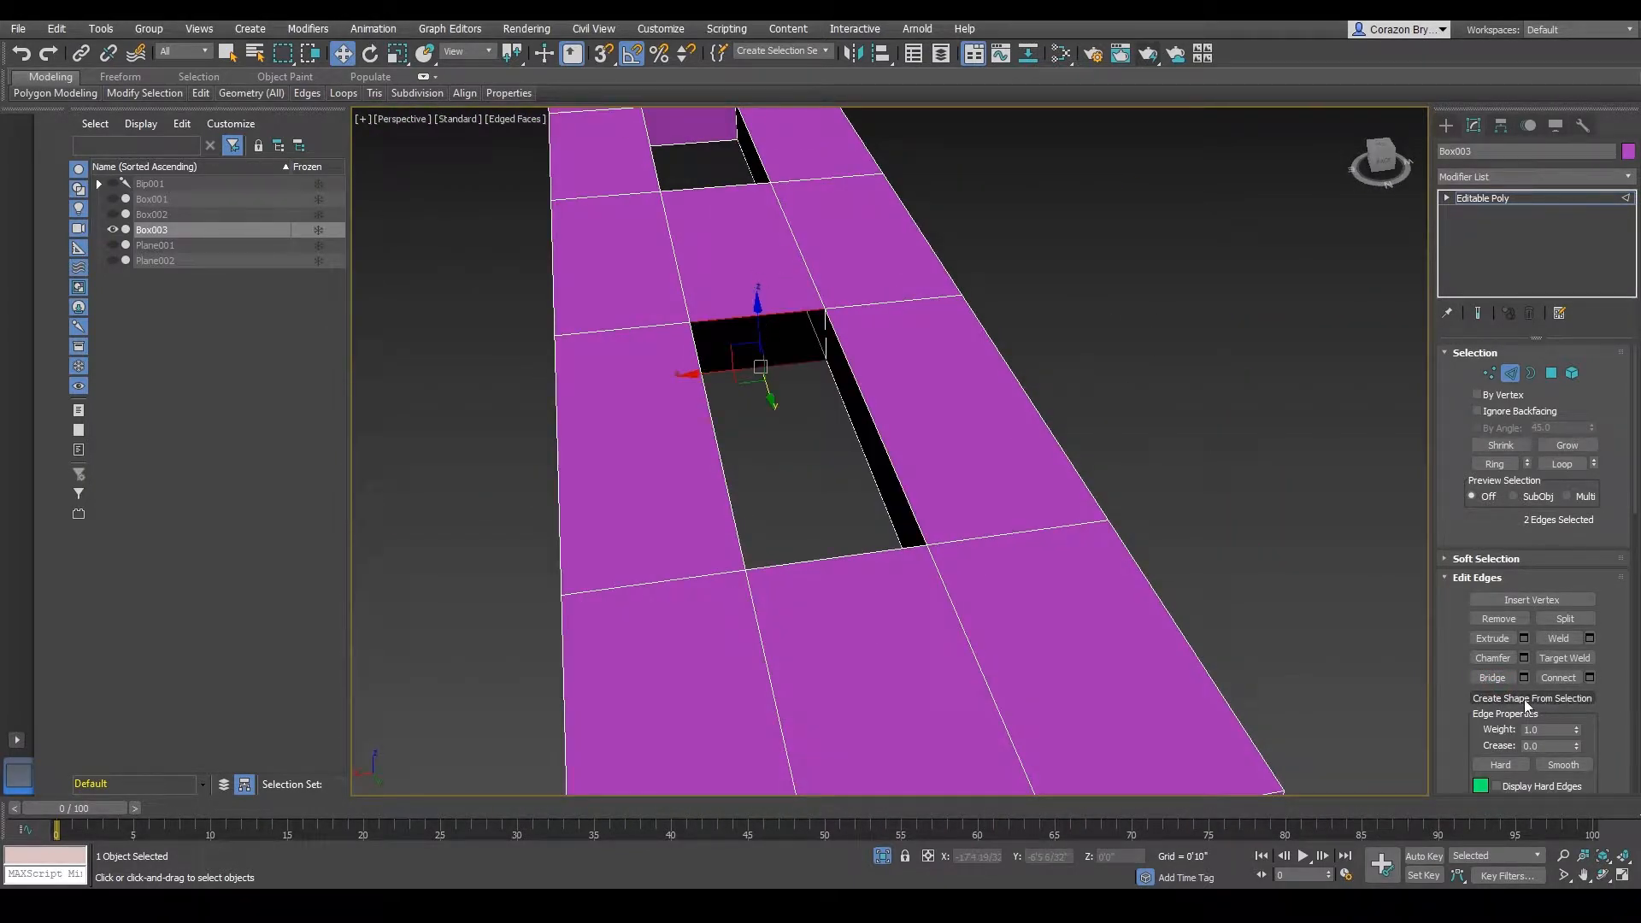
left_click(1496, 677)
middle_click_drag(1068, 650, 947, 547, "alt")
left_click(948, 547)
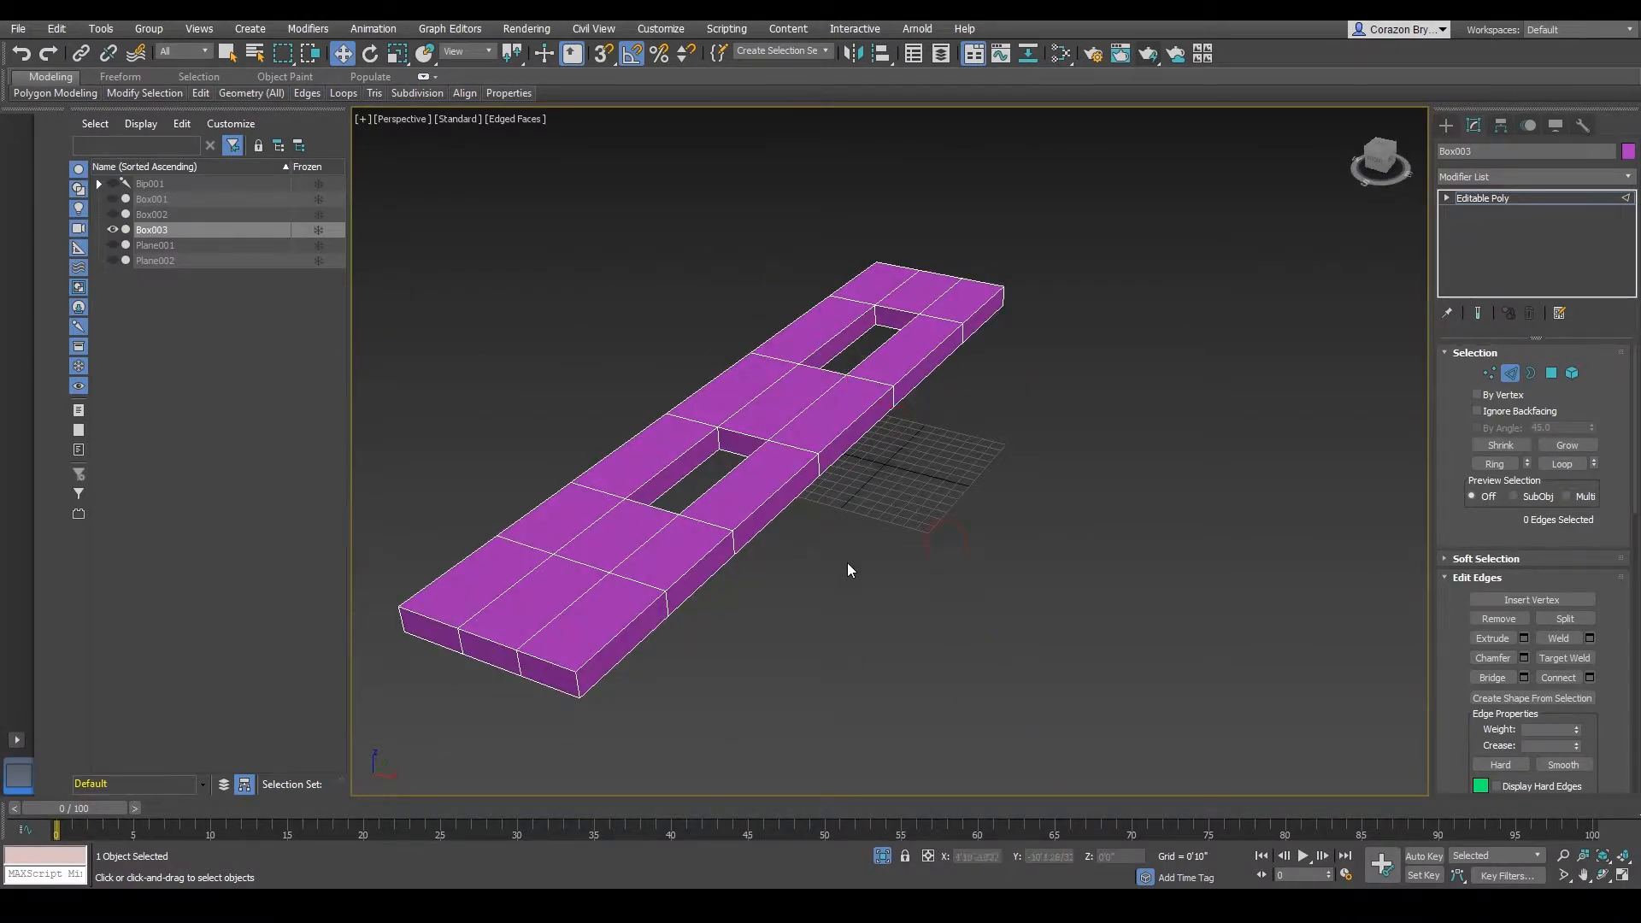
- Create a thin box about 9'3" long and 3'9" wide on the grid beside the ceiling and activate the Move tool
middle_click_drag(848, 570, 975, 590, "alt")
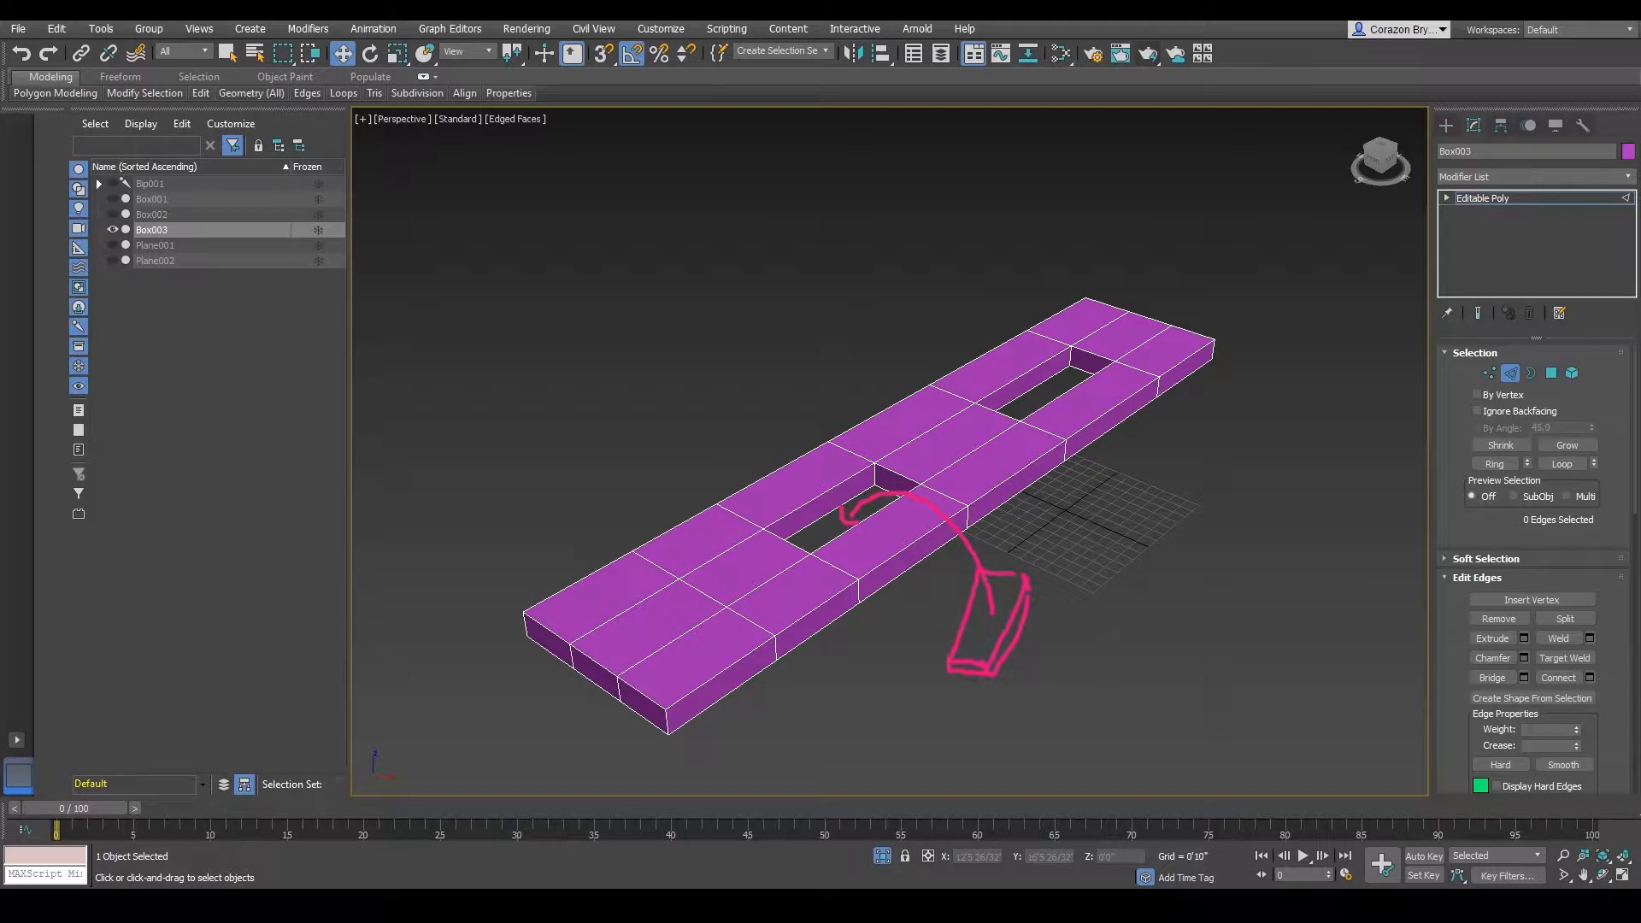
key("Escape")
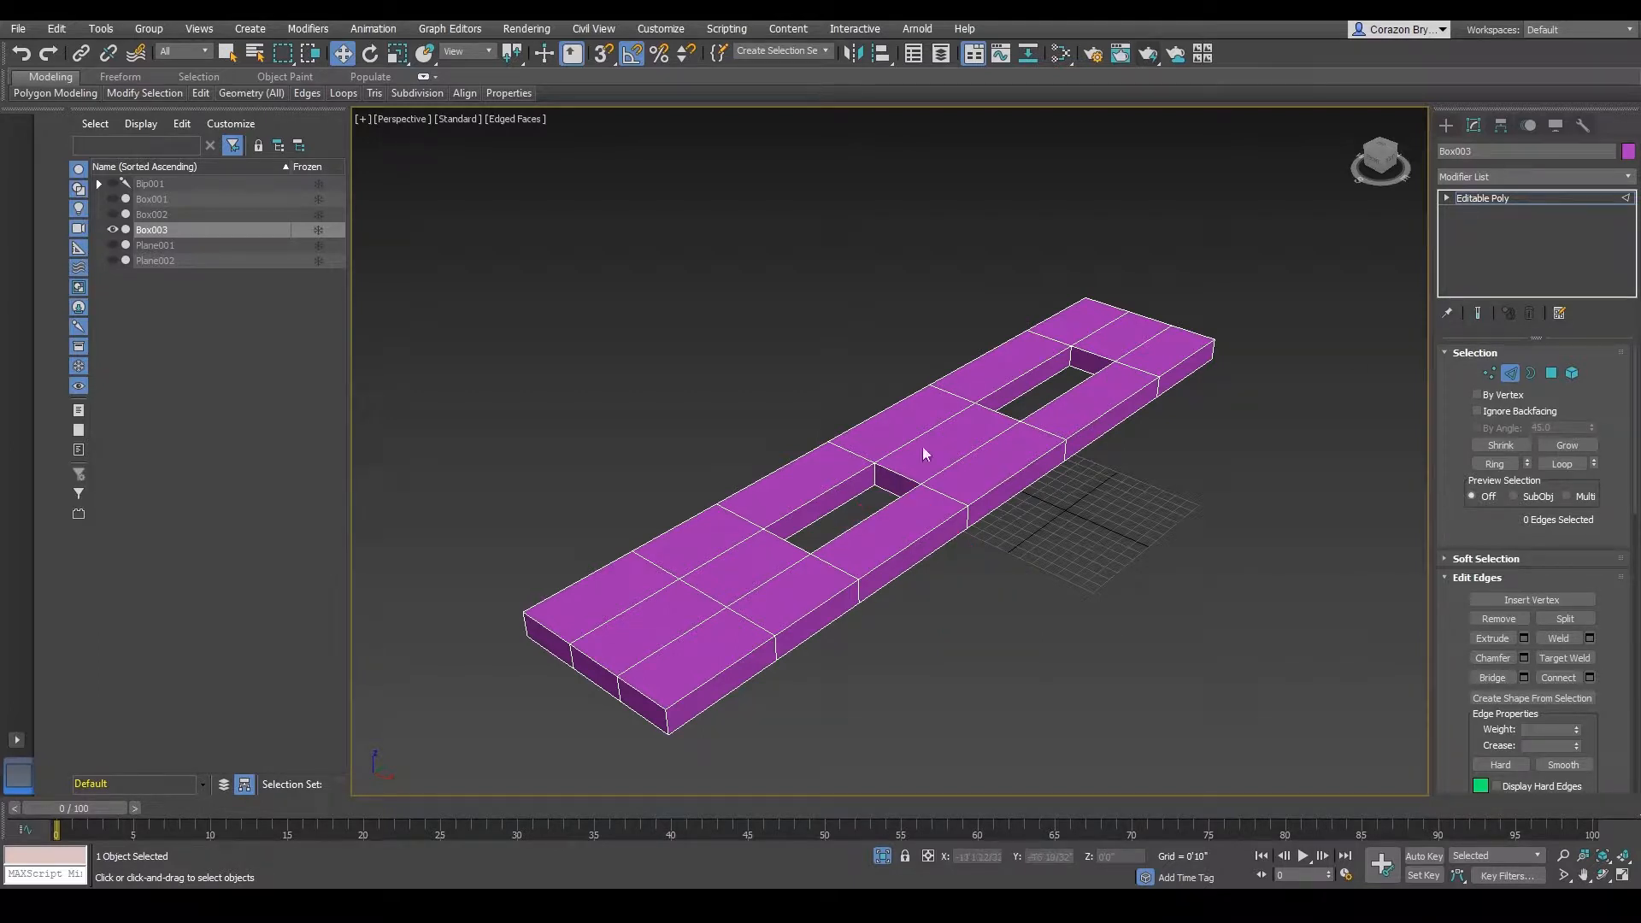
left_click(1446, 126)
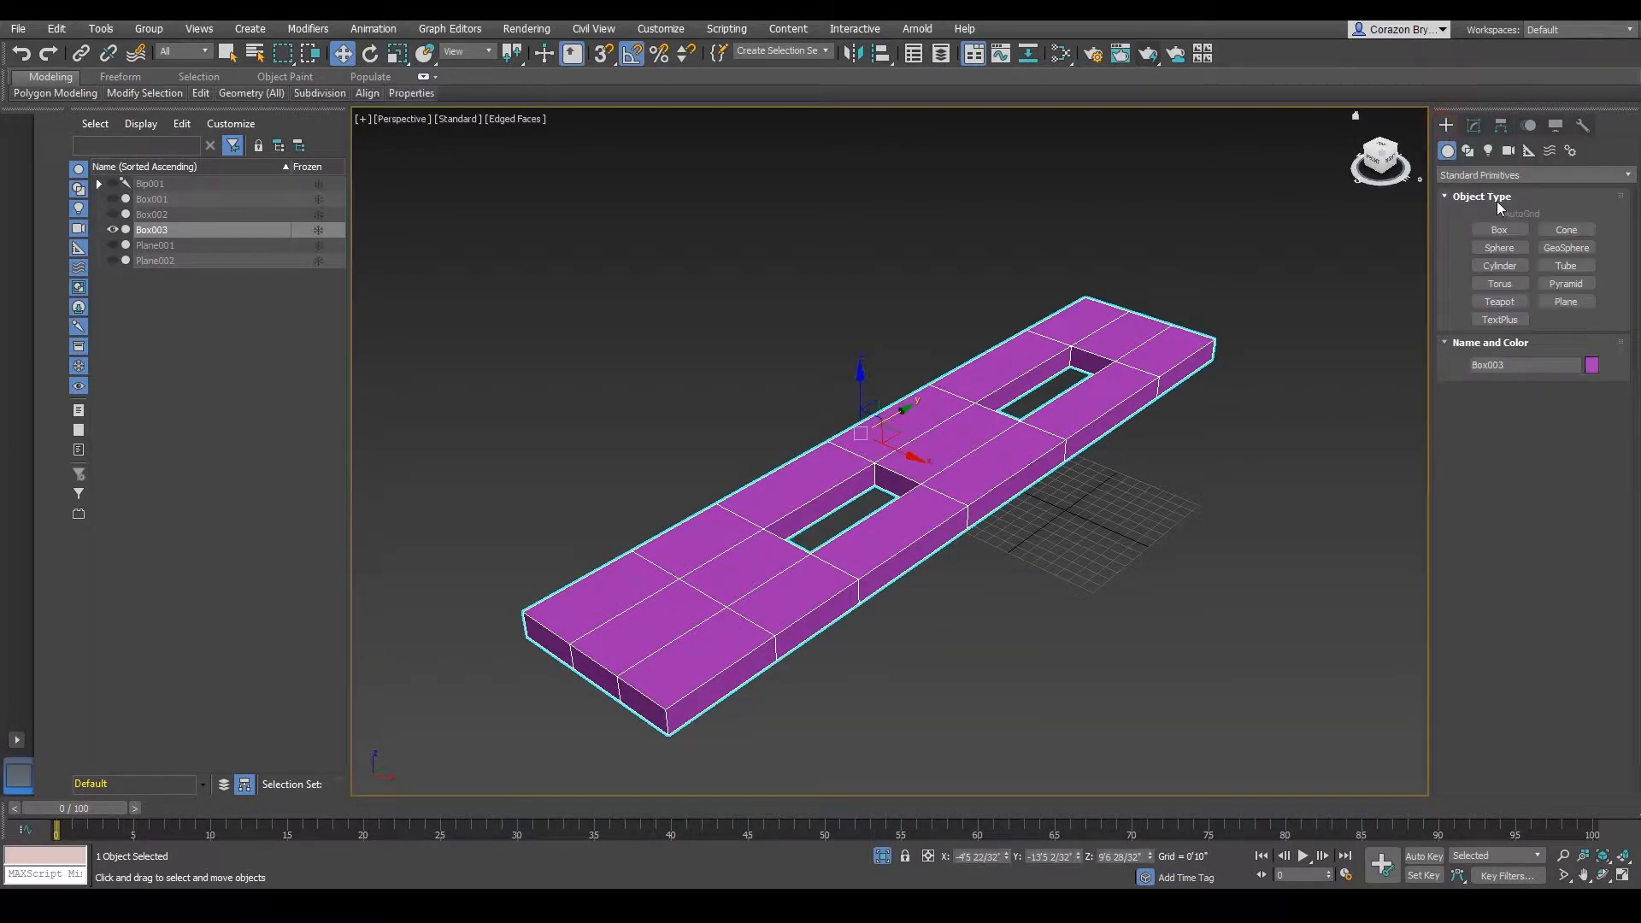
left_click(1499, 232)
left_click_drag(1031, 582, 981, 695)
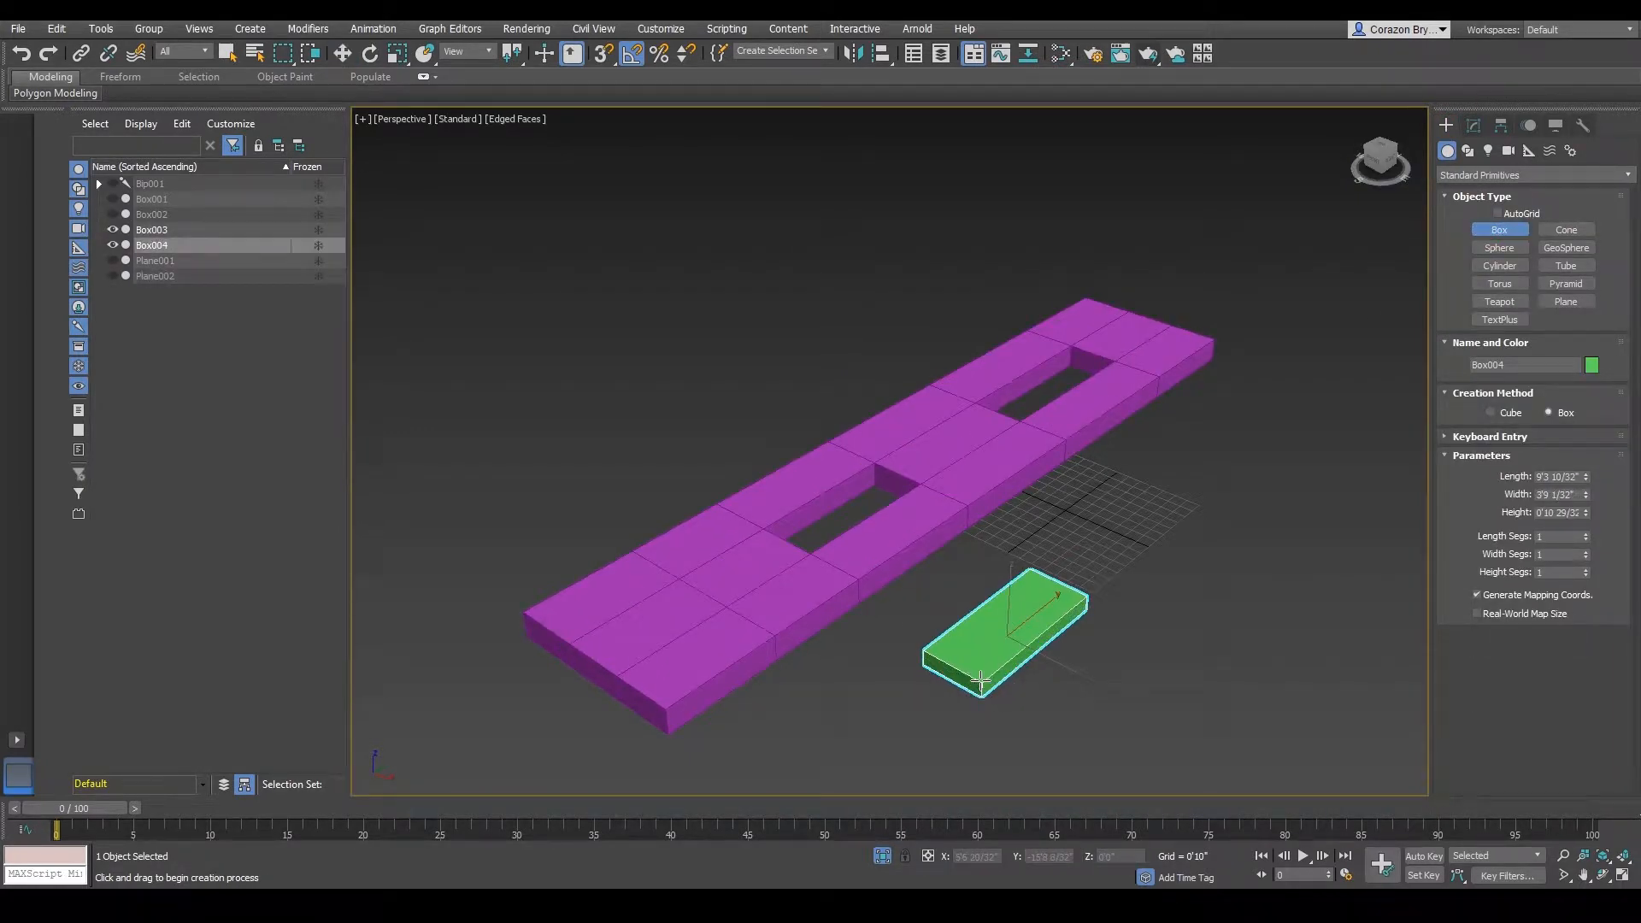
key("w")
middle_click_drag(1003, 600, 887, 481)
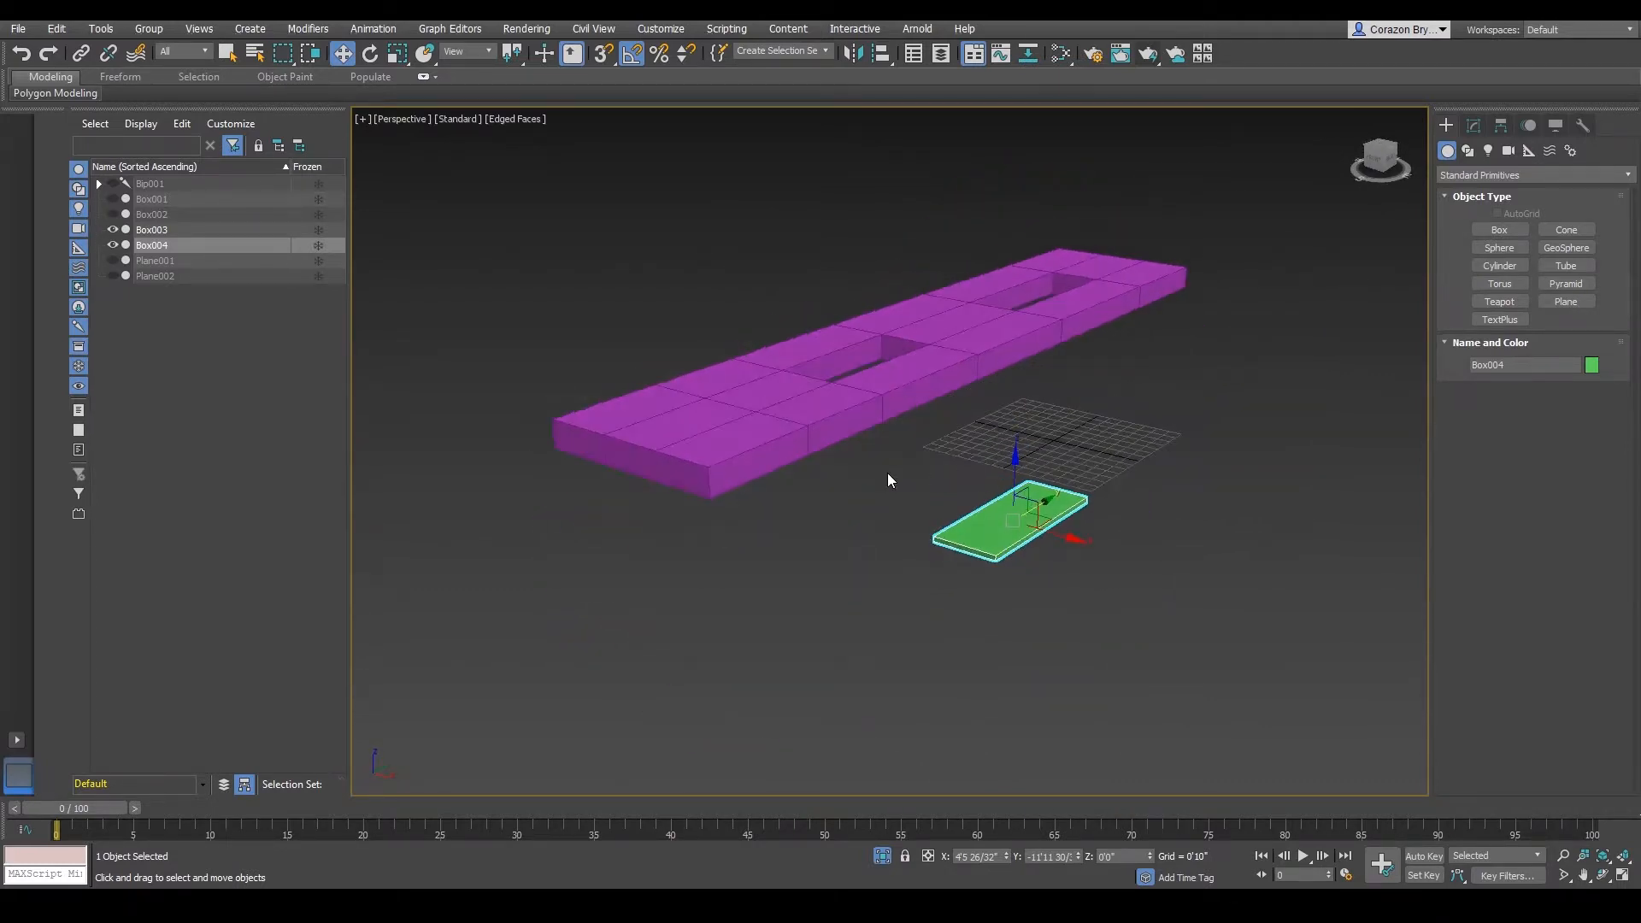
mouse_move(929, 423)
middle_mouse_down("alt")
mouse_move(879, 432)
mouse_move(989, 467)
mouse_move(875, 320)
mouse_move(836, 347)
mouse_move(894, 403)
mouse_move(901, 439)
middle_mouse_up("alt")
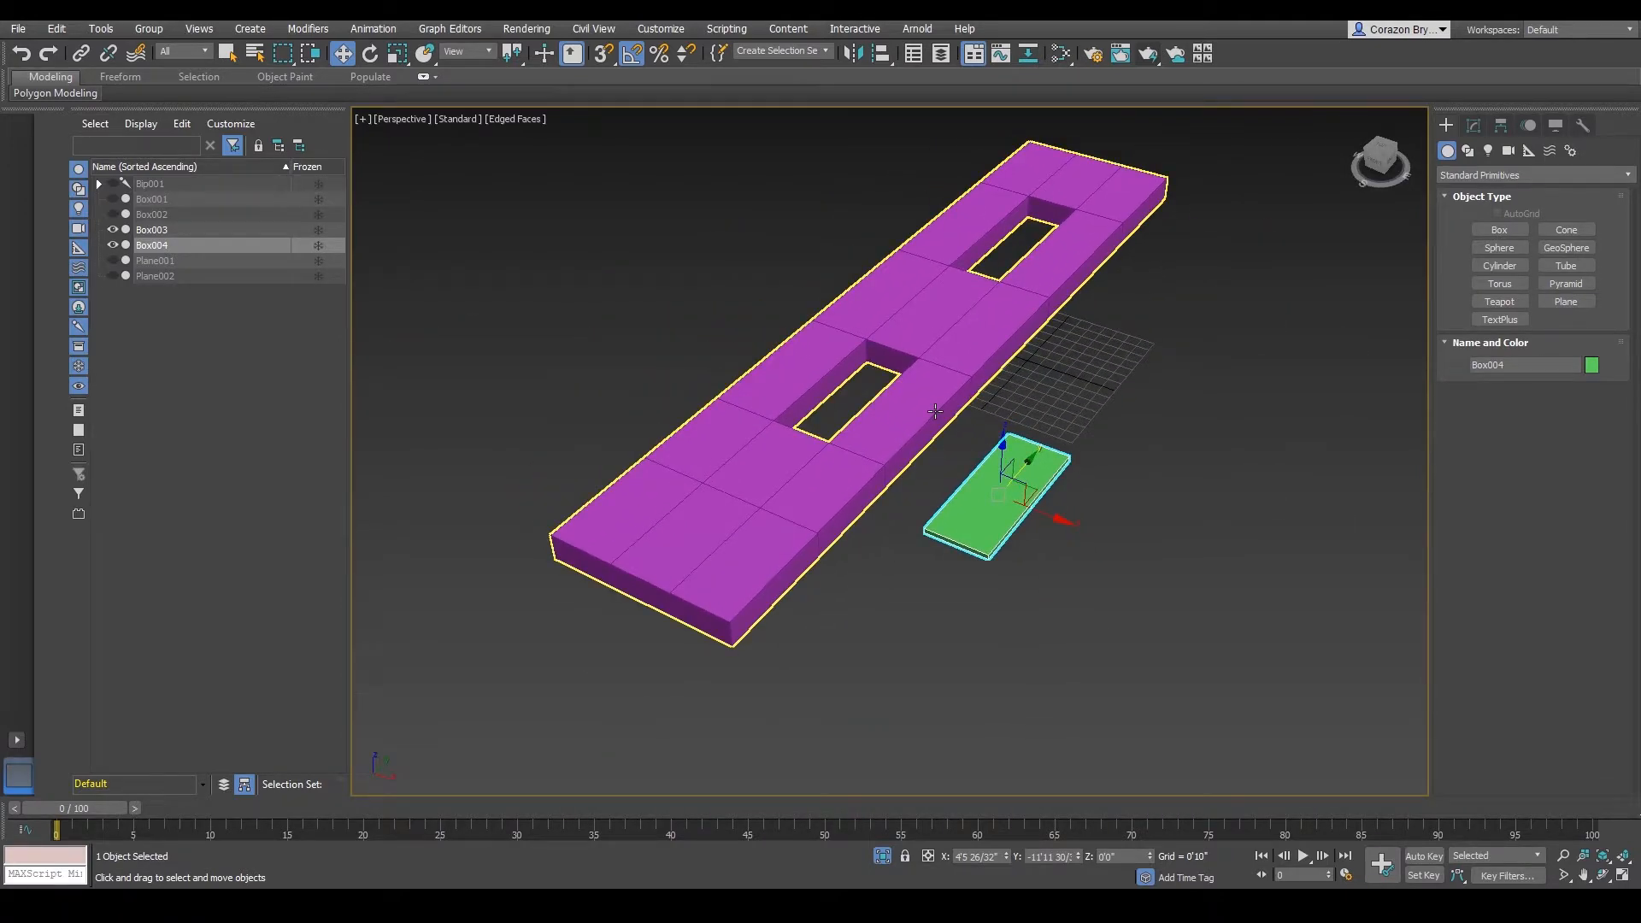
- Show the new box and the ceiling in a shaded Top view
key("t")
scroll(936, 431, "down", 5)
middle_click_drag(991, 477, 945, 430)
key("f")
key("l")
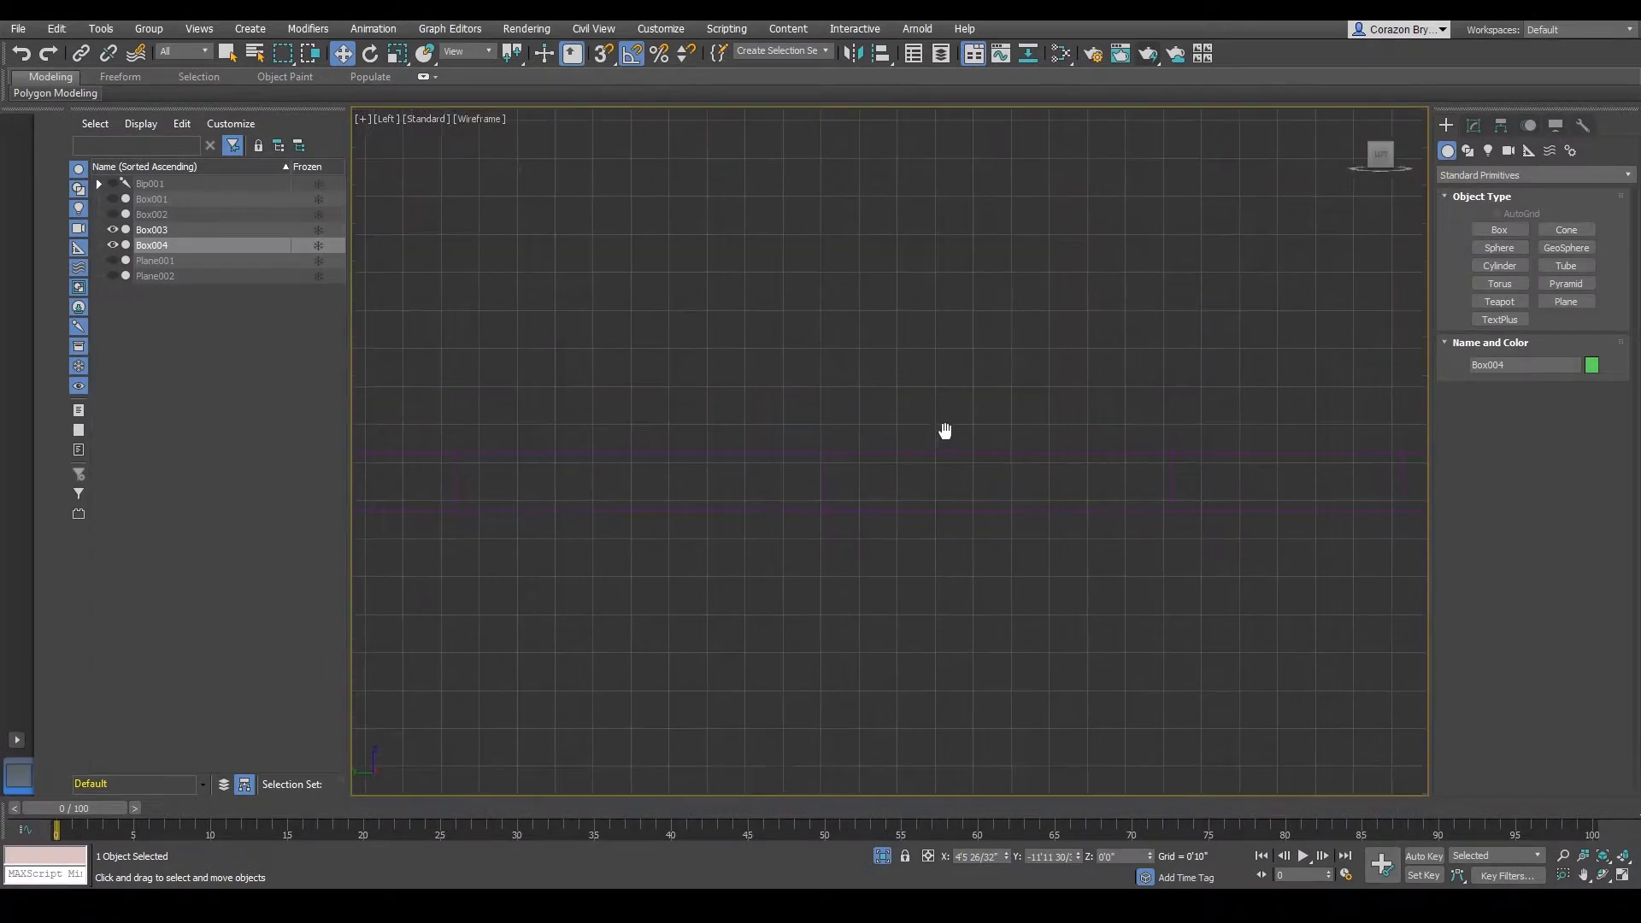
scroll(944, 429, "down", 8)
key("t")
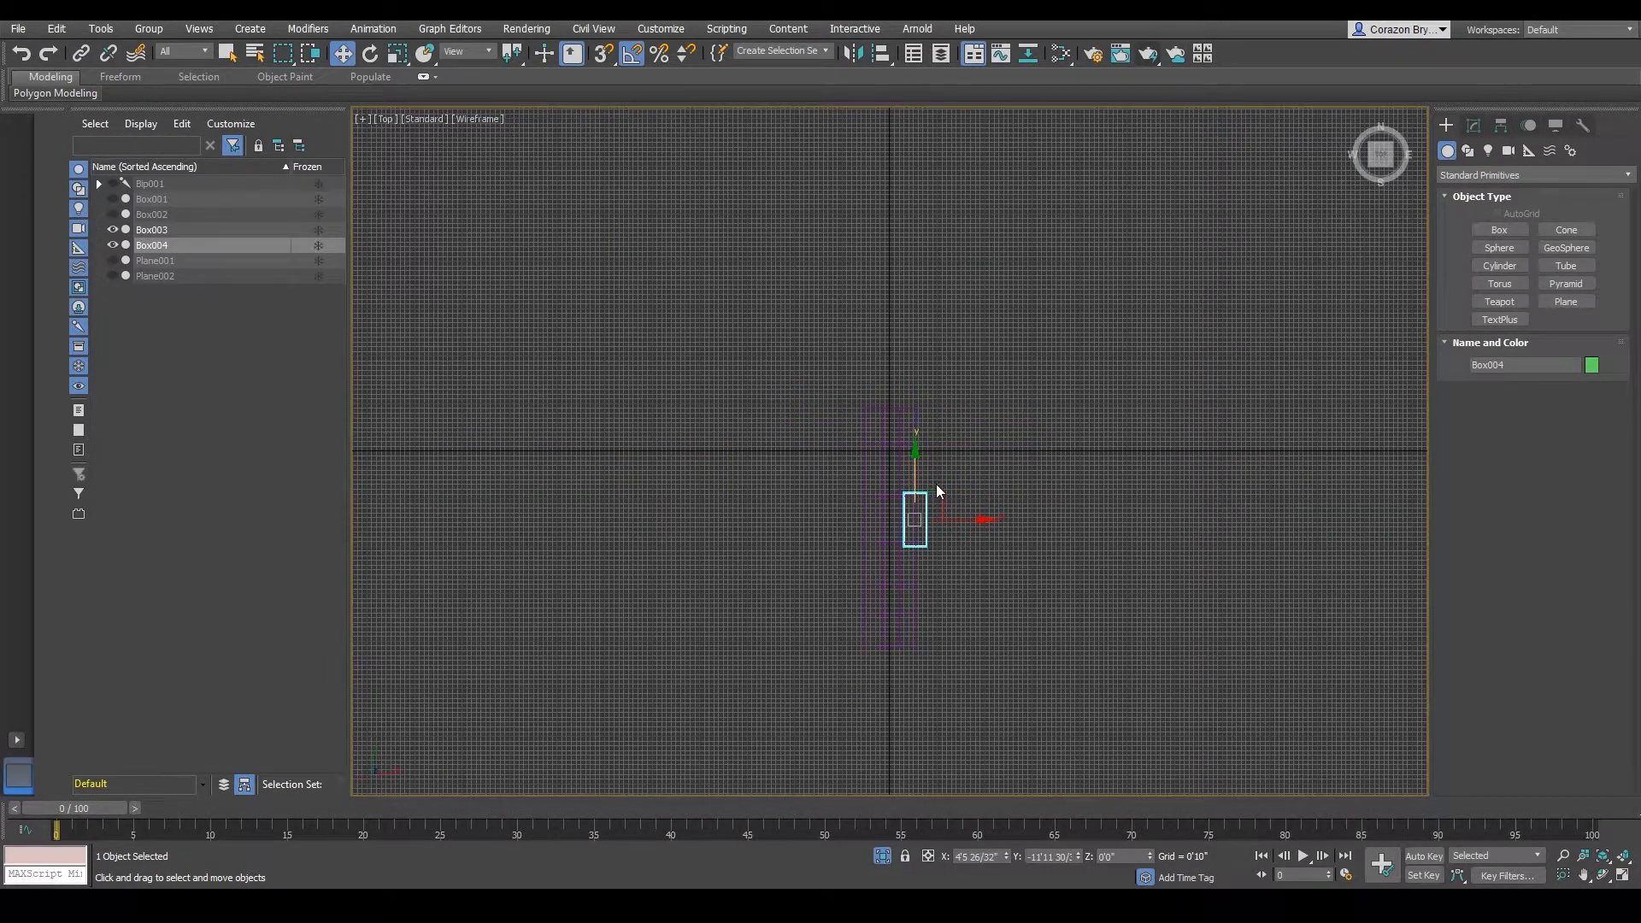
scroll(936, 484, "up", 5)
middle_click_drag(930, 484, 978, 392)
scroll(968, 407, "down", 6)
scroll(971, 413, "up", 8)
scroll(978, 392, "down", 4)
key("F3")
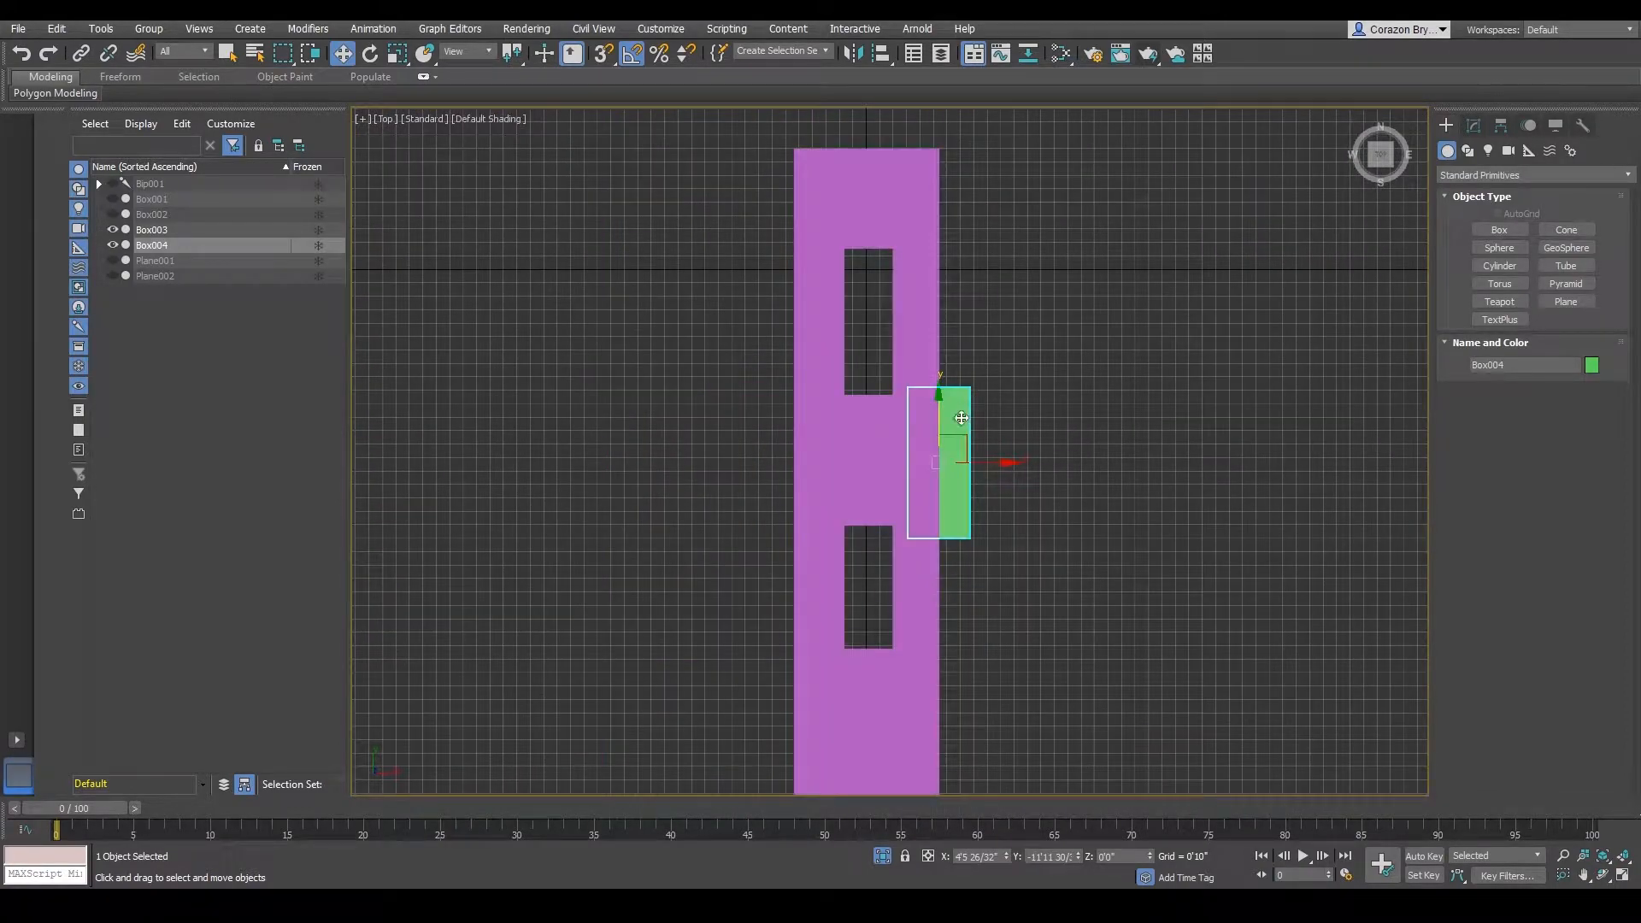
- Compare the wireframe and shaded displays of the box and ceiling in the Top view
scroll(964, 410, "down", 4)
scroll(961, 415, "up", 4)
key("F3")
key("F3")
key("F3")
key("F3")
middle_click_drag(895, 396, 864, 366)
key("F3")
scroll(904, 436, "up", 3)
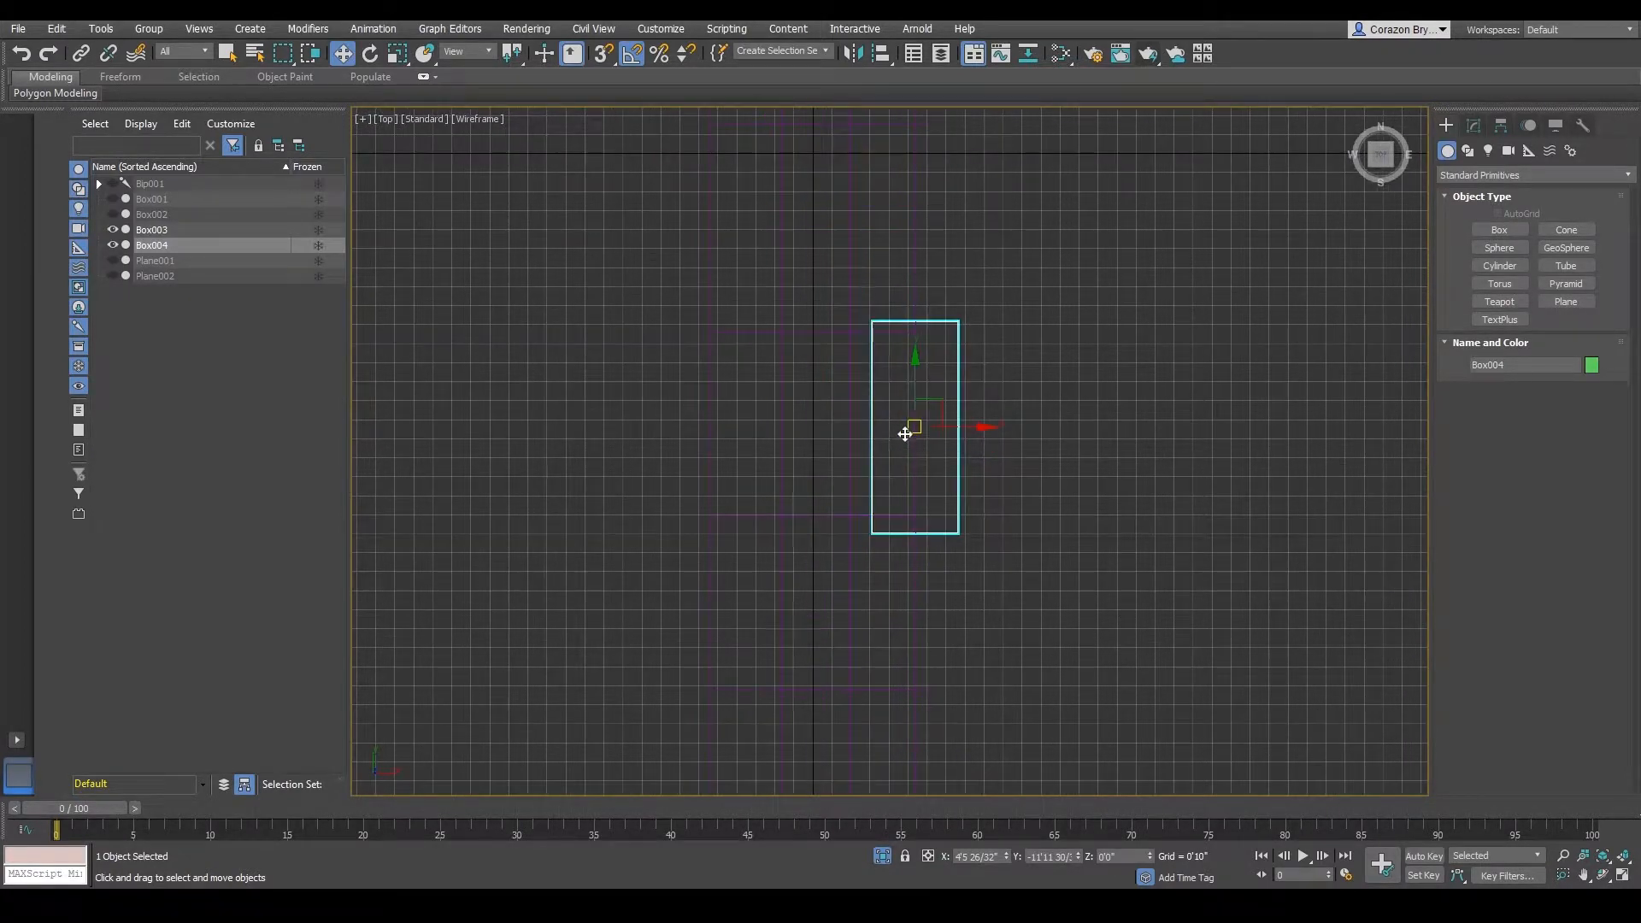
key("F3")
mouse_move(904, 435)
middle_mouse_down()
mouse_move(934, 435)
mouse_move(879, 457)
middle_mouse_up()
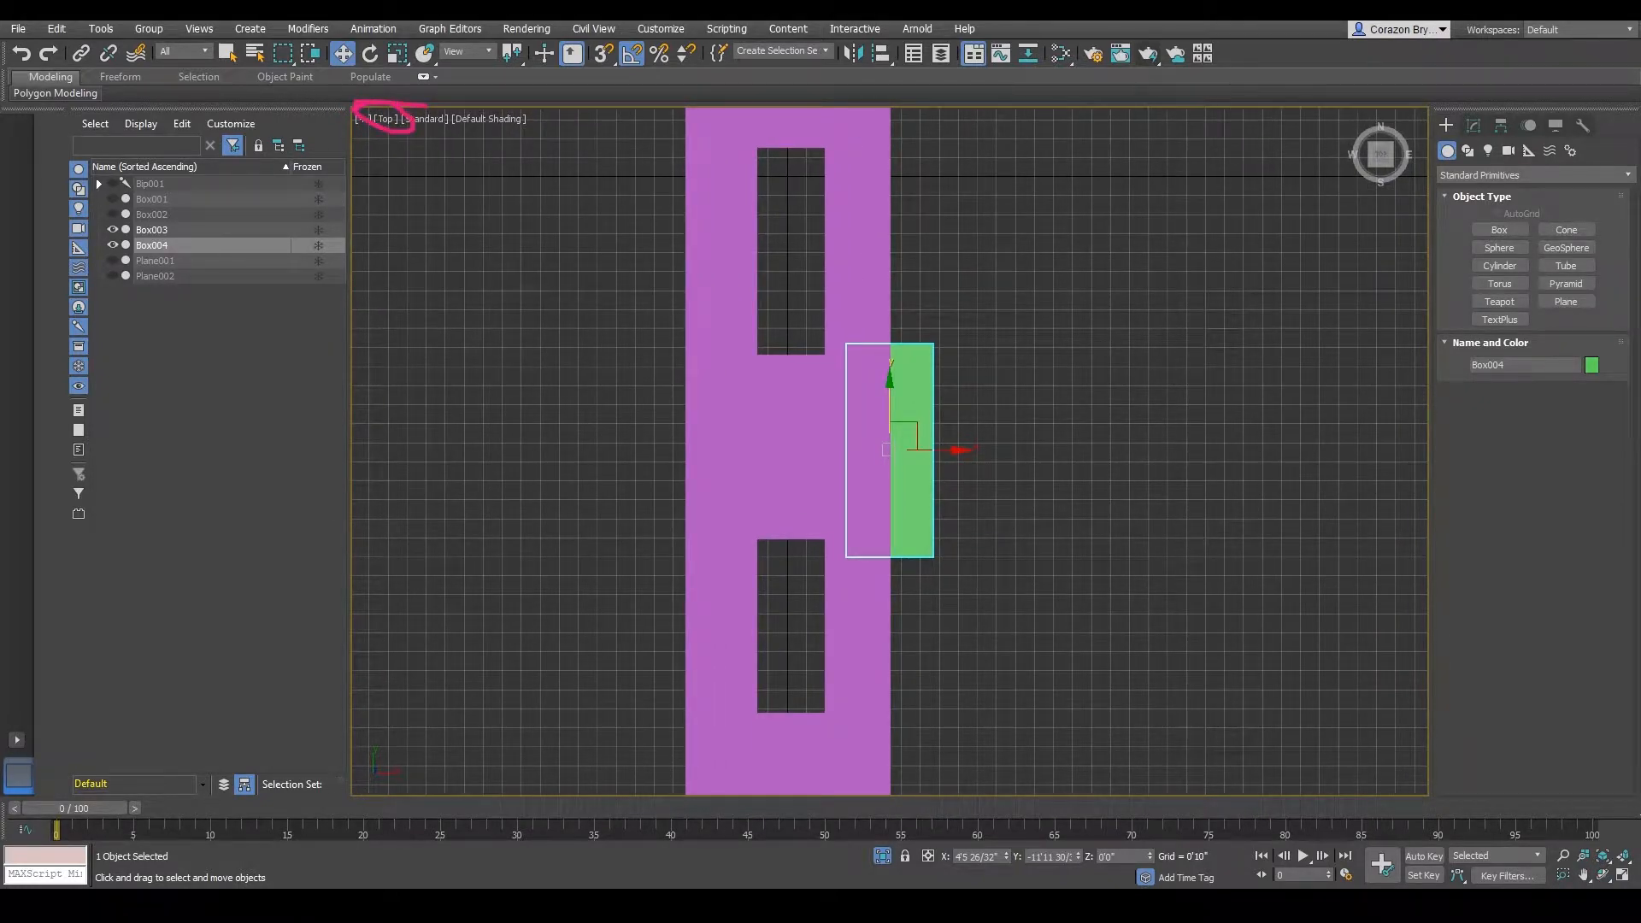
- Move the box in the Top view so that it covers the whole third-bay skylight opening
scroll(855, 393, "down", 5)
scroll(929, 379, "up", 4)
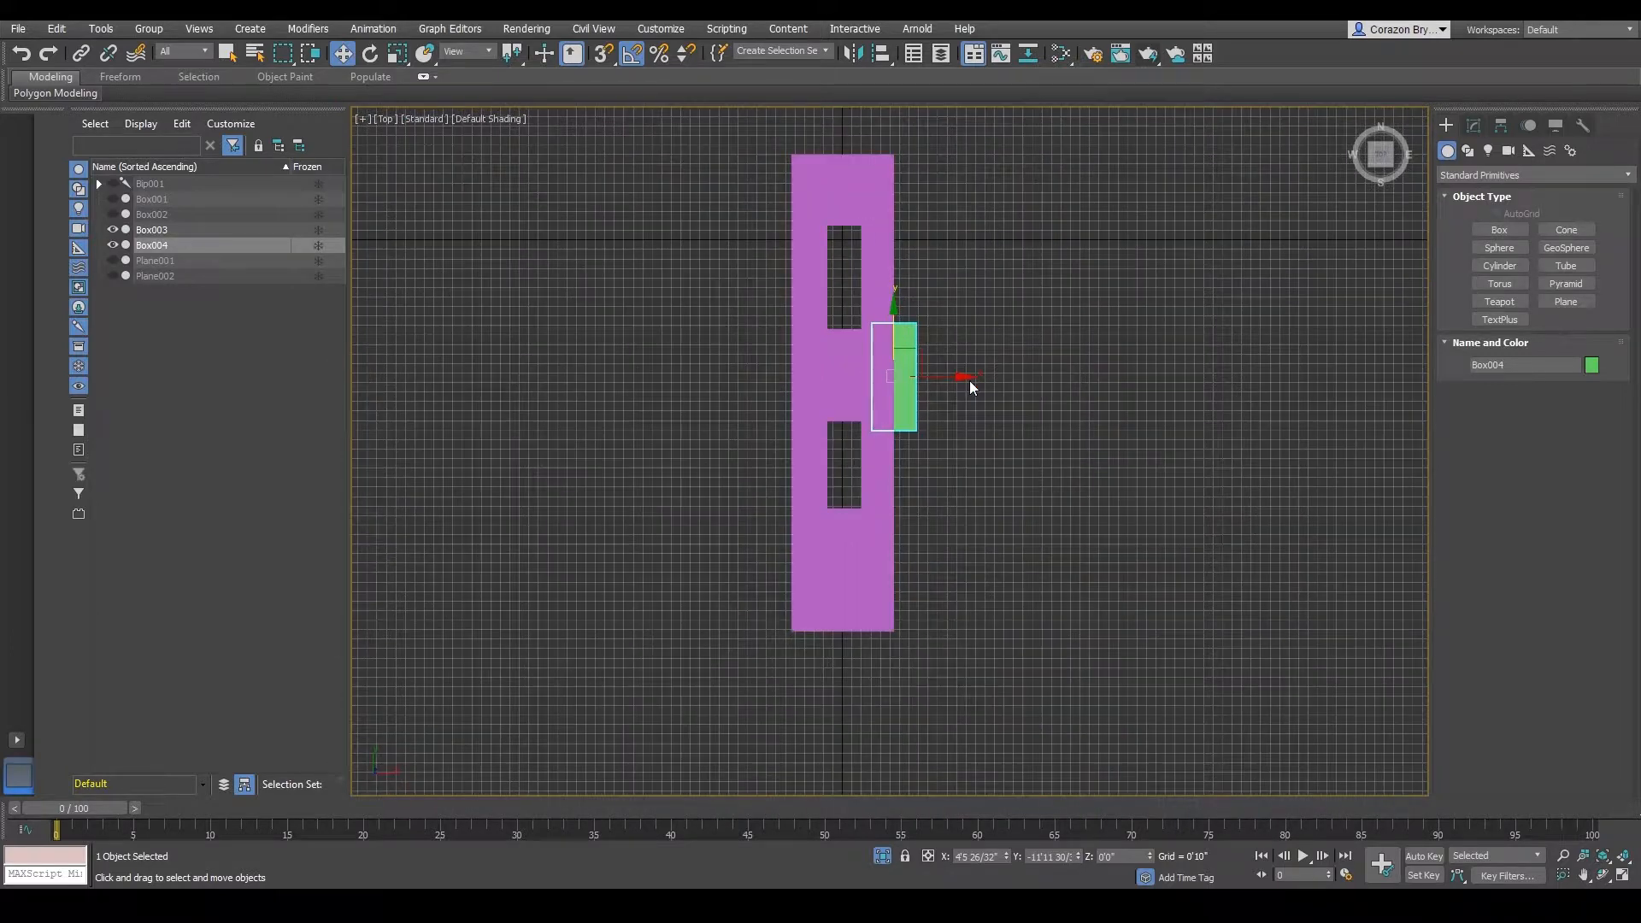
left_click_drag(905, 352, 876, 458)
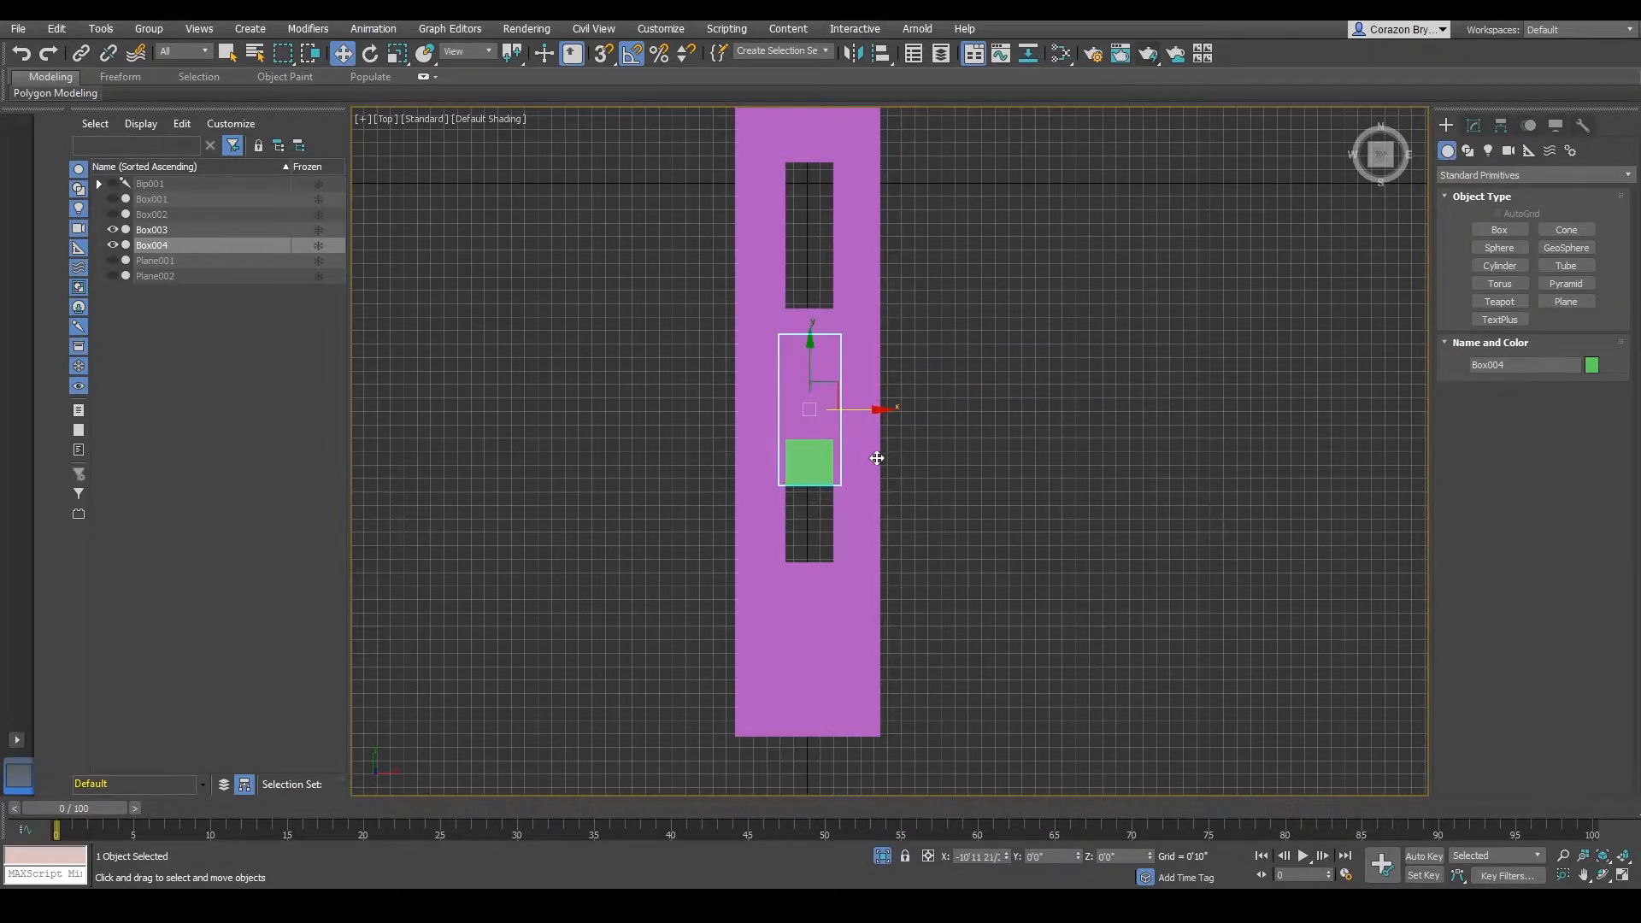
left_click_drag(806, 349, 823, 436)
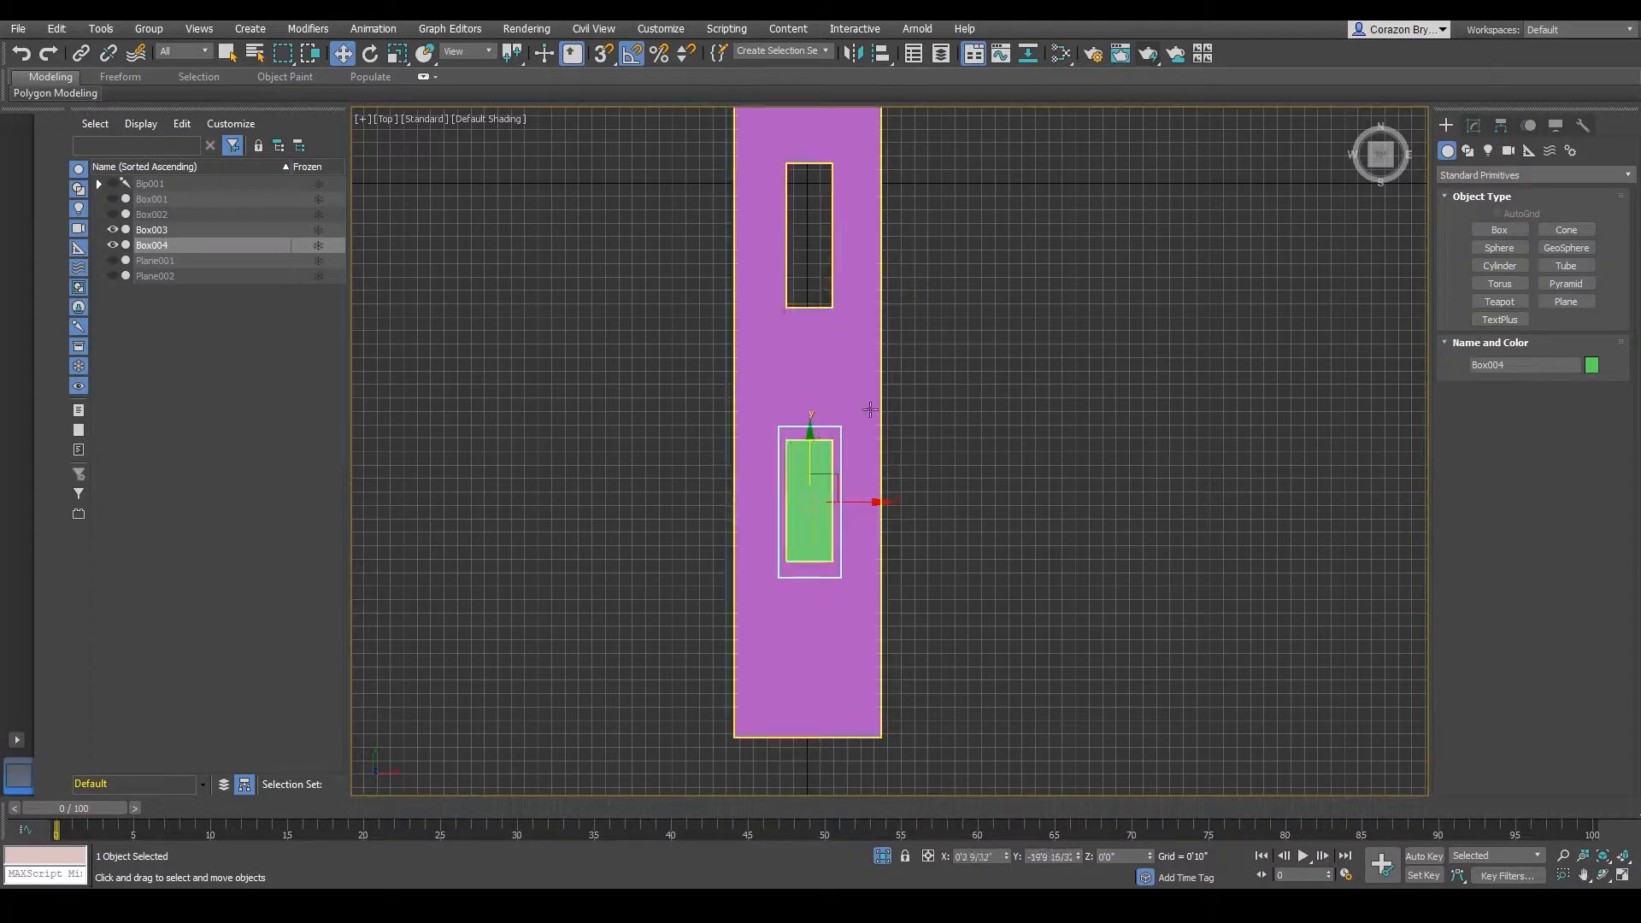
- Raise the box in the Front view until it sits midway within the ceiling's thickness
middle_click_drag(860, 417, 895, 428)
key("f")
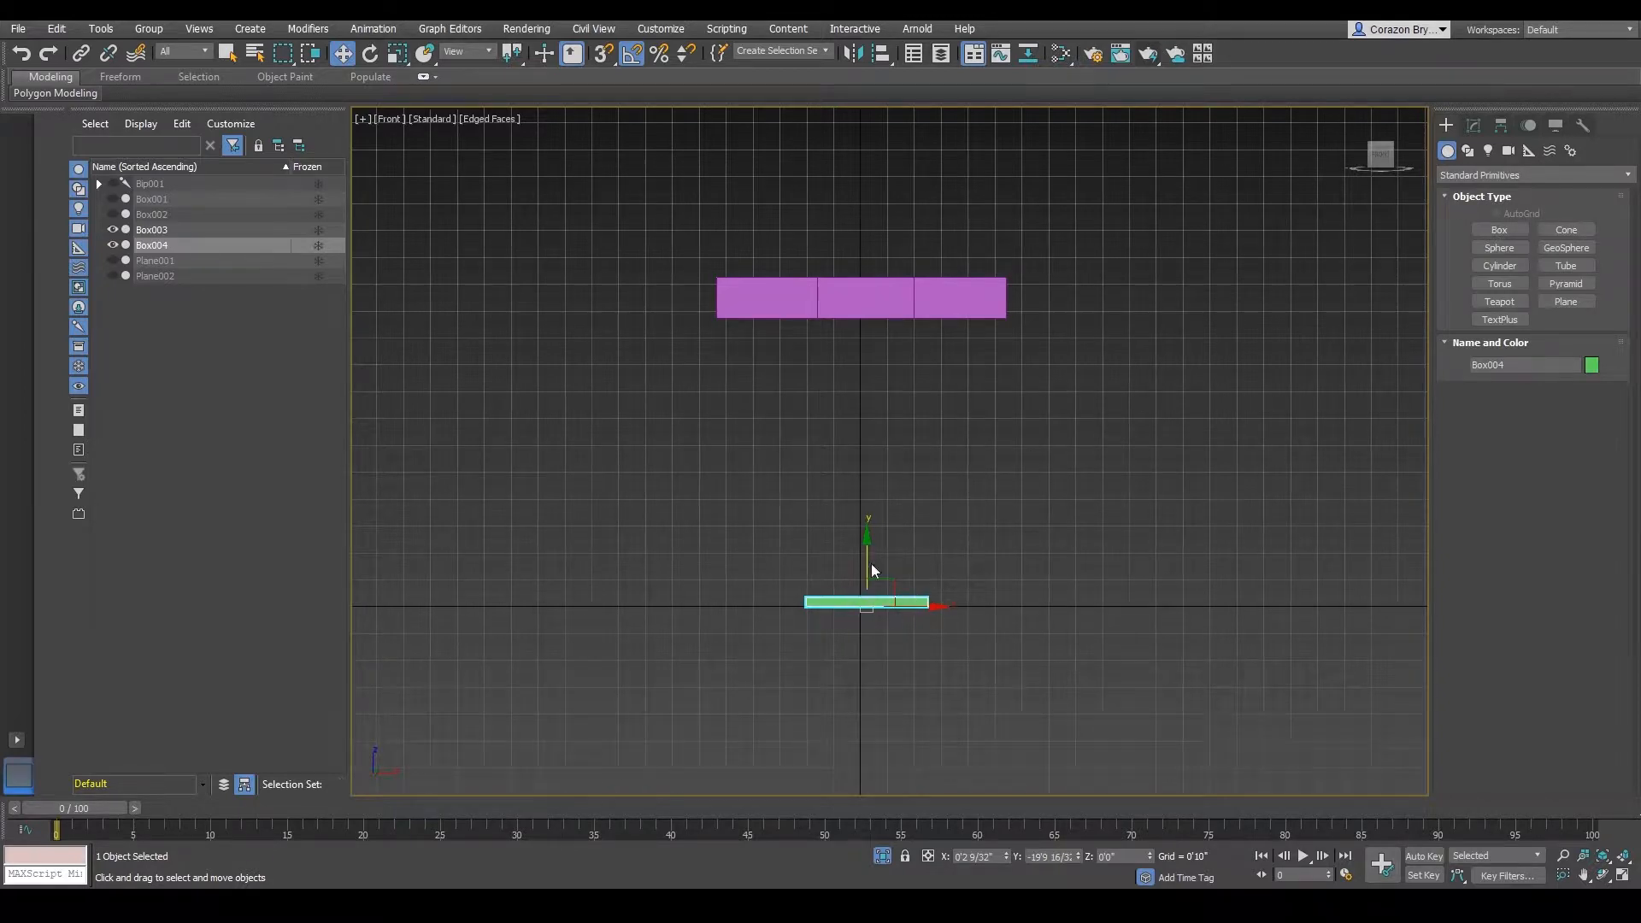
left_click_drag(866, 549, 865, 244)
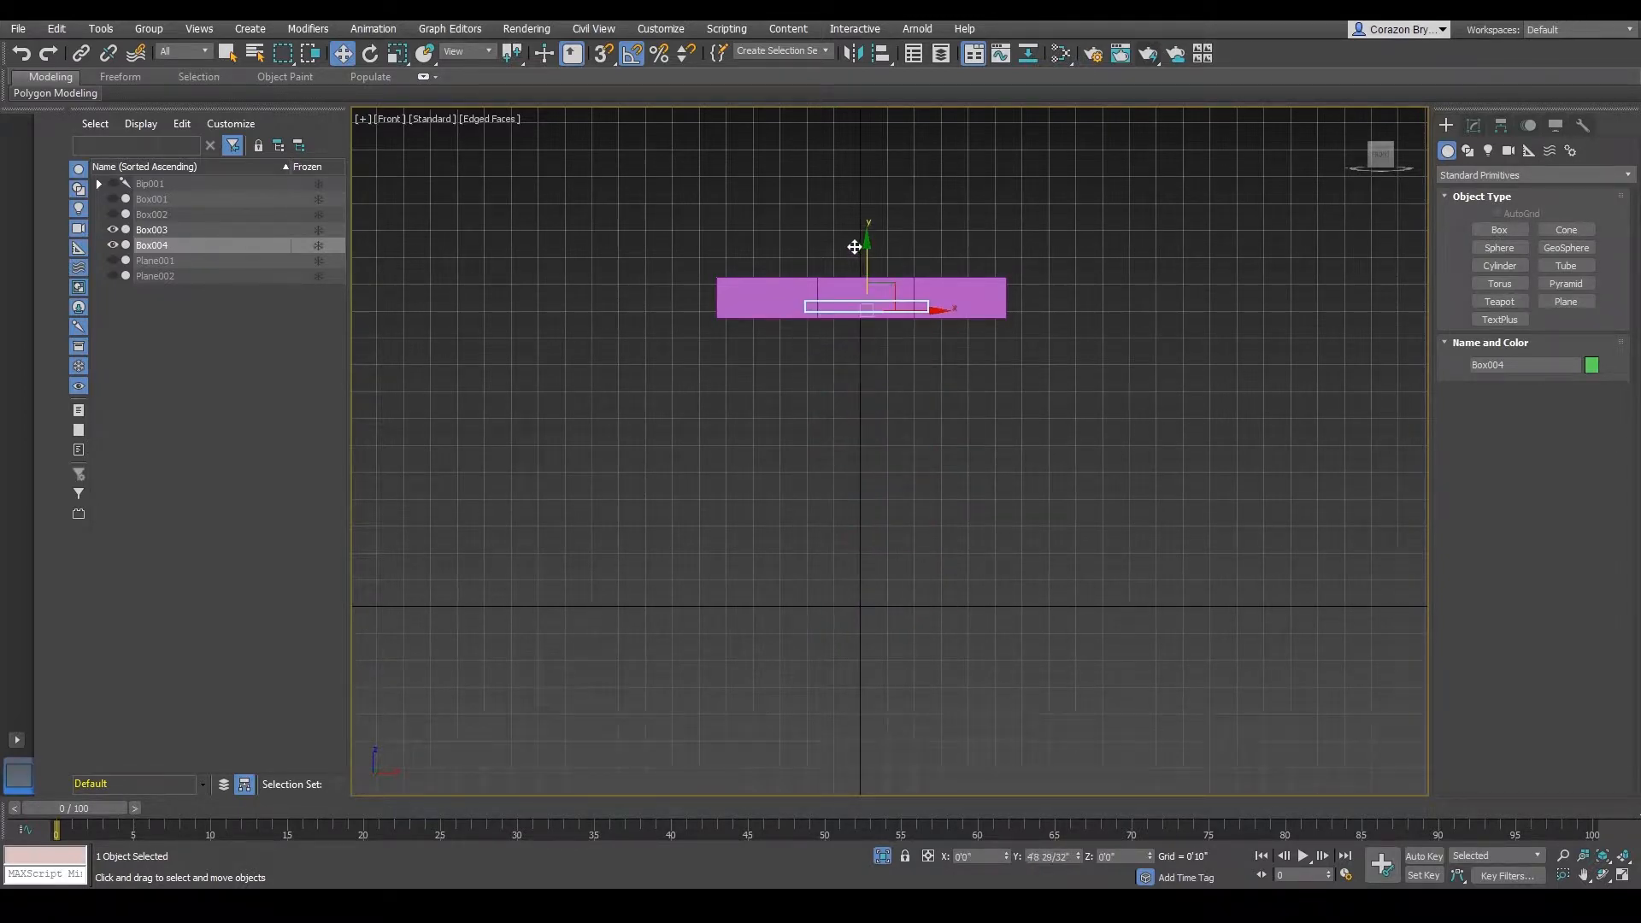
middle_click_drag(859, 327, 899, 467)
key("F3")
scroll(878, 387, "up", 2)
scroll(898, 428, "up", 1)
left_click_drag(879, 422, 885, 394)
key("F3")
middle_click_drag(913, 466, 920, 502)
scroll(920, 502, "down", 1)
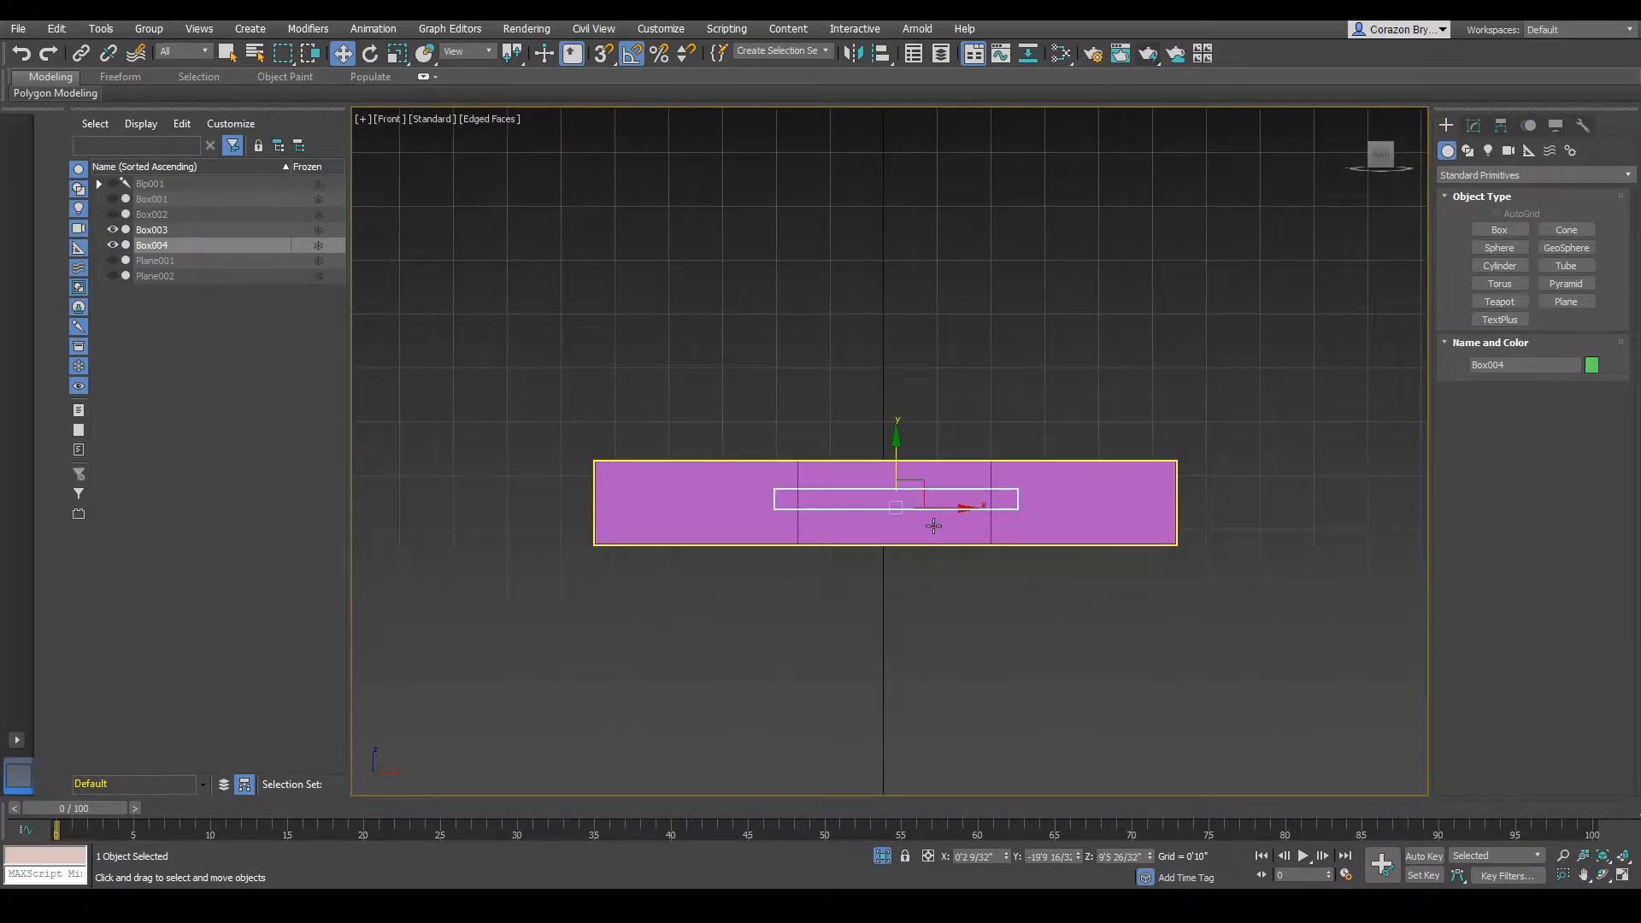
- Return to the Perspective view and scale the box down to about 47% along Z to thin it within the skylight
key("p")
scroll(927, 476, "down", 5)
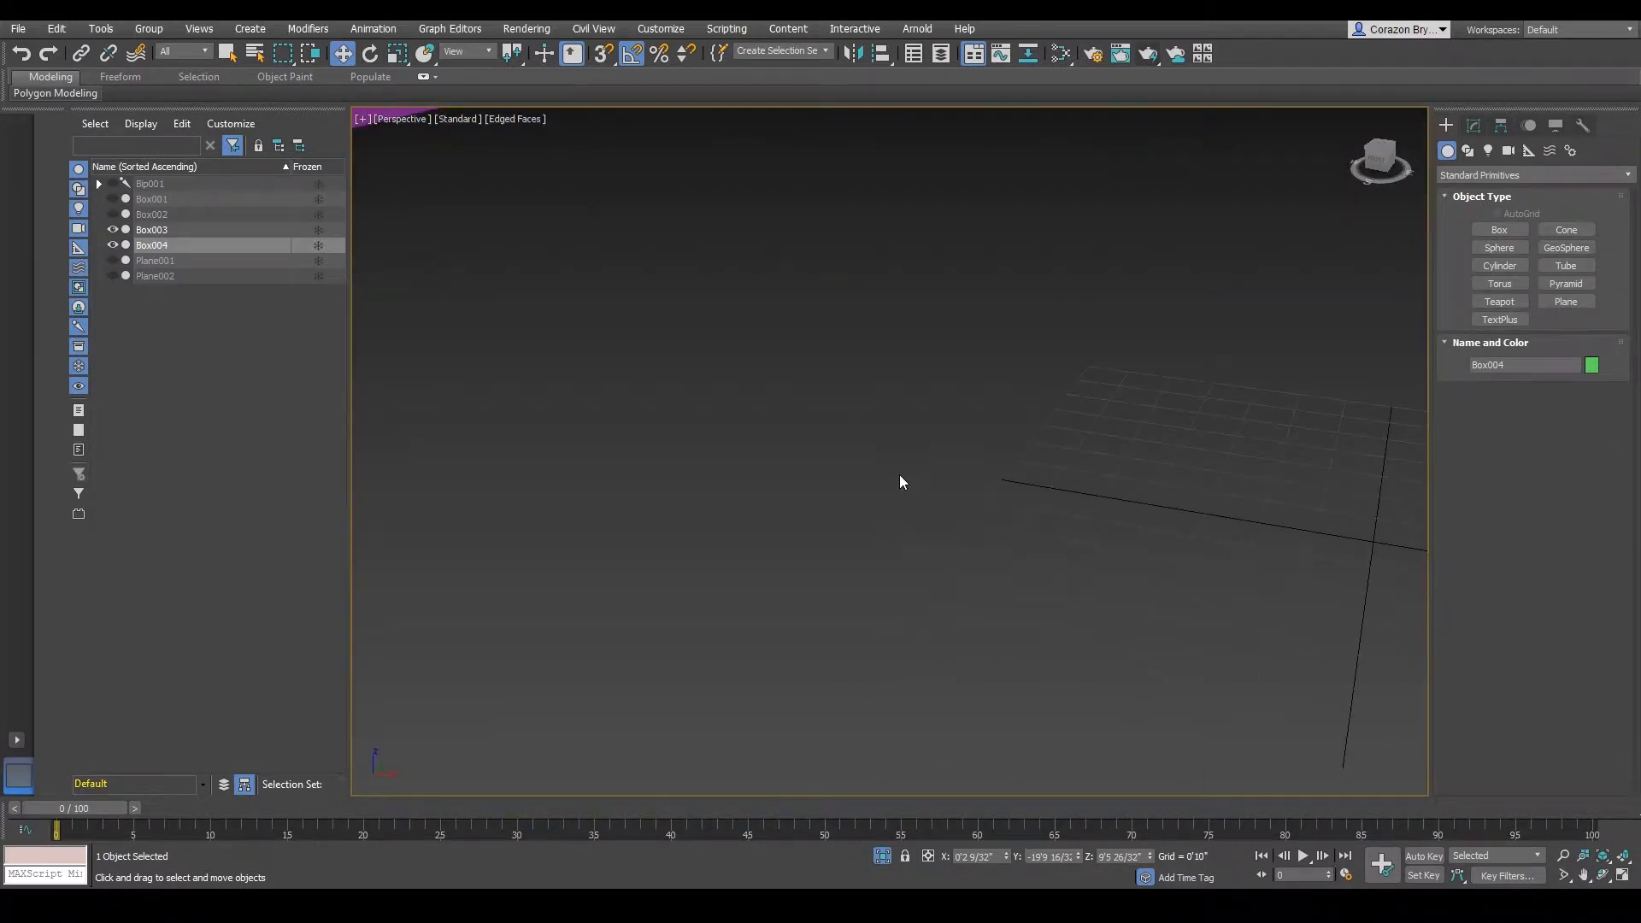
key("z")
scroll(904, 473, "down", 4)
middle_click_drag(904, 470, 990, 455, "alt")
scroll(888, 480, "up", 4)
key("e")
key("r")
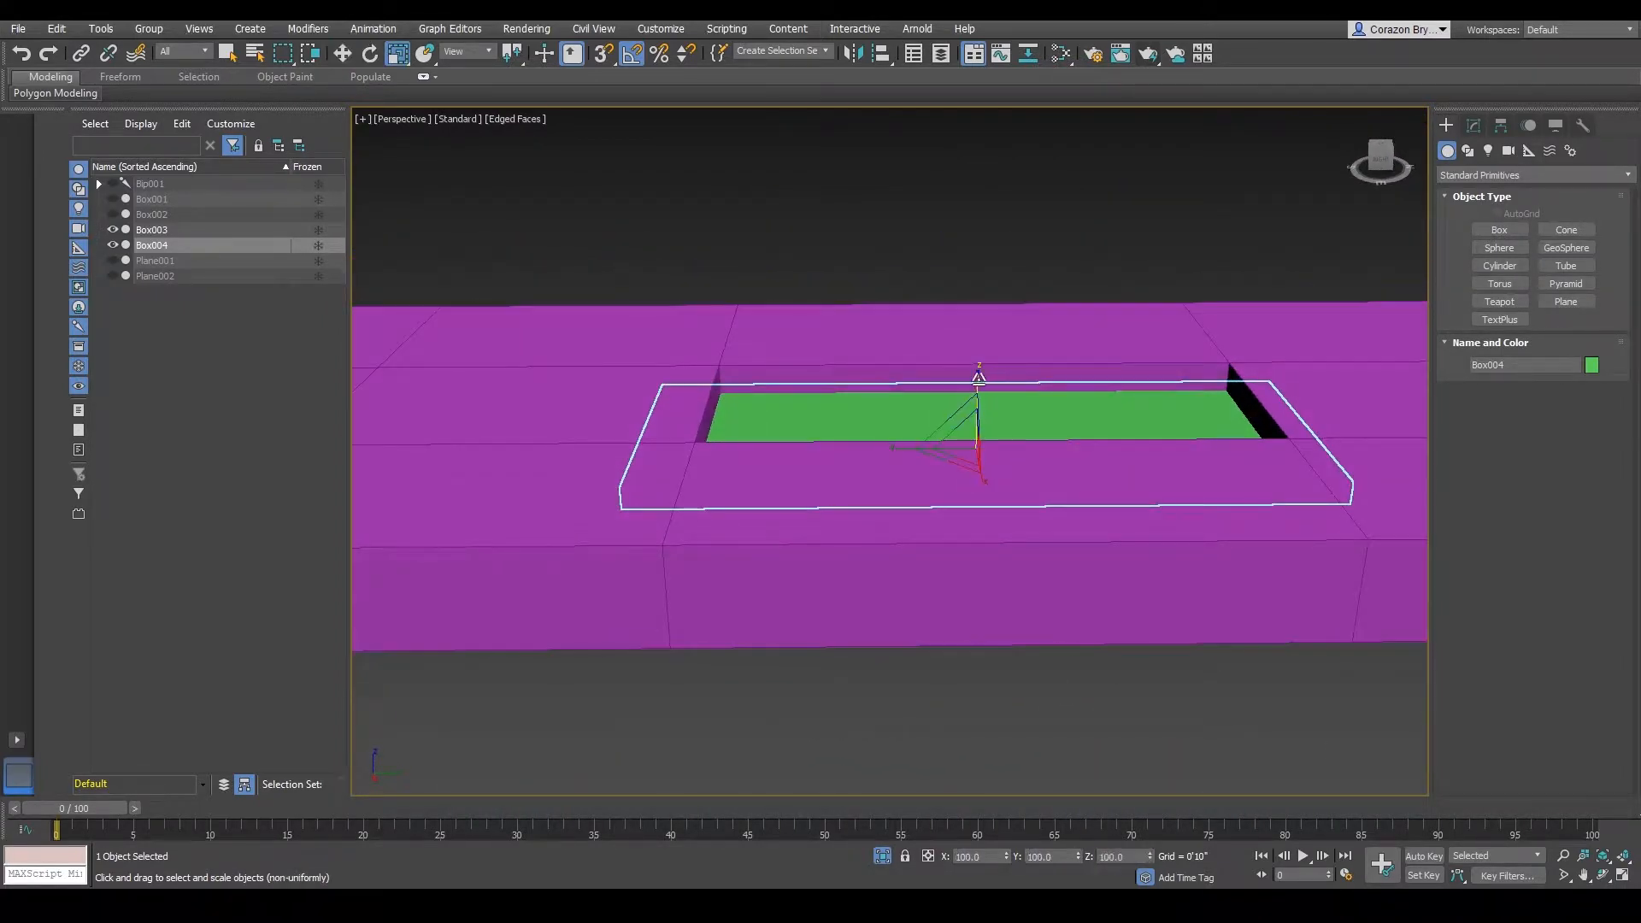
left_click_drag(979, 377, 982, 441)
mouse_move(982, 440)
middle_mouse_down("alt")
mouse_move(1001, 361)
mouse_move(1008, 431)
middle_mouse_up("alt")
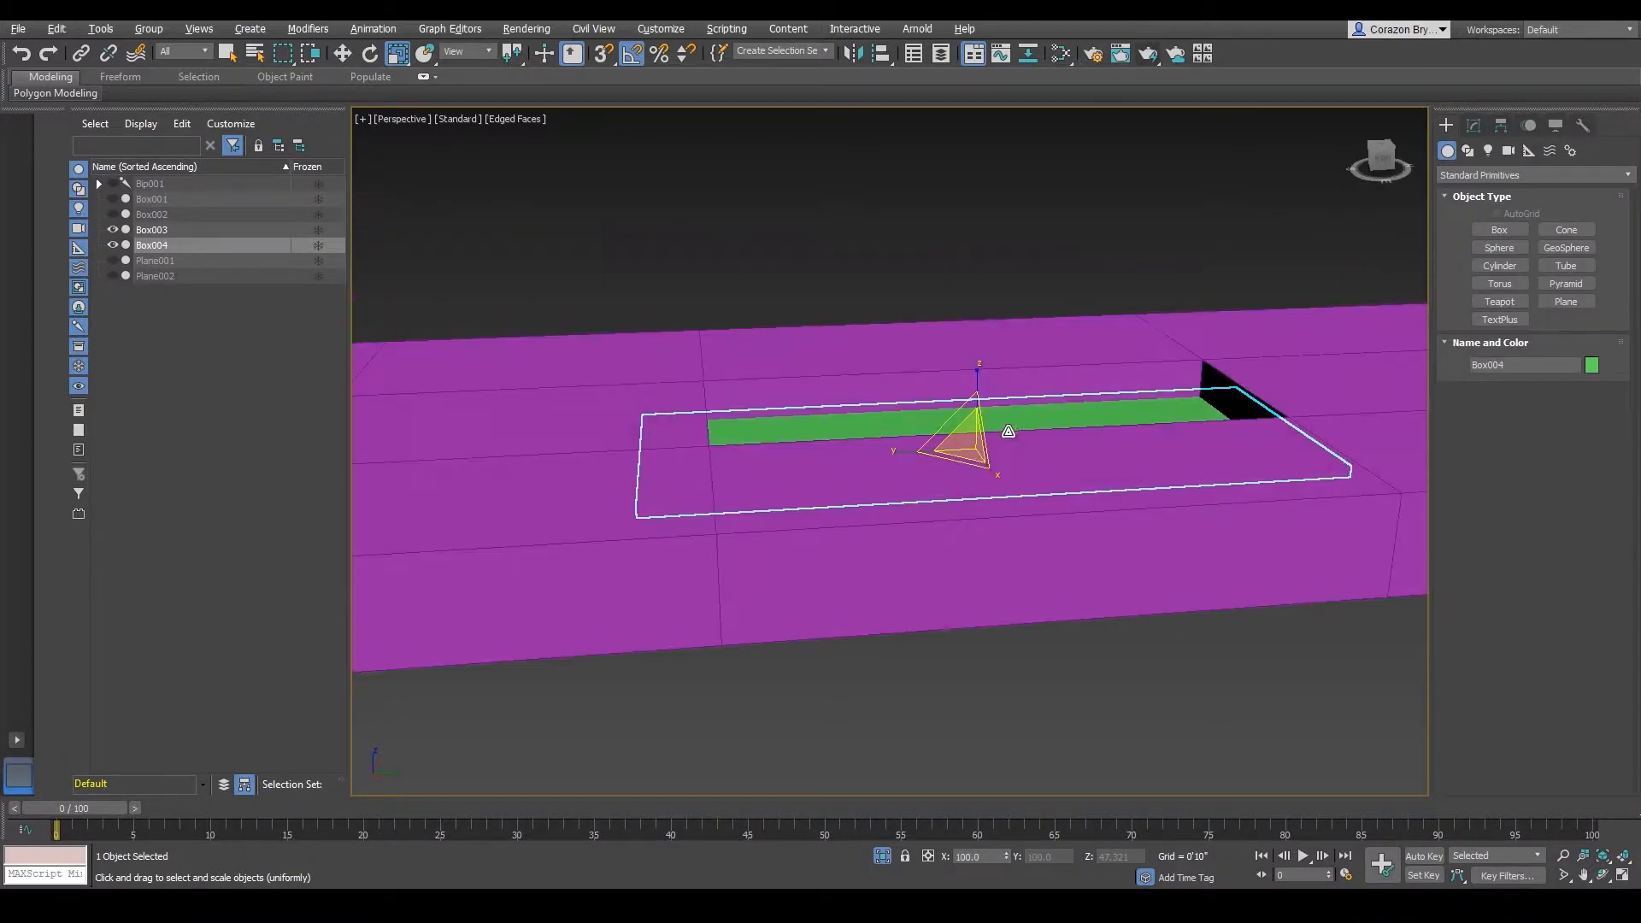
key("w")
key("ctrl+z")
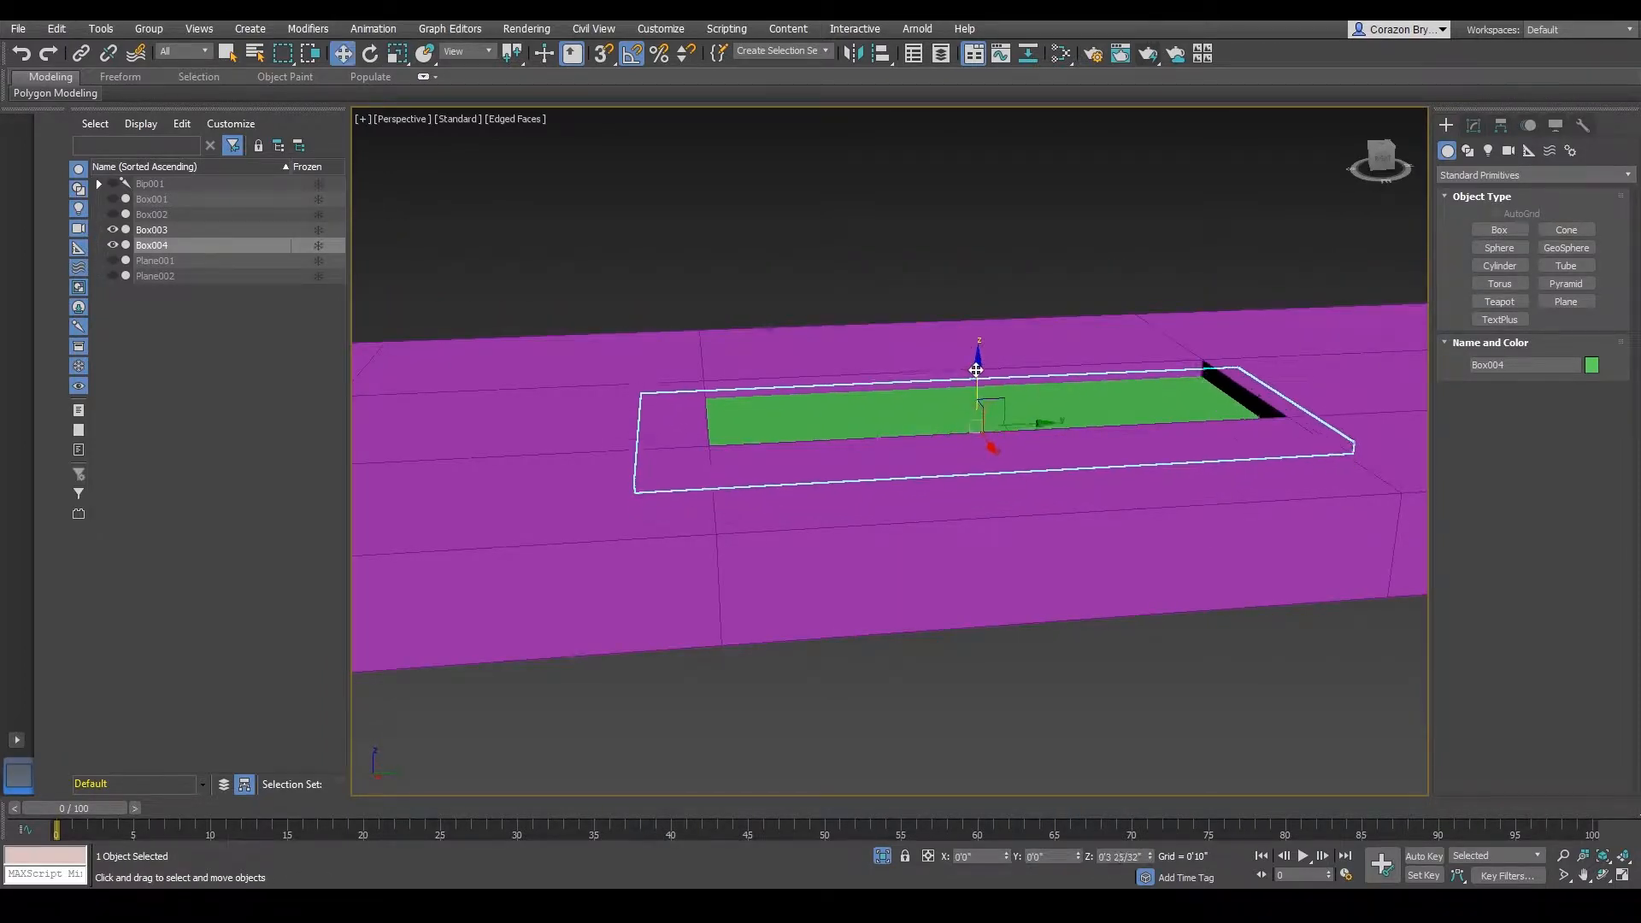
- Move the thin box down within the skylight opening to a Z position of about 9'1"
left_click_drag(976, 370, 976, 365)
middle_click_drag(1004, 429, 1025, 351, "alt")
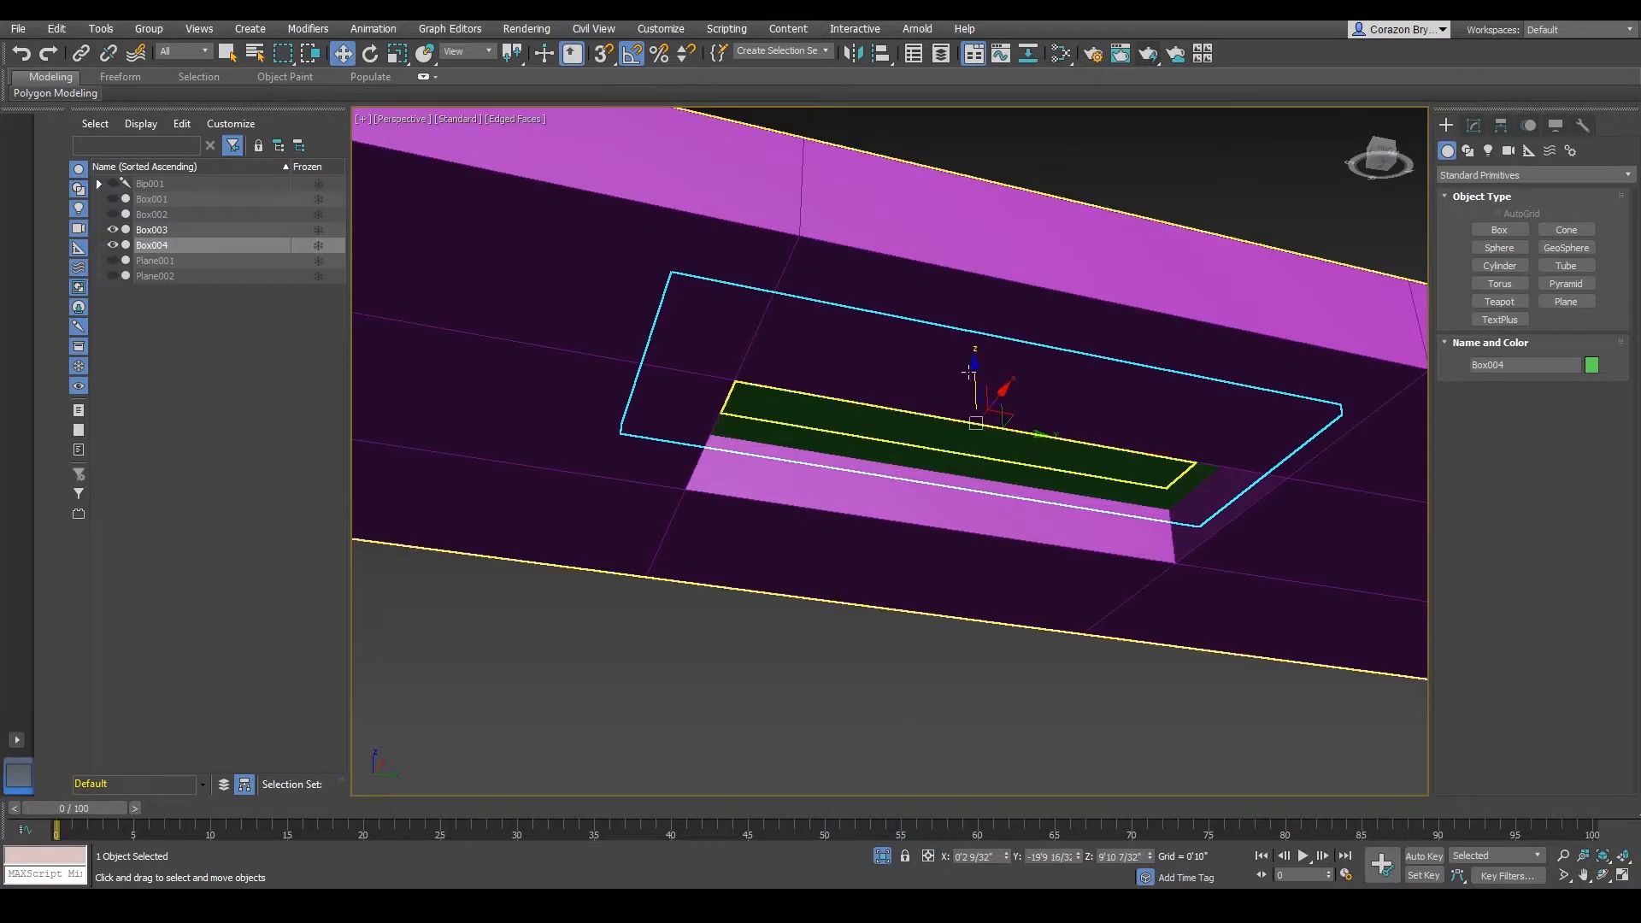
left_click_drag(970, 372, 1004, 459)
middle_click_drag(1003, 459, 854, 509, "alt")
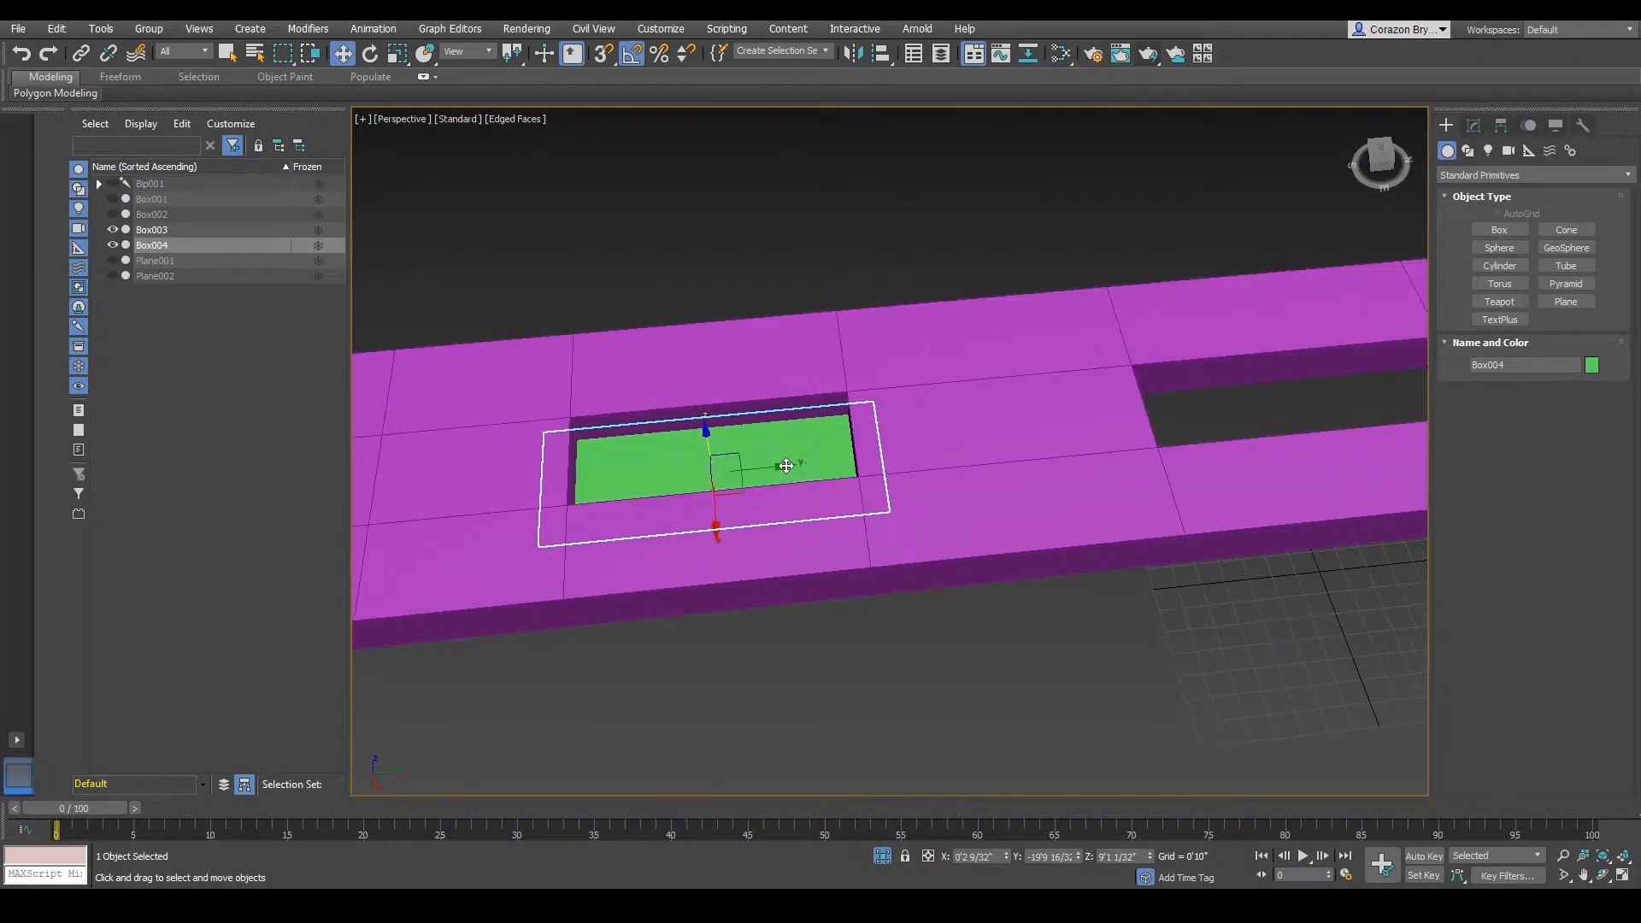
- Clone the thin box along Y as one instance so that it fills the second skylight opening
mouse_move(780, 467)
left_mouse_down()
mouse_move(1299, 441)
mouse_move(1413, 460)
mouse_move(1387, 461)
left_mouse_up()
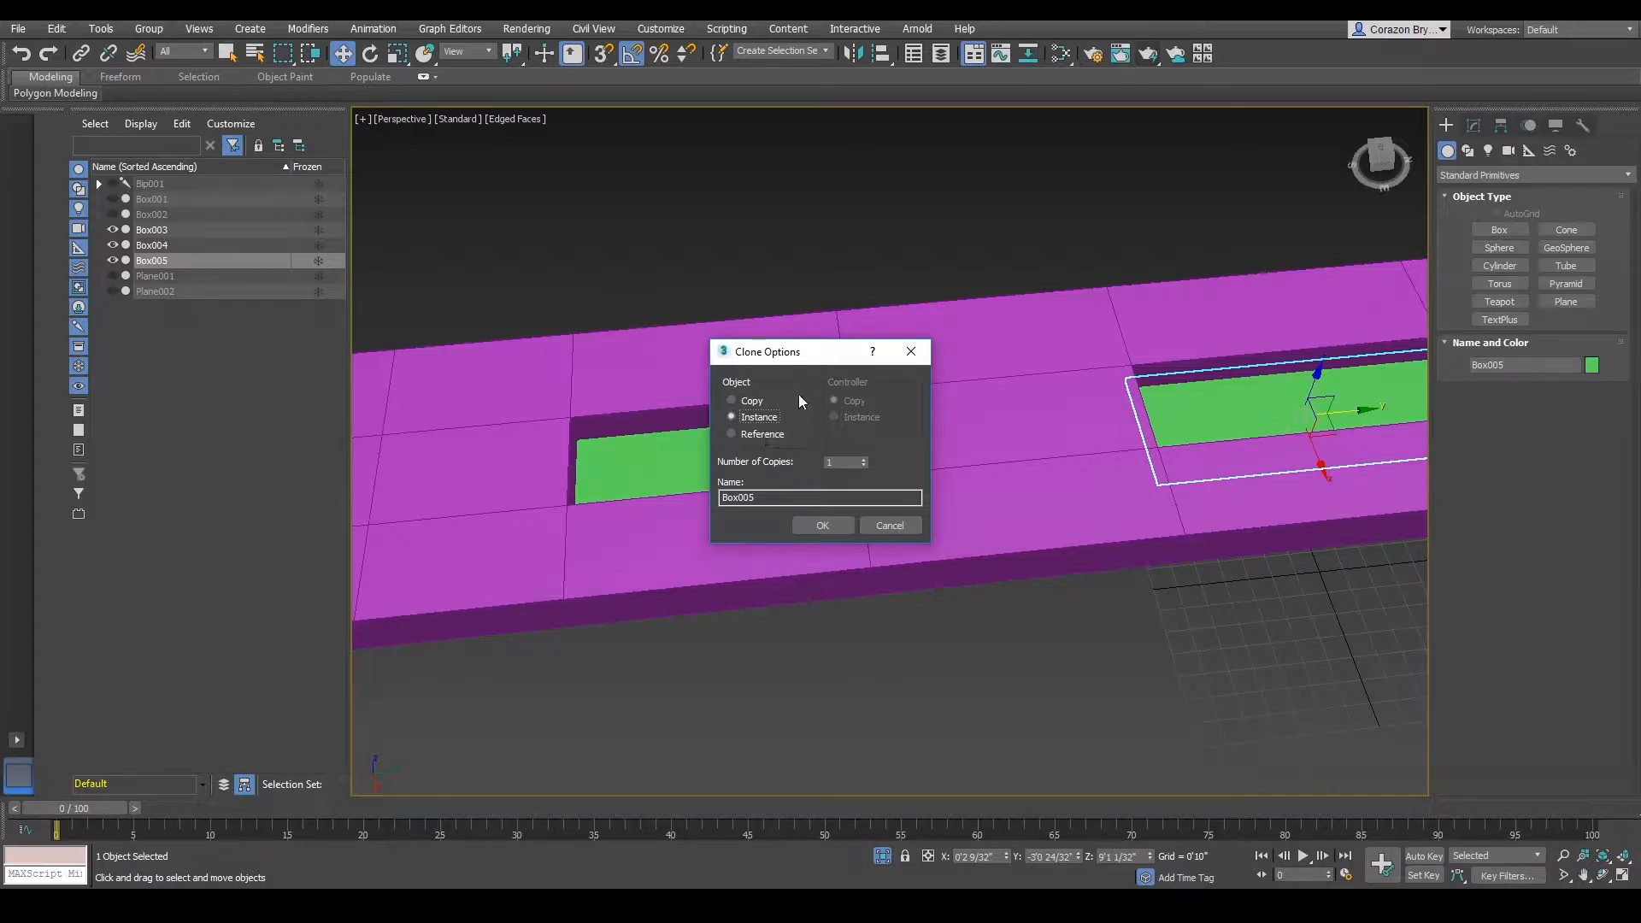
left_click_drag(833, 360, 996, 359)
left_click(991, 520)
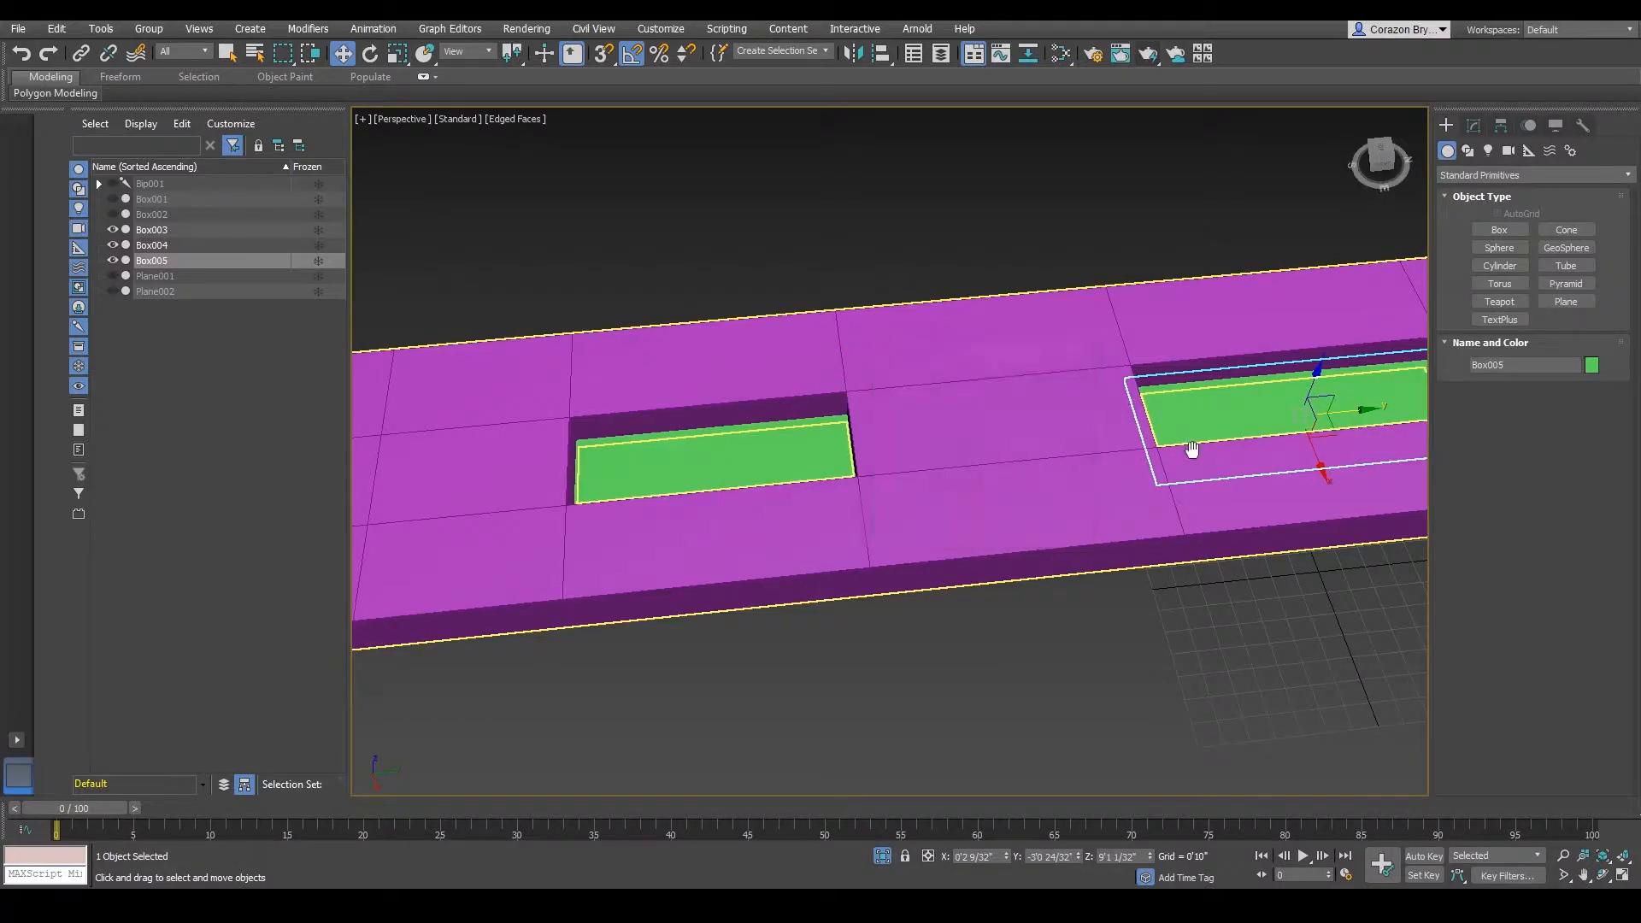
- Clear the selection and unhide all hidden objects of the hallway scene
mouse_move(1190, 451)
middle_mouse_down()
mouse_move(1053, 461)
mouse_move(1324, 392)
middle_mouse_up()
left_click(1324, 388)
scroll(1188, 387, "down", 3)
middle_click_drag(1189, 387, 1222, 351)
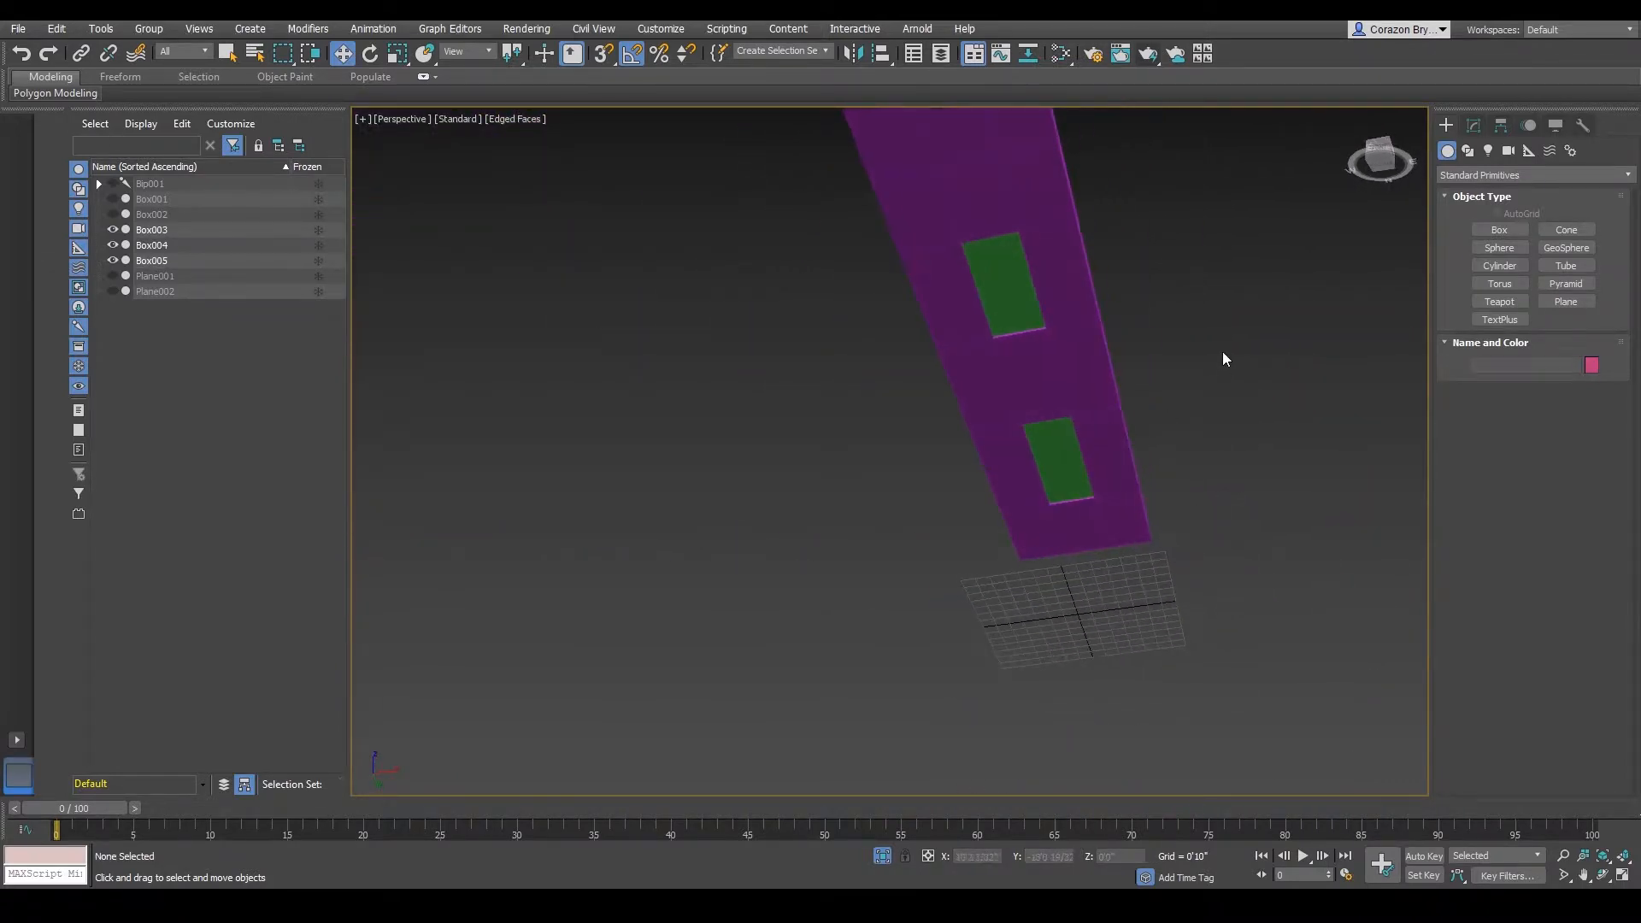
right_click(1219, 292)
left_click(1234, 208)
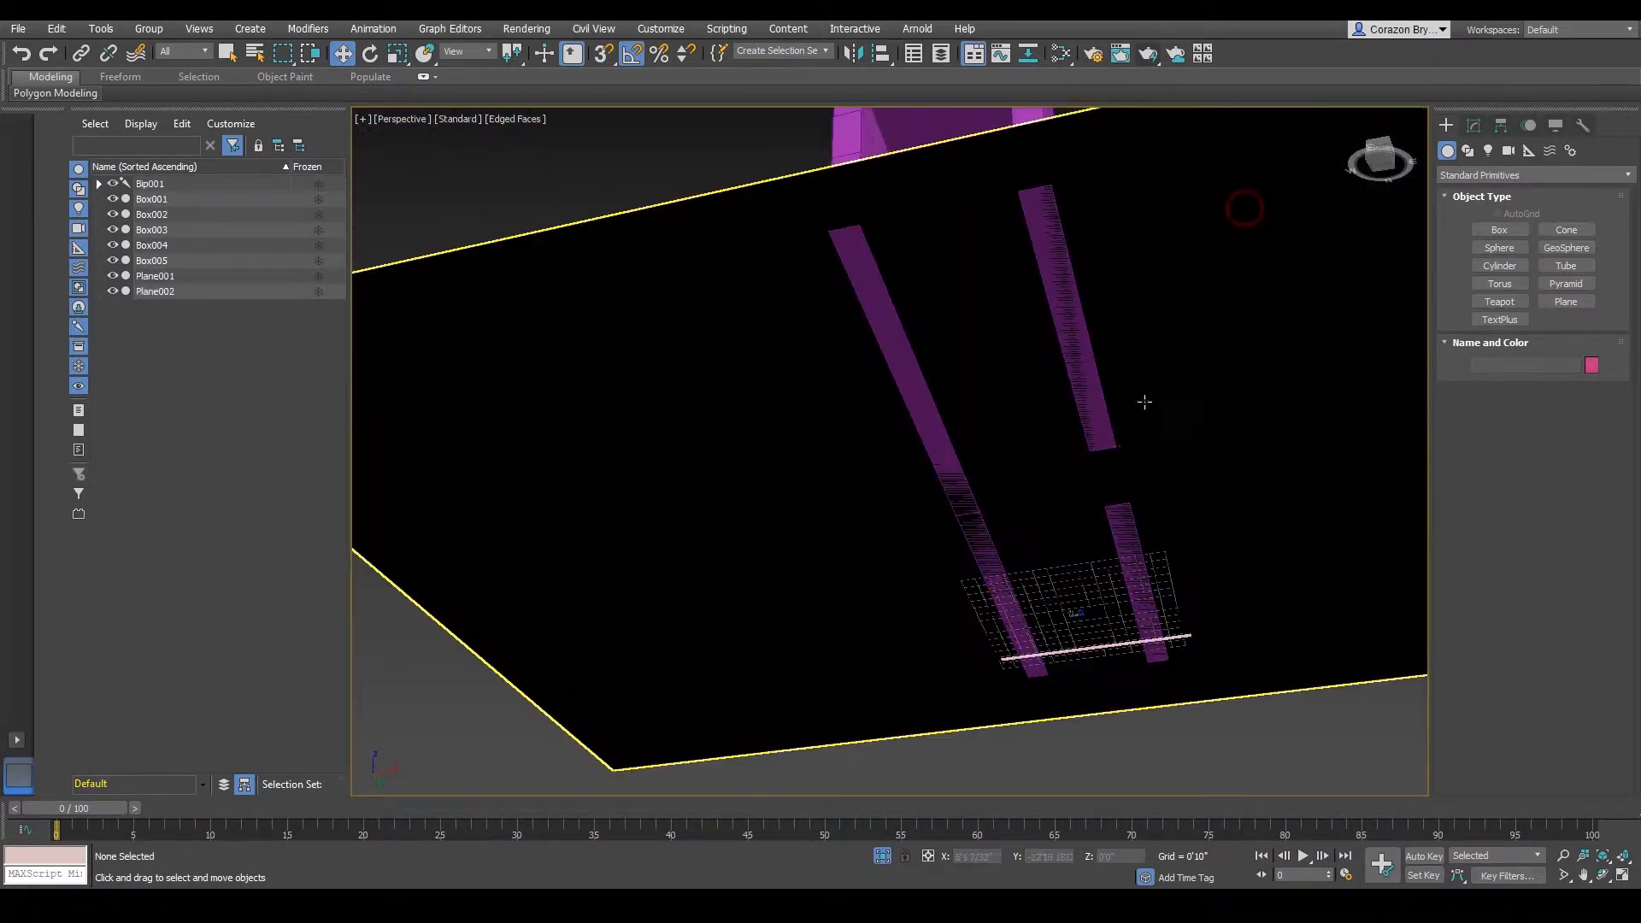
- Examine the complete hallway from its open end, checking the walls, openings and skylights against the biped
middle_click_drag(1054, 447, 945, 396, "alt")
scroll(945, 396, "up", 5)
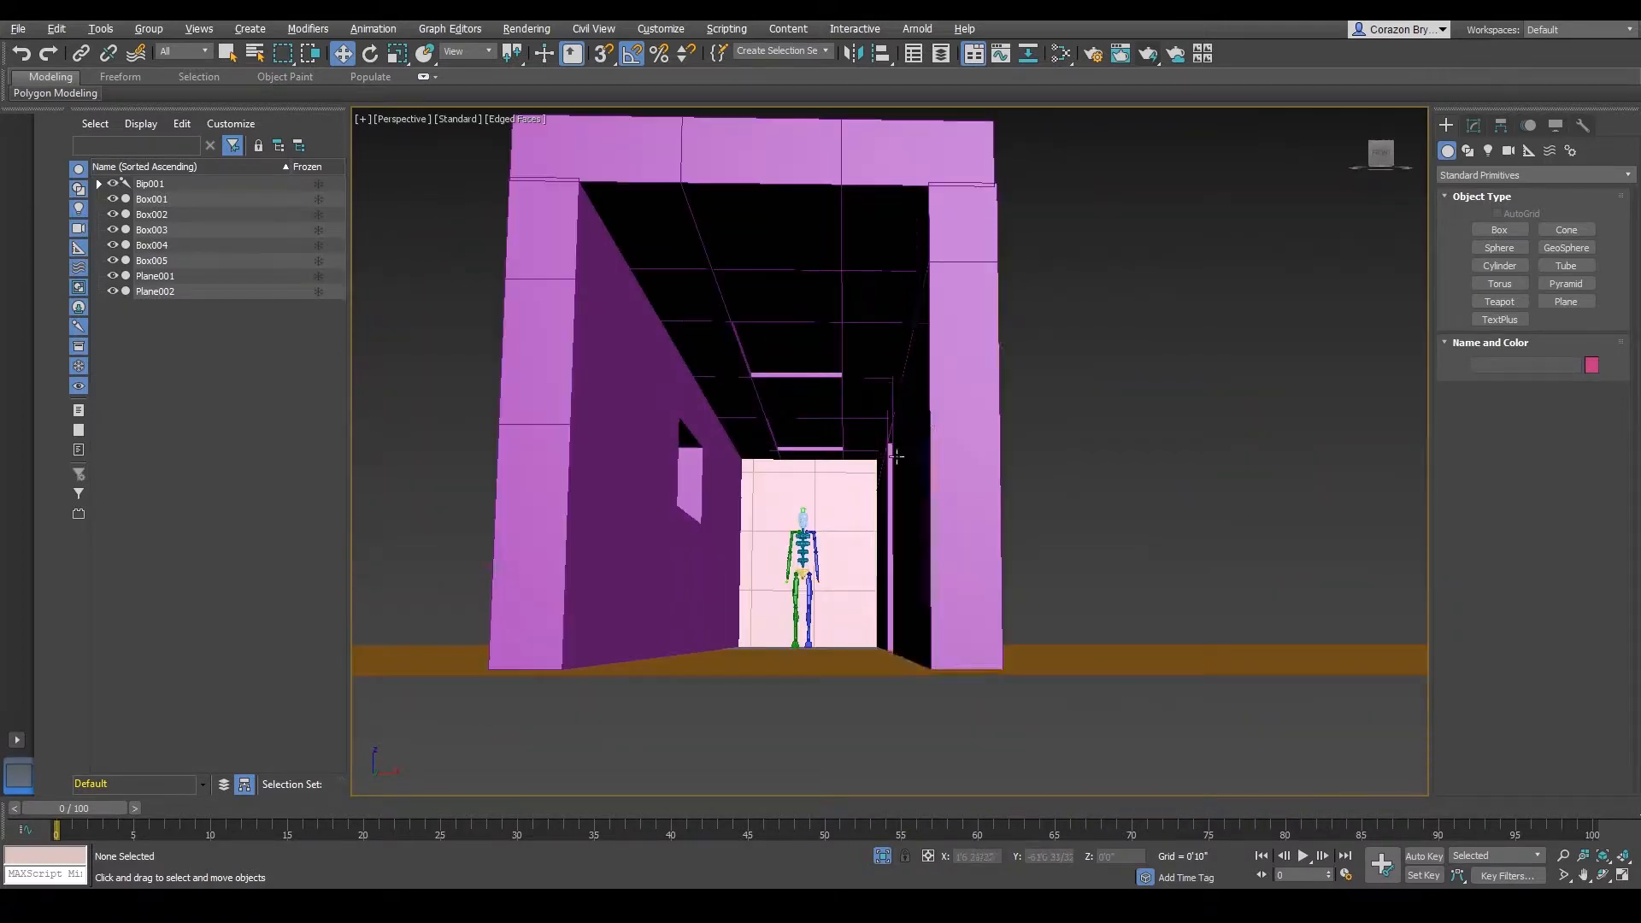
middle_click_drag(890, 454, 925, 500, "alt")
scroll(939, 587, "up", 3)
middle_click_drag(932, 564, 885, 257)
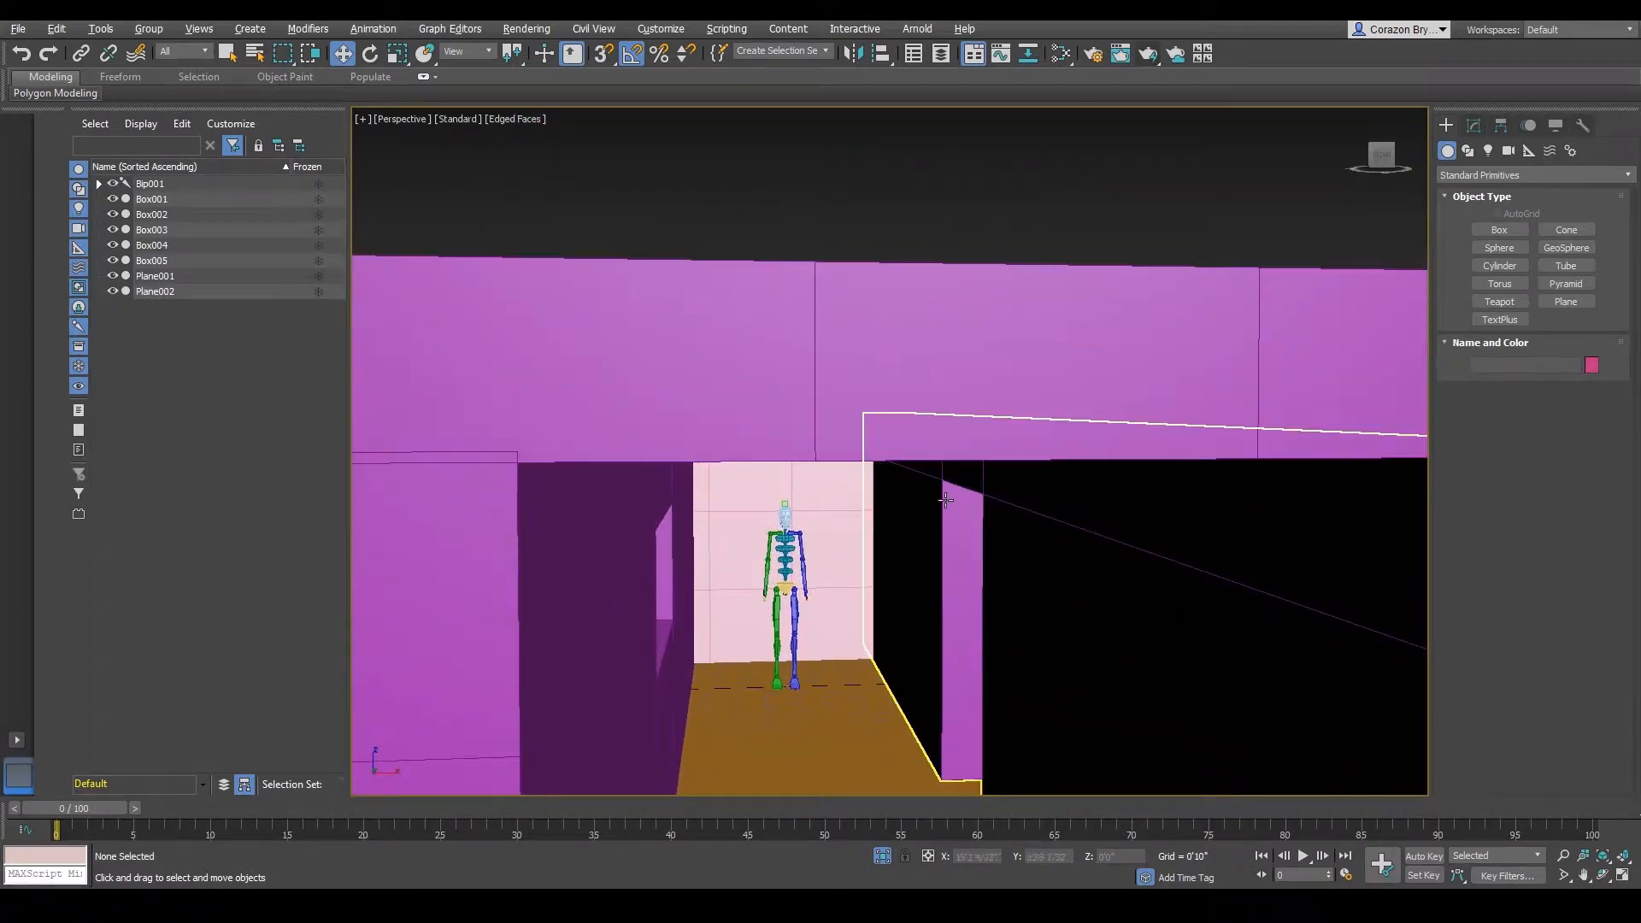
middle_click_drag(979, 550, 947, 386)
scroll(940, 401, "down", 3)
mouse_move(919, 445)
middle_mouse_down("alt")
mouse_move(916, 424)
mouse_move(924, 443)
middle_mouse_up("alt")
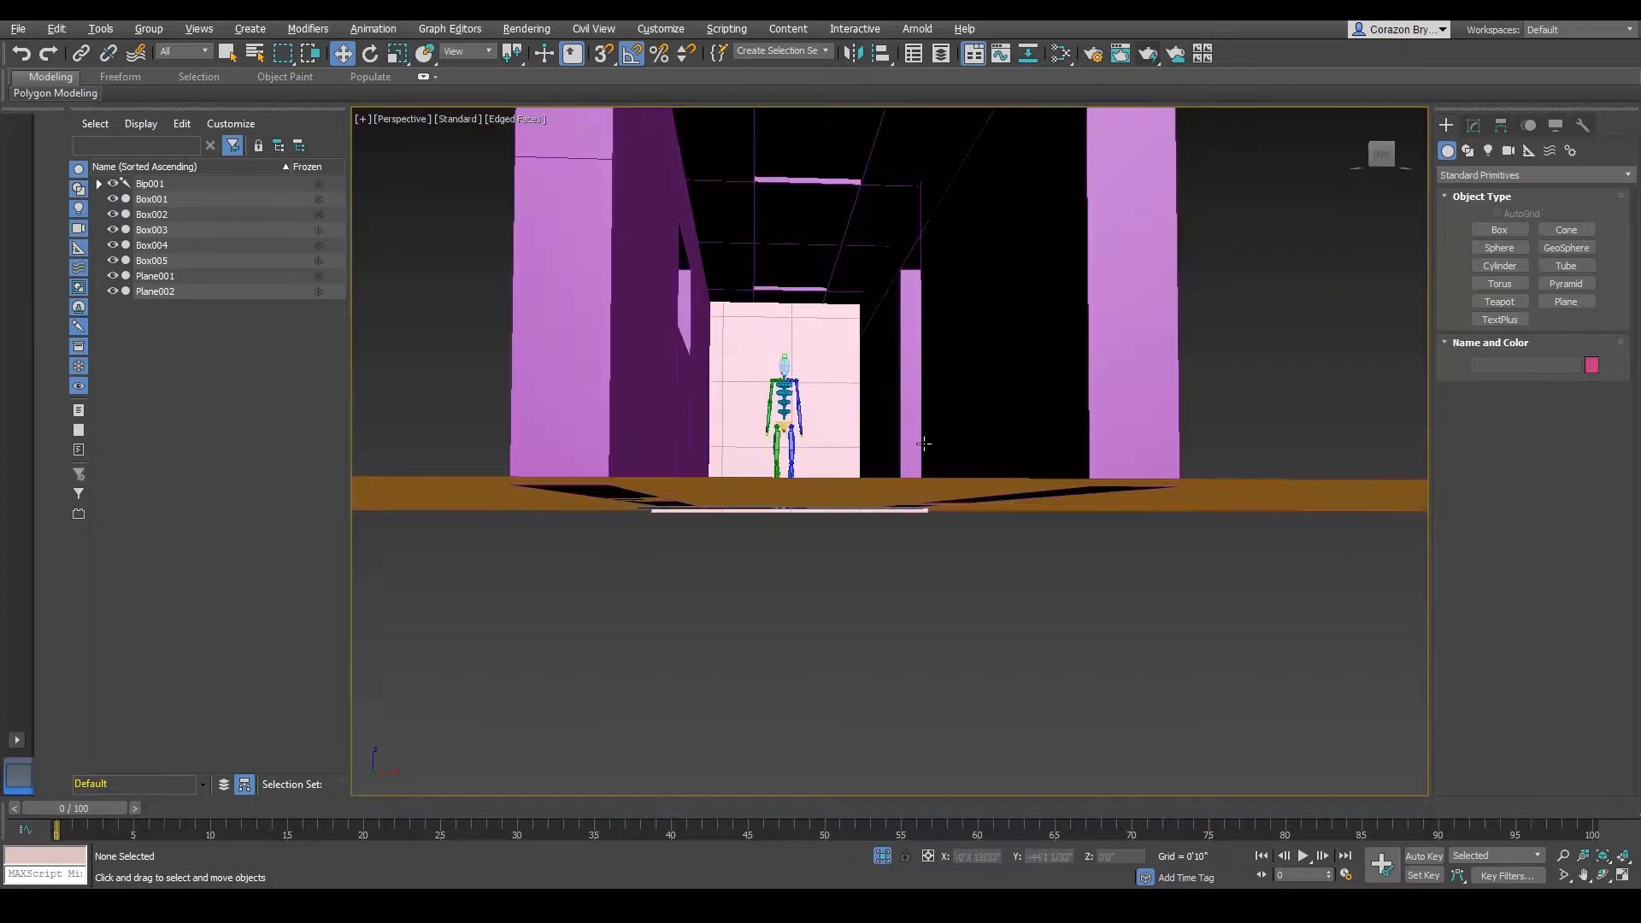
scroll(869, 362, "down", 1)
middle_click_drag(850, 351, 920, 427, "alt")
scroll(911, 469, "up", 1)
scroll(909, 466, "up", 1)
middle_click_drag(921, 428, 949, 496)
scroll(927, 553, "down", 2)
scroll(927, 566, "up", 2)
scroll(938, 441, "down", 2)
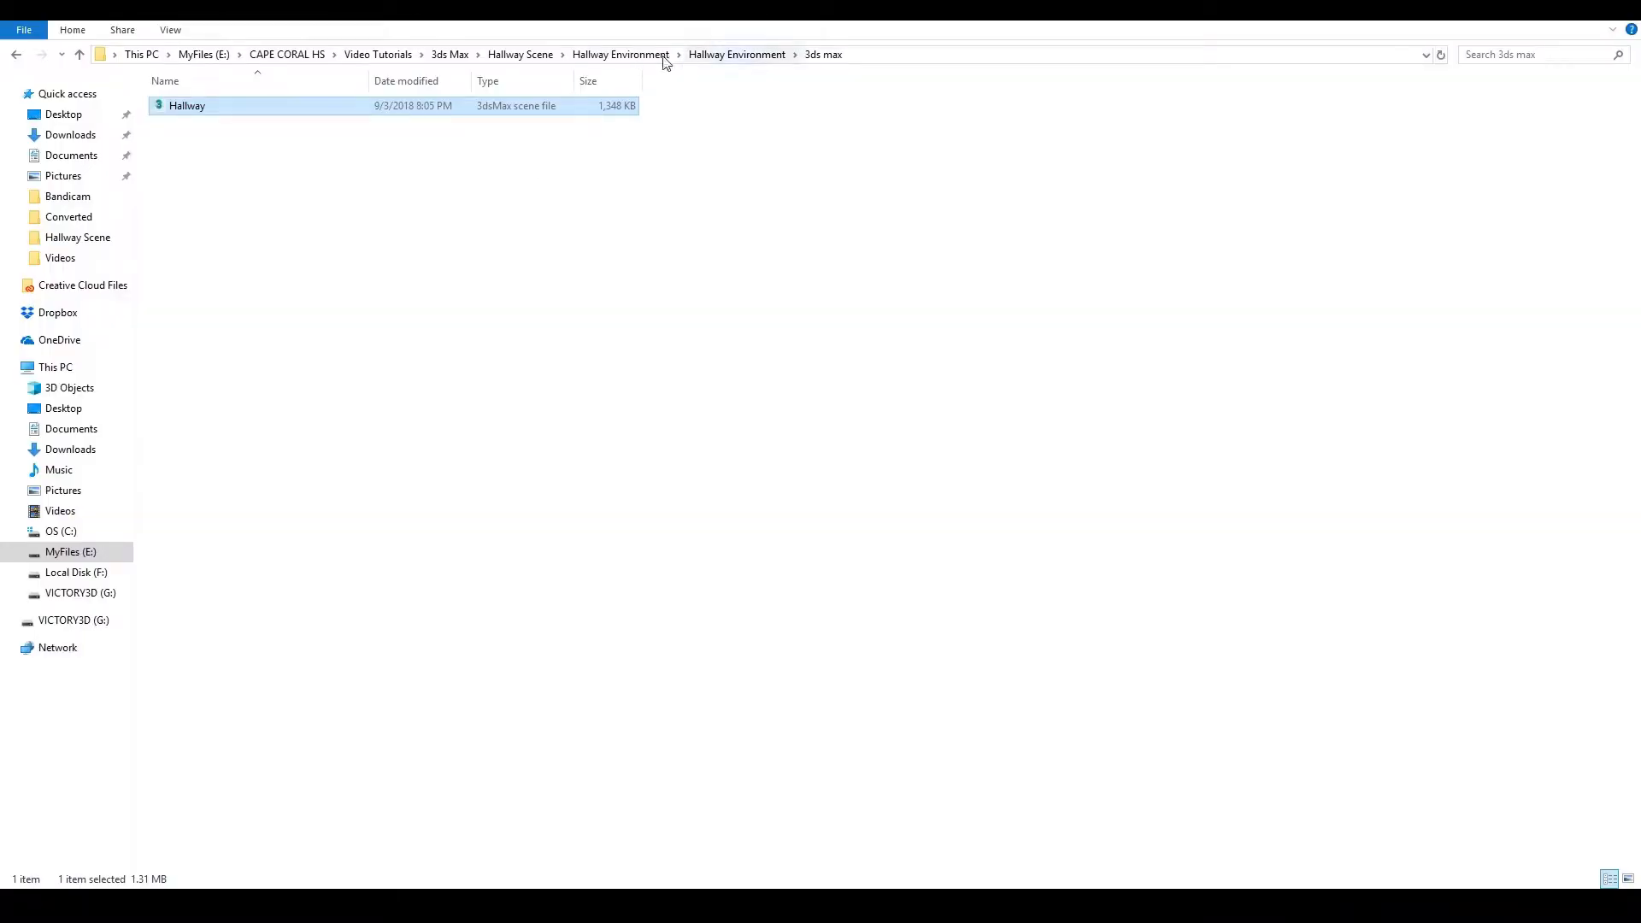
- Switch to File Explorer, open the Ref folder of Hallway Environment, and view the rolling table image enlarged
left_click(648, 62)
double_click(226, 108)
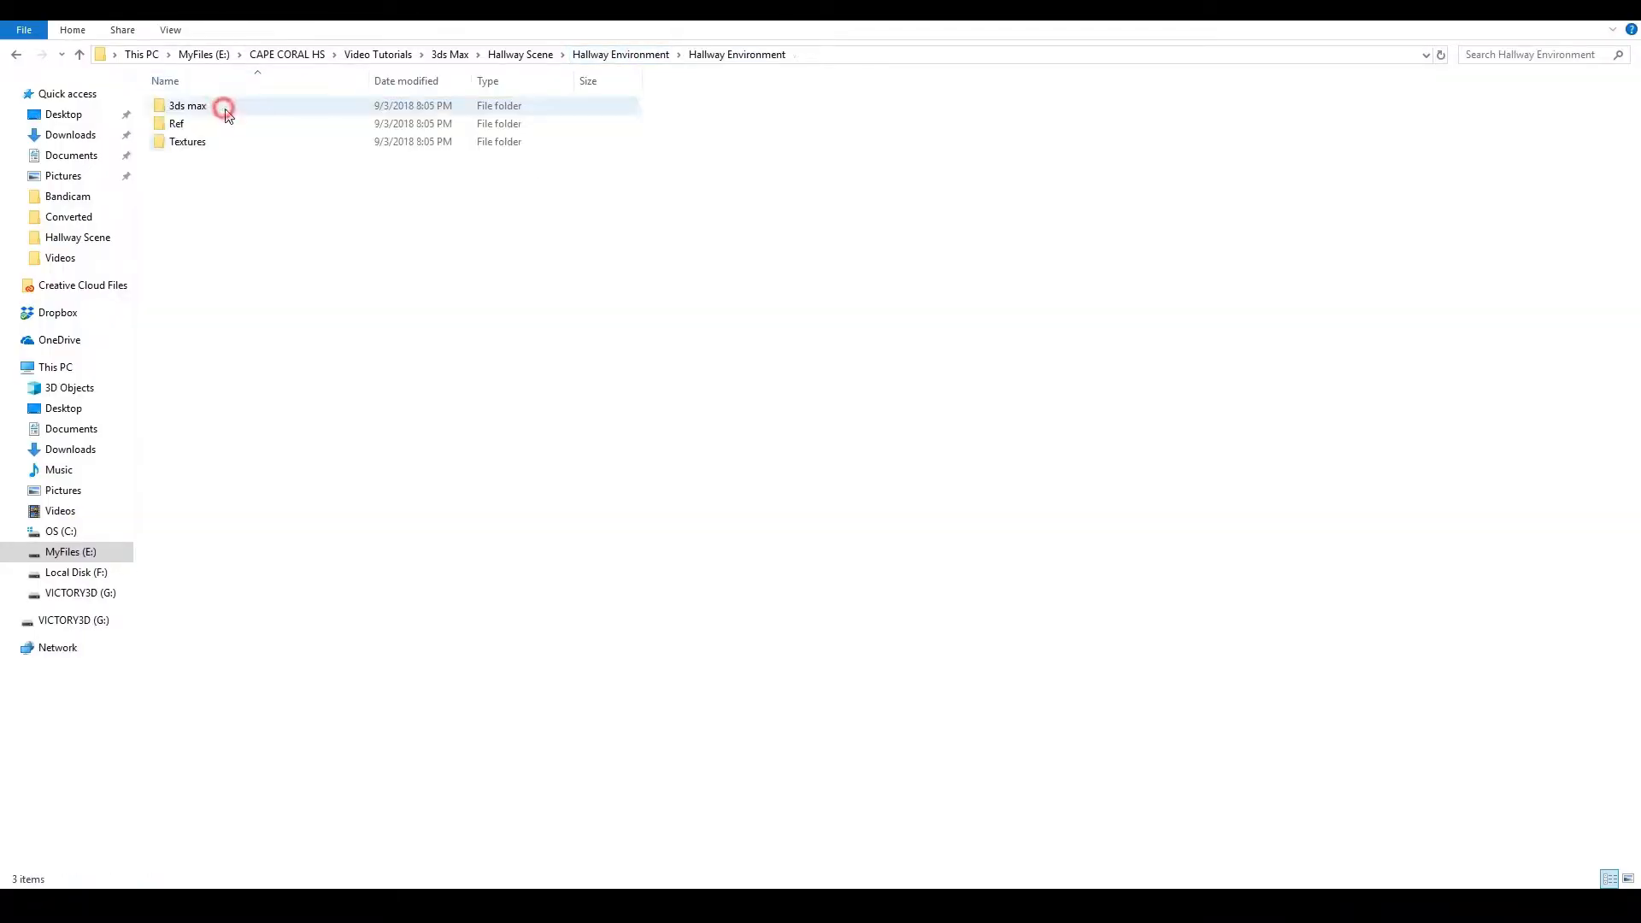
double_click(171, 125)
left_click(203, 141)
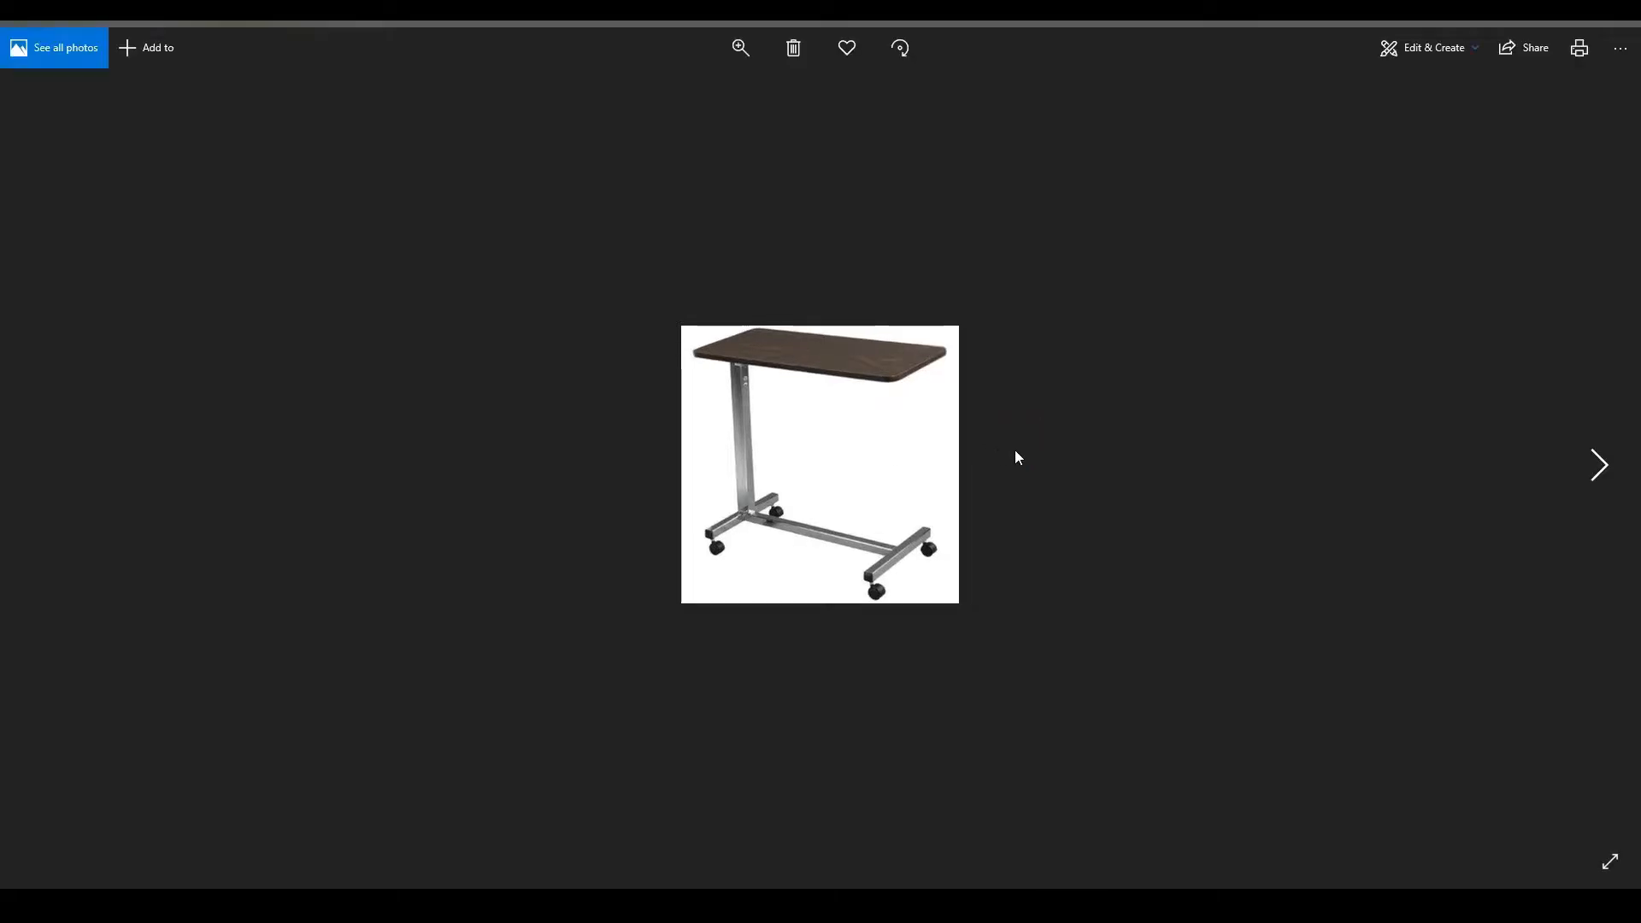
scroll(992, 452, "up", 3)
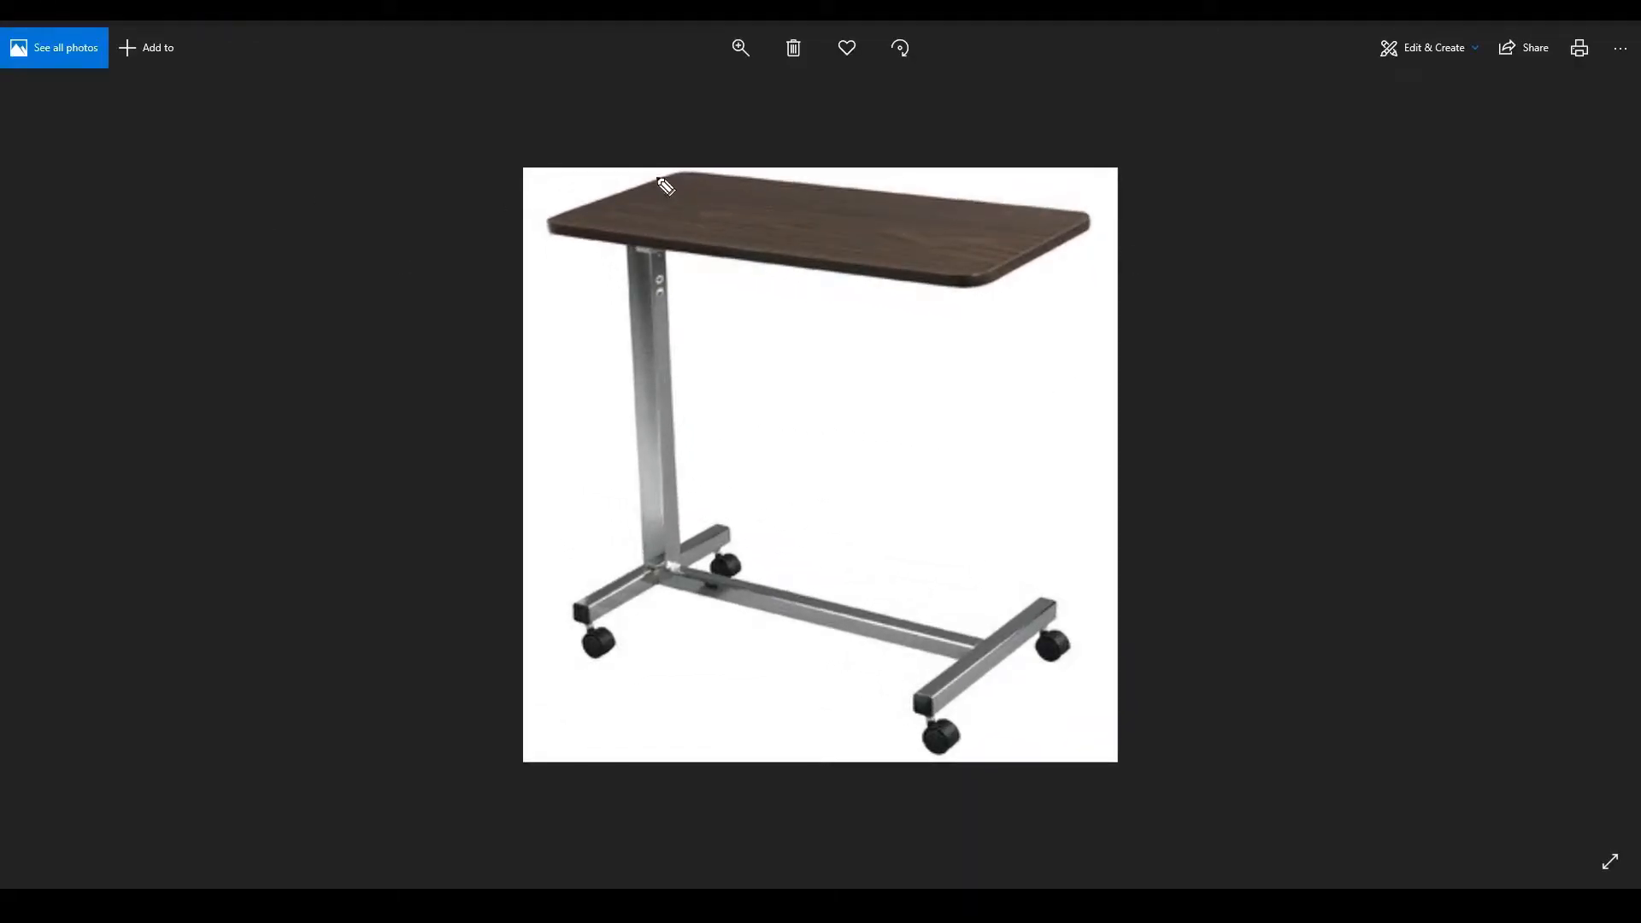
- Trace the tabletop as a thin box on the reference image and mark its upright post and base bars in pink
left_click_drag(688, 178, 551, 227)
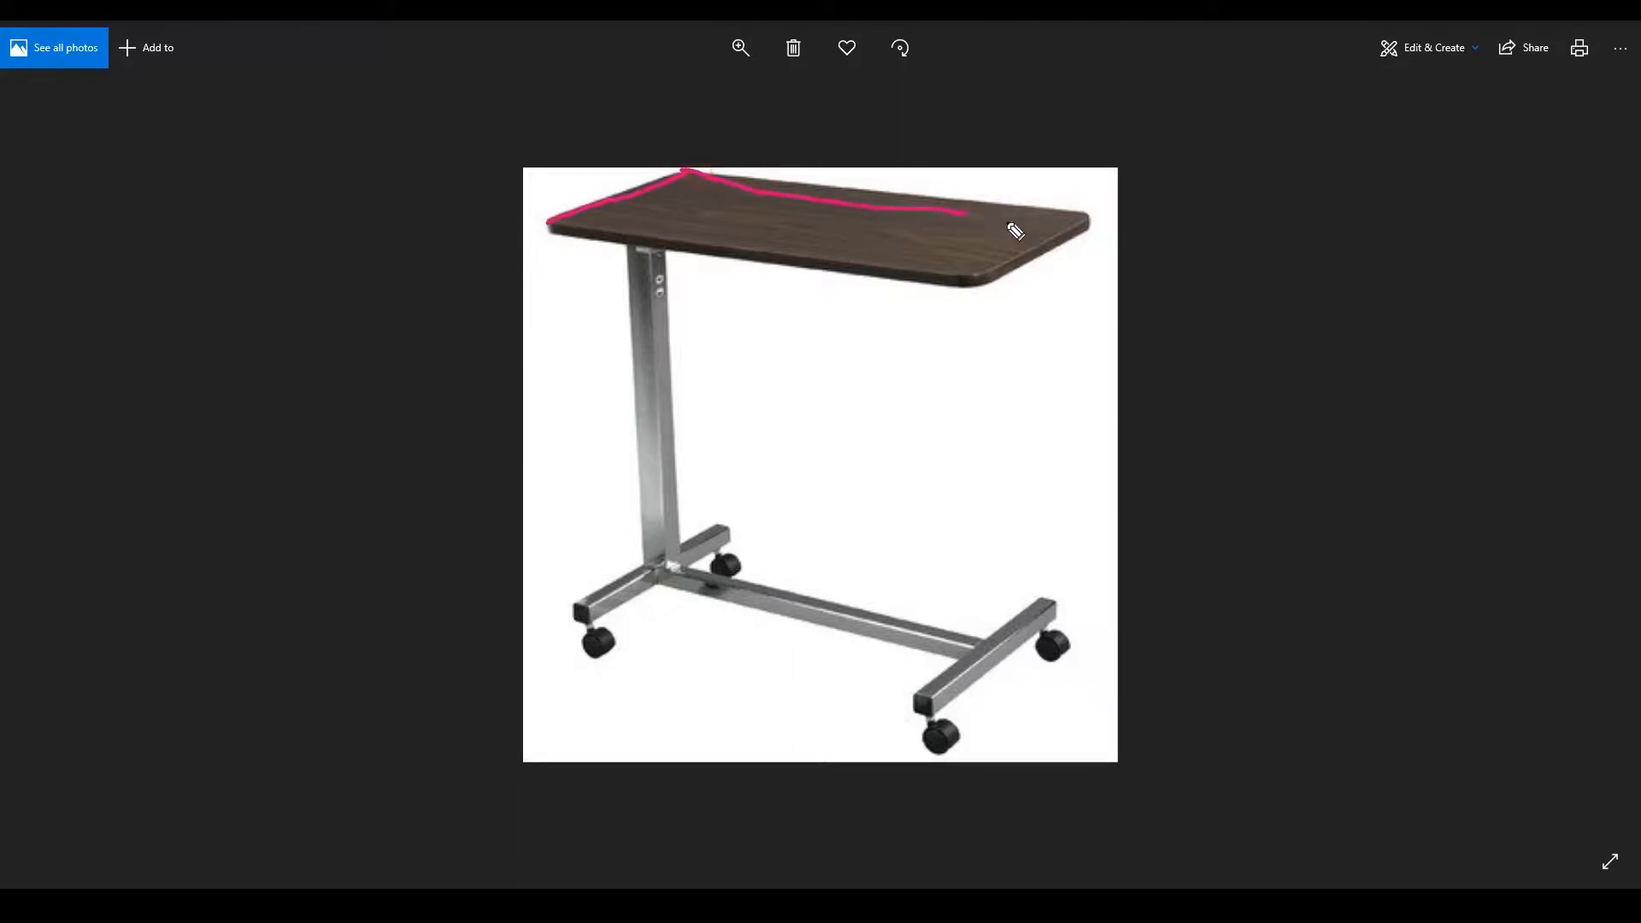
mouse_move(981, 284)
left_mouse_down()
mouse_move(562, 228)
mouse_move(983, 307)
left_mouse_up()
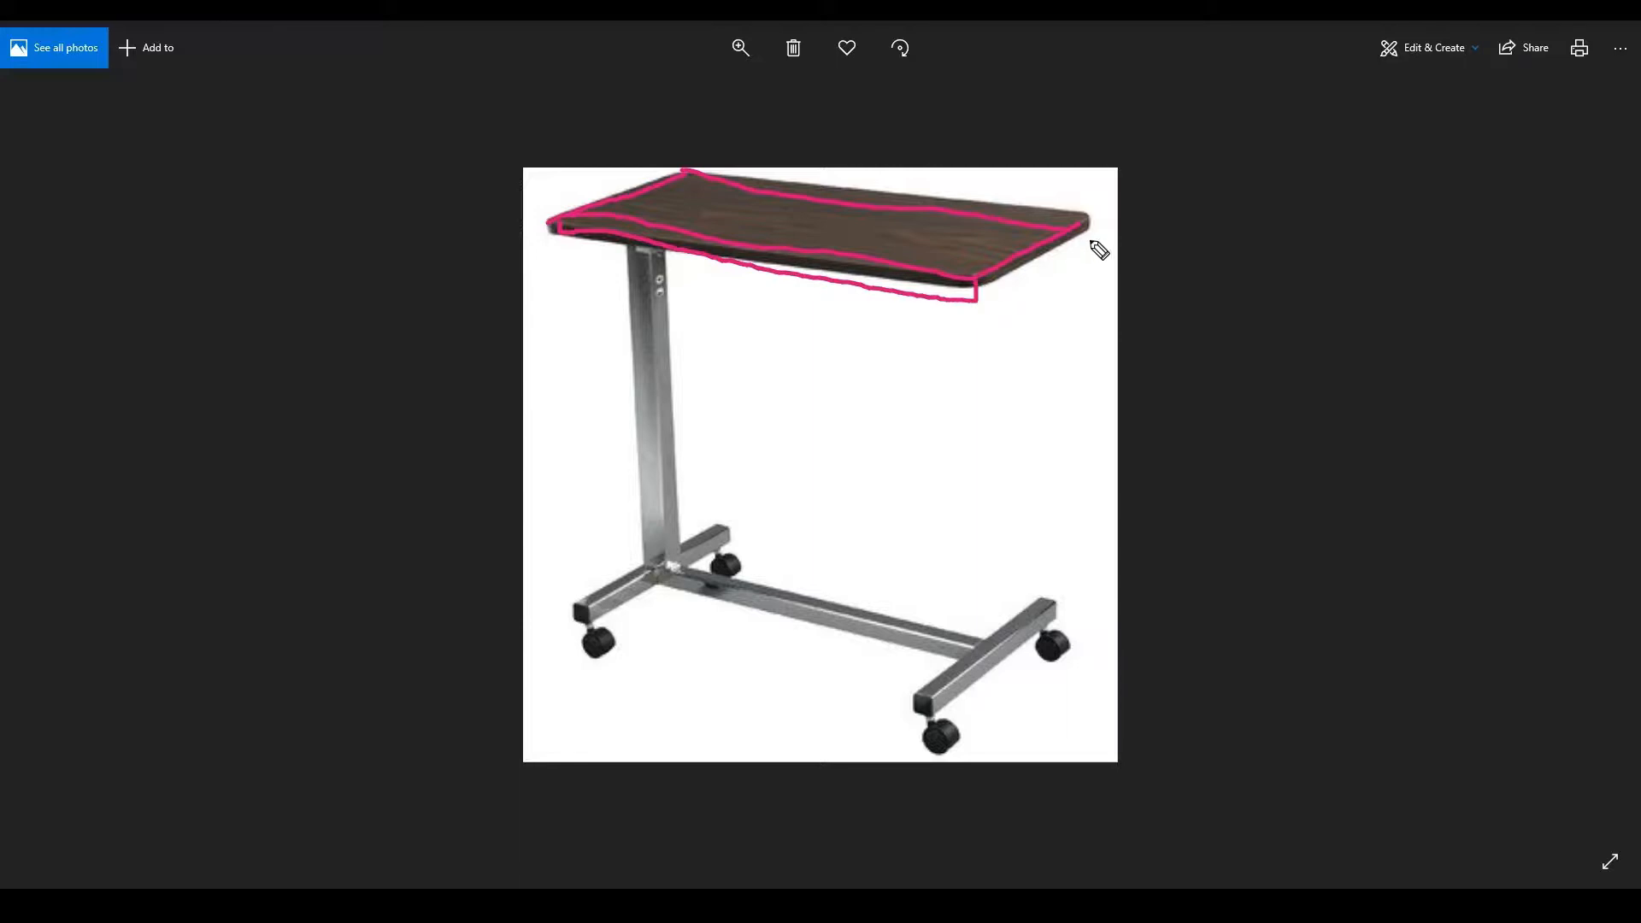
left_click_drag(1070, 247, 977, 299)
left_click_drag(601, 399, 655, 401)
left_click_drag(657, 407, 638, 416)
left_click_drag(591, 539, 610, 592)
left_click_drag(747, 631, 778, 601)
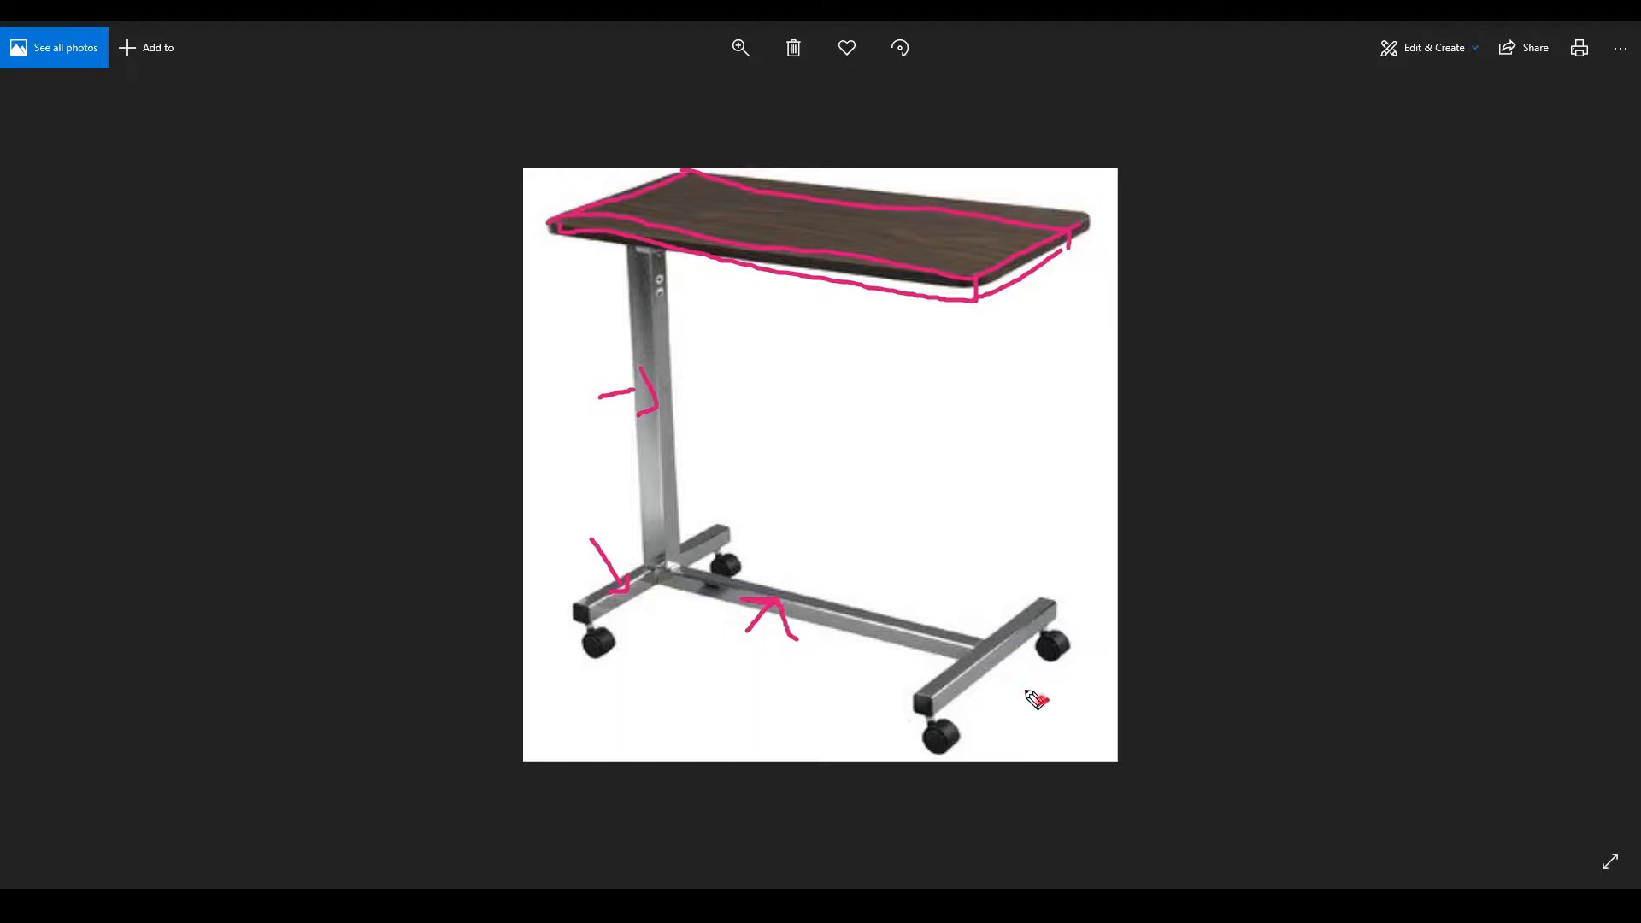
left_click_drag(1047, 701, 979, 660)
left_click_drag(975, 675, 1002, 664)
- Circle the table's casters in yellow on the reference image, and clear all the annotations
mouse_move(915, 744)
left_mouse_down()
mouse_move(960, 753)
mouse_move(959, 728)
left_mouse_up()
mouse_move(1082, 656)
left_mouse_down()
mouse_move(1053, 677)
mouse_move(1044, 600)
left_mouse_up()
mouse_move(634, 612)
left_mouse_down()
mouse_move(568, 641)
mouse_move(596, 629)
left_mouse_up()
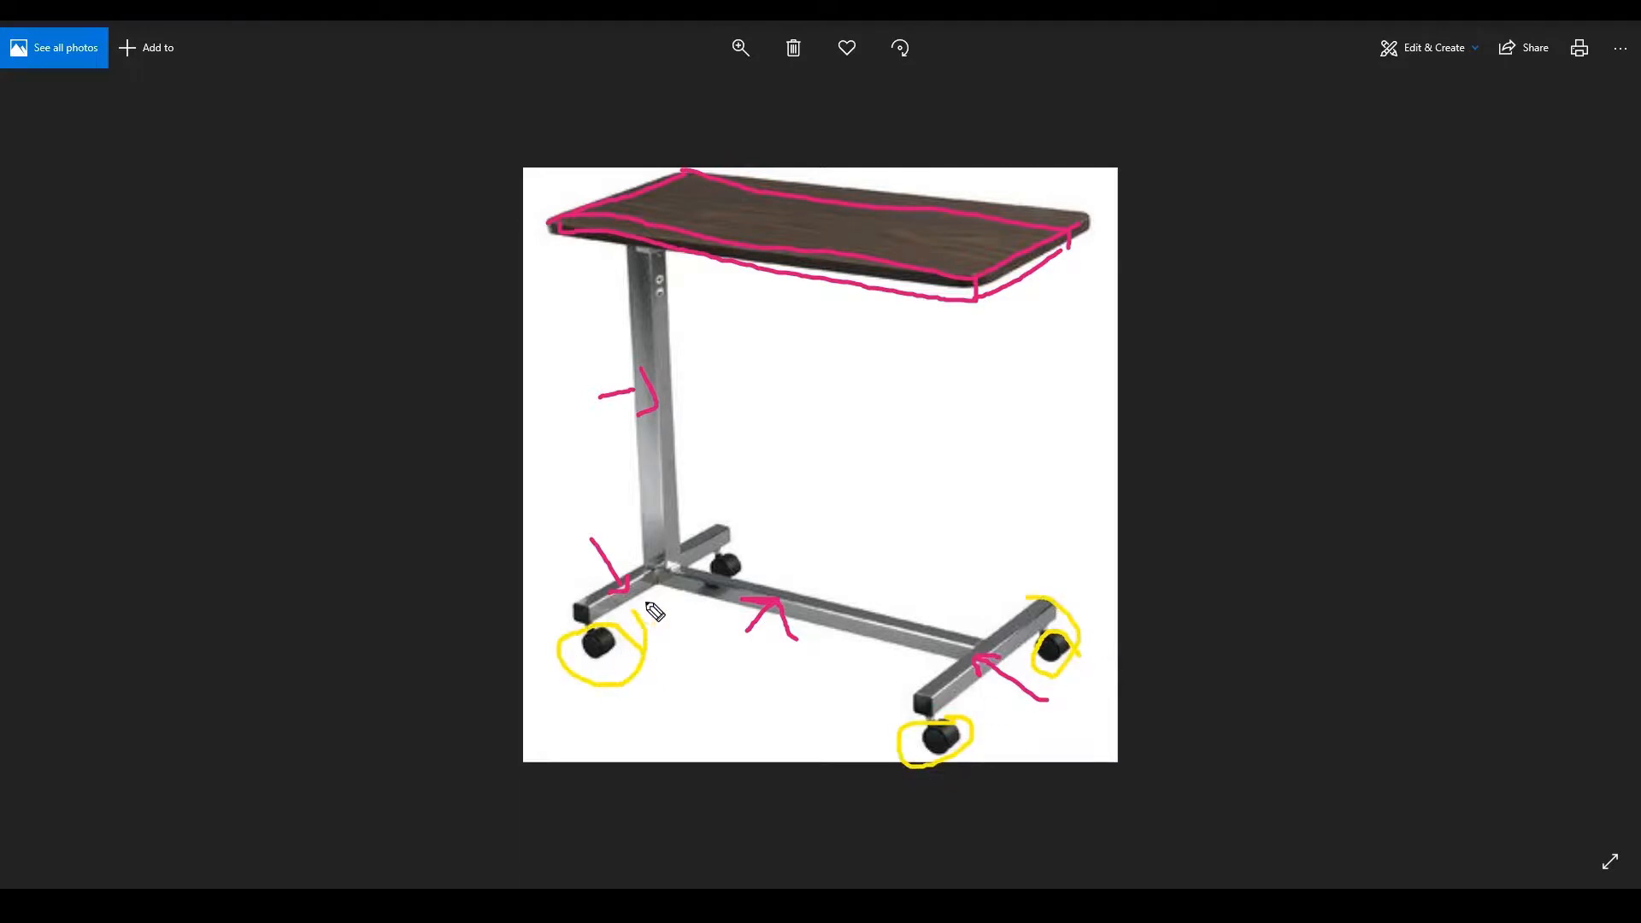
left_click_drag(774, 564, 776, 585)
key("Escape")
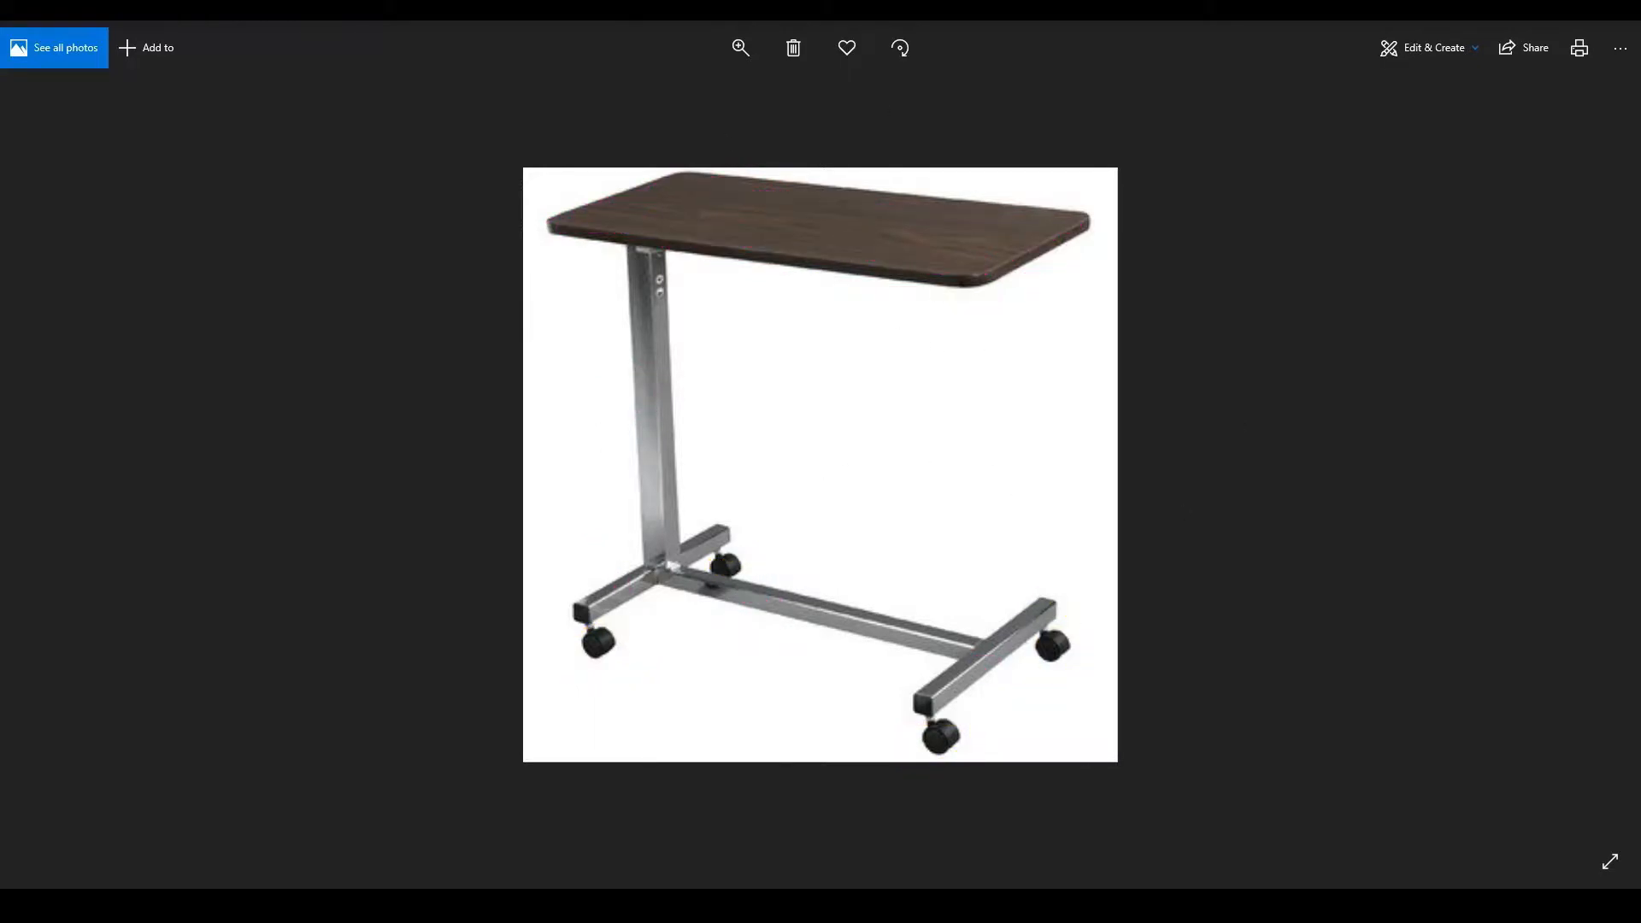
- Circle the tabletop in yellow and point arrows at the upright post and base bars of the table
mouse_move(800, 149)
left_mouse_down()
mouse_move(949, 362)
mouse_move(590, 264)
mouse_move(971, 162)
mouse_move(981, 175)
left_mouse_up()
mouse_move(556, 434)
left_mouse_down()
mouse_move(605, 433)
mouse_move(615, 462)
left_mouse_up()
left_click_drag(579, 557, 631, 605)
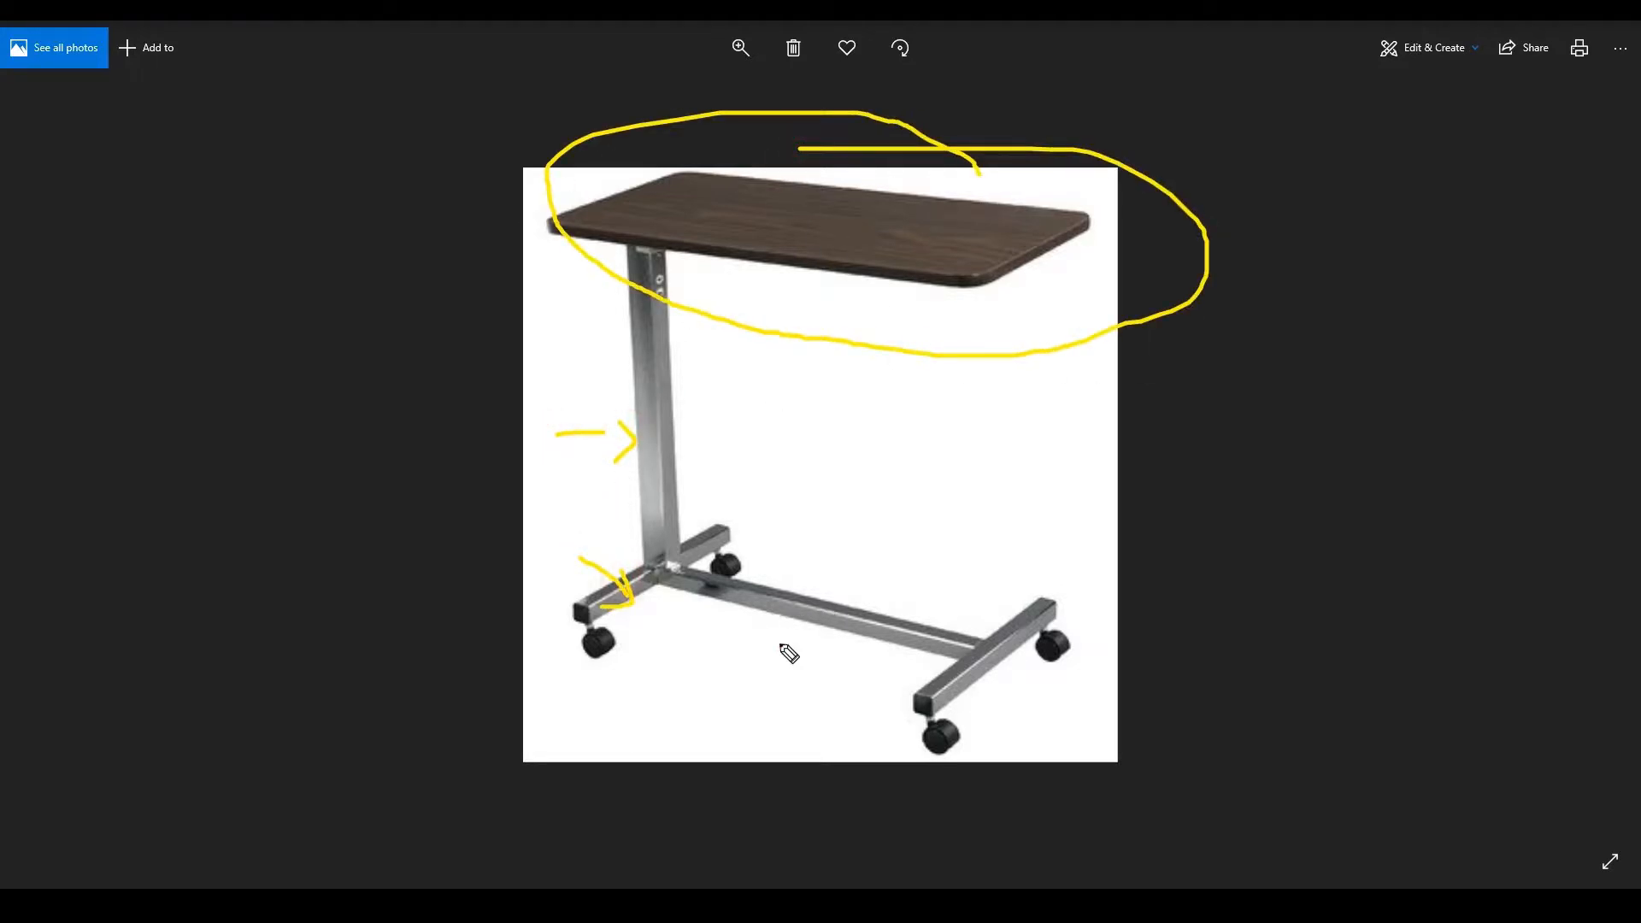
mouse_move(782, 643)
left_mouse_down()
mouse_move(808, 616)
mouse_move(816, 668)
left_mouse_up()
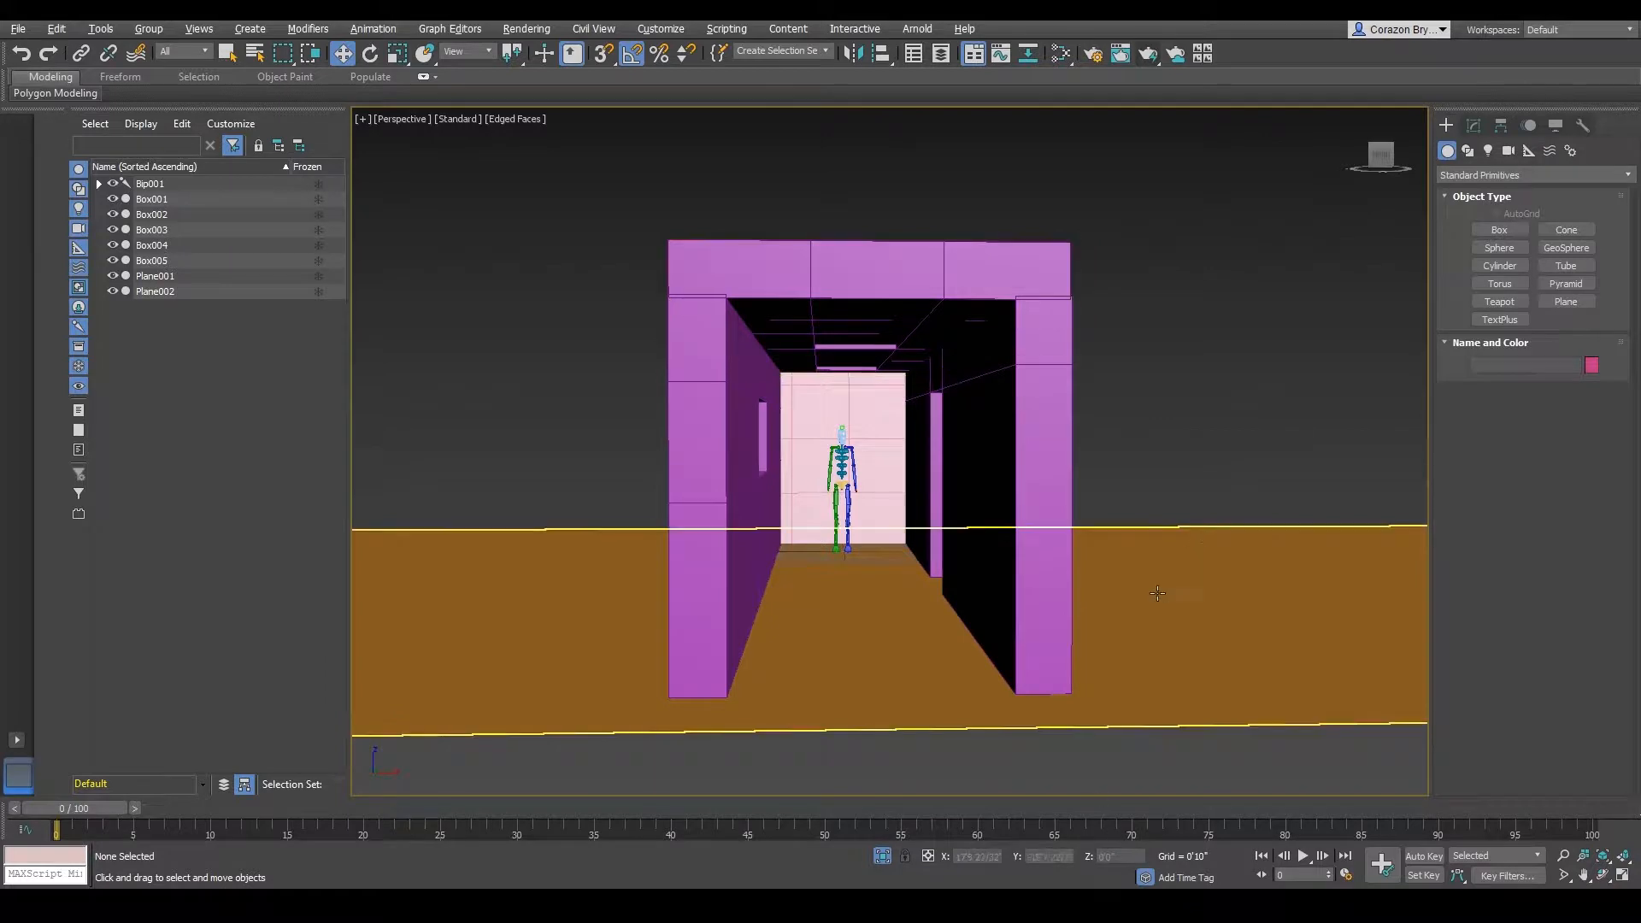
- Draw an AutoGrid box about 3'2" by 6'10" on the outer face of the wall with the doorway, and delete it
middle_click_drag(1158, 593, 1206, 495, "alt")
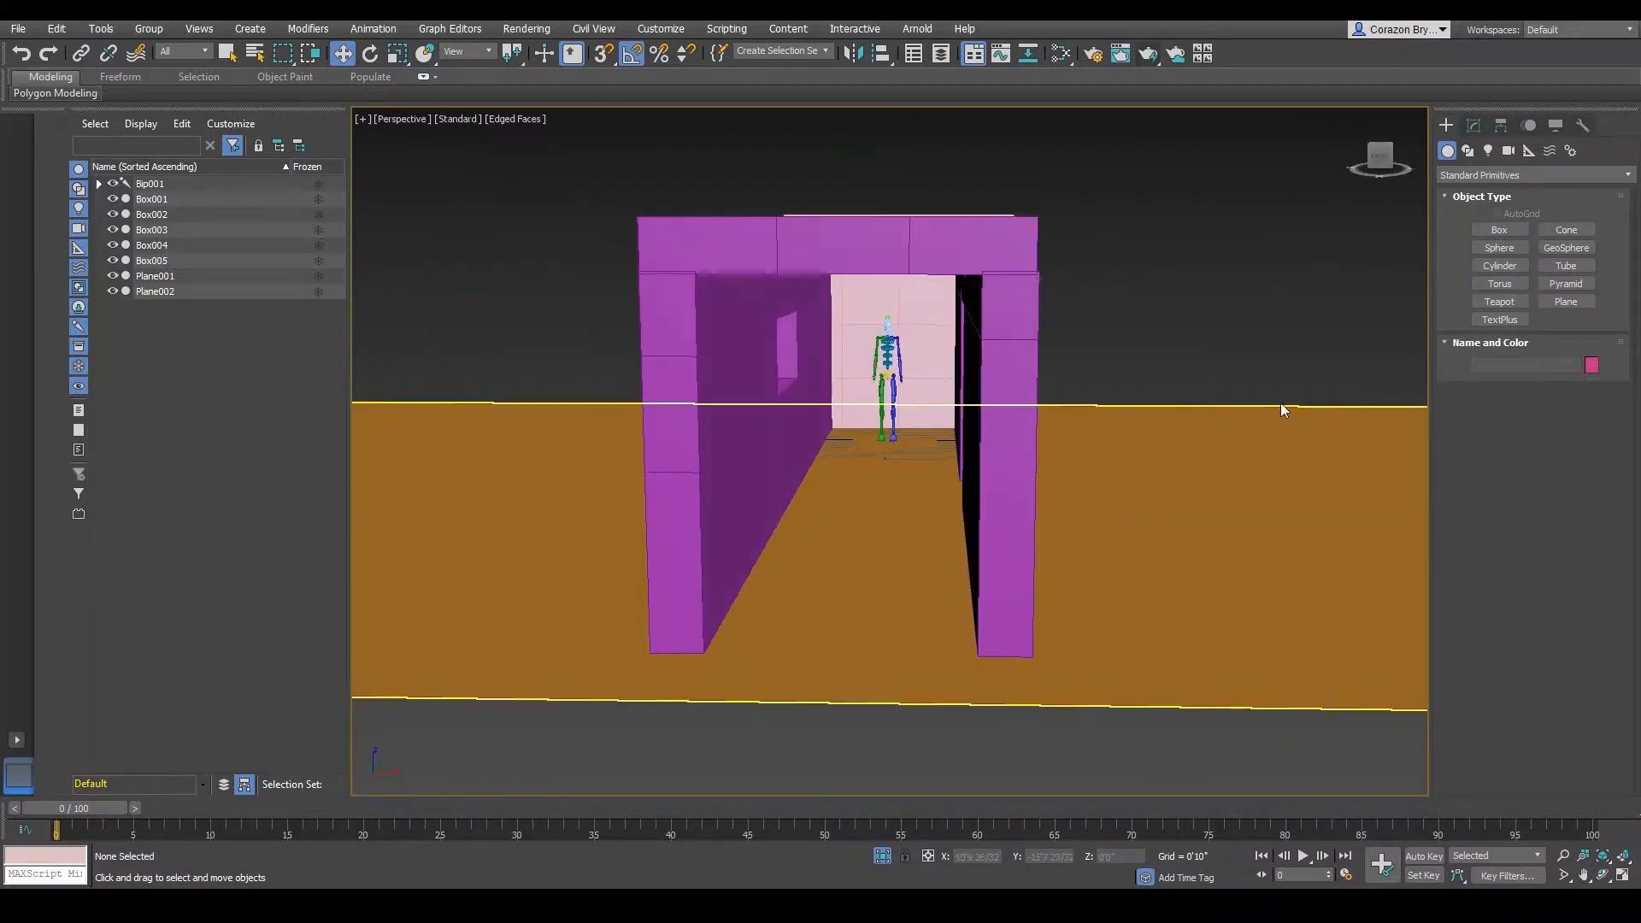
left_click(1496, 230)
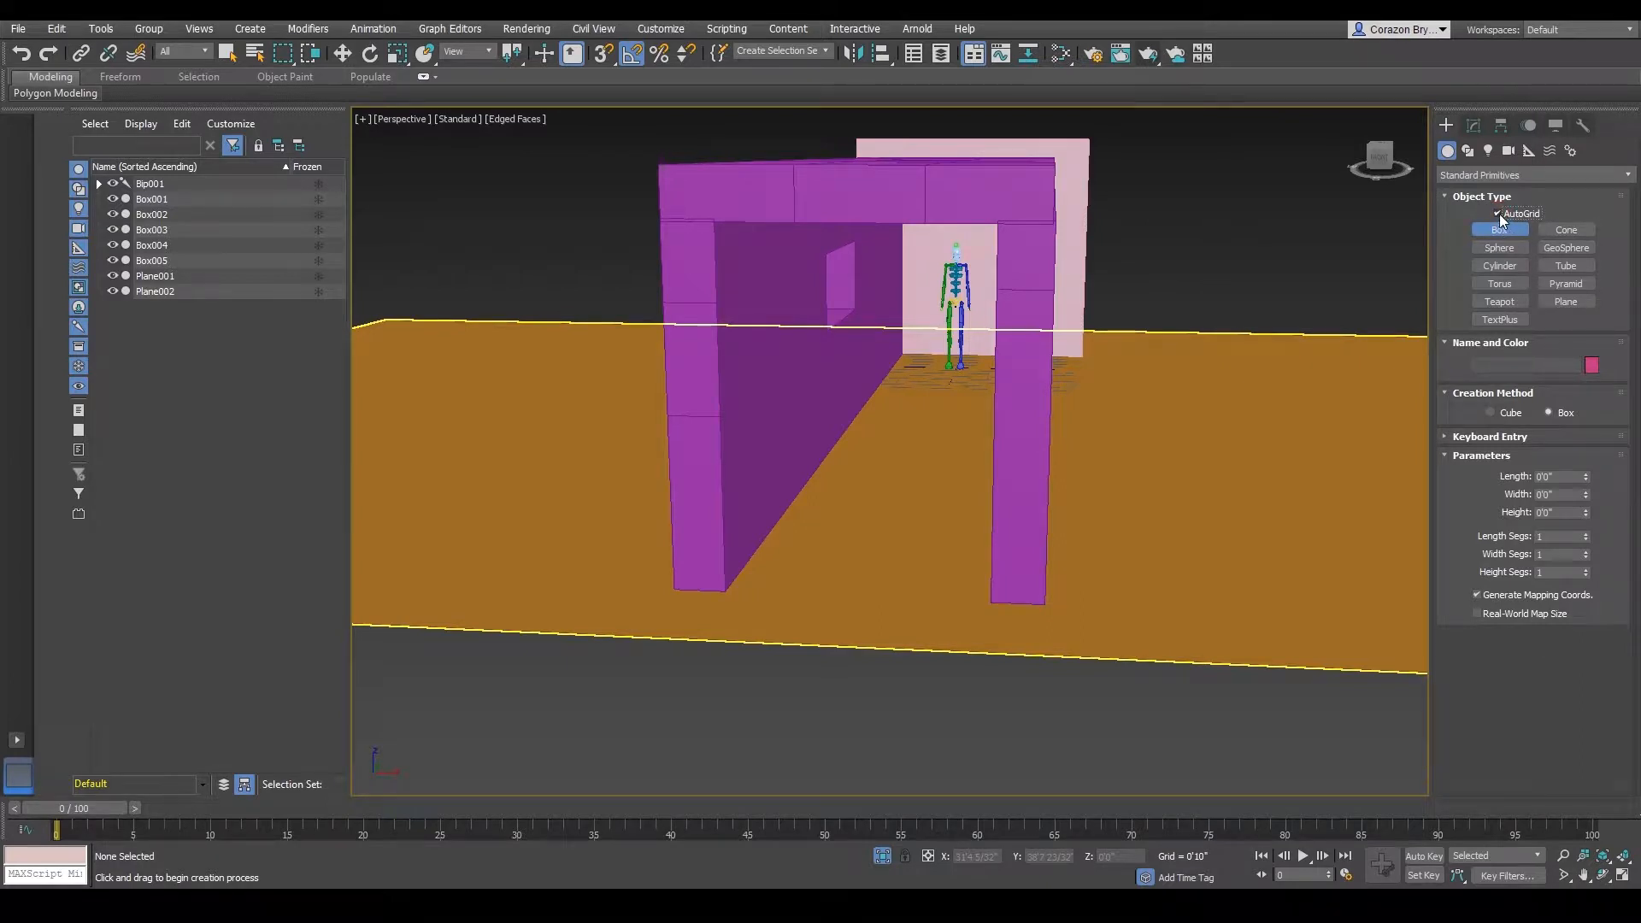
middle_click_drag(1401, 324, 1069, 453, "alt")
scroll(1075, 402, "down", 4)
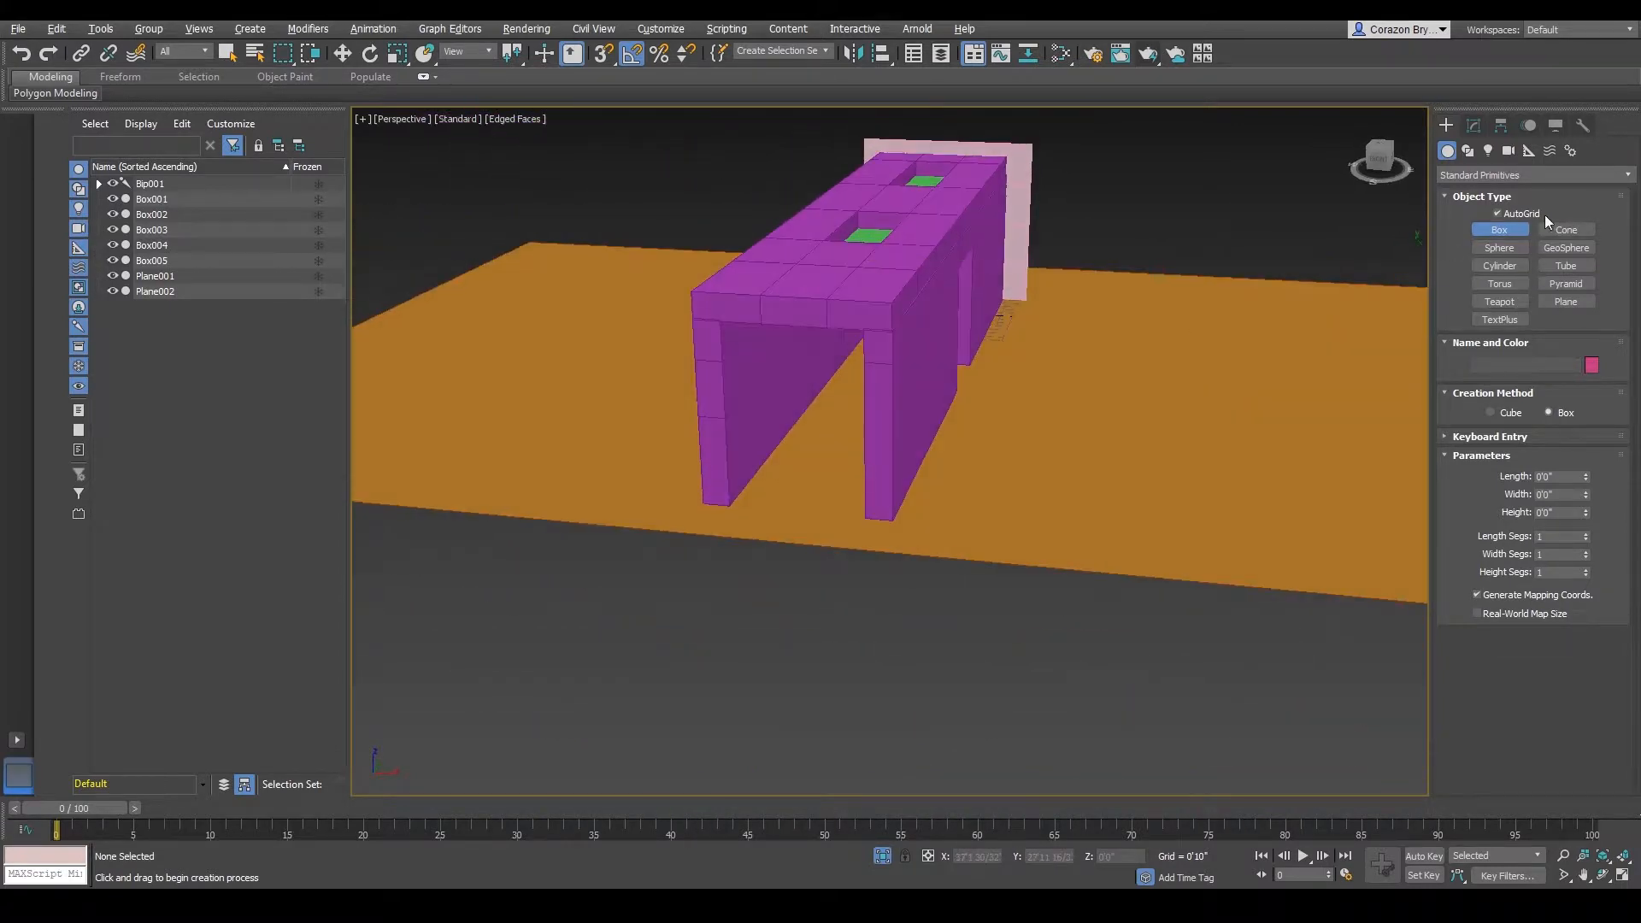
scroll(1006, 410, "up", 3)
mouse_move(1004, 411)
middle_mouse_down("alt")
mouse_move(934, 399)
mouse_move(996, 406)
middle_mouse_up("alt")
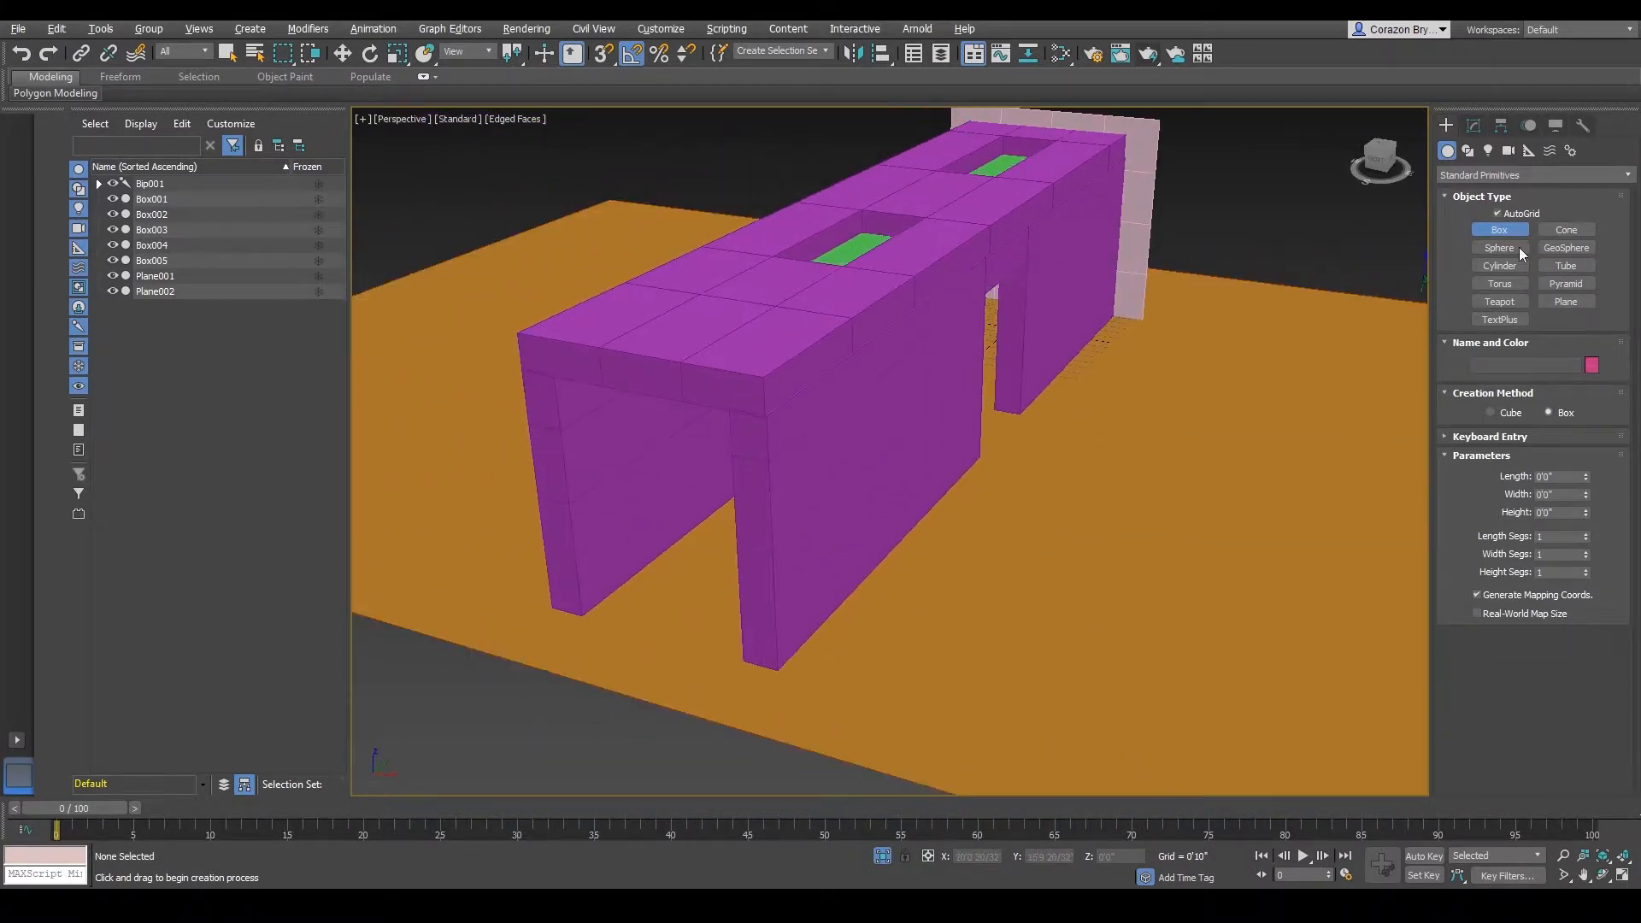
middle_click_drag(1141, 372, 1085, 367, "alt")
middle_click_drag(906, 410, 834, 420, "alt")
middle_click_drag(626, 346, 813, 334, "alt")
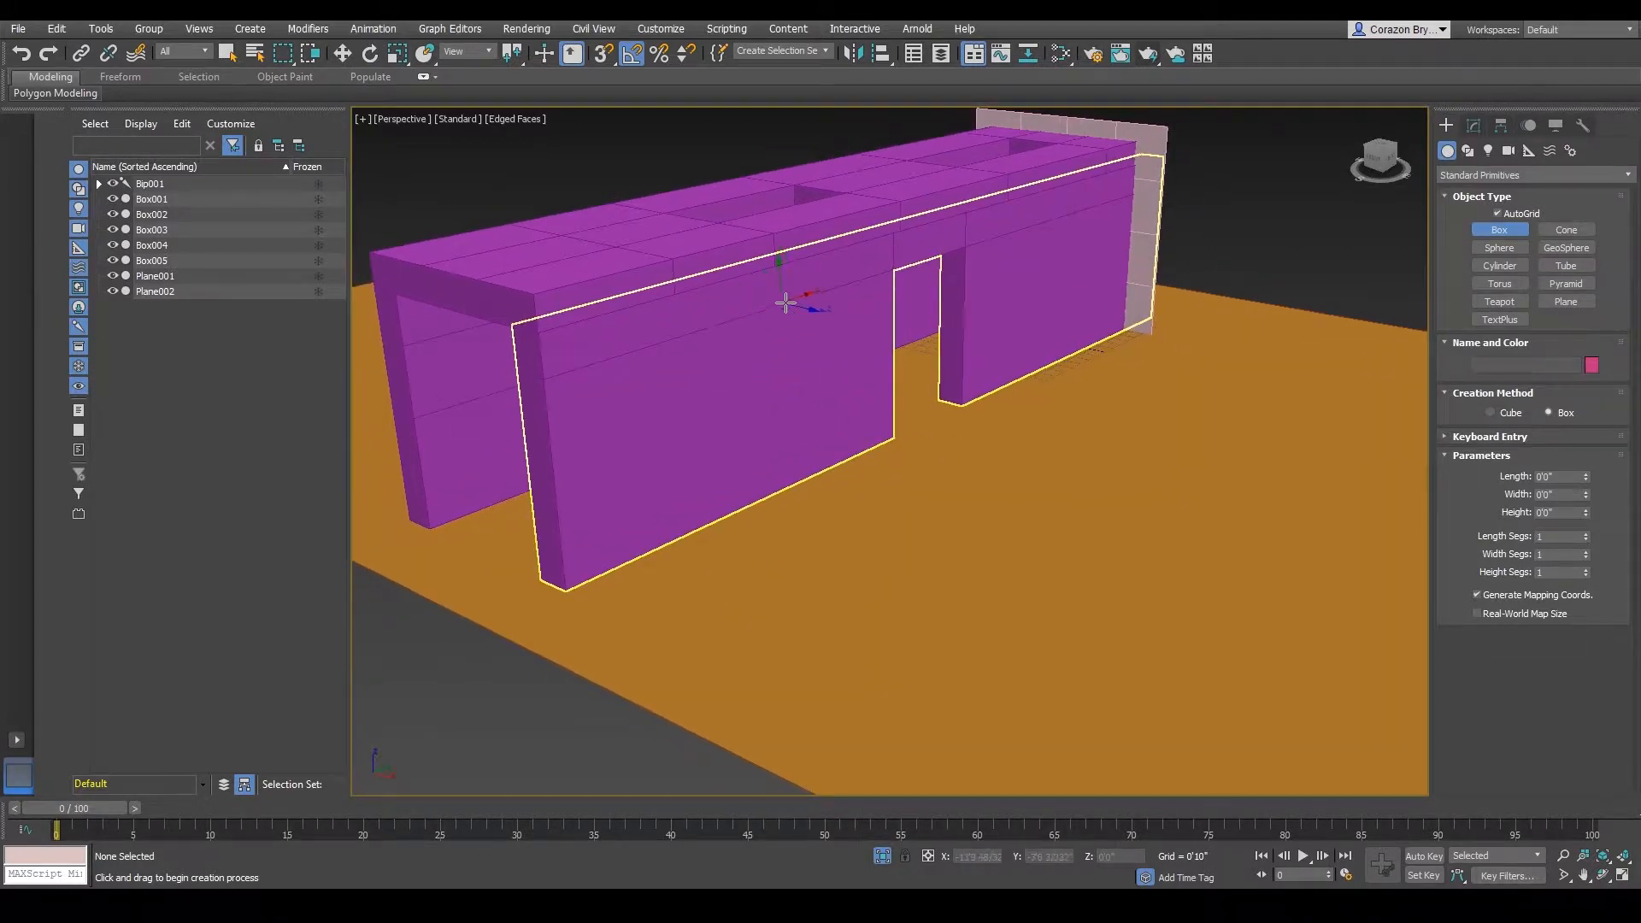
left_click_drag(793, 303, 663, 434)
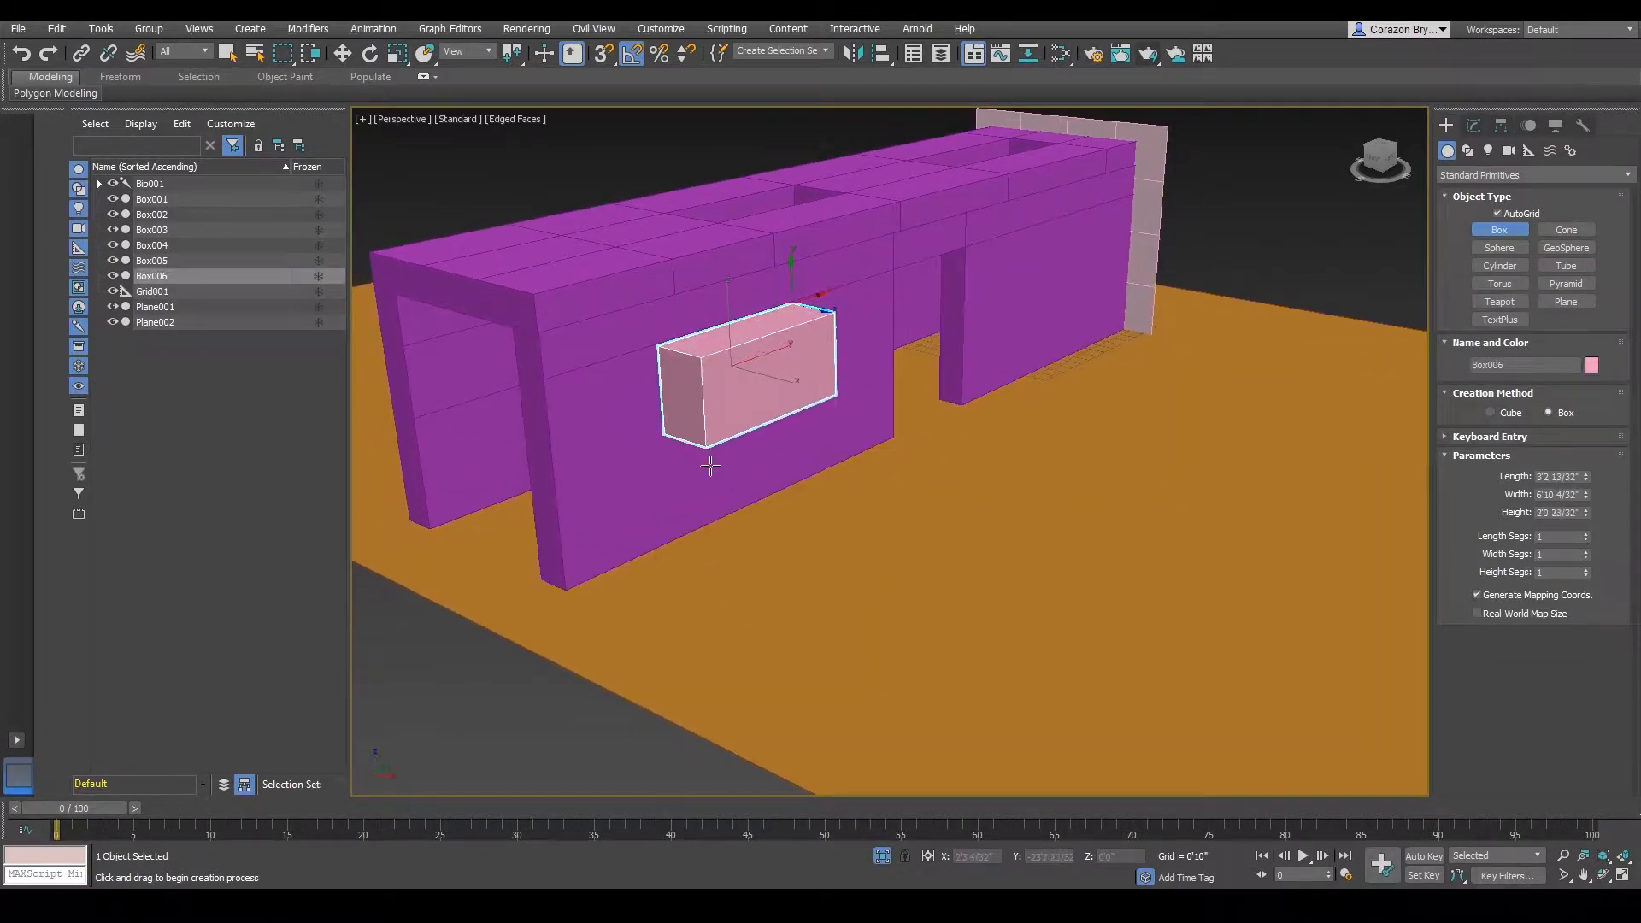
left_click(711, 466)
key("w")
middle_click_drag(711, 466, 813, 423, "alt")
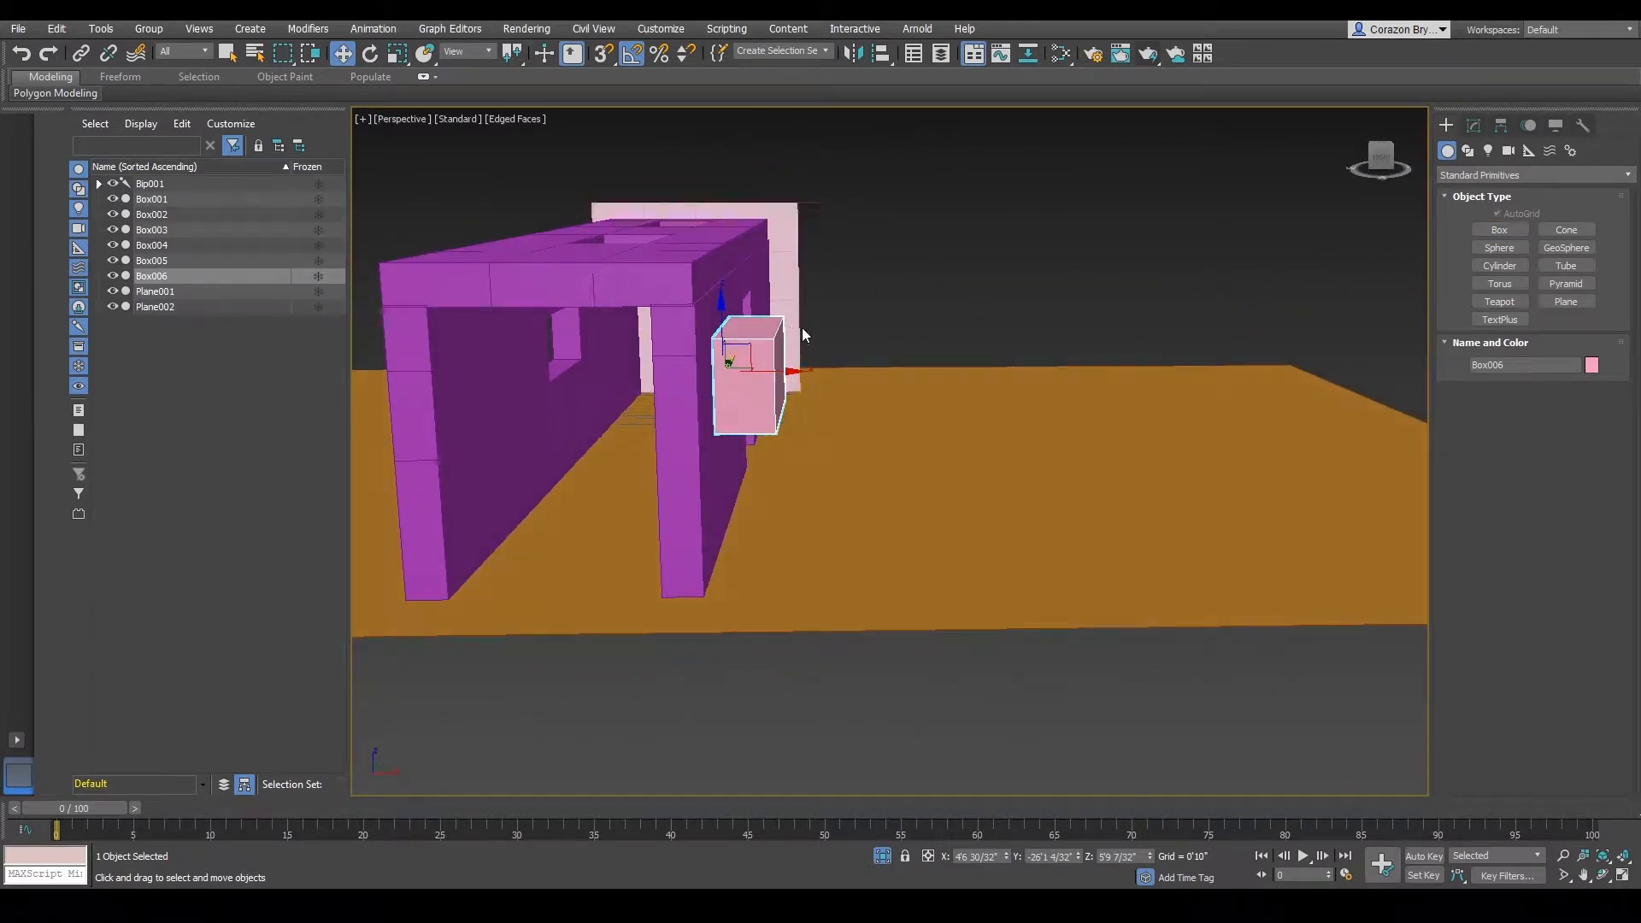
middle_click_drag(804, 334, 856, 354, "alt")
key("Delete")
- Draw a box across the hallway walls with AutoGrid off, inspect where it lands, and delete it
left_click(1491, 229)
left_click_drag(857, 354, 797, 538)
left_click(801, 392)
key("w")
middle_click_drag(801, 393, 734, 446, "alt")
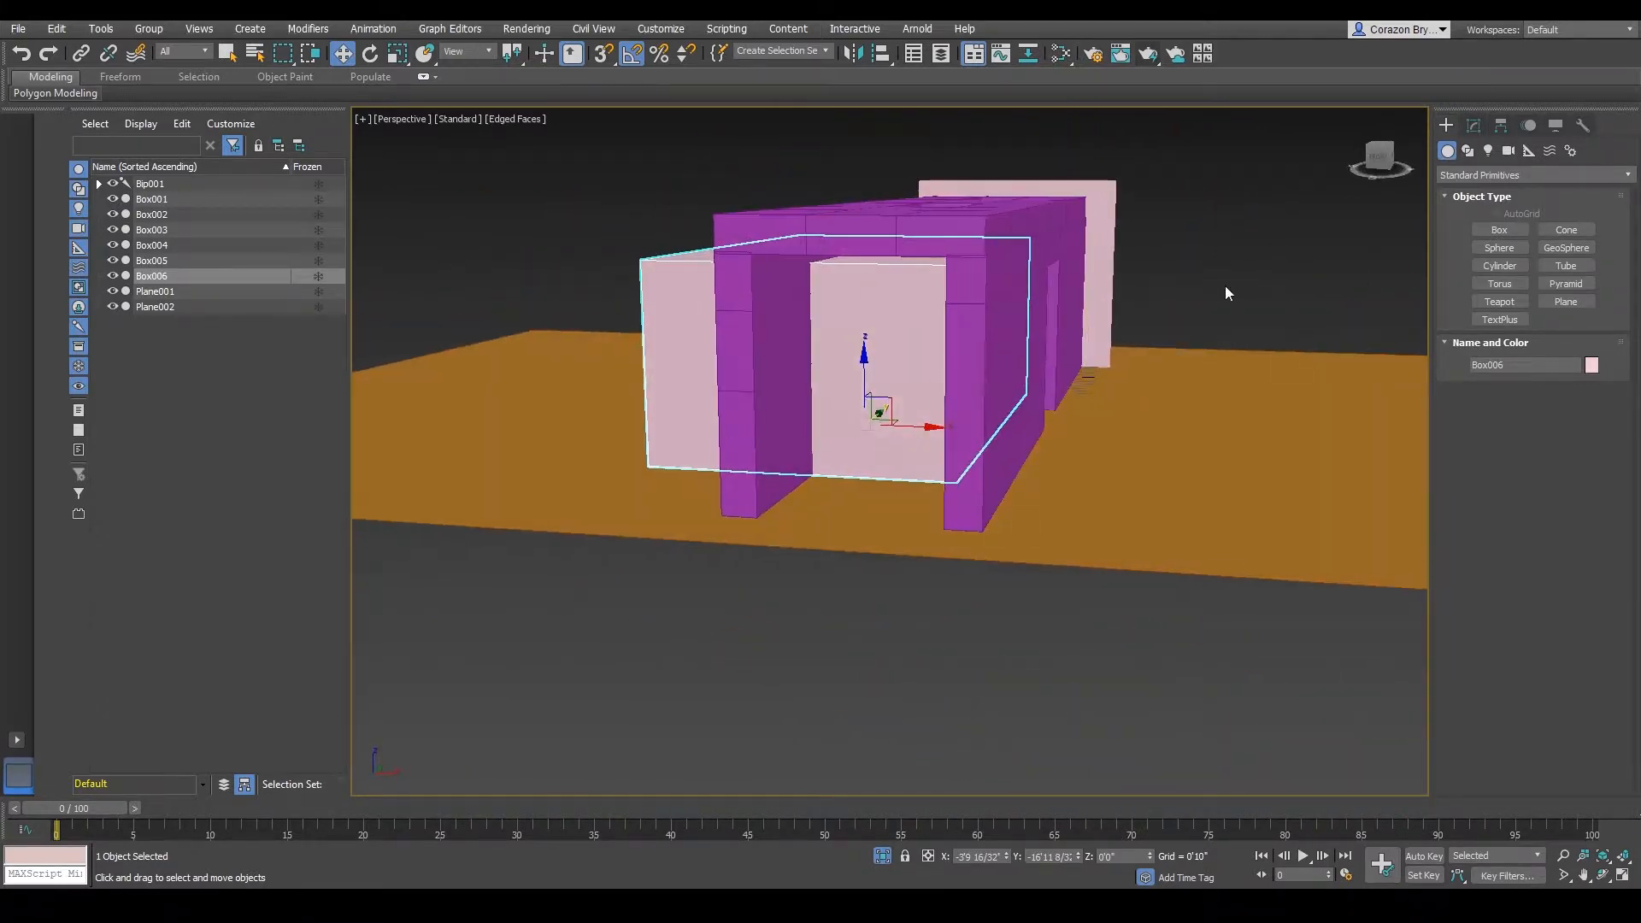
scroll(924, 414, "up", 3)
middle_click_drag(924, 414, 919, 428, "alt")
key("Delete")
- Draw a flat box about 8'11" long, 2'4" wide and 0'3" high on the hallway floor in front of the biped
scroll(992, 419, "down", 3)
middle_click_drag(1034, 427, 989, 444, "alt")
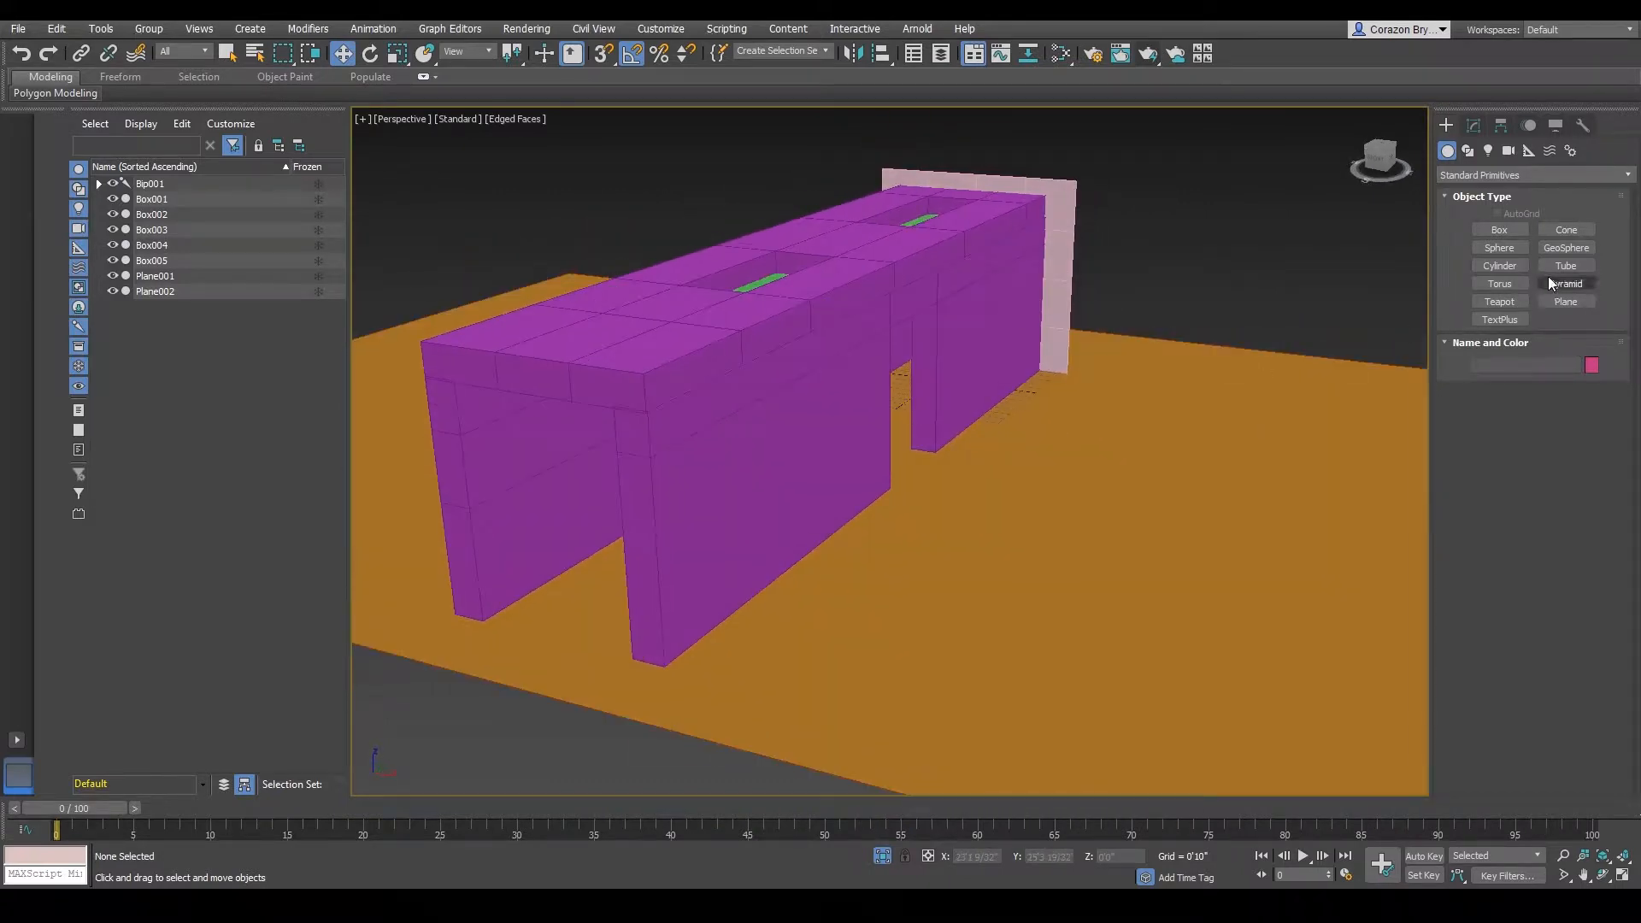
middle_click_drag(1225, 359, 1527, 248, "alt")
left_click(1500, 230)
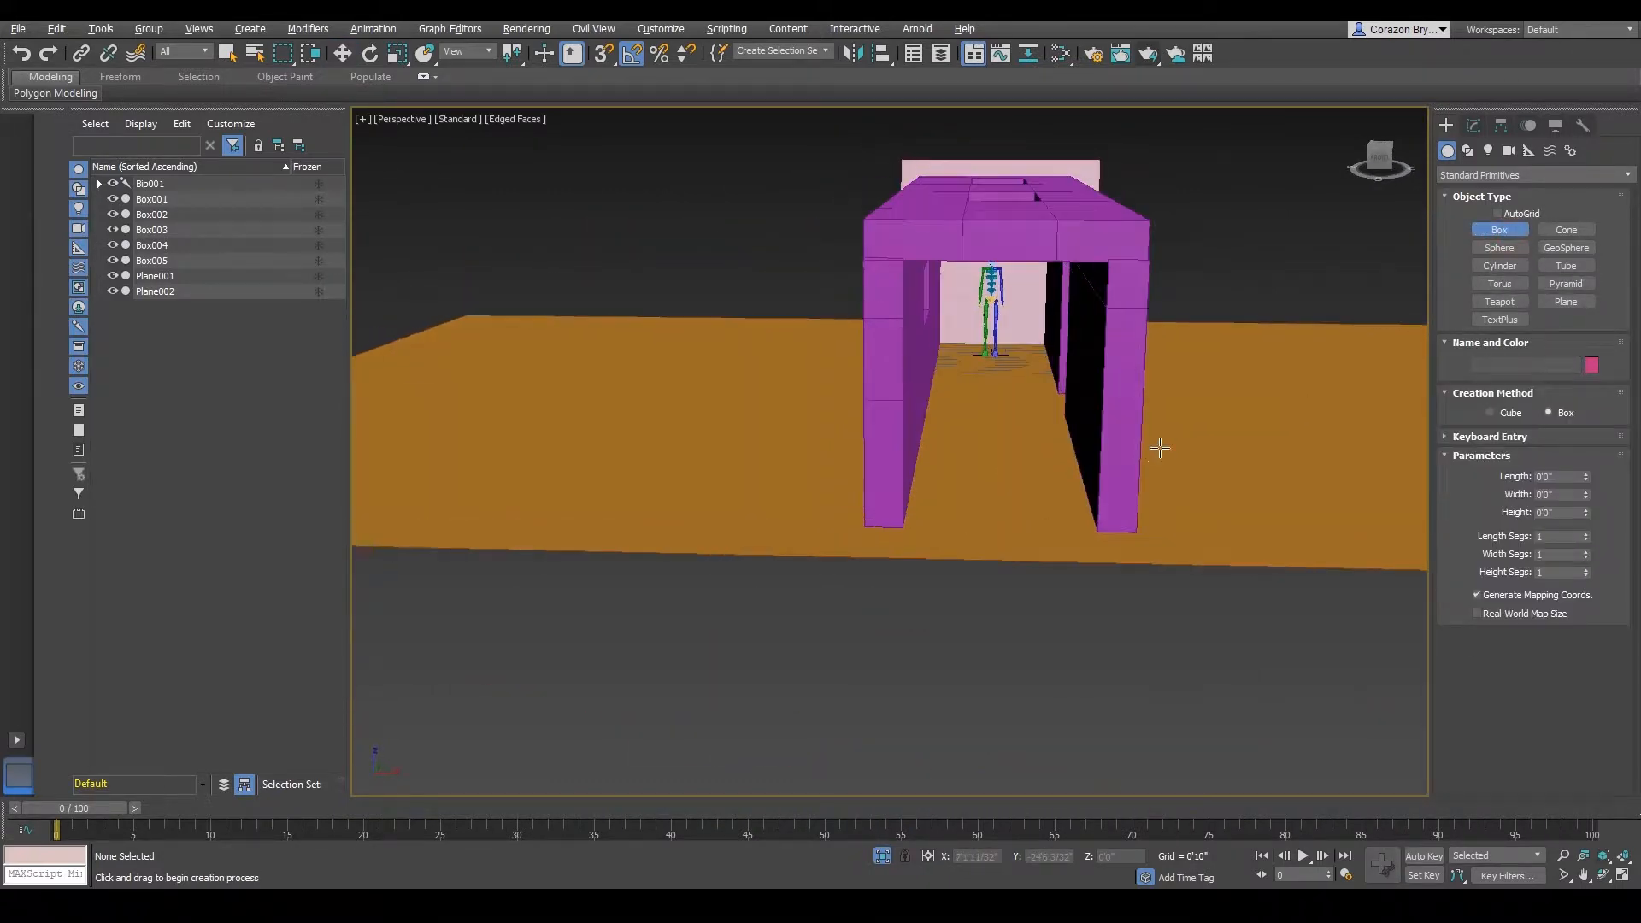
scroll(1101, 499, "up", 4)
middle_click_drag(1103, 499, 1031, 489, "alt")
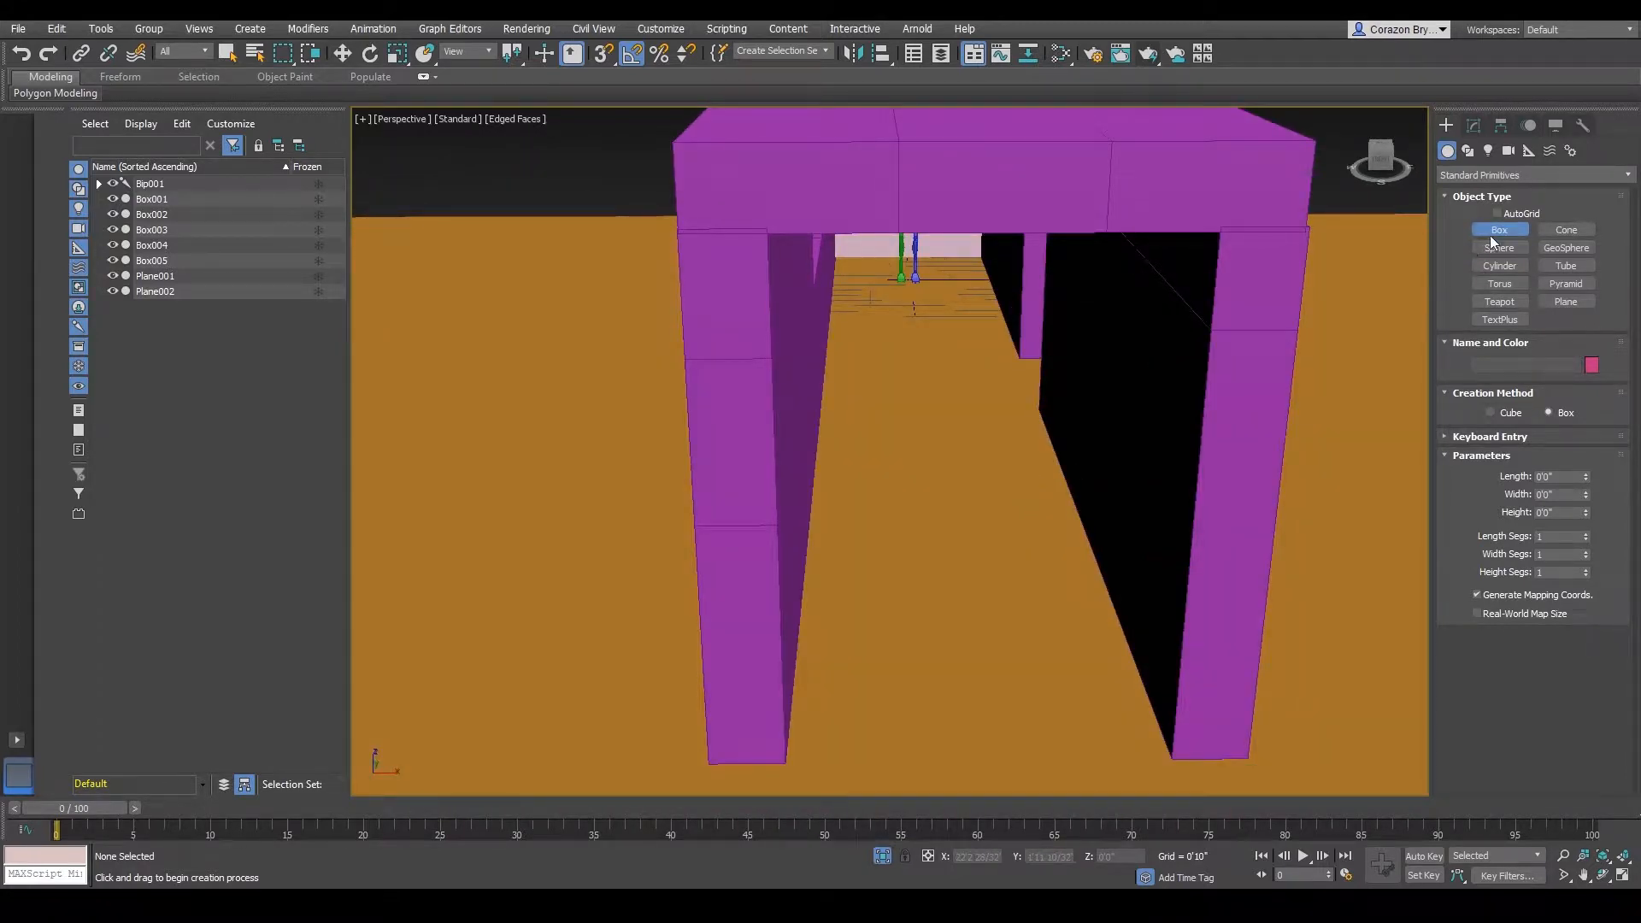
middle_click_drag(1201, 429, 1188, 434)
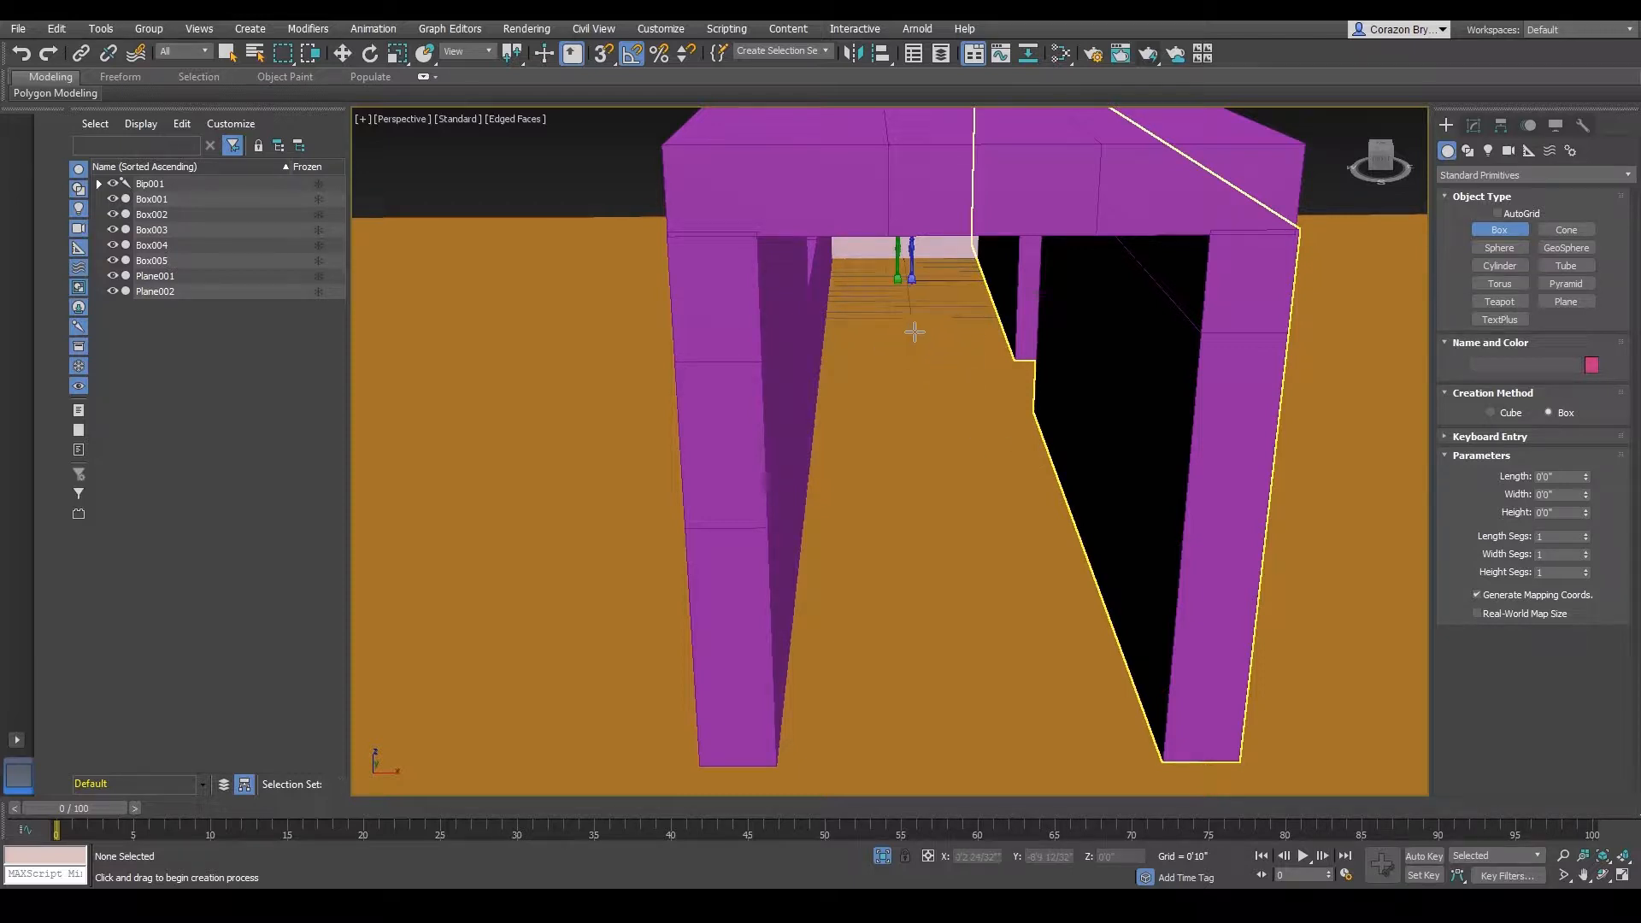
middle_click_drag(1008, 397, 949, 400, "alt")
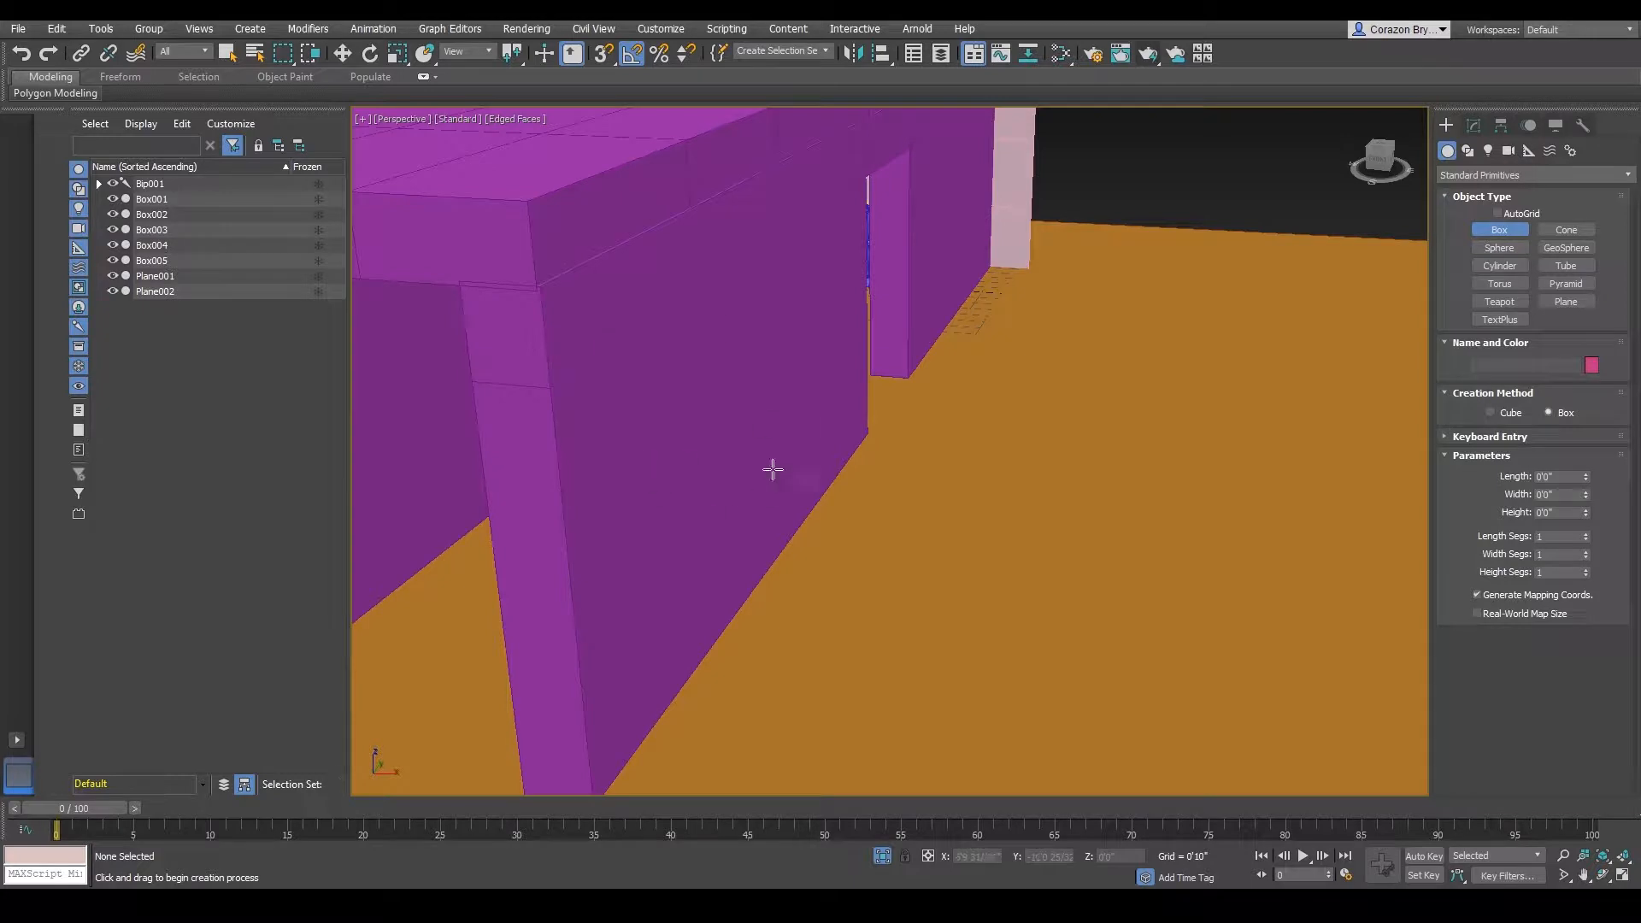
middle_click_drag(773, 470, 900, 526, "alt")
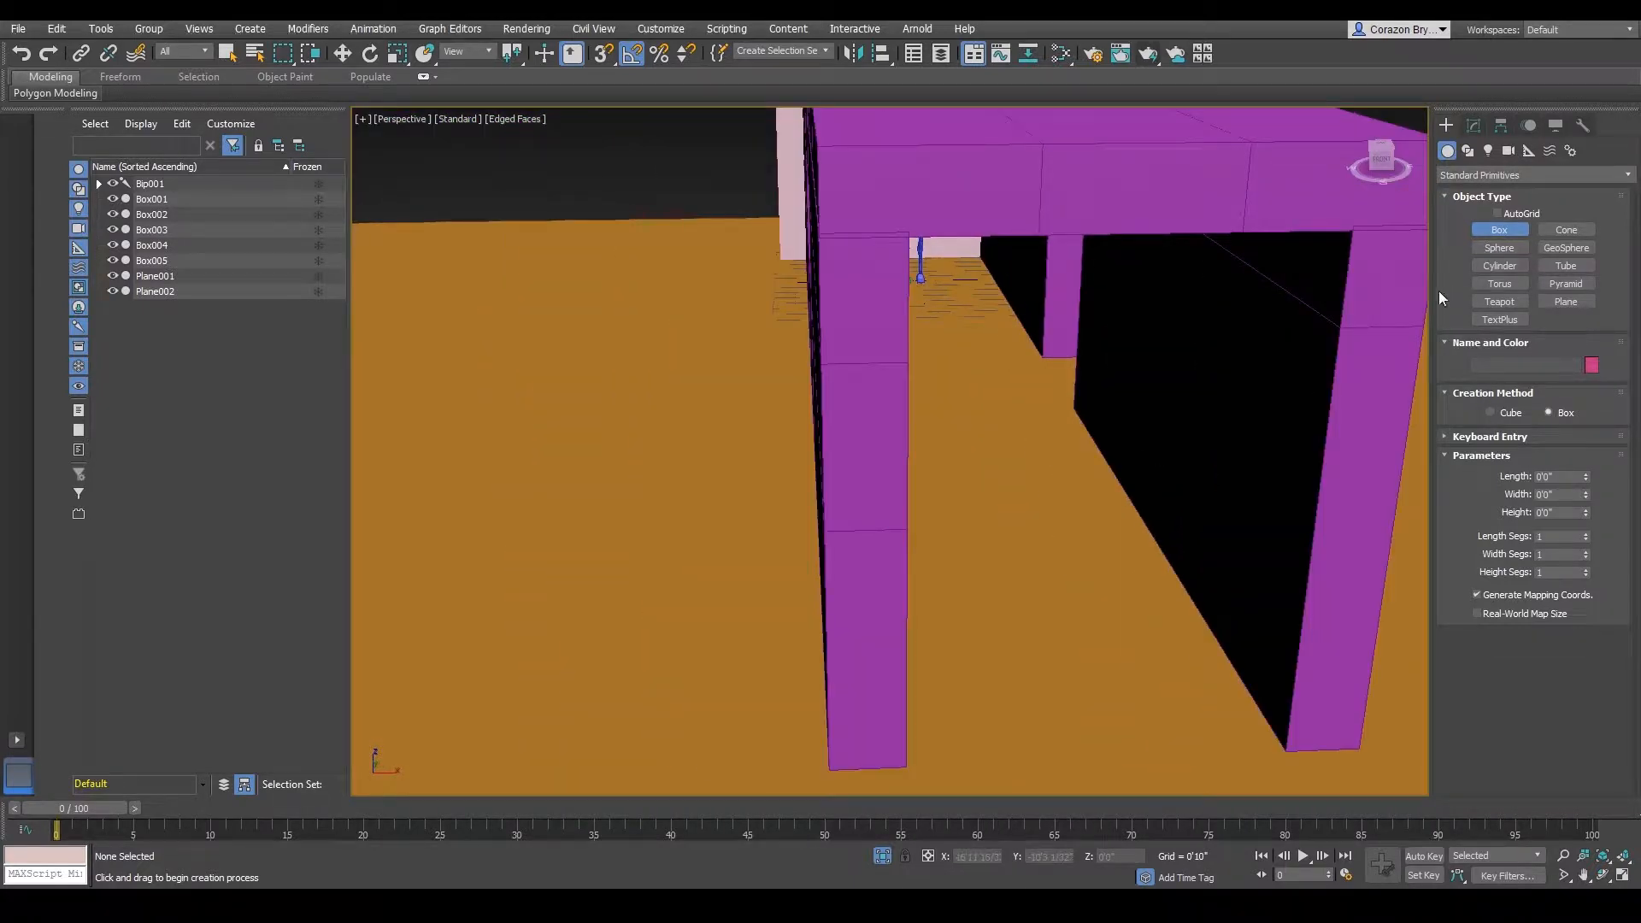
scroll(1146, 469, "up", 3)
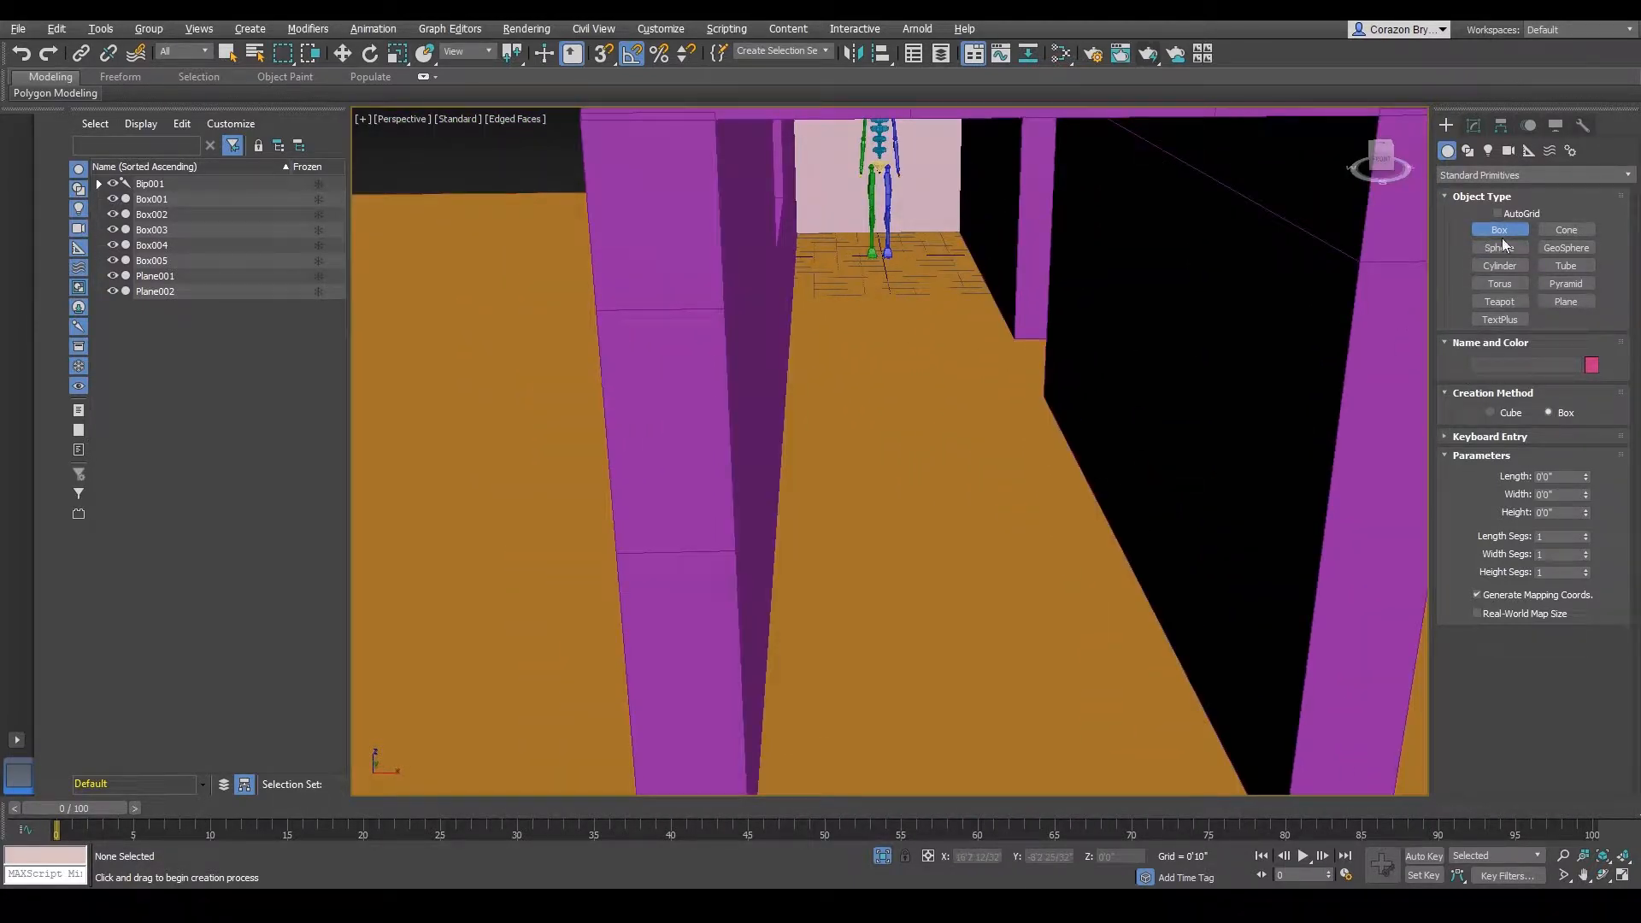
left_click_drag(949, 322, 884, 422)
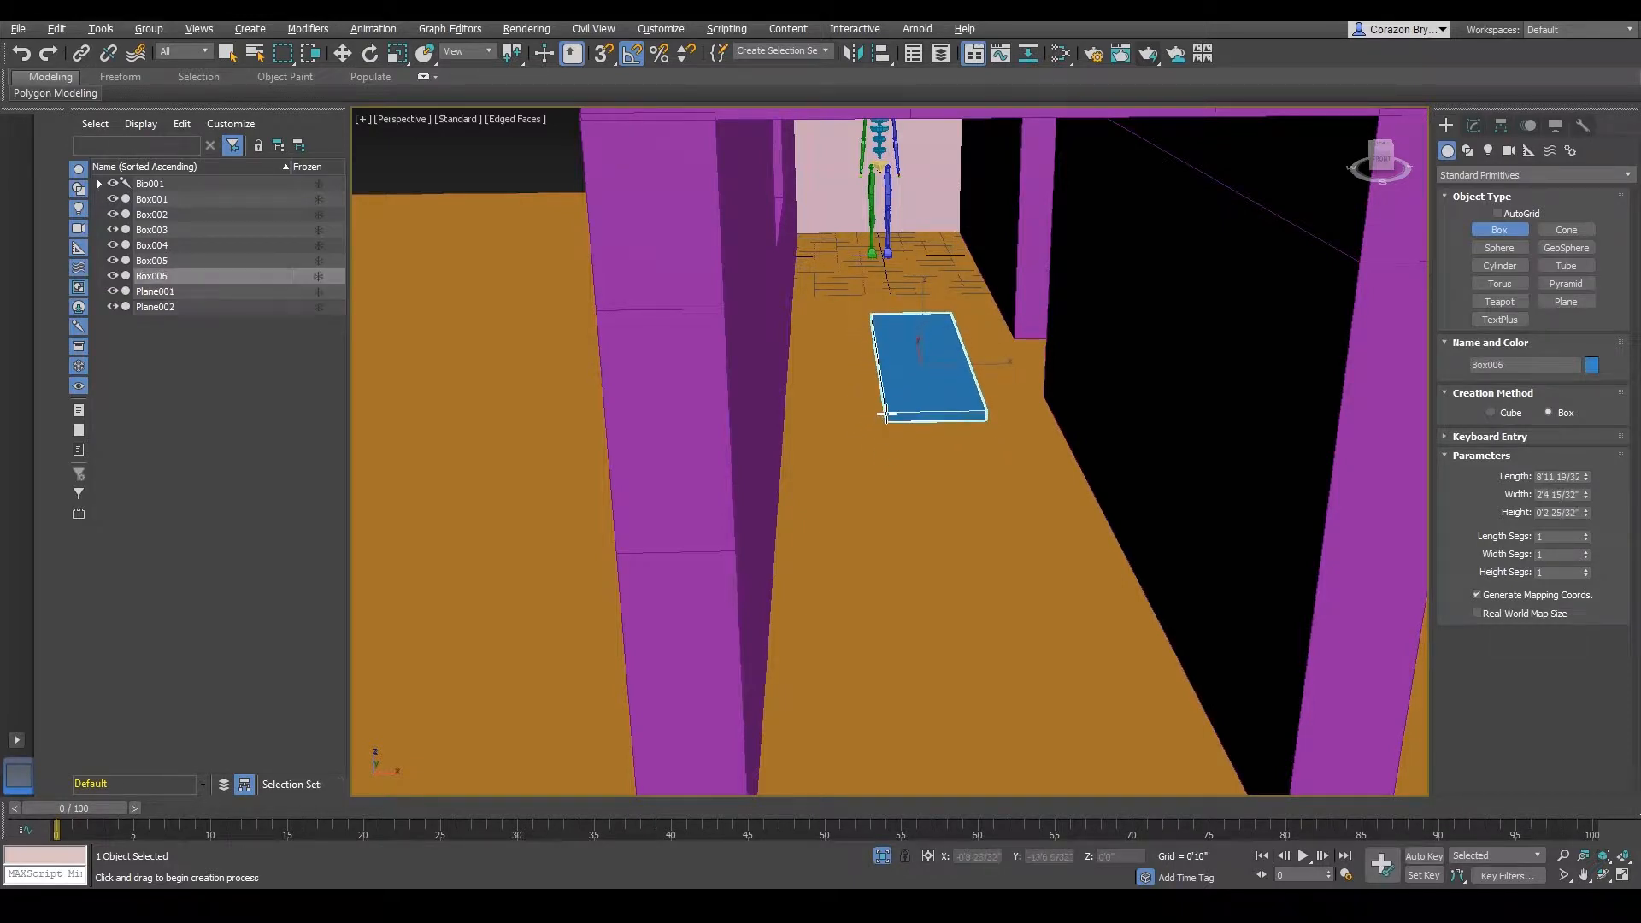
- Raise the flat blue box to about 3'4" above the floor as the tabletop
key("w")
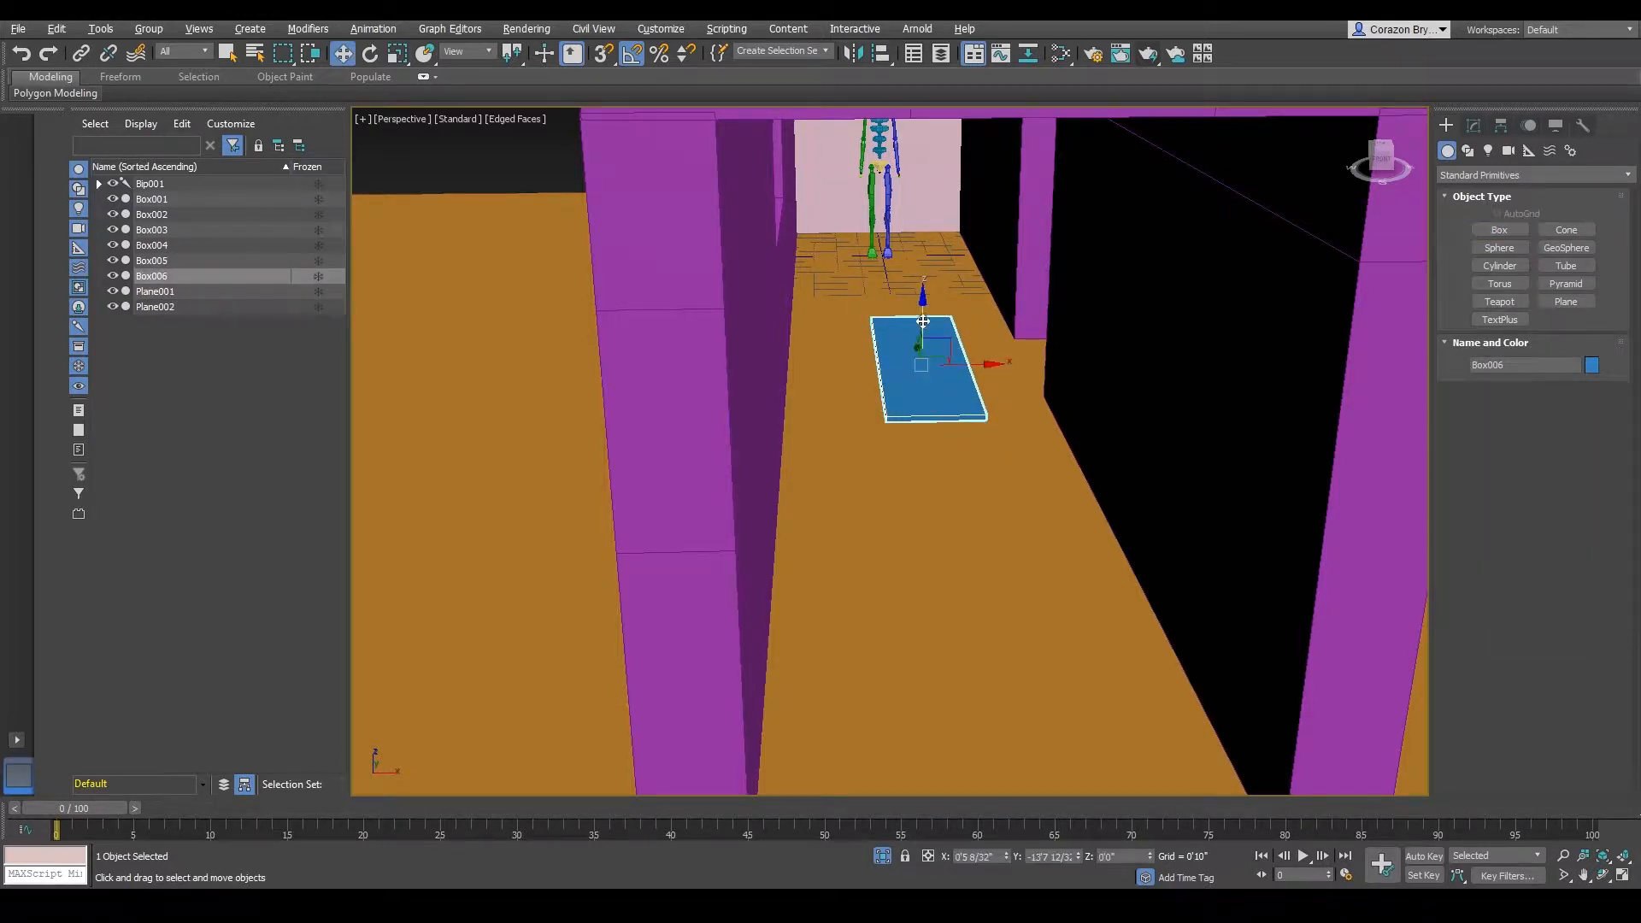
left_click_drag(920, 312, 923, 190)
middle_click_drag(938, 235, 976, 397, "alt")
scroll(976, 397, "up", 3)
scroll(968, 376, "down", 4)
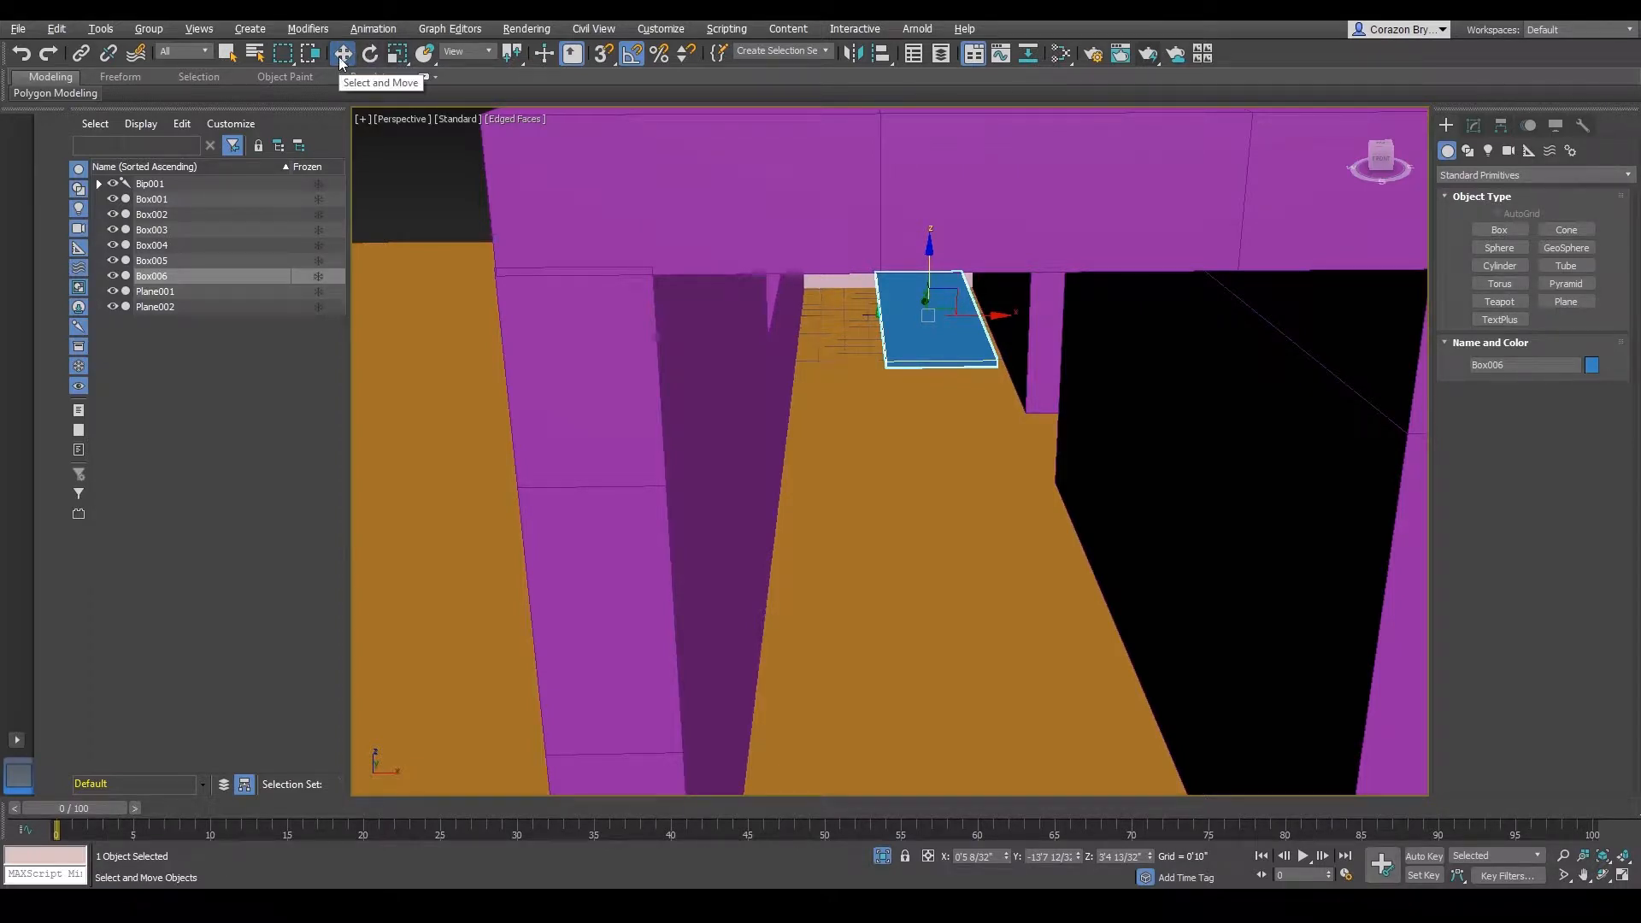
middle_click_drag(865, 359, 908, 389, "alt")
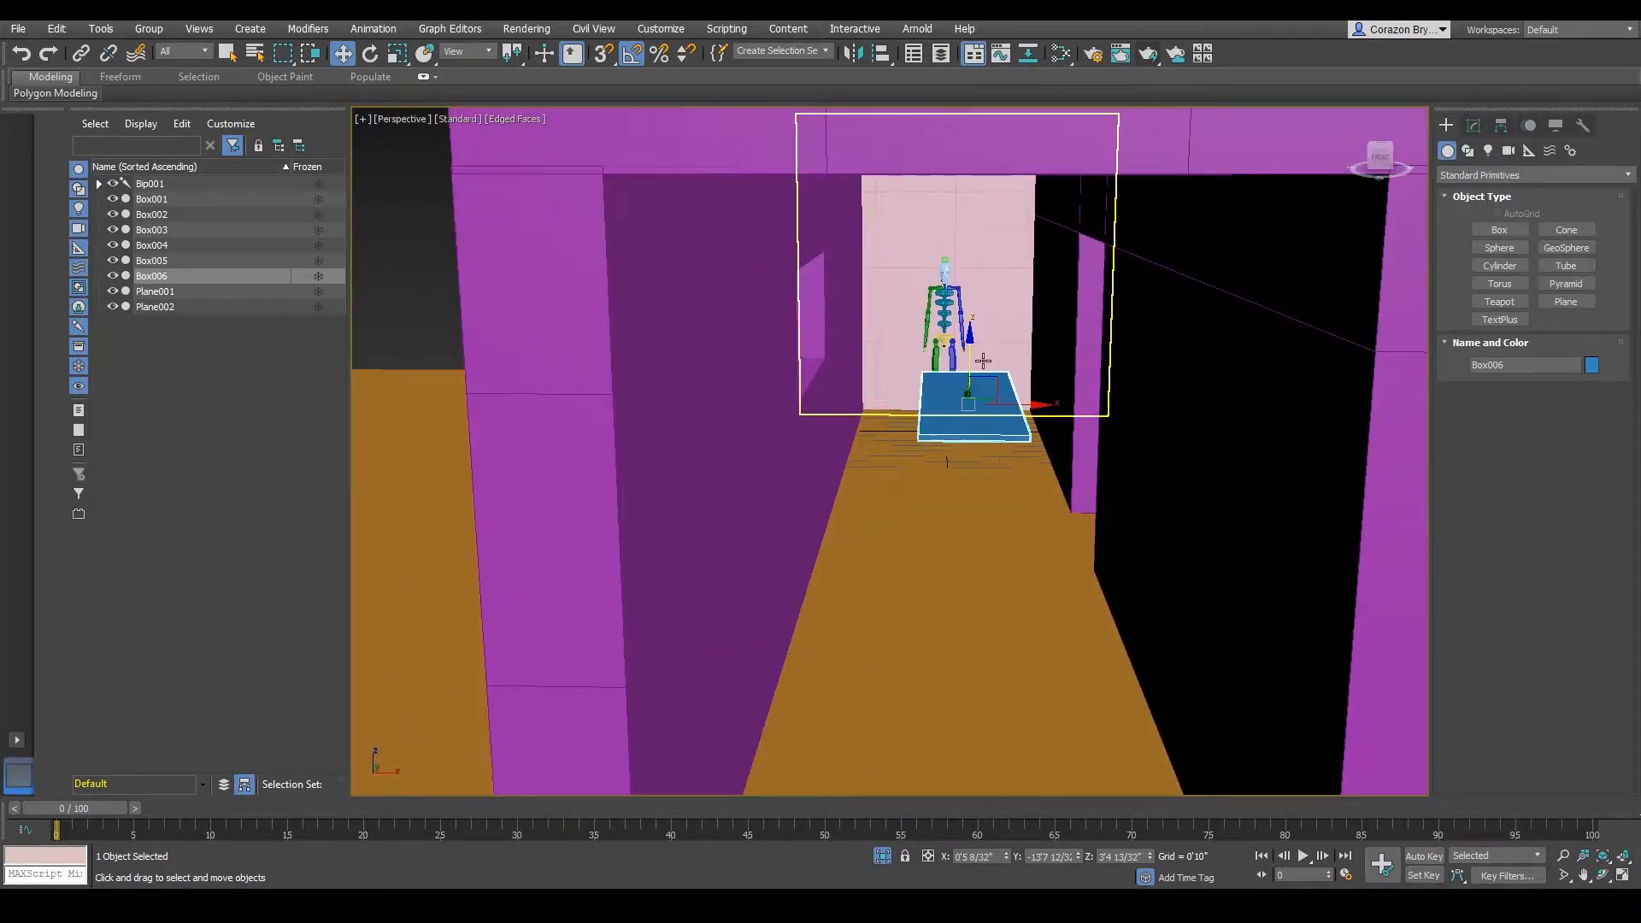
- Compare the Rotate, Scale and Move gizmos on the tabletop box
left_click(371, 55)
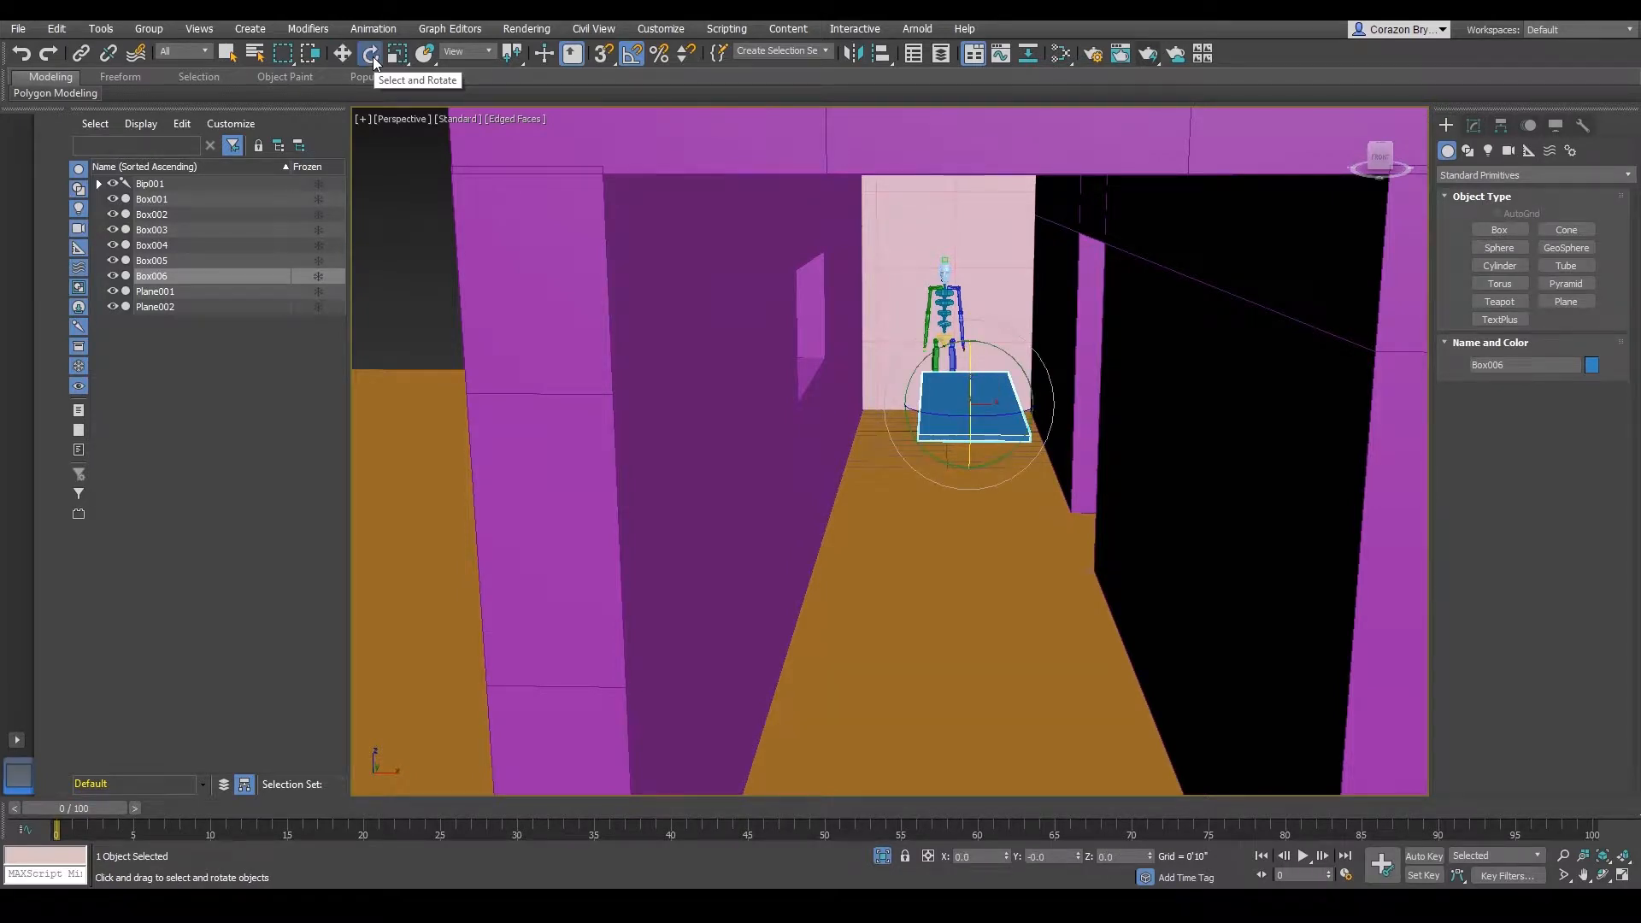
key("r")
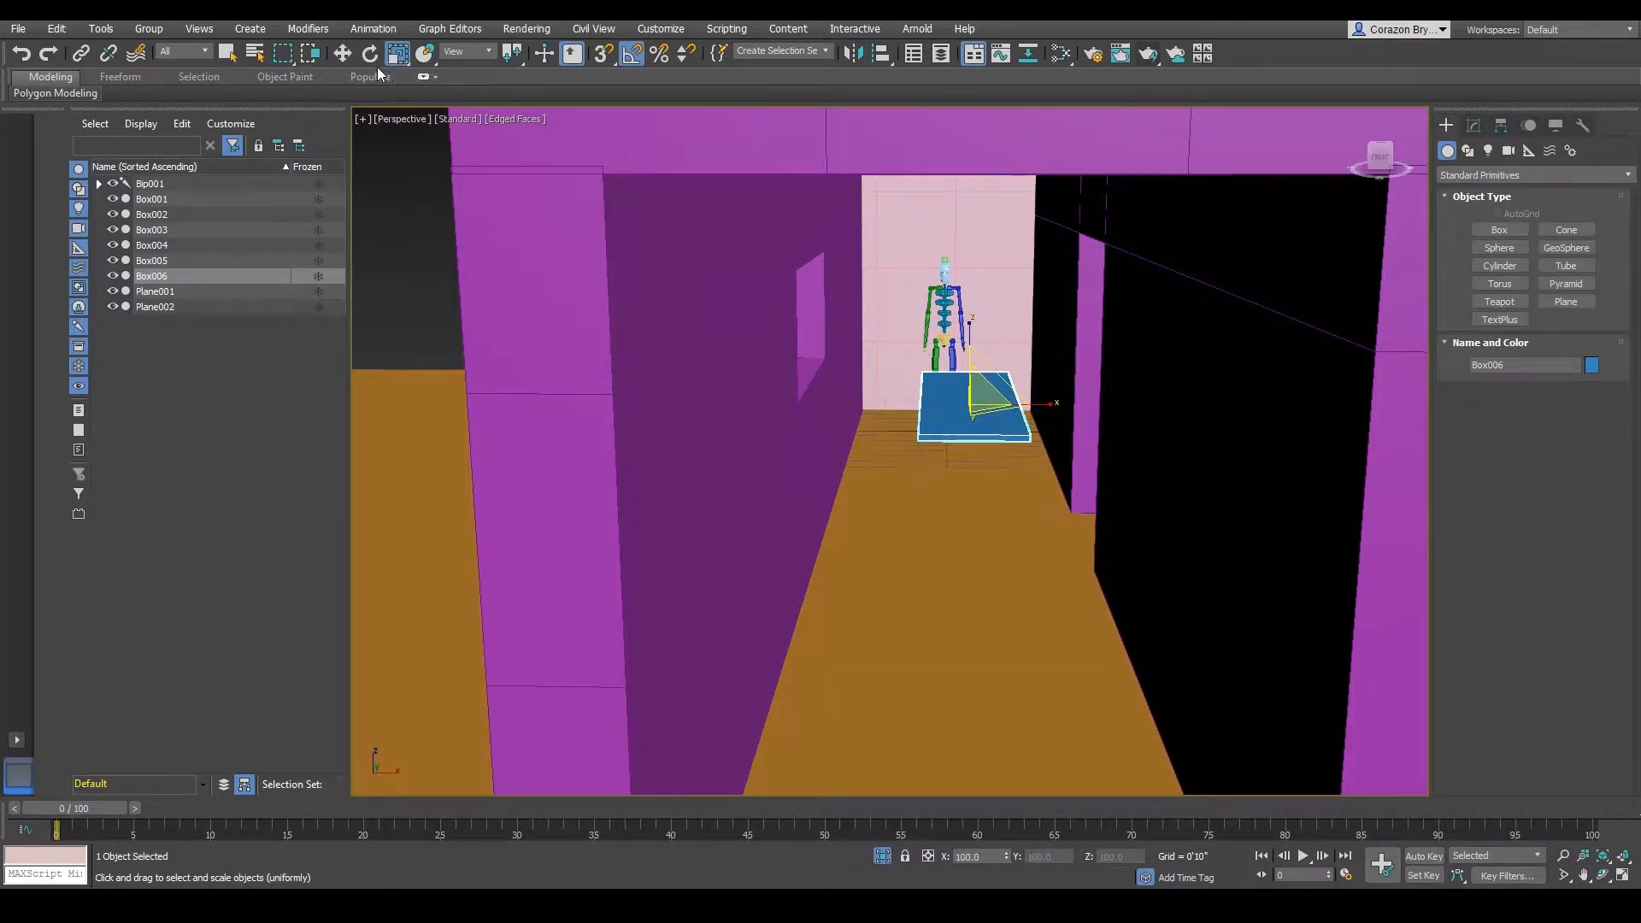
left_click(377, 65)
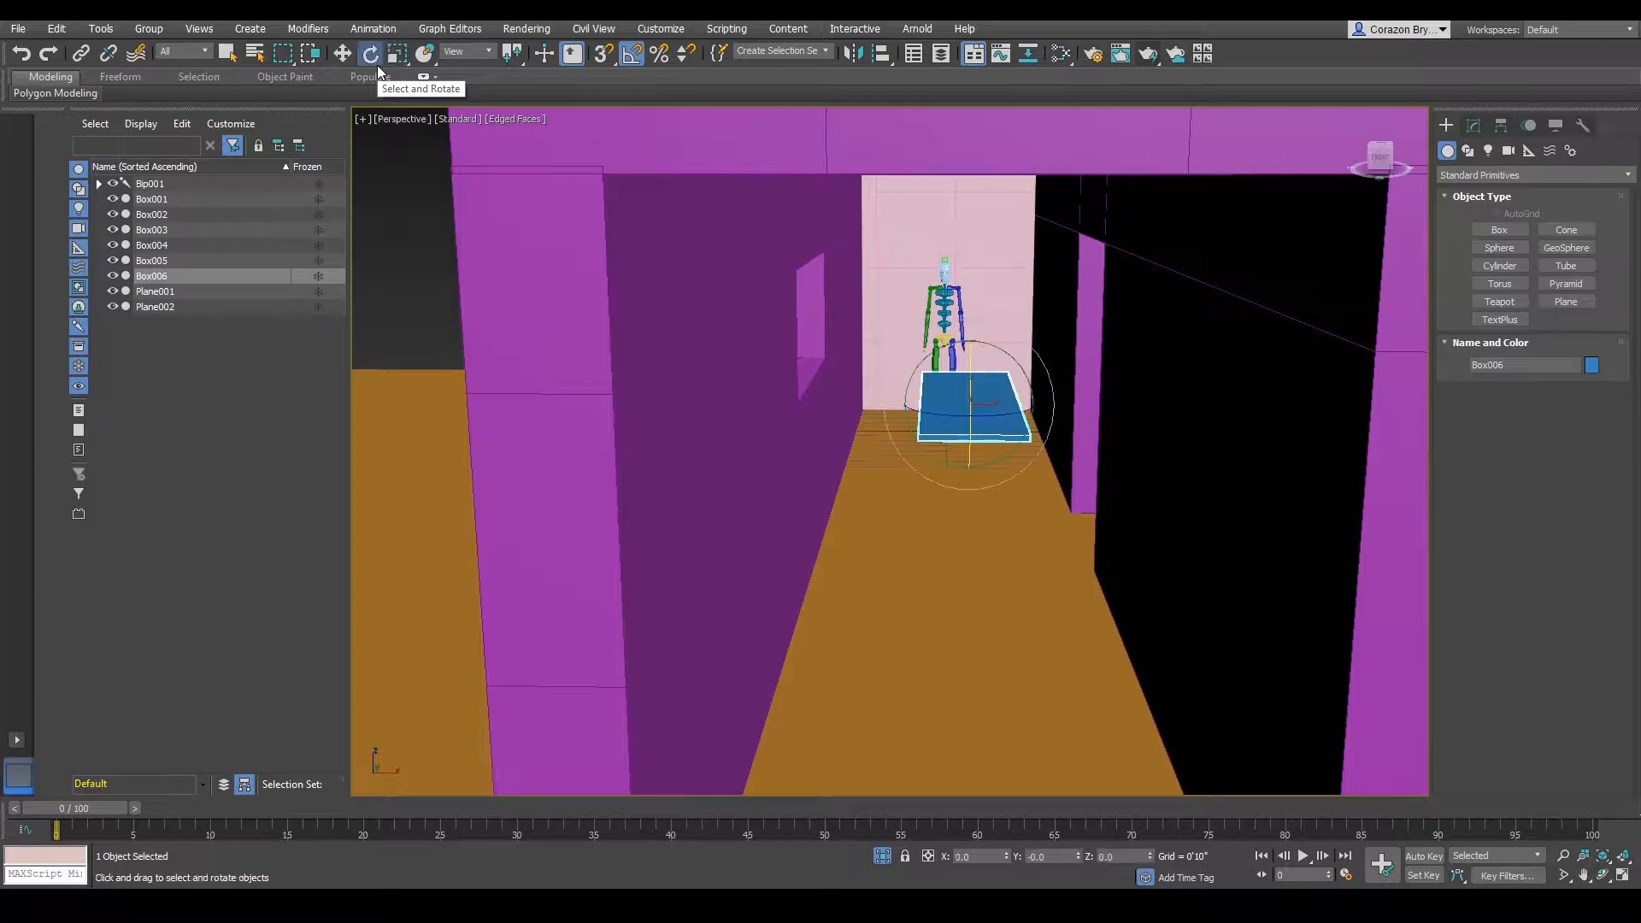
left_click(342, 62)
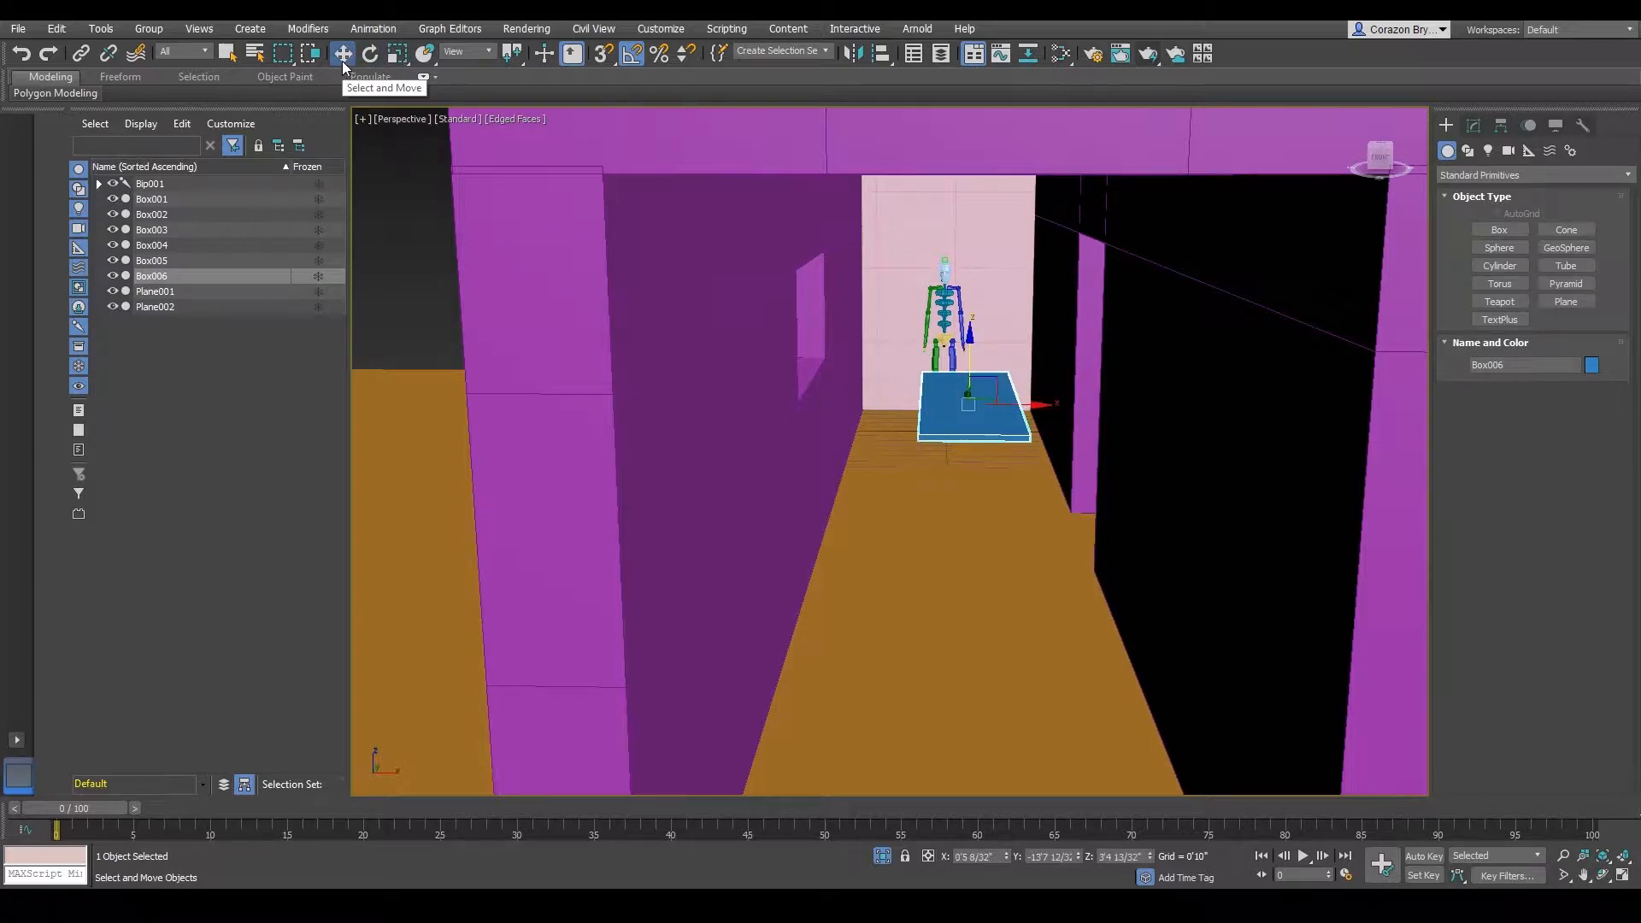
left_click(369, 56)
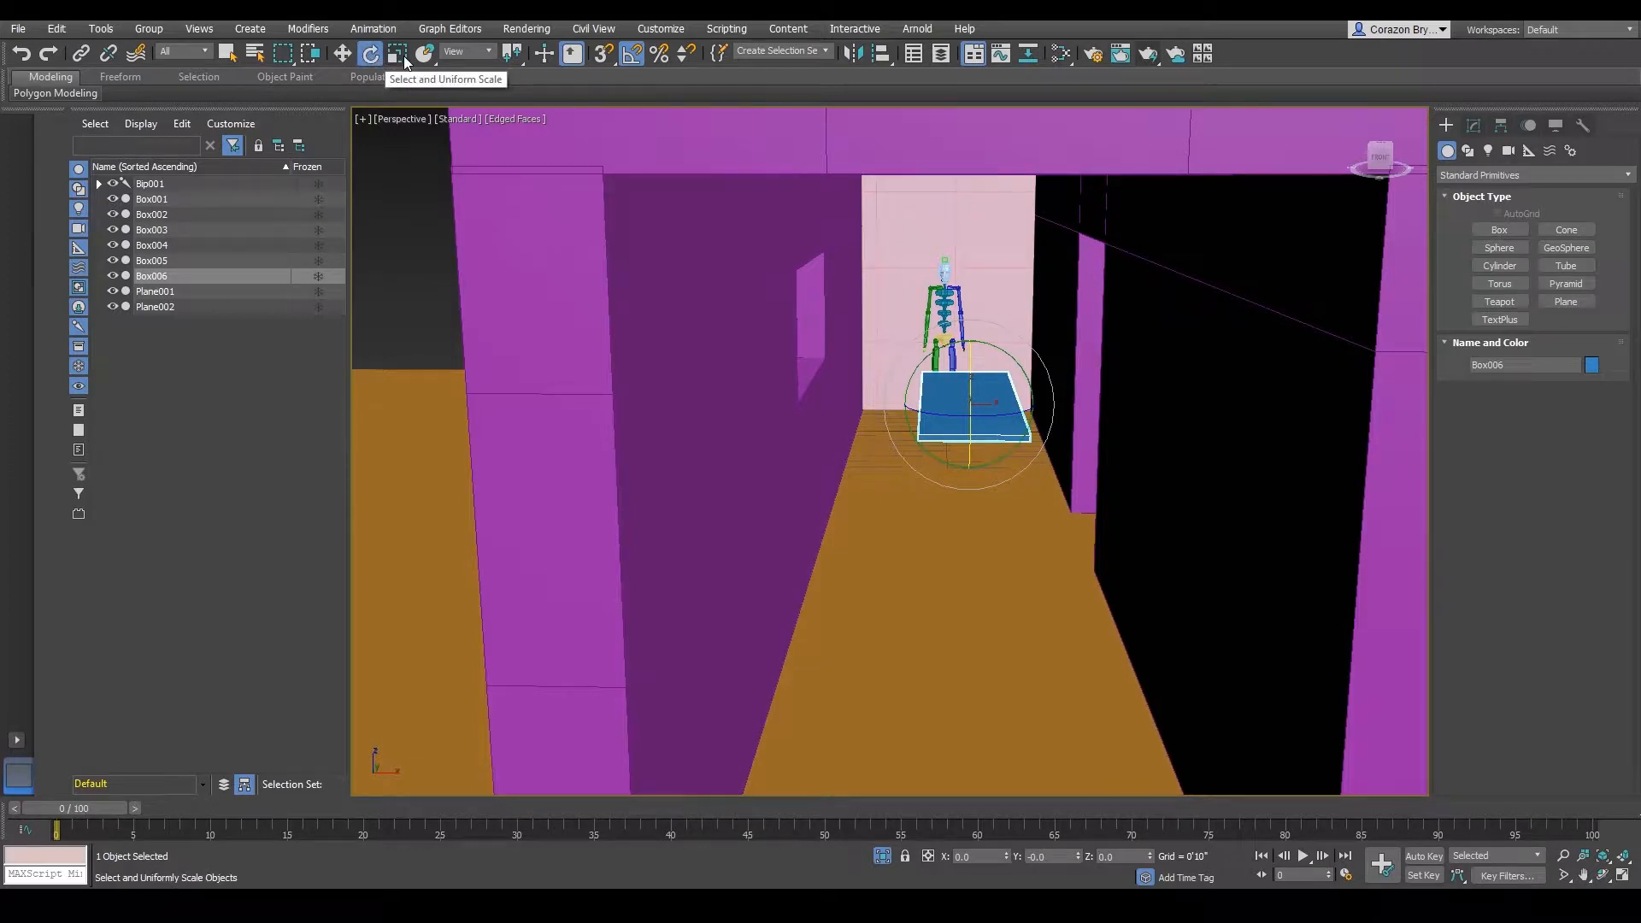
left_click(404, 56)
- Examine the raised tabletop's height and position against the biped and the hallway walls
scroll(976, 527, "down", 2)
scroll(976, 526, "up", 4)
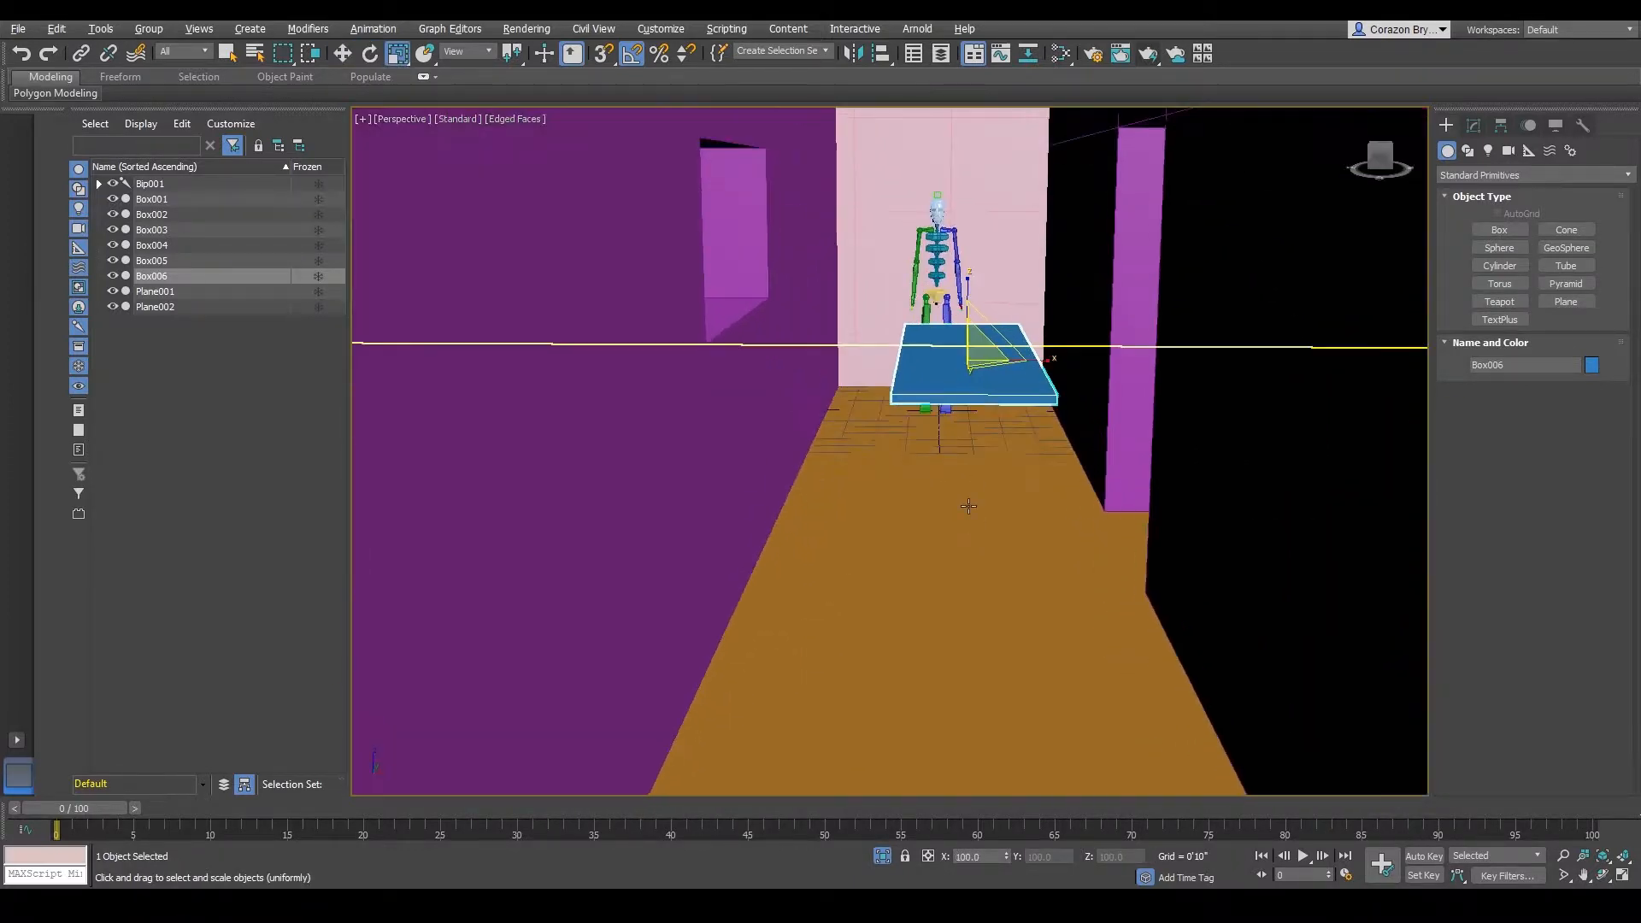
middle_click_drag(977, 482, 1002, 583)
scroll(1002, 581, "up", 3)
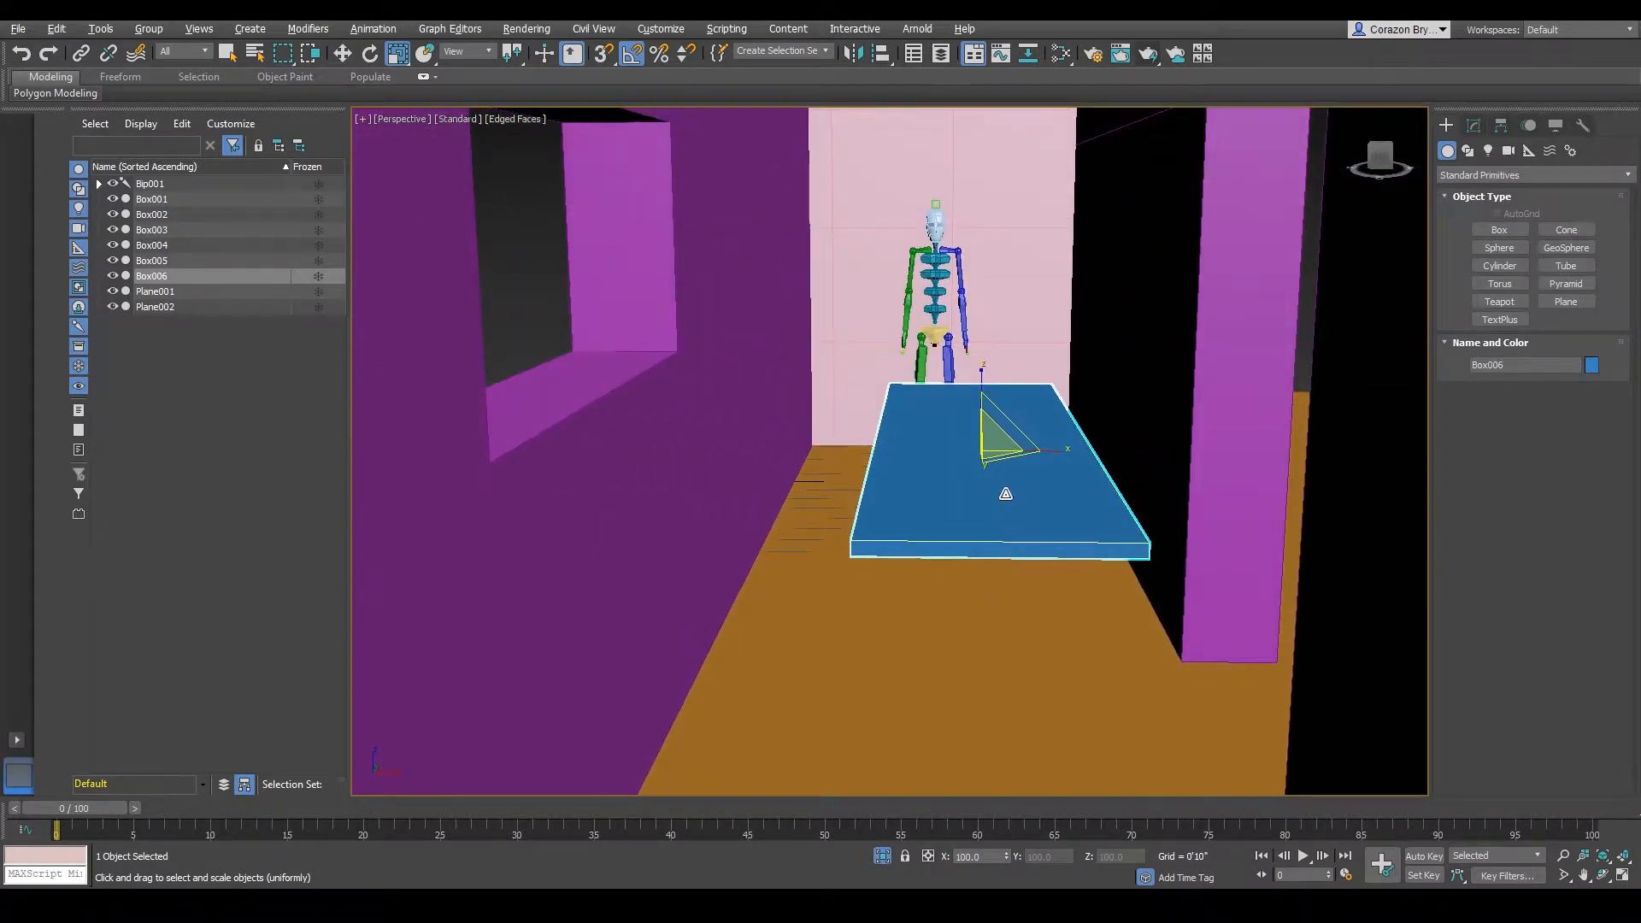
scroll(1005, 492, "down", 5)
scroll(1005, 494, "up", 2)
scroll(1005, 494, "up", 4)
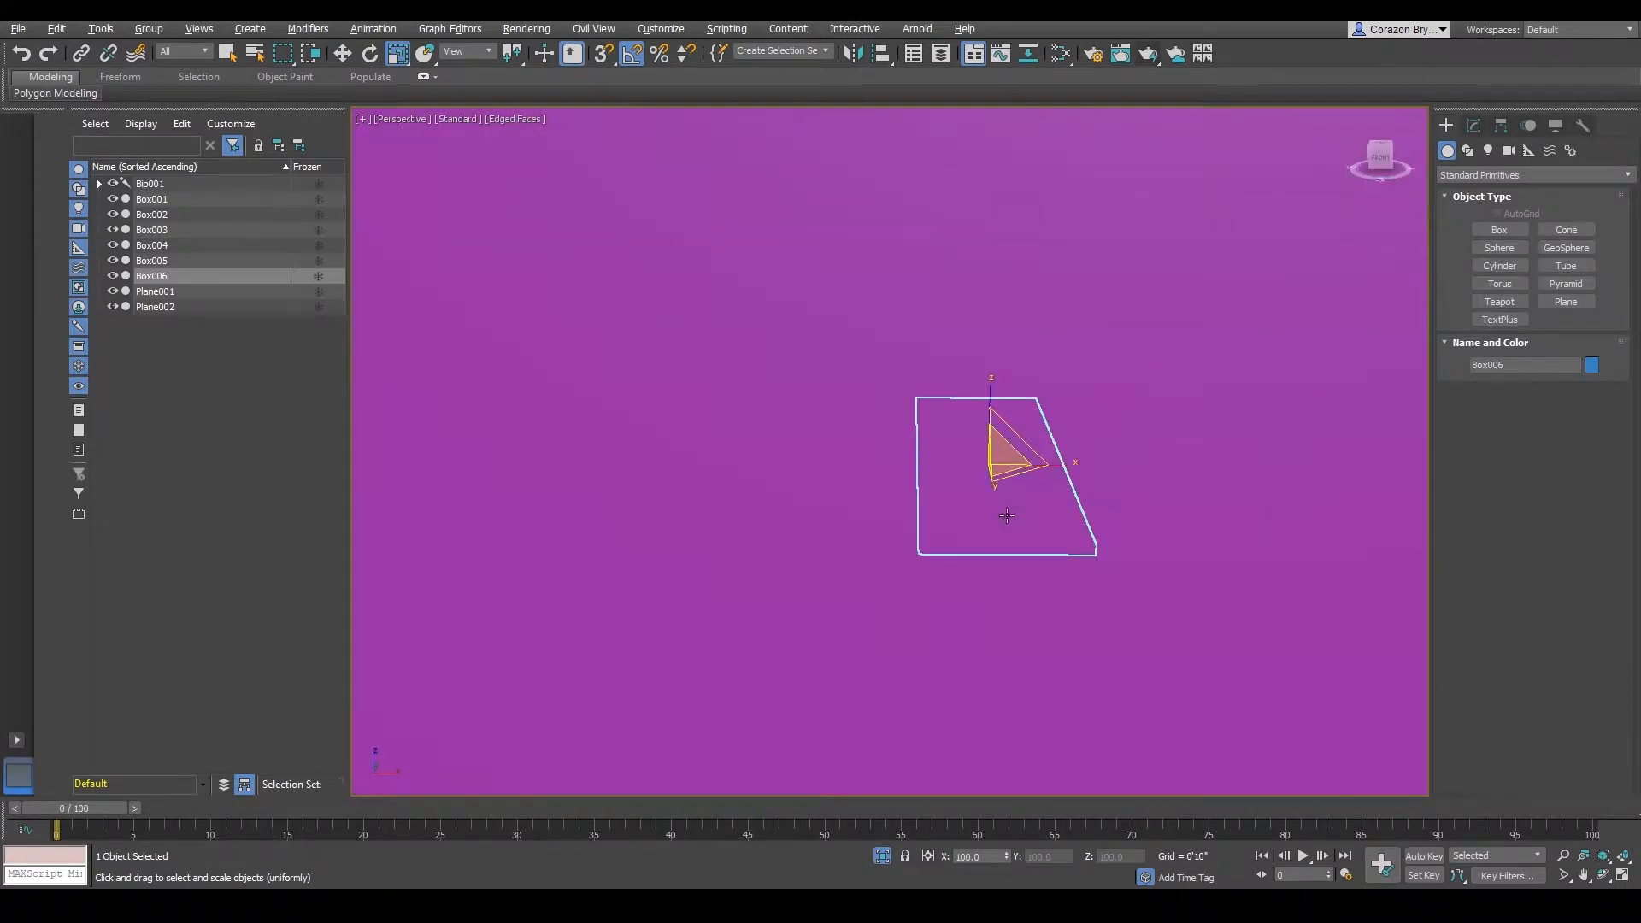
scroll(1009, 513, "down", 6)
key("w")
middle_click_drag(1015, 508, 986, 542)
scroll(992, 552, "up", 2)
middle_click_drag(1211, 574, 1211, 578, "alt")
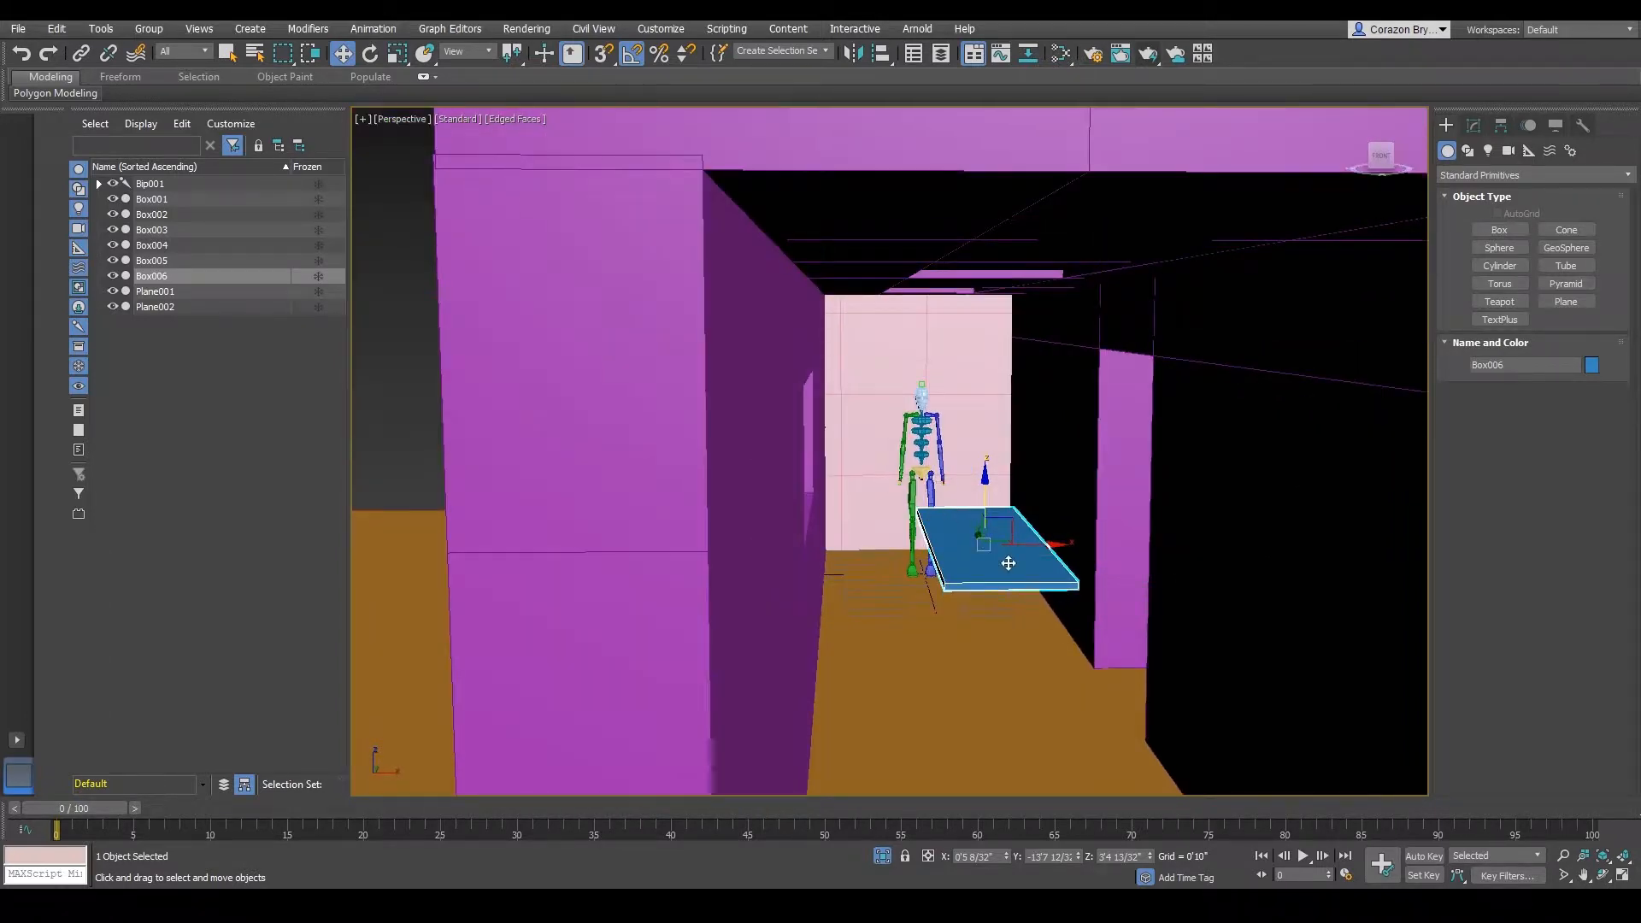
middle_click_drag(1009, 564, 934, 473, "alt")
scroll(922, 485, "down", 4)
scroll(903, 444, "up", 1)
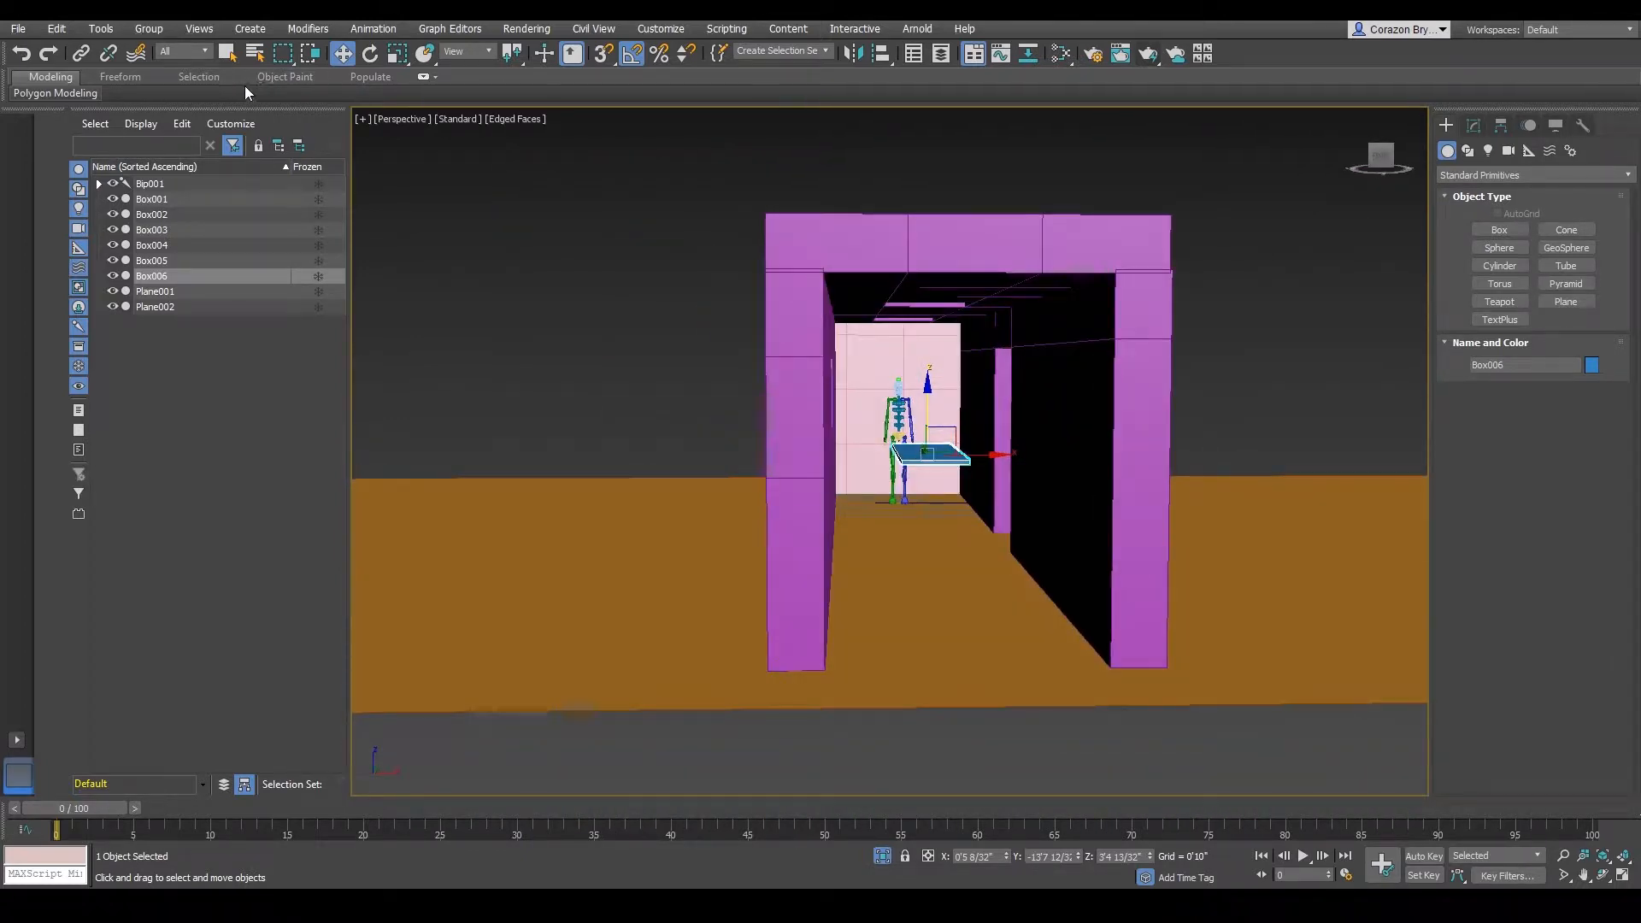
- Region-select the hallway boxes and planes in two passes, and clear the selection
key("q")
scroll(693, 352, "down", 3)
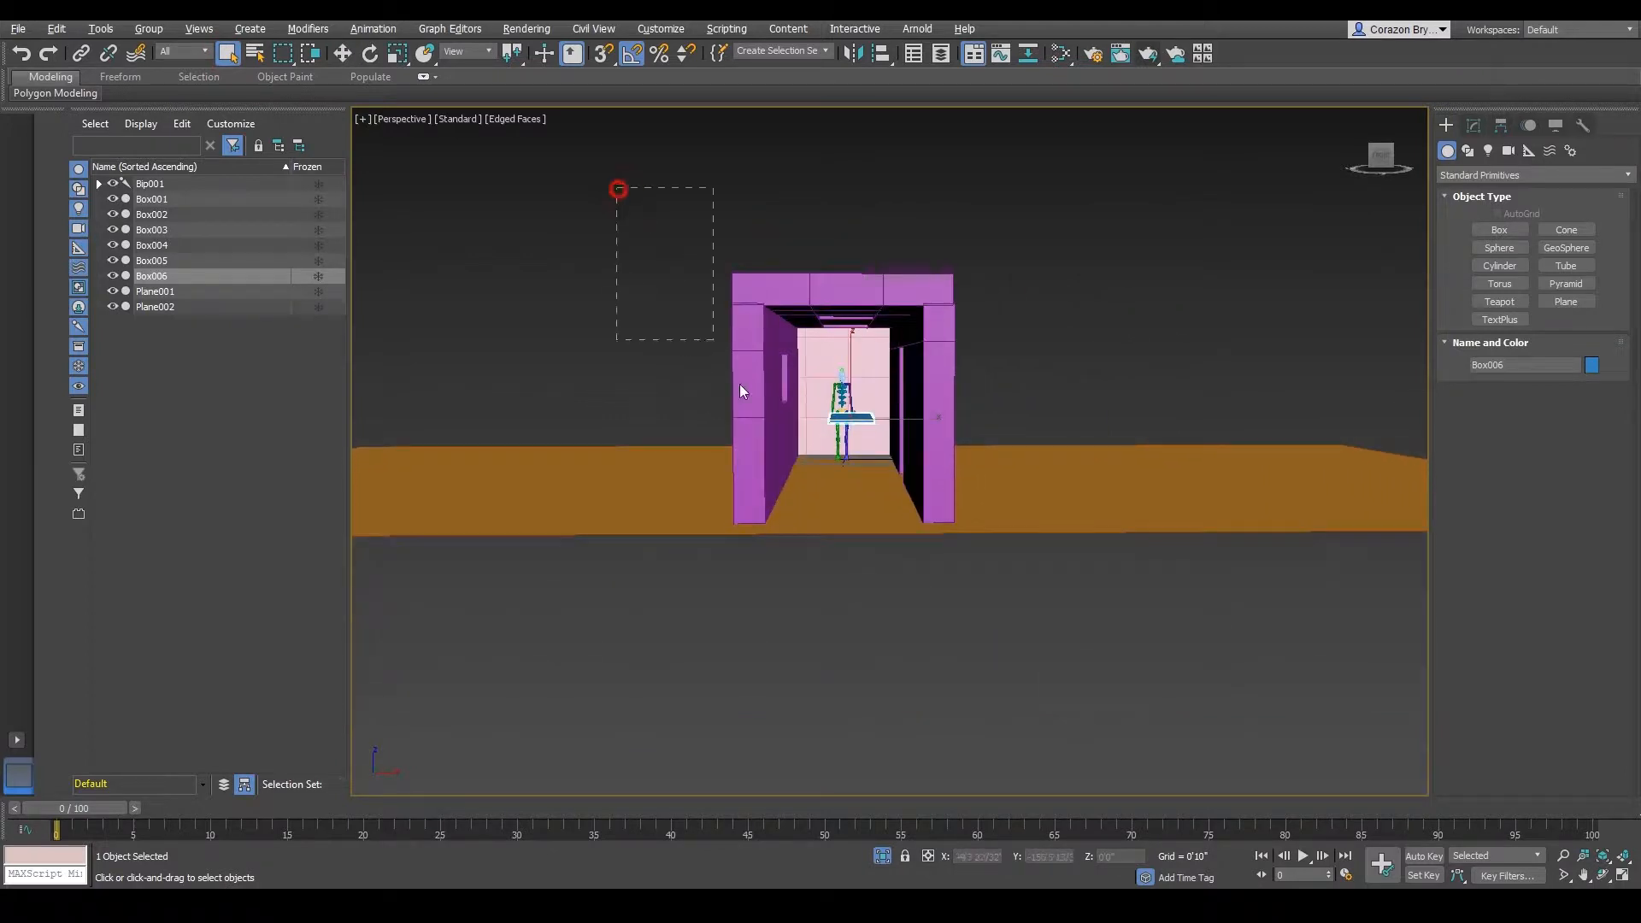
left_click_drag(814, 588, 803, 595)
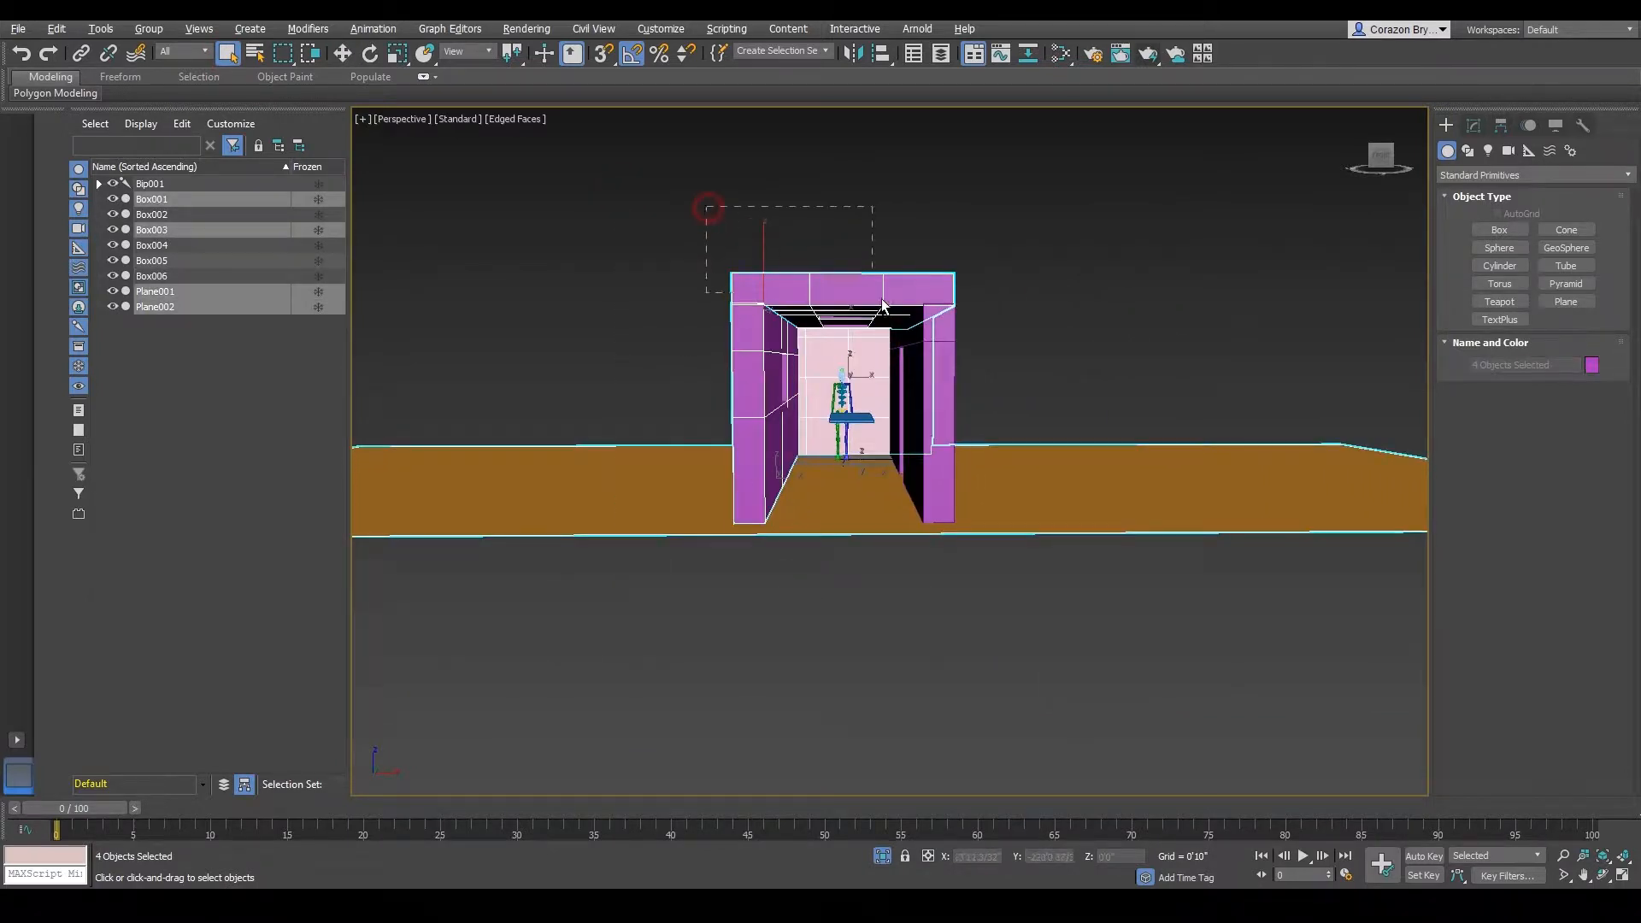
left_click_drag(882, 303, 981, 361, "ctrl")
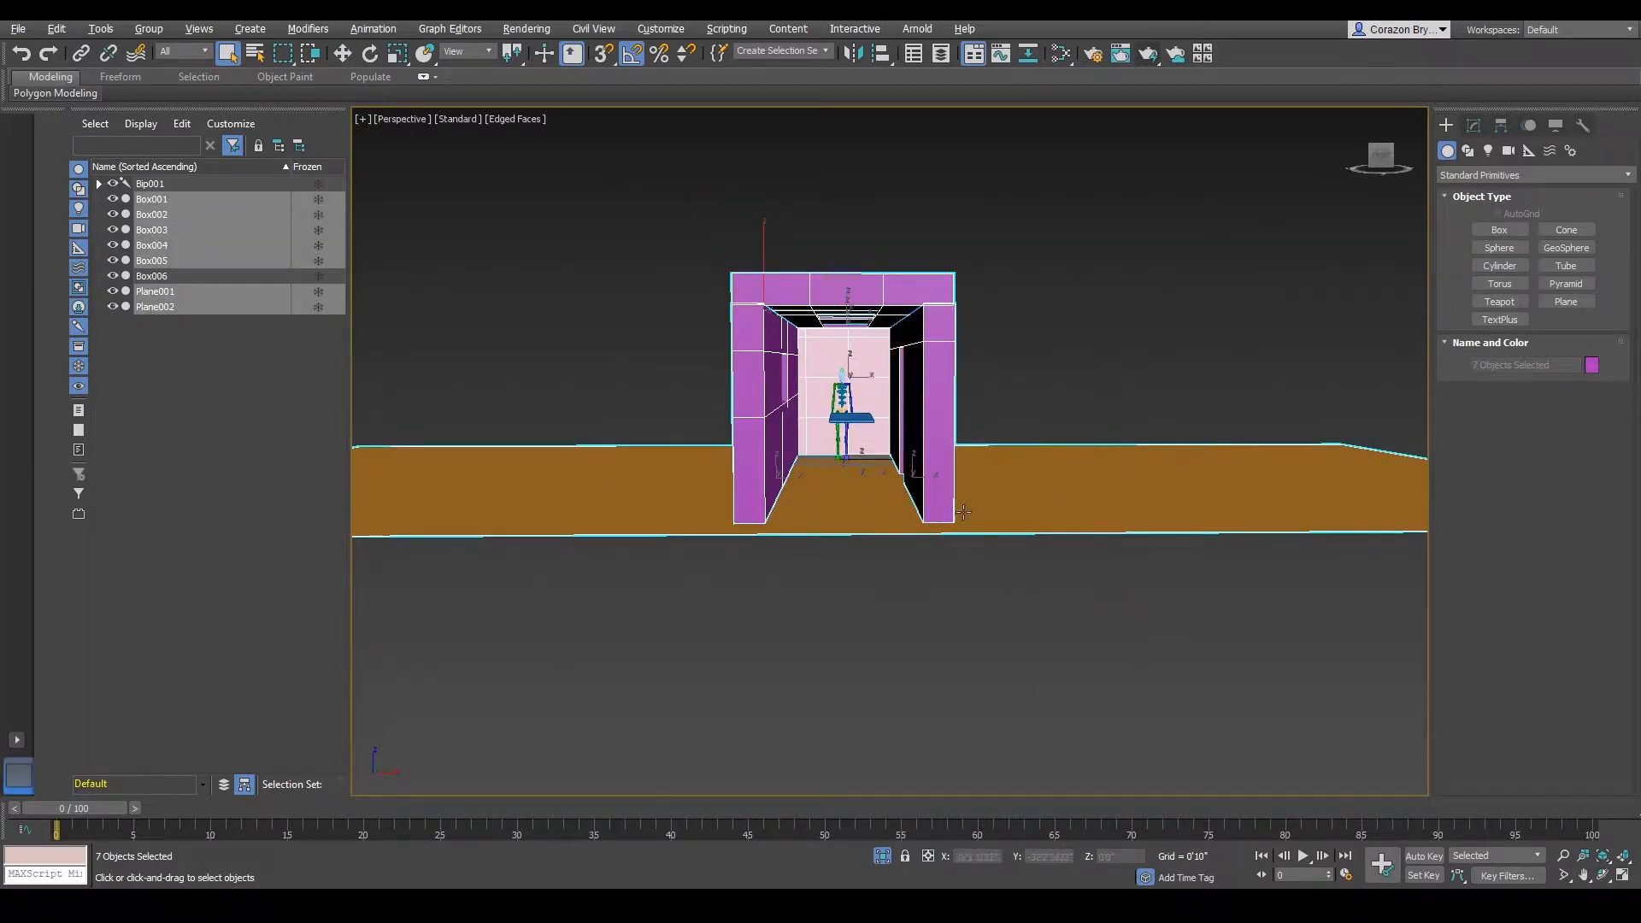
left_click(1091, 400)
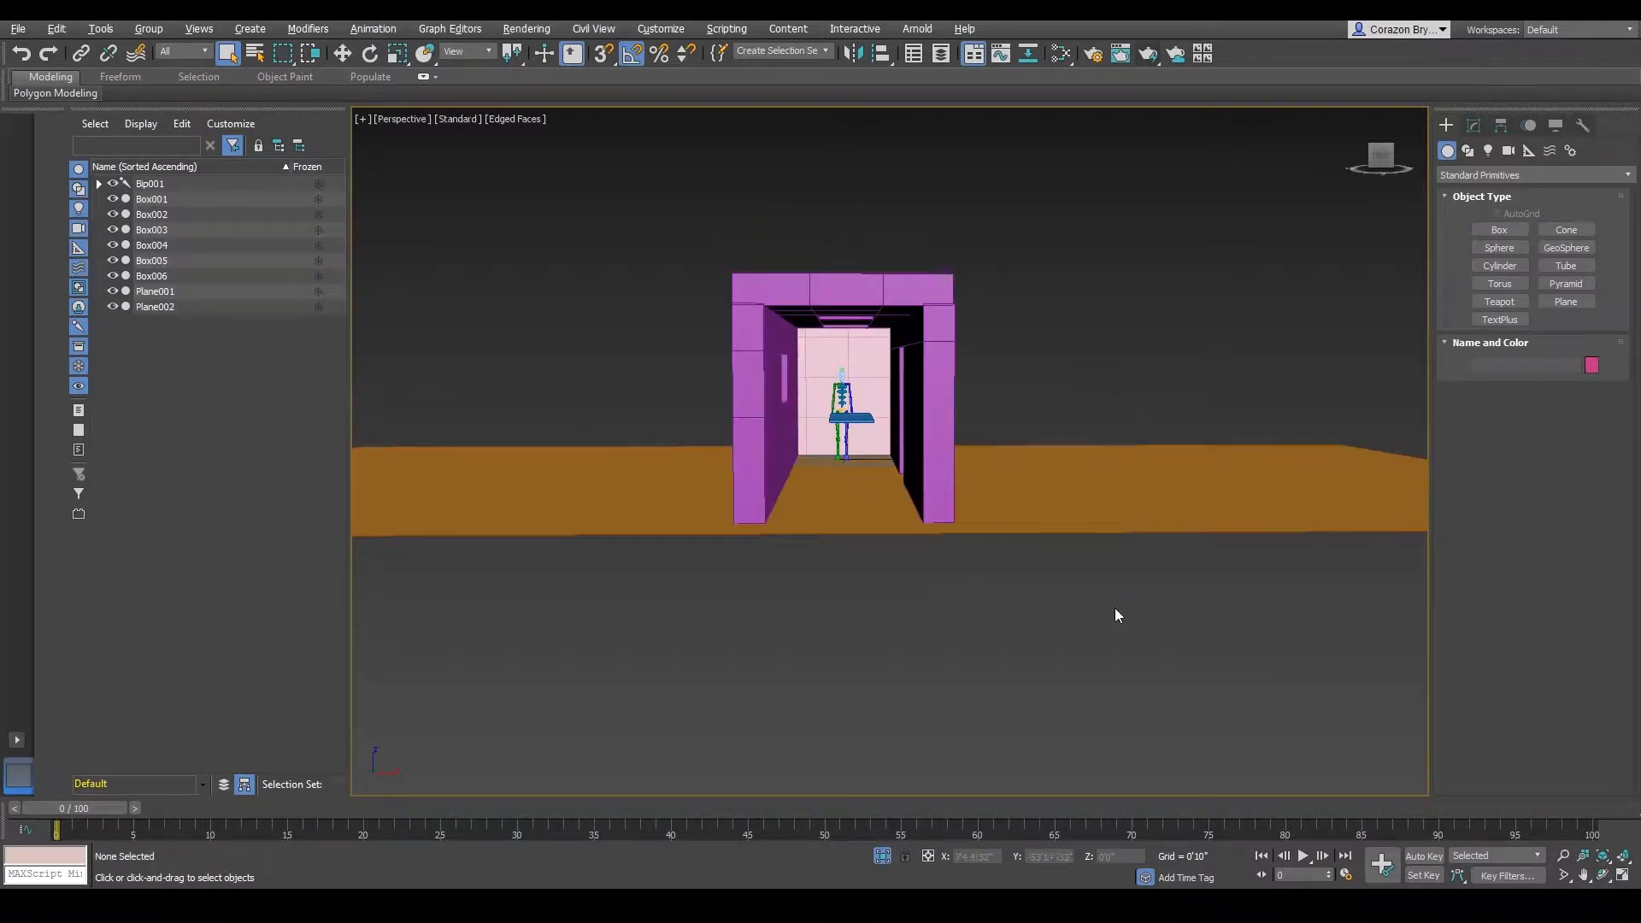
- Select all the hallway boxes and both planes without the biped or tabletop, and hide them
left_click_drag(1124, 630, 890, 254)
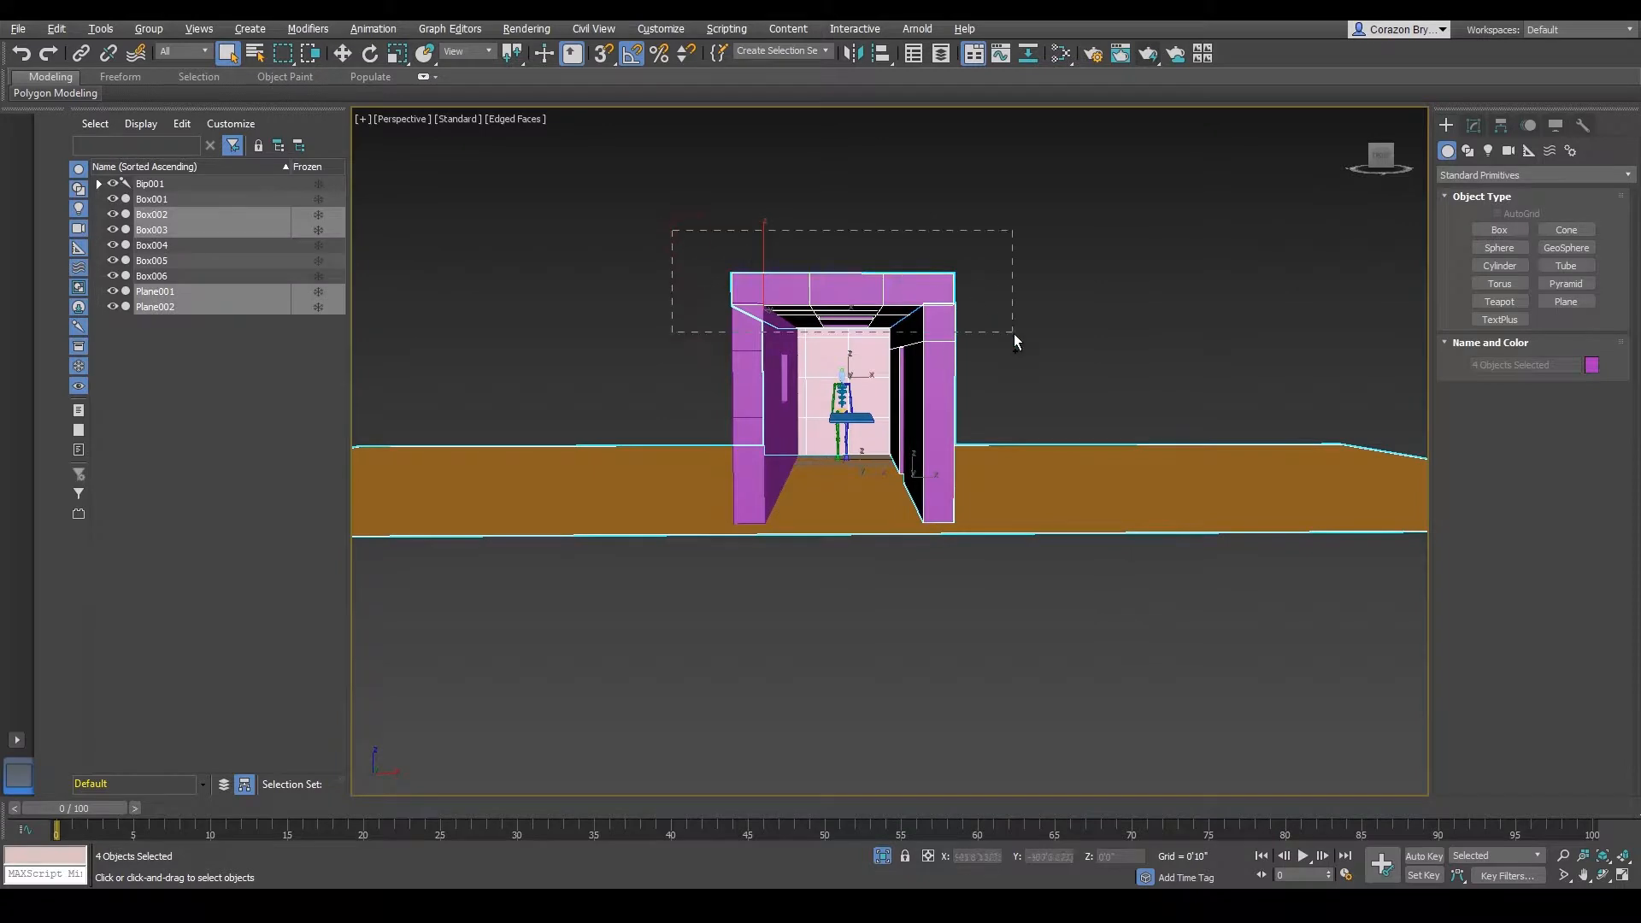
left_click_drag(1014, 333, 1014, 333, "ctrl")
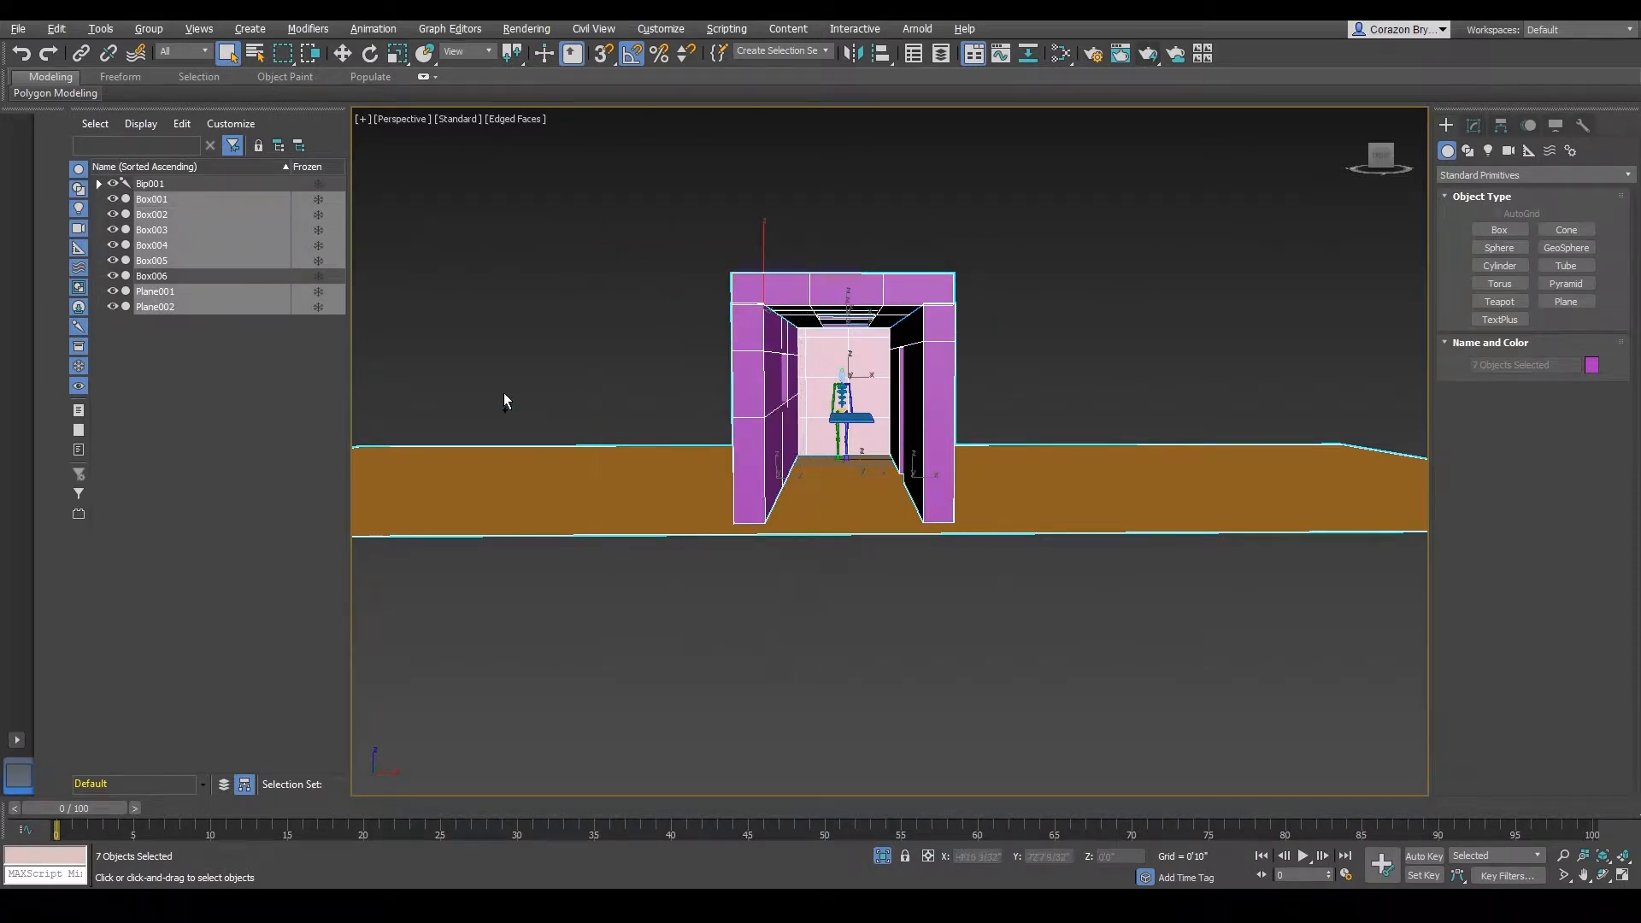
scroll(779, 430, "up", 6)
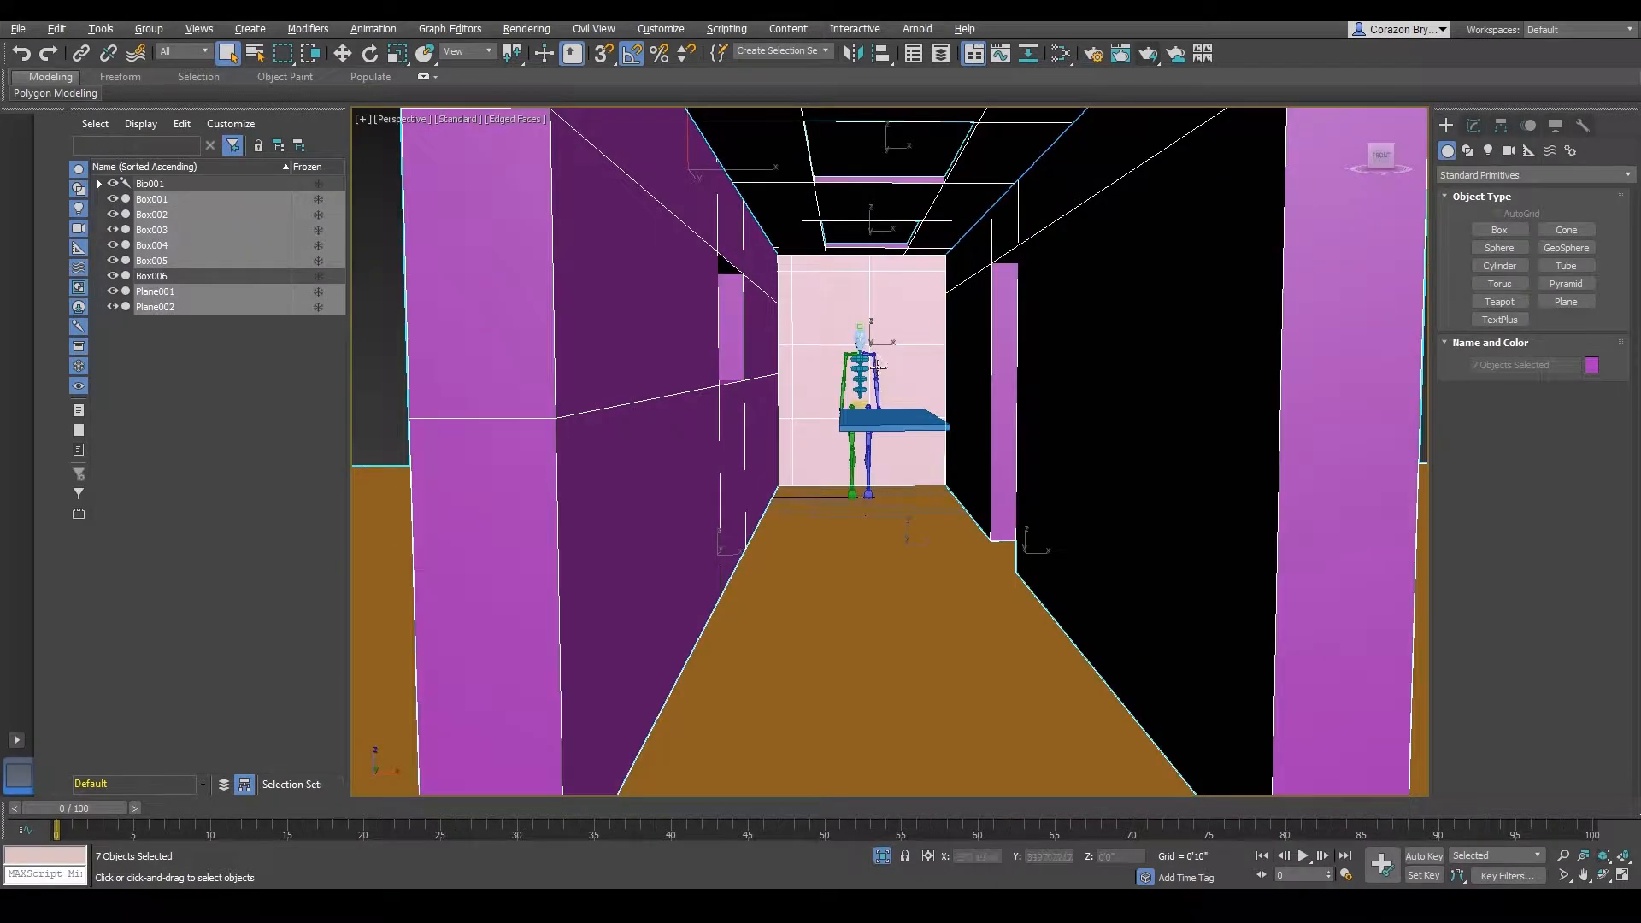
middle_click_drag(881, 479, 901, 421, "alt")
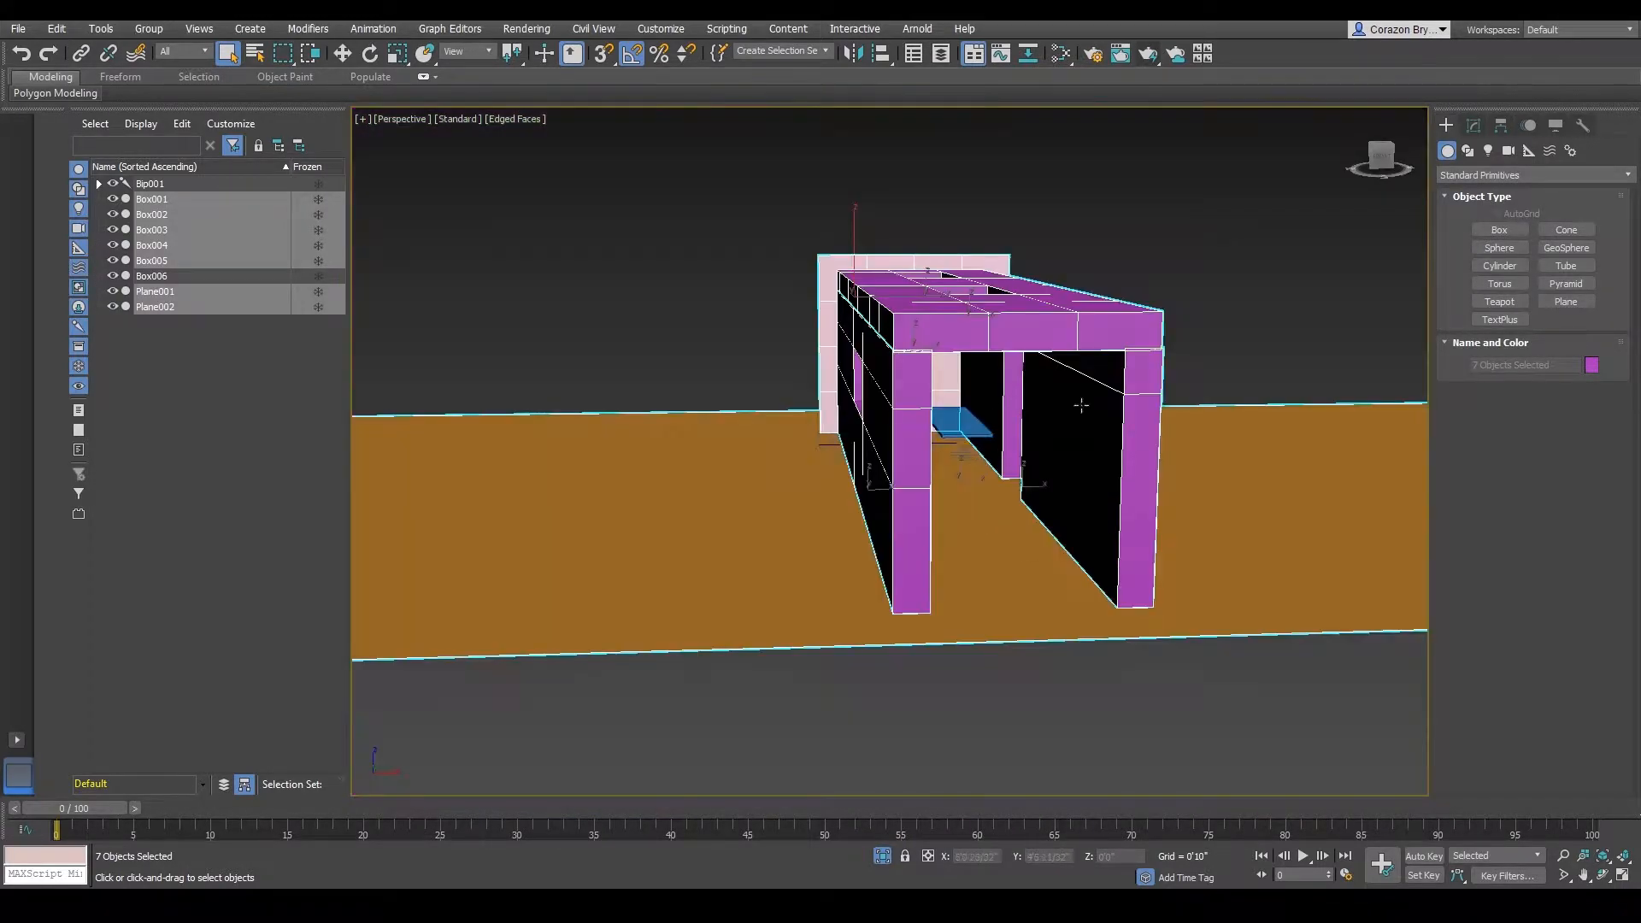
right_click(1204, 238)
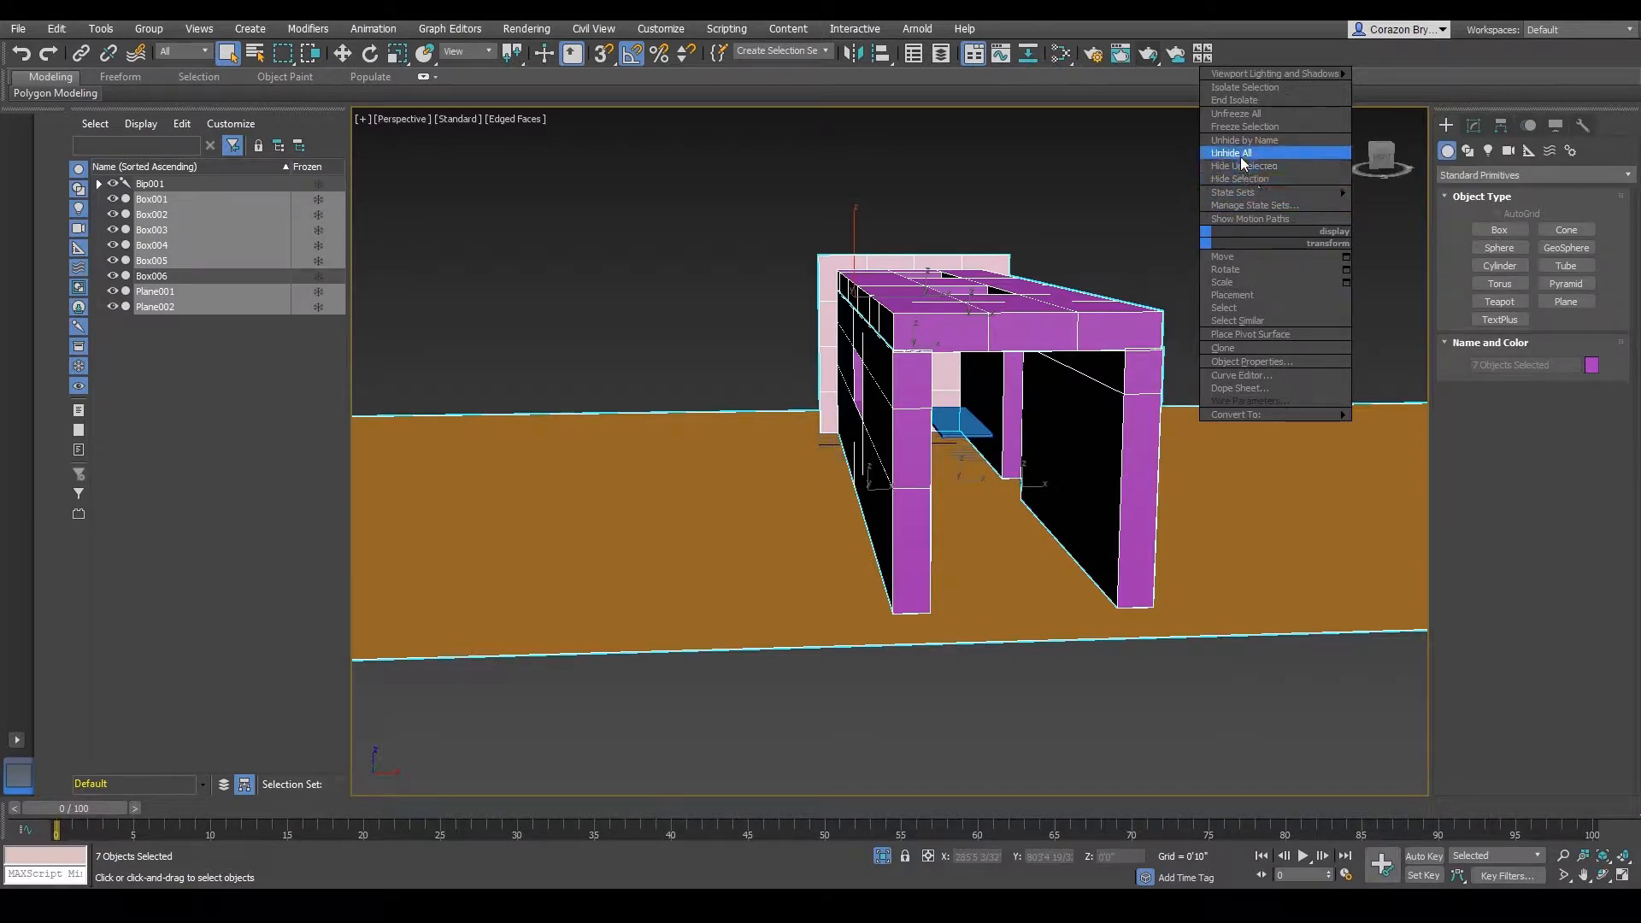
left_click(1263, 178)
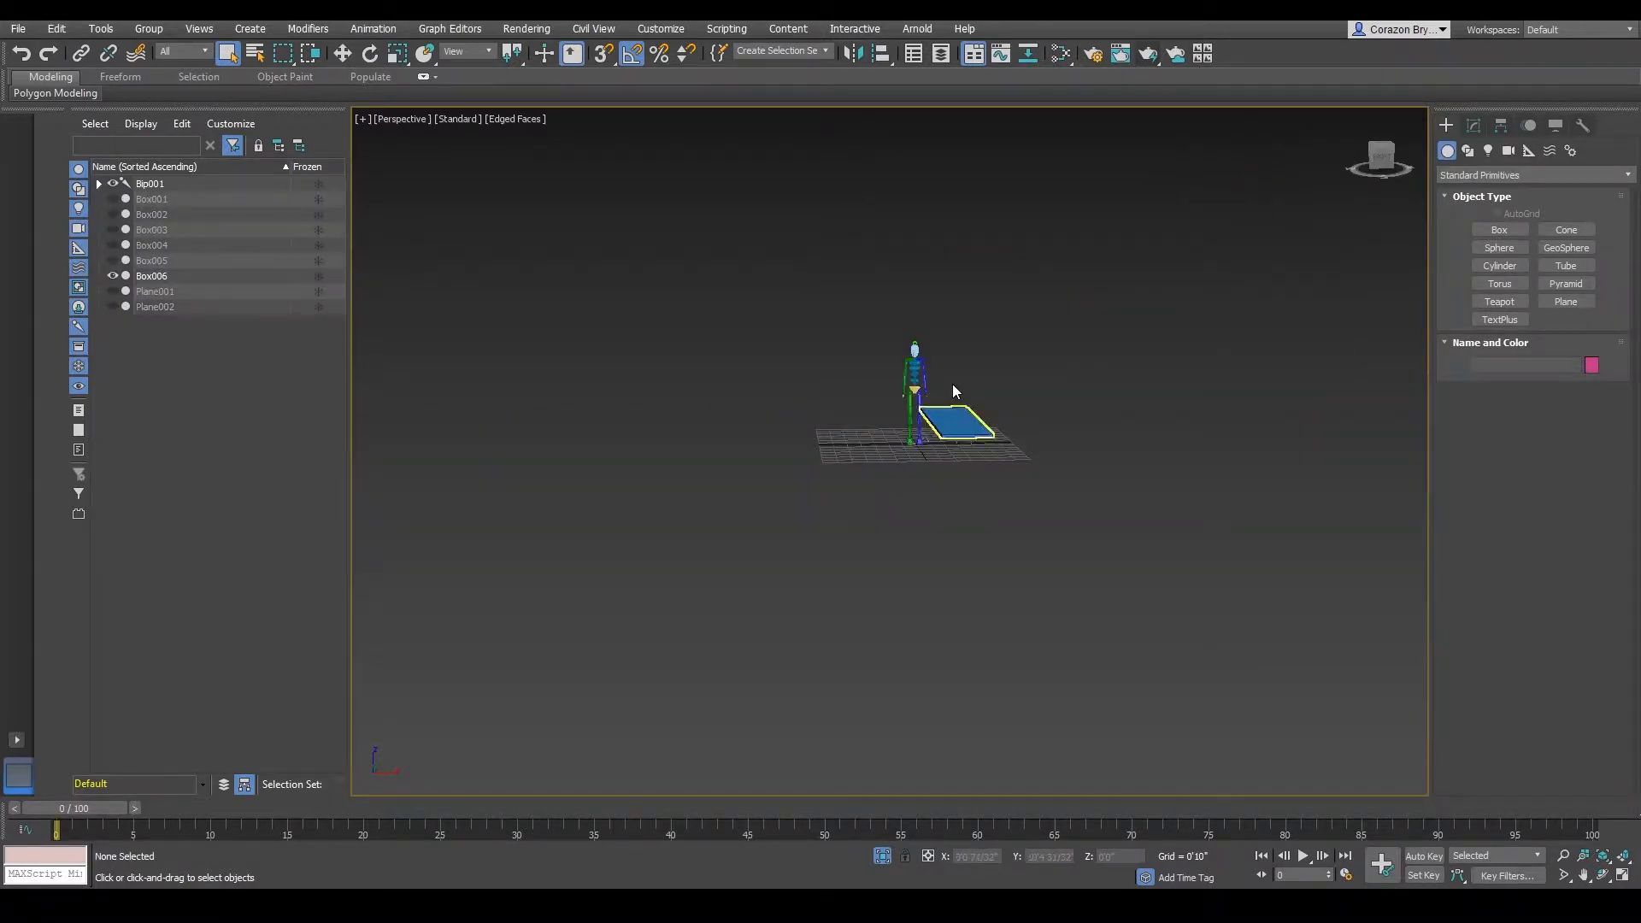
- Move the tabletop along the Y axis to the biped, at about Y -0'8"
scroll(953, 383, "up", 3)
middle_click_drag(983, 378, 995, 374)
middle_click_drag(940, 436, 751, 410)
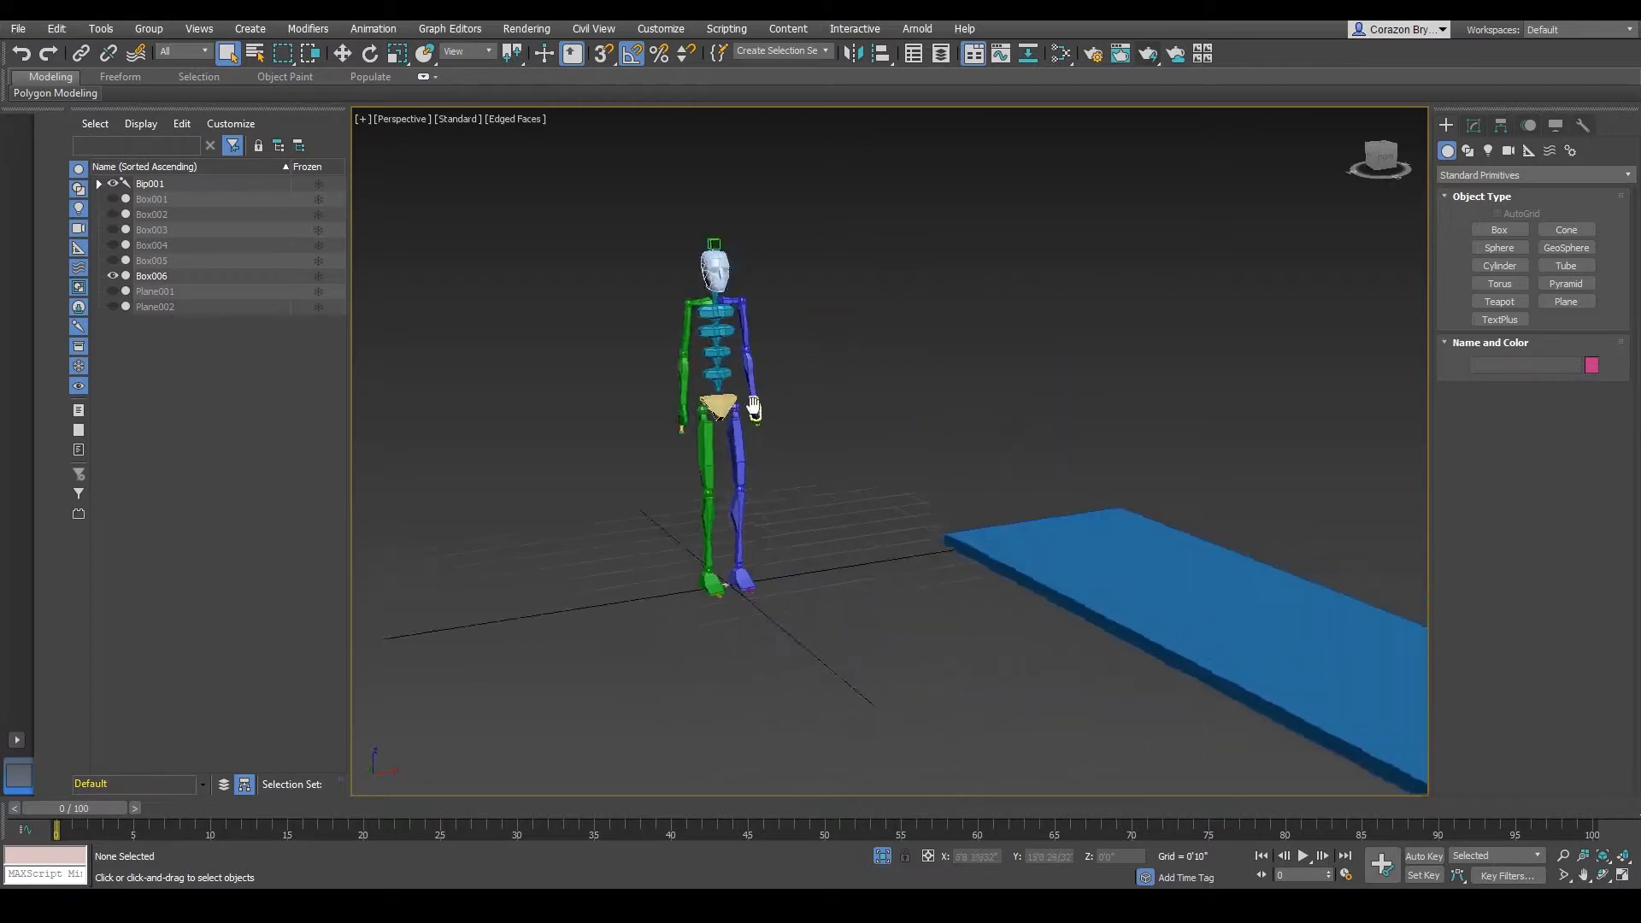
scroll(751, 411, "down", 5)
middle_click_drag(842, 466, 864, 469, "alt")
scroll(864, 470, "up", 3)
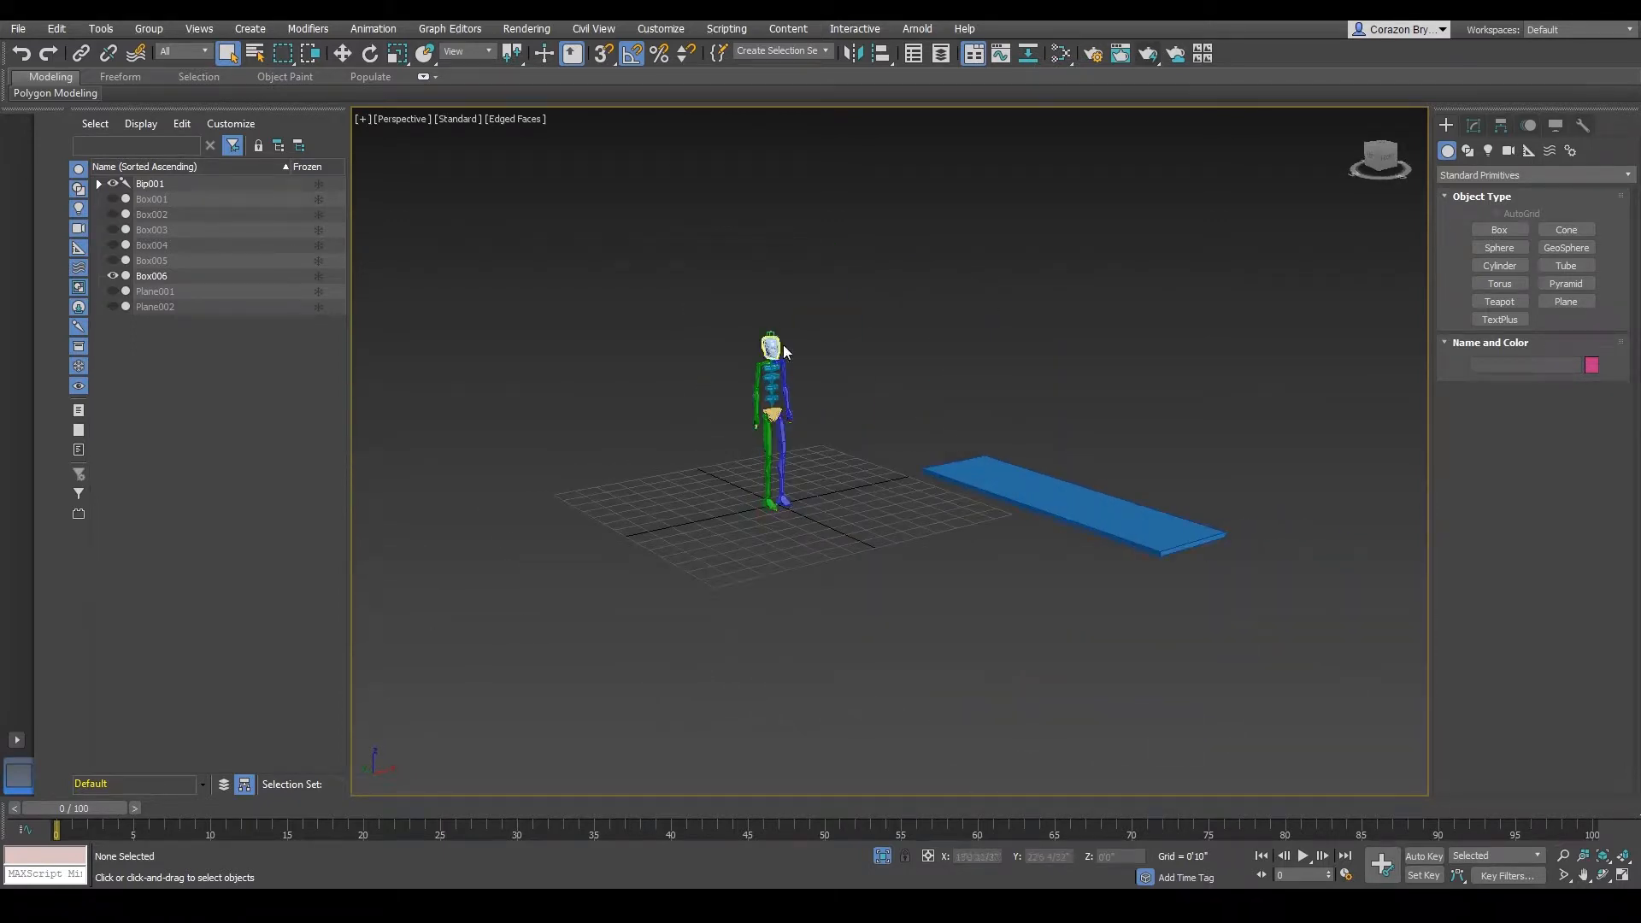
middle_click_drag(783, 351, 1069, 508, "alt")
left_click_drag(1183, 674, 1183, 674)
key("w")
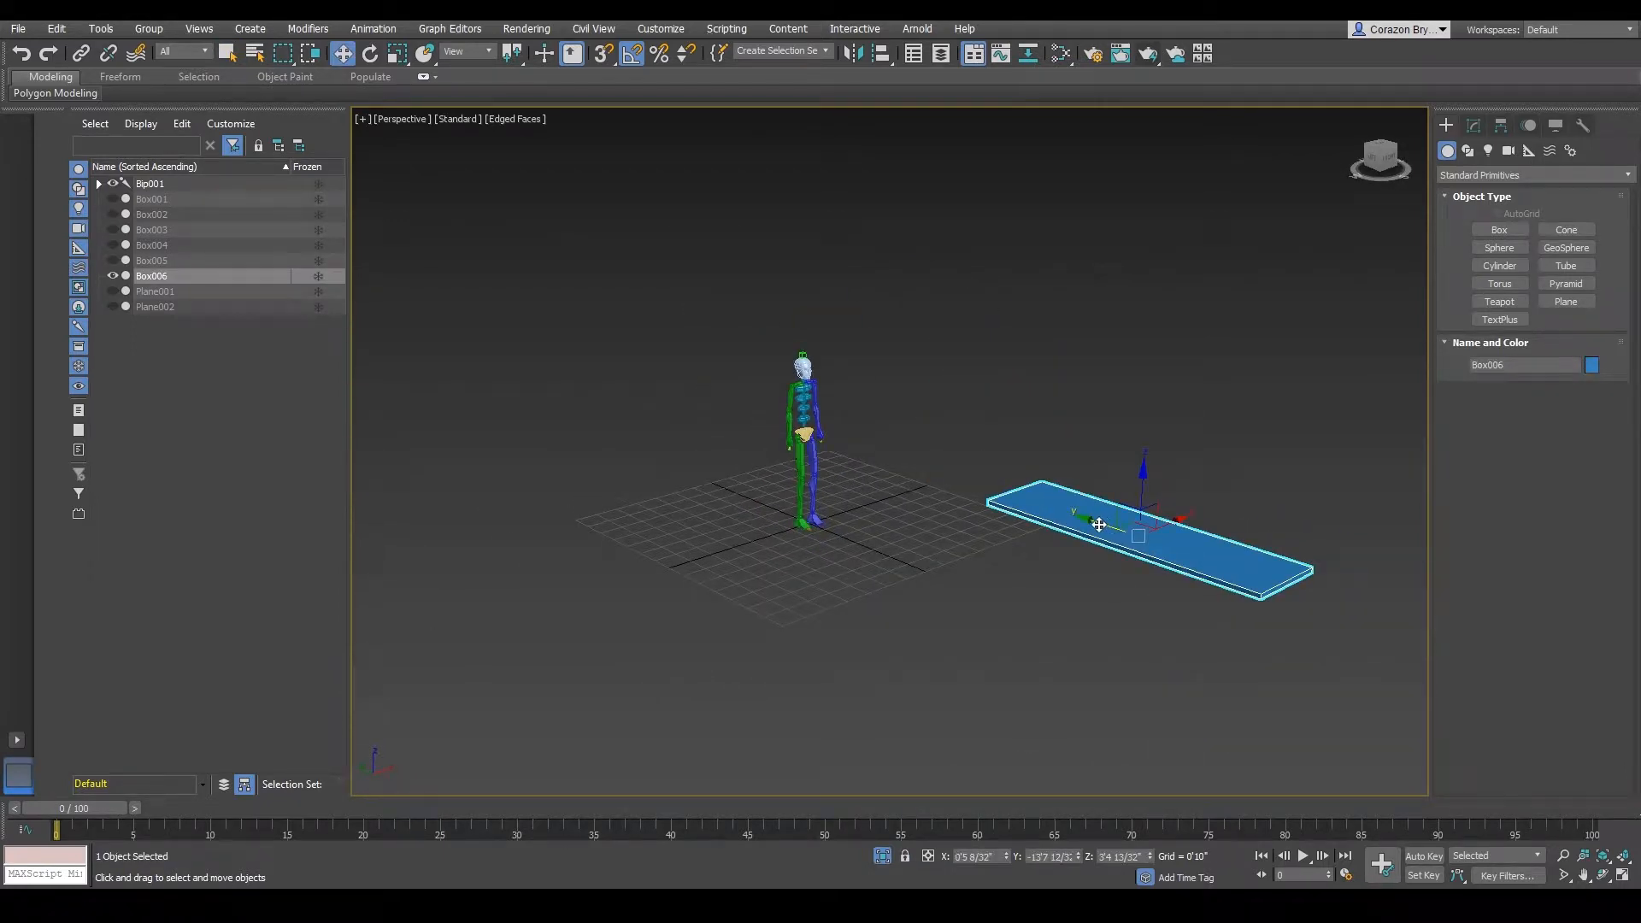
left_click_drag(1099, 525, 742, 410)
middle_click_drag(742, 410, 830, 435, "alt")
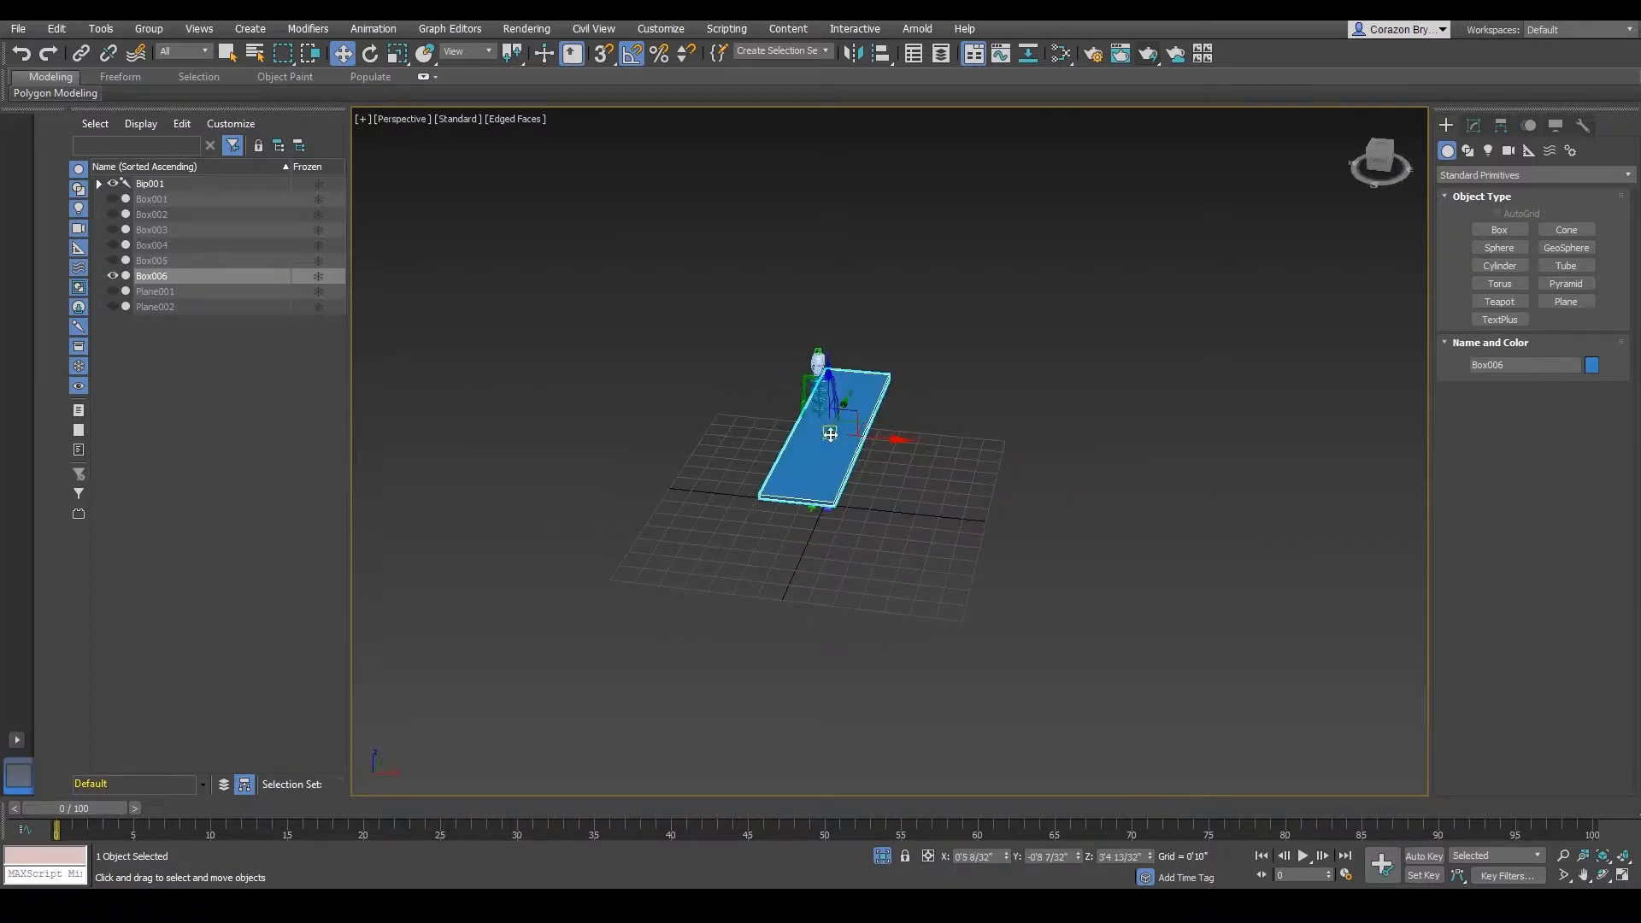
- Move the tabletop along the X axis to about X 1'11 28/32" in front of the biped, and scale its Y length to about 44%
scroll(830, 434, "up", 5)
left_click_drag(741, 359, 846, 414)
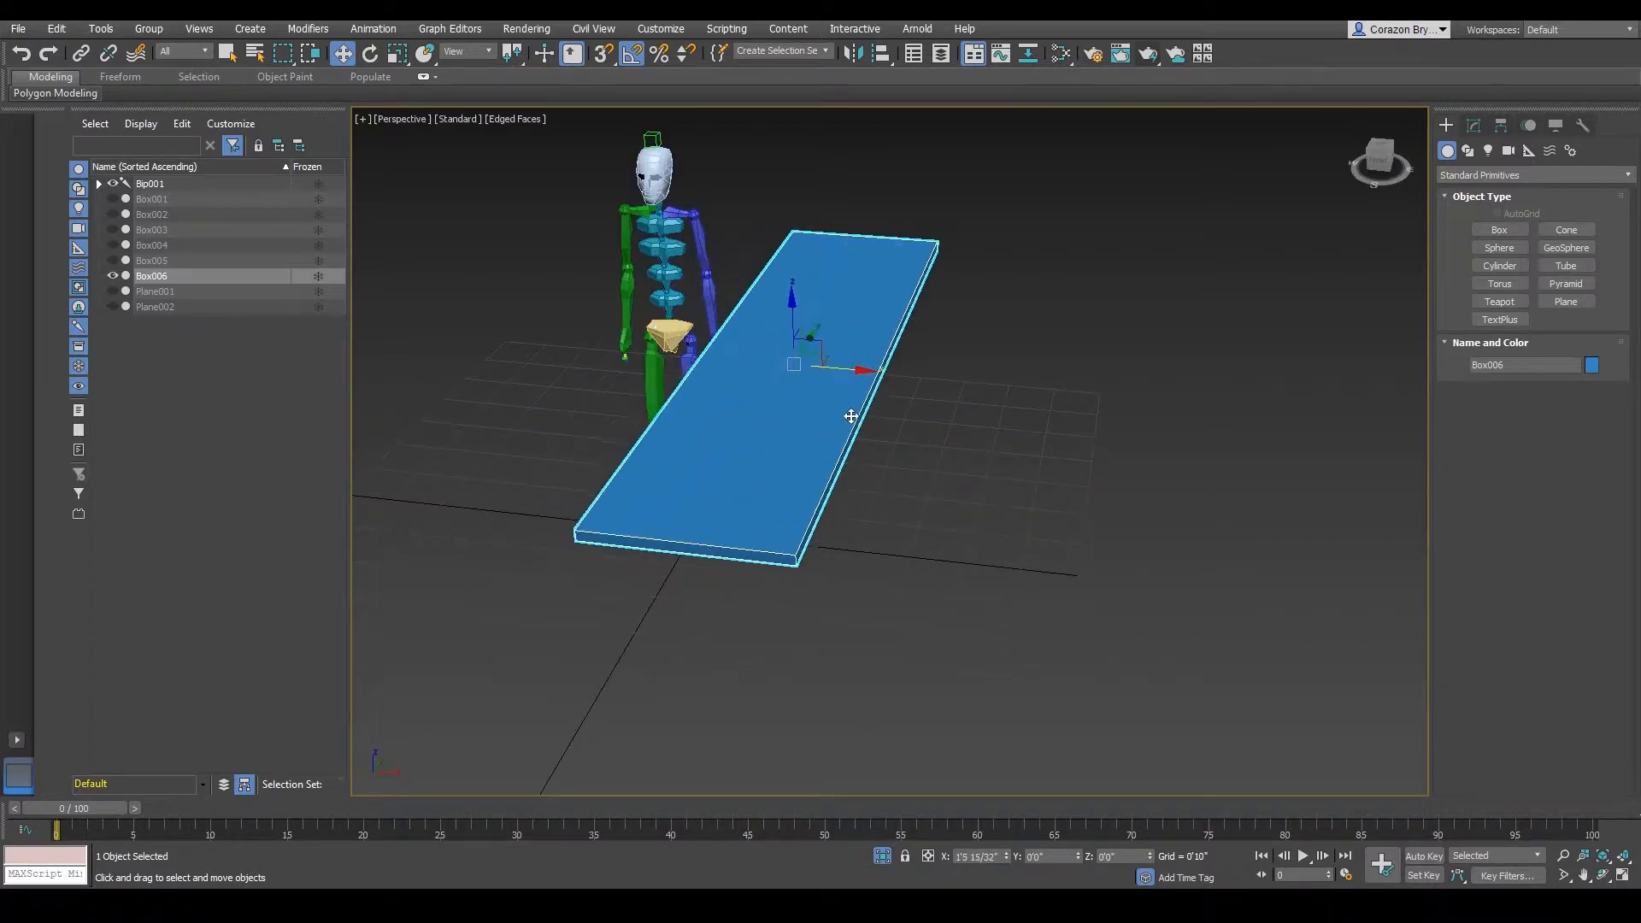
middle_click_drag(784, 432, 861, 446, "alt")
key("e")
key("r")
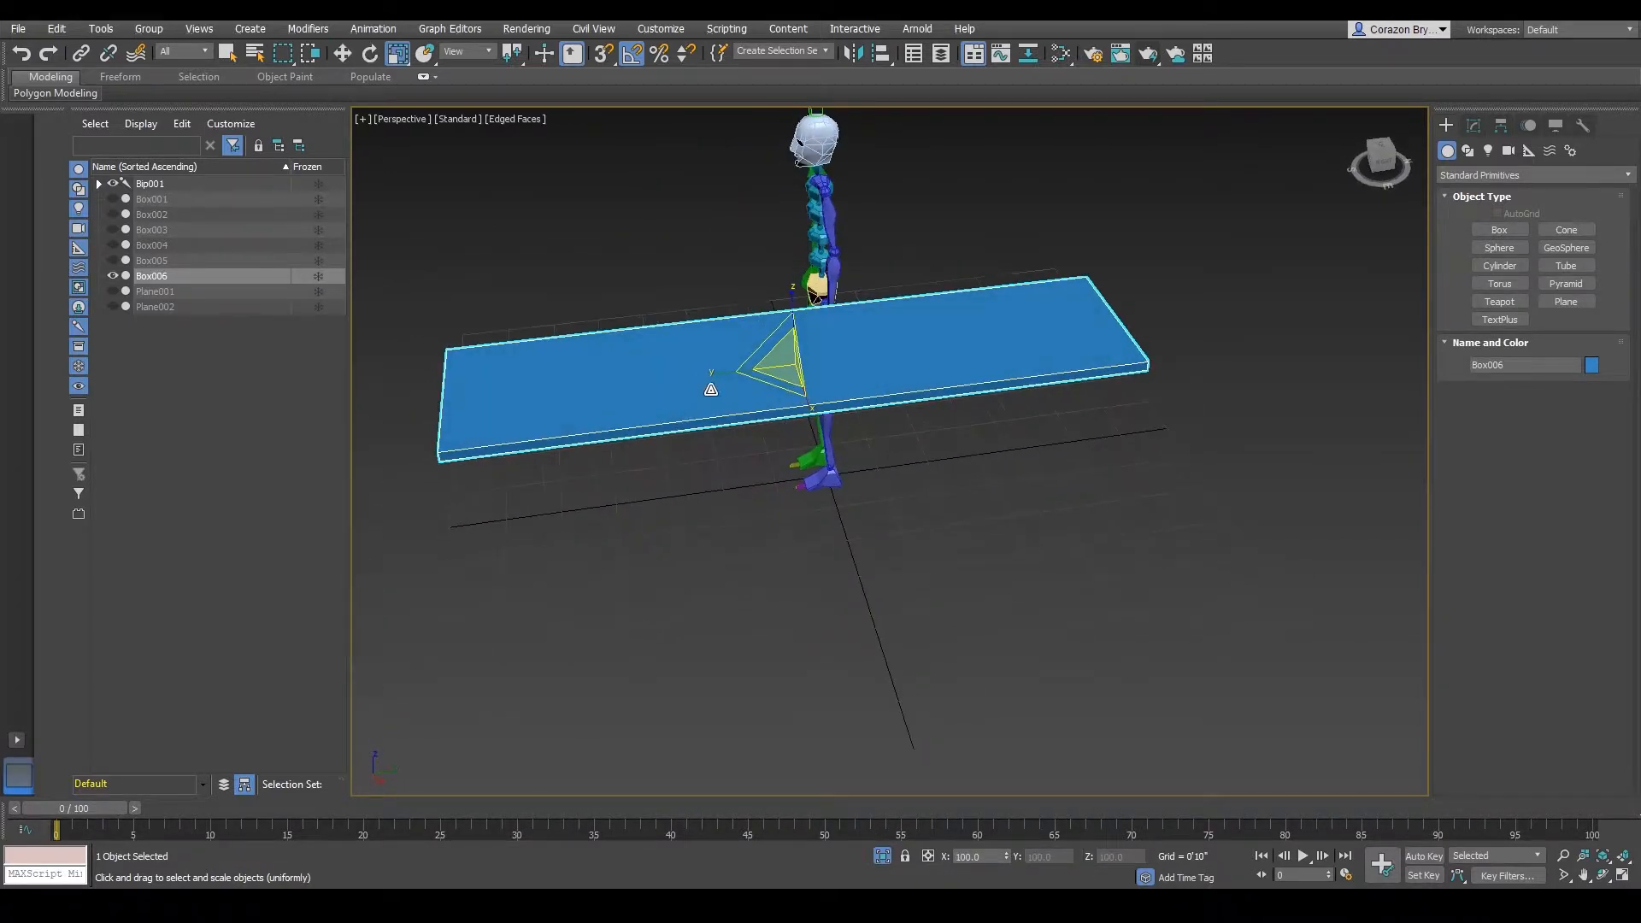
left_click_drag(712, 376, 765, 373)
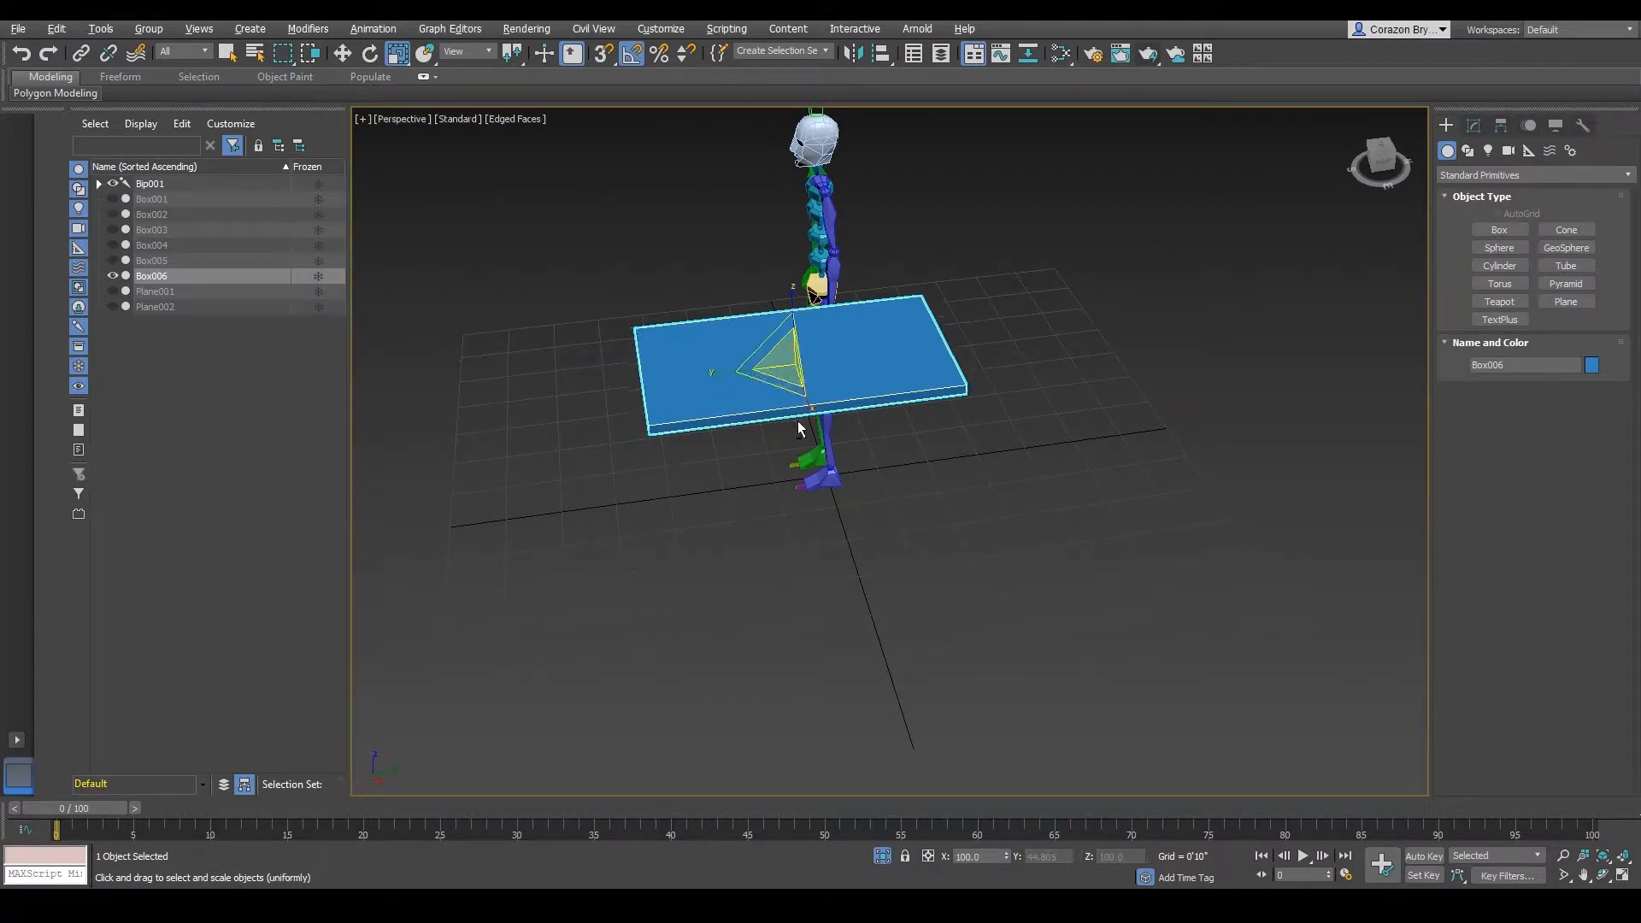
- Convert the shortened tabletop box to an Editable Poly
middle_click_drag(769, 367, 925, 414, "alt")
key("w")
key("e")
key("r")
key("w")
mouse_move(809, 392)
middle_mouse_down("alt")
mouse_move(868, 374)
mouse_move(903, 386)
mouse_move(799, 433)
mouse_move(743, 436)
mouse_move(813, 505)
mouse_move(800, 417)
middle_mouse_up("alt")
right_click(799, 412)
mouse_move(894, 577)
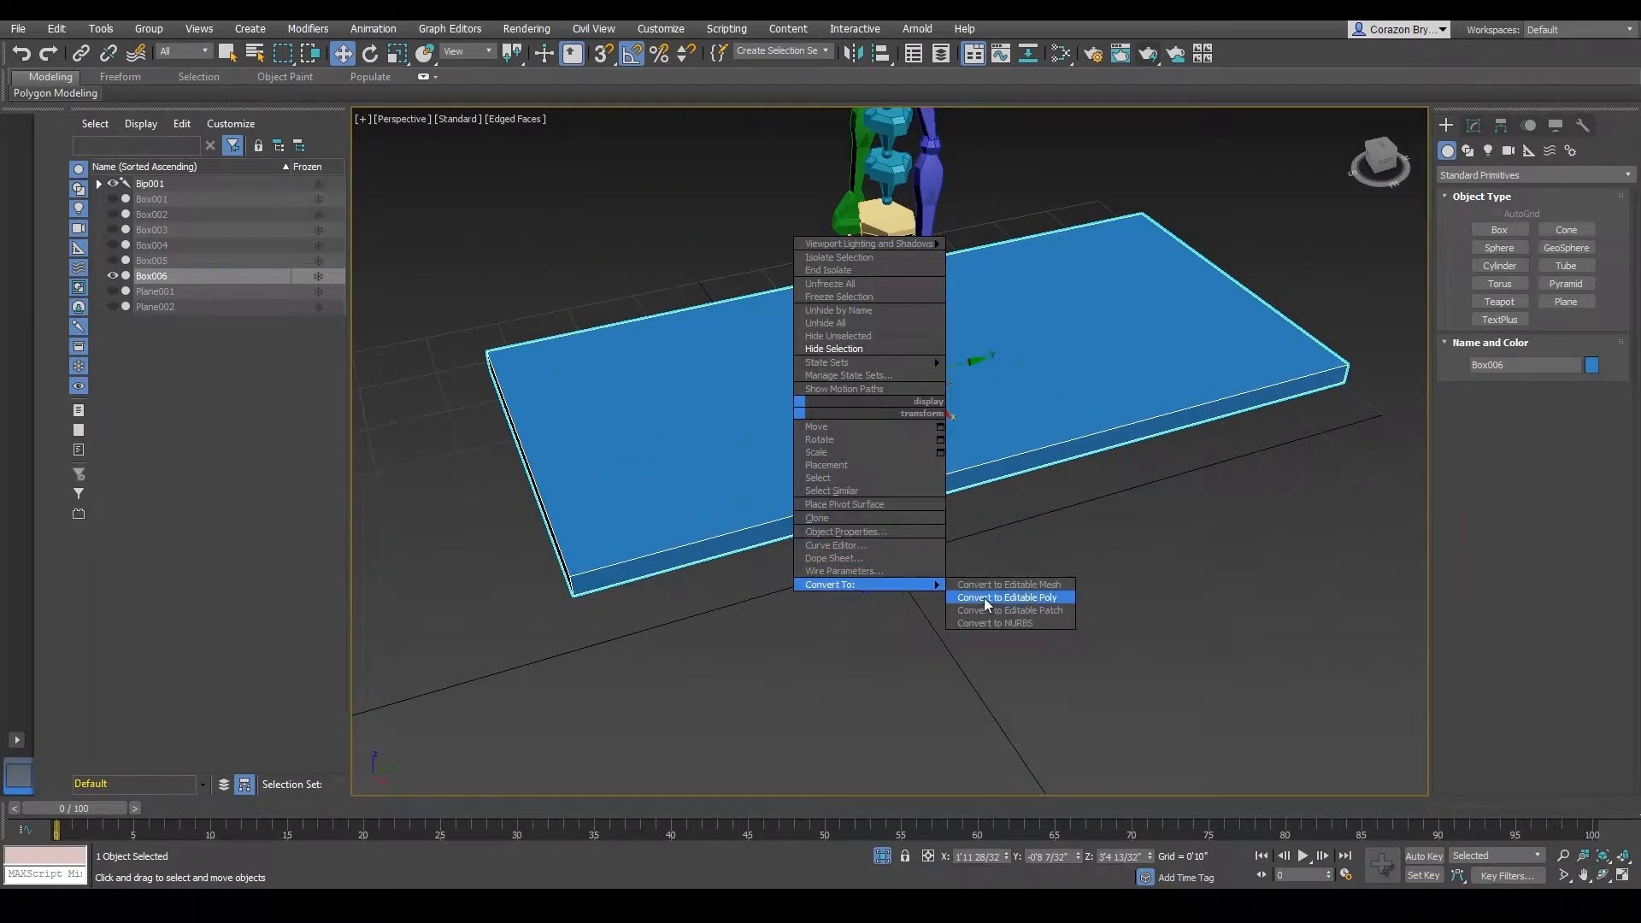
left_click(983, 597)
- Enter Edge sub-object editing on the tabletop, focusing on the short vertical edge at its near corner
middle_click_drag(1003, 551, 965, 555)
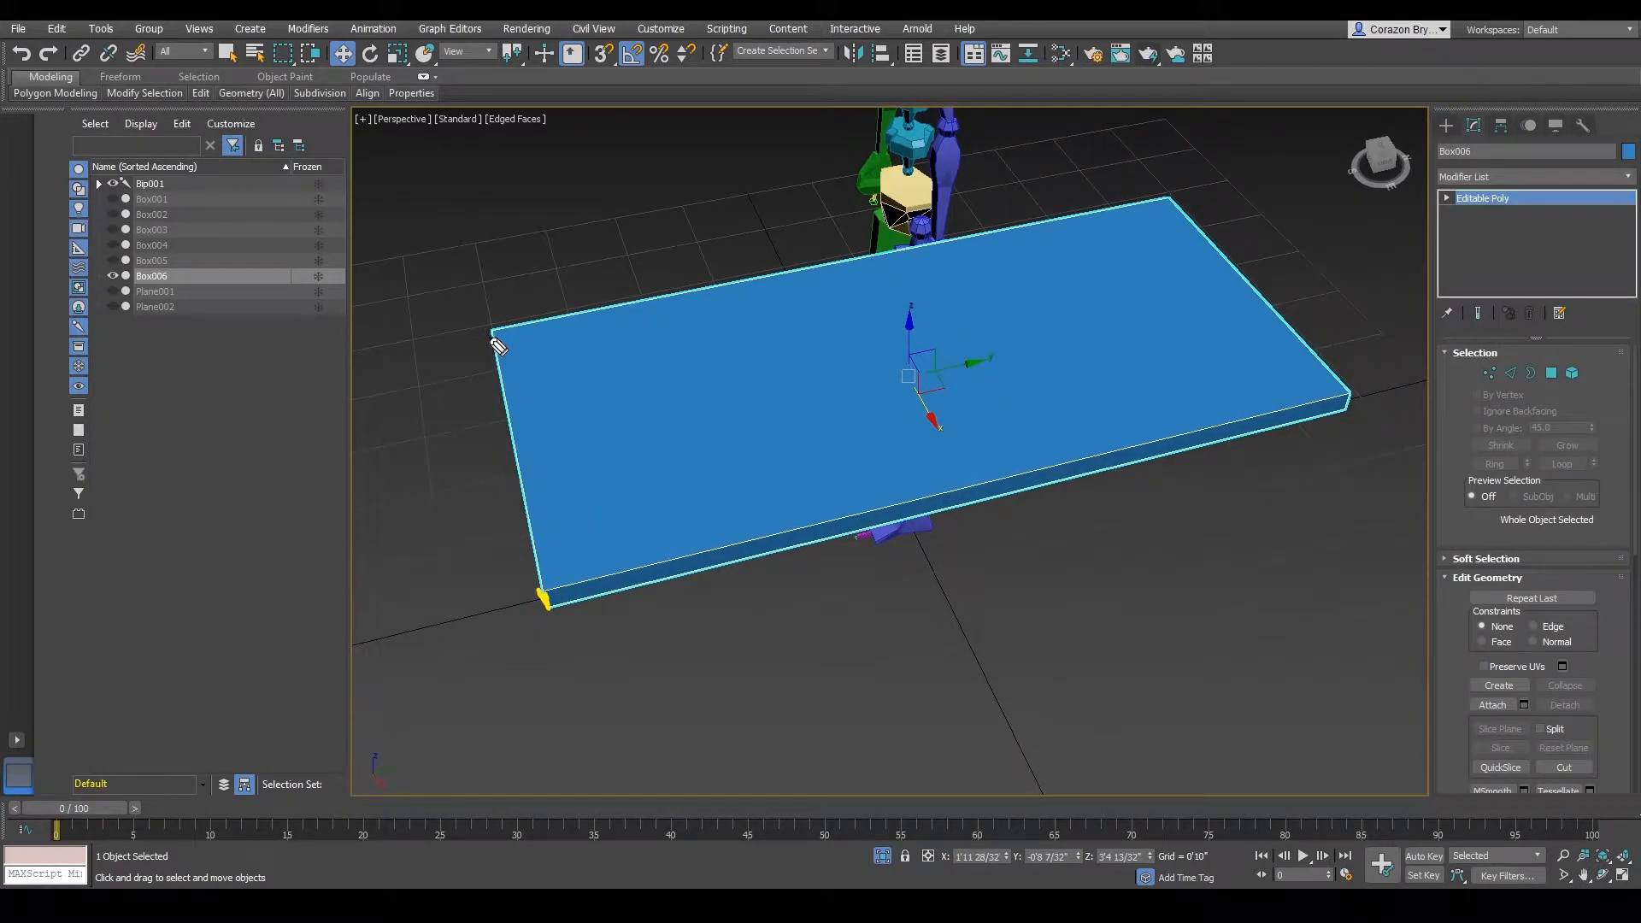
left_click(494, 342)
middle_click_drag(965, 555, 1121, 505, "alt")
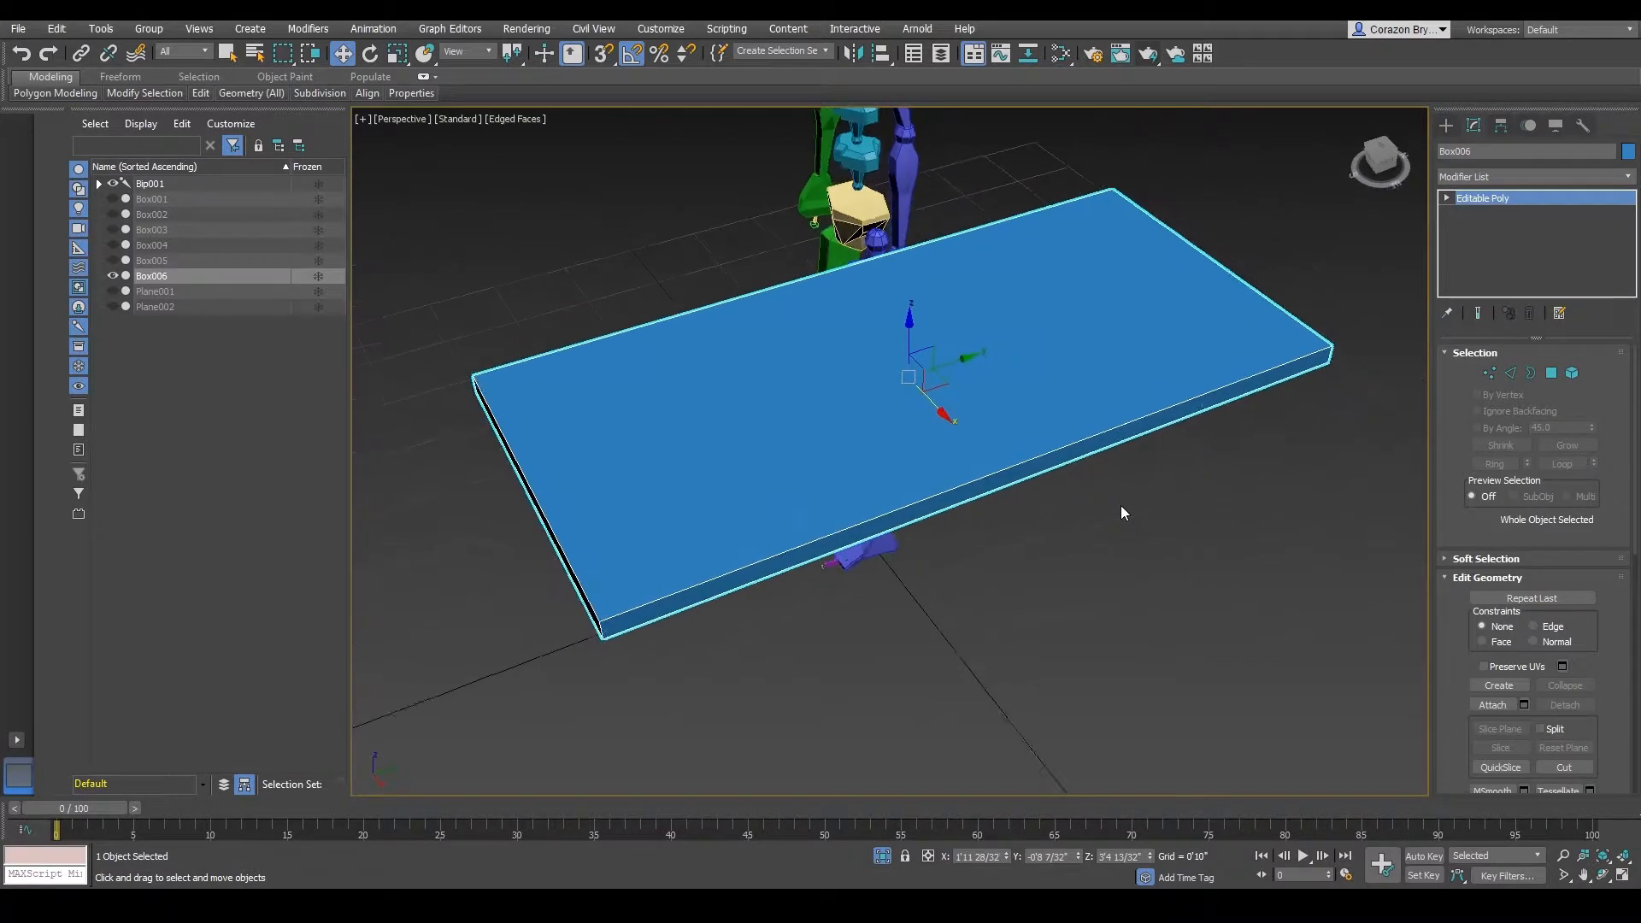
left_click(1447, 197)
left_click(1484, 226)
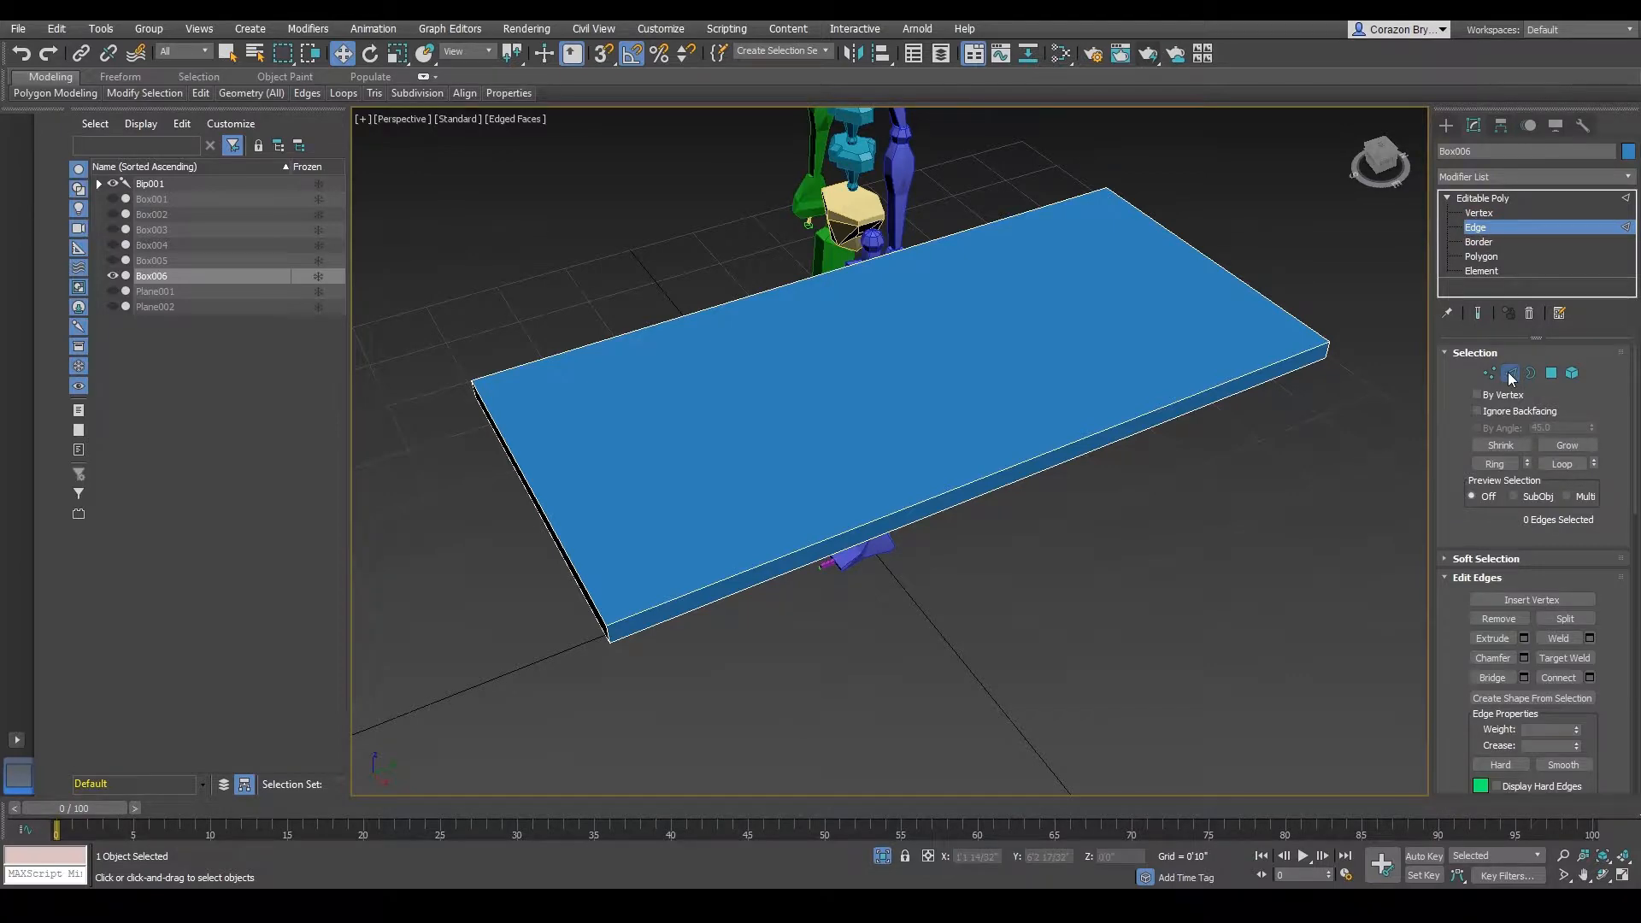
middle_click_drag(747, 679, 761, 634, "alt")
scroll(652, 624, "up", 5)
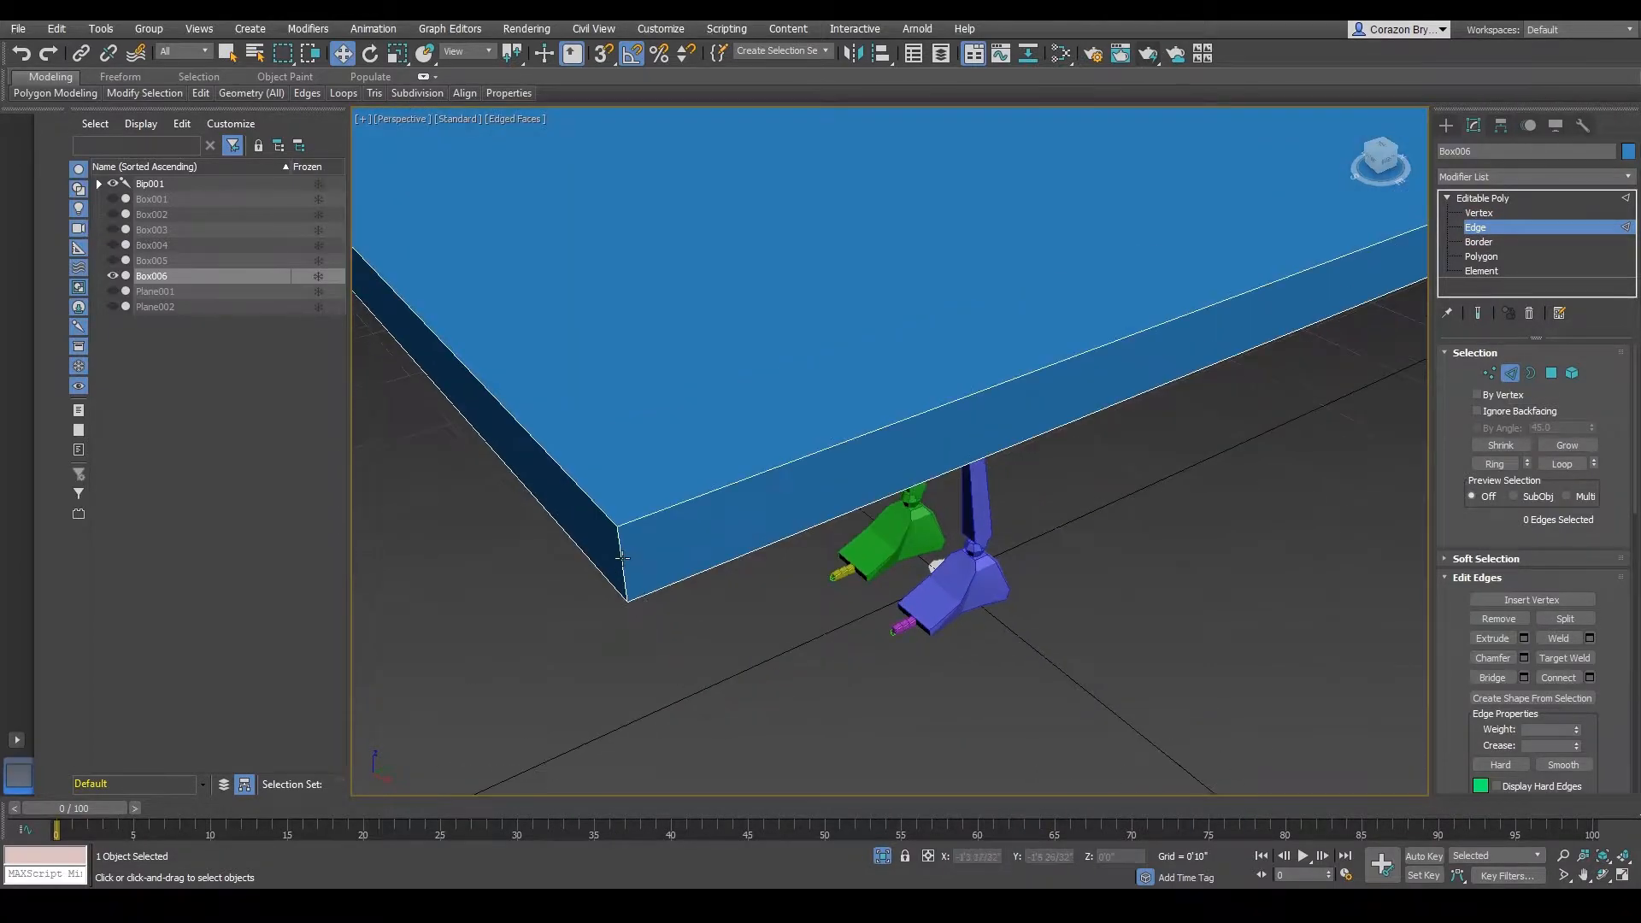
- Select the four vertical corner edges of the blue tabletop
left_click(622, 558)
middle_click_drag(627, 568, 970, 579, "alt")
scroll(970, 580, "down", 6)
middle_click_drag(697, 599, 1089, 501)
scroll(915, 527, "up", 4)
left_click(988, 412, "ctrl")
scroll(931, 487, "down", 5)
middle_click_drag(619, 682, 943, 681, "alt")
left_click(1053, 619, "ctrl")
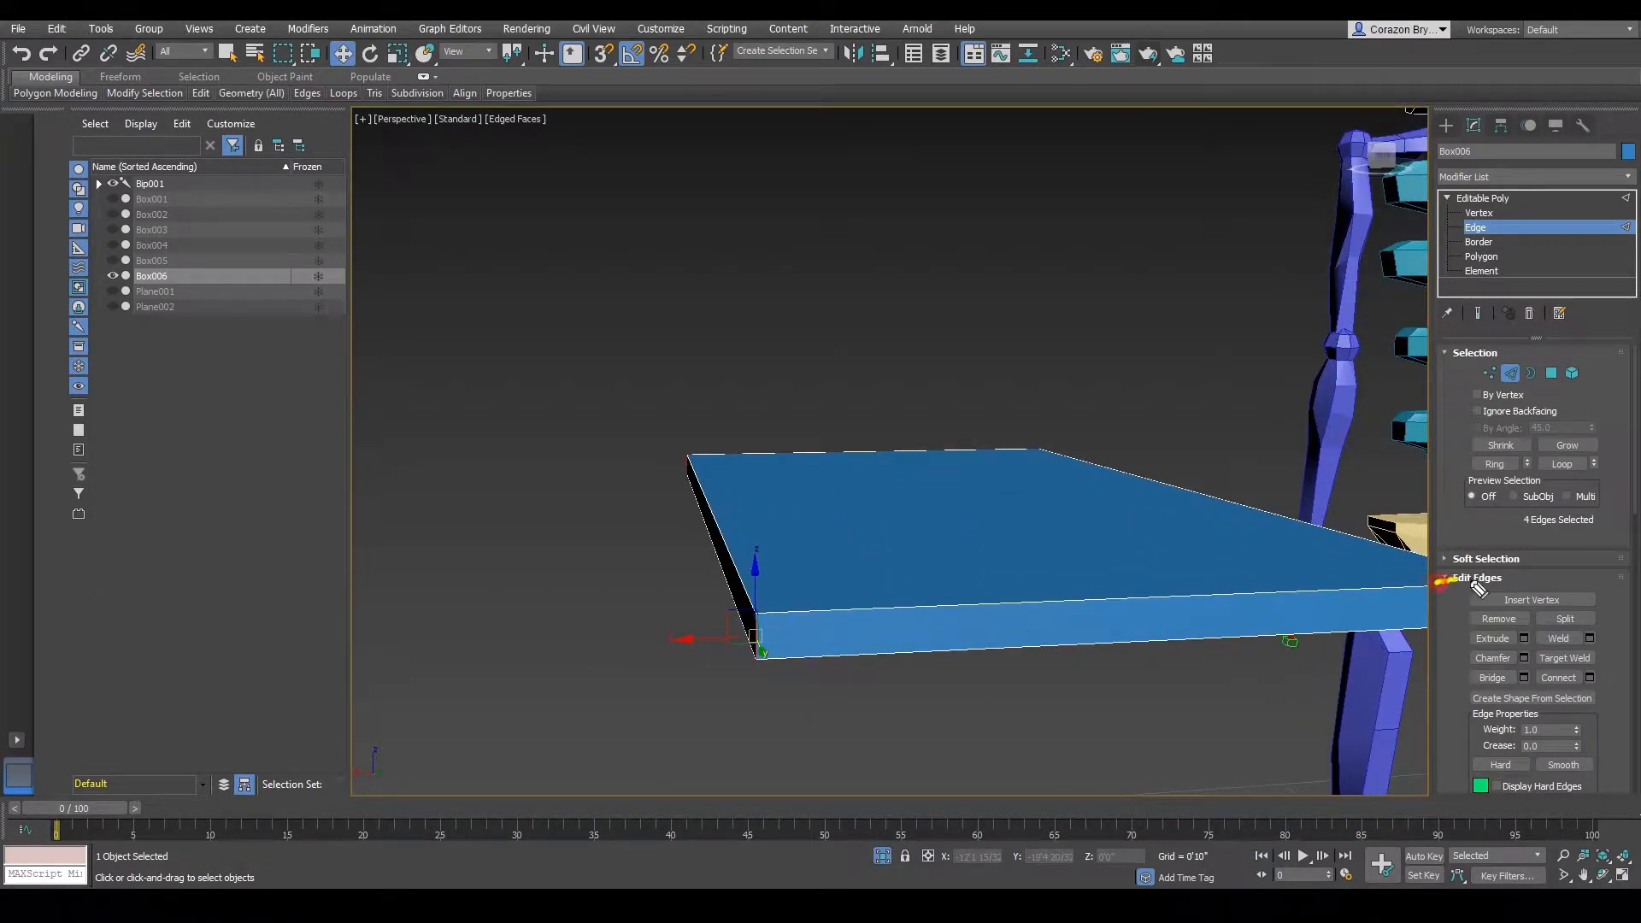
left_click_drag(1474, 584, 1510, 583)
mouse_move(1511, 656)
left_mouse_down()
mouse_move(1492, 668)
mouse_move(1458, 652)
left_mouse_up()
middle_click_drag(1154, 384, 1031, 332, "alt")
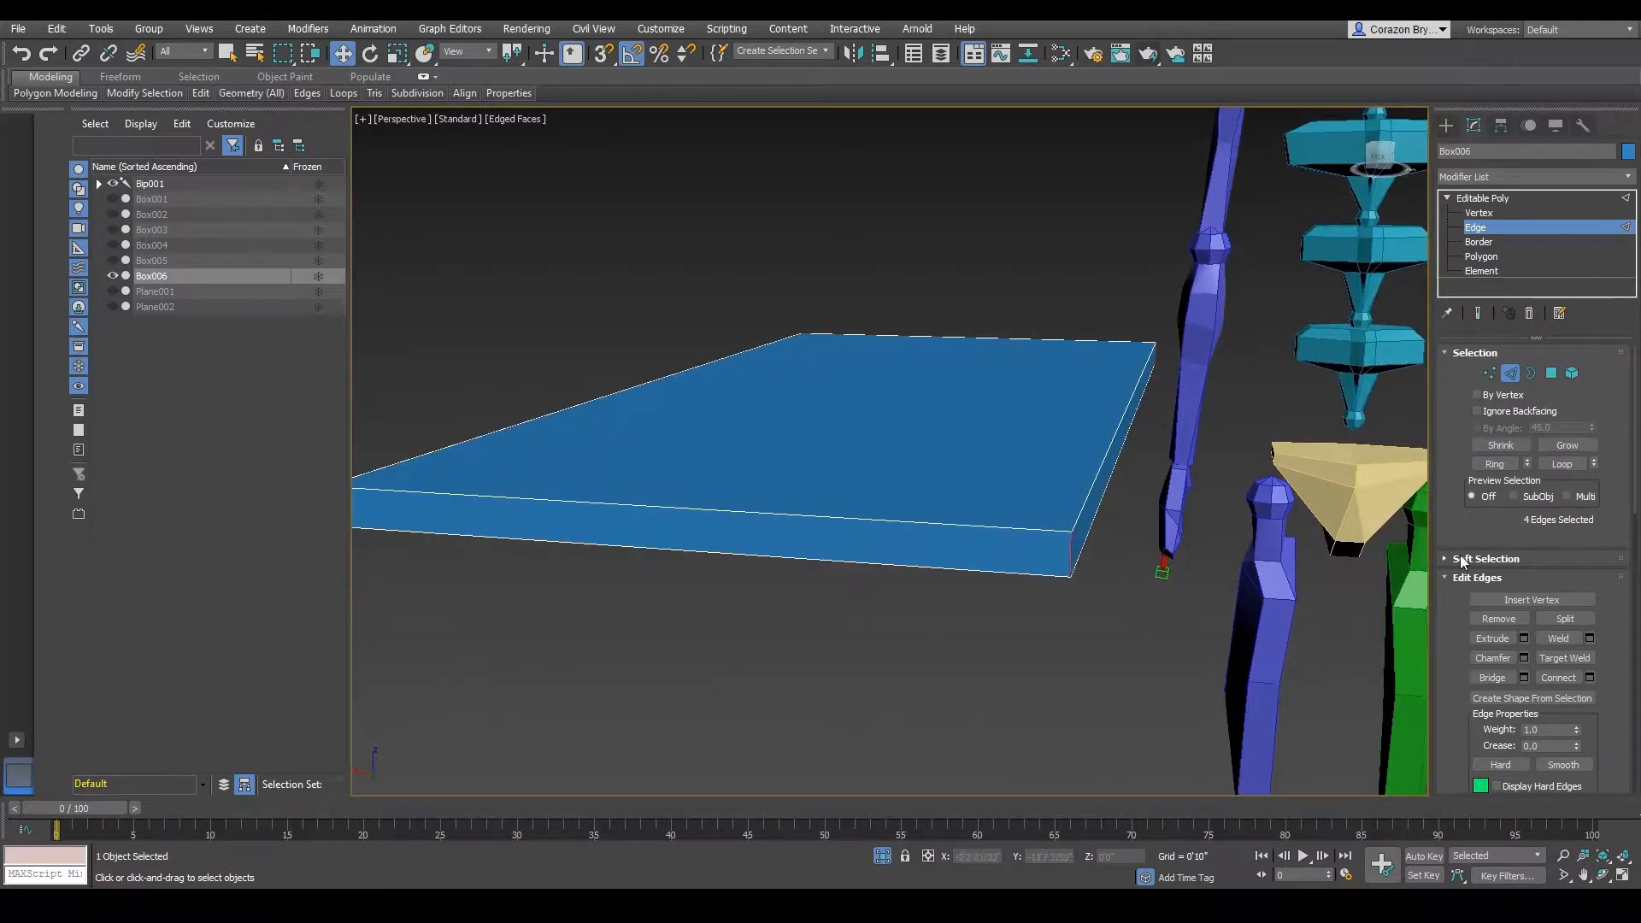
- Chamfer the selected corner edges by 0'4 5/32" with 4 segments to round the tabletop's corners
left_click(1525, 657)
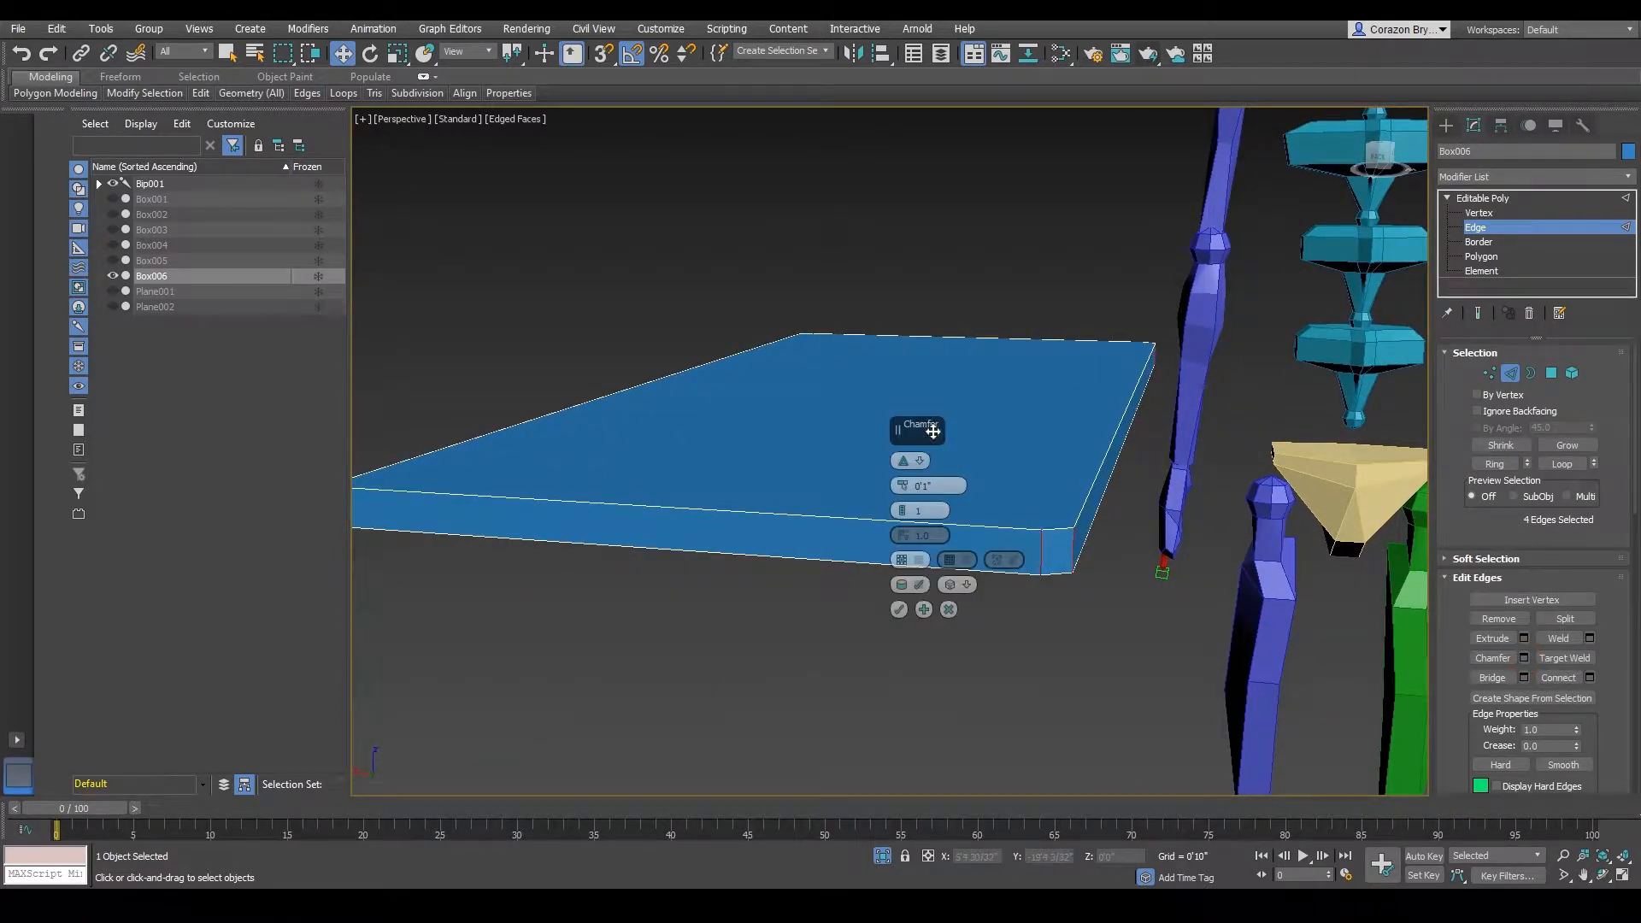
left_click_drag(933, 432, 1187, 227)
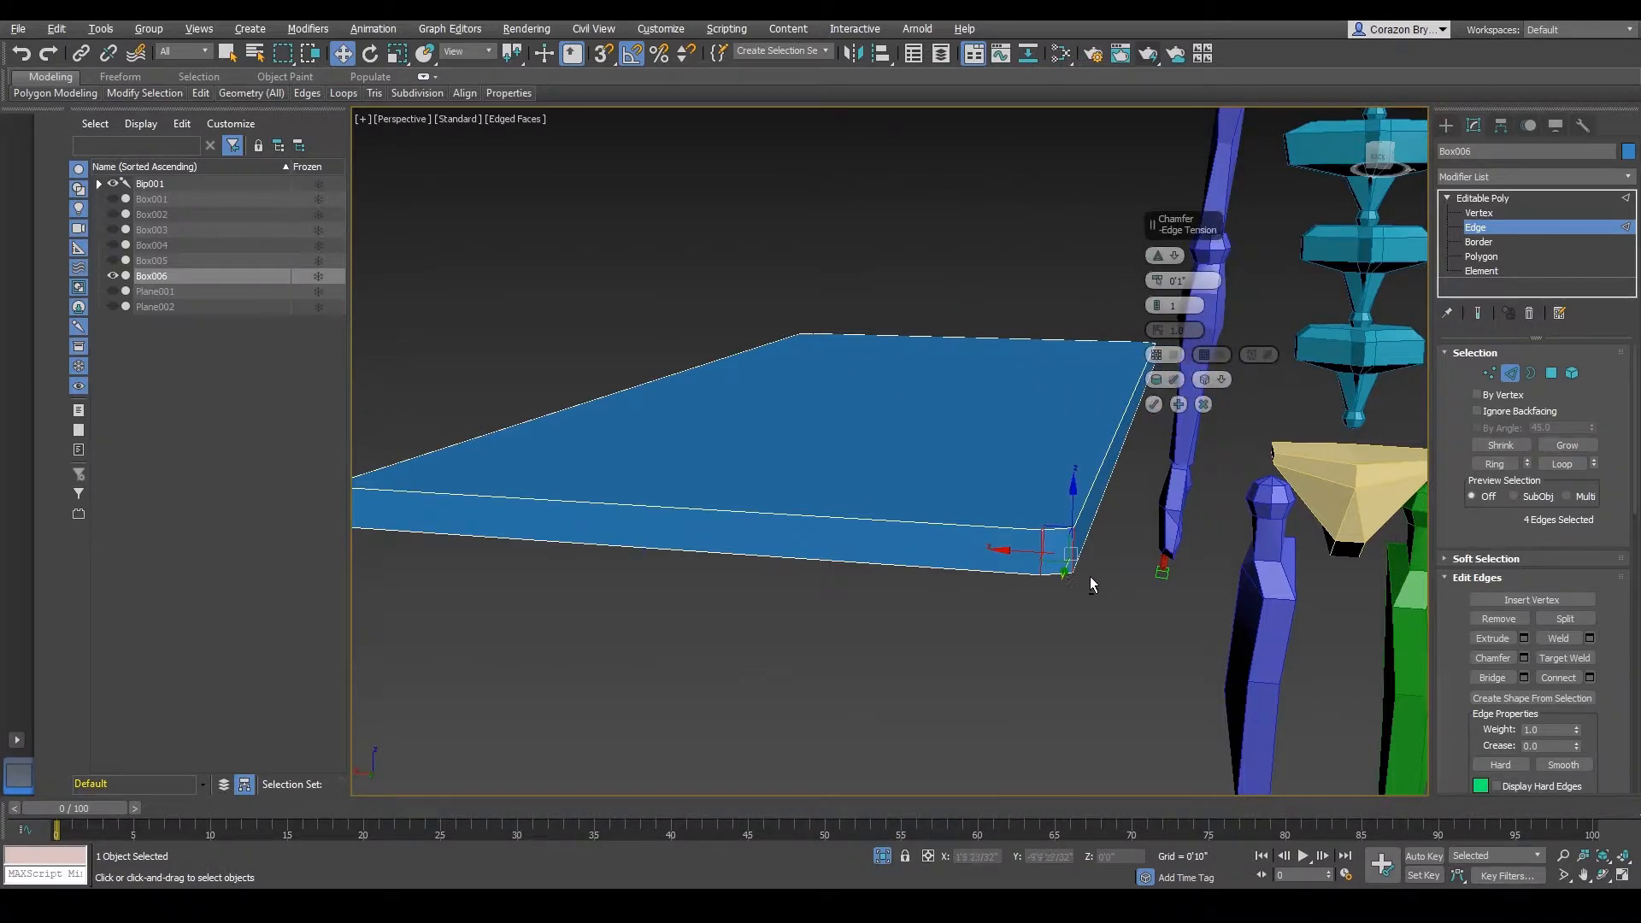
middle_click_drag(1090, 576, 1070, 545, "alt")
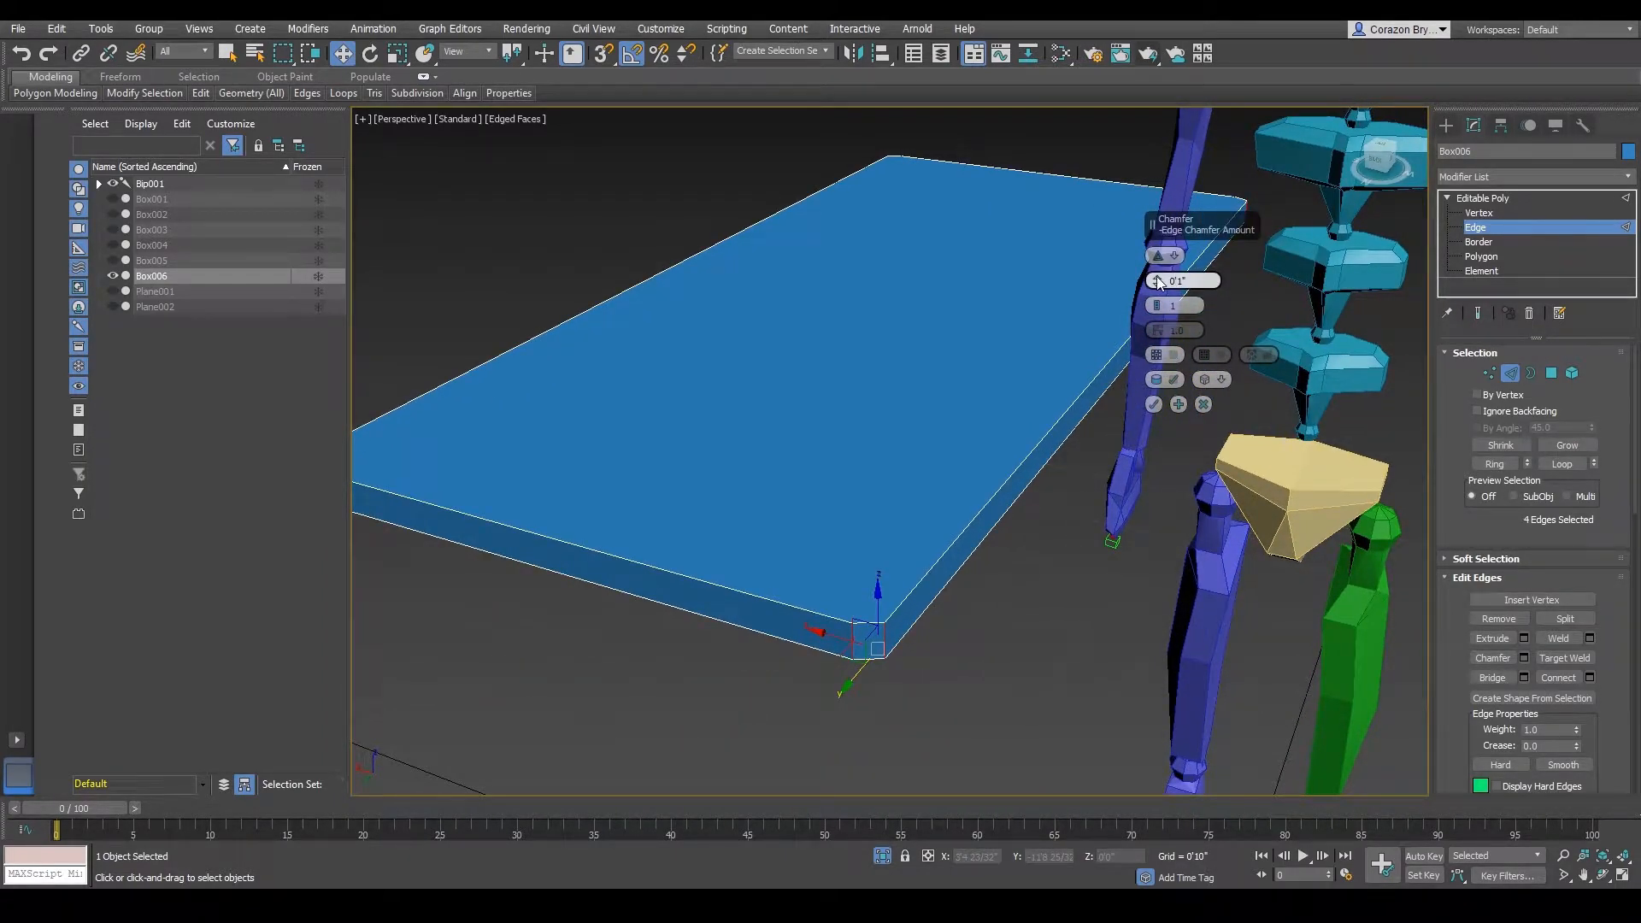
left_click_drag(1160, 284, 1154, 258)
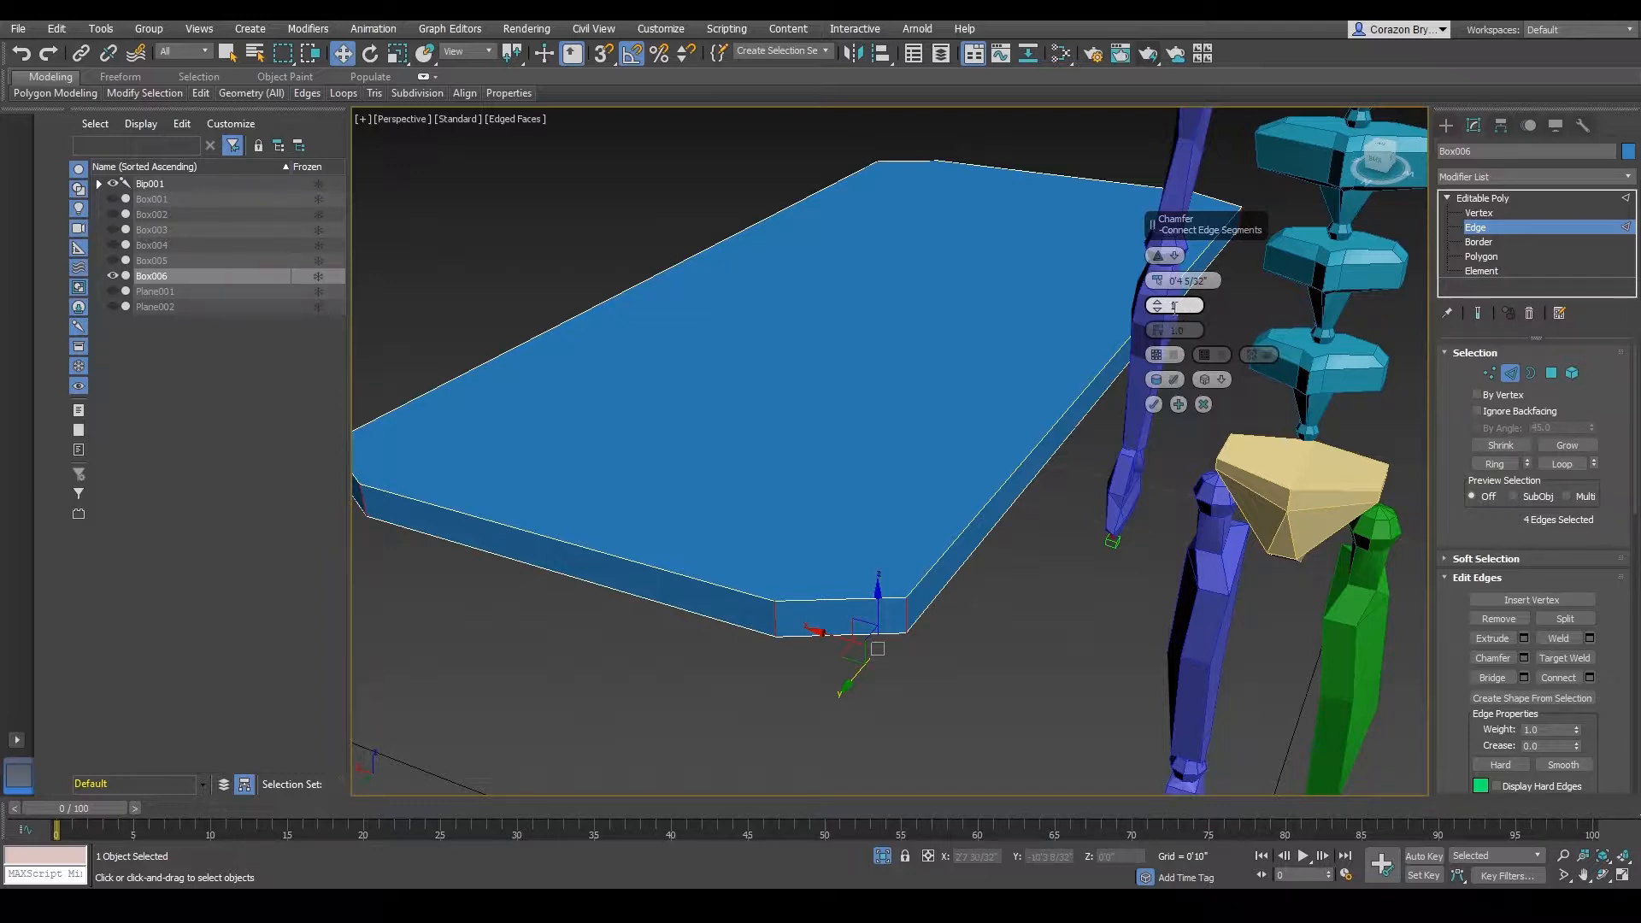
left_click_drag(1158, 310, 1154, 292)
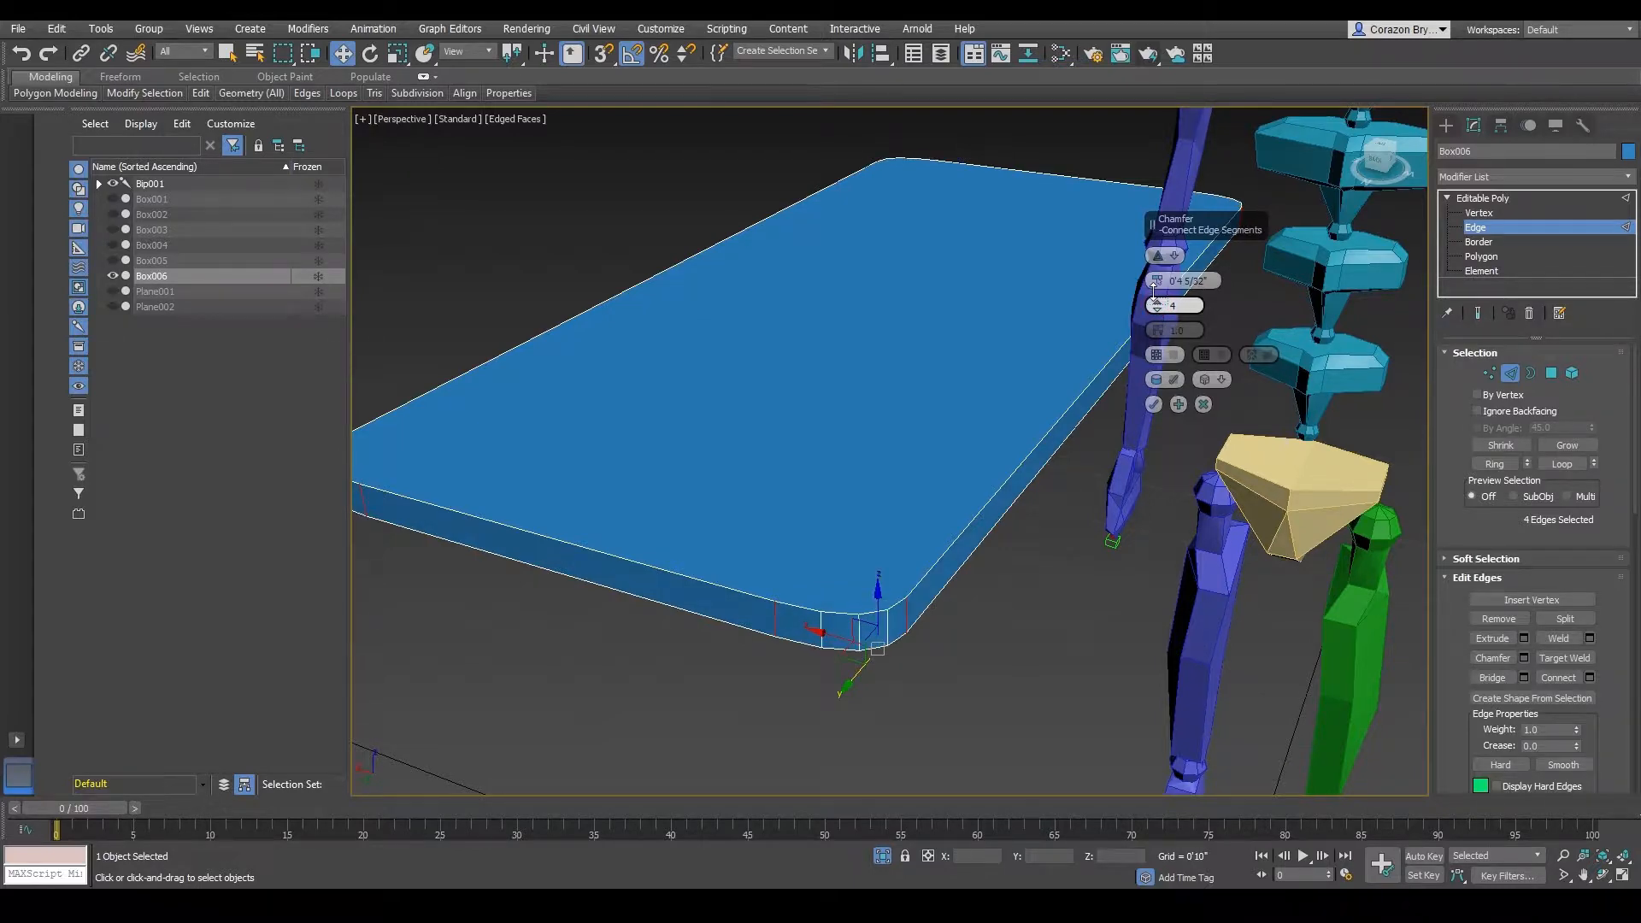
middle_click_drag(1026, 427, 1237, 378, "alt")
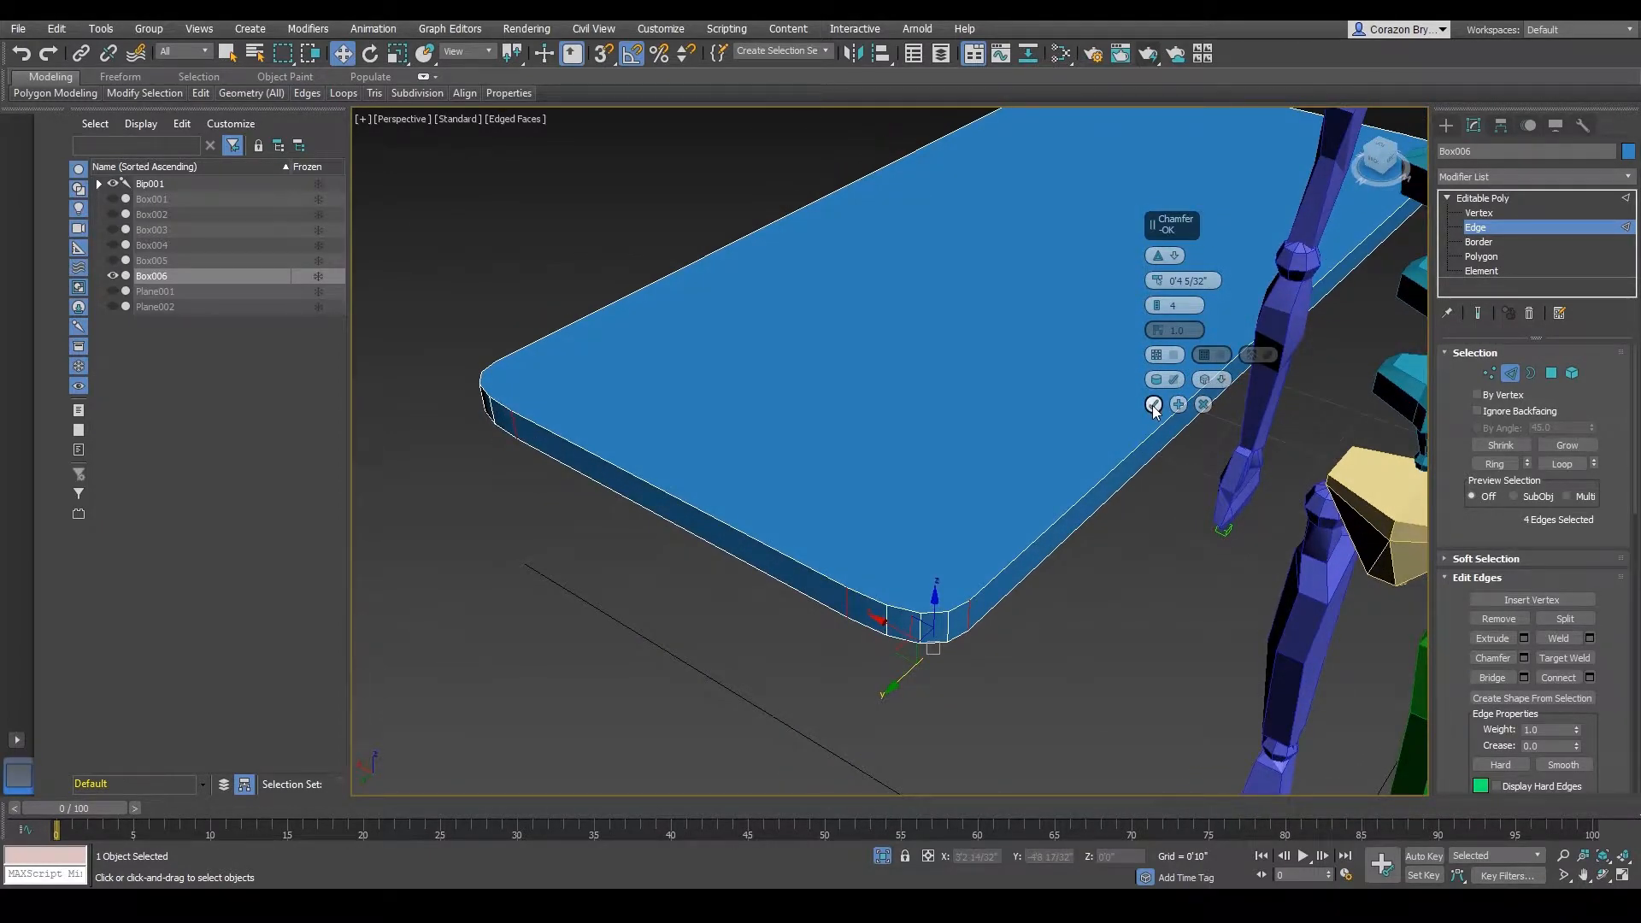
left_click(1153, 405)
scroll(1136, 477, "down", 6)
left_click(1054, 588)
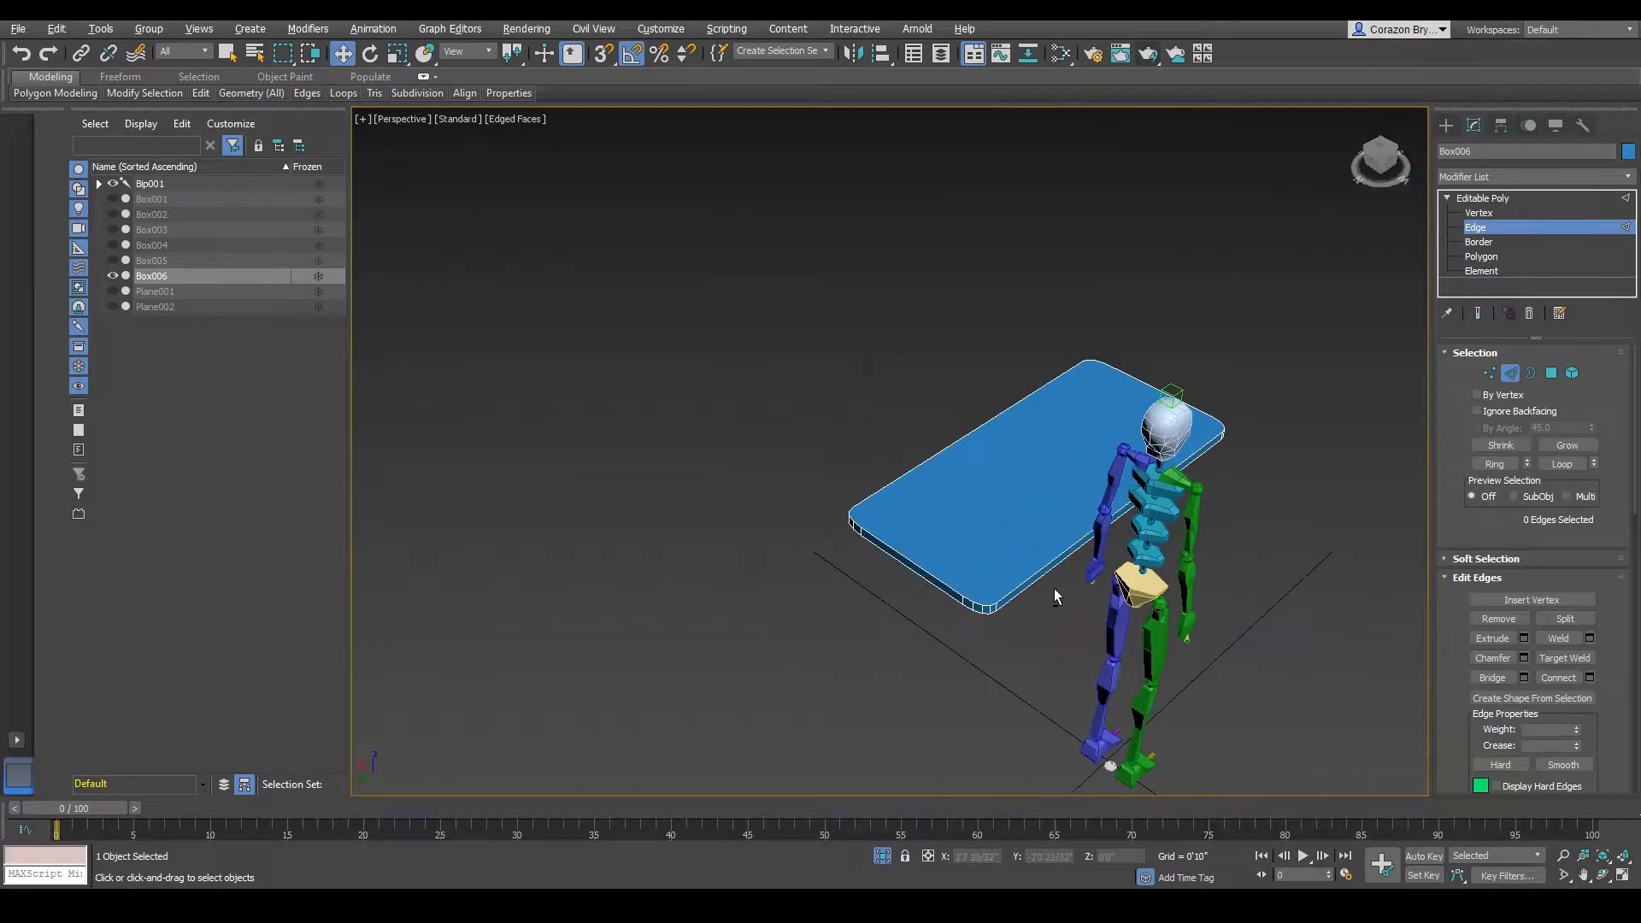
- Leave edge editing and return the tabletop to its top object level
middle_click_drag(1054, 588, 983, 565, "alt")
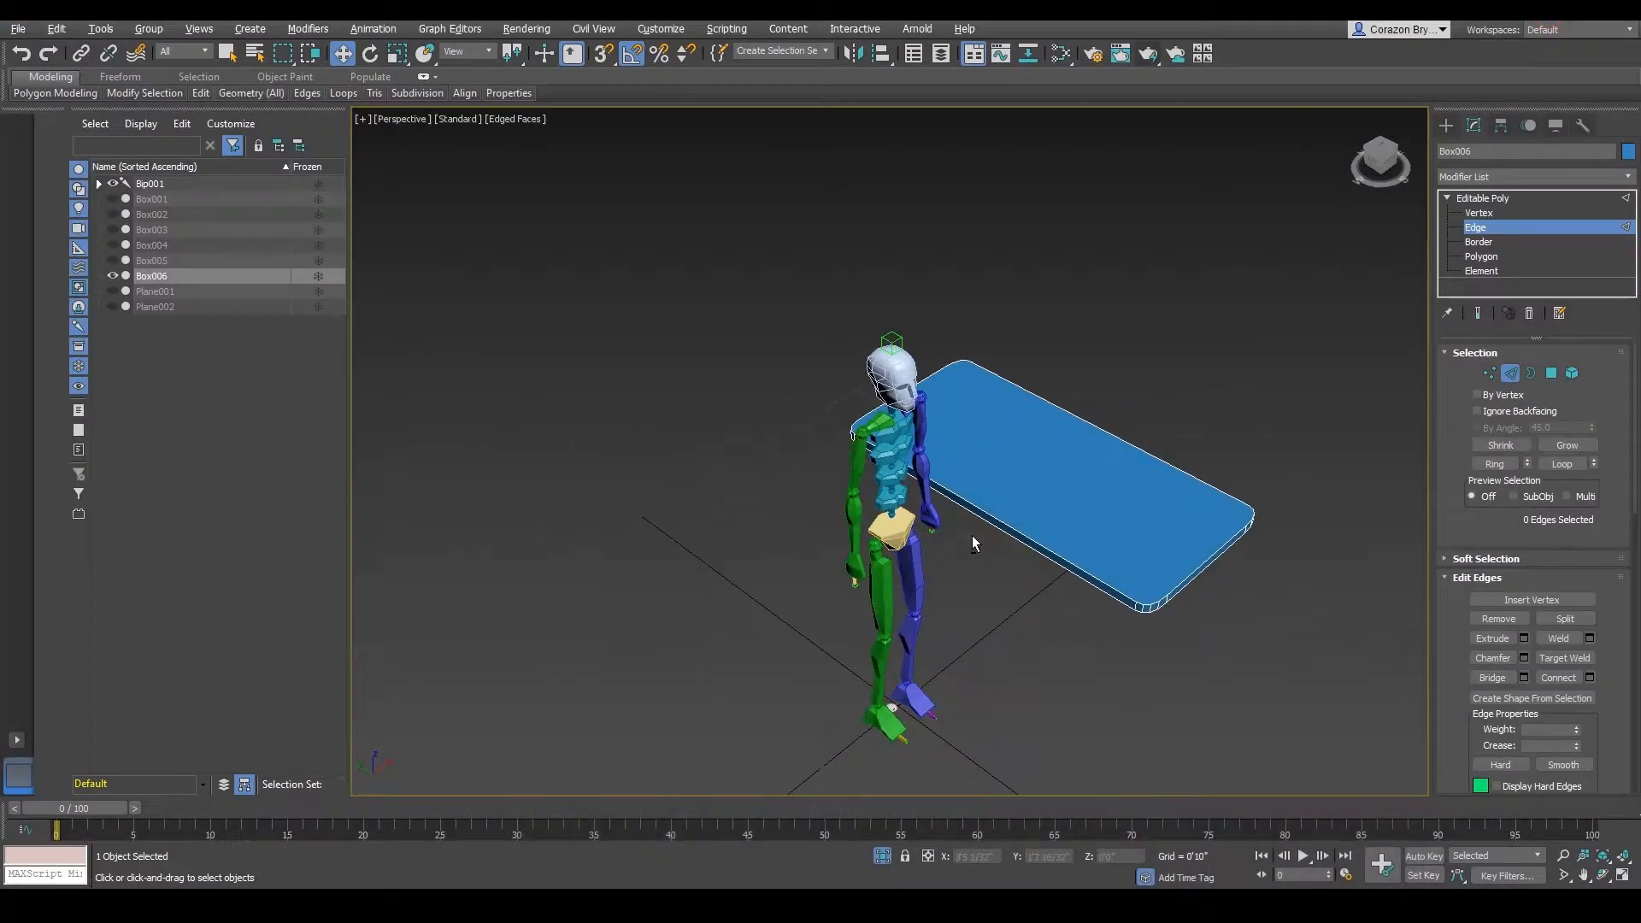
middle_click_drag(972, 535, 946, 472, "alt")
right_click(940, 468)
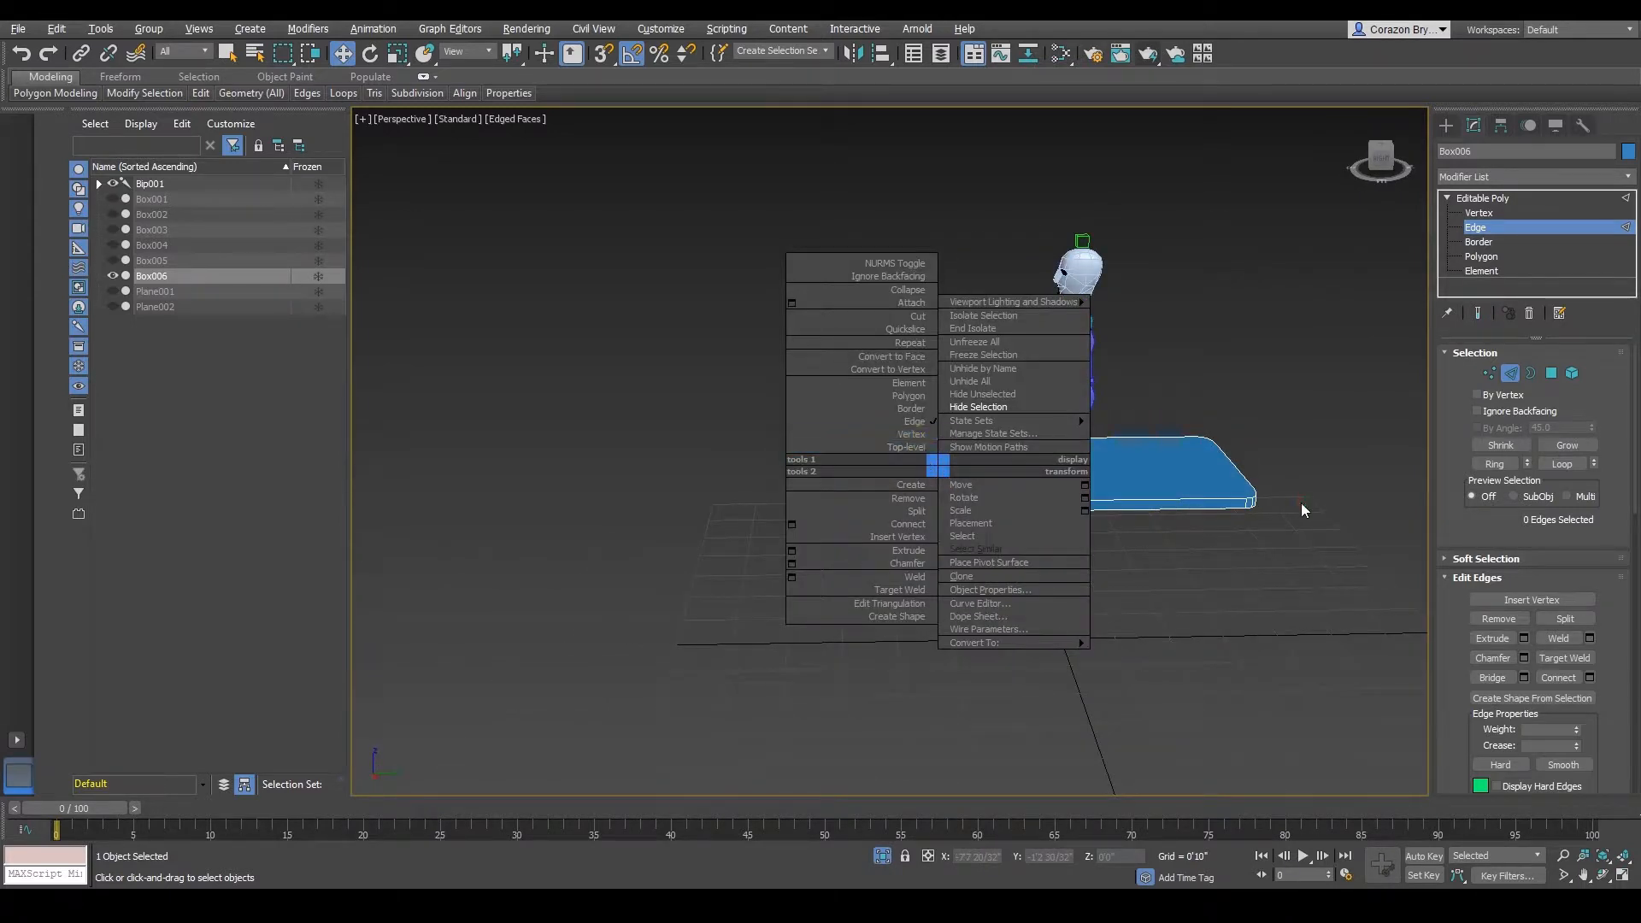
middle_click_drag(1239, 523, 1308, 522, "alt")
left_click(1509, 376)
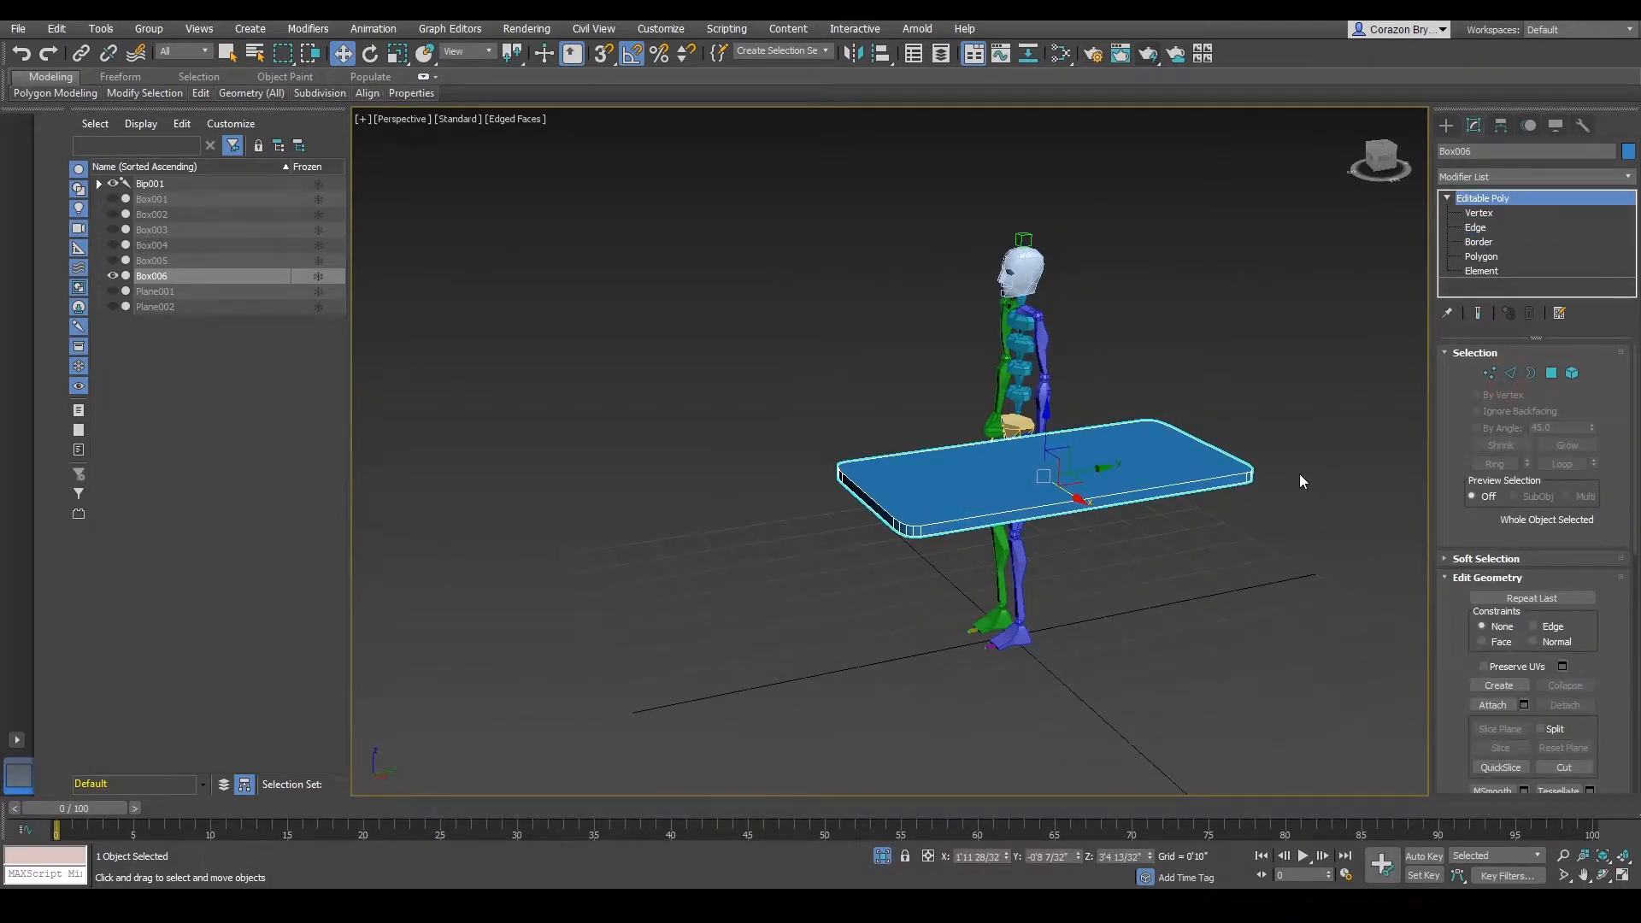
left_click(1509, 375)
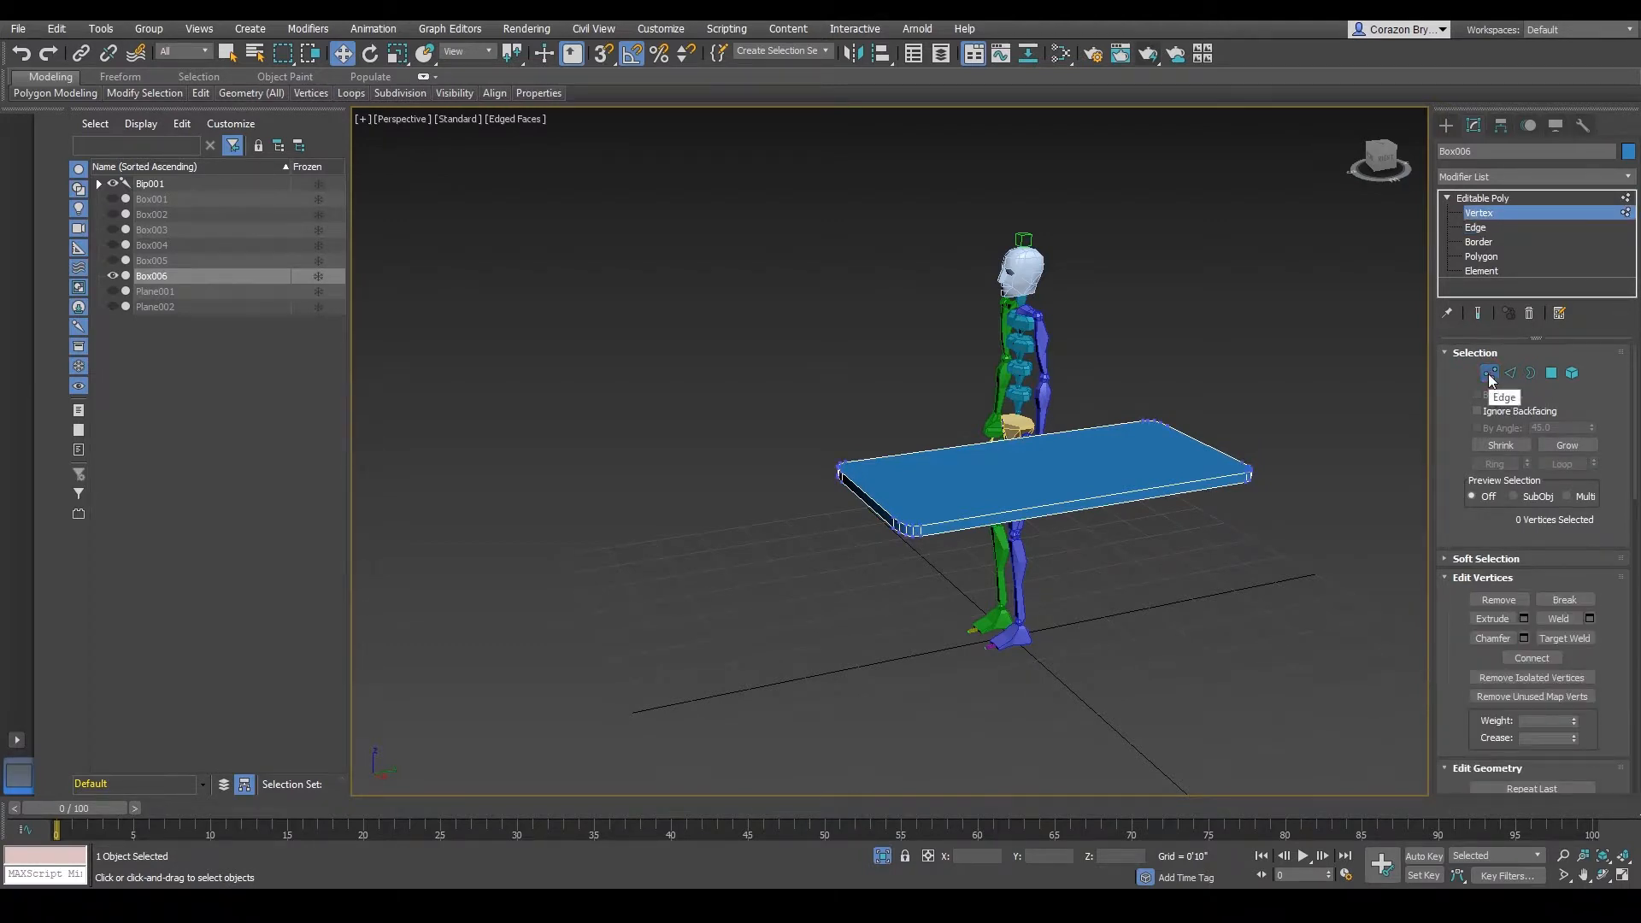
left_click(1508, 376)
right_click(1132, 470)
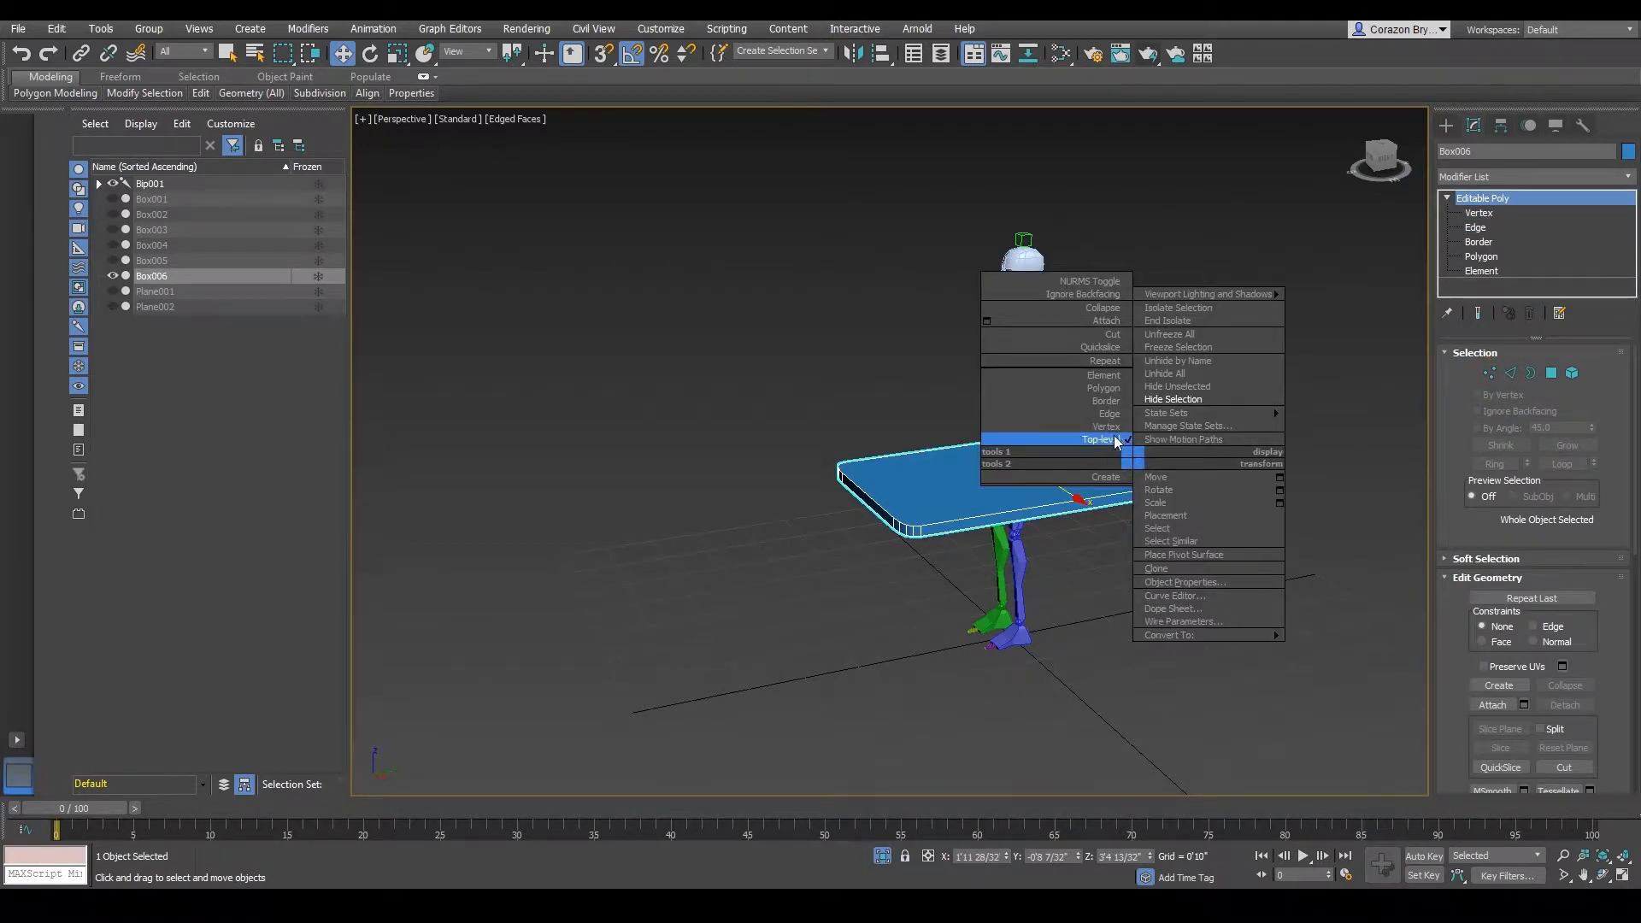
left_click(1116, 439)
- Create a tall box as a table leg, about 0'4 10/32" long, 0'4 13/32" wide and 3'4 31/32" high
middle_click_drag(1118, 461, 1272, 409, "alt")
left_click(1446, 128)
middle_click_drag(1272, 409, 1258, 409, "alt")
left_click(1500, 230)
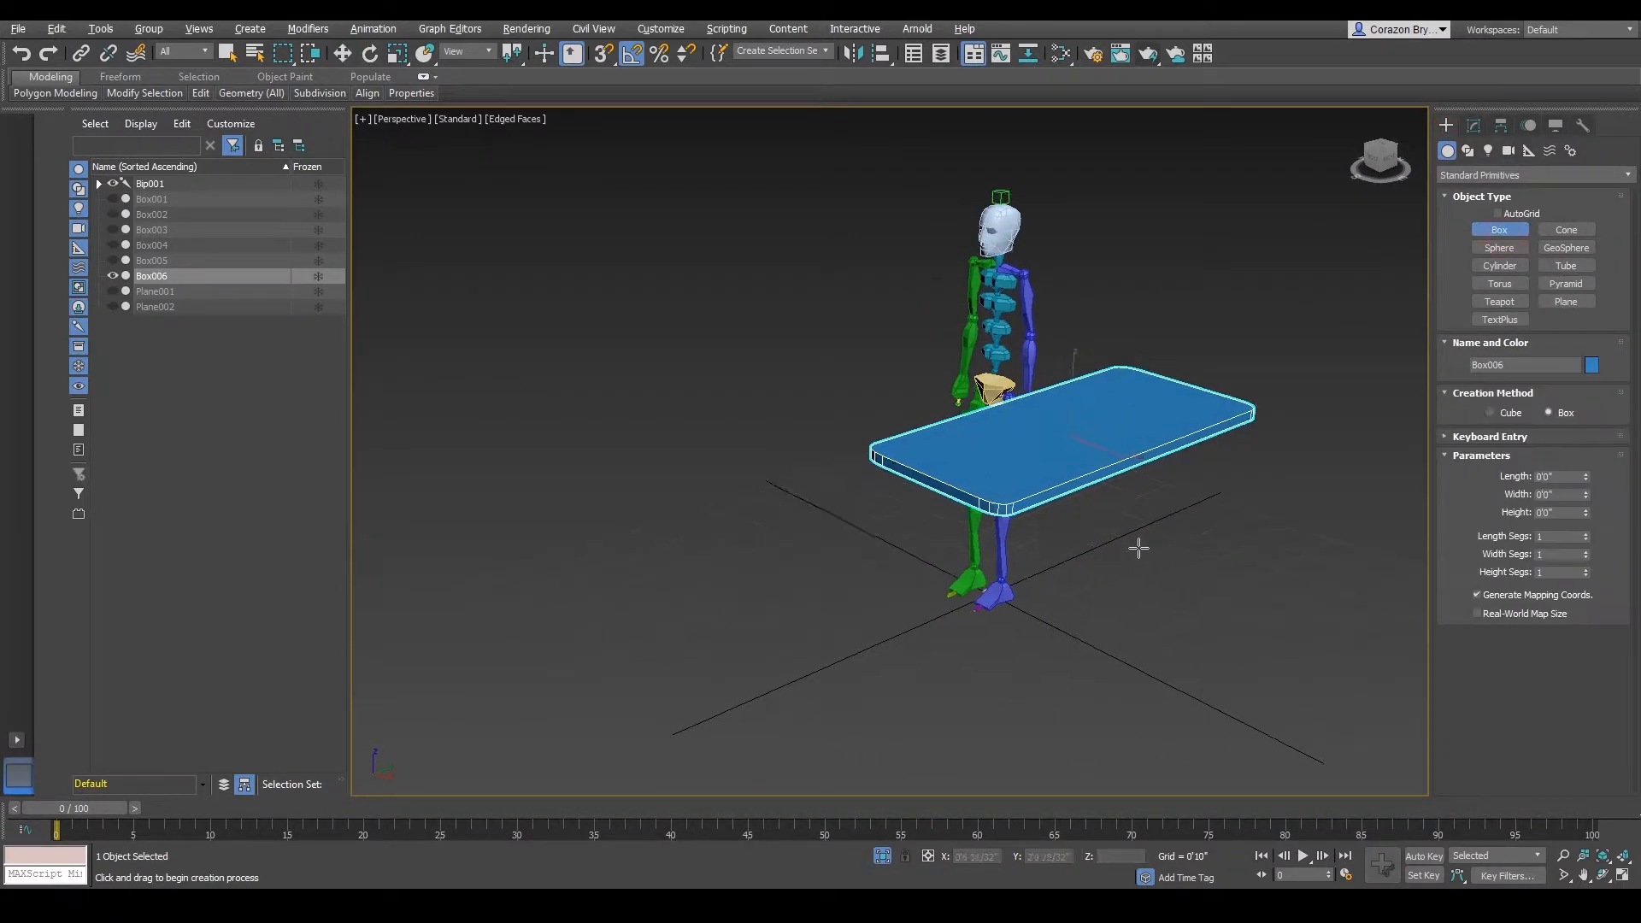
middle_click_drag(1136, 542, 978, 623, "alt")
mouse_move(975, 628)
left_mouse_down()
mouse_move(969, 651)
mouse_move(981, 645)
left_mouse_up()
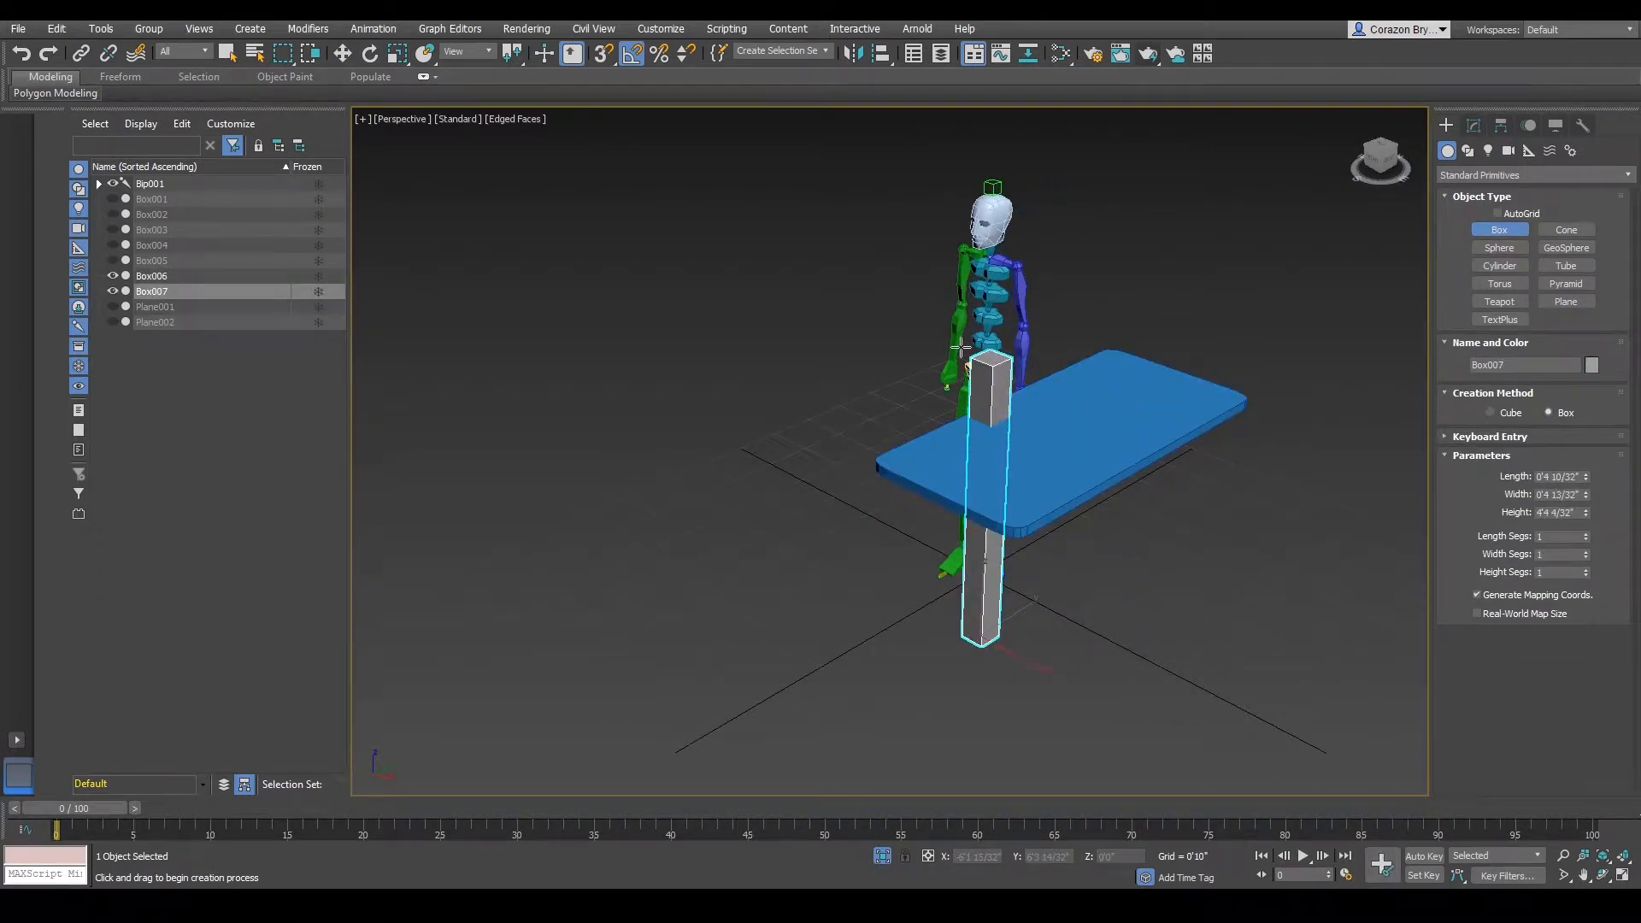
left_click(982, 415)
middle_click_drag(1142, 530, 1055, 440, "alt")
key("w")
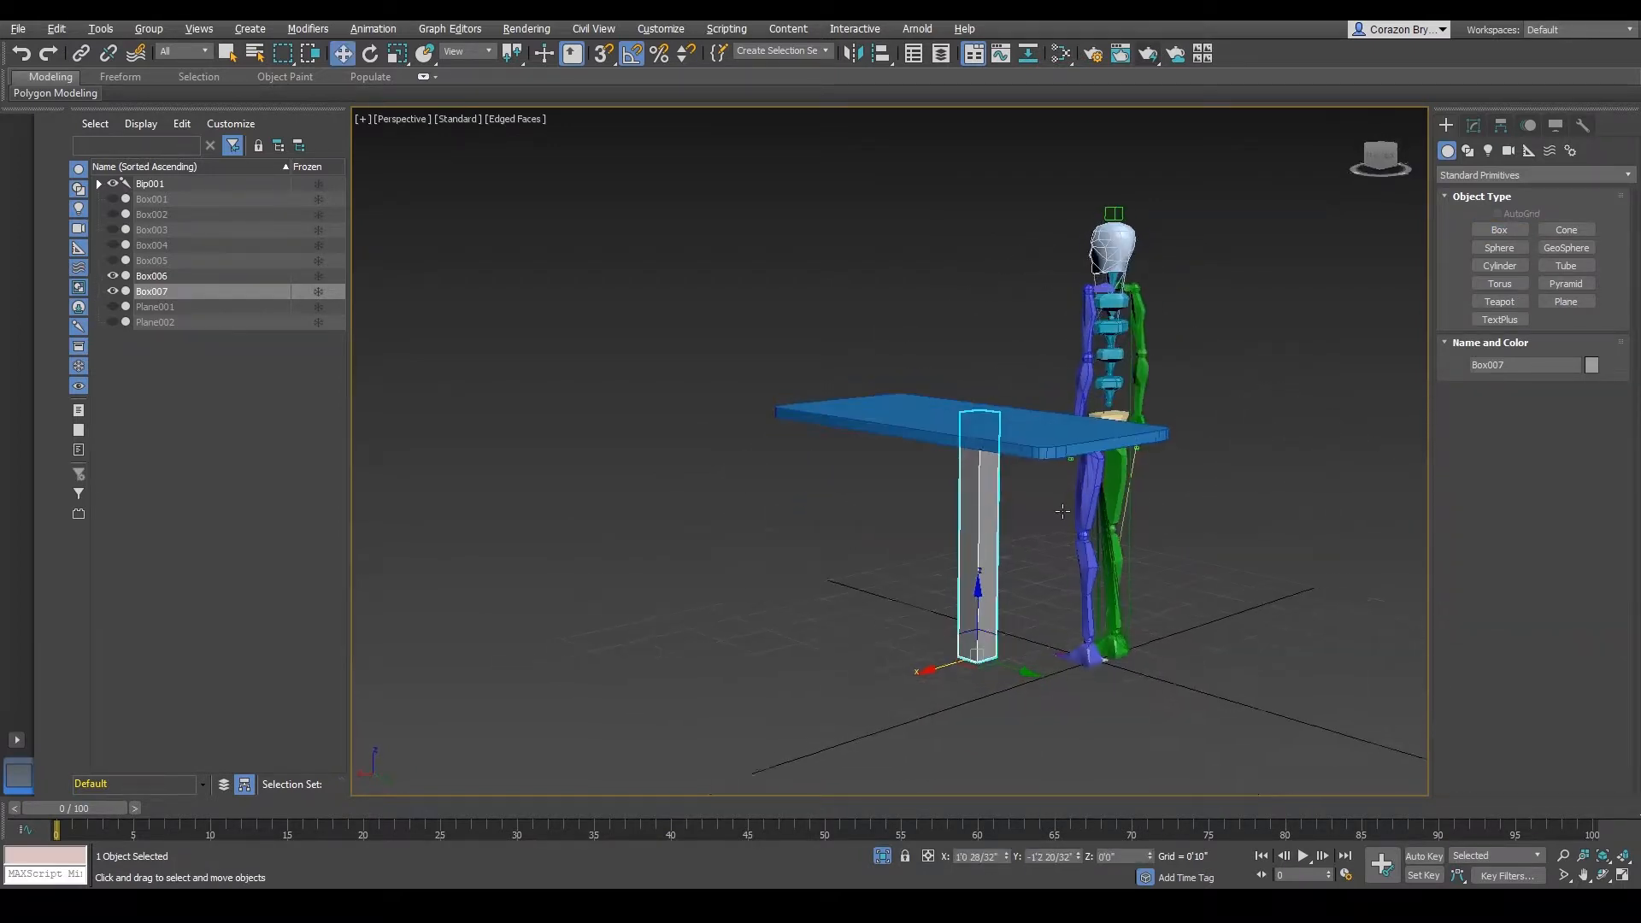
- Reduce the leg box to a width of 0'3 1/32" and a length of 0'2 30/32"
middle_click_drag(1390, 213, 1419, 184, "alt")
left_click(1474, 126)
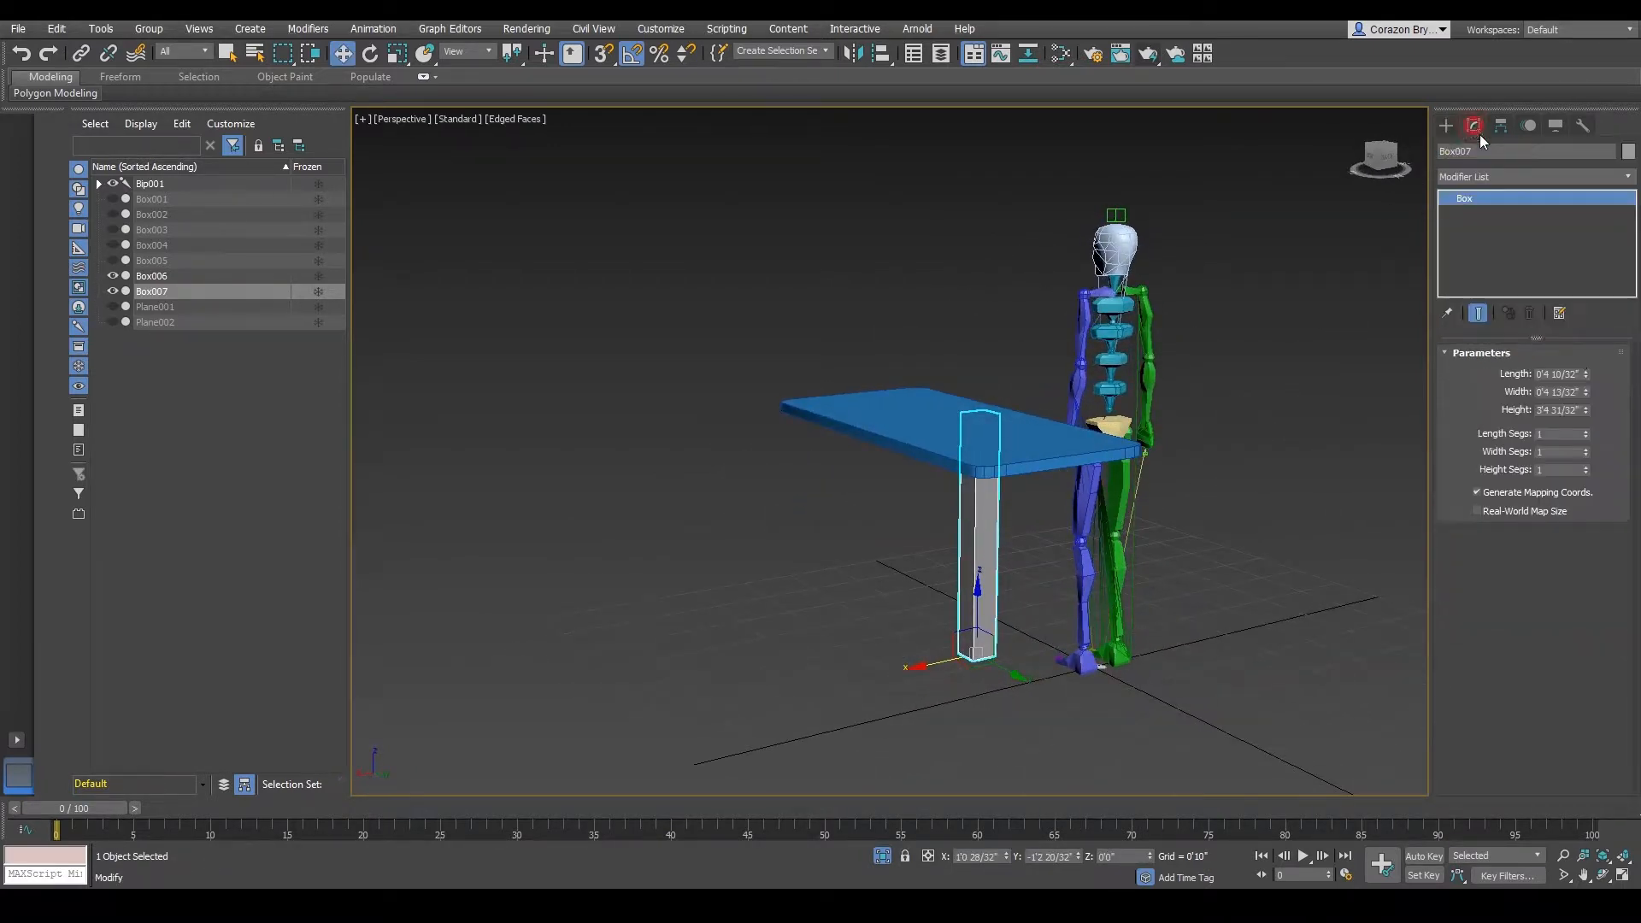
left_click_drag(1587, 393, 1595, 419)
middle_click_drag(1060, 570, 1240, 560, "alt")
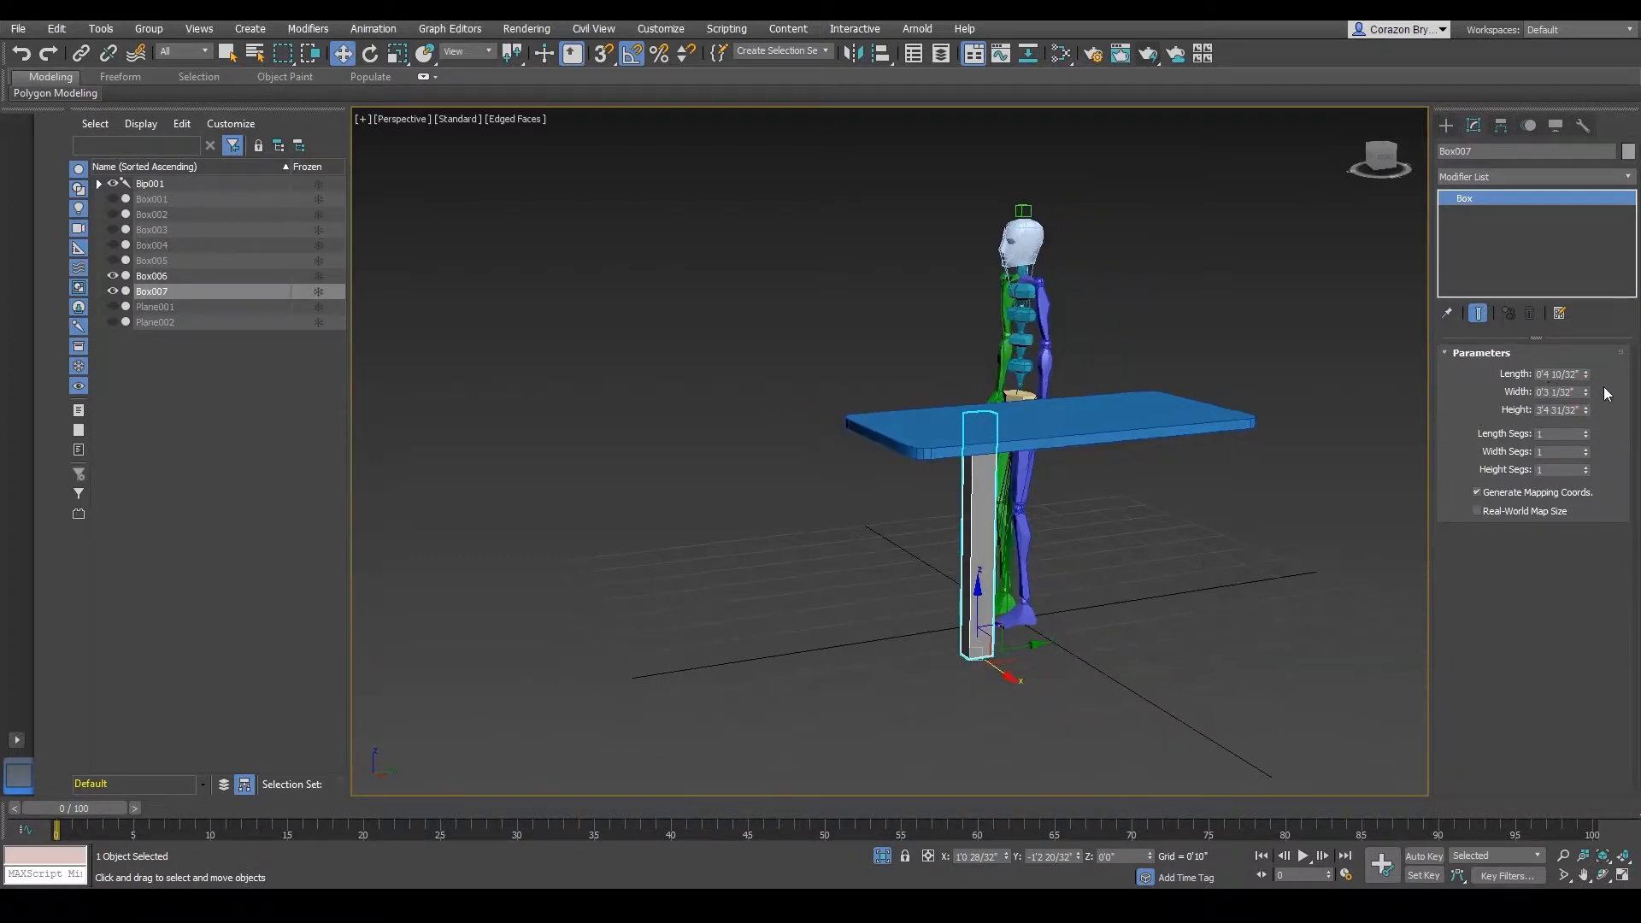
left_click_drag(1587, 376, 1588, 402)
middle_click_drag(1419, 436, 918, 561, "alt")
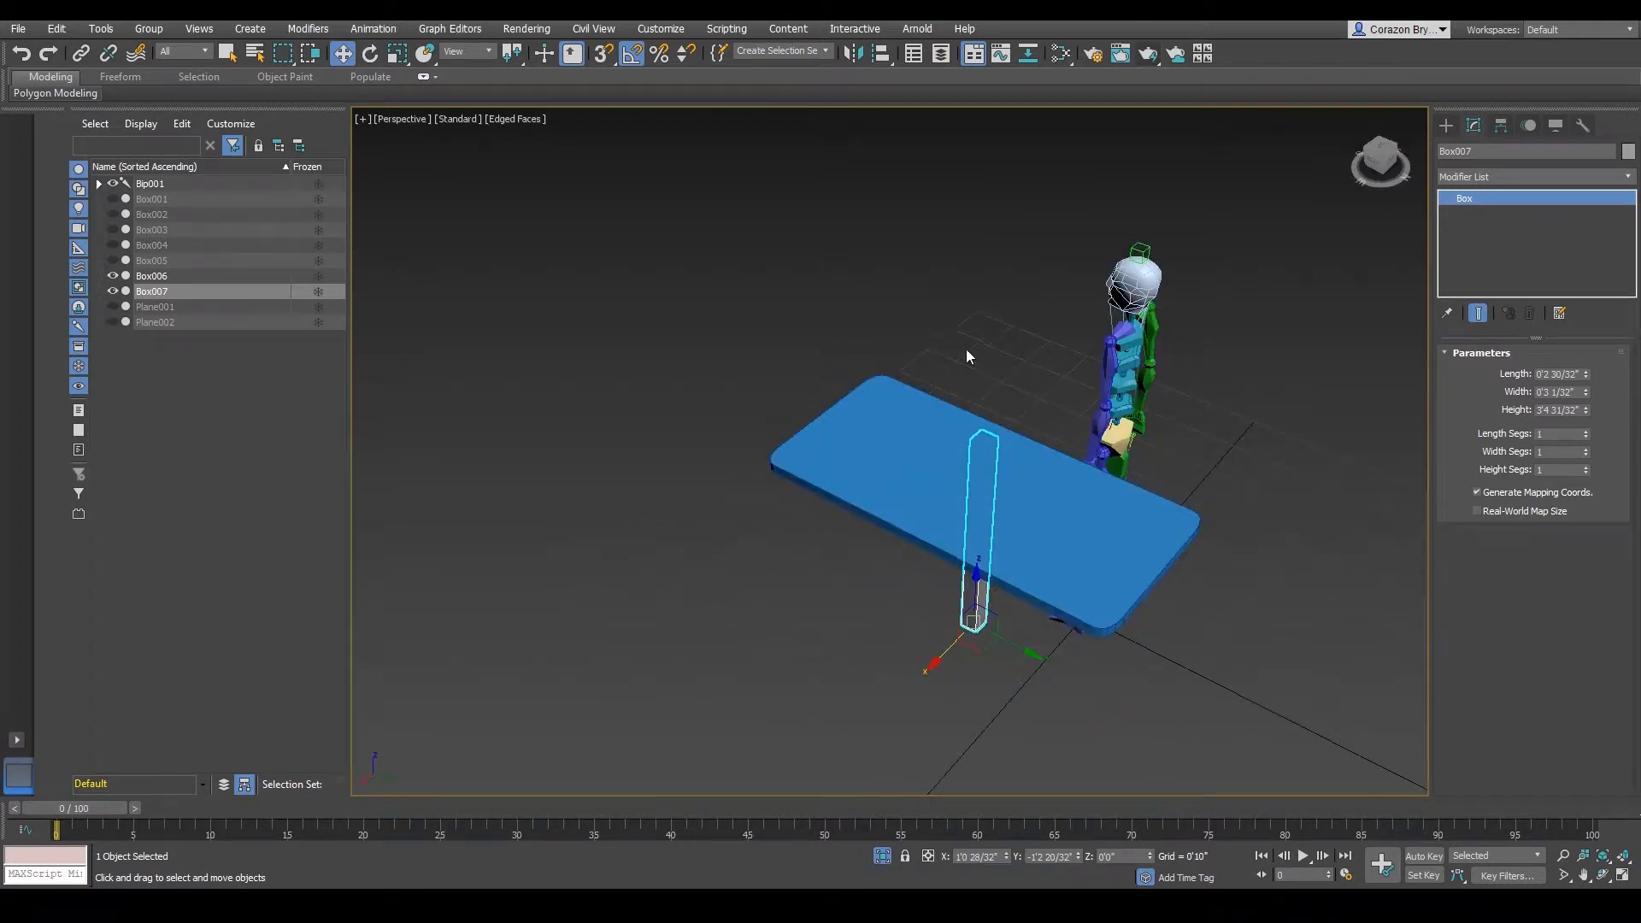
- Align the leg to the tabletop in X, Y and Z position, pivot point to pivot point
left_click(881, 53)
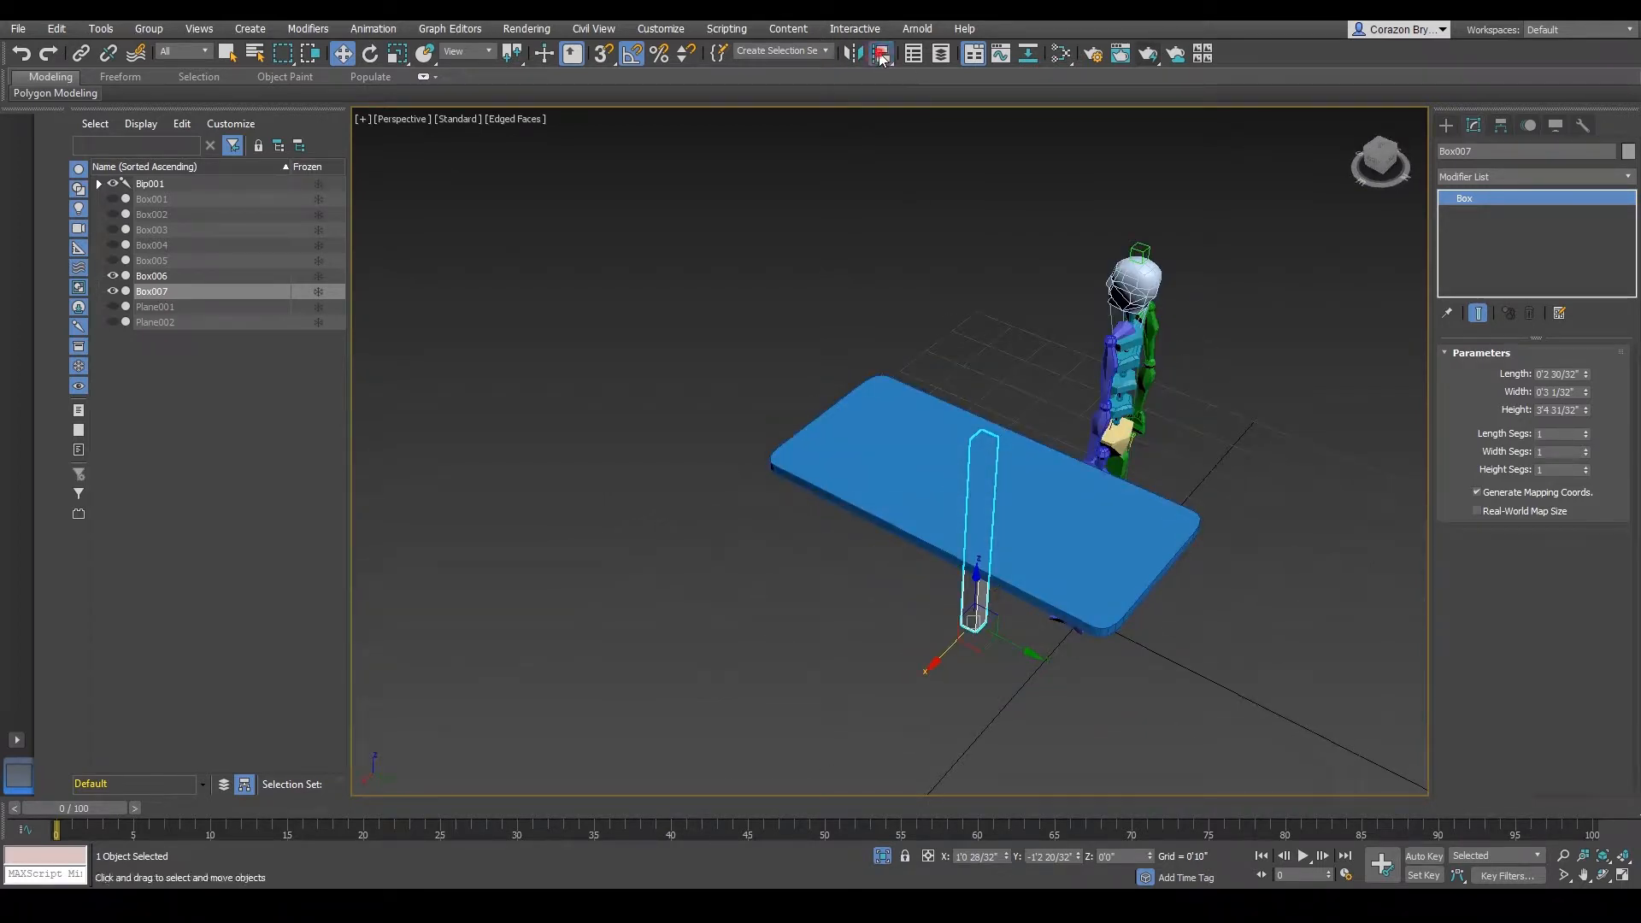
left_click(852, 428)
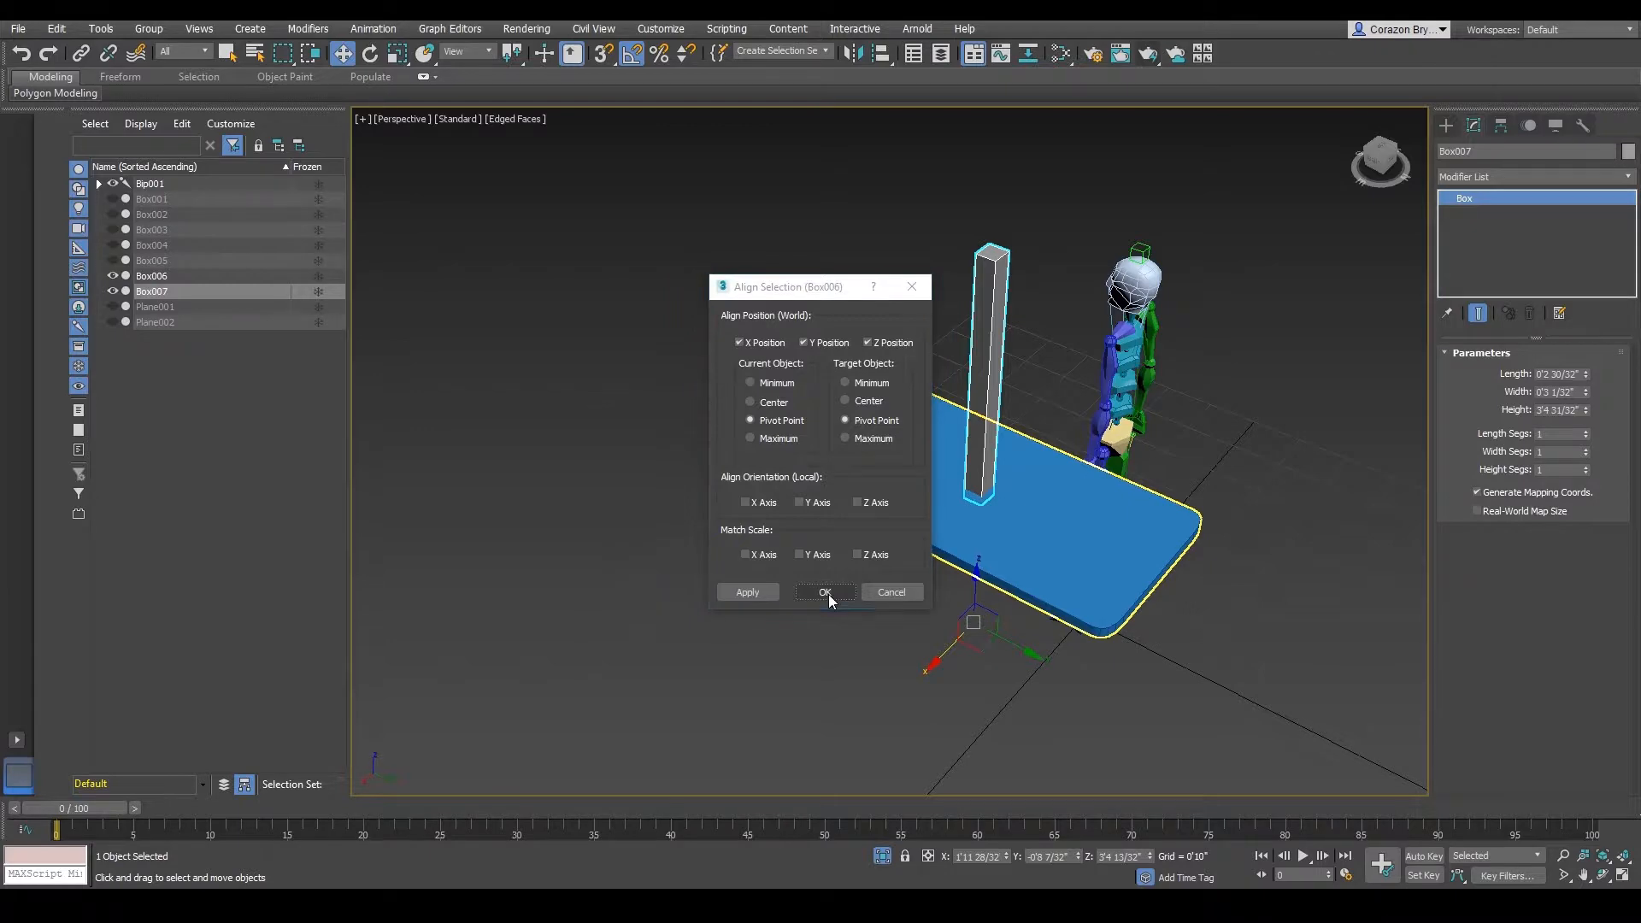
left_click(828, 595)
- Move the leg to one end beneath the tabletop, at about Y -2'9 23/32" and Z -0'0 19/32"
middle_click_drag(1102, 440, 1044, 494, "alt")
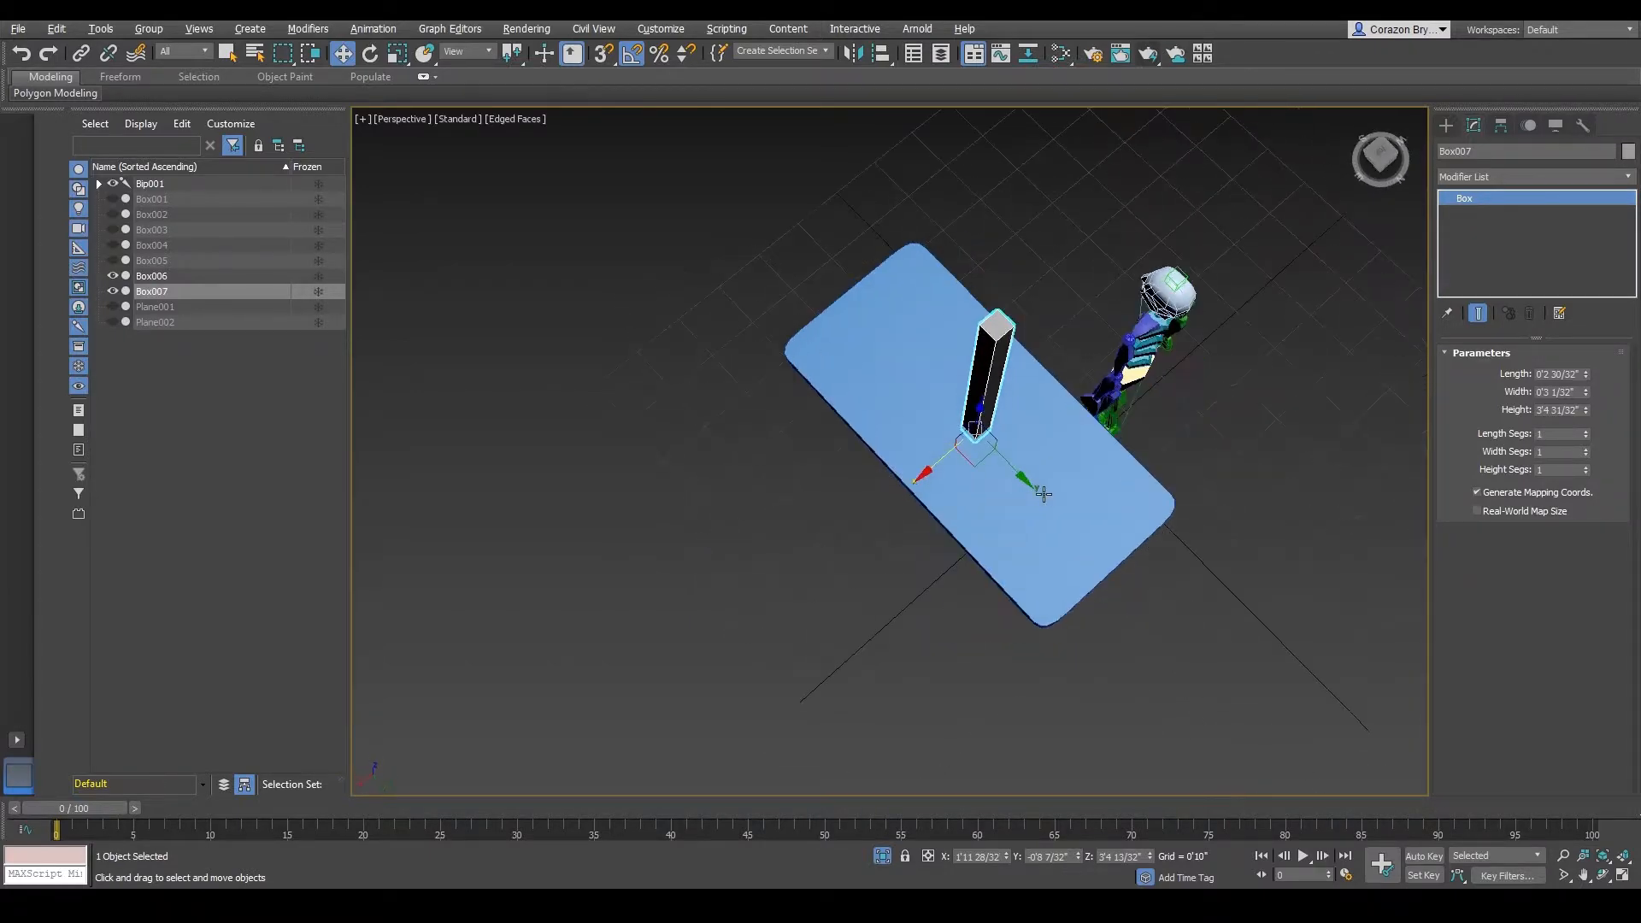
left_click_drag(1035, 475, 873, 406)
middle_click_drag(872, 405, 947, 320, "alt")
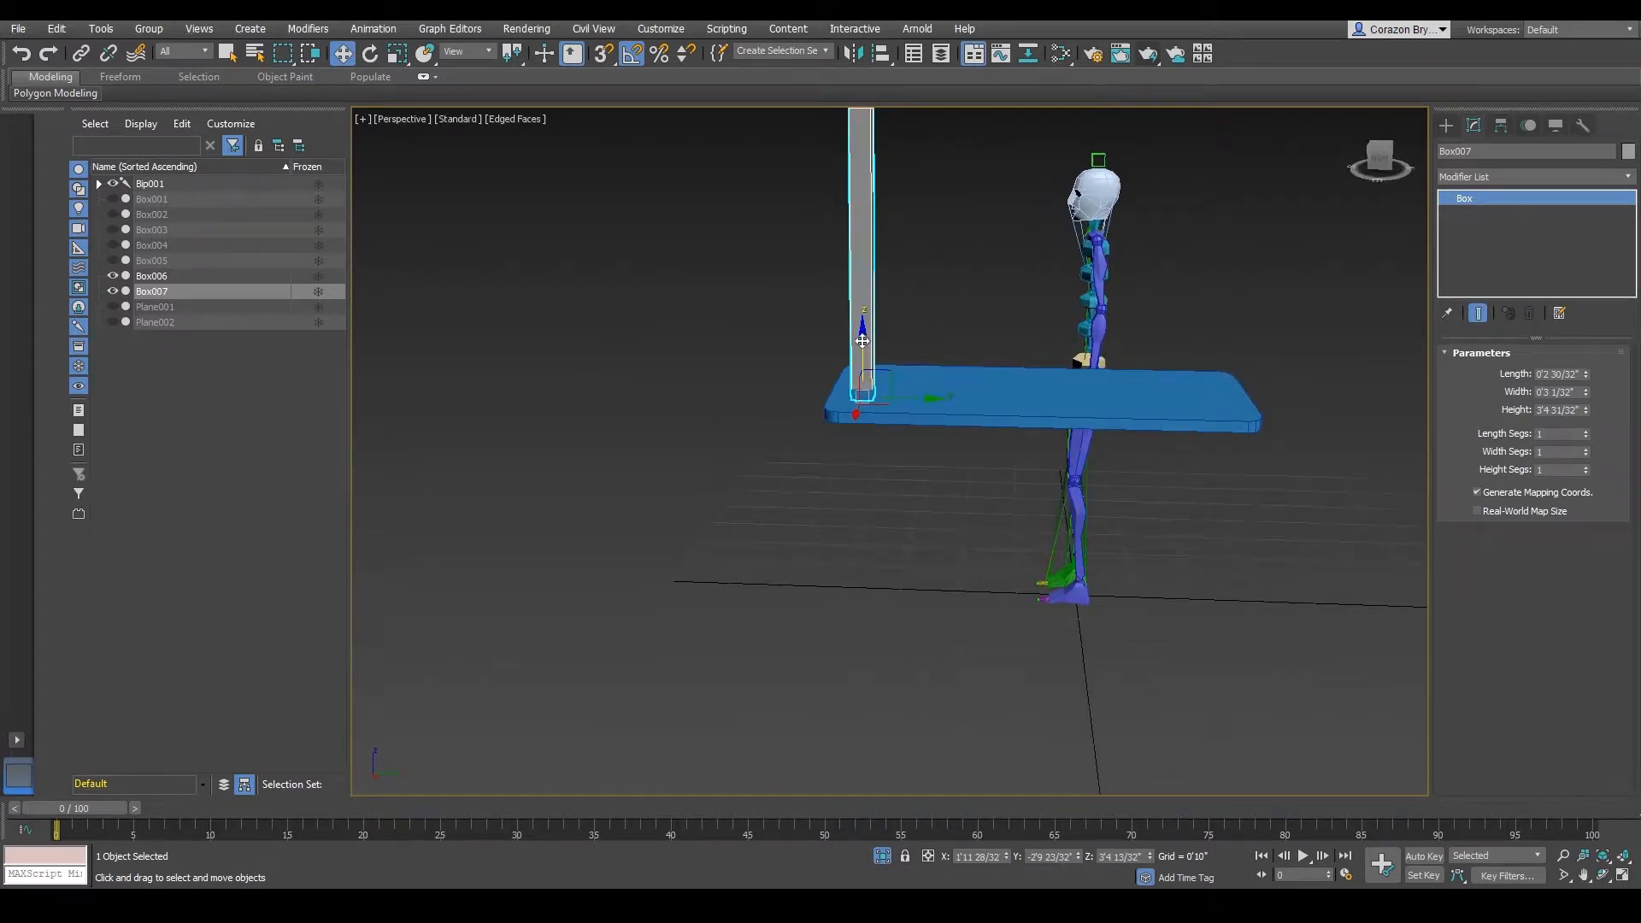
left_click_drag(863, 339, 901, 590)
middle_click_drag(900, 590, 864, 603, "alt")
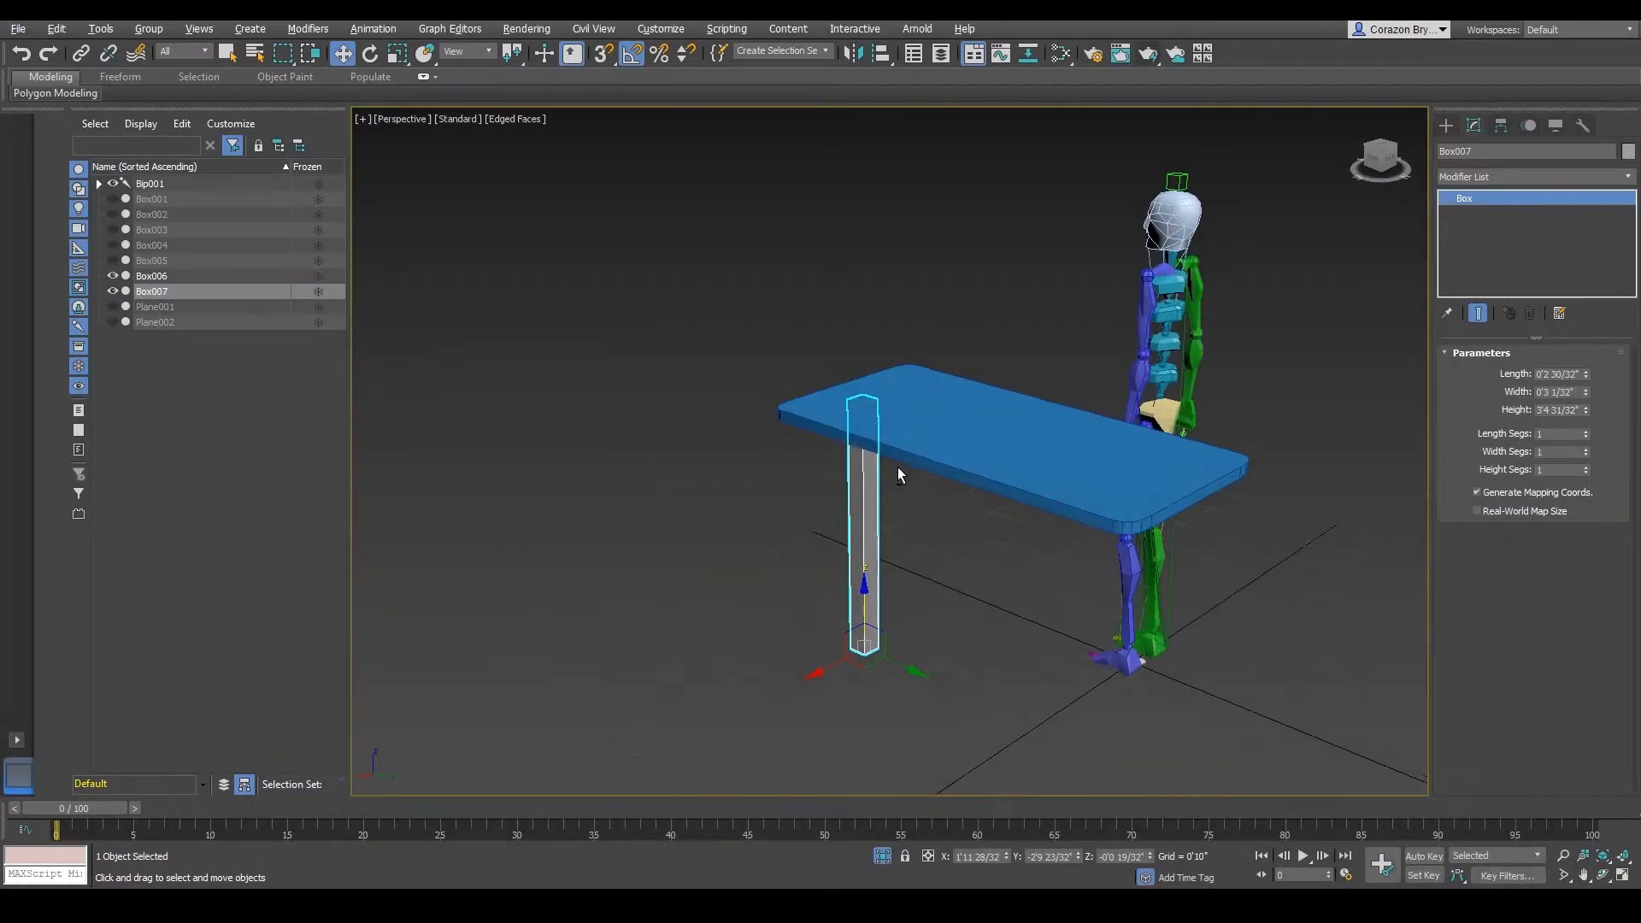
- Thin the leg by scaling it to about 89% along X and 84% along Y
middle_click_drag(897, 467, 1004, 618, "alt")
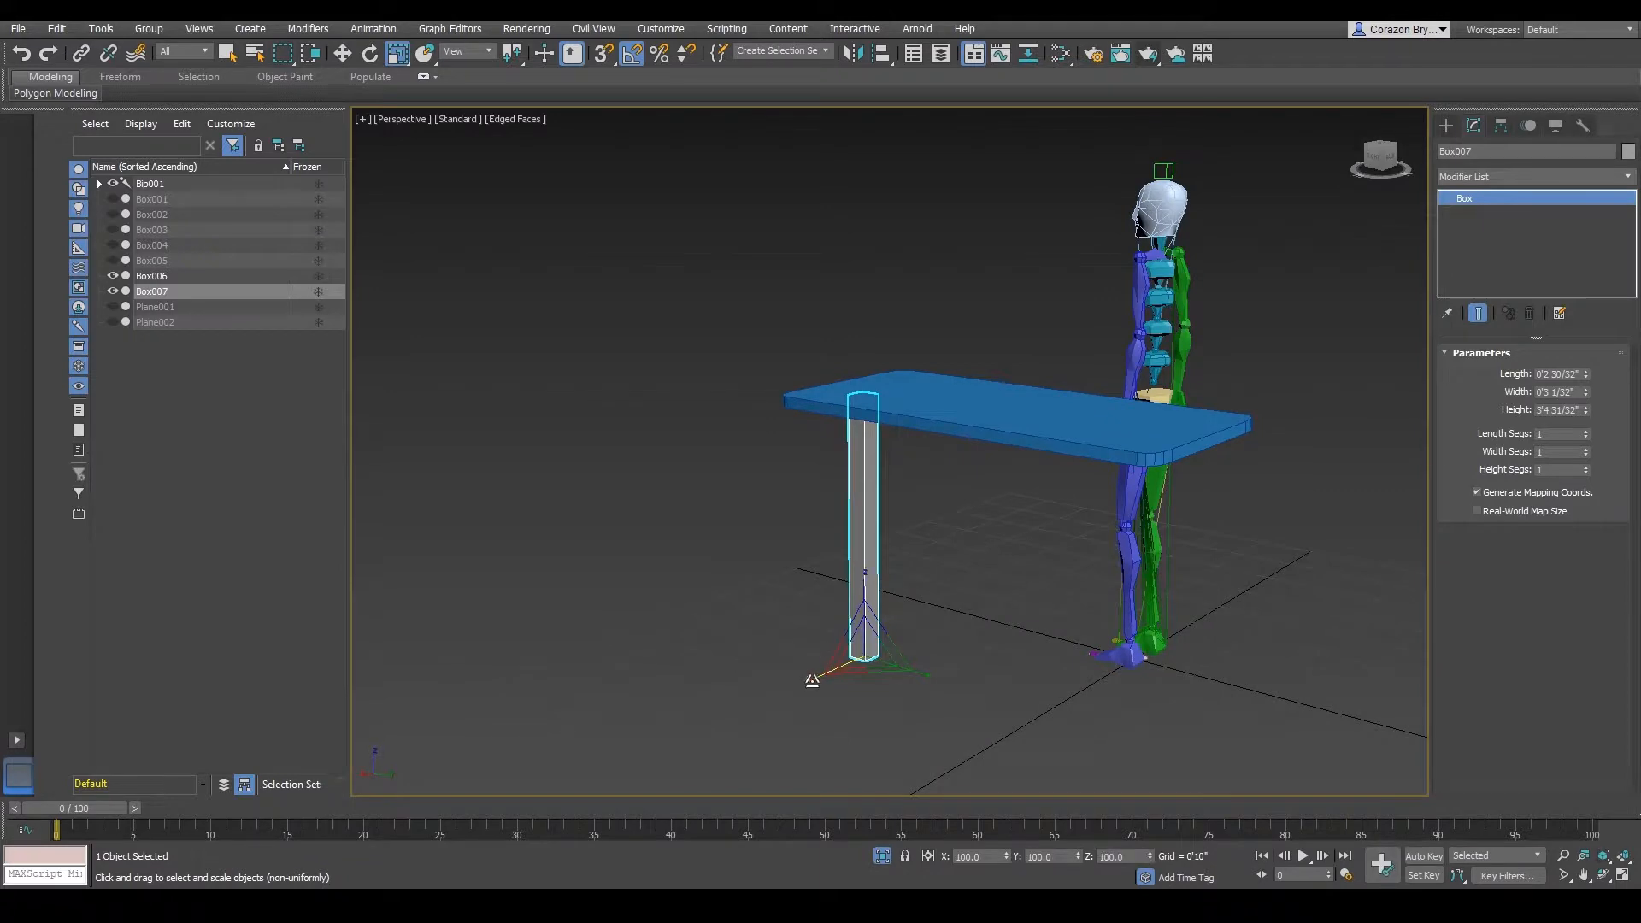
left_click_drag(812, 682, 817, 679)
left_click_drag(929, 675, 916, 671)
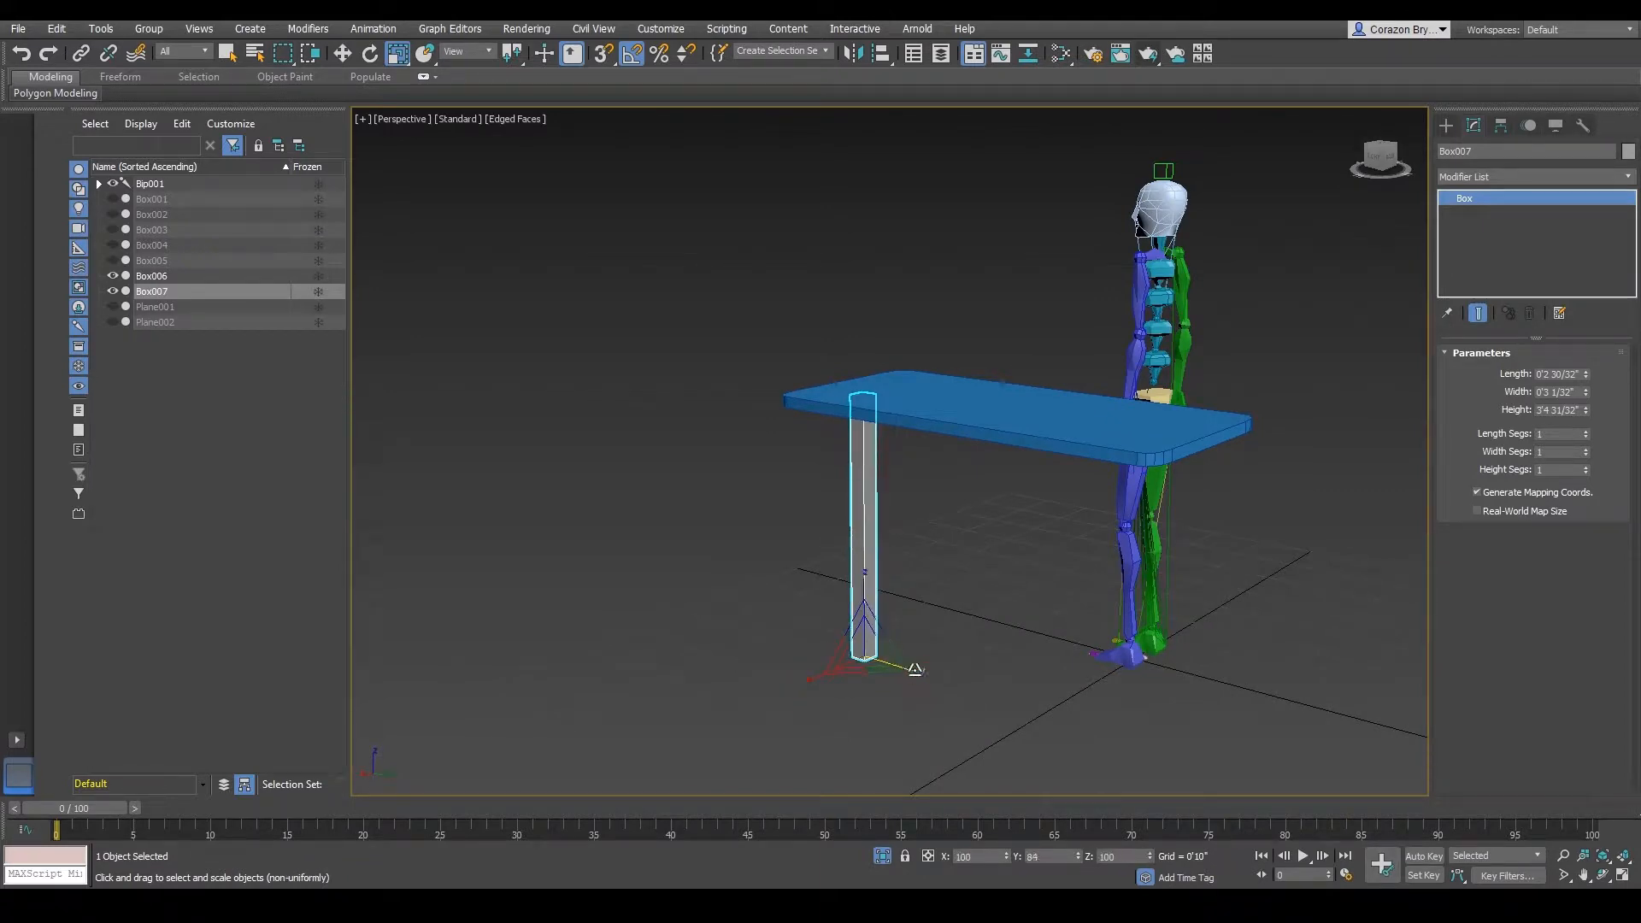
middle_click_drag(959, 615, 923, 604, "alt")
- Rotate a cloned copy of the leg -90 degrees about Y to make a horizontal foot bar
key("e")
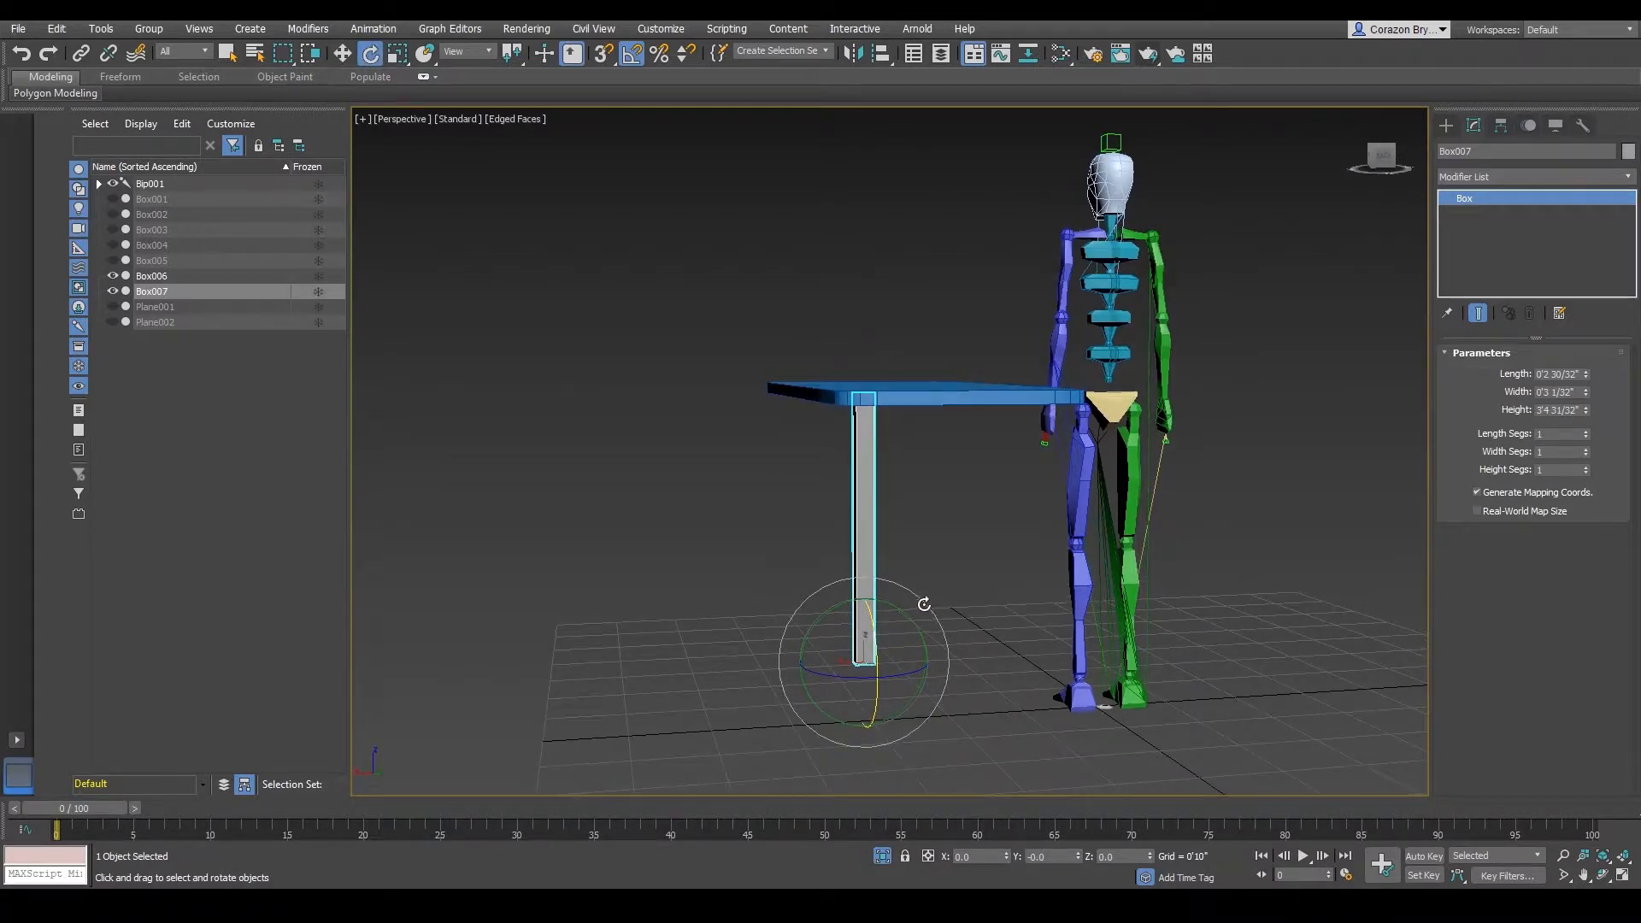
left_click_drag(889, 606, 954, 665)
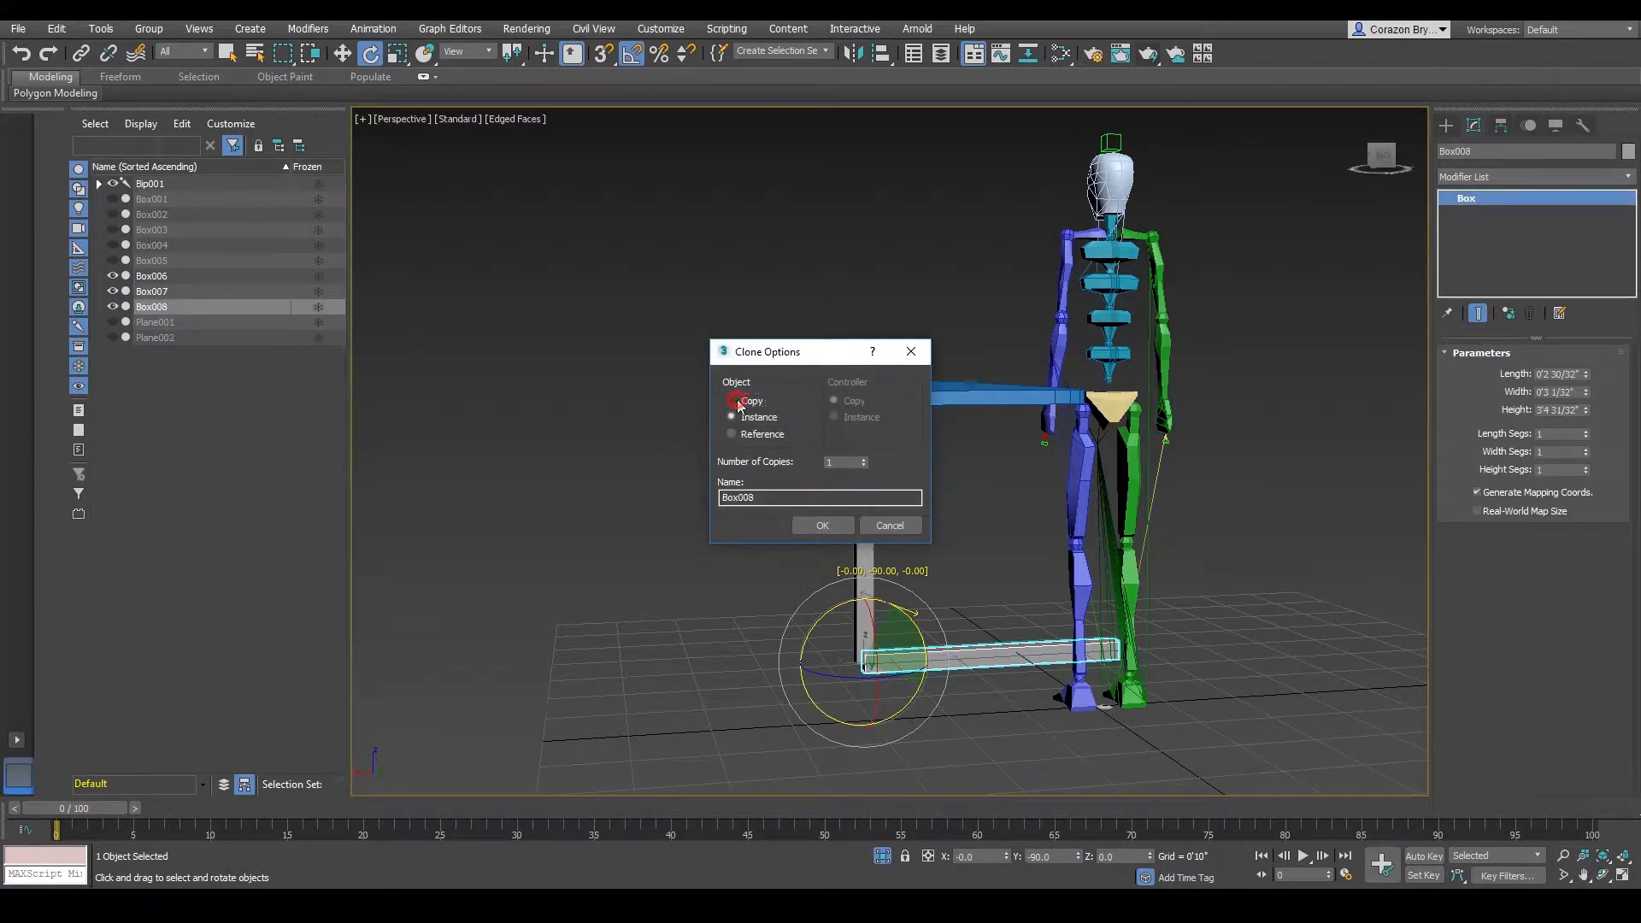
left_click(822, 525)
- Move the horizontal bar along X to about 3'8 27/32" so it sits centred beneath the leg
key("w")
middle_click_drag(958, 644, 801, 671, "alt")
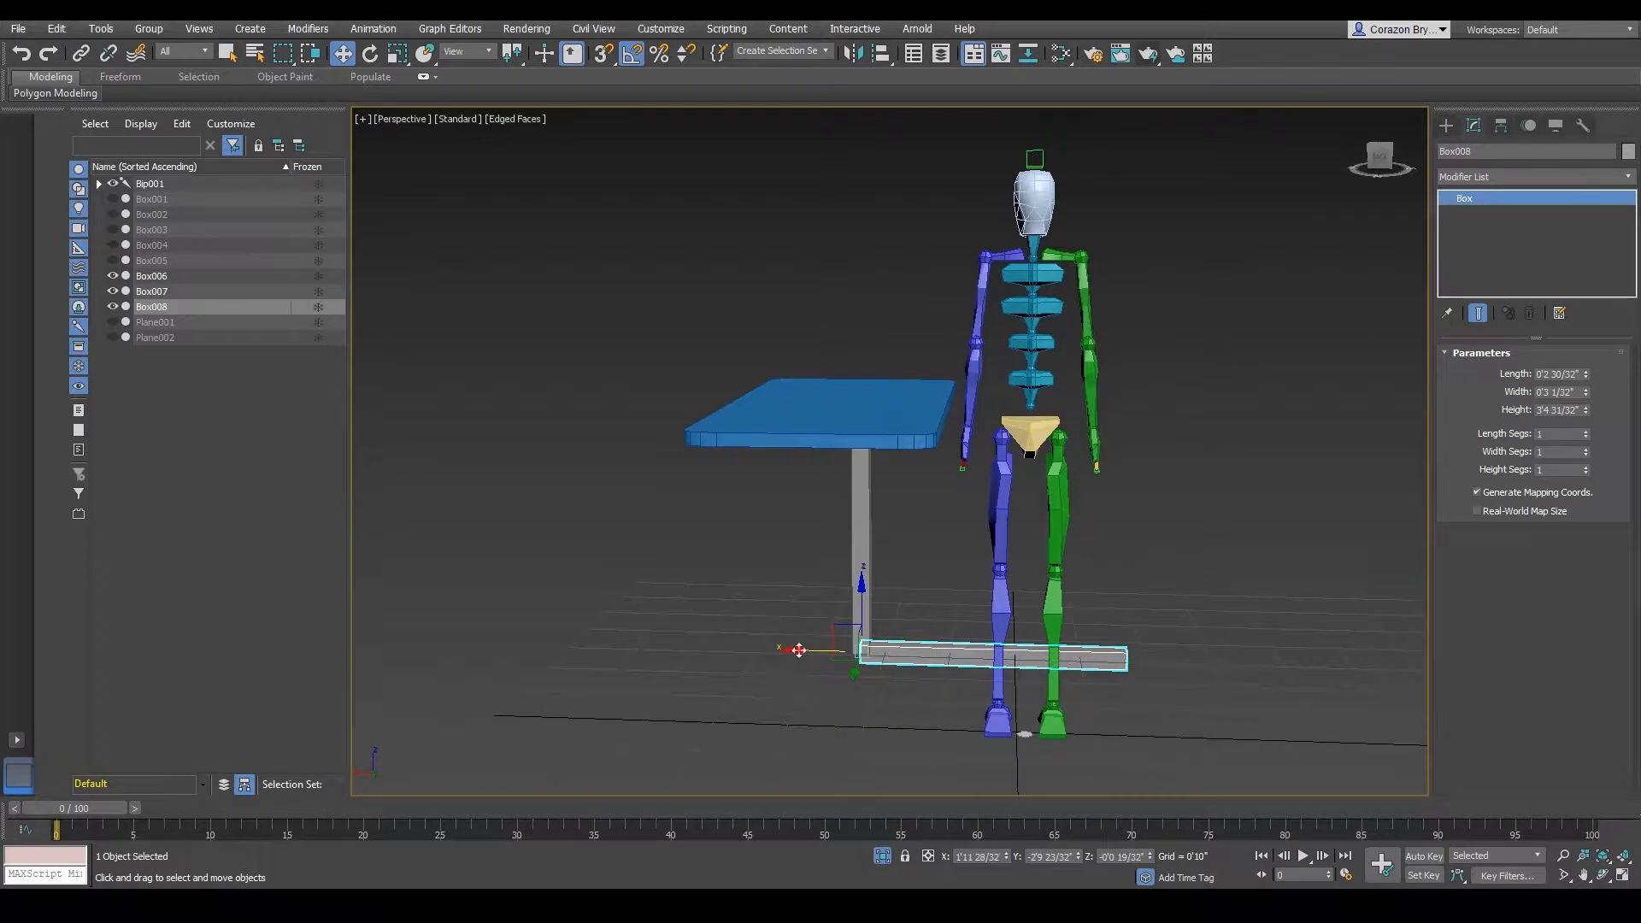
left_click_drag(799, 651, 660, 653)
middle_click_drag(660, 653, 807, 617, "alt")
key("e")
key("r")
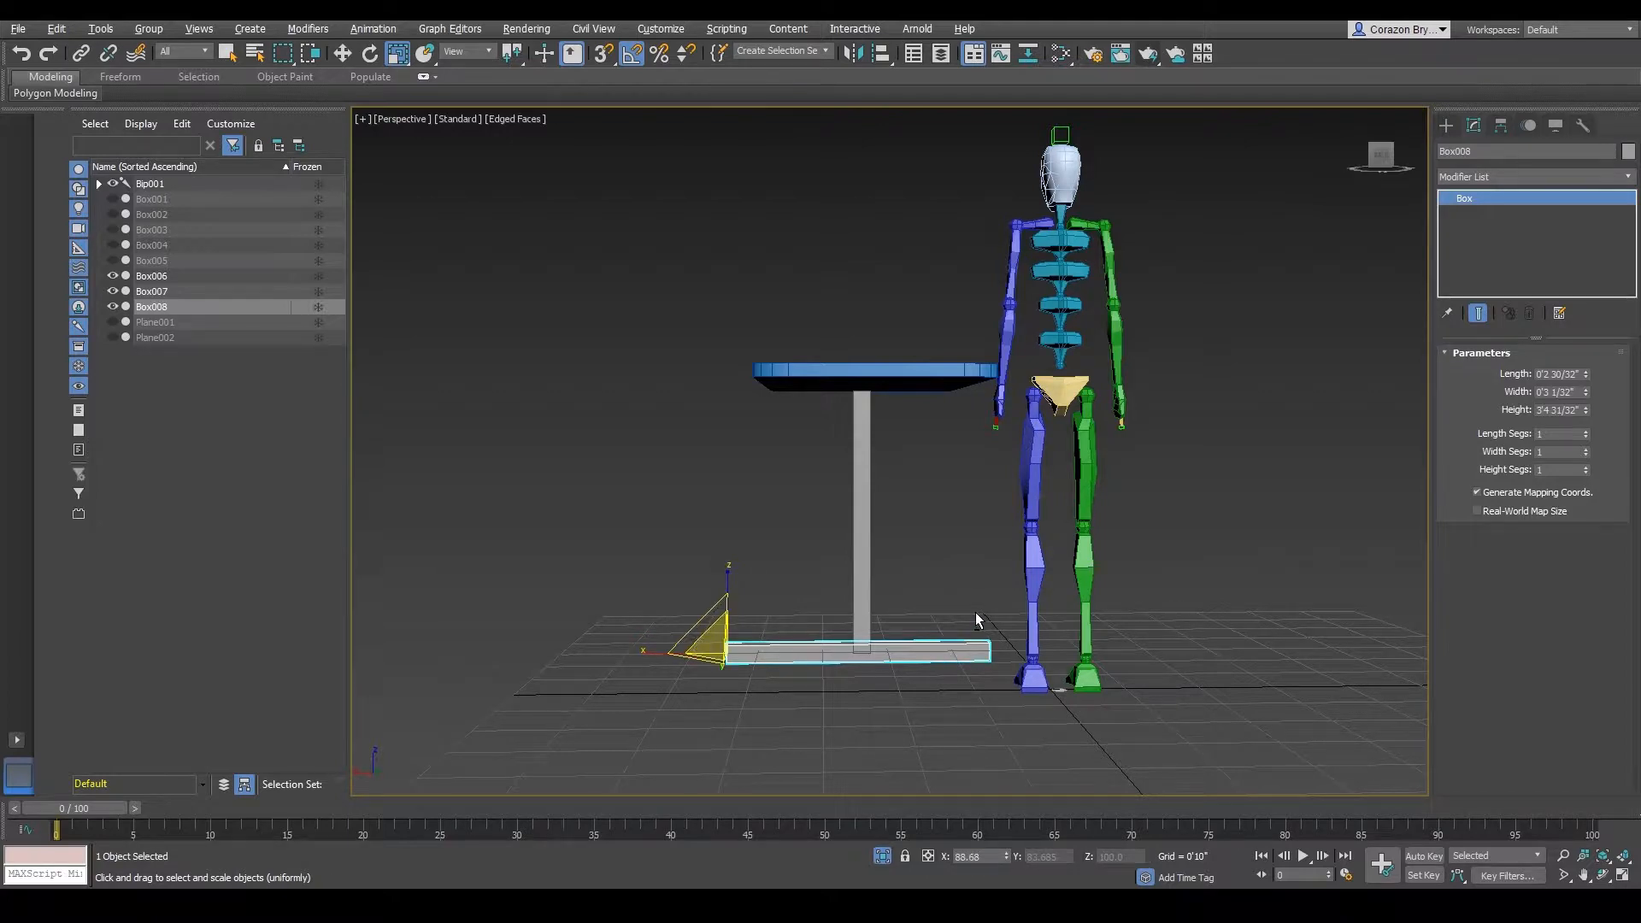
left_click(1447, 126)
left_click_drag(1585, 377, 1587, 407)
right_click(1586, 407)
middle_click_drag(1154, 478, 1175, 518, "alt")
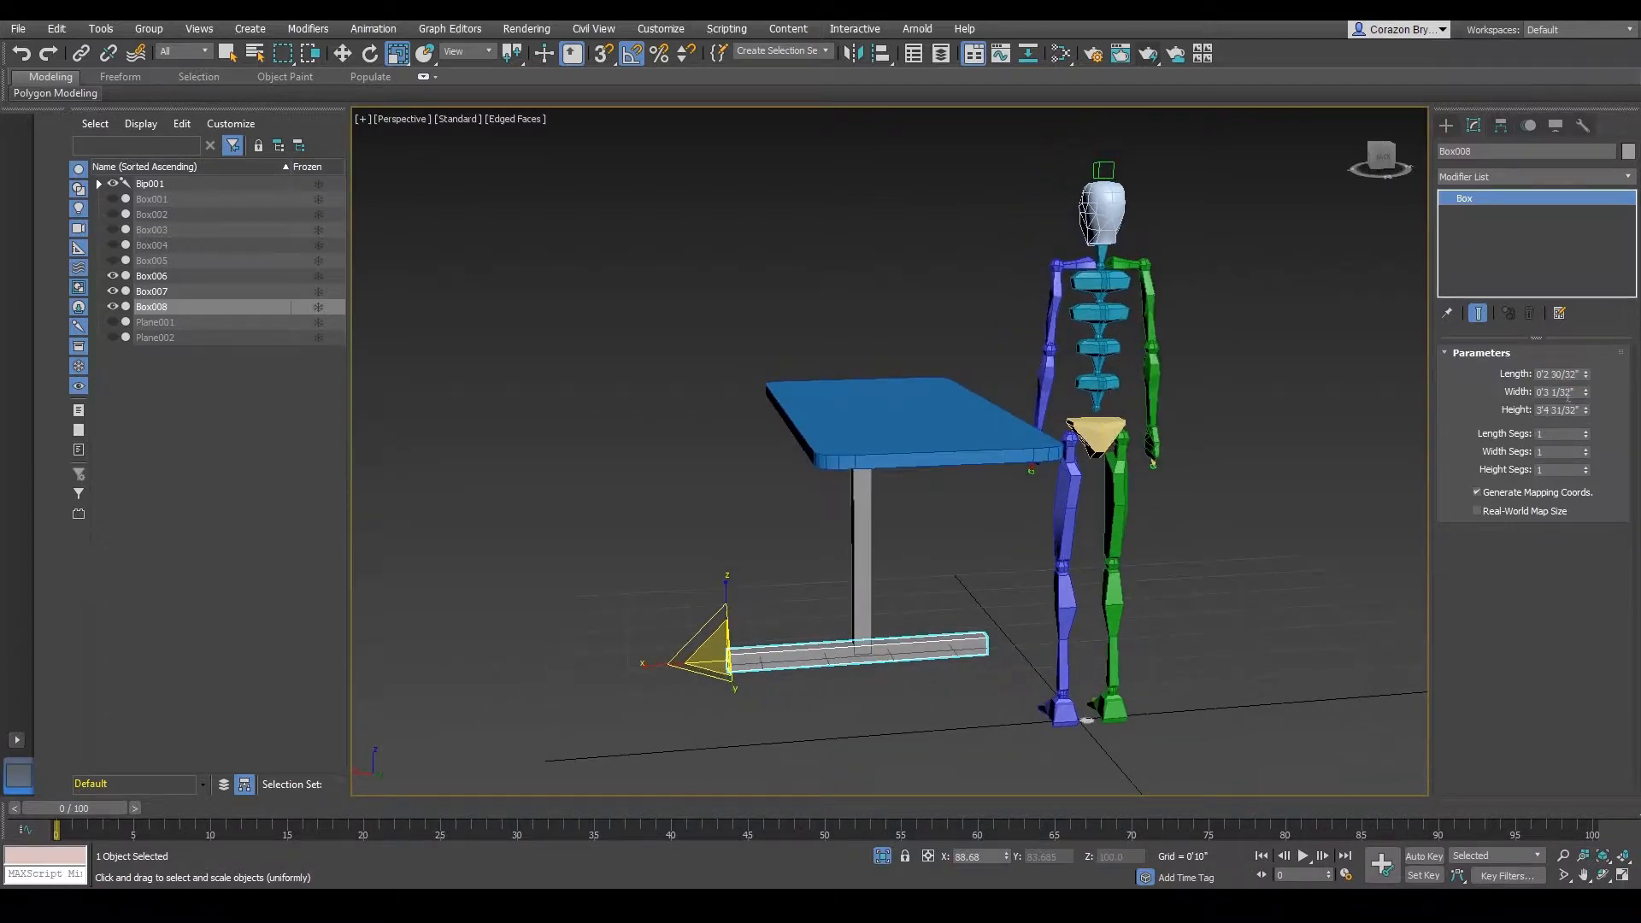
mouse_move(1585, 395)
left_mouse_down()
mouse_move(1589, 441)
mouse_move(1589, 415)
left_mouse_up()
key("ctrl+z")
- Shorten the horizontal bar by scaling it along X and recentre it under the leg at about X 3'3 30/32"
key("w")
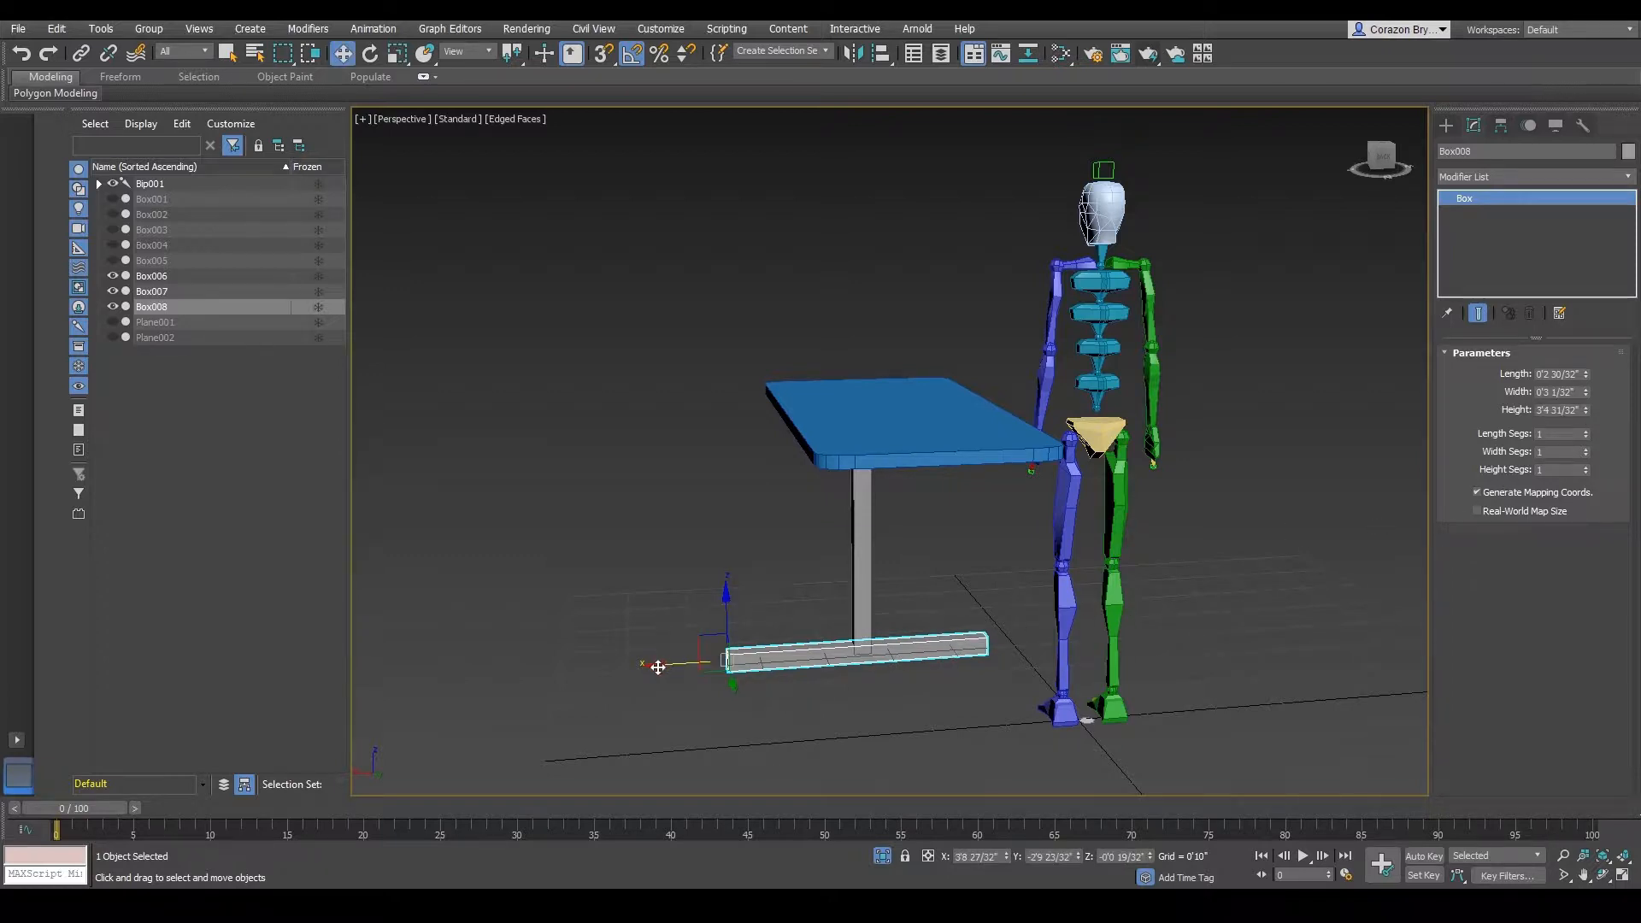
key("e")
key("r")
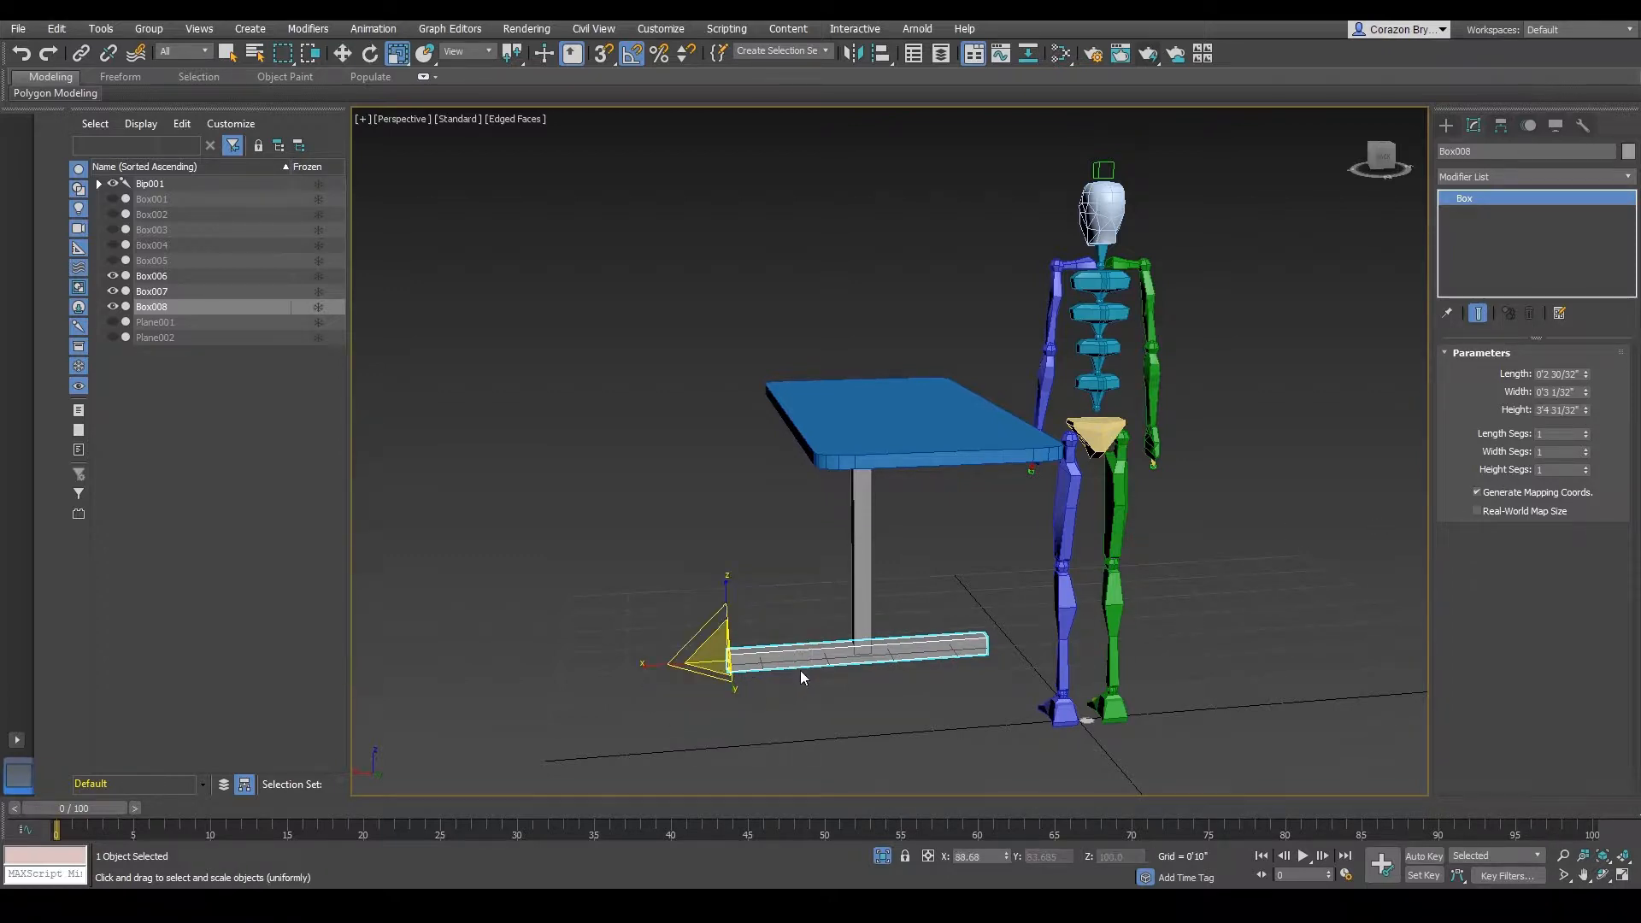
left_click_drag(640, 667, 688, 664)
key("w")
middle_click_drag(688, 664, 1146, 848, "alt")
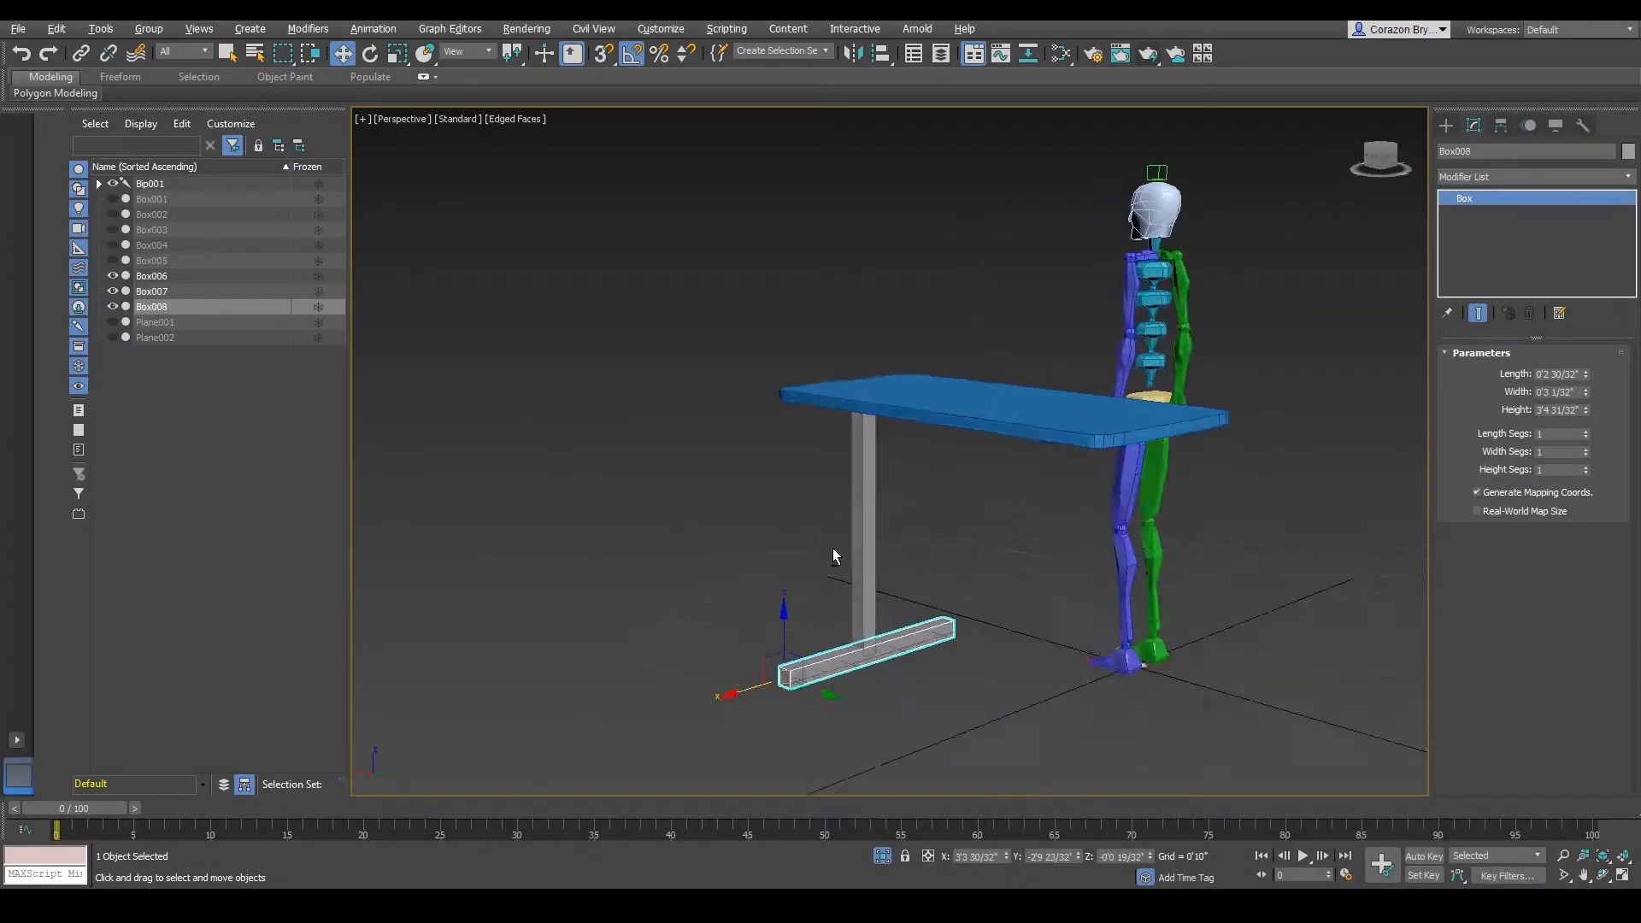
- Shorten the foot bar further by scaling it along X and shift it to about X 3'2 9/32" beneath the leg
key("e")
key("r")
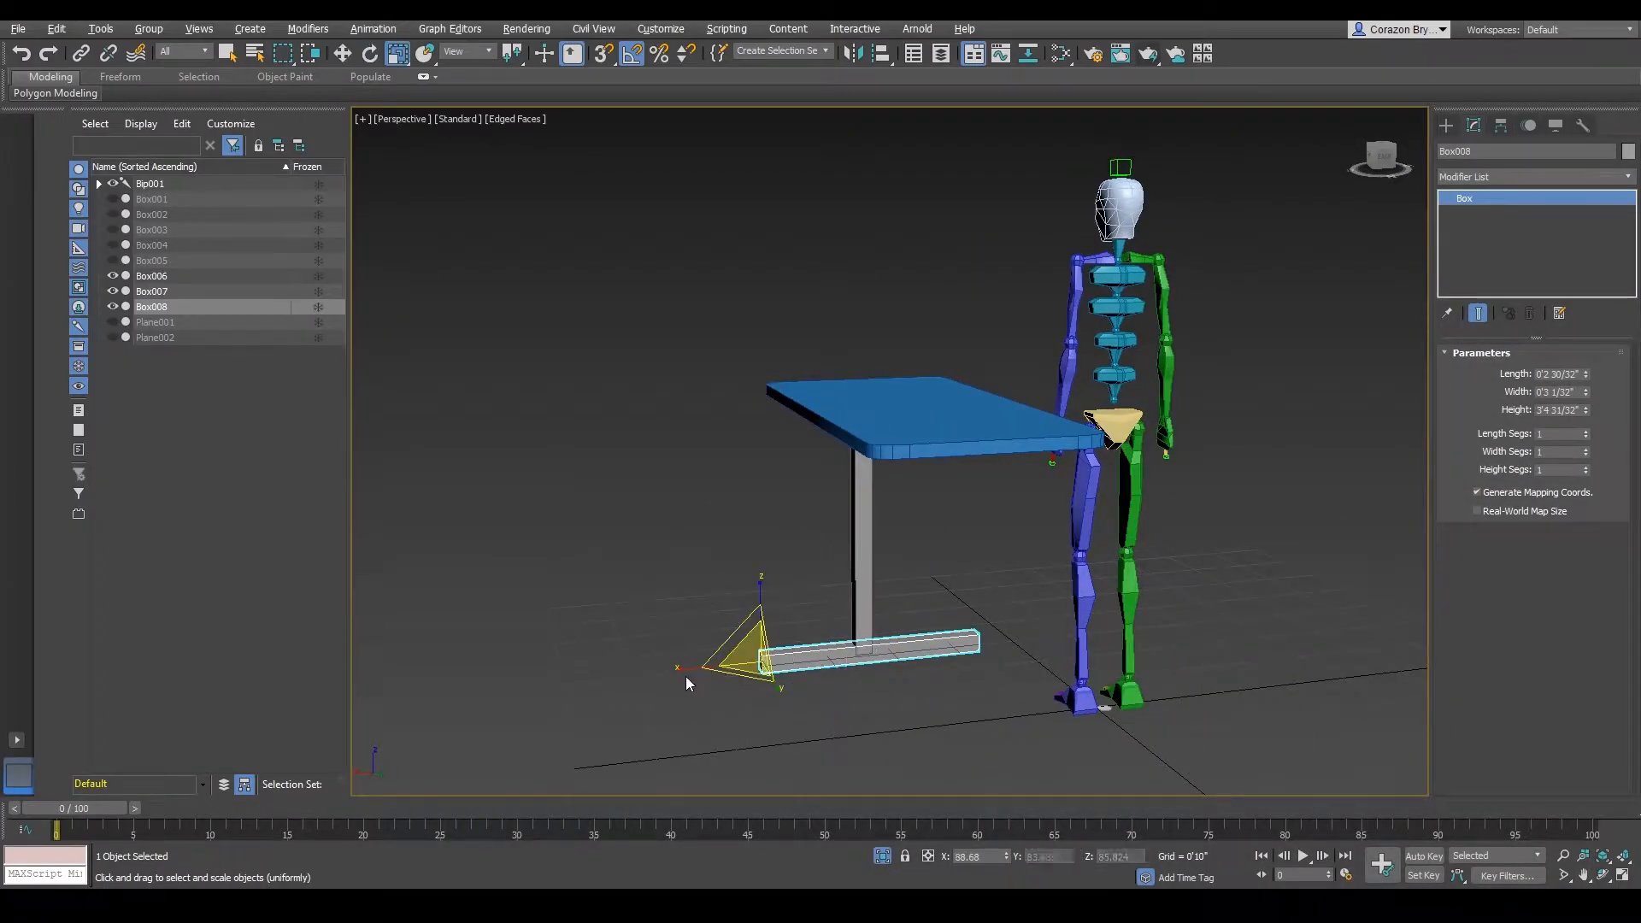
key("r")
left_click_drag(689, 665, 712, 665)
key("w")
middle_click_drag(898, 624, 1199, 817, "alt")
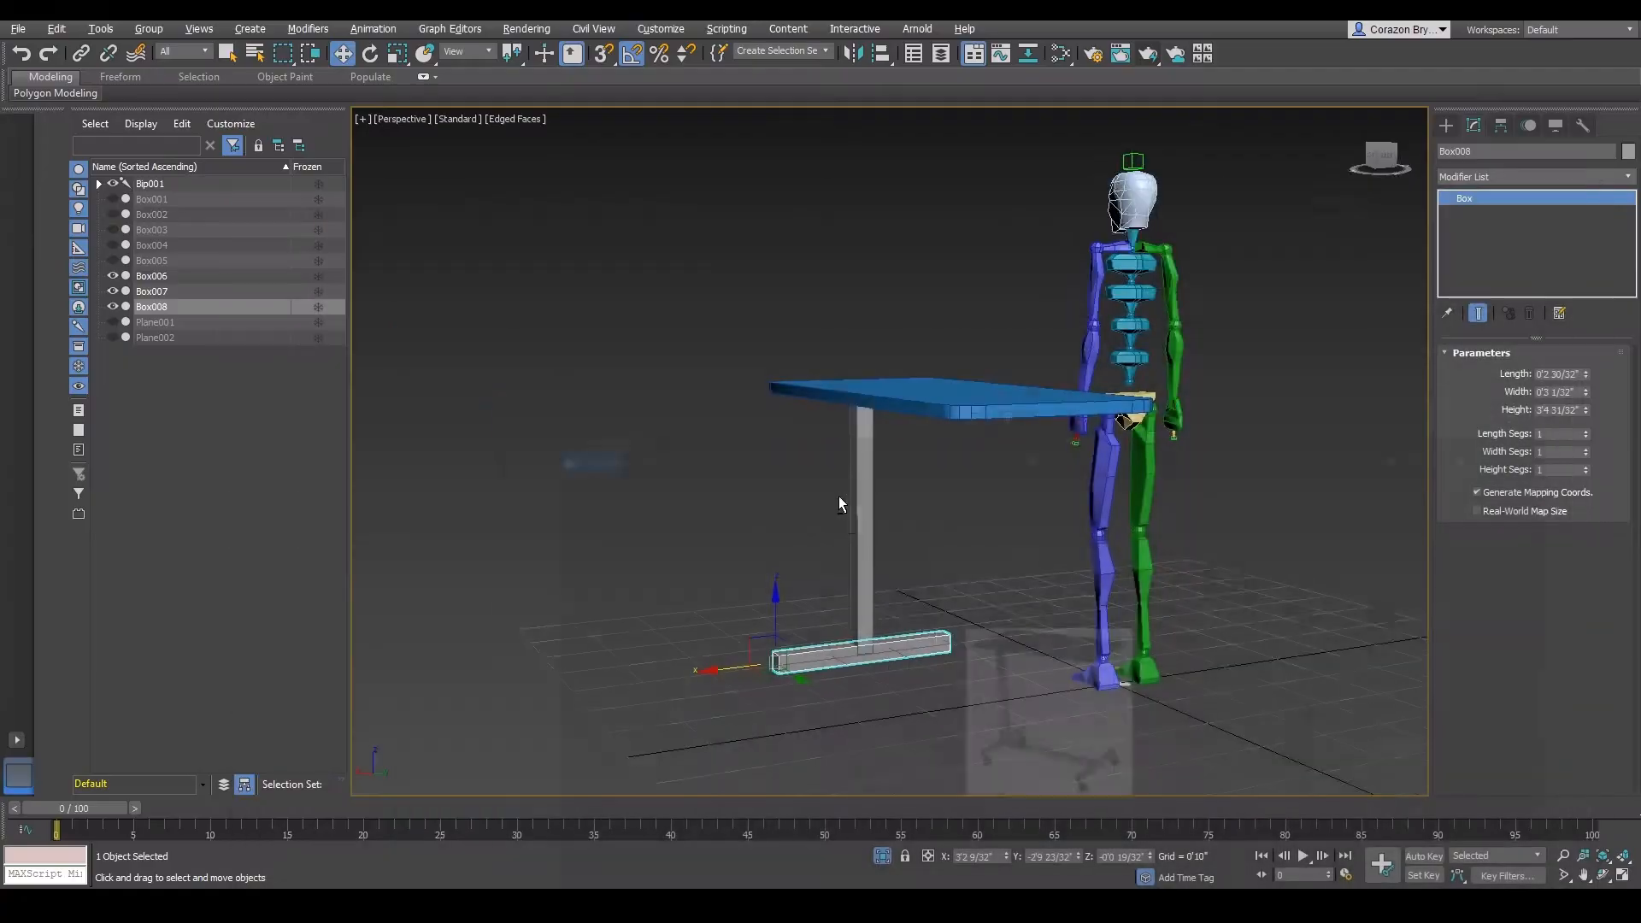
mouse_move(838, 496)
middle_mouse_down("alt")
mouse_move(814, 506)
mouse_move(850, 525)
middle_mouse_up("alt")
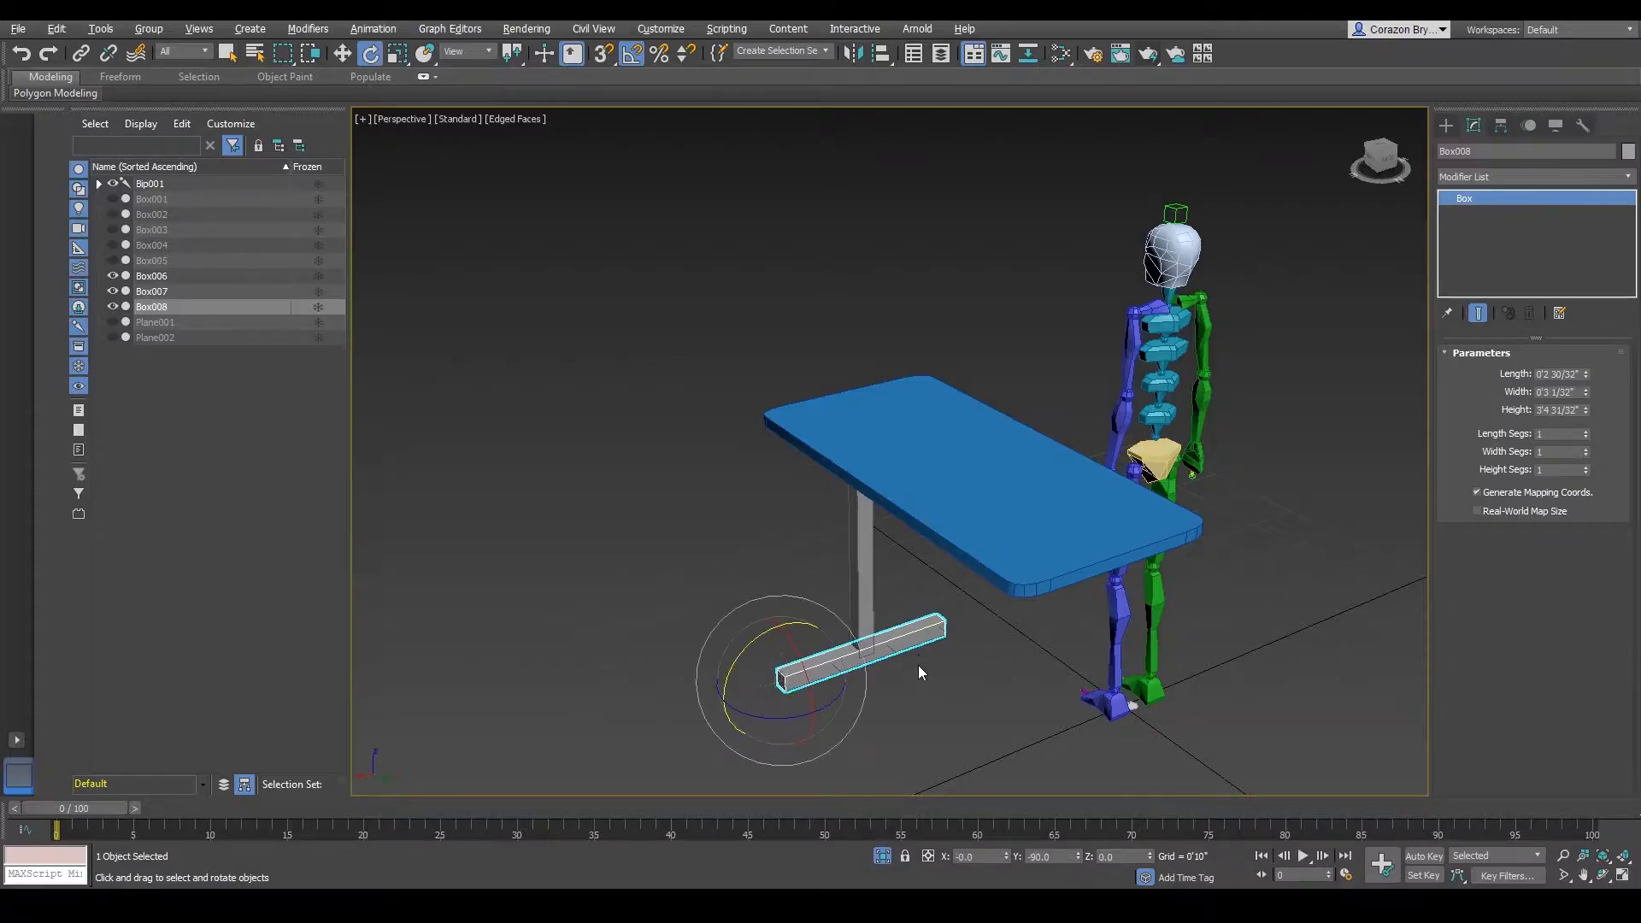
- Rotate a cloned copy of the foot bar 90 degrees so it lies horizontally at a right angle to the original
middle_click_drag(918, 666, 875, 582, "alt")
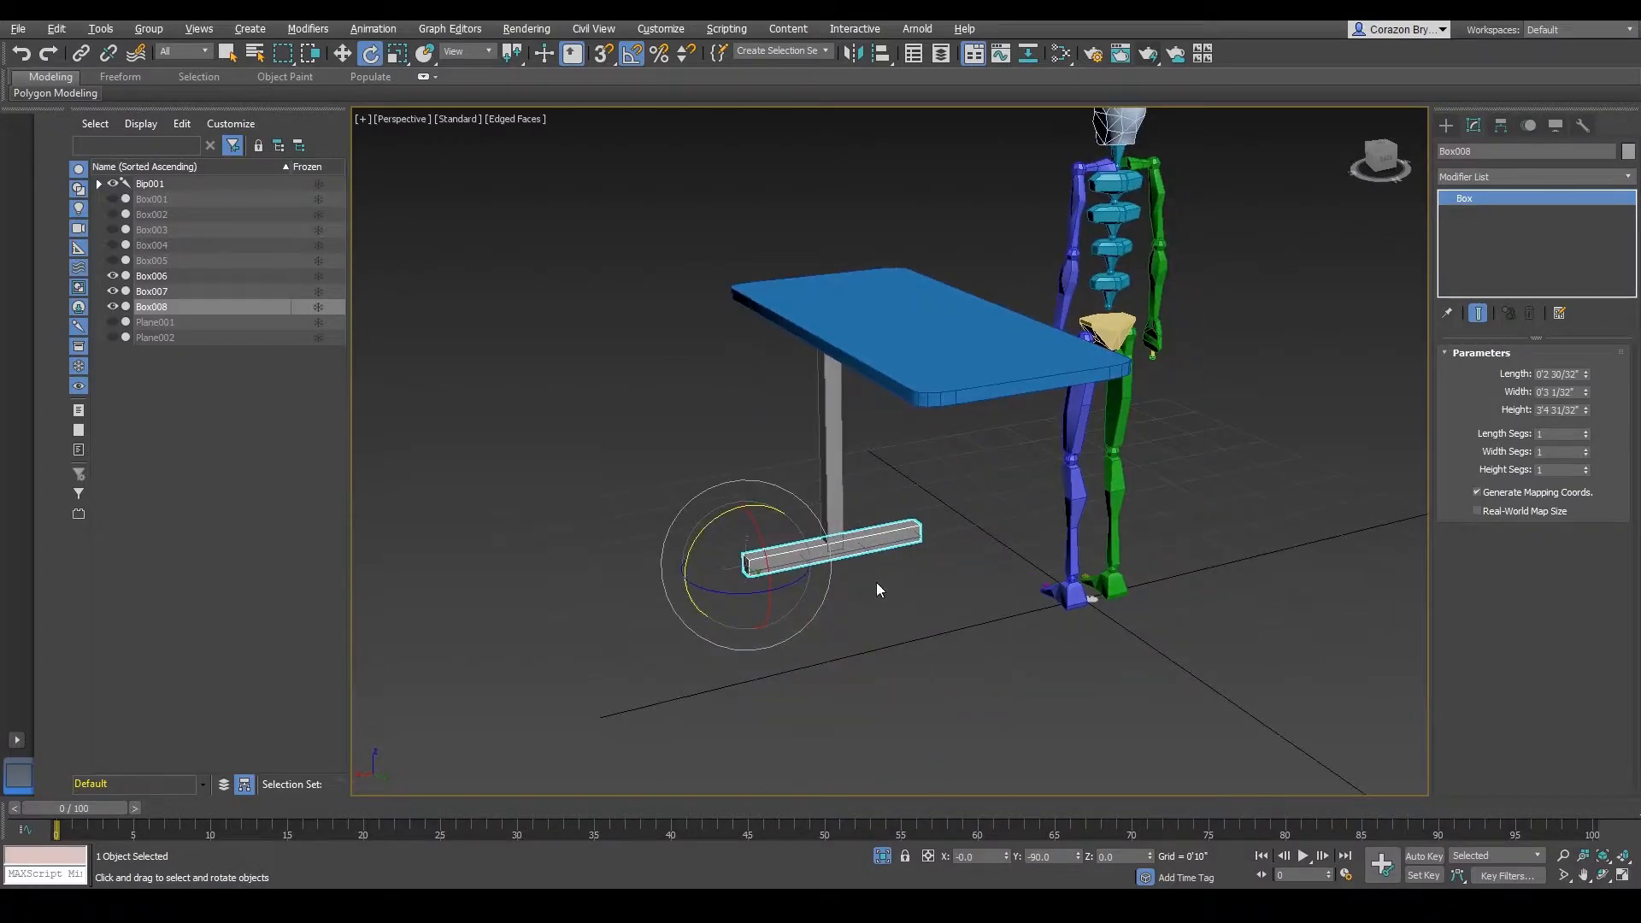
left_click_drag(719, 590, 793, 601)
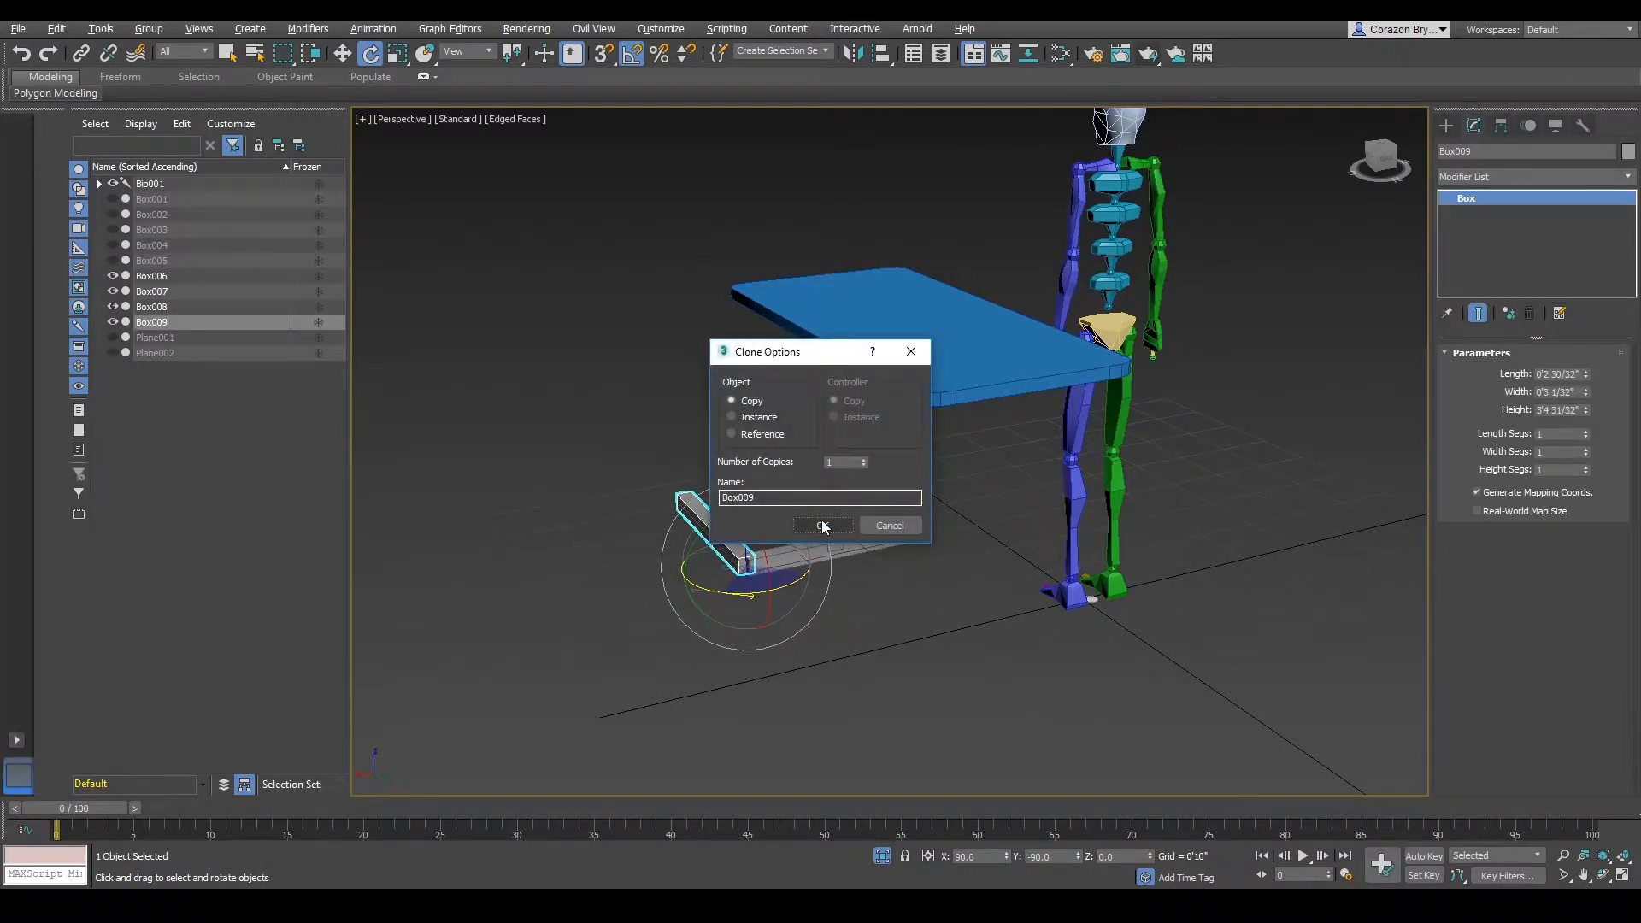
left_click(825, 525)
- Lengthen the cloned bar and move it to about X 1'10 25/32", Y 1'6 7/32" so it runs from the leg's base under the tabletop
key("r")
middle_click_drag(825, 524, 843, 679, "alt")
left_click_drag(869, 575, 918, 608)
key("w")
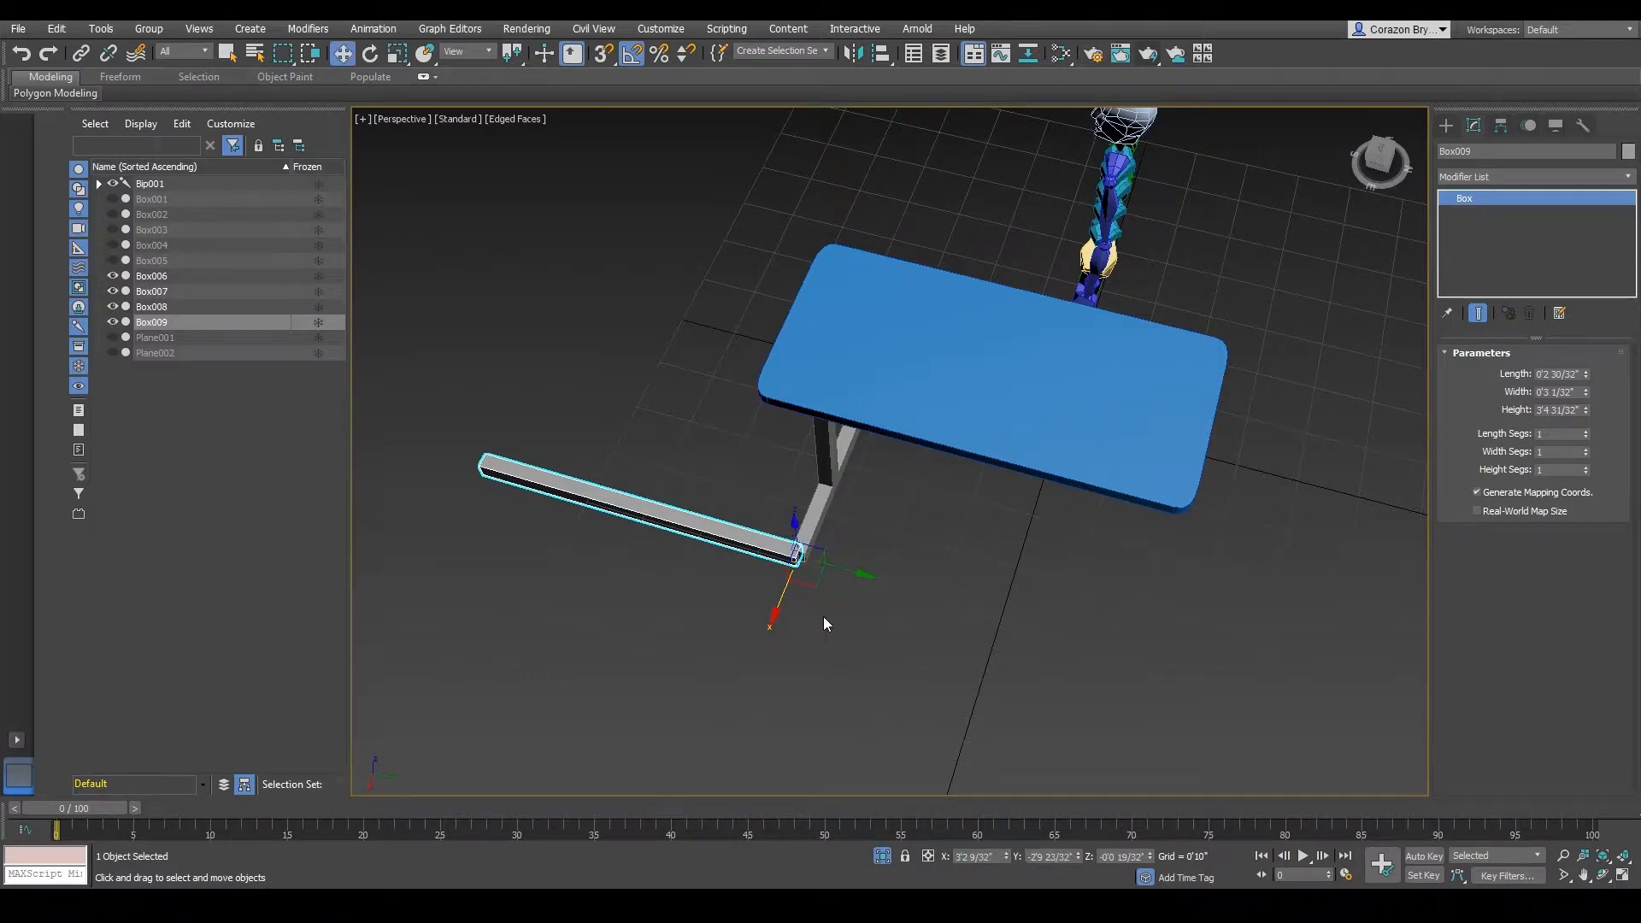
left_click_drag(776, 628, 1208, 631)
middle_click_drag(1208, 631, 1167, 590, "alt")
- Shorten the long connecting bar slightly by scaling it along its length
key("e")
key("r")
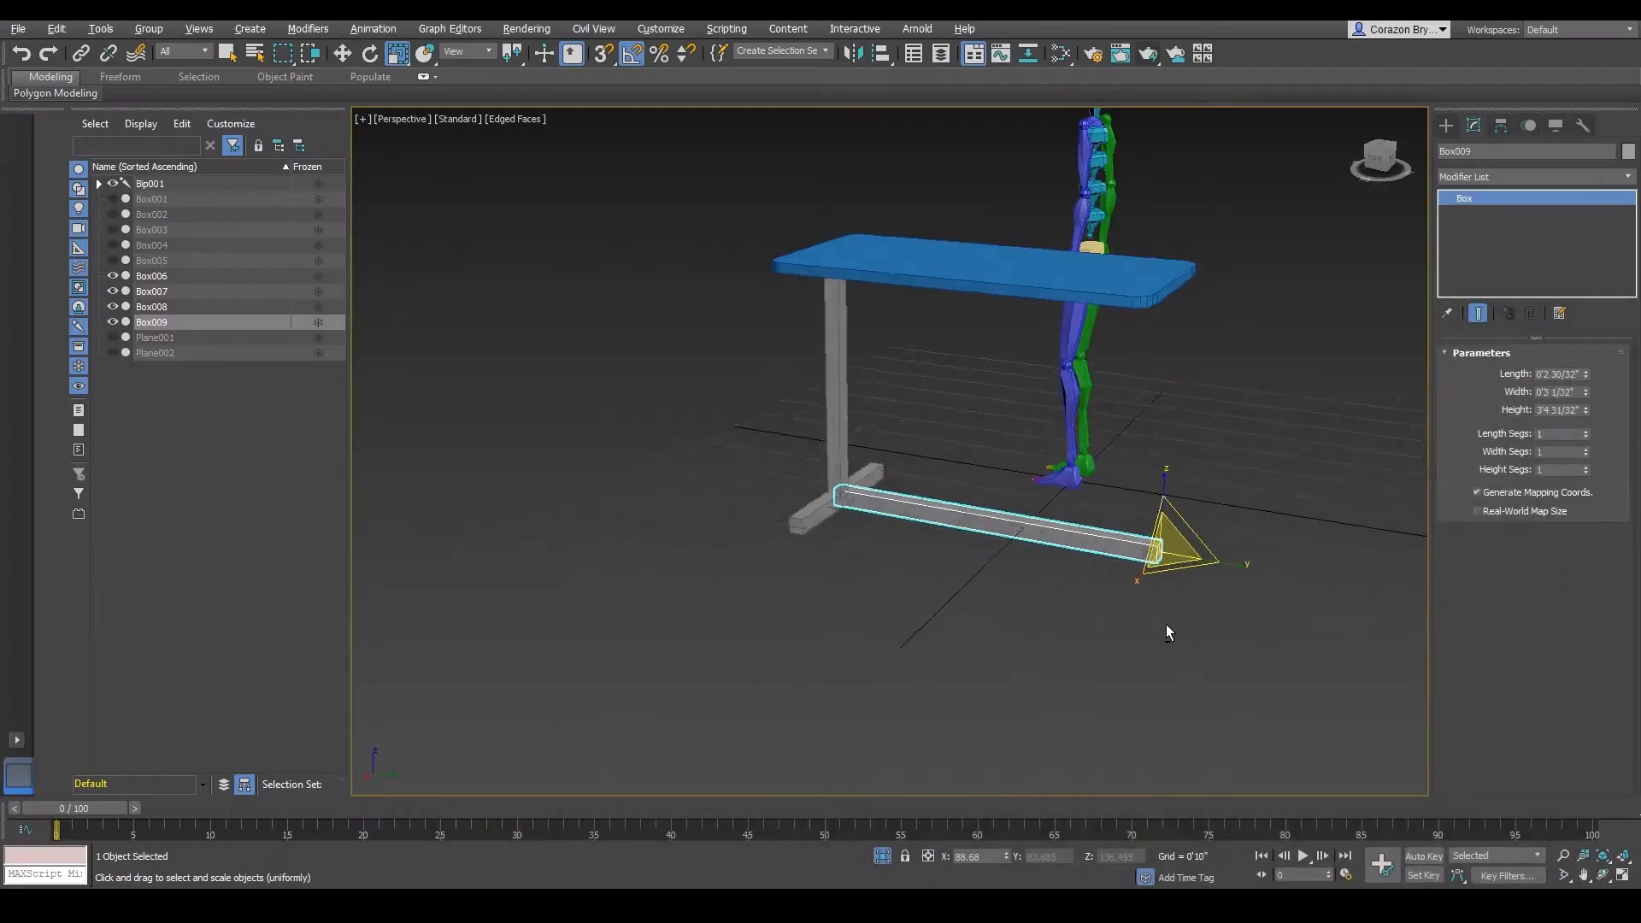
left_click_drag(1238, 554, 1197, 561)
key("w")
middle_click_drag(1198, 560, 1098, 593, "alt")
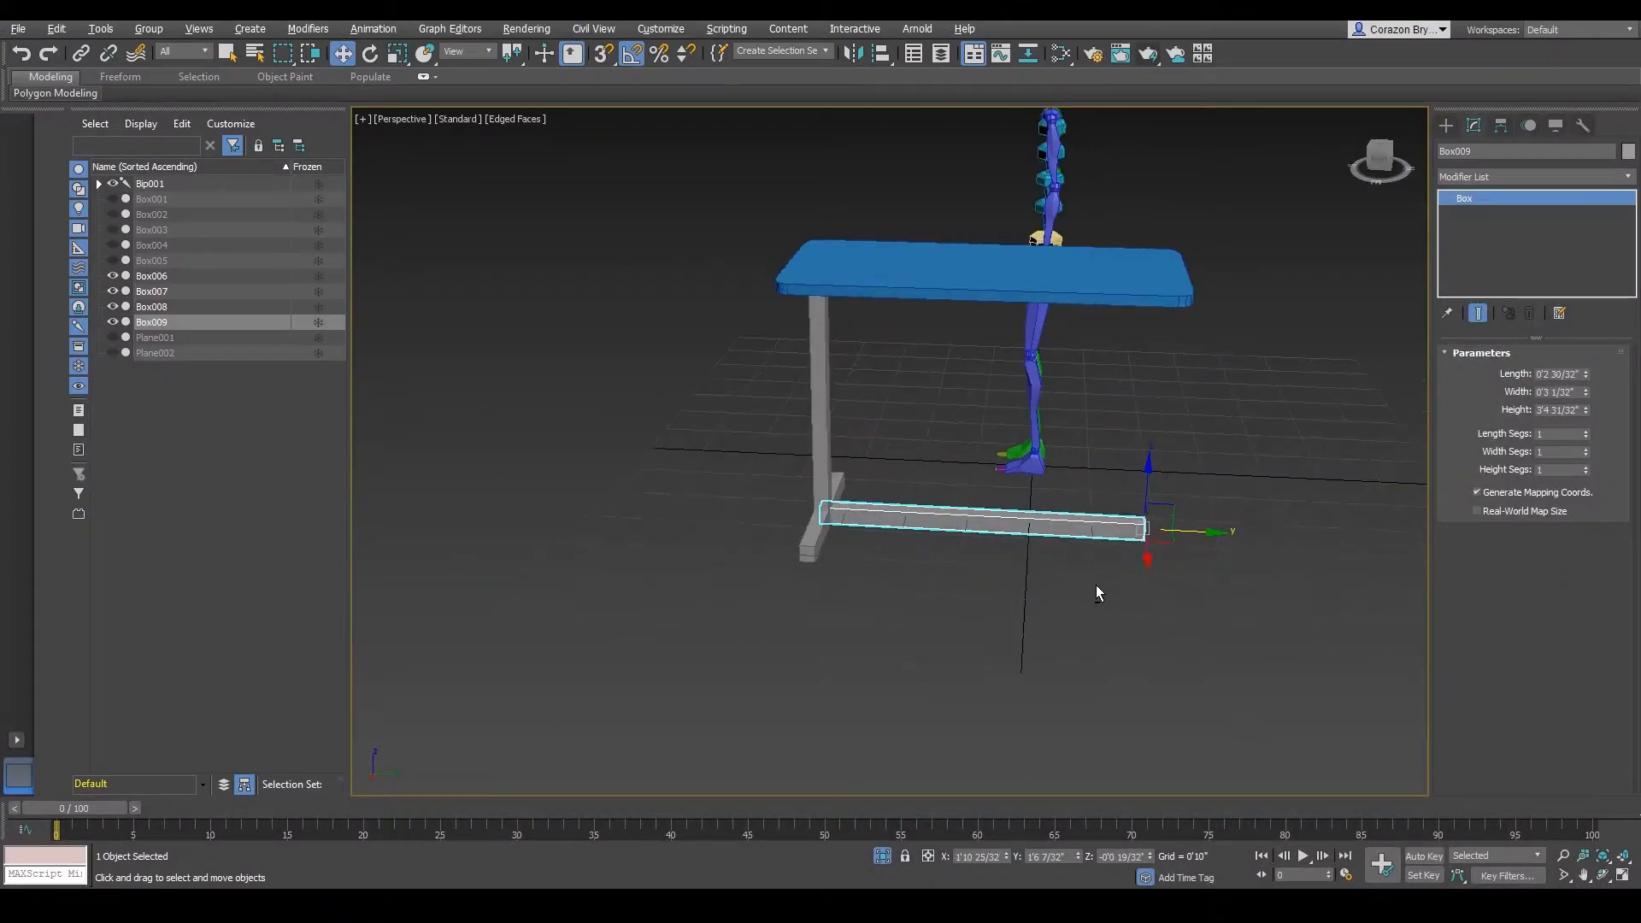
- Clone the short foot bar along Y to the far end of the connecting bar, at about Y 1'5 24/32"
left_click(812, 541)
middle_click_drag(812, 543, 799, 533, "alt")
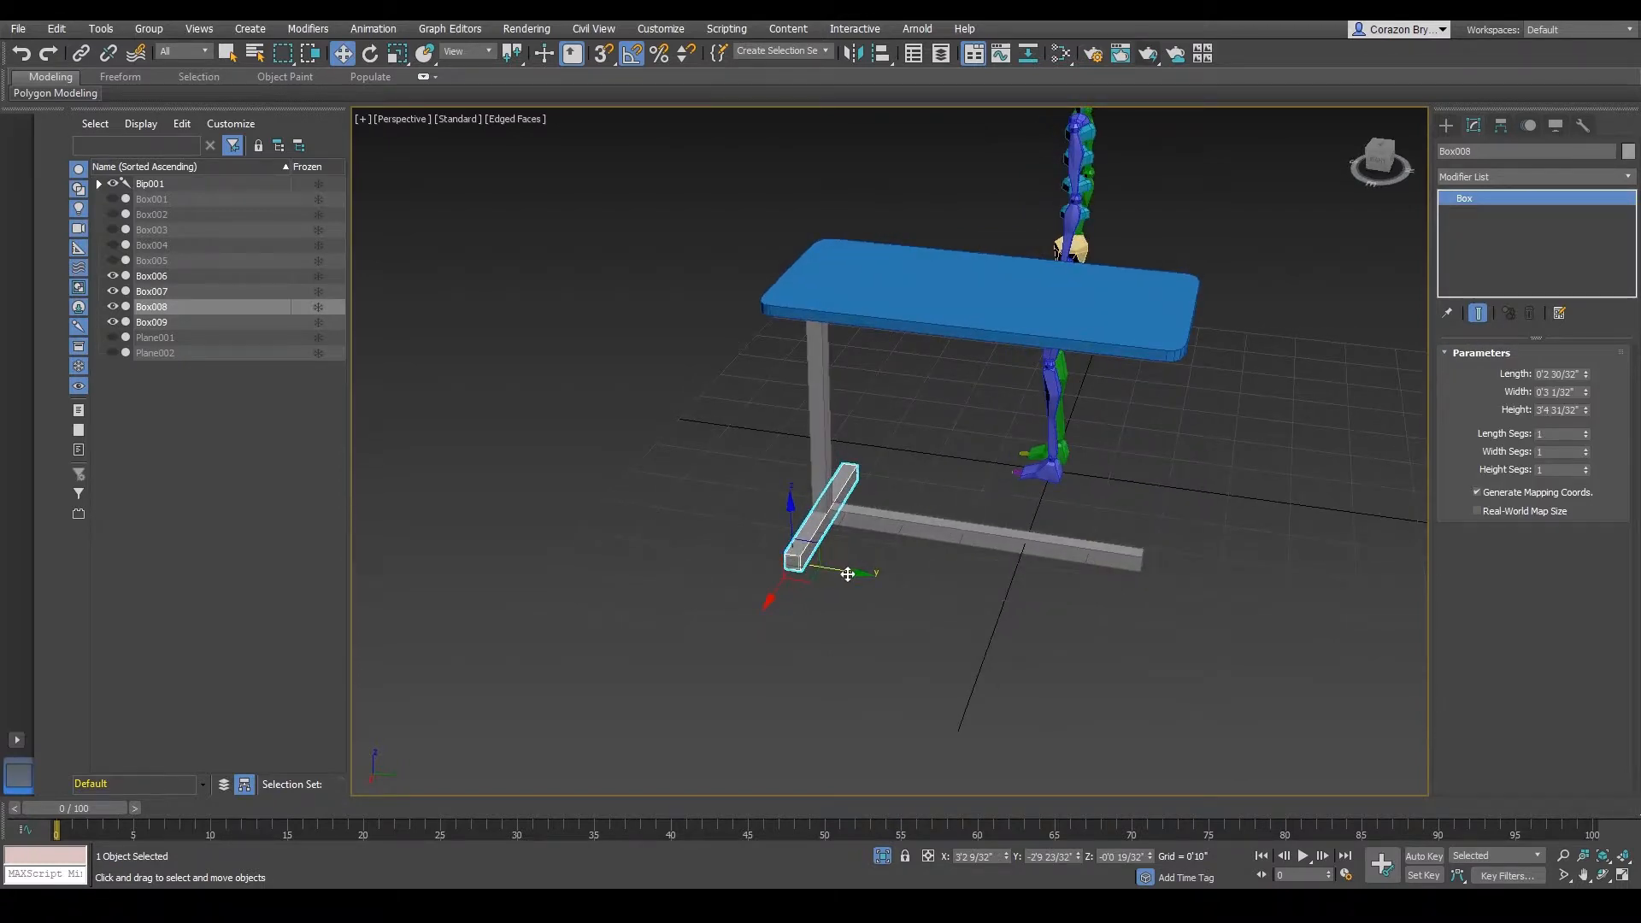
left_click_drag(847, 575, 1178, 664)
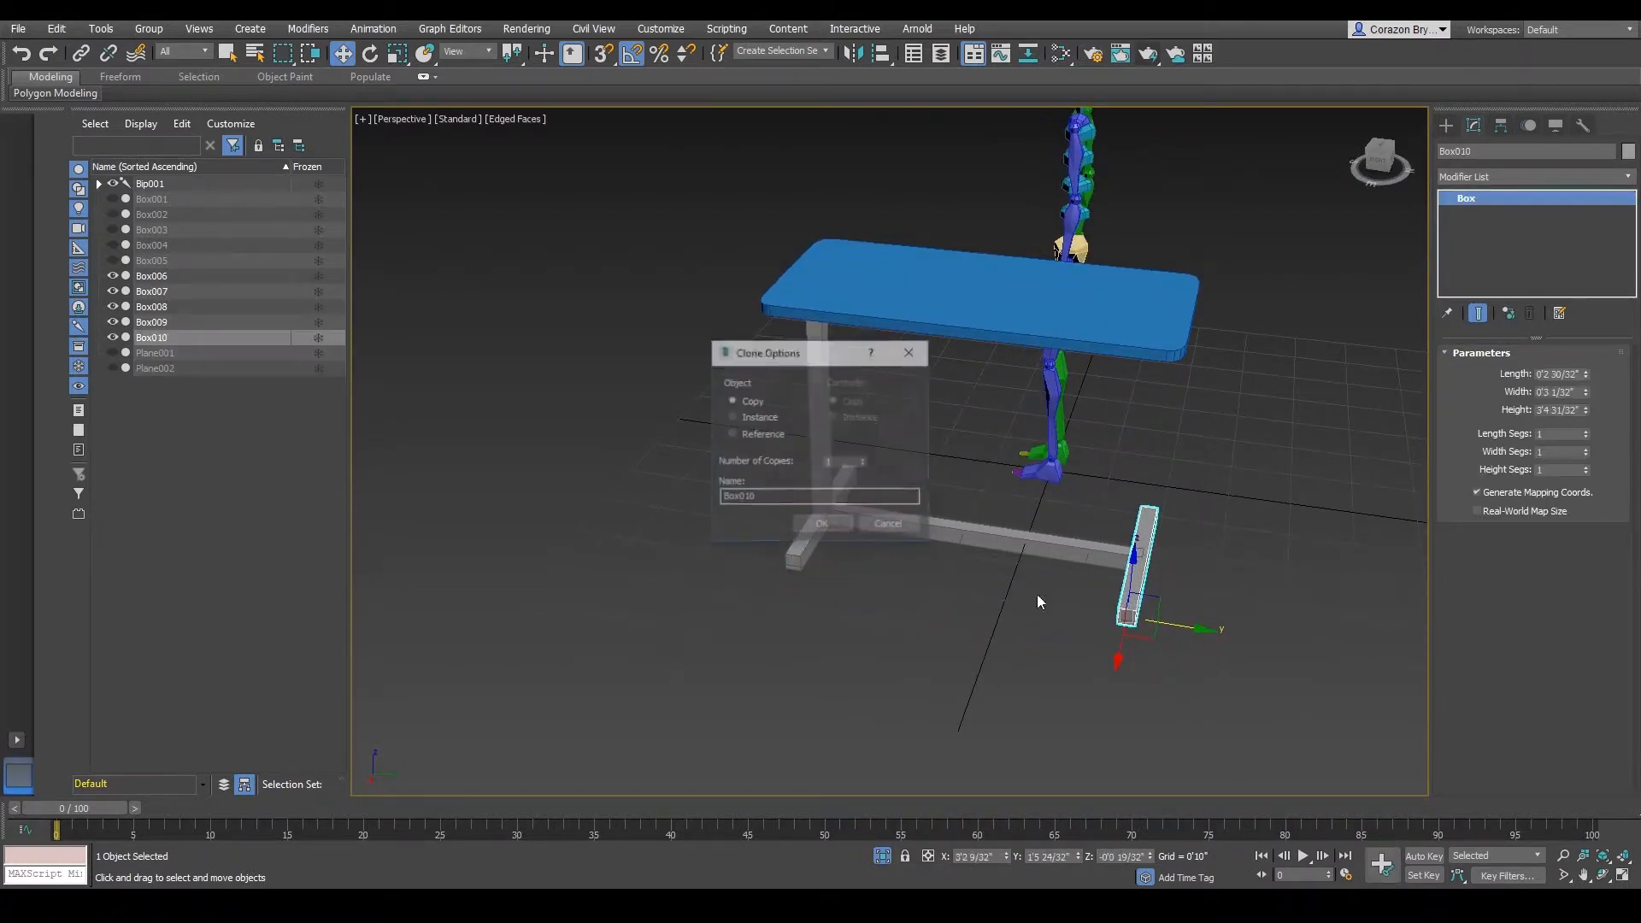
left_click(835, 527)
mouse_move(1127, 598)
middle_mouse_down("alt")
mouse_move(1065, 586)
mouse_move(1095, 571)
mouse_move(1079, 606)
middle_mouse_up("alt")
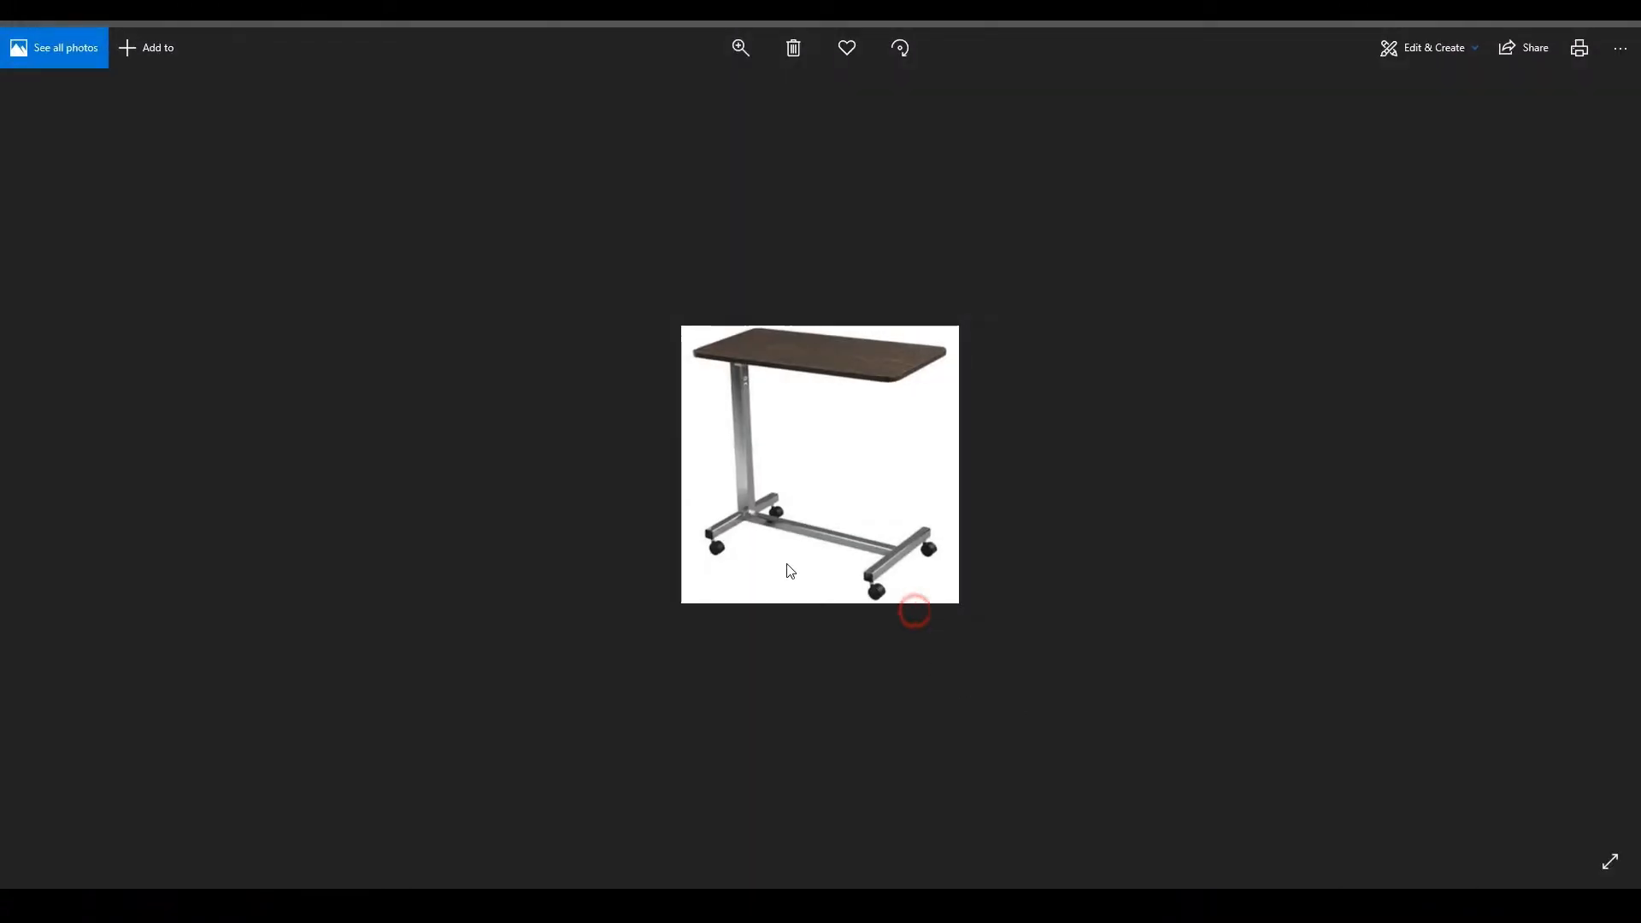
- Examine the caster beneath the end of the foot bar in the reference photo
scroll(788, 572, "up", 3)
scroll(789, 564, "up", 2)
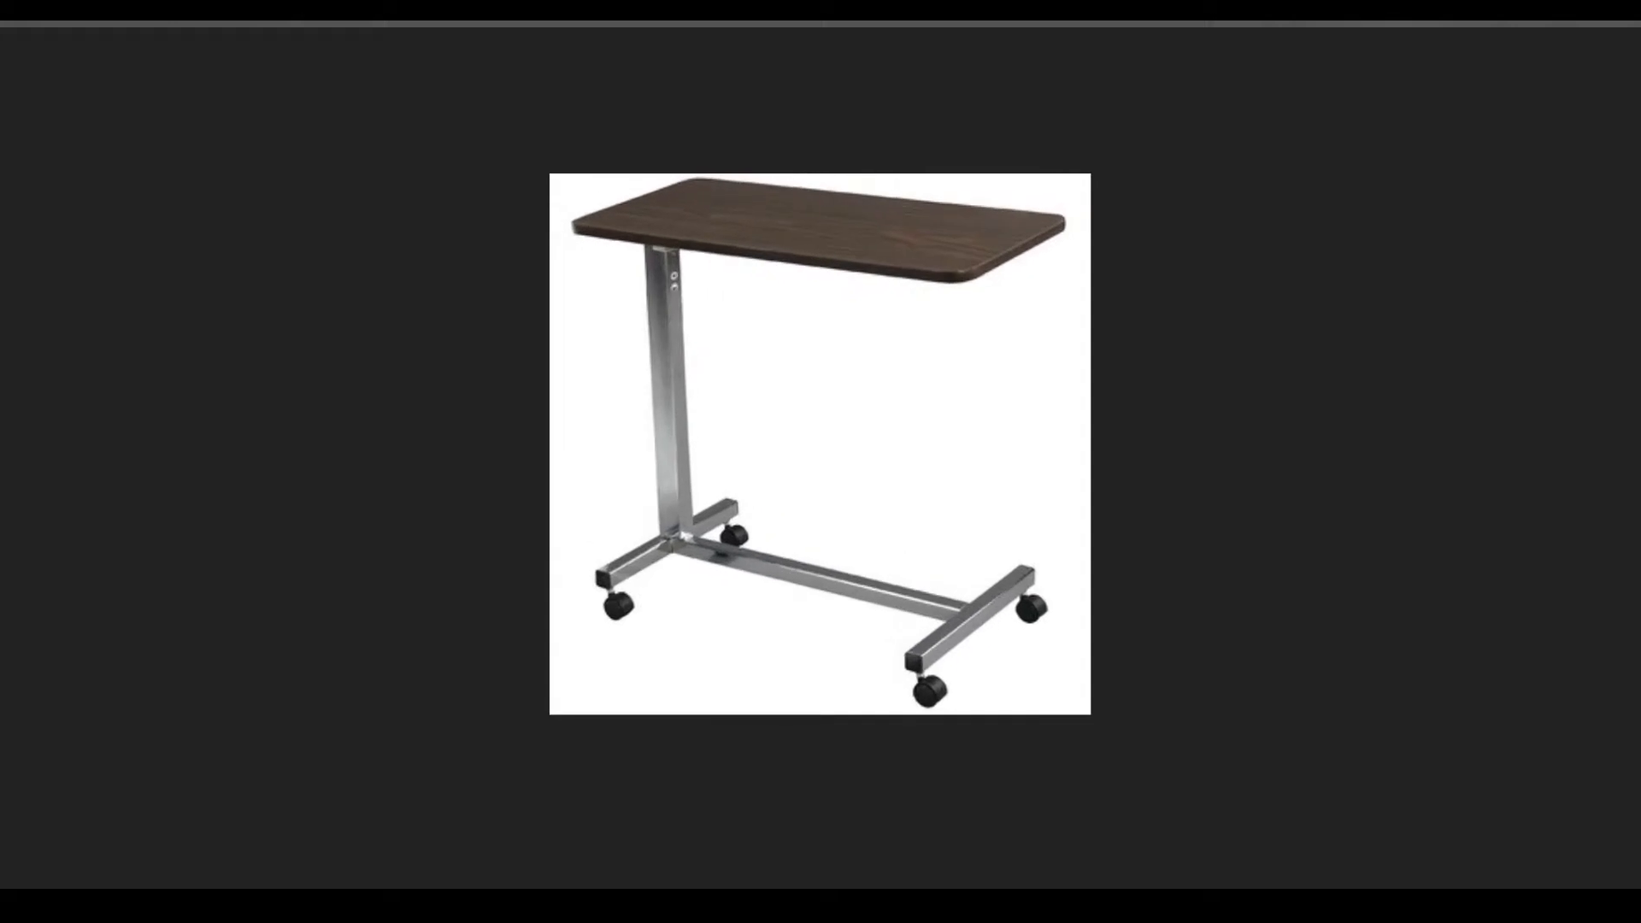
mouse_move(610, 584)
left_mouse_down()
mouse_move(550, 630)
mouse_move(647, 578)
left_mouse_up()
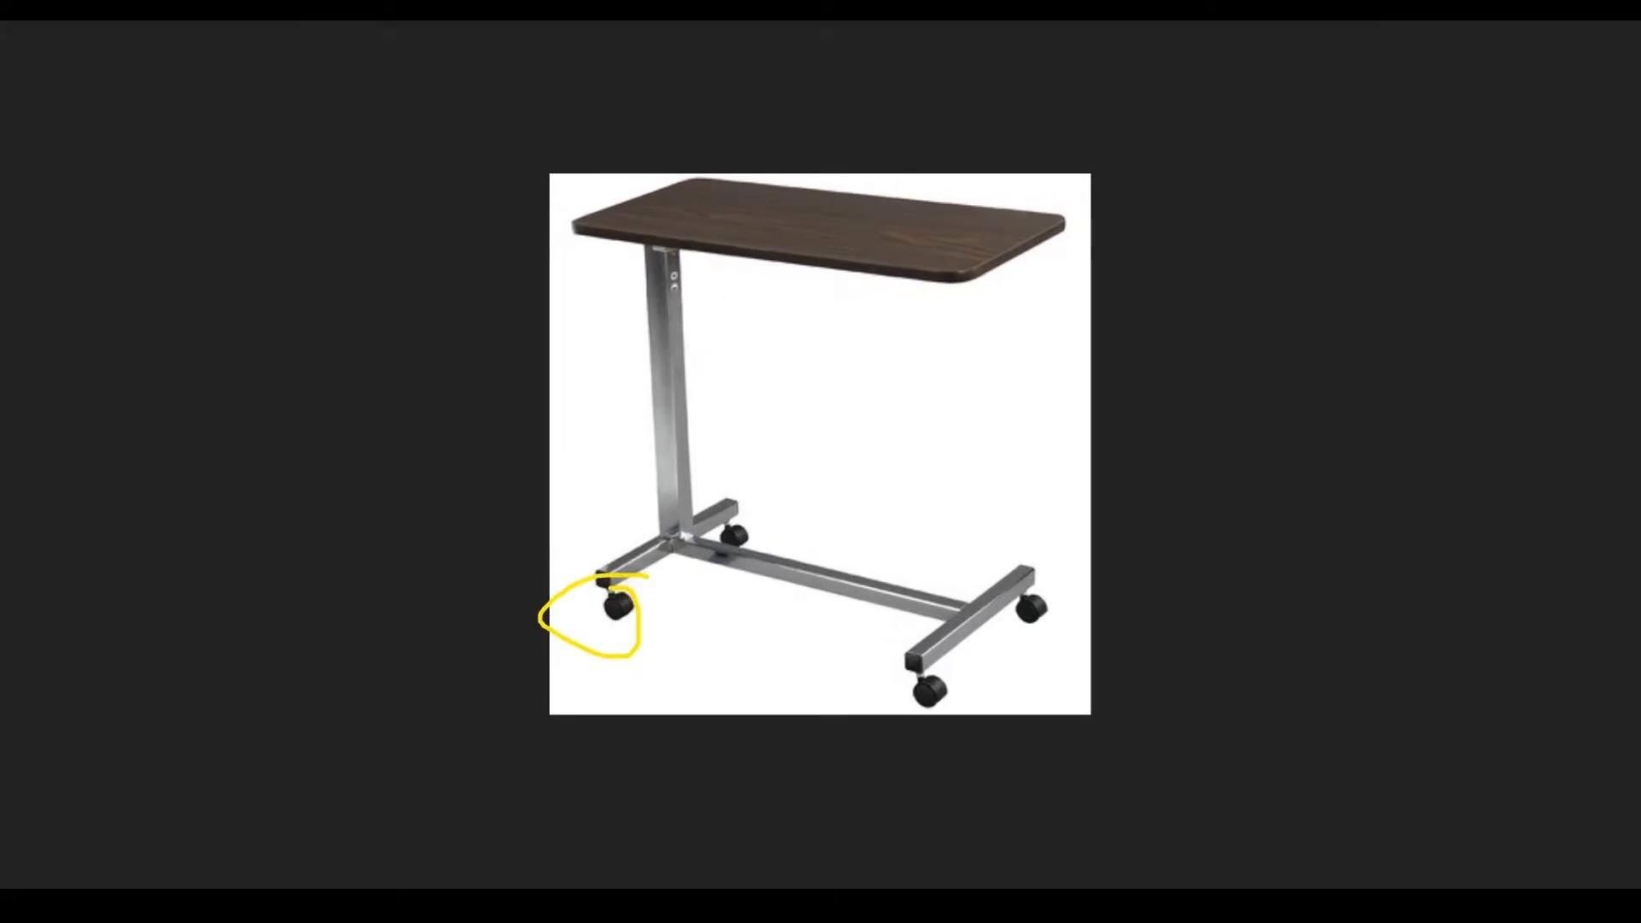
key("Escape")
key("alt+Tab")
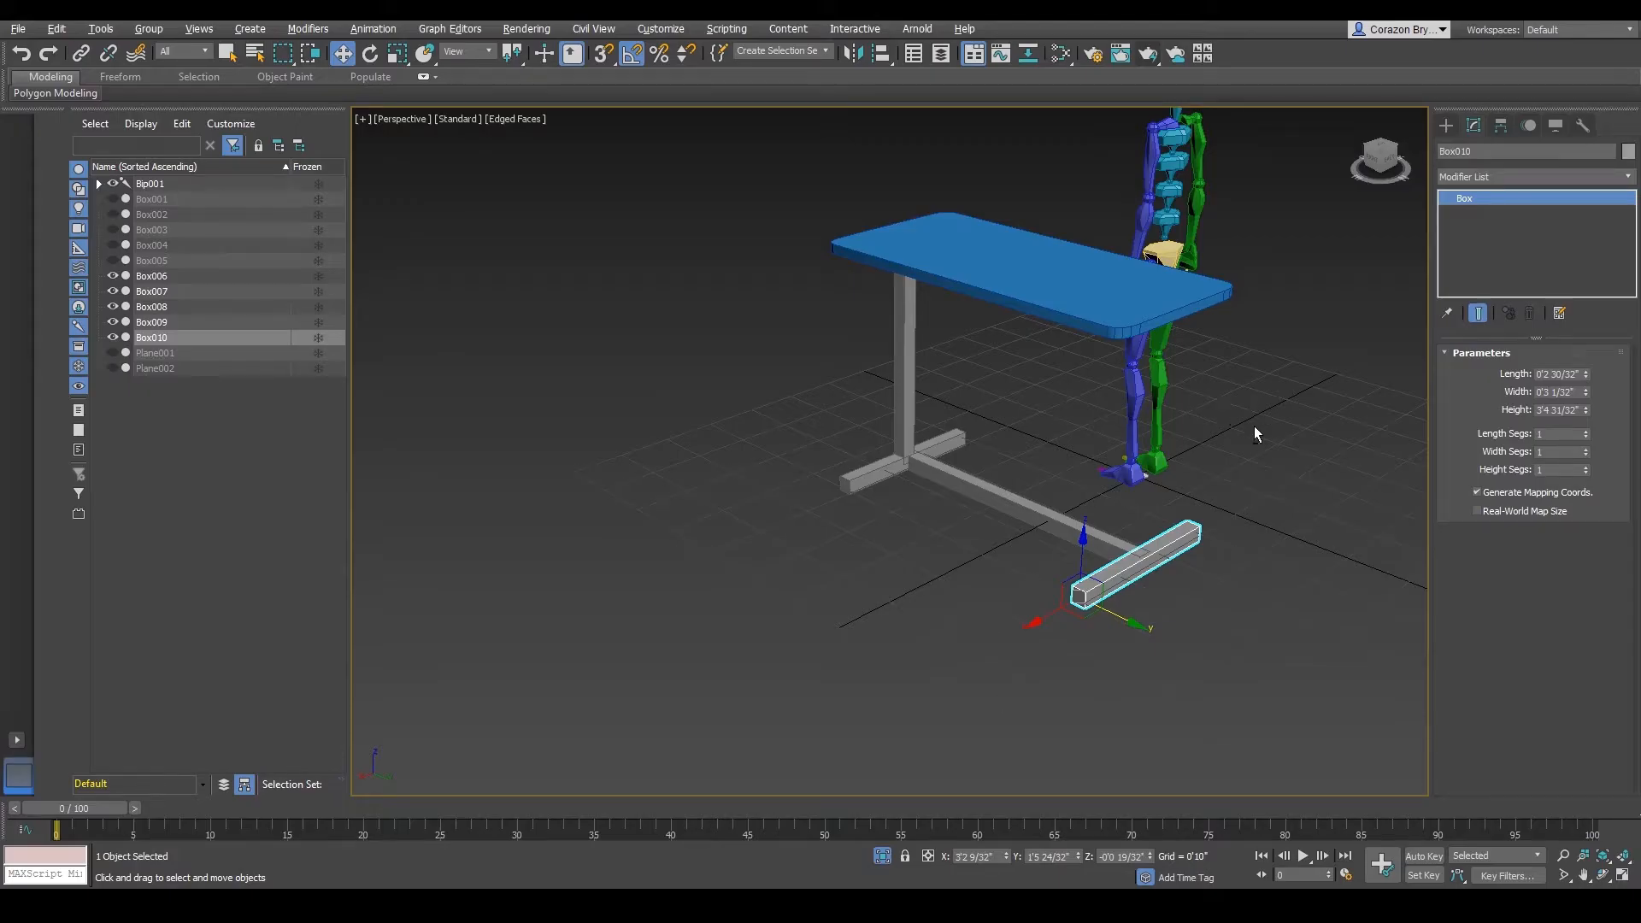
- Create a cylinder of about 0'2 16/32" radius and 0'2 13/32" height beneath the end of the leg-side foot bar
left_click(1447, 126)
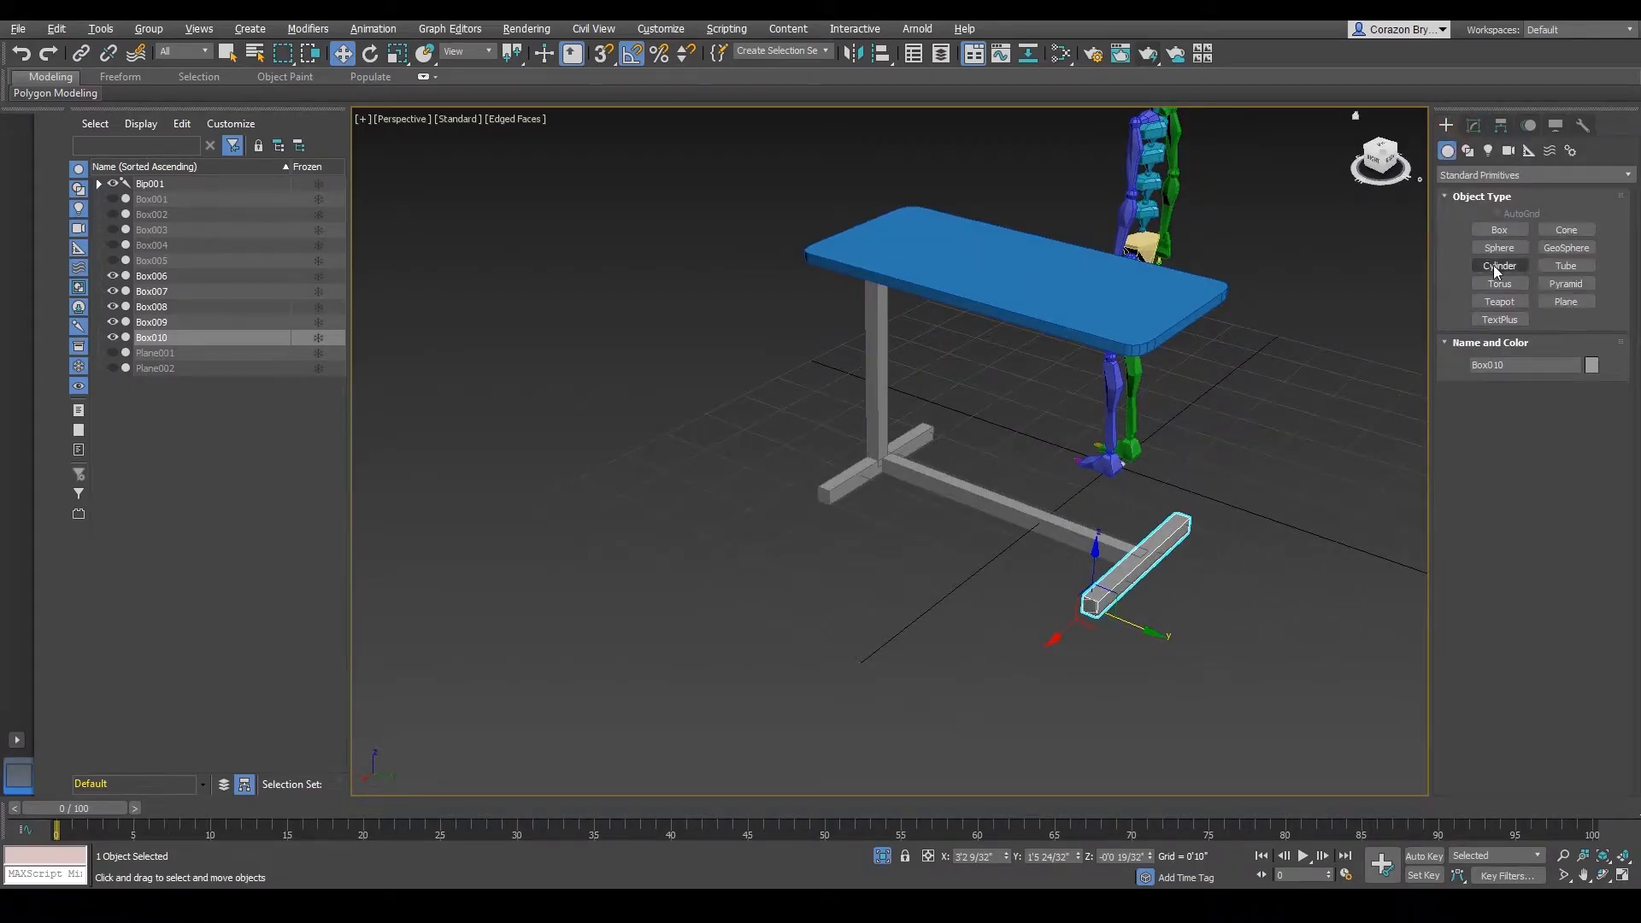
left_click(1497, 267)
scroll(833, 540, "up", 3)
left_click_drag(833, 525, 844, 536)
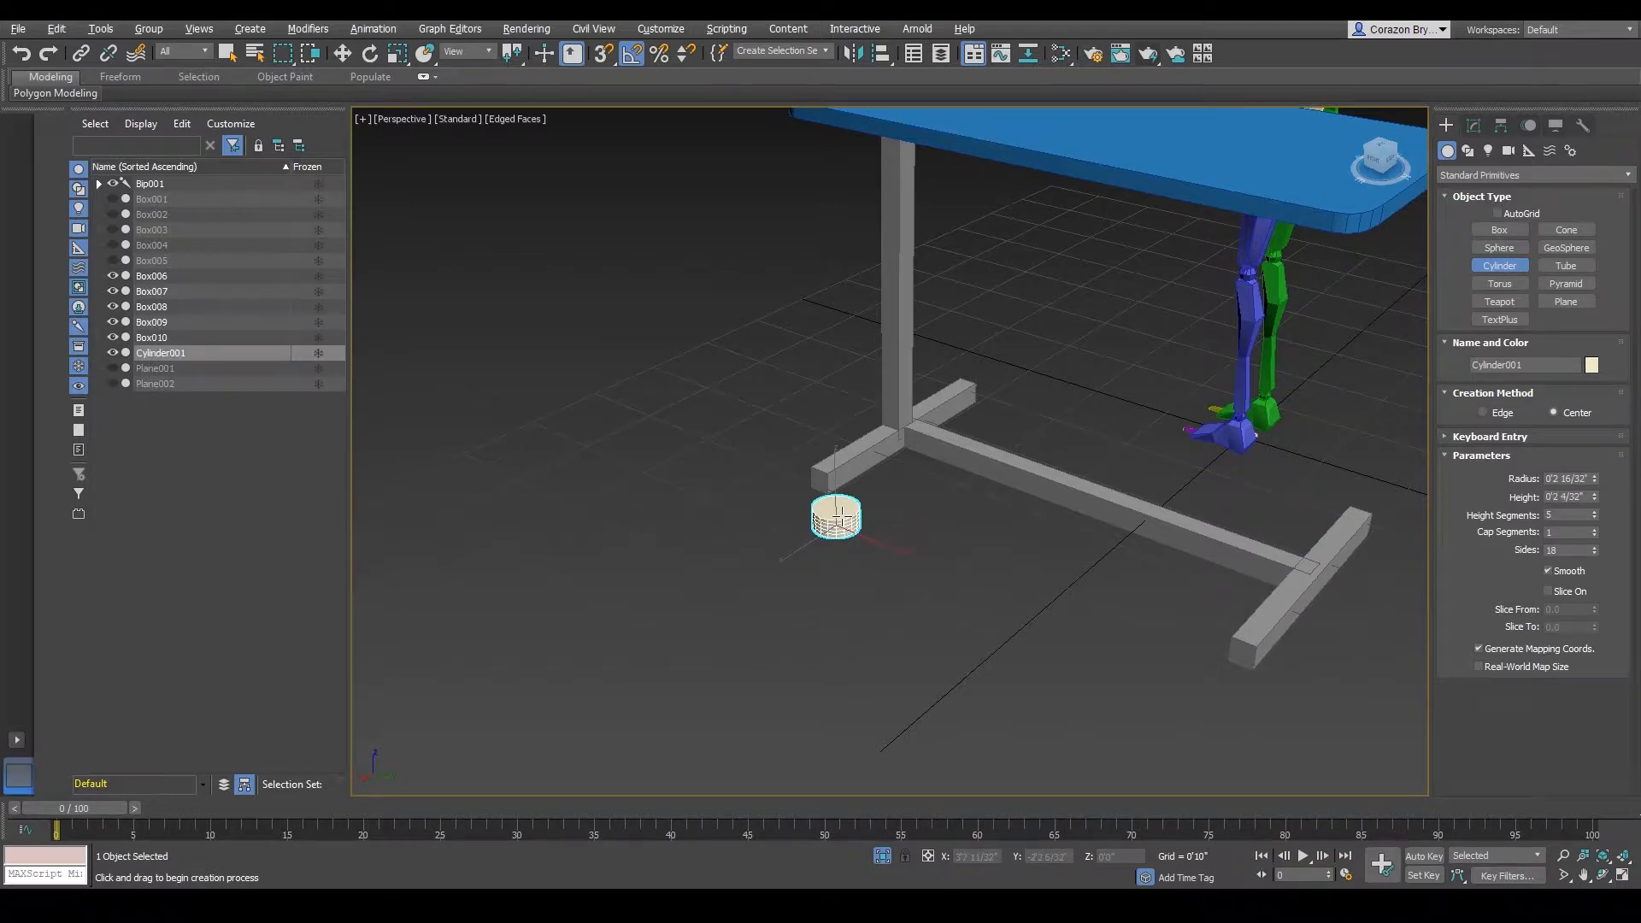
left_click(844, 508)
right_click(871, 500)
scroll(876, 498, "down", 3)
- Scale the cylinder down uniformly to about 90%
key("e")
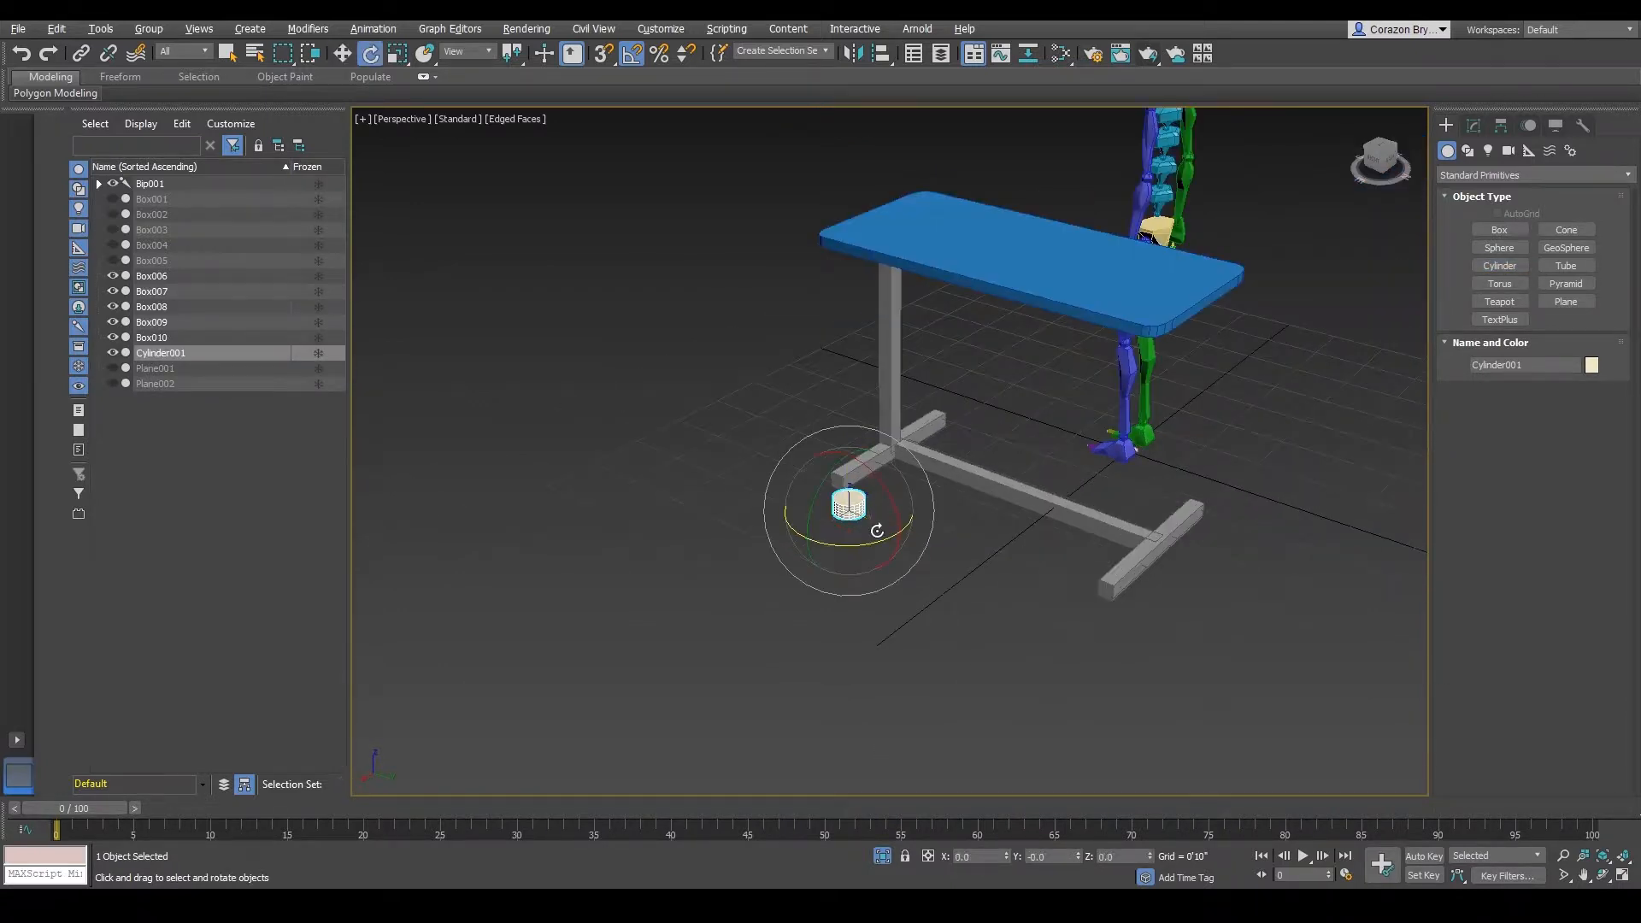
key("r")
left_click_drag(863, 513, 863, 516)
scroll(863, 515, "up", 6)
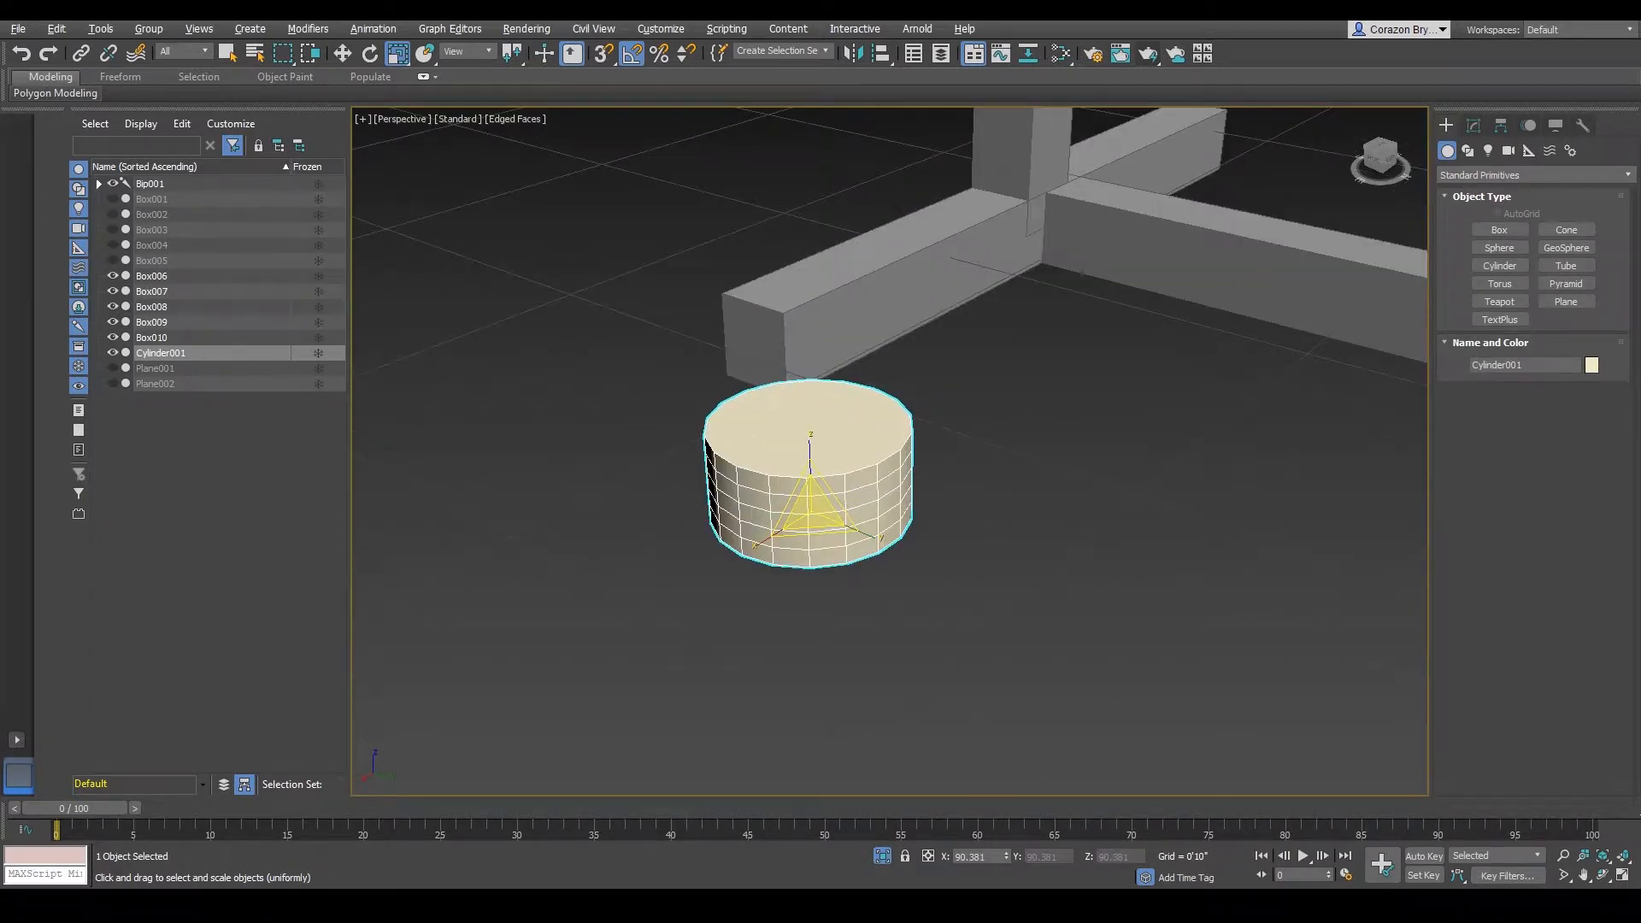
- Examine the horizontal height segments around the side of the cylinder
left_click_drag(720, 471, 927, 472)
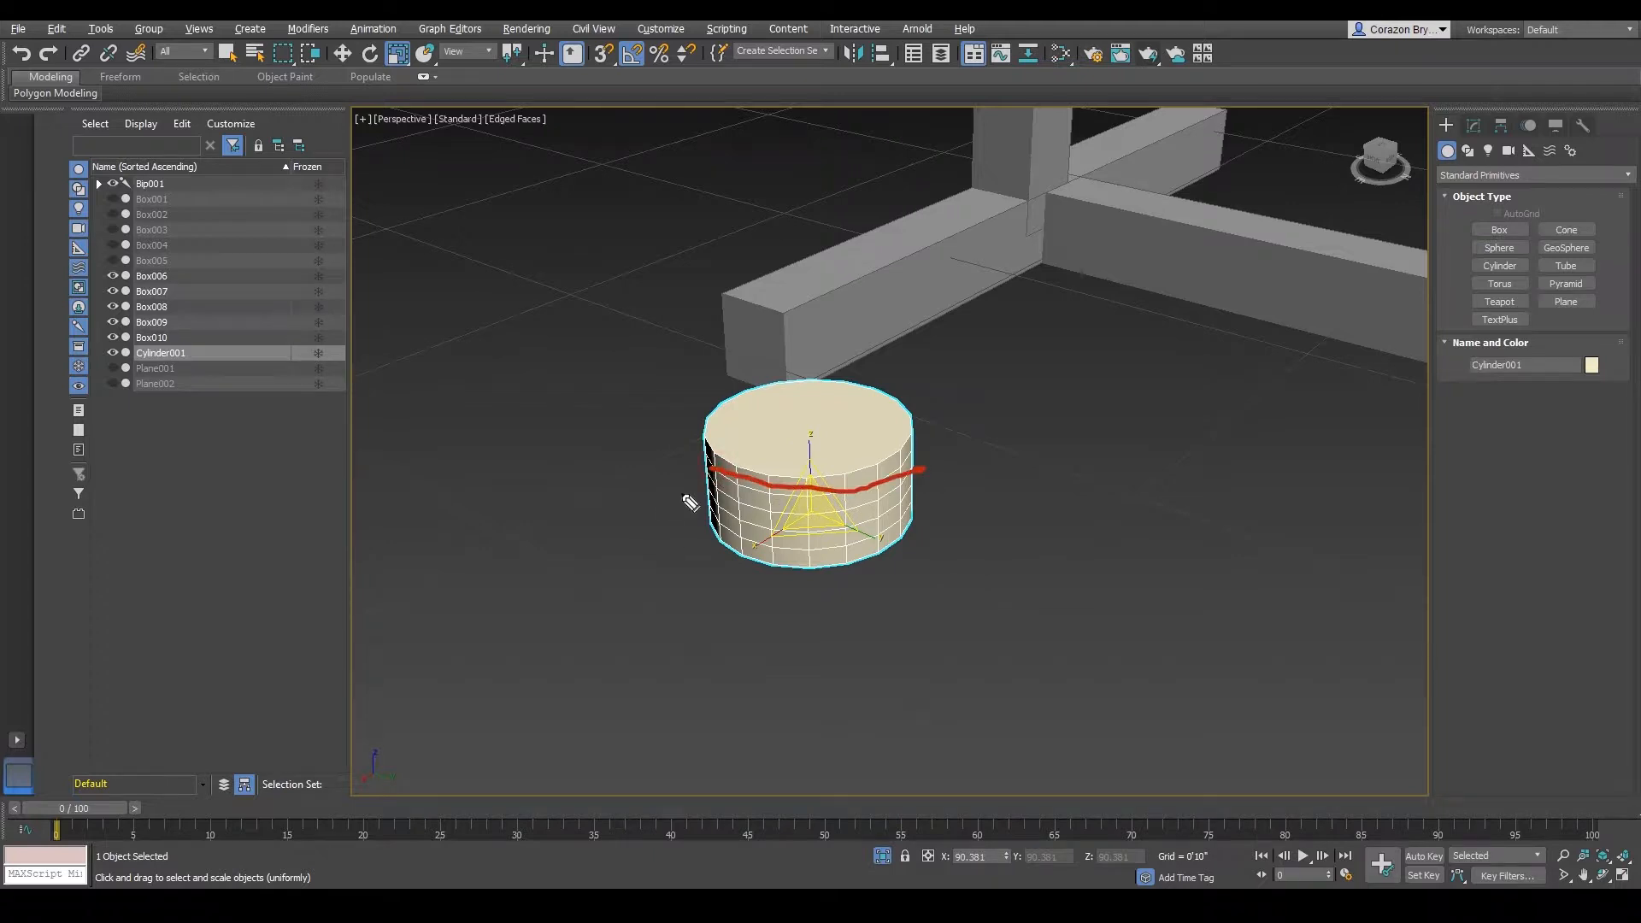
left_click_drag(712, 480, 889, 508)
left_click_drag(723, 519, 881, 525)
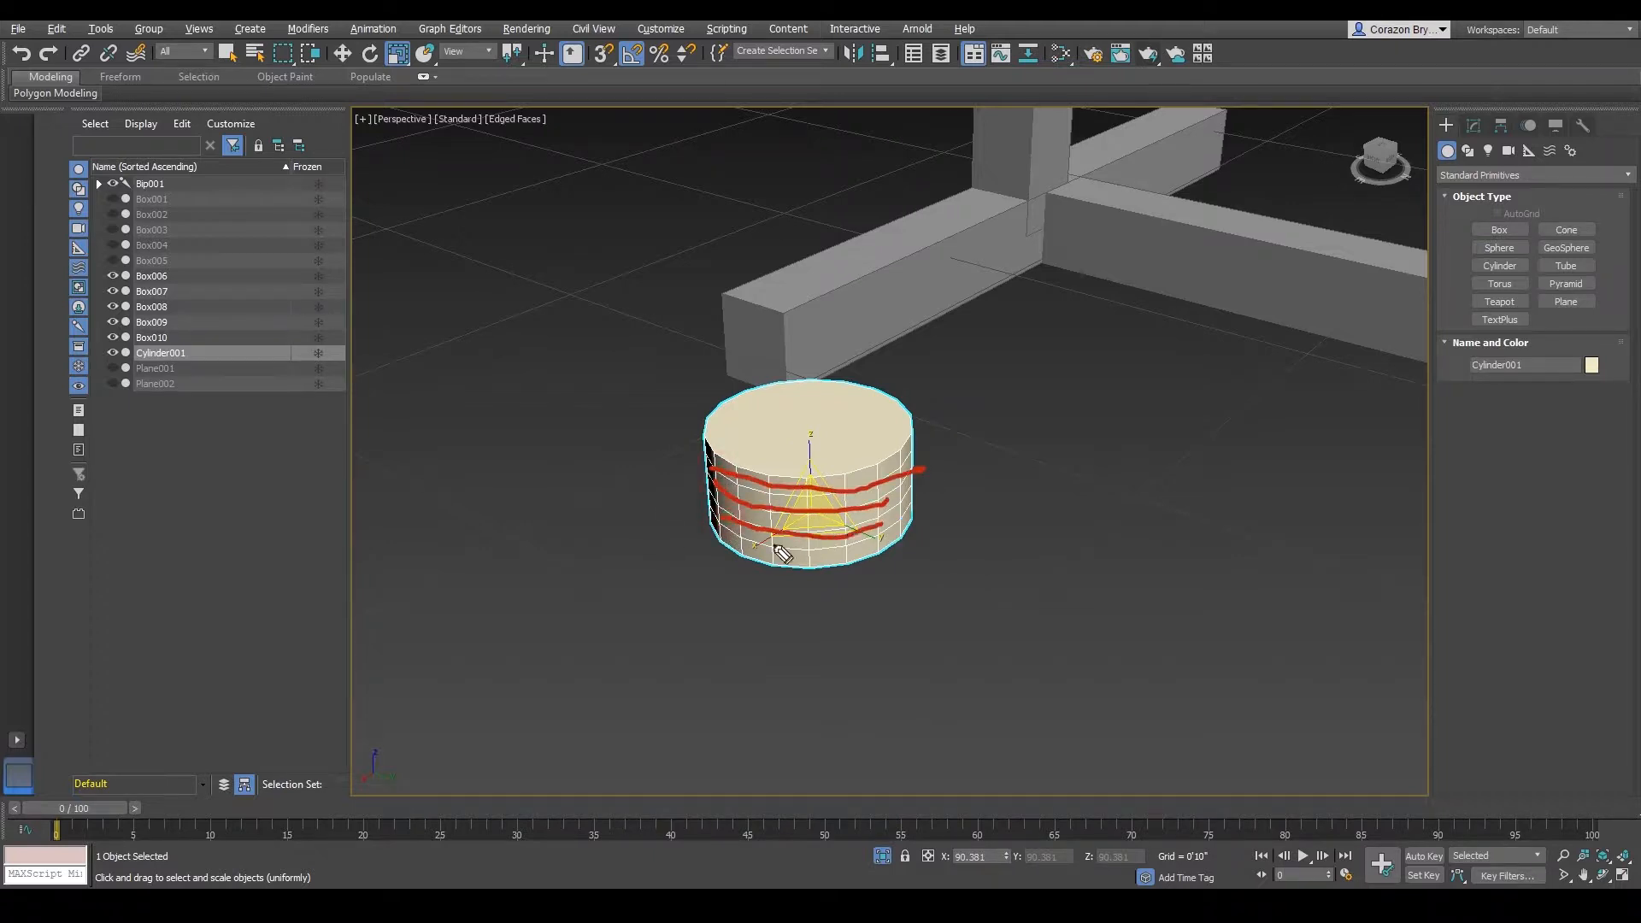
left_click_drag(759, 542, 916, 522)
key("Escape")
mouse_move(1201, 436)
middle_mouse_down("alt")
mouse_move(1214, 444)
mouse_move(1209, 417)
mouse_move(1210, 451)
middle_mouse_up("alt")
middle_click_drag(752, 554, 752, 513, "alt")
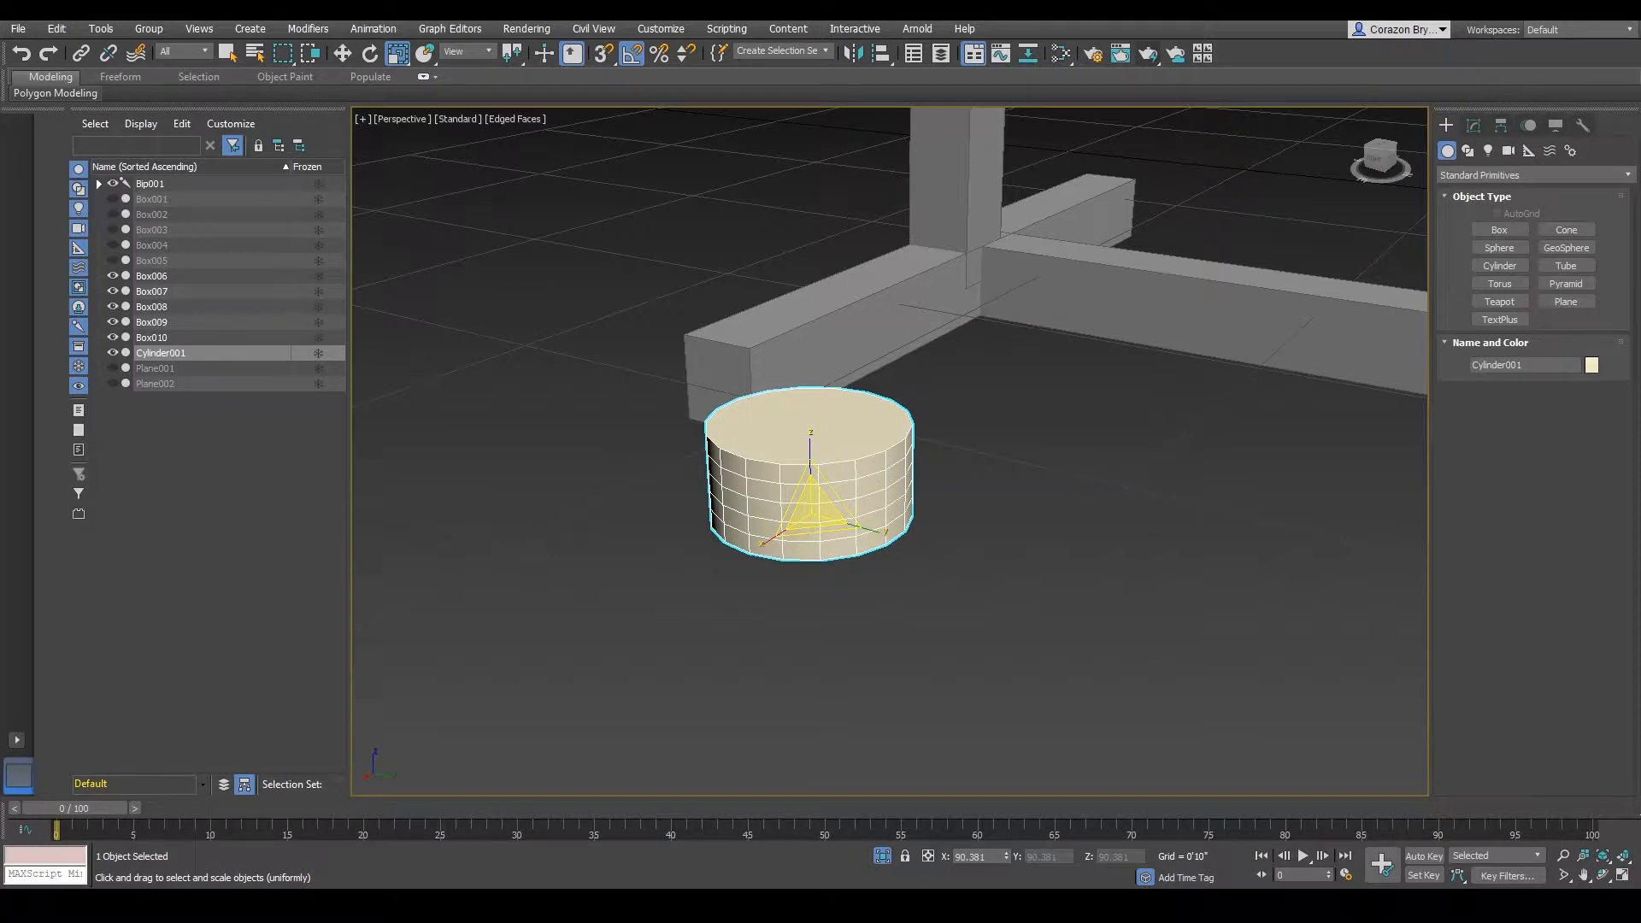
left_click(873, 478)
left_click(879, 489)
left_click(886, 509)
left_click_drag(704, 446, 709, 479)
middle_click_drag(1091, 540, 1081, 557, "alt")
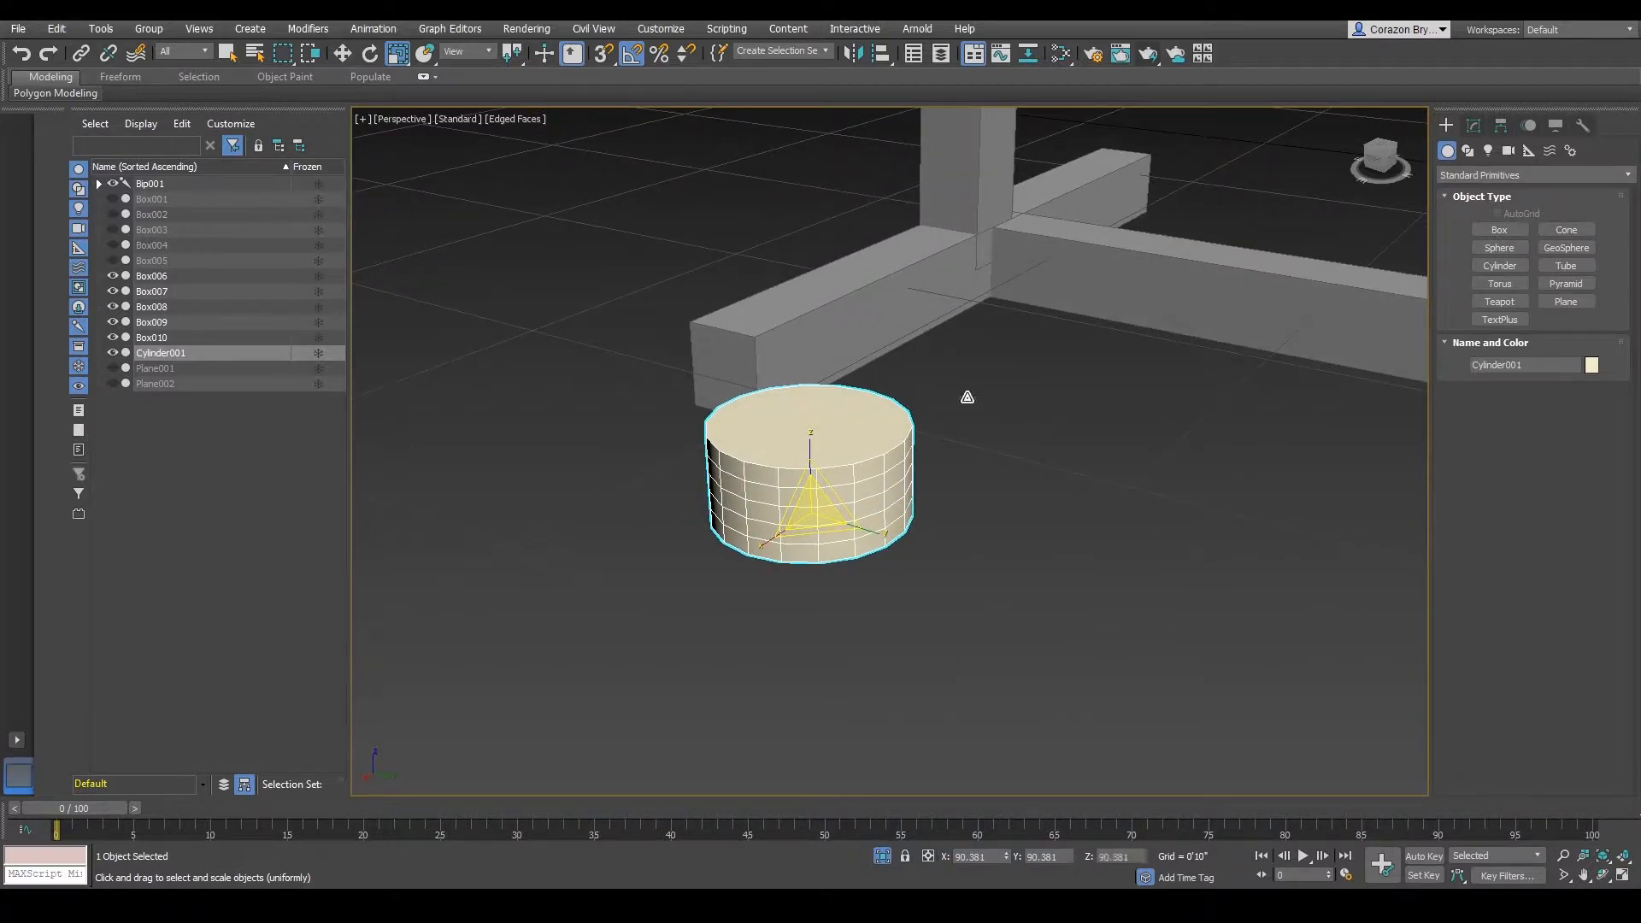
- Reduce the cylinder's height segments to 1 and keep 18 sides
left_click(1474, 126)
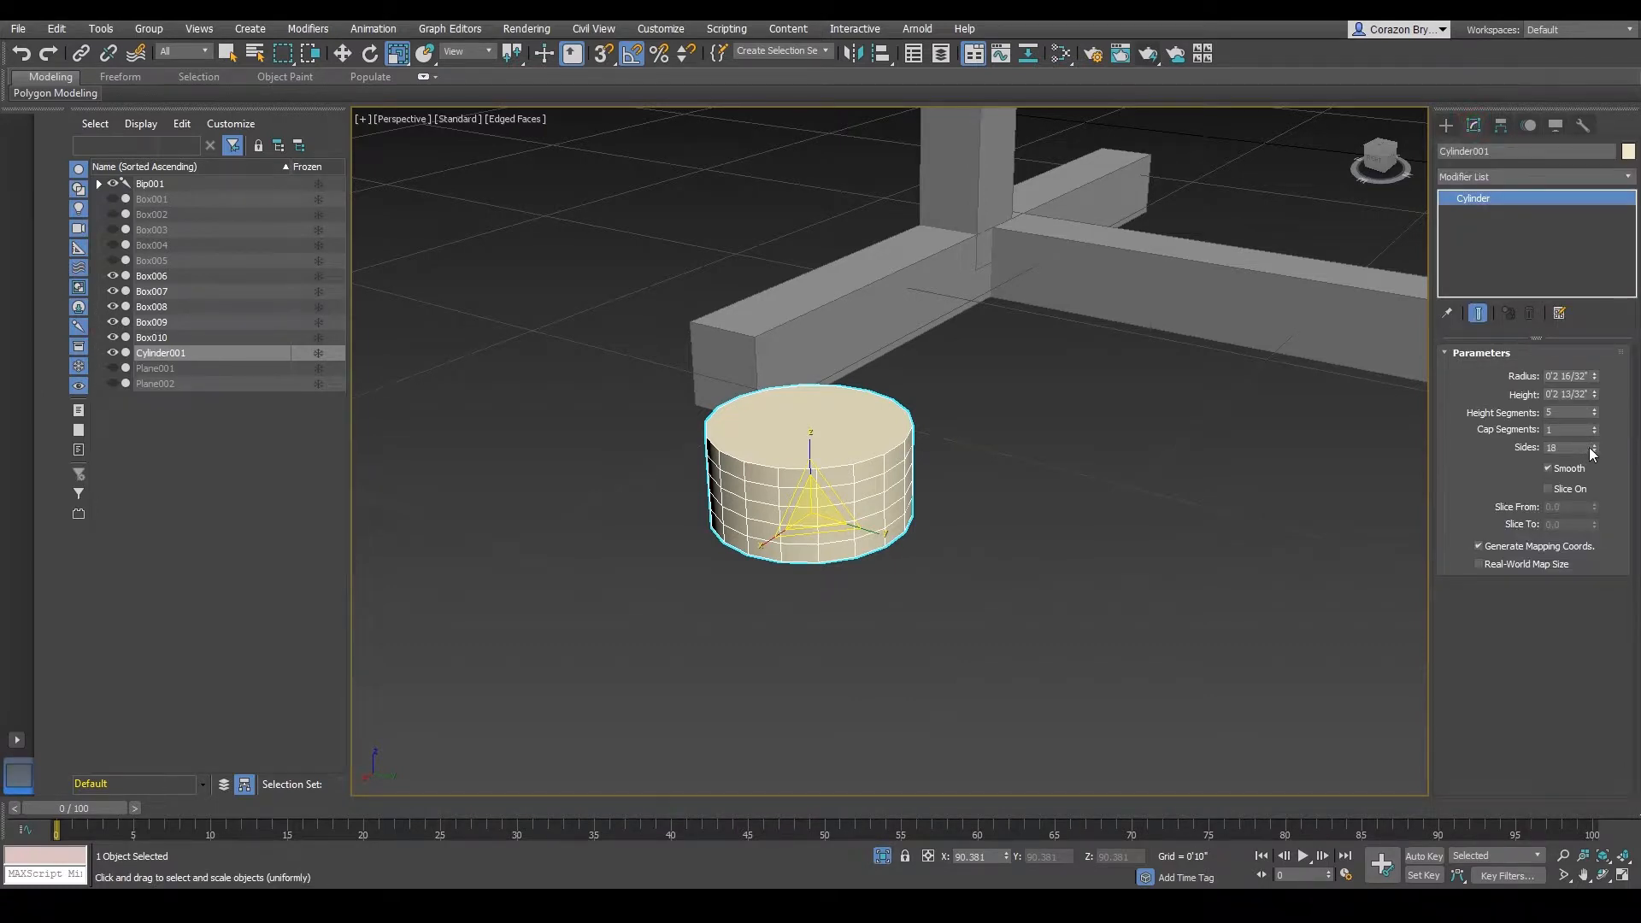
left_click_drag(1594, 449, 1599, 448)
left_click_drag(1595, 418, 1595, 425)
middle_click_drag(1195, 498, 1095, 542, "alt")
- Rotate the cylinder -90 degrees about Y so it stands on its side like a wheel
scroll(1095, 542, "down", 2)
middle_click_drag(977, 549, 853, 481)
key("e")
left_click_drag(854, 482, 931, 460)
middle_click_drag(931, 461, 976, 624, "alt")
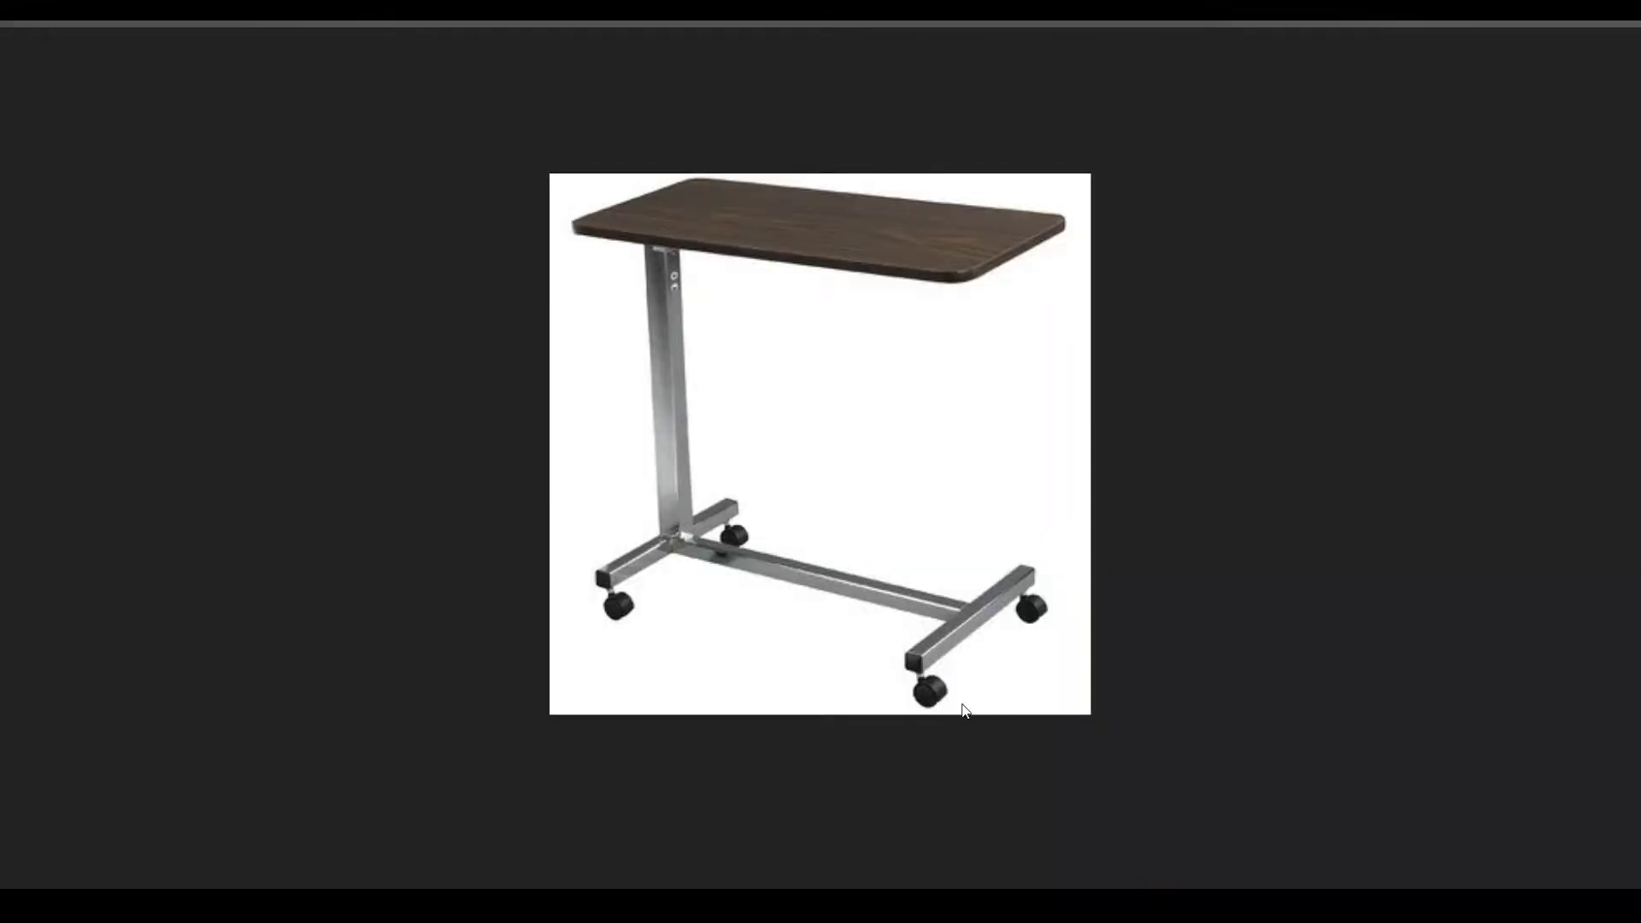
- Study the shape of the caster wheels and their attachment to the base in the reference photo
scroll(568, 671, "up", 5)
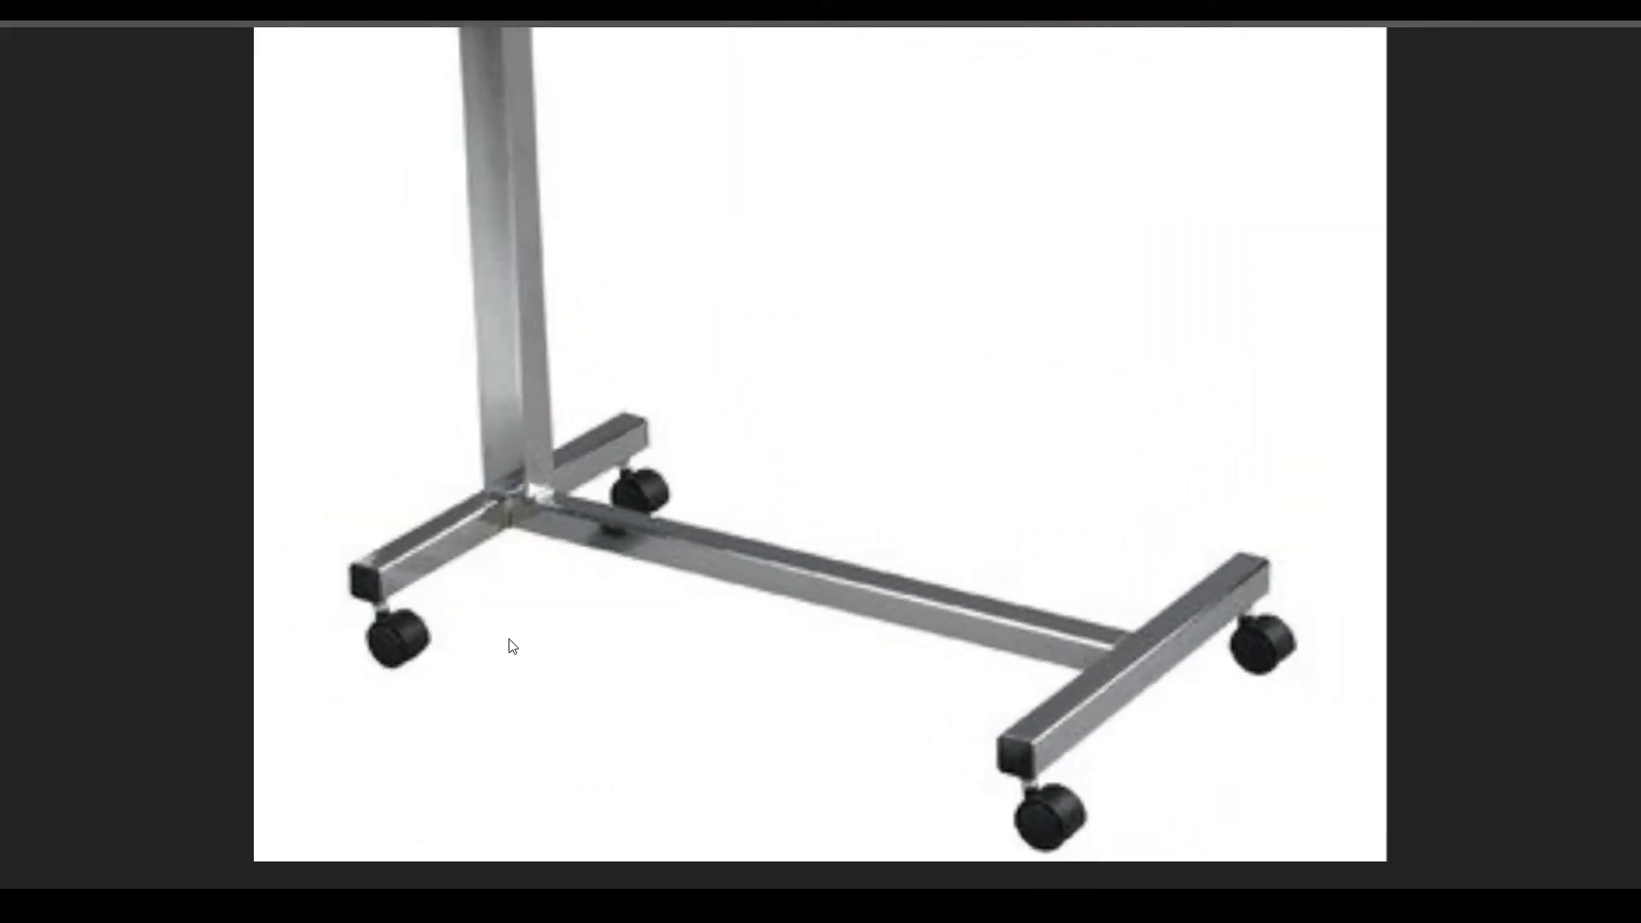
scroll(504, 645, "down", 1)
scroll(483, 658, "up", 2)
scroll(488, 669, "down", 2)
scroll(513, 667, "up", 3)
scroll(599, 649, "down", 3)
scroll(547, 667, "up", 2)
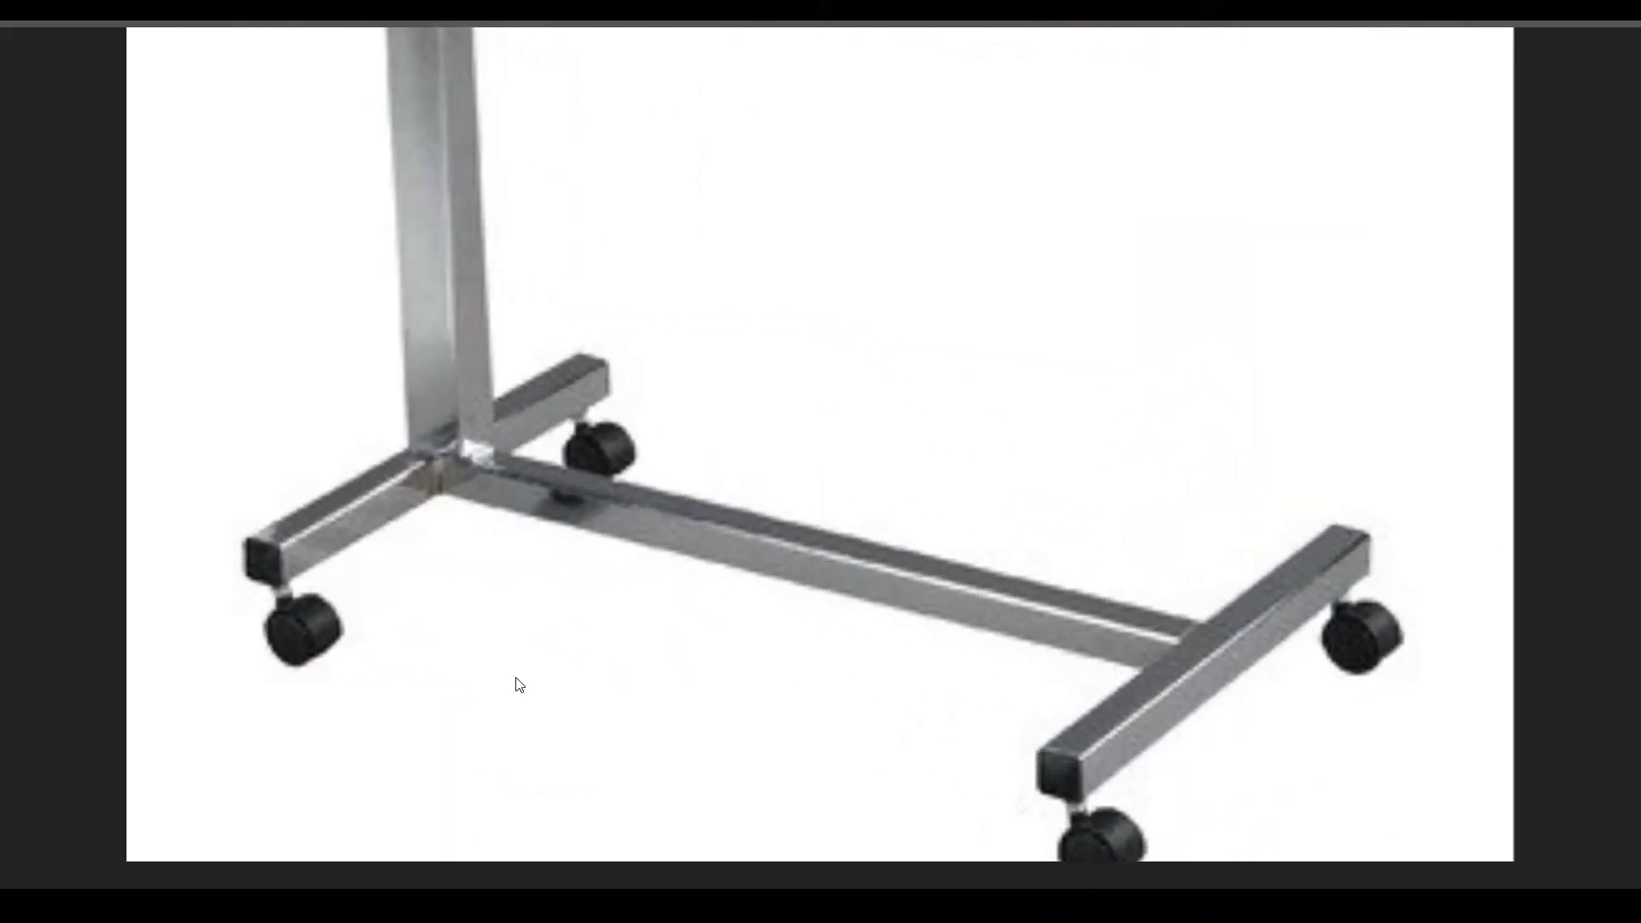
double_click(496, 684)
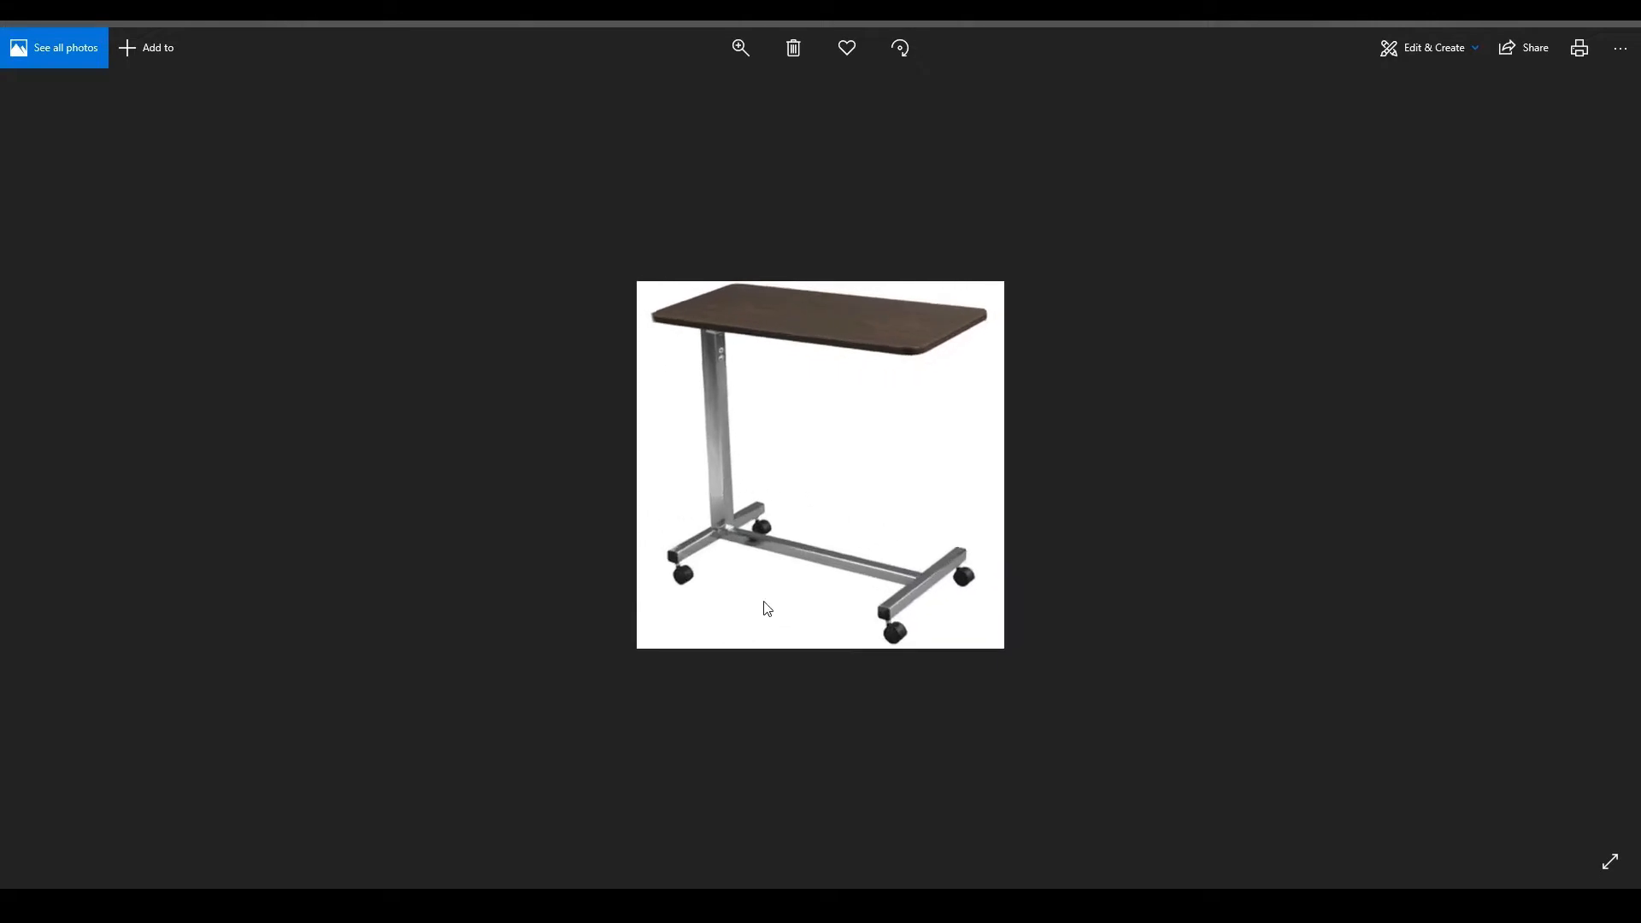
scroll(761, 615, "up", 4)
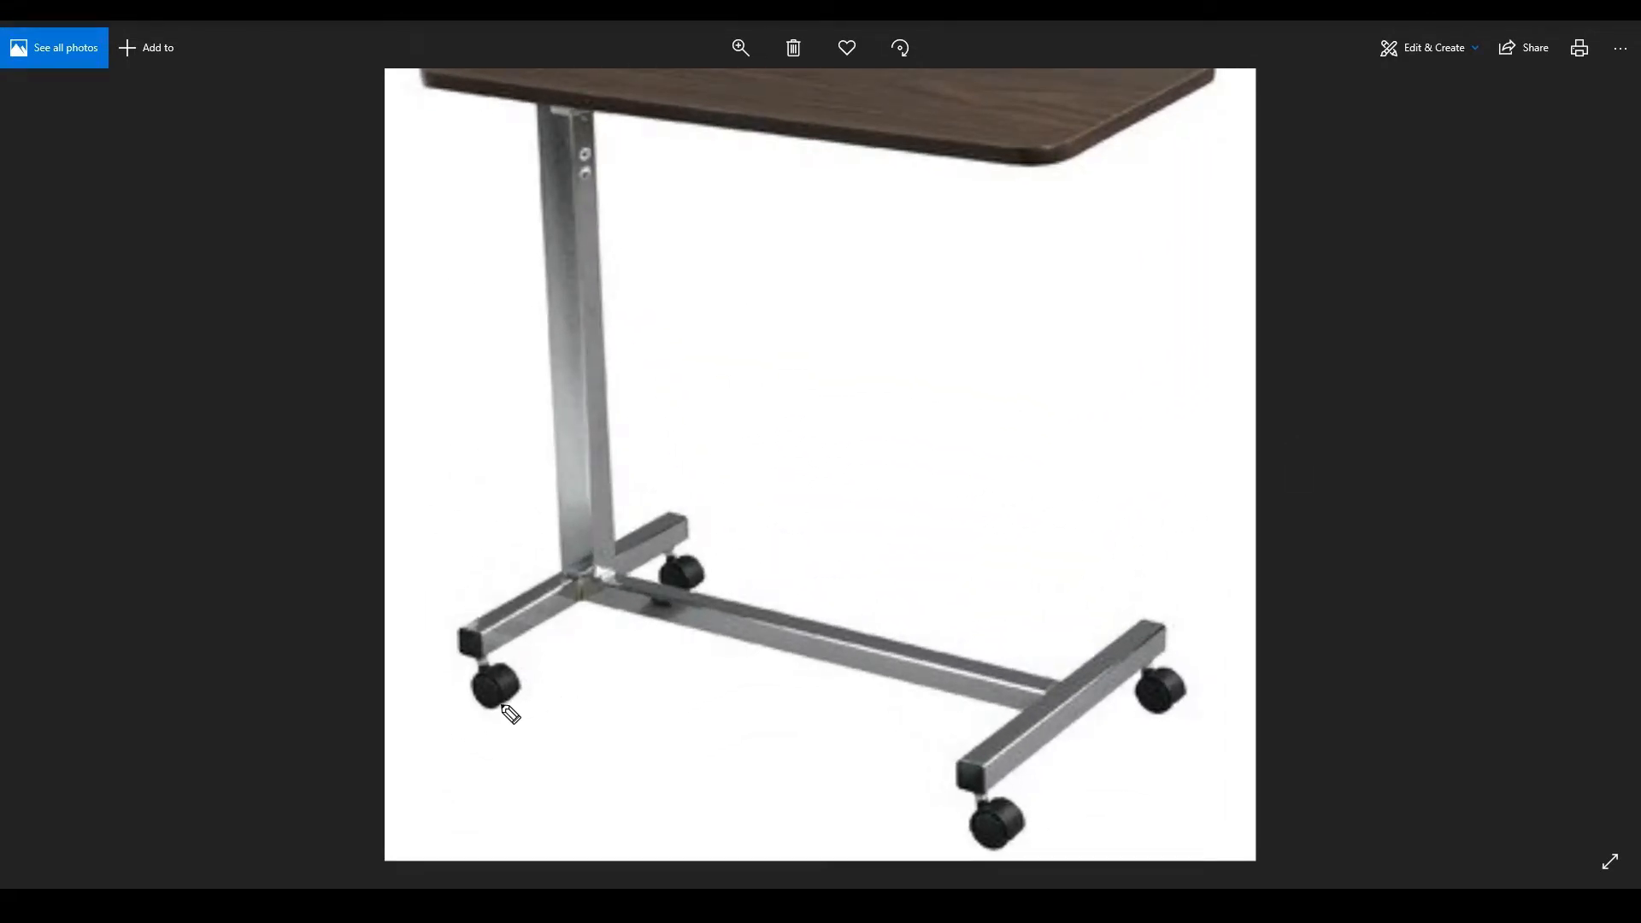
mouse_move(515, 706)
left_mouse_down()
mouse_move(528, 691)
mouse_move(513, 710)
mouse_move(496, 680)
mouse_move(477, 696)
mouse_move(489, 673)
left_mouse_up()
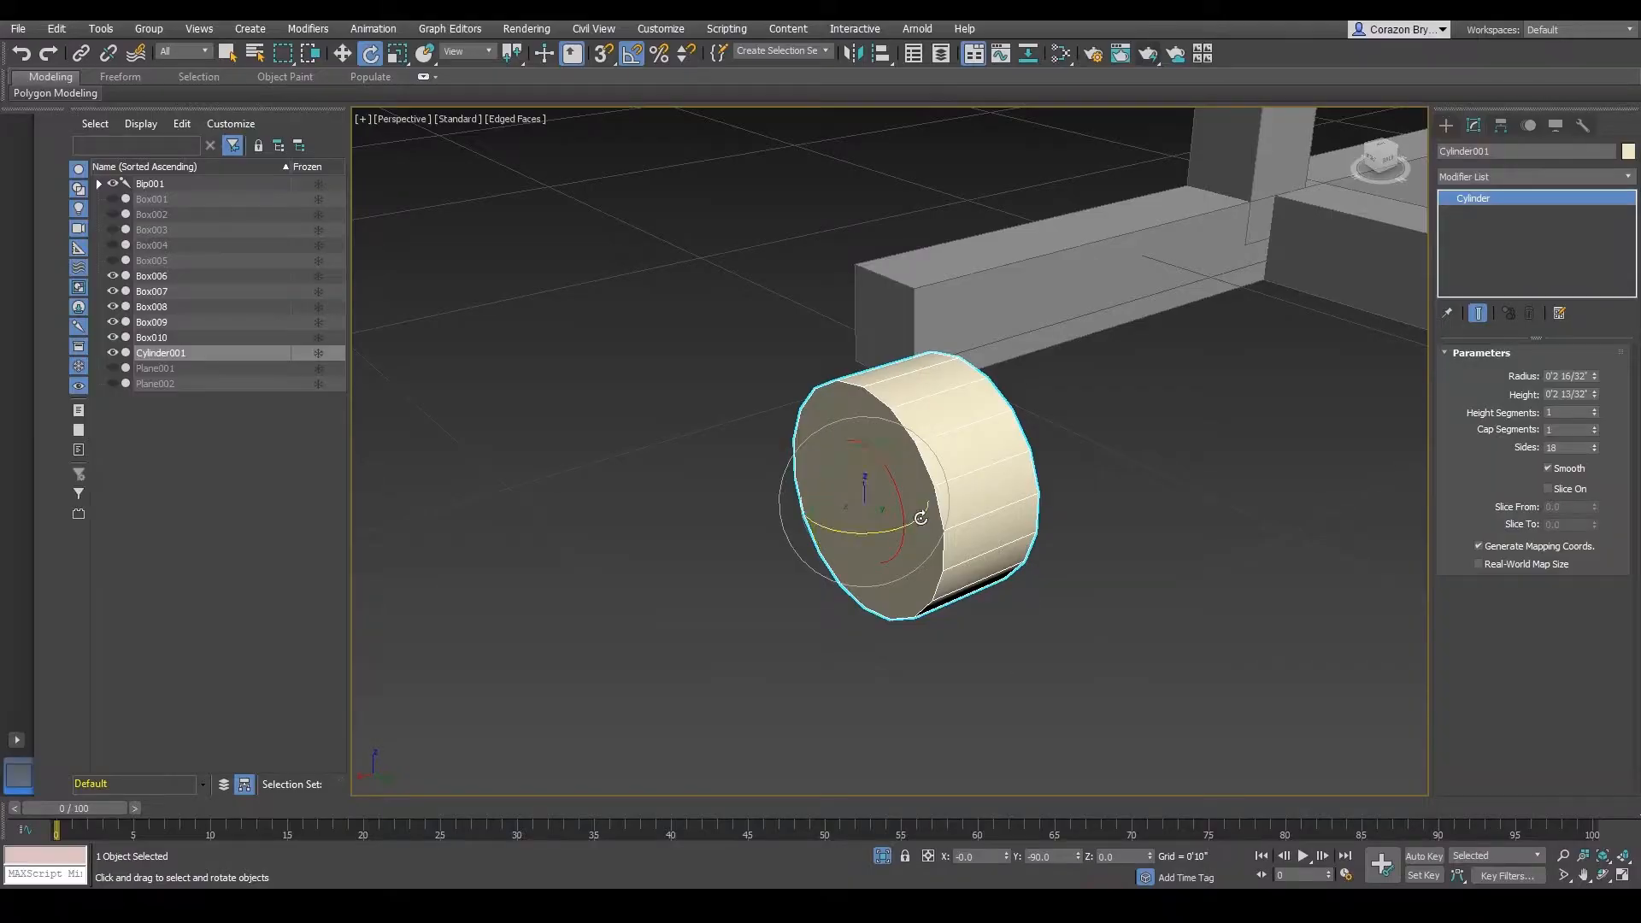
- Convert the wheel cylinder to an Editable Poly
middle_click_drag(957, 599, 855, 551, "alt")
right_click(853, 548)
mouse_move(957, 736)
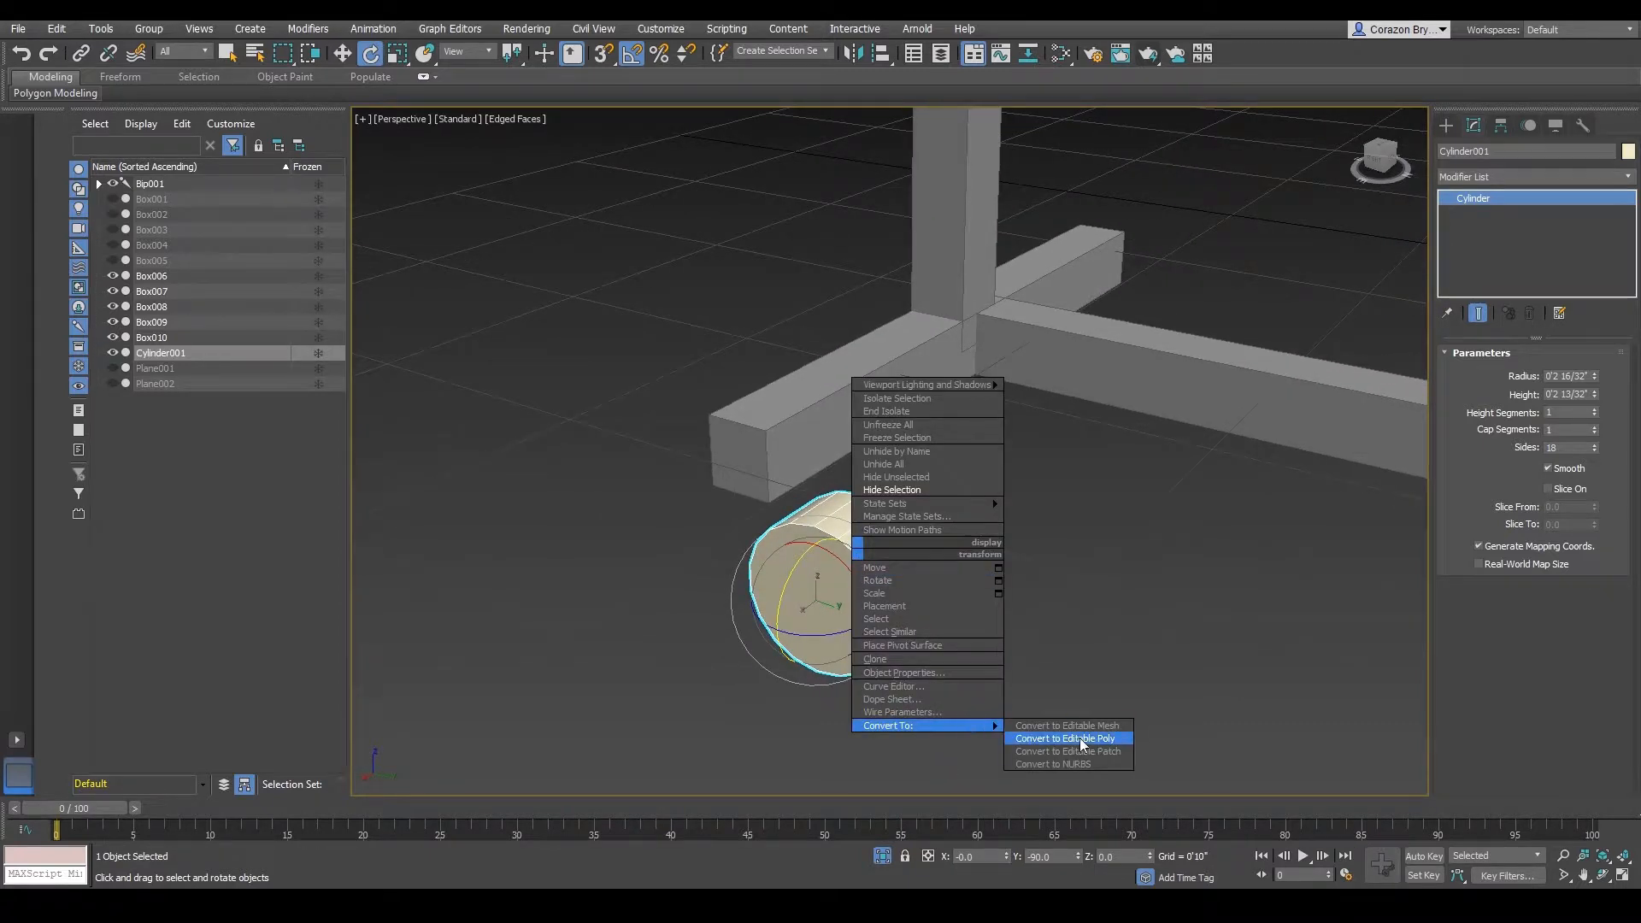
left_click(1081, 740)
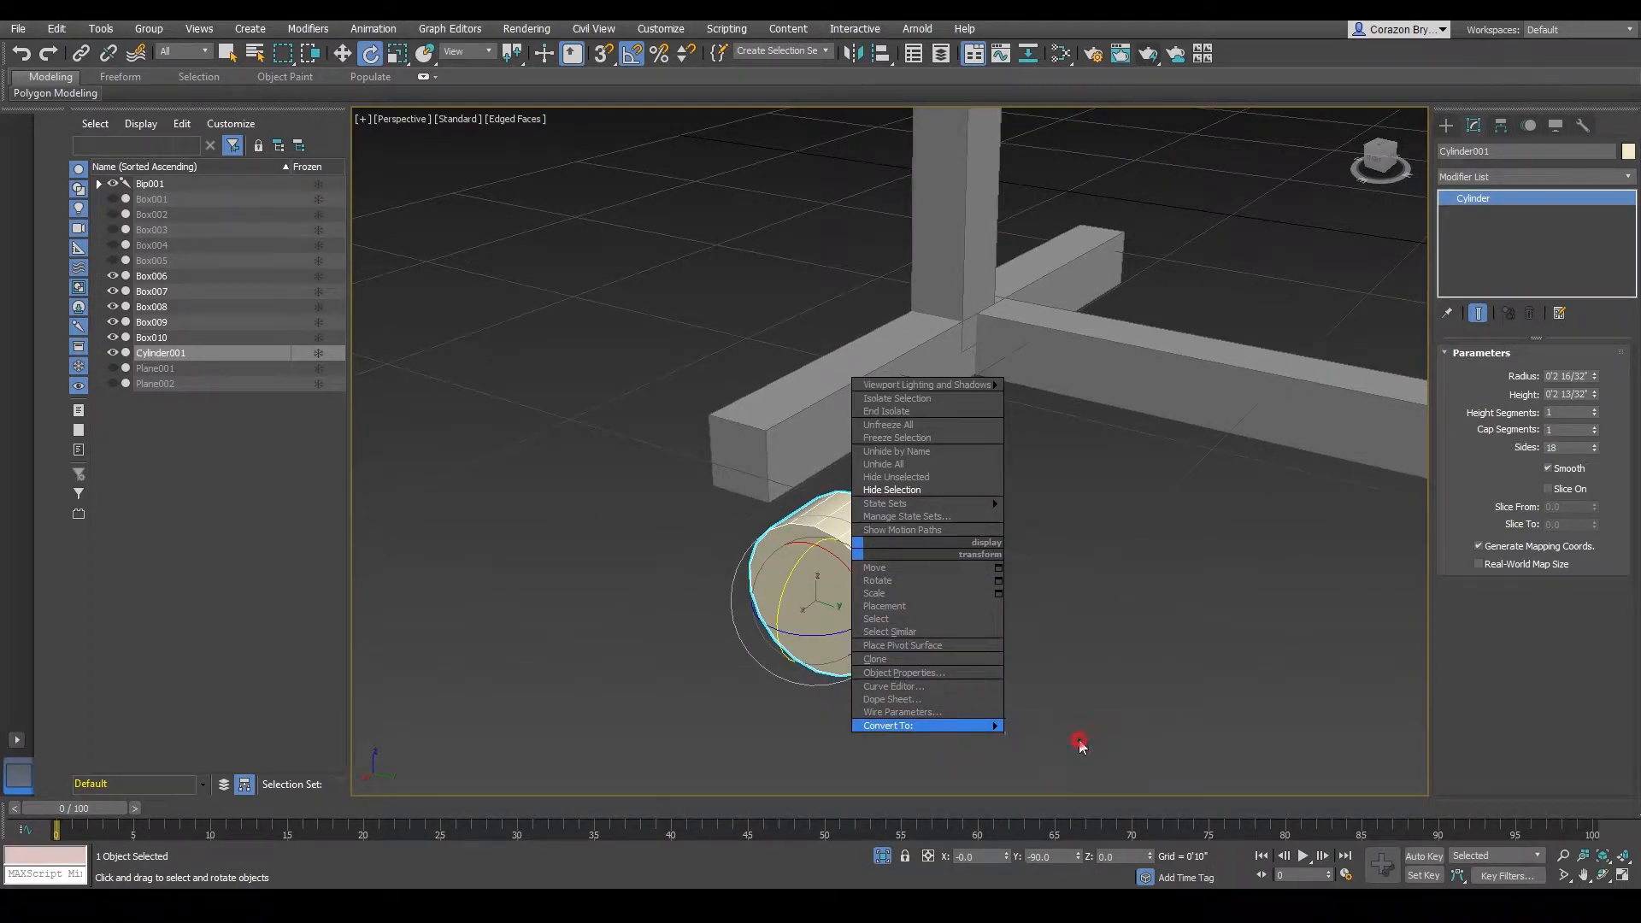
middle_click_drag(1059, 645, 1085, 632, "alt")
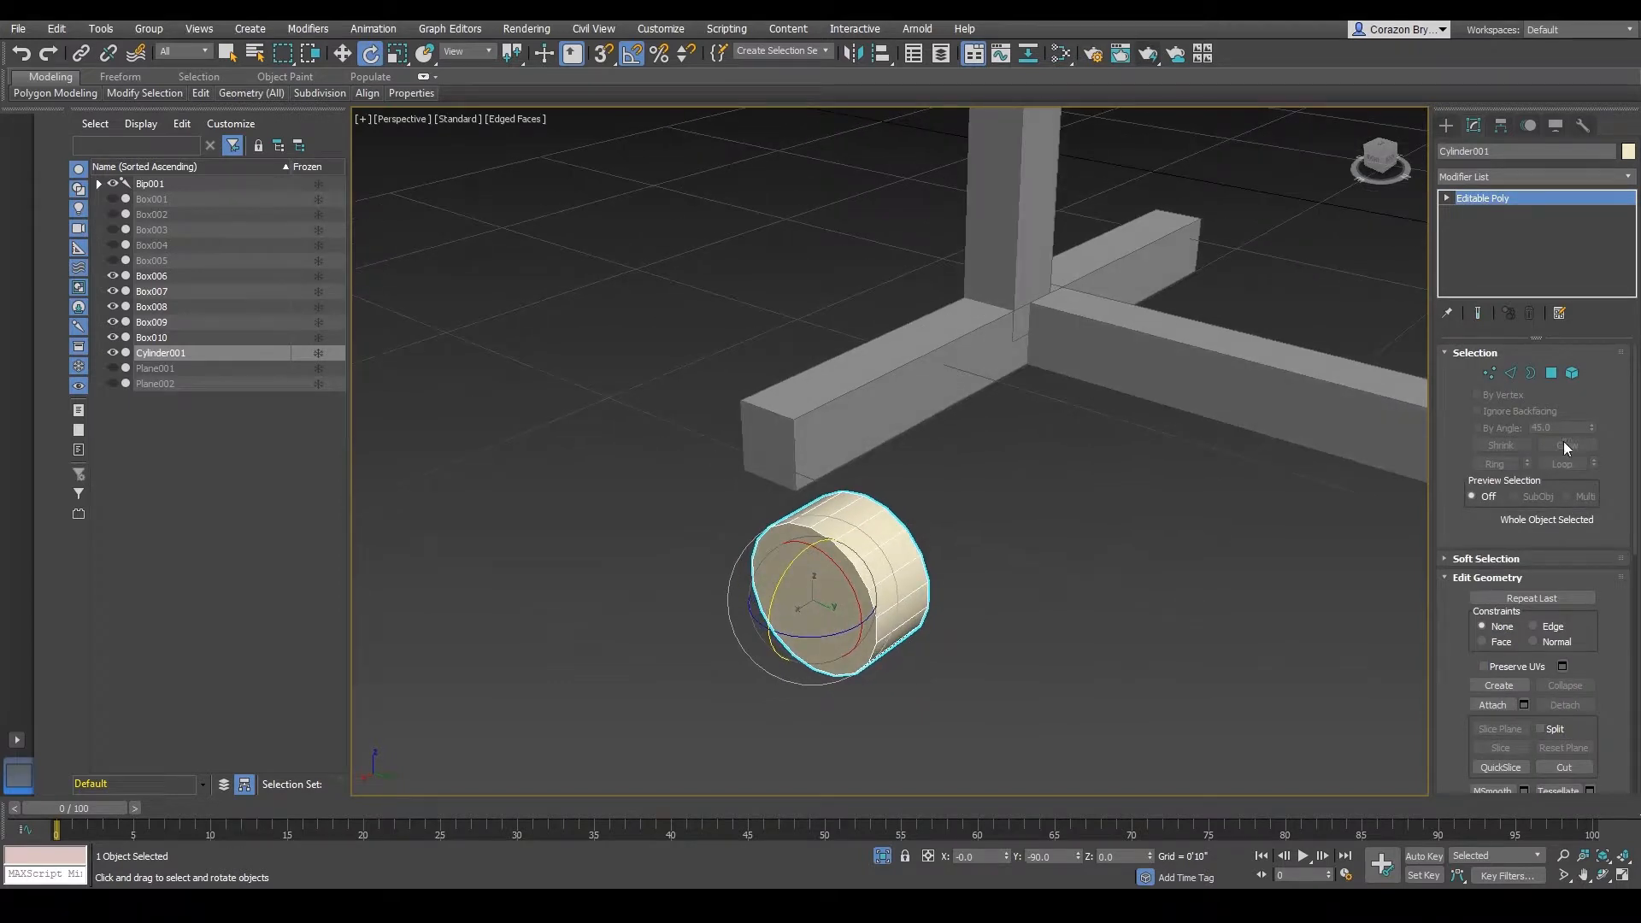
- Select the eight side polygons forming the upper half of the wheel cylinder's rim
left_click(1549, 372)
left_click(227, 54)
middle_click_drag(691, 377, 703, 427, "alt")
left_click(892, 594)
left_click(876, 564, "ctrl")
left_click(855, 548, "ctrl")
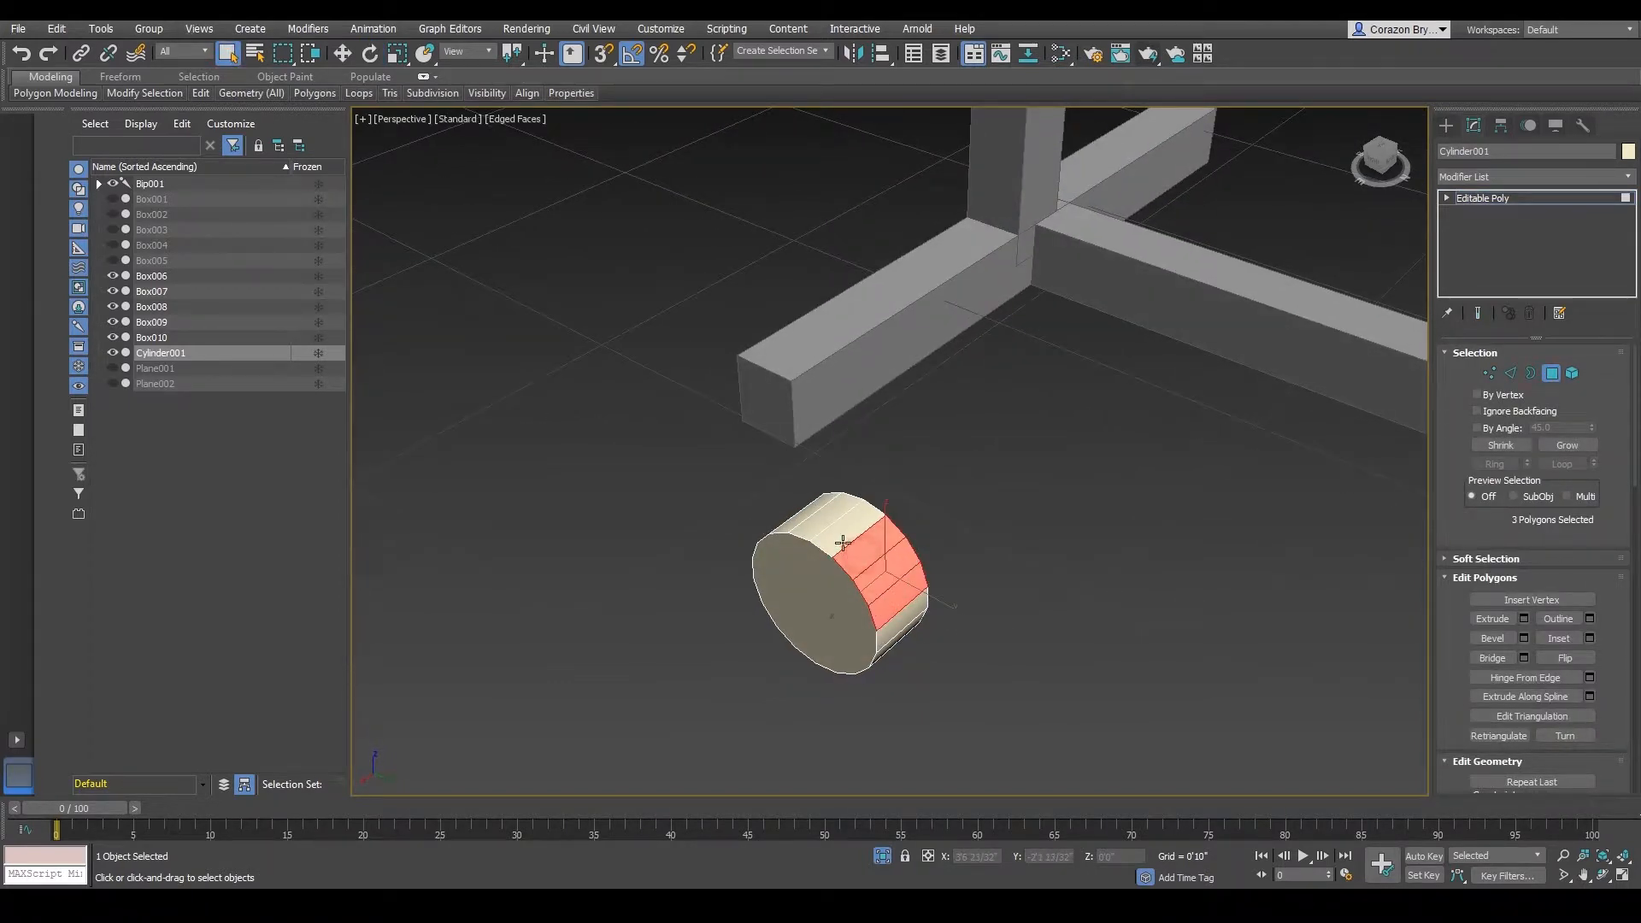
left_click(827, 530, "ctrl")
left_click(799, 520, "ctrl")
middle_click_drag(770, 540, 833, 575, "alt")
left_click(790, 555, "ctrl")
left_click(763, 580, "ctrl")
left_click(752, 597, "ctrl")
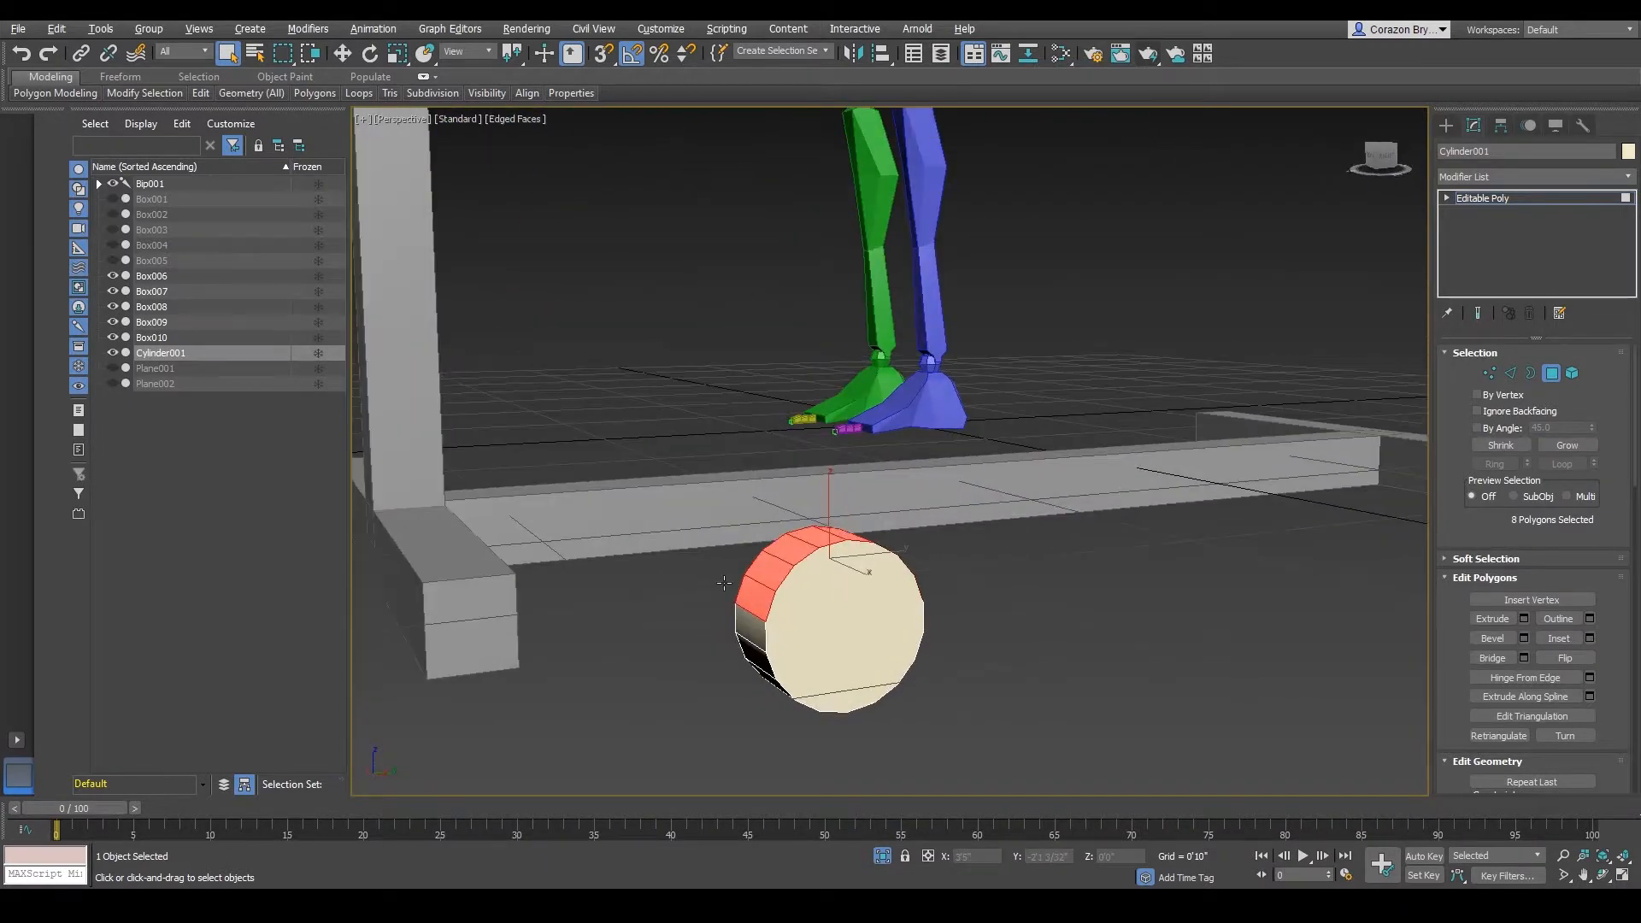
middle_click_drag(724, 583, 793, 603, "alt")
- Clone the selected rim polygons straight up above the wheel, using the Clone To Object option
left_click(342, 53)
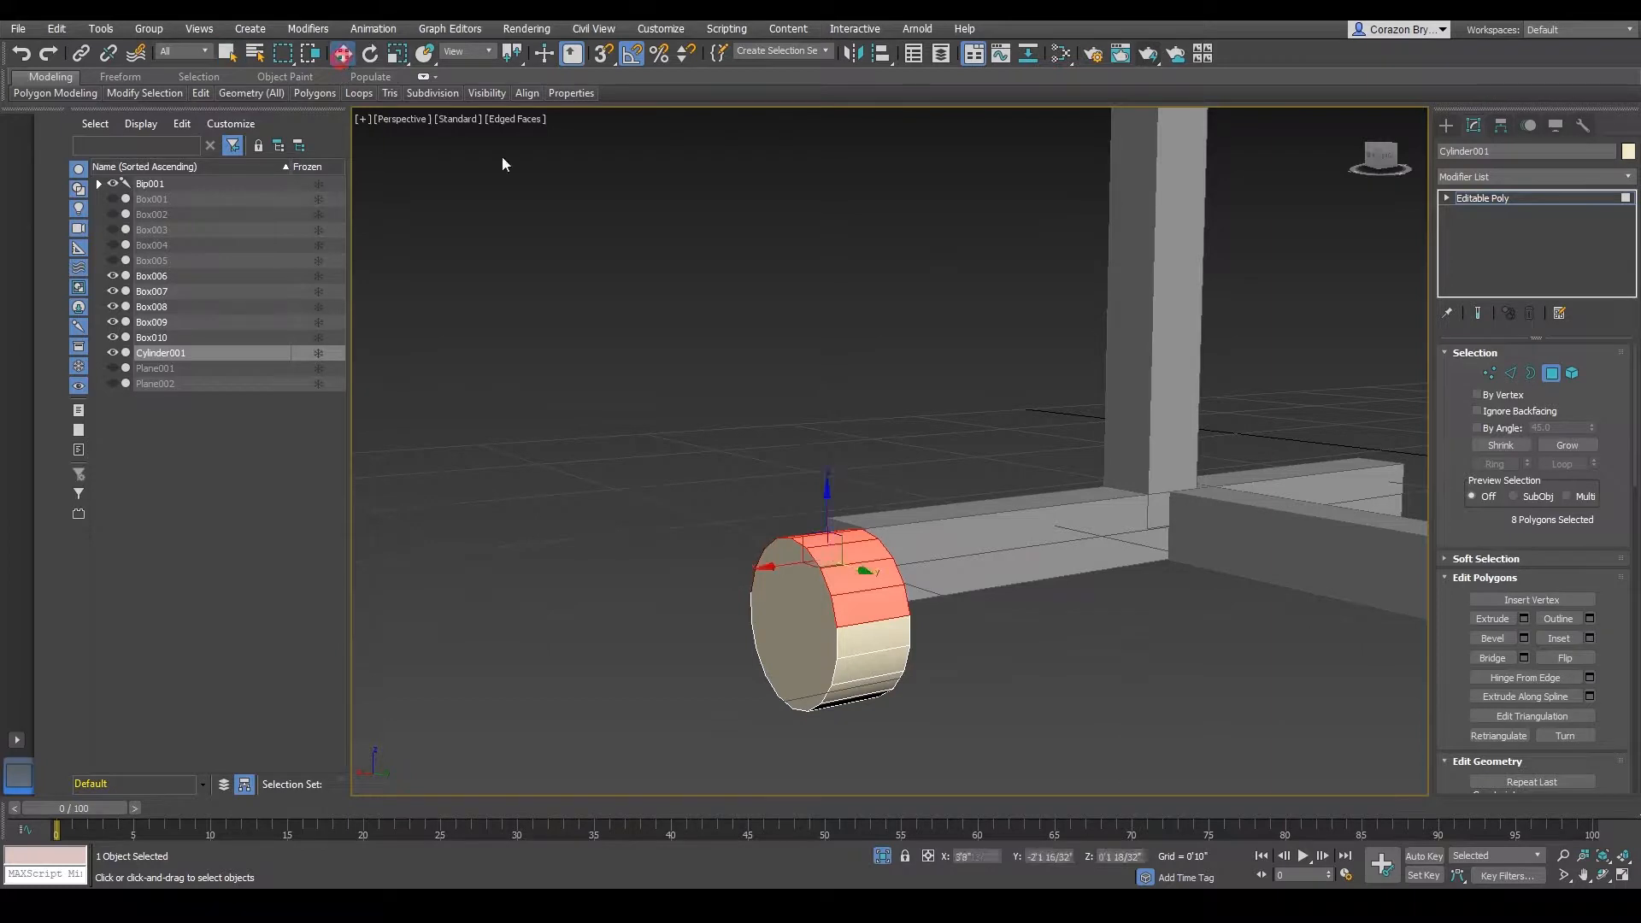
middle_click_drag(795, 468, 839, 466, "alt")
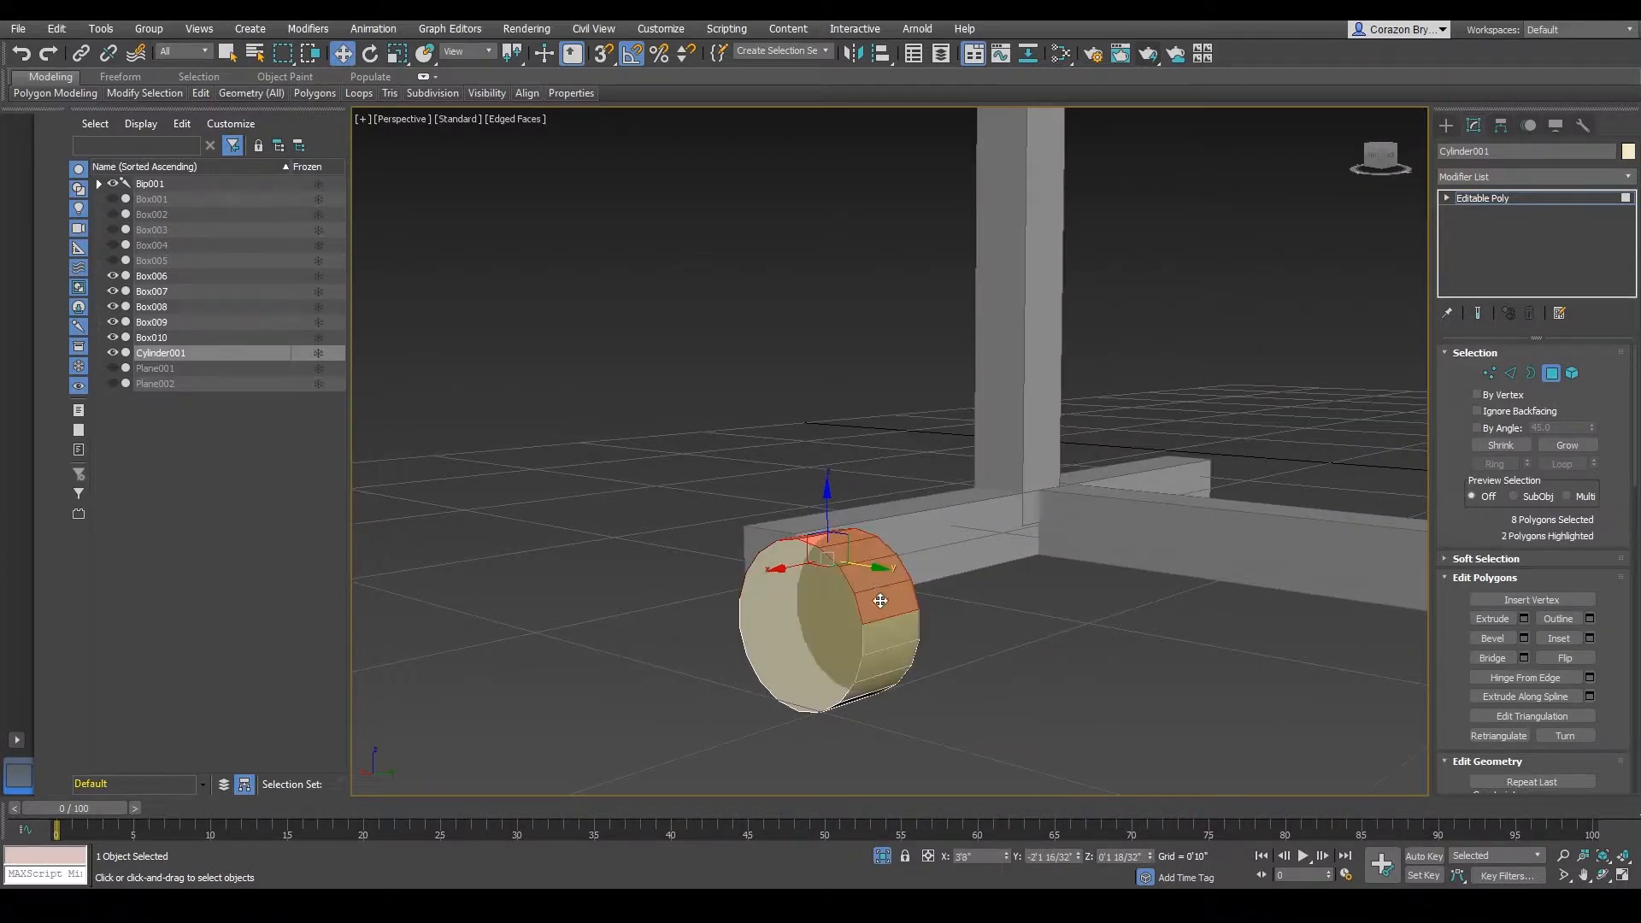
left_click_drag(827, 492, 825, 411, "shift")
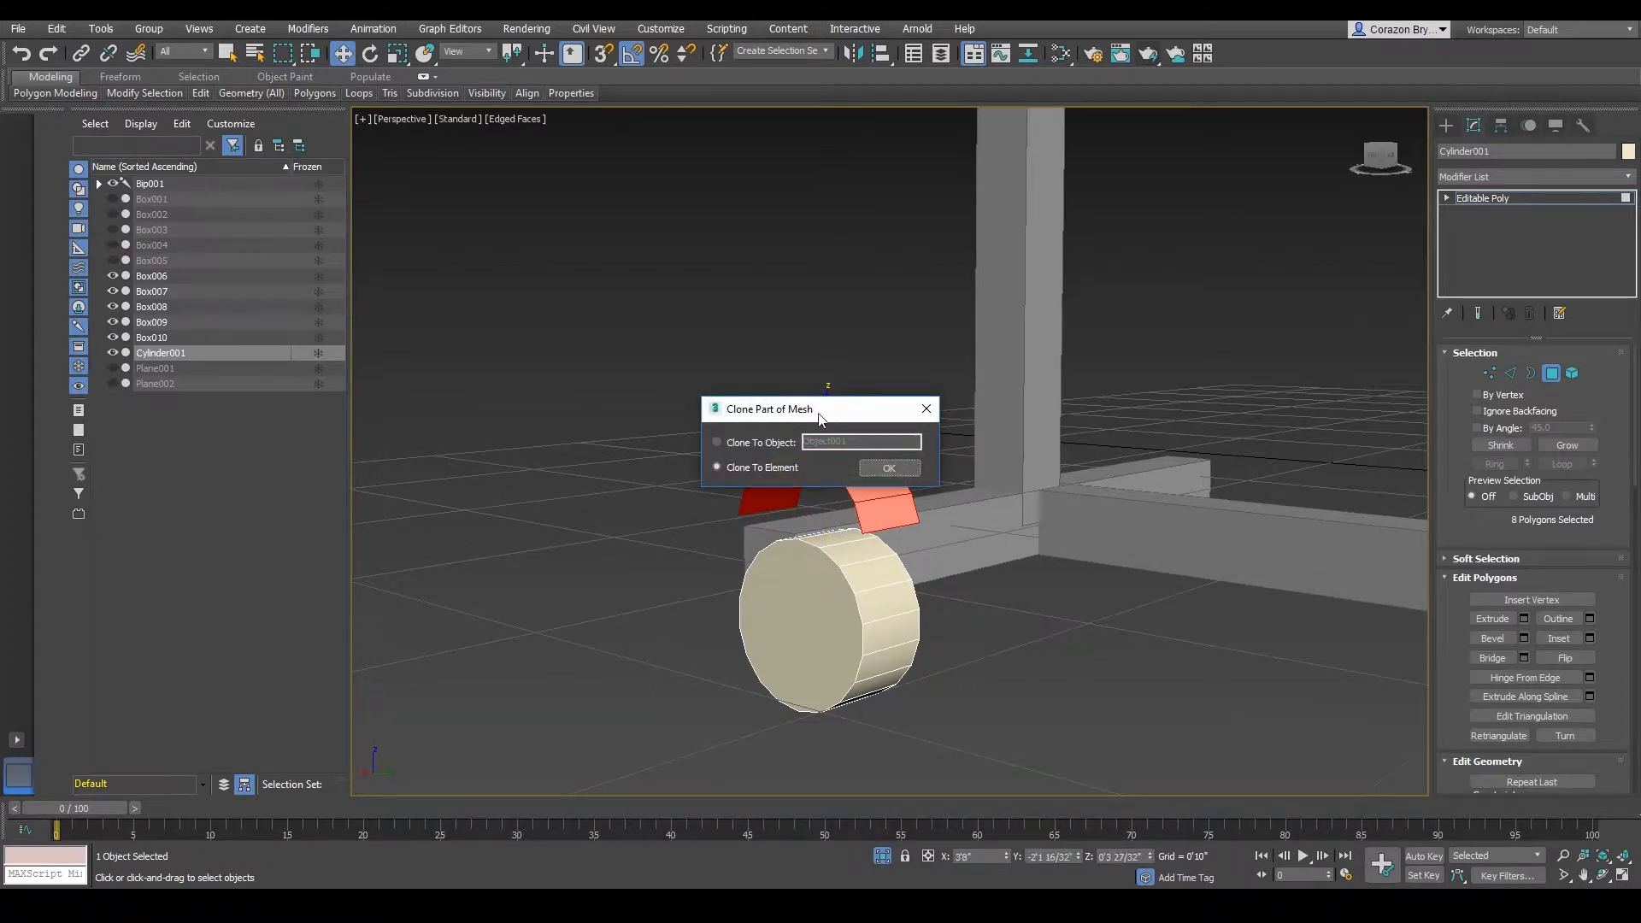
key("ctrl+shift+d")
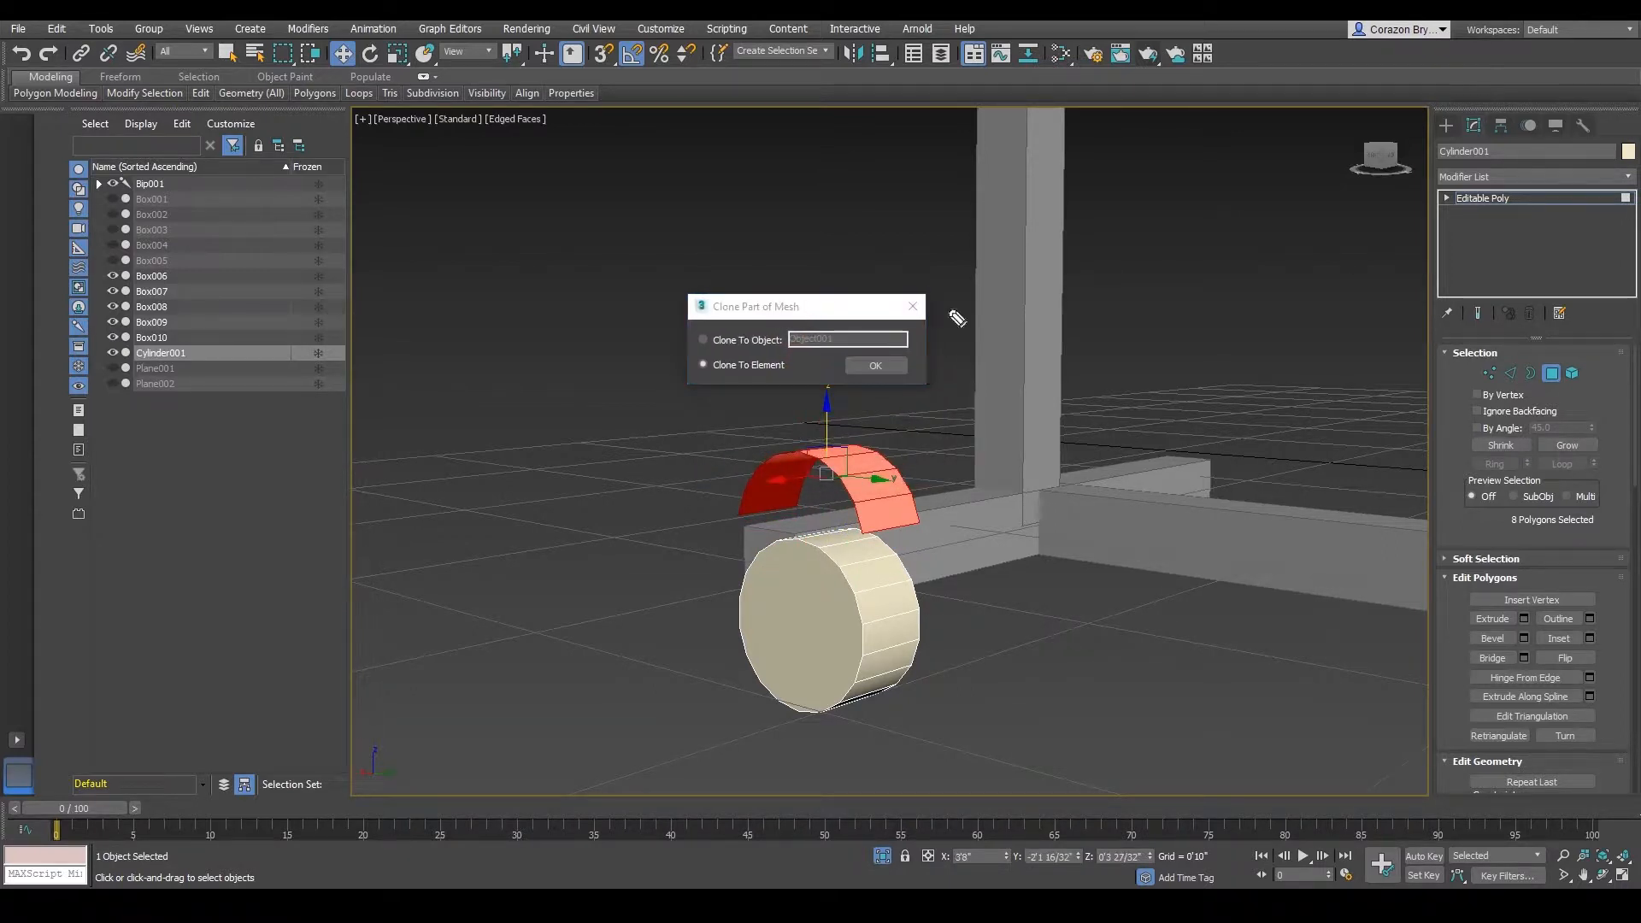
mouse_move(655, 286)
left_mouse_down()
mouse_move(955, 394)
mouse_move(731, 274)
left_mouse_up()
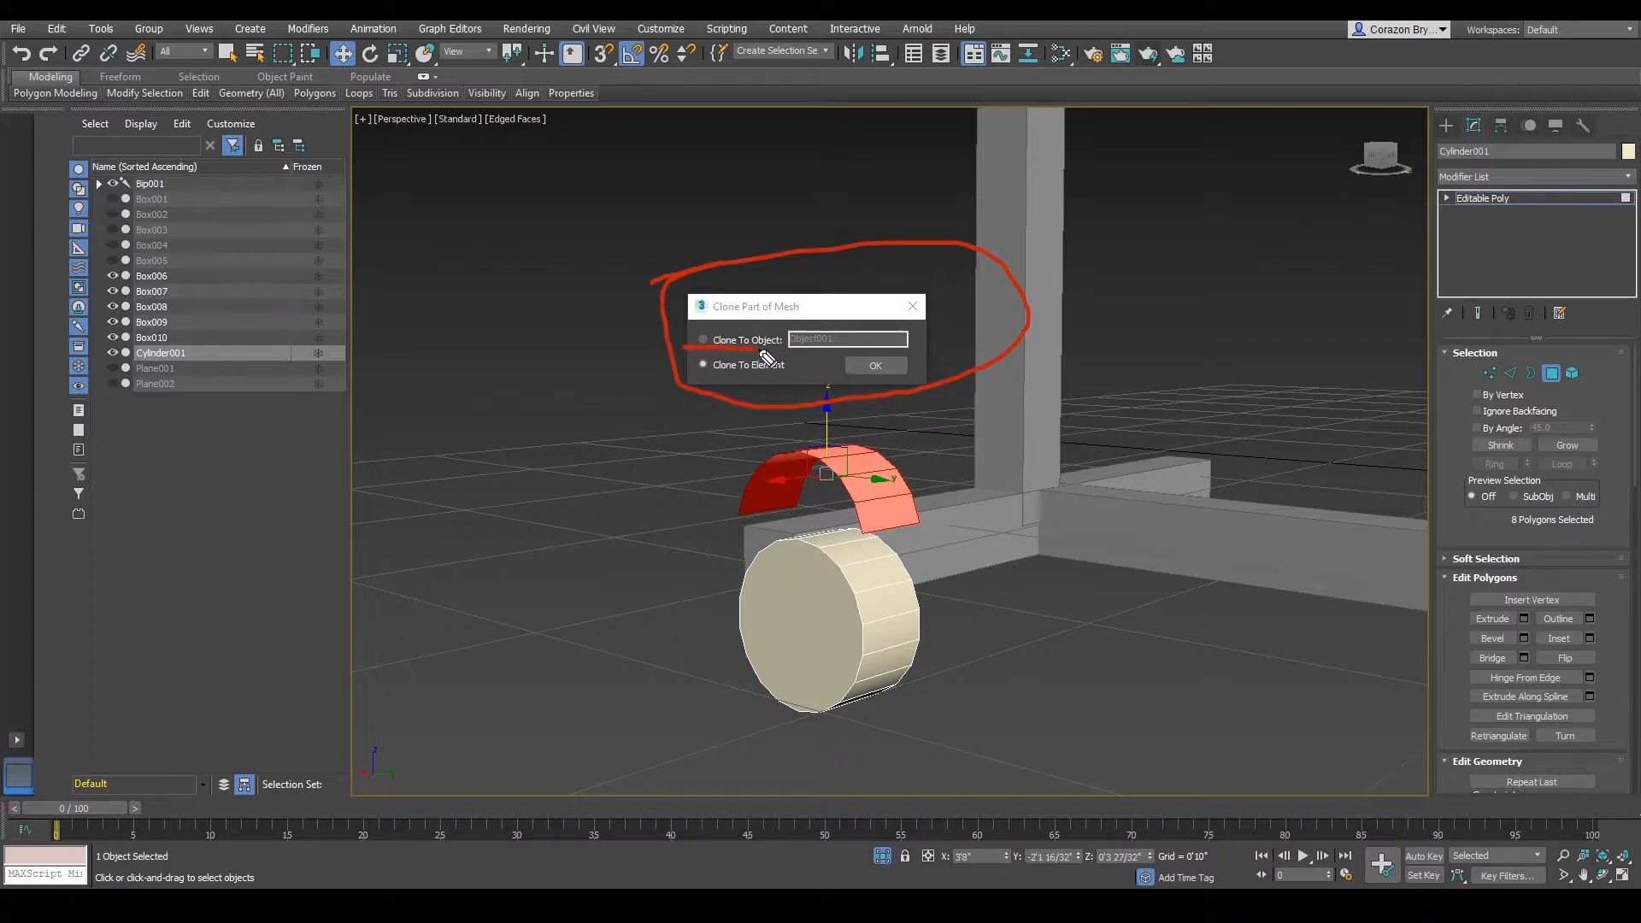
left_click_drag(731, 333, 693, 359)
key("Escape")
left_click(704, 341)
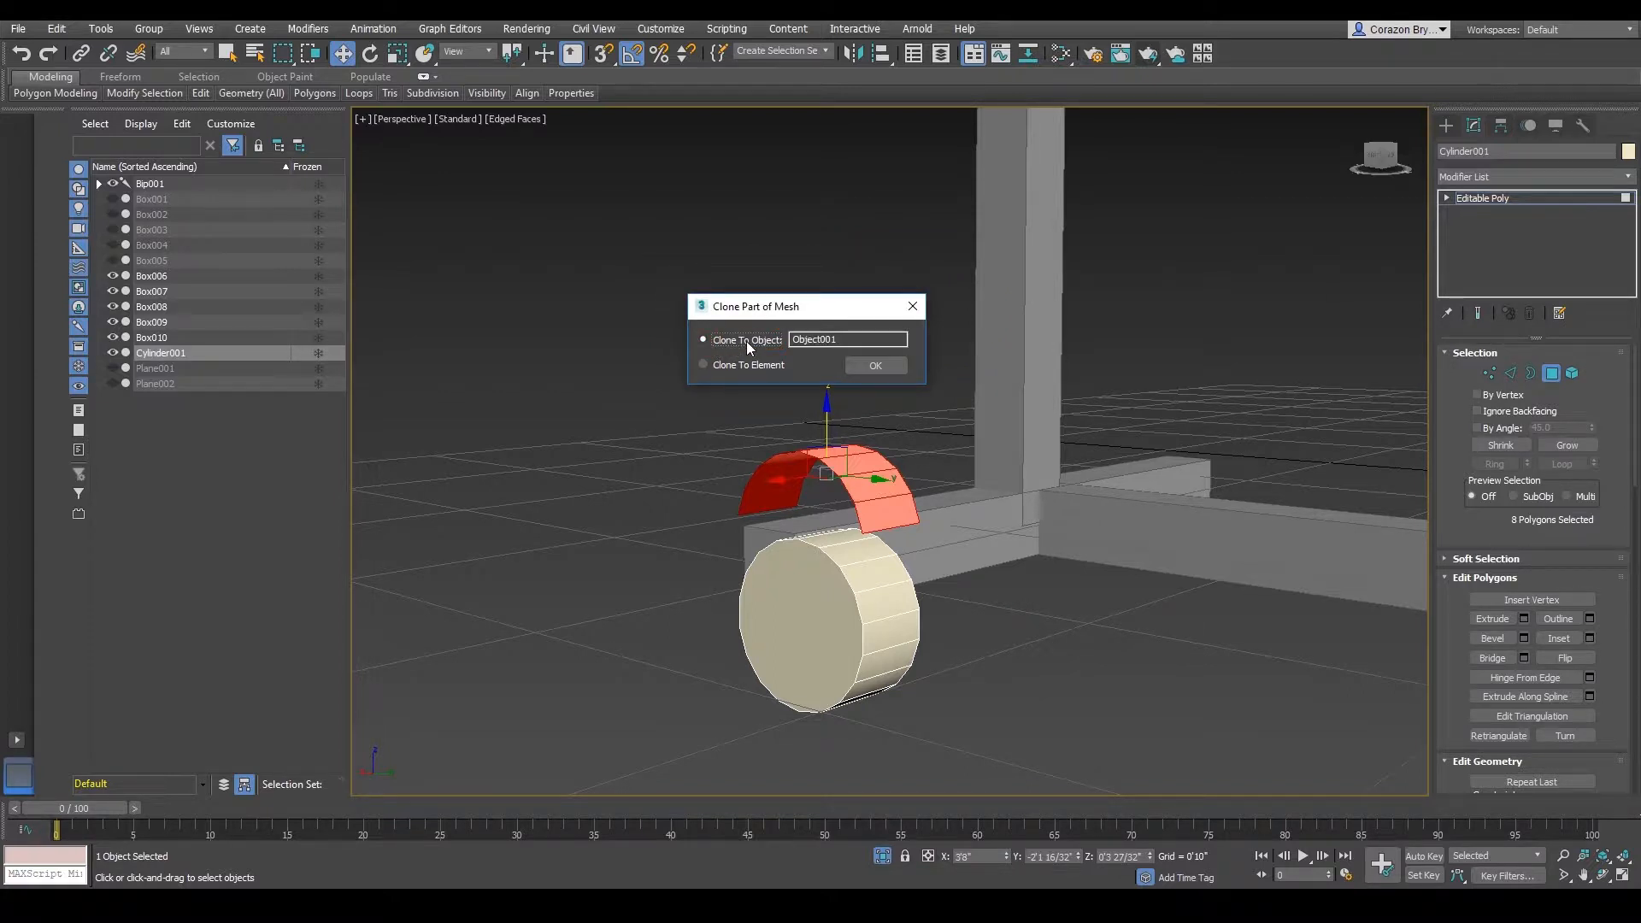
mouse_move(720, 414)
left_mouse_down()
mouse_move(924, 430)
mouse_move(889, 551)
mouse_move(715, 522)
mouse_move(786, 425)
left_mouse_up()
mouse_move(747, 634)
left_mouse_down()
mouse_move(846, 571)
mouse_move(827, 564)
mouse_move(846, 600)
left_mouse_up()
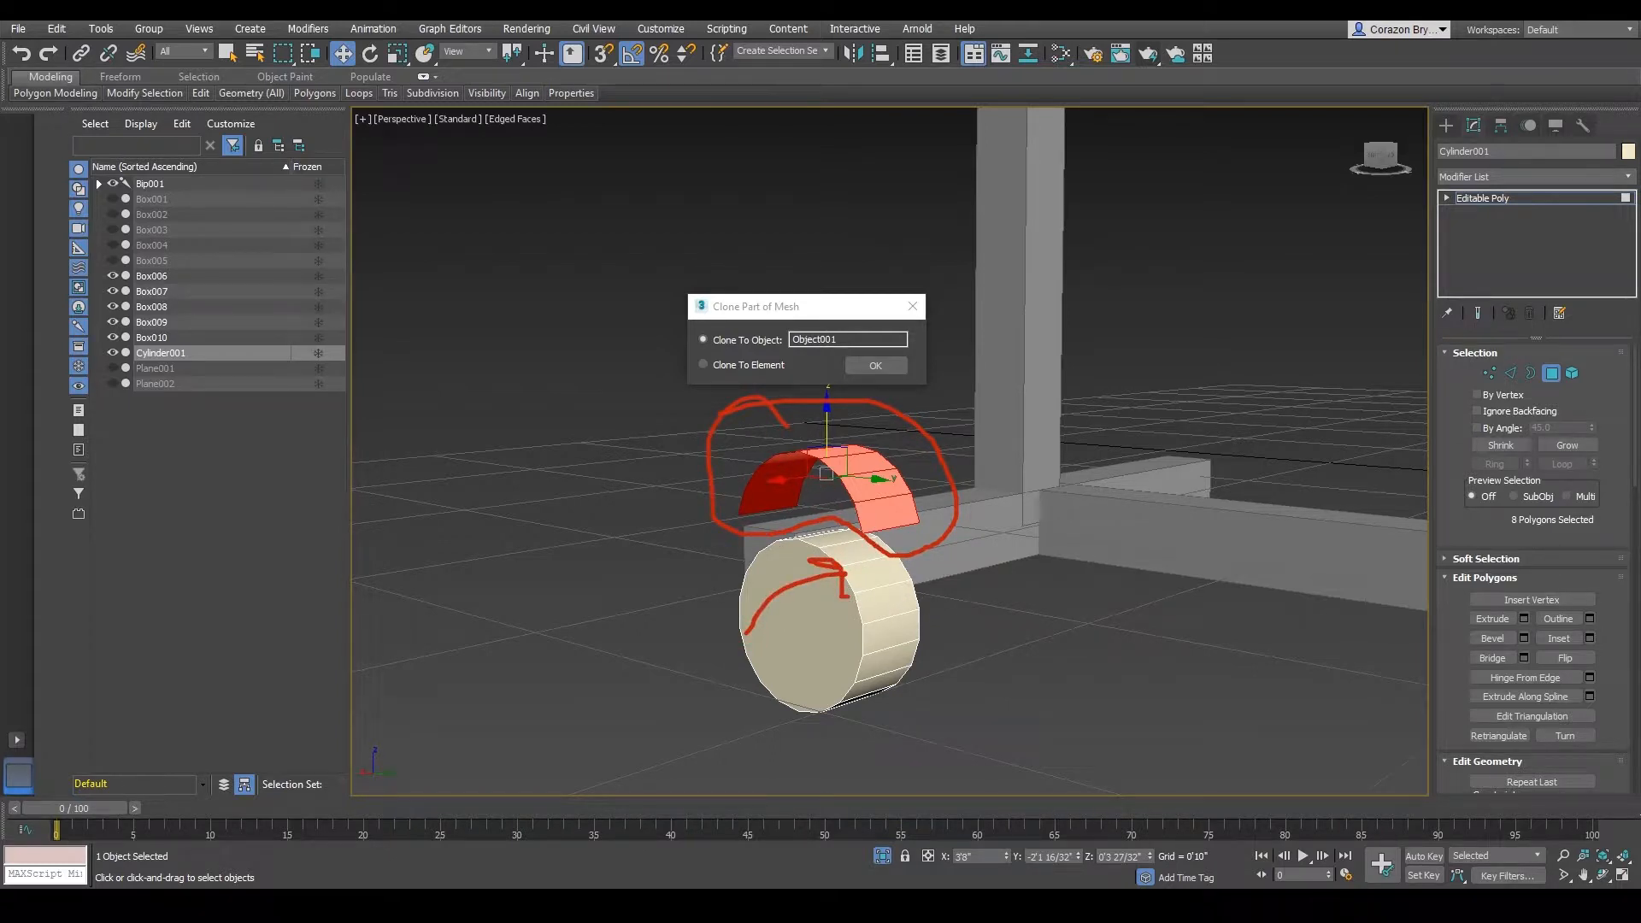
key("Escape")
left_click(878, 369)
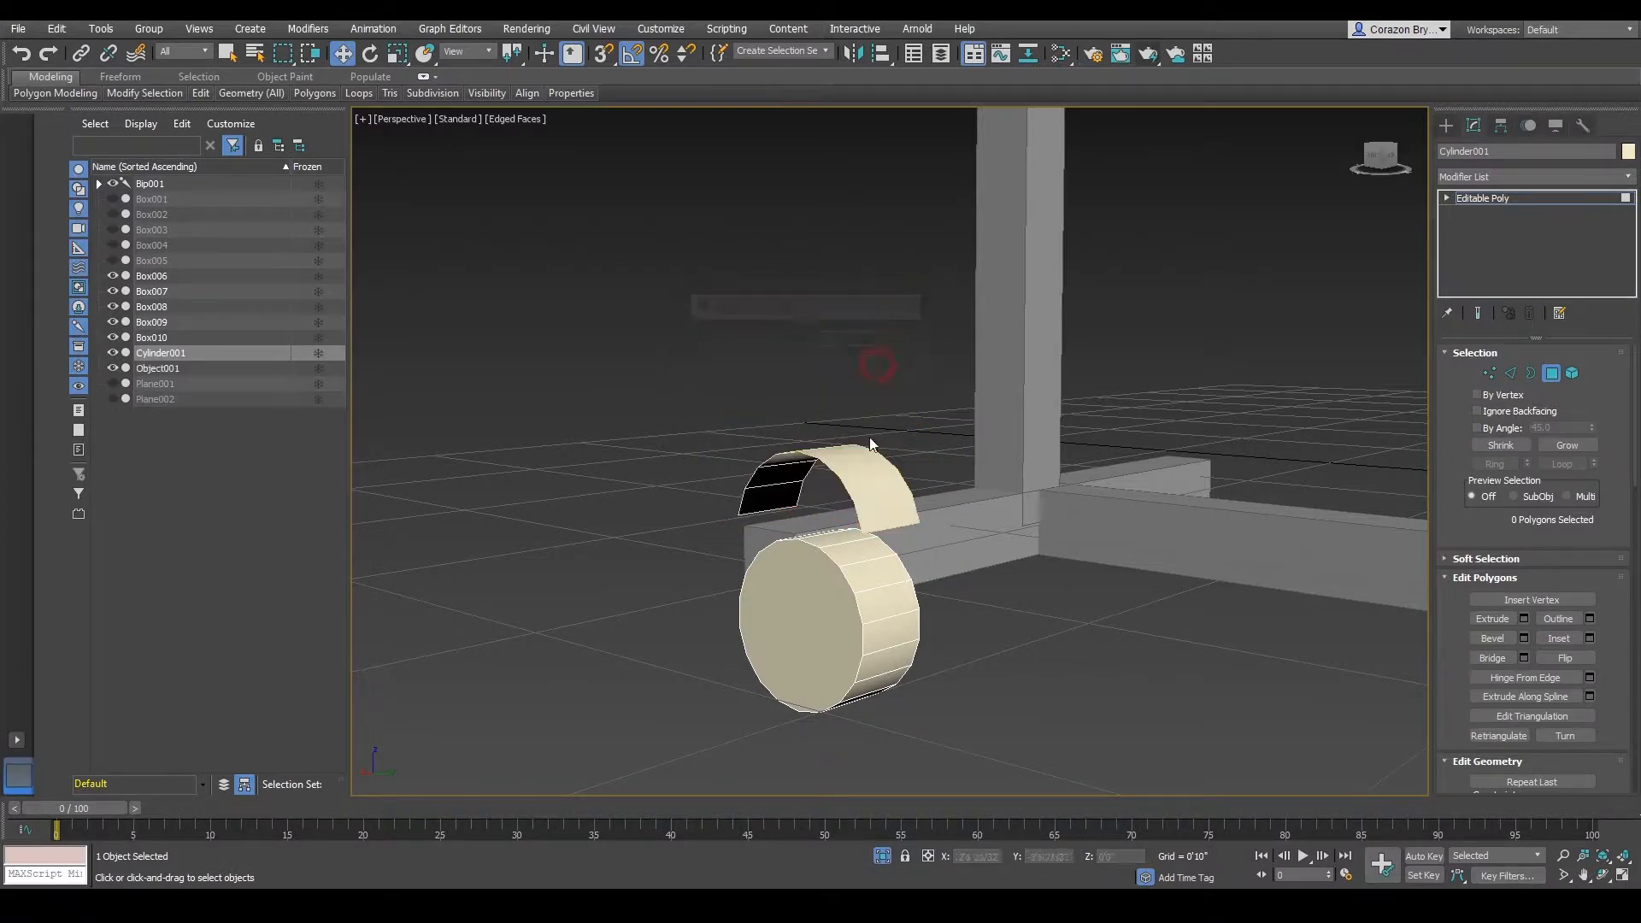
- Test-select all the wheel's polygons to check whether the cloned arc is separate from the cylinder
mouse_move(878, 369)
middle_mouse_down("alt")
mouse_move(877, 492)
mouse_move(848, 503)
mouse_move(886, 482)
middle_mouse_up("alt")
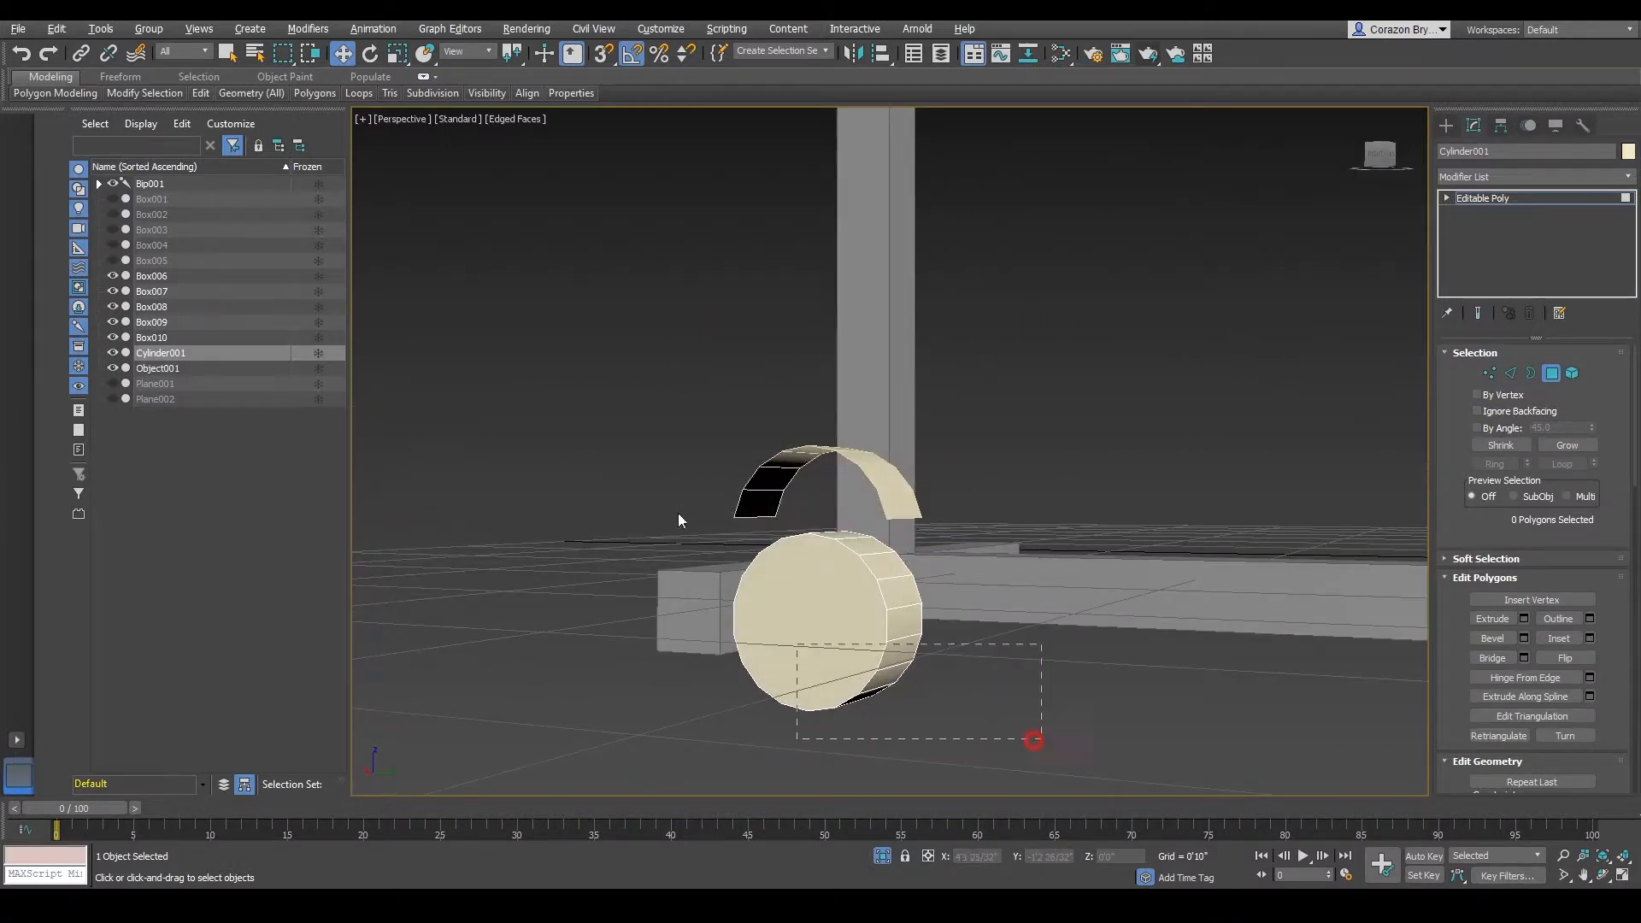
key("ctrl+a")
middle_click_drag(679, 513, 868, 589, "alt")
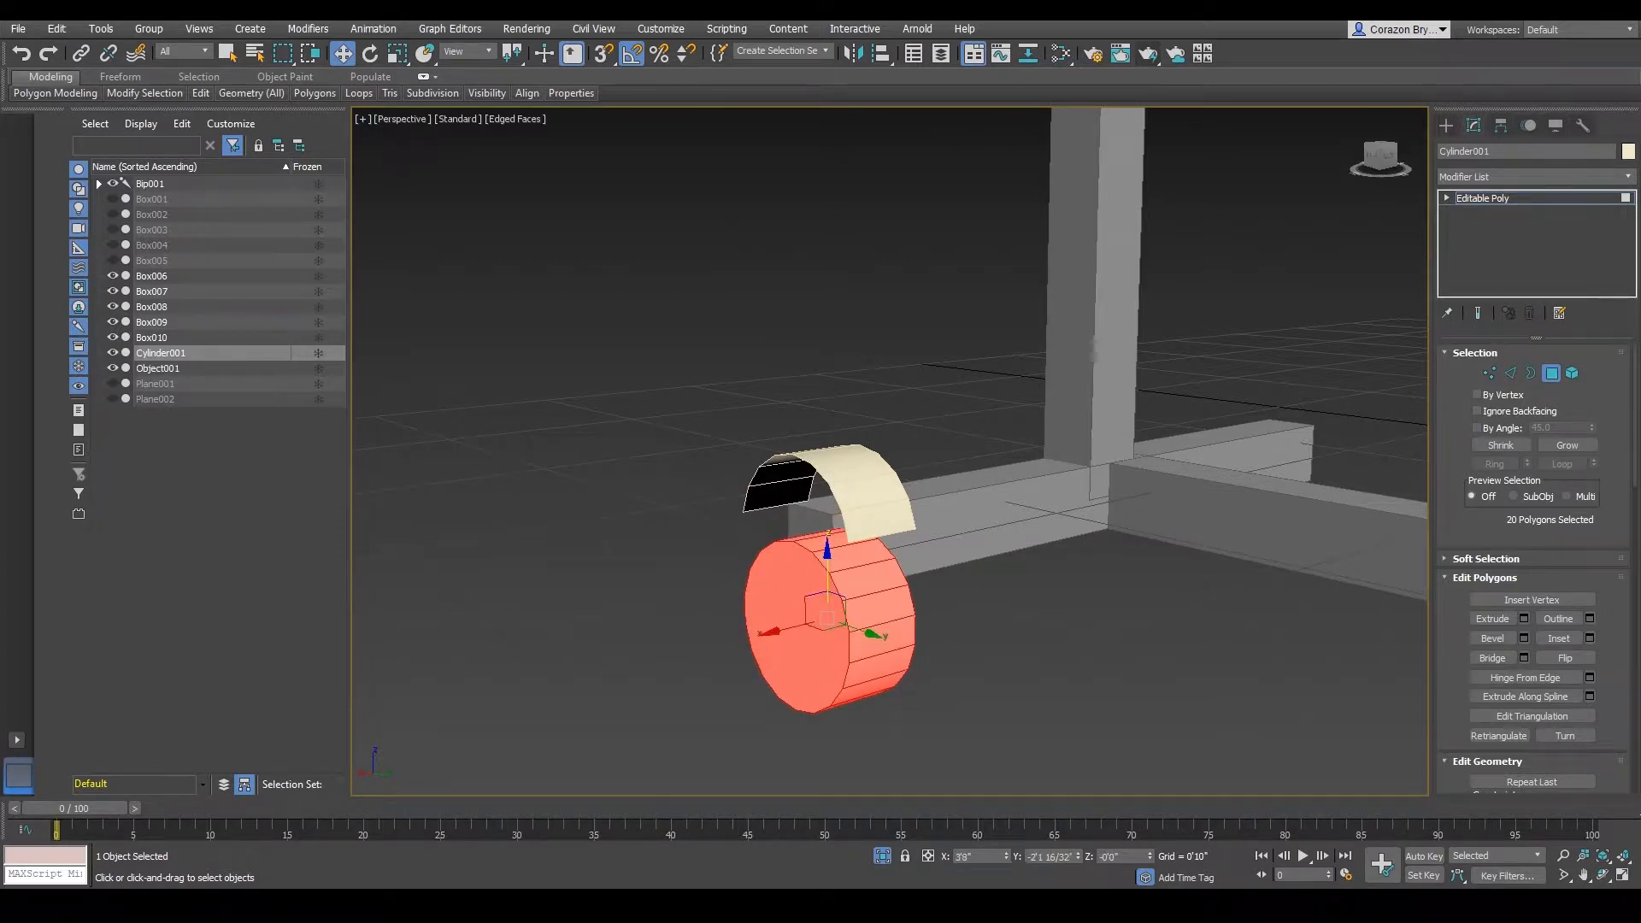
left_click_drag(861, 394, 942, 562)
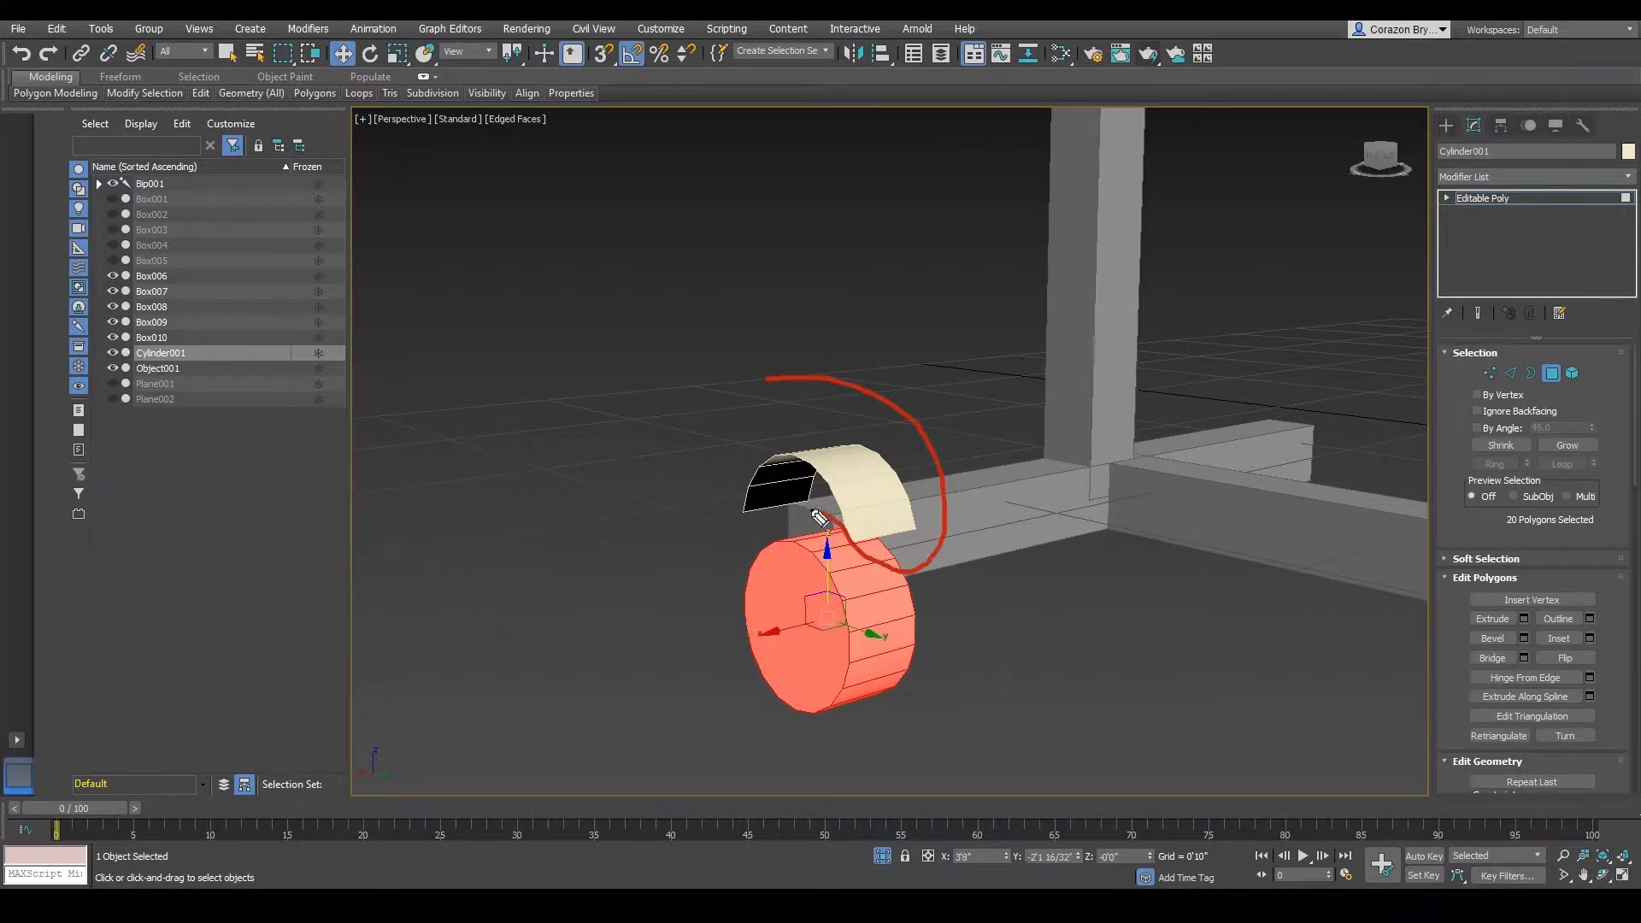
mouse_move(819, 517)
left_mouse_down()
mouse_move(770, 367)
mouse_move(876, 372)
left_mouse_up()
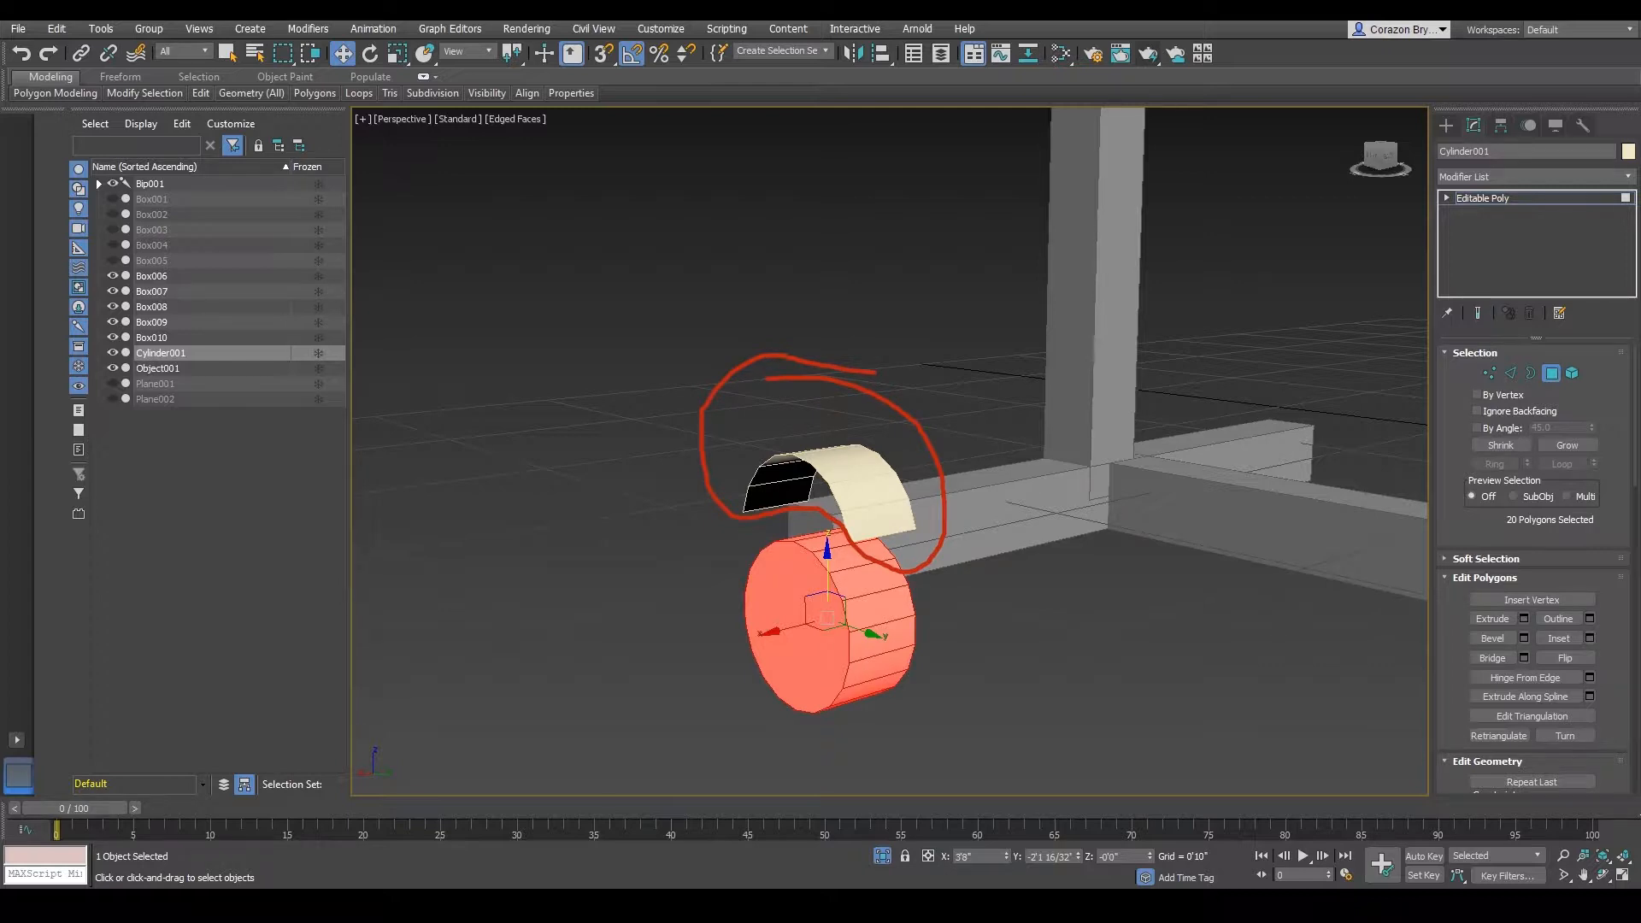
key("Escape")
left_click(1147, 582)
left_click_drag(641, 475, 1029, 741)
left_click(1018, 704)
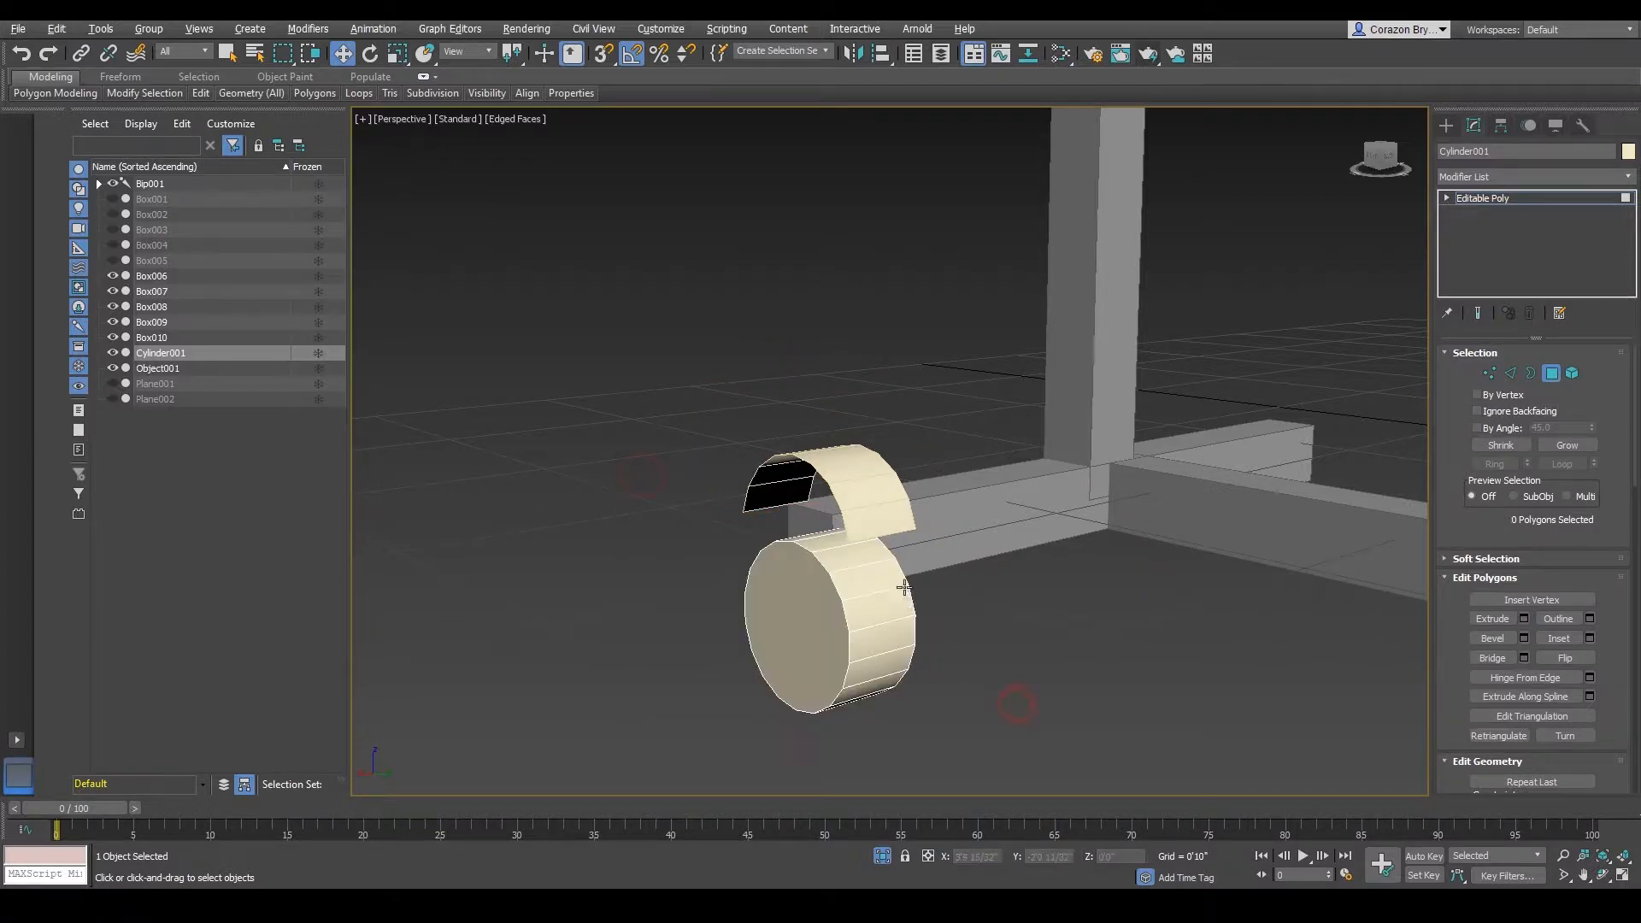
middle_click_drag(904, 587, 936, 611, "alt")
left_click_drag(681, 357, 1030, 821)
left_click(1081, 592)
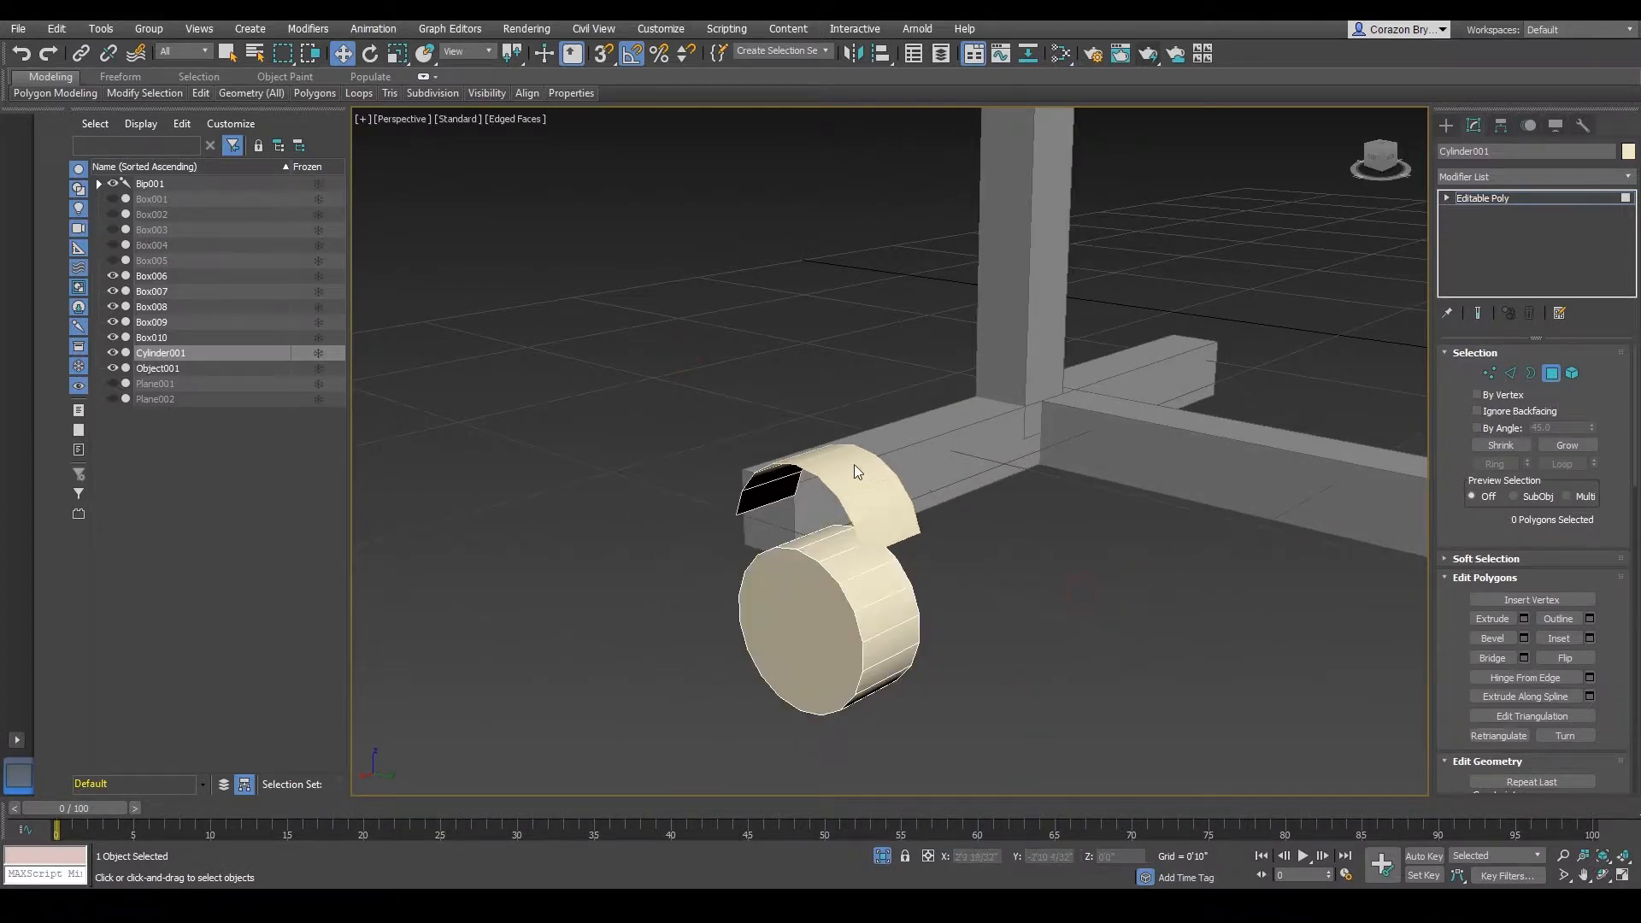
middle_click_drag(810, 497, 962, 564, "alt")
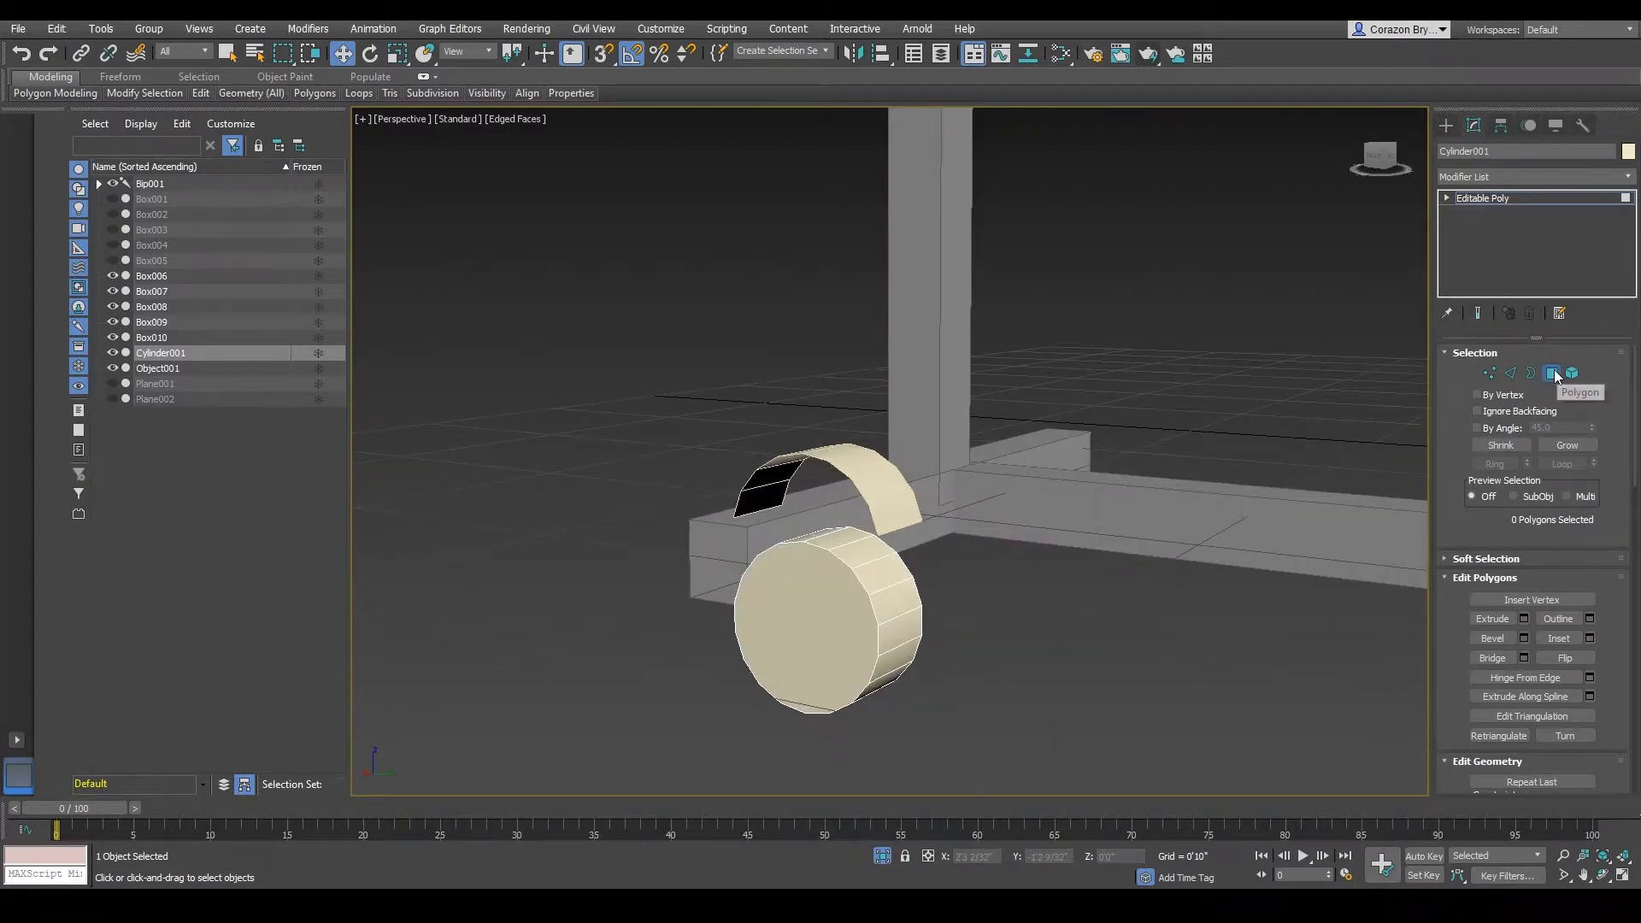
- Leave polygon editing on the wheel, select the cloned arc and raise it to about Z 0'3 25/32"
left_click(1551, 375)
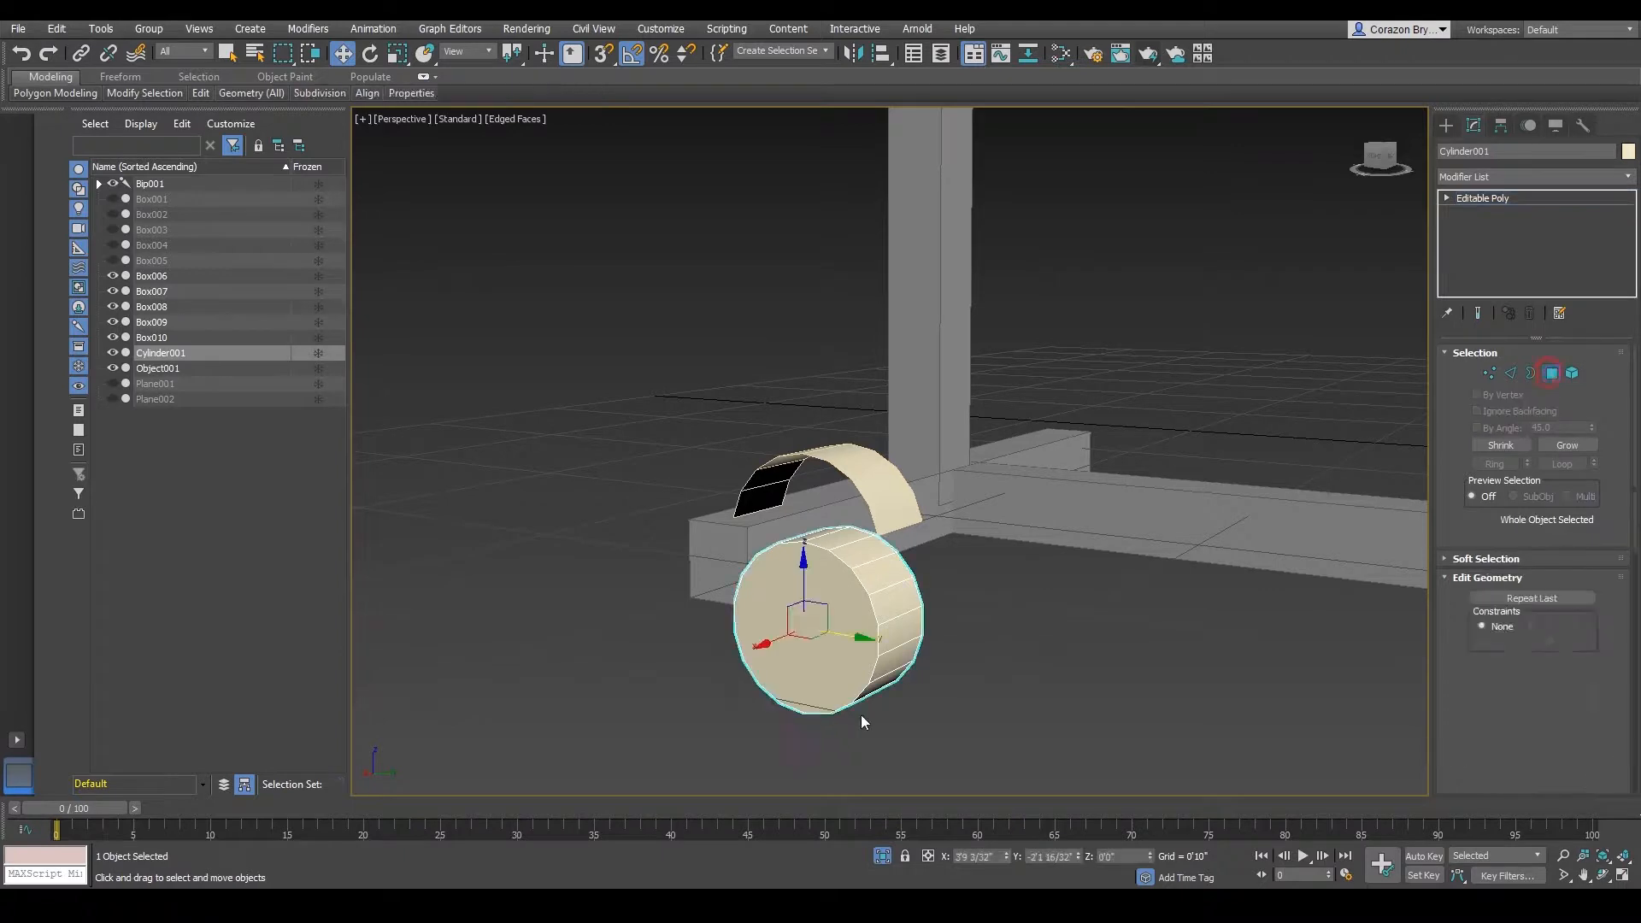
middle_click_drag(823, 616, 831, 453, "alt")
left_click(843, 475)
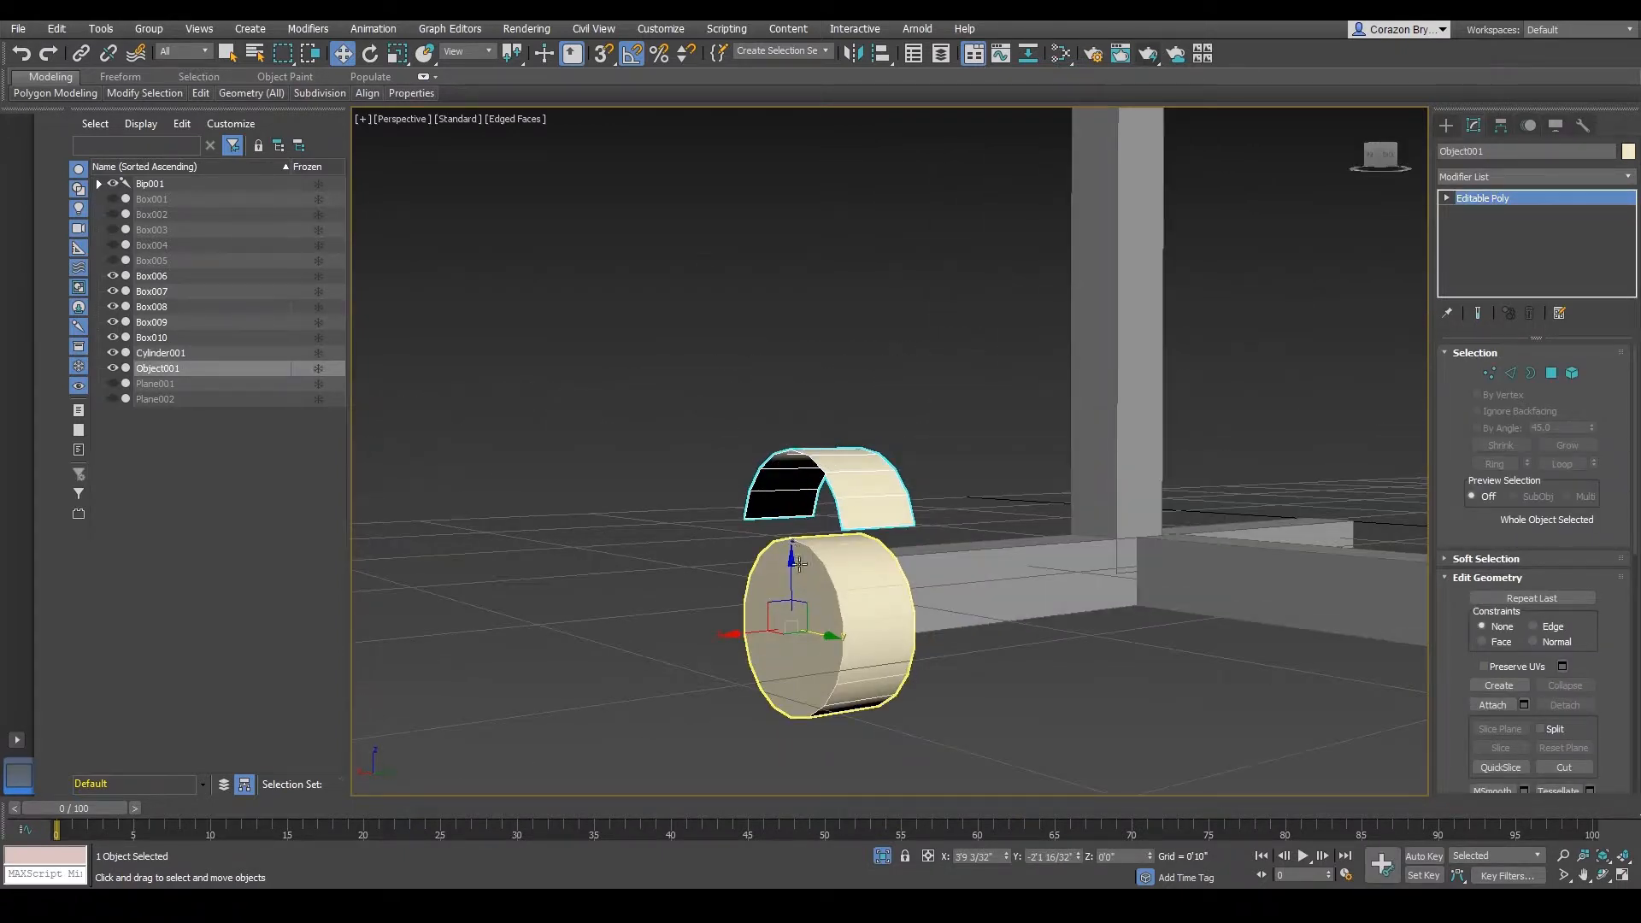
left_click_drag(791, 569, 811, 536)
key("ctrl+z")
mouse_move(811, 537)
middle_mouse_down("alt")
mouse_move(829, 546)
mouse_move(804, 560)
middle_mouse_up("alt")
left_click_drag(793, 560, 770, 459)
middle_click_drag(842, 452, 889, 440, "alt")
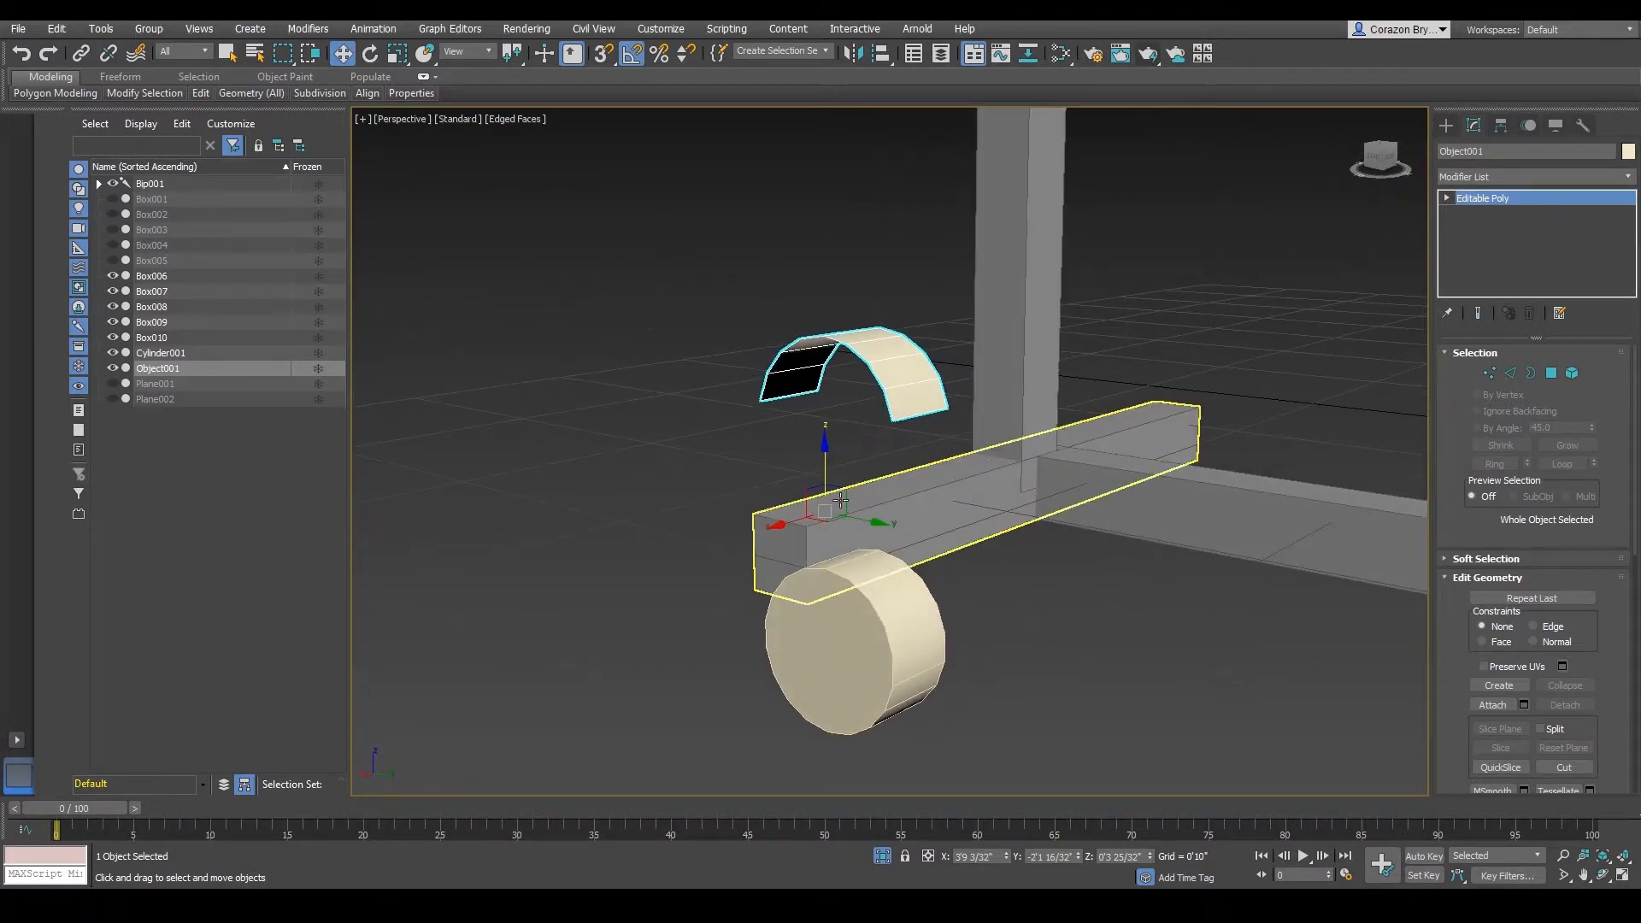
- Center the cloned arc's pivot point on the arc itself using Affect Pivot Only
left_click(1501, 125)
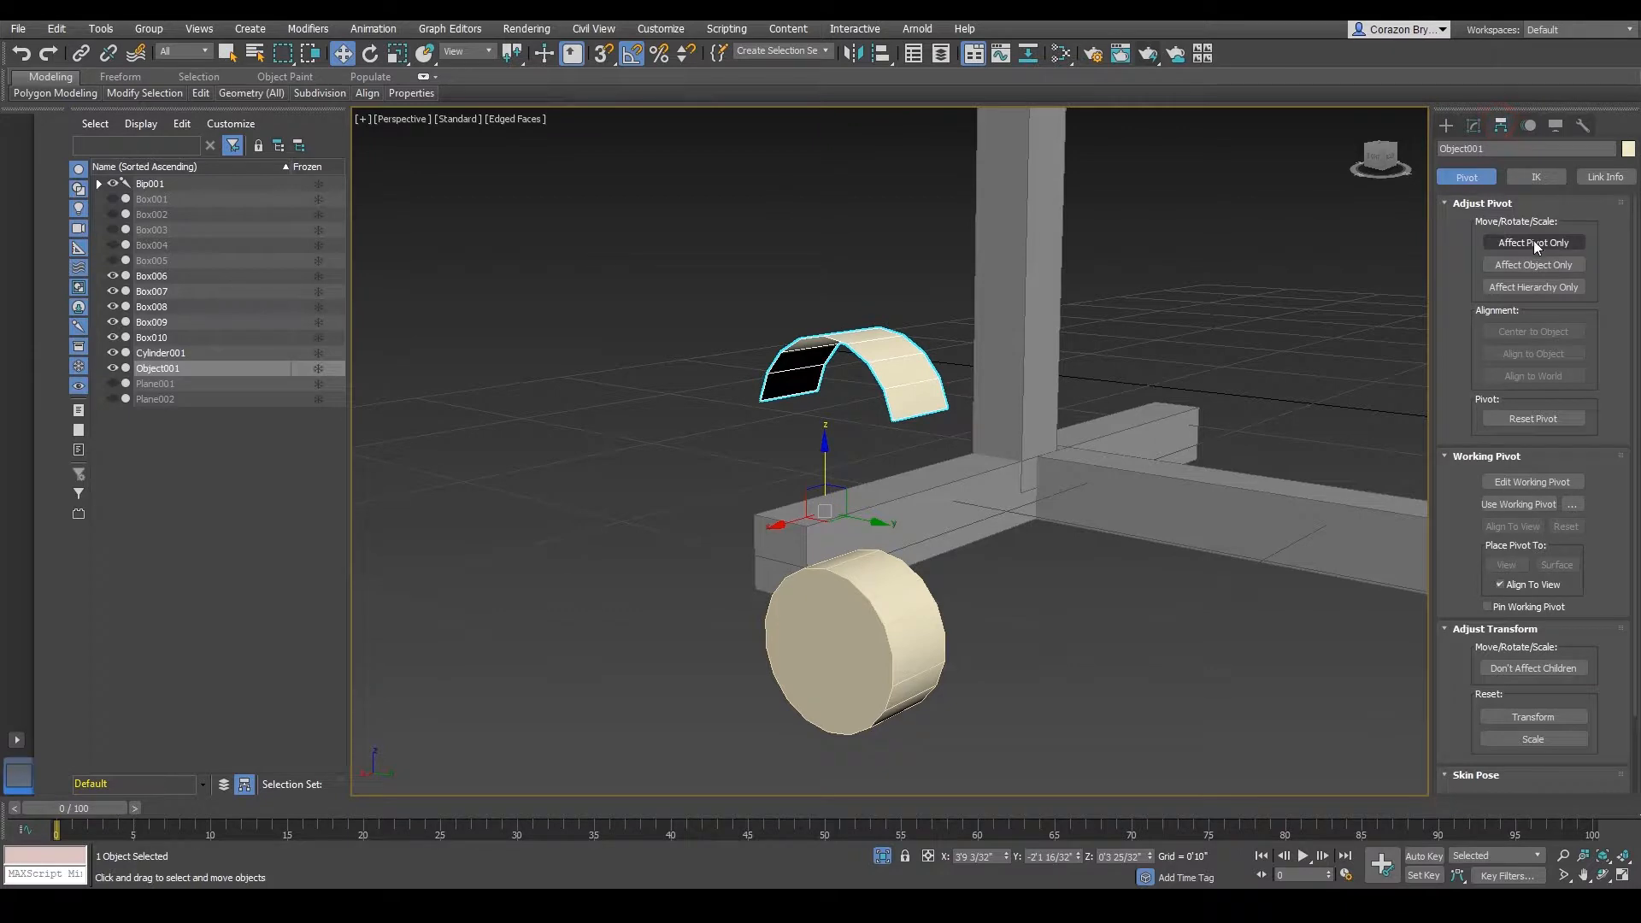
left_click(1534, 242)
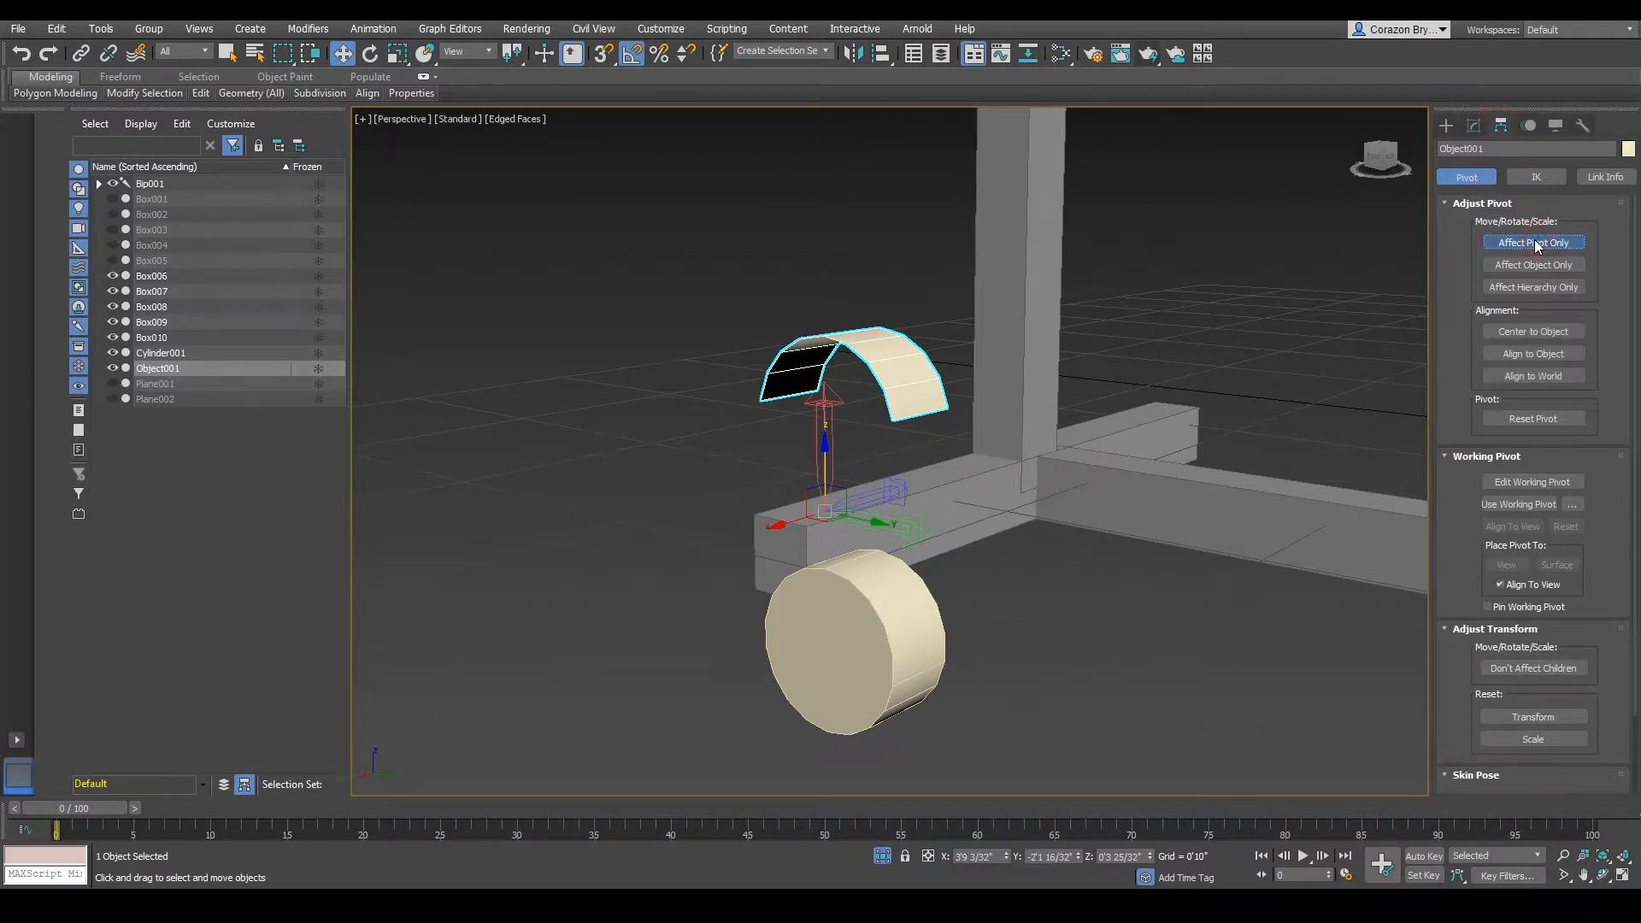
left_click(1554, 335)
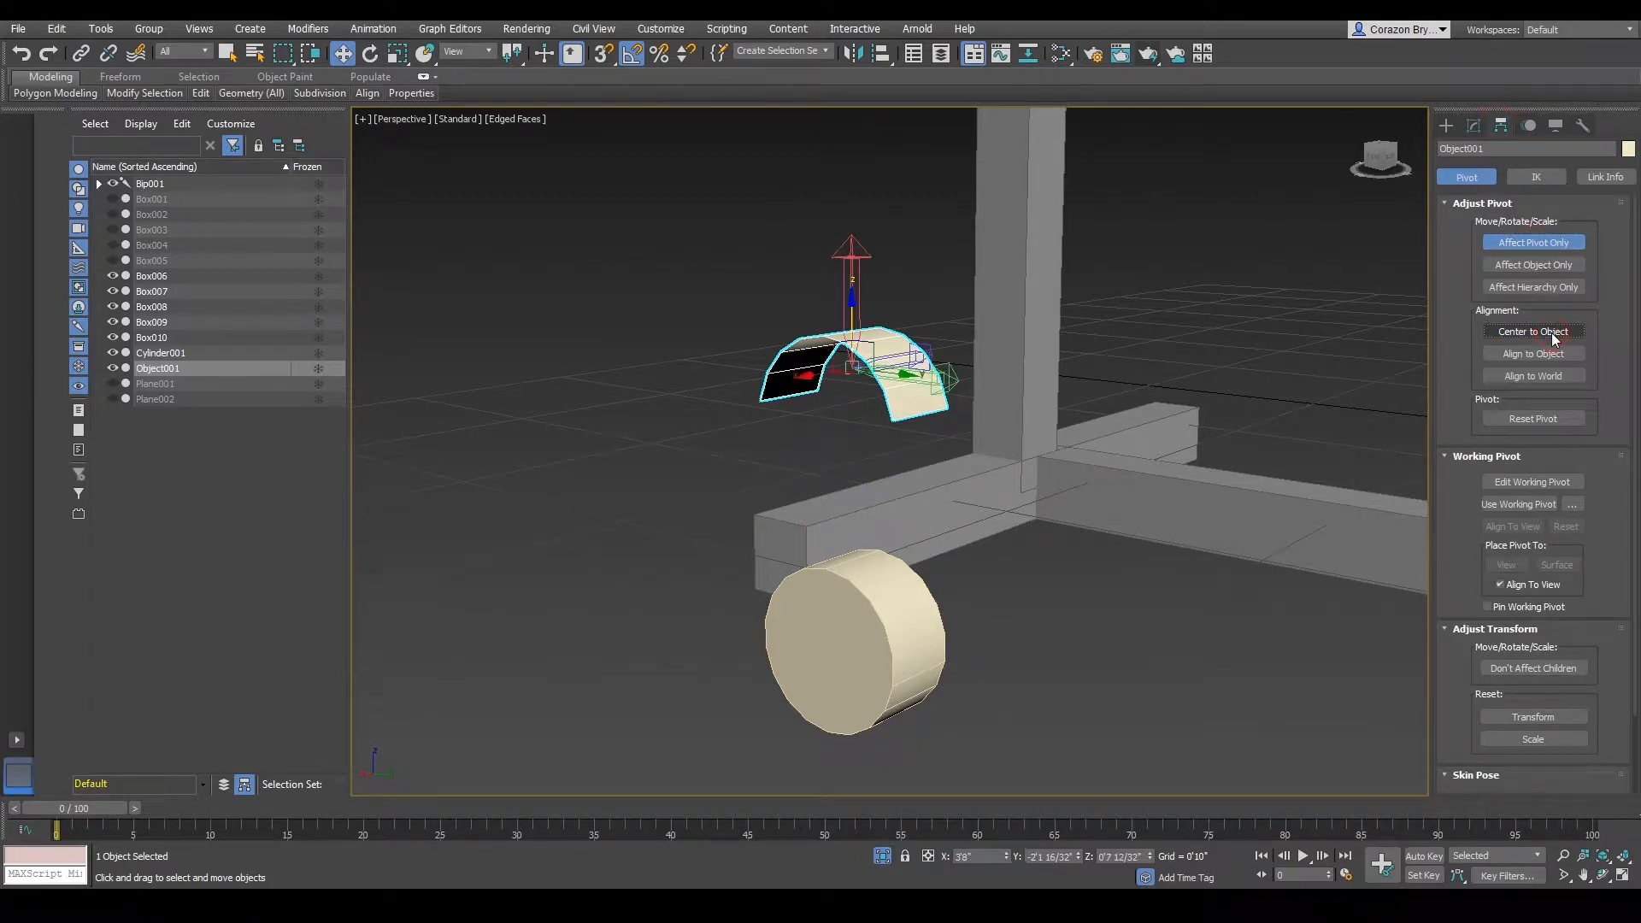
left_click(1538, 244)
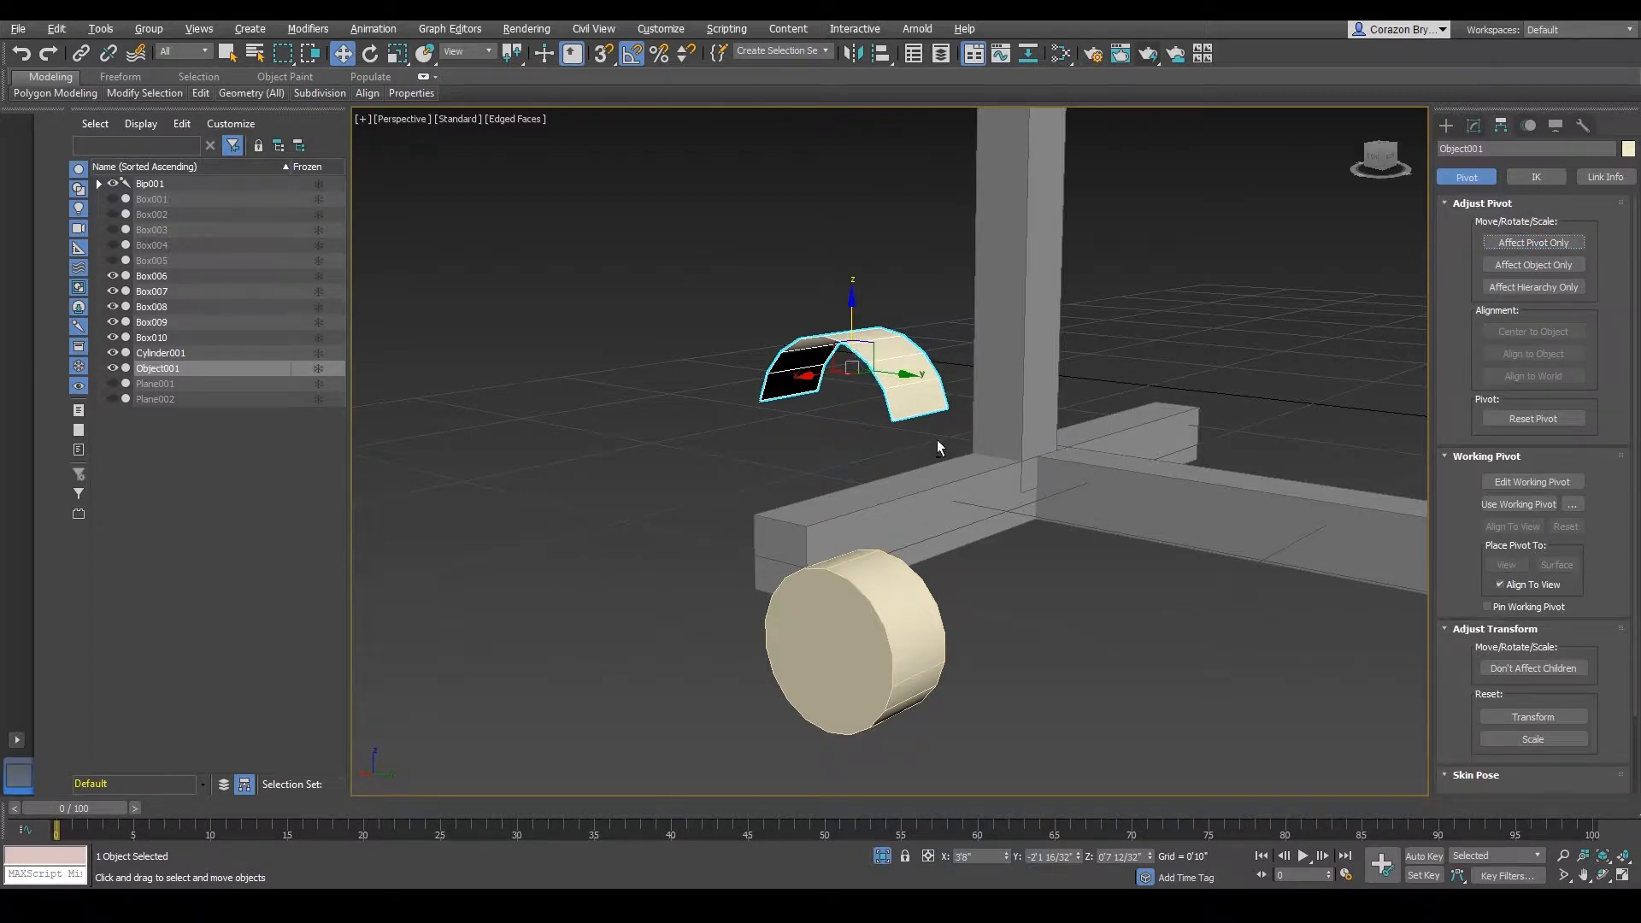
- Lower the arc over the top of the wheel to about Z 0'1 29/32"
middle_click_drag(937, 440, 933, 444, "alt")
left_click_drag(856, 309, 893, 512)
scroll(887, 577, "up", 4)
middle_click_drag(664, 549, 856, 458, "alt")
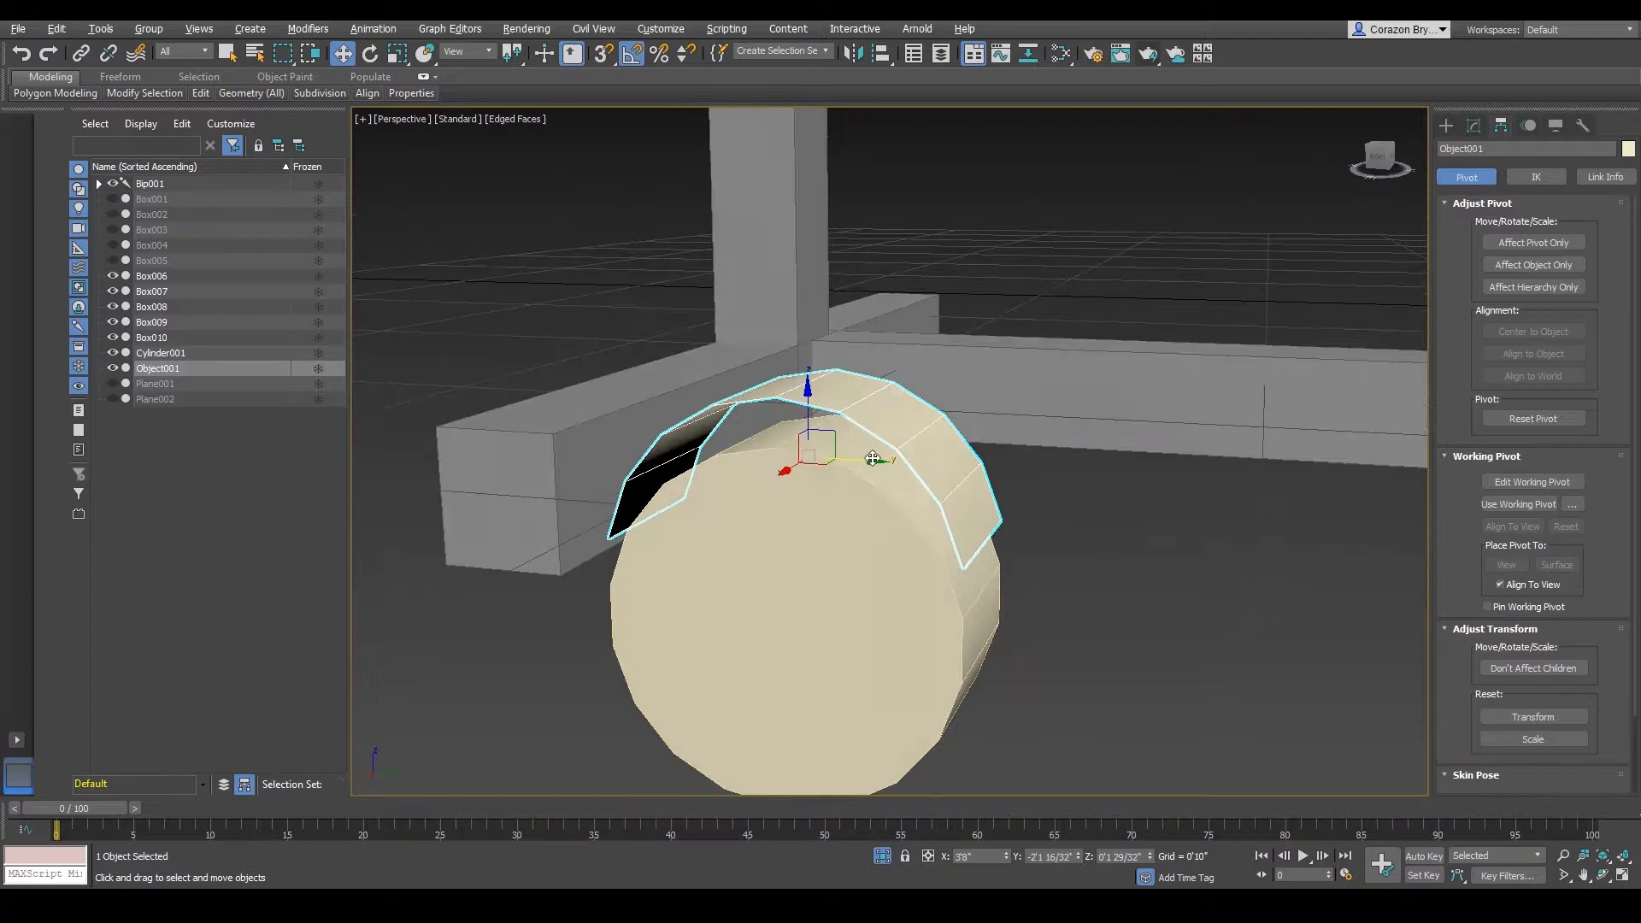
- Add a Shell modifier to the arc with an outer amount of about 0'0 15/32"
left_click(1474, 126)
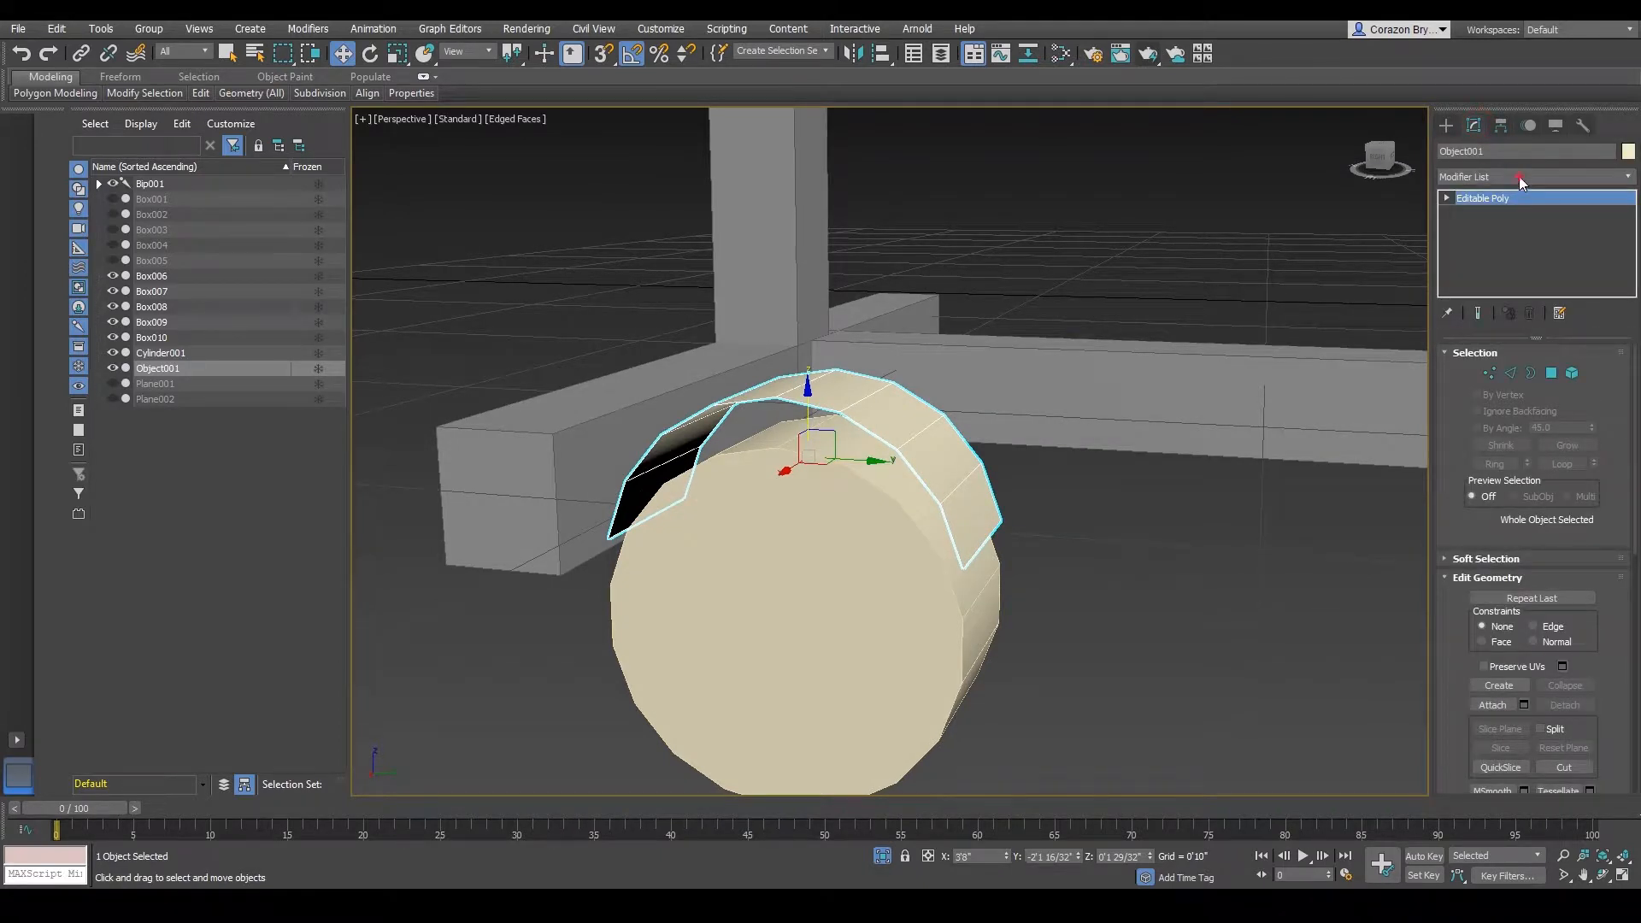
left_click(1519, 176)
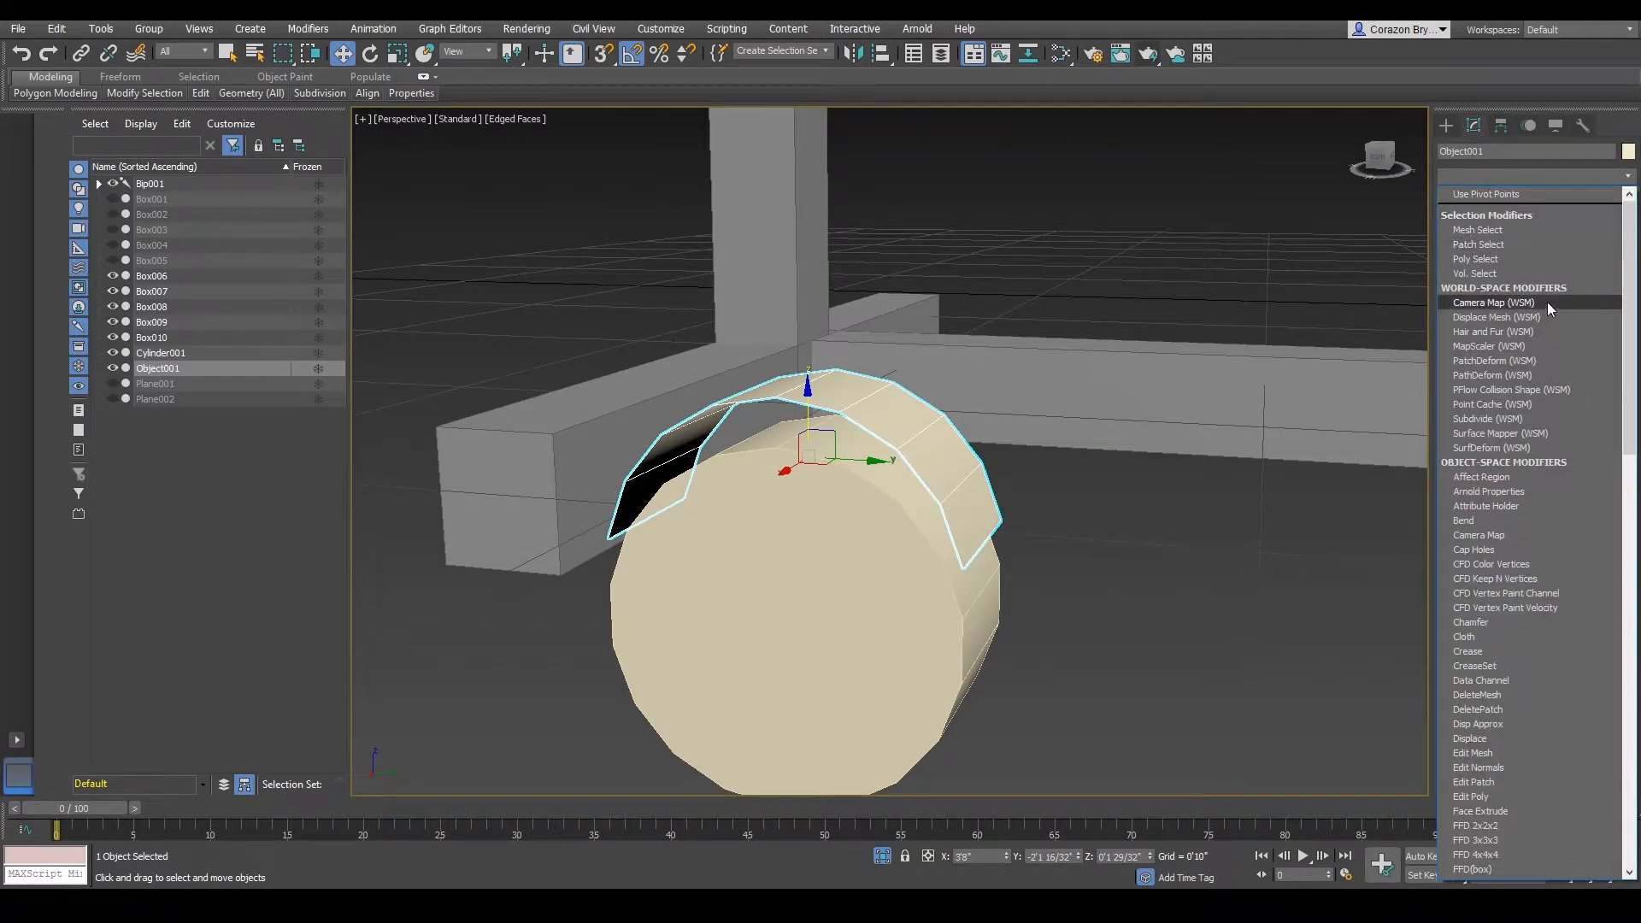
type("sh")
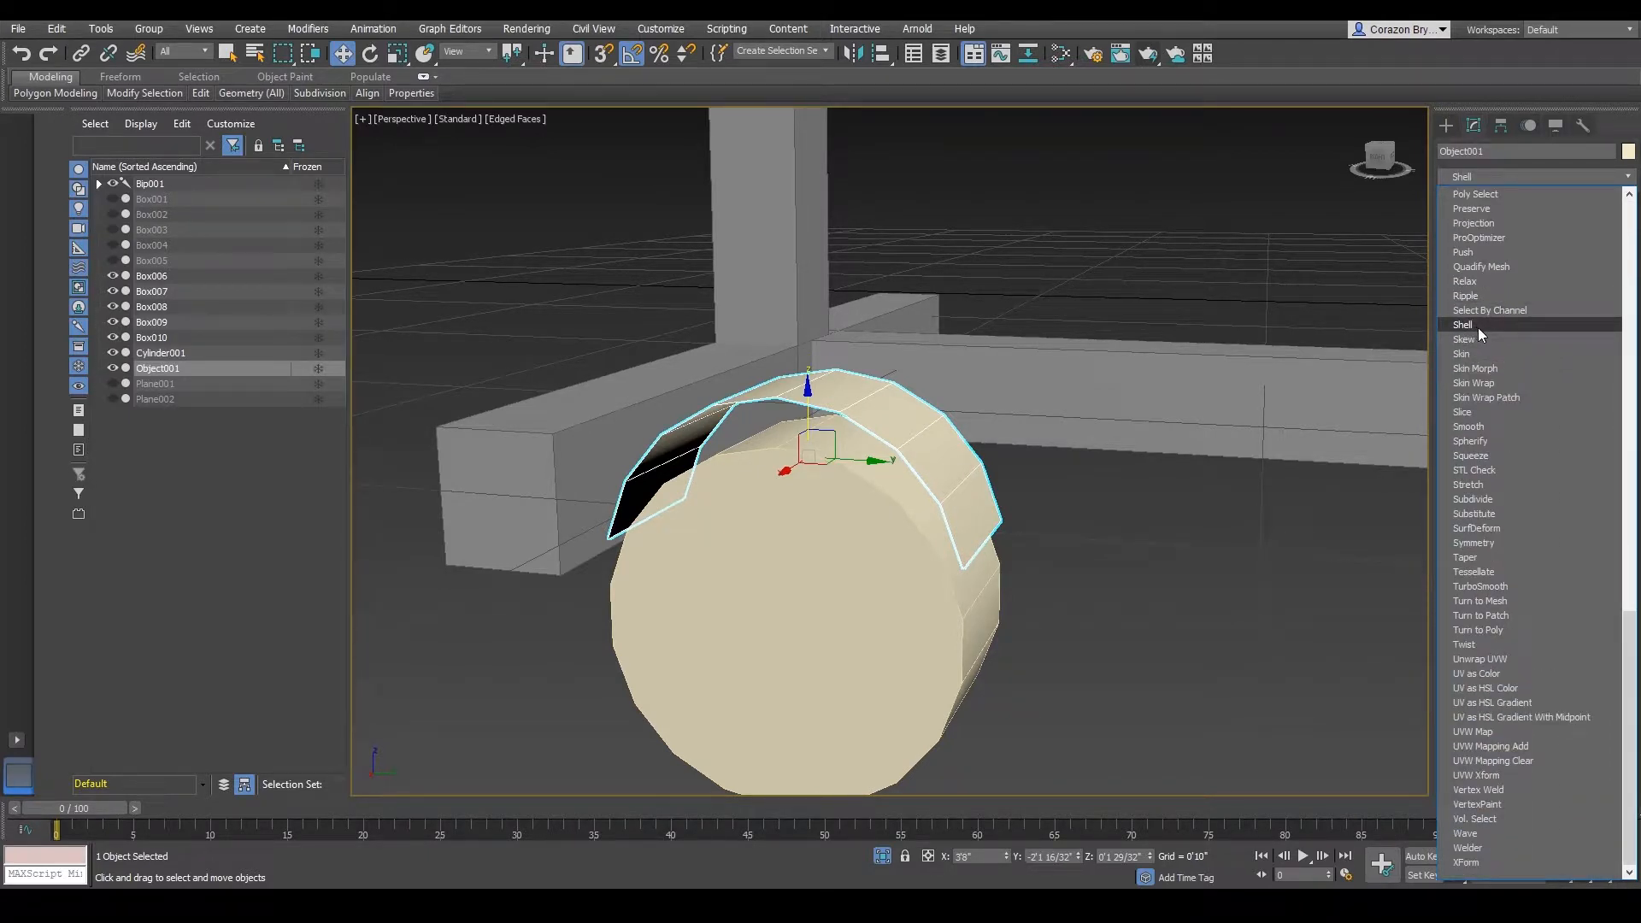
left_click(1479, 328)
middle_click_drag(1059, 513, 1039, 485, "alt")
left_click_drag(1590, 398, 1597, 443)
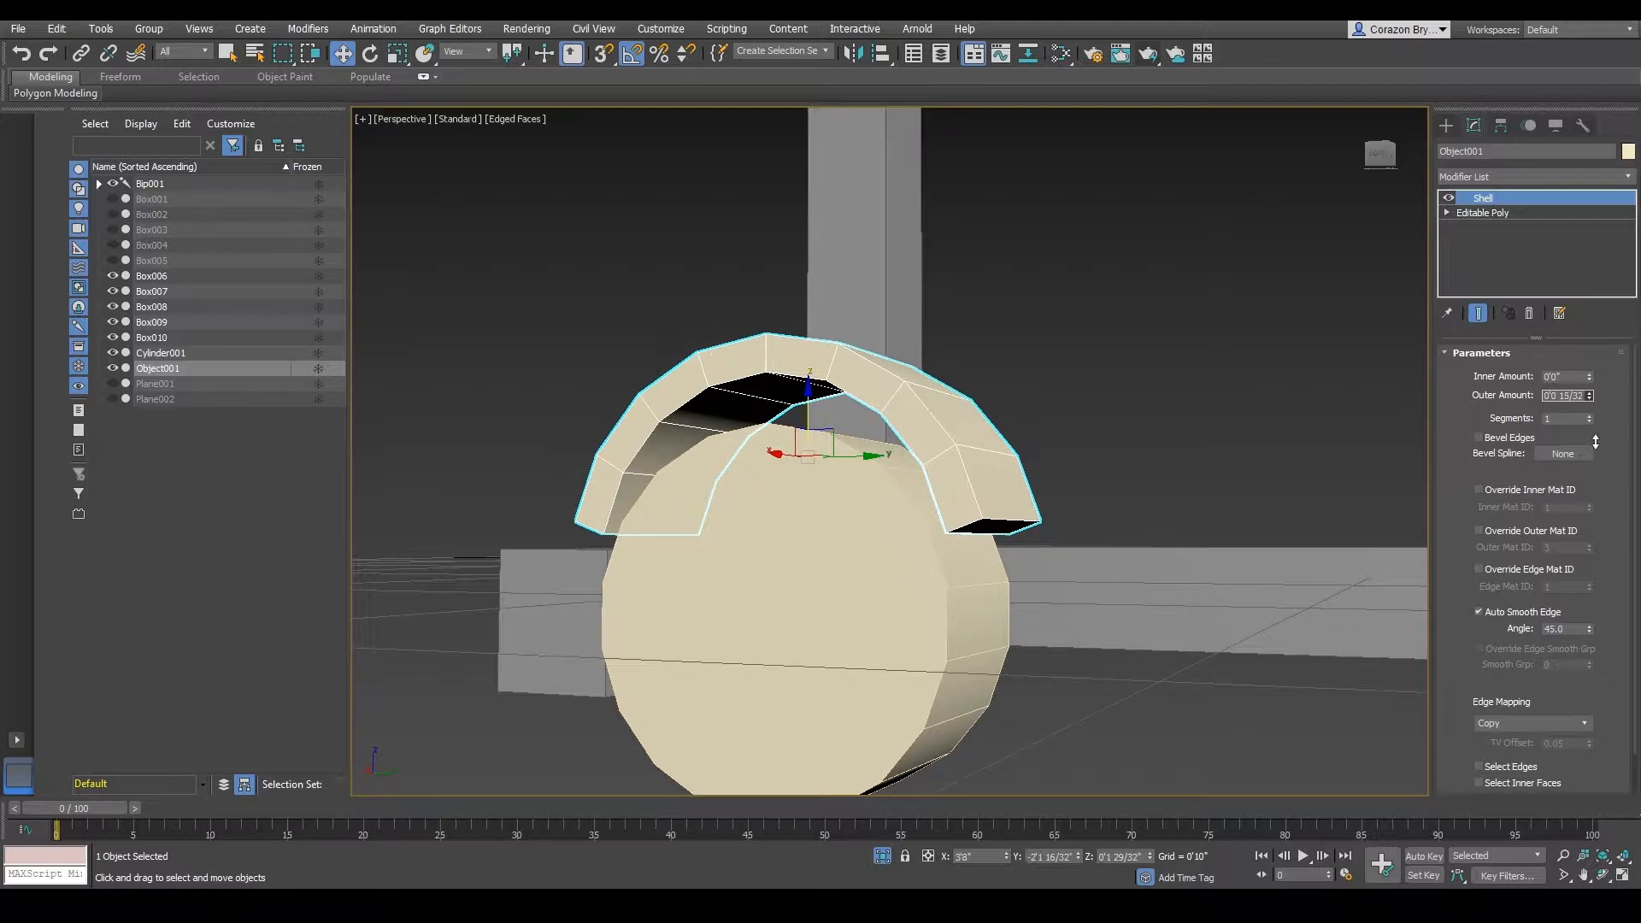
- Lower the thickened arc slightly so it fits closely over the wheel, and deselect it
middle_click_drag(837, 478, 853, 489, "alt")
left_click_drag(821, 407, 822, 437)
middle_click_drag(823, 438, 1020, 586, "alt")
scroll(826, 446, "down", 2)
left_click(1069, 641)
- Compare the wheel and its cover with the casters and their mounting stems in the reference photo
middle_click_drag(1079, 530, 865, 564)
scroll(1215, 428, "up", 2)
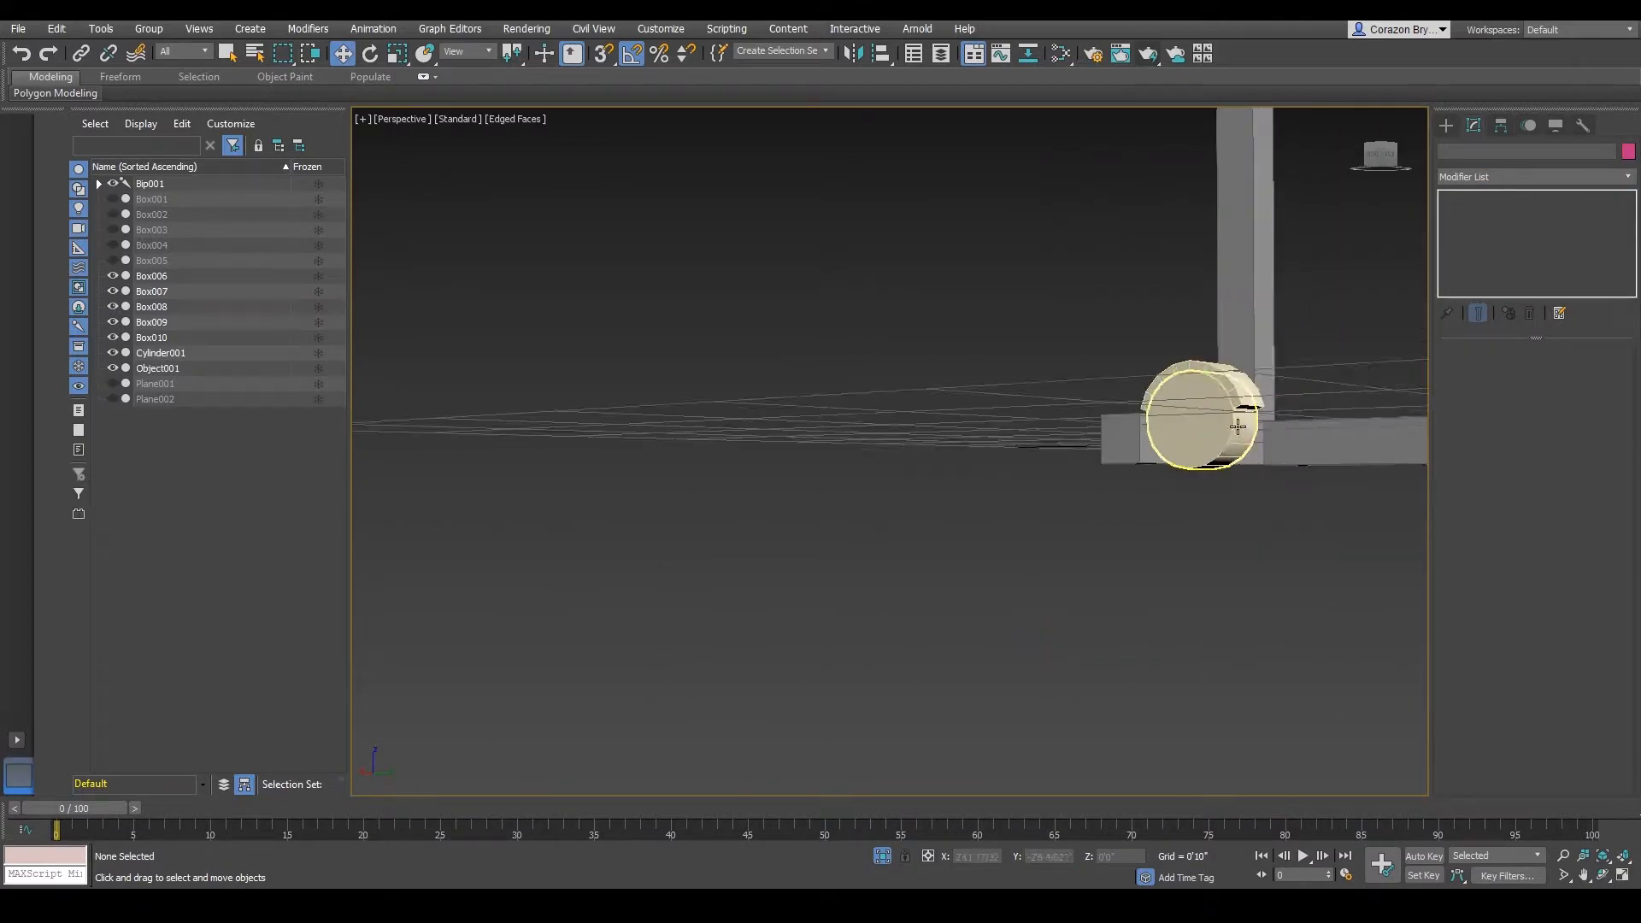
middle_click_drag(1271, 421, 1121, 465)
scroll(1133, 463, "up", 3)
key("alt+Tab")
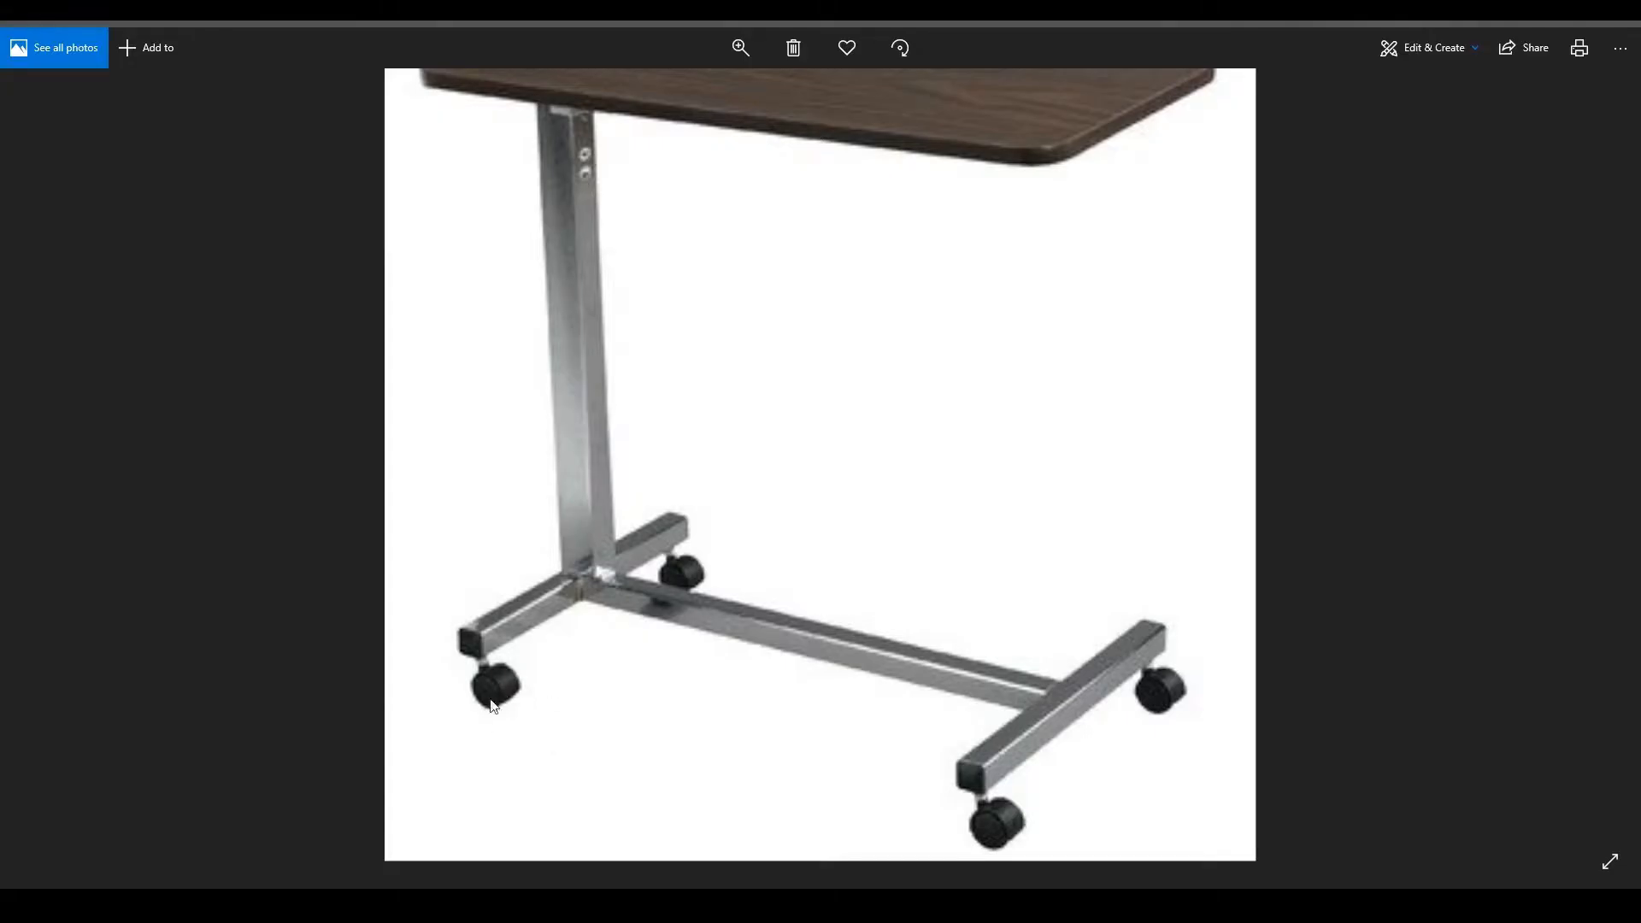
left_click(1543, 24)
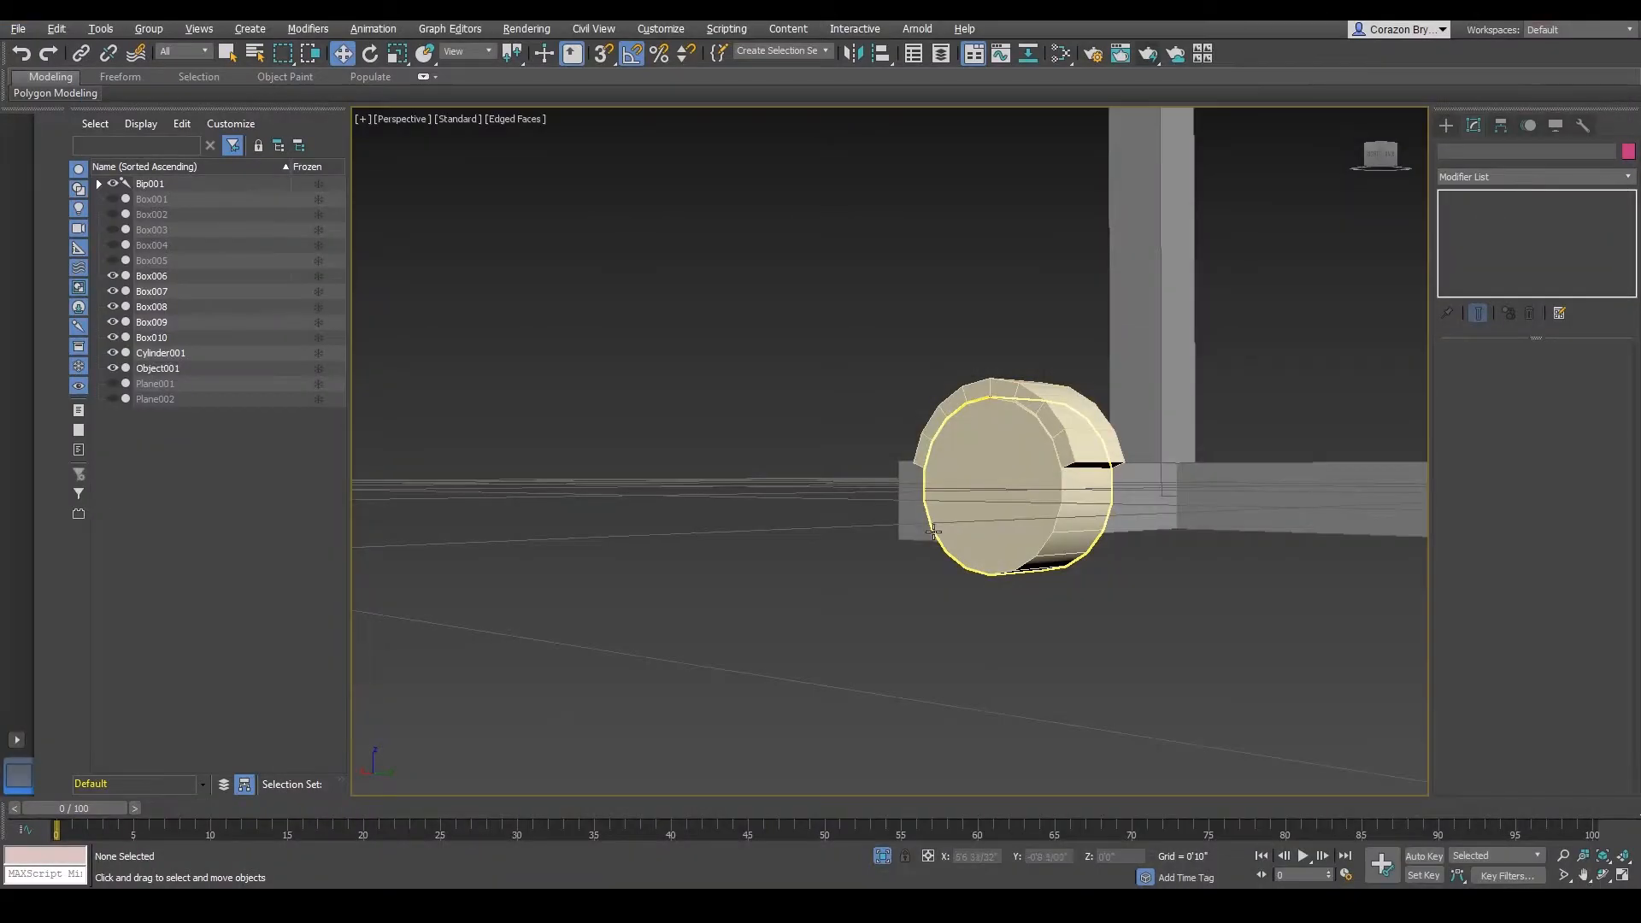
middle_click_drag(932, 532, 996, 553, "alt")
key("z")
middle_click_drag(668, 721, 682, 695)
scroll(710, 684, "up", 5)
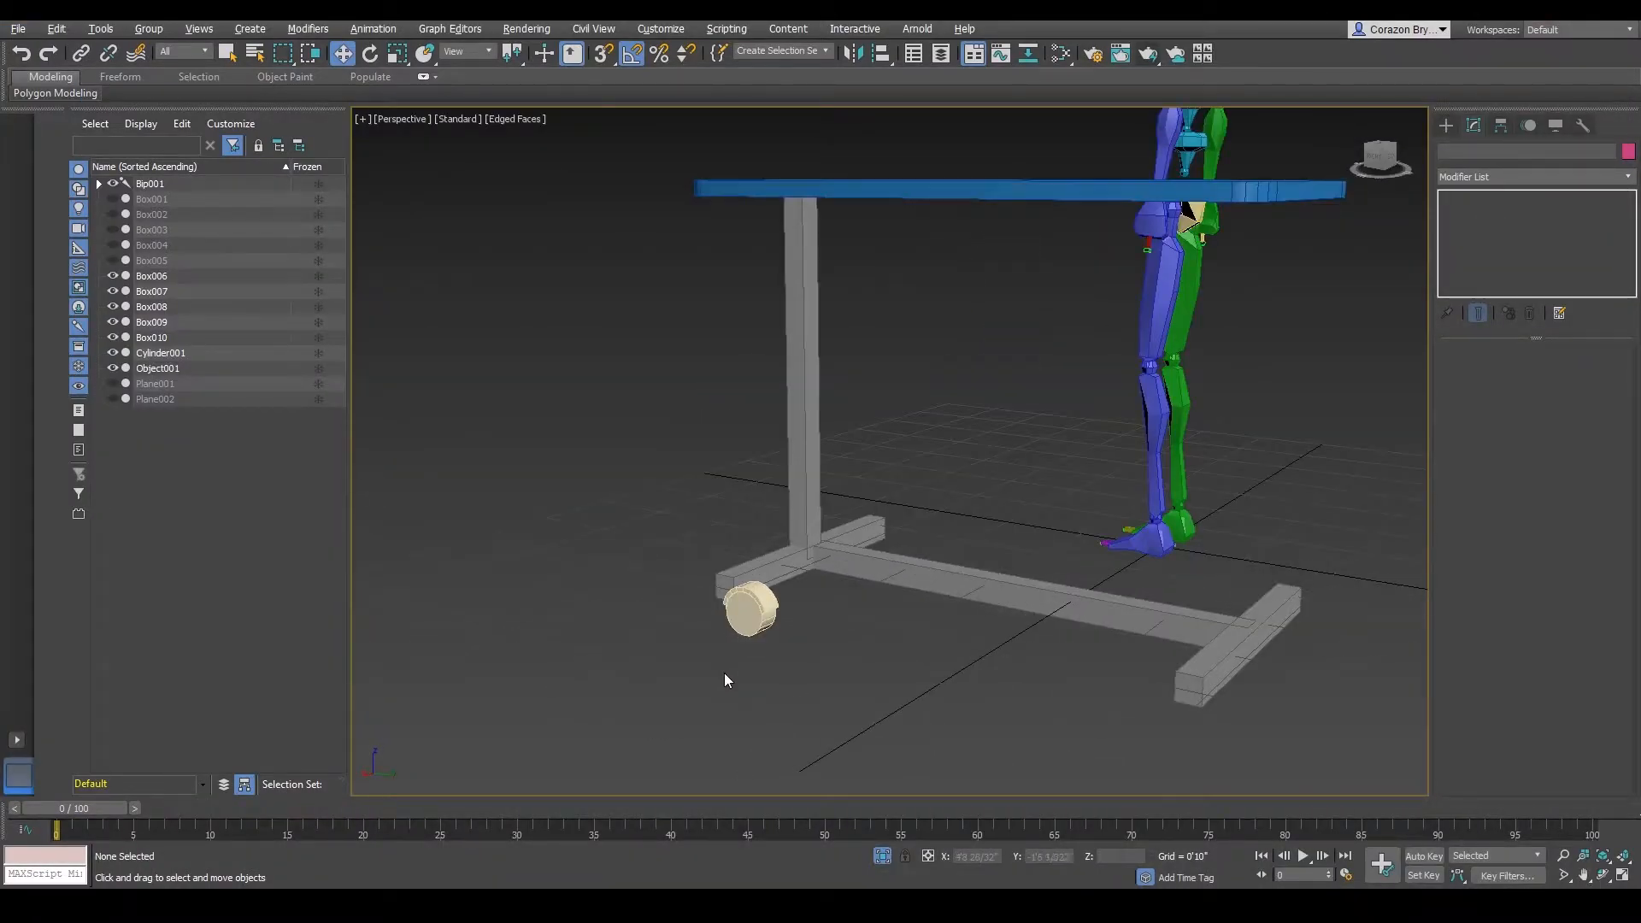
scroll(818, 617, "up", 2)
middle_click_drag(817, 614, 842, 658, "alt")
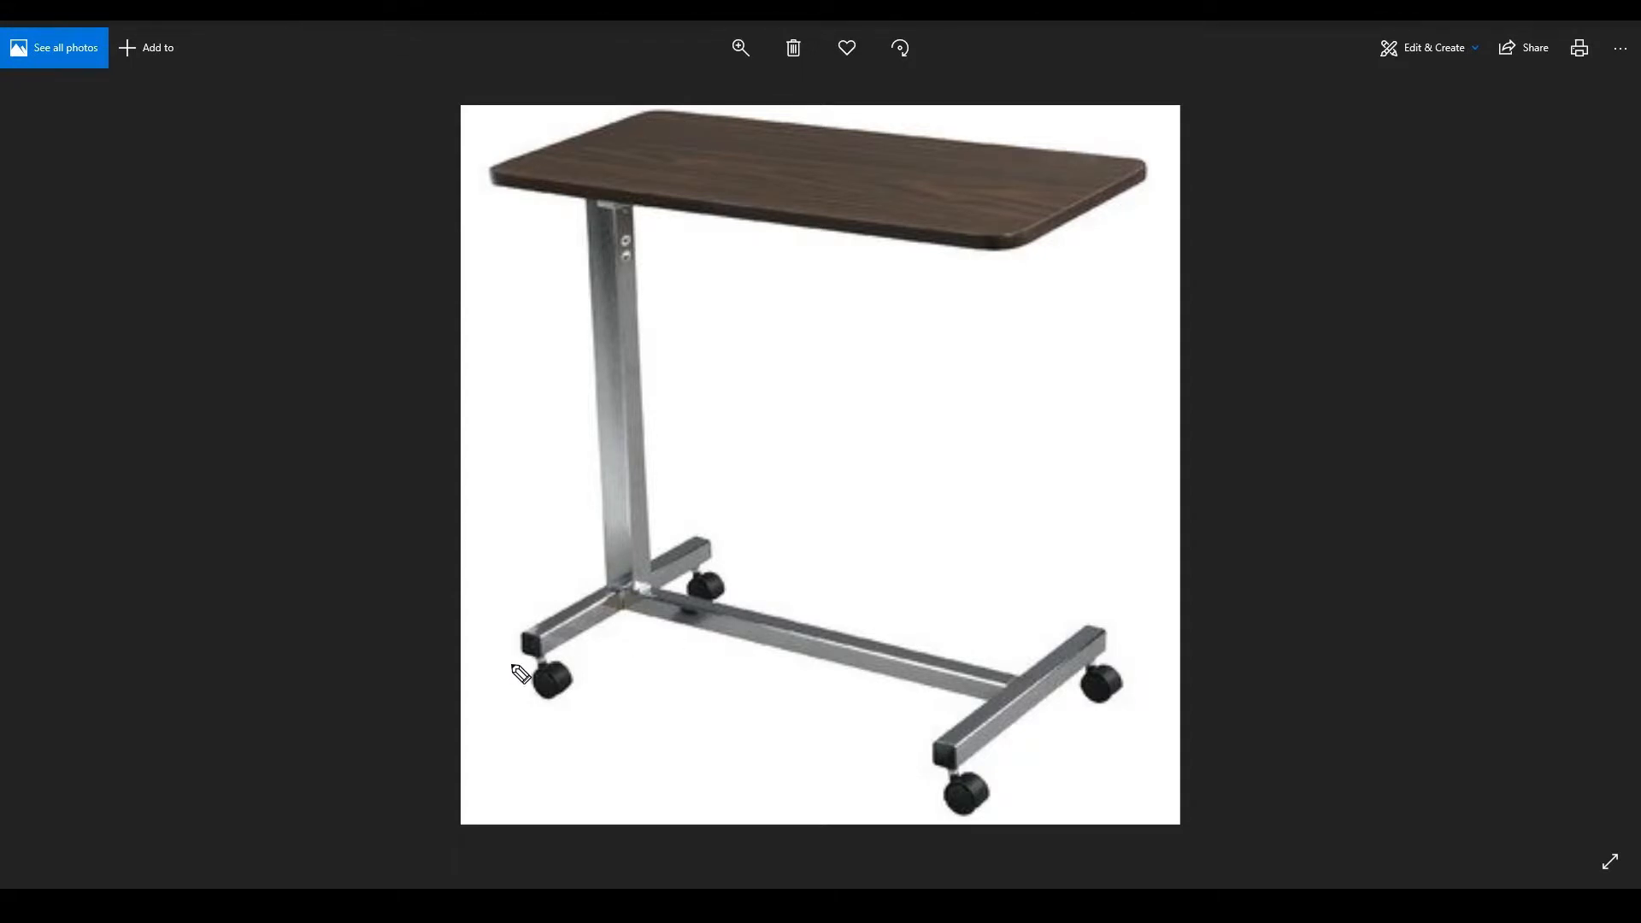
left_click_drag(535, 662, 554, 666)
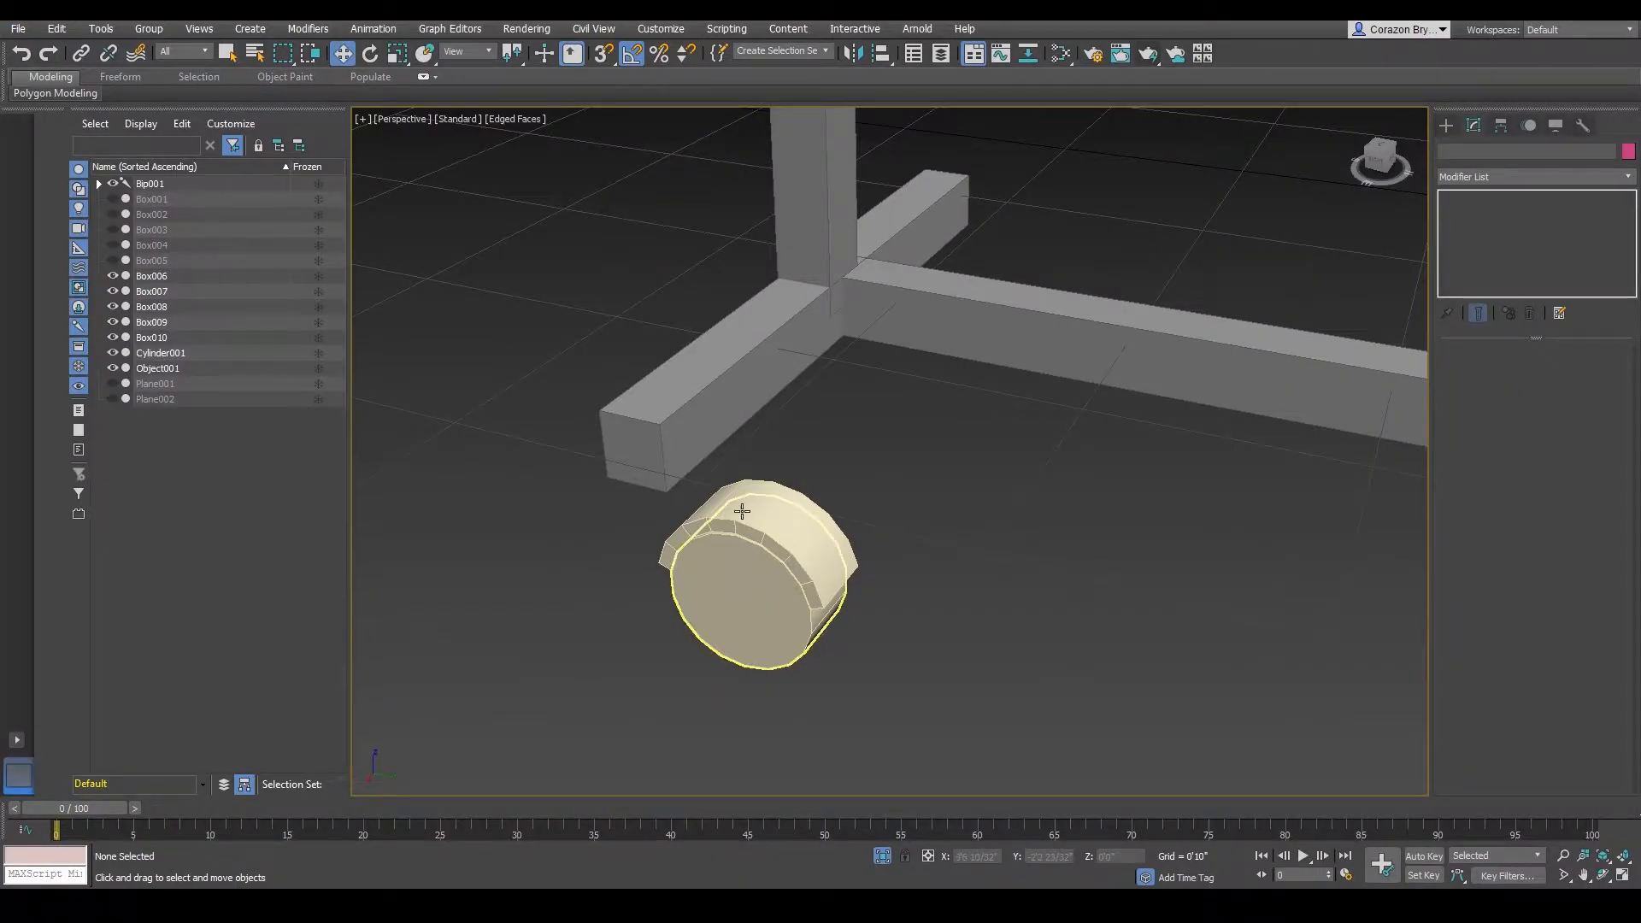
- Create a thin cylinder as the caster's stem on top of the wheel cover, using AutoGrid to align it to the surface
middle_click_drag(771, 502, 884, 593, "alt")
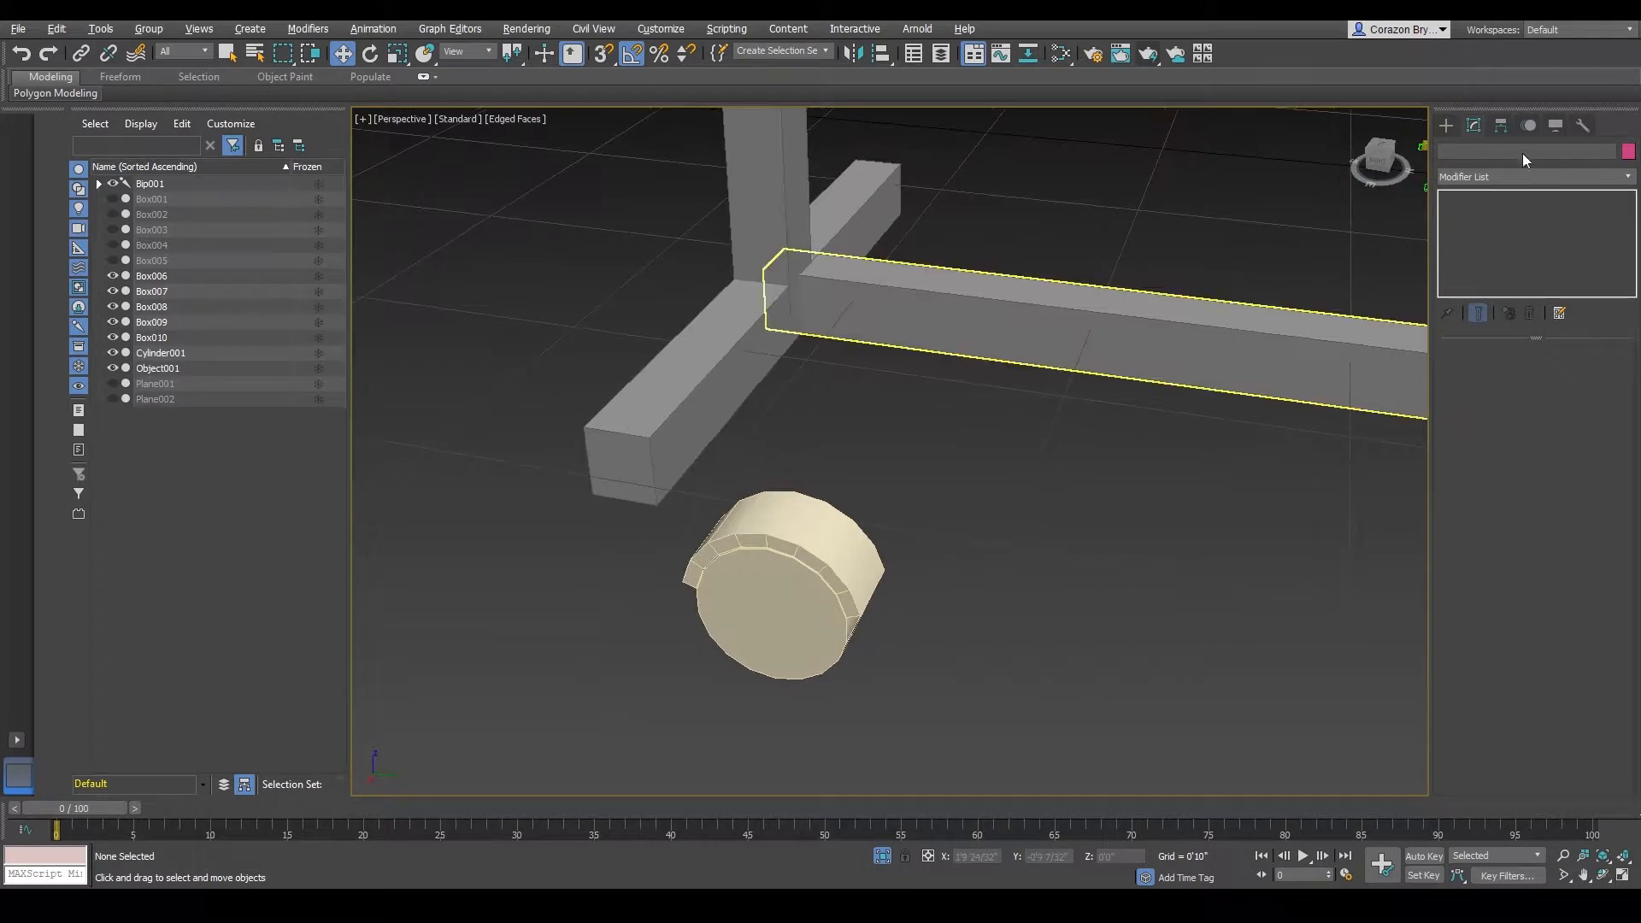
left_click(1447, 126)
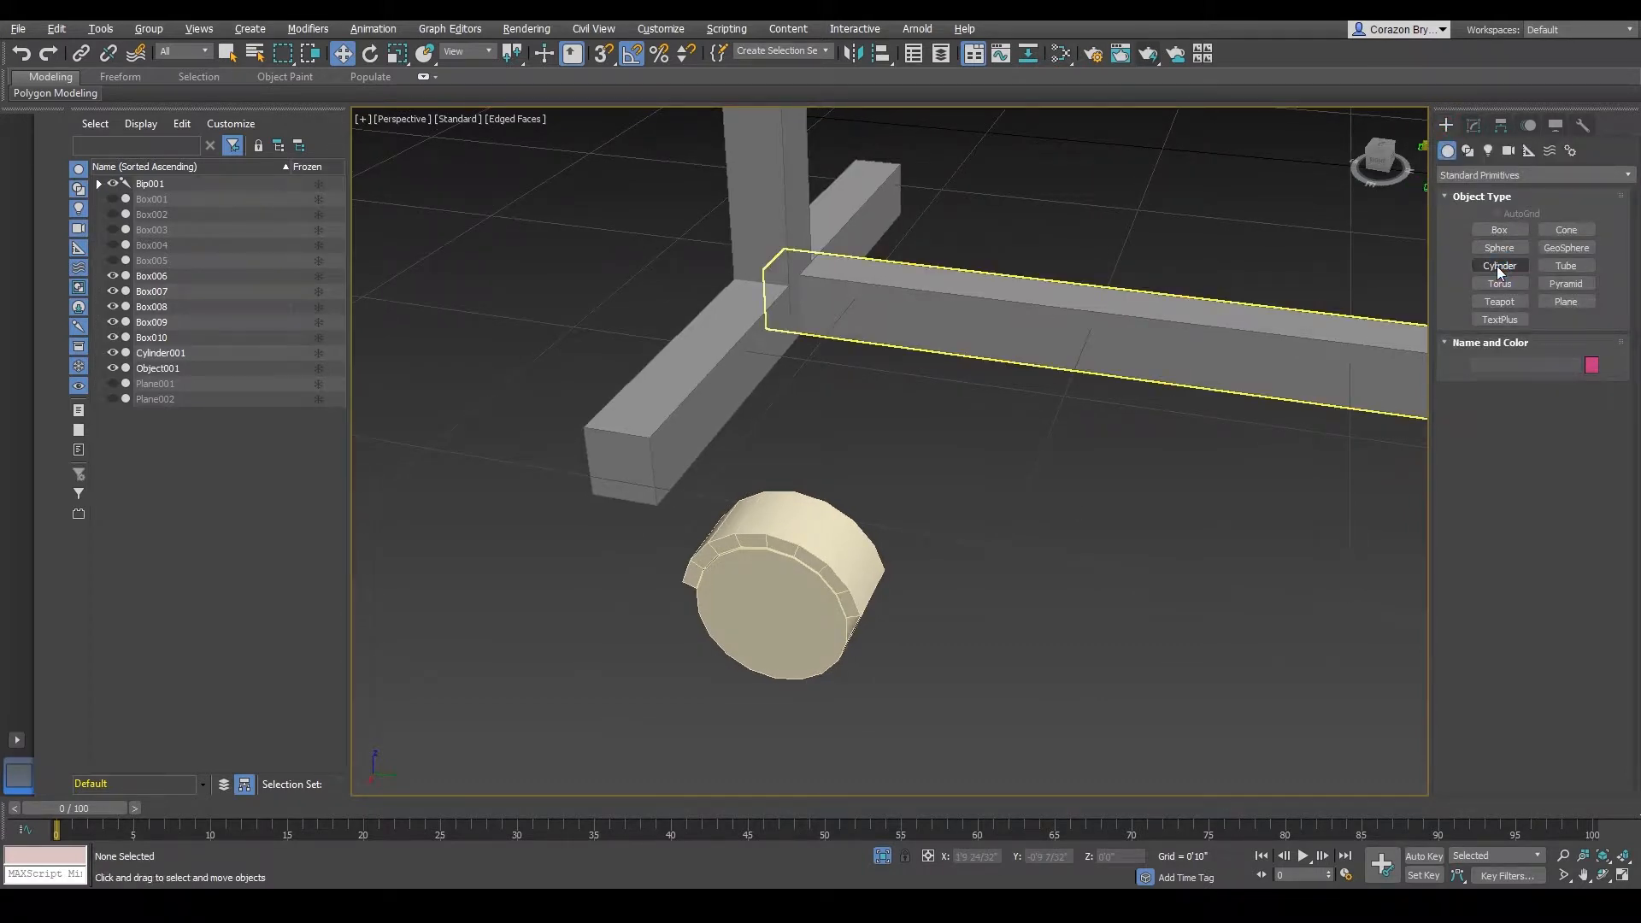
left_click(1499, 267)
middle_click_drag(1239, 444, 1180, 455, "alt")
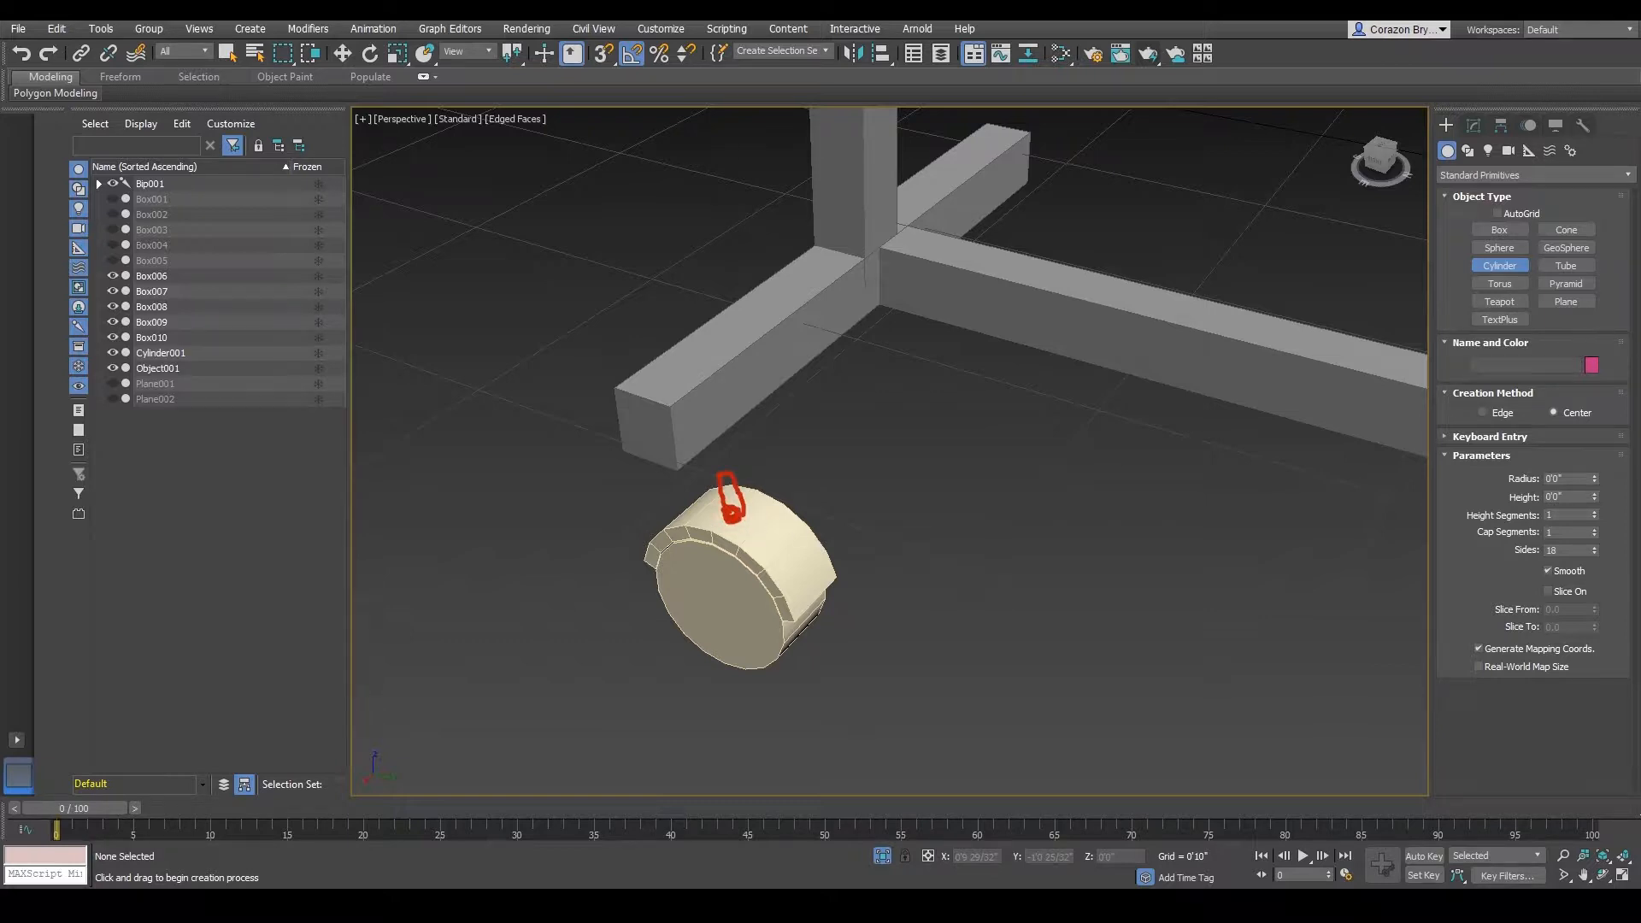
left_click(1499, 212)
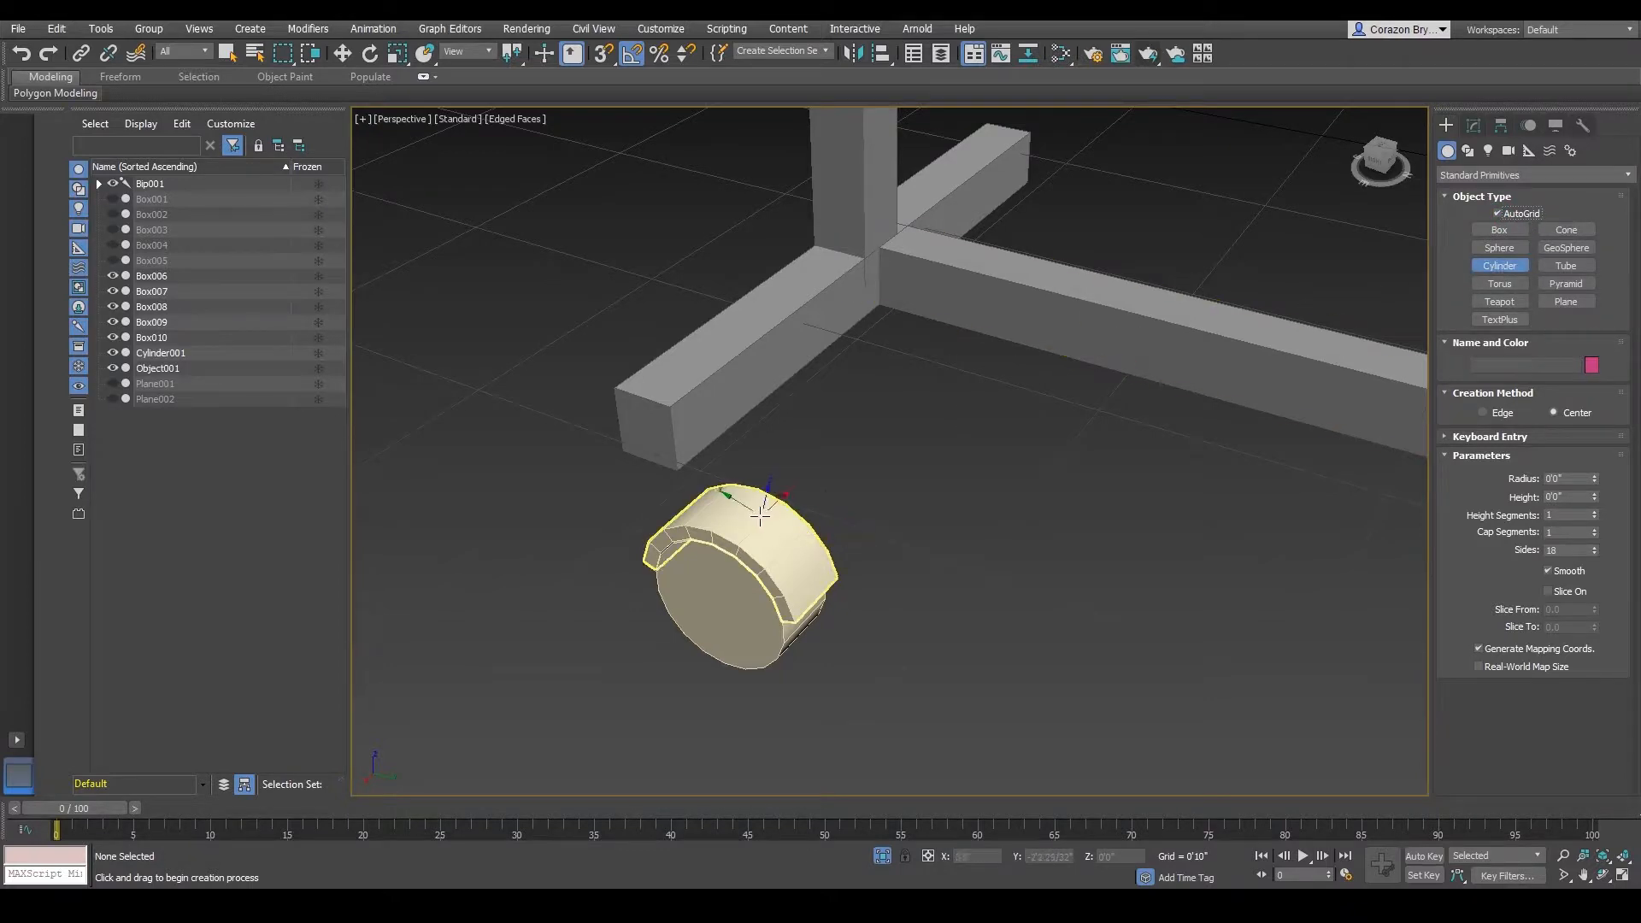
left_click_drag(736, 521, 744, 522)
left_click(735, 457)
- Center the stem across the width of the wheel cover and rotate it so it stands upright
key("w")
middle_click_drag(791, 513, 721, 526, "alt")
left_click_drag(690, 532, 703, 526)
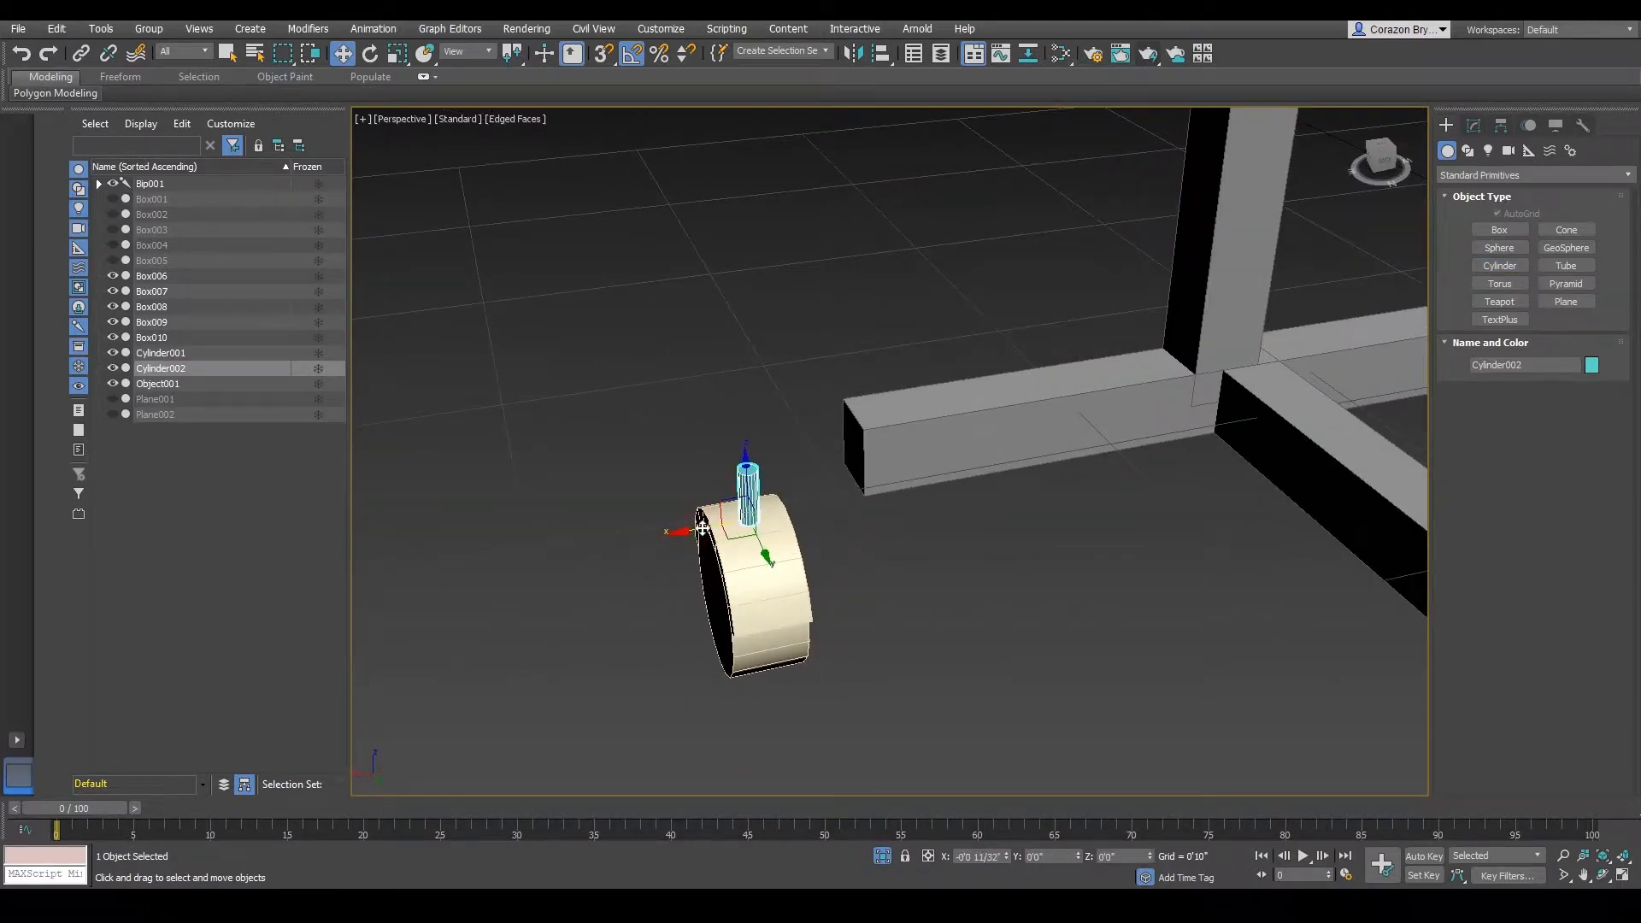
middle_click_drag(704, 526, 843, 514, "alt")
left_click_drag(810, 526, 789, 525)
key("e")
left_click_drag(757, 471, 728, 472)
key("w")
- Inspect how the wheel and its cover line up beneath the stem
middle_click_drag(769, 496, 805, 569, "alt")
left_click(793, 592)
left_click(744, 550)
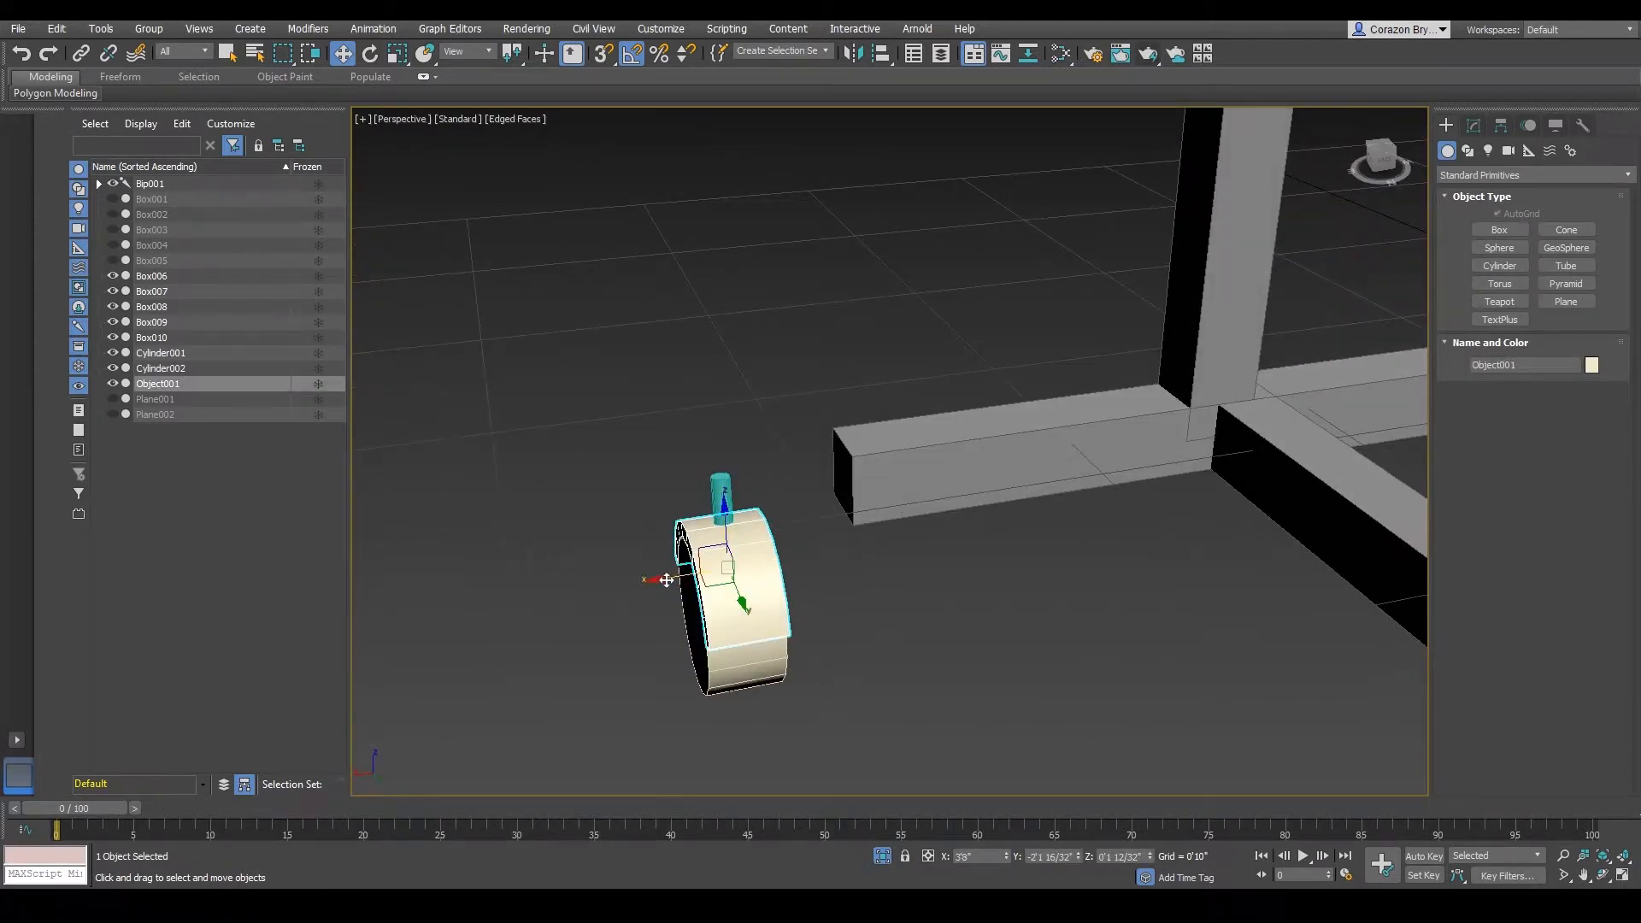
mouse_move(660, 579)
left_mouse_down()
mouse_move(547, 594)
mouse_move(660, 580)
left_mouse_up()
left_click(734, 667)
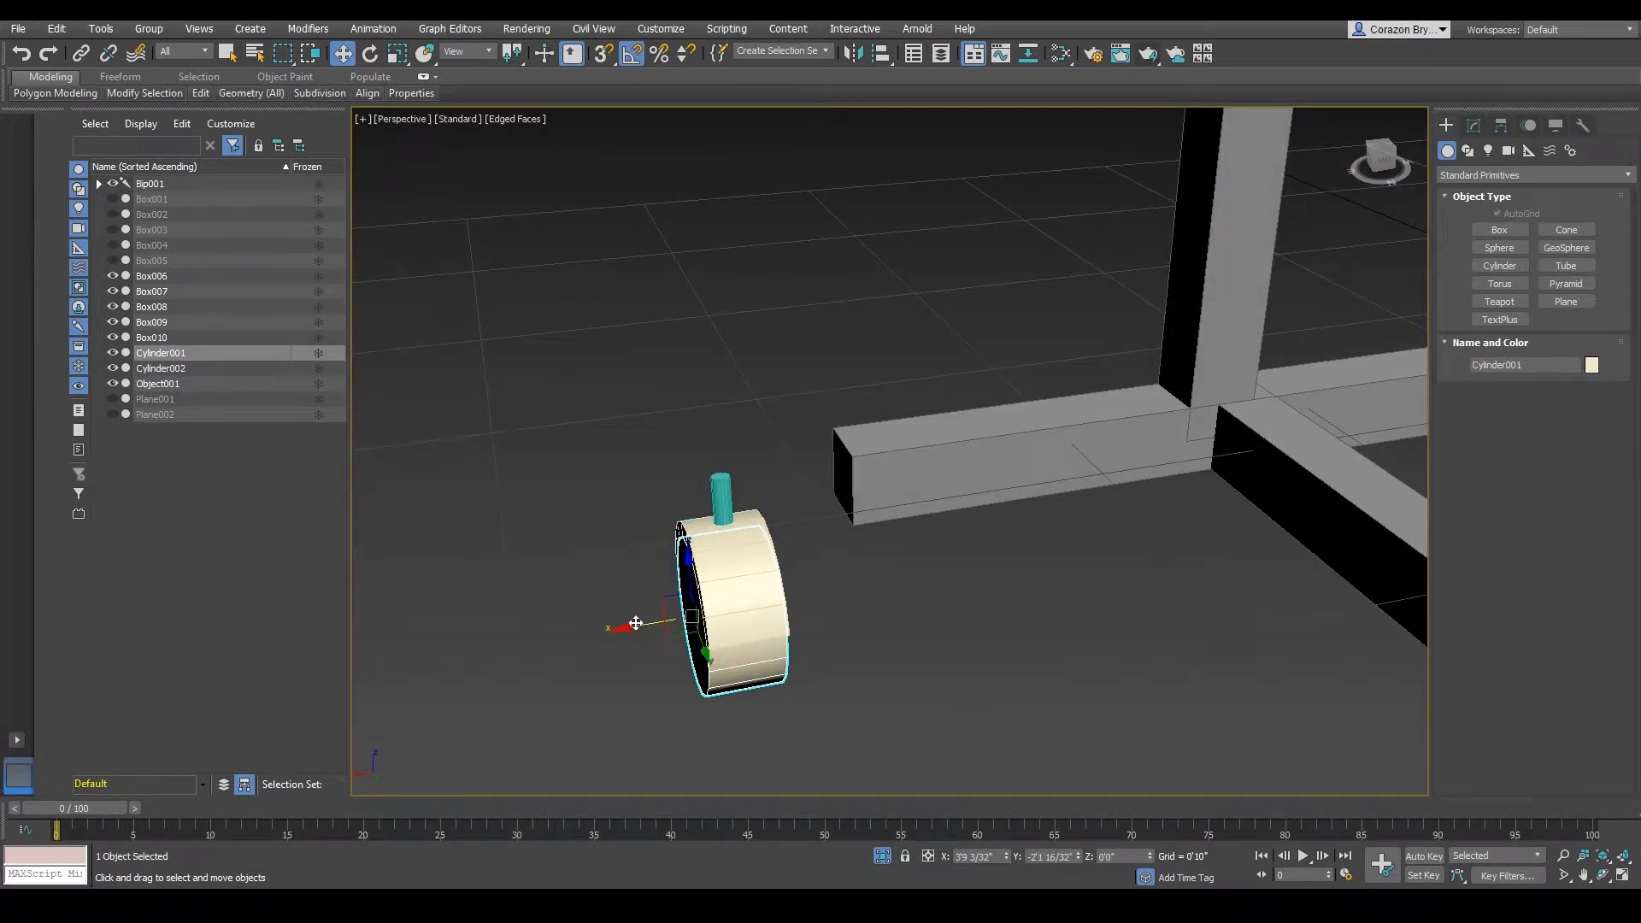
mouse_move(636, 623)
middle_mouse_down("alt")
mouse_move(615, 637)
mouse_move(643, 638)
mouse_move(641, 593)
middle_mouse_up("alt")
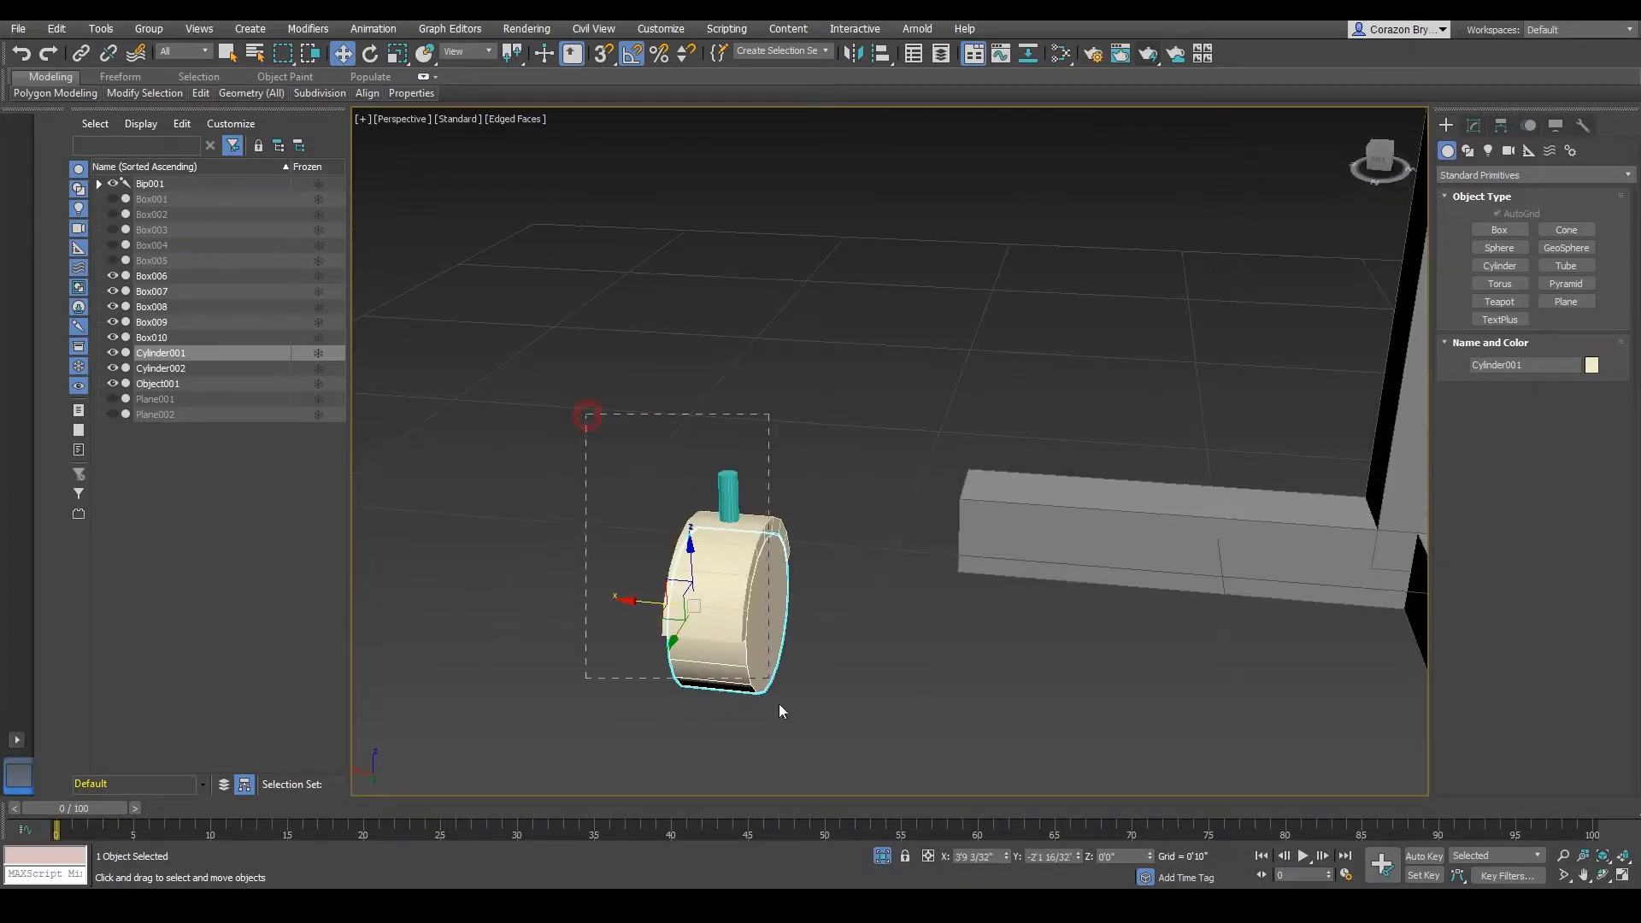
- Group the wheel, its cover and the stem under the name wheel
left_click_drag(780, 706, 883, 778)
left_click(149, 29)
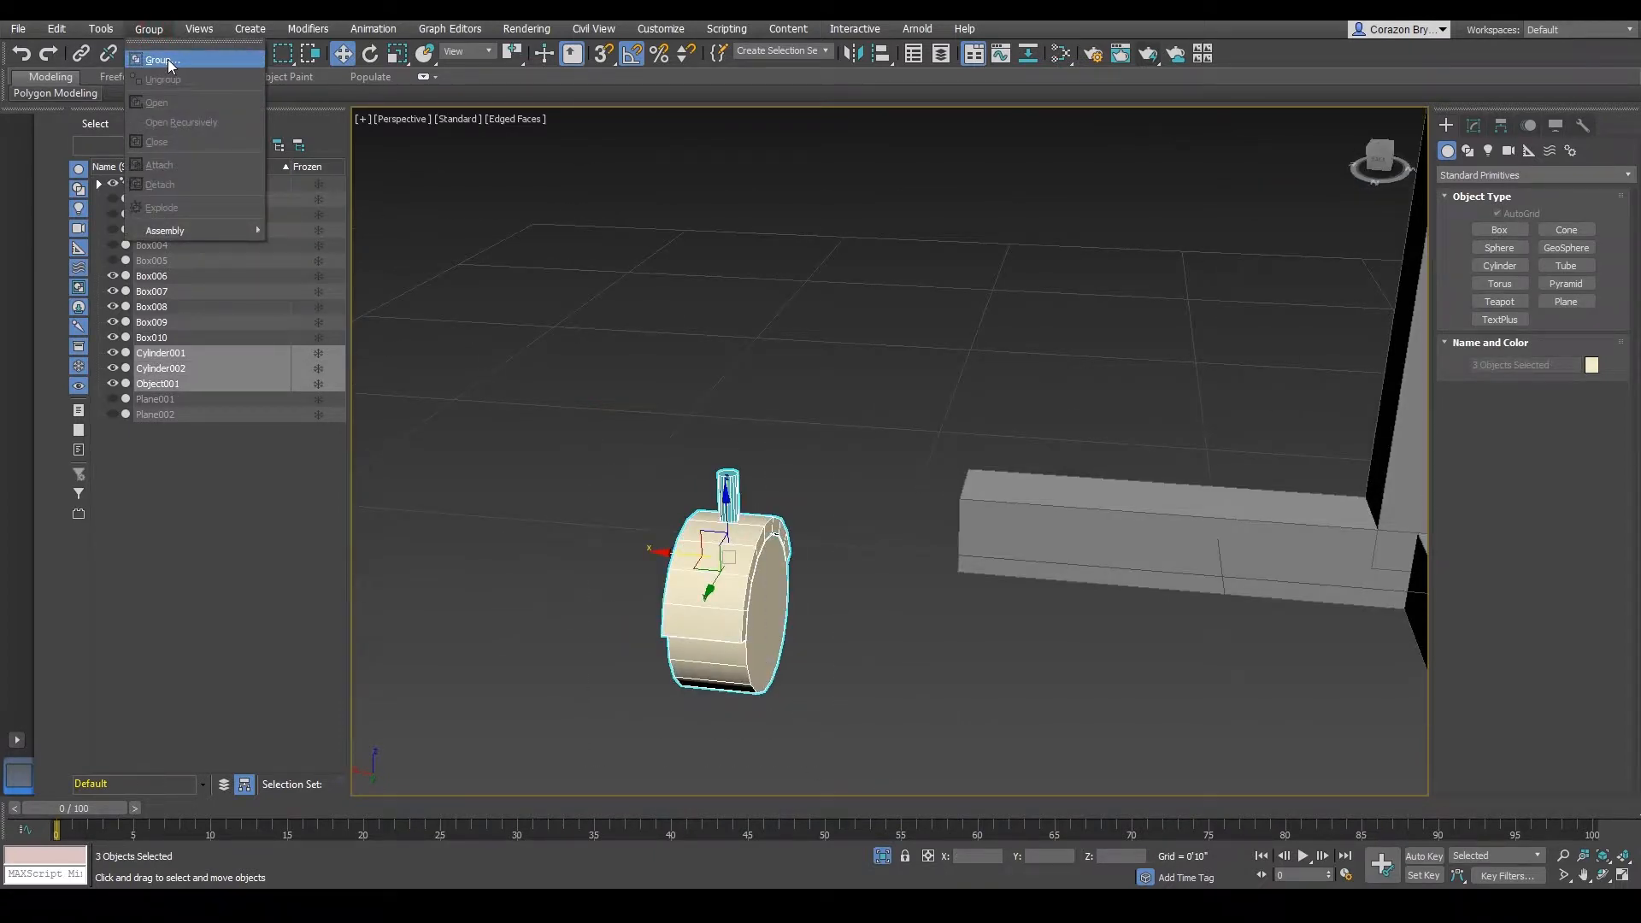
left_click(168, 59)
type("wheel")
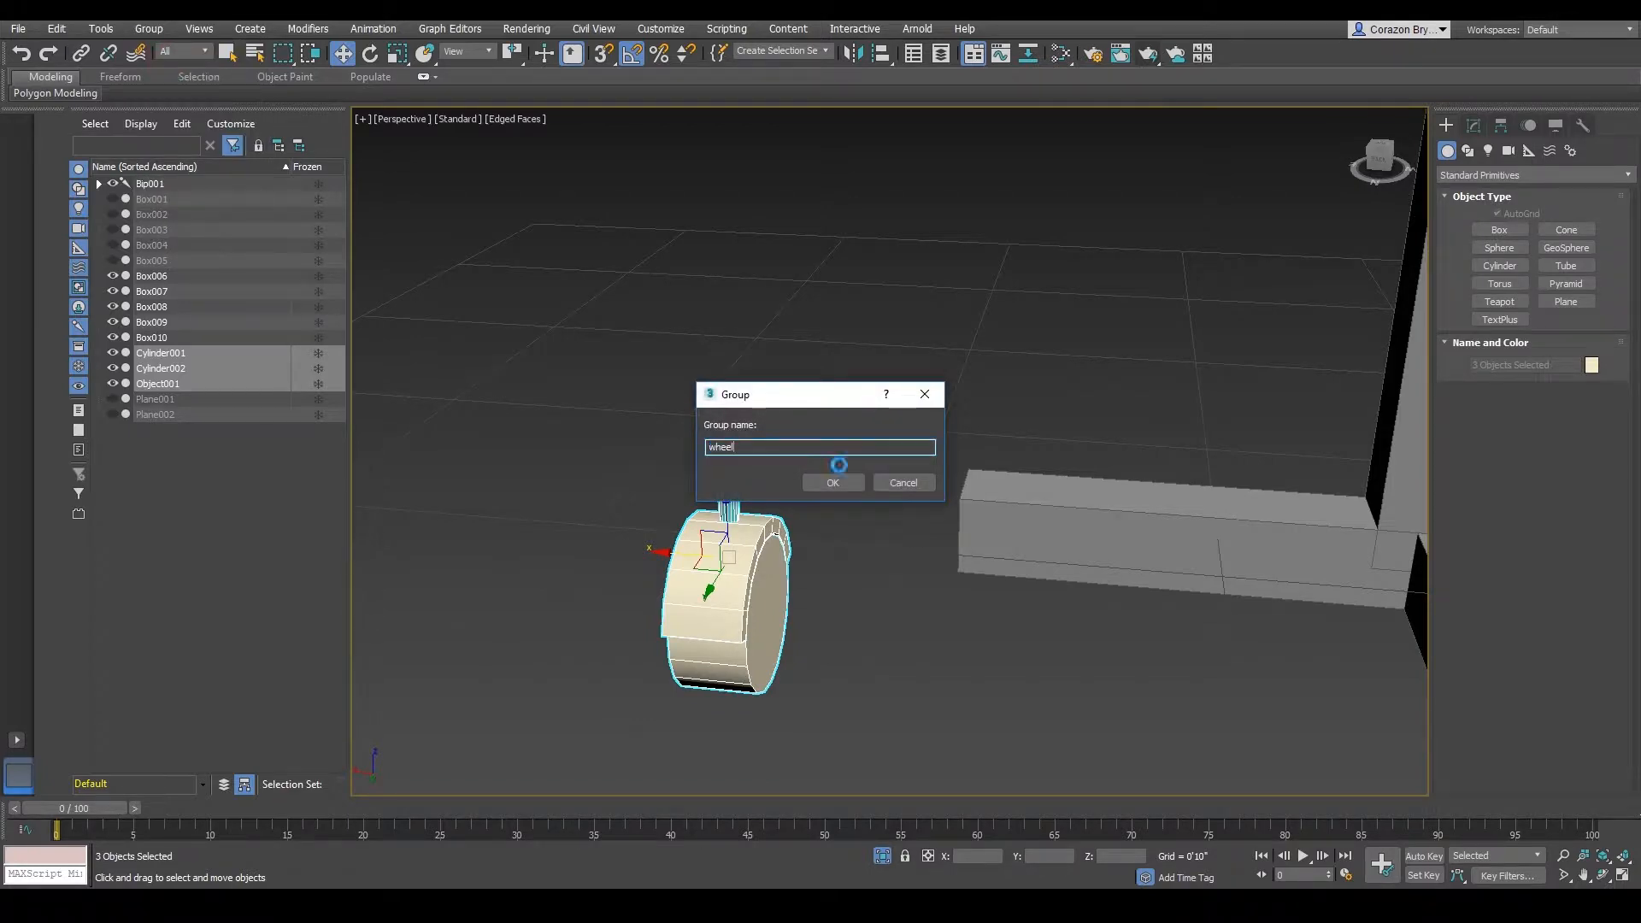
key("Return")
middle_click_drag(839, 465, 738, 672, "alt")
left_click(705, 418)
left_click(729, 579)
middle_click_drag(729, 579, 812, 585, "alt")
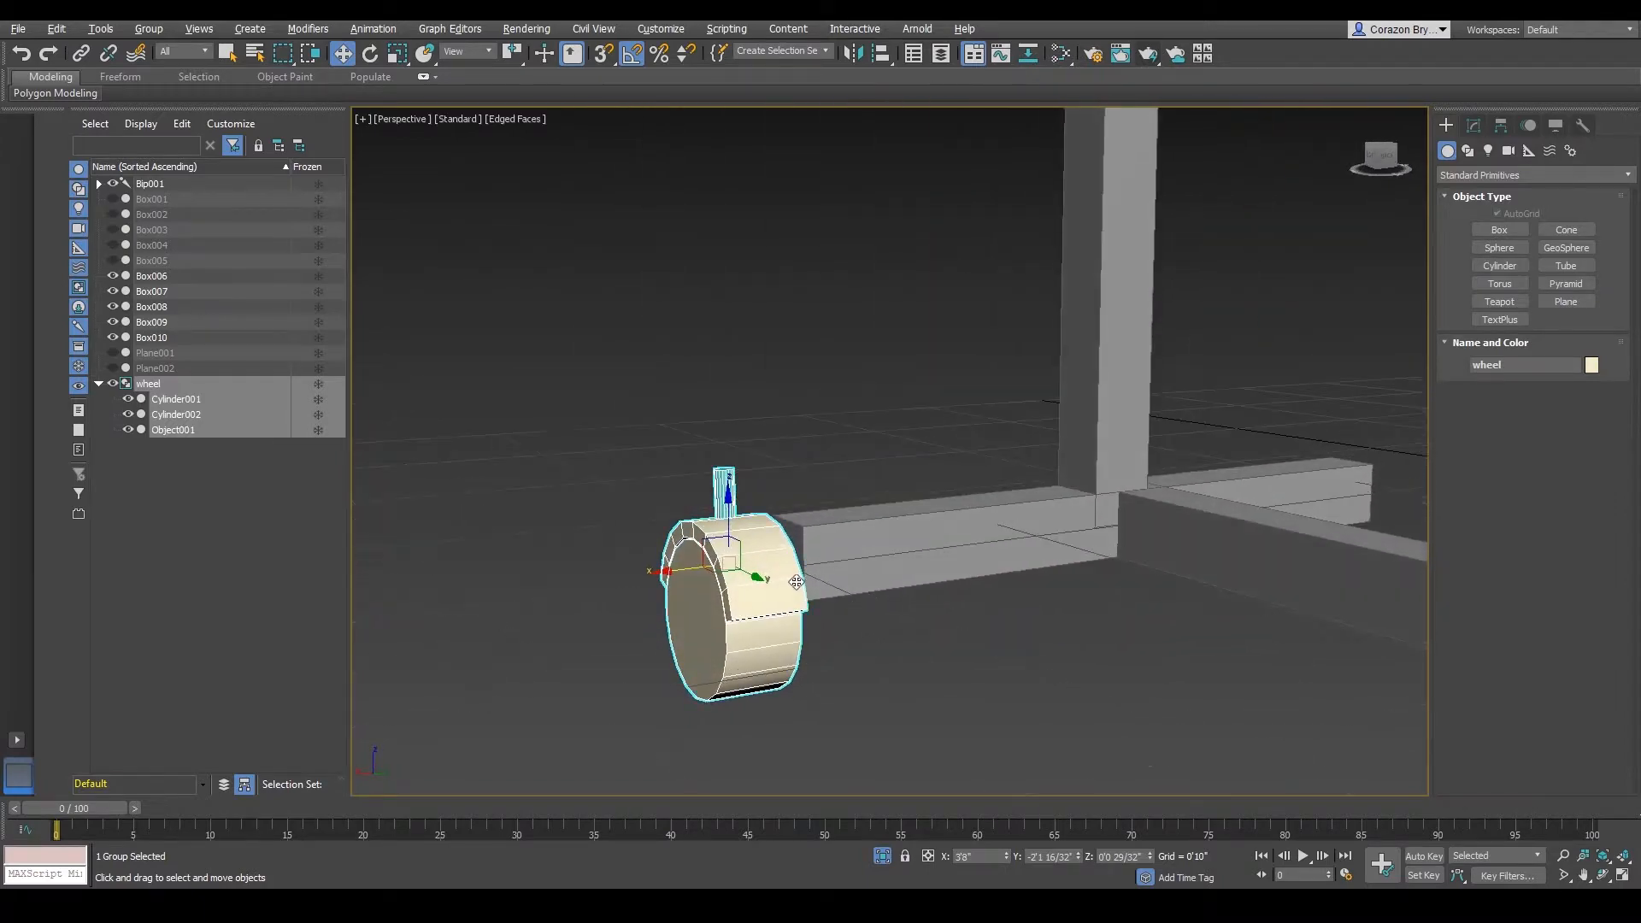
- Open the wheel group, select its cover, wheel and stem individually, and close the group
left_click(147, 30)
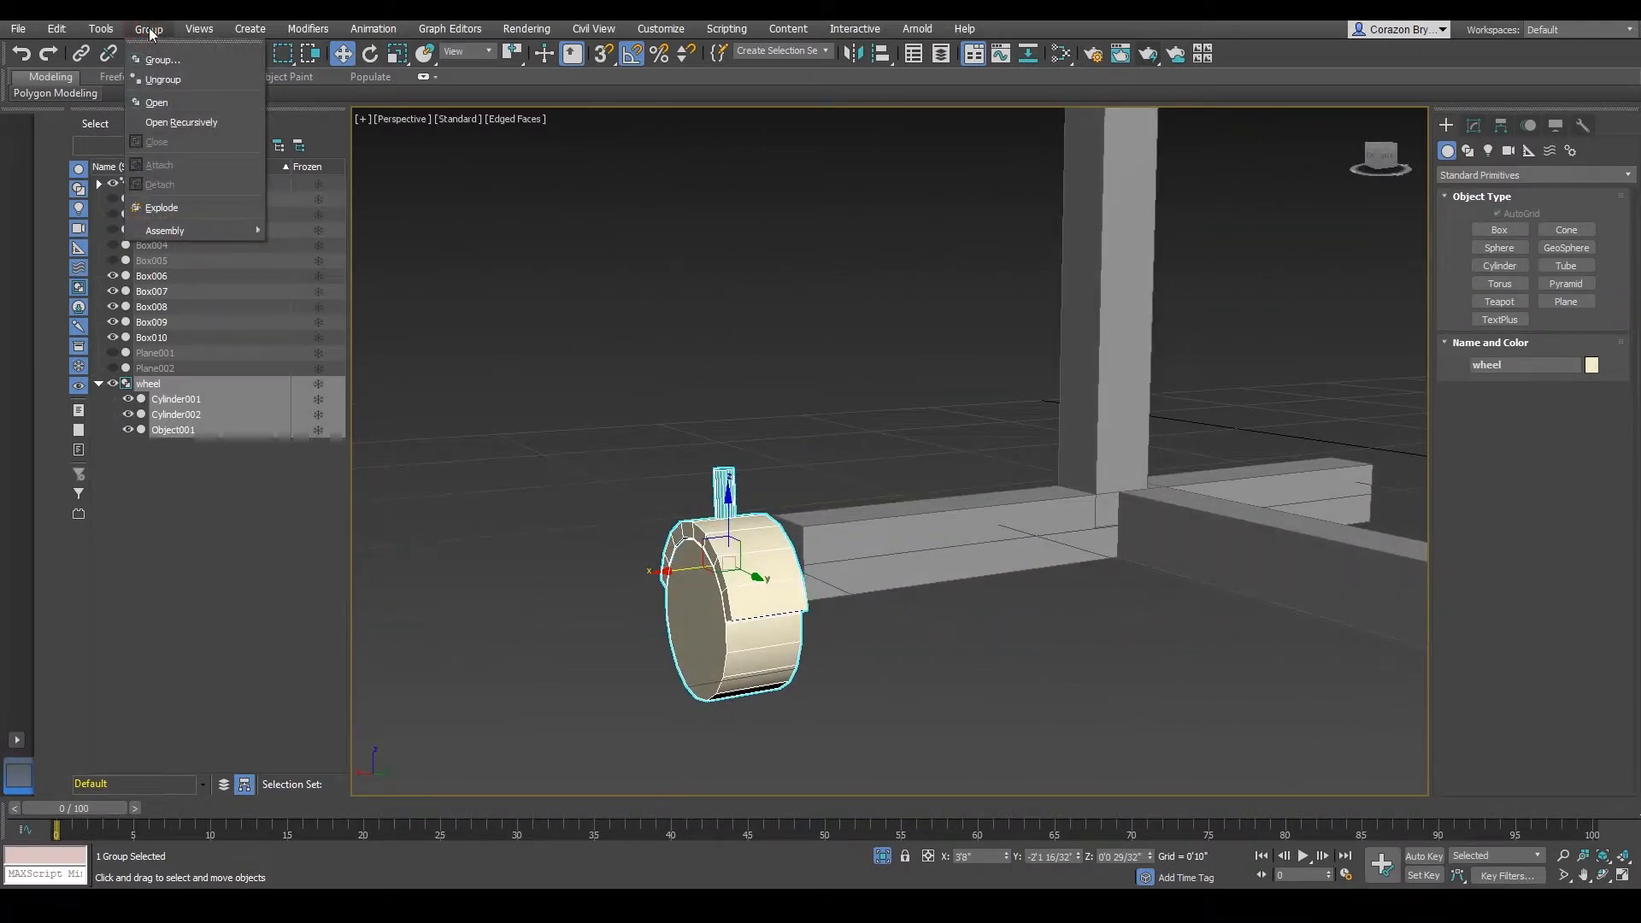
left_click(158, 104)
left_click(761, 557)
mouse_move(665, 574)
left_mouse_down()
mouse_move(637, 571)
mouse_move(710, 569)
mouse_move(664, 574)
left_mouse_up()
left_click(744, 642)
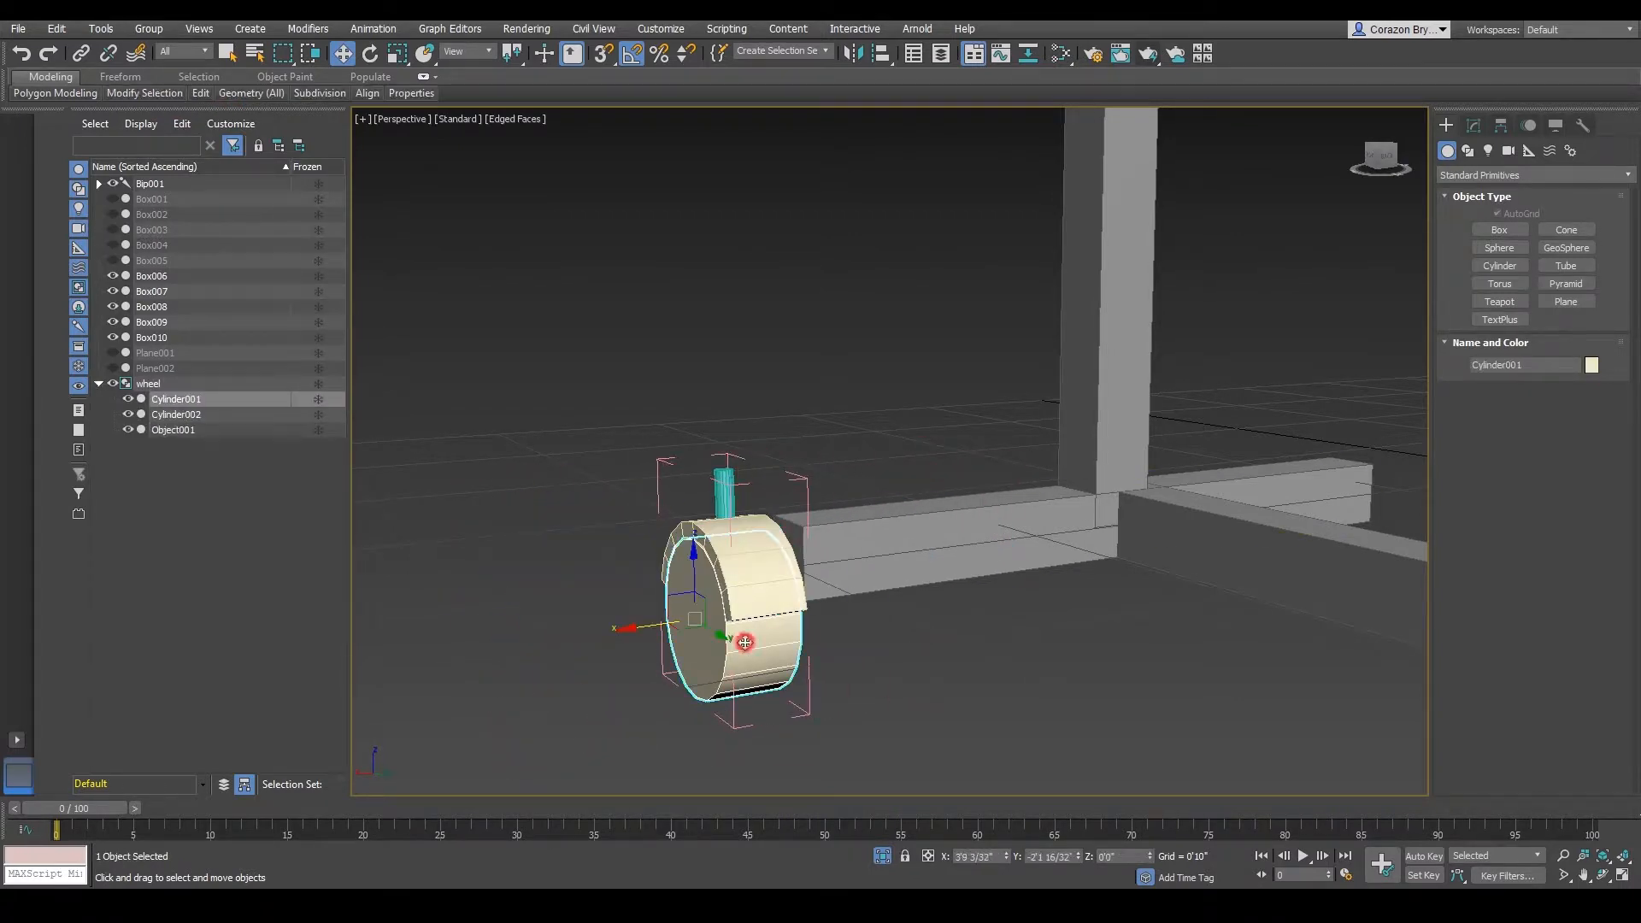
left_click(716, 485)
middle_click_drag(735, 535, 491, 453, "alt")
left_click(159, 32)
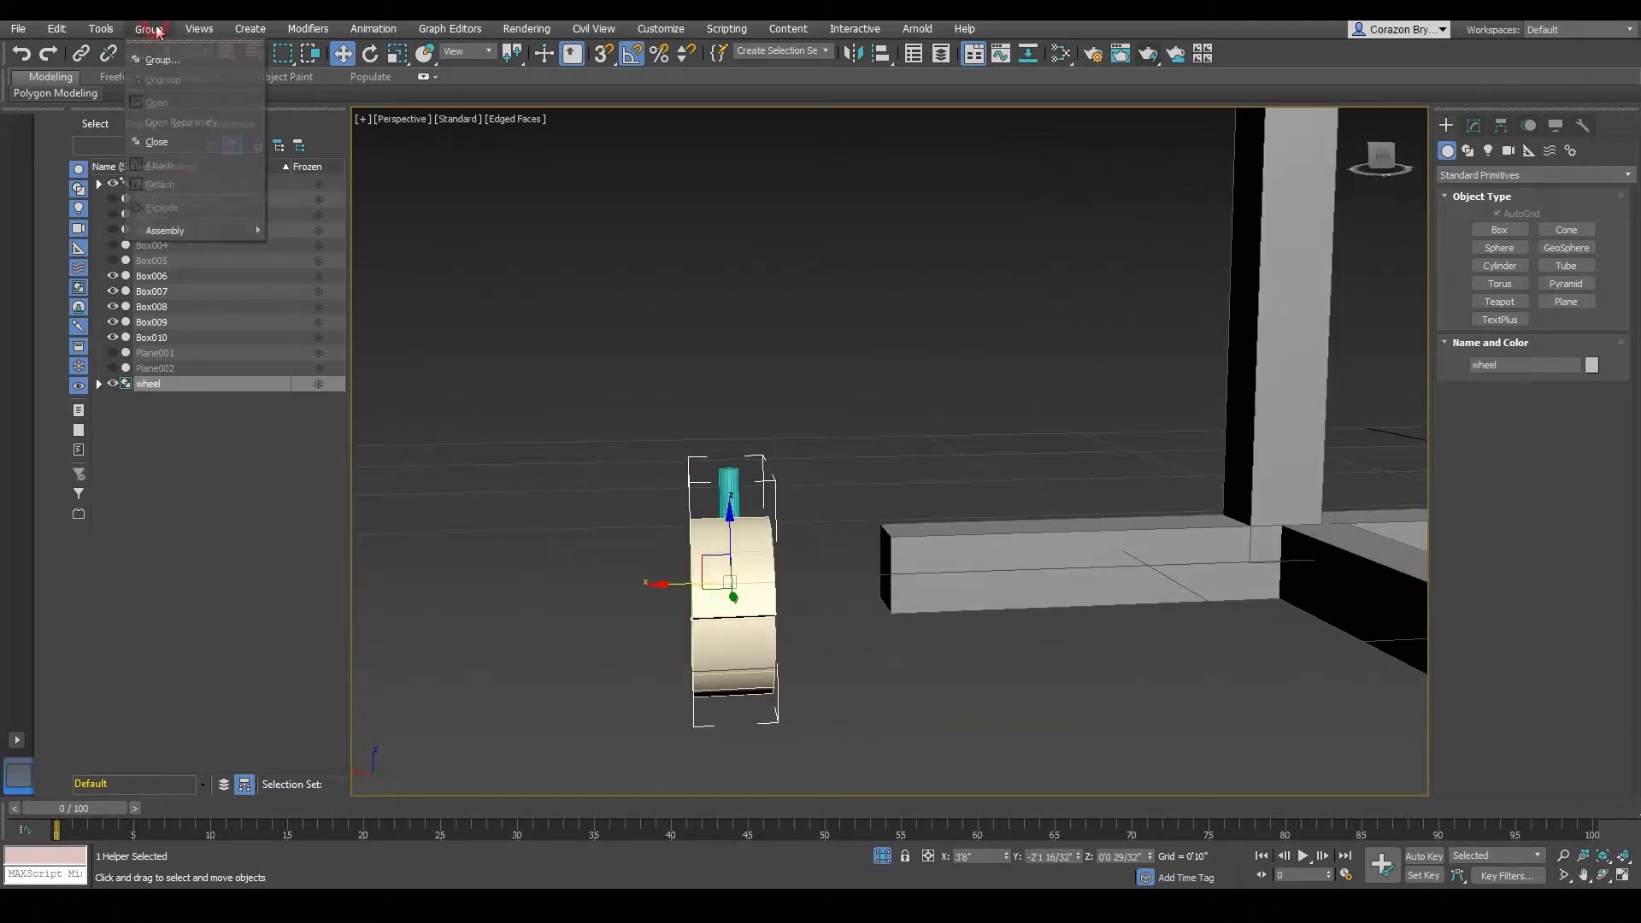
left_click(168, 143)
- Move the wheel group beneath one end of the base crossbar, to about X 2'10 18/32", Y -2'9 24/32", Z -0'5 3/32"
middle_click_drag(703, 521, 676, 583, "alt")
left_click_drag(676, 583, 931, 573)
middle_click_drag(931, 572, 1095, 530, "alt")
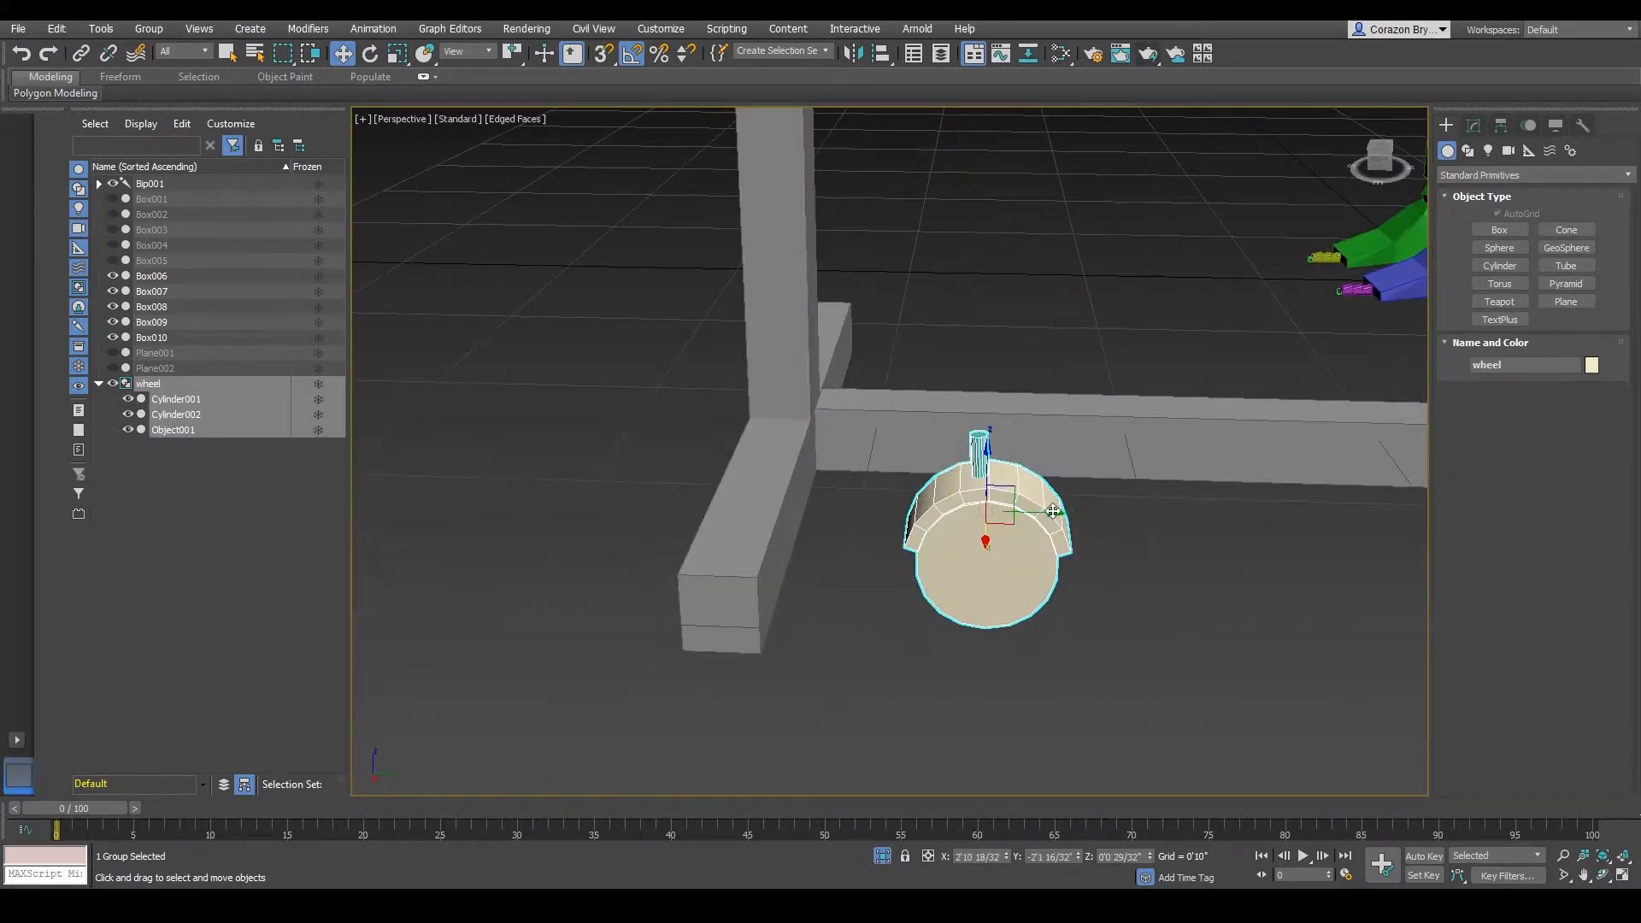
left_click_drag(1054, 512, 812, 561)
middle_click_drag(813, 561, 752, 443, "alt")
left_click_drag(736, 459, 736, 615)
middle_click_drag(736, 616, 810, 617, "alt")
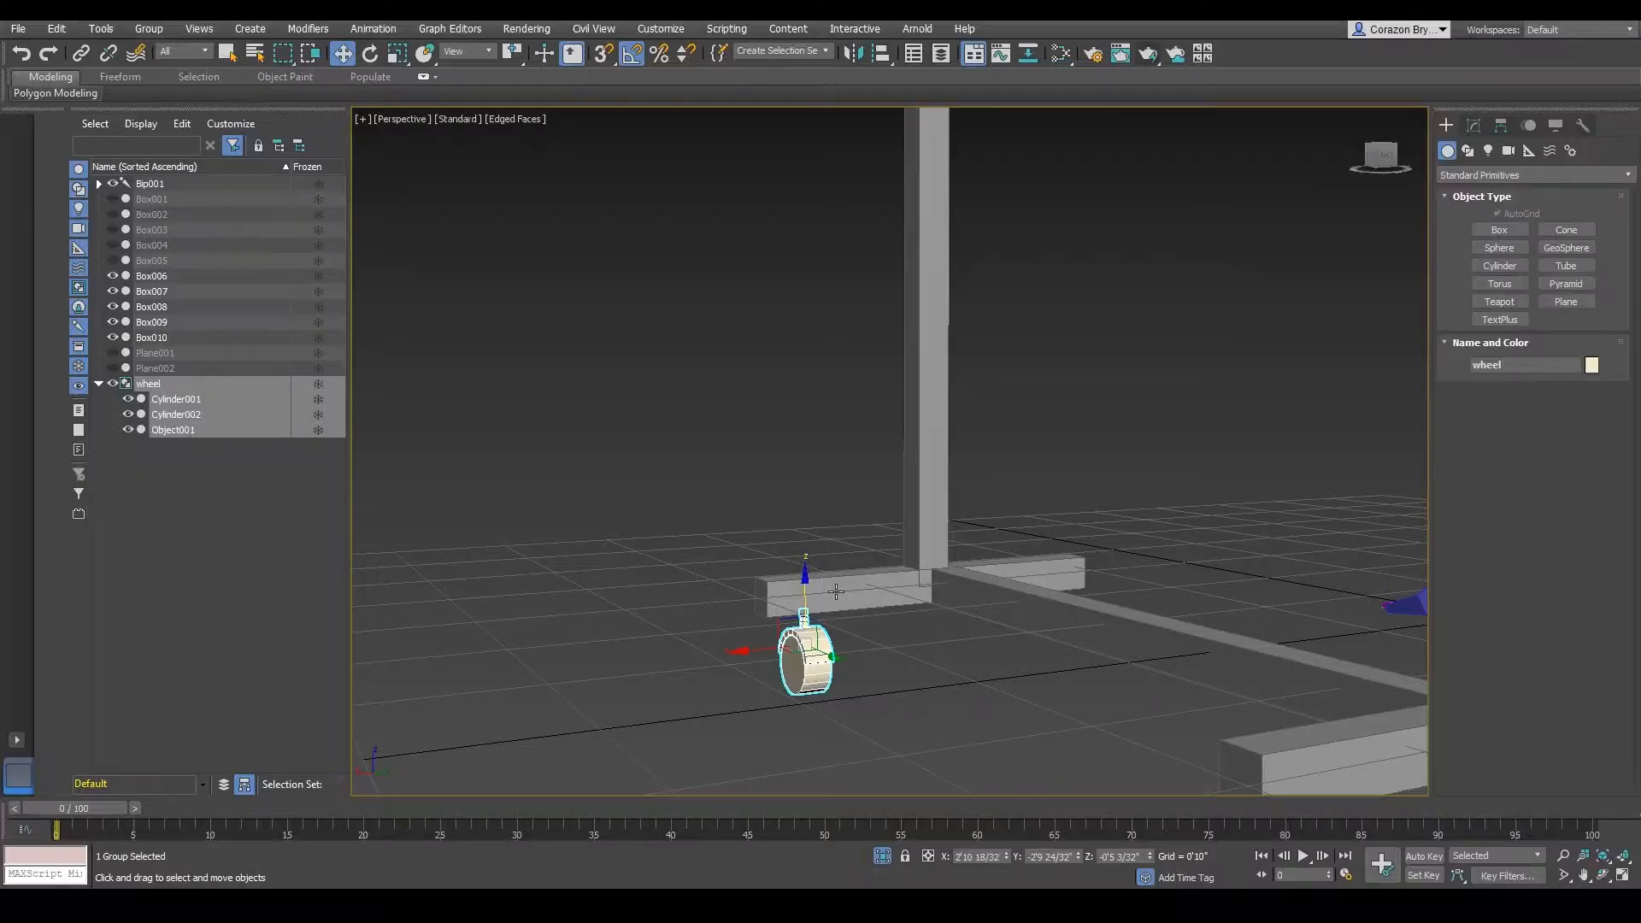
middle_click_drag(809, 617, 831, 688, "alt")
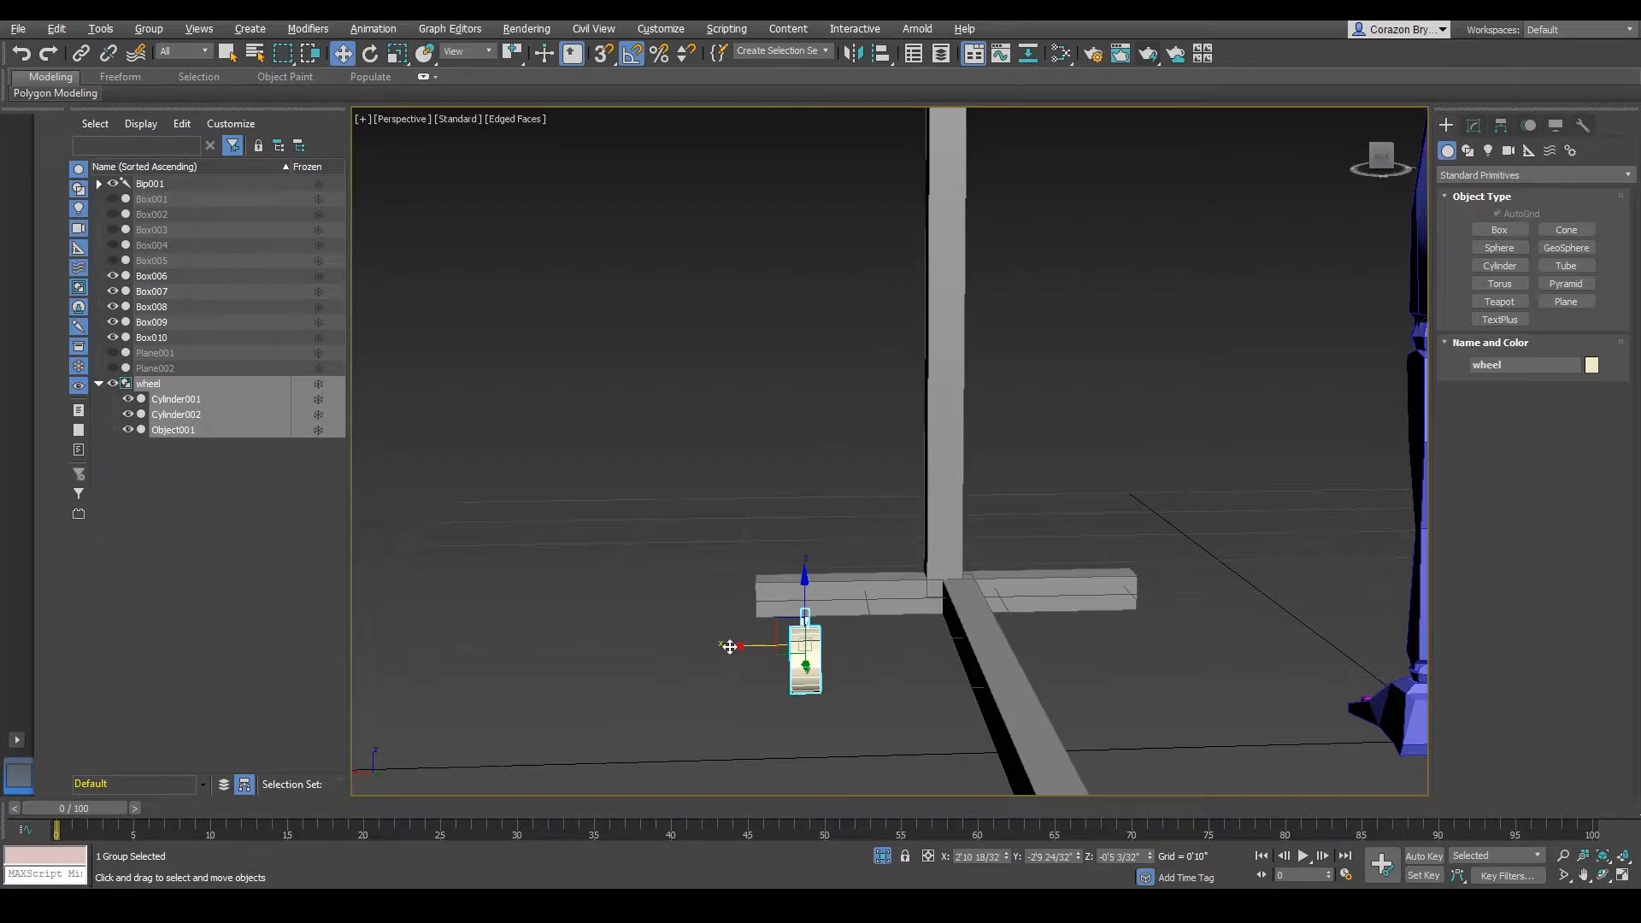
- Copy the wheel group to the crossbar's other end at X 0'10 6/32", and copy that one to the opposite crossbar
mouse_move(730, 648)
left_mouse_down()
mouse_move(711, 652)
mouse_move(1051, 640)
left_mouse_up()
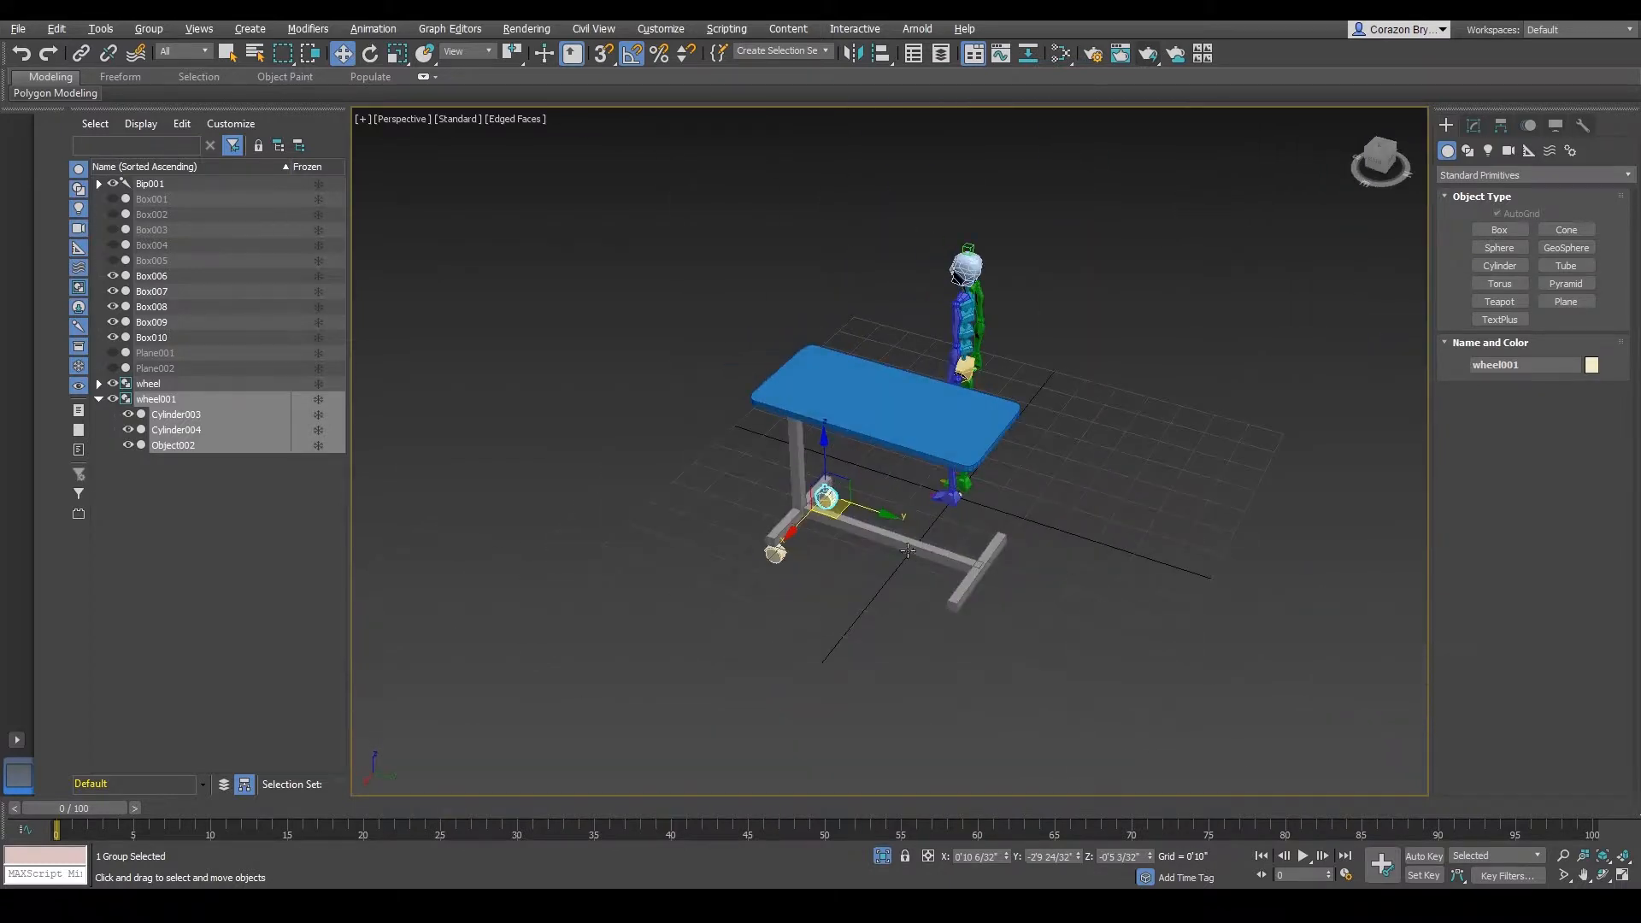
mouse_move(881, 517)
left_mouse_down("shift")
mouse_move(1030, 590)
mouse_move(1040, 571)
left_mouse_up("shift")
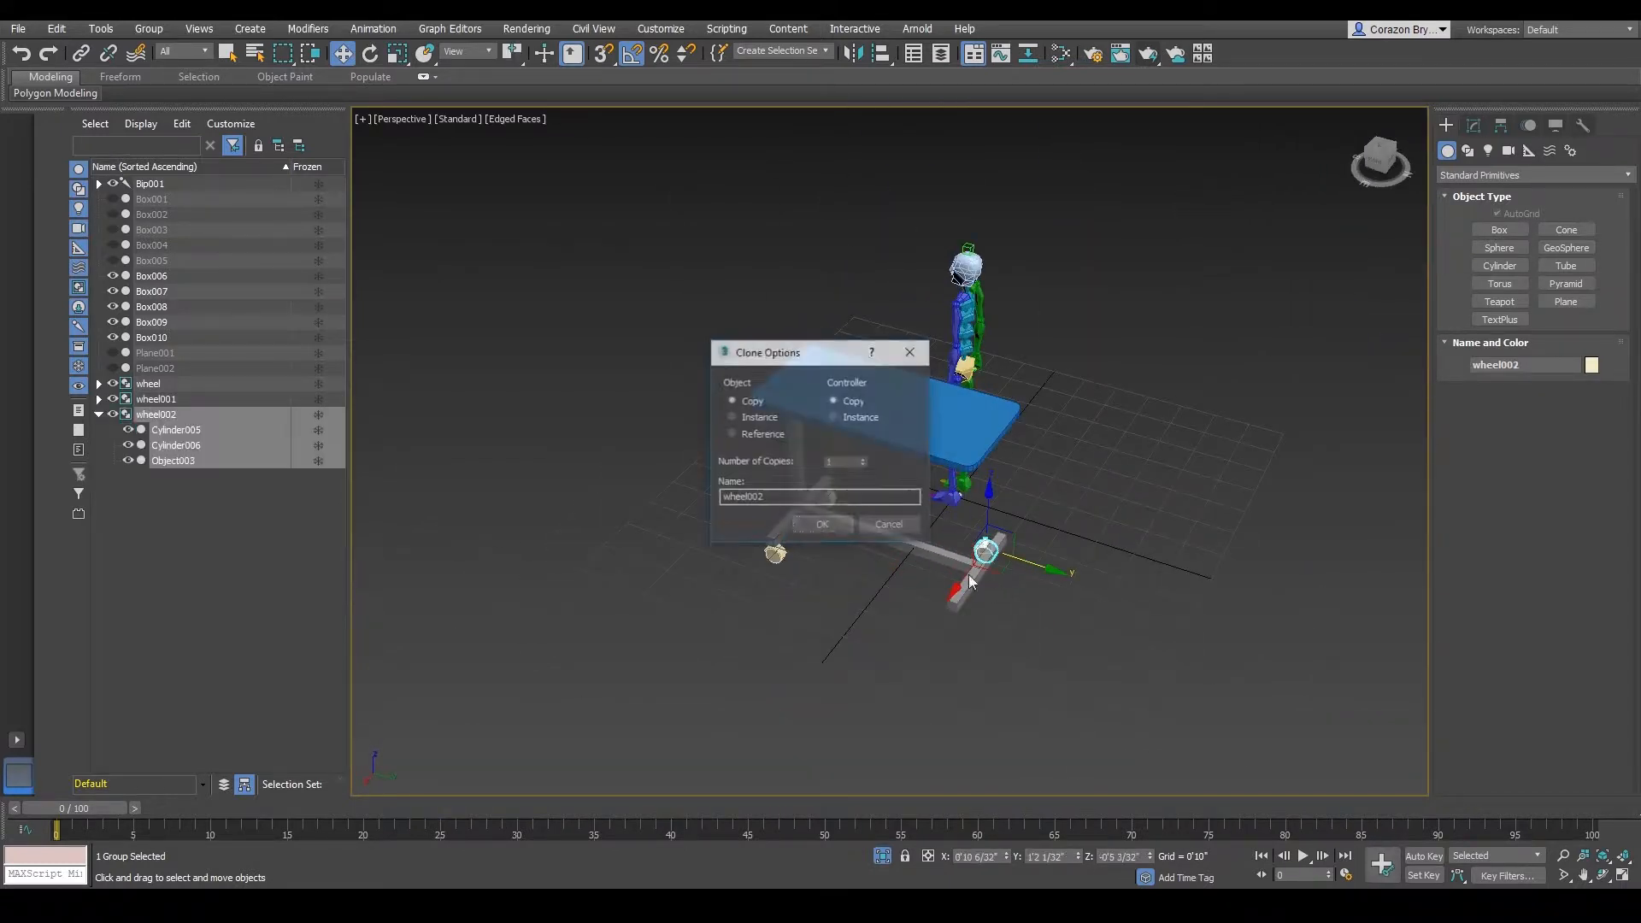
left_click(851, 527)
- Center the third wheel beneath the opposite crossbar at about X 1'9 21/32", align it with the bar's depth, and deselect it
middle_click_drag(1085, 577, 968, 510, "alt")
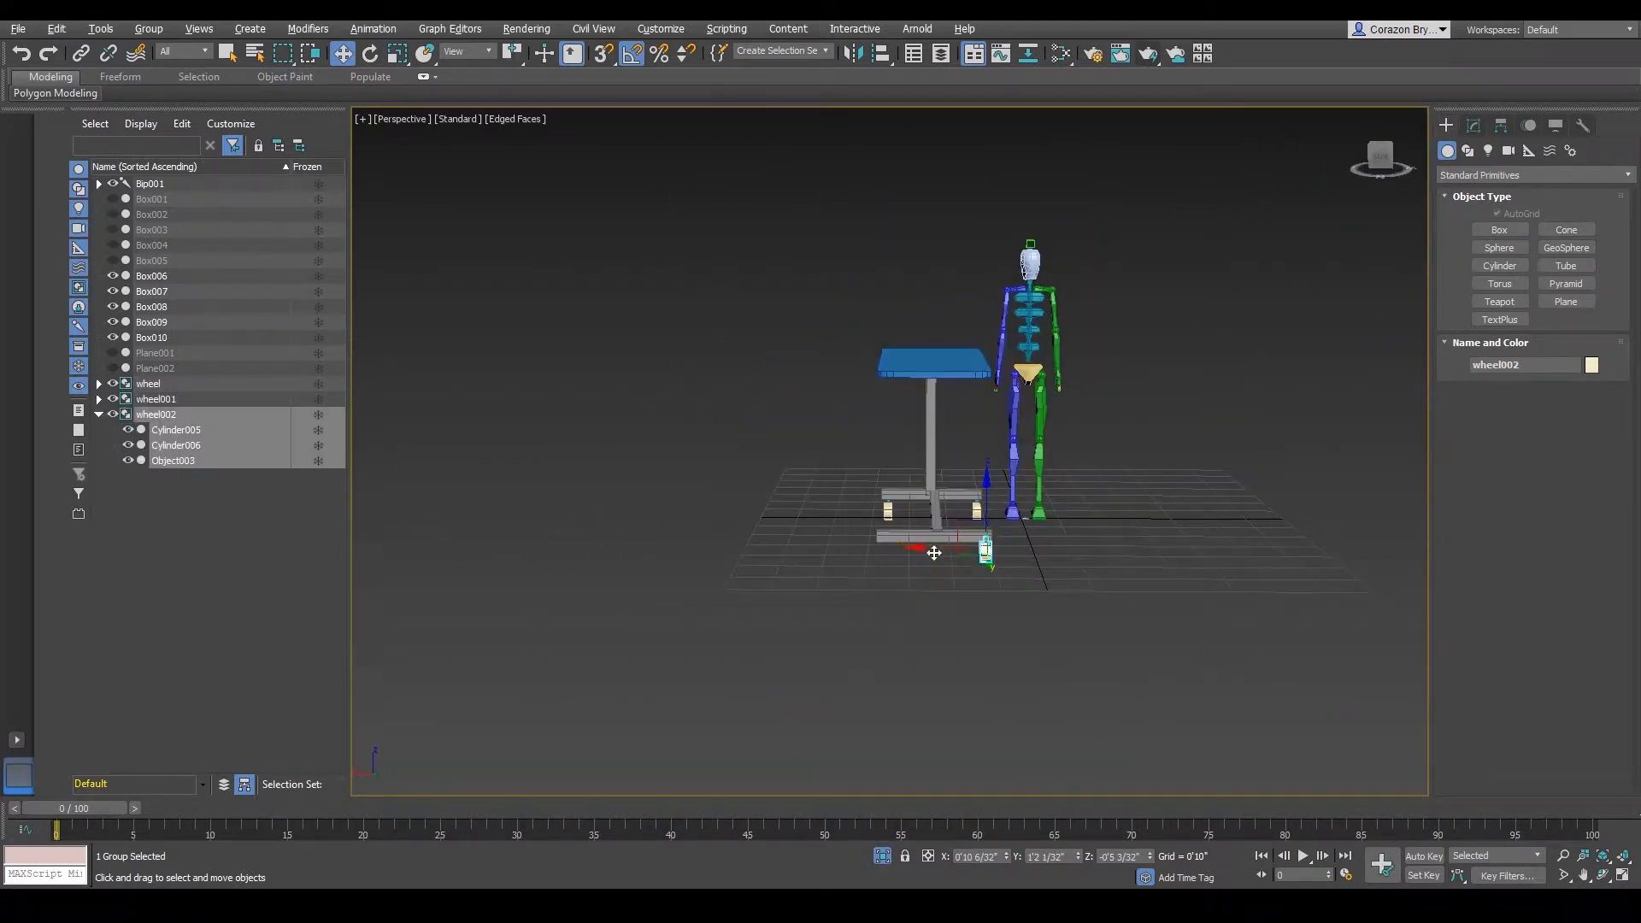
left_click_drag(935, 553, 889, 554)
scroll(898, 555, "up", 5)
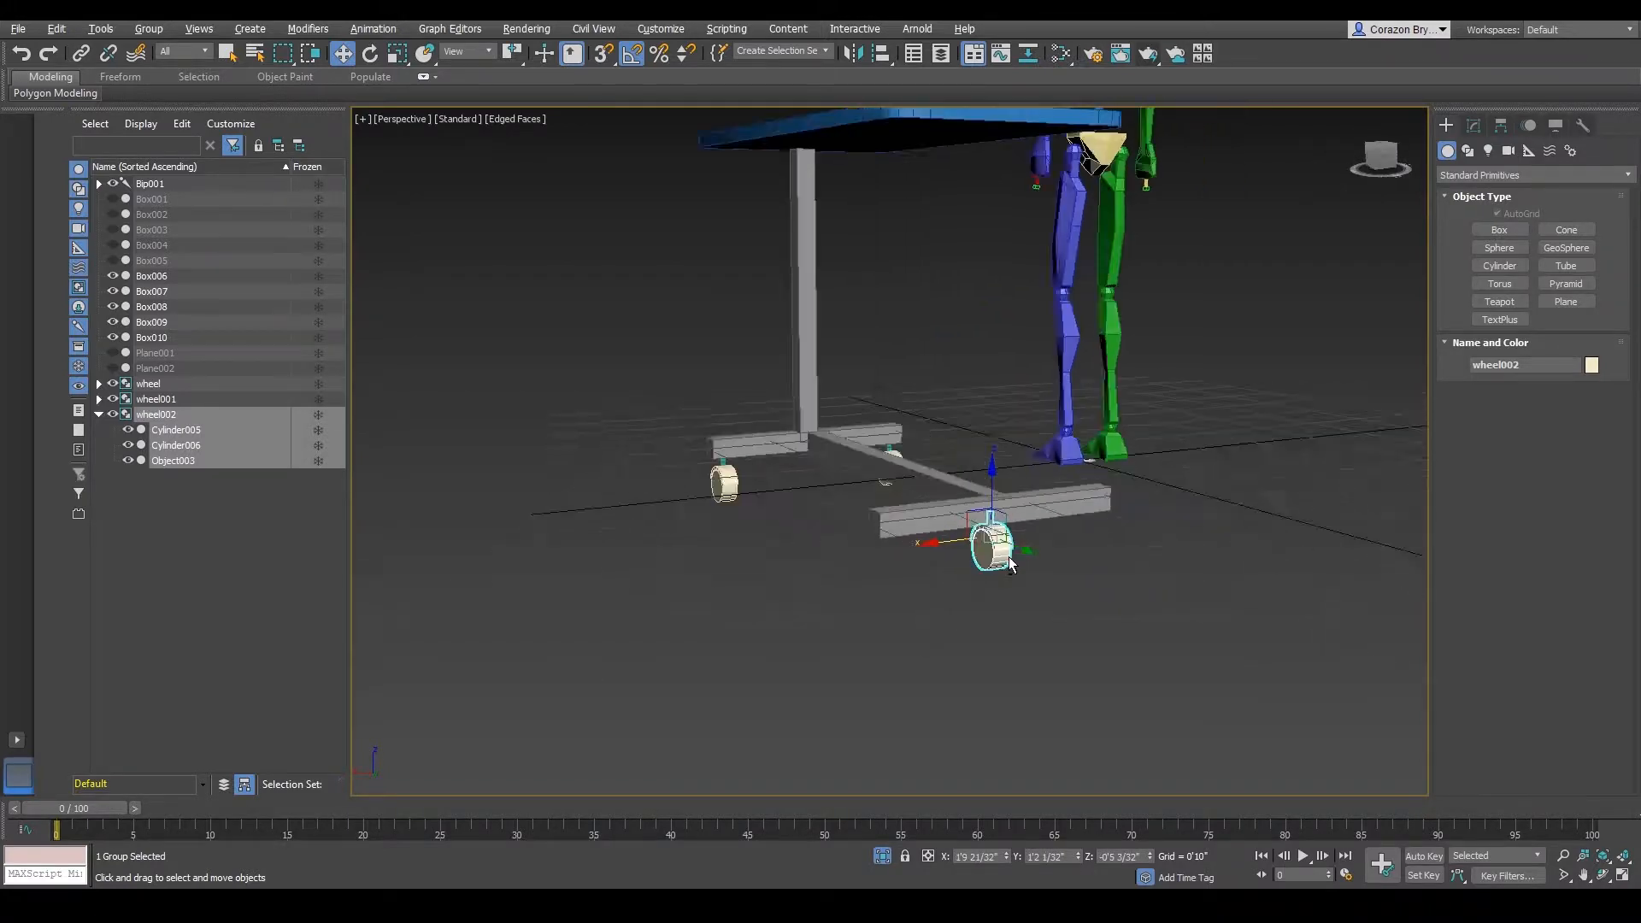
middle_click_drag(1011, 560, 1076, 554, "alt")
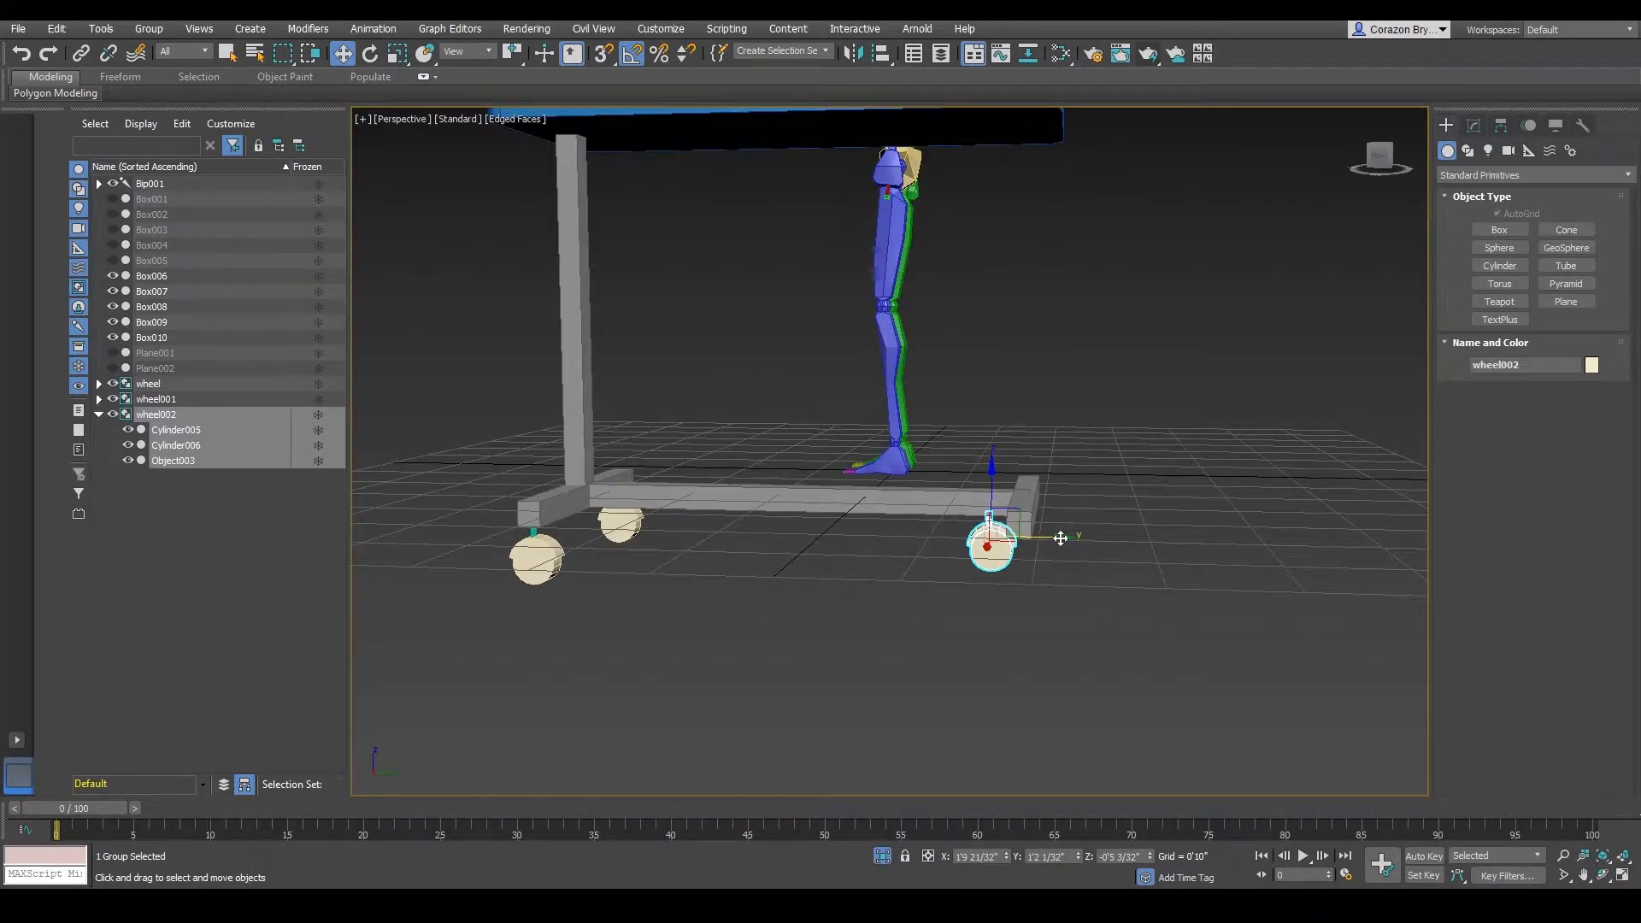
left_click_drag(1059, 539, 1092, 542)
middle_click_drag(1092, 542, 884, 557, "alt")
scroll(937, 701, "down", 4)
middle_click_drag(1068, 586, 845, 557, "alt")
left_click(1154, 560)
scroll(1066, 575, "down", 3)
scroll(845, 557, "up", 2)
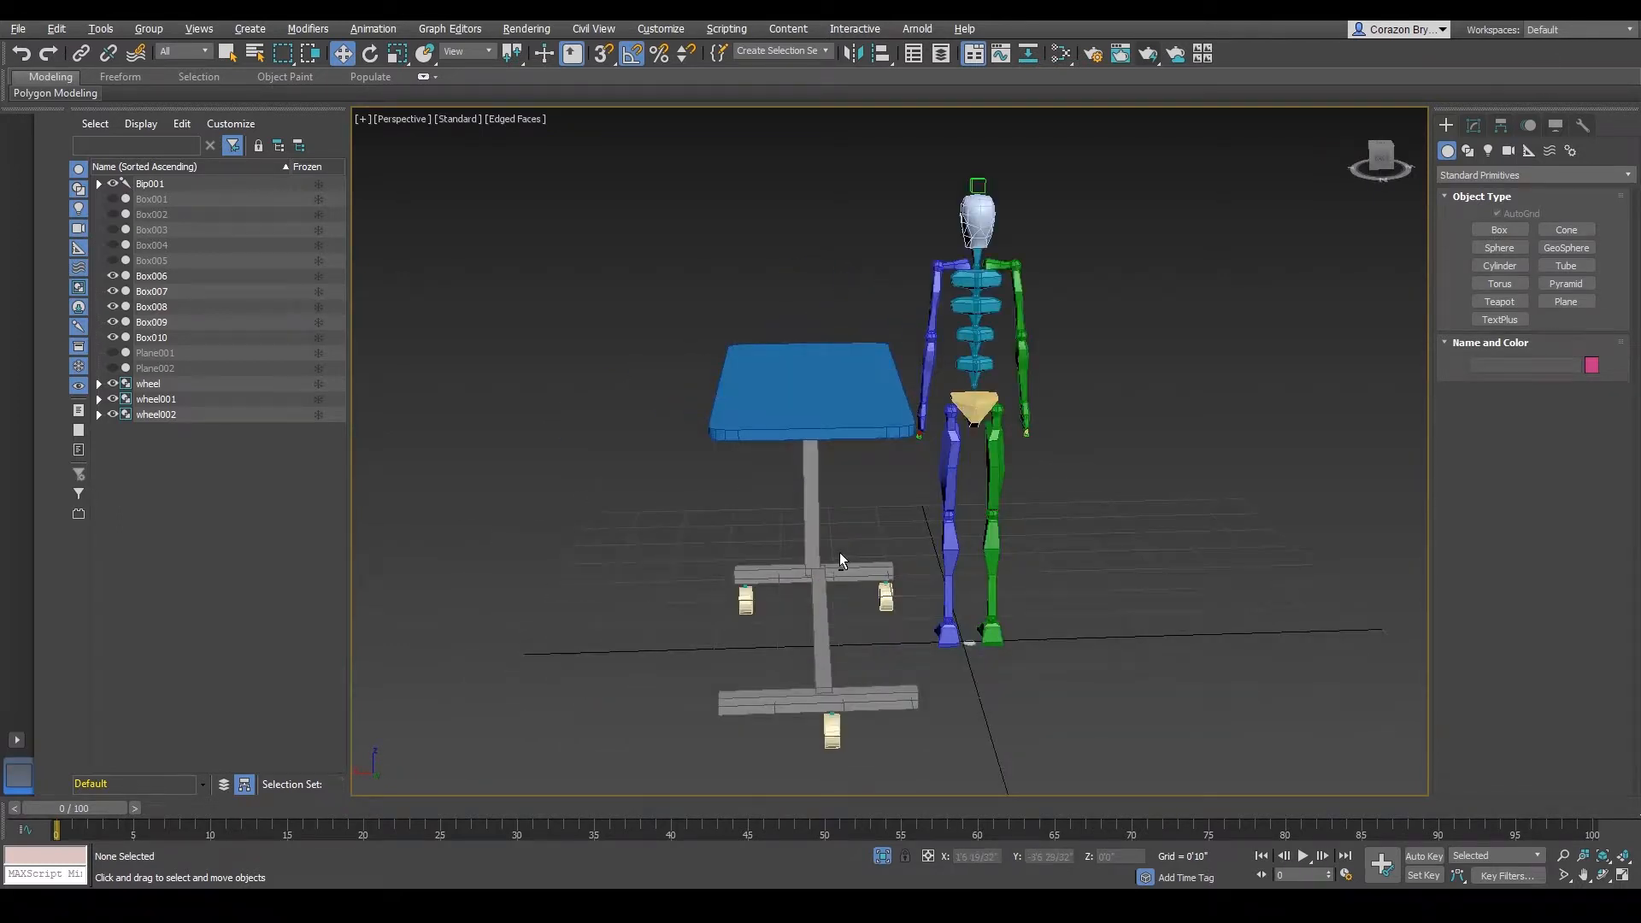
- Region-select the table parts, add the missed caster to the selection, and clear the selection
mouse_move(906, 810)
left_mouse_down()
mouse_move(882, 796)
mouse_move(902, 785)
left_mouse_up()
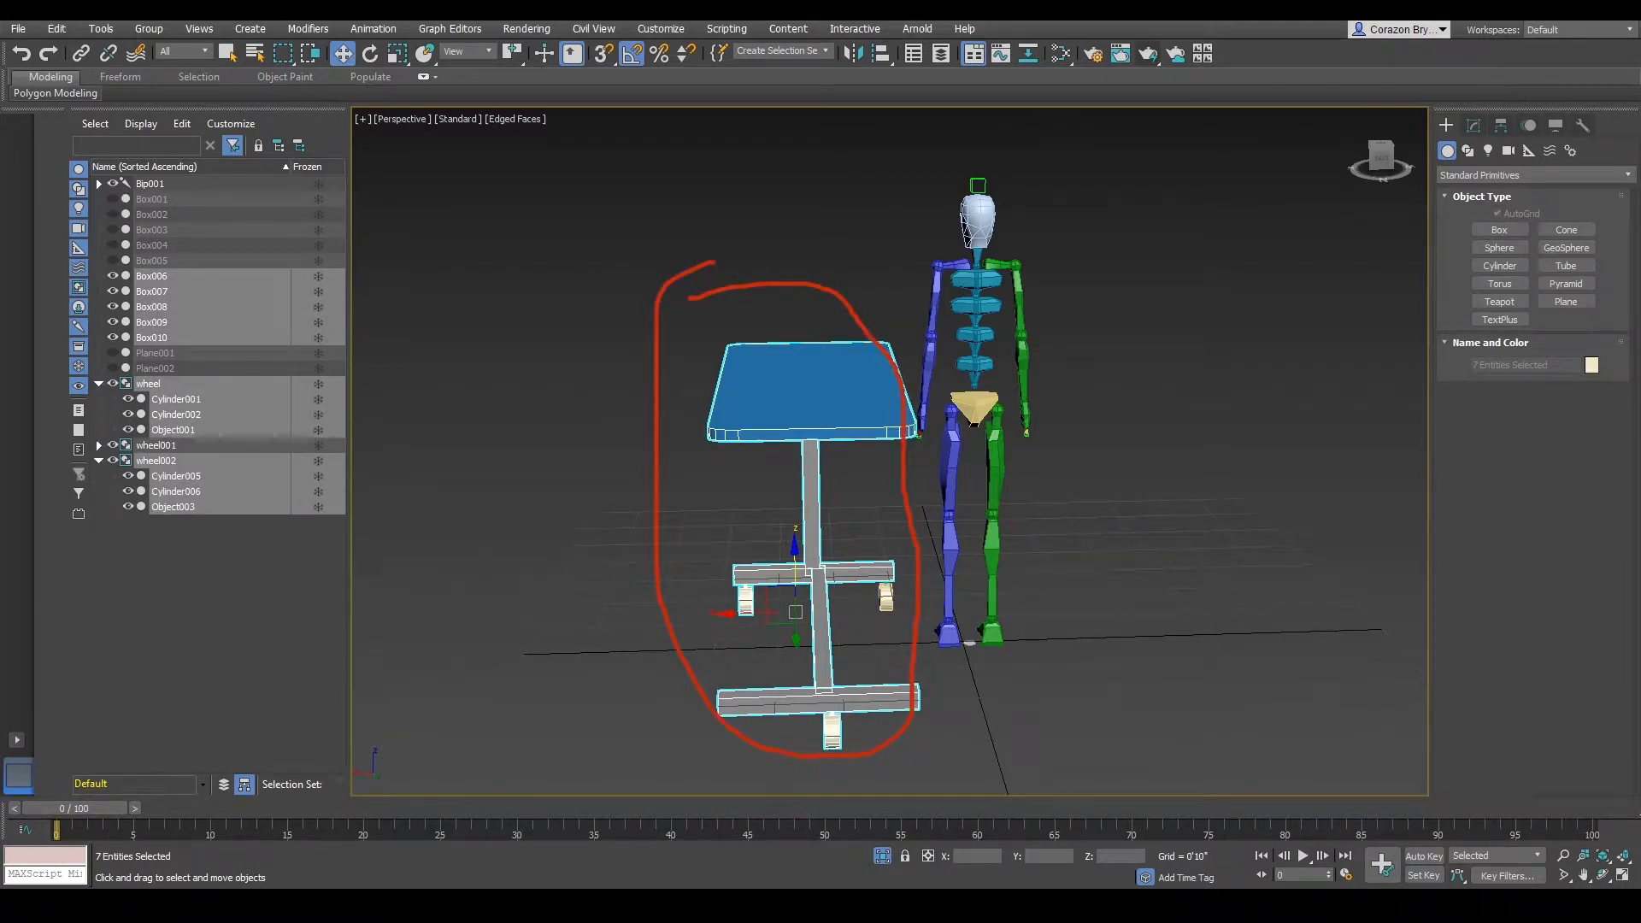
left_click(1352, 359)
left_click_drag(842, 729, 854, 789)
middle_click_drag(912, 495, 941, 417, "alt")
left_click_drag(870, 751, 870, 752, "ctrl")
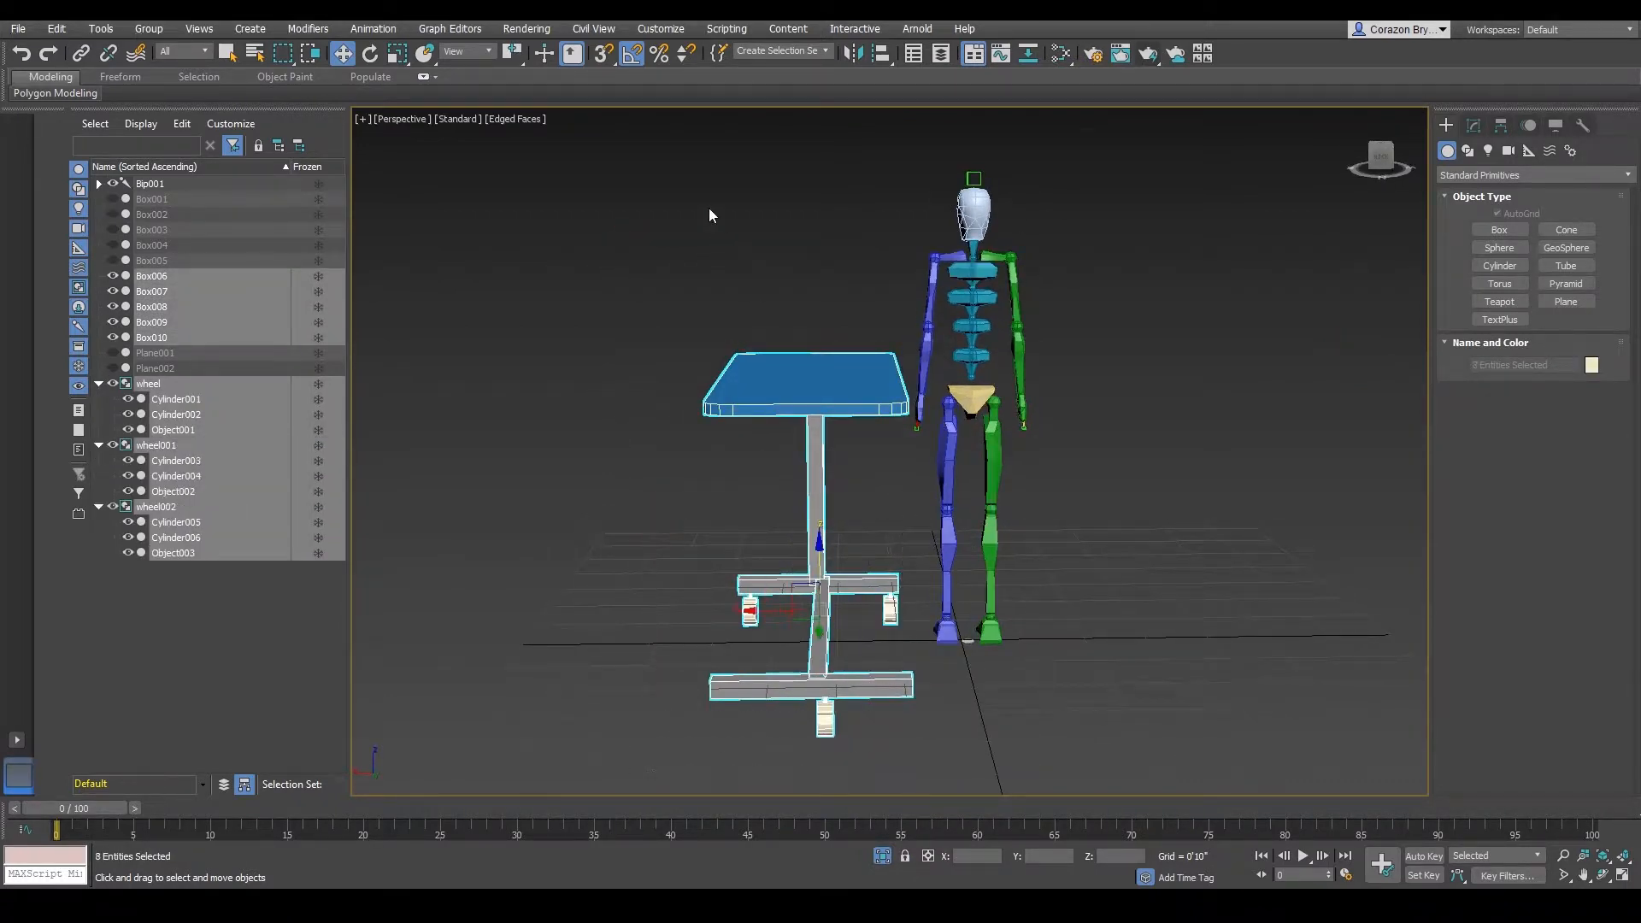
left_click_drag(1147, 853, 1147, 853)
mouse_move(953, 413)
middle_mouse_down("alt")
mouse_move(970, 416)
mouse_move(911, 416)
mouse_move(950, 415)
middle_mouse_up("alt")
left_click(739, 256)
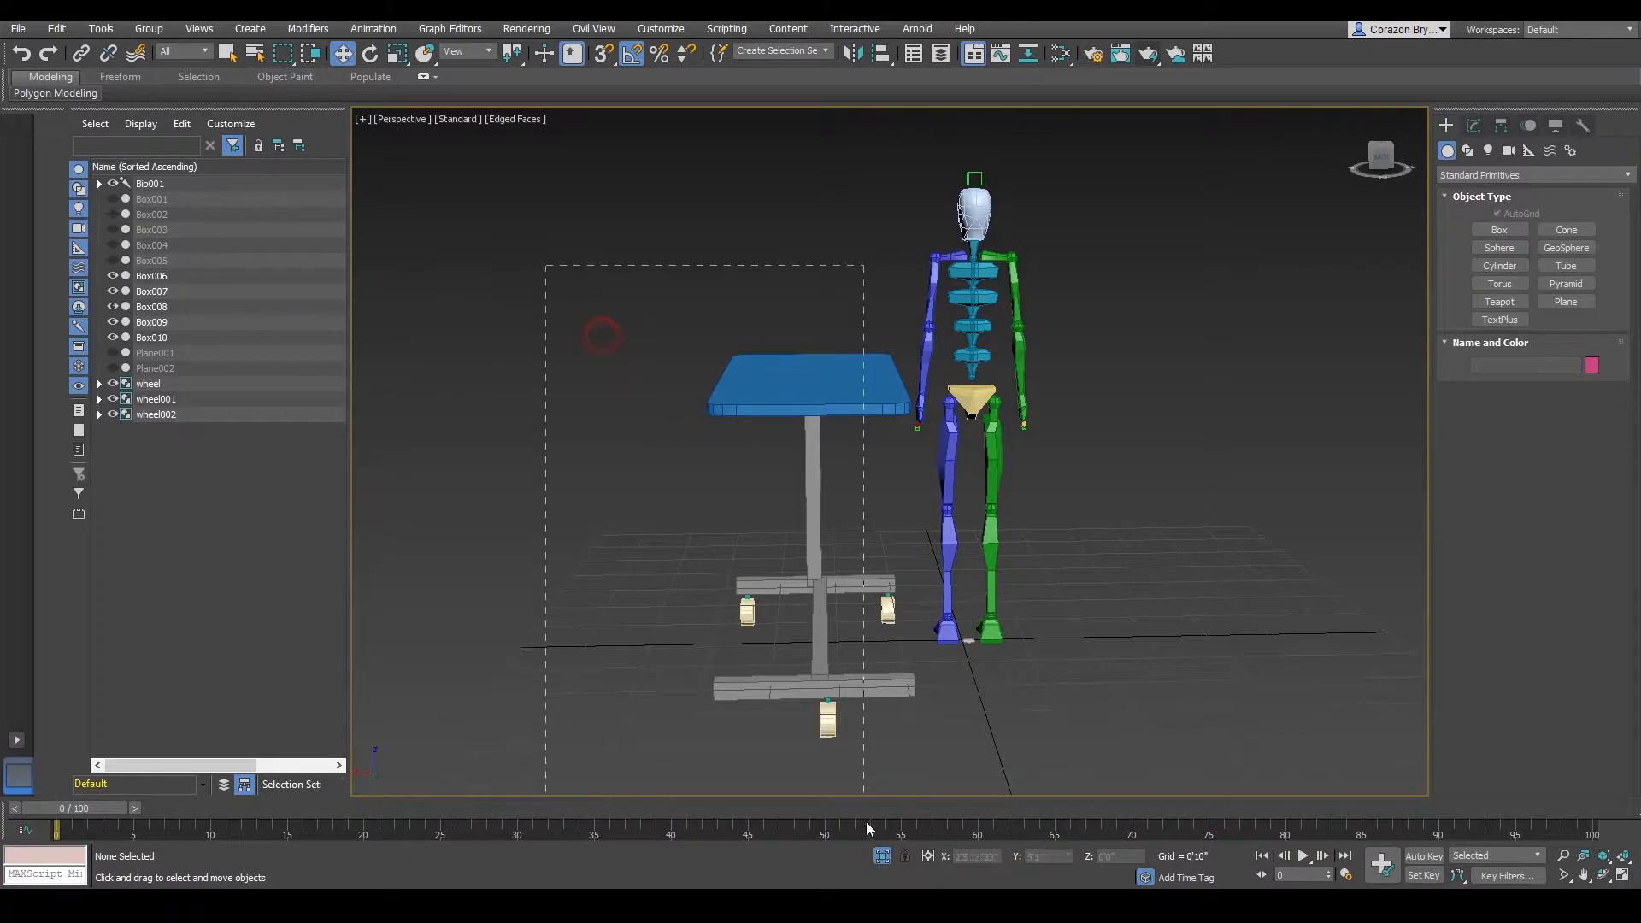
- Region-select the table, remove its top, leg and both crossbars from the selection, and clear the selection
left_click_drag(865, 823, 896, 715)
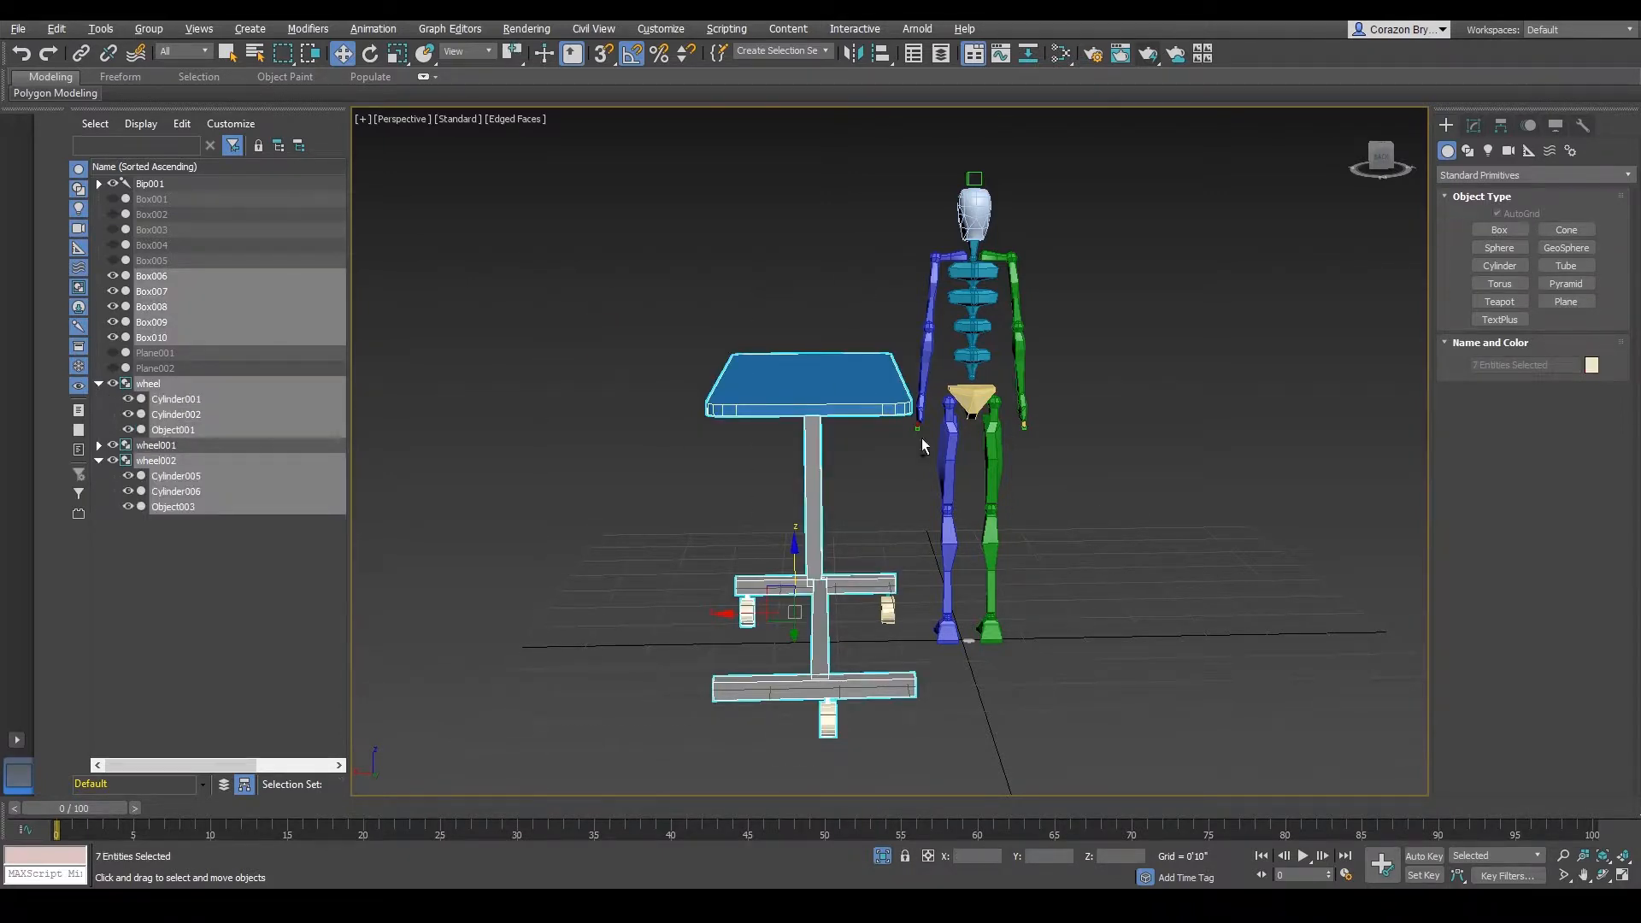
left_click(889, 402, "alt")
left_click(817, 532, "alt")
left_click(878, 584, "alt")
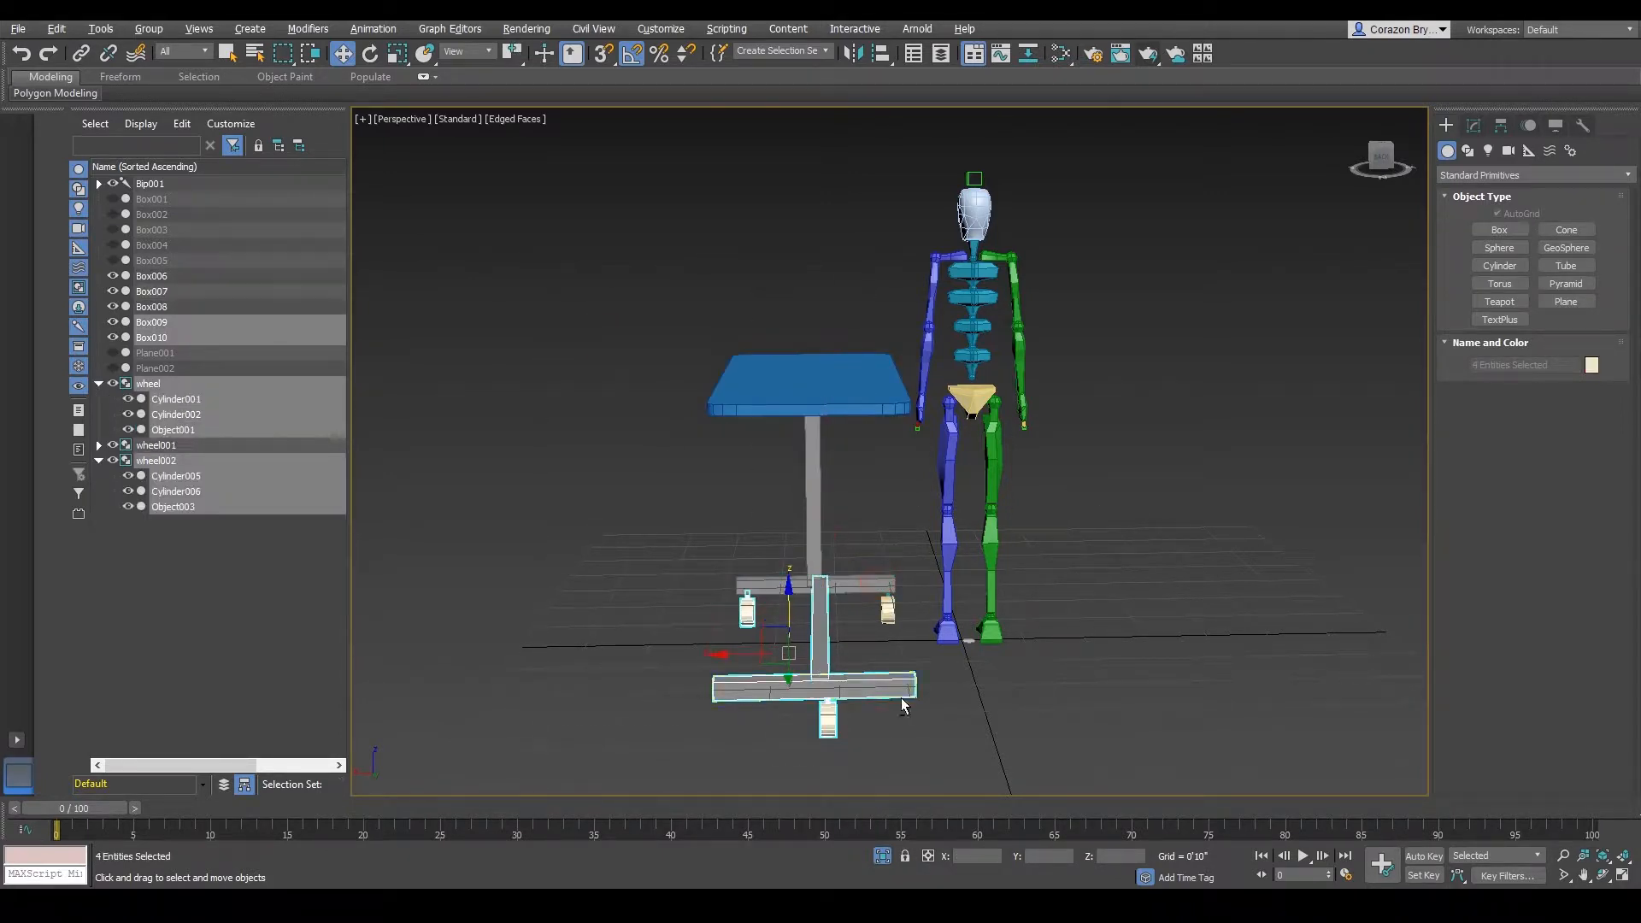
left_click(900, 695, "alt")
left_click(633, 267)
- Select every table part including all three casters and group them under the name table
left_click_drag(883, 802, 877, 802)
left_click_drag(866, 587, 864, 585, "ctrl")
middle_click_drag(868, 598, 1256, 652, "alt")
left_click(147, 32)
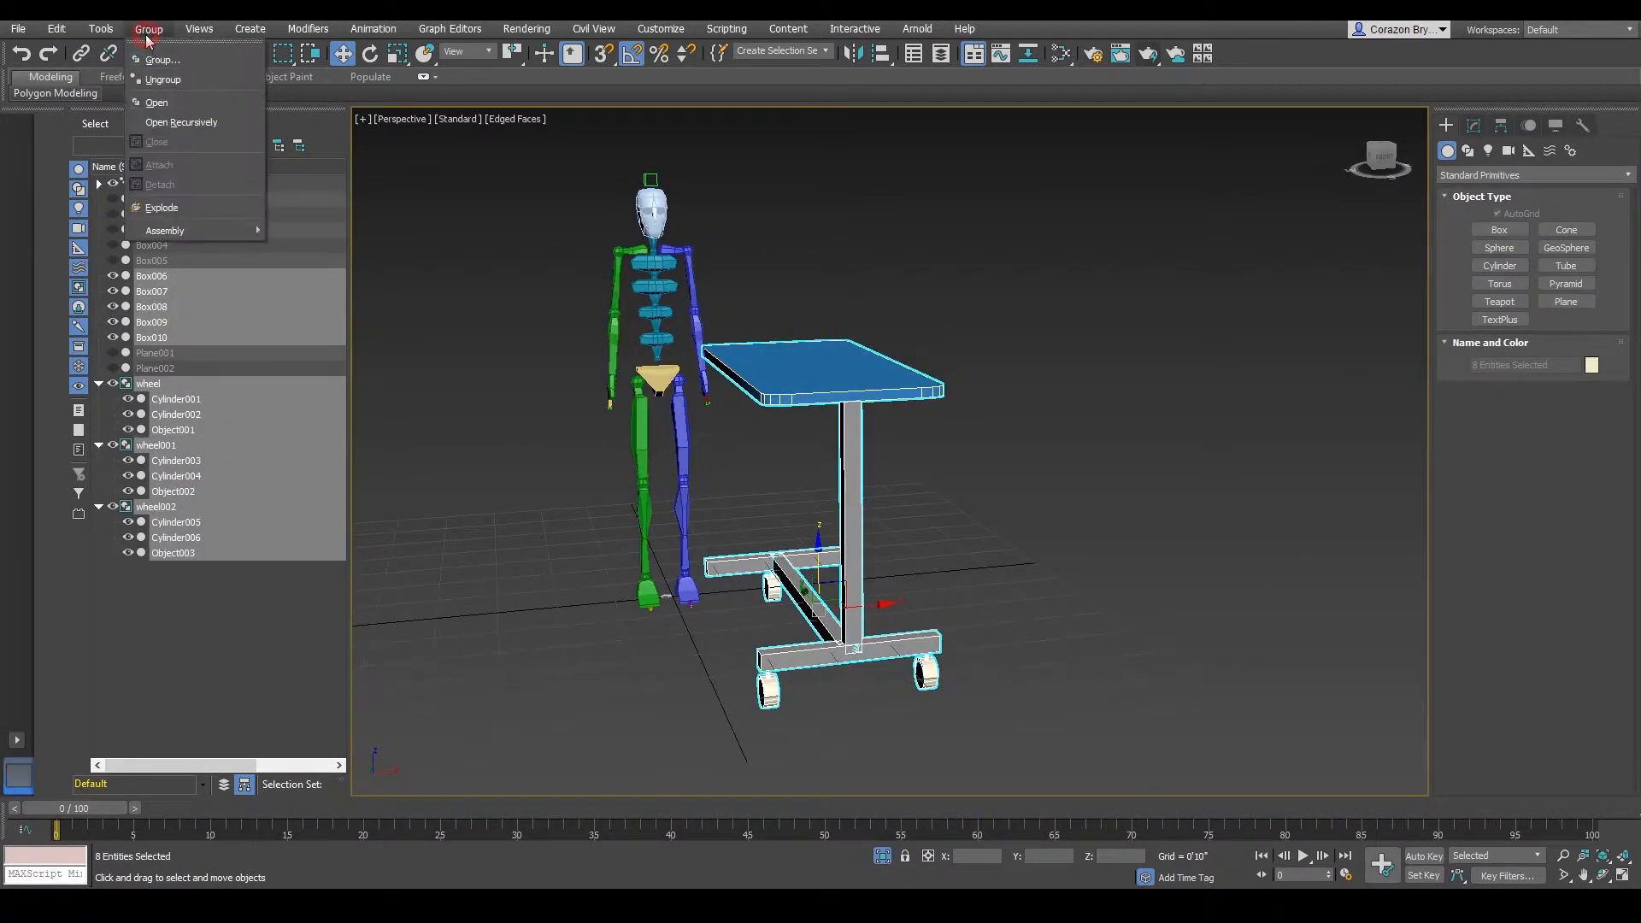
left_click(163, 60)
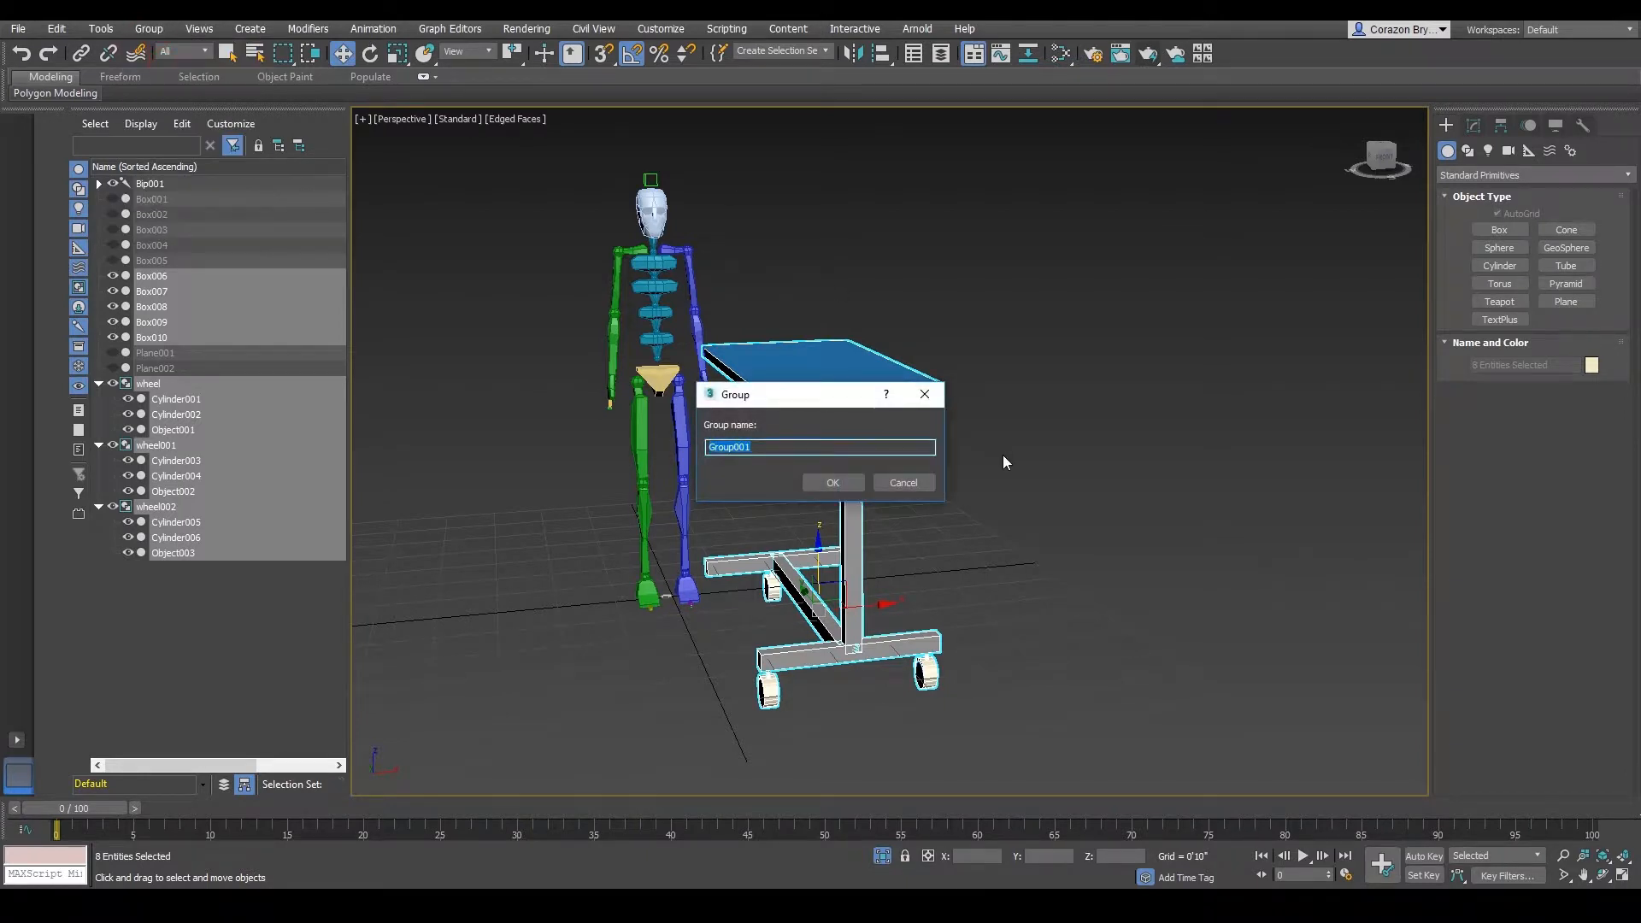
type("table")
key("Return")
middle_click_drag(1003, 455, 932, 514, "alt")
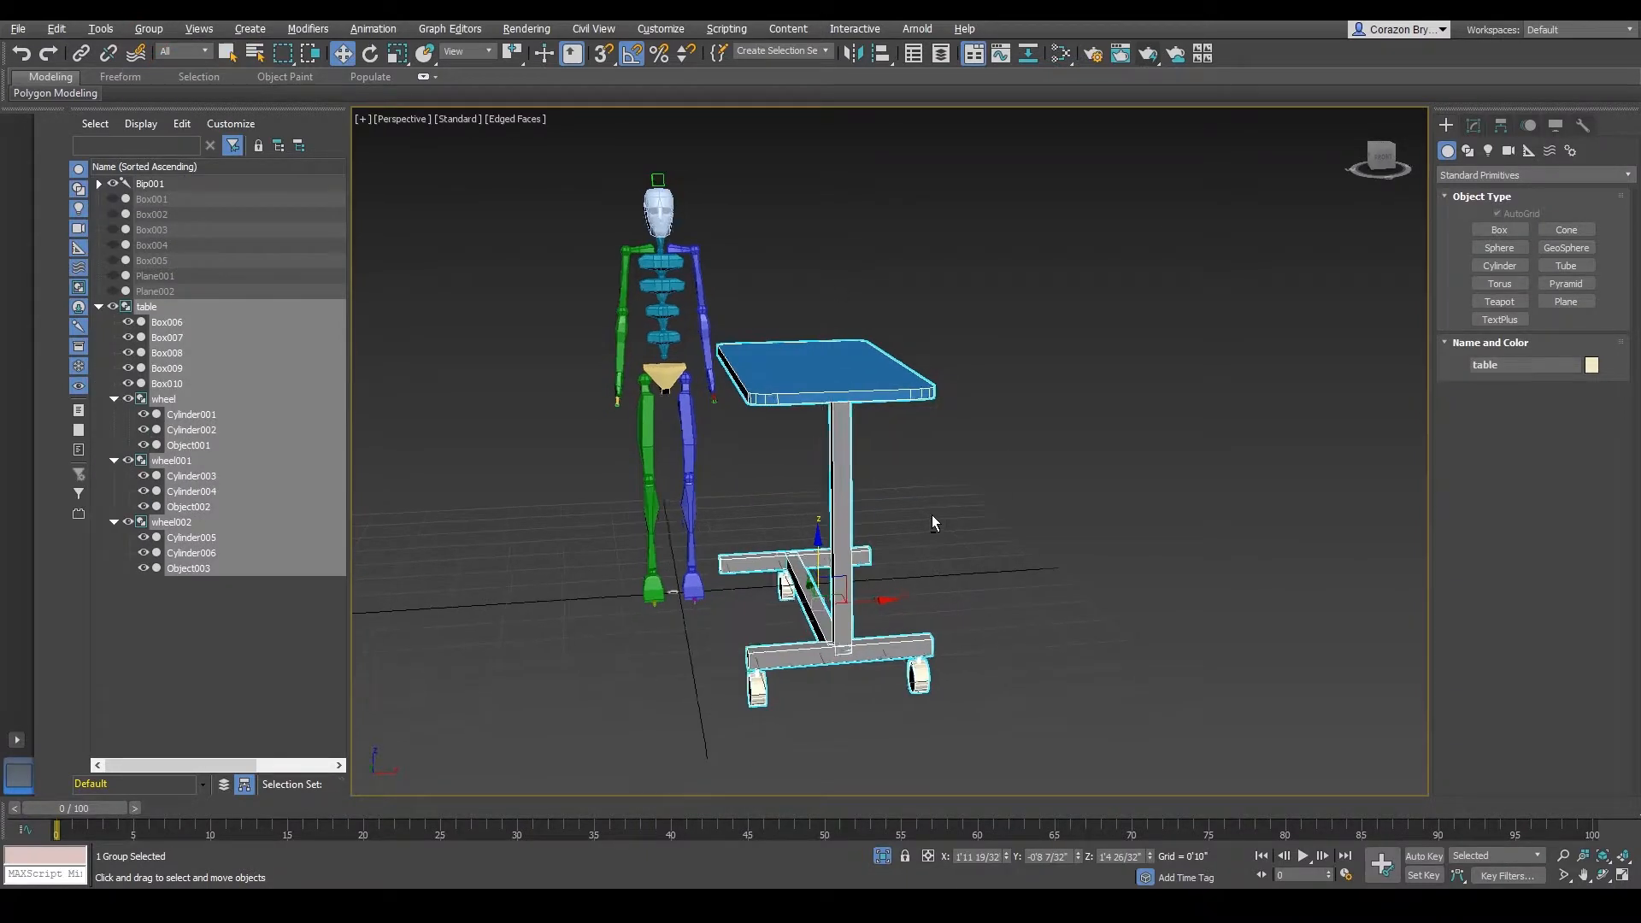
left_click(978, 563)
left_click(777, 373)
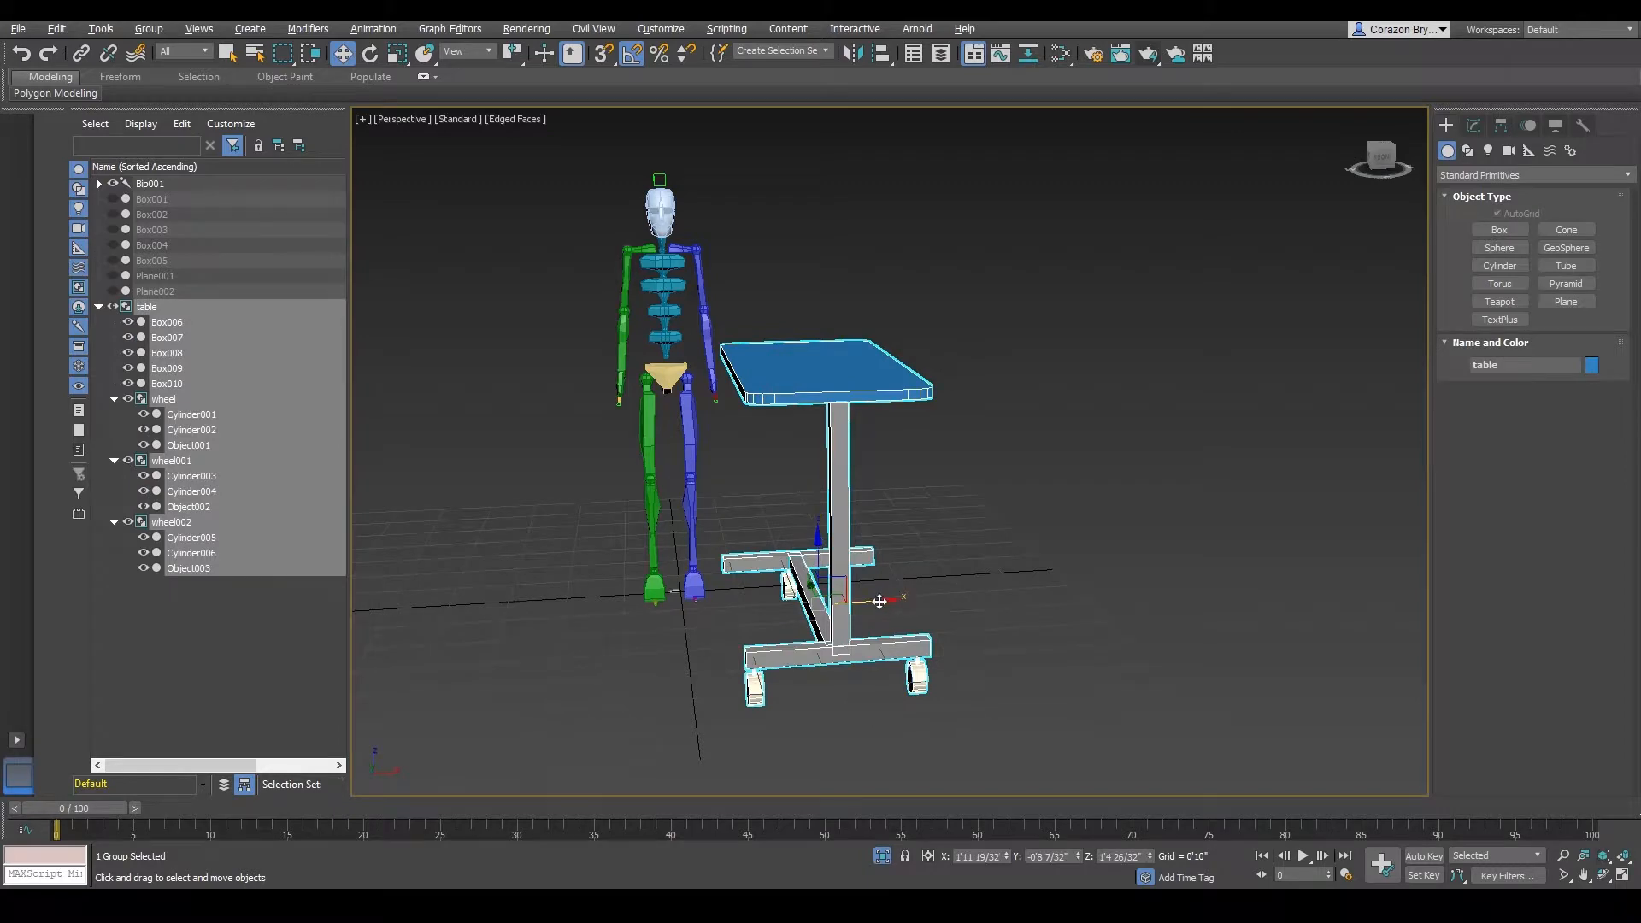
middle_click_drag(879, 602, 878, 520, "alt")
- Unhide all objects and view the table beside the figure inside the room
right_click(960, 323)
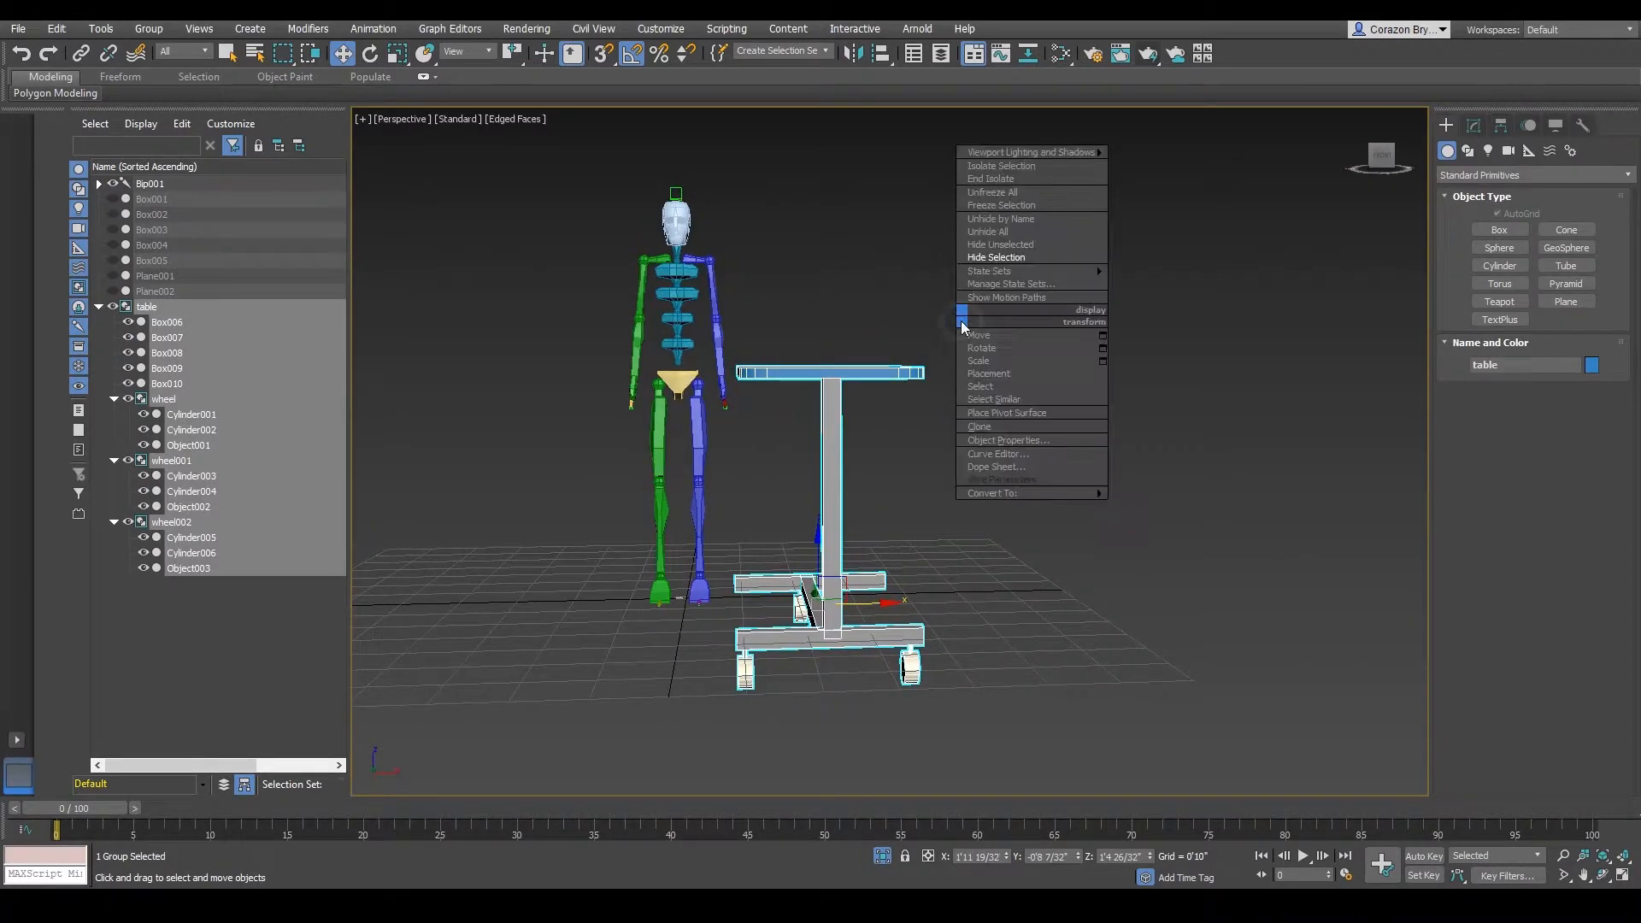
left_click(1017, 231)
scroll(975, 423, "up", 4)
scroll(970, 433, "down", 3)
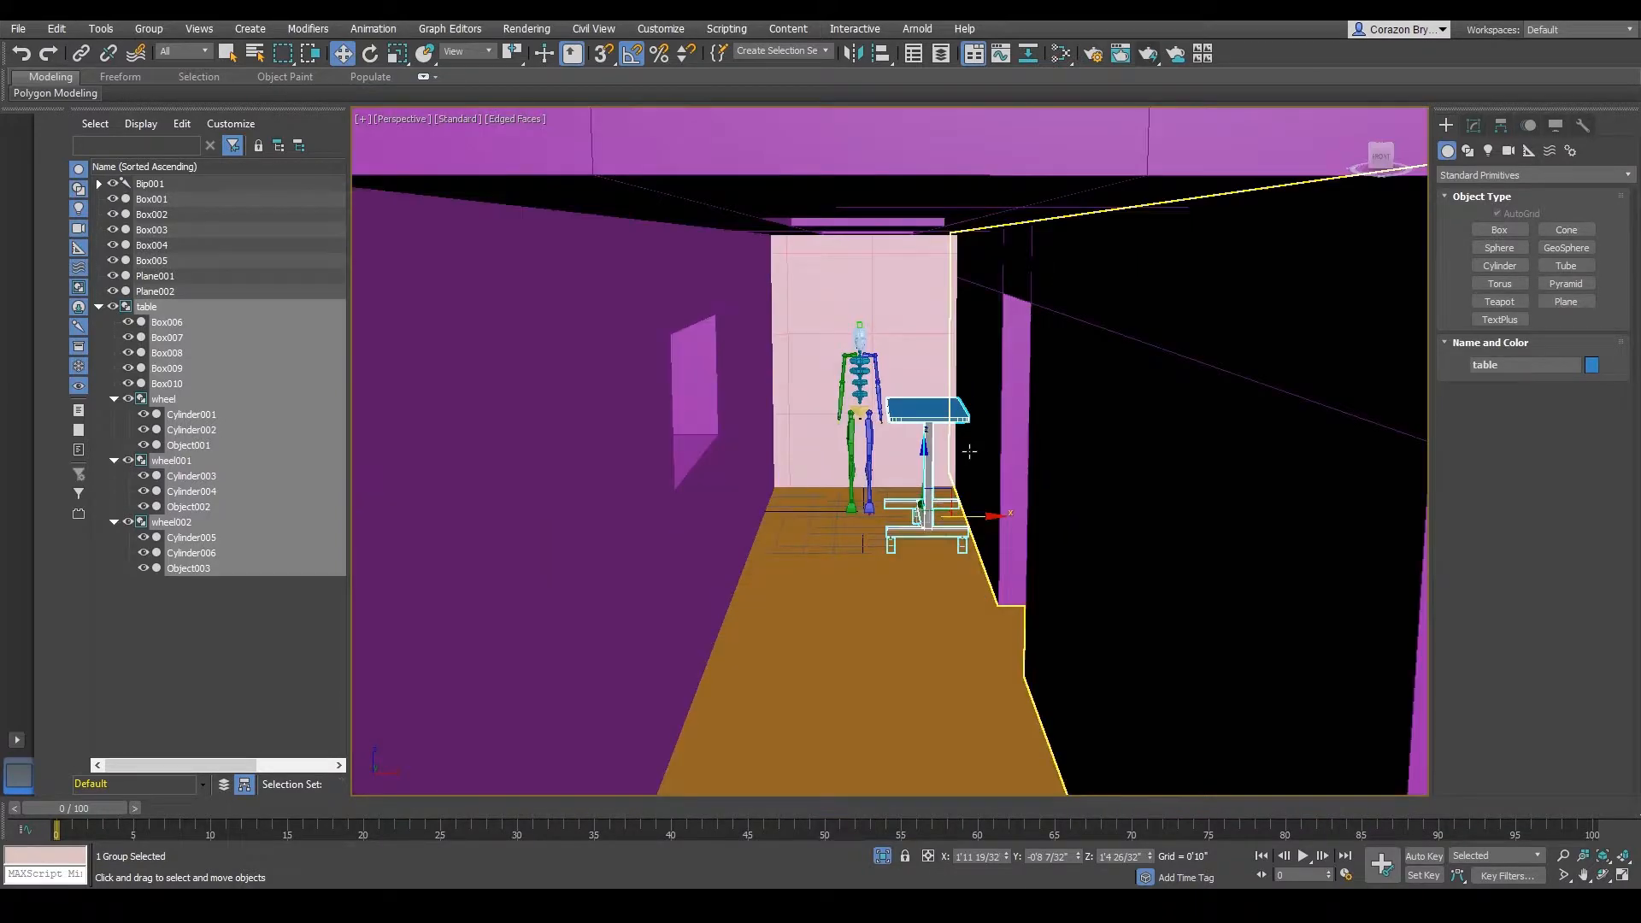
middle_click_drag(966, 451, 992, 509, "alt")
scroll(962, 425, "down", 2)
scroll(1012, 510, "up", 3)
scroll(930, 562, "up", 3)
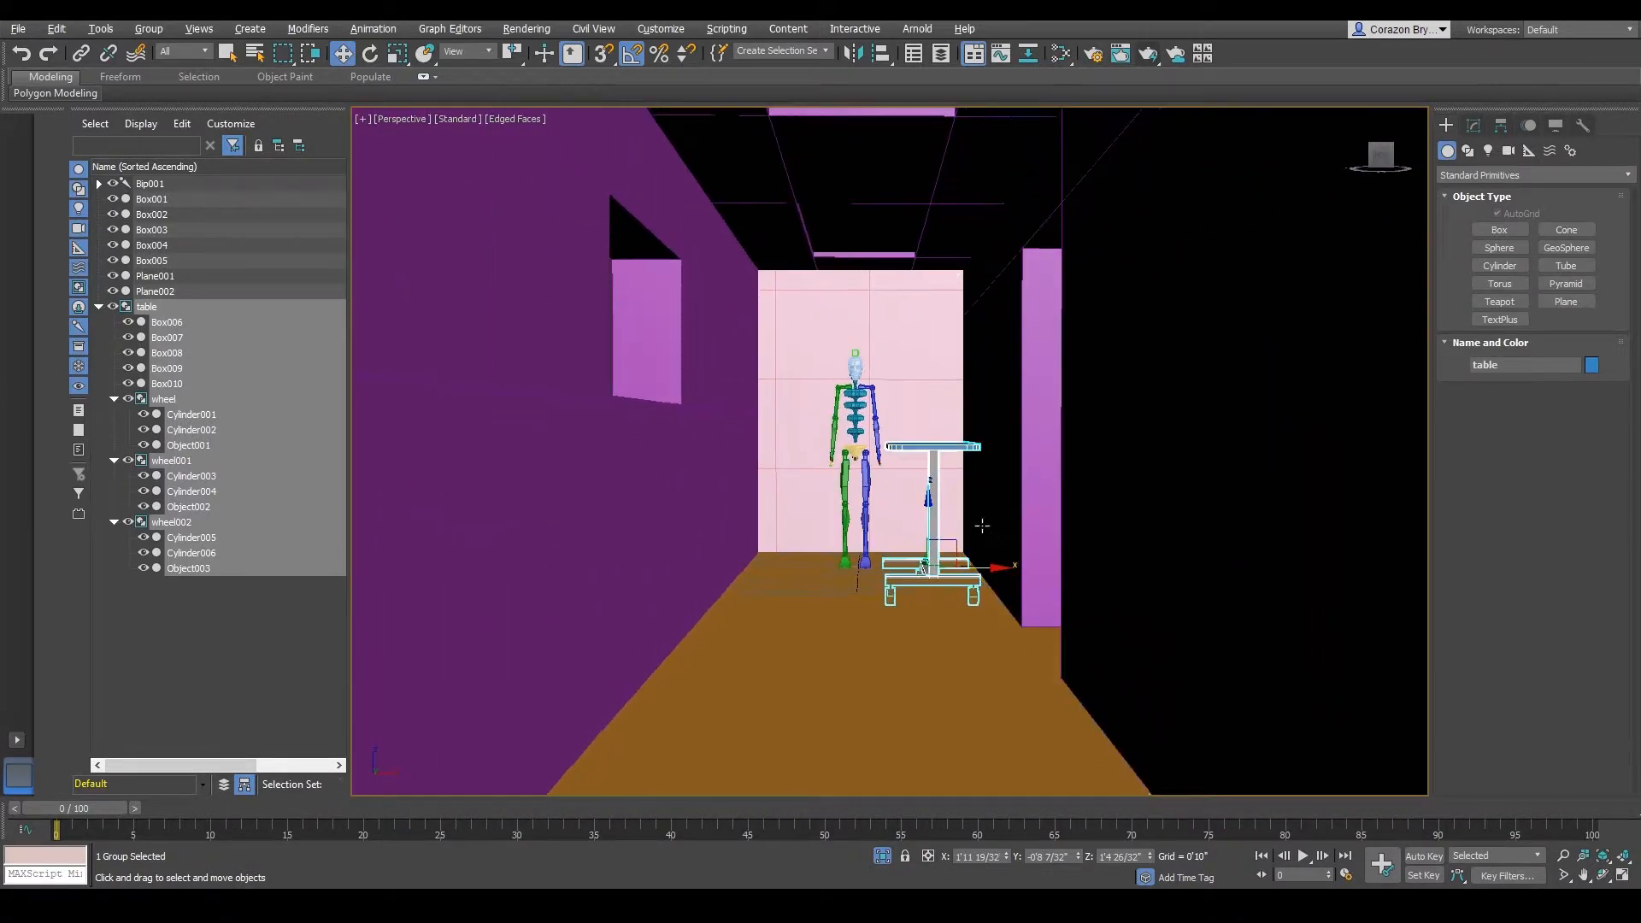
- Examine the corridor room with the figure and table from the open end and from outside
scroll(927, 575, "down", 2)
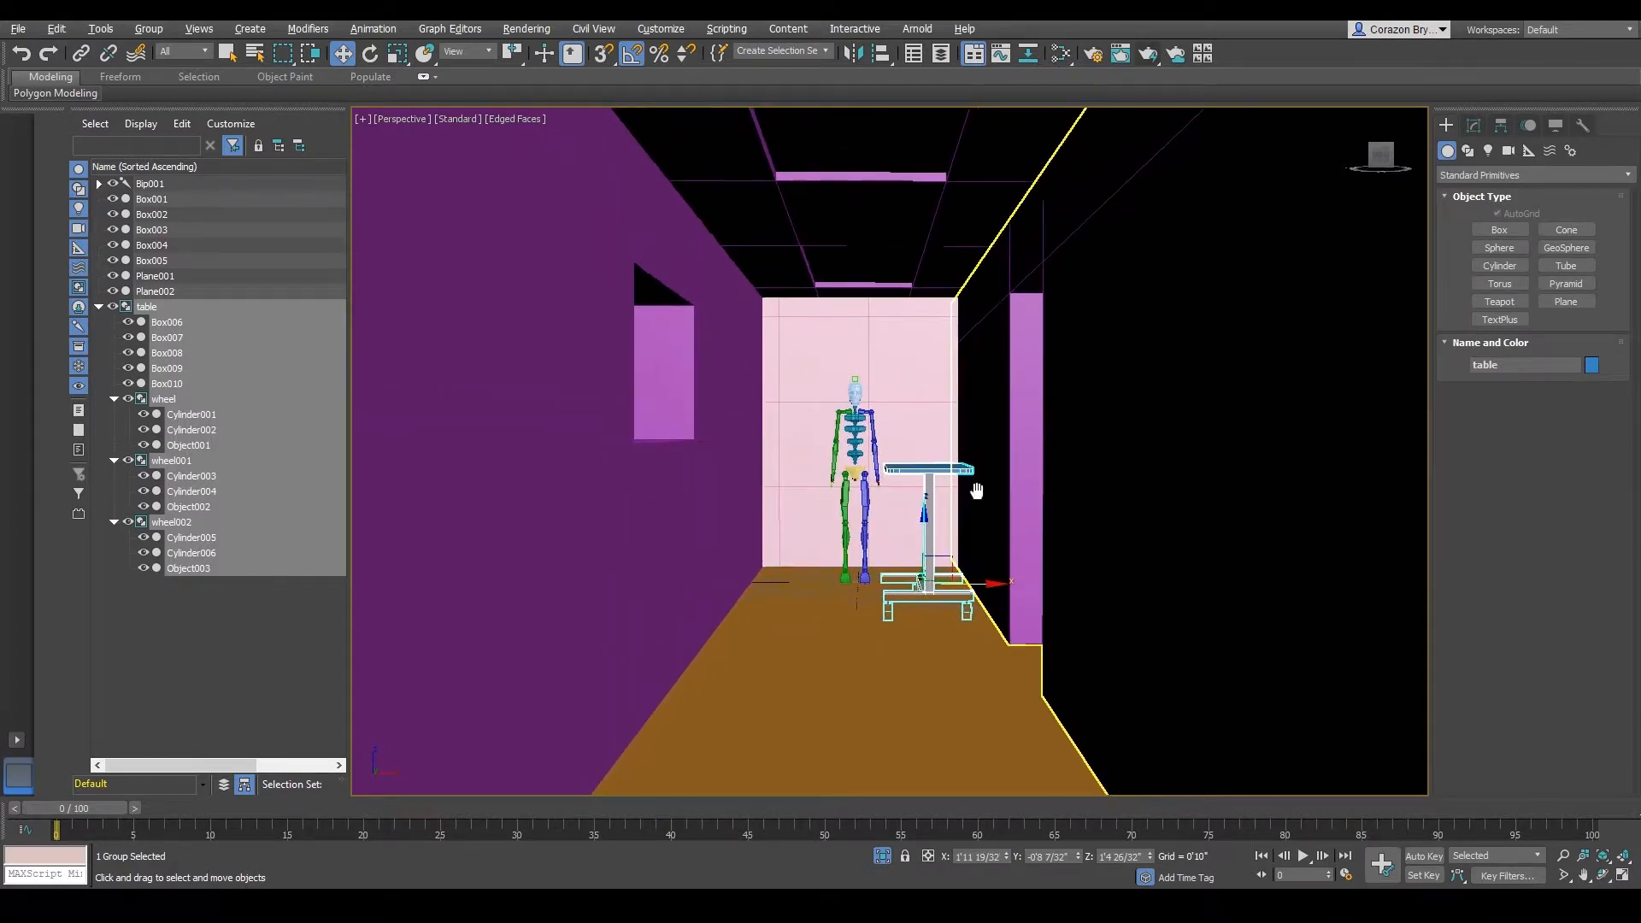
scroll(989, 510, "down", 2)
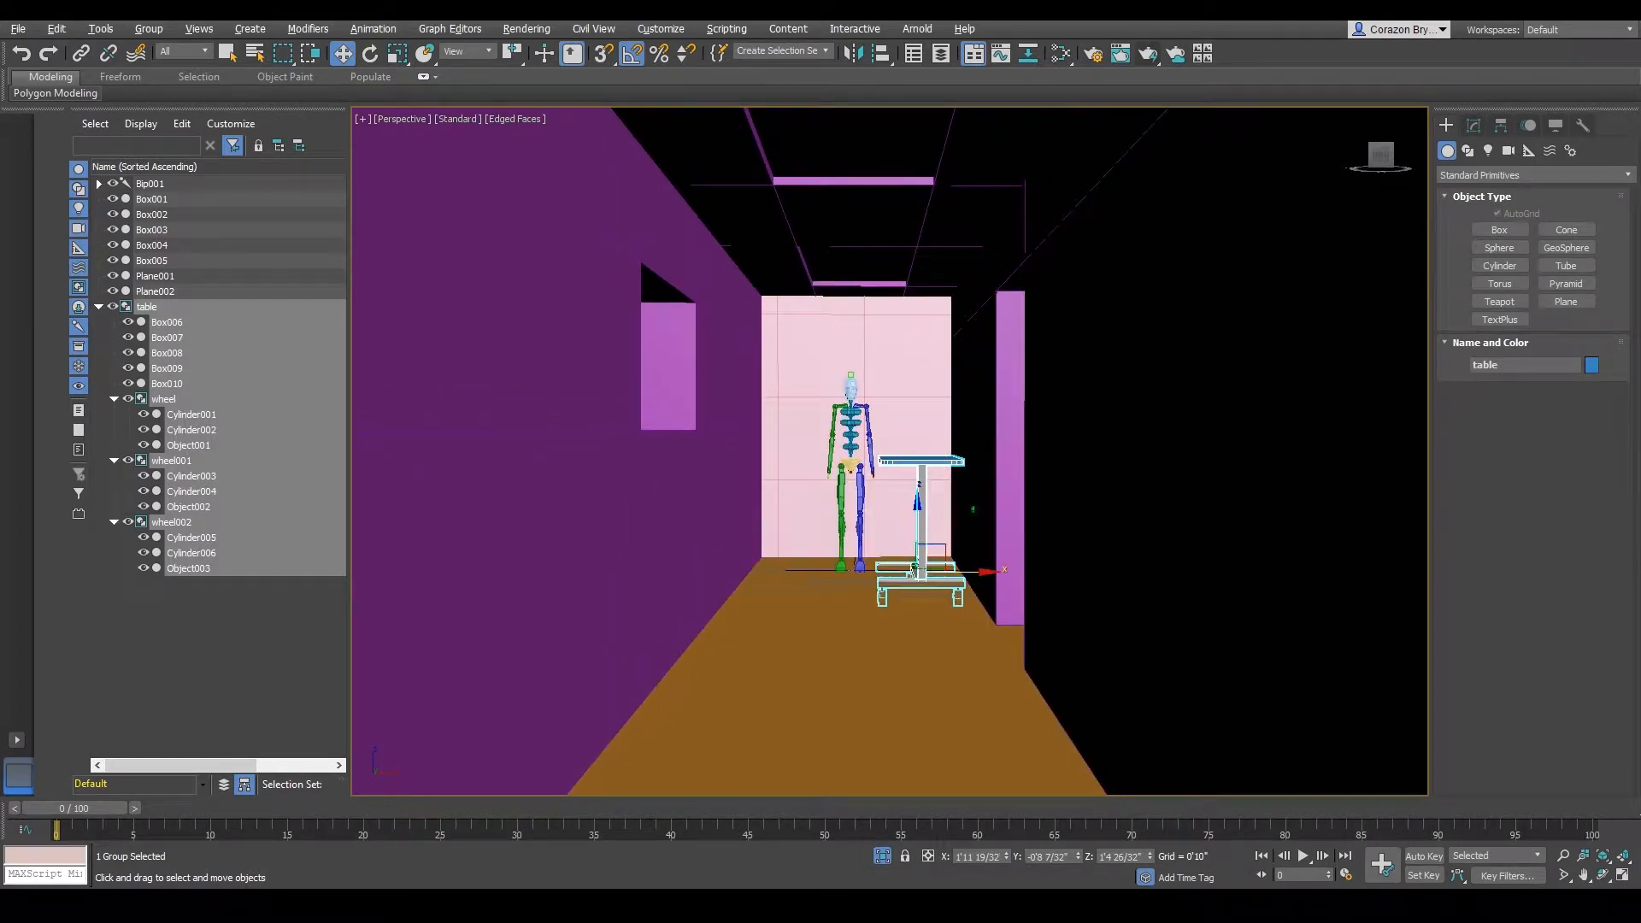
middle_click_drag(975, 512, 912, 570, "alt")
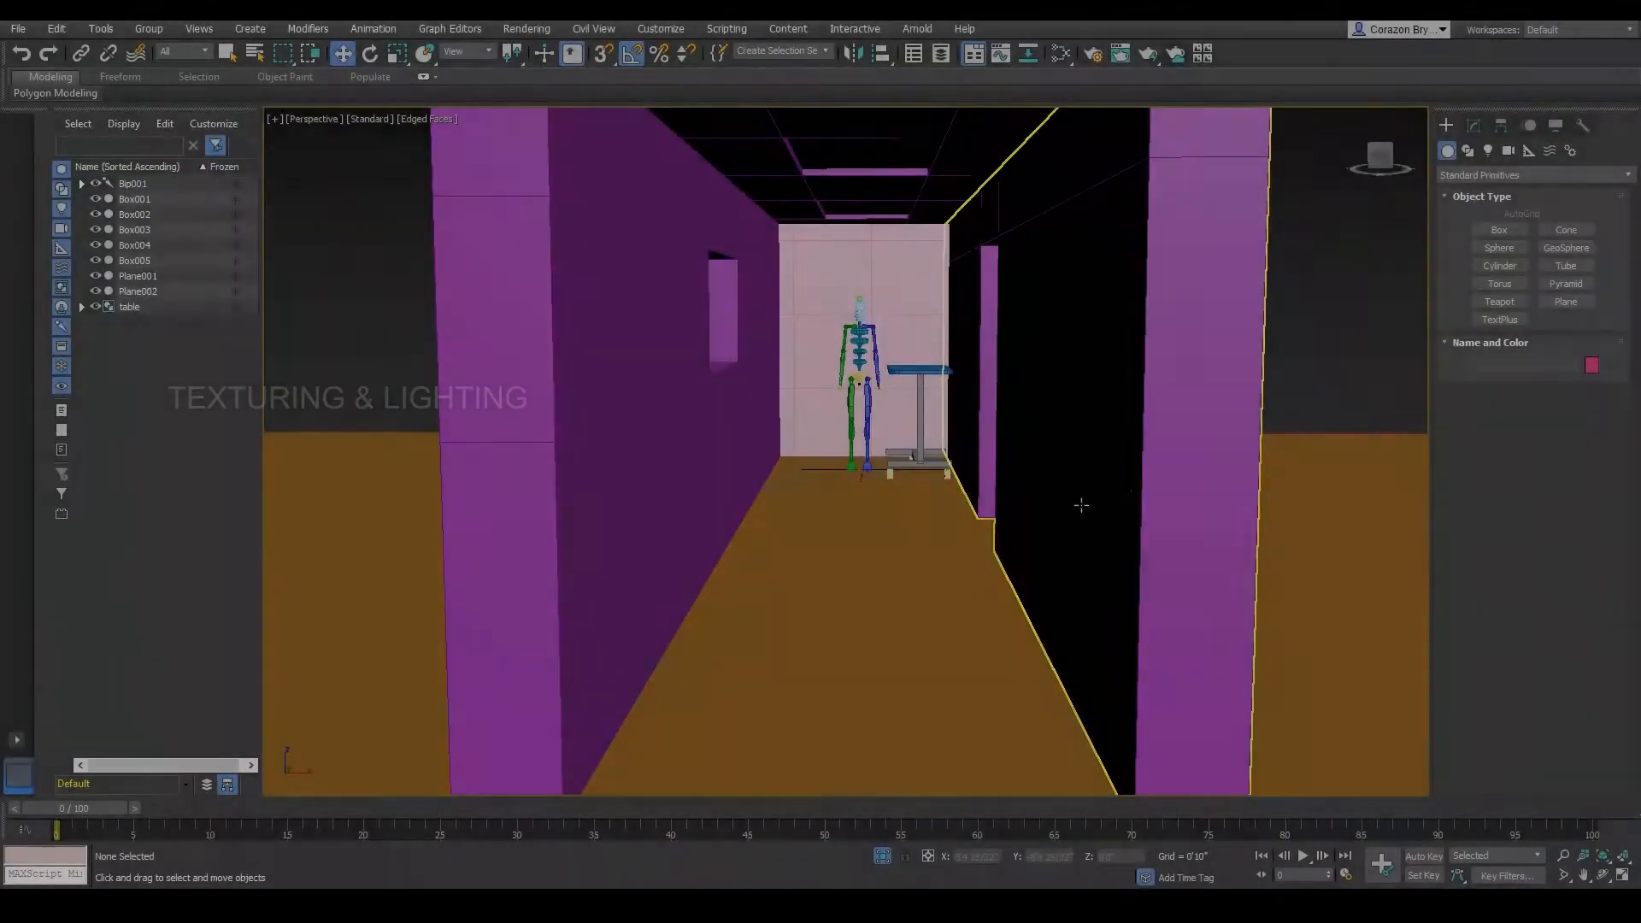
scroll(1074, 513, "down", 5)
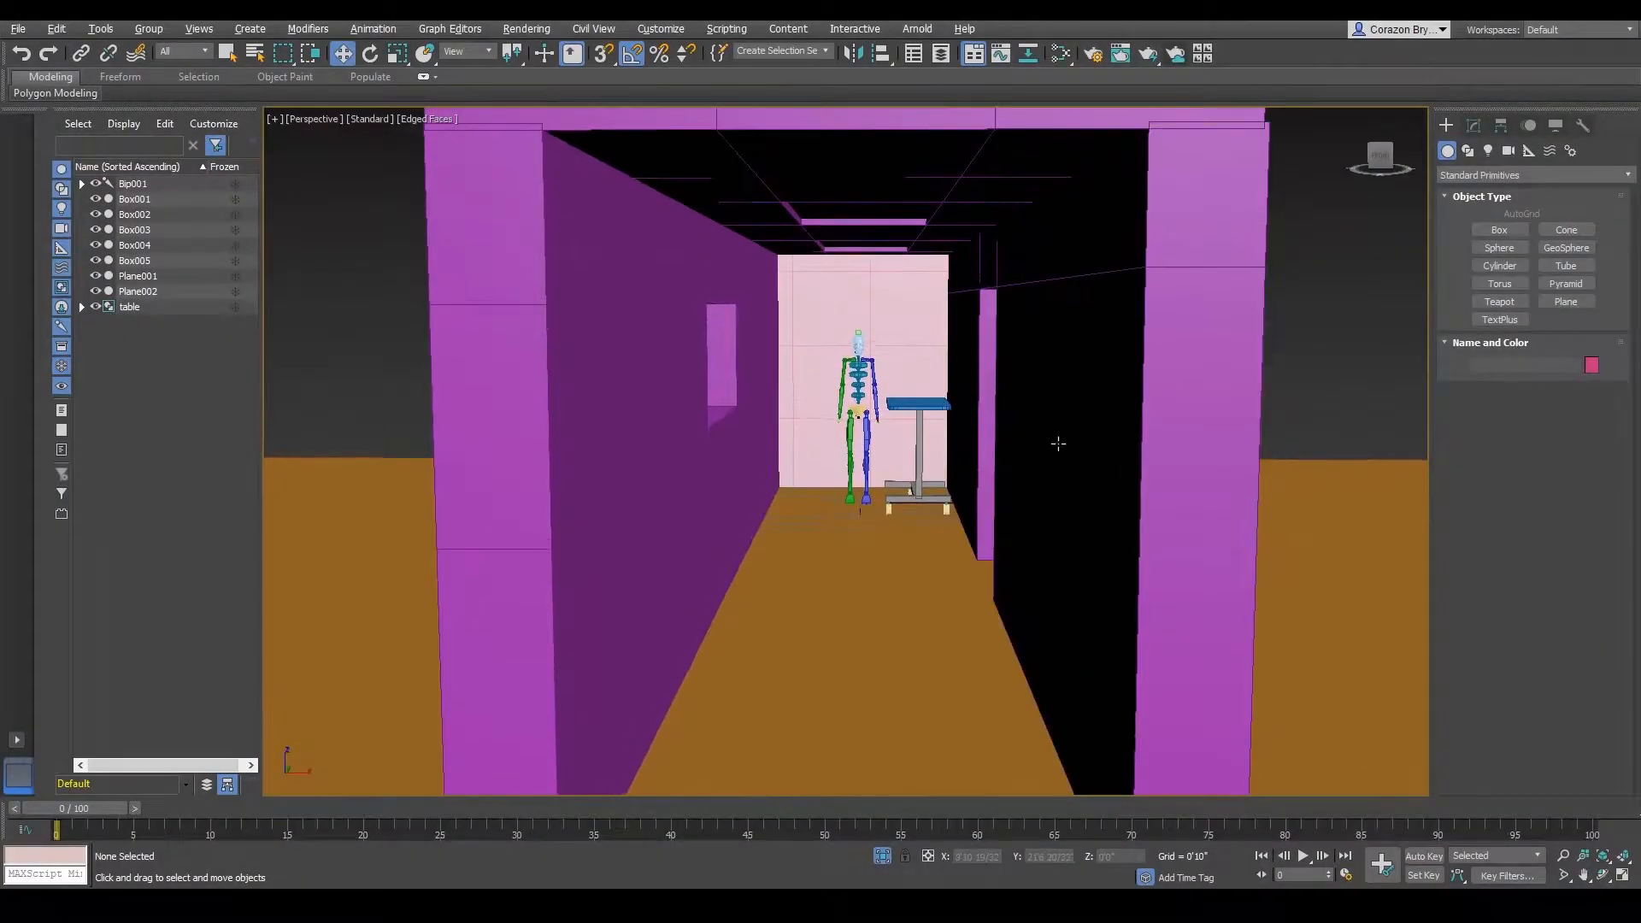
scroll(1058, 442, "up", 10)
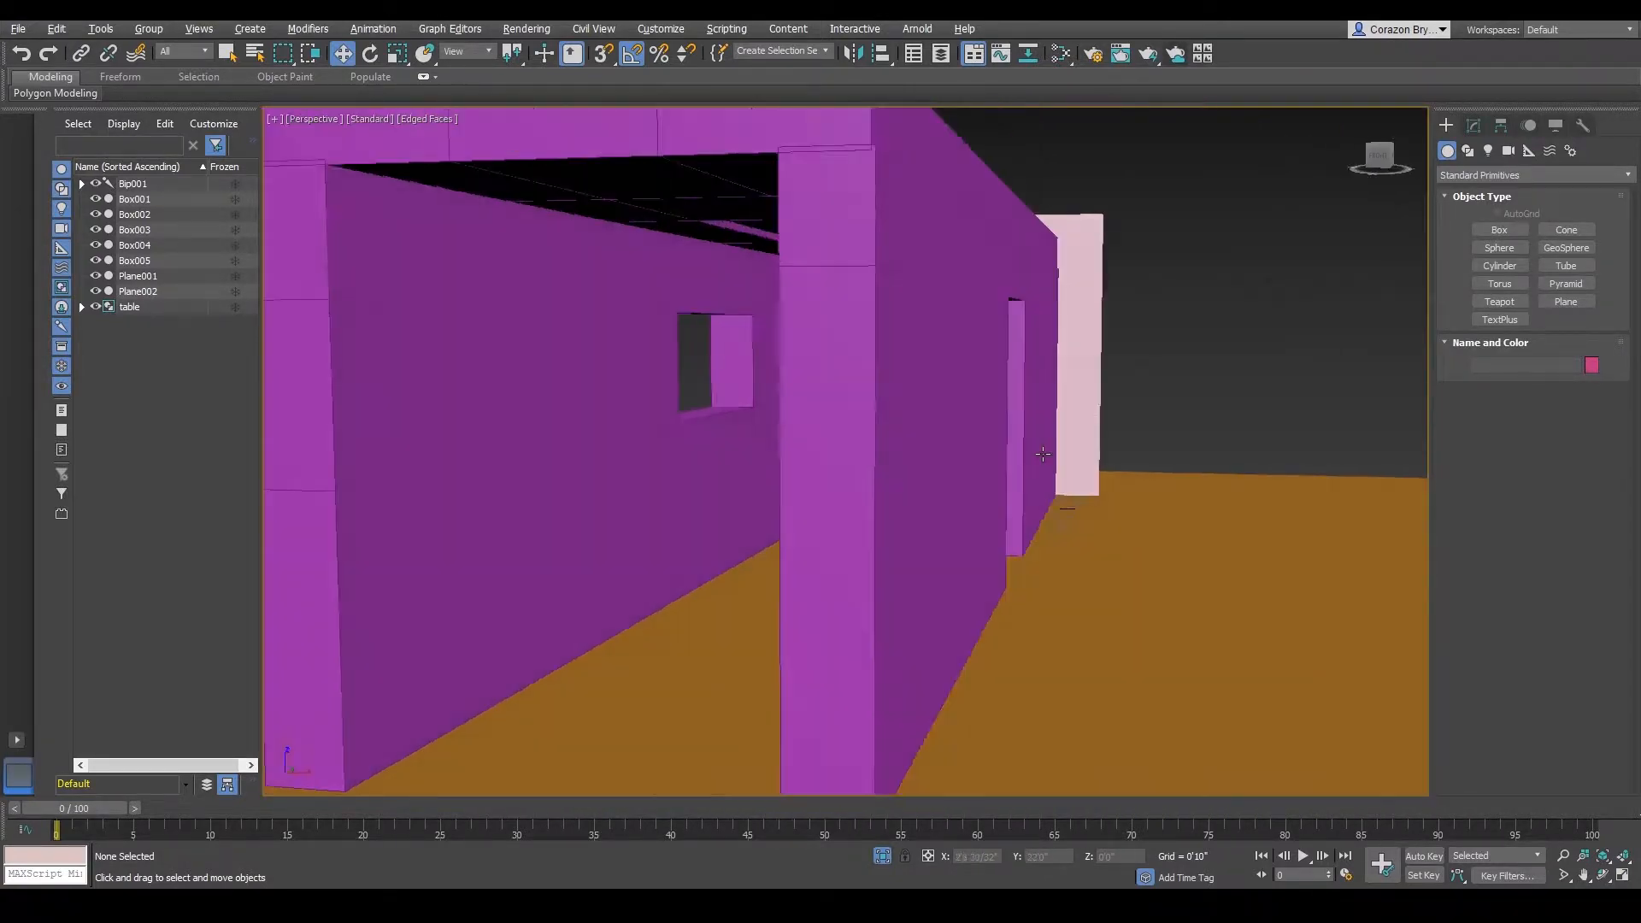
mouse_move(1043, 454)
middle_mouse_down("alt")
mouse_move(1105, 468)
mouse_move(1039, 455)
mouse_move(1085, 460)
mouse_move(1045, 450)
mouse_move(1057, 432)
middle_mouse_up("alt")
scroll(1044, 448, "down", 3)
scroll(1049, 438, "up", 2)
middle_click_drag(766, 464, 723, 522)
scroll(852, 518, "up", 3)
scroll(852, 518, "down", 4)
- Review the room's surfaces from several angles, selecting the ceiling and floor in turn
left_click(766, 454)
left_click(1164, 465)
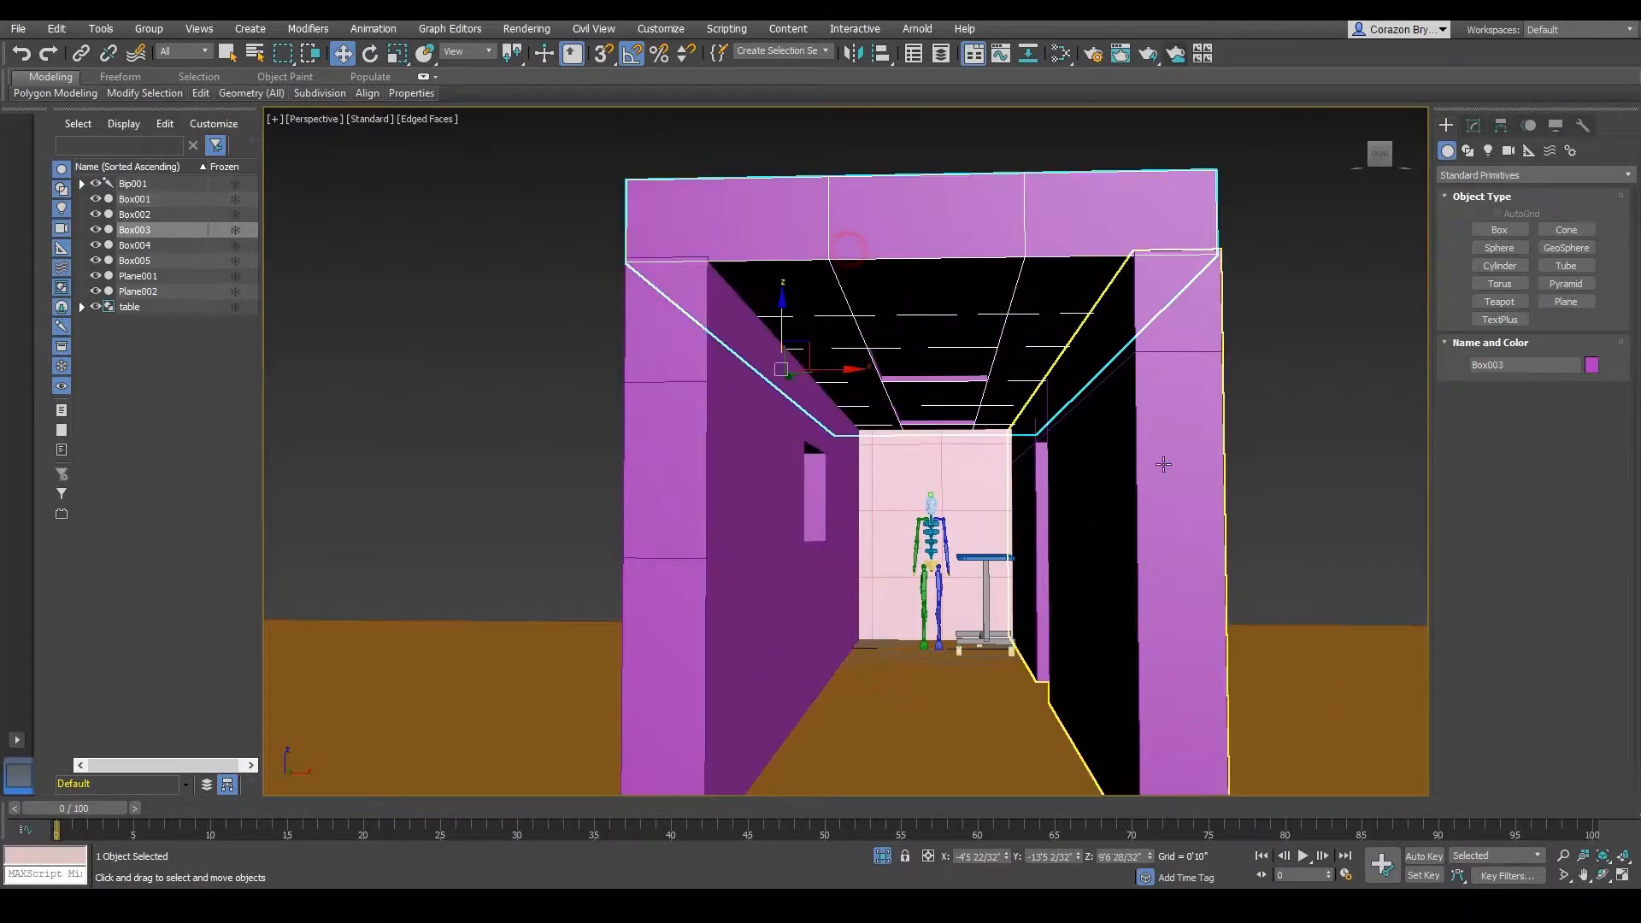
left_click(960, 273)
middle_click_drag(956, 521, 893, 241)
left_click(957, 385)
middle_click_drag(894, 242, 1000, 547, "alt")
left_click(985, 580)
scroll(985, 580, "down", 3)
scroll(934, 619, "up", 3)
middle_click_drag(957, 337, 980, 371)
scroll(983, 467, "up", 3)
middle_click_drag(926, 452, 1013, 327, "alt")
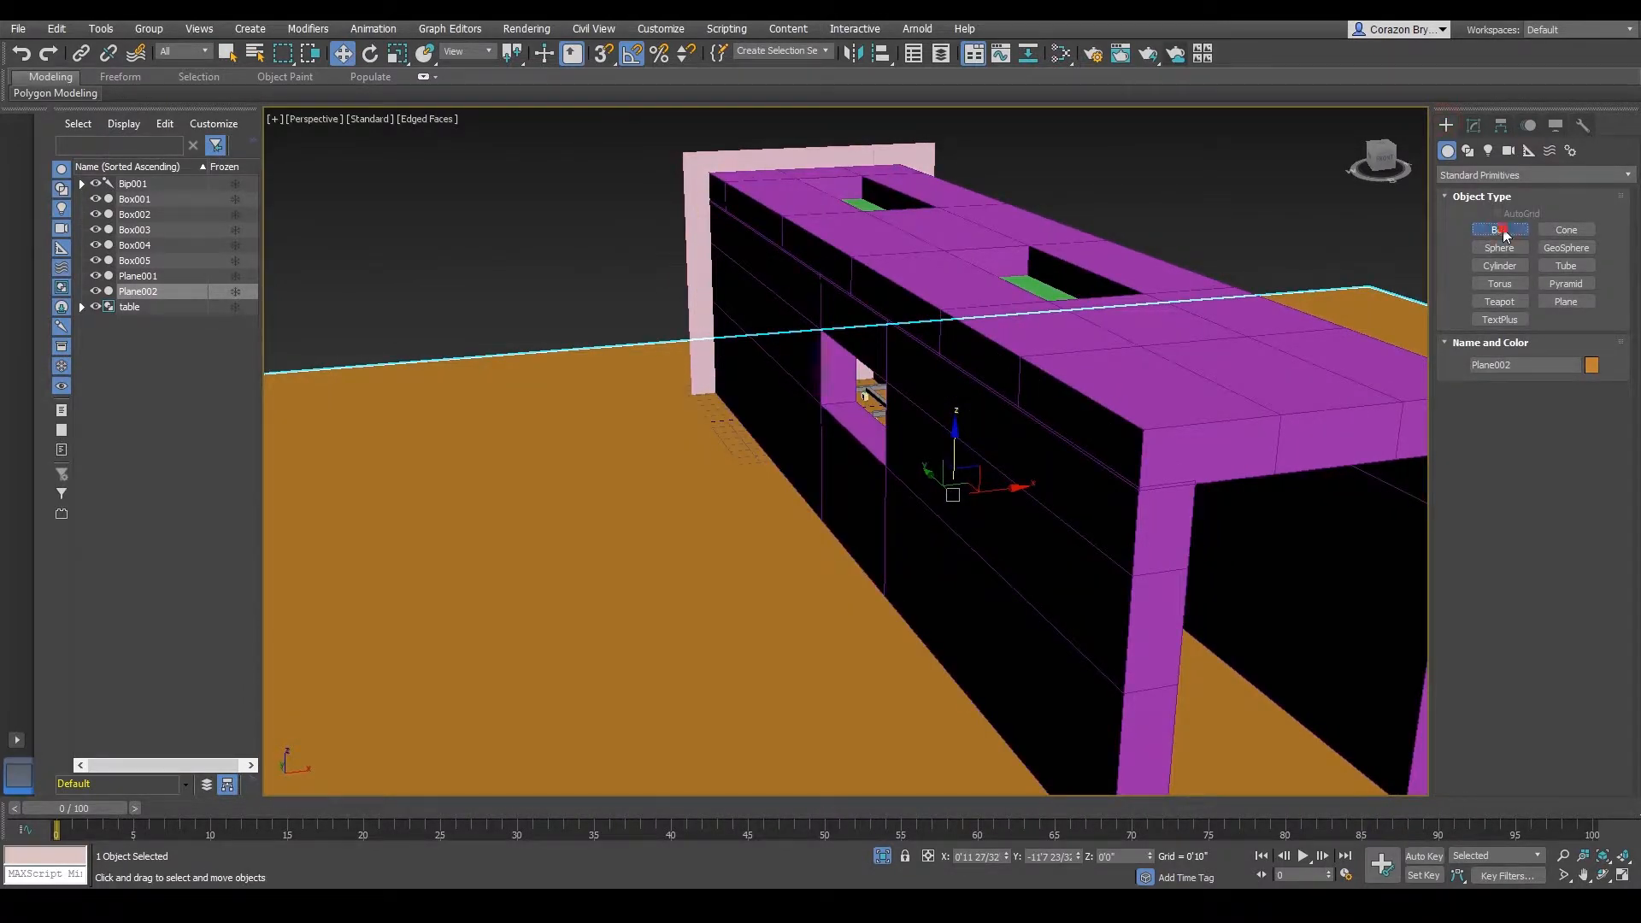
- Create a thin box about 8' long, 4'4" wide and 11/32" high on the floor outside the window wall
left_click(1504, 234)
middle_click_drag(773, 566, 809, 612, "alt")
left_click_drag(751, 551, 718, 701)
left_click(719, 702)
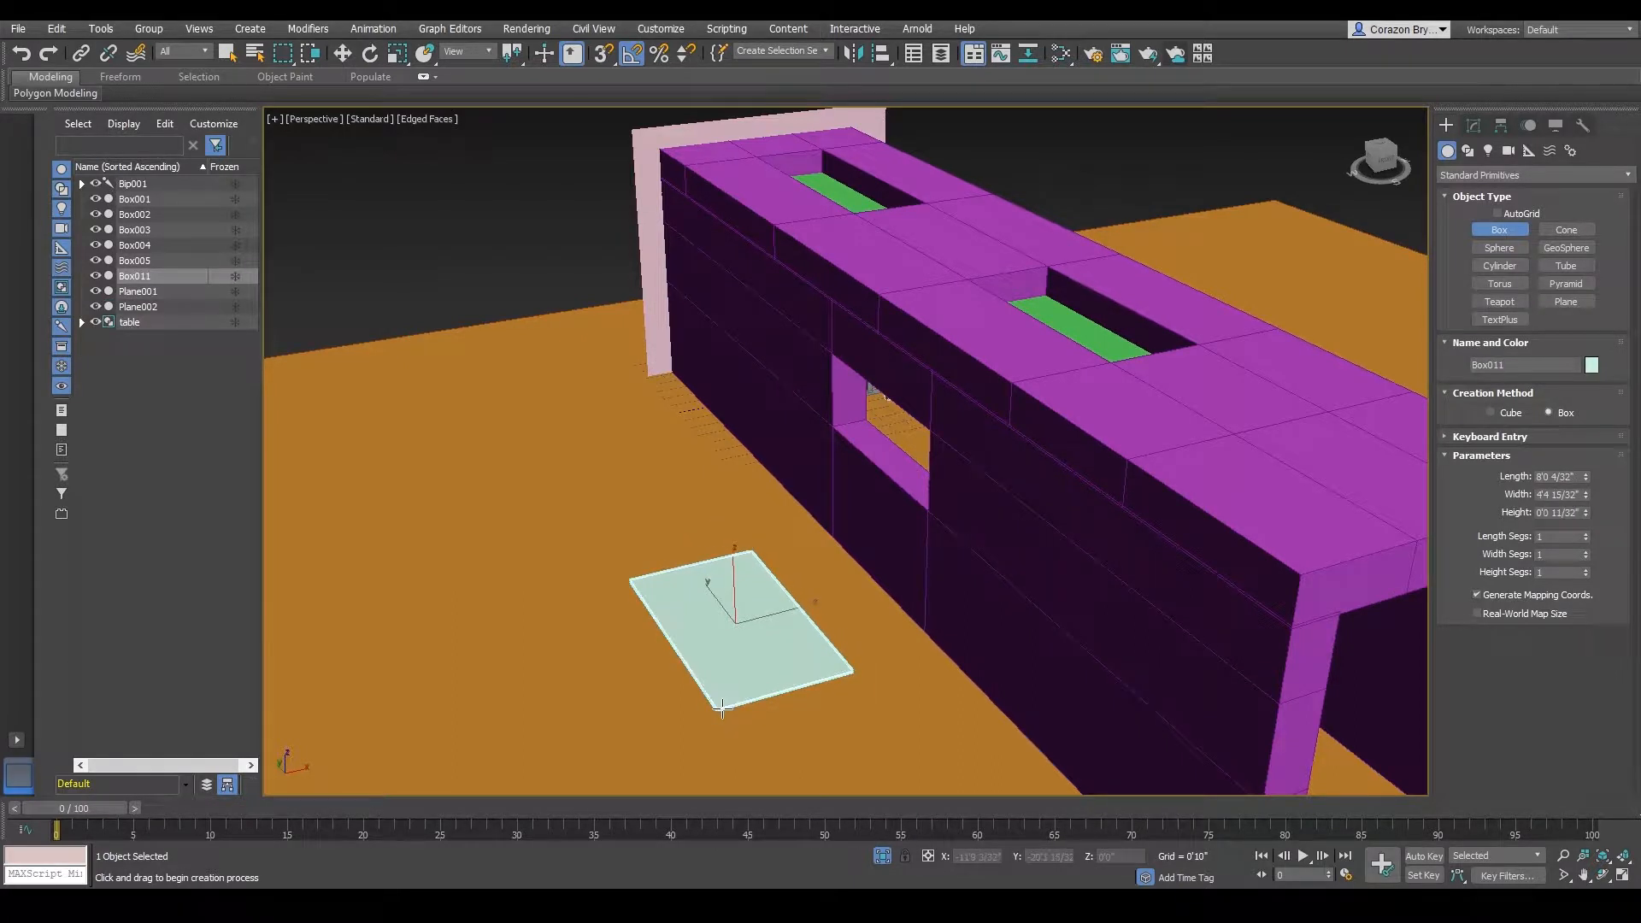
- Raise the thin box off the floor and rotate it -90 degrees about the Y axis so it stands upright
key("w")
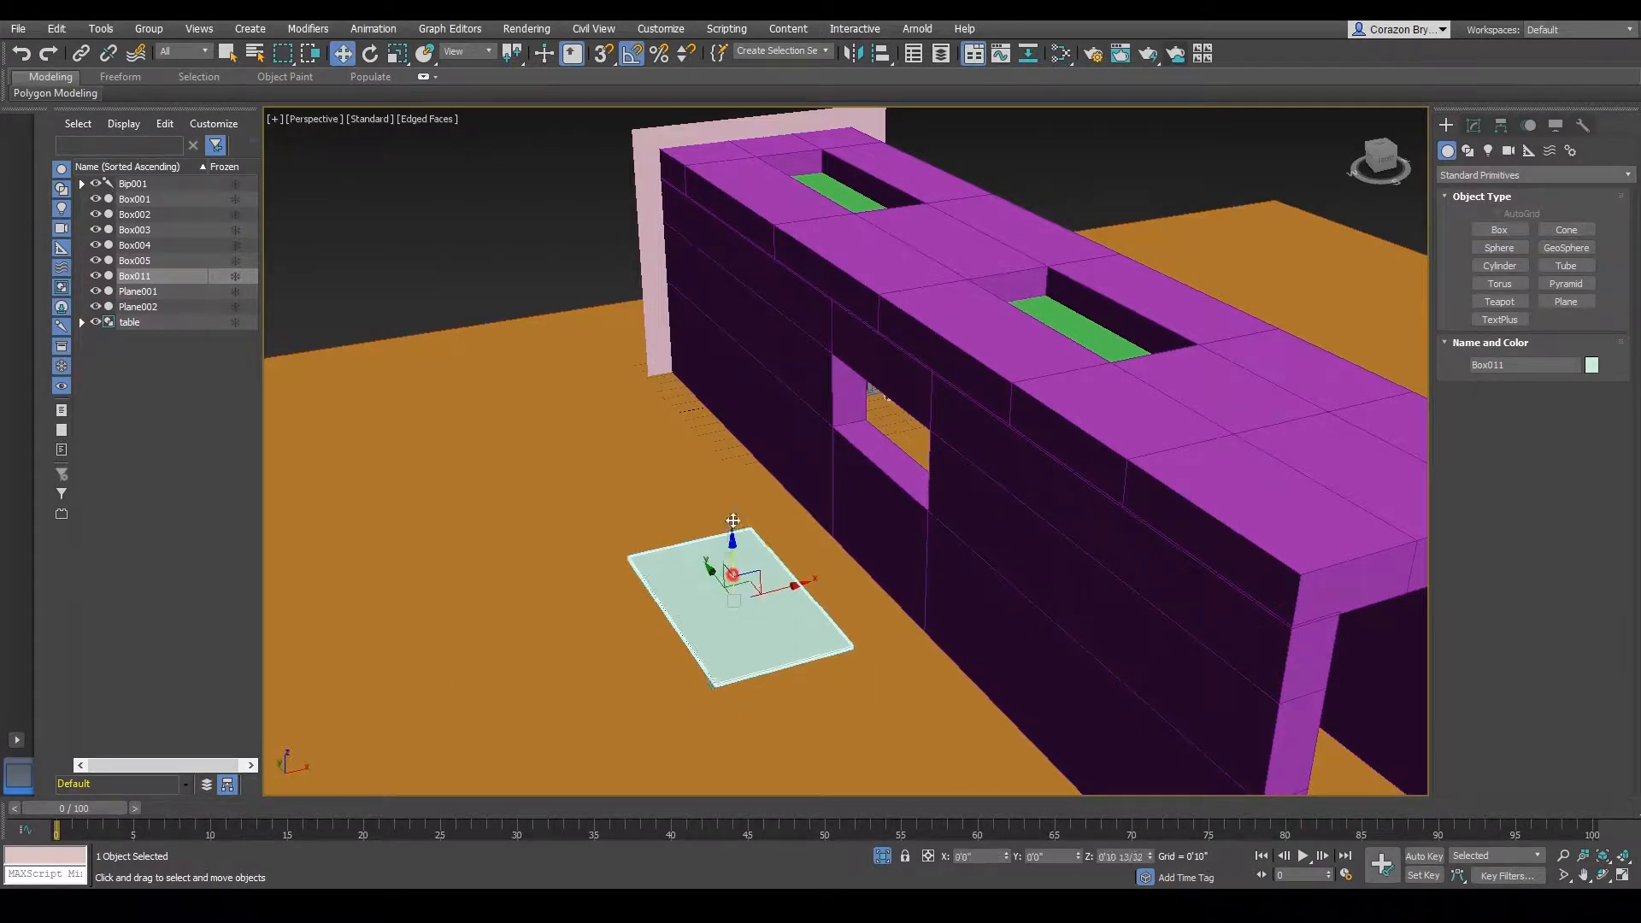
scroll(735, 513, "up", 6)
key("e")
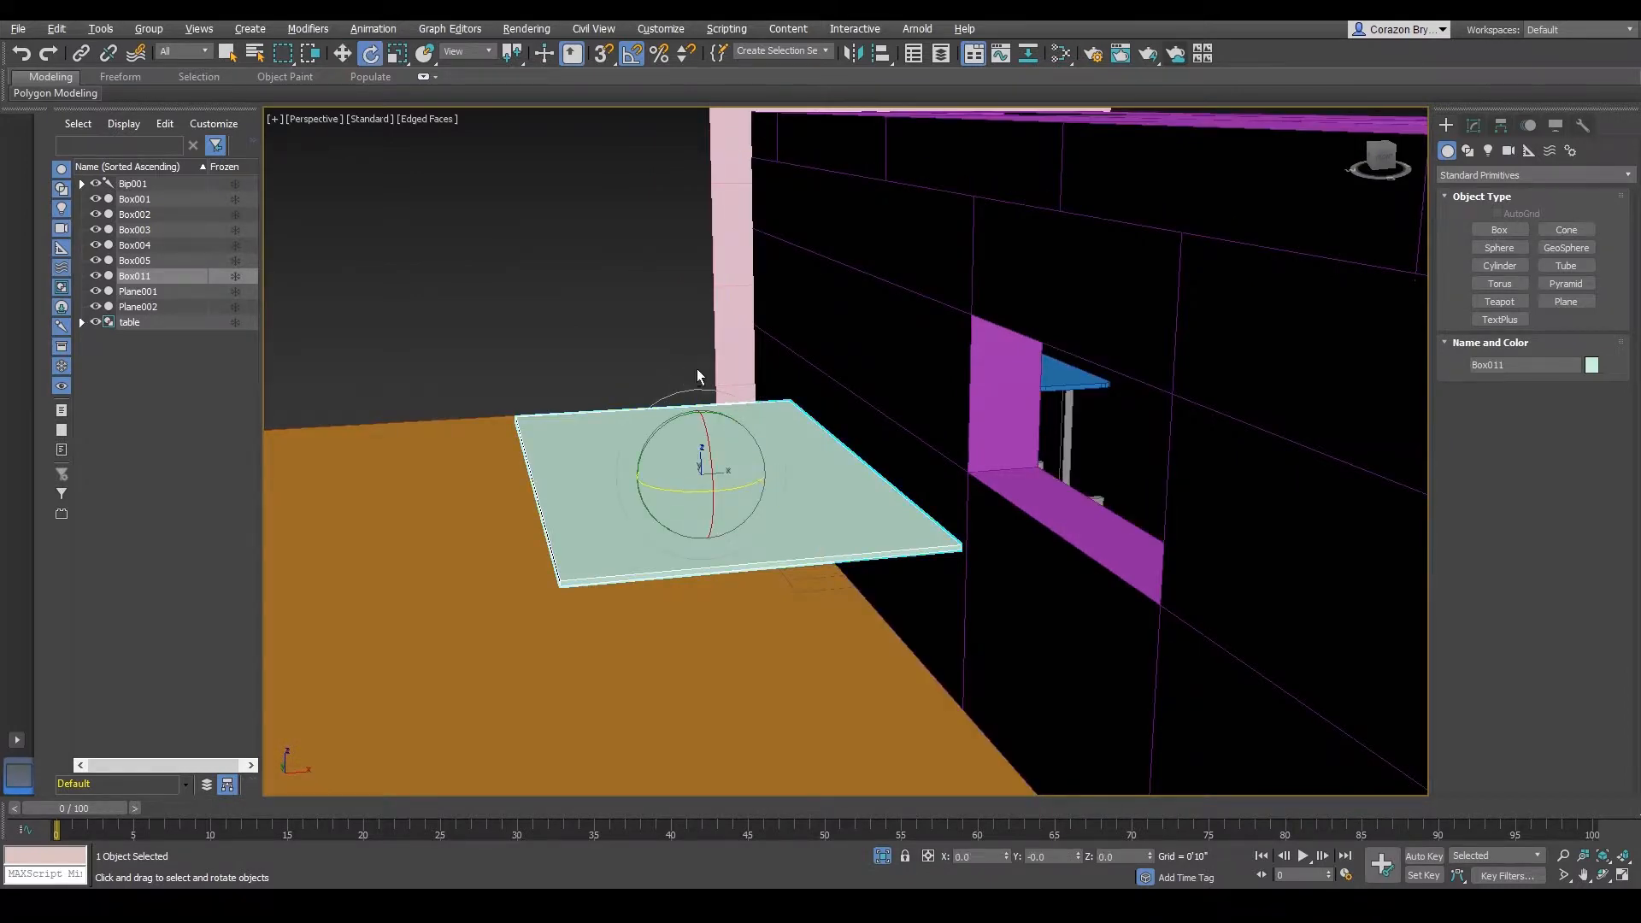
middle_click_drag(704, 374, 739, 442, "alt")
left_click_drag(733, 423, 638, 423)
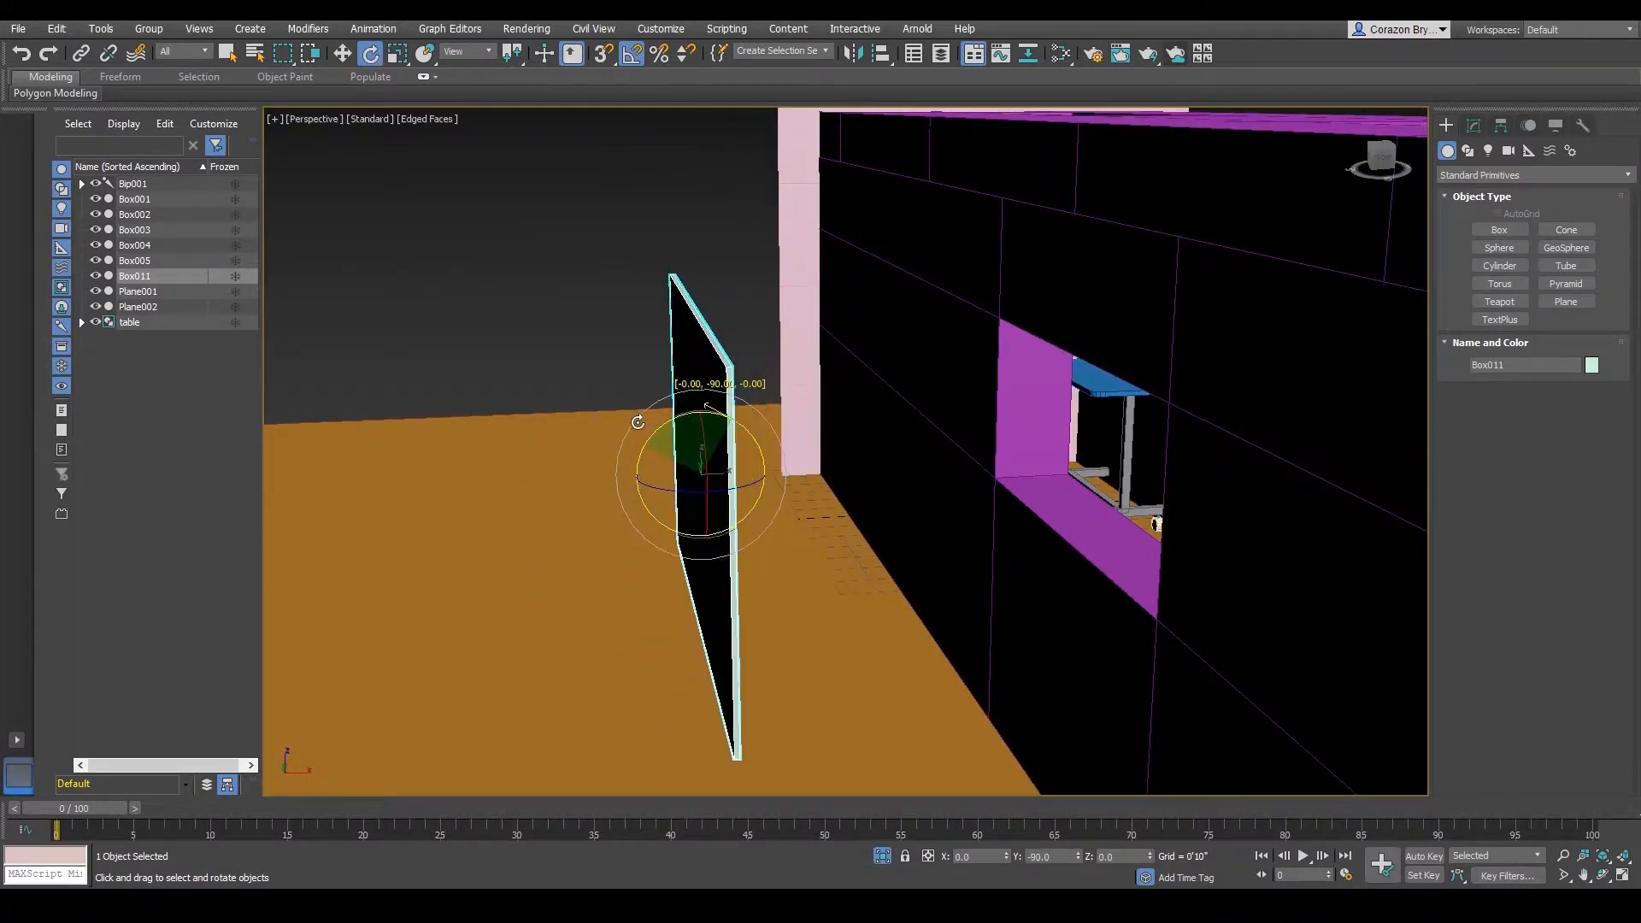
- Move the upright panel across to the wall and place it in the window opening
key("w")
left_click_drag(751, 470, 1147, 508)
scroll(1137, 509, "up", 6)
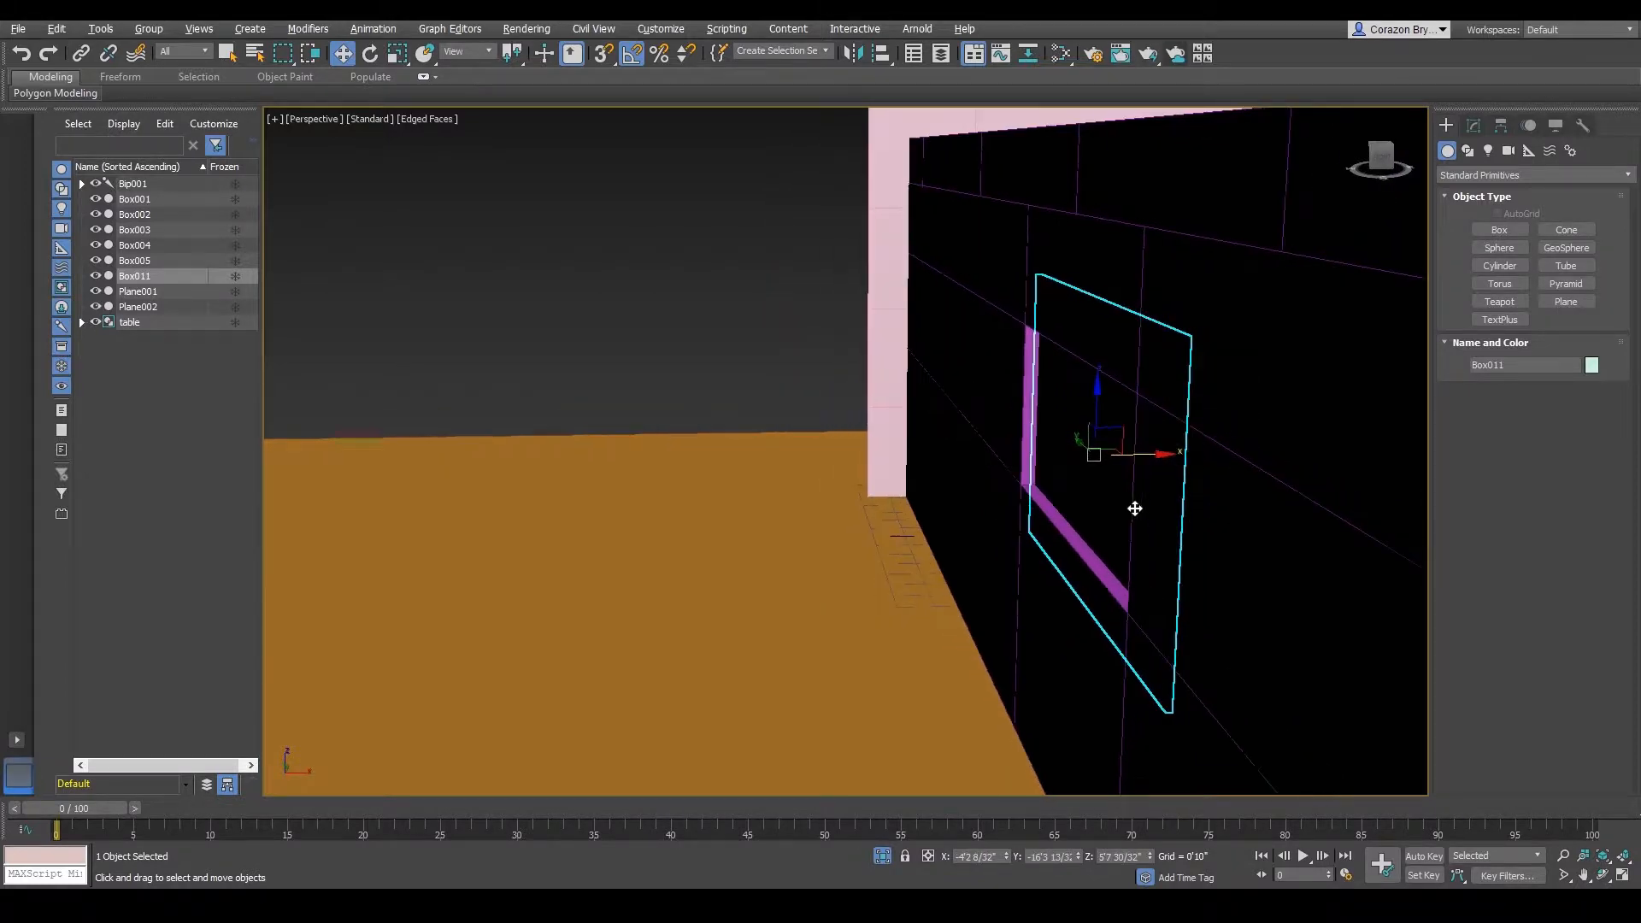
middle_click_drag(1038, 489, 1127, 470, "alt")
scroll(1127, 470, "down", 4)
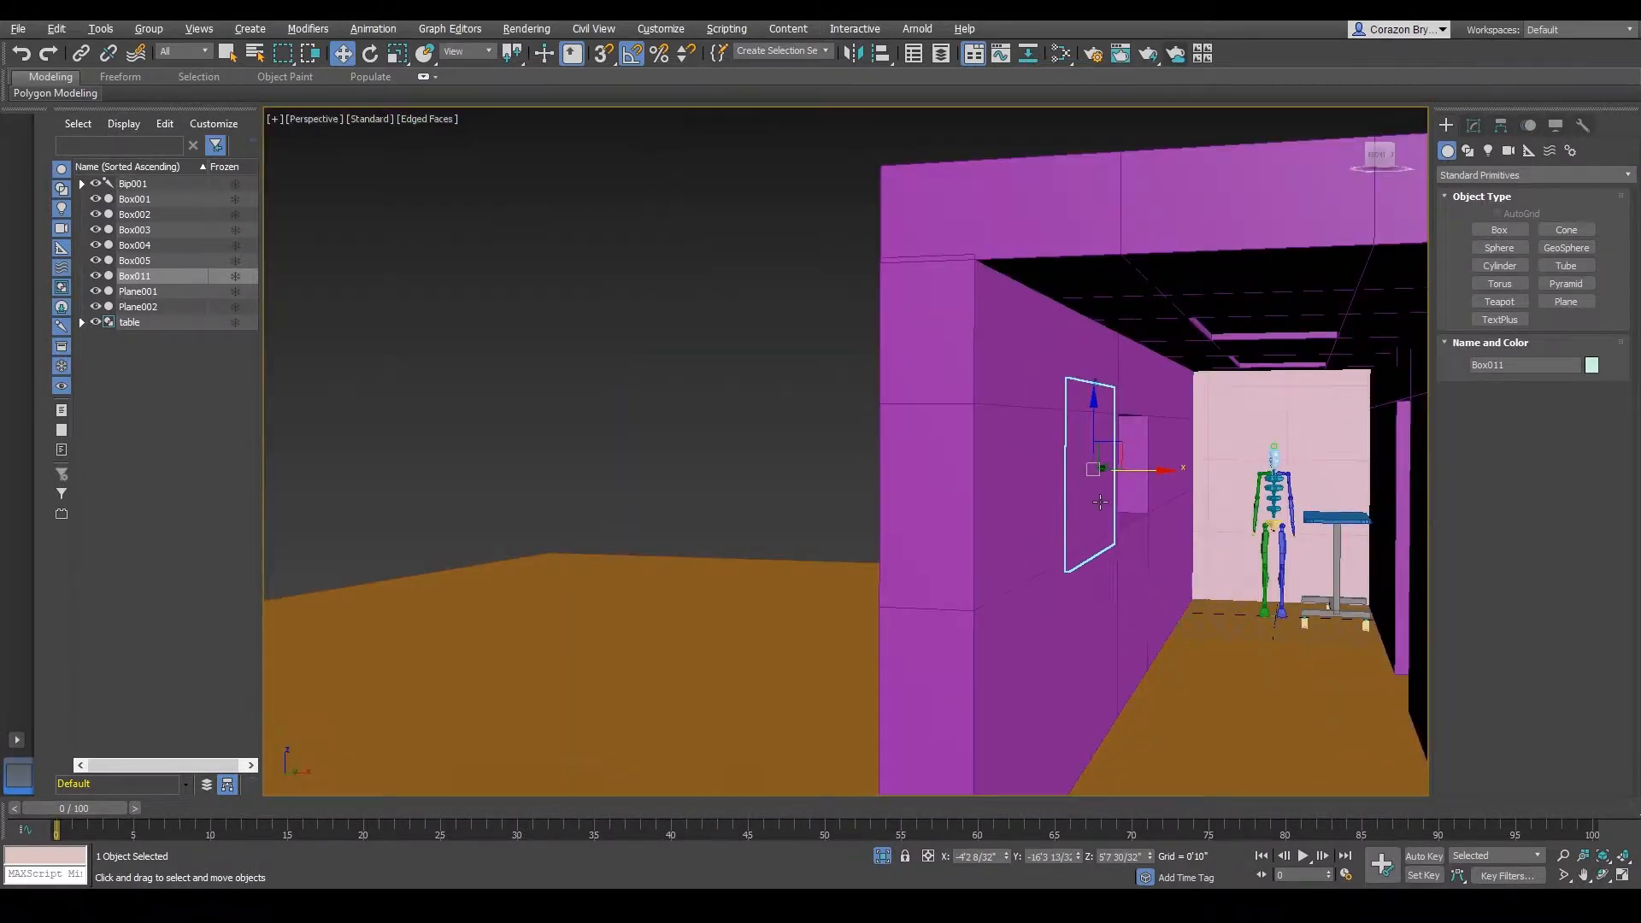
scroll(1175, 483, "up", 4)
left_click_drag(1104, 459, 1084, 487)
scroll(1156, 465, "up", 4)
- Scale the window panel uniformly to about 71 percent and adjust its position within the wall thickness
key("e")
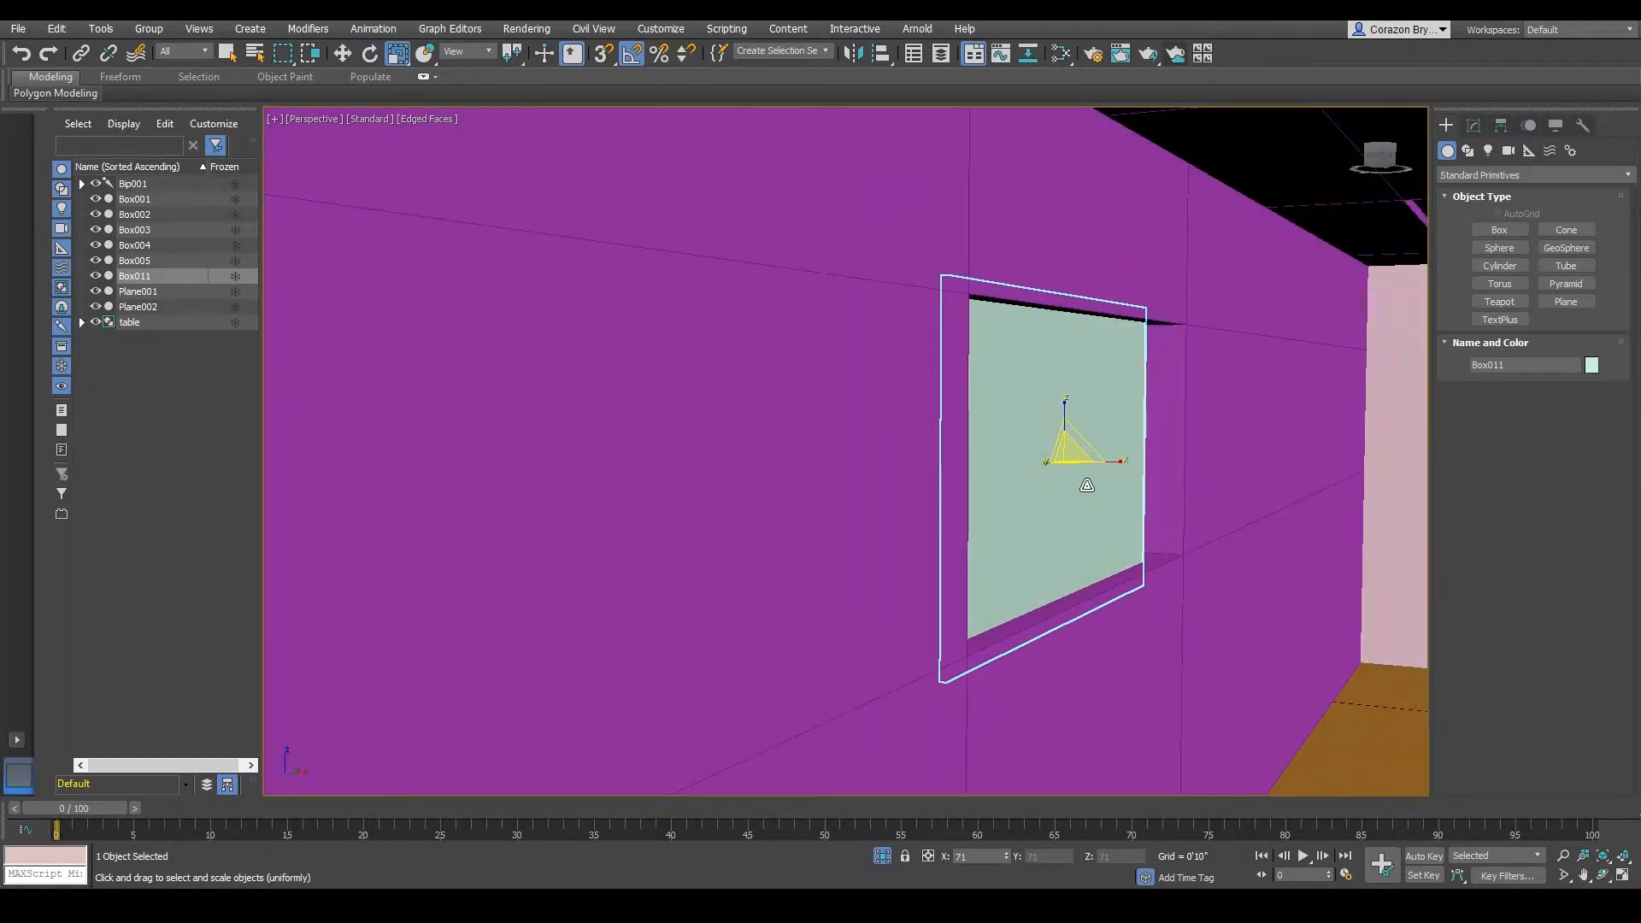
key("w")
scroll(1081, 500, "up", 3)
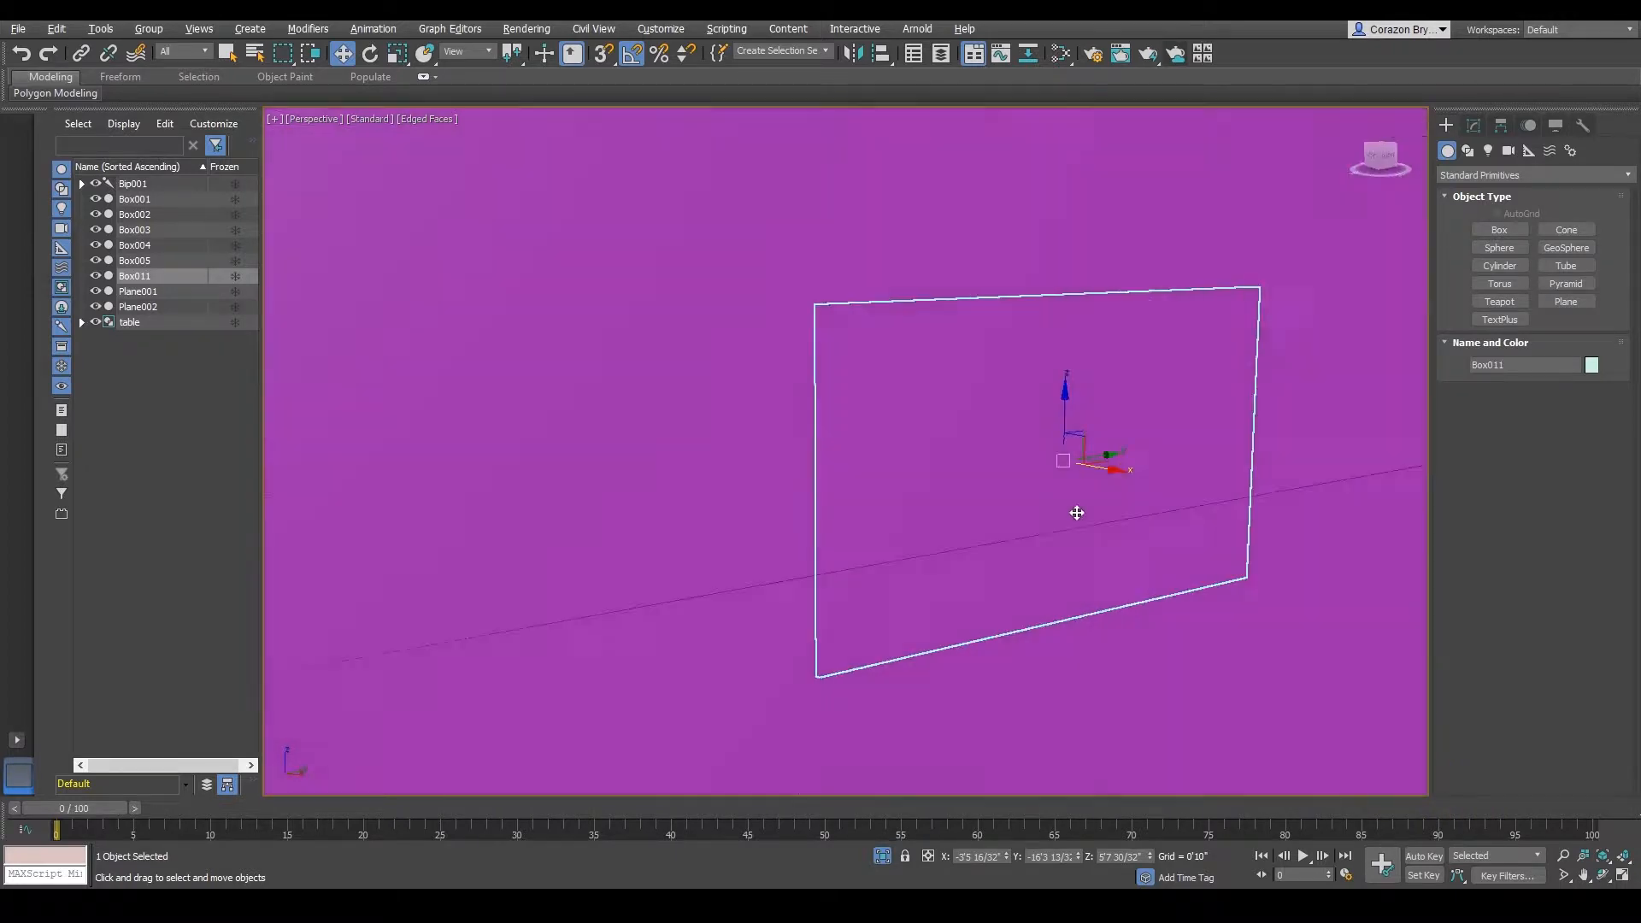
mouse_move(1077, 513)
middle_mouse_down("alt")
mouse_move(1409, 497)
mouse_move(1015, 502)
middle_mouse_up("alt")
- Slide the window panel along the wall in the Left view to cover one end of the window opening
key("r")
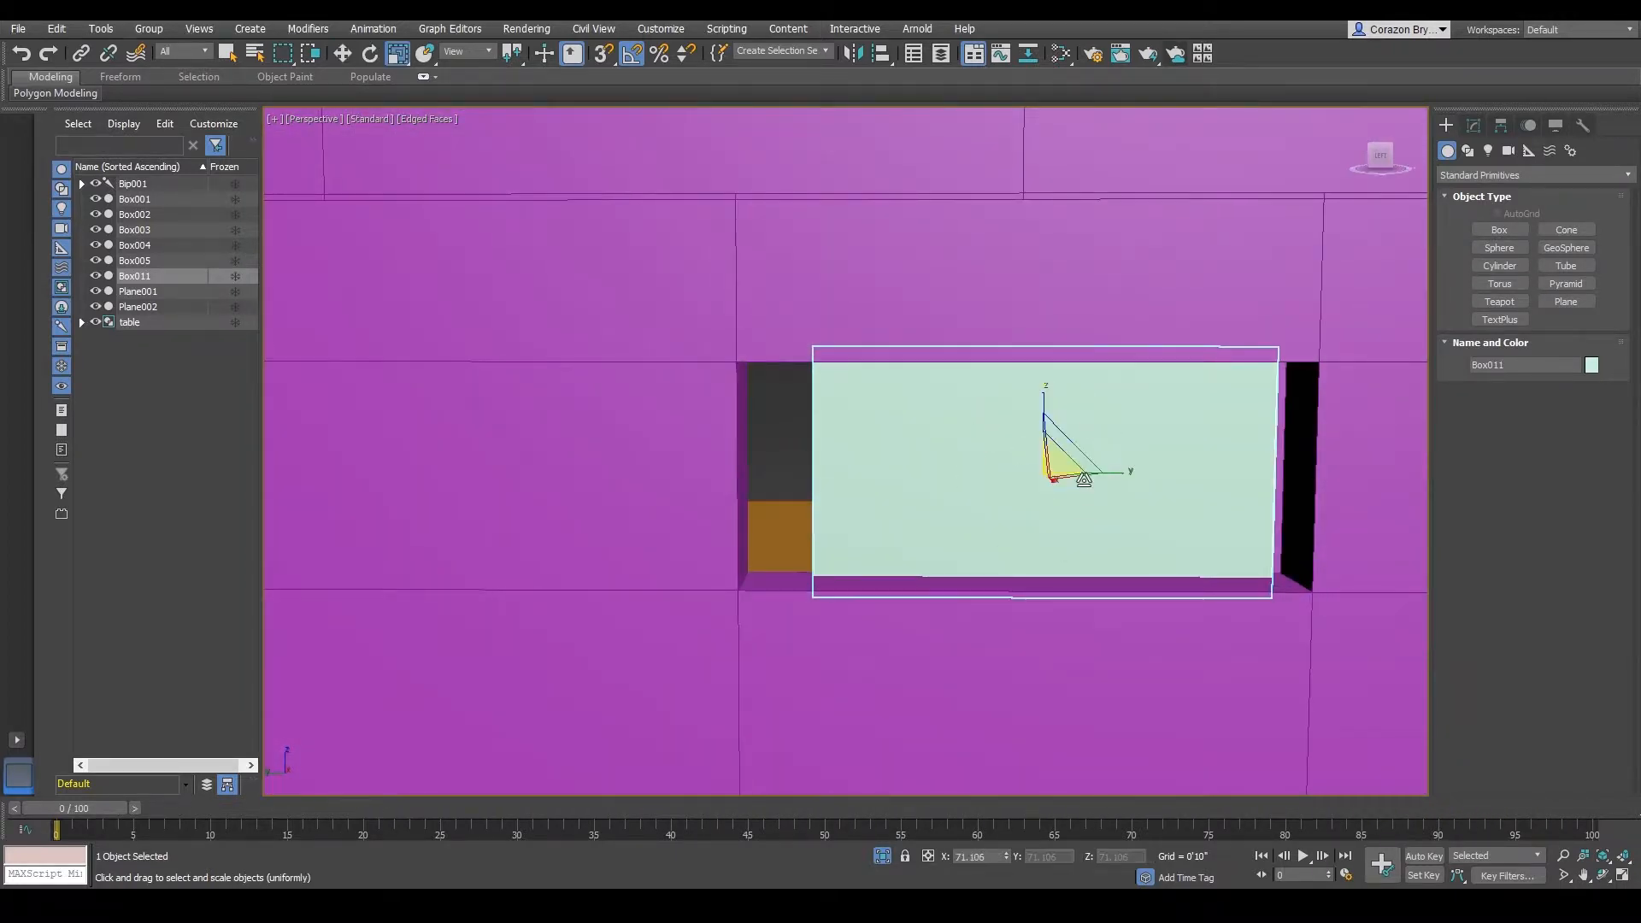
key("f")
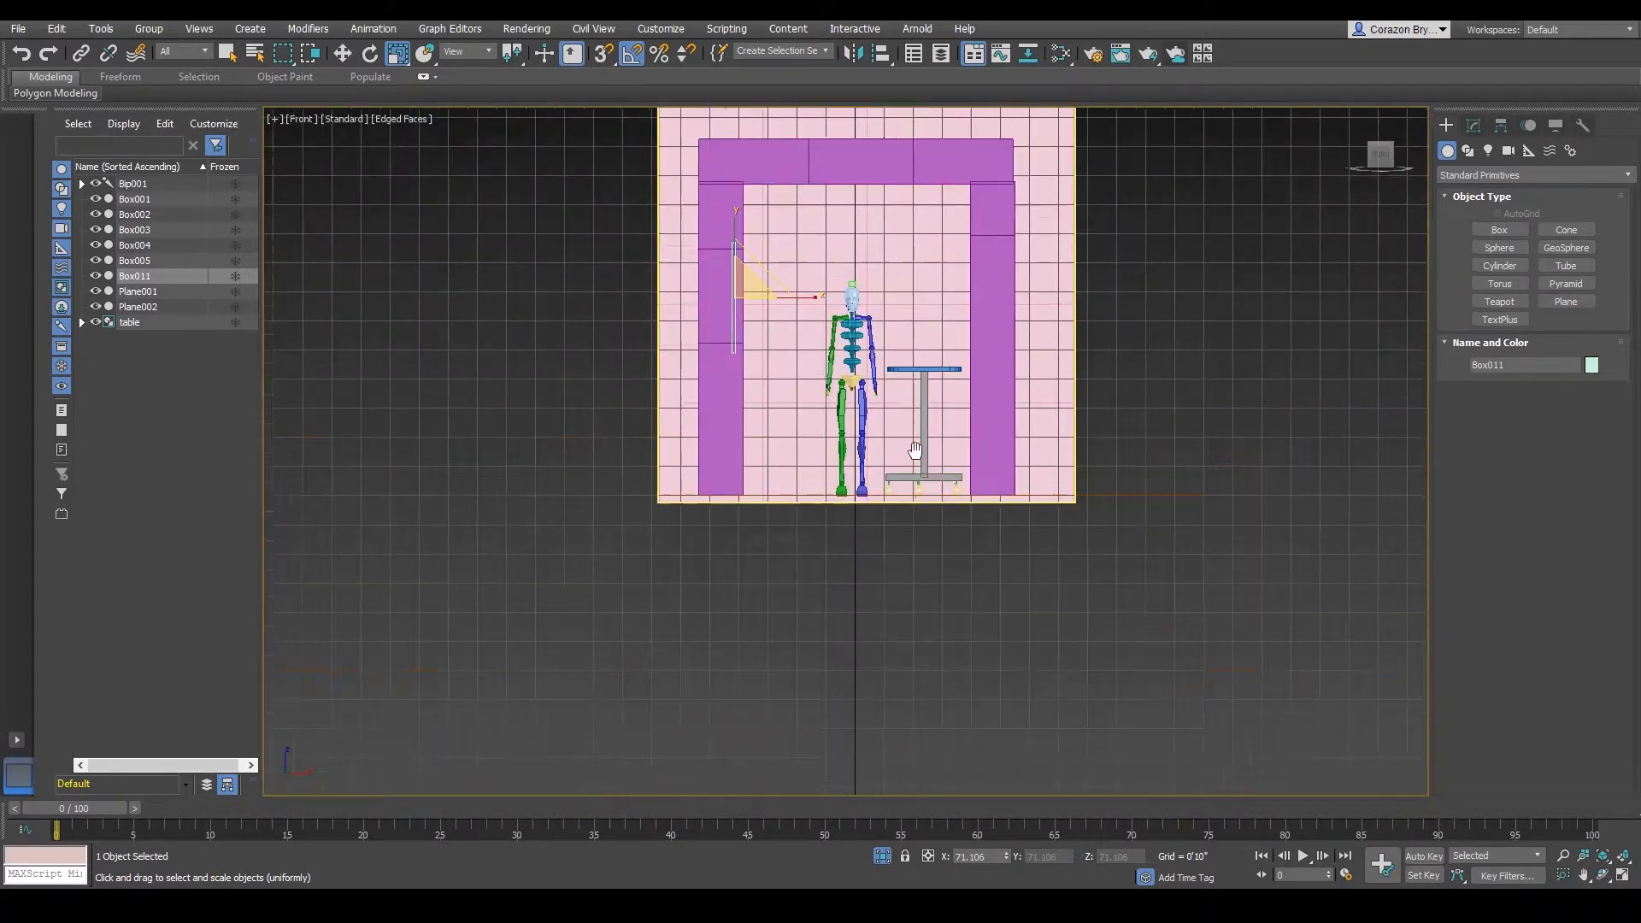
middle_click_drag(818, 389, 828, 656)
scroll(838, 556, "up", 2)
key("l")
scroll(829, 656, "down", 3)
middle_click_drag(1271, 510, 972, 552)
scroll(986, 535, "up", 2)
scroll(954, 546, "down", 3)
scroll(934, 539, "up", 3)
scroll(937, 542, "down", 3)
scroll(931, 535, "up", 3)
key("w")
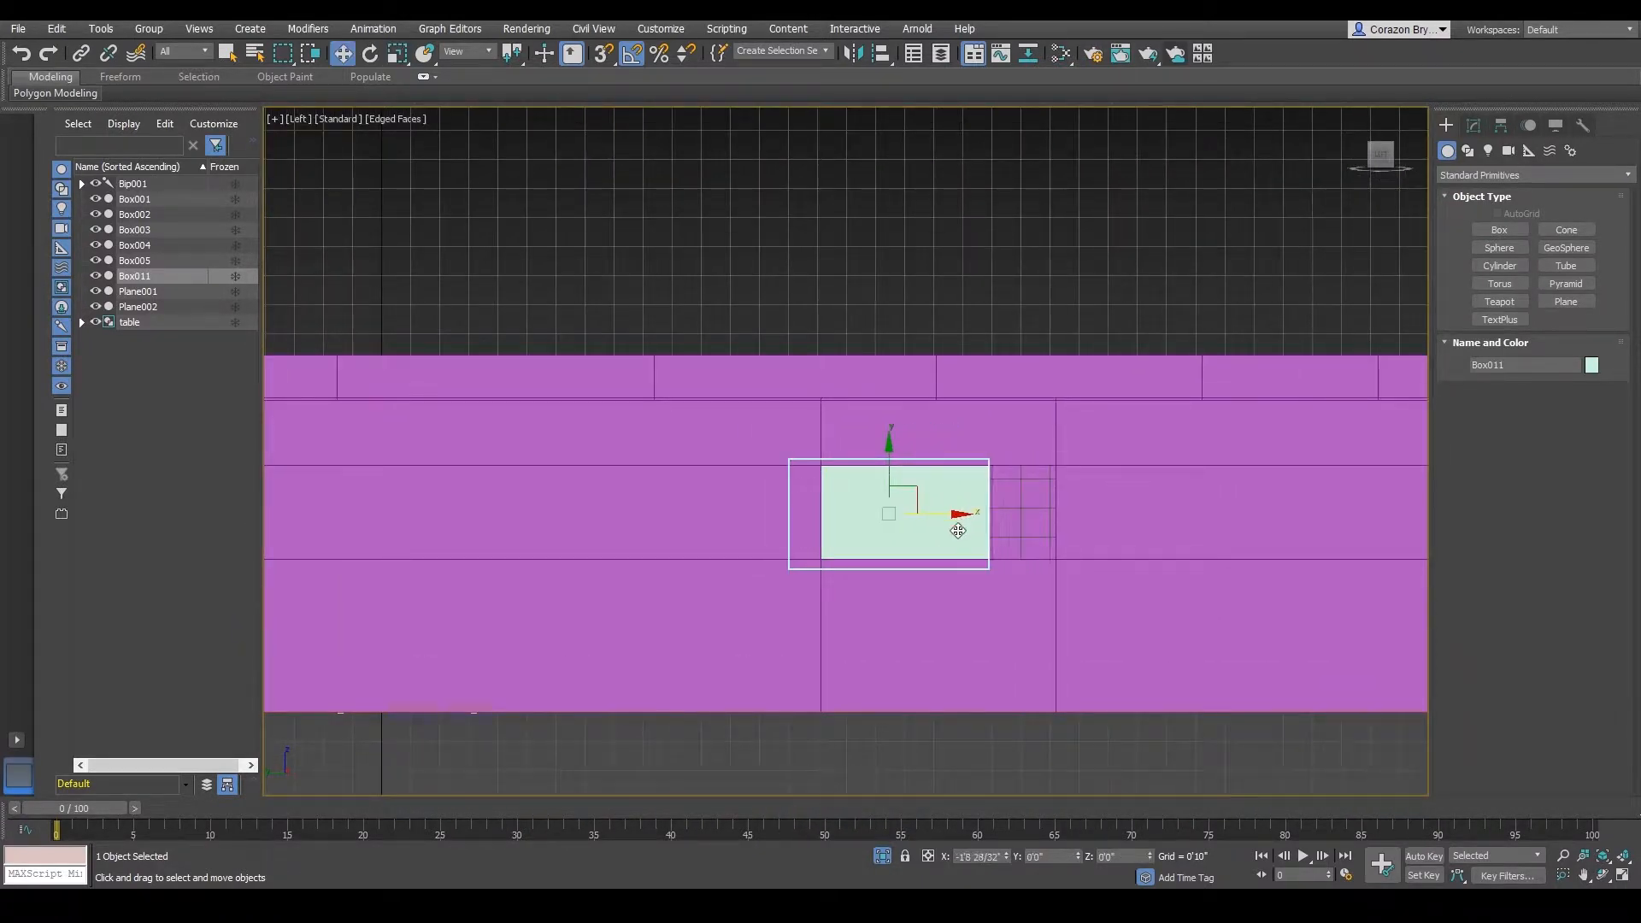
scroll(915, 513, "up", 2)
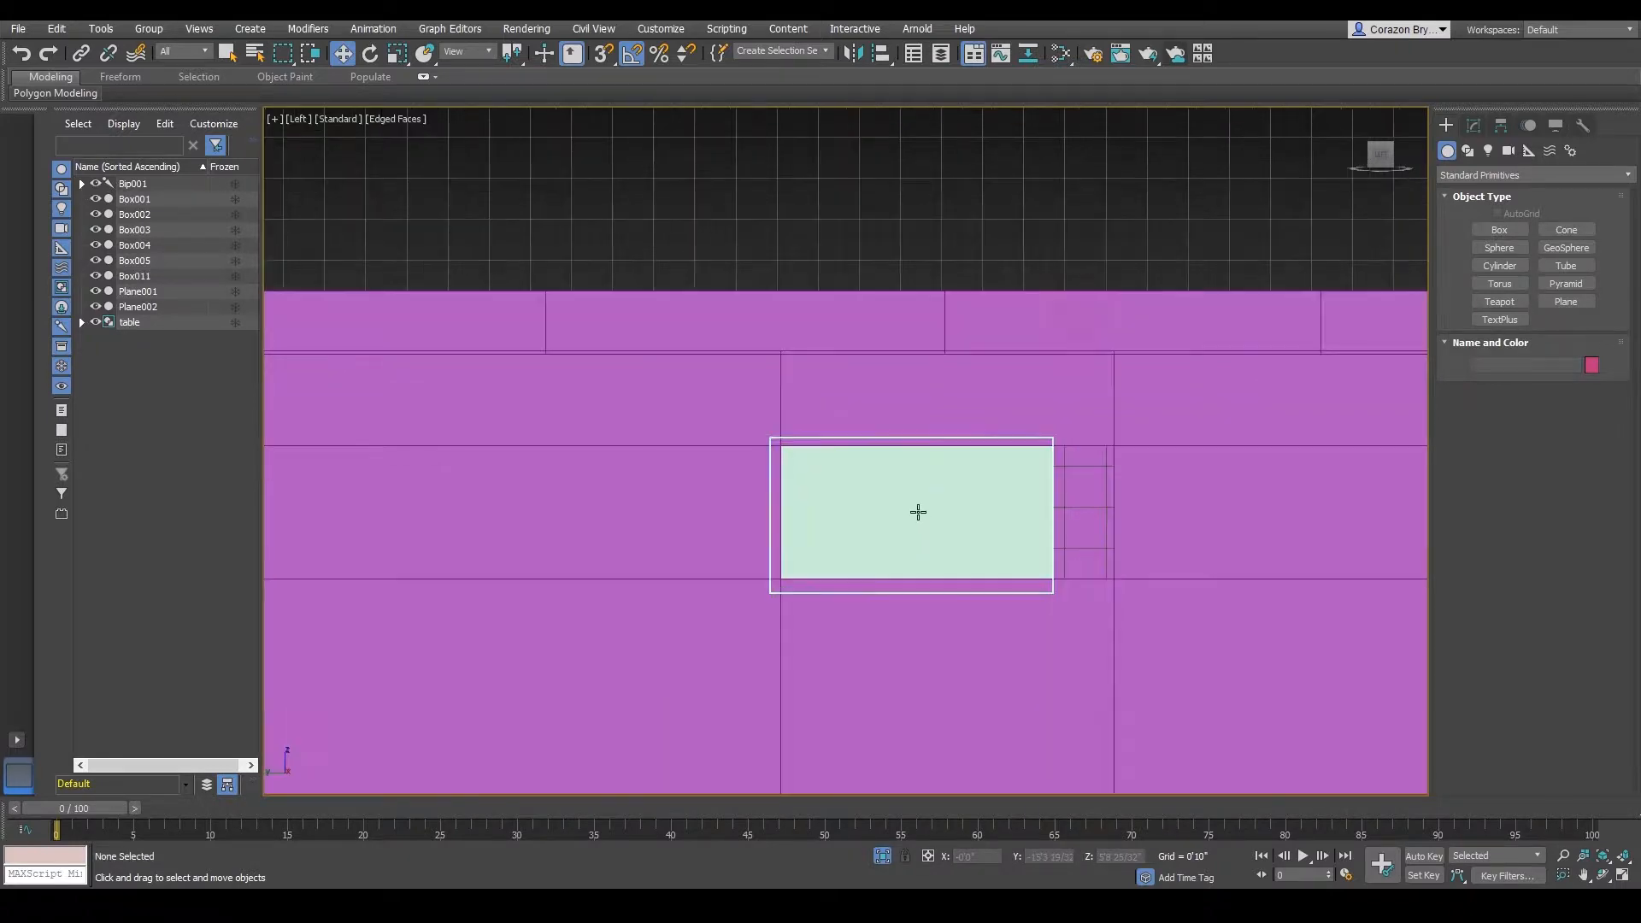
left_click(922, 519)
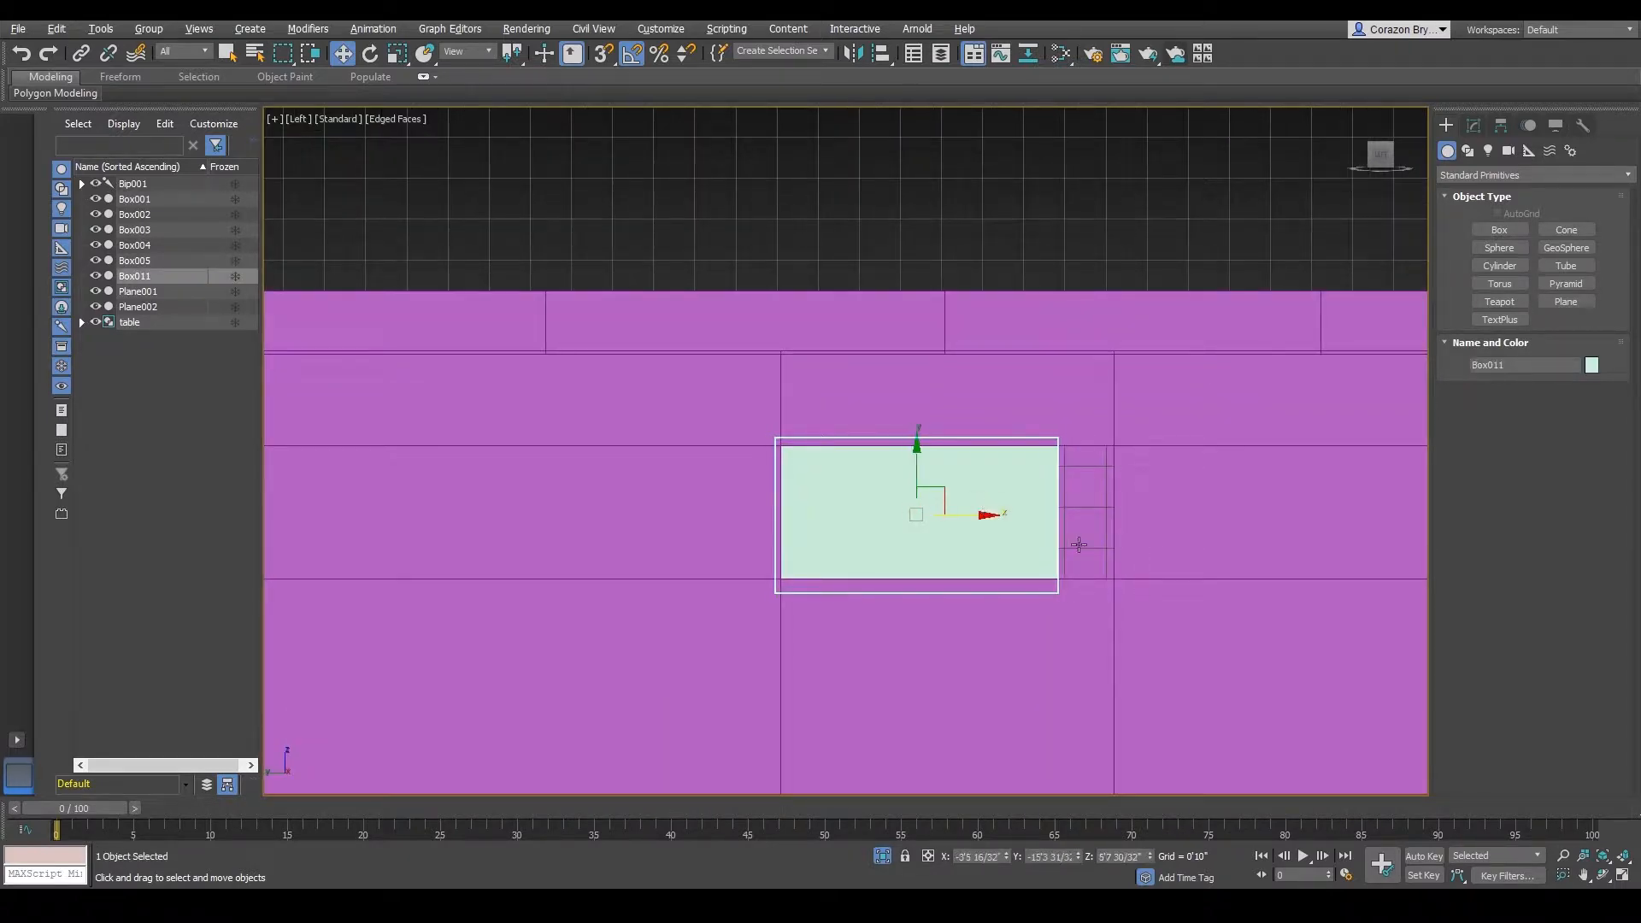
- Shift the panel along the wall toward the middle of the window opening and clear the selection
mouse_move(1079, 545)
middle_mouse_down("alt")
mouse_move(1069, 530)
mouse_move(1044, 550)
mouse_move(1075, 560)
middle_mouse_up("alt")
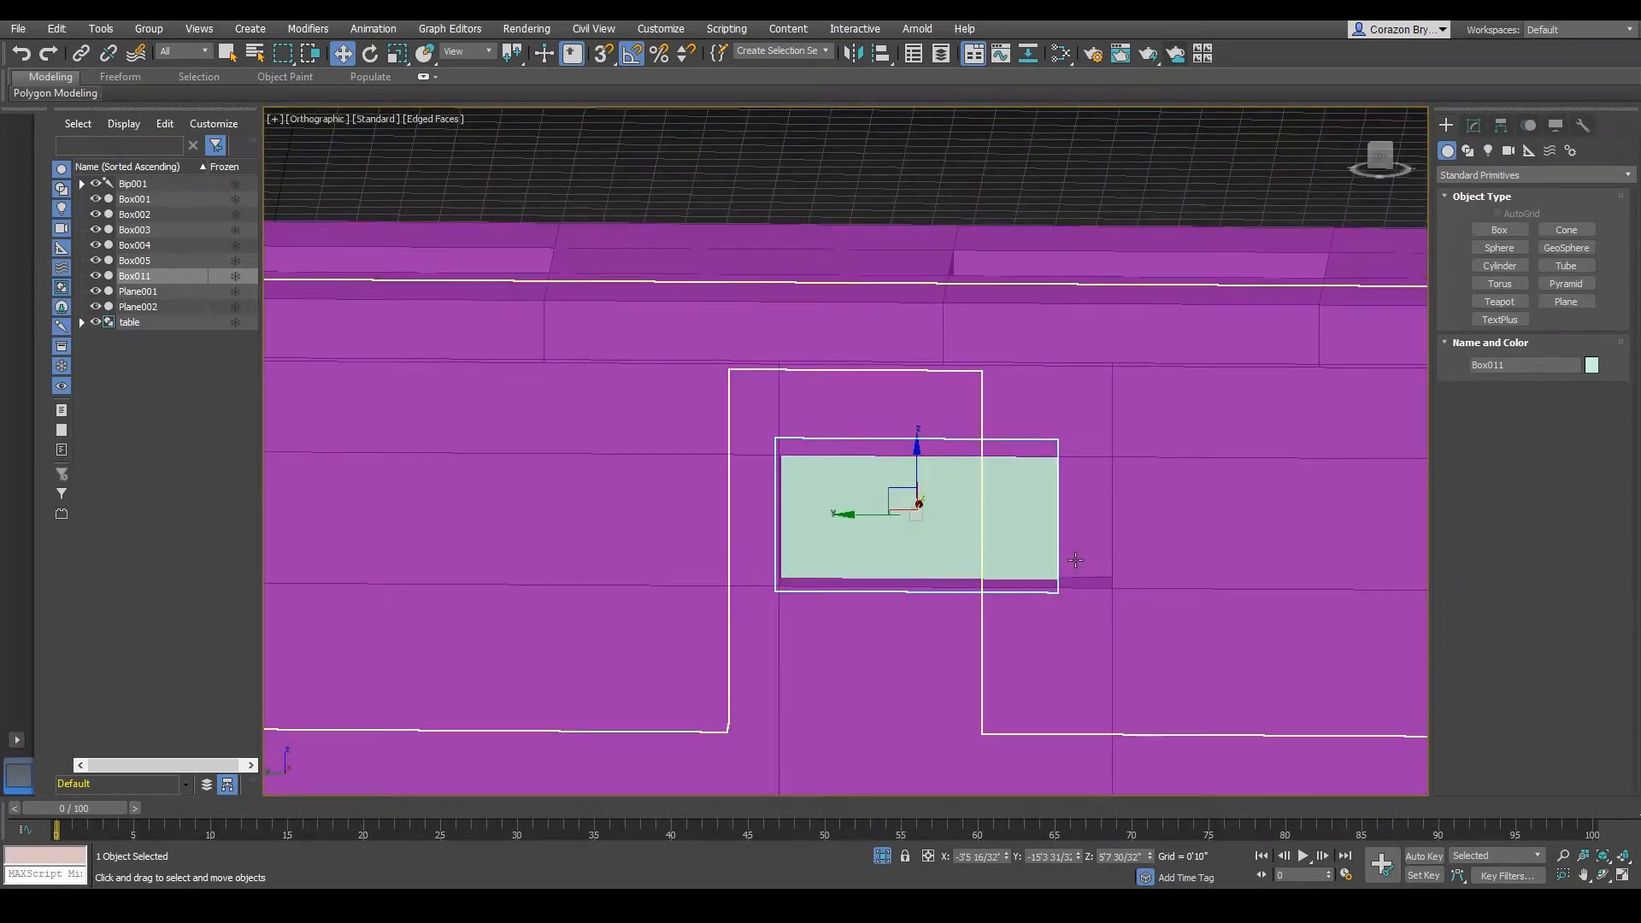
key("f")
key("l")
middle_click_drag(975, 527, 881, 664)
scroll(889, 641, "down", 3)
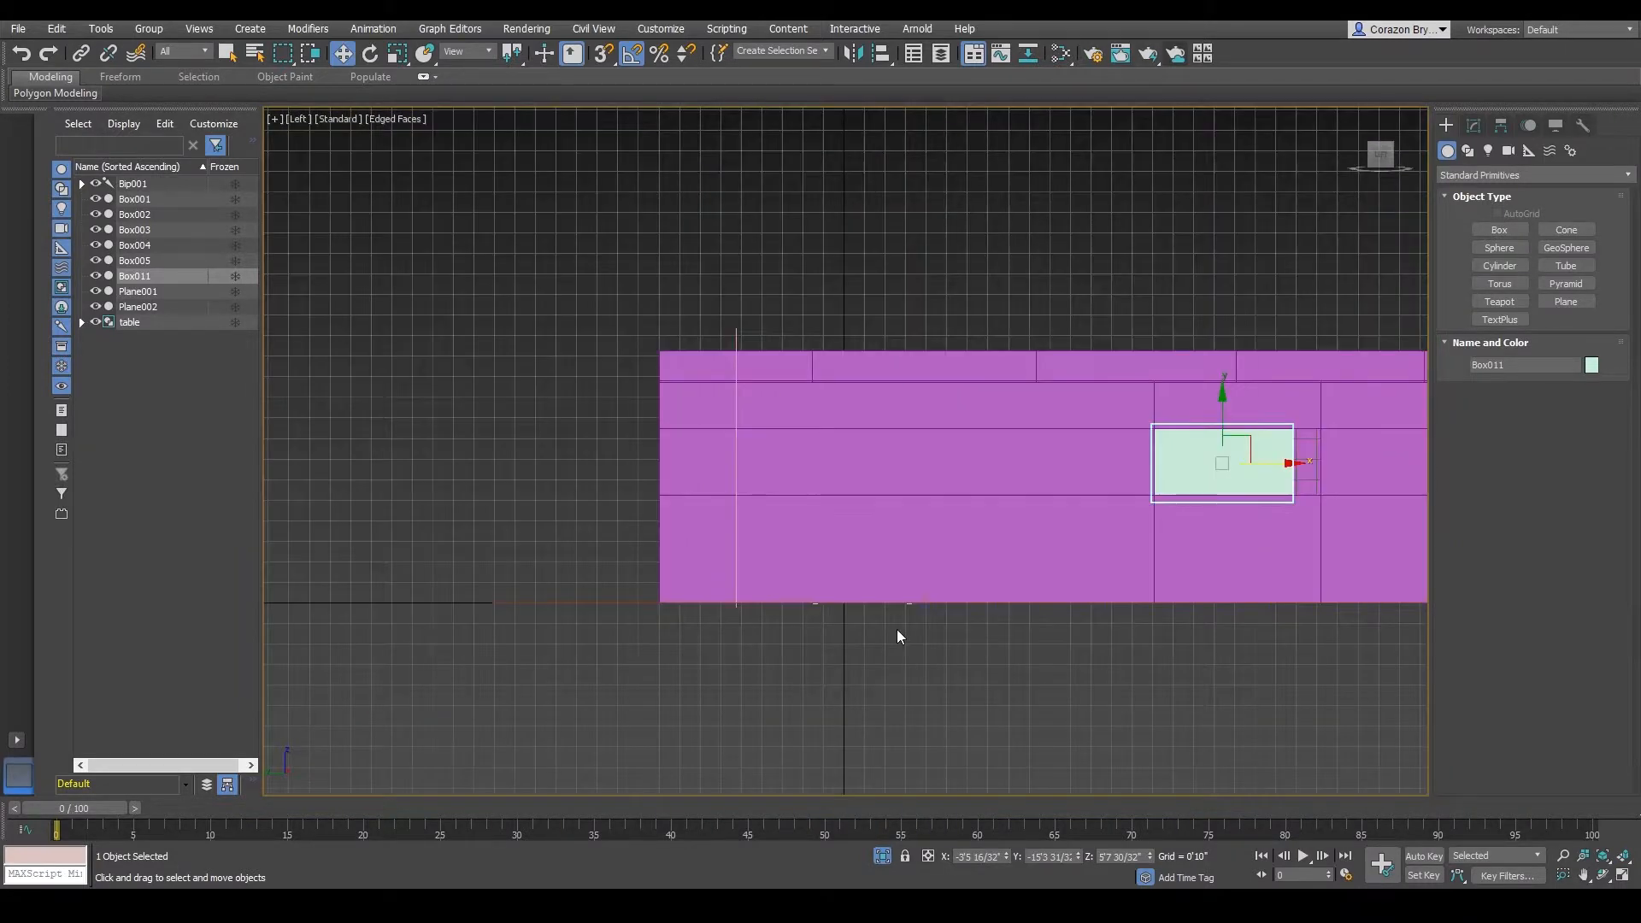
key("p")
middle_click_drag(916, 604, 671, 612, "alt")
middle_click_drag(1034, 597, 1080, 587, "alt")
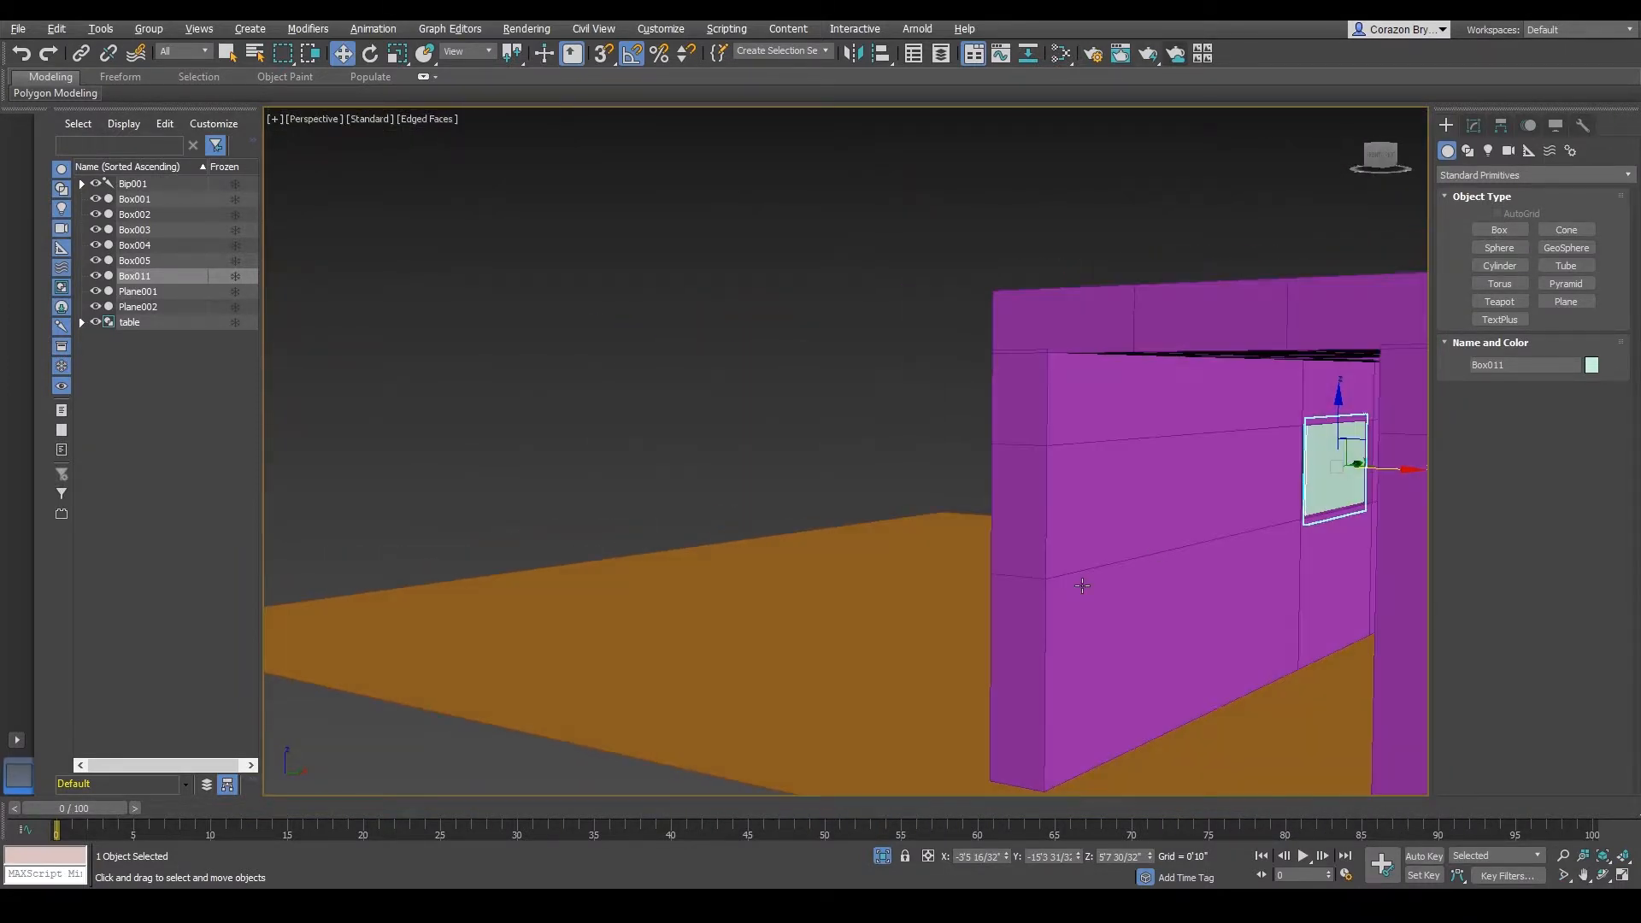
scroll(1304, 513, "up", 4)
middle_click_drag(1359, 514, 897, 591, "alt")
middle_click_drag(1002, 581, 1047, 566, "alt")
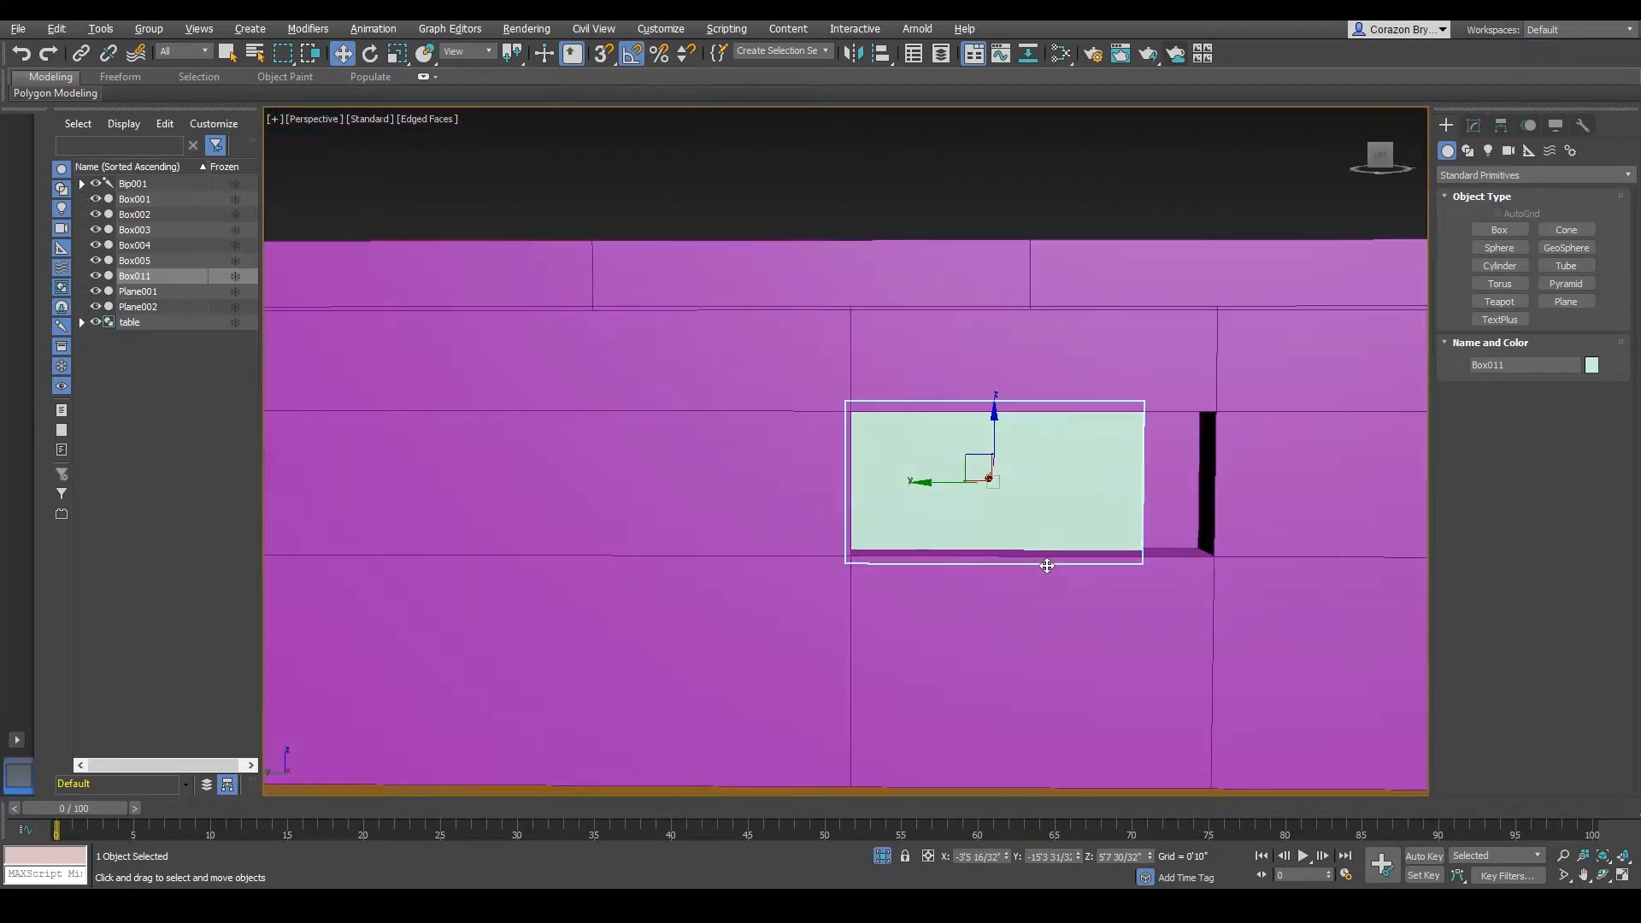
left_click_drag(933, 483, 973, 489)
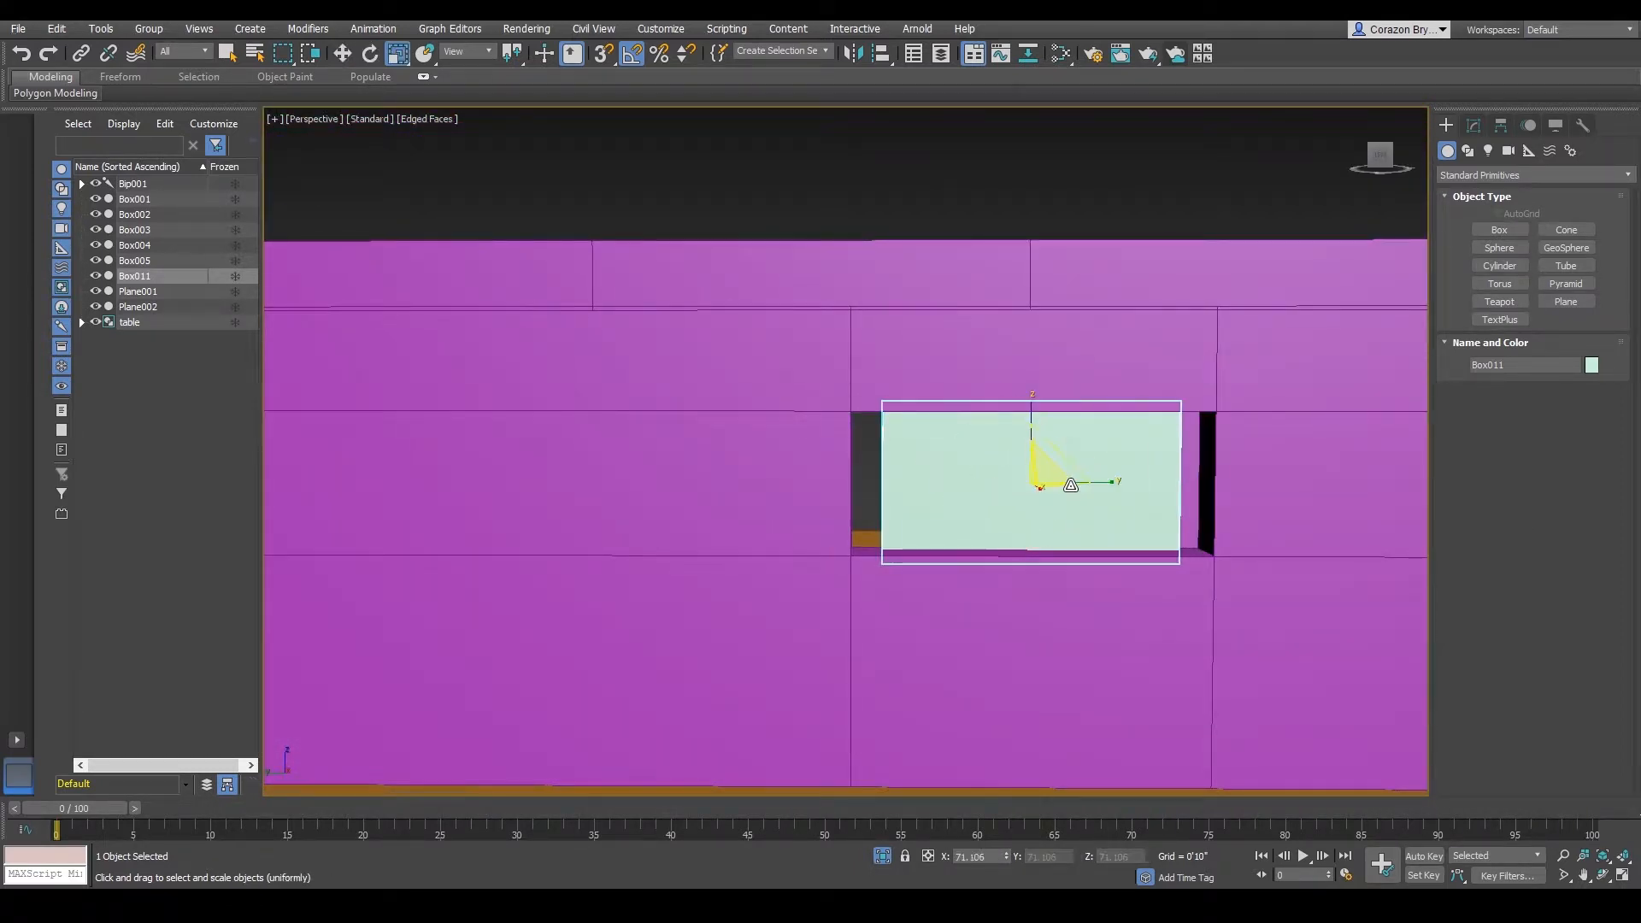
middle_click_drag(1133, 488, 1003, 448, "alt")
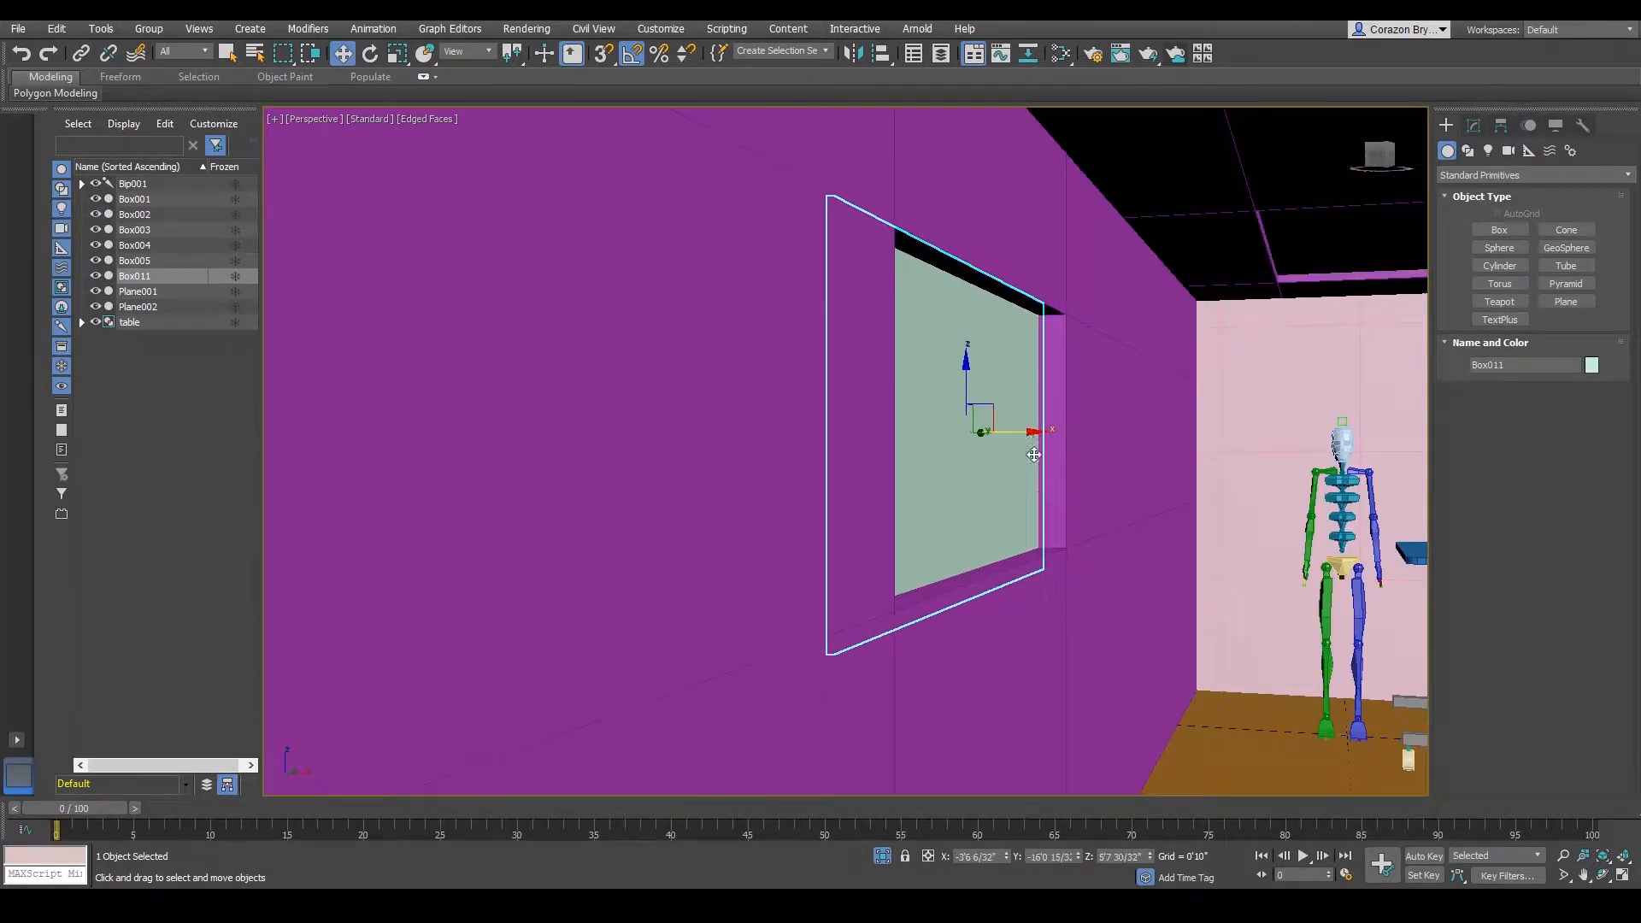
scroll(1010, 471, "down", 5)
left_click(494, 406)
- Examine the corridor's walls, ceiling and window panel from the front, below and outside
middle_click_drag(853, 491, 997, 505, "alt")
scroll(1017, 488, "down", 5)
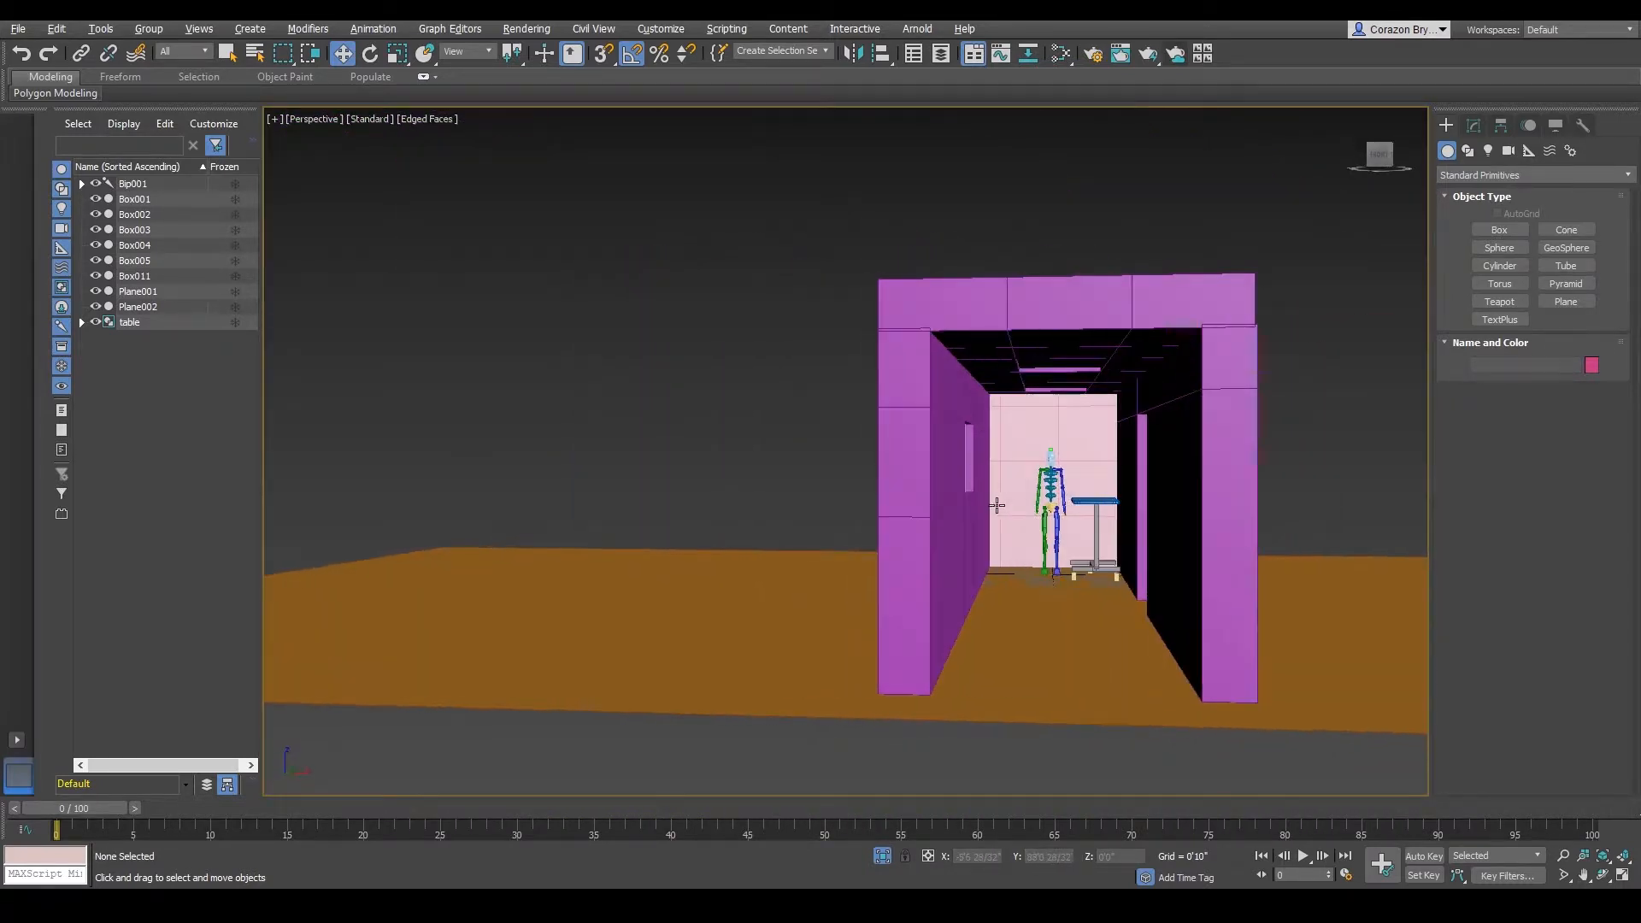
scroll(996, 505, "up", 4)
middle_click_drag(1088, 531, 1009, 389)
scroll(1009, 389, "down", 3)
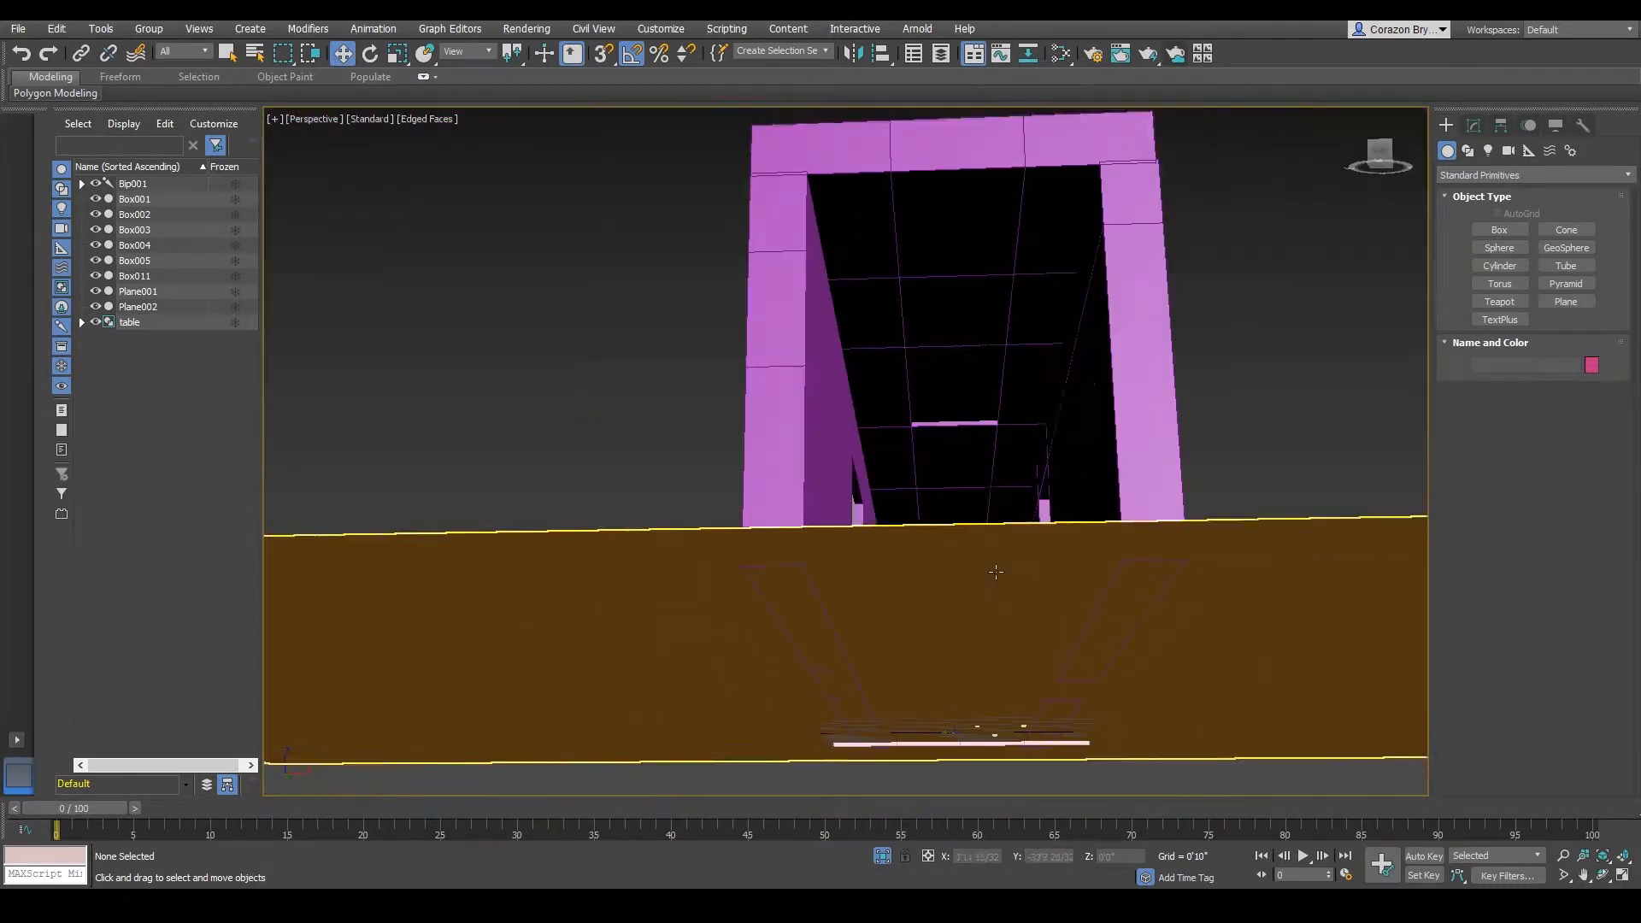
left_click(969, 357)
middle_click_drag(1070, 446, 951, 473, "alt")
left_click(1129, 358)
middle_click_drag(1072, 421, 1022, 458, "alt")
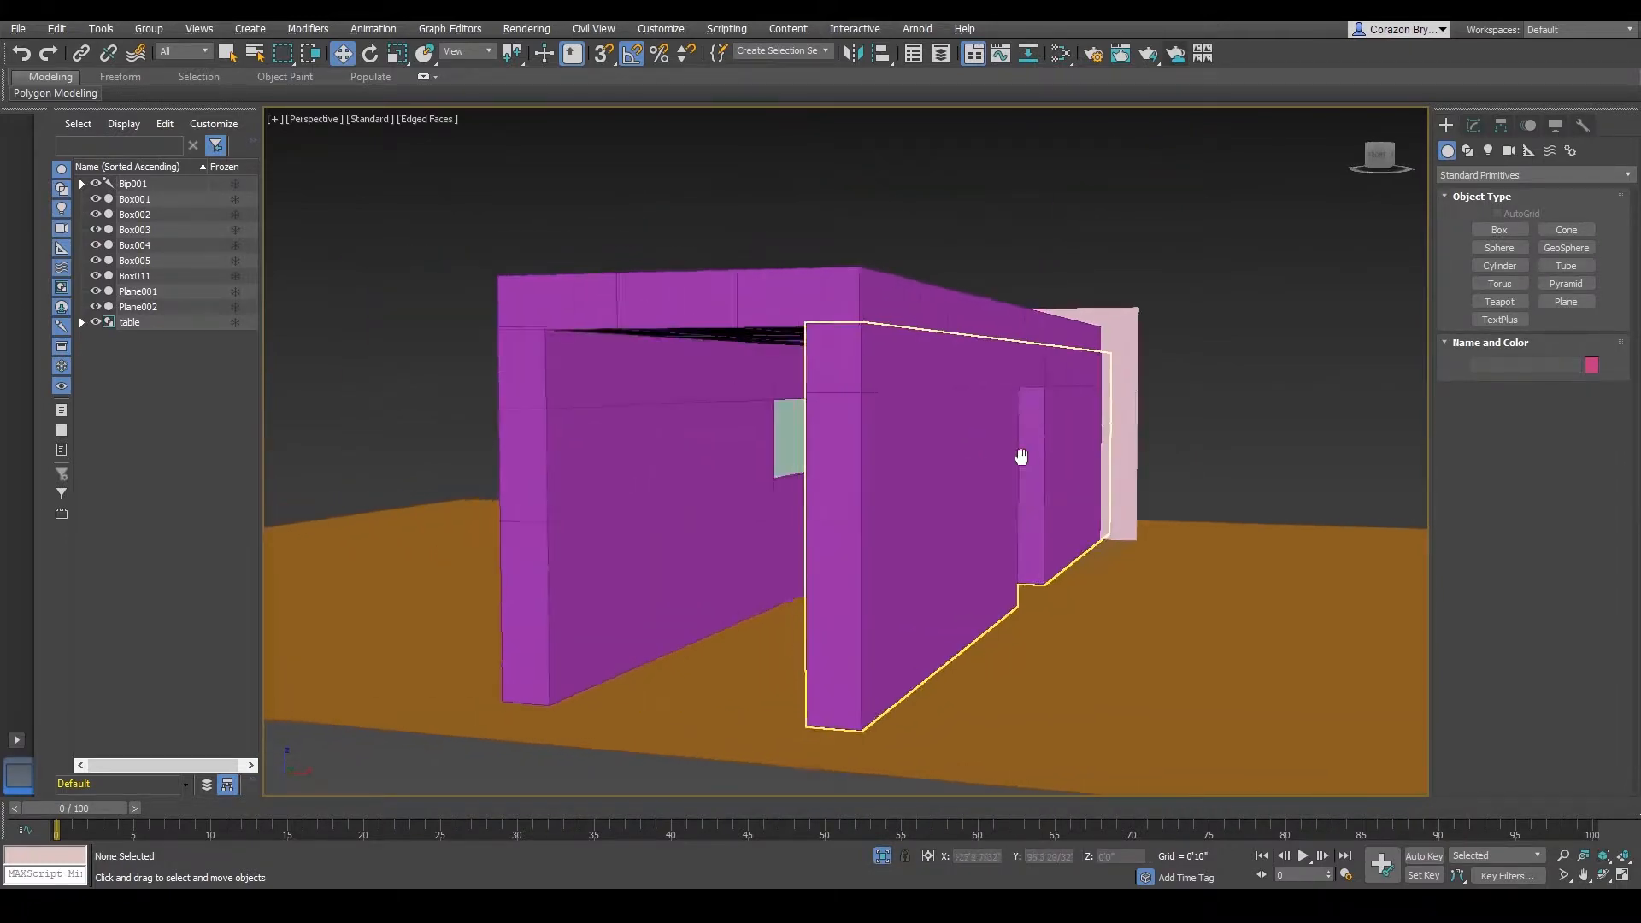
scroll(819, 496, "up", 3)
scroll(847, 495, "down", 3)
mouse_move(819, 495)
middle_mouse_down("alt")
mouse_move(854, 501)
mouse_move(812, 489)
middle_mouse_up("alt")
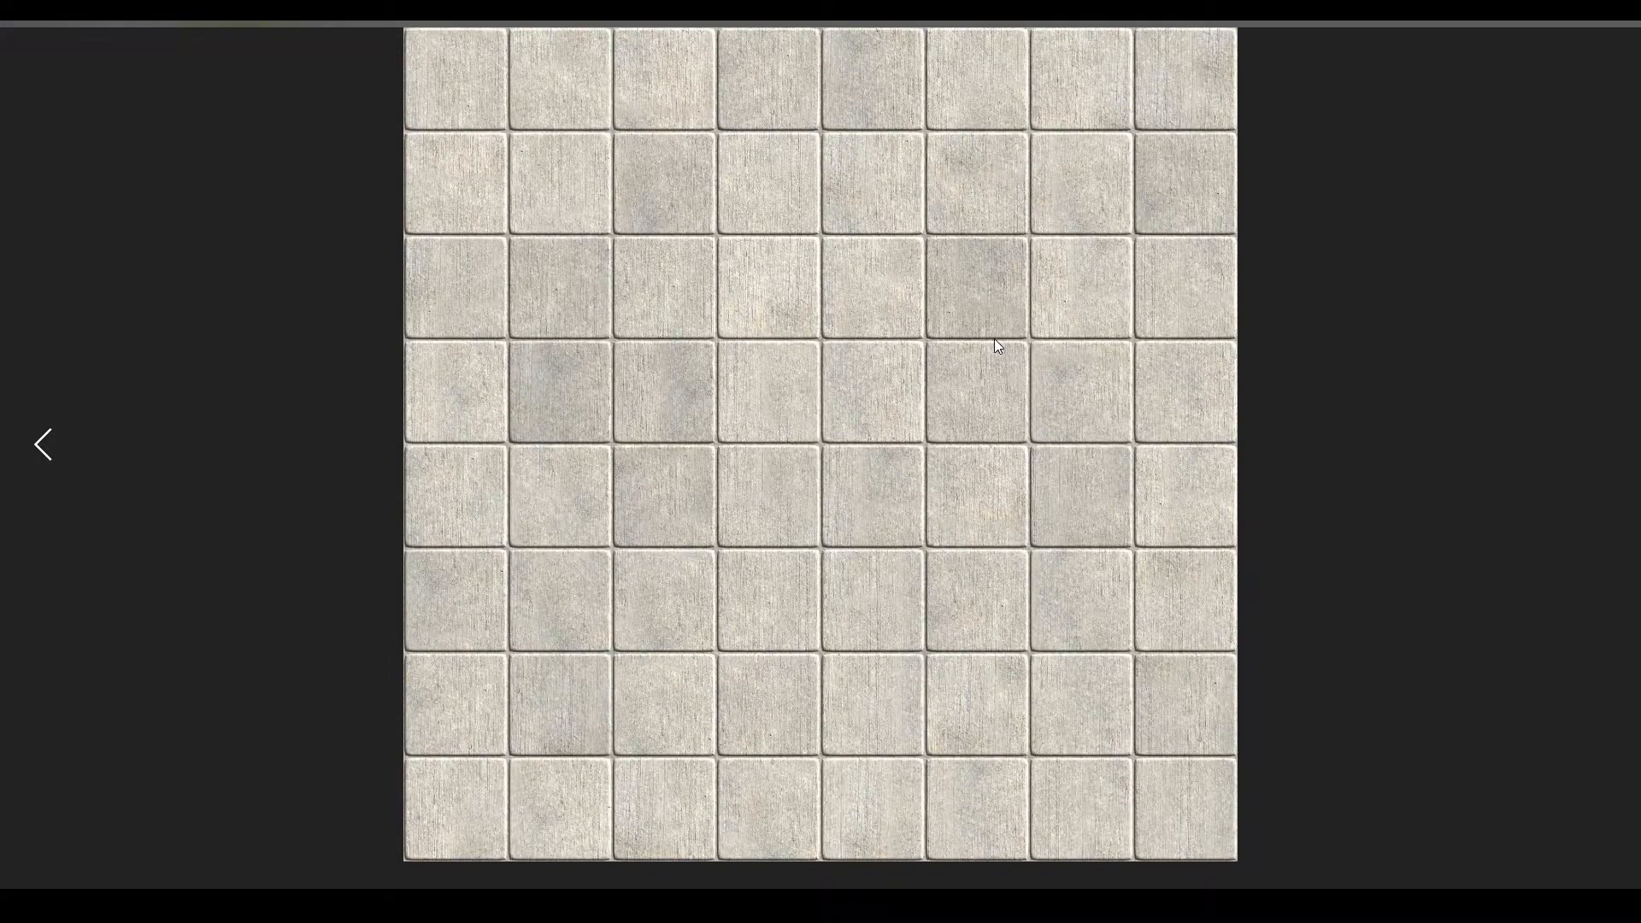
- Browse the texture images in the Photos viewer, examining the beige marble tile up close before viewing the next image
key("Left")
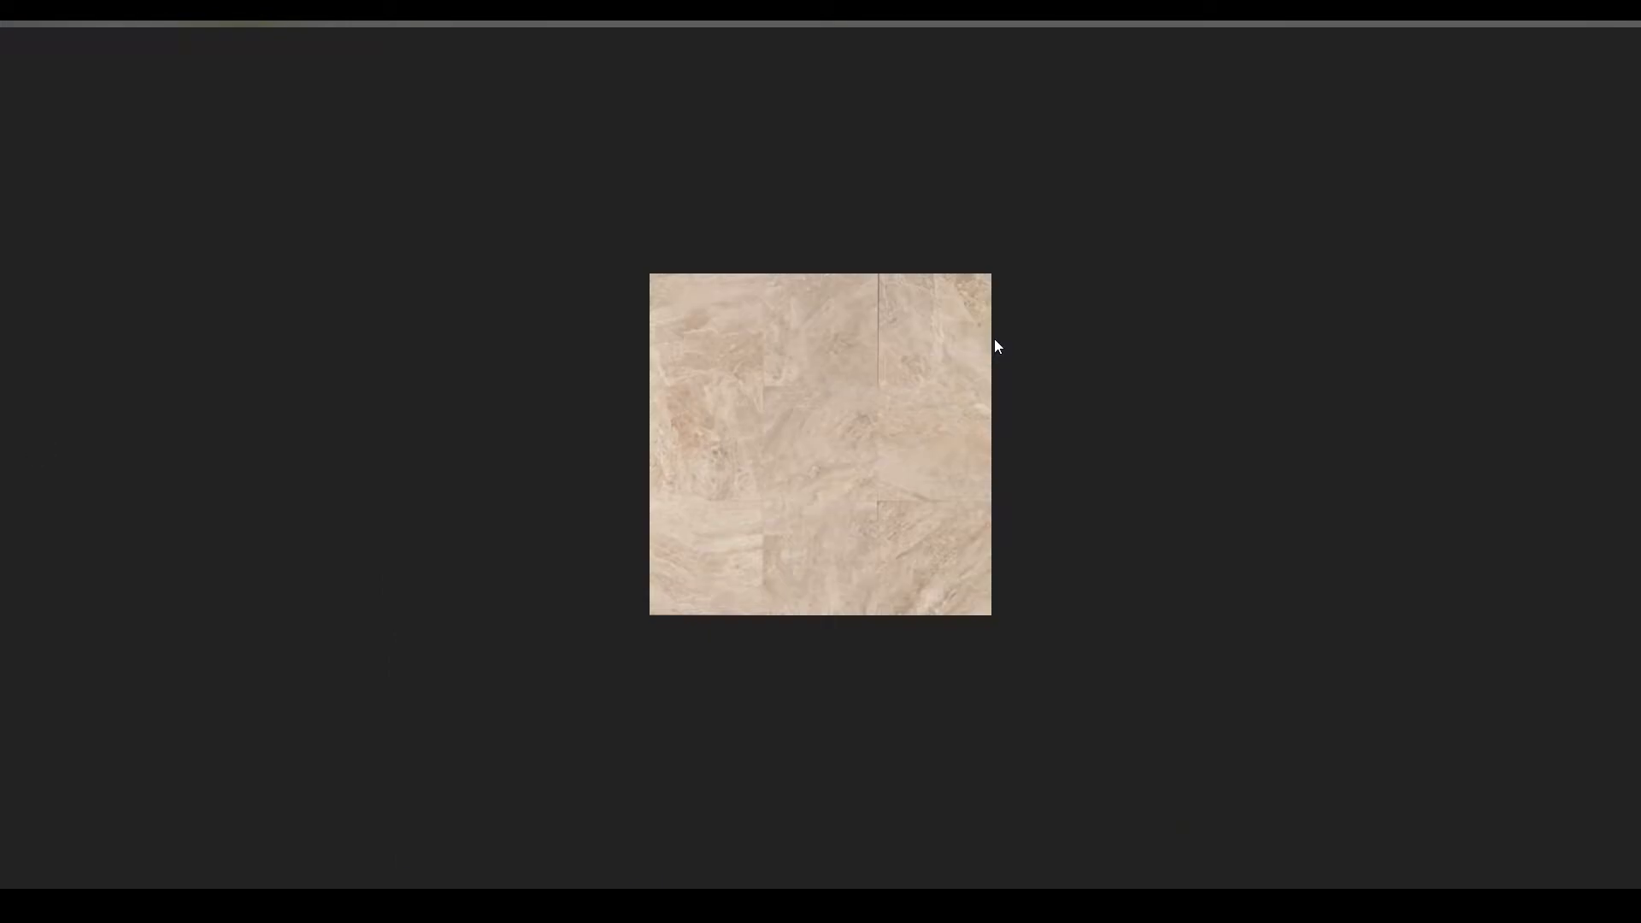
left_click(967, 436)
scroll(928, 449, "up", 1, "ctrl")
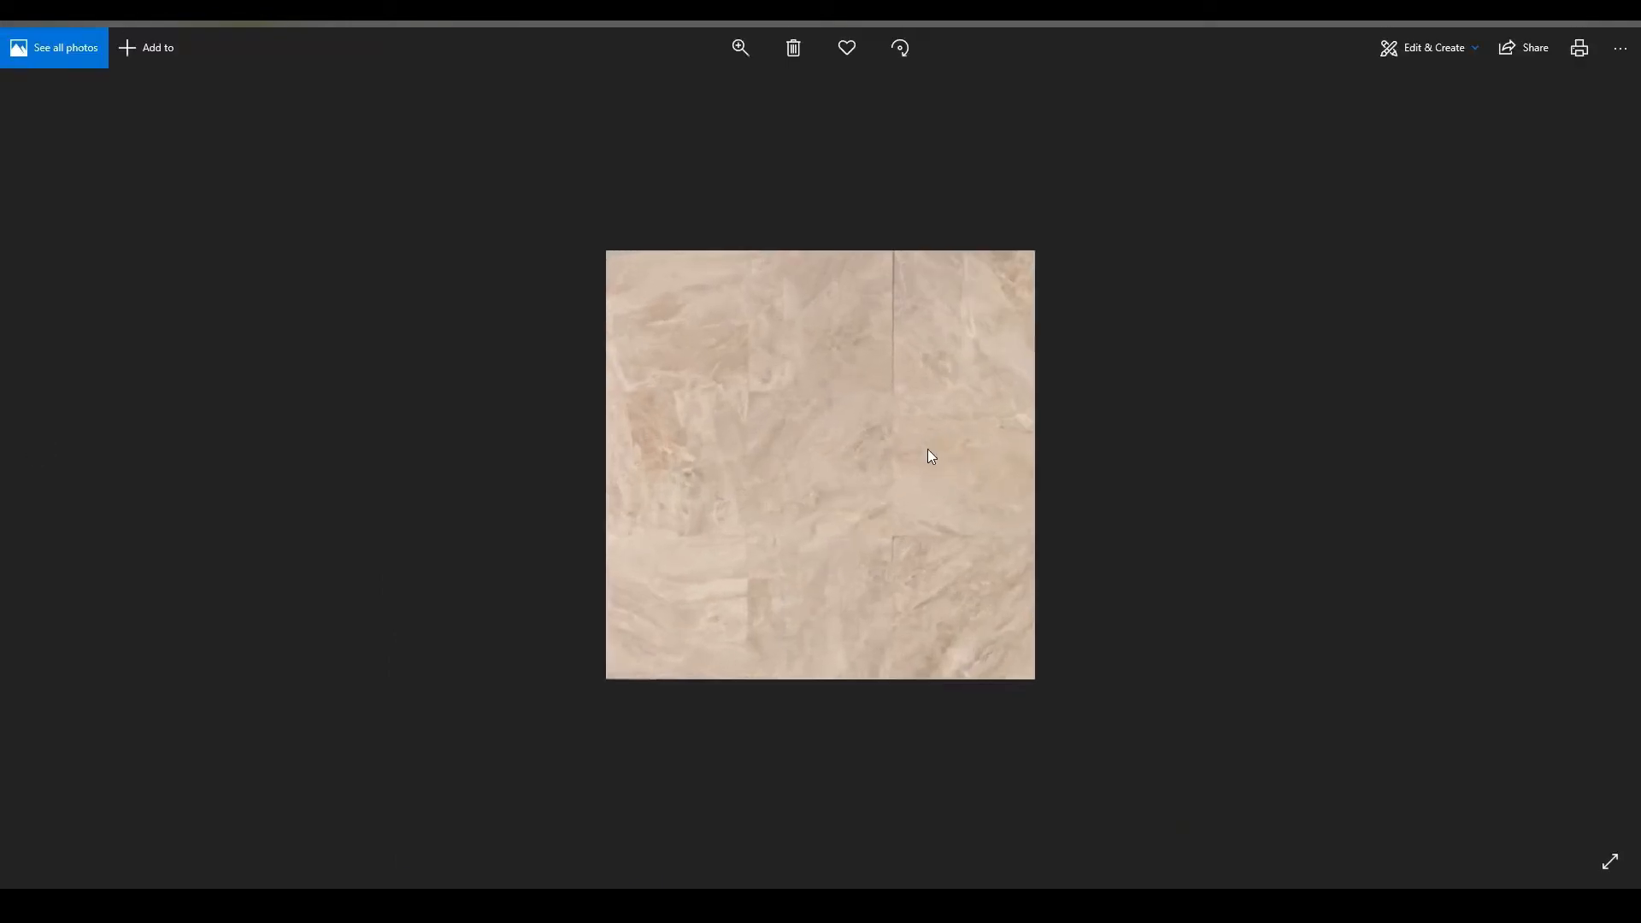
scroll(931, 456, "up", 2, "ctrl")
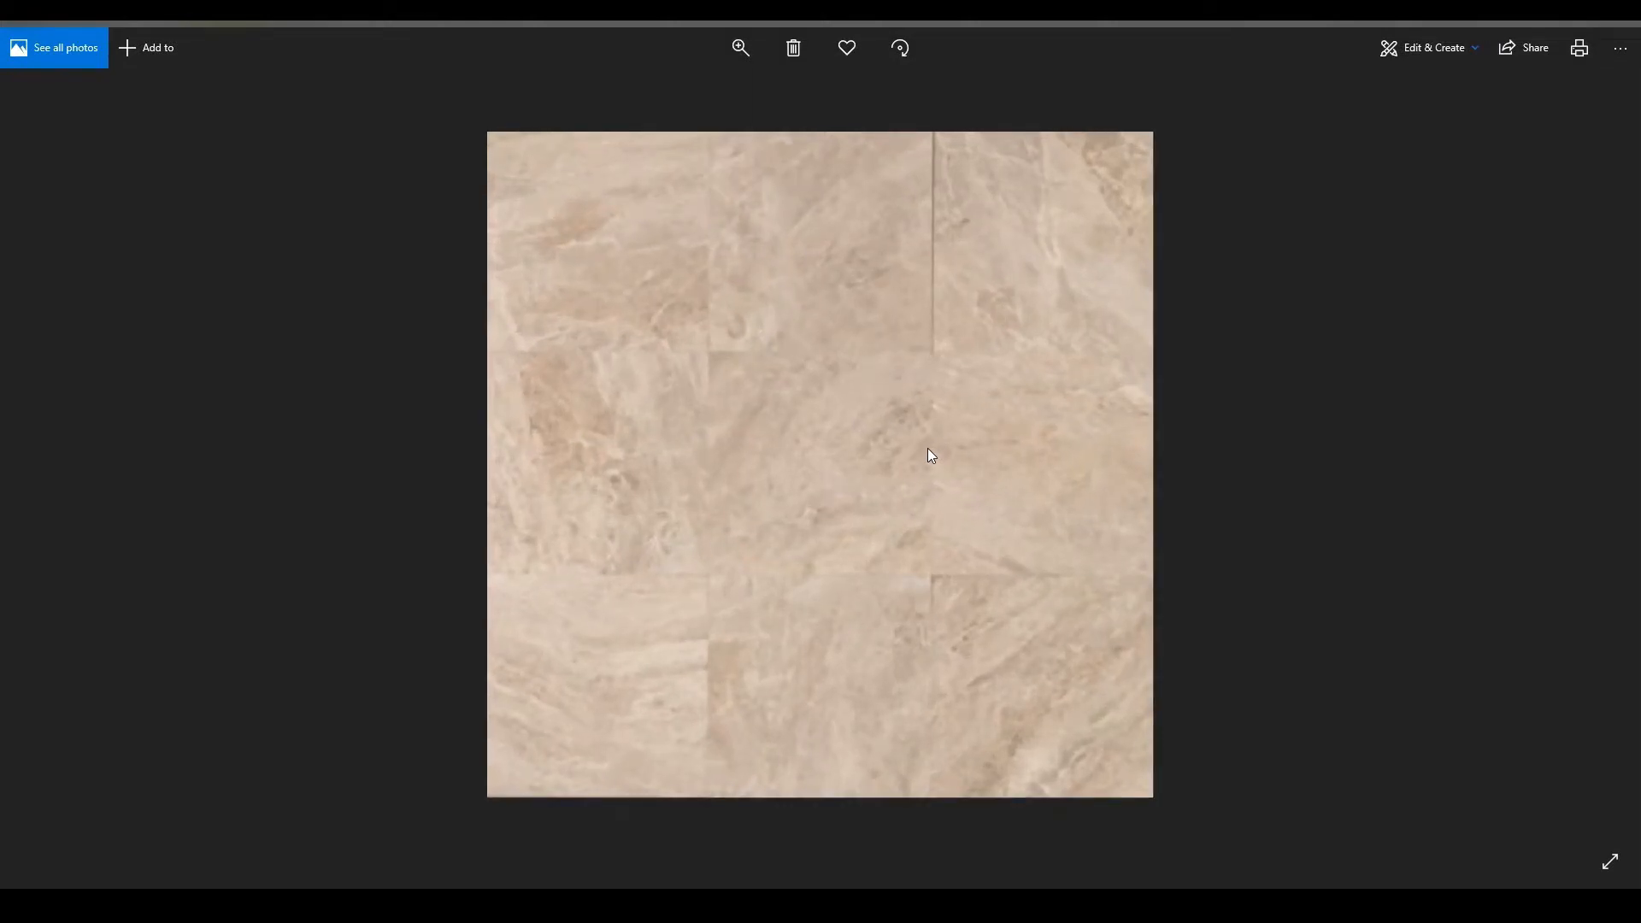
scroll(927, 448, "down", 3, "ctrl")
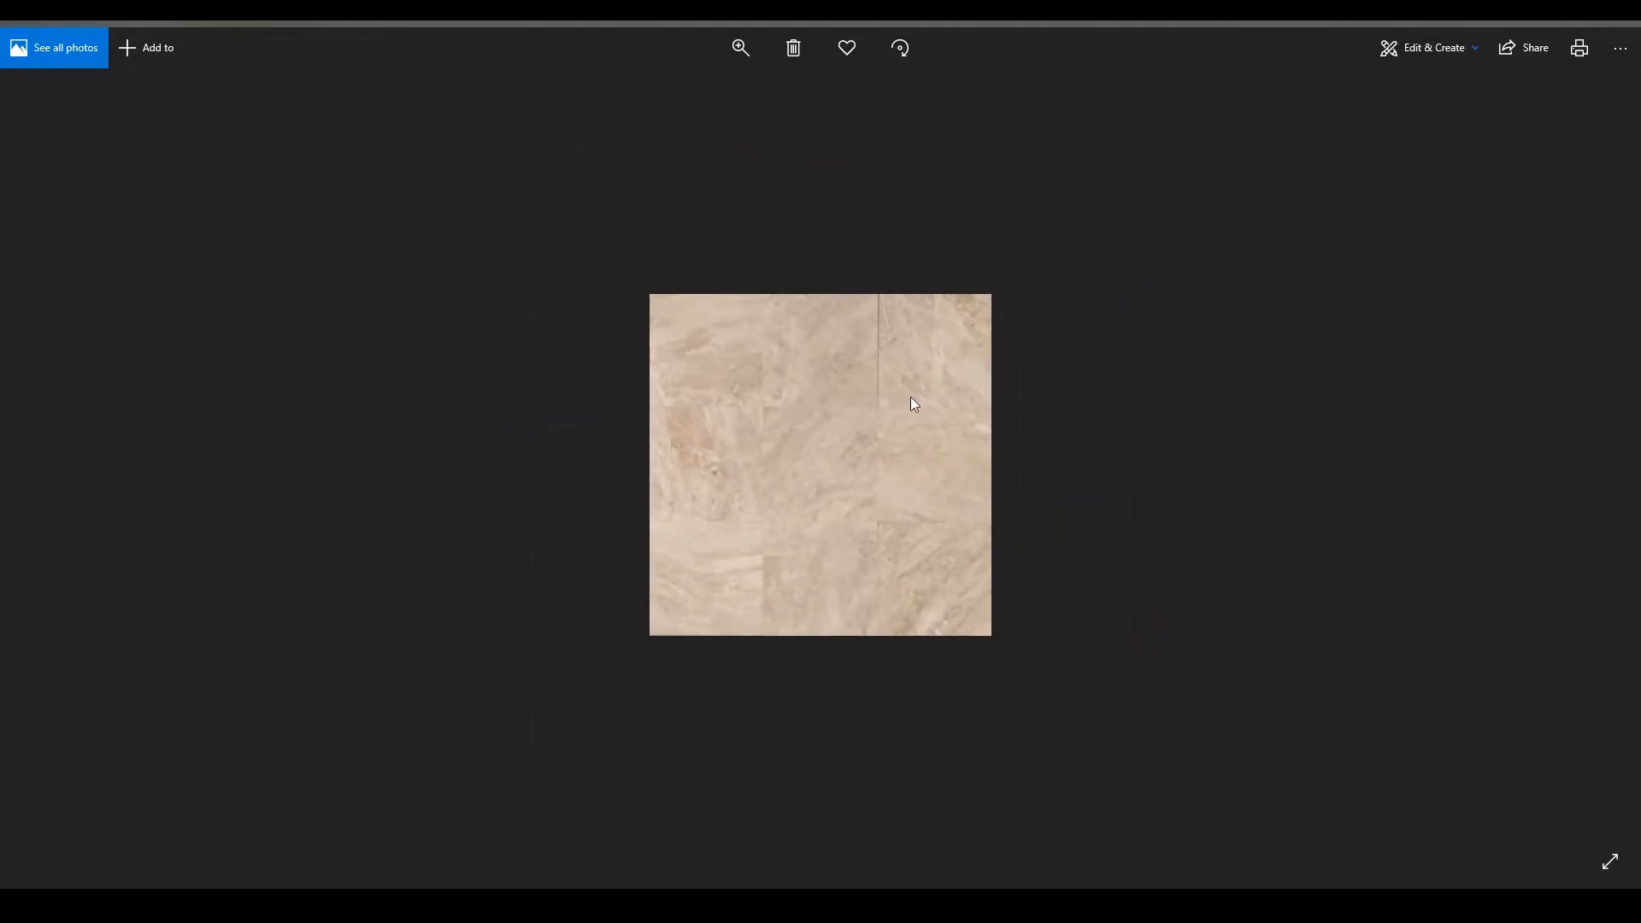
key("Right")
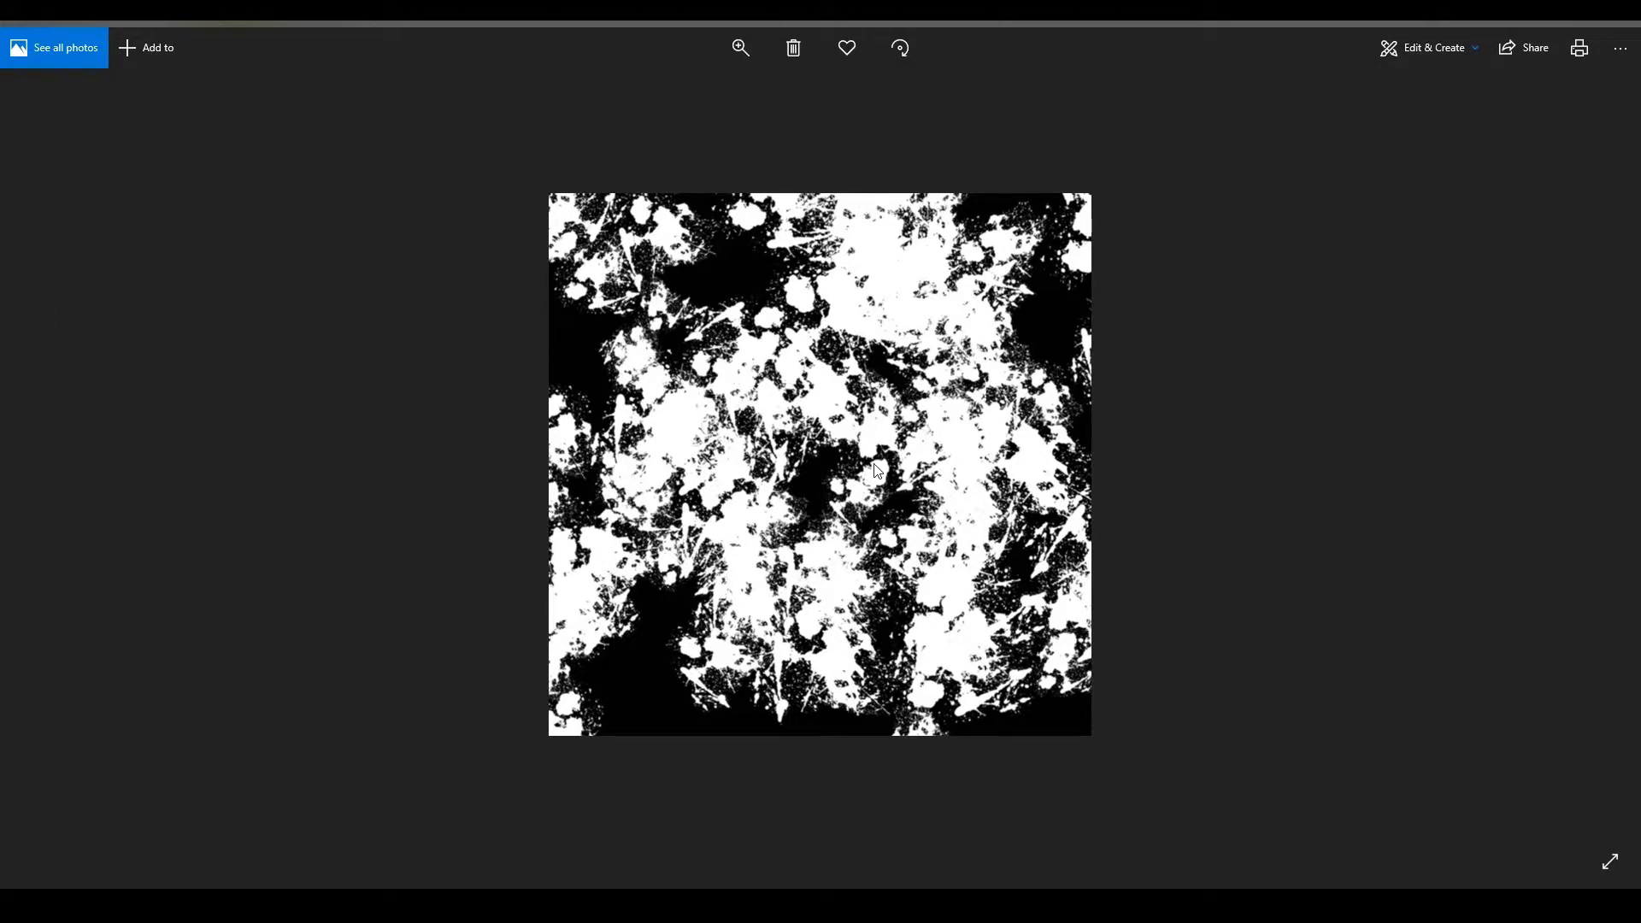
- Leave the texture images in Photos, switch to the browser and open Google Images from google.com
key("Right")
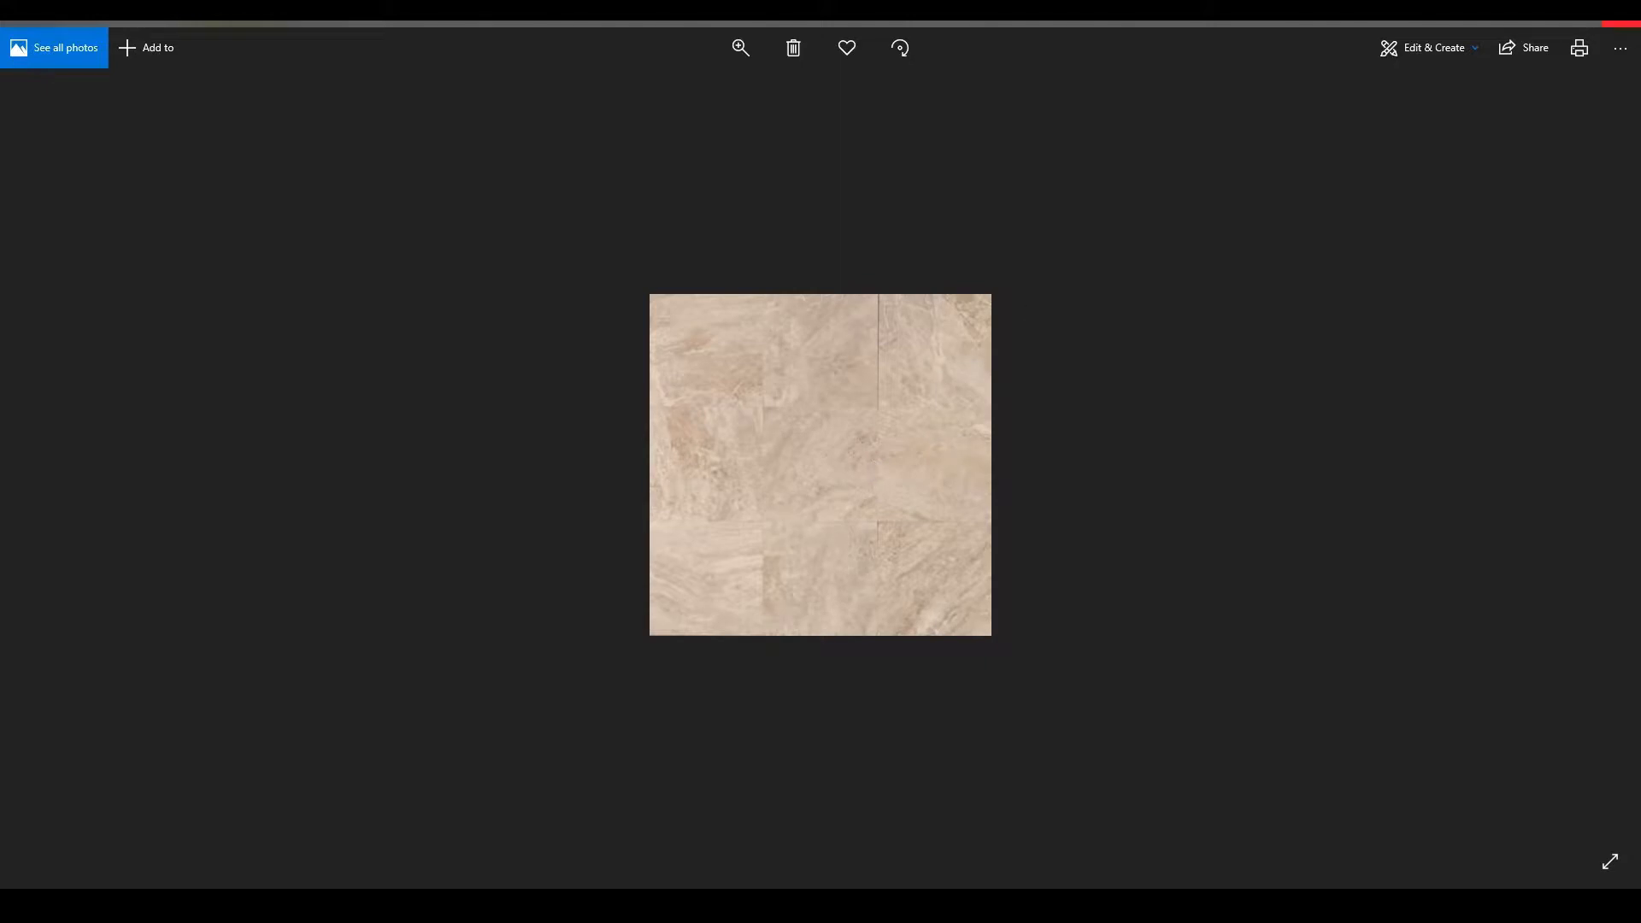
left_click(1621, 24)
key("alt+Tab")
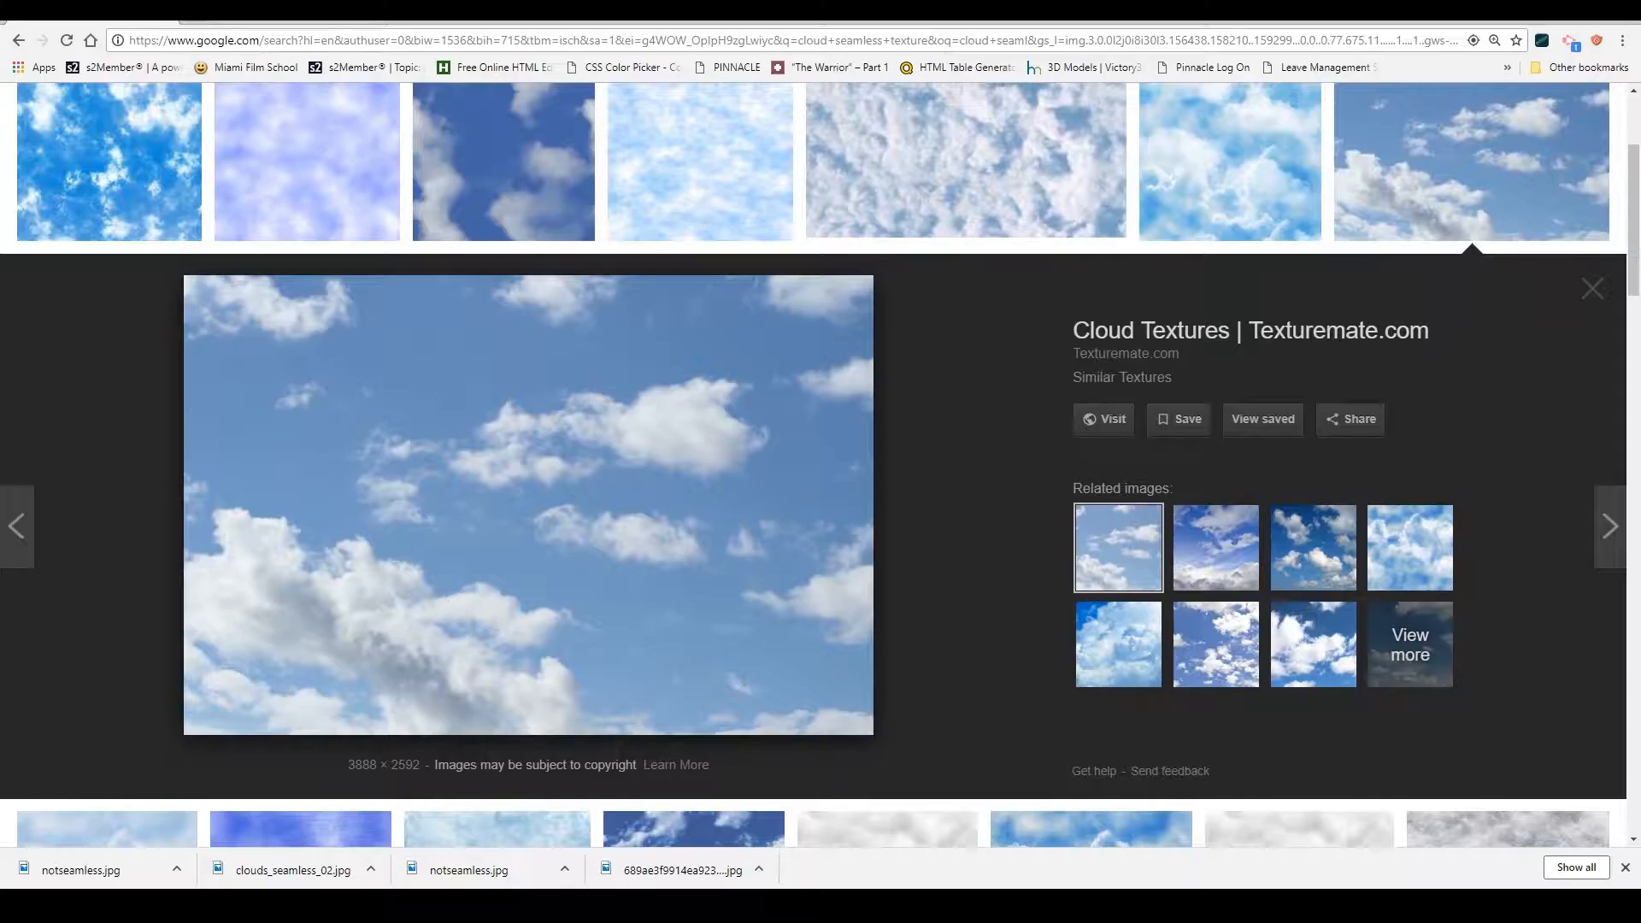
scroll(410, 152, "up", 3)
left_click(228, 43)
type("google.com")
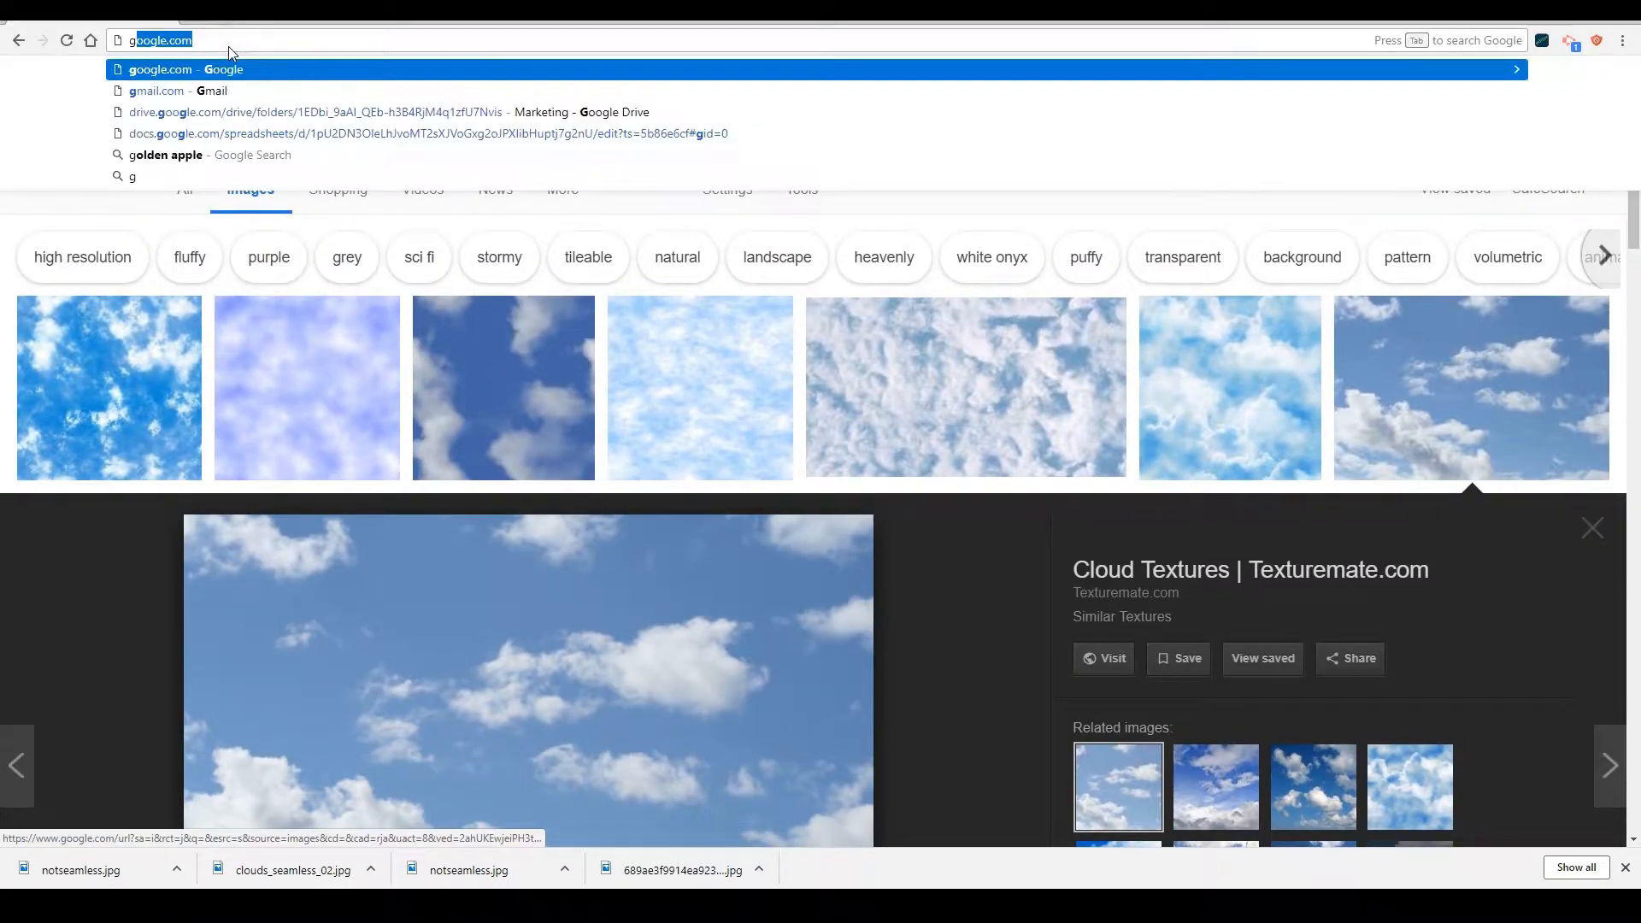
key("Return")
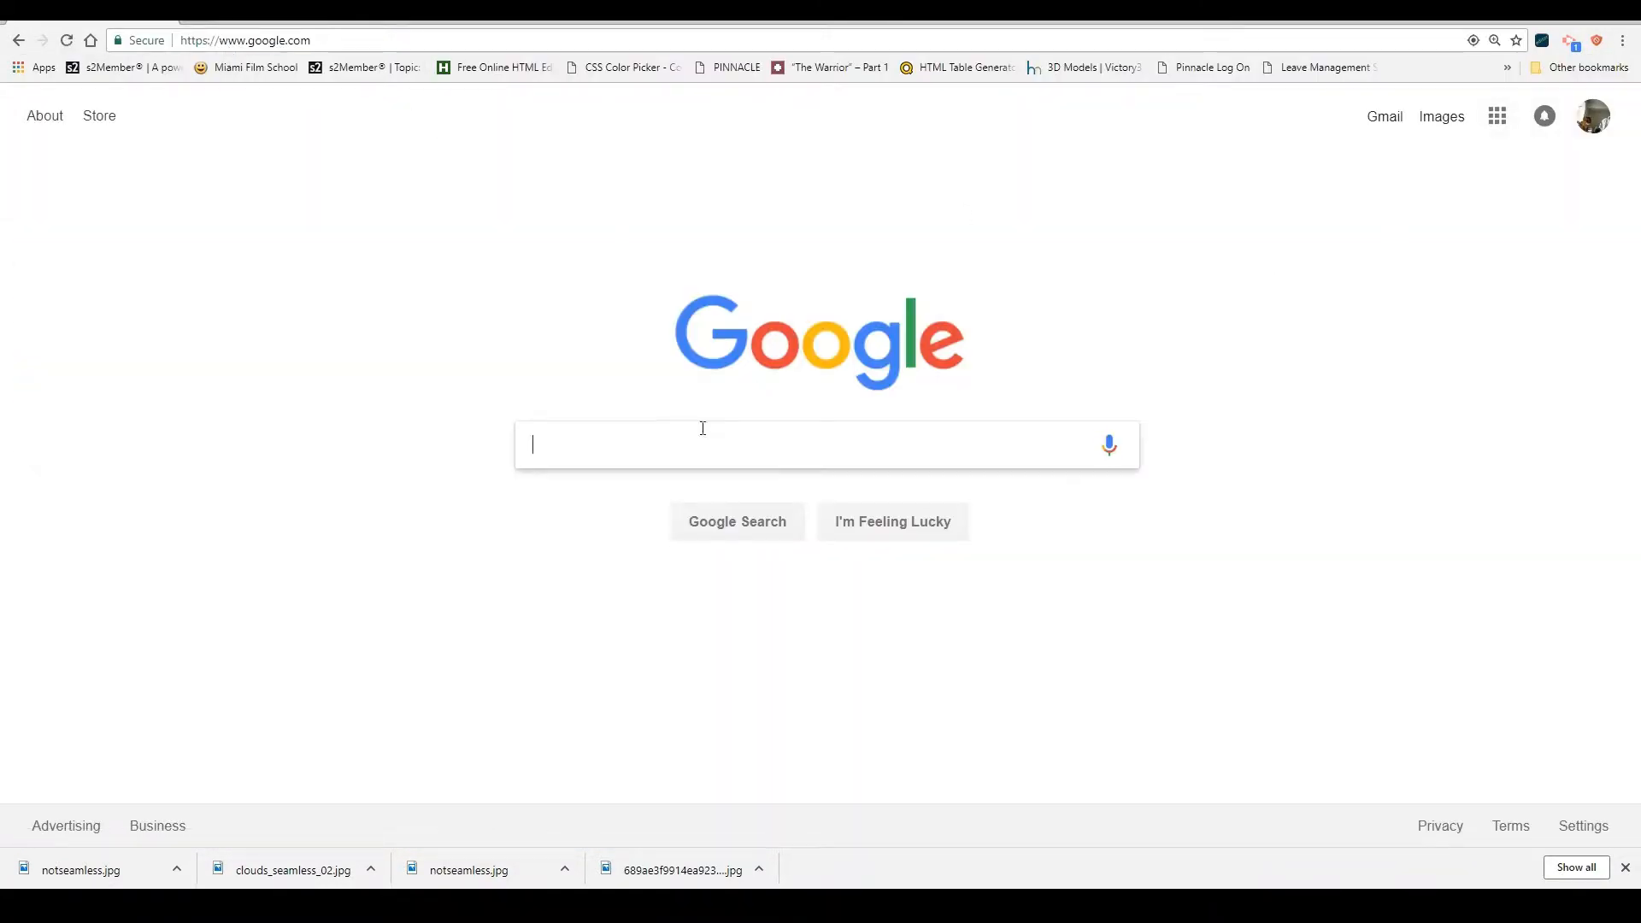
left_click(701, 428)
left_click(1201, 304)
left_click(1454, 127)
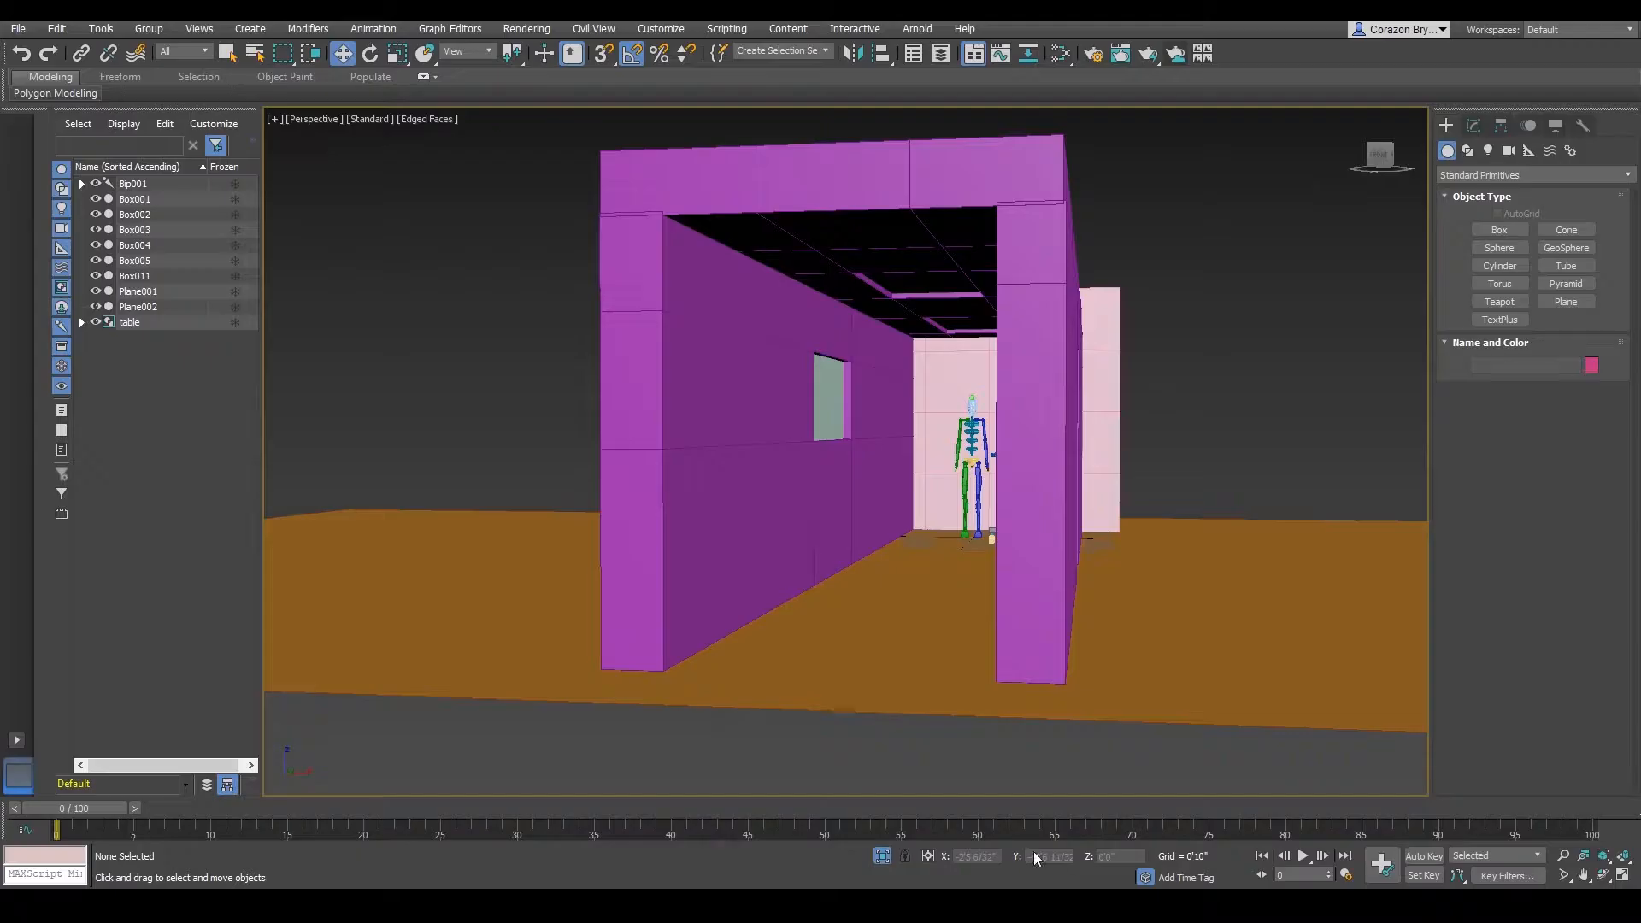
- Switch to 3ds Max and inspect the corridor wall that has the window opening
middle_click_drag(1034, 851, 693, 473, "alt")
left_click(693, 473)
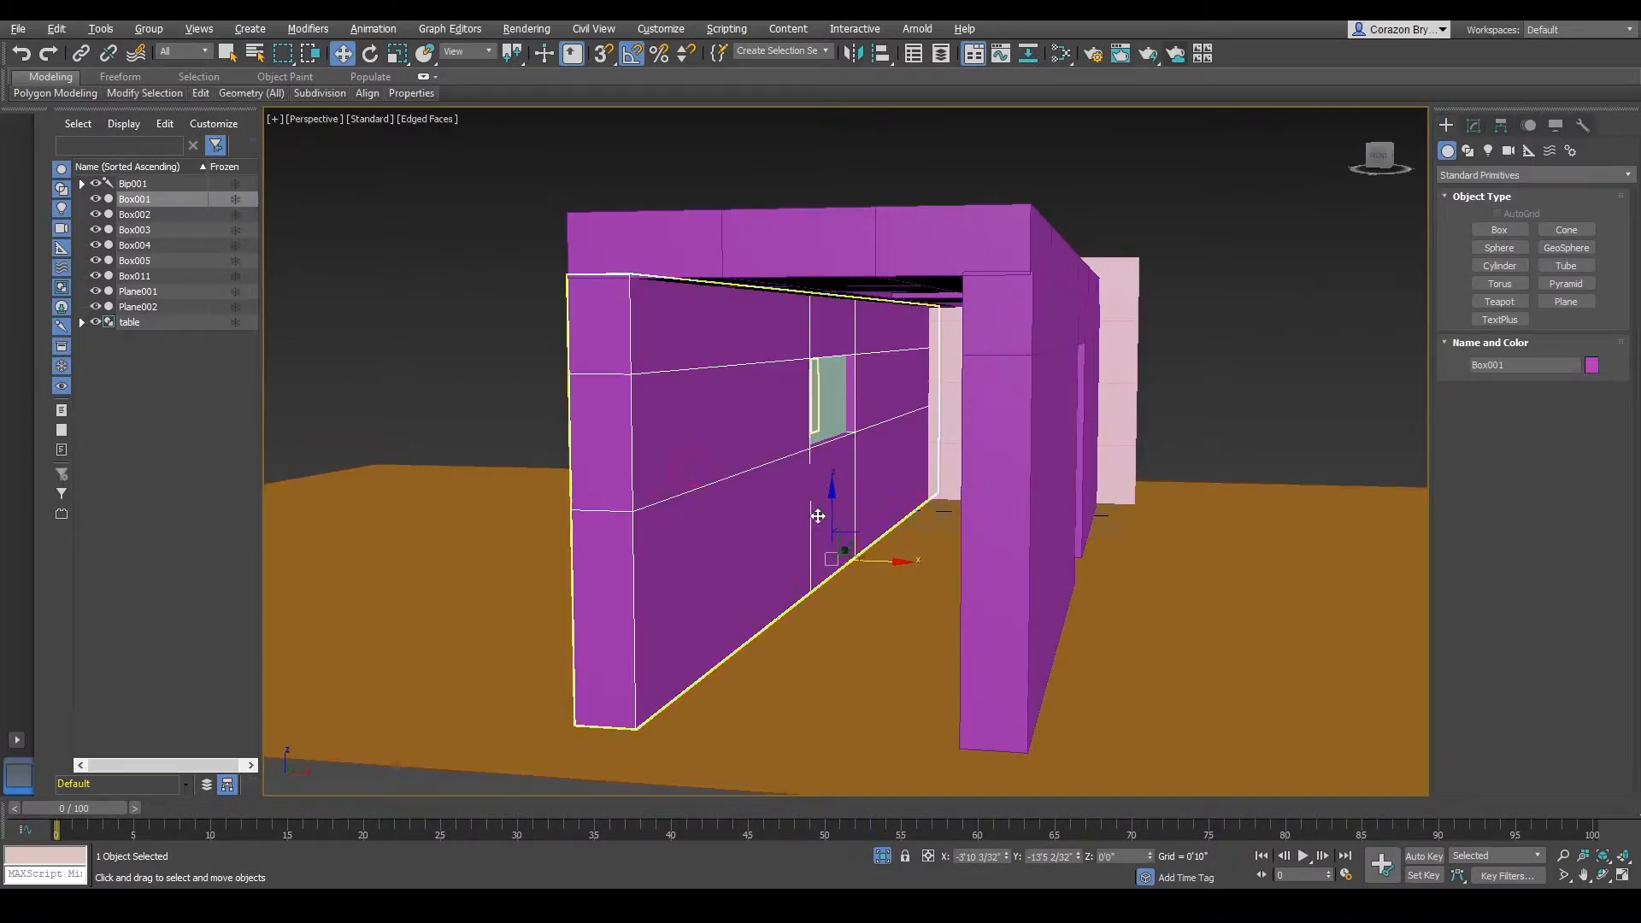
middle_click_drag(817, 516, 941, 663, "alt")
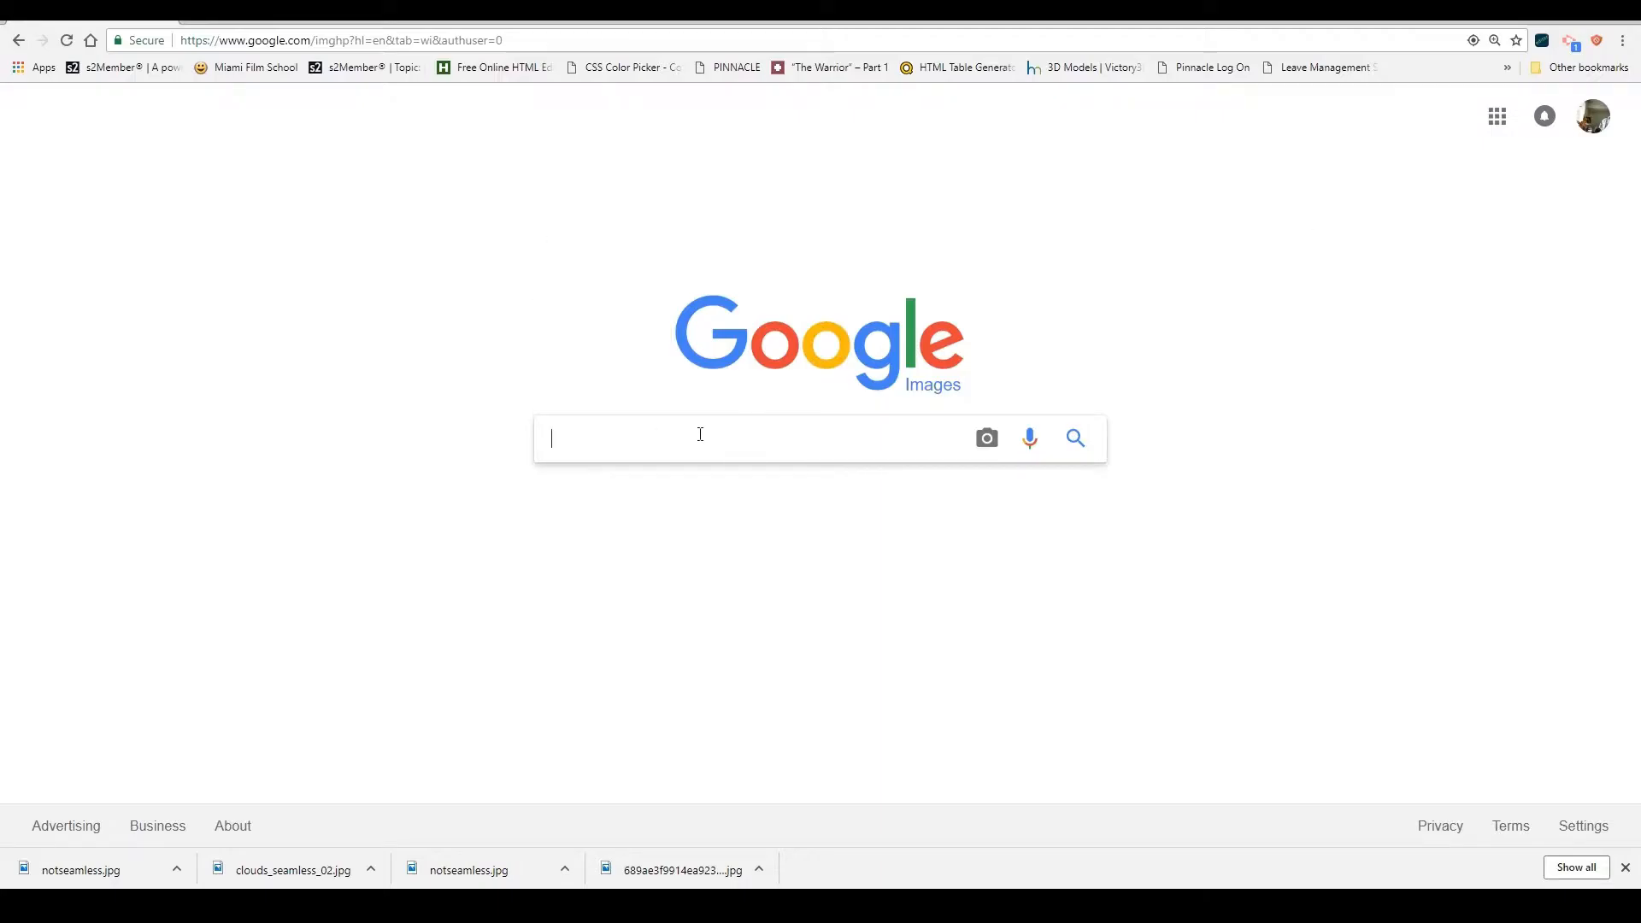
- Switch back to the browser and search Google Images for "tile texture seamless"
left_click(668, 441)
type("tiles")
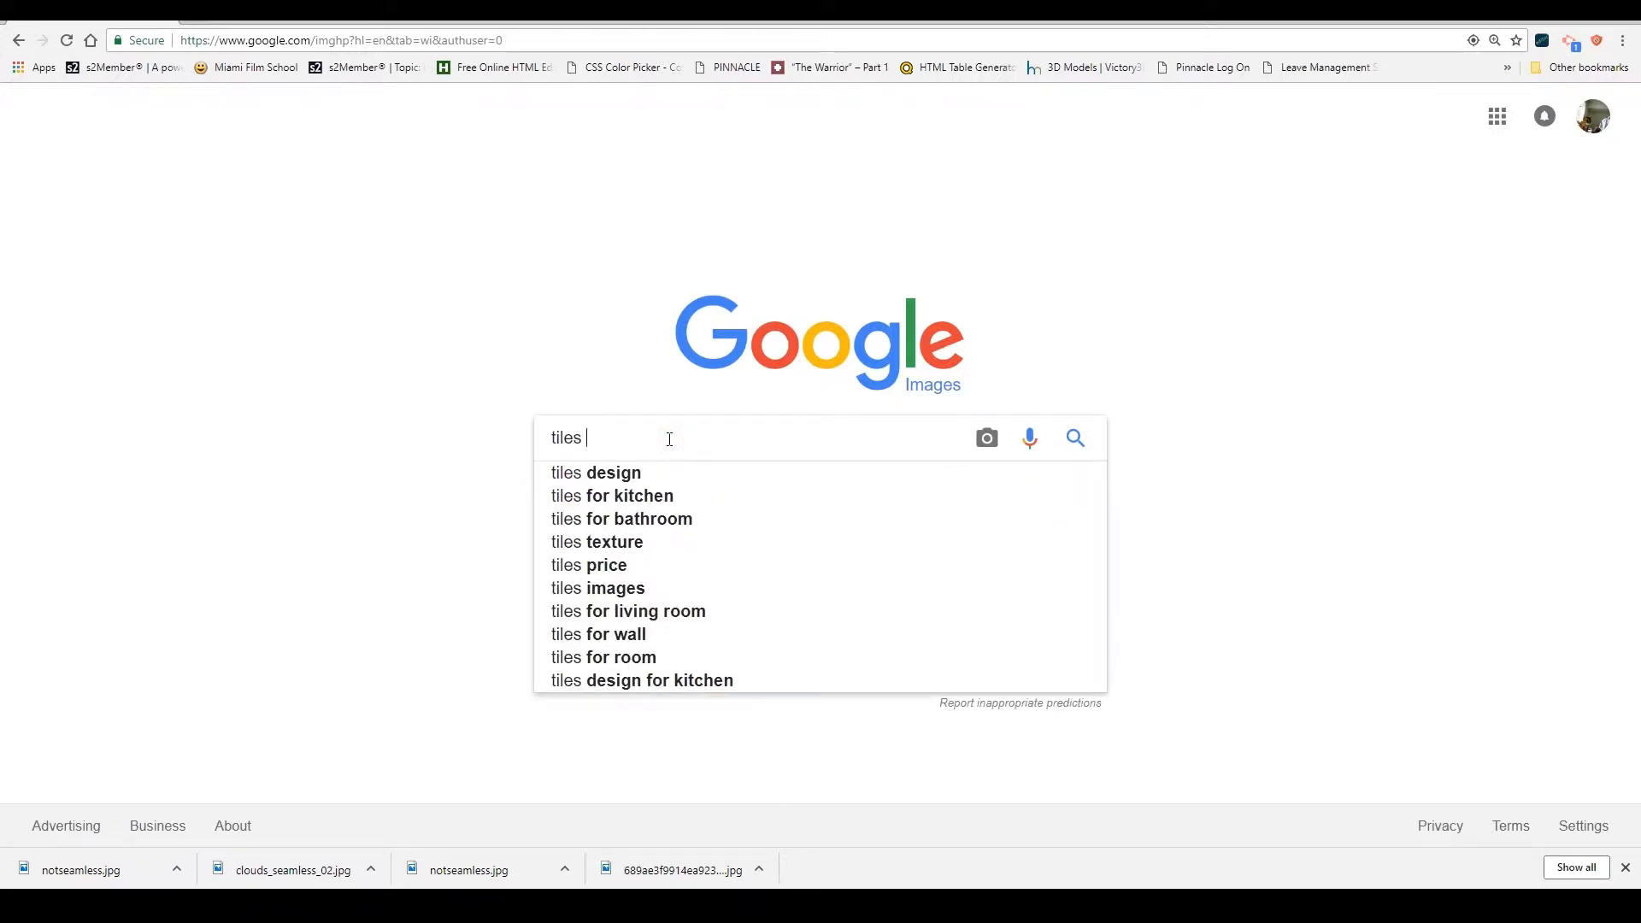
key("BackSpace")
key("BackSpace")
type("te")
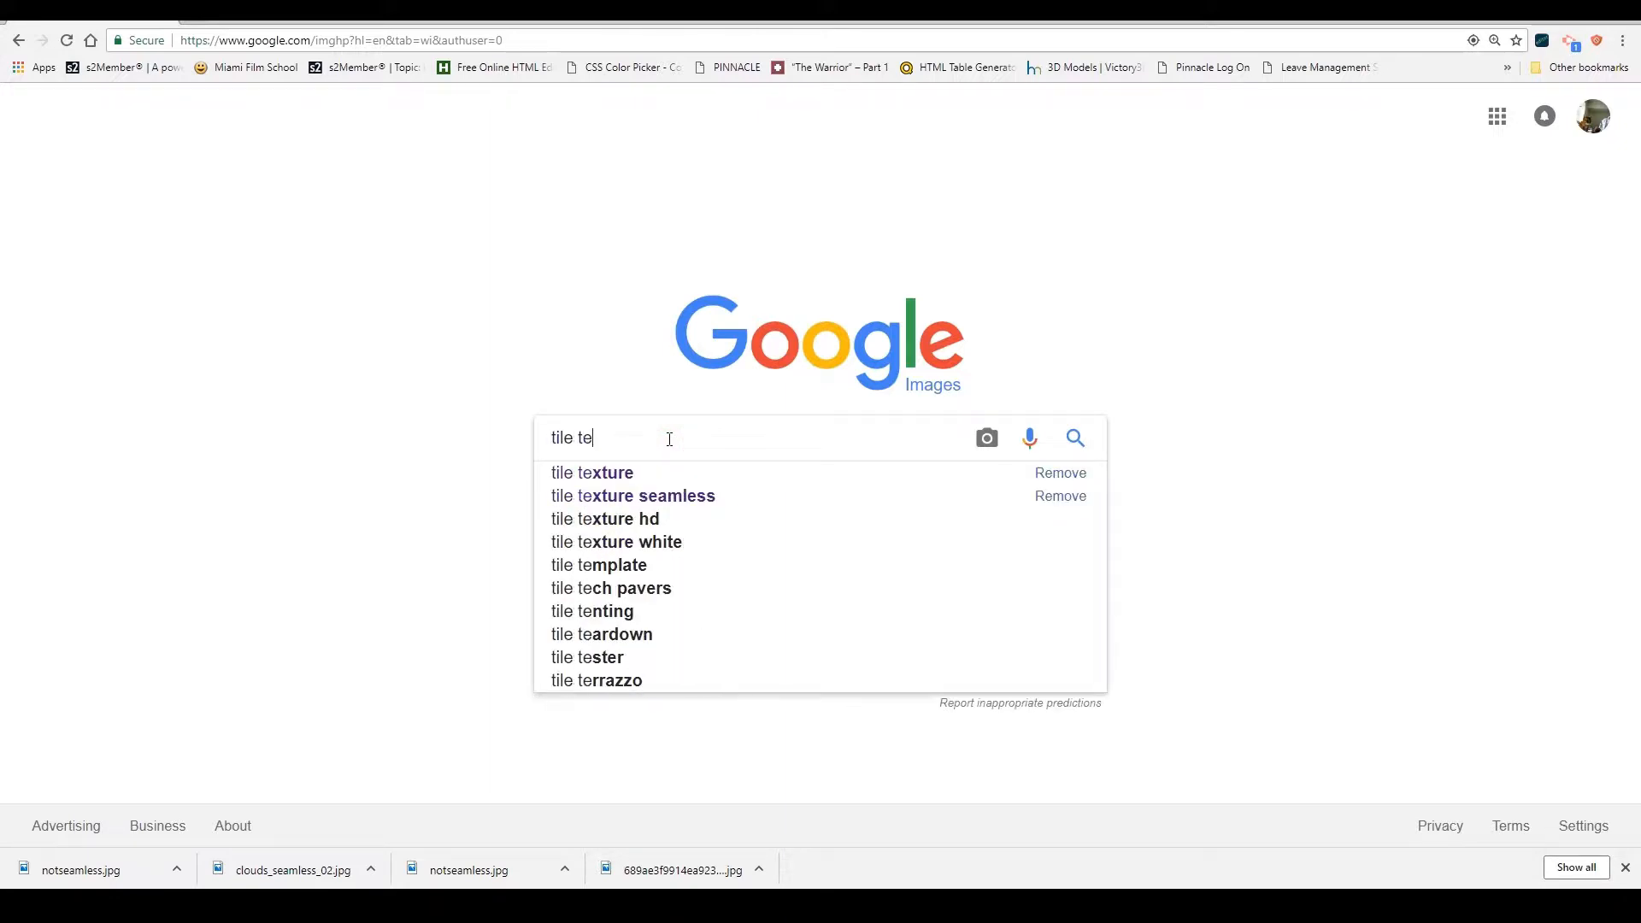
type("xture seamless")
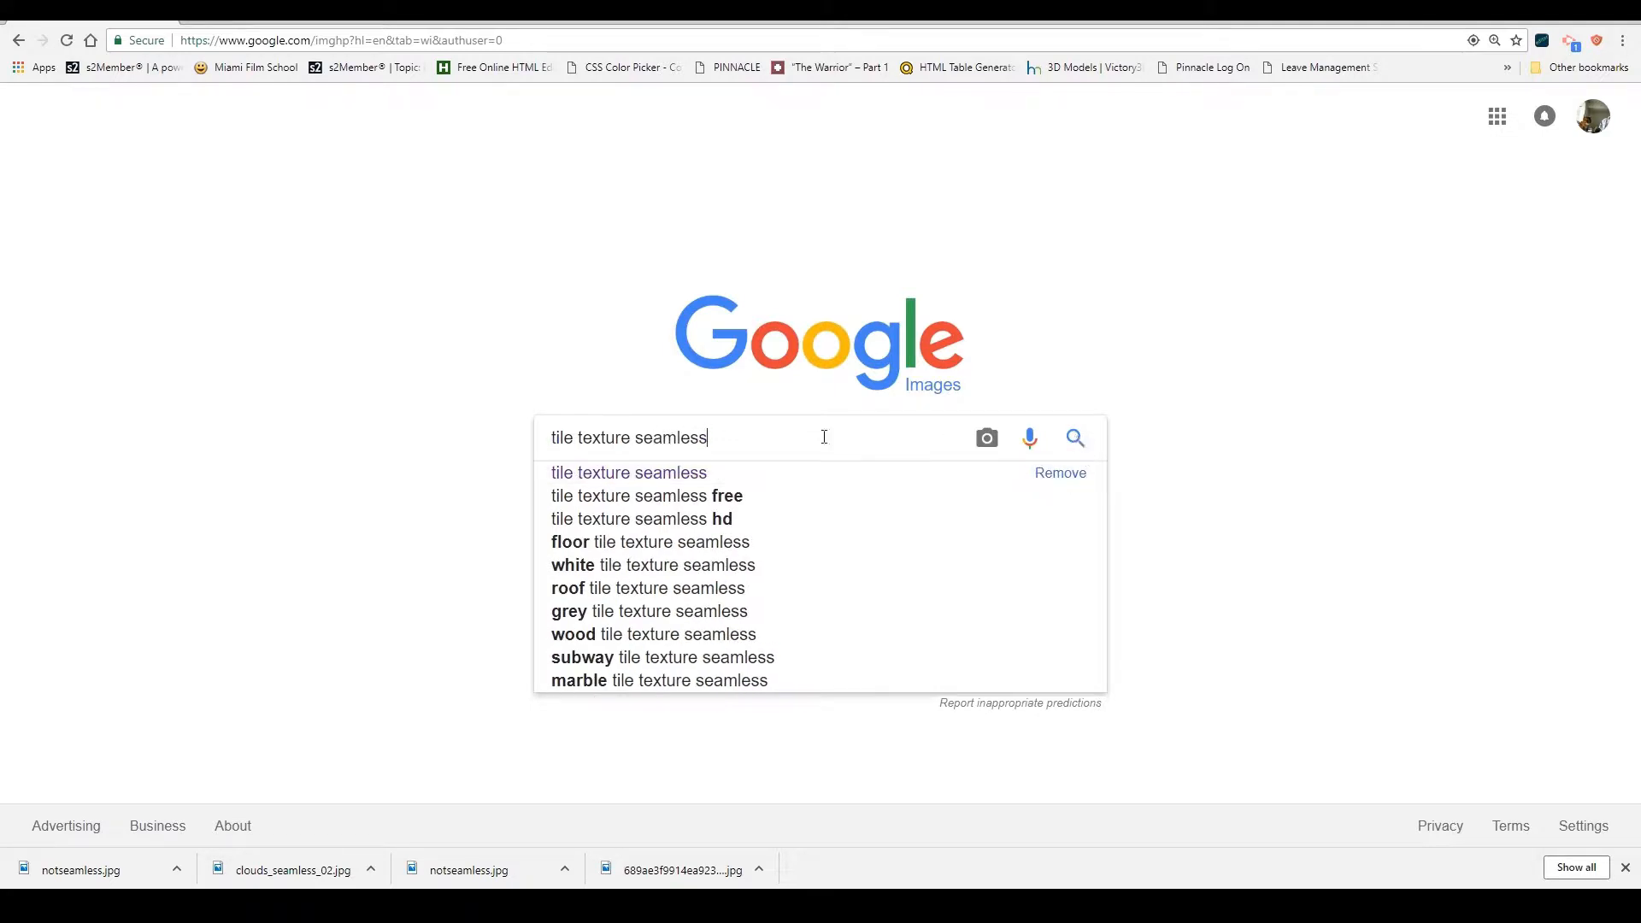
key("Return")
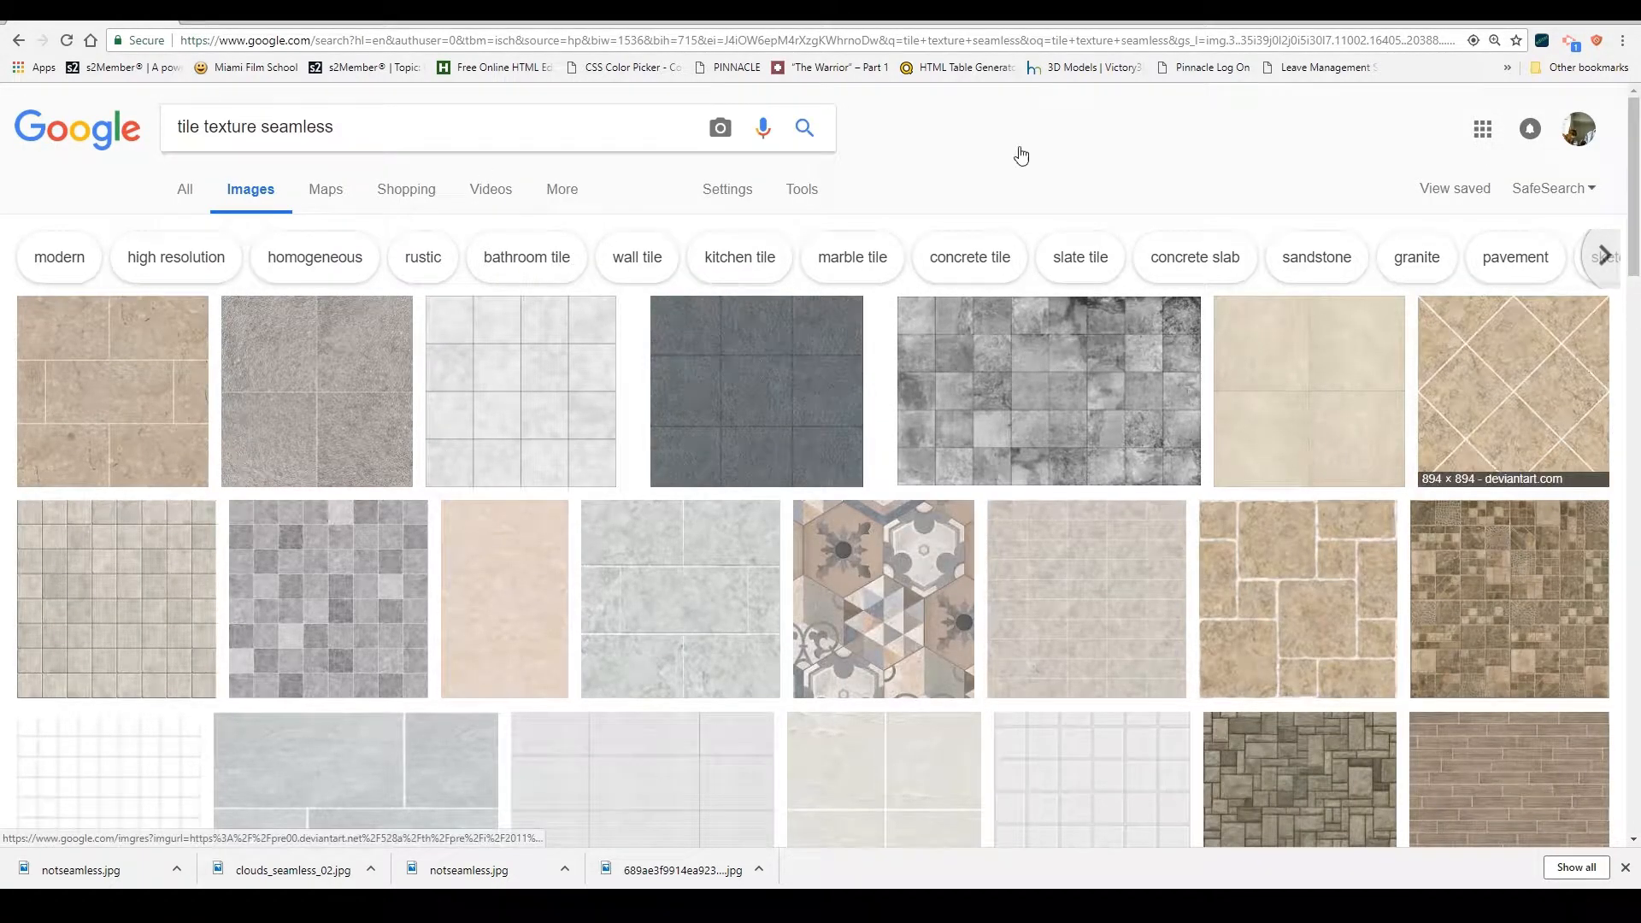
- Highlight the word "seamless" in the search query and switch to the cloud texture comparison in Photos
left_click_drag(415, 126, 252, 126)
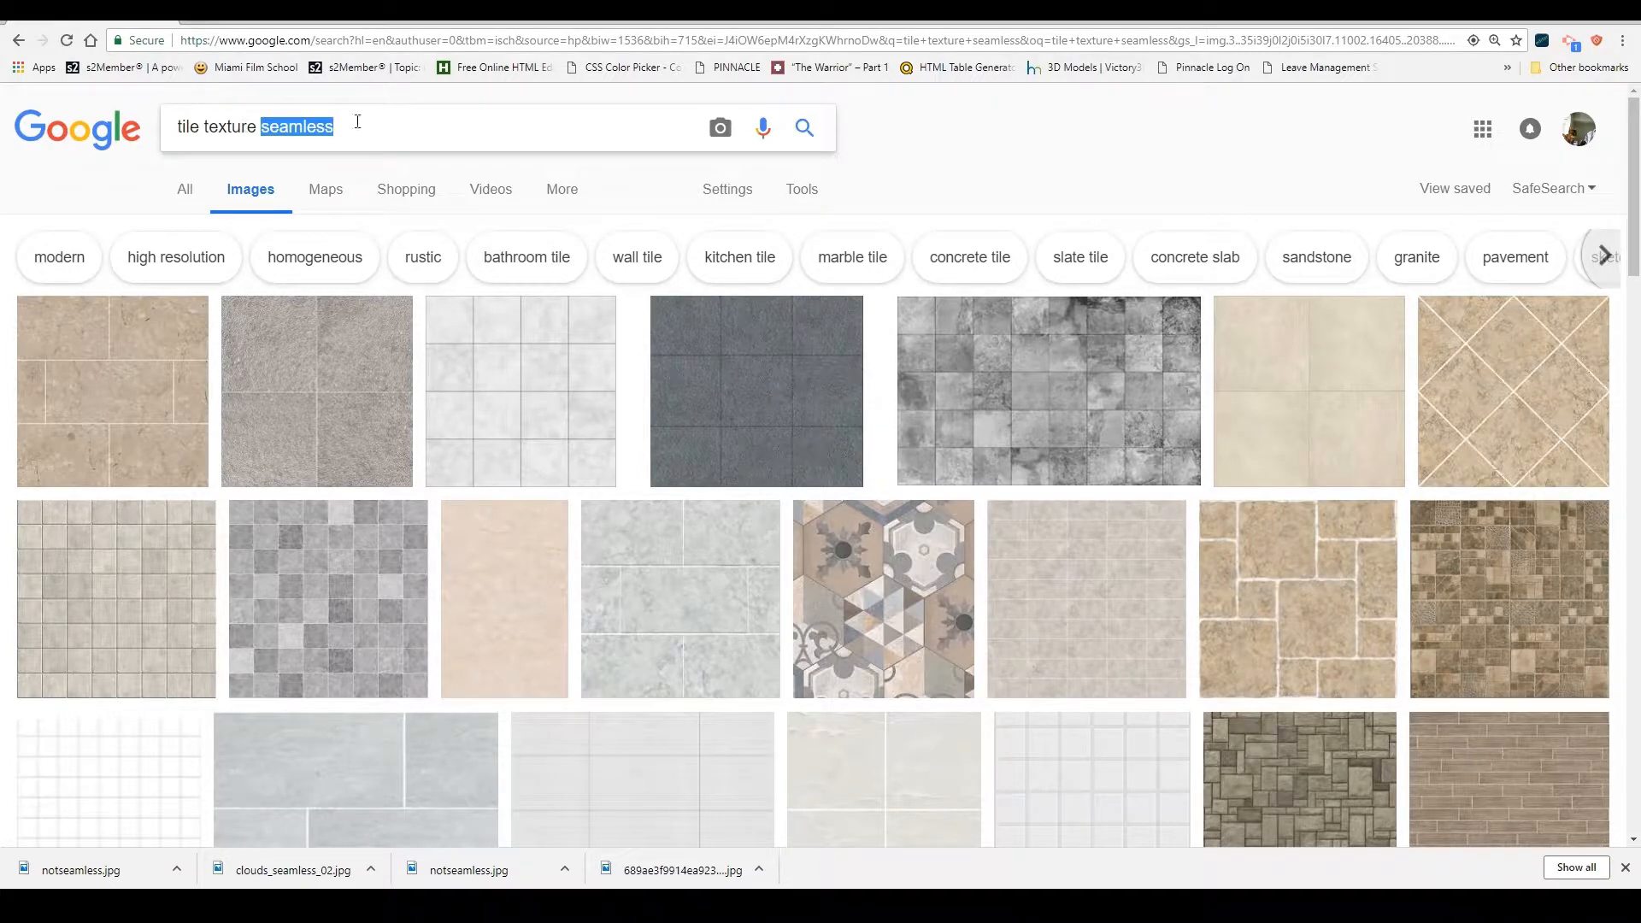
left_click_drag(363, 126, 262, 130)
left_click_drag(1640, 261, 1265, 22)
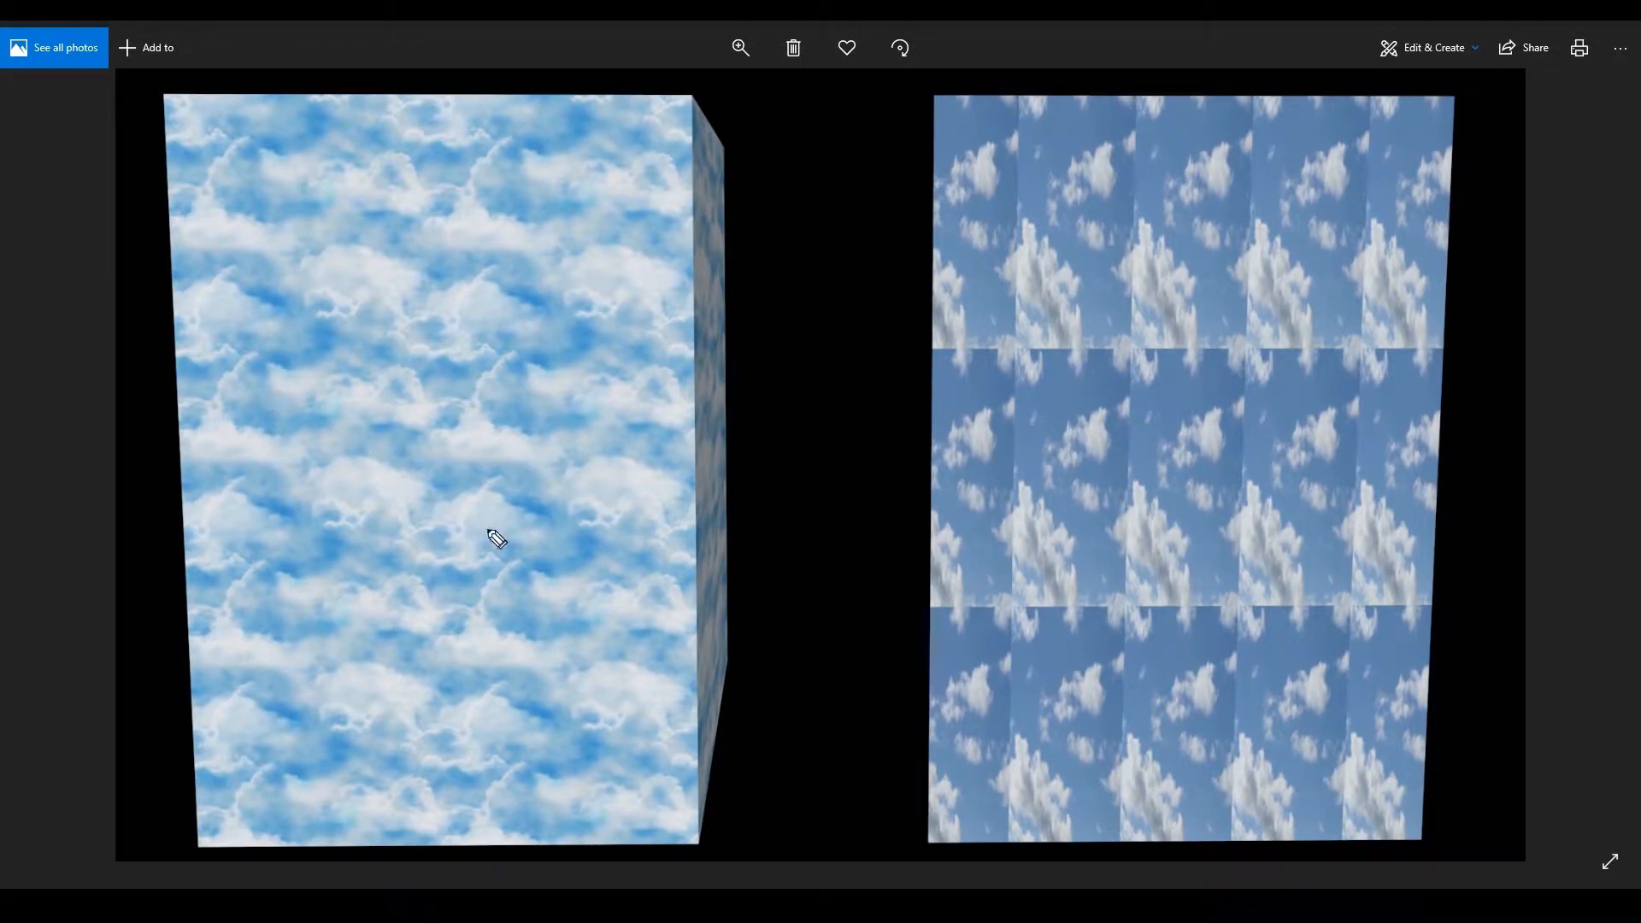
- Draw a green check mark over the seamless cloud texture and a red cross over the non-seamless one, and clear both
left_click(413, 431)
mouse_move(405, 419)
left_mouse_down()
mouse_move(597, 319)
mouse_move(645, 256)
left_mouse_up()
mouse_move(606, 331)
left_mouse_down()
mouse_move(462, 444)
mouse_move(400, 415)
mouse_move(436, 491)
left_mouse_up()
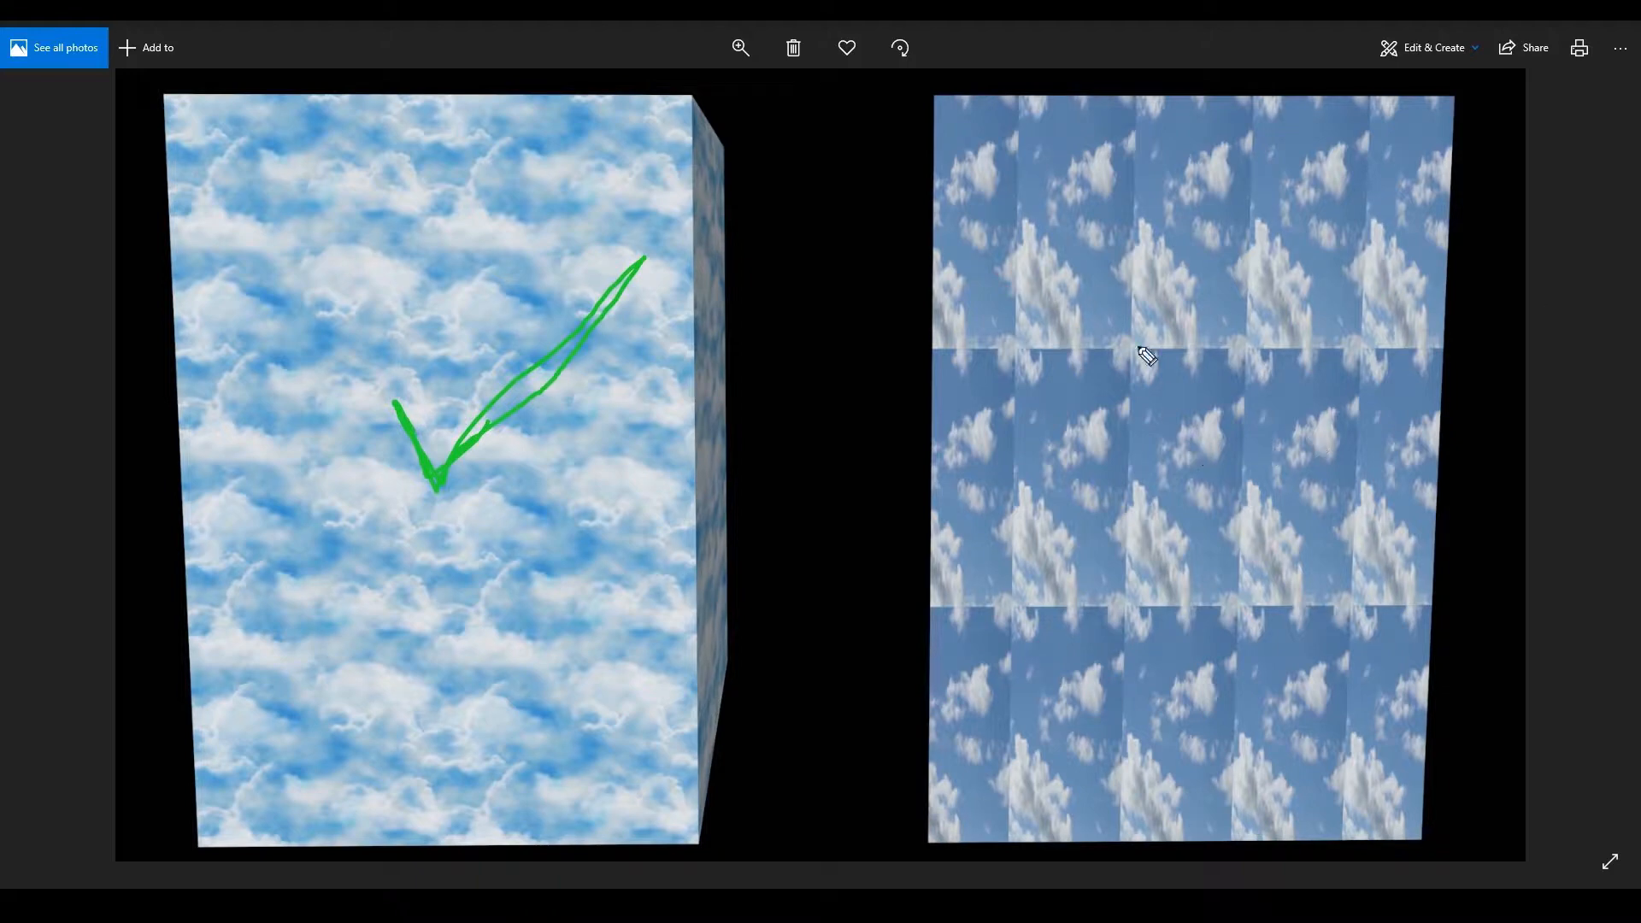
left_click_drag(1083, 228, 1292, 491)
left_click_drag(1268, 231, 1095, 466)
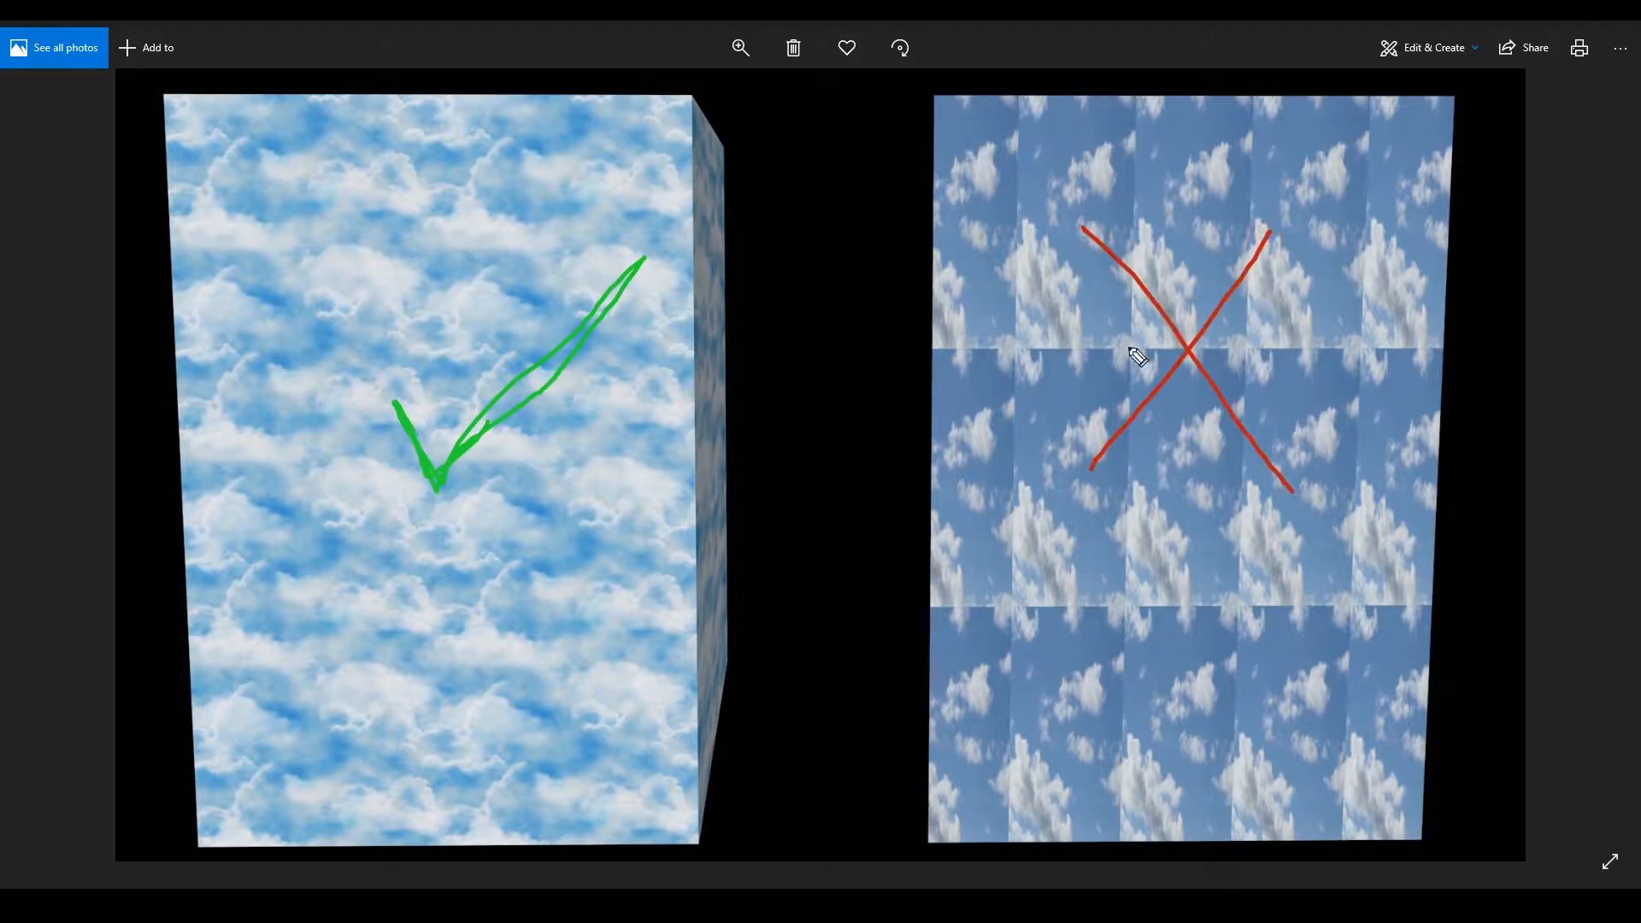
key("Escape")
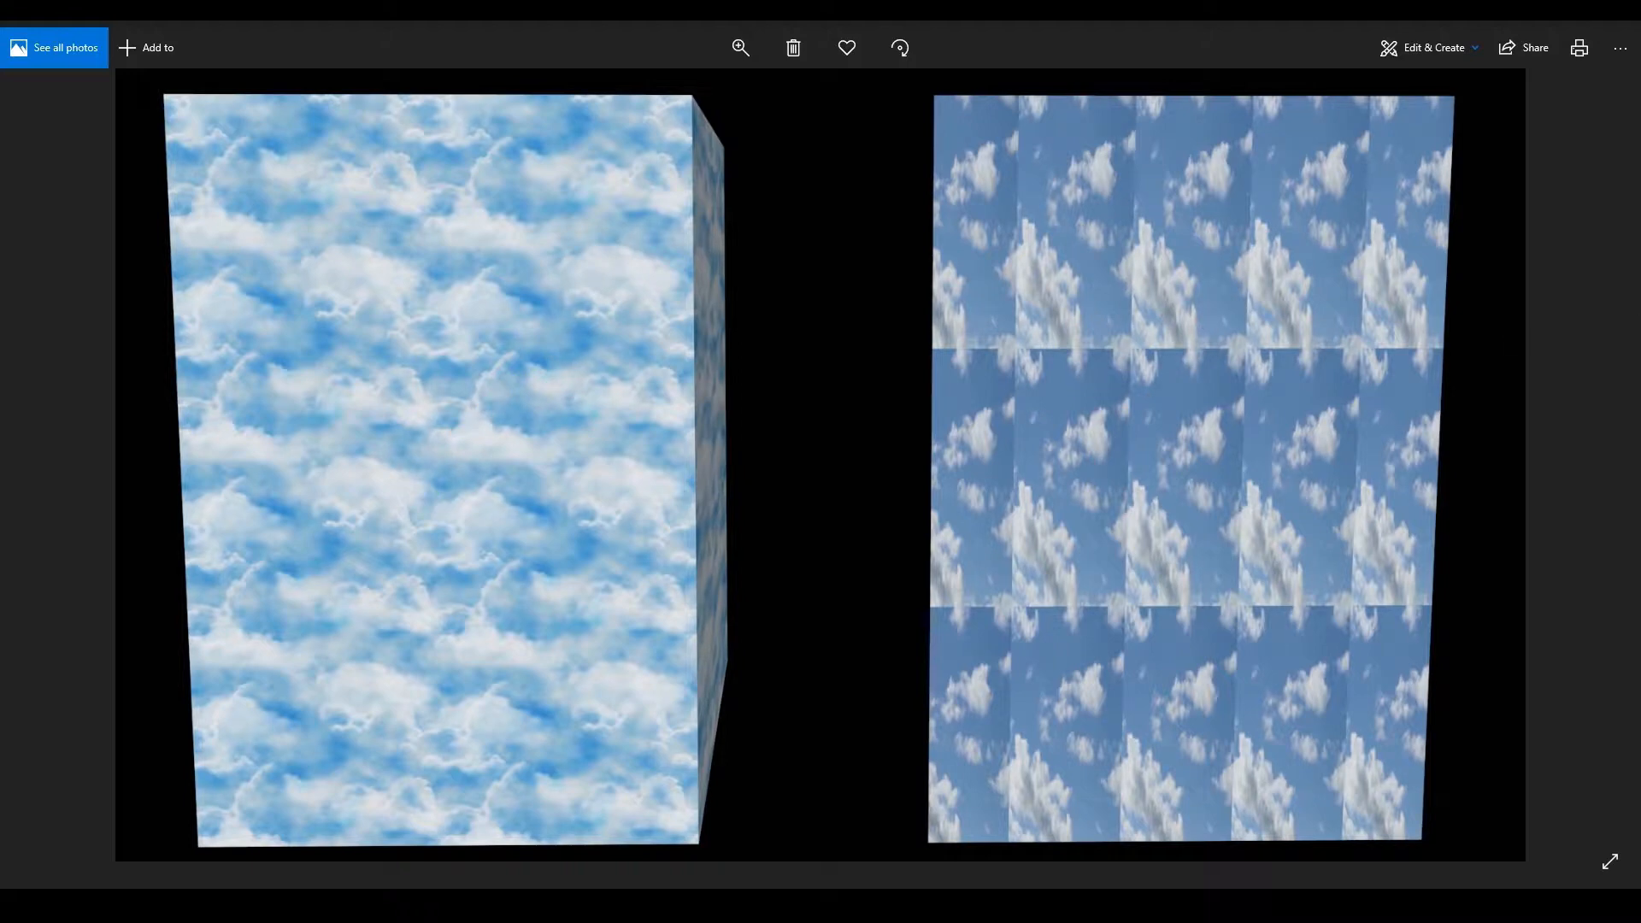
- Trace the tile seams of the non-seamless cloud texture with red lines and erase the annotations
left_click_drag(1013, 98, 1022, 288)
left_click_drag(1137, 137, 1136, 290)
left_click_drag(1248, 166, 1240, 320)
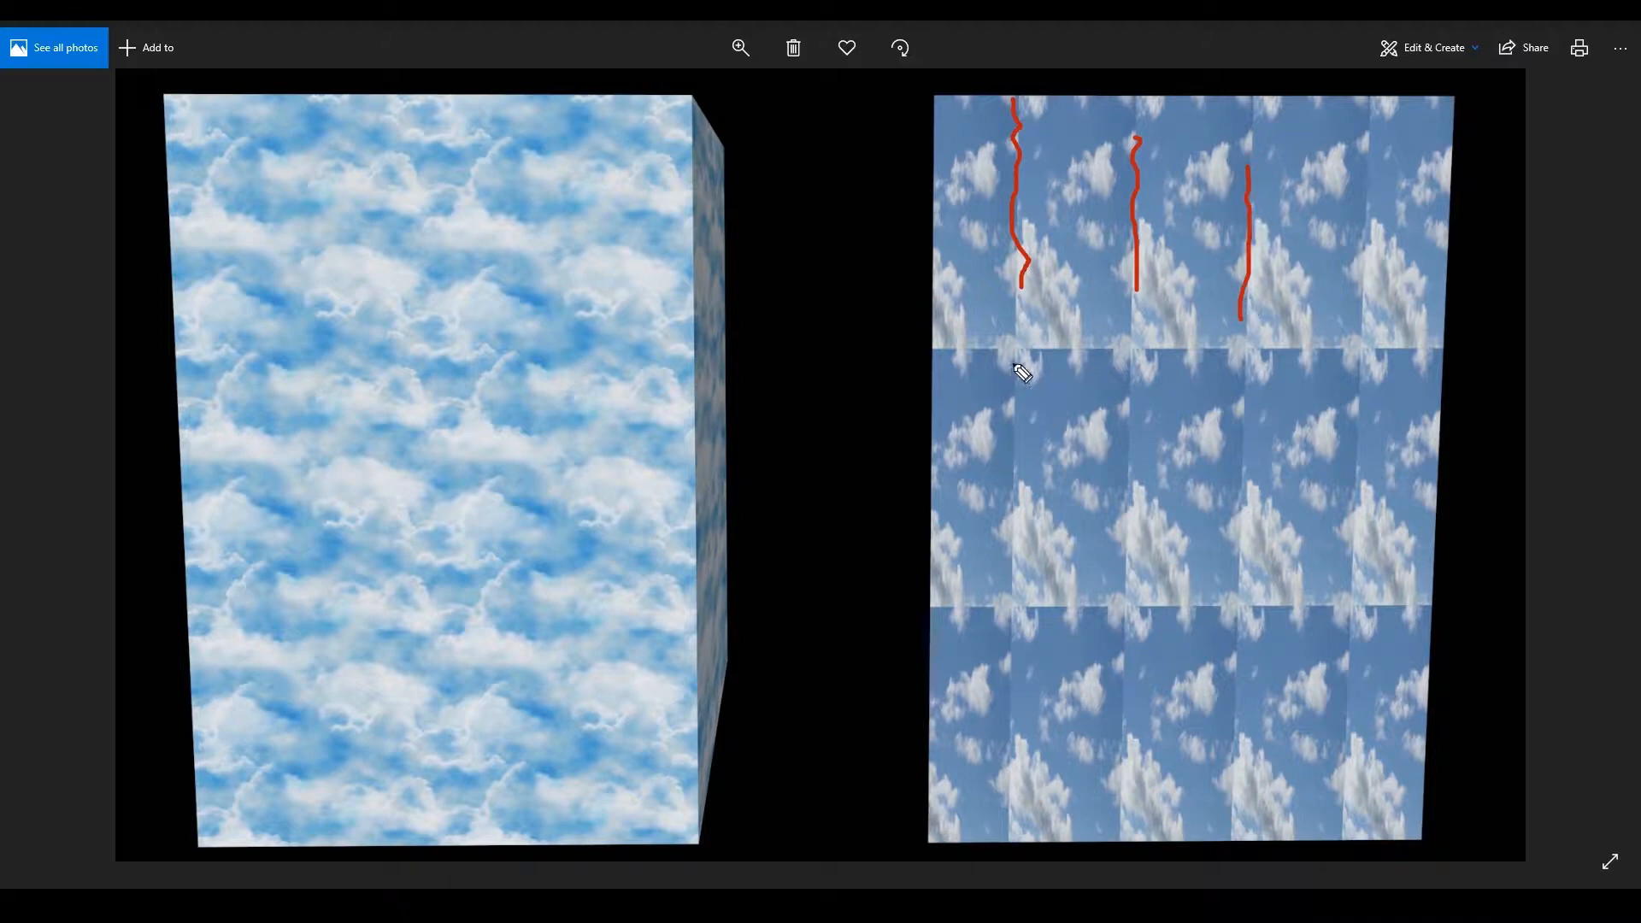
left_click_drag(1032, 340, 1251, 350)
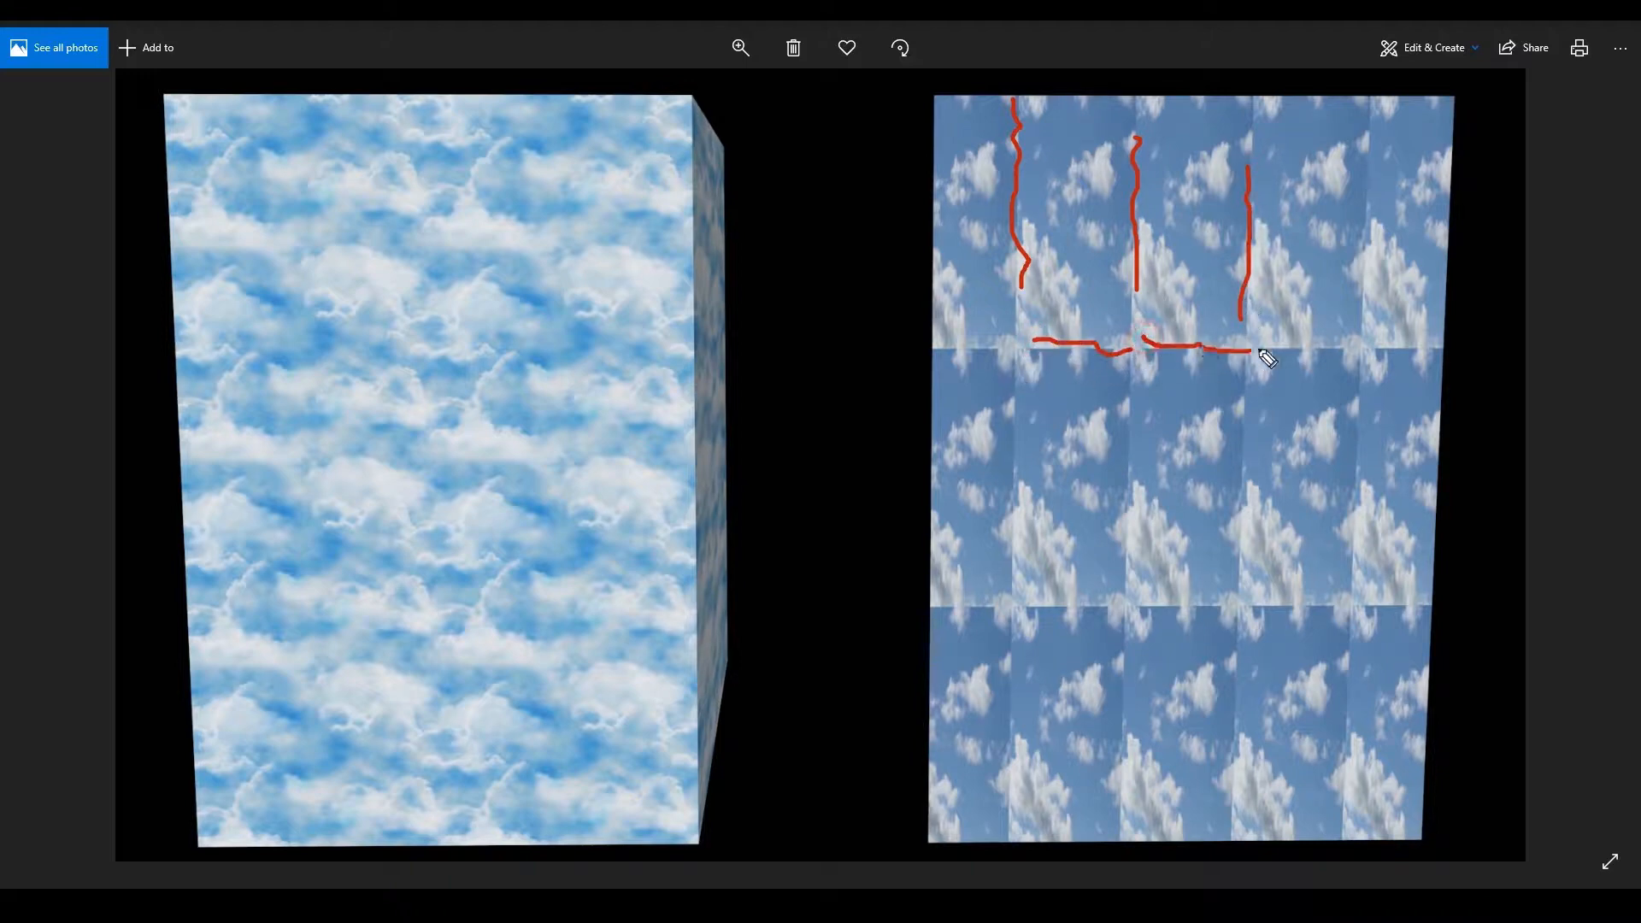
left_click_drag(1361, 349, 1251, 350)
mouse_move(1360, 107)
left_mouse_down()
mouse_move(1374, 235)
mouse_move(1355, 347)
left_mouse_up()
left_click_drag(1131, 359, 1134, 572)
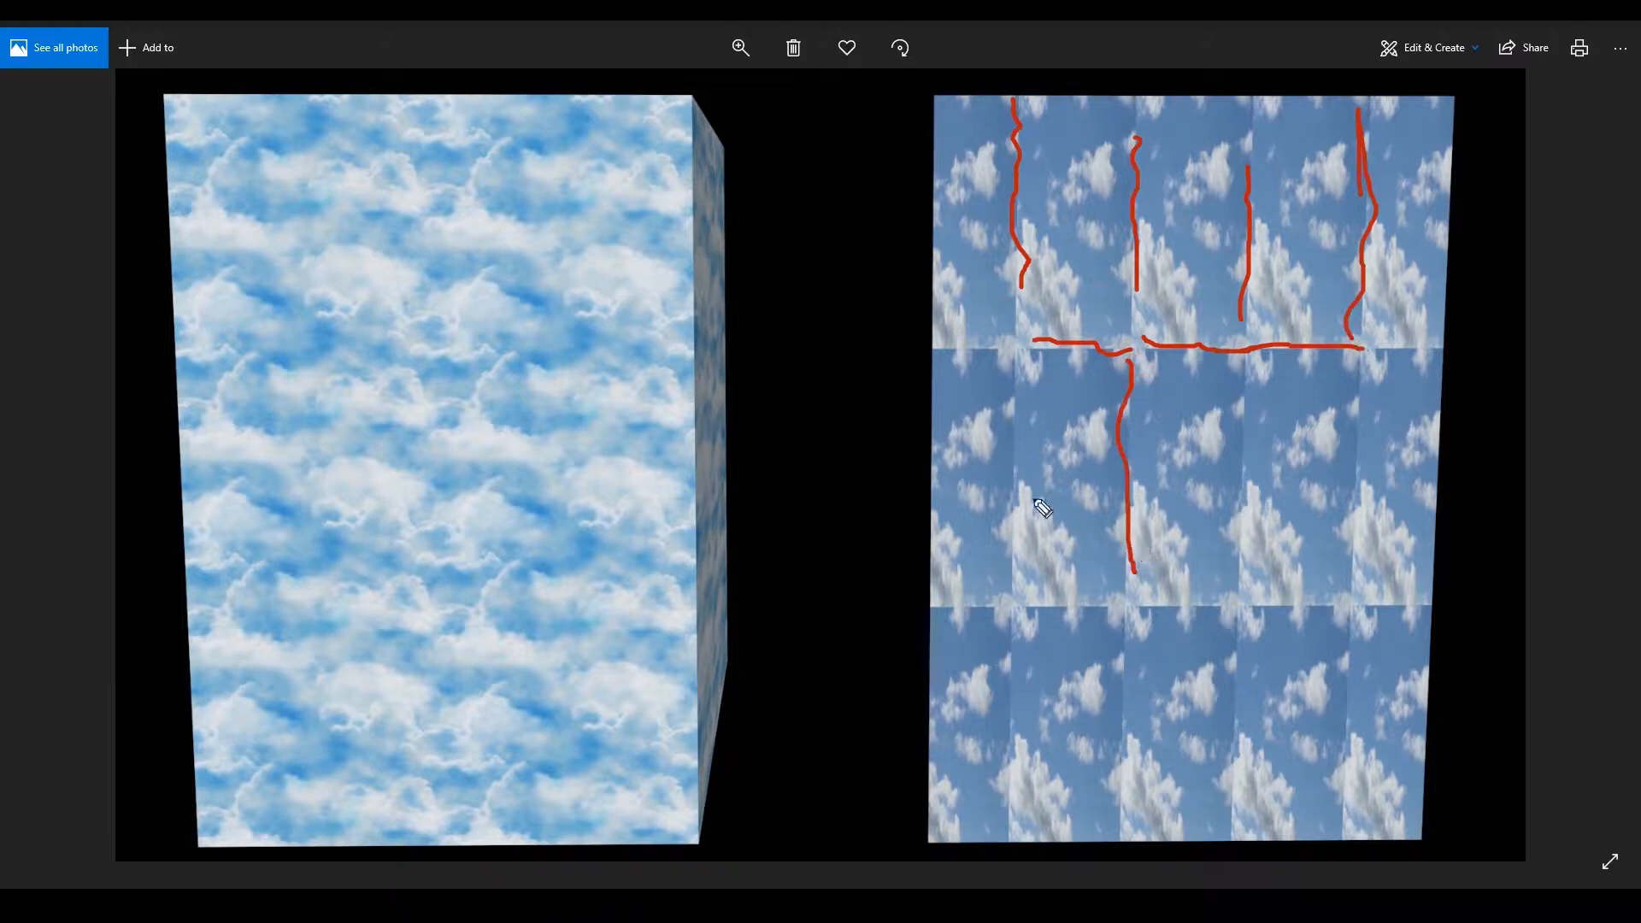
left_click_drag(1012, 393, 1015, 601)
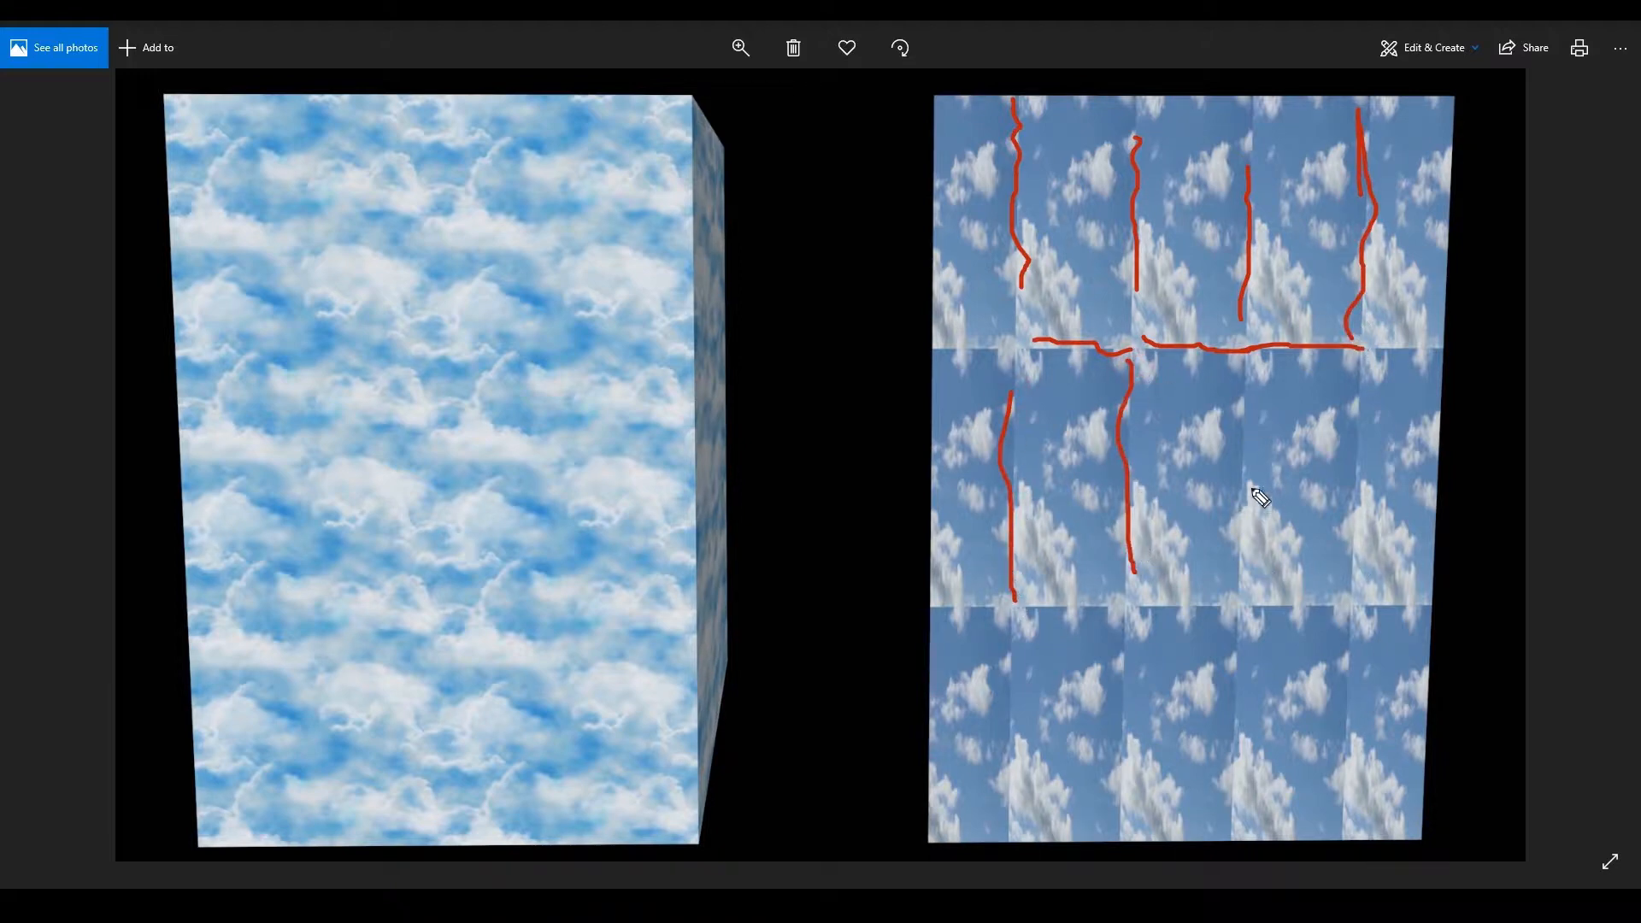
left_click_drag(1248, 571, 1249, 603)
left_click_drag(1356, 375, 1362, 554)
key("e")
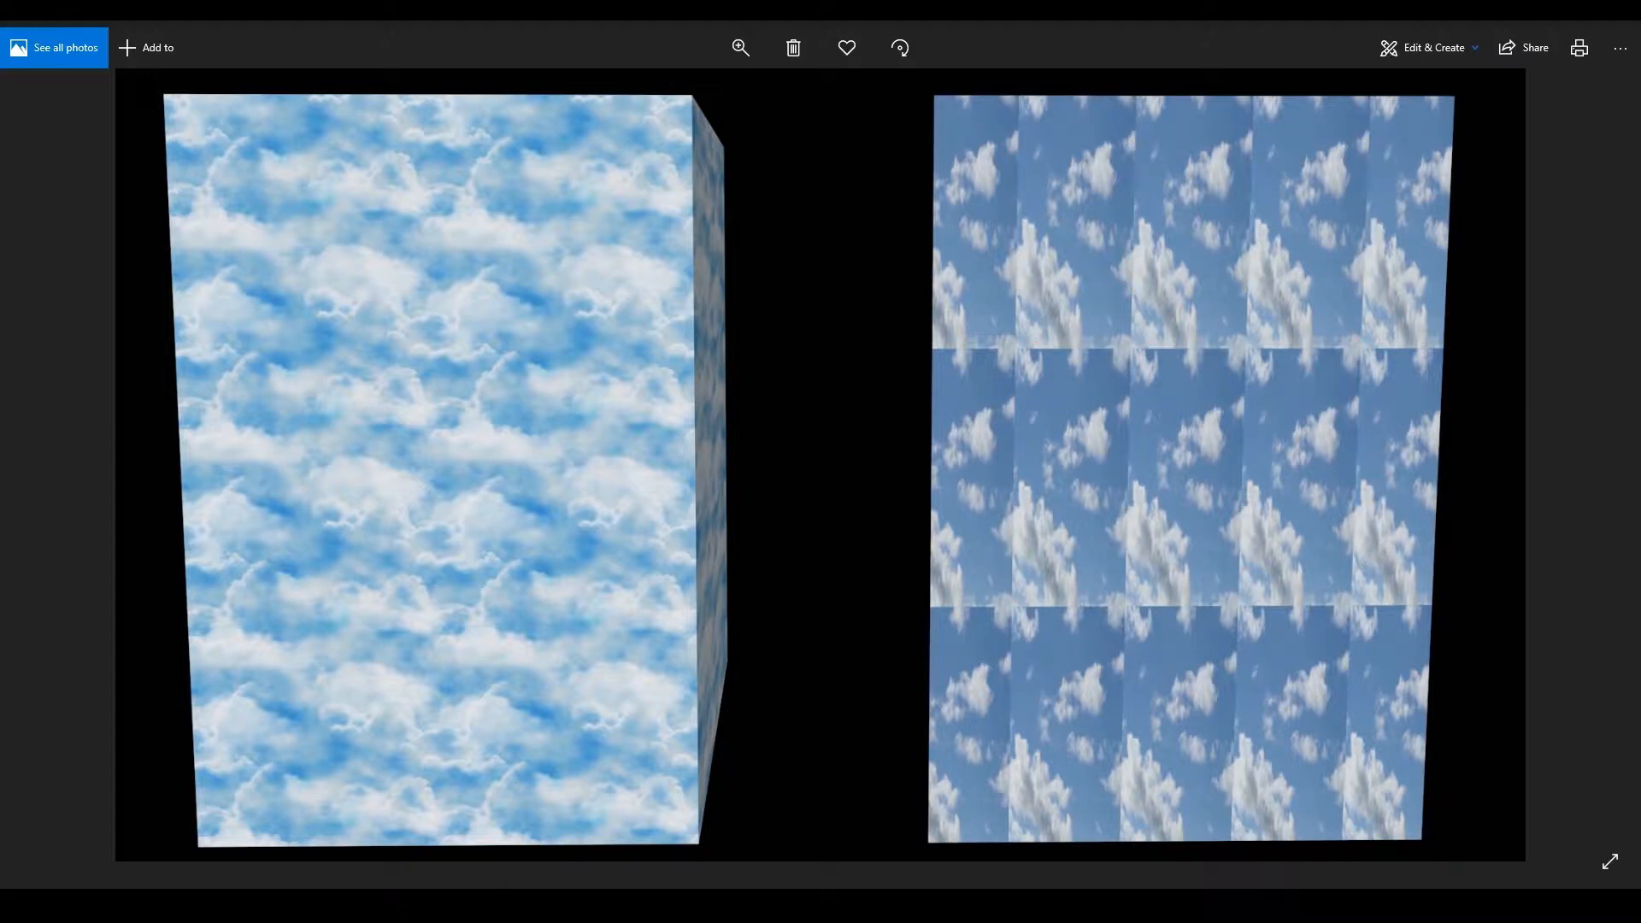
- Mark the seamless cloud texture with a green check mark, clear it and return to the tile search results
mouse_move(399, 432)
left_mouse_down()
mouse_move(421, 483)
mouse_move(579, 220)
left_mouse_up()
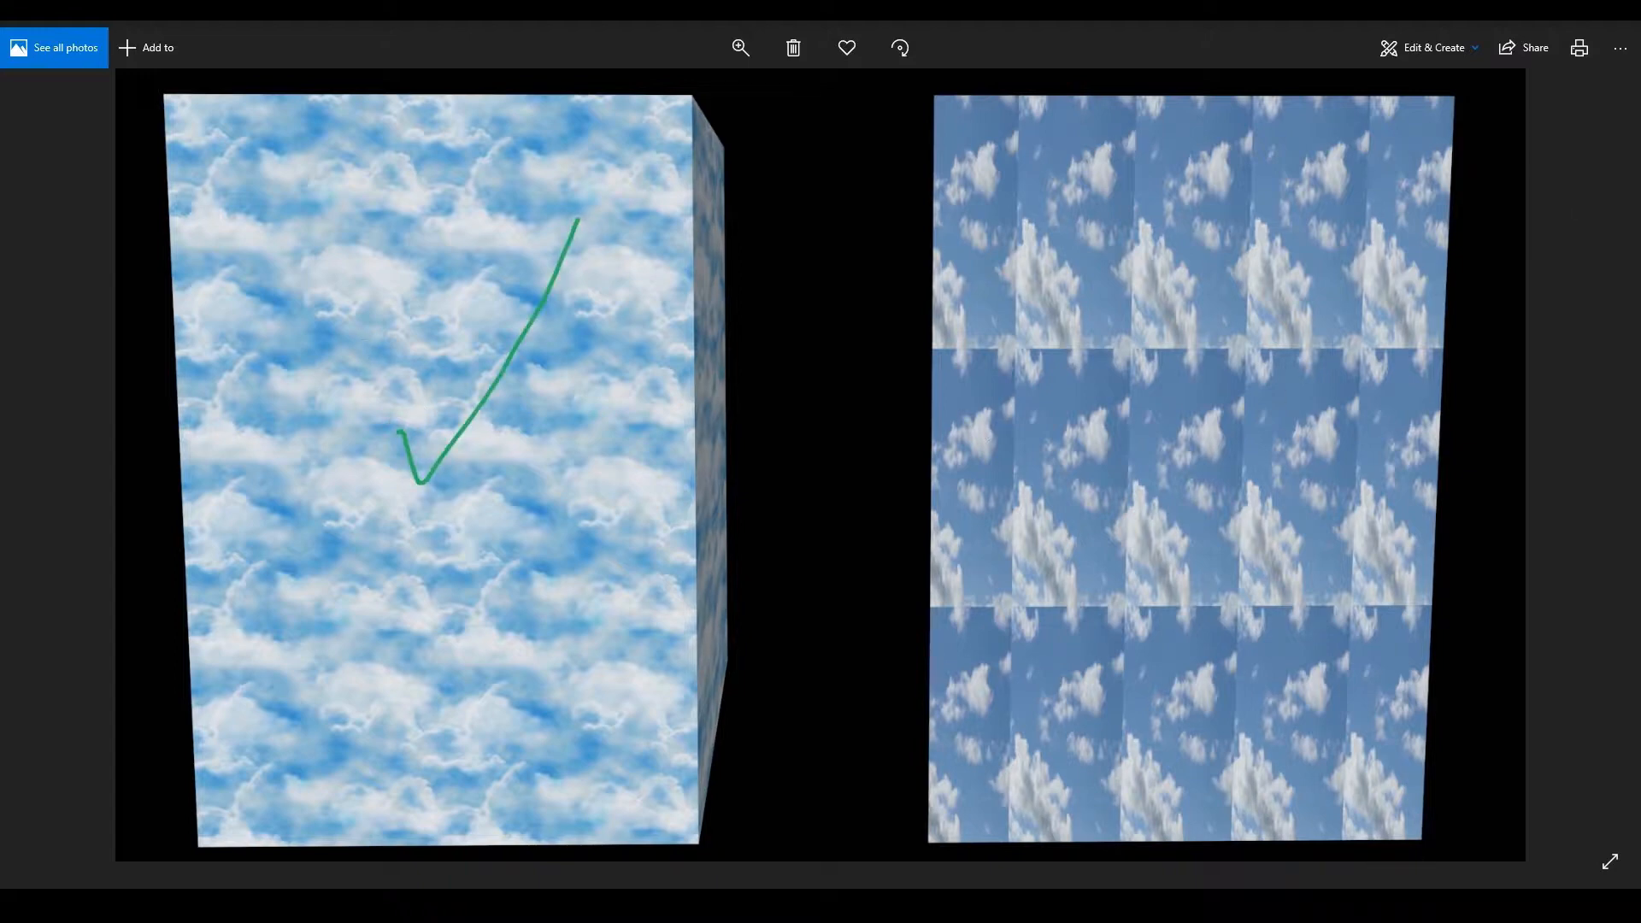
key("Escape")
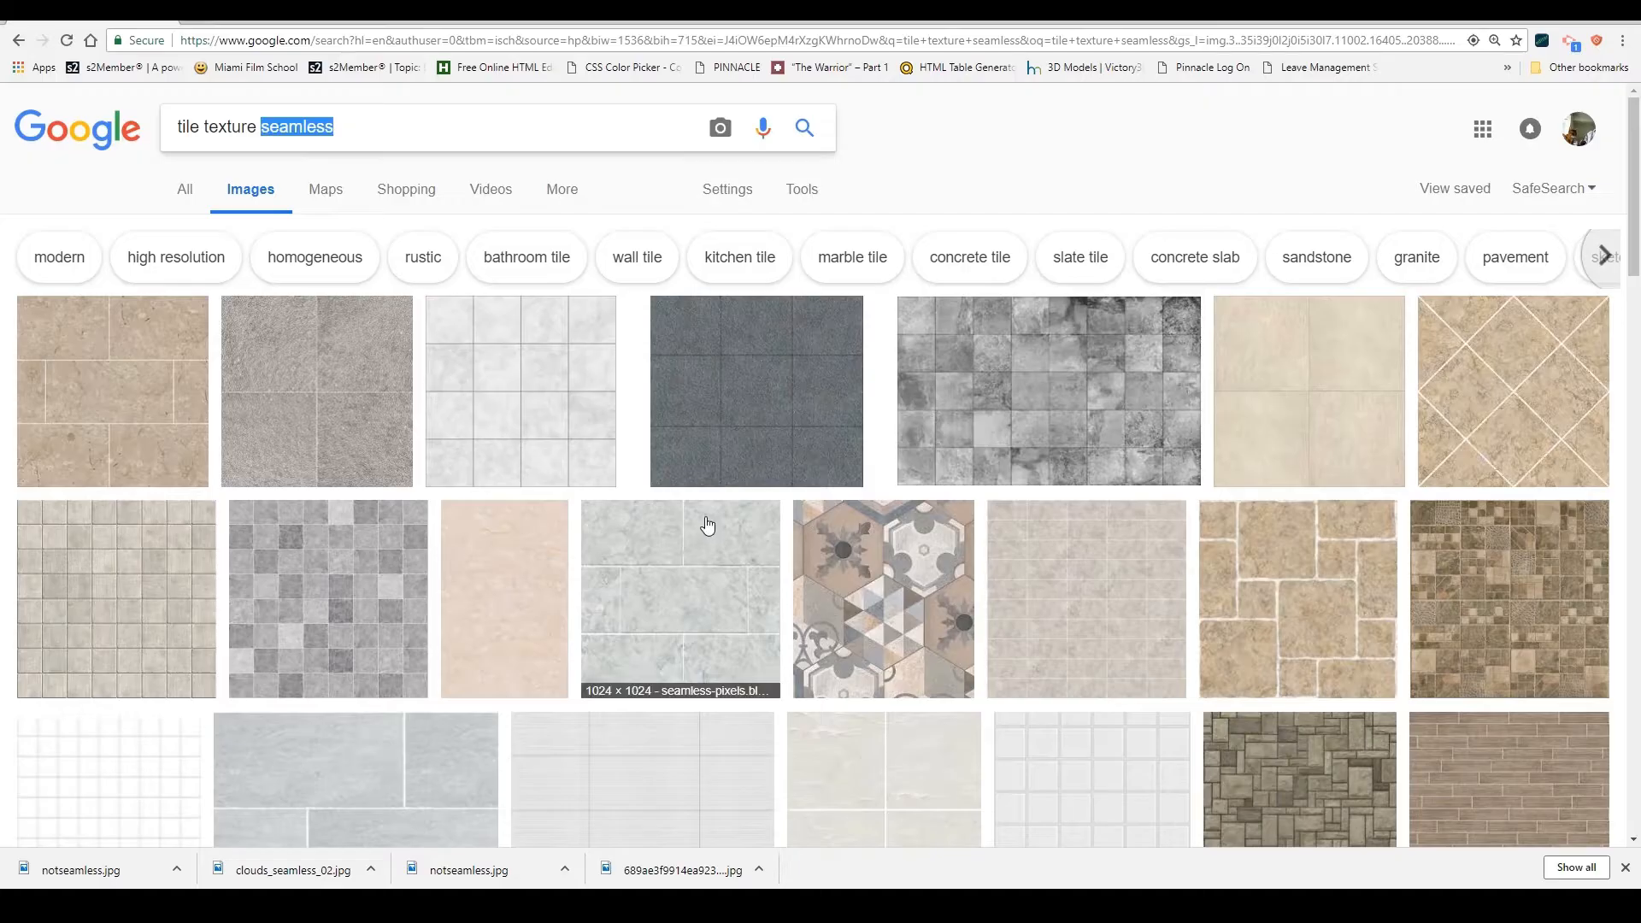
left_click(392, 128)
left_click_drag(382, 133, 253, 154)
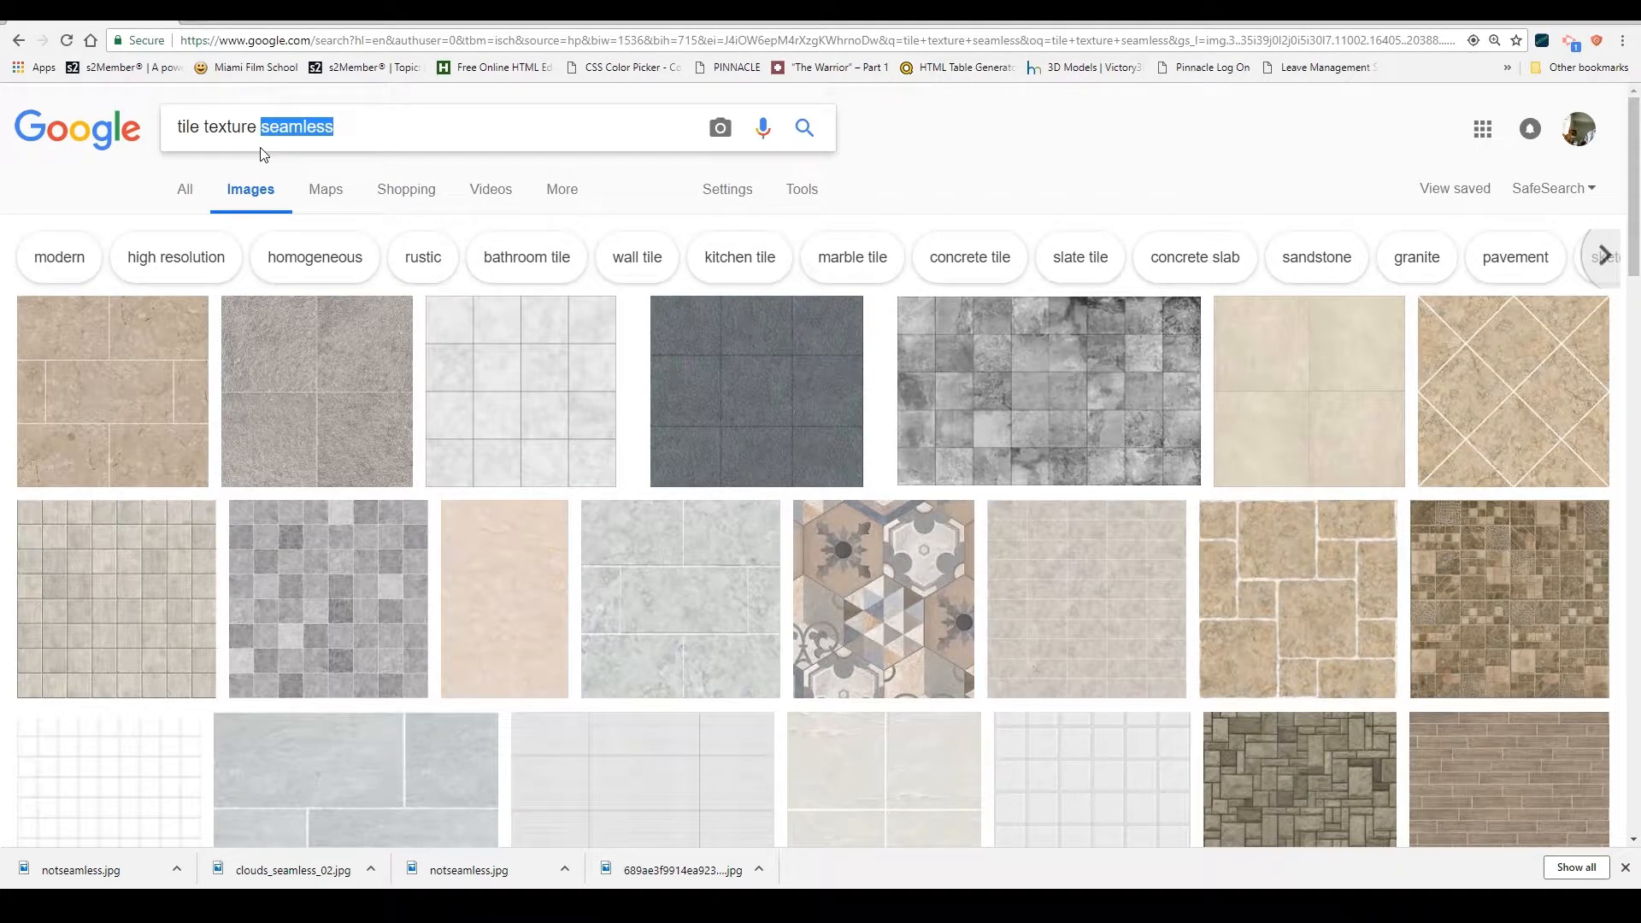
left_click(356, 133)
mouse_move(259, 129)
left_mouse_down()
mouse_move(344, 131)
mouse_move(236, 130)
mouse_move(264, 134)
left_mouse_up()
left_click(381, 129)
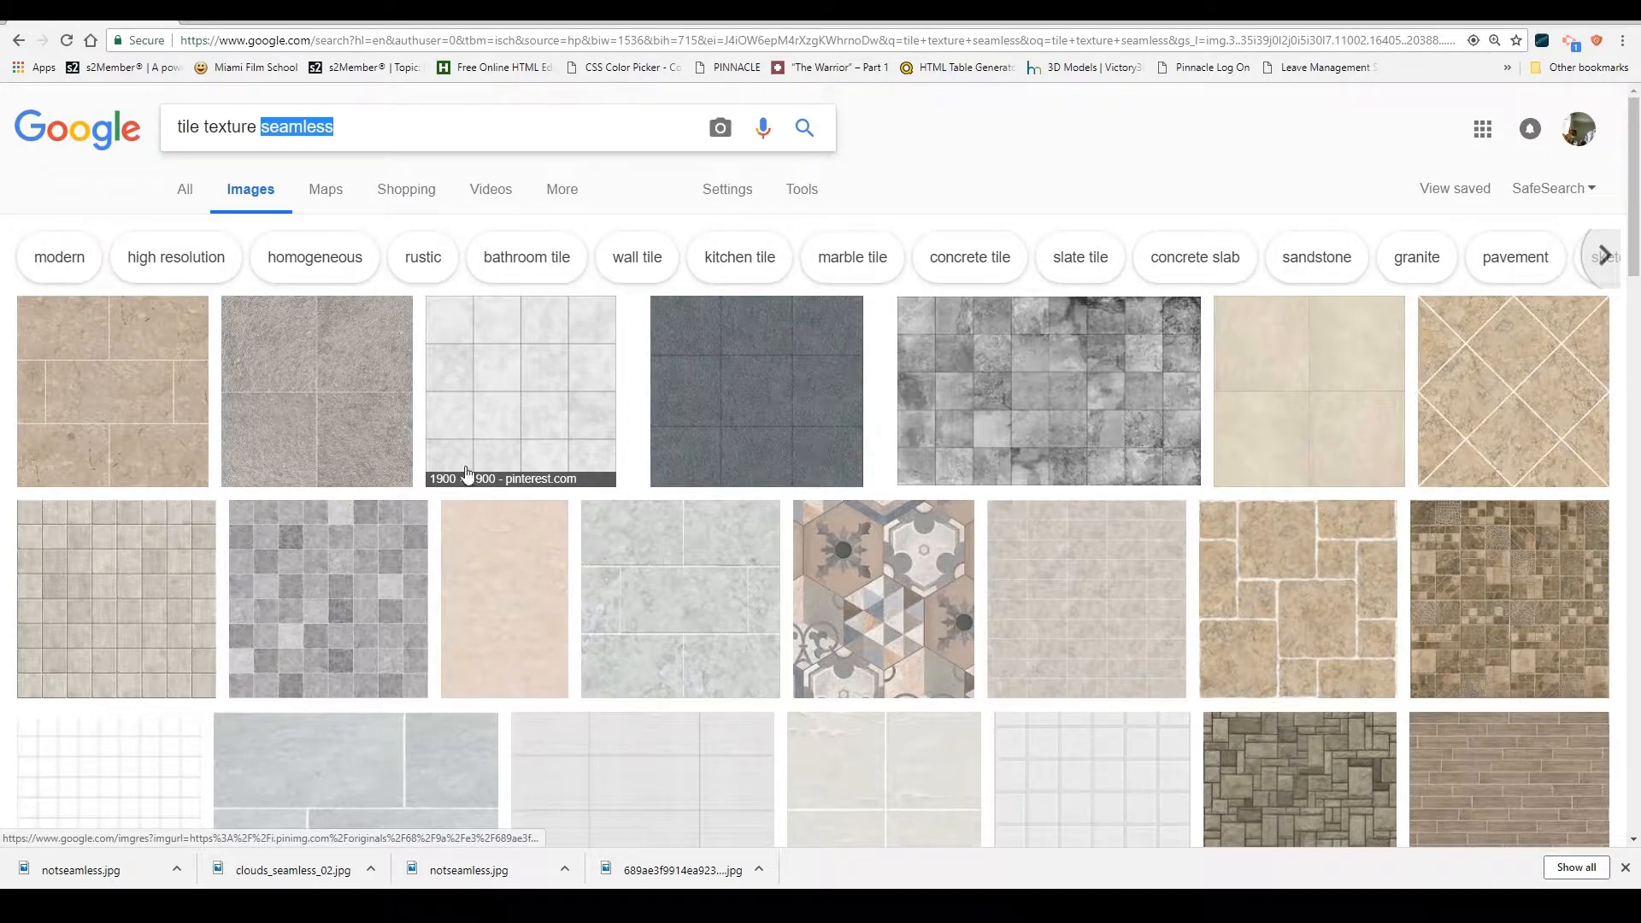
left_click_drag(366, 125, 216, 128)
left_click(318, 120)
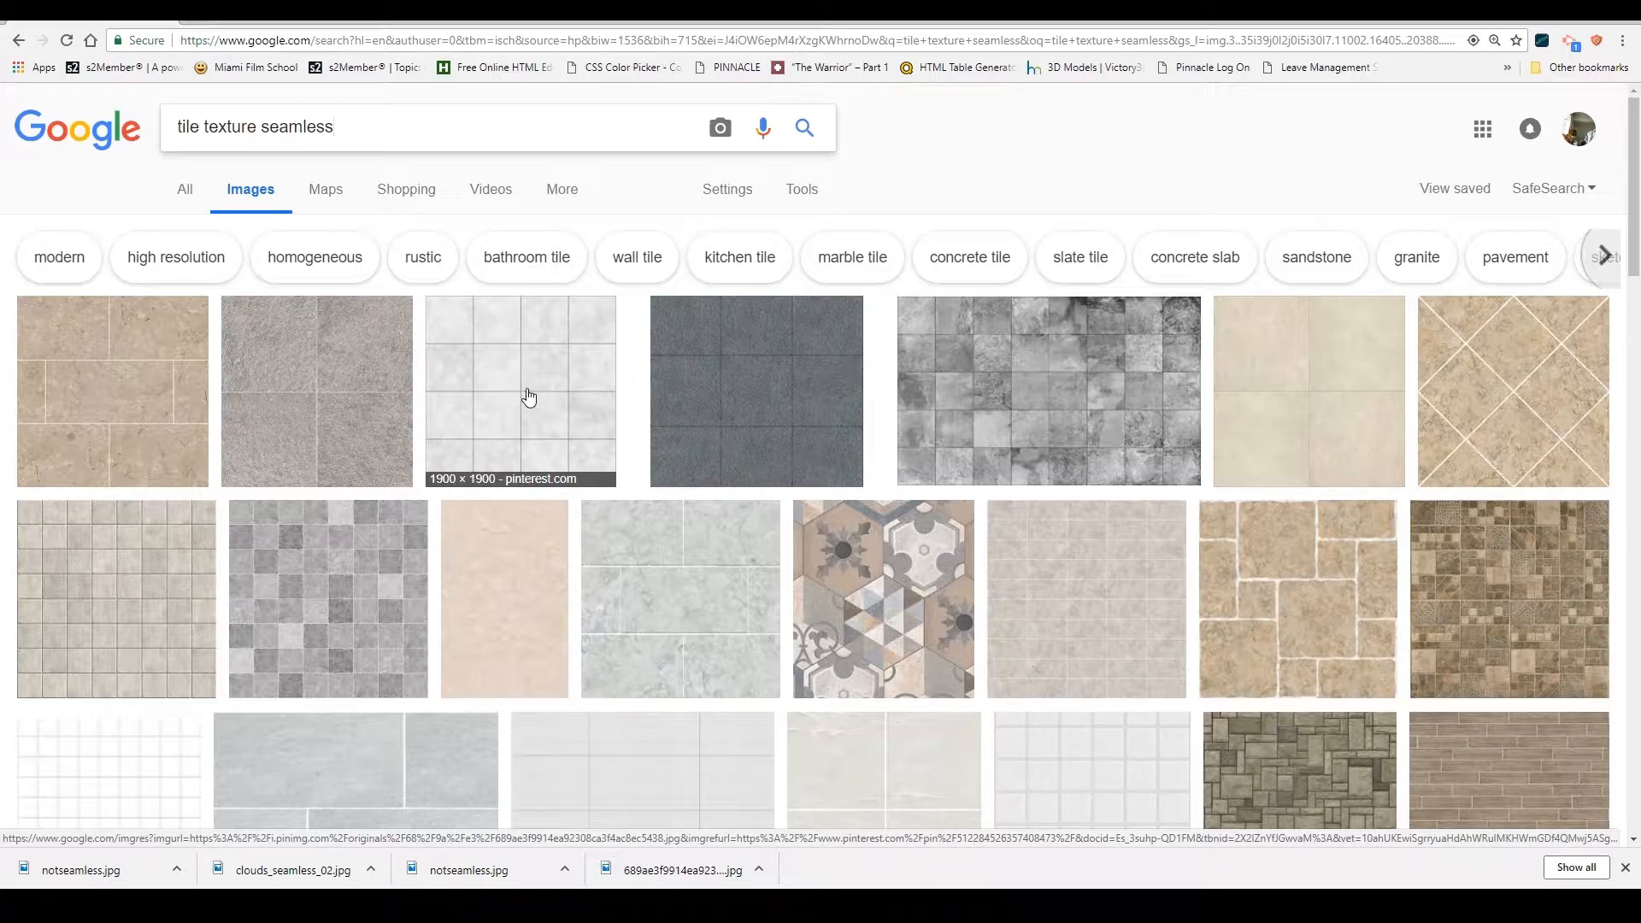
- Browse the seamless tile texture results for a suitable floor tile
scroll(939, 556, "down", 3)
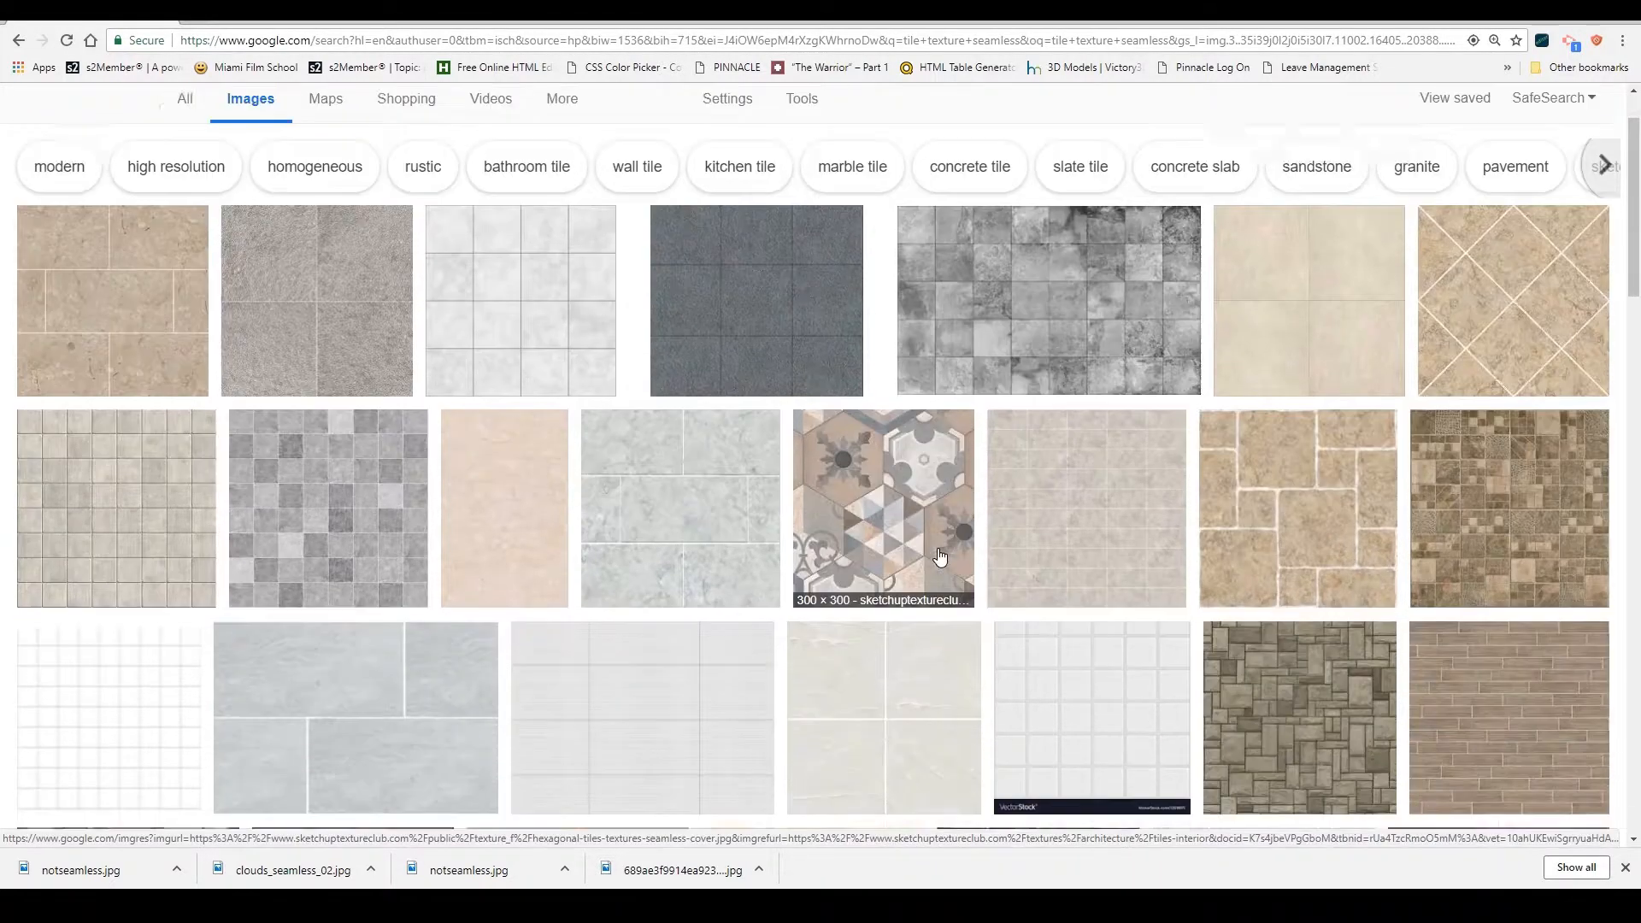
scroll(938, 556, "down", 2)
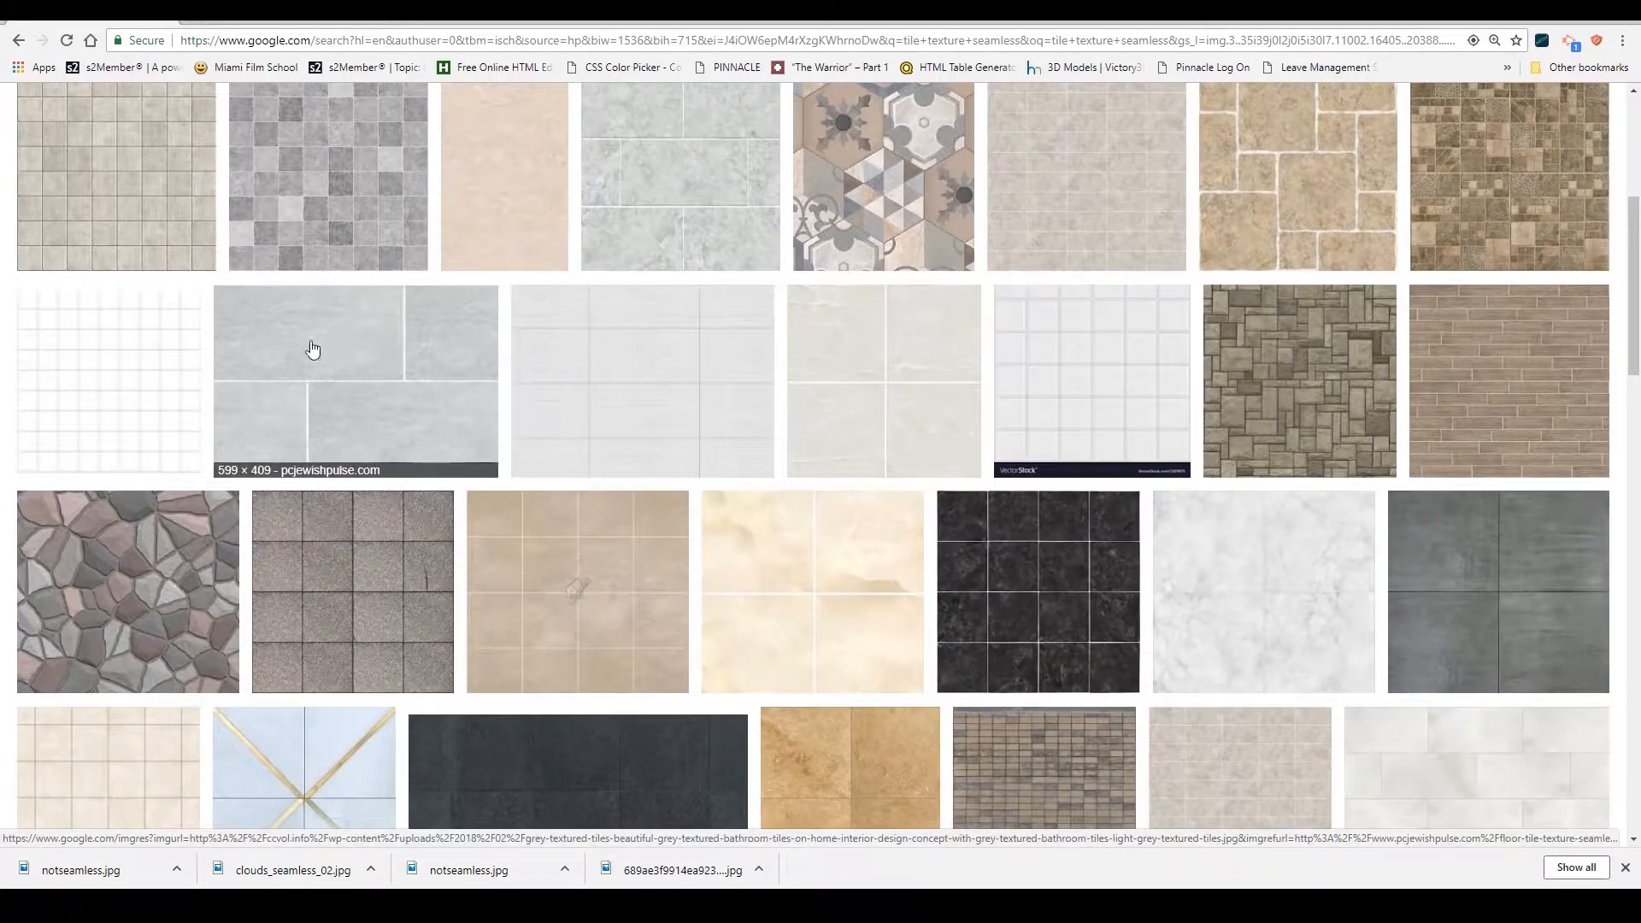
scroll(394, 471, "up", 2)
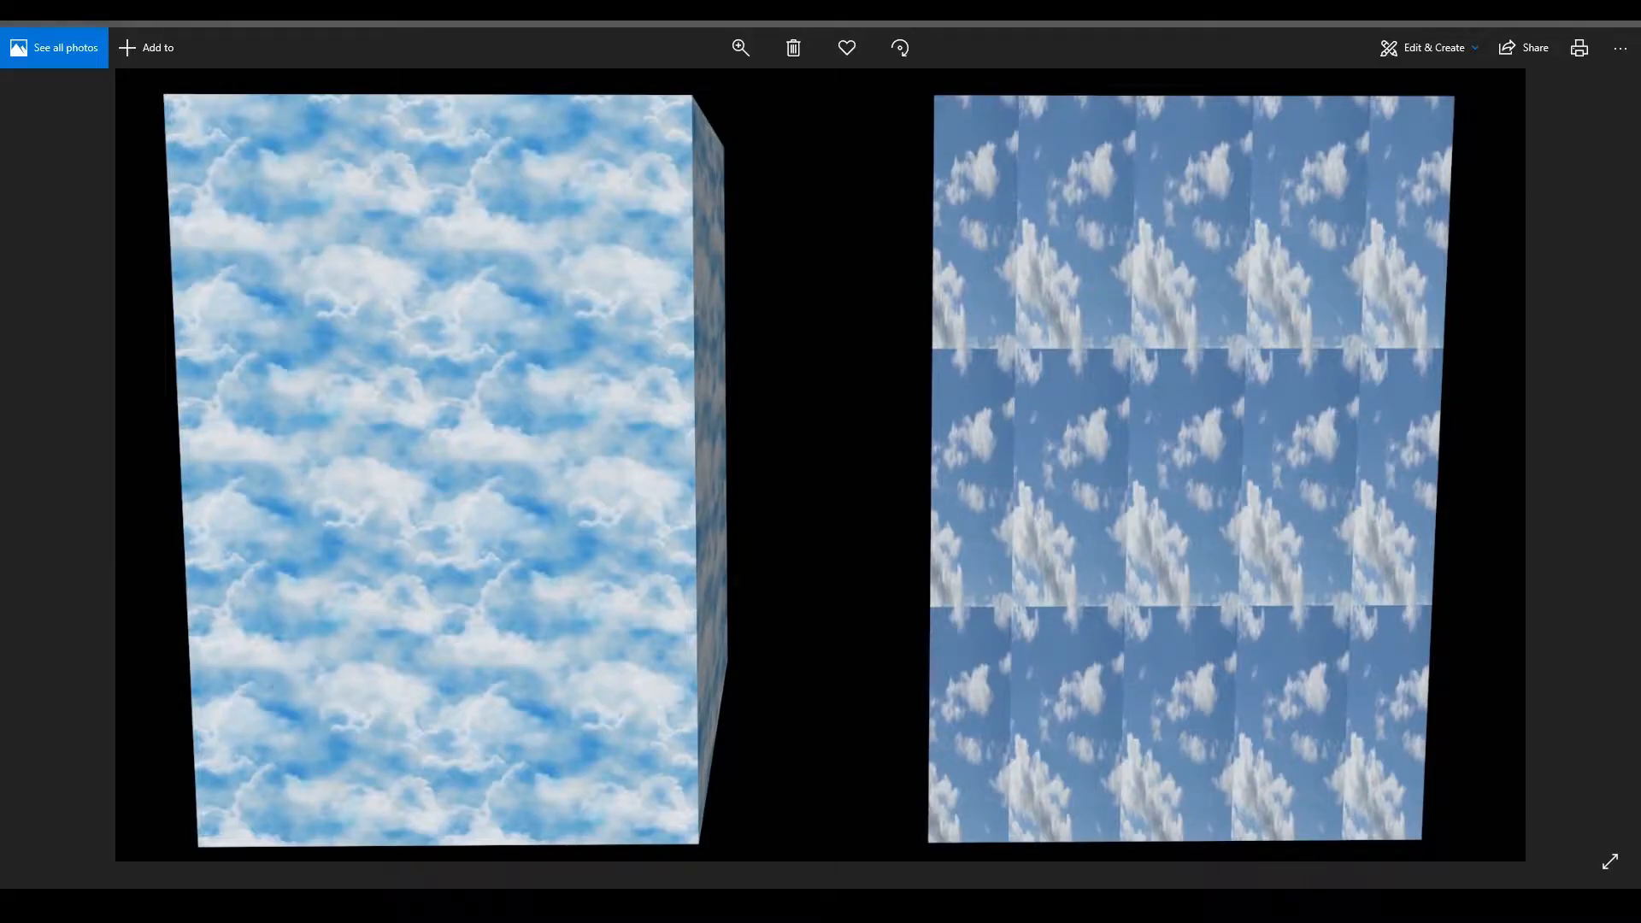
- Point out the horizontal seam between repeats of the non-seamless cloud texture in Photos and leave the annotation mode
mouse_move(829, 412)
left_mouse_down()
mouse_move(909, 407)
mouse_move(899, 385)
mouse_move(897, 442)
left_mouse_up()
left_click_drag(940, 339, 1096, 374)
left_click_drag(1108, 335, 1064, 369)
left_click_drag(1194, 309, 1228, 366)
key("Escape")
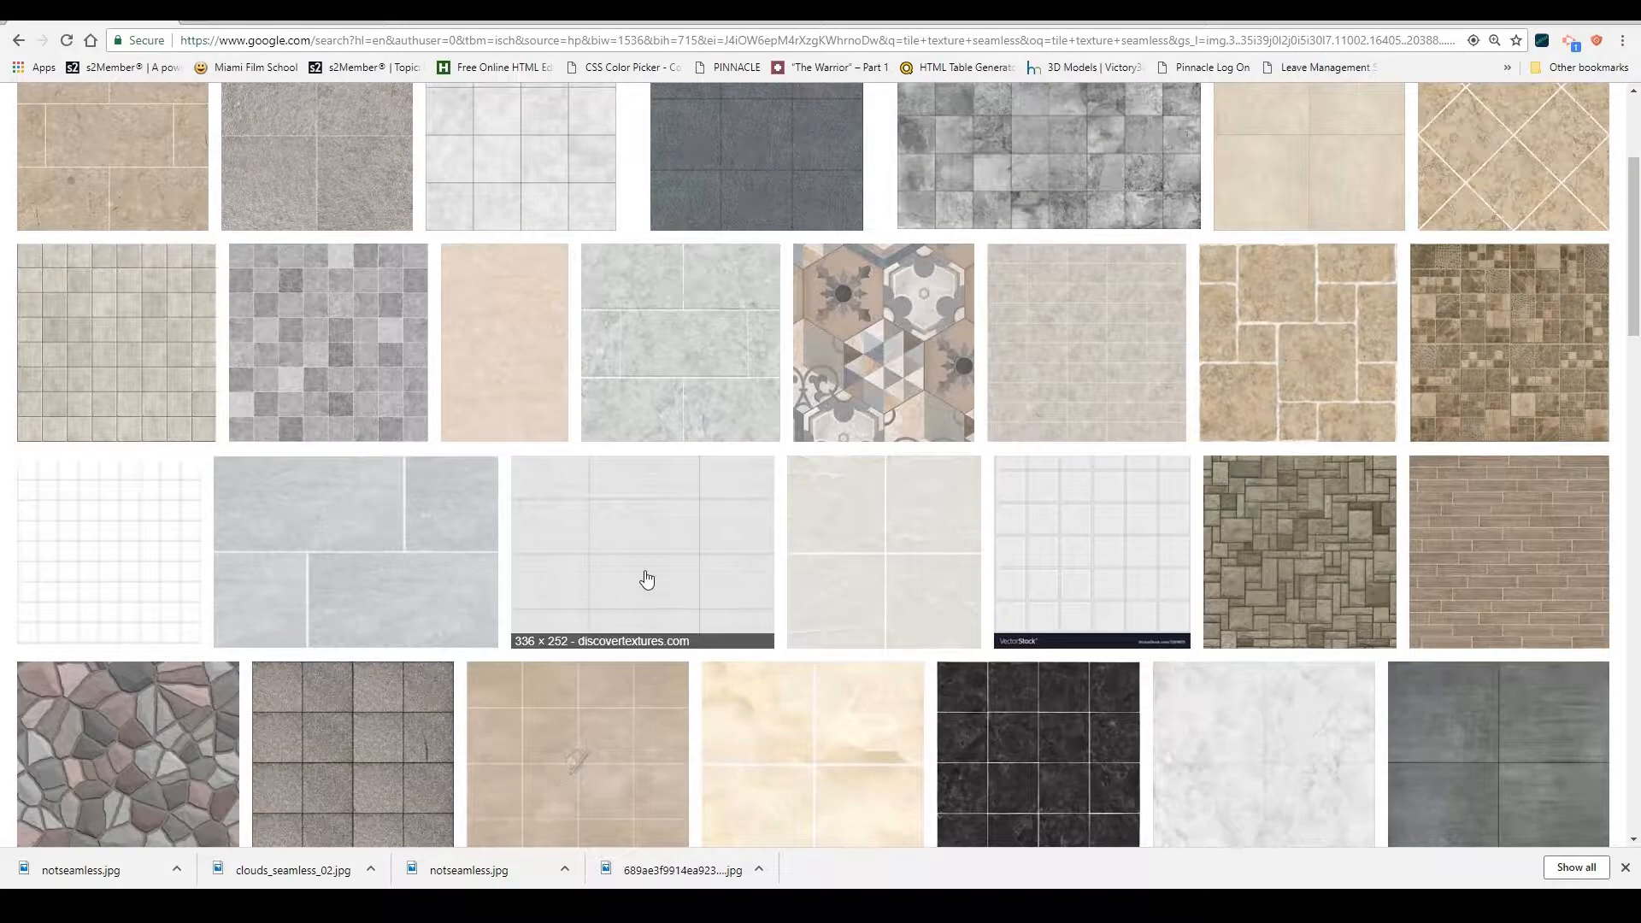
- Preview the 1900 × 1900 white bathroom floor tile texture and open its Pinterest source page
scroll(645, 579, "up", 2)
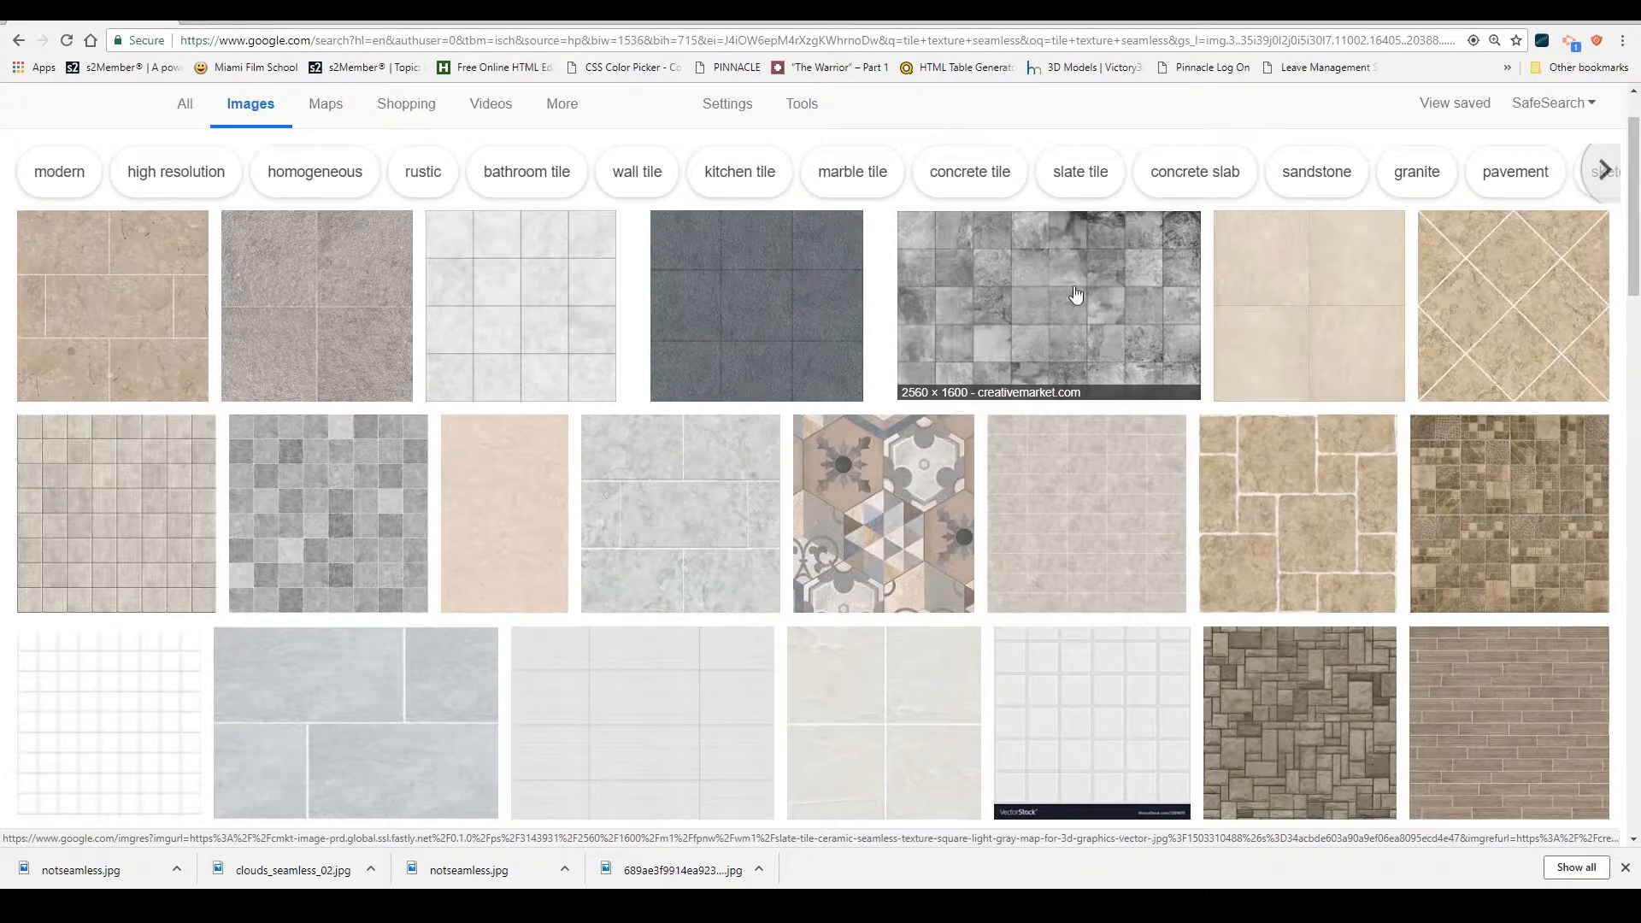
scroll(991, 475, "up", 1)
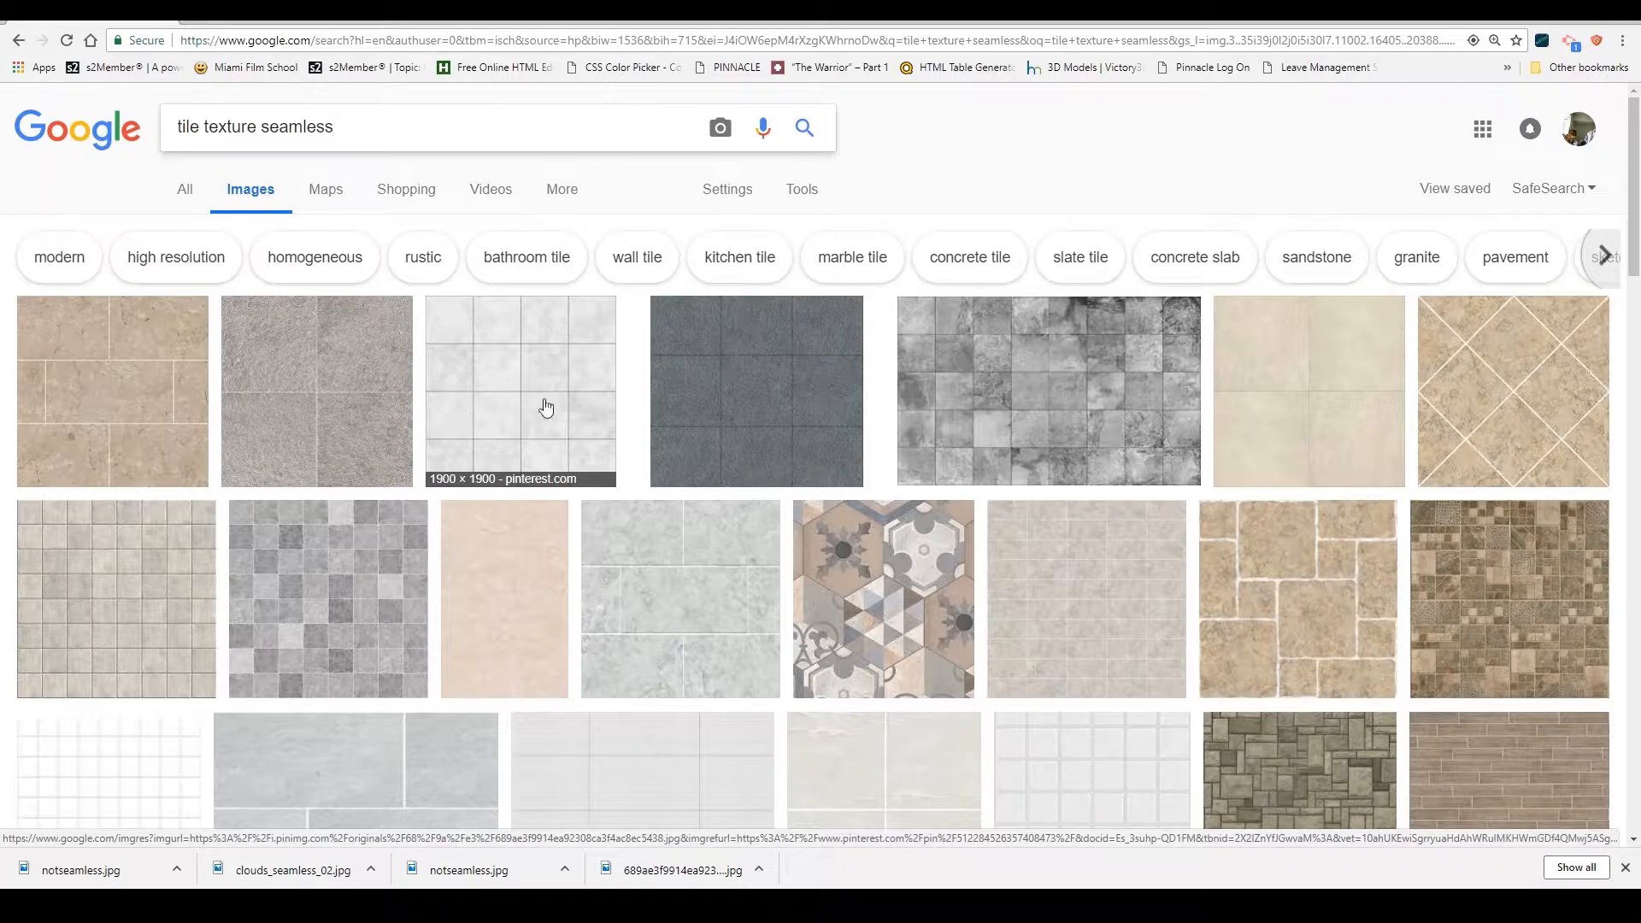
left_click(513, 357)
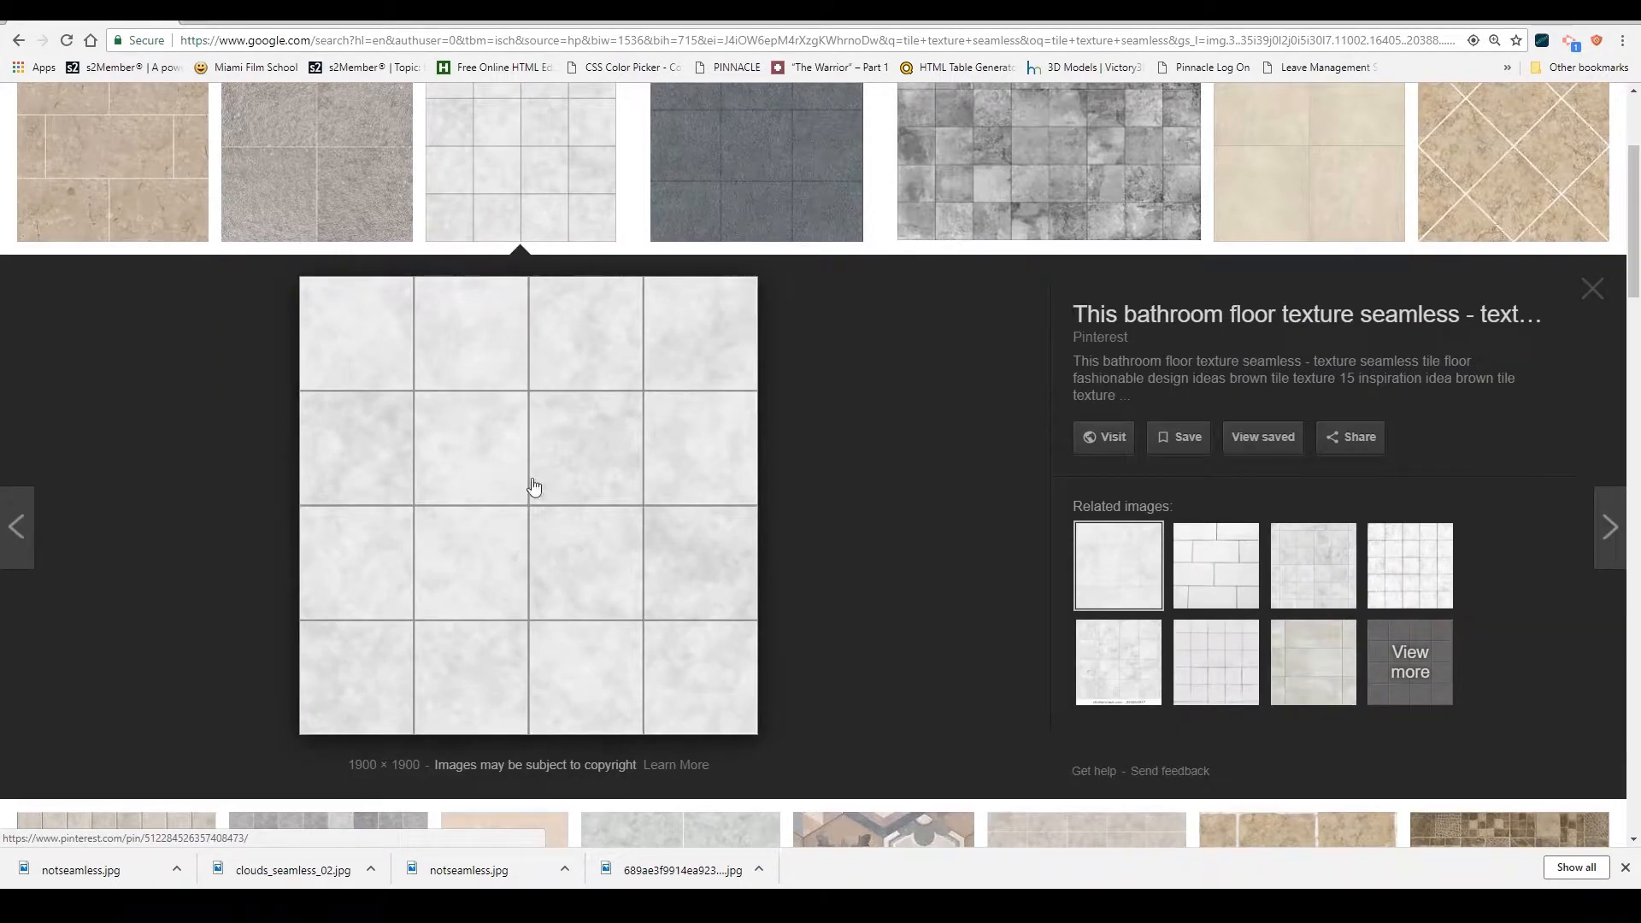
left_click(548, 423)
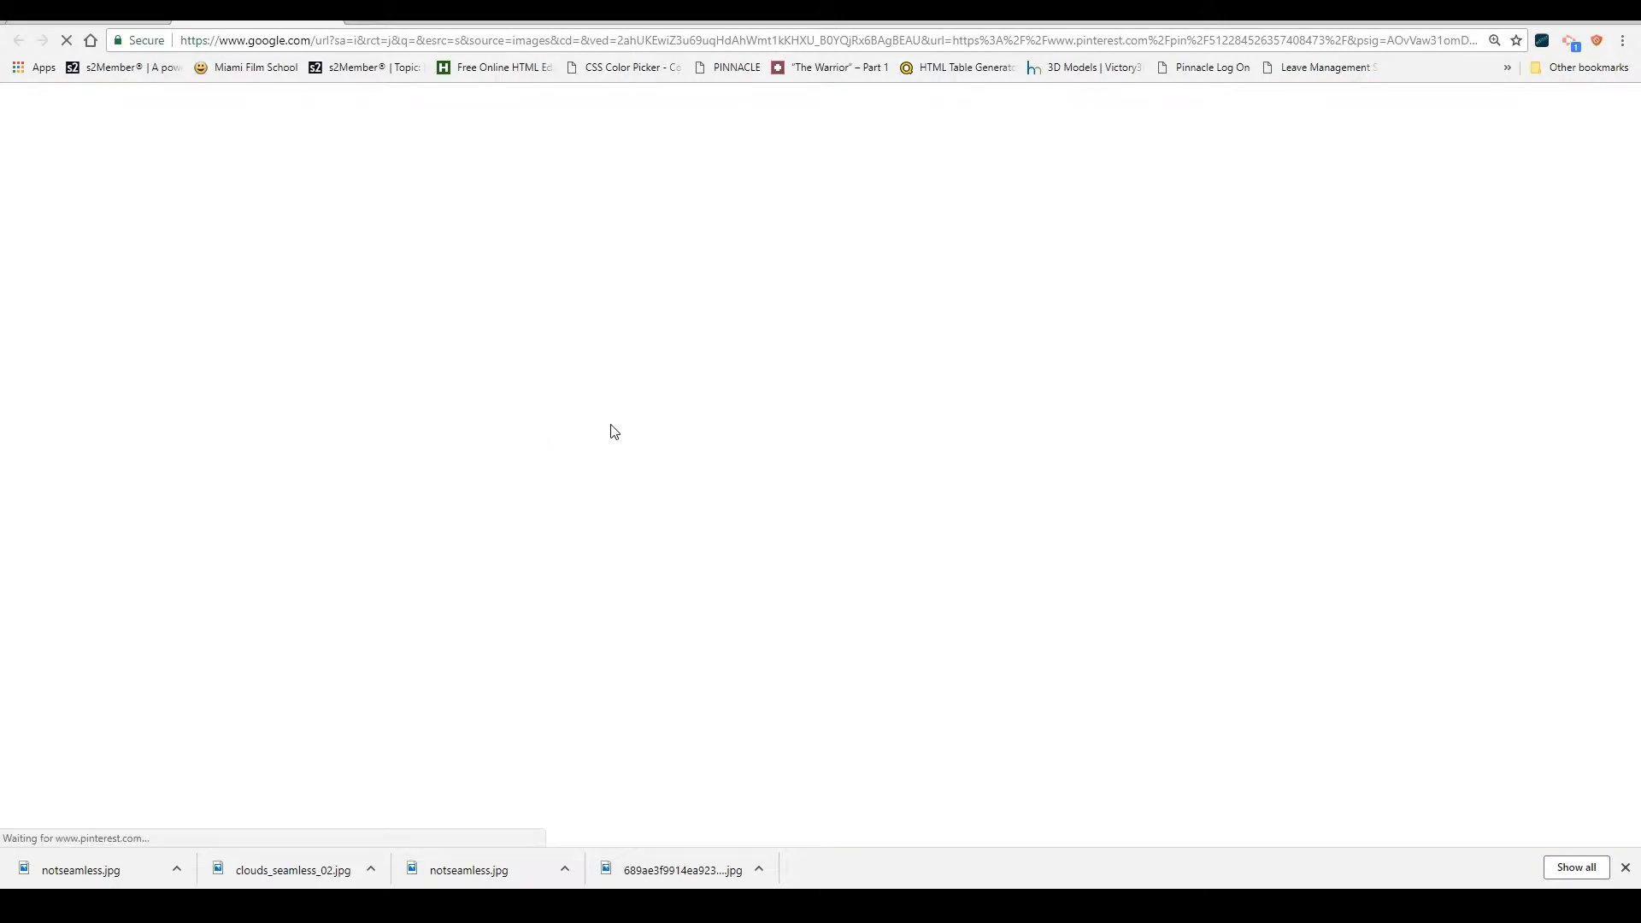
scroll(795, 524, "down", 4)
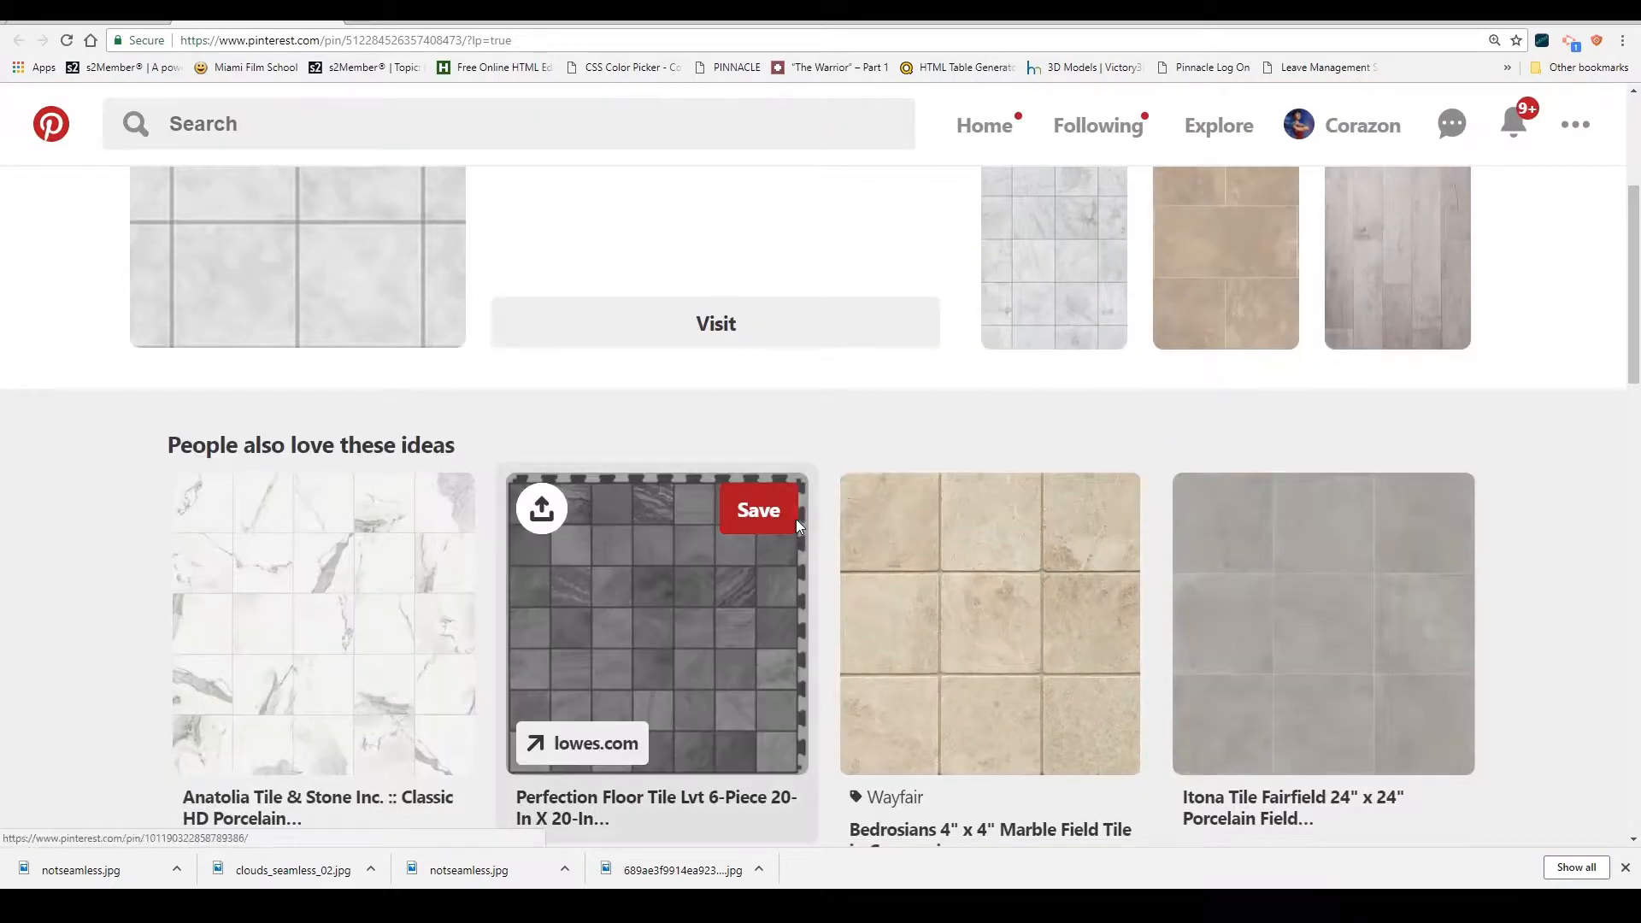
- Leave the Pinterest source page and return to the white bathroom floor tile preview in the image search results
scroll(795, 524, "up", 4)
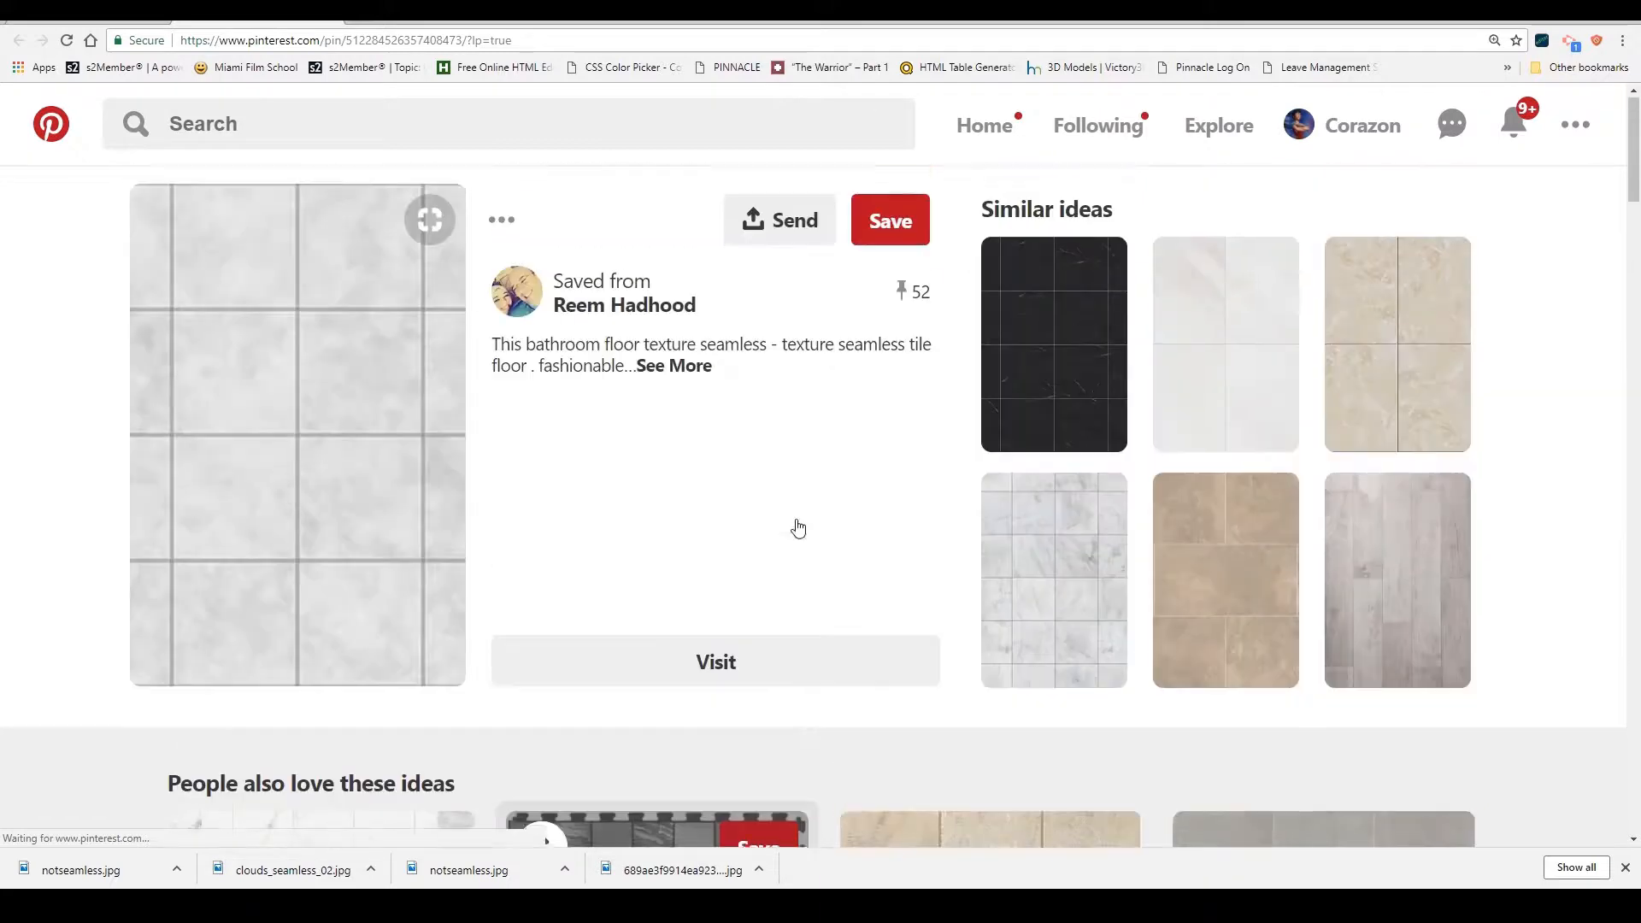
left_click(346, 17)
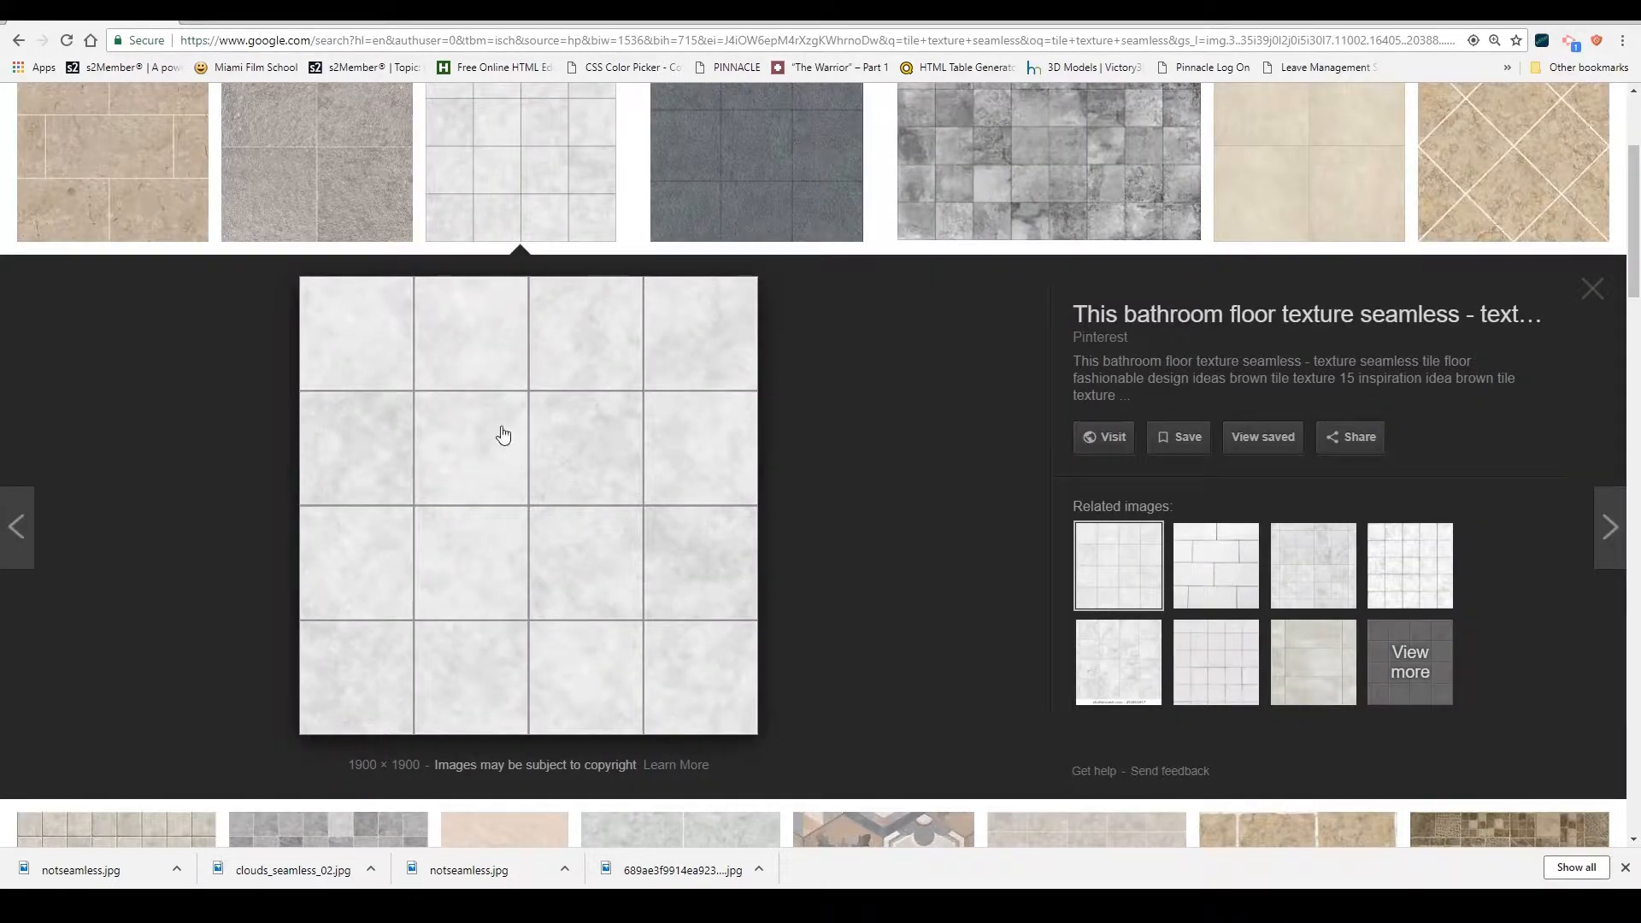
right_click(547, 483)
left_click(643, 622)
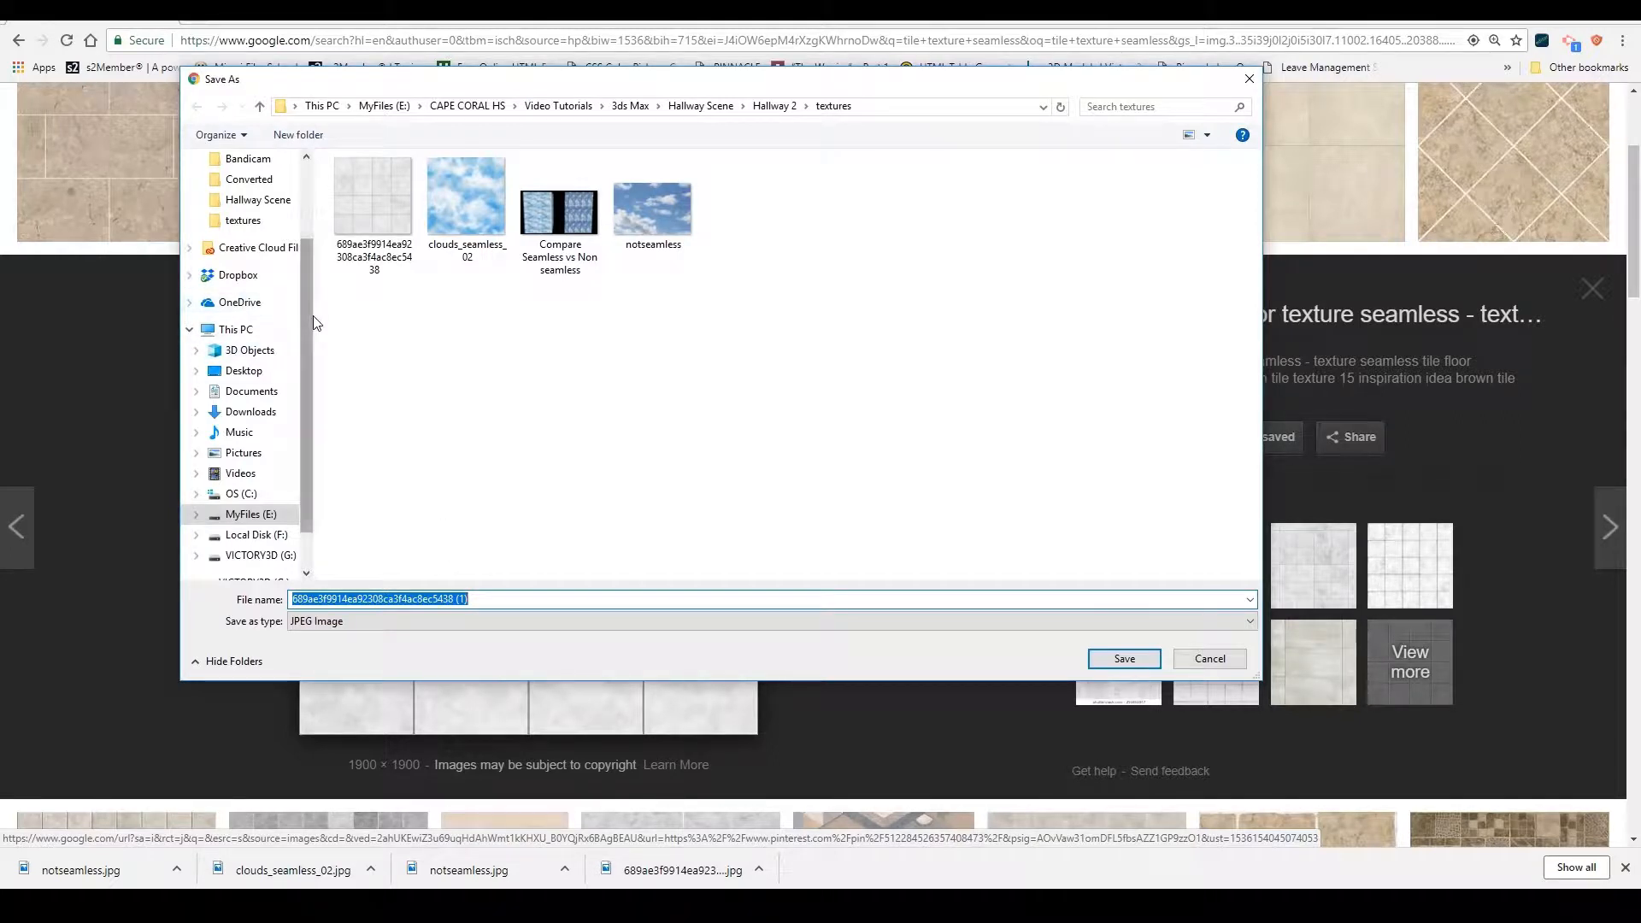
scroll(282, 308, "up", 3)
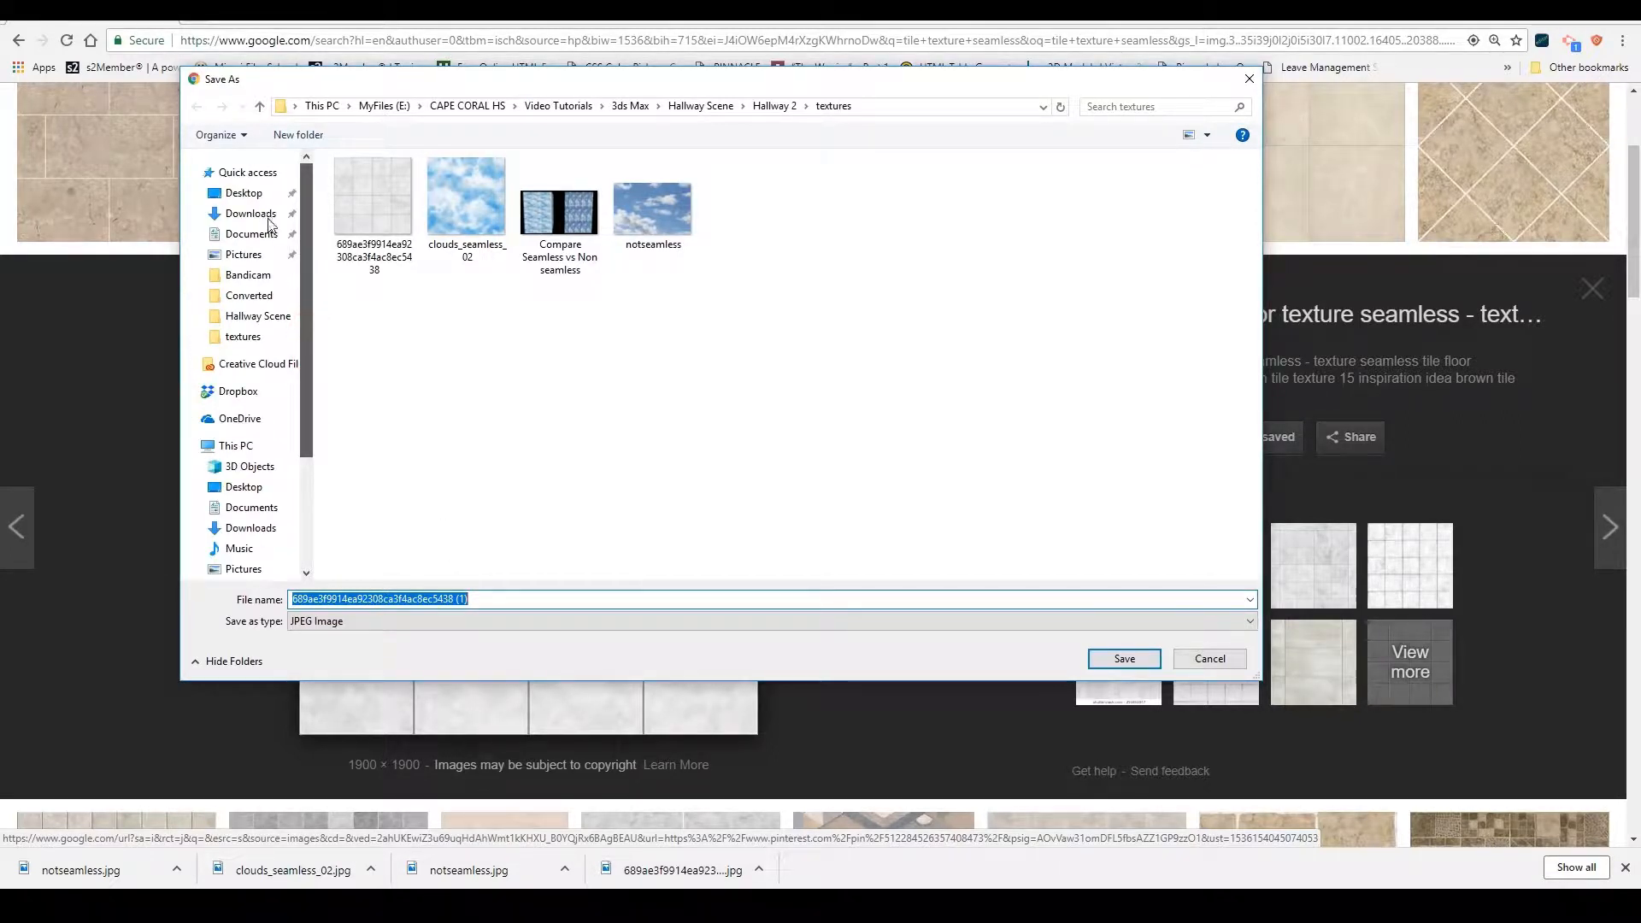
left_click(250, 234)
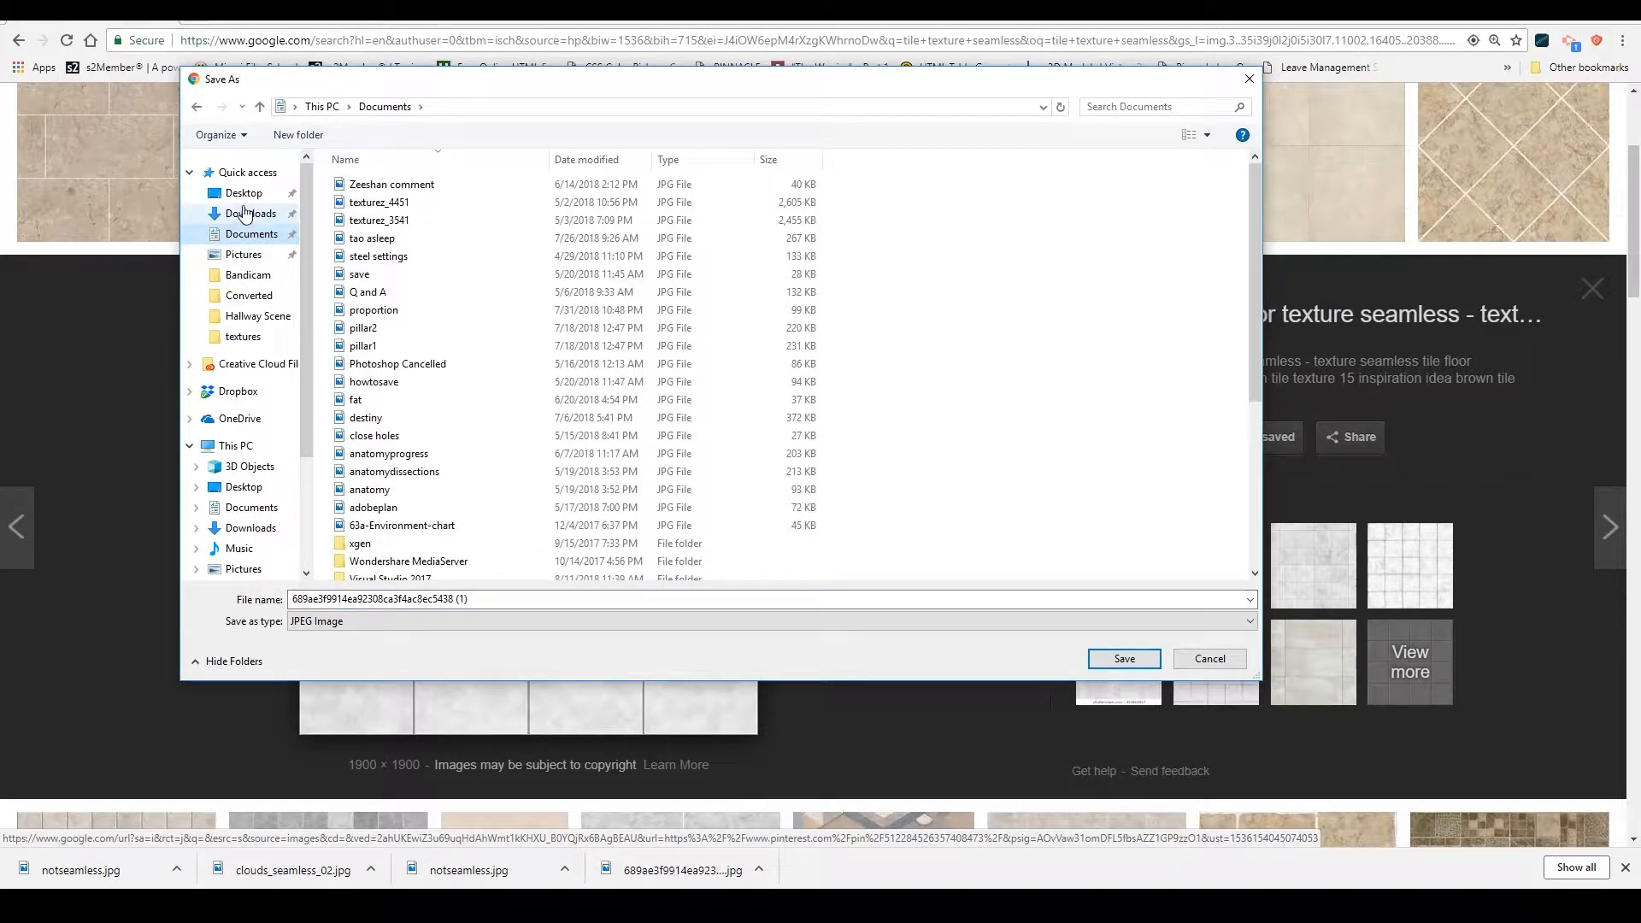
left_click(245, 214)
scroll(258, 506, "down", 3)
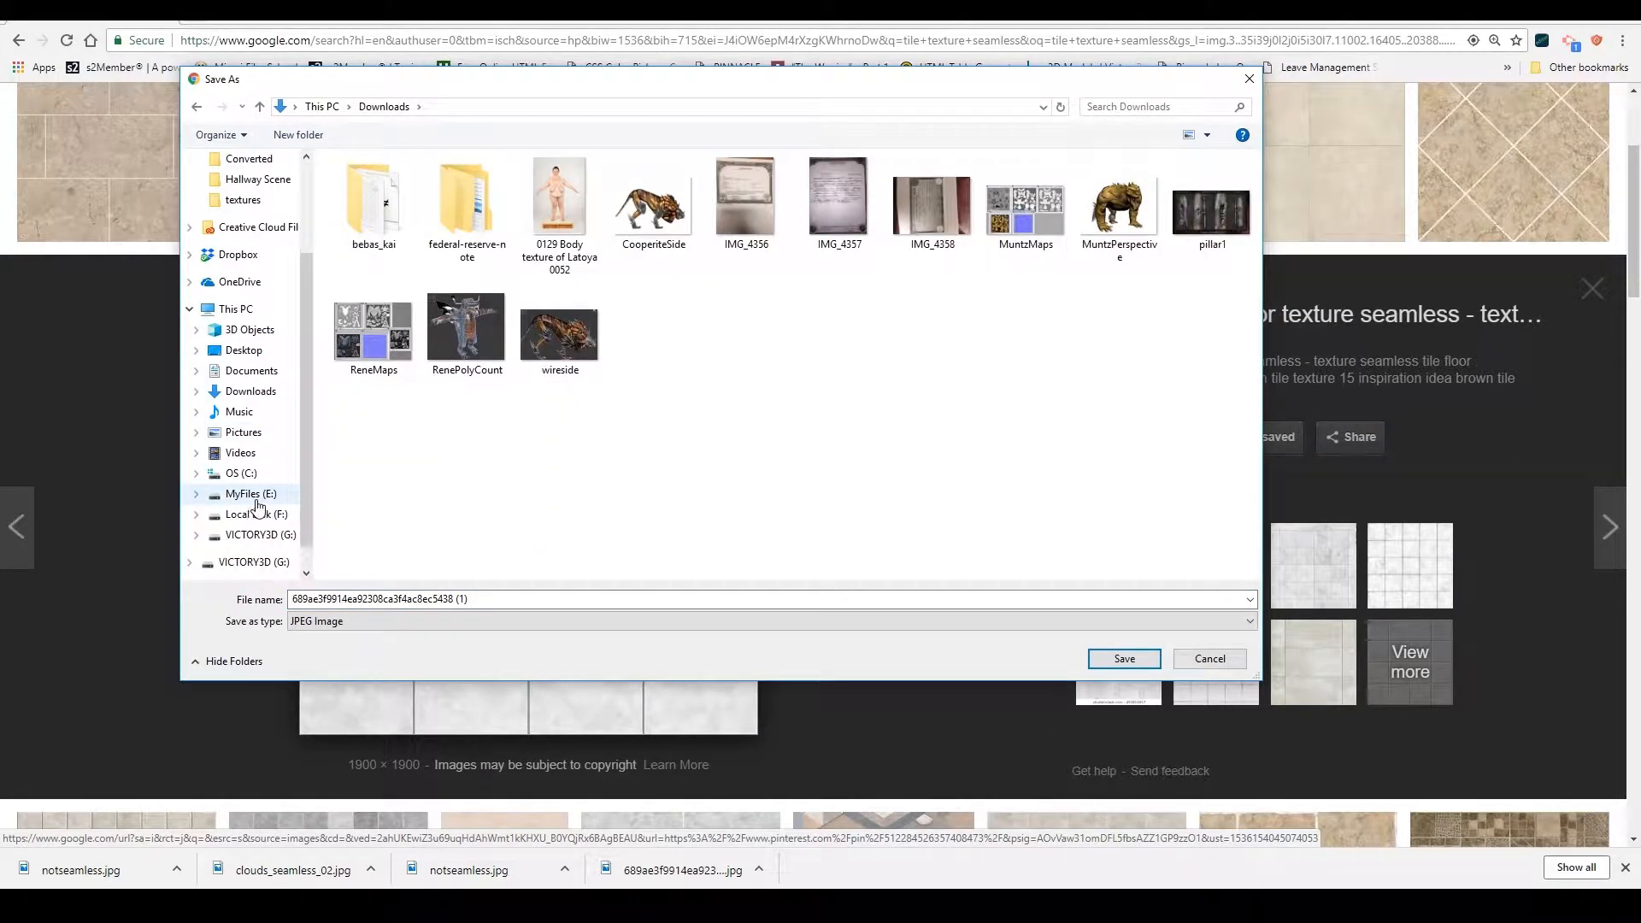
left_click(256, 505)
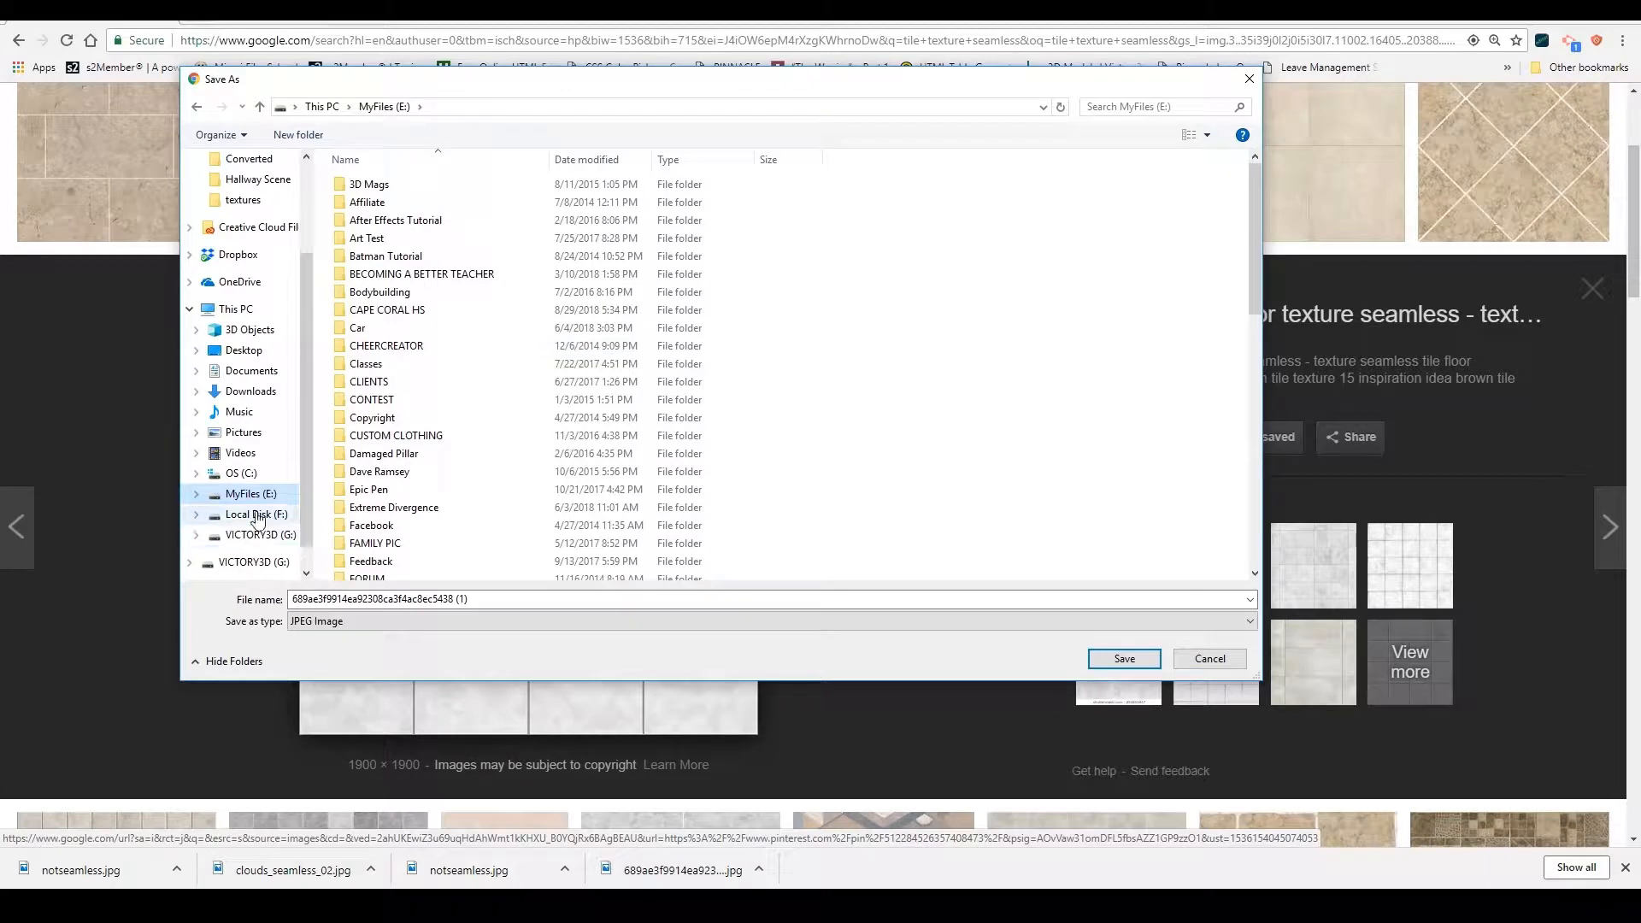
left_click(258, 515)
left_click(1208, 659)
- Save the 1900 × 1900 white bathroom floor tile image as fawfwe in the Hallway 2 textures folder
right_click(650, 496)
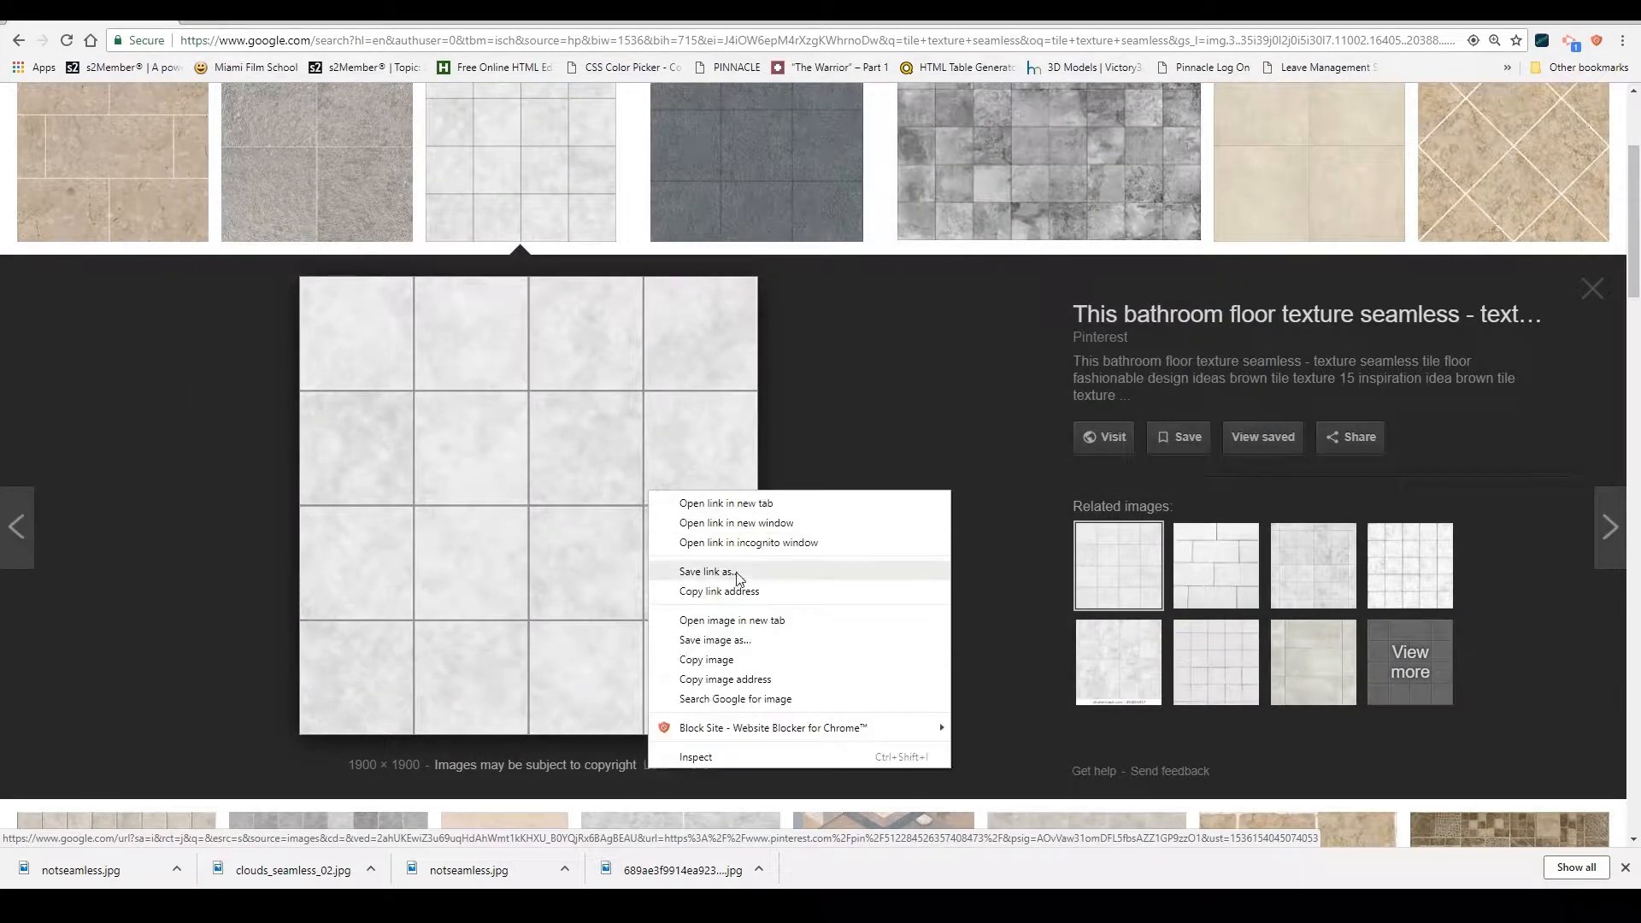
left_click(725, 639)
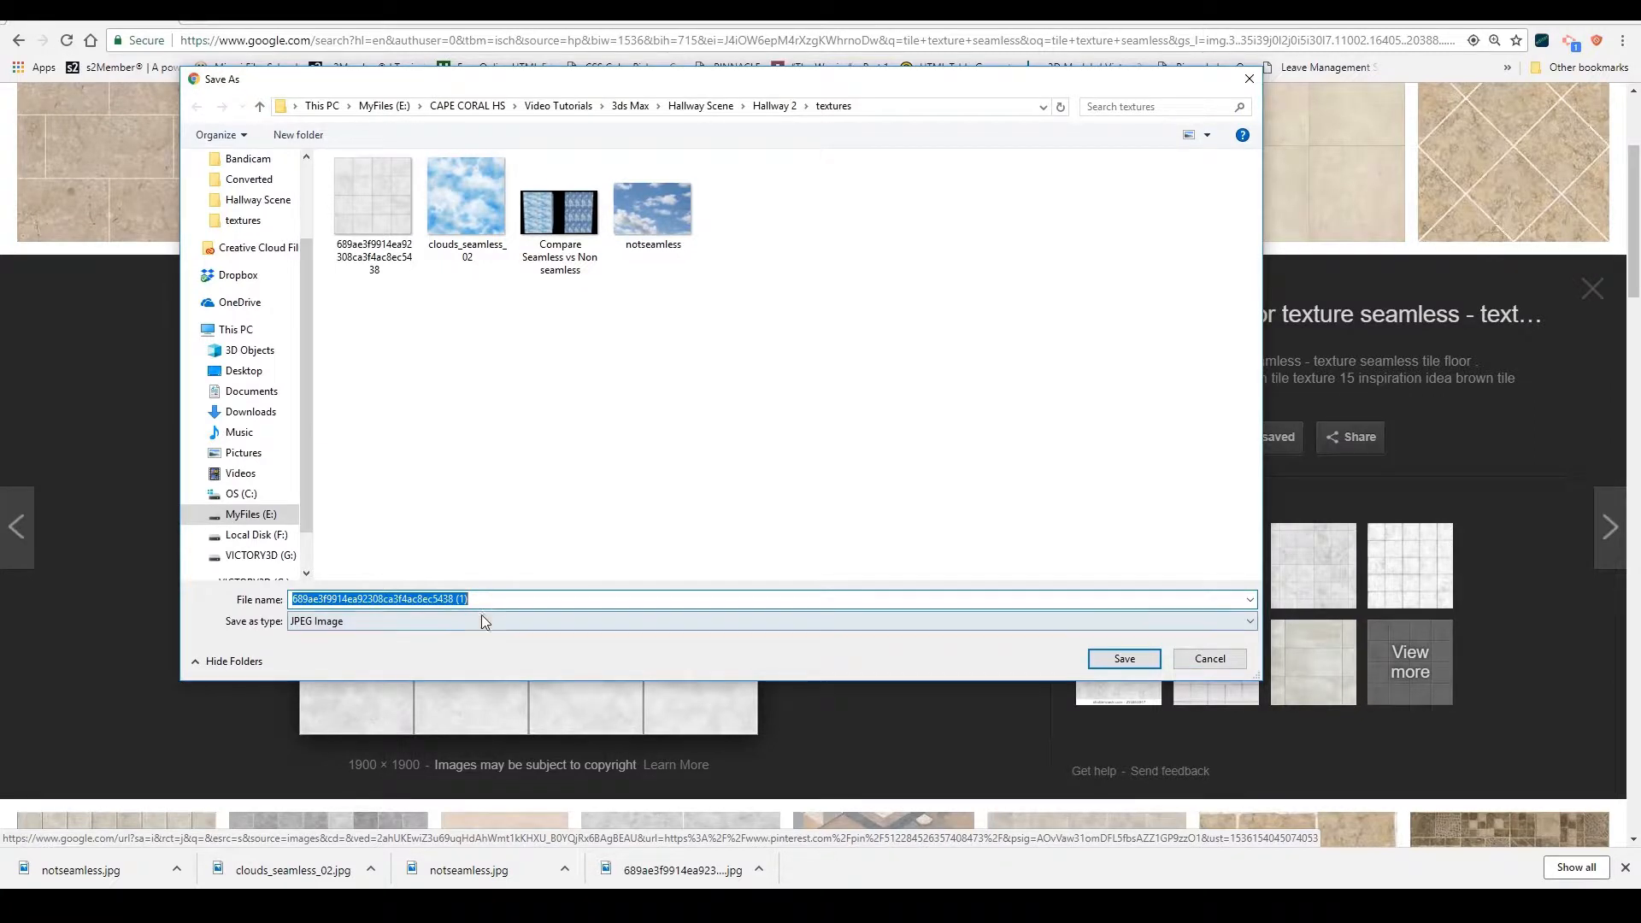
type("fawf")
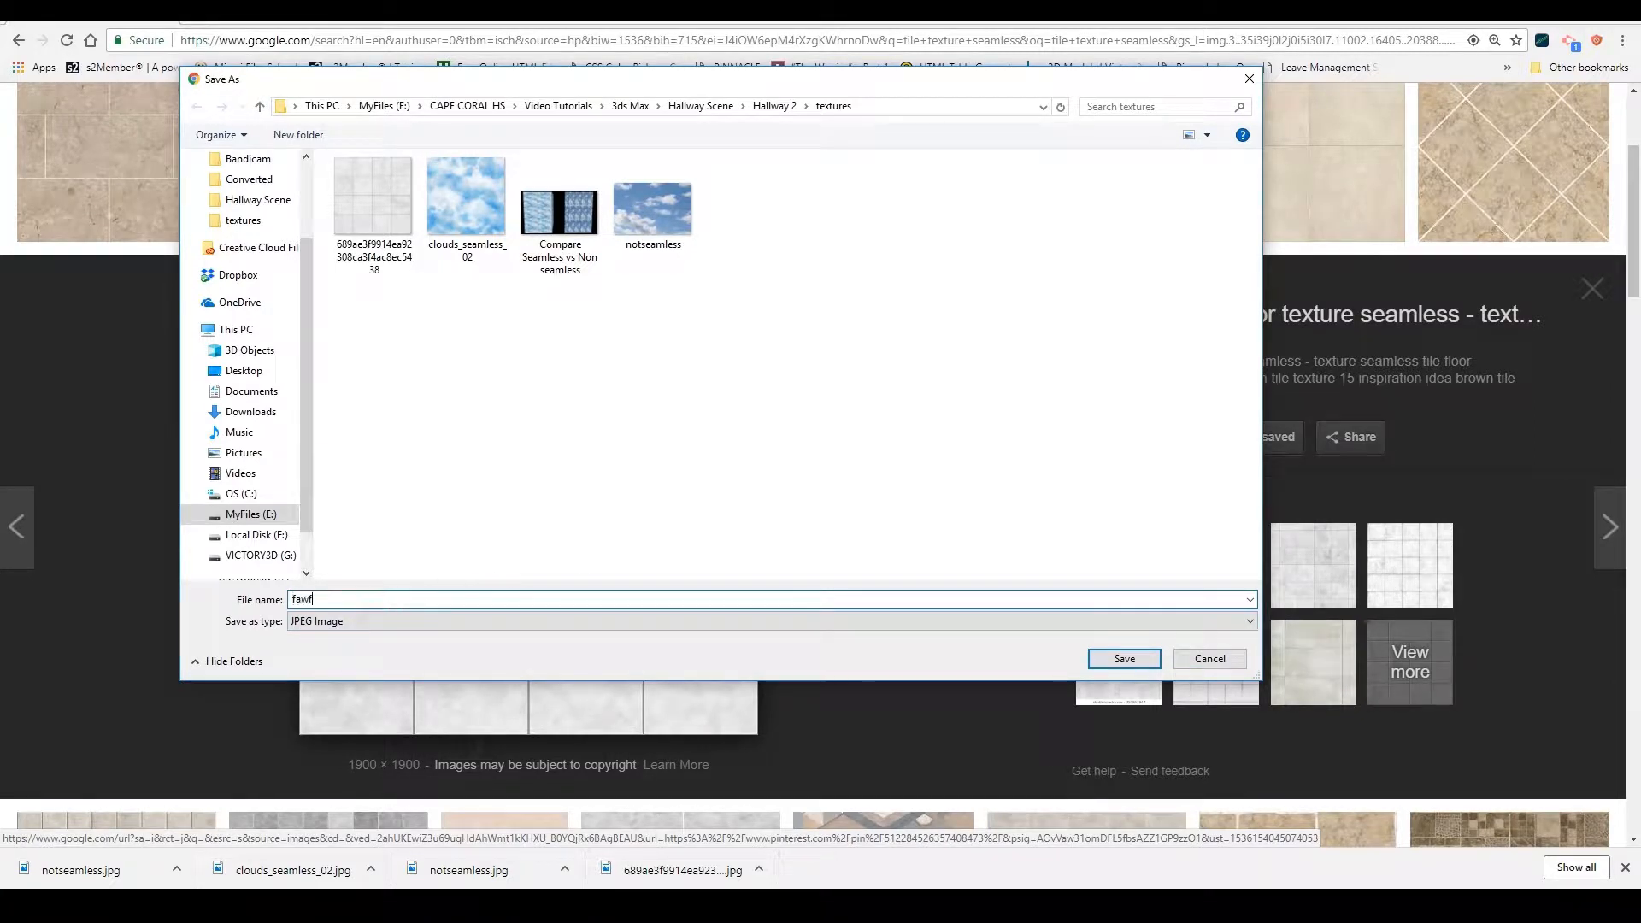
type("we")
left_click(1111, 659)
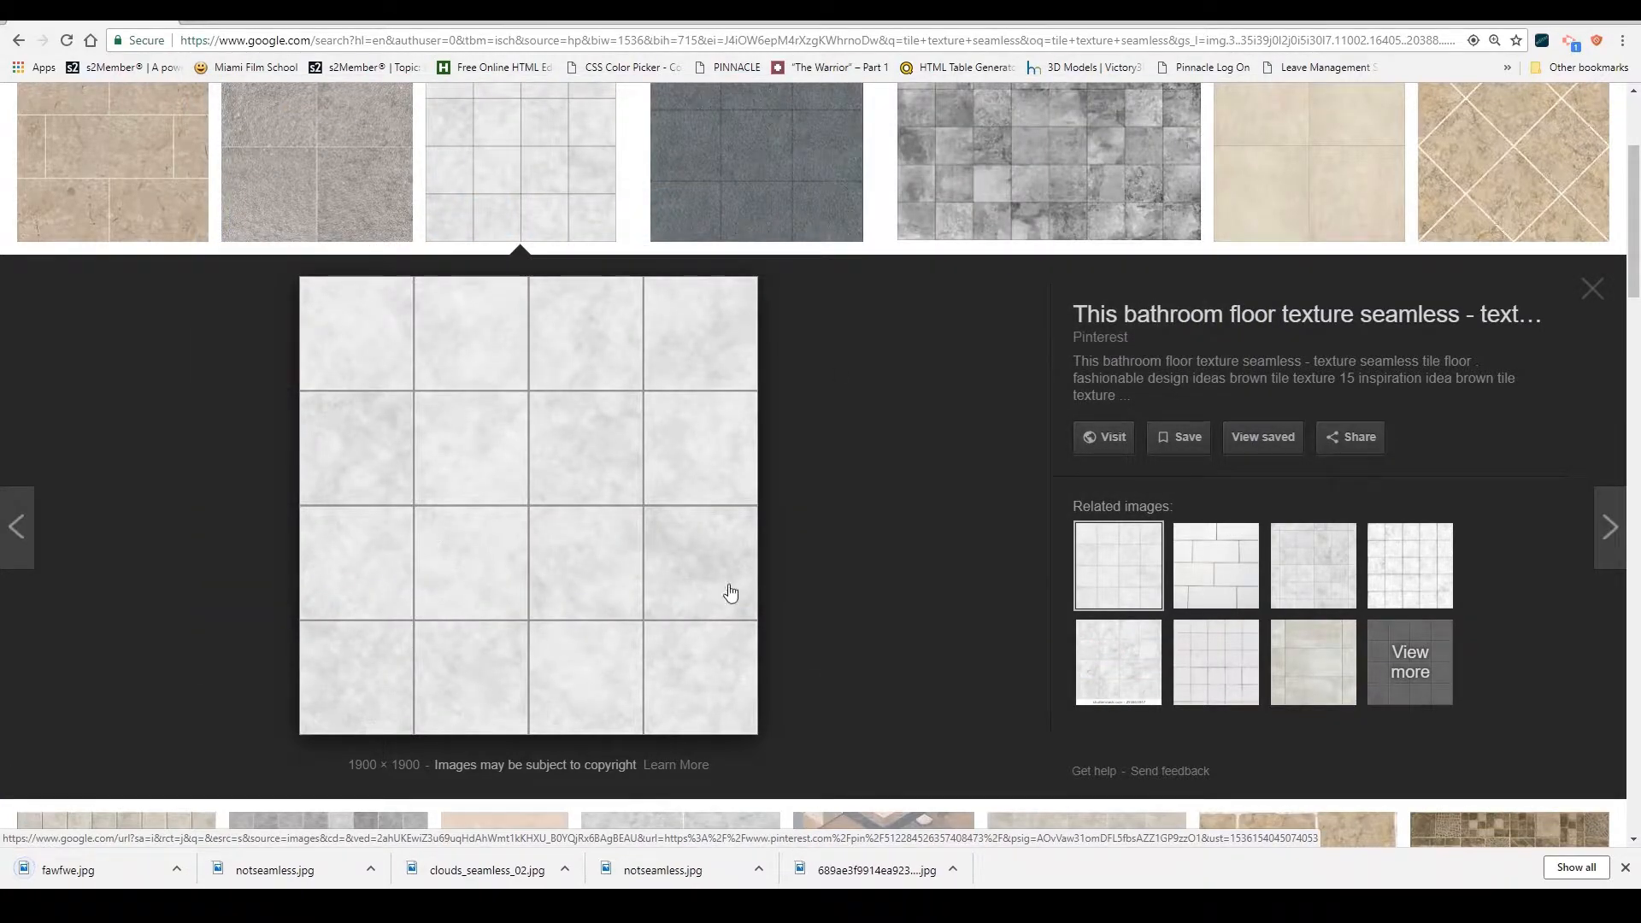
scroll(772, 629, "up", 3)
scroll(650, 615, "down", 2)
scroll(659, 587, "up", 2)
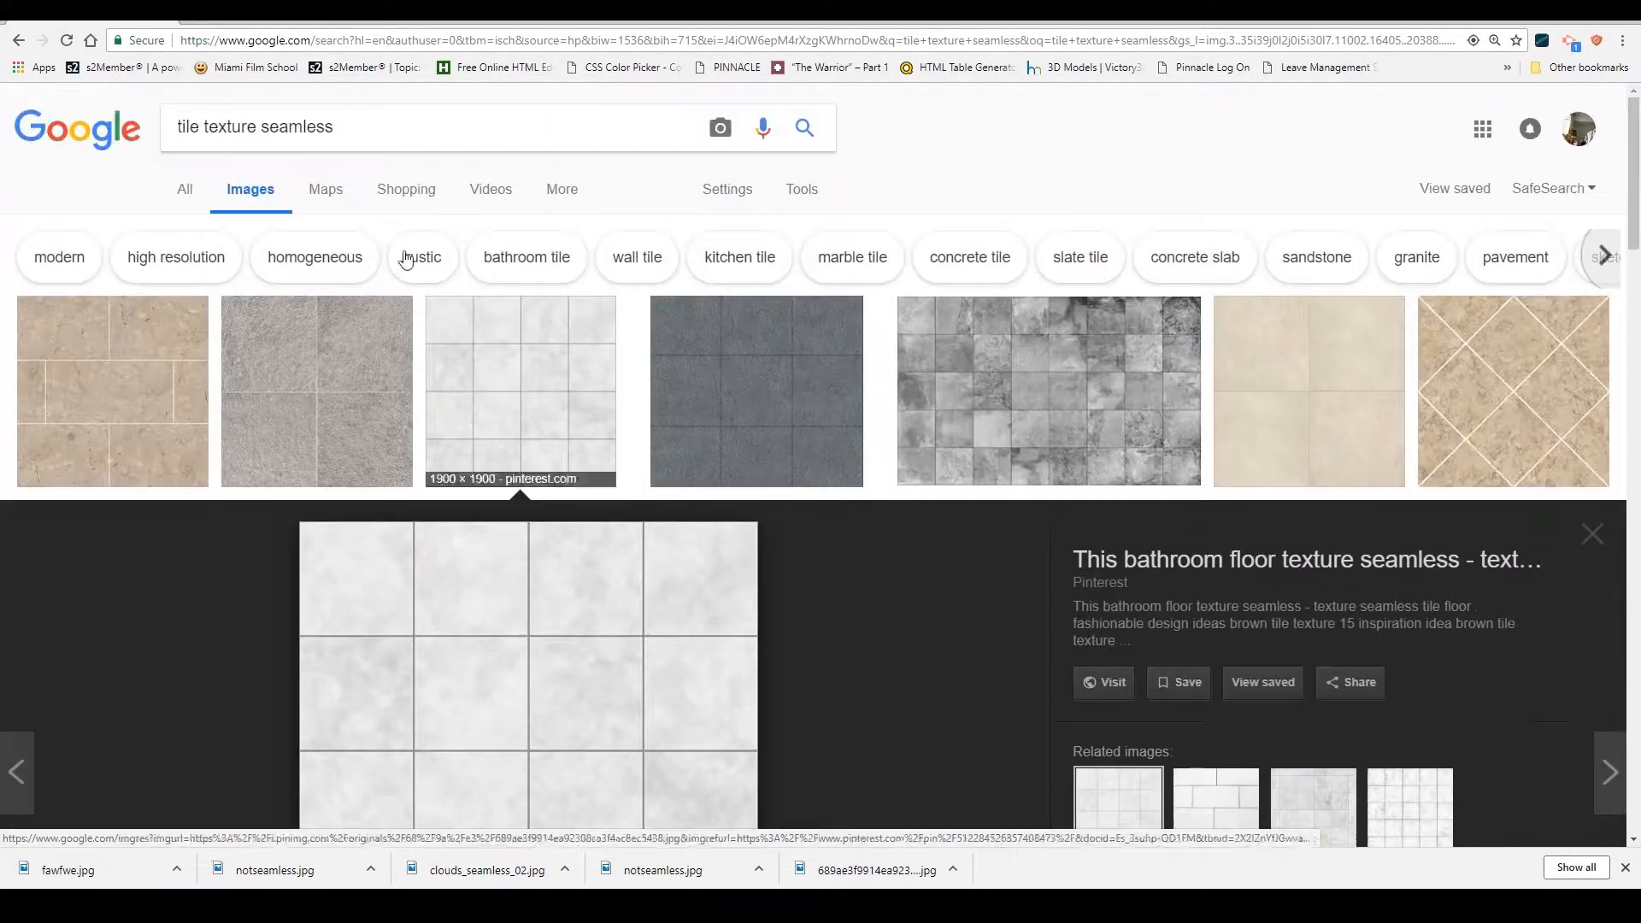
scroll(678, 596, "down", 3)
scroll(769, 616, "up", 3)
scroll(872, 653, "down", 2)
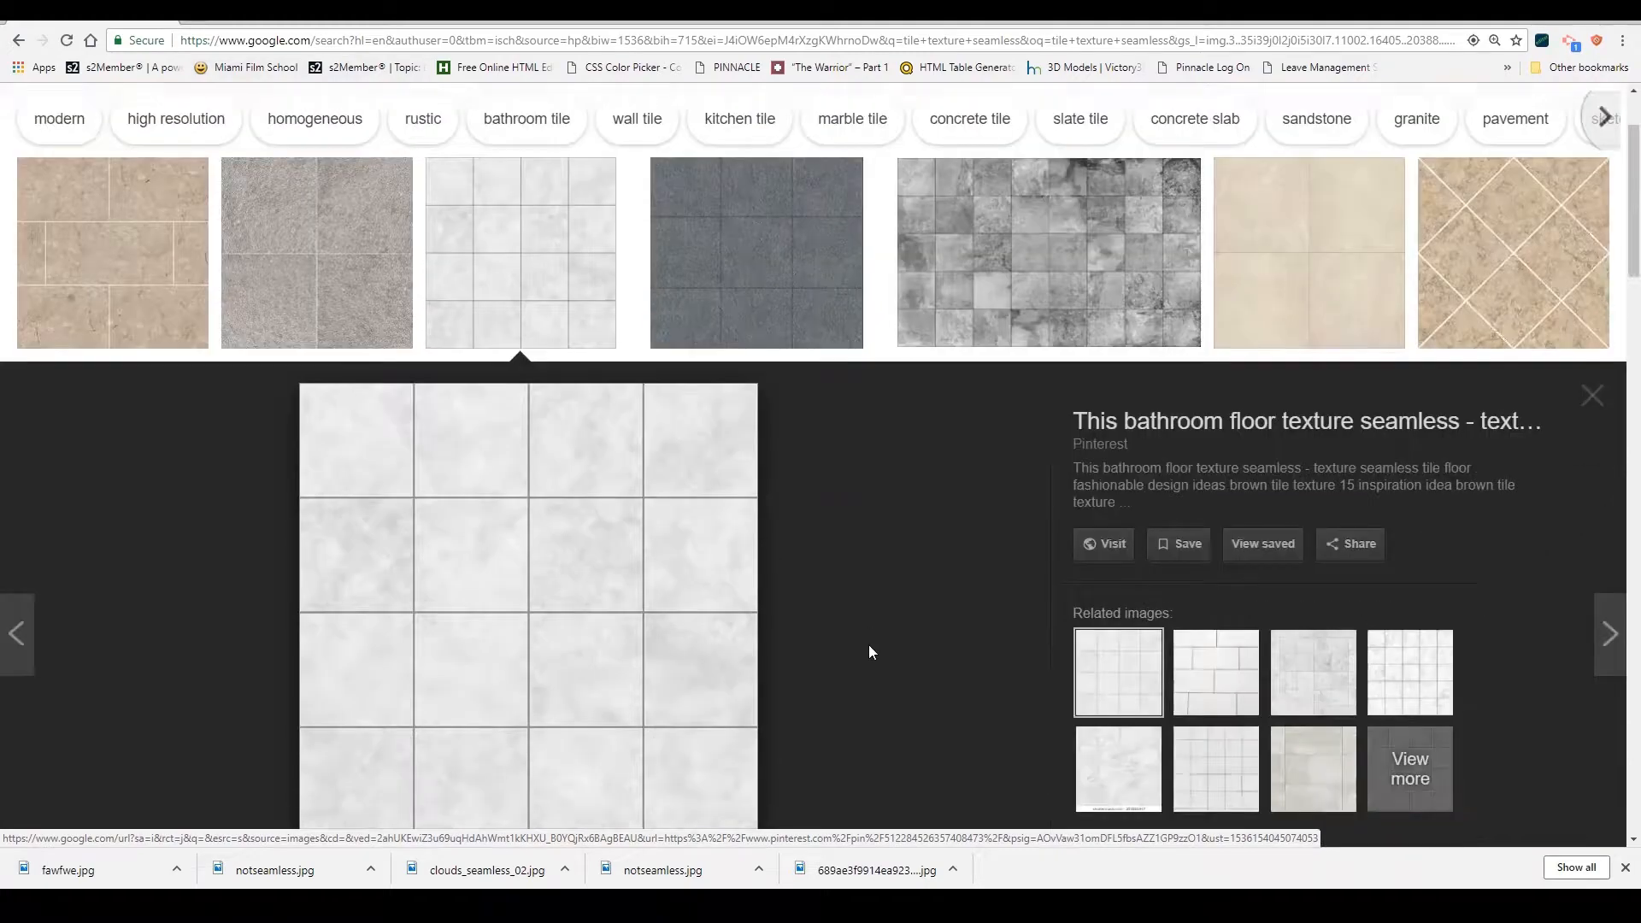
- Change the image search to "marble texture seamless" and run it
scroll(868, 645, "up", 2)
left_click_drag(262, 129, 65, 152)
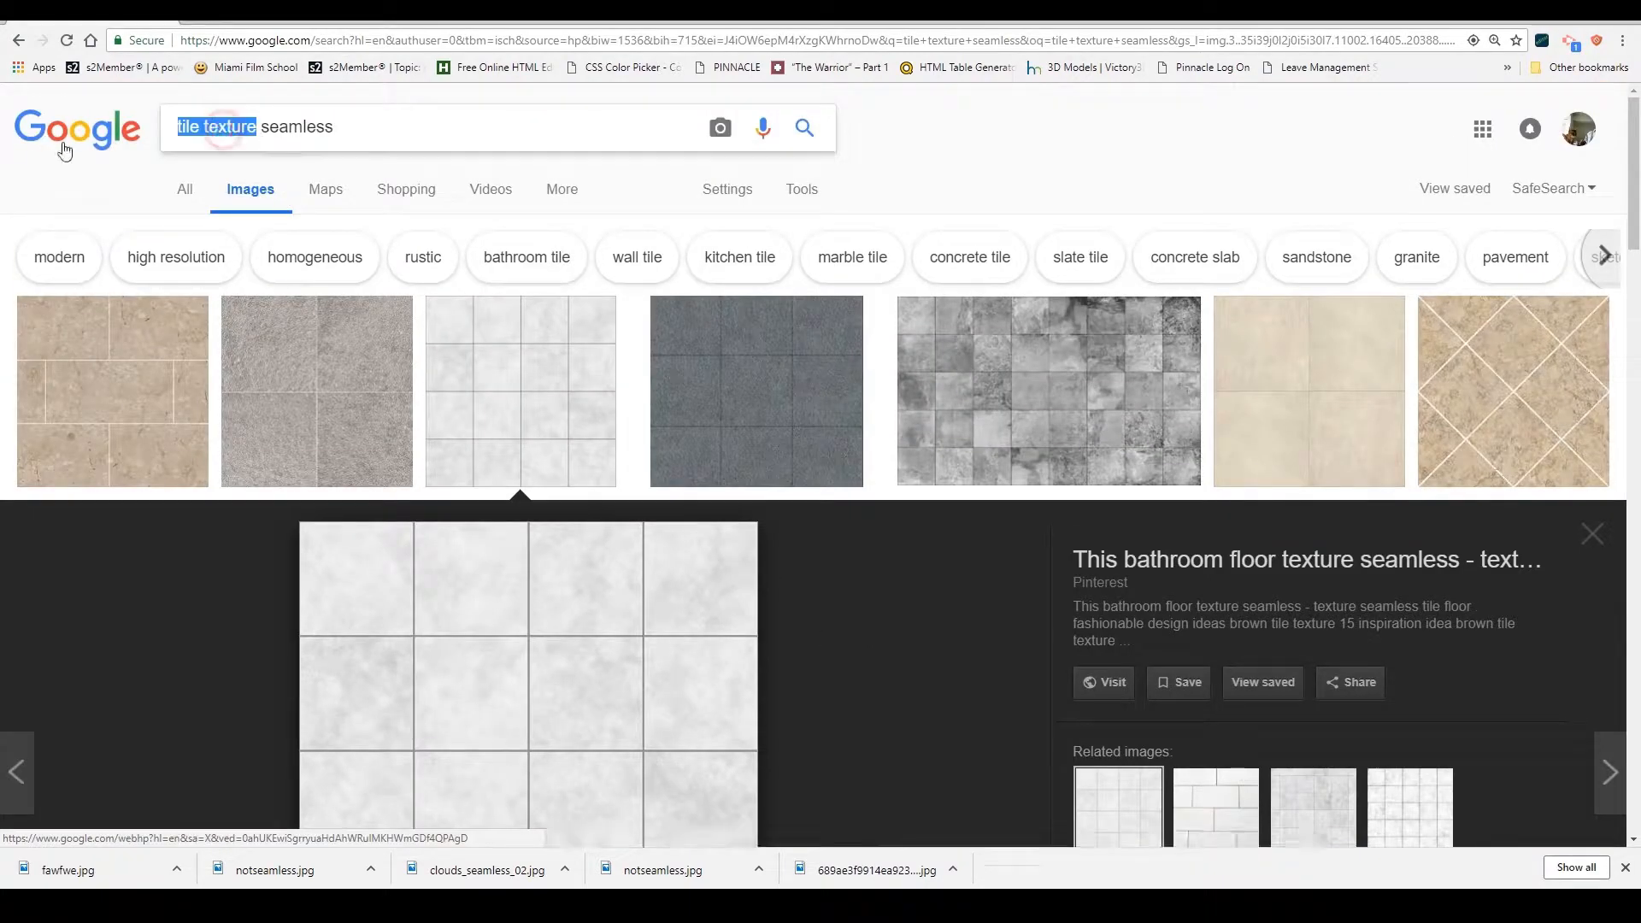
type("marble t")
type("exture")
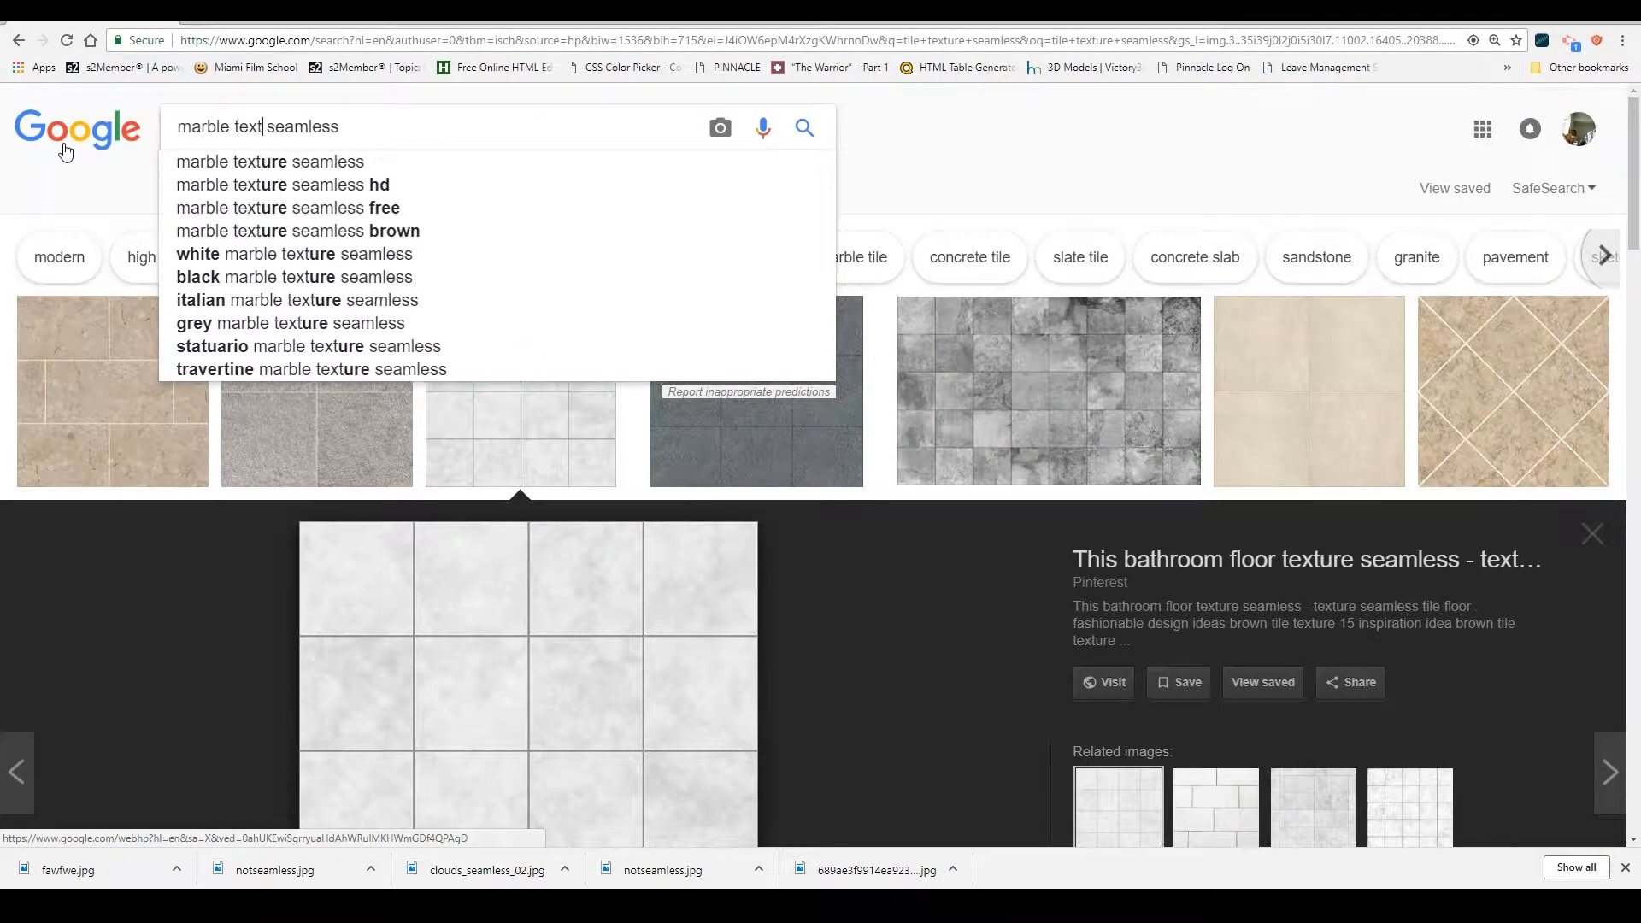
key("Return")
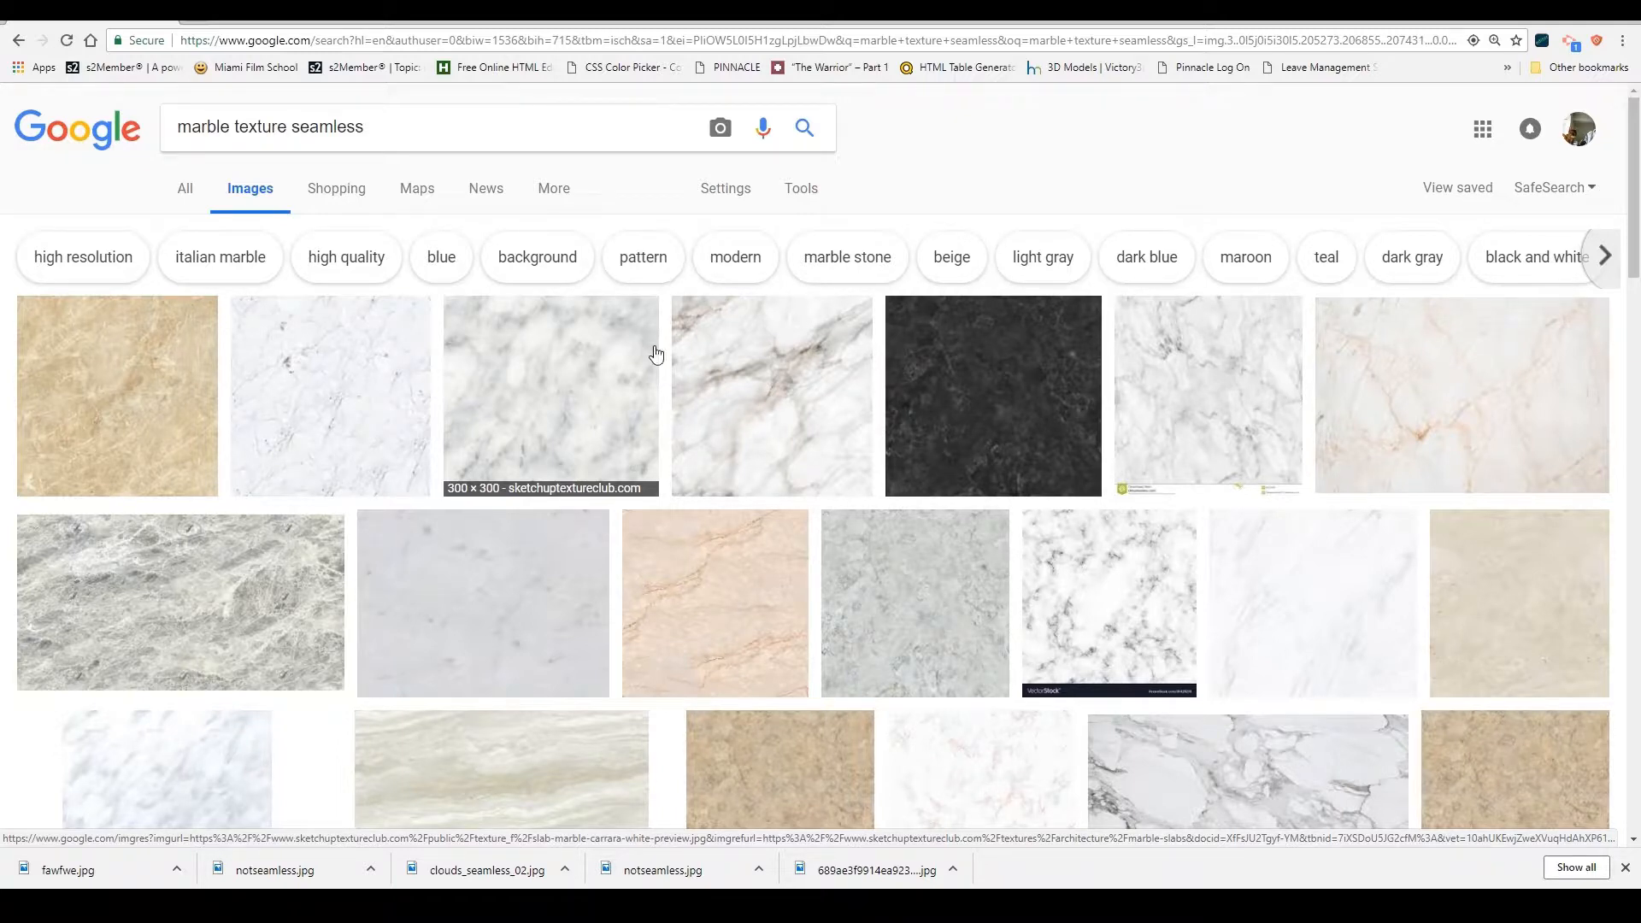
- Preview the beige 123RF marble texture and the white Sketchup Texture Club marble slab texture
left_click(729, 604)
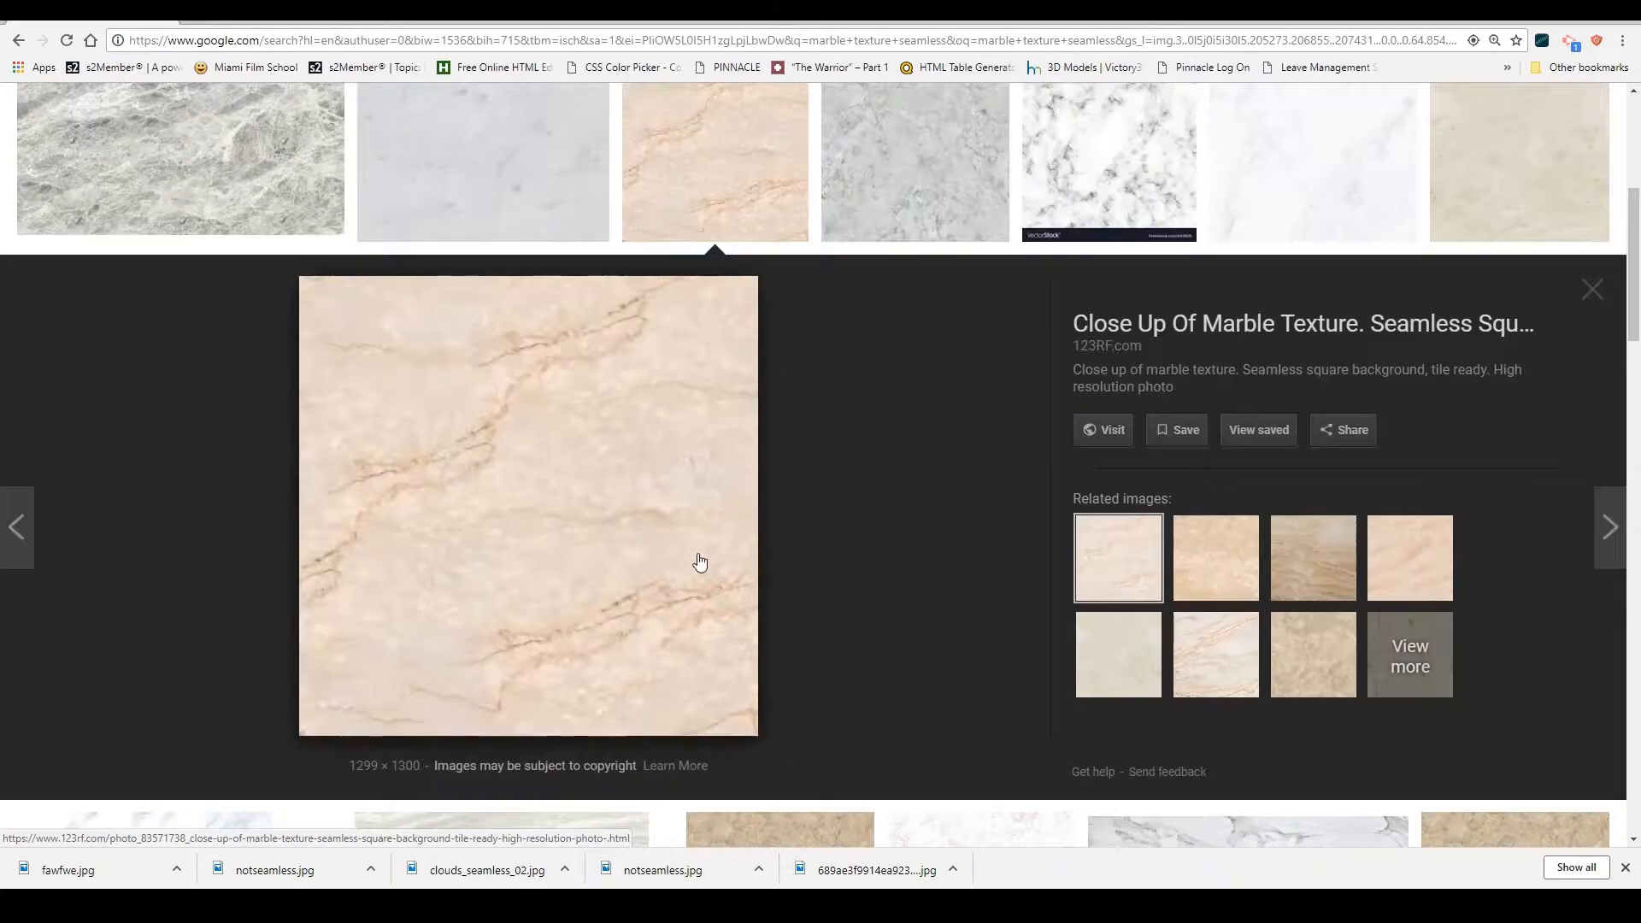
scroll(612, 268, "up", 2)
left_click(594, 215)
scroll(630, 630, "up", 3)
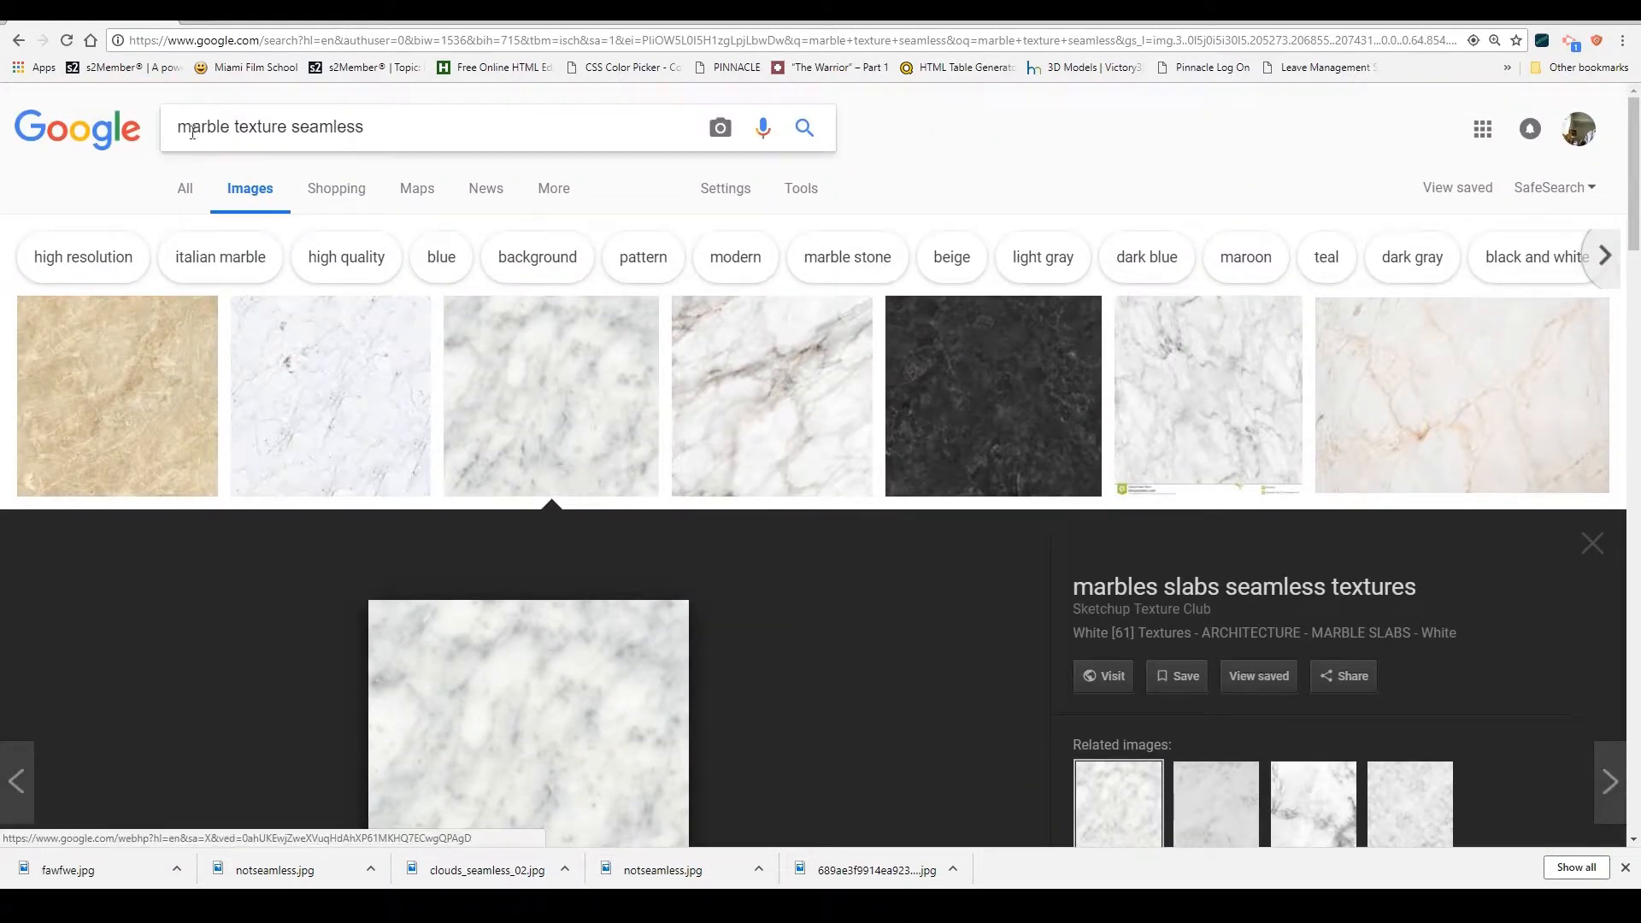
- Search the images for "dirt map texture"
triple_click(395, 136)
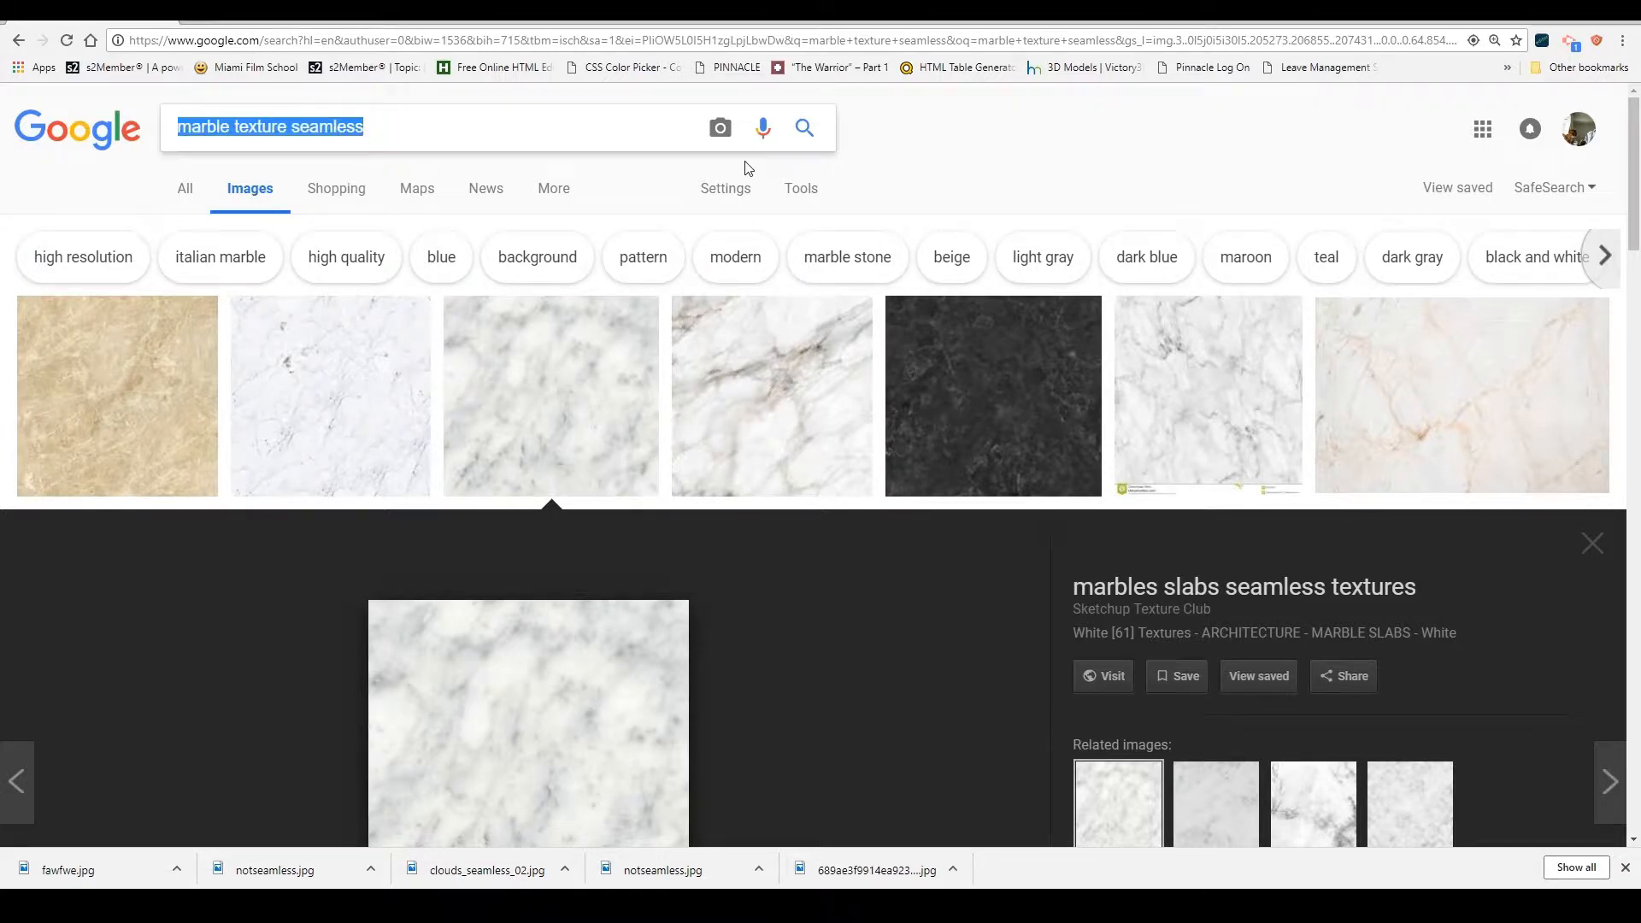
type("dirt map ")
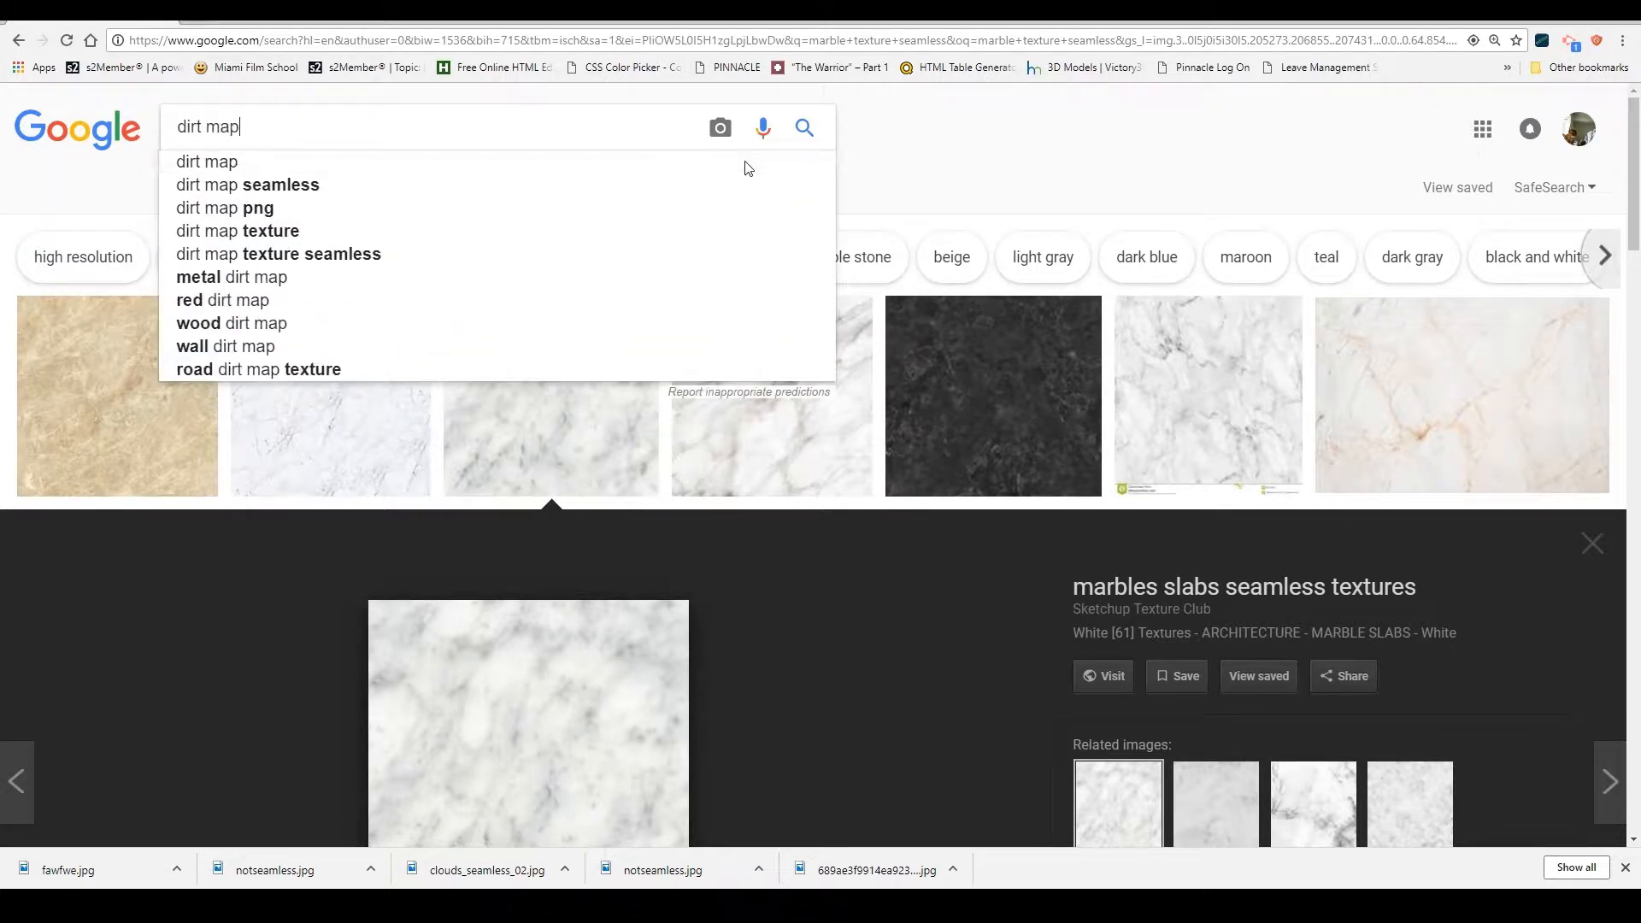
type("texture")
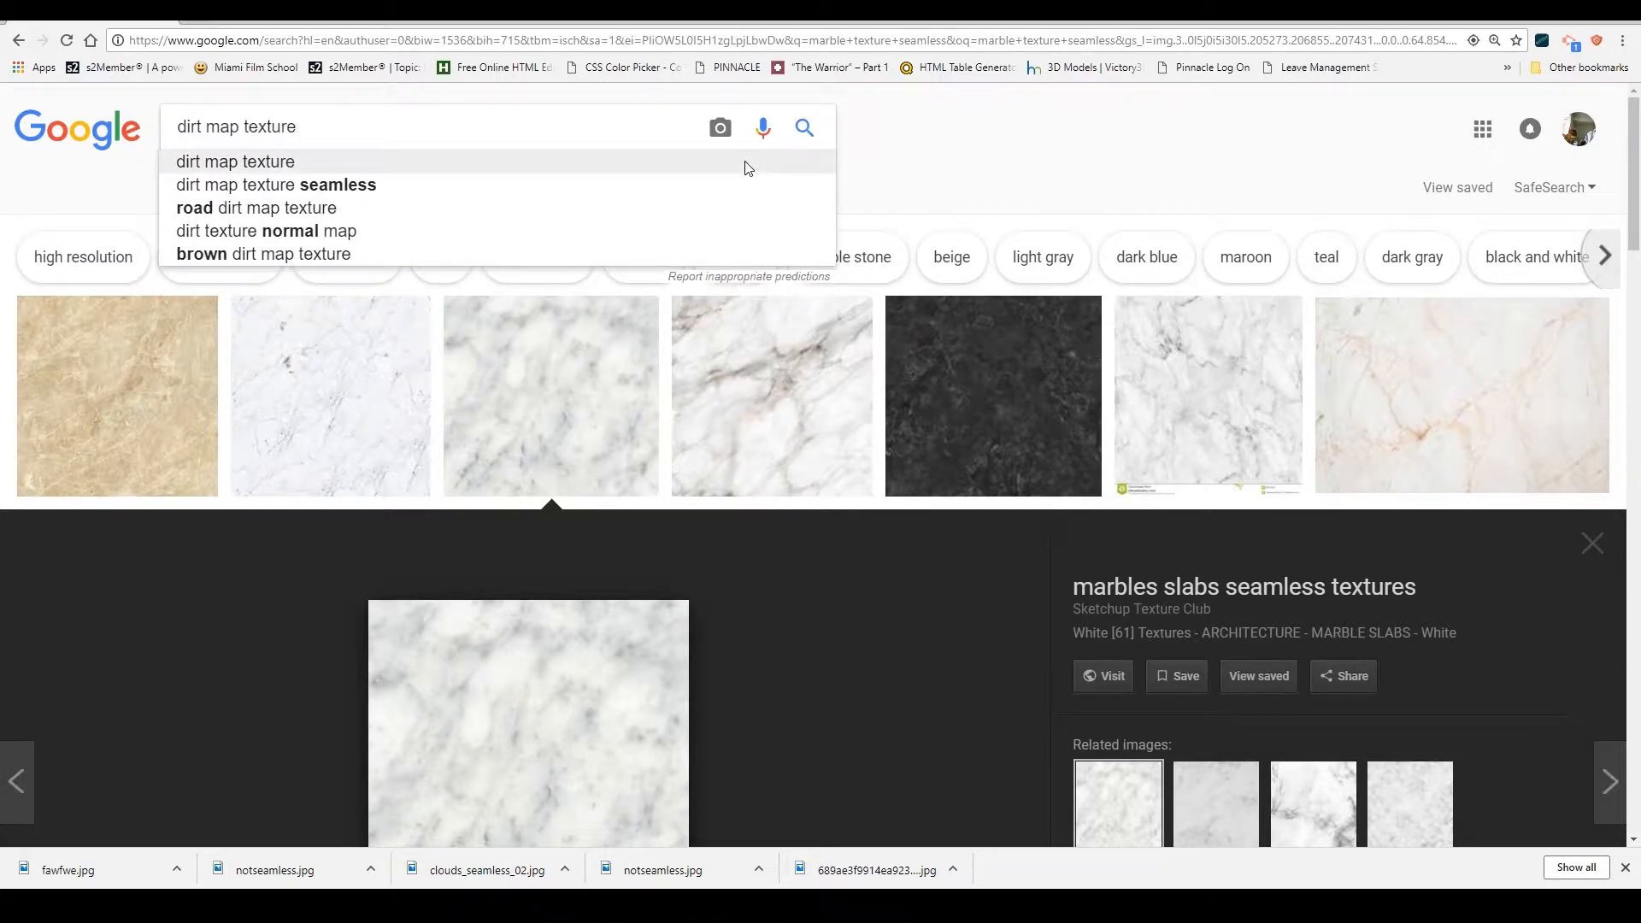
left_click(748, 168)
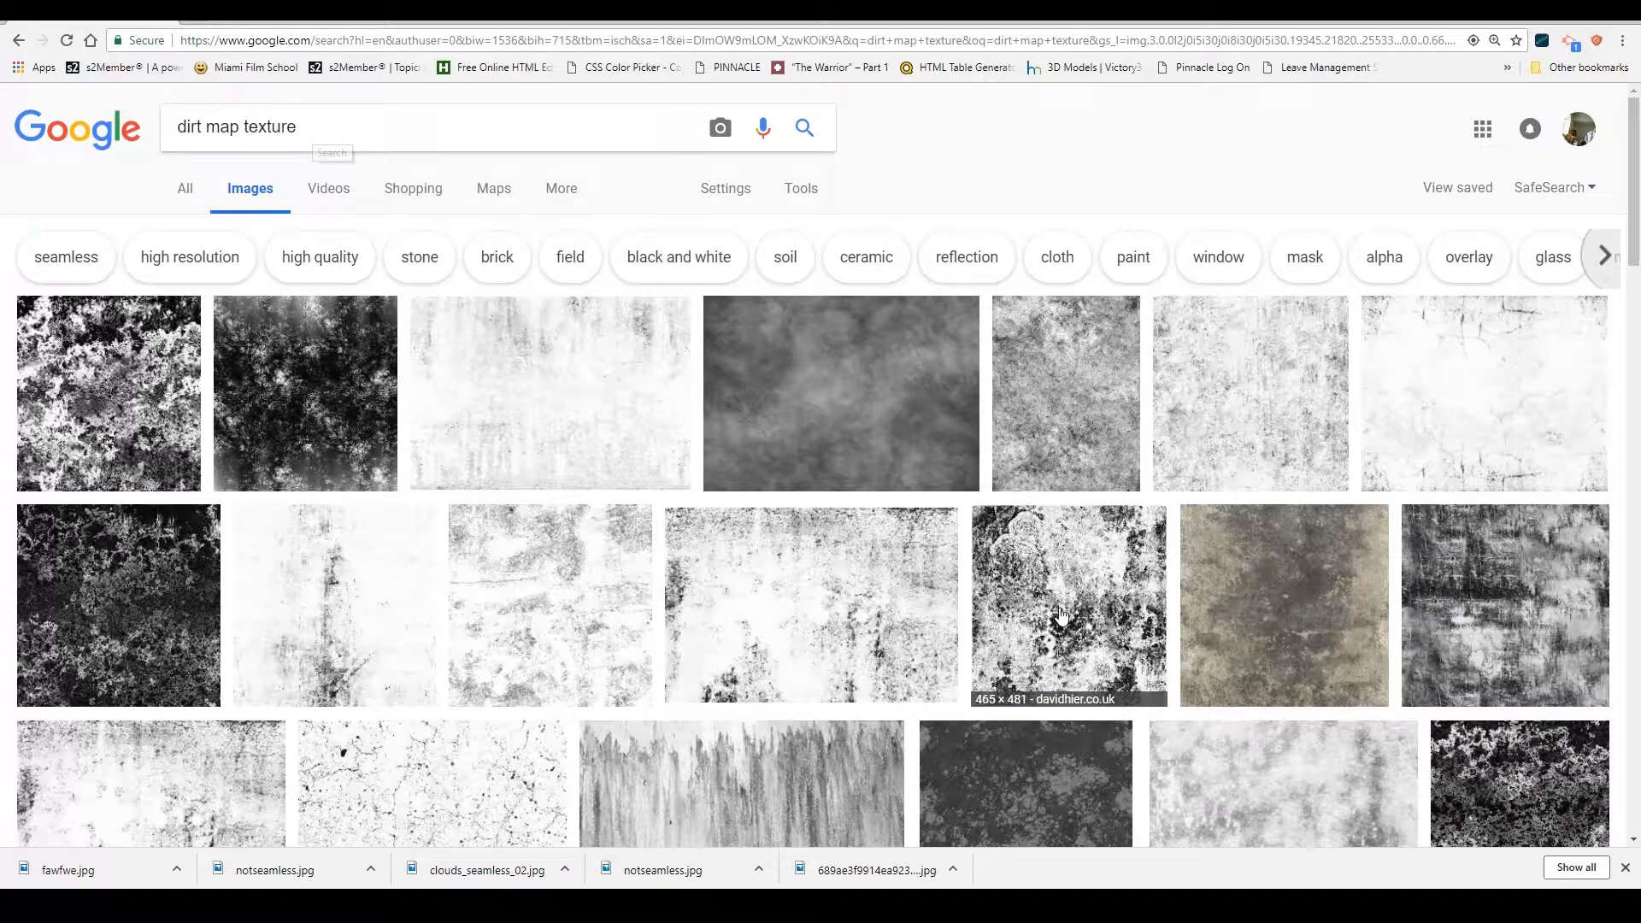
- Browse the dirt map results and preview the 512 × 512 black-and-white Filter Forge dirt map
scroll(1060, 611, "down", 2)
scroll(1051, 607, "up", 2)
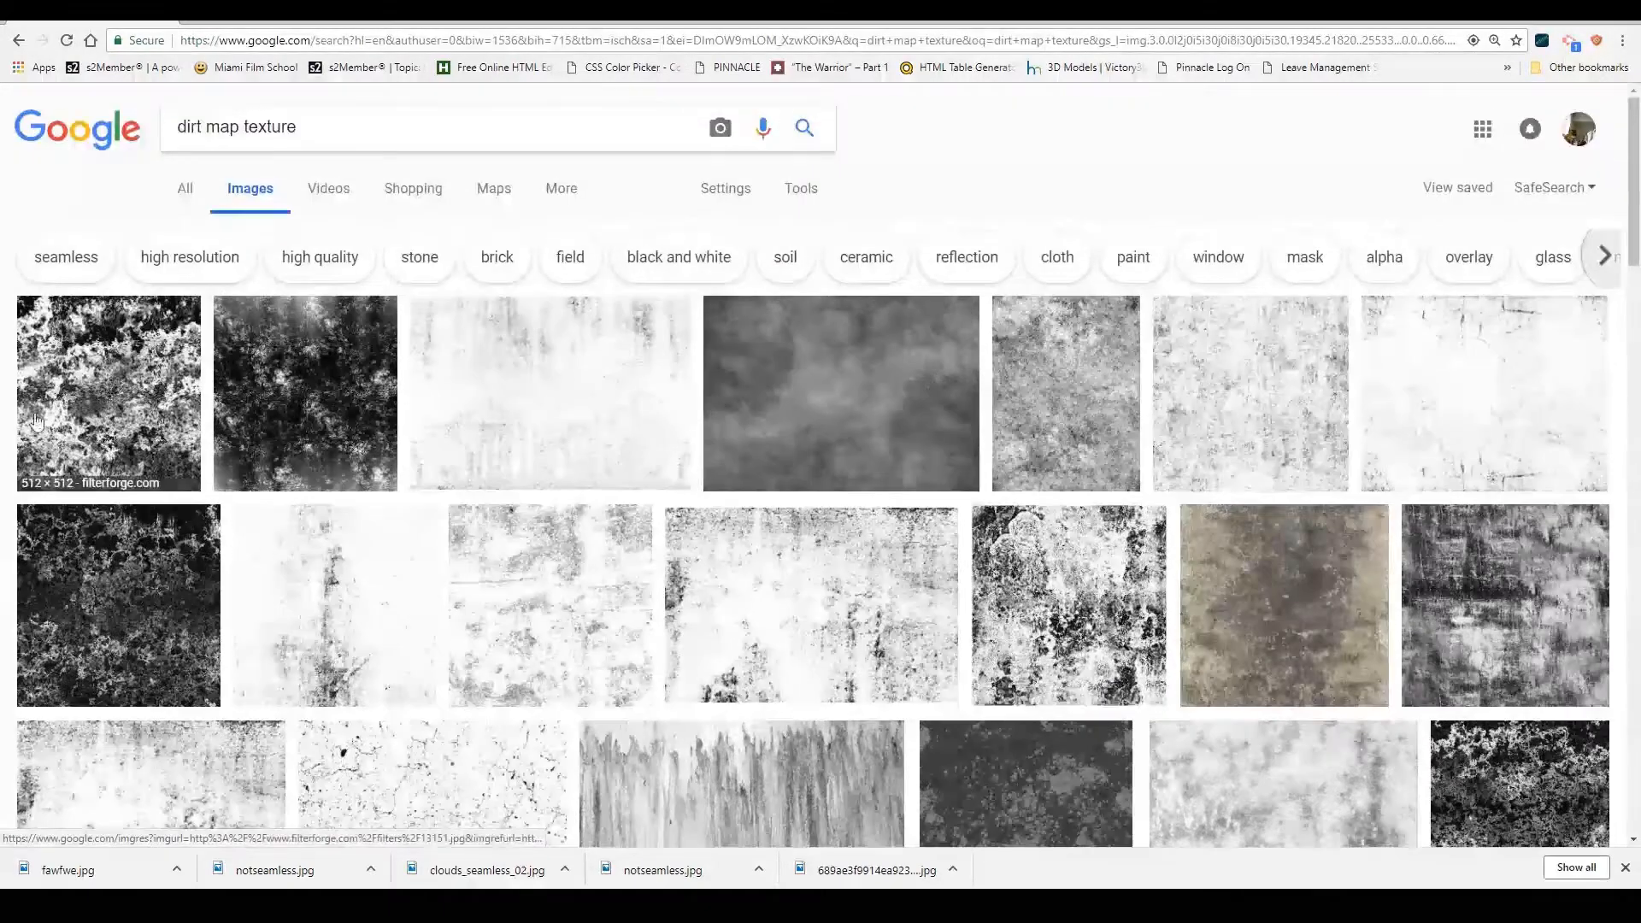
left_click(350, 126)
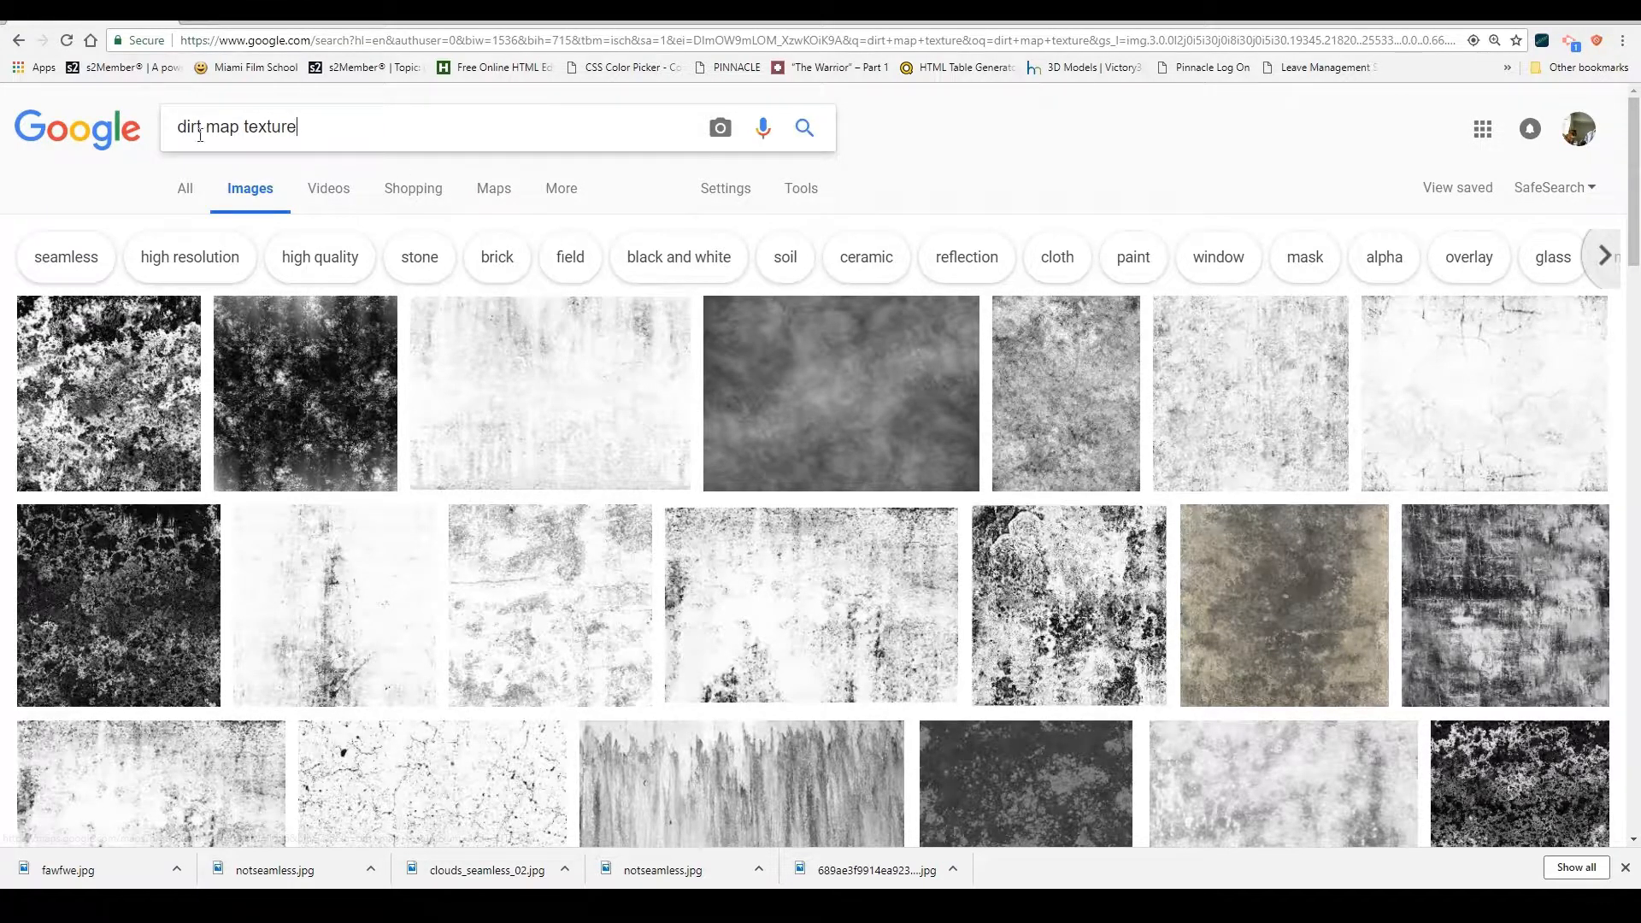
left_click(82, 405)
scroll(948, 649, "up", 2)
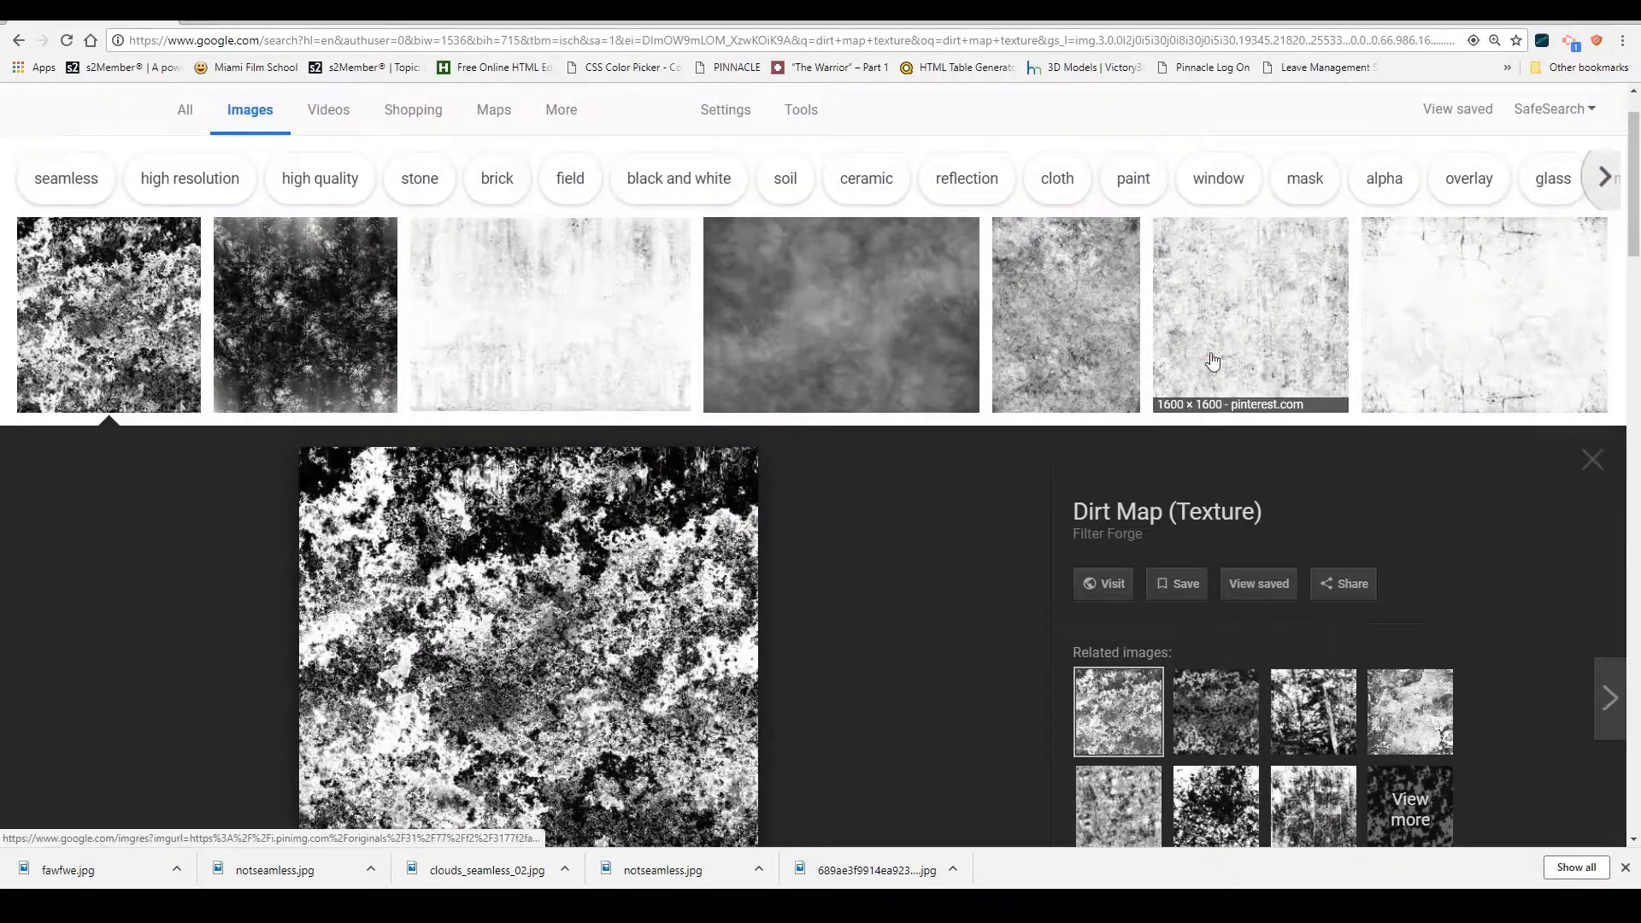
- Preview the 1600 × 1600 light grey dirt texture and visit its Pinterest source page before returning to the results
left_click(1184, 412)
scroll(1198, 454, "up", 2)
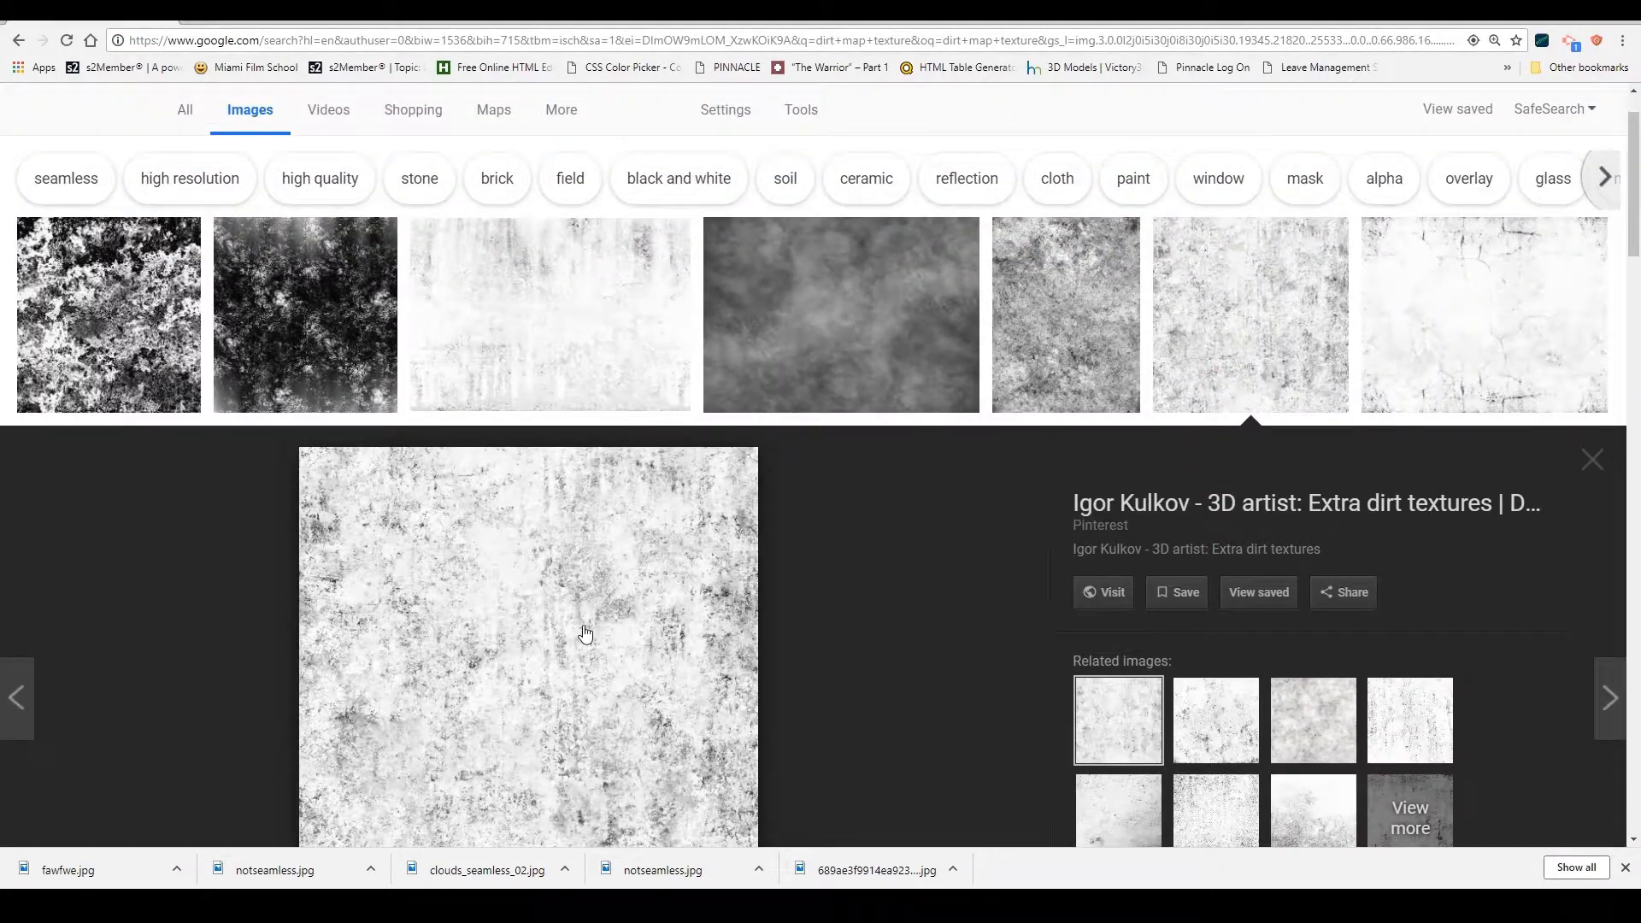
scroll(586, 634, "down", 3)
left_click(593, 465)
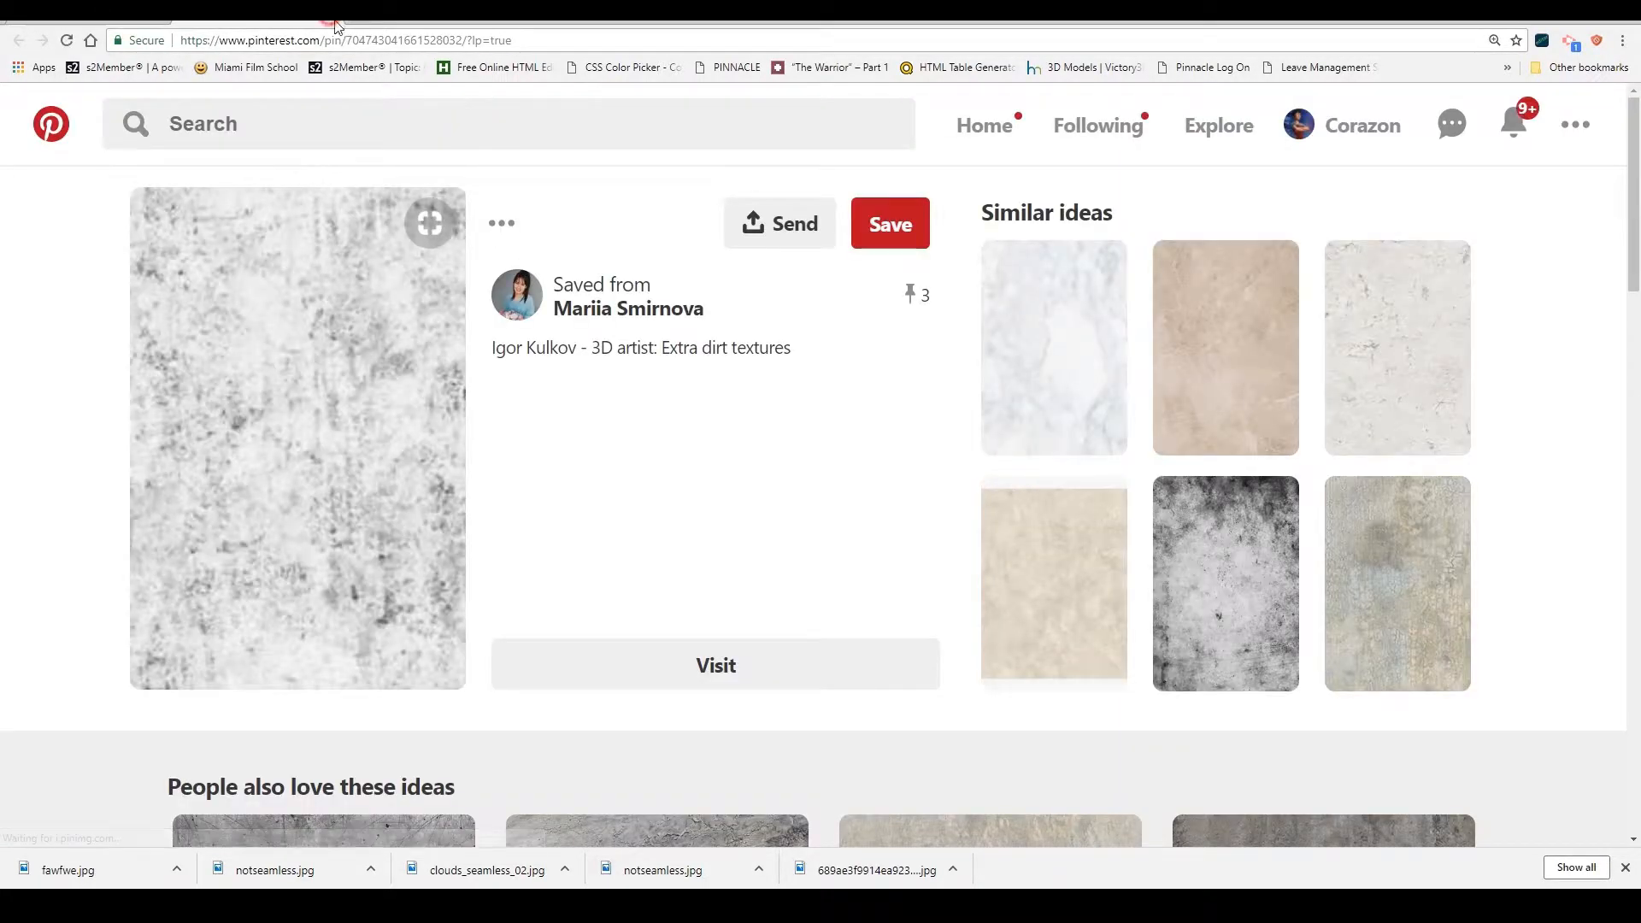
key("alt+Left")
scroll(1129, 648, "up", 3)
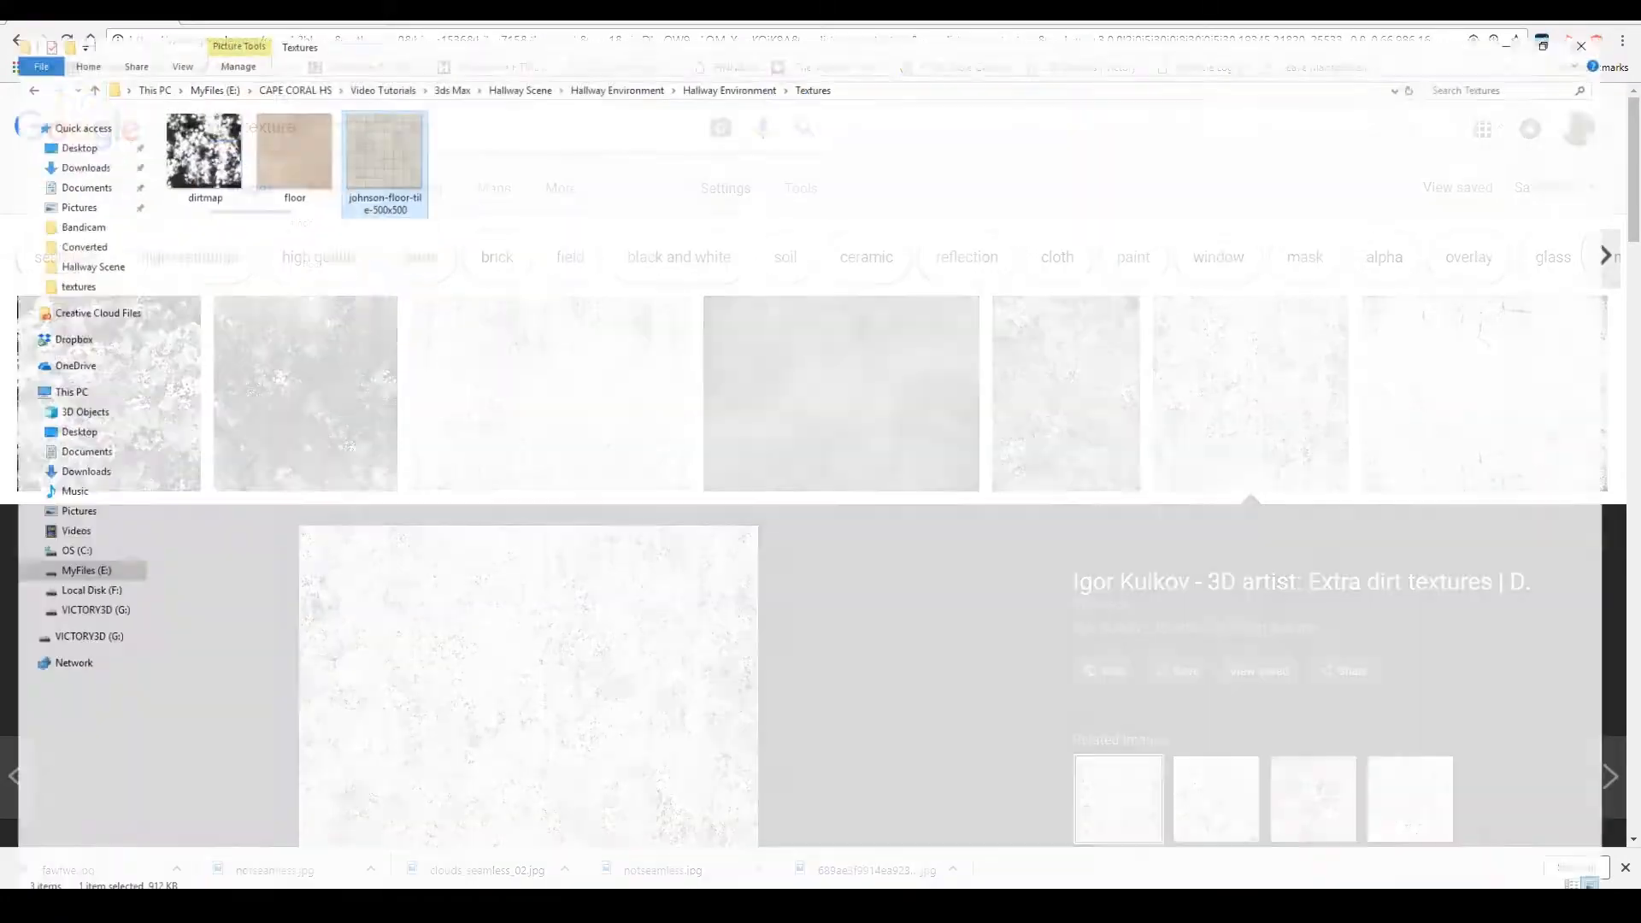
- Switch to File Explorer and point out the dirtmap, floor and johnson-floor-tile-500x500 images in the Hallway Environment Textures folder
left_click(494, 367)
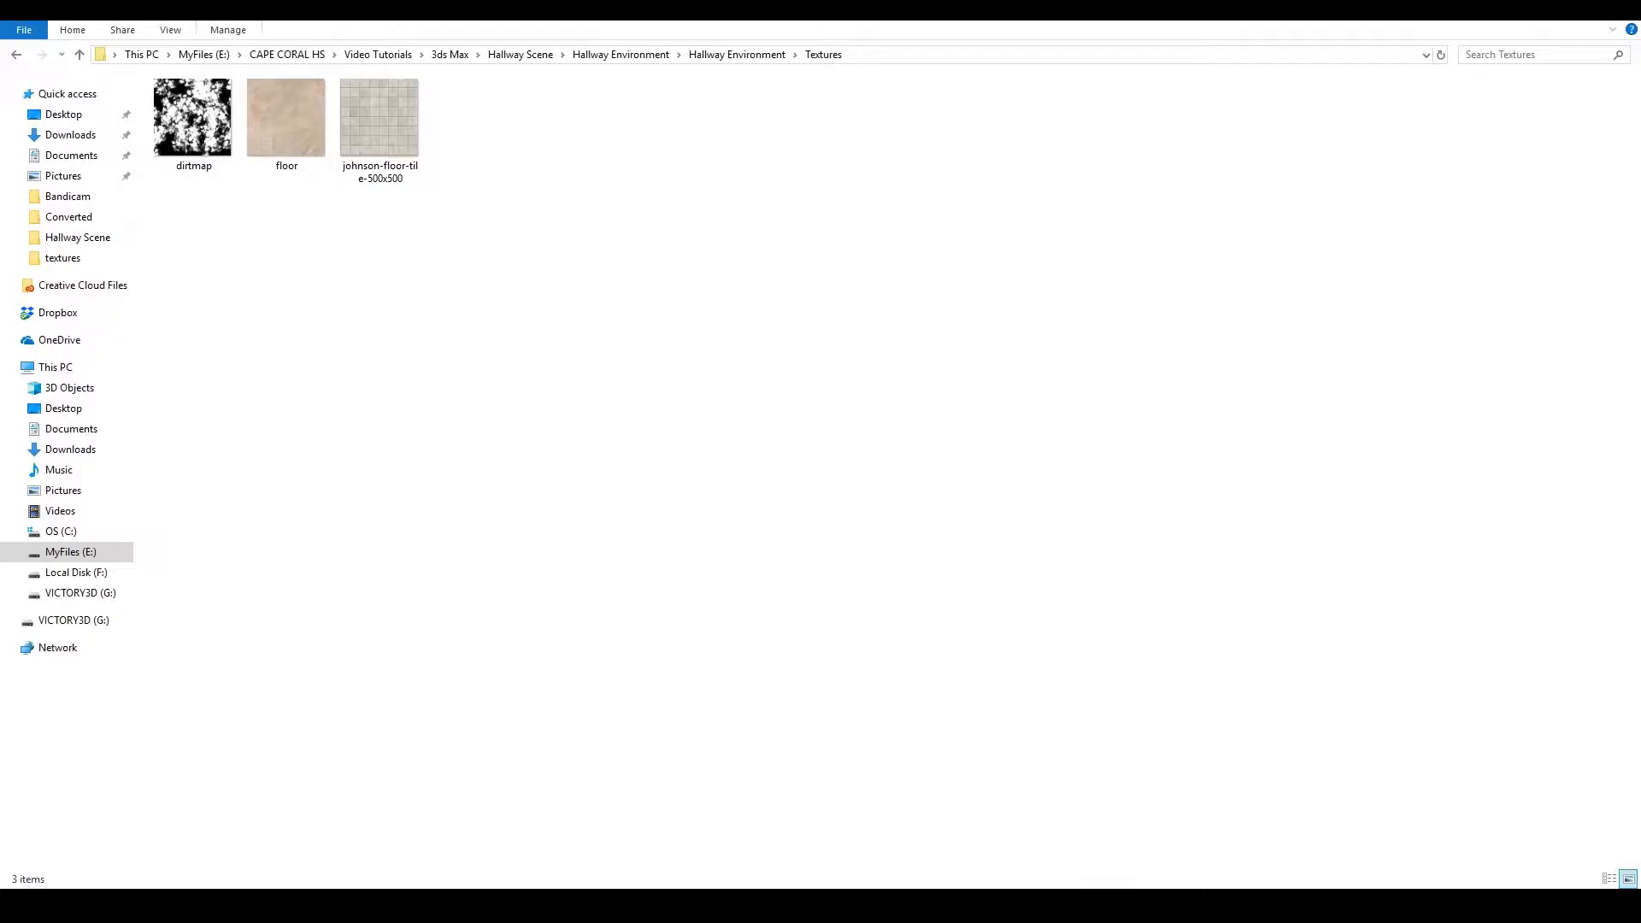
left_click(518, 372)
left_click(548, 327)
left_click(215, 136)
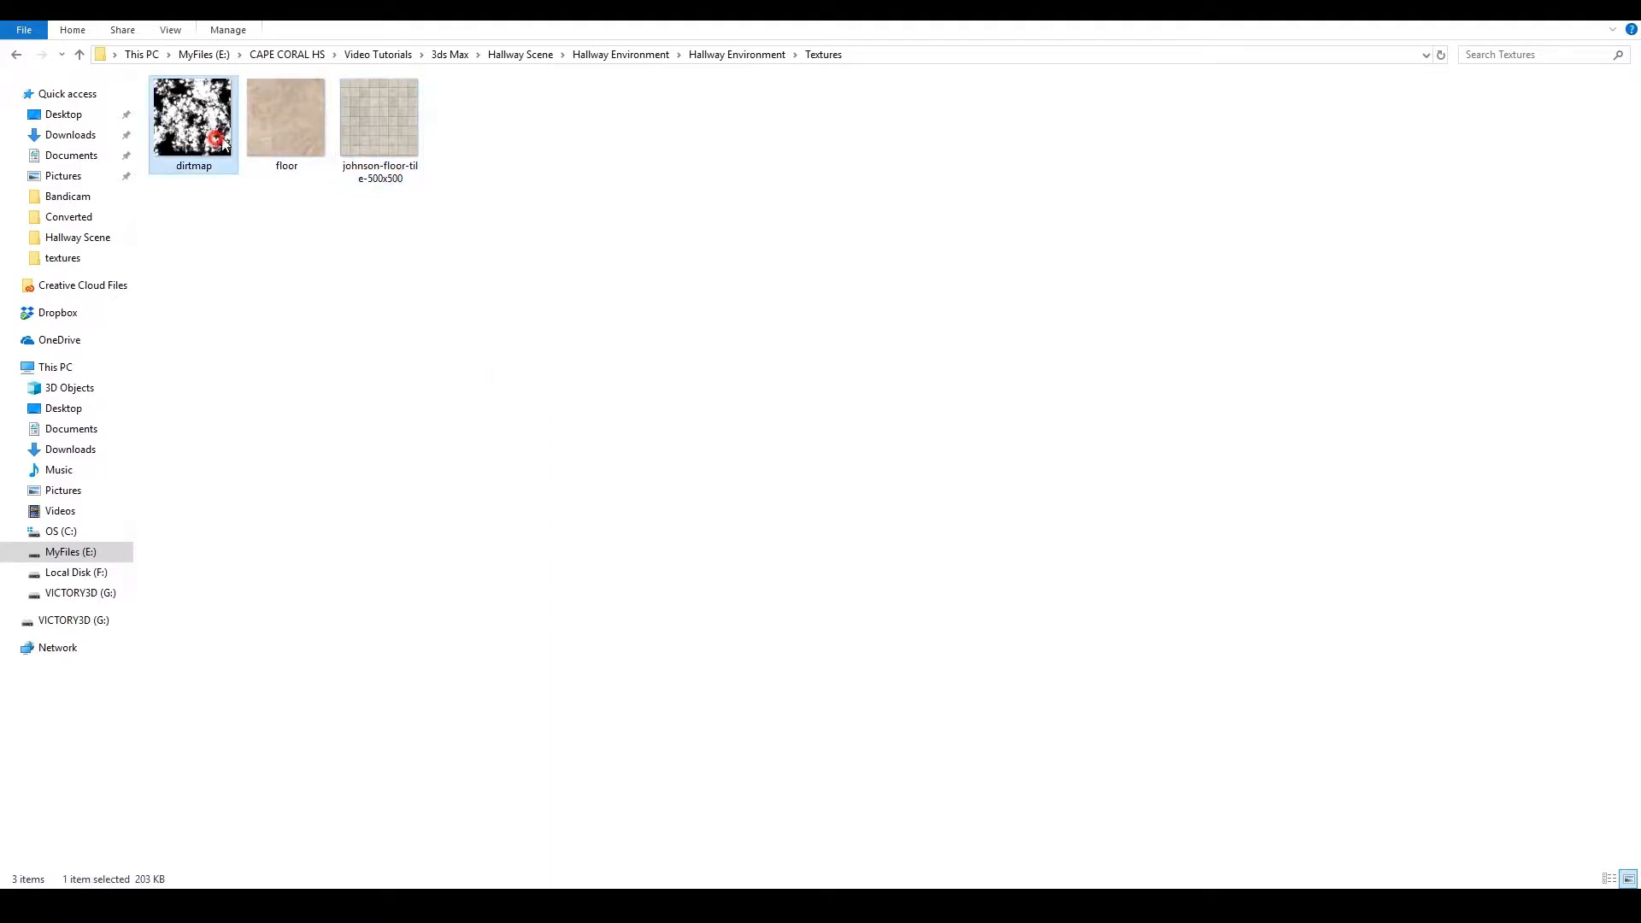
left_click(288, 139)
left_click(374, 140)
left_click(413, 269)
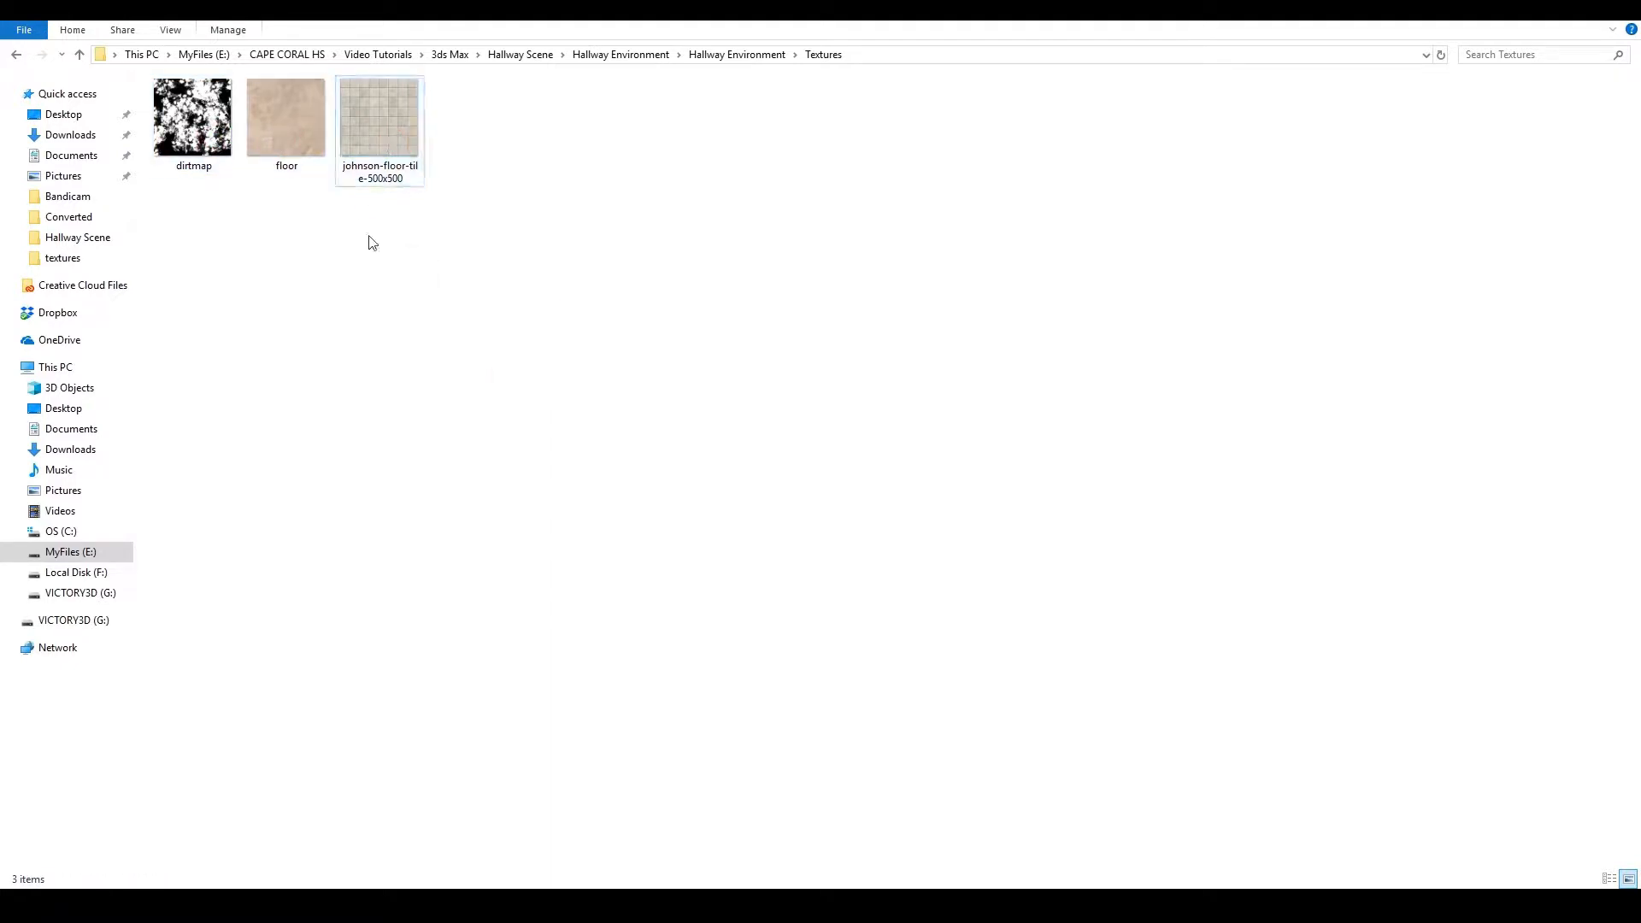
left_click(296, 135)
left_click(371, 120)
left_click(201, 142)
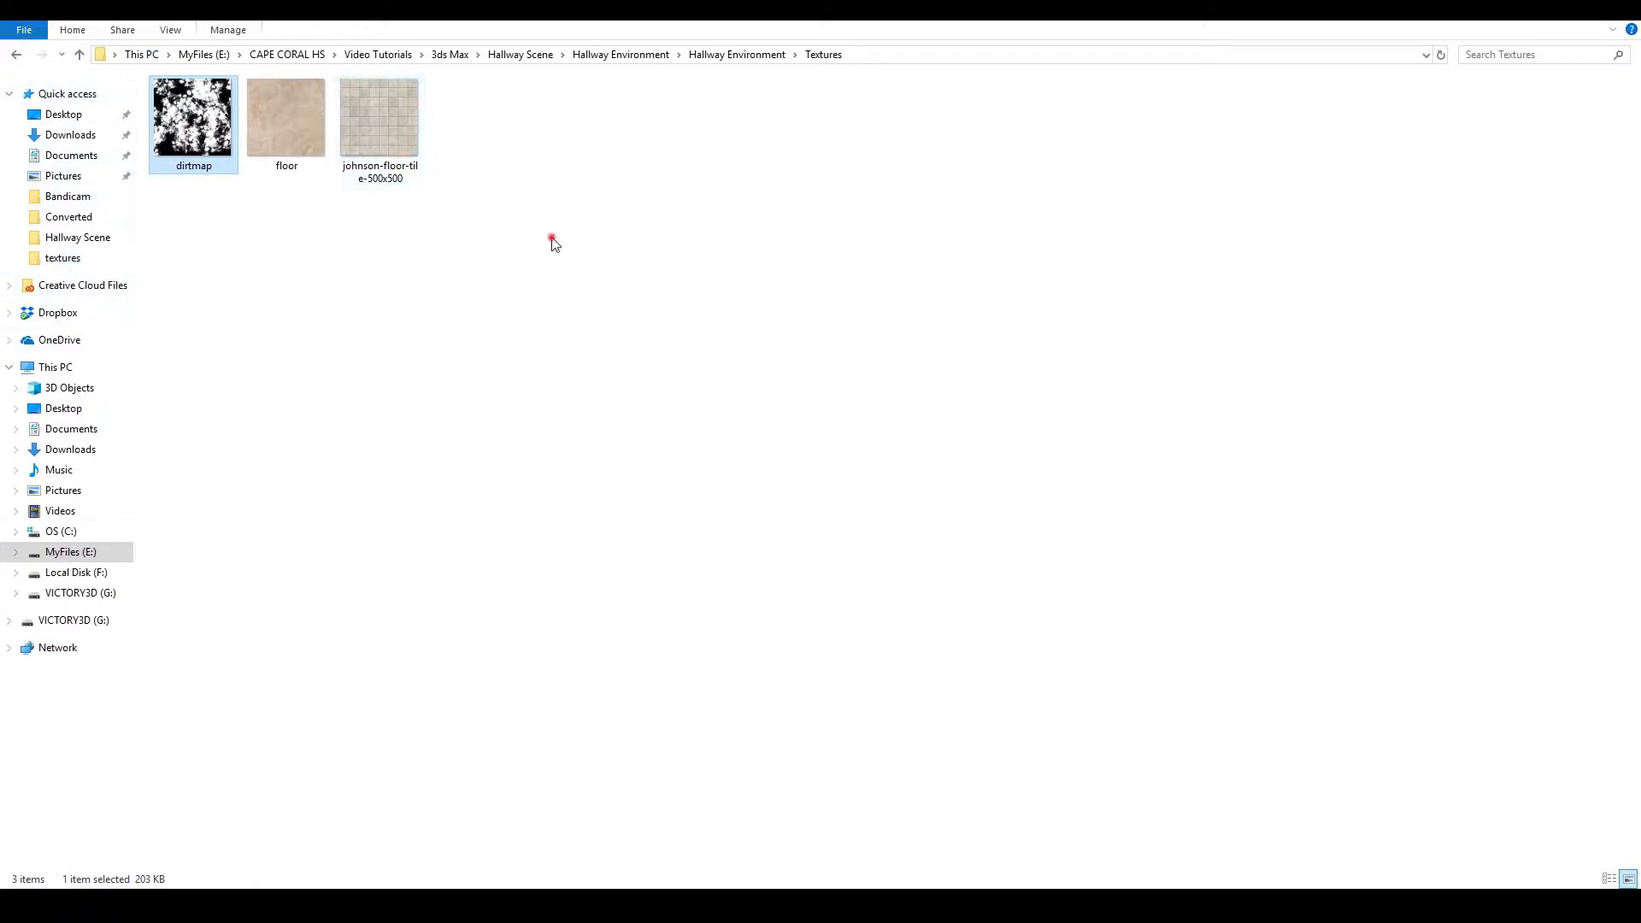
- View johnson-floor-tile-500x500 full screen and page back through the floor and dirtmap images
double_click(363, 138)
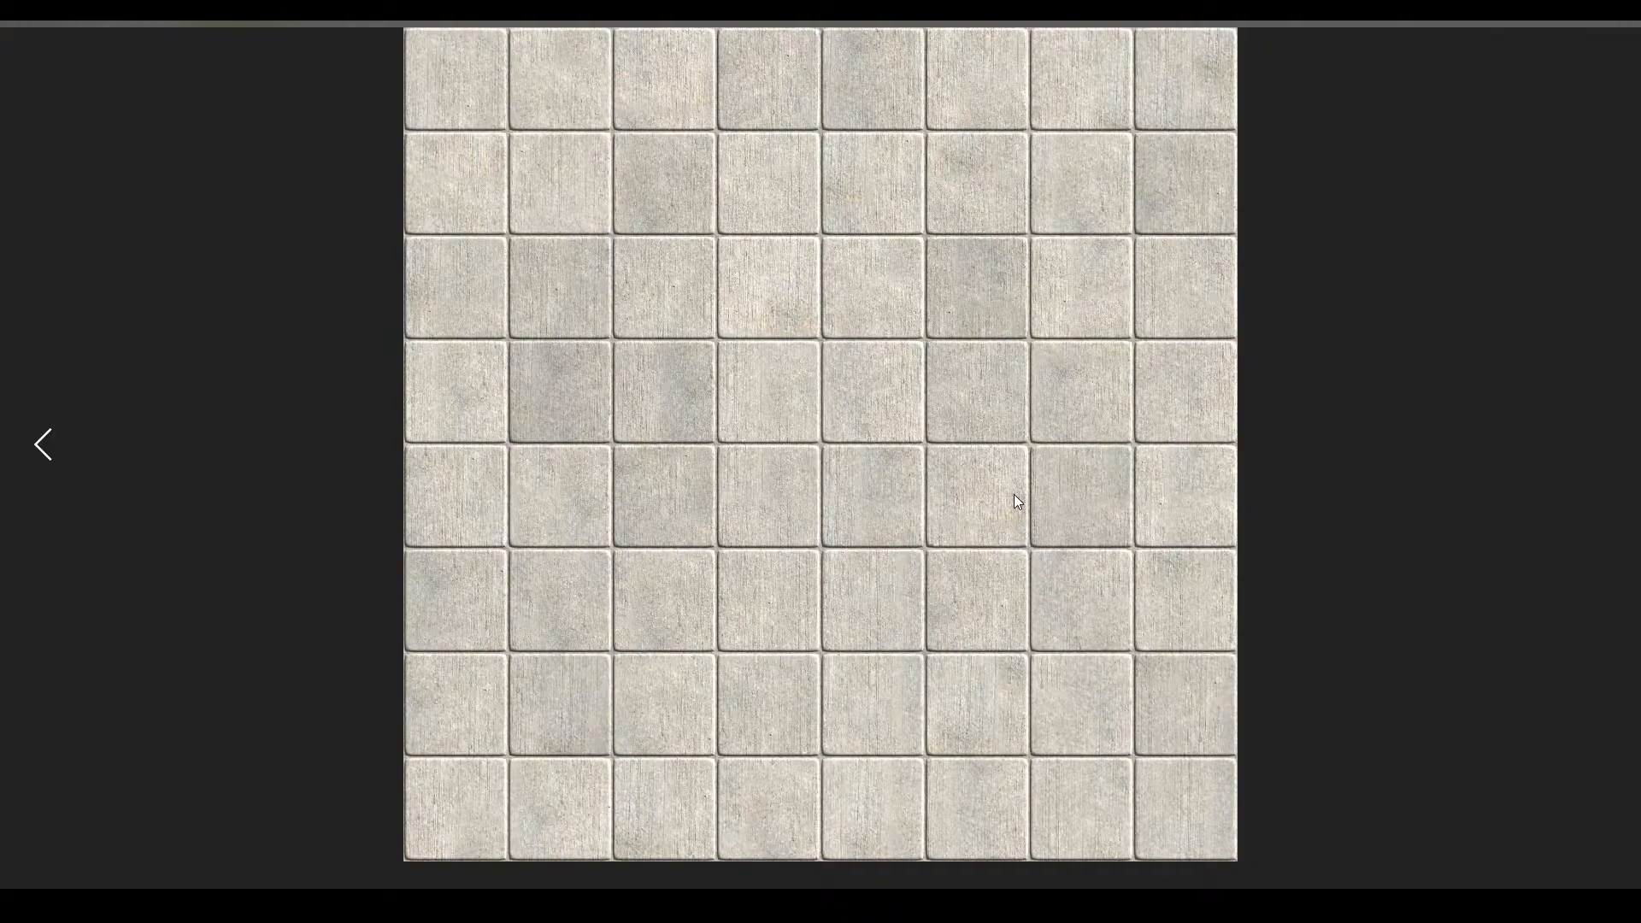
key("Left")
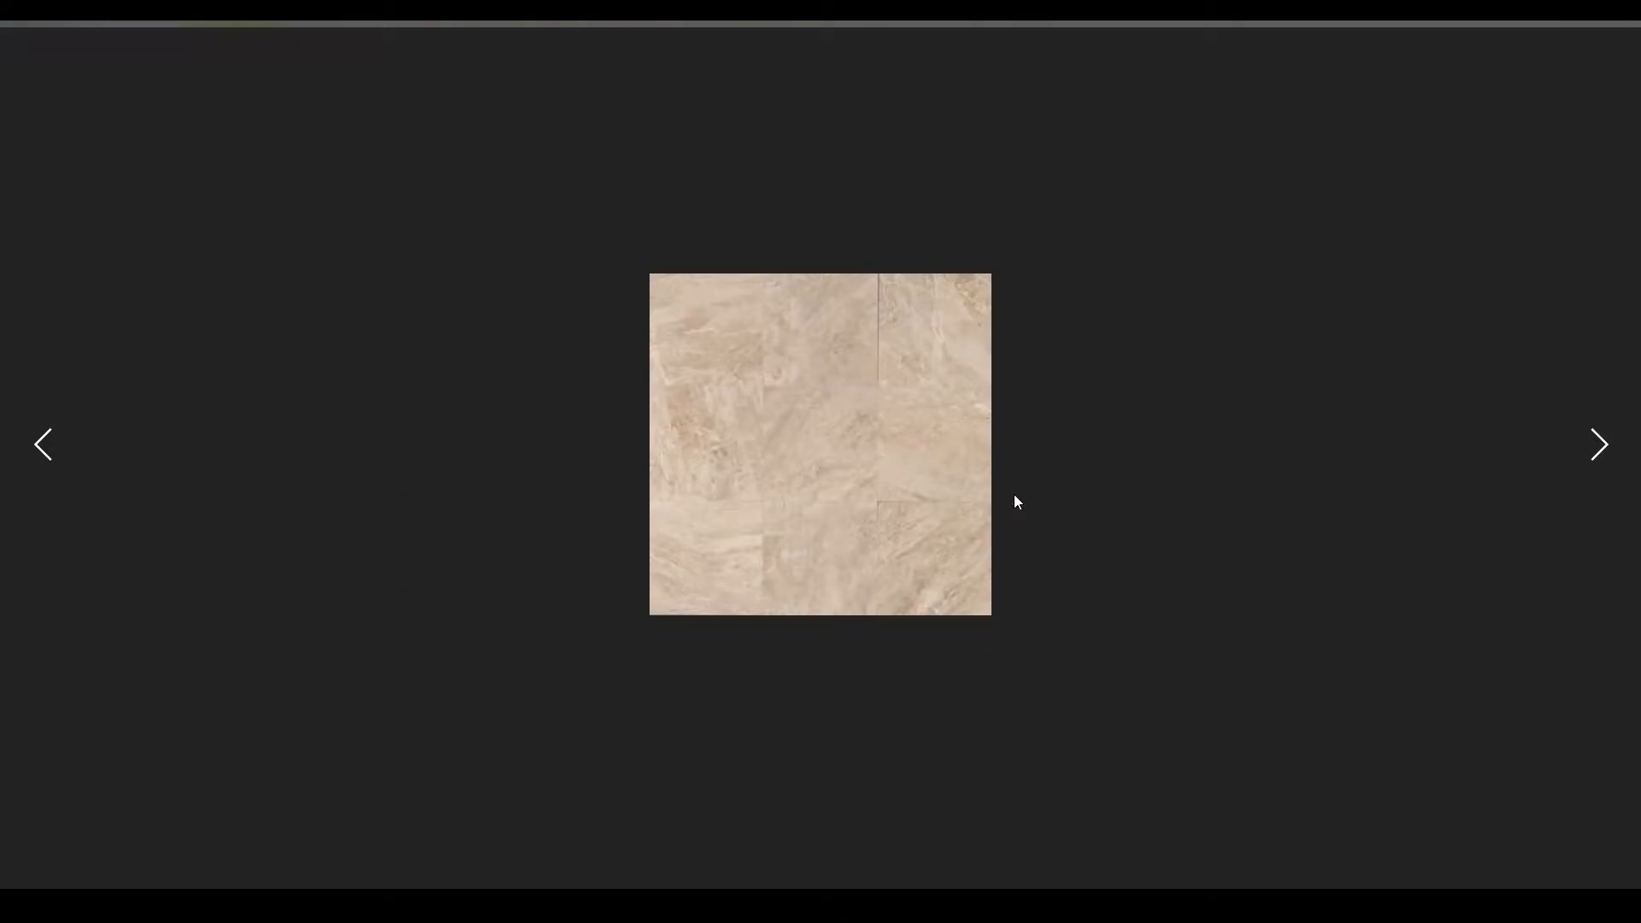
key("Left")
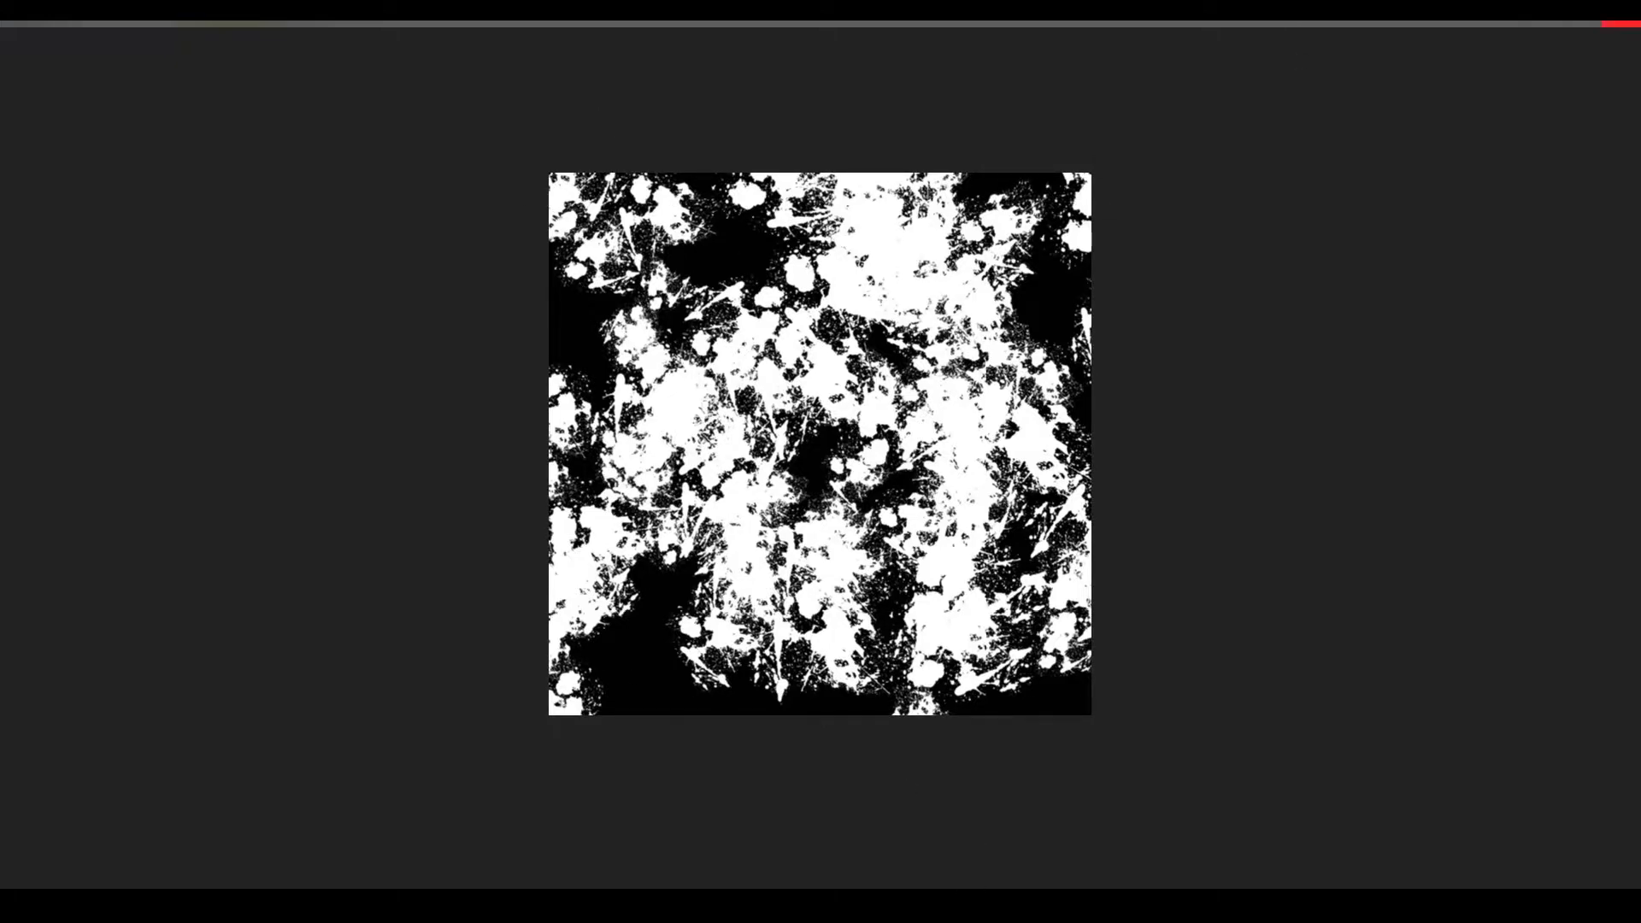
- Close the image viewer, switch back to the corridor scene in 3ds Max and open the Slate Material Editor
left_click(1621, 23)
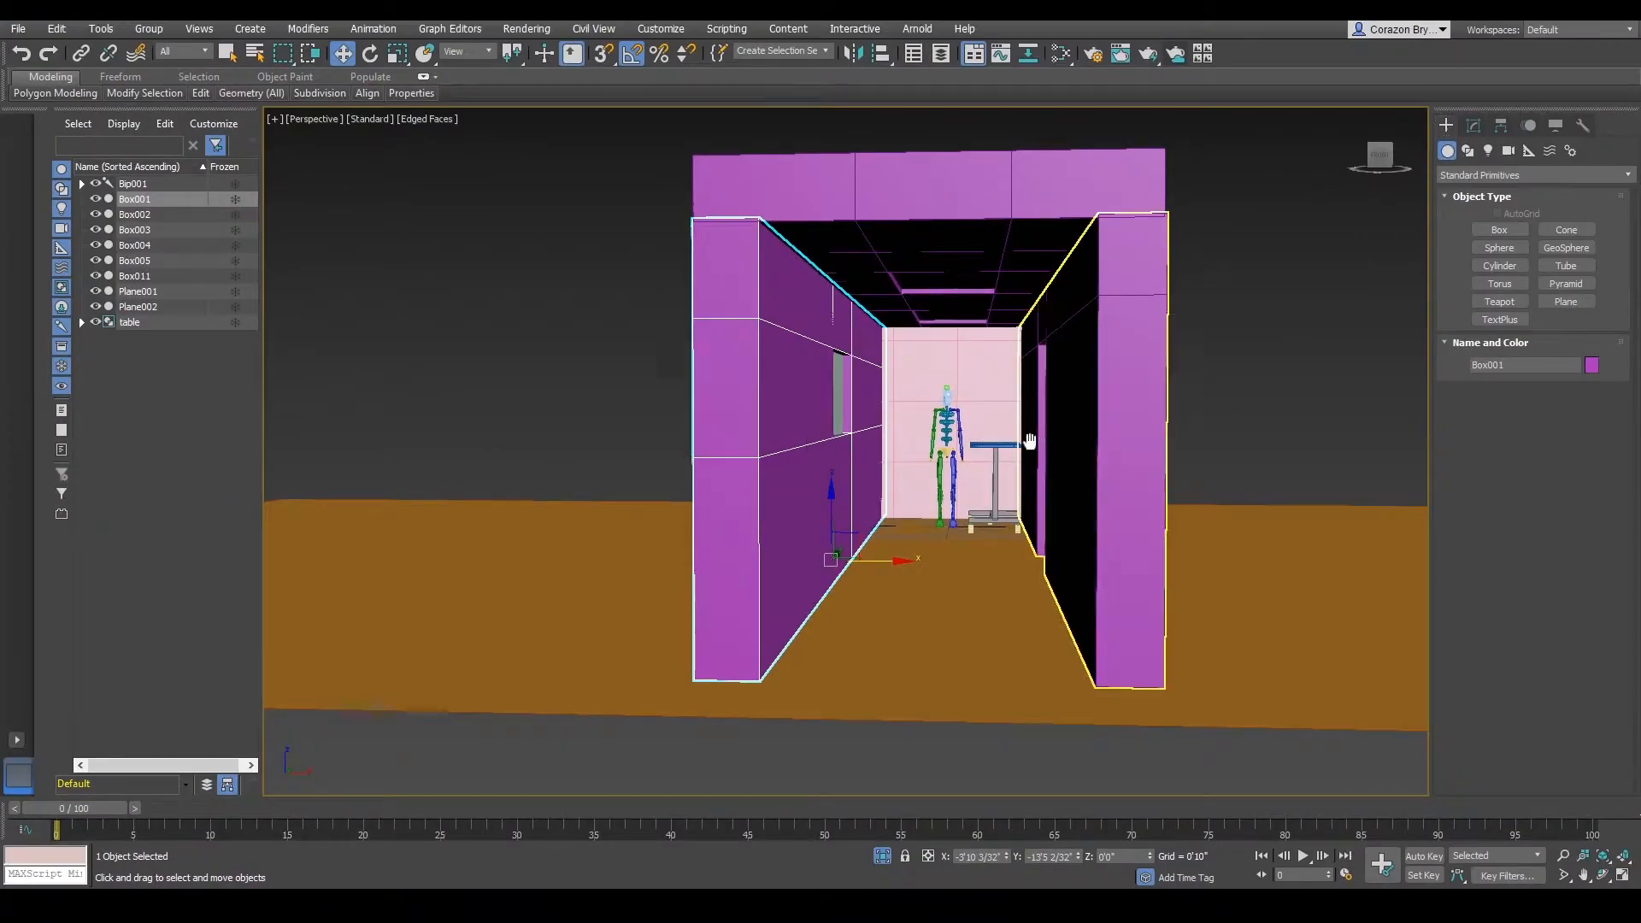
middle_click_drag(1120, 449, 932, 414)
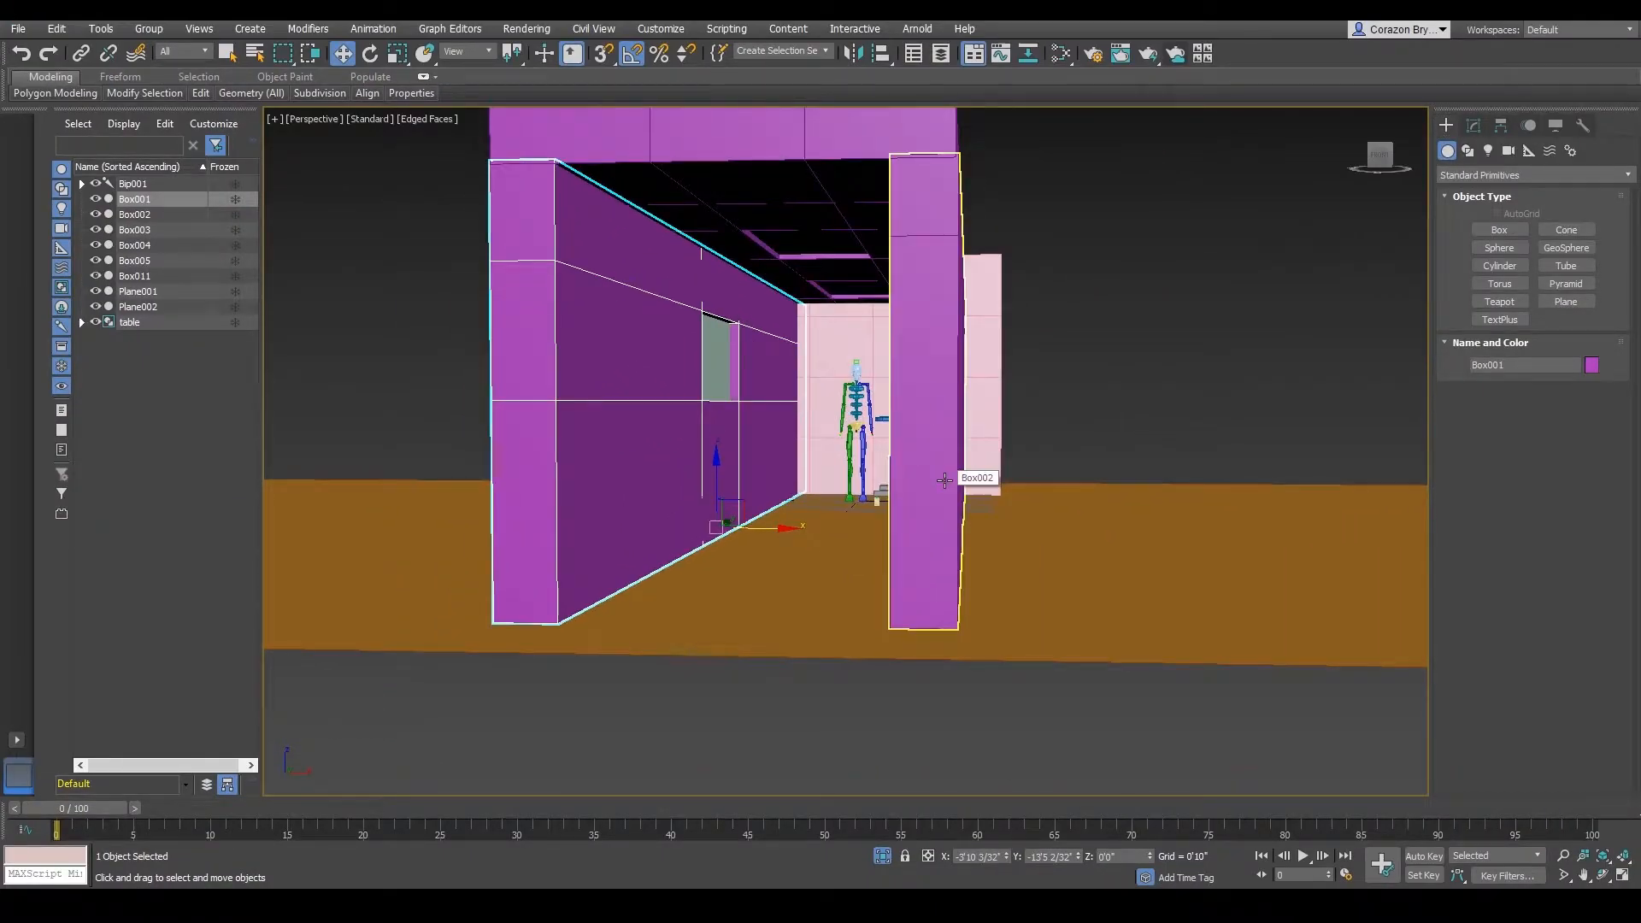
middle_click_drag(940, 476, 957, 542, "alt")
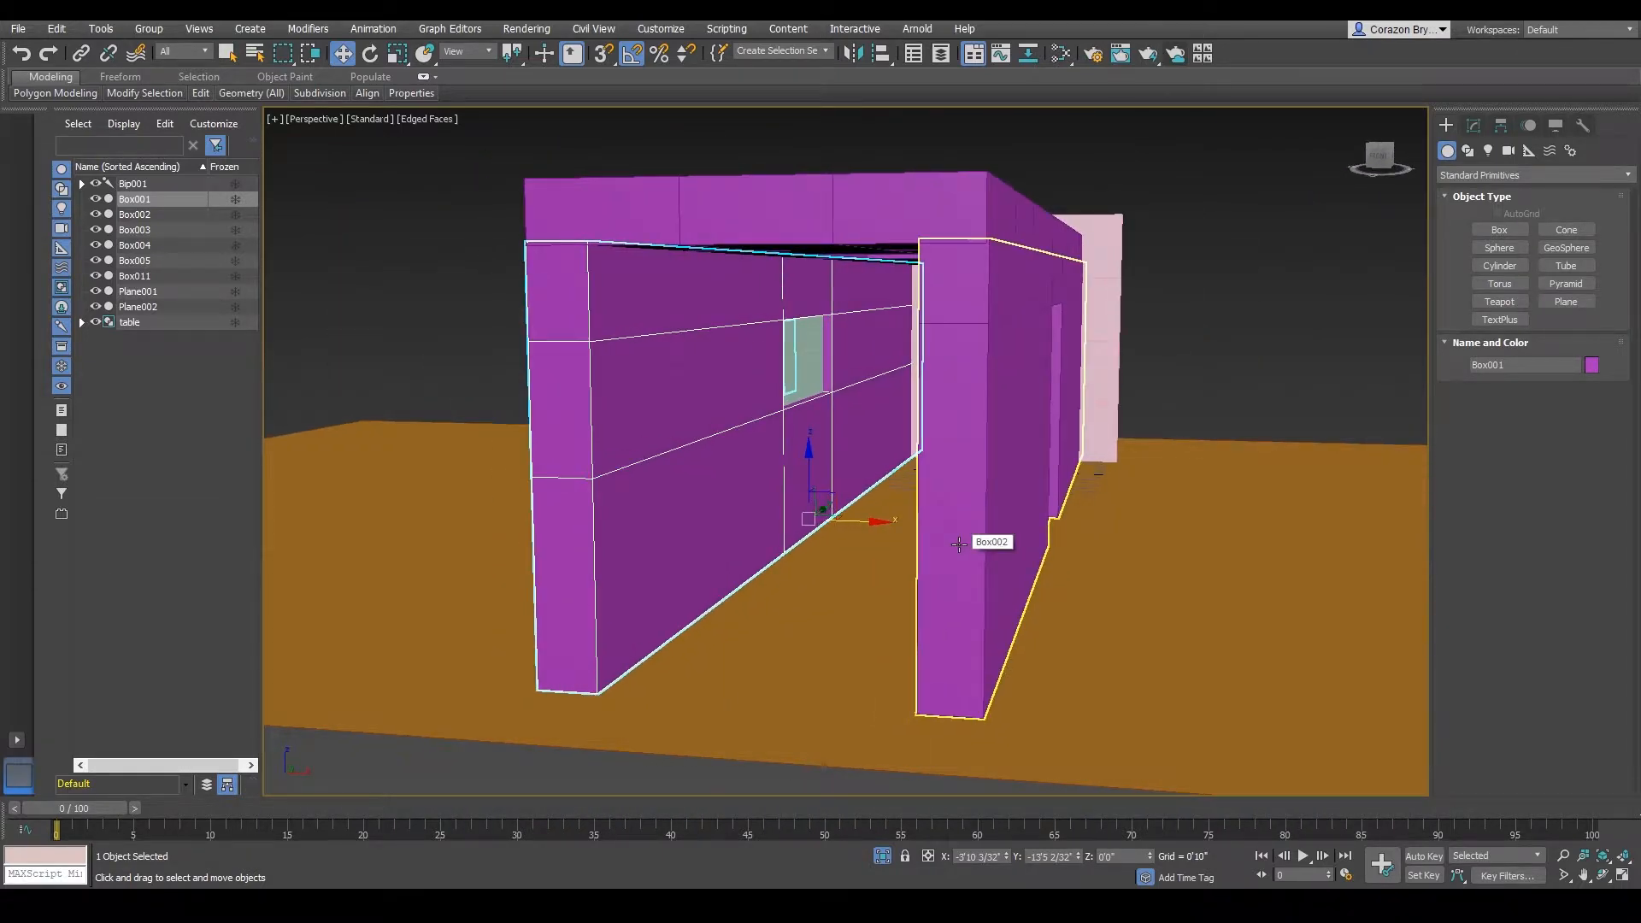
key("m")
left_click_drag(703, 99, 974, 41)
- Clear all existing material and map nodes from View1 in the Slate Material Editor
scroll(674, 336, "down", 5)
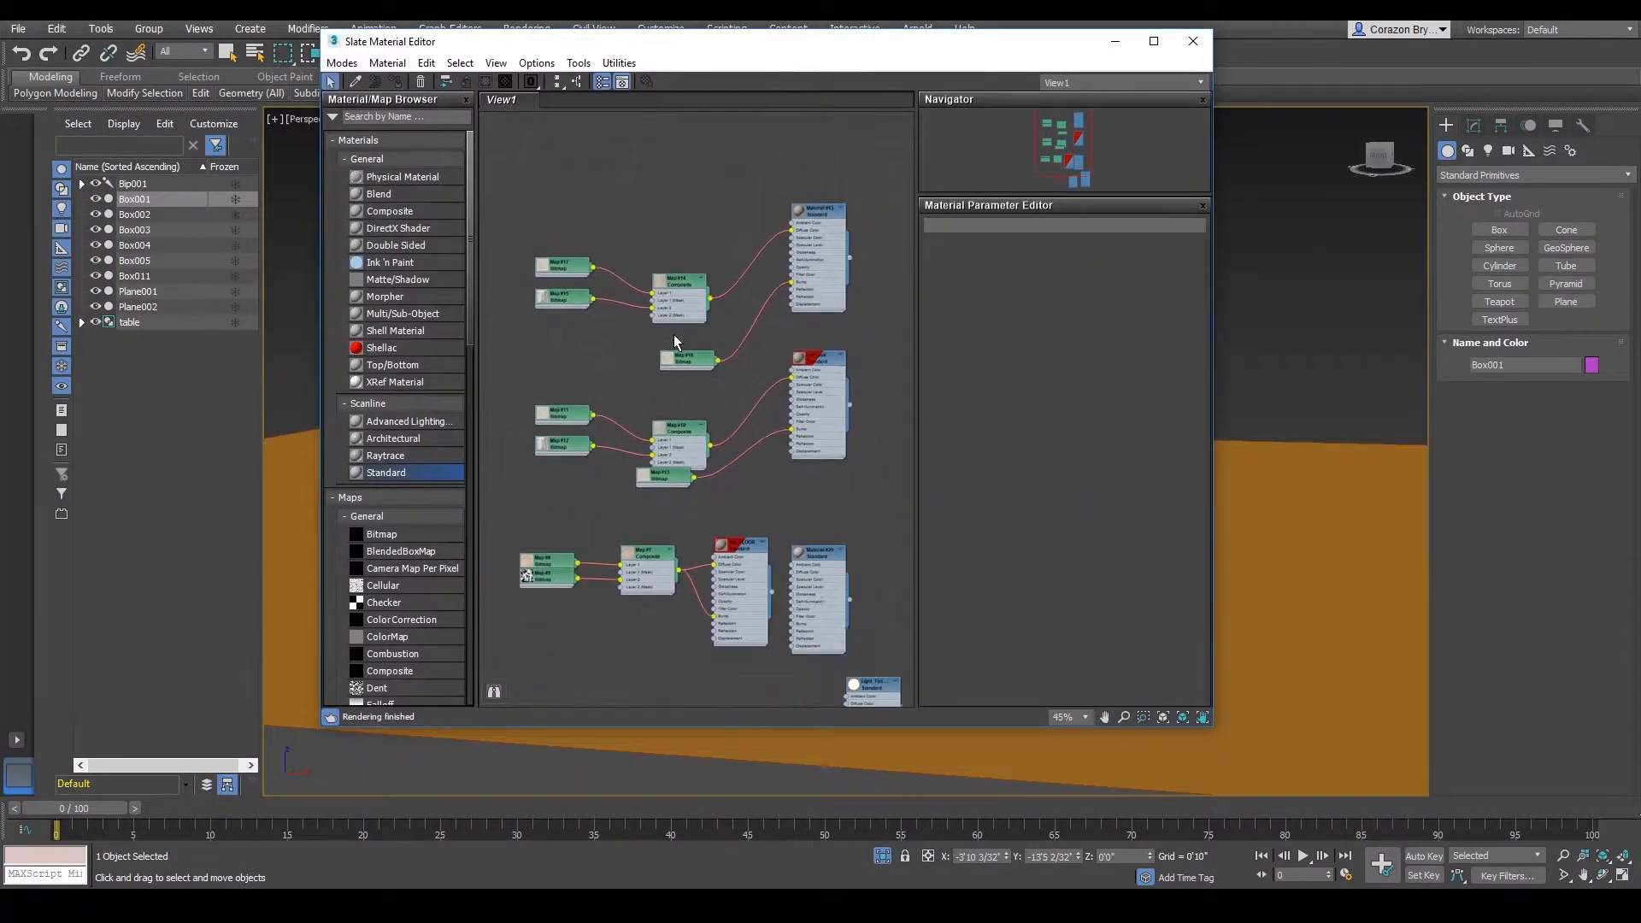
scroll(673, 330, "up", 5)
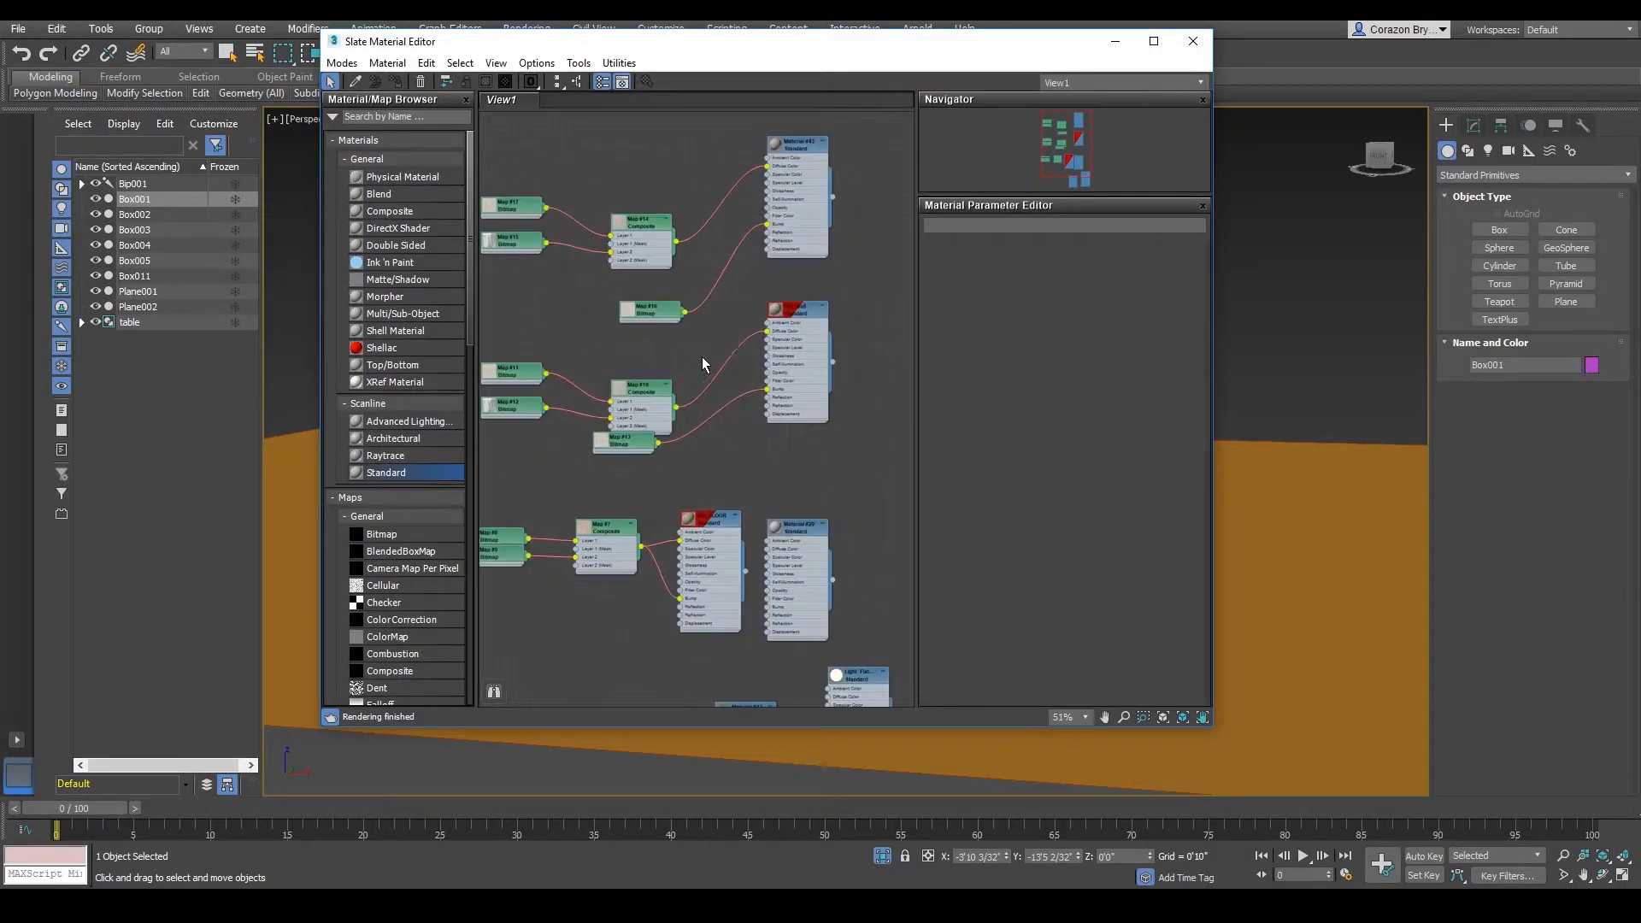
scroll(722, 333, "down", 3)
scroll(722, 337, "up", 2)
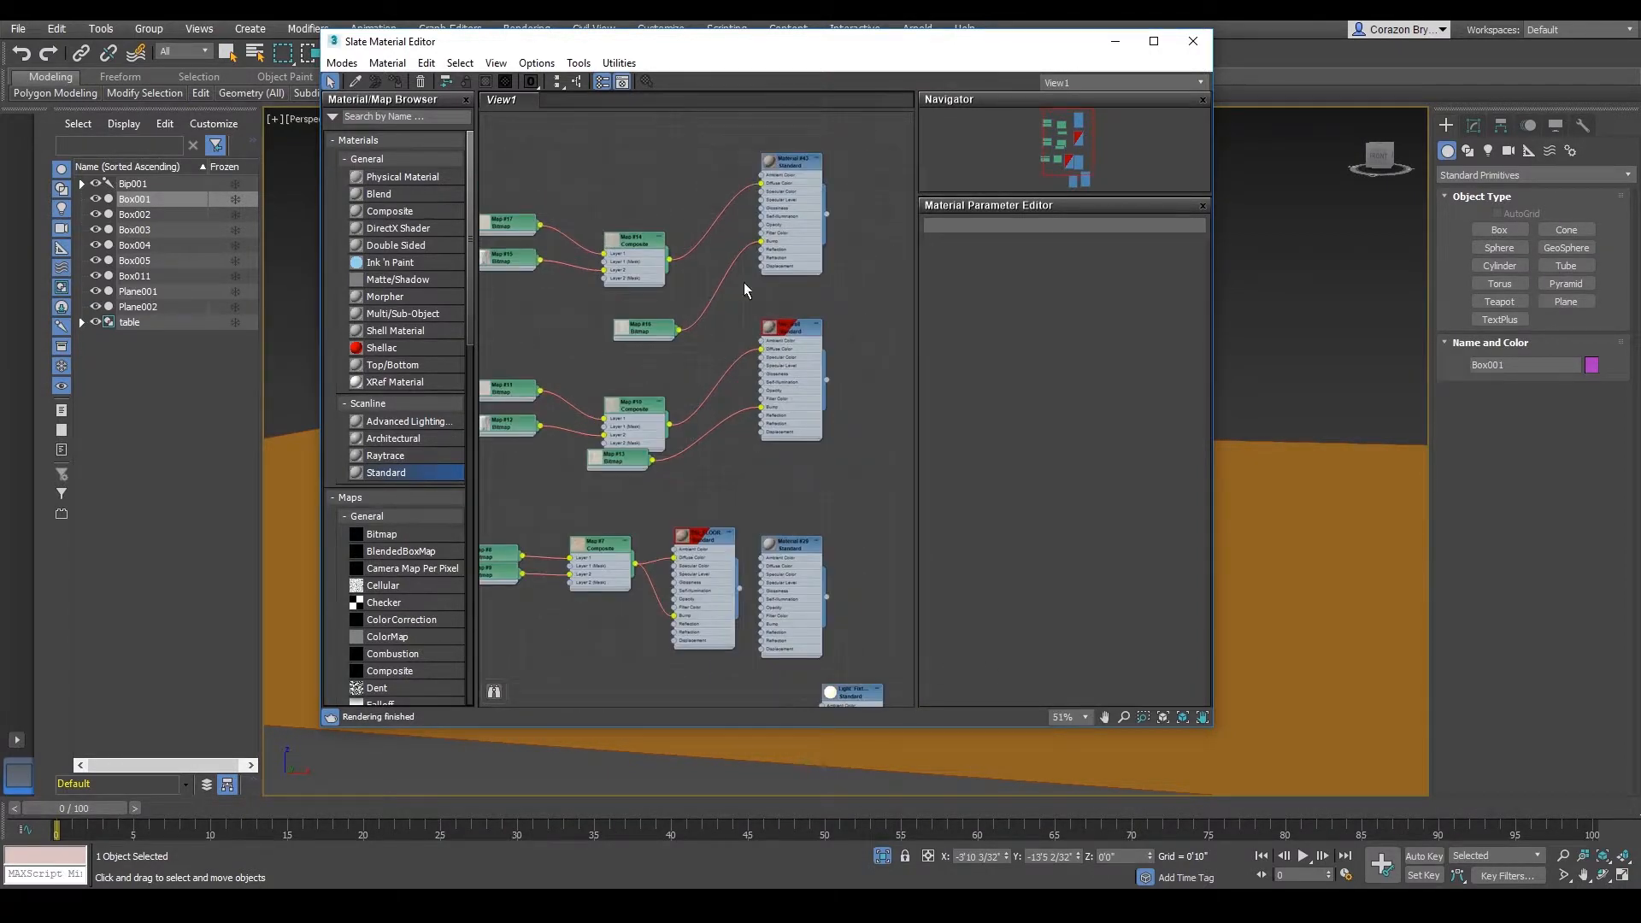
scroll(739, 359, "down", 1)
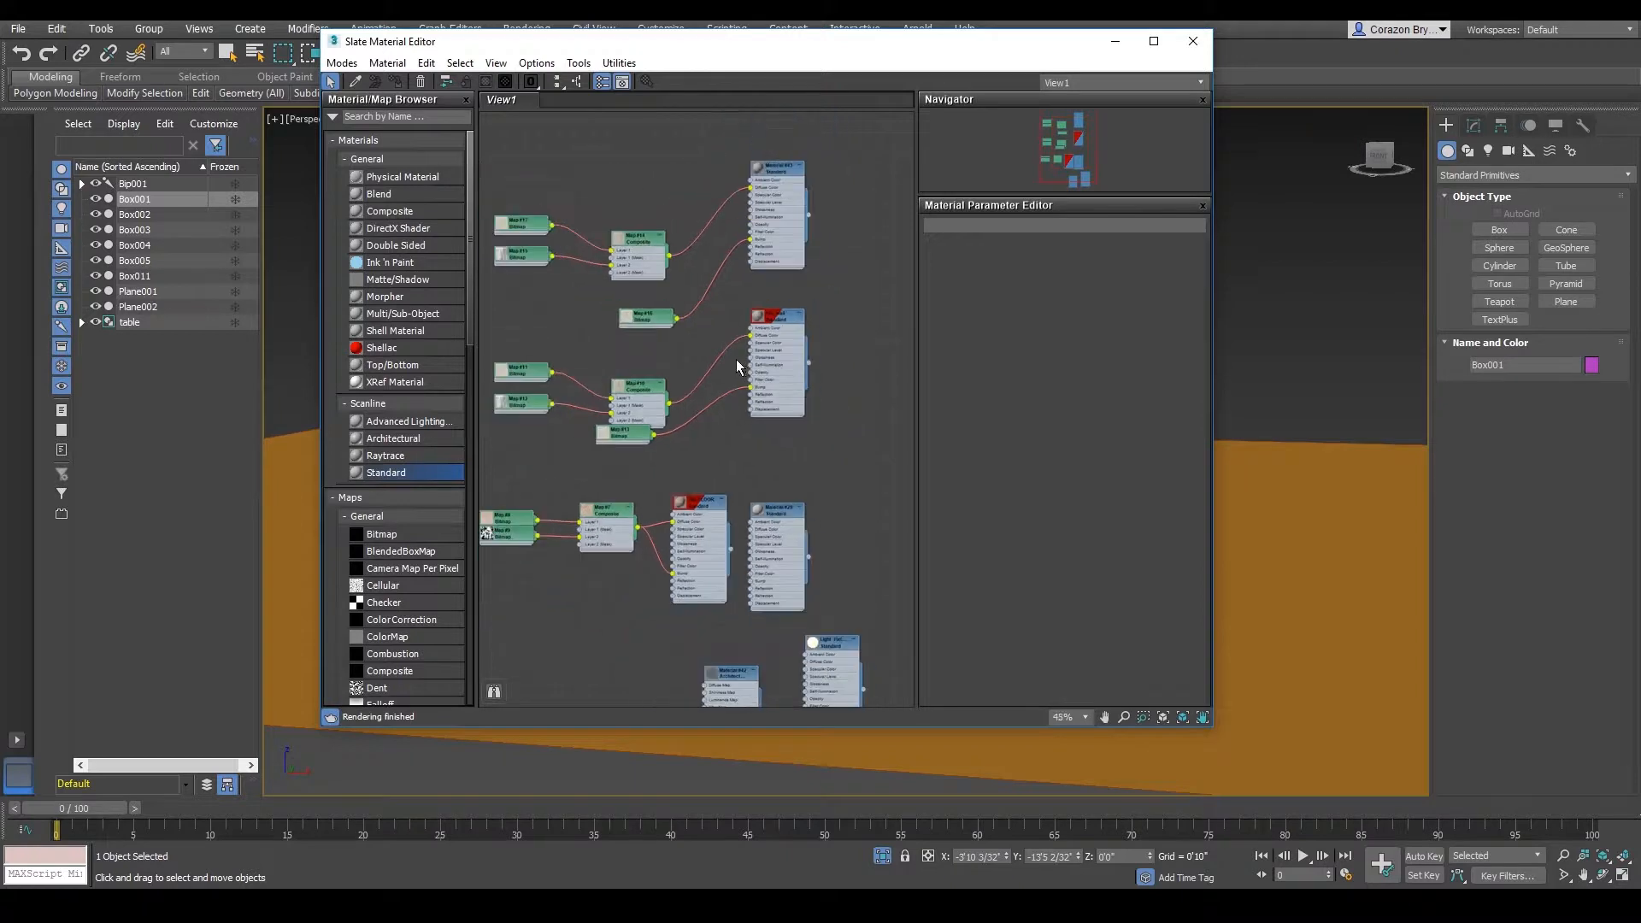
scroll(711, 384, "up", 2)
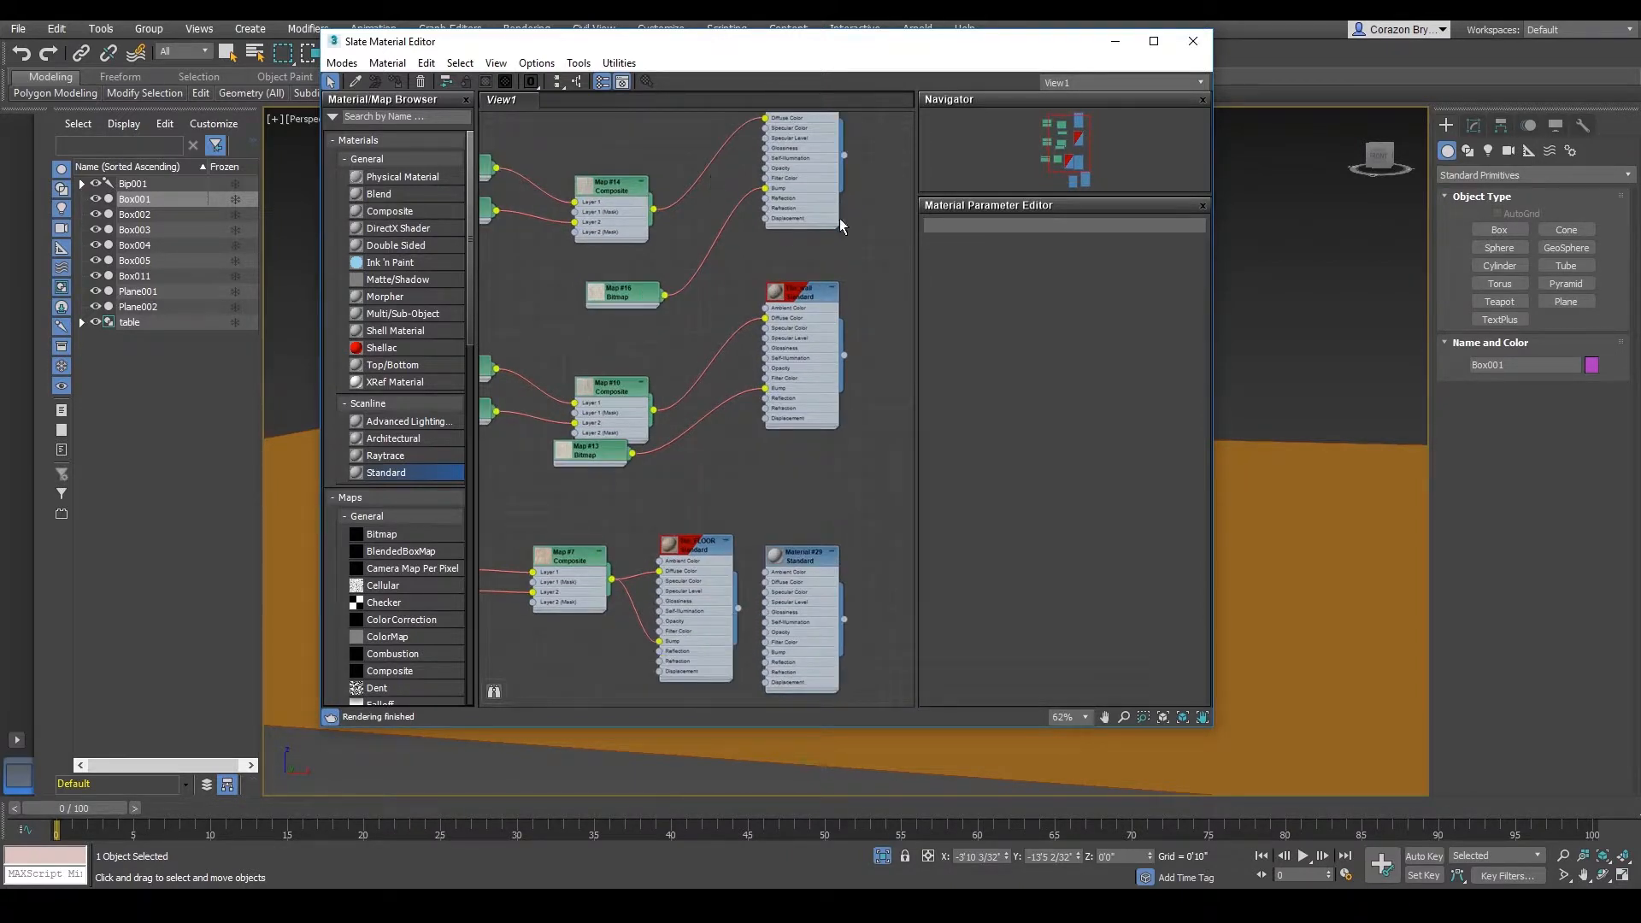
left_click(427, 63)
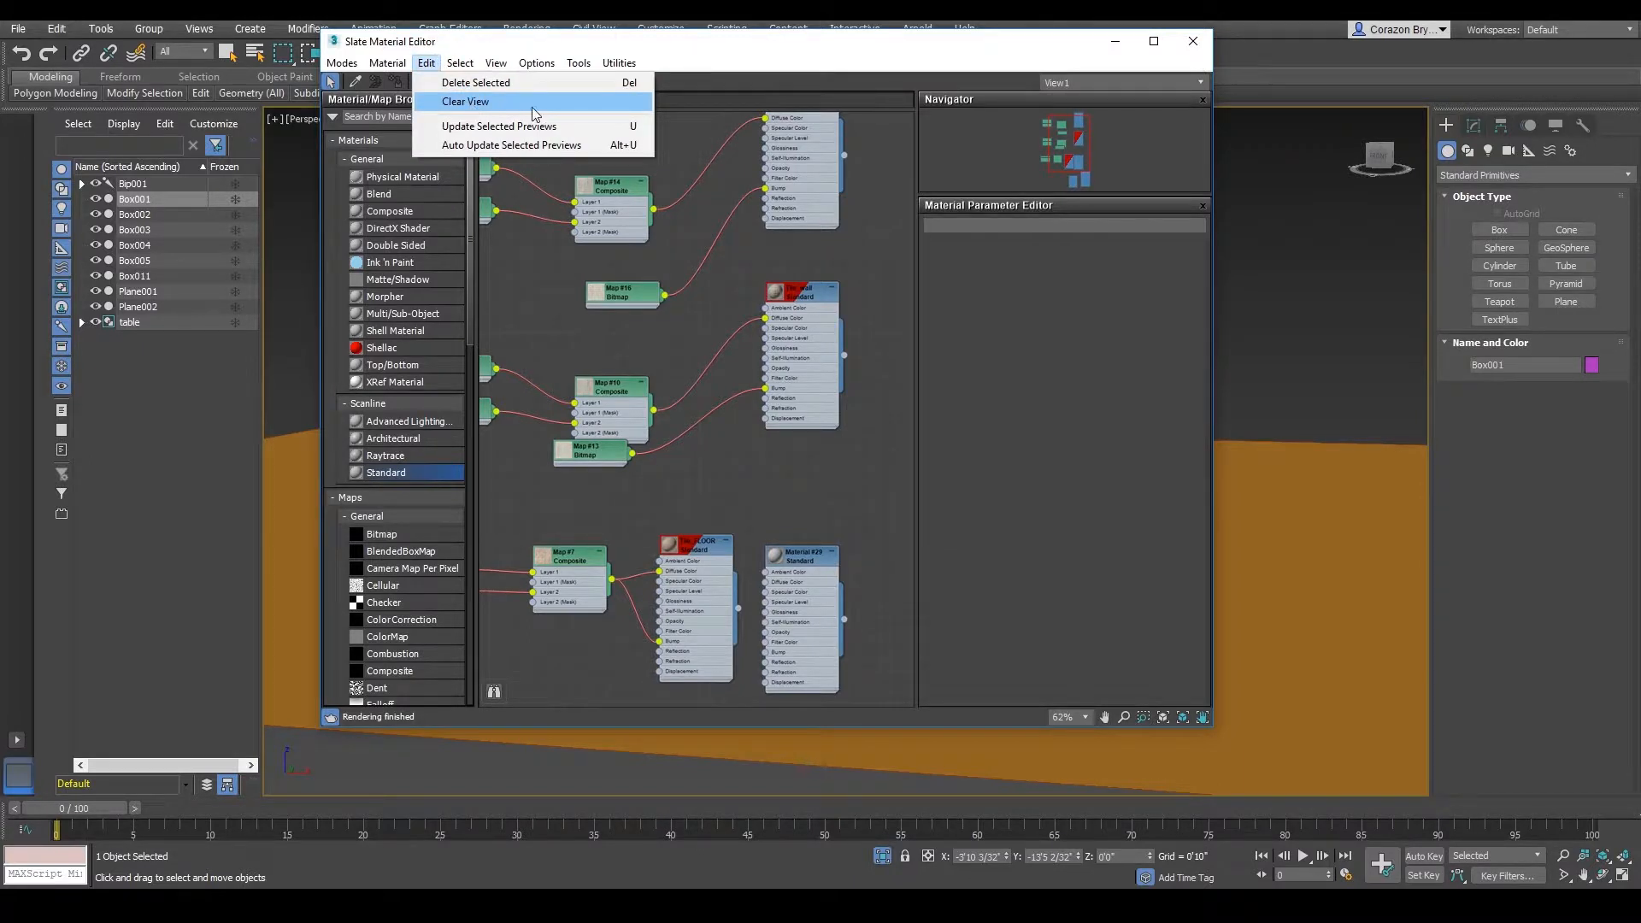
left_click(466, 102)
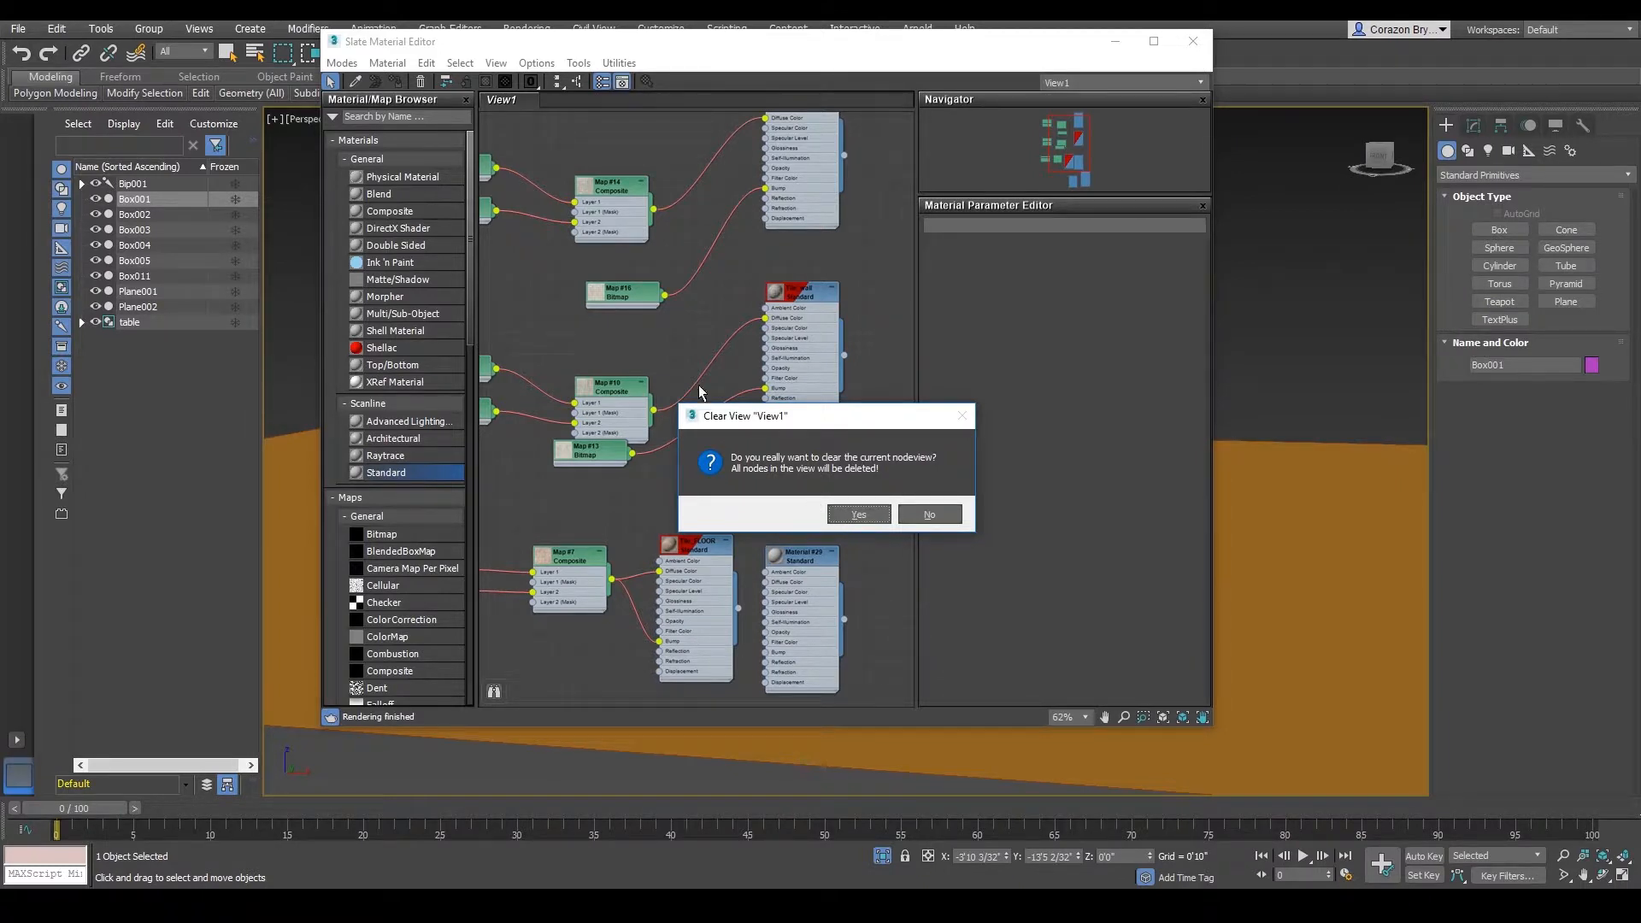
left_click(846, 514)
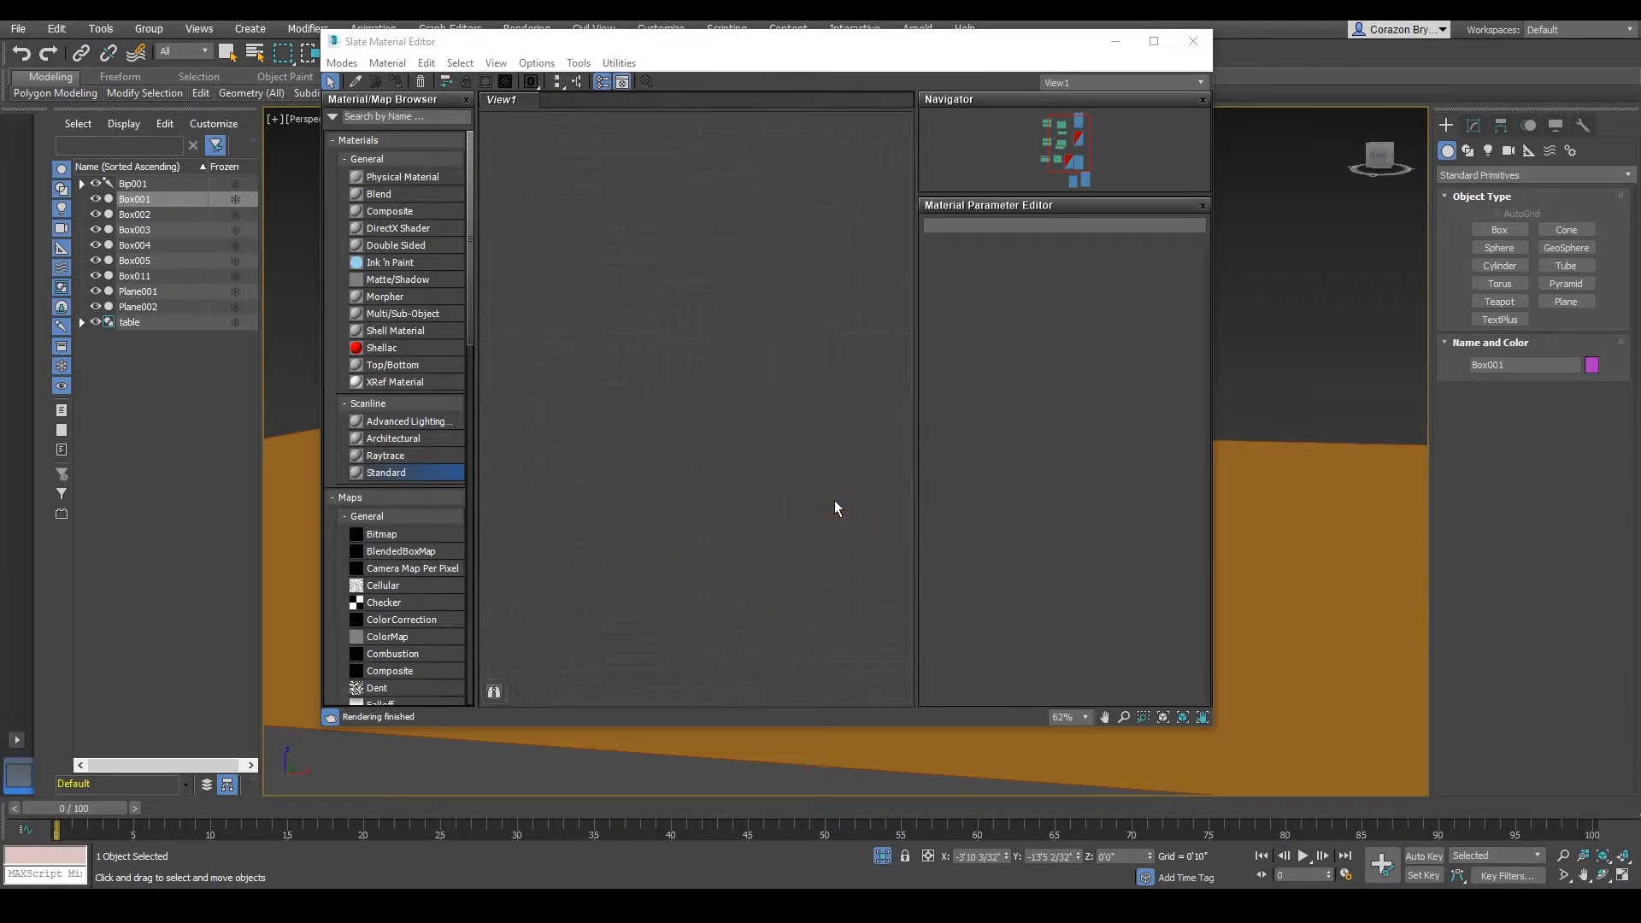
middle_click_drag(614, 406, 631, 409)
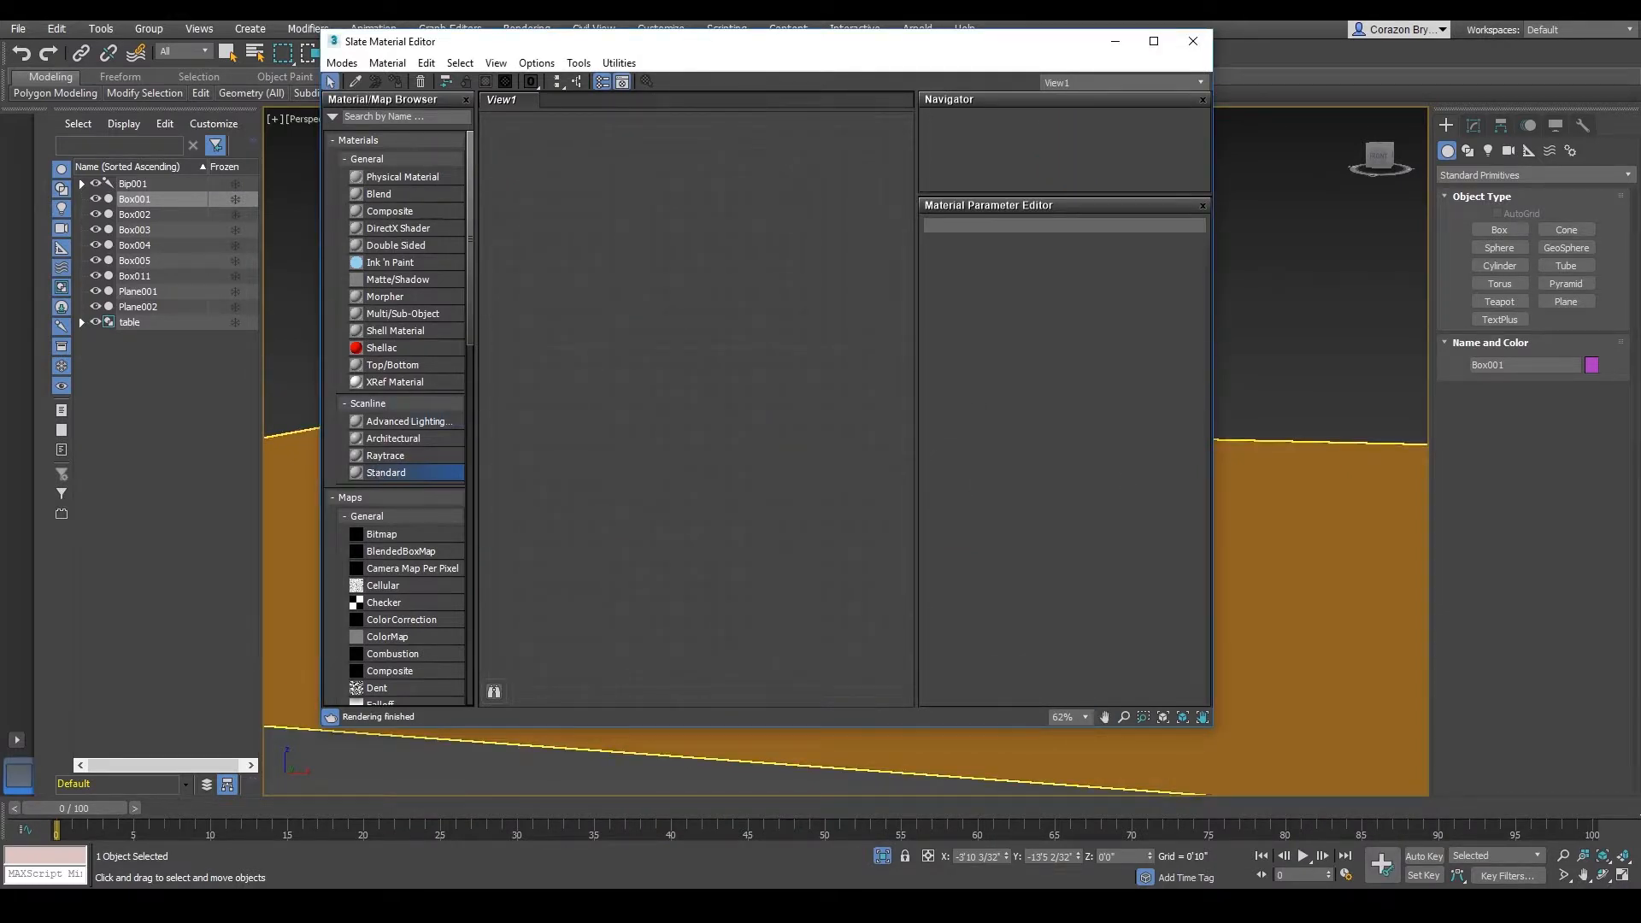
- Point out the Scanline material group and add a Standard material from it to the empty View1
key("ctrl+shift+d")
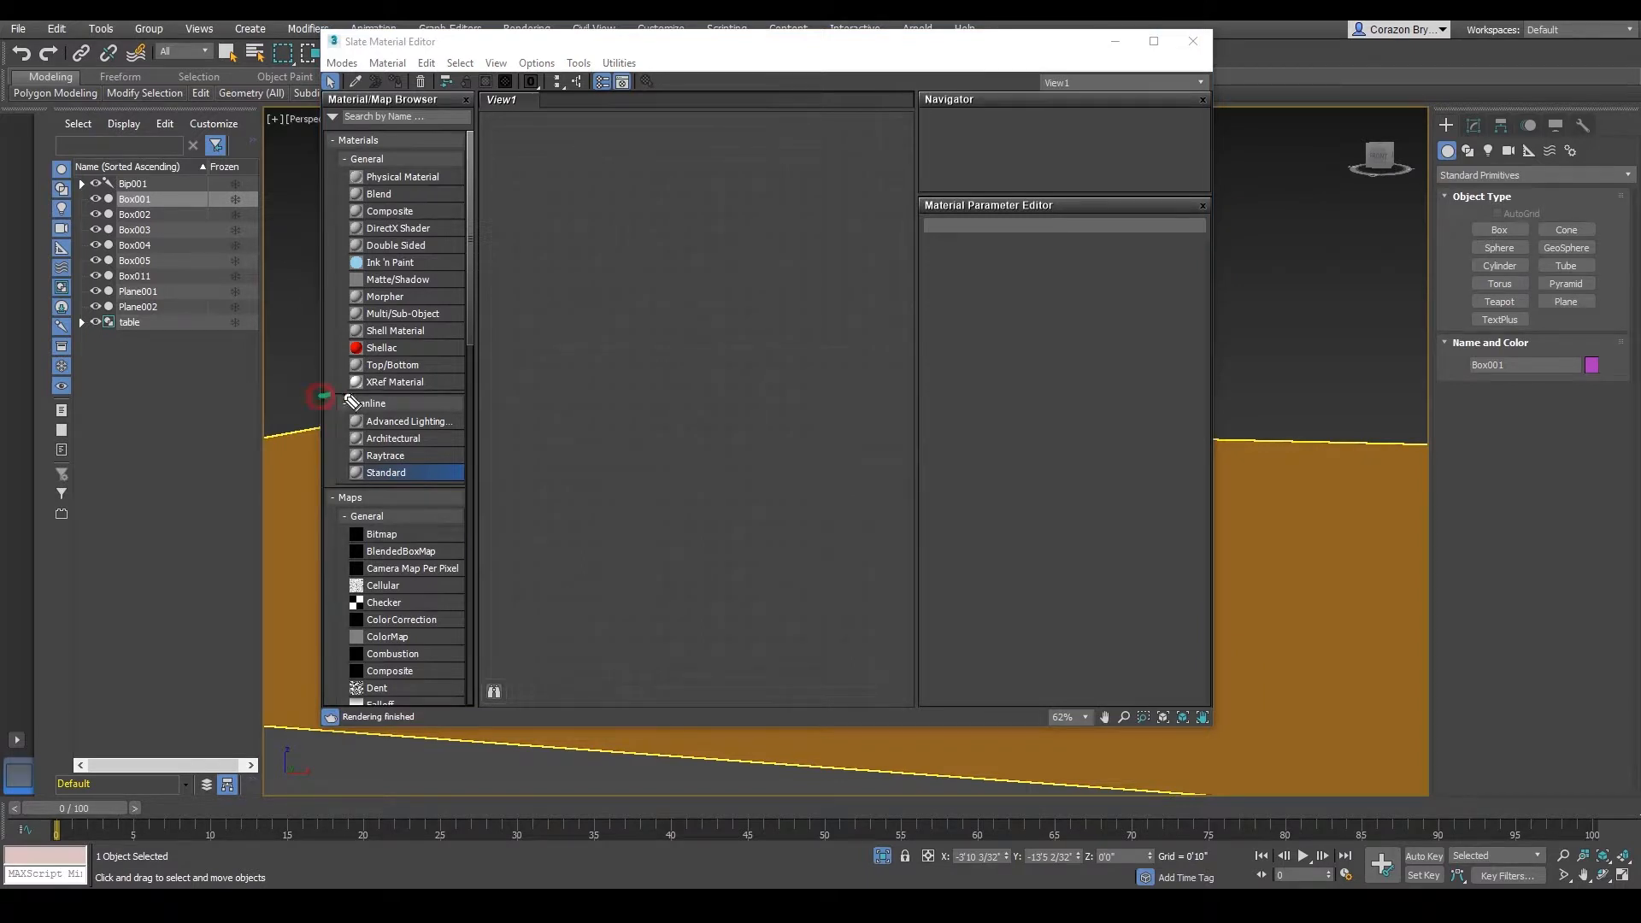
mouse_move(351, 401)
left_mouse_down()
mouse_move(405, 427)
mouse_move(332, 395)
left_mouse_up()
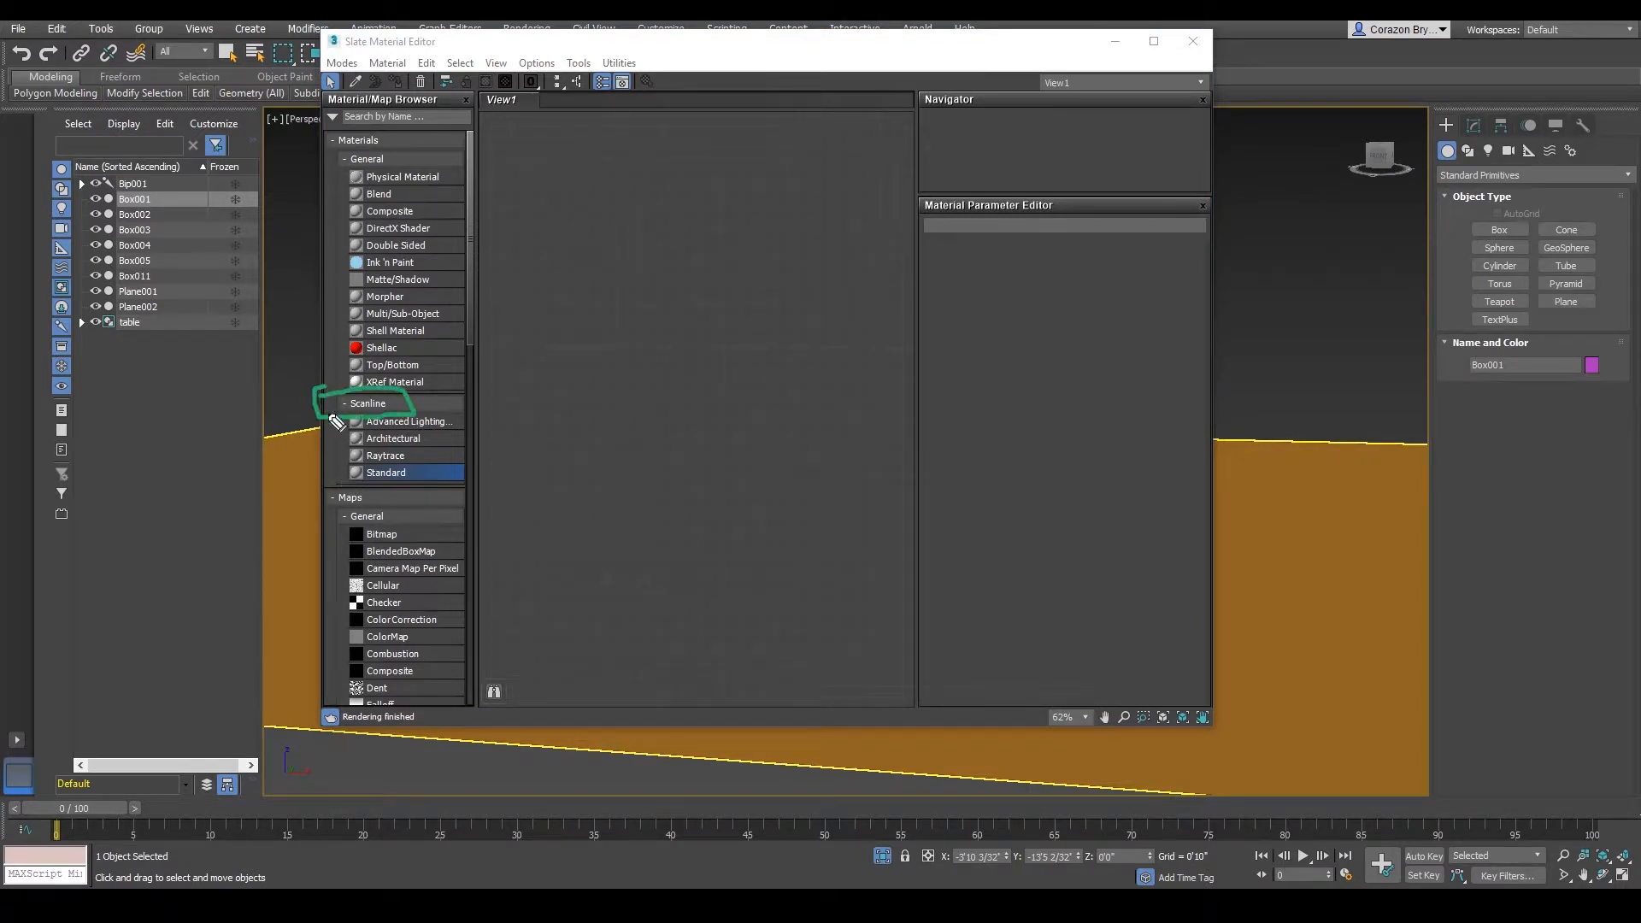
mouse_move(346, 475)
left_mouse_down()
mouse_move(402, 463)
mouse_move(423, 483)
mouse_move(368, 475)
left_mouse_up()
key("Escape")
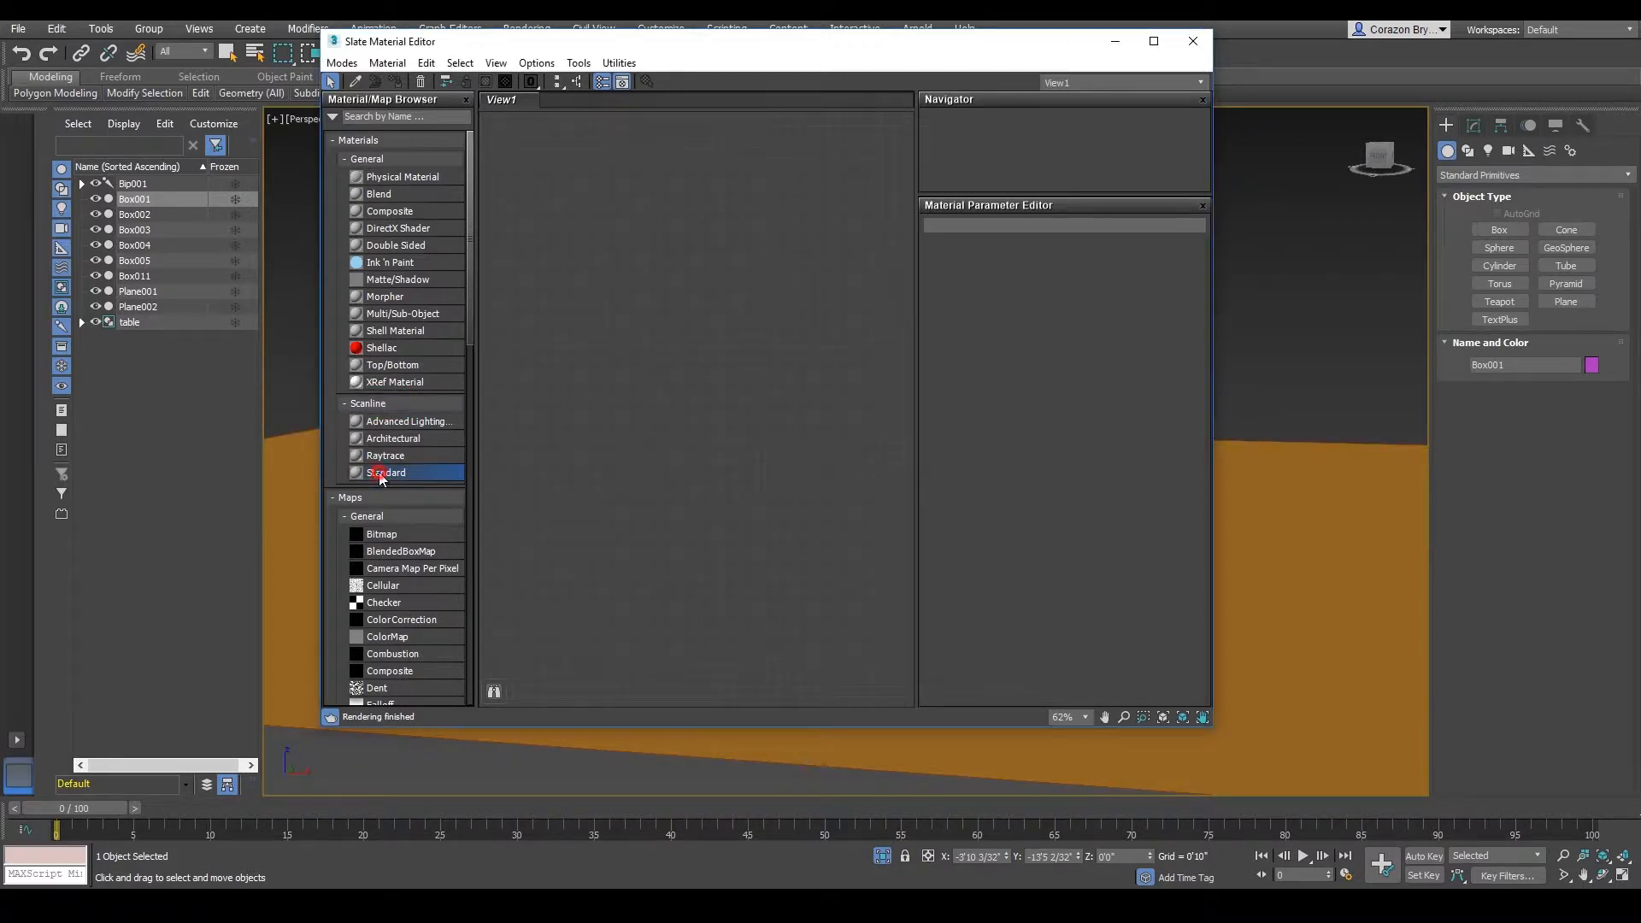
double_click(376, 474)
left_click(807, 371)
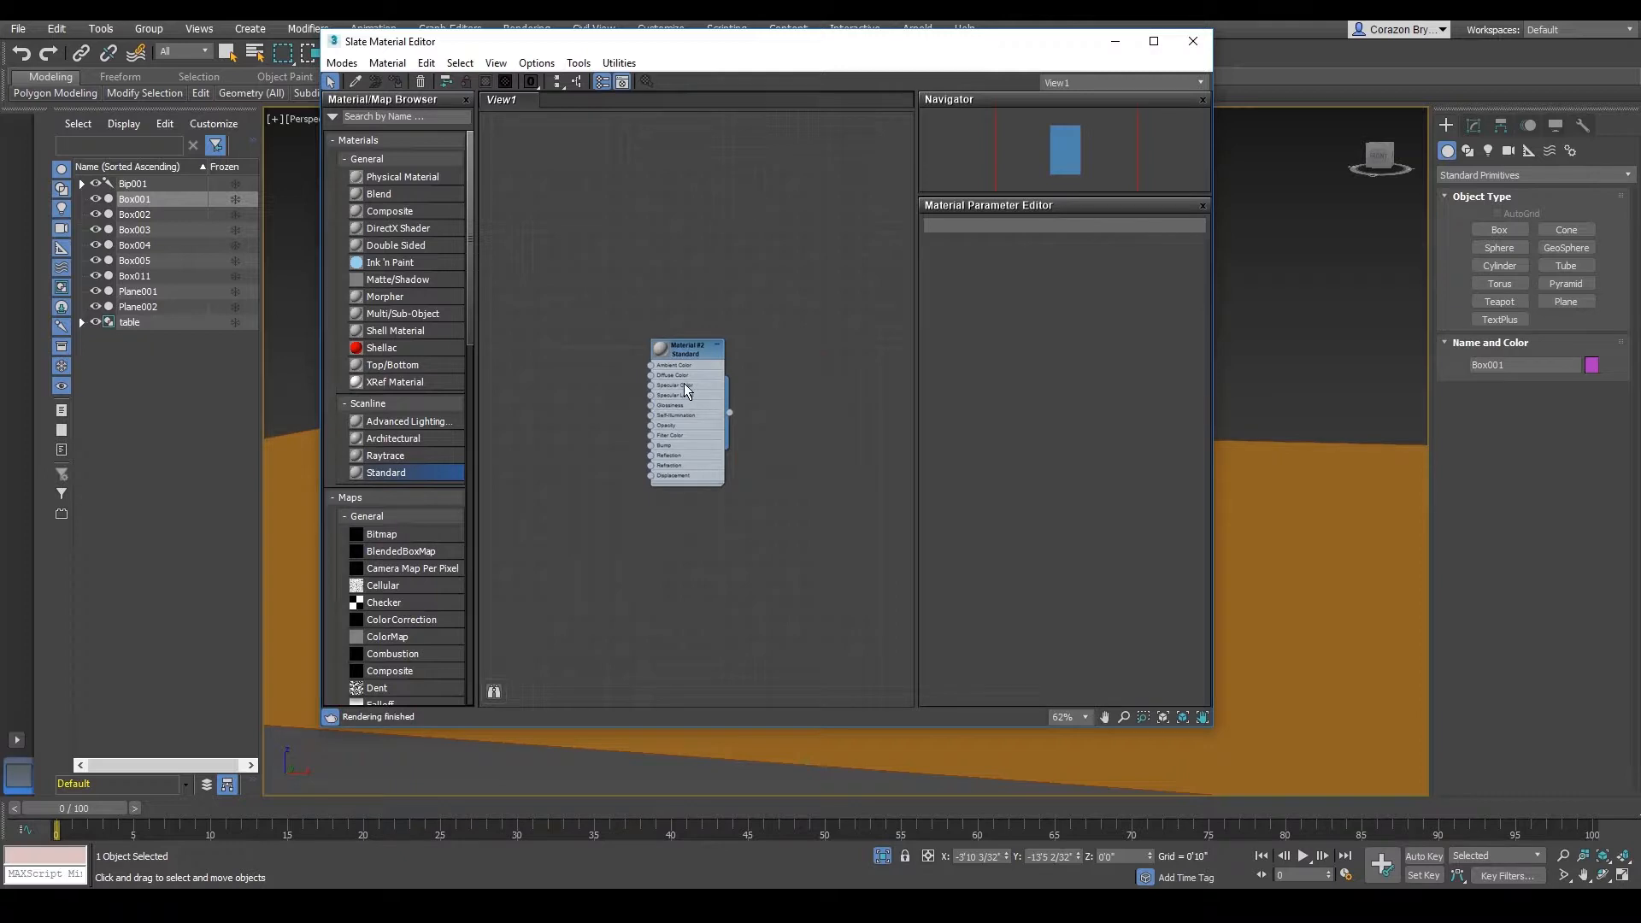
- Examine the new Standard material node and its input slots at different zoom levels
scroll(684, 383, "up", 6)
middle_click_drag(841, 356, 800, 358)
scroll(798, 355, "down", 3)
scroll(843, 346, "down", 1)
scroll(797, 366, "down", 3)
scroll(797, 368, "up", 6)
scroll(838, 376, "down", 6)
scroll(836, 376, "up", 2)
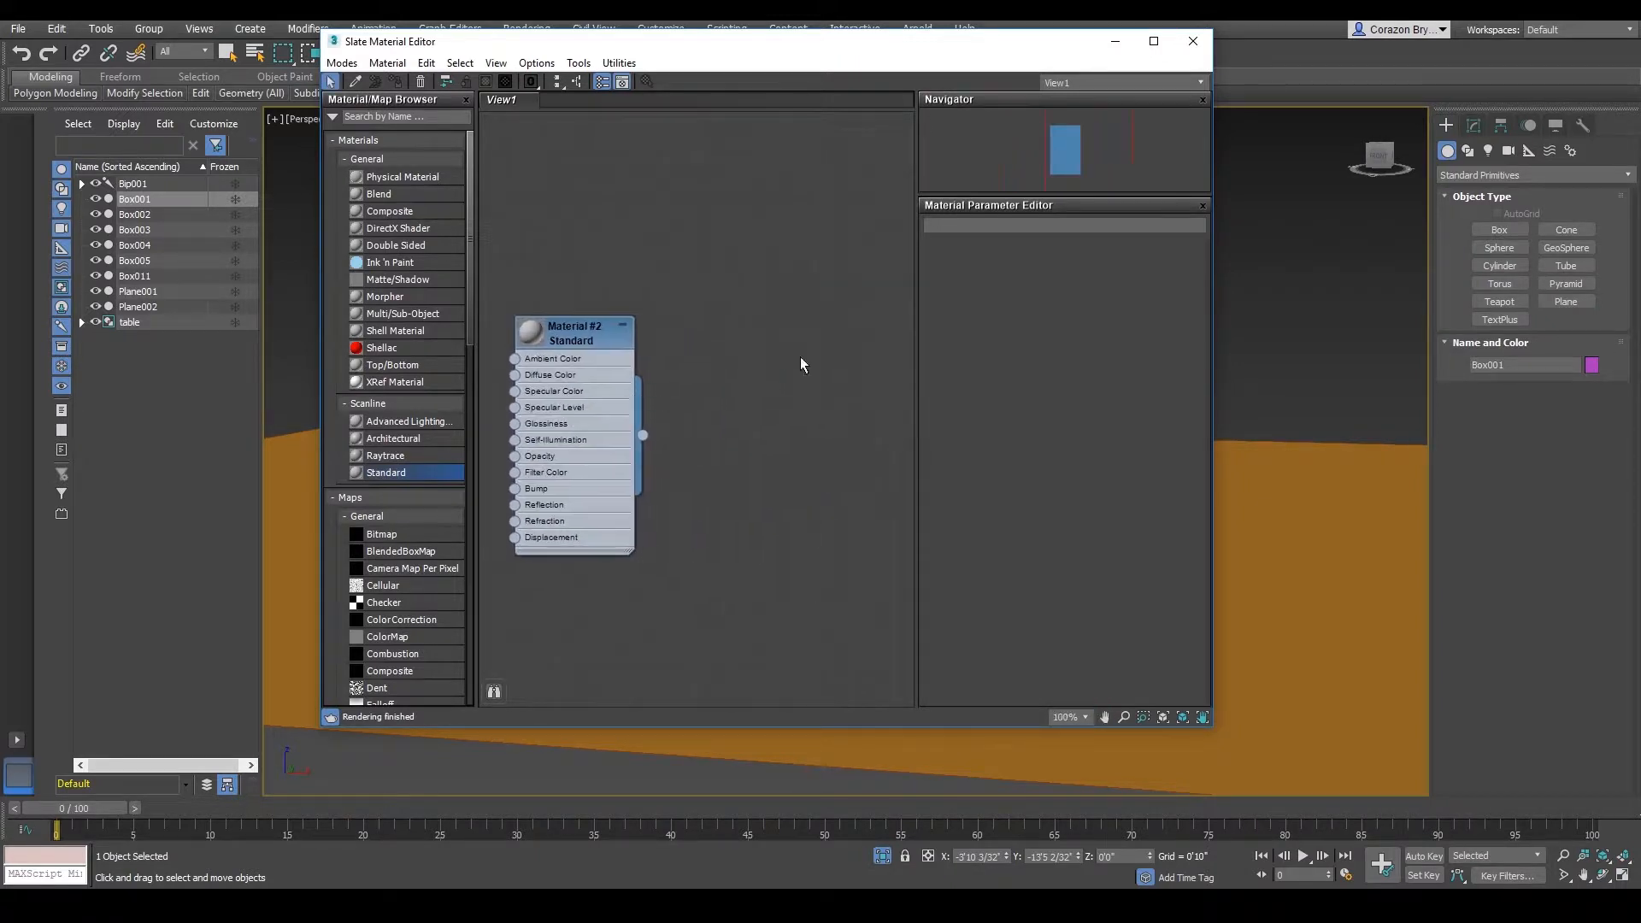
middle_click_drag(762, 430, 880, 479)
scroll(877, 478, "down", 1)
scroll(815, 463, "up", 1)
middle_click_drag(786, 450, 763, 368)
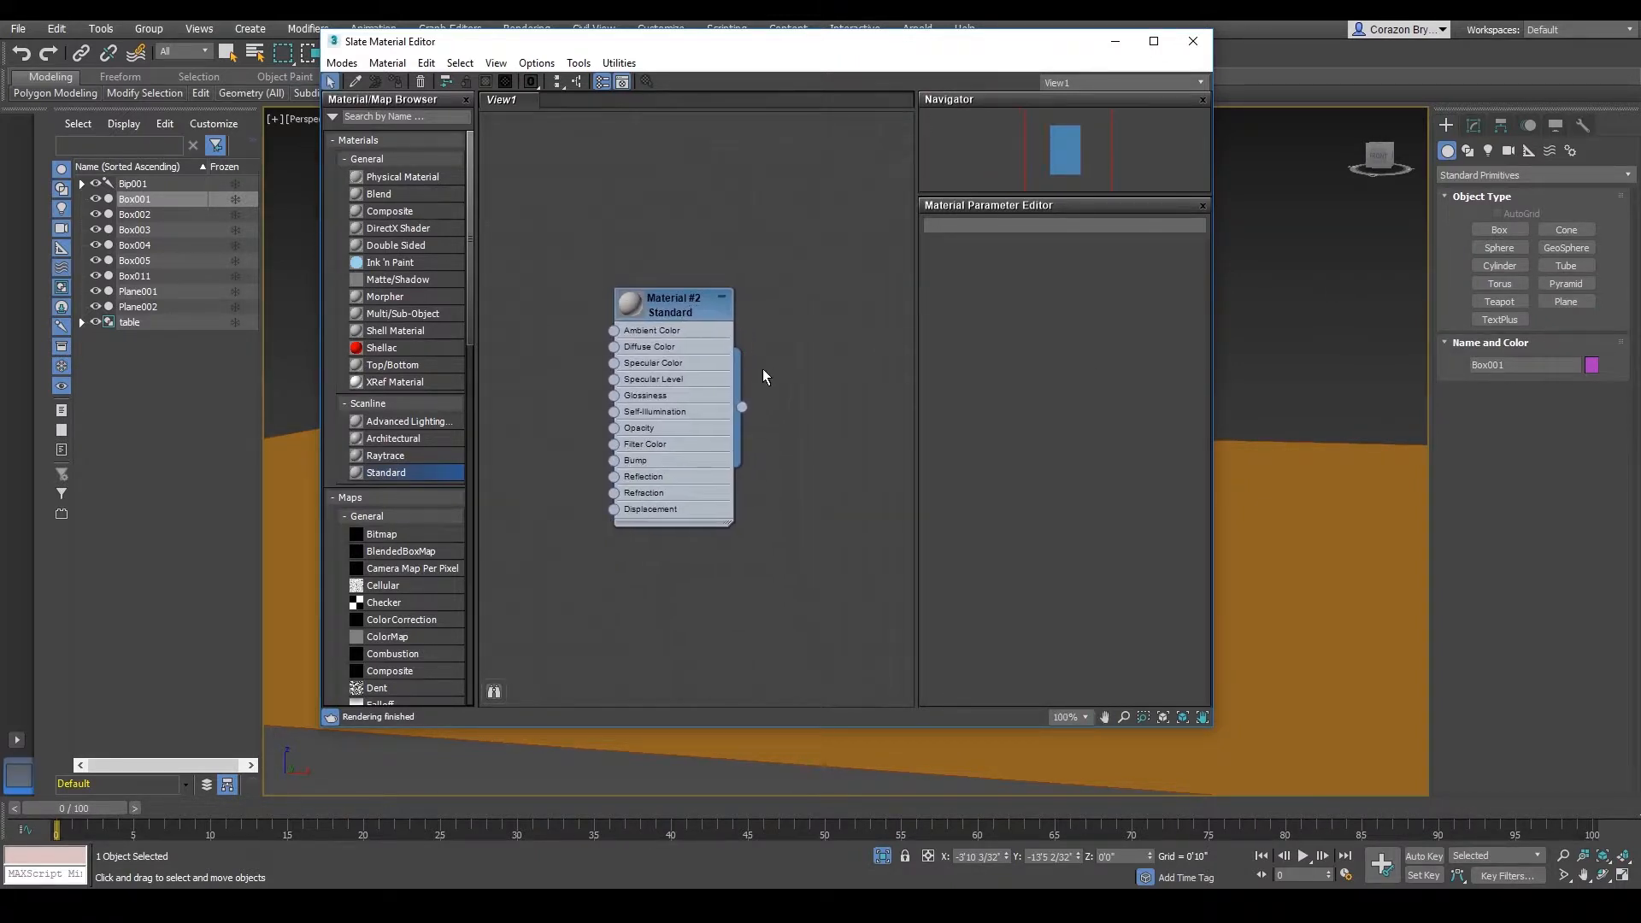
scroll(709, 364, "up", 2)
- Open the Standard material's parameters and shift its node slightly within View1
mouse_move(659, 289)
left_mouse_down()
mouse_move(687, 315)
mouse_move(676, 327)
mouse_move(643, 287)
left_mouse_up()
double_click(648, 299)
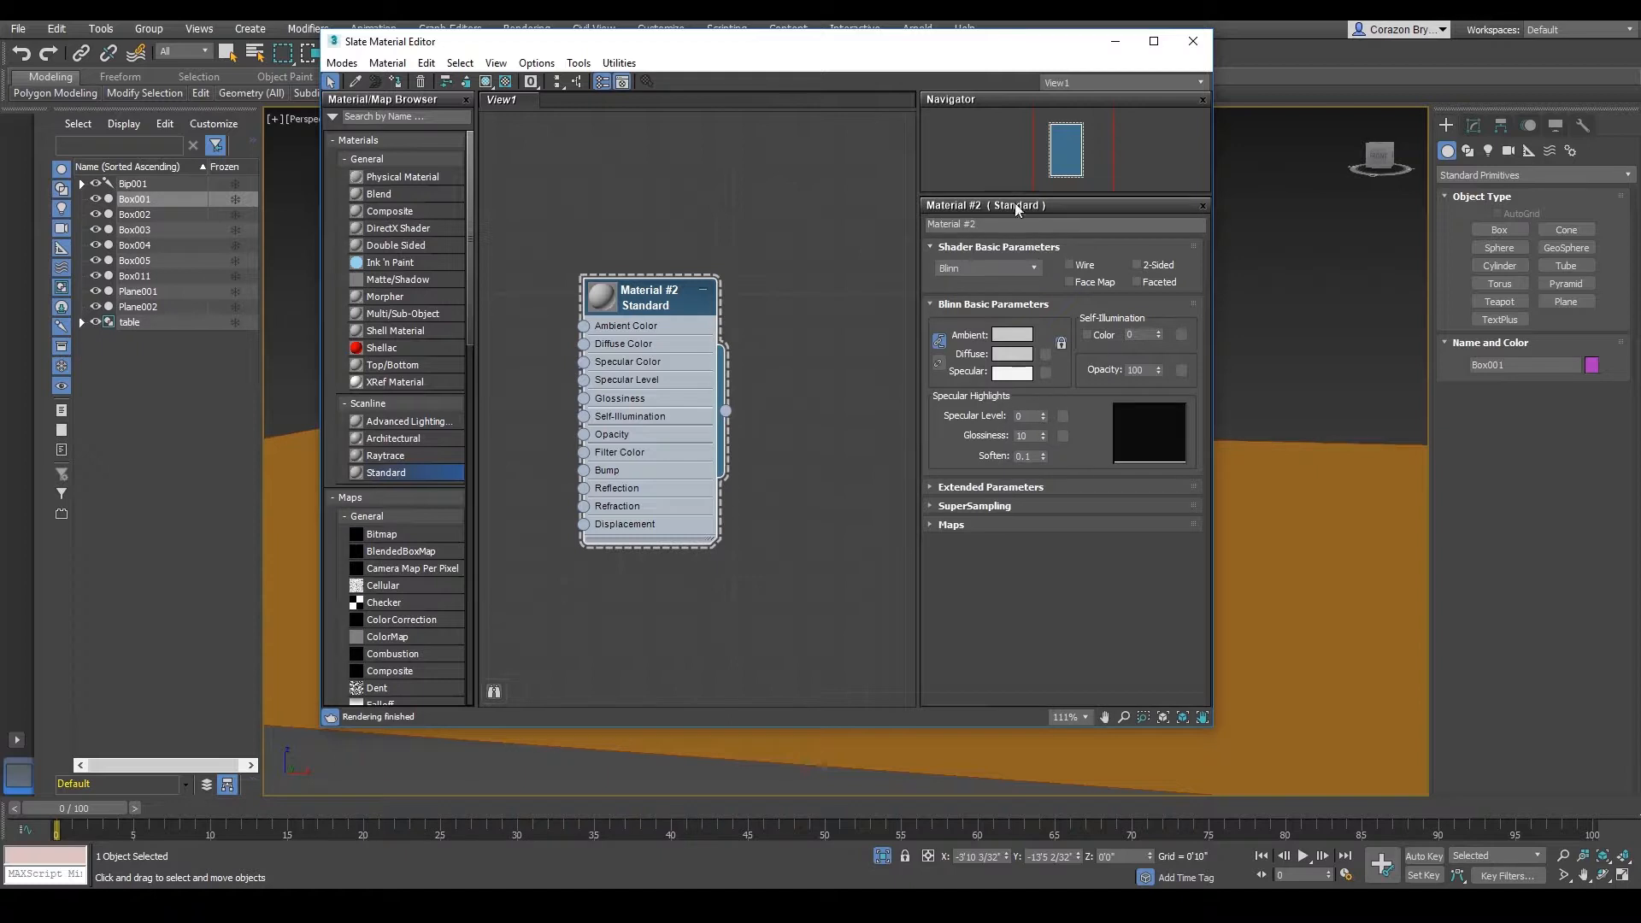
left_click_drag(673, 291, 692, 291)
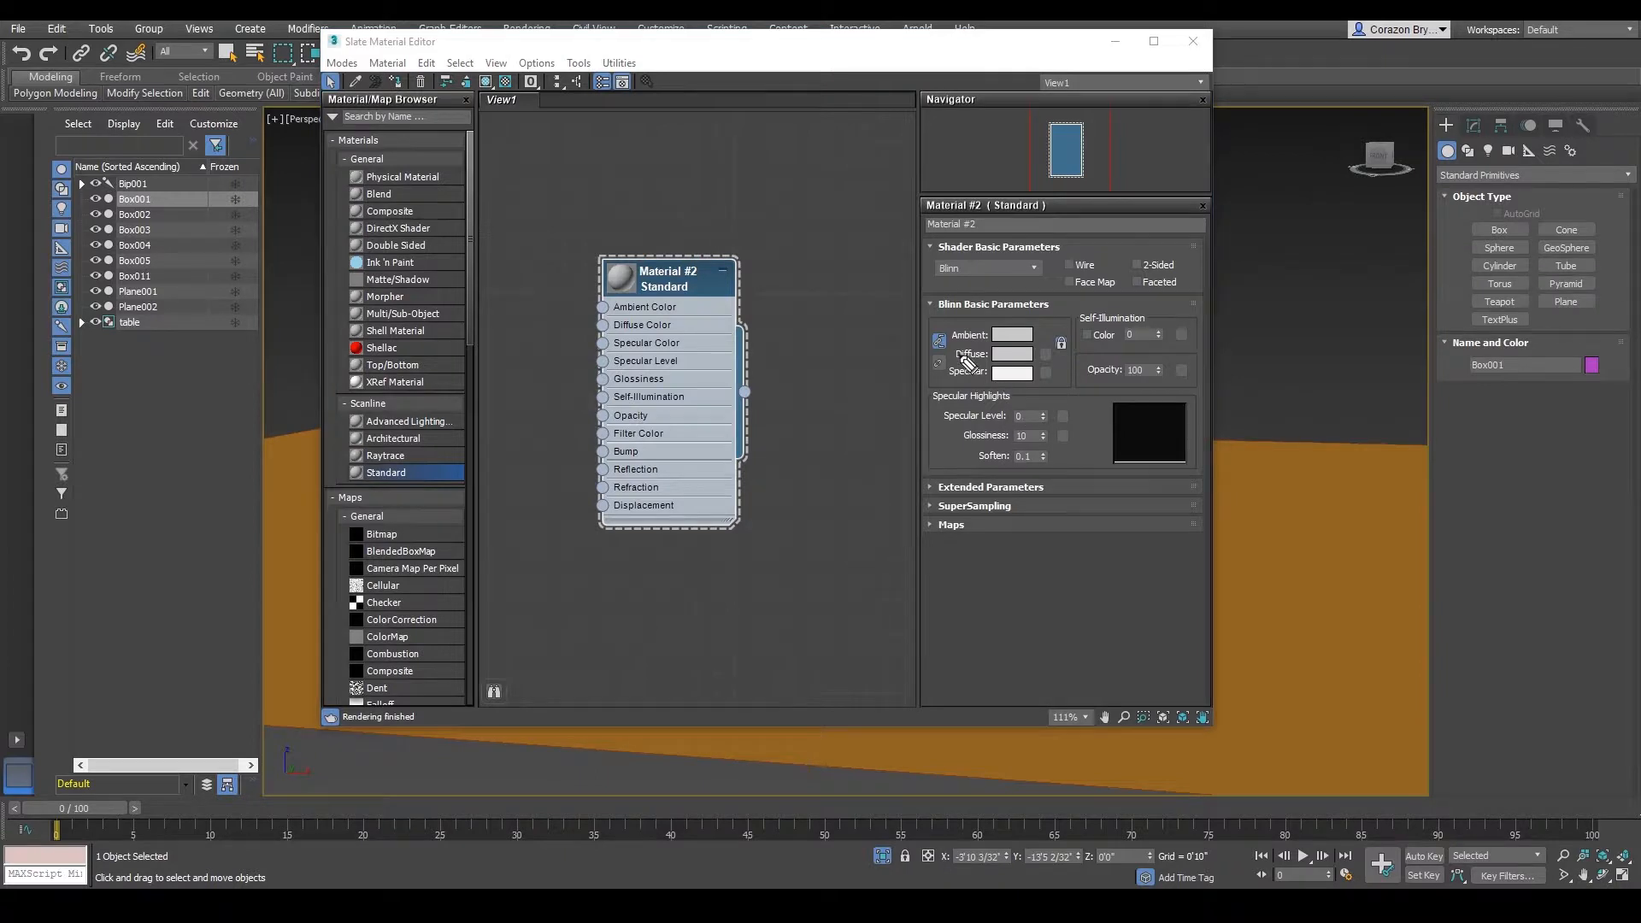
- Point out the Diffuse map slot of the Standard material and choose a Bitmap map for it
left_click_drag(947, 363, 981, 360)
left_click_drag(1030, 345, 1057, 358)
key("e")
left_click(1048, 354)
left_click_drag(795, 171, 854, 132)
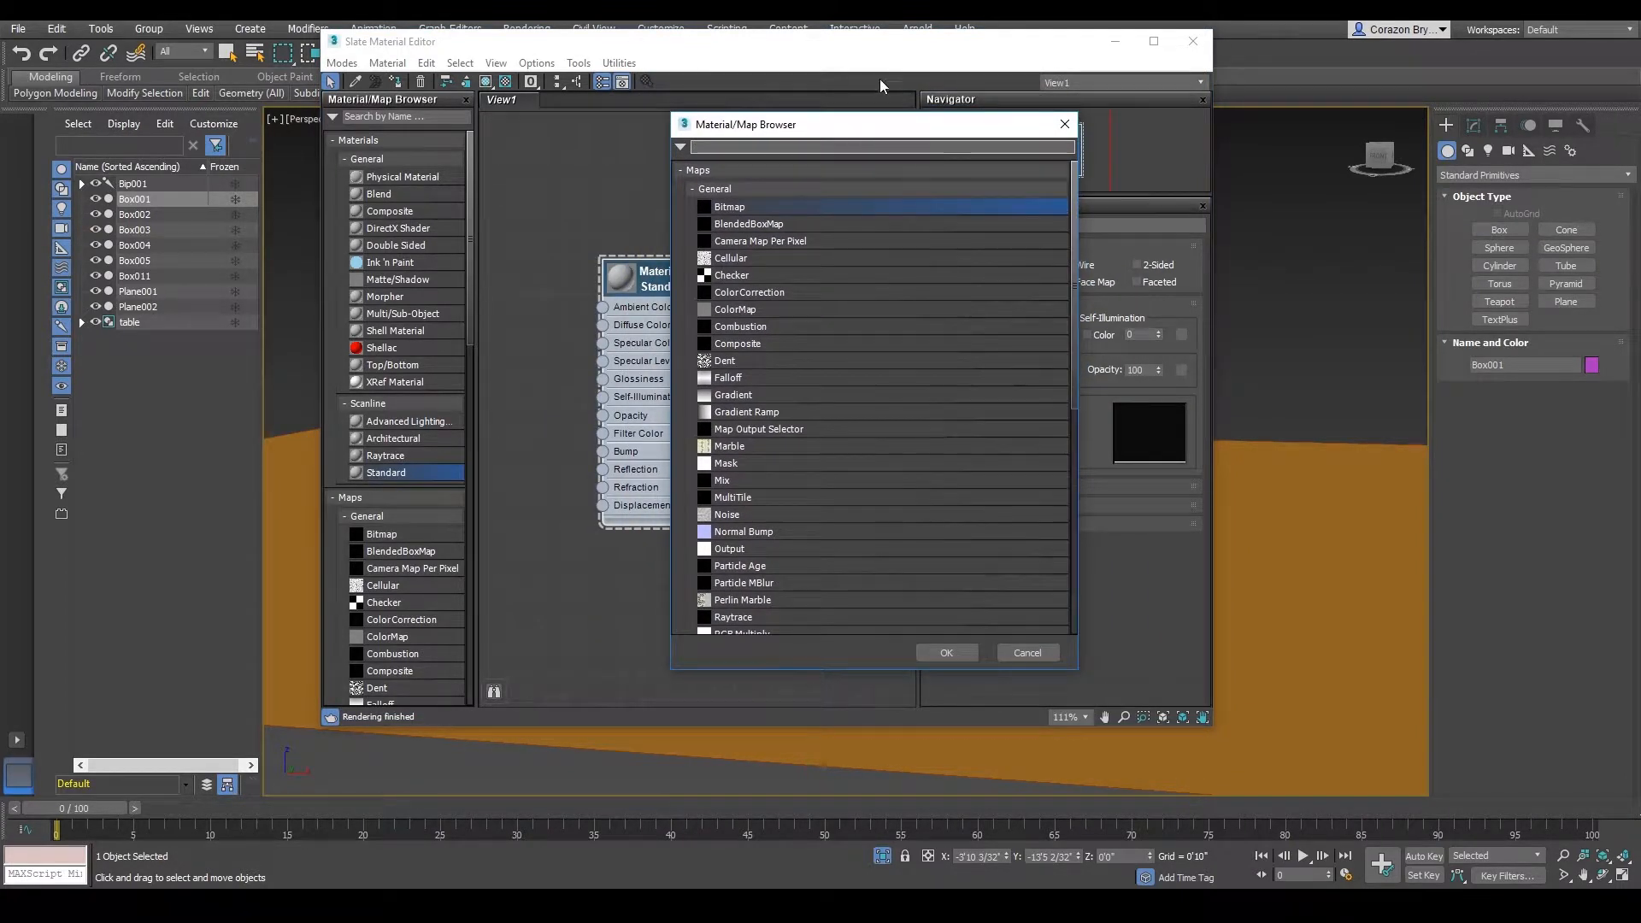
key("Return")
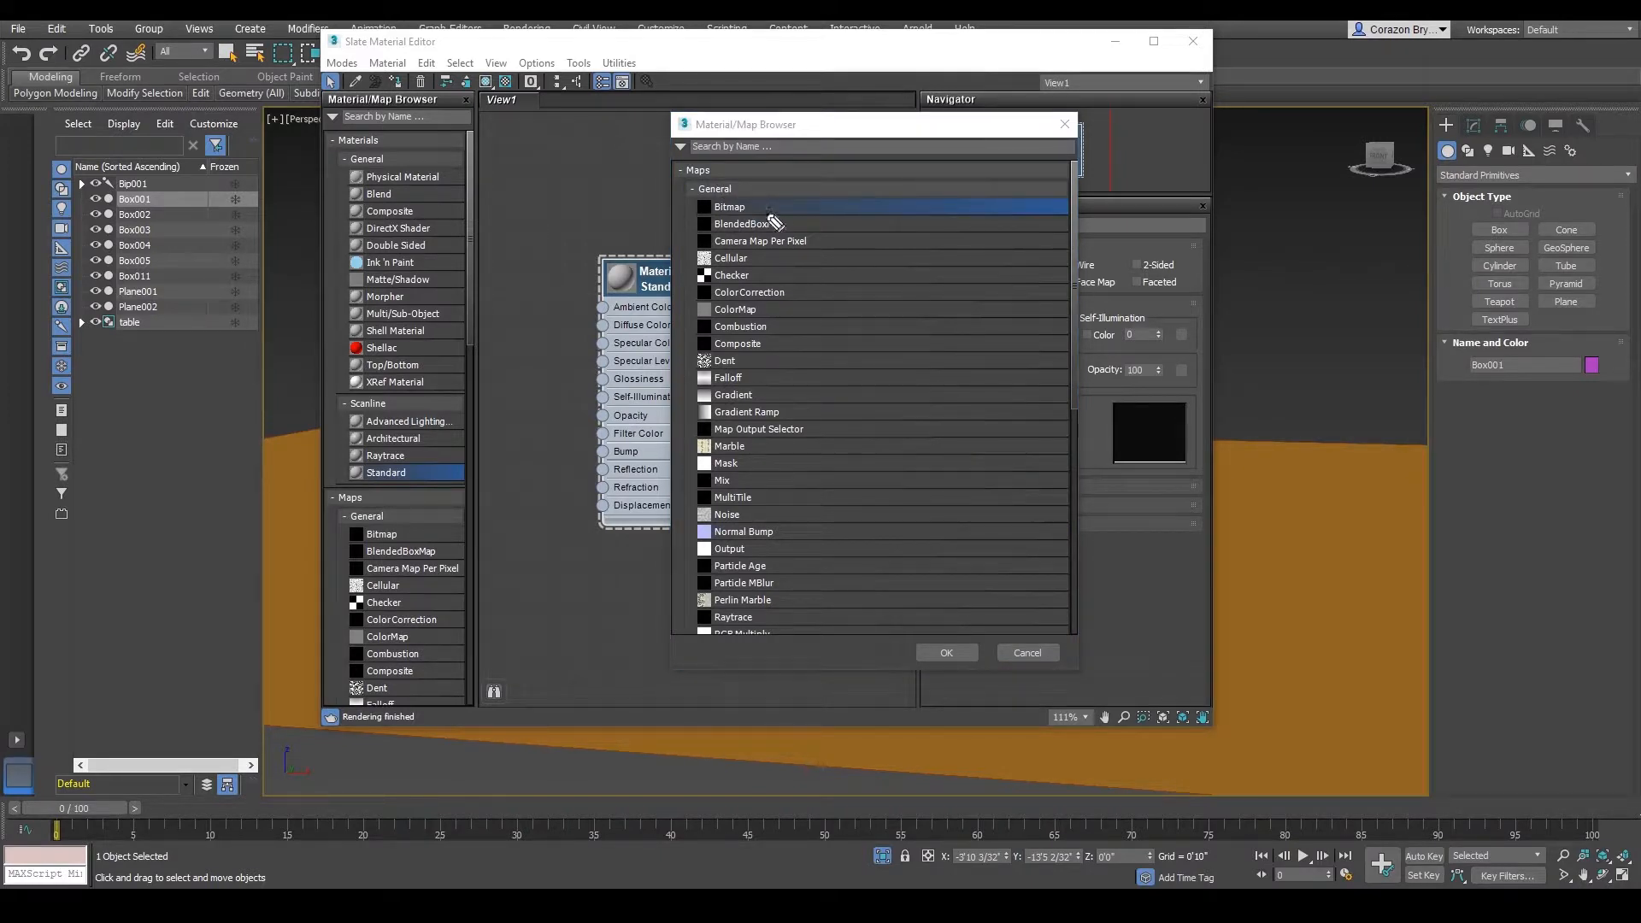
left_click(719, 198)
mouse_move(659, 194)
left_mouse_down()
mouse_move(682, 196)
mouse_move(673, 177)
left_mouse_up()
key("e")
double_click(747, 208)
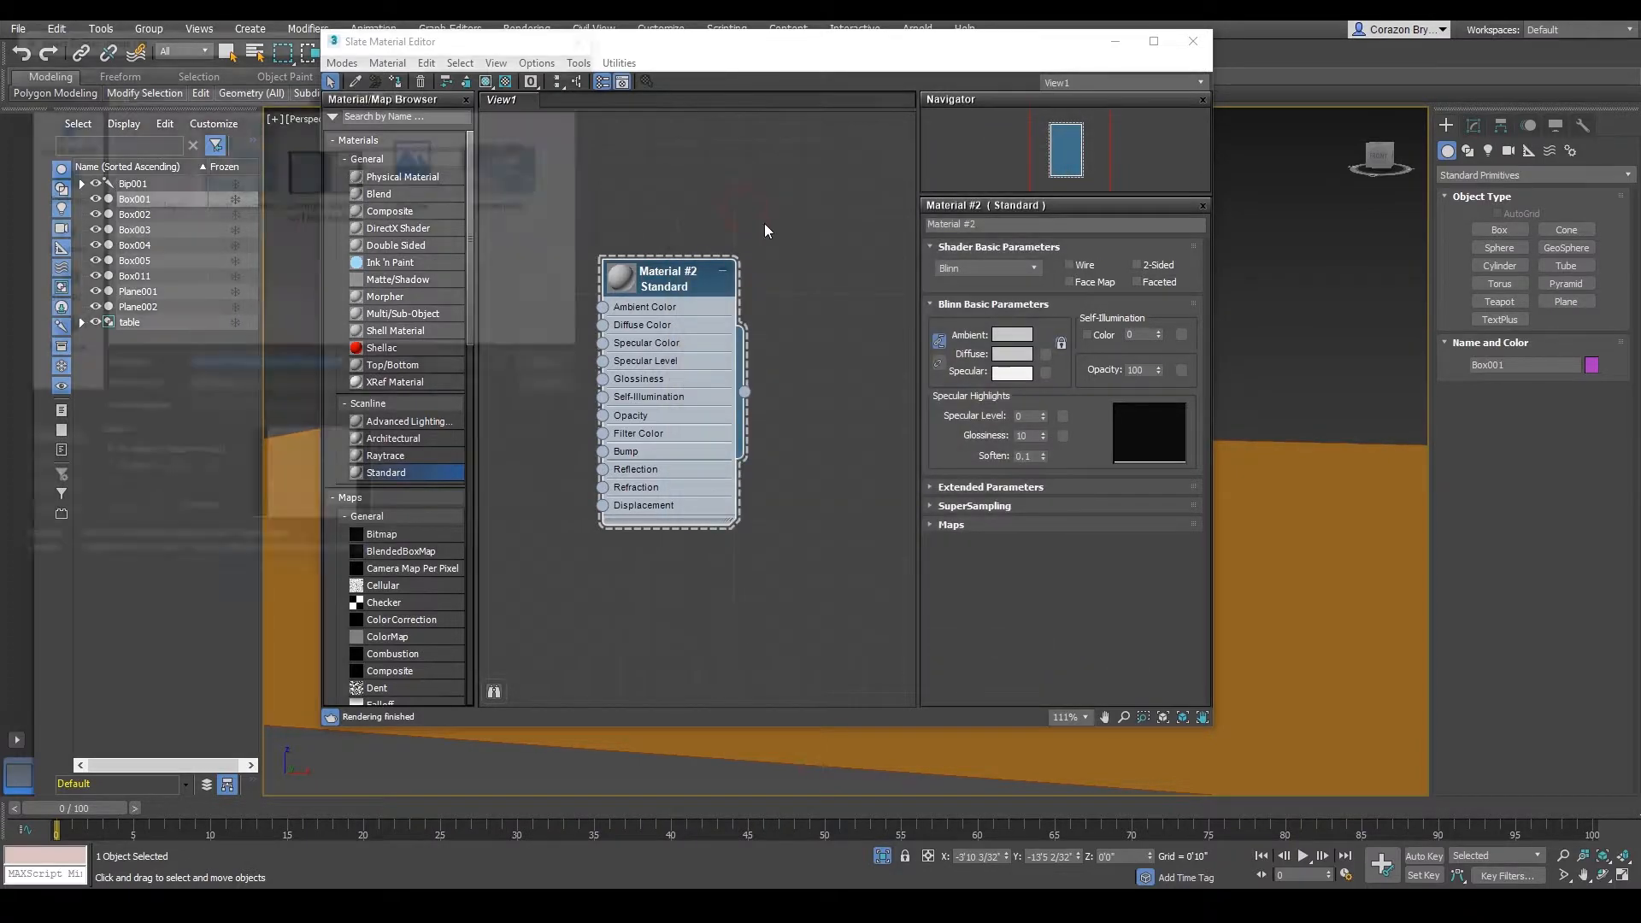
- Load johnson-floor-tile-500x500 from the Textures folder inside Hallway Scene's Hallway Environment folder as the diffuse bitmap
left_click_drag(221, 40, 564, 203)
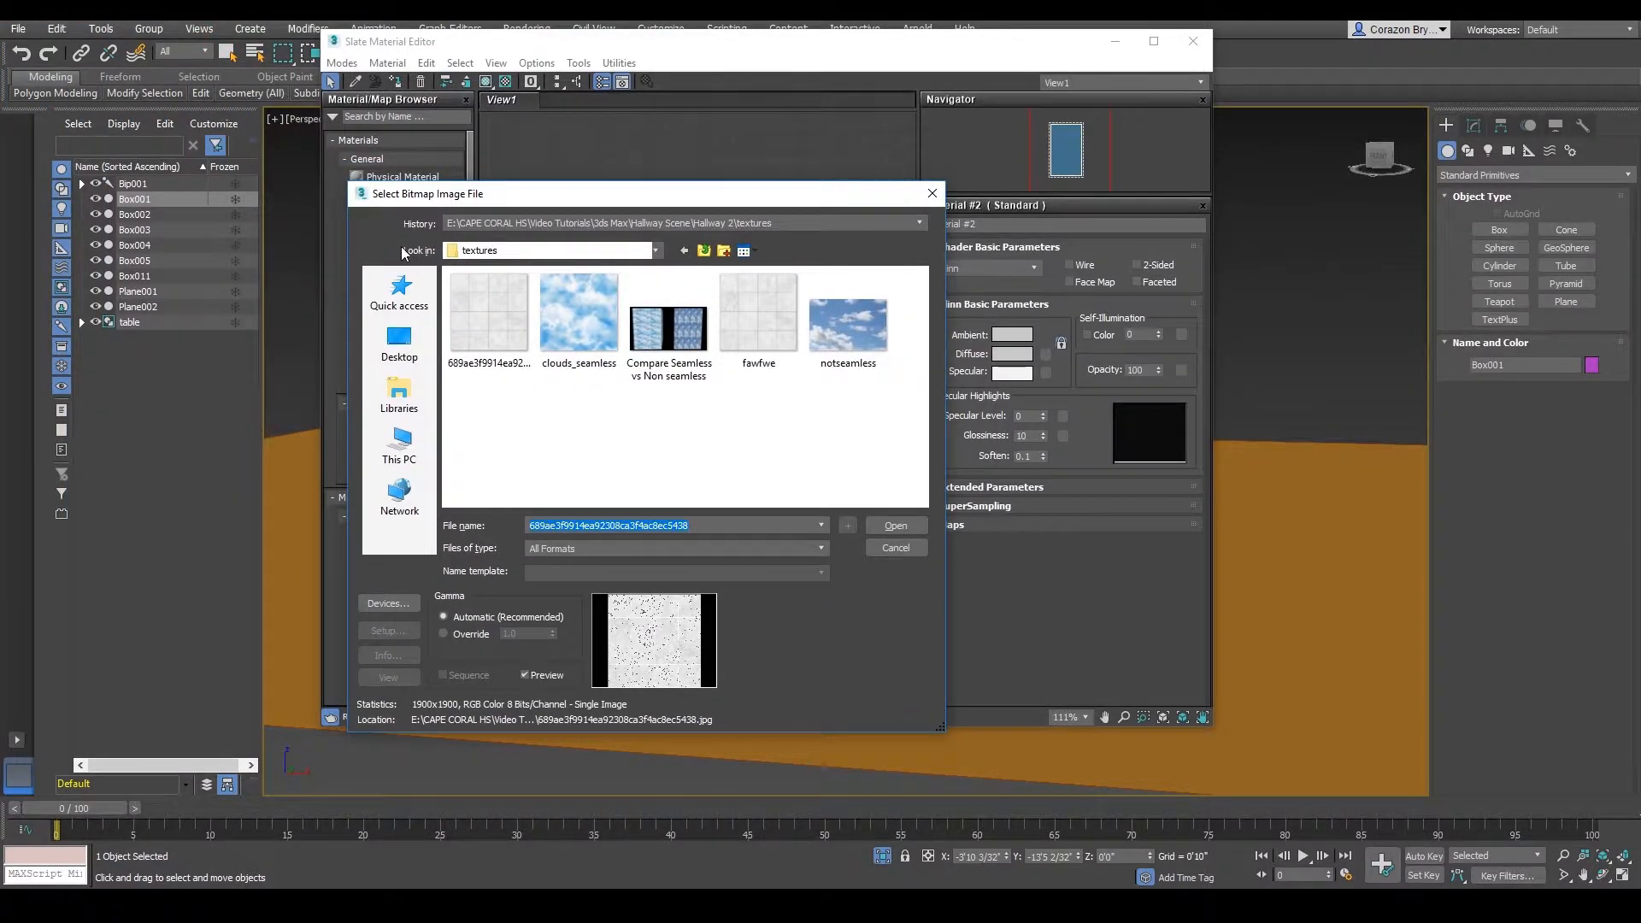
left_click(475, 258)
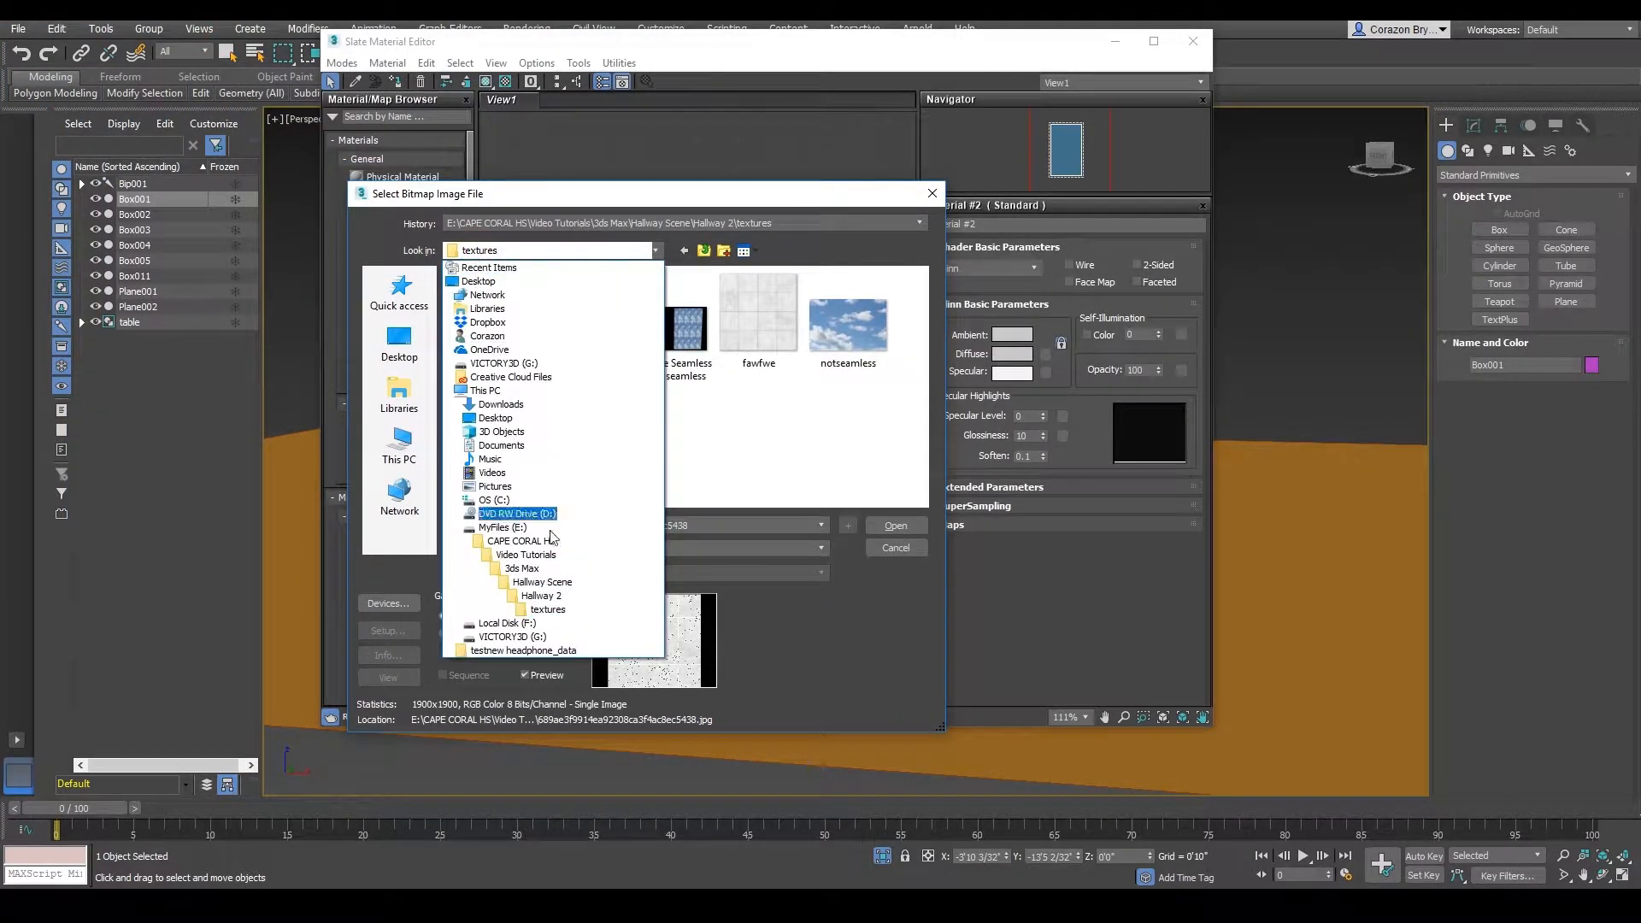
left_click(548, 582)
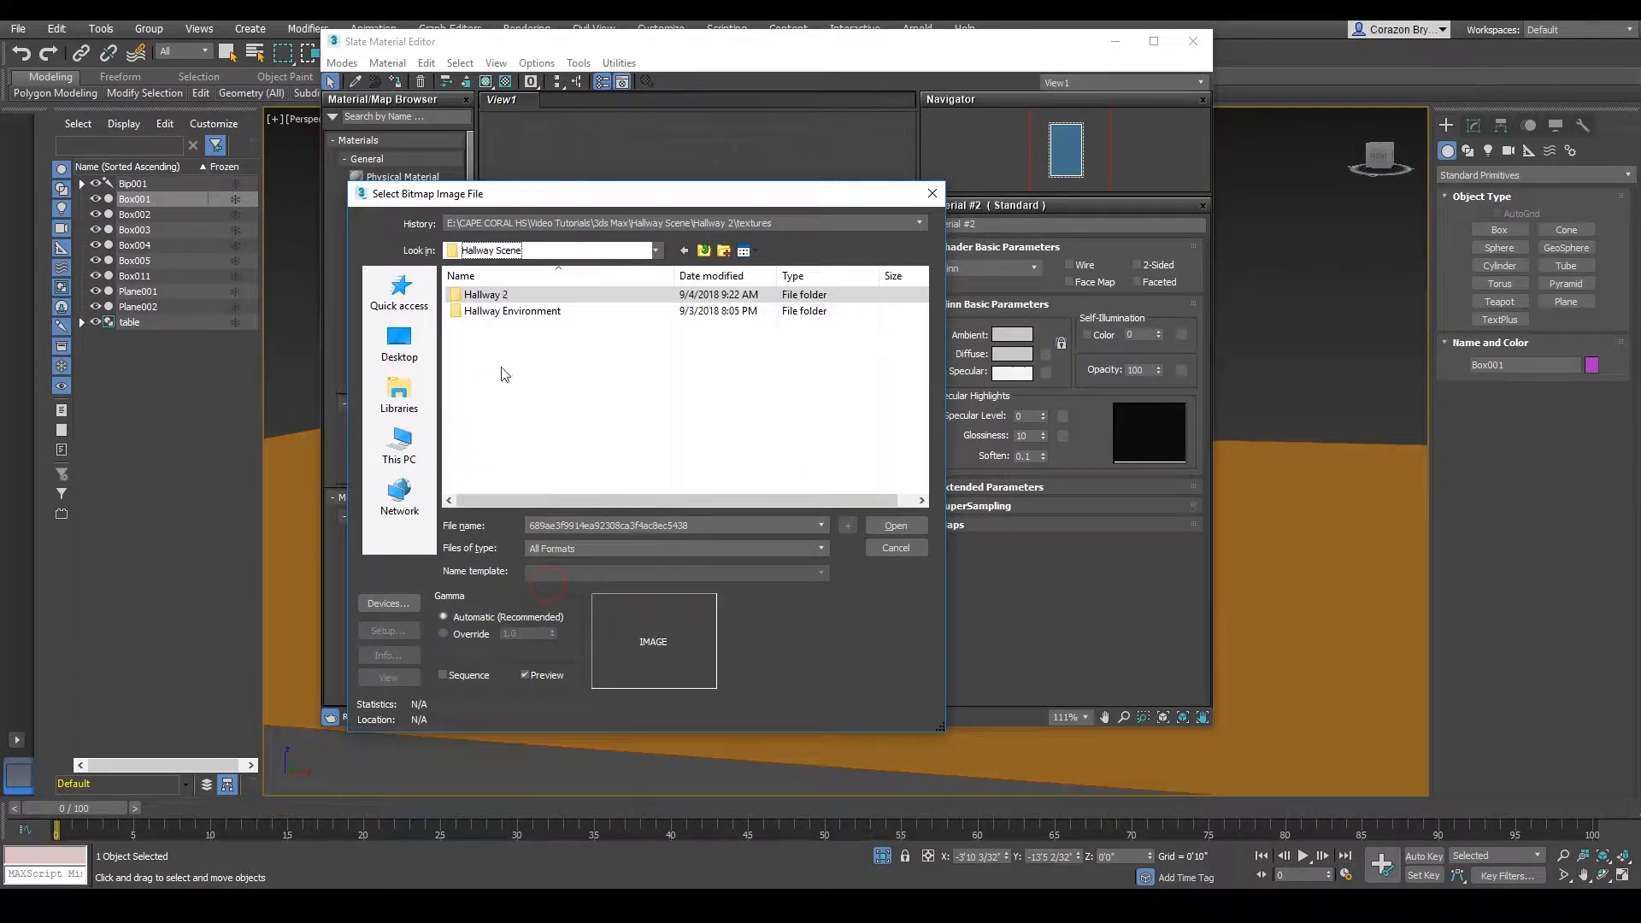
double_click(500, 314)
double_click(515, 295)
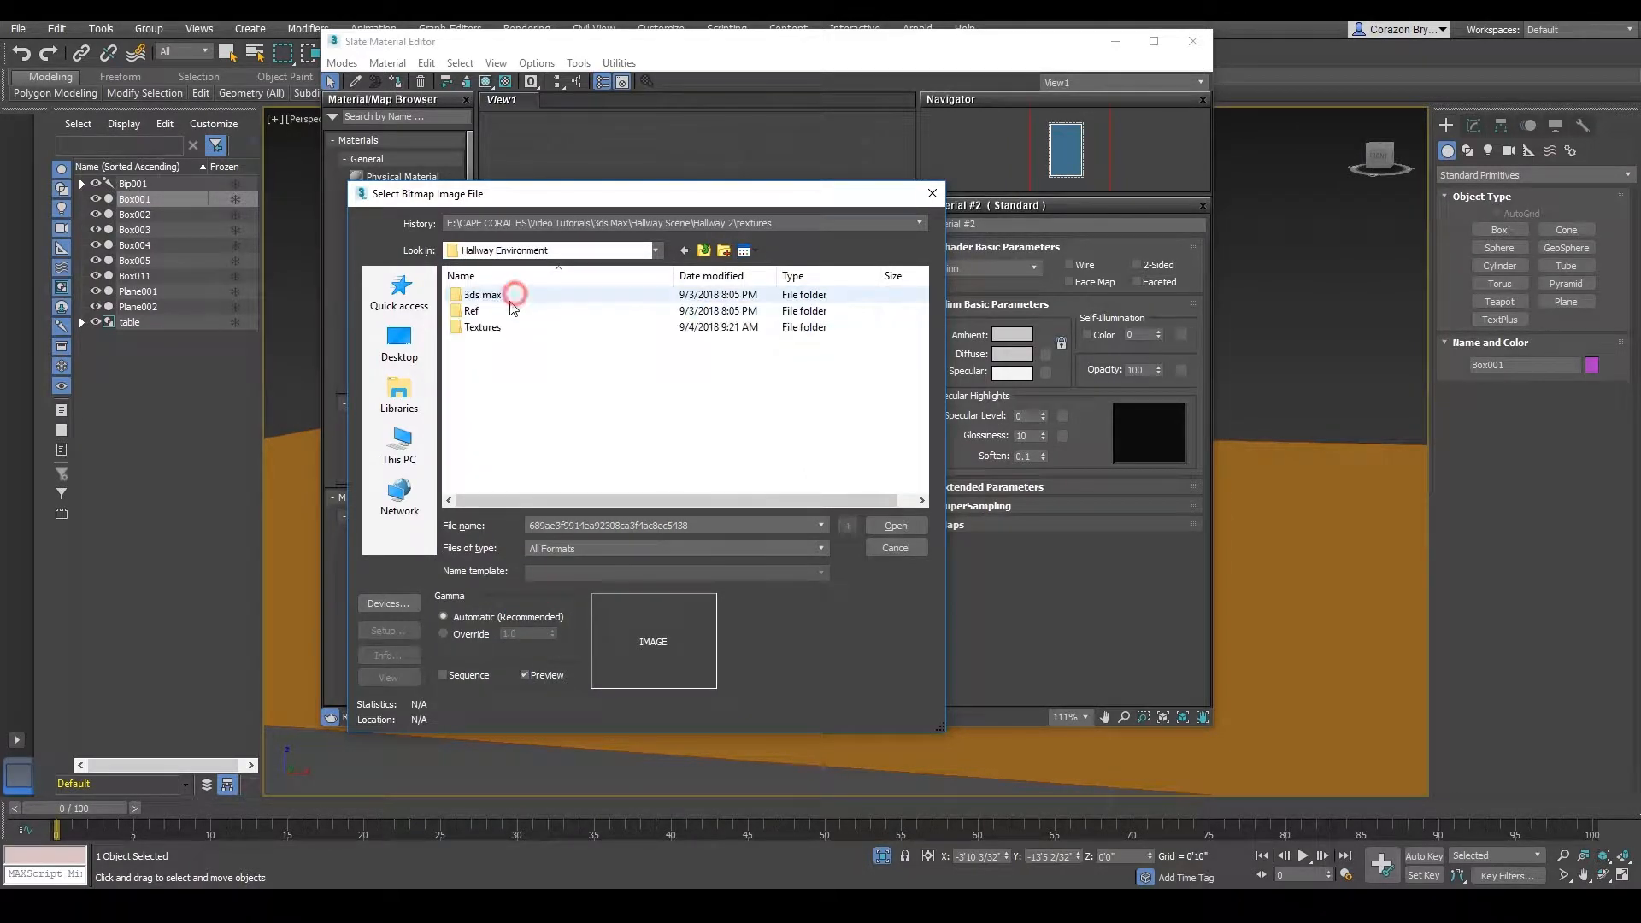
double_click(483, 326)
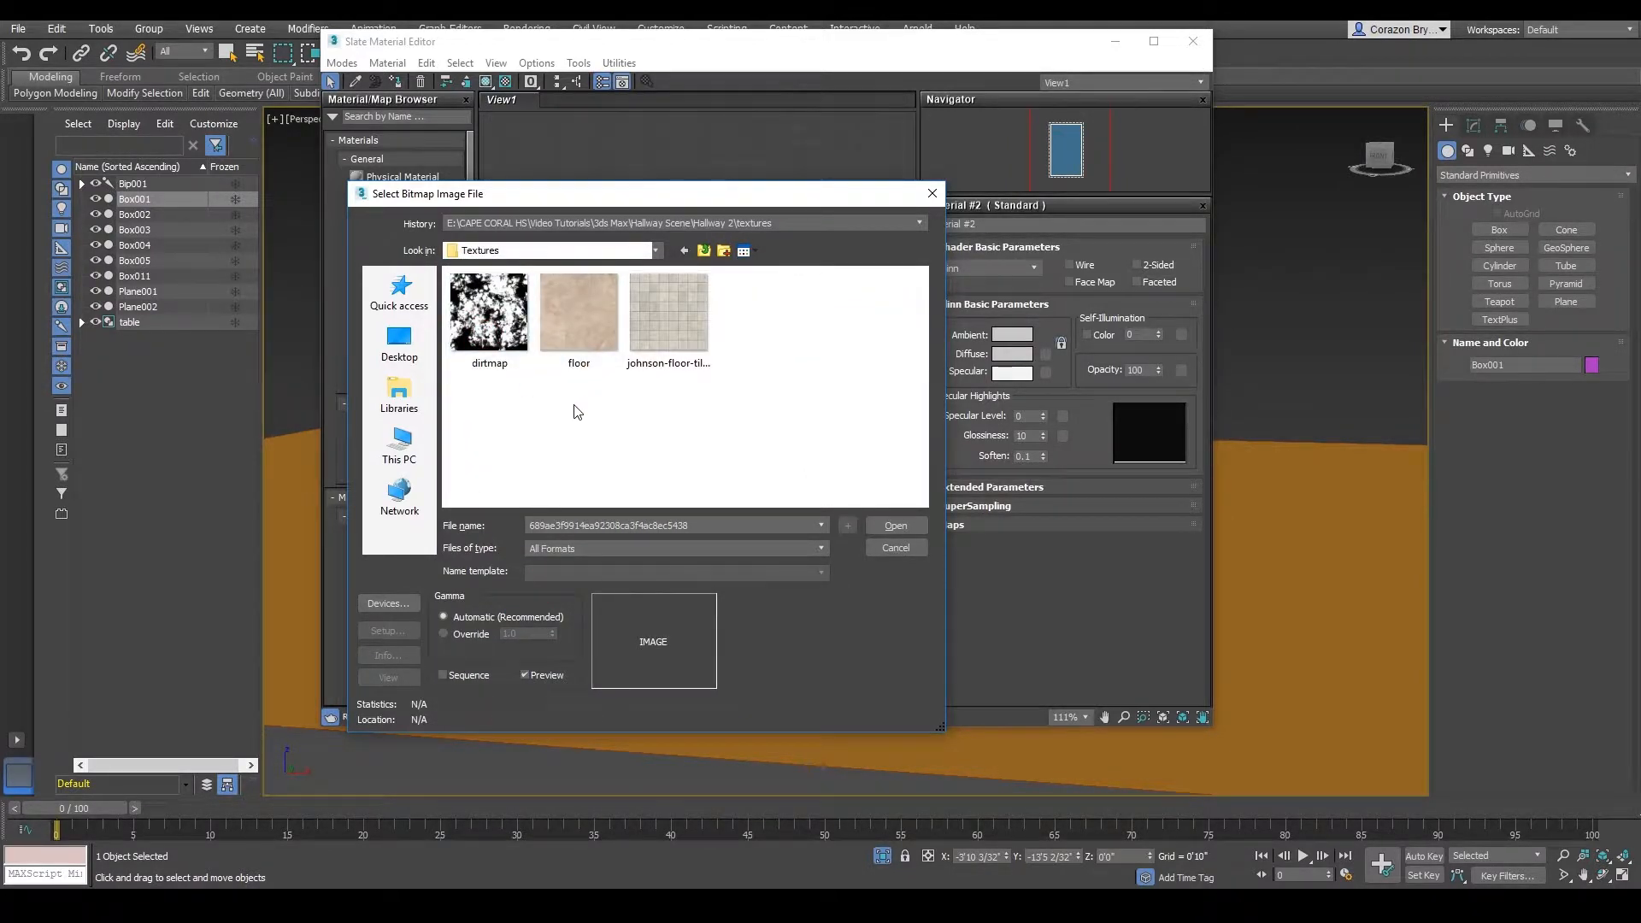
left_click_drag(583, 196, 616, 186)
left_click(716, 297)
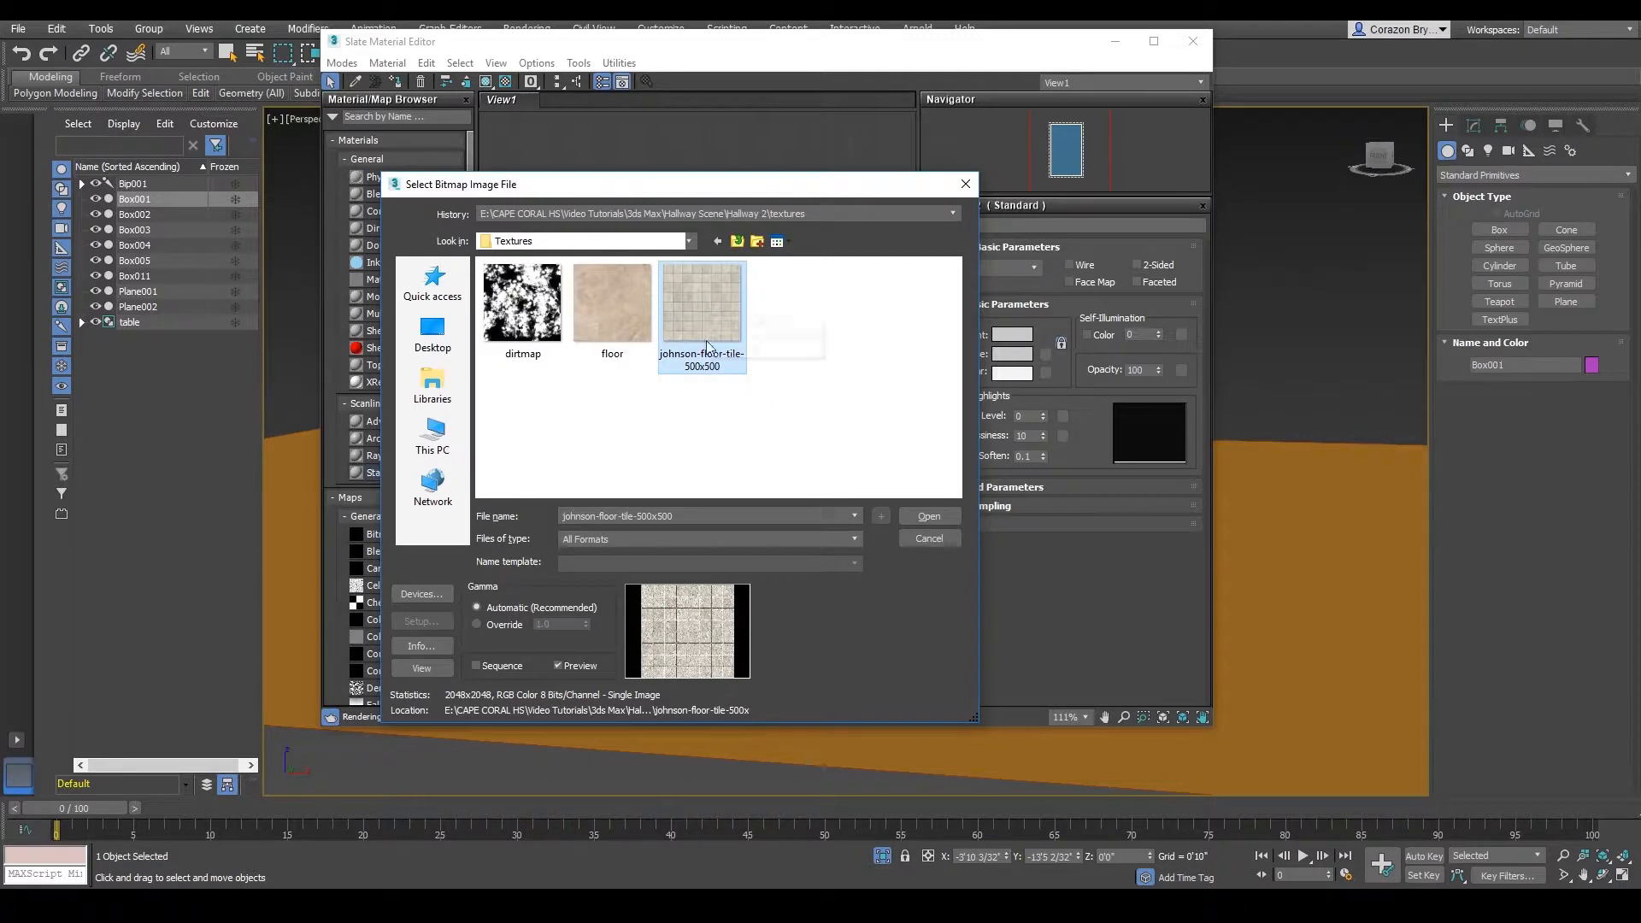
double_click(703, 306)
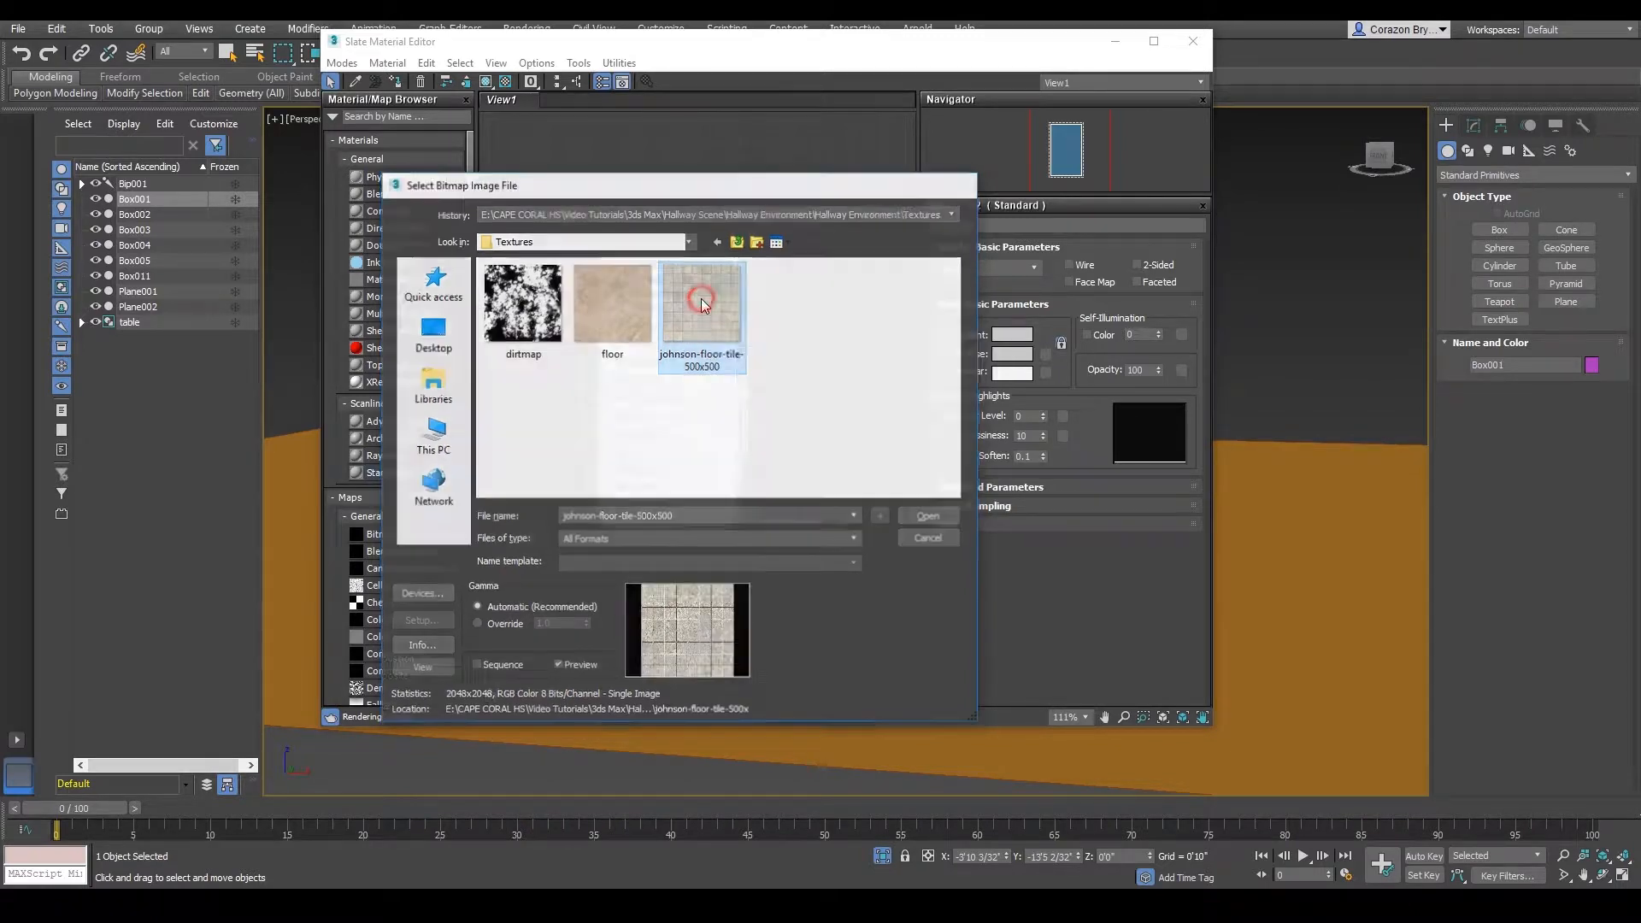
- Point out the Diffuse map slot, the material's preview sphere and the Bitmap node connected to Diffuse Color
scroll(637, 313, "down", 3)
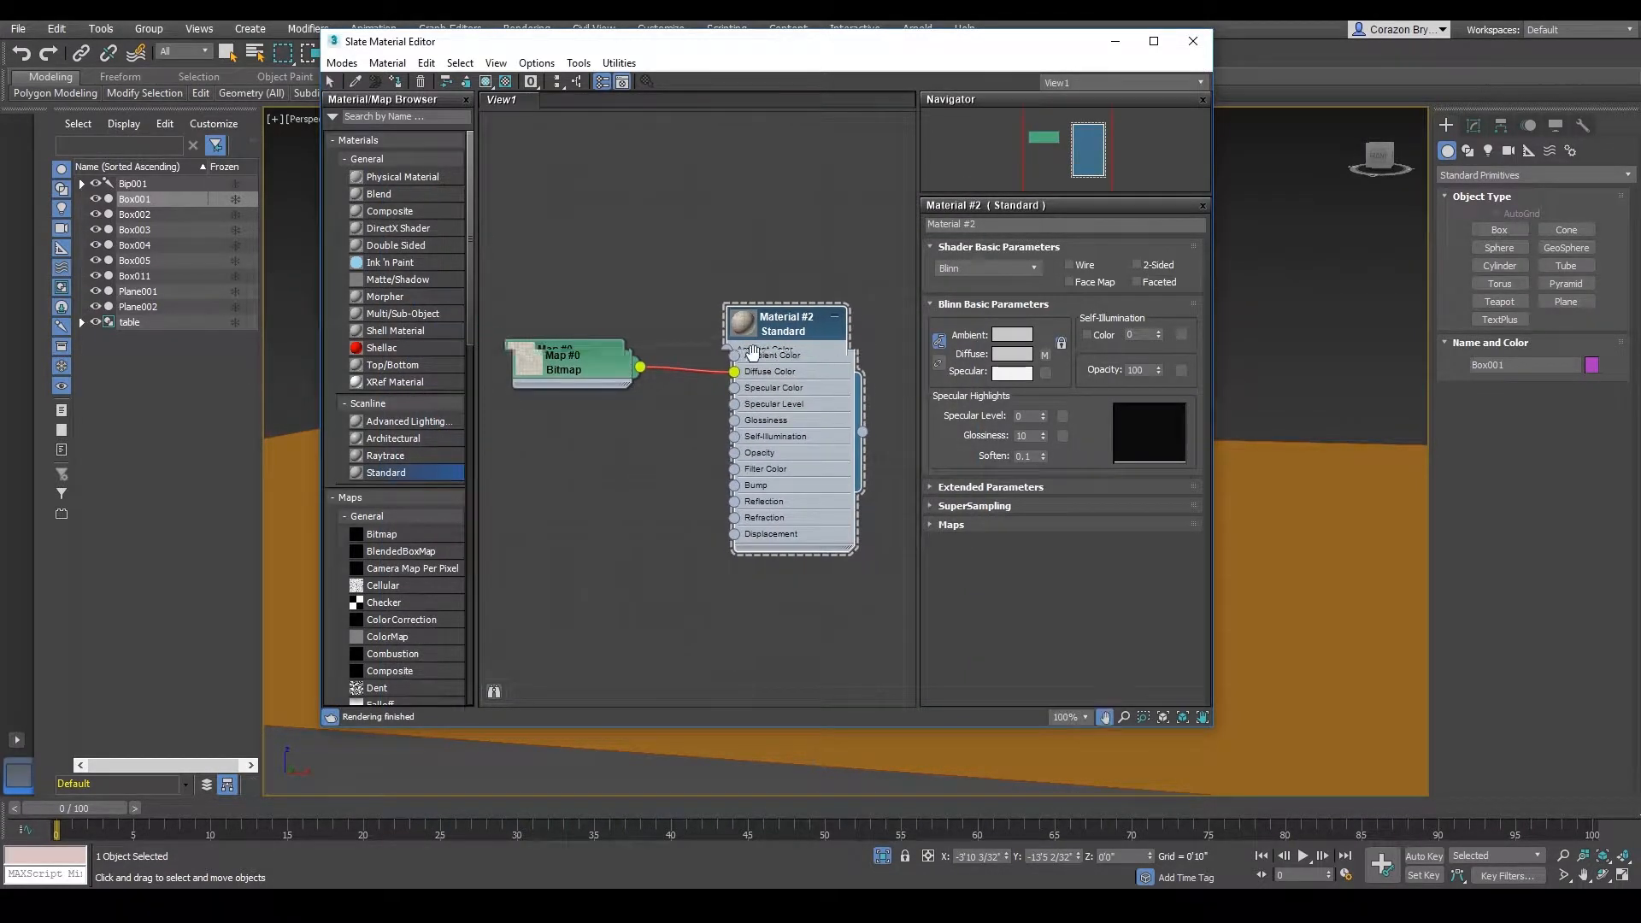
scroll(701, 369, "up", 1)
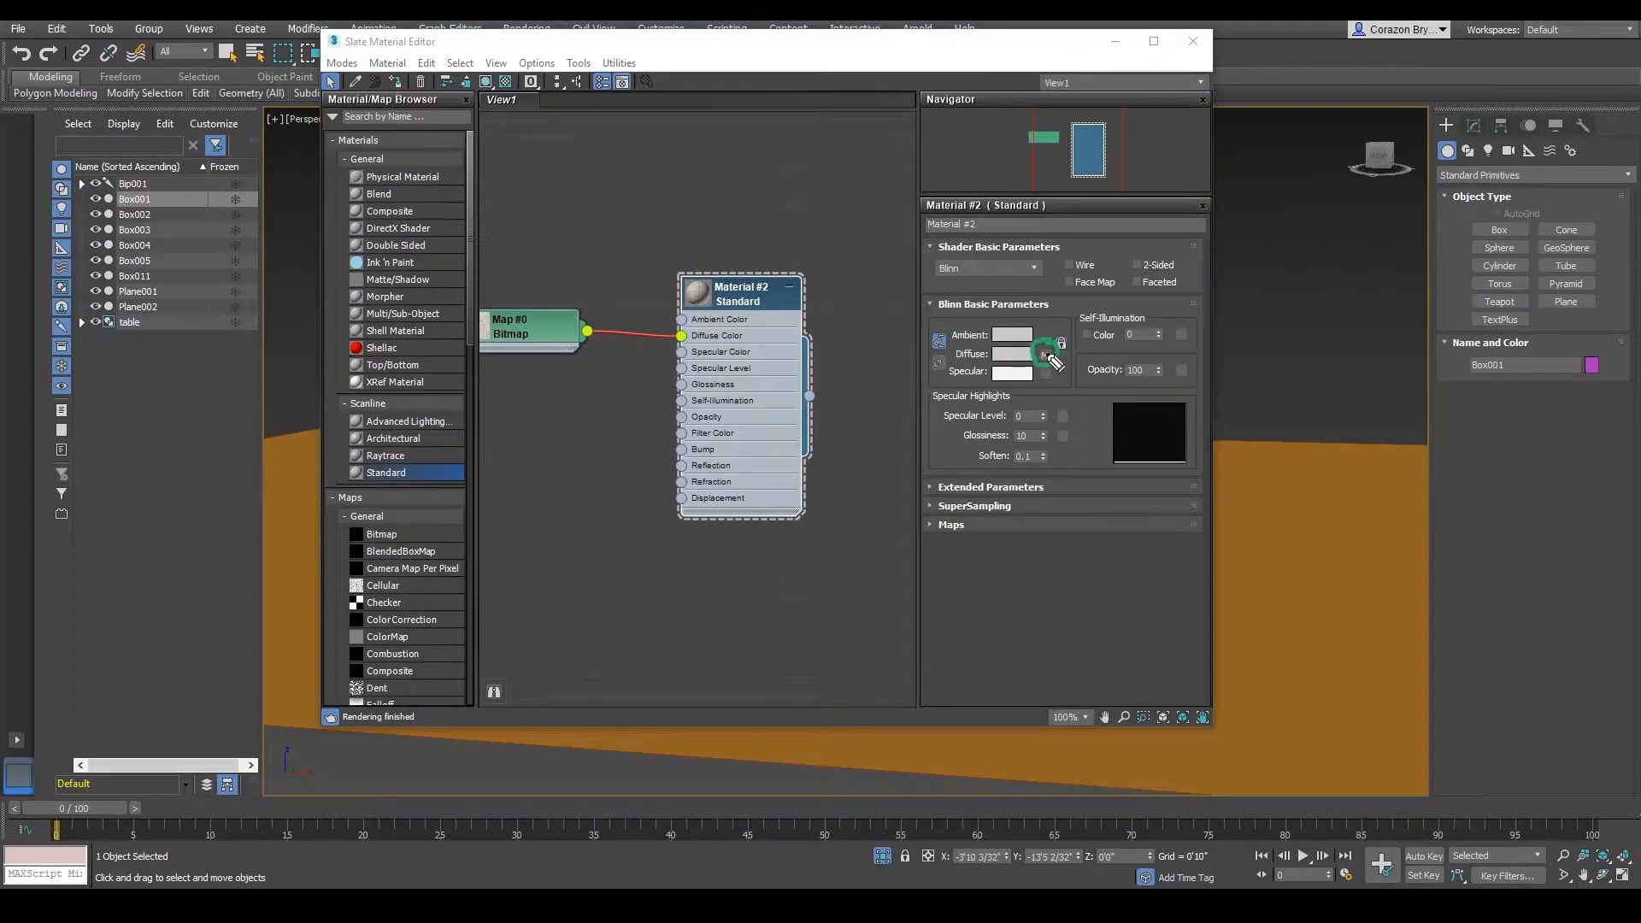
left_click_drag(948, 363, 987, 359)
mouse_move(675, 285)
left_mouse_down()
mouse_move(725, 287)
mouse_move(654, 318)
mouse_move(689, 268)
left_mouse_up()
mouse_move(493, 285)
left_mouse_down()
mouse_move(585, 318)
mouse_move(476, 362)
mouse_move(506, 287)
left_mouse_up()
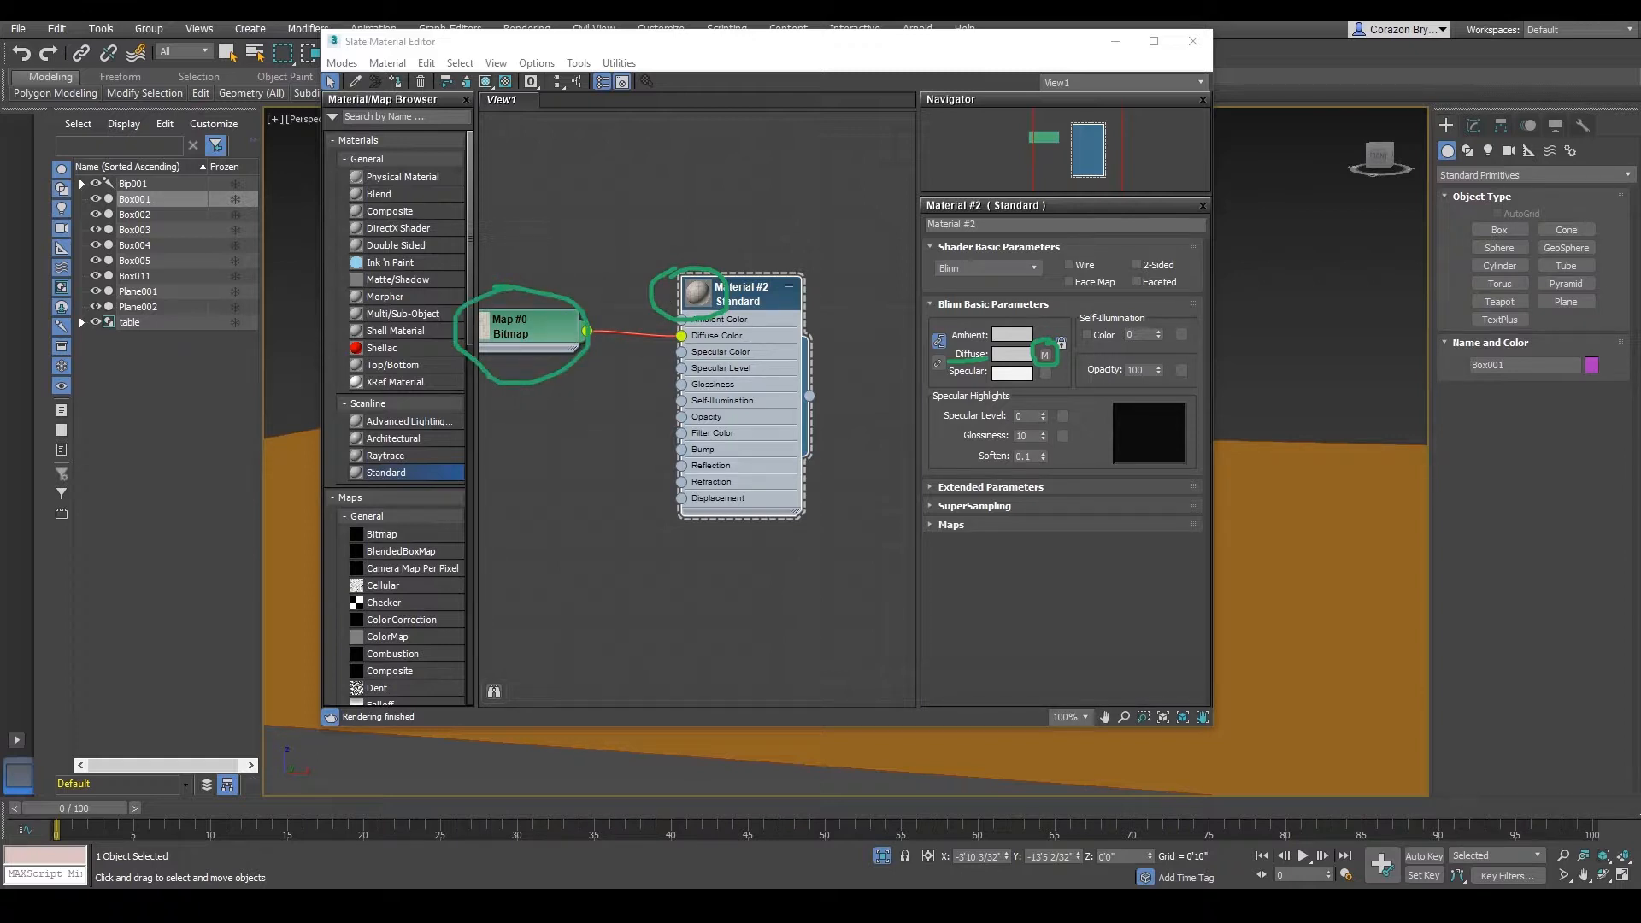
key("Escape")
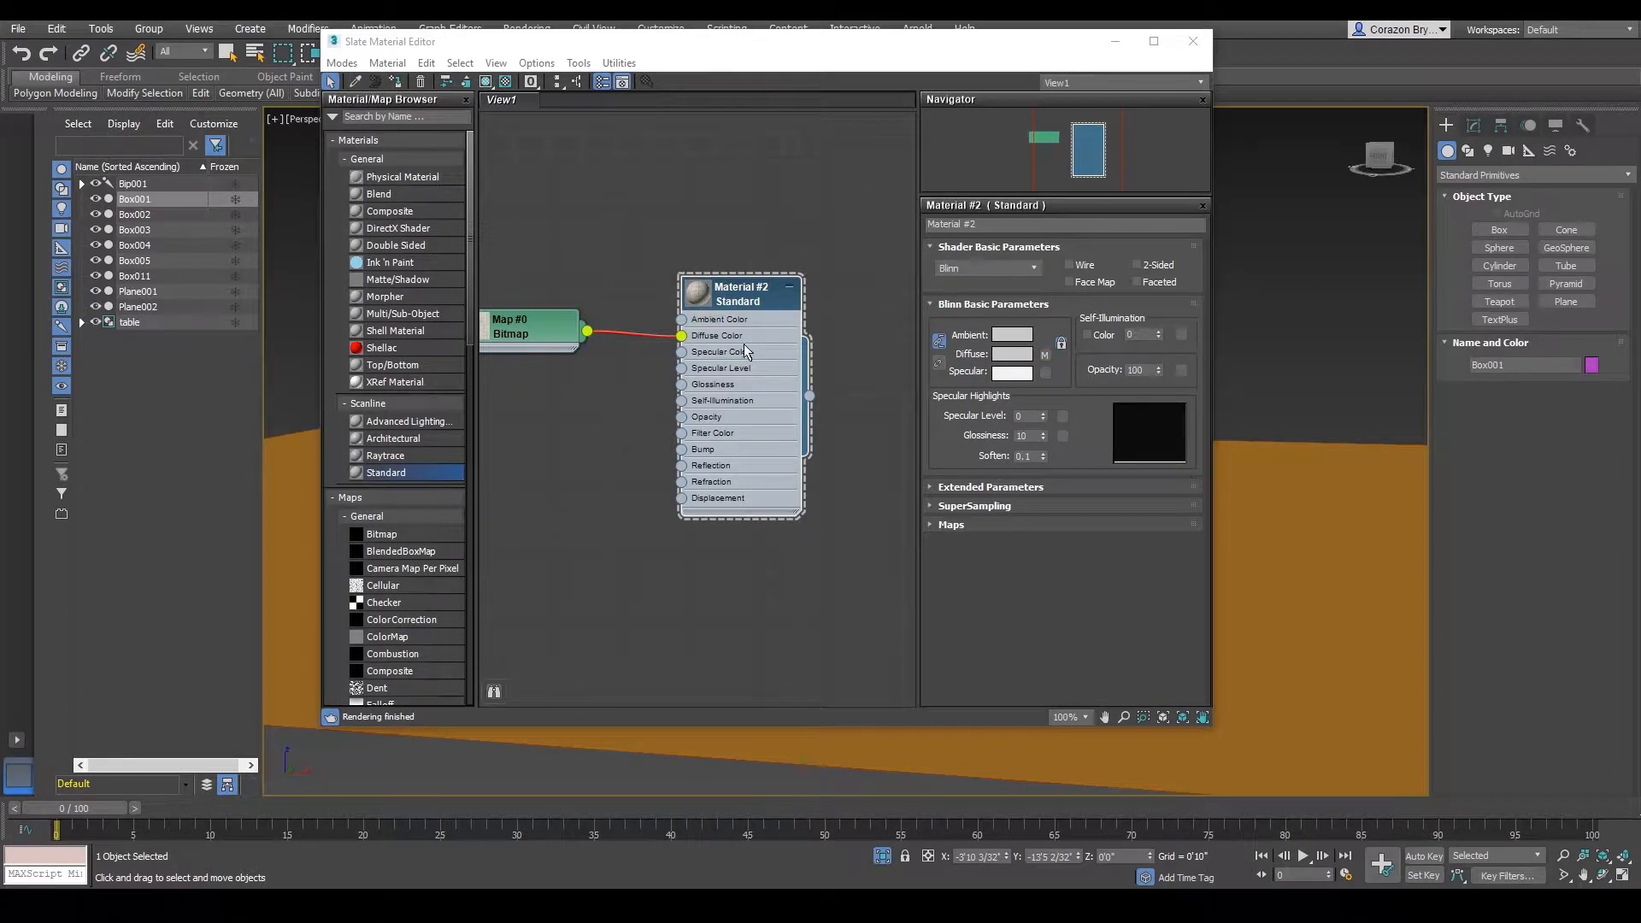
middle_click_drag(746, 350, 779, 359)
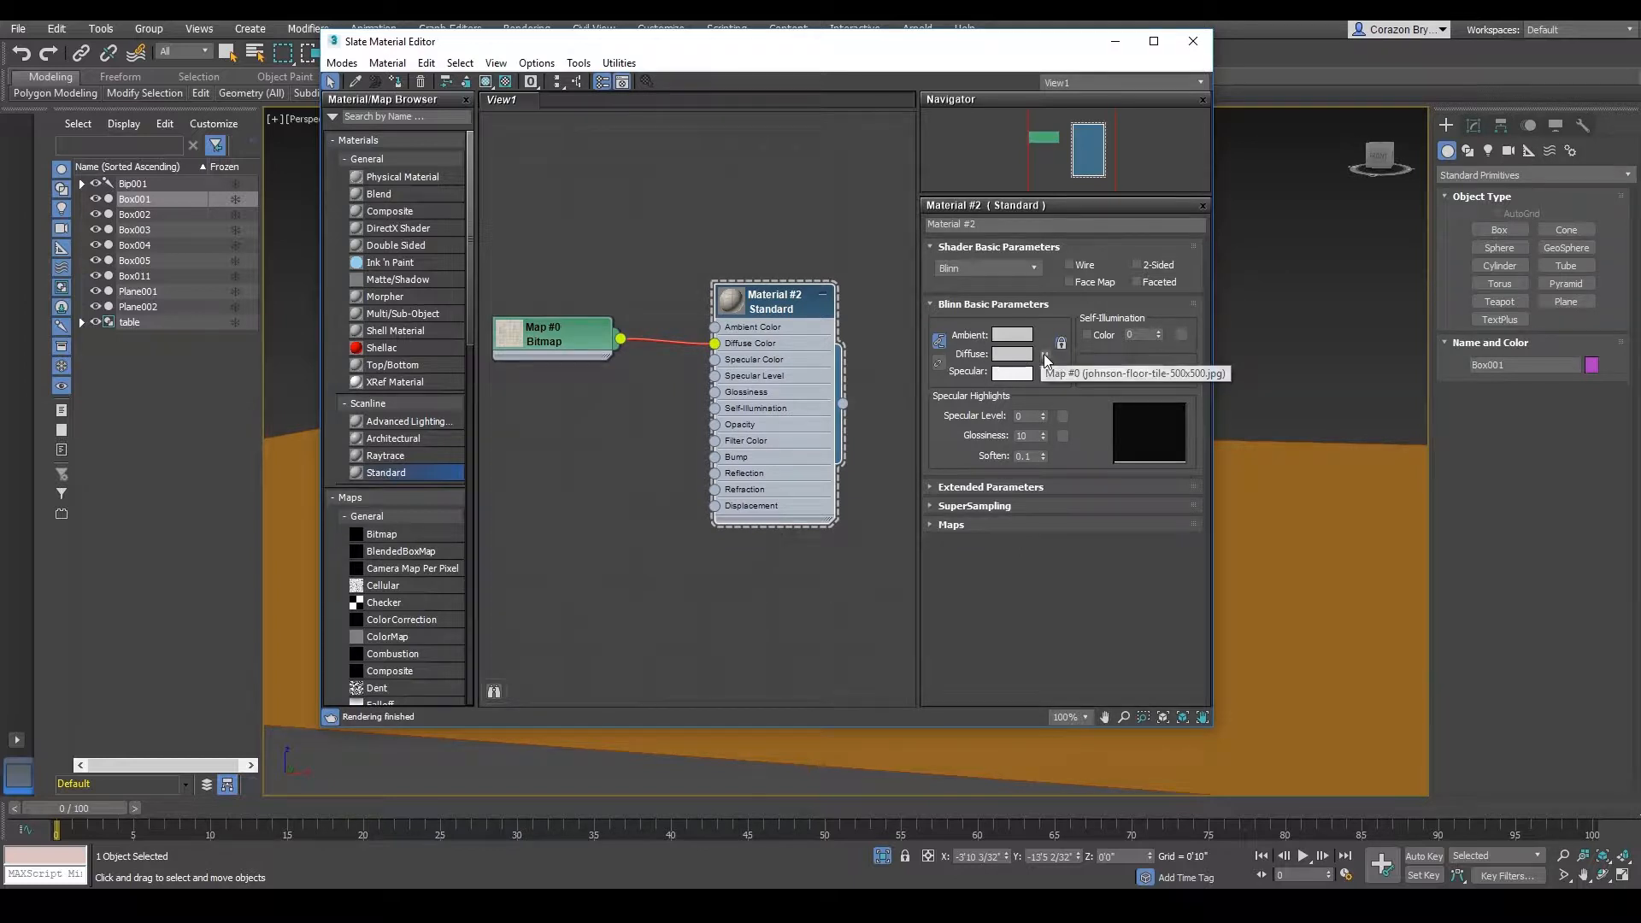
- Examine the Standard material node and the Bitmap node wired into its Diffuse Color input
middle_click_drag(665, 385, 653, 398)
scroll(682, 392, "down", 2)
scroll(733, 354, "up", 3)
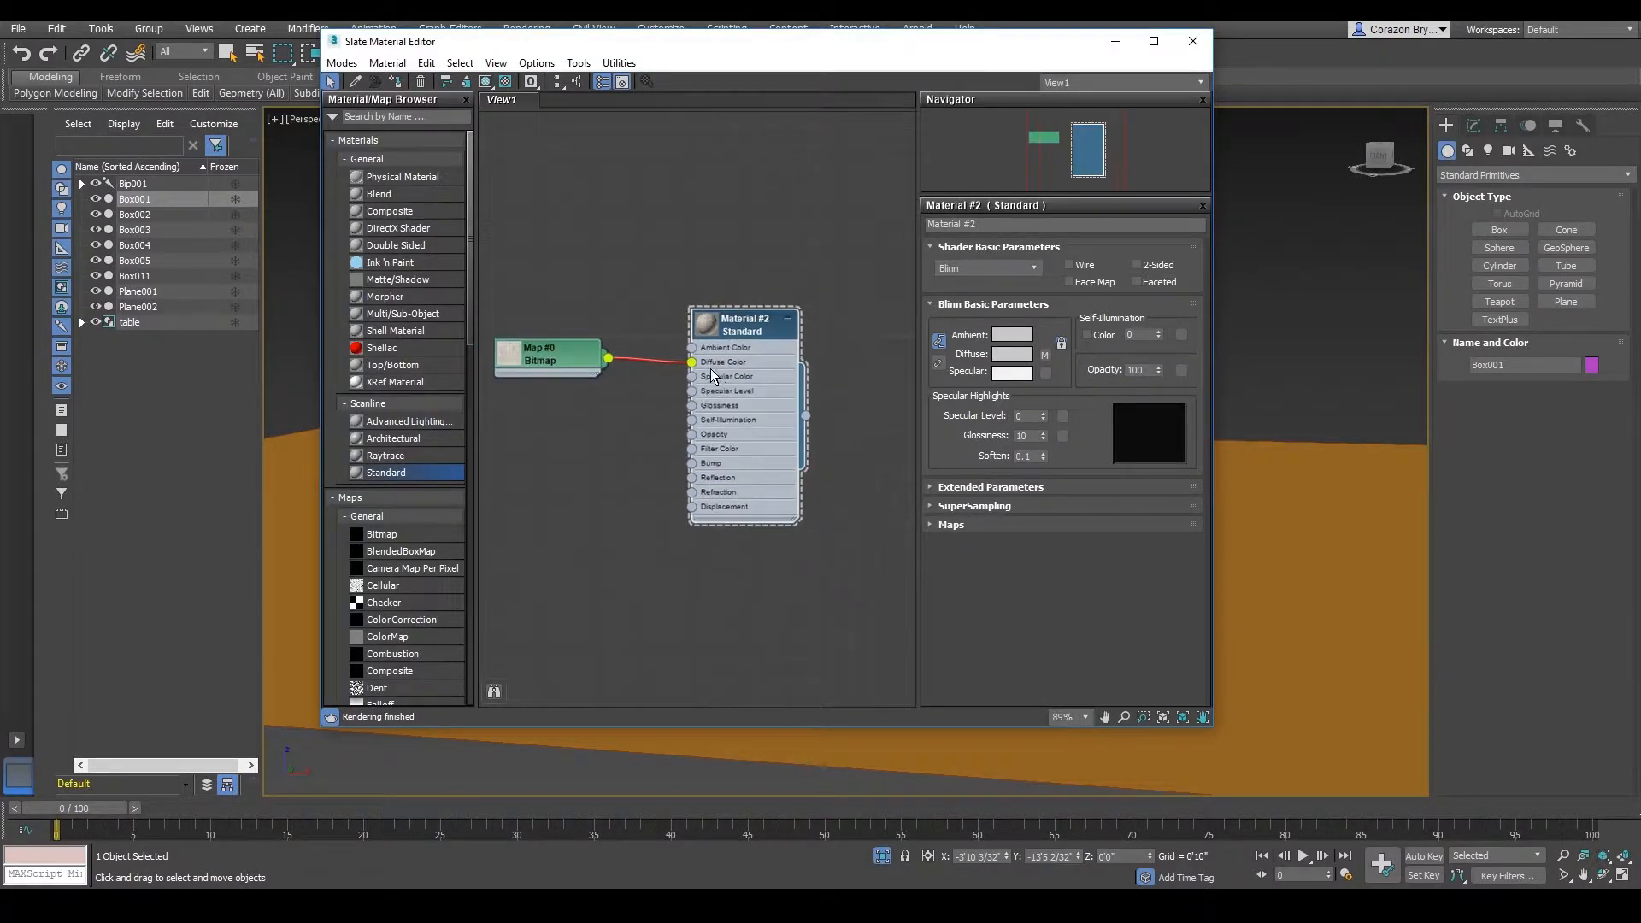
scroll(731, 344, "up", 5)
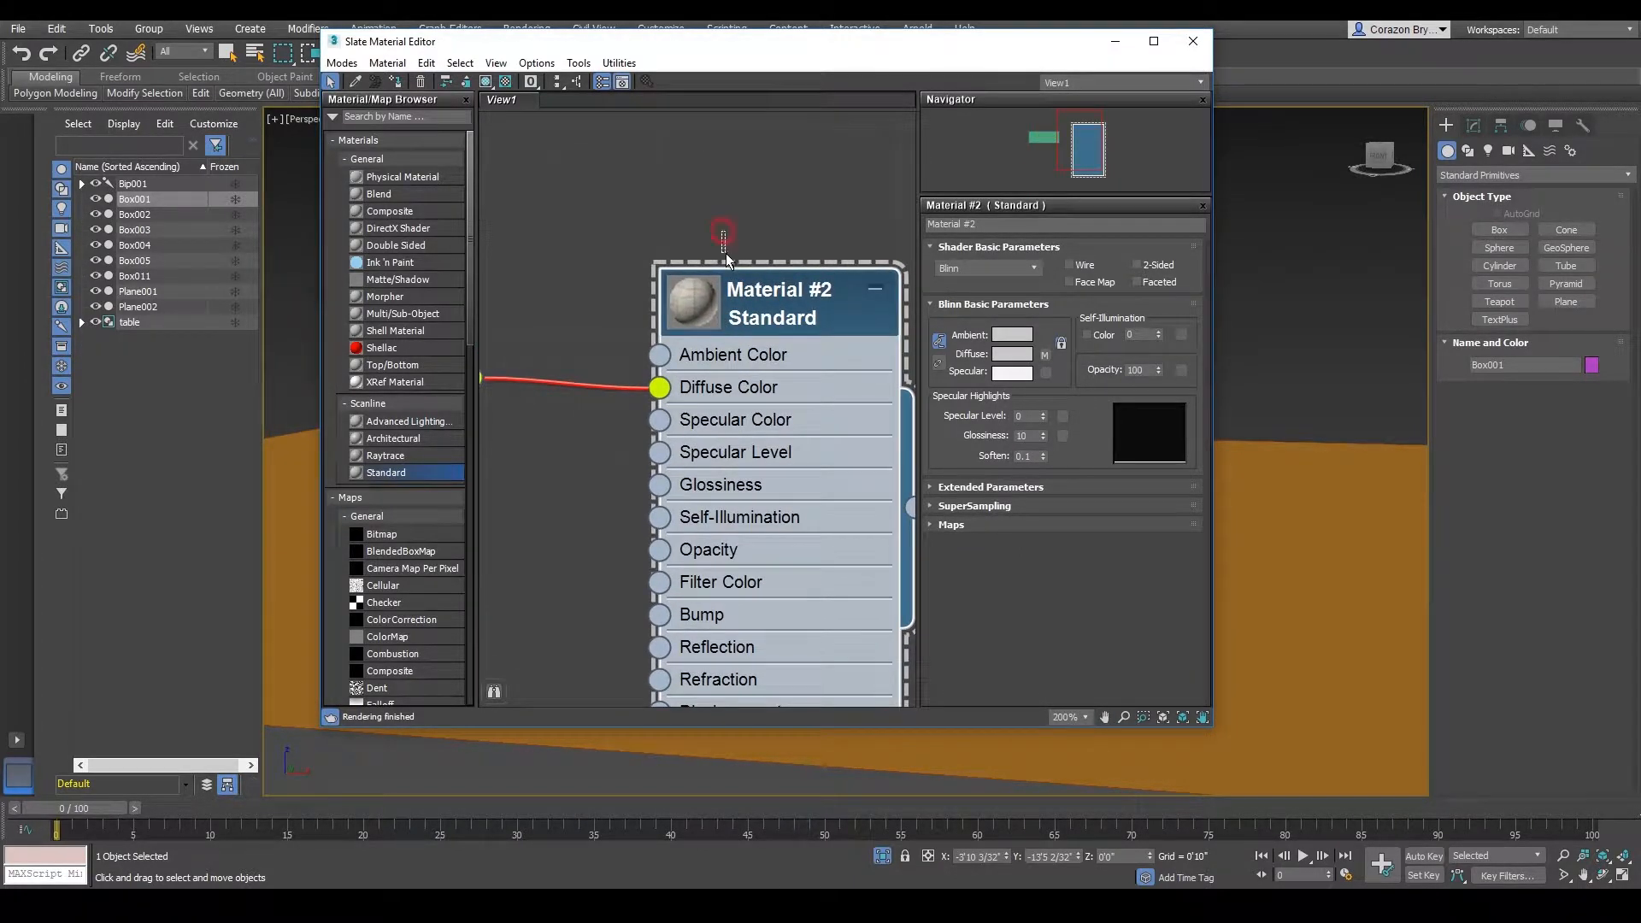
left_click(736, 209)
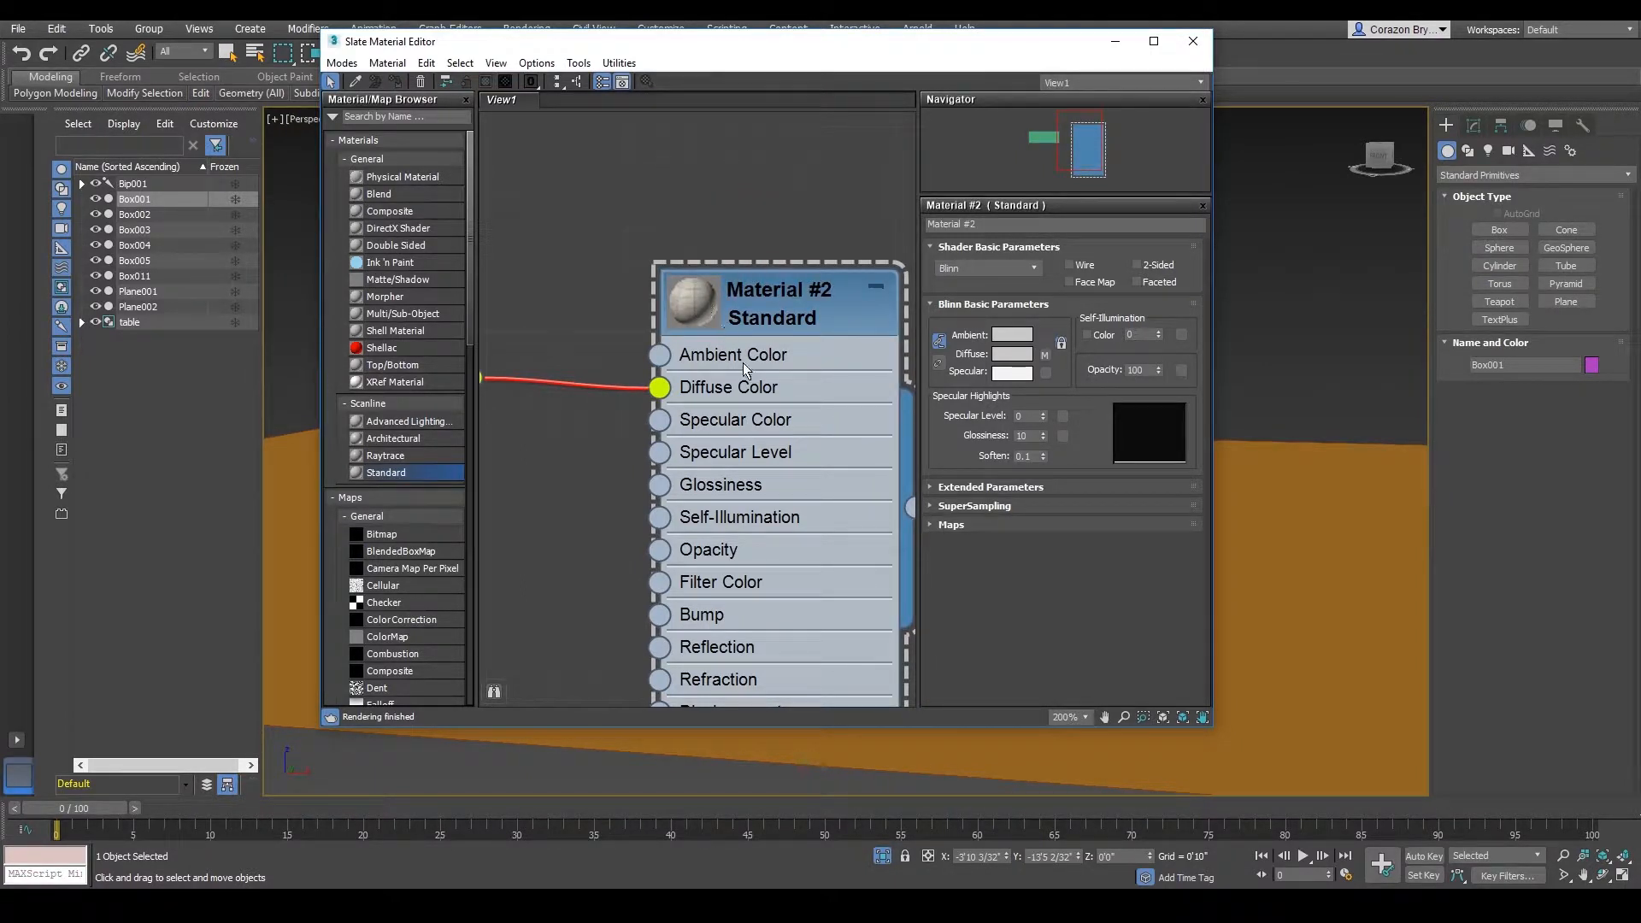
scroll(744, 369, "down", 8)
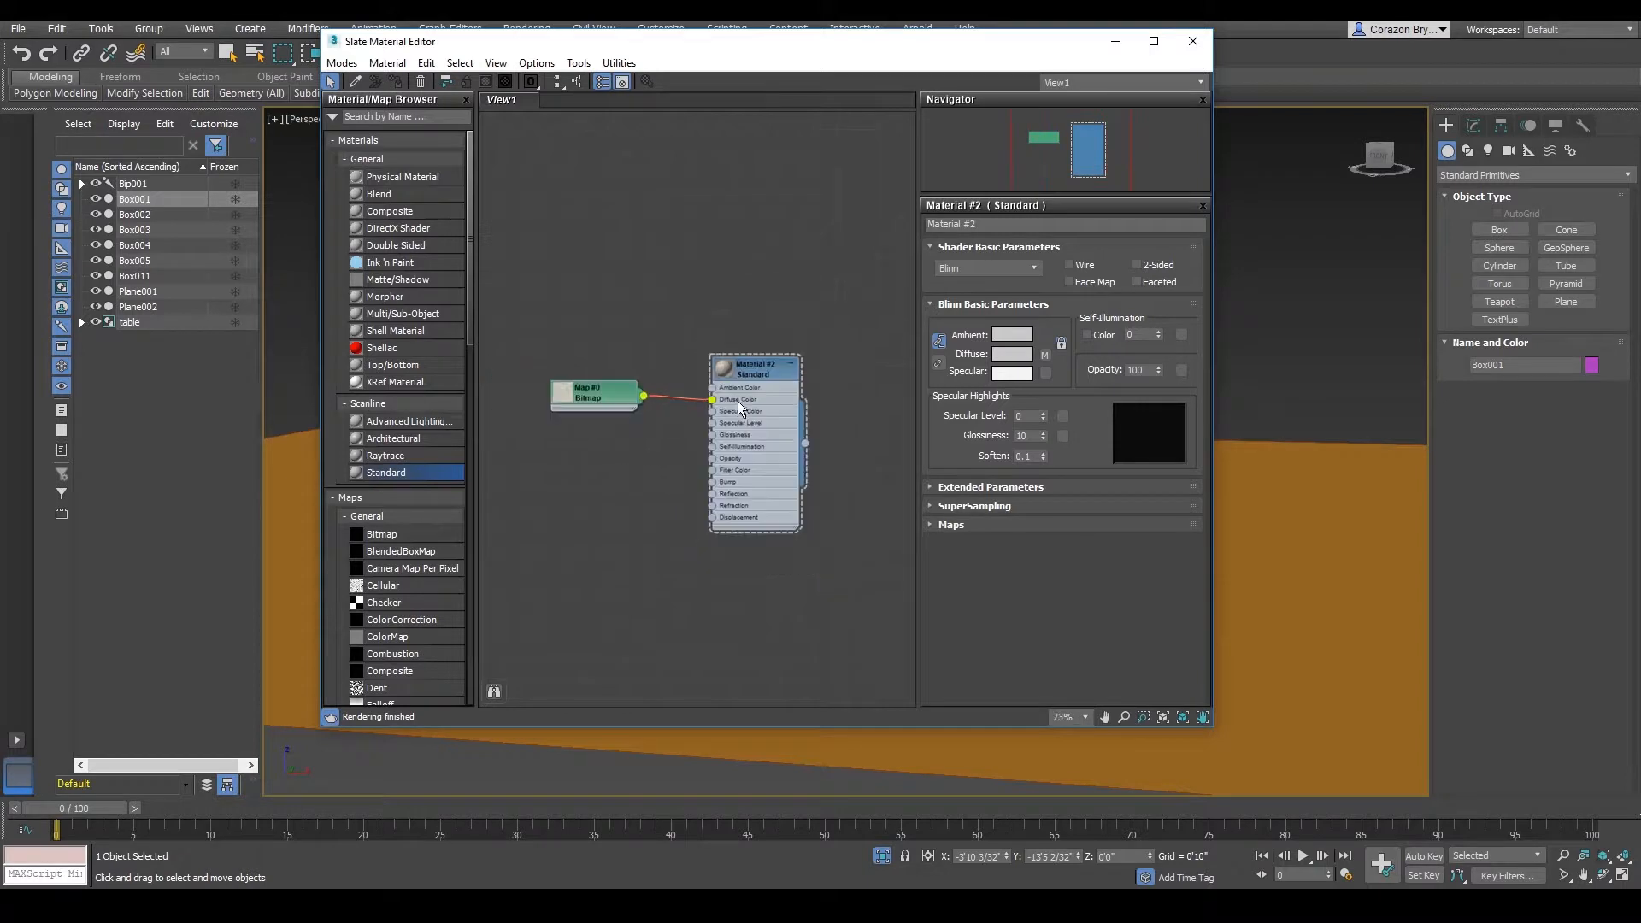
scroll(740, 409, "up", 3)
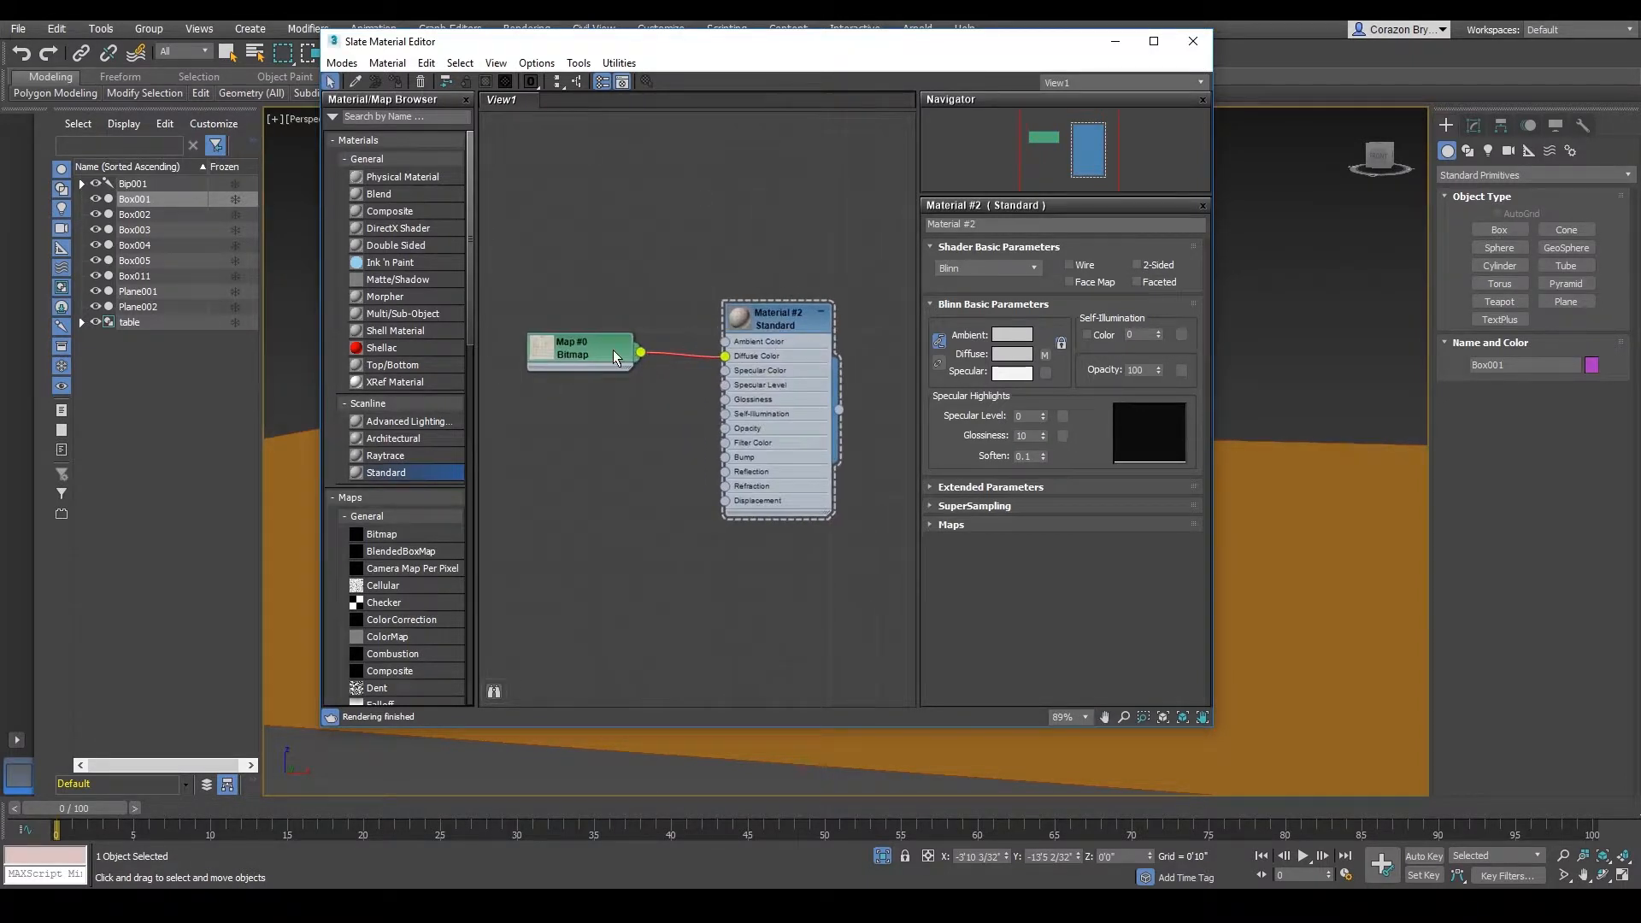
- Move the Slate Material Editor aside so the corridor model can be seen in the Perspective viewport
left_click_drag(752, 320, 706, 319)
left_click_drag(438, 41, 470, 47)
left_click_drag(565, 79, 889, 132)
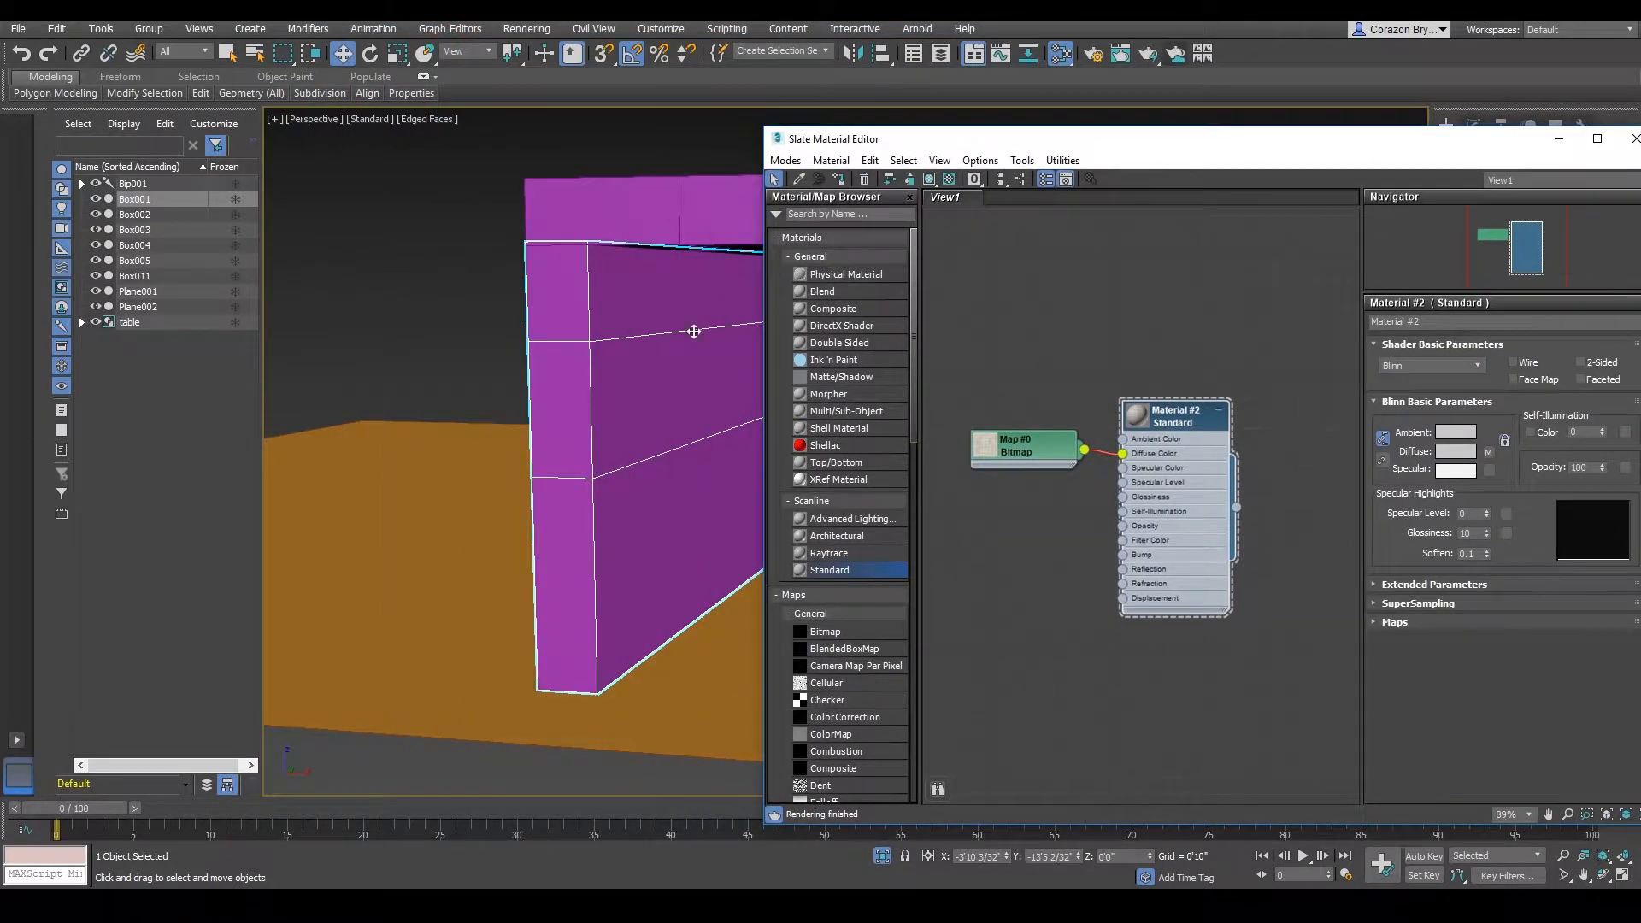
middle_click_drag(692, 330, 461, 344)
left_click_drag(900, 139, 800, 93)
left_click_drag(667, 85, 791, 84)
middle_click_drag(1108, 362, 1059, 331)
scroll(556, 414, "down", 5)
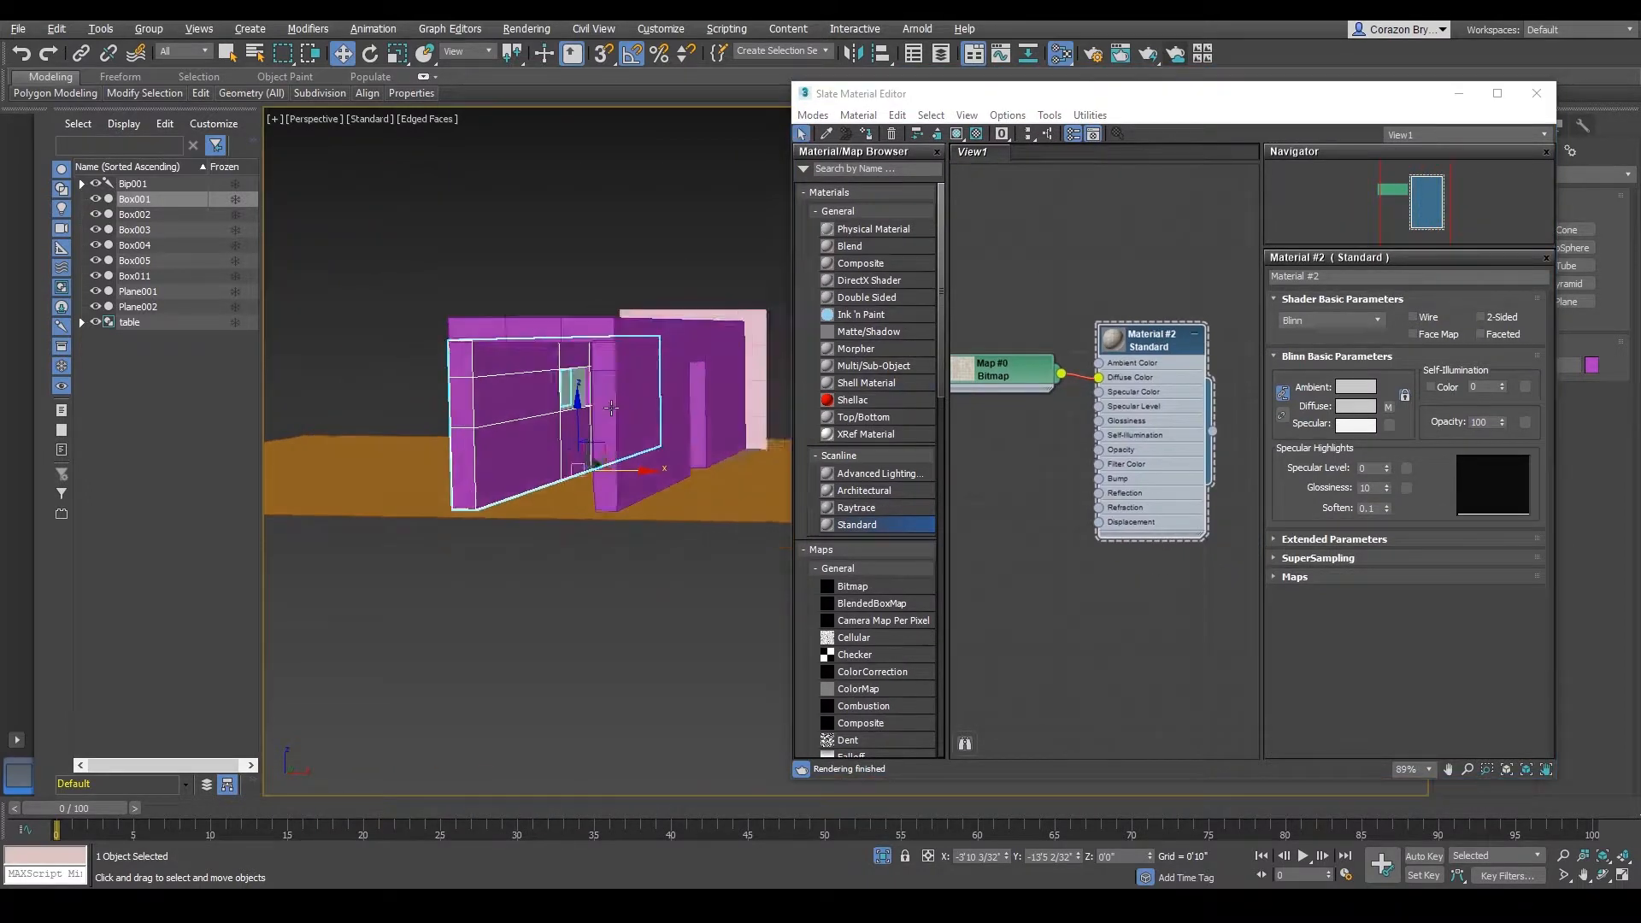
mouse_move(557, 414)
middle_mouse_down("alt")
mouse_move(632, 428)
mouse_move(567, 421)
middle_mouse_up("alt")
scroll(632, 429, "up", 3)
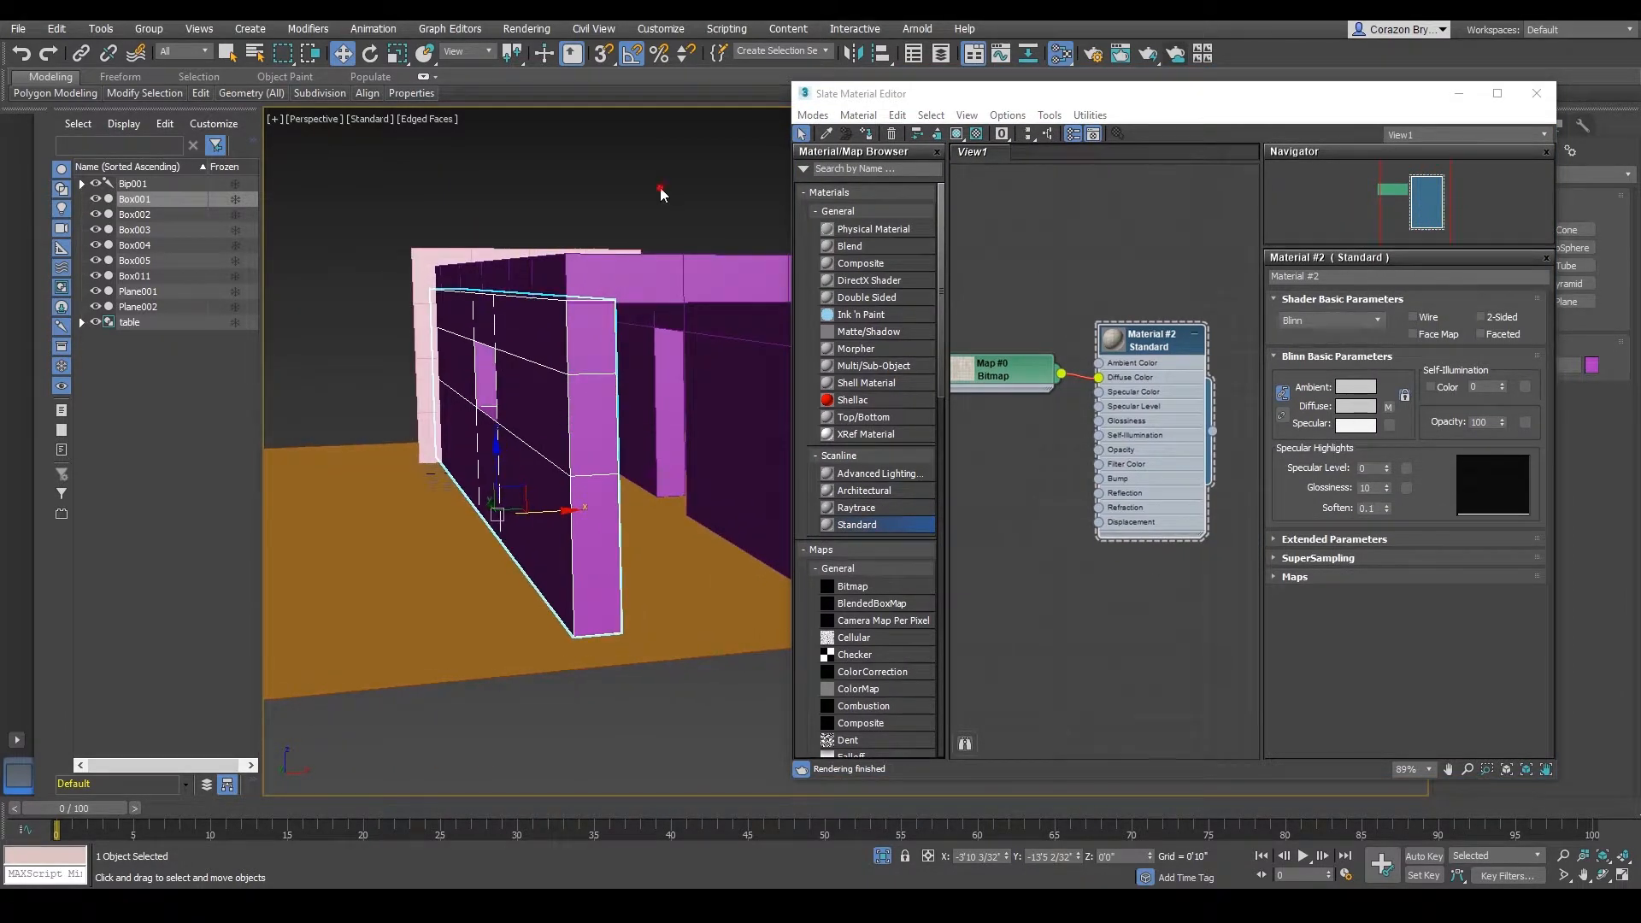
- Select the corridor's side walls, ceiling box and end wall together: Box001, Box002, Box003 and Plane001
left_click(659, 190)
middle_click_drag(727, 300, 508, 409, "alt")
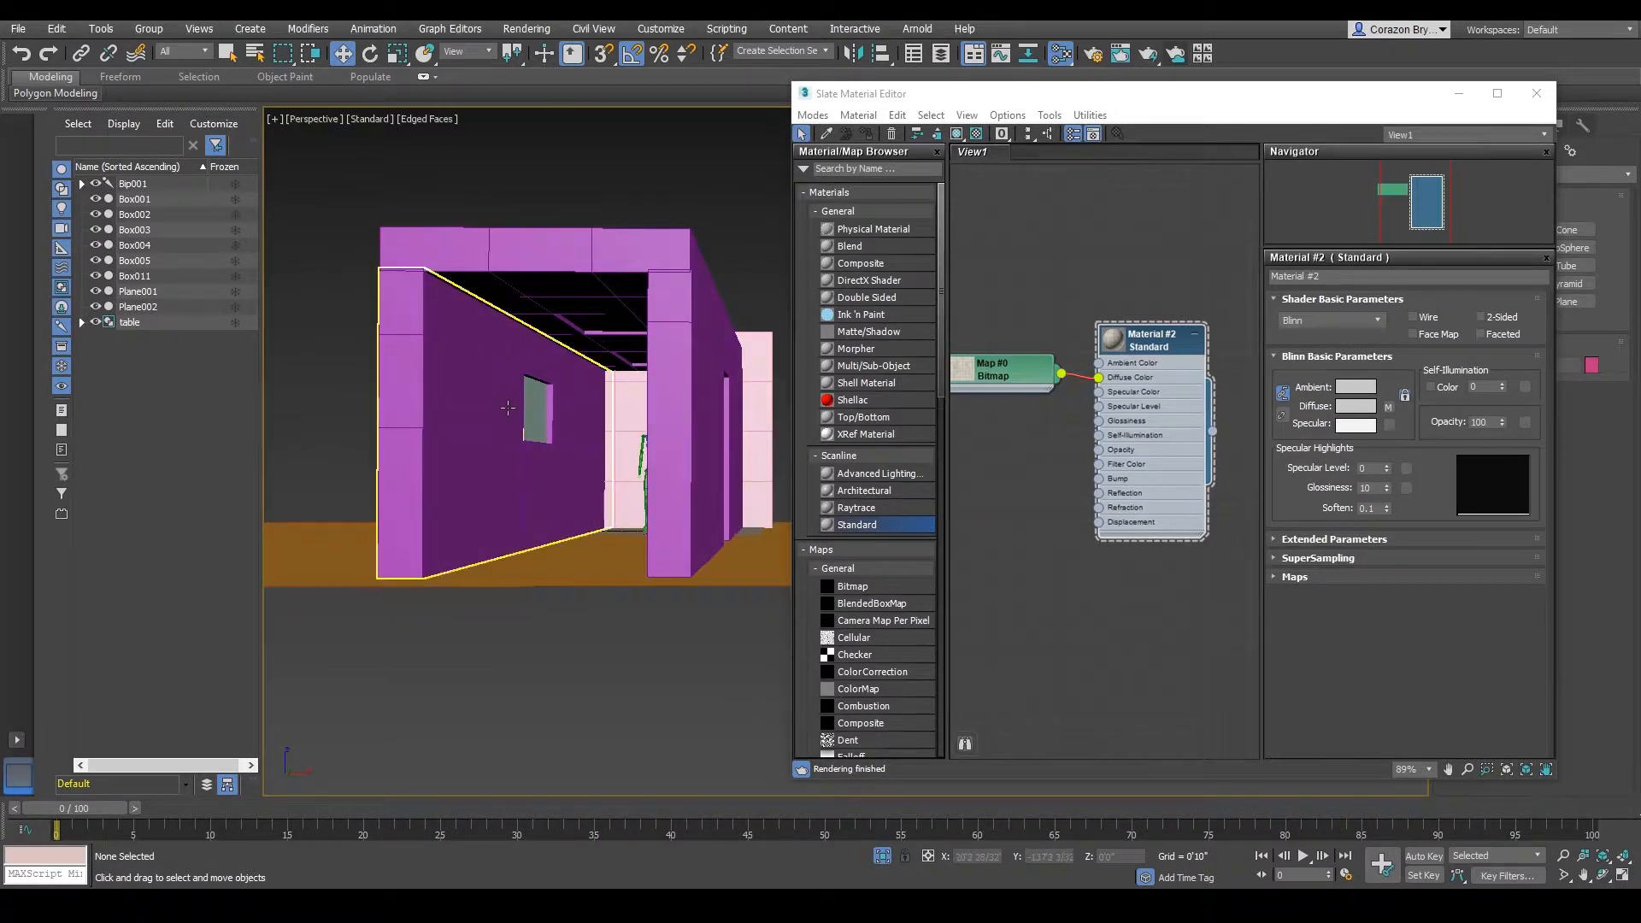
left_click(433, 360)
left_click(524, 264, "ctrl")
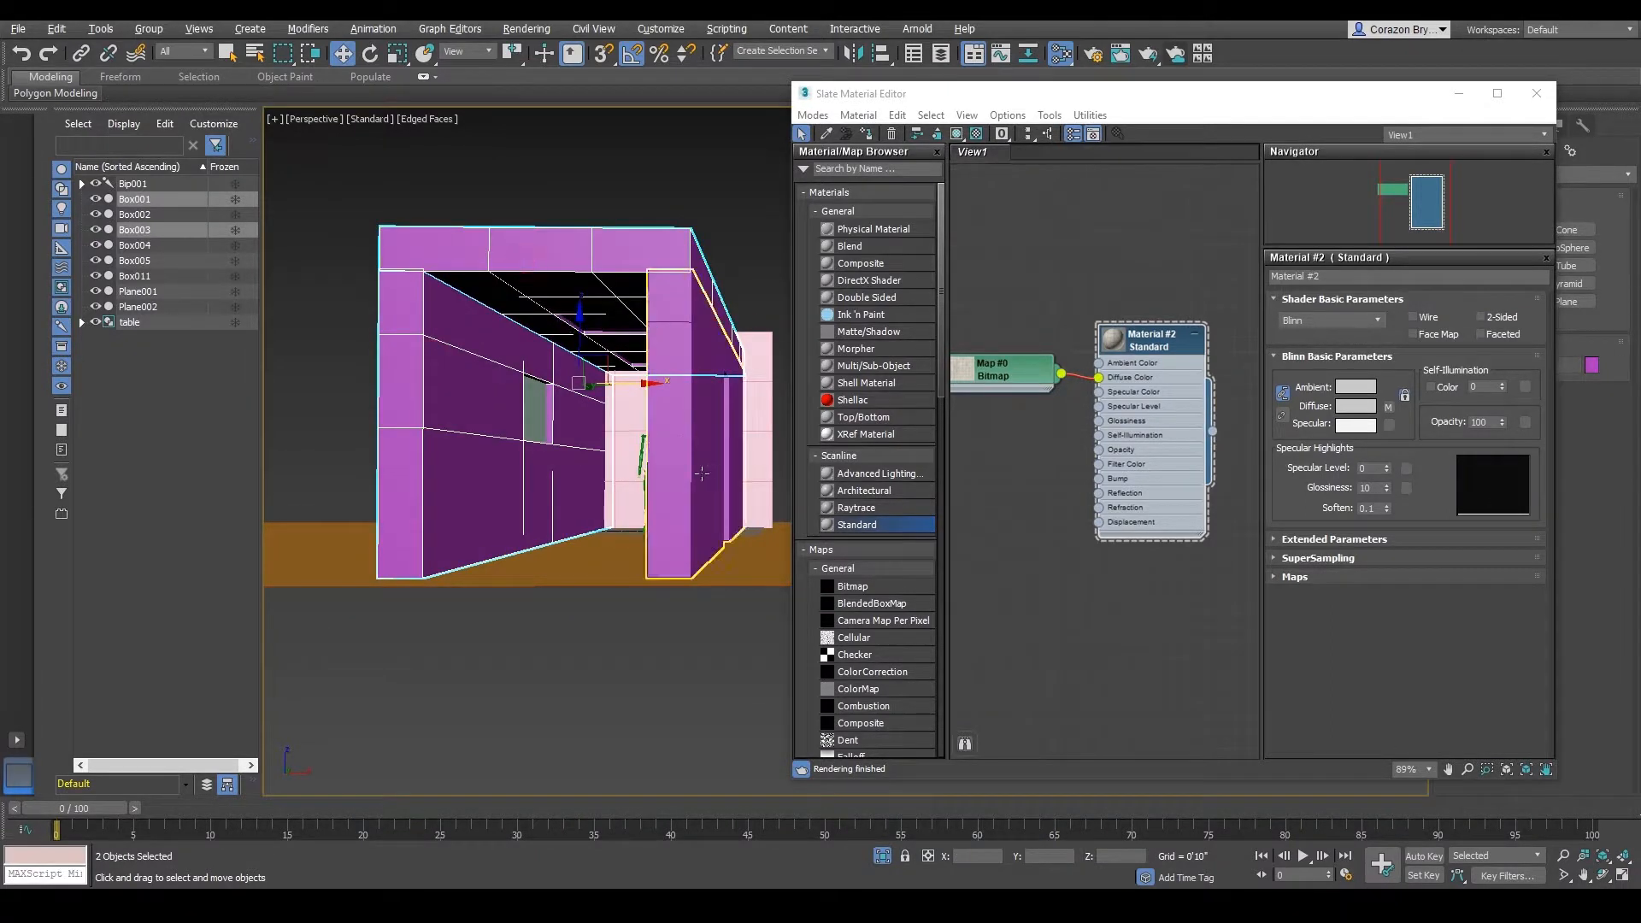
middle_click_drag(654, 410, 663, 548, "alt")
left_click(673, 451, "ctrl")
middle_click_drag(542, 428, 570, 513, "alt")
left_click(369, 403, "ctrl")
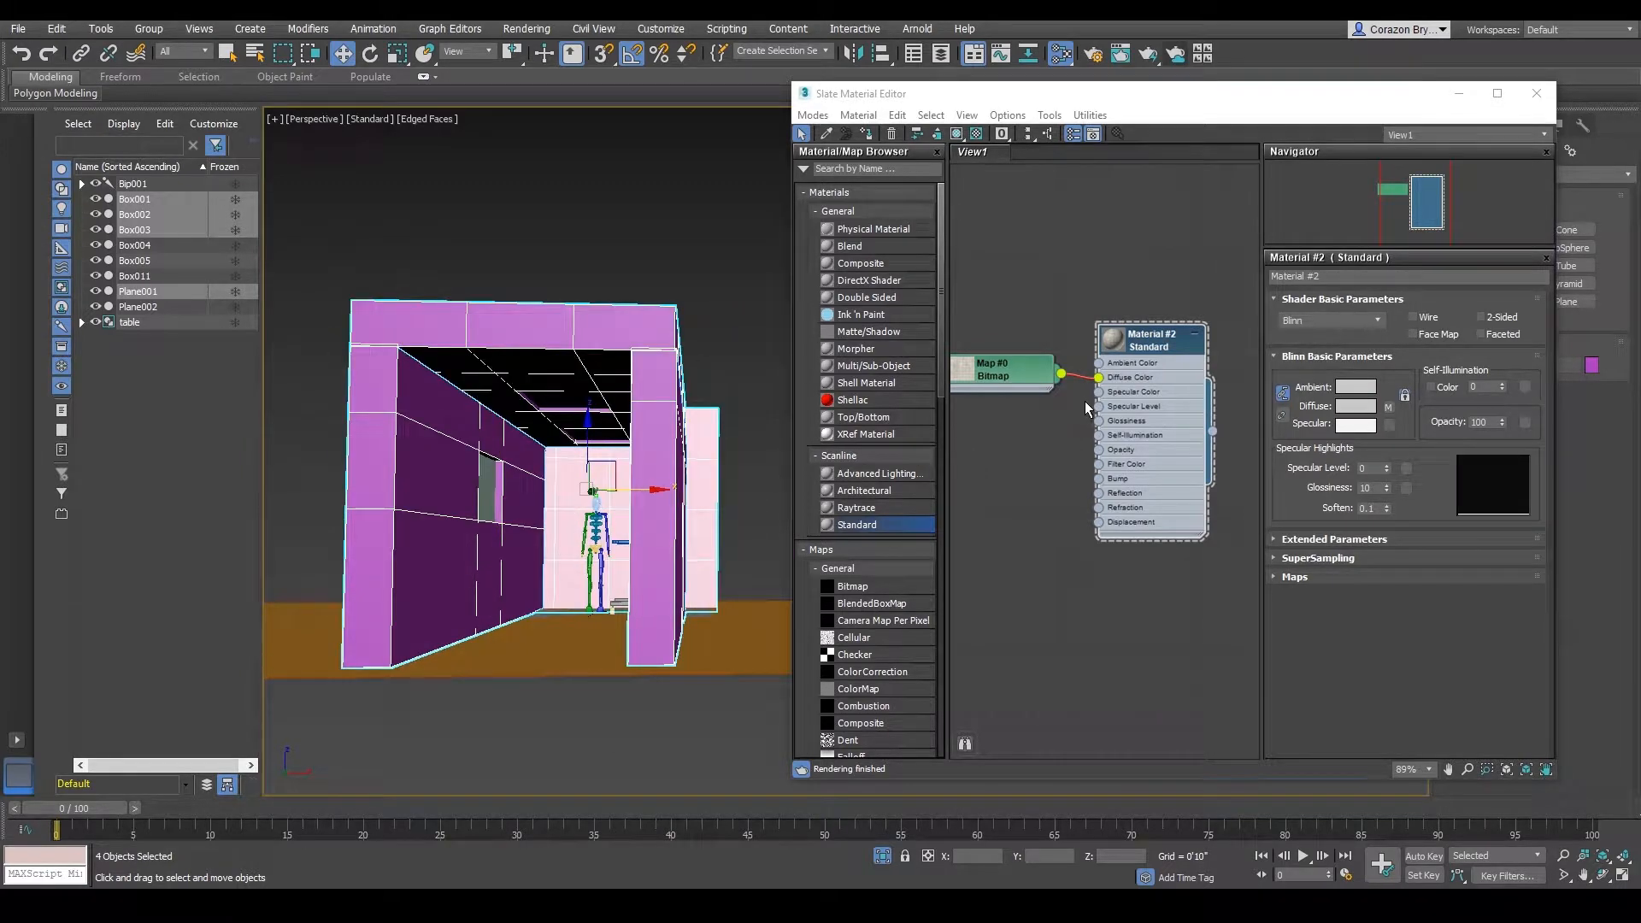
- Assign the Standard material Material #2 to the selected corridor walls and ceiling
middle_click_drag(1086, 408, 1091, 429)
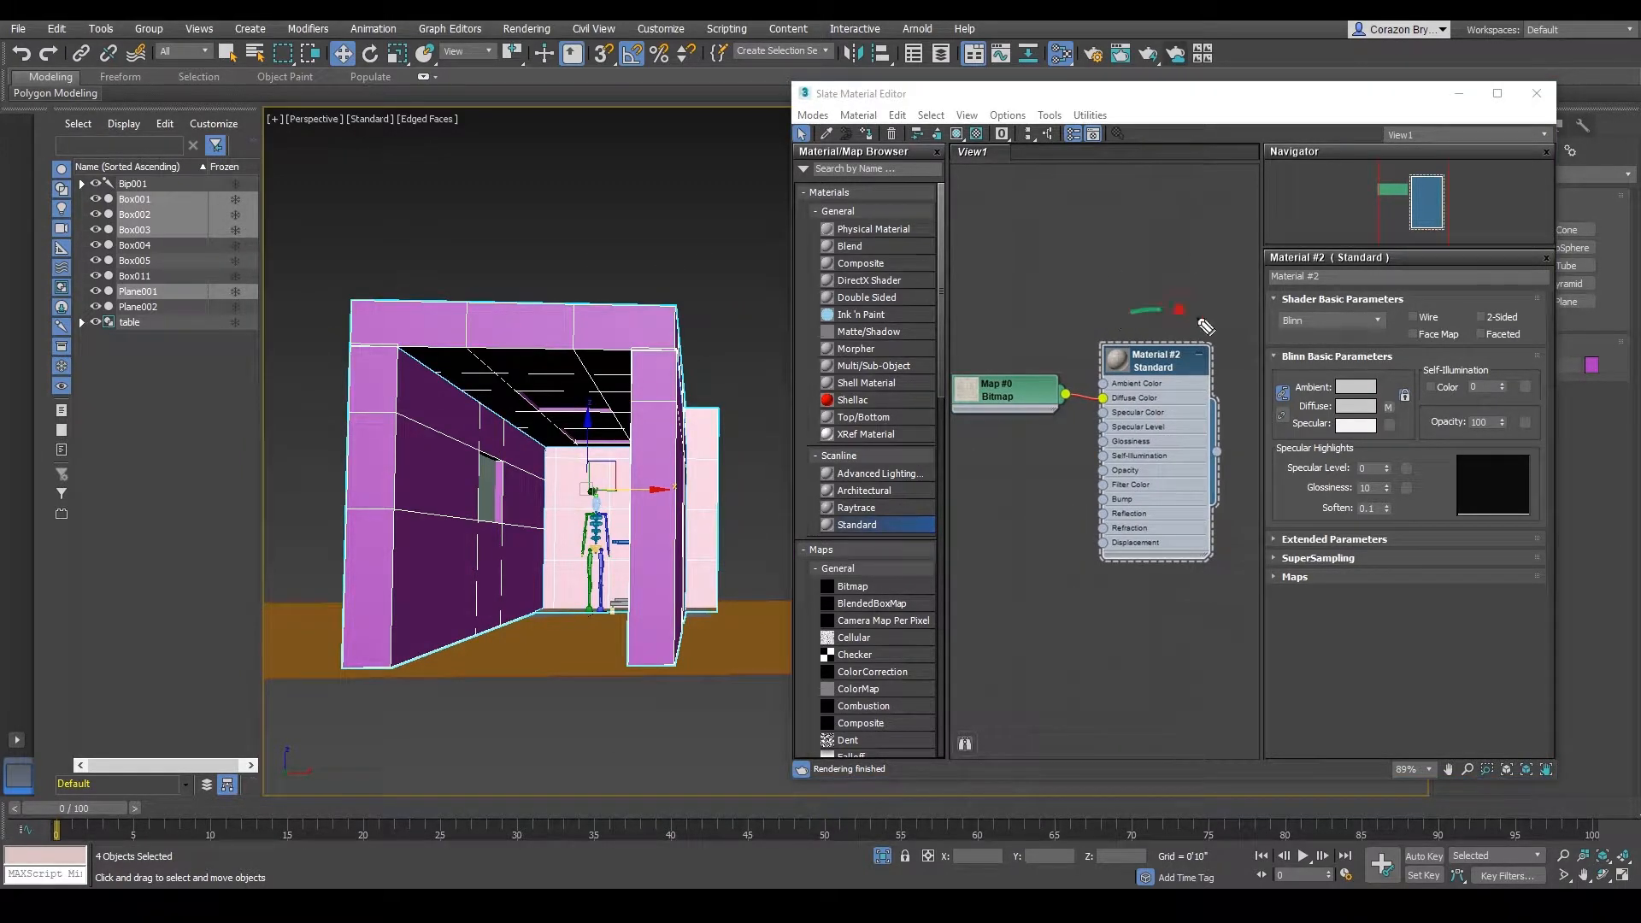
mouse_move(1198, 319)
left_mouse_down()
mouse_move(1071, 358)
mouse_move(1136, 312)
mouse_move(1138, 345)
mouse_move(682, 200)
mouse_move(568, 329)
mouse_move(441, 420)
mouse_move(531, 392)
left_mouse_up()
left_click_drag(569, 340, 634, 417)
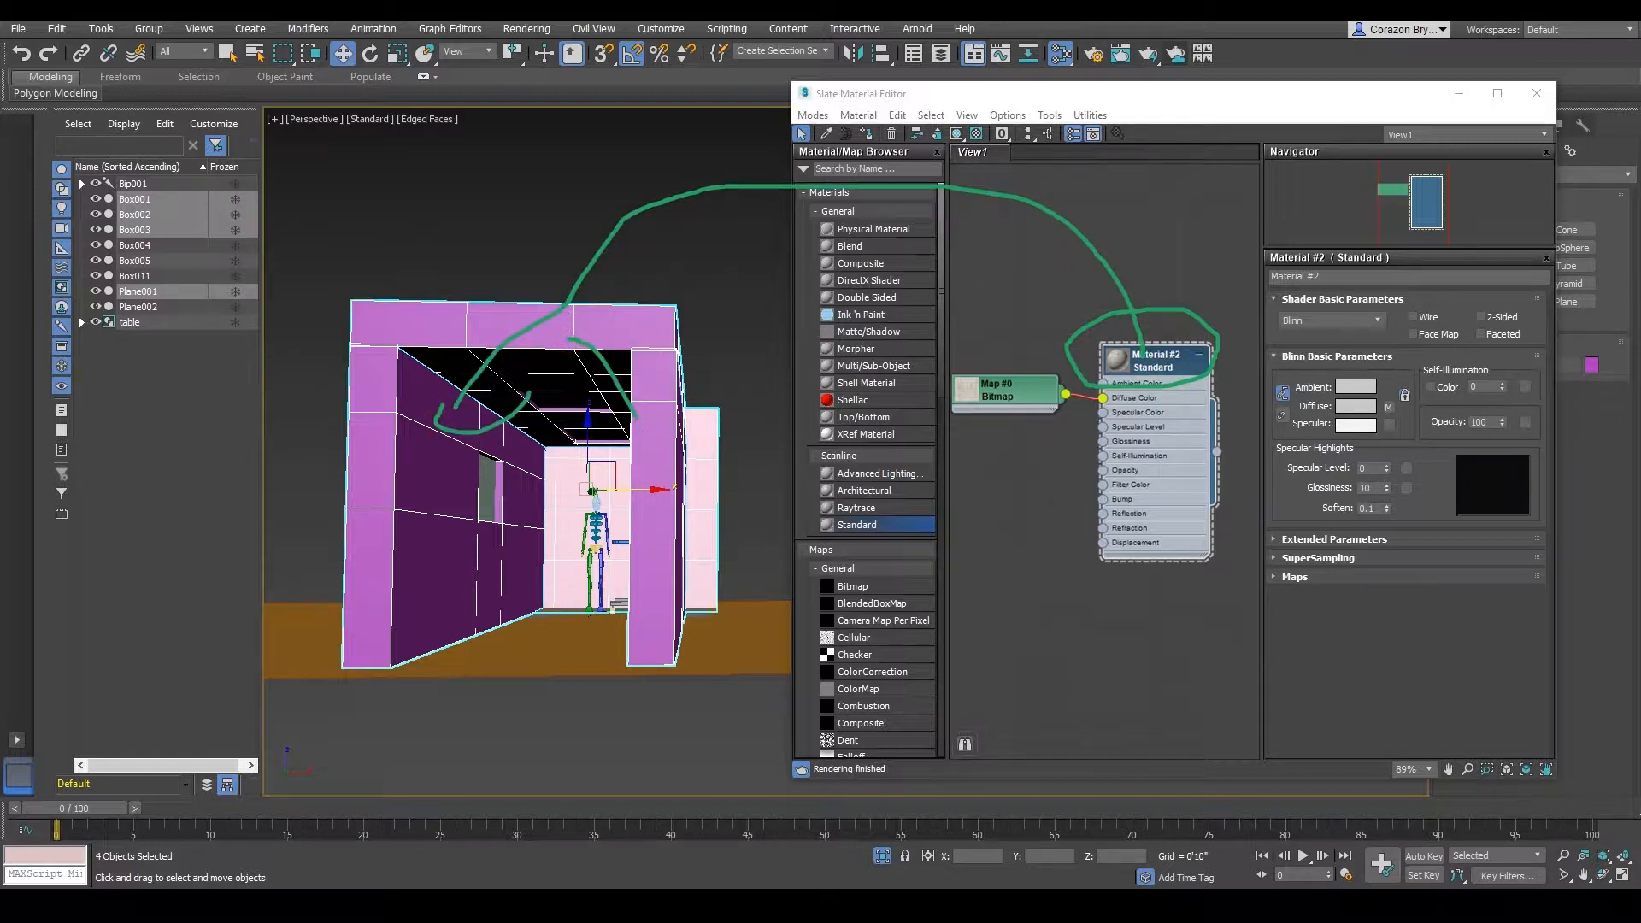
key("Escape")
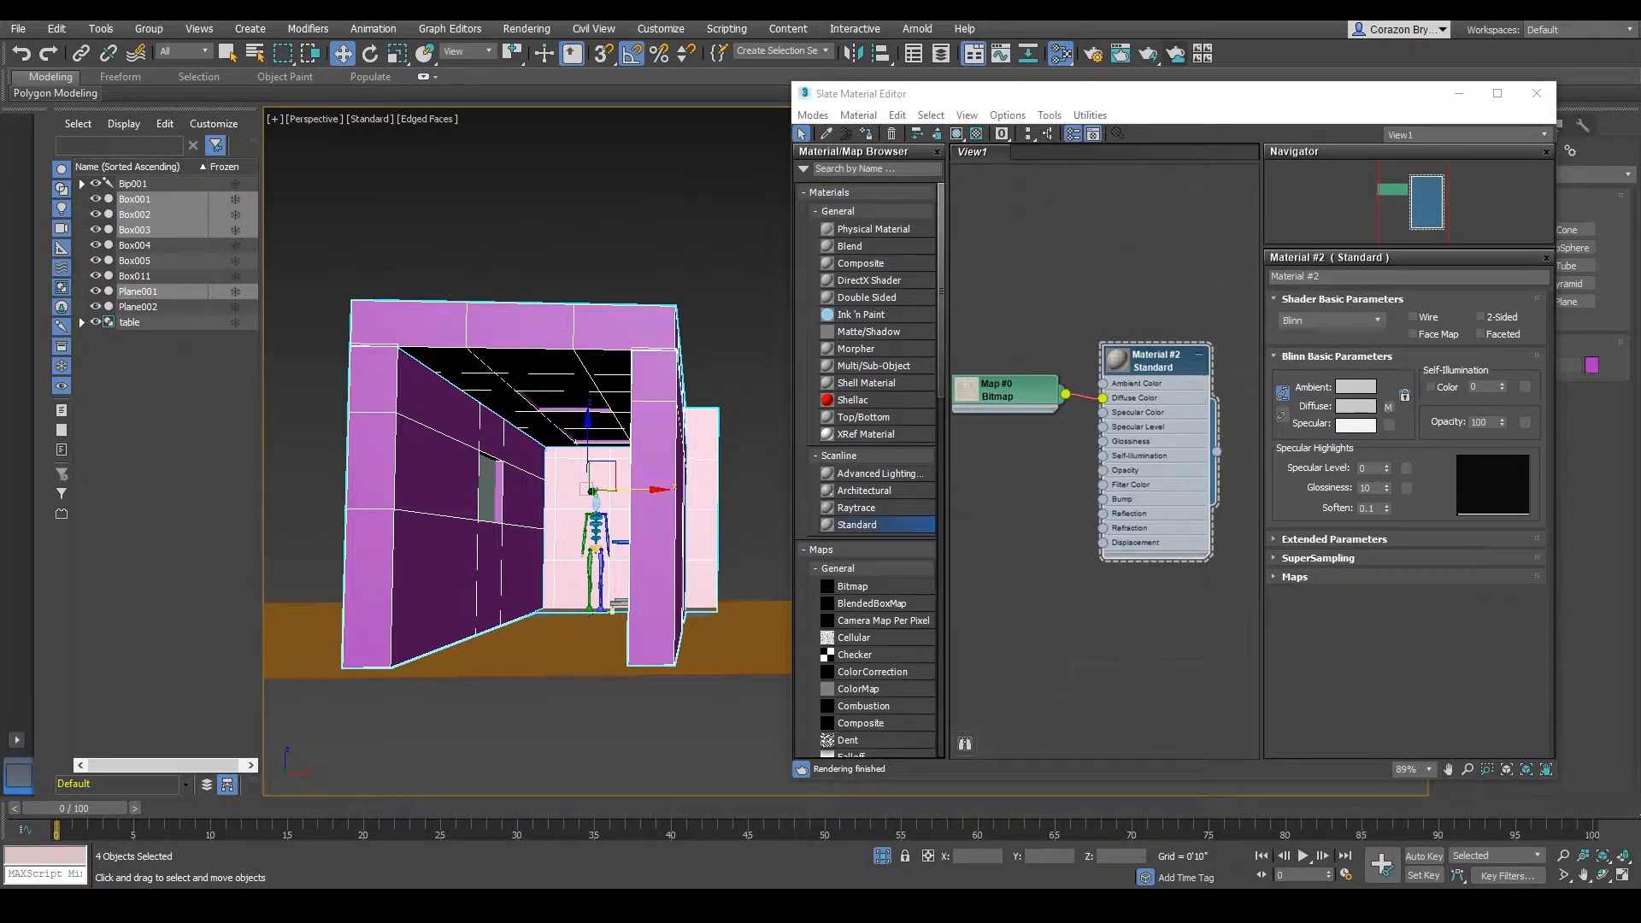
right_click(1168, 369)
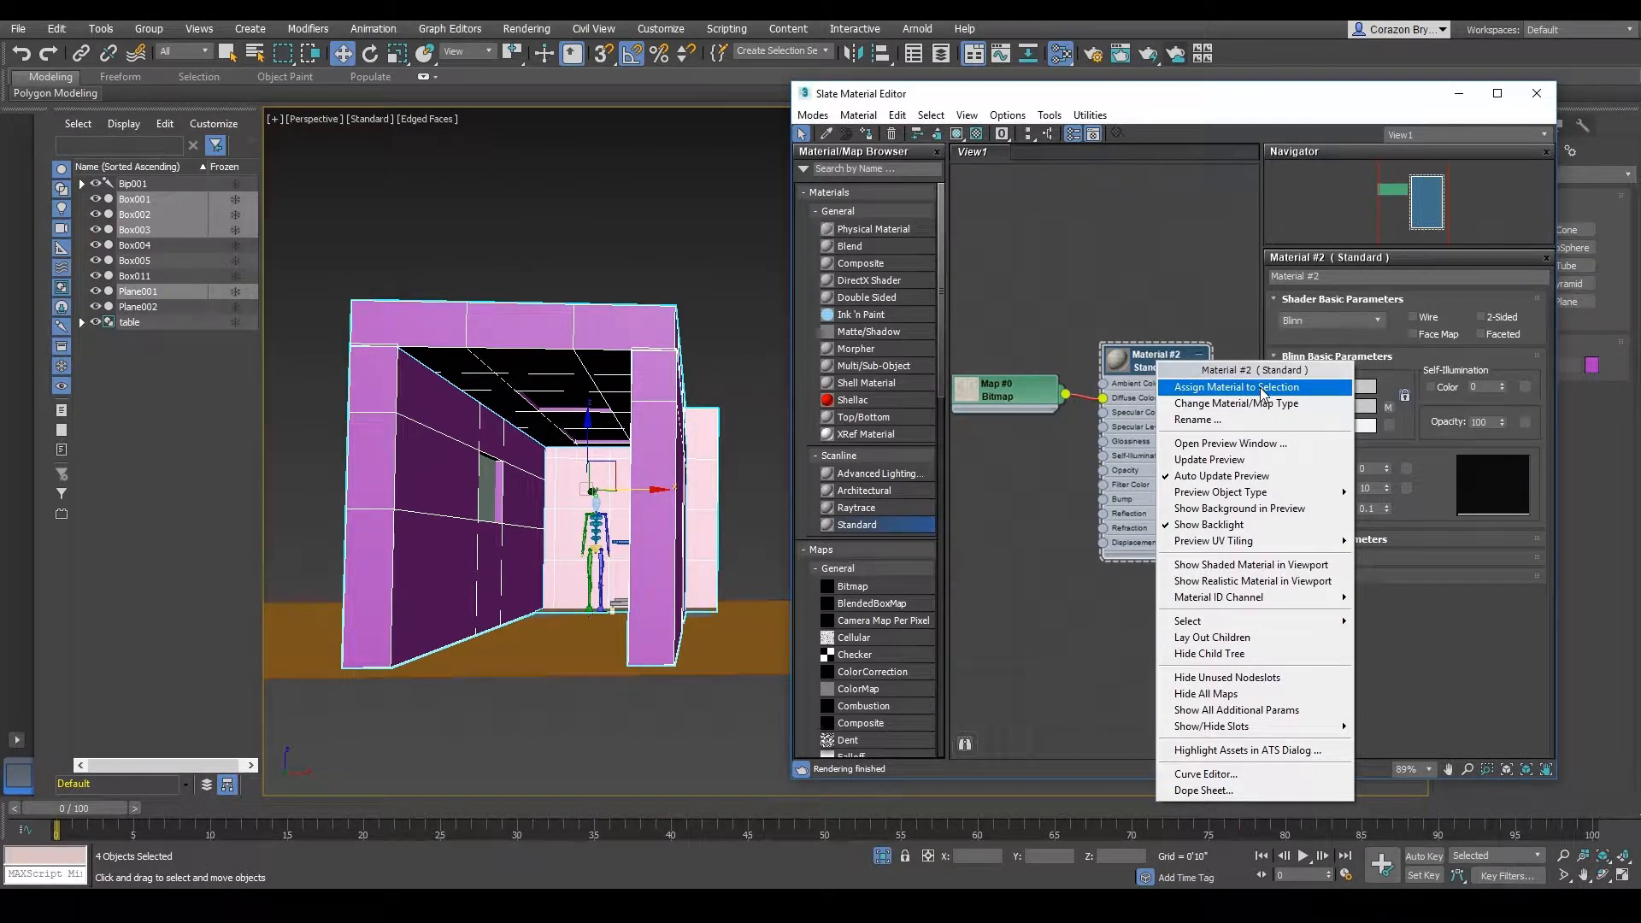
left_click(1263, 388)
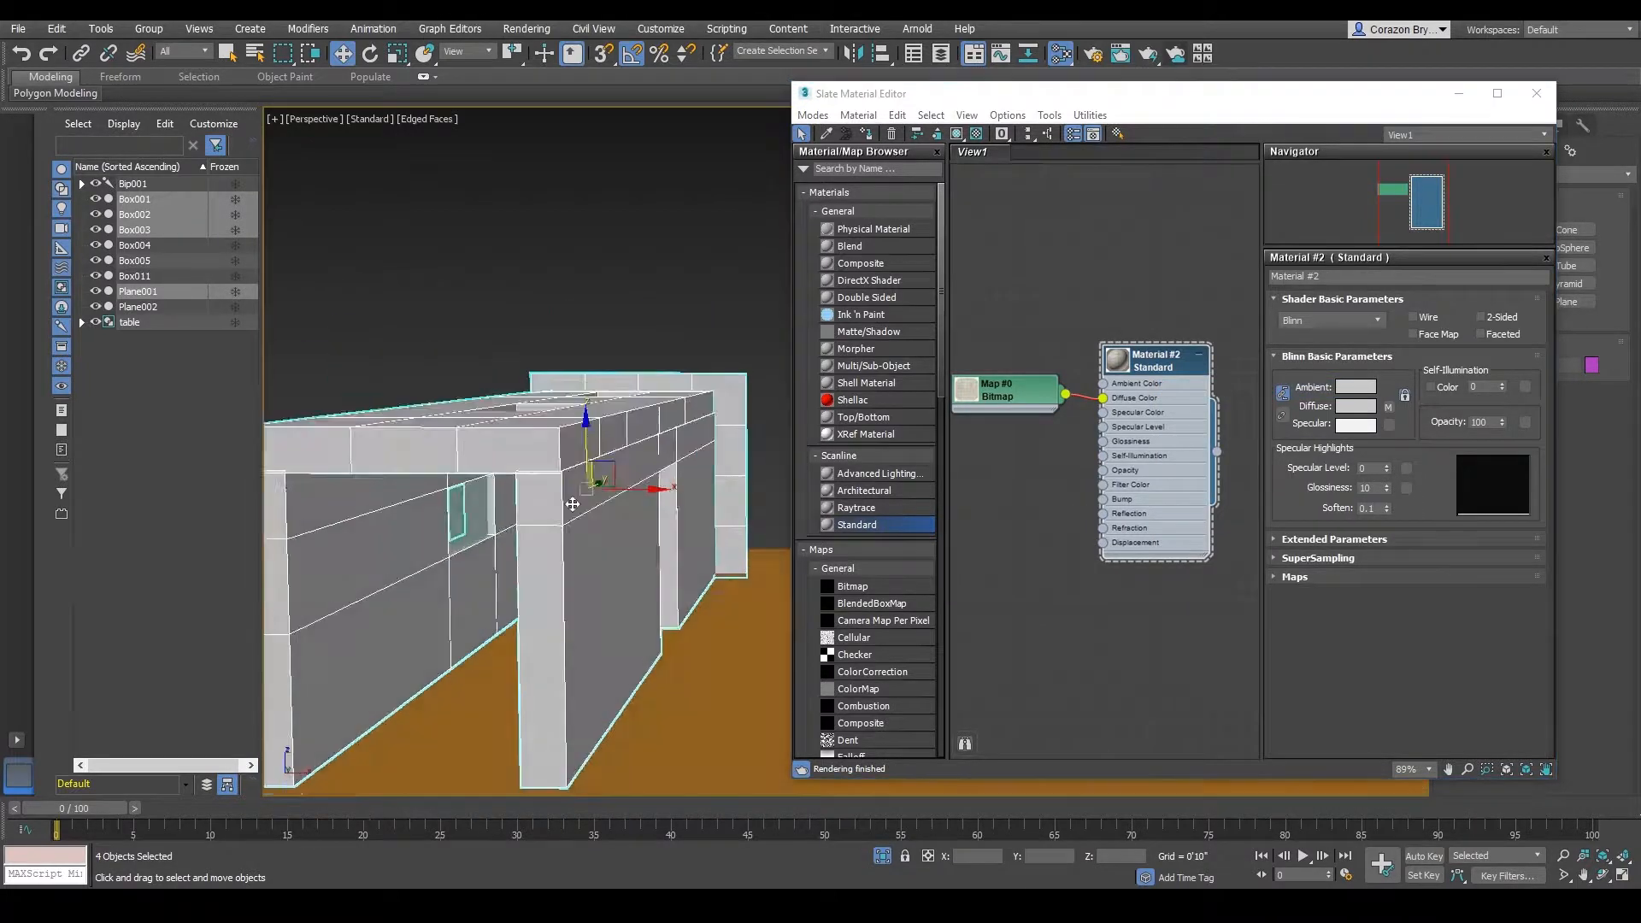
- Turn on the shaded display of Material #2 so its tile bitmap shows on the corridor in the viewport
scroll(579, 517, "up", 3)
middle_click_drag(580, 517, 628, 462, "alt")
scroll(613, 502, "down", 2)
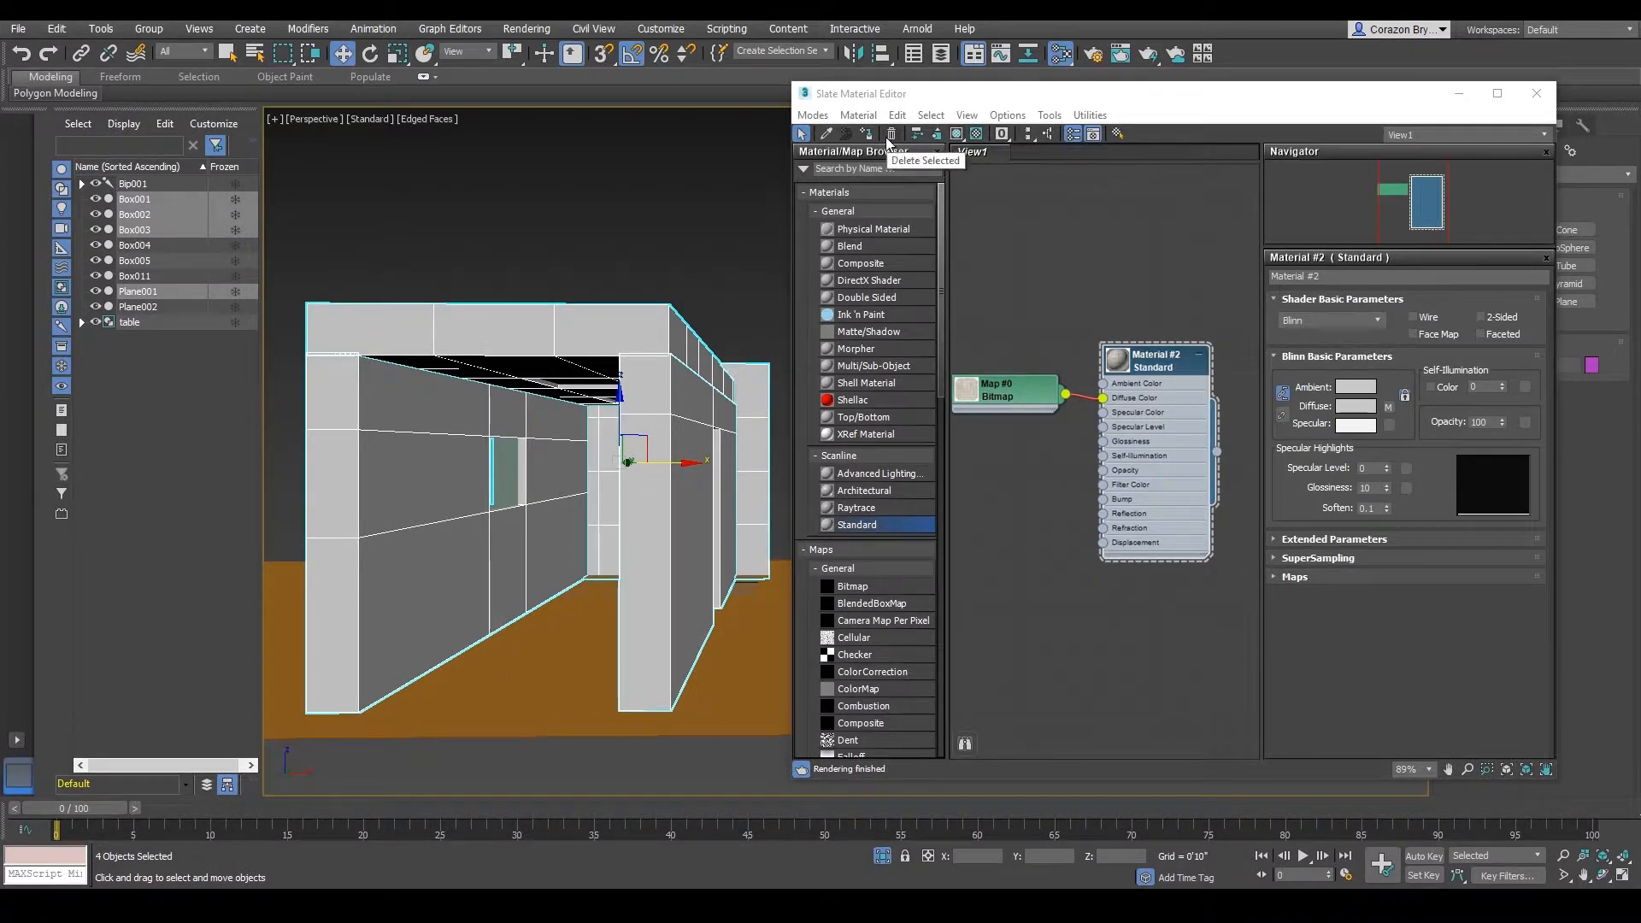
left_click(958, 136)
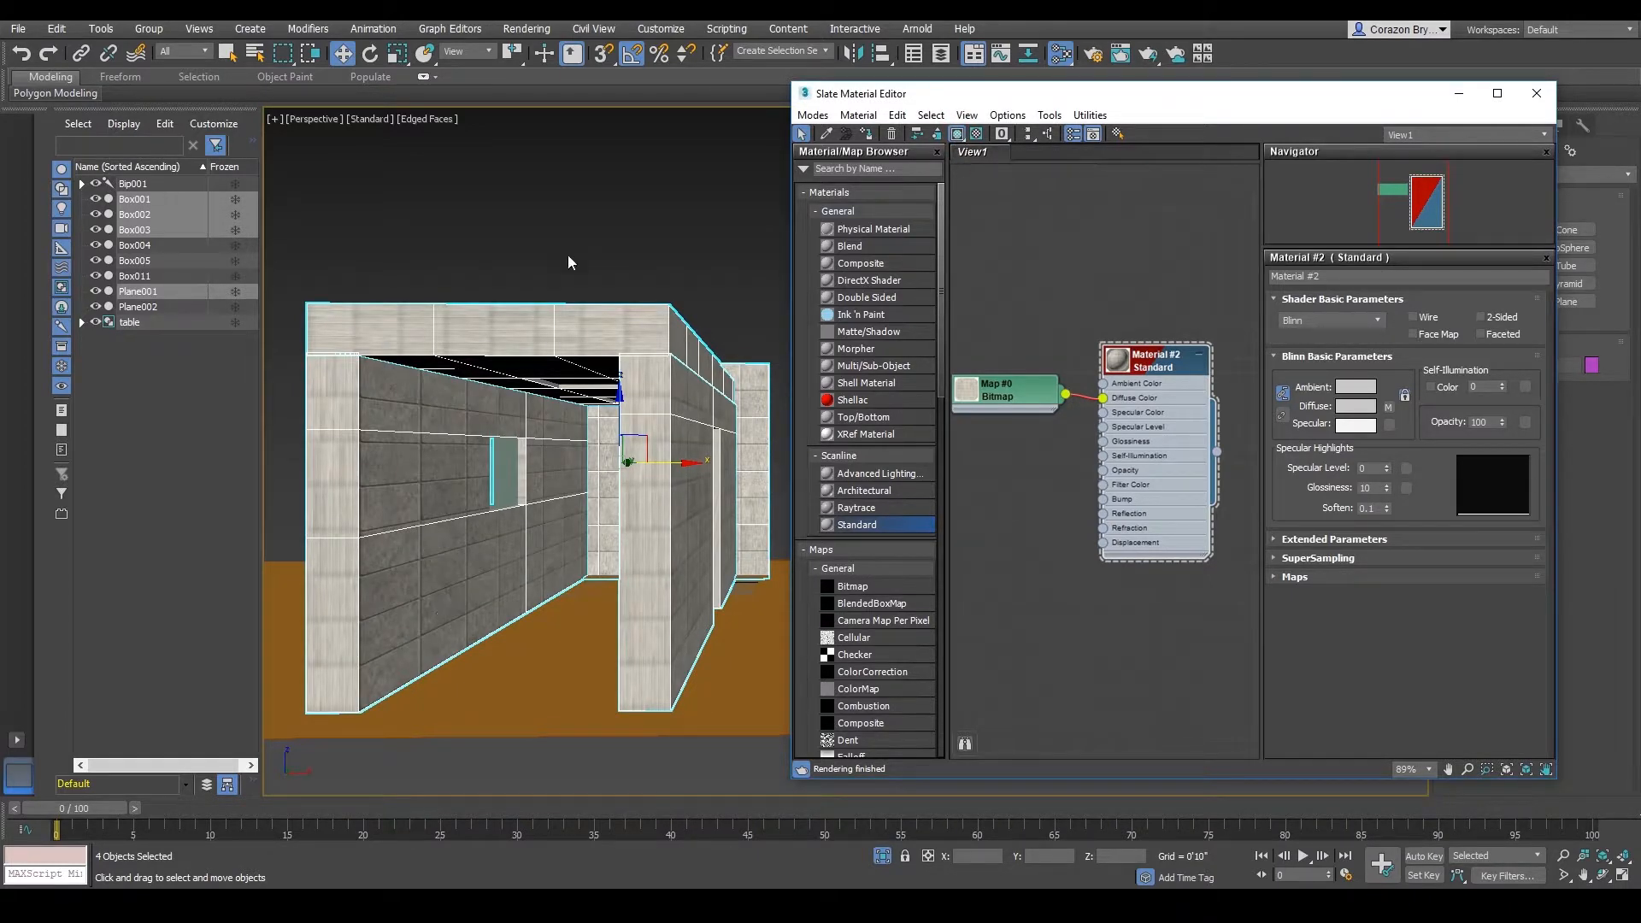
- Inspect how the tile texture falls on the corridor's inner walls and front edges
scroll(552, 400, "up", 8)
middle_click_drag(566, 414, 757, 459)
scroll(531, 414, "down", 5)
scroll(528, 481, "up", 2)
scroll(523, 475, "down", 1)
scroll(557, 465, "down", 3)
scroll(510, 469, "up", 2)
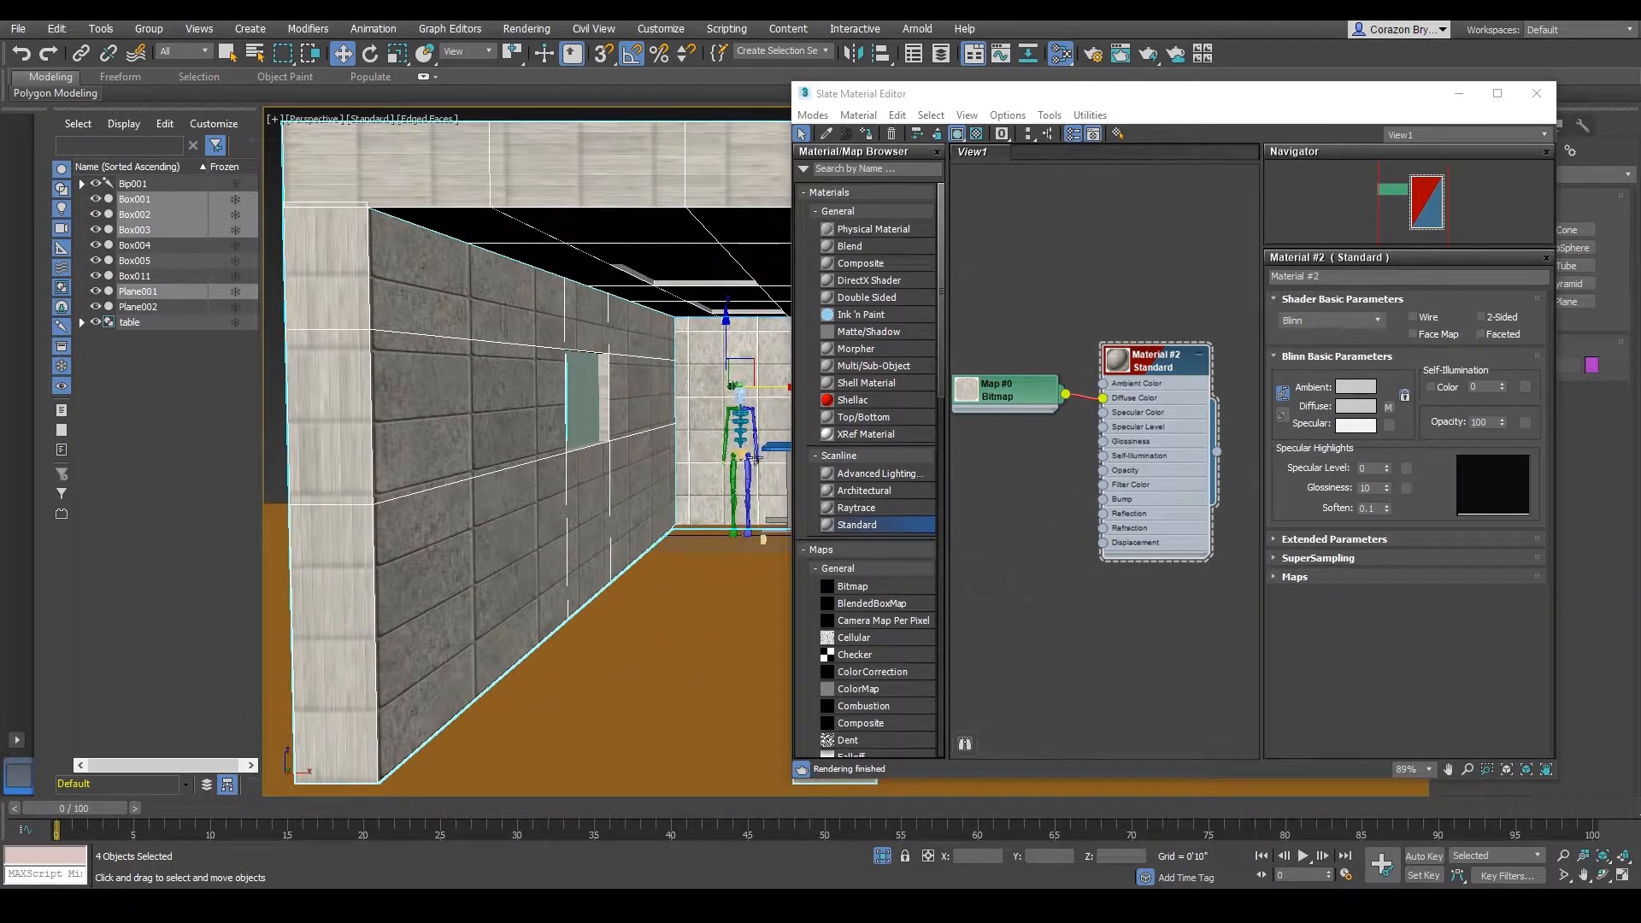
scroll(602, 481, "down", 3)
scroll(602, 480, "up", 3)
scroll(602, 480, "down", 2)
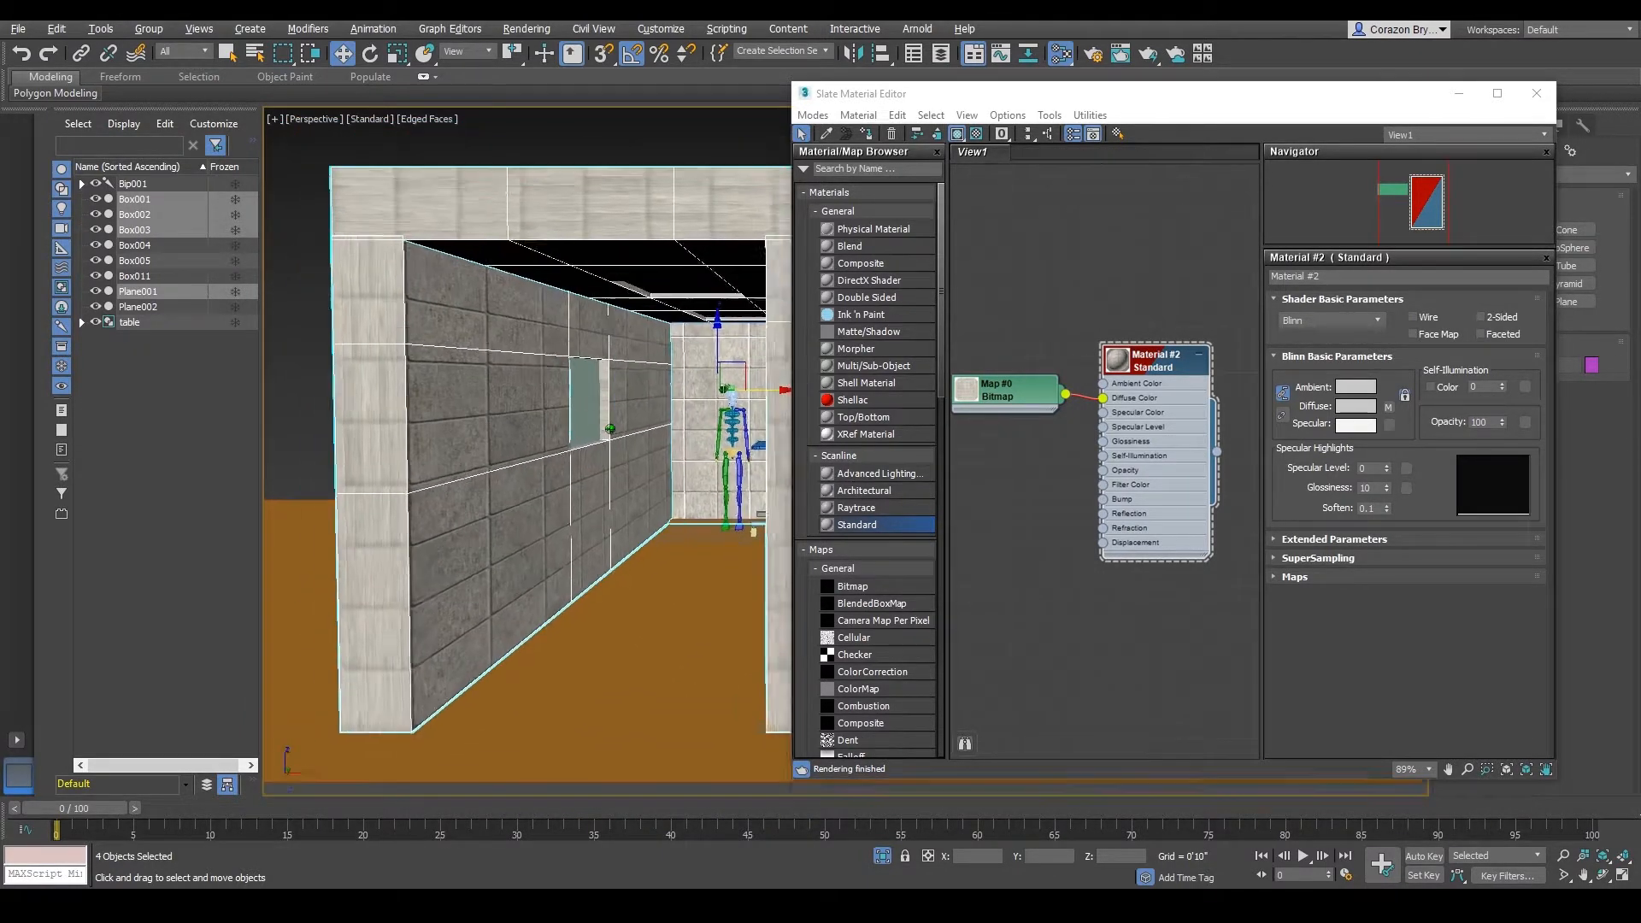
- Minimize the Slate Material Editor and select only the corridor wall with the window opening, Box001
left_click_drag(1365, 102, 1089, 104)
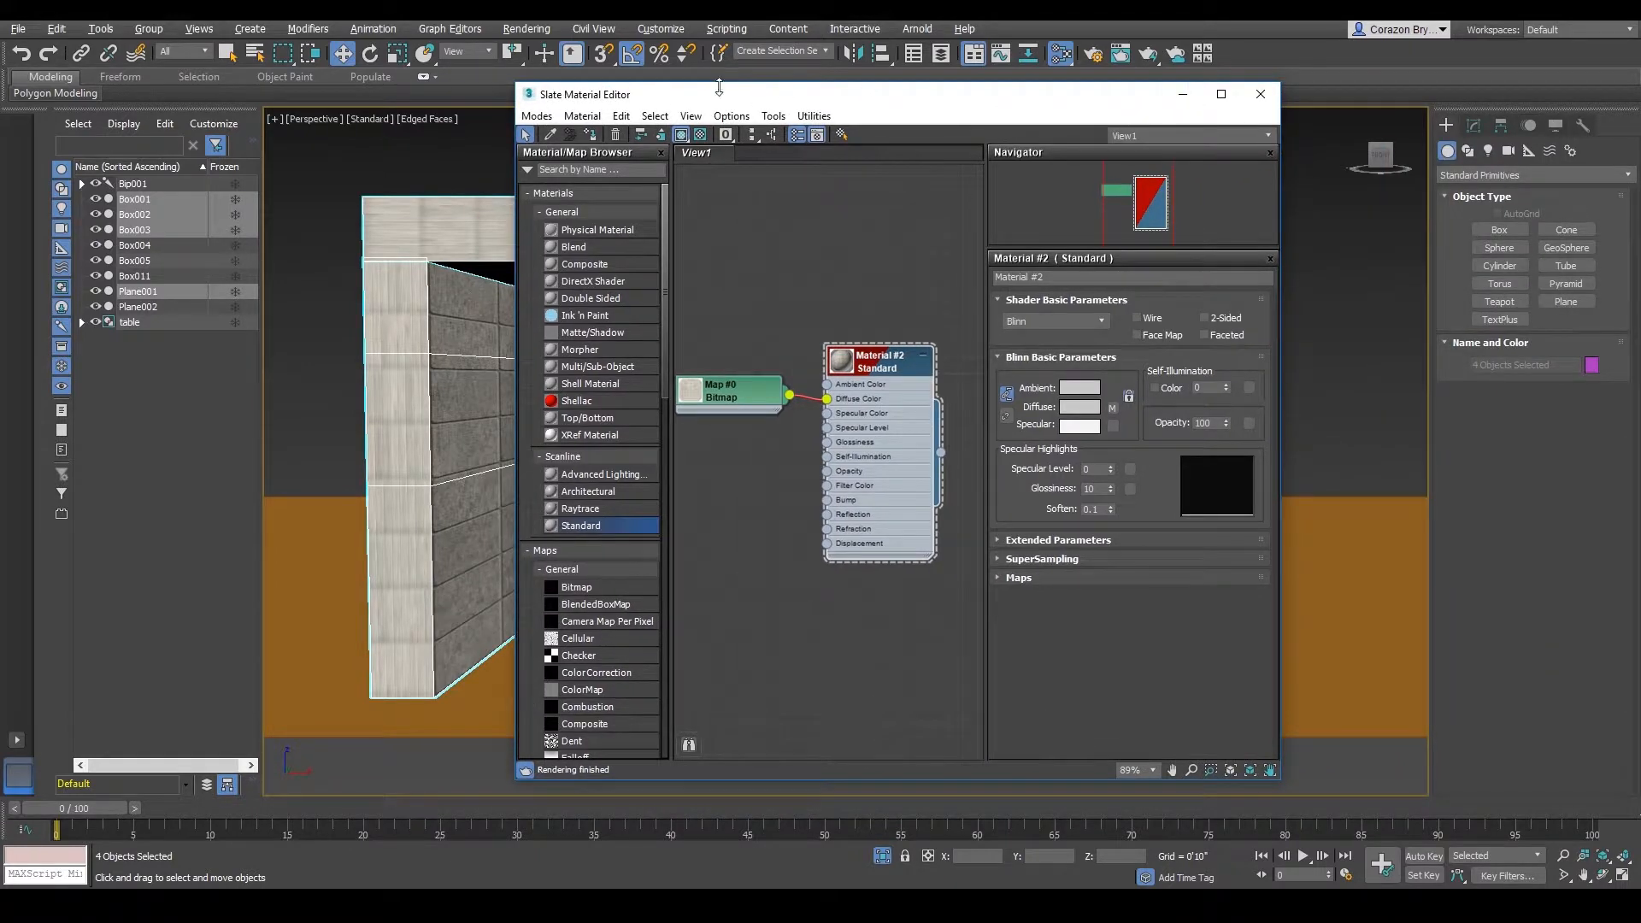
left_click(1183, 100)
middle_click_drag(555, 359, 591, 355, "alt")
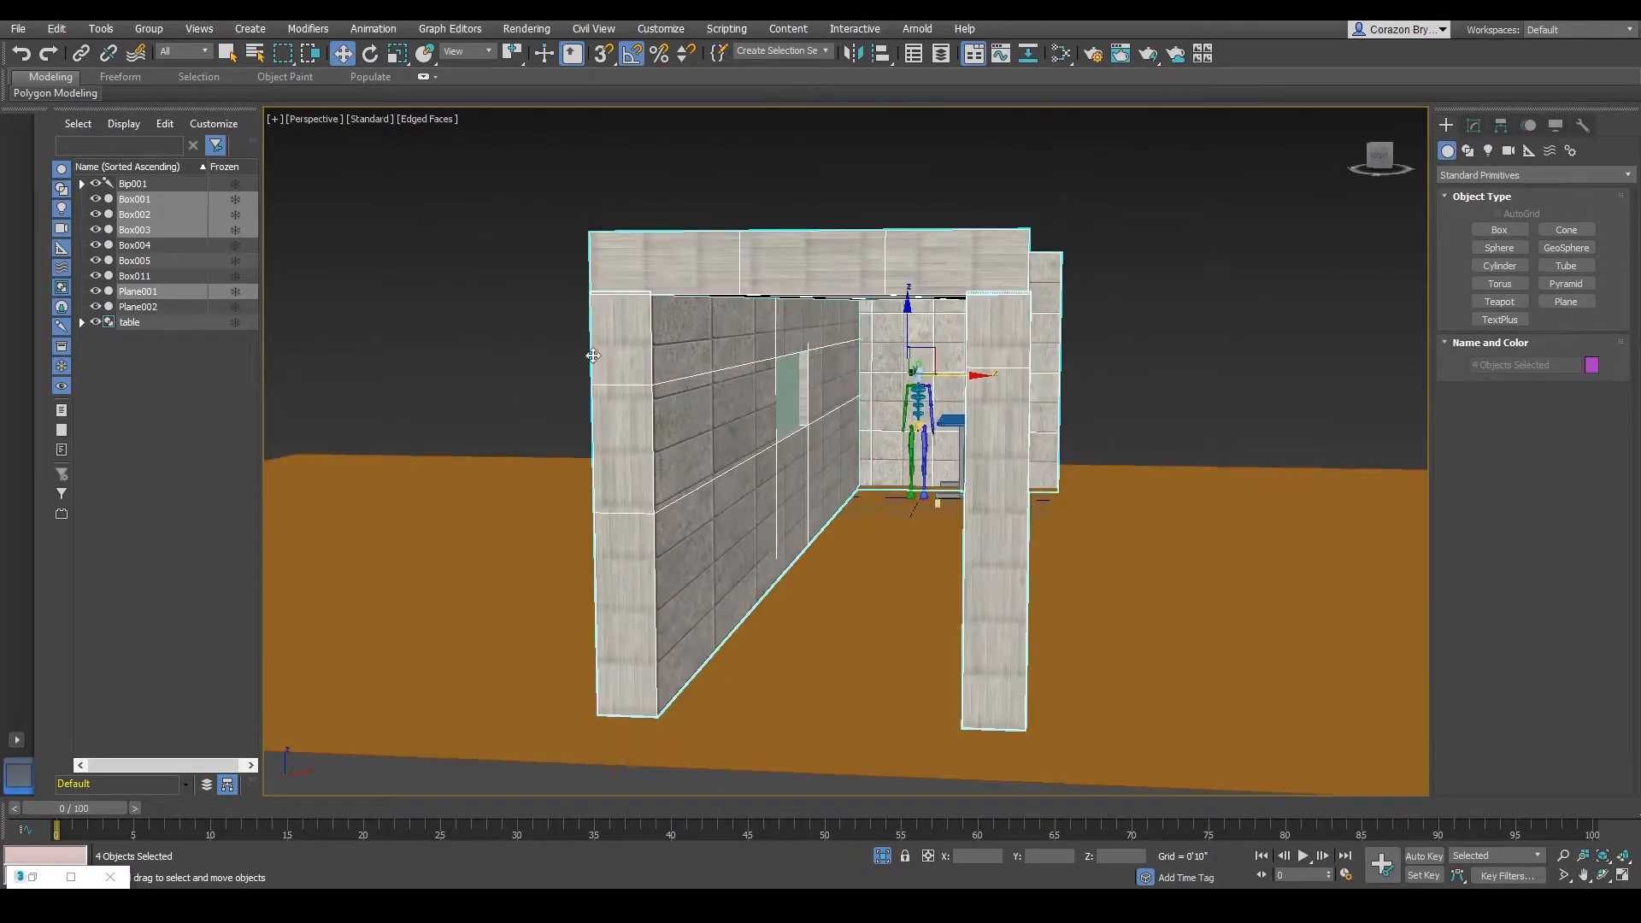
left_click(519, 306)
middle_click_drag(718, 441, 675, 378, "alt")
left_click(684, 334)
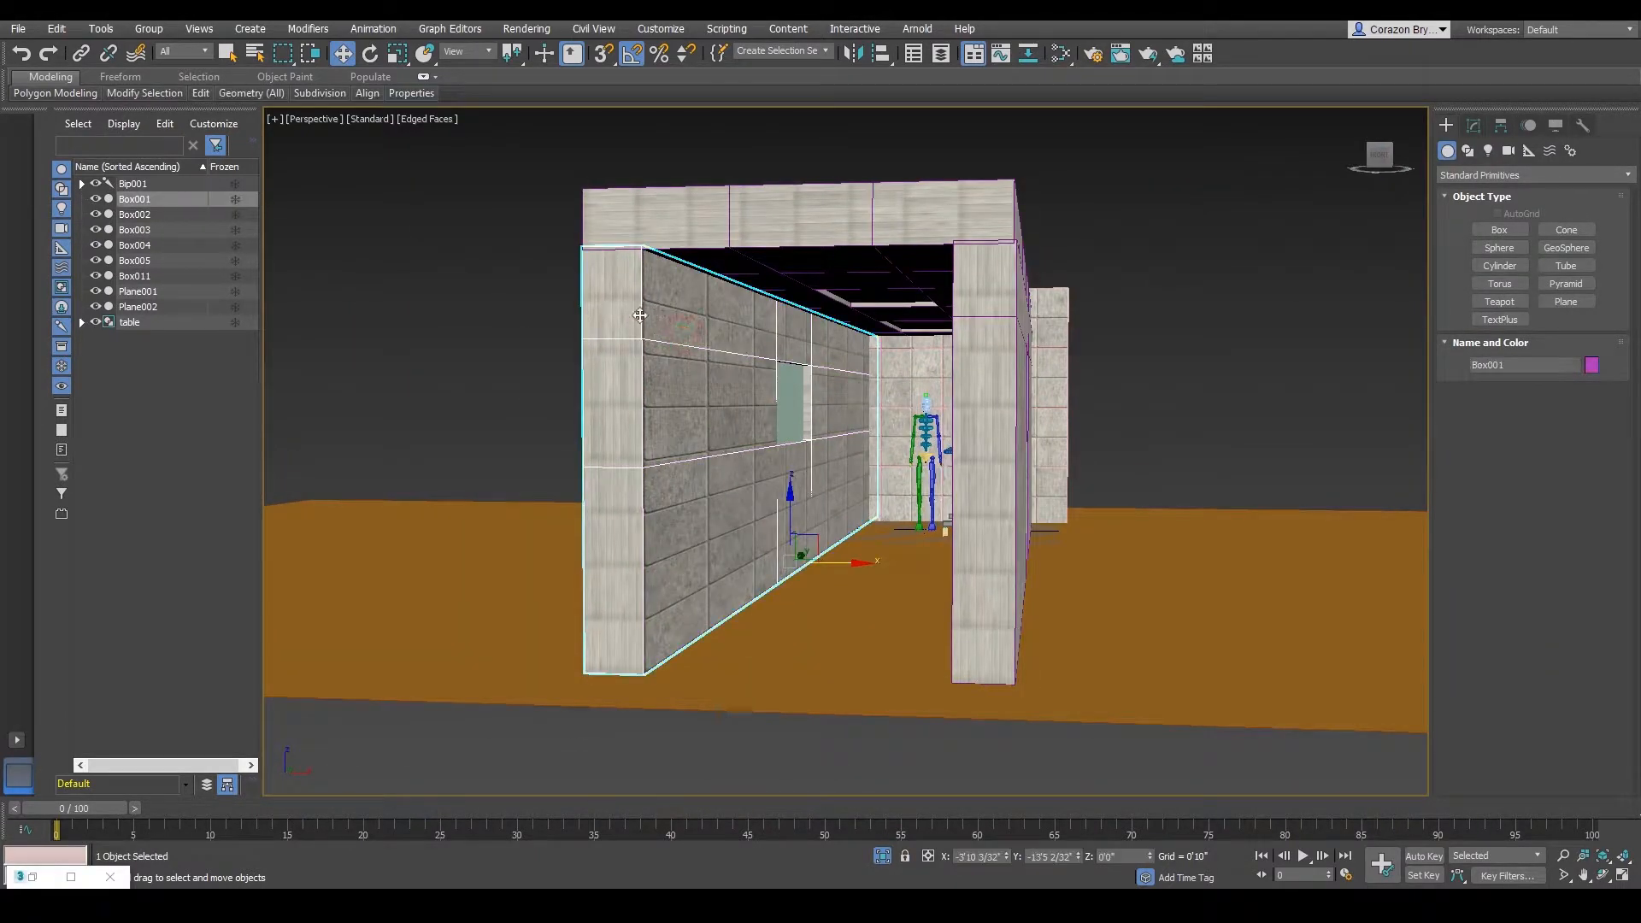
- Add a UVW Map modifier to the window wall Box001 above its Editable Poly
middle_click_drag(751, 419, 758, 418, "alt")
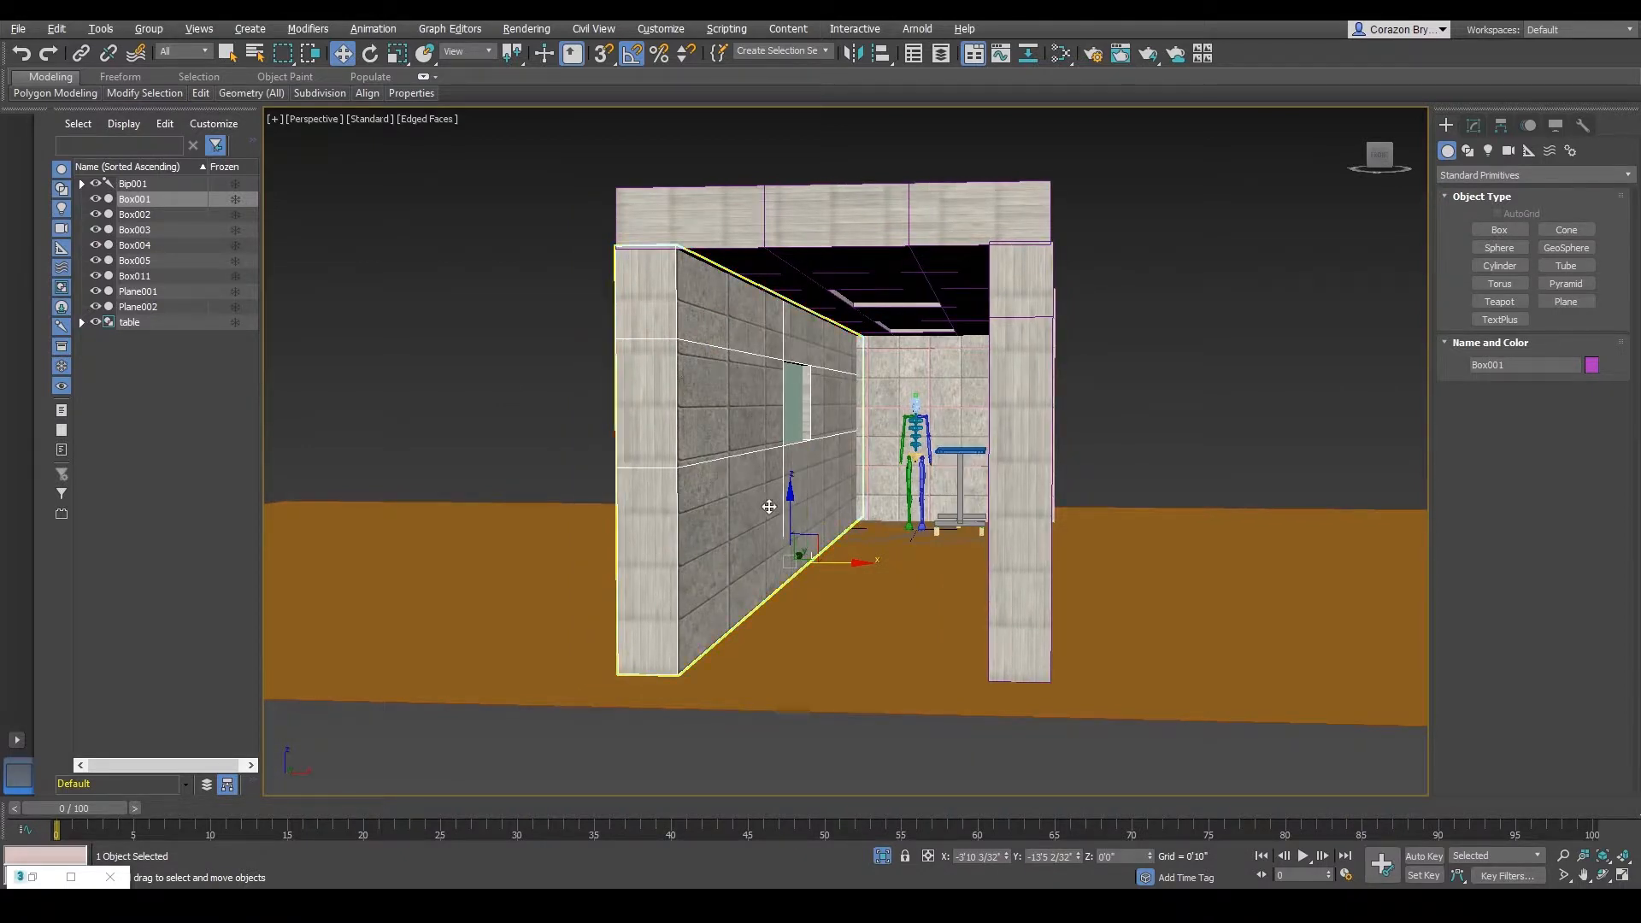
middle_click_drag(769, 507, 765, 505, "alt")
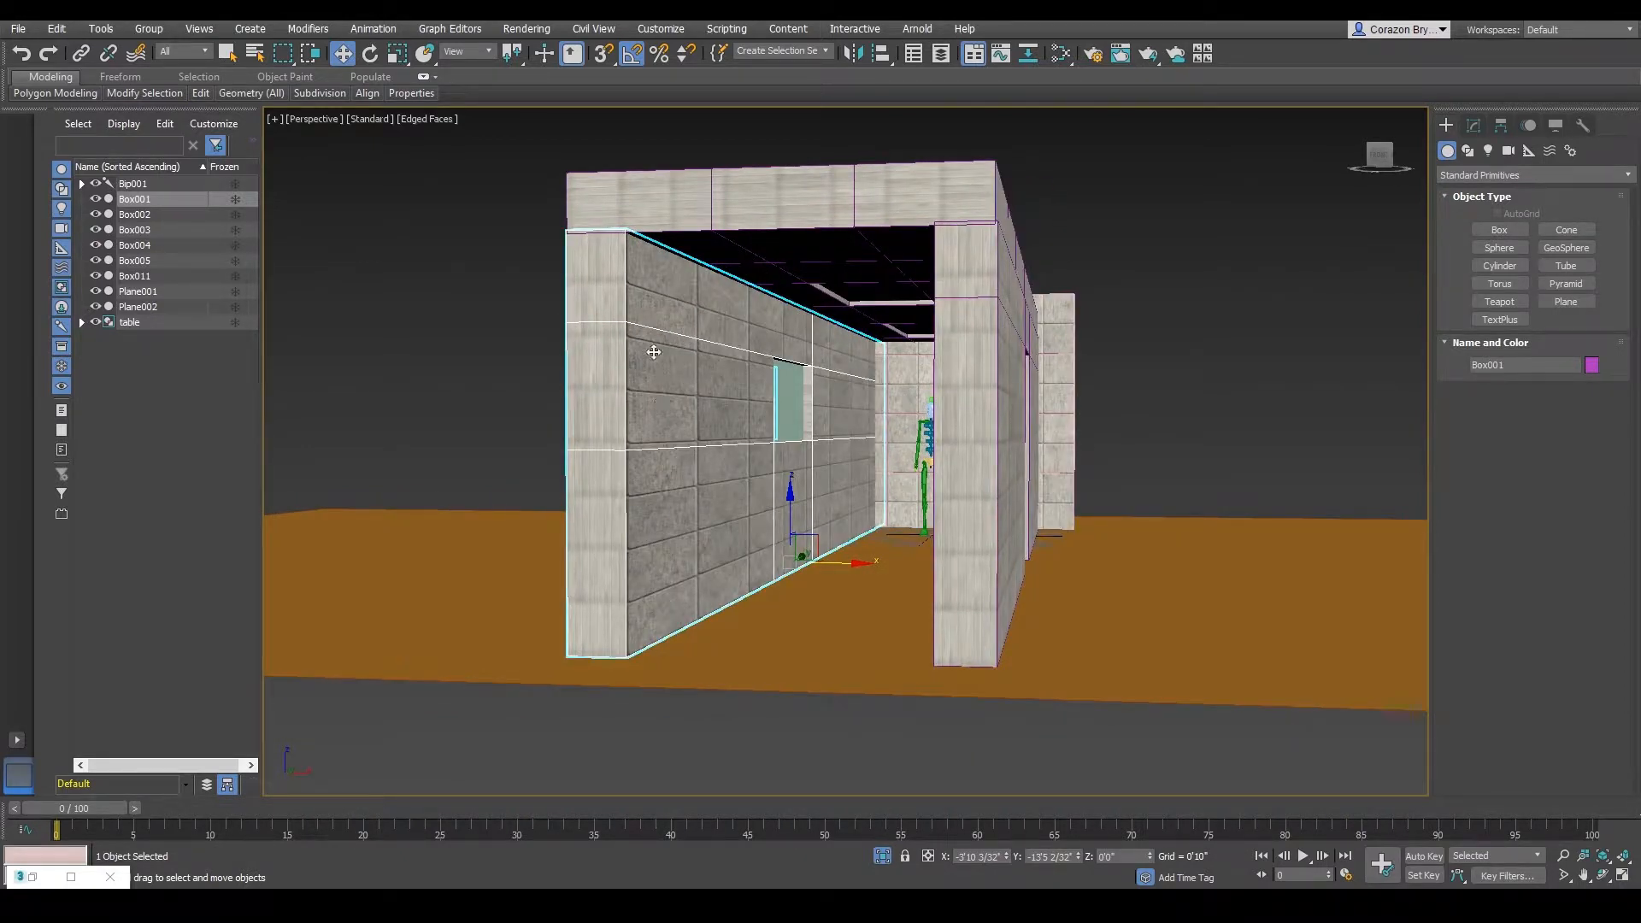
middle_click_drag(723, 450, 674, 426, "alt")
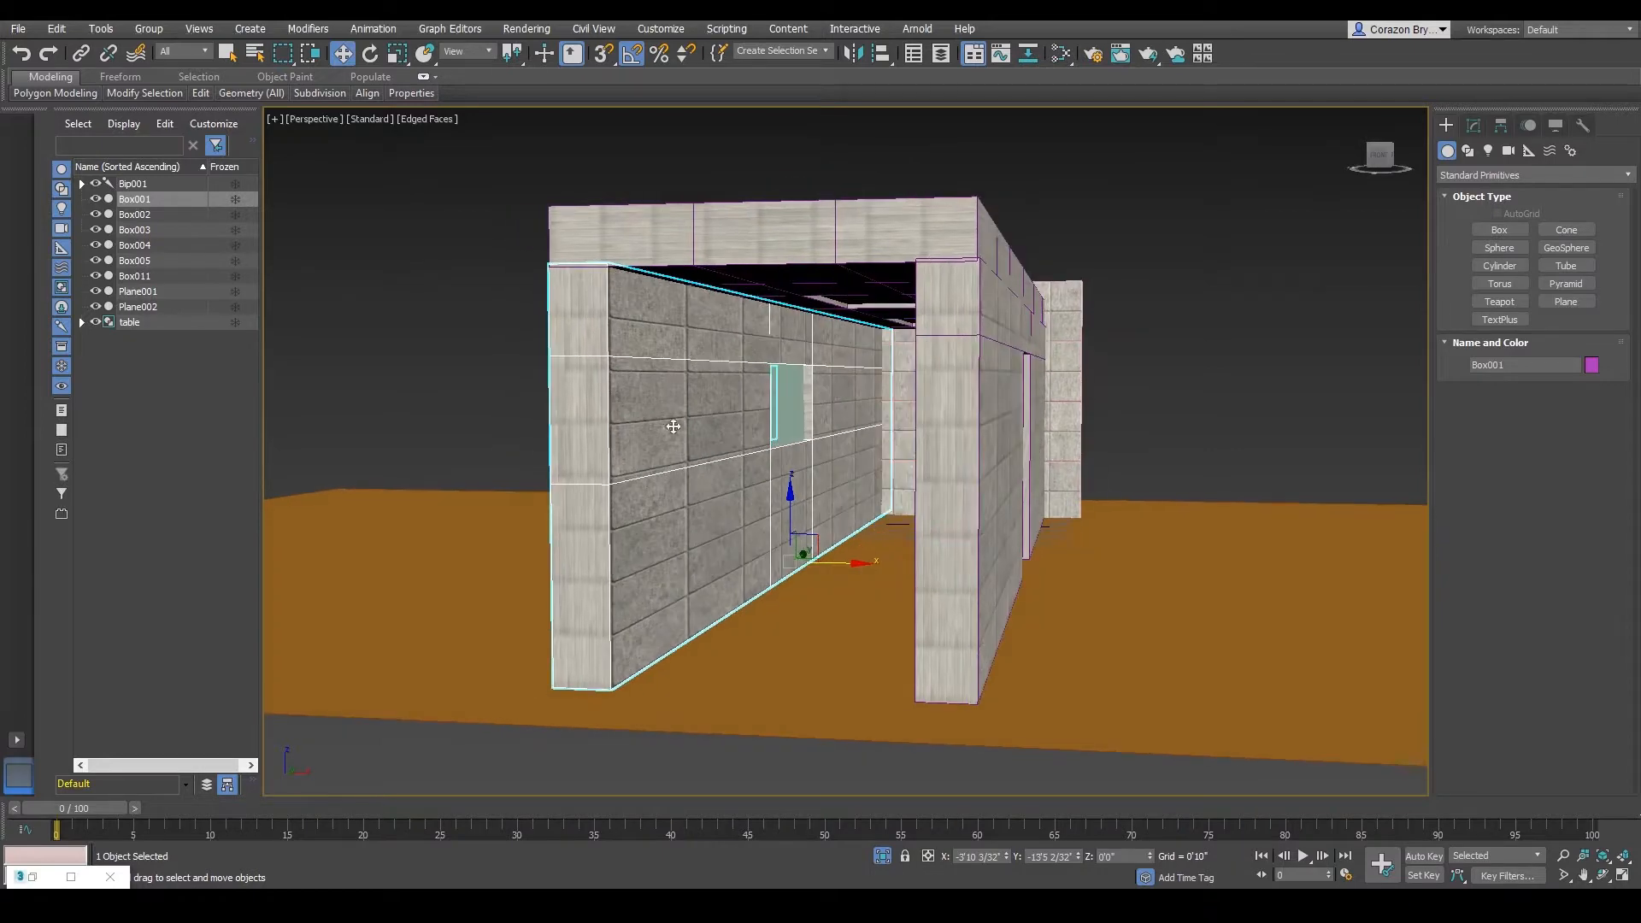
left_click(1474, 126)
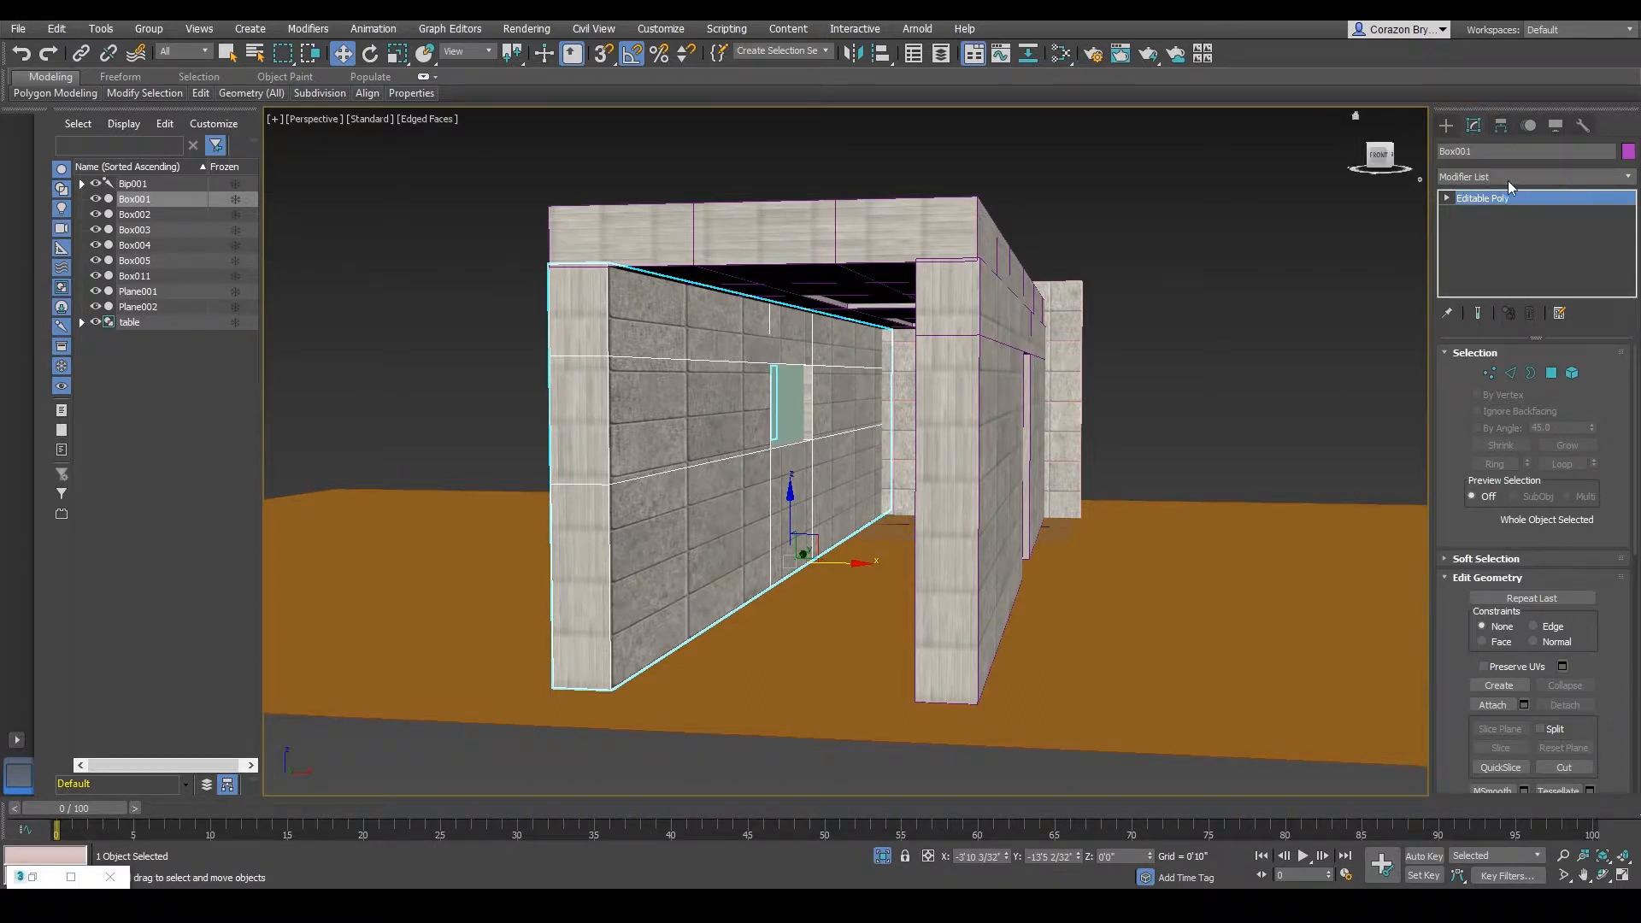
left_click(1600, 178)
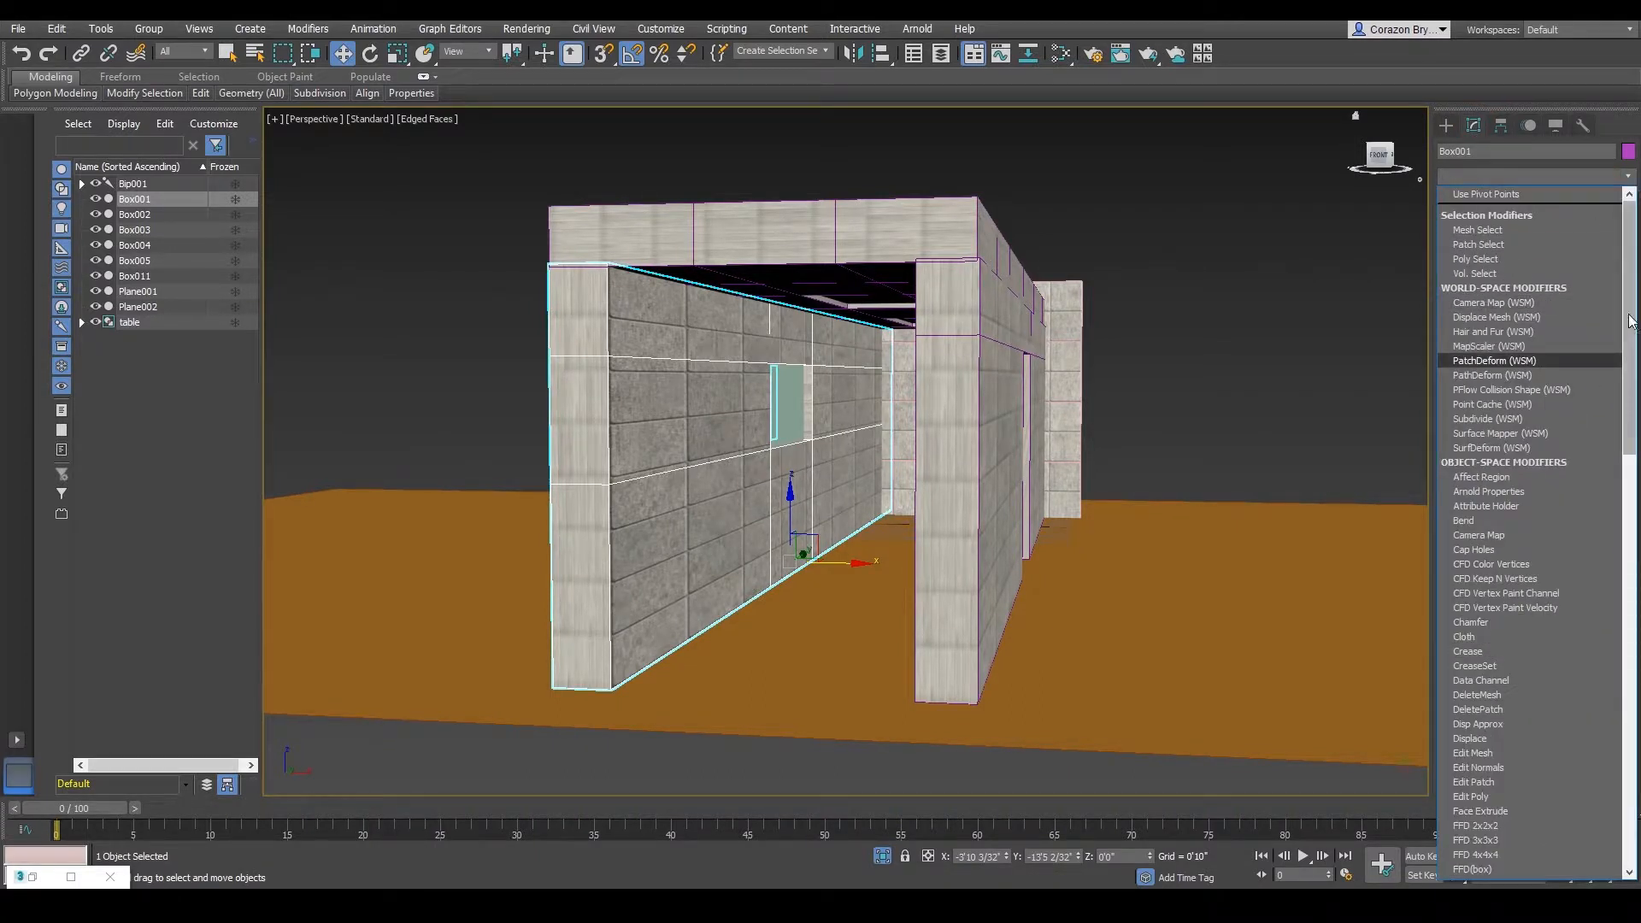
left_click_drag(1631, 319, 1621, 681)
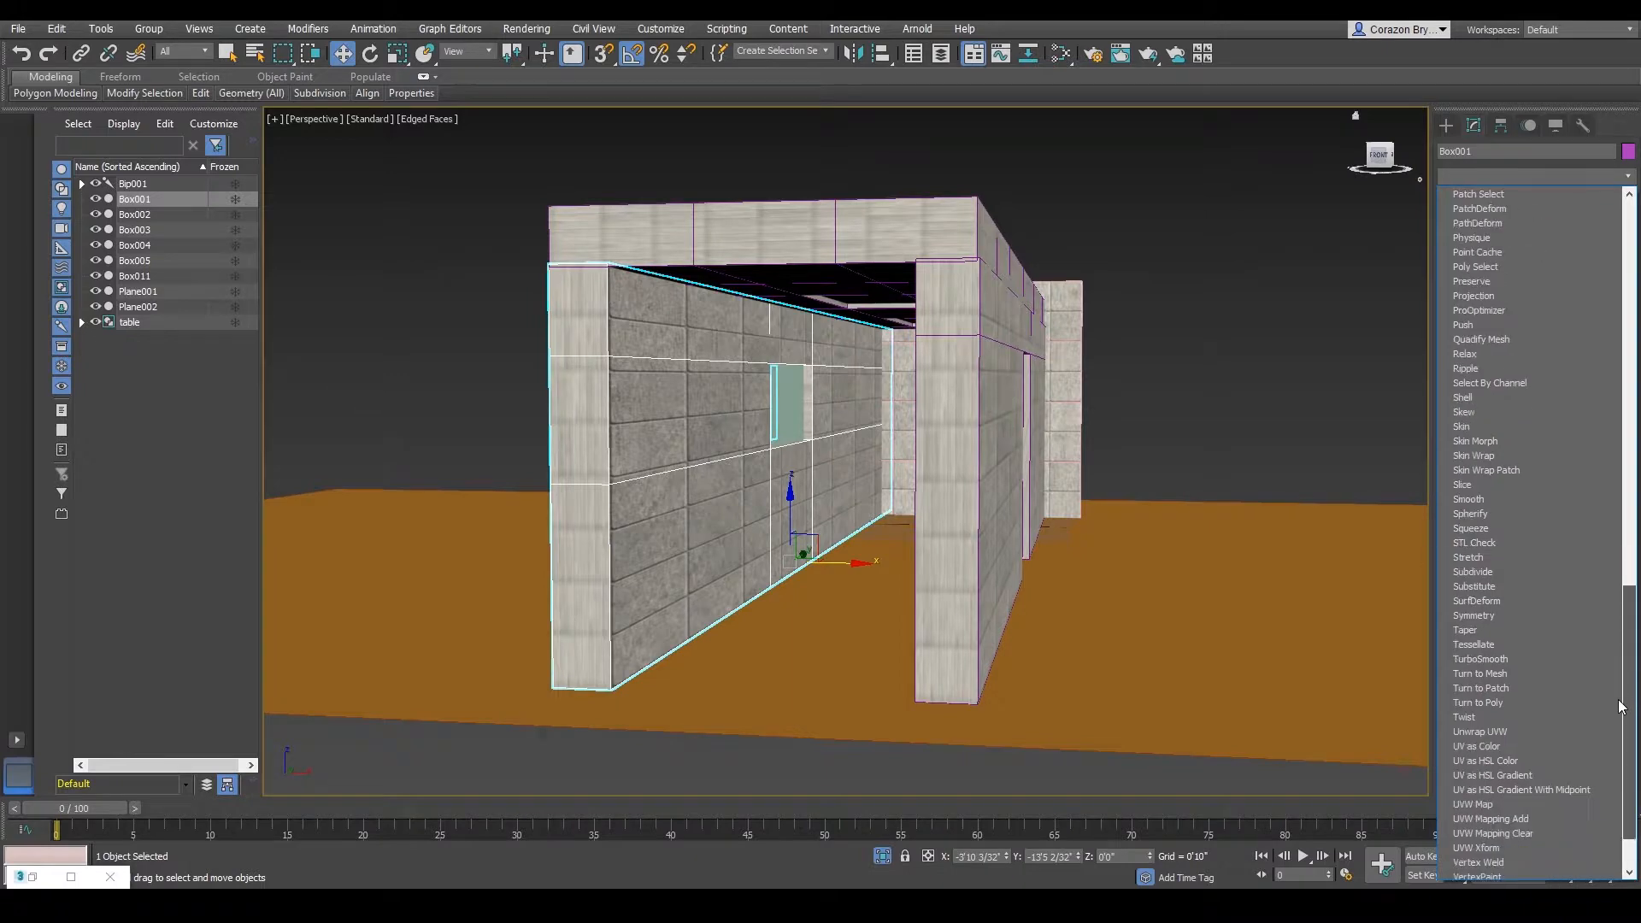
scroll(1505, 792, "down", 2)
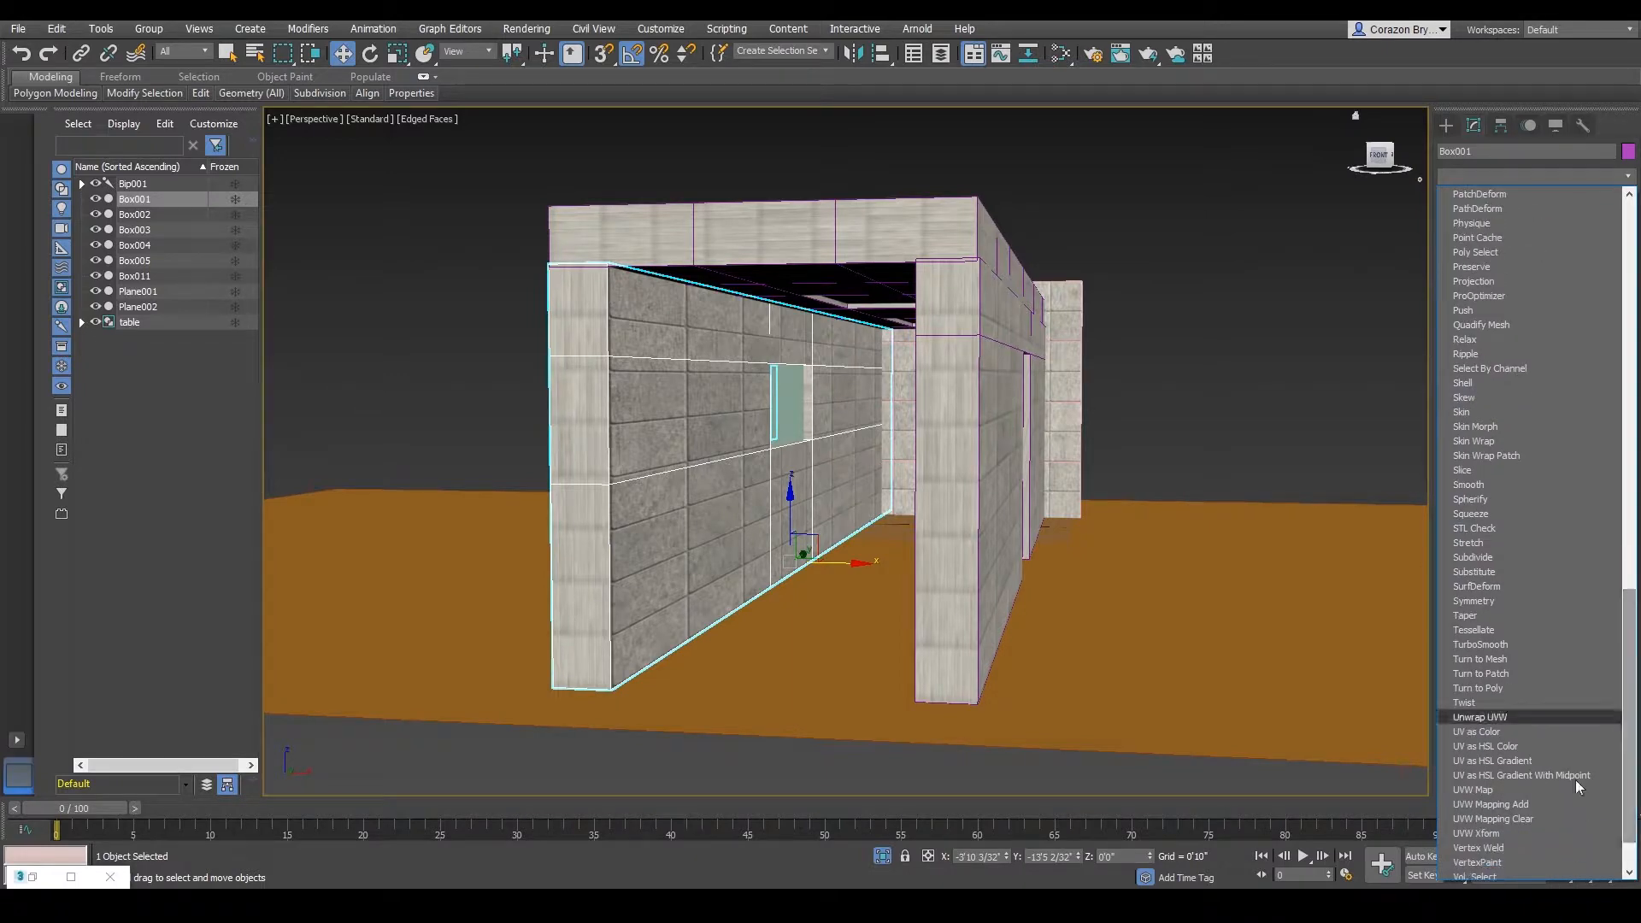
left_click(1487, 791)
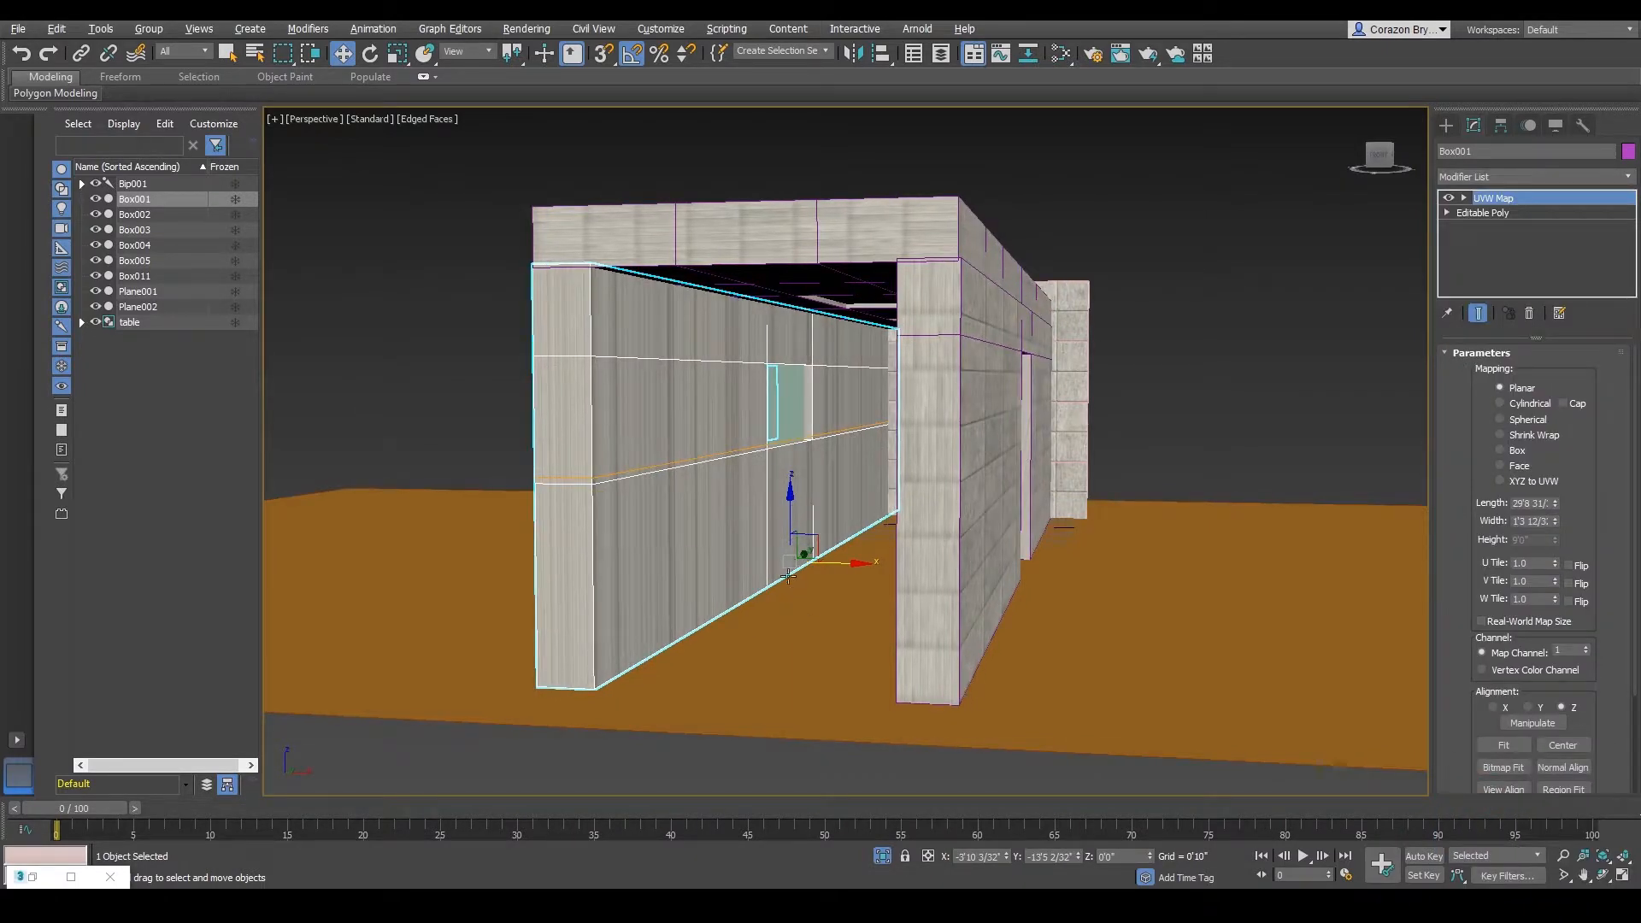
- Point out the UVW Map modifier on the window wall and its mapping parameters
scroll(788, 575, "up", 1)
middle_click_drag(788, 575, 850, 598)
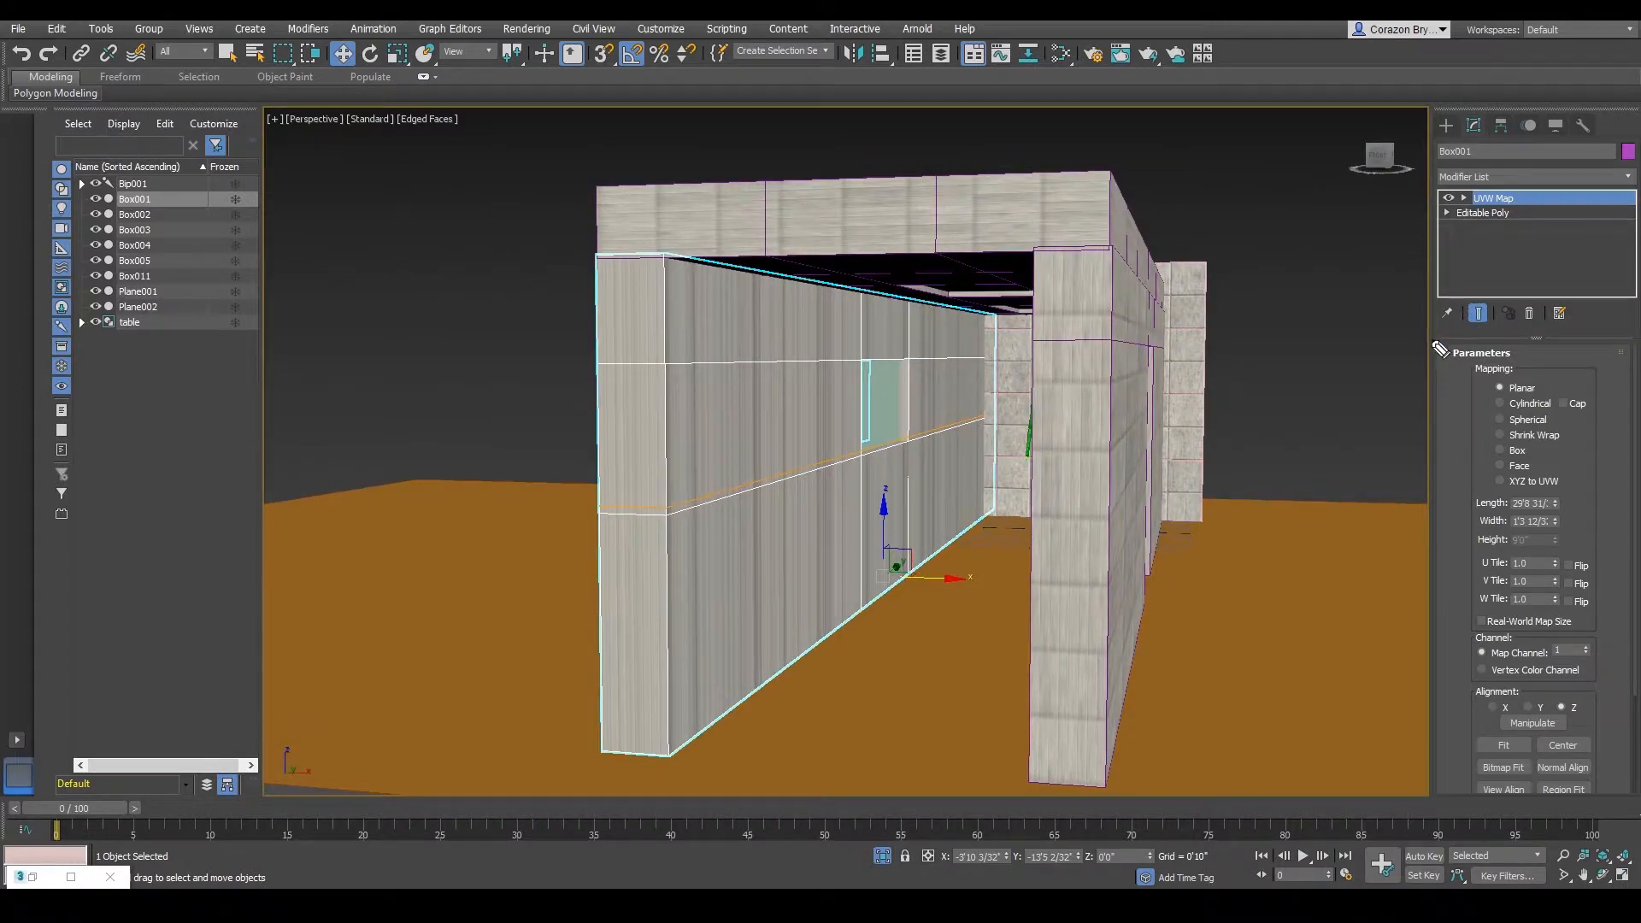
mouse_move(1439, 334)
left_mouse_down()
mouse_move(1629, 406)
mouse_move(1625, 718)
mouse_move(1376, 491)
mouse_move(1445, 329)
left_mouse_up()
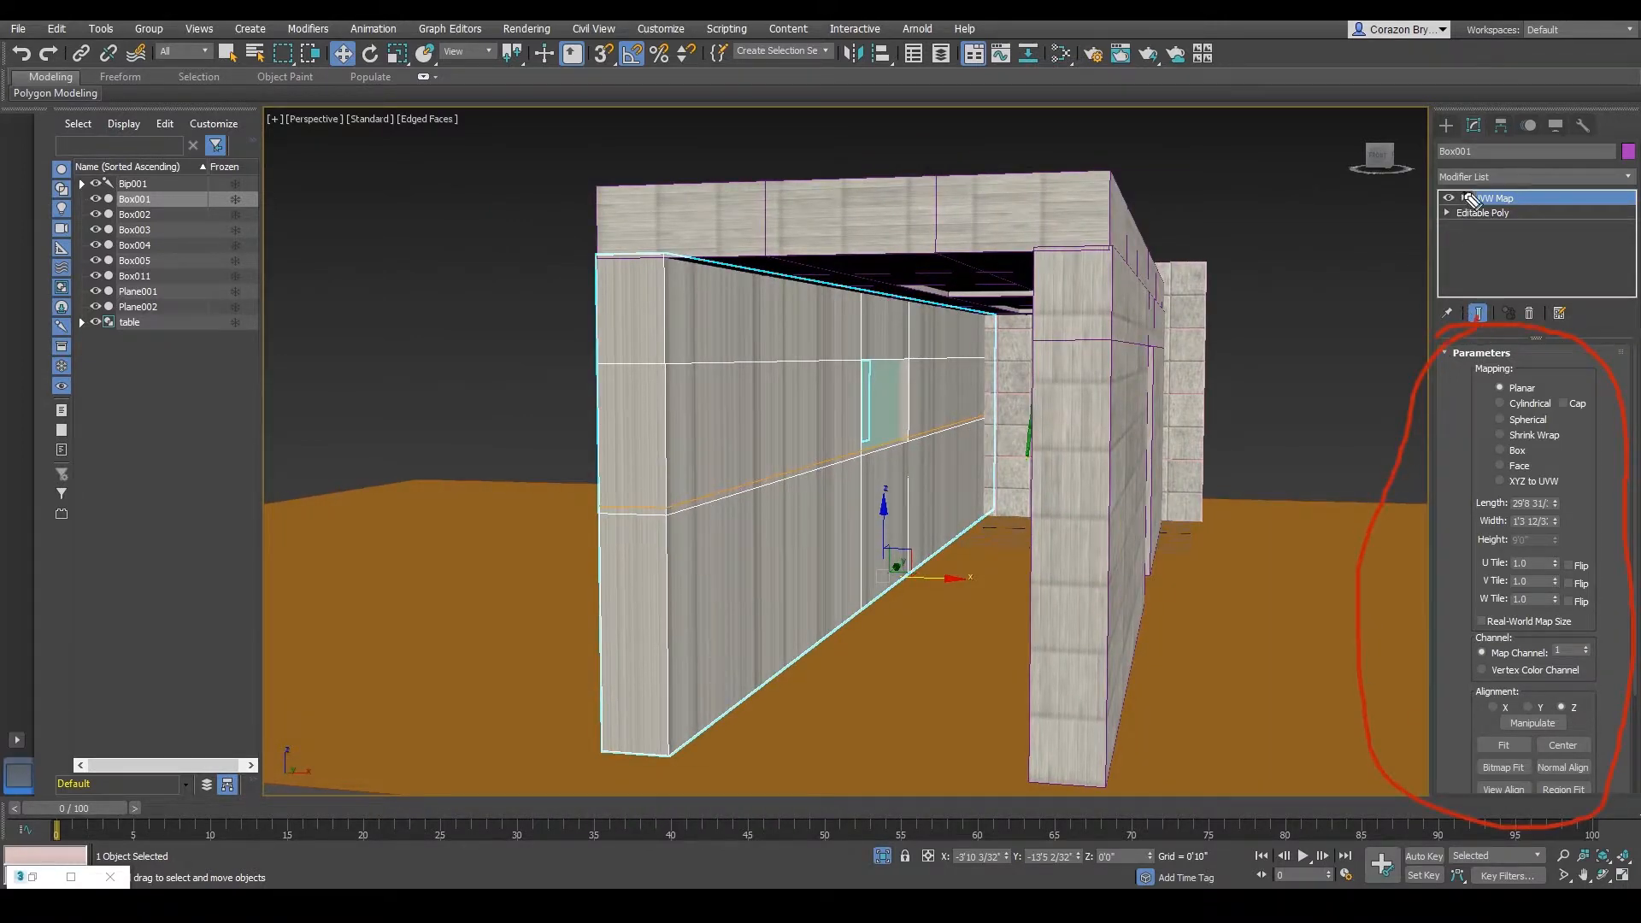
left_click_drag(1530, 196, 1517, 202)
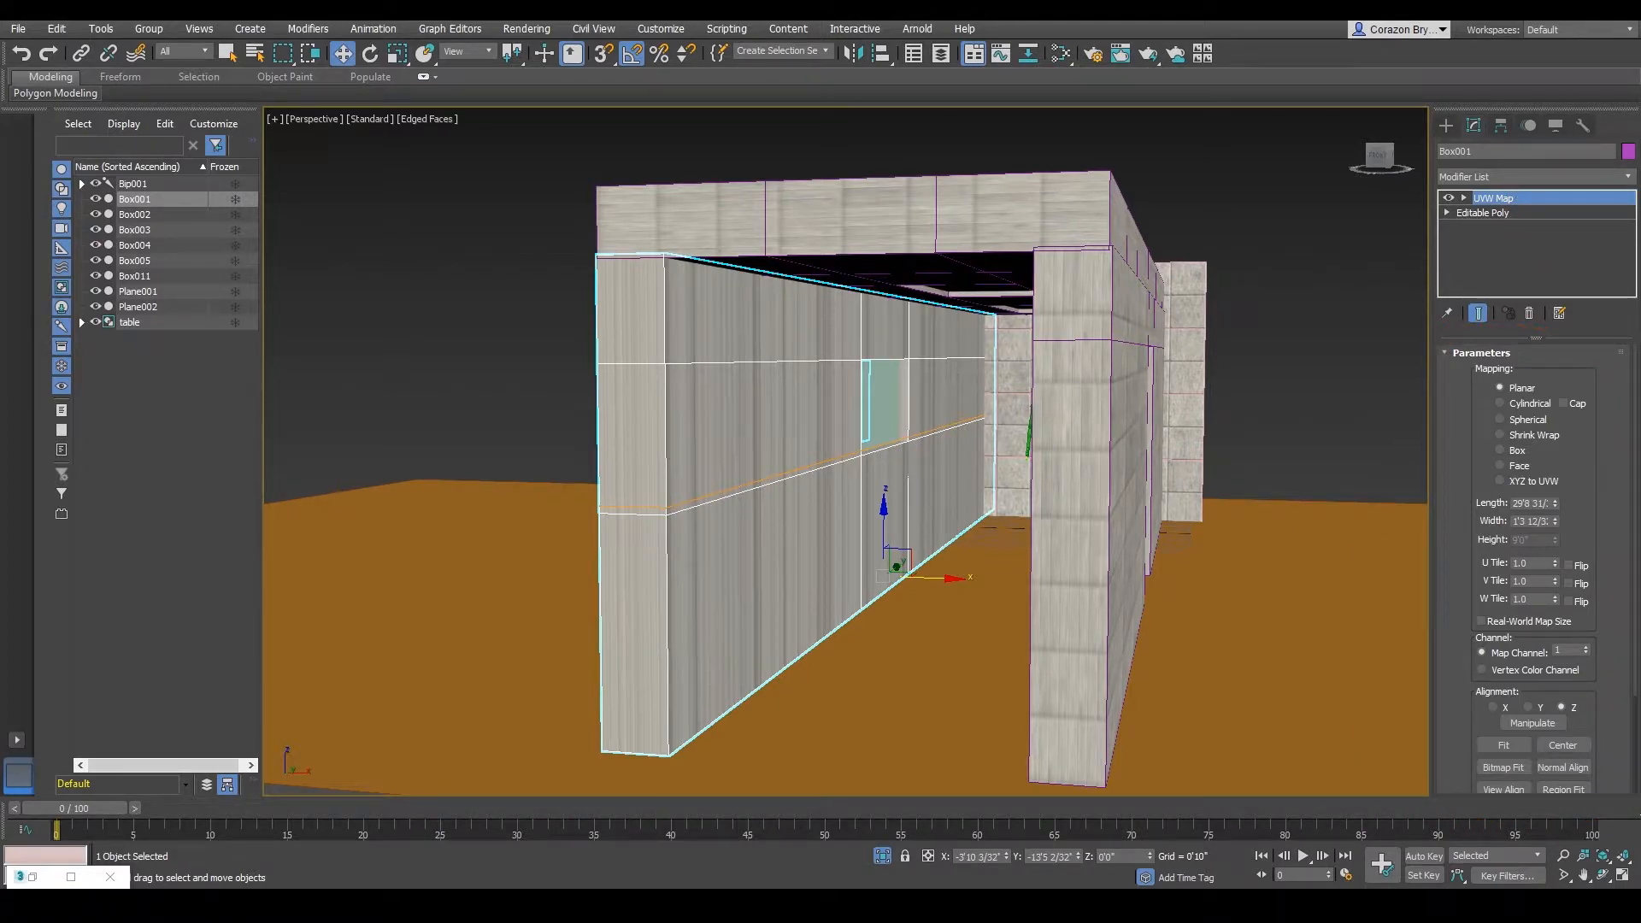
mouse_move(1453, 352)
left_mouse_down()
mouse_move(1487, 344)
mouse_move(1618, 462)
mouse_move(1492, 496)
mouse_move(1492, 323)
left_mouse_up()
middle_click_drag(1357, 397, 1291, 453, "alt")
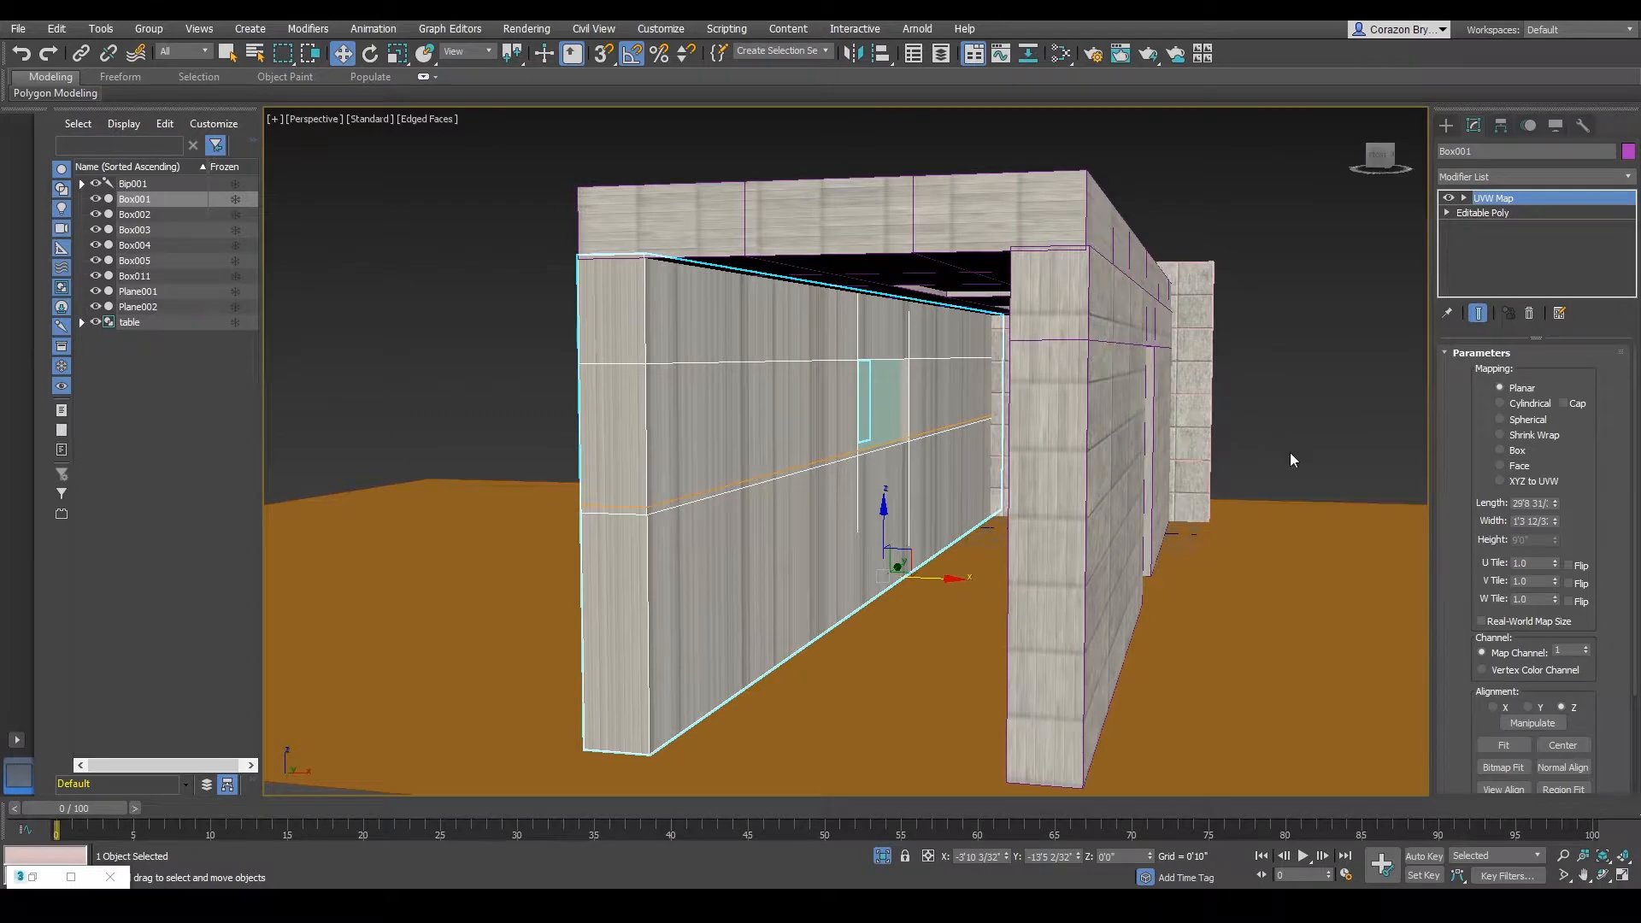
- Try Cylindrical, Spherical and Shrink Wrap mapping on the window wall, and set its UVW Map to Box mapping
left_click(1501, 404)
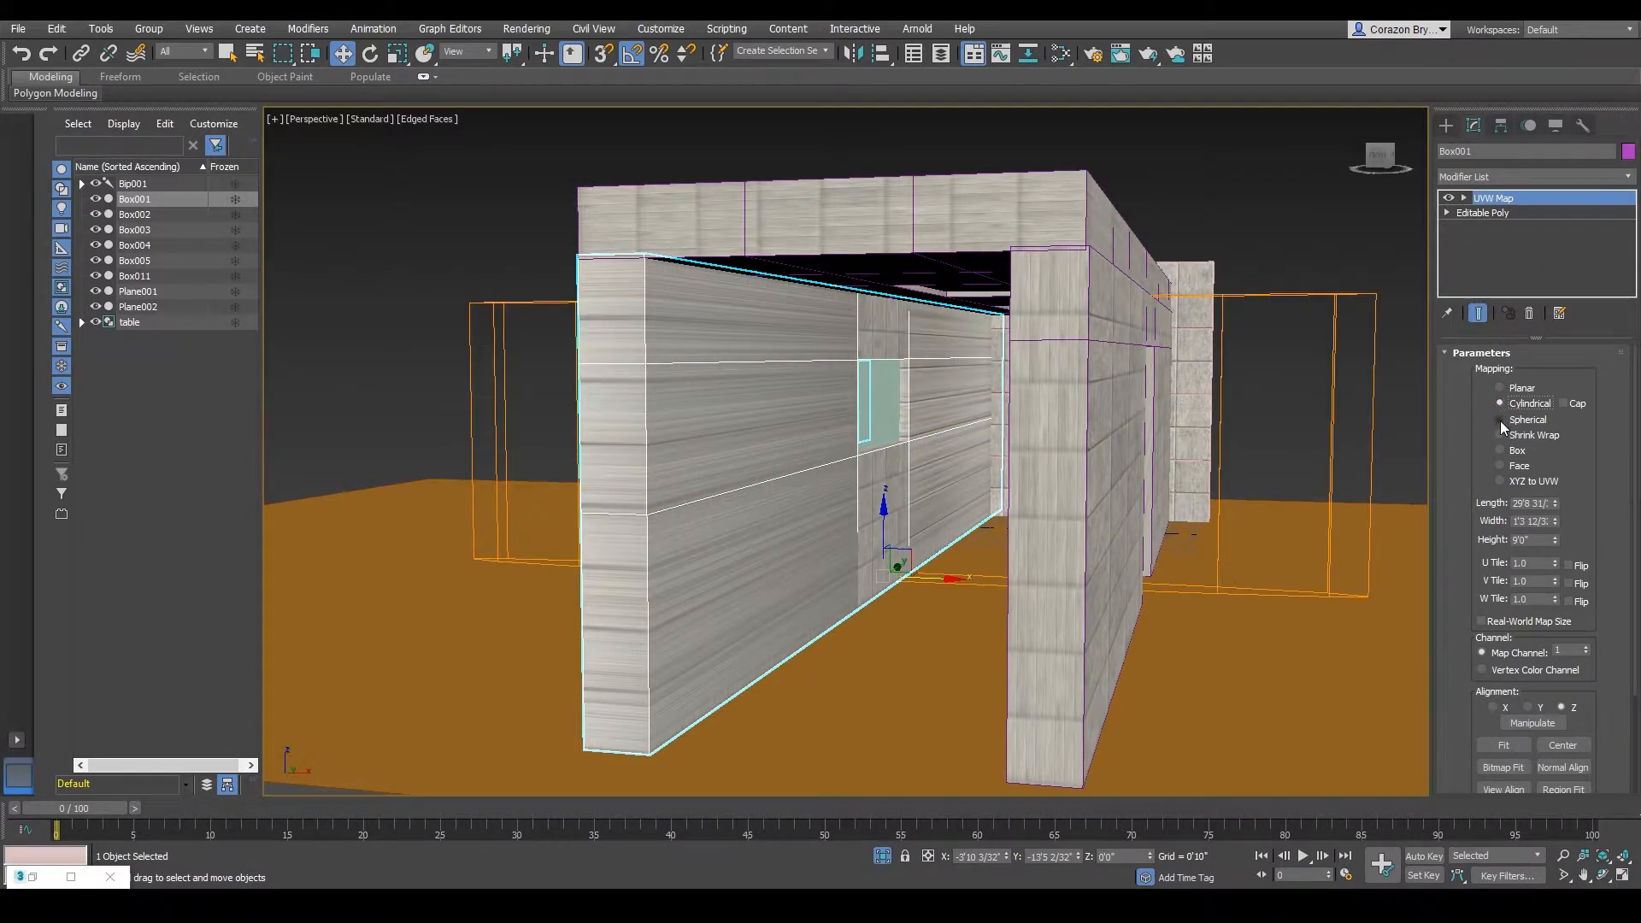
left_click(1500, 420)
left_click(1499, 435)
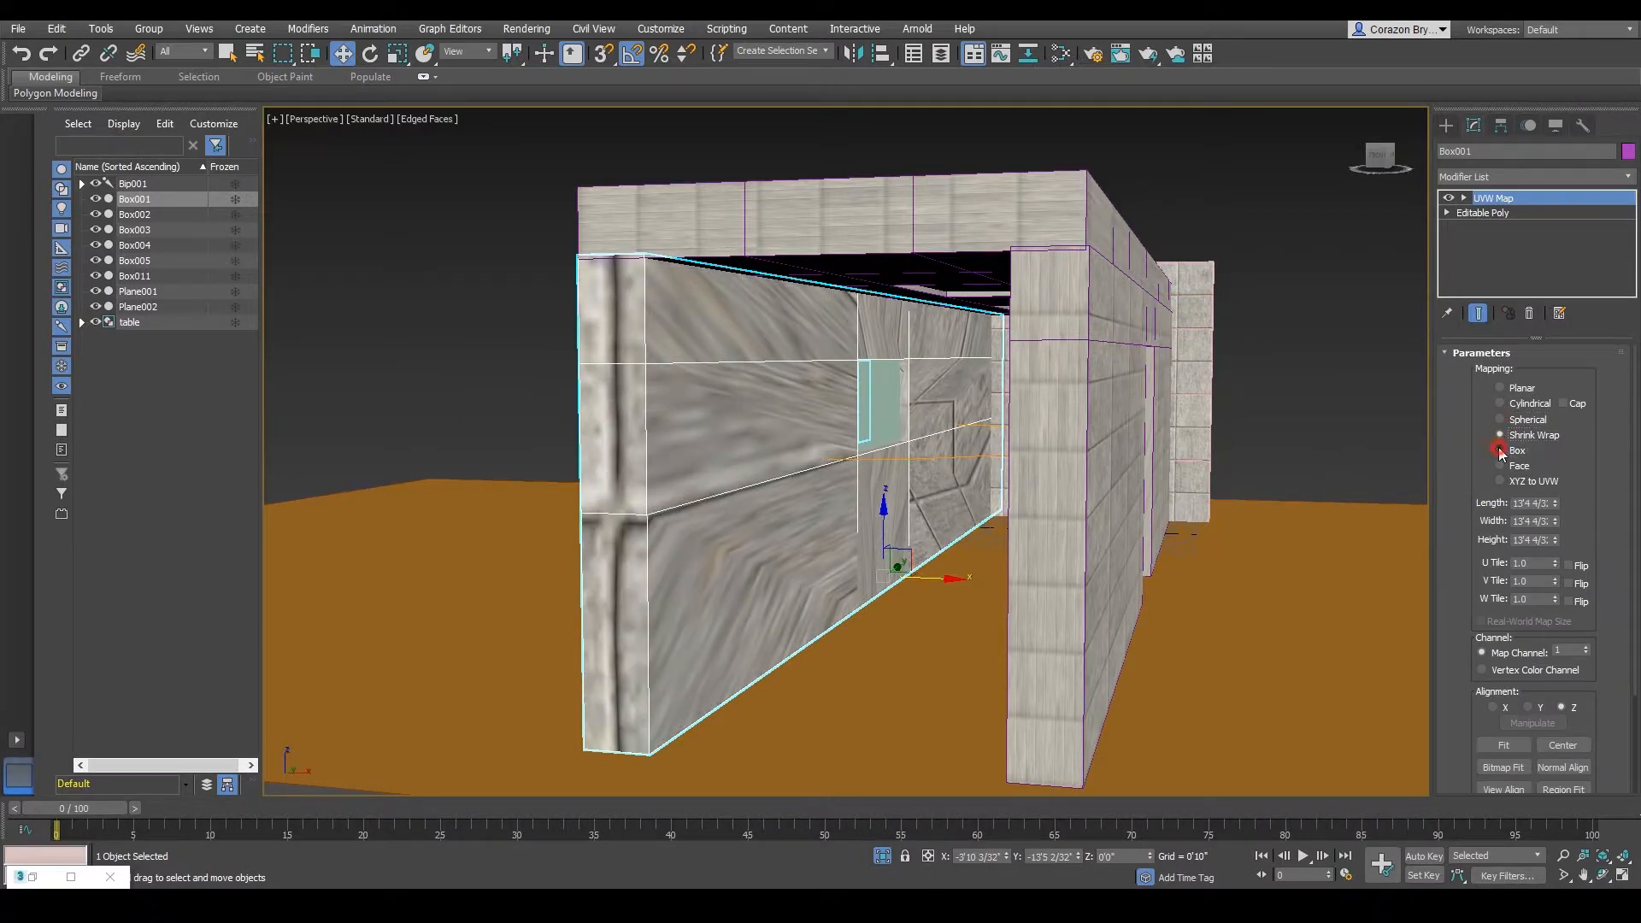
left_click(1500, 450)
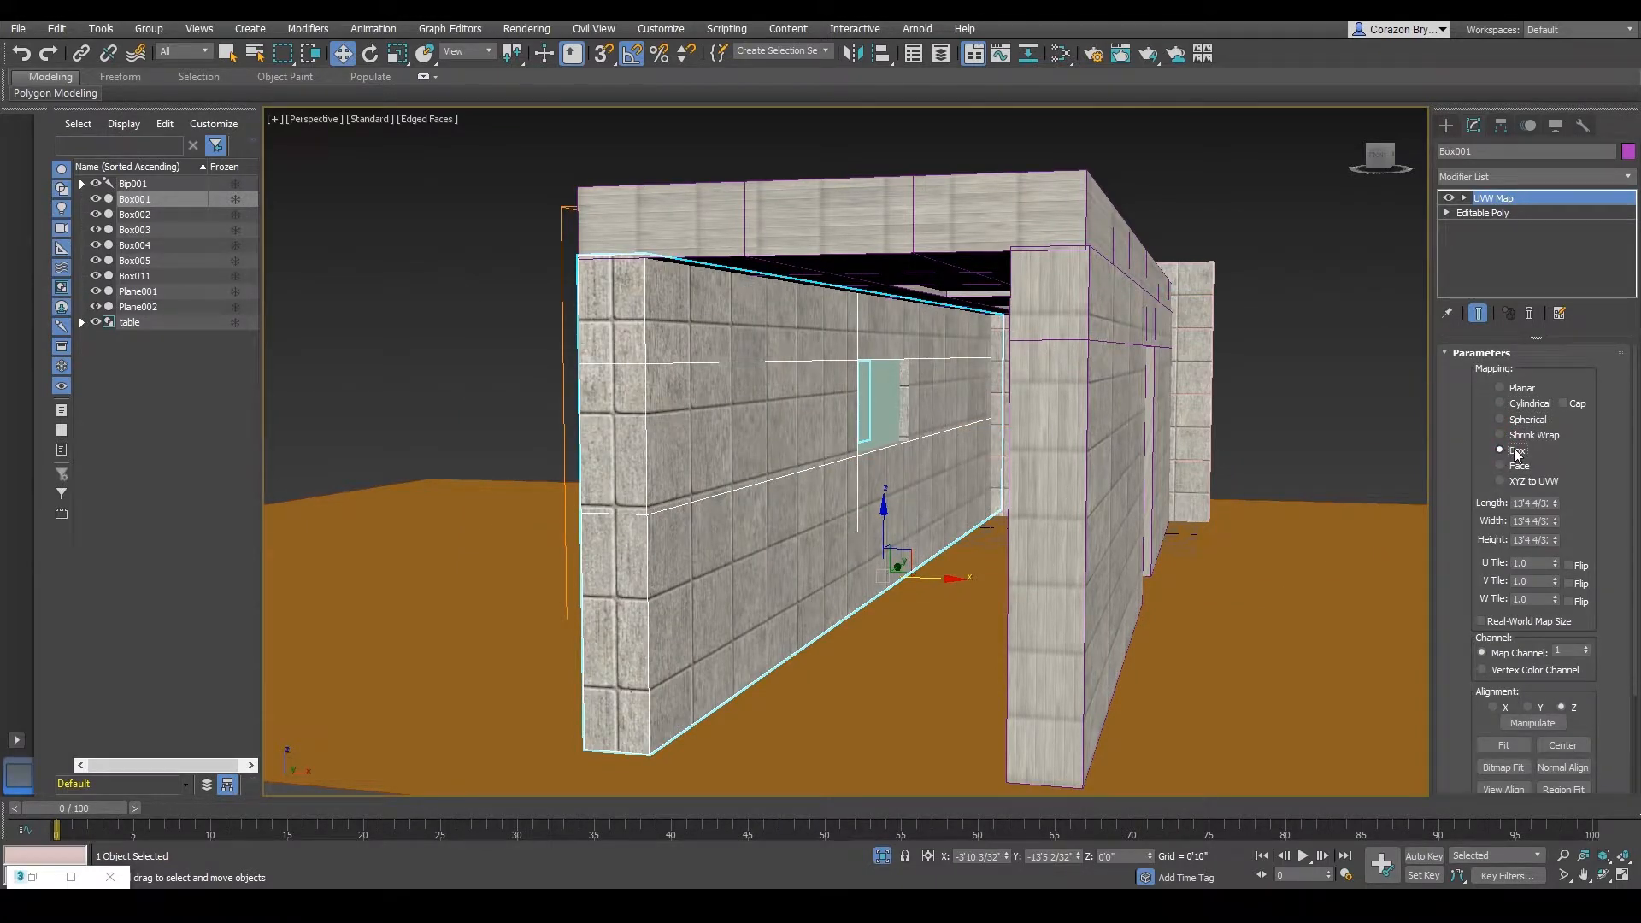
middle_click_drag(697, 389, 750, 389, "alt")
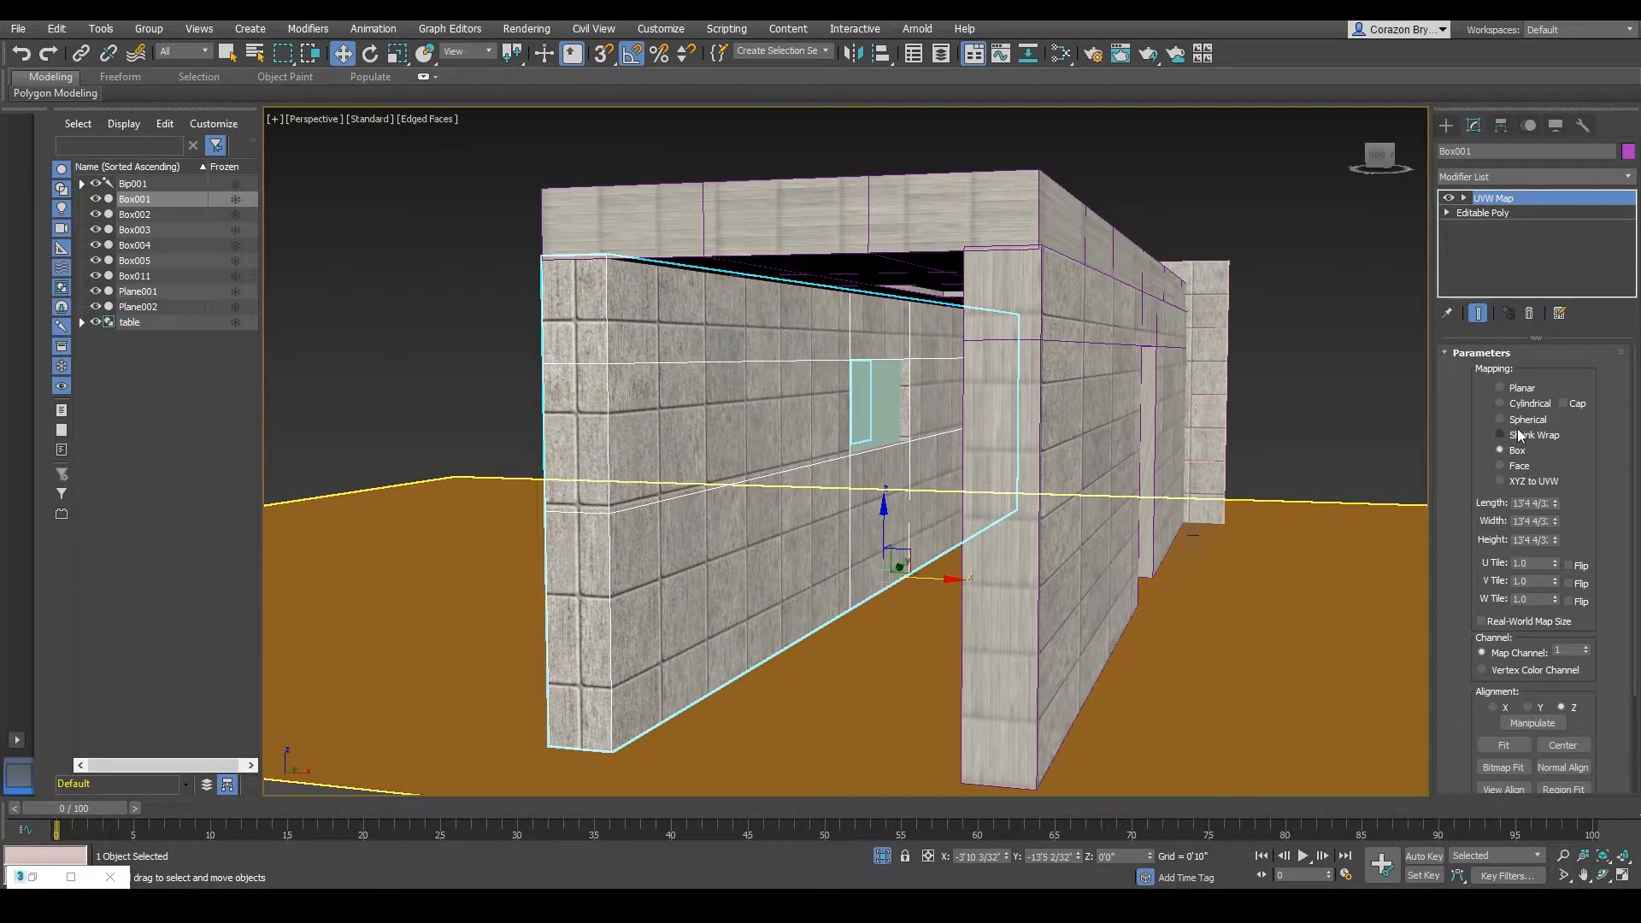
- Switch the window wall to Planar mapping for comparison and return it to Box mapping
left_click(1501, 387)
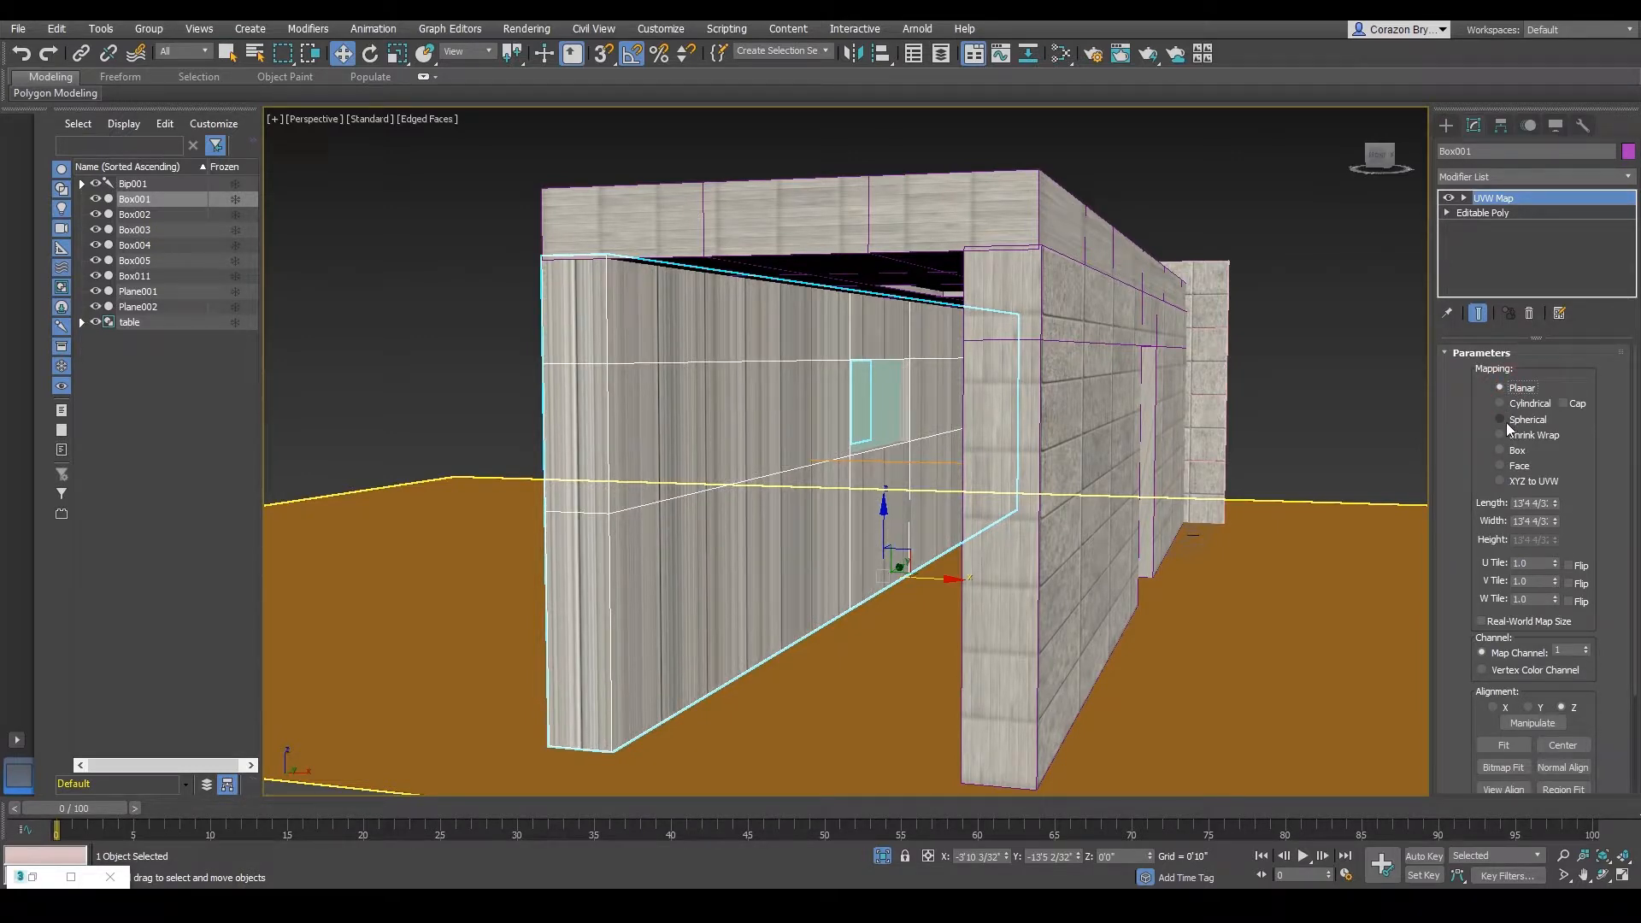
middle_click_drag(1299, 761, 1359, 741, "alt")
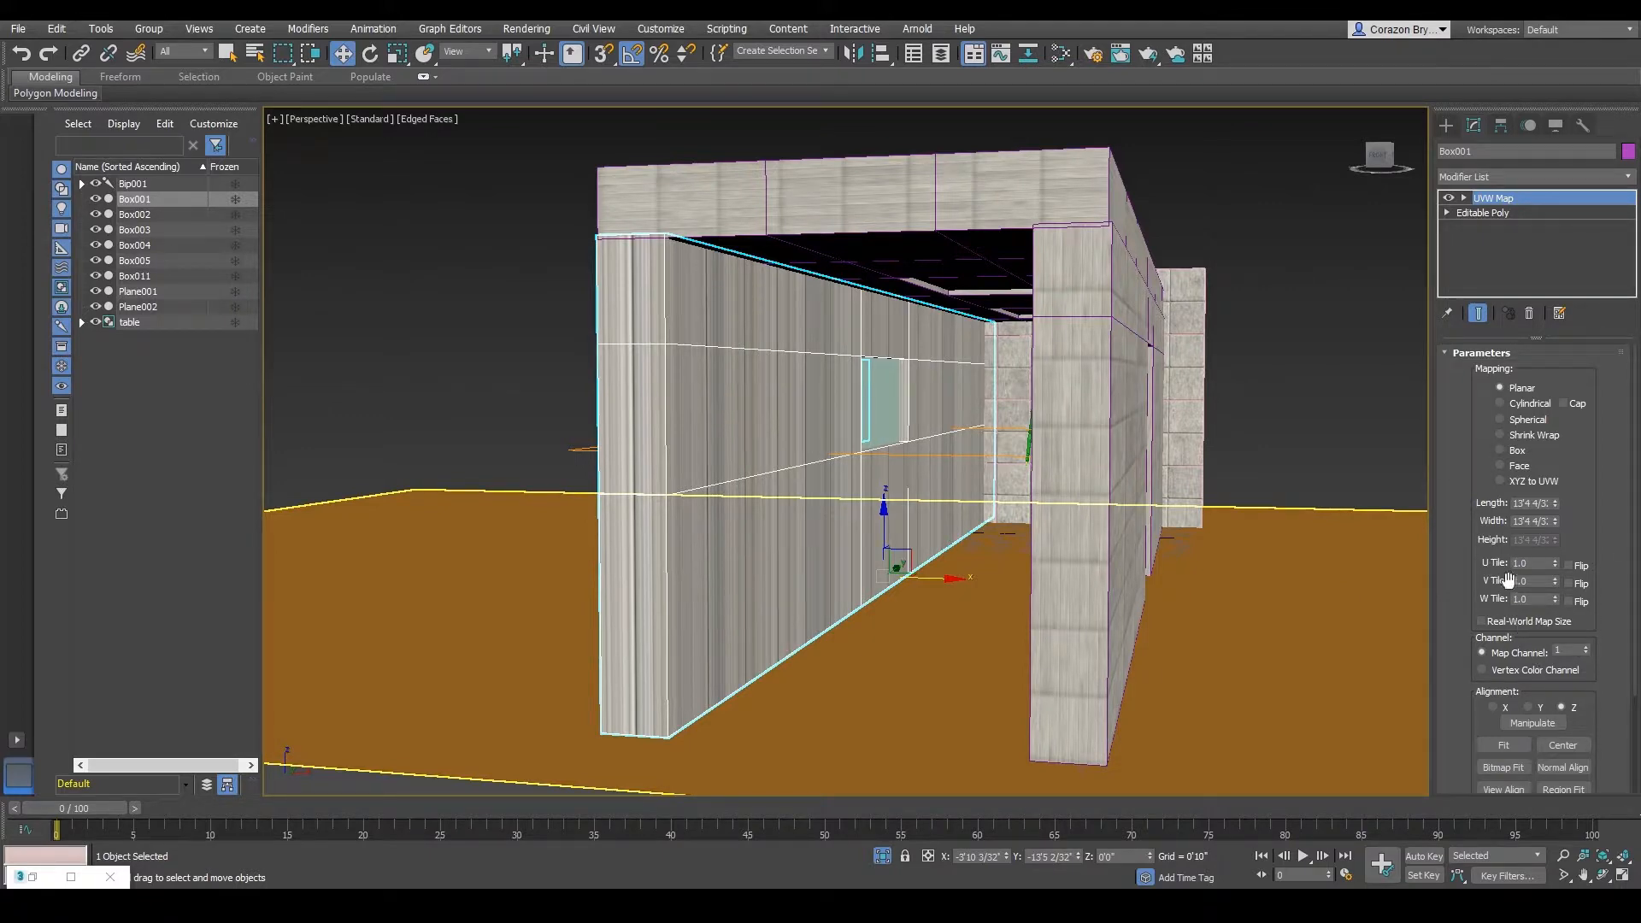
left_click(1501, 451)
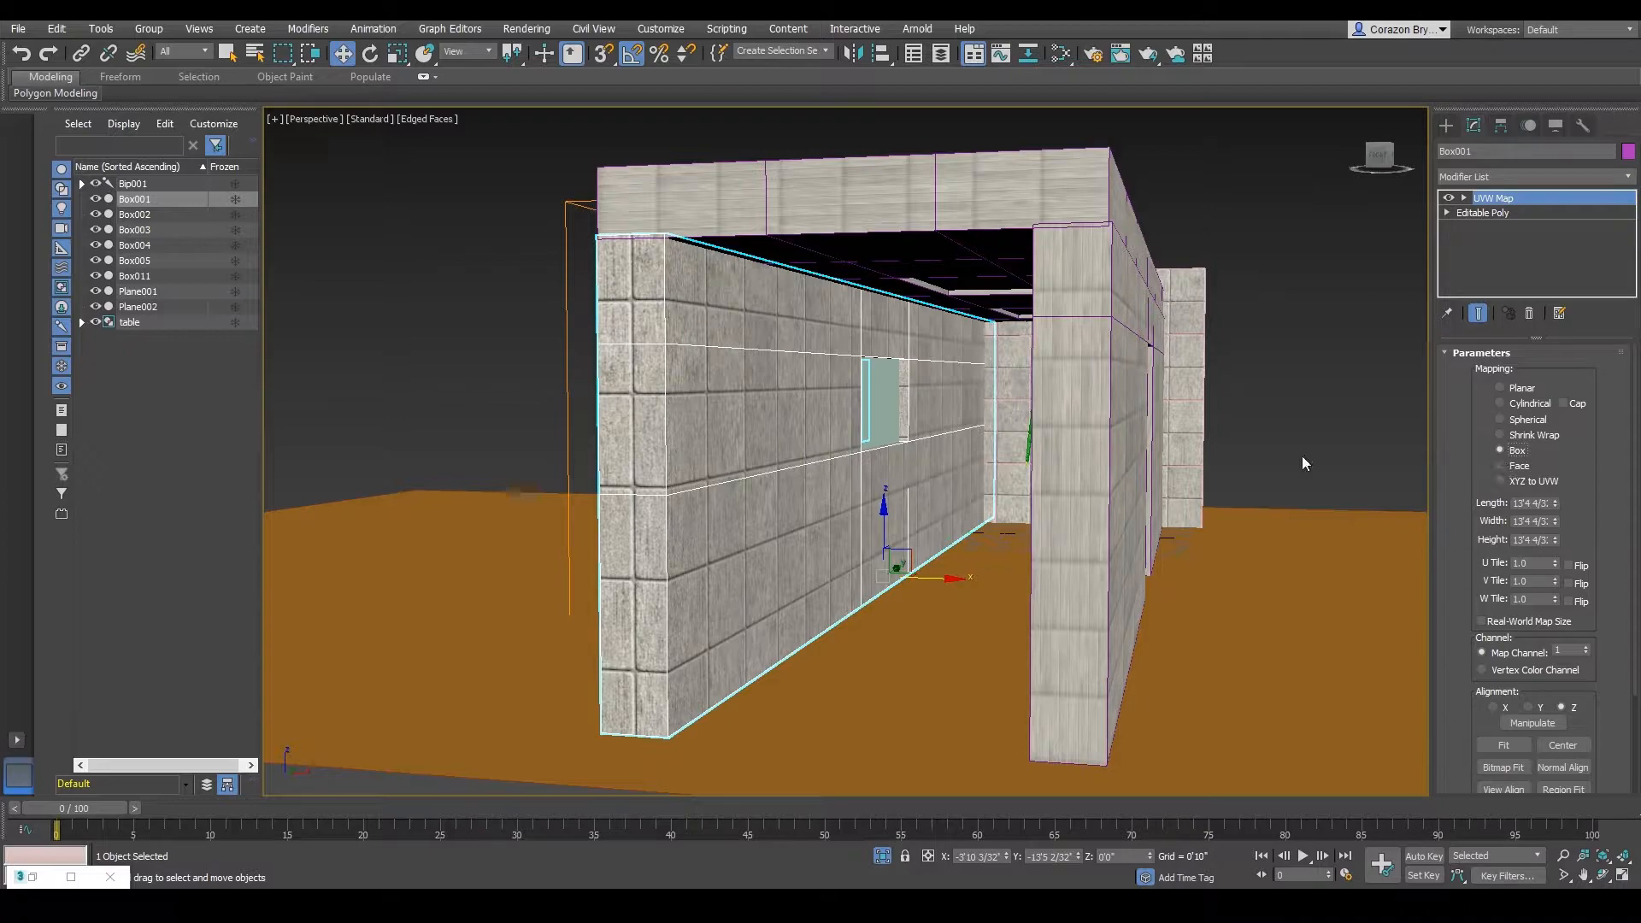
middle_click_drag(1301, 455, 1128, 450, "alt")
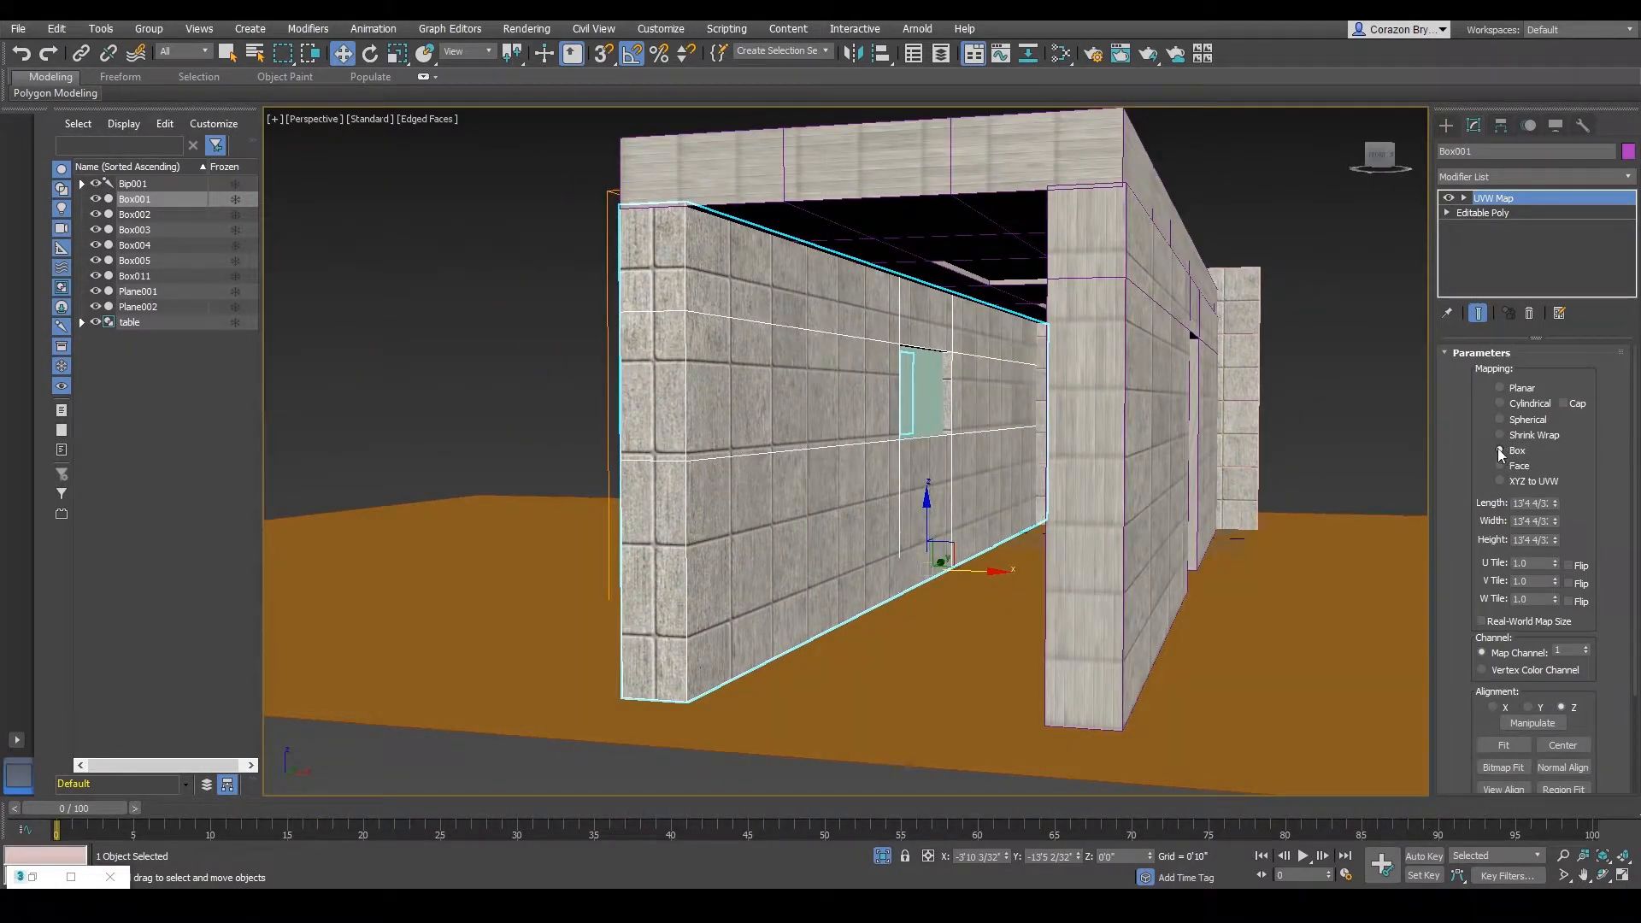
middle_click_drag(986, 448, 1038, 442, "alt")
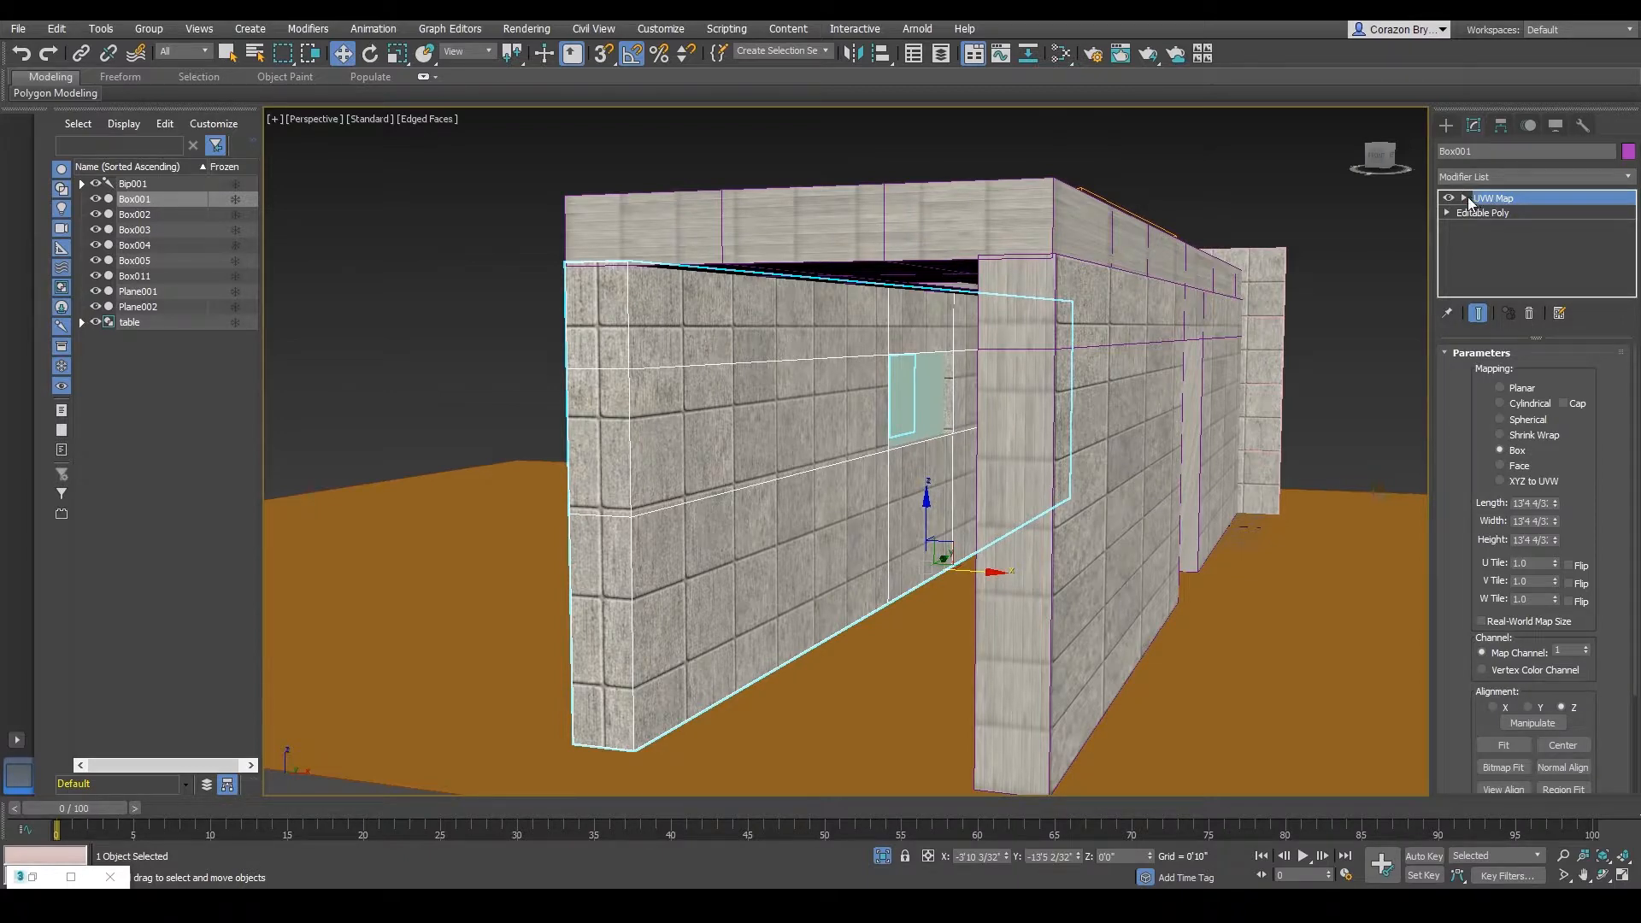
- Expand the window wall's UVW Map modifier and activate its Gizmo sub-object
left_click(1465, 198)
left_click(1465, 198)
left_click(1465, 199)
mouse_move(1504, 202)
left_mouse_down()
mouse_move(1502, 223)
mouse_move(1473, 216)
mouse_move(1511, 213)
left_mouse_up()
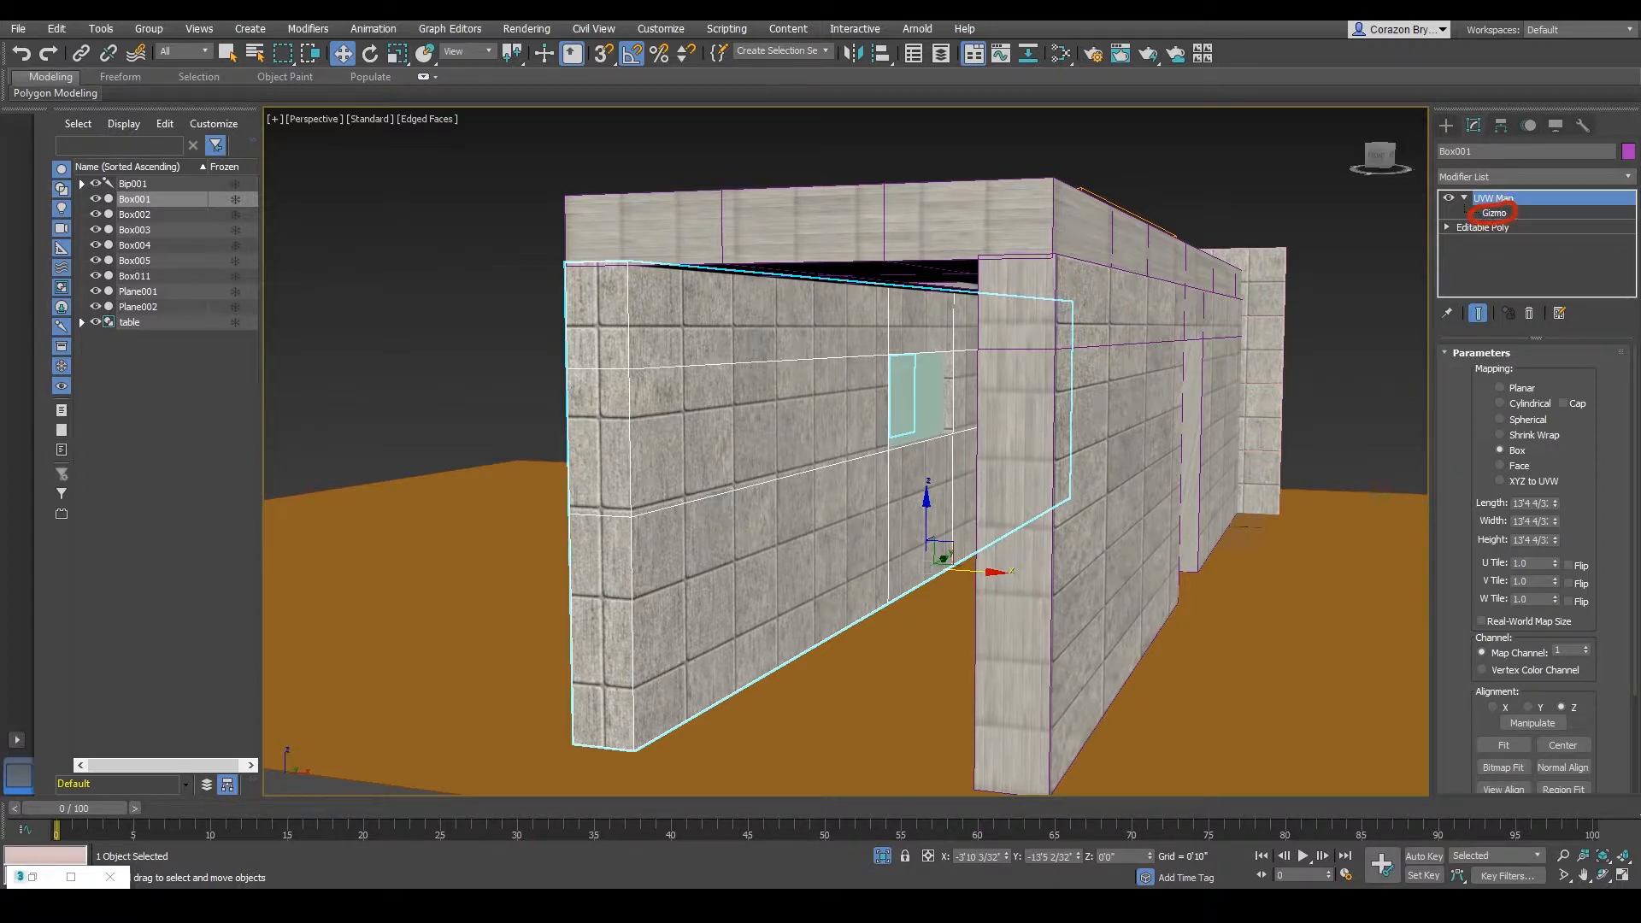
left_click(1506, 212)
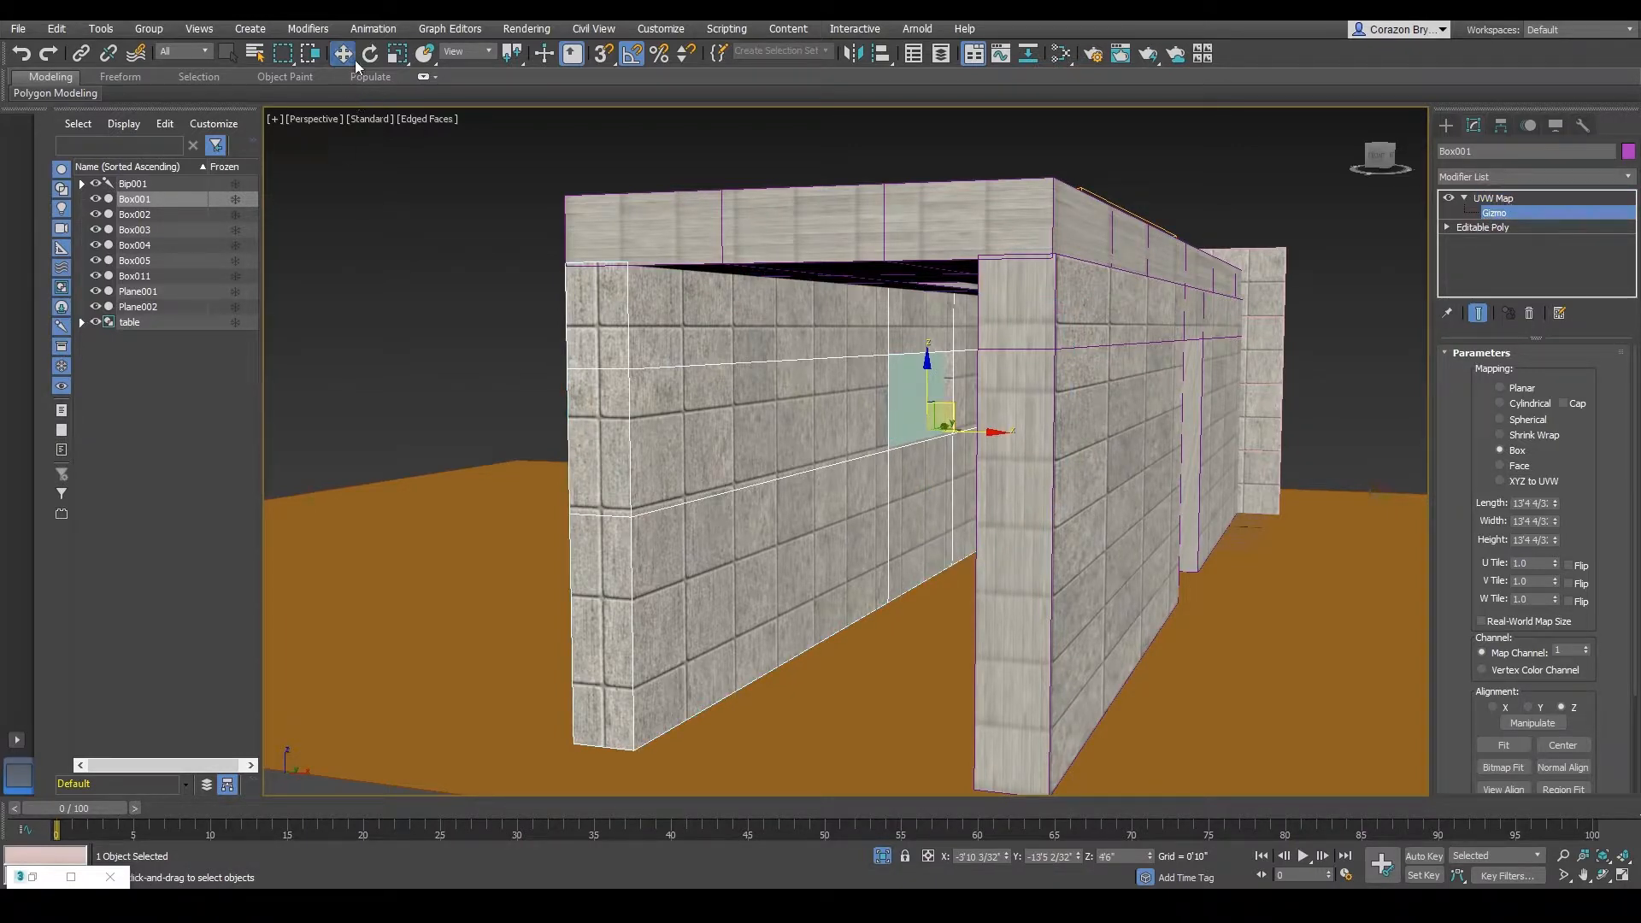
- Scale the window wall's UVW Map gizmo uniformly down to about 50 percent to shrink the tiles
left_click(398, 54)
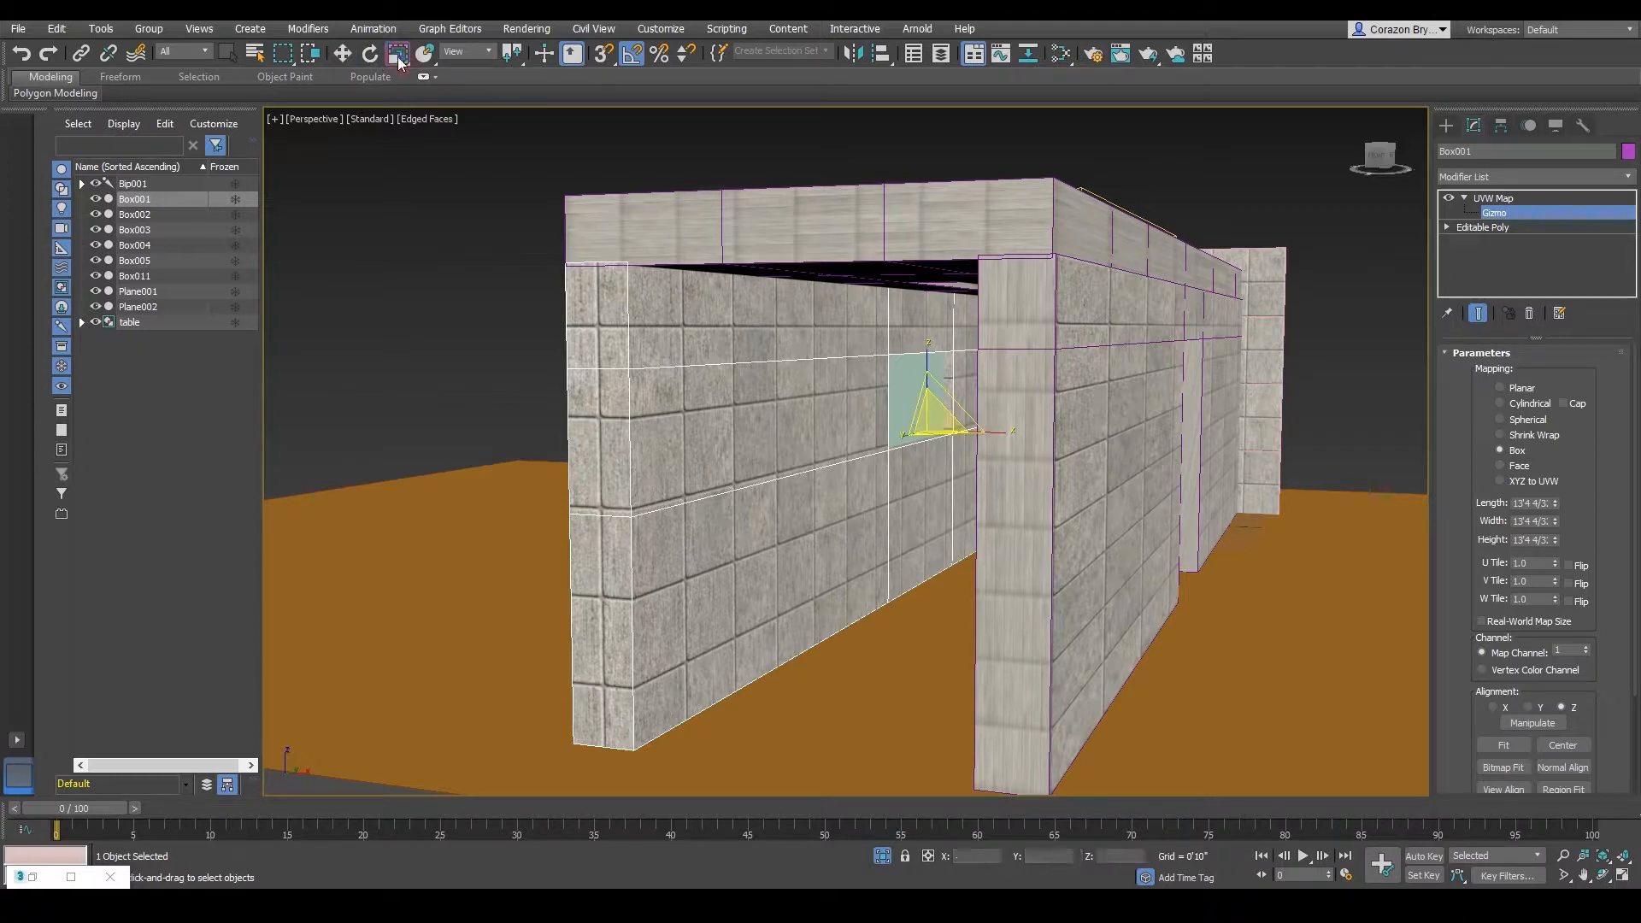
middle_click_drag(795, 512, 843, 517, "alt")
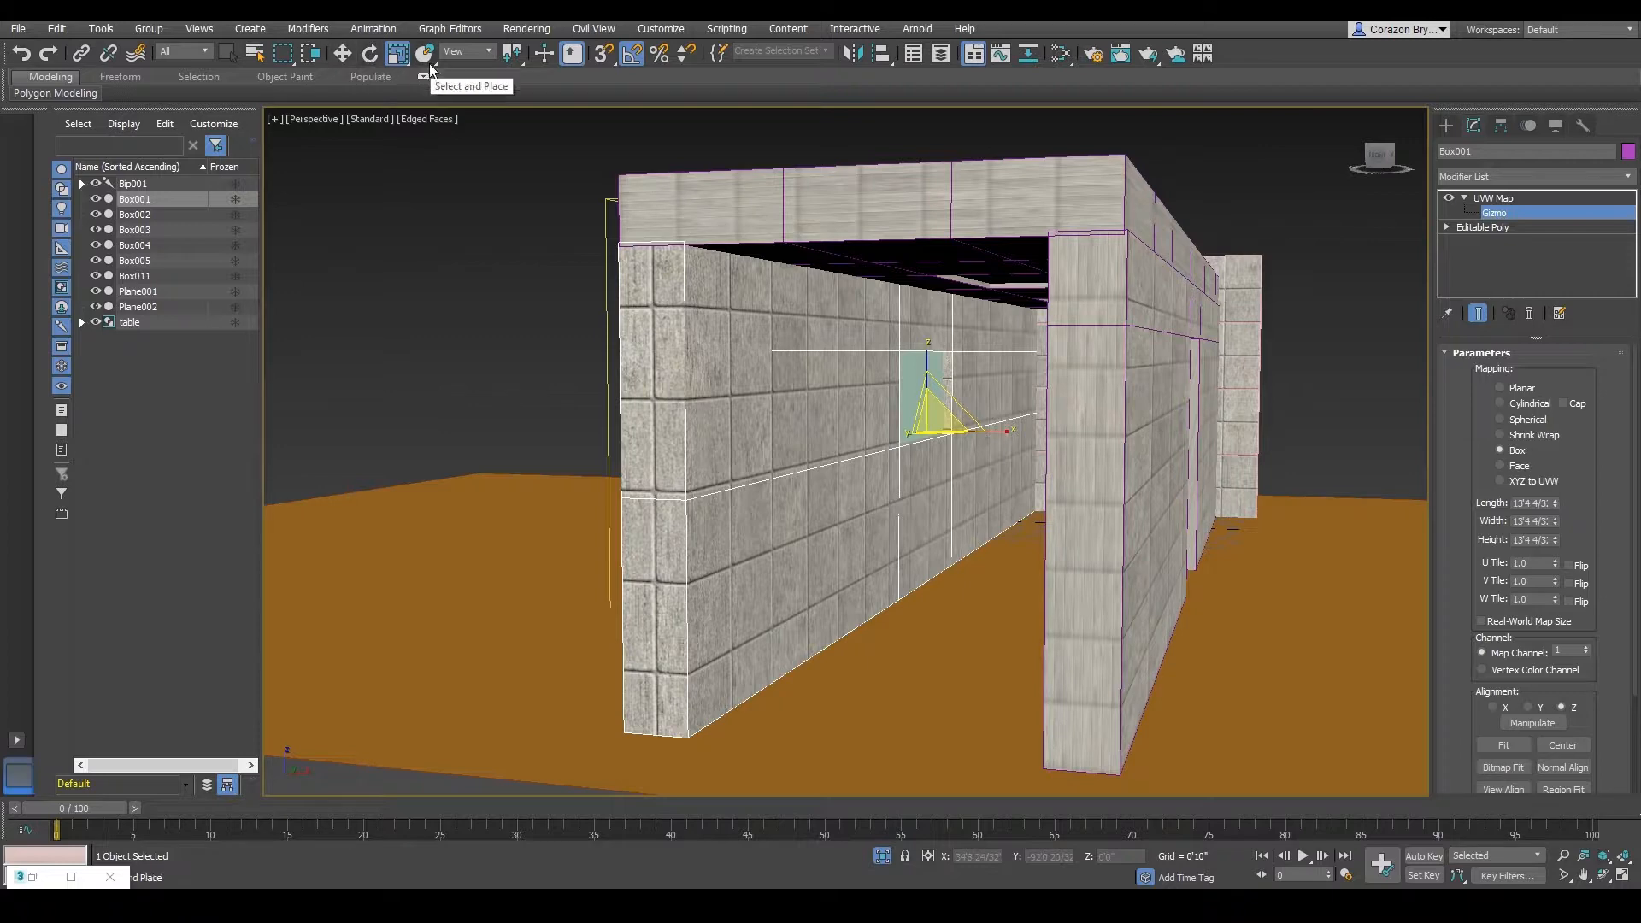
key("w")
key("e")
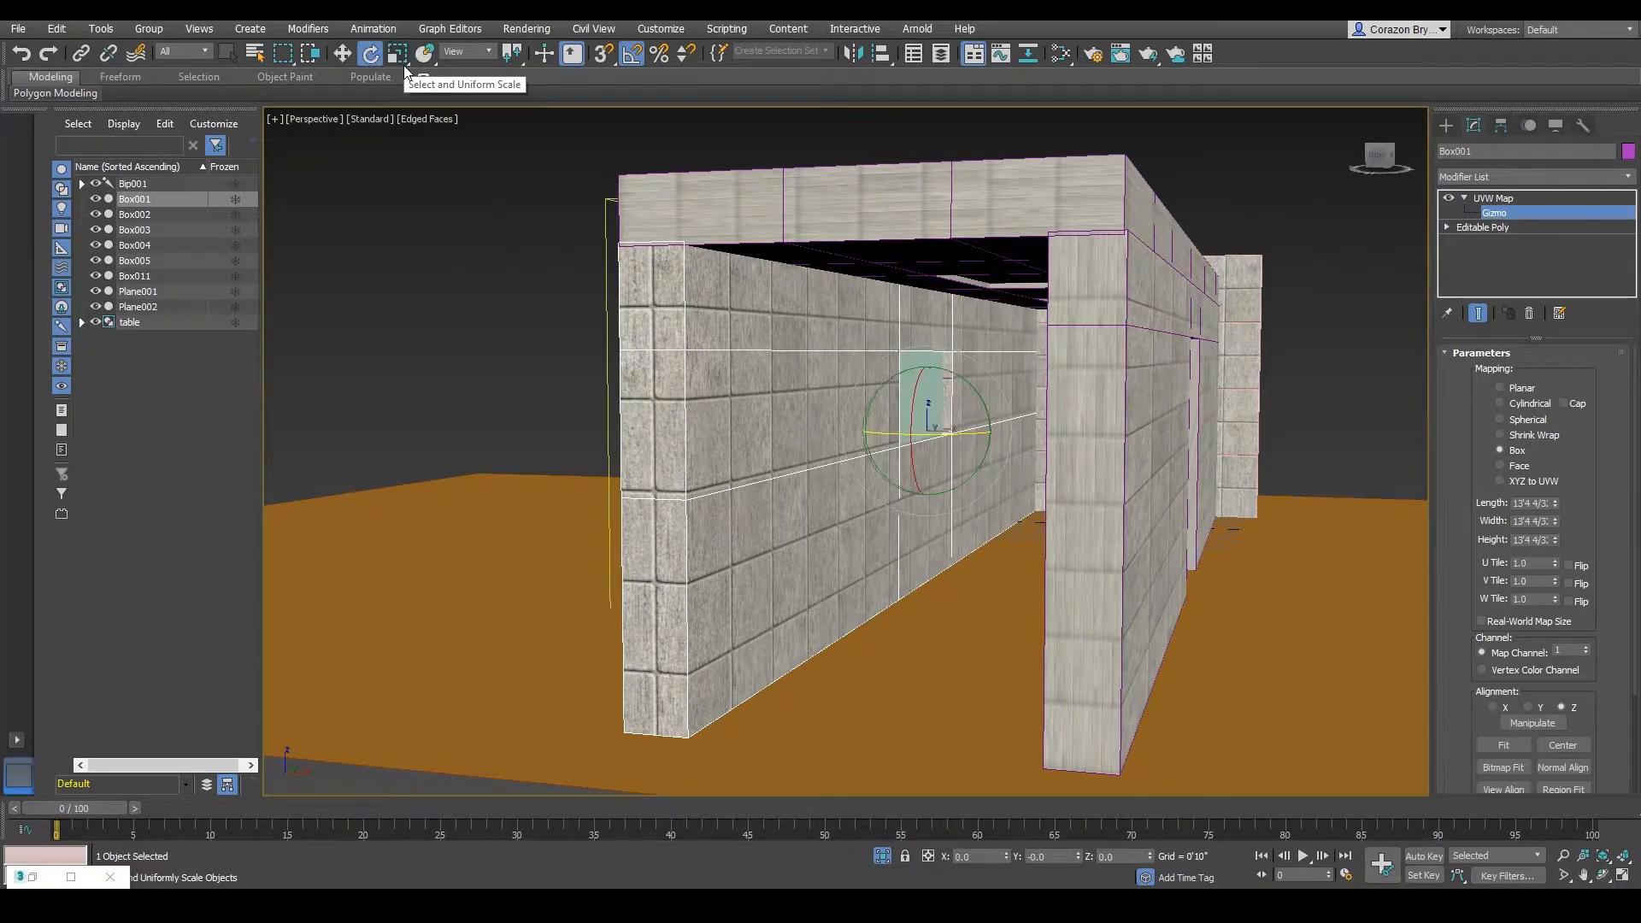
key("r")
middle_click_drag(880, 481, 928, 412, "alt")
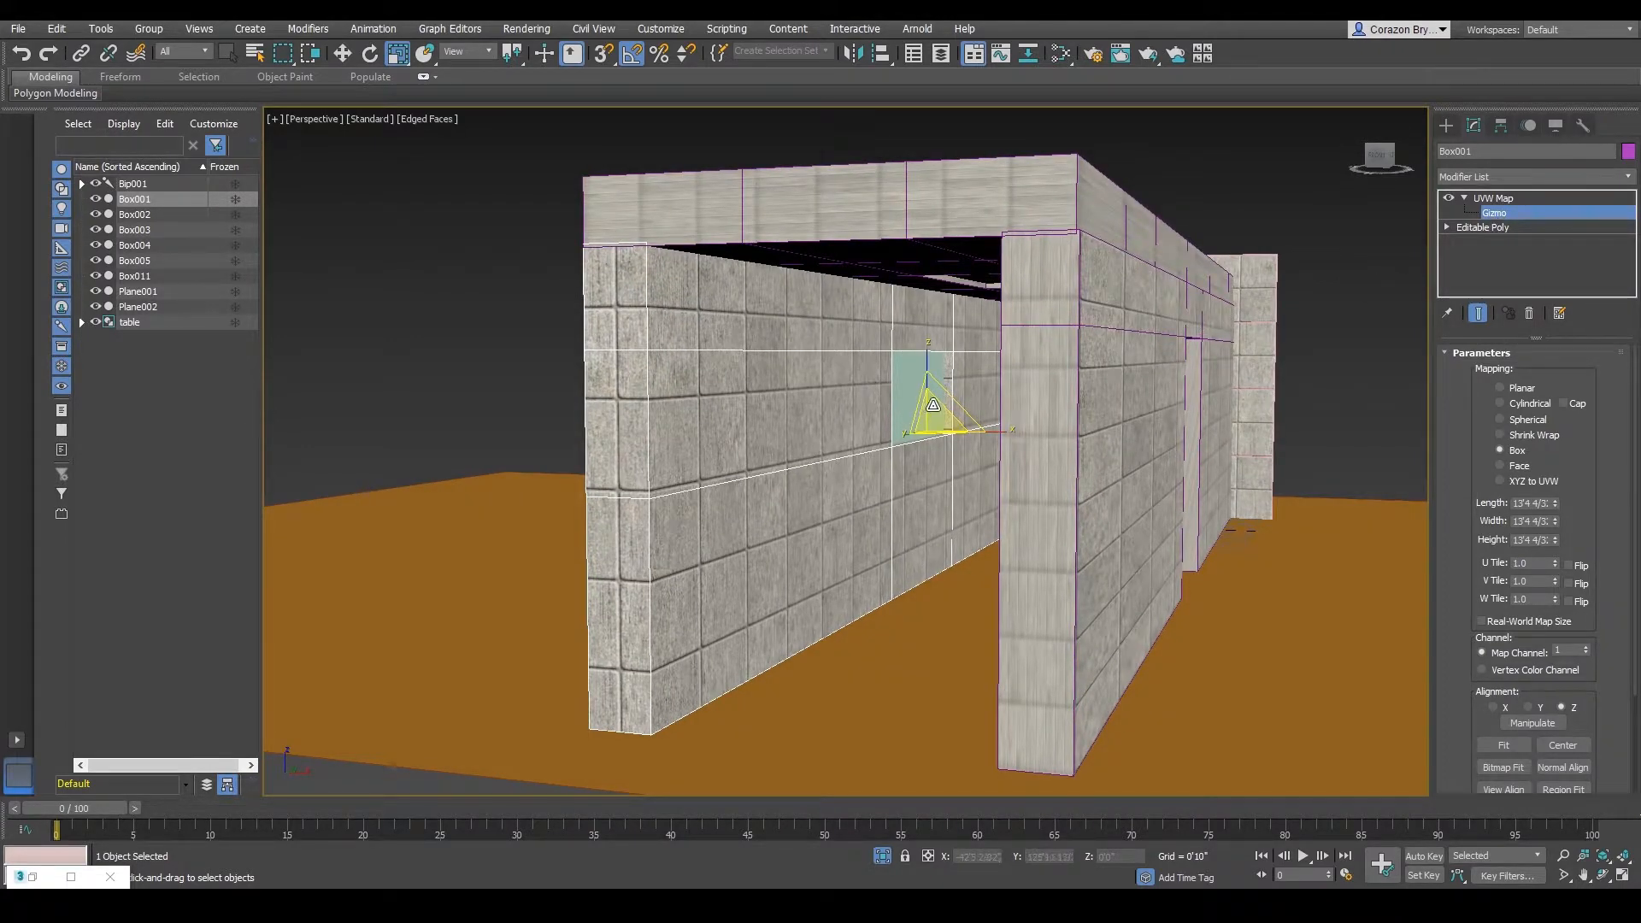
left_click_drag(931, 411, 940, 500)
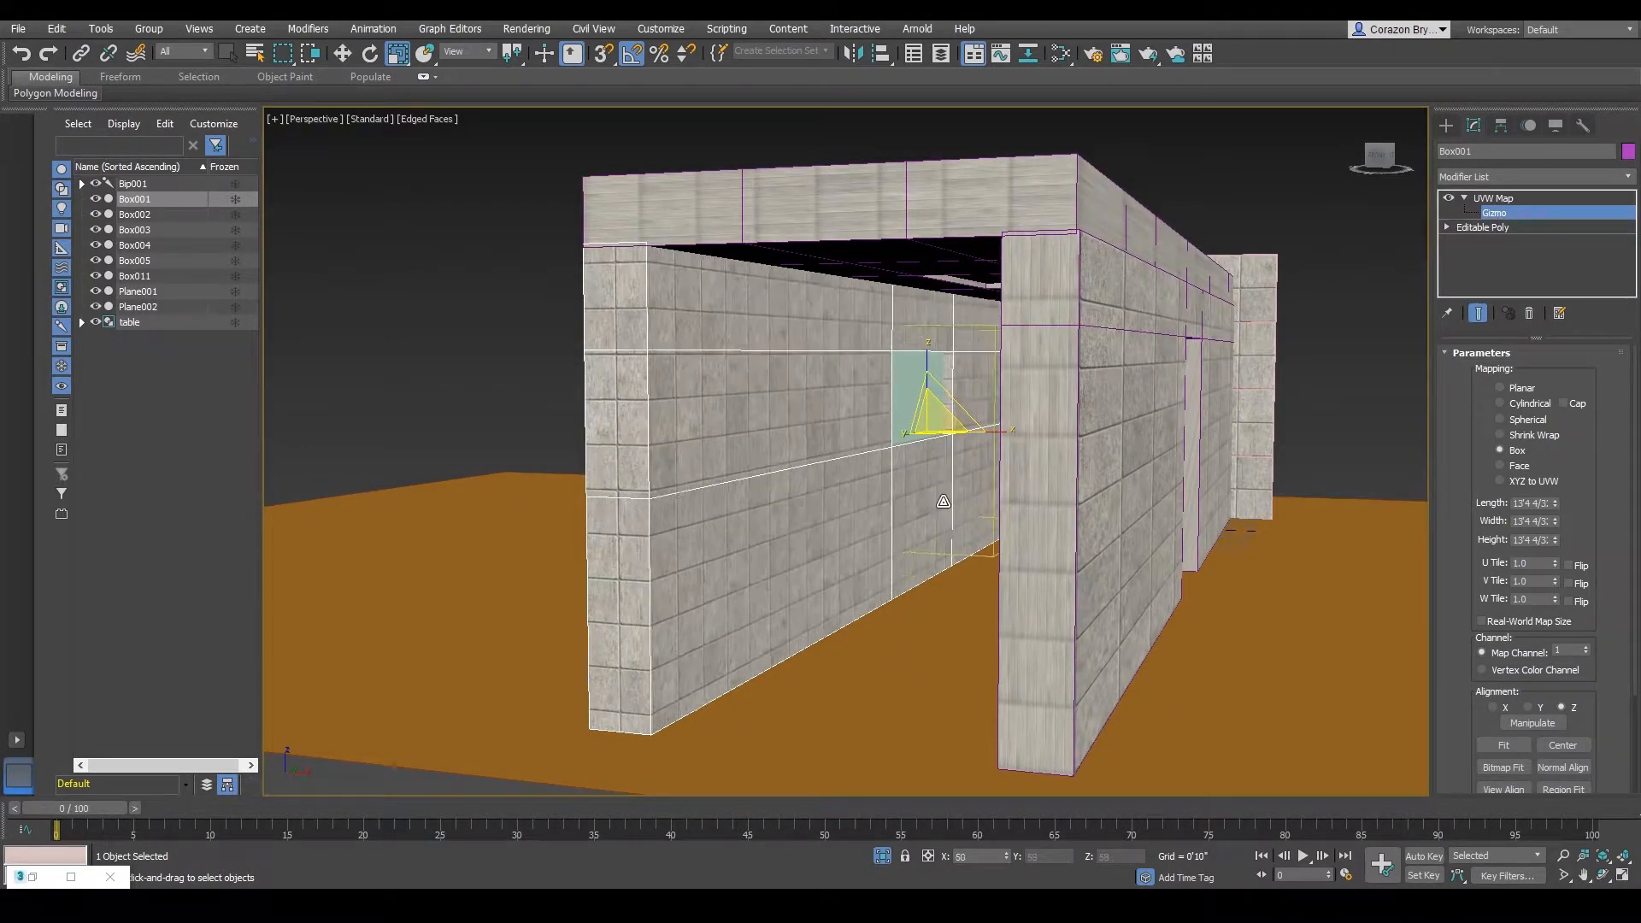
- Refine the uniform scale of the window wall's UVW Map gizmo, checking the tile size from inside the corridor
middle_click_drag(908, 506, 930, 496, "alt")
scroll(930, 495, "up", 5)
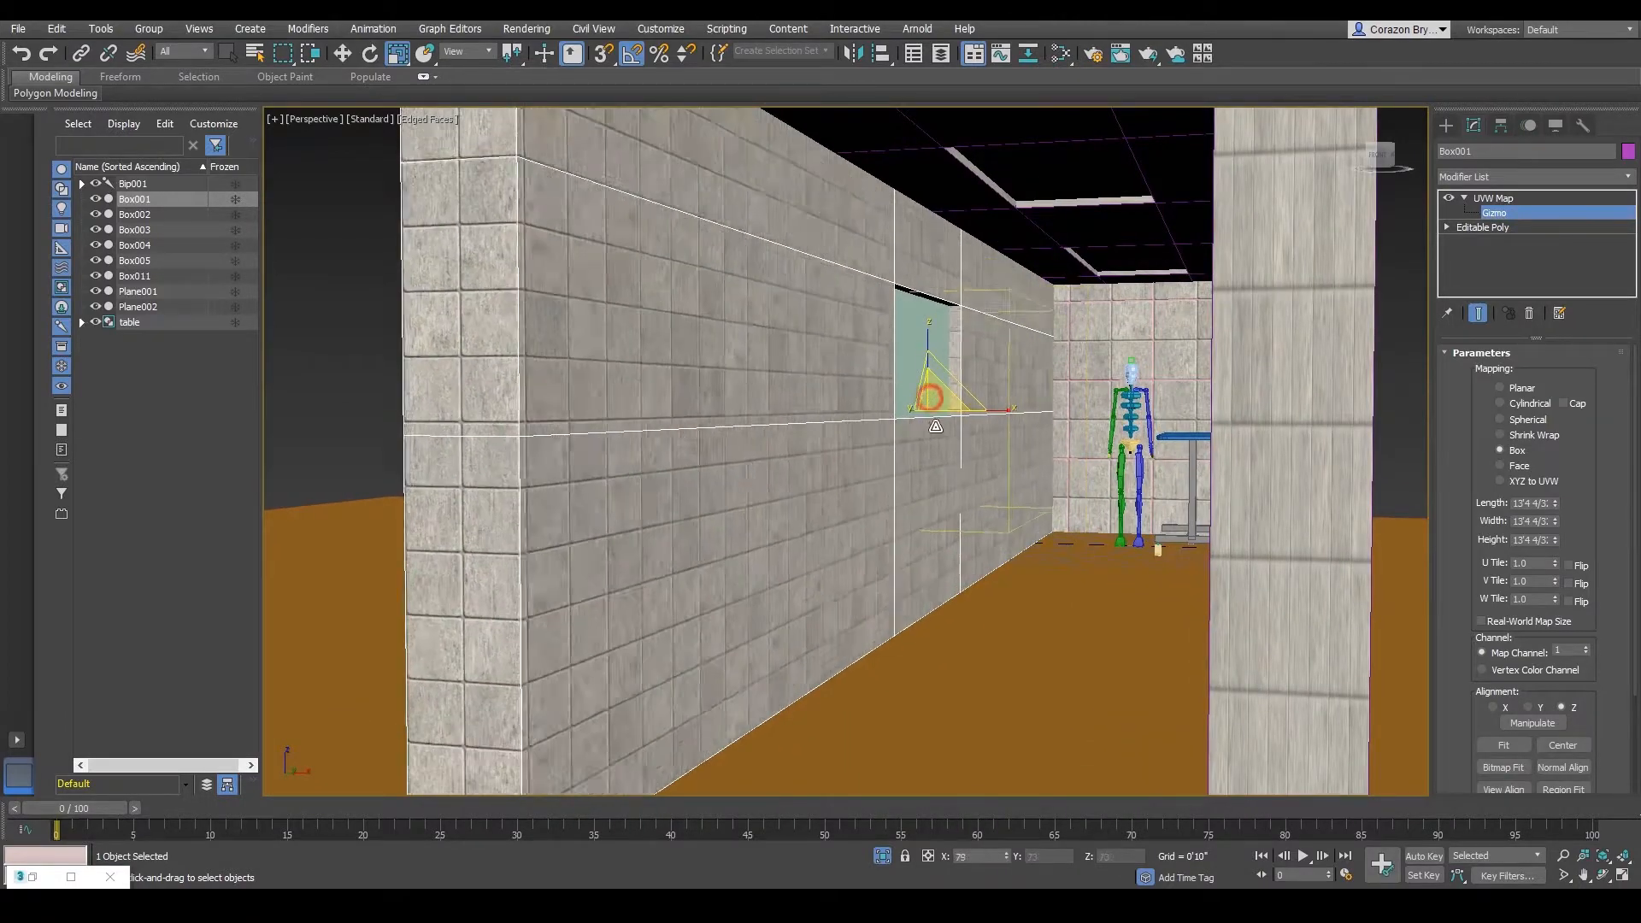
scroll(945, 453, "down", 5)
mouse_move(956, 462)
middle_mouse_down("alt")
mouse_move(994, 447)
mouse_move(912, 453)
mouse_move(937, 477)
middle_mouse_up("alt")
scroll(994, 447, "up", 5)
scroll(912, 453, "down", 3)
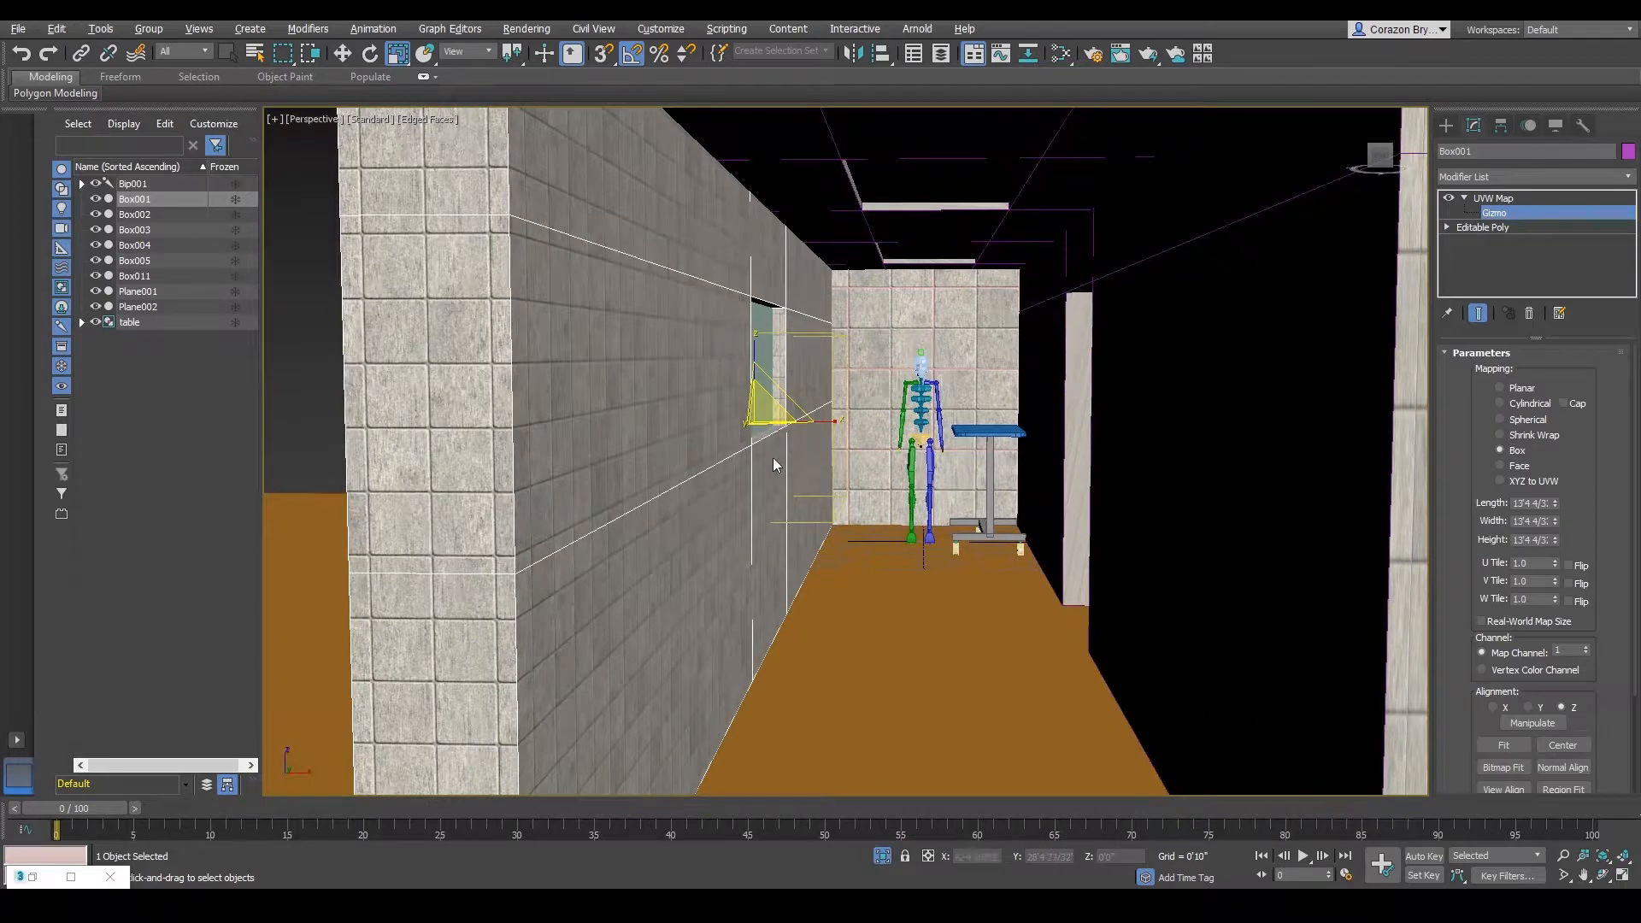
left_click_drag(760, 411, 768, 424)
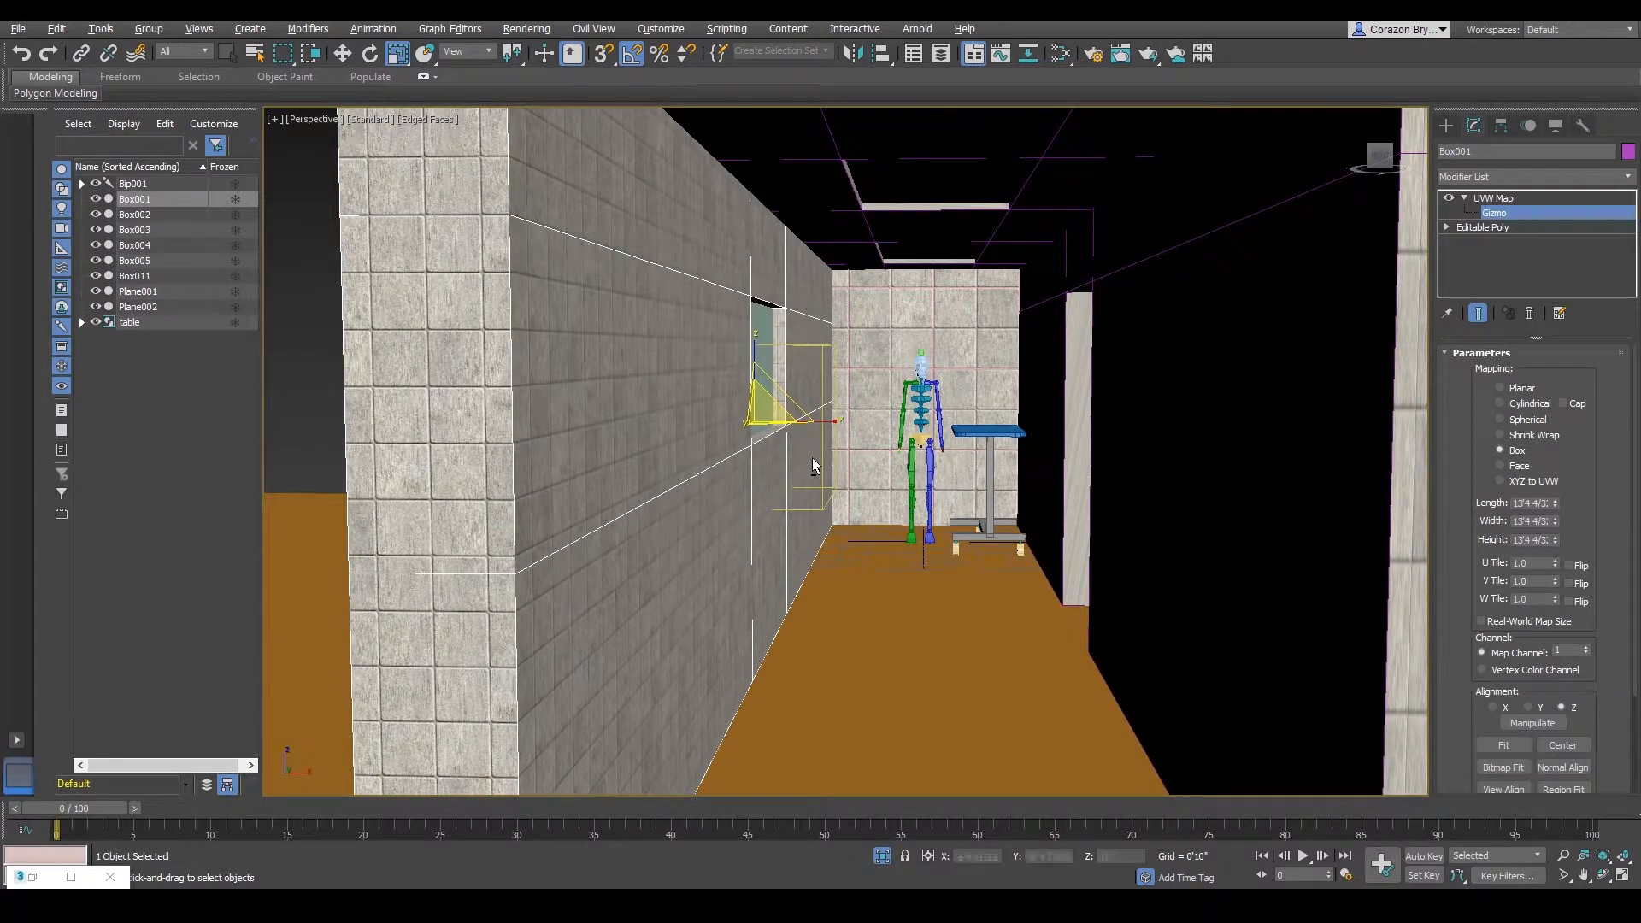
middle_click_drag(812, 458, 784, 465, "alt")
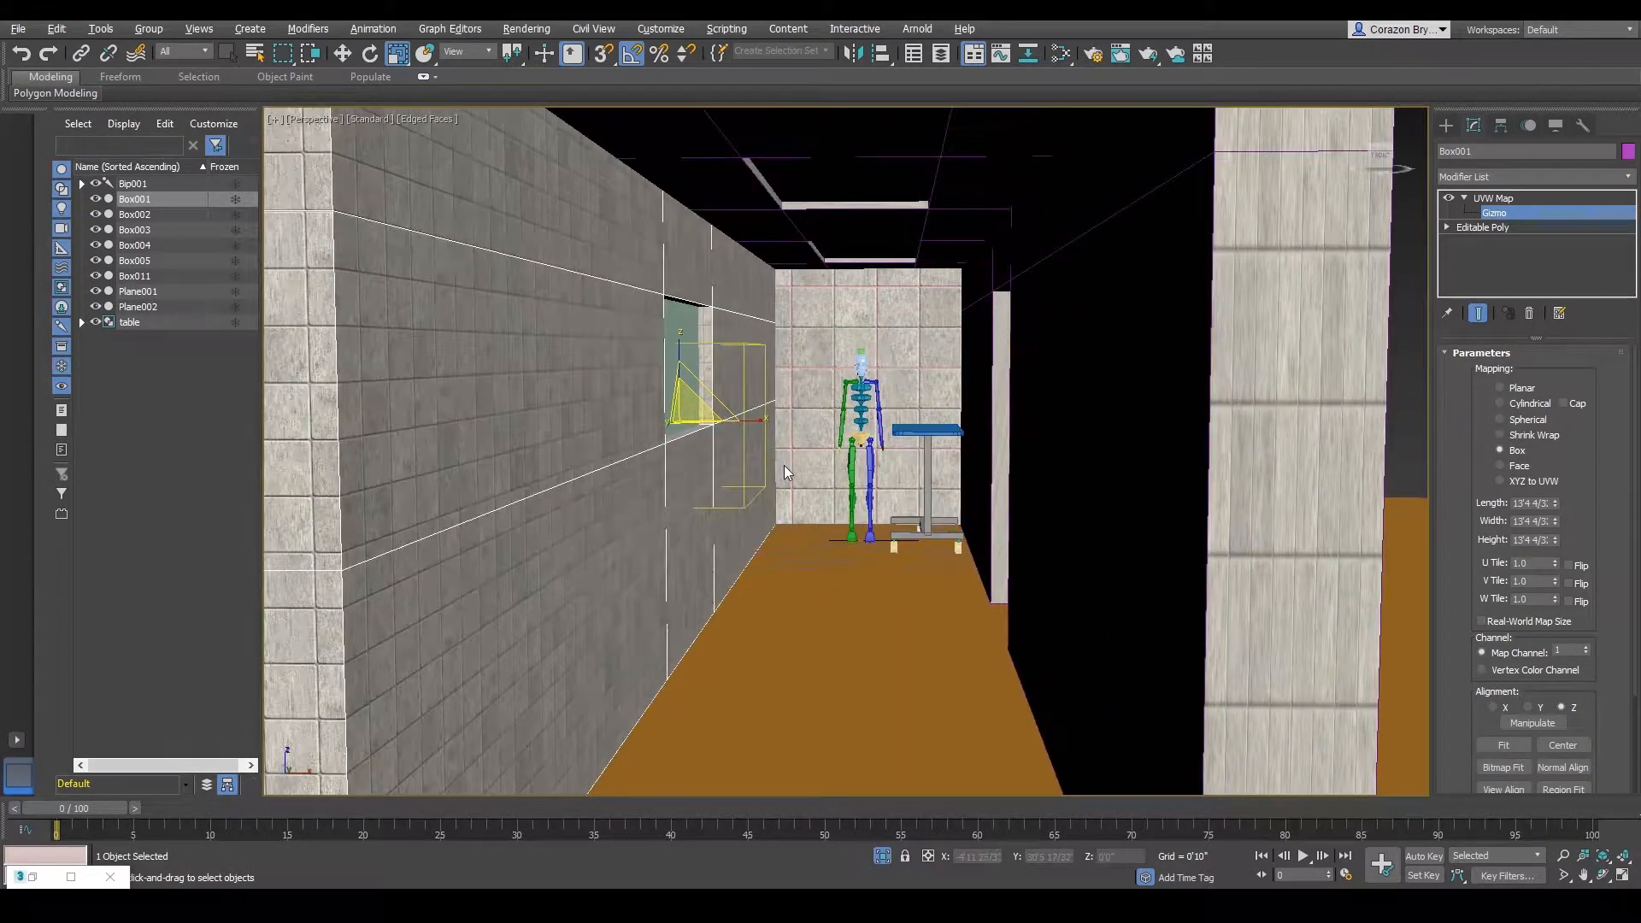
scroll(783, 465, "down", 4)
scroll(776, 460, "up", 3)
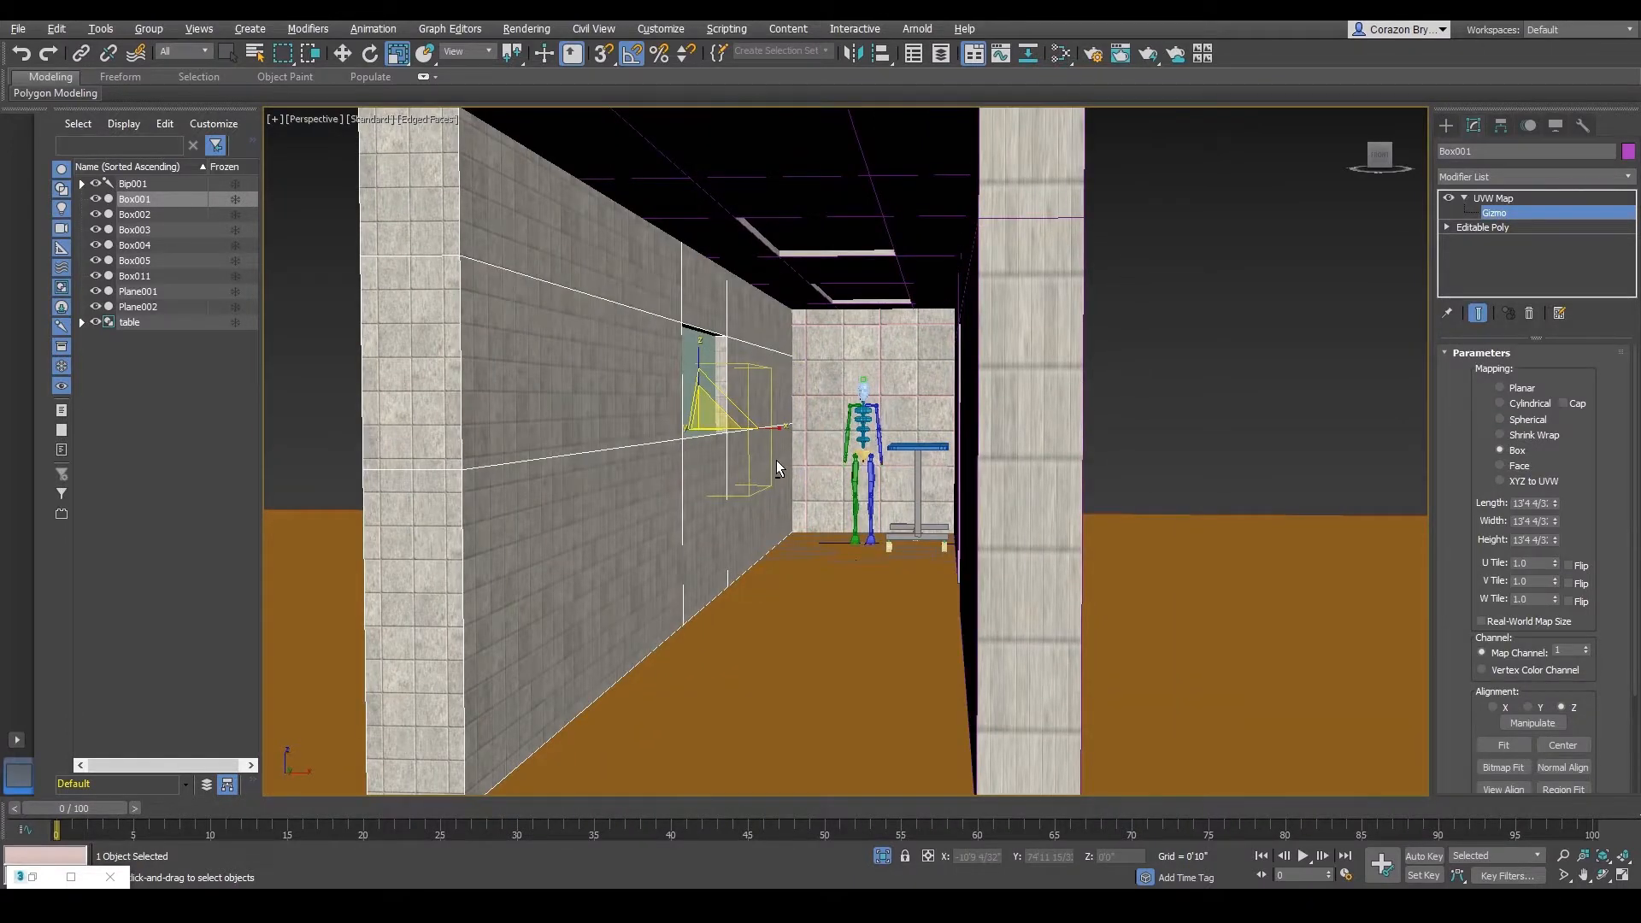
scroll(776, 460, "up", 4)
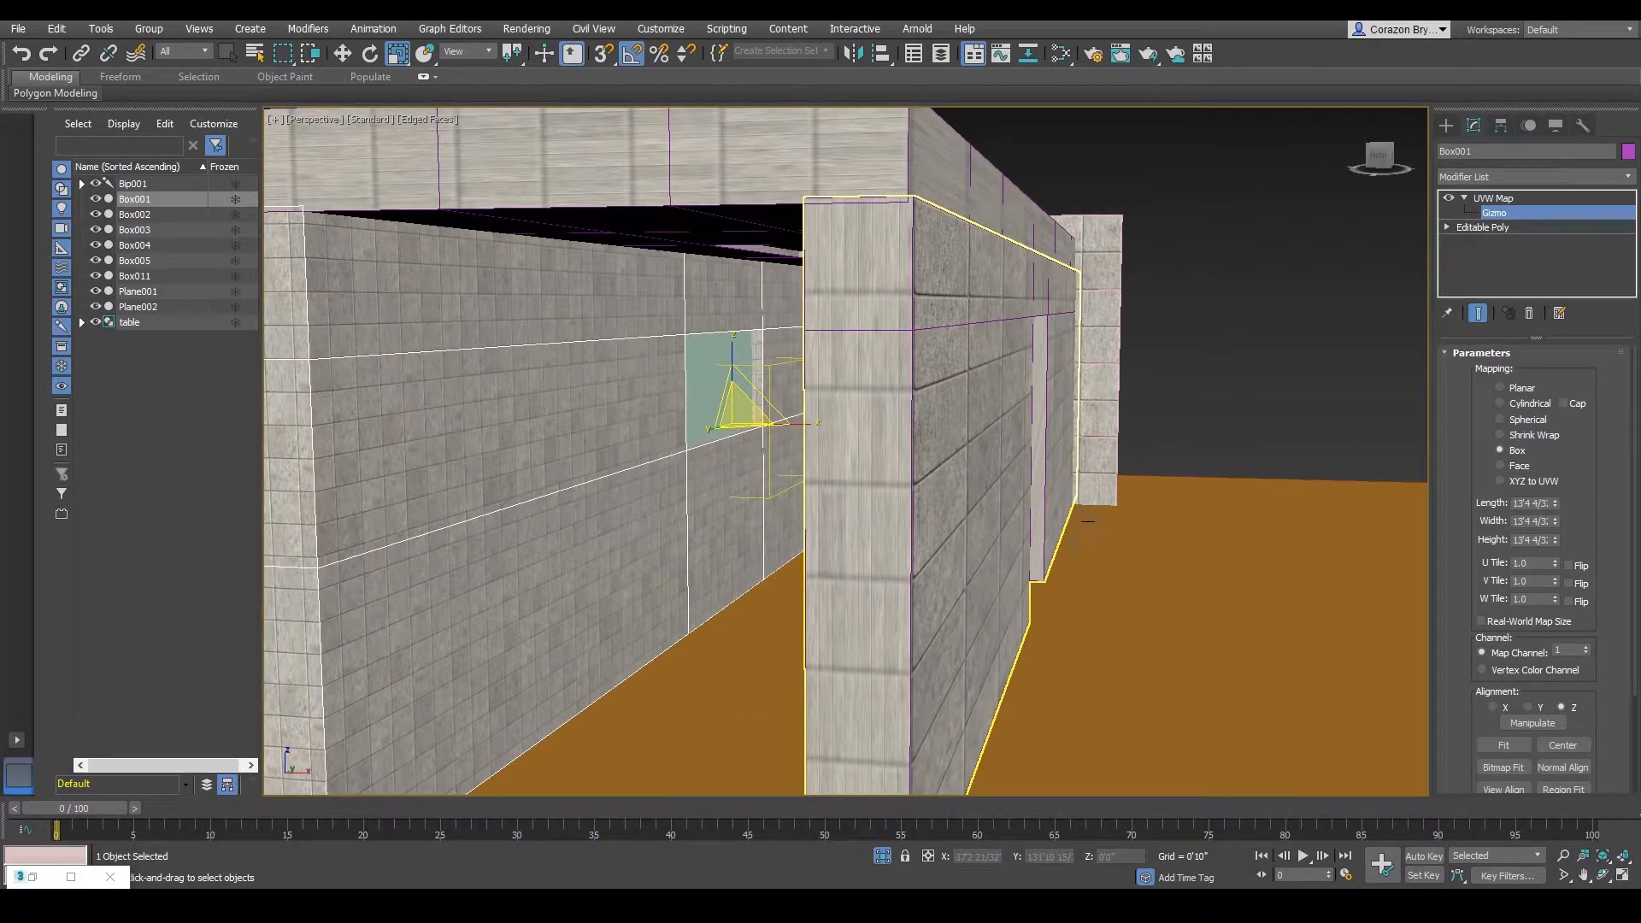
- Compare the window wall's tile mapping with the opposite wall, ceiling and end wall, and point out its UVW Map modifier
left_click_drag(507, 455, 595, 332)
mouse_move(913, 511)
left_mouse_down()
mouse_move(885, 518)
mouse_move(949, 513)
mouse_move(889, 519)
left_mouse_up()
left_click_drag(765, 168, 800, 169)
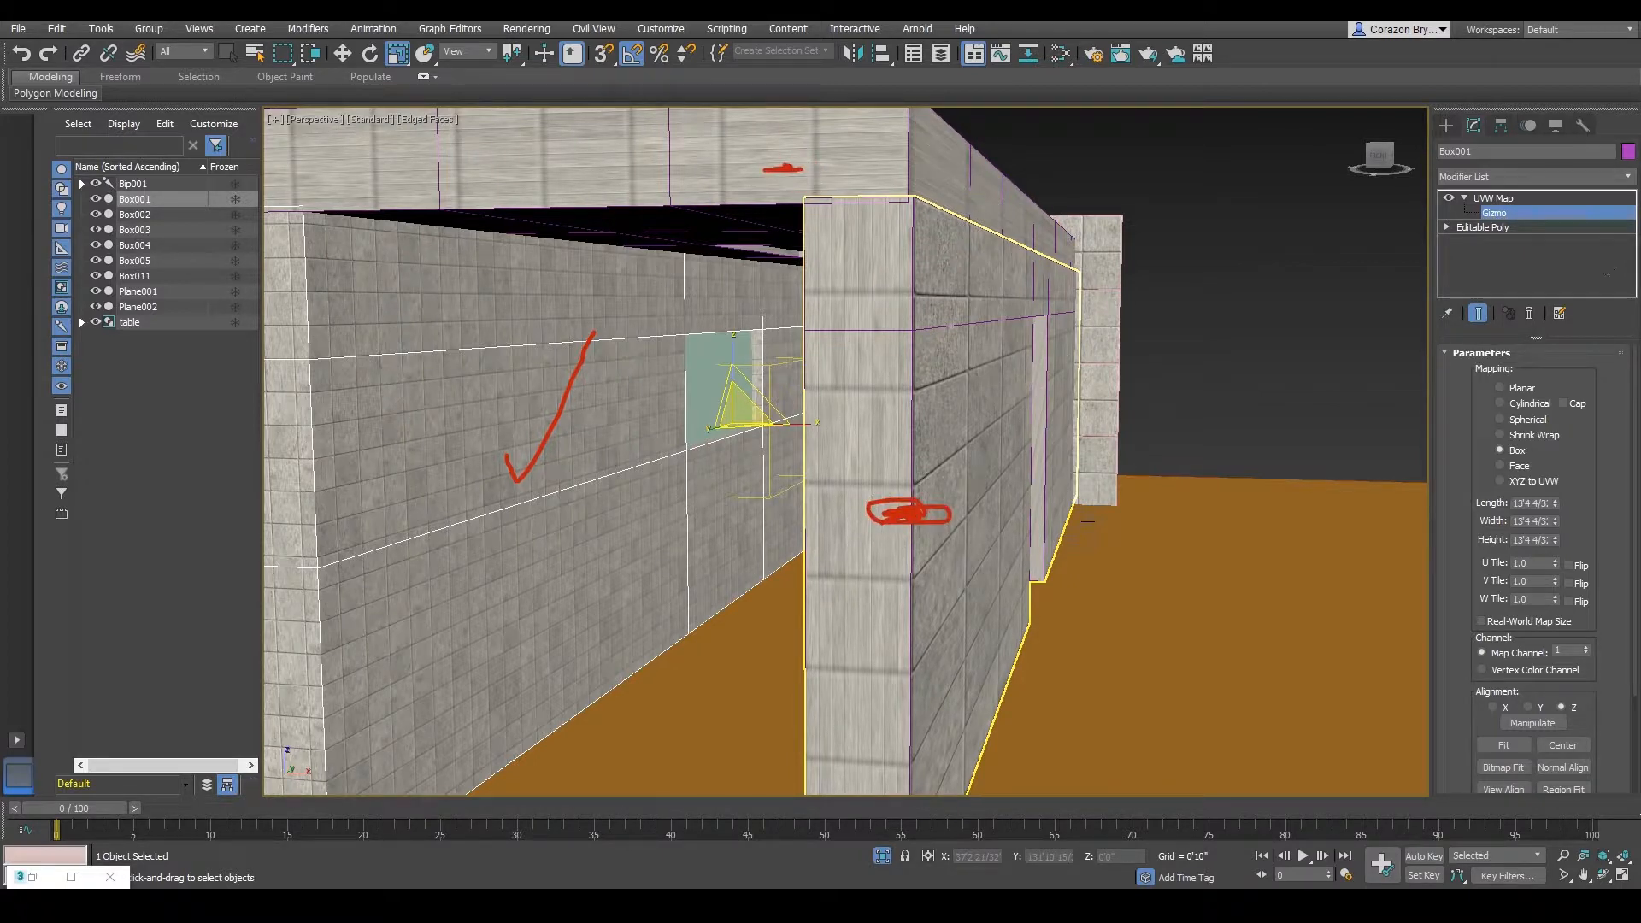
key("Escape")
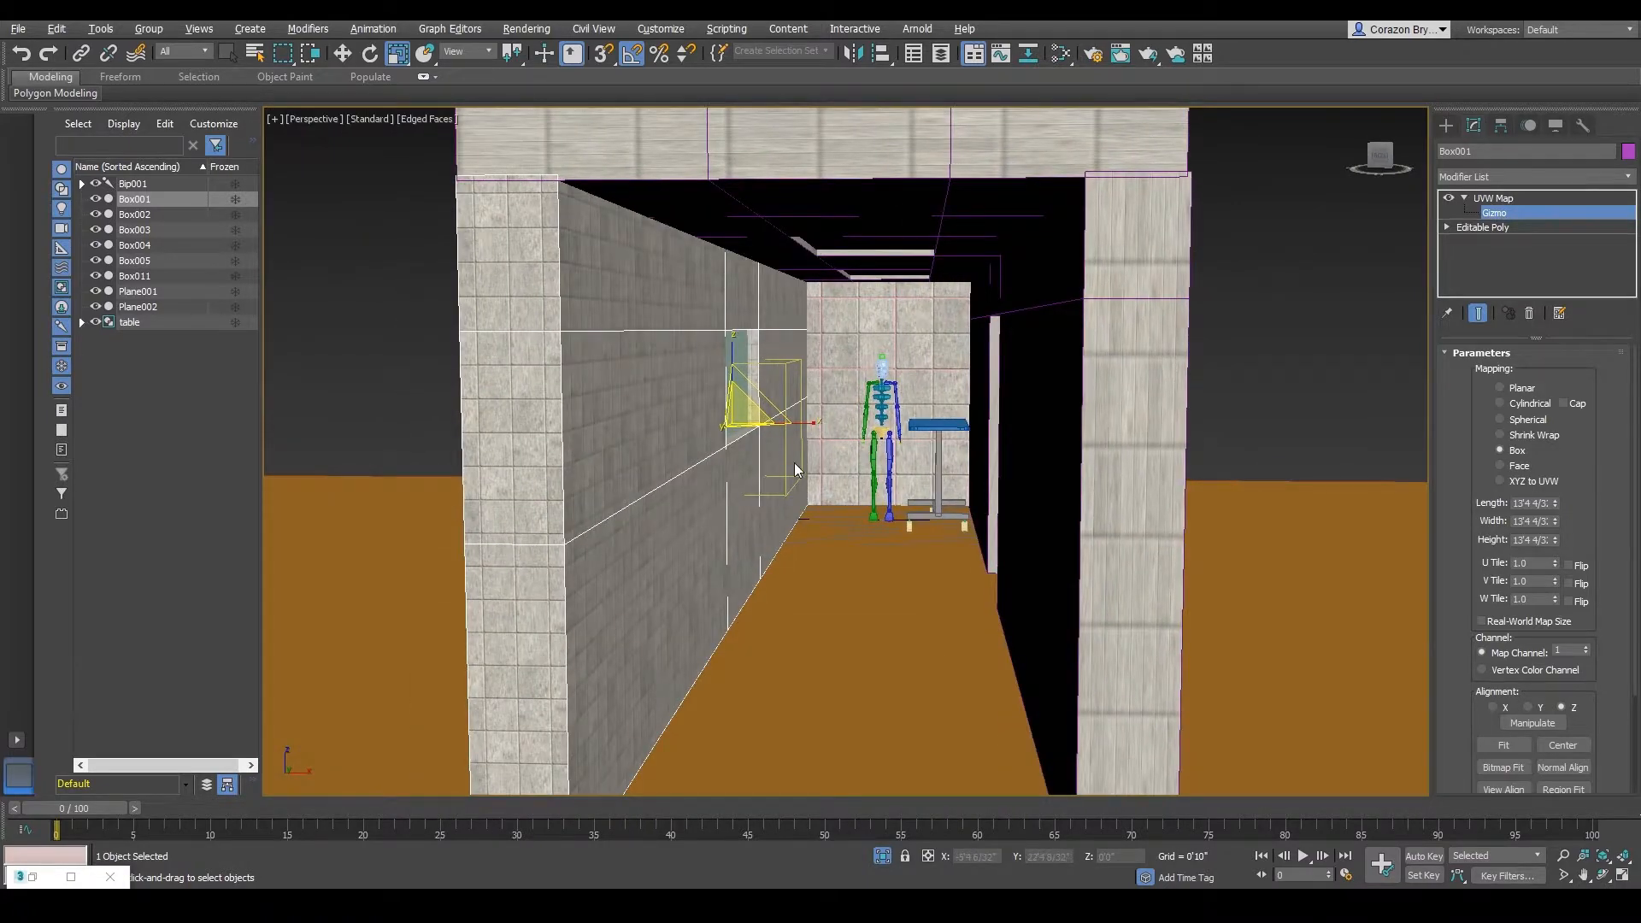
scroll(793, 463, "down", 5)
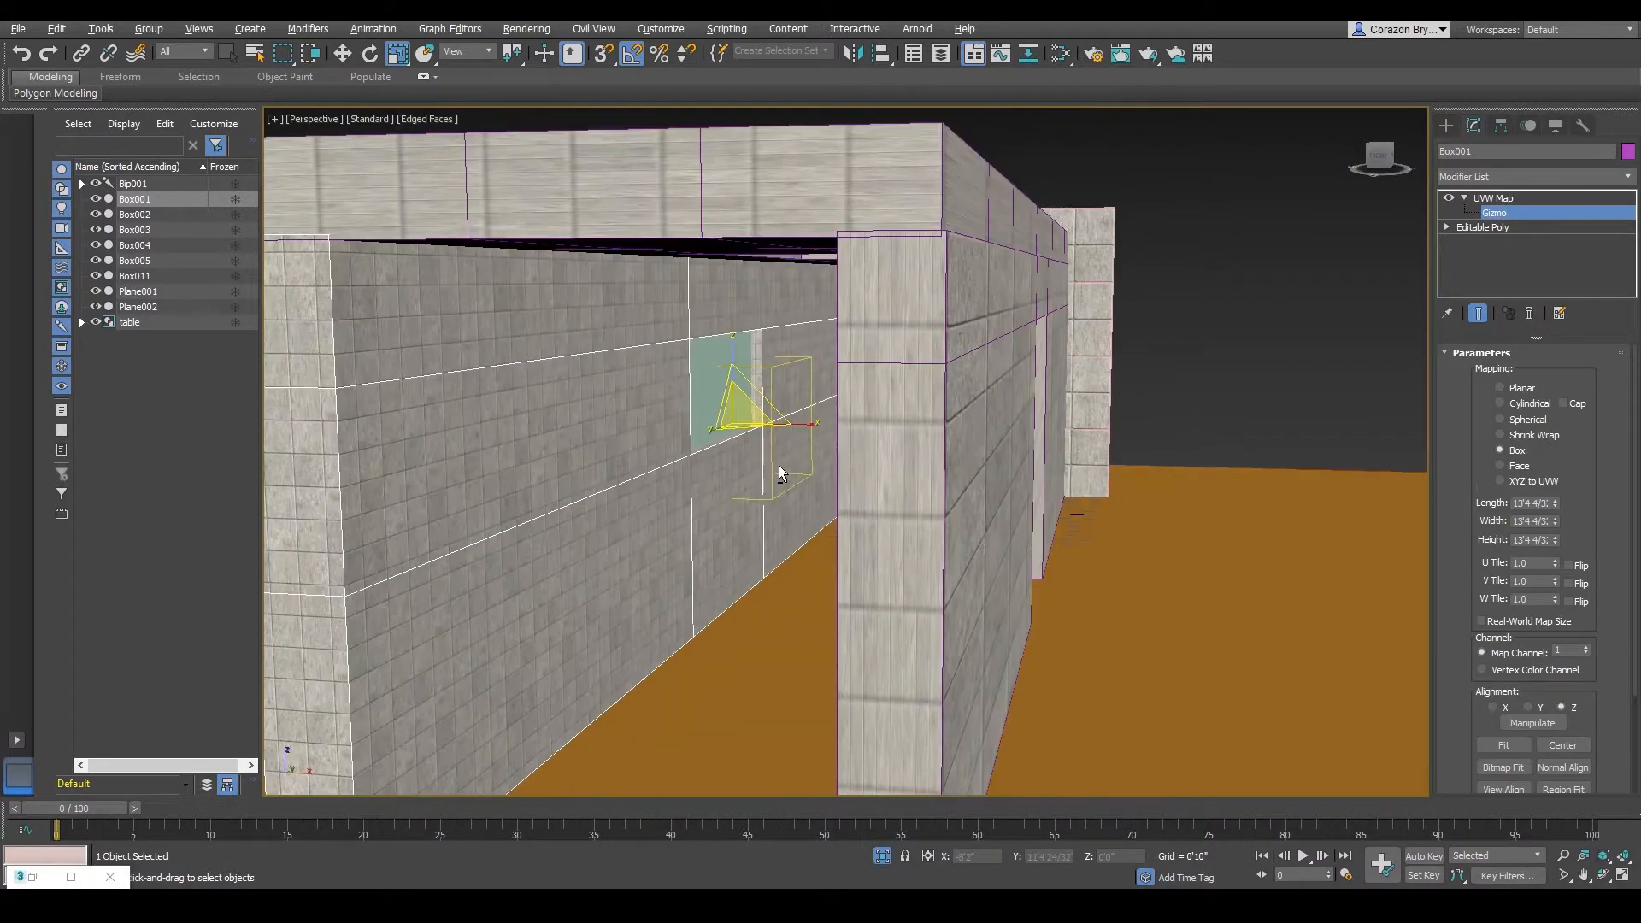
scroll(818, 463, "up", 5)
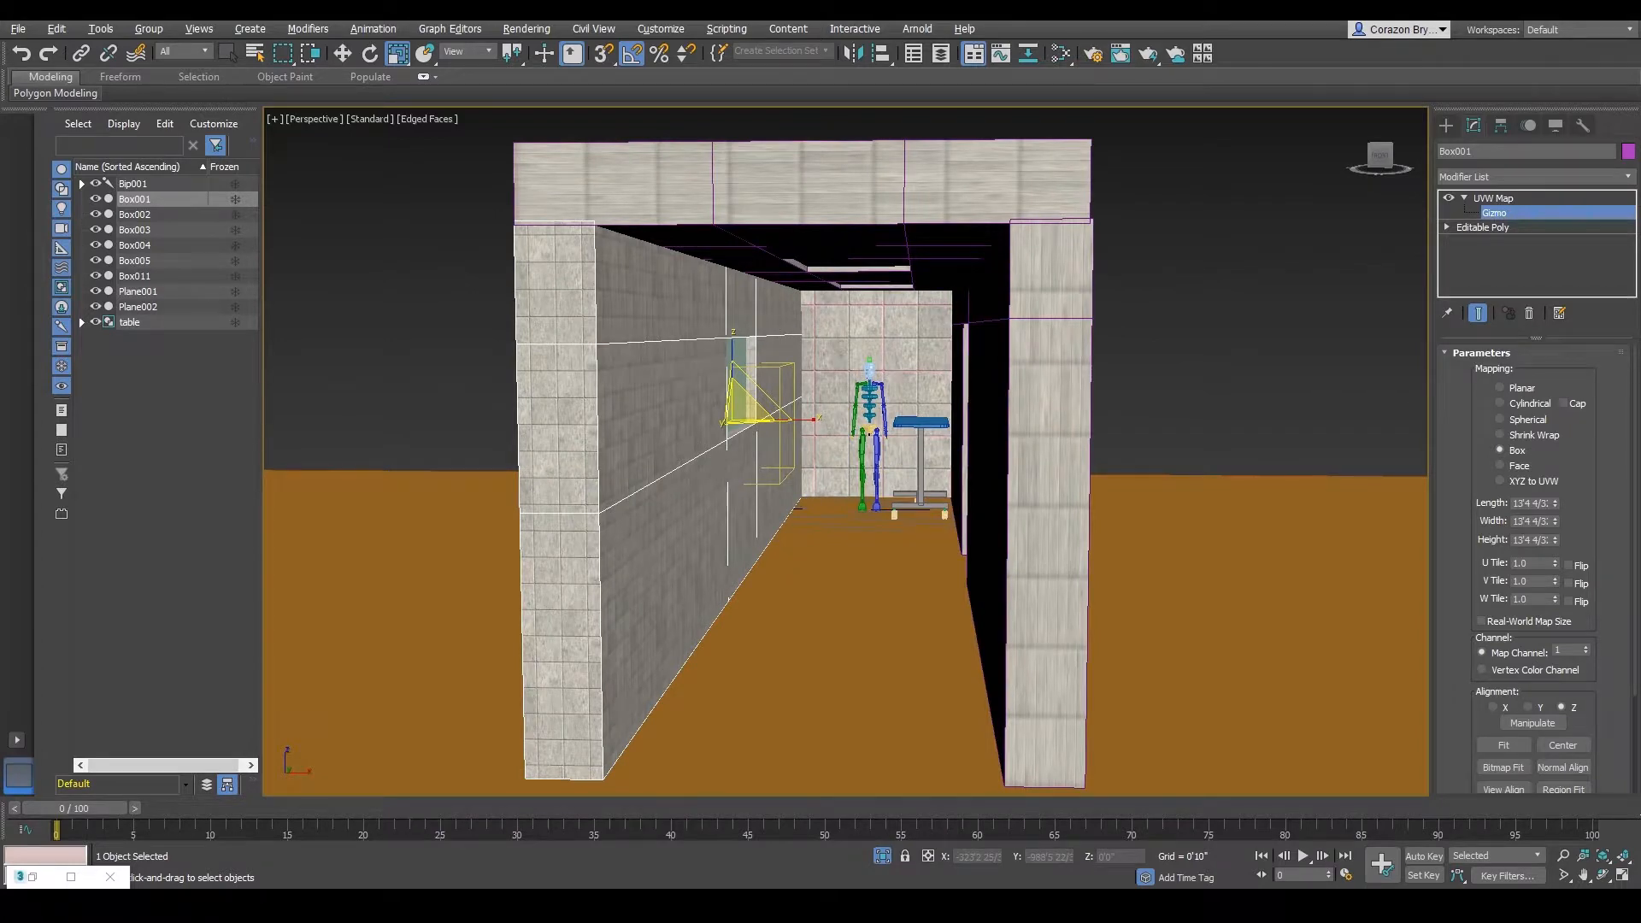
mouse_move(1441, 179)
left_mouse_down()
mouse_move(1544, 193)
mouse_move(1447, 216)
mouse_move(1443, 188)
left_mouse_up()
mouse_move(566, 440)
left_mouse_down()
mouse_move(569, 461)
mouse_move(643, 391)
mouse_move(637, 408)
left_mouse_up()
mouse_move(1058, 469)
left_mouse_down()
mouse_move(1042, 462)
mouse_move(1048, 423)
mouse_move(1052, 449)
left_mouse_up()
mouse_move(933, 207)
left_mouse_down()
mouse_move(927, 186)
mouse_move(938, 195)
left_mouse_up()
left_click_drag(891, 332, 913, 346)
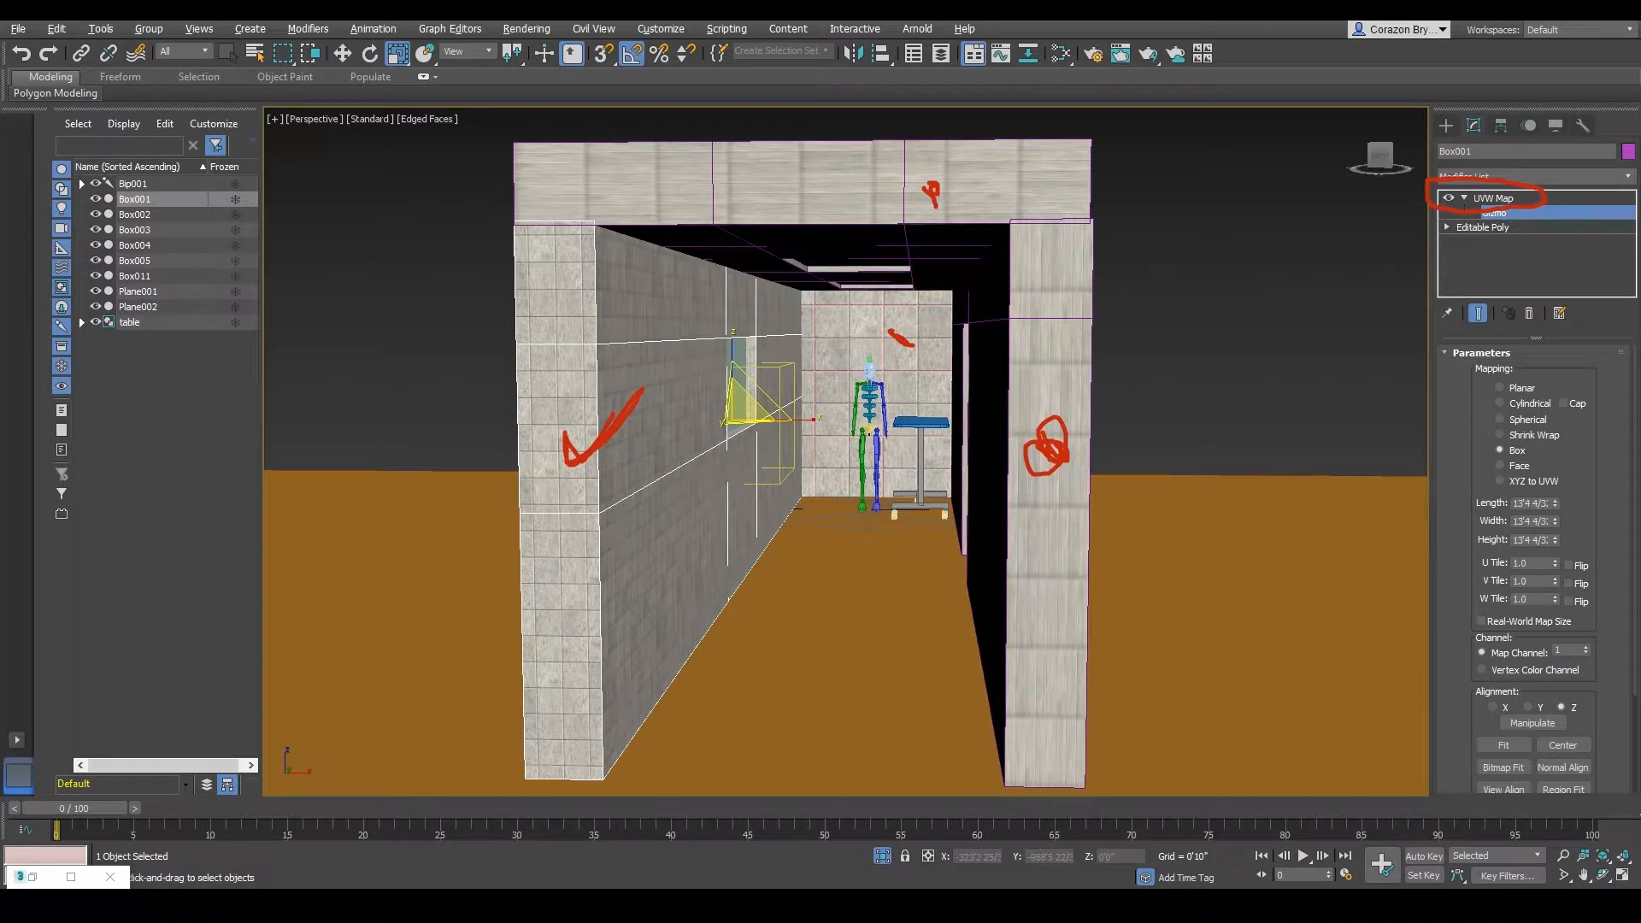
key("Escape")
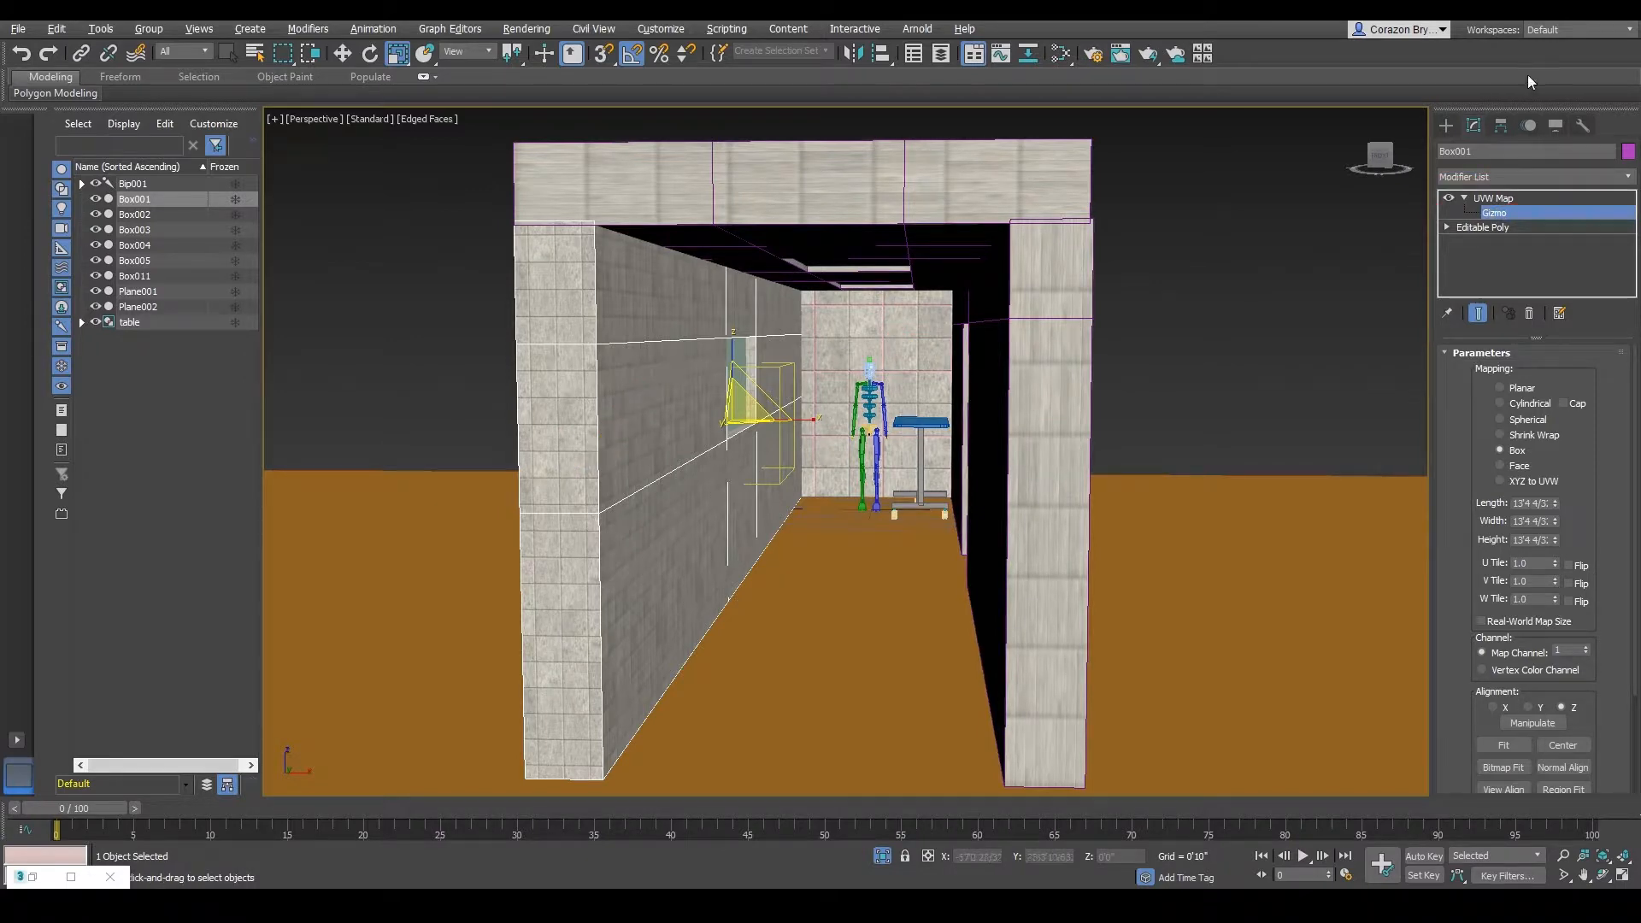
- Leave the gizmo level and copy the UVW Map modifier from the window wall Box001
left_click(1504, 198)
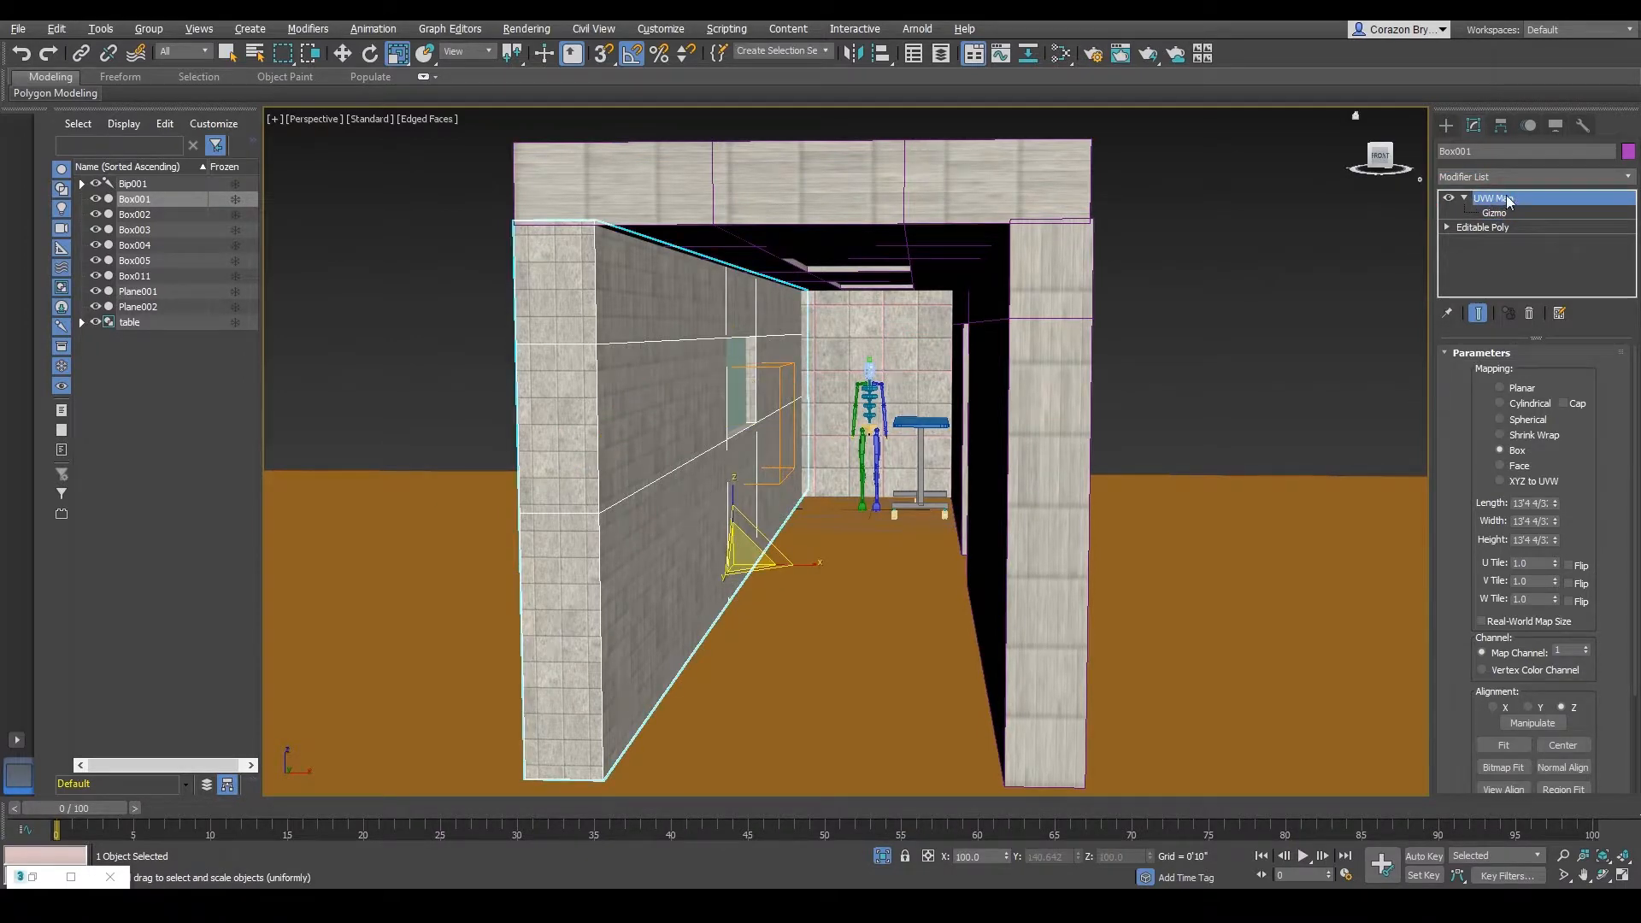
right_click(1498, 199)
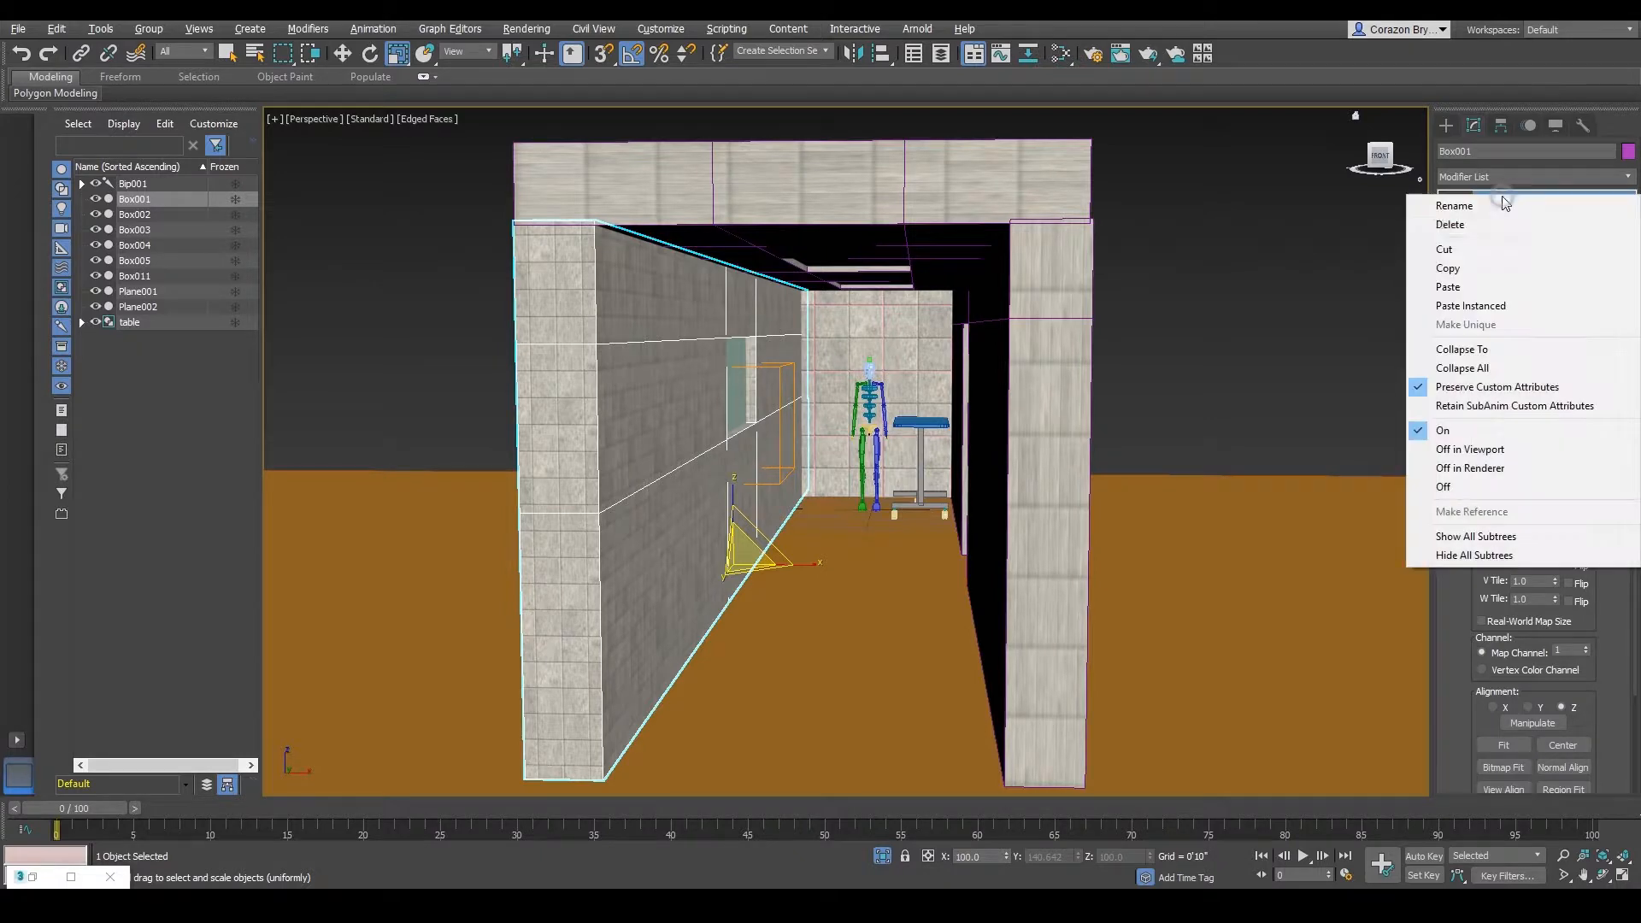
left_click(1472, 270)
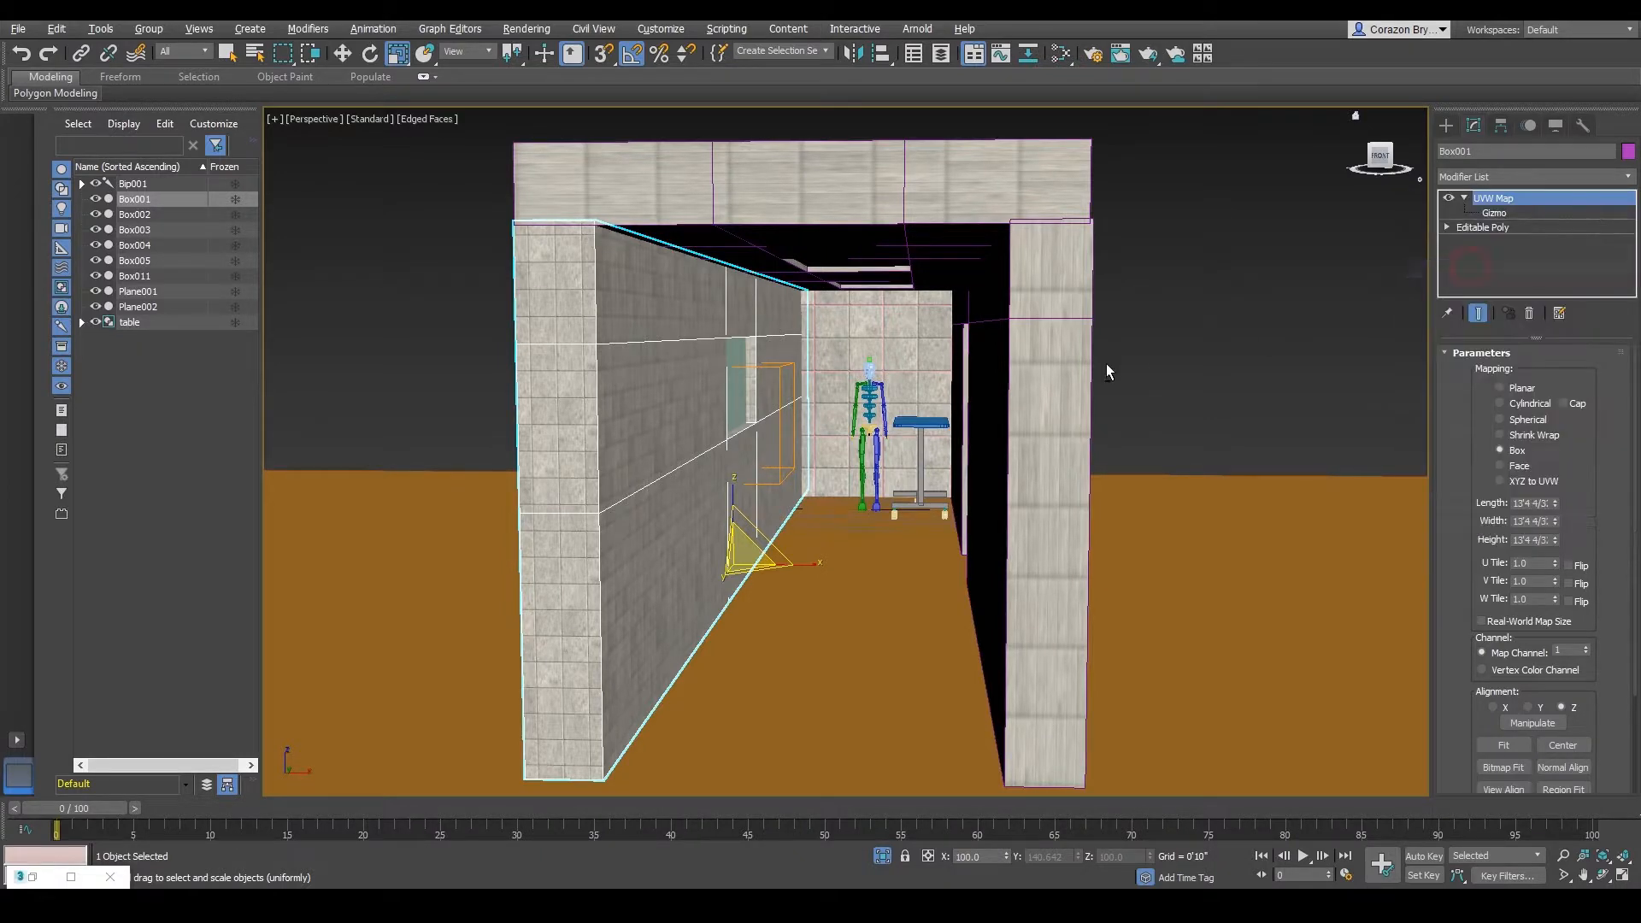
- Select the doorway wall Box002 and paste the copied UVW Map modifier above its Editable Poly
scroll(1106, 363, "up", 6)
middle_click_drag(1114, 366, 1015, 425)
left_click(1092, 396)
middle_click_drag(1102, 385, 1086, 386, "alt")
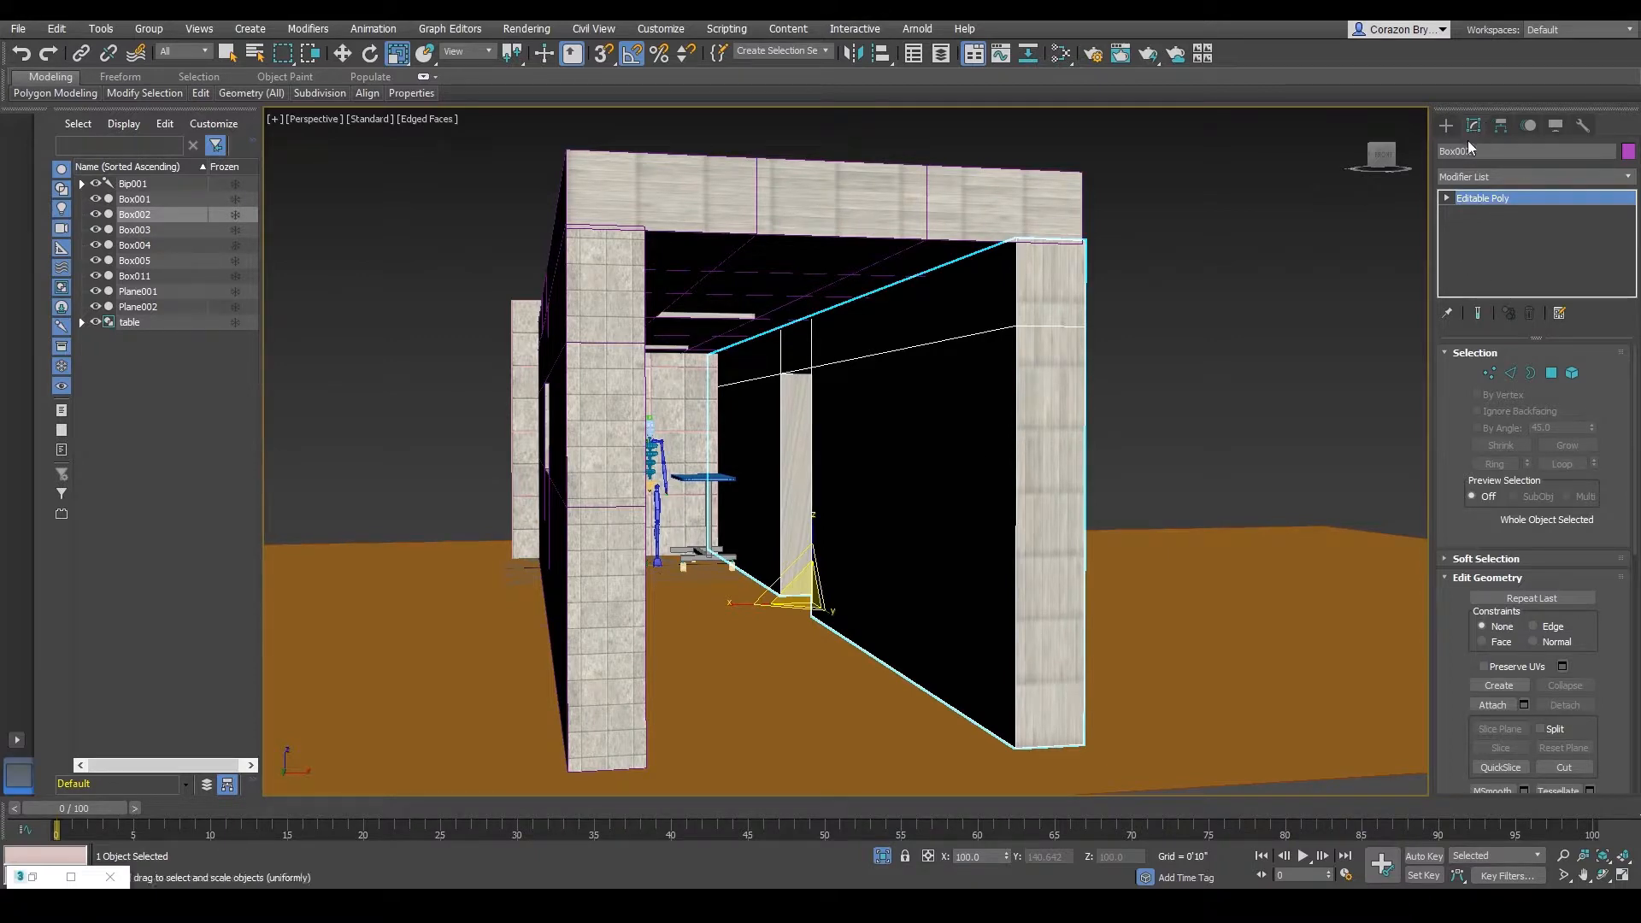
right_click(1488, 205)
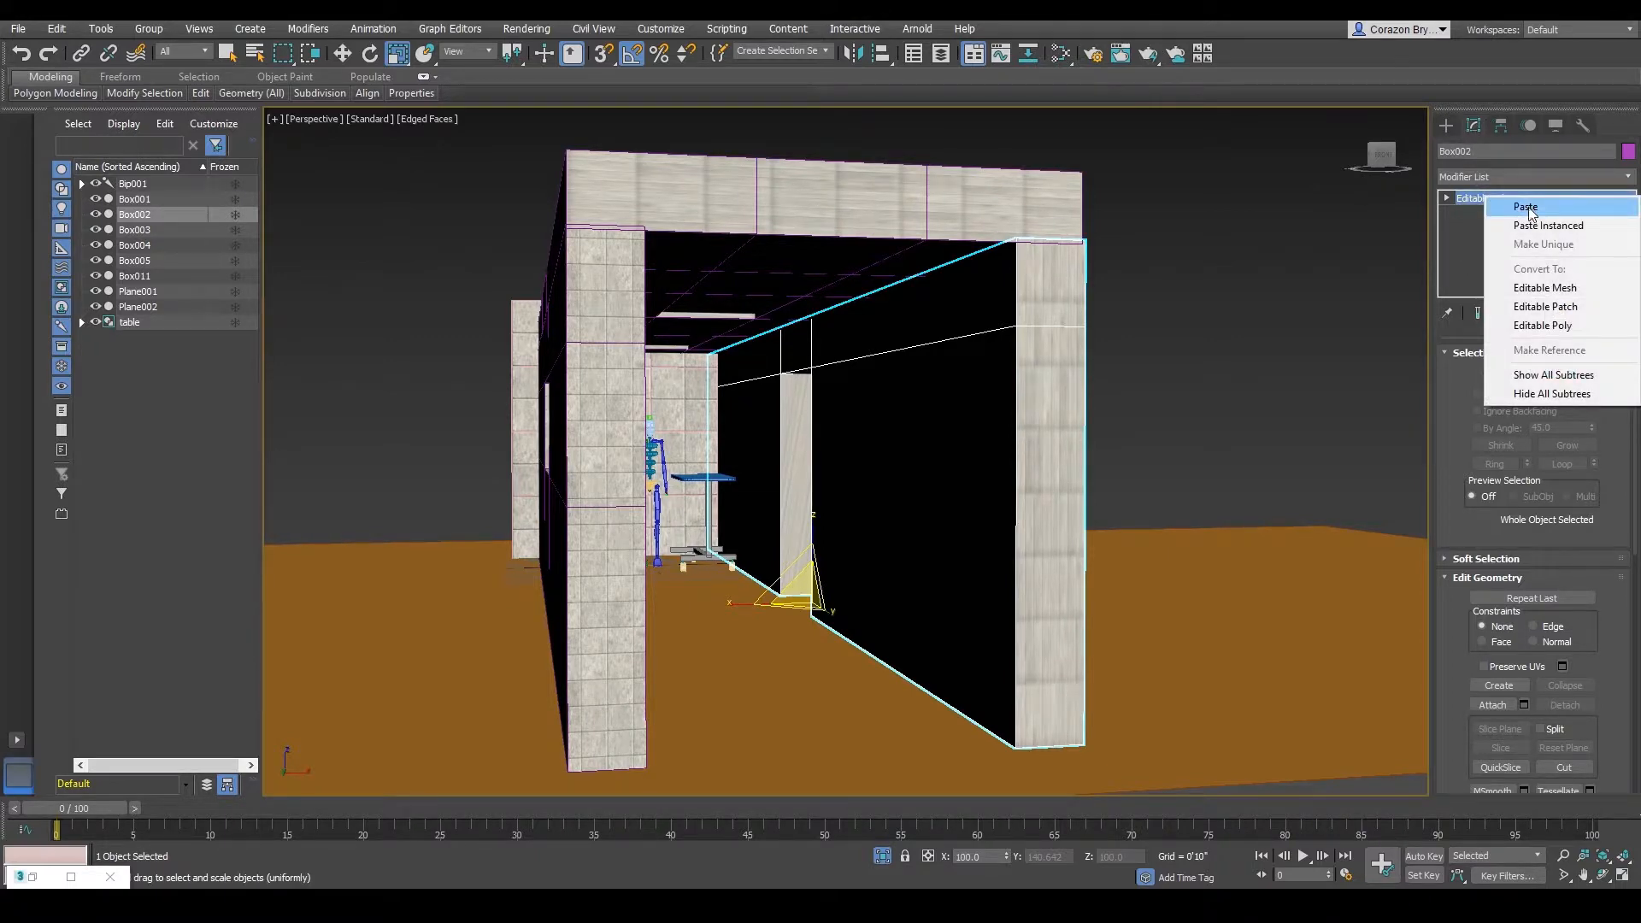
left_click(1517, 209)
- Select the ceiling slab Box003 and paste the copied UVW Map modifier onto it
middle_click_drag(1103, 387, 1071, 422, "alt")
left_click(894, 415)
mouse_move(894, 414)
middle_mouse_down("alt")
mouse_move(886, 373)
mouse_move(890, 413)
middle_mouse_up("alt")
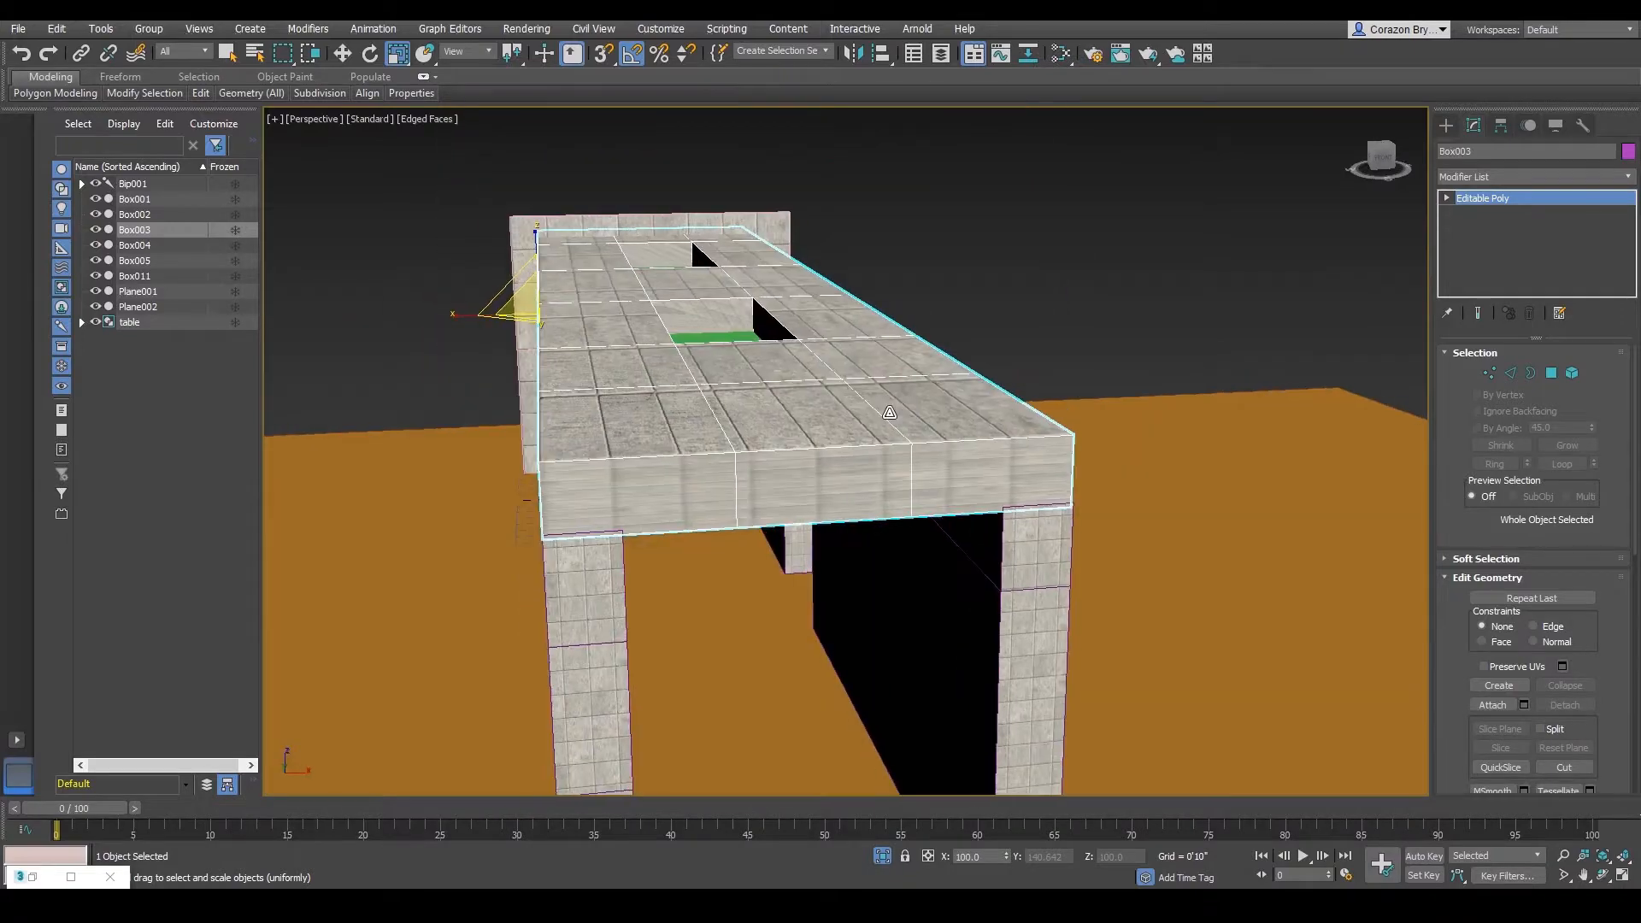
right_click(1502, 199)
left_click(1518, 211)
- Select the corridor's end wall Plane001 and paste the copied UVW Map modifier above its Plane base
middle_click_drag(923, 473, 1051, 336, "alt")
scroll(905, 382, "down", 5)
scroll(1073, 422, "up", 4)
left_click(1036, 355)
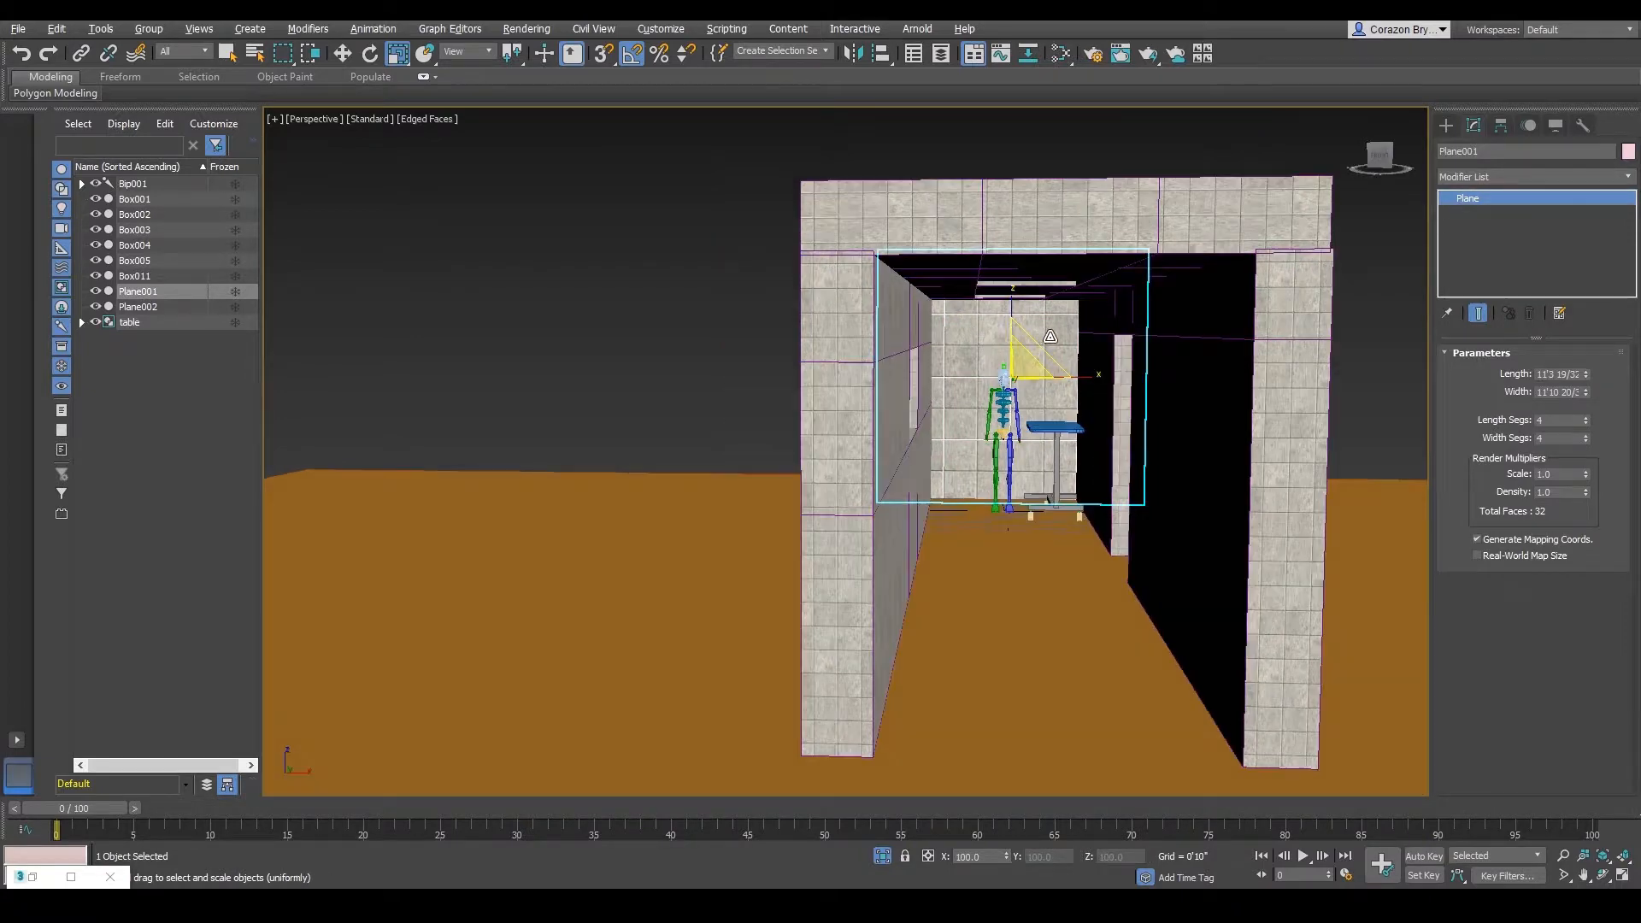
right_click(1496, 201)
left_click(1514, 210)
- Inspect the tile mapping across the corridor walls and select the window wall Box001
middle_click_drag(1359, 333, 1227, 400, "alt")
left_click(1227, 400)
scroll(1064, 407, "up", 3)
middle_click_drag(1059, 403, 812, 385, "alt")
scroll(1076, 407, "down", 5)
scroll(753, 422, "up", 3)
left_click(752, 422)
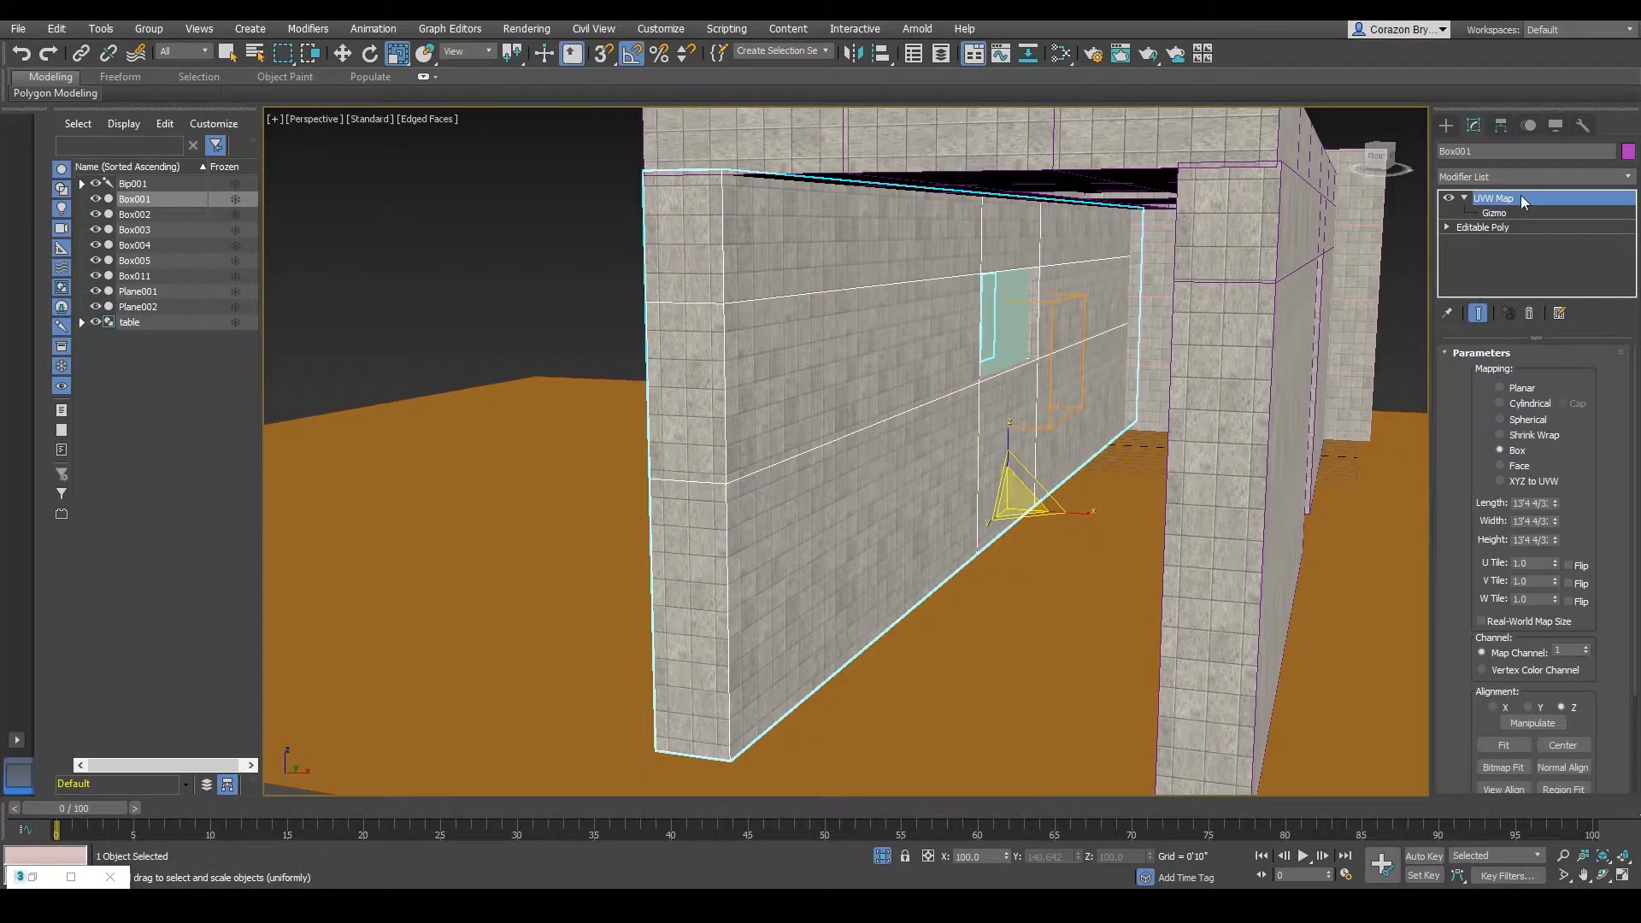
middle_click_drag(1395, 304, 1183, 406, "alt")
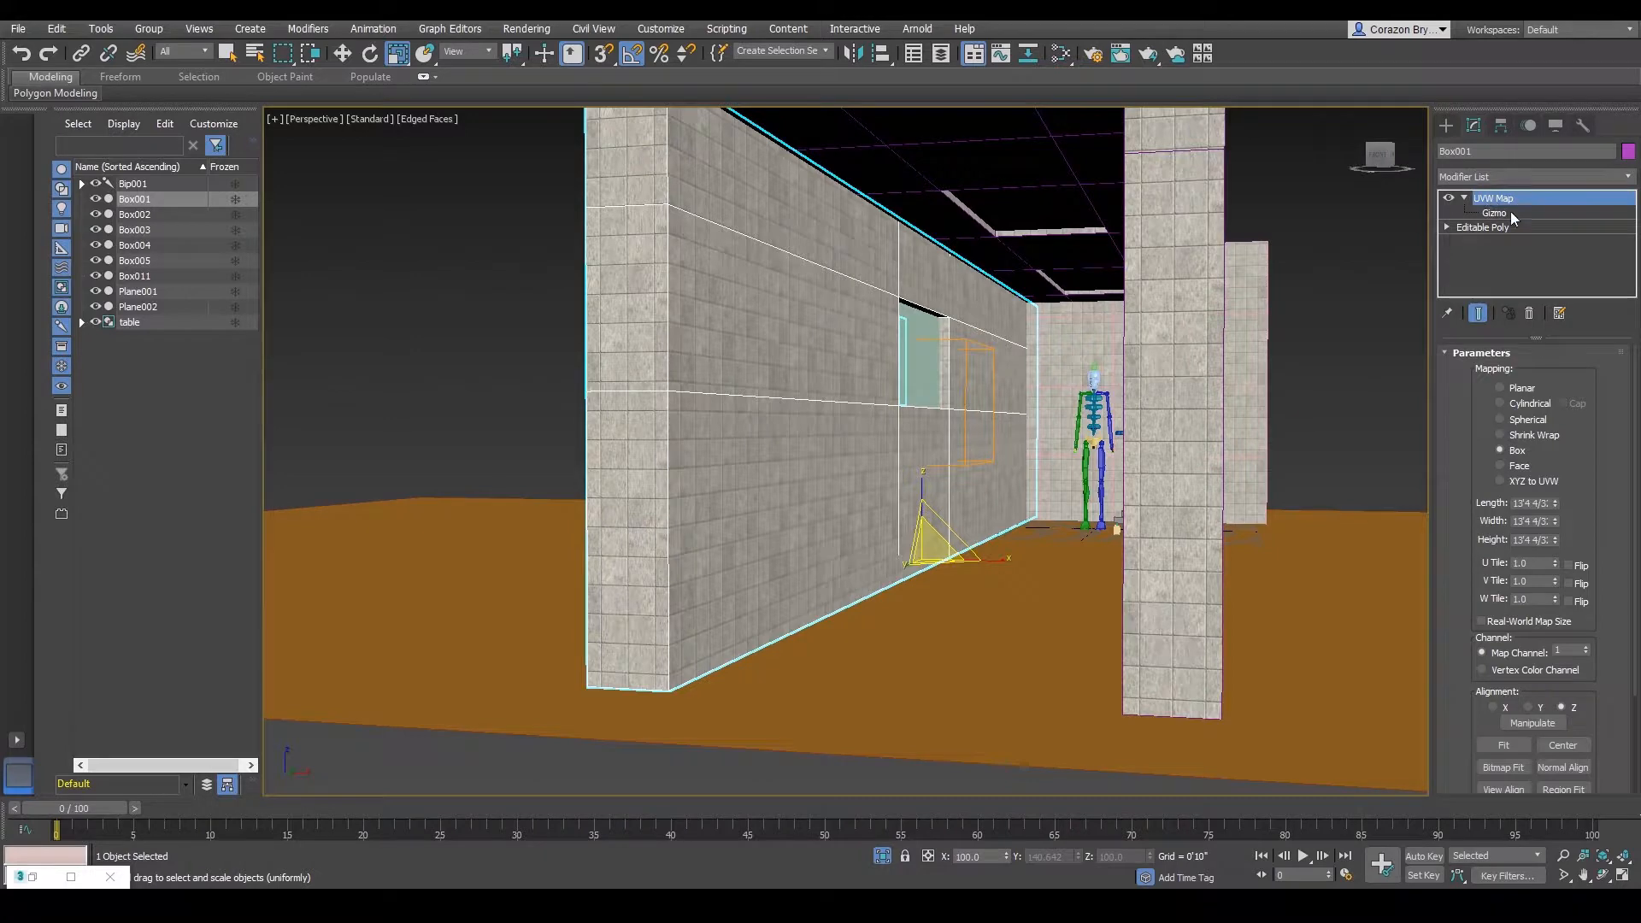
mouse_move(1165, 342)
middle_mouse_down("alt")
mouse_move(1146, 346)
mouse_move(1170, 345)
middle_mouse_up("alt")
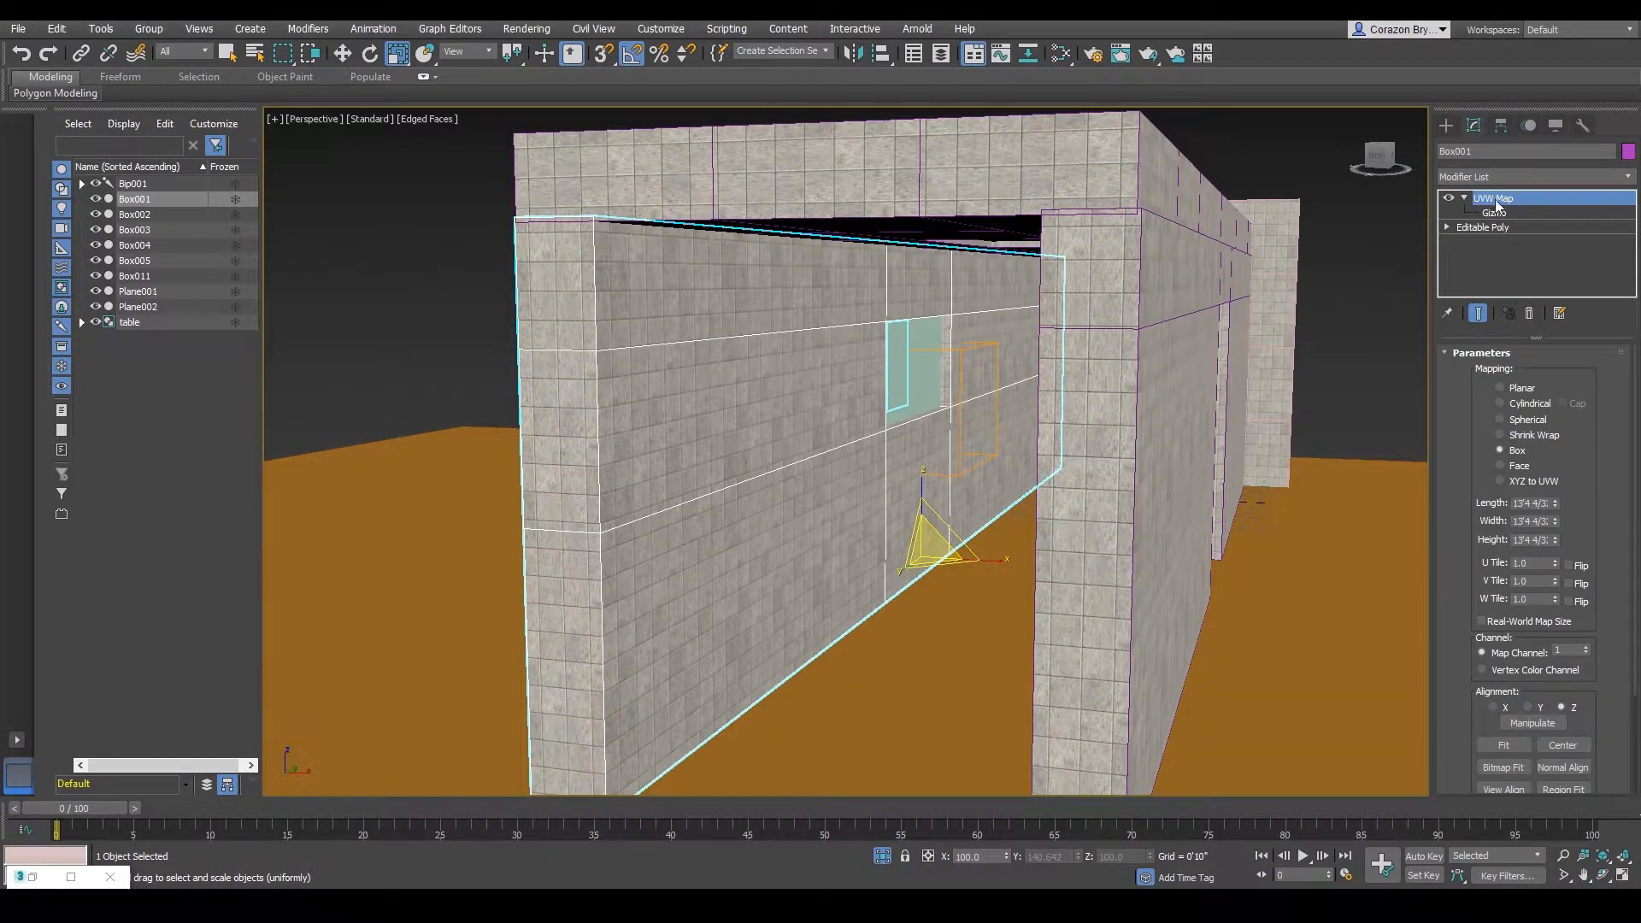
- Compare the window wall's tiling at the Editable Poly and UVW Map levels of its modifier stack
left_click(1496, 225)
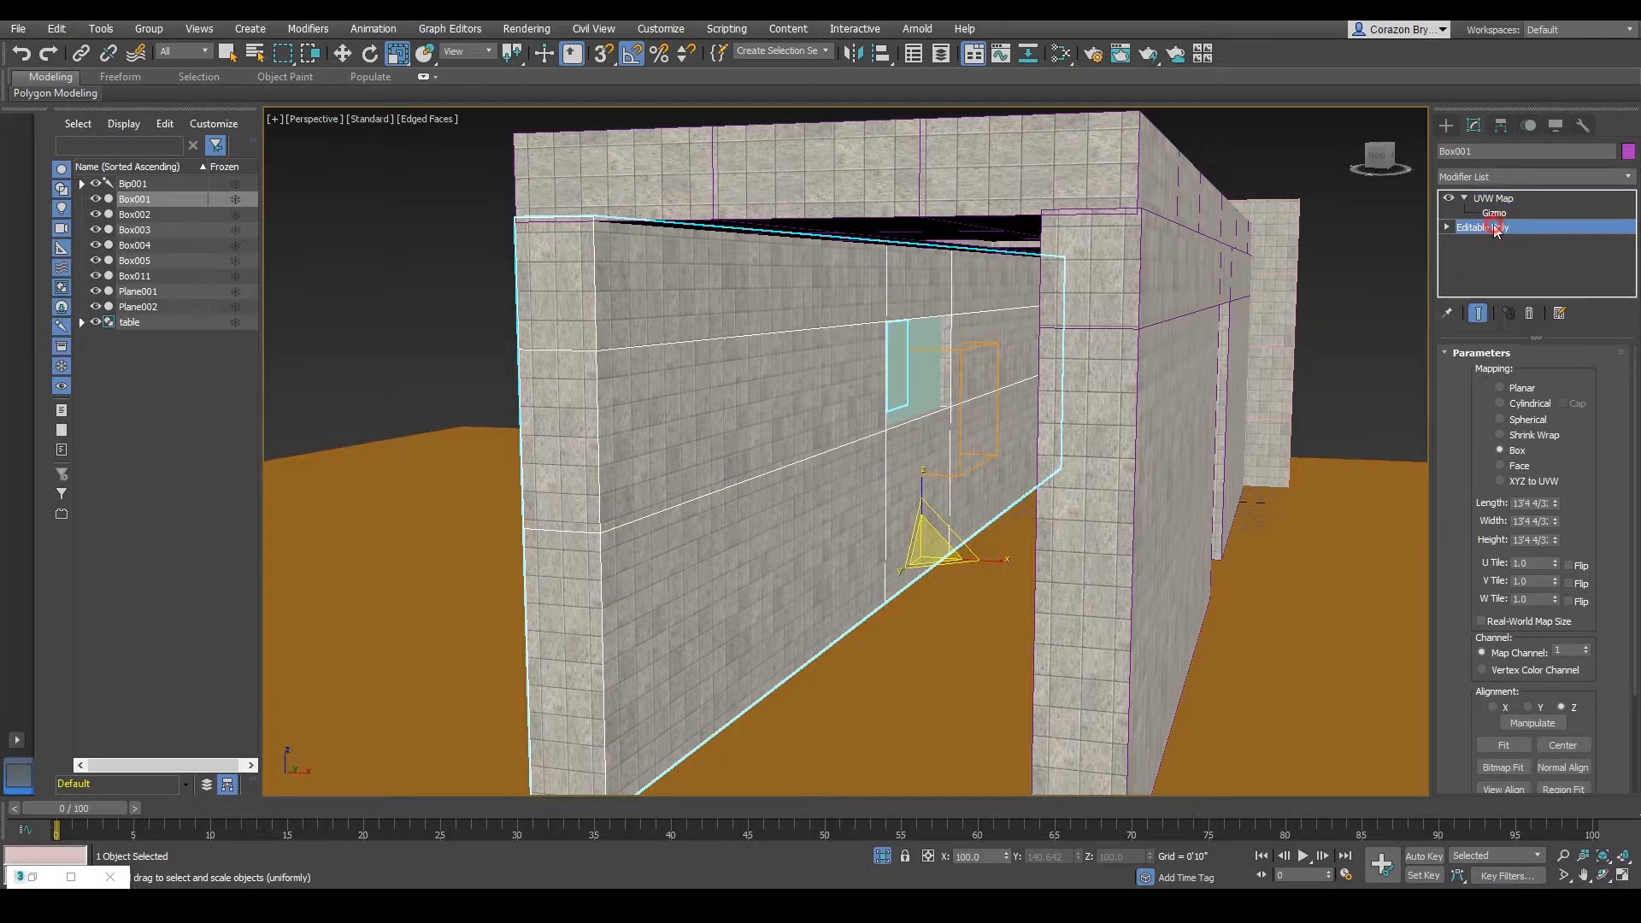
middle_click_drag(693, 418, 778, 439, "alt")
middle_click_drag(826, 373, 767, 352, "alt")
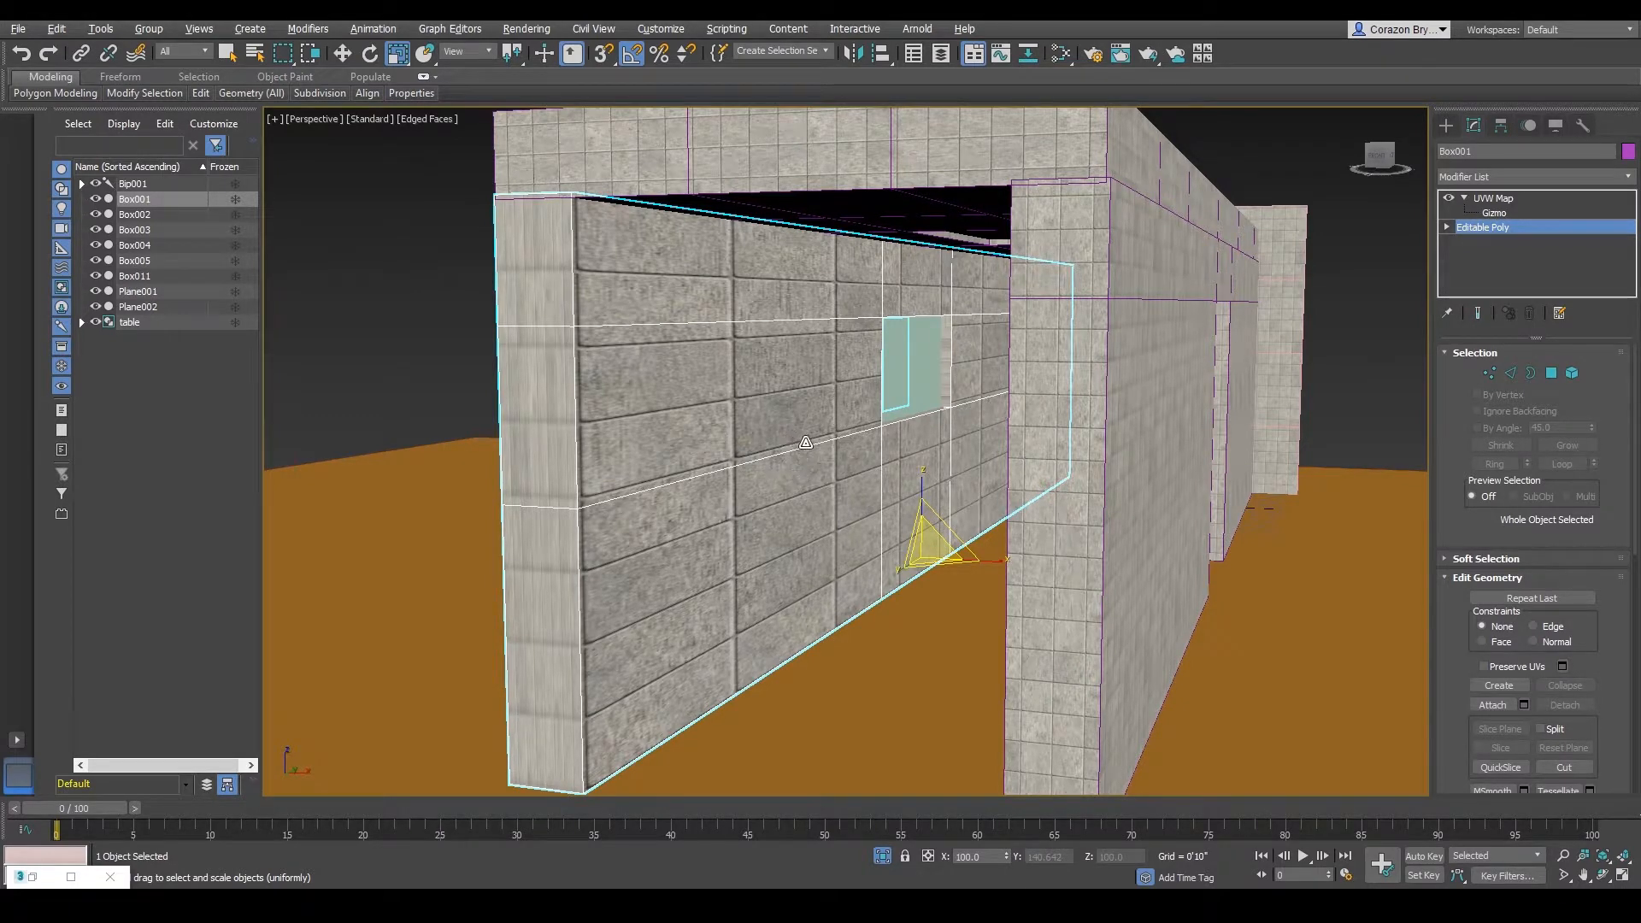
middle_click_drag(805, 442, 842, 440, "alt")
left_click(1506, 199)
left_click(1501, 226)
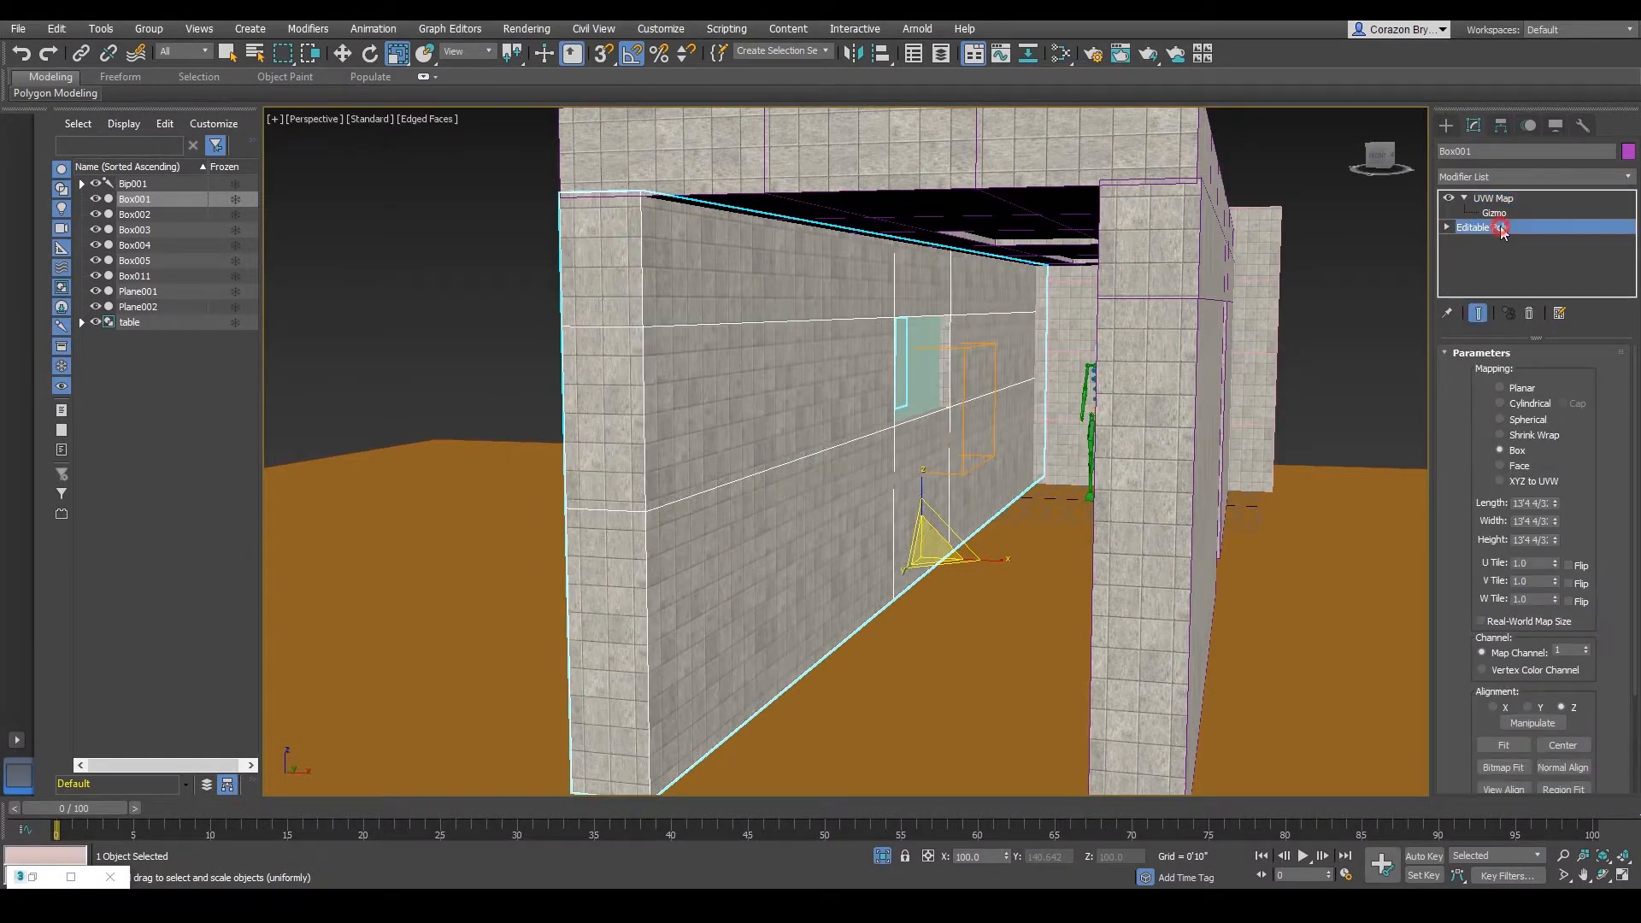
left_click(1498, 197)
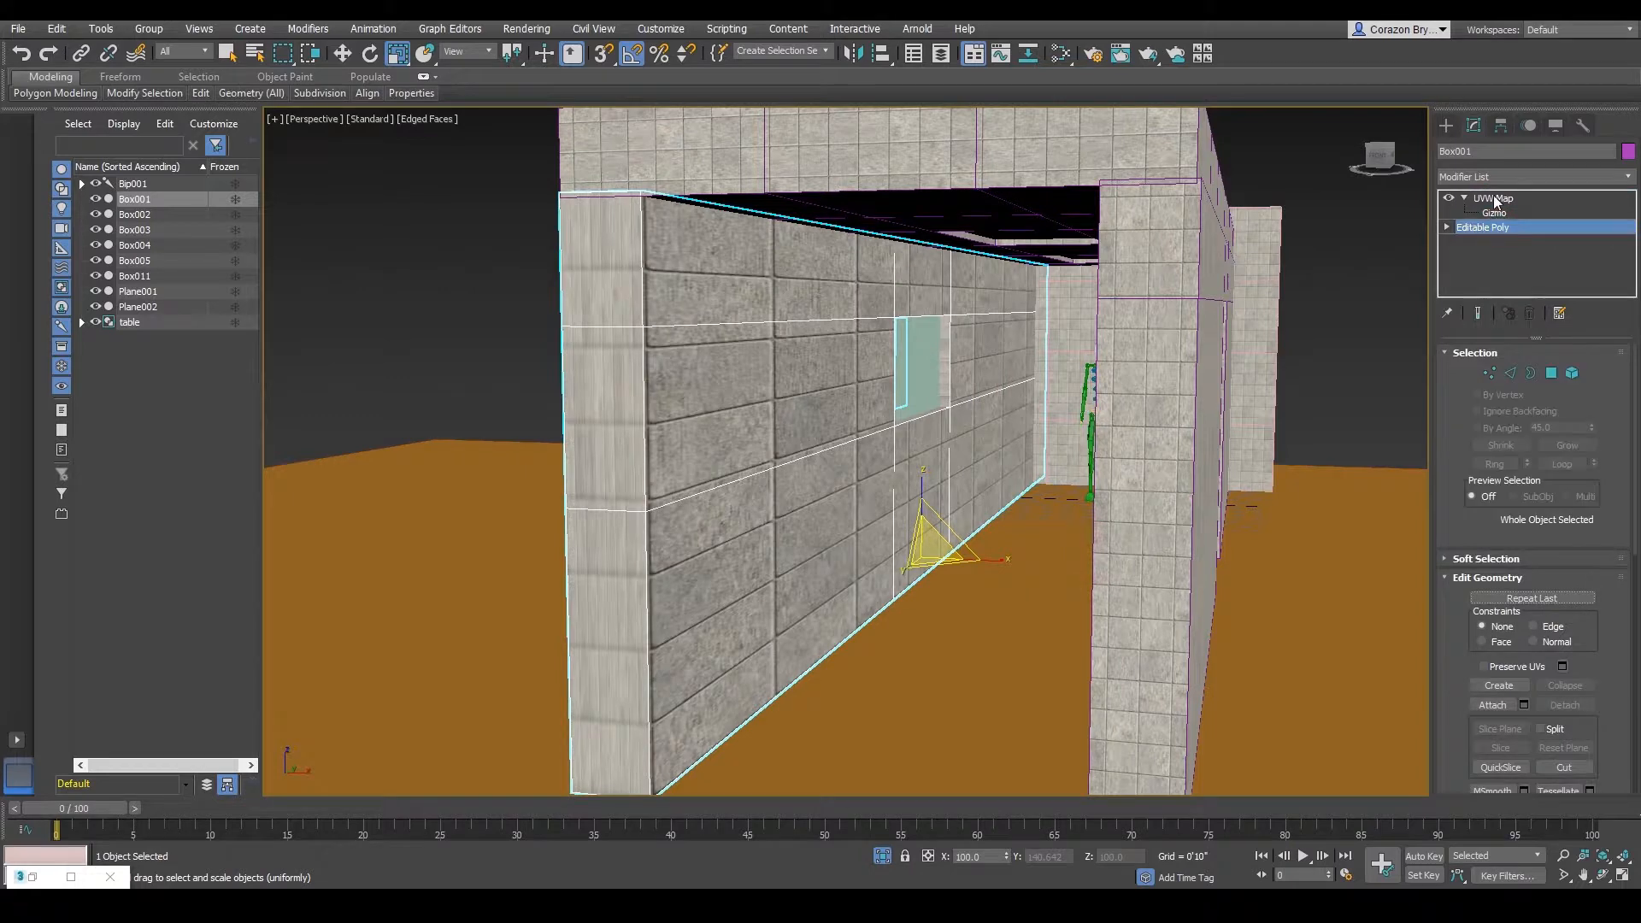
left_click(1495, 198)
left_click(1487, 230)
- Expand Box001's Editable Poly entry and look through its Vertex and Border sub-object levels
left_click(1446, 227)
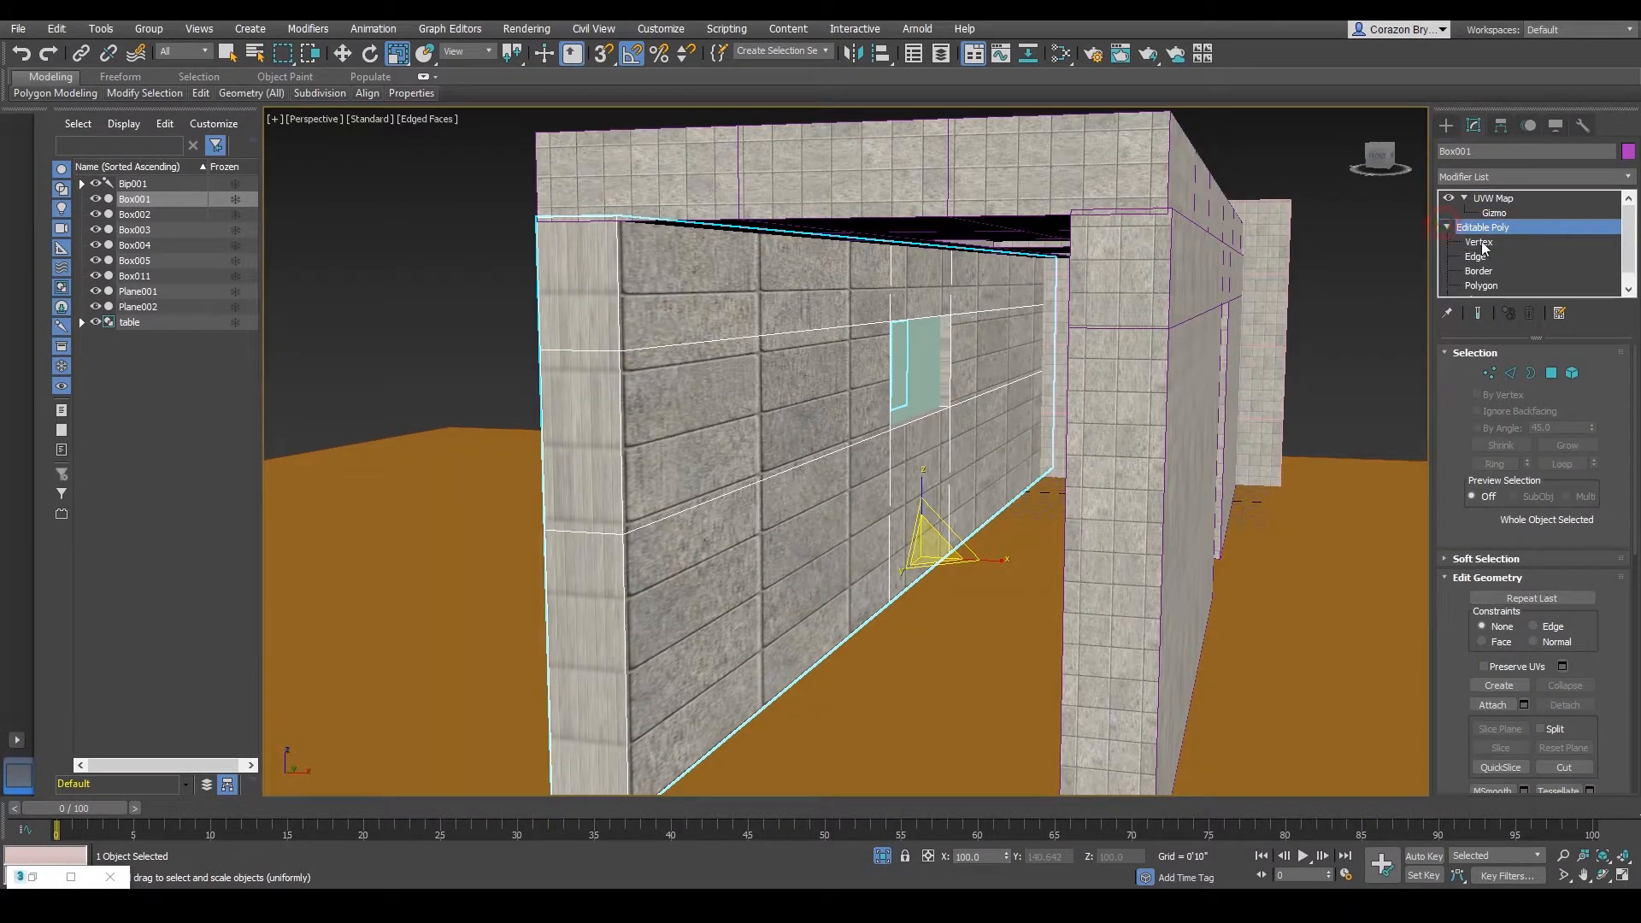
left_click(1480, 242)
left_click(1480, 269)
left_click(1495, 228)
- Collapse the whole modifier stack of the window wall Box001 from its UVW Map entry
left_click(1506, 199)
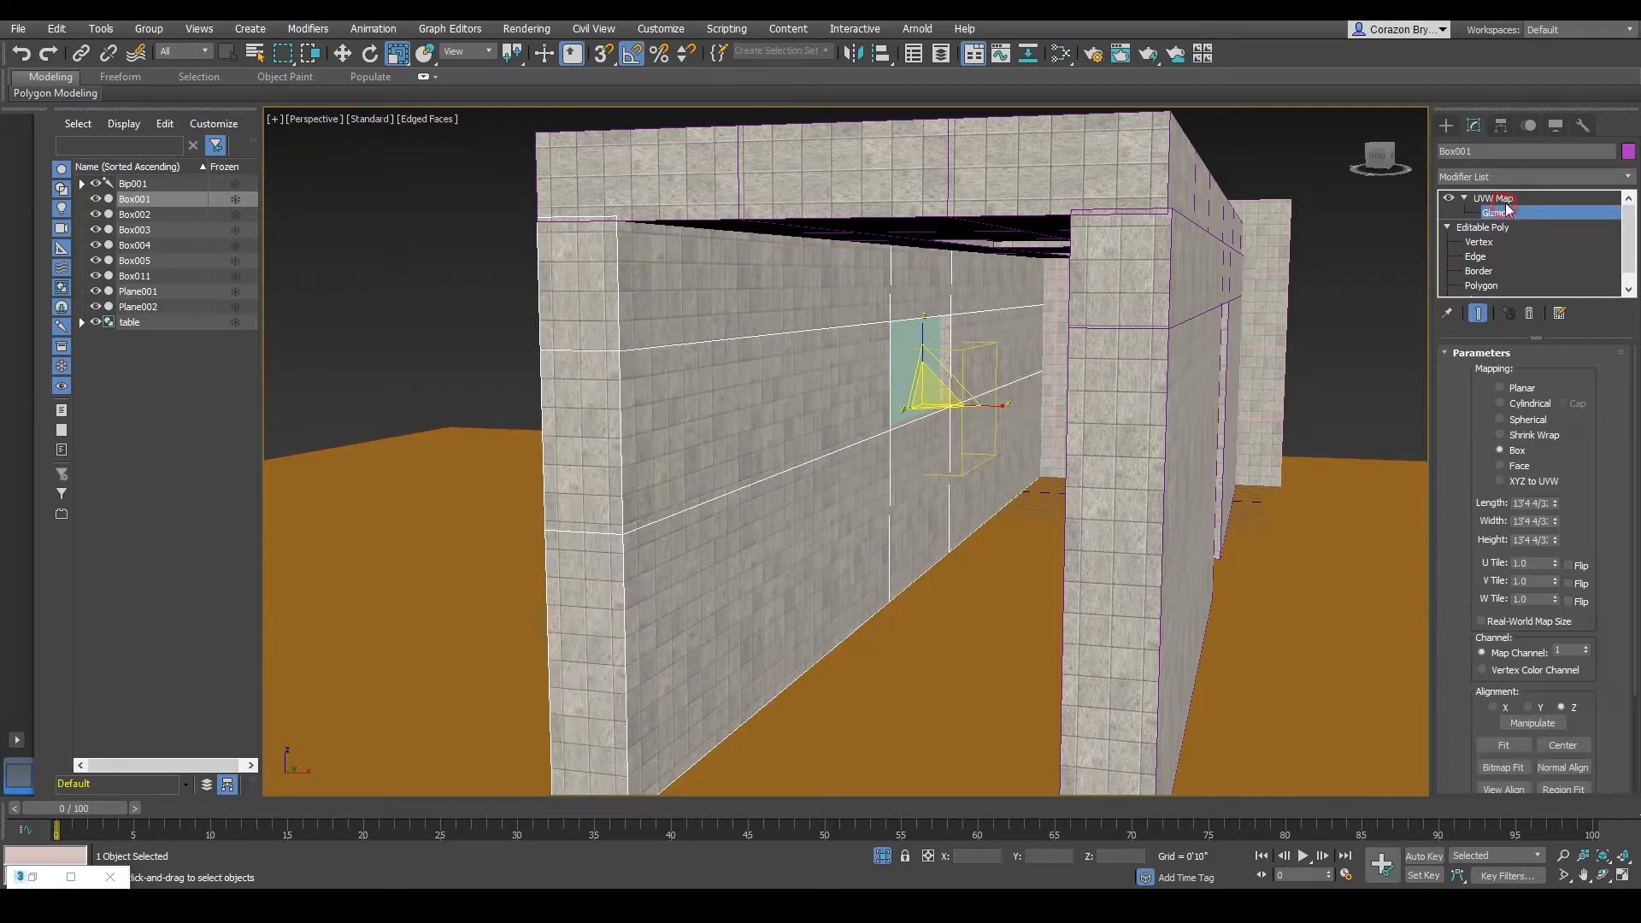
right_click(1507, 203)
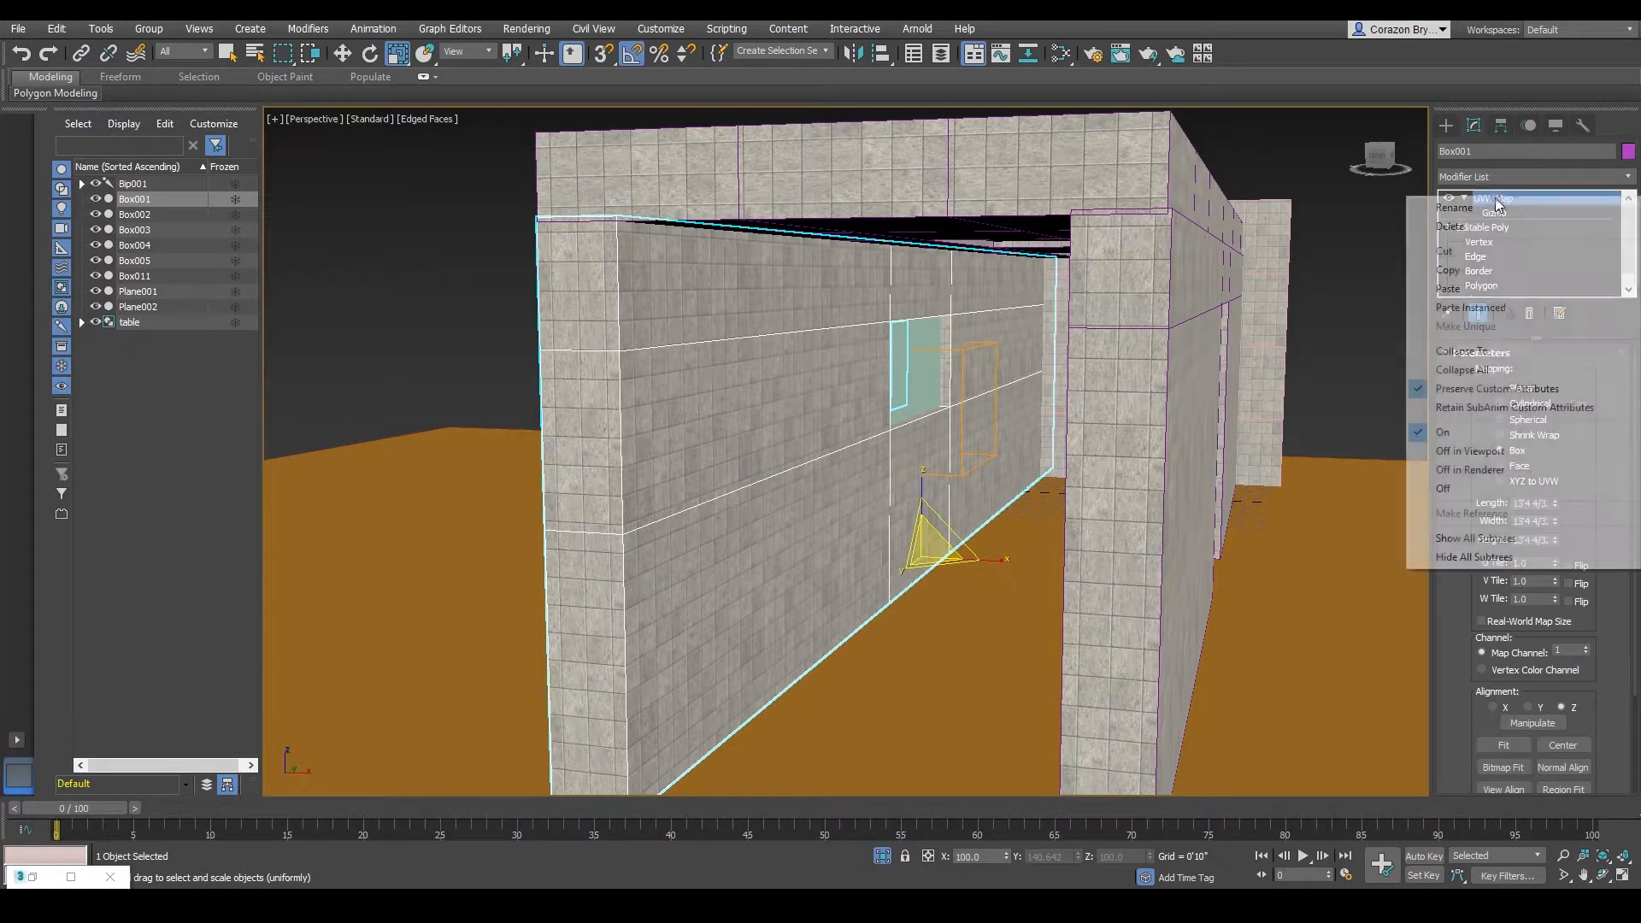
left_click(1483, 373)
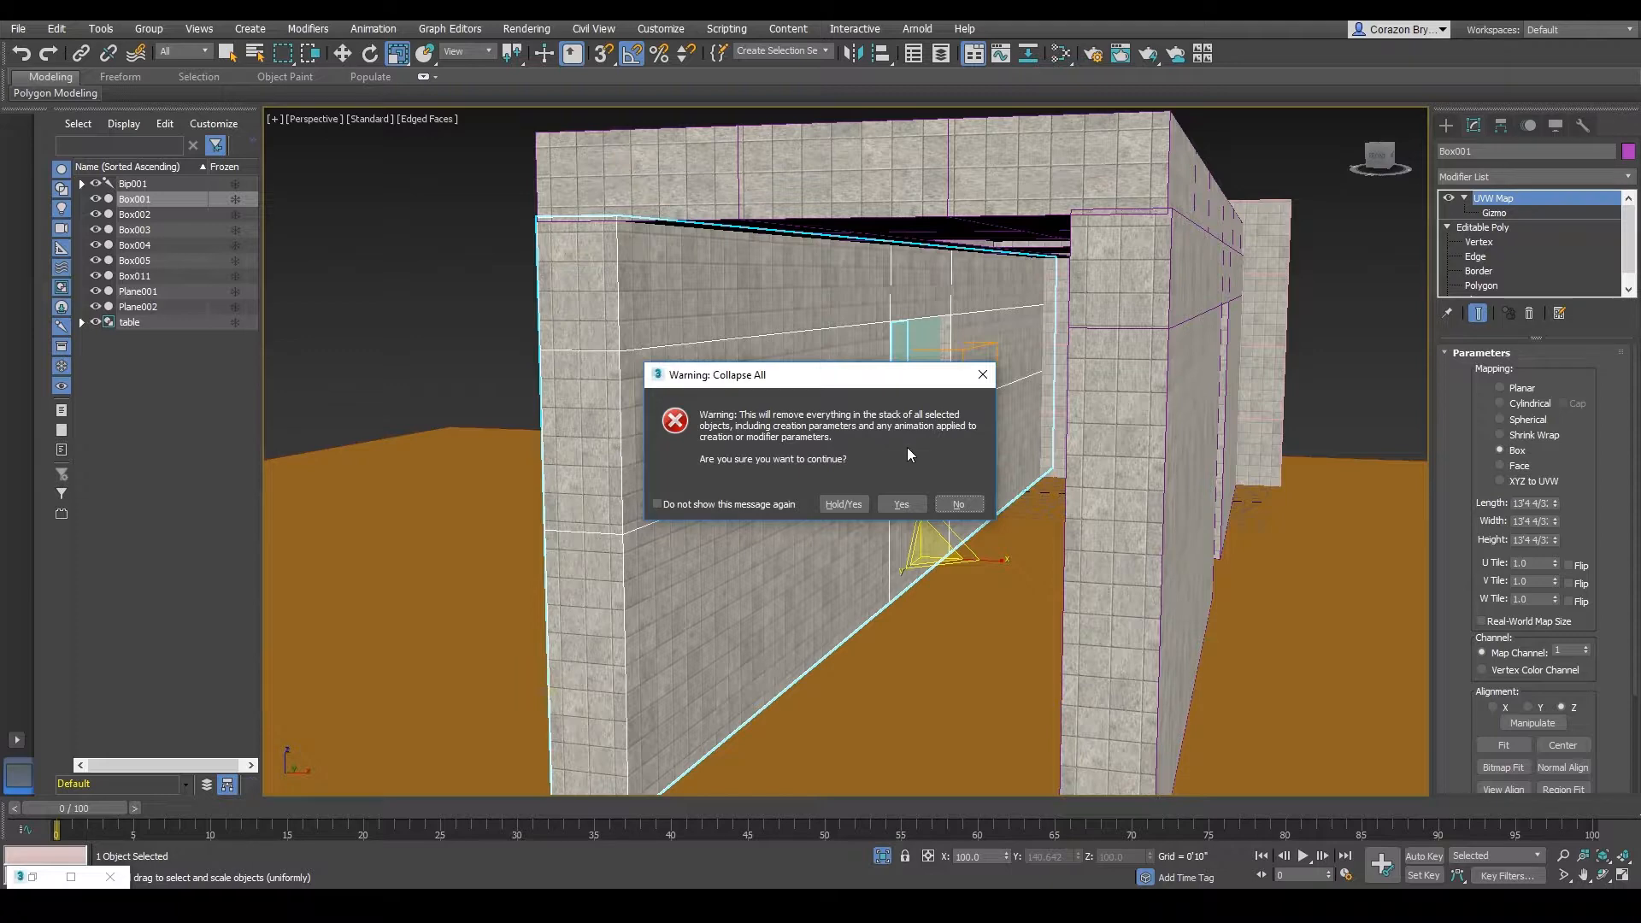
left_click(902, 504)
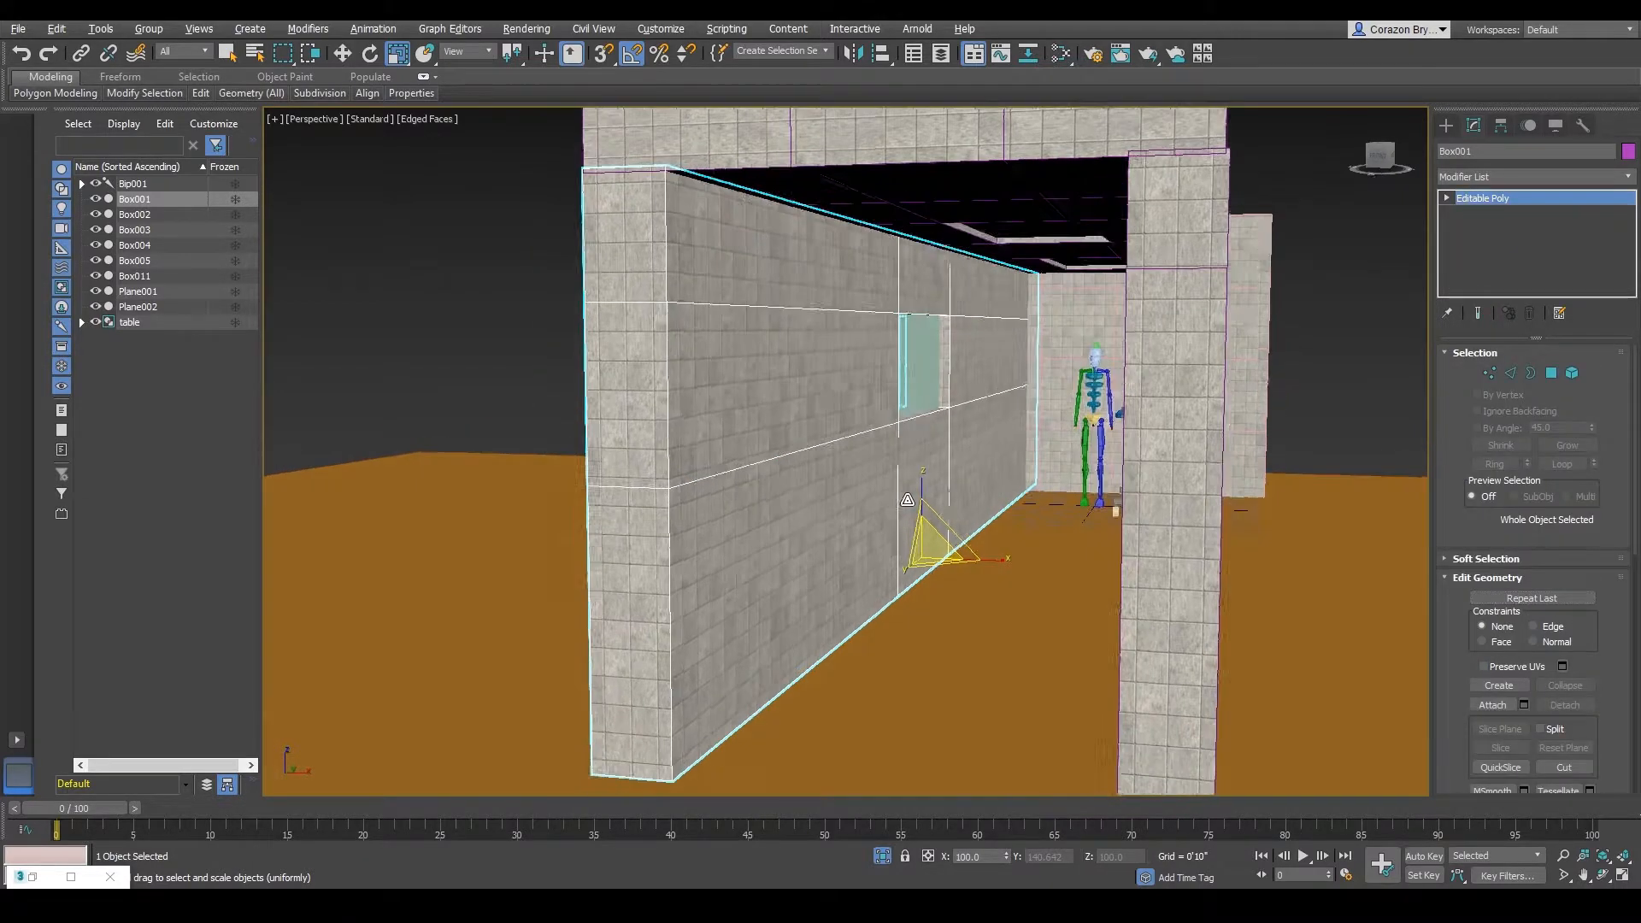
- Select the doorway wall Box002 and collapse all of its modifier stack
middle_click_drag(923, 494, 693, 468, "alt")
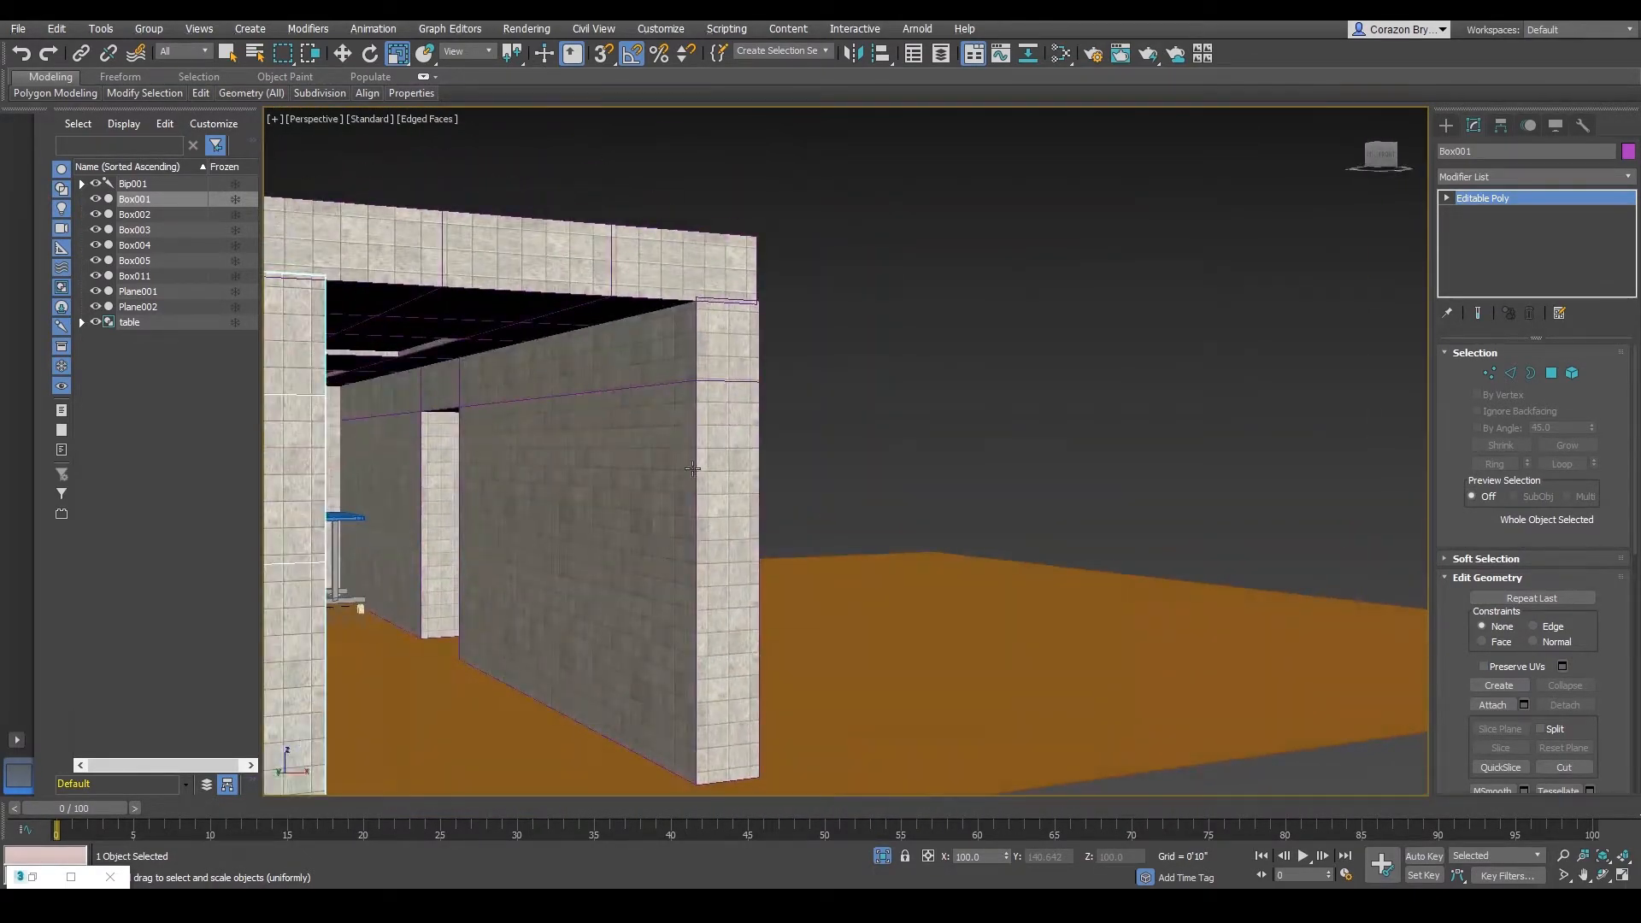
left_click(692, 469)
middle_click_drag(701, 411, 978, 423, "alt")
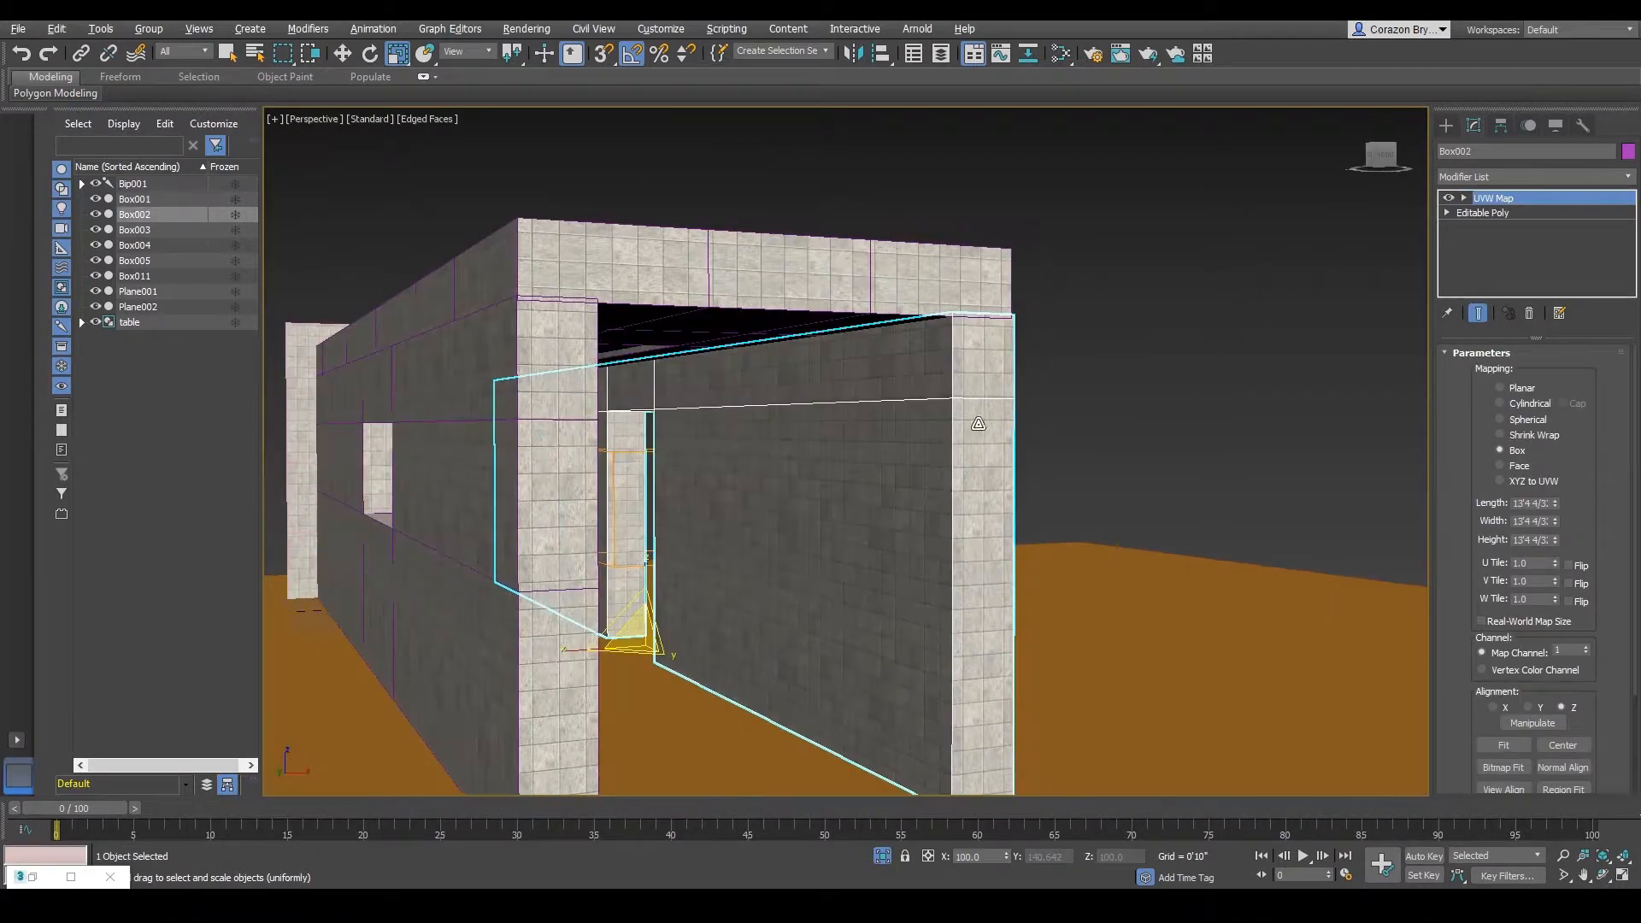
right_click(1535, 195)
left_click(1496, 374)
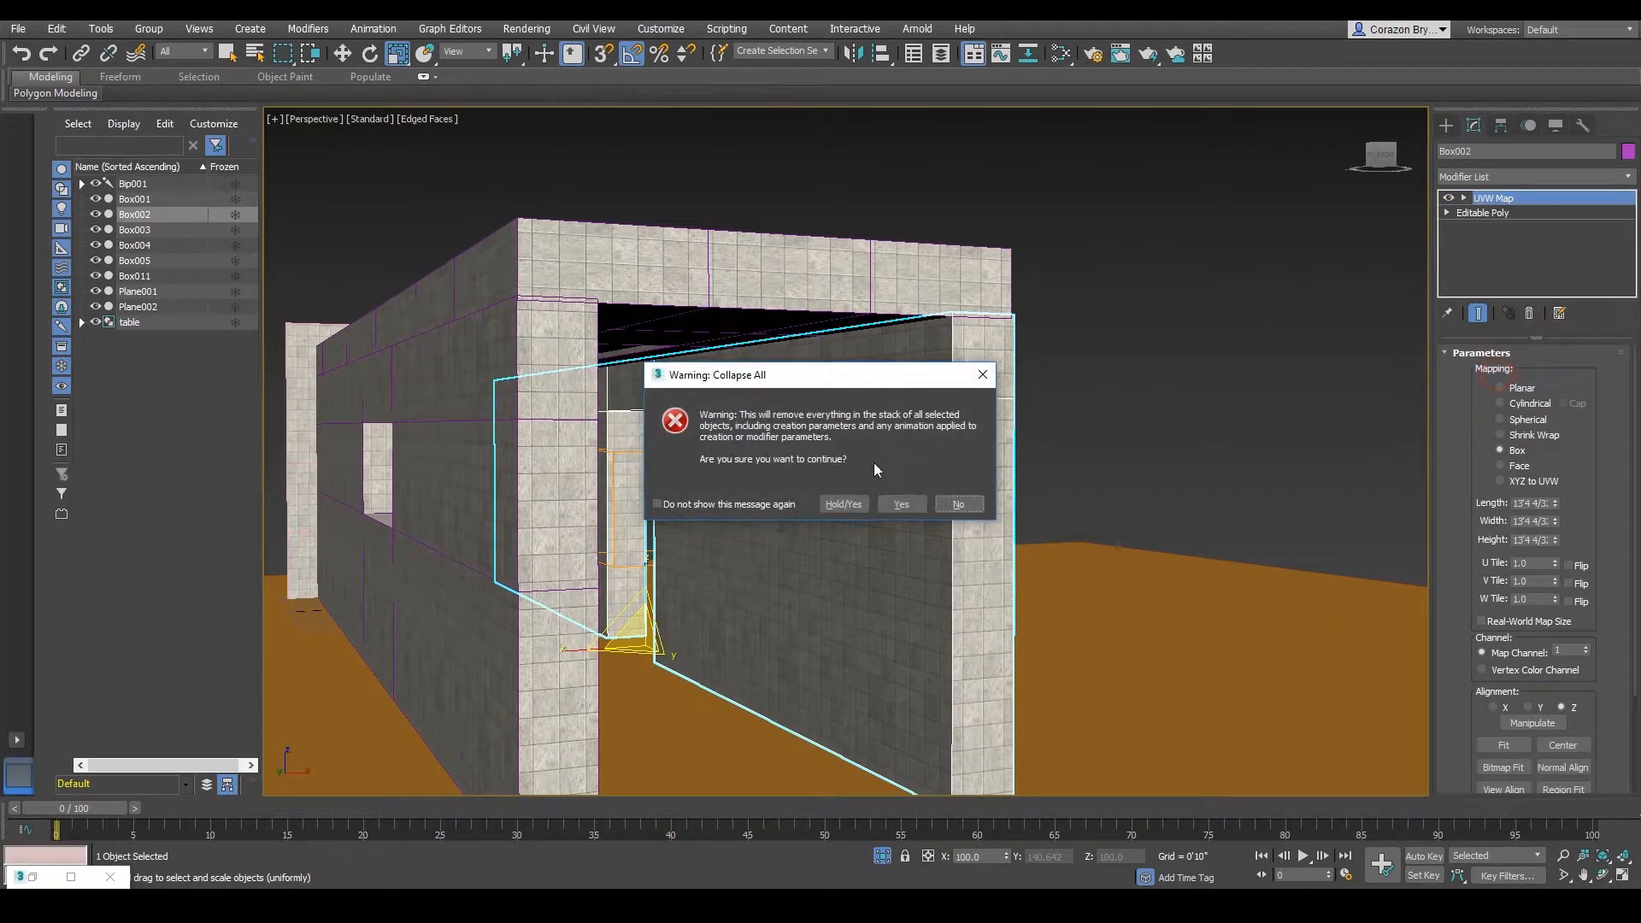
left_click(899, 504)
- Select the ceiling slab Box003 and collapse all of its modifier stack
left_click(827, 286)
middle_click_drag(828, 286, 992, 342, "alt")
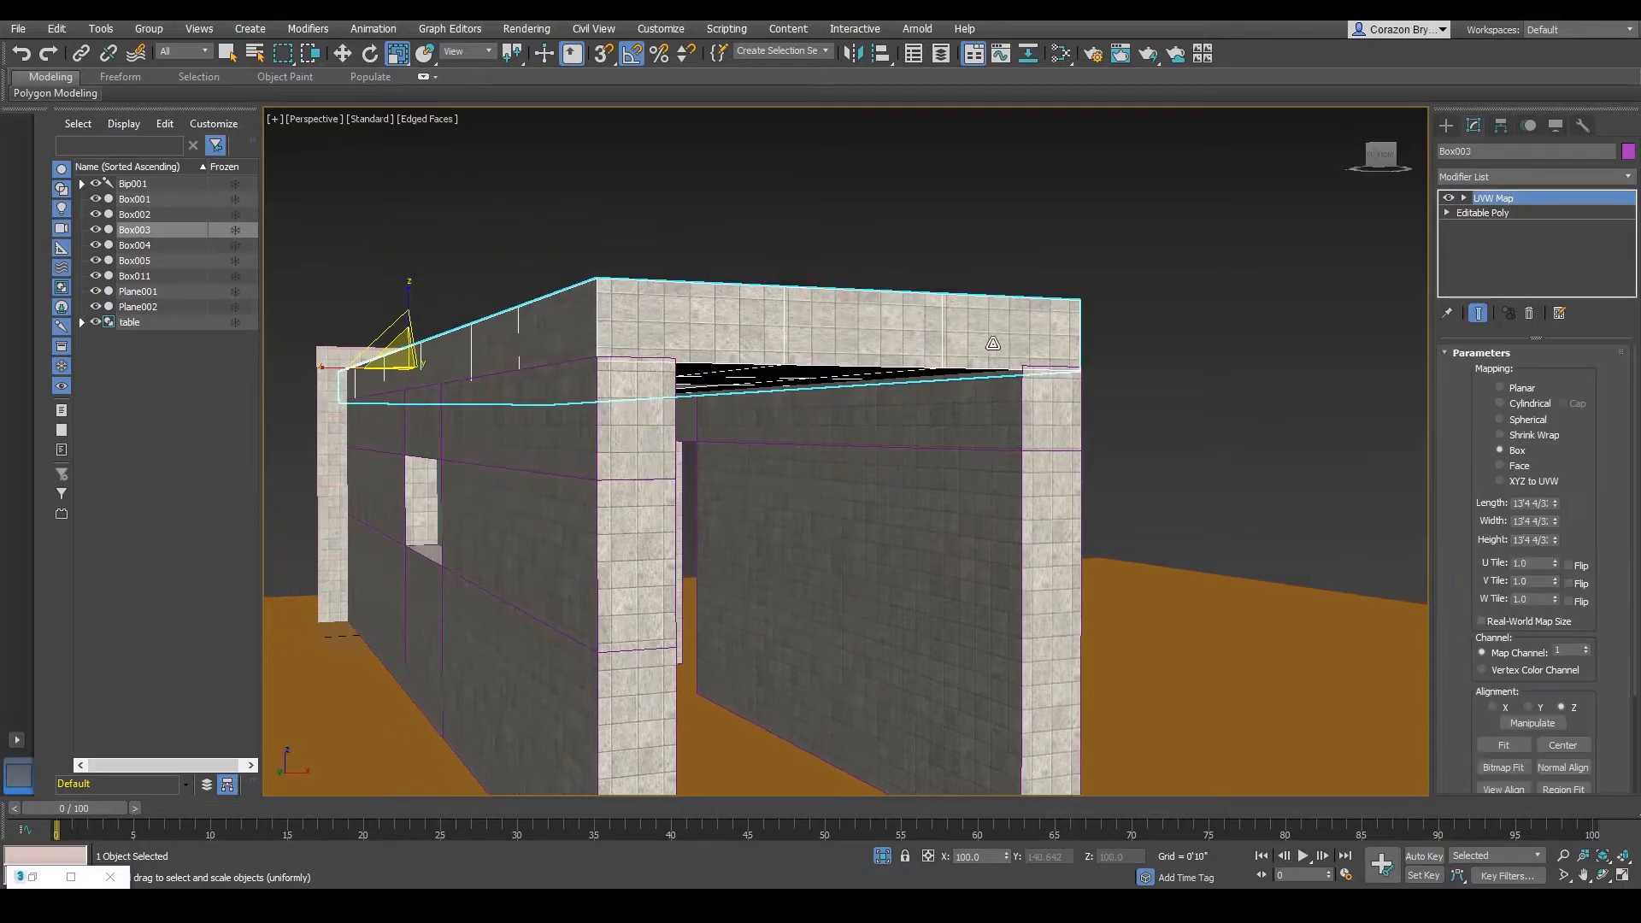
right_click(1539, 196)
left_click(1496, 374)
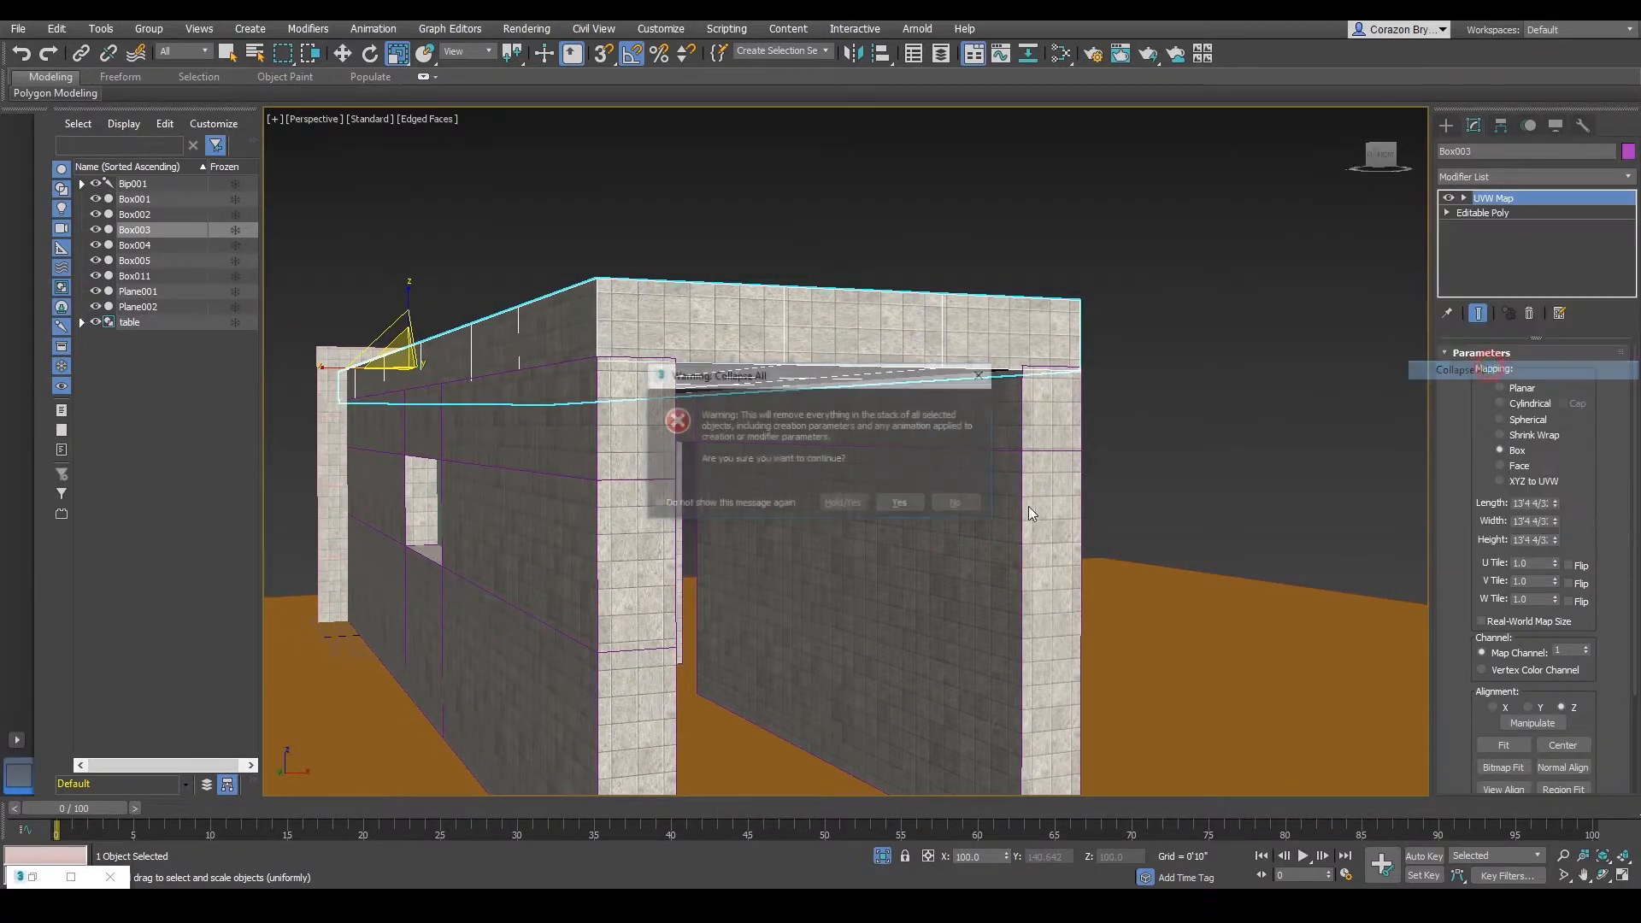
left_click(901, 504)
- Select the end wall Plane001 and collapse all of its modifier stack
middle_click_drag(911, 504, 1179, 380, "alt")
left_click(912, 386)
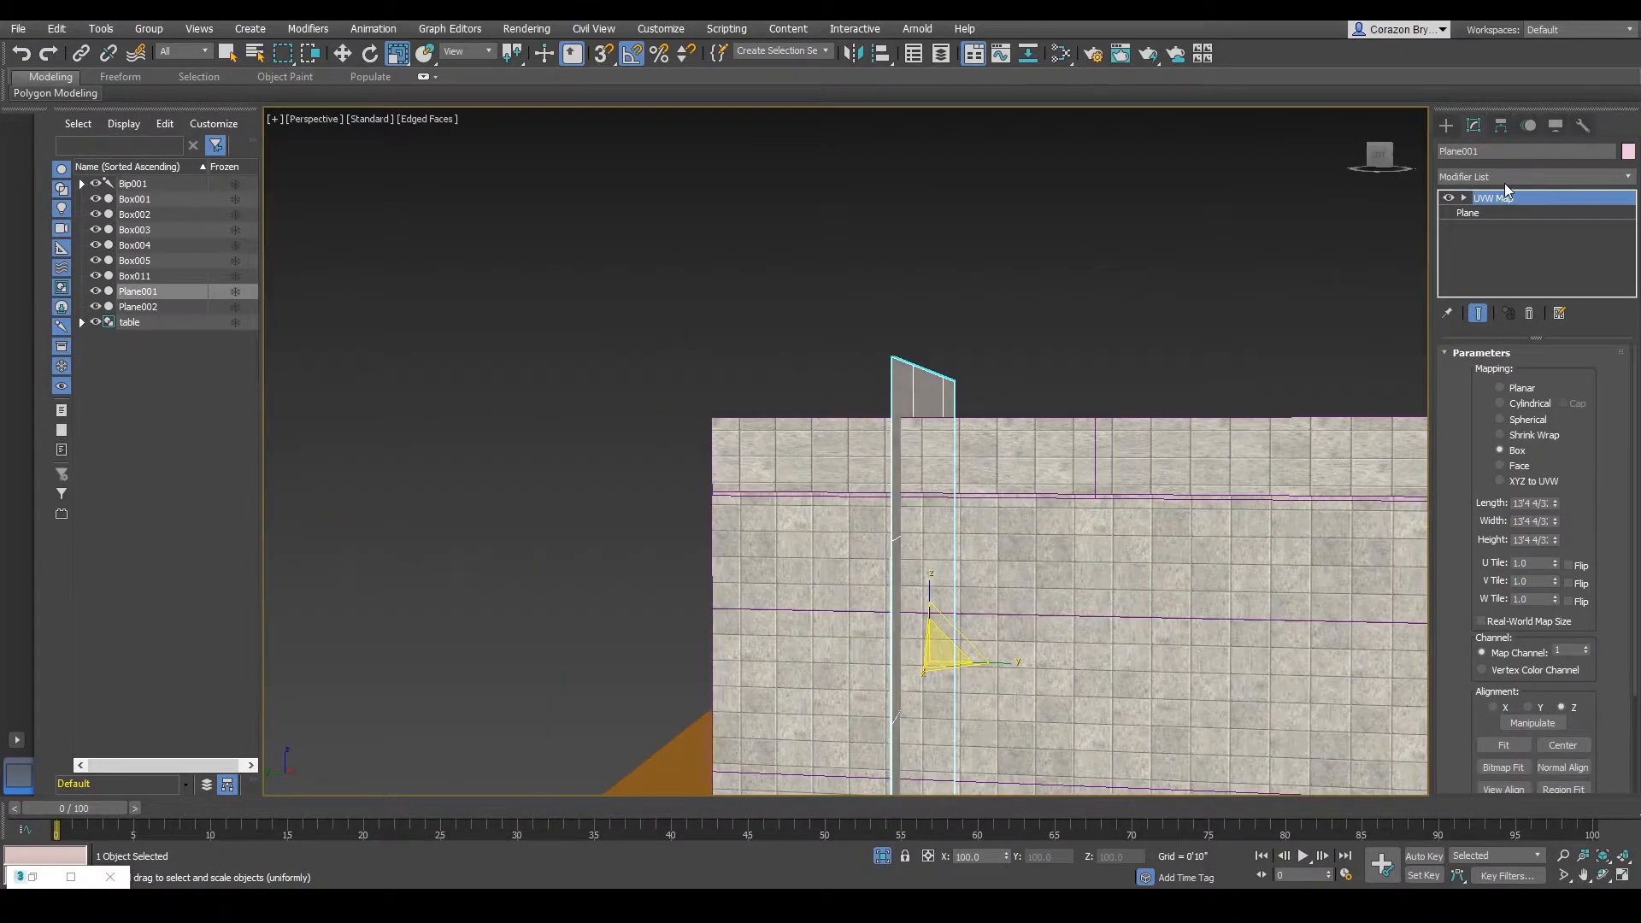
right_click(1501, 195)
left_click(1462, 366)
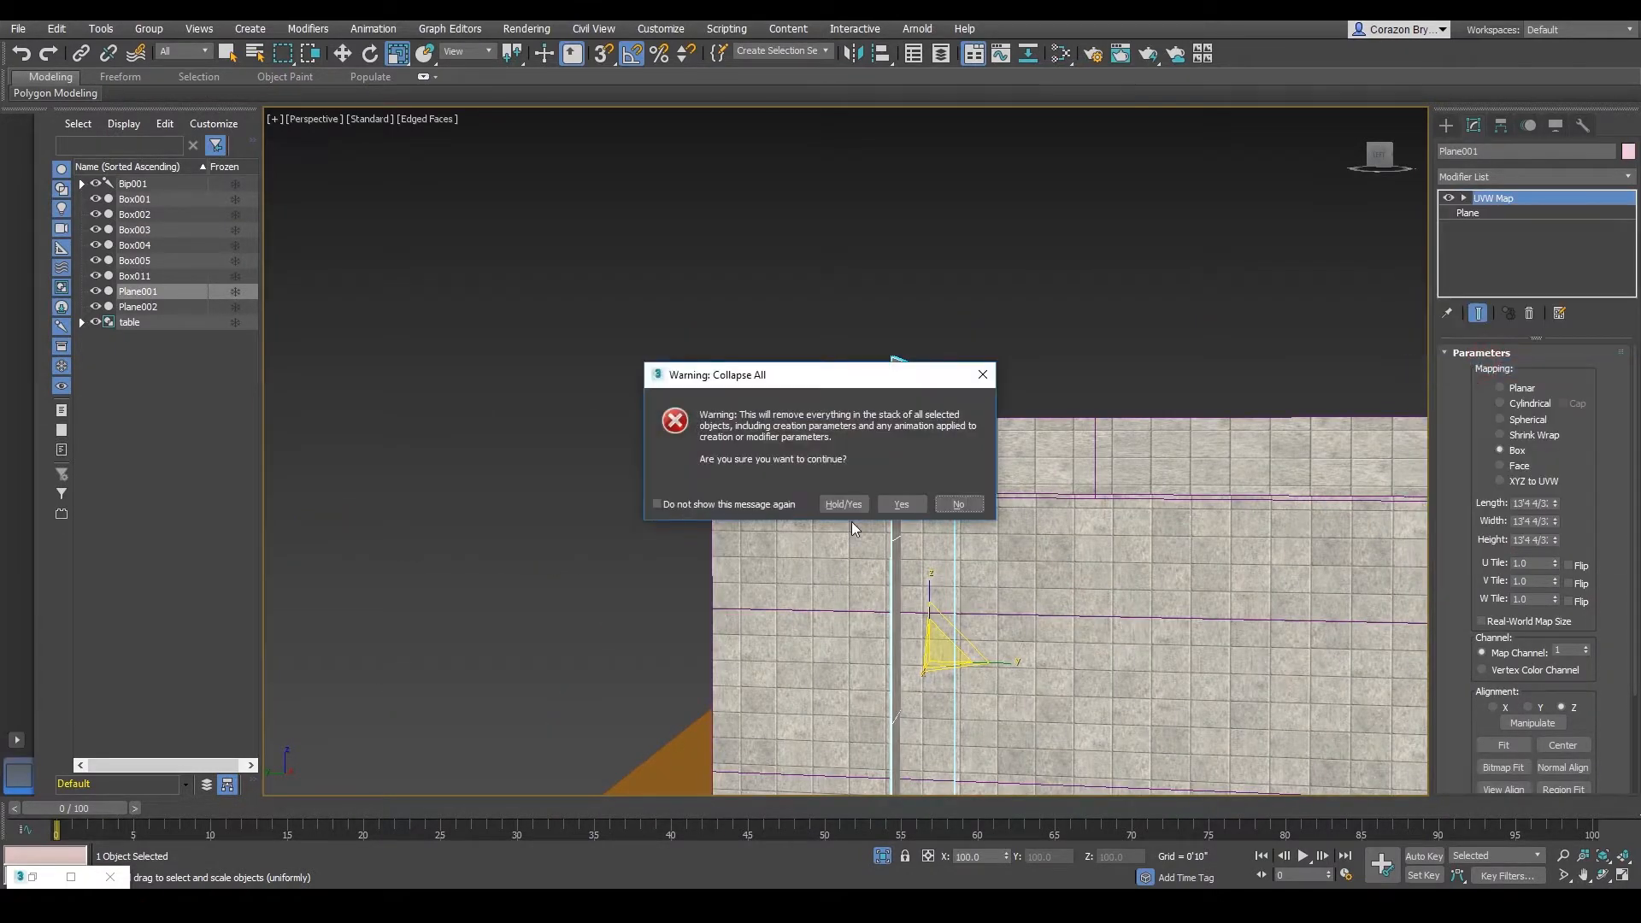
left_click(890, 504)
- Inspect the collapsed walls and ceiling from outside the corridor, checking the tile size and stacks of Box002 and Box003
middle_click_drag(890, 511, 1146, 294, "alt")
scroll(1077, 291, "down", 4)
scroll(1066, 290, "up", 2)
left_click(1092, 298)
scroll(1093, 299, "up", 3)
scroll(1106, 300, "down", 1)
scroll(1103, 300, "down", 3)
scroll(1134, 293, "up", 3)
scroll(1129, 312, "down", 2)
scroll(1122, 312, "up", 1)
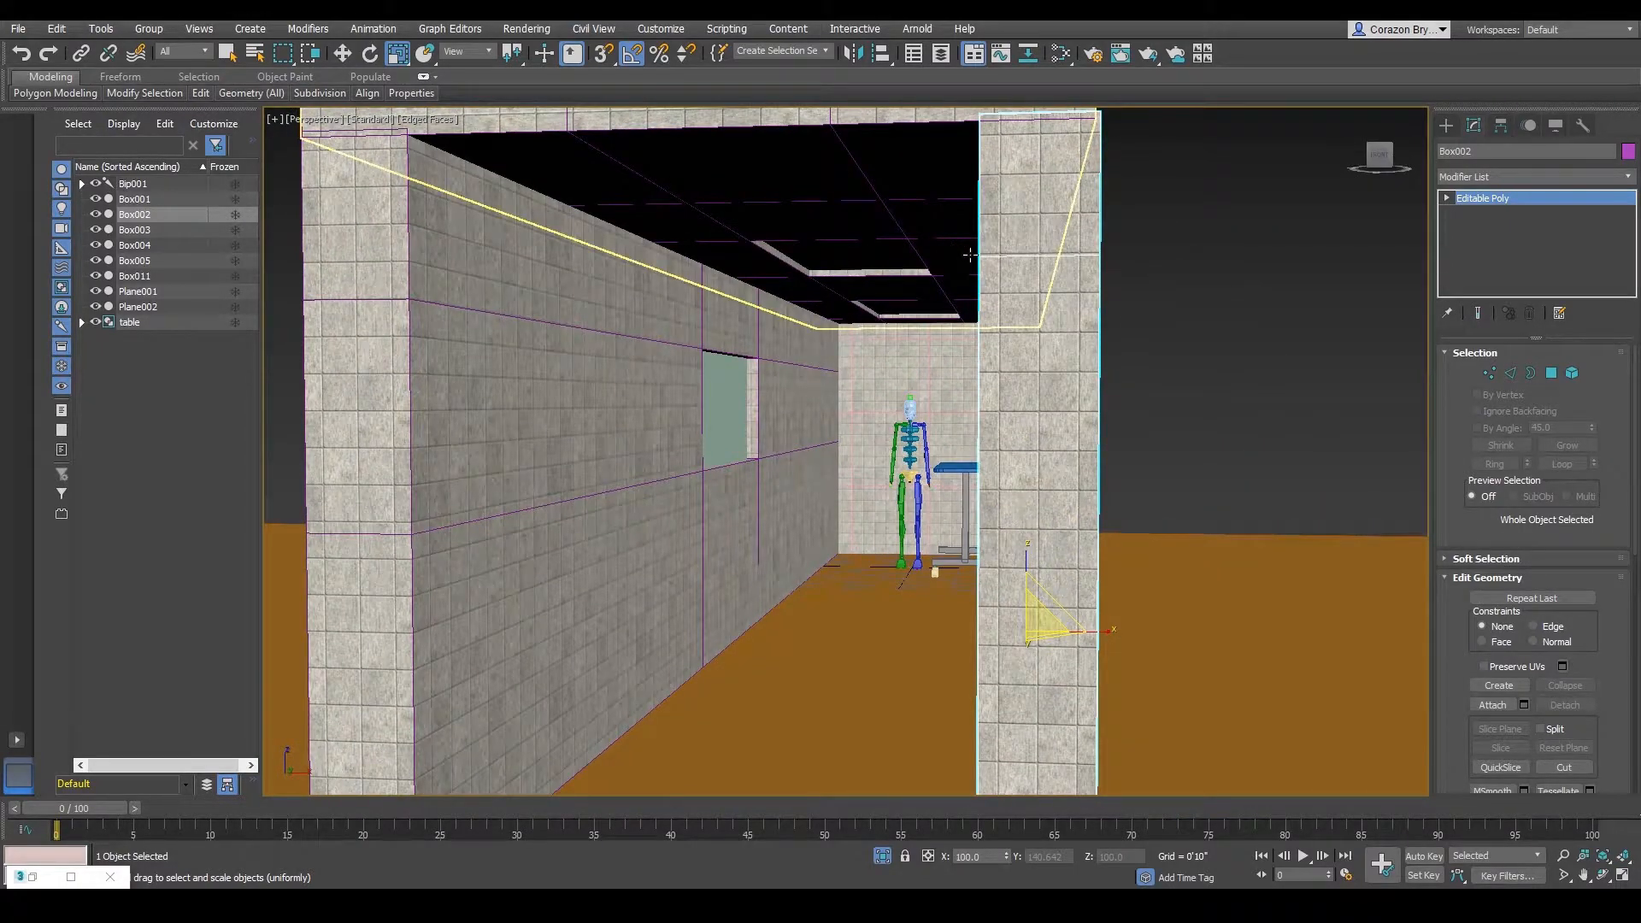
scroll(970, 255, "down", 2)
scroll(785, 369, "down", 5)
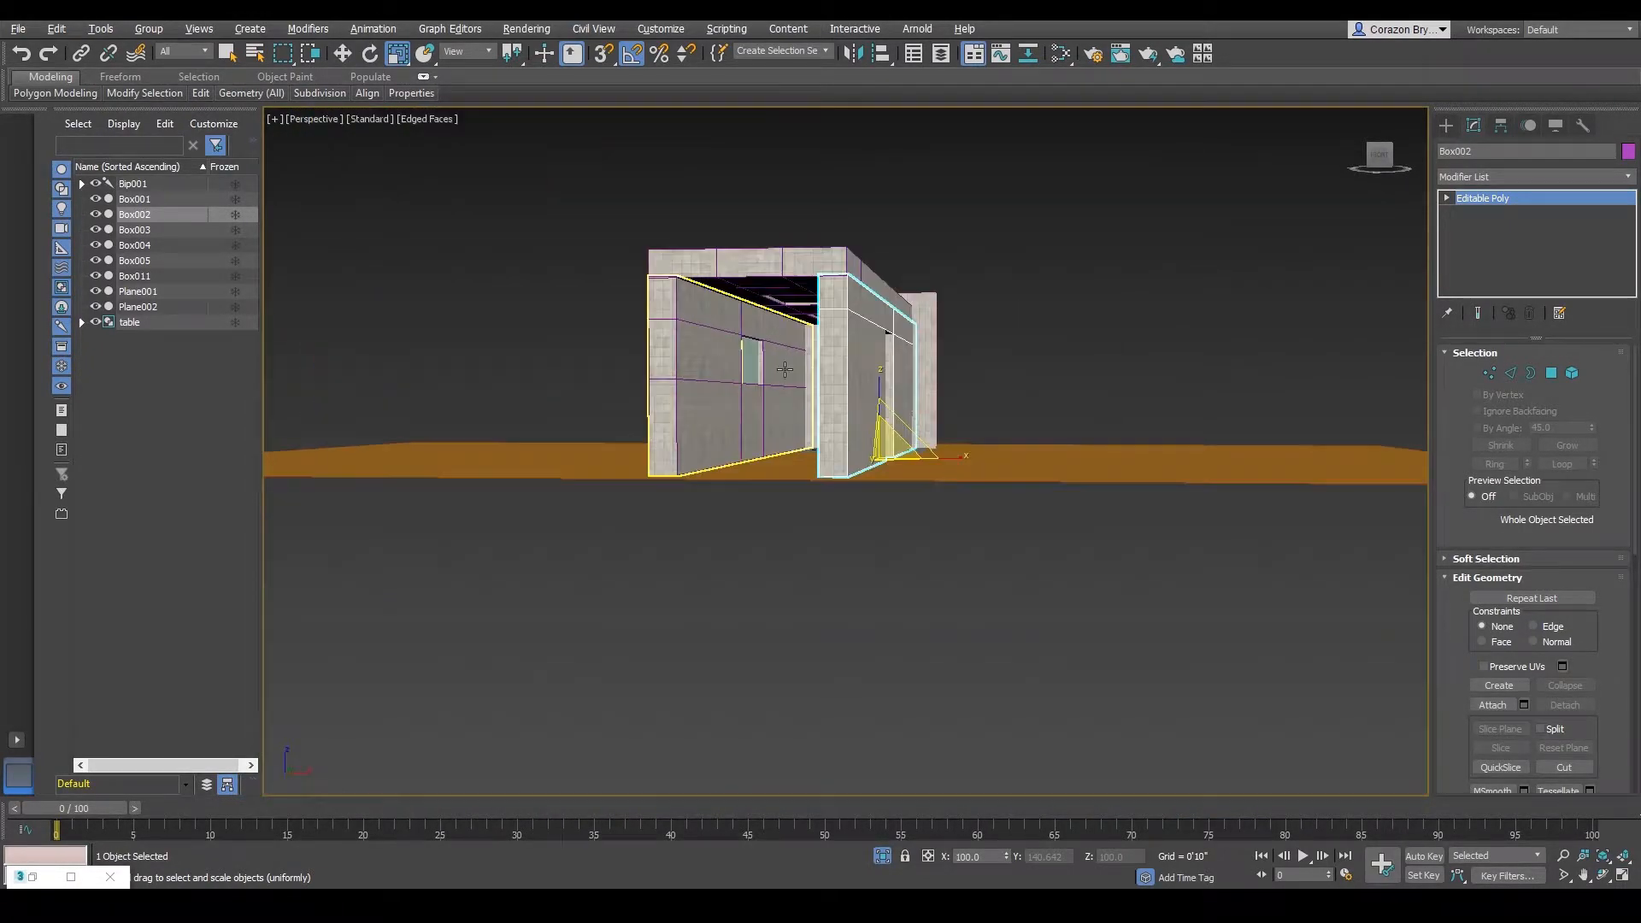
scroll(786, 364, "up", 5)
scroll(842, 351, "down", 3)
left_click(800, 196)
scroll(800, 197, "up", 1)
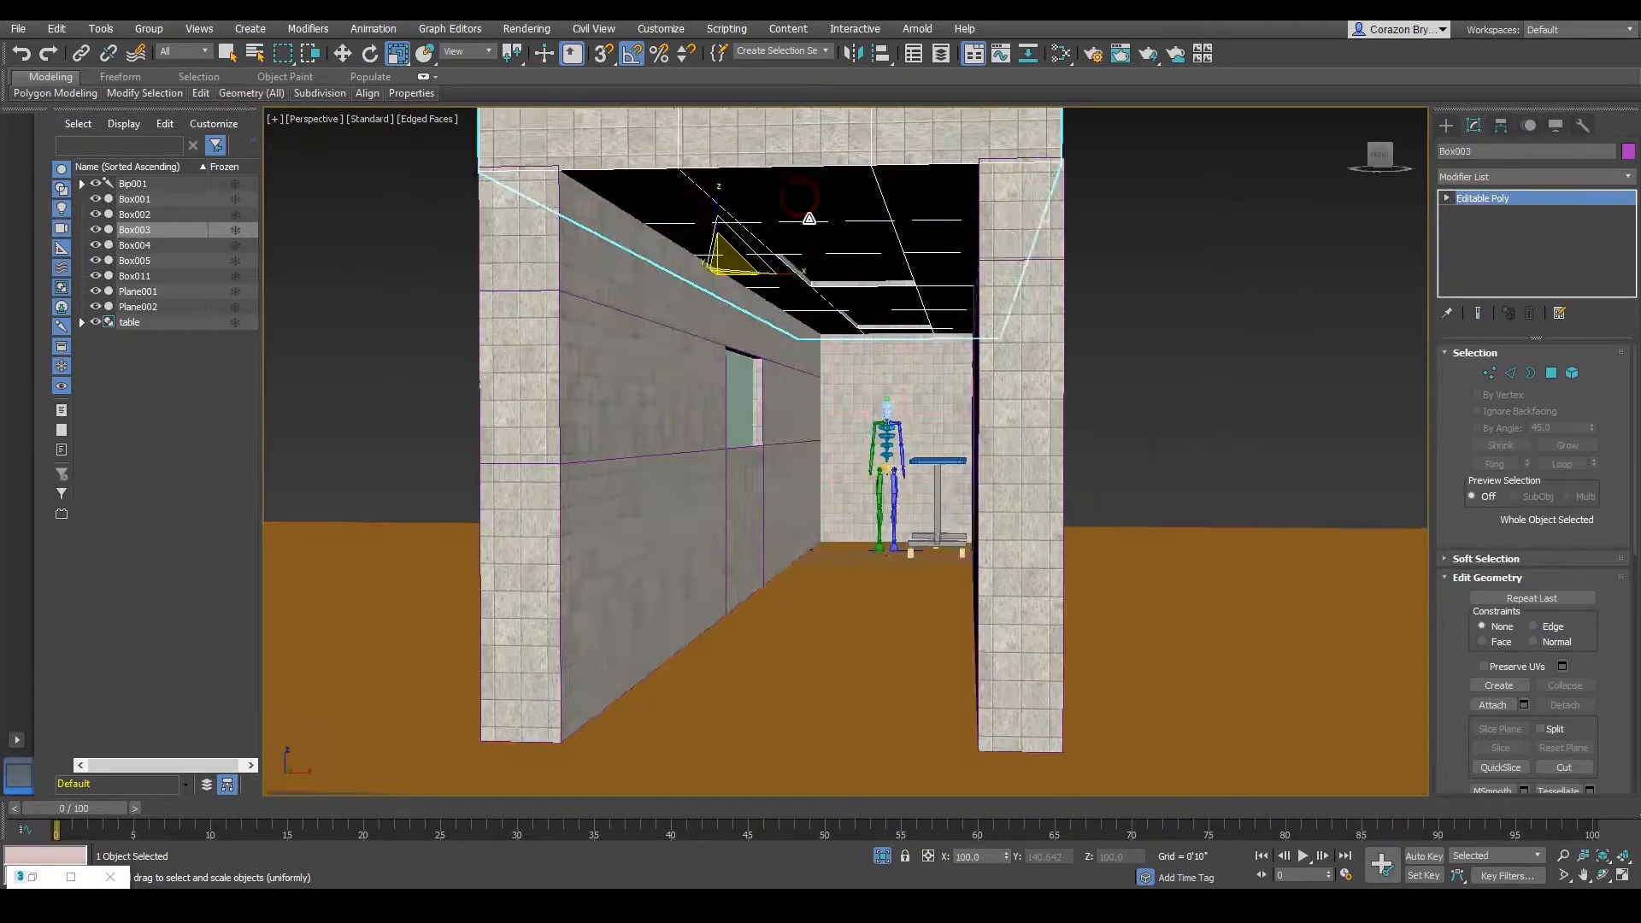
scroll(877, 280, "up", 1)
- Deselect everything, frame the corridor interior toward the biped and table, and render the Perspective view
left_click(1198, 310)
middle_click_drag(997, 422, 1005, 335, "alt")
mouse_move(925, 446)
middle_mouse_down()
mouse_move(937, 421)
mouse_move(944, 446)
middle_mouse_up()
scroll(934, 431, "up", 2)
scroll(944, 450, "up", 4)
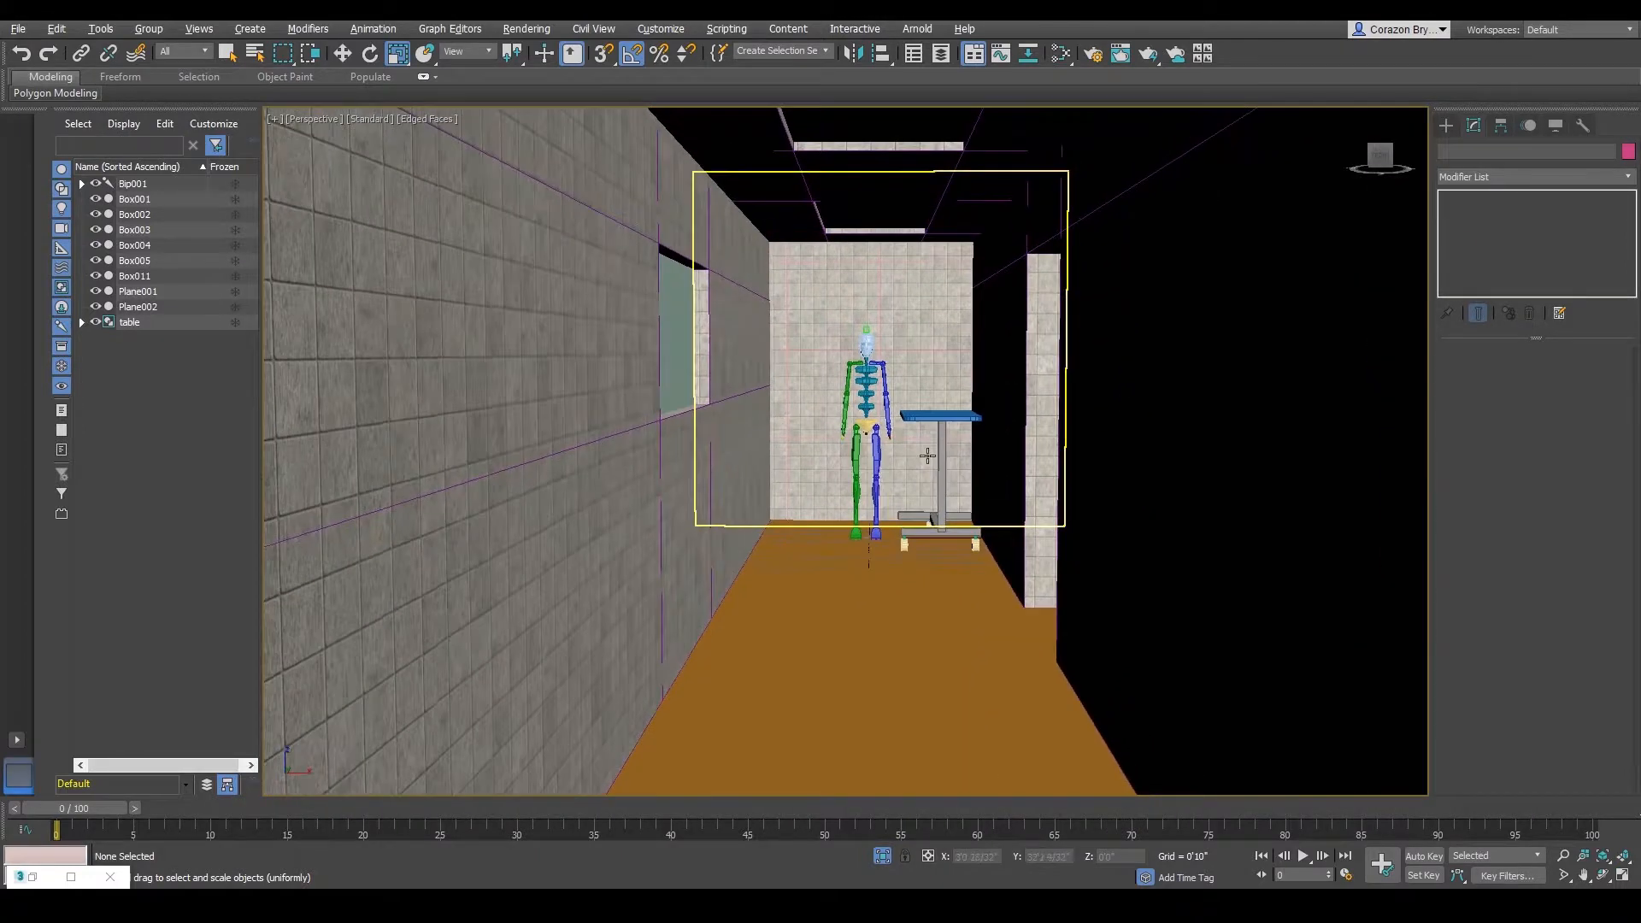
left_click(1148, 55)
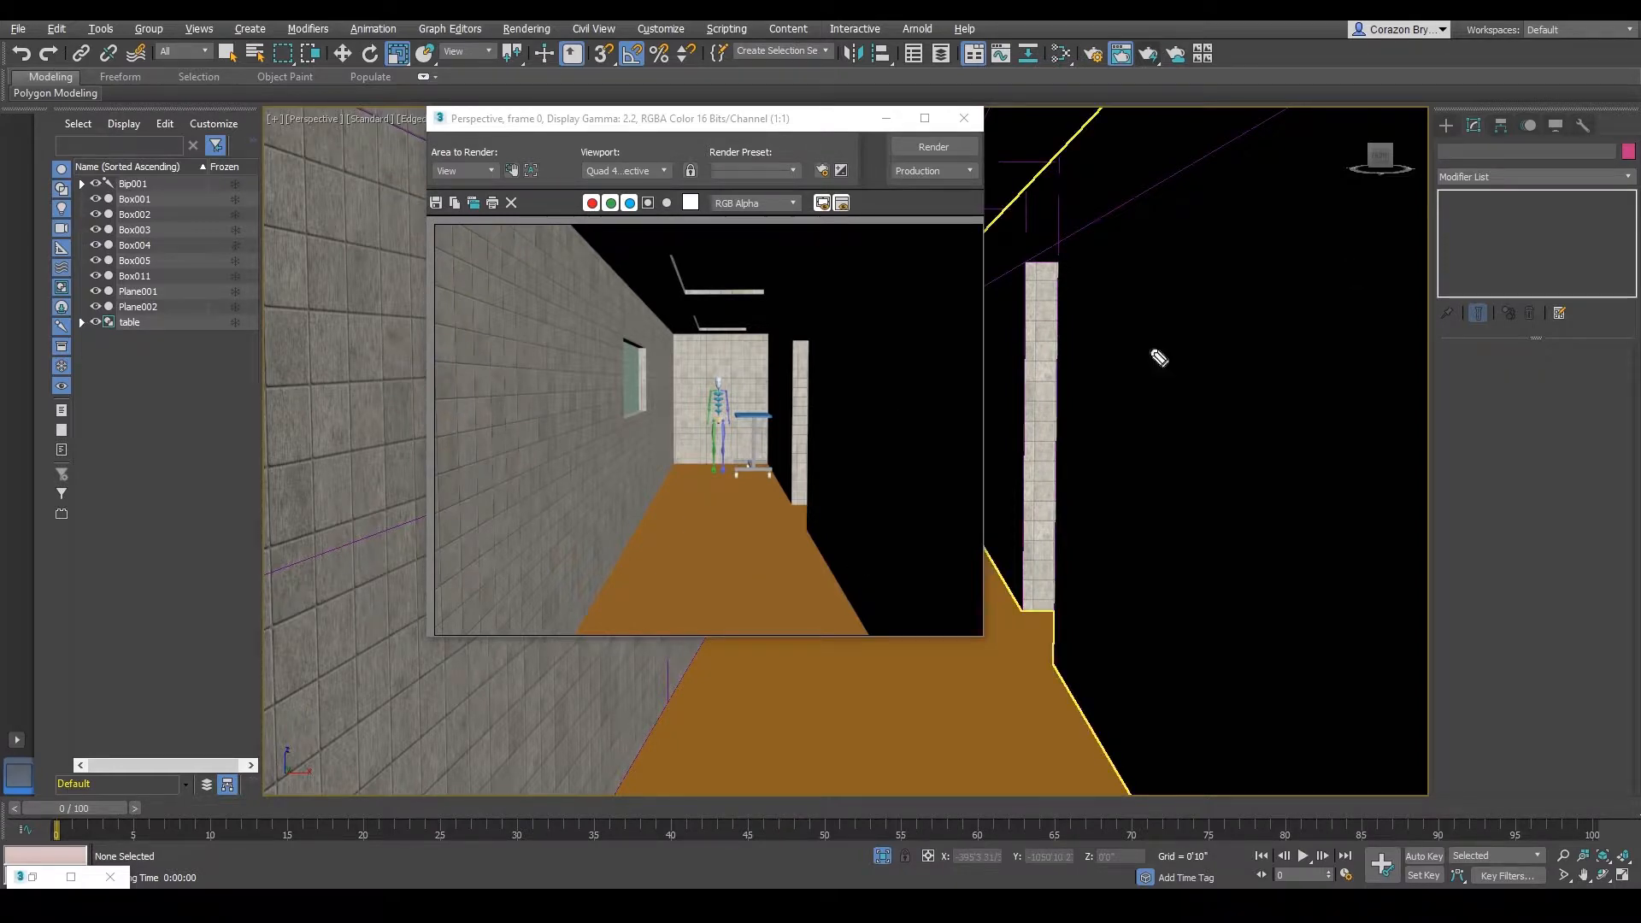
- Examine the rendered tile surface on the window wall and move the render window clear of the viewport
mouse_move(838, 373)
left_mouse_down()
mouse_move(888, 366)
mouse_move(894, 395)
left_mouse_up()
key("Escape")
left_click_drag(802, 128, 737, 154)
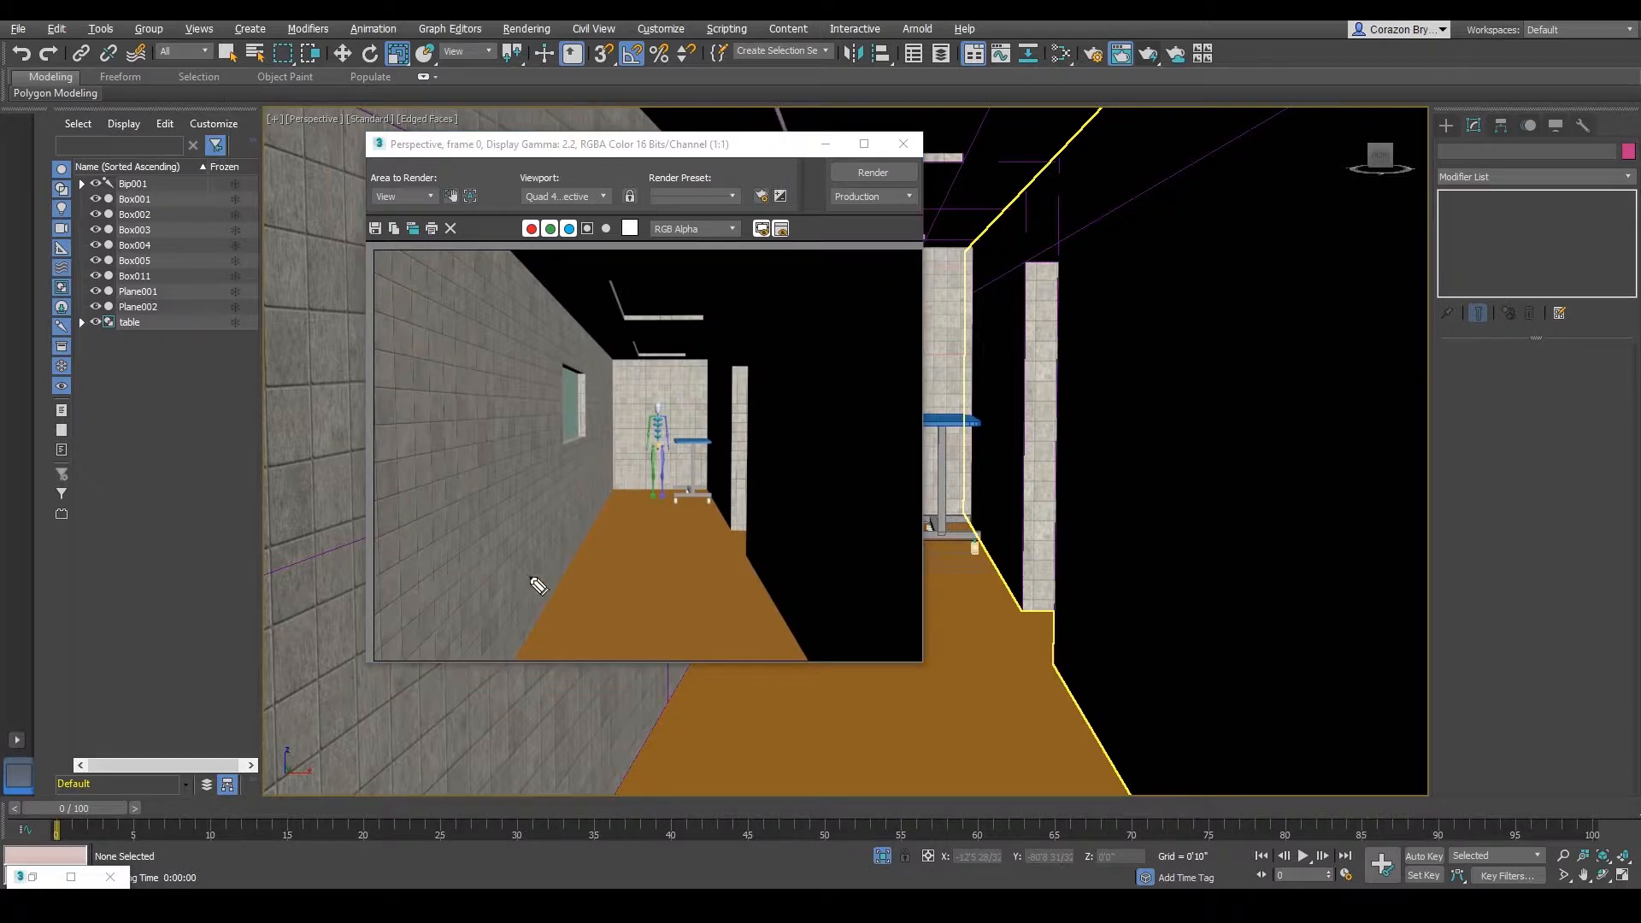
mouse_move(557, 560)
left_mouse_down()
mouse_move(472, 510)
mouse_move(565, 569)
left_mouse_up()
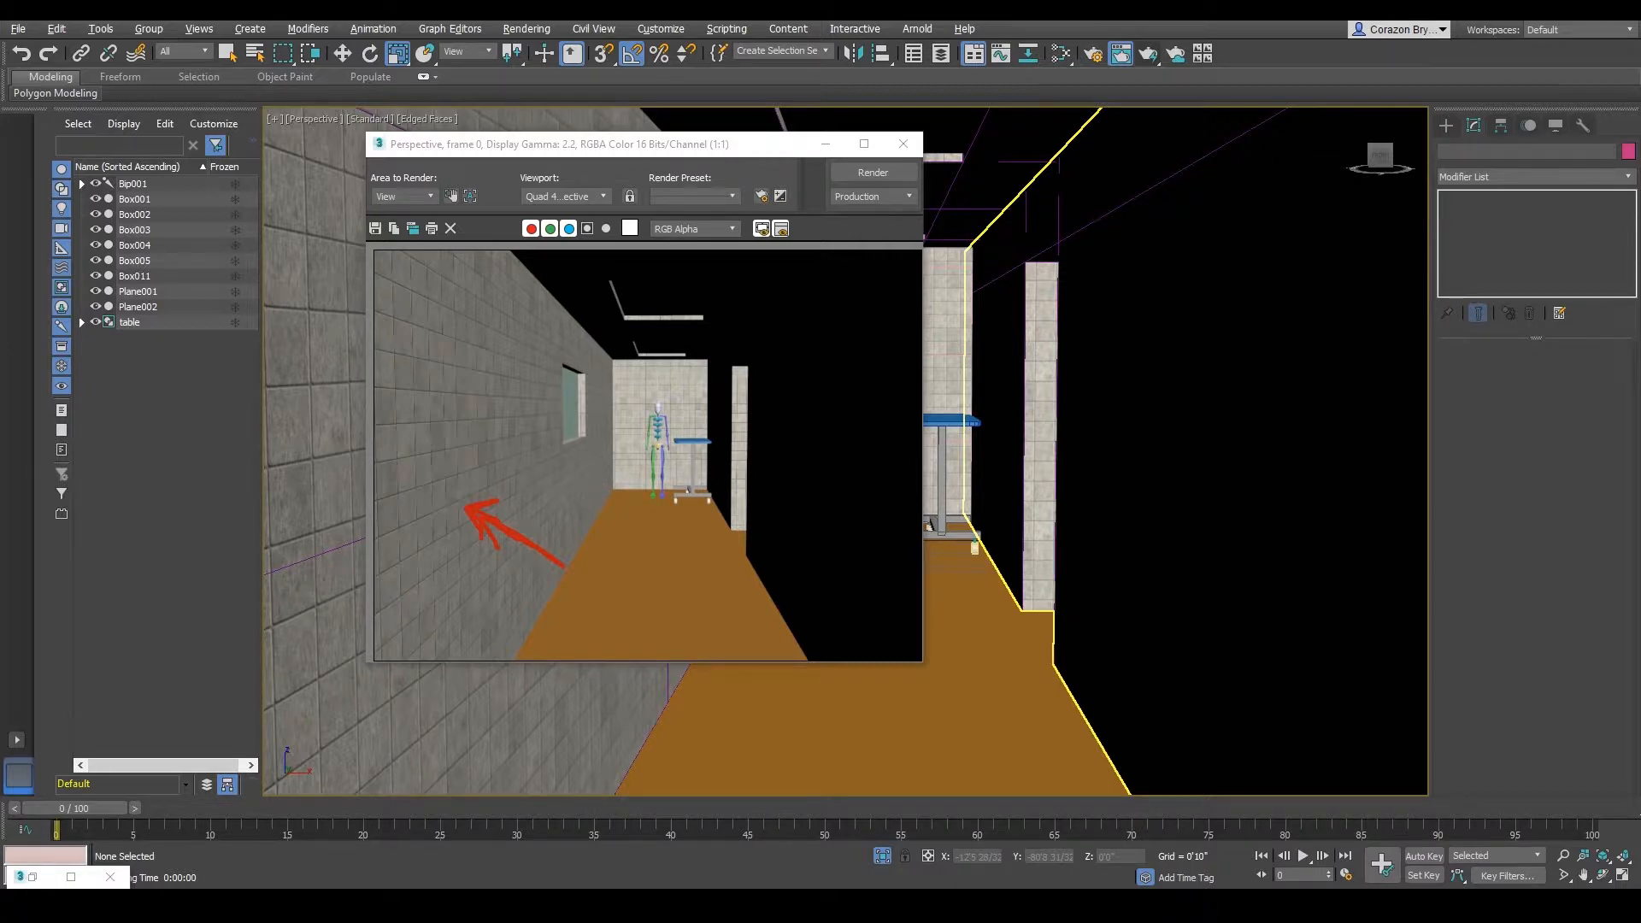
key("Escape")
left_click_drag(504, 156, 303, 157)
- Select the doorway wall Box002, open the Slate Material Editor and expand the Maps section of Material #2
left_click(1007, 387)
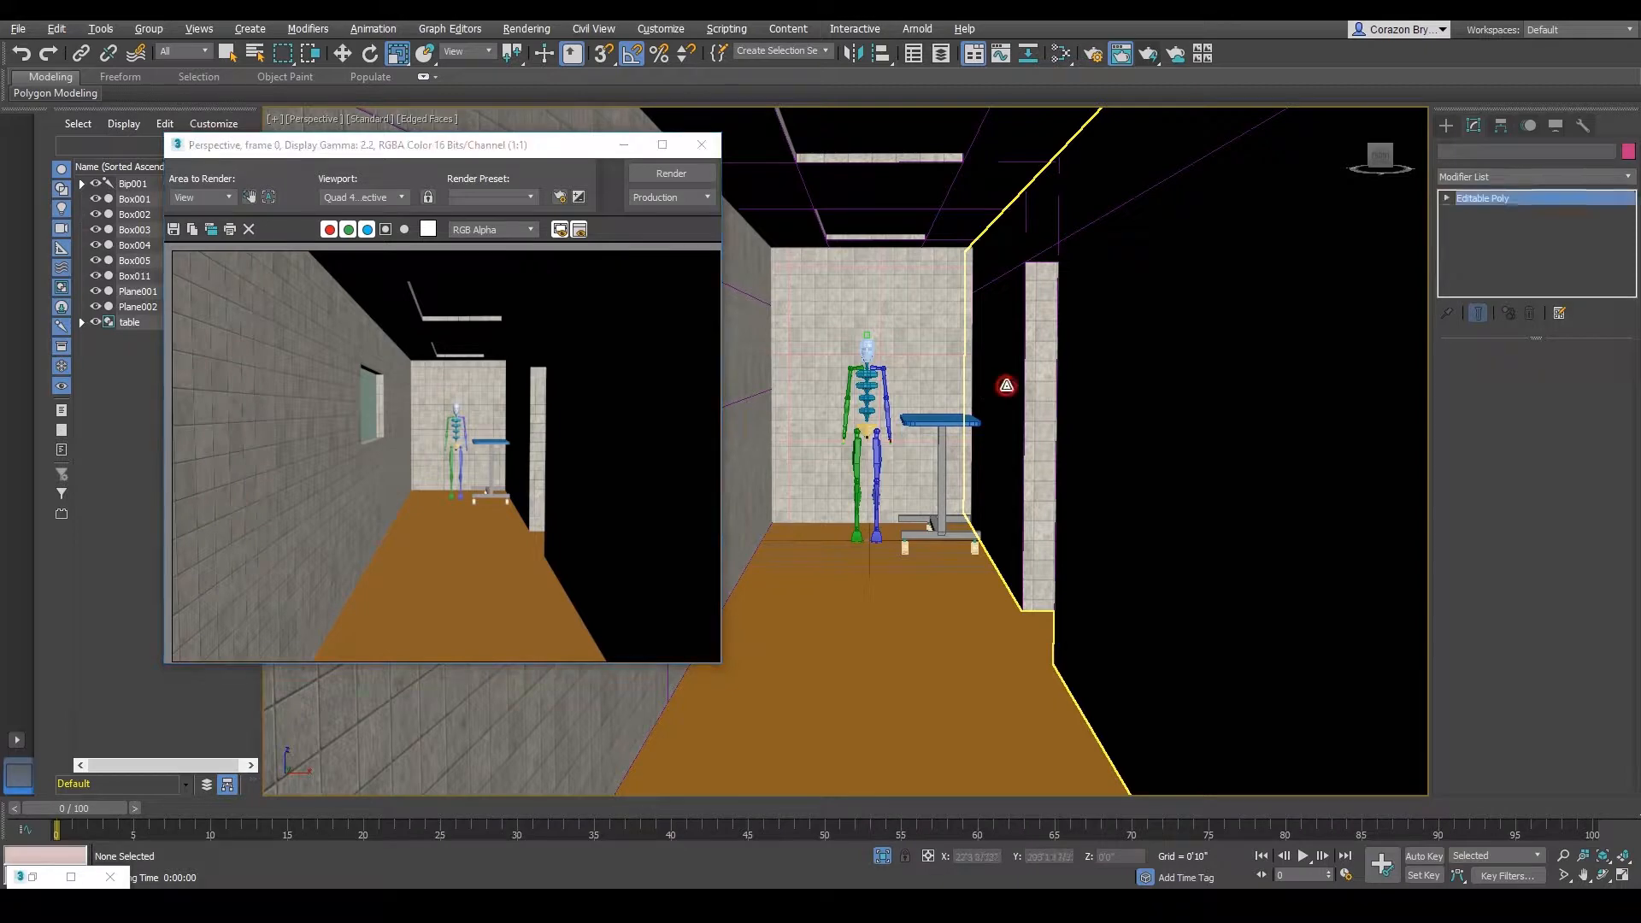
key("m")
left_click_drag(919, 111, 934, 103)
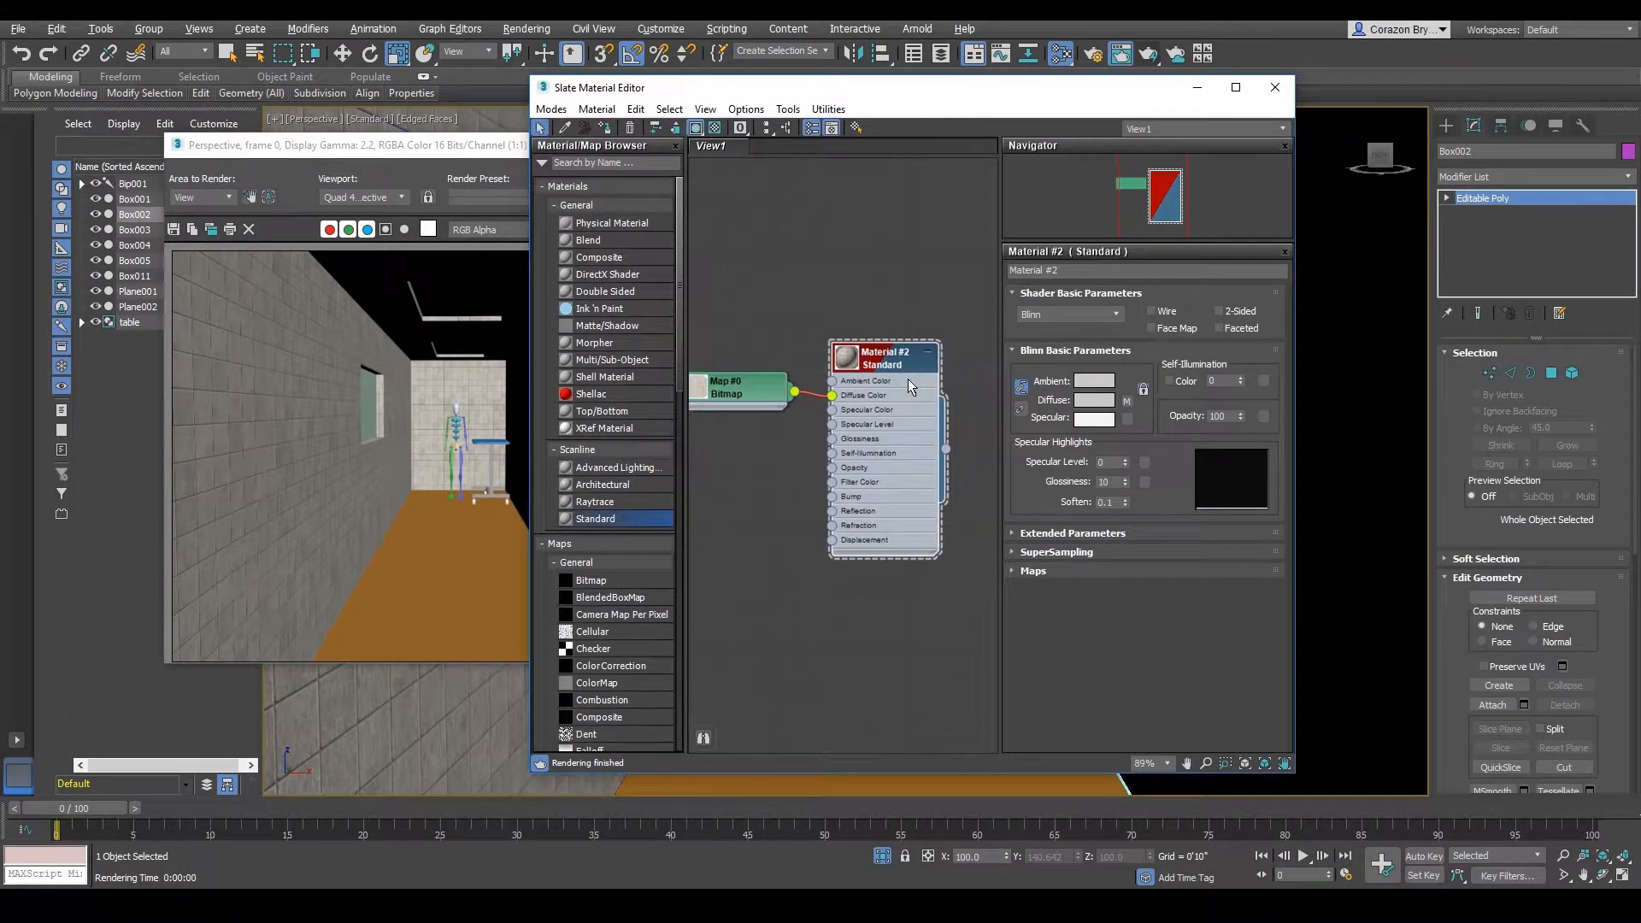
scroll(908, 378, "down", 2)
scroll(915, 418, "up", 5)
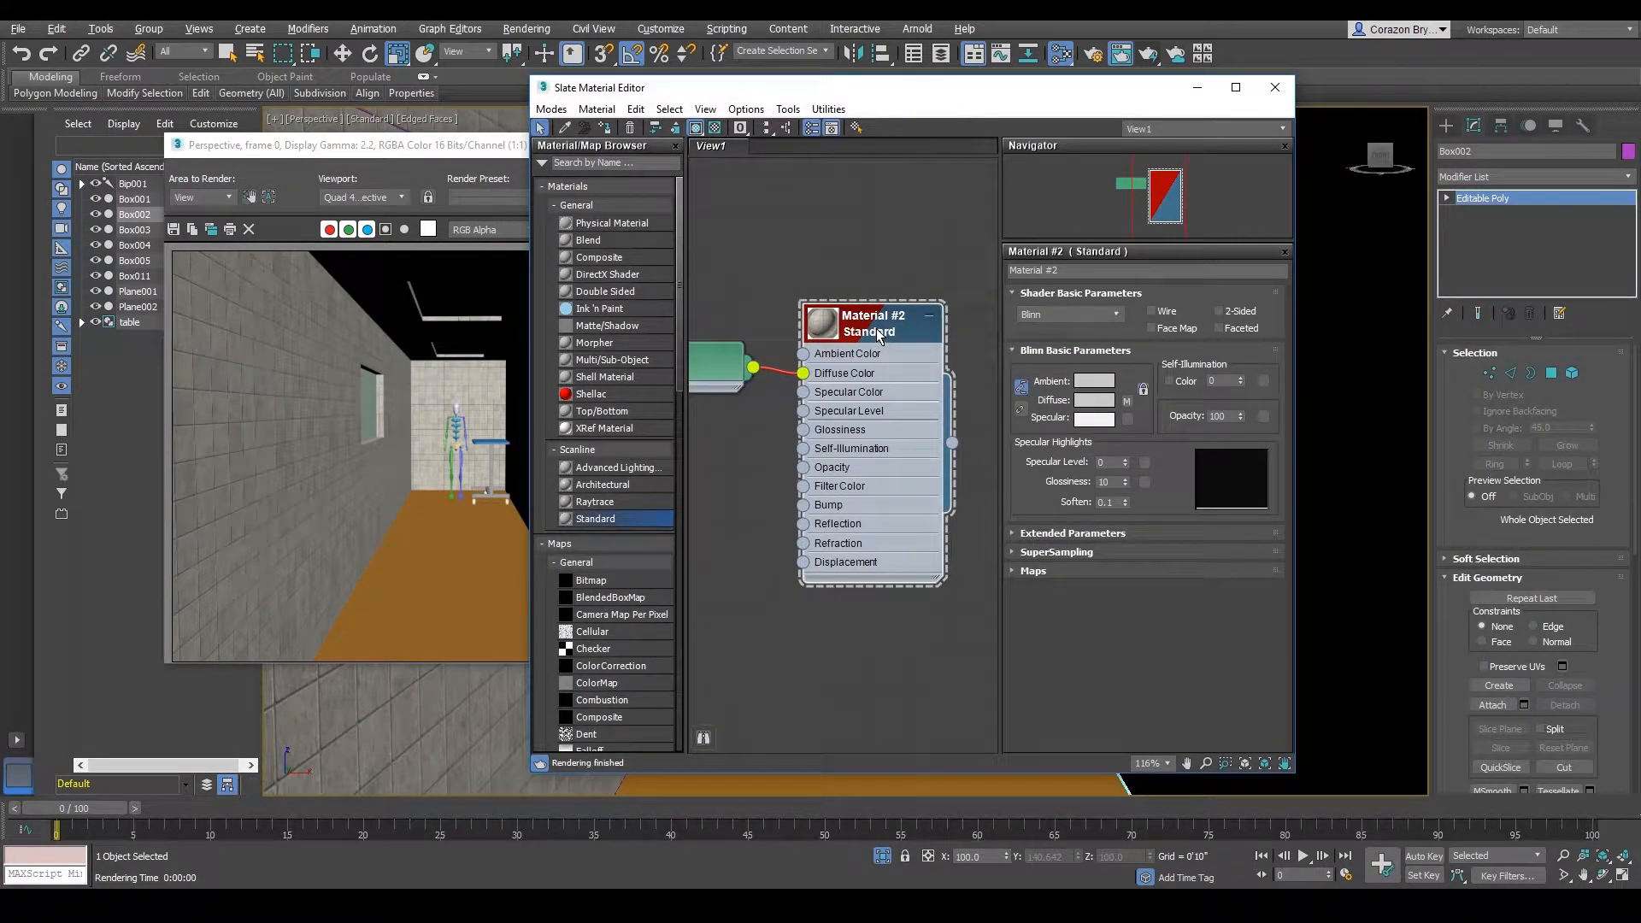
scroll(880, 329, "down", 3)
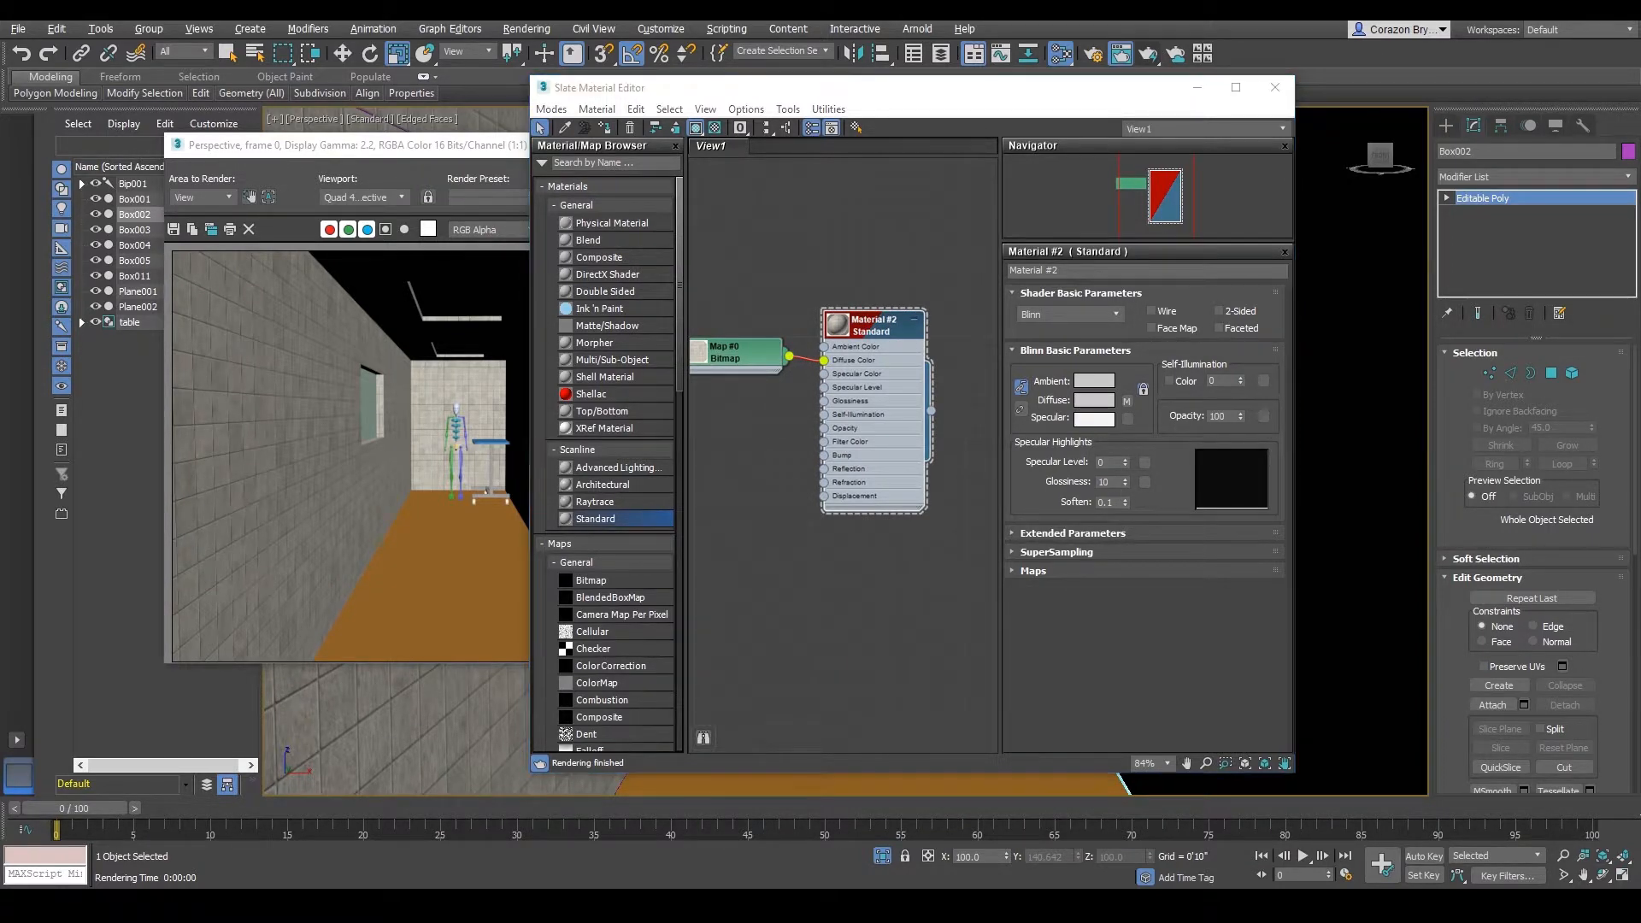
mouse_move(1000, 564)
left_mouse_down()
mouse_move(1073, 572)
mouse_move(983, 582)
mouse_move(1002, 564)
left_mouse_up()
left_click(1014, 571)
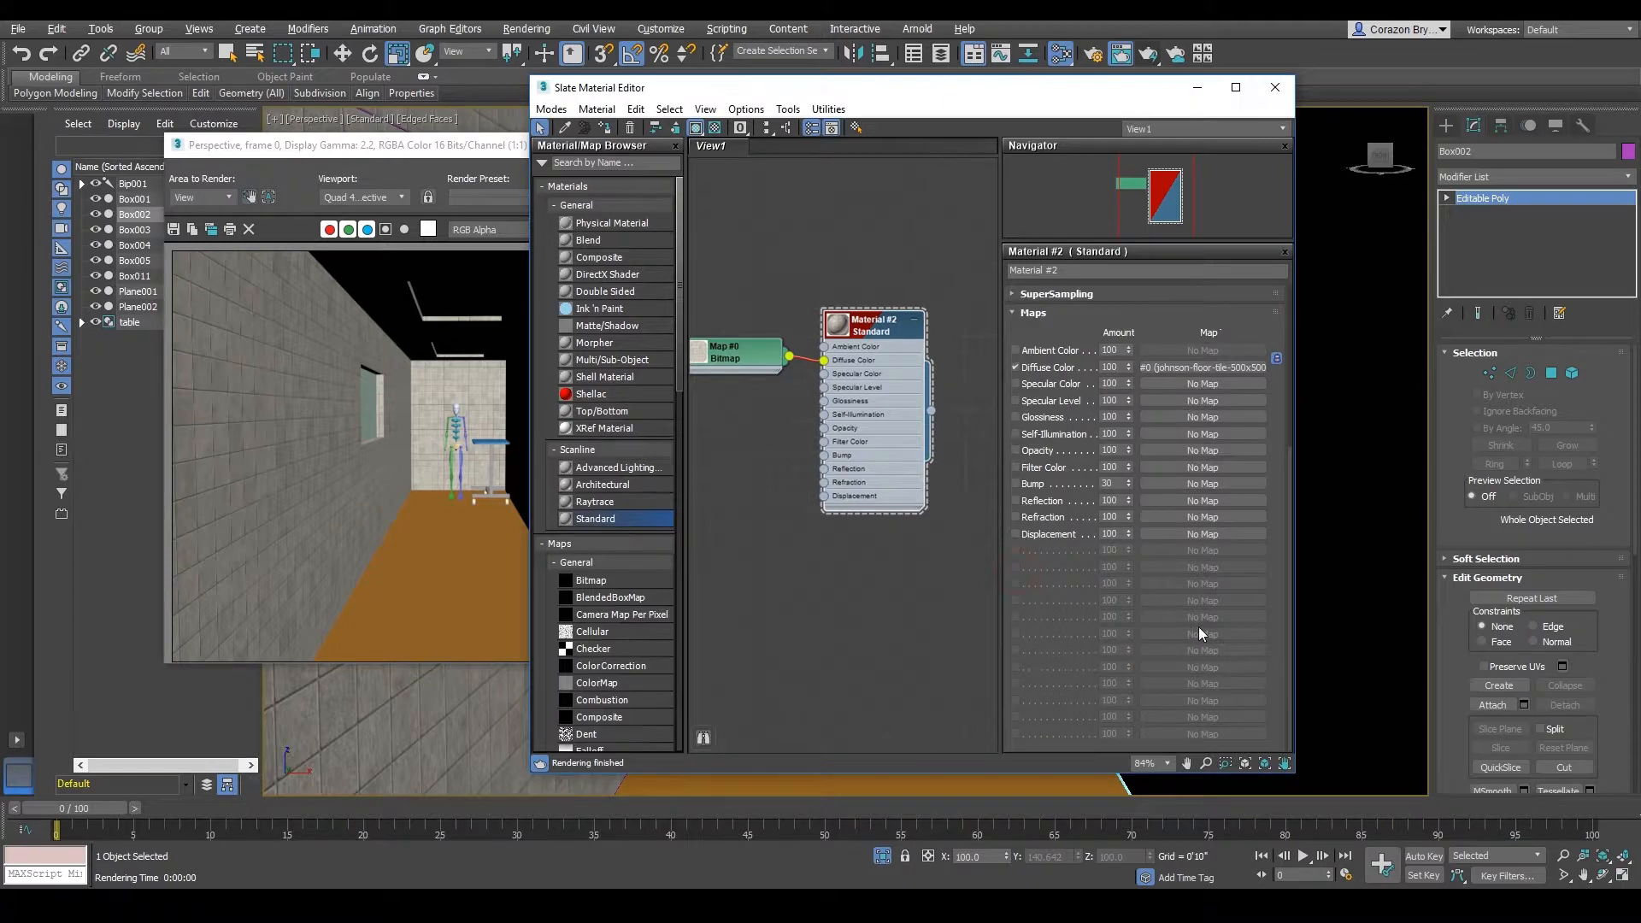
scroll(1193, 619, "up", 5)
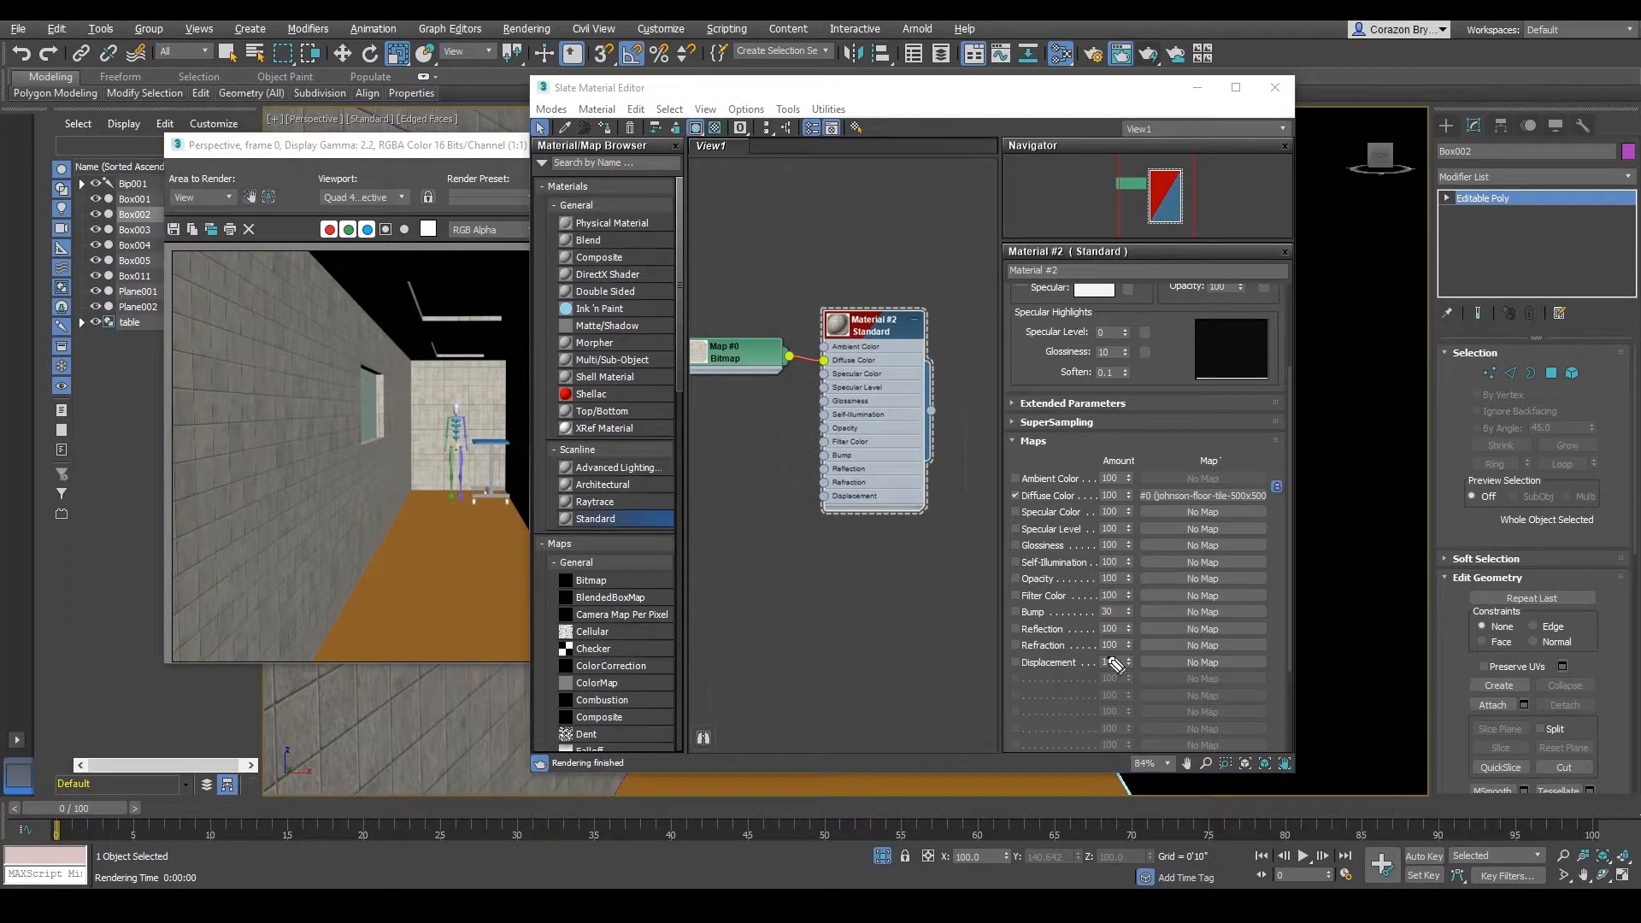
- Point out Material #2's Diffuse Color bitmap, its node connection and the Bump slot it can be copied to
mouse_move(1270, 485)
left_mouse_down()
mouse_move(1167, 515)
mouse_move(1276, 494)
left_mouse_up()
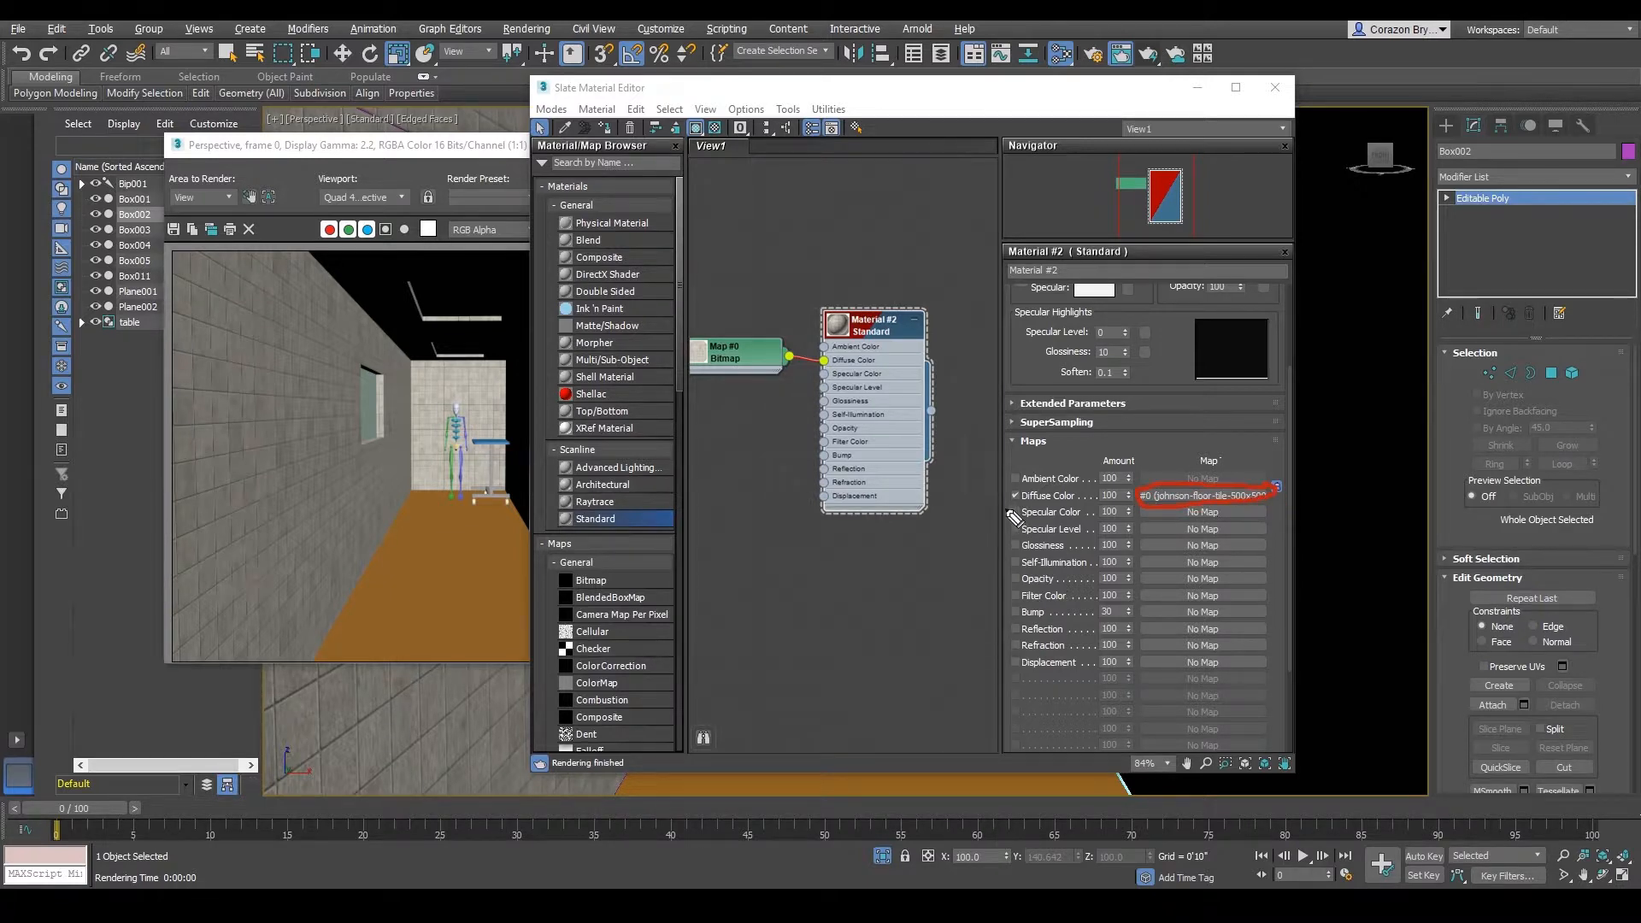
left_click_drag(1009, 511, 1063, 509)
mouse_move(723, 310)
left_mouse_down()
mouse_move(790, 367)
mouse_move(696, 396)
mouse_move(749, 313)
left_mouse_up()
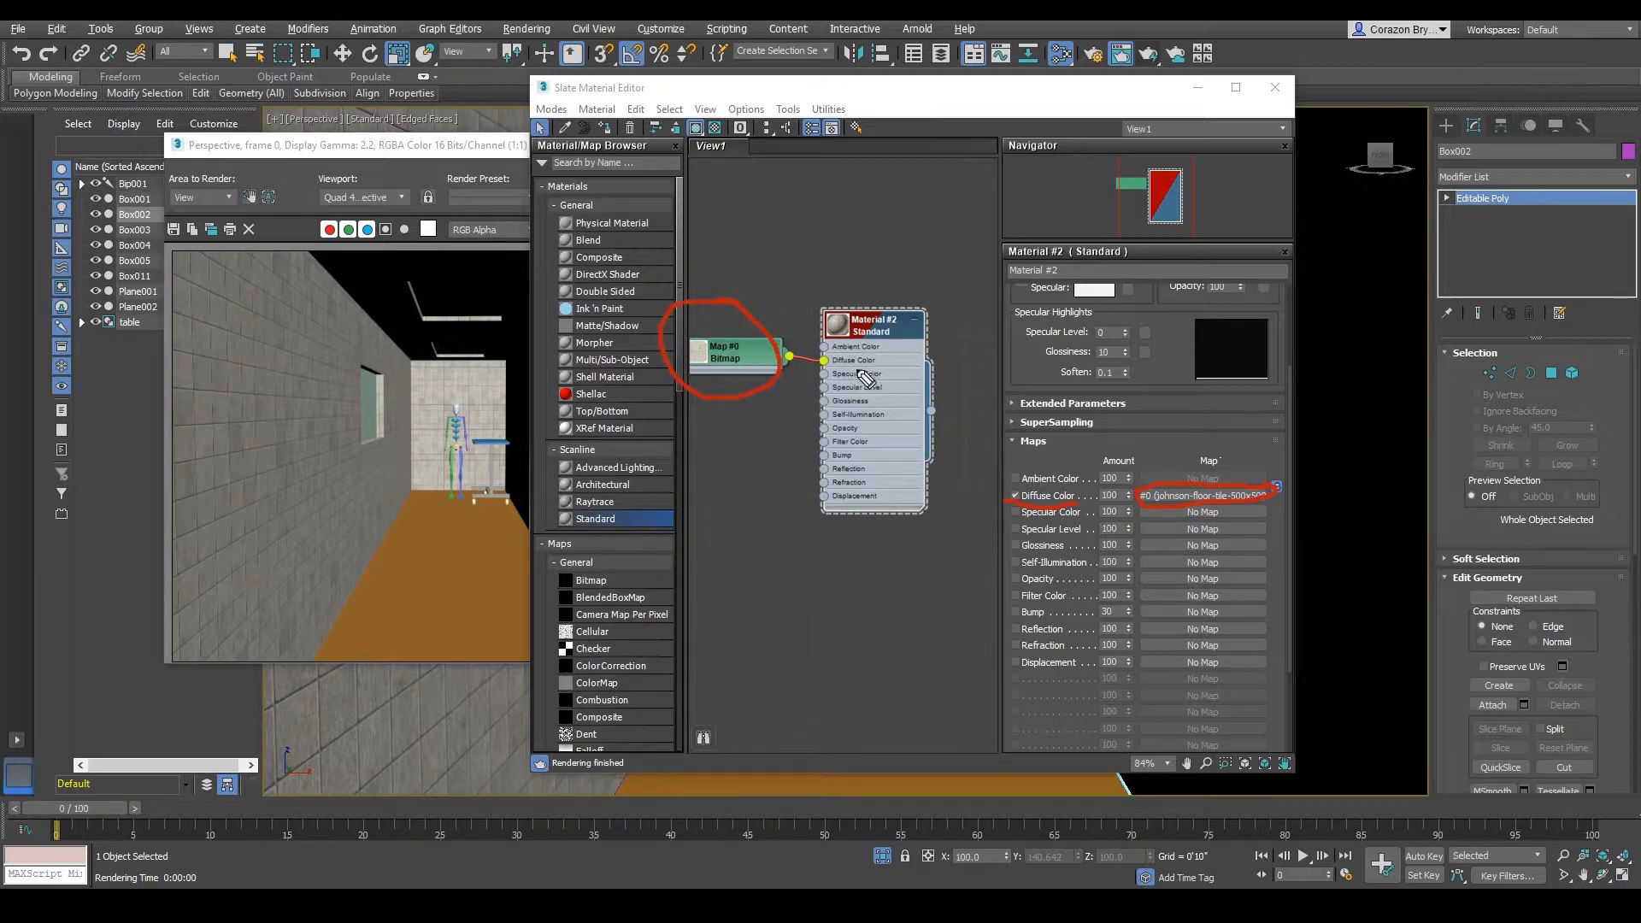
left_click_drag(878, 364, 842, 366)
key("Escape")
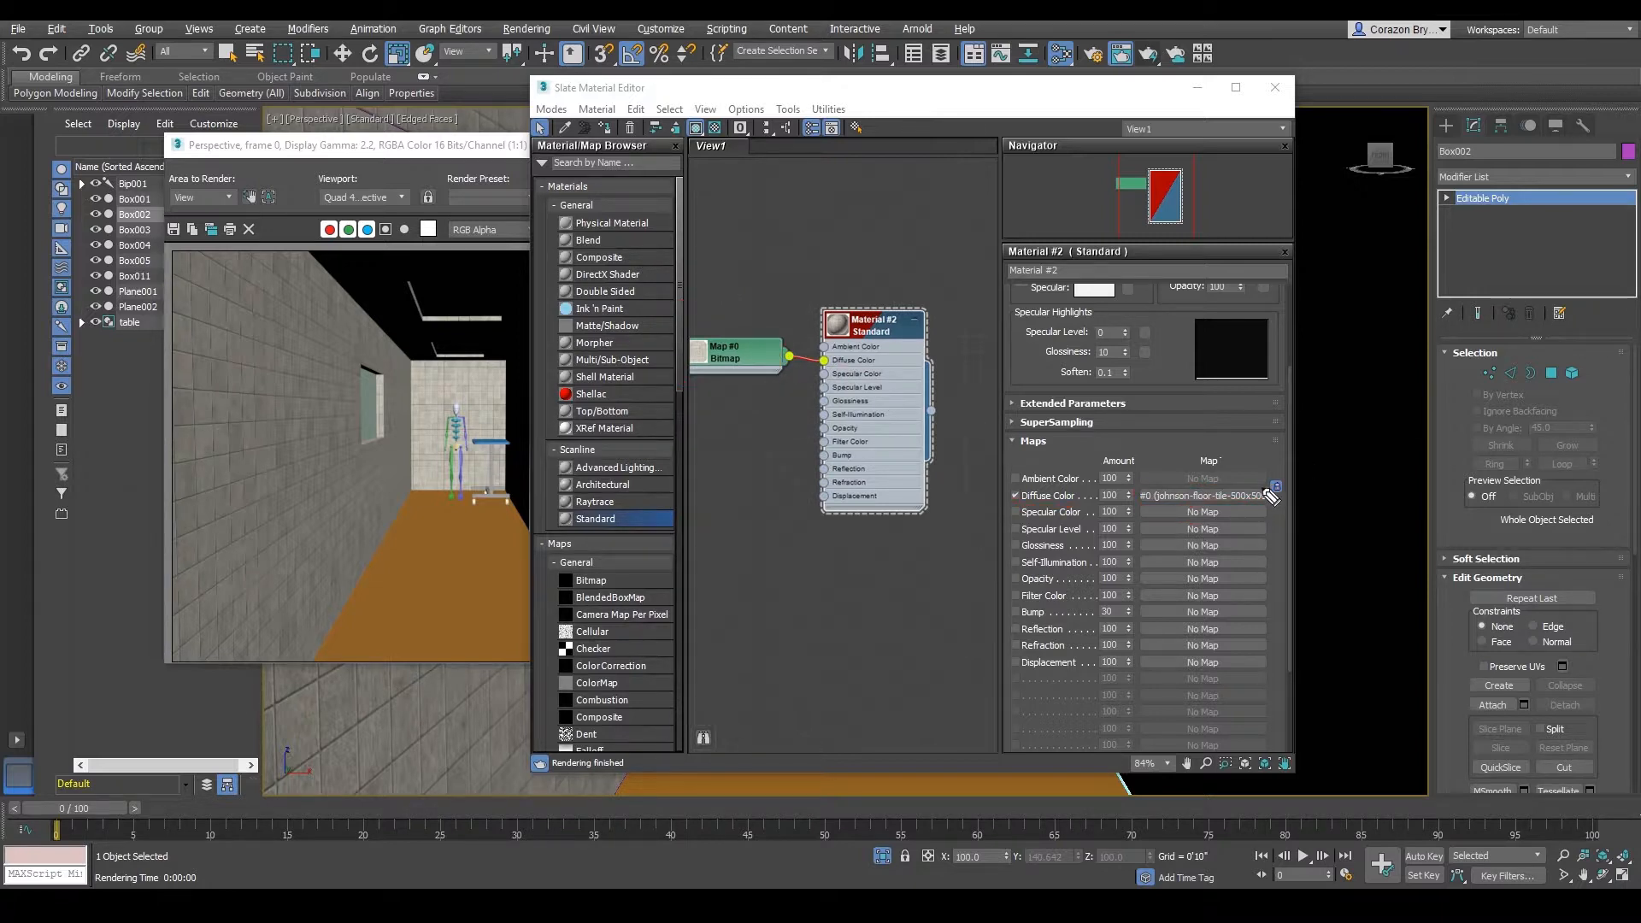
mouse_move(1276, 503)
left_mouse_down()
mouse_move(1152, 496)
mouse_move(1254, 495)
mouse_move(1225, 509)
mouse_move(1236, 598)
mouse_move(1203, 617)
left_mouse_up()
left_click_drag(1137, 614, 1005, 610)
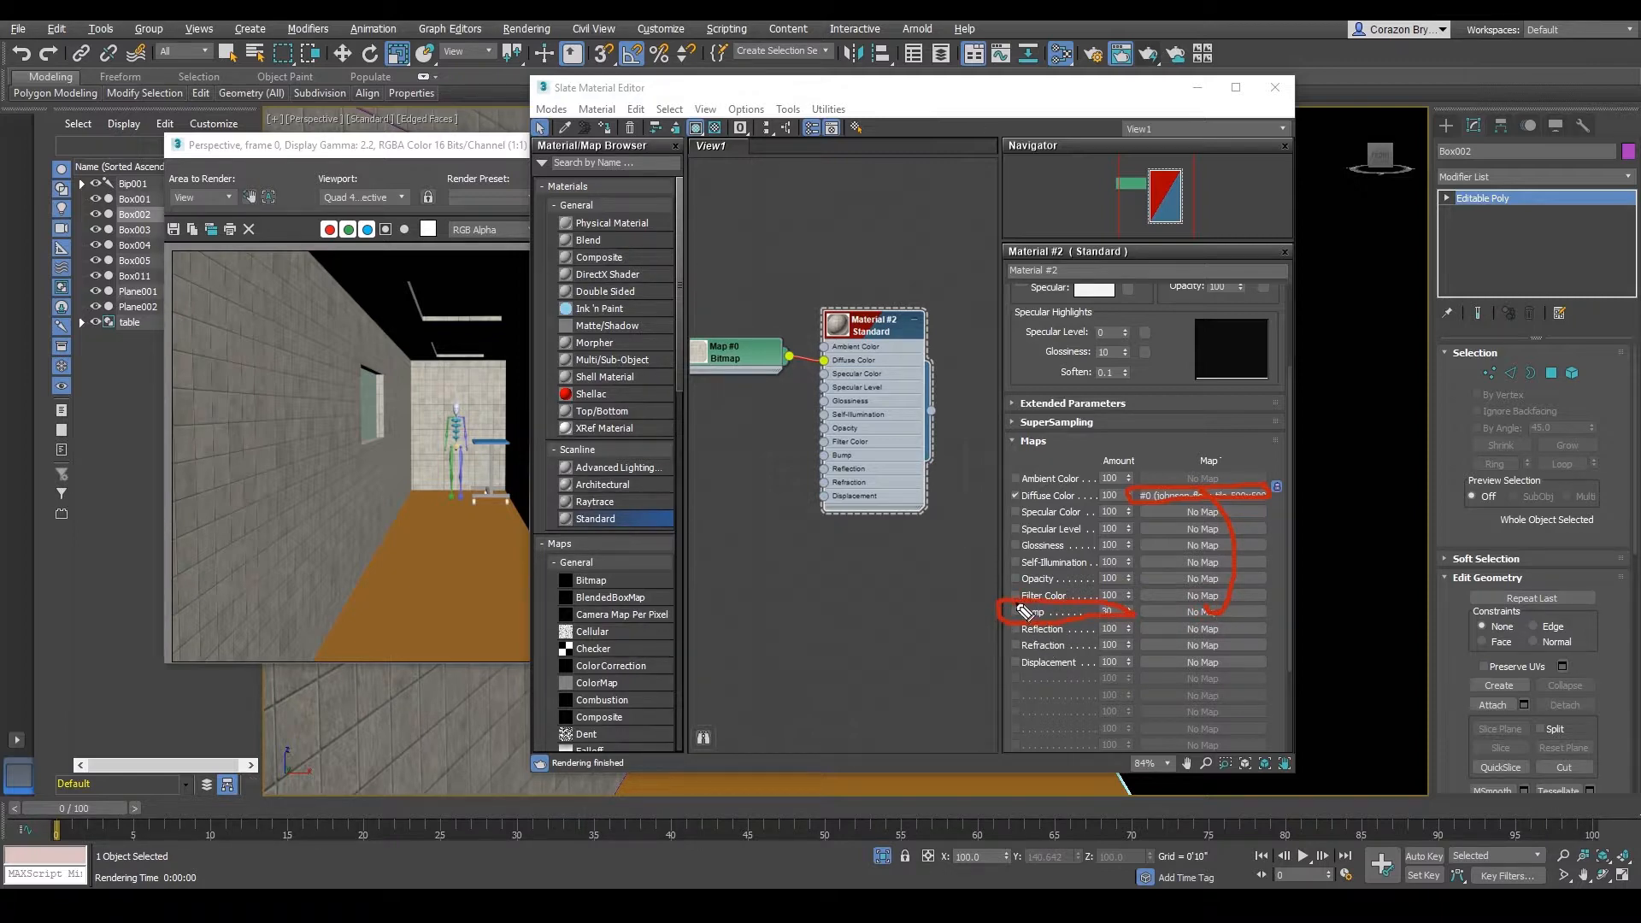
mouse_move(306, 430)
left_mouse_down()
mouse_move(260, 429)
mouse_move(242, 454)
mouse_move(259, 403)
left_mouse_up()
key("Escape")
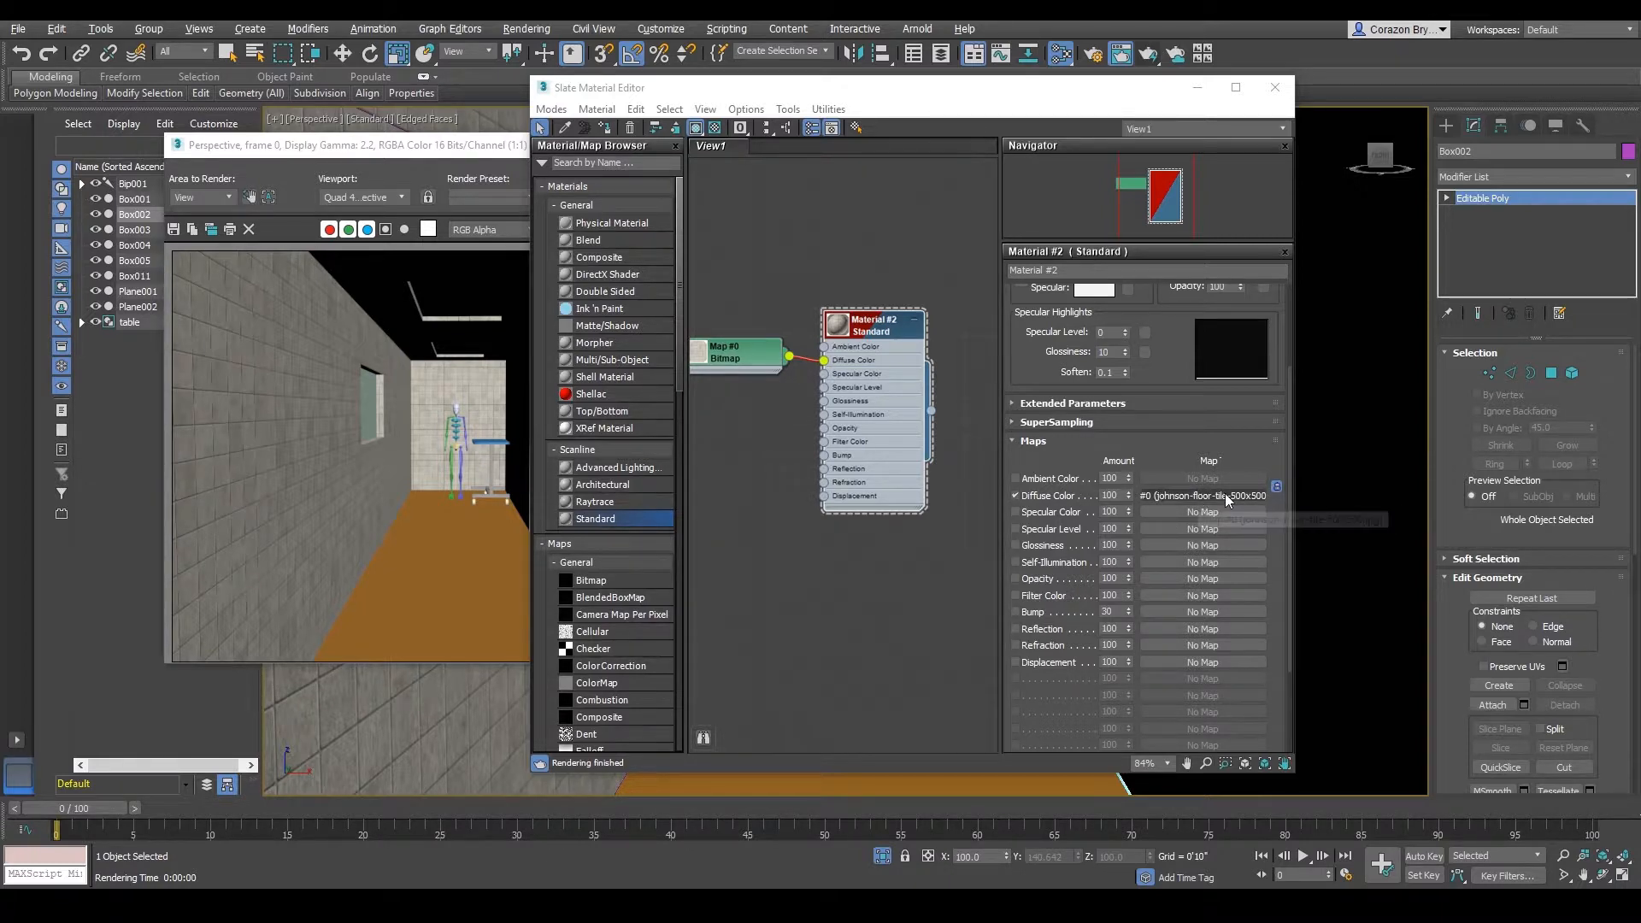
- Copy Material #2's Diffuse Color tile bitmap to its Bump map slot
left_click(1193, 496)
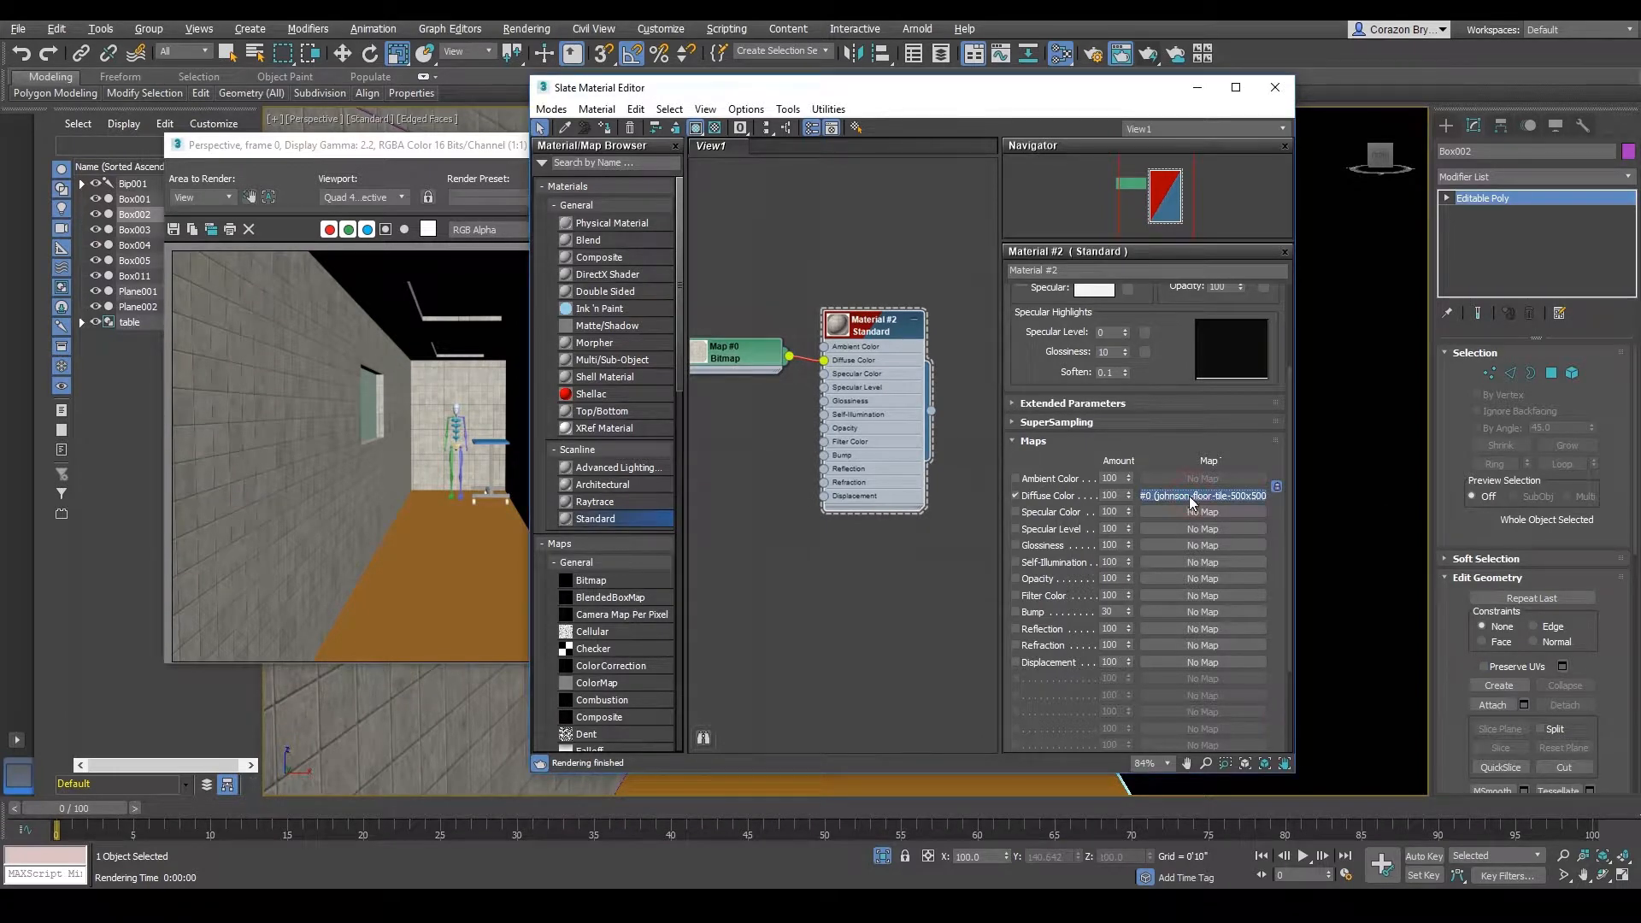
left_click_drag(1191, 499, 1195, 561)
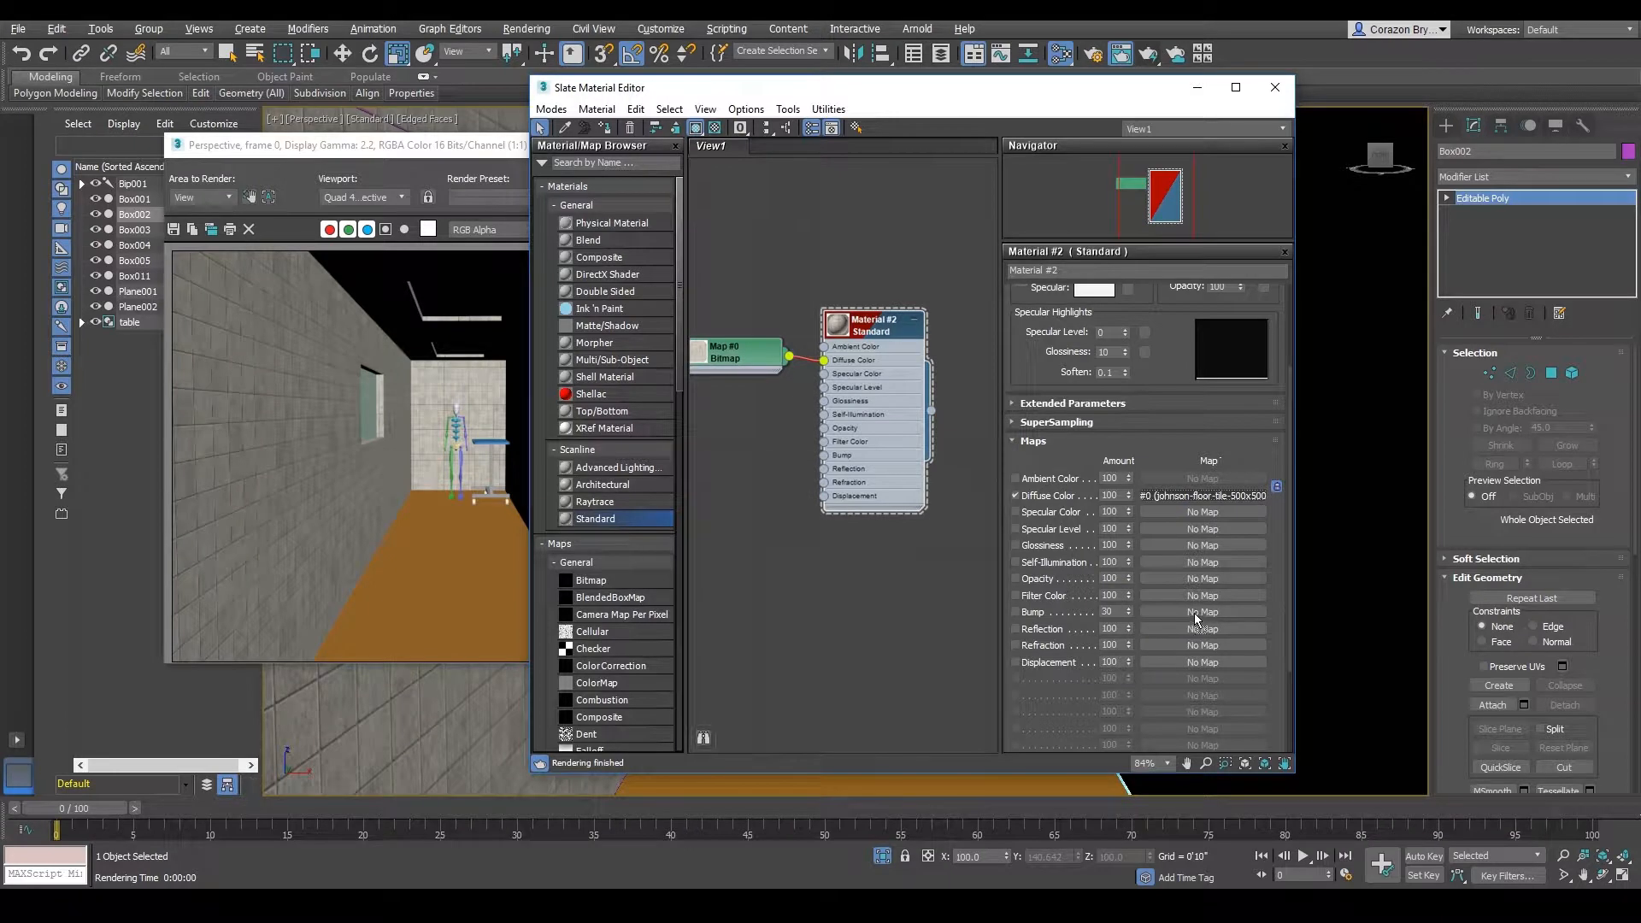
- Copy the tile bitmap from Diffuse Color into the Bump map slot of the wall material as an instance
left_click_drag(1193, 613, 1193, 613)
left_click_drag(906, 372, 854, 192)
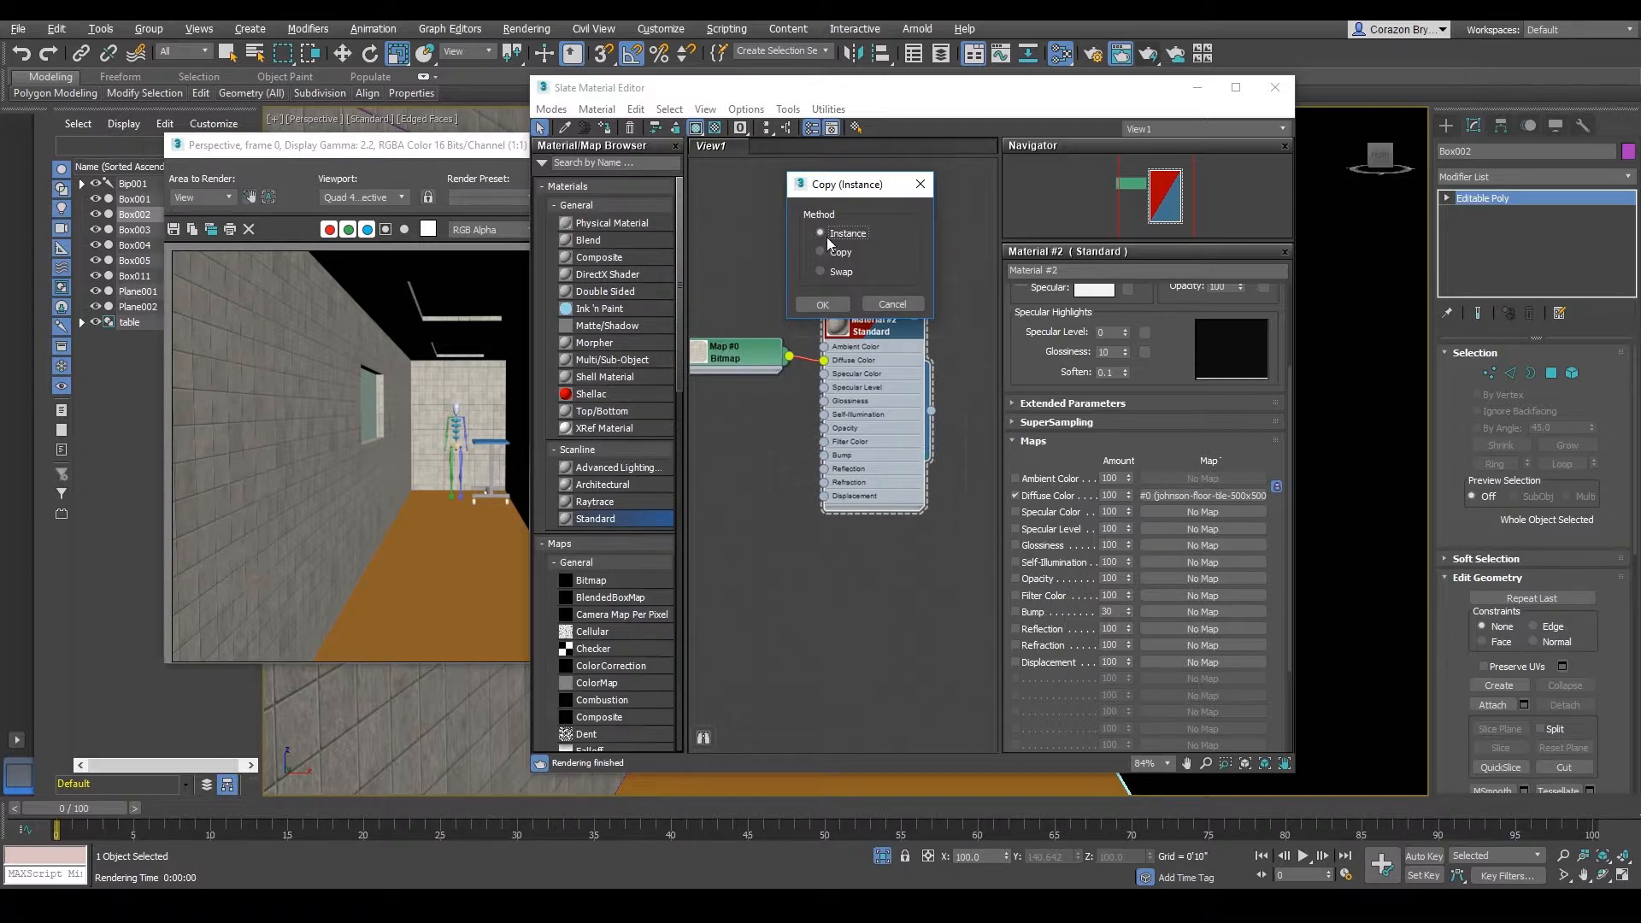
left_click(823, 305)
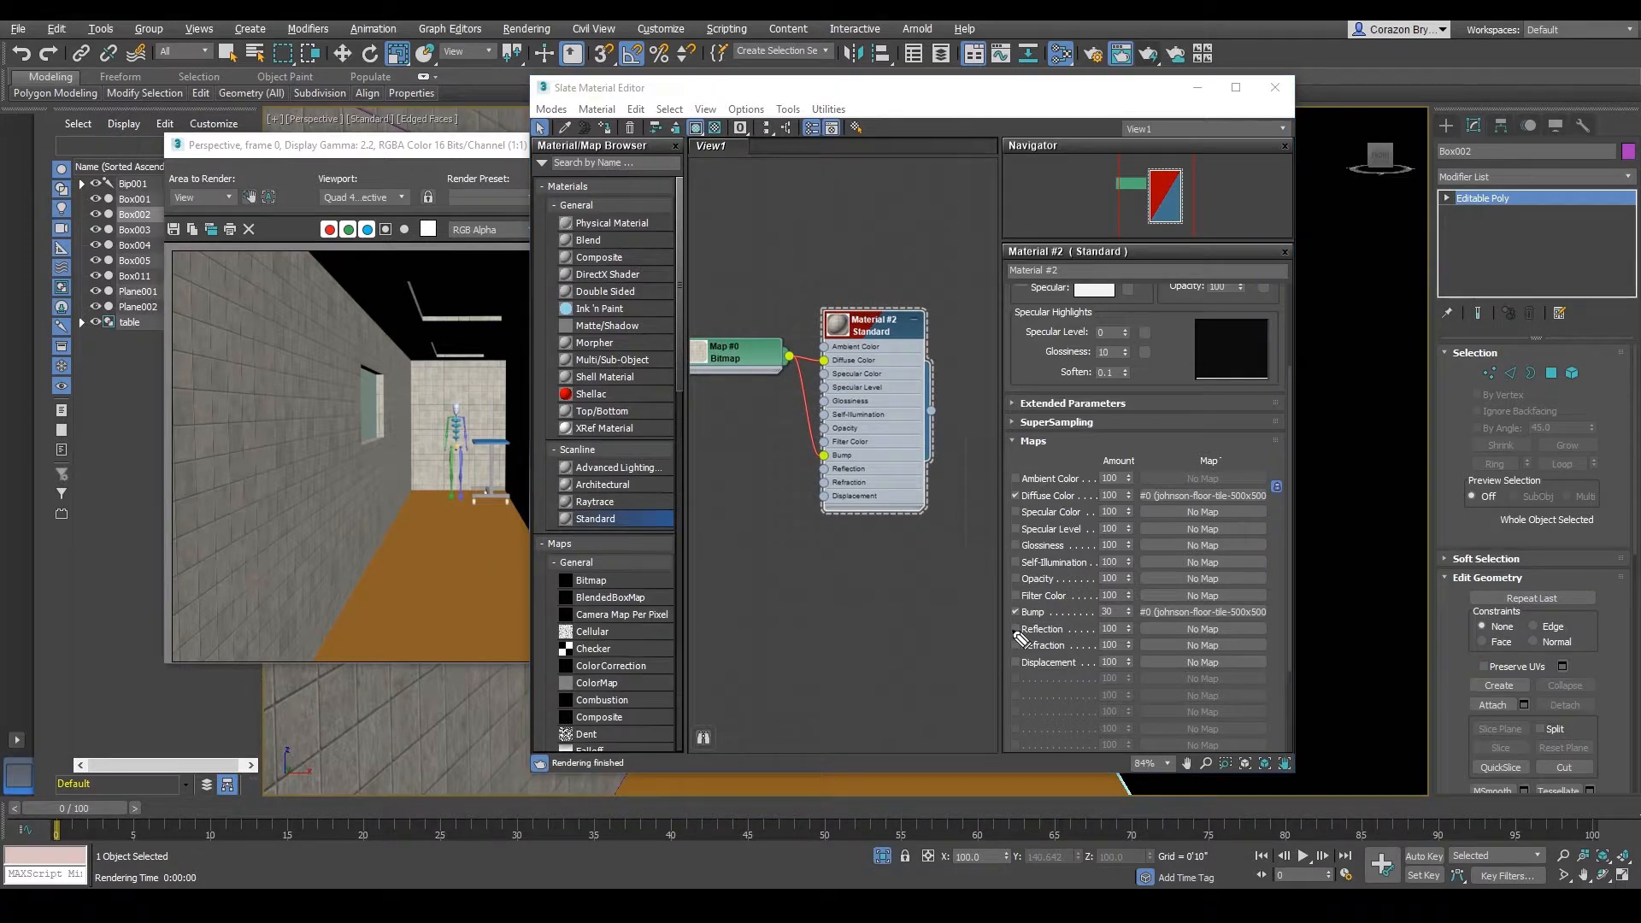
- Set the wall material's Bump amount to 300 and render the corridor view
mouse_move(1005, 605)
left_mouse_down()
mouse_move(1032, 604)
mouse_move(1024, 619)
mouse_move(992, 598)
mouse_move(1139, 604)
mouse_move(1112, 621)
mouse_move(1082, 609)
left_mouse_up()
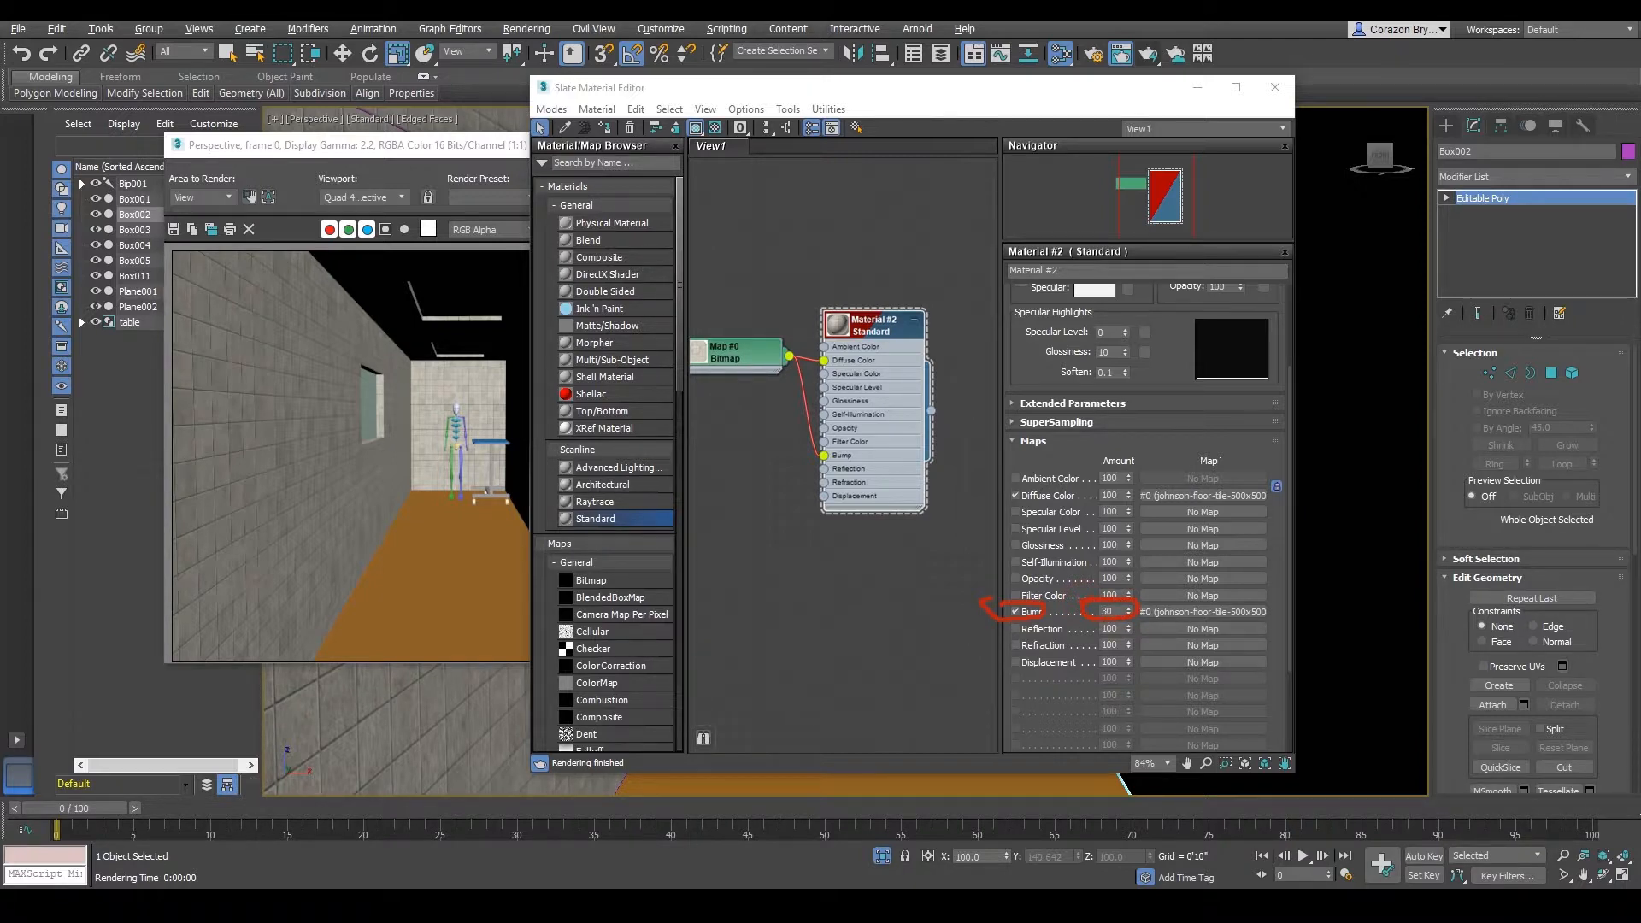
left_click(1116, 612)
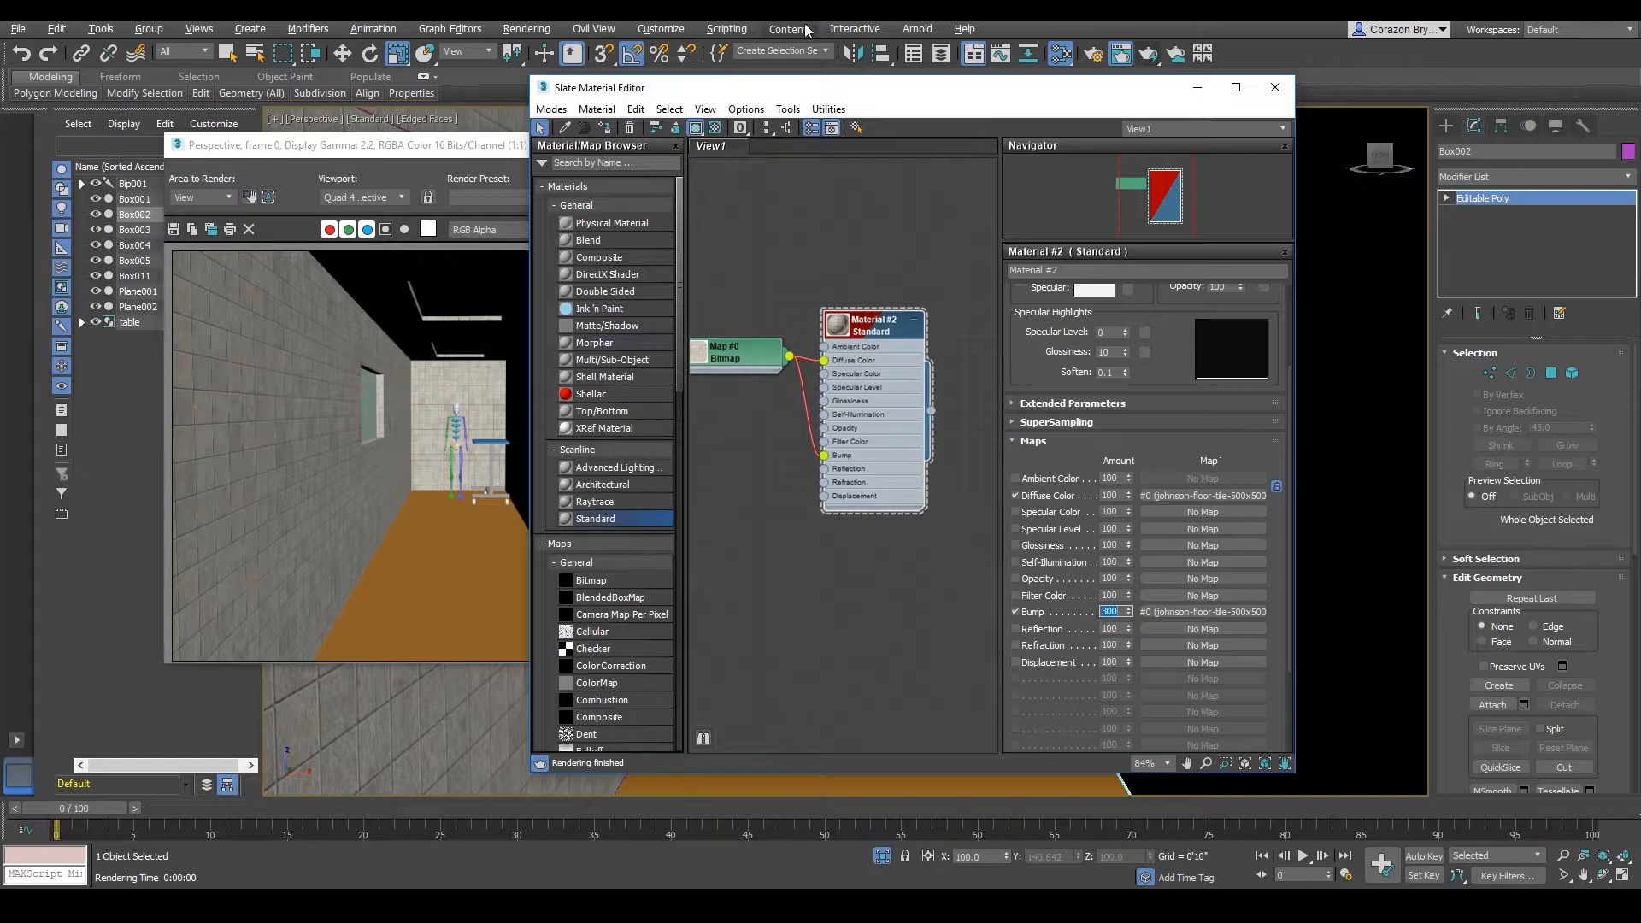
left_click_drag(730, 87, 835, 110)
left_click_drag(523, 146, 440, 185)
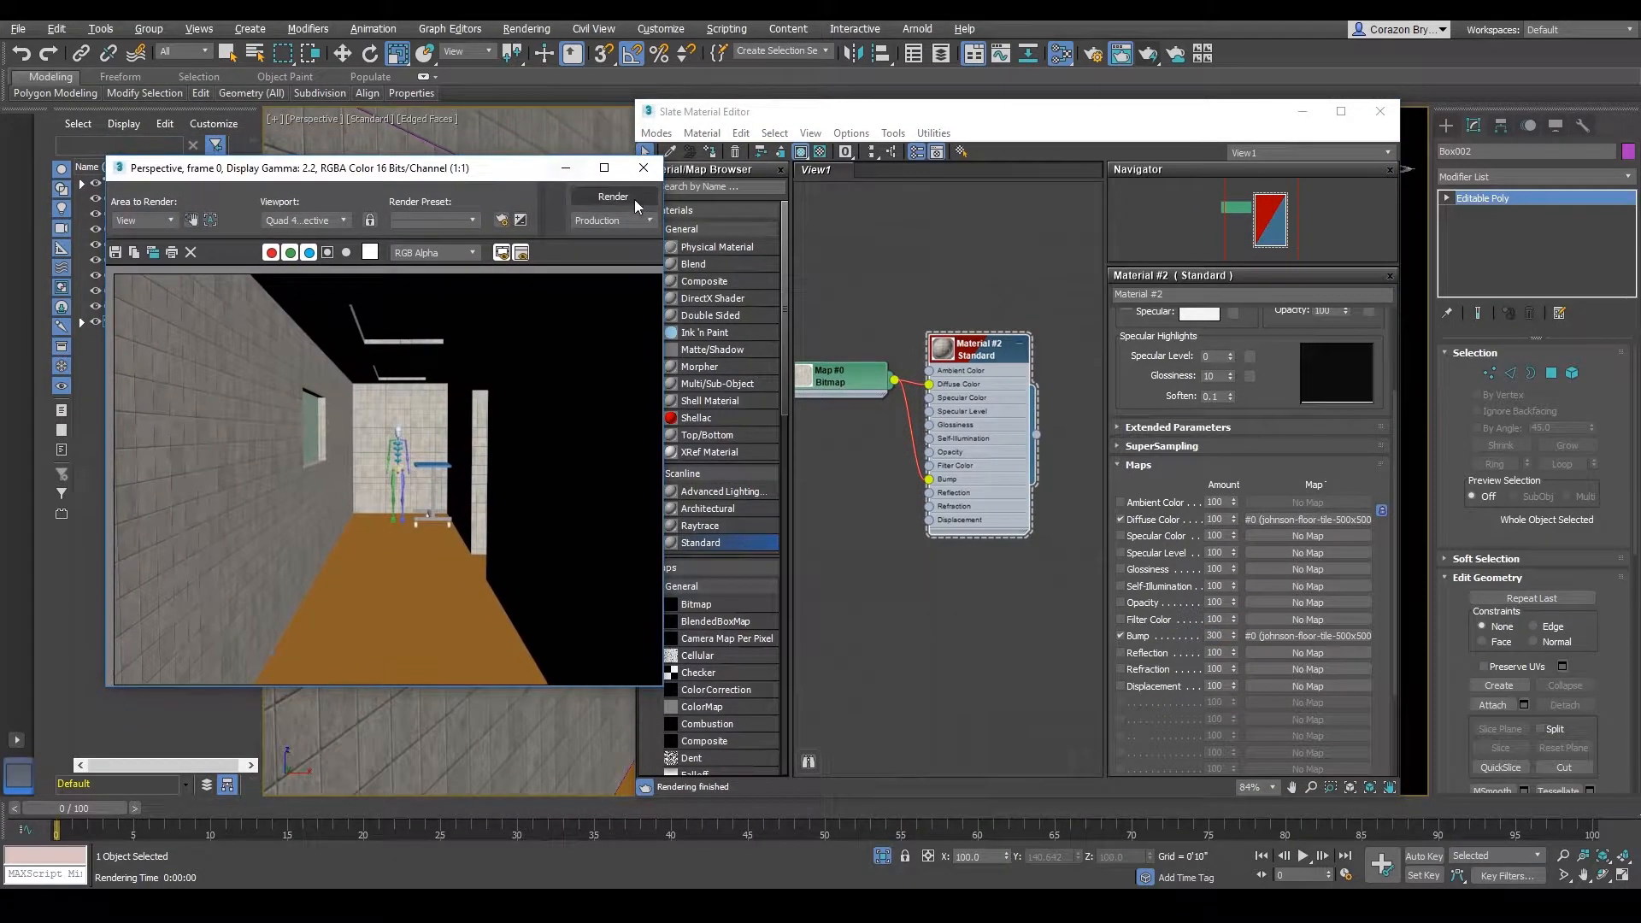
left_click(1148, 55)
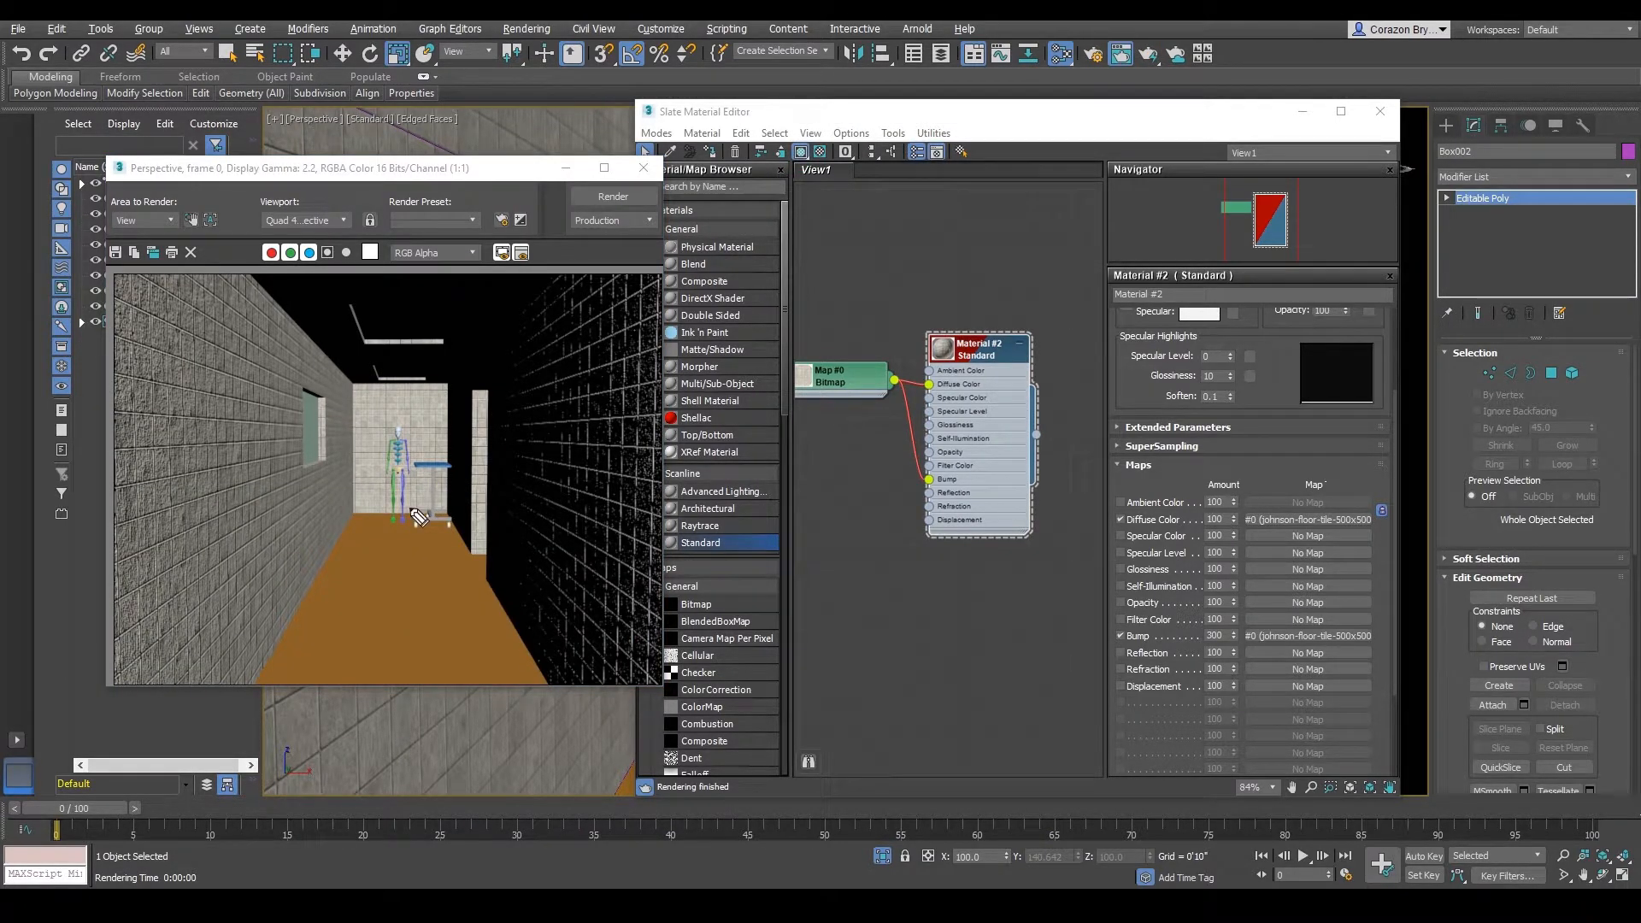
mouse_move(402, 540)
left_mouse_down()
mouse_move(216, 468)
mouse_move(190, 480)
mouse_move(224, 503)
mouse_move(186, 477)
mouse_move(214, 497)
left_mouse_up()
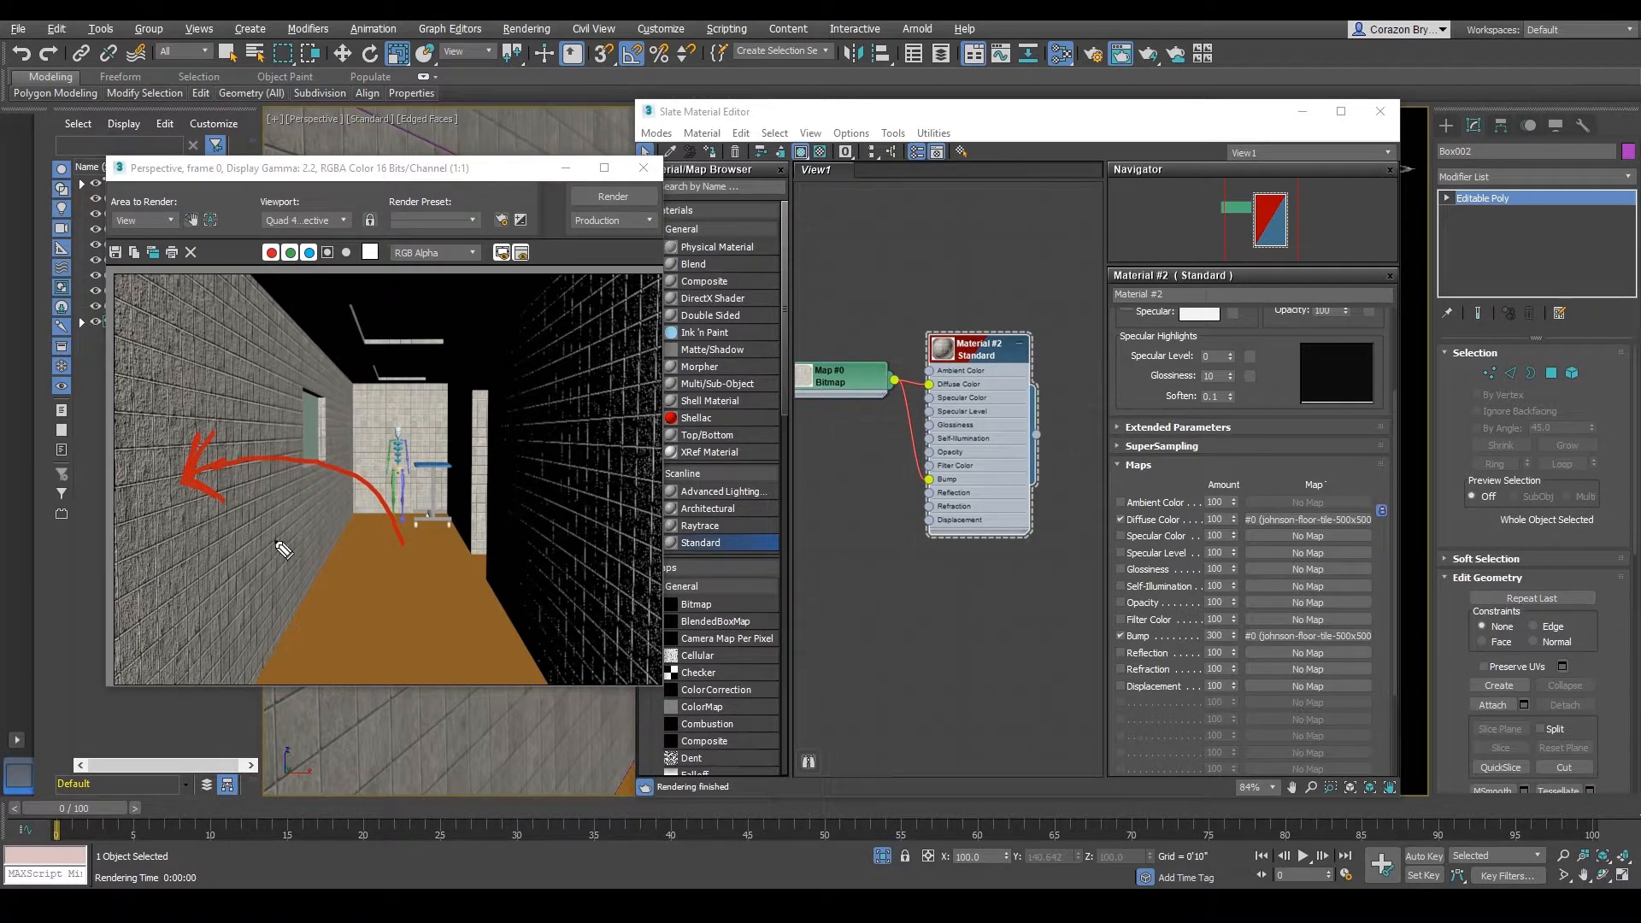
left_click_drag(427, 590, 428, 566)
mouse_move(440, 503)
left_mouse_down()
mouse_move(566, 378)
mouse_move(583, 382)
mouse_move(540, 372)
mouse_move(574, 395)
mouse_move(559, 399)
left_mouse_up()
left_click(581, 381)
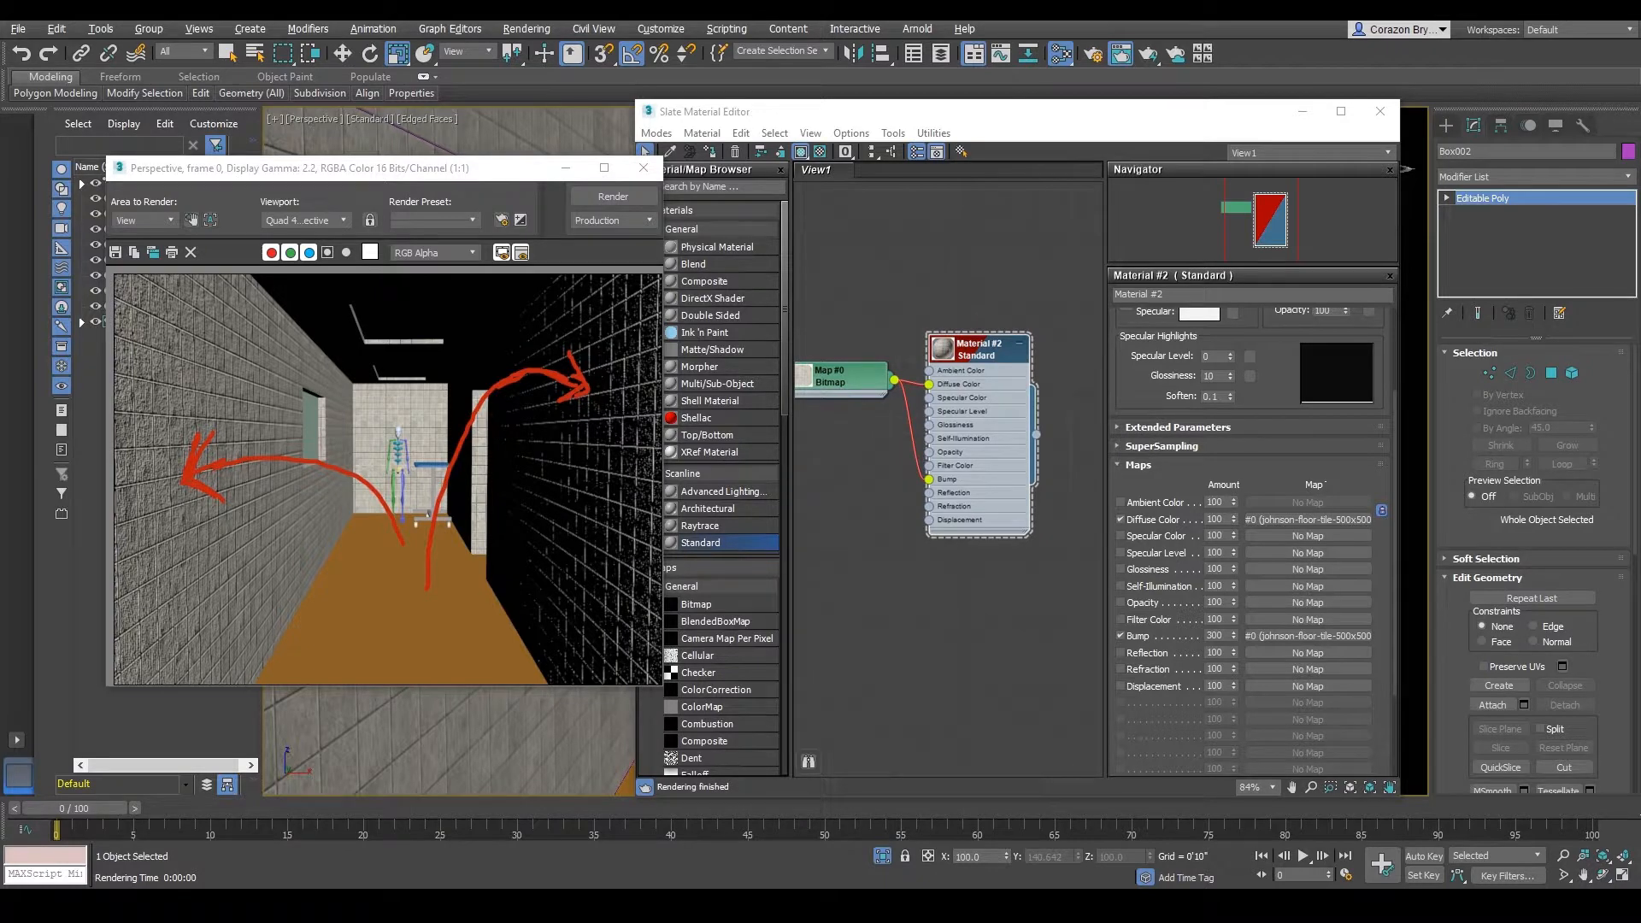
key("Escape")
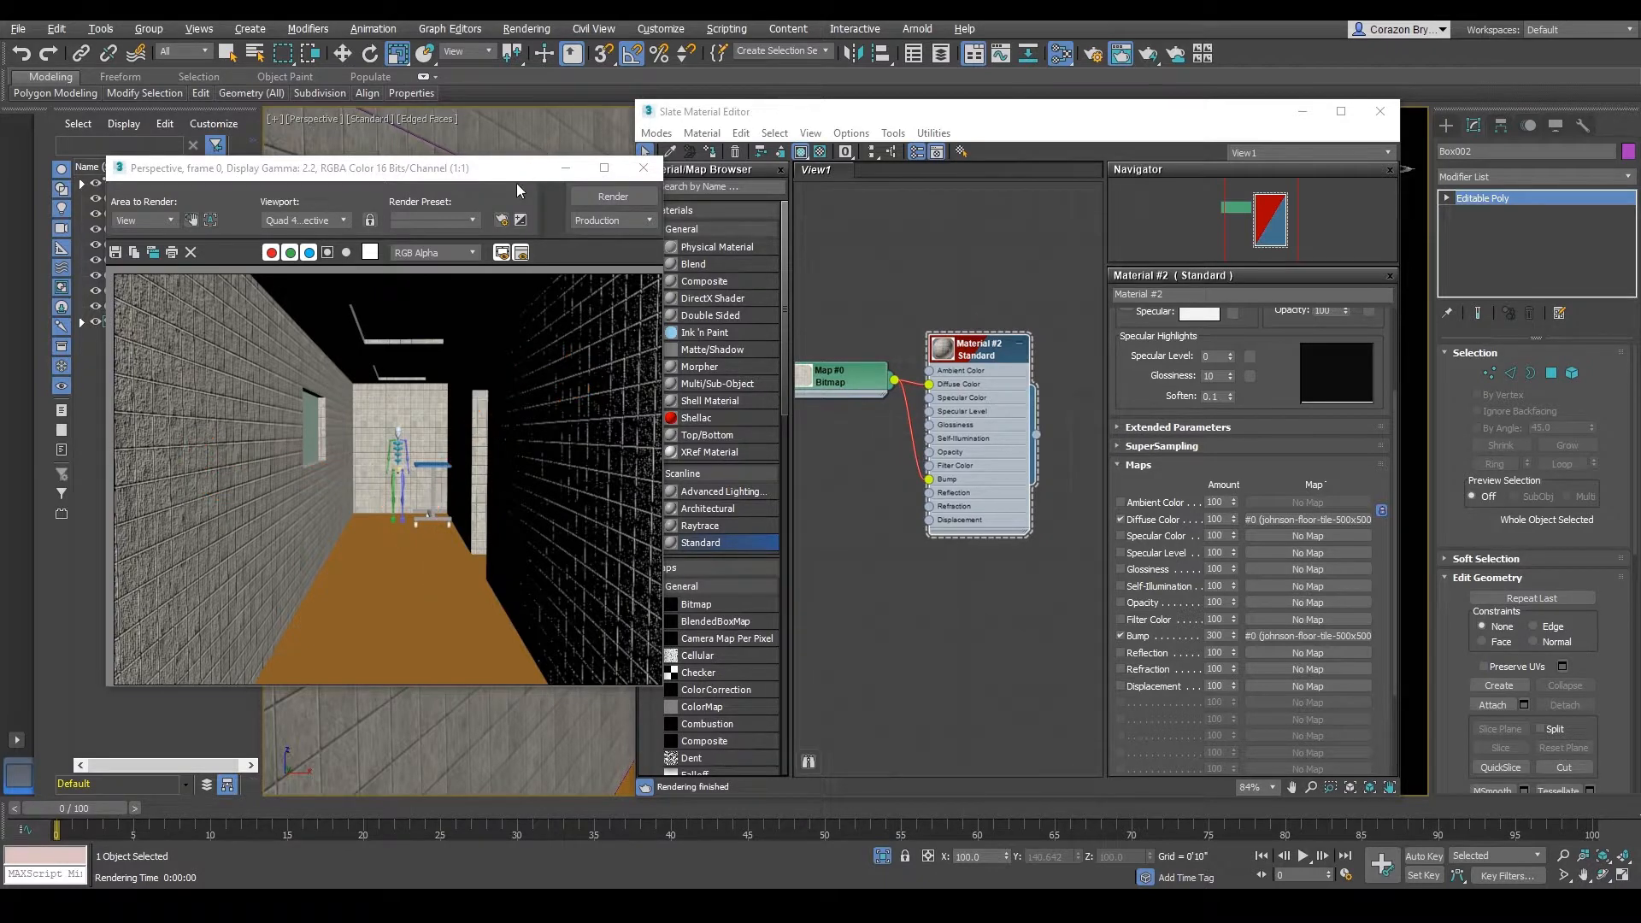
mouse_move(517, 169)
left_mouse_down()
mouse_move(548, 195)
mouse_move(527, 161)
left_mouse_up()
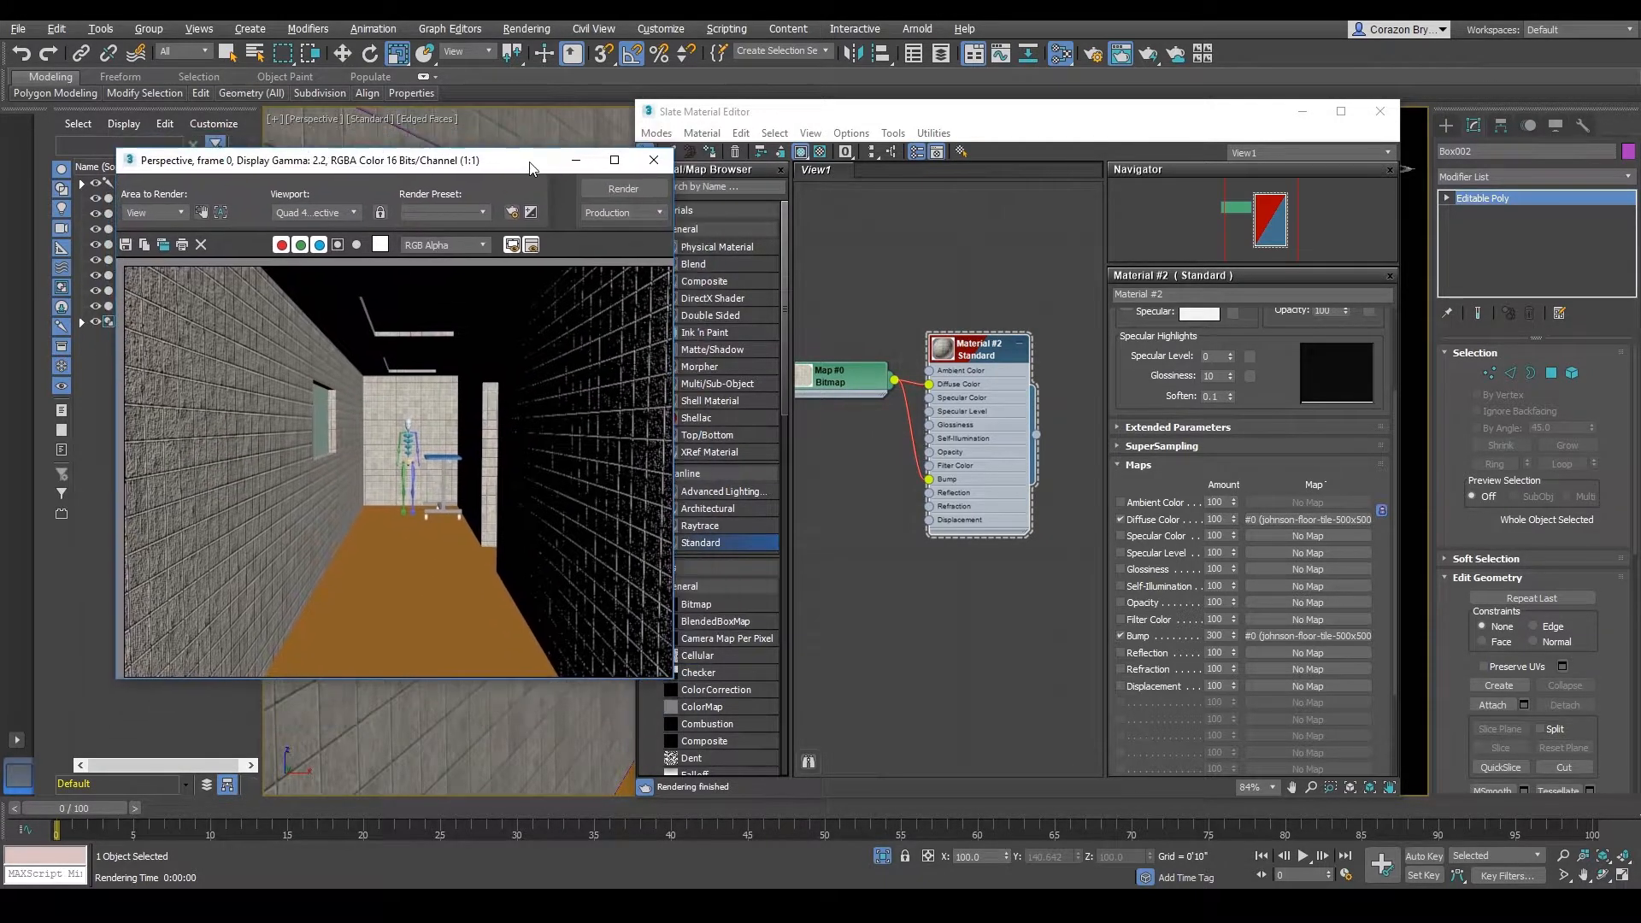
- Render the corridor with the wall material's Bump map disabled, and render it again with the map re-enabled for comparison
left_click(1120, 636)
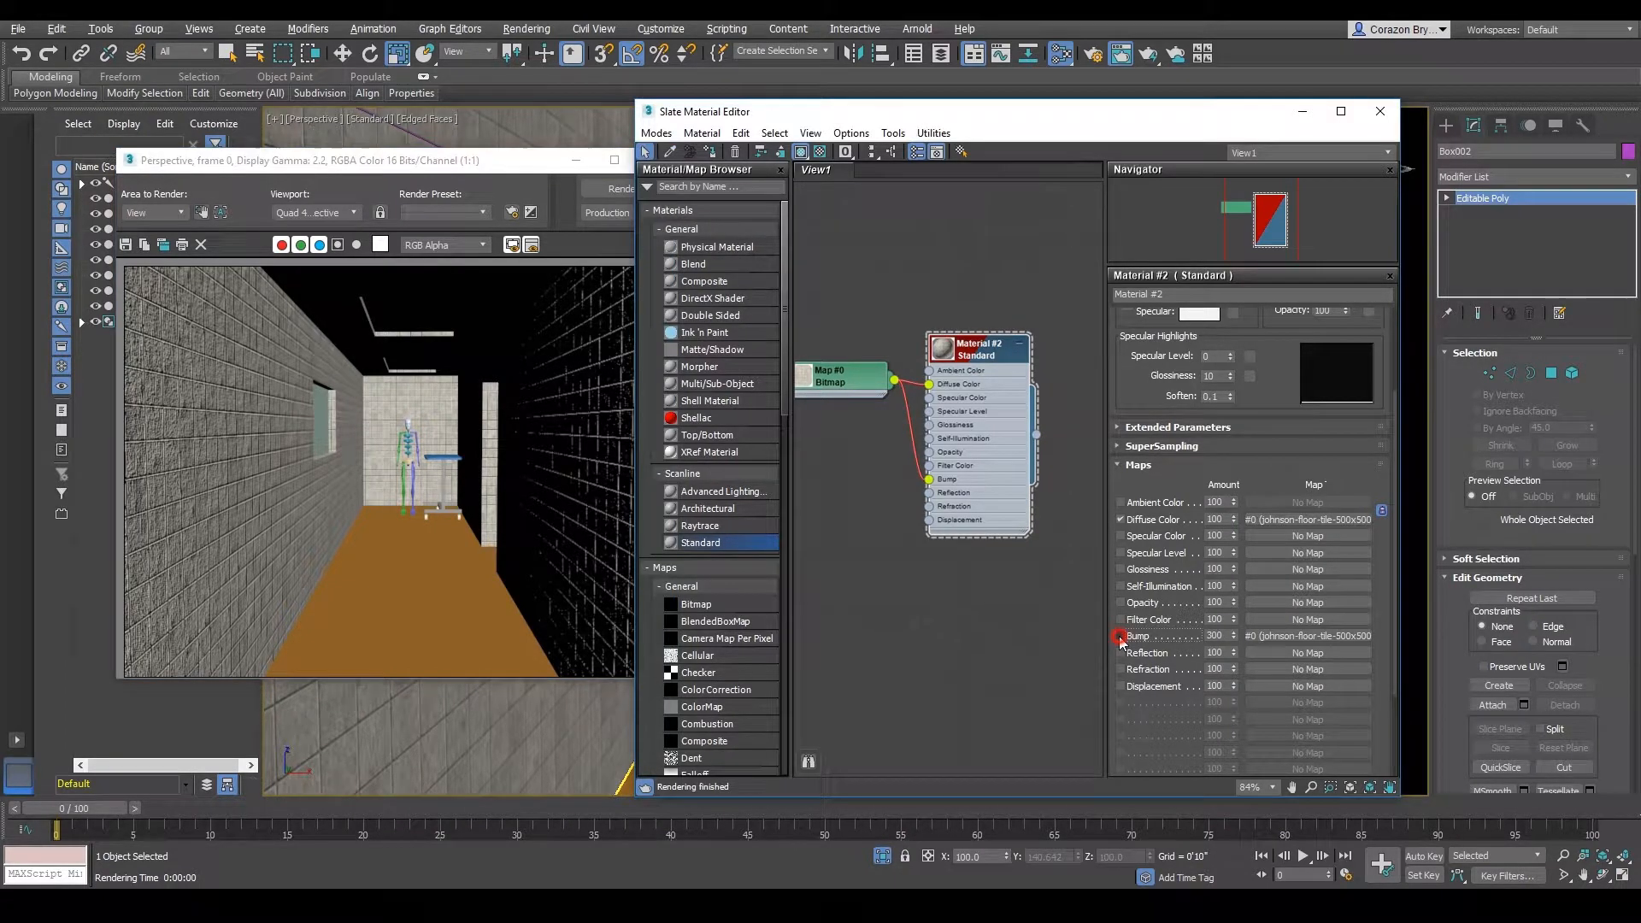
left_click(1121, 636)
left_click_drag(523, 166, 504, 175)
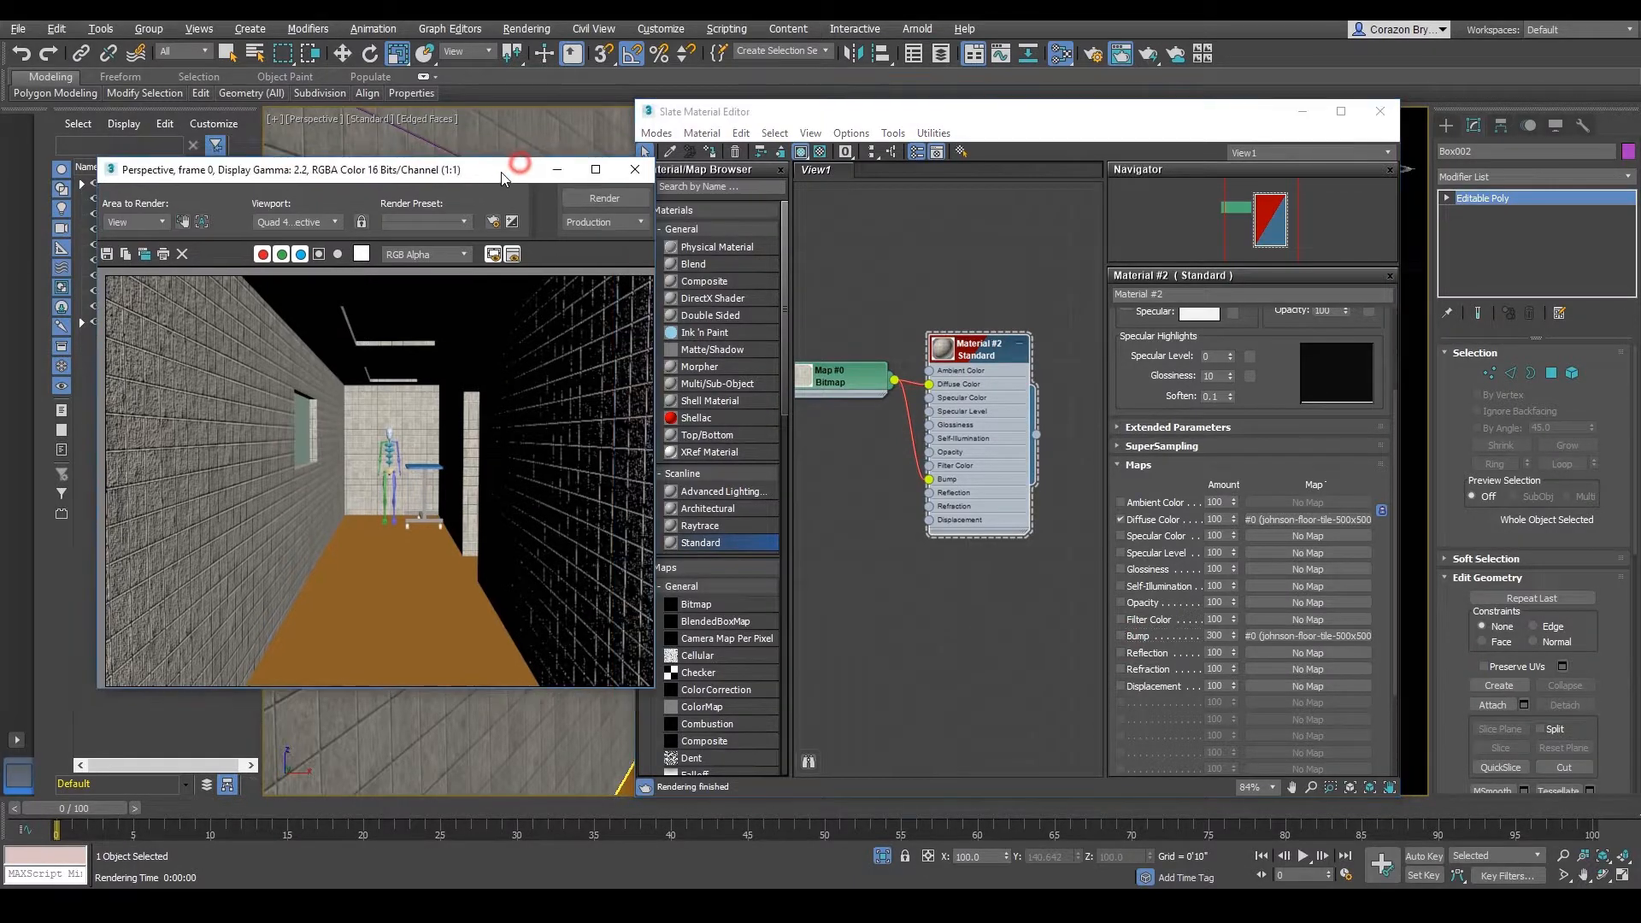
left_click(605, 197)
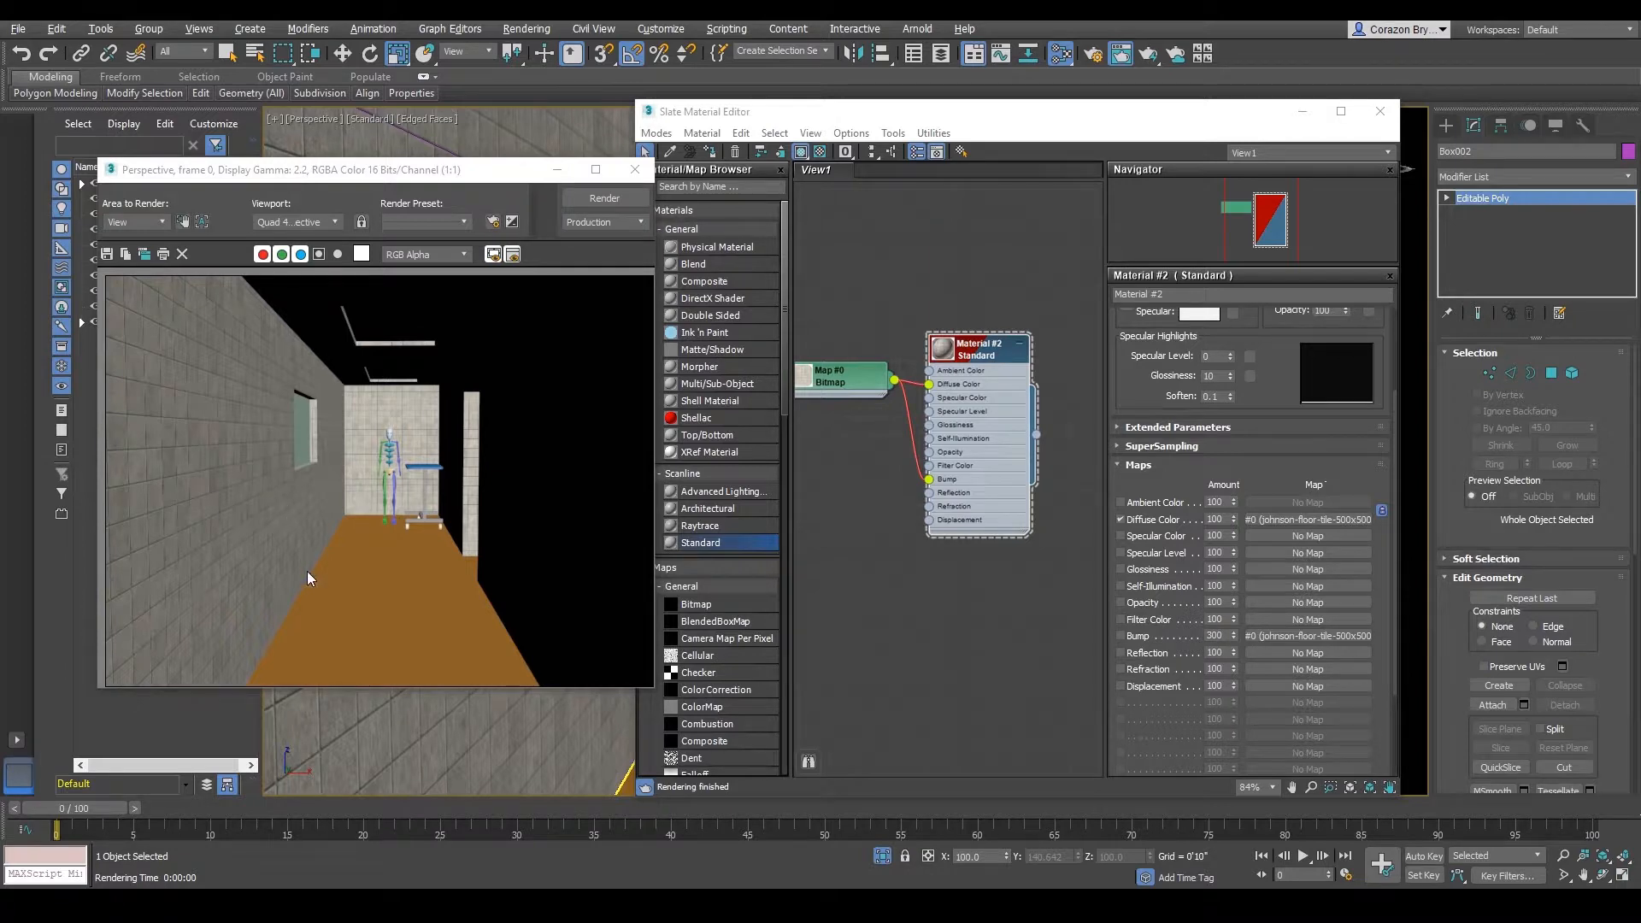
left_click(1121, 637)
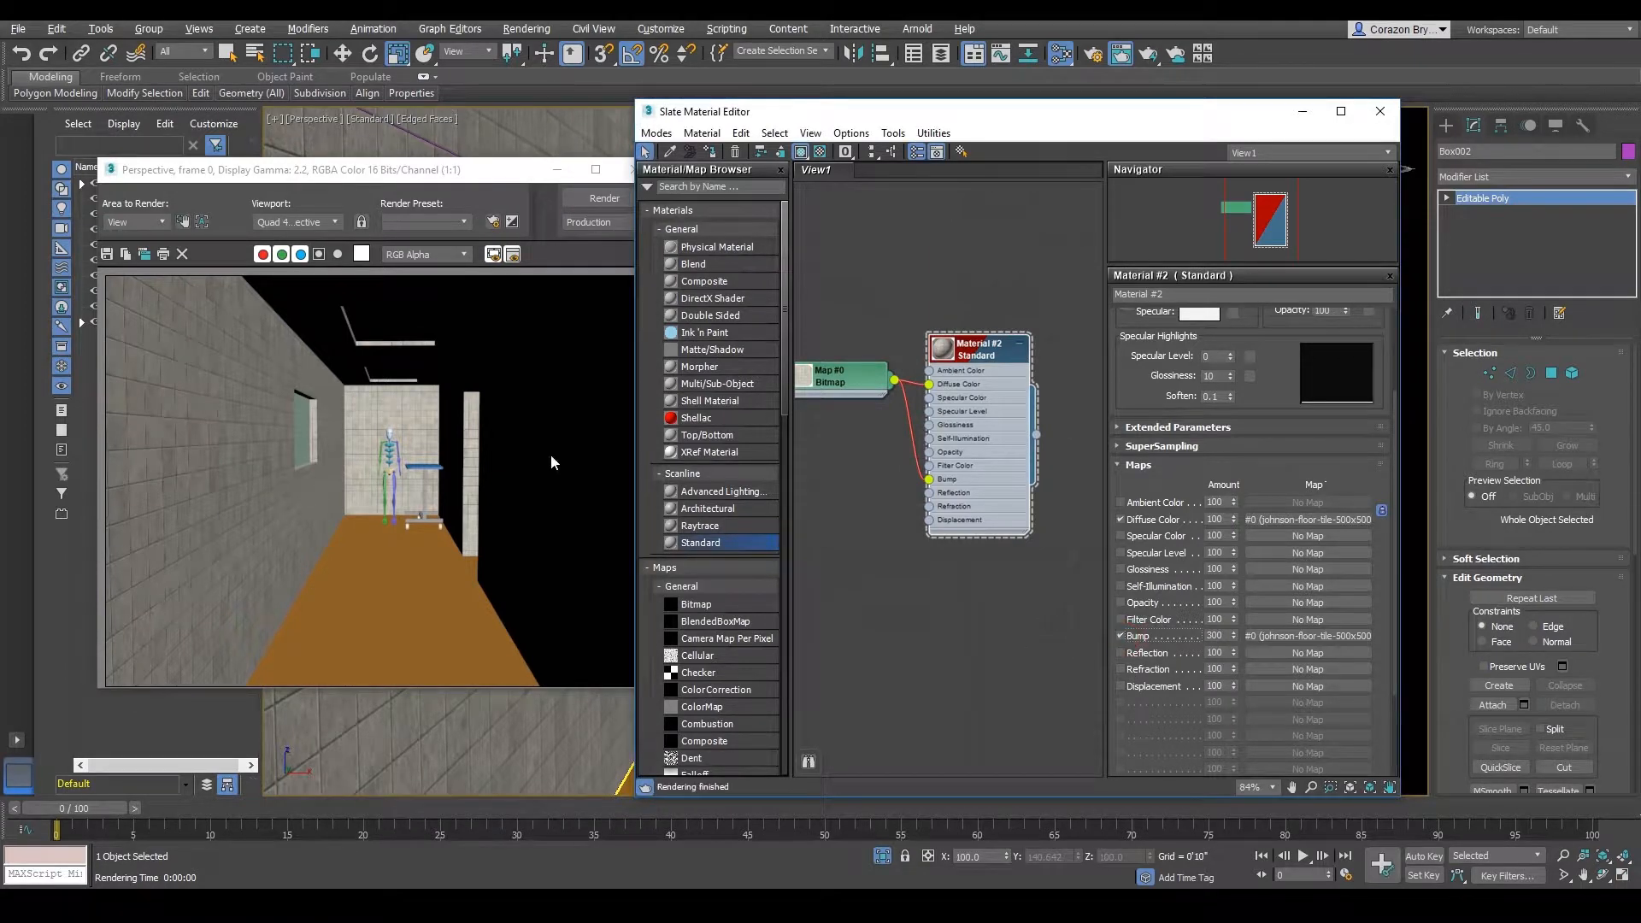
left_click(604, 197)
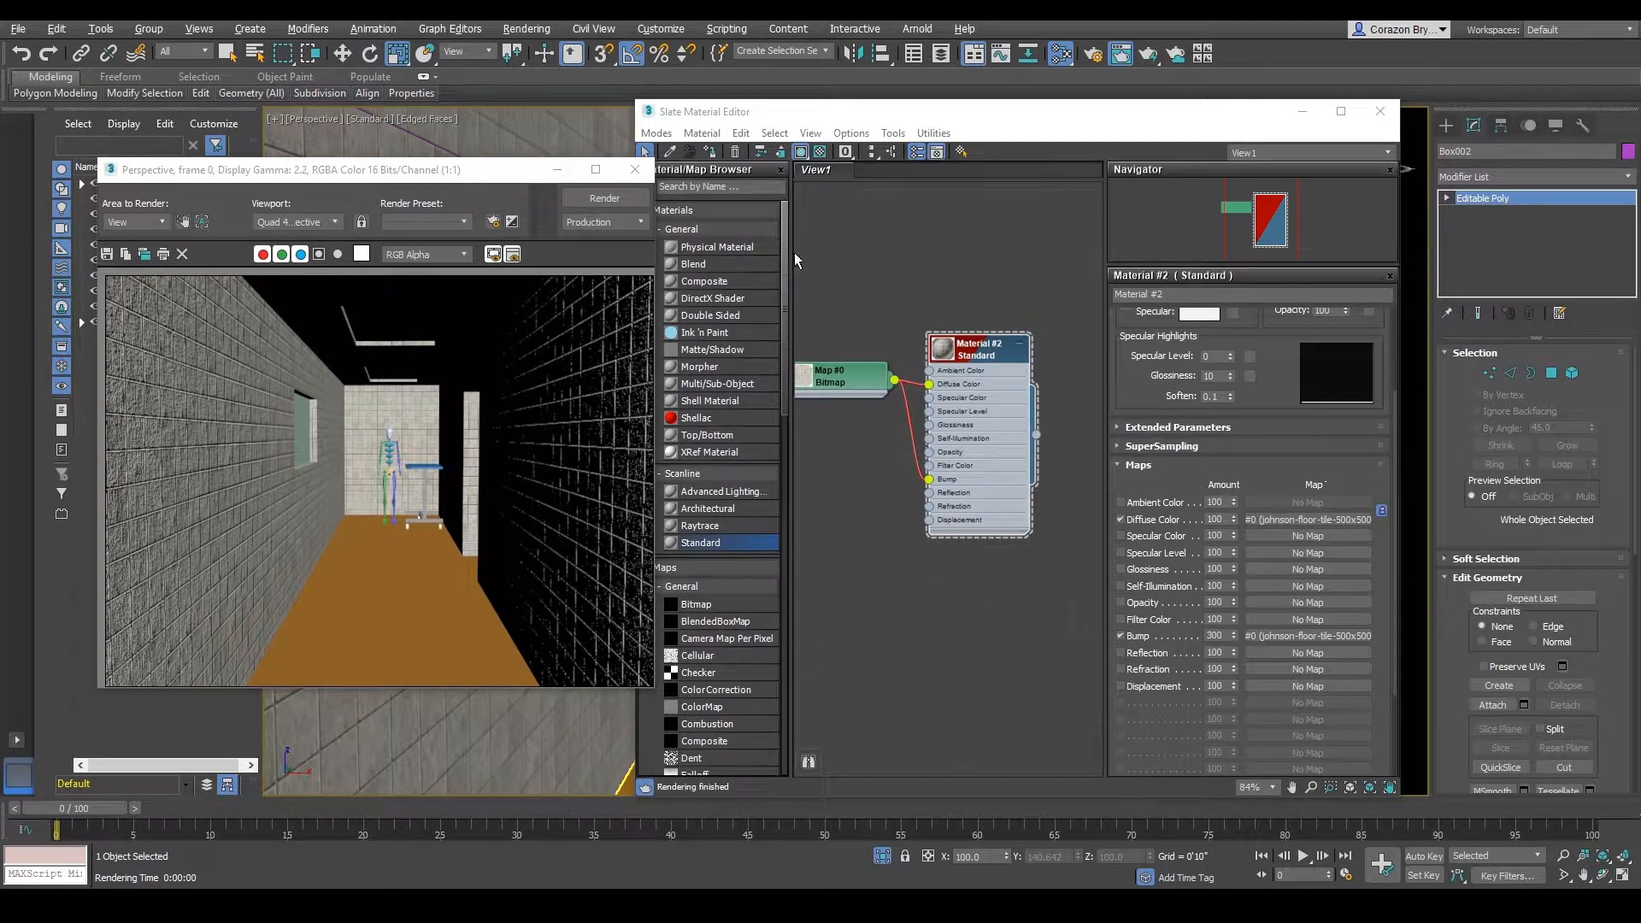
- Close the rendered frame and select the floor plane beneath the corridor
left_click(634, 169)
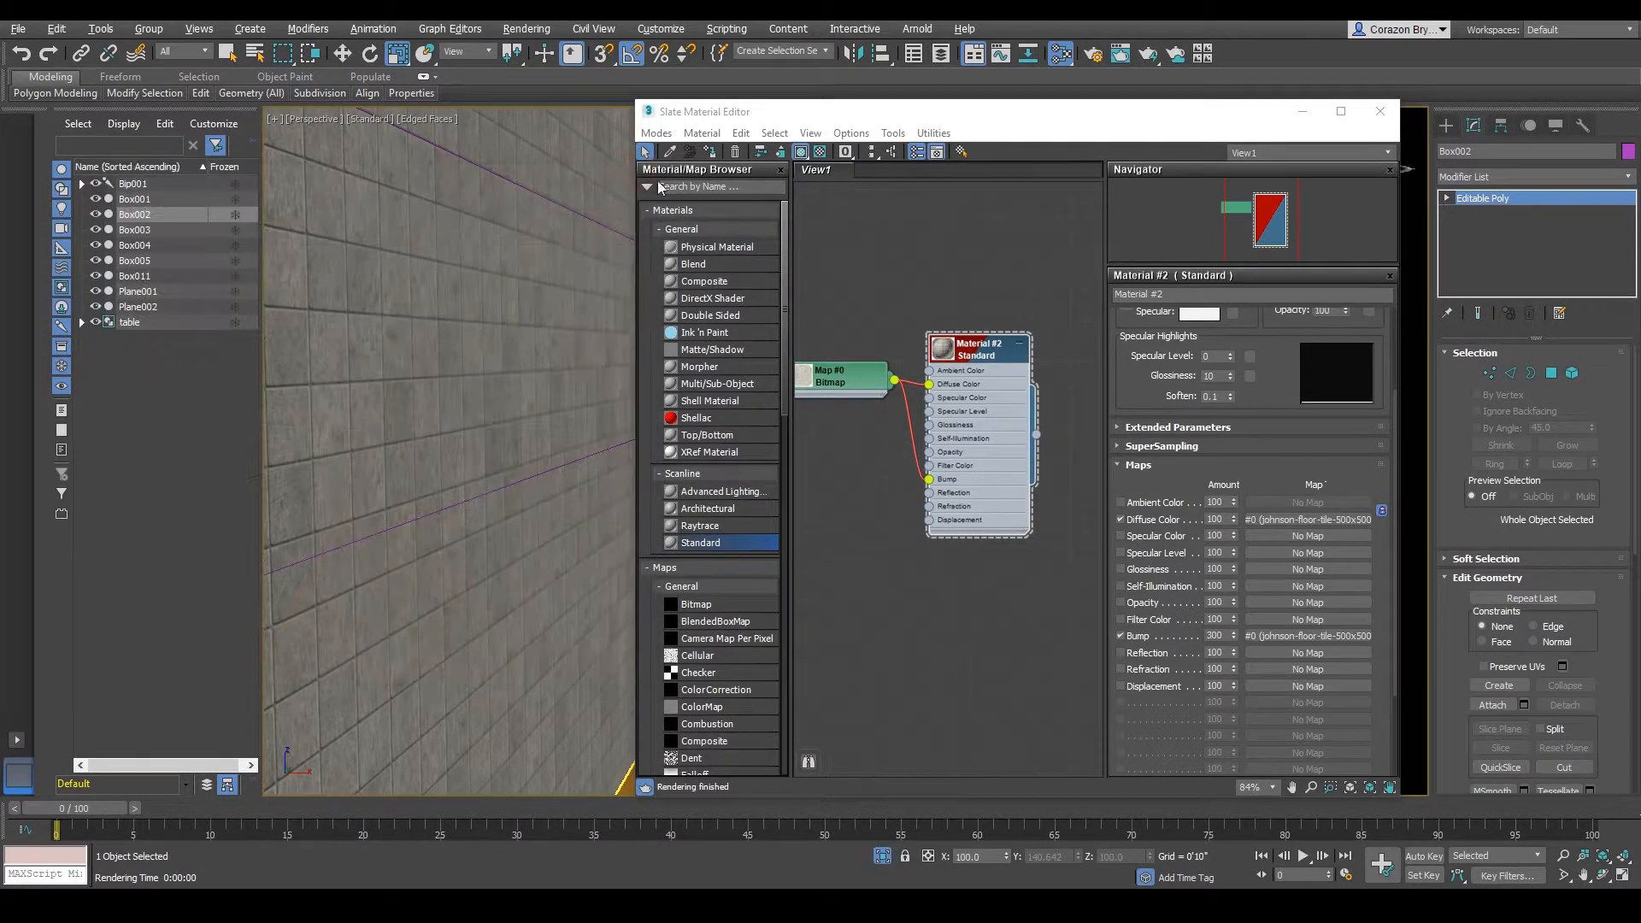
middle_click_drag(921, 374, 939, 377)
middle_click_drag(461, 504, 495, 632)
scroll(499, 459, "down", 5)
scroll(499, 458, "up", 2)
scroll(542, 481, "up", 2)
left_click(495, 632)
scroll(569, 538, "down", 3)
middle_click_drag(569, 539, 513, 534, "alt")
scroll(555, 561, "down", 4)
scroll(555, 560, "up", 6)
scroll(555, 556, "down", 3)
left_click_drag(793, 115, 887, 131)
middle_click_drag(616, 575, 513, 556)
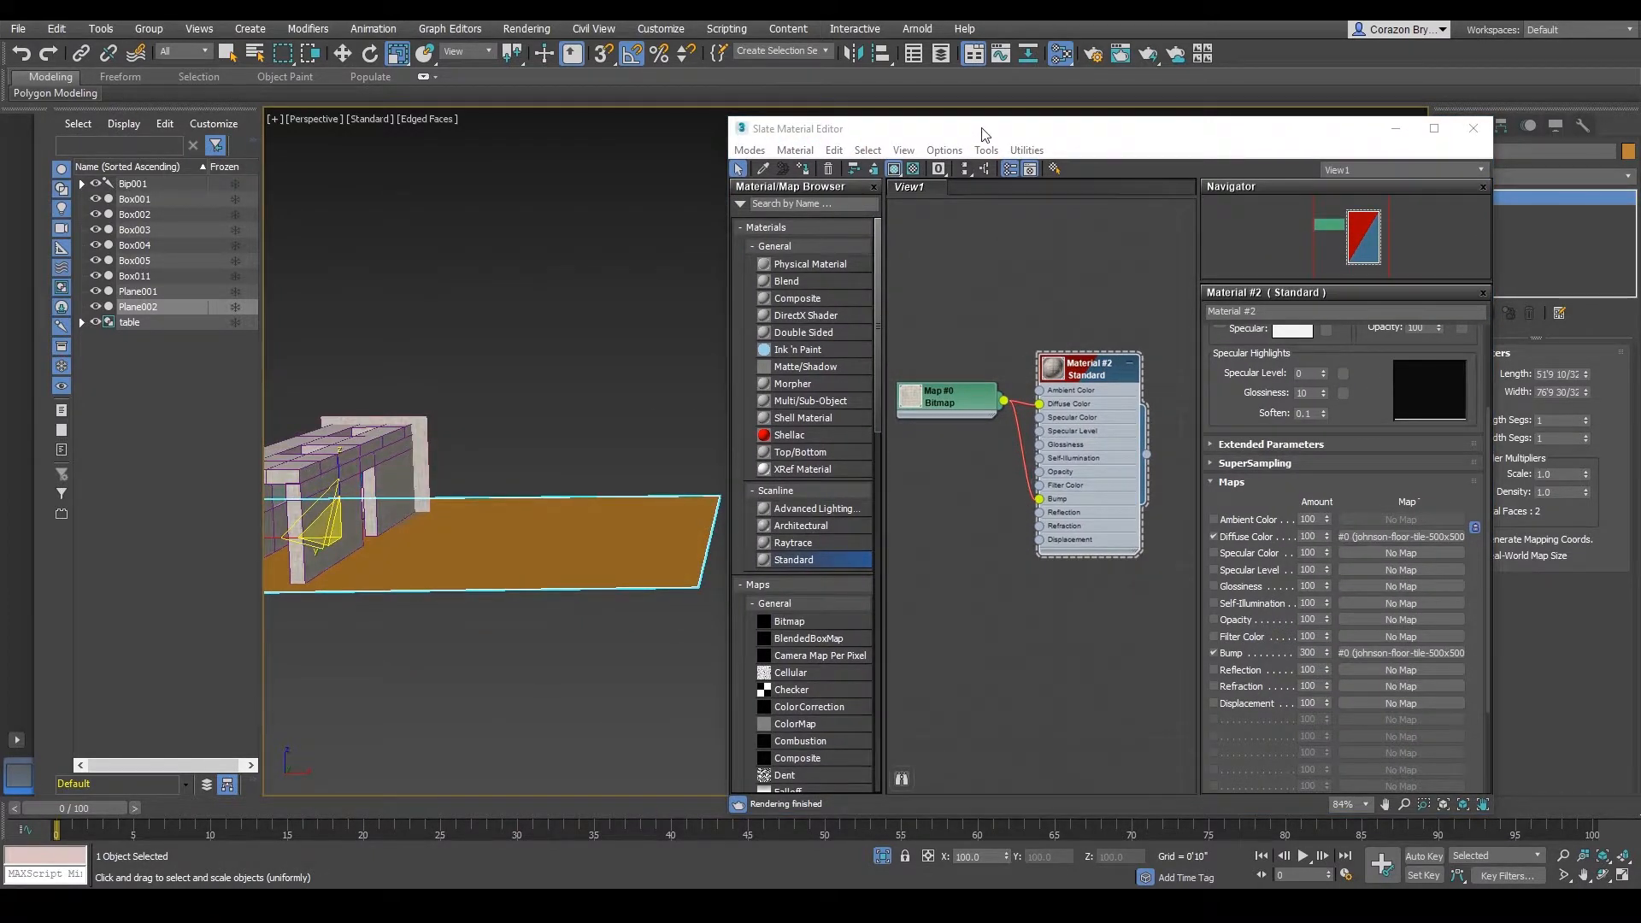
- Add a new Standard material below the wall material's node and name it Marble_Floor
left_click_drag(986, 134, 907, 94)
scroll(965, 402, "down", 2)
middle_click_drag(985, 498, 935, 444)
scroll(943, 420, "up", 2)
scroll(936, 443, "down", 1)
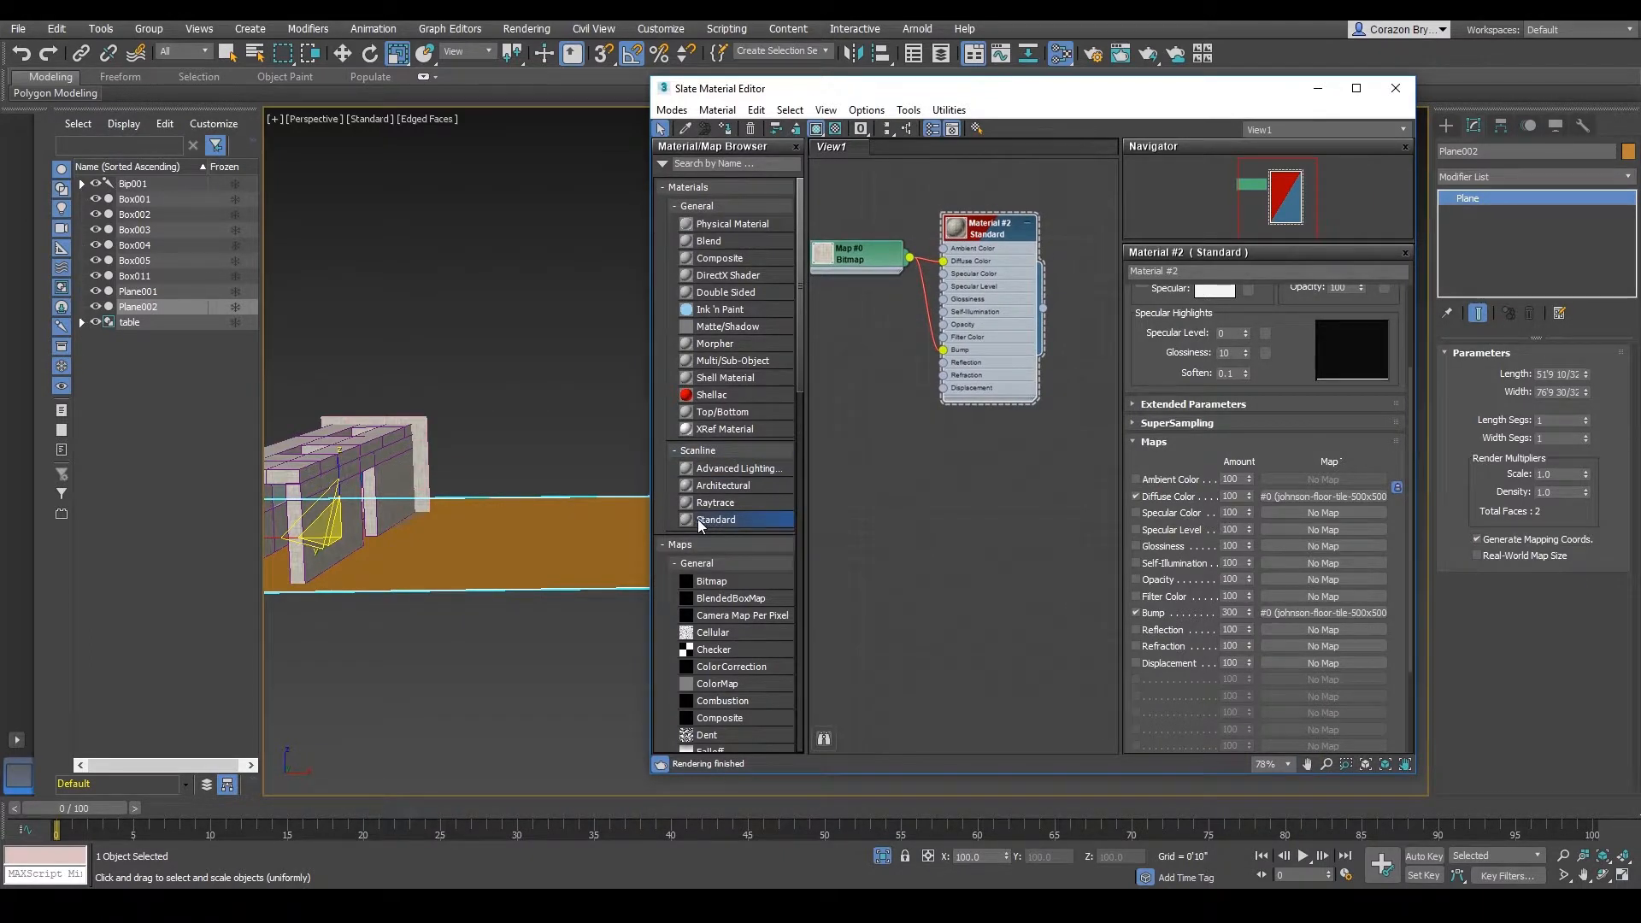
left_click_drag(719, 523, 972, 530)
scroll(954, 502, "up", 1)
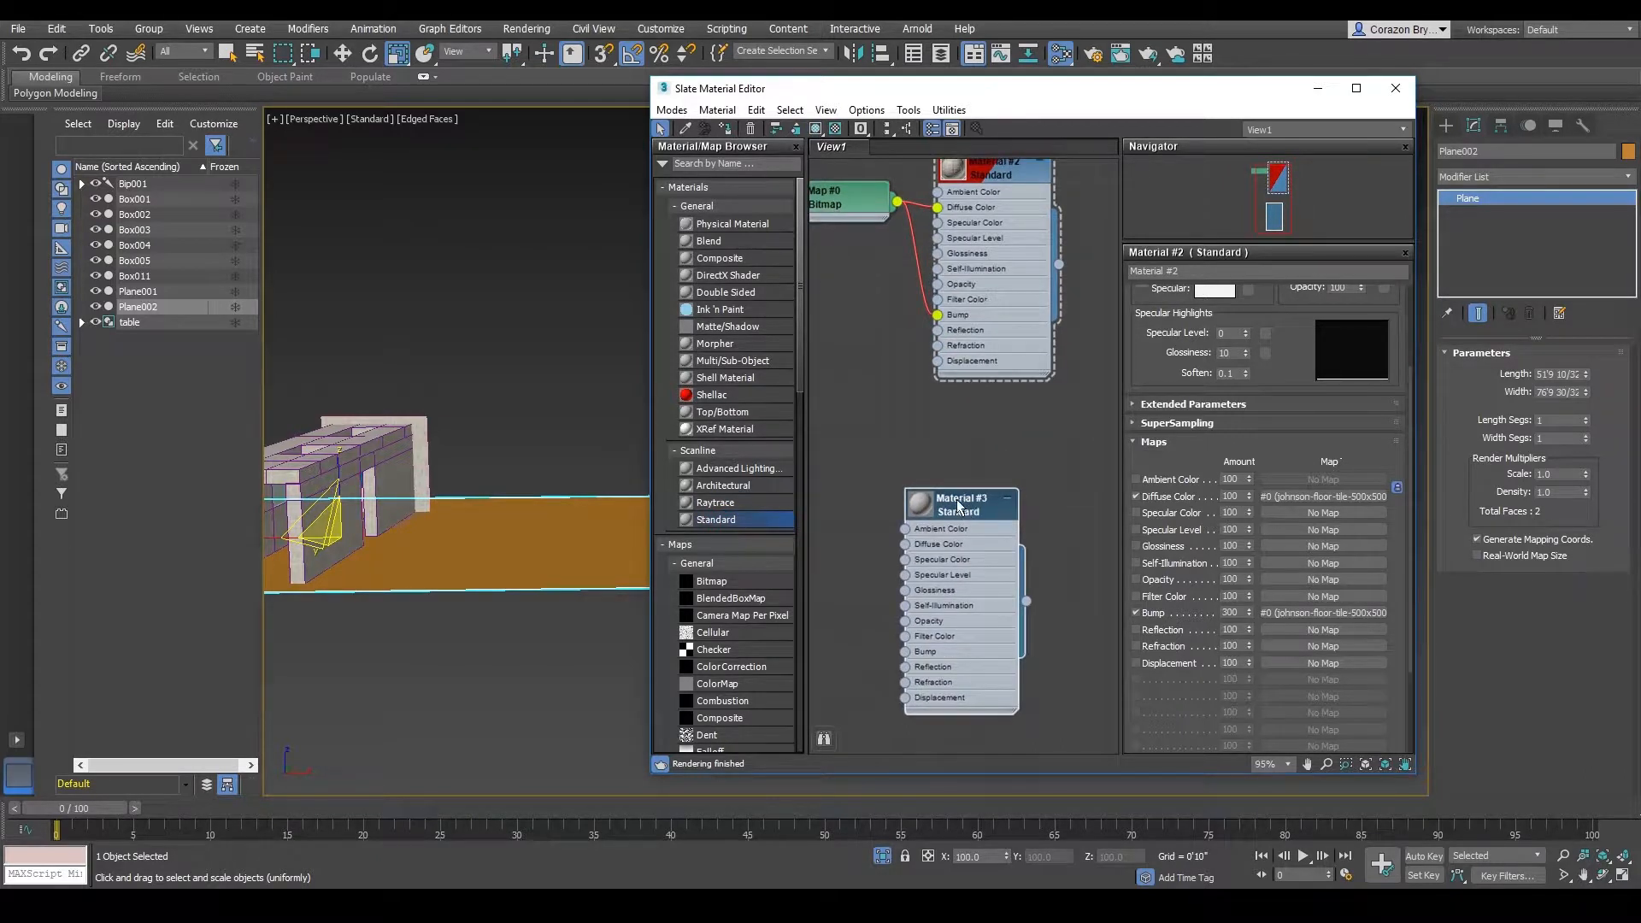
double_click(962, 512)
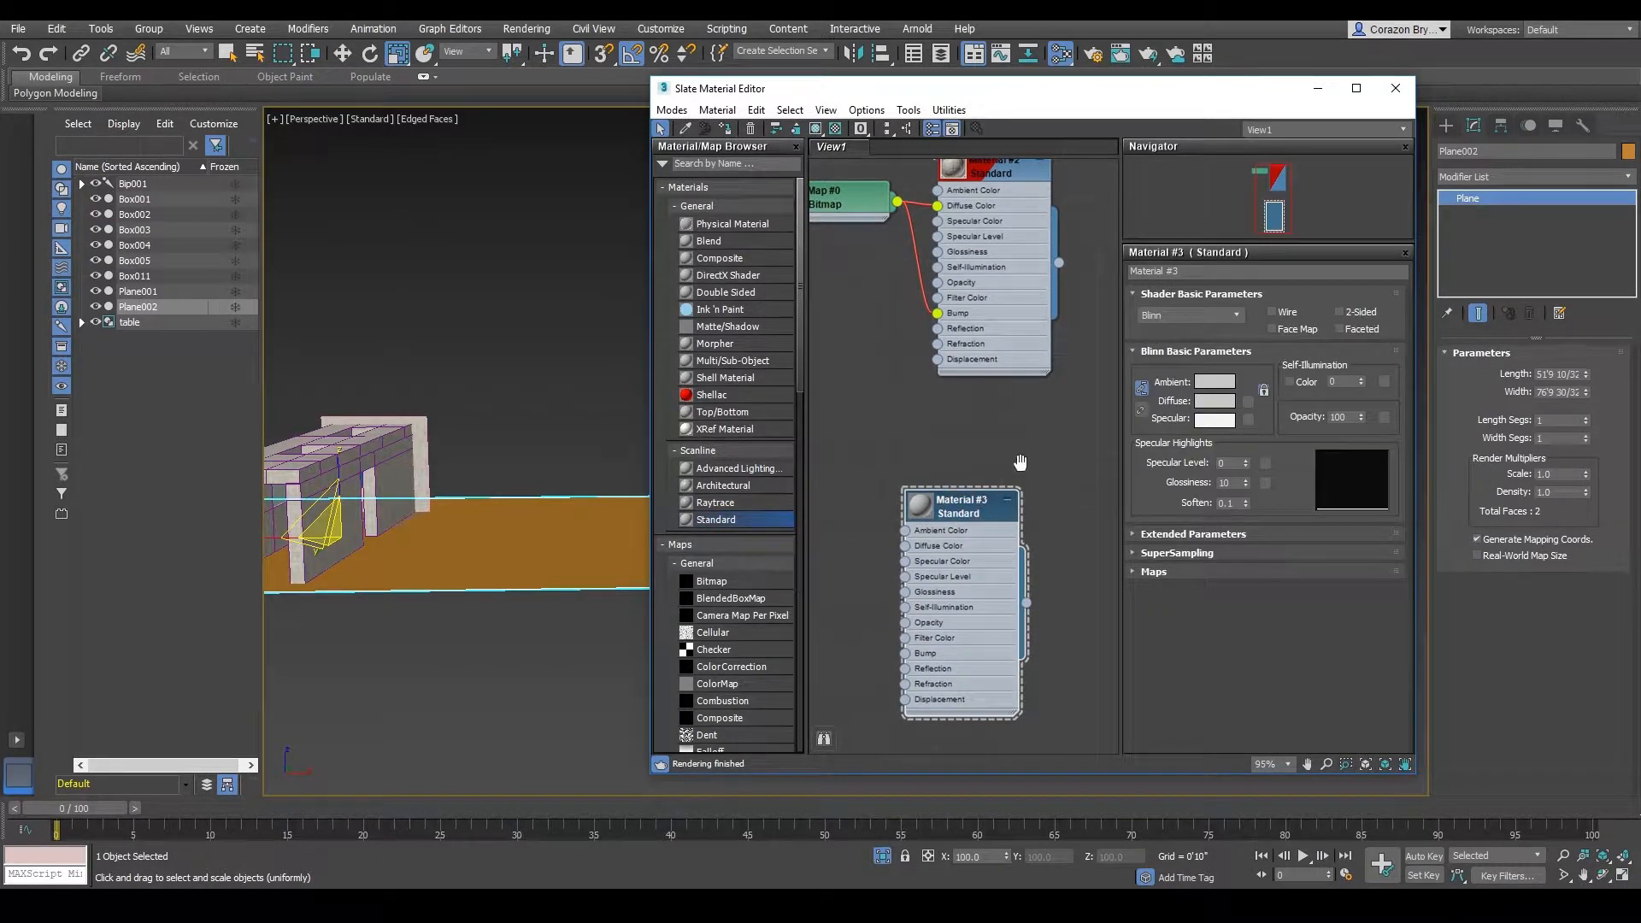
middle_click_drag(1020, 462, 1009, 508)
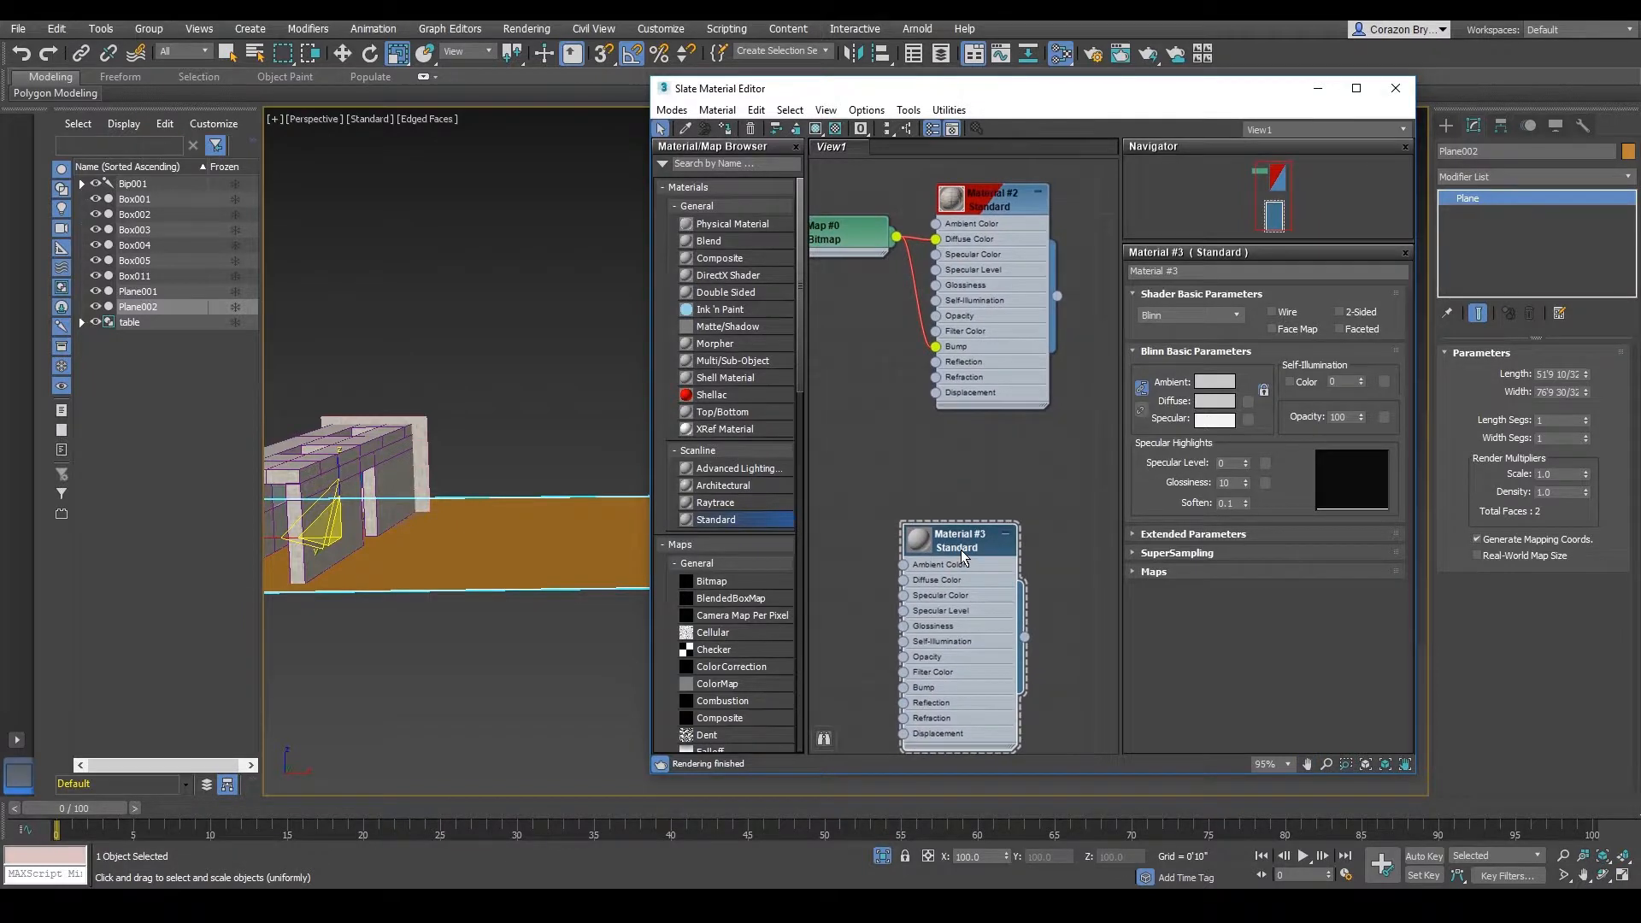
left_click_drag(963, 556, 962, 540)
left_click(1201, 271)
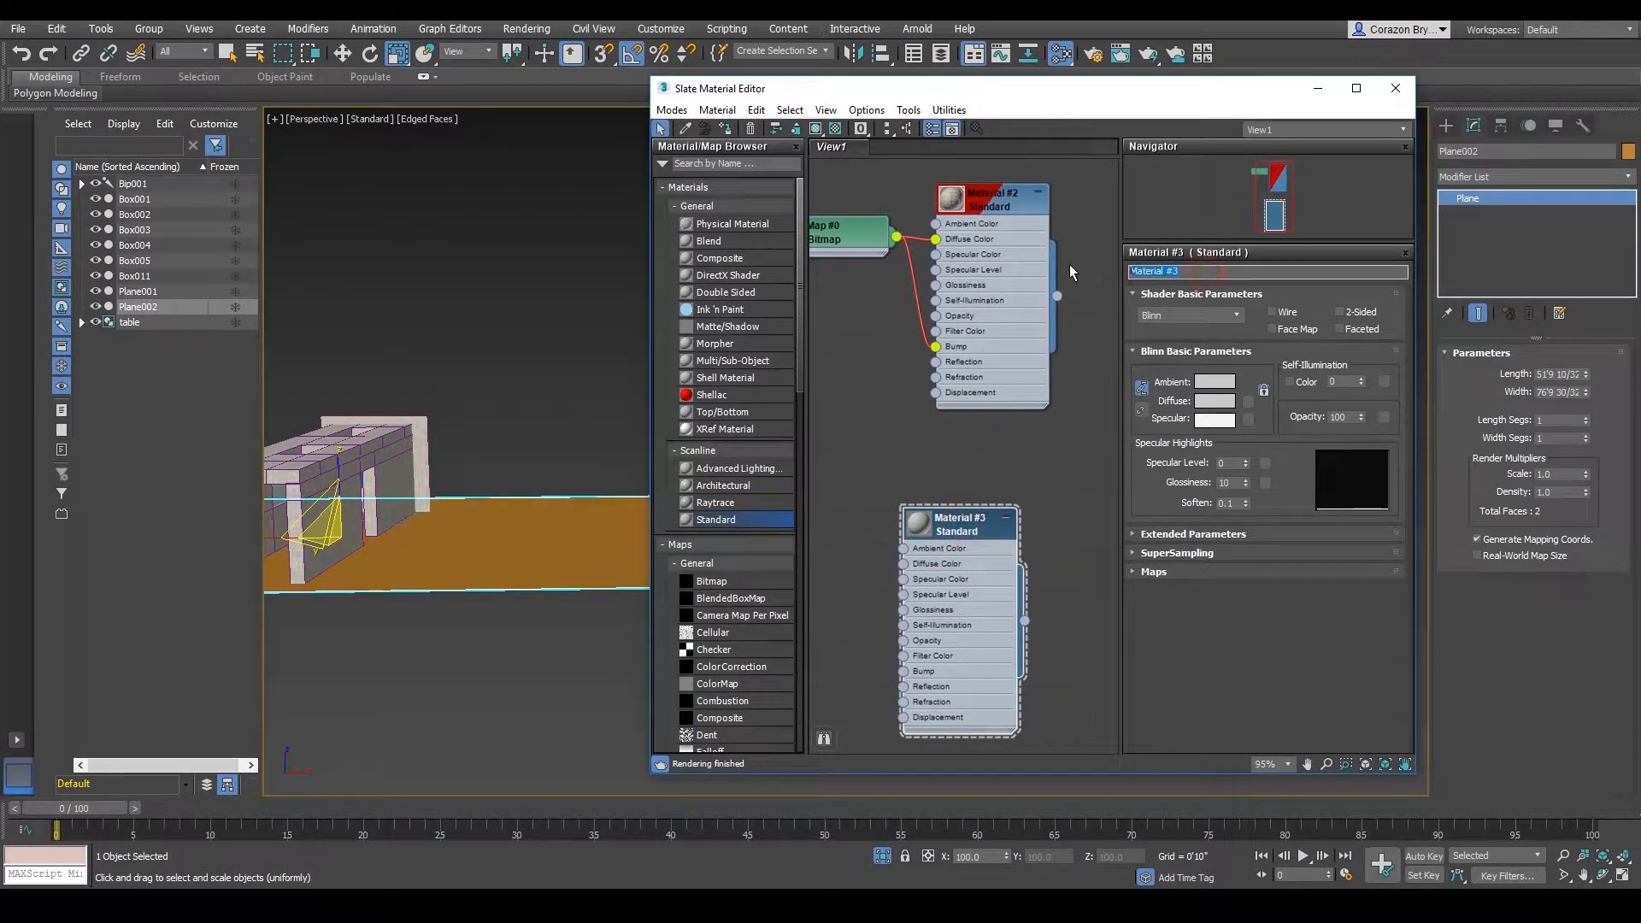
type("Marble_Floor")
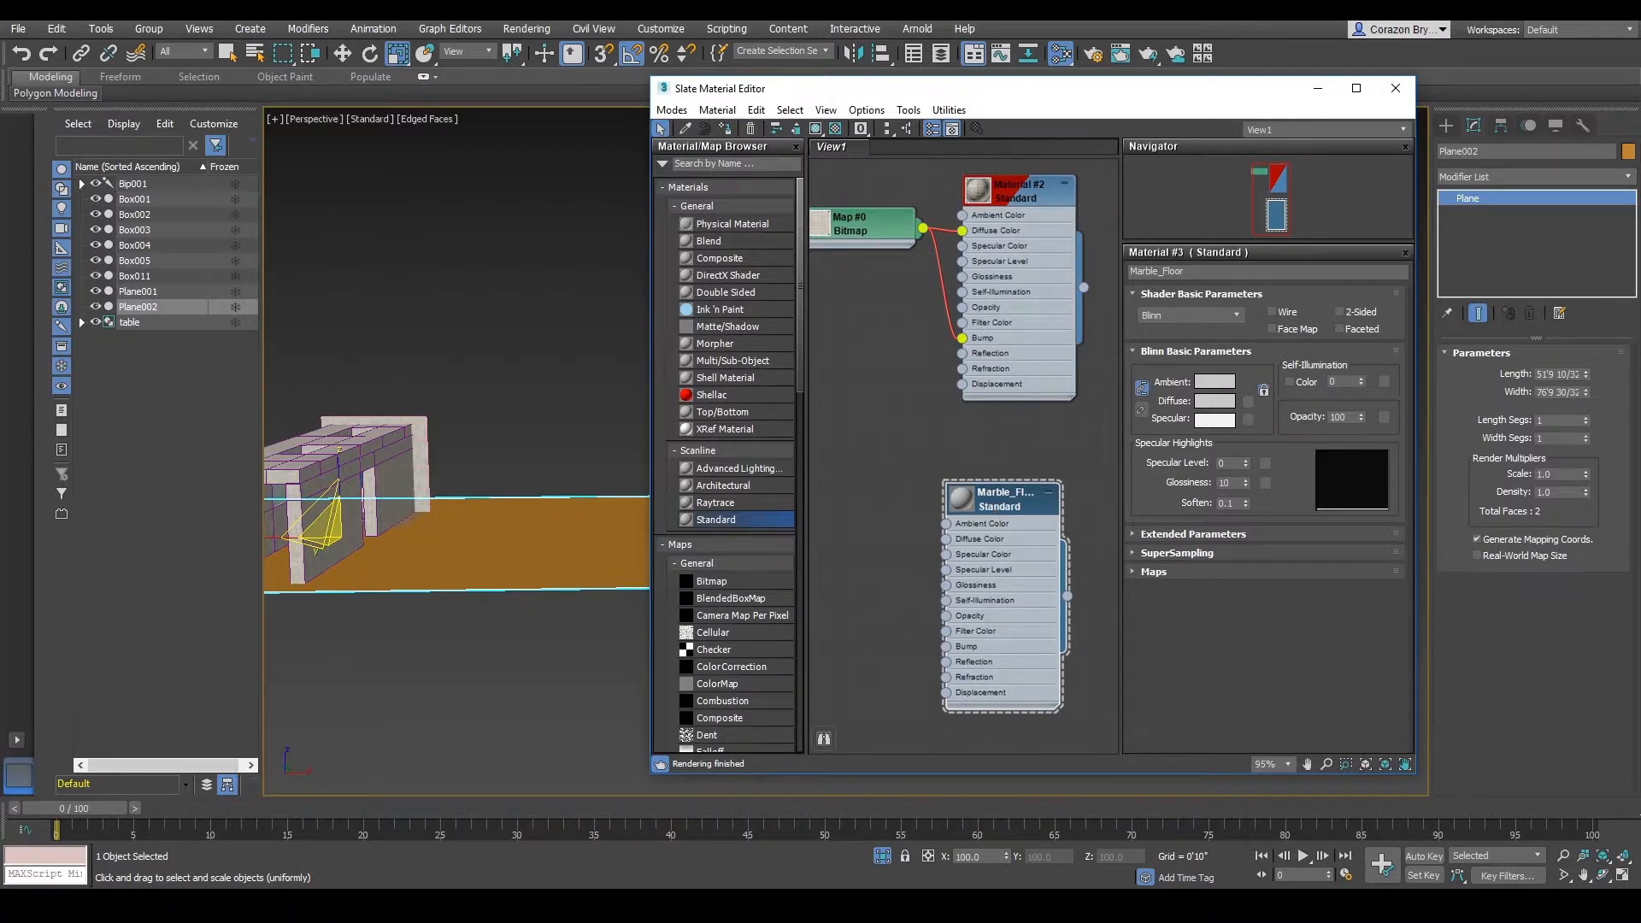
- Assign a Composite map to the Diffuse color of the Marble_Floor material
mouse_move(1235, 387)
left_mouse_down()
mouse_move(1260, 393)
mouse_move(1253, 417)
mouse_move(1197, 420)
mouse_move(1159, 401)
mouse_move(1246, 403)
left_mouse_up()
left_click(1246, 400)
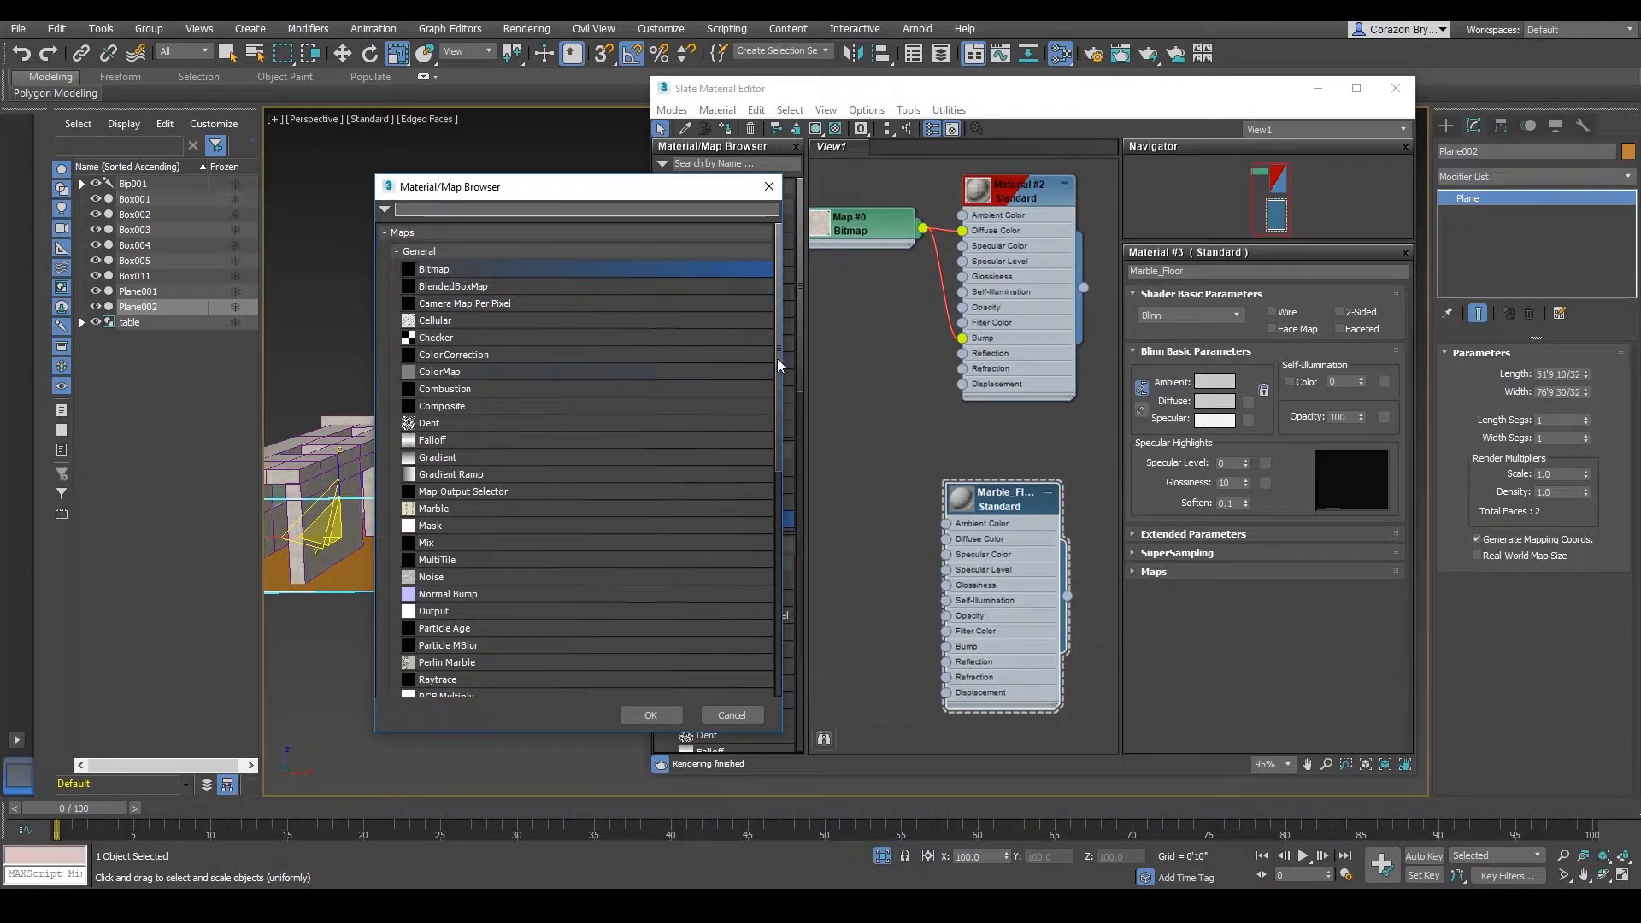
left_click_drag(778, 340, 778, 362)
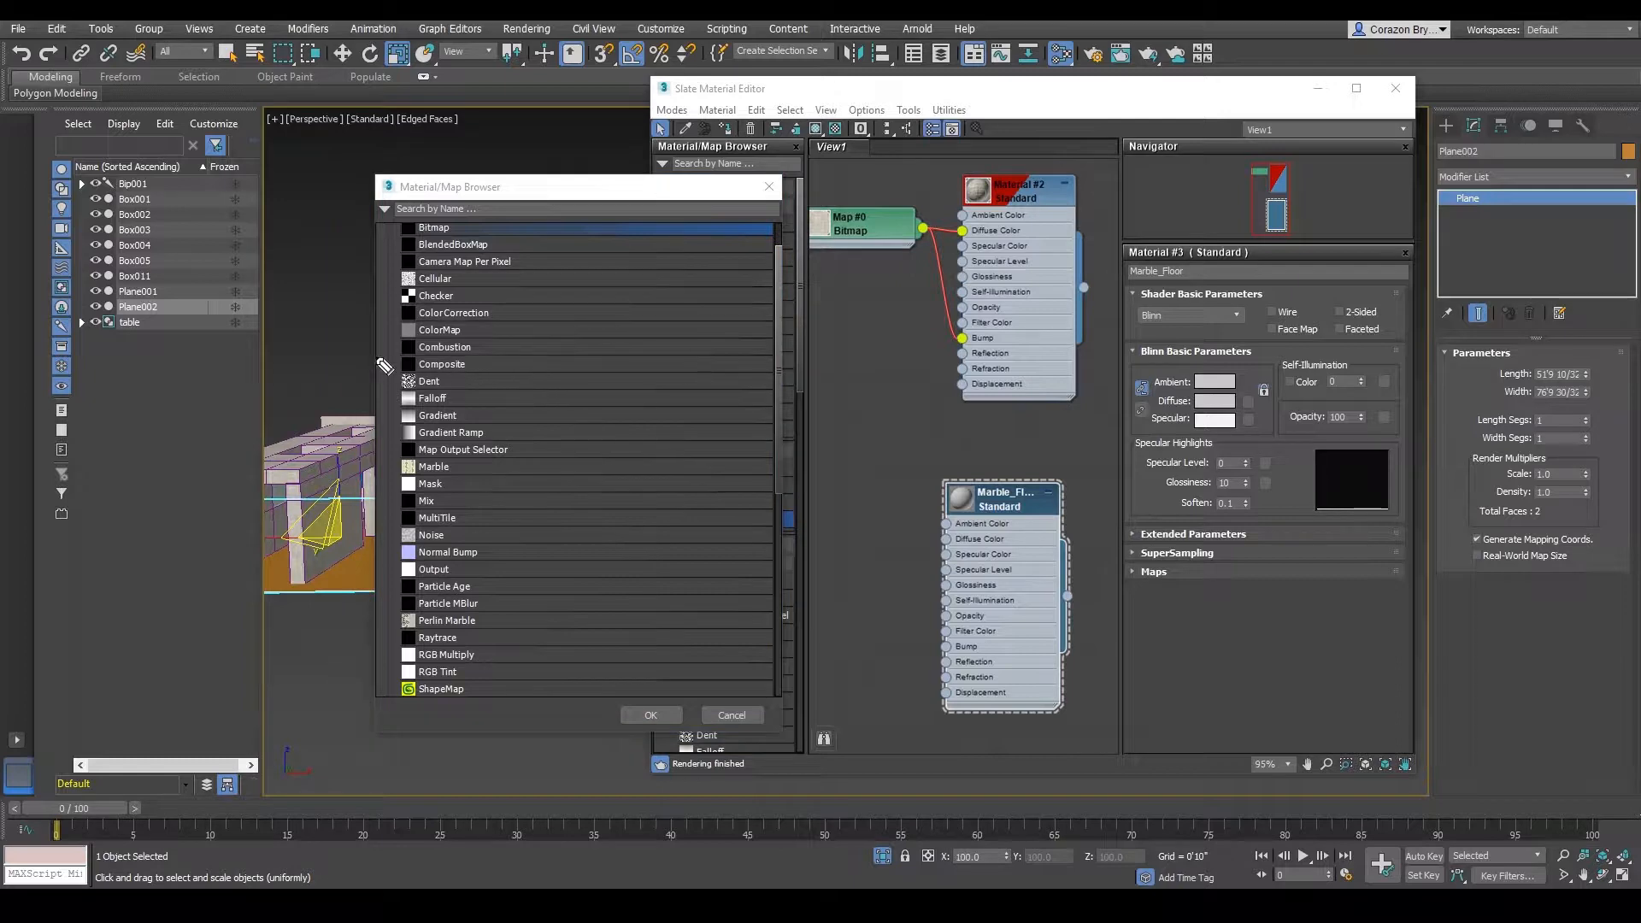
mouse_move(381, 358)
left_mouse_down()
mouse_move(479, 363)
mouse_move(390, 378)
mouse_move(417, 347)
left_mouse_up()
key("Escape")
double_click(435, 366)
scroll(932, 564, "down", 2)
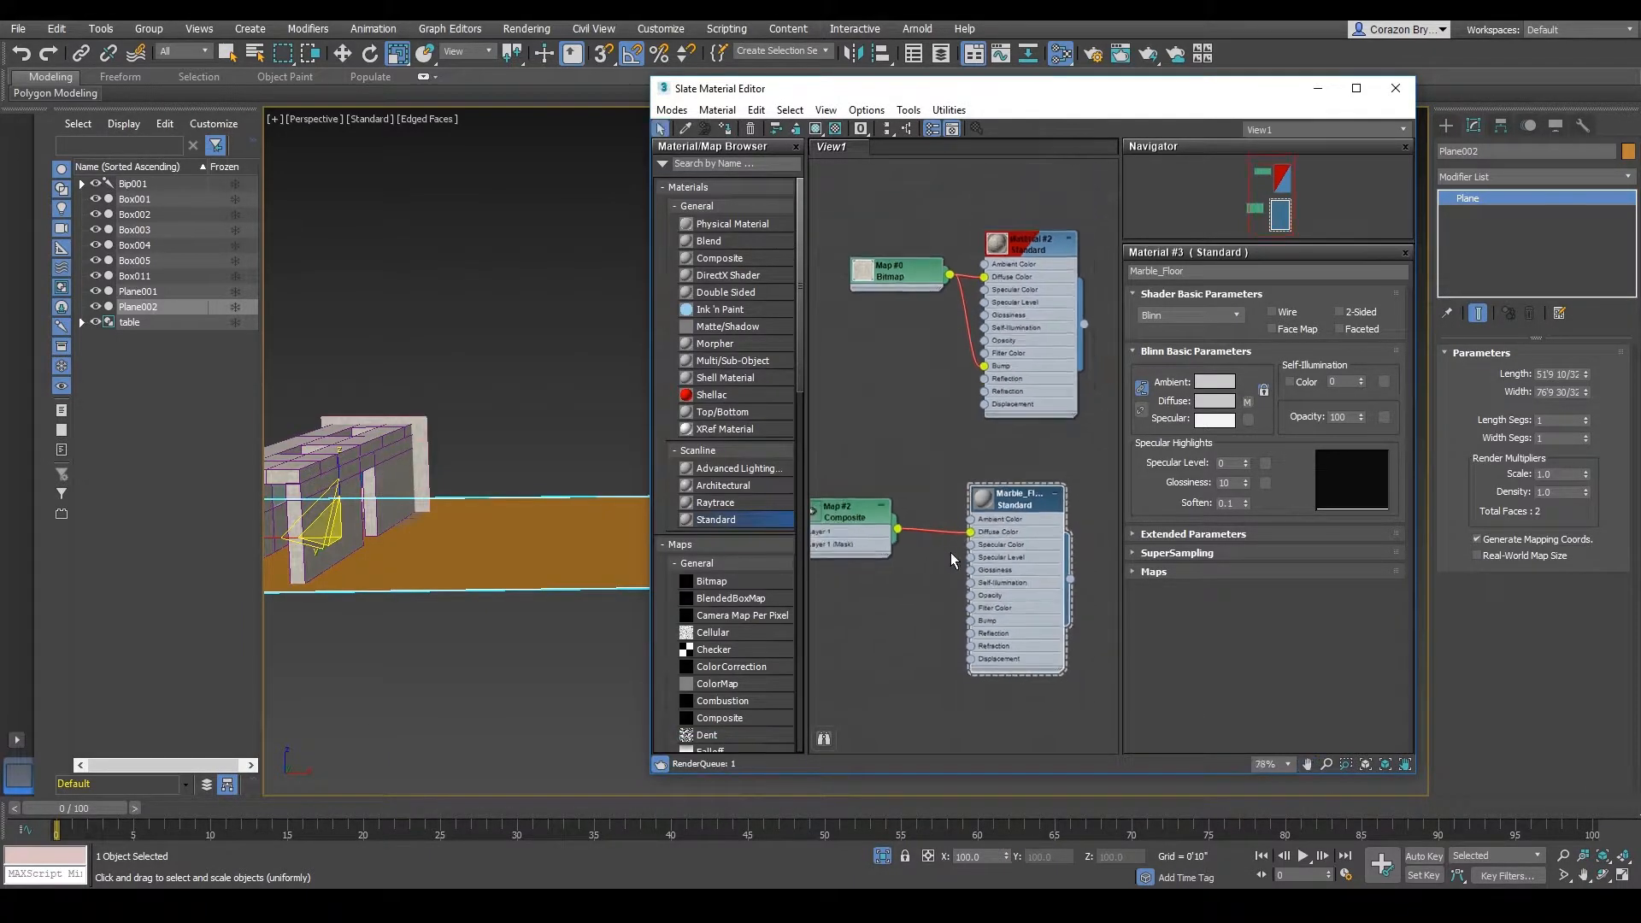
scroll(954, 560, "up", 2)
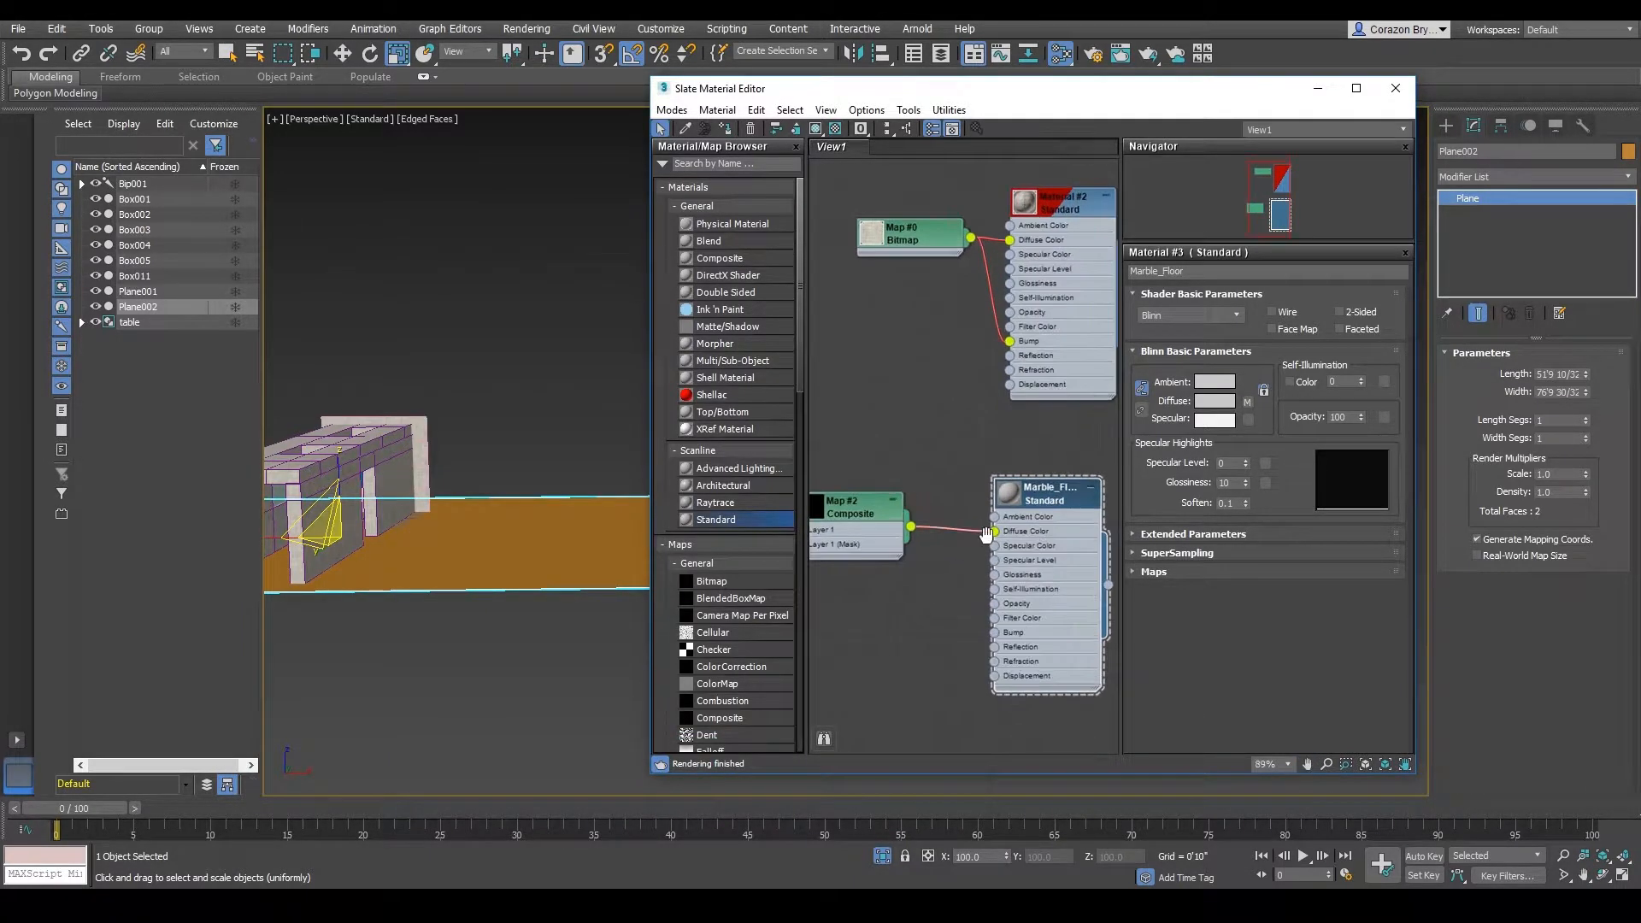
scroll(987, 535, "down", 2)
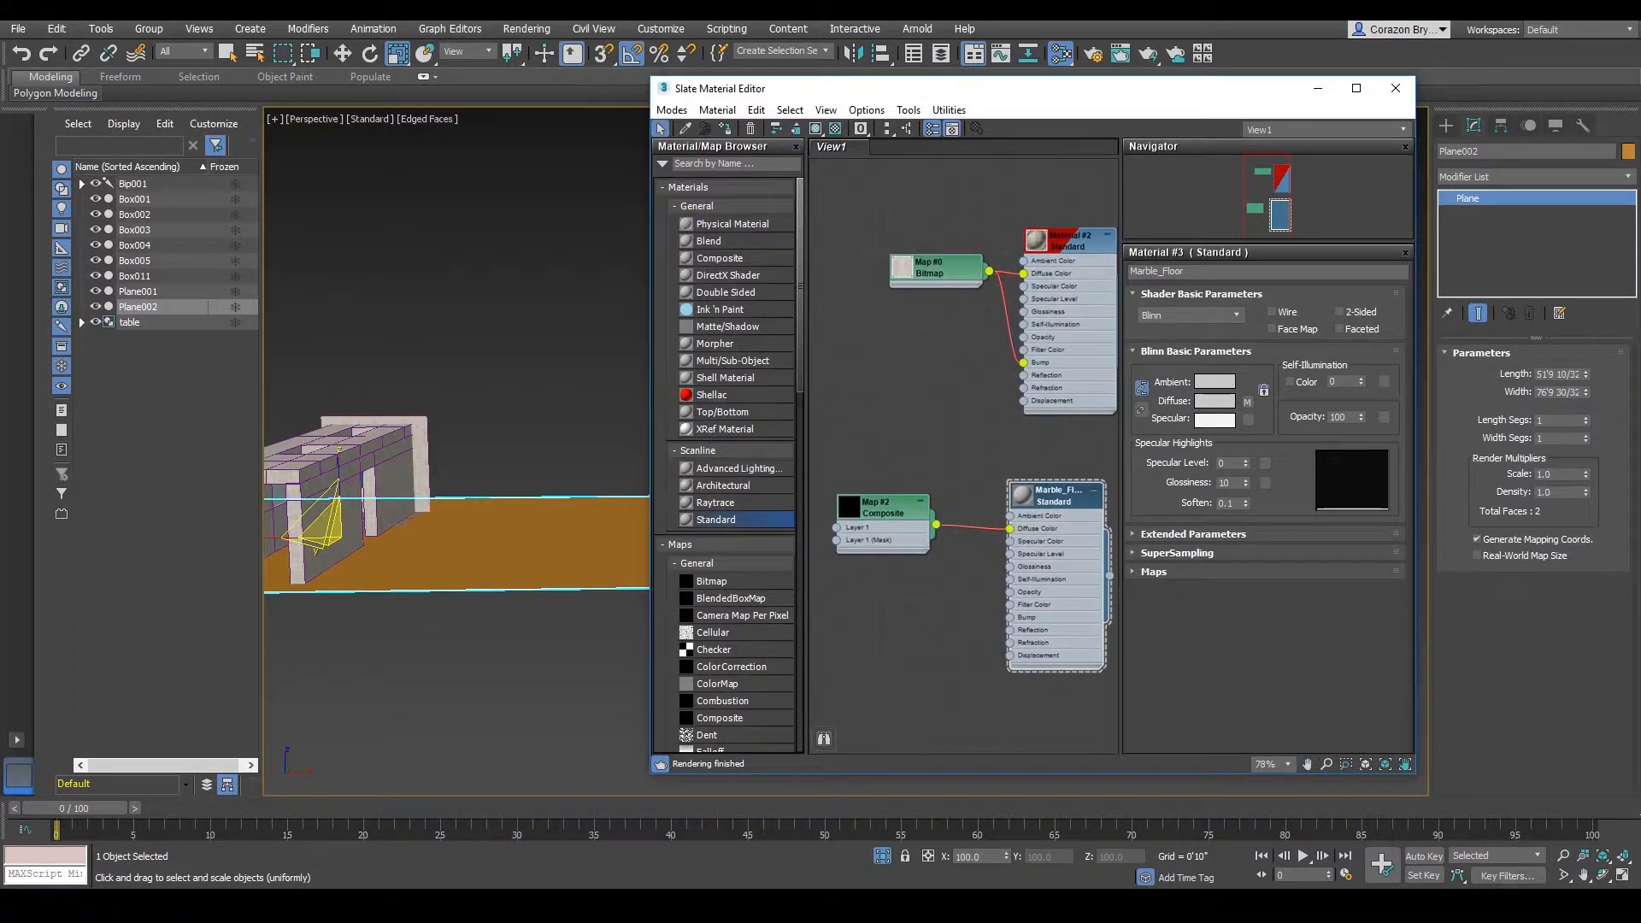
mouse_move(794, 475)
left_mouse_down()
mouse_move(823, 470)
mouse_move(867, 582)
mouse_move(870, 459)
left_mouse_up()
left_click_drag(1062, 531, 1036, 534)
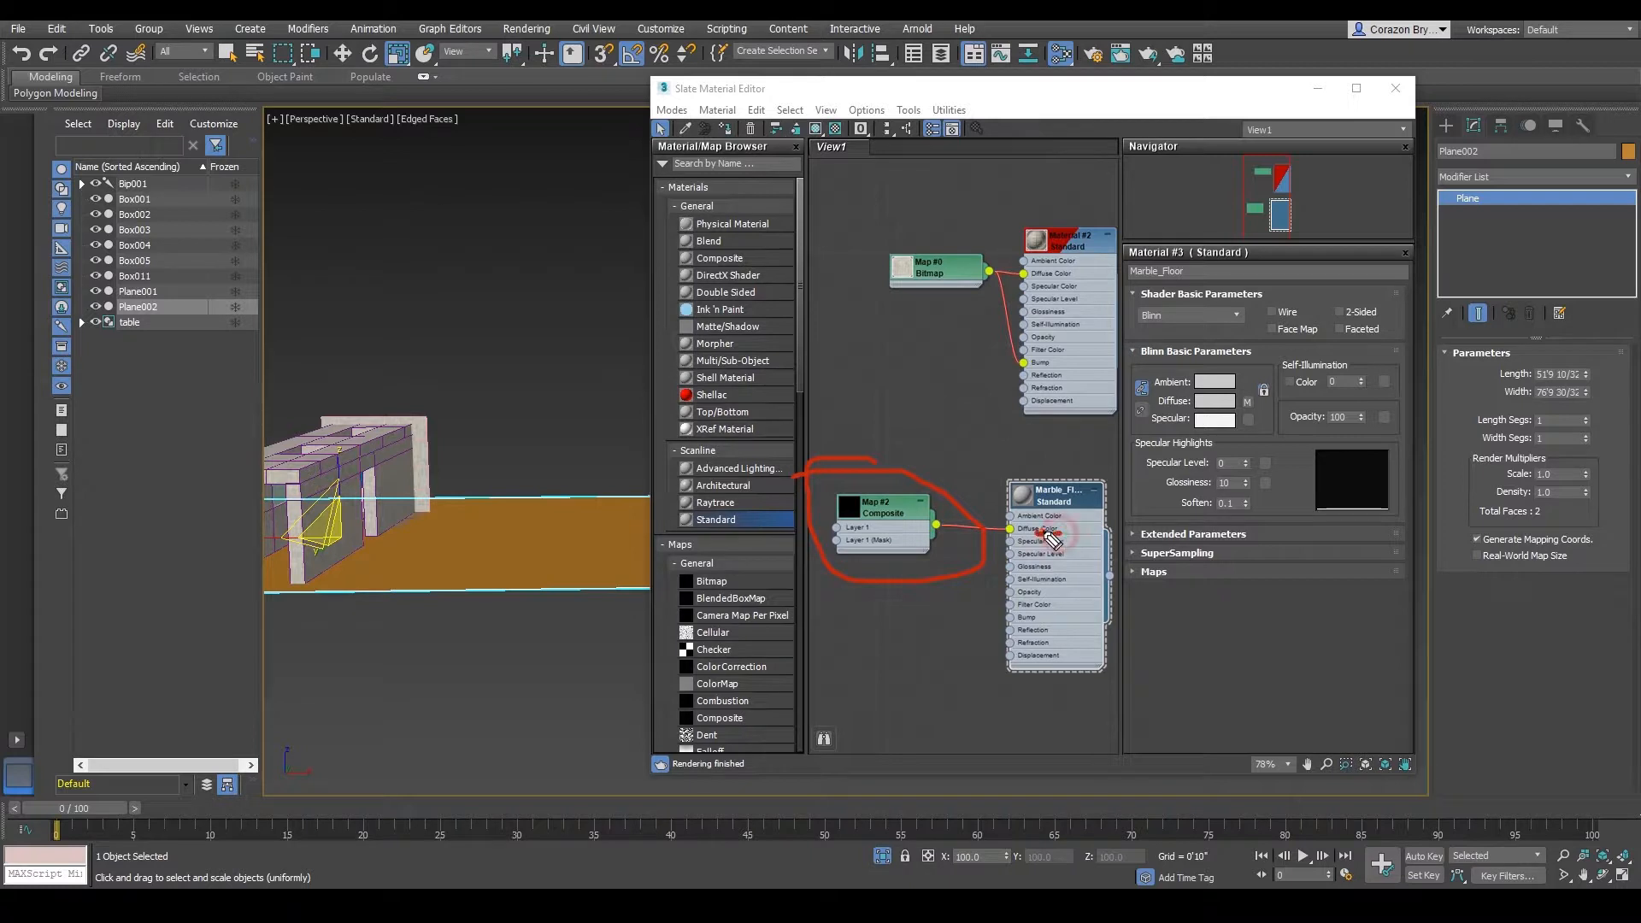
mouse_move(1254, 392)
left_mouse_down()
mouse_move(1247, 411)
mouse_move(1239, 394)
left_mouse_up()
key("Escape")
- Reposition the Composite map node beside the Marble_Floor material and open the map's layer parameters
middle_click_drag(1048, 573, 1040, 577)
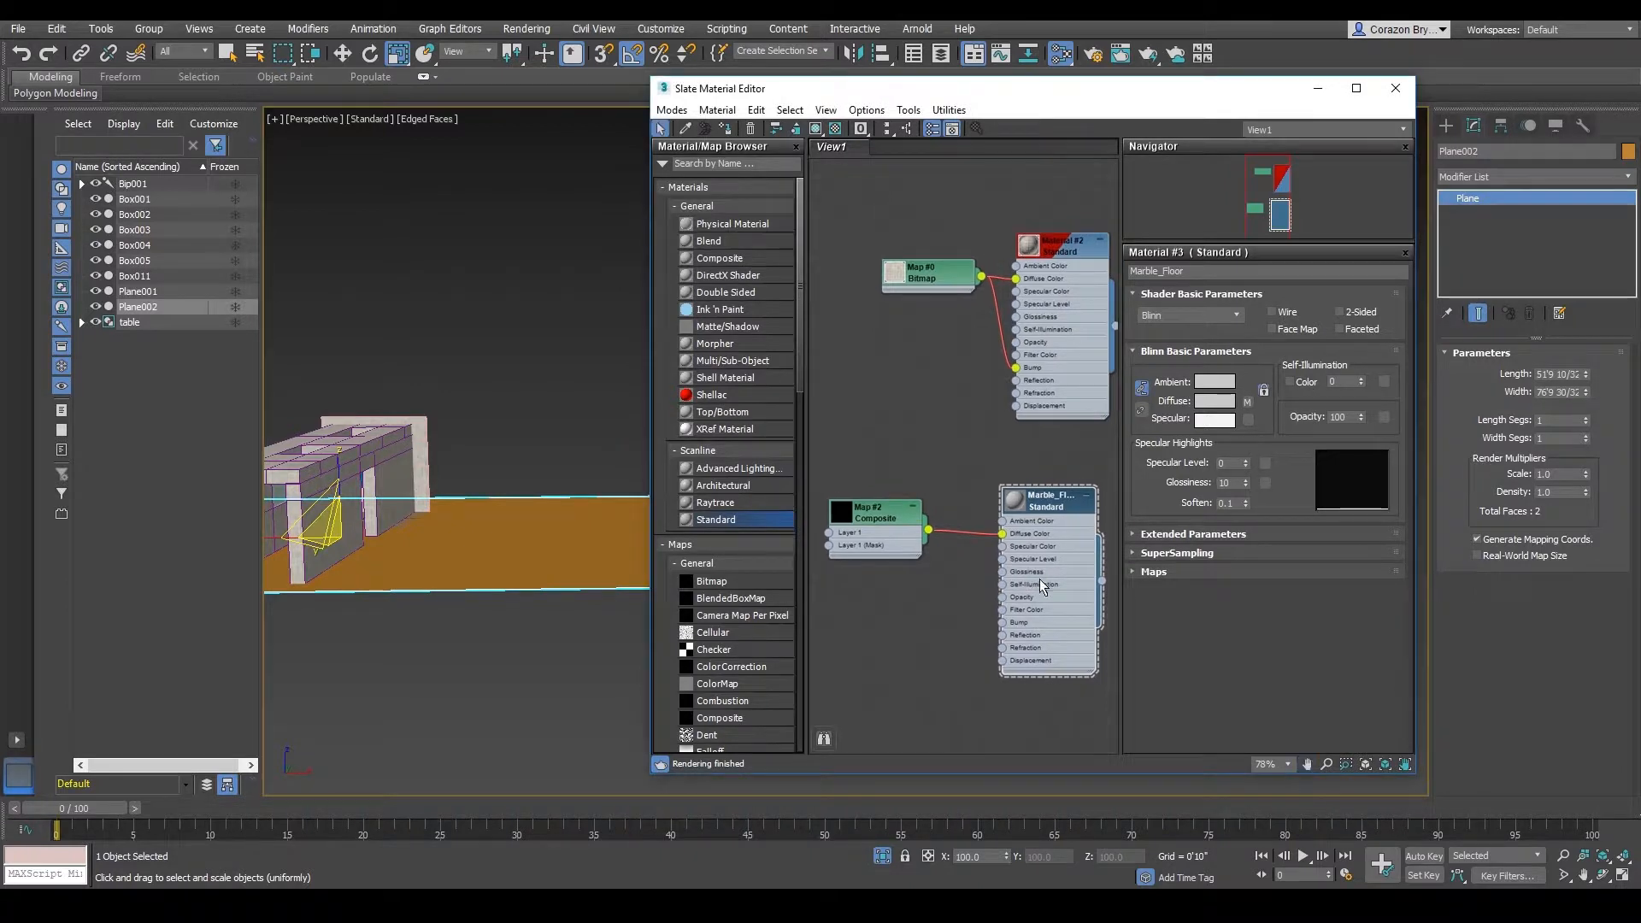
mouse_move(879, 513)
left_mouse_down()
mouse_move(863, 501)
mouse_move(879, 505)
left_mouse_up()
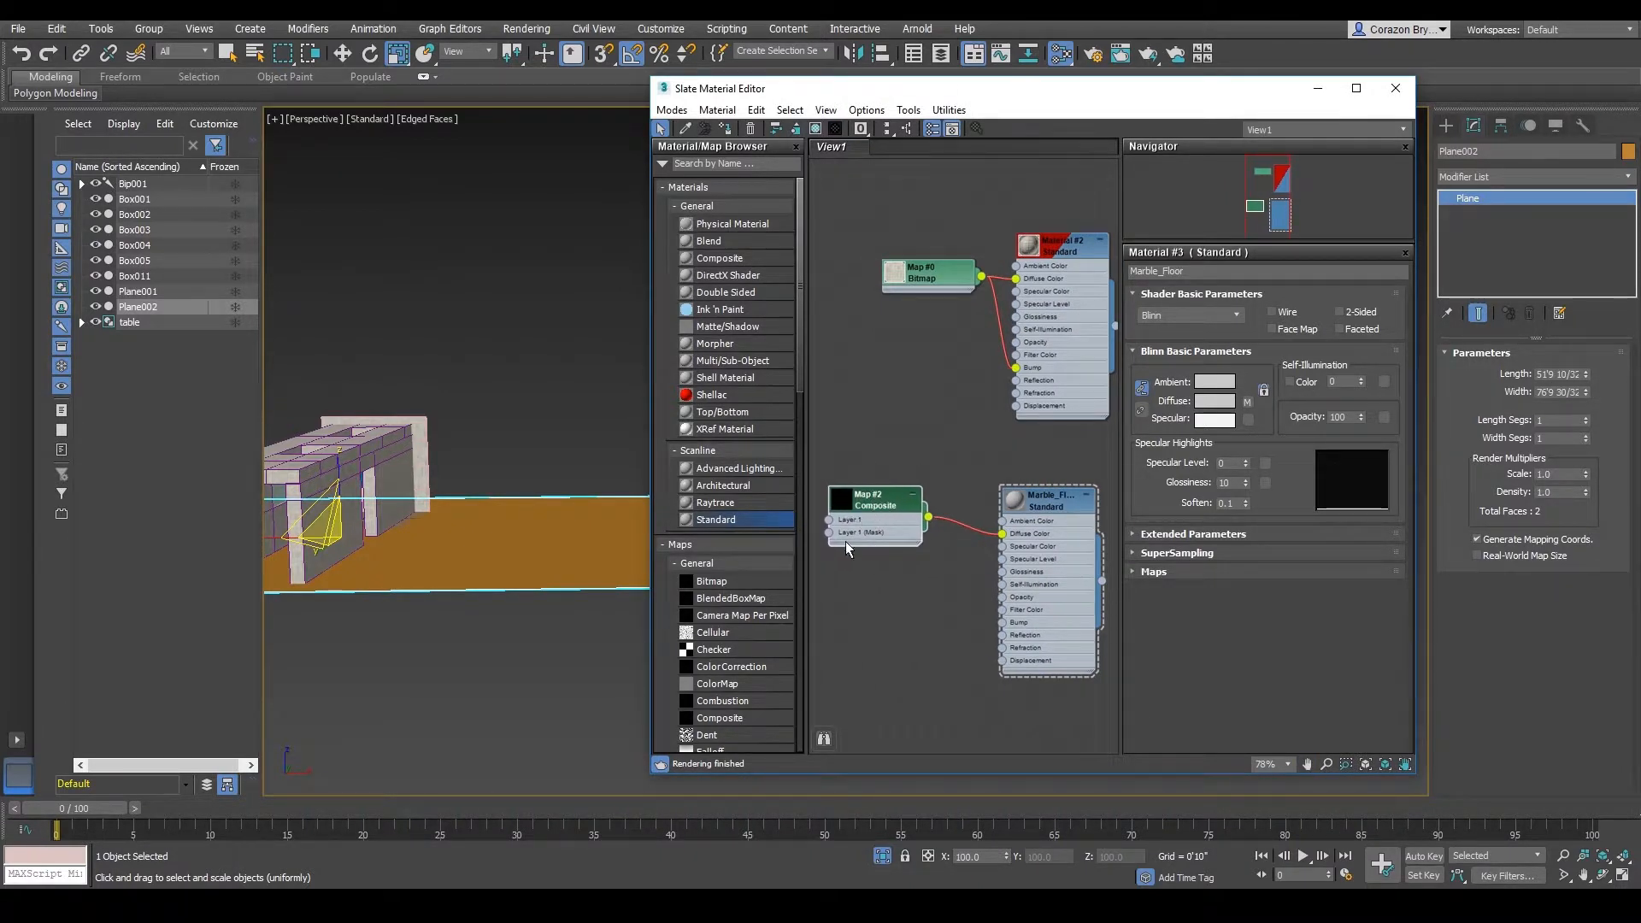
key("ctrl+shift+d")
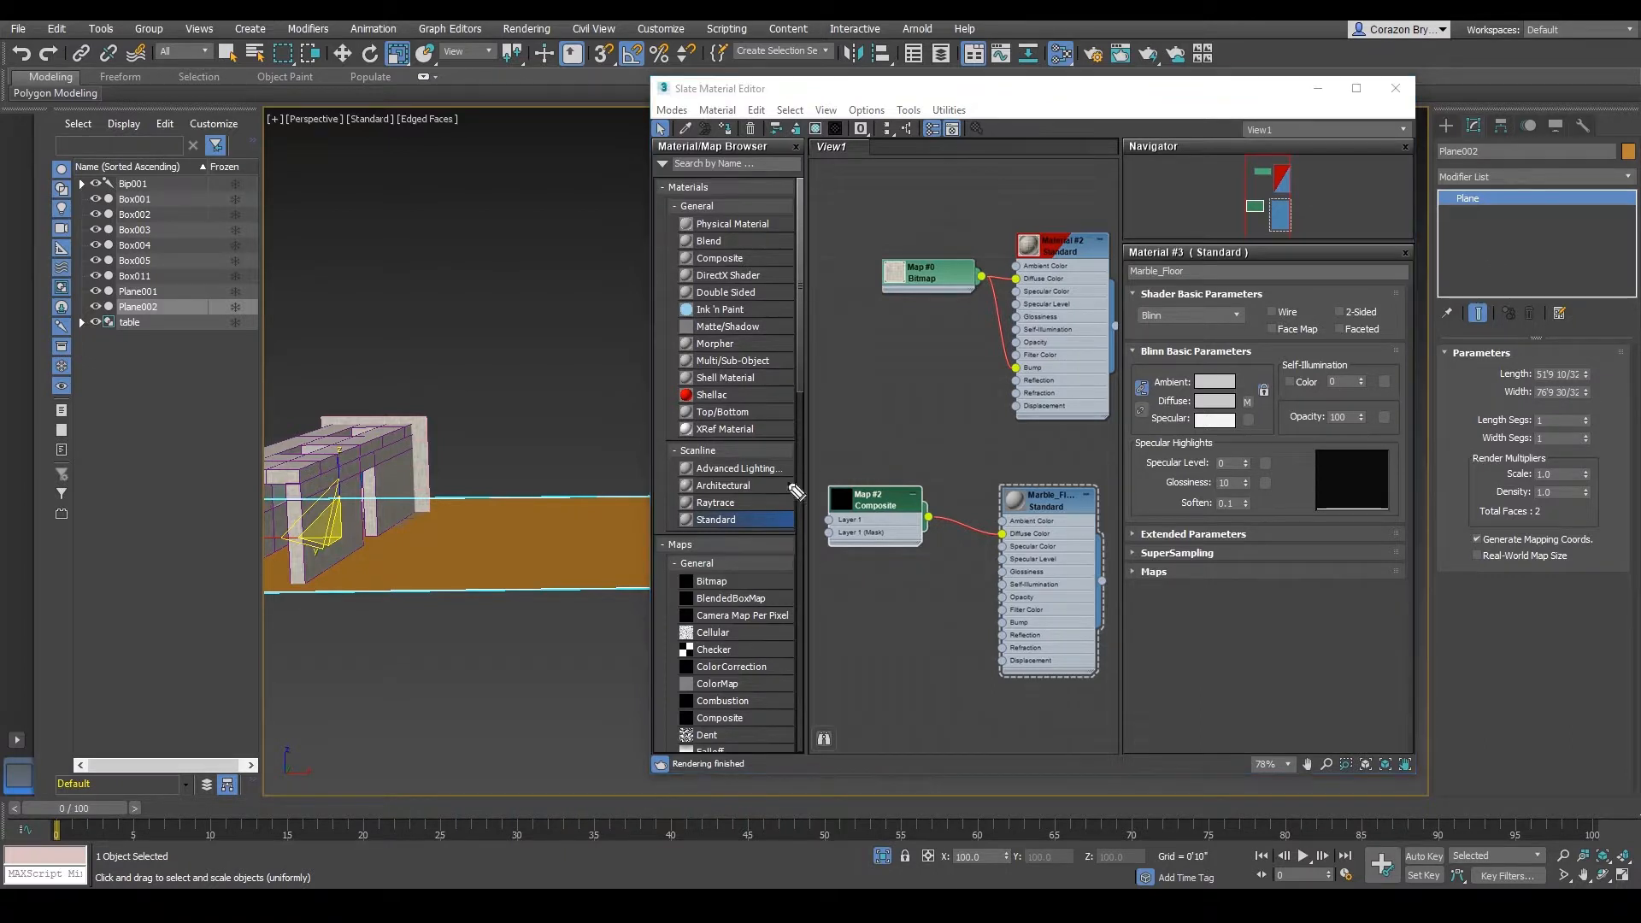
mouse_move(807, 518)
left_mouse_down()
mouse_move(822, 515)
mouse_move(818, 537)
mouse_move(824, 516)
left_mouse_up()
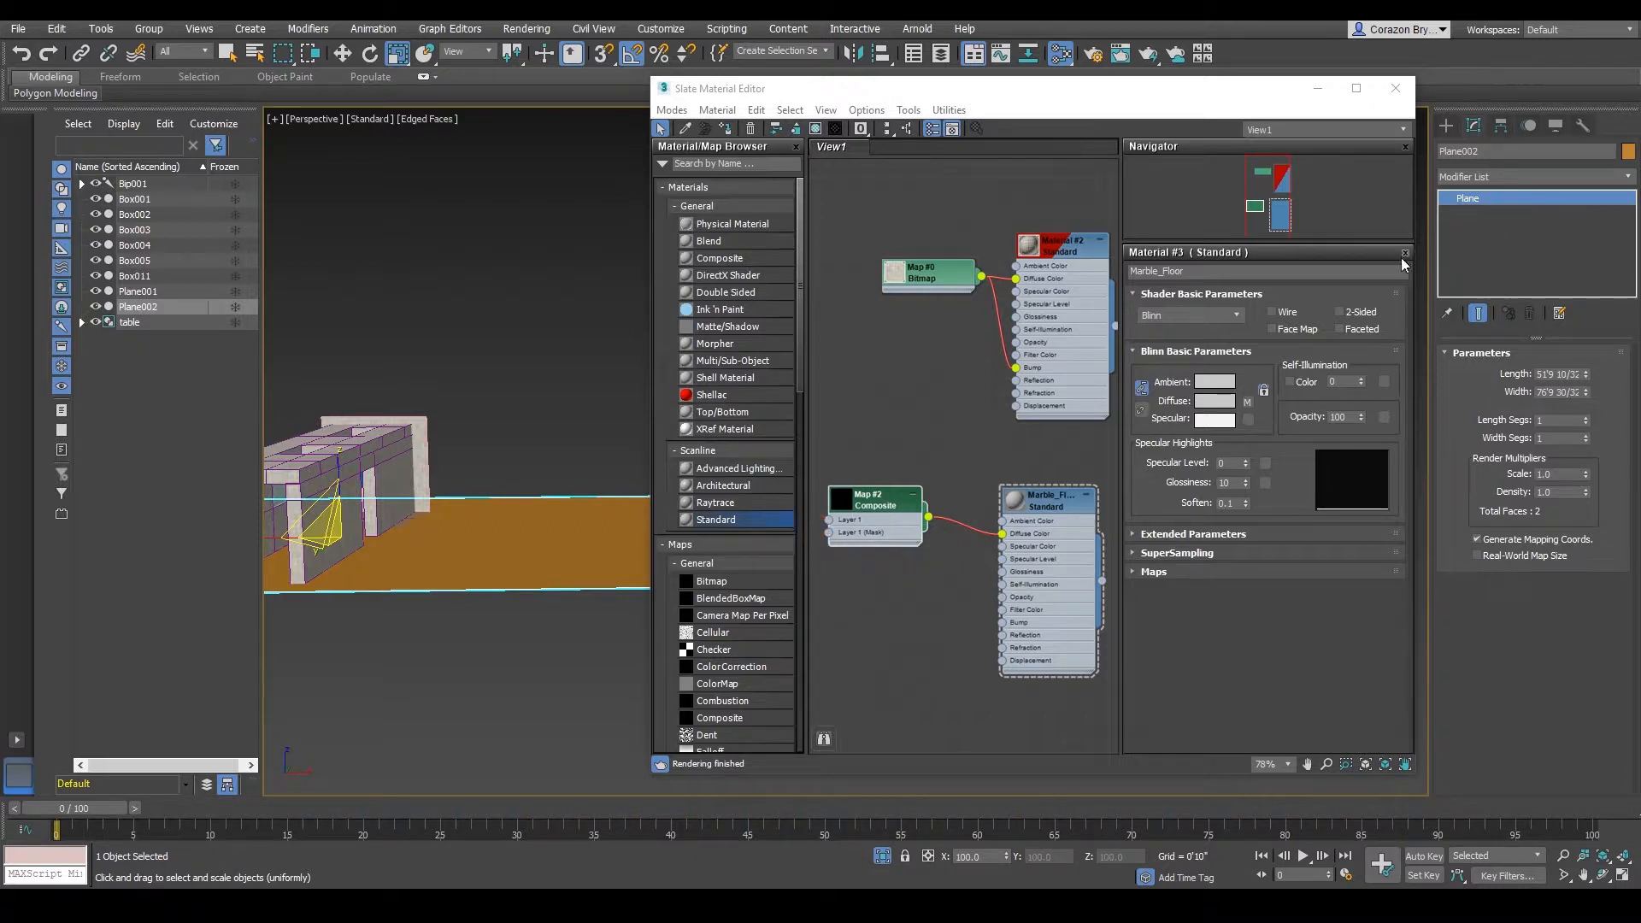
left_click(1247, 402)
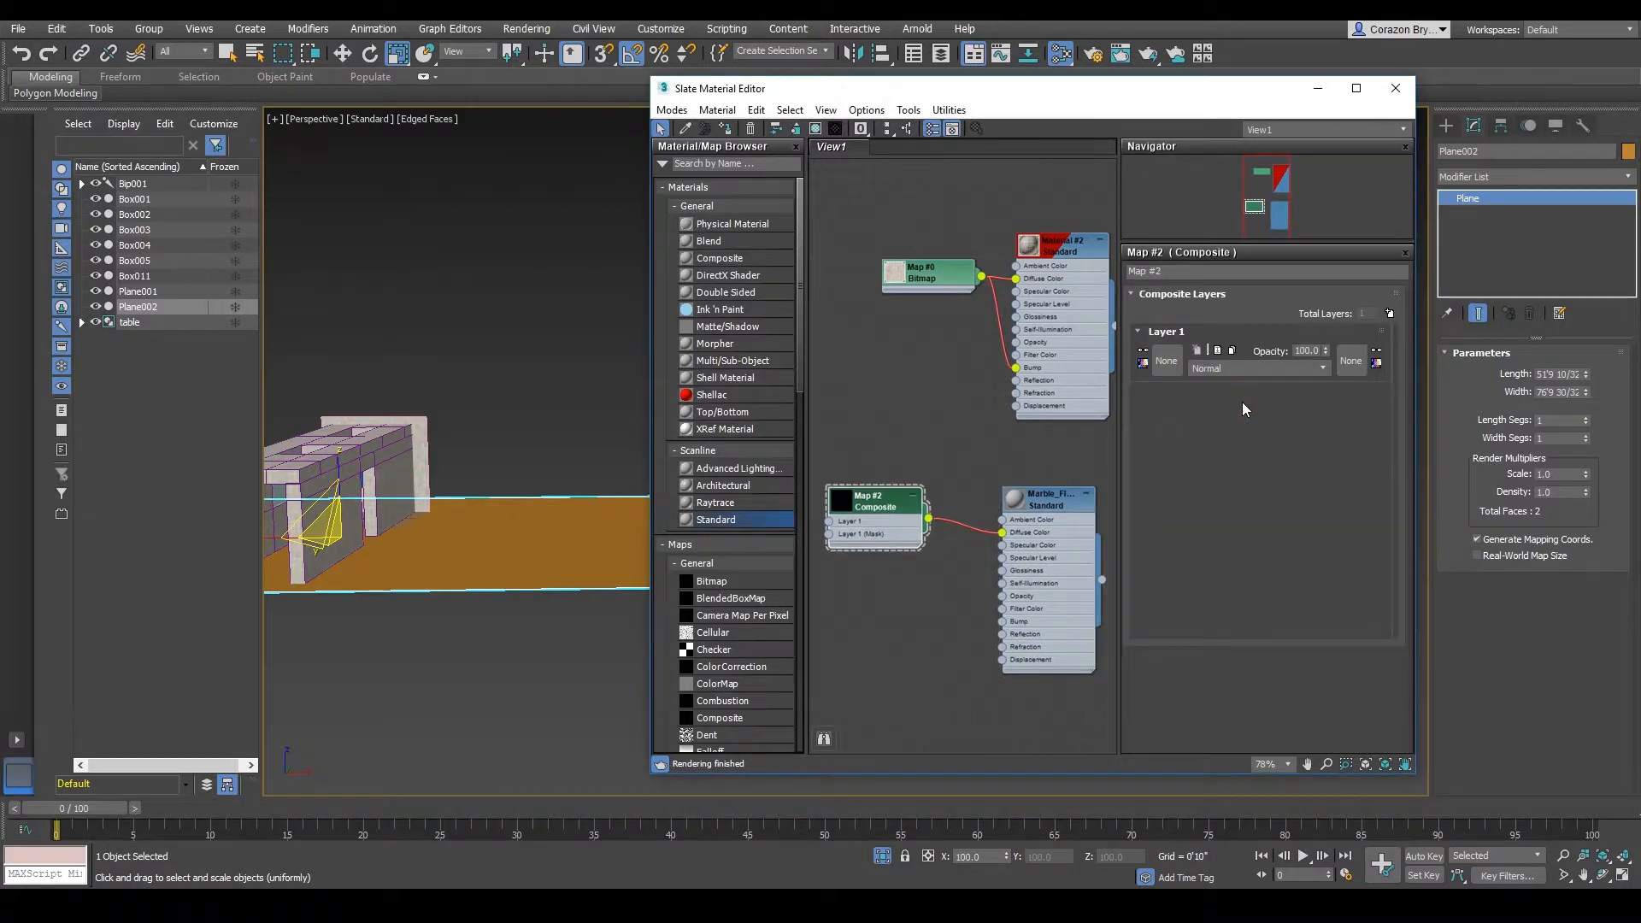
left_click_drag(863, 502, 850, 502)
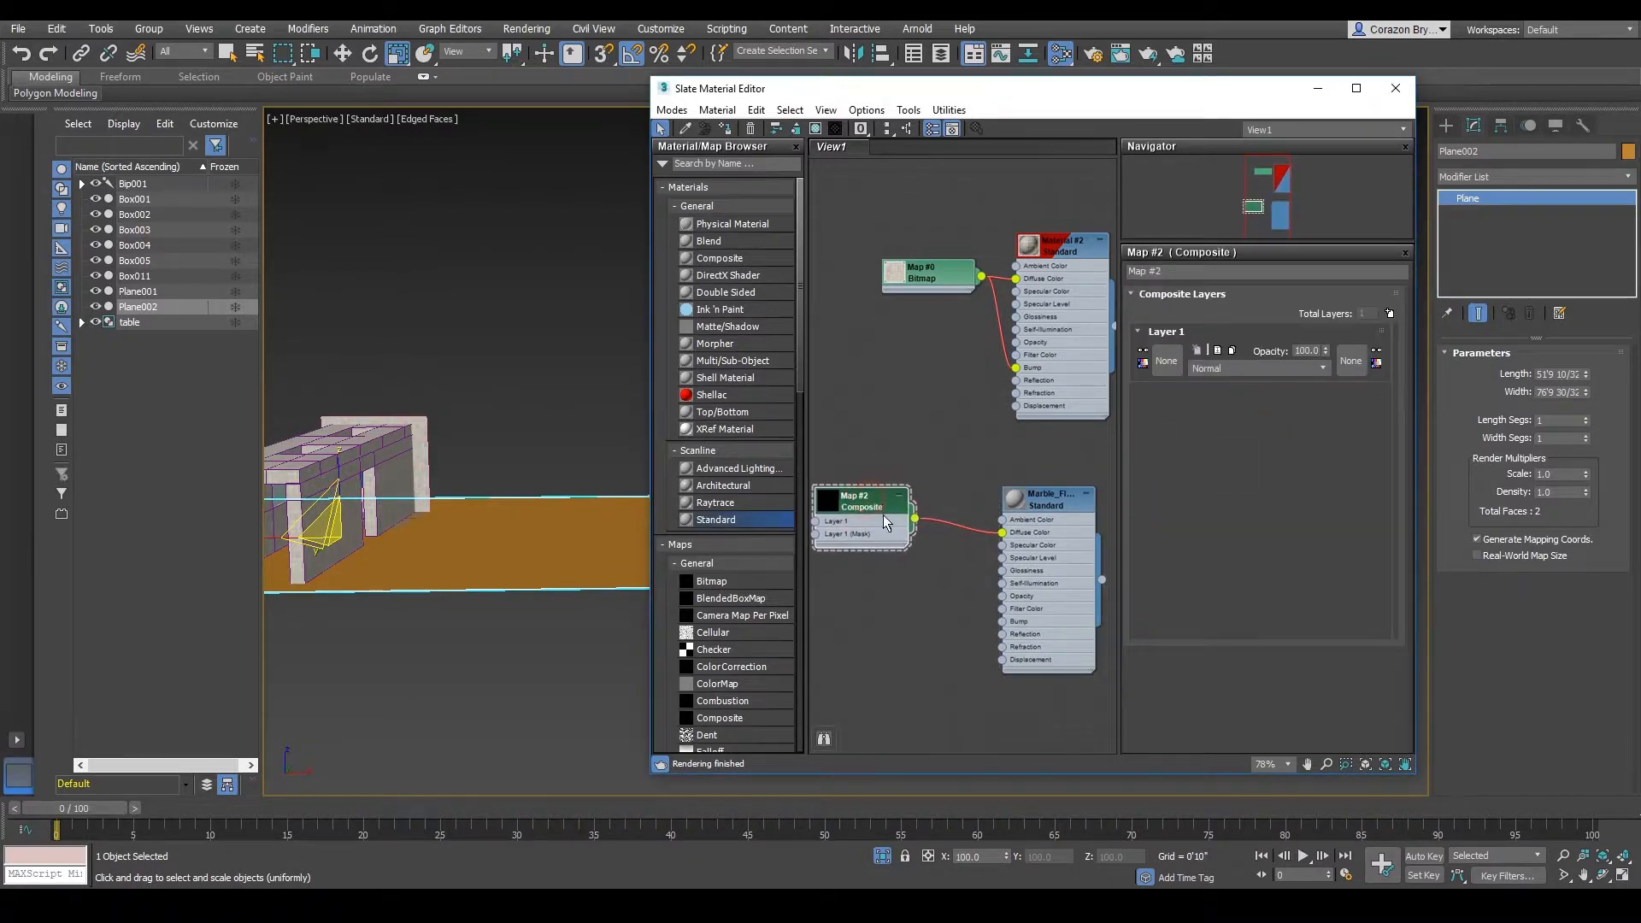
- Add a second layer to the Composite map connected to the Marble_Floor material
left_click(871, 500)
mouse_move(1385, 298)
left_mouse_down()
mouse_move(1403, 316)
mouse_move(1389, 325)
mouse_move(1379, 299)
left_mouse_up()
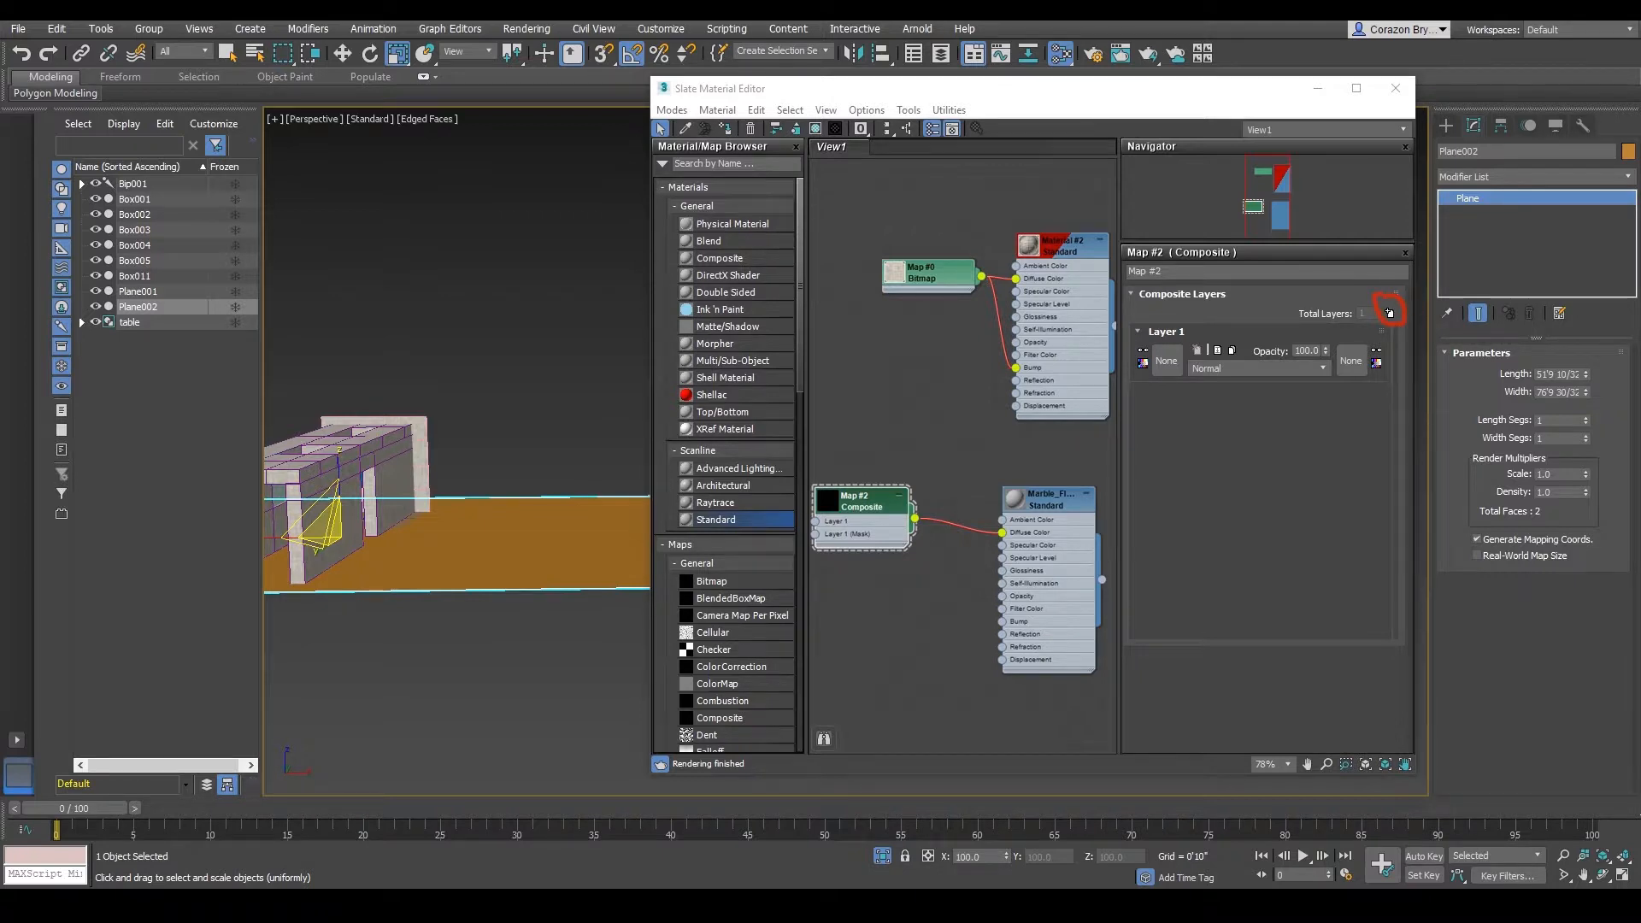
left_click(1390, 316)
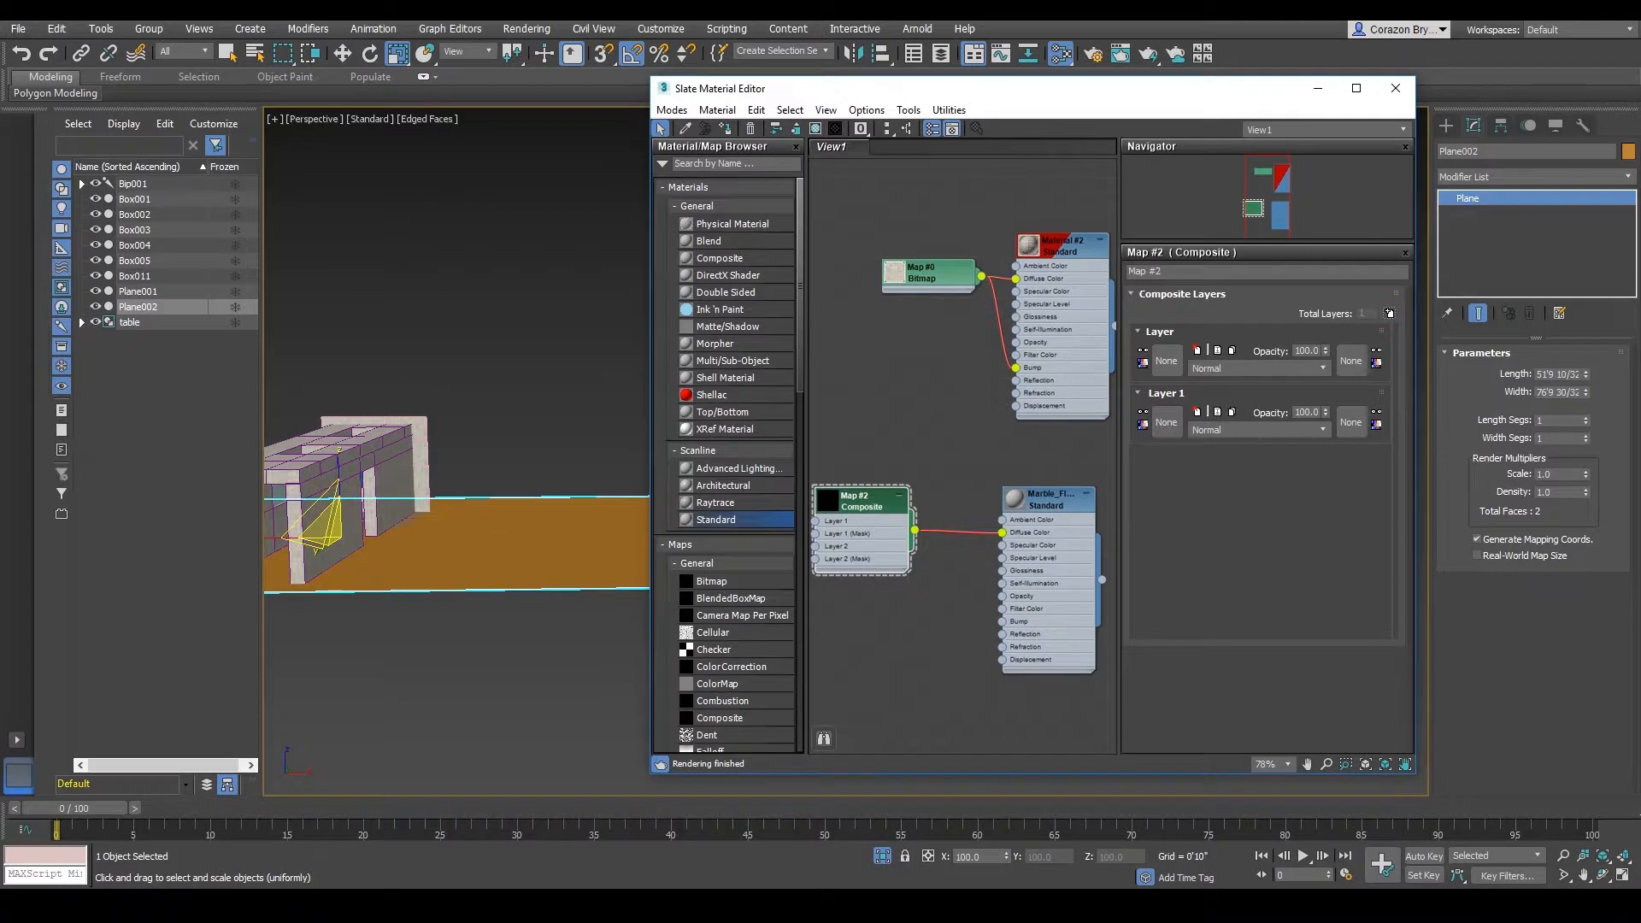
mouse_move(1150, 352)
left_mouse_down()
mouse_move(1163, 364)
mouse_move(1195, 331)
left_mouse_up()
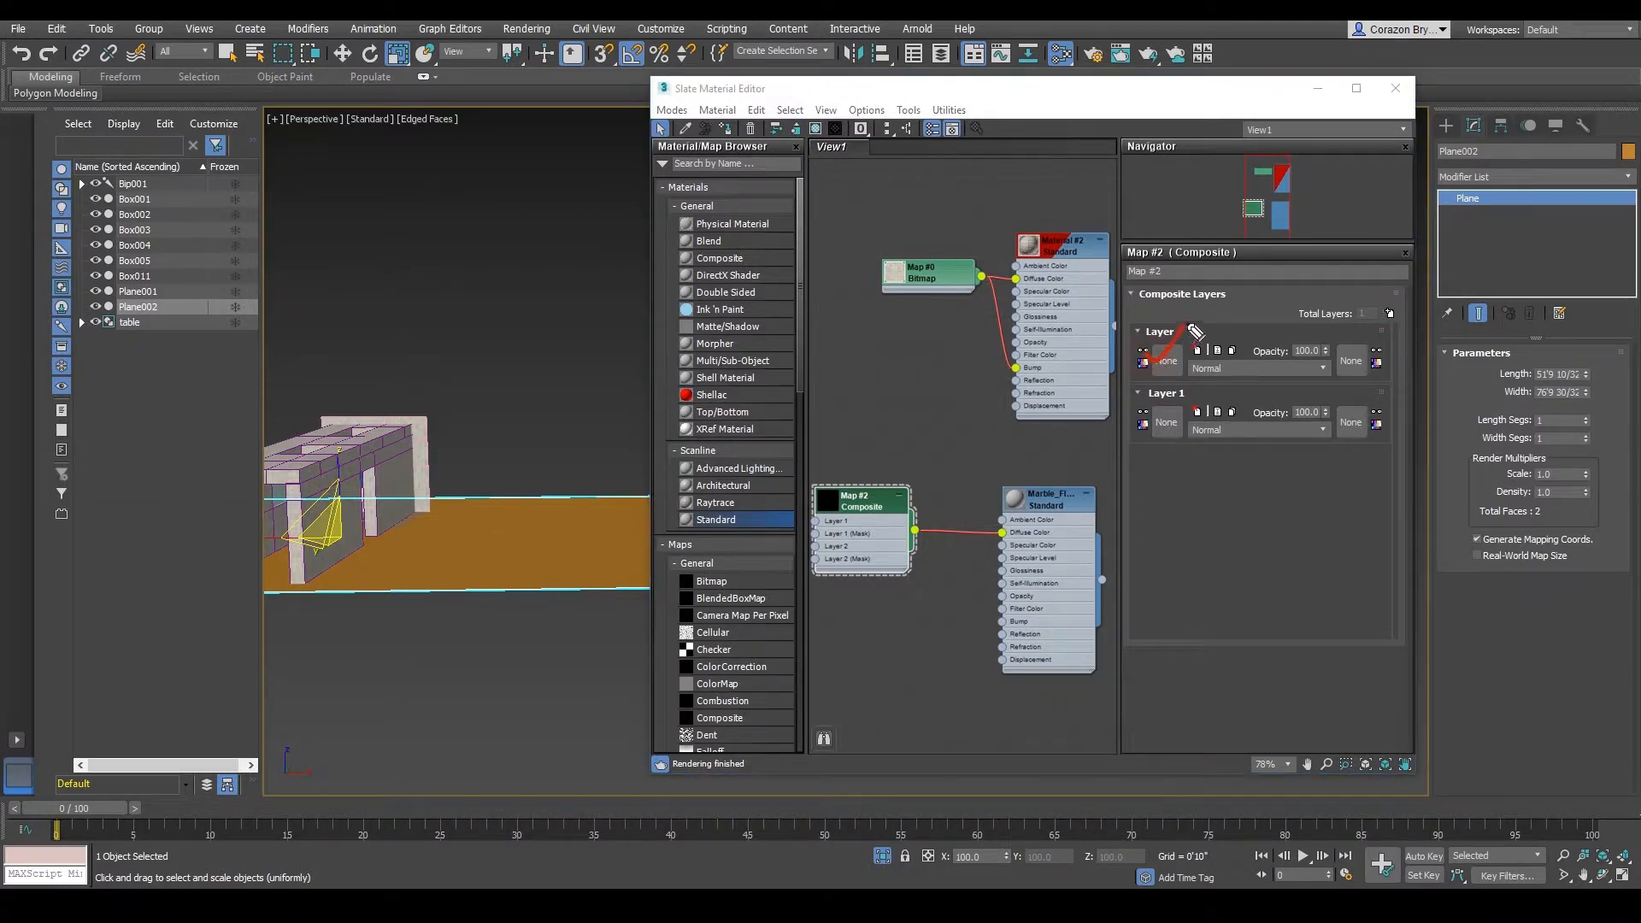
mouse_move(1146, 415)
left_mouse_down()
mouse_move(1183, 394)
mouse_move(1148, 425)
left_mouse_up()
left_click_drag(1145, 350, 1179, 314)
key("Escape")
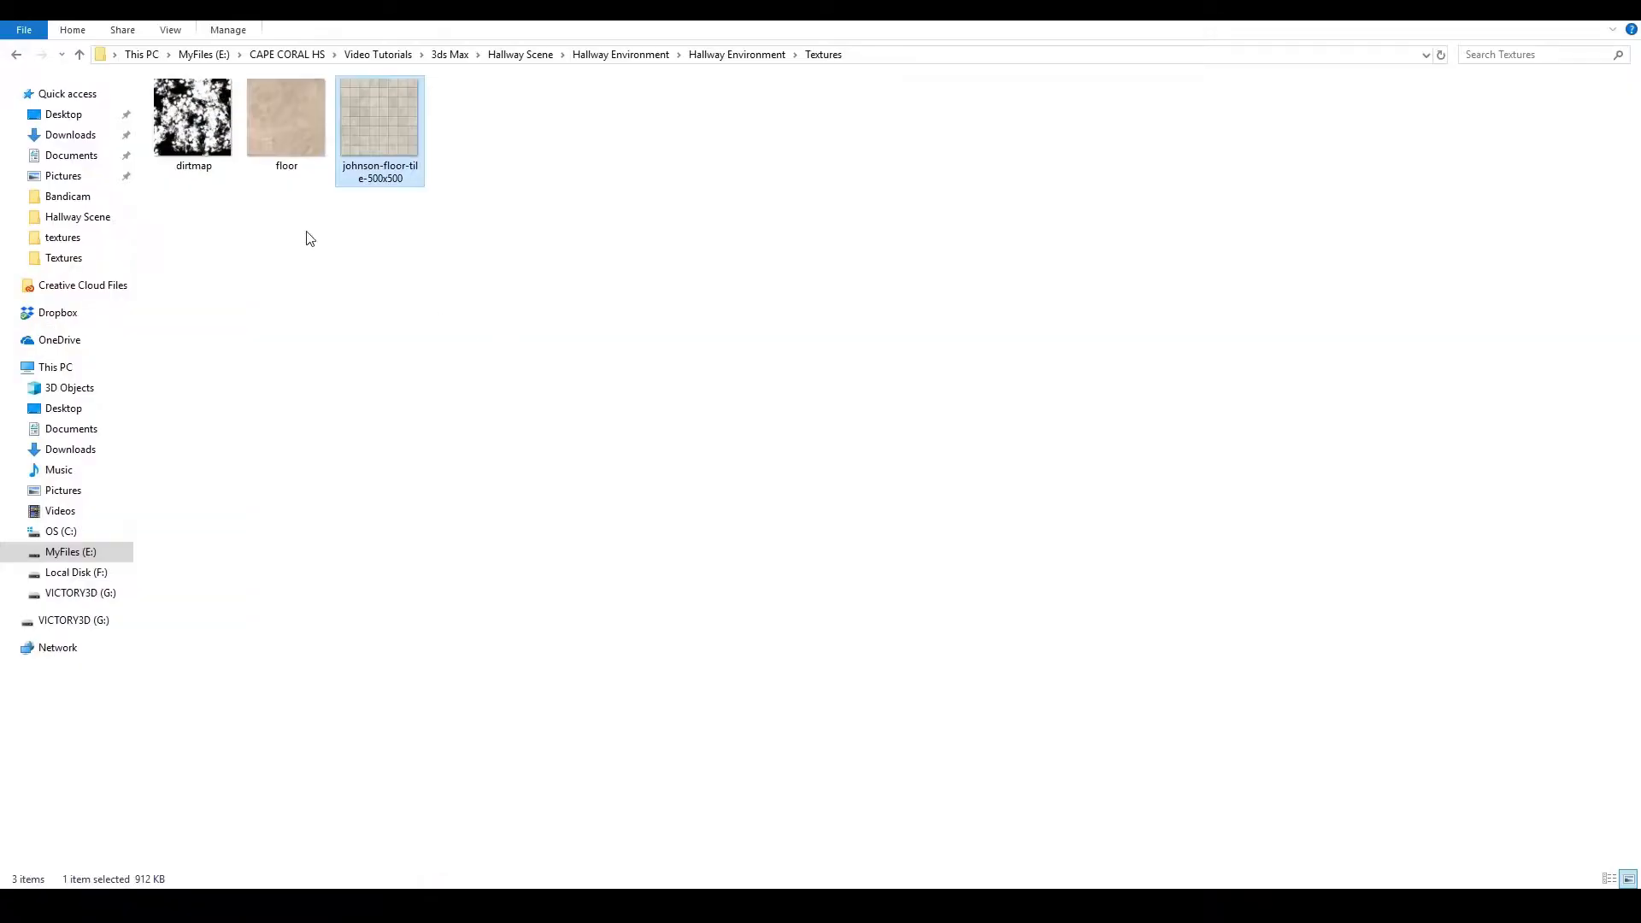
- Preview the floor and dirtmap images from the Textures folder in File Explorer
left_click(285, 128)
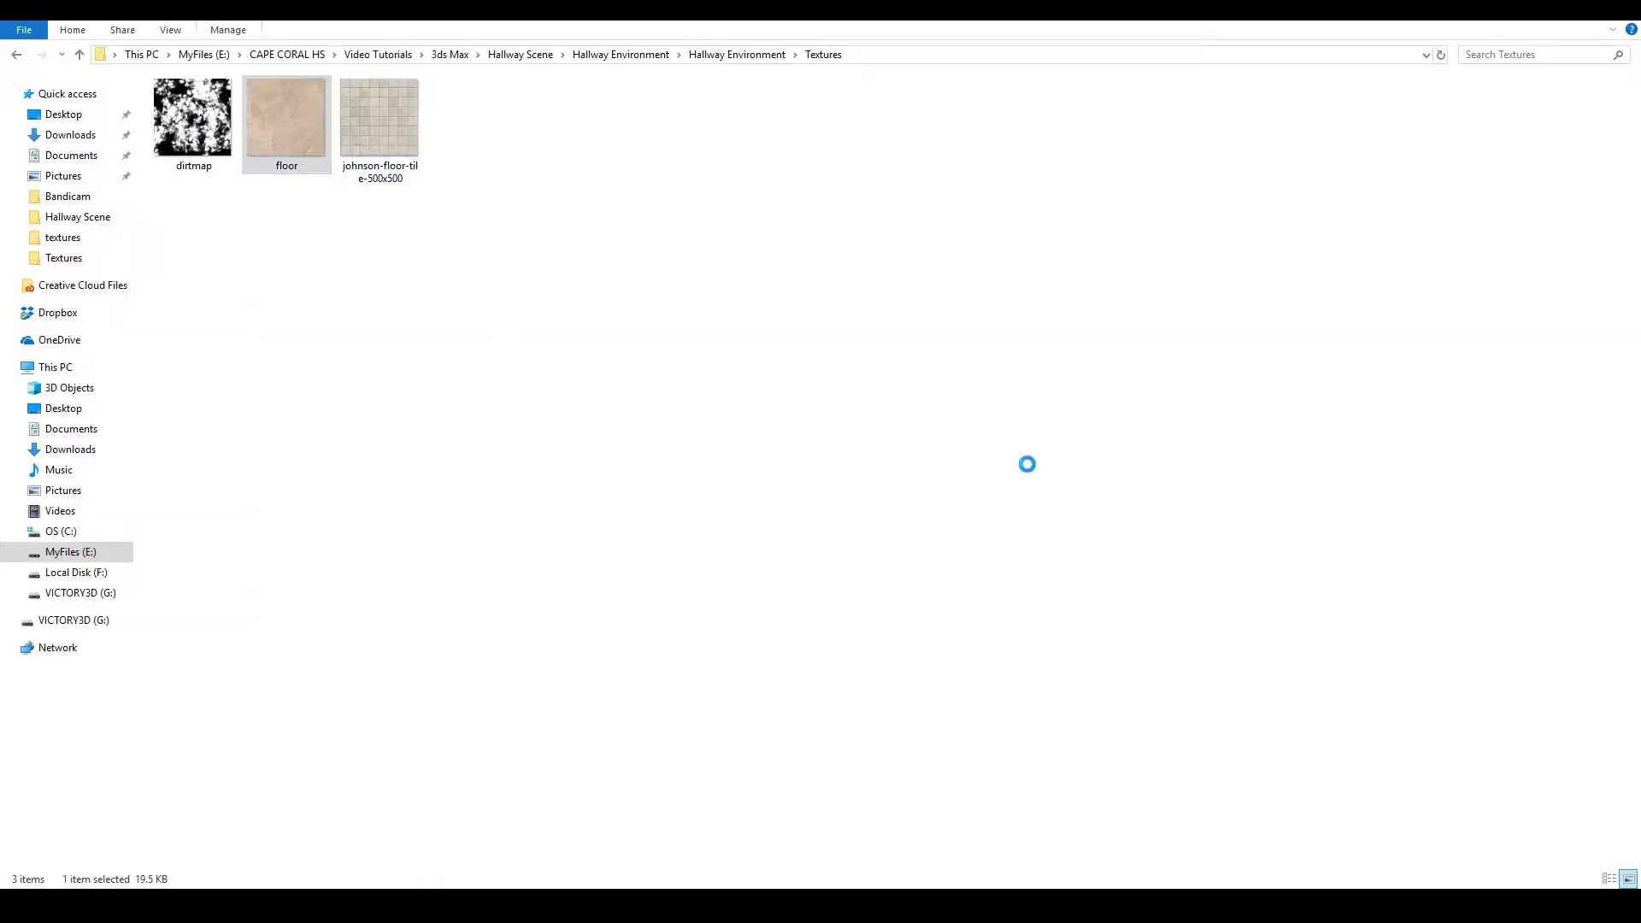
key("Left")
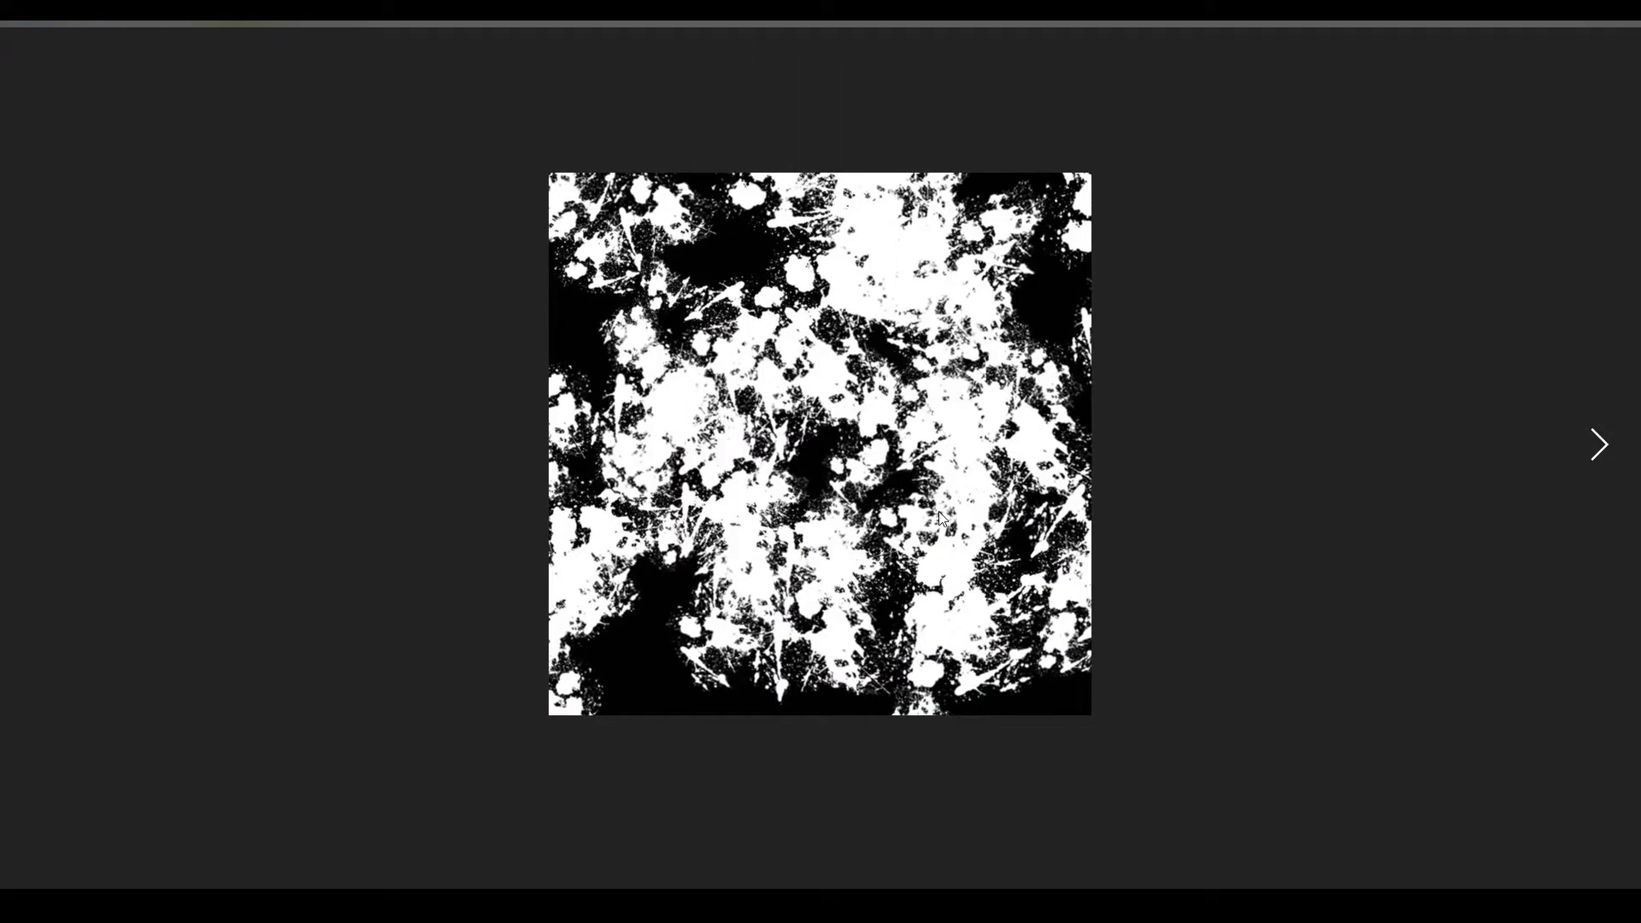
key("Right")
key("Left")
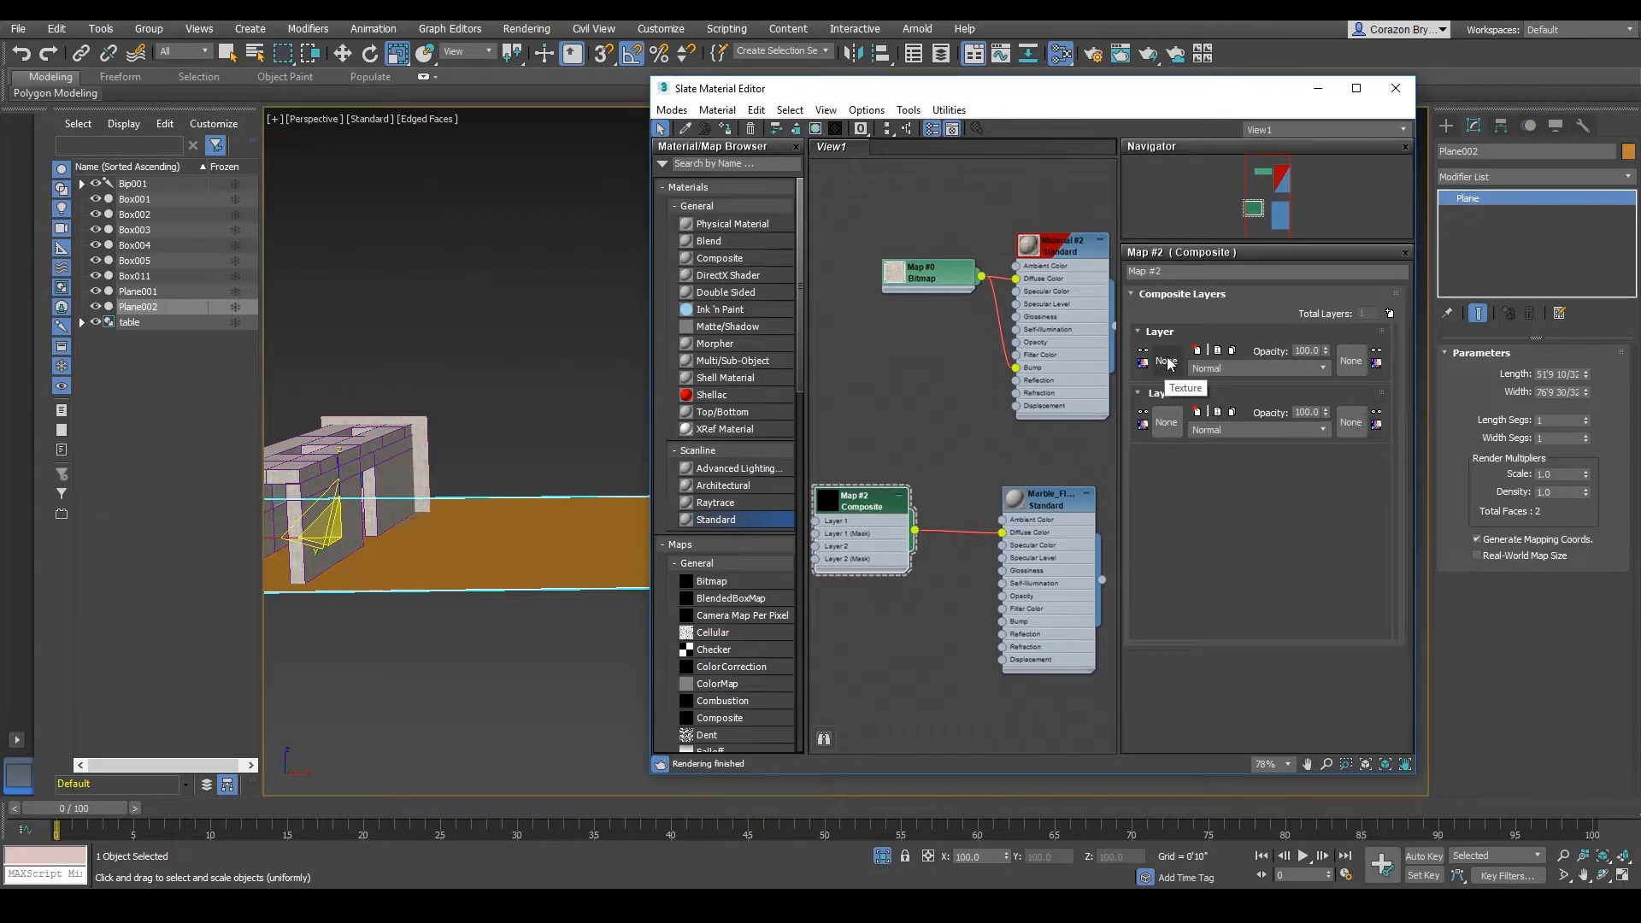
- Load the dirtmap image as a Bitmap into the texture slot of the Composite map's newly added layer
left_click(1167, 362)
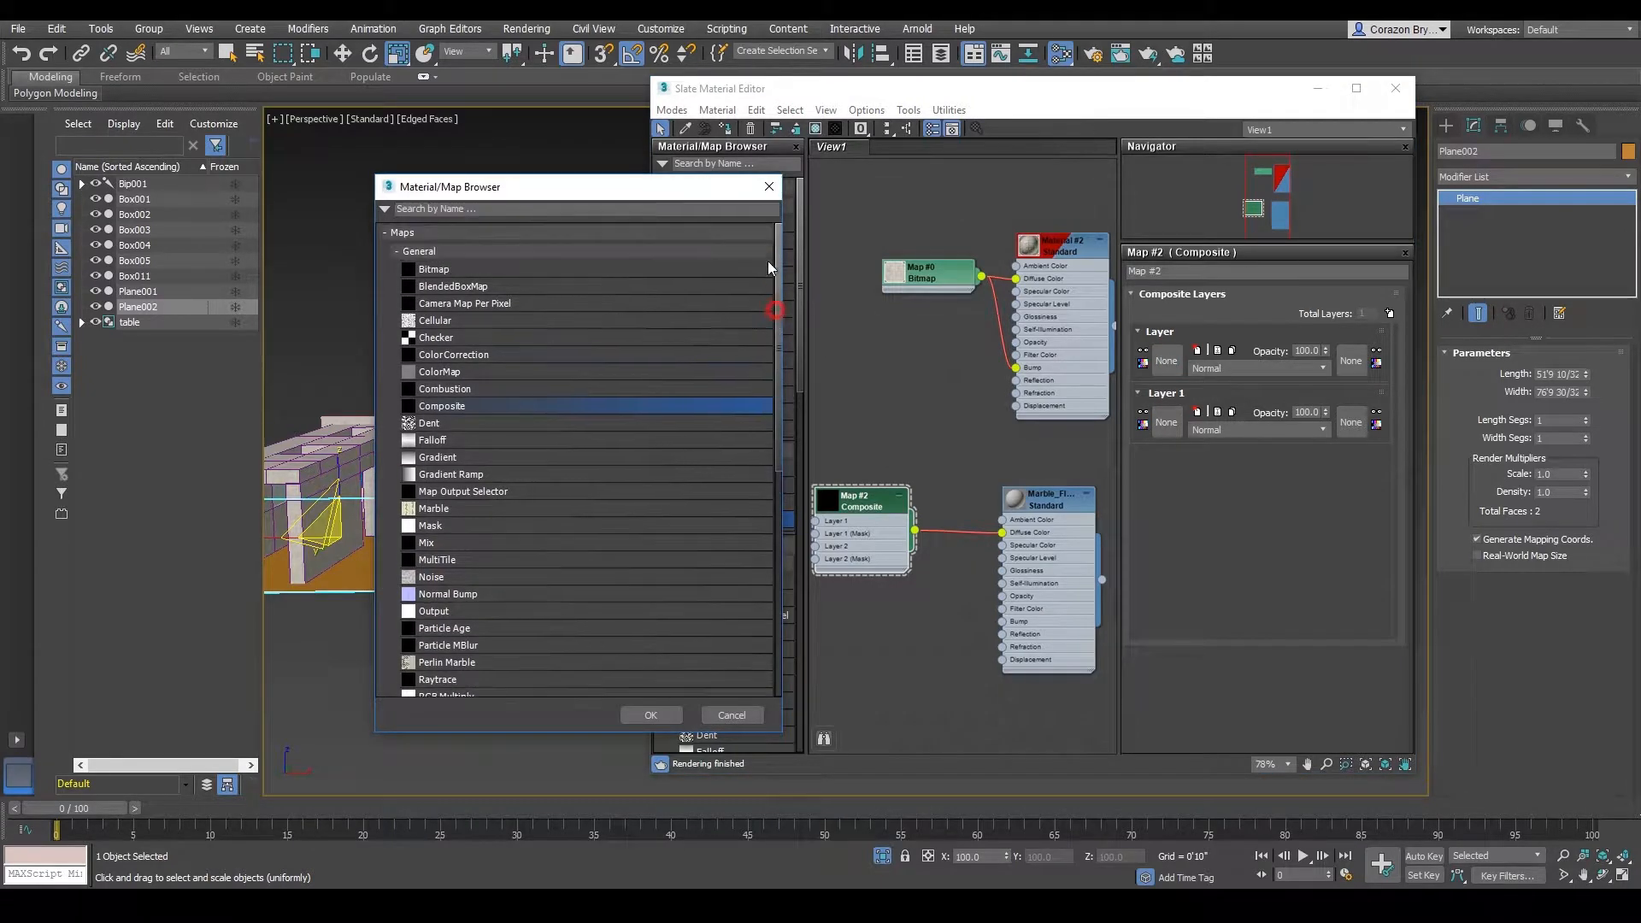
left_click(436, 271)
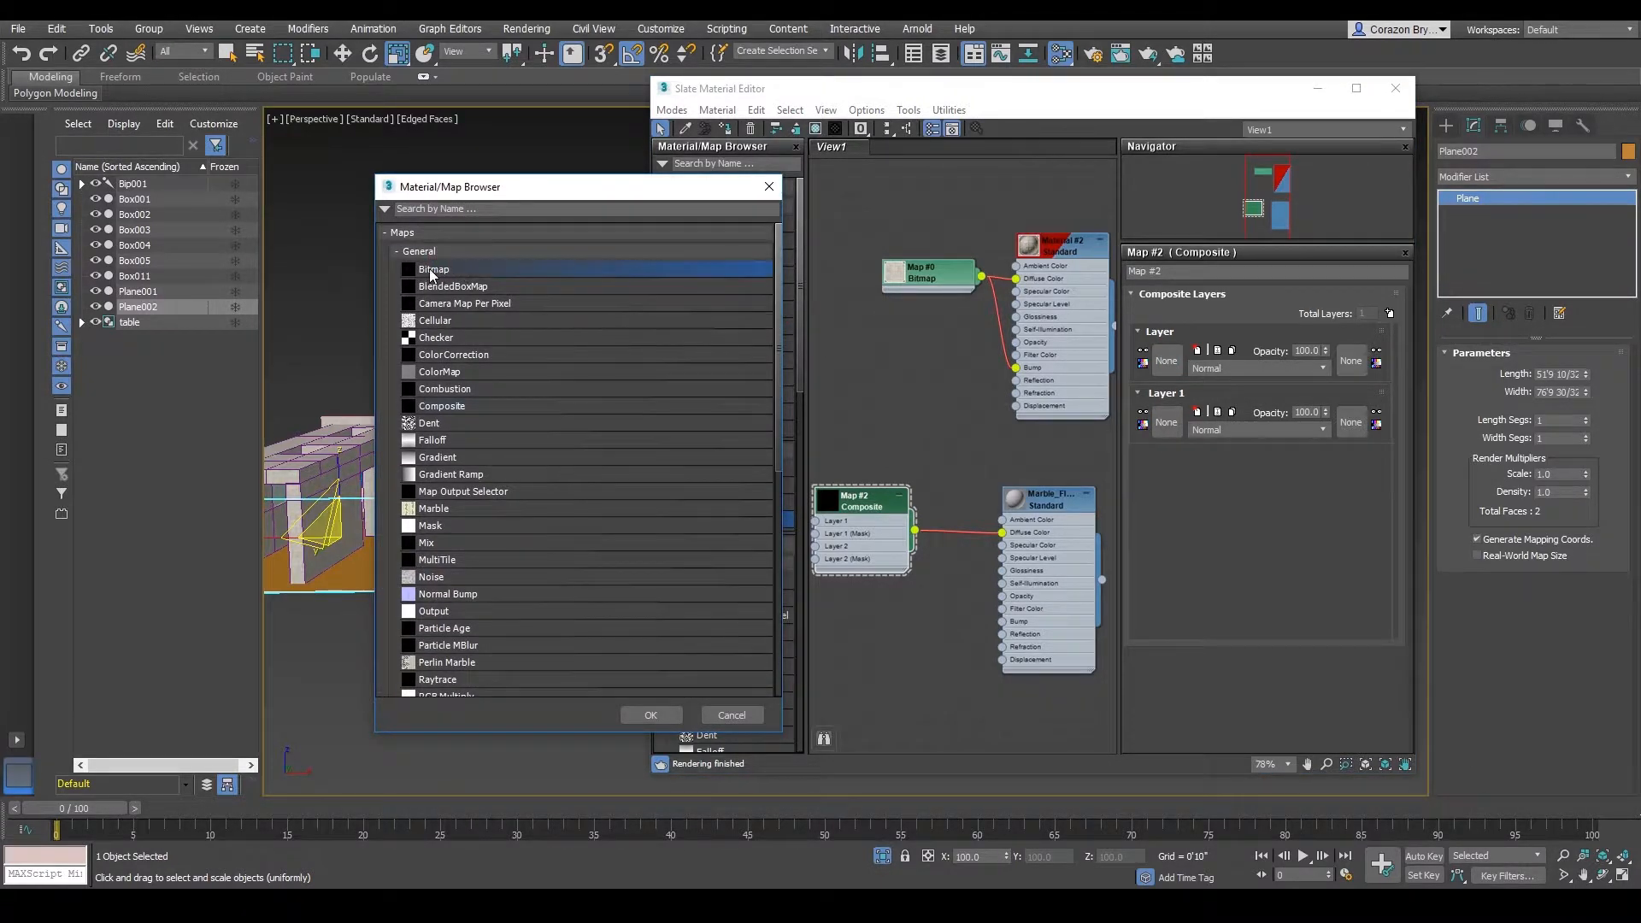
double_click(438, 272)
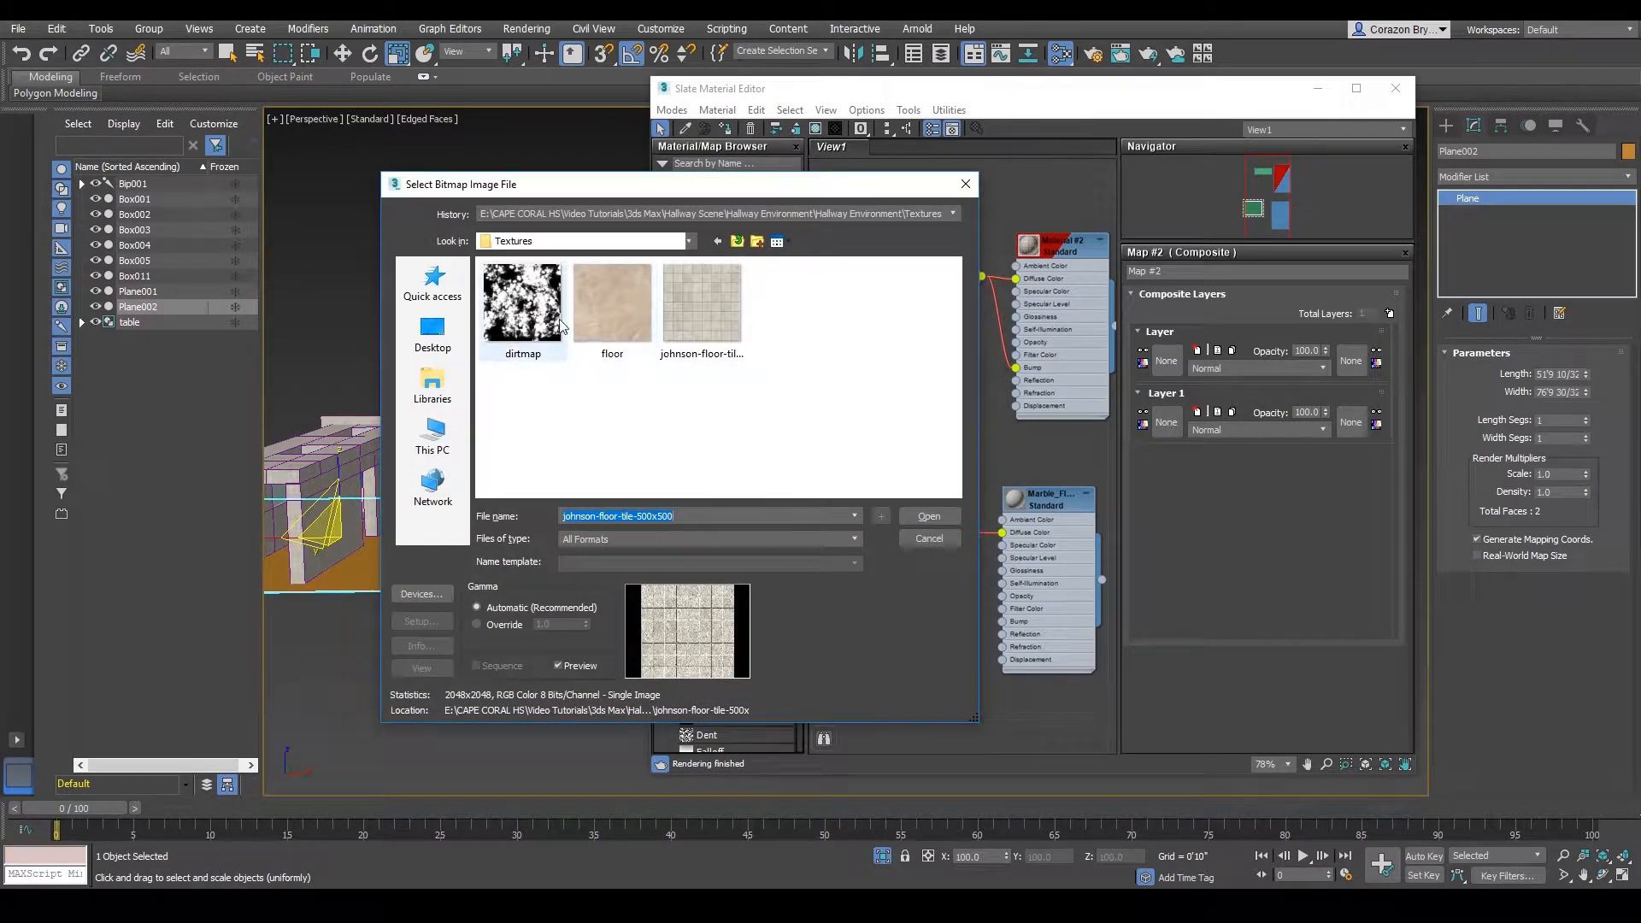
left_click(540, 293)
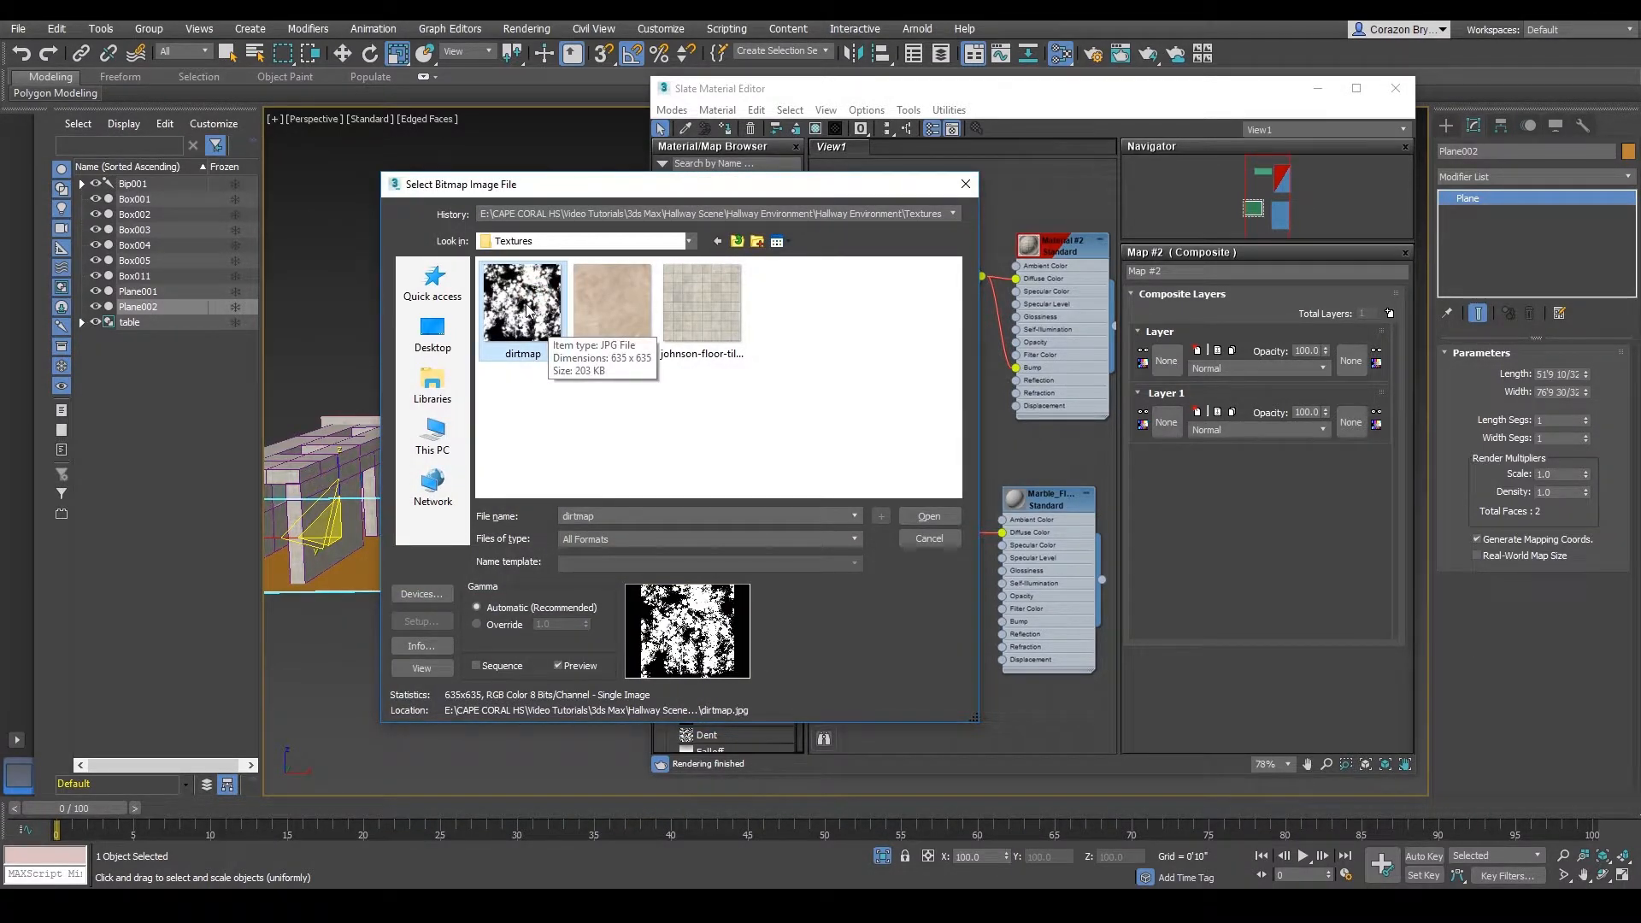
double_click(530, 304)
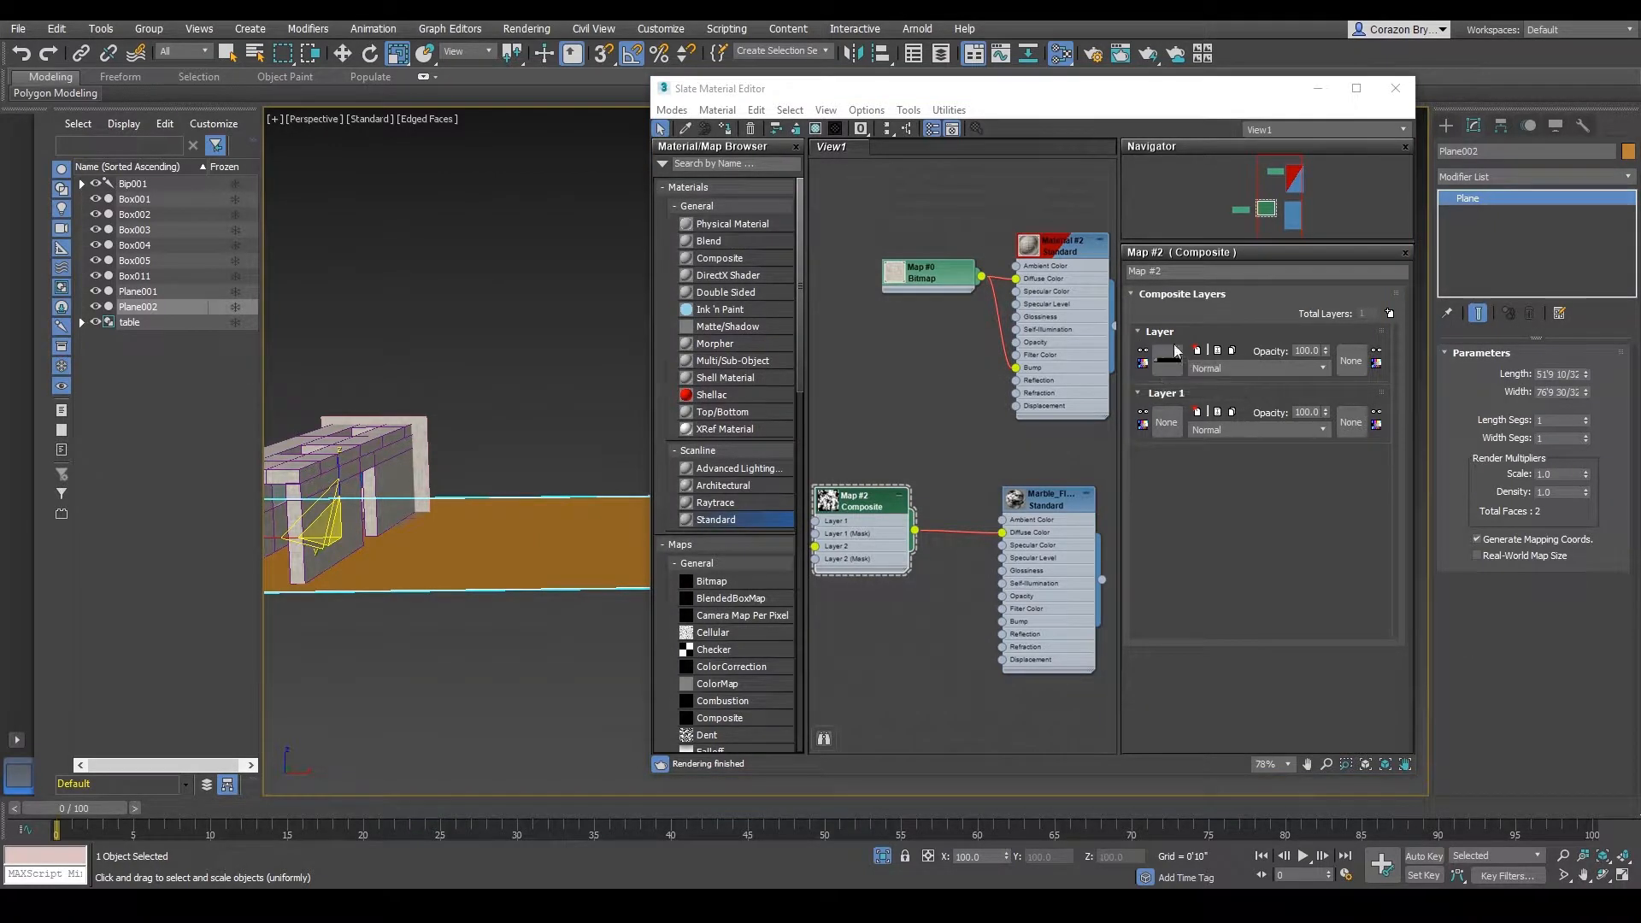
- Load the floor image as a Bitmap into the texture slot of the Composite map's Layer 1
left_click(1168, 424)
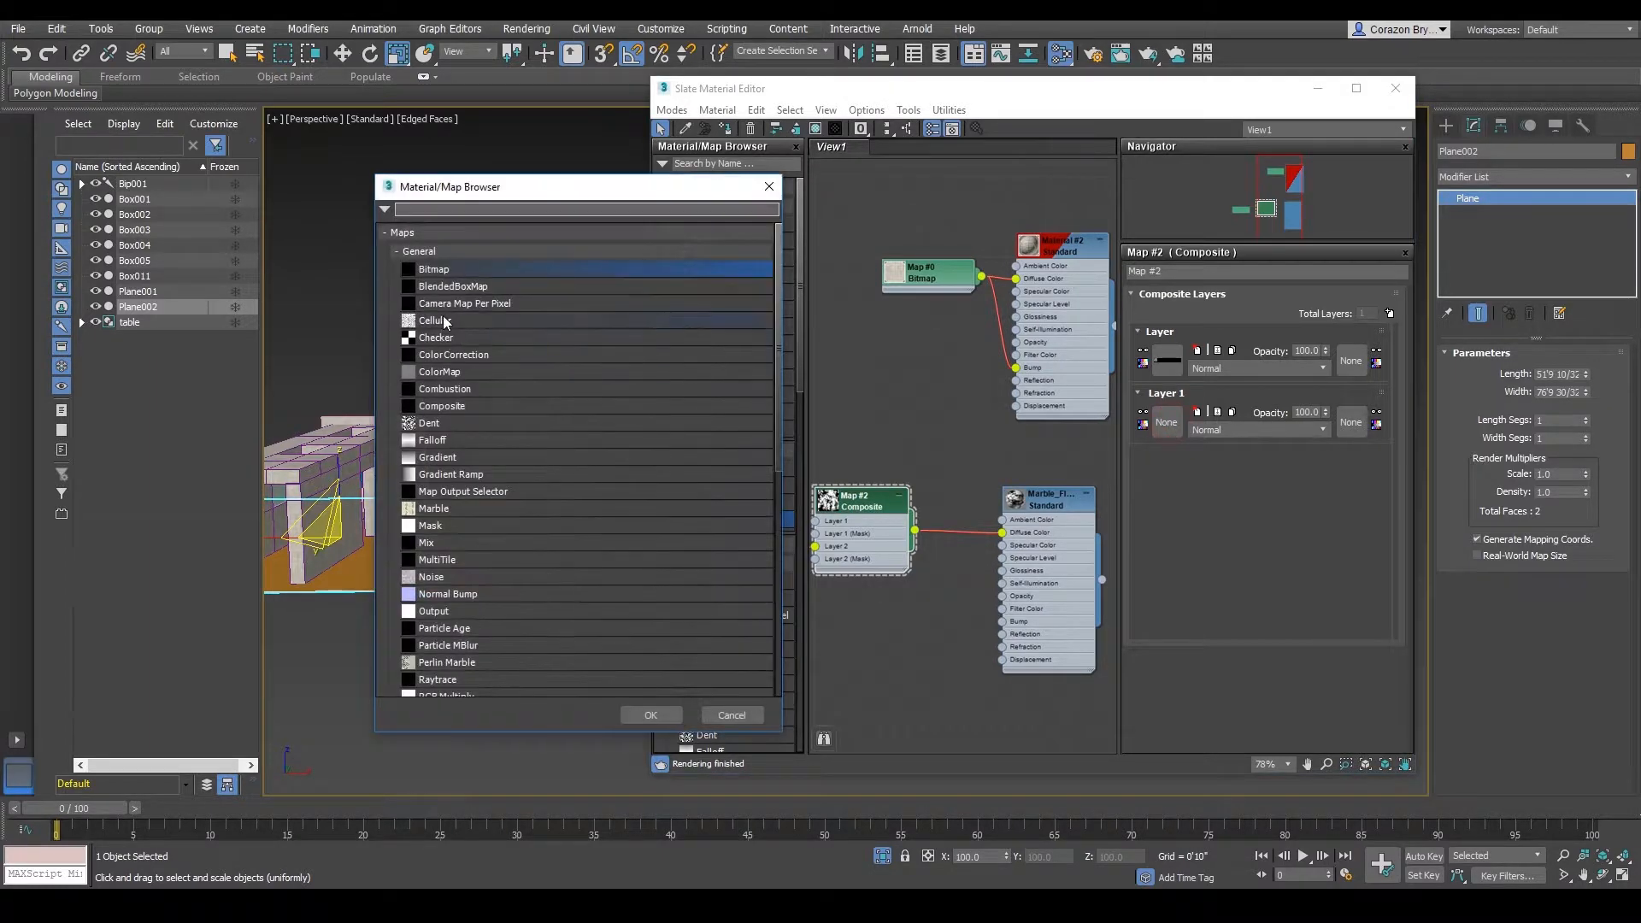
double_click(438, 271)
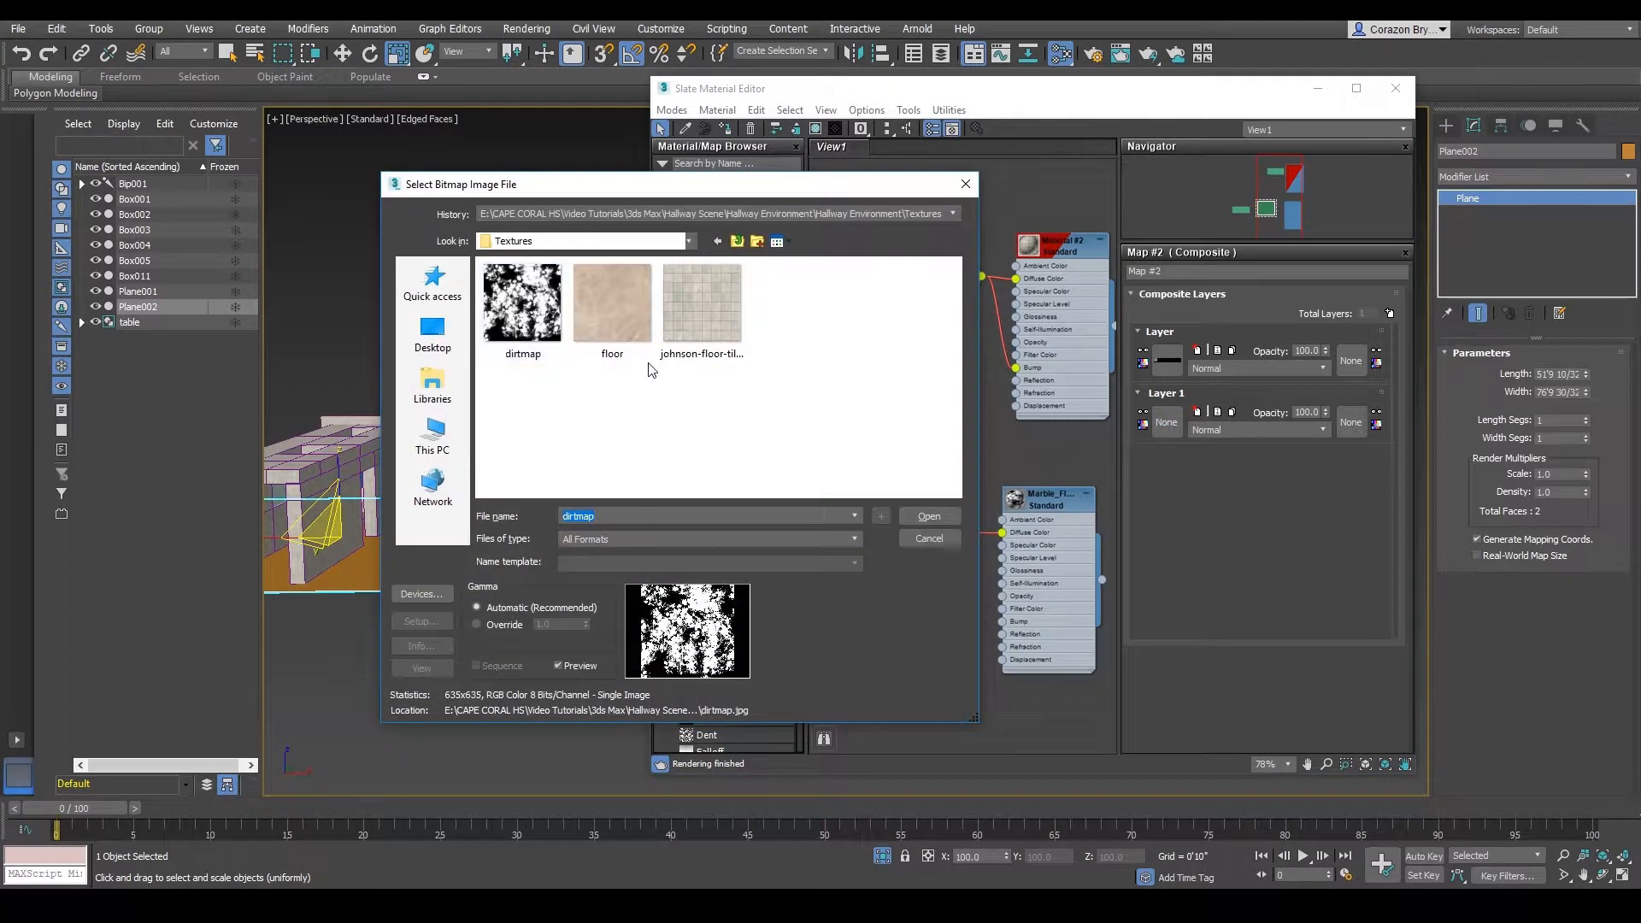
left_click(616, 308)
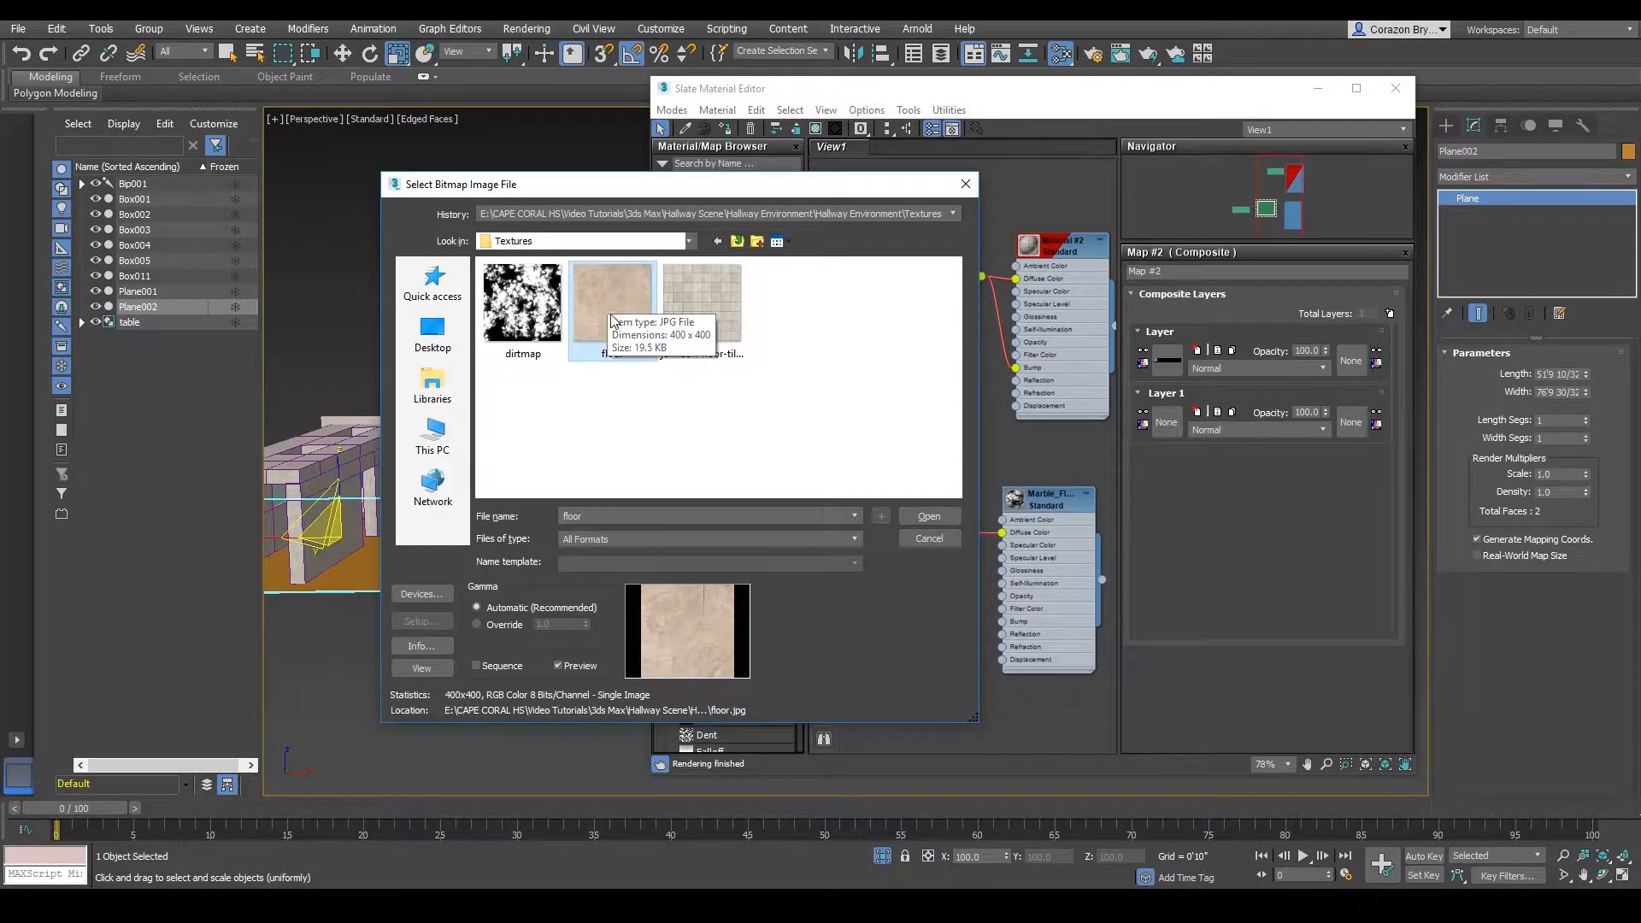
double_click(612, 315)
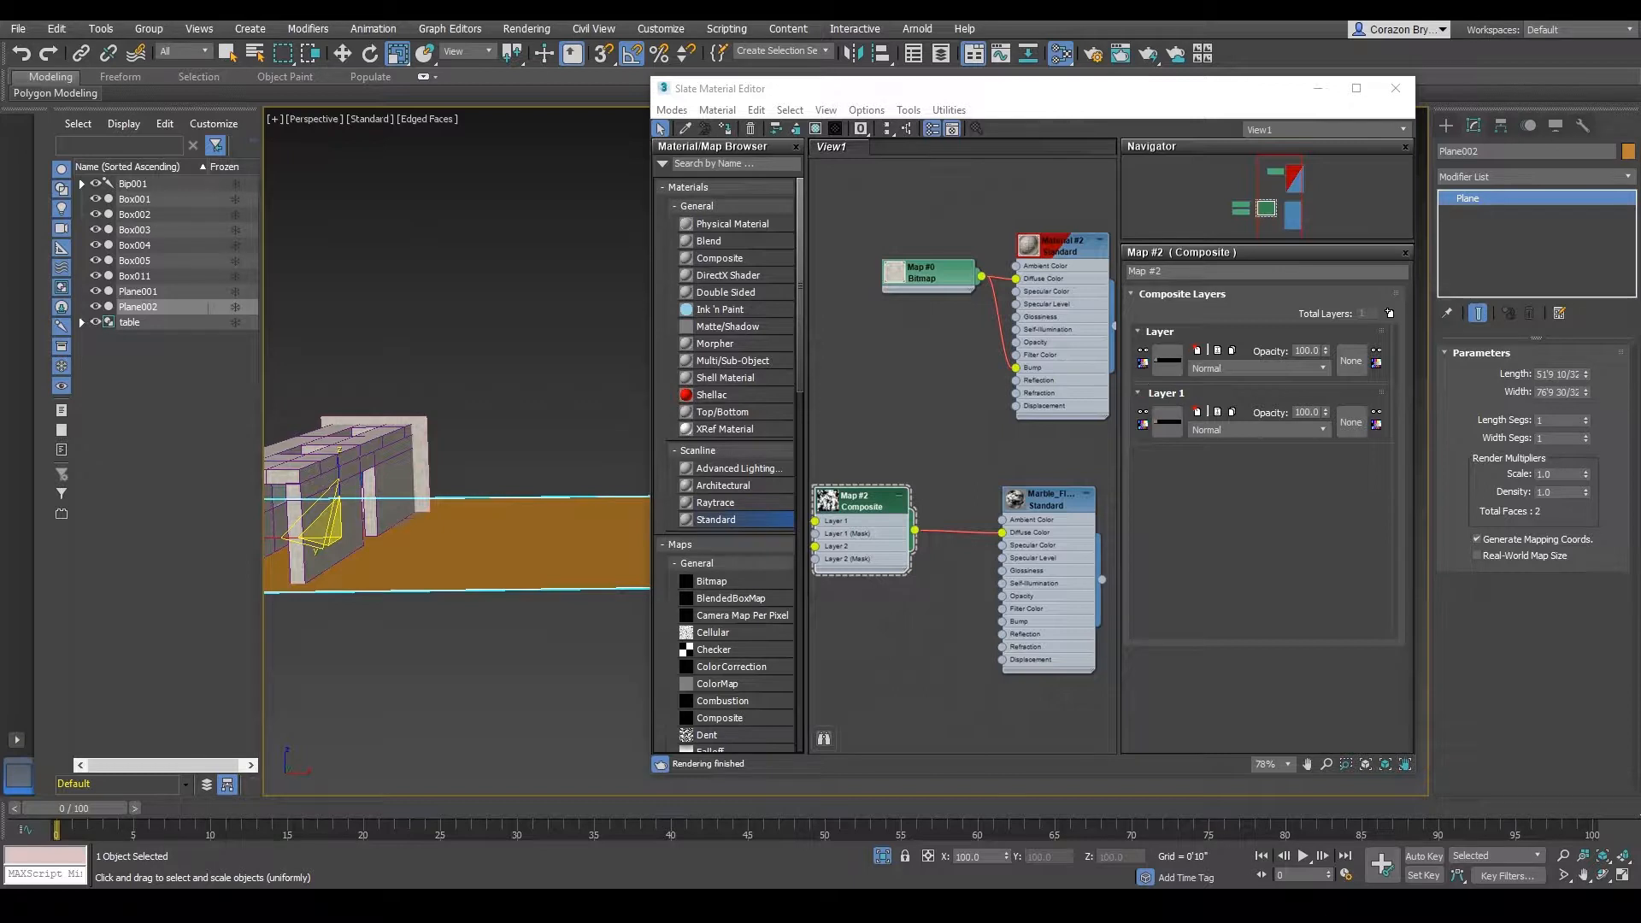
left_click_drag(1112, 367, 1144, 370)
mouse_move(1102, 421)
left_mouse_down()
mouse_move(1153, 421)
mouse_move(1138, 434)
left_mouse_up()
scroll(1025, 538, "up", 6)
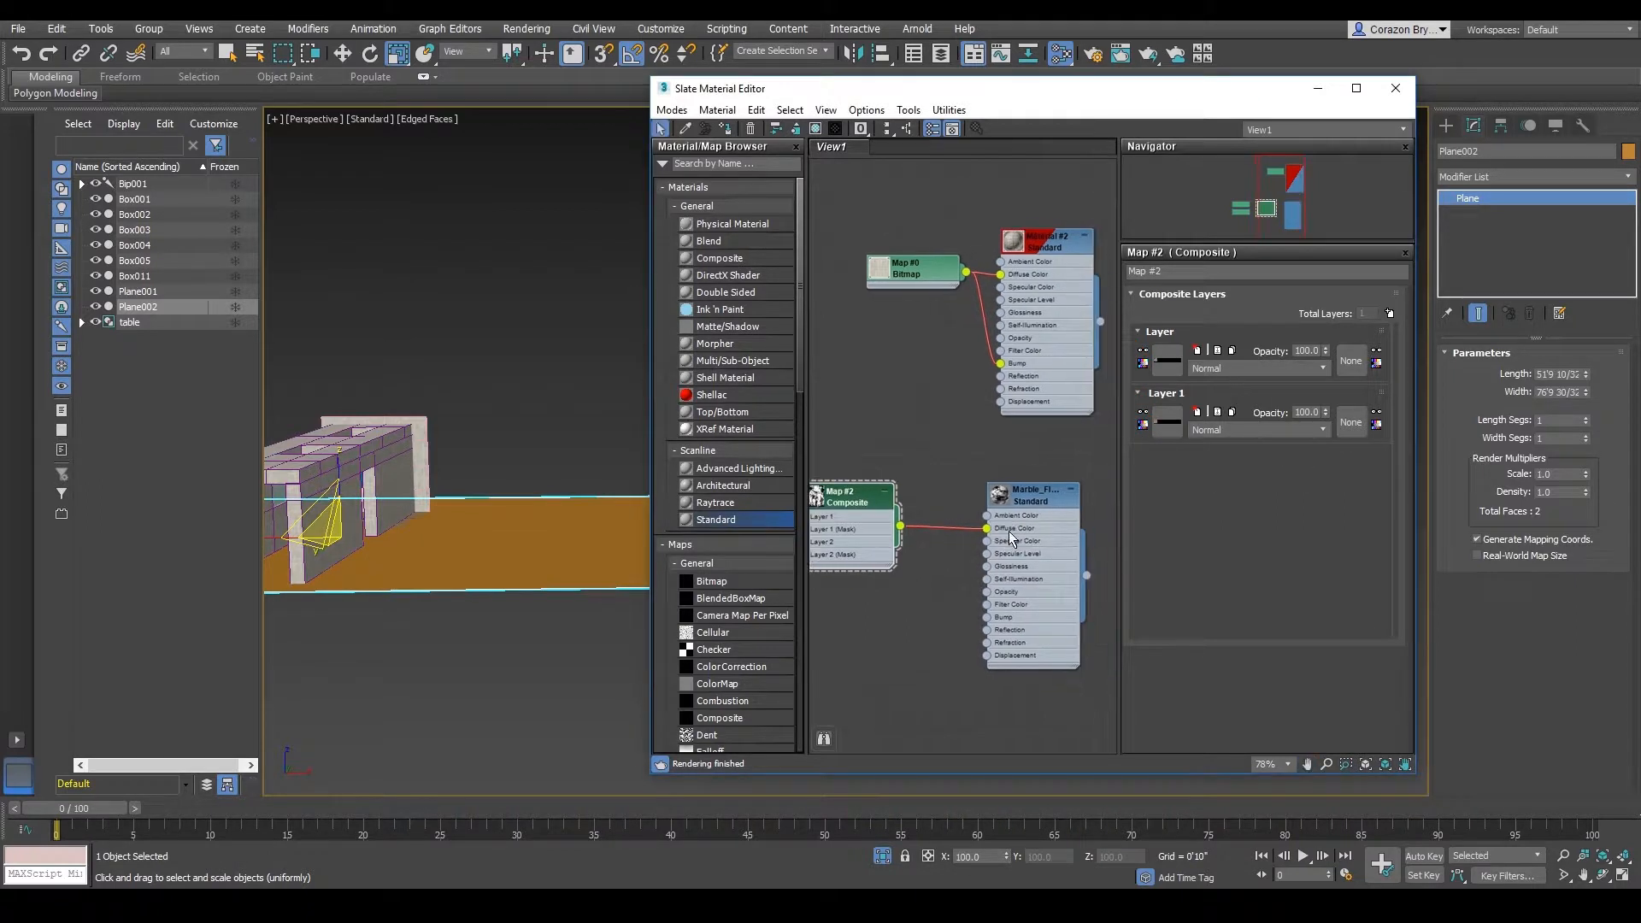
scroll(969, 459, "up", 4)
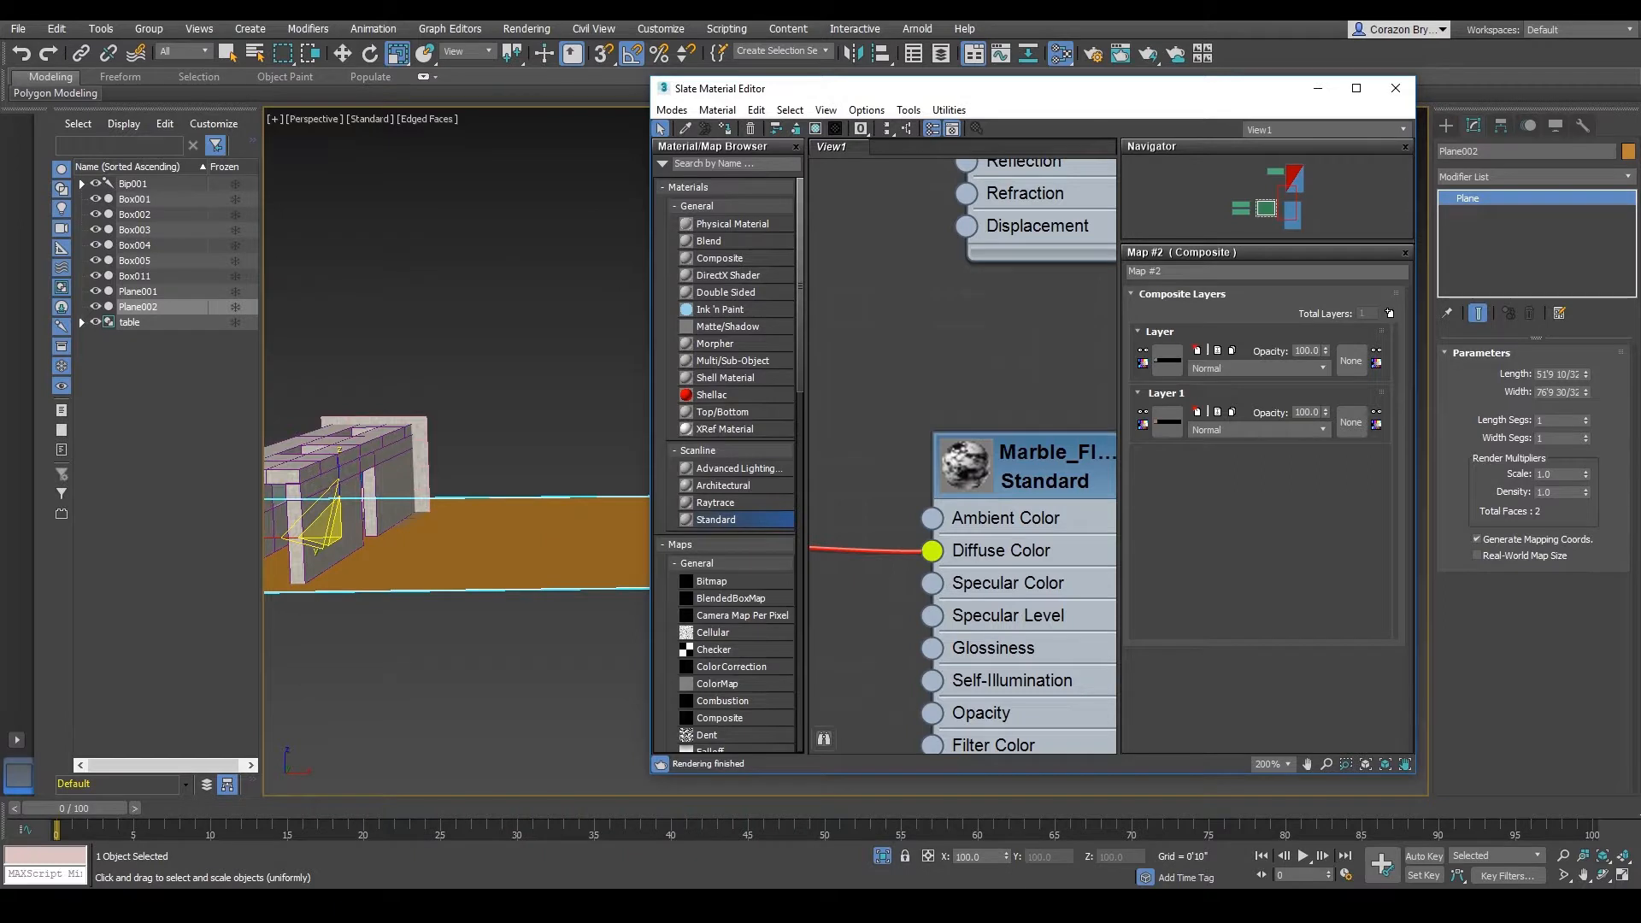
key("ctrl+shift+3")
mouse_move(1061, 354)
left_mouse_down()
mouse_move(1145, 352)
mouse_move(1135, 365)
left_mouse_up()
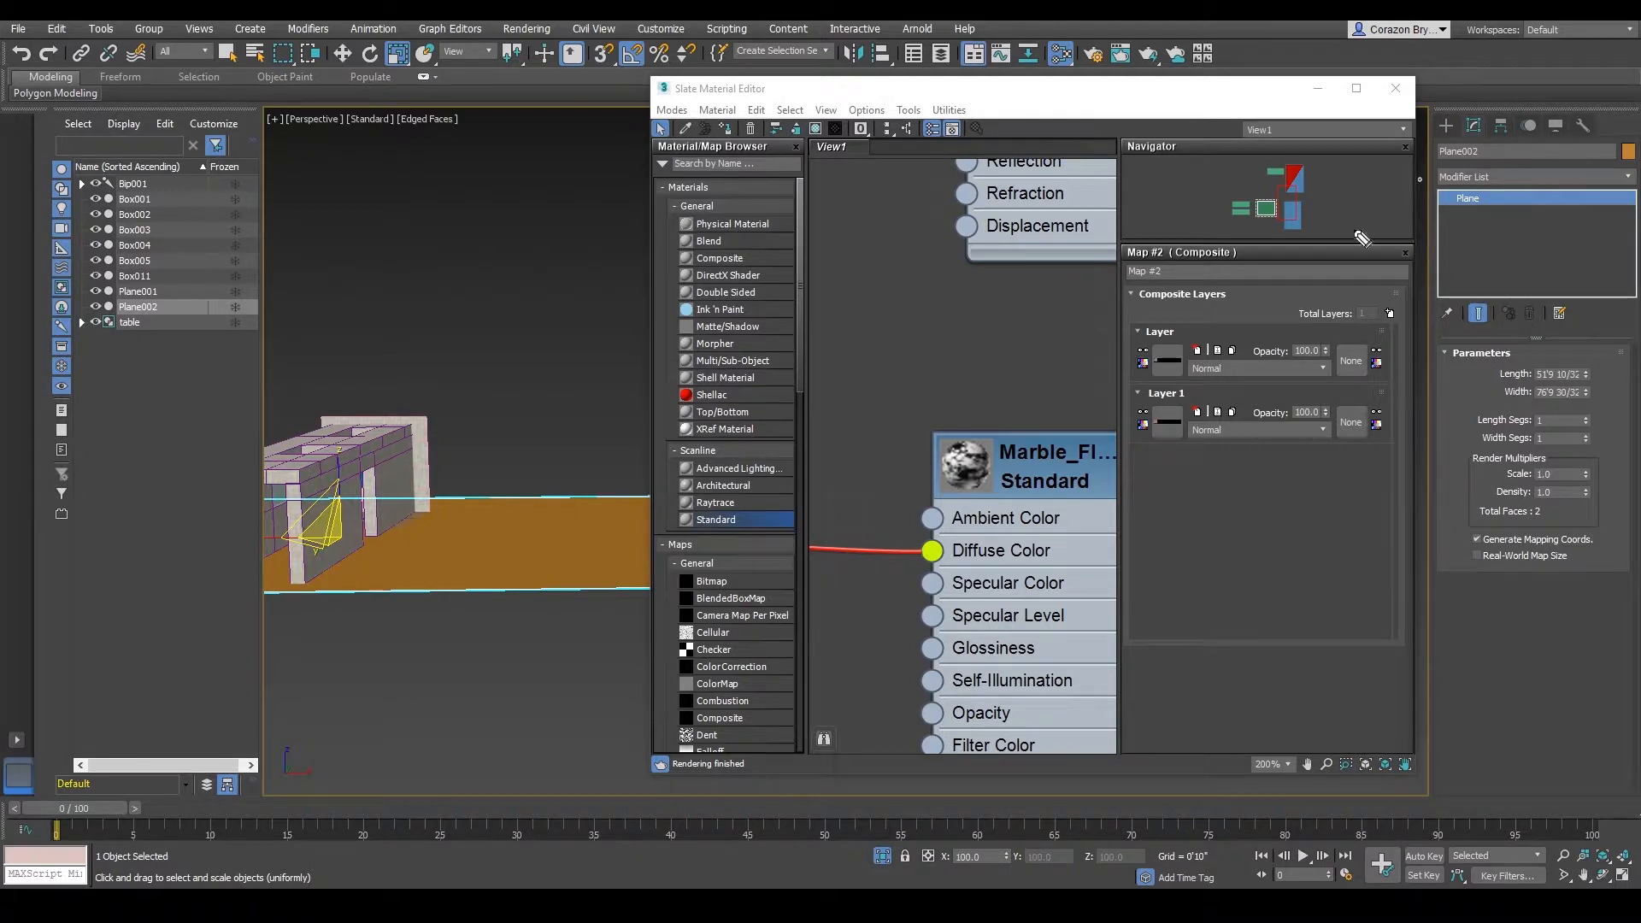
mouse_move(1291, 352)
left_mouse_down()
mouse_move(1321, 351)
mouse_move(1307, 379)
mouse_move(1298, 358)
mouse_move(1223, 365)
left_mouse_up()
key("Escape")
- Set the blend mode of the Composite map's dirtmap layer to Multiply
left_click(1321, 367)
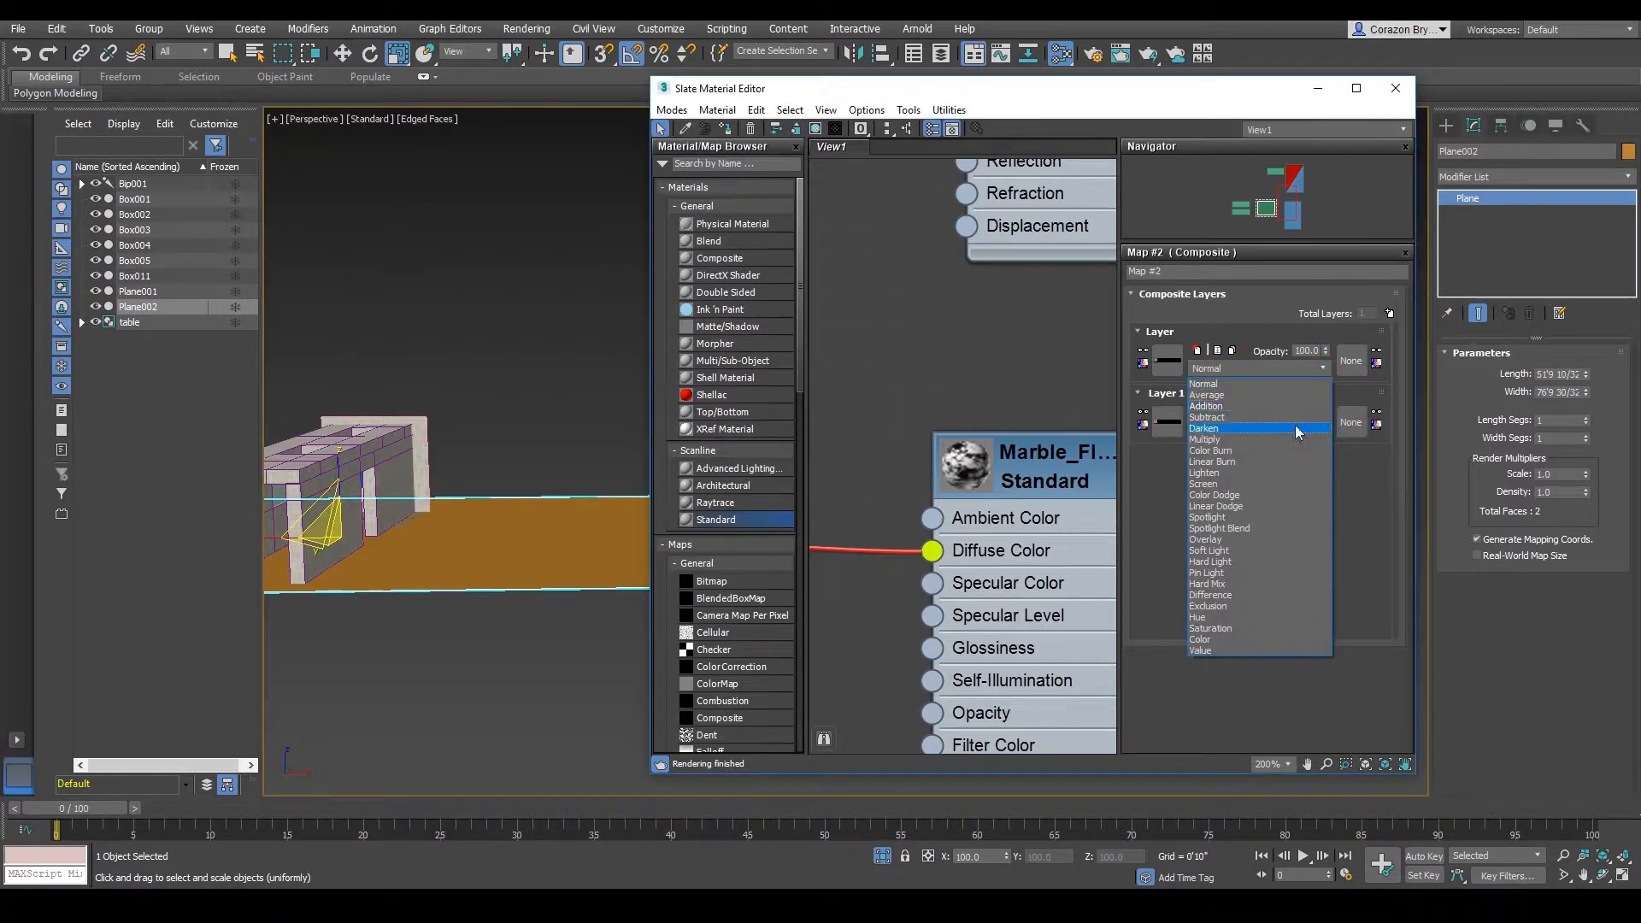
left_click(1213, 441)
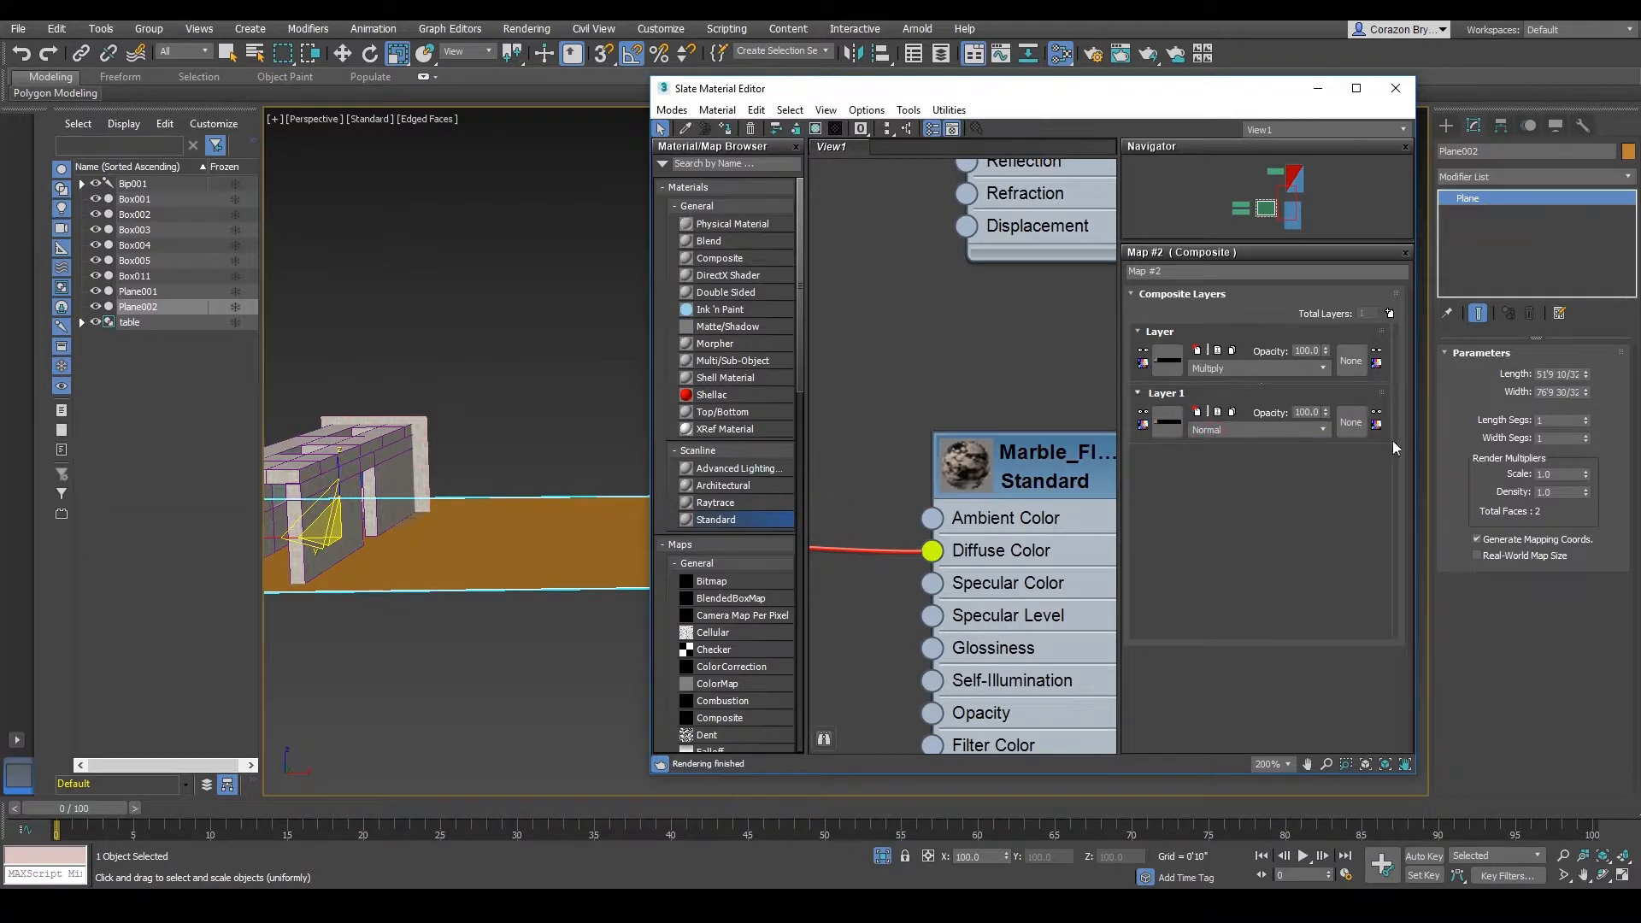
- Try the Normal, Subtract, Spotlight Blend, Hard Mix and Spotlight blend modes on the dirtmap layer, and return it to Multiply
key("ctrl+2")
mouse_move(925, 446)
left_mouse_down()
mouse_move(1043, 455)
mouse_move(940, 537)
mouse_move(954, 418)
left_mouse_up()
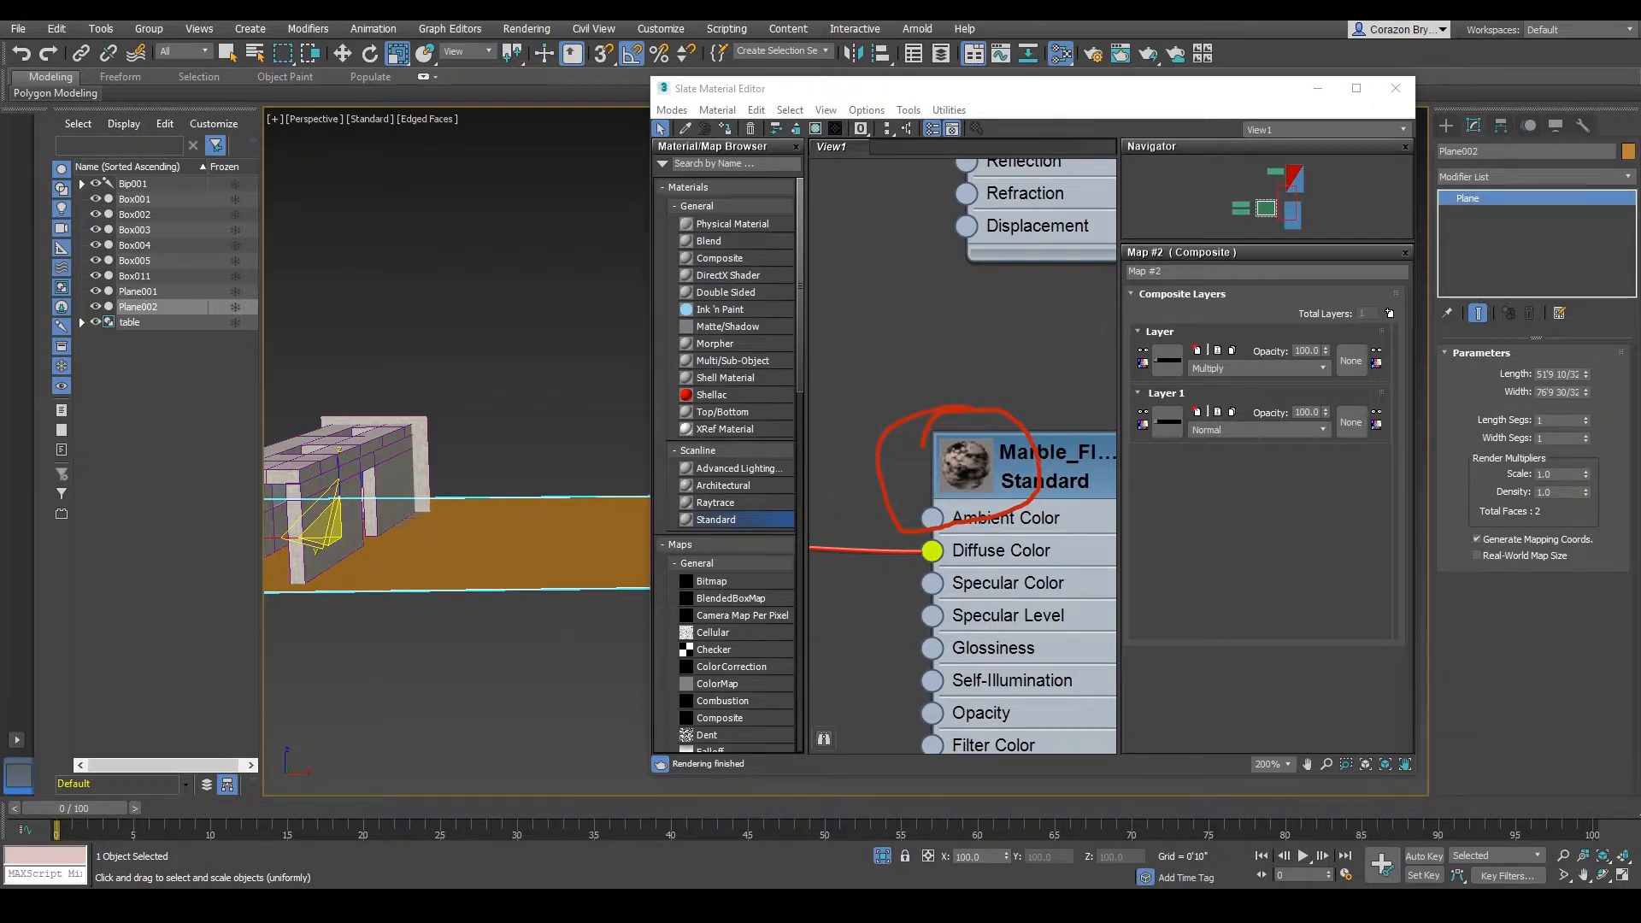
left_click(1274, 369)
left_click(1239, 383)
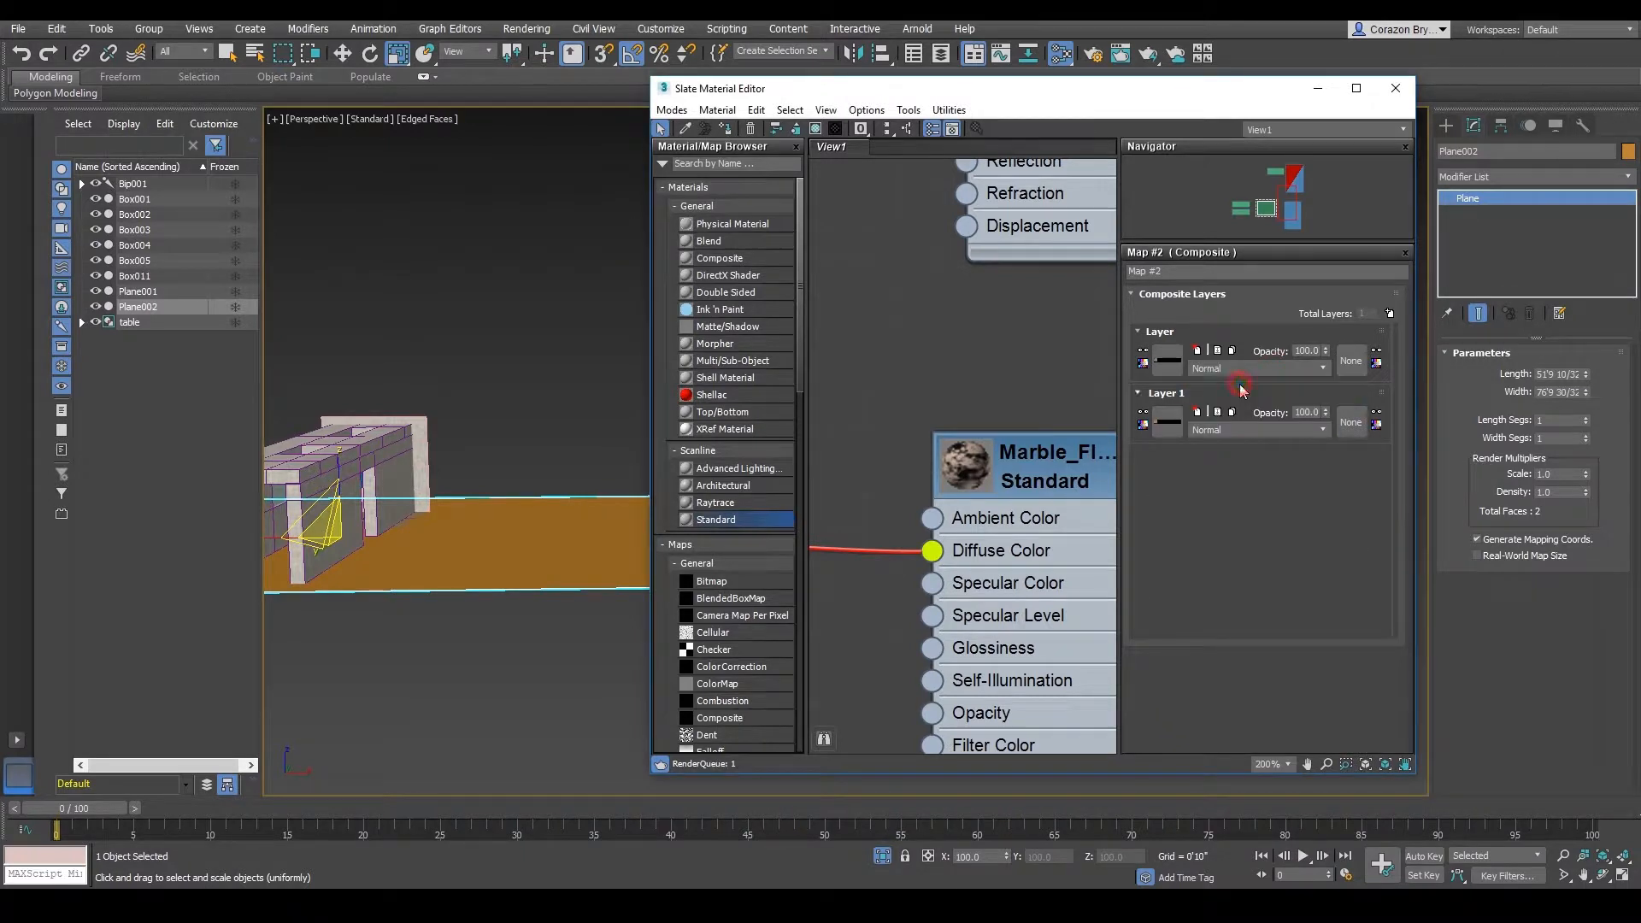
left_click(1252, 368)
left_click(1243, 418)
left_click(1260, 366)
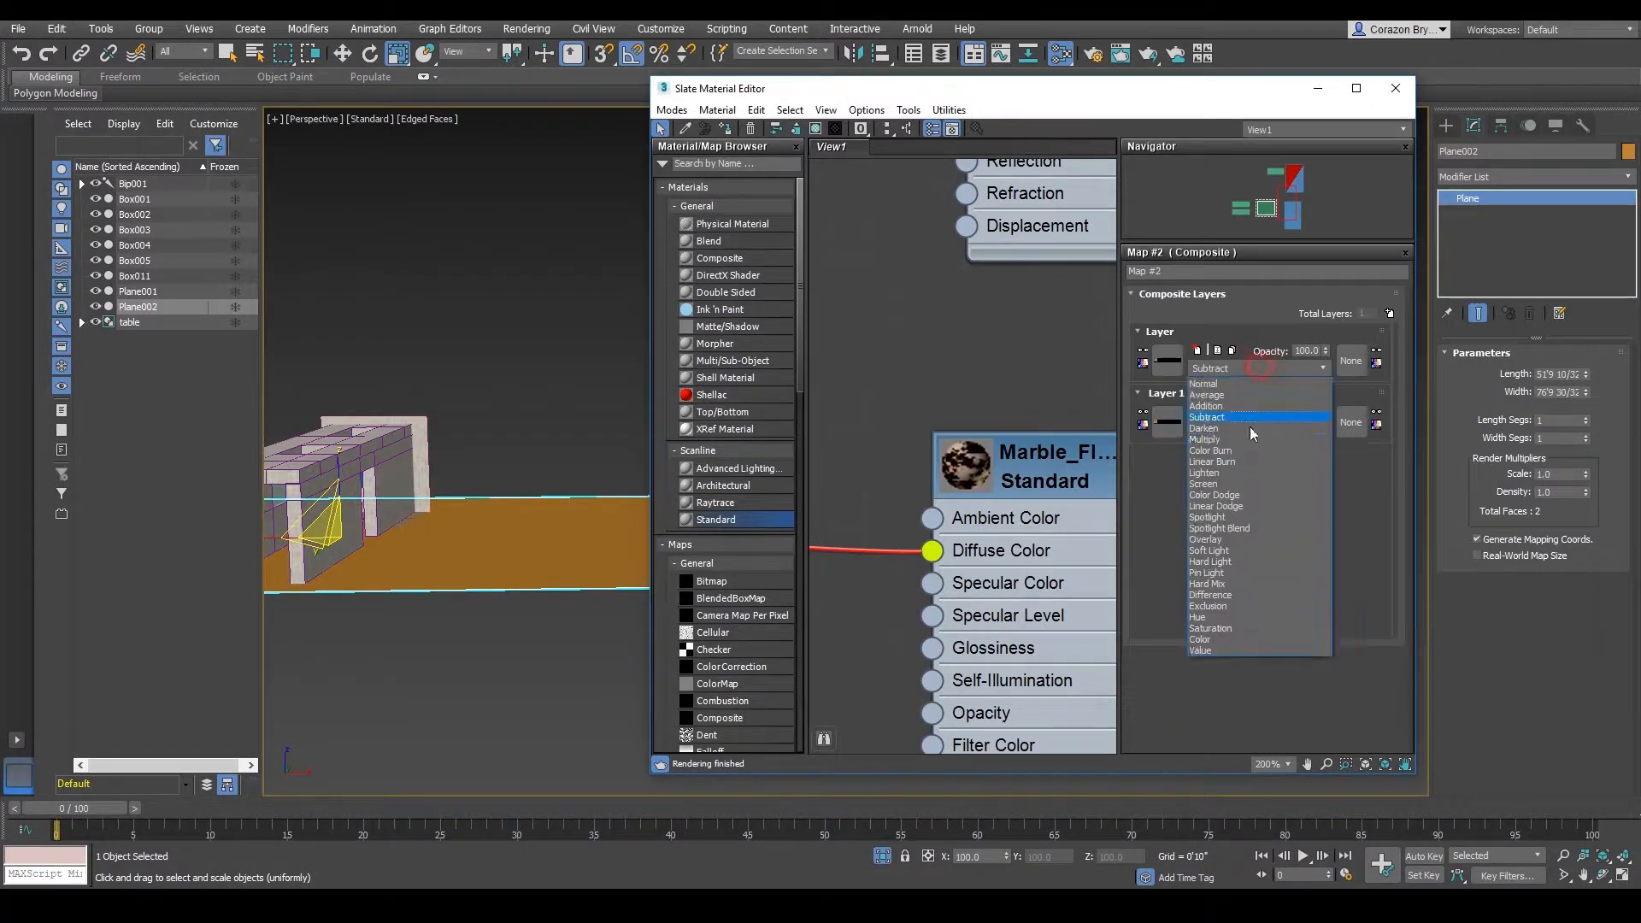
left_click(1253, 419)
left_click(1253, 368)
left_click(1251, 529)
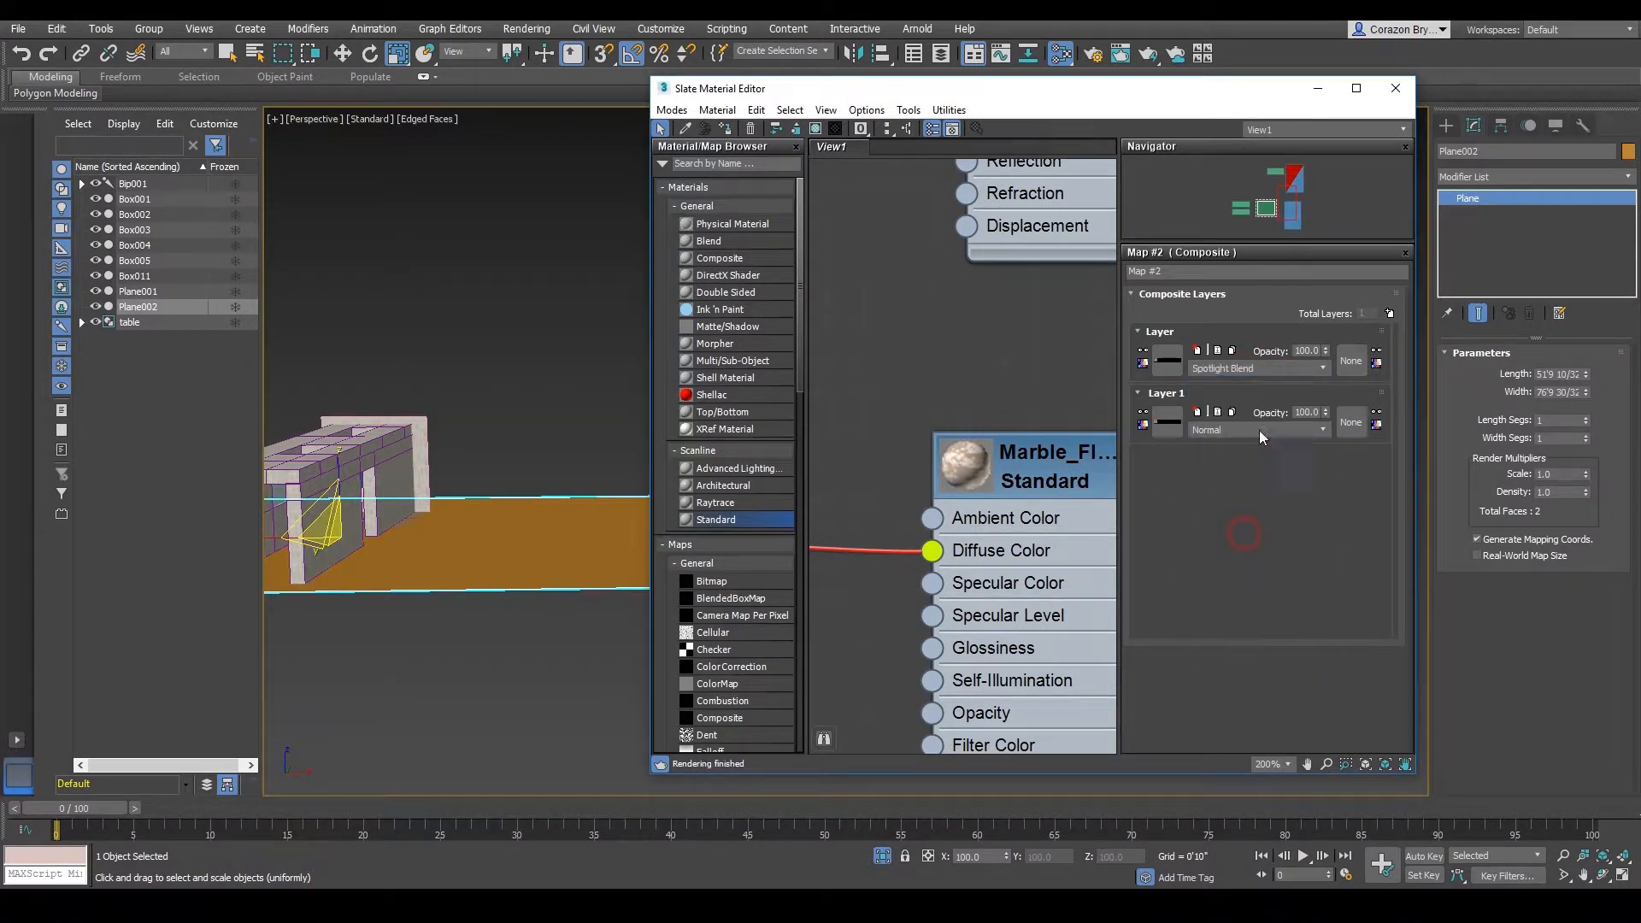
left_click(1248, 367)
left_click(1231, 583)
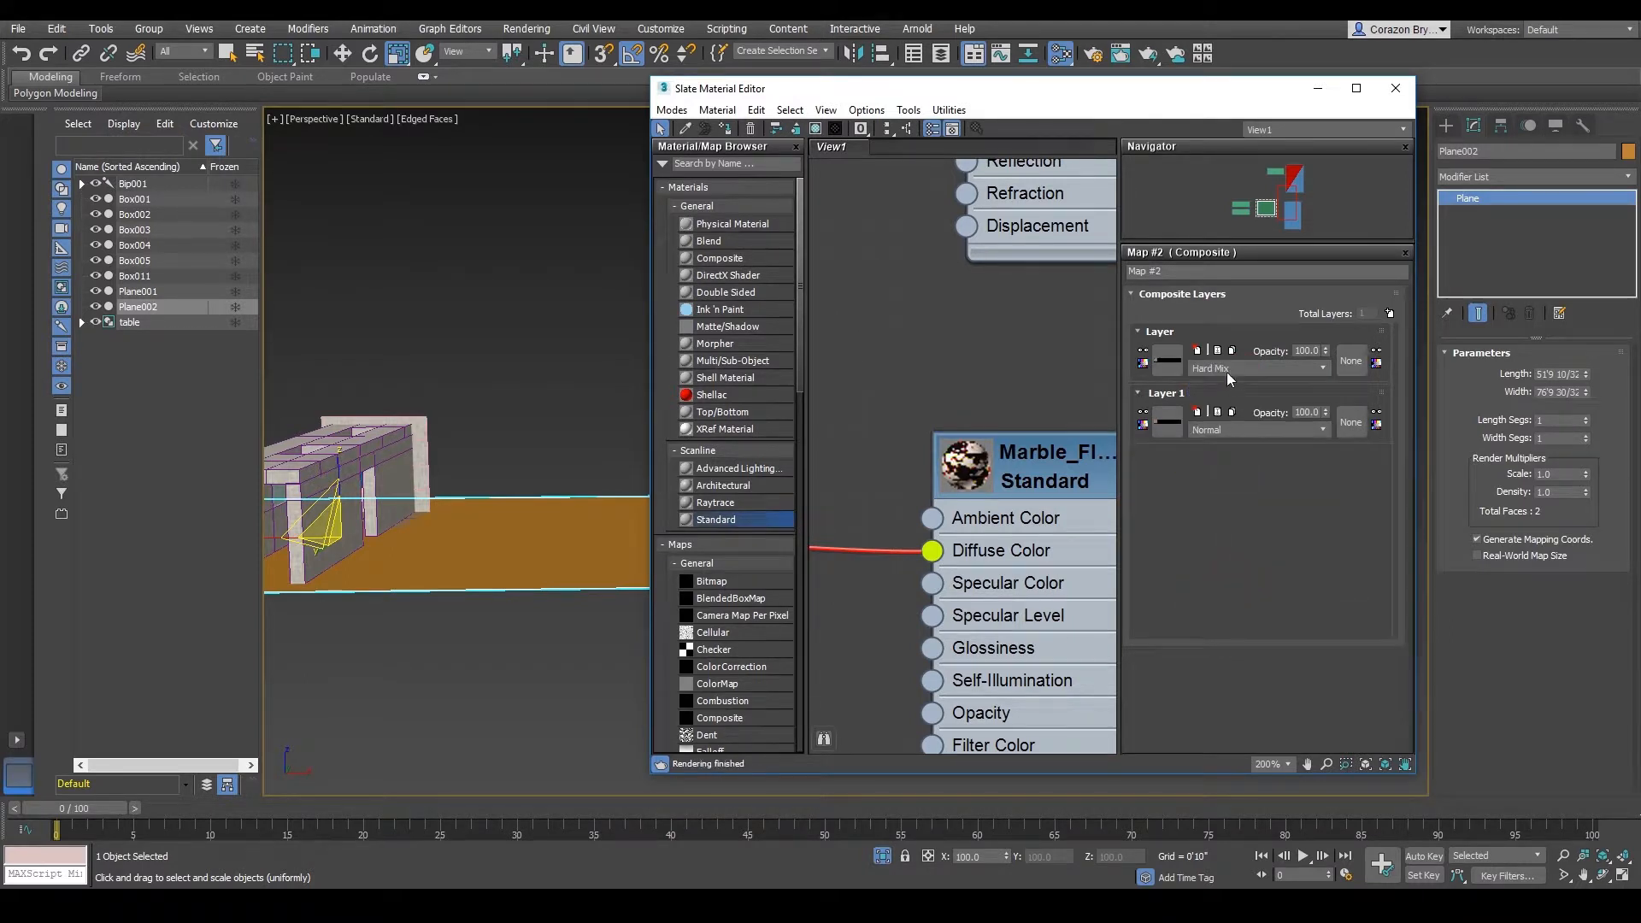
left_click(1228, 369)
left_click(1235, 518)
left_click(1231, 371)
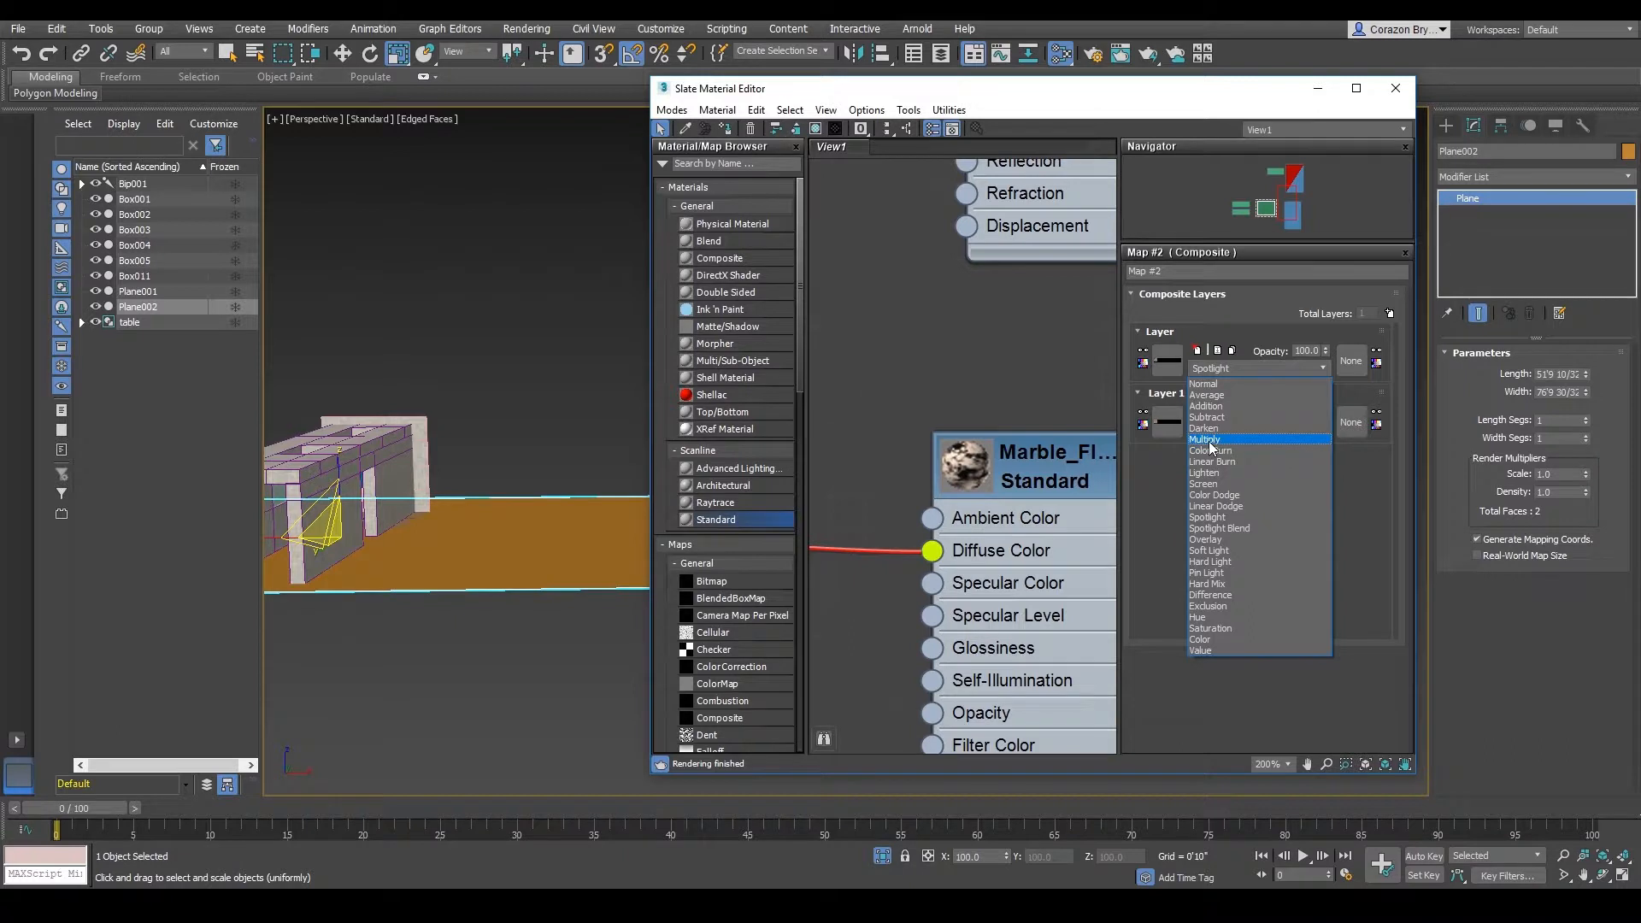
left_click(1212, 440)
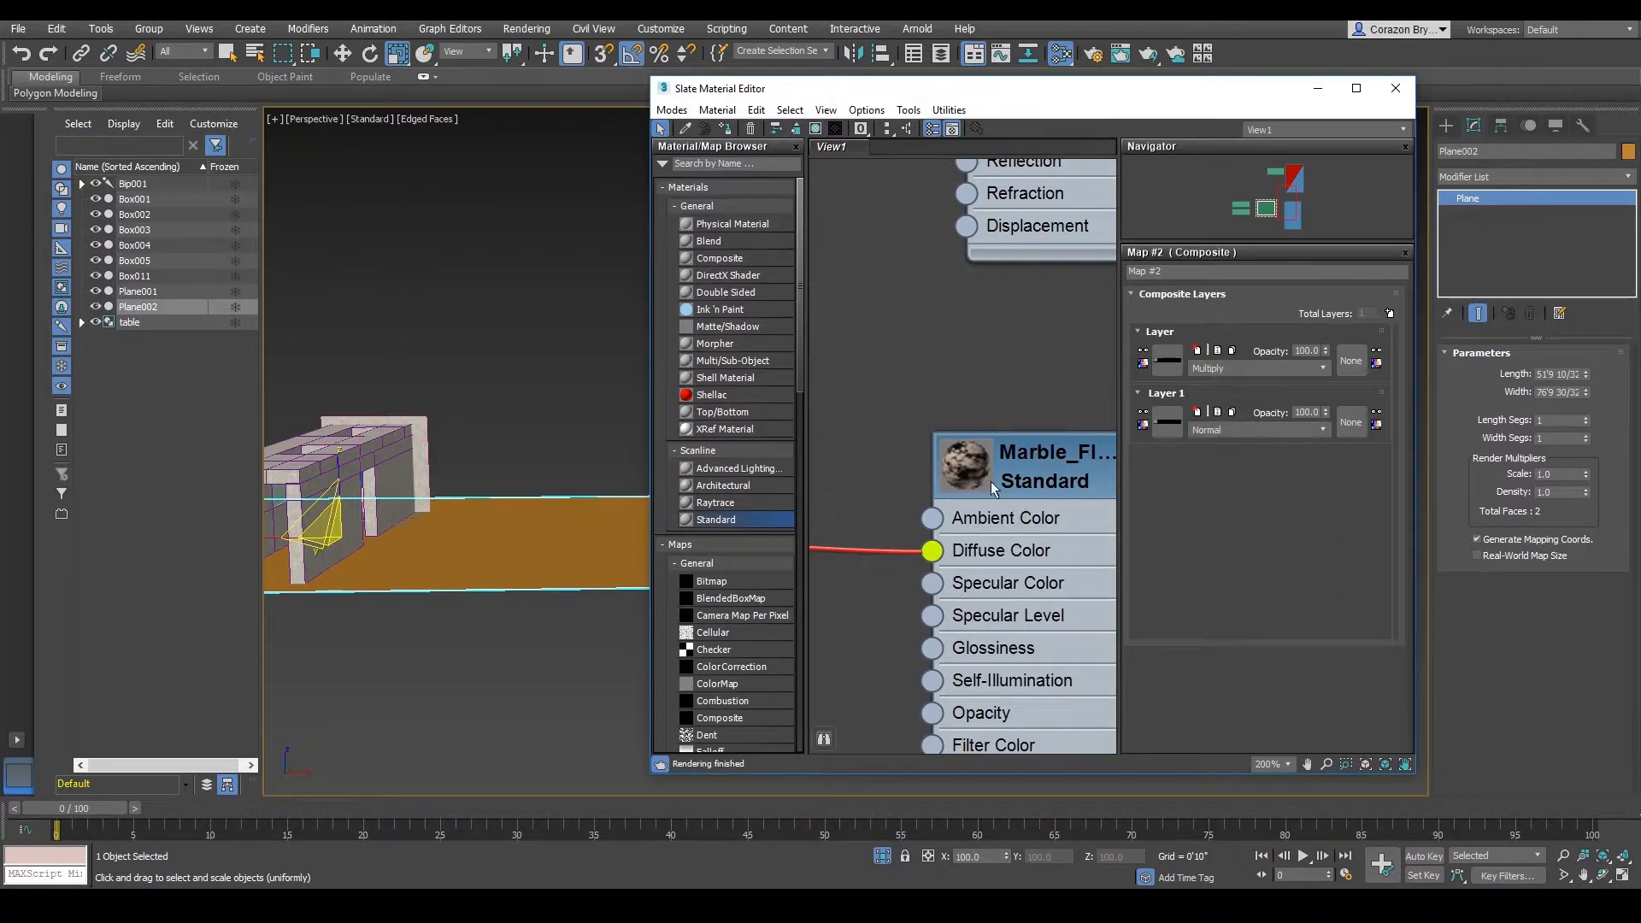
- Open the parameters of the Marble_Floor material and bring its whole node network into view
scroll(991, 480, "down", 4)
scroll(989, 474, "up", 1)
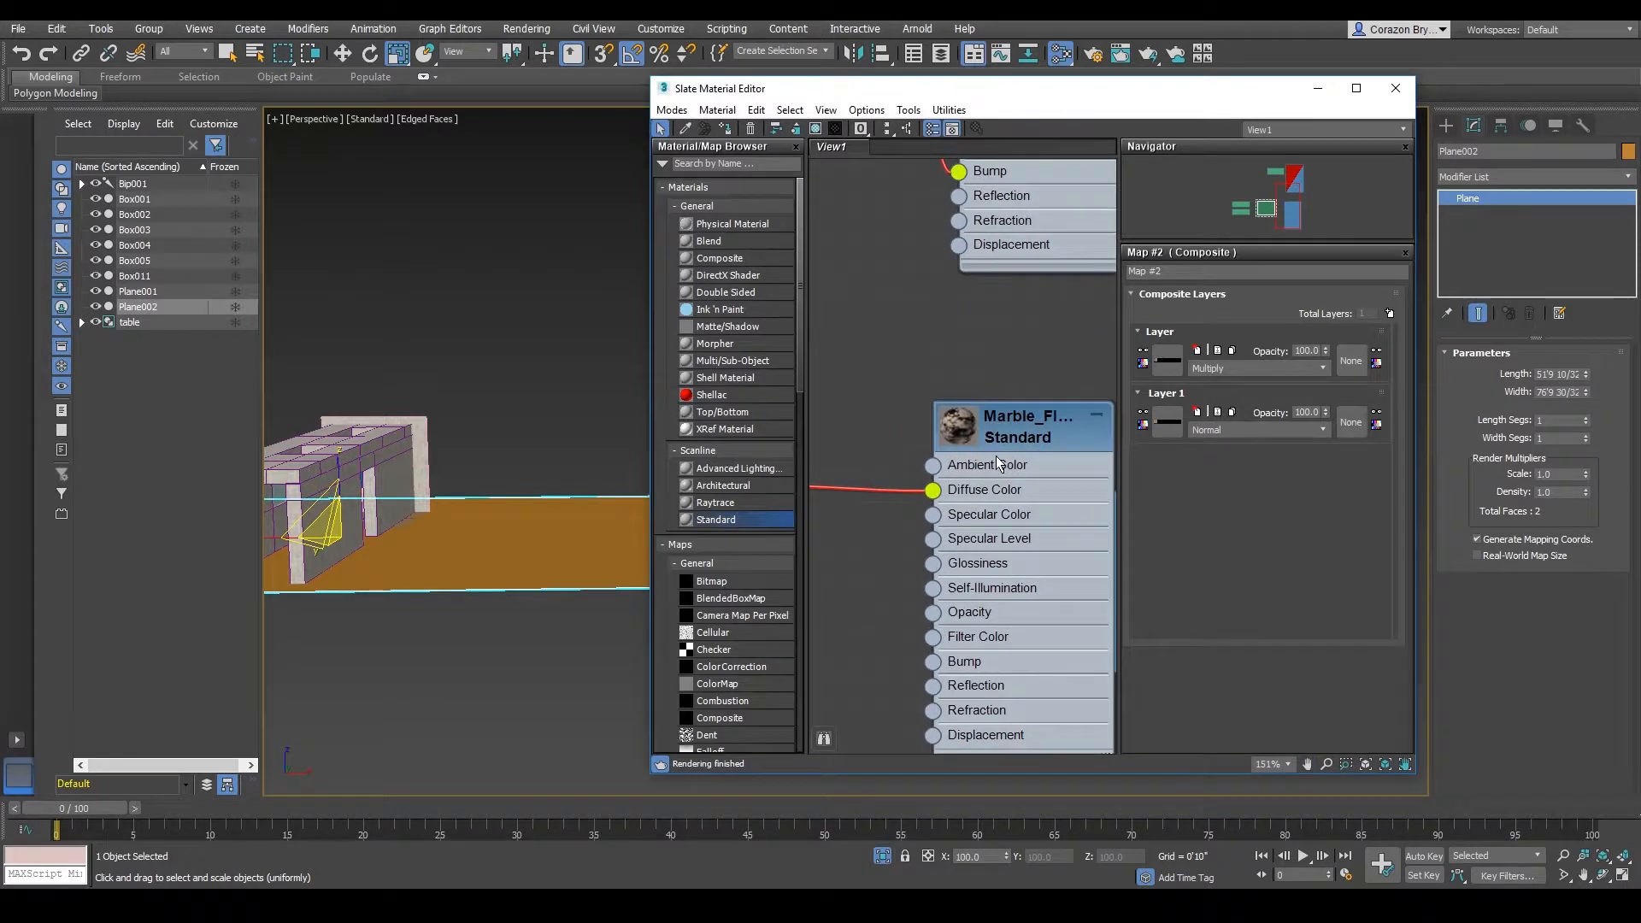
double_click(1026, 457)
scroll(1041, 514, "down", 5)
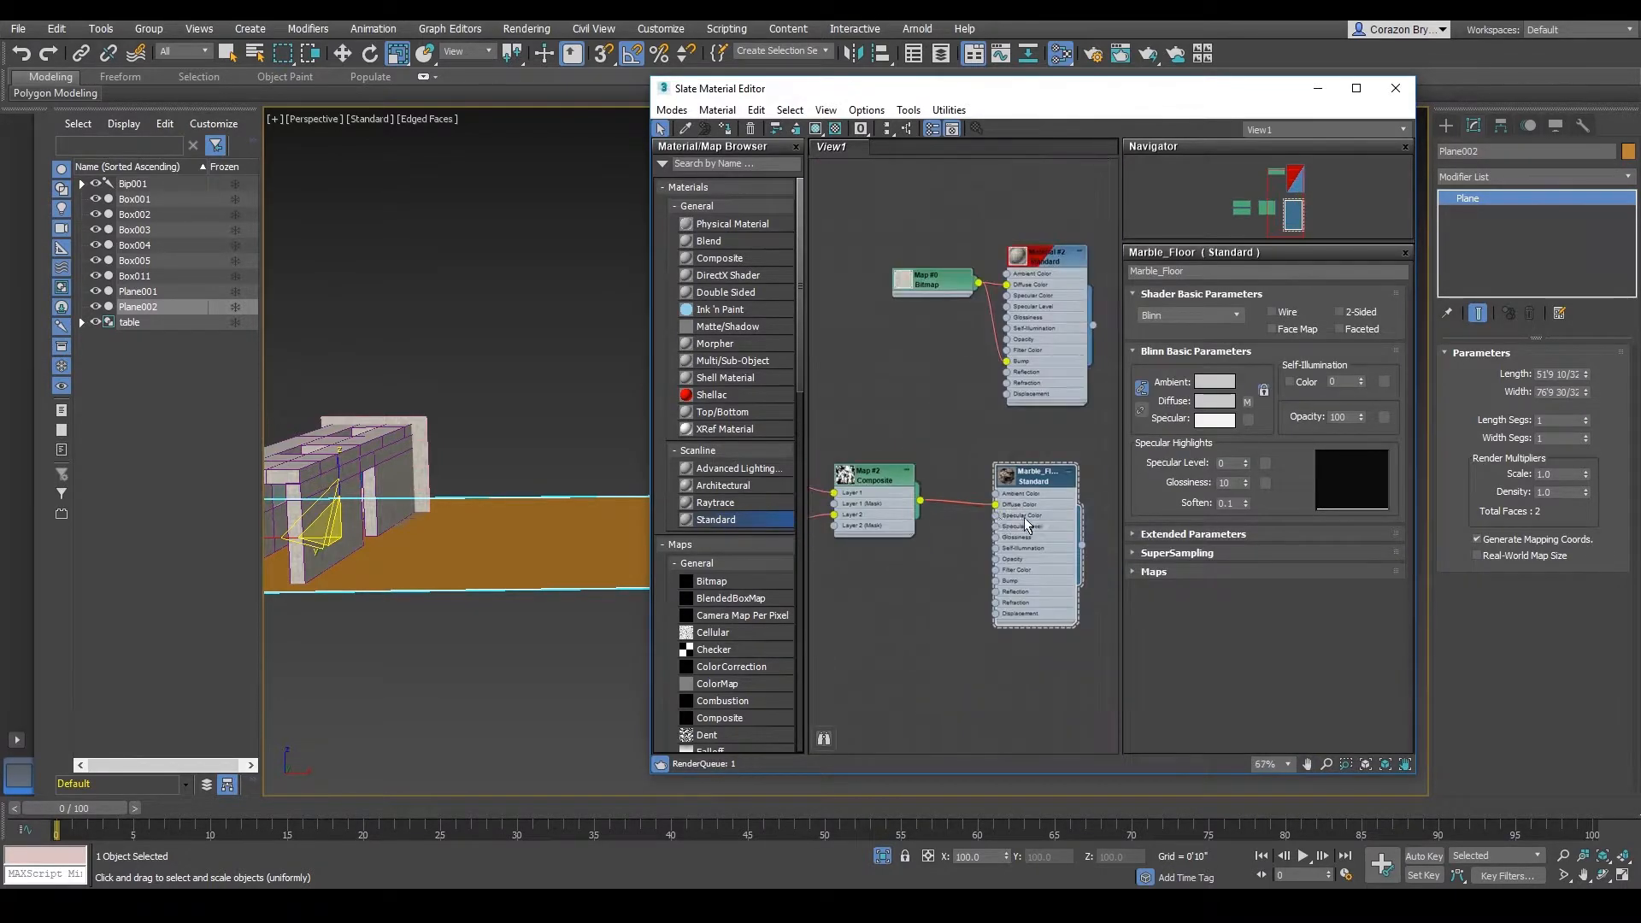
- Assign the Marble_Floor material to the selected floor plane and move the material editor window aside to expose the corridor
mouse_move(513, 623)
middle_mouse_down("alt")
mouse_move(491, 557)
mouse_move(509, 549)
mouse_move(506, 520)
mouse_move(531, 608)
middle_mouse_up("alt")
scroll(507, 556, "up", 3)
scroll(531, 603, "down", 5)
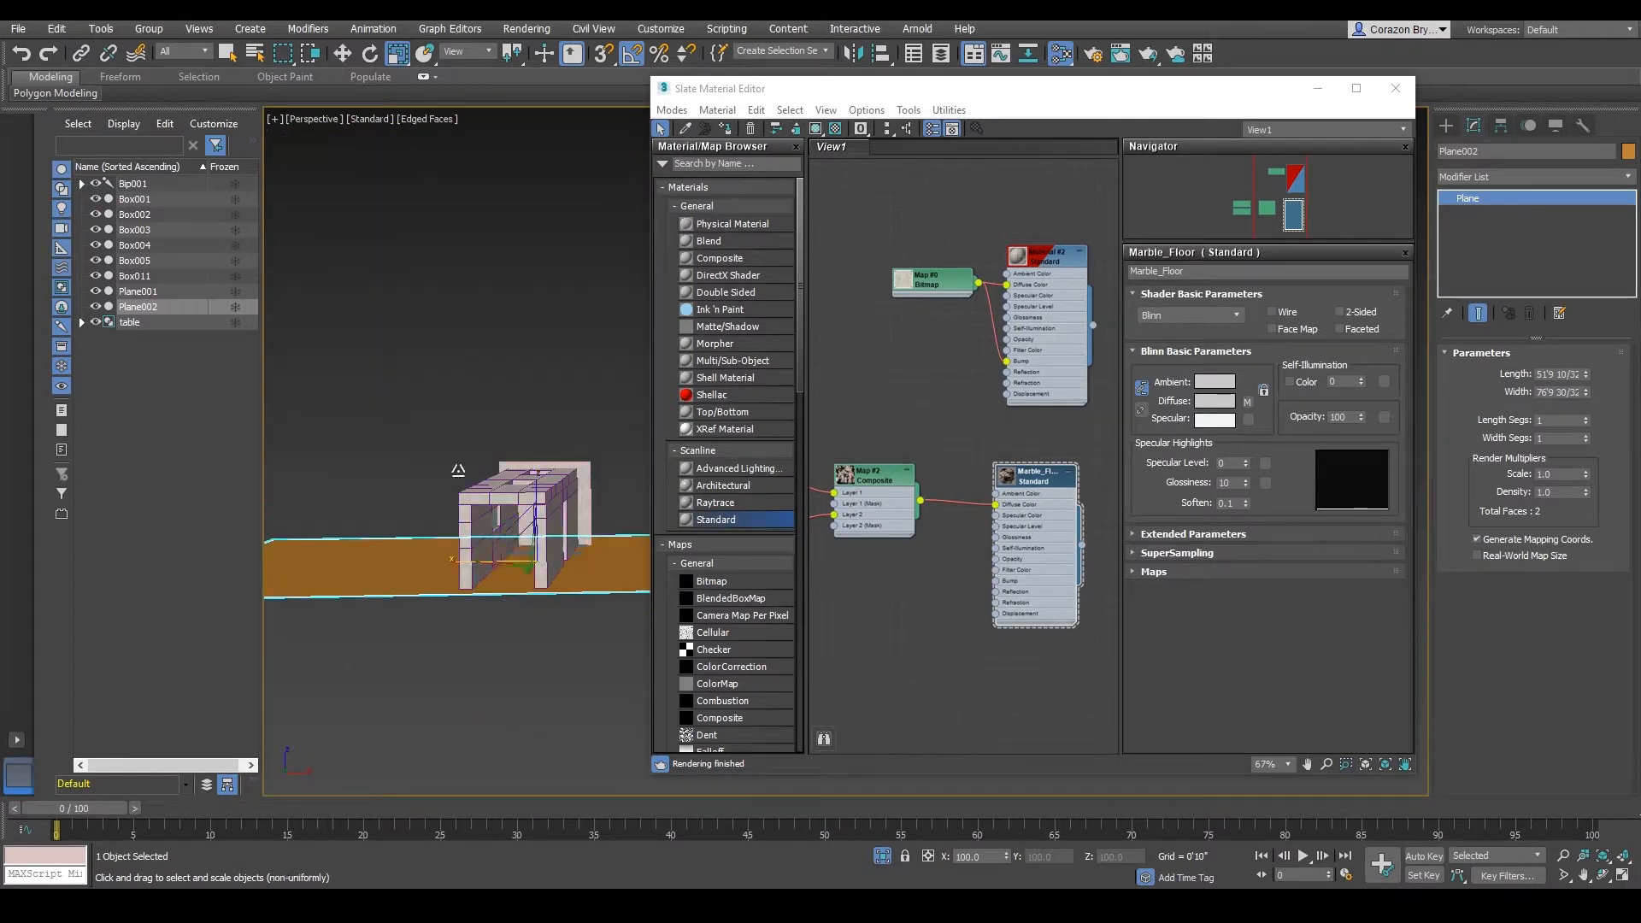
left_click(424, 612)
left_click(444, 576)
scroll(473, 556, "up", 4)
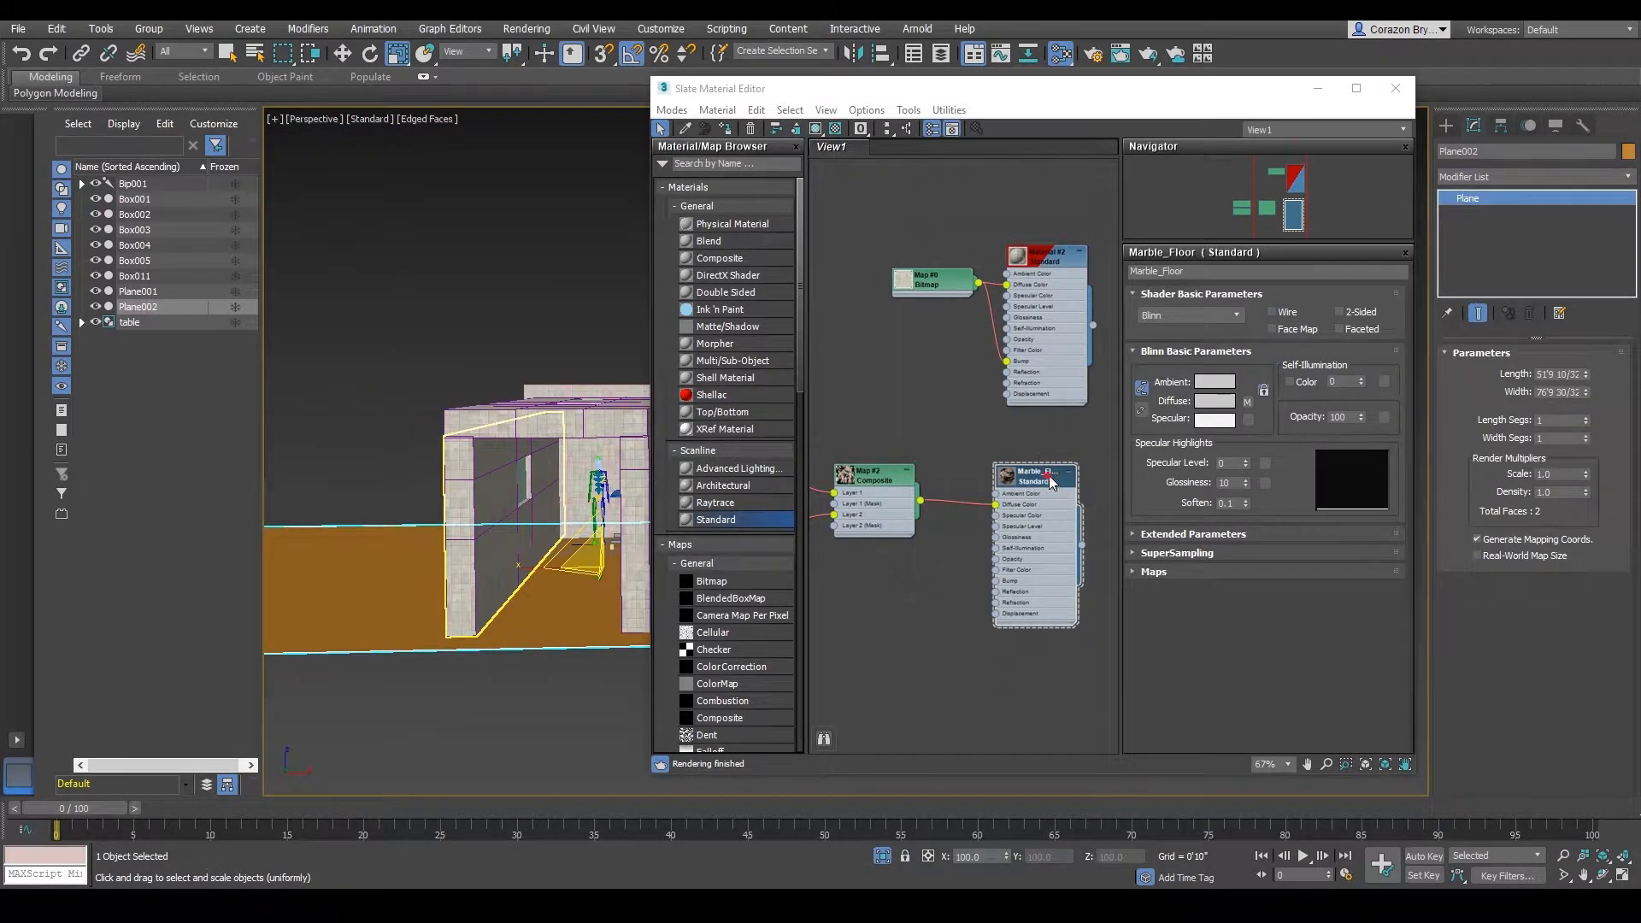
scroll(1052, 483, "up", 1)
right_click(1033, 477)
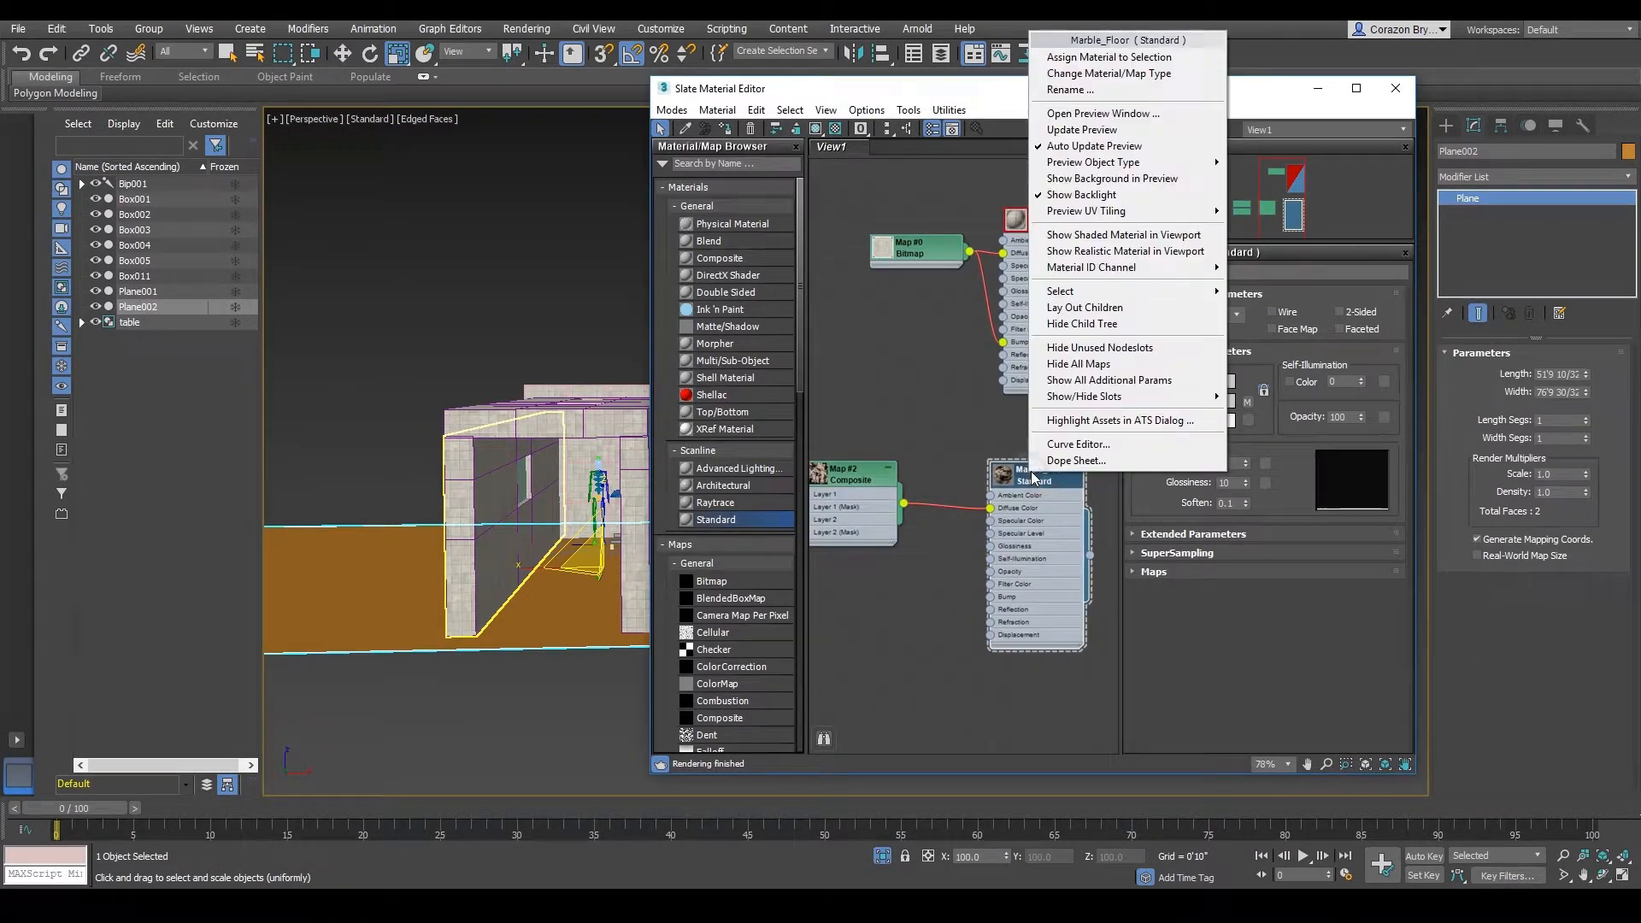
left_click(1102, 57)
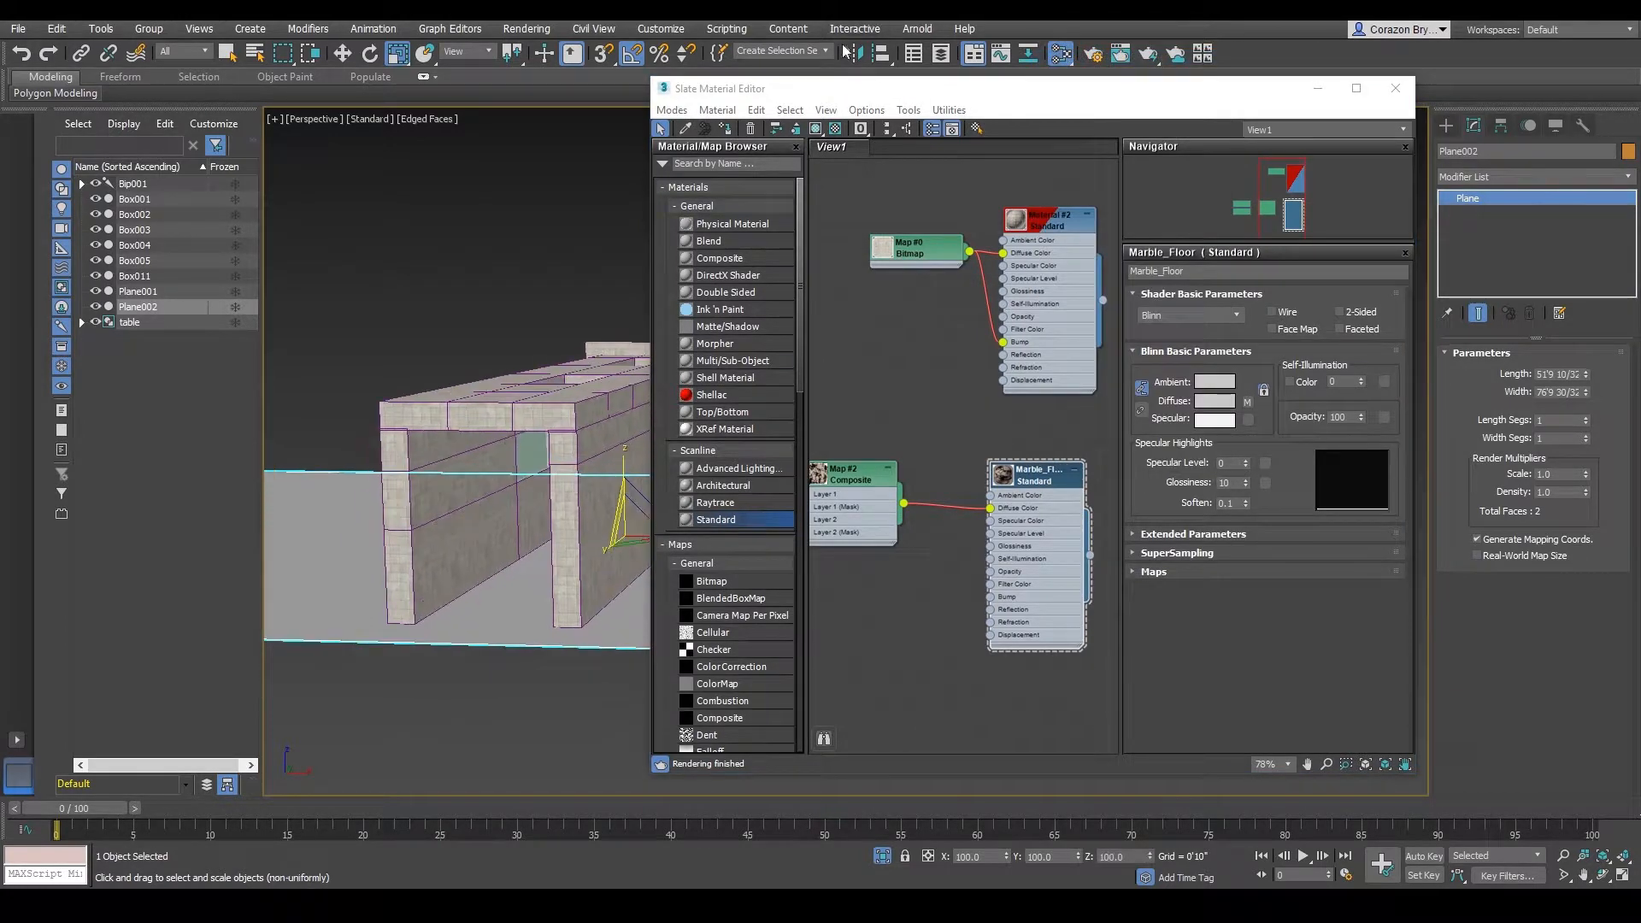
left_click_drag(839, 93, 991, 93)
scroll(636, 579, "up", 5)
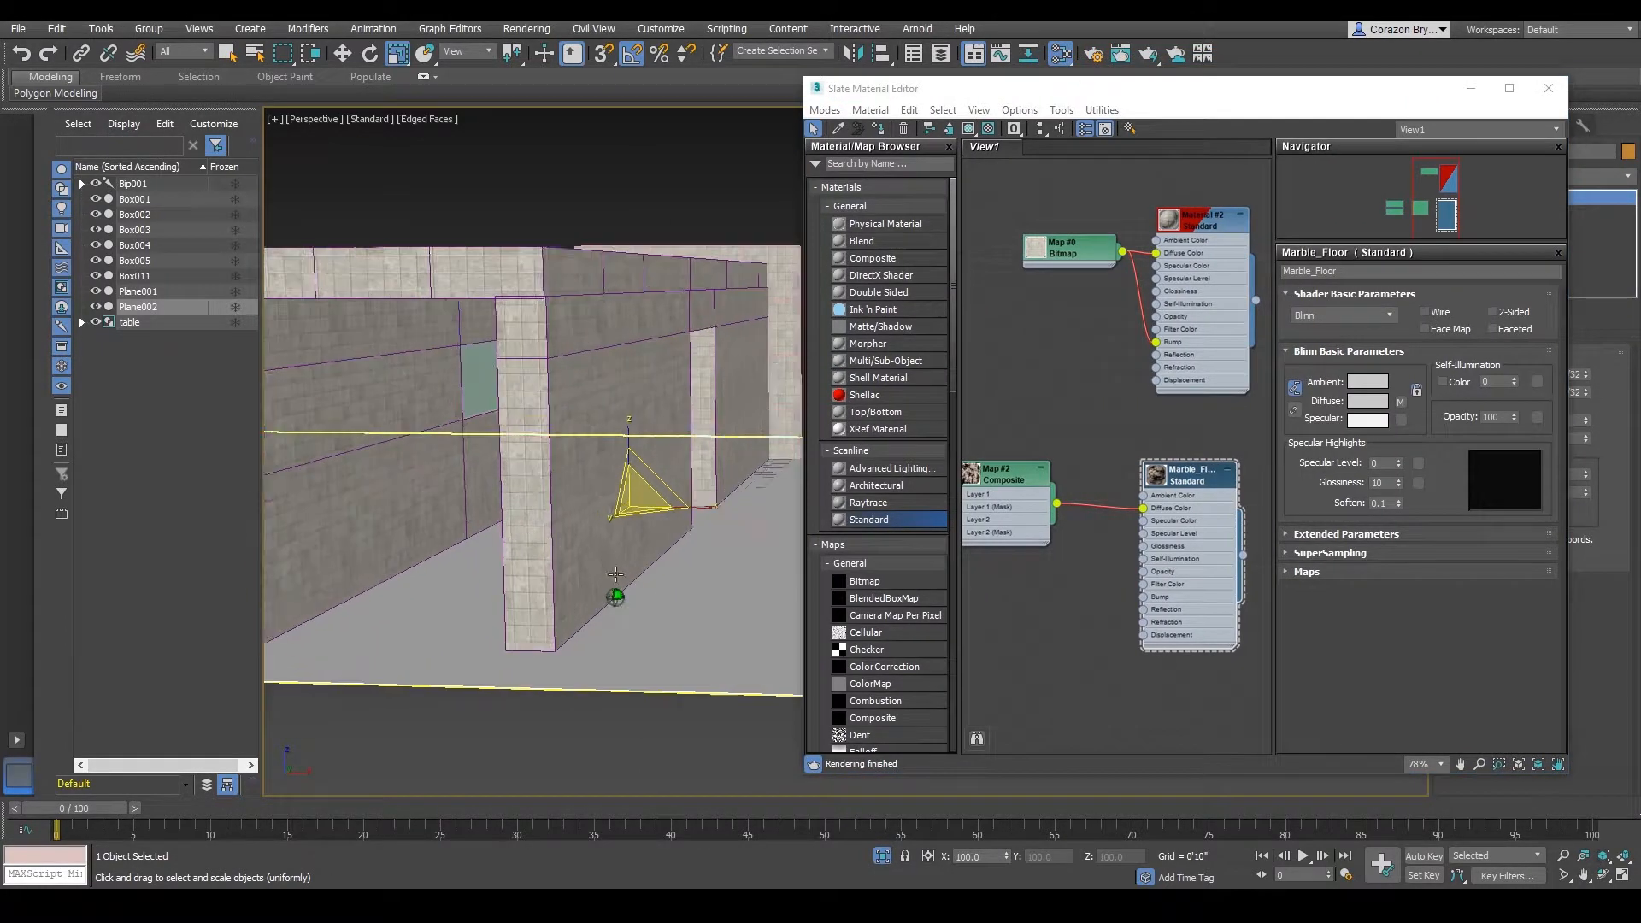
- Display the Marble_Floor material's texture on the floor plane in the viewport and view it from inside the corridor
middle_click_drag(636, 578, 683, 598)
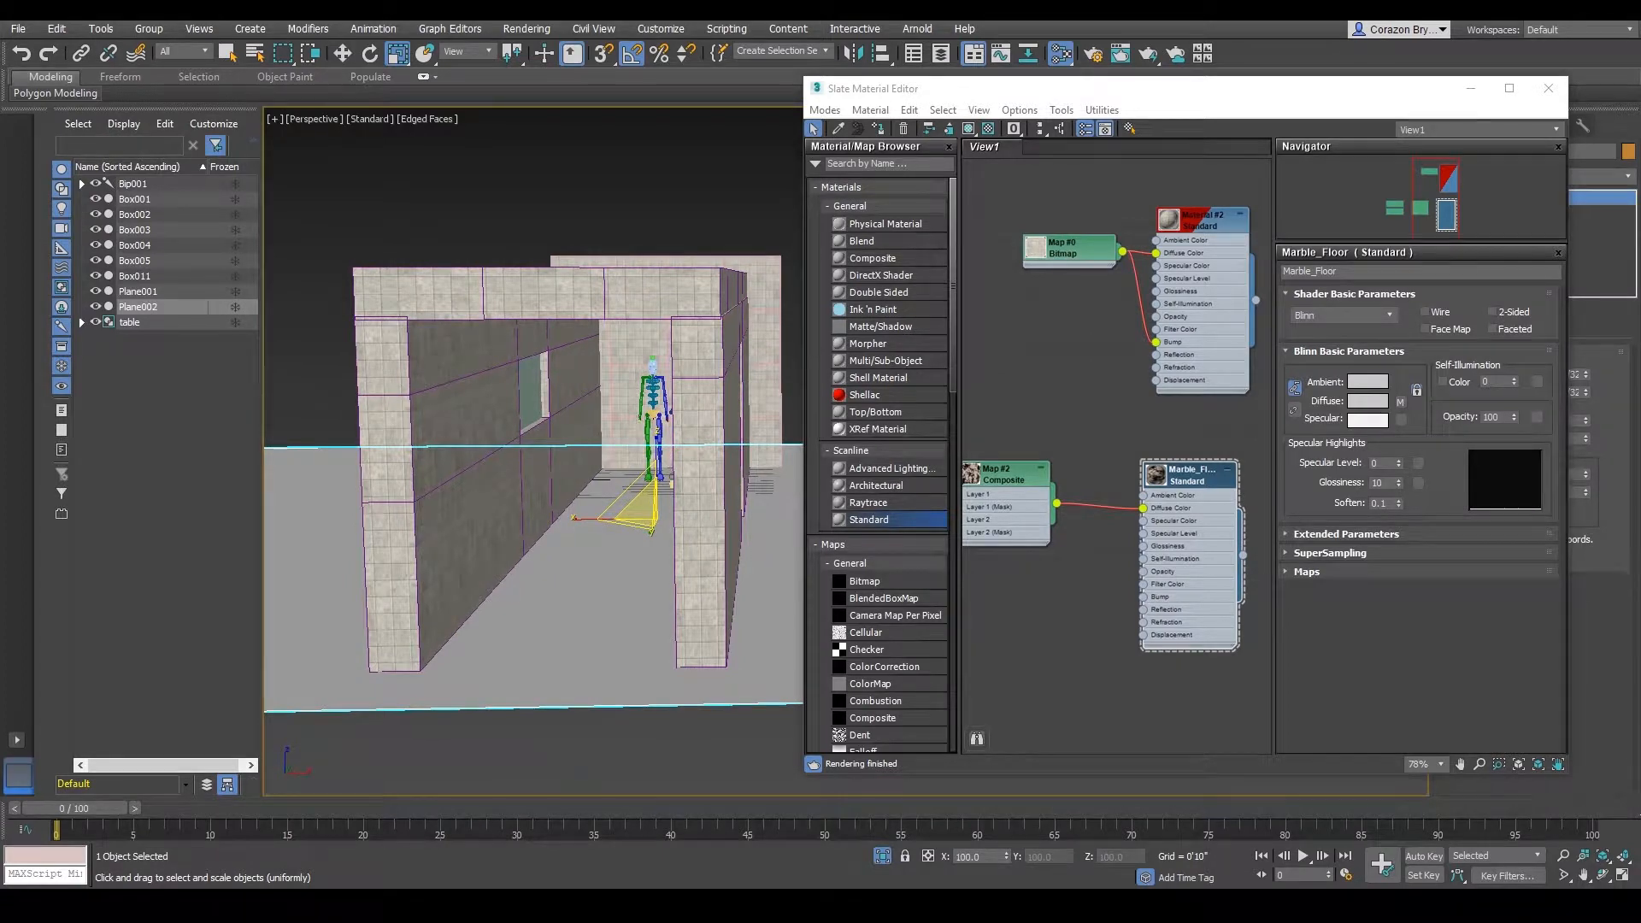
left_click(969, 128)
left_click(968, 129)
mouse_move(675, 583)
middle_mouse_down("alt")
mouse_move(714, 565)
mouse_move(643, 475)
mouse_move(564, 609)
mouse_move(623, 621)
mouse_move(599, 628)
mouse_move(681, 535)
mouse_move(641, 604)
mouse_move(689, 555)
mouse_move(425, 684)
mouse_move(520, 444)
mouse_move(411, 483)
mouse_move(508, 505)
middle_mouse_up("alt")
scroll(1160, 491, "up", 5)
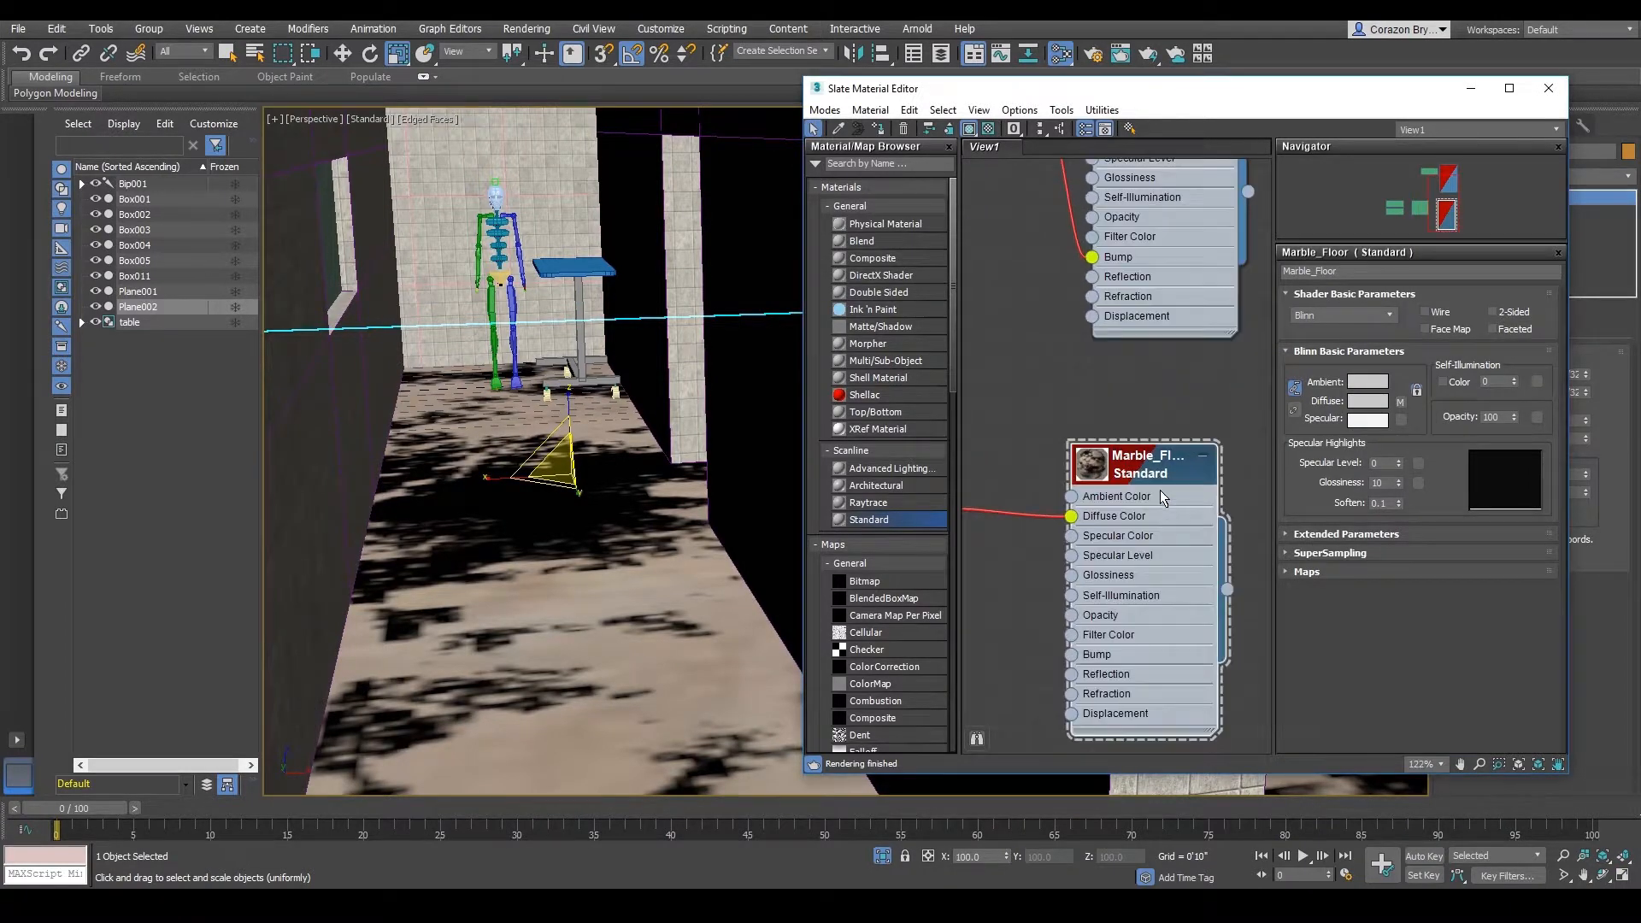
left_click_drag(1141, 465, 1141, 423)
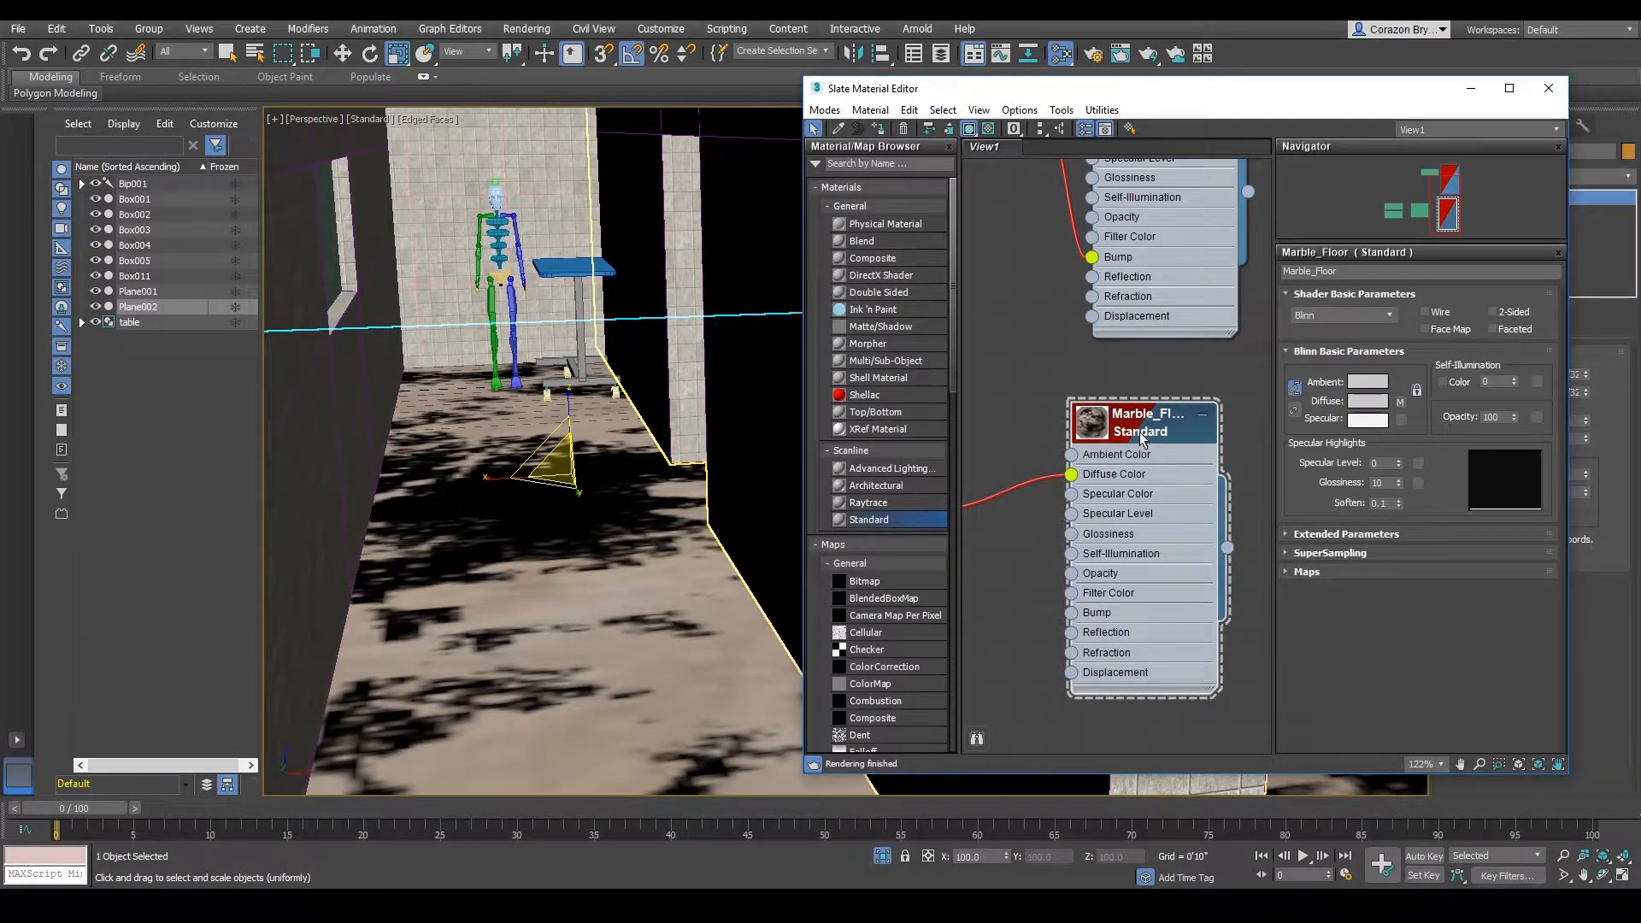
scroll(1256, 479, "down", 2)
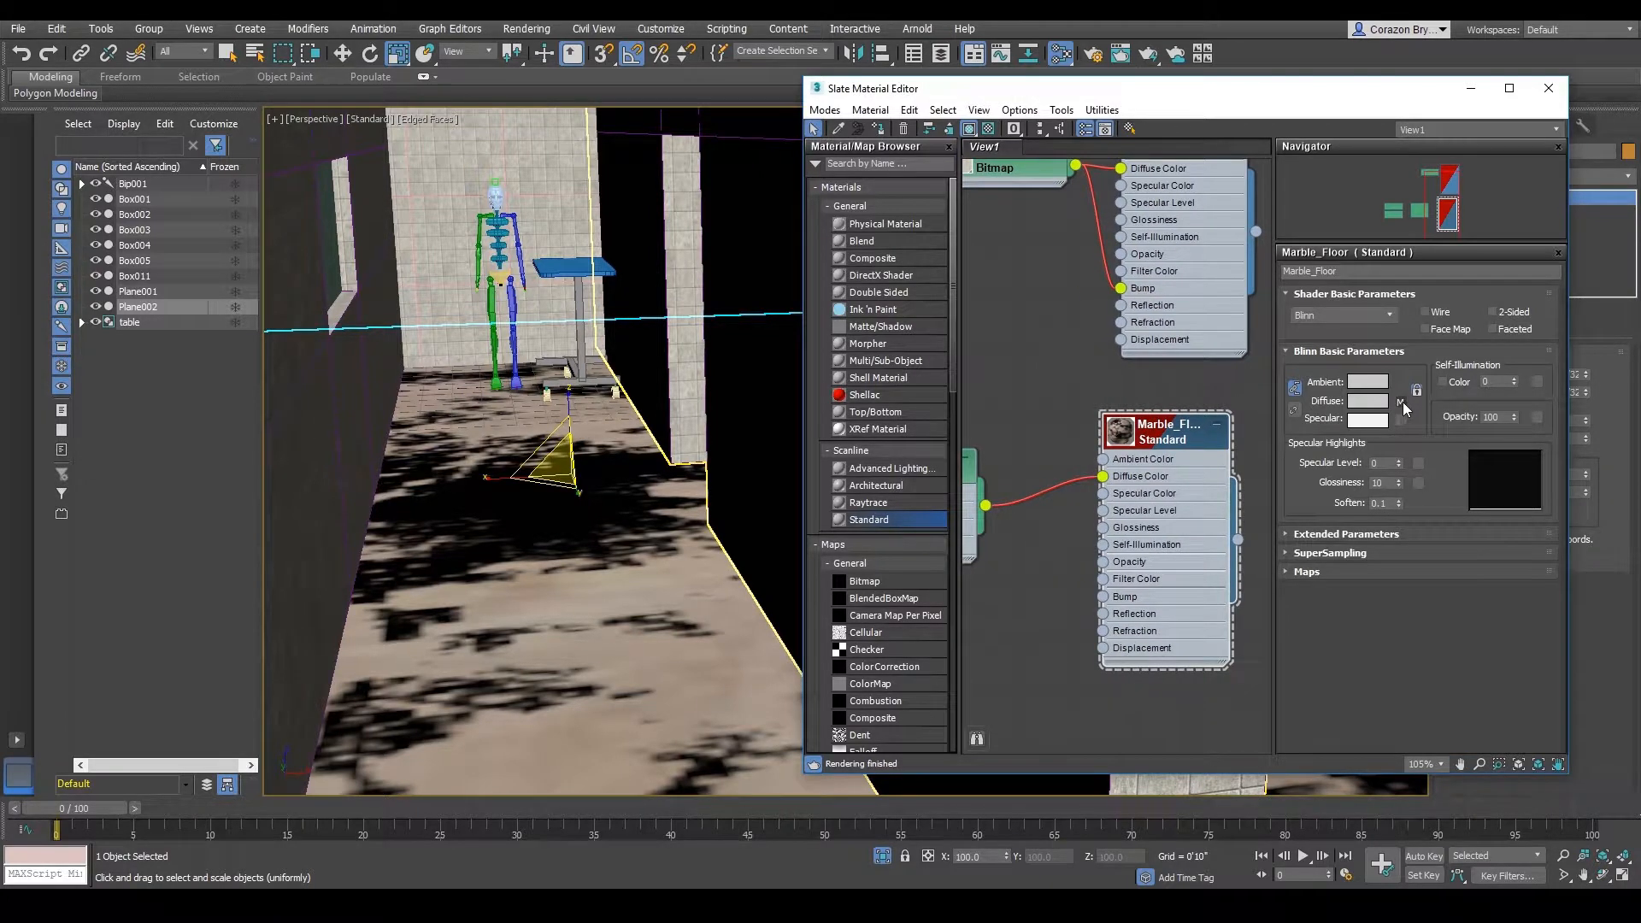
- Open the Composite map in Marble_Floor's diffuse channel and set the opacity of Layer 2 to 29
left_click(1401, 403)
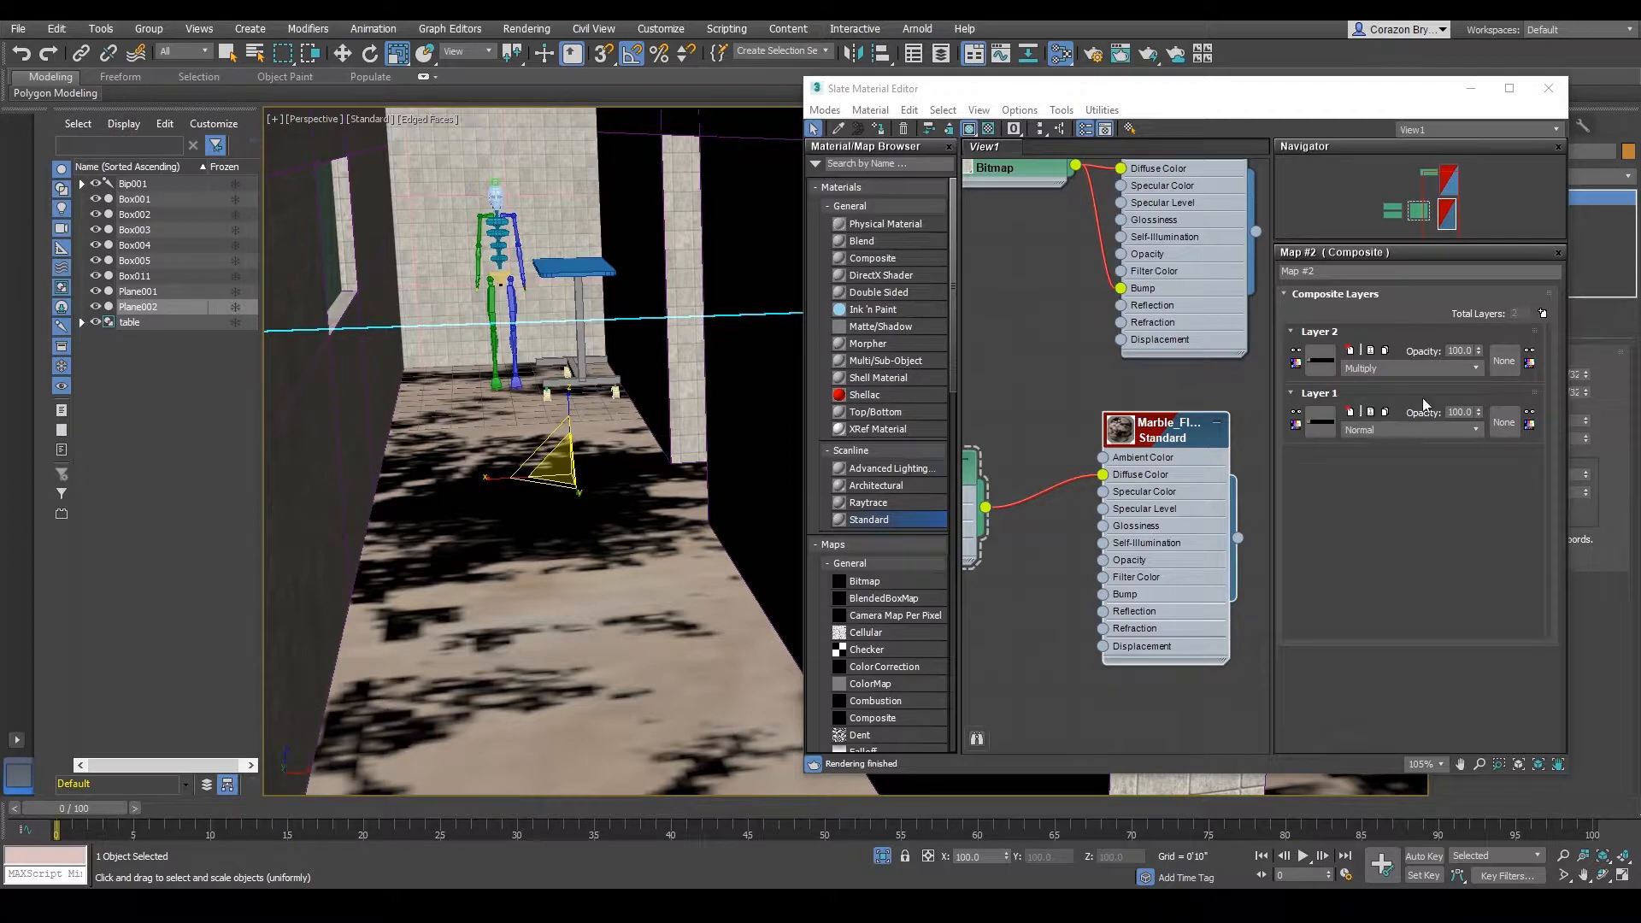
scroll(1131, 497, "down", 3)
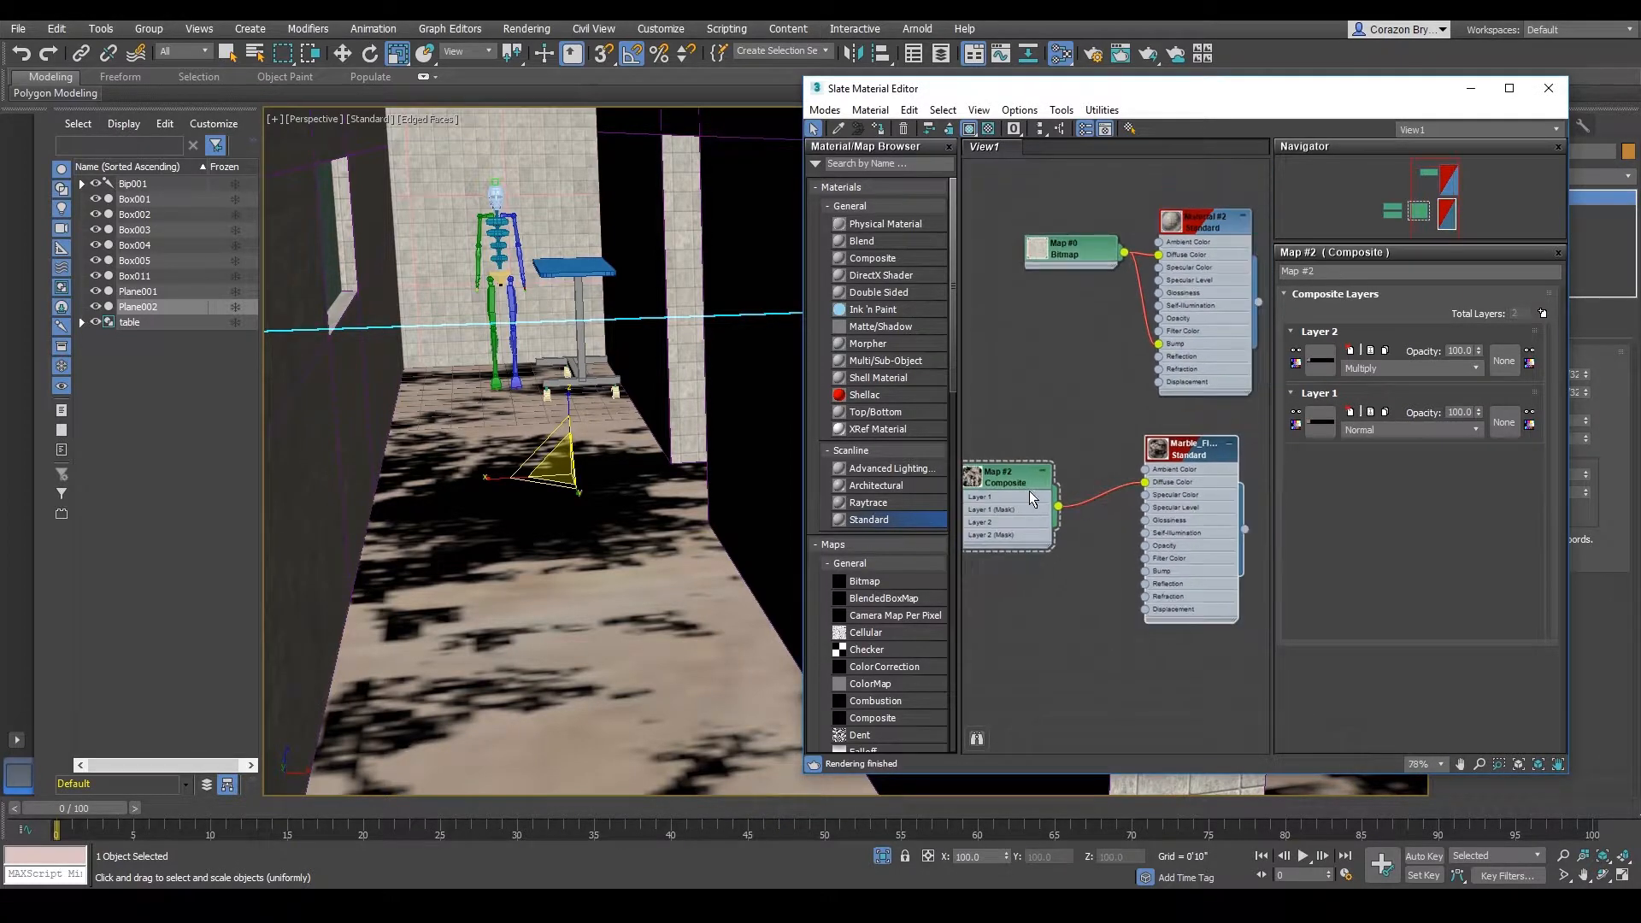
scroll(1257, 400, "up", 1)
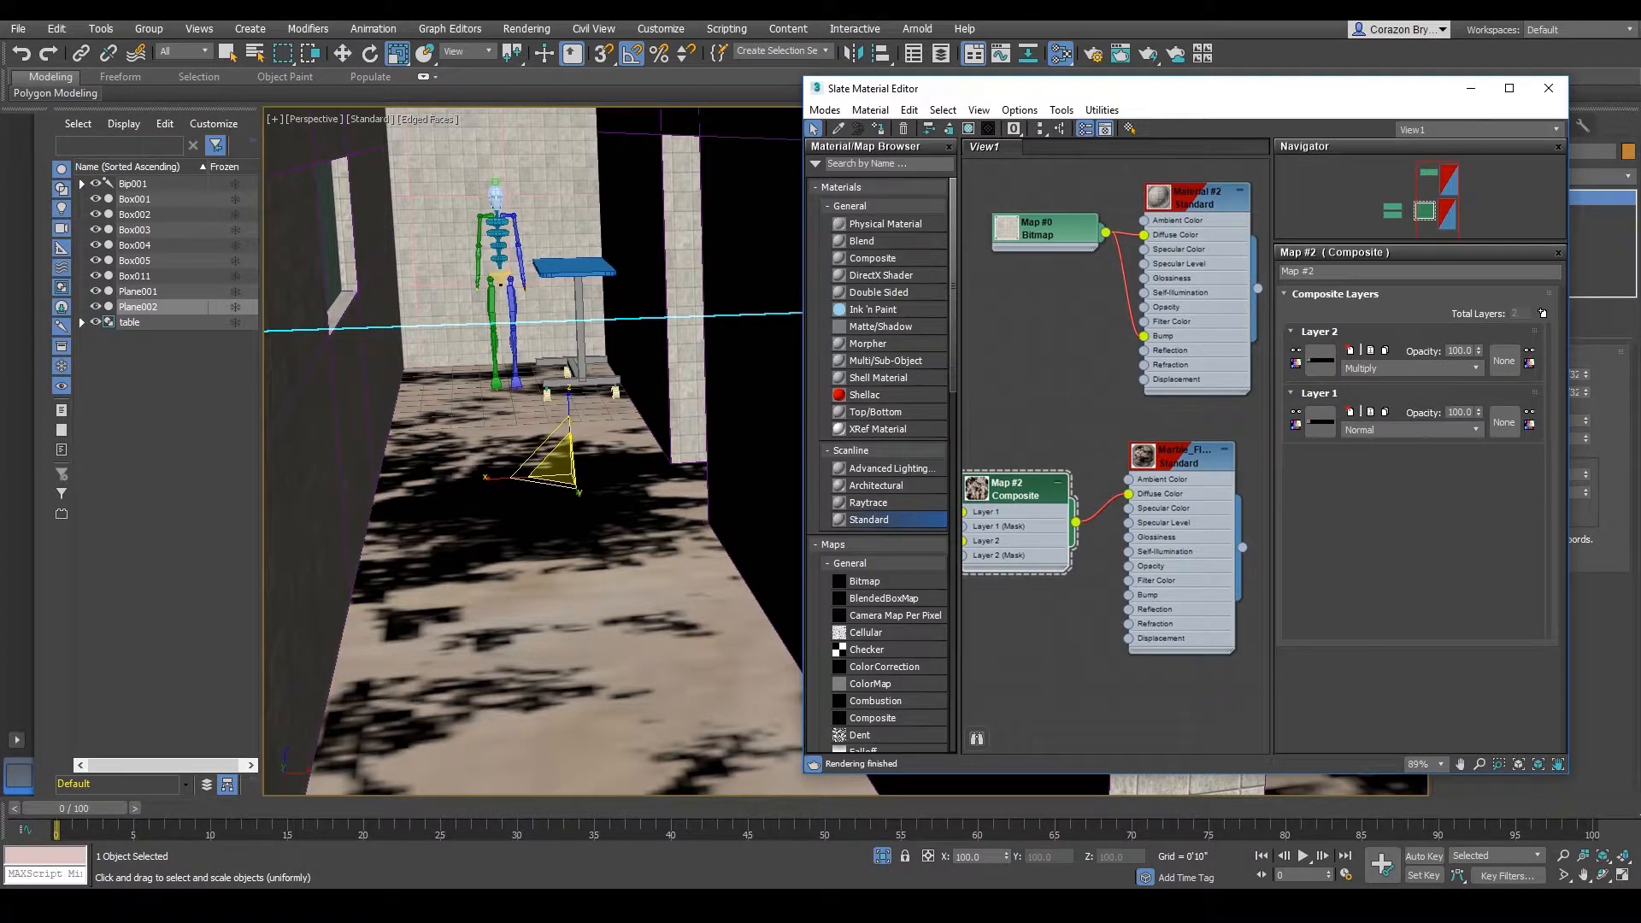
mouse_move(1297, 316)
left_mouse_down()
mouse_move(1489, 345)
mouse_move(1486, 392)
mouse_move(1334, 402)
mouse_move(1289, 320)
mouse_move(1320, 301)
left_mouse_up()
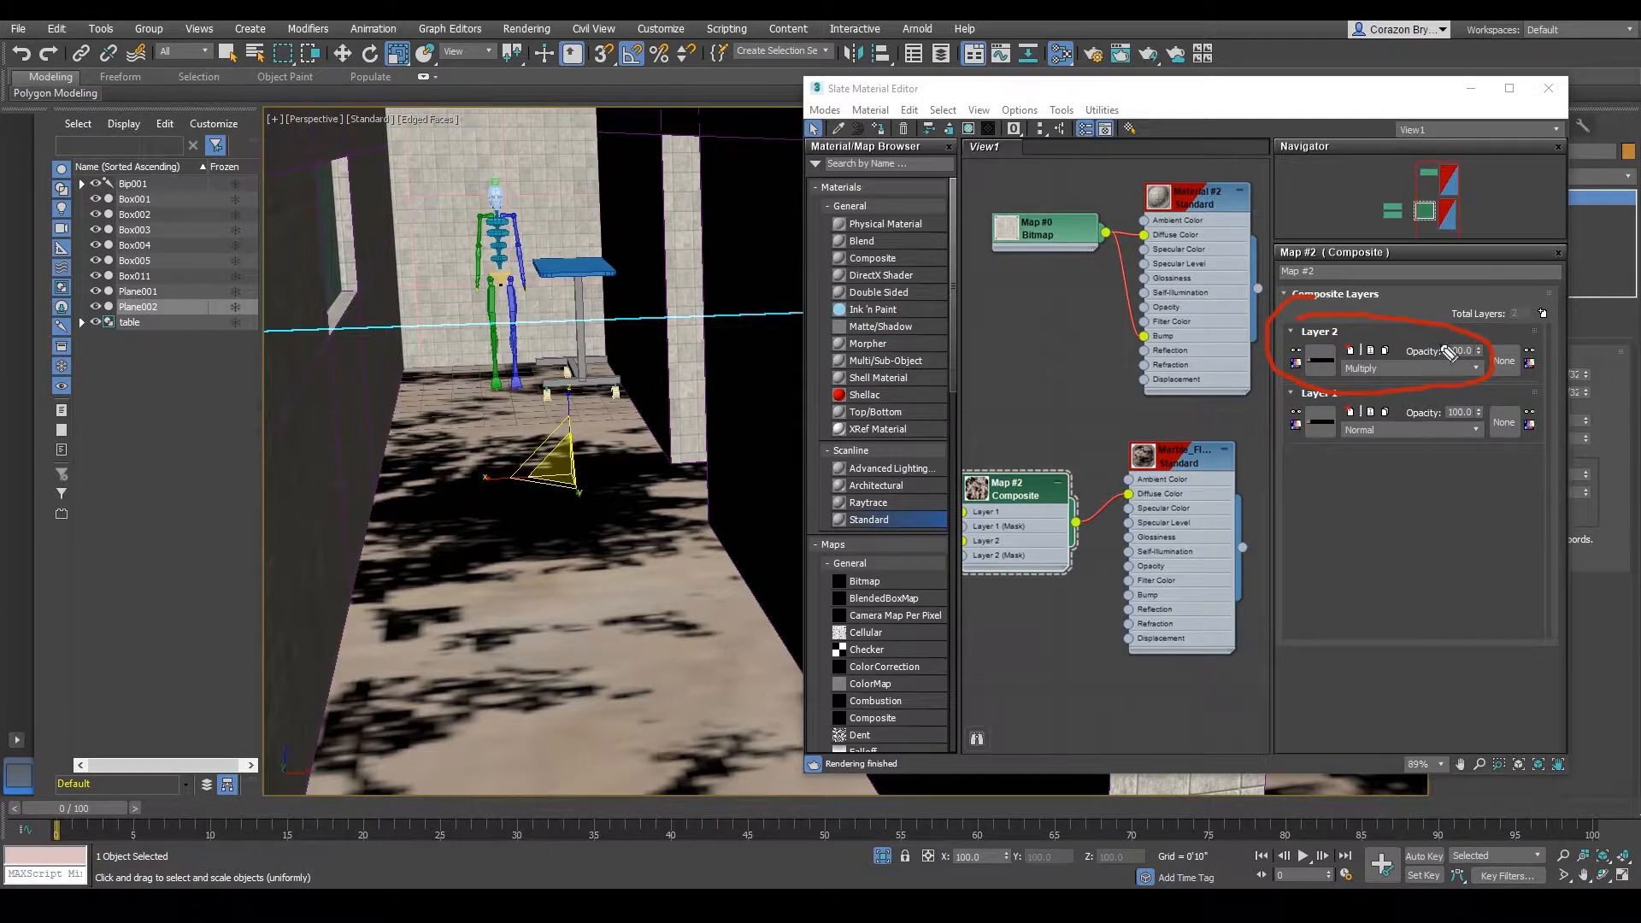
mouse_move(1430, 342)
left_mouse_down()
mouse_move(1489, 348)
mouse_move(1483, 364)
mouse_move(1415, 368)
mouse_move(1466, 336)
left_mouse_up()
mouse_move(709, 524)
left_mouse_down()
mouse_move(599, 462)
mouse_move(557, 517)
mouse_move(539, 478)
mouse_move(569, 509)
mouse_move(556, 526)
mouse_move(583, 507)
left_mouse_up()
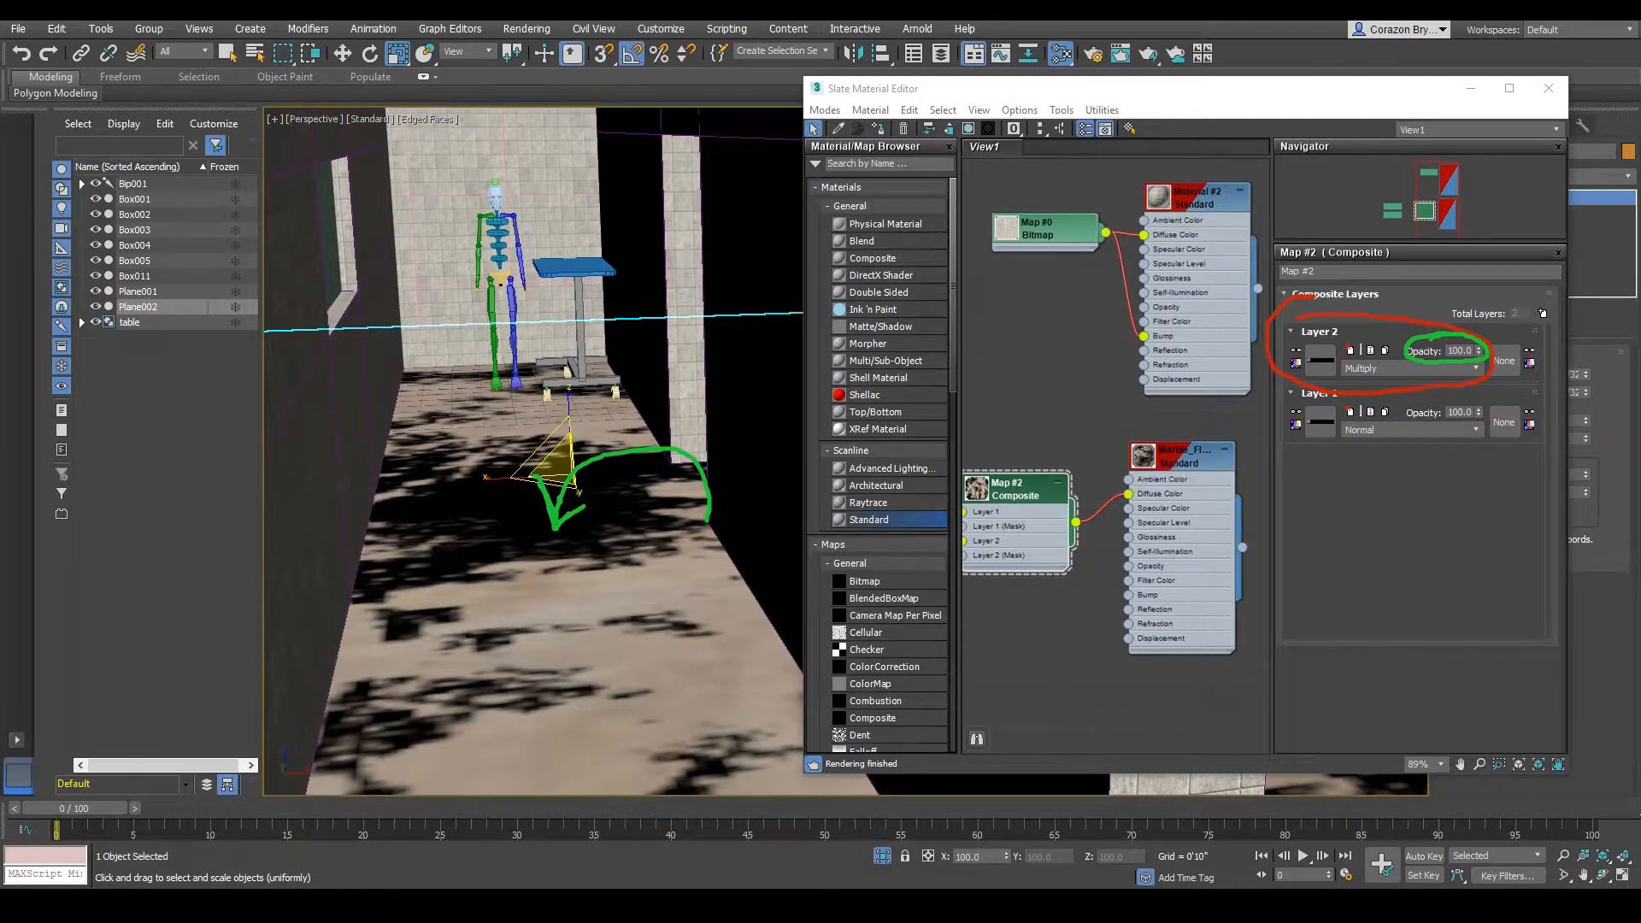
key("Escape")
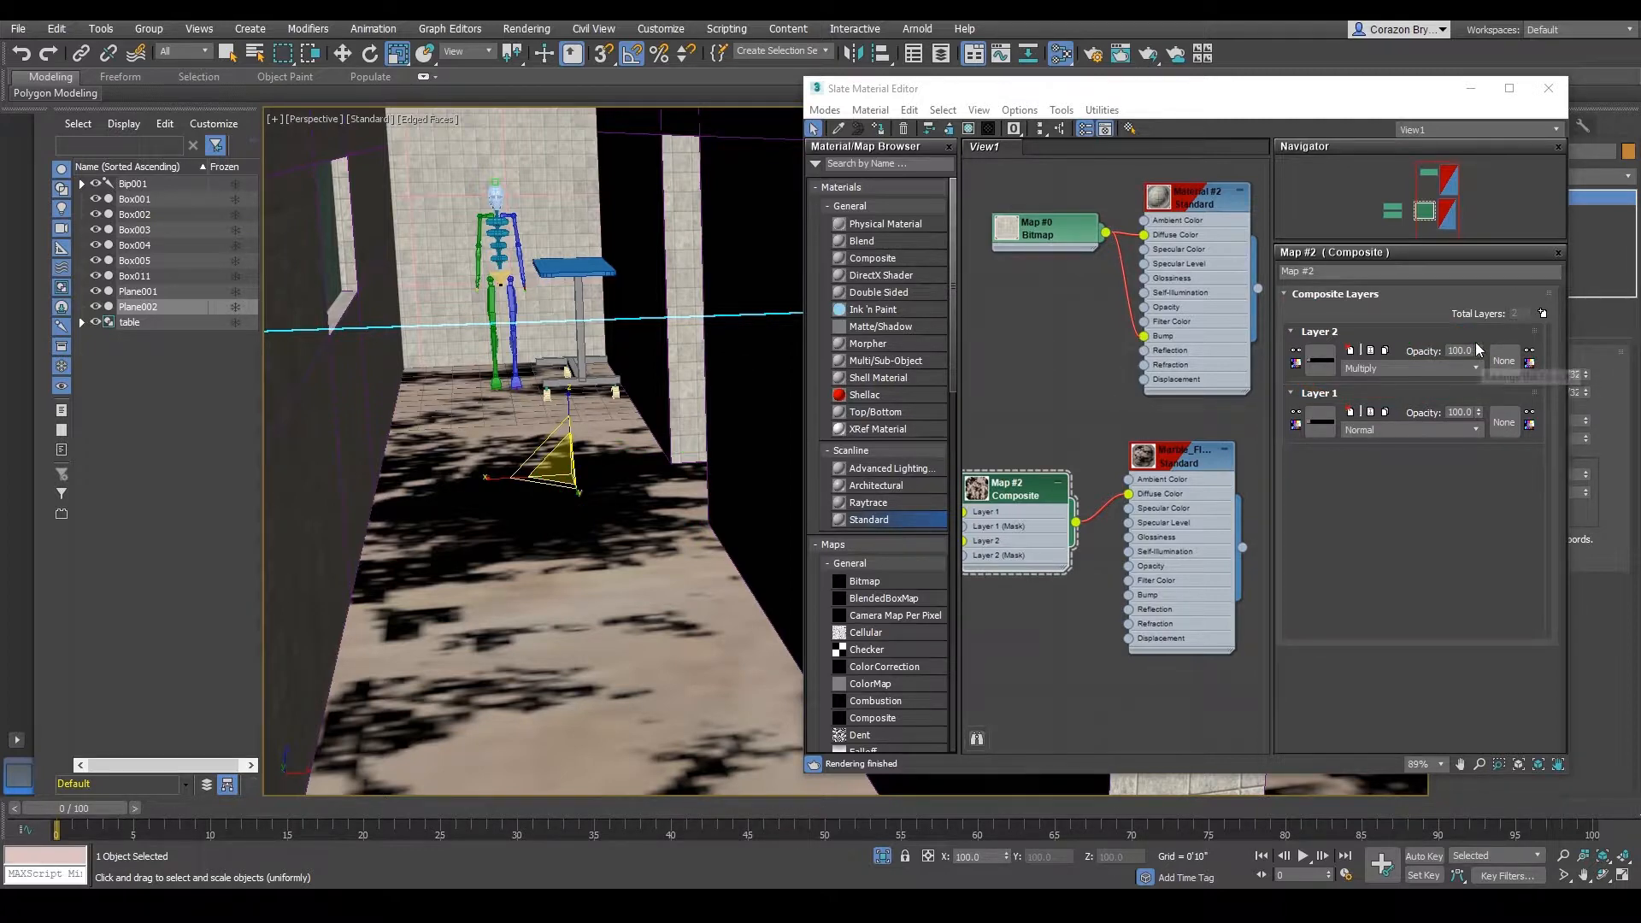
mouse_move(1481, 354)
left_mouse_down()
mouse_move(1471, 394)
mouse_move(1481, 385)
left_mouse_up()
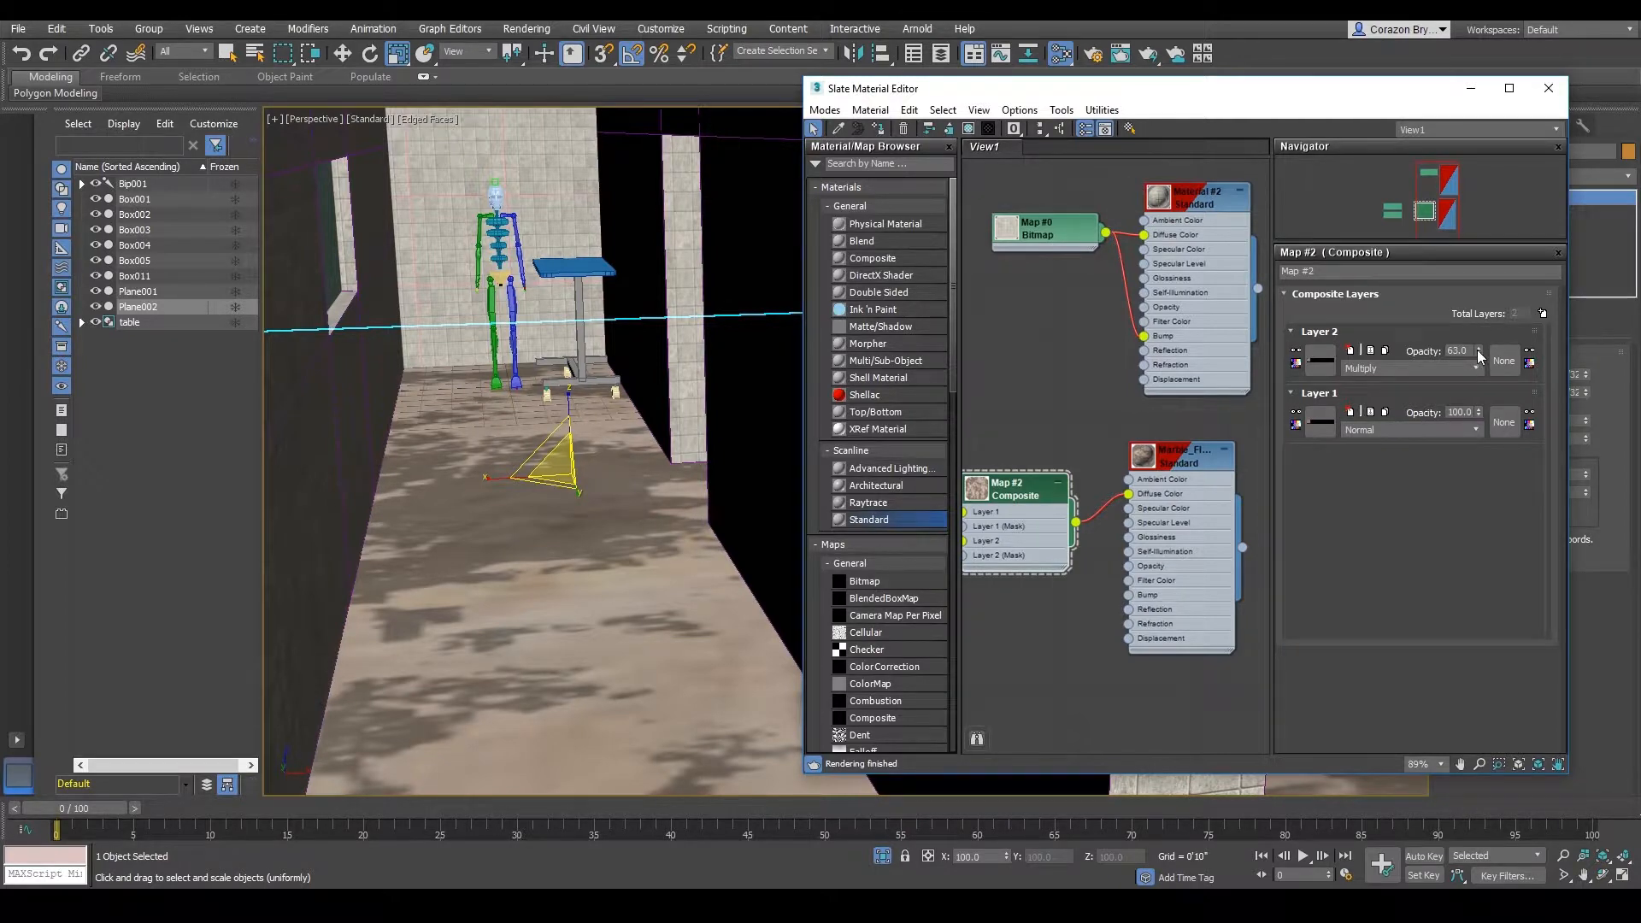
mouse_move(1480, 352)
left_mouse_down()
mouse_move(1497, 386)
mouse_move(1493, 371)
left_mouse_up()
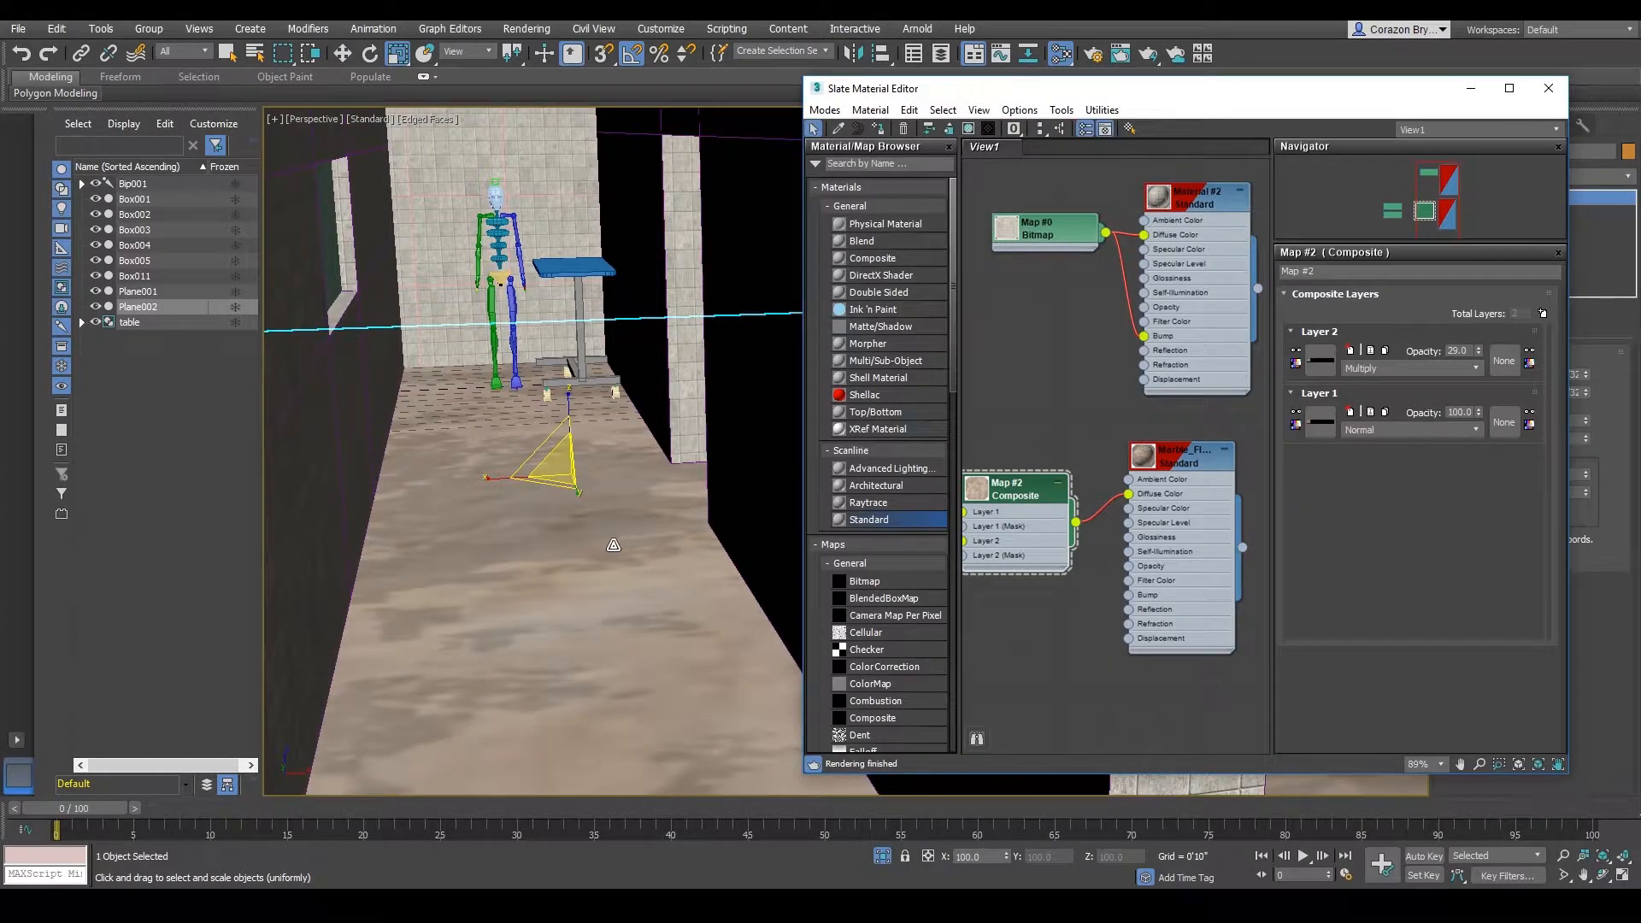
- Examine the softened dirt on the floor plane from outside and inside the corridor
middle_click_drag(614, 546, 660, 627, "alt")
scroll(662, 548, "down", 3)
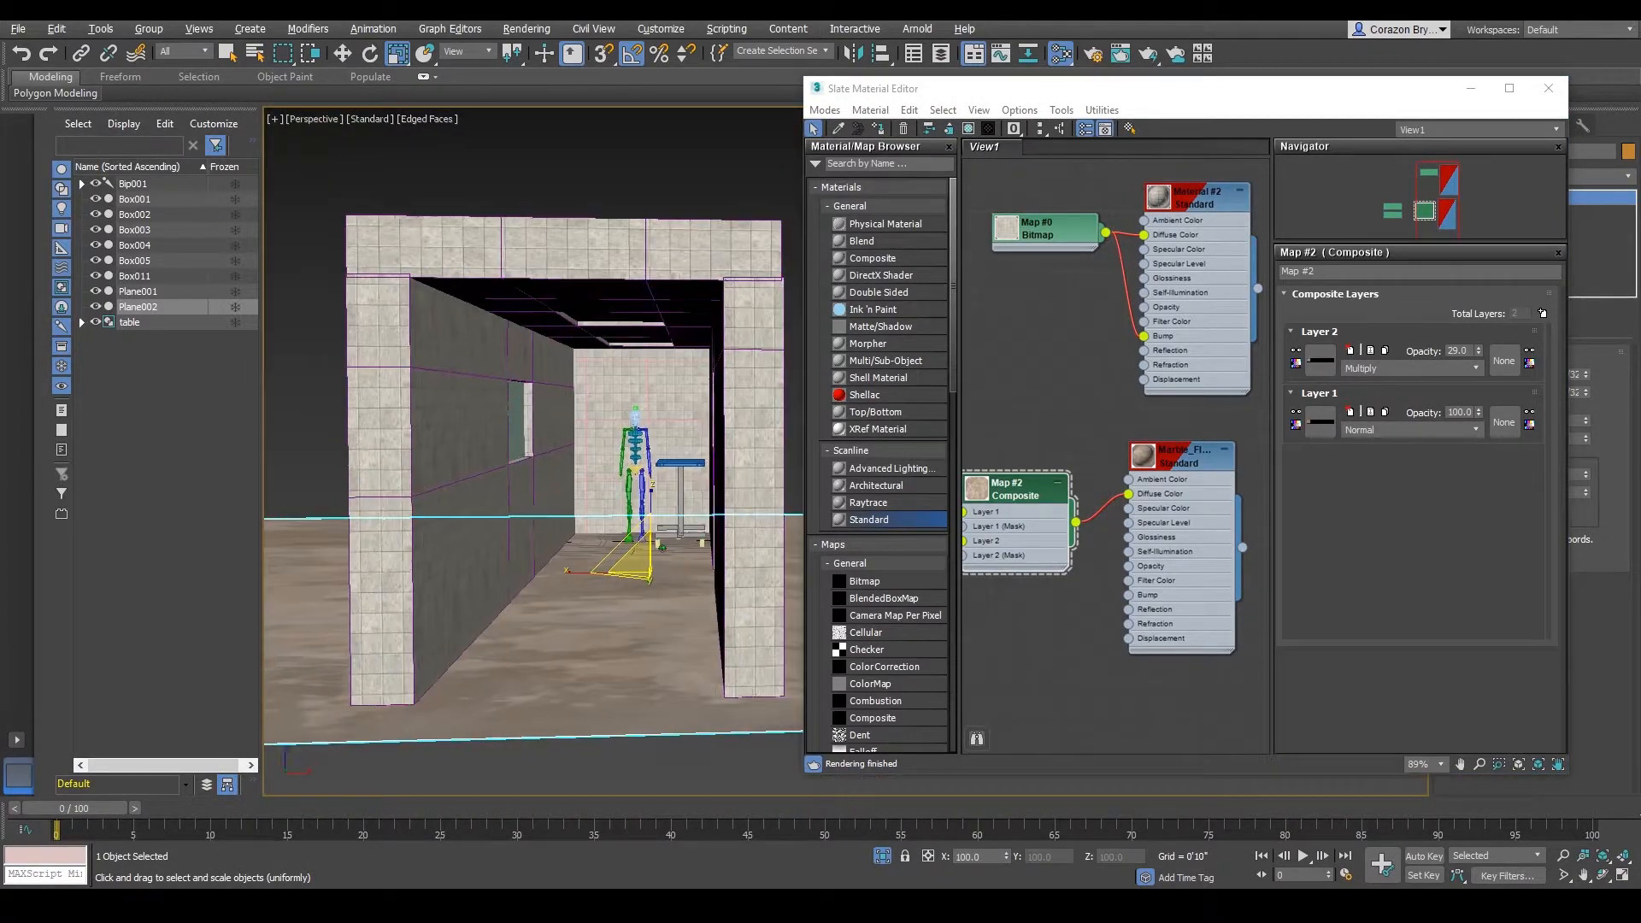
mouse_move(662, 547)
middle_mouse_down("alt")
mouse_move(671, 611)
mouse_move(669, 566)
middle_mouse_up("alt")
scroll(678, 579, "down", 3)
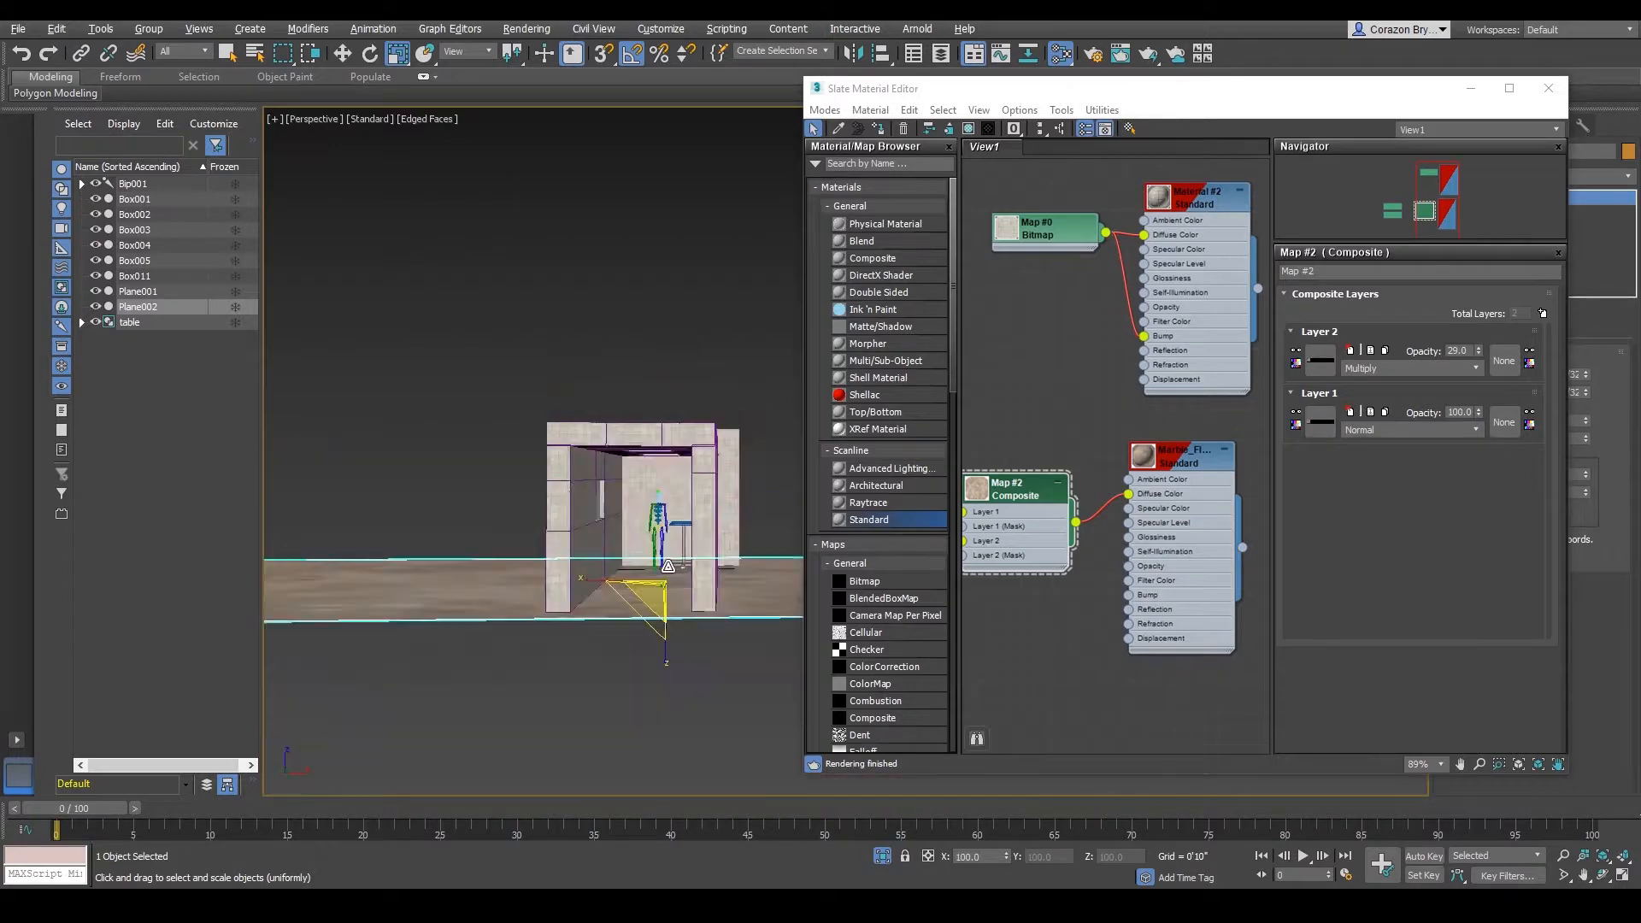
scroll(668, 566, "up", 10)
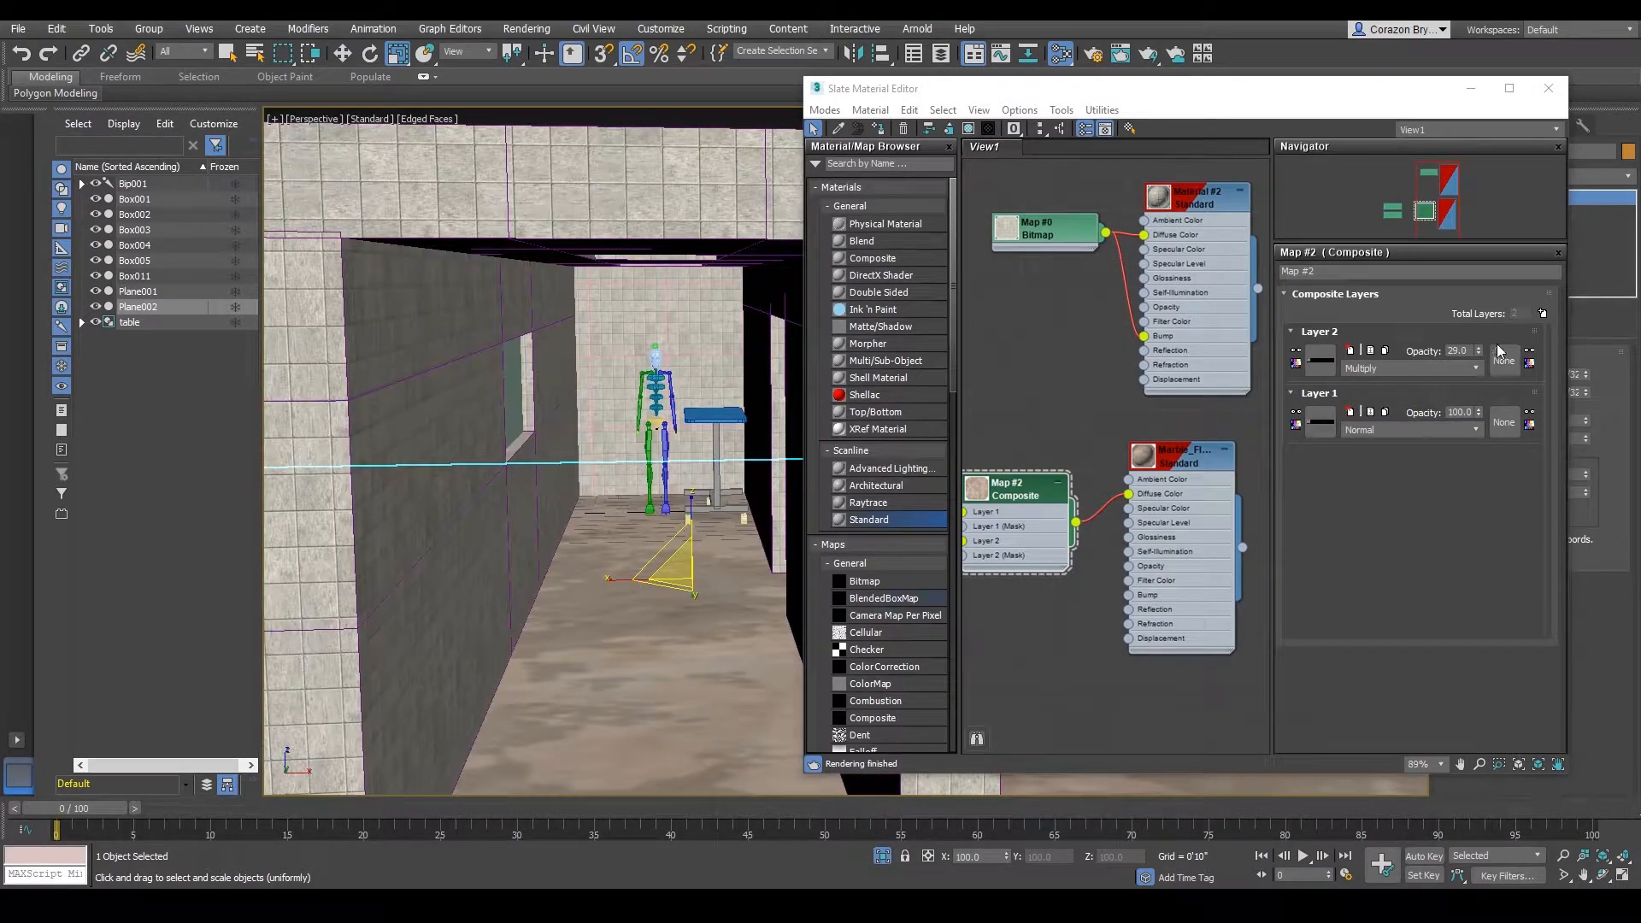
middle_click_drag(687, 561, 691, 496, "alt")
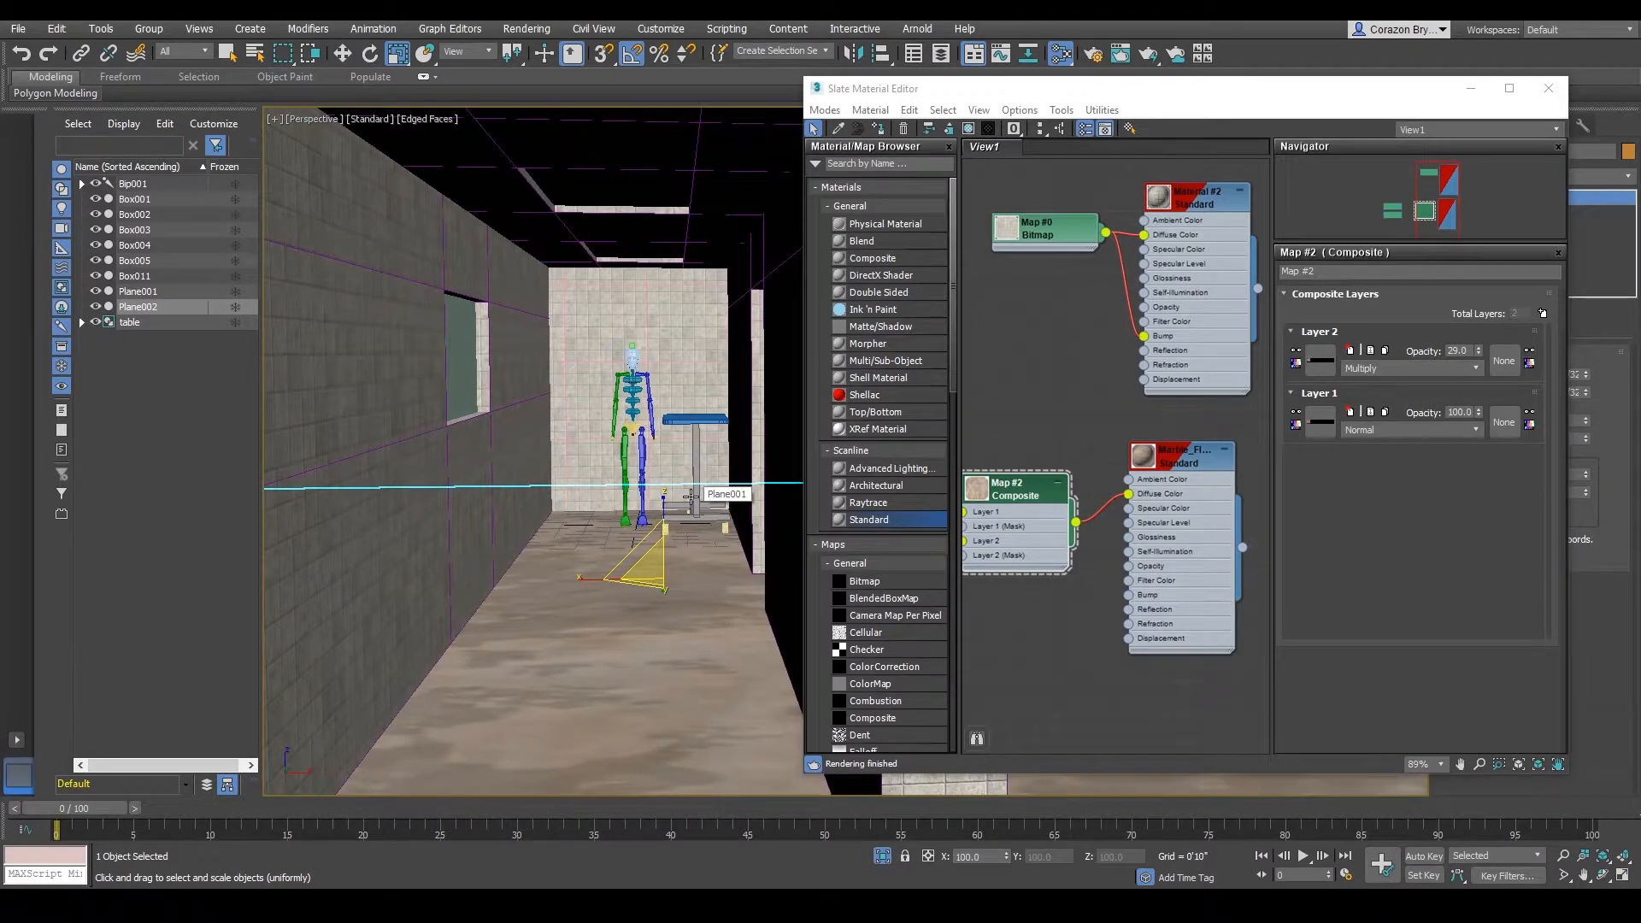
scroll(691, 496, "down", 10)
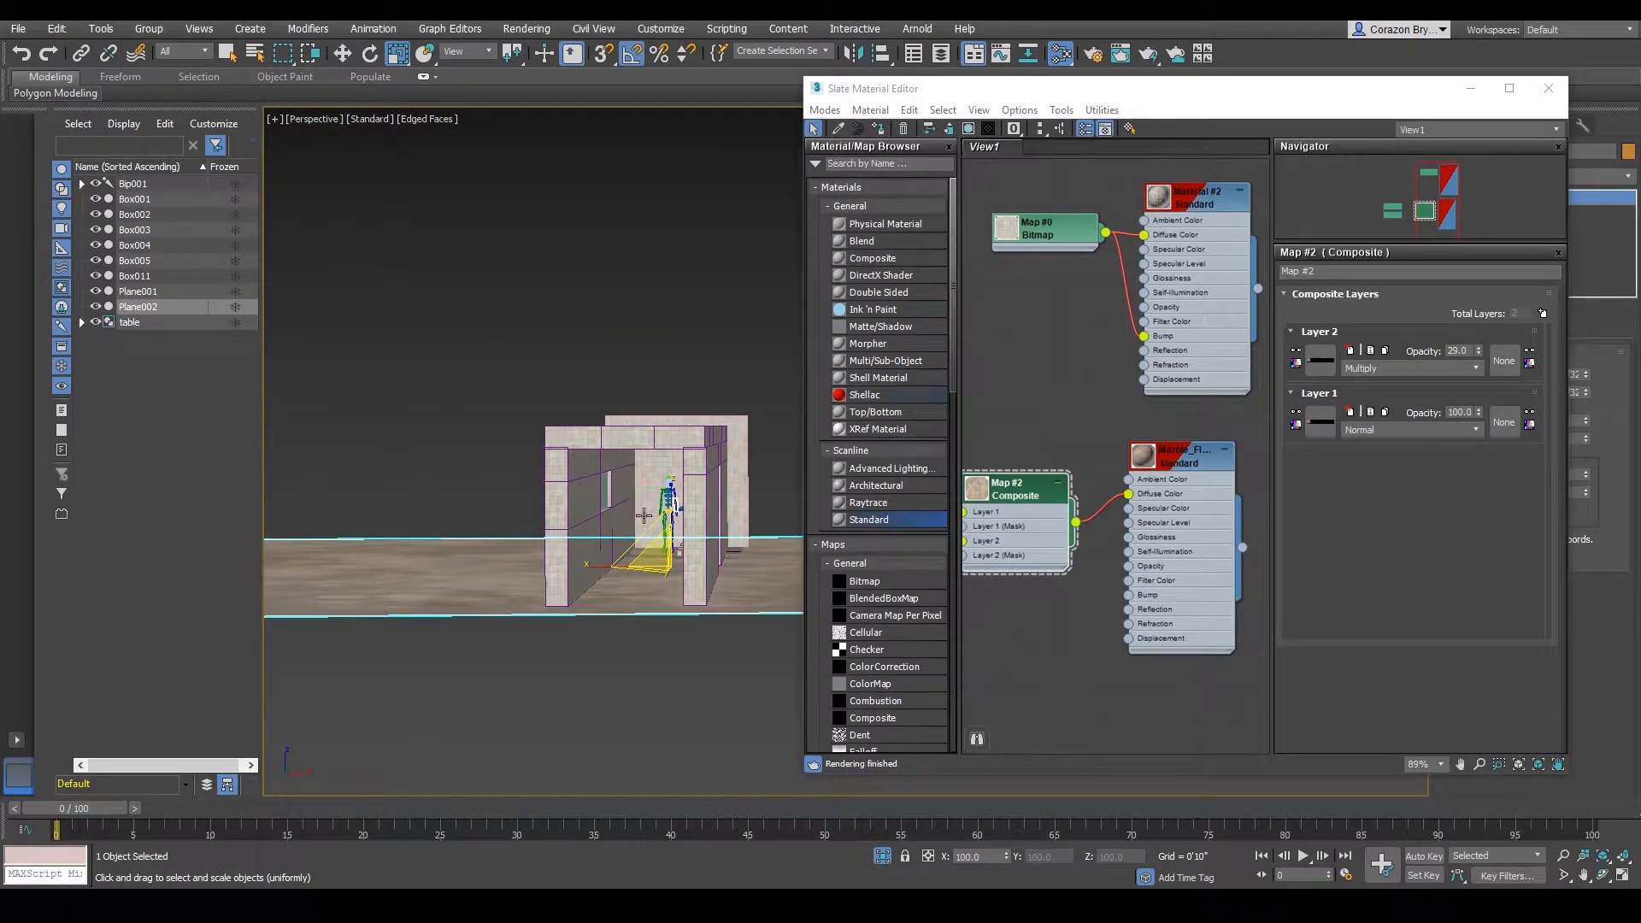
- Select the window pane Box011 in the corridor's side wall and bring it into close view
scroll(644, 515, "up", 3)
mouse_move(558, 532)
middle_mouse_down("alt")
mouse_move(608, 587)
mouse_move(642, 481)
mouse_move(513, 446)
mouse_move(539, 475)
mouse_move(519, 524)
mouse_move(574, 498)
mouse_move(574, 518)
middle_mouse_up("alt")
scroll(607, 586, "up", 1)
scroll(642, 481, "up", 4)
left_click(645, 453)
scroll(465, 588, "up", 3)
scroll(550, 477, "down", 3)
scroll(573, 518, "up", 3)
left_click(511, 404)
middle_click_drag(512, 404, 561, 427, "alt")
- Create a Standard material below the Marble_Floor node and name it Glass_mat
middle_click_drag(1169, 510, 1142, 416)
scroll(1173, 459, "down", 2)
scroll(1173, 460, "up", 1)
scroll(1132, 458, "up", 1)
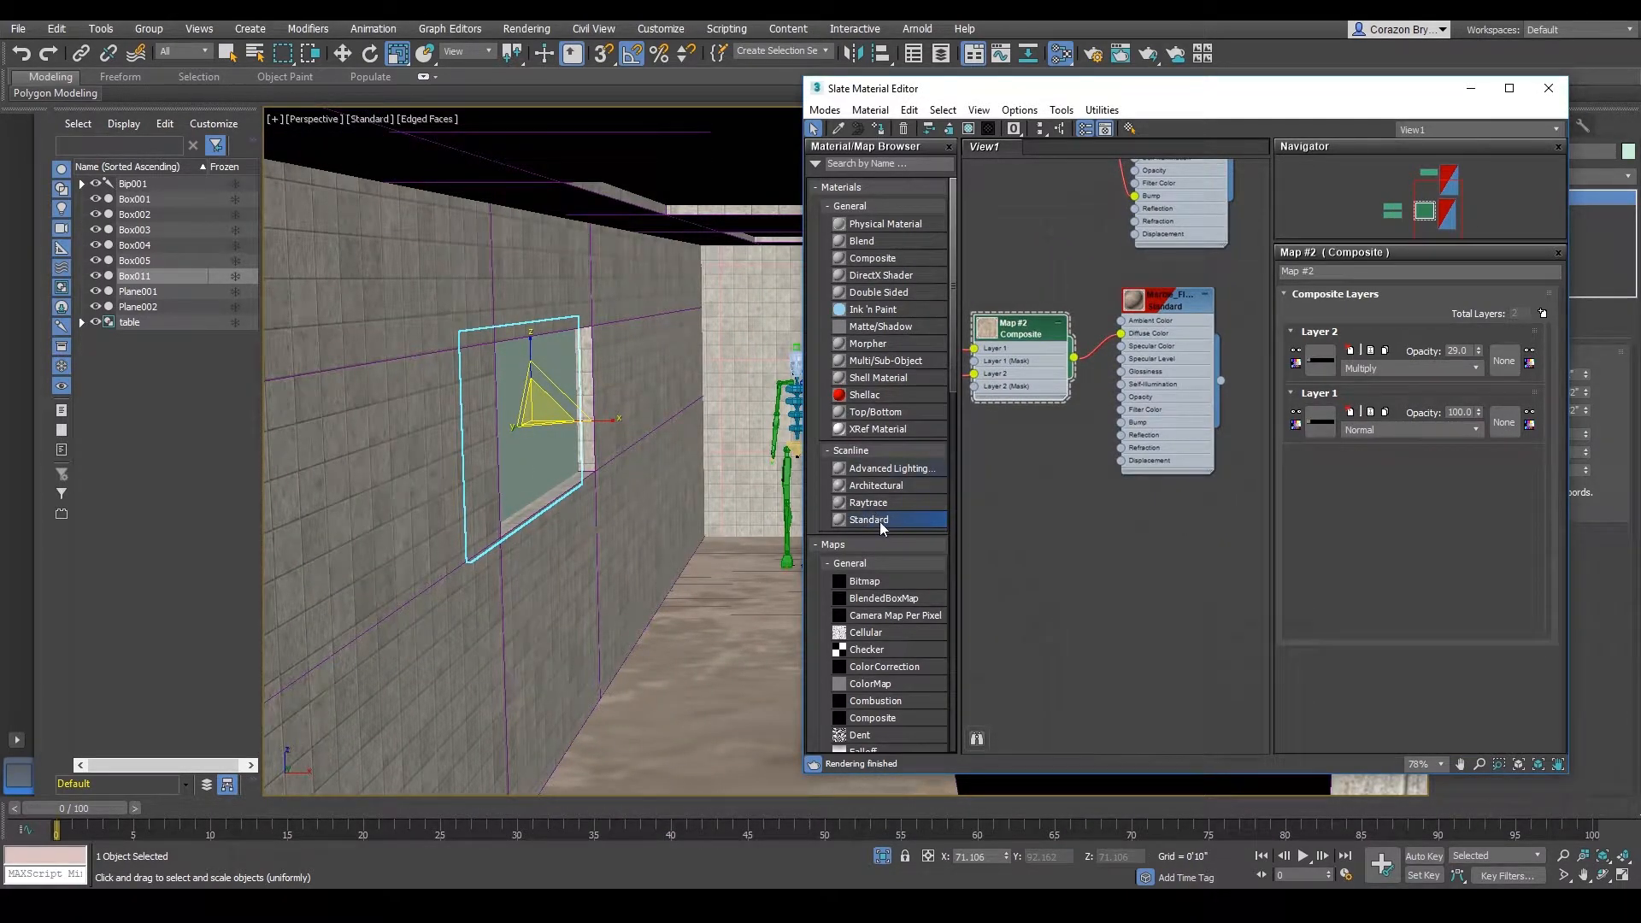
double_click(880, 520)
left_click_drag(1135, 381, 1137, 561)
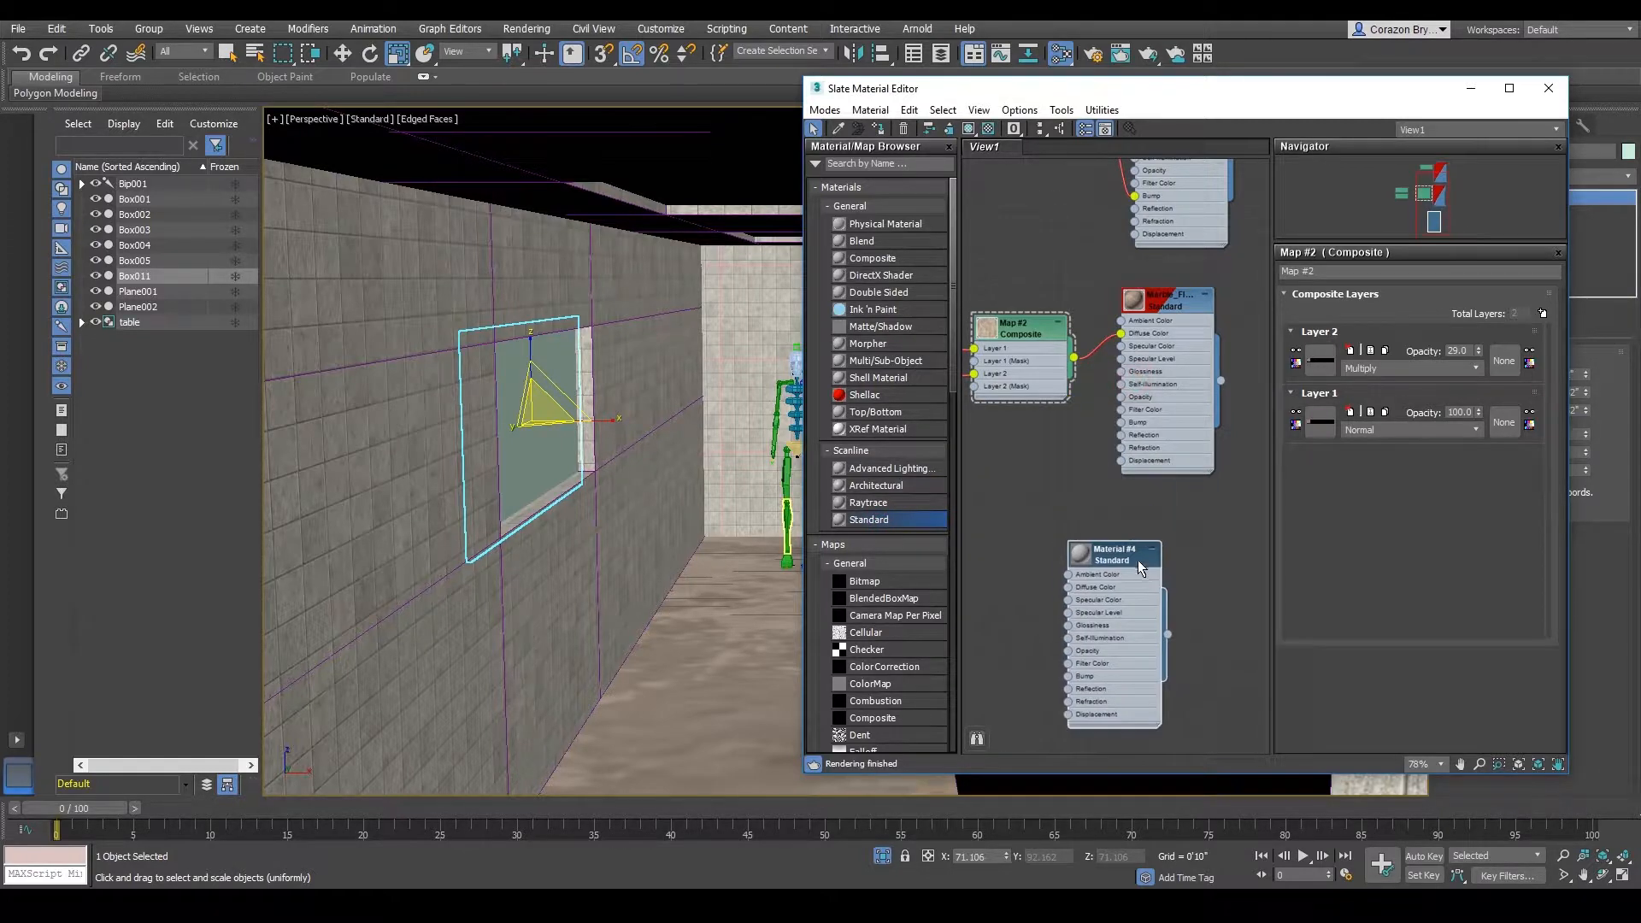
double_click(1110, 552)
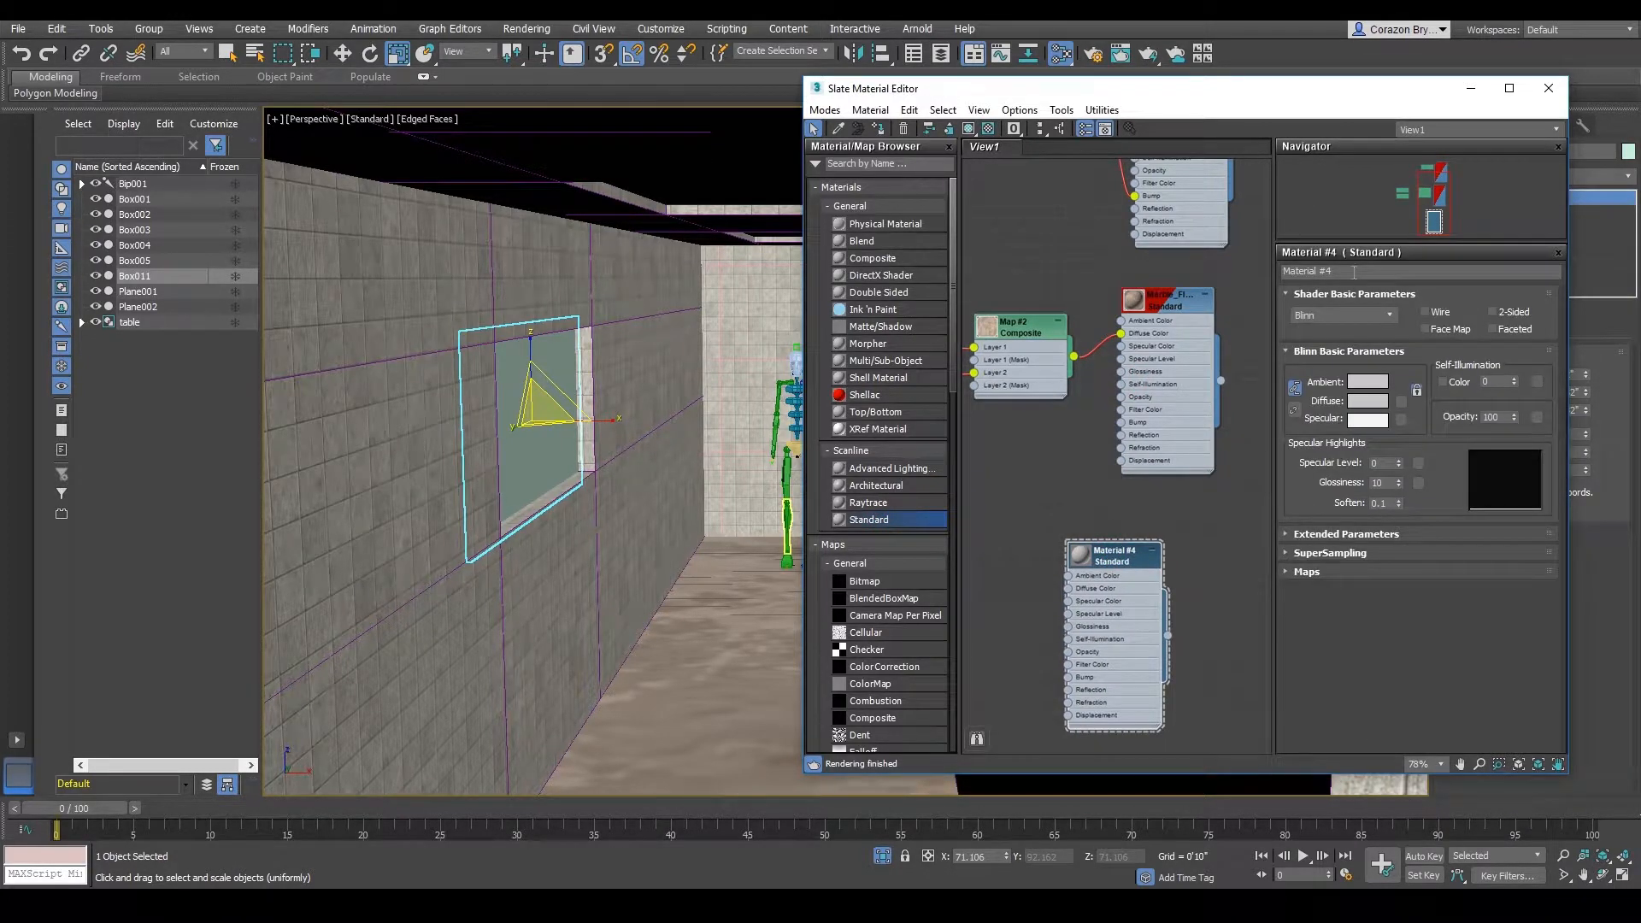
left_click_drag(1351, 272, 1238, 270)
type("Glass_mat")
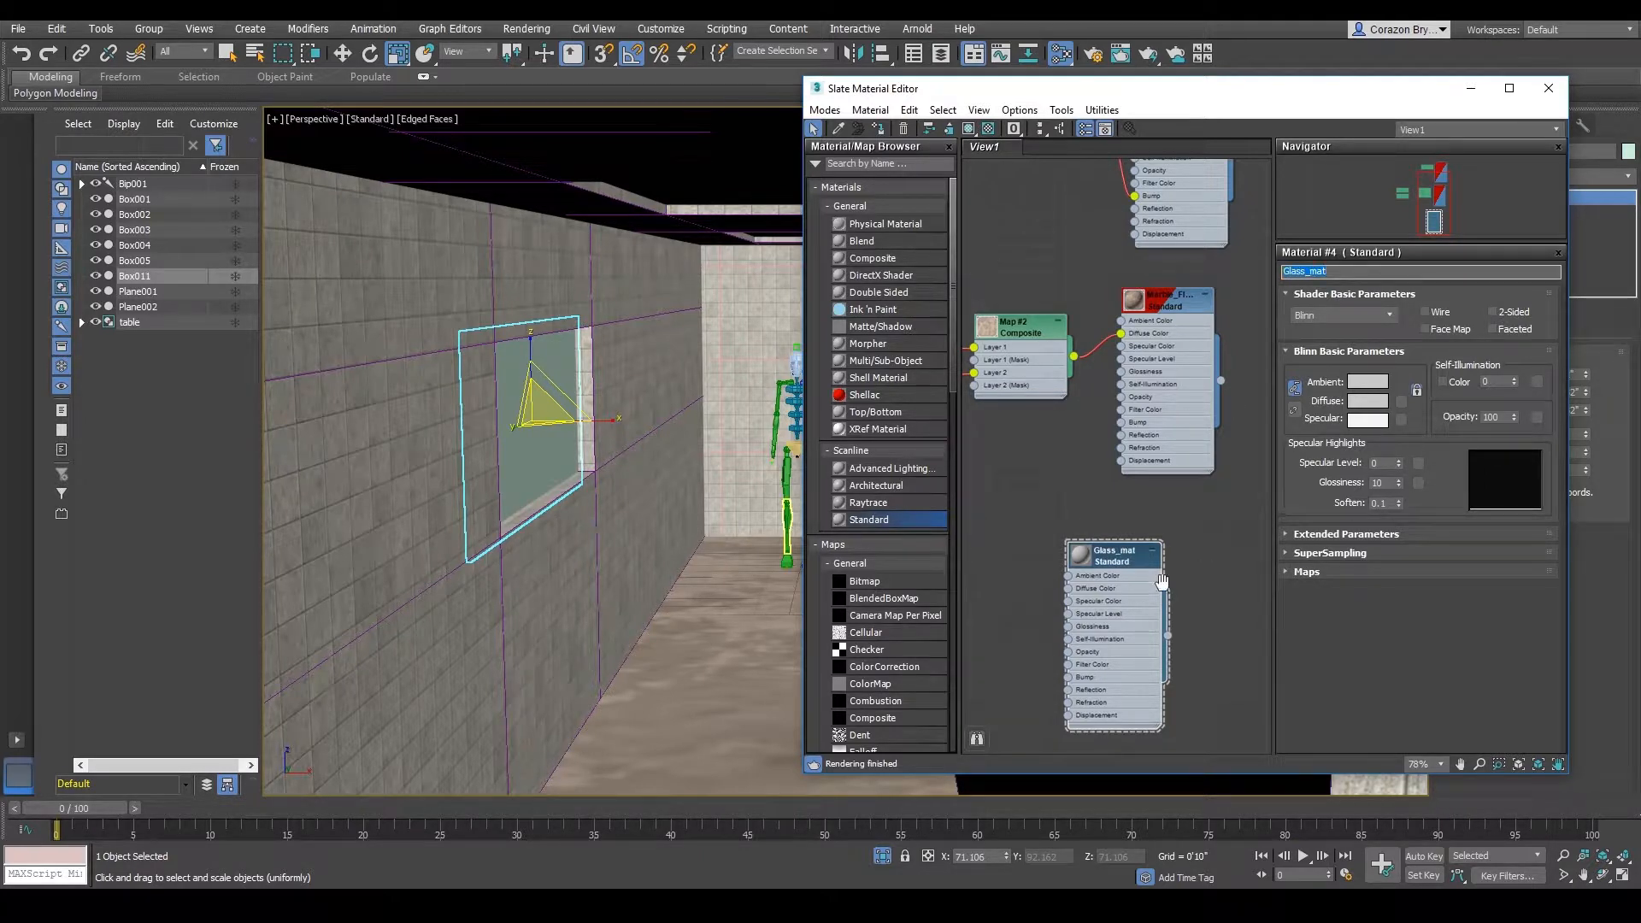
- Delete the Glass_mat Standard material from the node view
middle_click_drag(1162, 582, 1162, 504)
scroll(1126, 520, "up", 1)
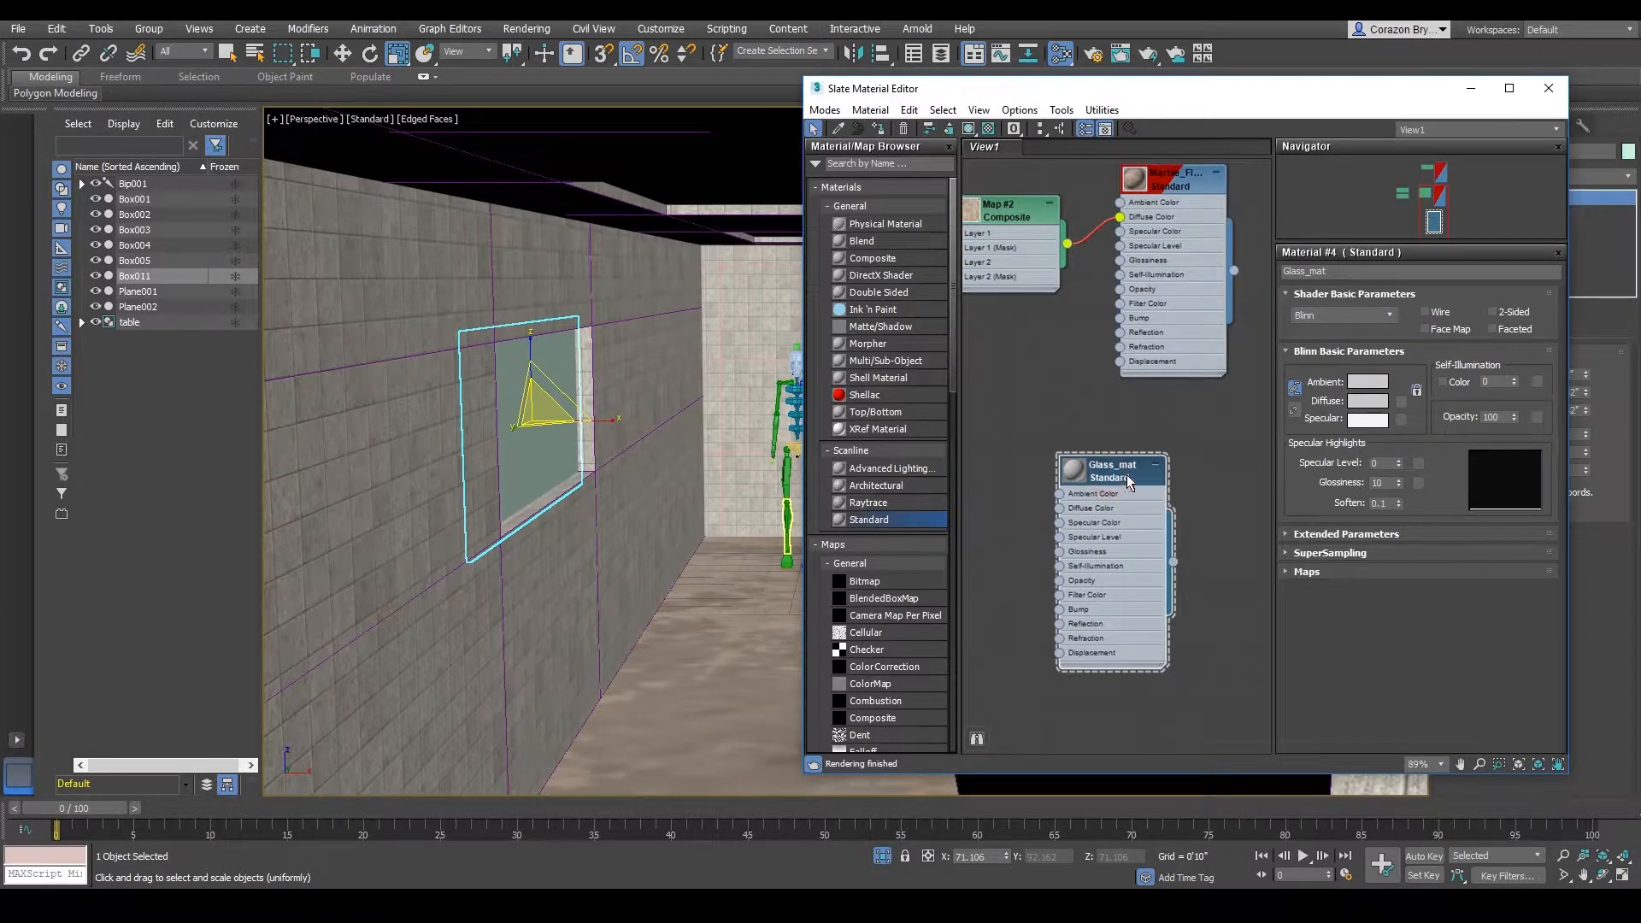
scroll(1128, 486, "down", 2)
scroll(1130, 483, "up", 1)
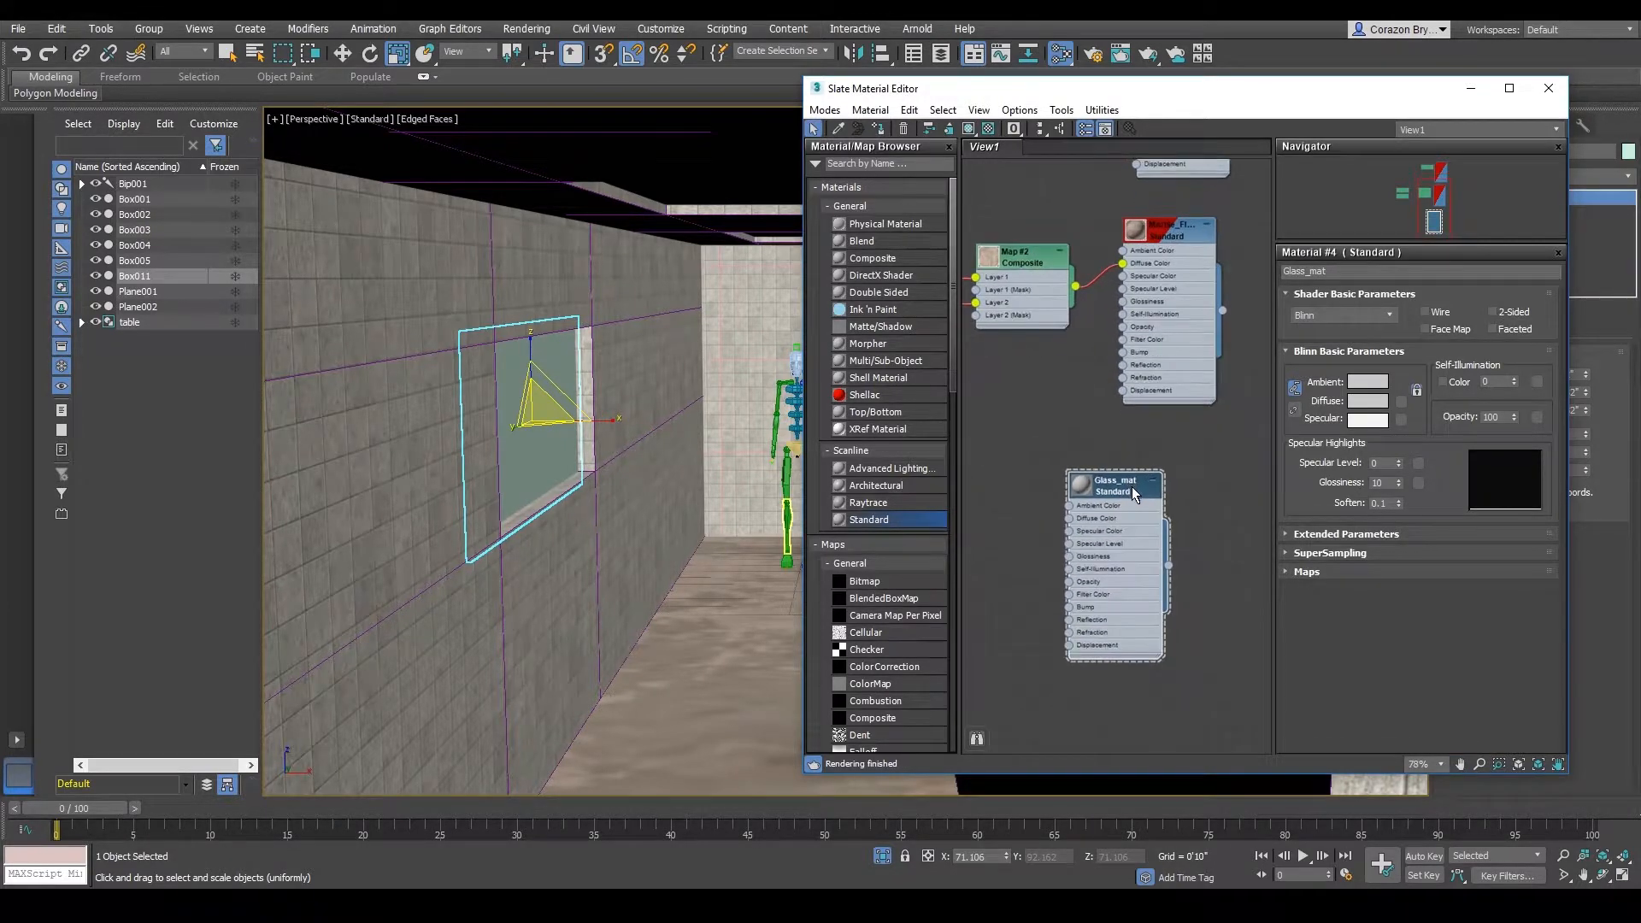
left_click_drag(1132, 485, 1113, 493)
left_click(1090, 453)
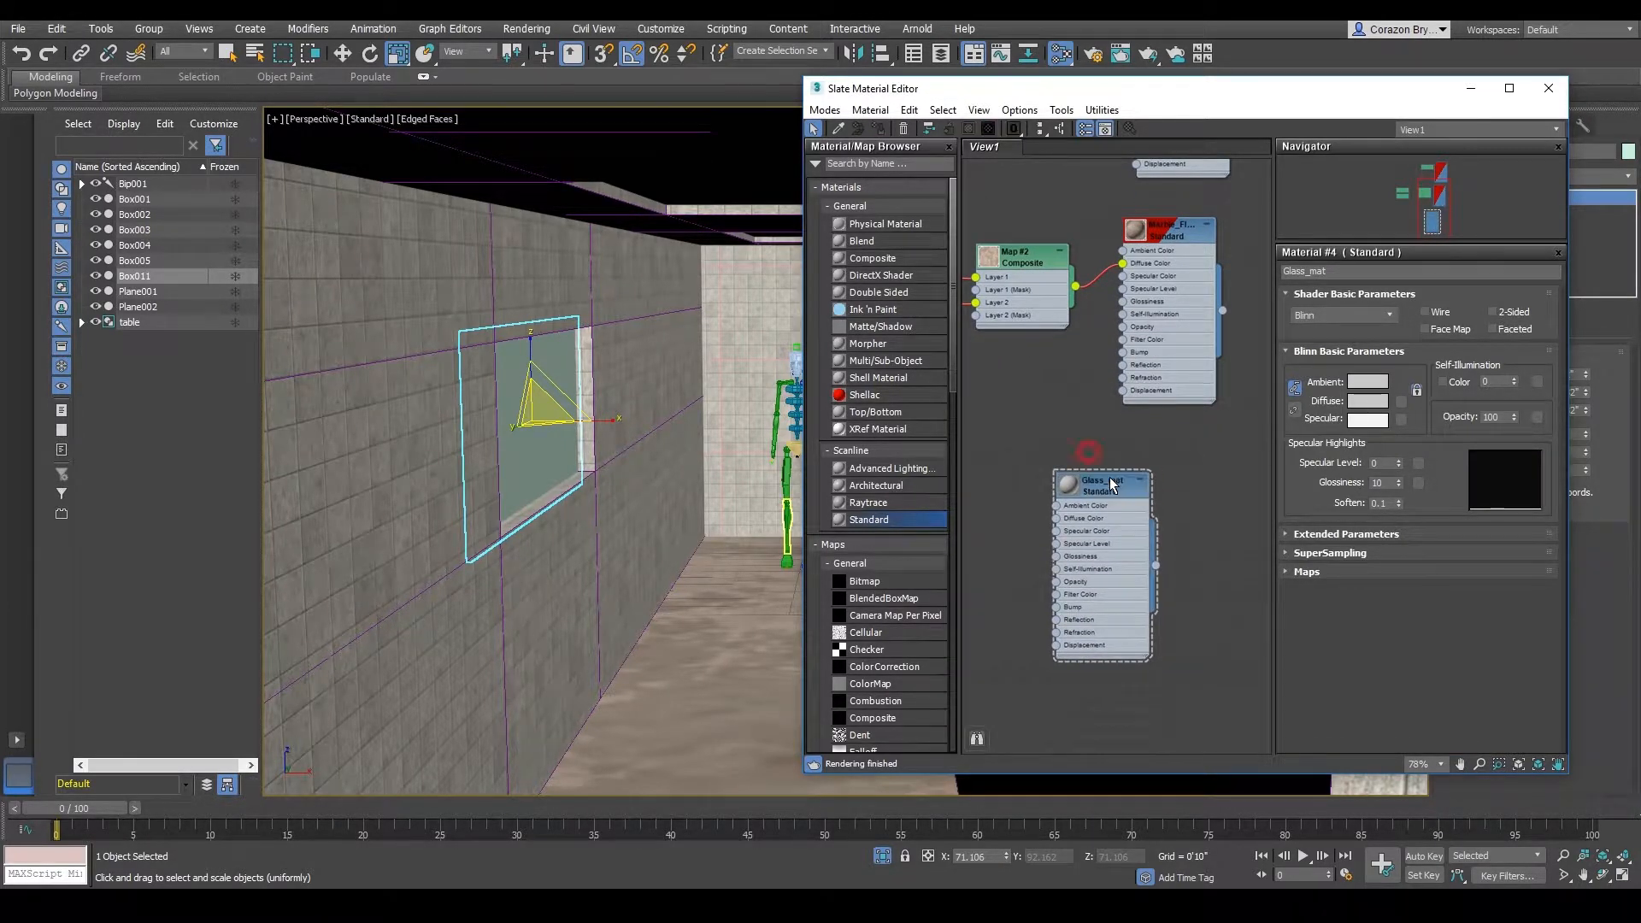
left_click(1111, 485)
key("Delete")
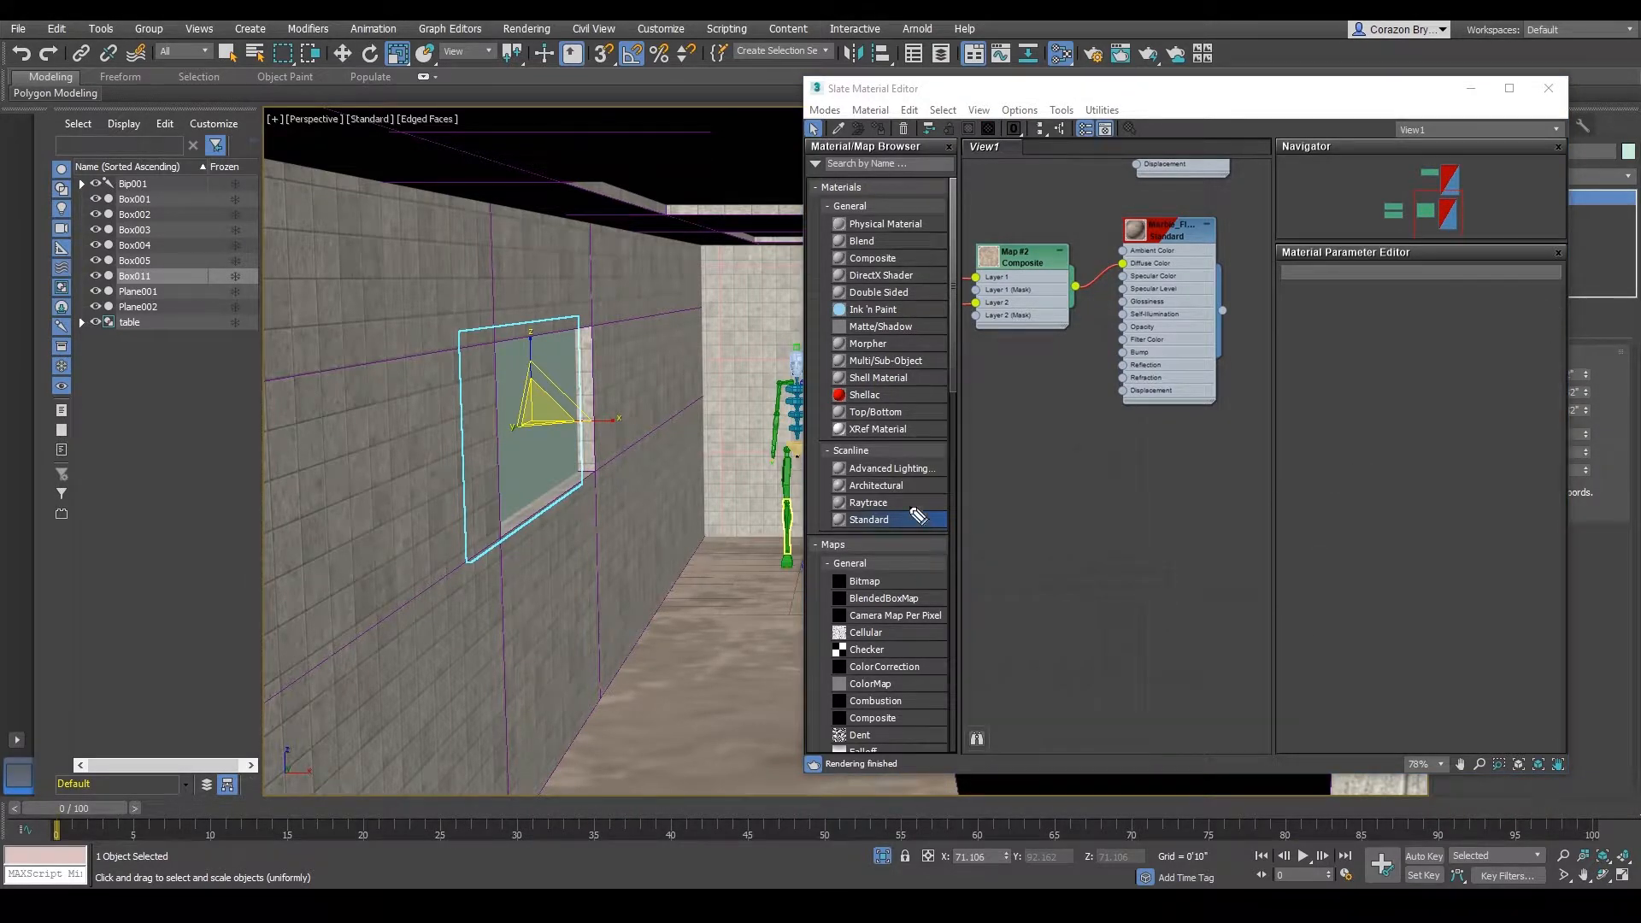
- Add an Architectural material below the Marble_Floor node and name it Glass_Matnew
mouse_move(829, 489)
left_mouse_down()
mouse_move(919, 487)
mouse_move(822, 489)
mouse_move(818, 459)
left_mouse_up()
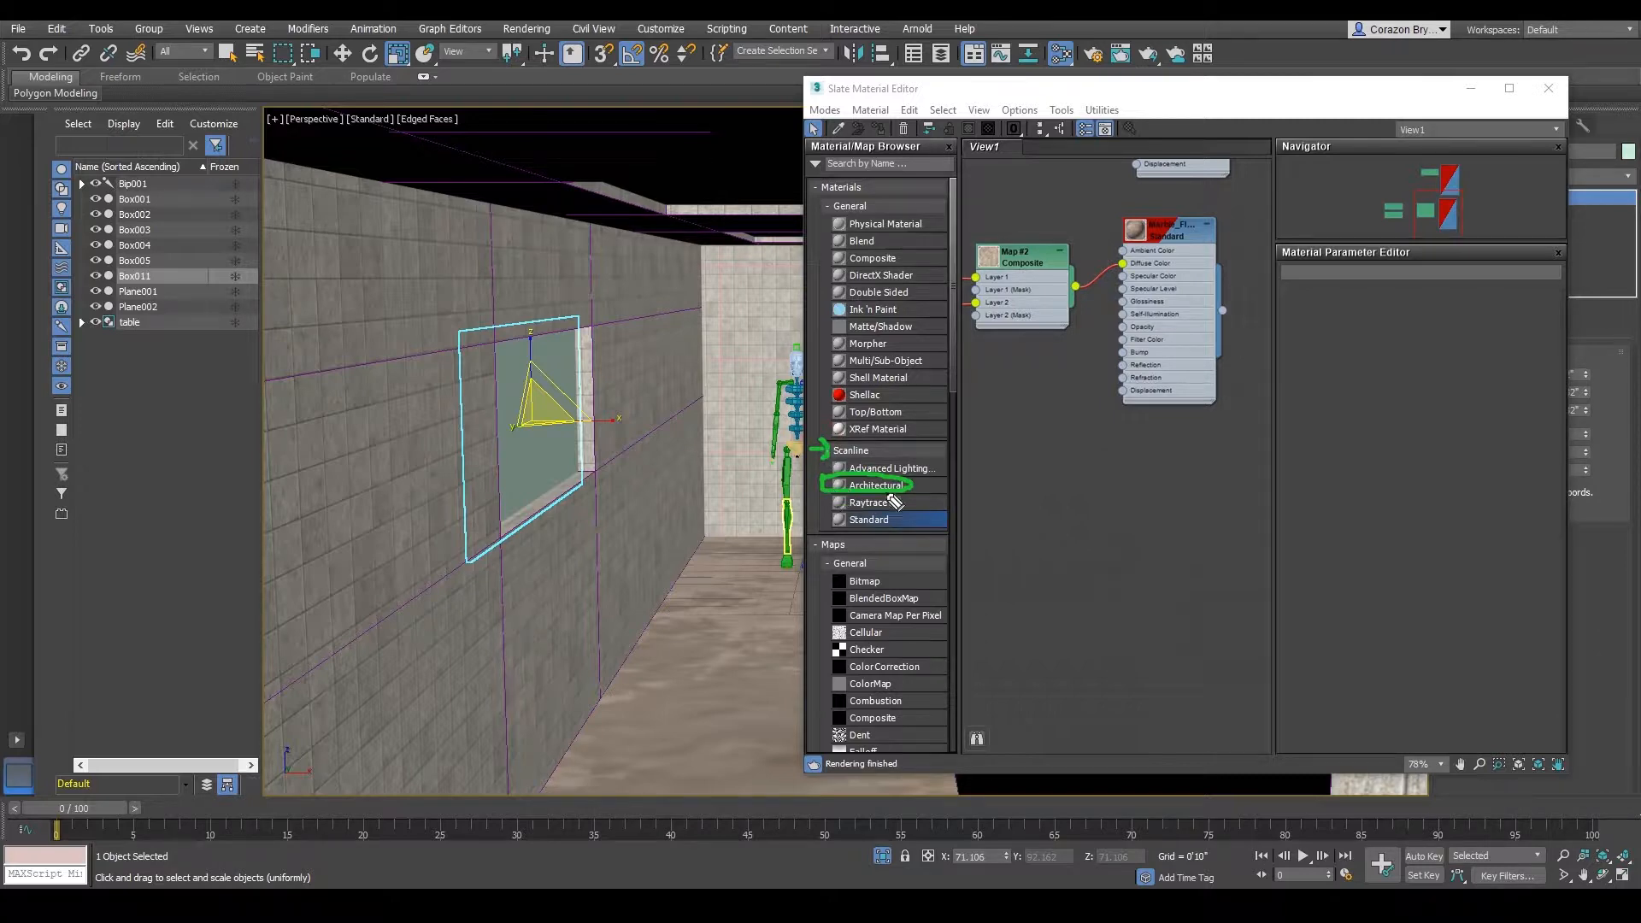
mouse_move(919, 493)
left_mouse_down()
mouse_move(841, 503)
mouse_move(819, 483)
mouse_move(893, 481)
left_mouse_up()
key("Escape")
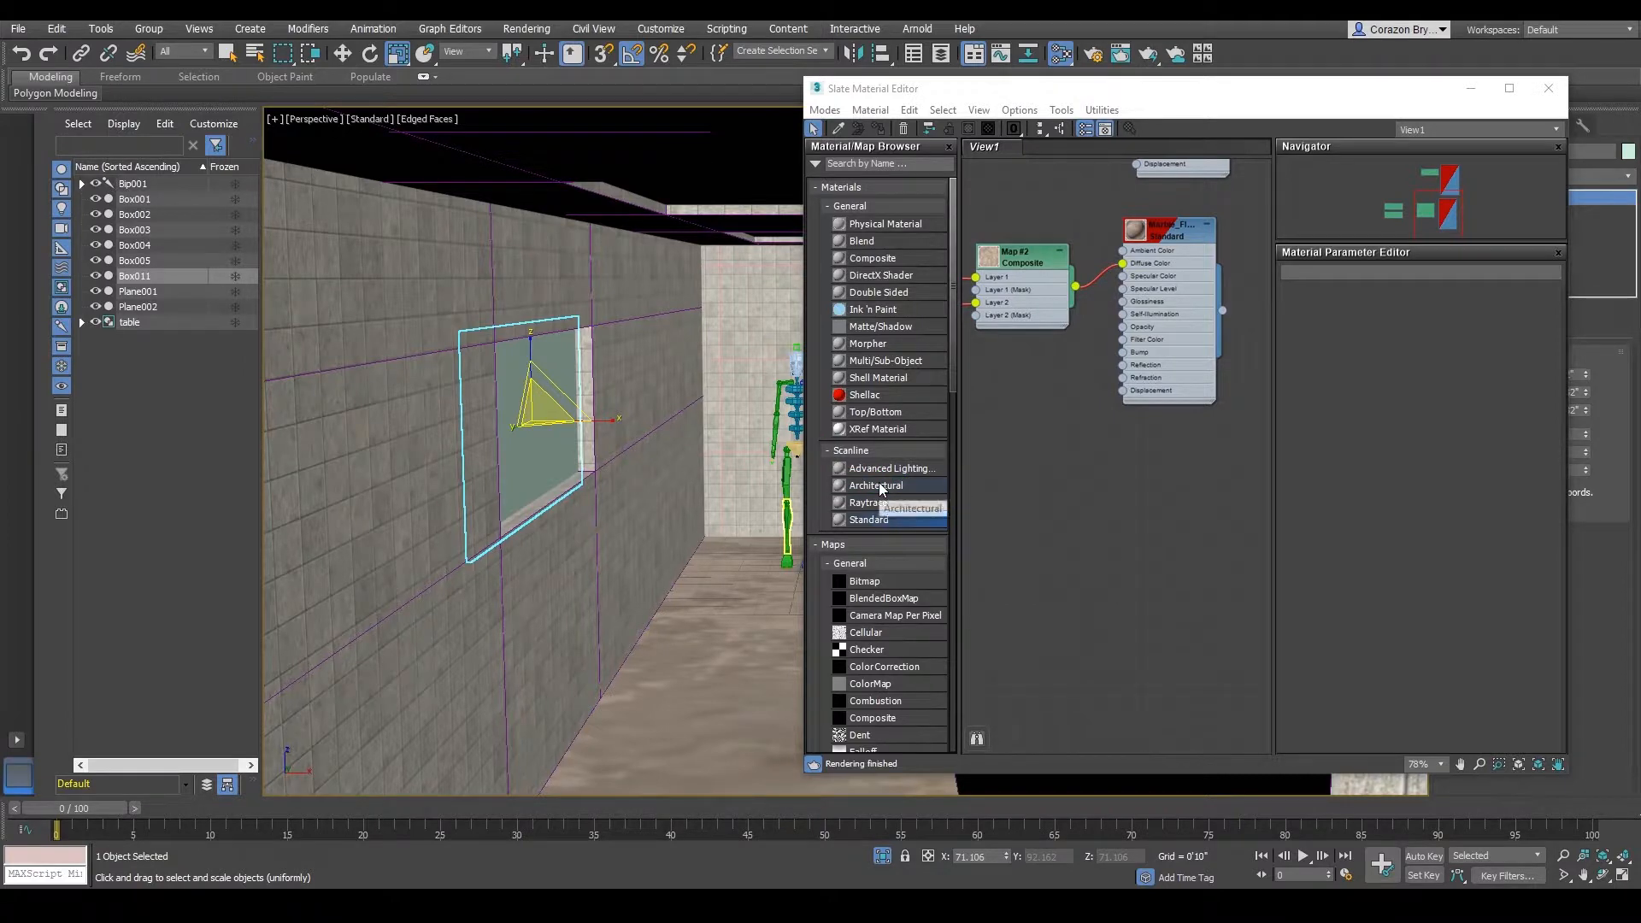
mouse_move(880, 488)
left_mouse_down()
mouse_move(1105, 386)
mouse_move(1107, 523)
mouse_move(1133, 480)
left_mouse_up()
double_click(1101, 494)
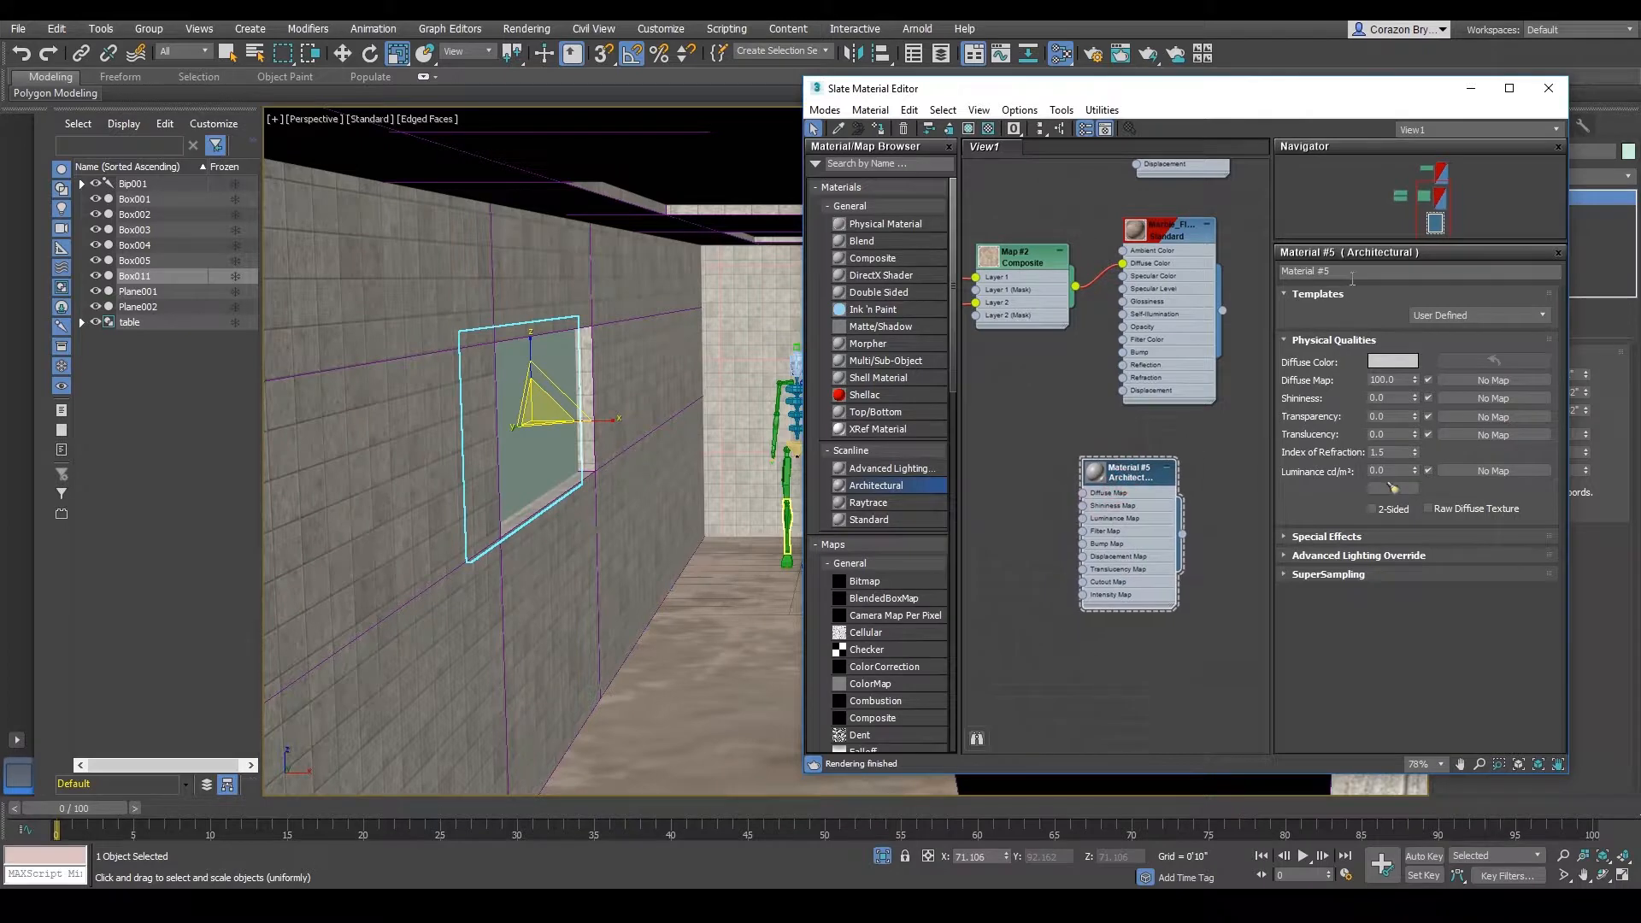
left_click(1342, 270)
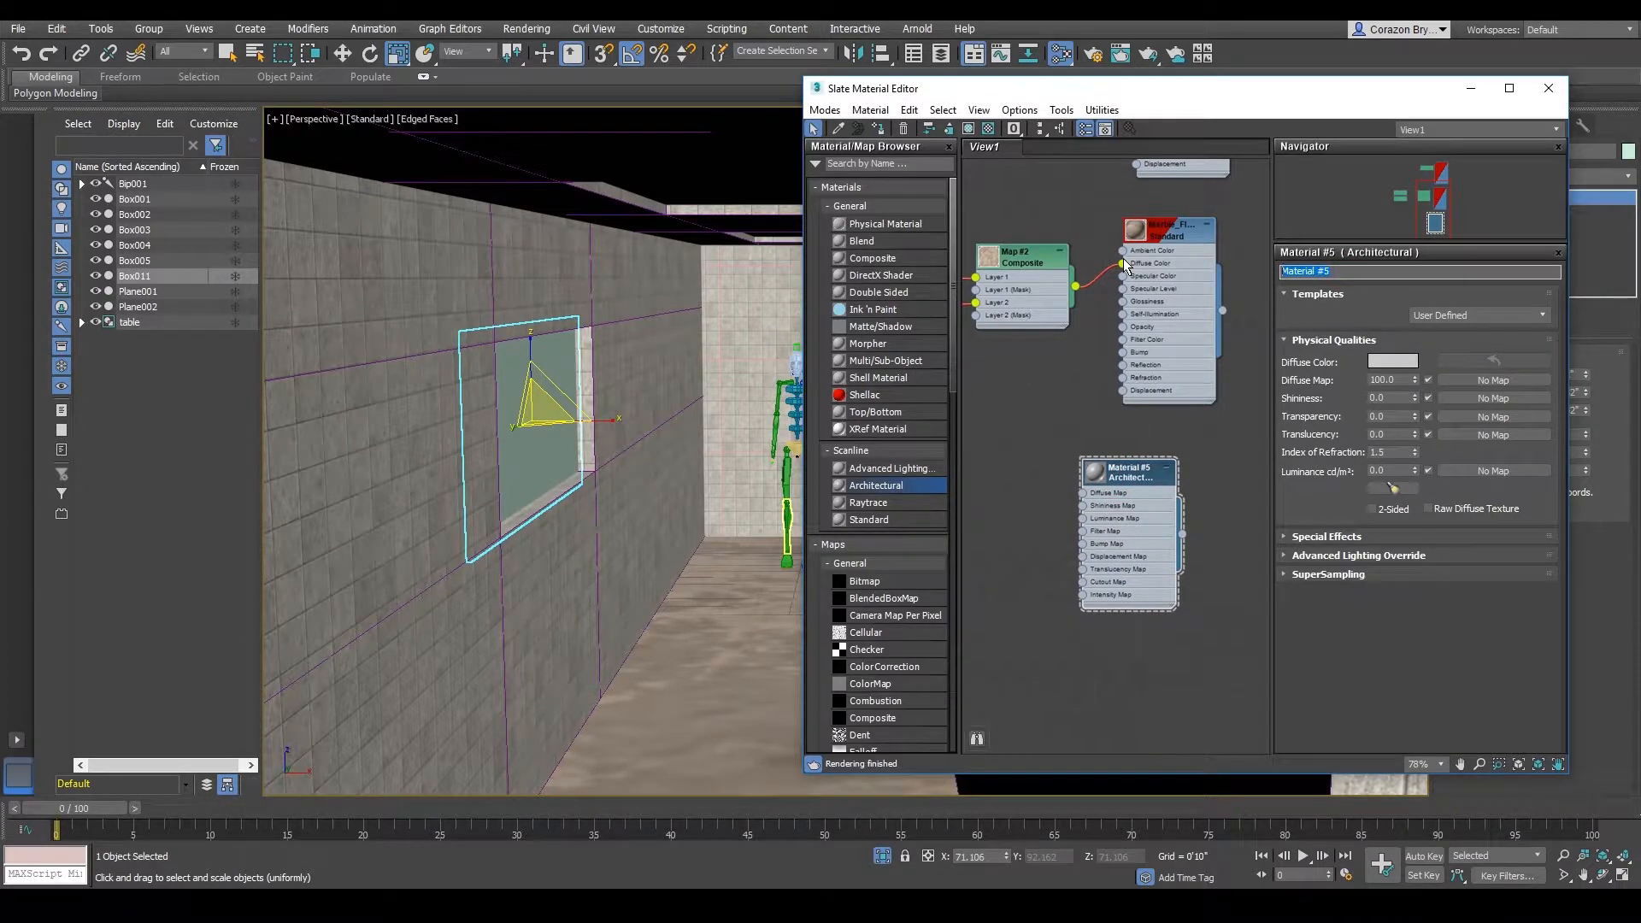
type("Glass_Matnew")
scroll(1207, 482, "up", 3)
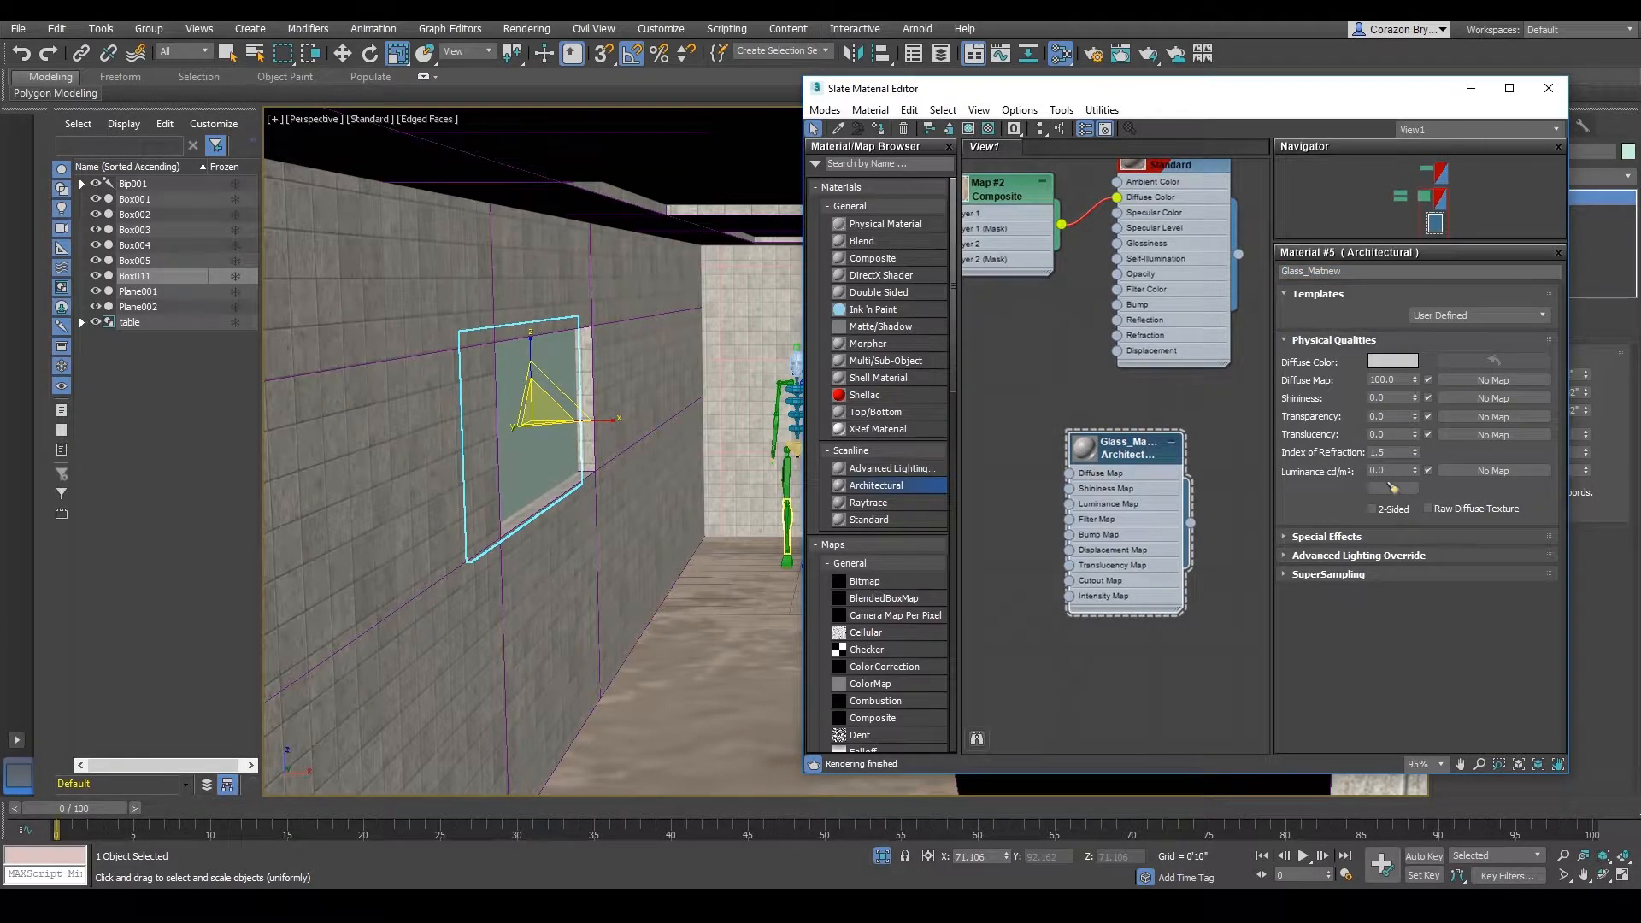
- Apply the Glass - Clear template to the Glass_Matnew material and shift its node slightly, keeping the window pane in view
mouse_move(1410, 313)
left_mouse_down()
mouse_move(1451, 301)
mouse_move(1558, 318)
mouse_move(1423, 335)
mouse_move(1421, 301)
left_mouse_up()
left_click_drag(1257, 295, 1274, 300)
left_click(1528, 307)
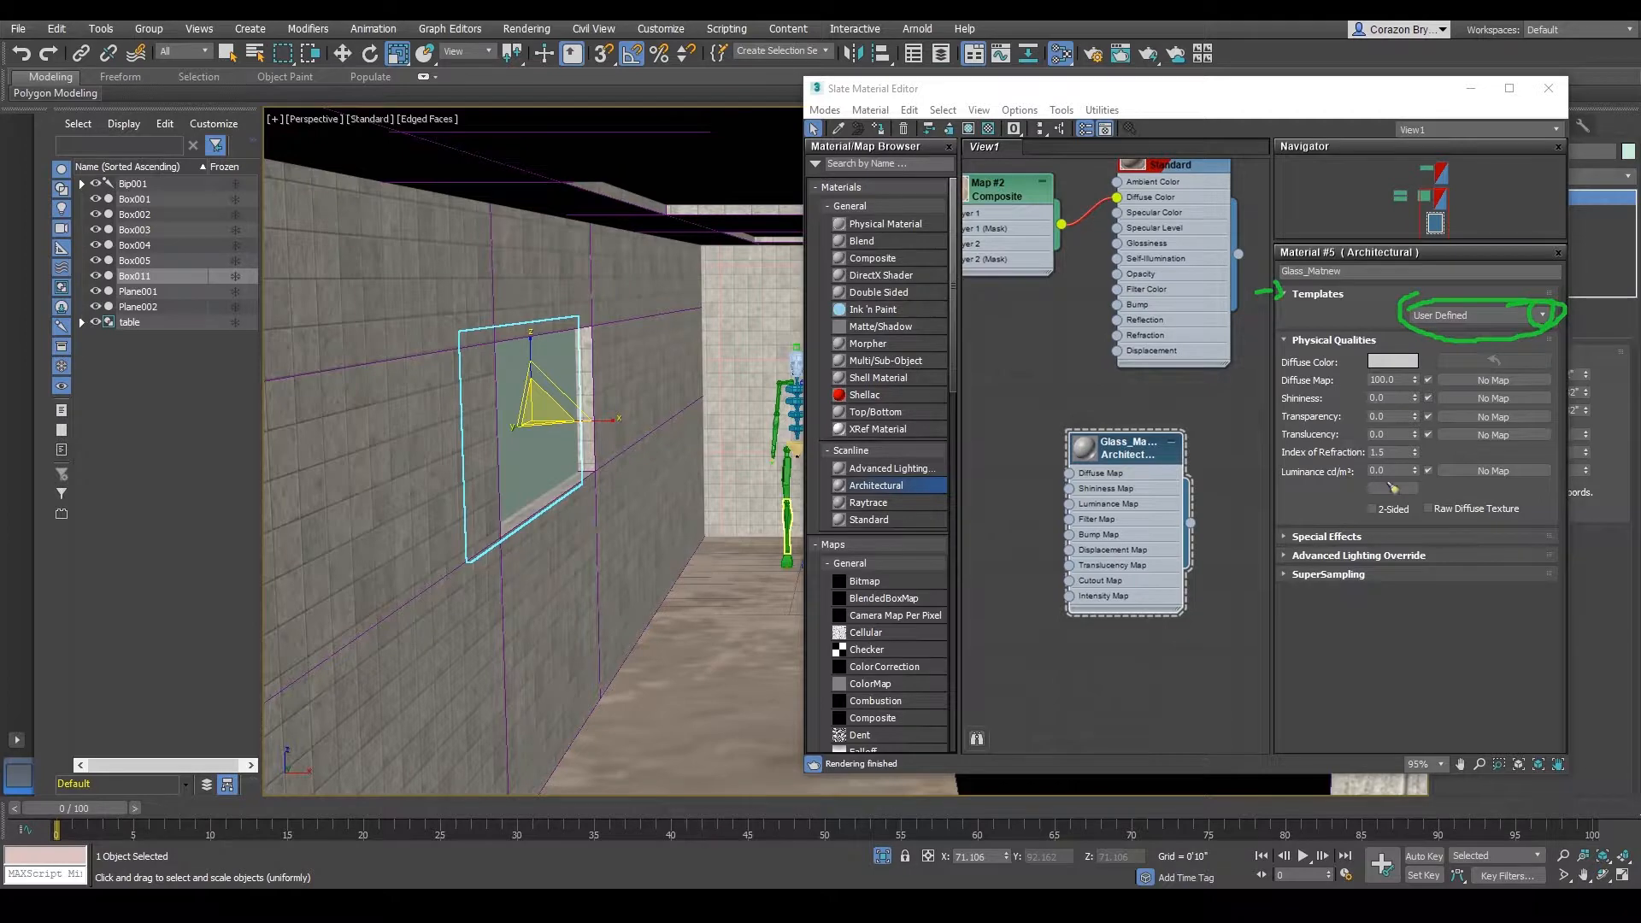
key("Escape")
left_click(1544, 316)
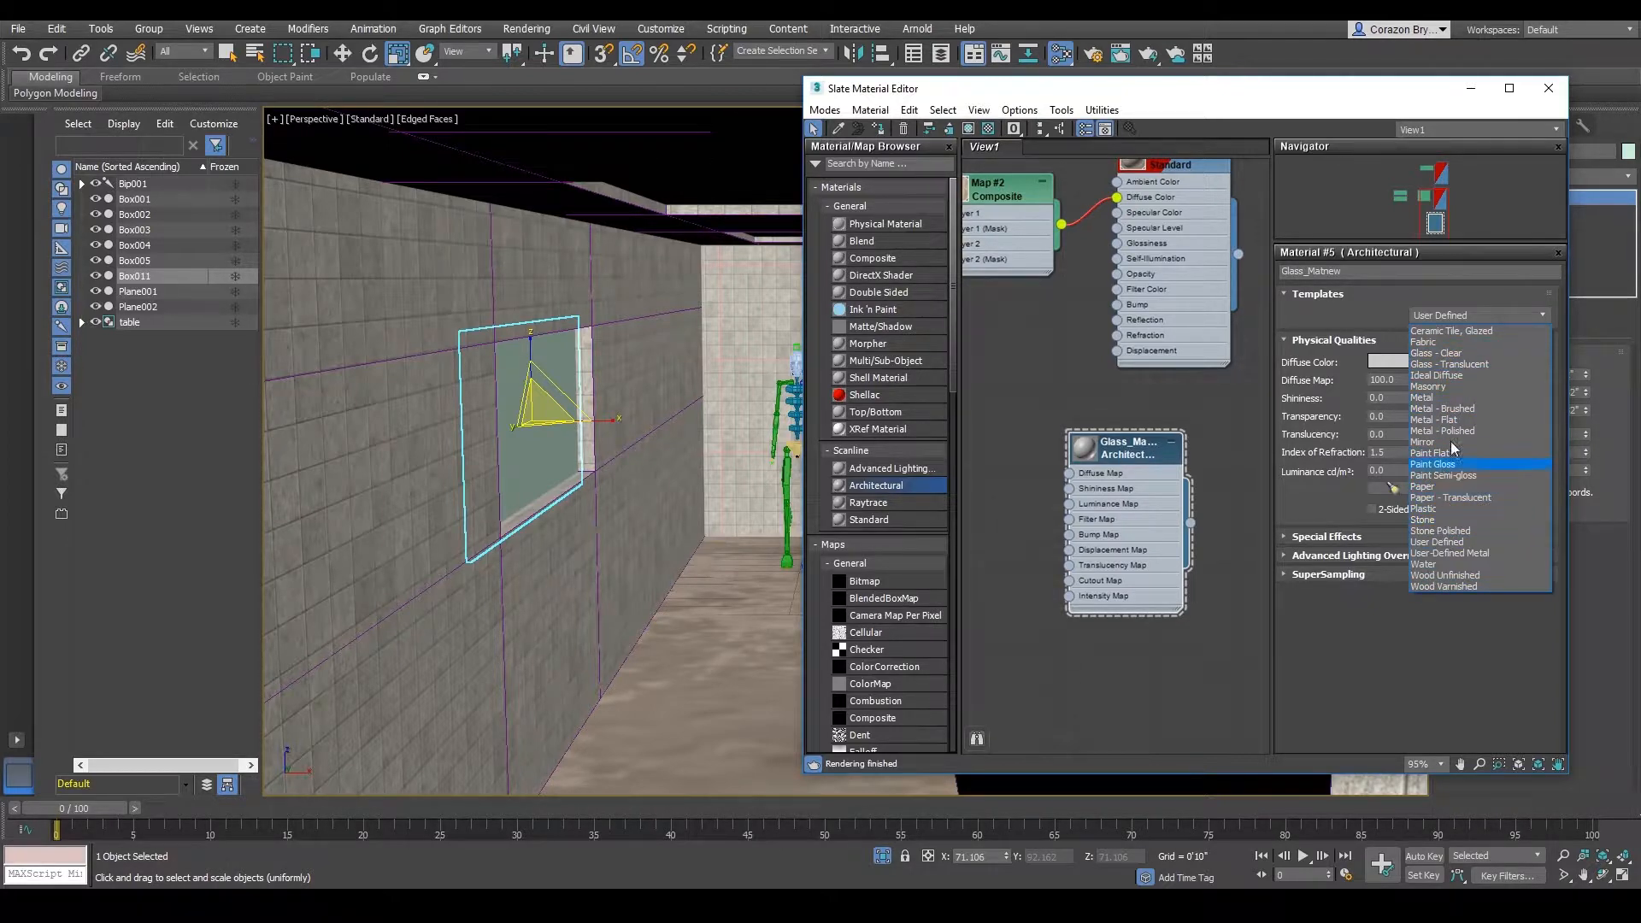
left_click(1463, 354)
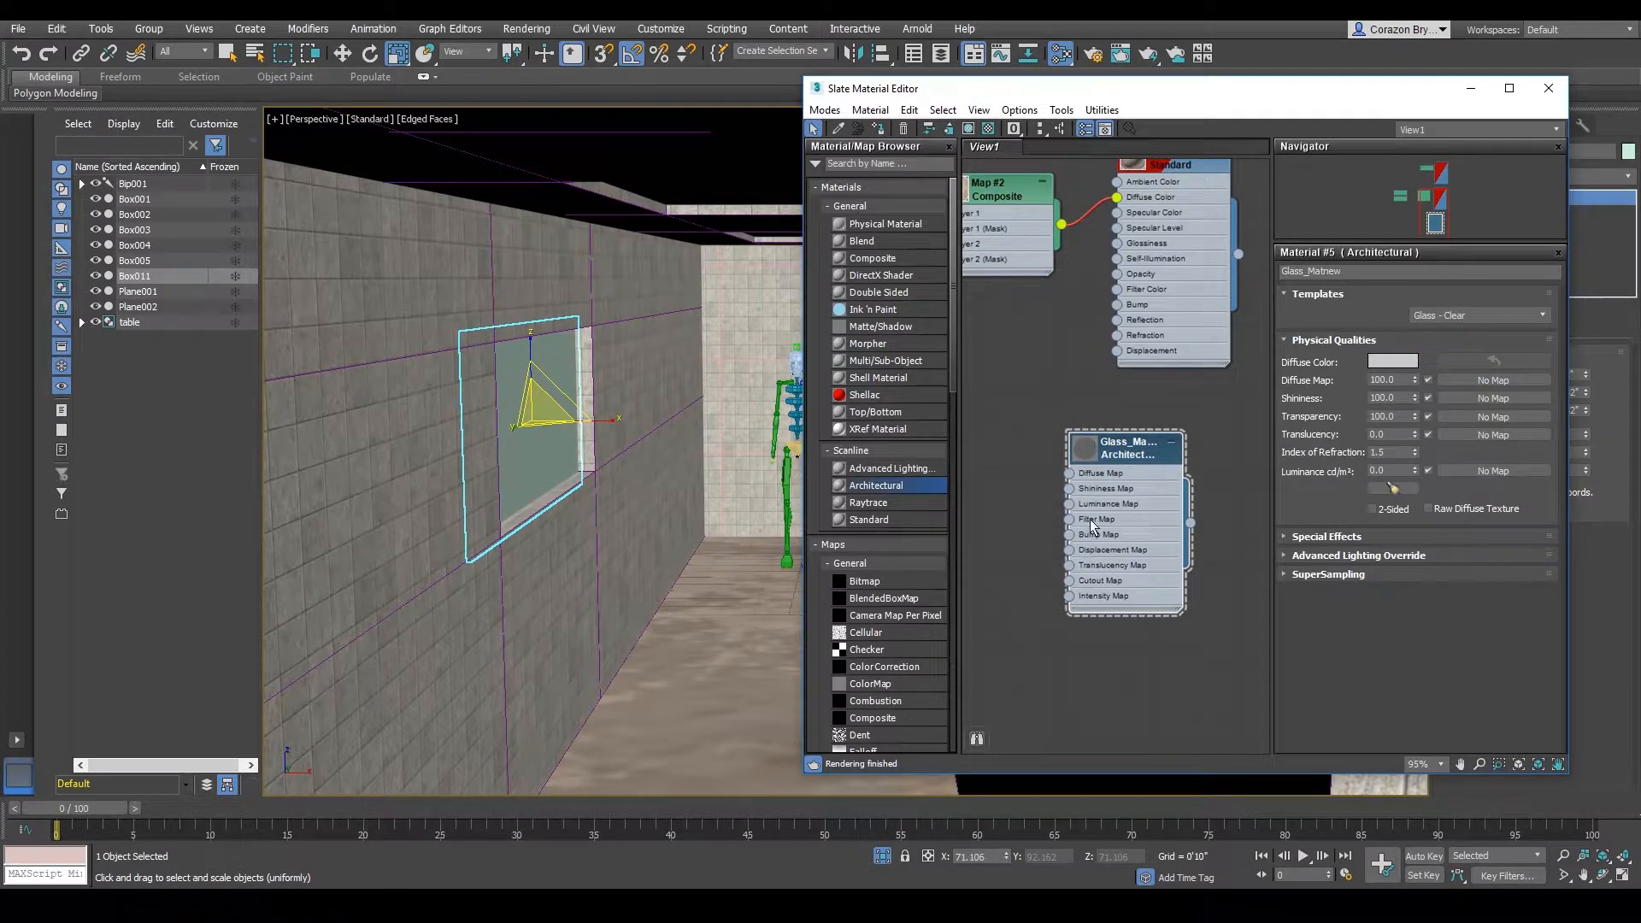
left_click_drag(1137, 444, 1121, 460)
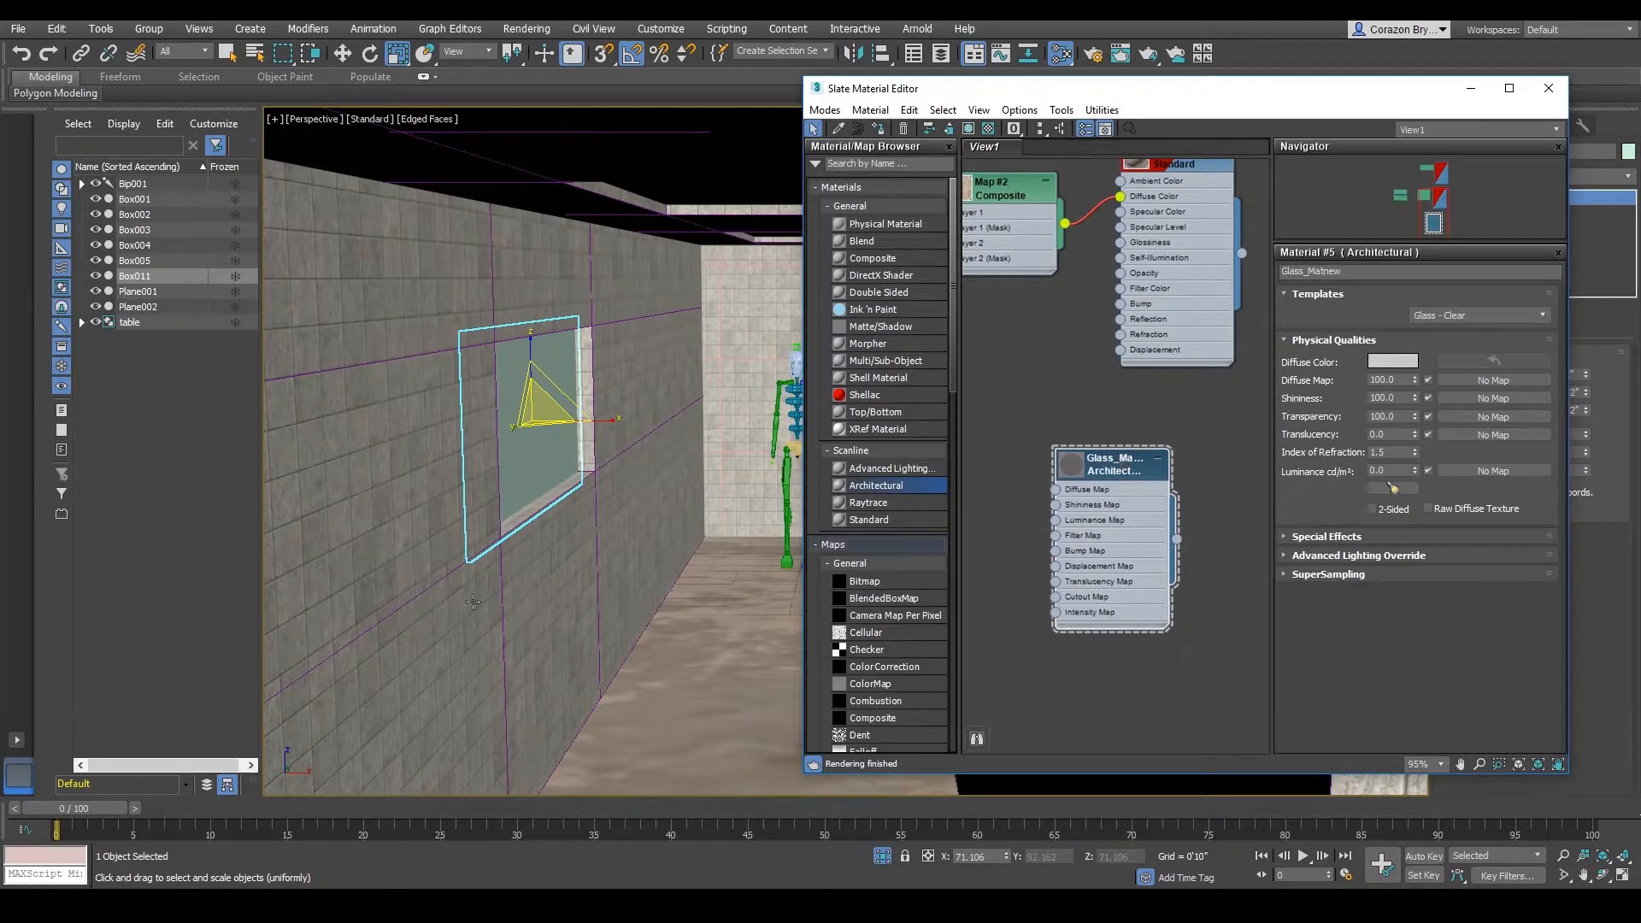
mouse_move(537, 552)
middle_mouse_down("alt")
mouse_move(581, 553)
mouse_move(527, 553)
middle_mouse_up("alt")
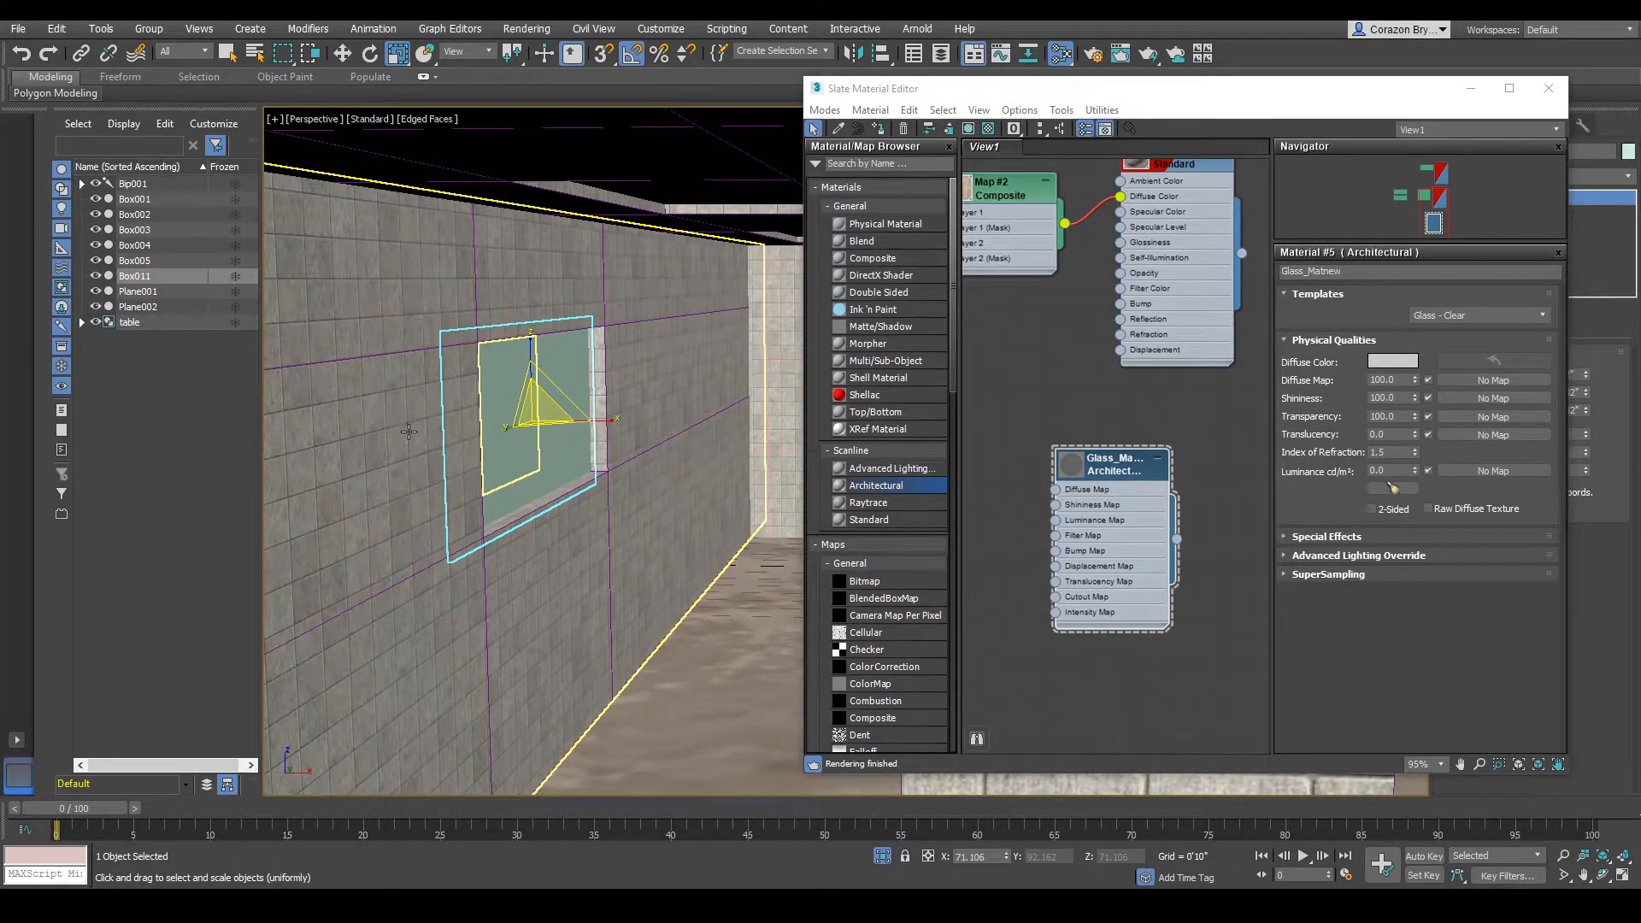
- Assign the Glass_Matnew material to the selected window pane in the corridor wall
middle_click_drag(408, 432, 428, 433, "alt")
right_click(1115, 468)
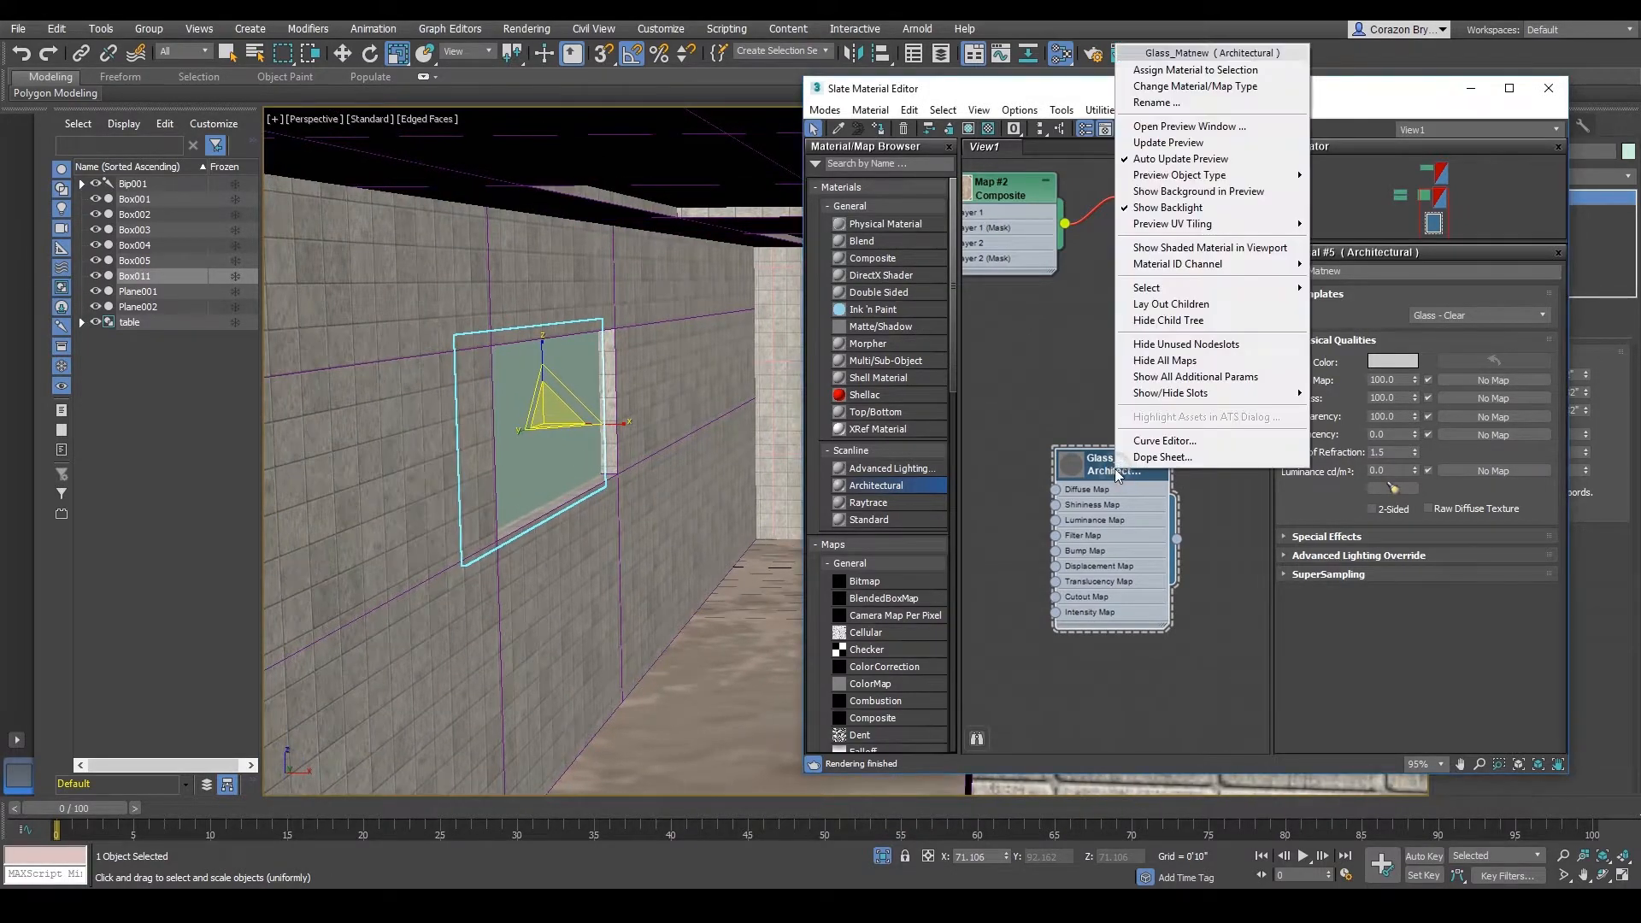
left_click(1170, 70)
- Examine the two light panels set into the corridor ceiling from below
middle_click_drag(484, 547, 643, 550, "alt")
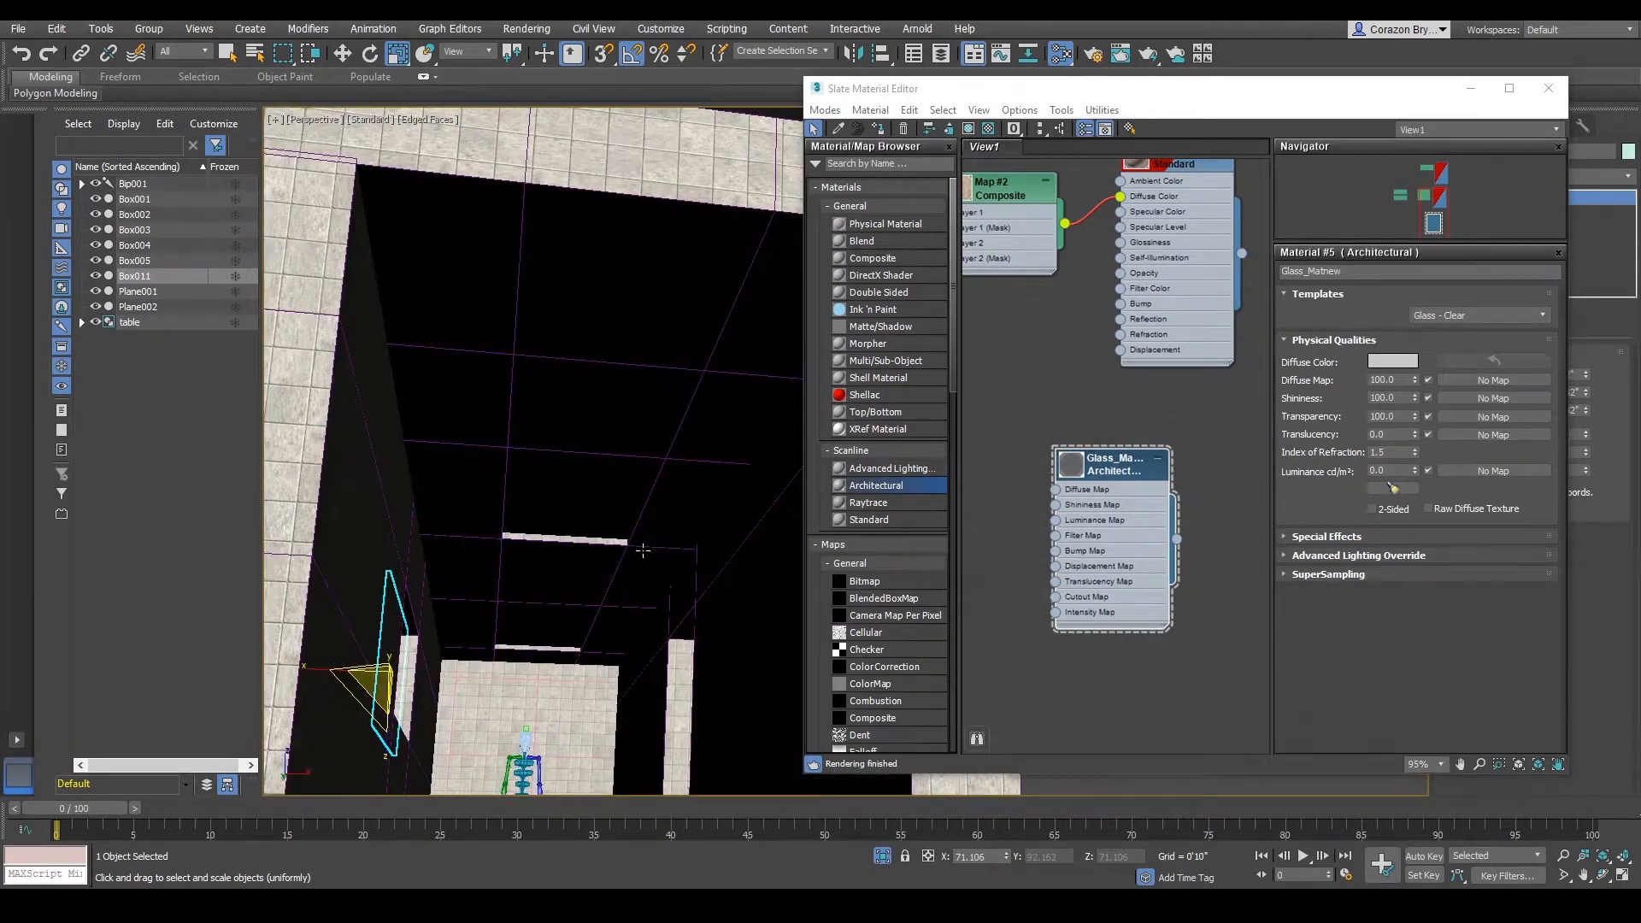
left_click(589, 488)
left_click(564, 615)
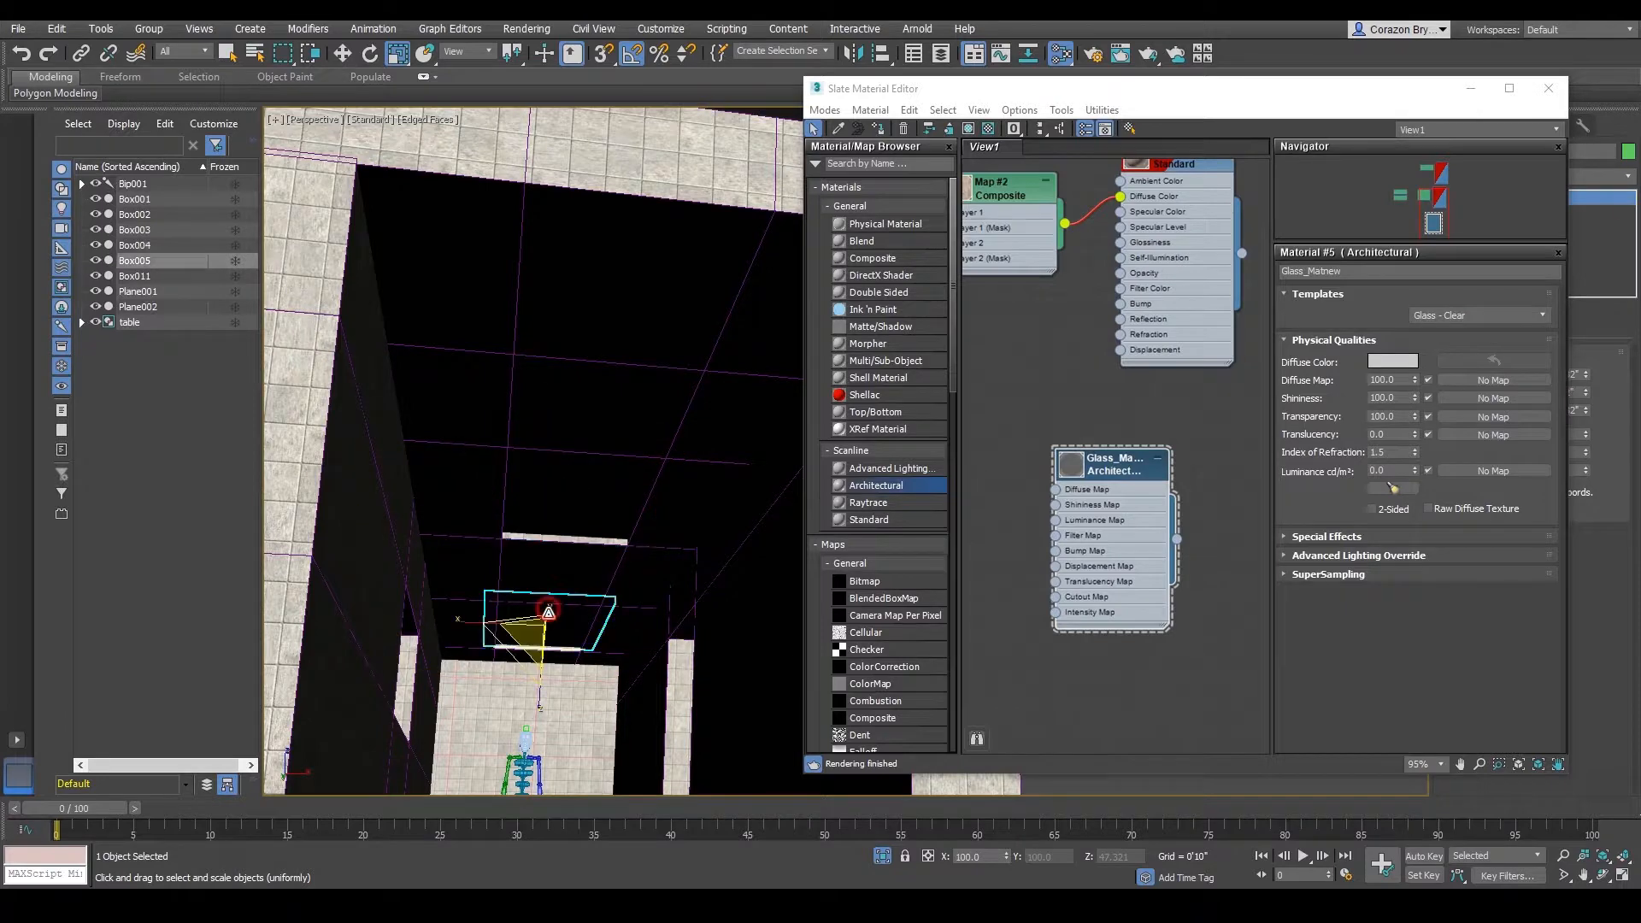
middle_click_drag(548, 612, 561, 604, "alt")
left_click(632, 439)
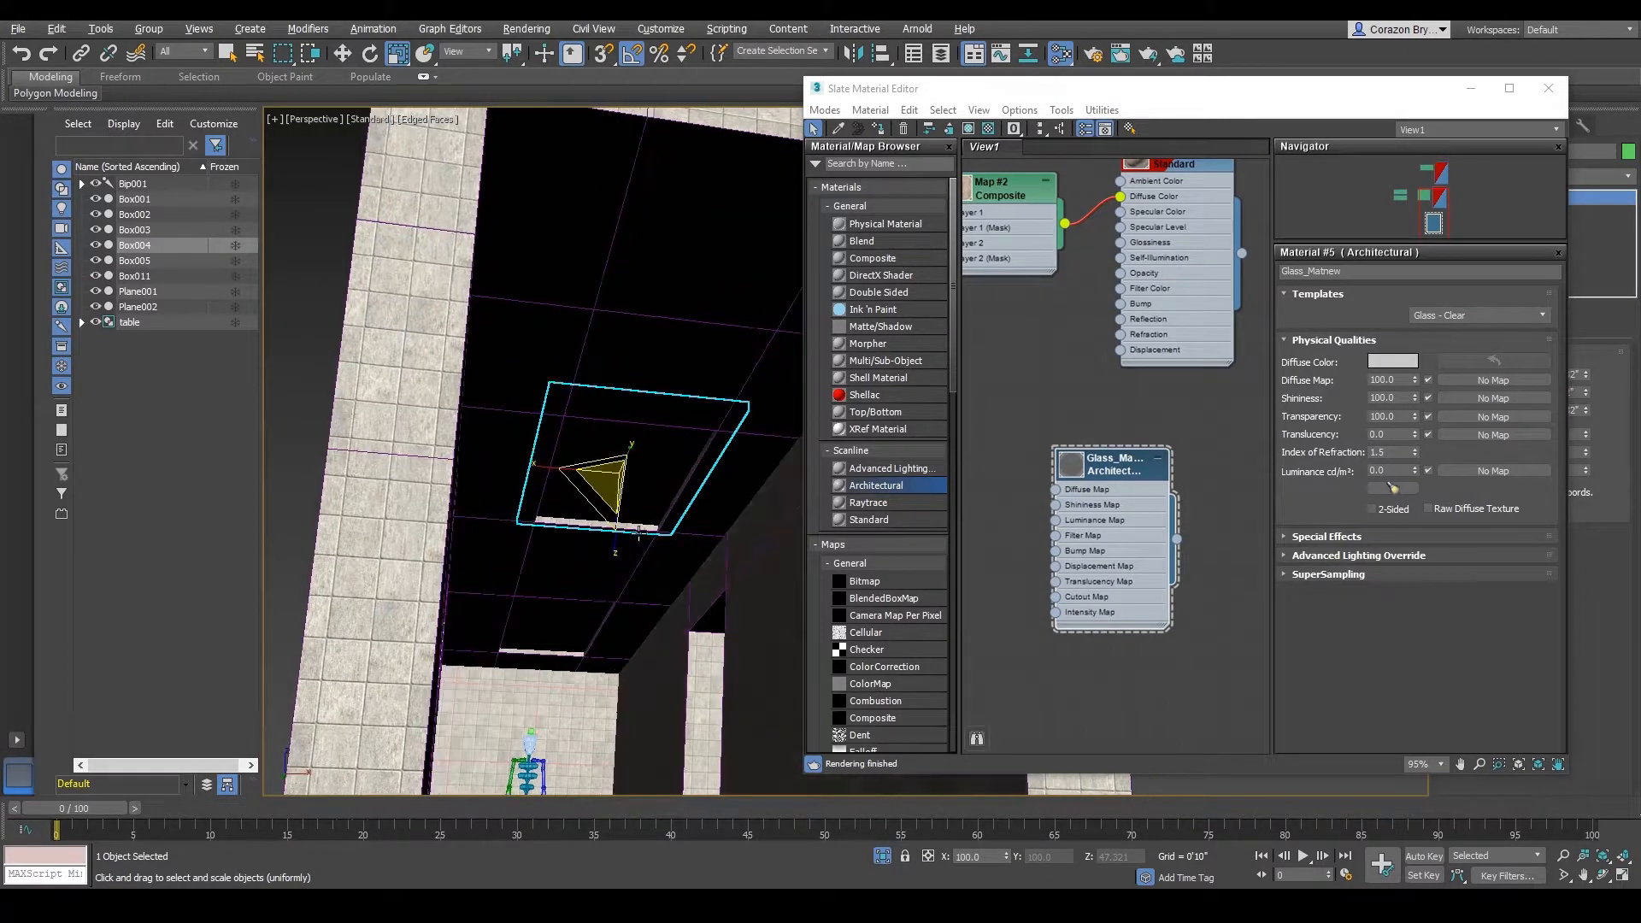
left_click(558, 622)
left_click(609, 466)
left_click(560, 641)
left_click(610, 455)
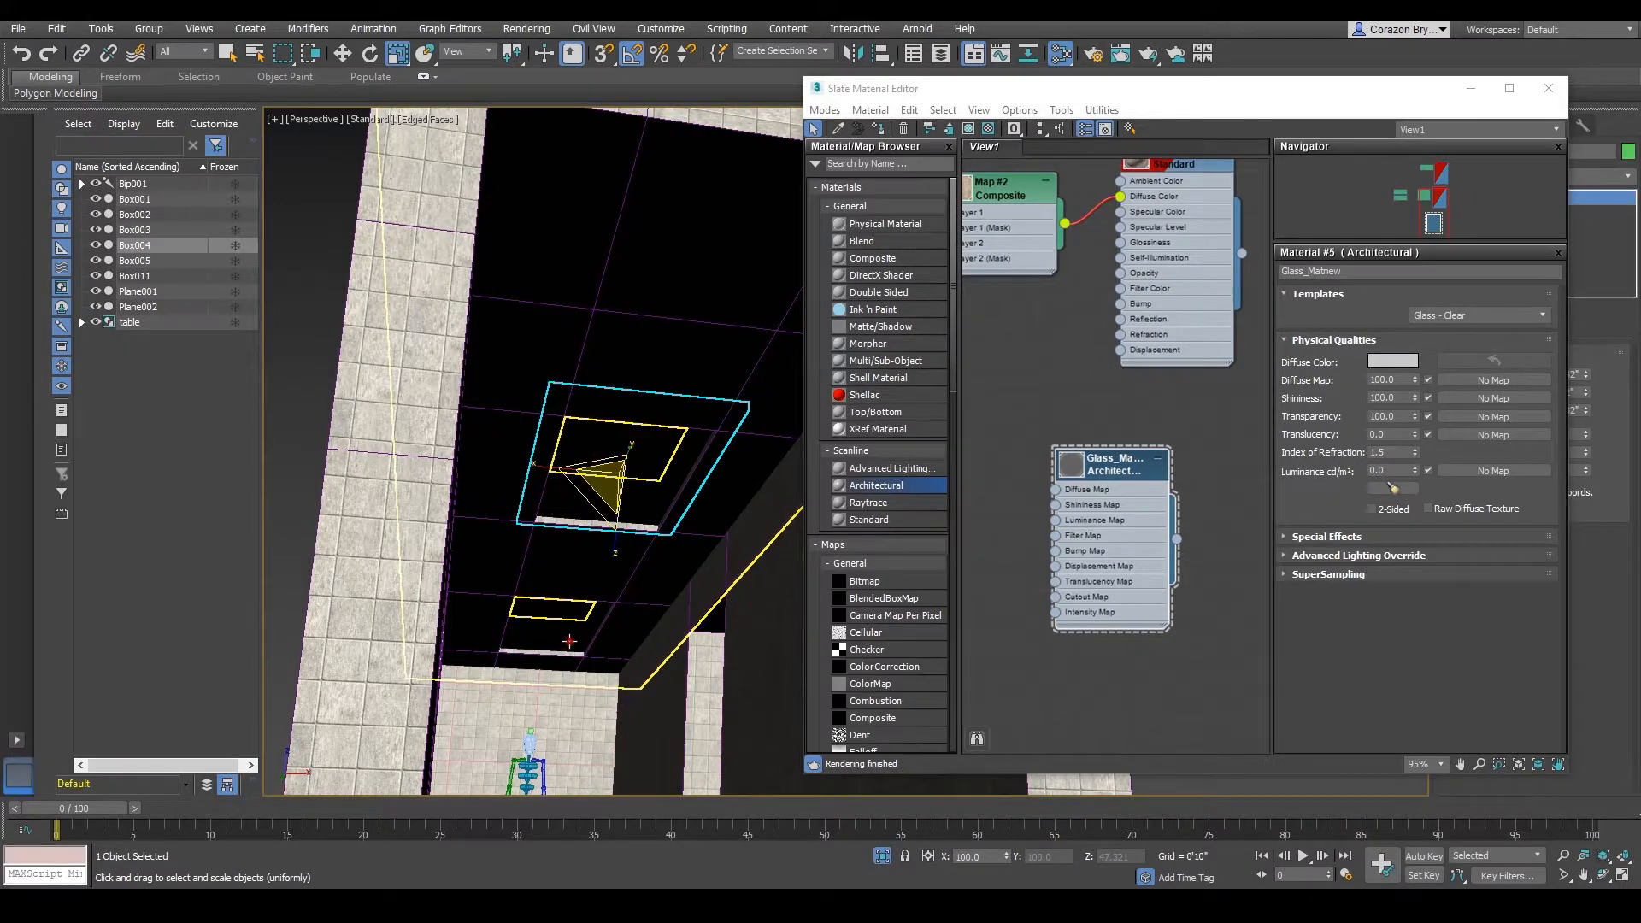
left_click(569, 641, "ctrl")
middle_click_drag(569, 641, 643, 304, "alt")
left_click(639, 284)
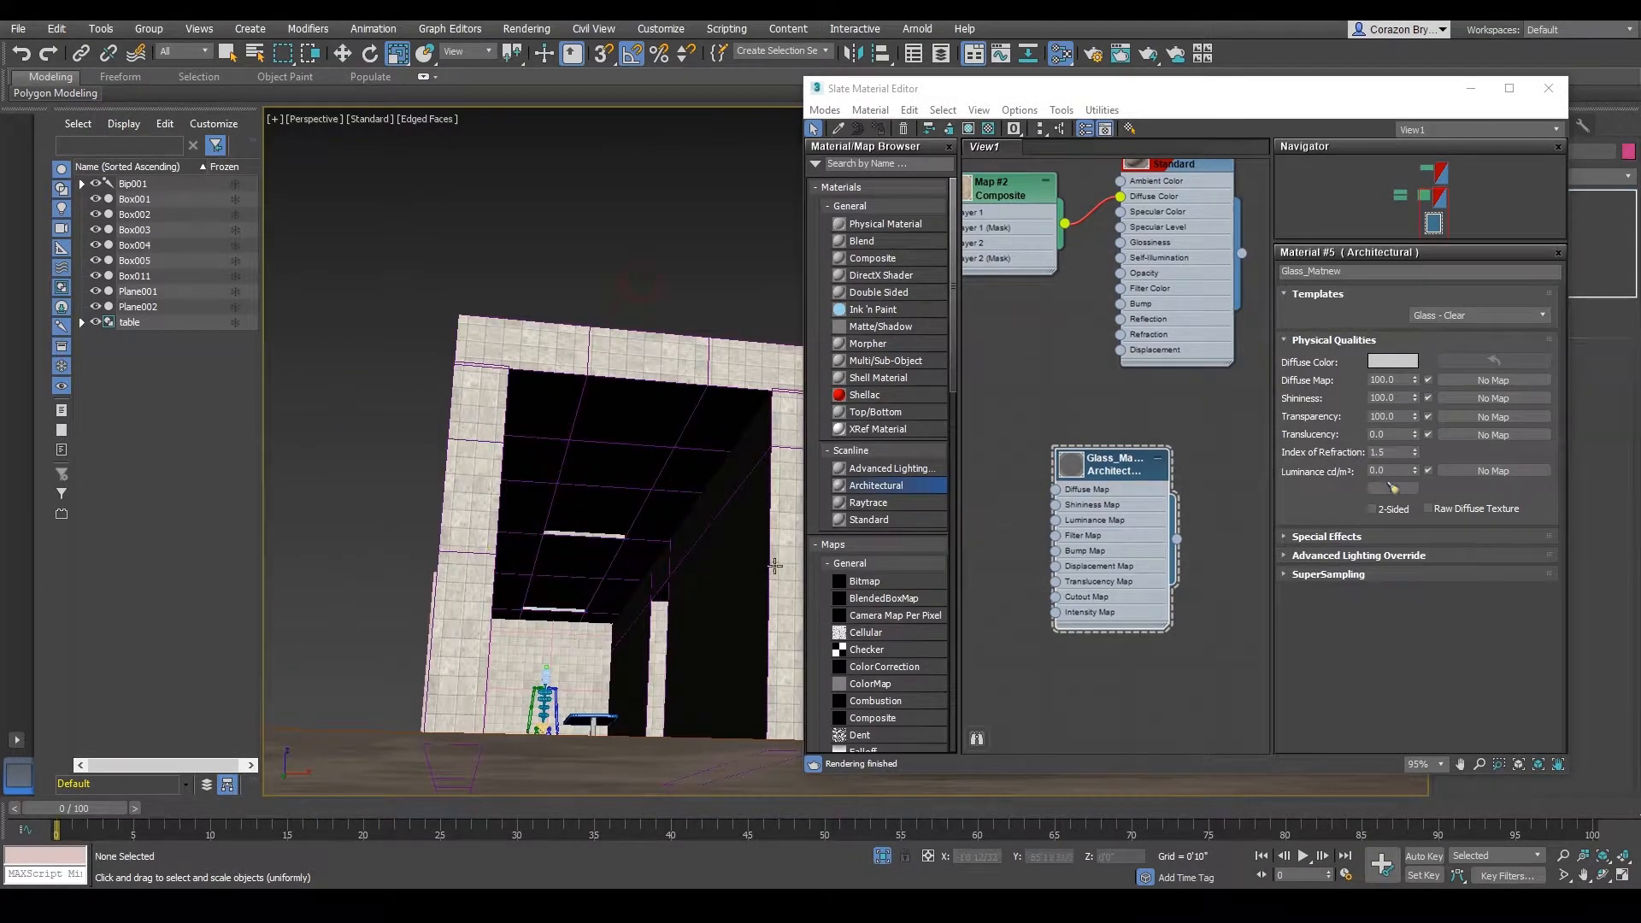
- Add a Standard material below the Glass_Matnew node and name it LightFixture_mat
middle_click_drag(1099, 559, 1084, 431)
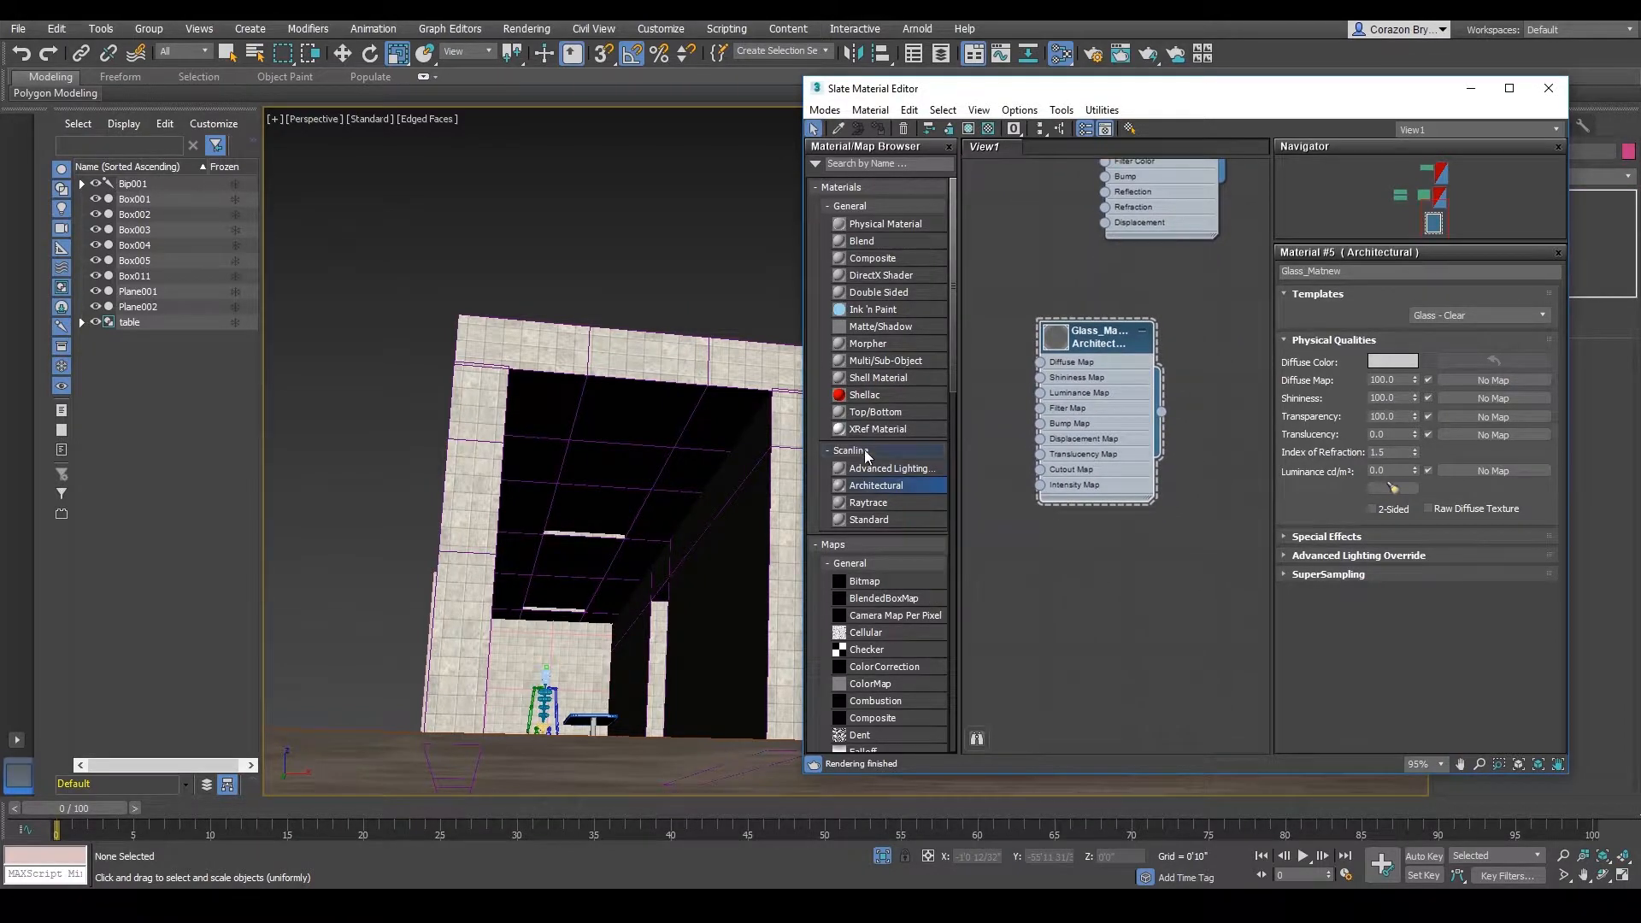
double_click(866, 521)
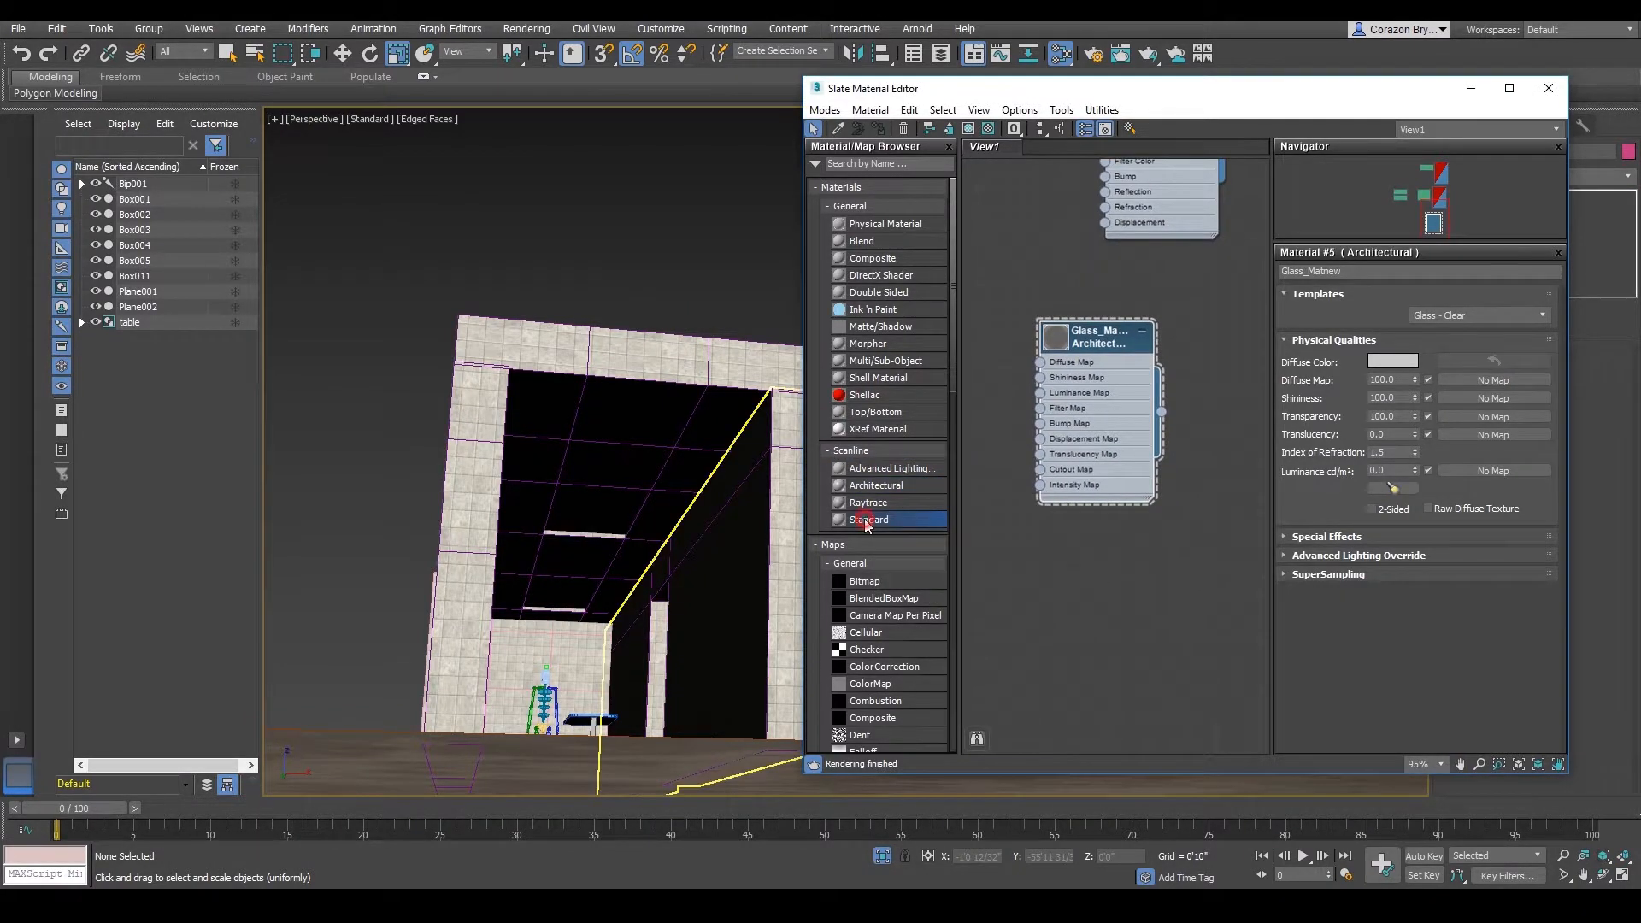
left_click_drag(1107, 357, 1165, 553)
double_click(1173, 551)
left_click(1351, 273)
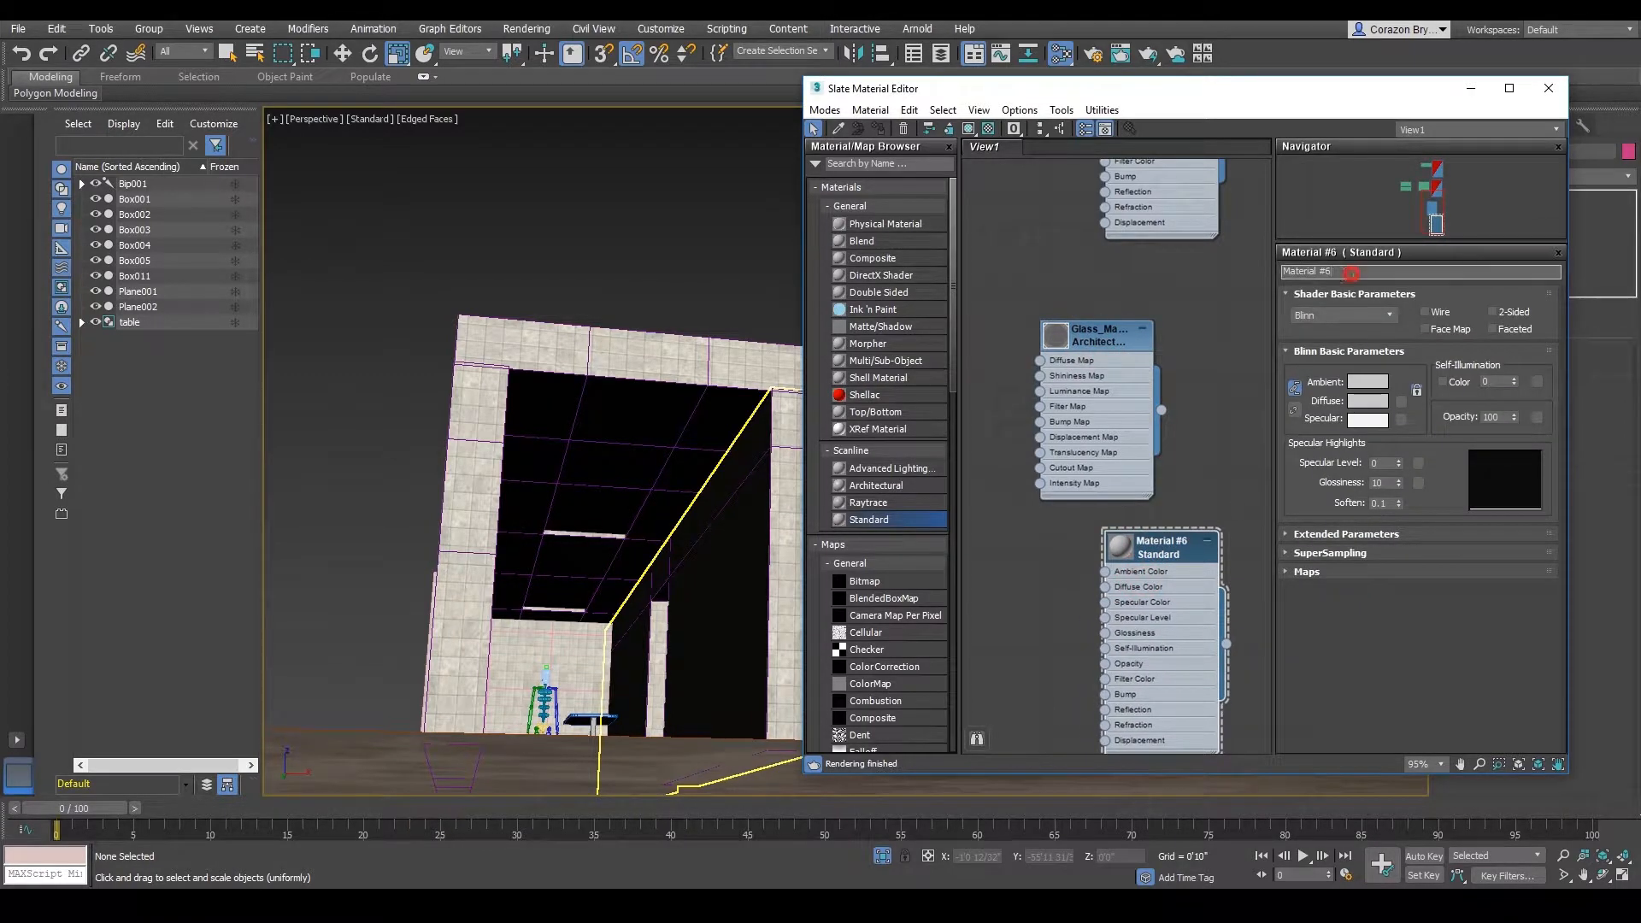
type("LightFixture_mat")
middle_click_drag(1131, 610, 1111, 588)
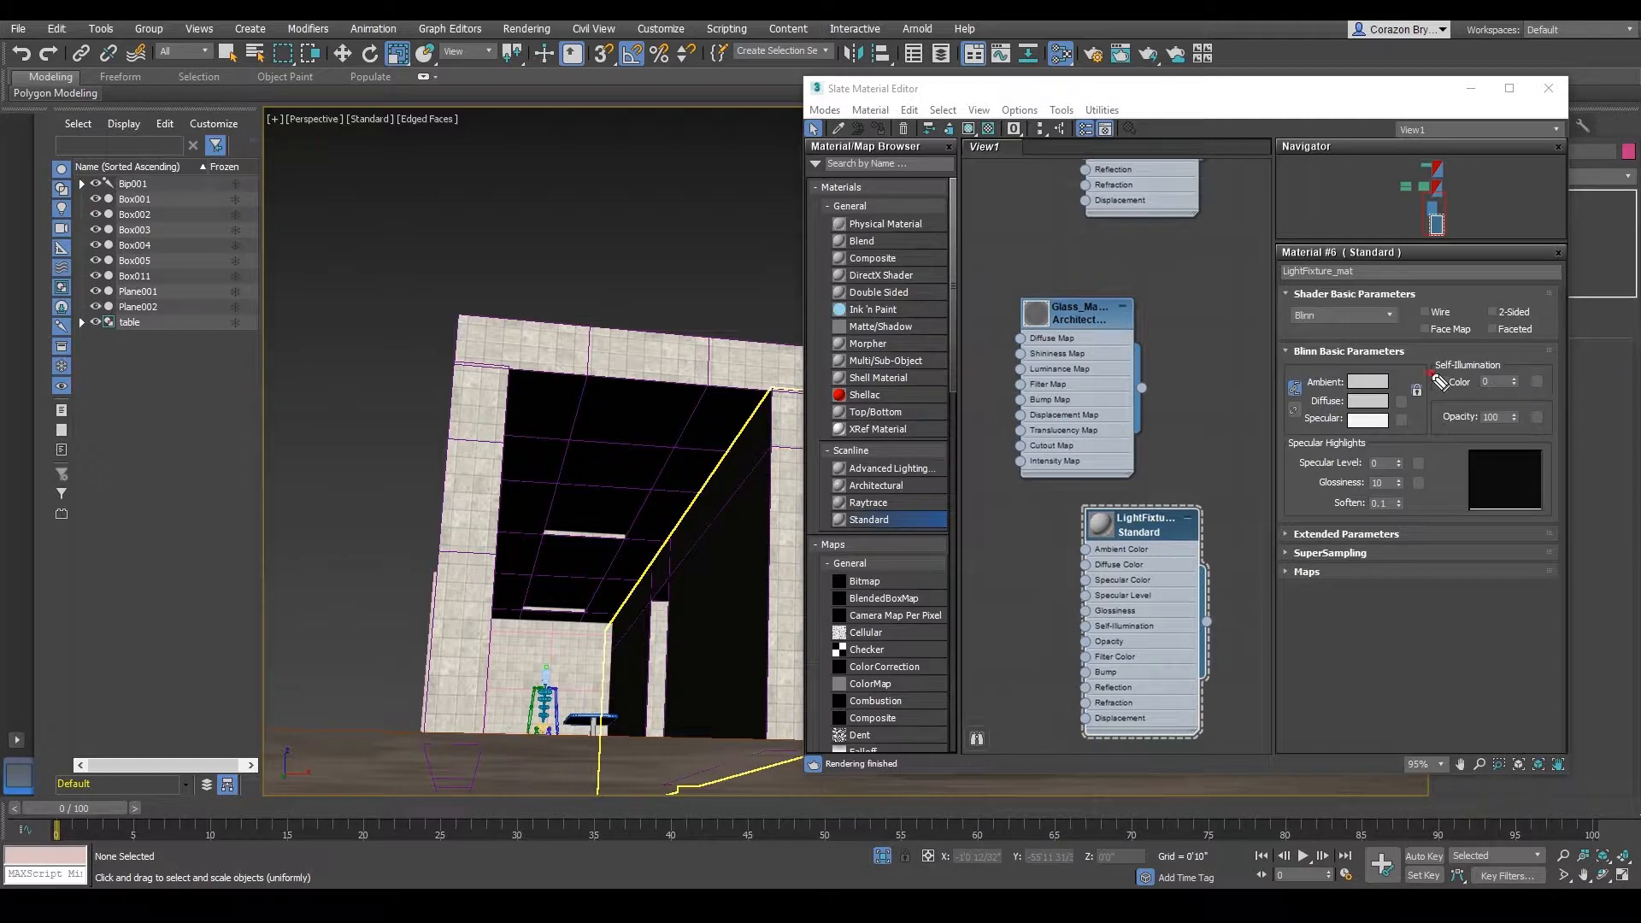
- Switch the self-illumination of LightFixture_mat to use a color
mouse_move(1431, 373)
left_mouse_down()
mouse_move(1465, 385)
mouse_move(1431, 371)
left_mouse_up()
key("Escape")
left_click(1445, 382)
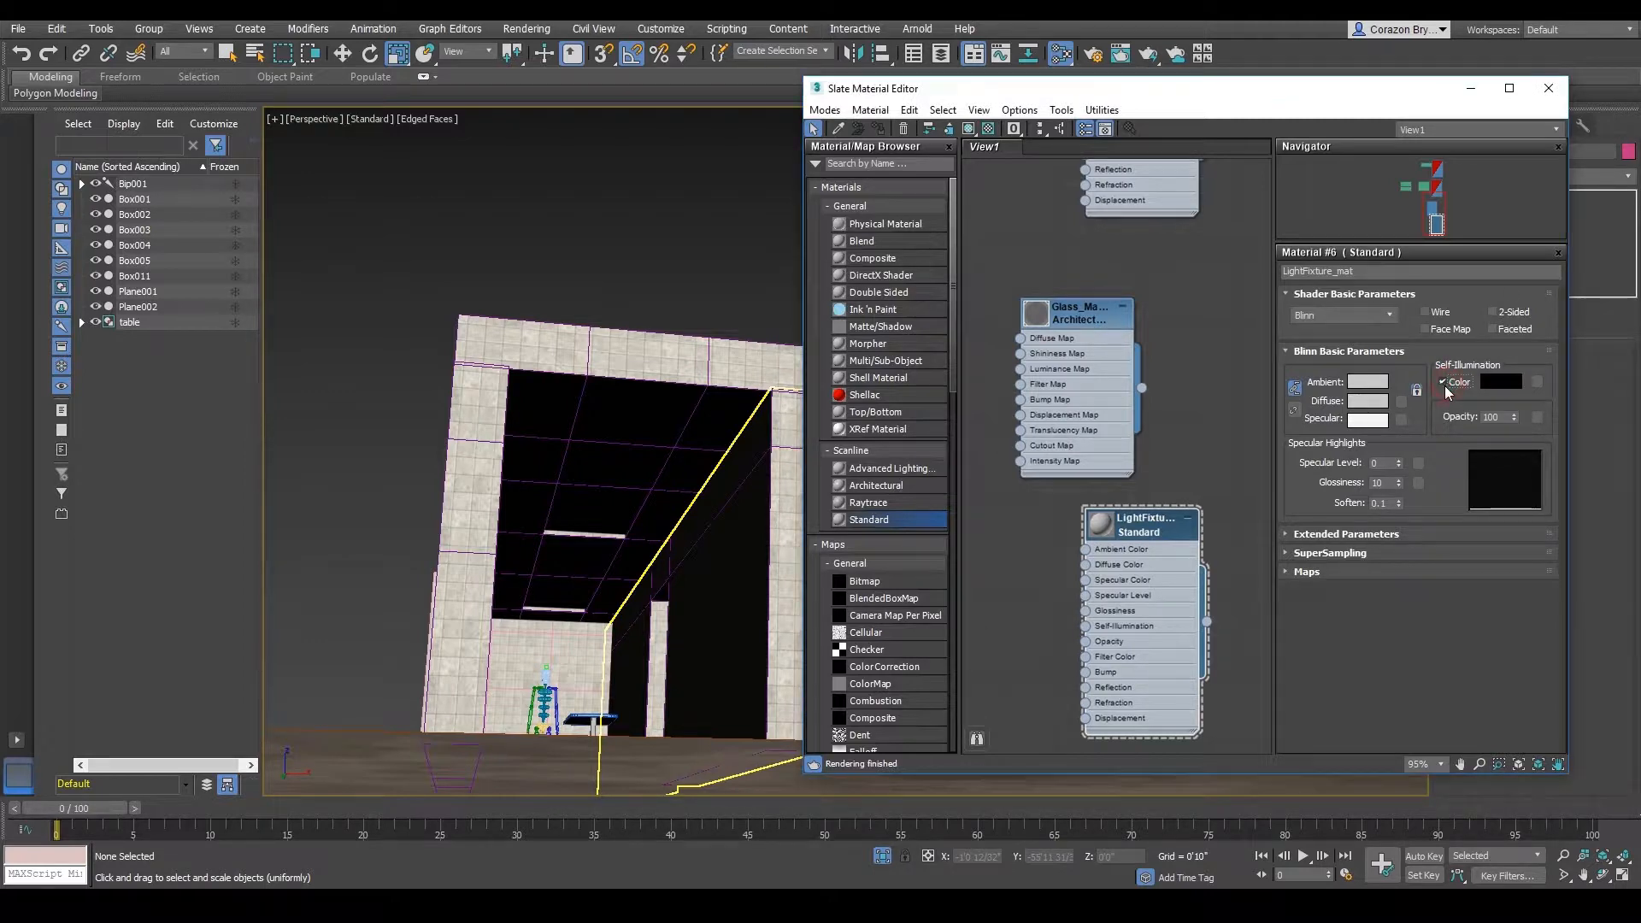
key("ctrl+2")
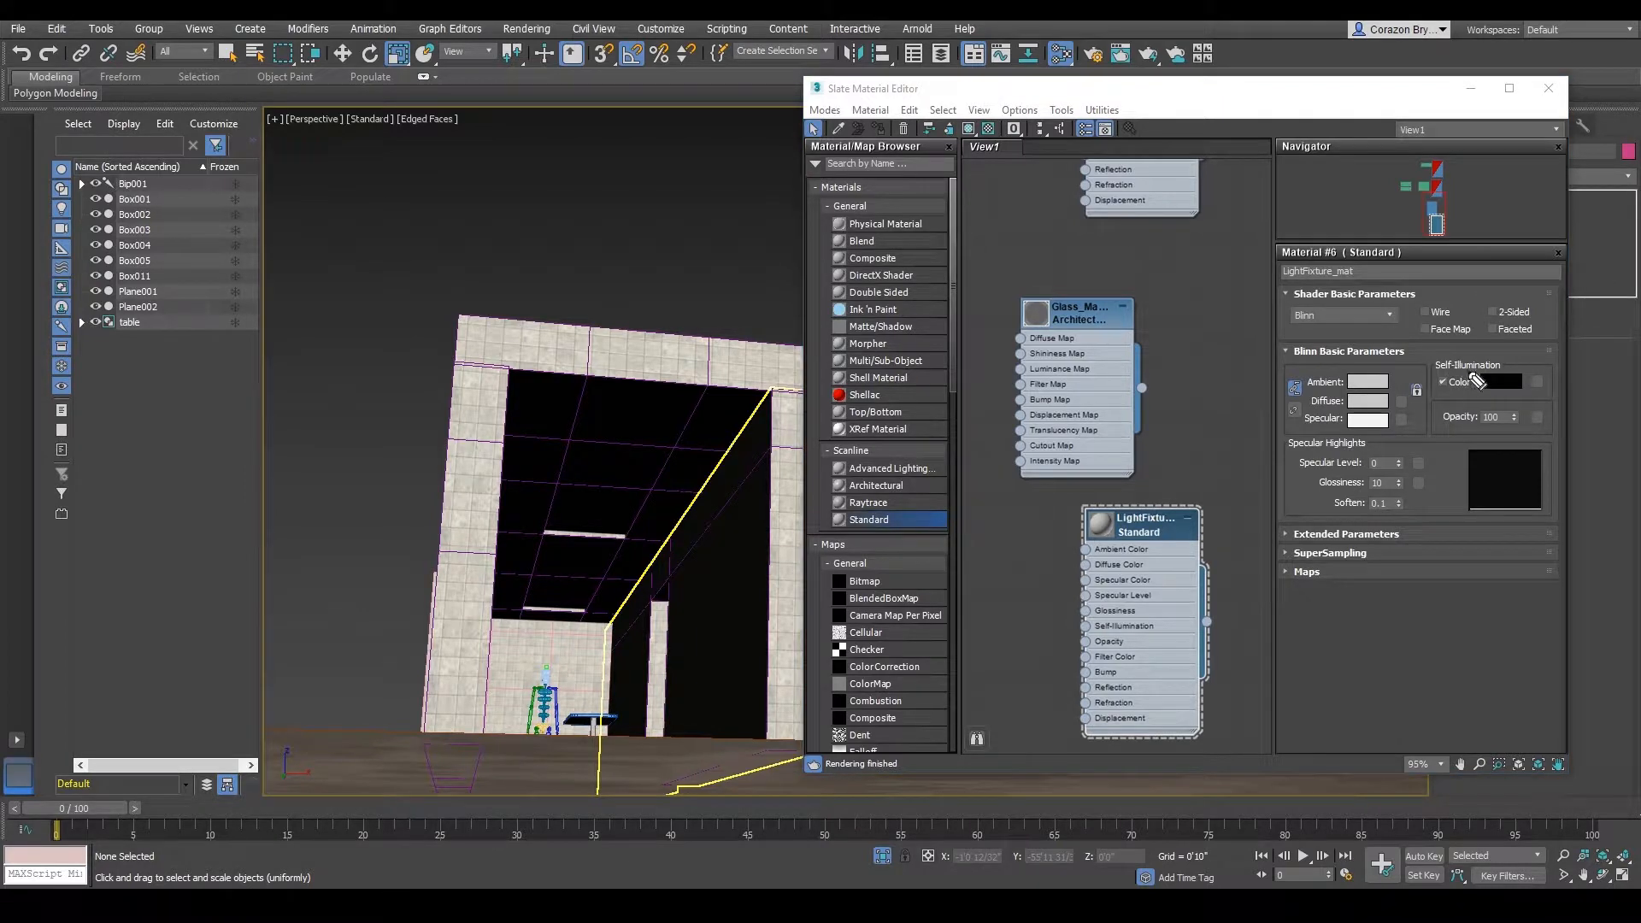
mouse_move(1471, 374)
left_mouse_down()
mouse_move(1505, 368)
mouse_move(1457, 382)
left_mouse_up()
key("Escape")
scroll(743, 526, "up", 5)
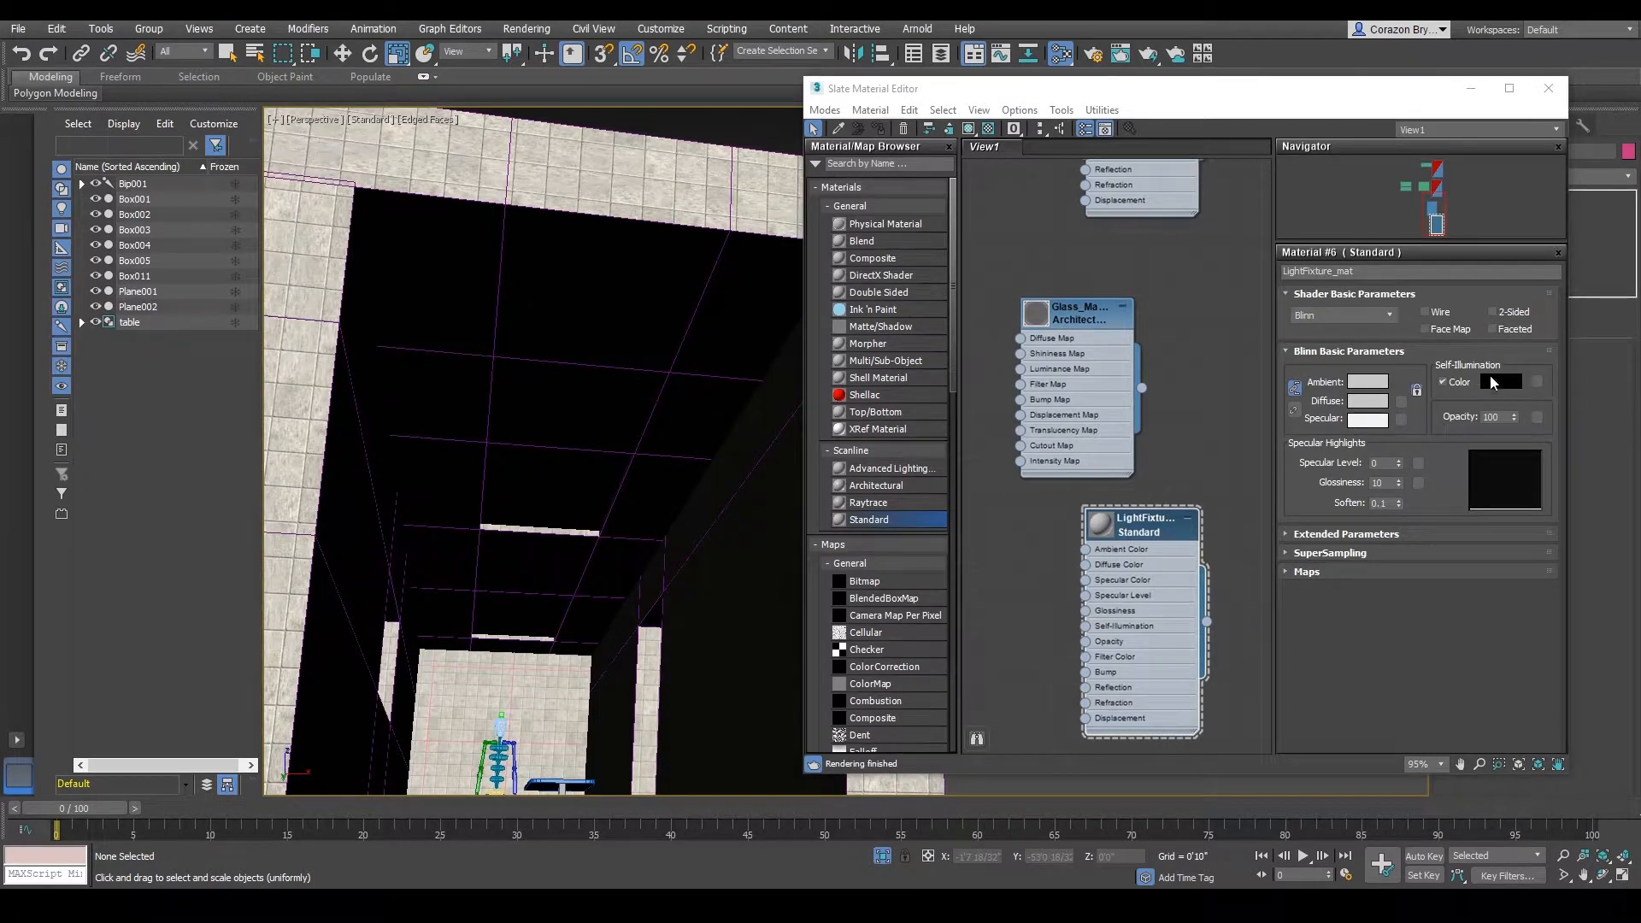
- Set the self-illumination color of LightFixture_mat to a pale yellow with hue 54, saturation 88 and value 251, and shift its node slightly
left_click(1505, 385)
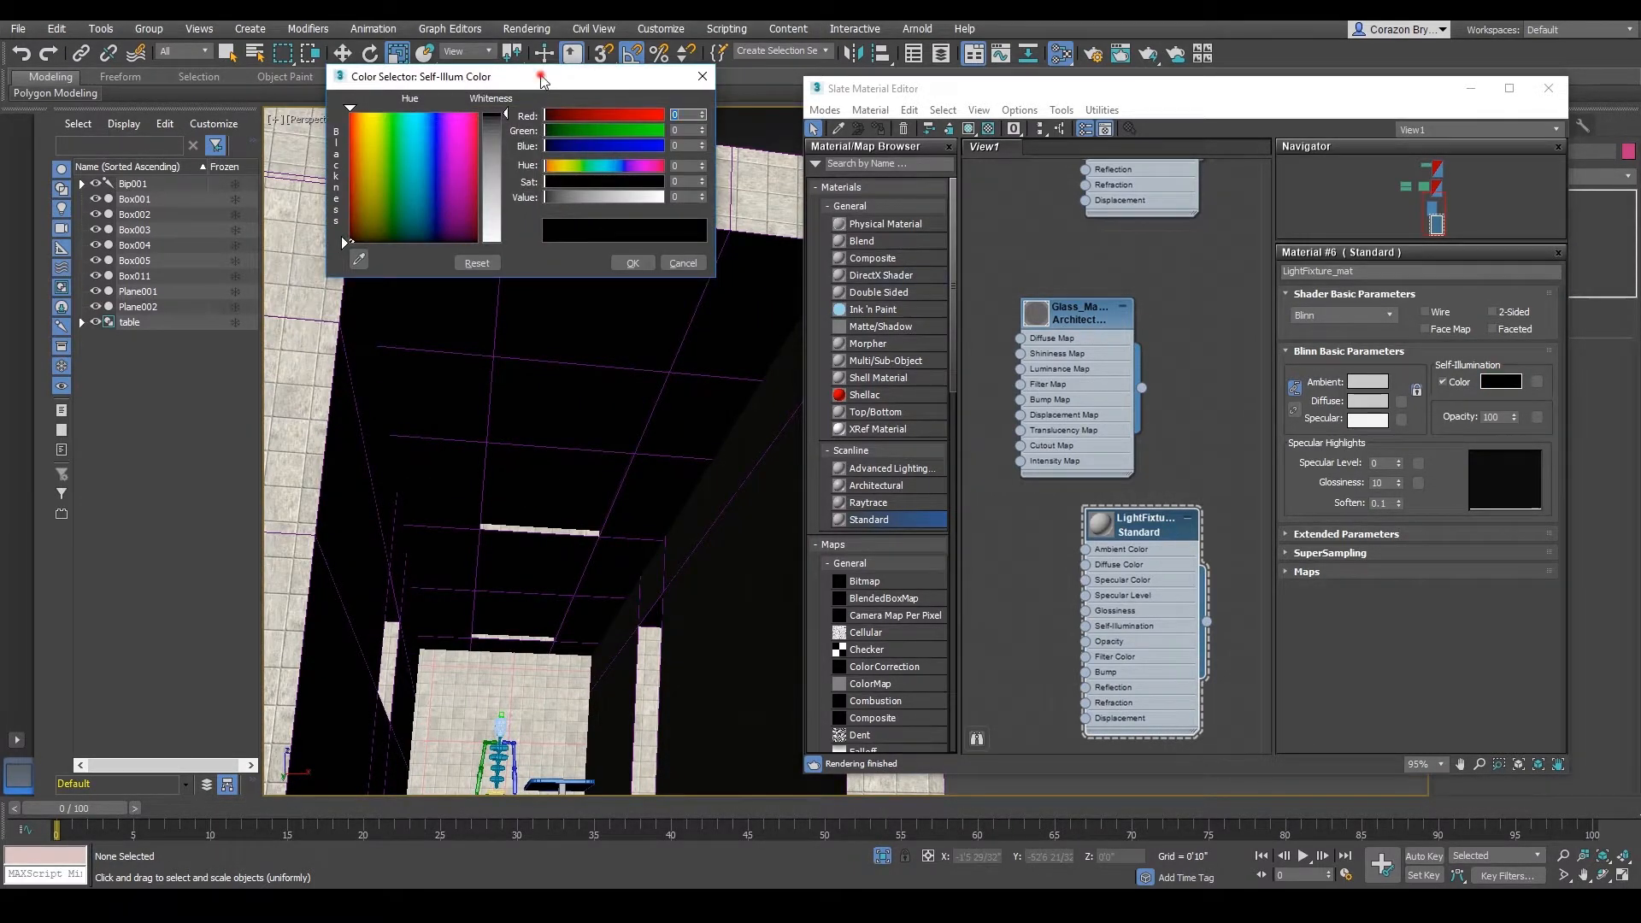
left_click_drag(541, 79, 1317, 304)
left_click_drag(1167, 337, 1154, 344)
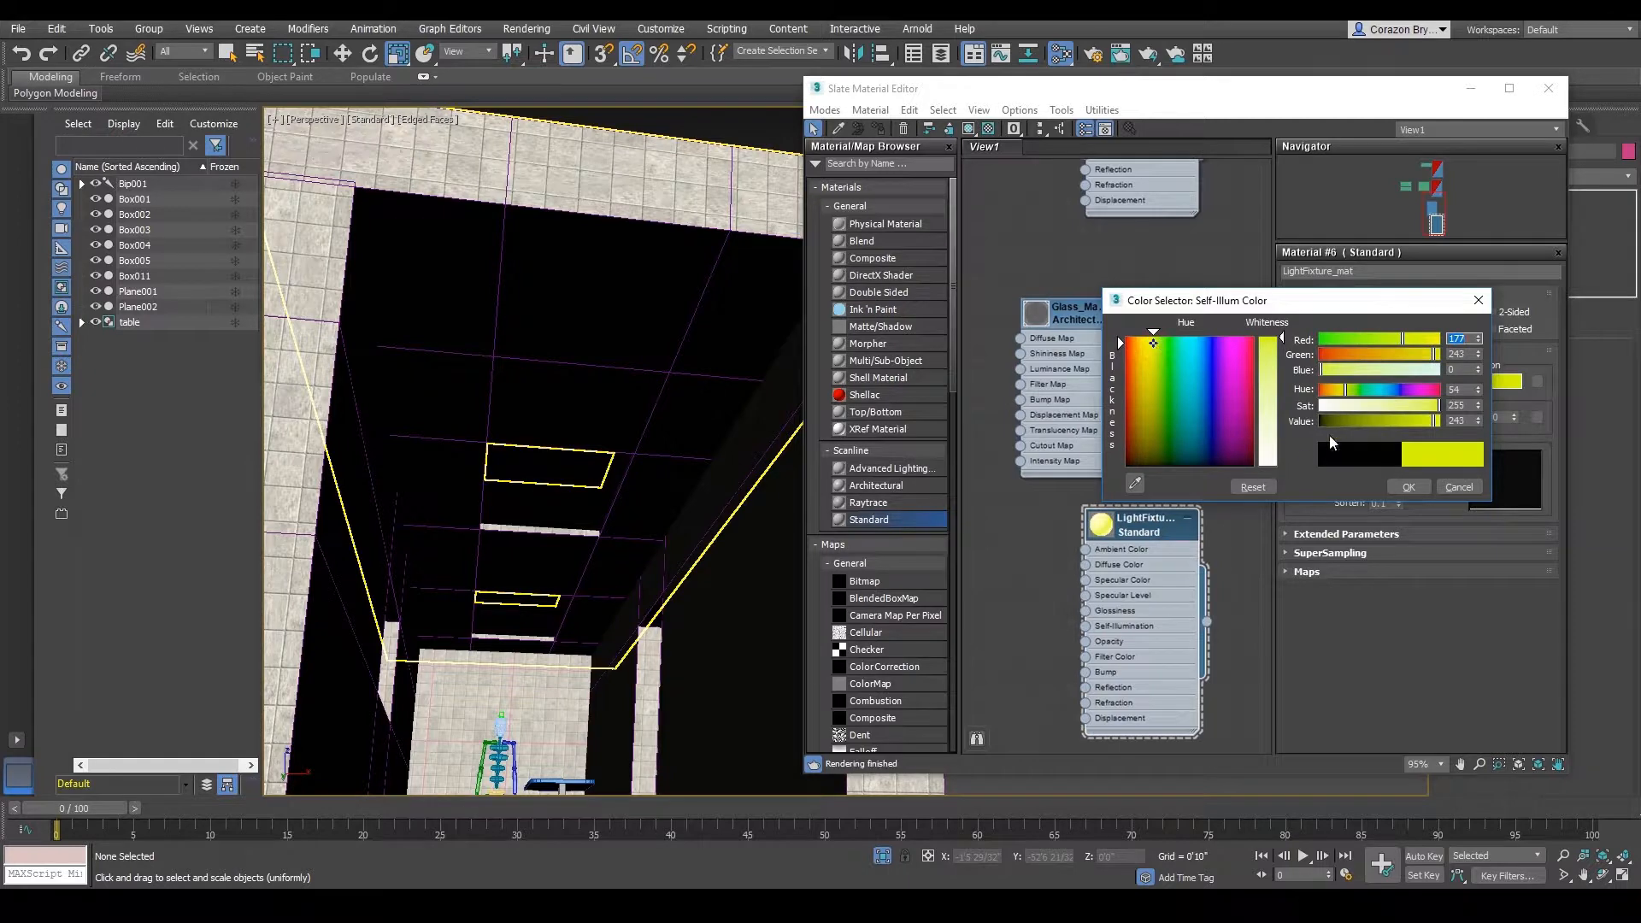
mouse_move(1266, 417)
left_mouse_down()
mouse_move(1272, 382)
mouse_move(1271, 423)
left_mouse_up()
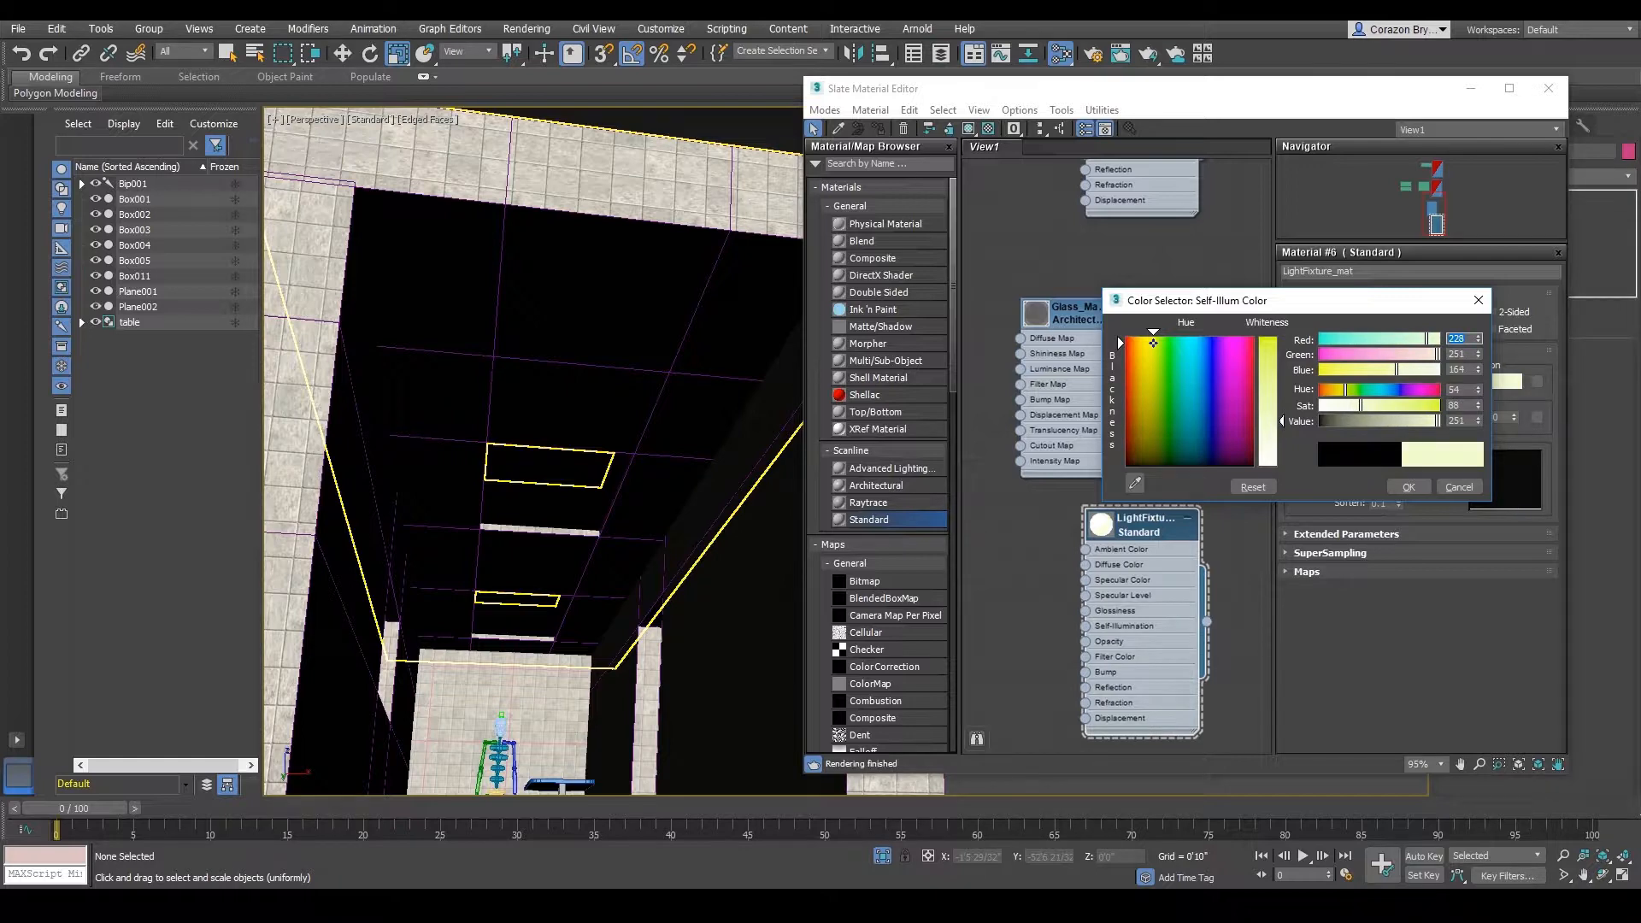
left_click(1411, 486)
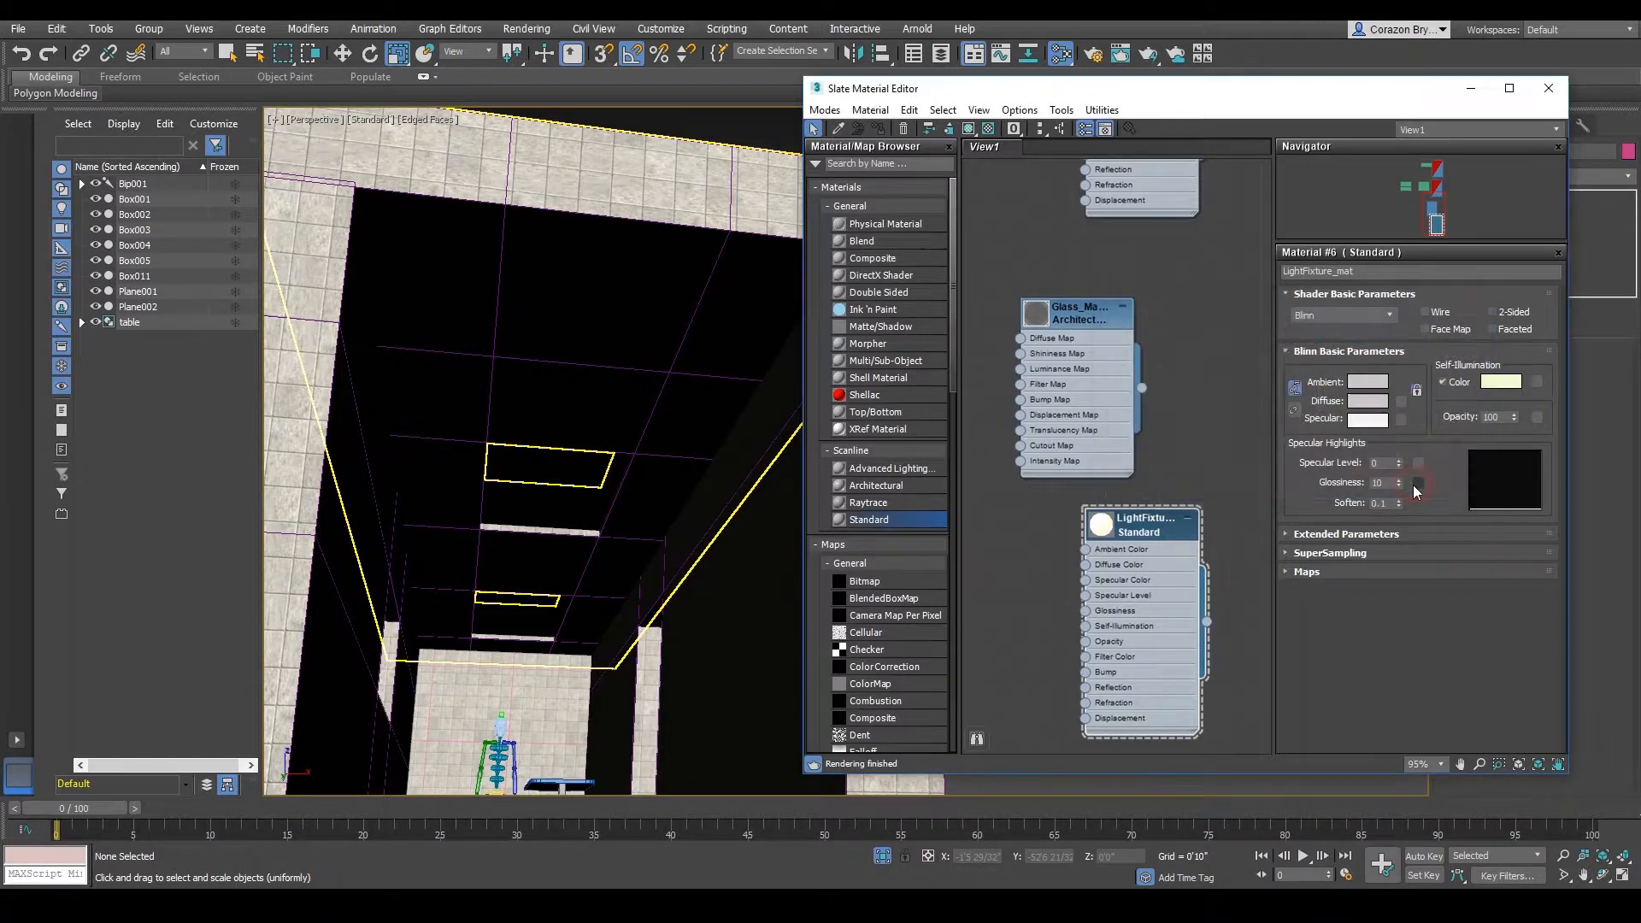
mouse_move(1147, 518)
left_mouse_down()
mouse_move(1147, 537)
mouse_move(1172, 529)
mouse_move(1162, 521)
left_mouse_up()
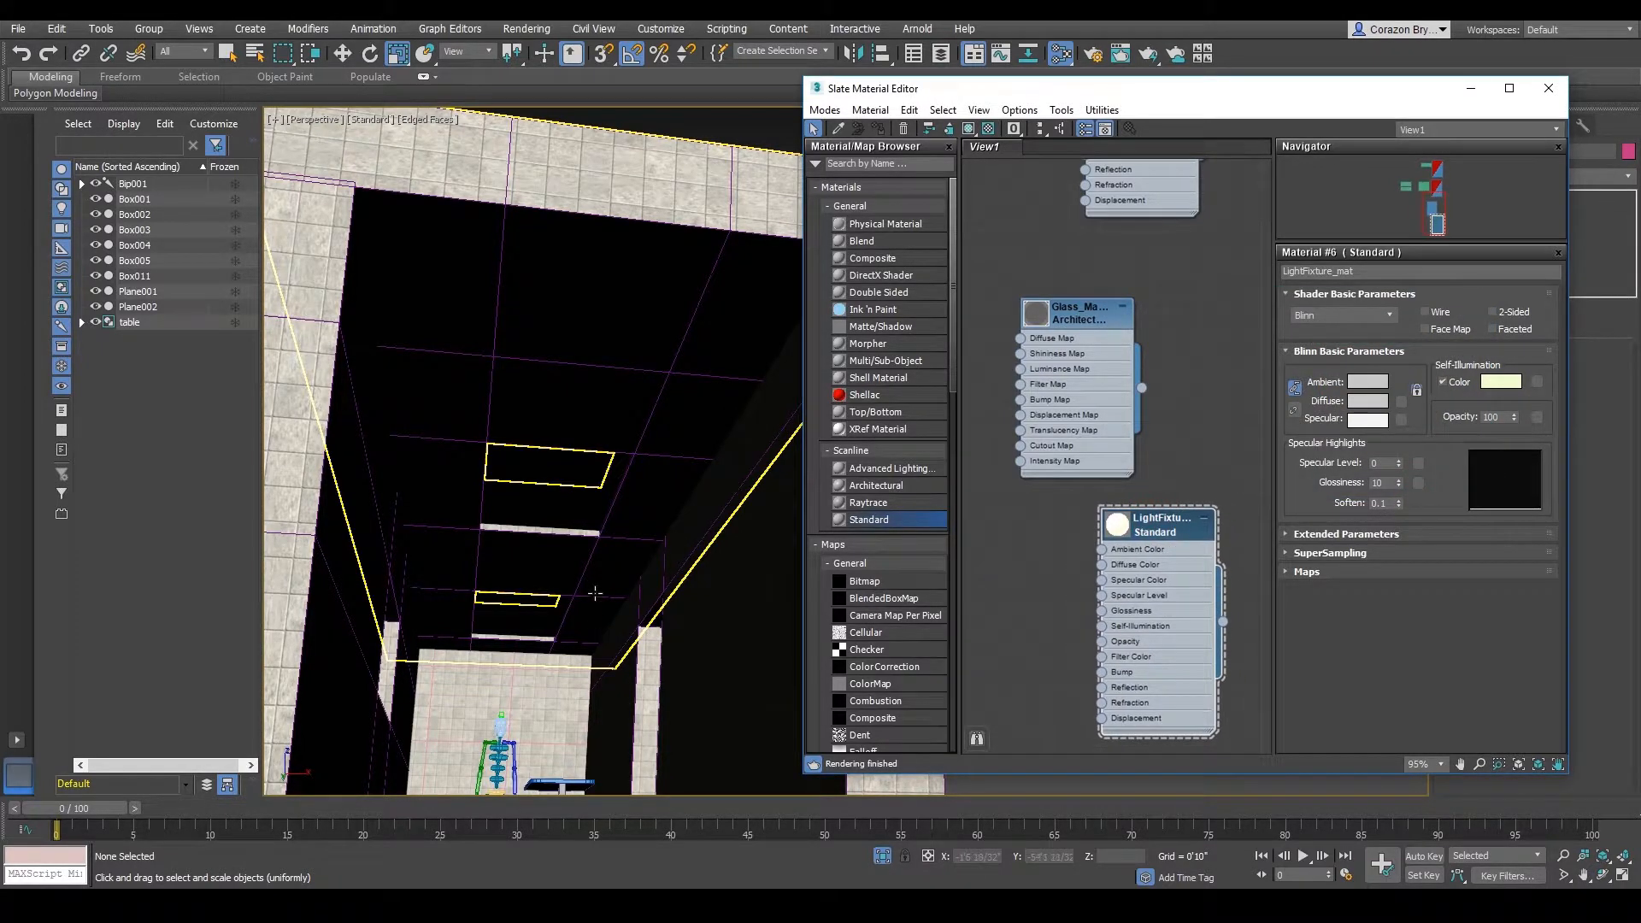
- Select both ceiling light panels, Box004 and Box005, and assign LightFixture_mat to them
middle_click_drag(598, 593, 578, 473, "alt")
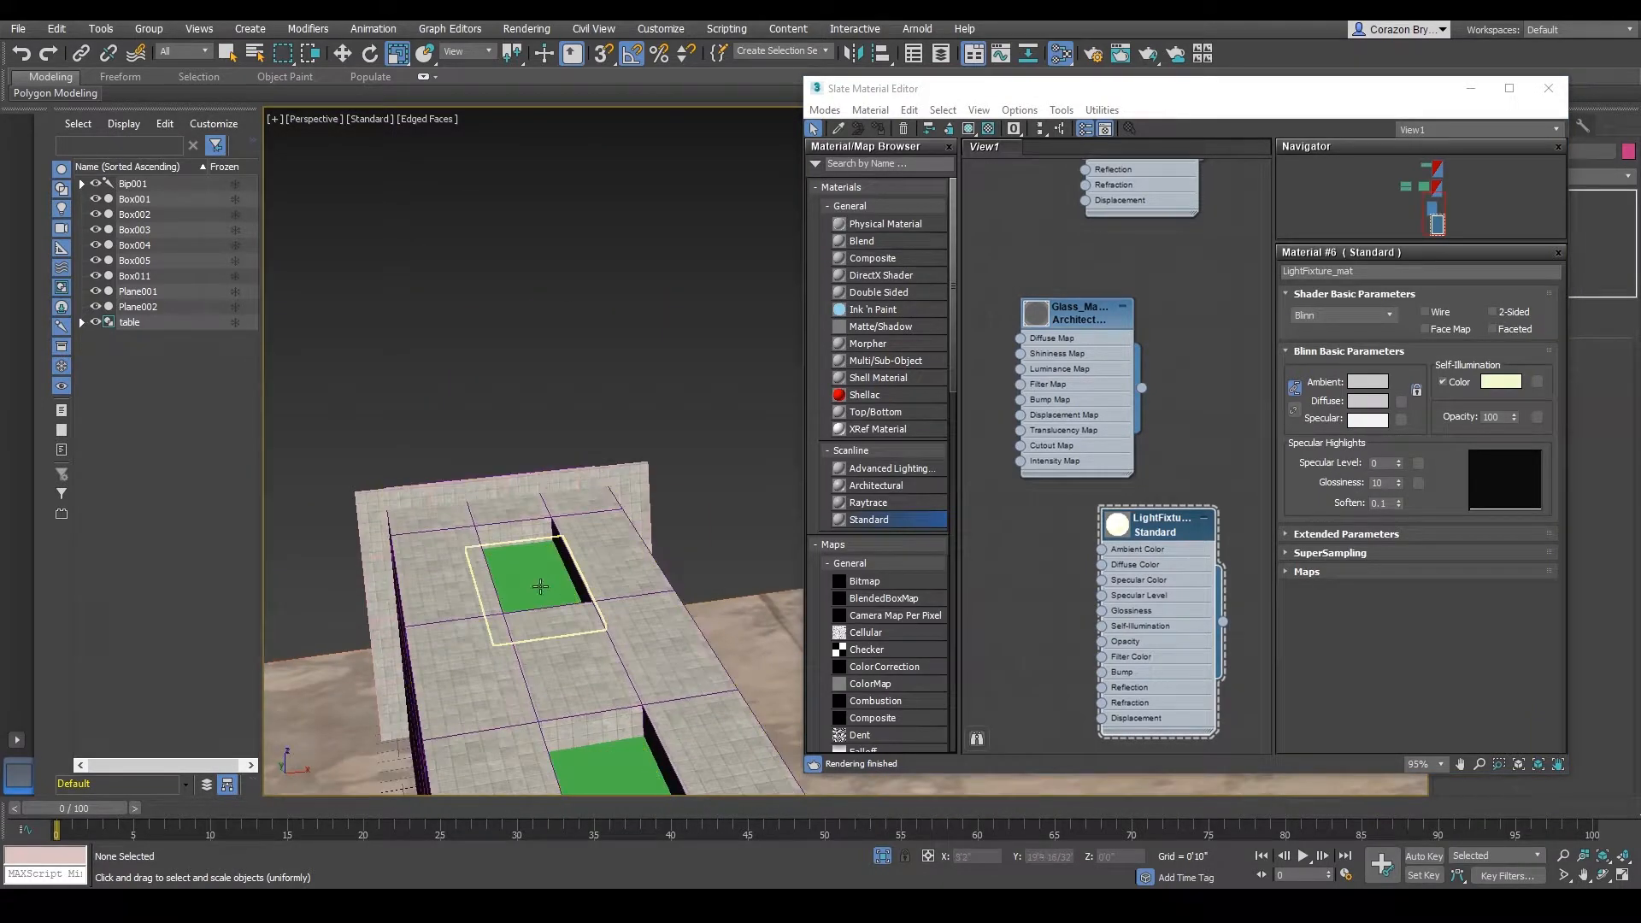
left_click(539, 586)
middle_click_drag(583, 626, 557, 506)
left_click(575, 625, "ctrl")
middle_click_drag(575, 625, 571, 487, "alt")
right_click(1151, 532)
left_click(1221, 114)
scroll(573, 490, "down", 4)
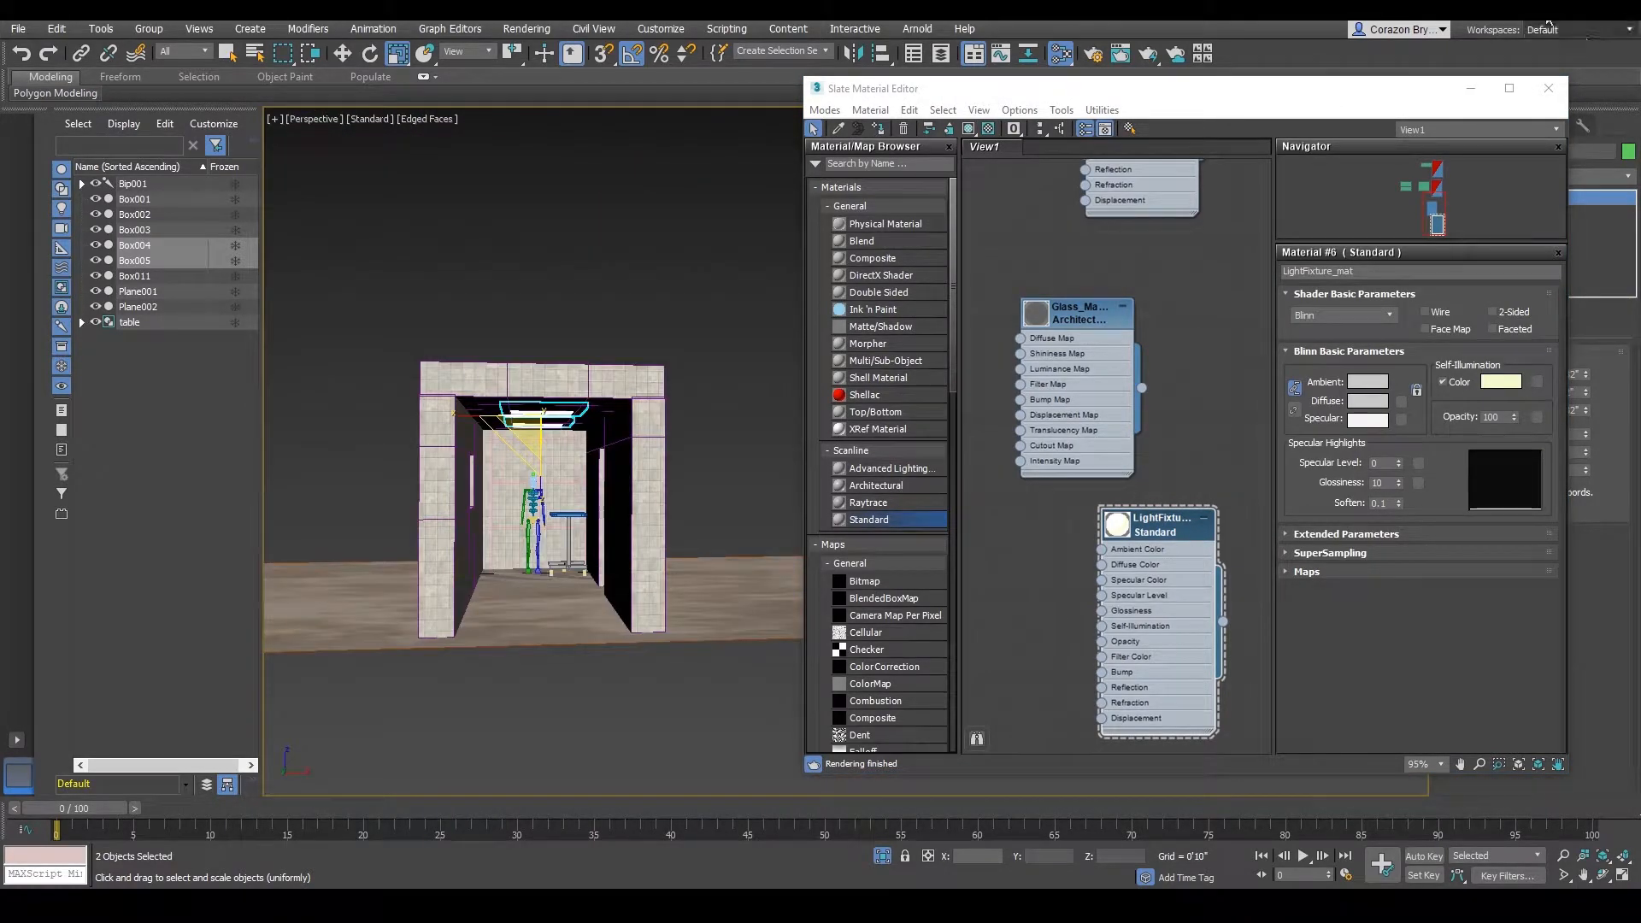
- Minimize the material editor, deselect everything and render the perspective view looking down the corridor, closing the render window once checked
left_click(1470, 88)
left_click(887, 365)
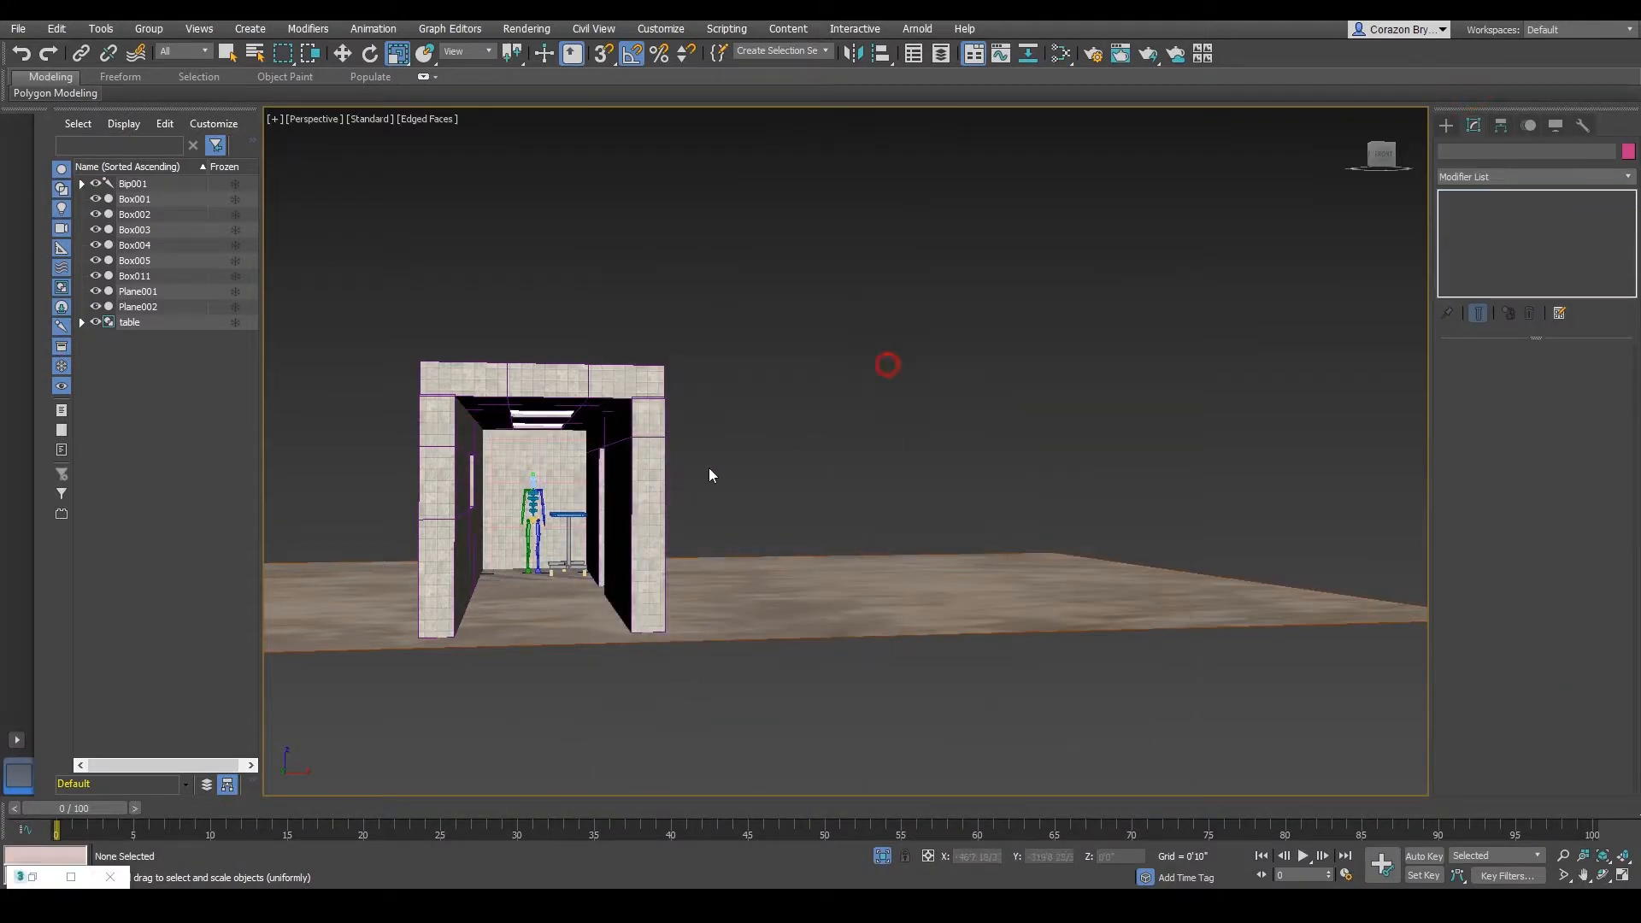
scroll(710, 470, "up", 4)
middle_click_drag(709, 470, 932, 491)
scroll(924, 474, "up", 1)
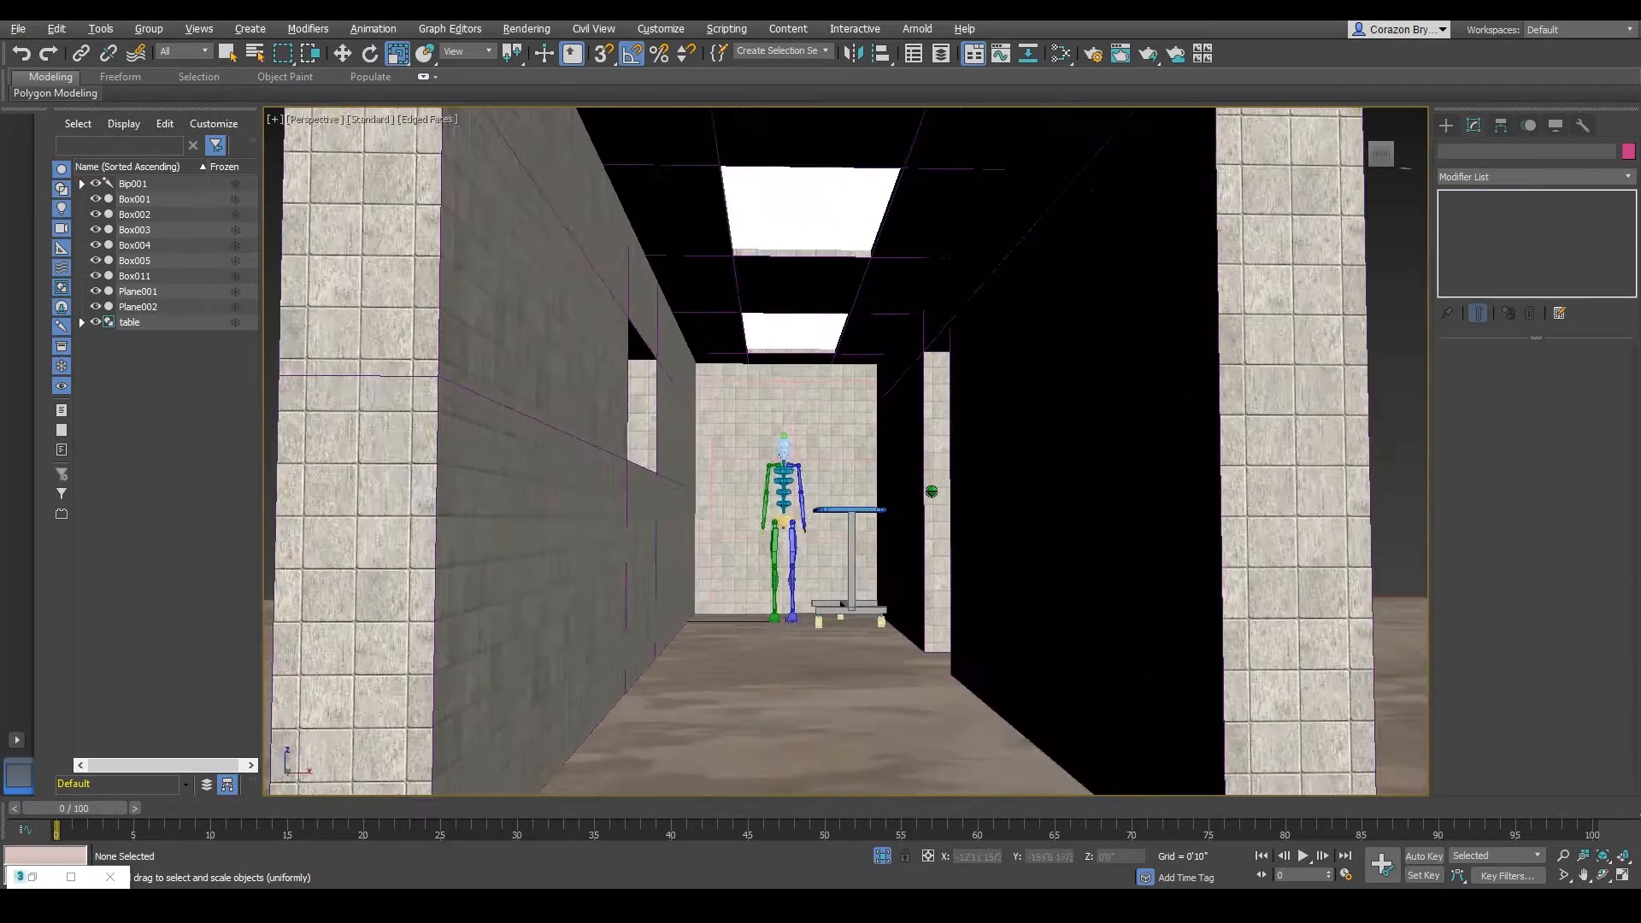
scroll(932, 492, "up", 1)
scroll(945, 509, "up", 2)
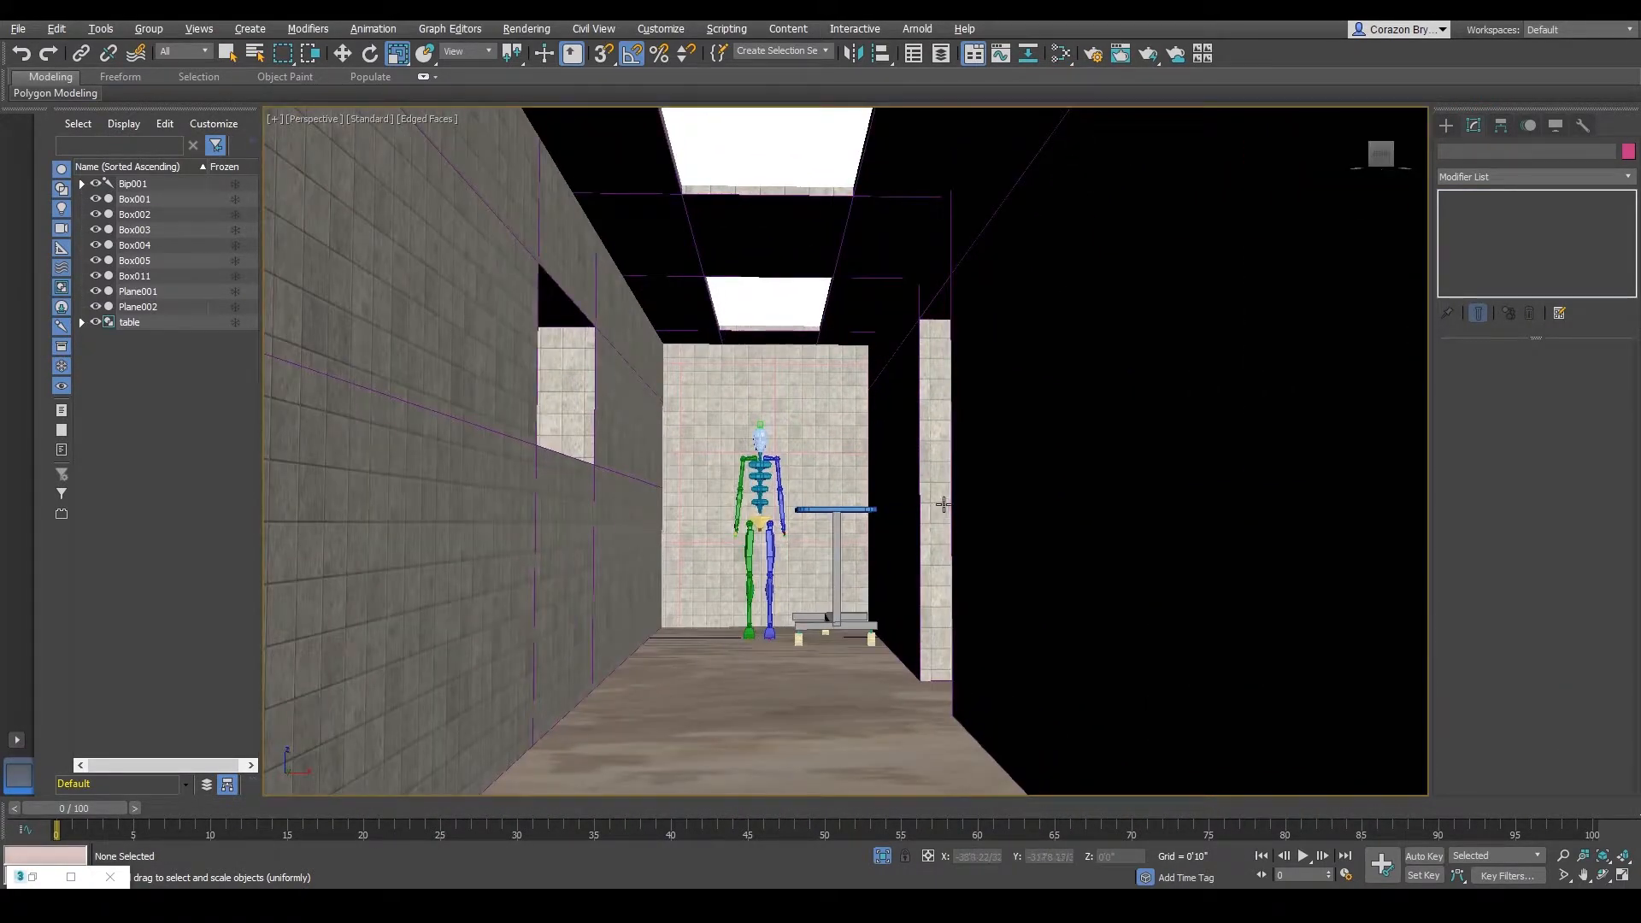
key("shift+q")
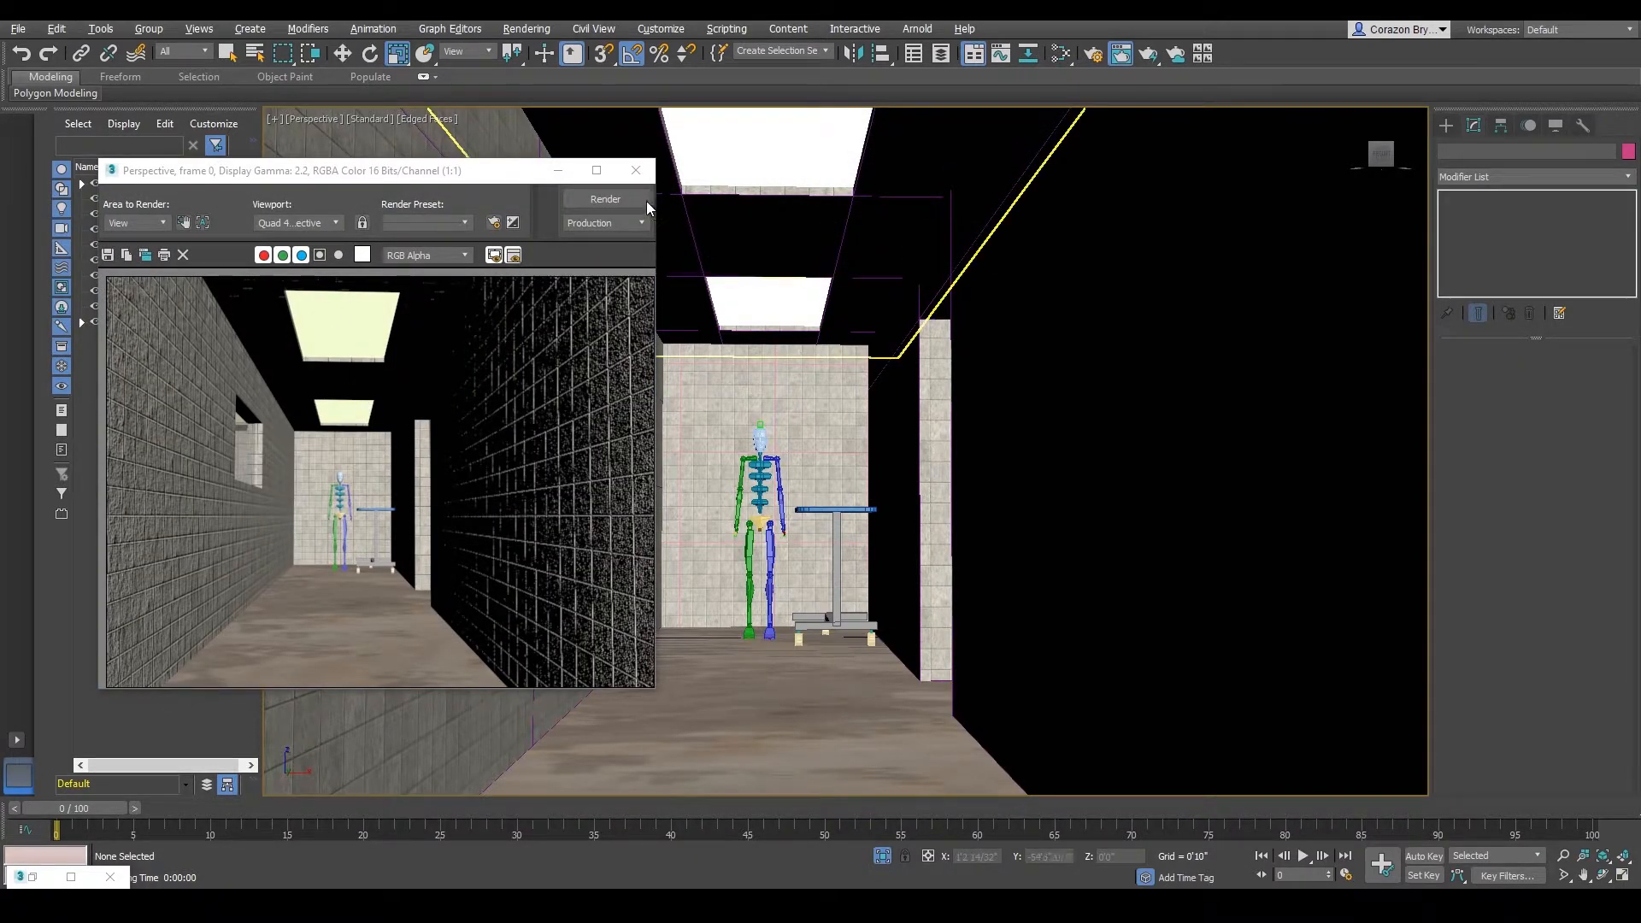
left_click(635, 170)
- Select the table group beside the skeleton and reopen the Slate Material Editor
middle_click_drag(794, 407, 813, 484, "alt")
middle_click_drag(863, 550, 799, 510)
left_click(794, 509)
scroll(797, 511, "up", 5)
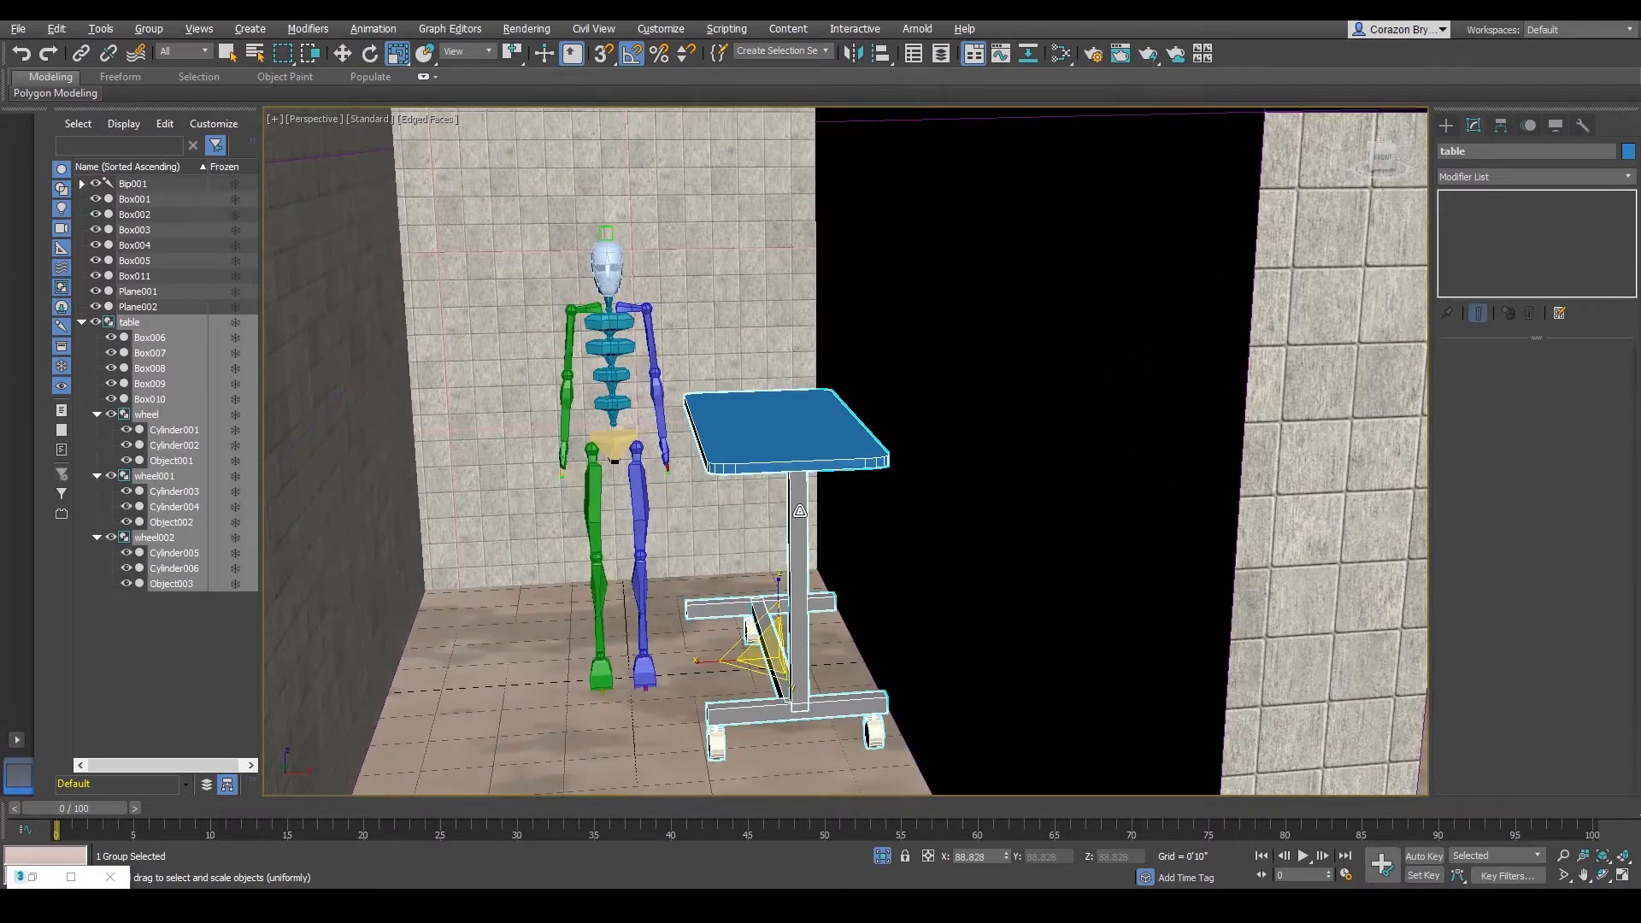
key("m")
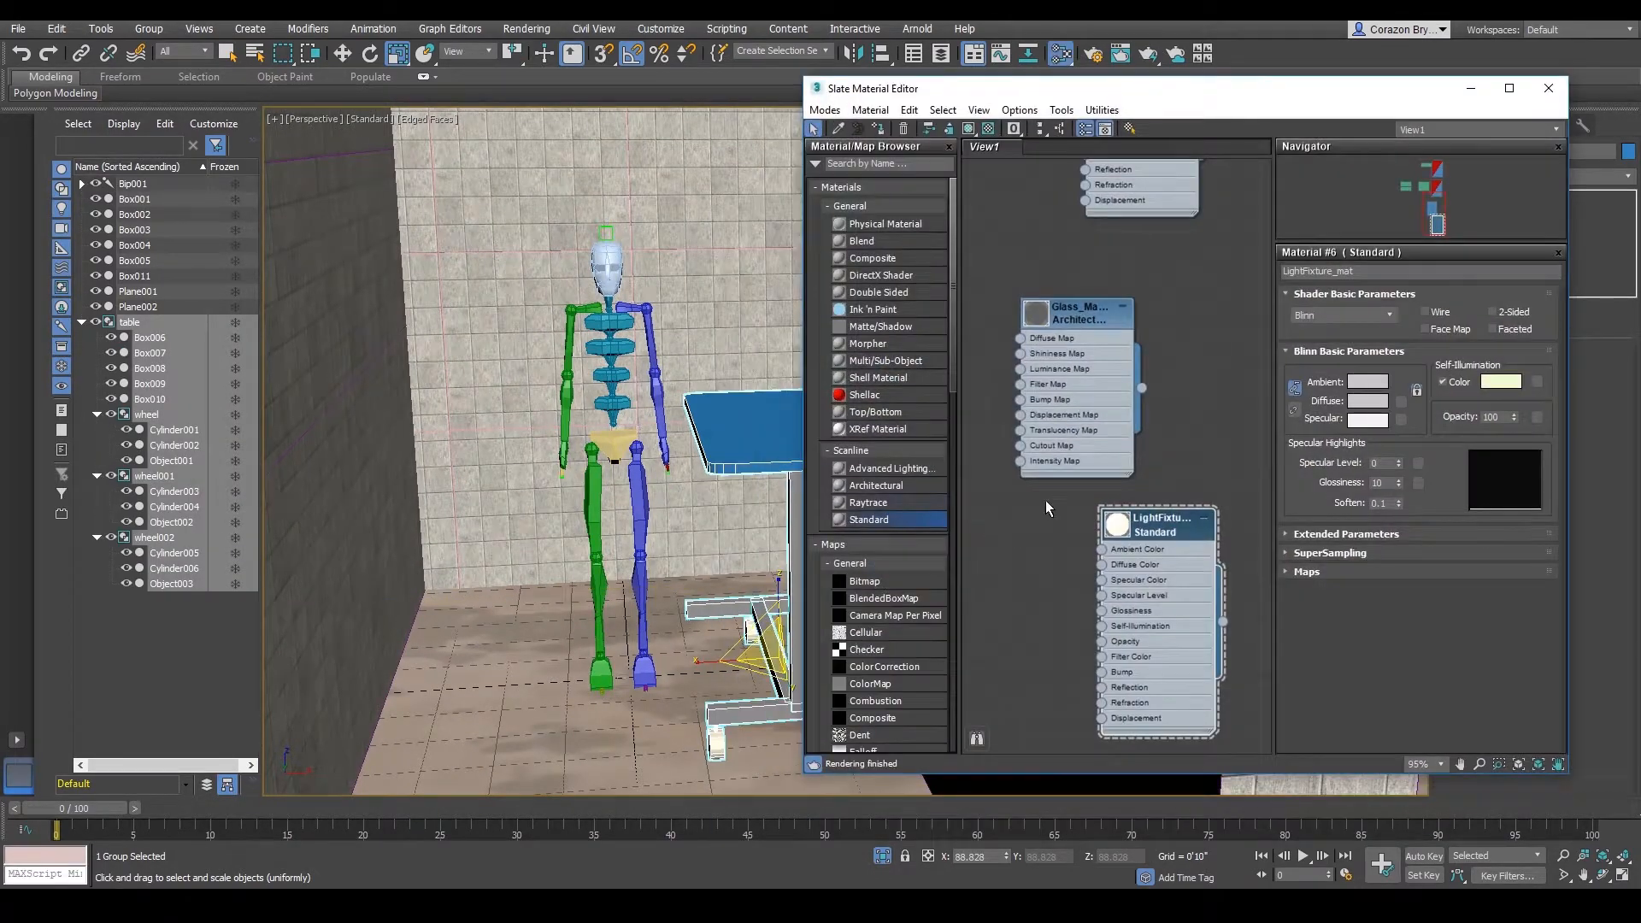
- Add a Standard material below the LightFixture_mat node, name it Prop1_mat and reposition its node slightly
scroll(1063, 454, "down", 1)
middle_click_drag(1063, 455, 1078, 403)
middle_click_drag(658, 517, 470, 522)
middle_click_drag(1063, 458, 1025, 369)
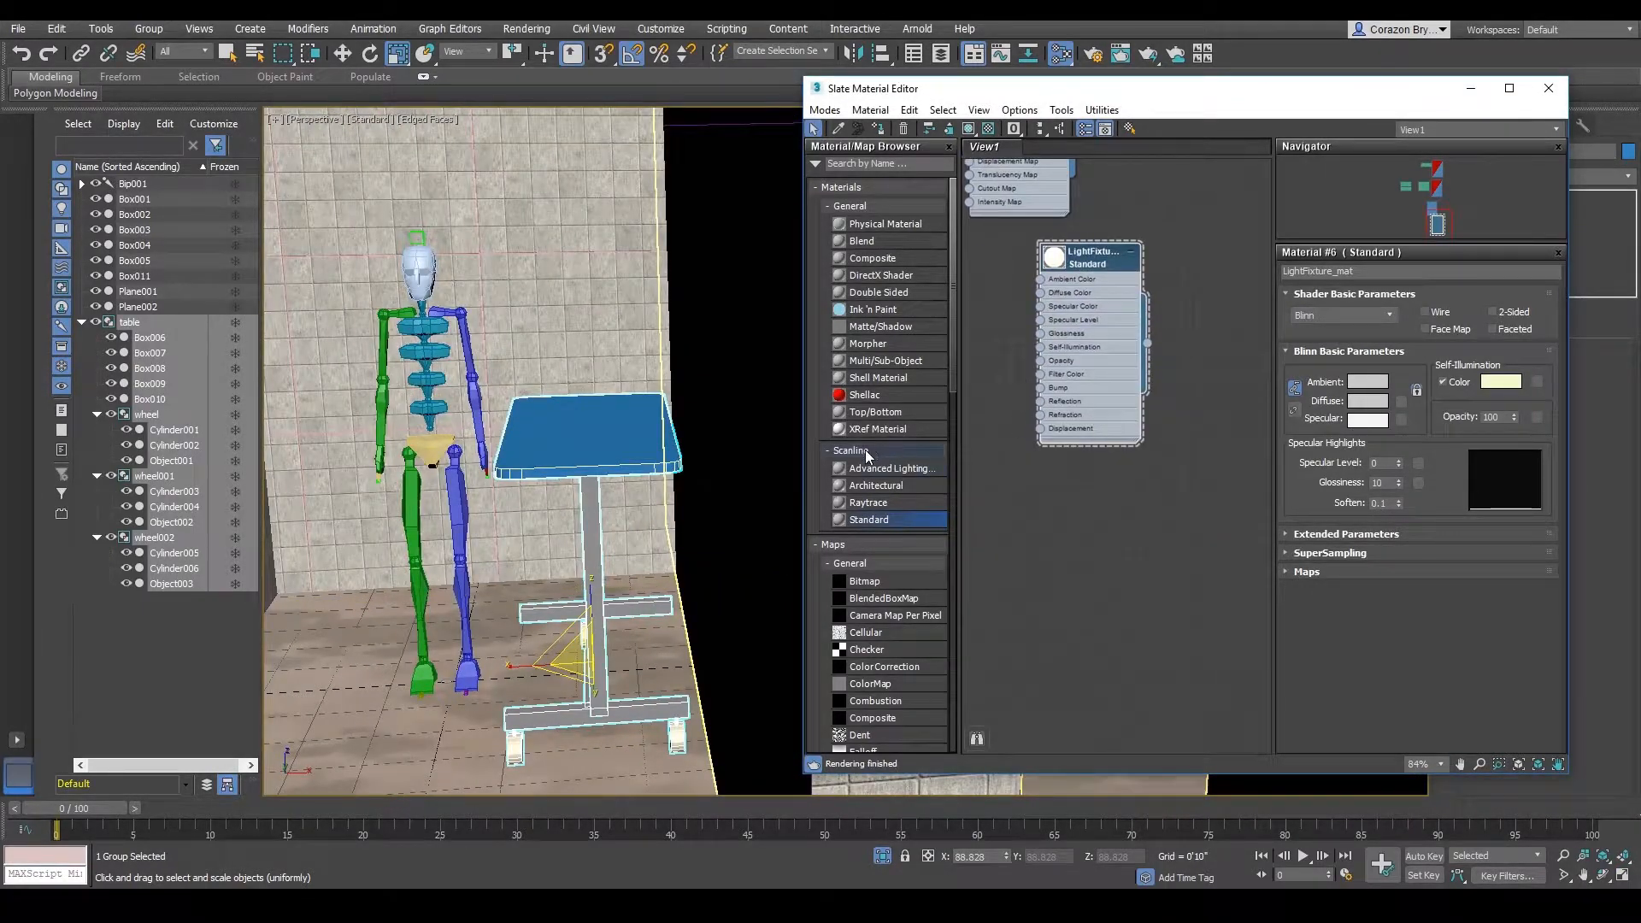
left_click_drag(876, 526, 1113, 472)
left_click(1349, 271)
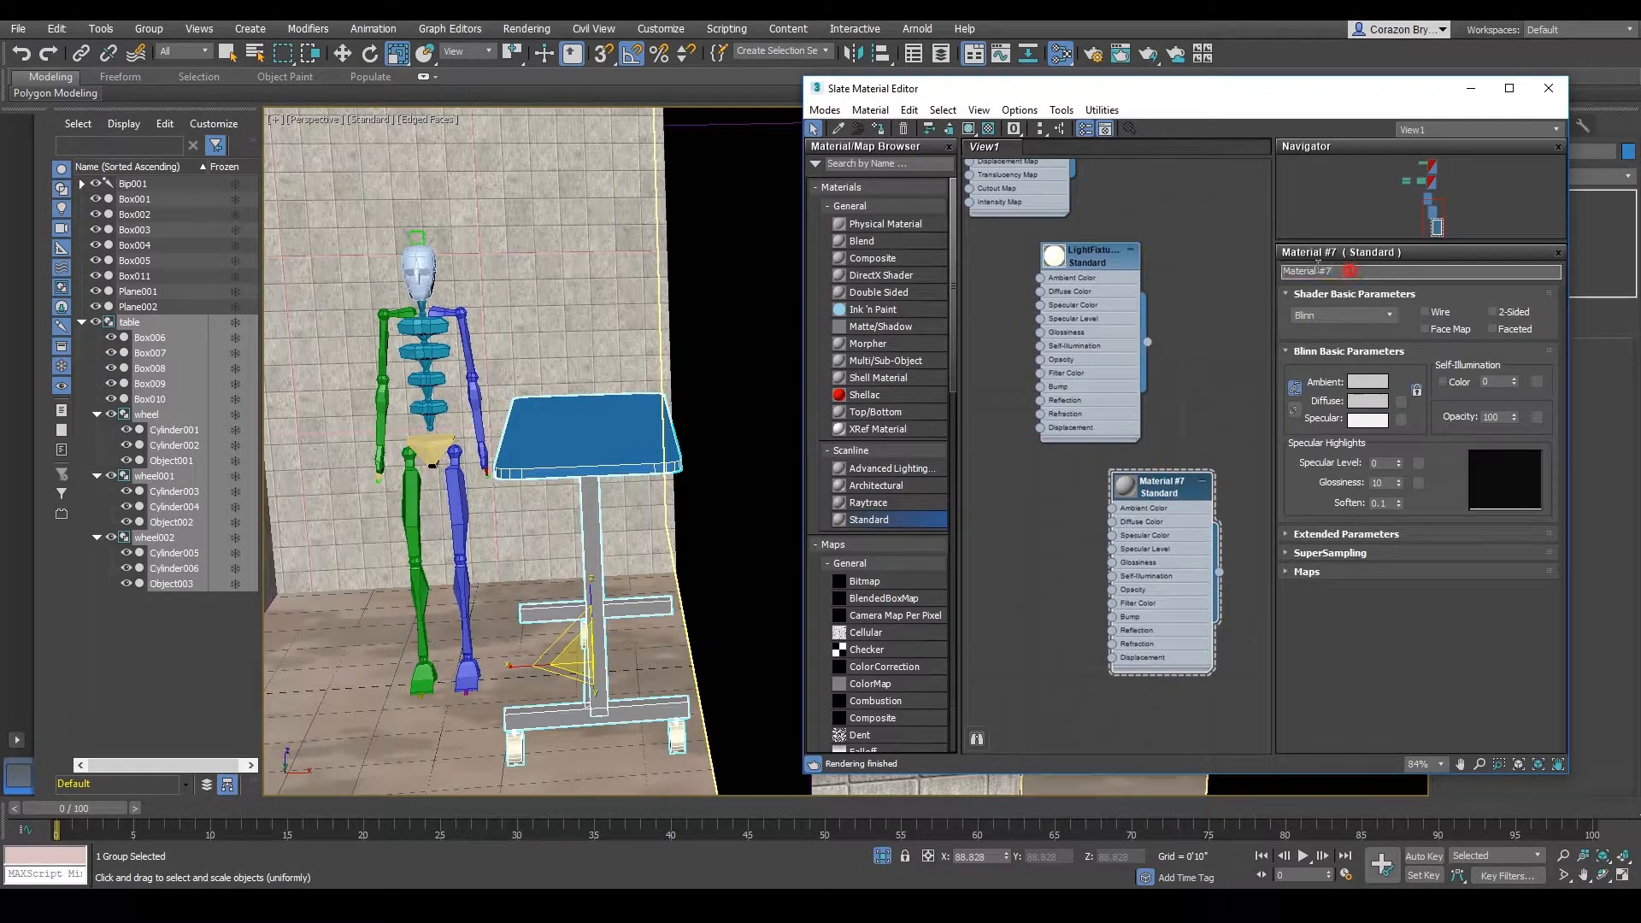
type("Prop1_mat")
left_click_drag(1170, 499, 1162, 524)
- Assign the Prop1_mat material to the selected table group
right_click(1162, 523)
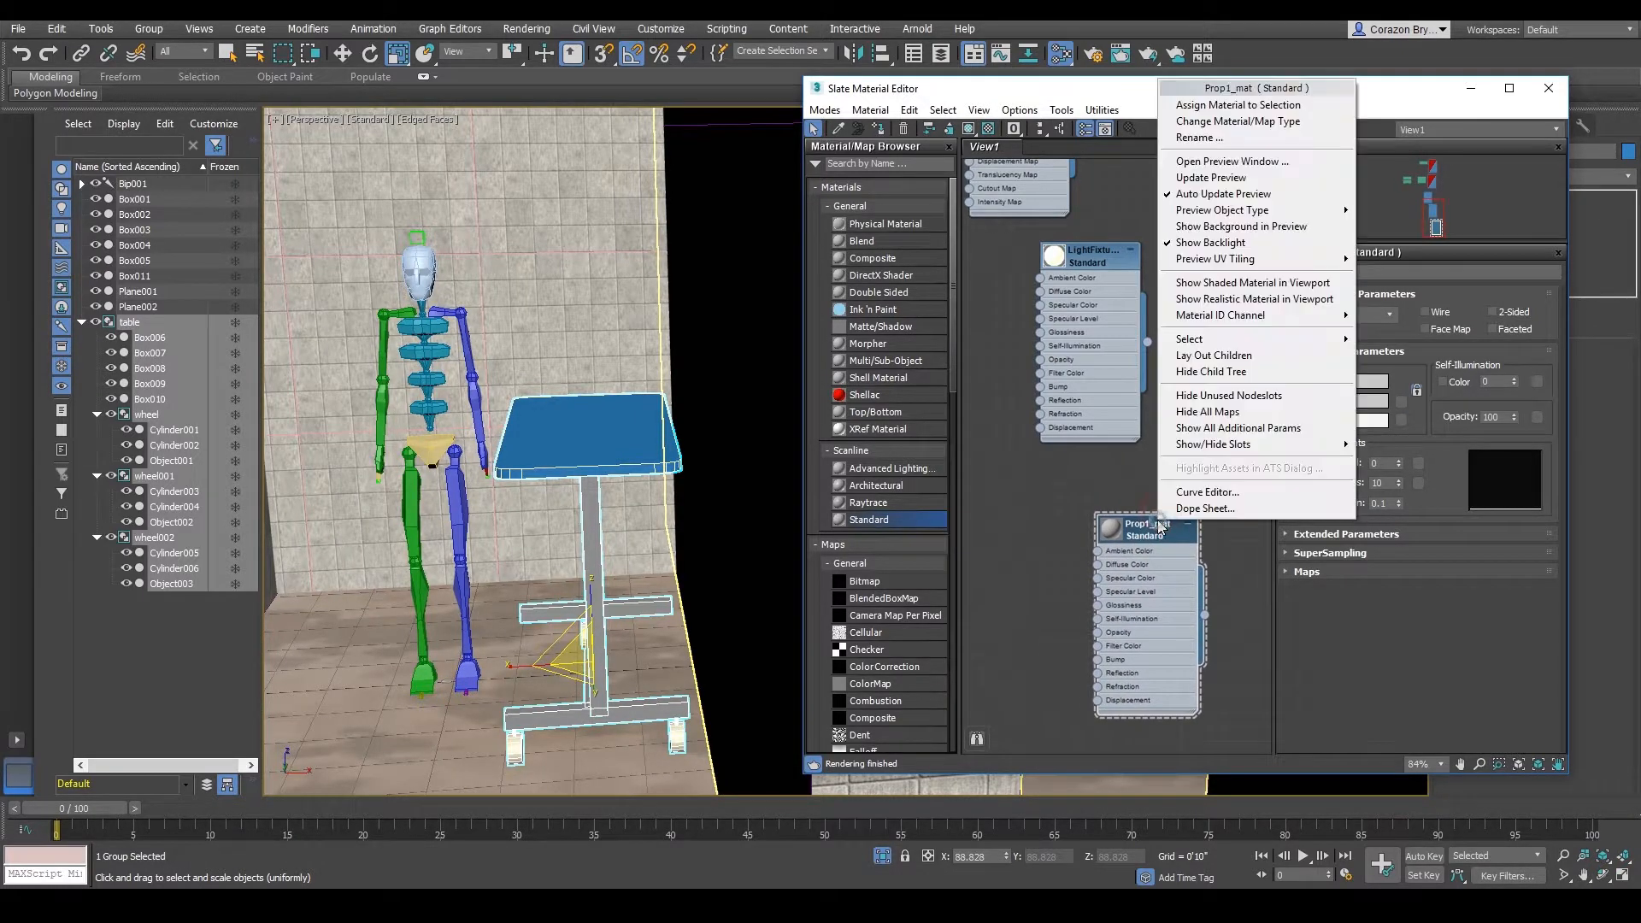
left_click(1225, 112)
middle_click_drag(504, 598, 570, 606, "alt")
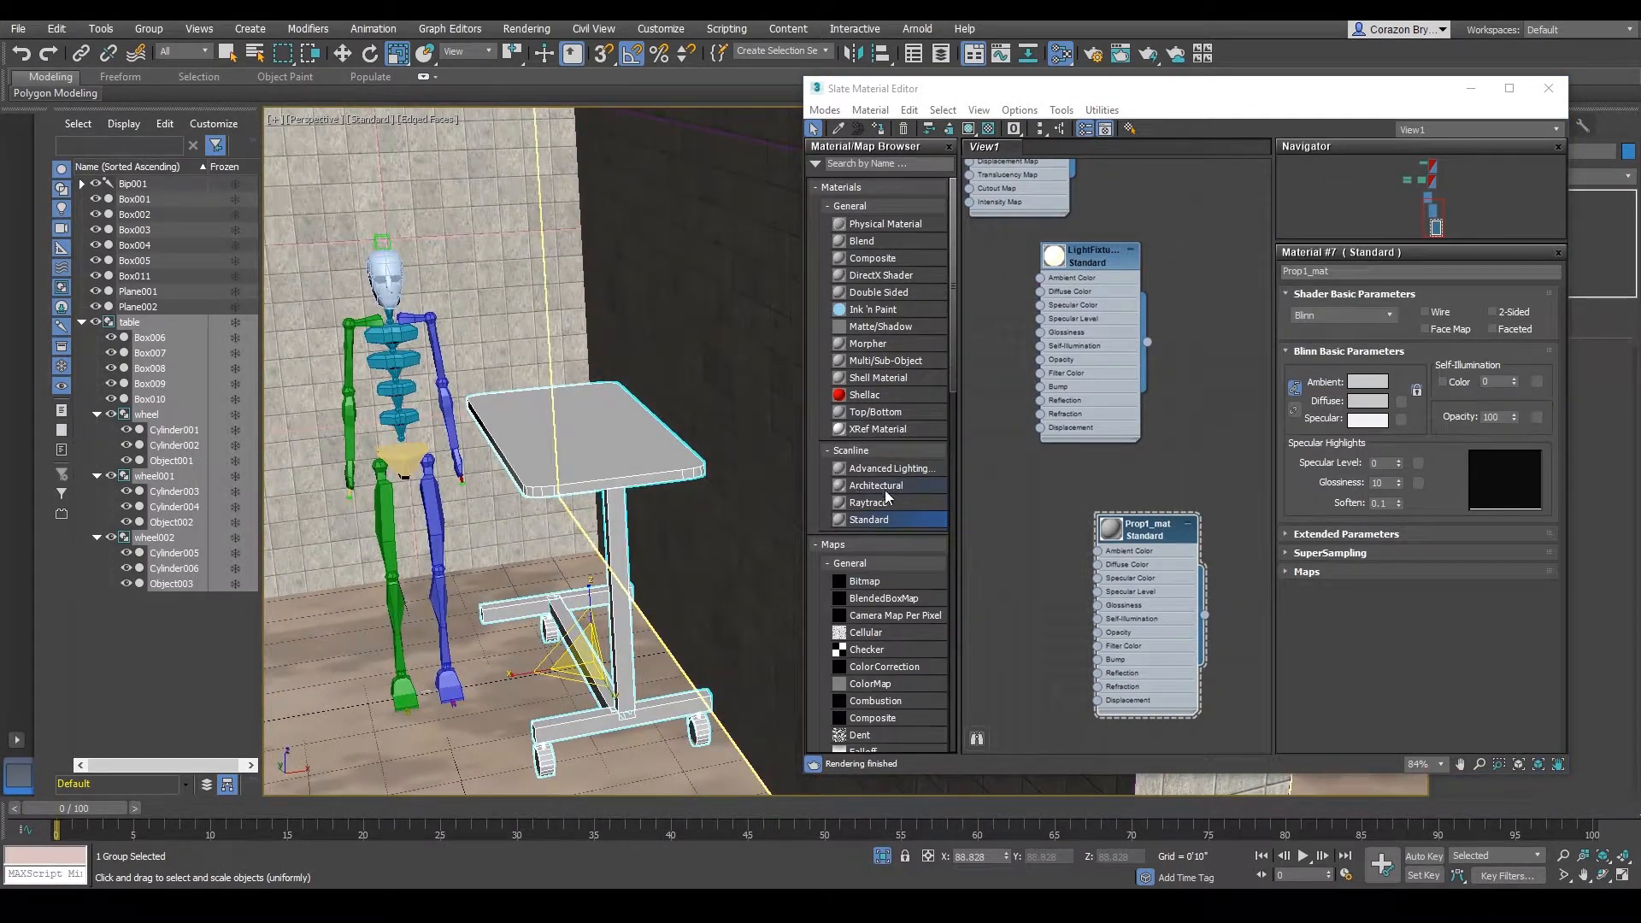
middle_click_drag(644, 512, 643, 514, "alt")
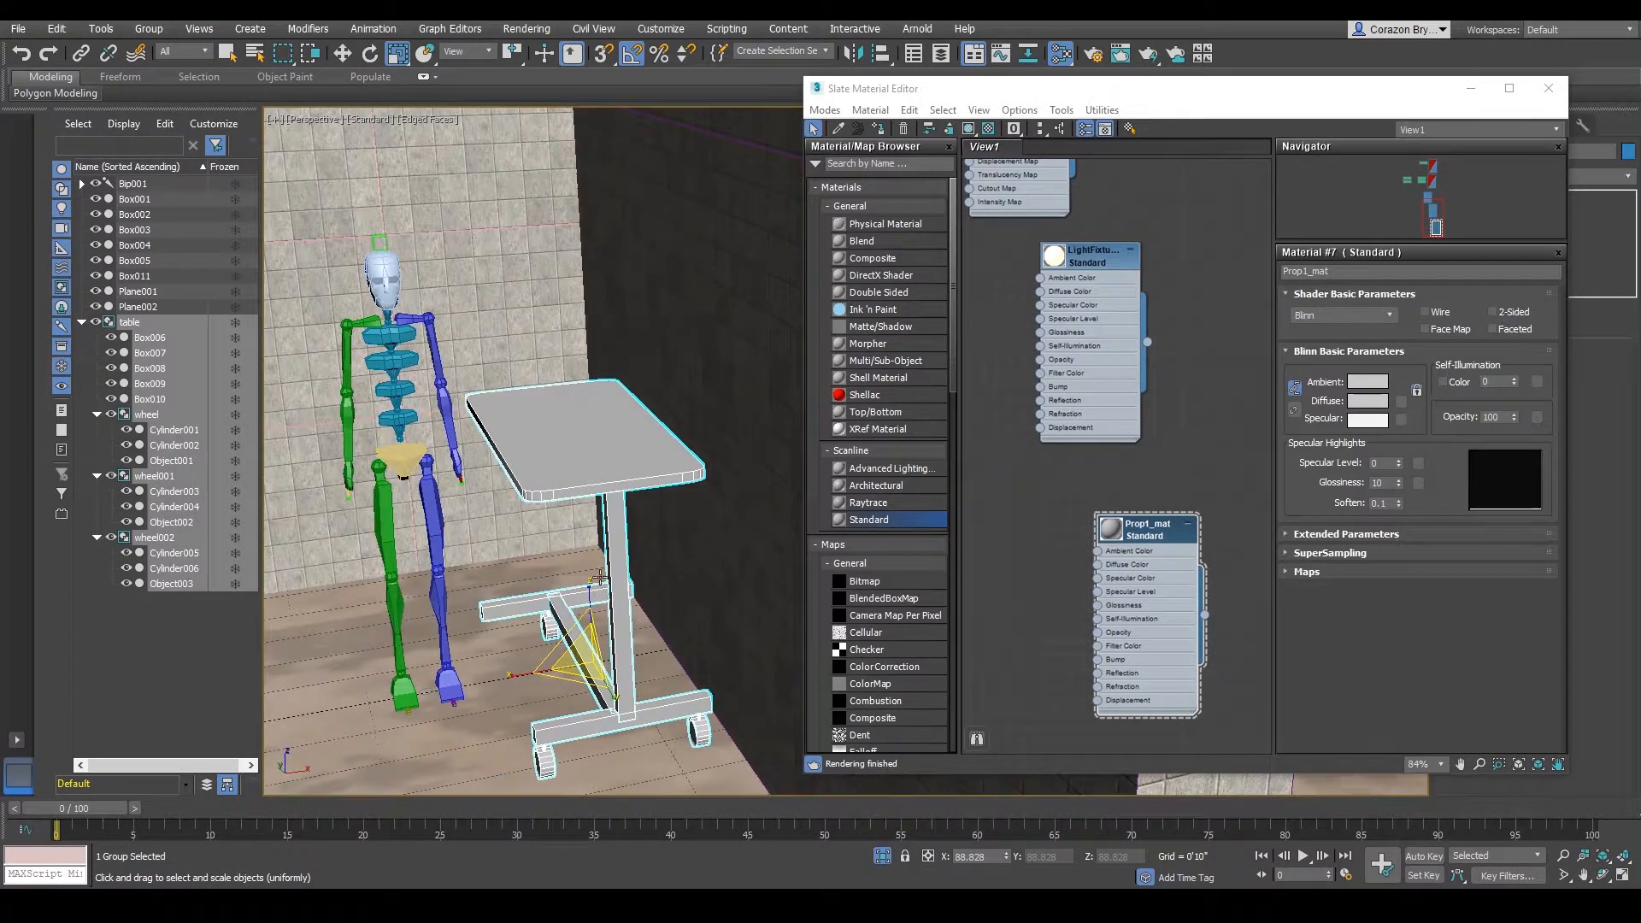
middle_click_drag(620, 636, 729, 367, "alt")
left_click(730, 367)
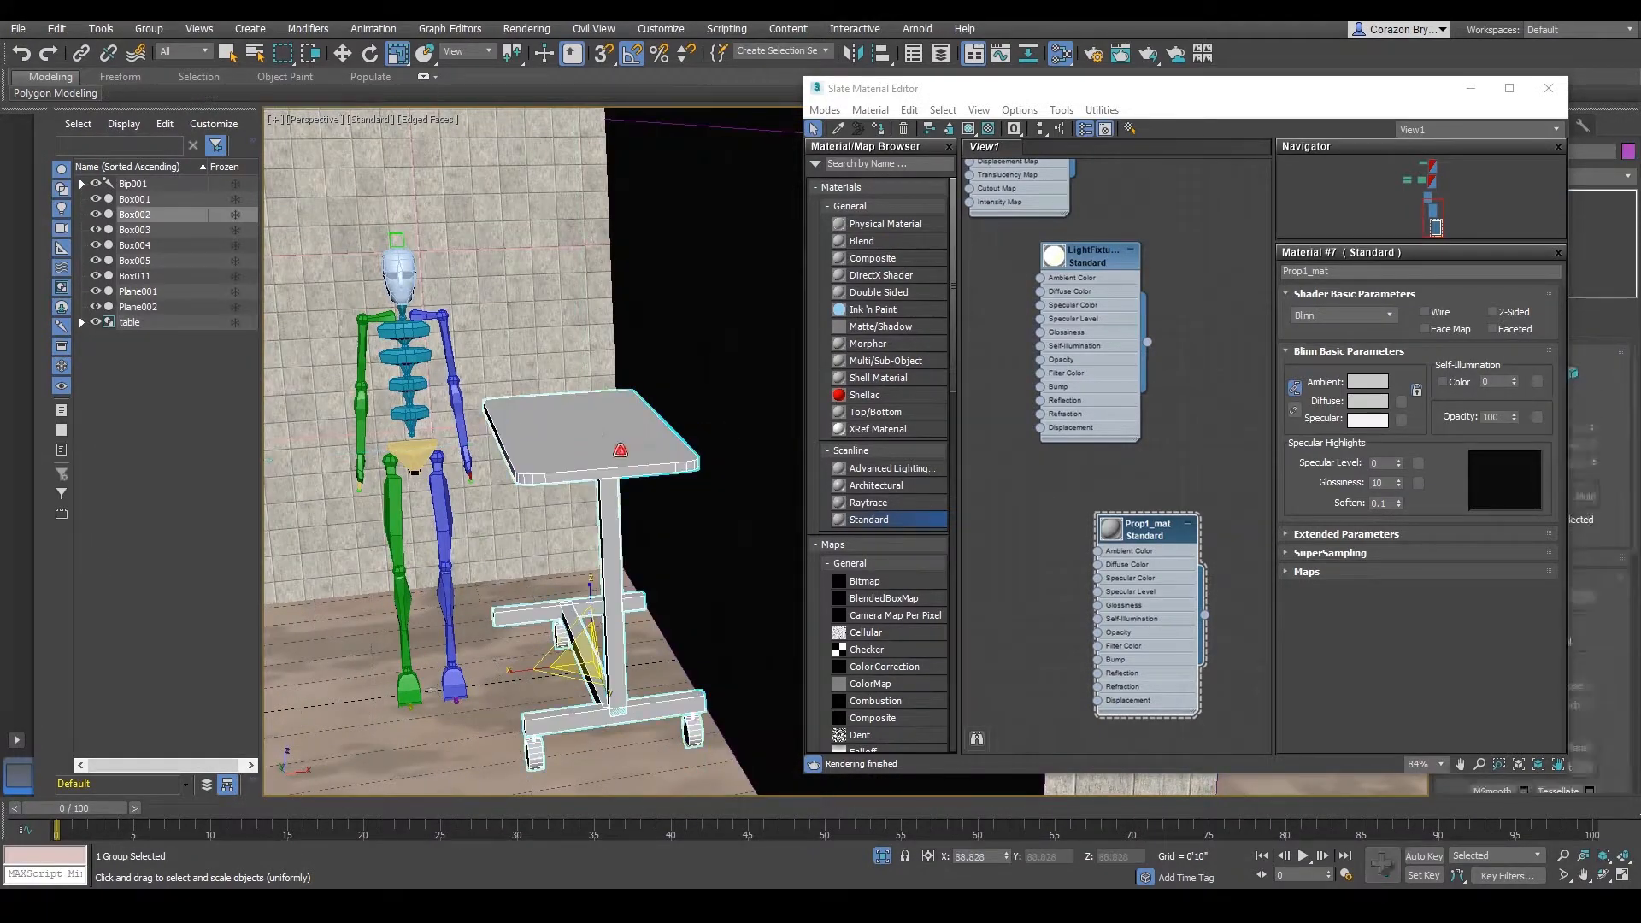
left_click(623, 451)
middle_click_drag(623, 451, 581, 466, "alt")
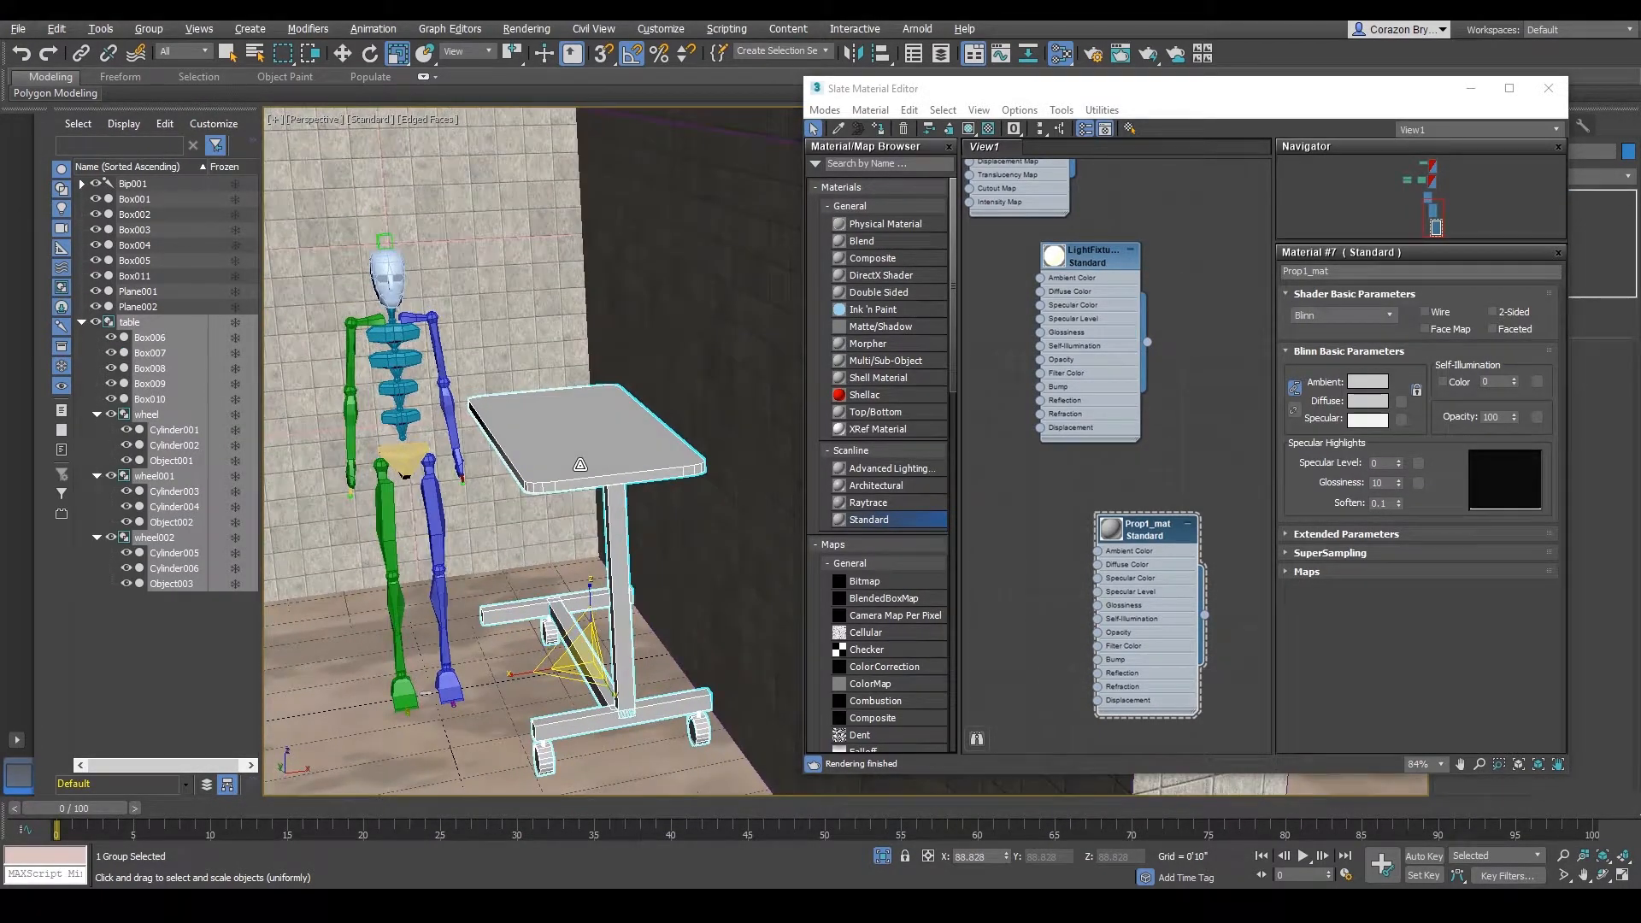
left_click(147, 29)
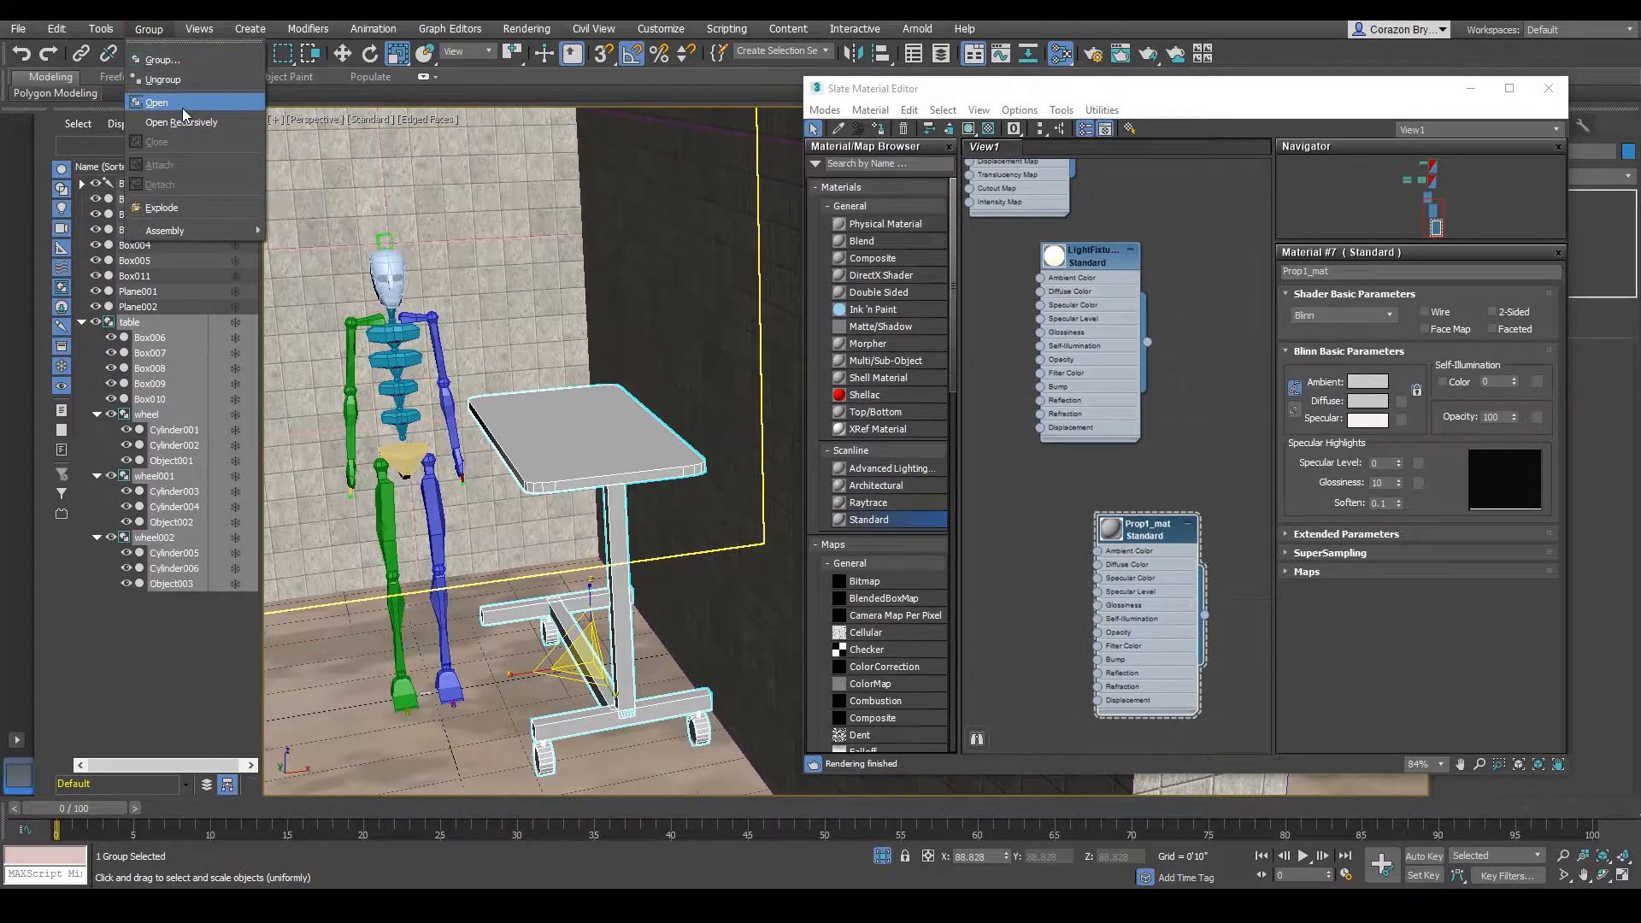
left_click(582, 433)
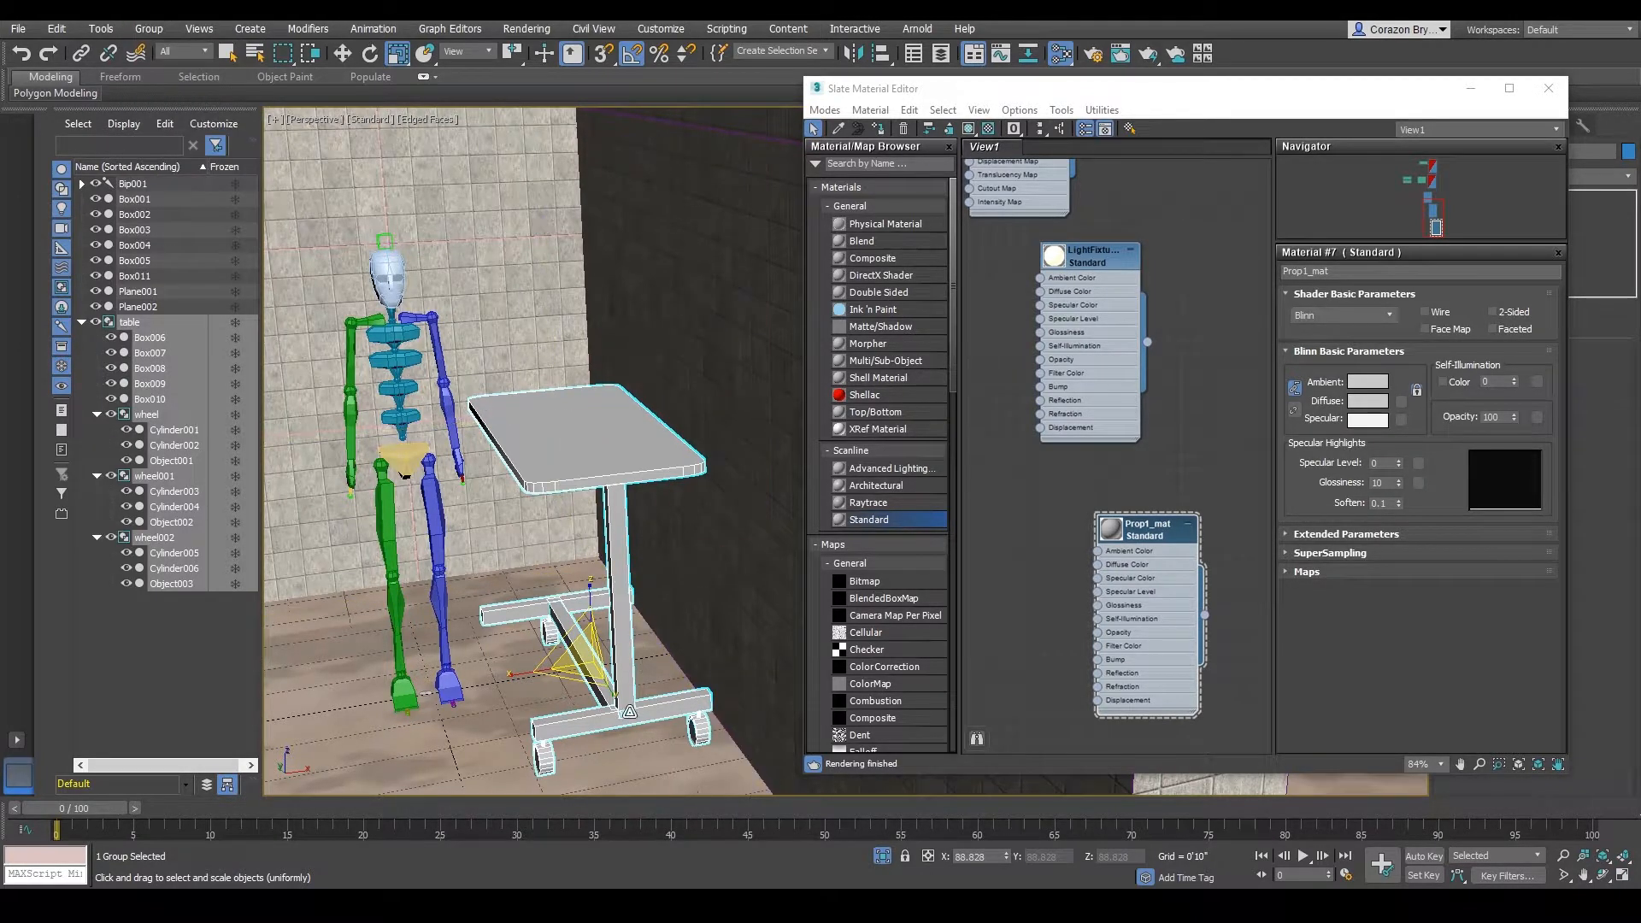
- Minimize the material editor, render the perspective view down the corridor with the table beside the skeleton, and move the render window aside
left_click(624, 714)
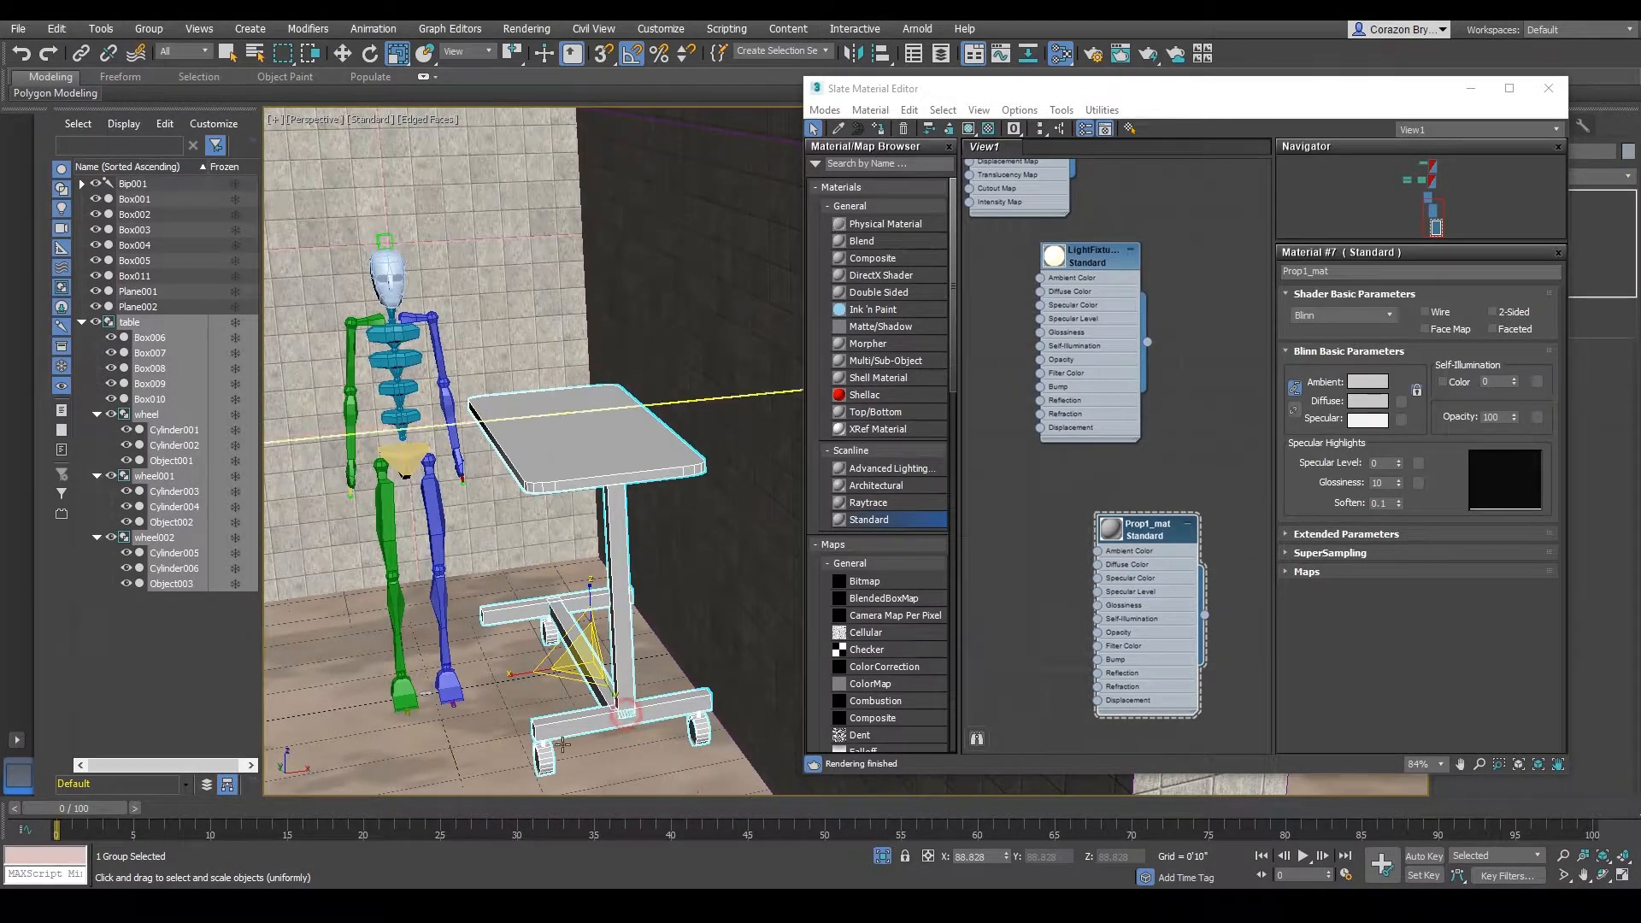
left_click(148, 29)
left_click(656, 391)
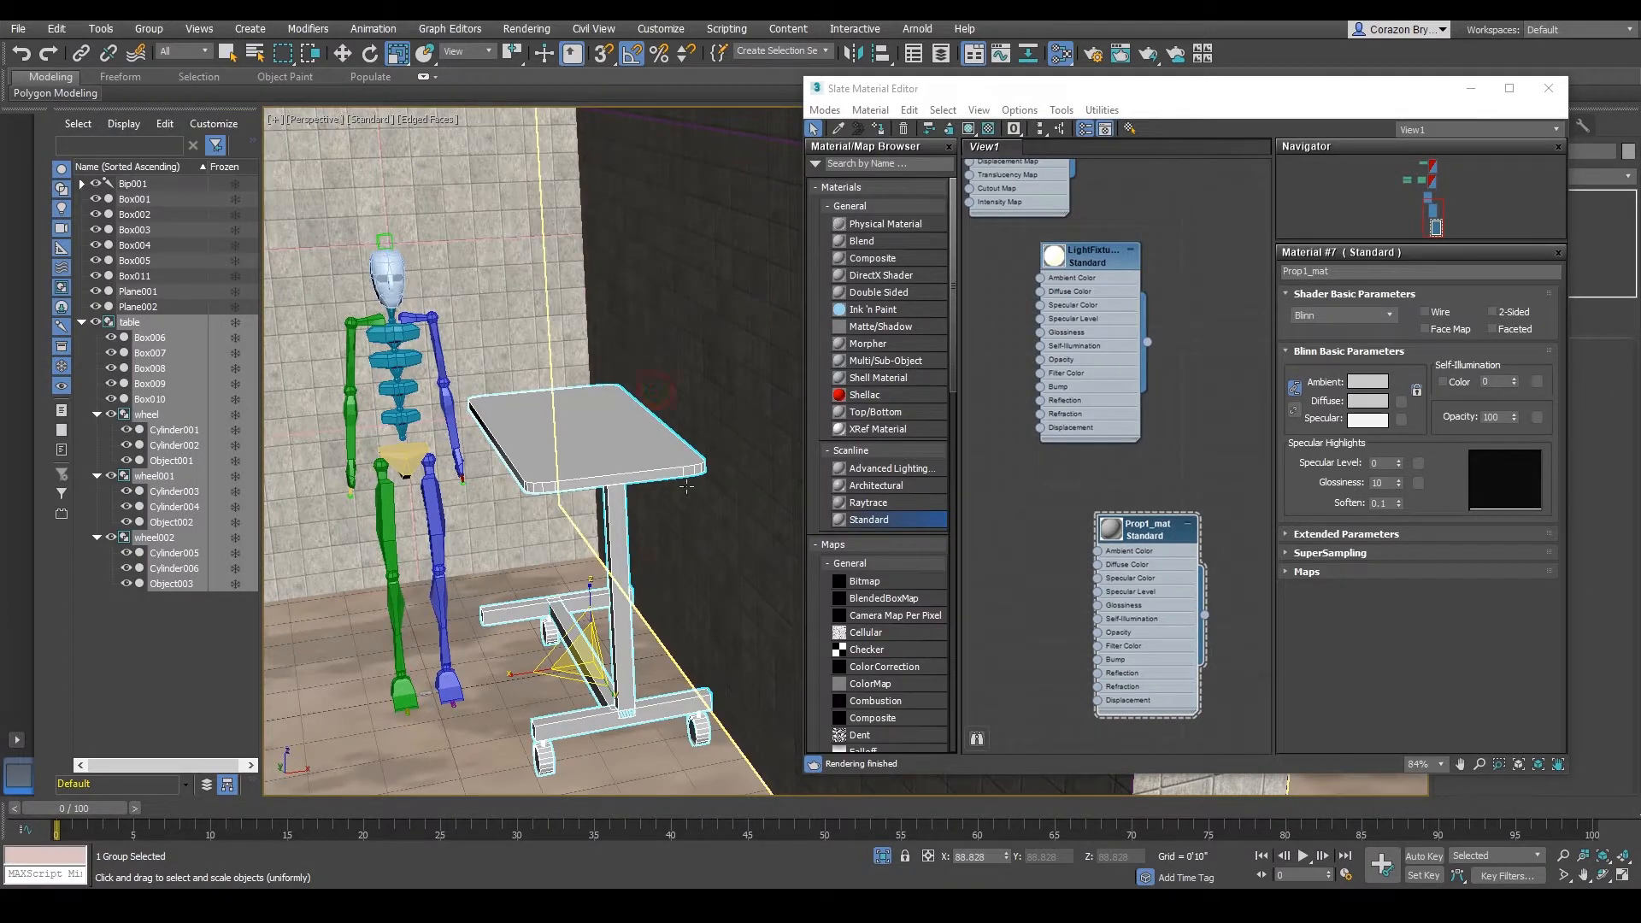
scroll(684, 485, "down", 3)
middle_click_drag(673, 509, 844, 475, "alt")
left_click(1471, 88)
scroll(813, 468, "up", 3)
mouse_move(844, 476)
middle_mouse_down("alt")
mouse_move(824, 469)
mouse_move(869, 470)
middle_mouse_up("alt")
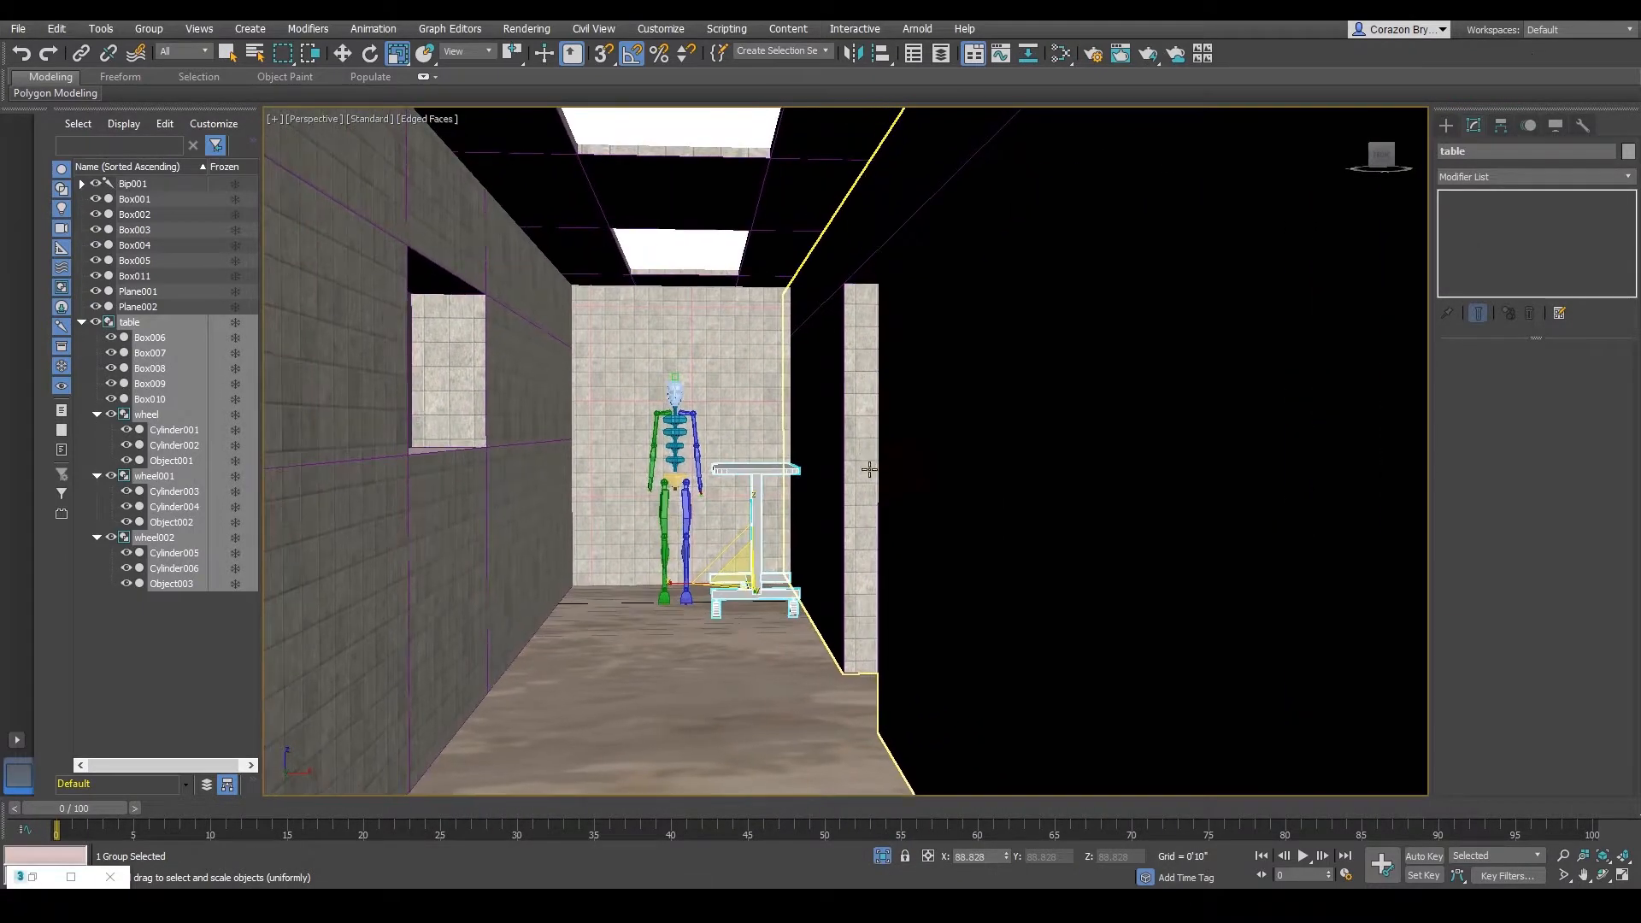
left_click(1148, 54)
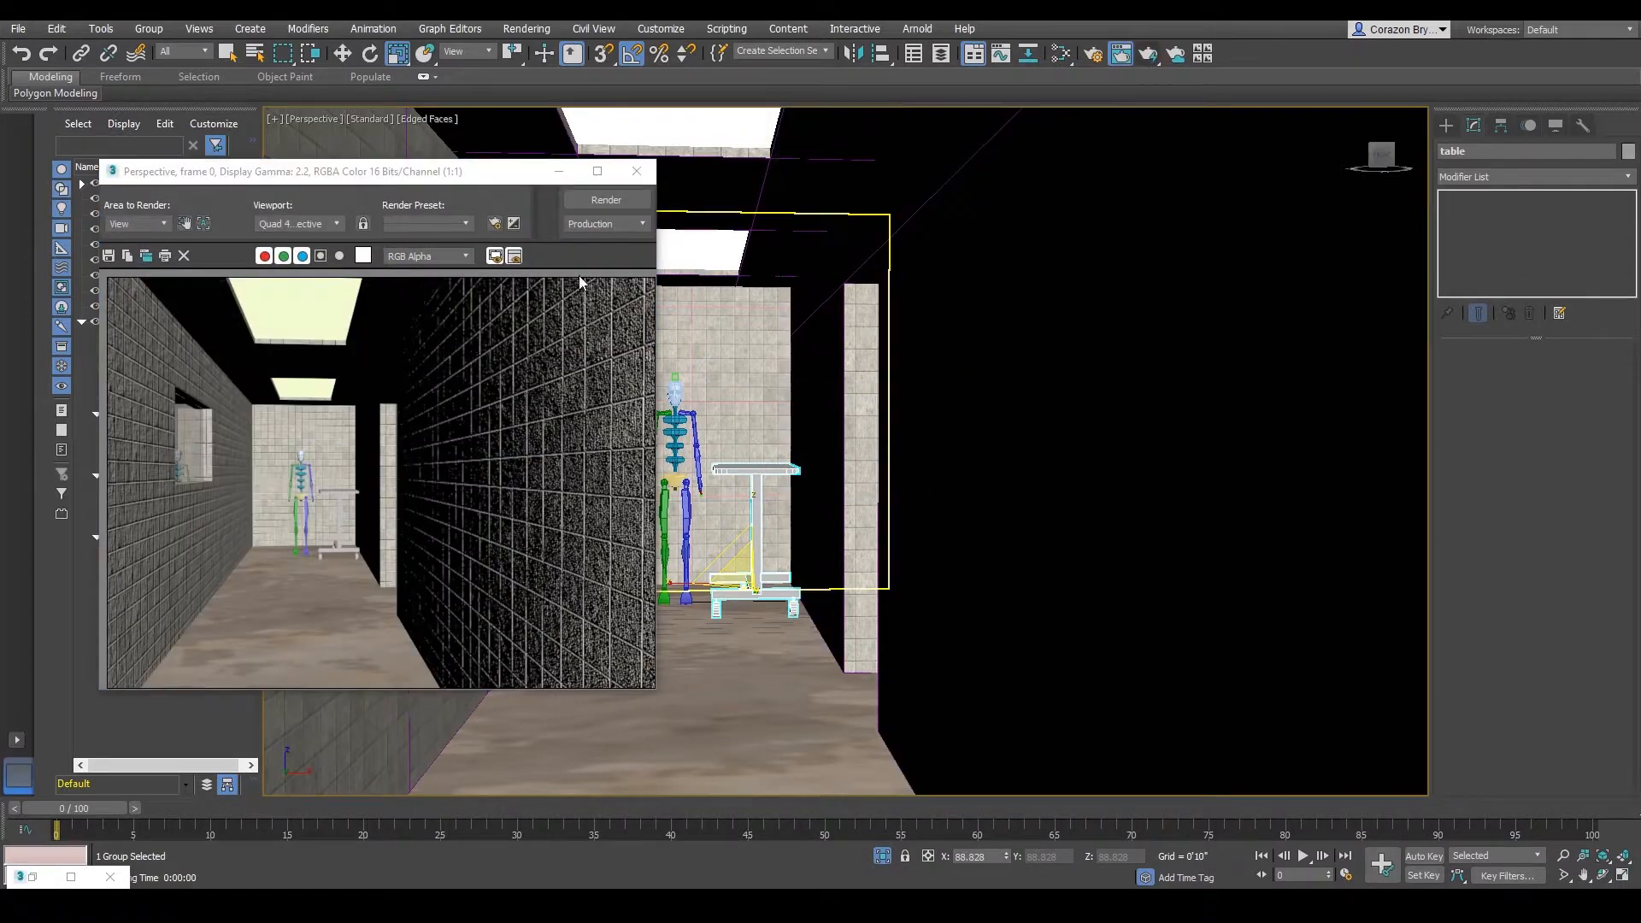
left_click_drag(513, 187, 1215, 201)
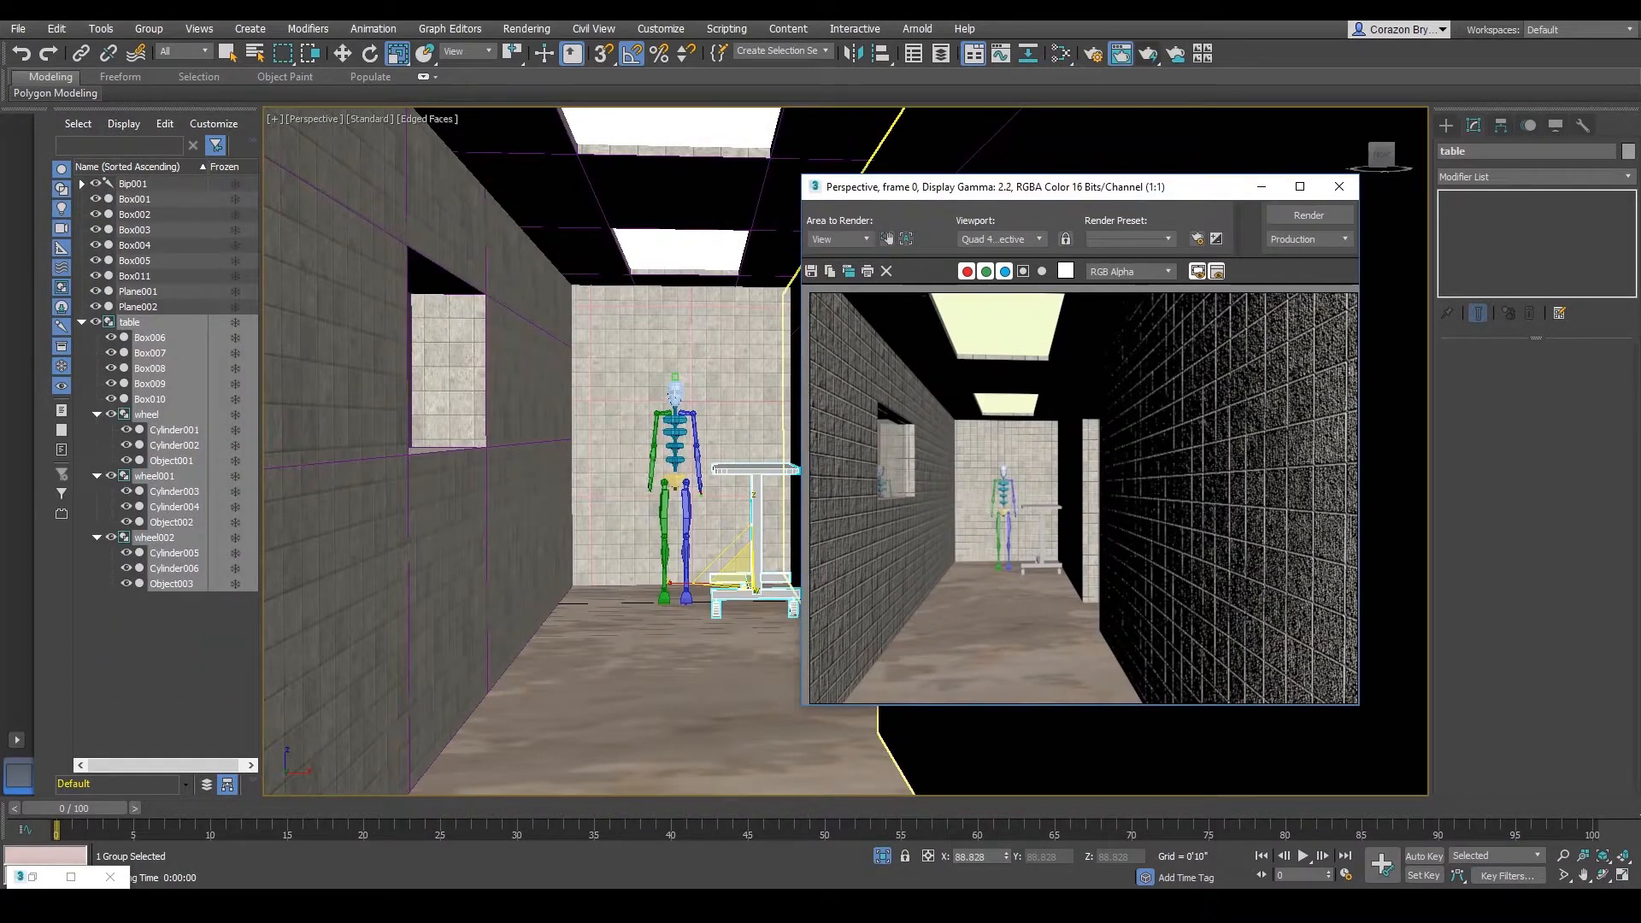
- Examine the walls, ceiling lights and window in the rendered corridor image and close the render window
key("ctrl+shift+d")
left_click_drag(843, 562, 873, 550)
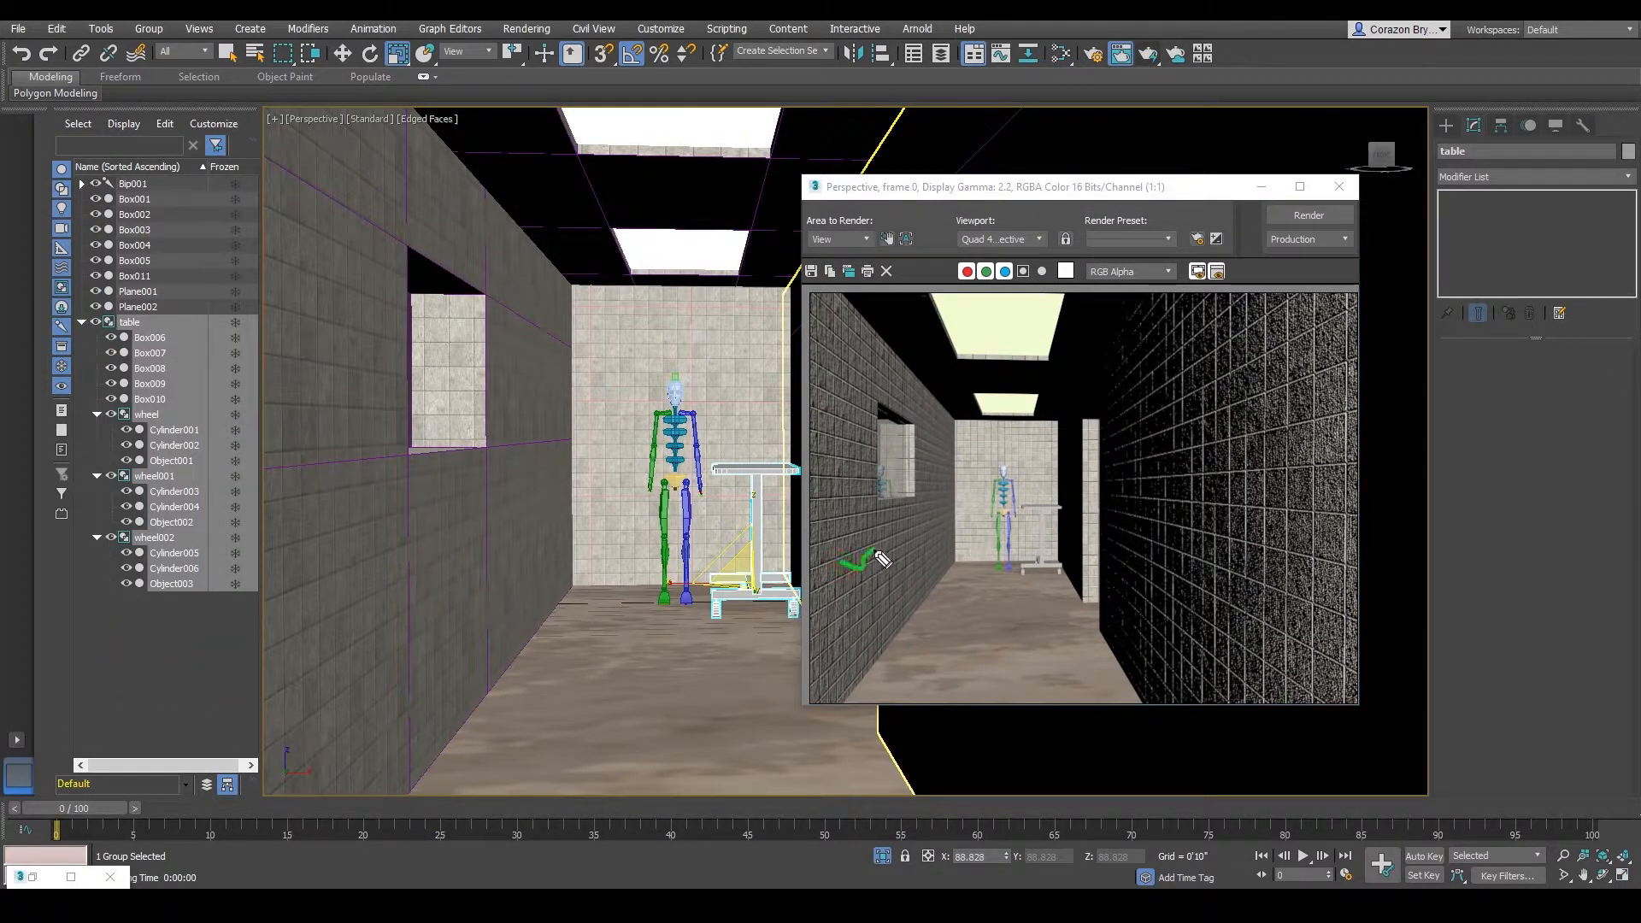
left_click(987, 626)
mouse_move(999, 326)
left_mouse_down()
mouse_move(1009, 340)
mouse_move(1021, 326)
left_mouse_up()
left_click(885, 446)
mouse_move(883, 445)
left_mouse_down()
mouse_move(910, 468)
mouse_move(899, 499)
mouse_move(889, 451)
mouse_move(903, 458)
left_mouse_up()
mouse_move(1010, 460)
left_mouse_down()
mouse_move(990, 468)
mouse_move(999, 510)
mouse_move(970, 450)
left_mouse_up()
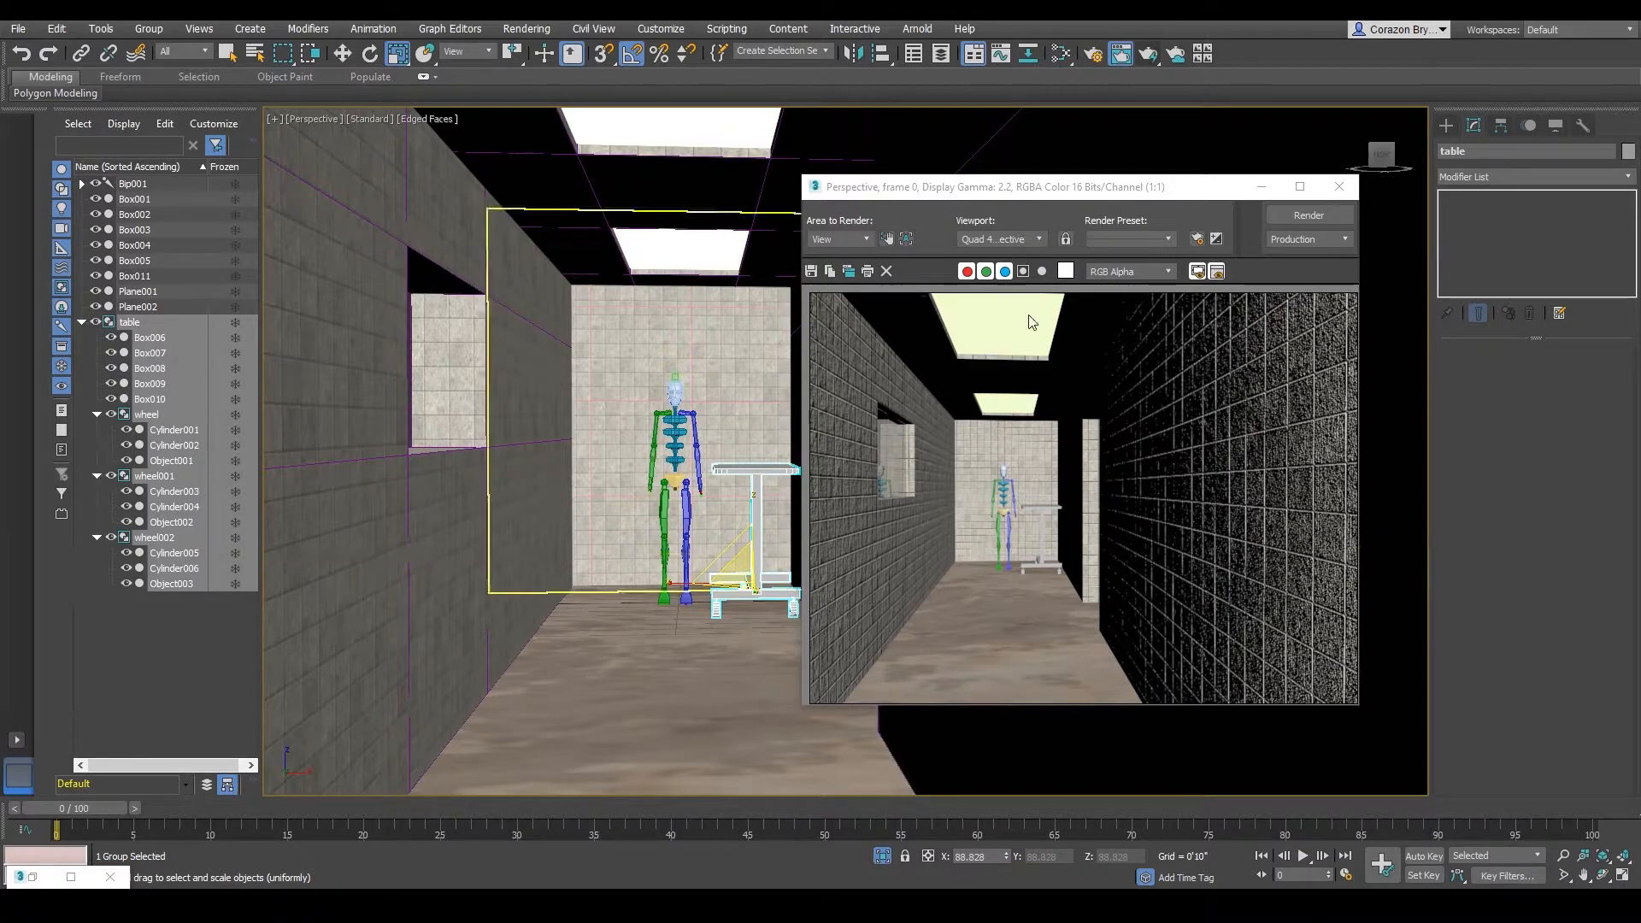
left_click(1339, 188)
- View the corridor from outside its open end and switch object creation to the Standard light category
scroll(923, 461, "down", 10)
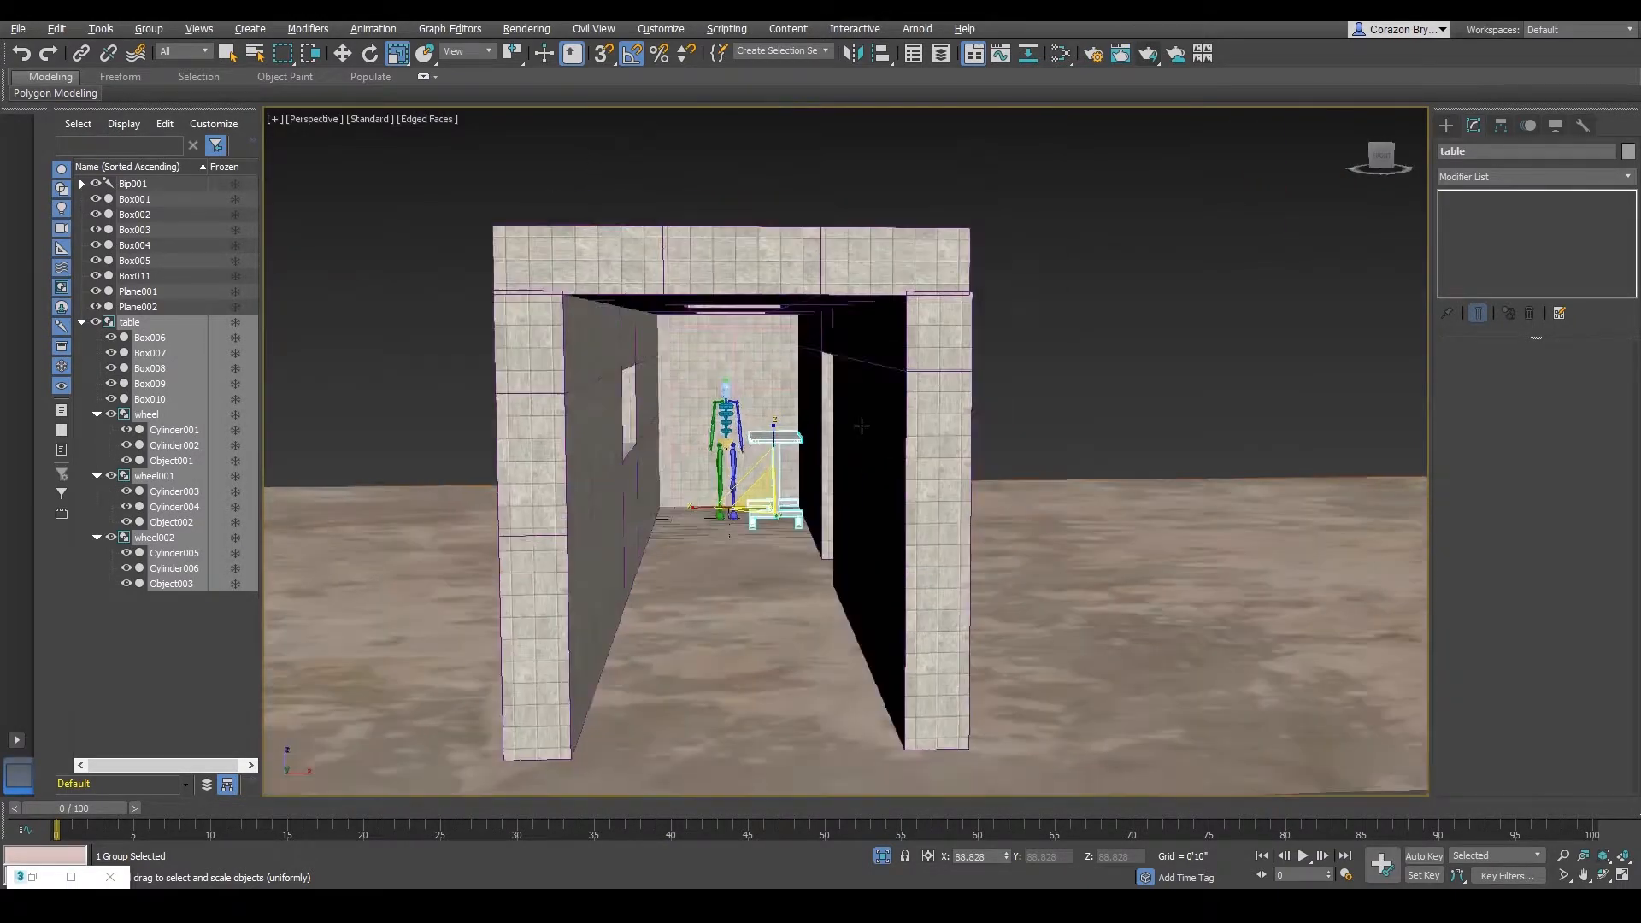
middle_click_drag(862, 426, 927, 379, "alt")
left_click(1446, 124)
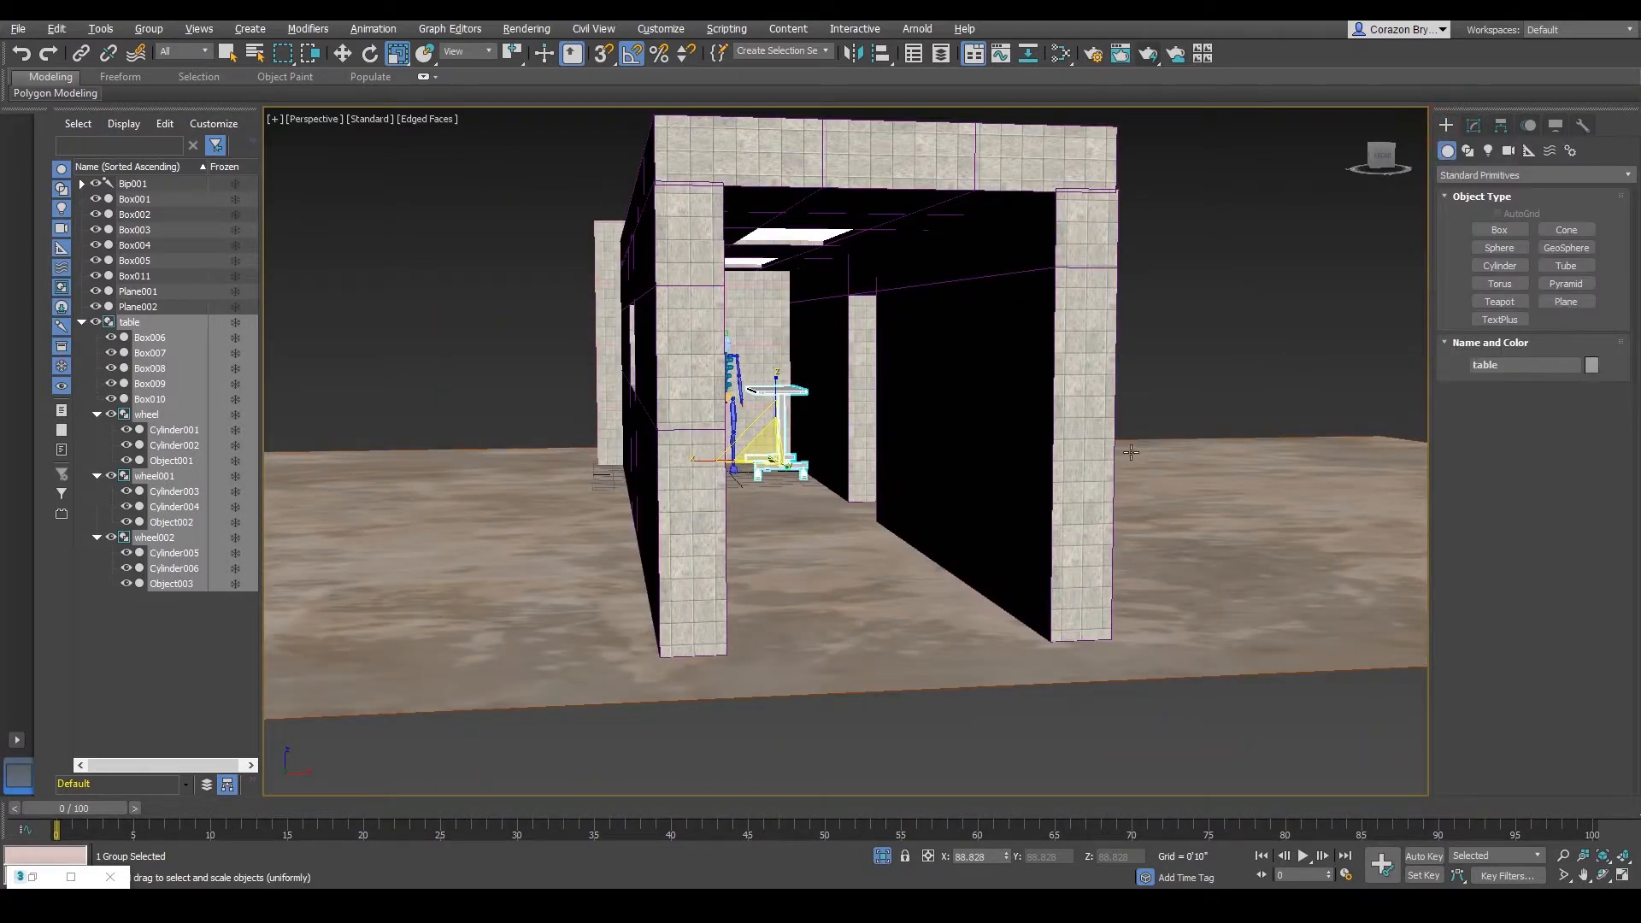
scroll(1132, 453, "down", 5)
middle_click_drag(1145, 429, 1115, 437, "alt")
scroll(1231, 416, "up", 5)
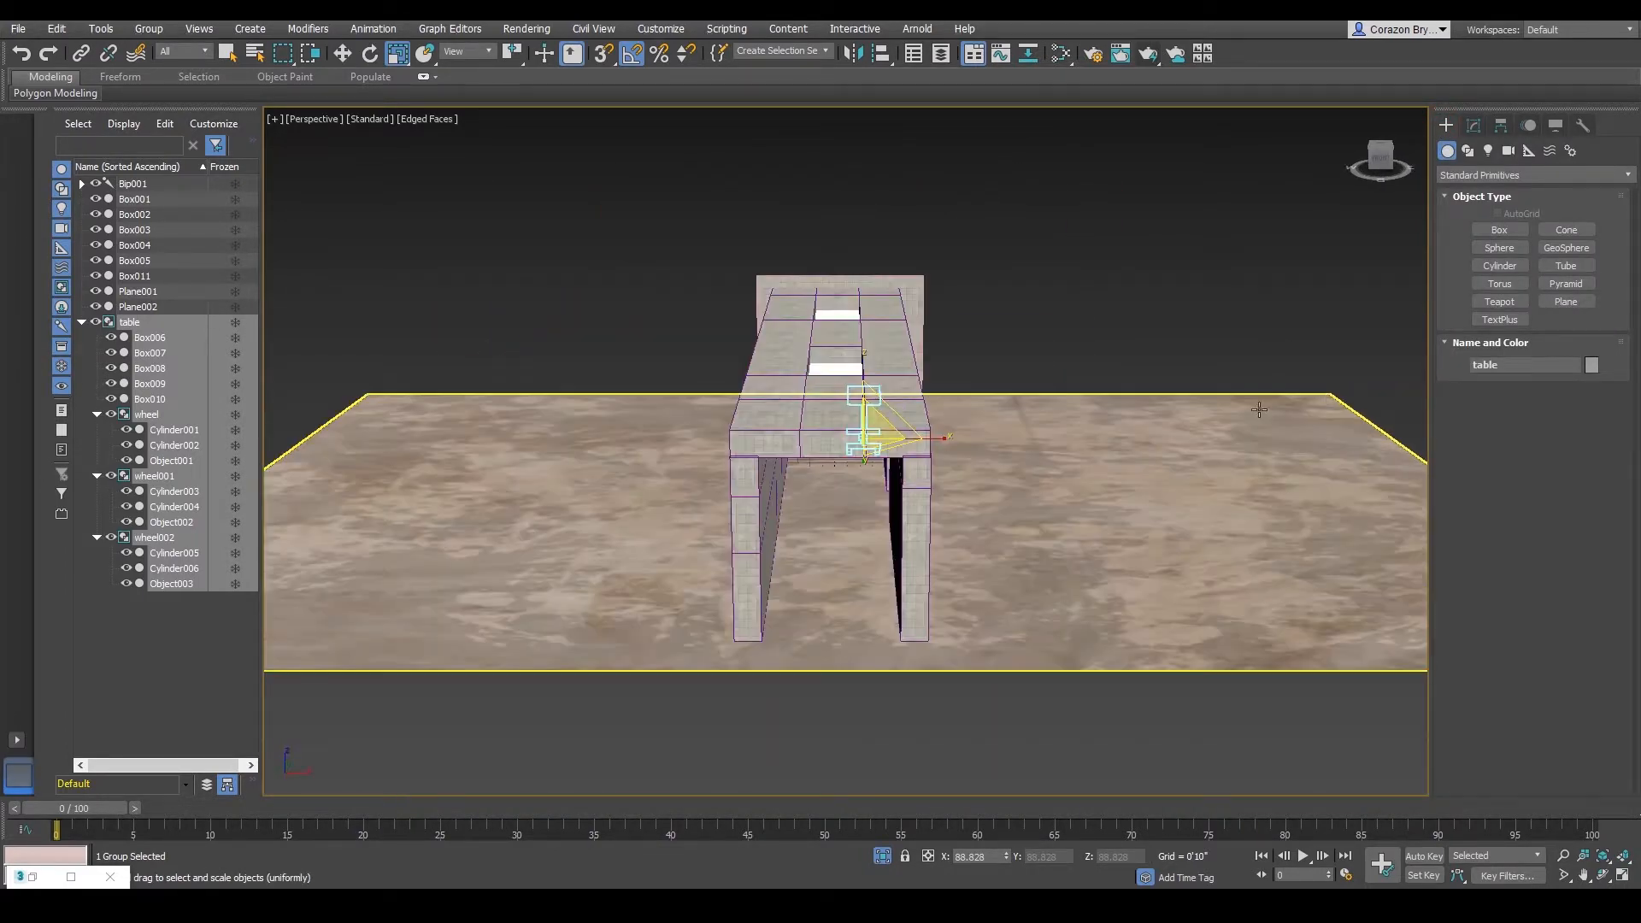
left_click(1491, 150)
scroll(1266, 344, "up", 2)
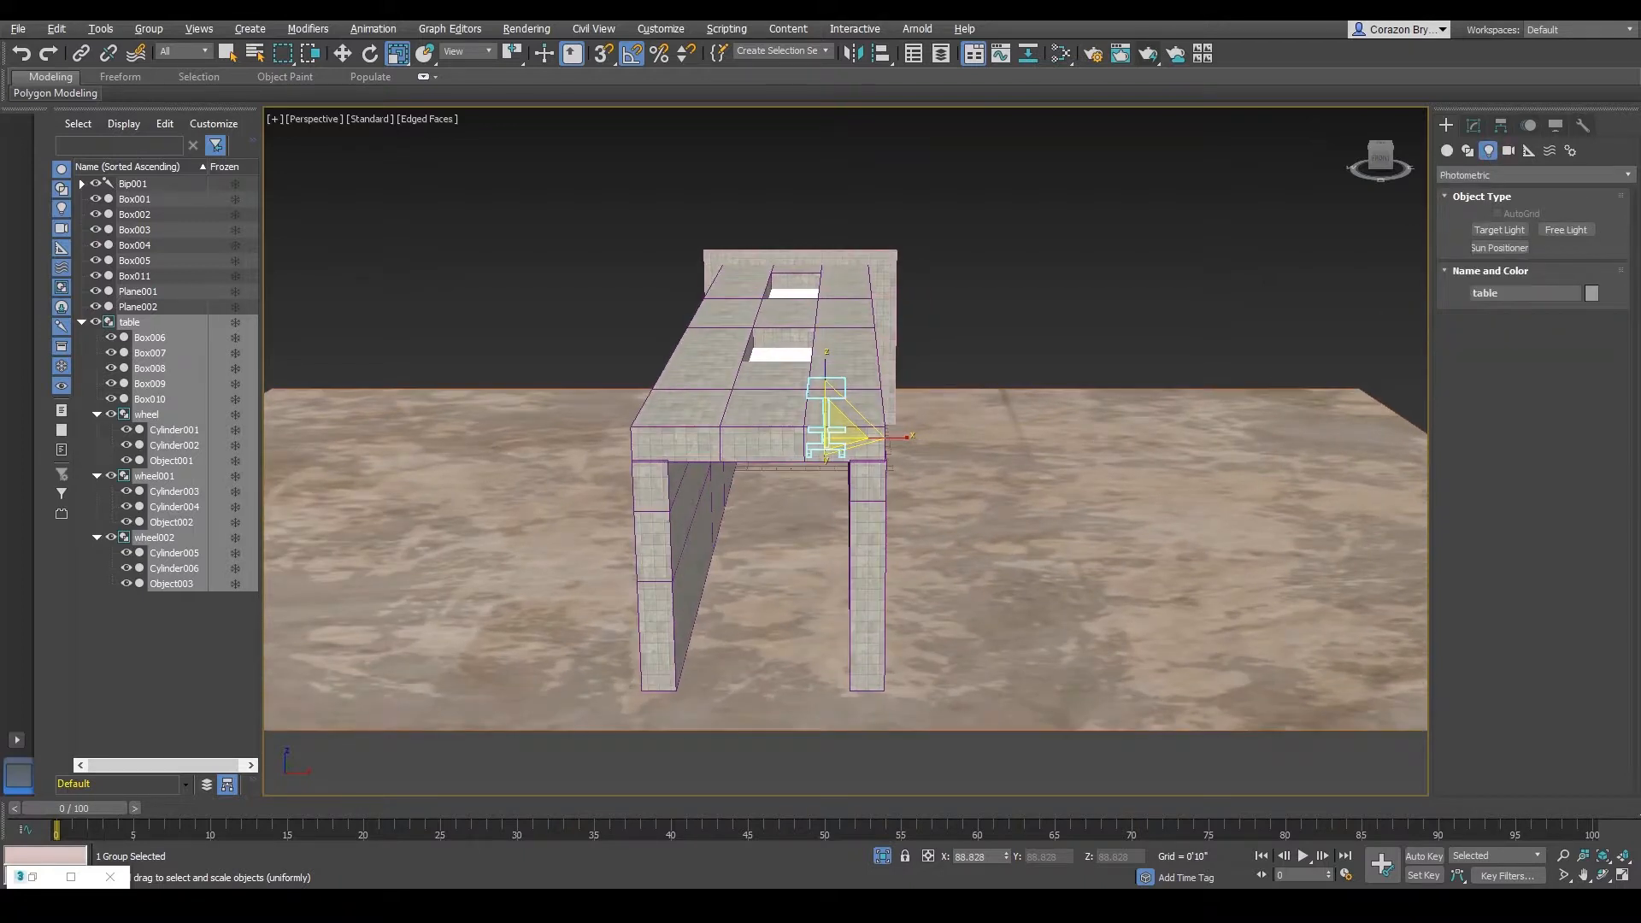
left_click(1627, 174)
left_click(1626, 174)
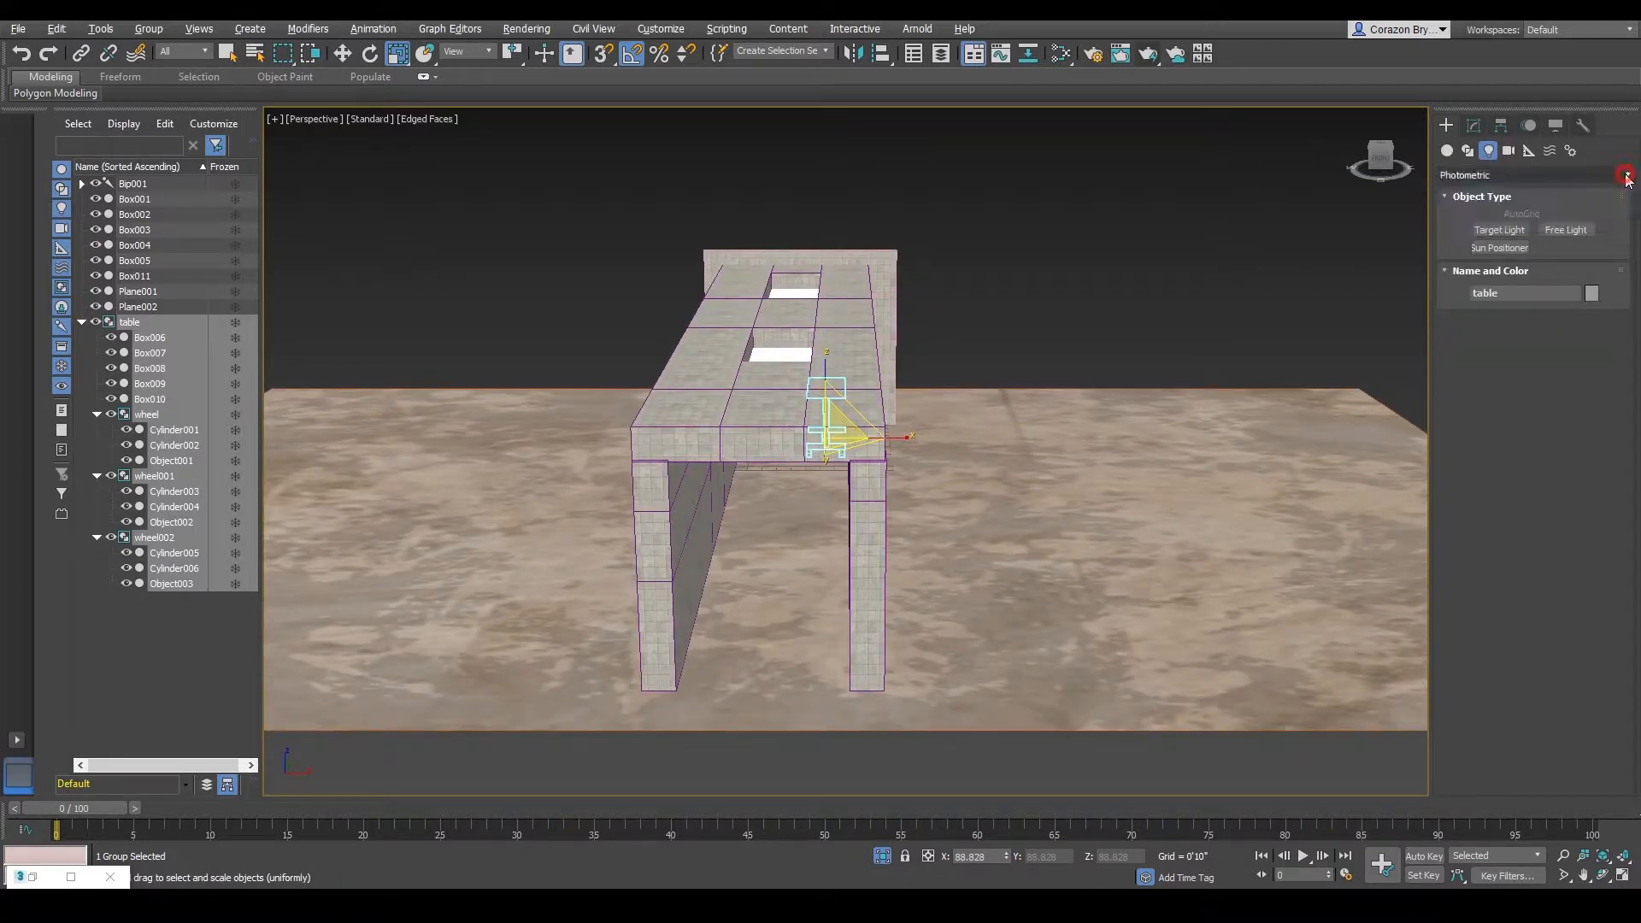
left_click(1627, 174)
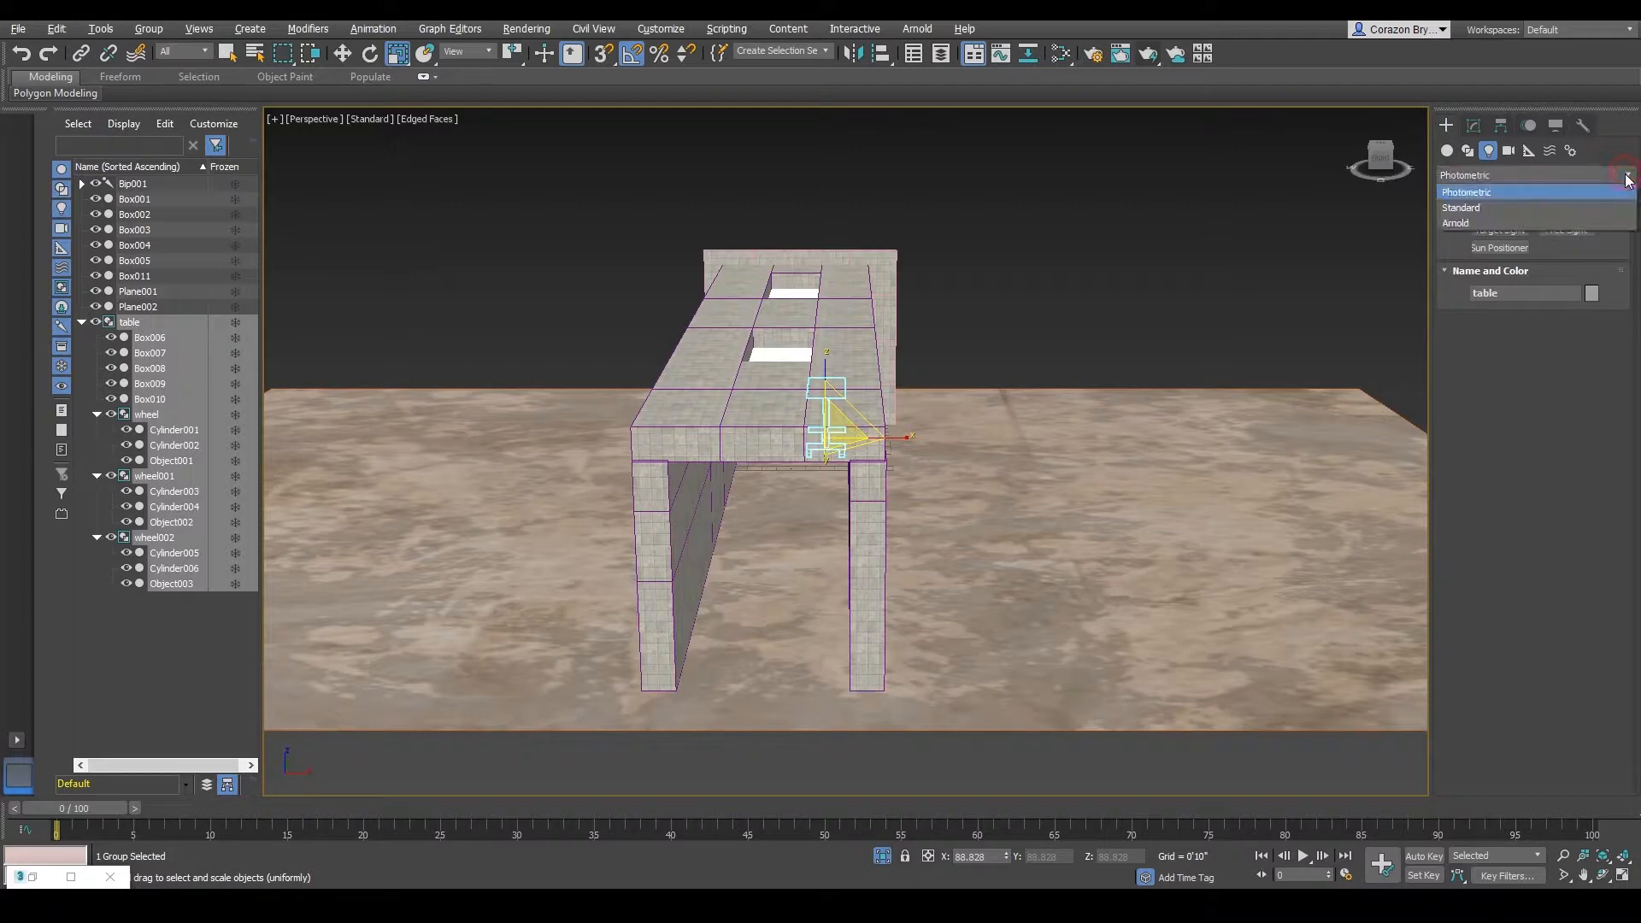
left_click(1476, 209)
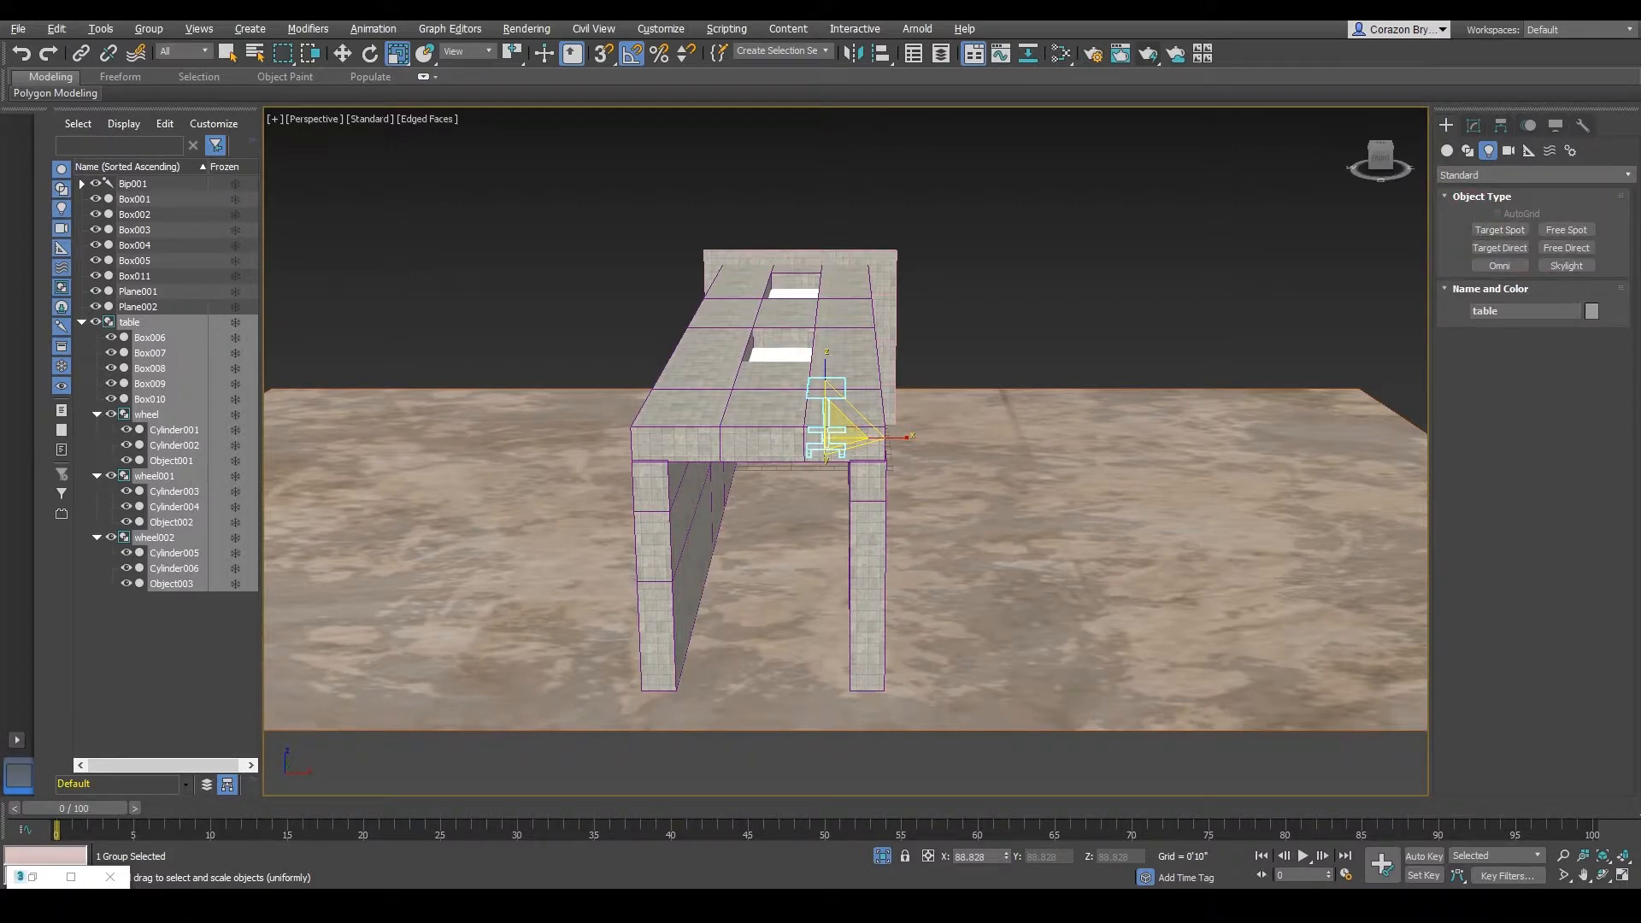
mouse_move(1481, 262)
left_mouse_down()
mouse_move(1519, 258)
mouse_move(1467, 260)
mouse_move(1485, 253)
mouse_move(1481, 226)
left_mouse_up()
left_click_drag(1474, 242, 1465, 255)
left_click_drag(1603, 227, 1587, 249)
left_click_drag(1599, 256, 1579, 266)
key("Escape")
middle_click_drag(1143, 484, 1224, 459, "alt")
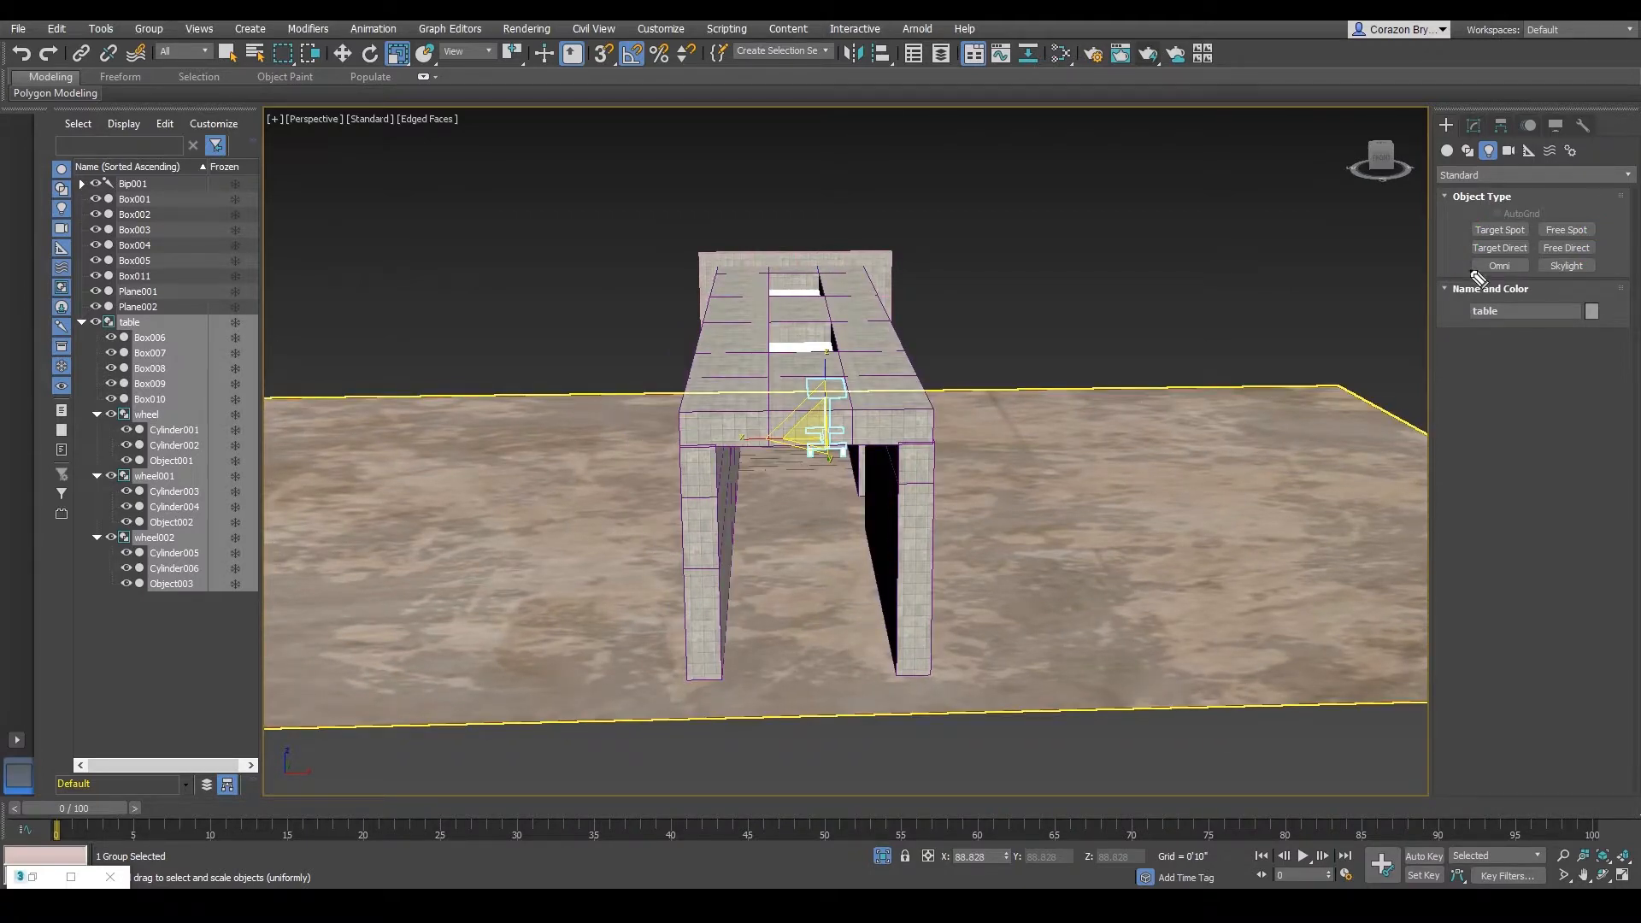
mouse_move(1472, 261)
left_mouse_down()
mouse_move(1510, 256)
mouse_move(1491, 286)
mouse_move(1479, 261)
left_mouse_up()
key("Escape")
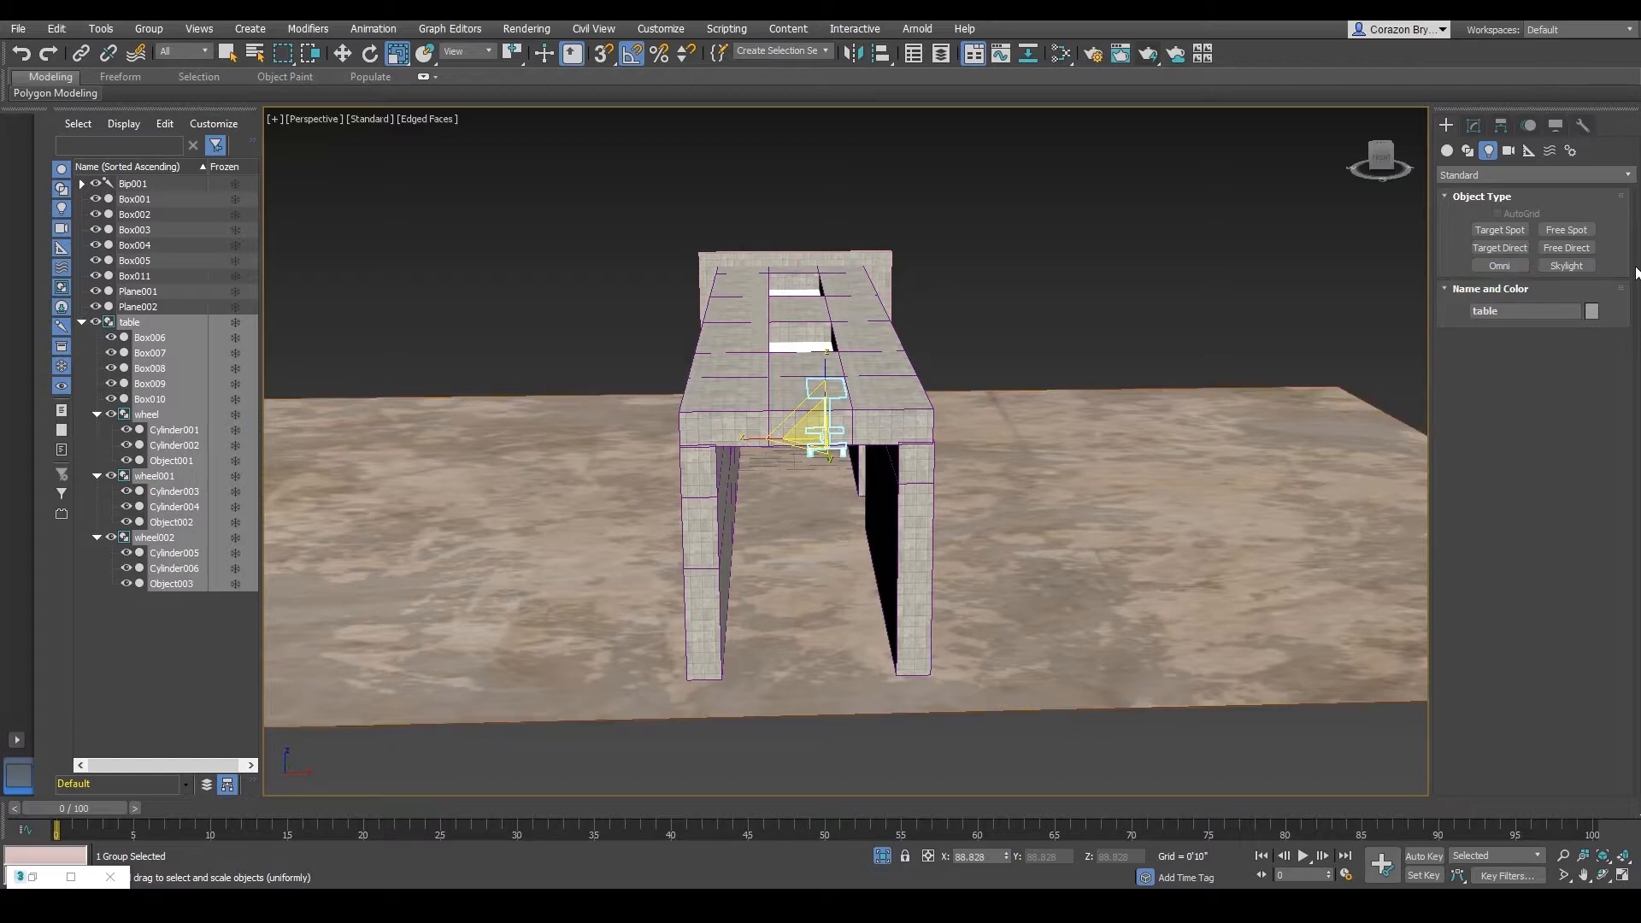
- Switch the view to wireframe and create an Omni light at floor level between the walls near the corridor's open end
left_click(1501, 266)
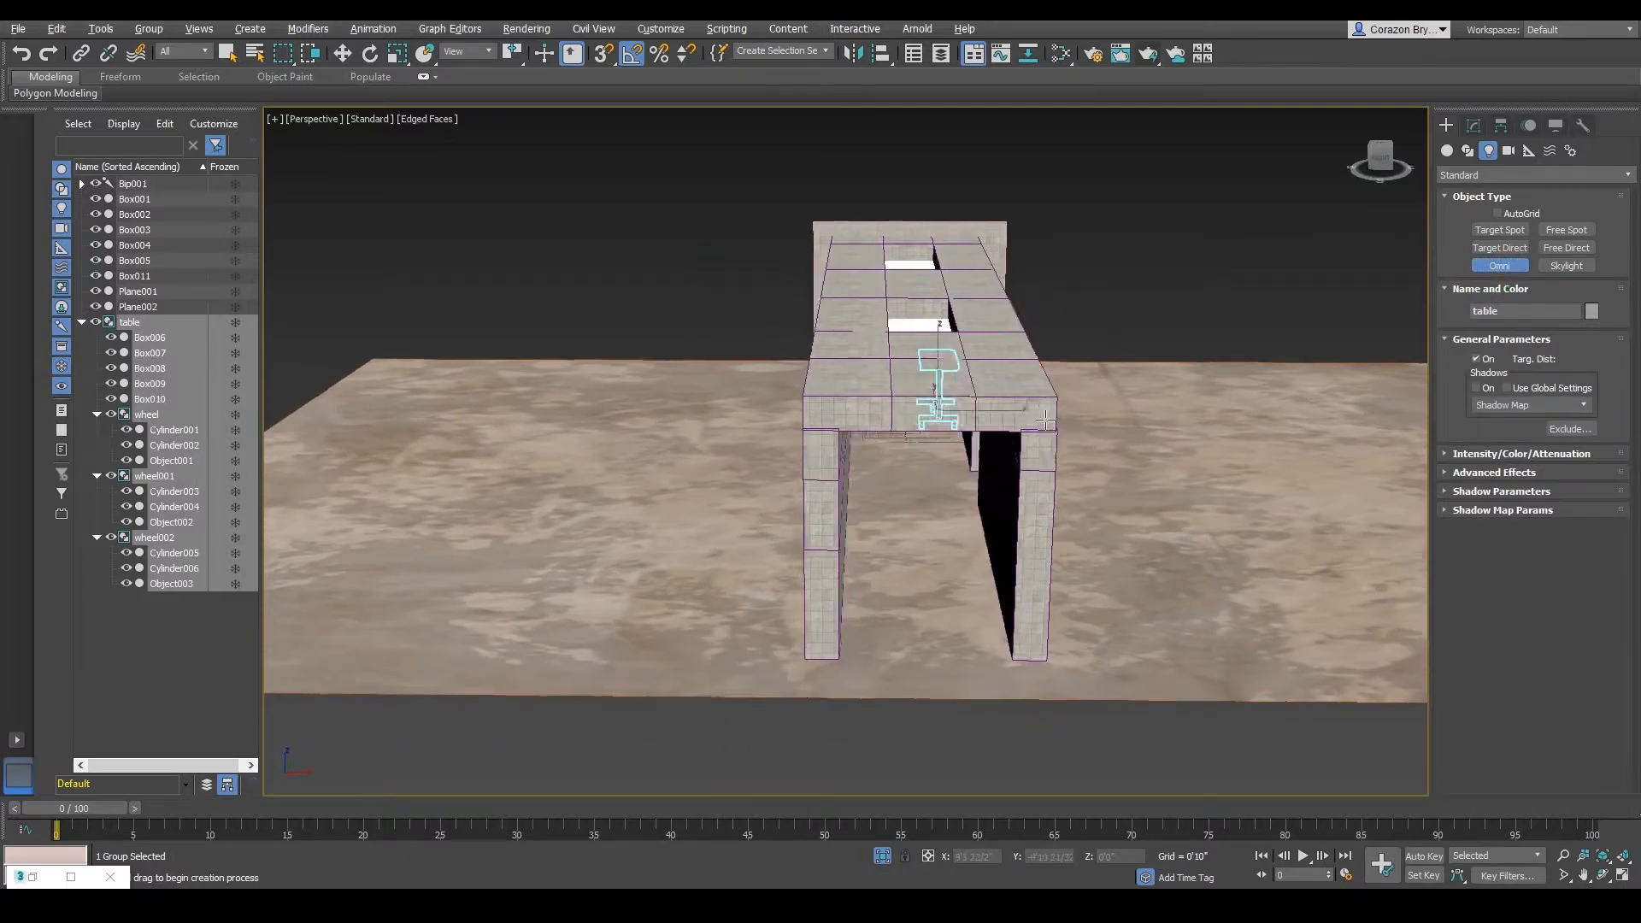
scroll(972, 504, "up", 2)
mouse_move(975, 491)
middle_mouse_down()
mouse_move(1022, 454)
mouse_move(1022, 517)
mouse_move(1029, 465)
mouse_move(1037, 521)
mouse_move(1015, 430)
mouse_move(1023, 501)
middle_mouse_up()
key("F3")
key("F3")
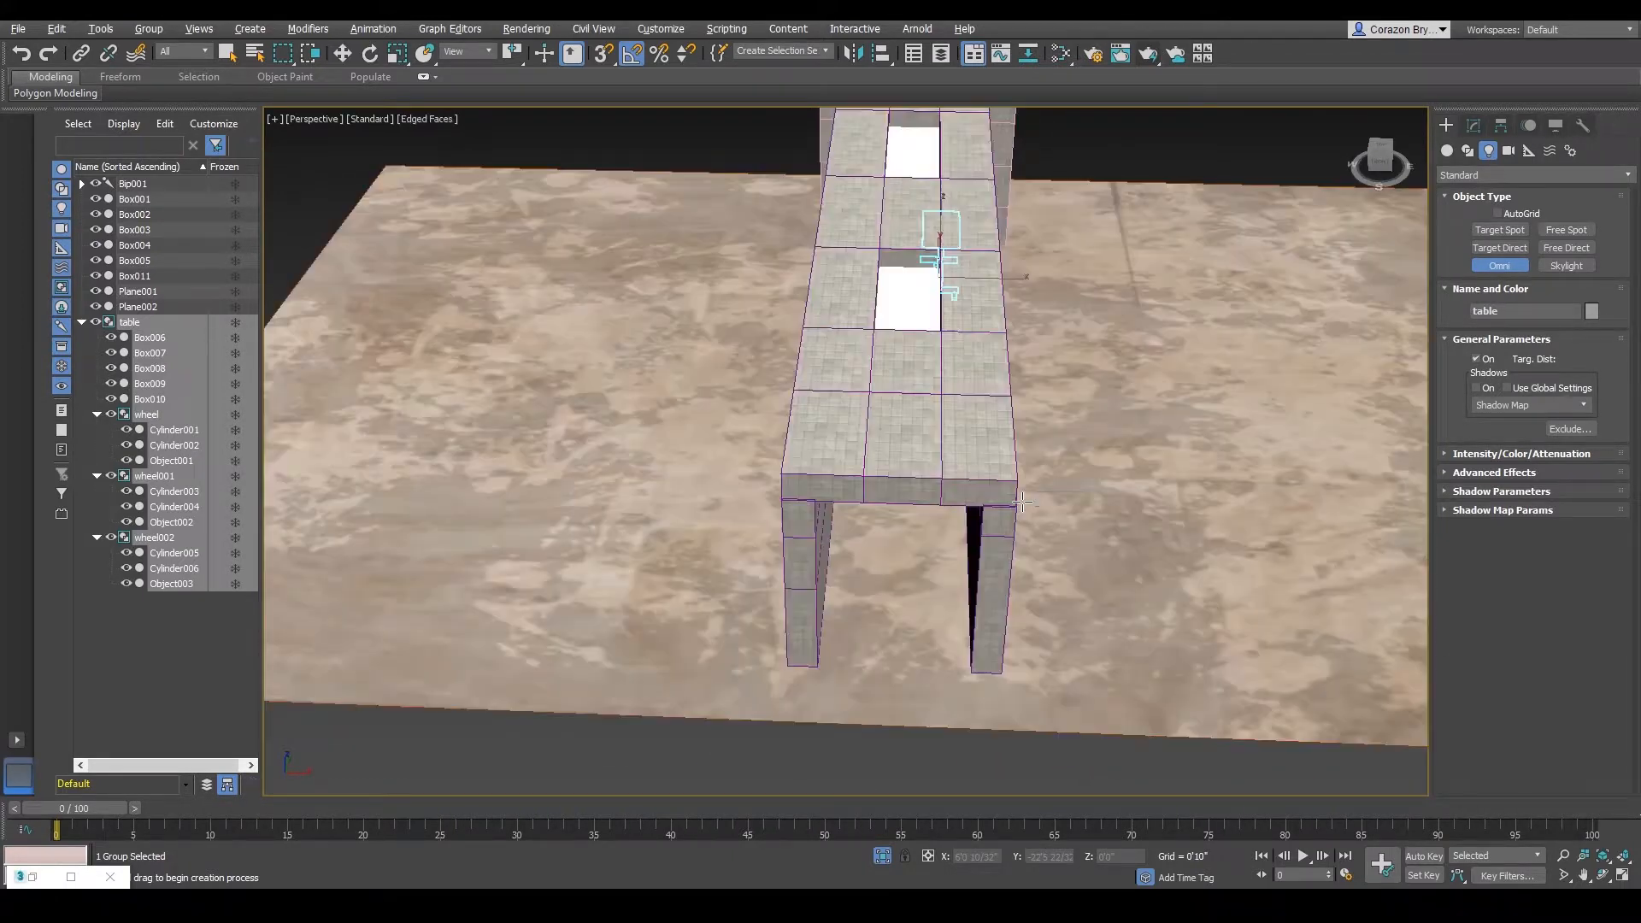
key("F3")
middle_click_drag(1008, 562, 997, 545, "alt")
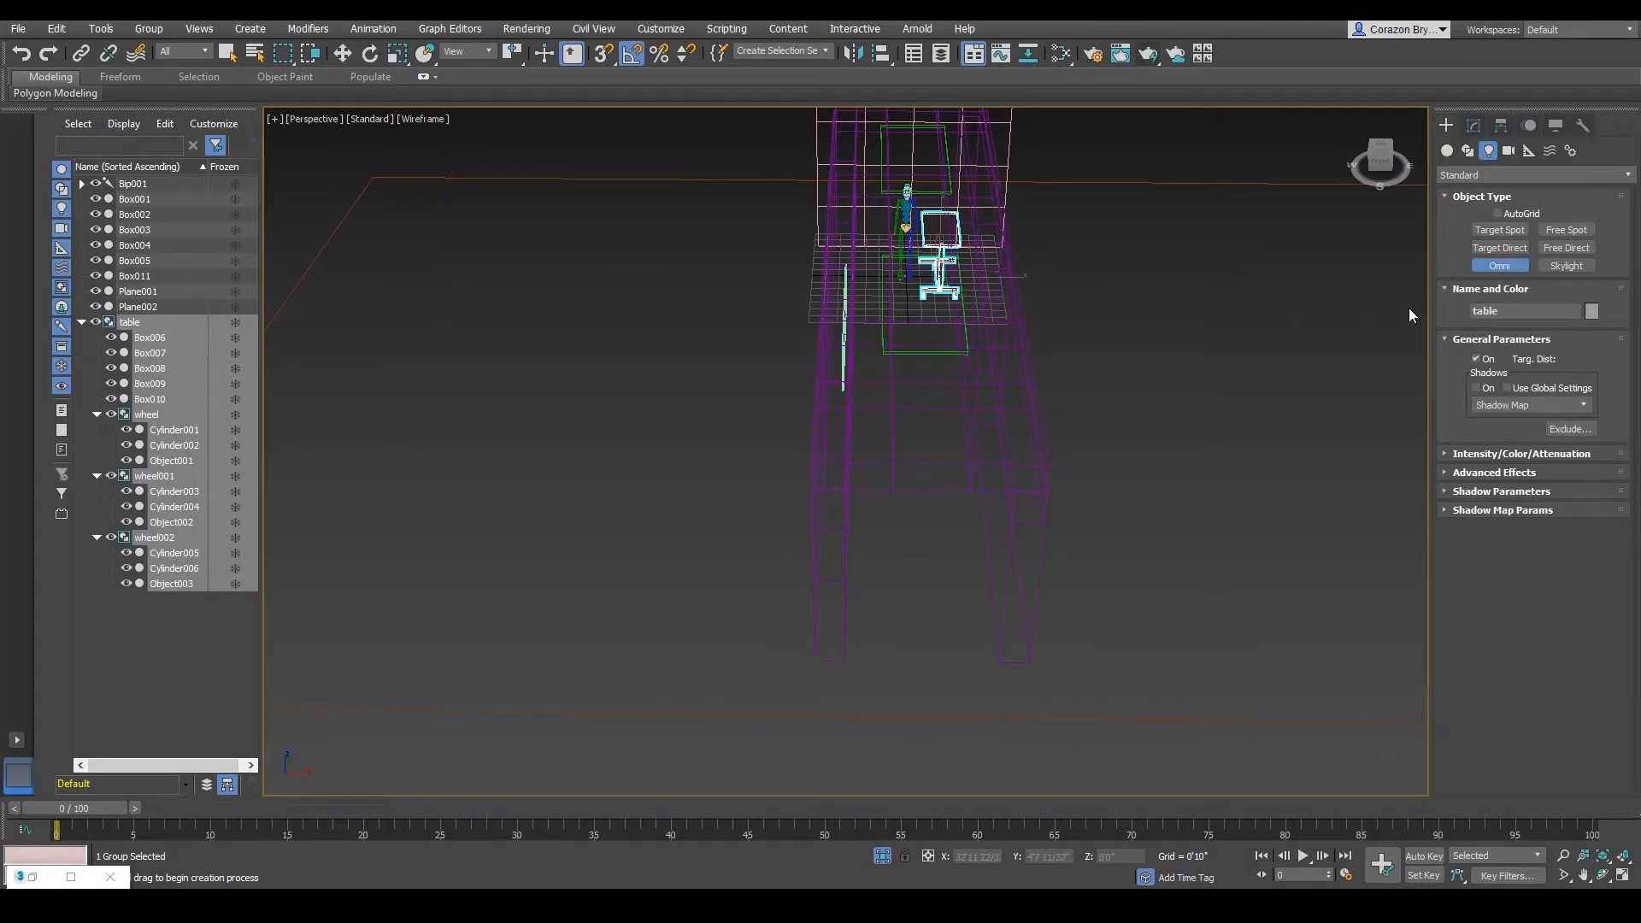
middle_click_drag(1106, 455, 928, 575, "alt")
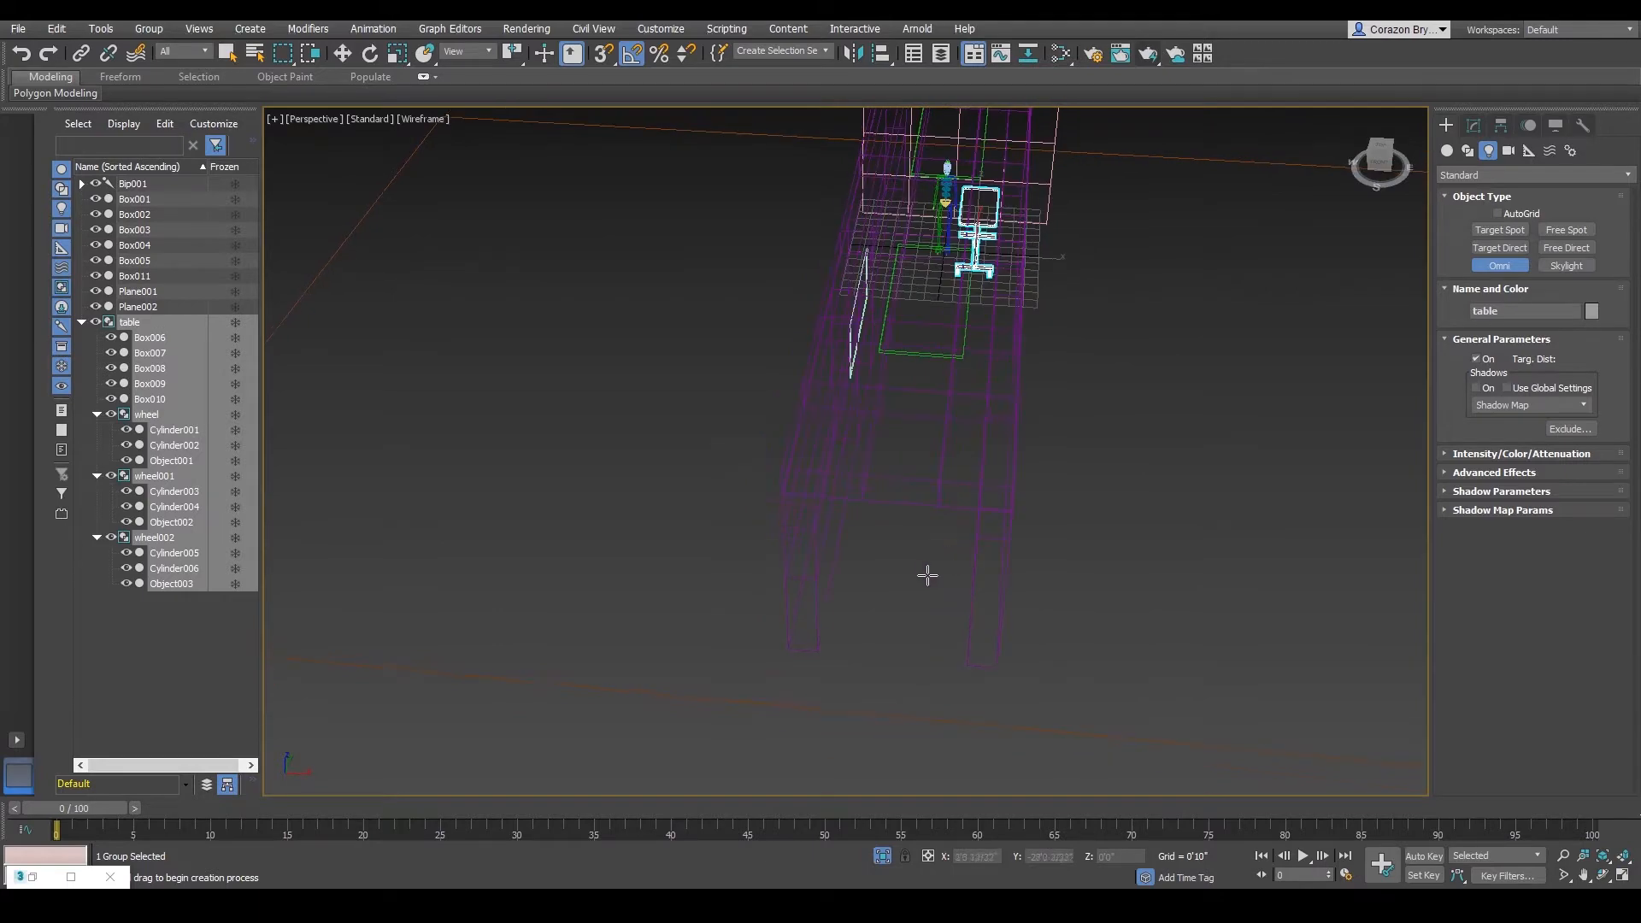
left_click(898, 550)
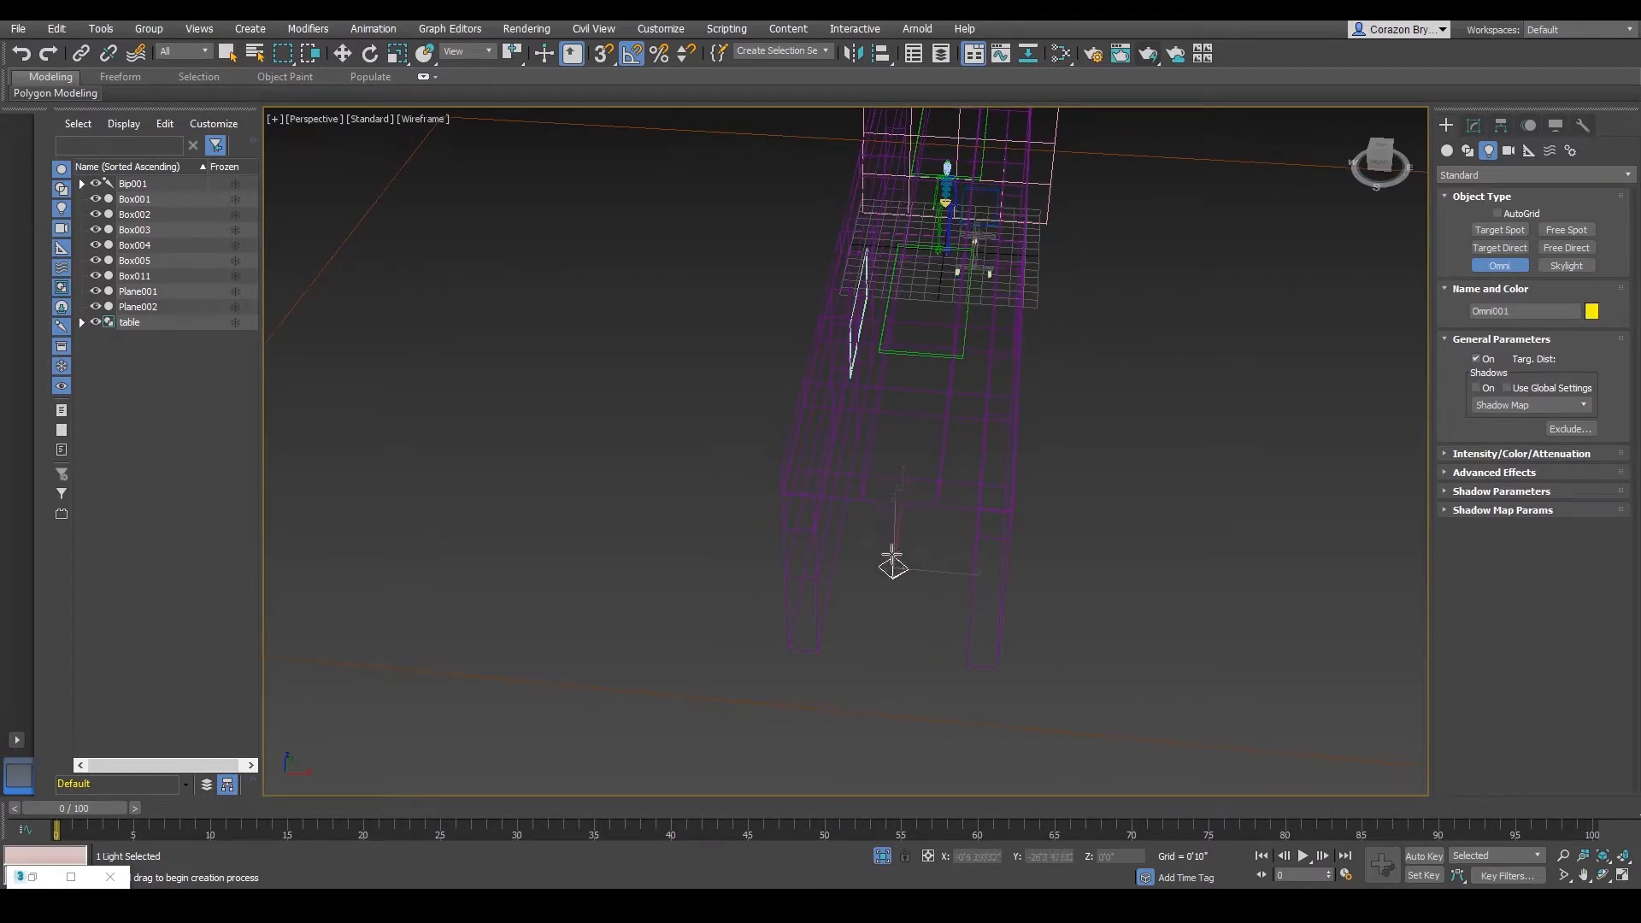
- Place six extra Omni lights inside and around the corridor
middle_click_drag(891, 548, 1055, 524, "alt")
left_click(1106, 412)
left_click(890, 469)
left_click(724, 460)
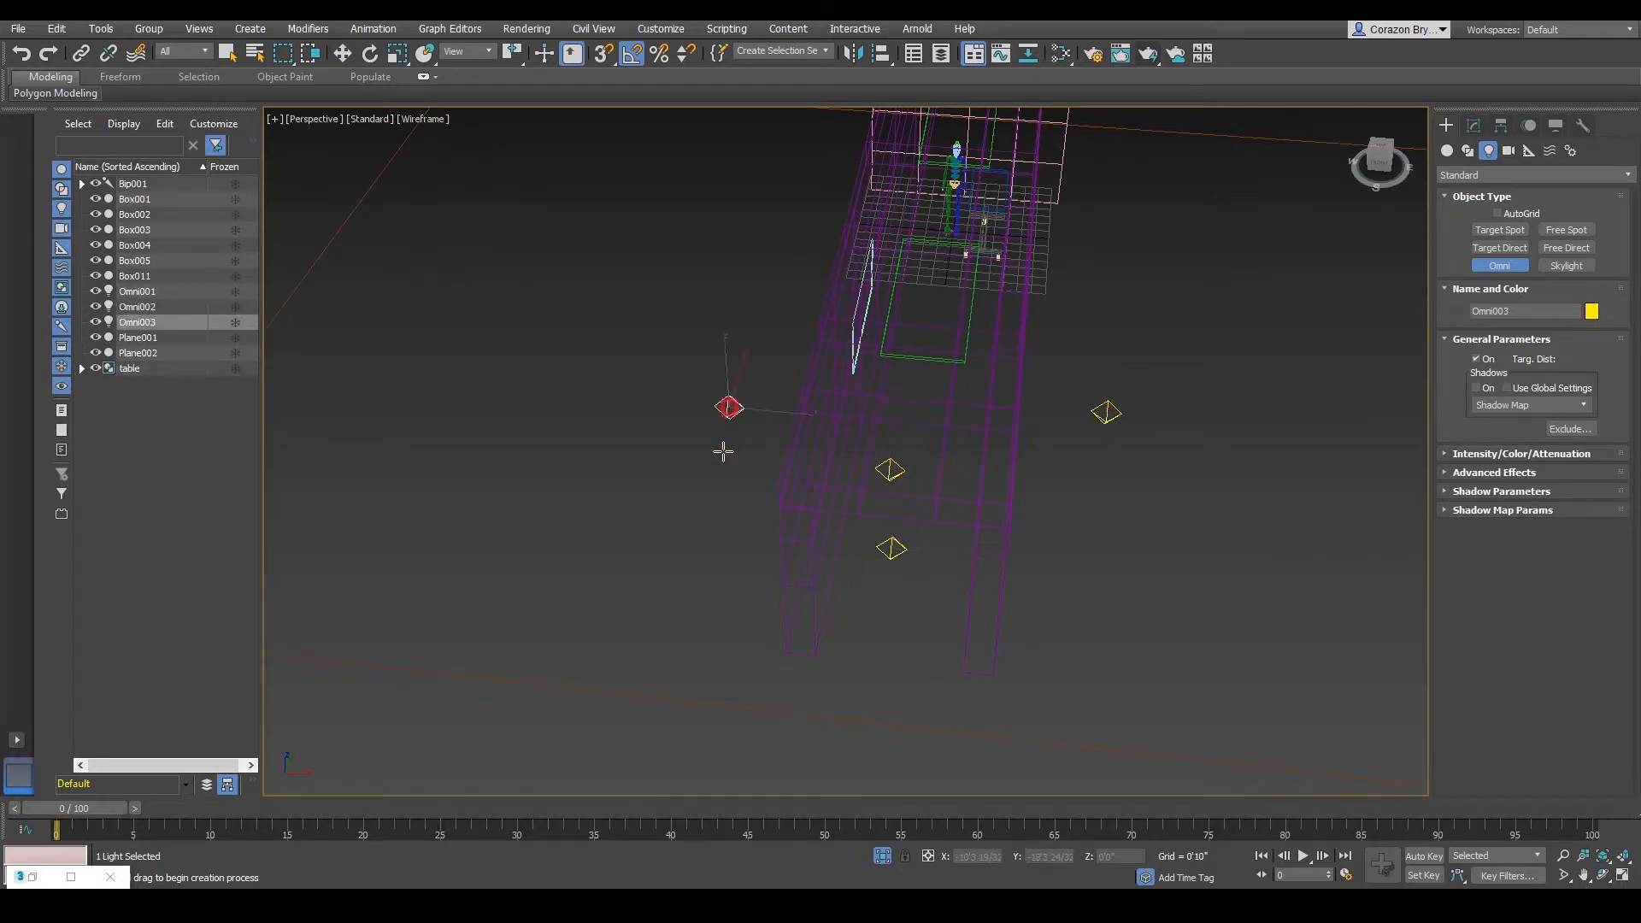
left_click(647, 493)
left_click(784, 146)
left_click(1114, 459)
middle_click_drag(1114, 459, 1106, 481, "alt")
middle_click_drag(1092, 544, 1095, 542, "alt")
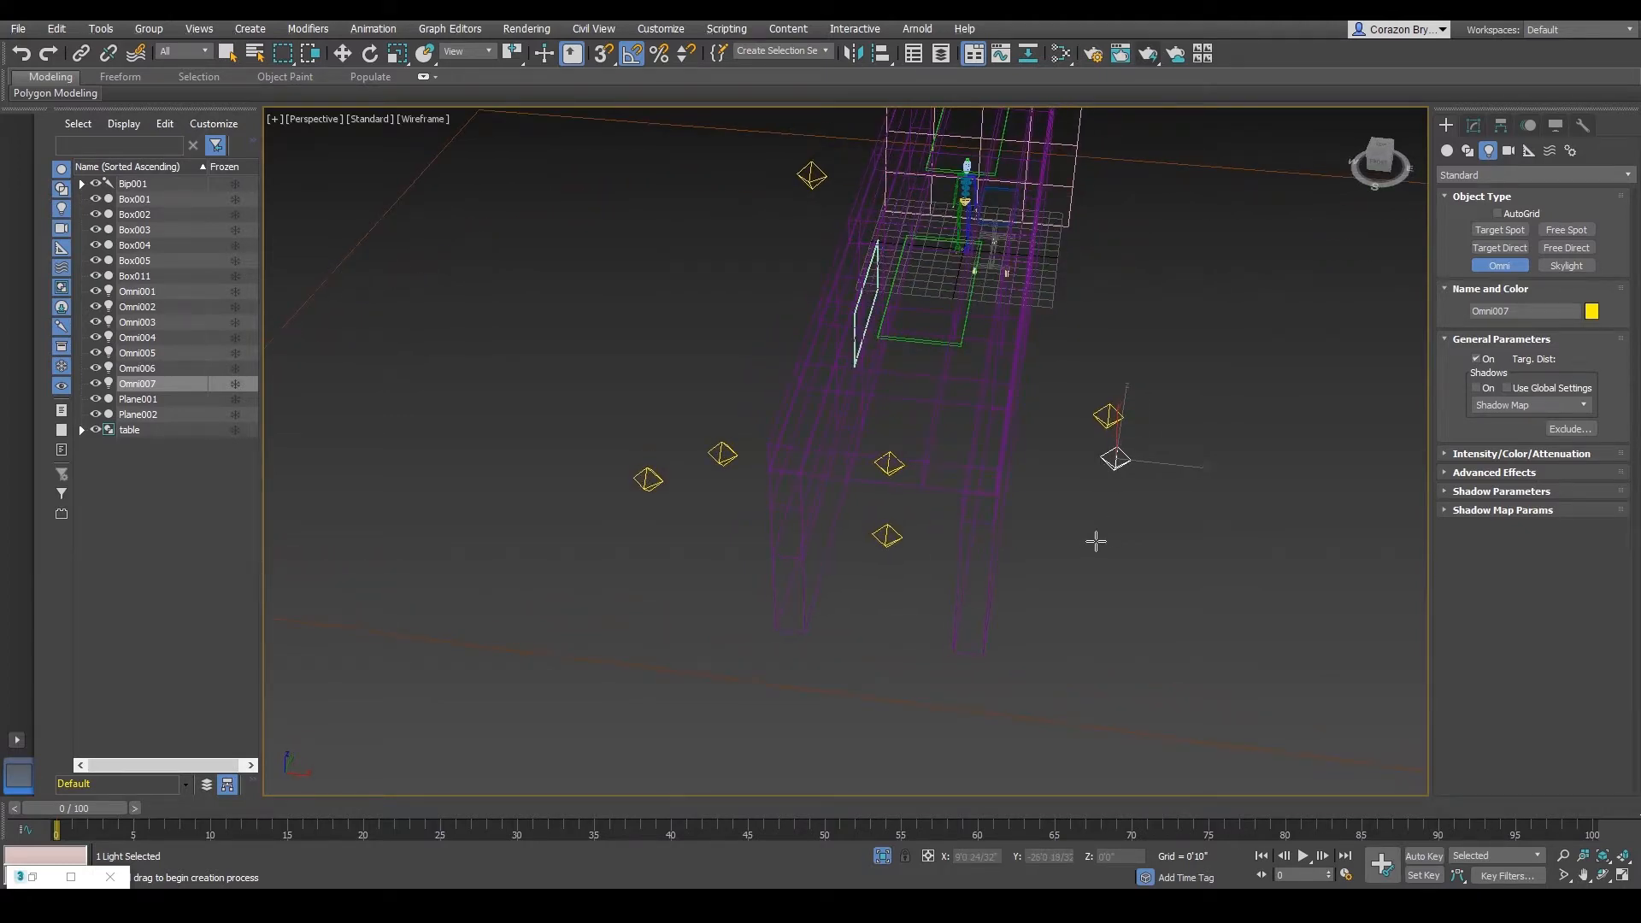
- Delete the six extra Omni lights, keeping only the first one near the open end
key("Delete")
key("Delete")
key("Delete")
key("Delete")
key("Delete")
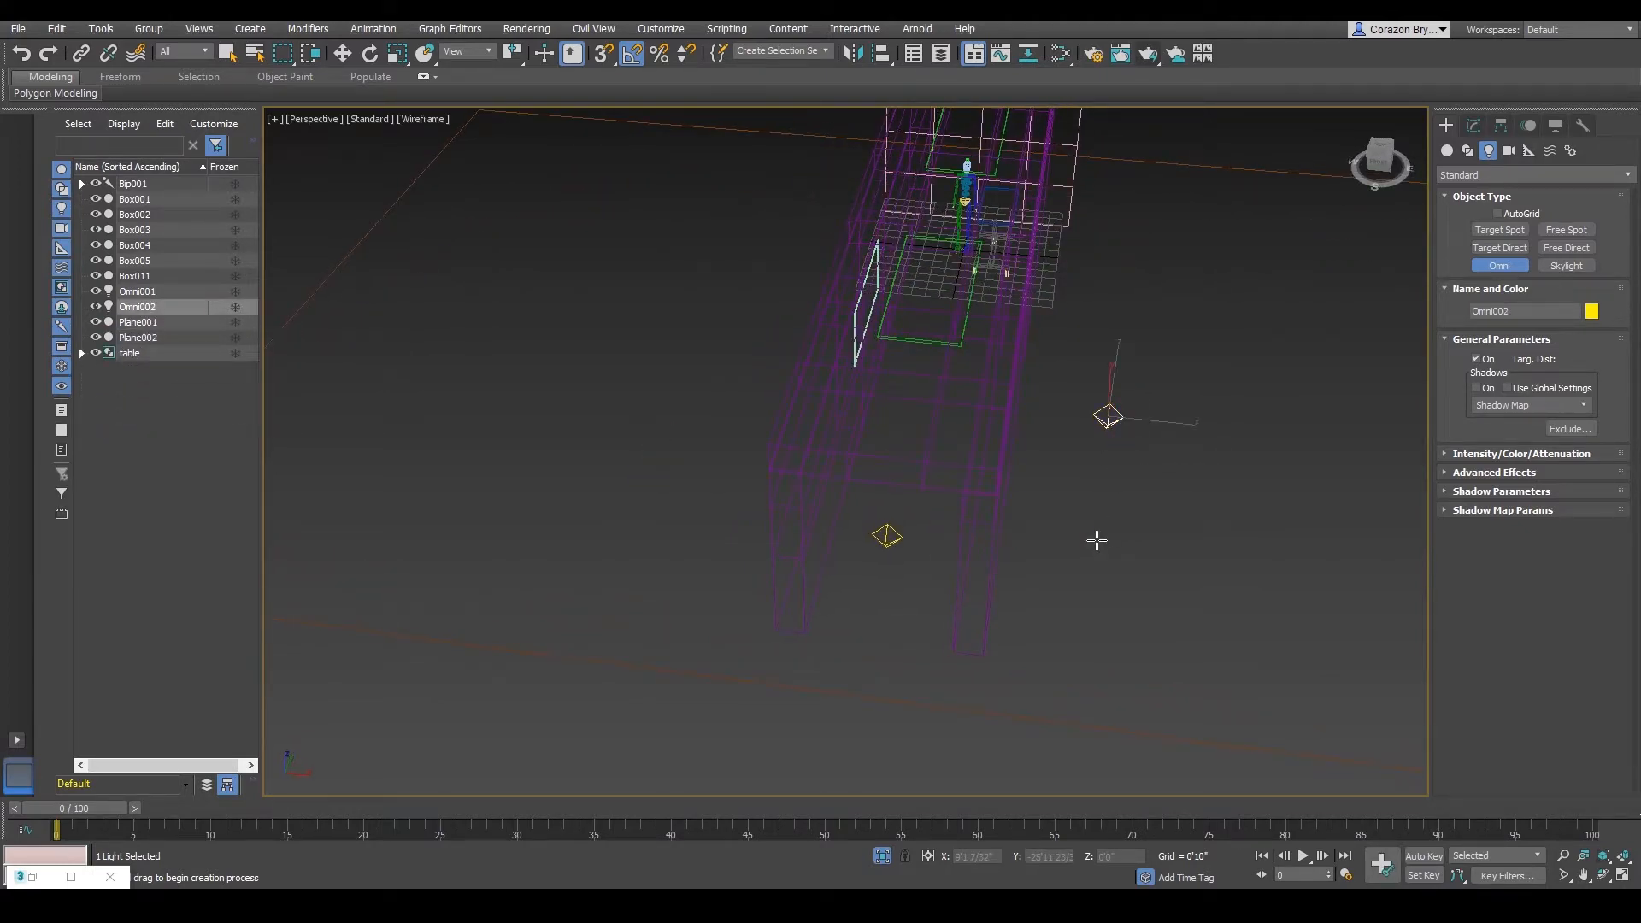
key("Delete")
- Check the remaining Omni light's position in both shaded and wireframe display
middle_click_drag(1051, 531, 1066, 539, "alt")
key("F3")
key("F3")
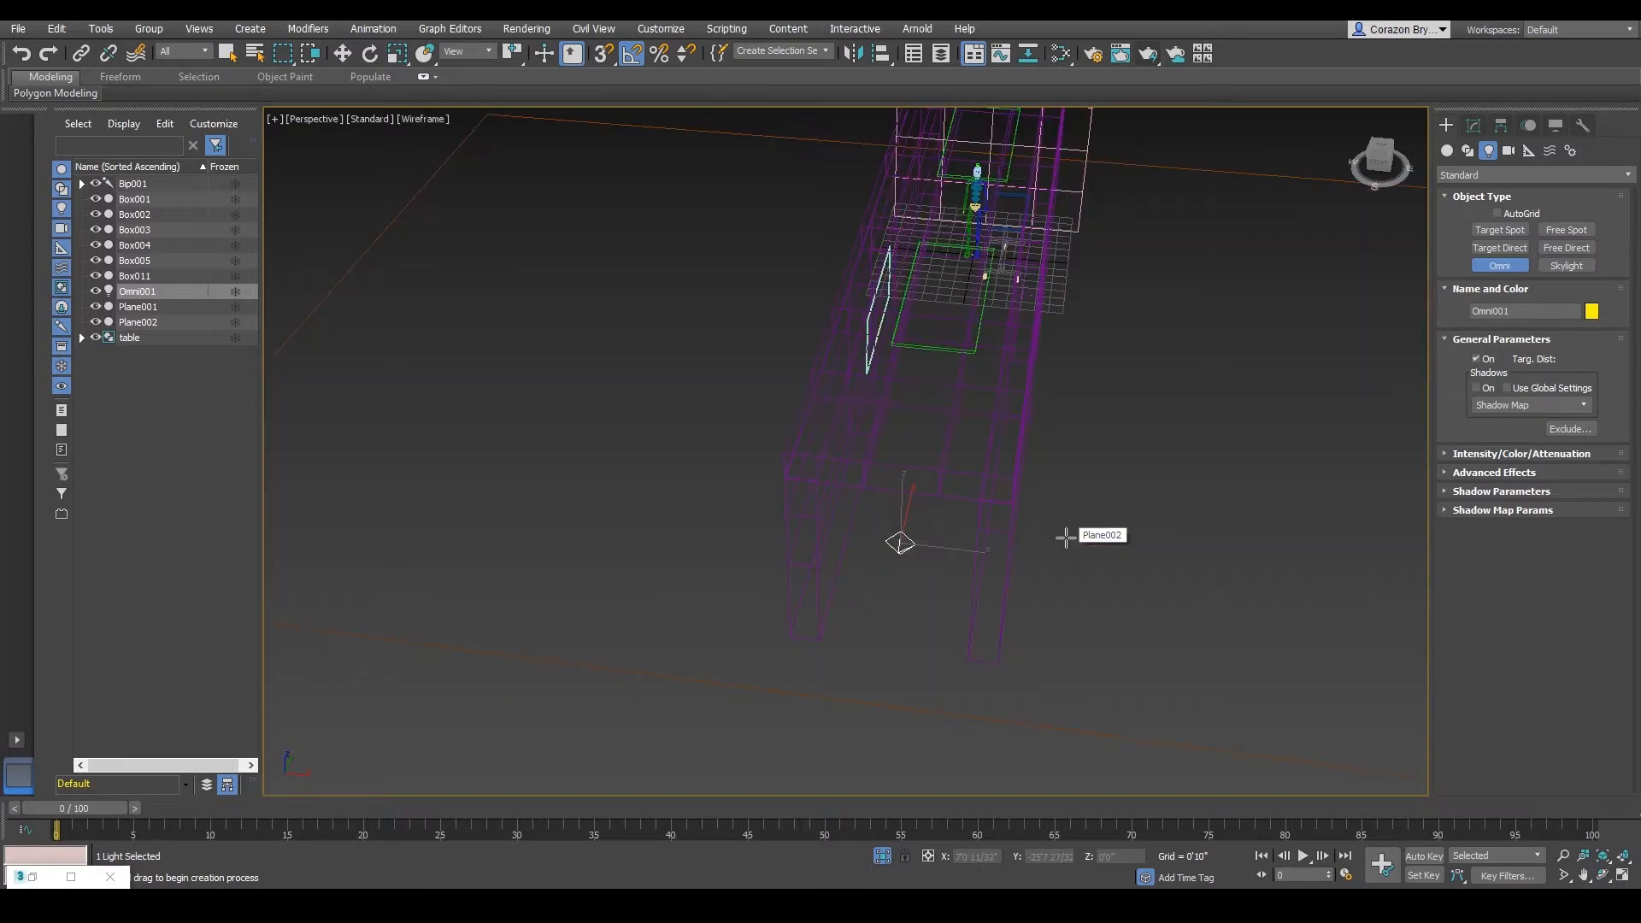
key("F3")
key("F3")
key("F3")
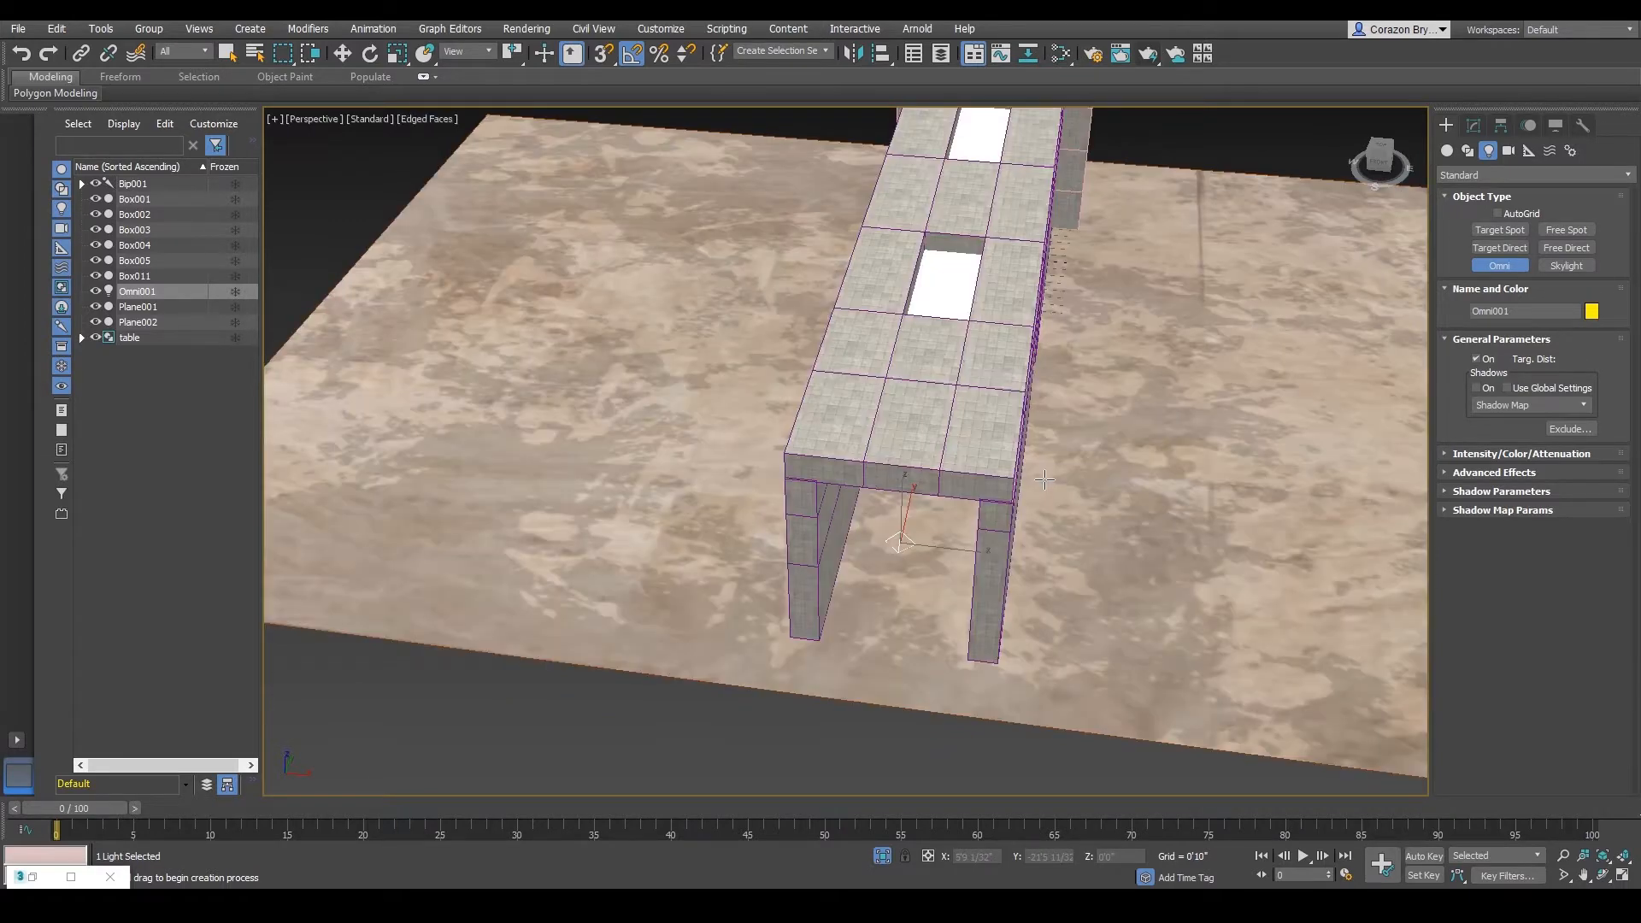
key("F3")
middle_click_drag(961, 554, 970, 509, "alt")
- Leave light creation and raise the Omni light straight up toward the ceiling, to a height of about 7'6"
key("r")
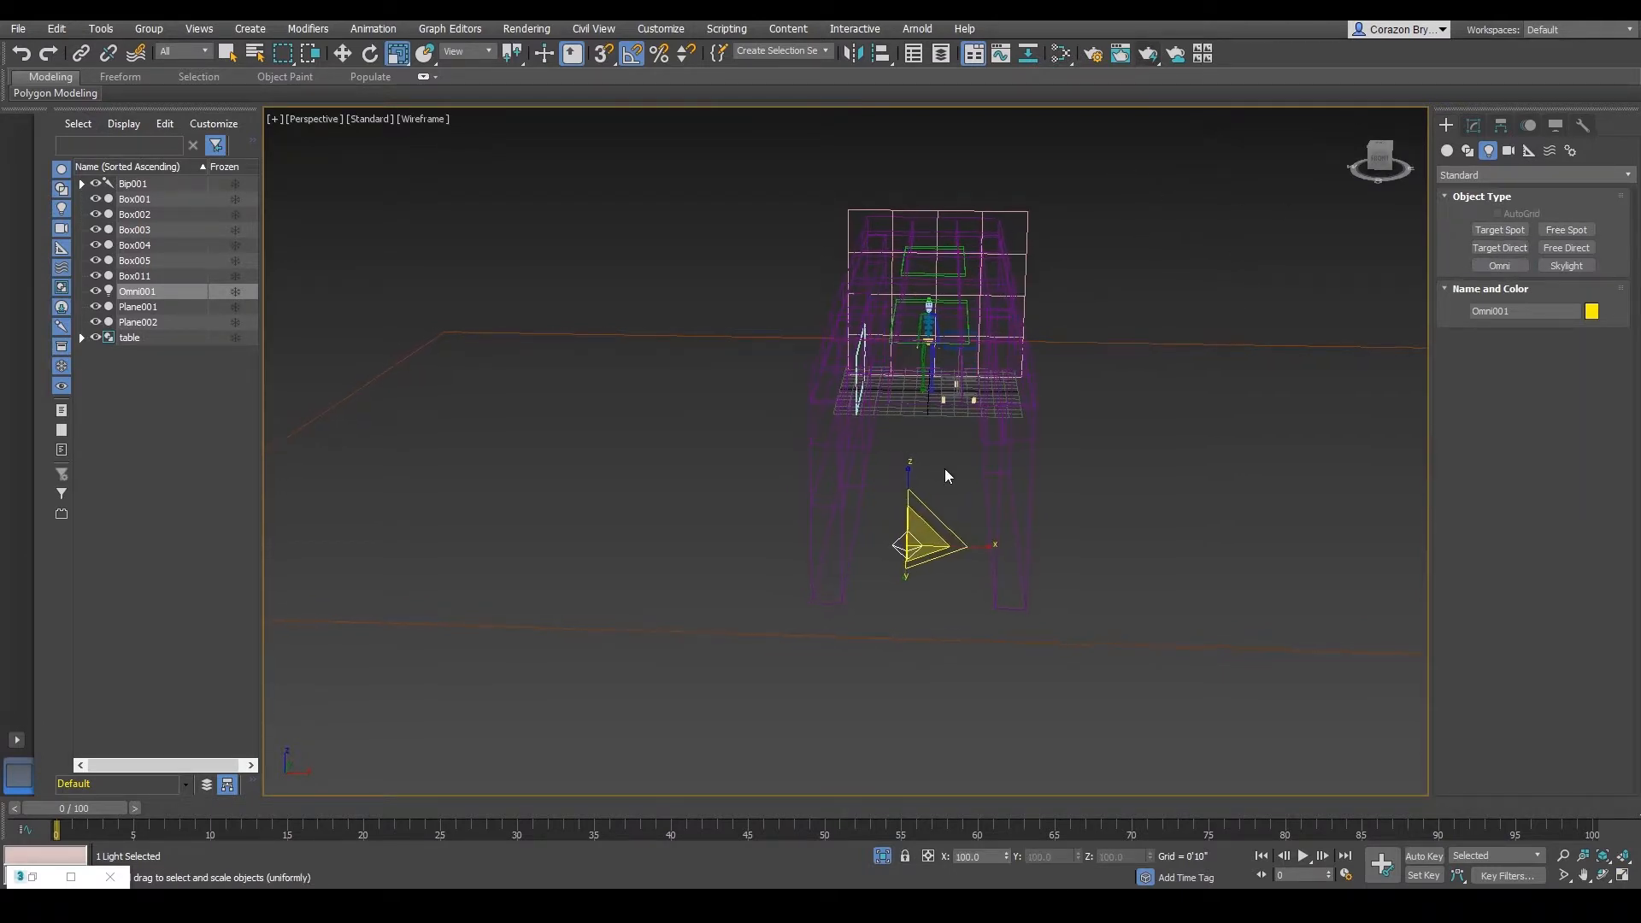
scroll(945, 469, "up", 2)
key("F3")
key("w")
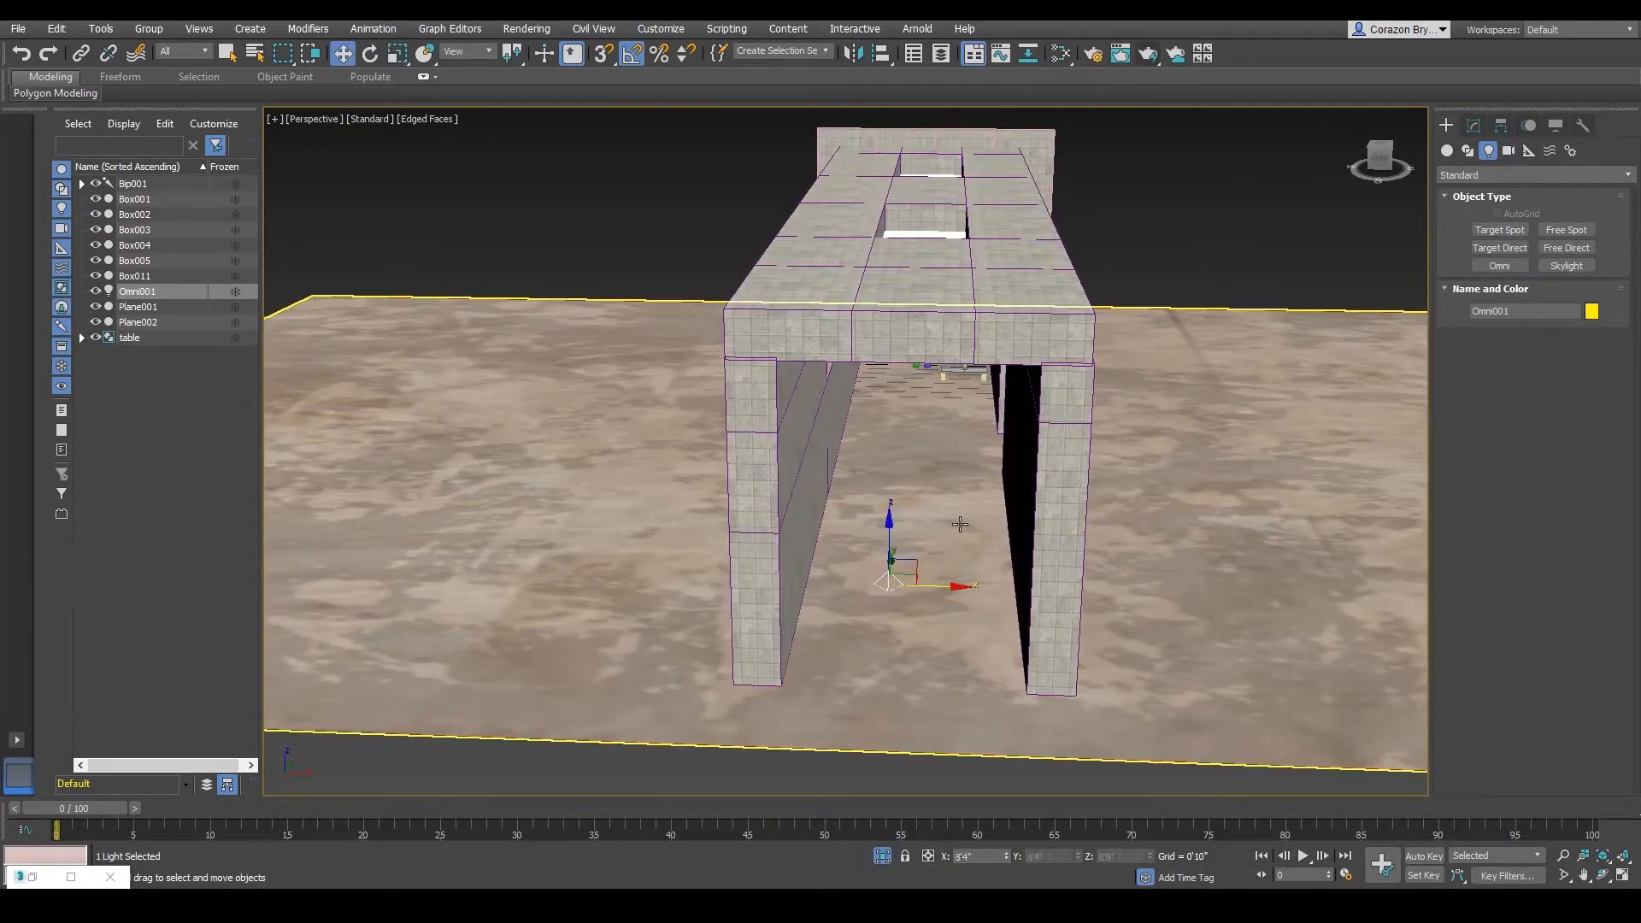
middle_click_drag(959, 511, 992, 478, "alt")
scroll(909, 548, "up", 3)
middle_click_drag(909, 548, 901, 556, "alt")
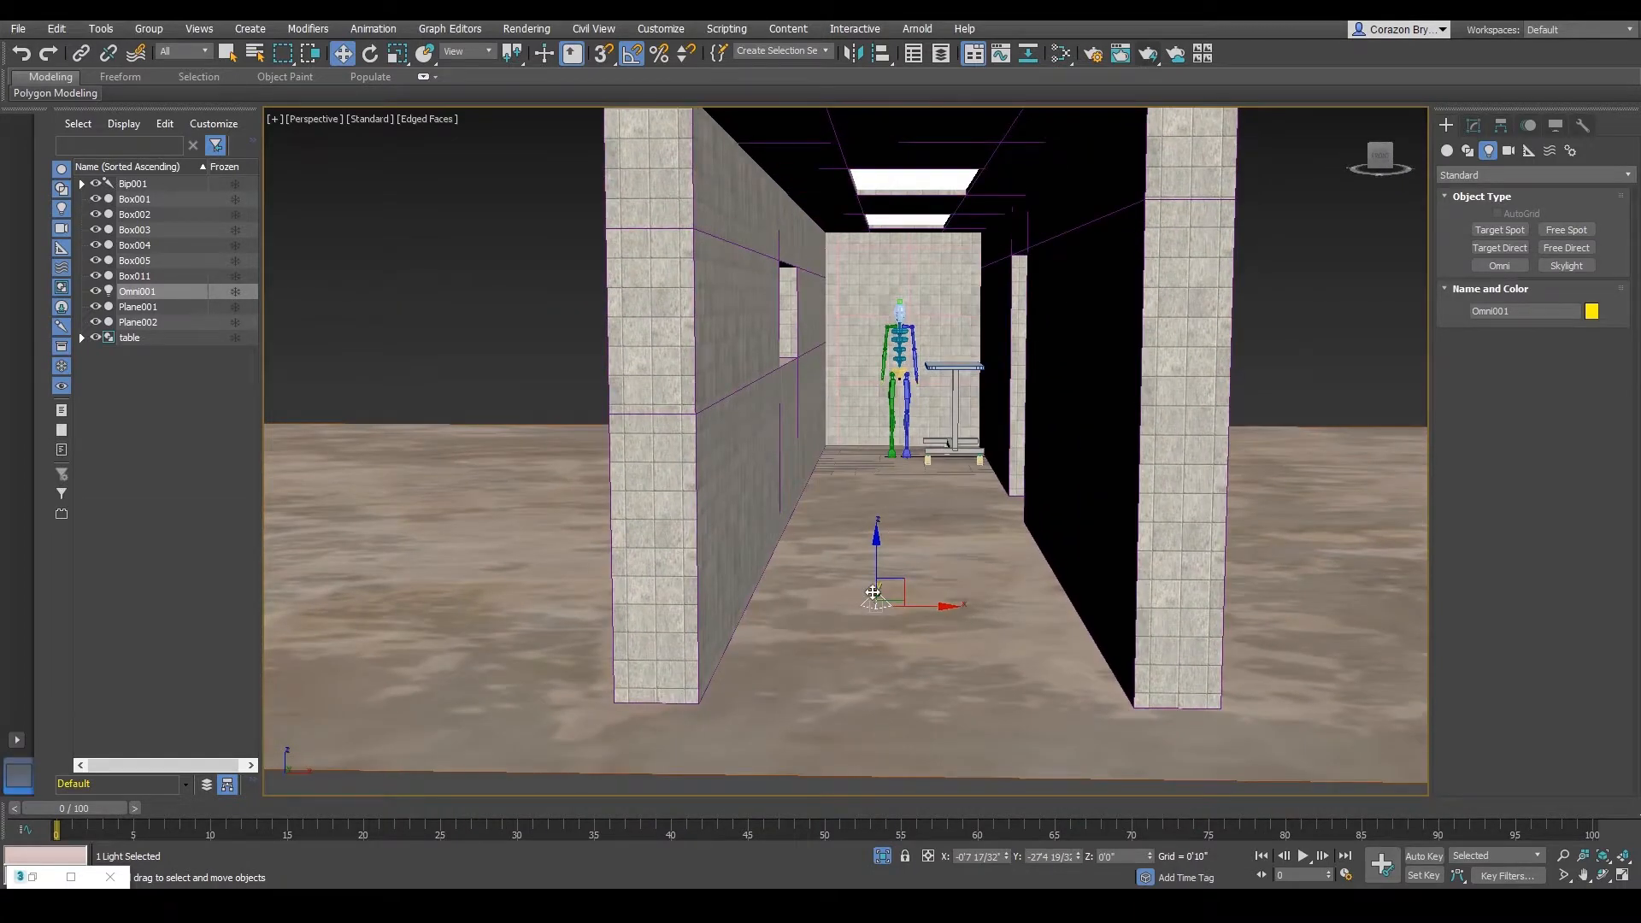
left_click_drag(876, 545, 866, 159)
- Move the Omni light along and across the corridor to the nearer ceiling light, at about X 0', Y -20'5"
middle_click_drag(920, 218, 994, 259, "alt")
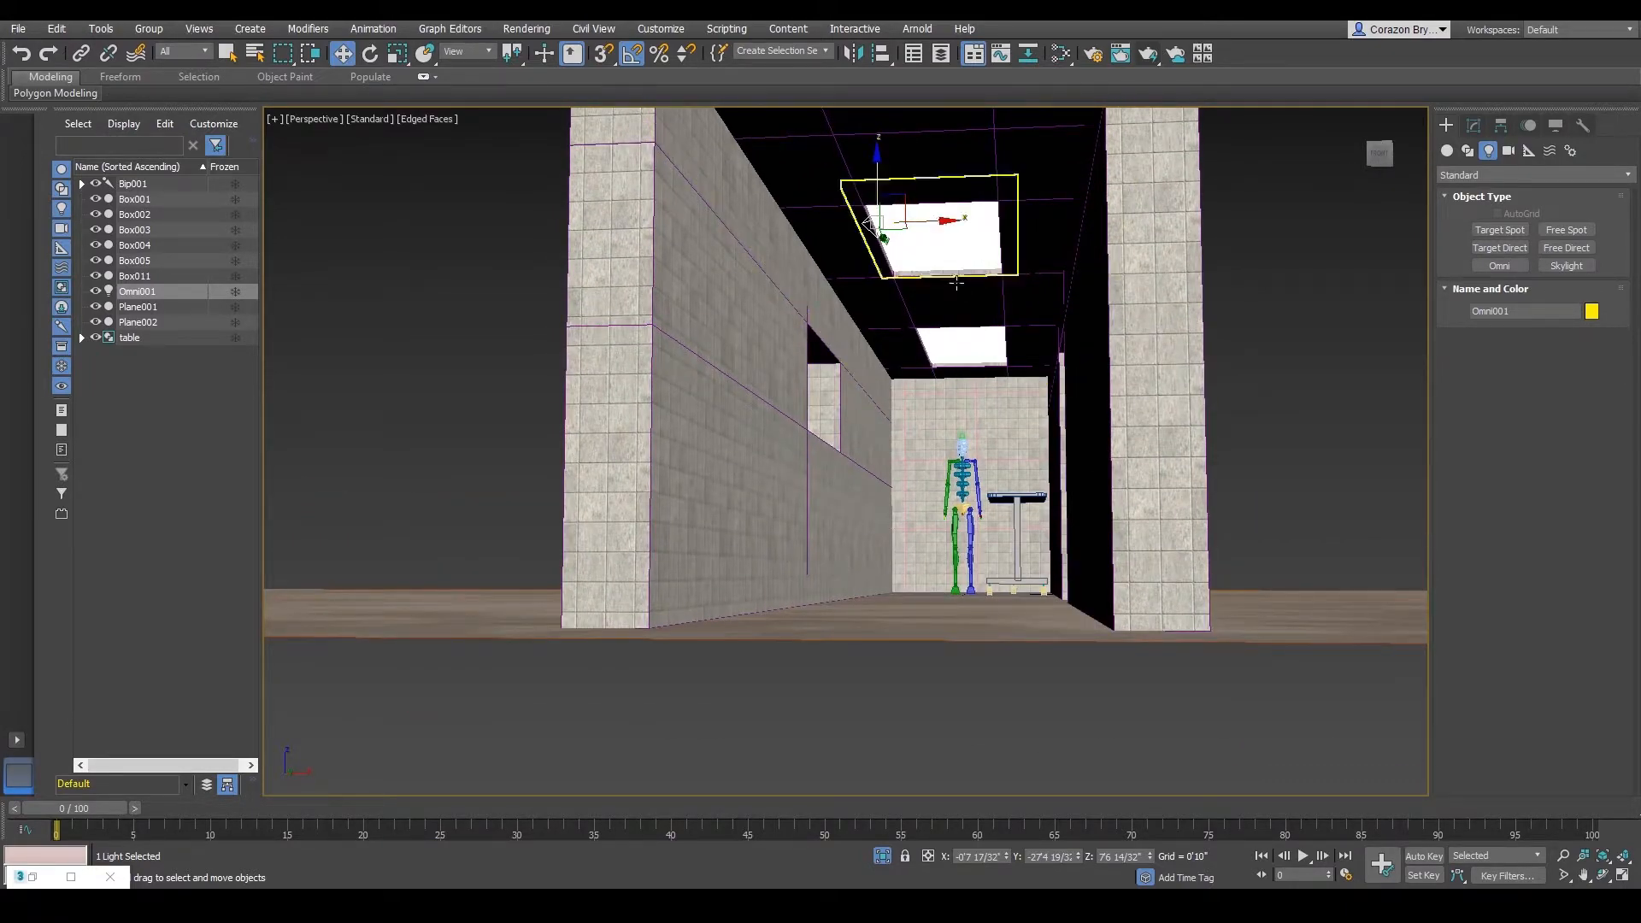
mouse_move(976, 348)
middle_mouse_down("alt")
mouse_move(858, 246)
mouse_move(936, 208)
mouse_move(930, 252)
mouse_move(893, 242)
mouse_move(904, 223)
mouse_move(971, 315)
middle_mouse_up("alt")
scroll(971, 315, "down", 3)
middle_click_drag(836, 333, 992, 370)
key("F3")
middle_click_drag(842, 392, 976, 325, "alt")
left_click_drag(983, 324, 729, 363)
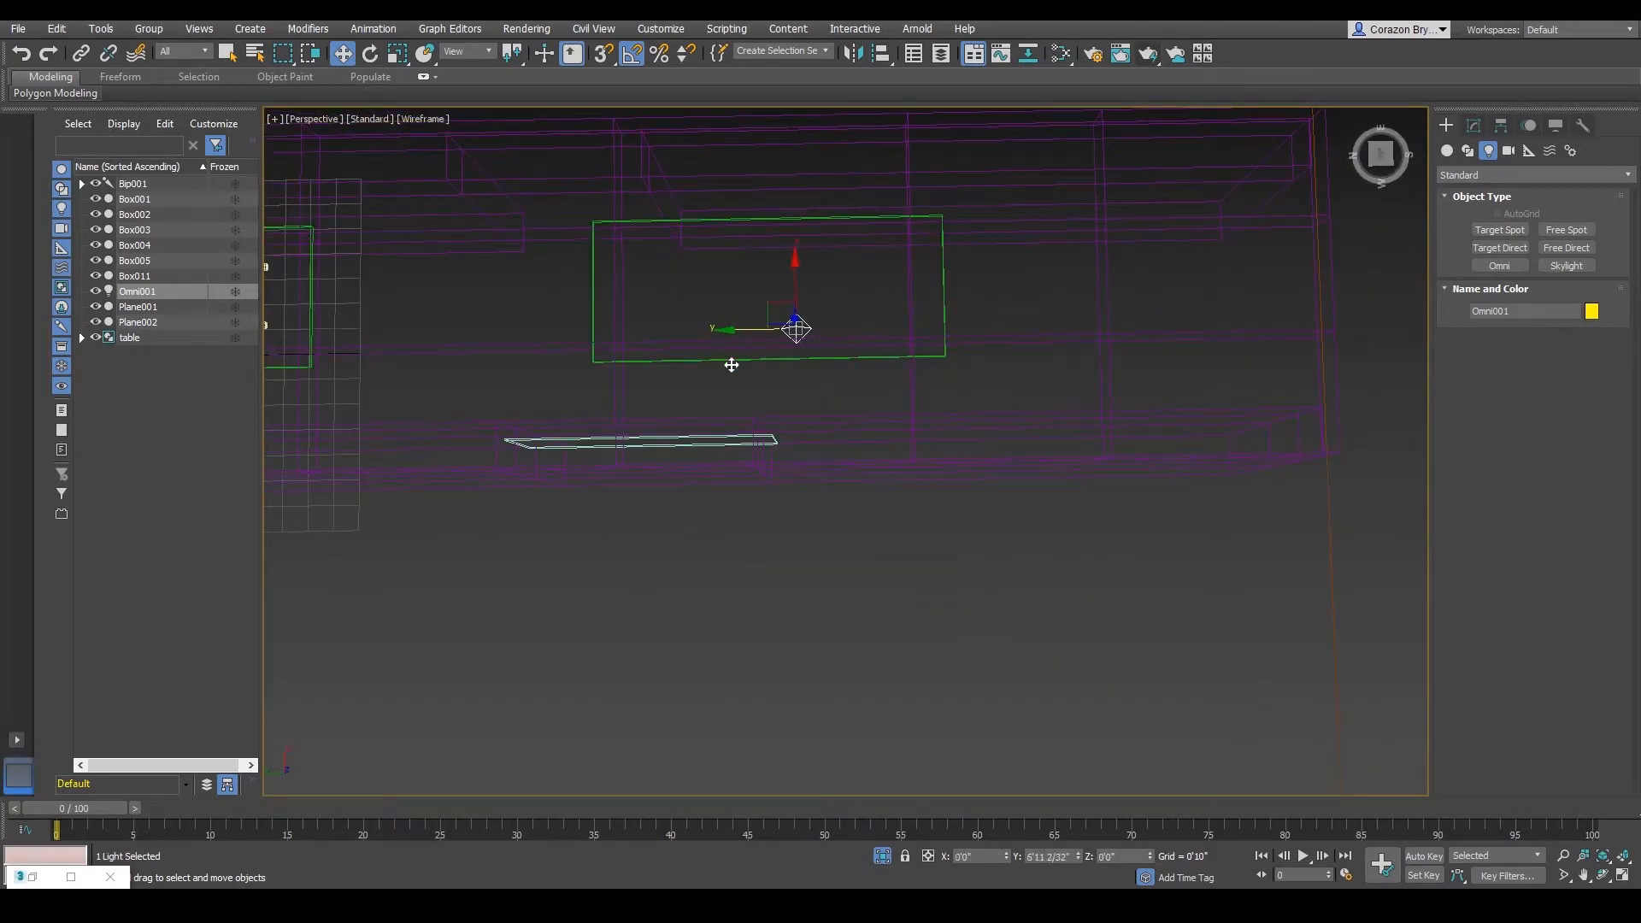
middle_click_drag(729, 362, 869, 367, "alt")
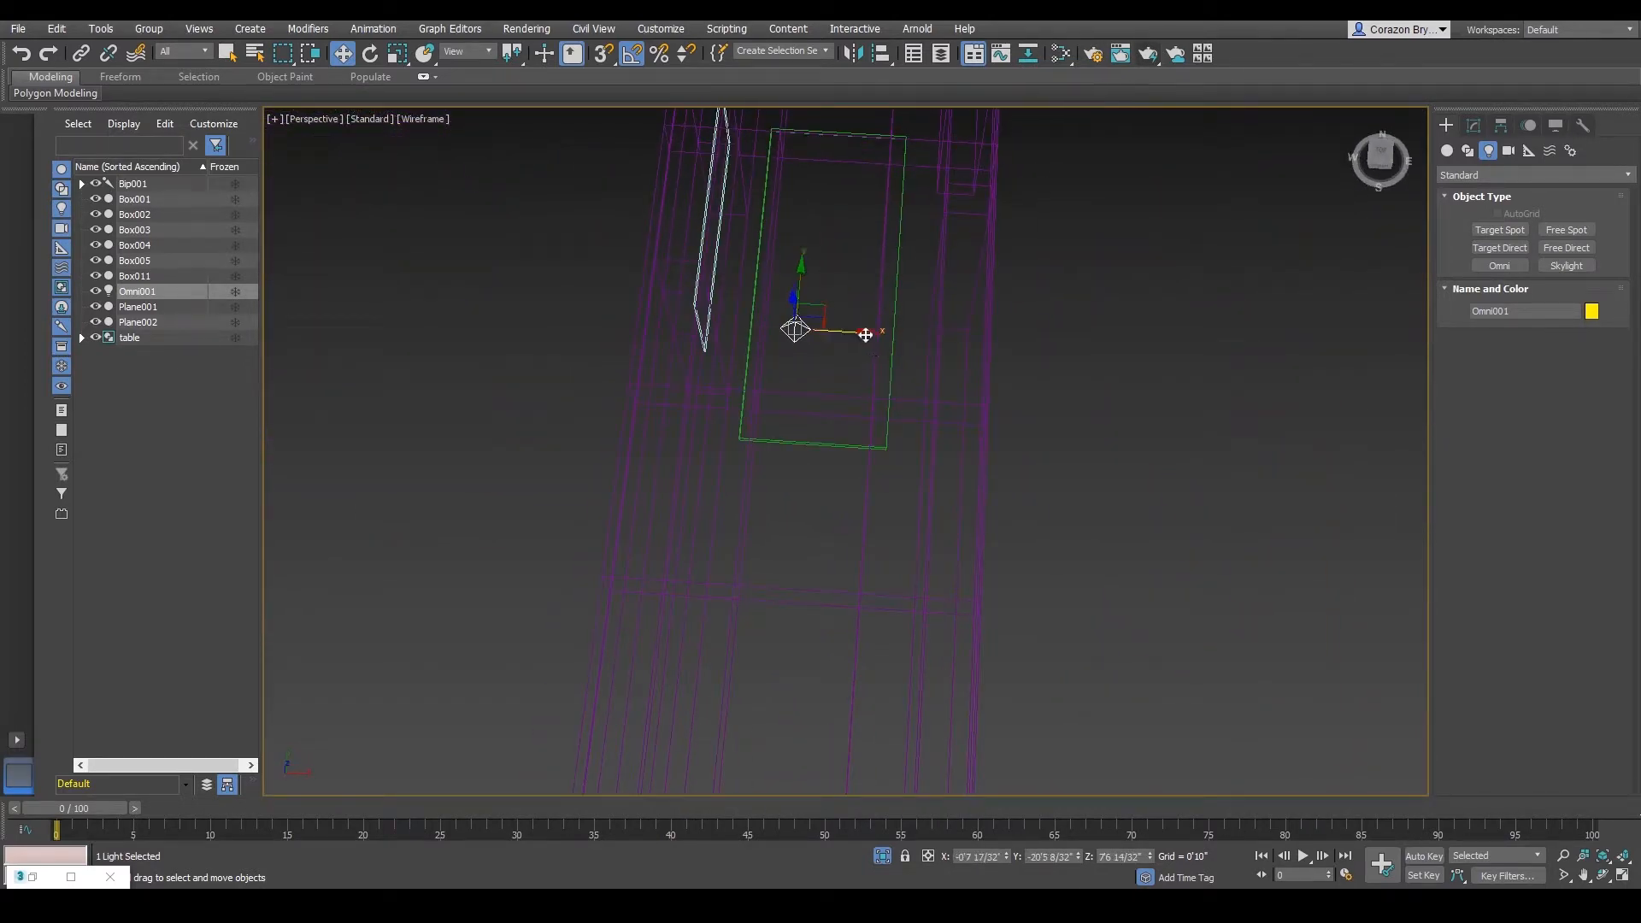
left_click_drag(865, 335, 918, 421)
mouse_move(918, 422)
middle_mouse_down("alt")
mouse_move(926, 398)
mouse_move(946, 498)
mouse_move(928, 418)
mouse_move(915, 425)
middle_mouse_up("alt")
- In the wireframe Top view, center the Omni light within the nearer ceiling light's rectangle, at about X 0'3", Y -19'9"
key("t")
key("F3")
scroll(928, 428, "down", 5)
scroll(928, 435, "down", 2)
scroll(928, 447, "up", 3)
scroll(910, 376, "up", 2)
scroll(900, 448, "down", 2)
key("F3")
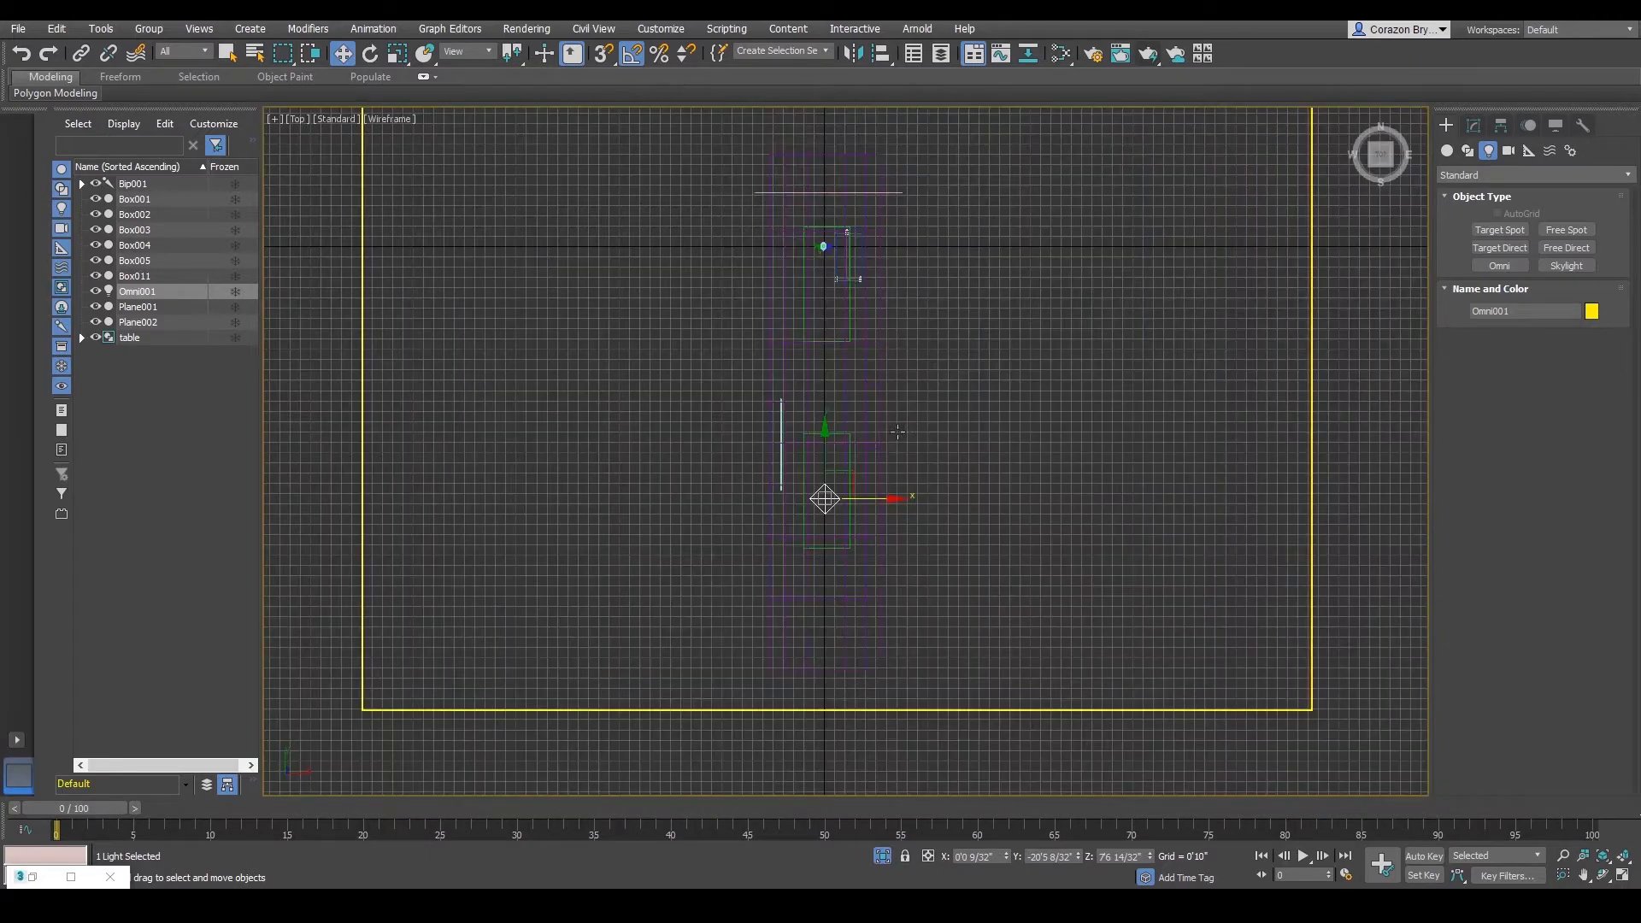
scroll(896, 469, "up", 4)
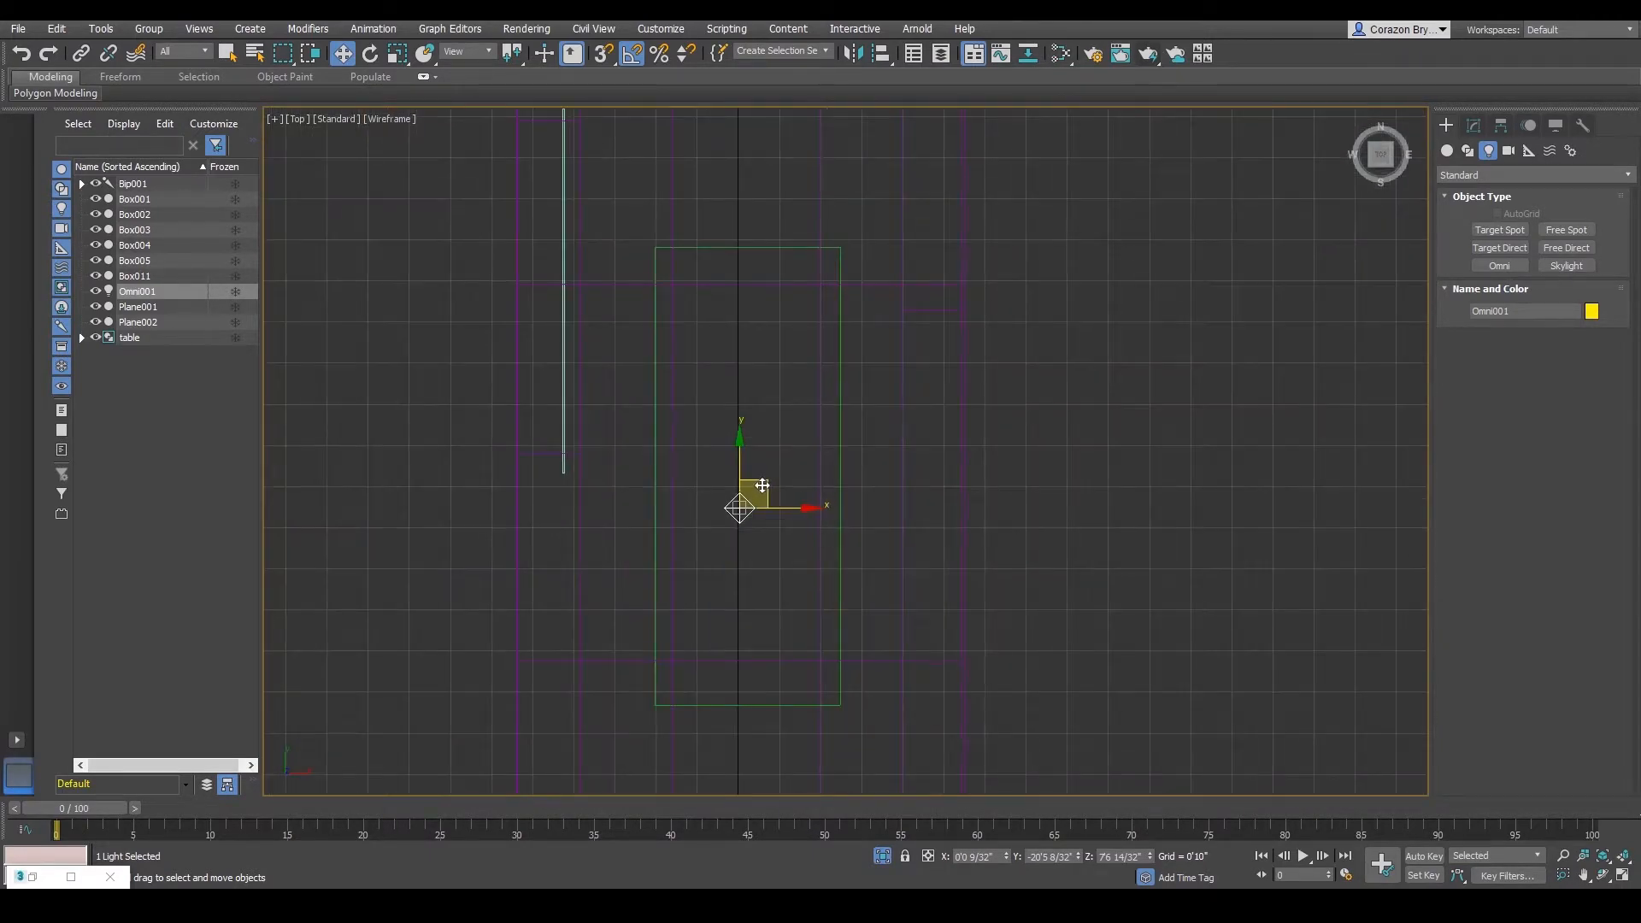
left_click_drag(763, 485, 772, 453)
middle_click_drag(789, 505, 808, 521)
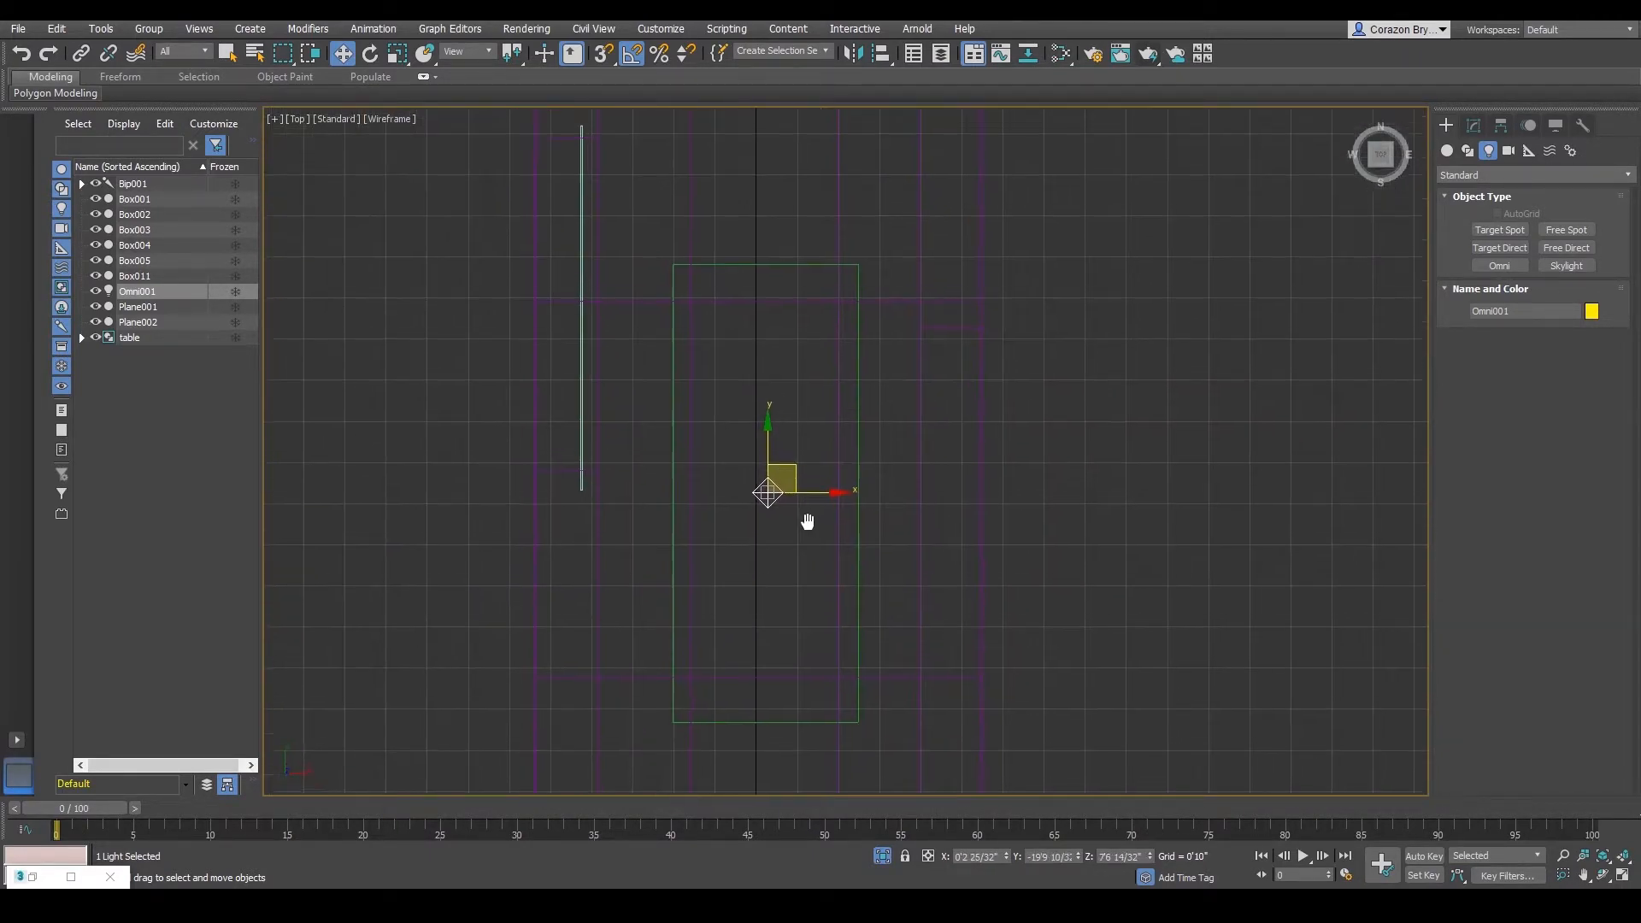
- In the Left view, raise the Omni light to just below the nearer ceiling light fixture, at a height of about 8'0"
scroll(808, 521, "down", 2)
key("l")
middle_click_drag(926, 414, 826, 555)
scroll(826, 556, "down", 2)
middle_click_drag(1147, 395, 891, 429)
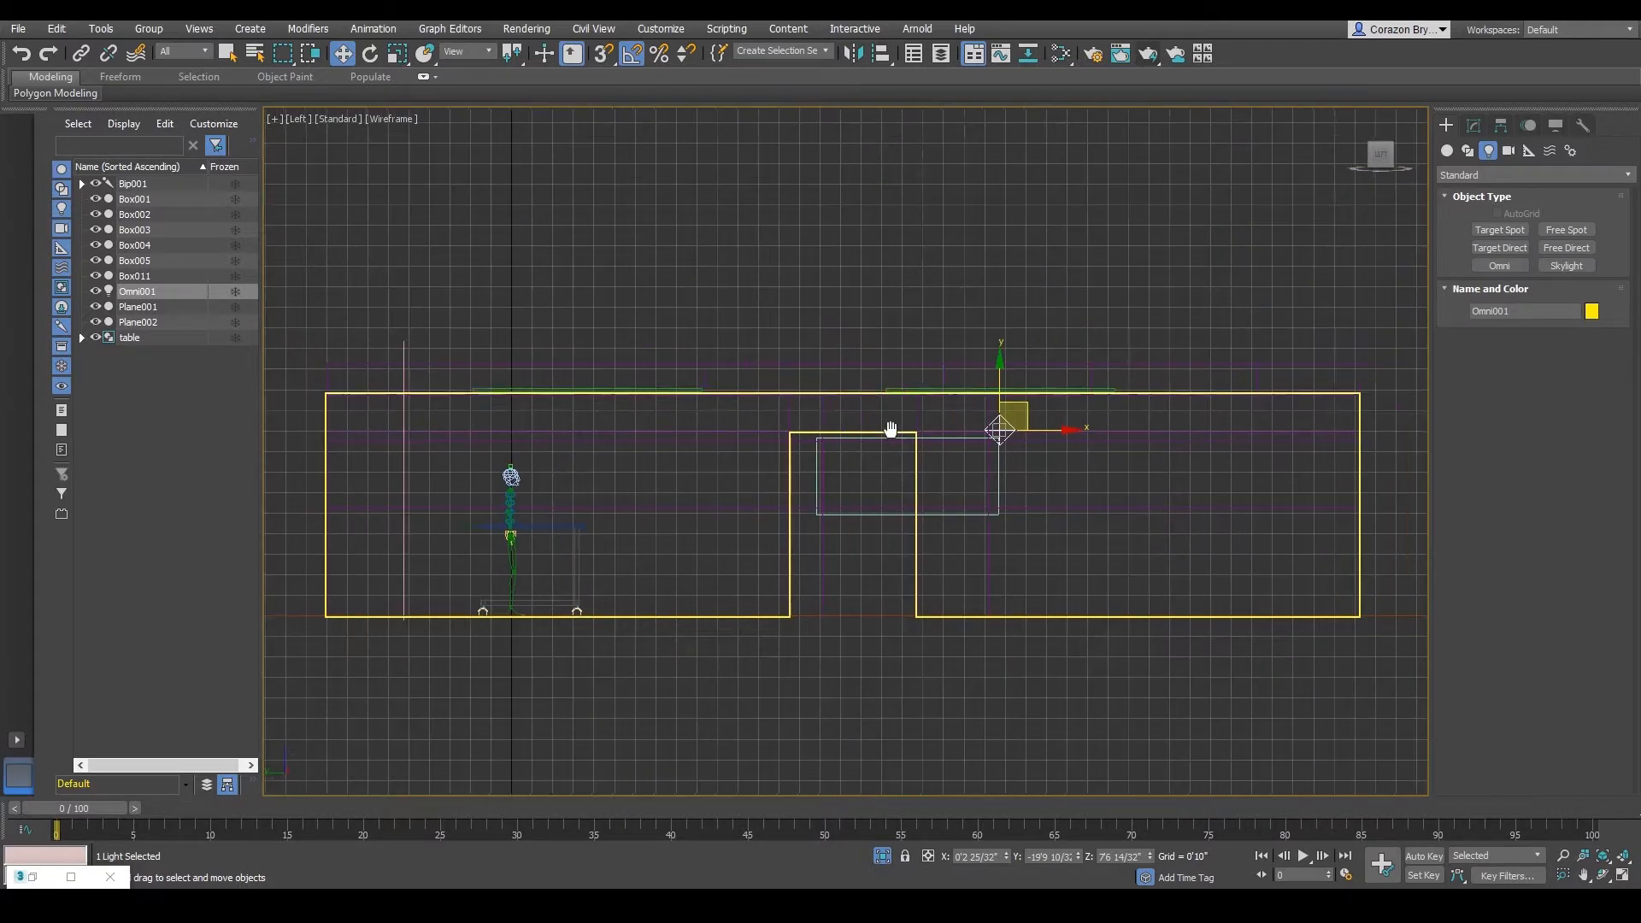
scroll(990, 437, "up", 6)
left_click_drag(1026, 355, 1014, 233)
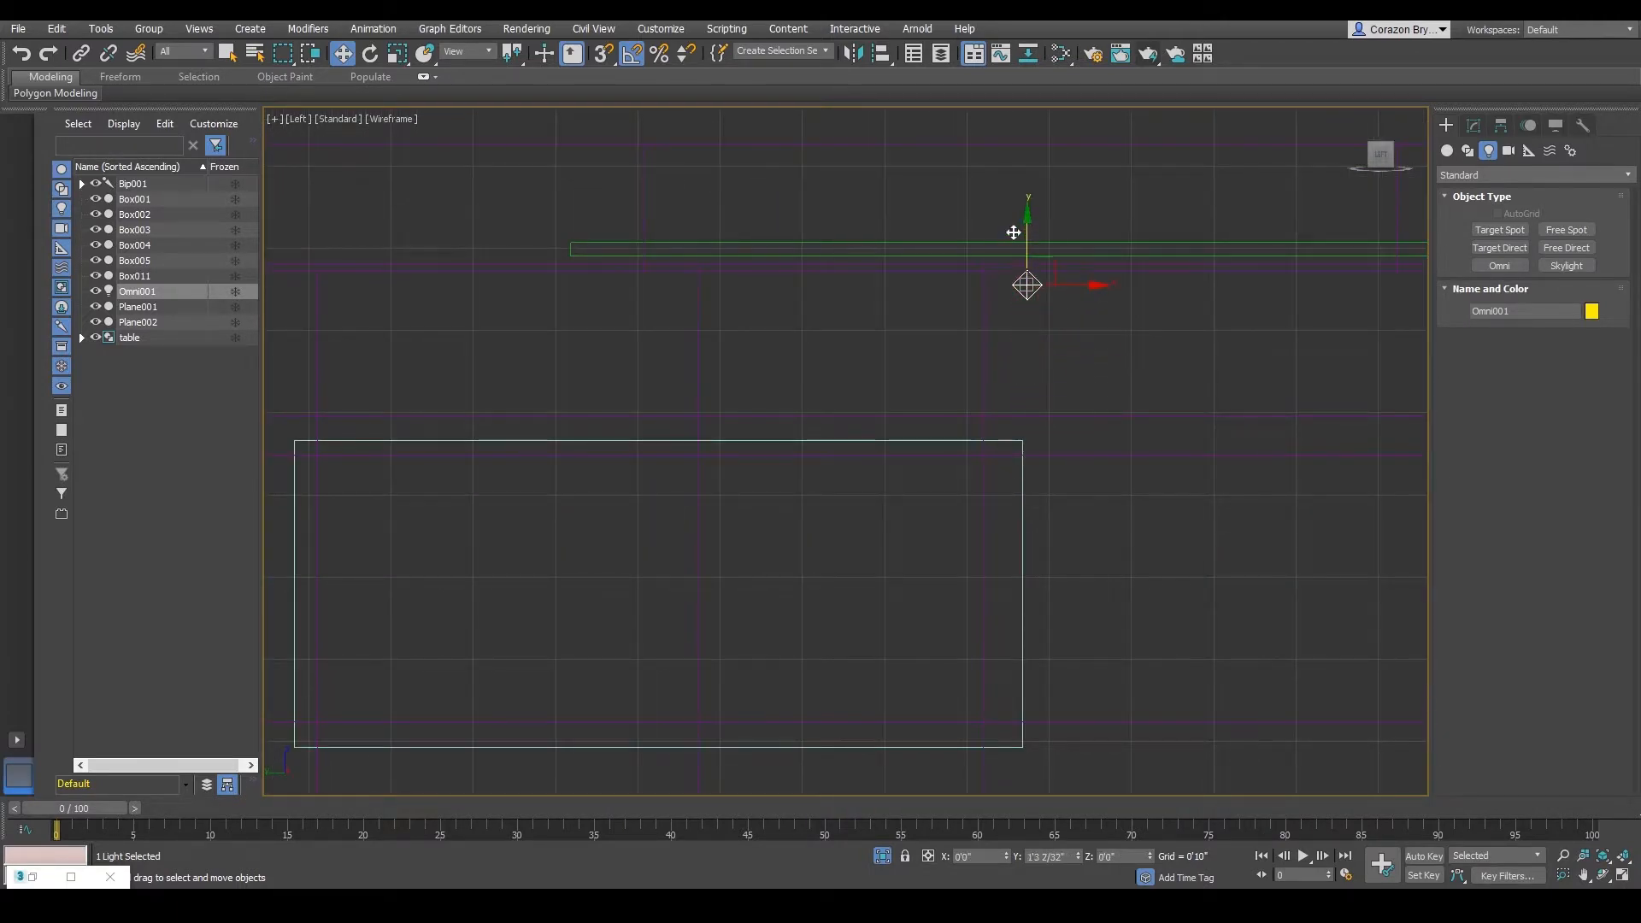
scroll(1084, 308, "down", 5)
scroll(1079, 341, "up", 4)
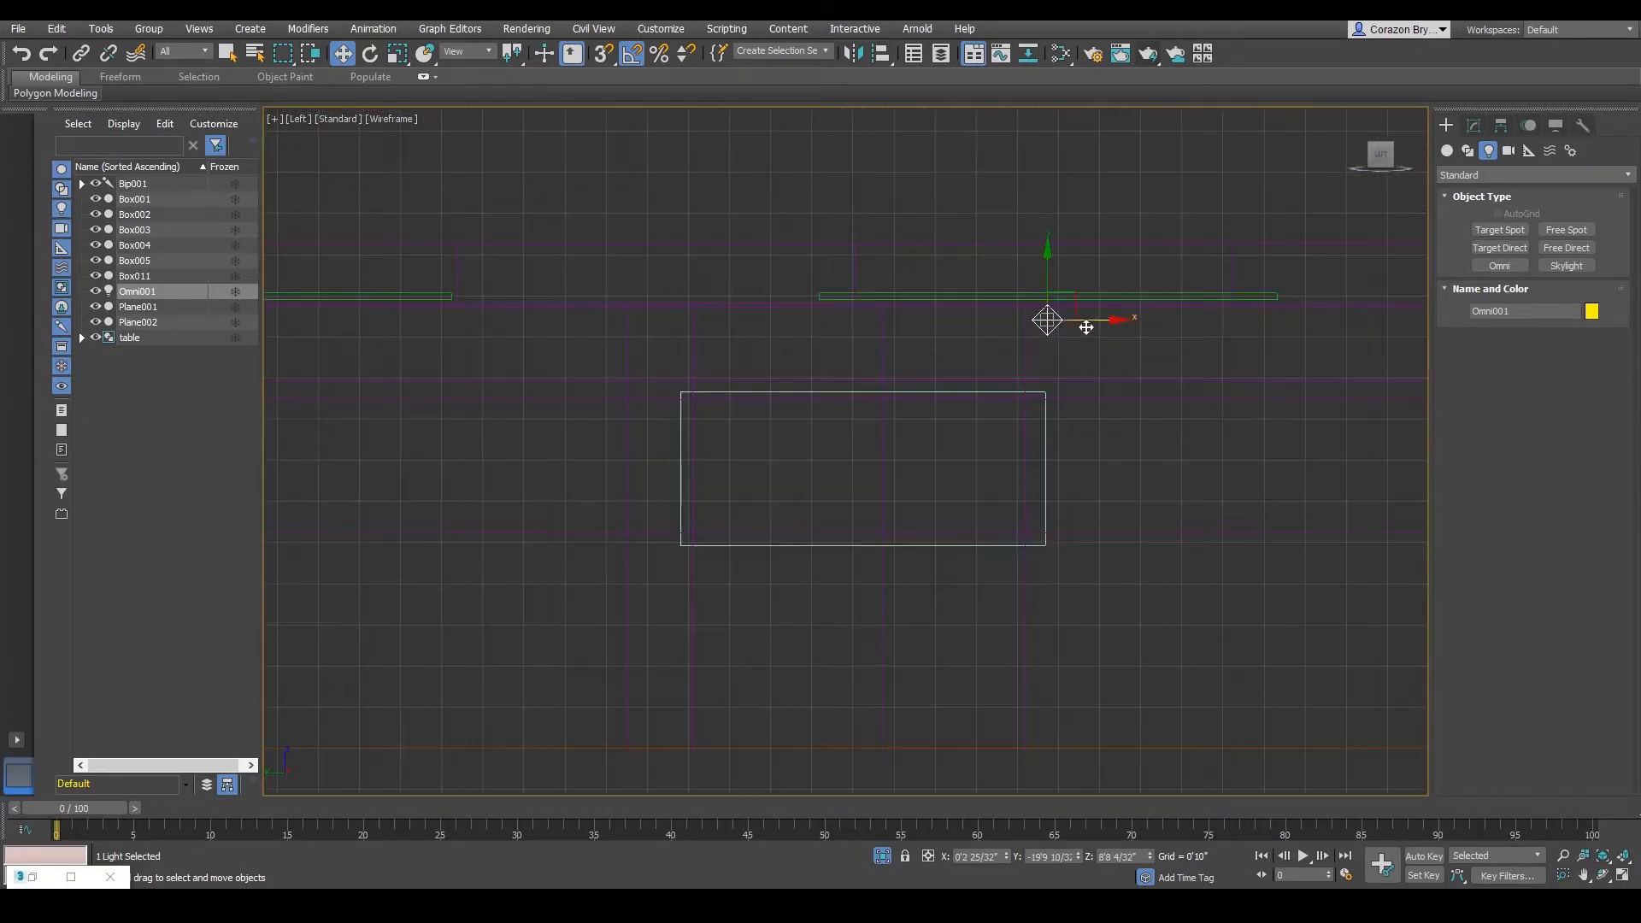
middle_click_drag(1084, 335, 1039, 385)
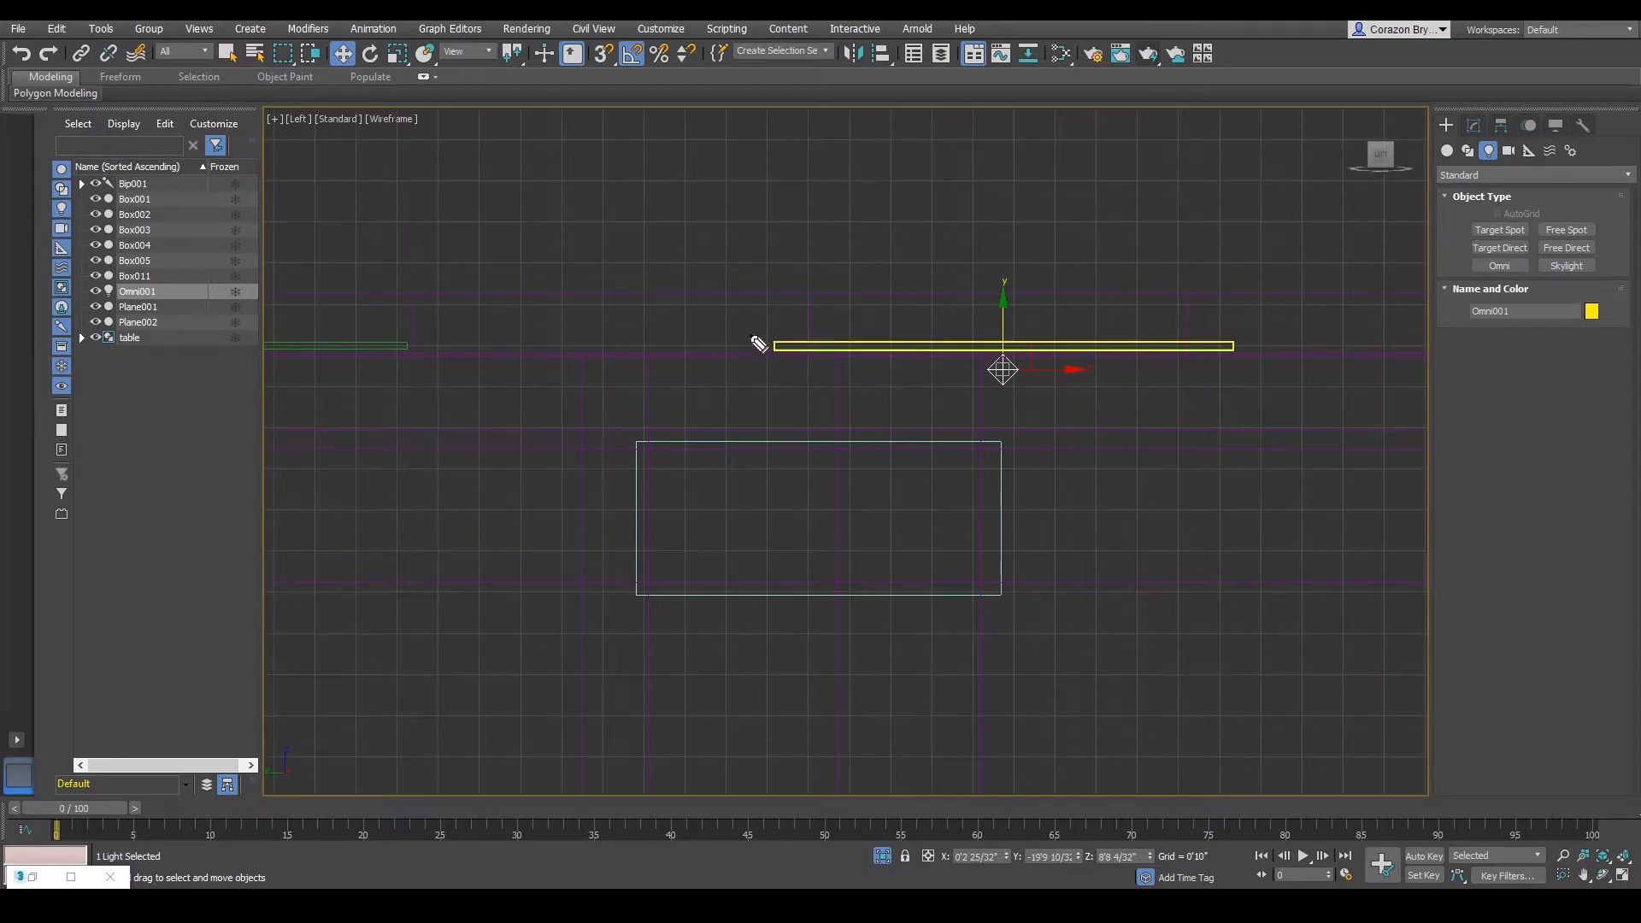
mouse_move(759, 343)
left_mouse_down()
mouse_move(1140, 308)
mouse_move(1191, 370)
mouse_move(883, 381)
mouse_move(790, 321)
left_mouse_up()
mouse_move(994, 407)
left_mouse_down()
mouse_move(988, 351)
mouse_move(1032, 378)
mouse_move(988, 400)
left_mouse_up()
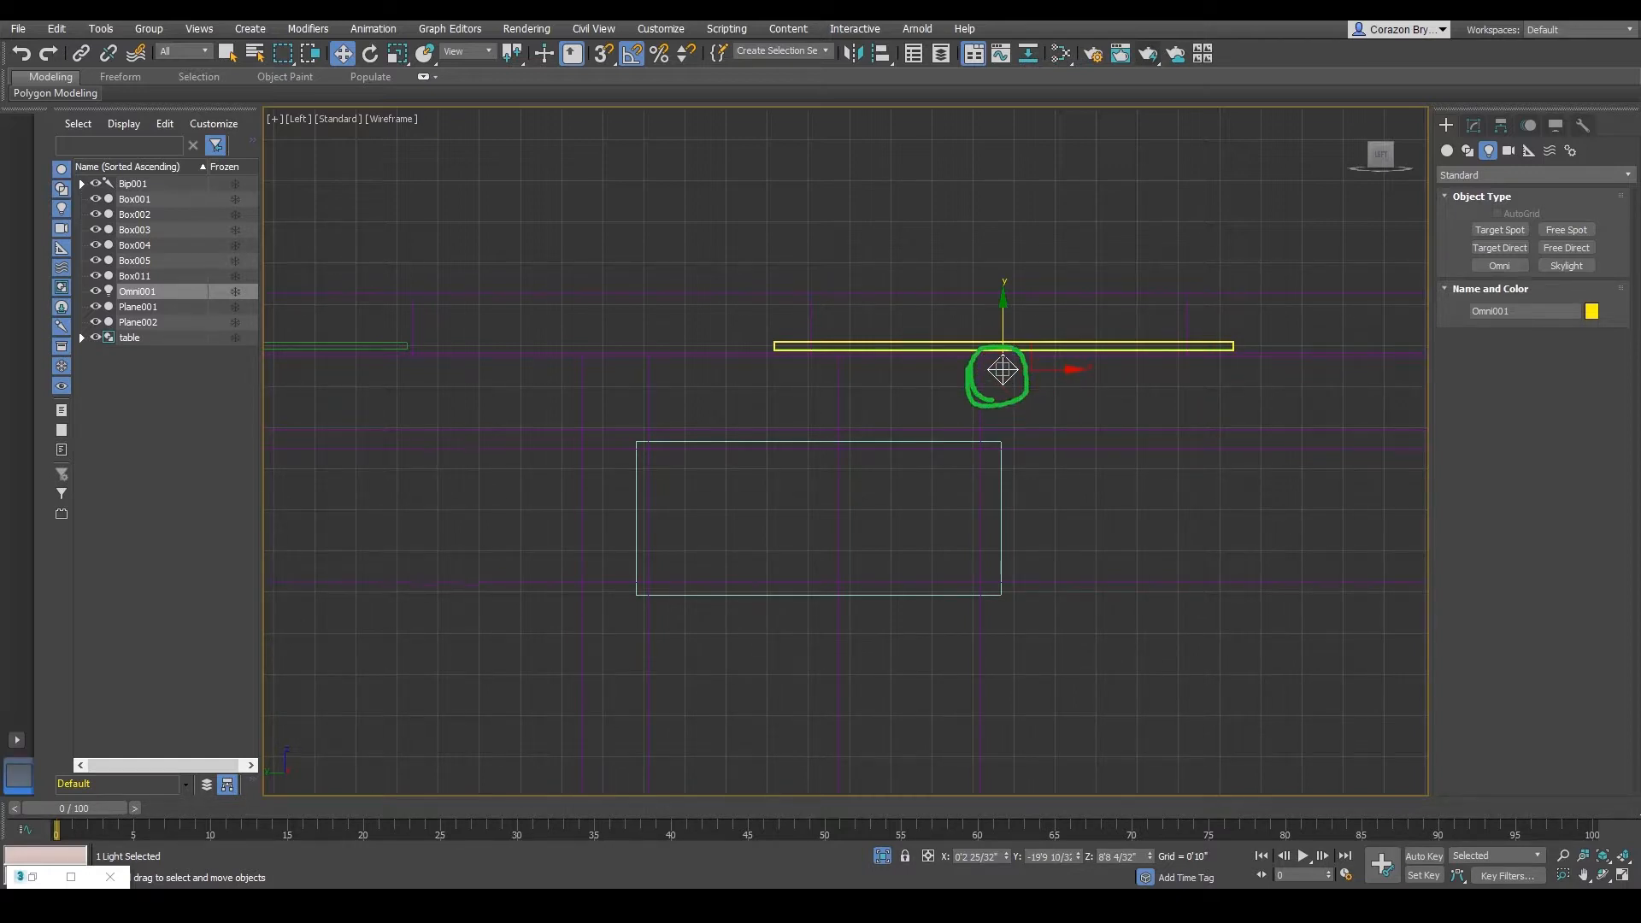
- Render a shaded perspective view down the corridor to check the Omni light's illumination, and close the render
mouse_move(991, 393)
middle_mouse_down("alt")
mouse_move(1095, 395)
mouse_move(824, 462)
mouse_move(956, 433)
mouse_move(923, 371)
mouse_move(934, 334)
mouse_move(964, 393)
mouse_move(923, 396)
mouse_move(924, 461)
mouse_move(893, 339)
mouse_move(883, 399)
mouse_move(880, 327)
mouse_move(937, 379)
mouse_move(922, 388)
middle_mouse_up("alt")
key("F3")
scroll(916, 398, "down", 3)
scroll(924, 460, "up", 2)
scroll(883, 399, "up", 3)
scroll(882, 399, "down", 3)
scroll(879, 332, "up", 3)
scroll(901, 341, "up", 1)
scroll(937, 380, "up", 1)
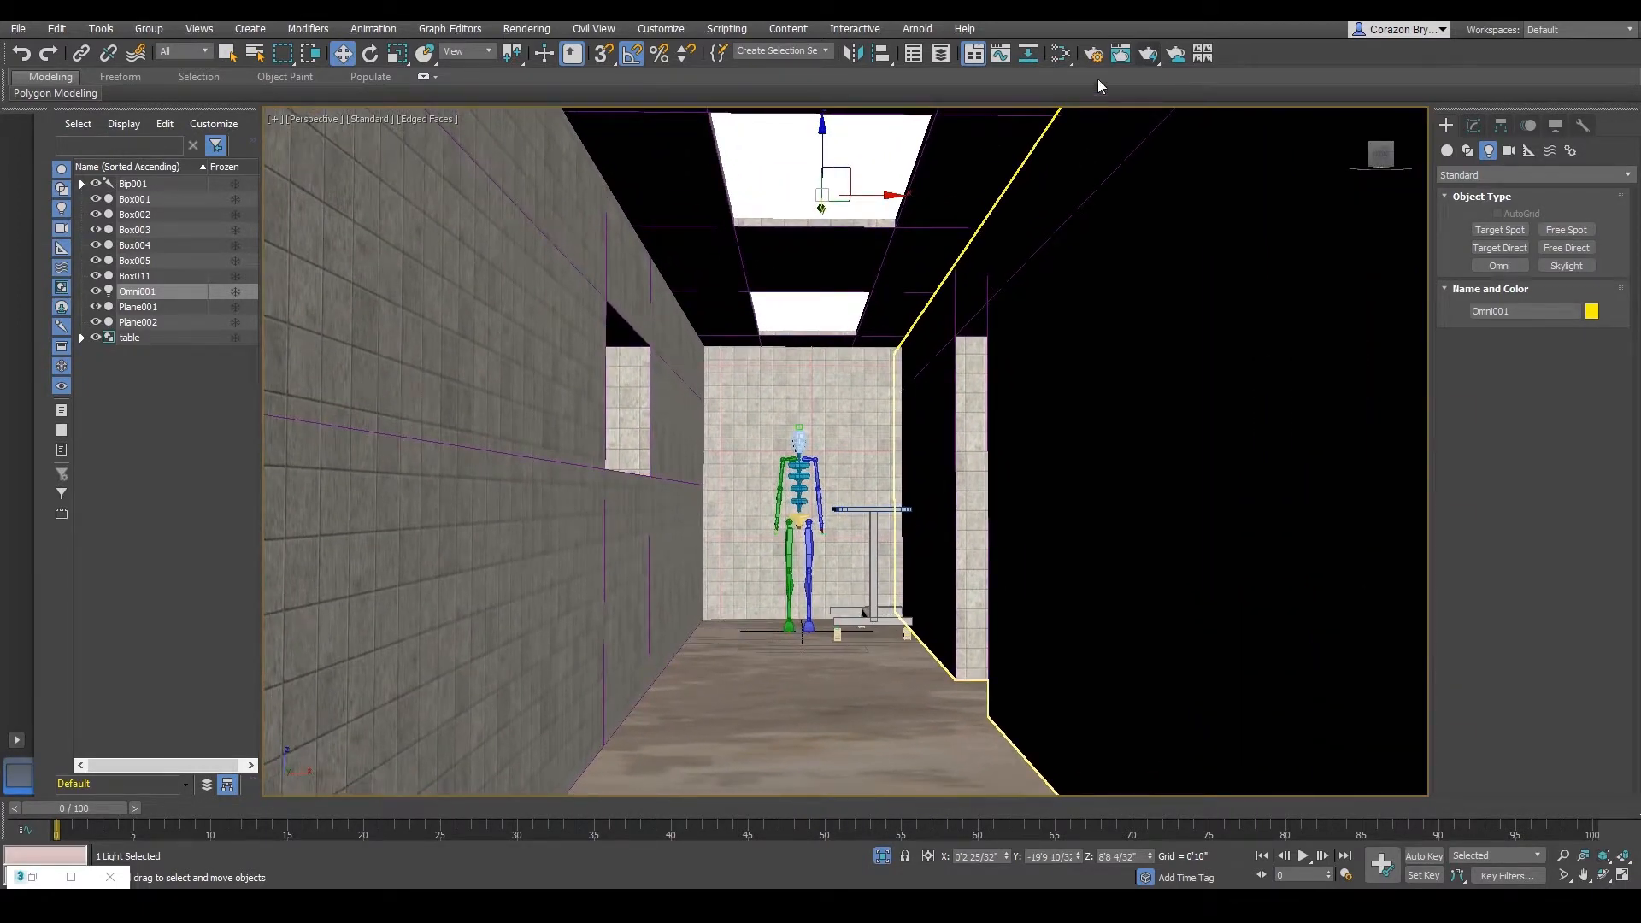
left_click(1153, 54)
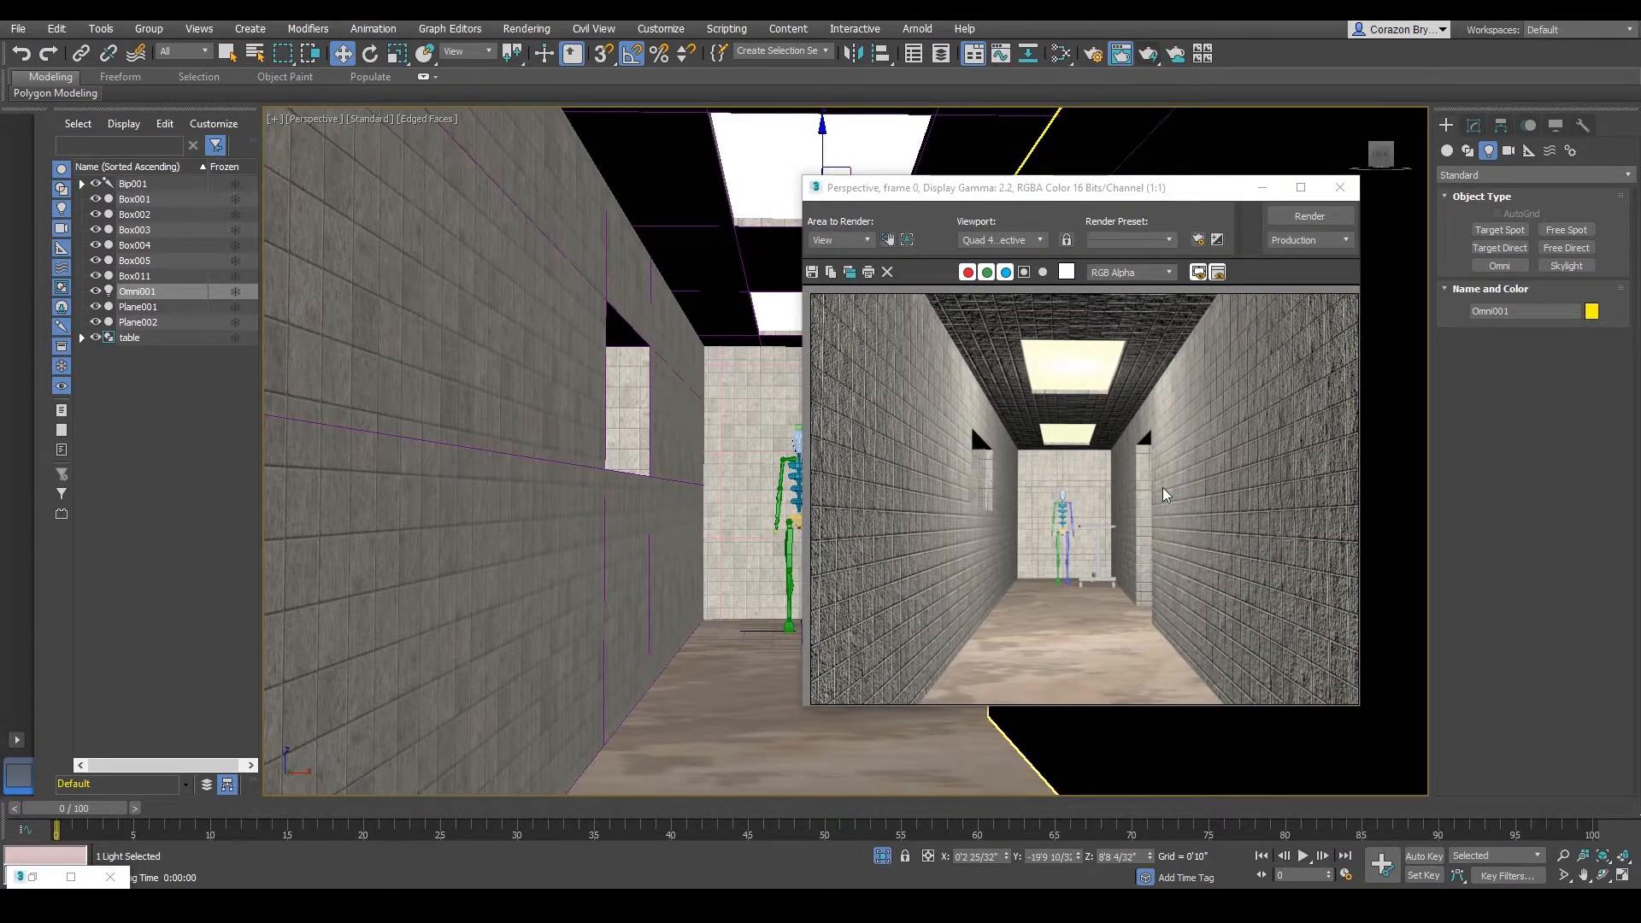
left_click(1349, 196)
- Turn on shadows for the Omni light in its general parameters
scroll(943, 446, "down", 10)
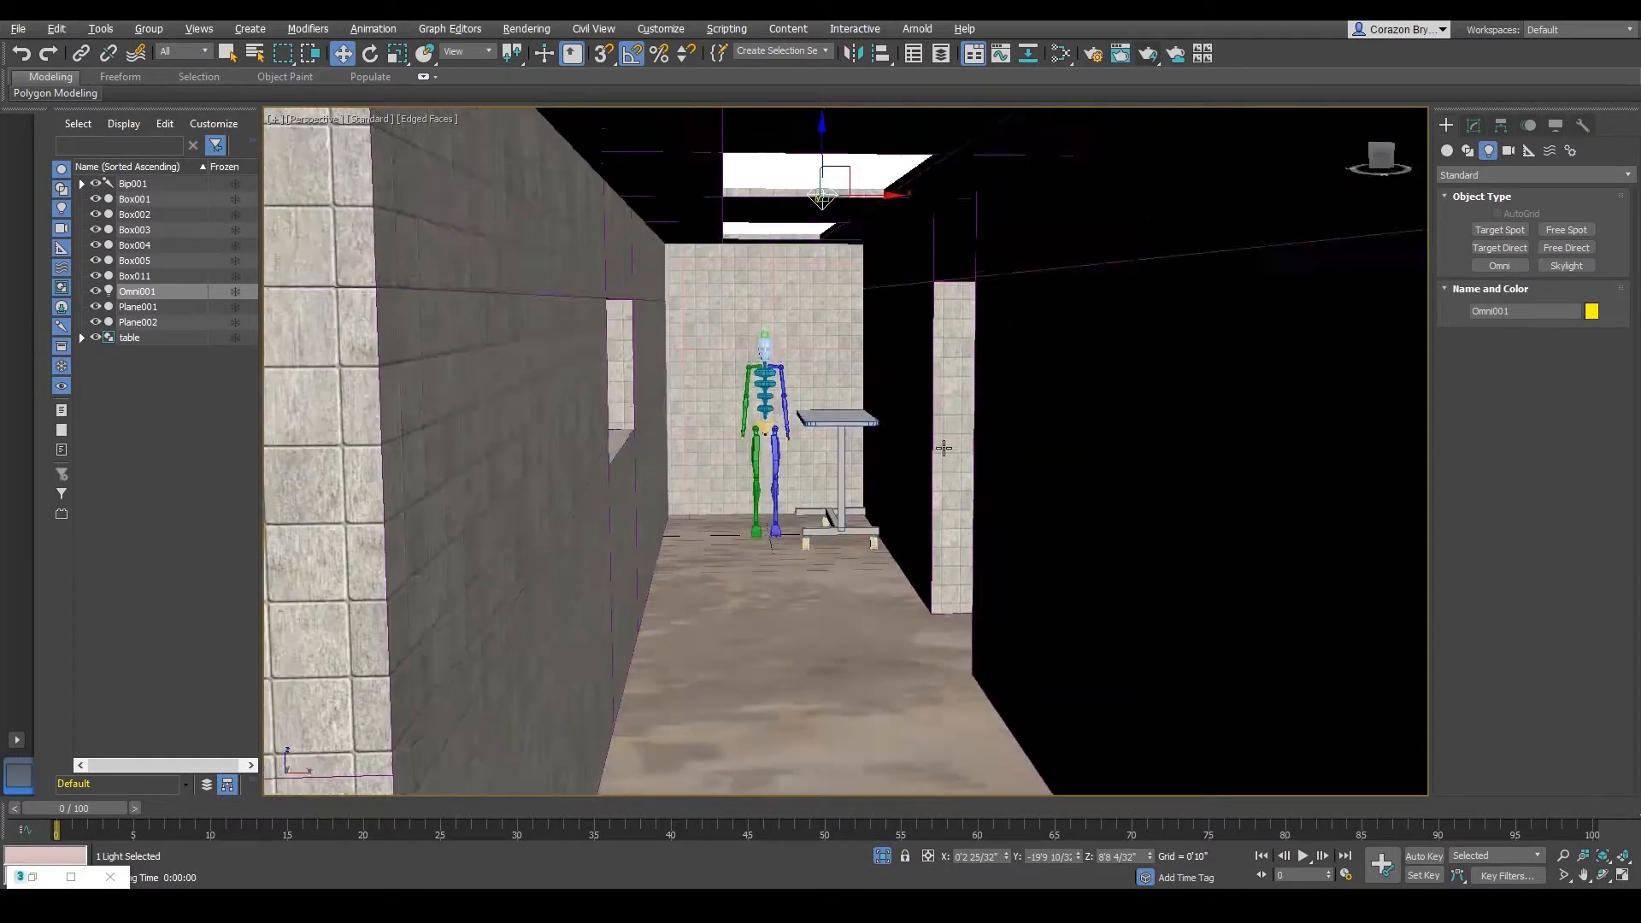
mouse_move(943, 446)
middle_mouse_down("alt")
mouse_move(931, 440)
mouse_move(947, 438)
middle_mouse_up("alt")
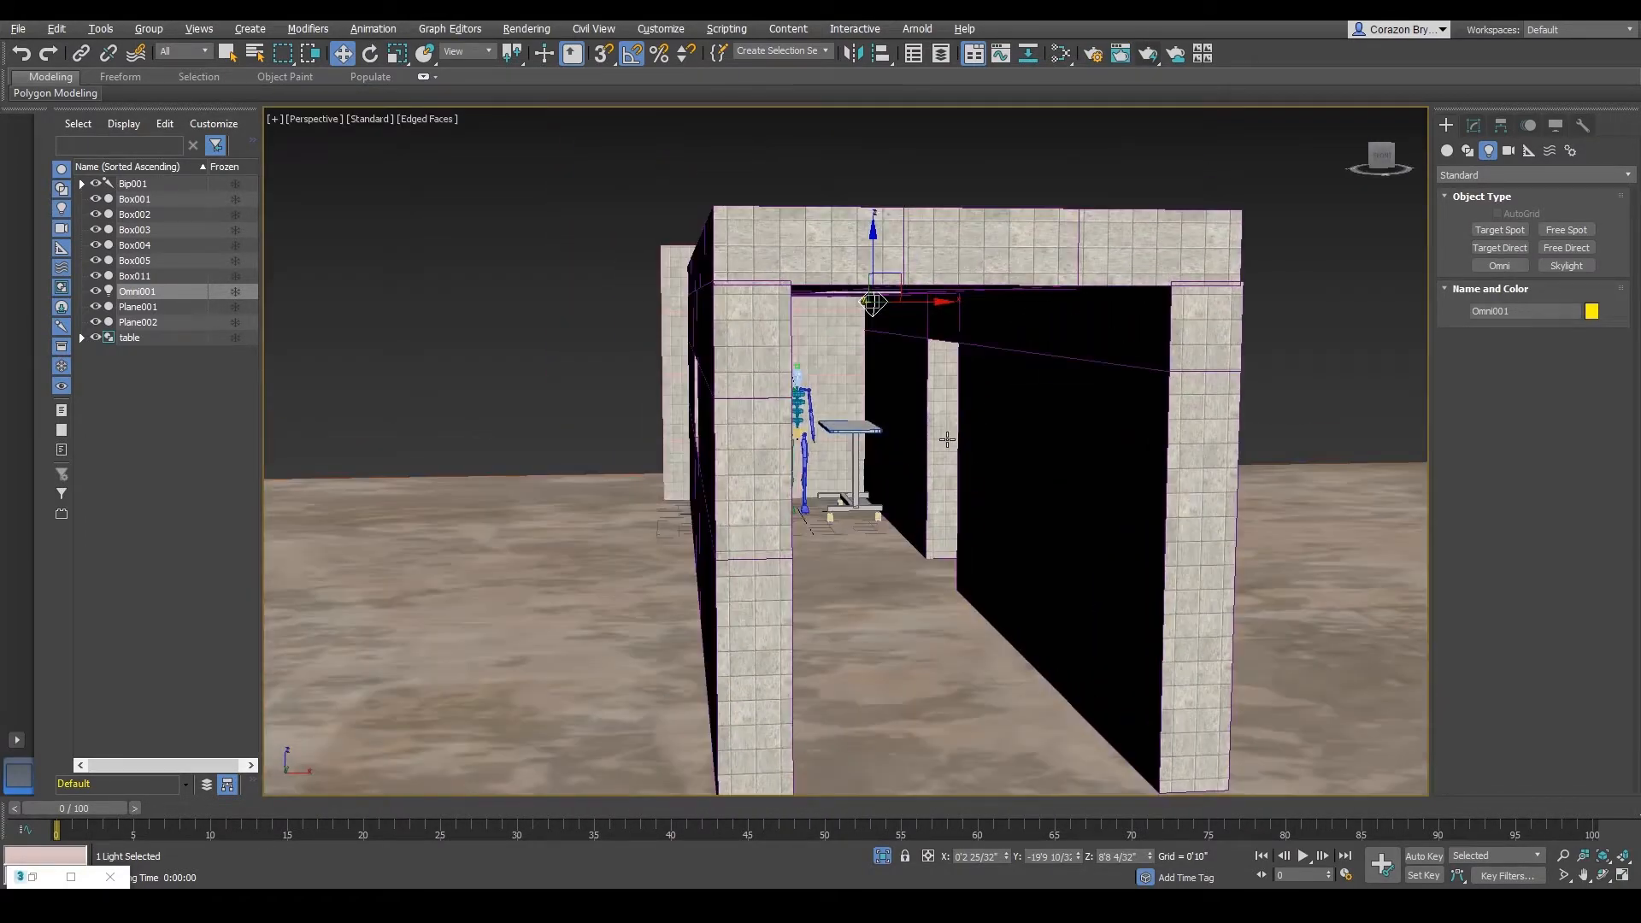
middle_click_drag(958, 367, 883, 344, "alt")
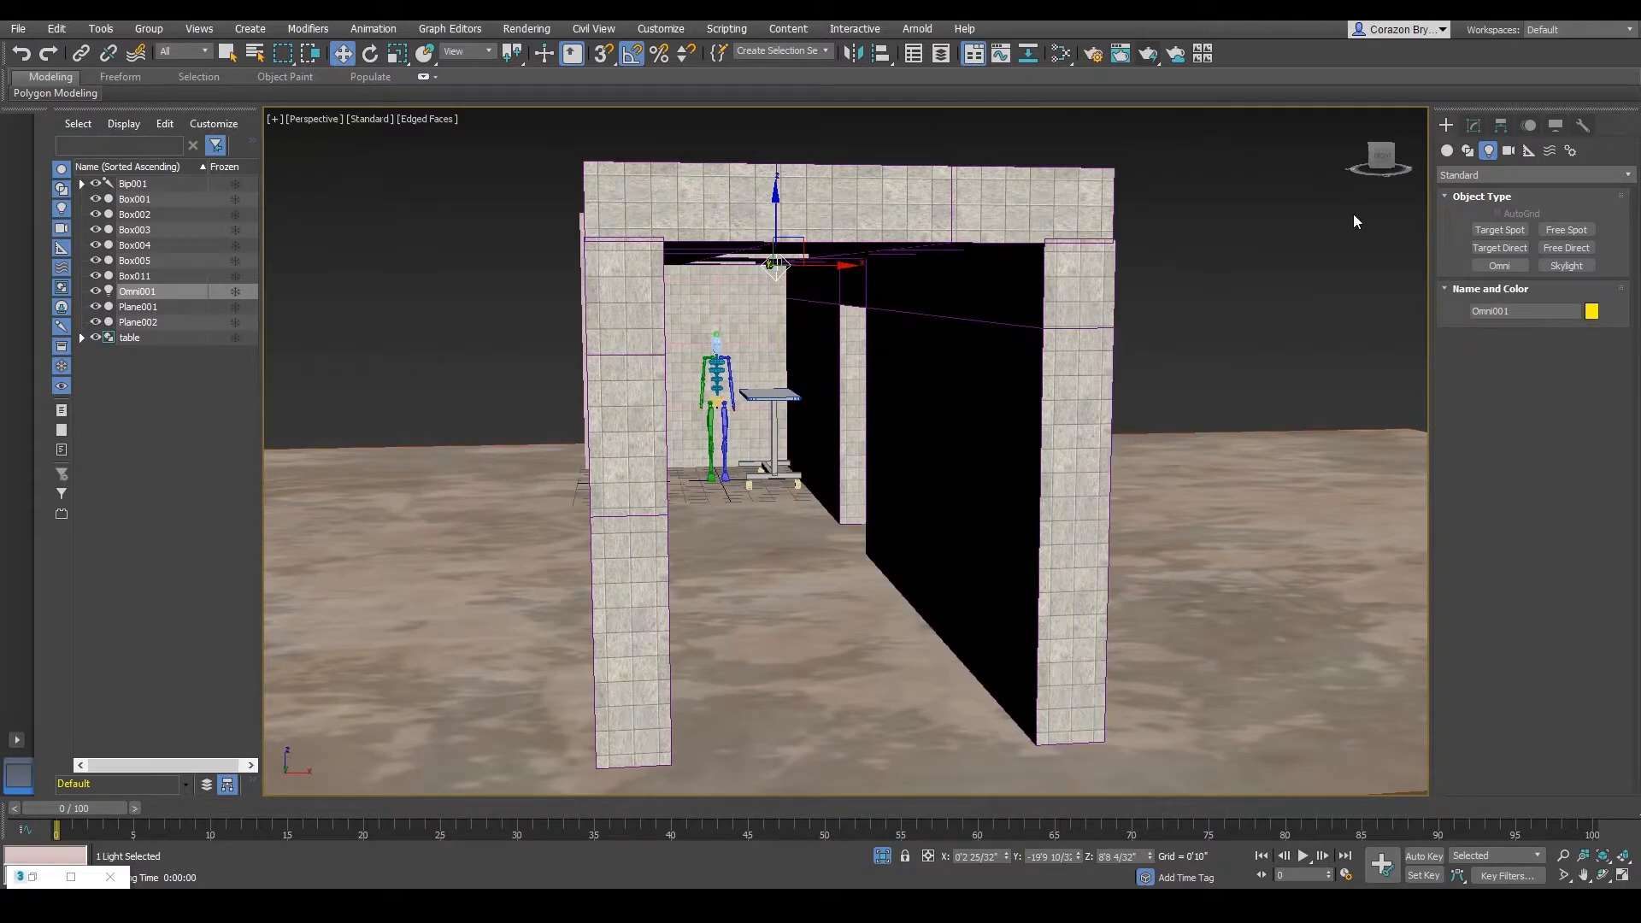
left_click(1473, 126)
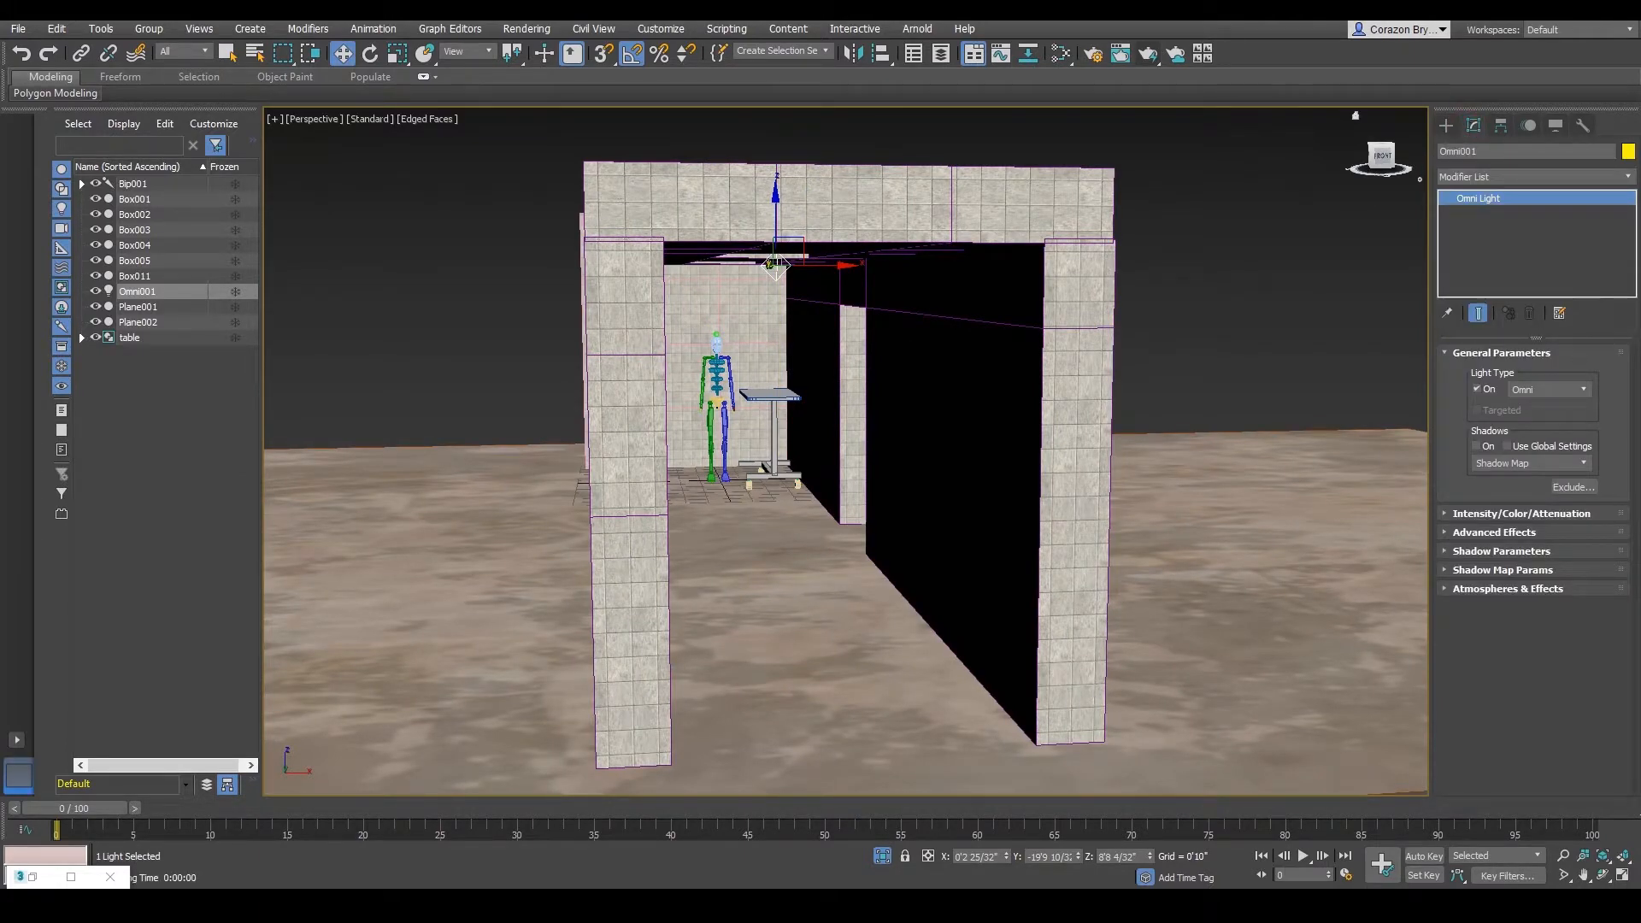
mouse_move(1440, 436)
left_mouse_down()
mouse_move(1467, 425)
mouse_move(1459, 461)
mouse_move(1456, 421)
left_mouse_up()
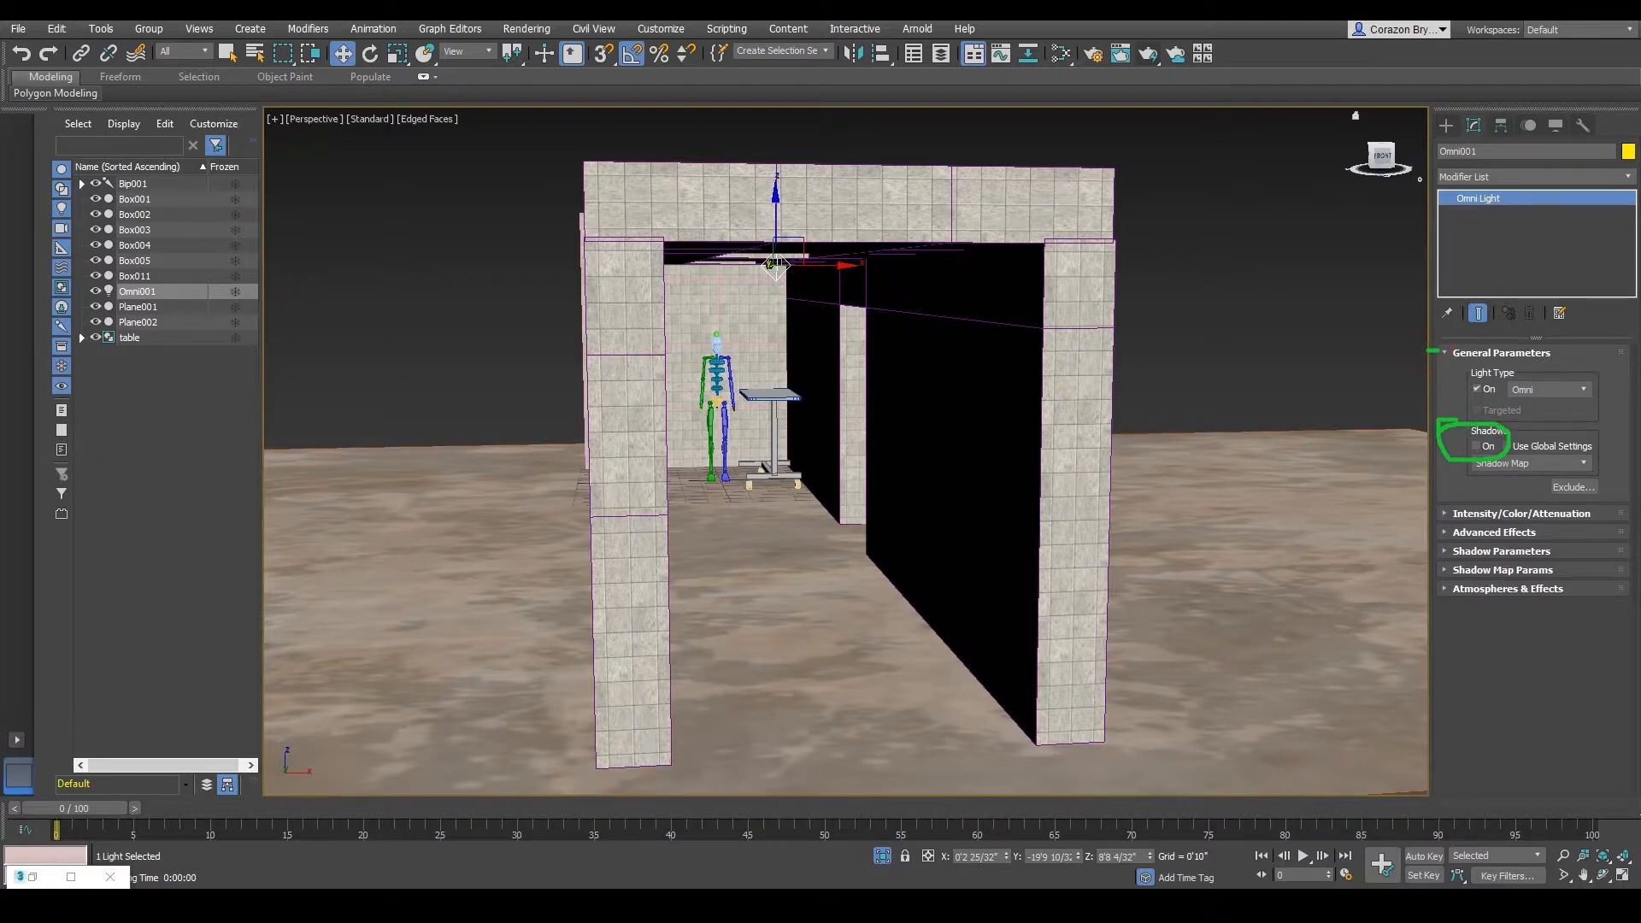
key("Escape")
left_click(1476, 445)
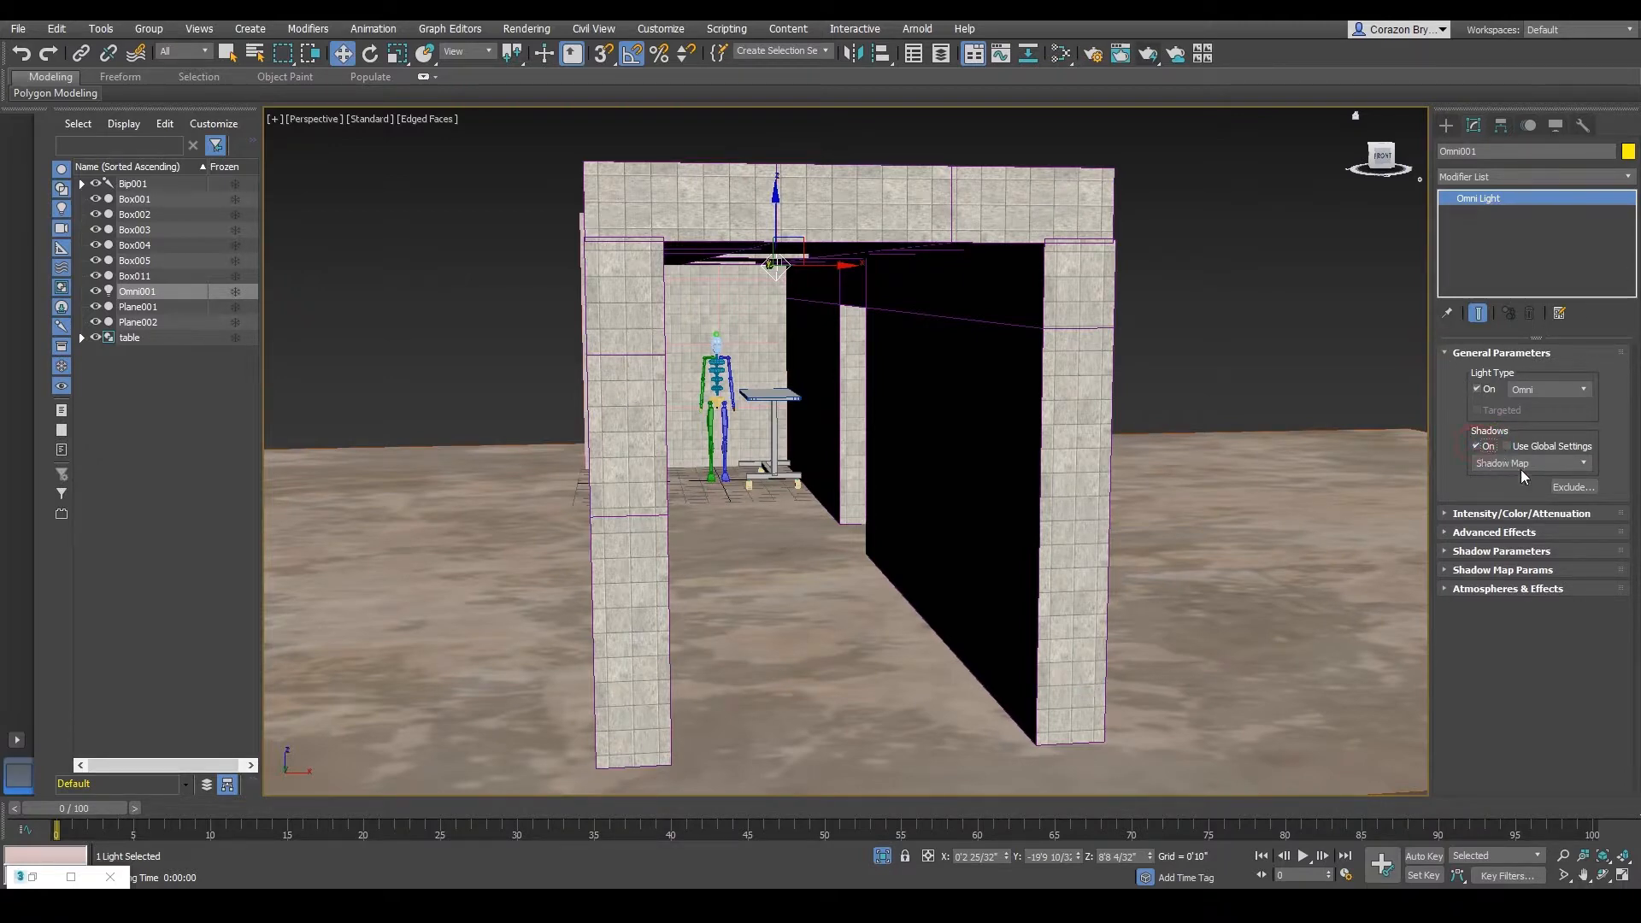
- Render the corridor interior with Shadow Map shadows, examine the shadow behind the table, and close the render
middle_click_drag(1026, 538, 998, 530, "alt")
scroll(903, 527, "up", 3)
scroll(930, 476, "down", 1)
middle_click_drag(909, 491, 958, 546)
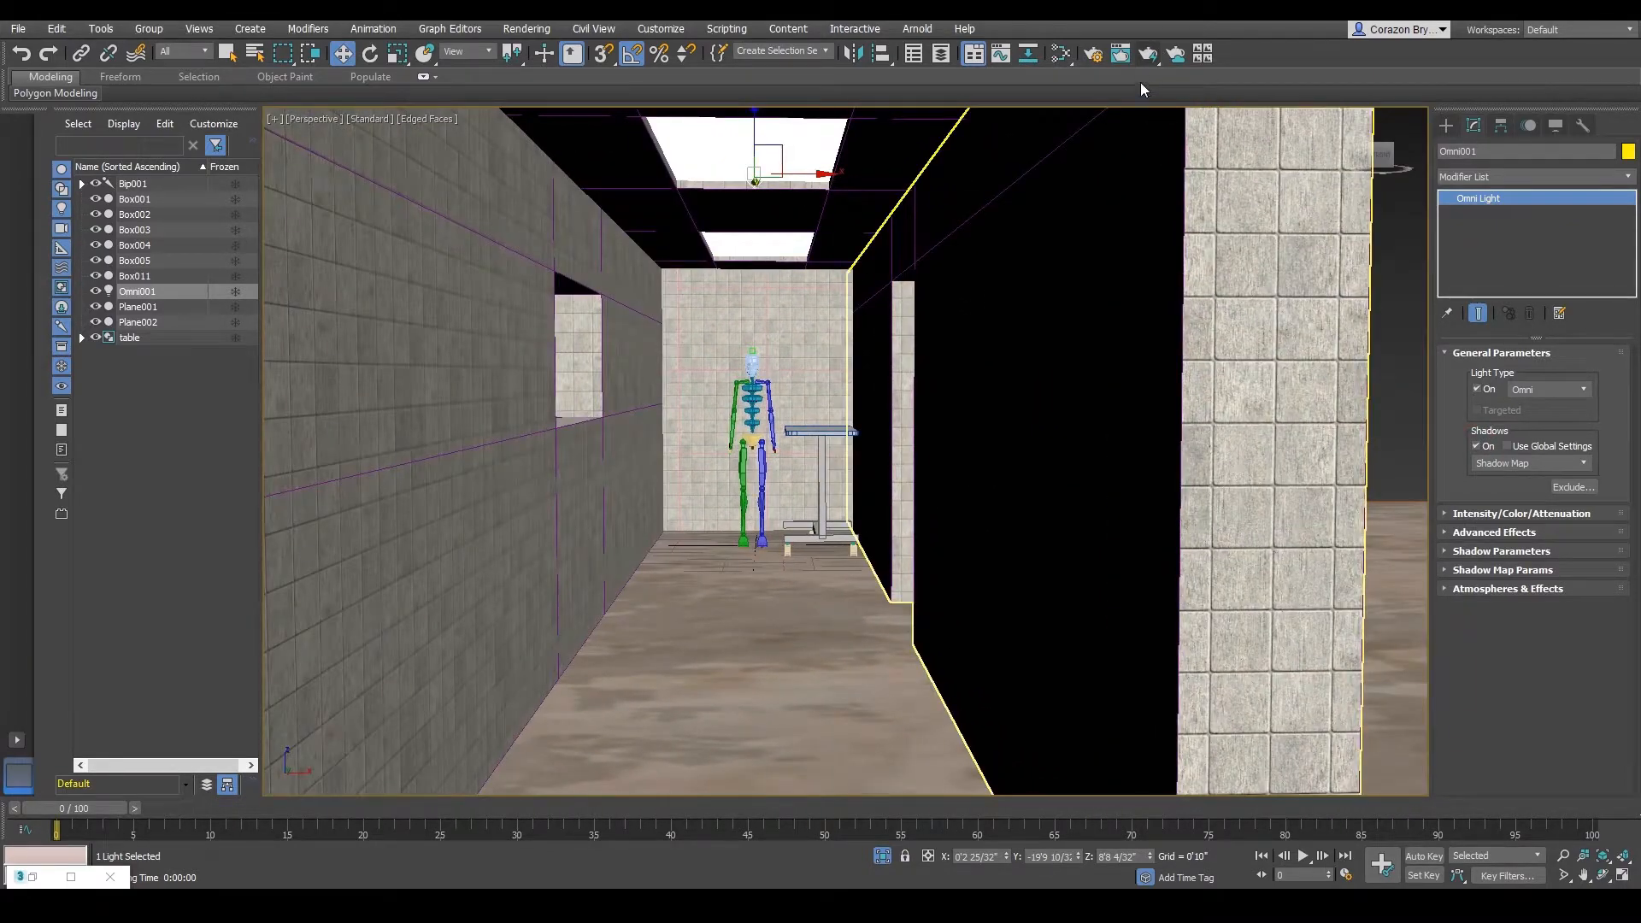
left_click(1148, 54)
left_click(1306, 224)
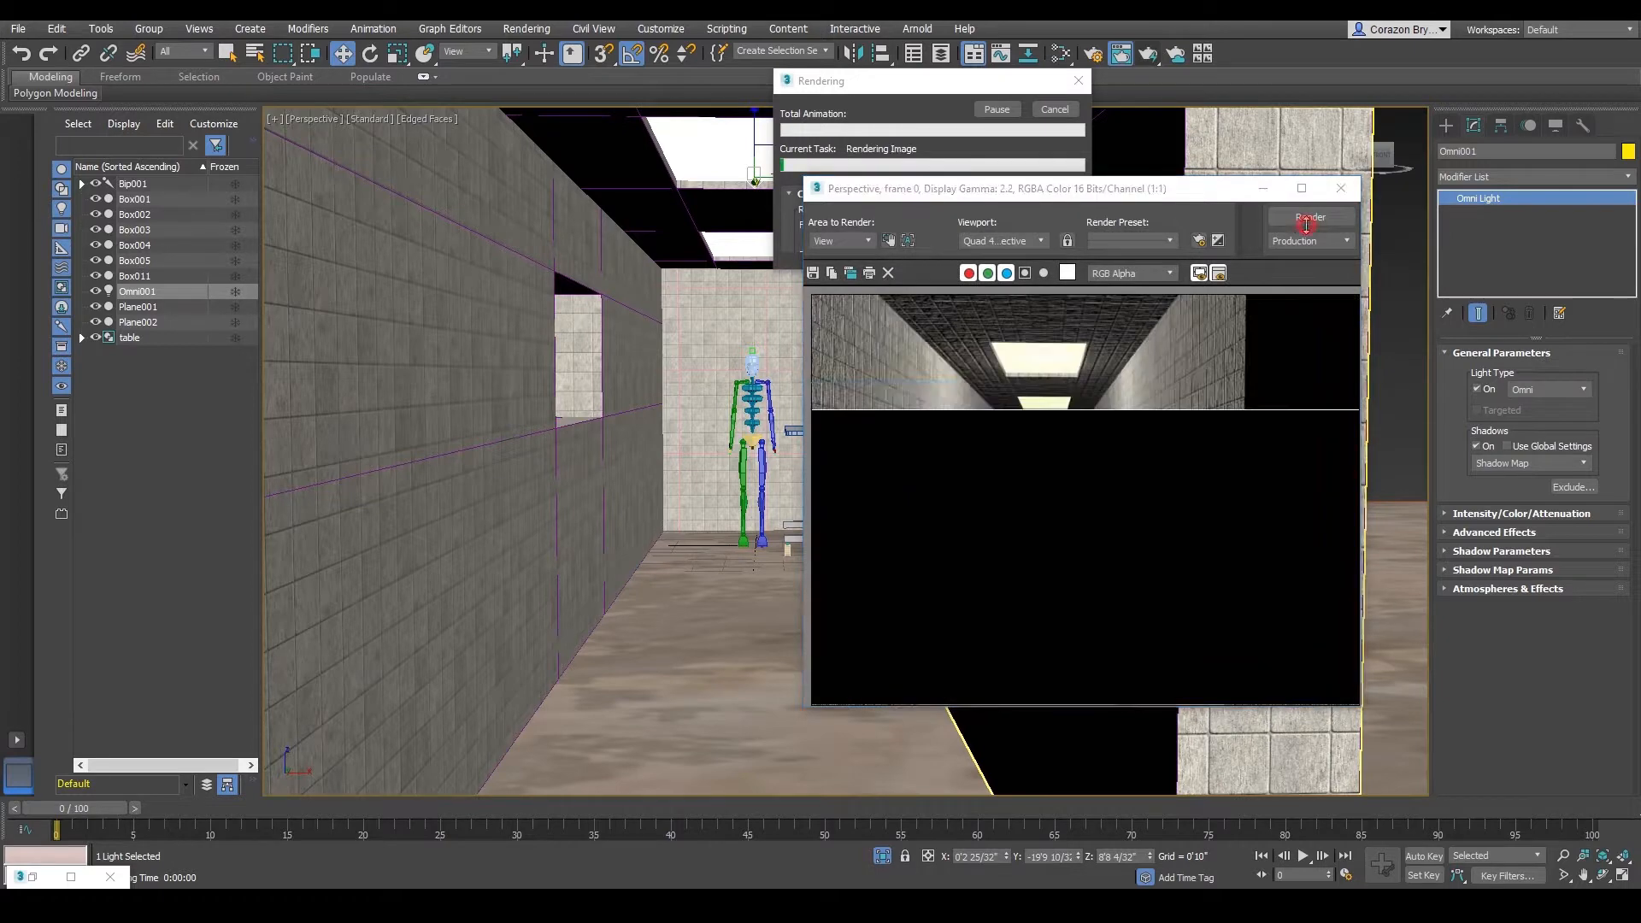
left_click(1306, 220)
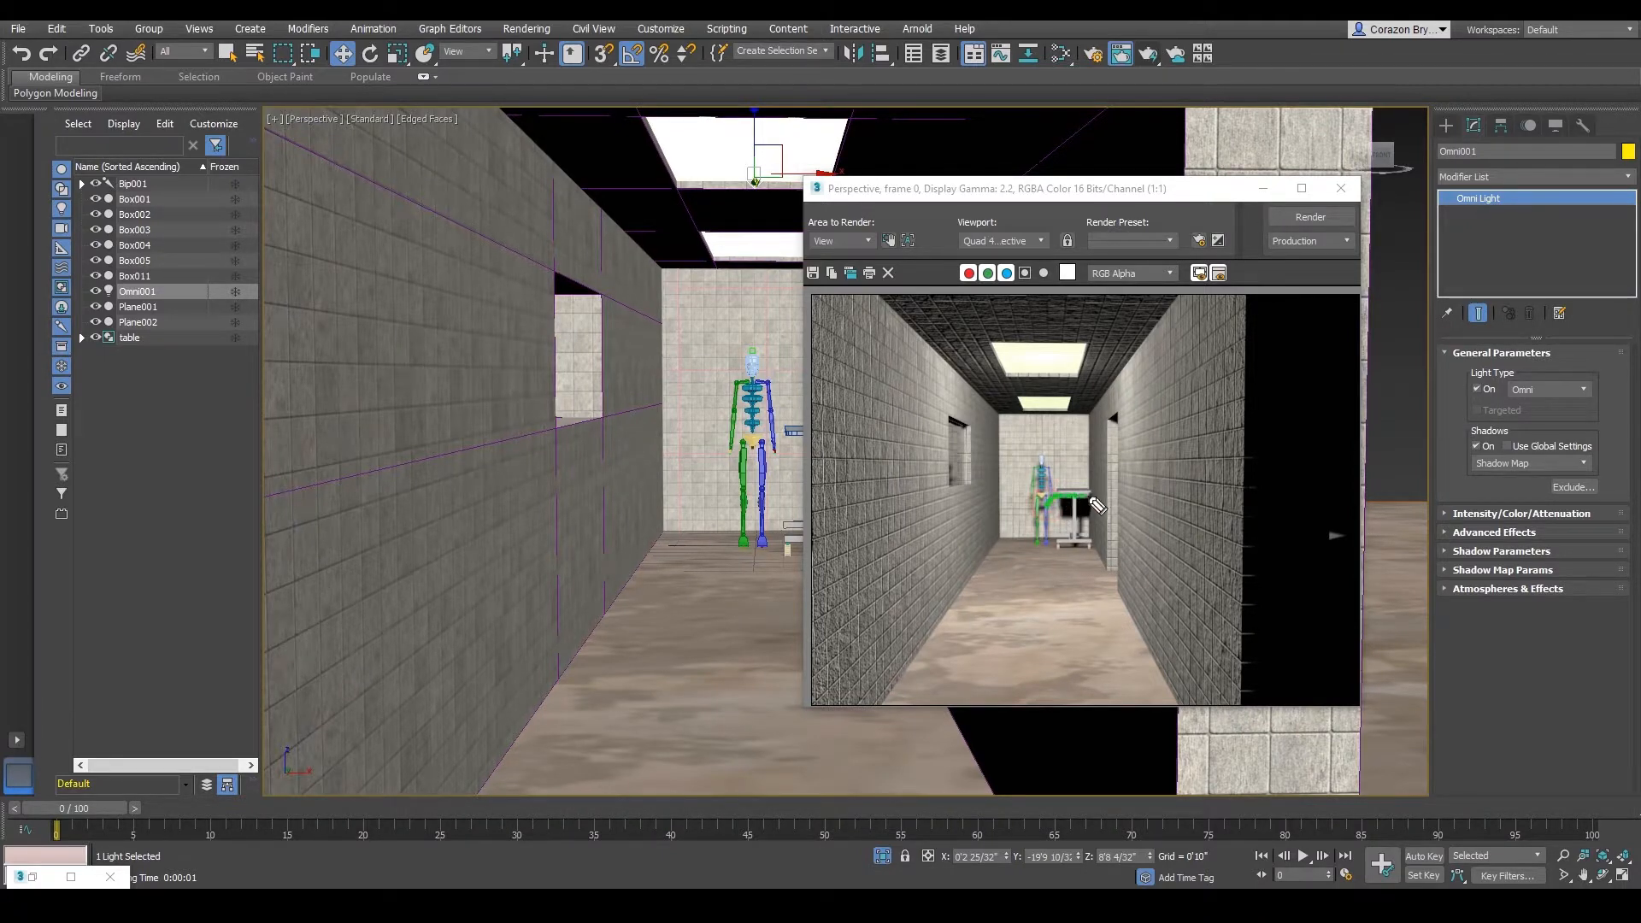
left_click_drag(1091, 528, 1051, 511)
key("Escape")
left_click(1343, 189)
middle_click_drag(966, 453, 799, 531)
scroll(886, 498, "down", 3)
left_click(1506, 463)
left_click(1506, 464)
scroll(784, 539, "up", 1)
scroll(784, 539, "down", 4)
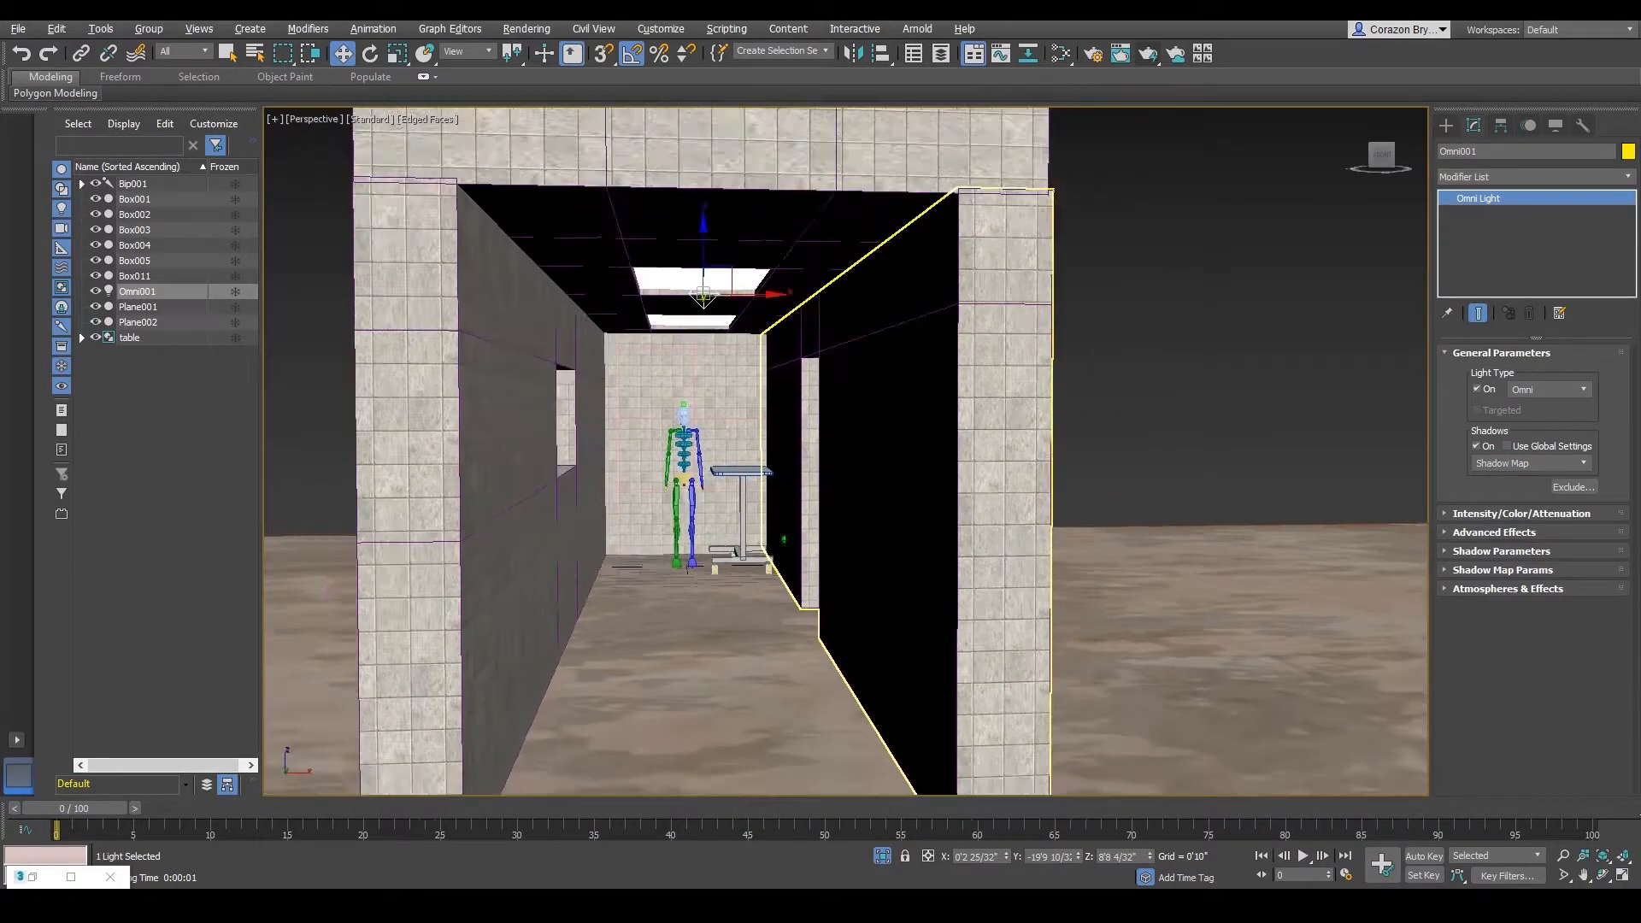
scroll(790, 544, "up", 3)
scroll(797, 548, "down", 2)
scroll(797, 548, "up", 3)
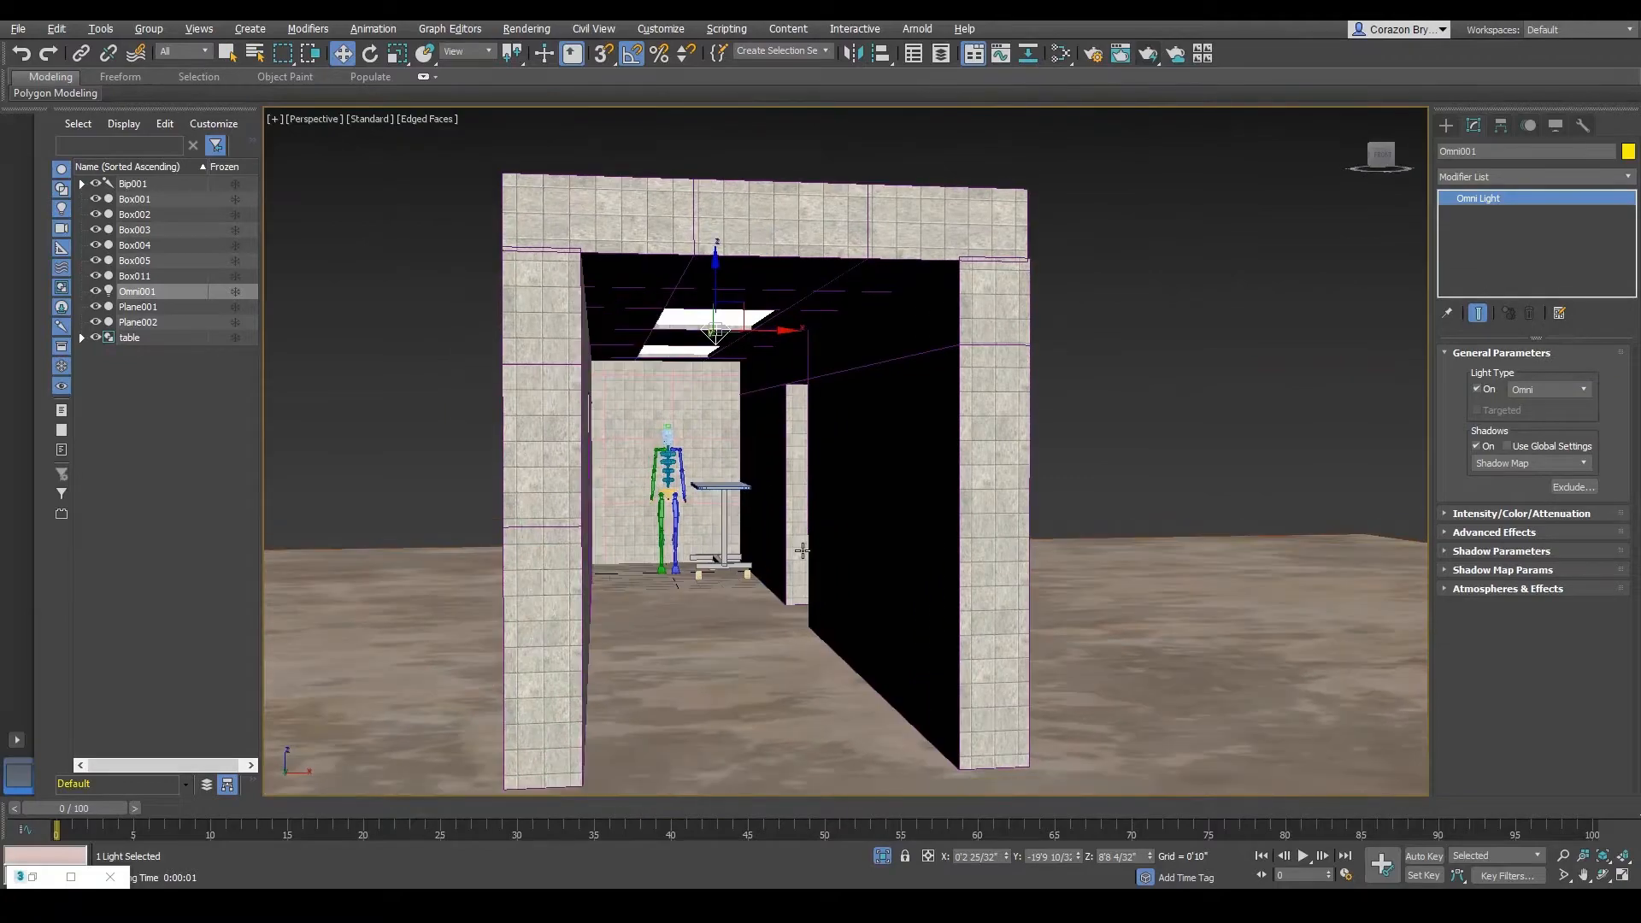
scroll(800, 547, "down", 1)
scroll(801, 546, "up", 2)
scroll(805, 545, "down", 4)
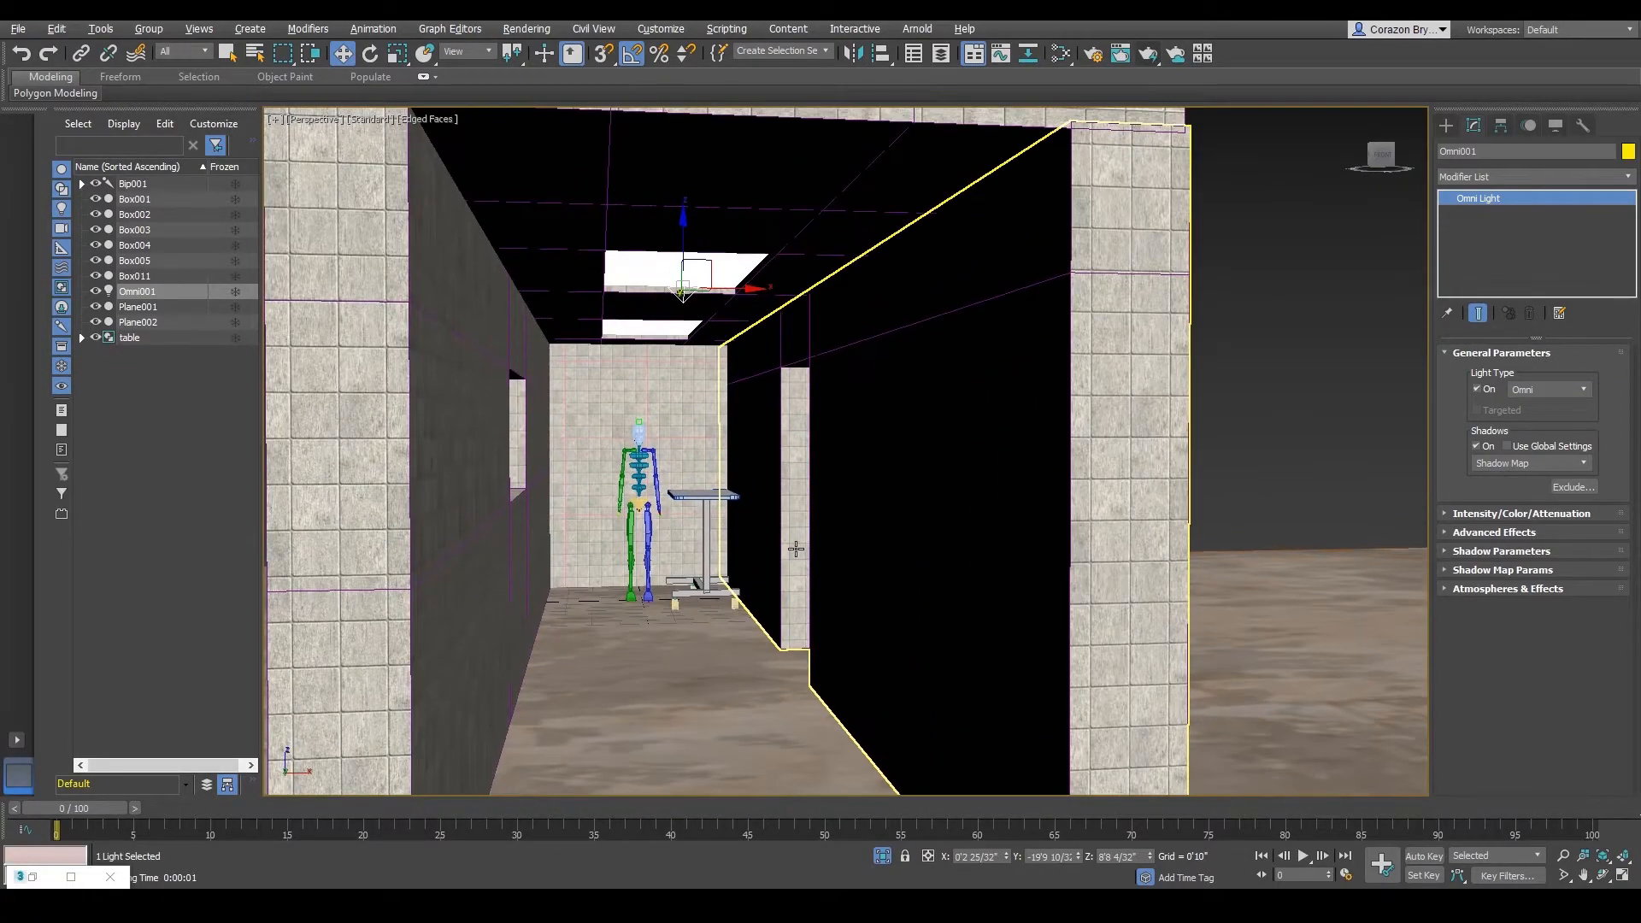
scroll(804, 556, "up", 3)
scroll(802, 569, "down", 1)
scroll(801, 569, "up", 2)
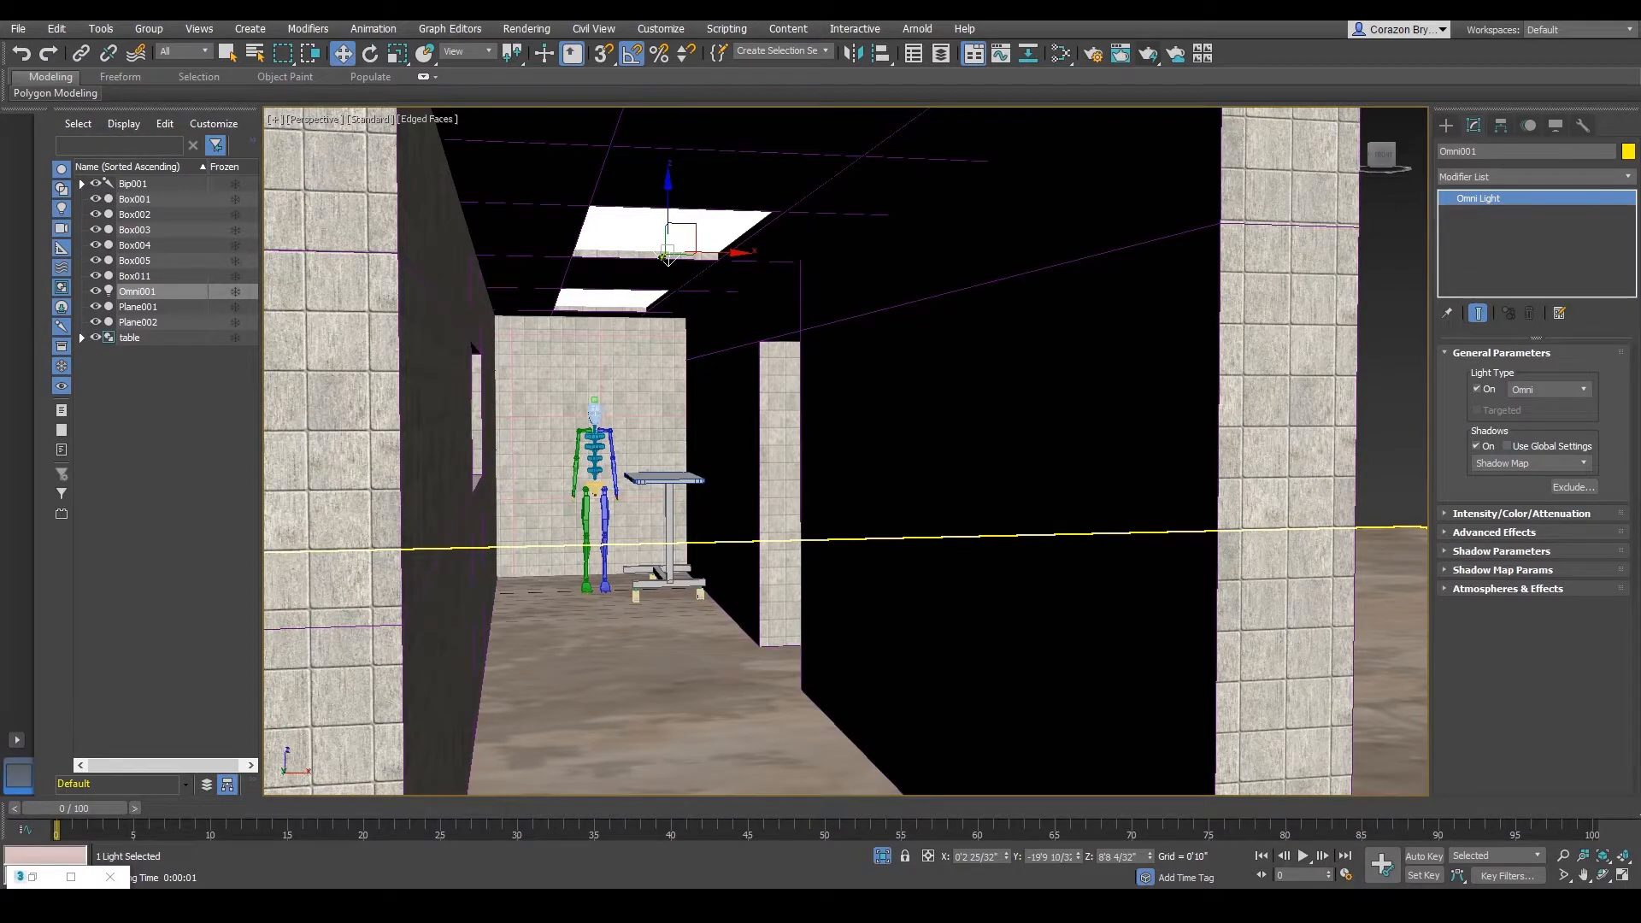
- Change the Omni light's shadow type to Area Shadows and expand the Area Shadows settings
mouse_move(1472, 477)
left_mouse_down()
mouse_move(1518, 489)
mouse_move(1546, 461)
mouse_move(1513, 481)
left_mouse_up()
key("Escape")
left_click(1549, 465)
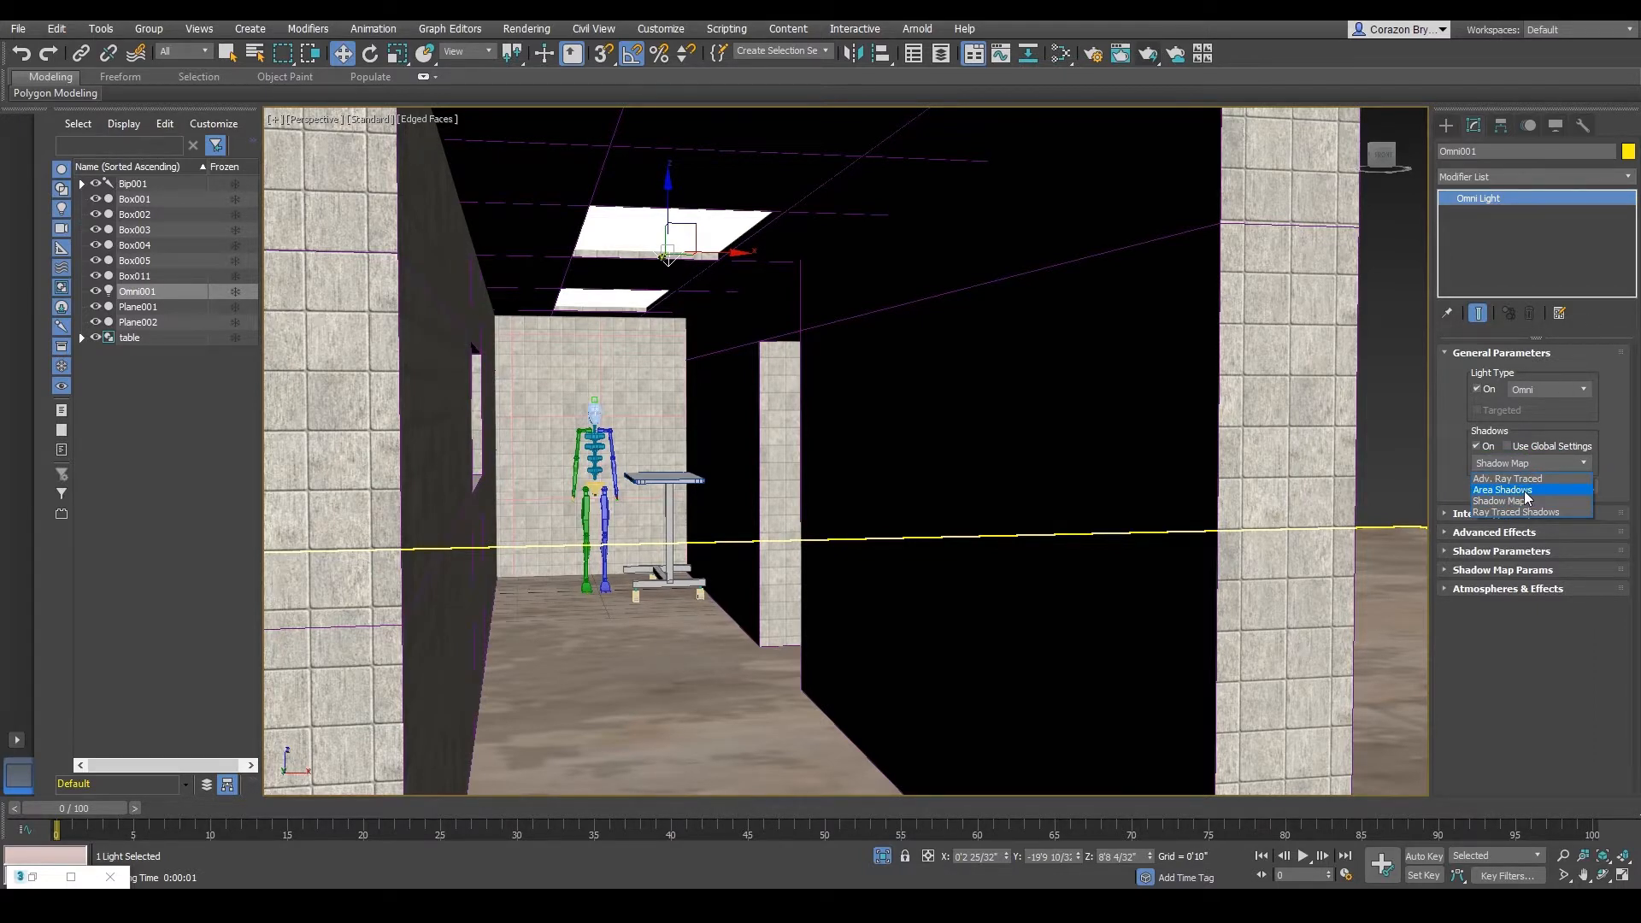
left_click(1527, 490)
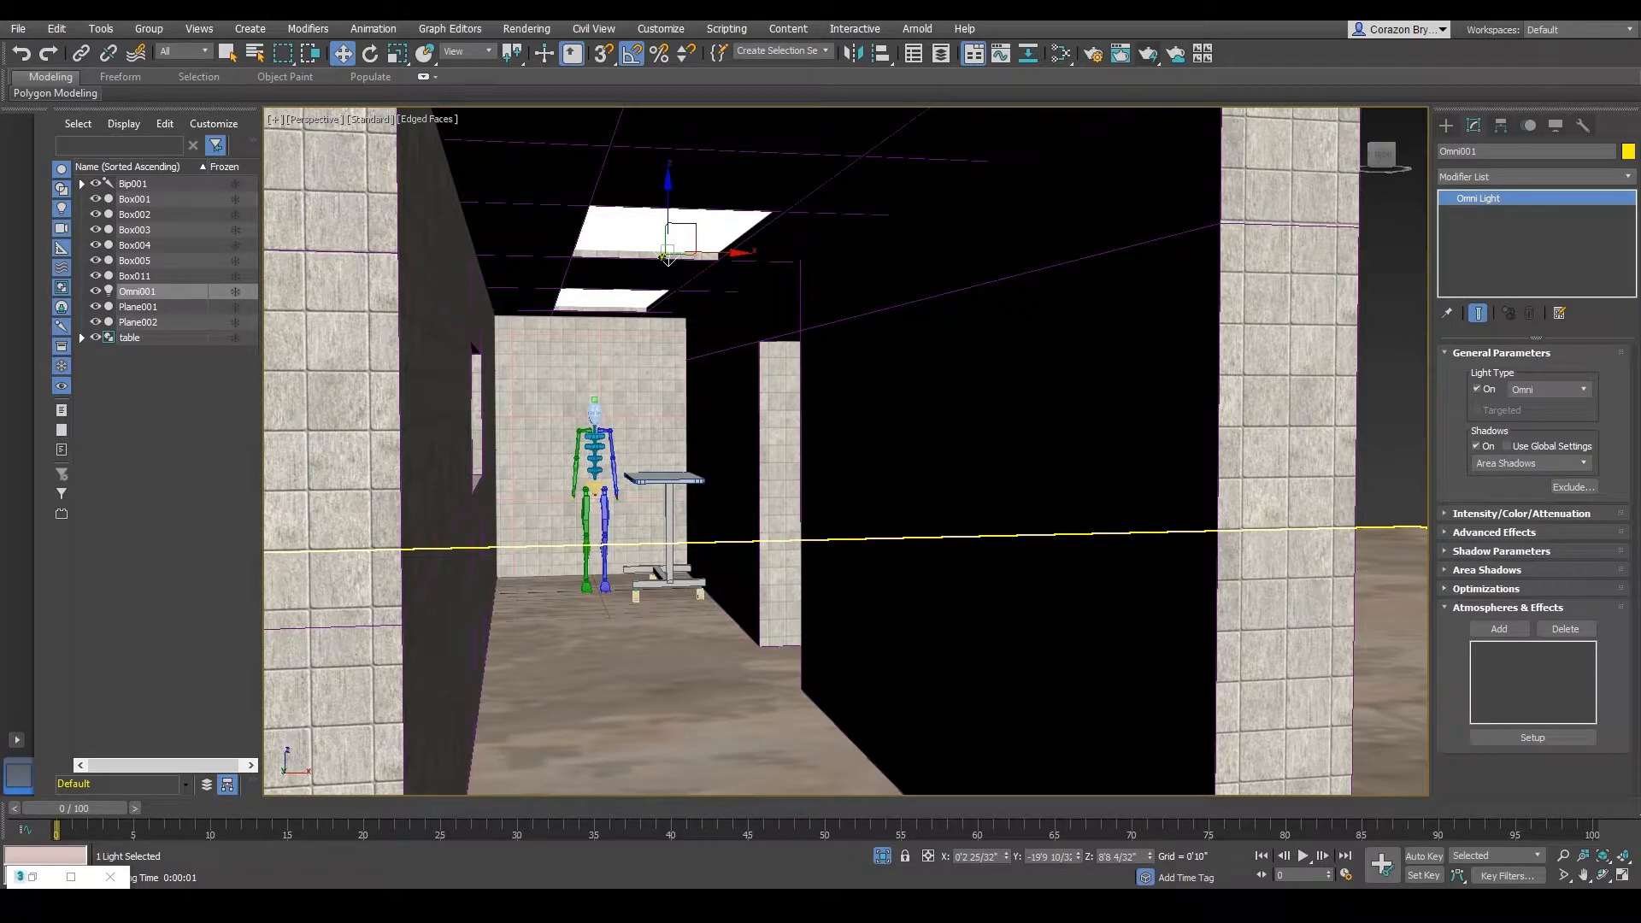
mouse_move(1436, 580)
left_mouse_down()
mouse_move(1444, 562)
mouse_move(1538, 564)
mouse_move(1423, 571)
left_mouse_up()
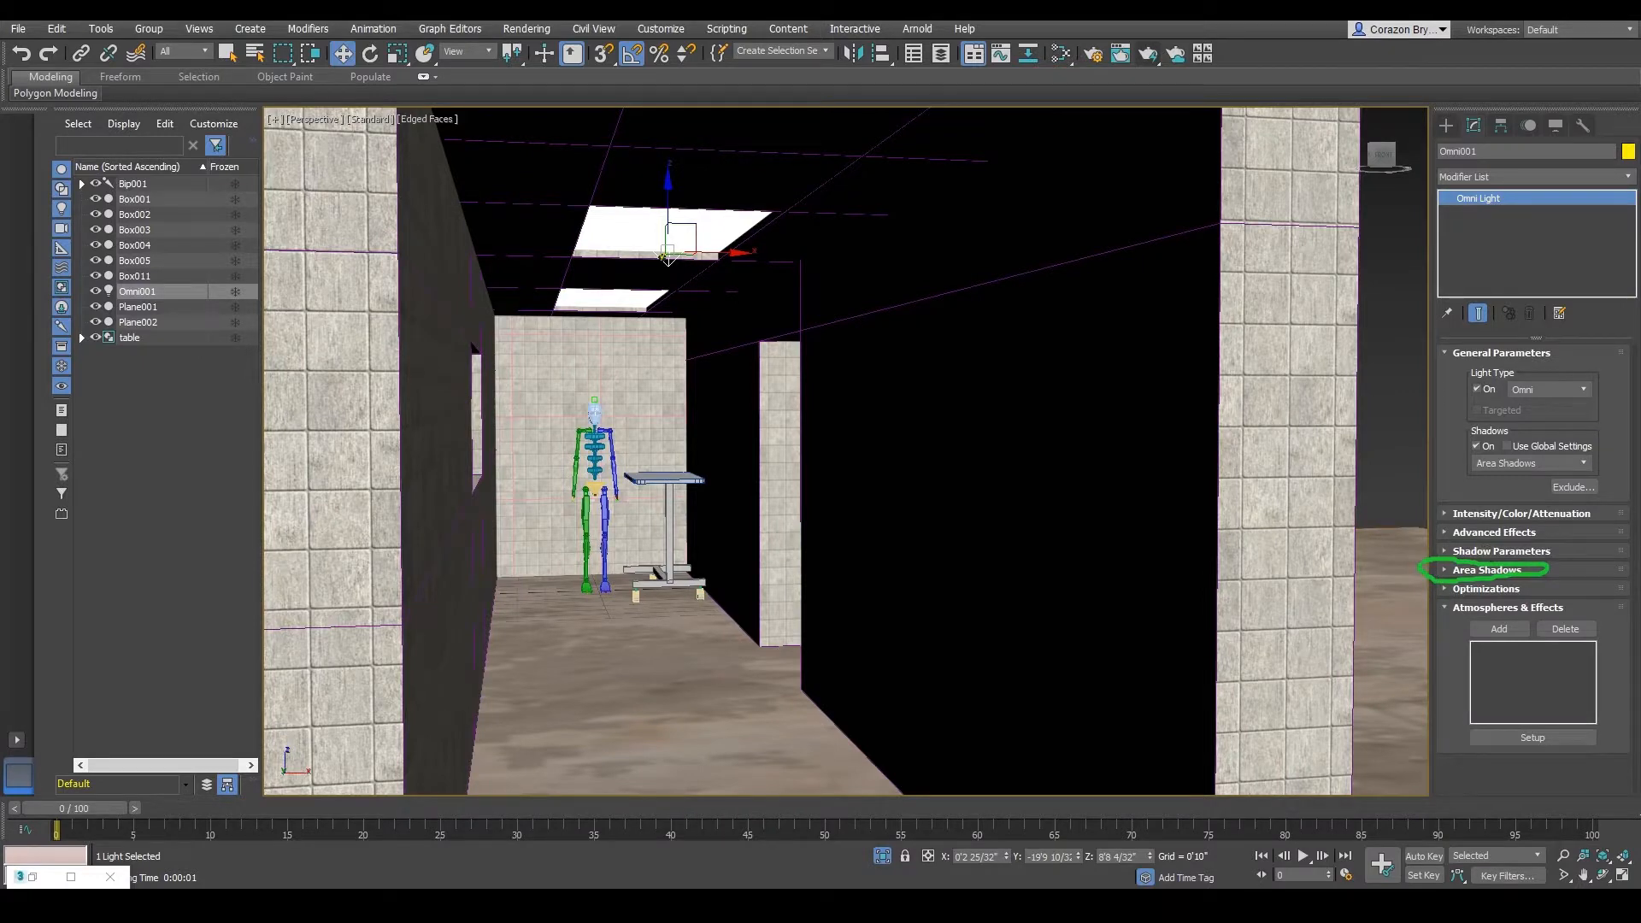
key("Escape")
left_click(1489, 571)
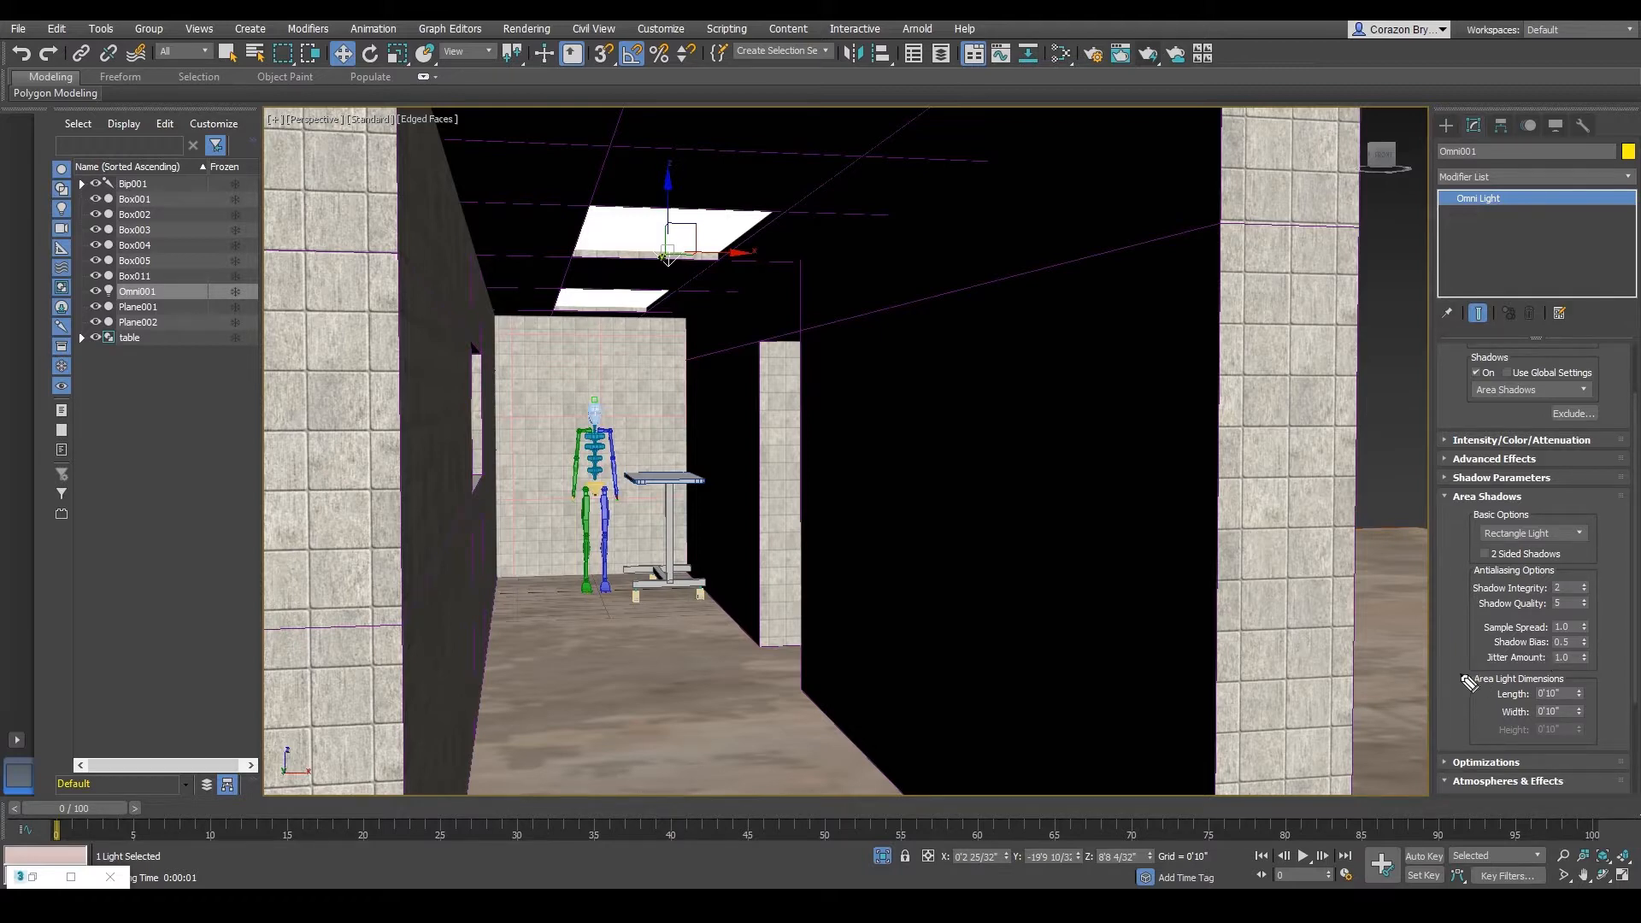
- Set the area light's length and width to 5'0" each and render a closer view of the corridor's far end
mouse_move(1469, 682)
left_mouse_down()
mouse_move(1491, 670)
mouse_move(1596, 726)
mouse_move(1454, 696)
mouse_move(1462, 676)
left_mouse_up()
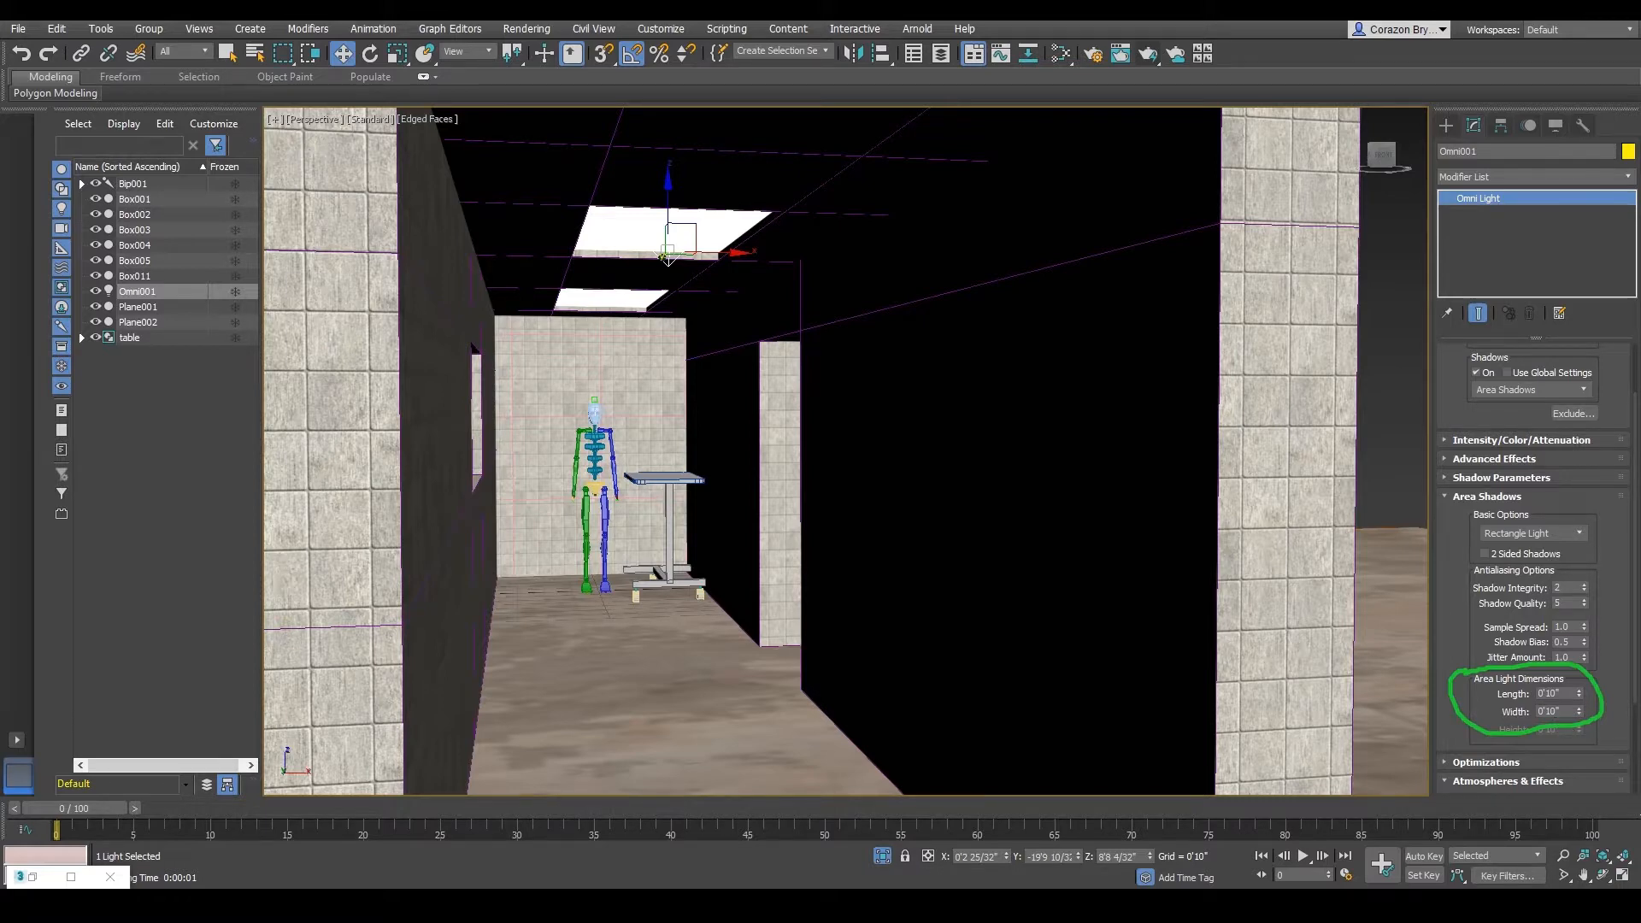
key("Escape")
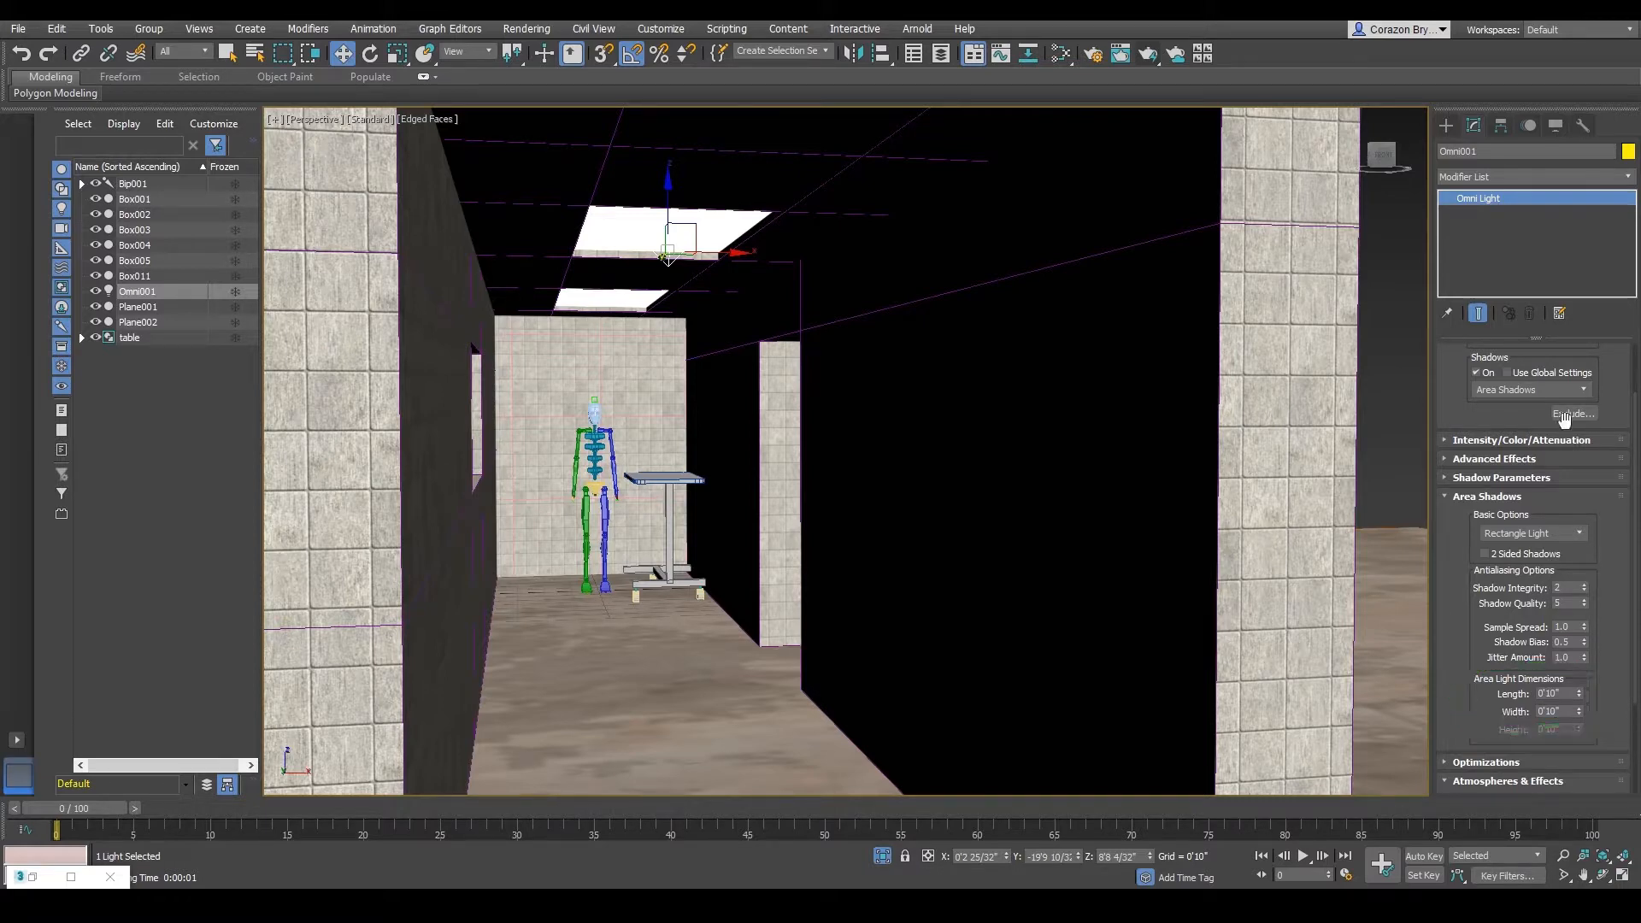
left_click(1565, 698)
left_click(1568, 715)
type("5")
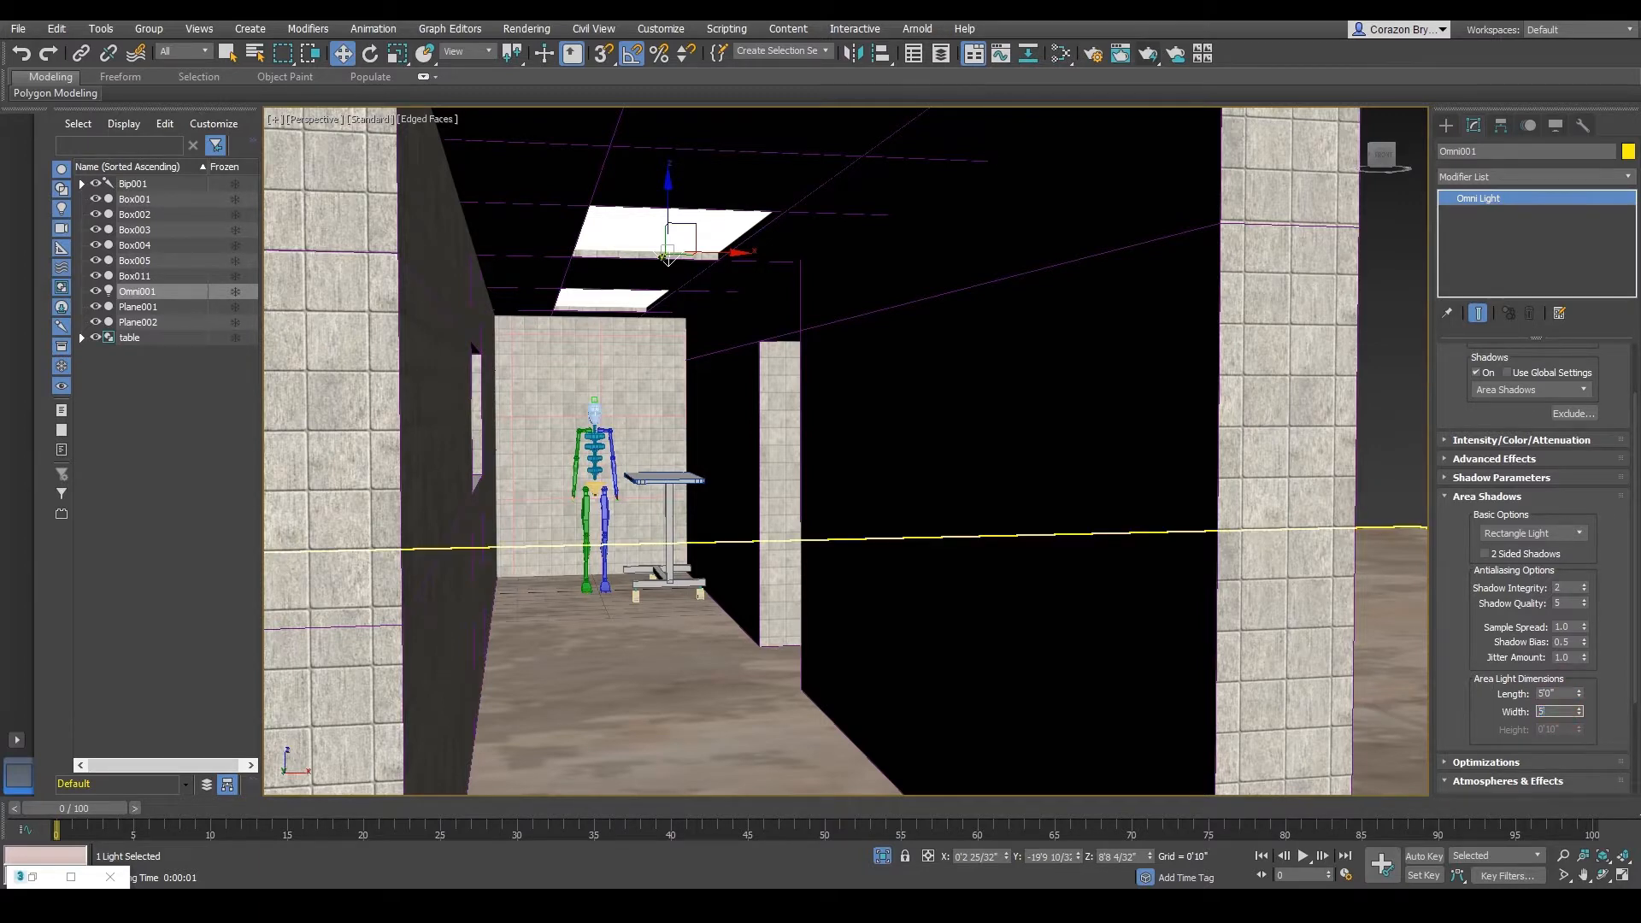
key("Return")
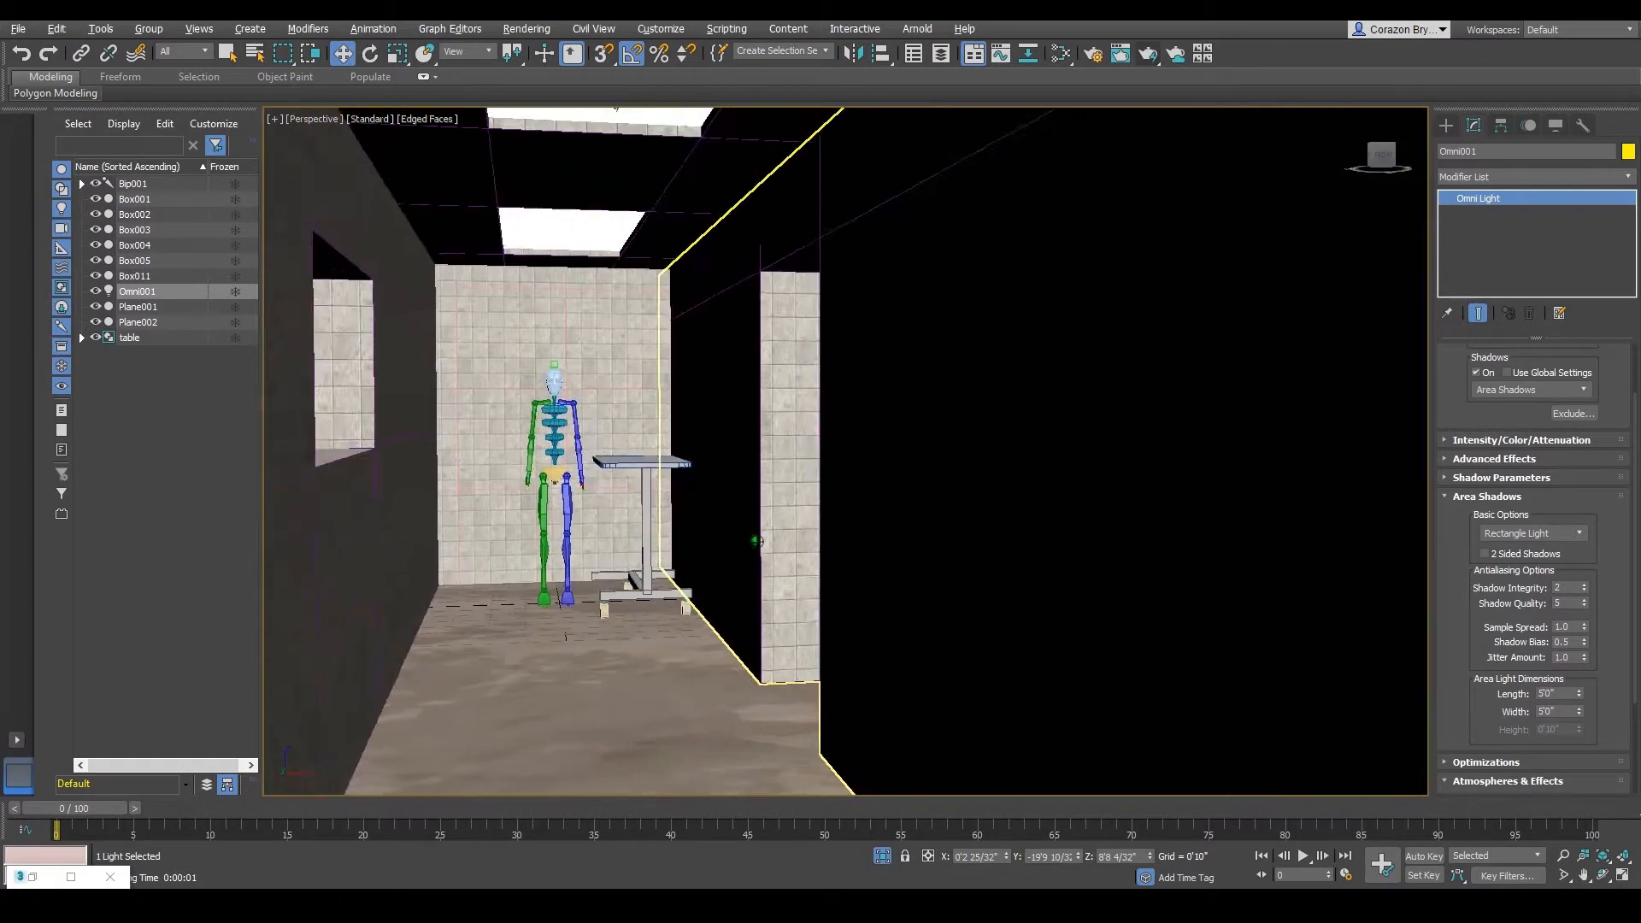
scroll(747, 521, "up", 4)
key("shift+q")
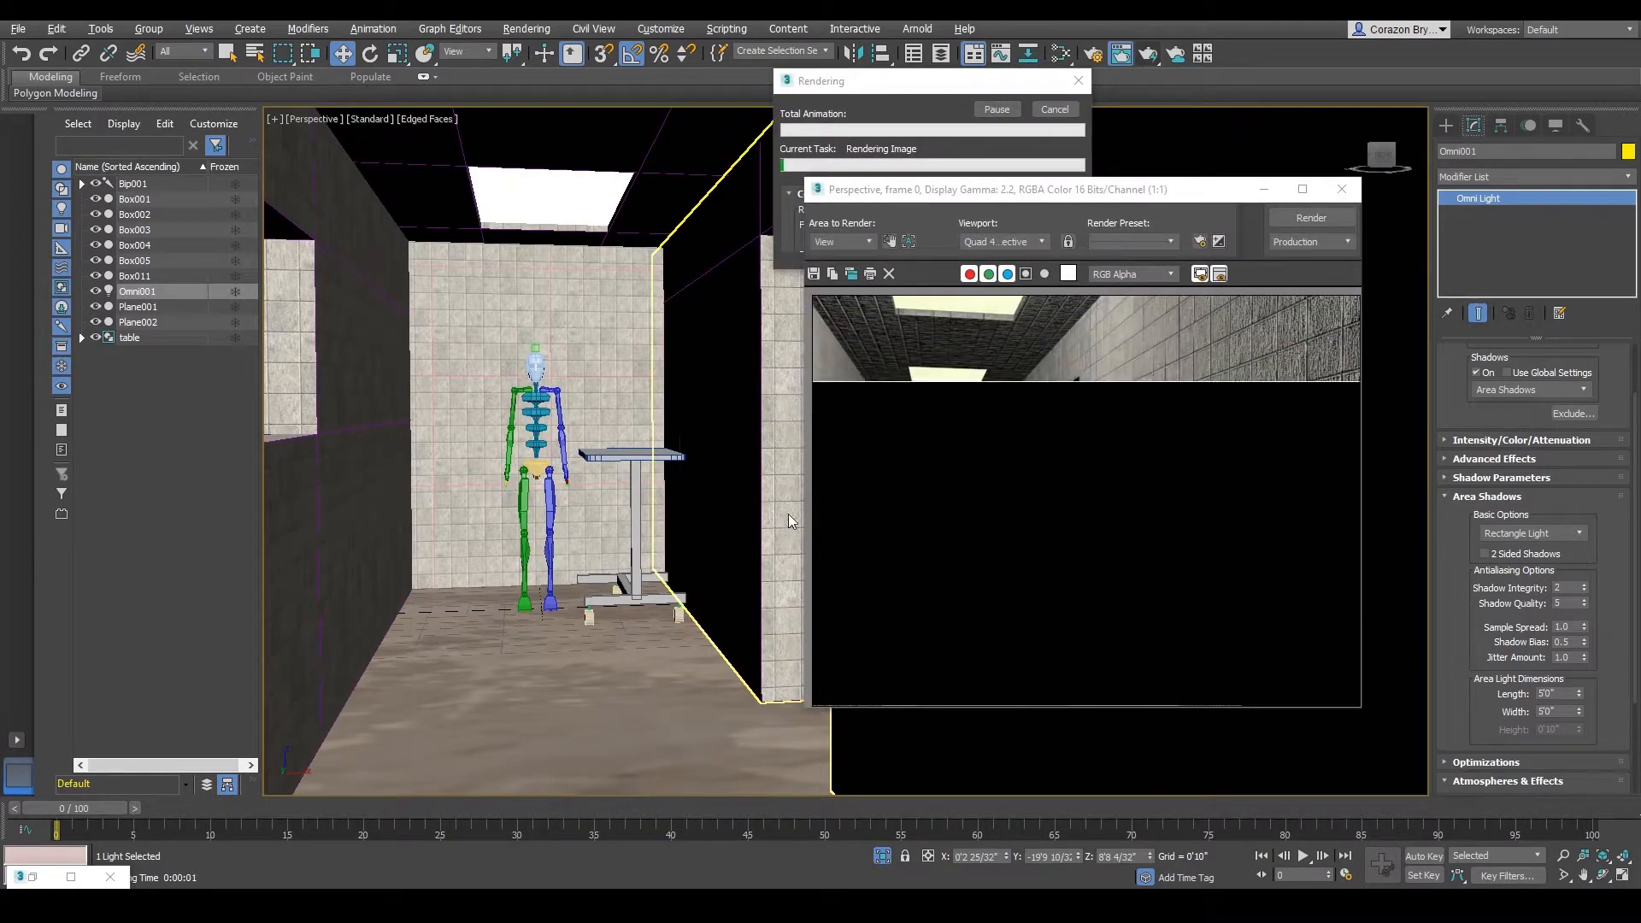
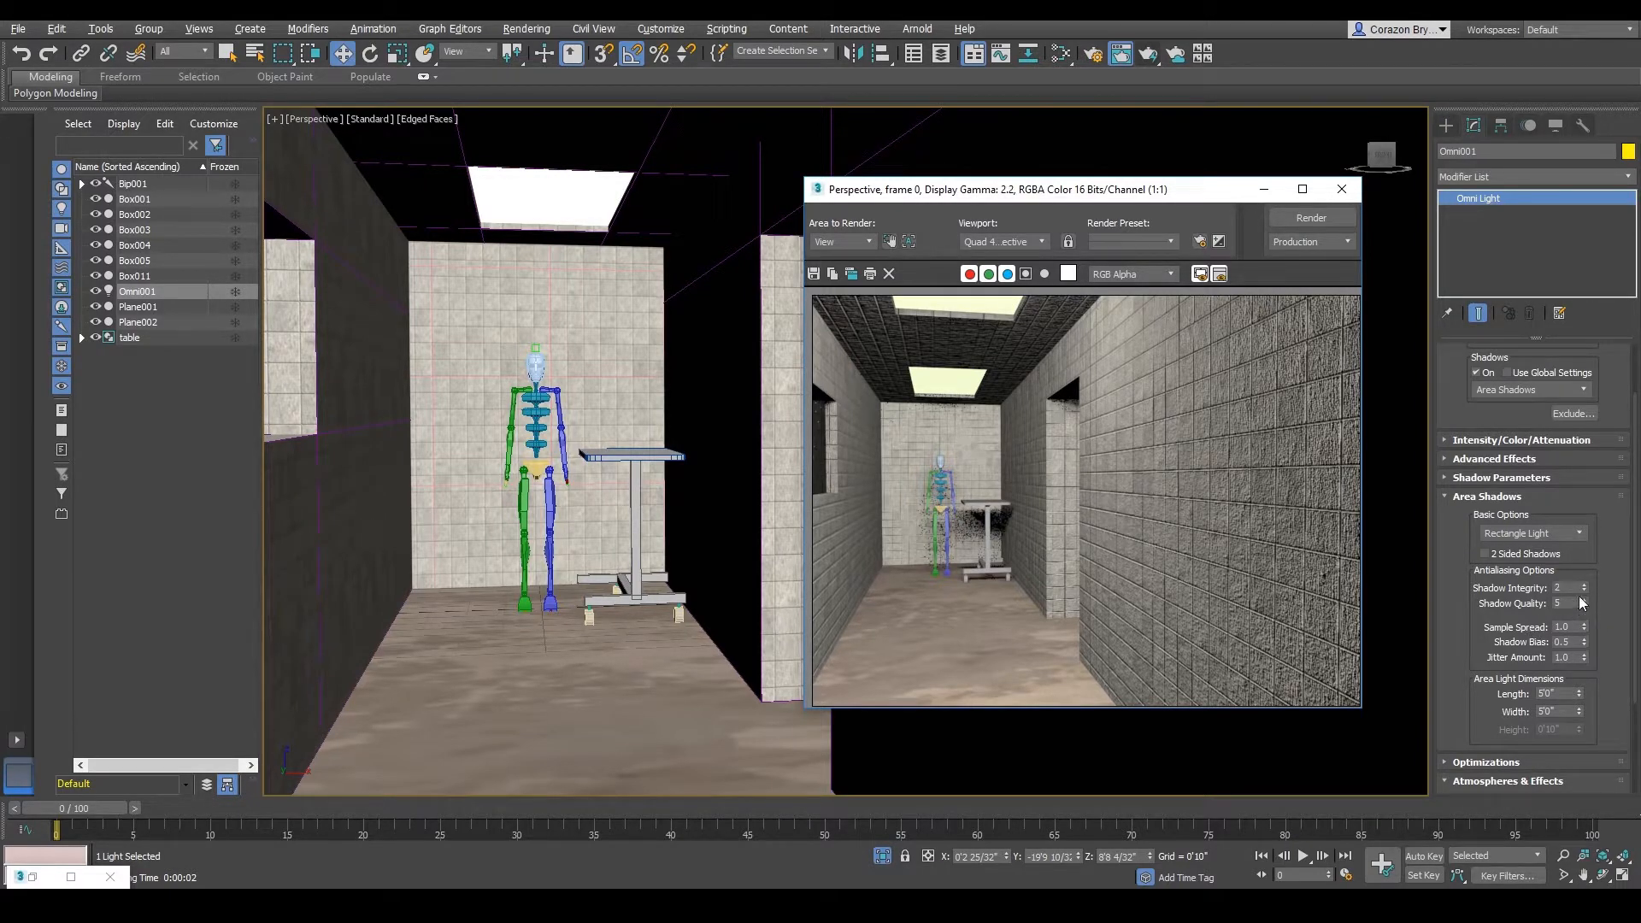
- Set the area shadow quality to 15 and render the view again
left_click_drag(1586, 603, 1582, 568)
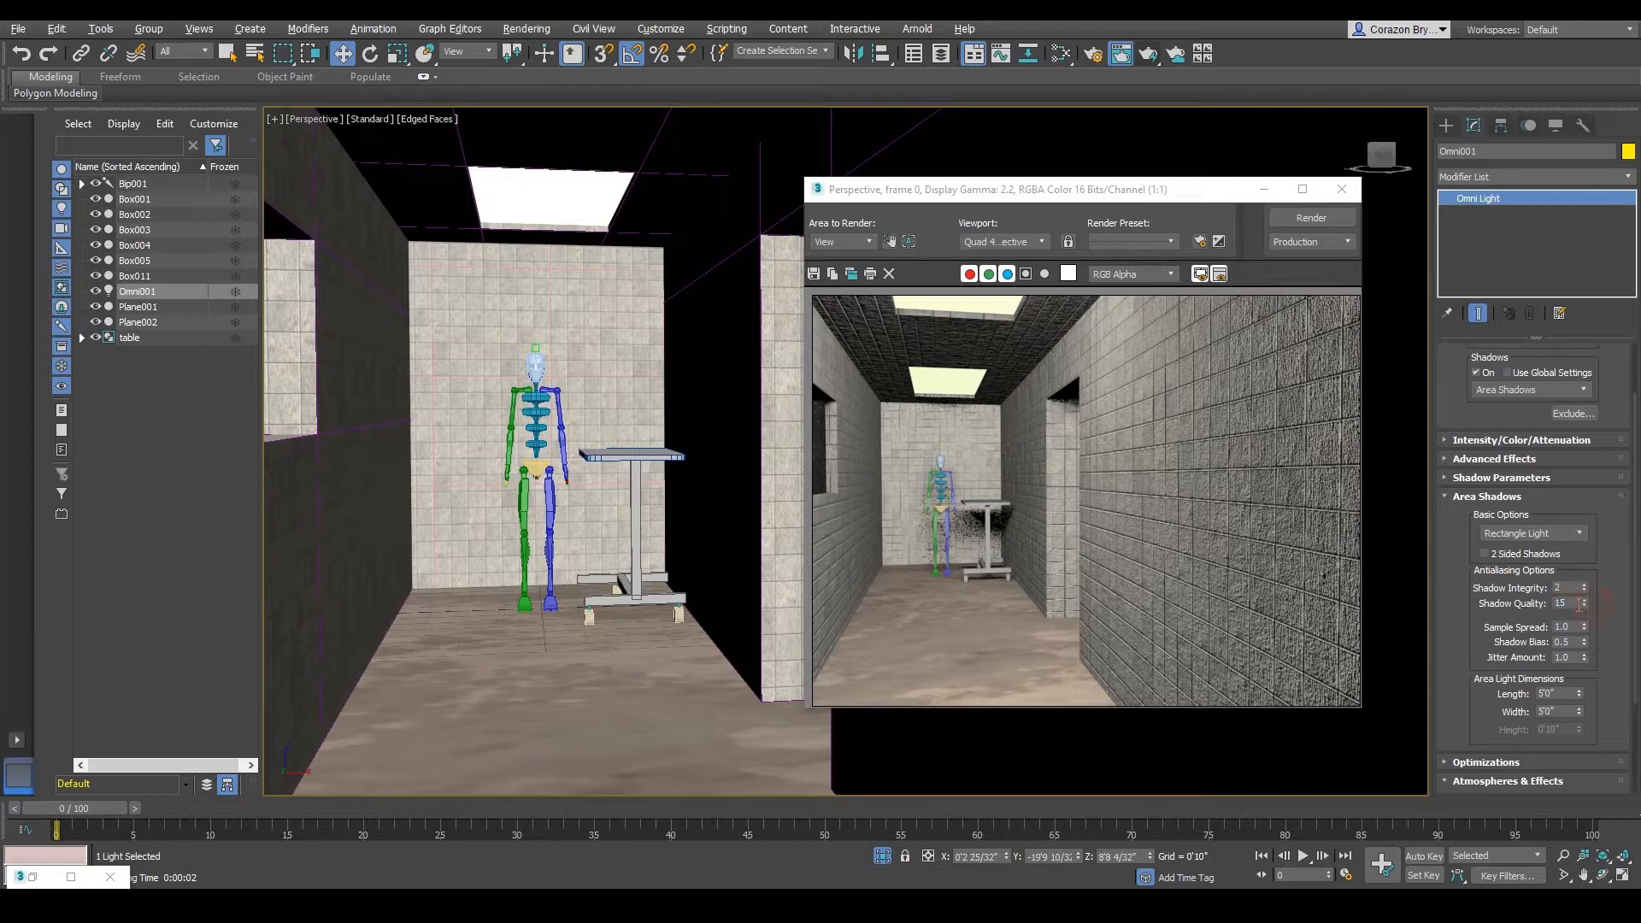
left_click(1312, 218)
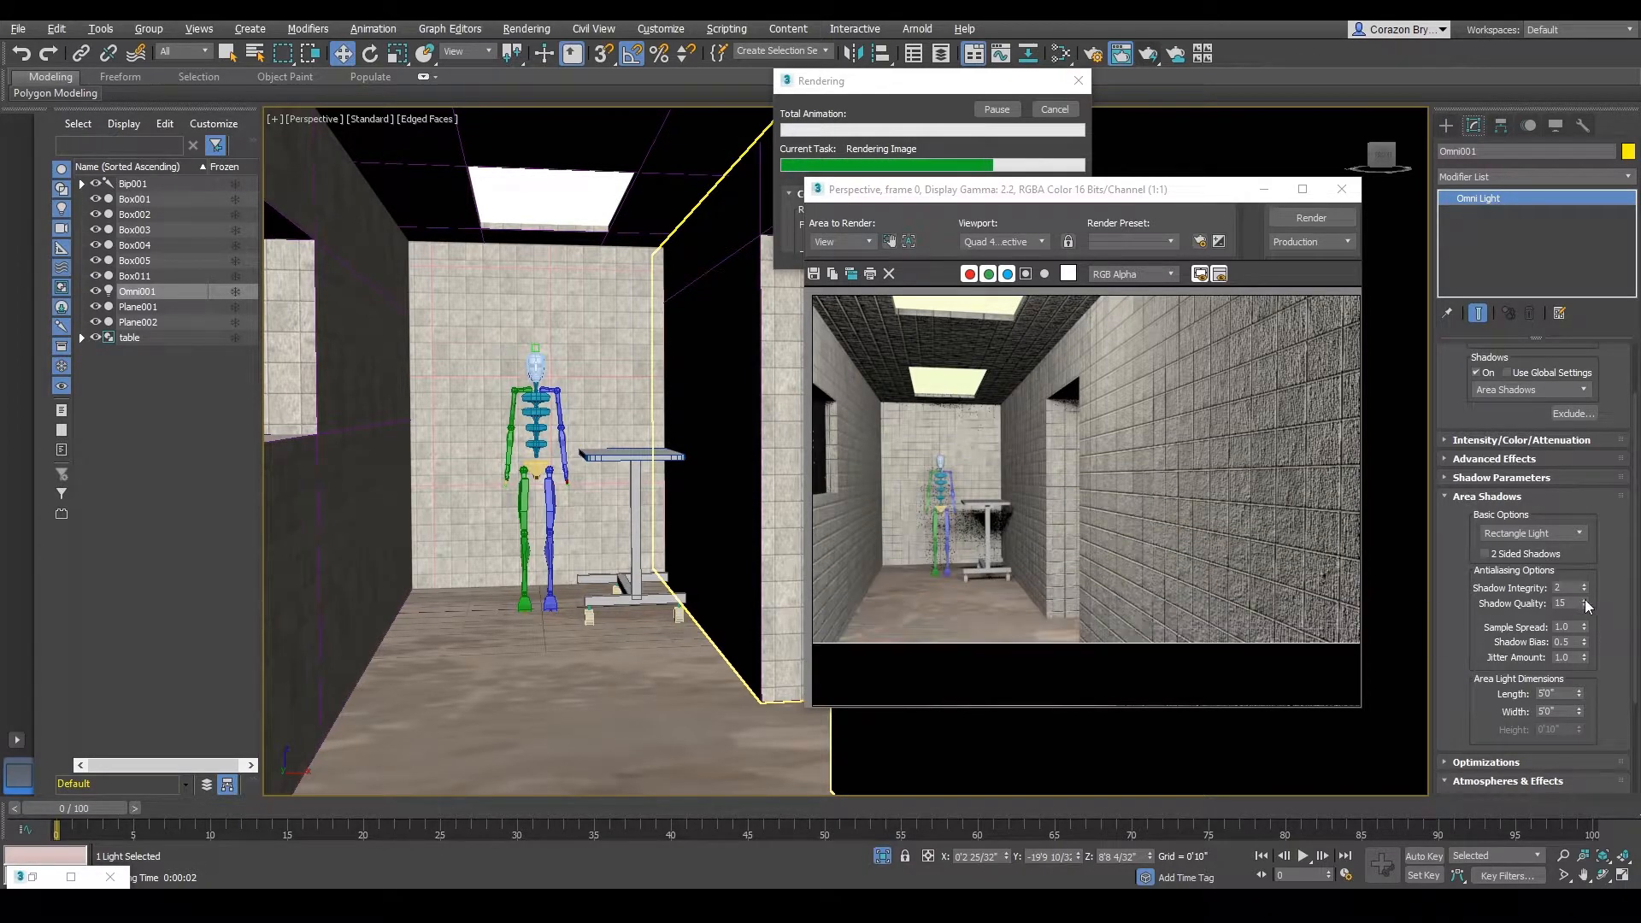
- Reduce the area light's length and width to 2'0" each and render the view again
left_click_drag(1634, 650, 1598, 646)
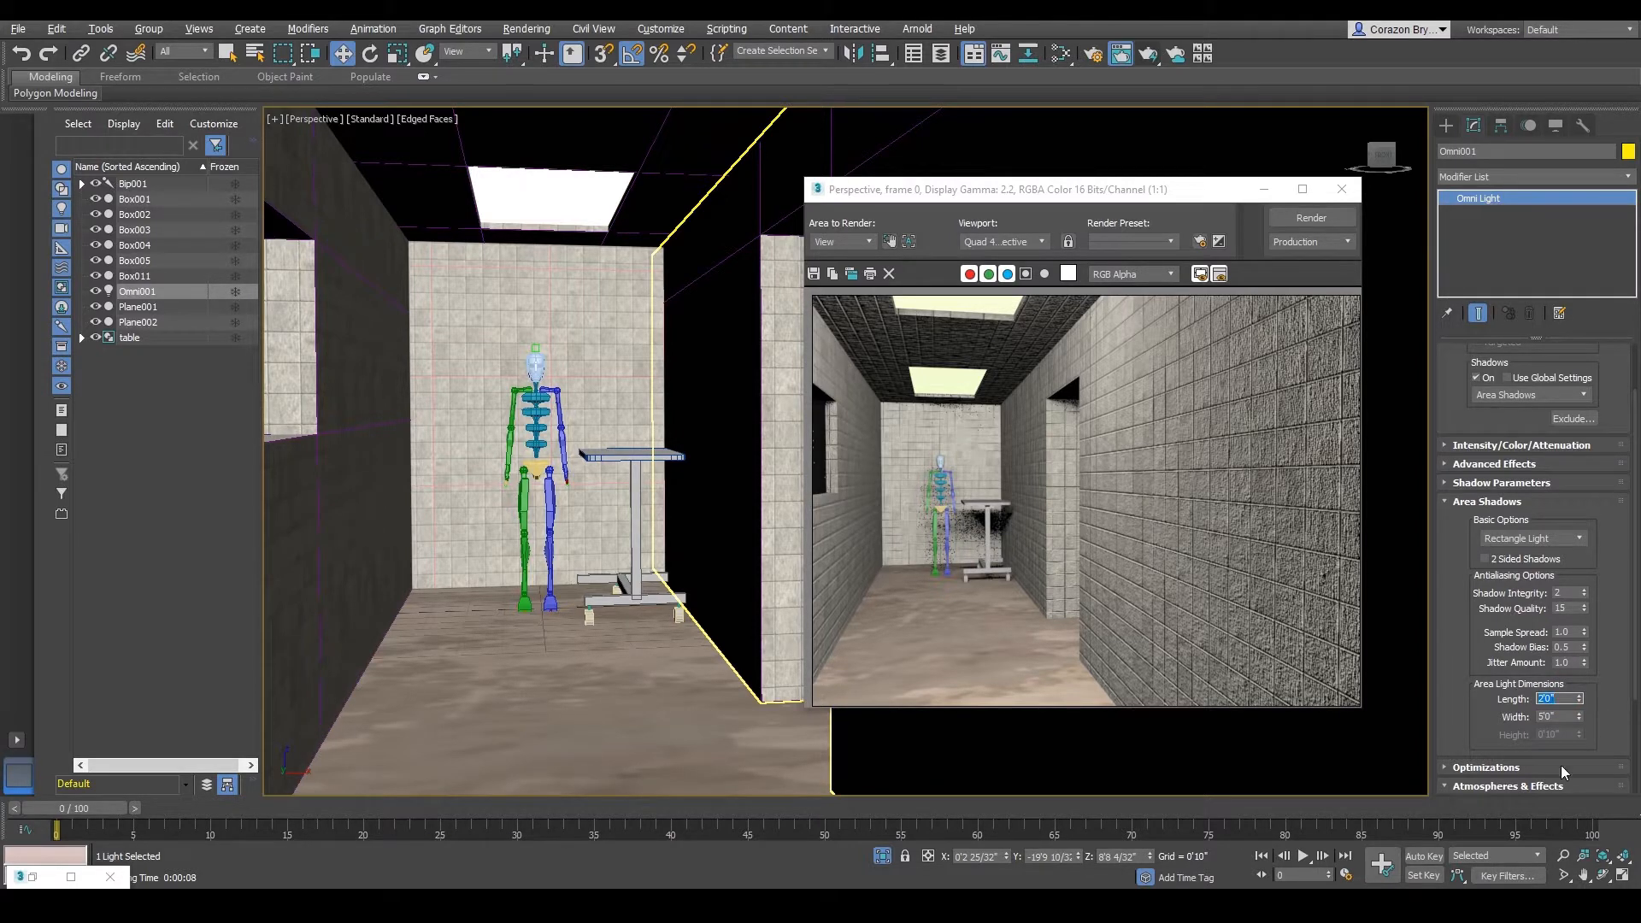
left_click(1560, 717)
left_click(1311, 218)
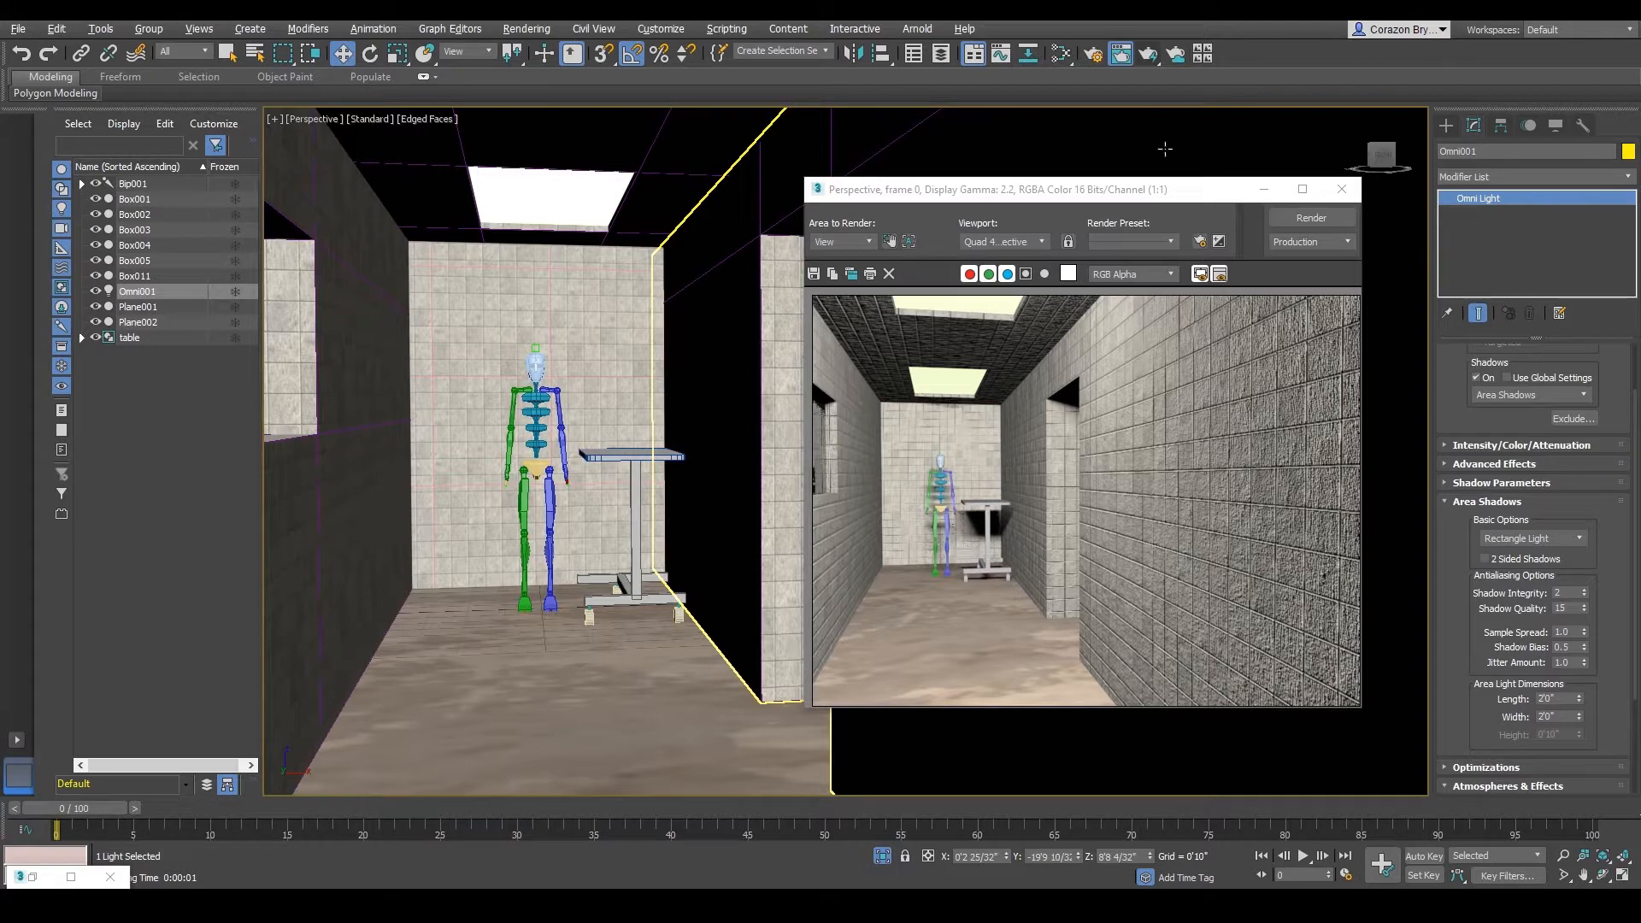
- Render the corridor from a wider view at its entrance and close the rendered image
left_click(528, 29)
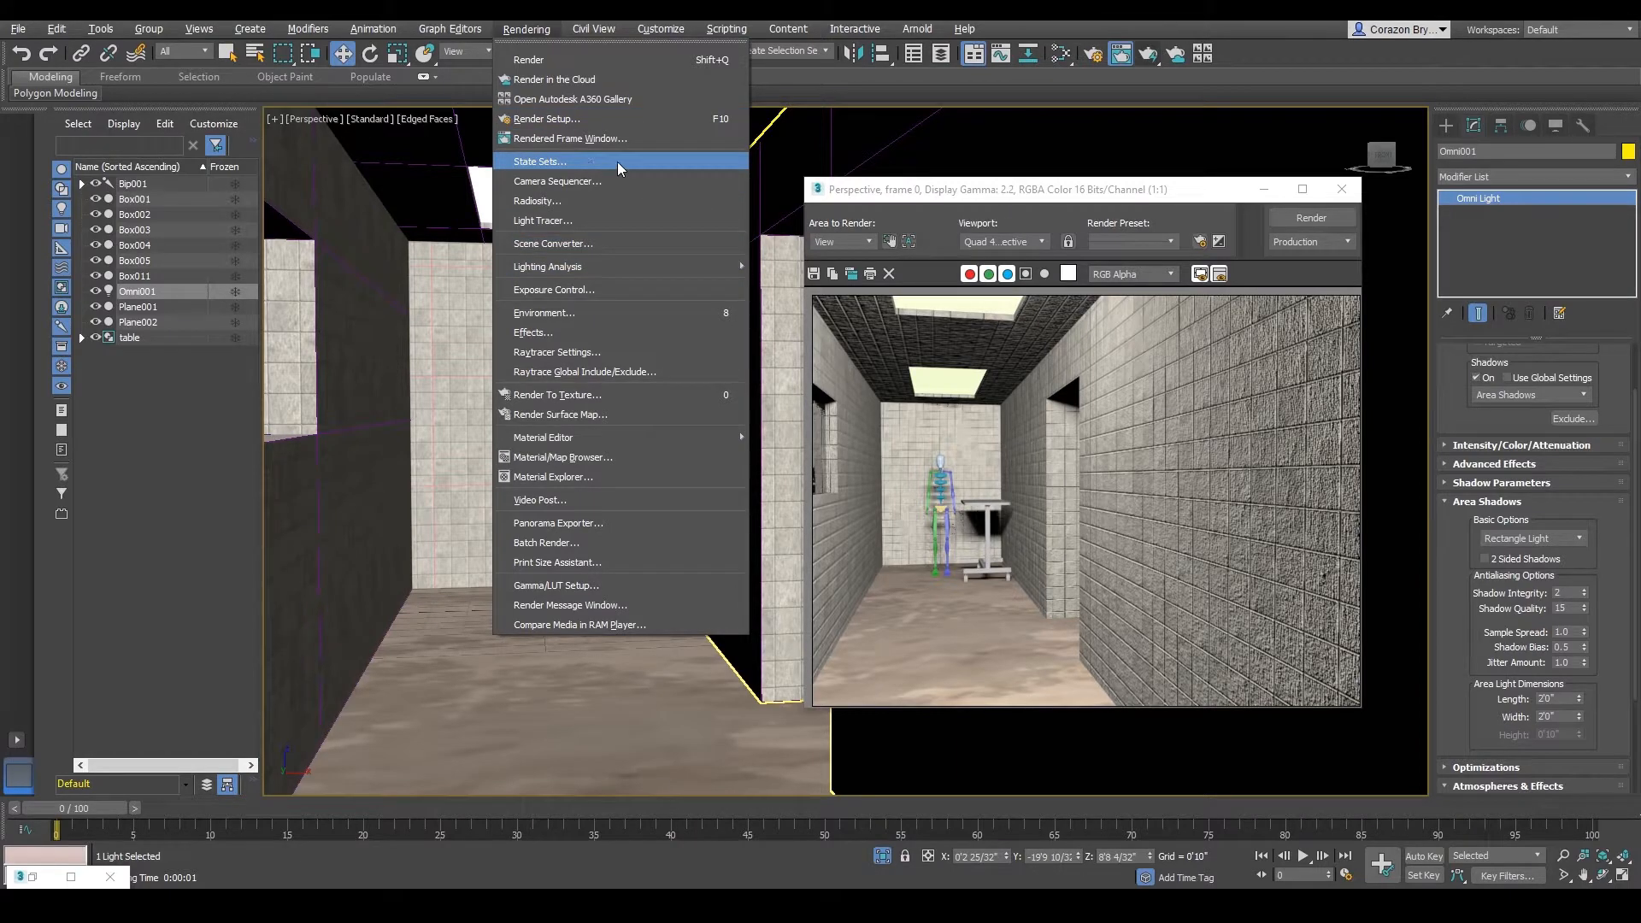
left_click(1235, 351)
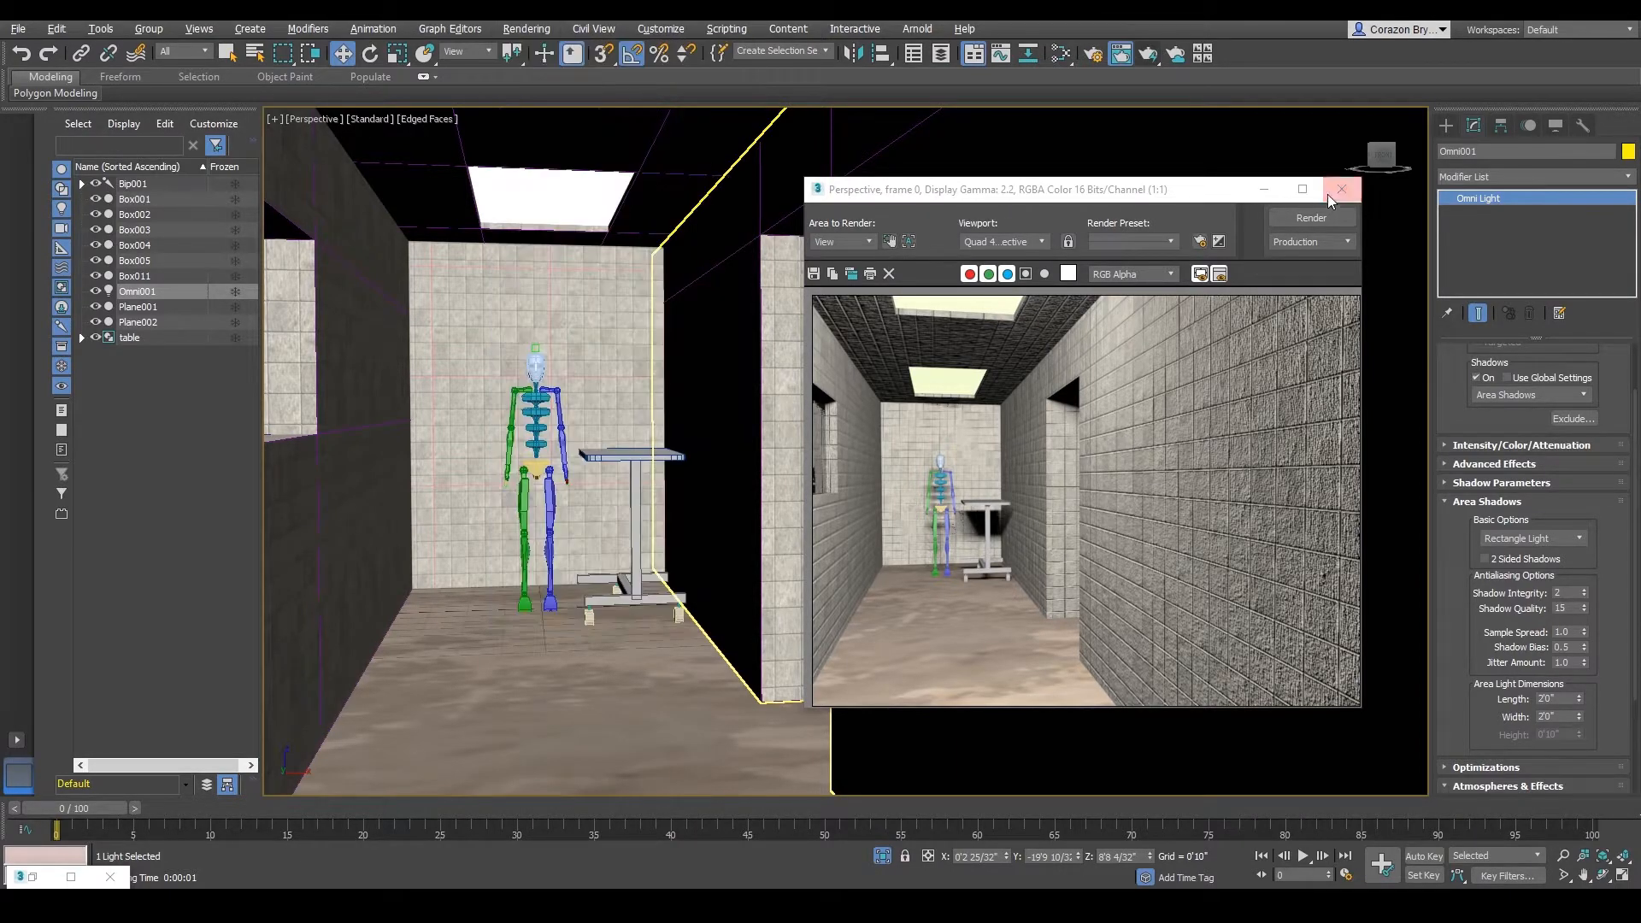
left_click(1340, 189)
scroll(734, 422, "down", 3)
middle_click_drag(766, 479, 754, 445, "alt")
scroll(748, 444, "up", 2)
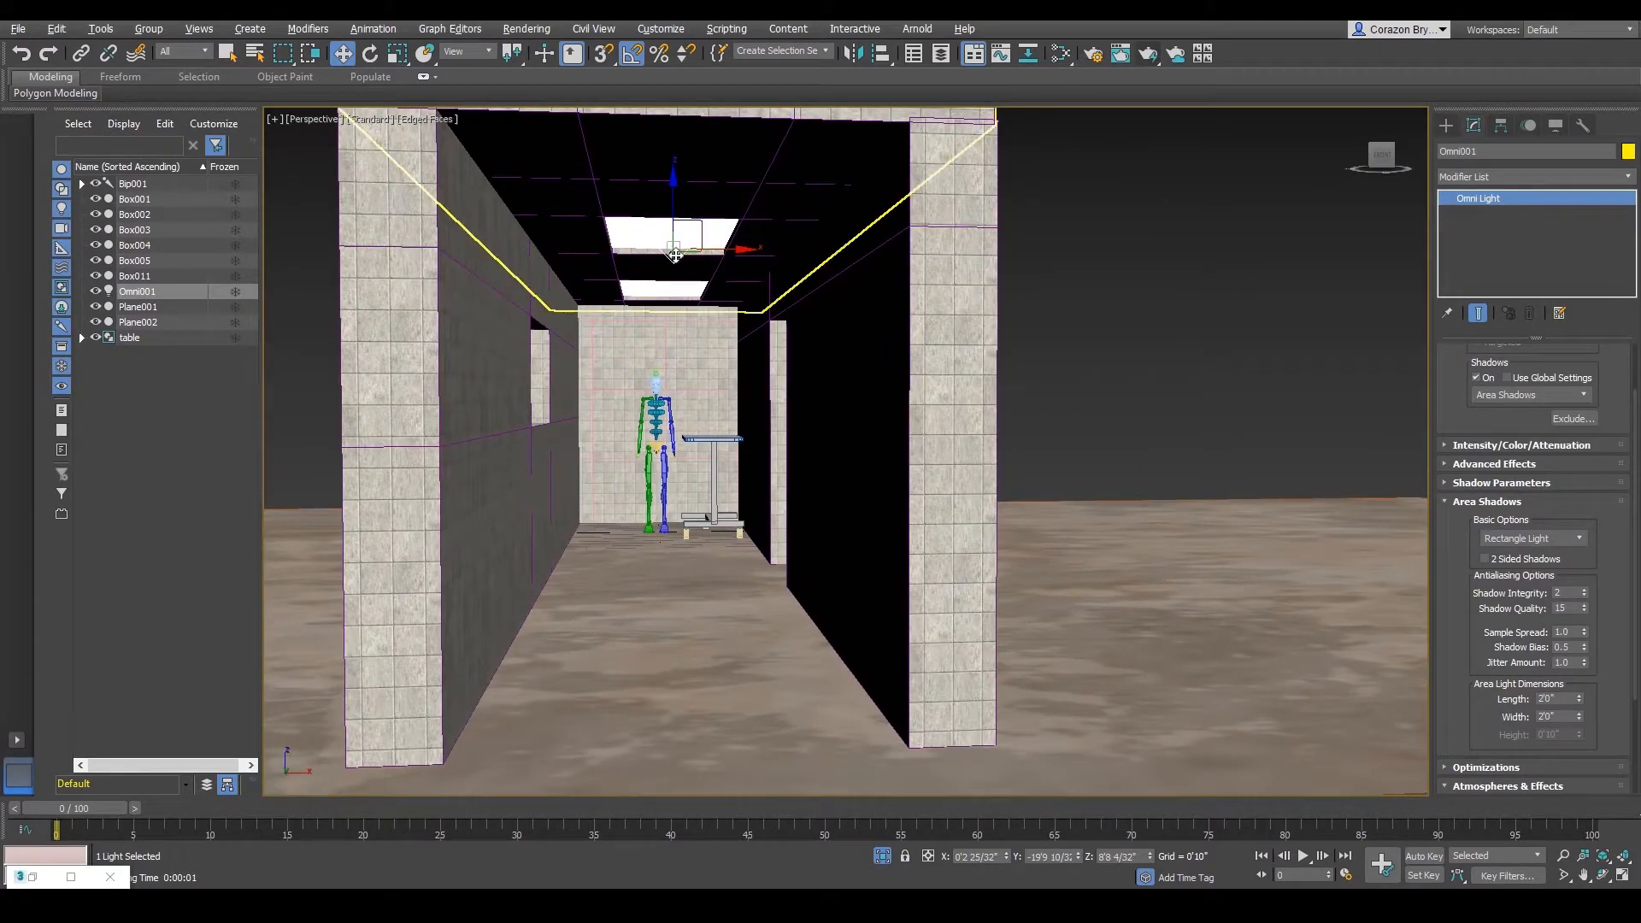
middle_click_drag(725, 340, 745, 365, "alt")
scroll(745, 366, "up", 5)
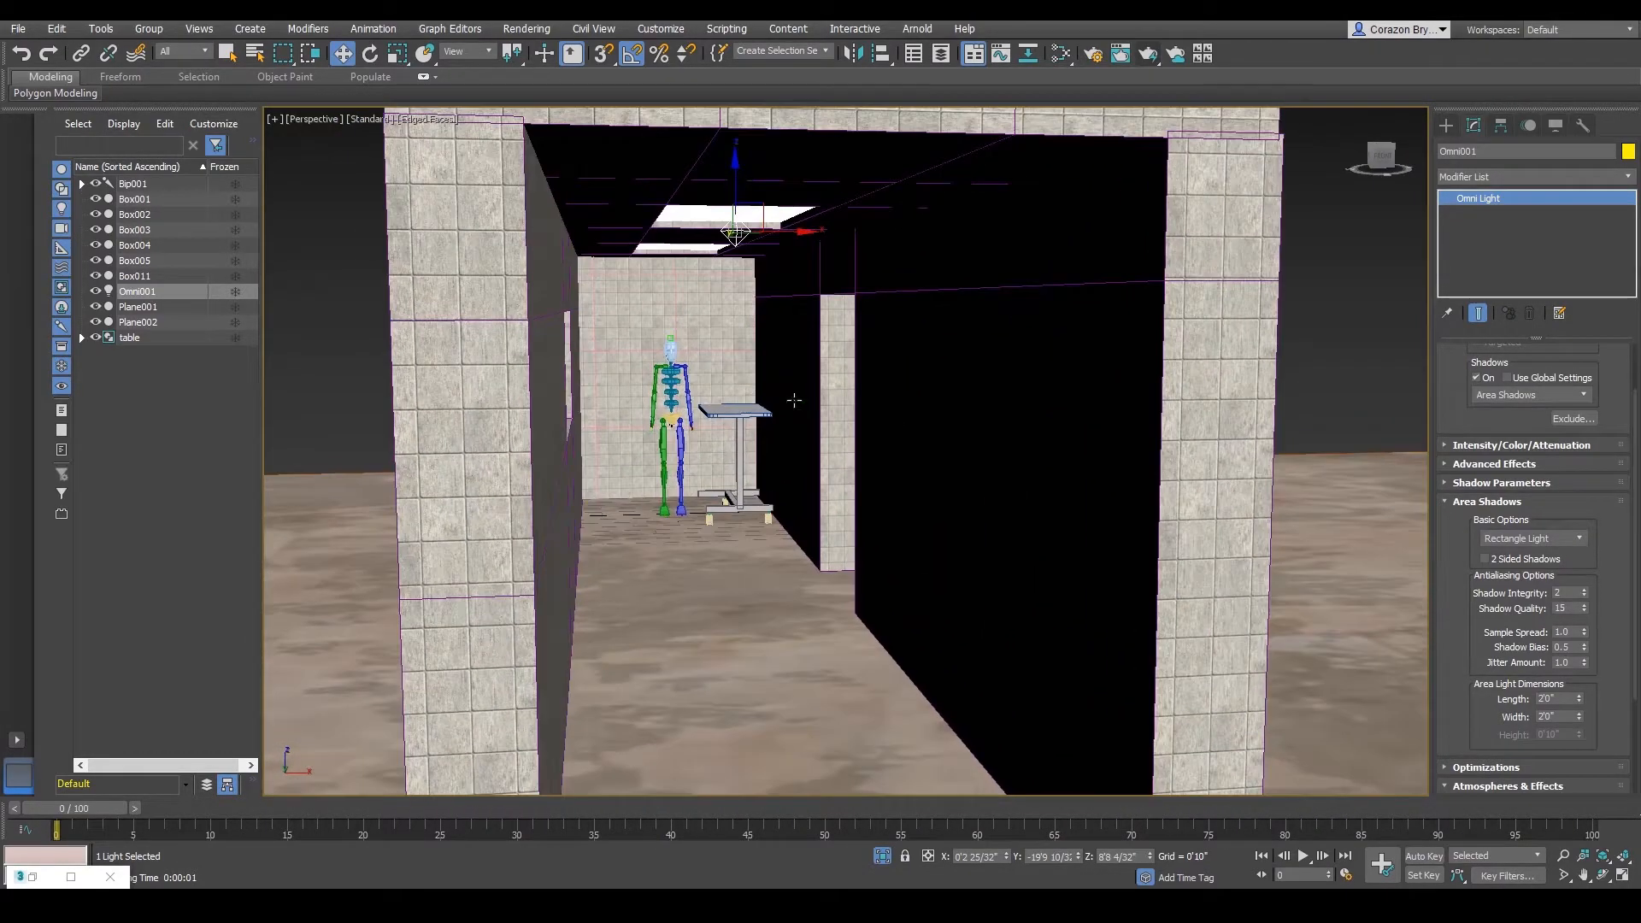
left_click(1148, 53)
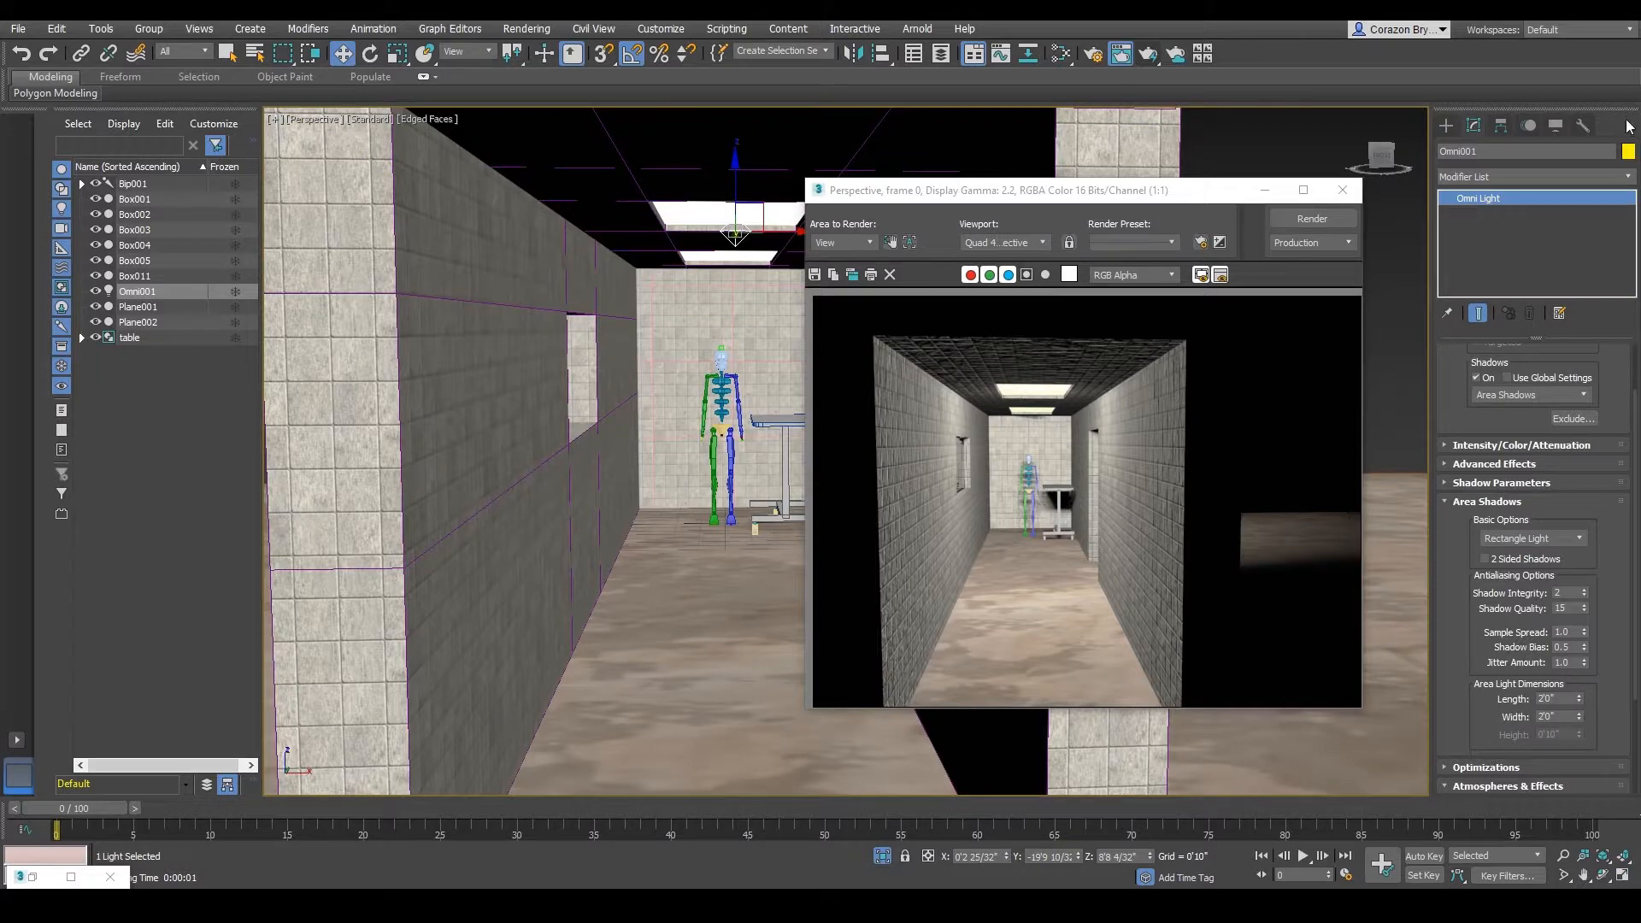
left_click(1340, 194)
scroll(966, 393, "down", 10)
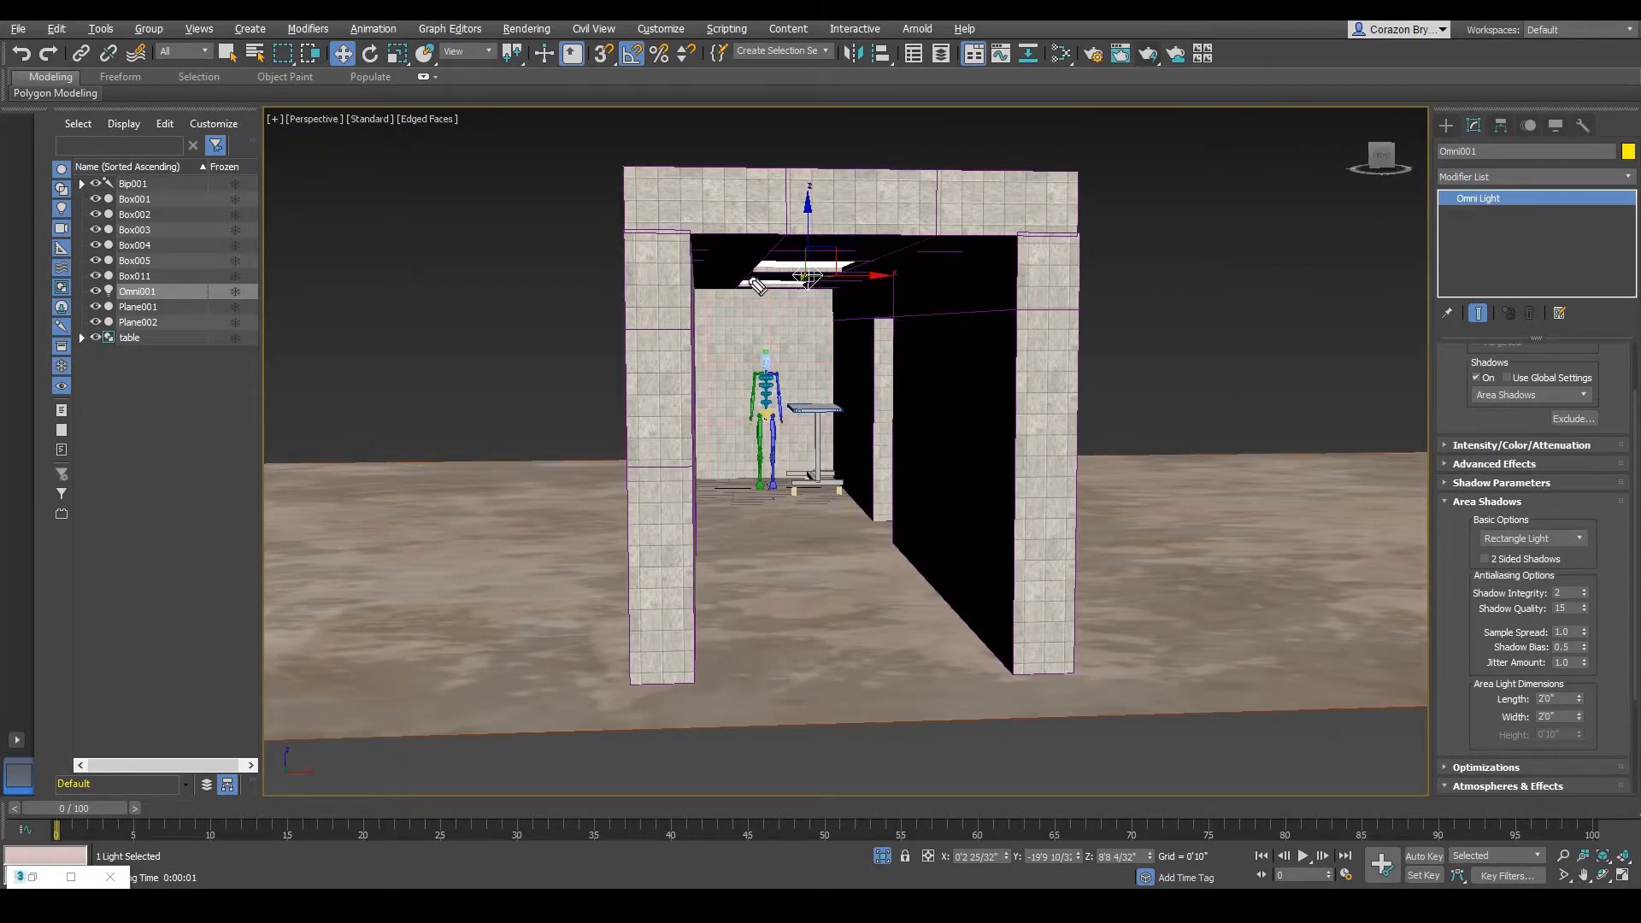
mouse_move(785, 270)
left_mouse_down()
mouse_move(691, 199)
mouse_move(697, 173)
left_mouse_up()
mouse_move(819, 243)
left_mouse_down()
mouse_move(848, 147)
mouse_move(828, 169)
left_mouse_up()
mouse_move(865, 260)
left_mouse_down()
mouse_move(1050, 256)
mouse_move(1022, 282)
left_mouse_up()
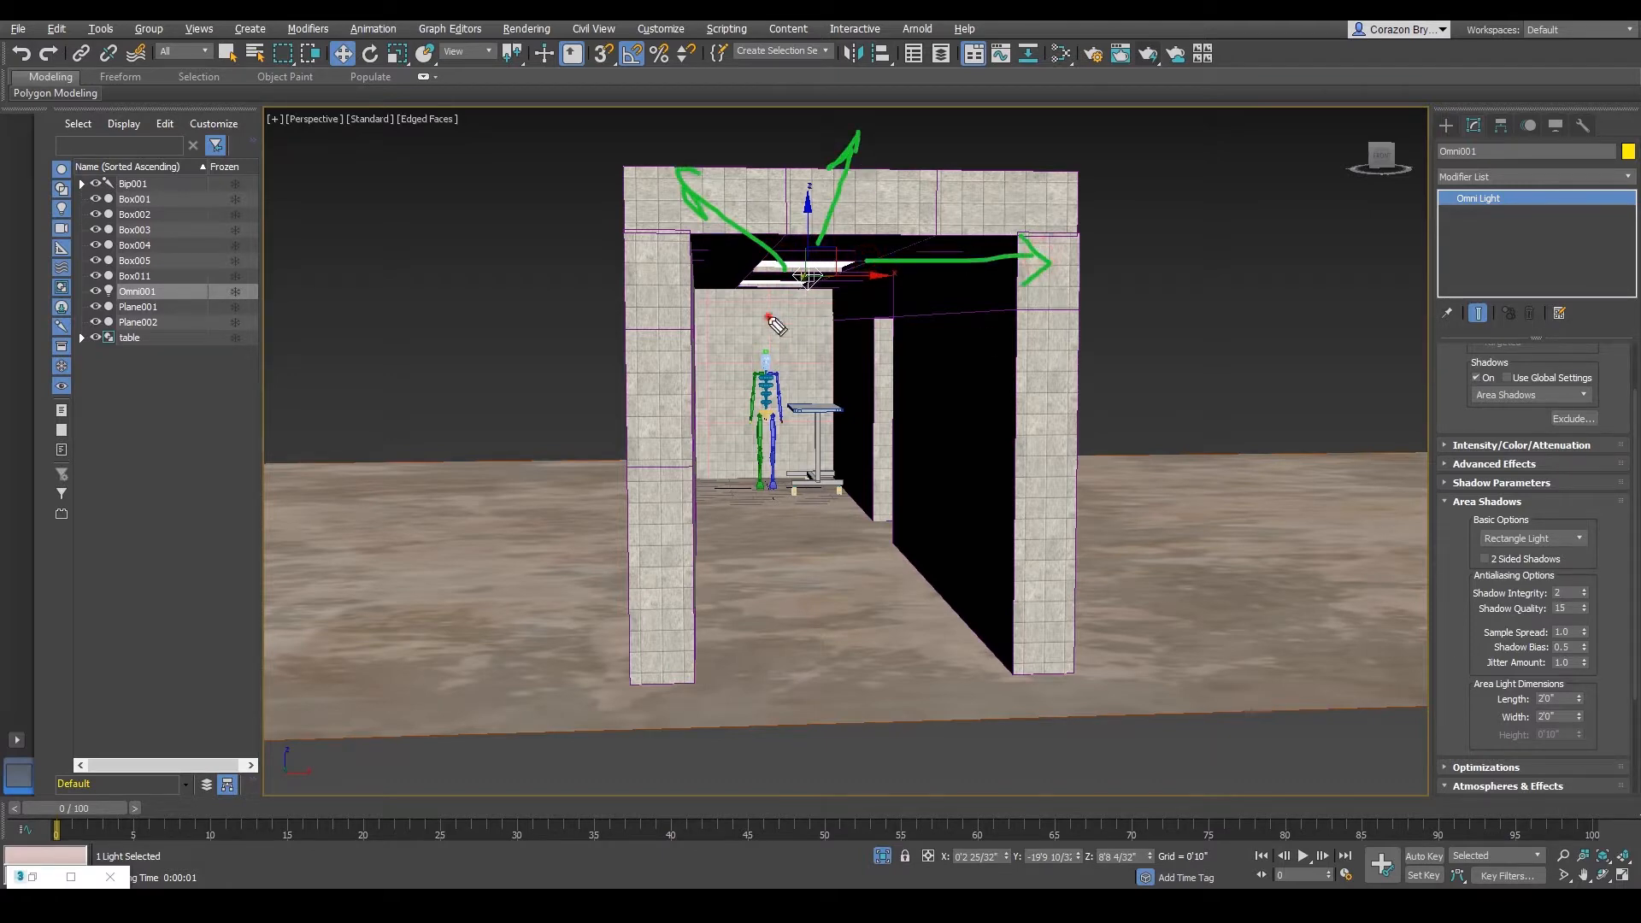
left_click_drag(773, 312, 683, 387)
mouse_move(687, 335)
left_mouse_down()
mouse_move(683, 387)
mouse_move(741, 392)
left_mouse_up()
left_click_drag(810, 332, 817, 451)
left_click_drag(873, 311, 962, 412)
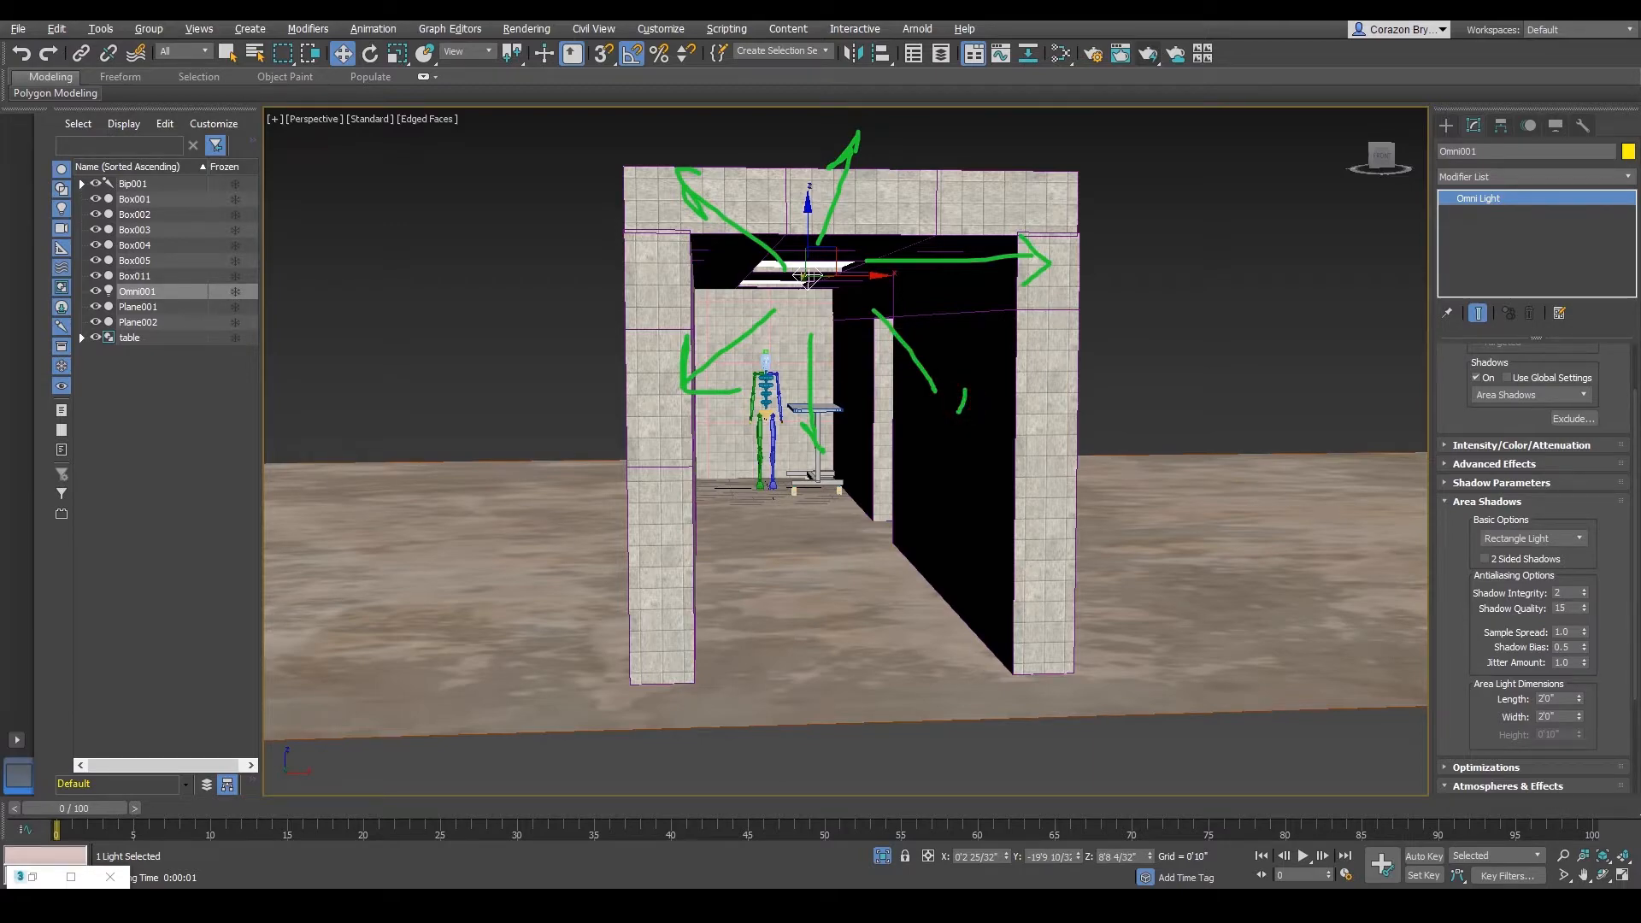
key("Escape")
scroll(816, 374, "up", 4)
mouse_move(839, 376)
middle_mouse_down("alt")
mouse_move(838, 403)
mouse_move(838, 379)
mouse_move(828, 394)
middle_mouse_up("alt")
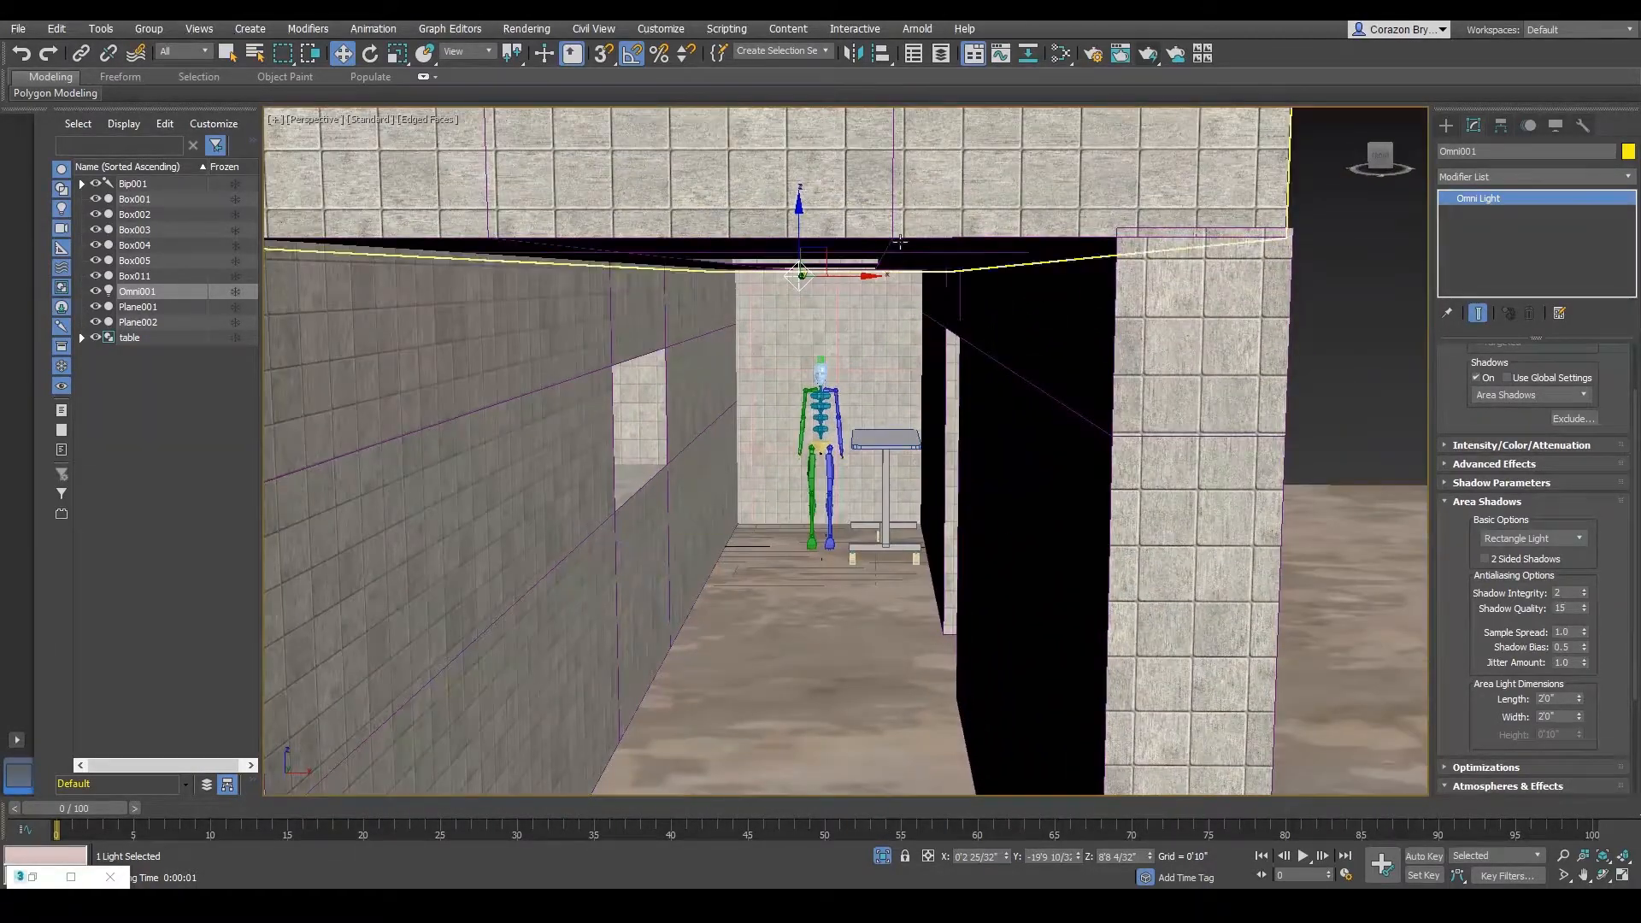
middle_click_drag(900, 243, 1120, 478, "alt")
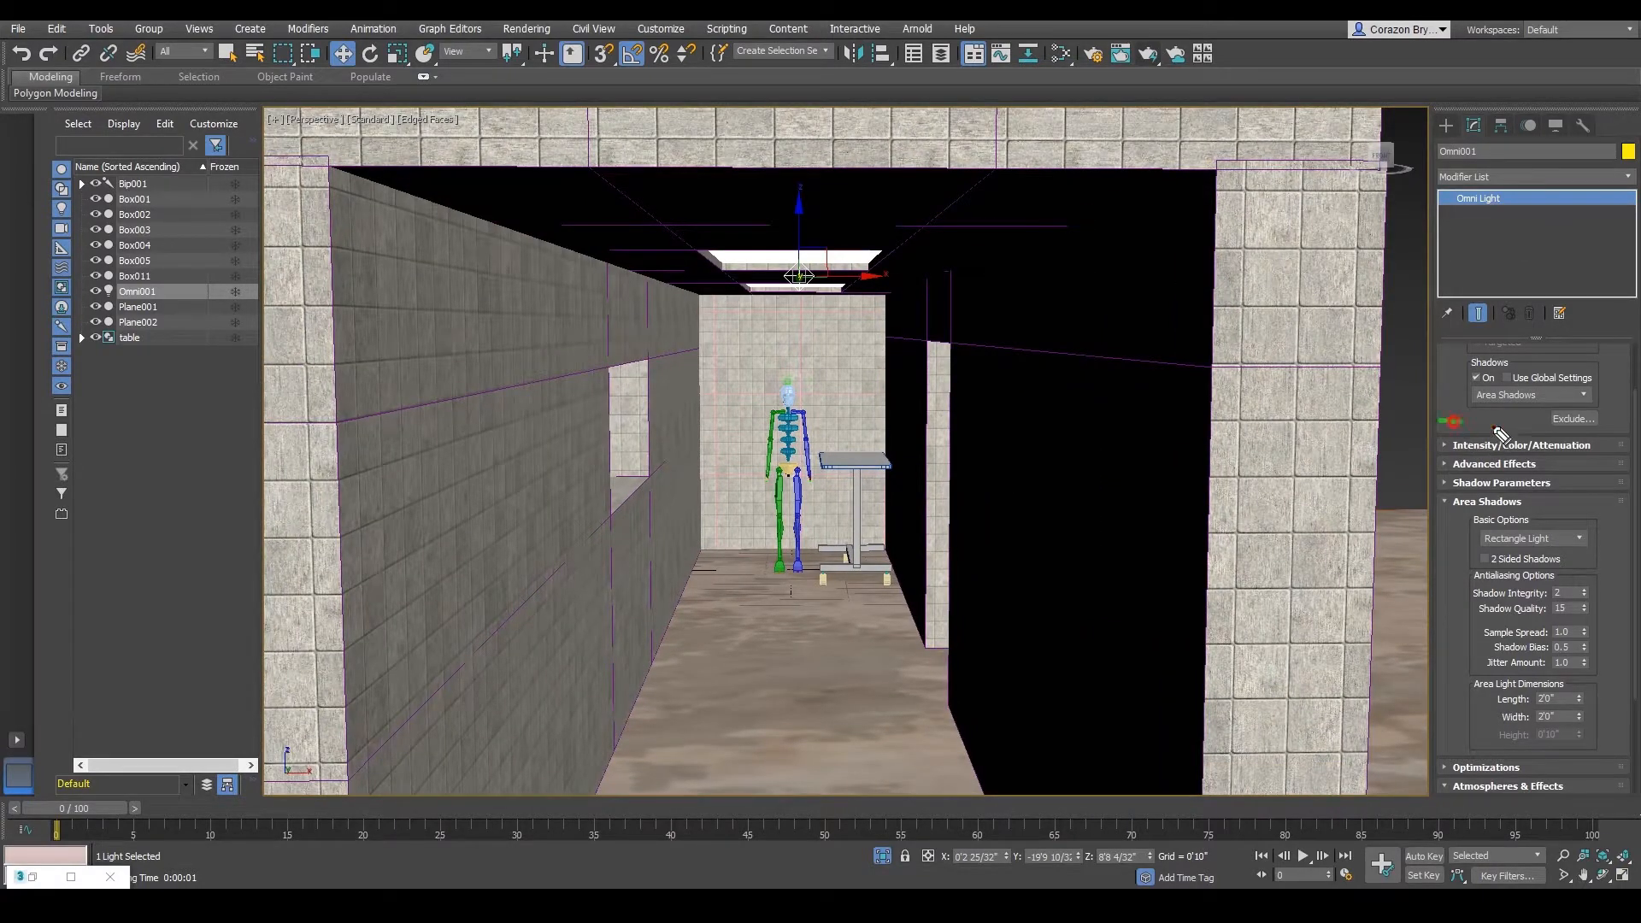
mouse_move(1453, 432)
left_mouse_down()
mouse_move(1607, 445)
mouse_move(1513, 469)
mouse_move(1500, 421)
left_mouse_up()
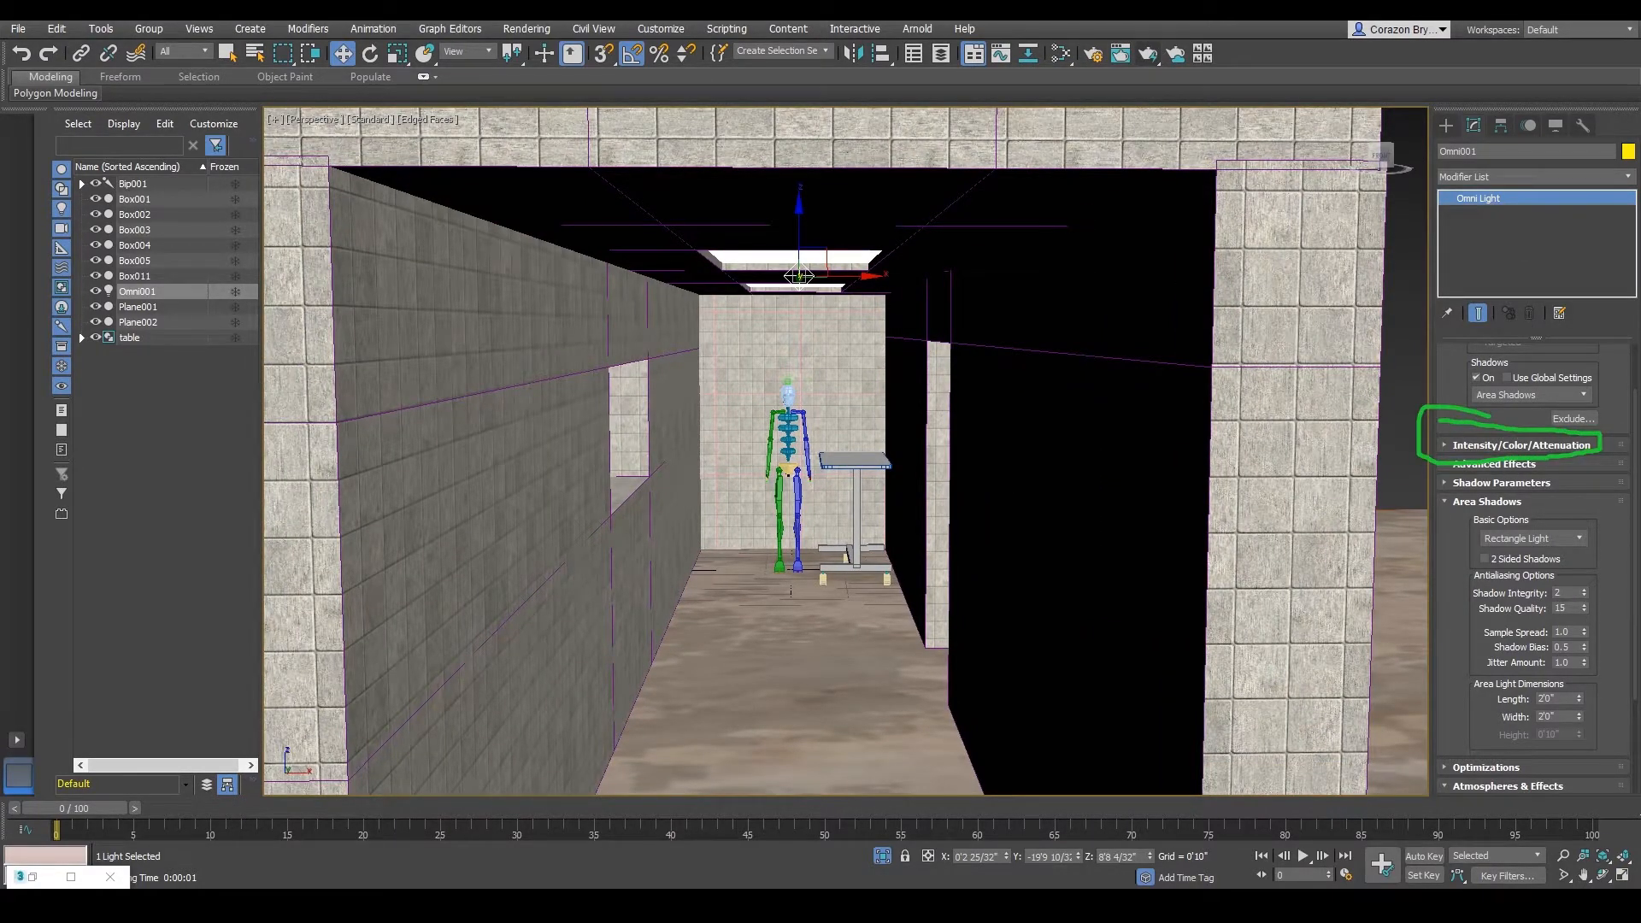
- Expand the Omni light's Intensity/Color/Attenuation settings and enable both Use and Show for Far Attenuation
left_click(1521, 446)
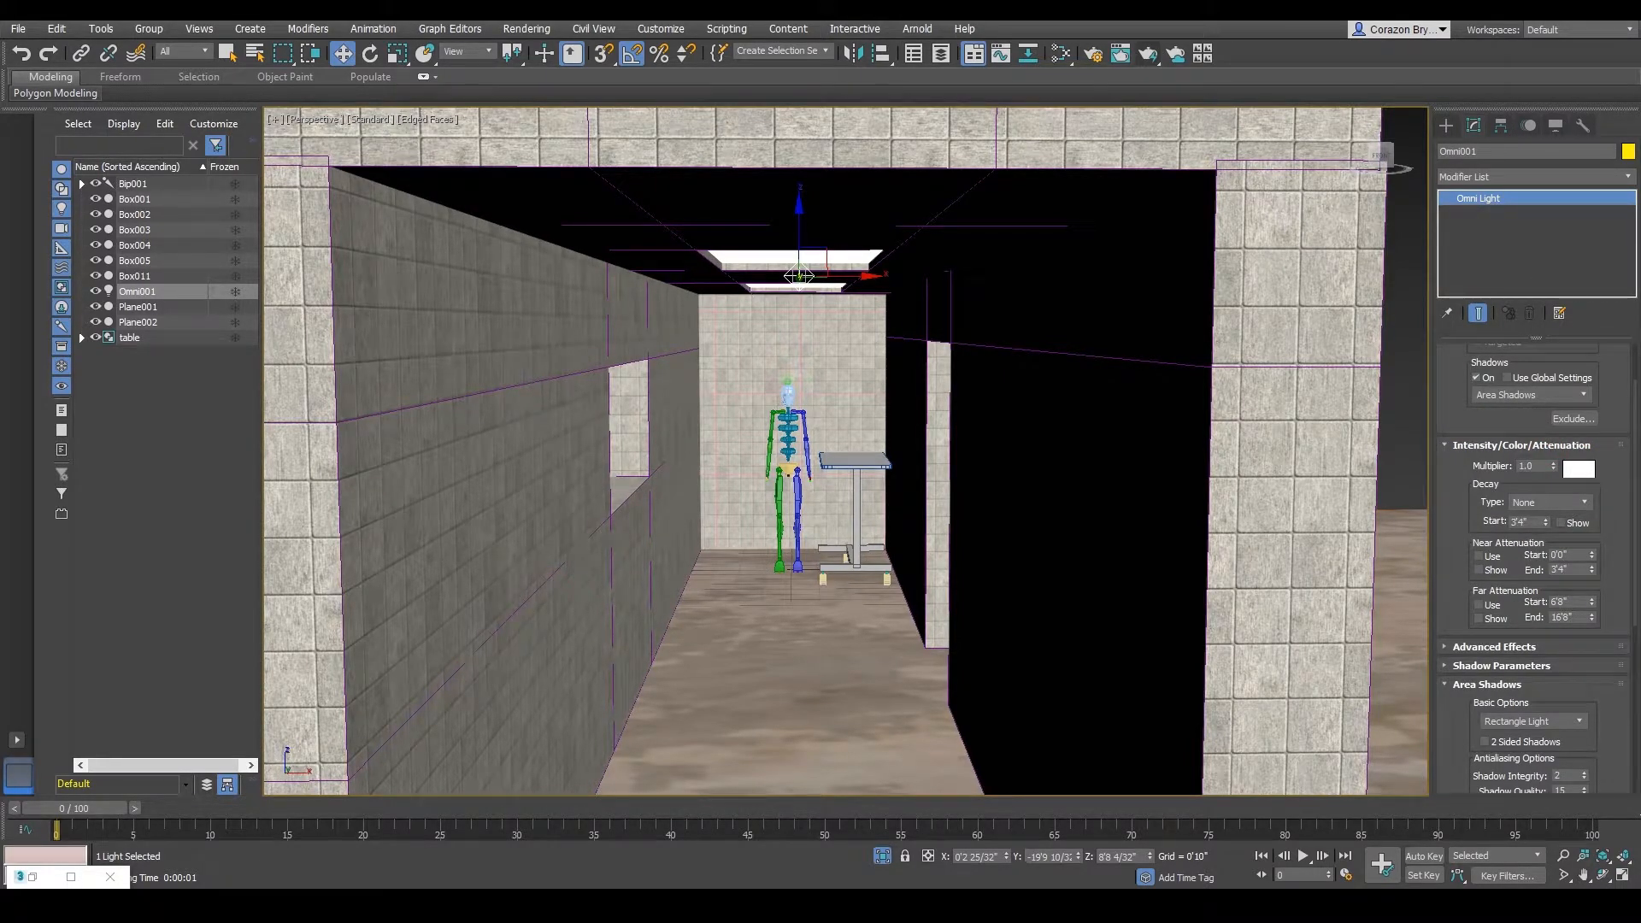
mouse_move(1455, 609)
left_mouse_down()
mouse_move(1496, 588)
mouse_move(1614, 610)
mouse_move(1474, 640)
mouse_move(1496, 612)
mouse_move(1479, 602)
mouse_move(1481, 615)
left_mouse_up()
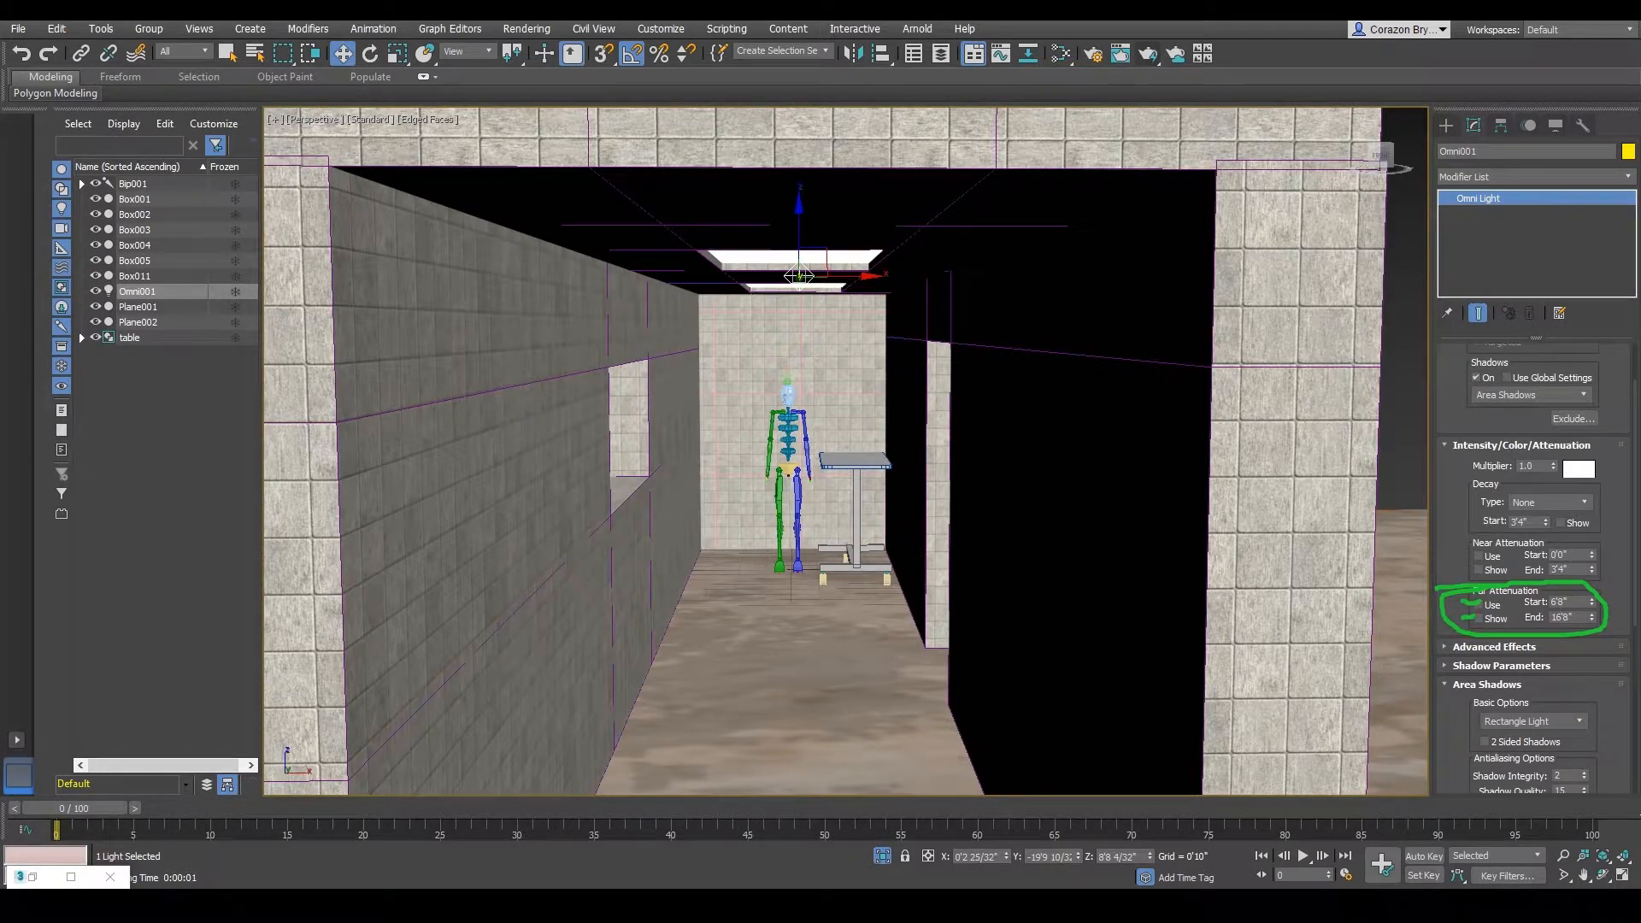
key("Escape")
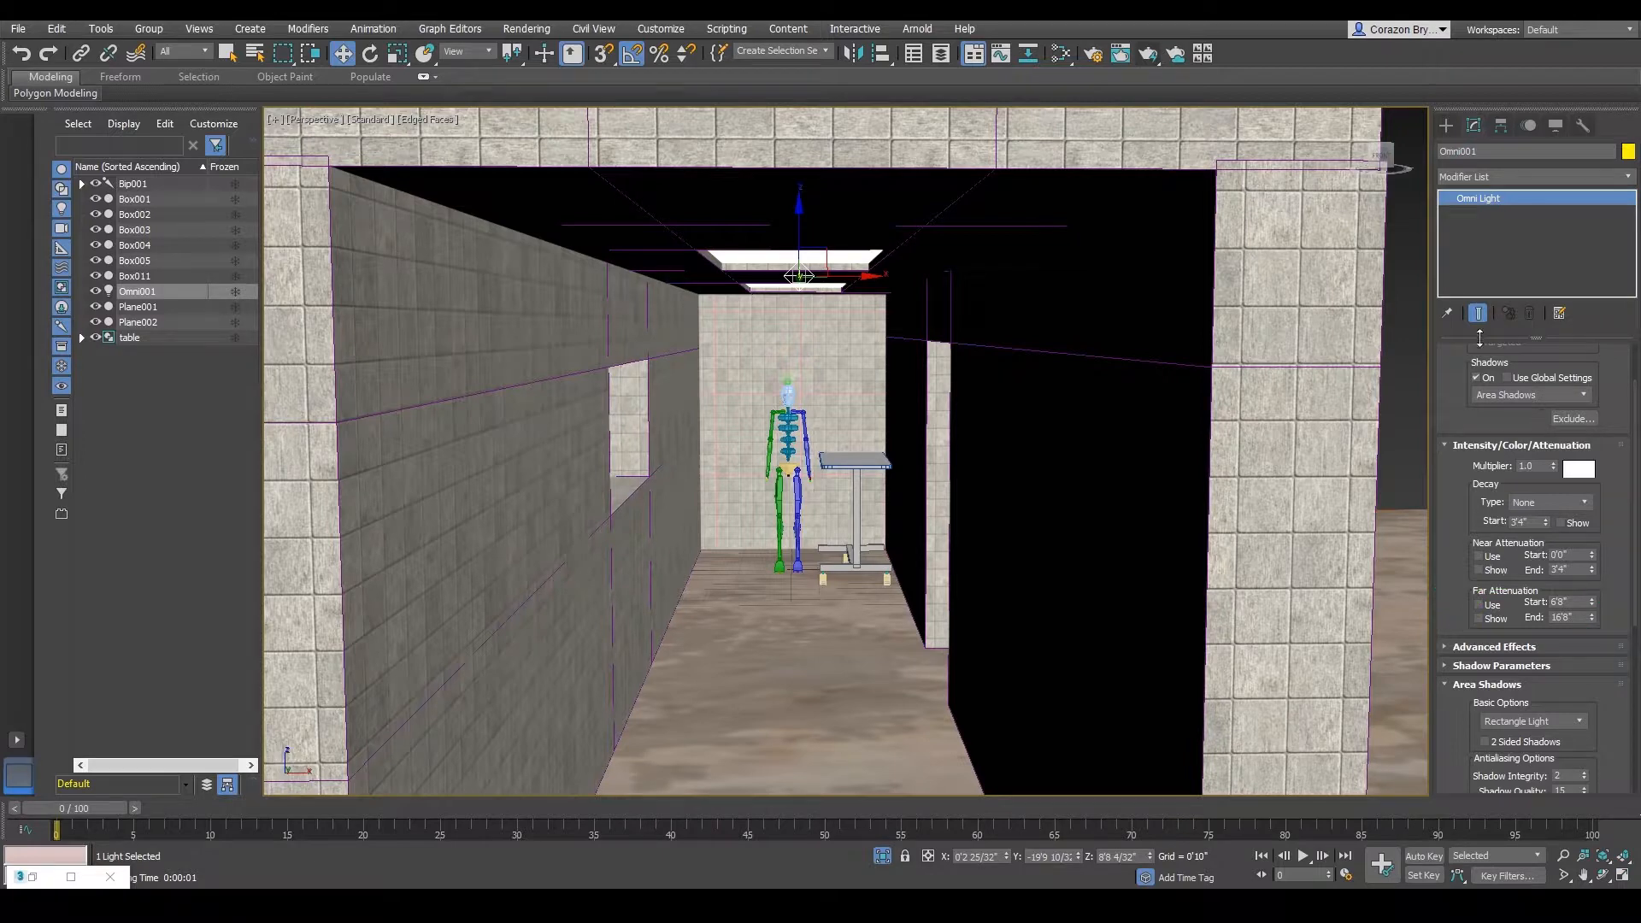
left_click(1479, 604)
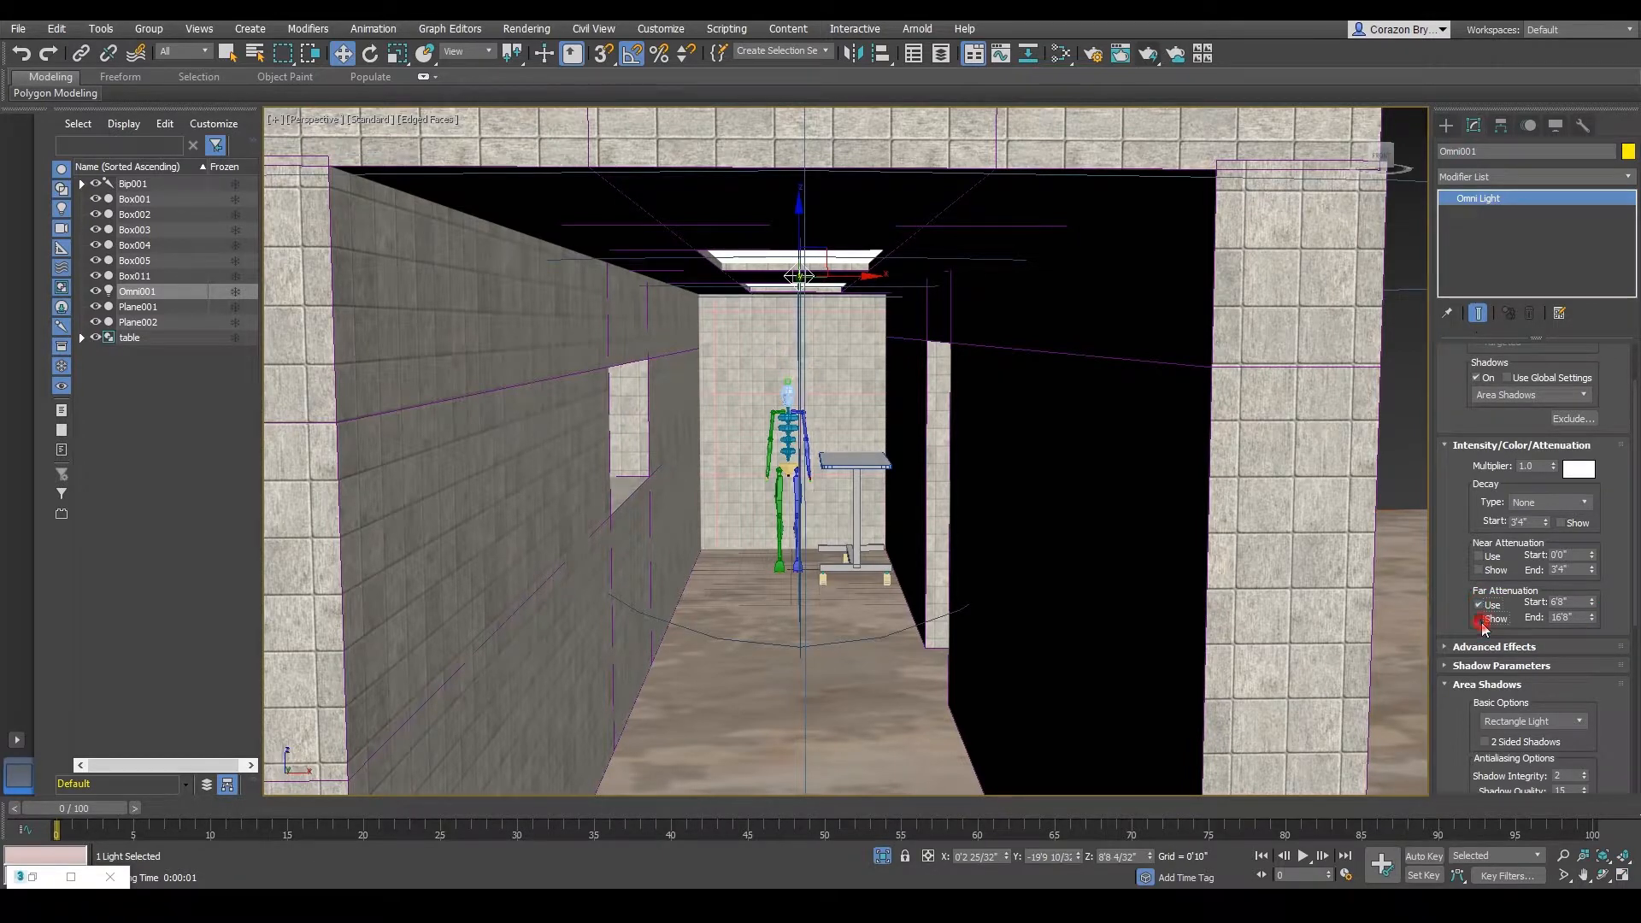
left_click(1480, 618)
scroll(824, 539, "down", 10)
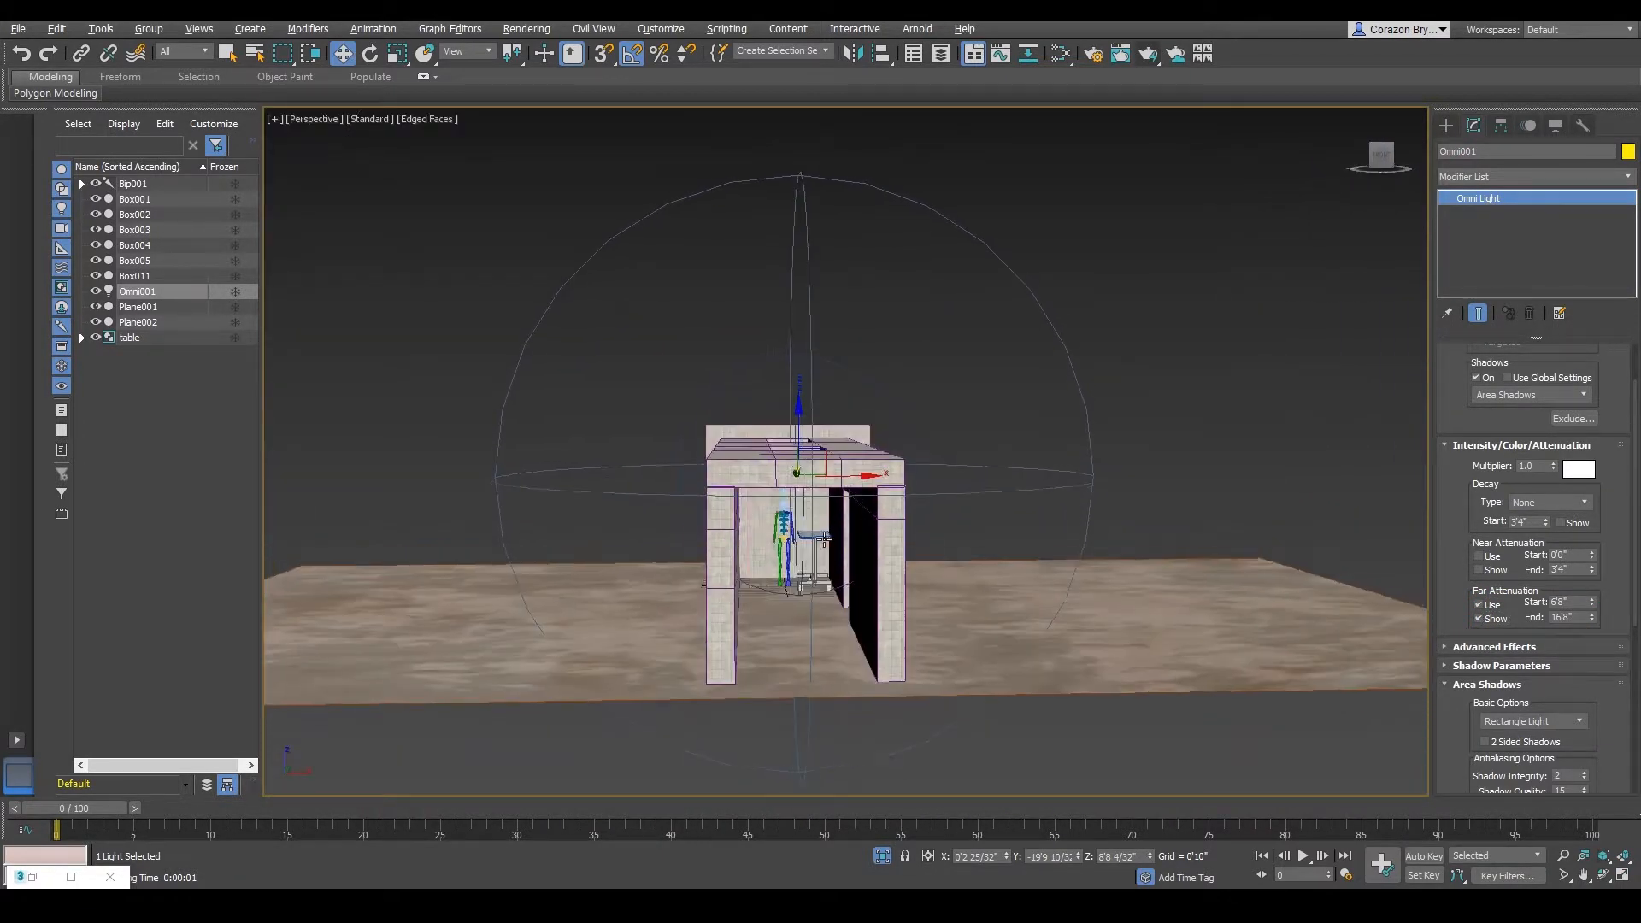
middle_click_drag(824, 539, 824, 551, "alt")
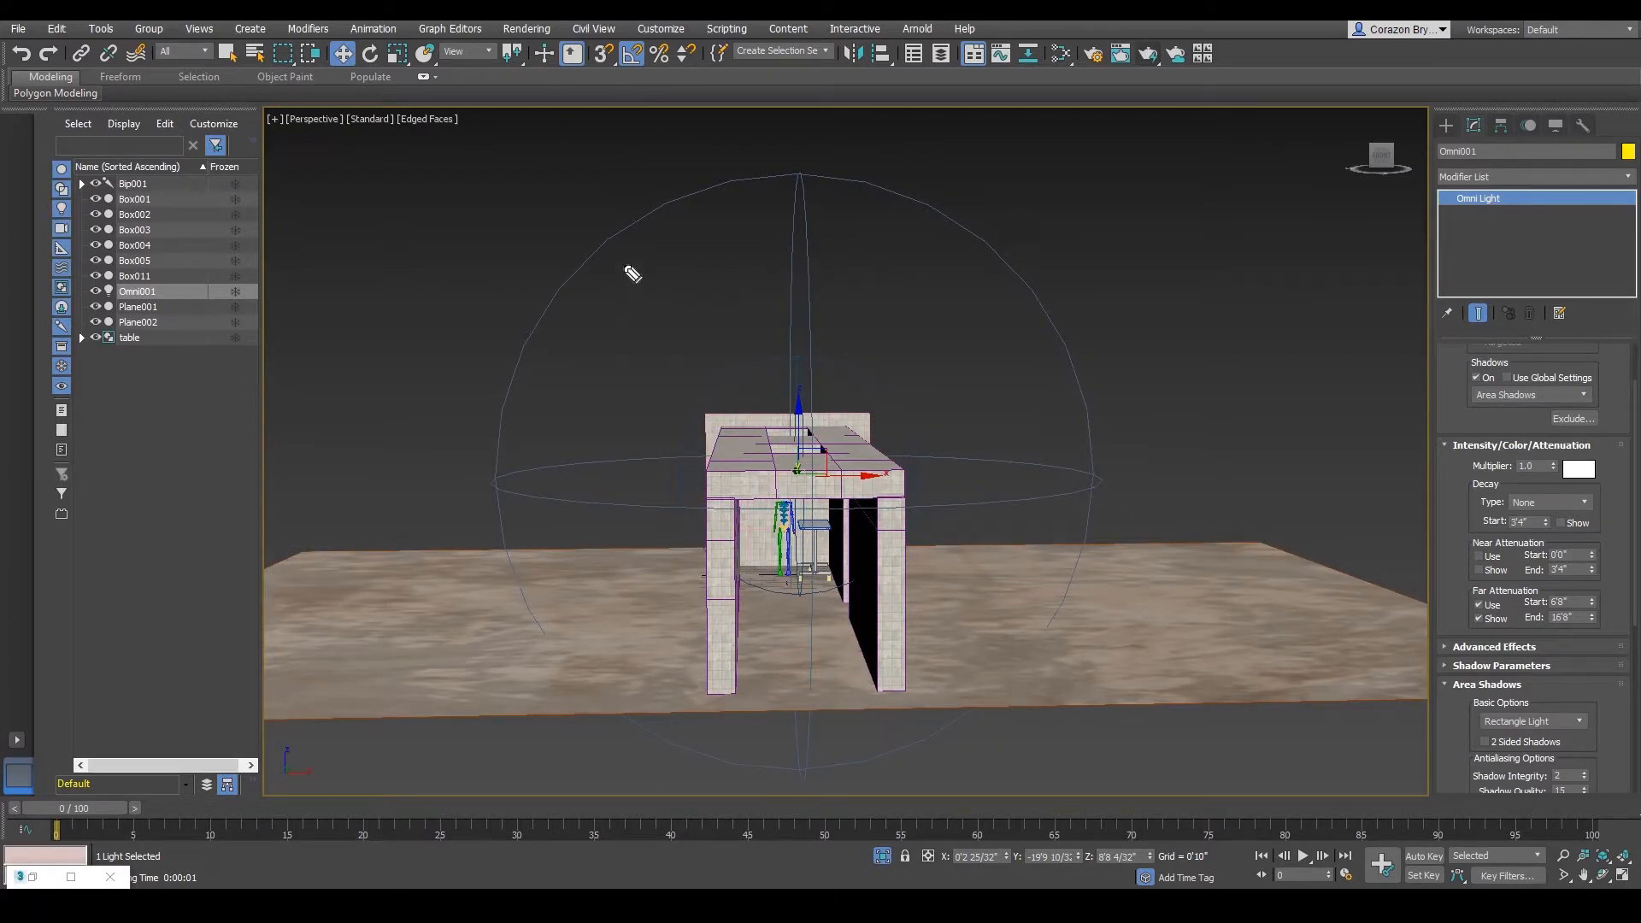
mouse_move(632, 229)
left_mouse_down()
mouse_move(906, 188)
mouse_move(1035, 646)
mouse_move(600, 687)
mouse_move(606, 242)
mouse_move(766, 184)
left_mouse_up()
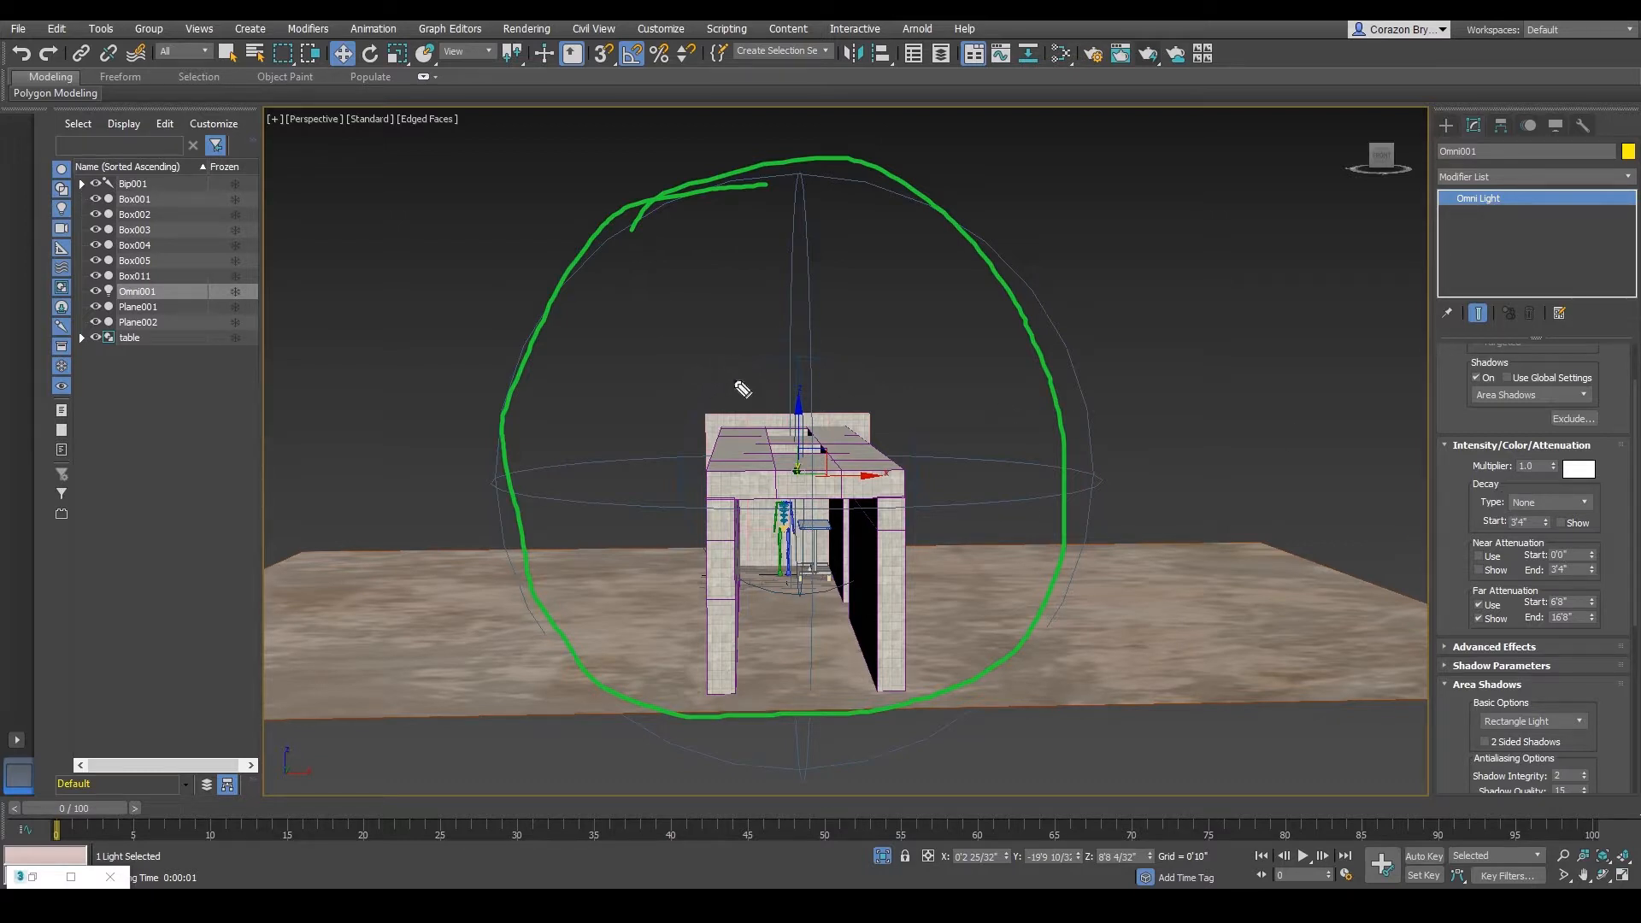
mouse_move(1060, 555)
left_mouse_down()
mouse_move(1036, 604)
mouse_move(641, 644)
mouse_move(760, 201)
left_mouse_up()
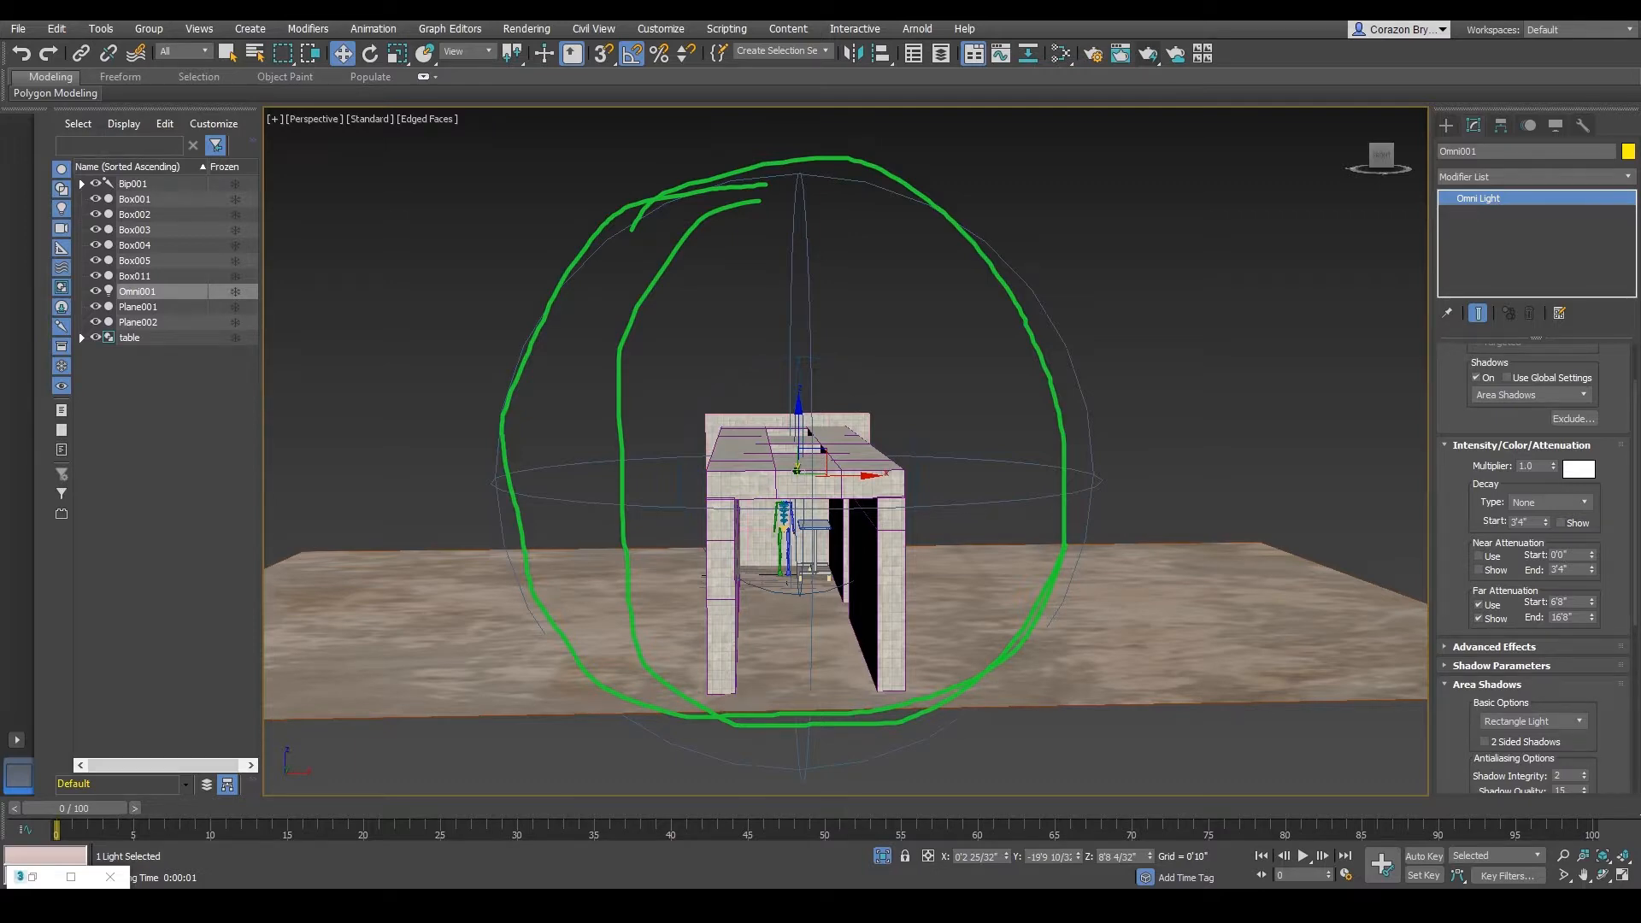
key("Escape")
scroll(1023, 459, "up", 5)
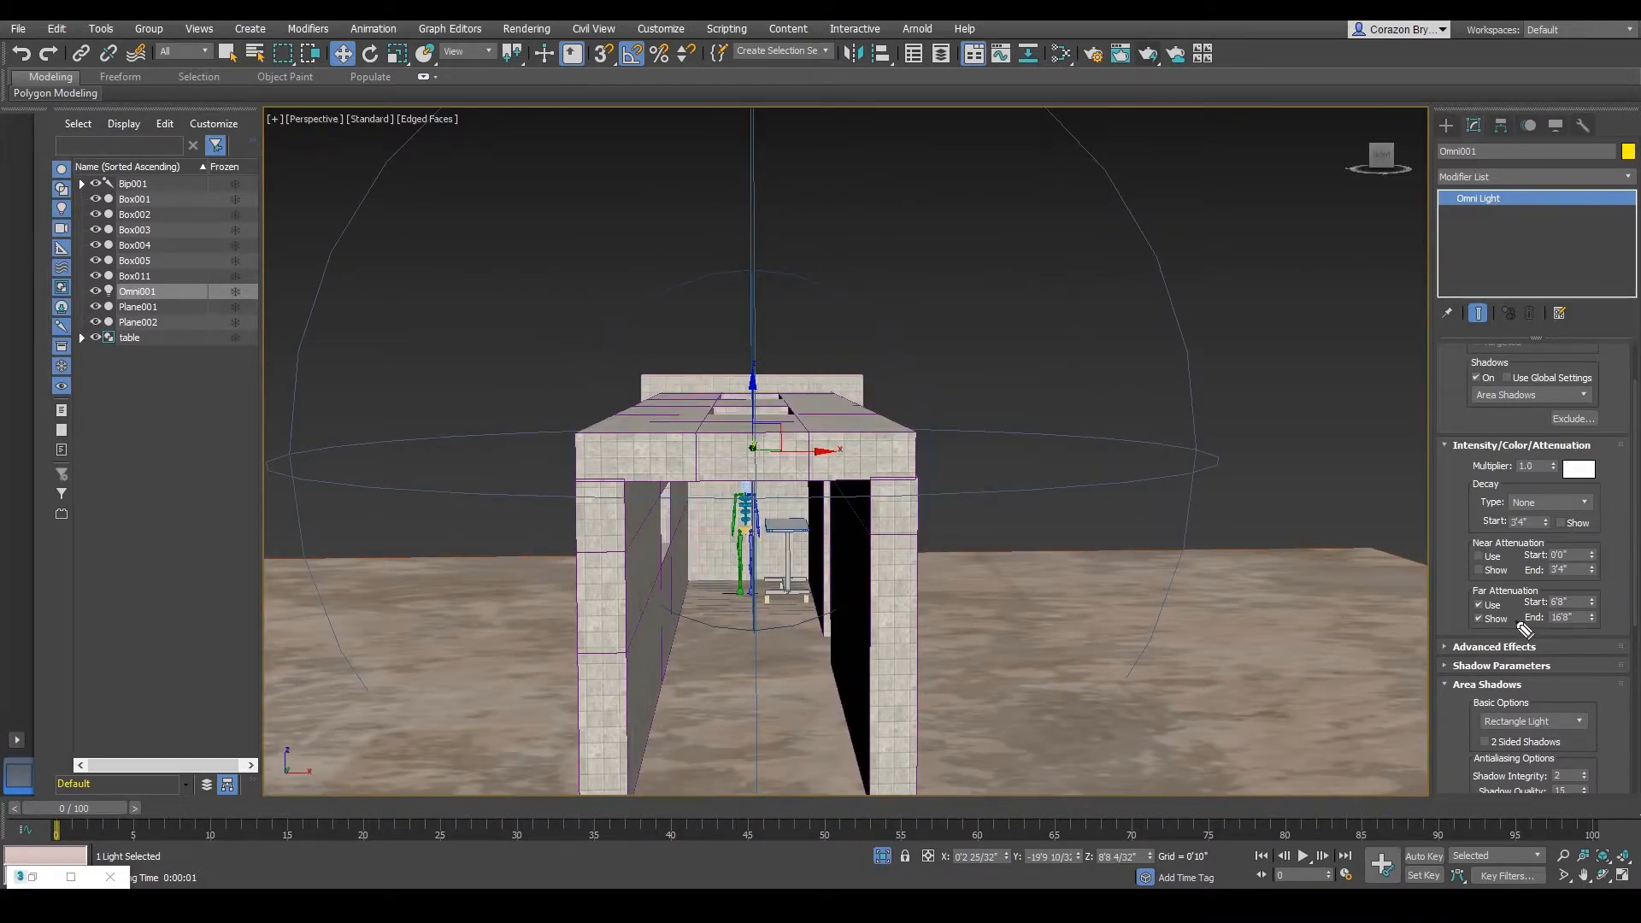
left_click_drag(1512, 616, 1524, 616)
mouse_move(632, 317)
left_mouse_down()
mouse_move(717, 284)
mouse_move(825, 292)
mouse_move(905, 367)
mouse_move(854, 640)
mouse_move(596, 560)
mouse_move(637, 286)
mouse_move(684, 279)
left_mouse_up()
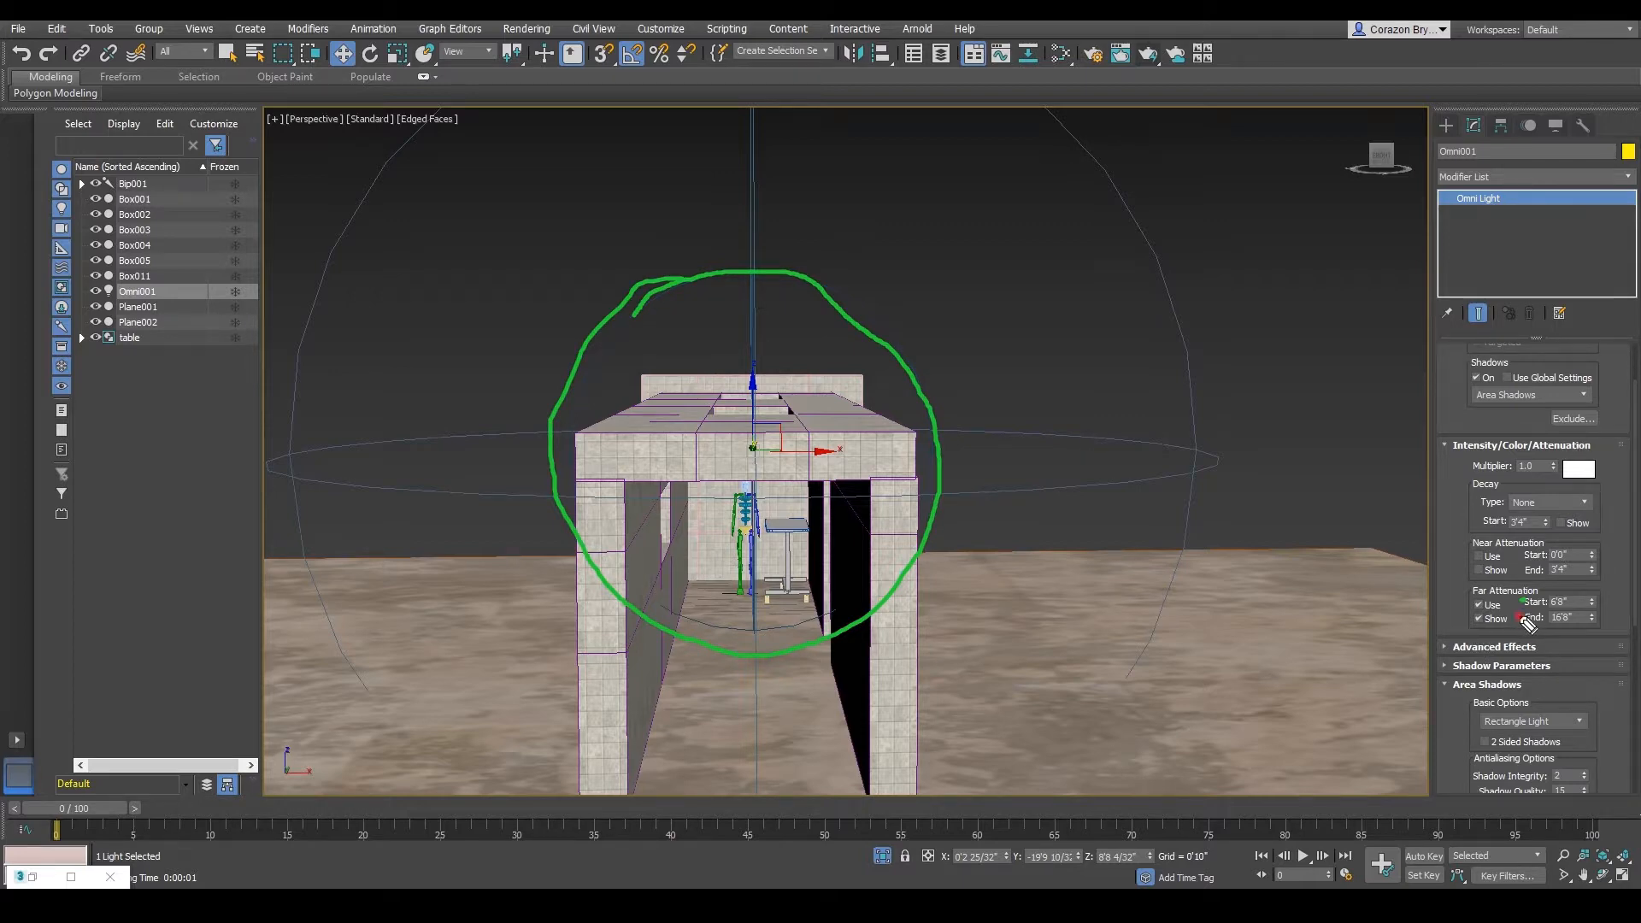
mouse_move(1080, 152)
left_mouse_down()
mouse_move(1178, 301)
mouse_move(1065, 769)
mouse_move(530, 842)
mouse_move(342, 532)
mouse_move(461, 101)
mouse_move(923, 77)
mouse_move(1085, 179)
left_mouse_up()
key("Escape")
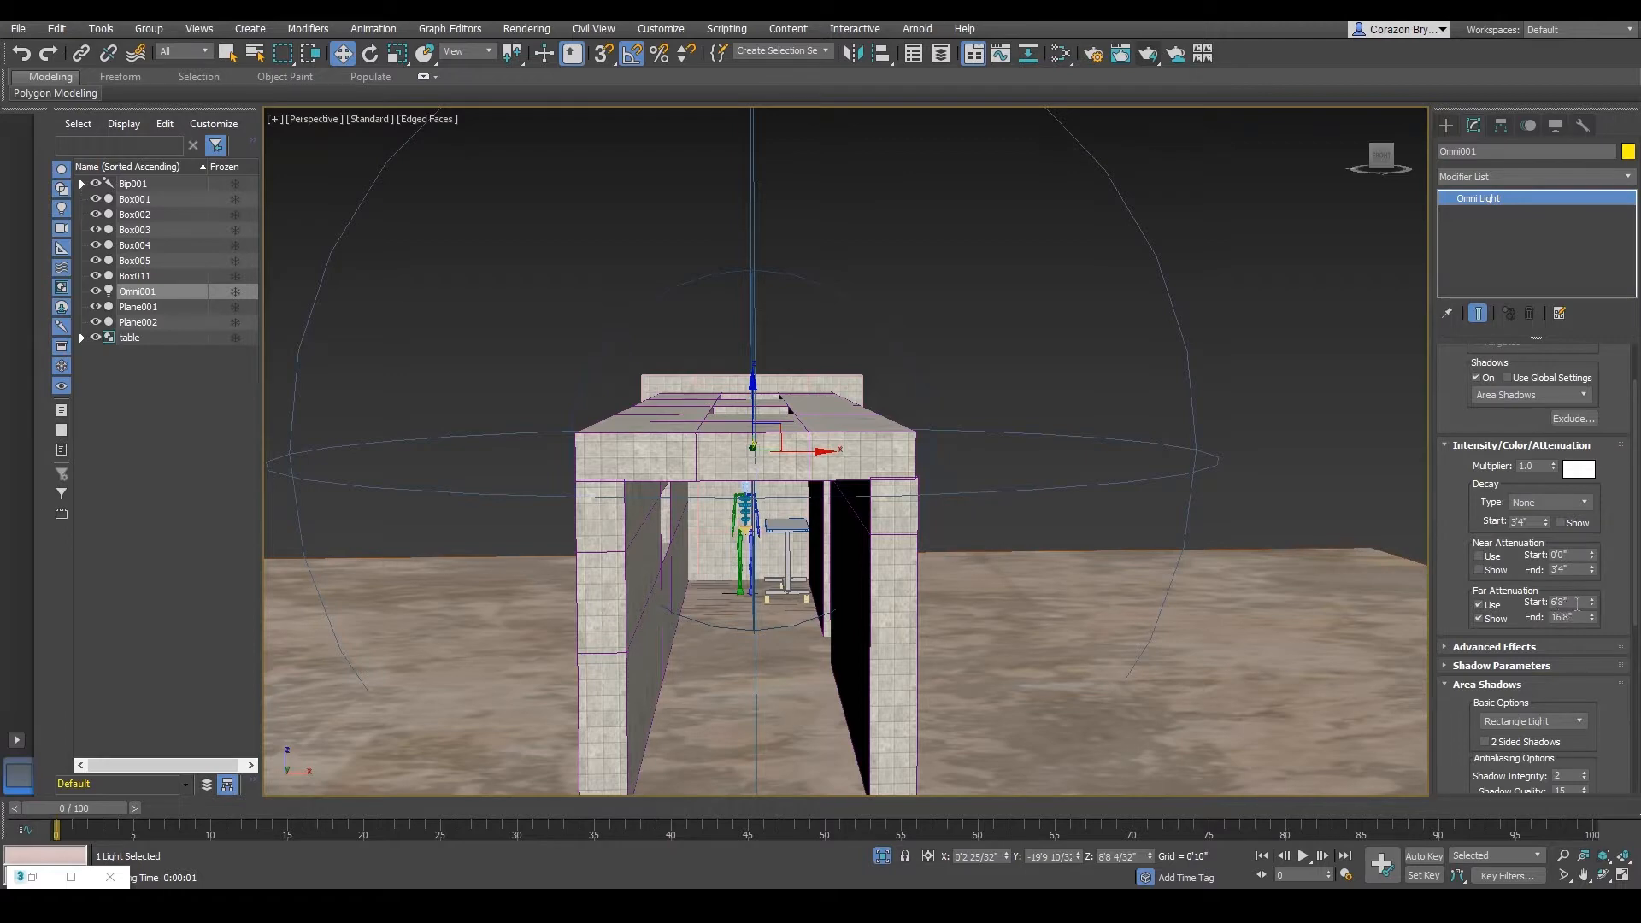
- Set the Omni light's far attenuation start to 0'0" and its end to about 5'2", checking the range sphere against the corridor
key("Return")
middle_click_drag(942, 483, 982, 531)
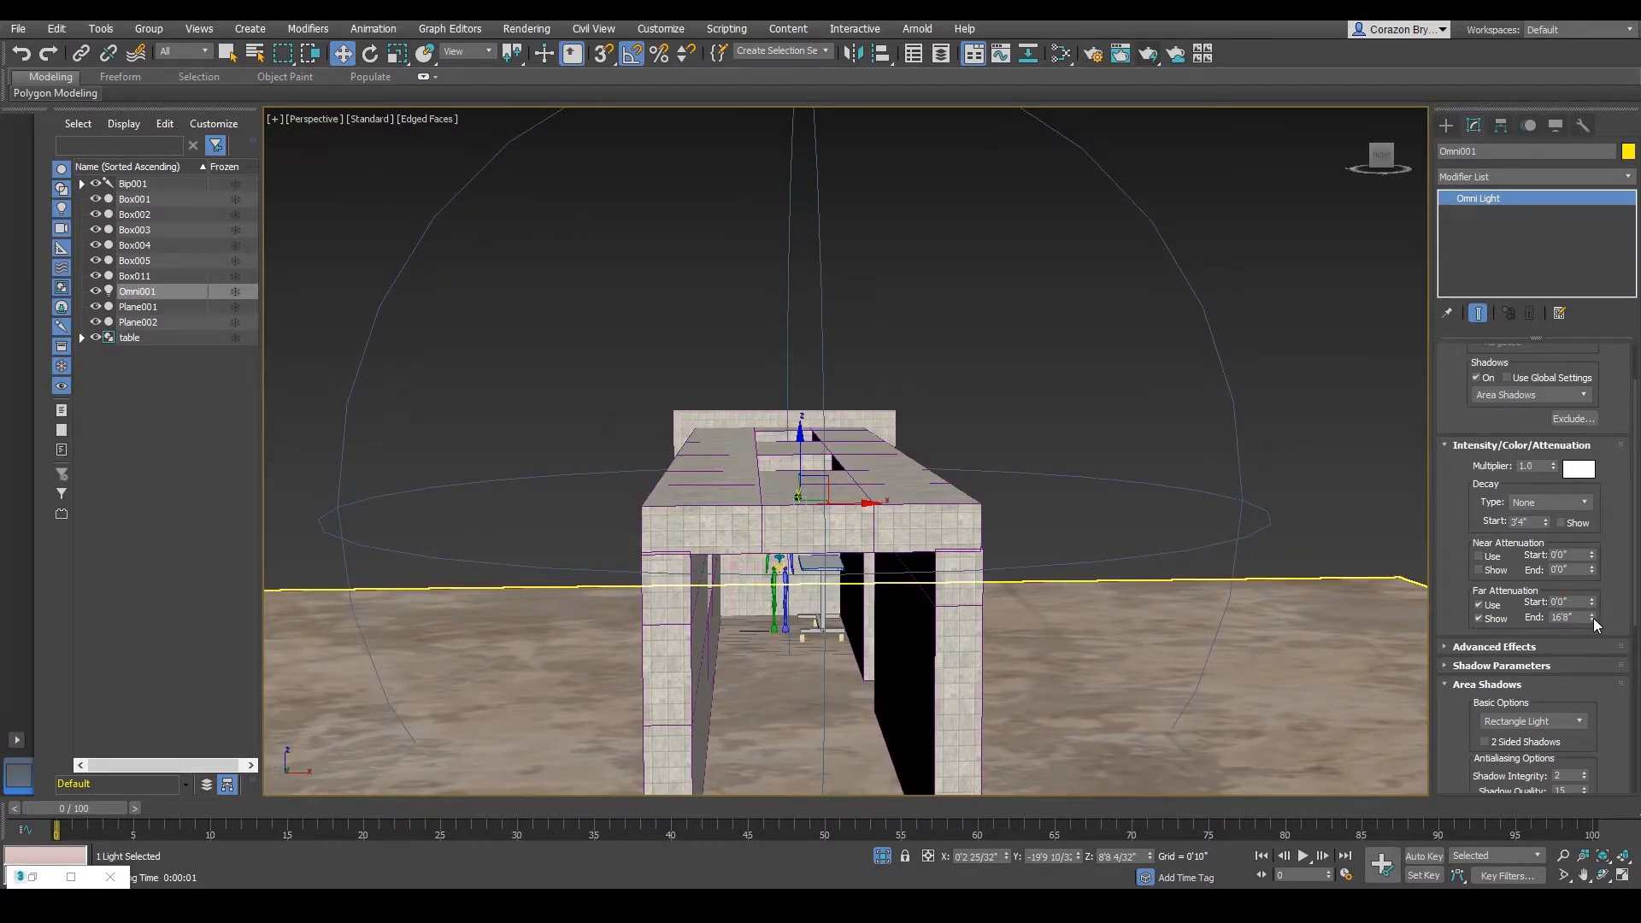
left_click_drag(1594, 618, 1583, 677)
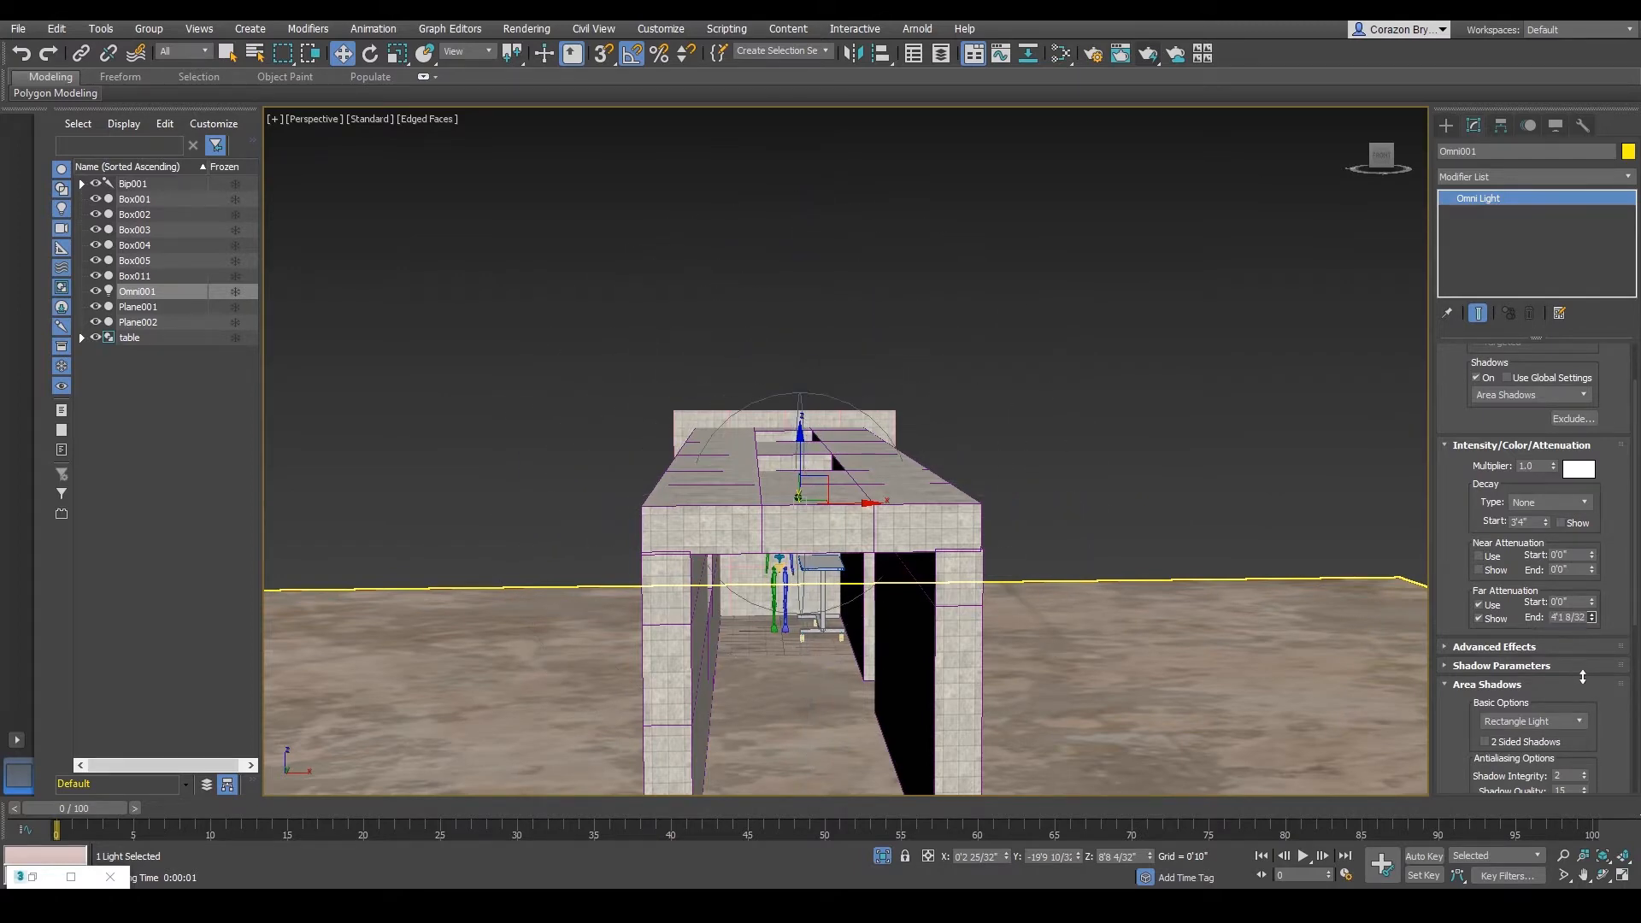
scroll(821, 581, "up", 8)
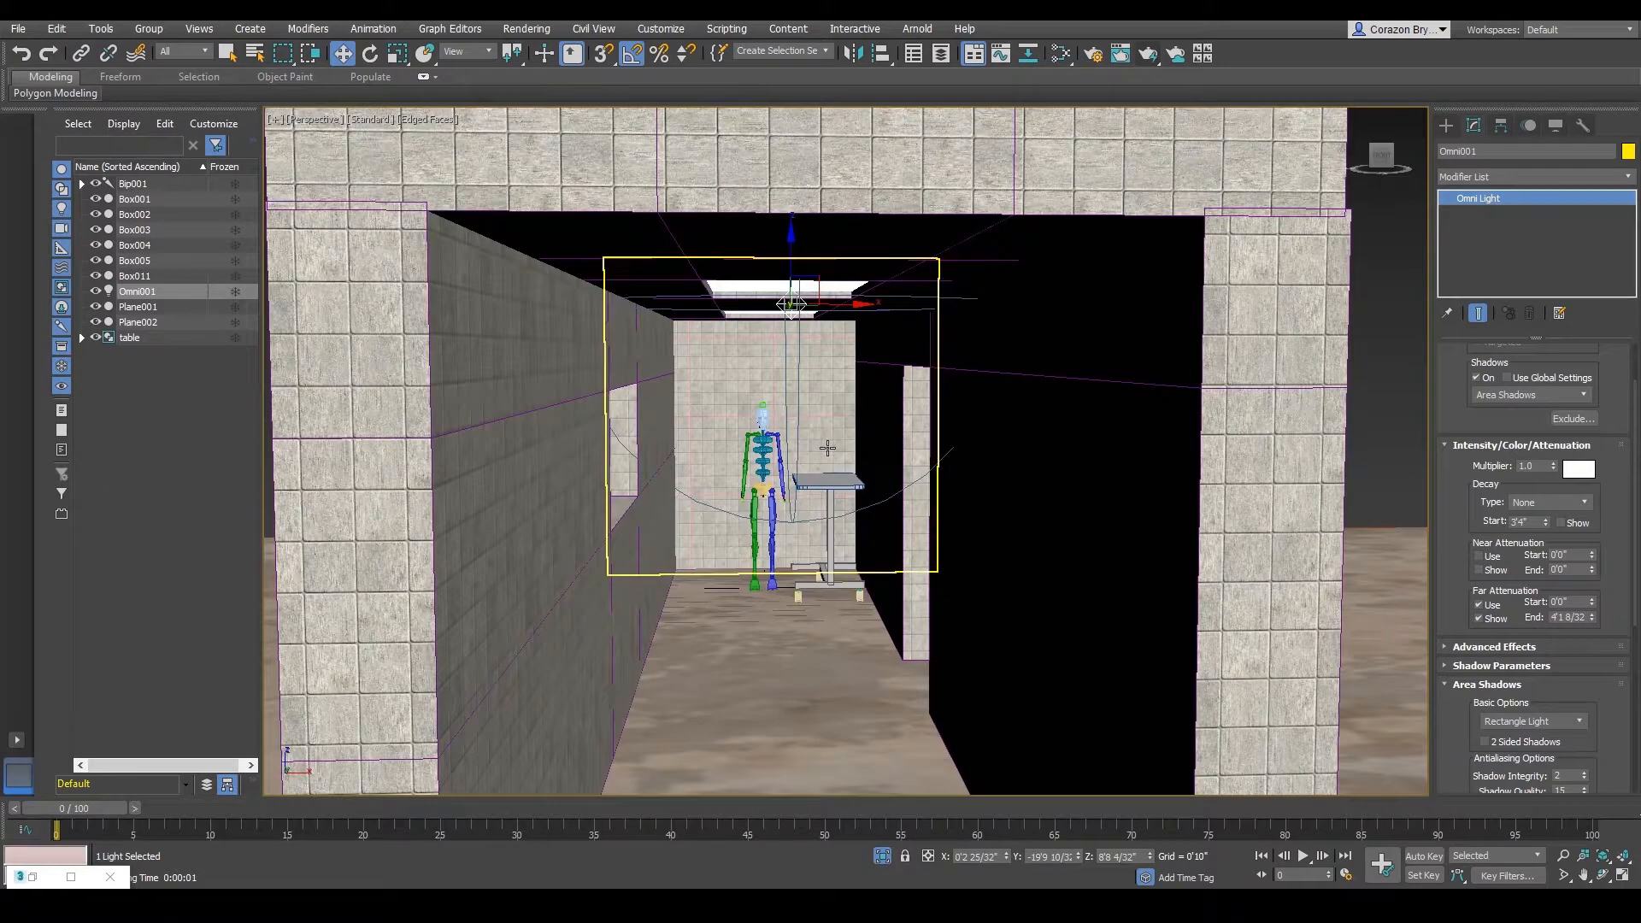
scroll(827, 448, "down", 6)
scroll(827, 447, "up", 2)
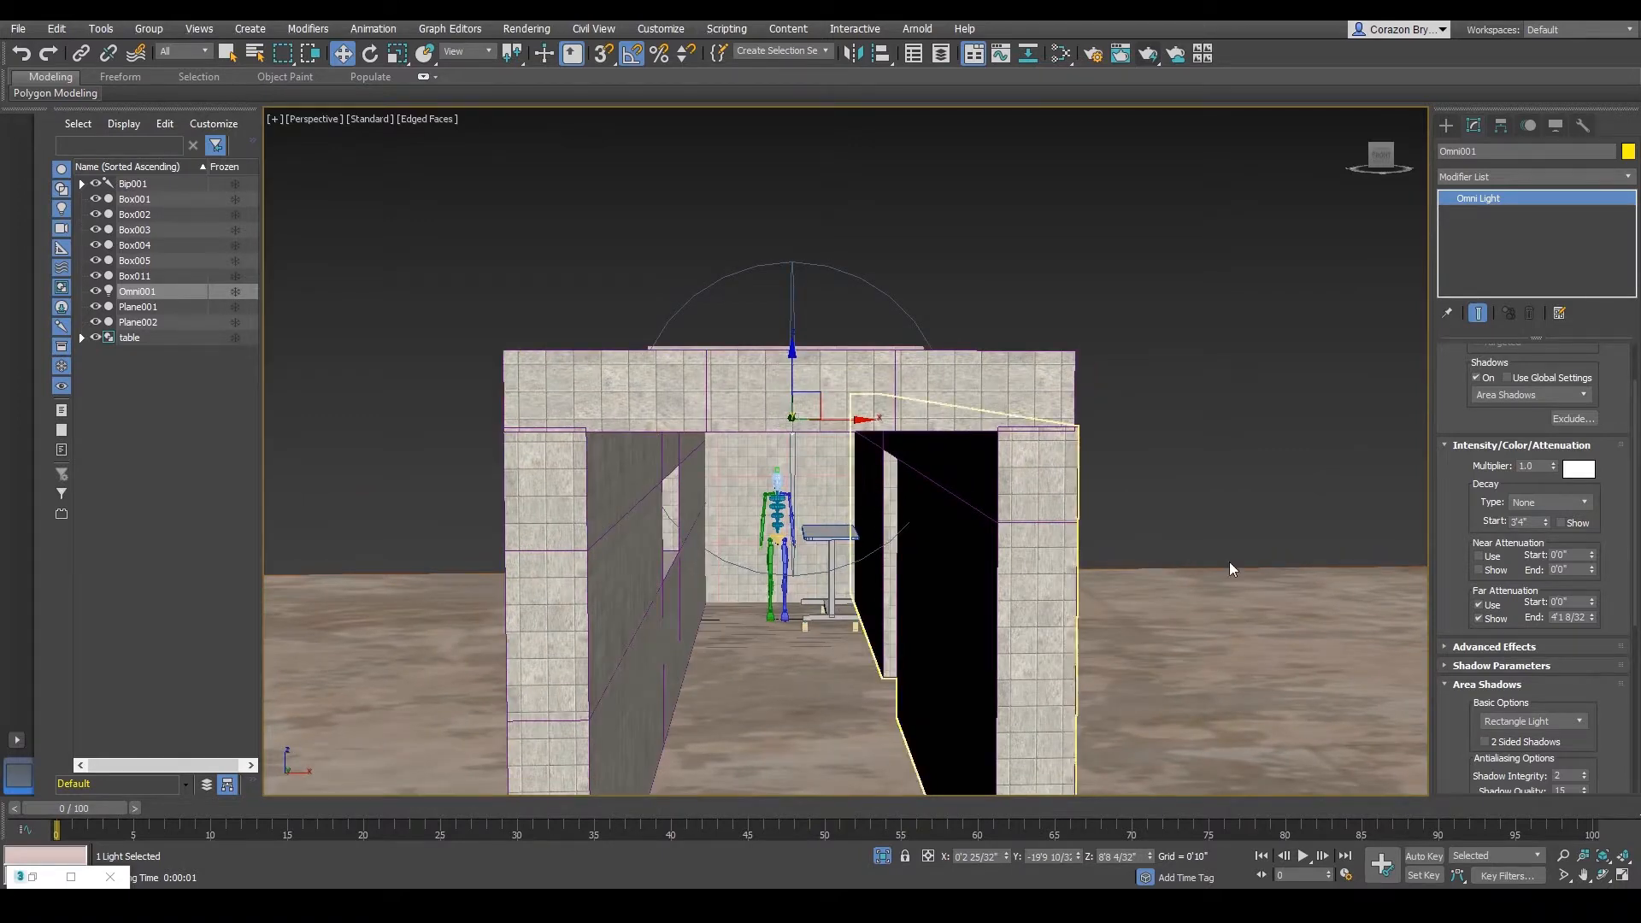
left_click_drag(1592, 618, 1593, 599)
middle_click_drag(957, 679, 852, 655, "alt")
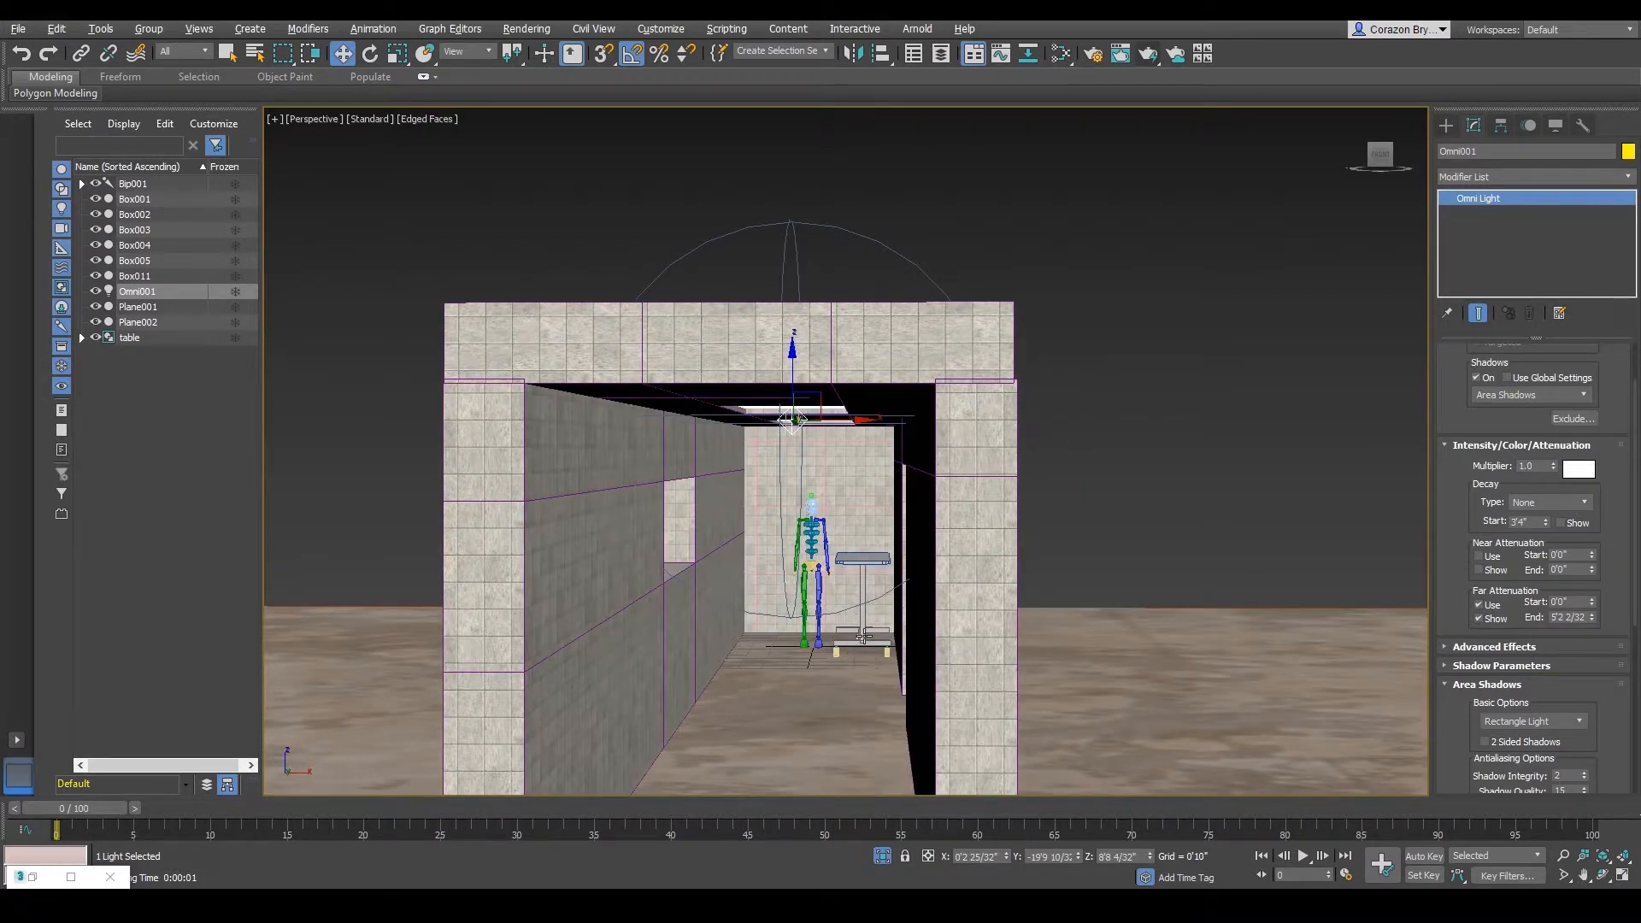
scroll(863, 636, "up", 8)
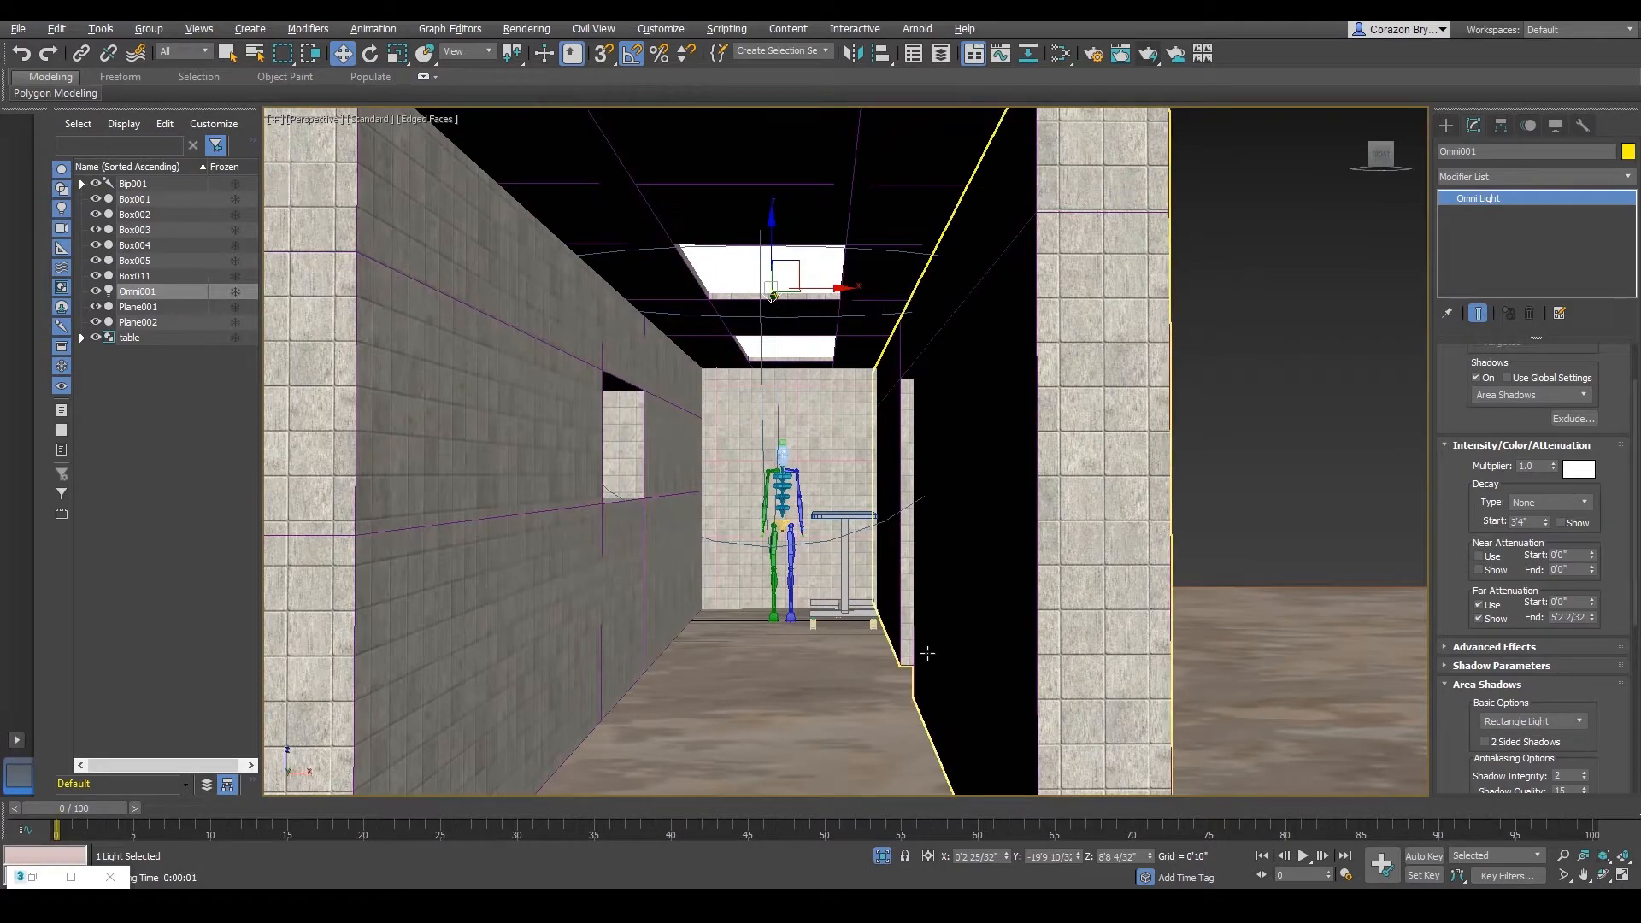
scroll(929, 653, "down", 10)
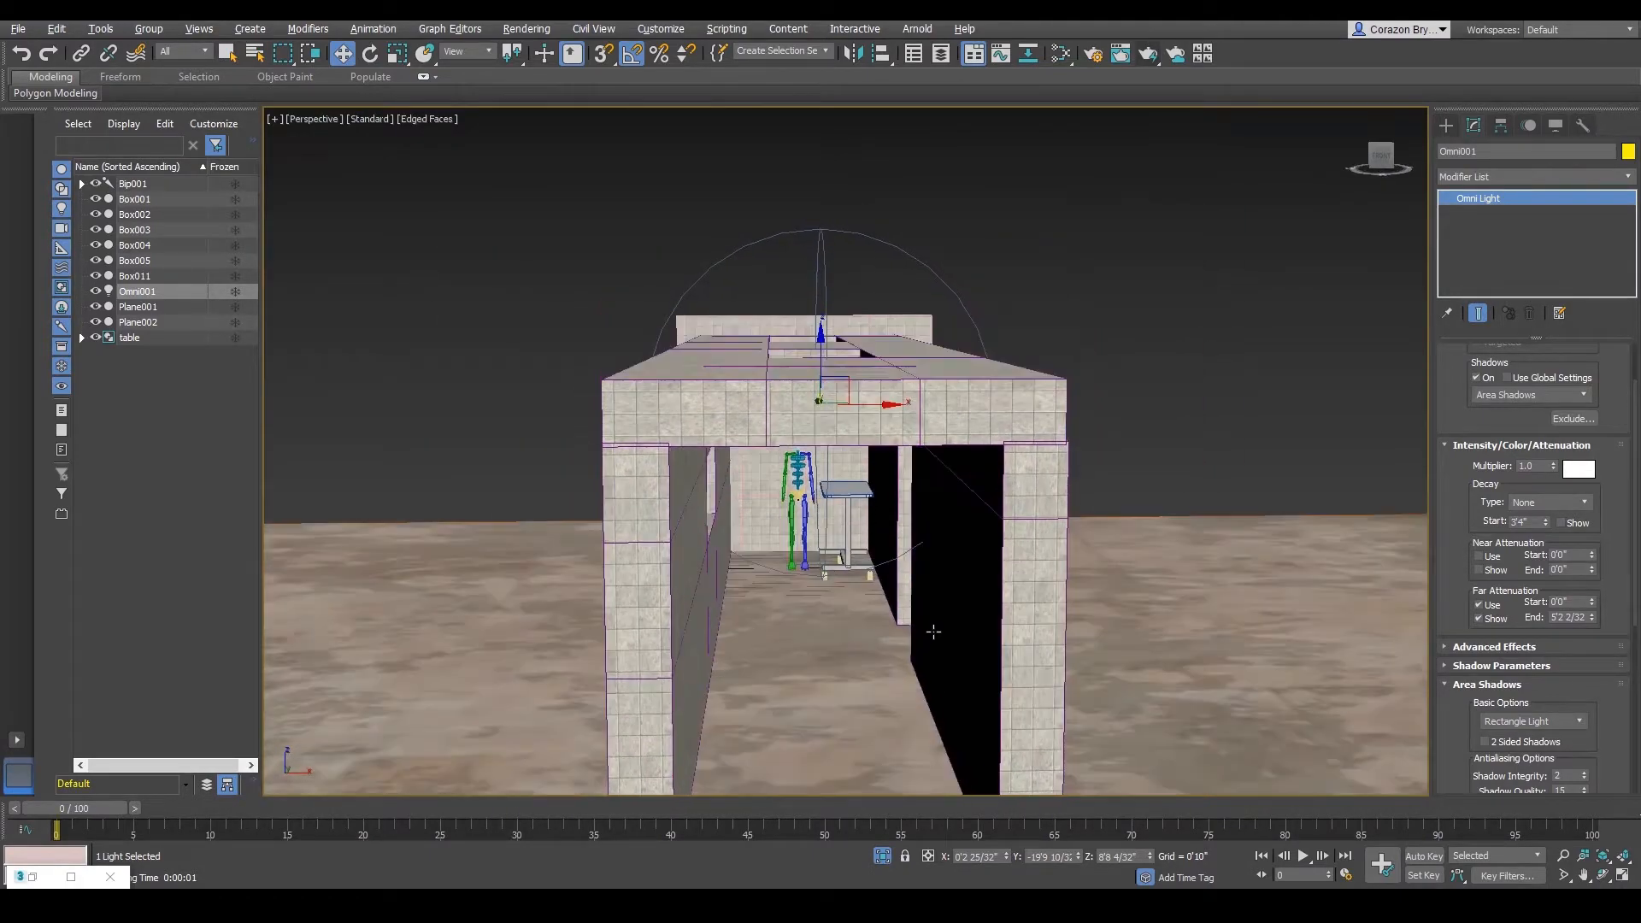
scroll(934, 632, "down", 2)
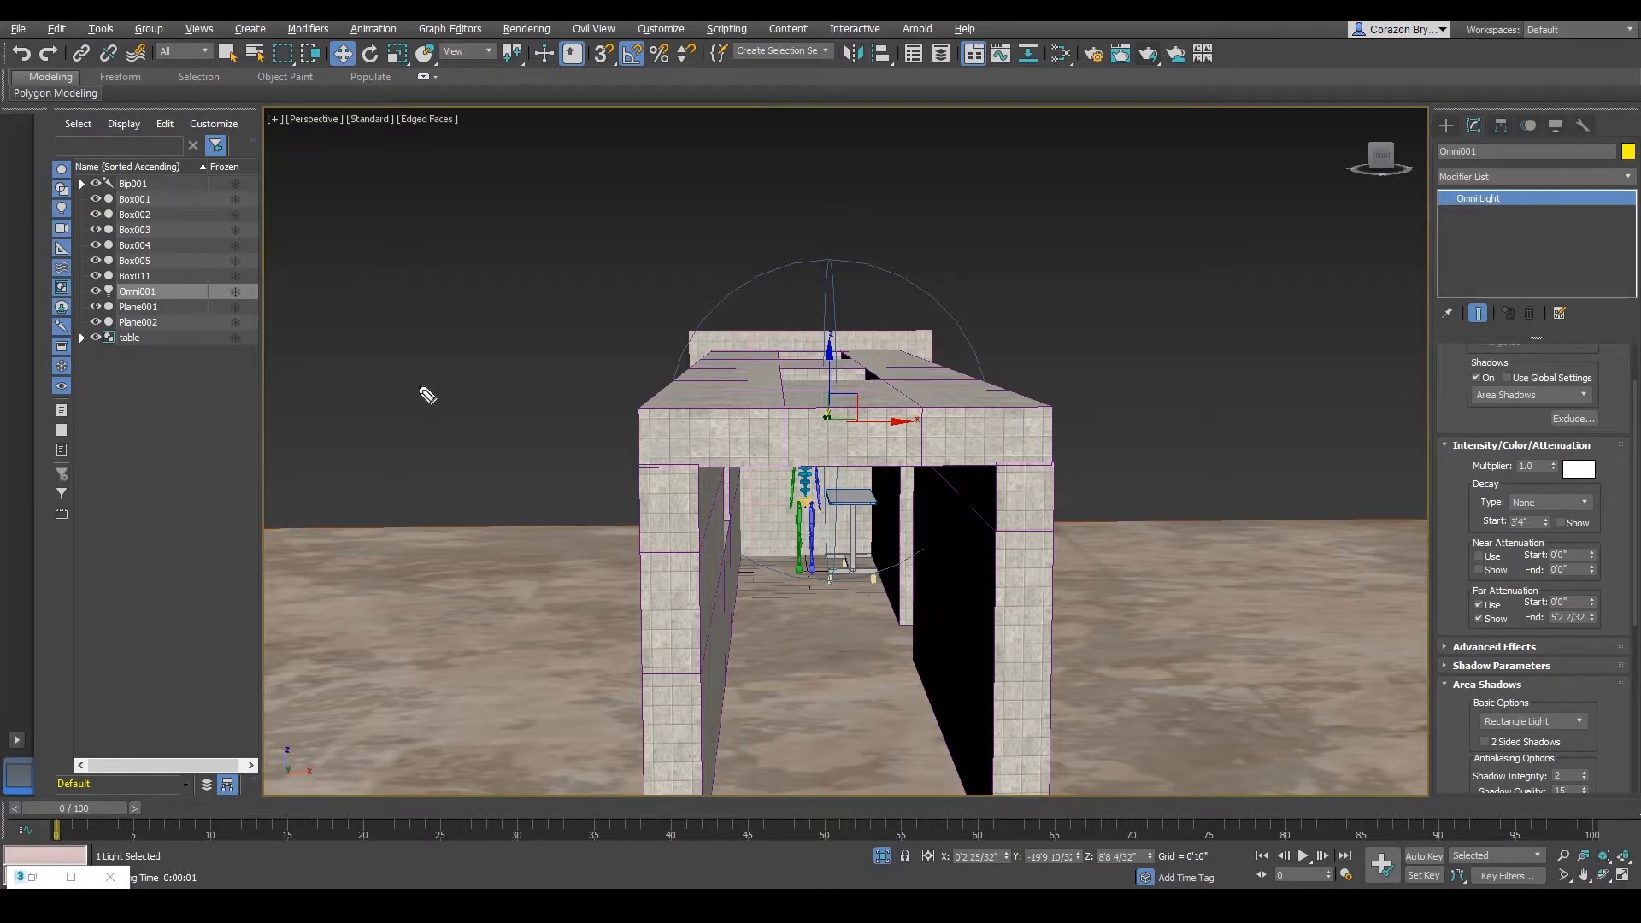
mouse_move(411, 351)
left_mouse_down()
mouse_move(516, 172)
mouse_move(1241, 250)
left_mouse_up()
mouse_move(1336, 434)
left_mouse_down()
mouse_move(510, 744)
mouse_move(438, 147)
left_mouse_up()
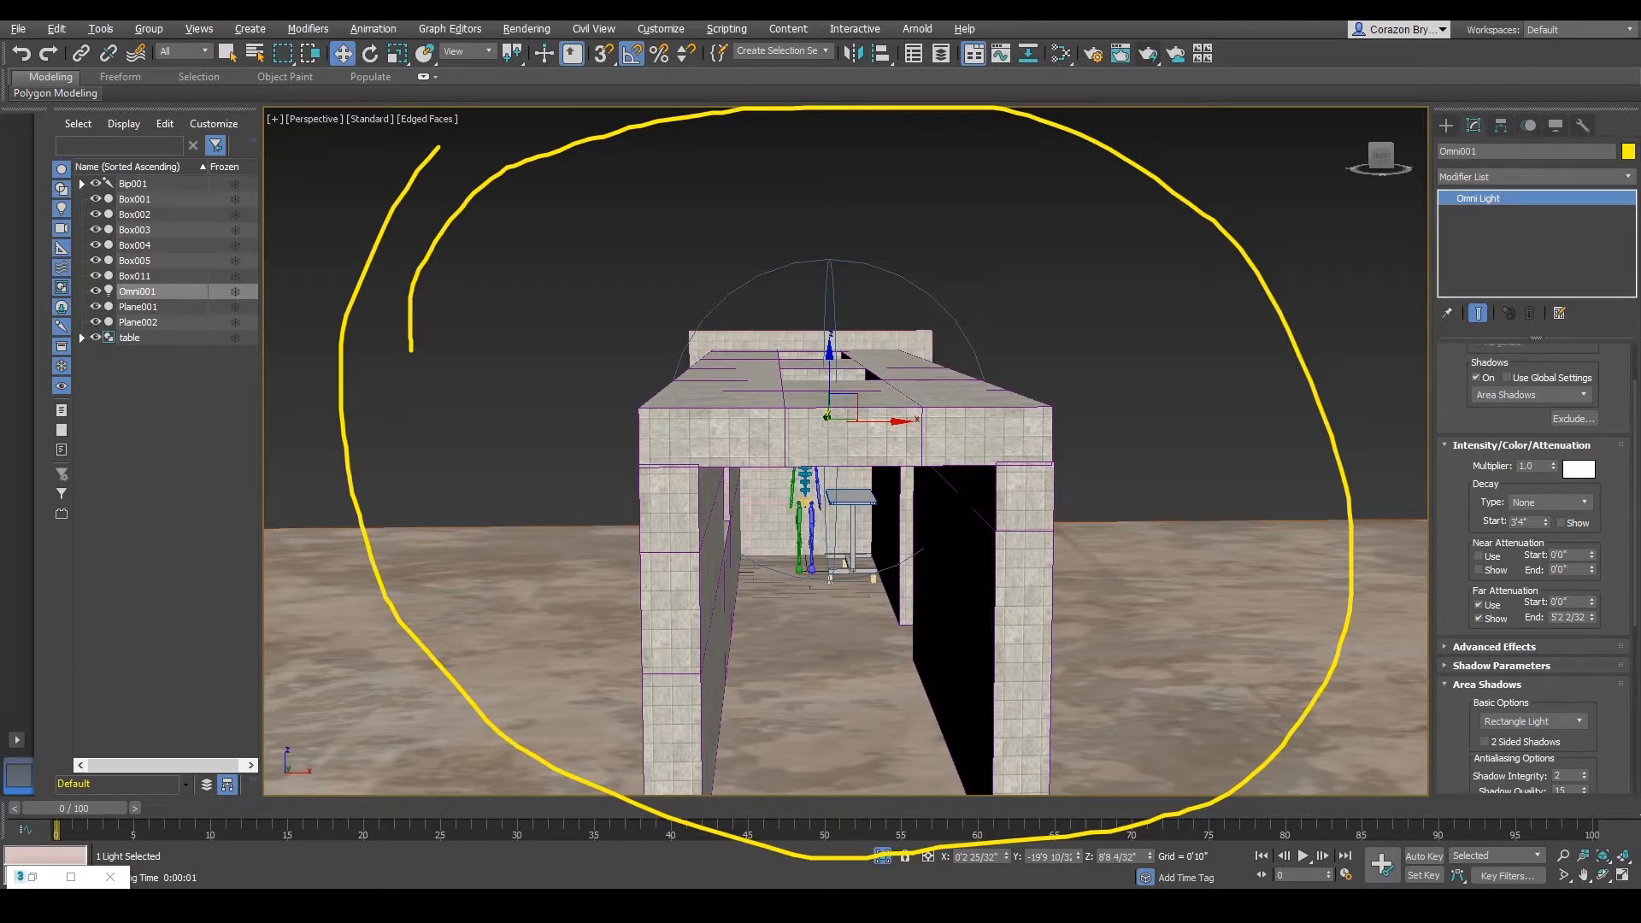
mouse_move(927, 547)
left_mouse_down()
mouse_move(868, 588)
mouse_move(728, 542)
mouse_move(672, 398)
mouse_move(752, 284)
mouse_move(930, 293)
mouse_move(988, 495)
mouse_move(824, 603)
mouse_move(741, 566)
mouse_move(683, 445)
mouse_move(718, 280)
mouse_move(881, 253)
left_mouse_up()
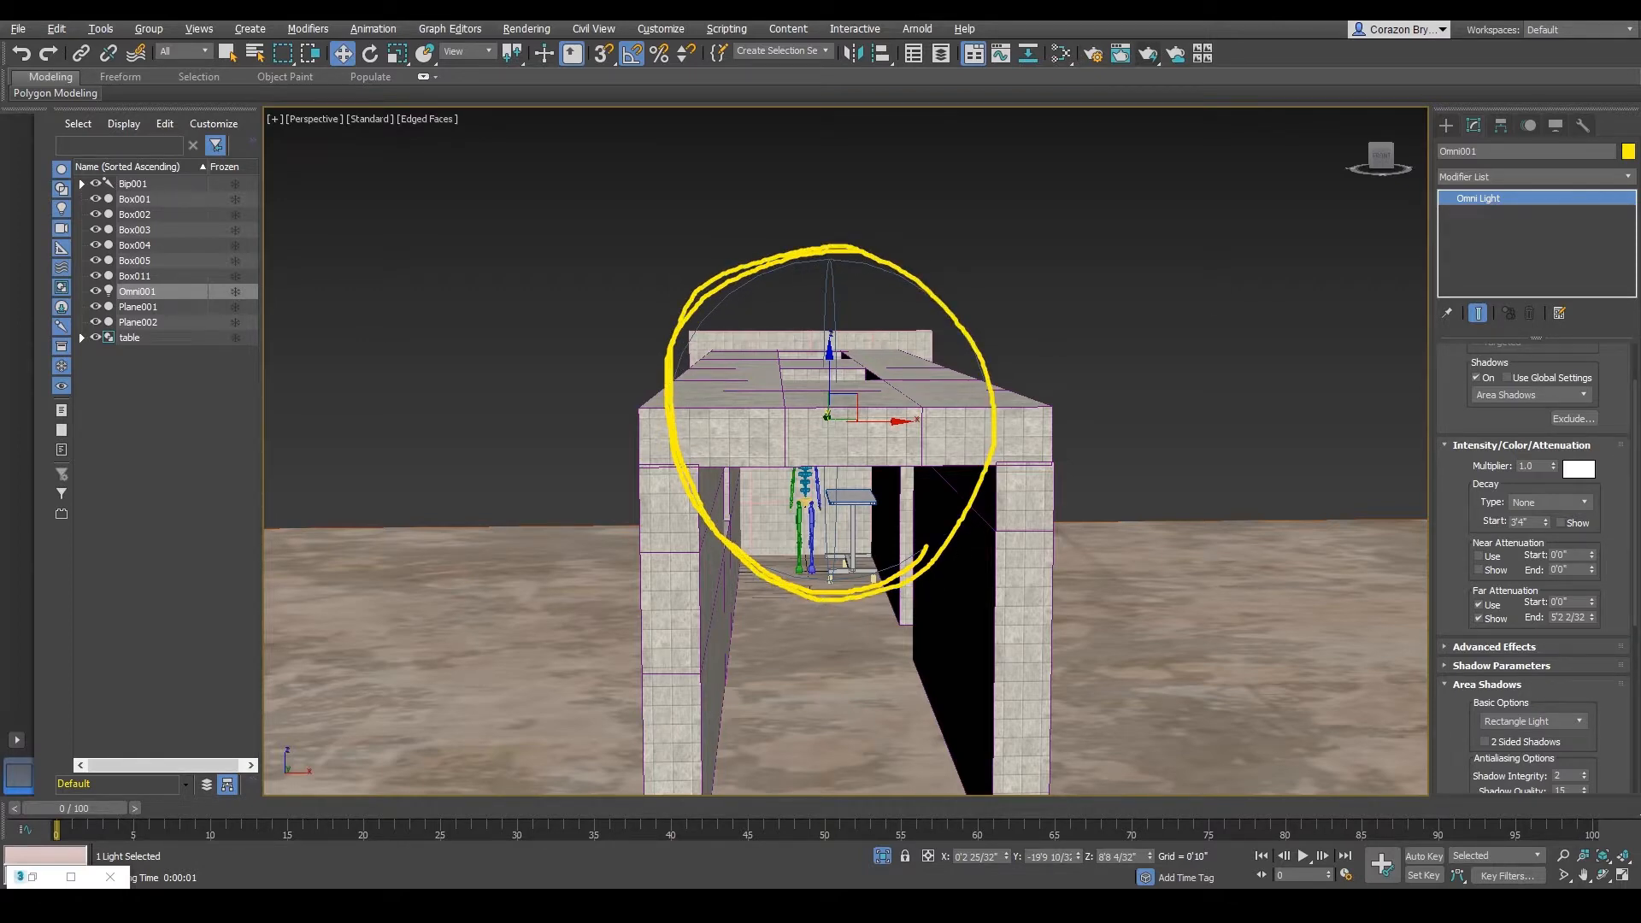
key("Escape")
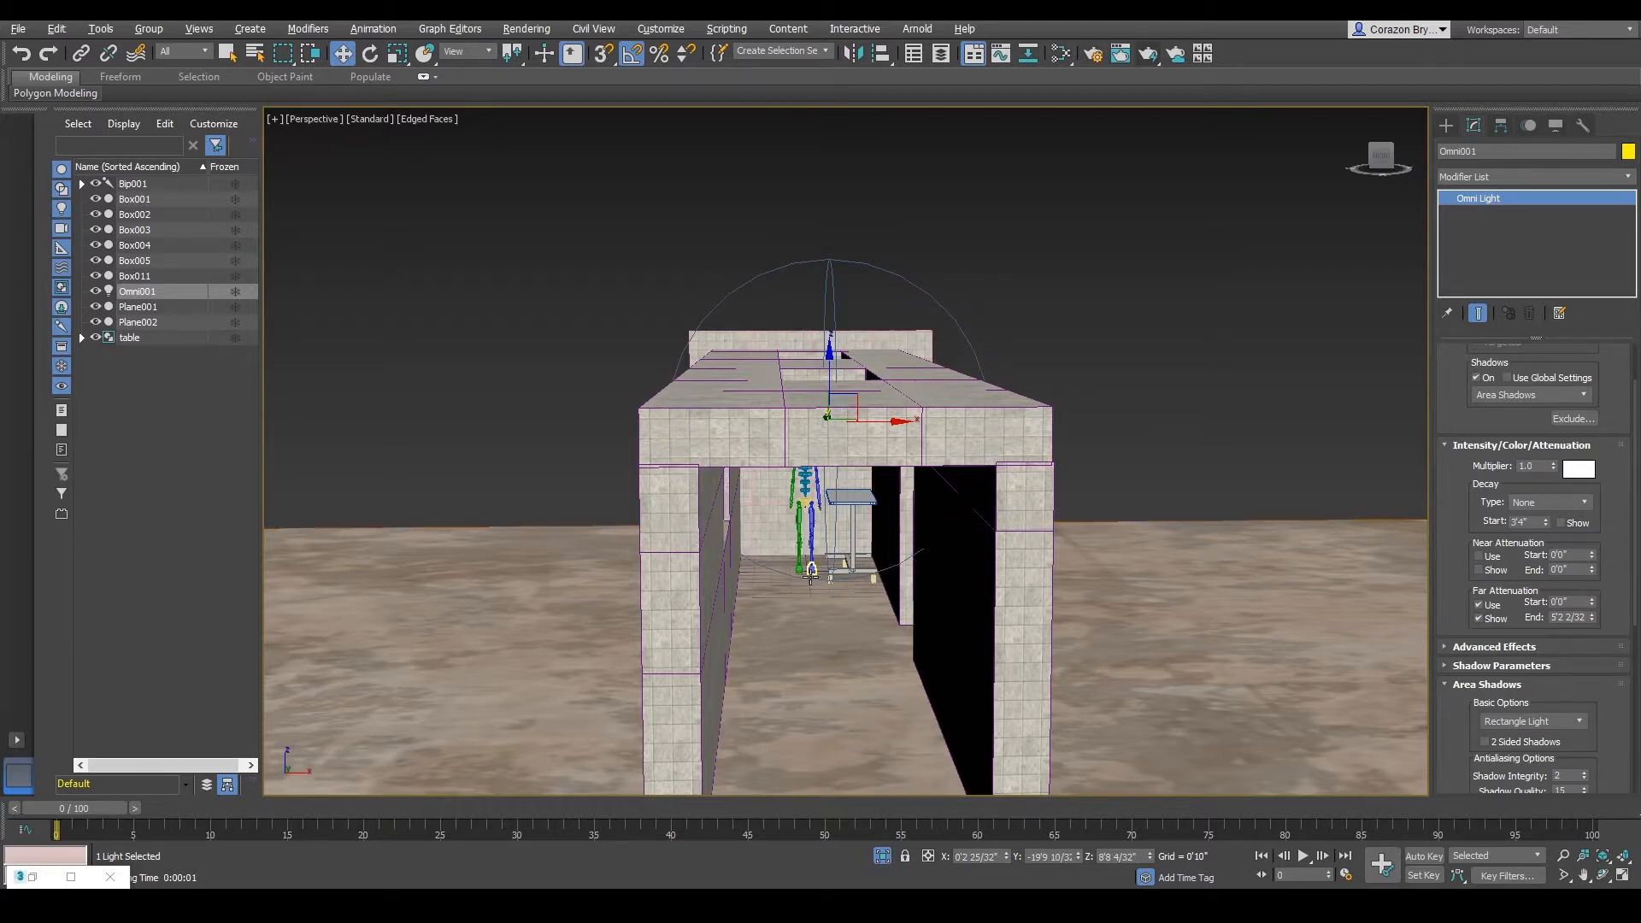
- Render a closer view inside the corridor to check the light's far attenuation falloff
scroll(821, 542, "up", 5)
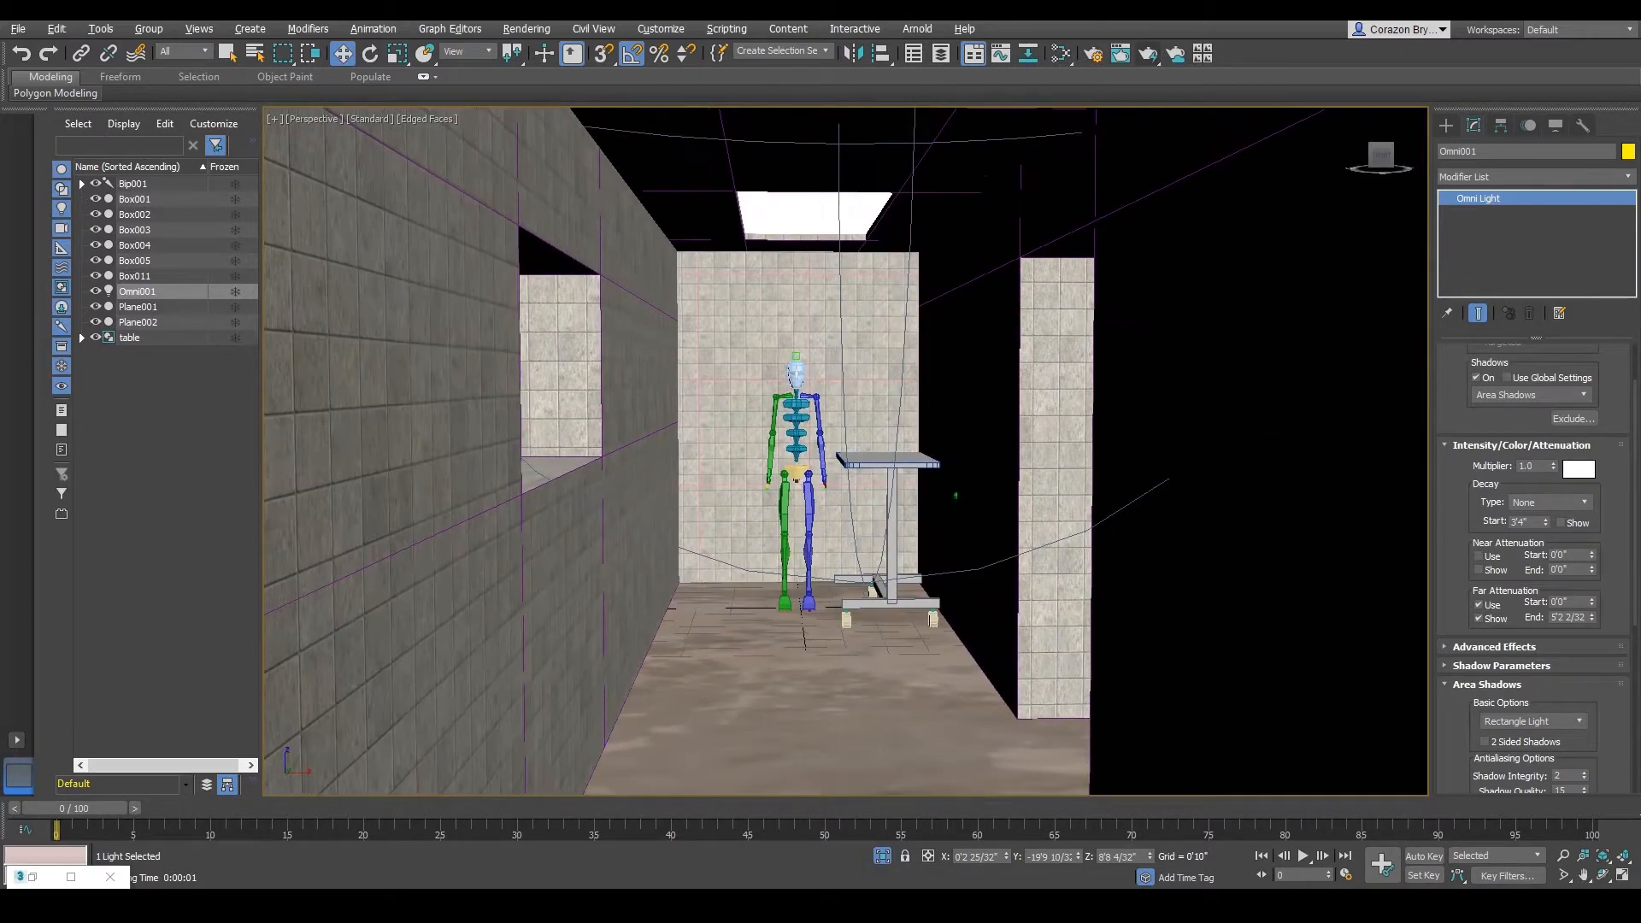
left_click(1148, 54)
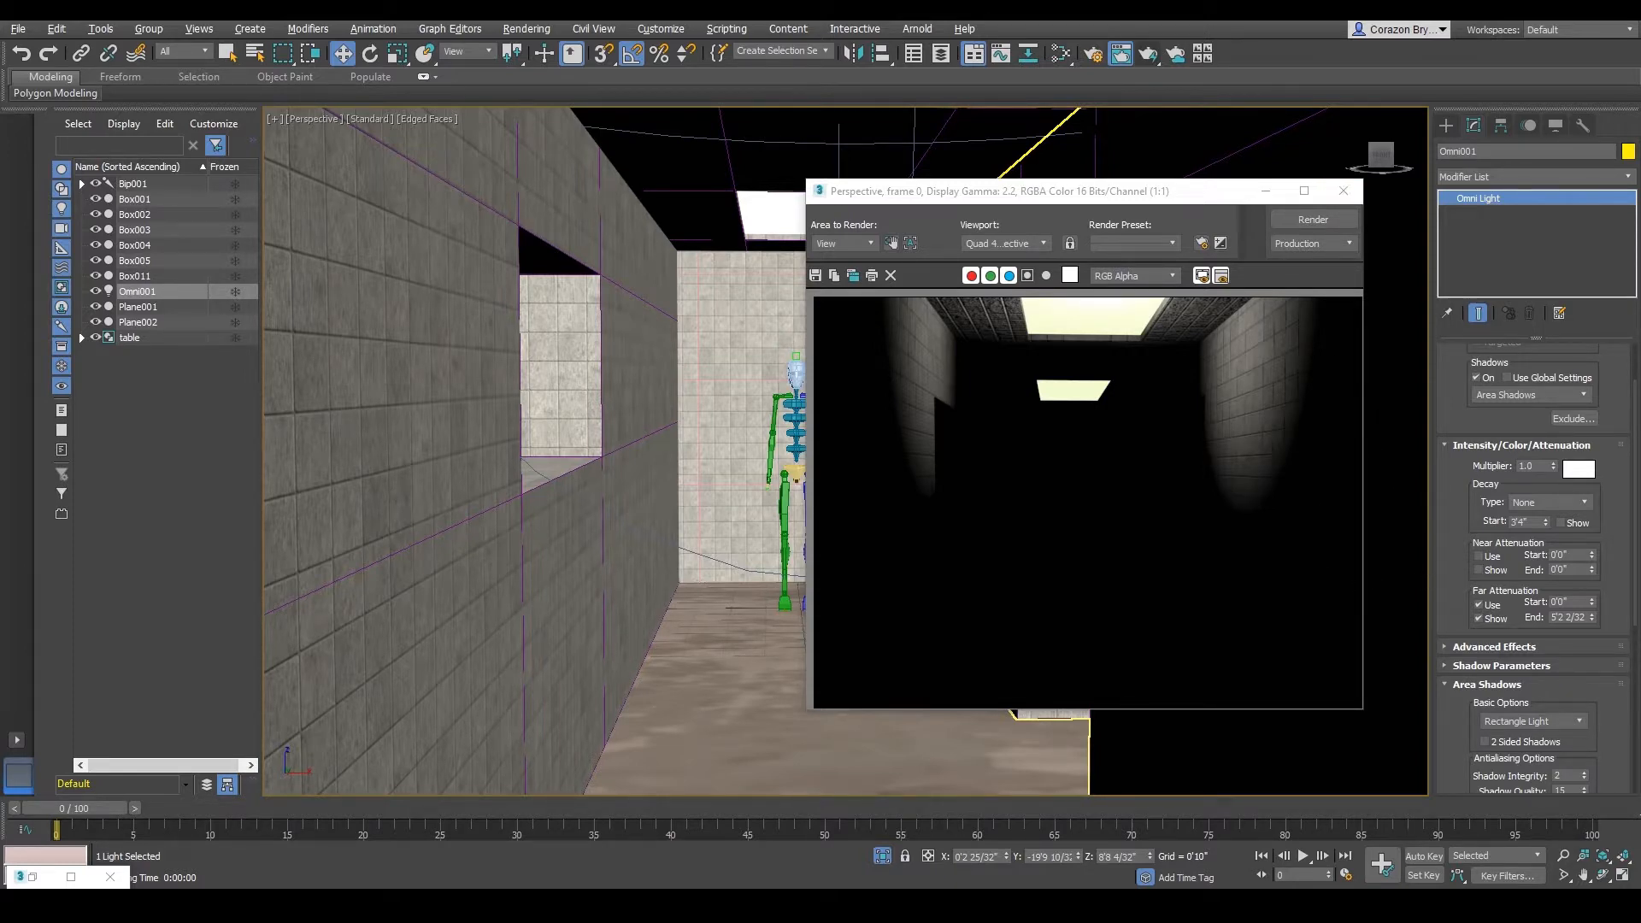
mouse_move(829, 389)
left_mouse_down()
mouse_move(893, 475)
mouse_move(996, 539)
mouse_move(1130, 492)
mouse_move(1303, 496)
mouse_move(1207, 713)
left_mouse_up()
mouse_move(1184, 350)
left_mouse_down()
mouse_move(1237, 369)
mouse_move(1240, 389)
left_mouse_up()
mouse_move(1017, 315)
left_mouse_down()
mouse_move(933, 349)
mouse_move(950, 363)
left_mouse_up()
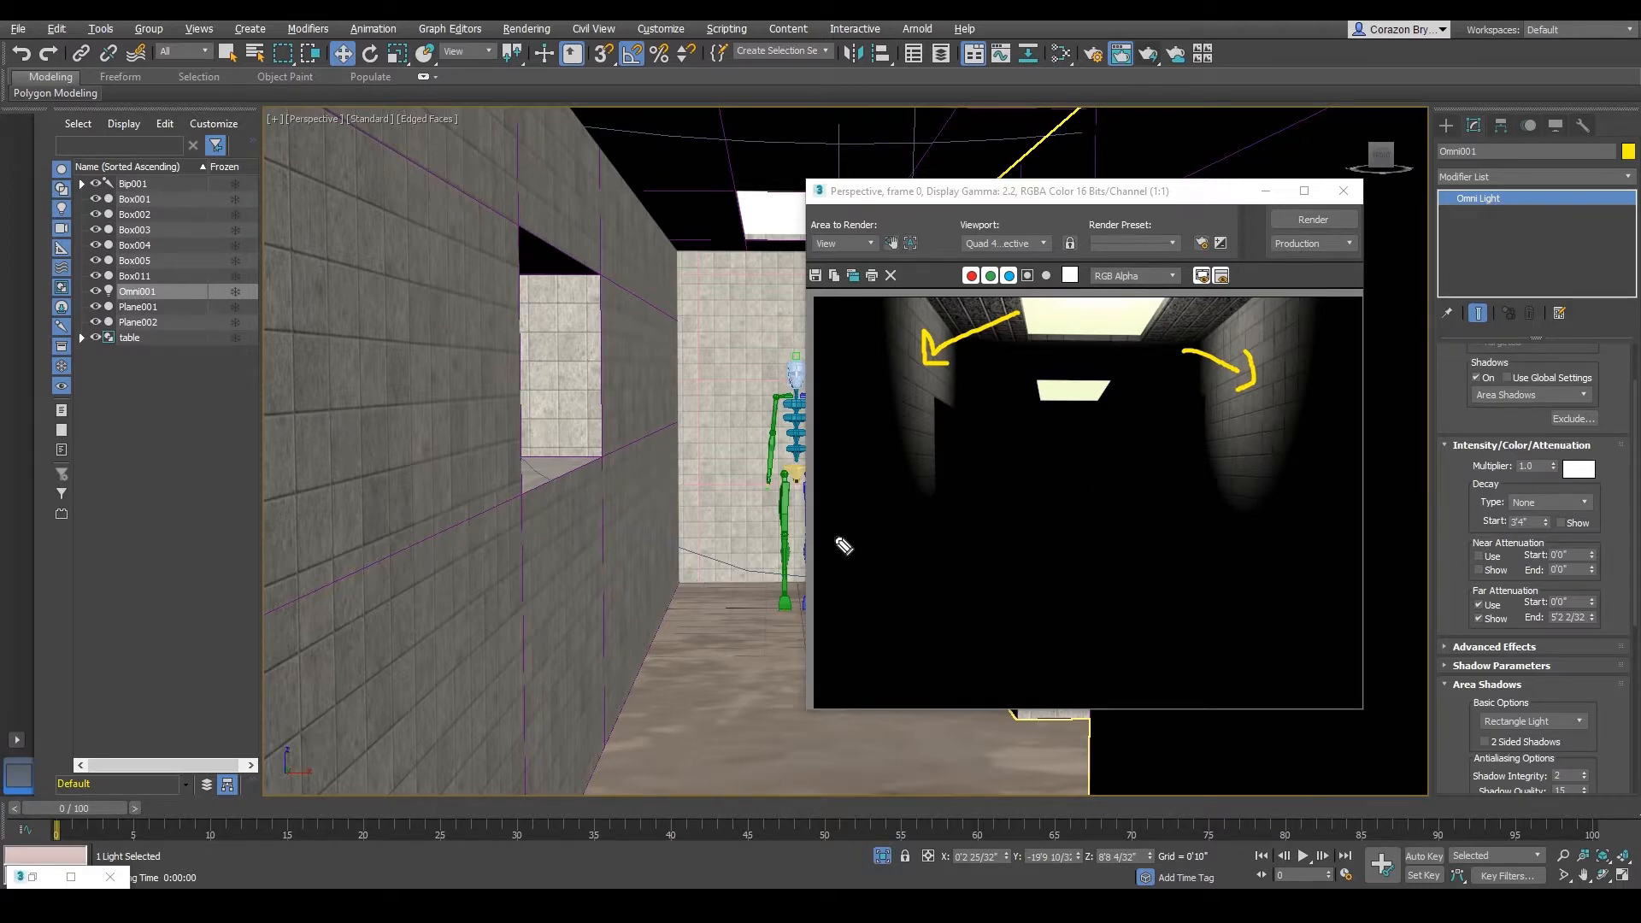
mouse_move(834, 537)
left_mouse_down()
mouse_move(962, 568)
mouse_move(1146, 511)
mouse_move(1377, 617)
mouse_move(1048, 722)
mouse_move(835, 600)
mouse_move(874, 514)
left_mouse_up()
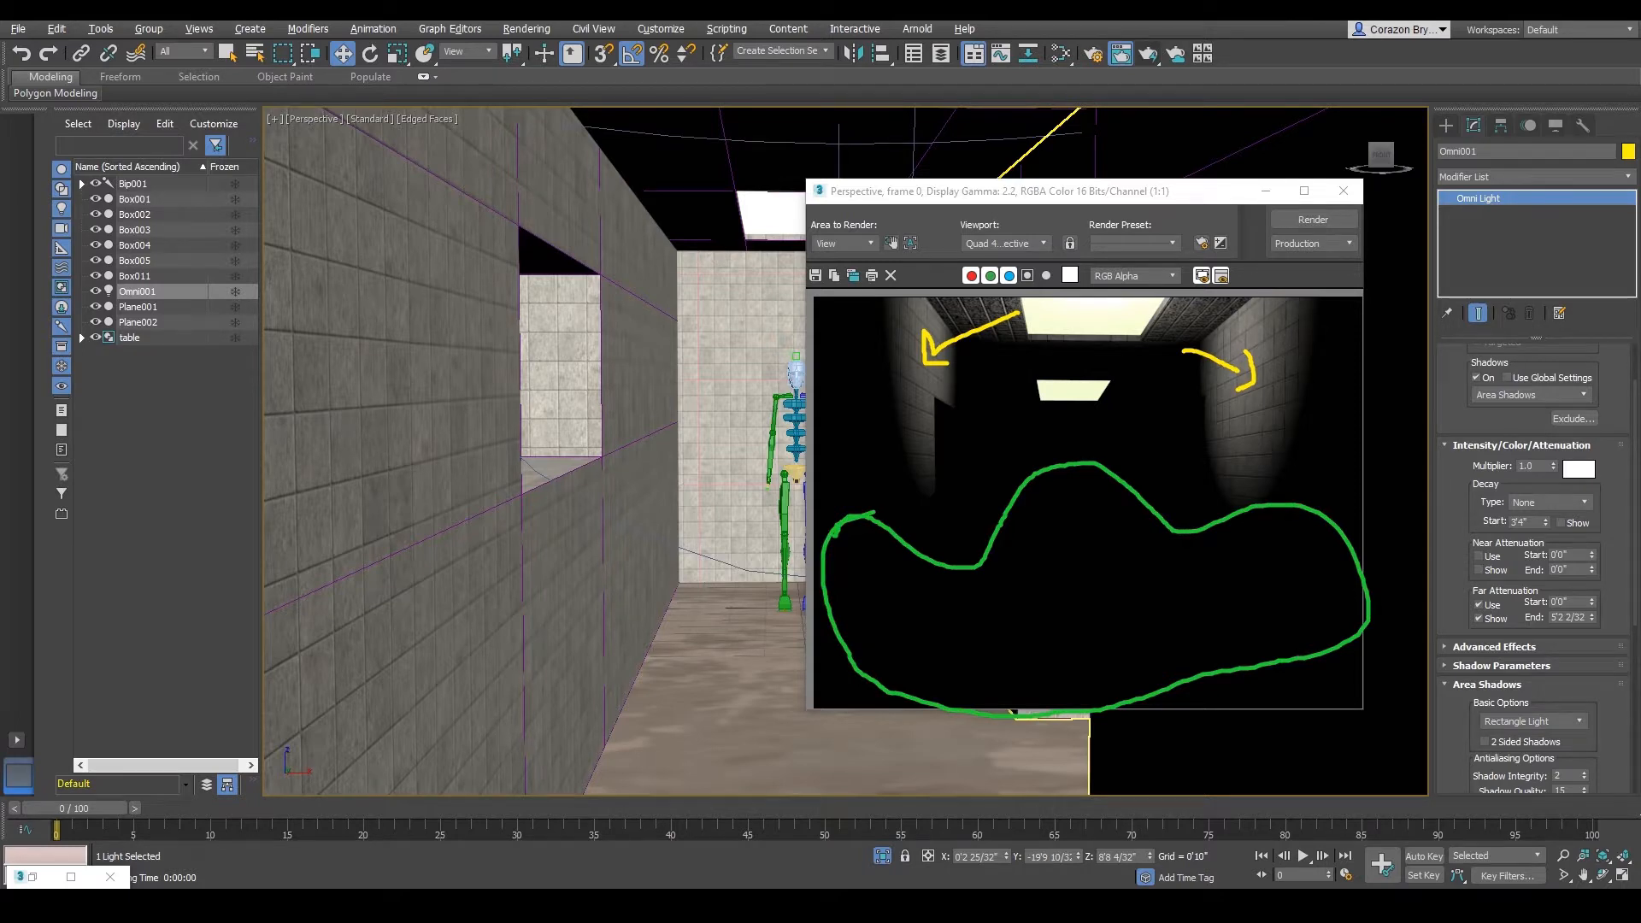
key("Escape")
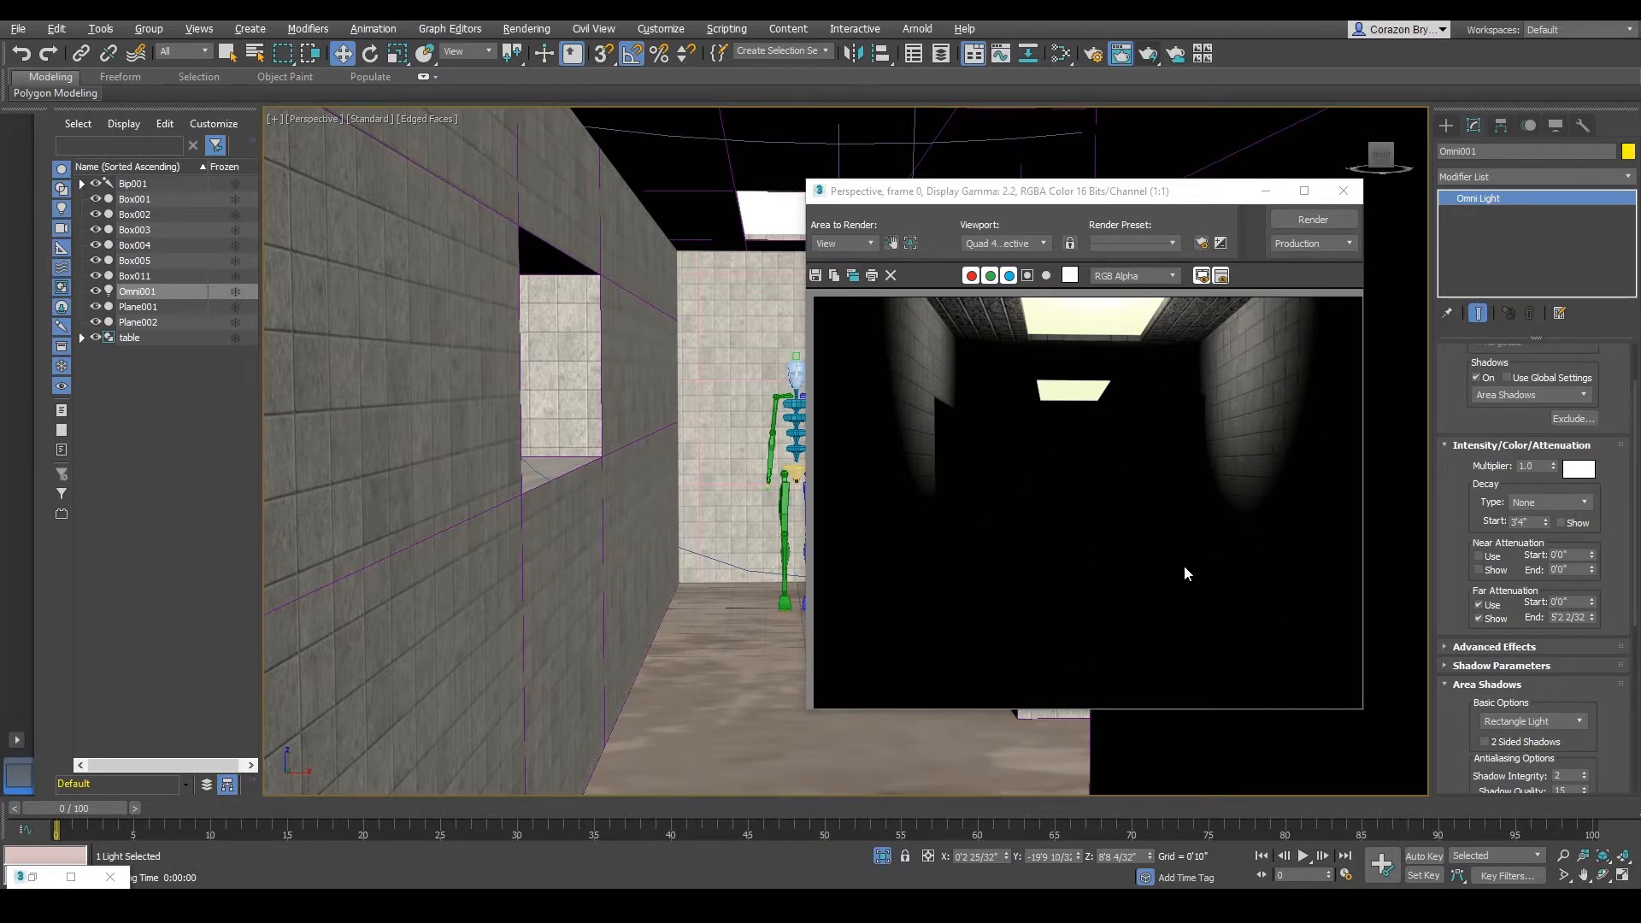
- Close the rendered image and place a second Omni light on the floor between the walls near the corridor entrance
left_click(1344, 192)
scroll(986, 412, "down", 8)
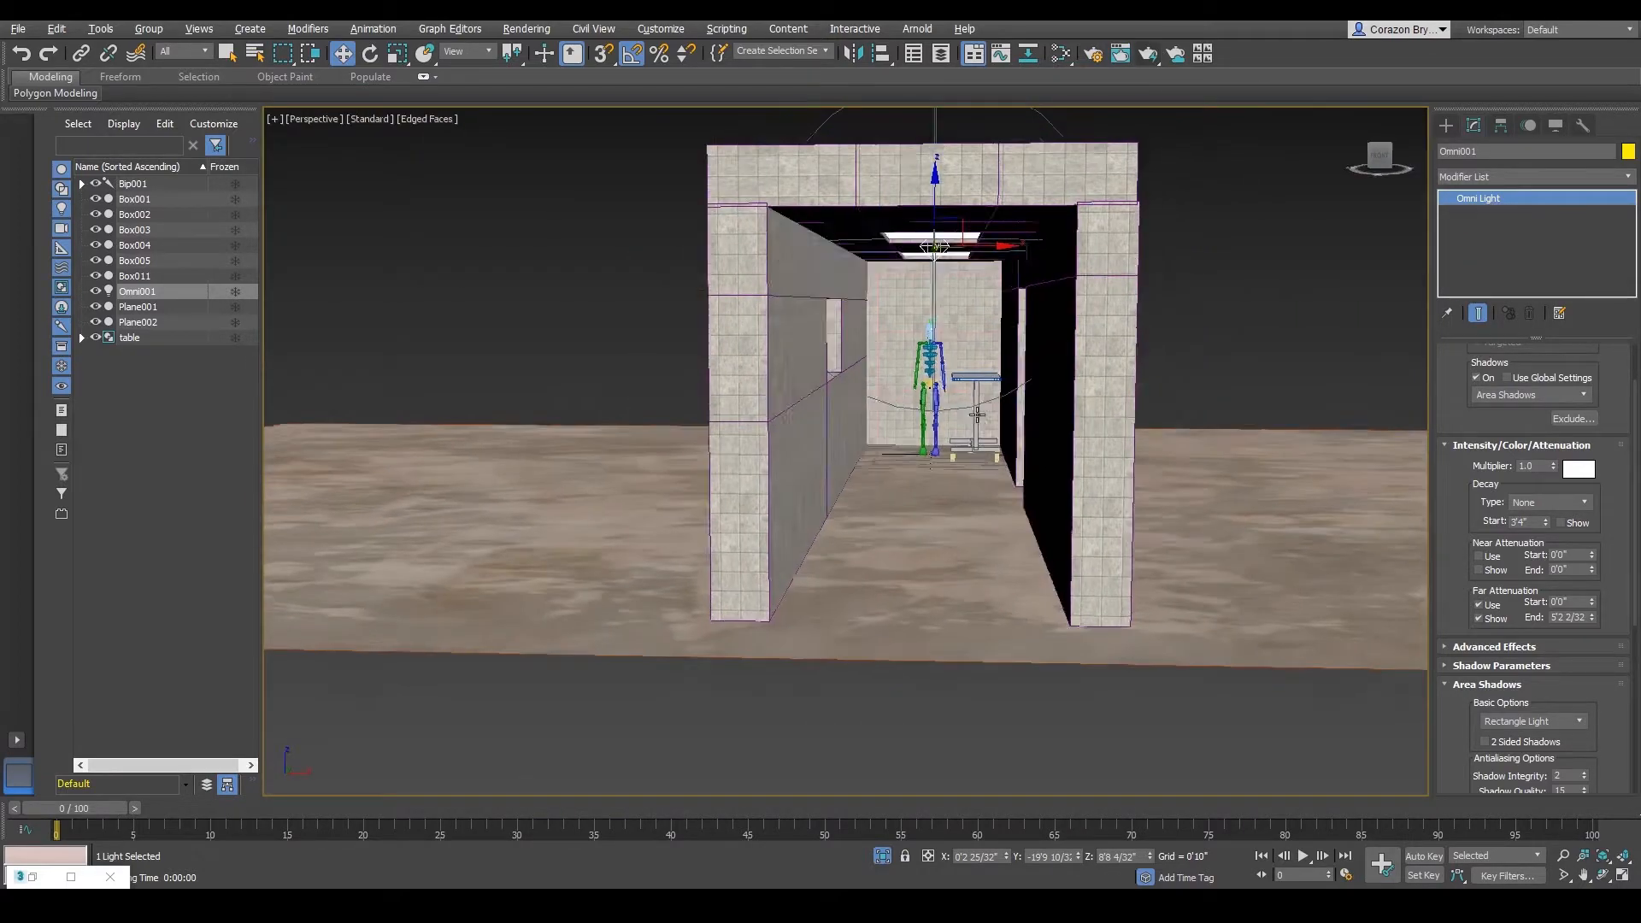
middle_click_drag(974, 410, 770, 421)
left_click(1447, 126)
middle_click_drag(1145, 359, 1135, 321, "alt")
left_click(1502, 267)
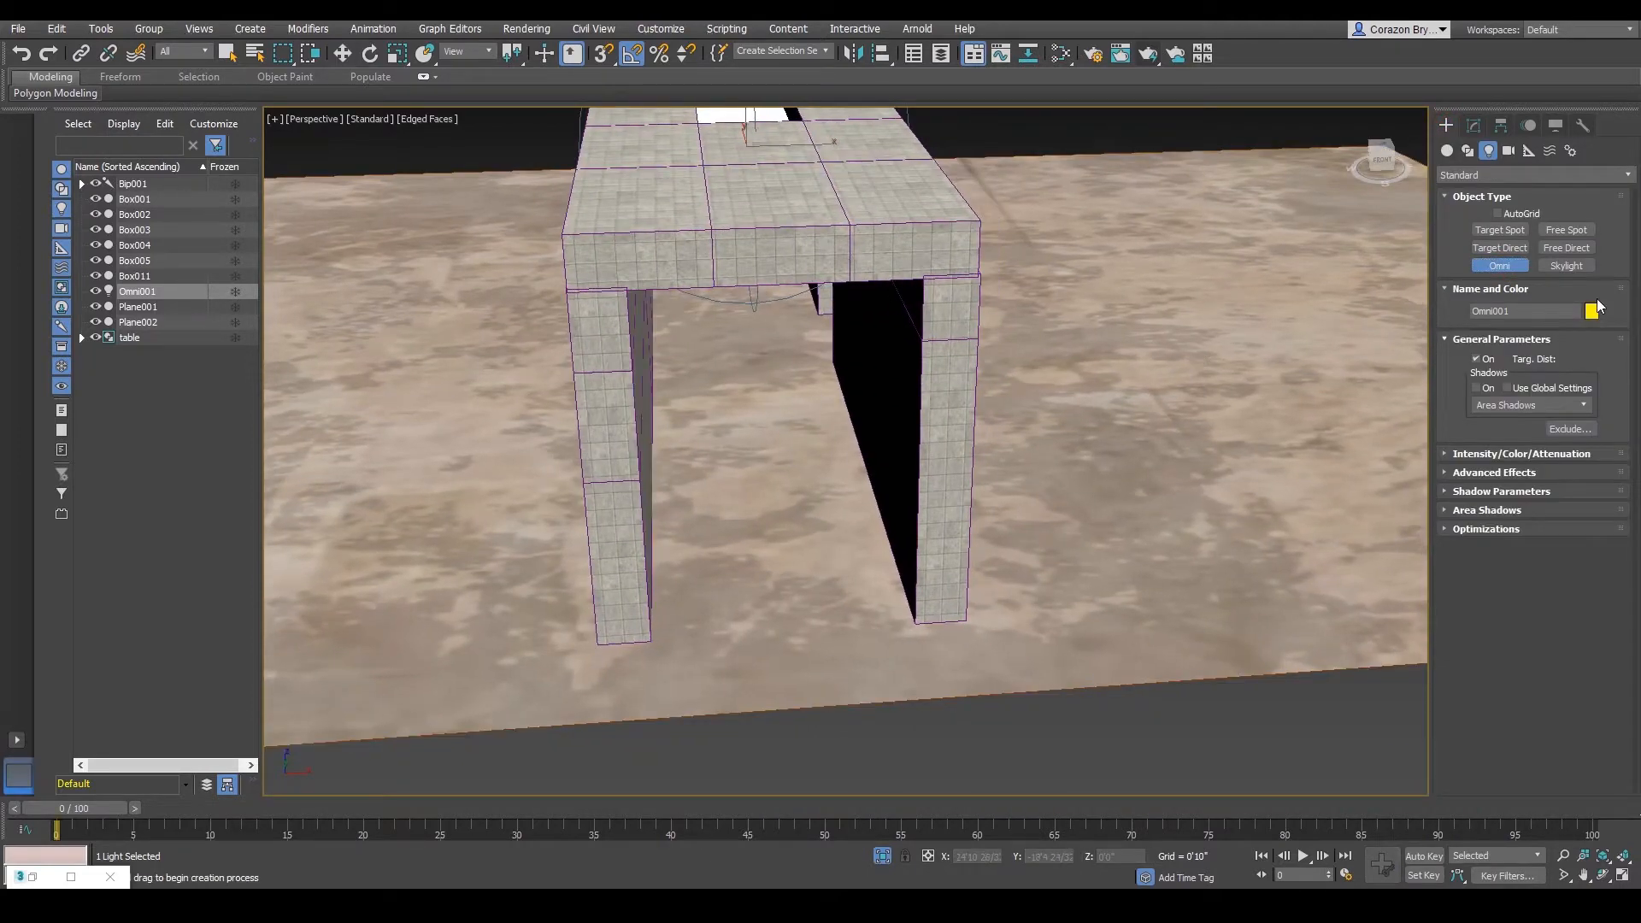
middle_click_drag(929, 547, 981, 539)
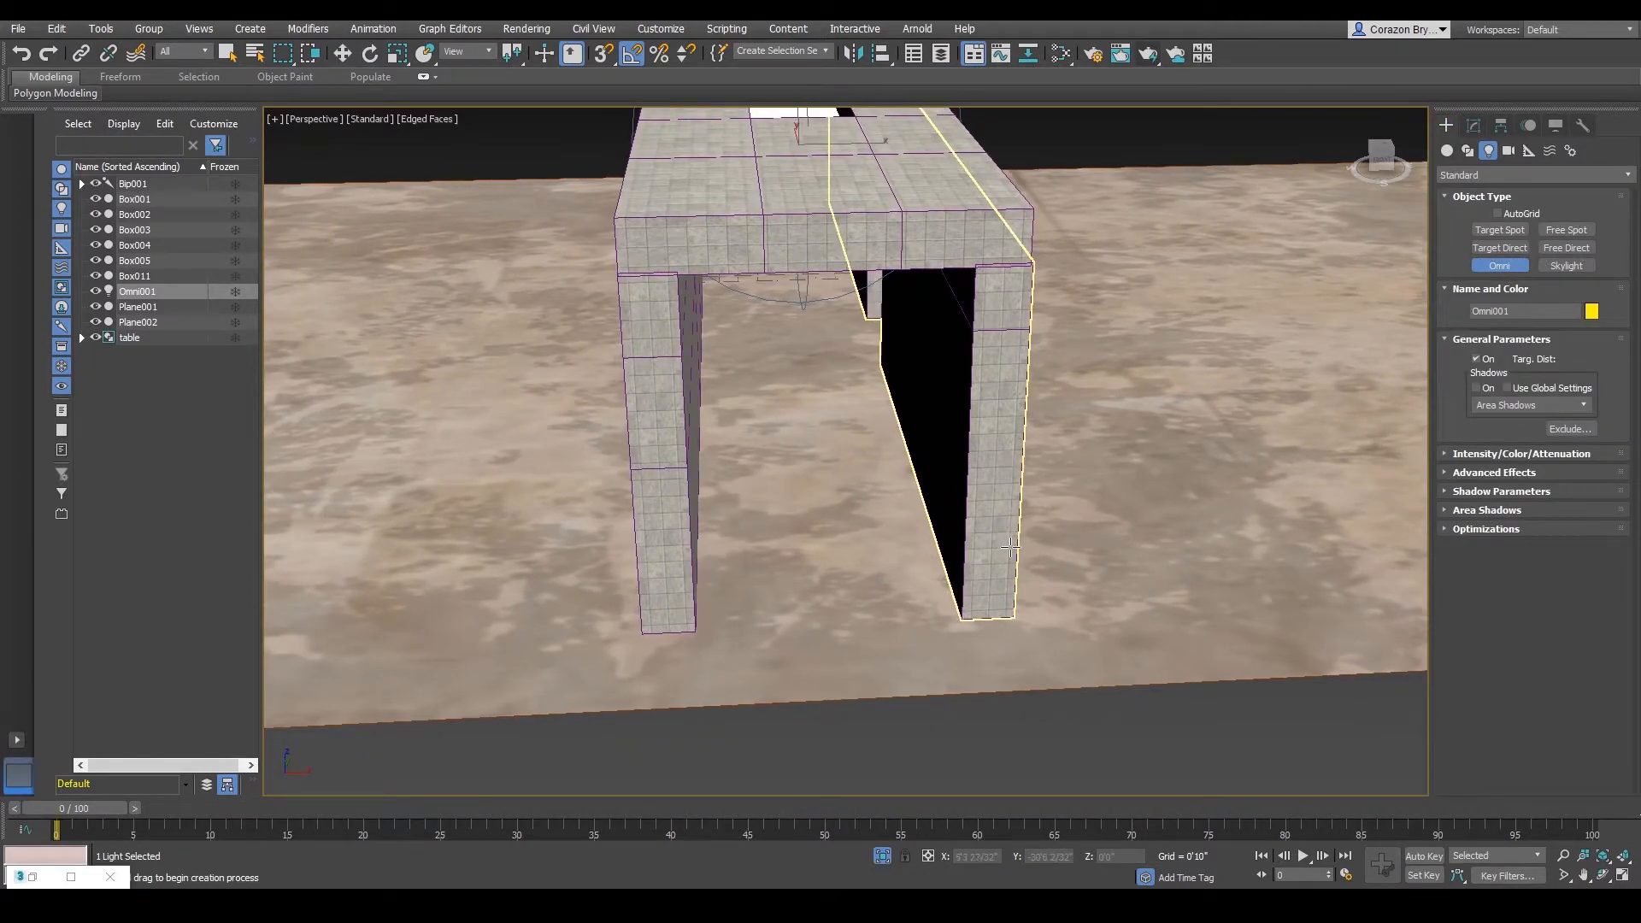
key("F3")
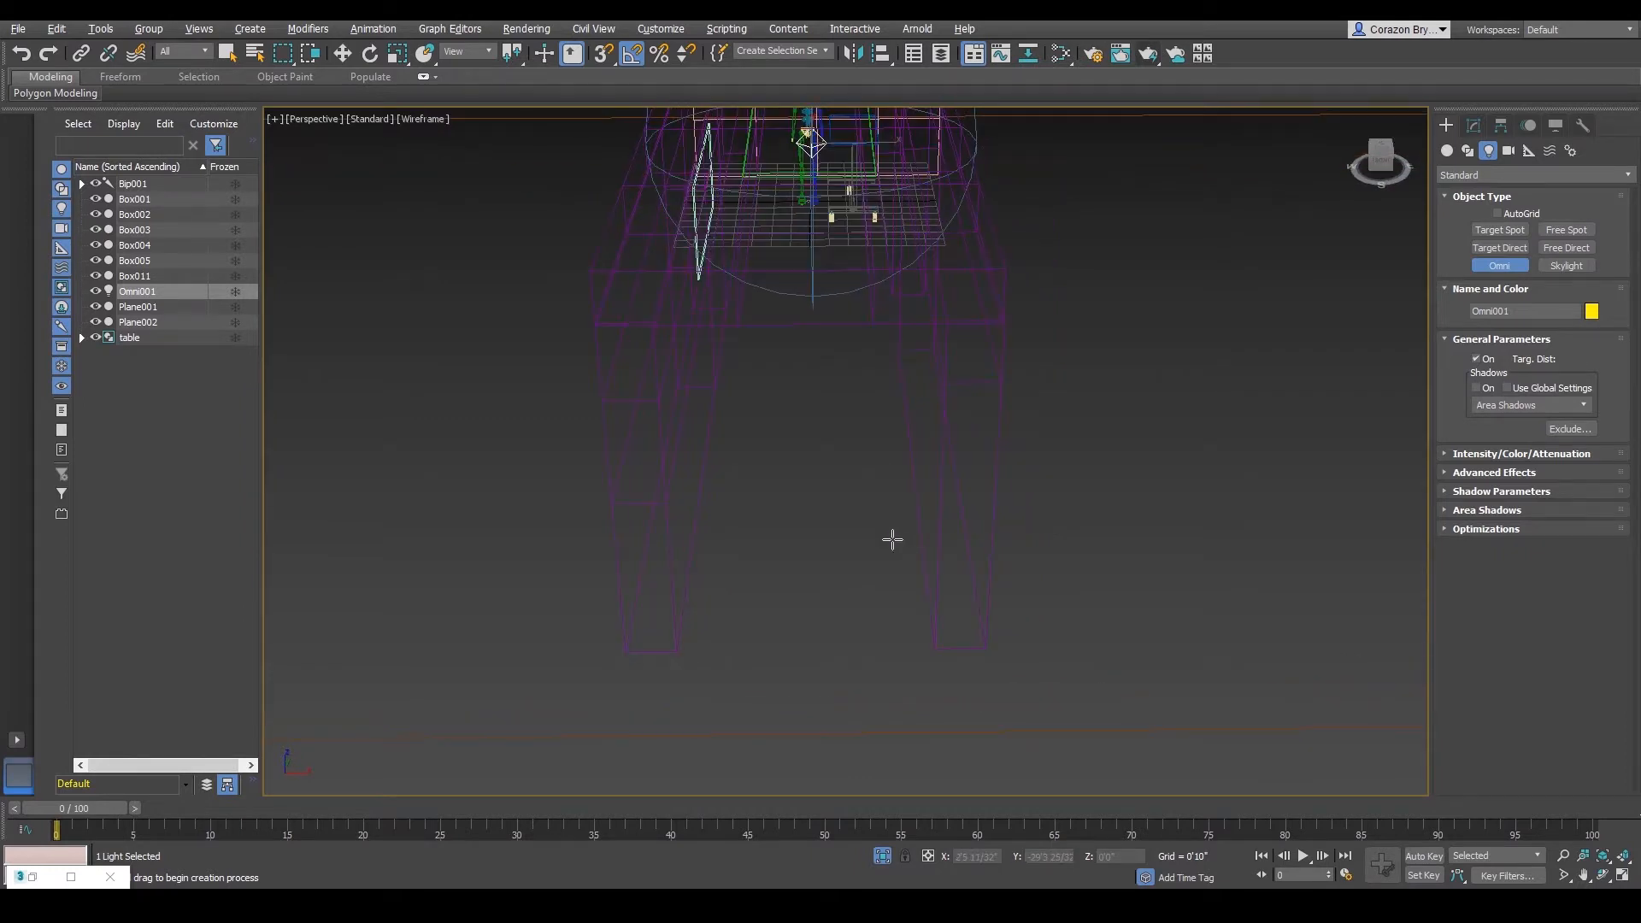
left_click(823, 479)
scroll(846, 474, "down", 2)
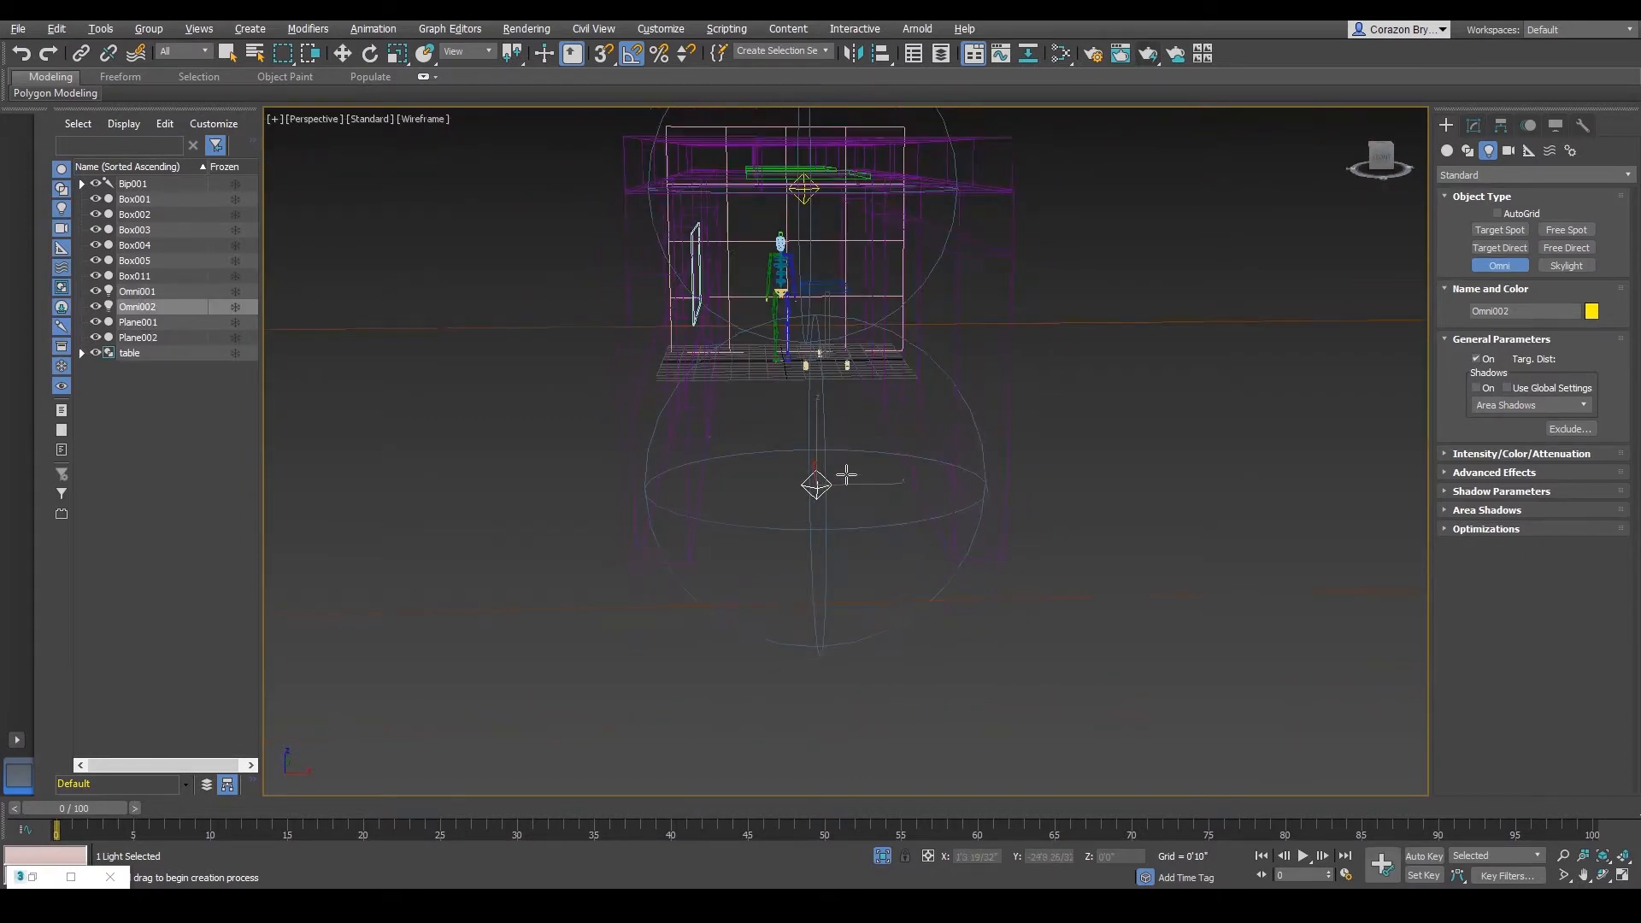
- Raise the new Omni light to about 3'5" above the floor inside the corridor entrance
key("w")
mouse_move(872, 481)
middle_mouse_down()
mouse_move(894, 483)
mouse_move(862, 483)
mouse_move(859, 505)
mouse_move(889, 510)
middle_mouse_up()
key("F3")
scroll(851, 488, "up", 2)
left_click_drag(889, 509, 894, 415)
middle_click_drag(893, 415, 901, 409, "alt")
left_click_drag(880, 371, 875, 318)
mouse_move(937, 378)
middle_mouse_down("alt")
mouse_move(965, 395)
mouse_move(934, 385)
middle_mouse_up("alt")
key("F3")
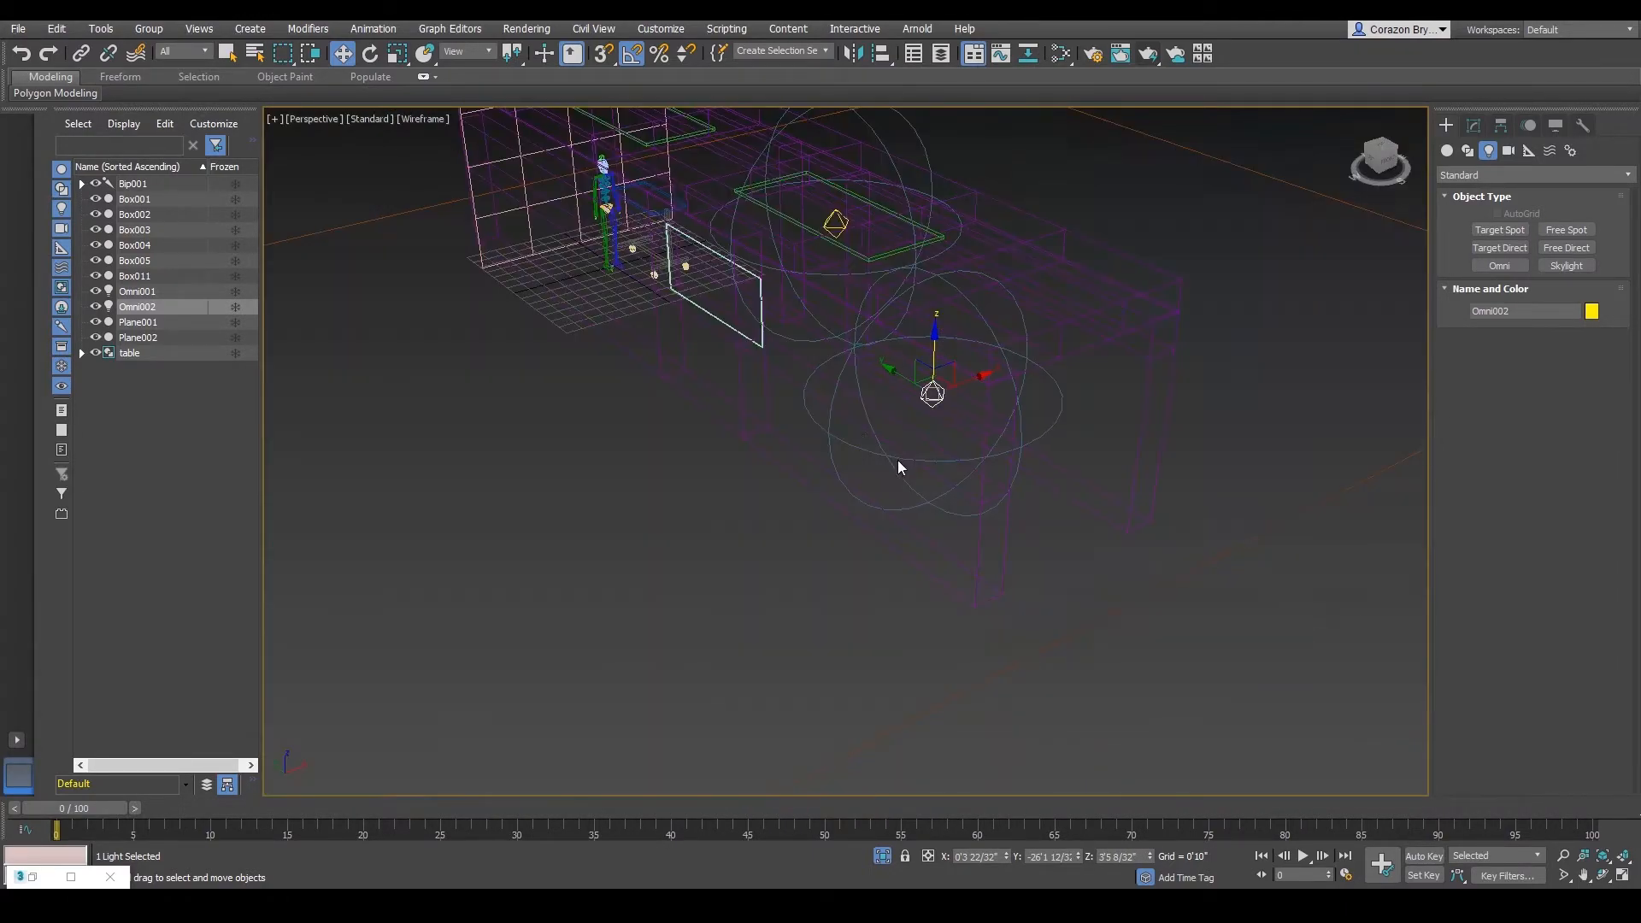
- Move the new Omni light down the corridor to about Y -9'9", between the two ceiling fixtures, and raise it to about 4'4"
middle_click_drag(934, 458, 868, 377, "alt")
left_click_drag(868, 377, 528, 342)
middle_click_drag(518, 373, 821, 408)
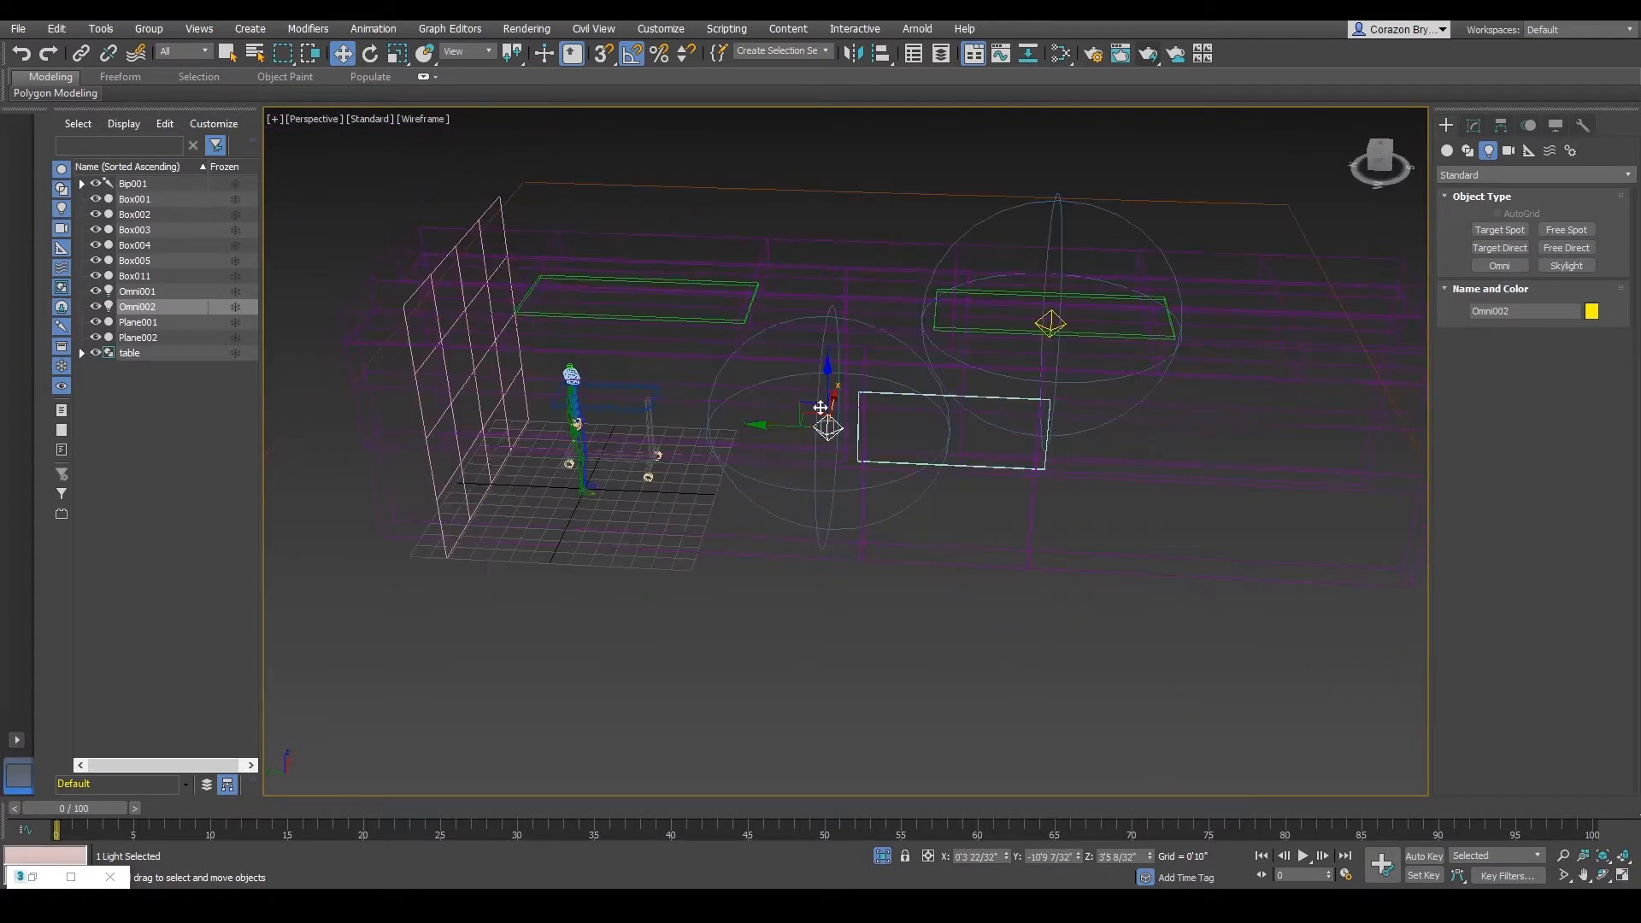
left_click_drag(823, 372, 824, 349)
middle_click_drag(824, 349, 877, 409, "alt")
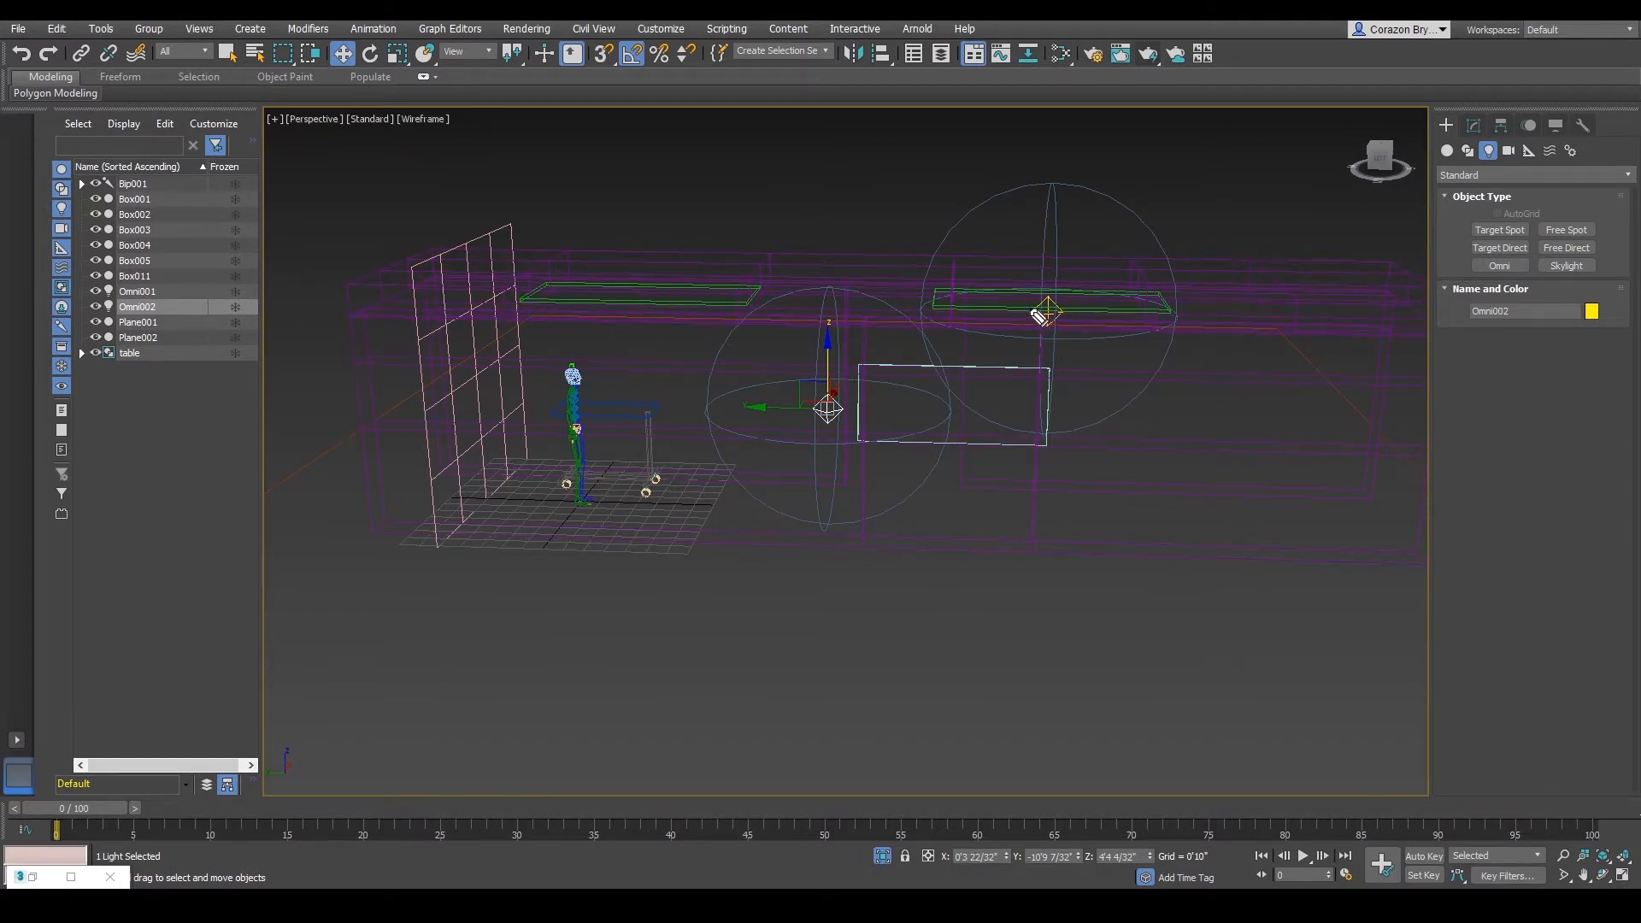
mouse_move(1042, 309)
left_mouse_down()
mouse_move(1077, 311)
mouse_move(1053, 327)
left_mouse_up()
left_click_drag(627, 330, 635, 337)
key("Escape")
middle_click_drag(926, 530, 916, 586, "alt")
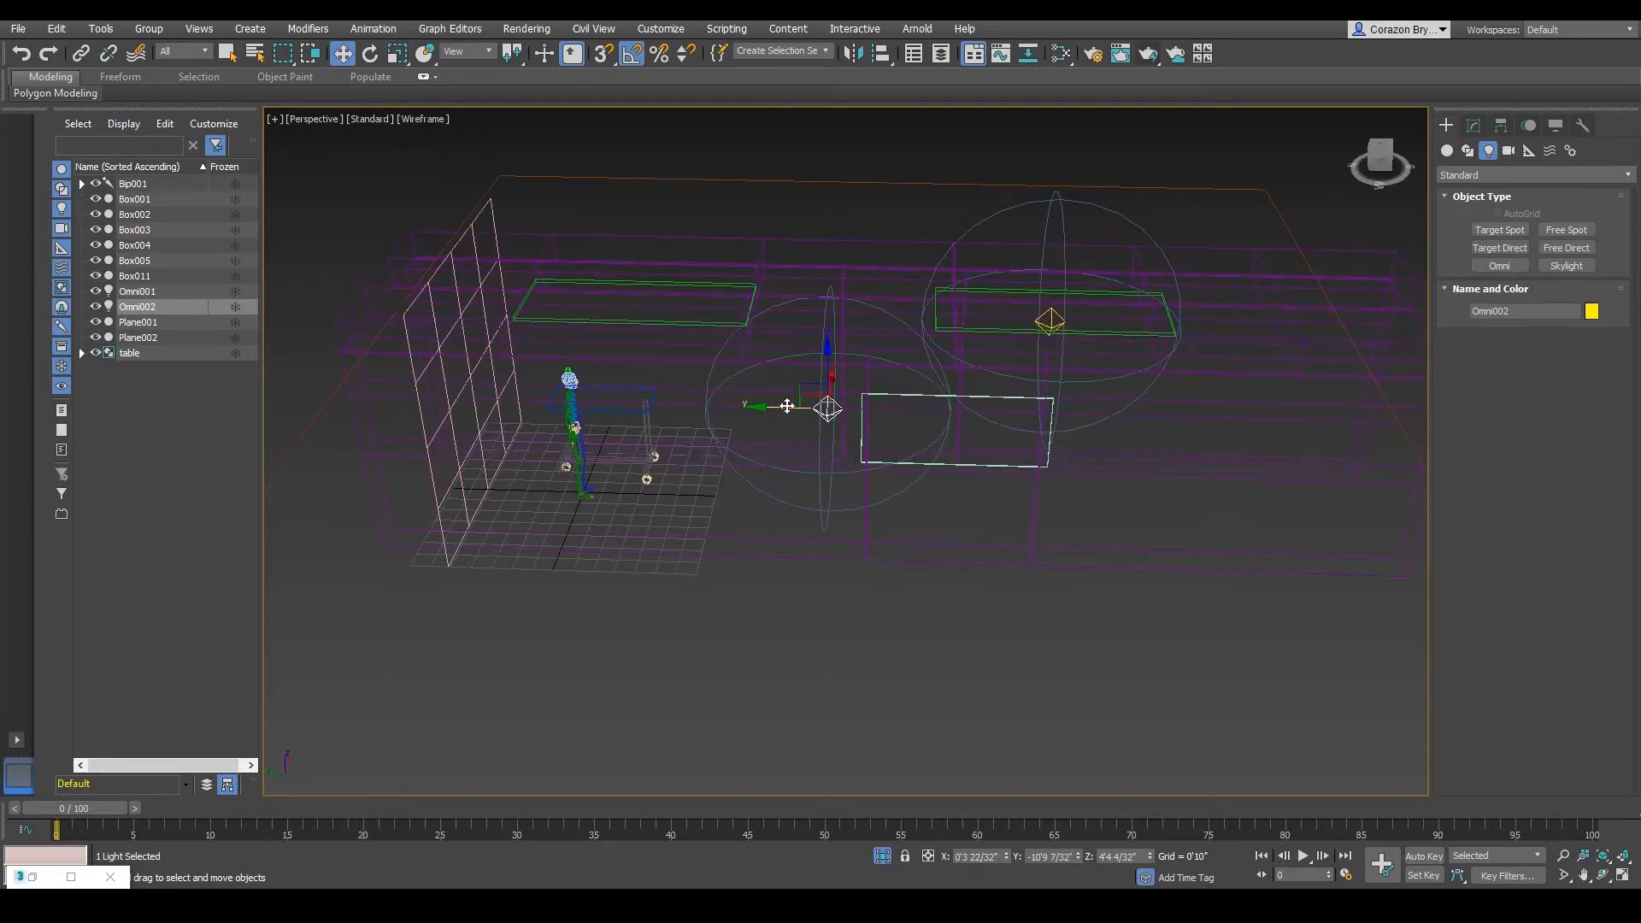
left_click_drag(787, 406, 750, 417)
middle_click_drag(1051, 496, 859, 438, "alt")
scroll(859, 439, "up", 3)
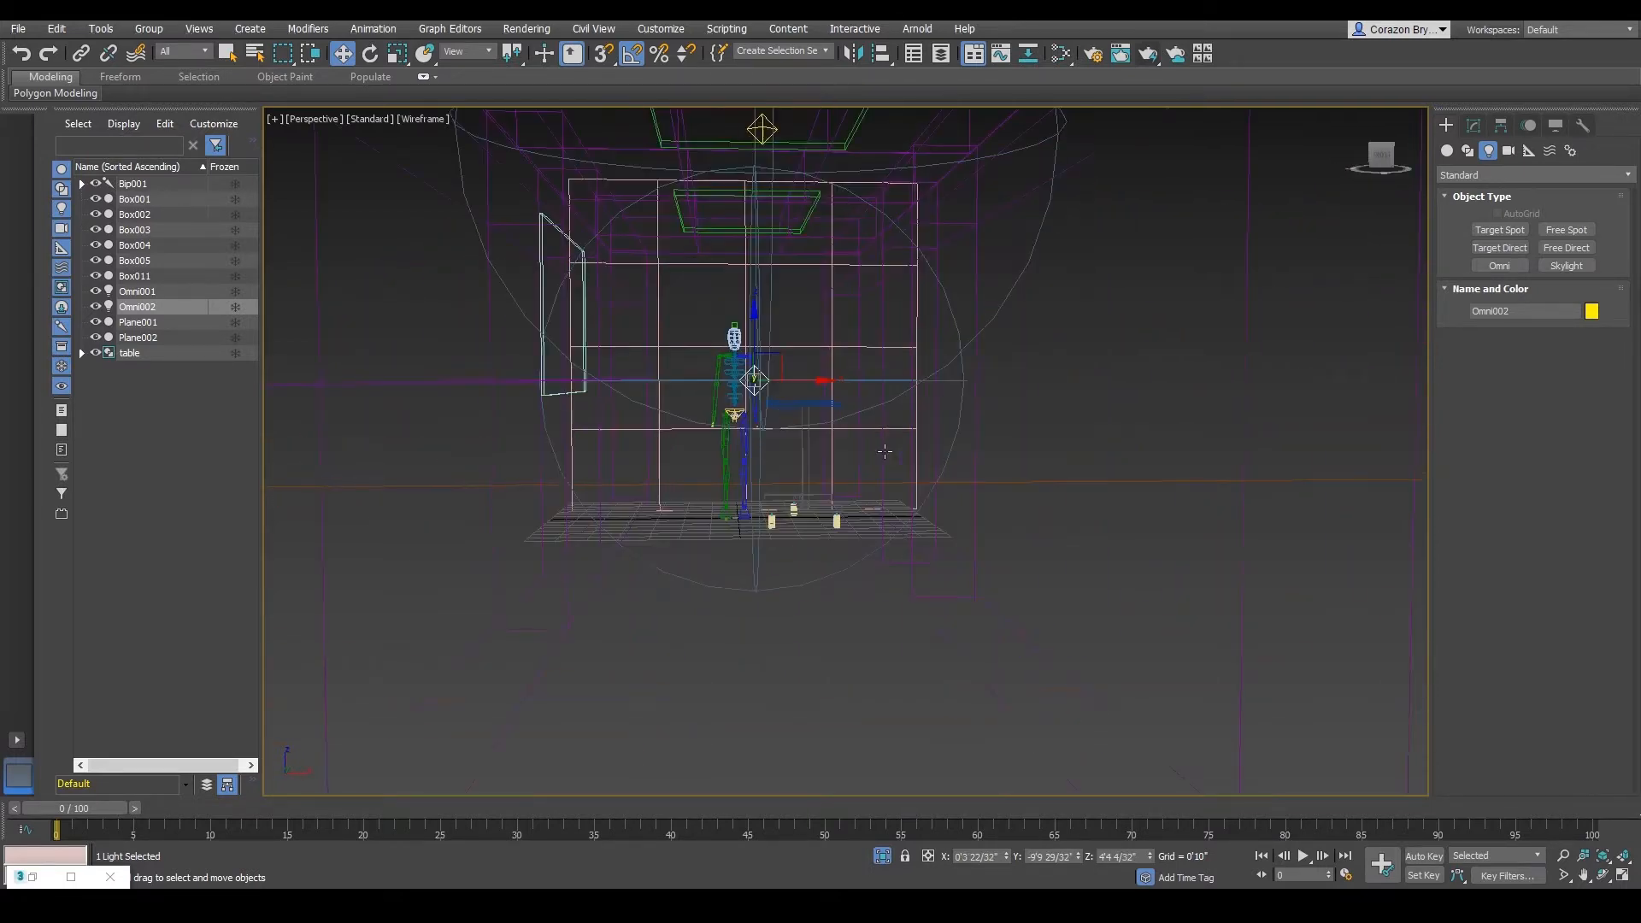
key("F3")
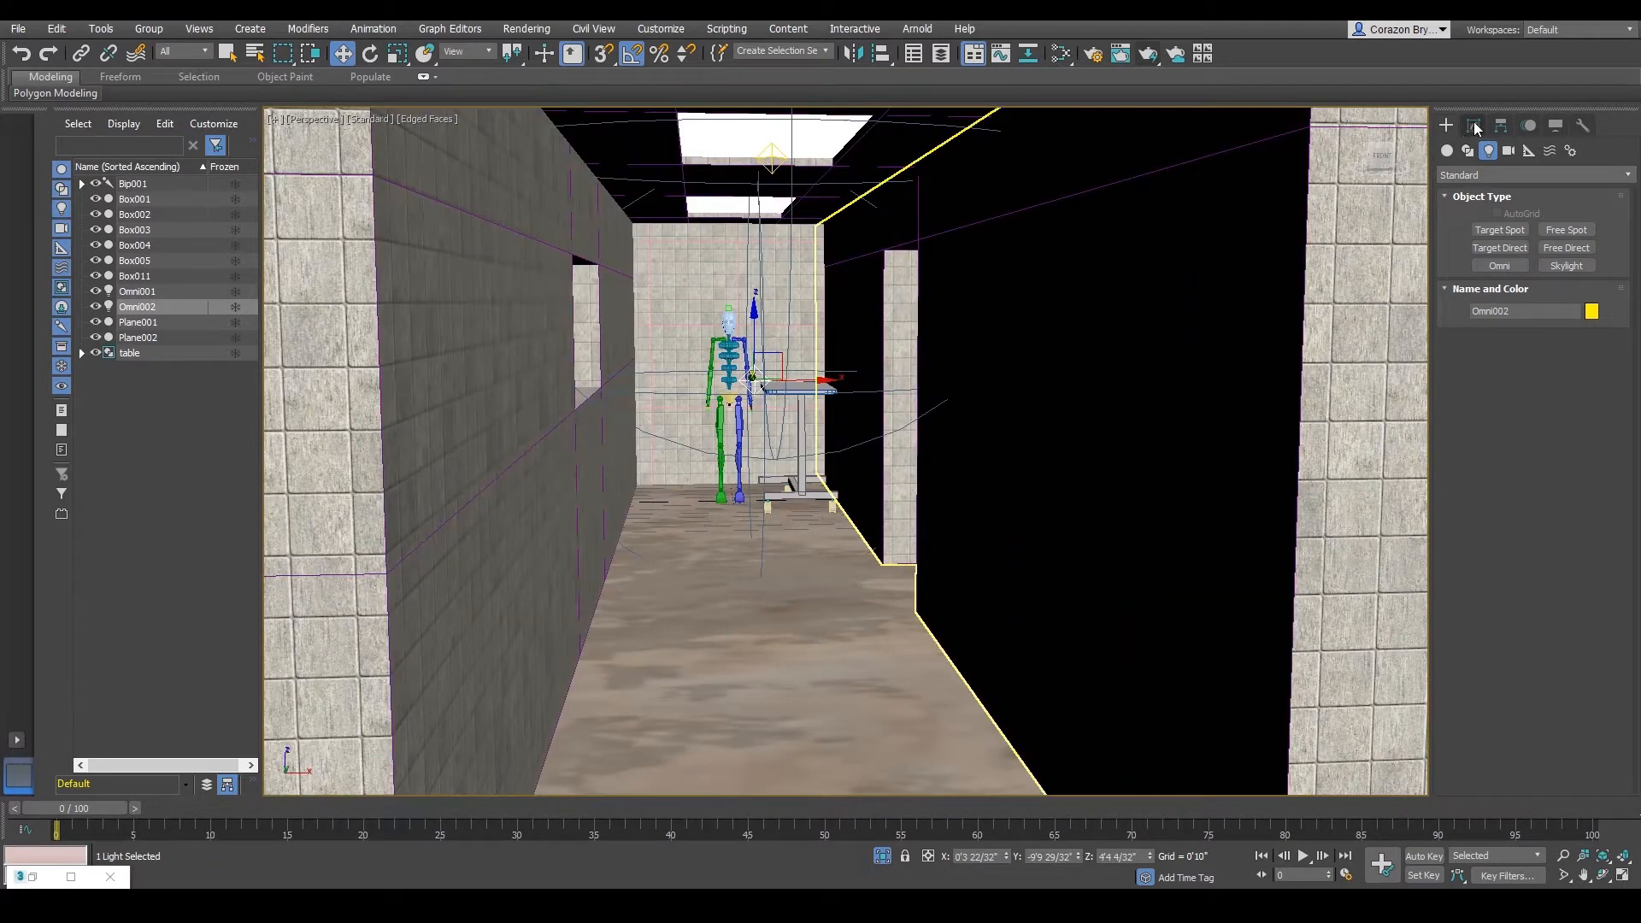
- Rename the new Omni light to FillLight
left_click(1475, 128)
left_click_drag(1406, 154, 1484, 151)
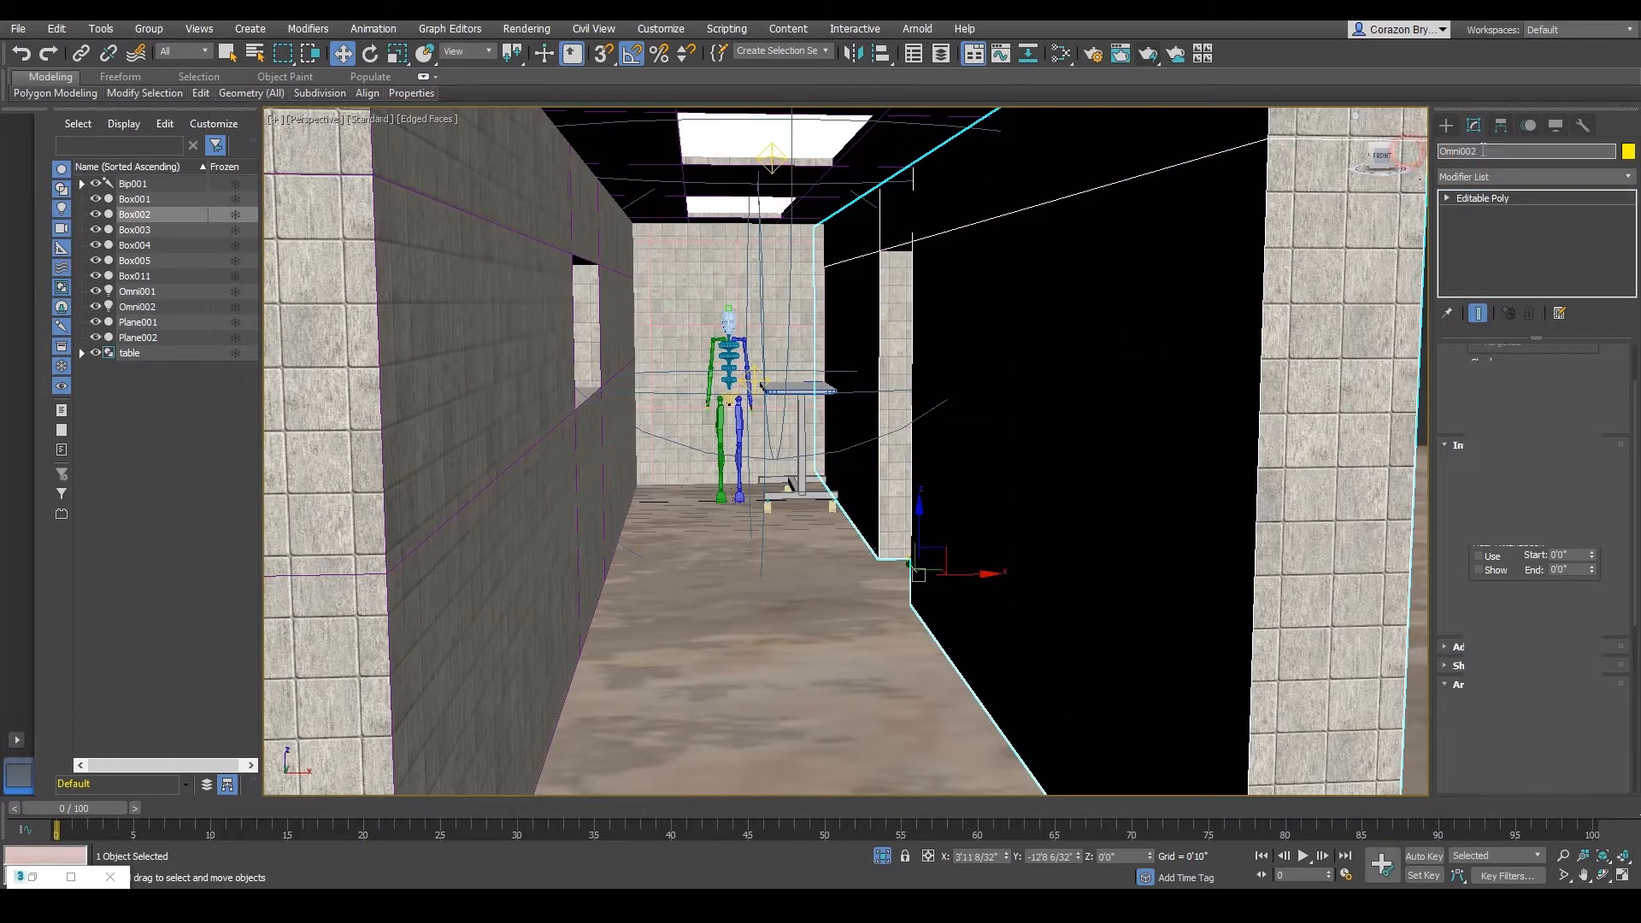
key("ctrl+z")
key("ctrl+z")
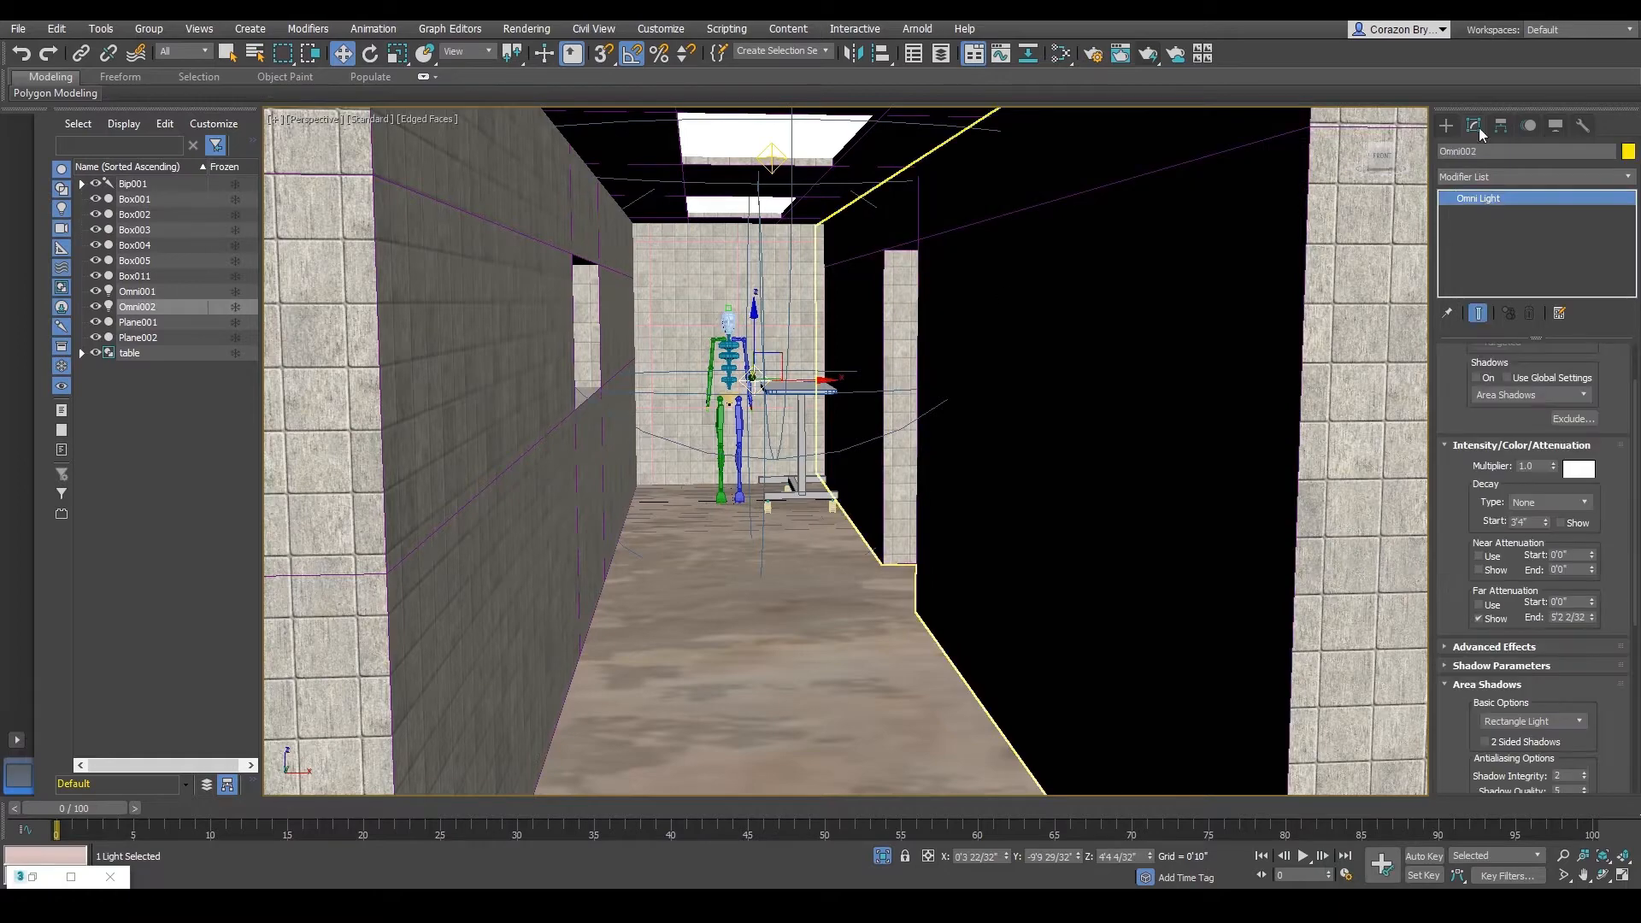
double_click(1521, 152)
type("Fi")
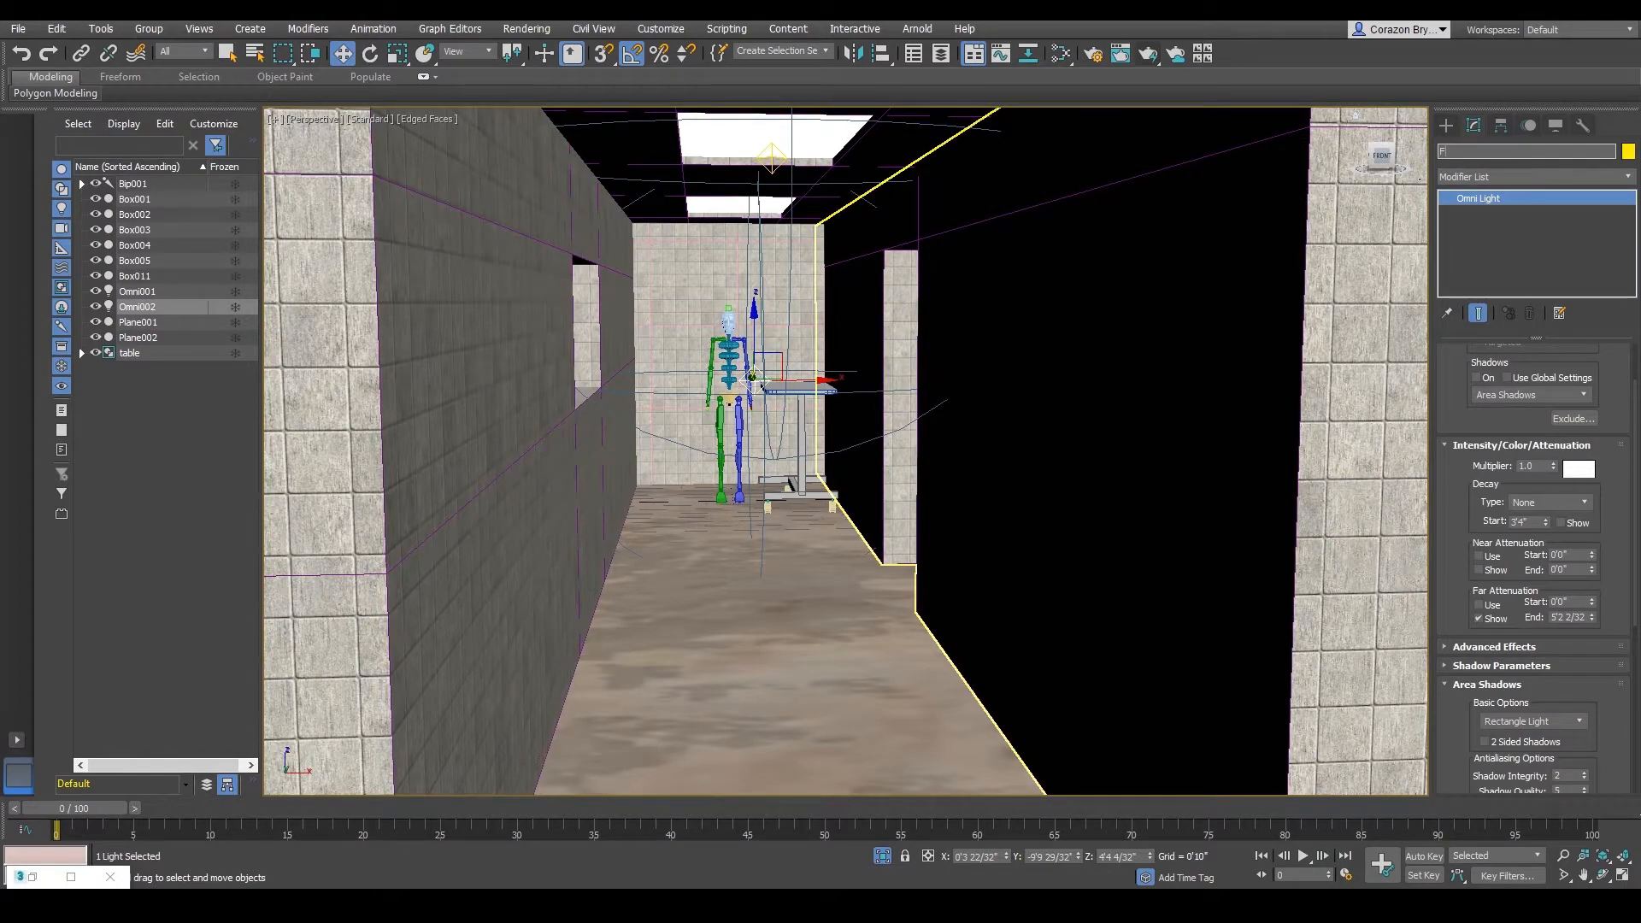
type("llLight")
key("Return")
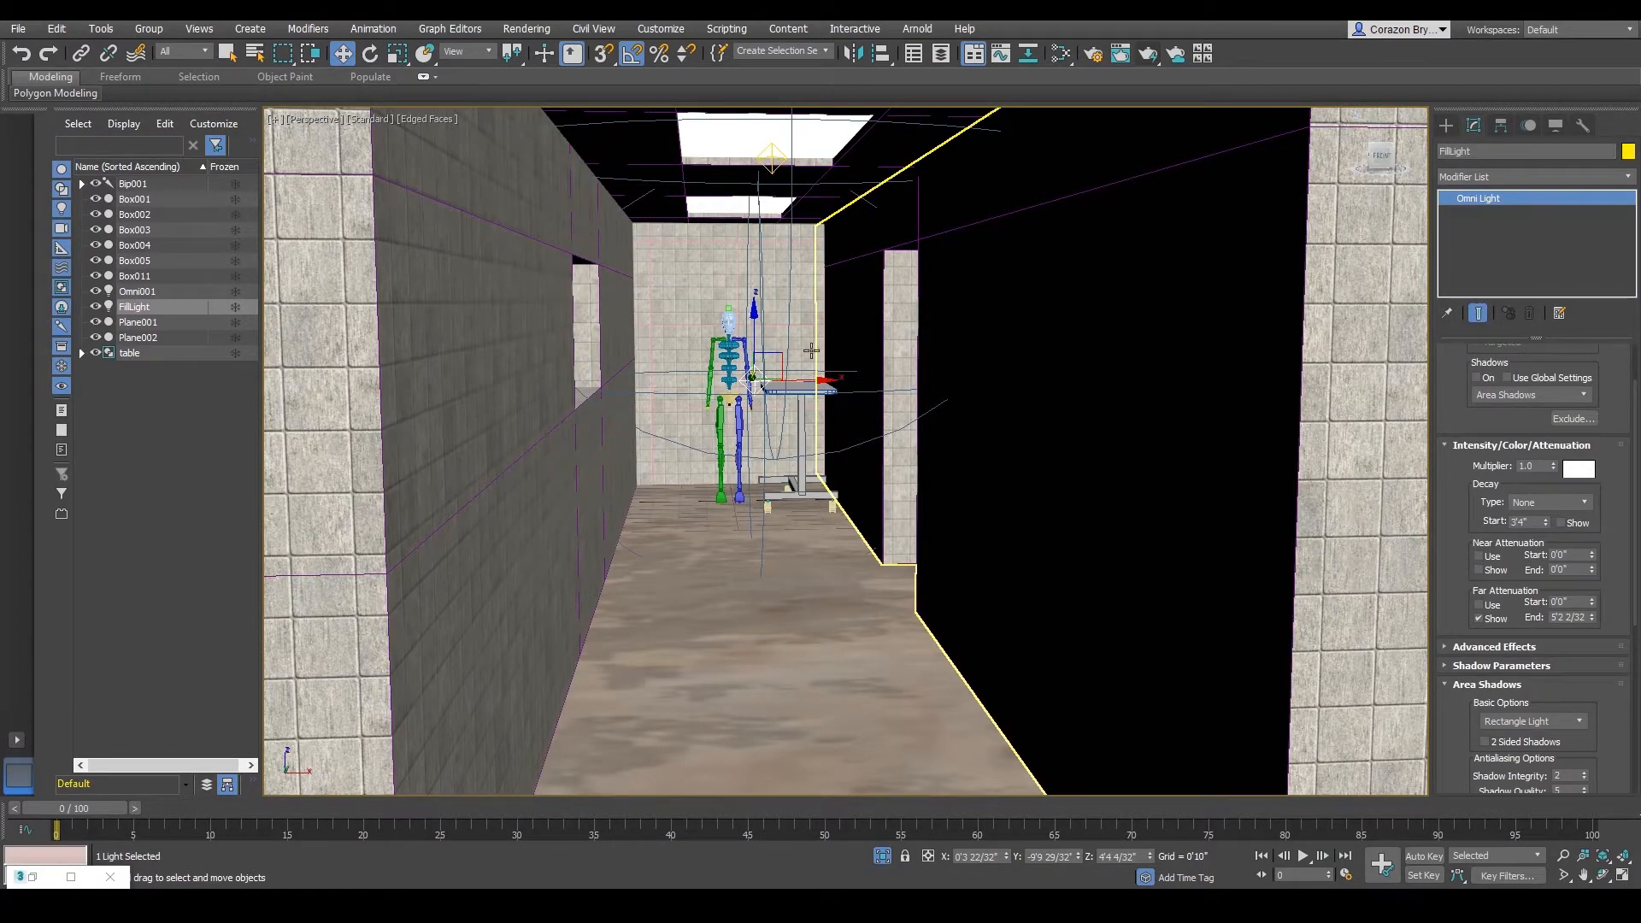
mouse_move(861, 418)
middle_mouse_down("alt")
mouse_move(781, 440)
mouse_move(868, 419)
middle_mouse_up("alt")
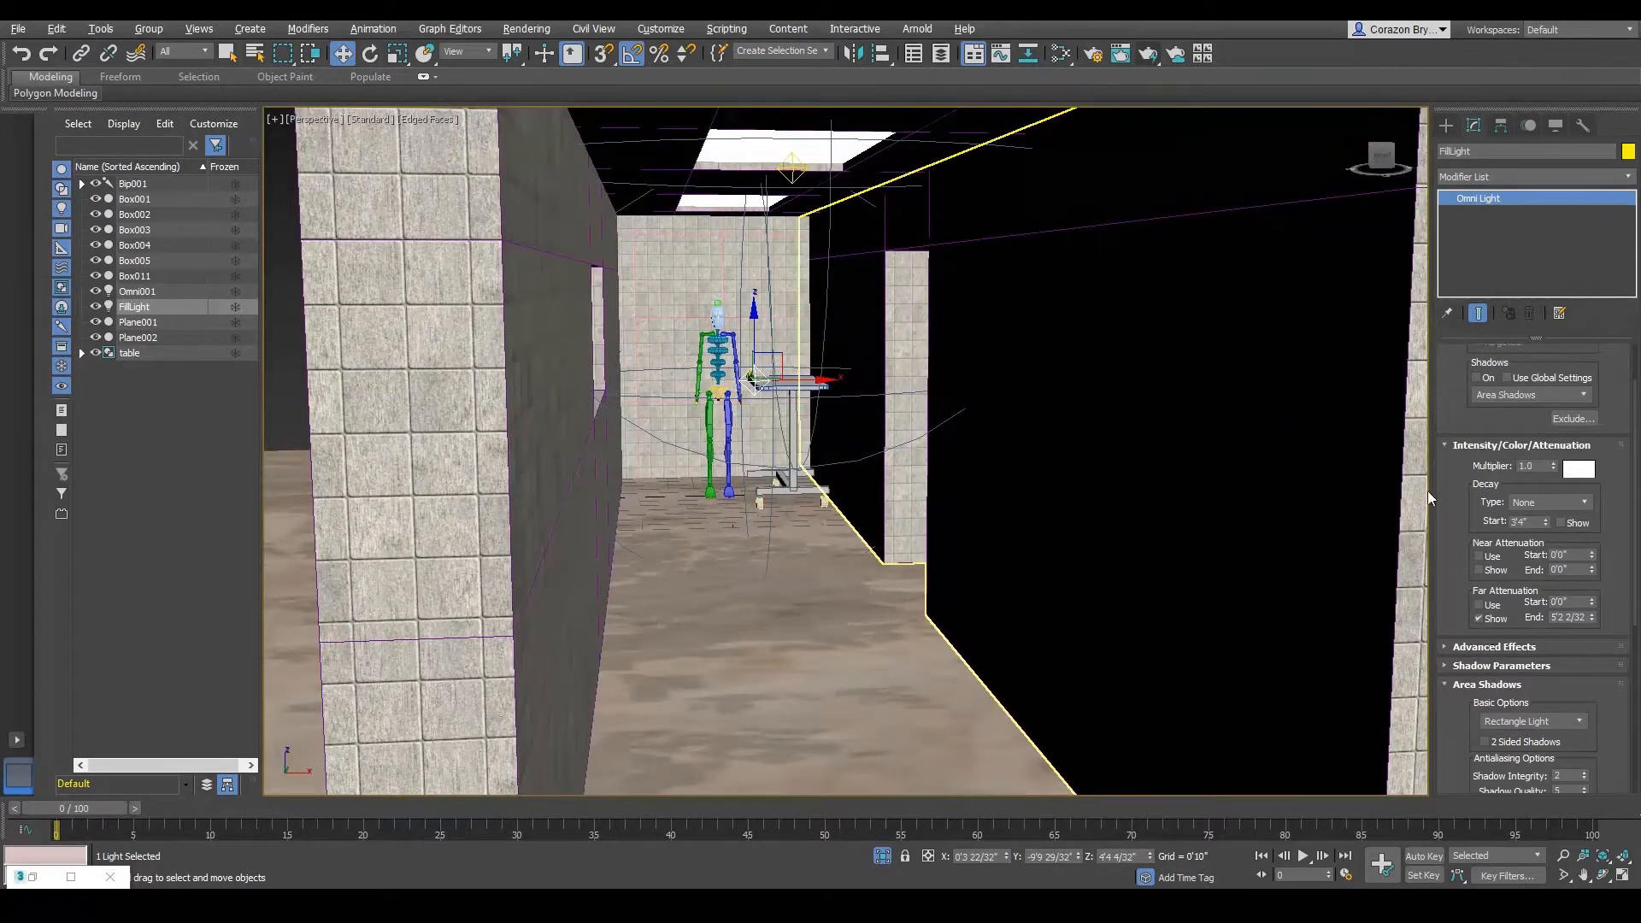
middle_click_drag(1297, 547, 1291, 547, "alt")
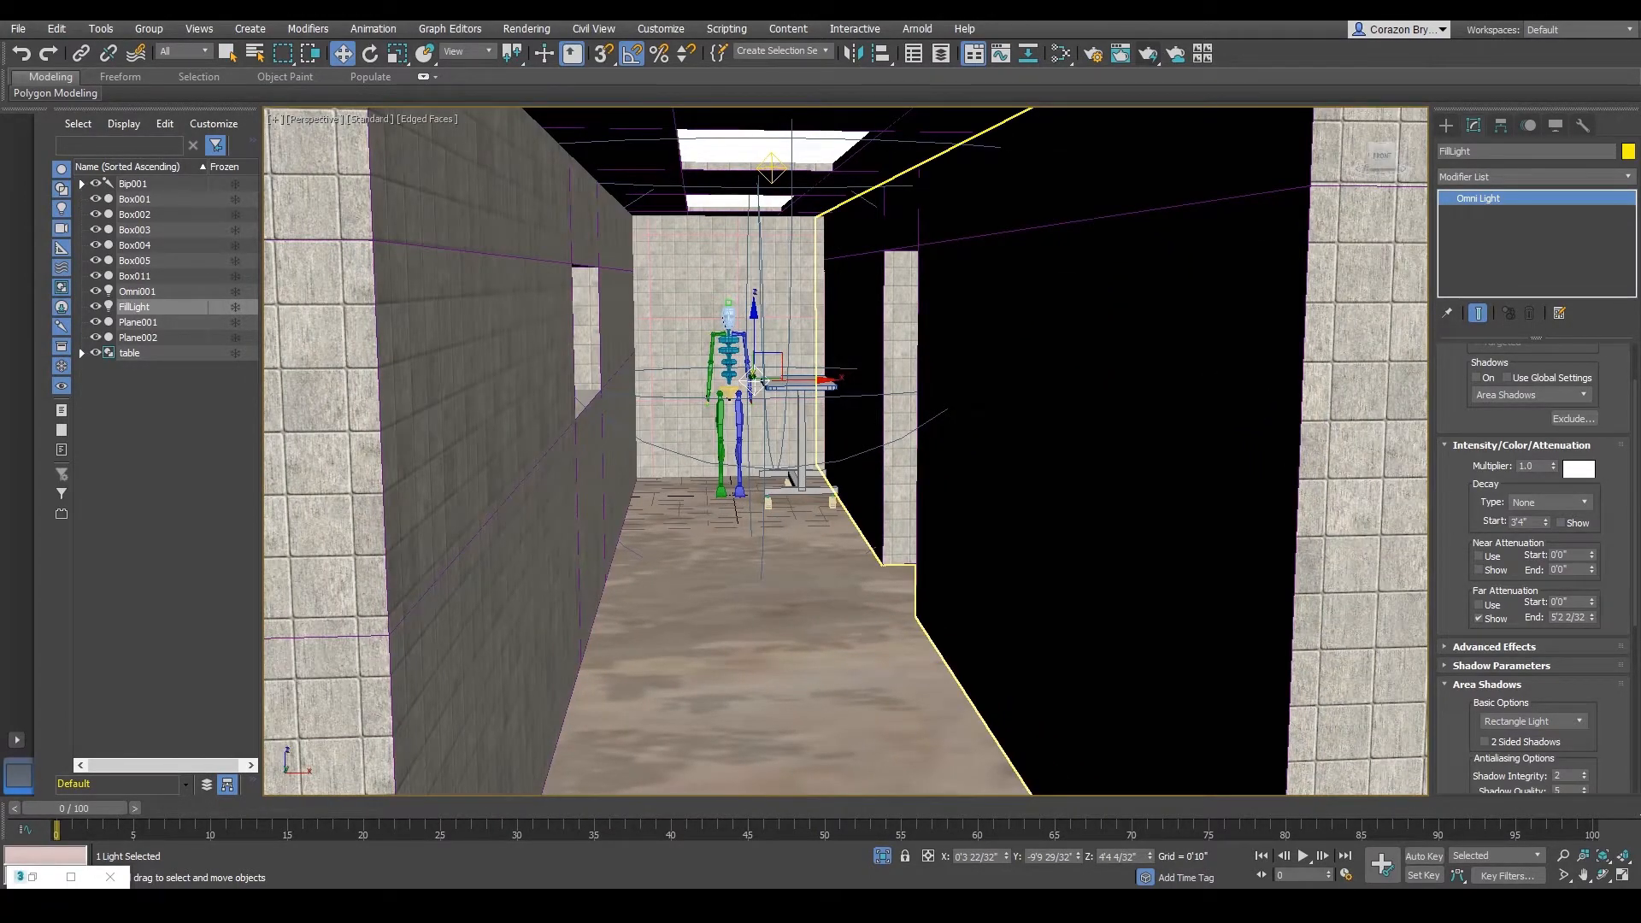
mouse_move(1446, 437)
left_mouse_down()
mouse_move(1616, 449)
mouse_move(1457, 469)
mouse_move(1453, 427)
left_mouse_up()
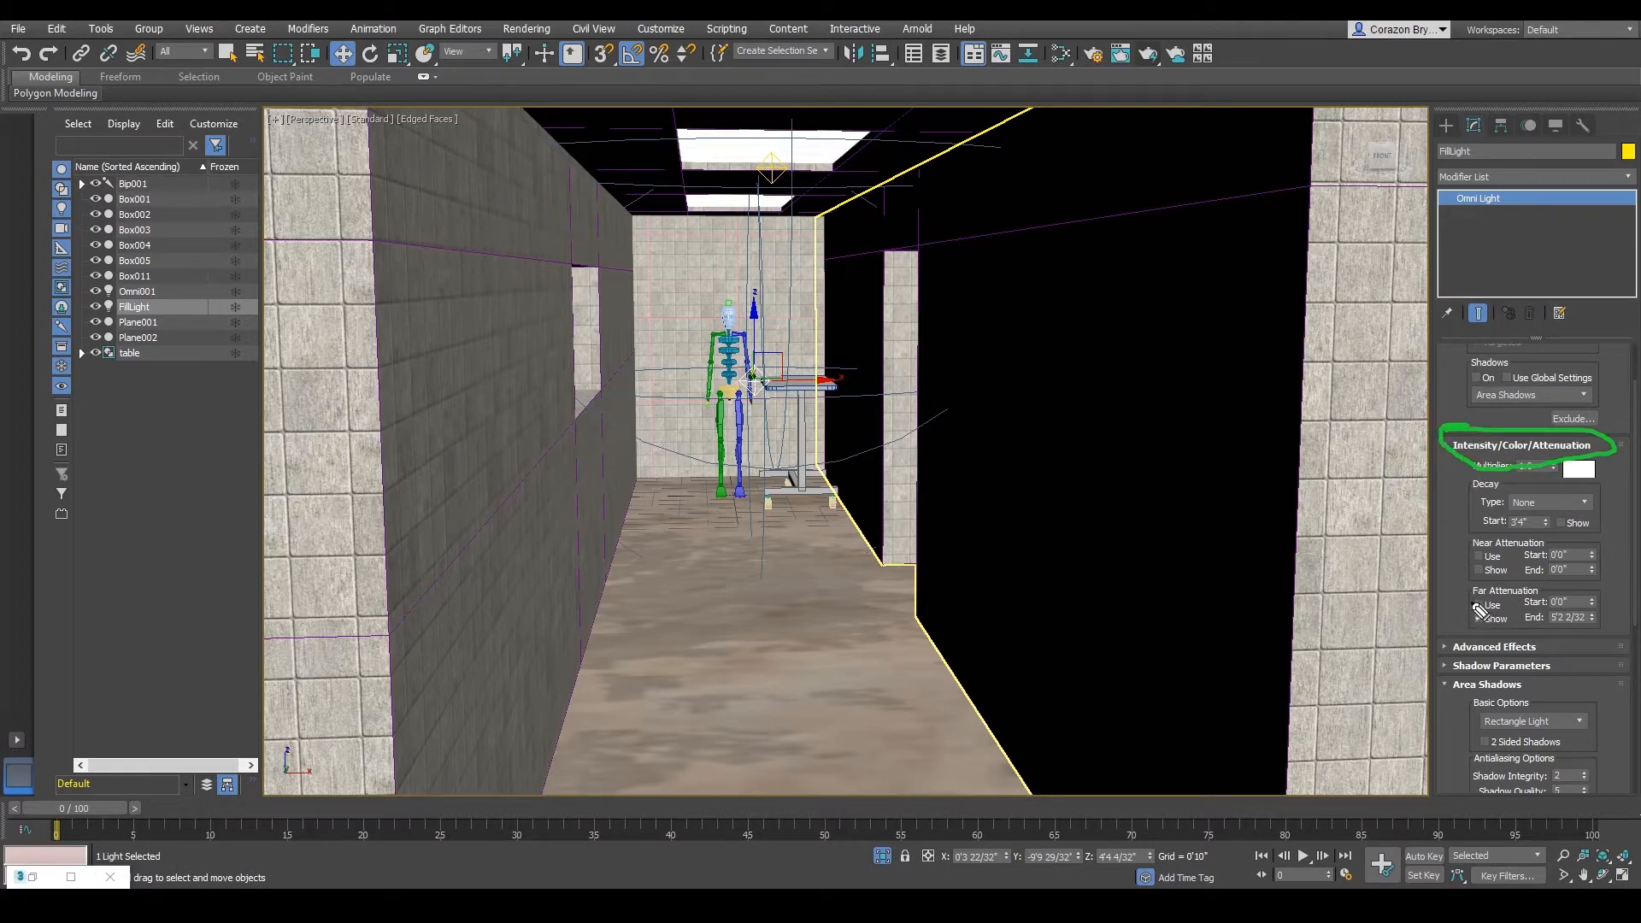
mouse_move(1467, 600)
left_mouse_down()
mouse_move(1498, 625)
mouse_move(1469, 638)
left_mouse_up()
key("Escape")
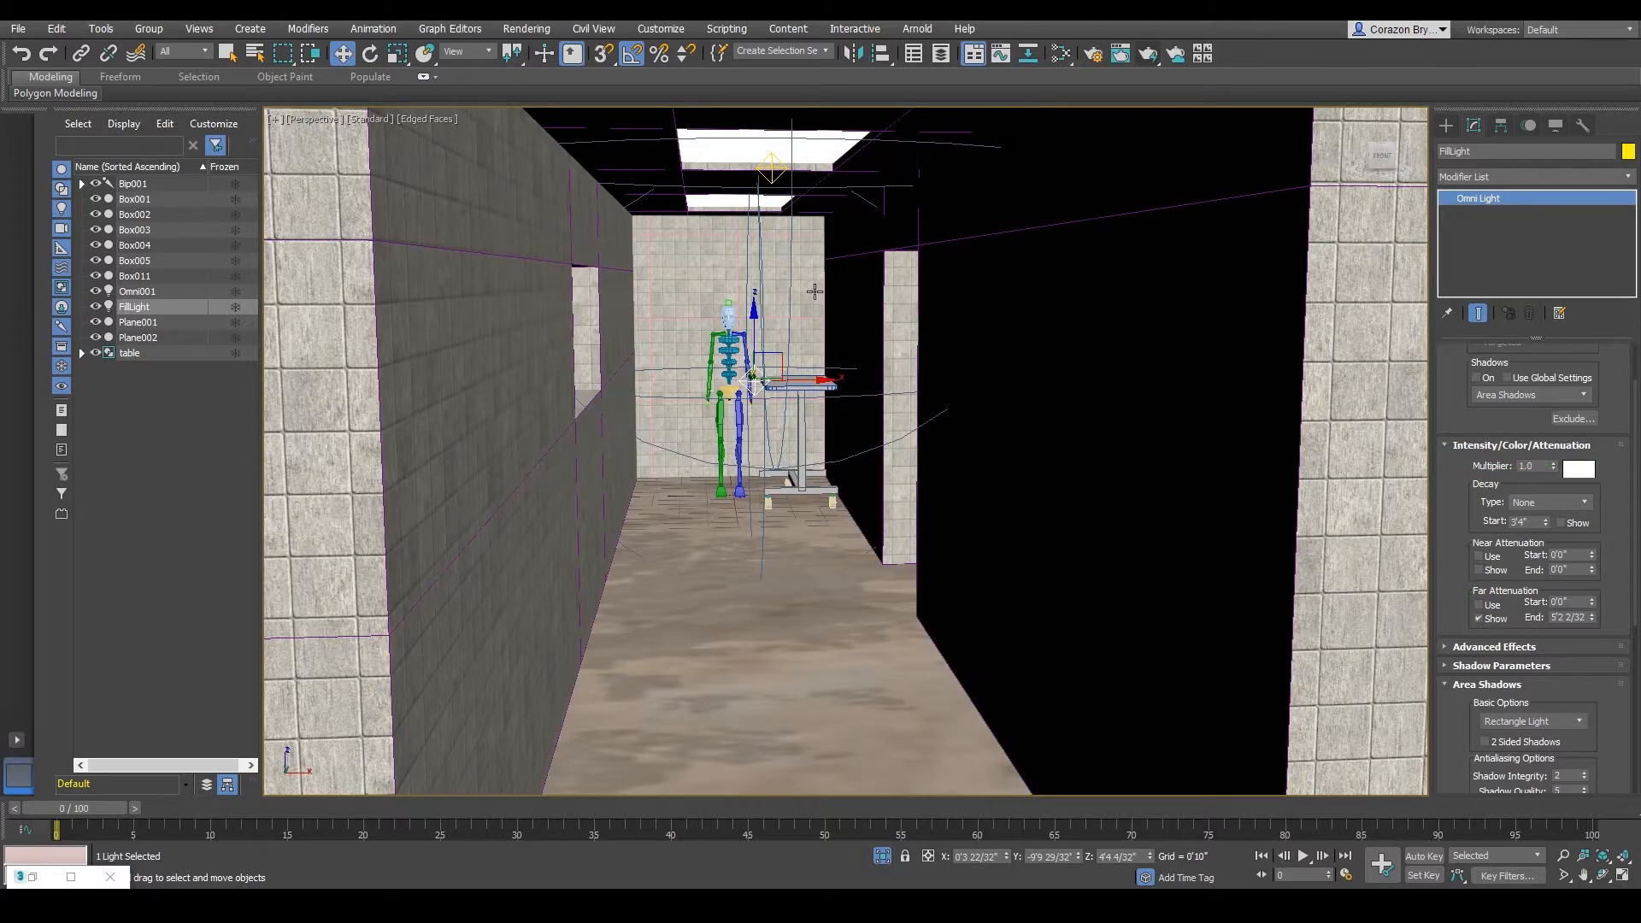
- Turn off Show for the far attenuation of FillLight
middle_click_drag(816, 289, 812, 295, "alt")
middle_click_drag(1048, 468, 1048, 466, "alt")
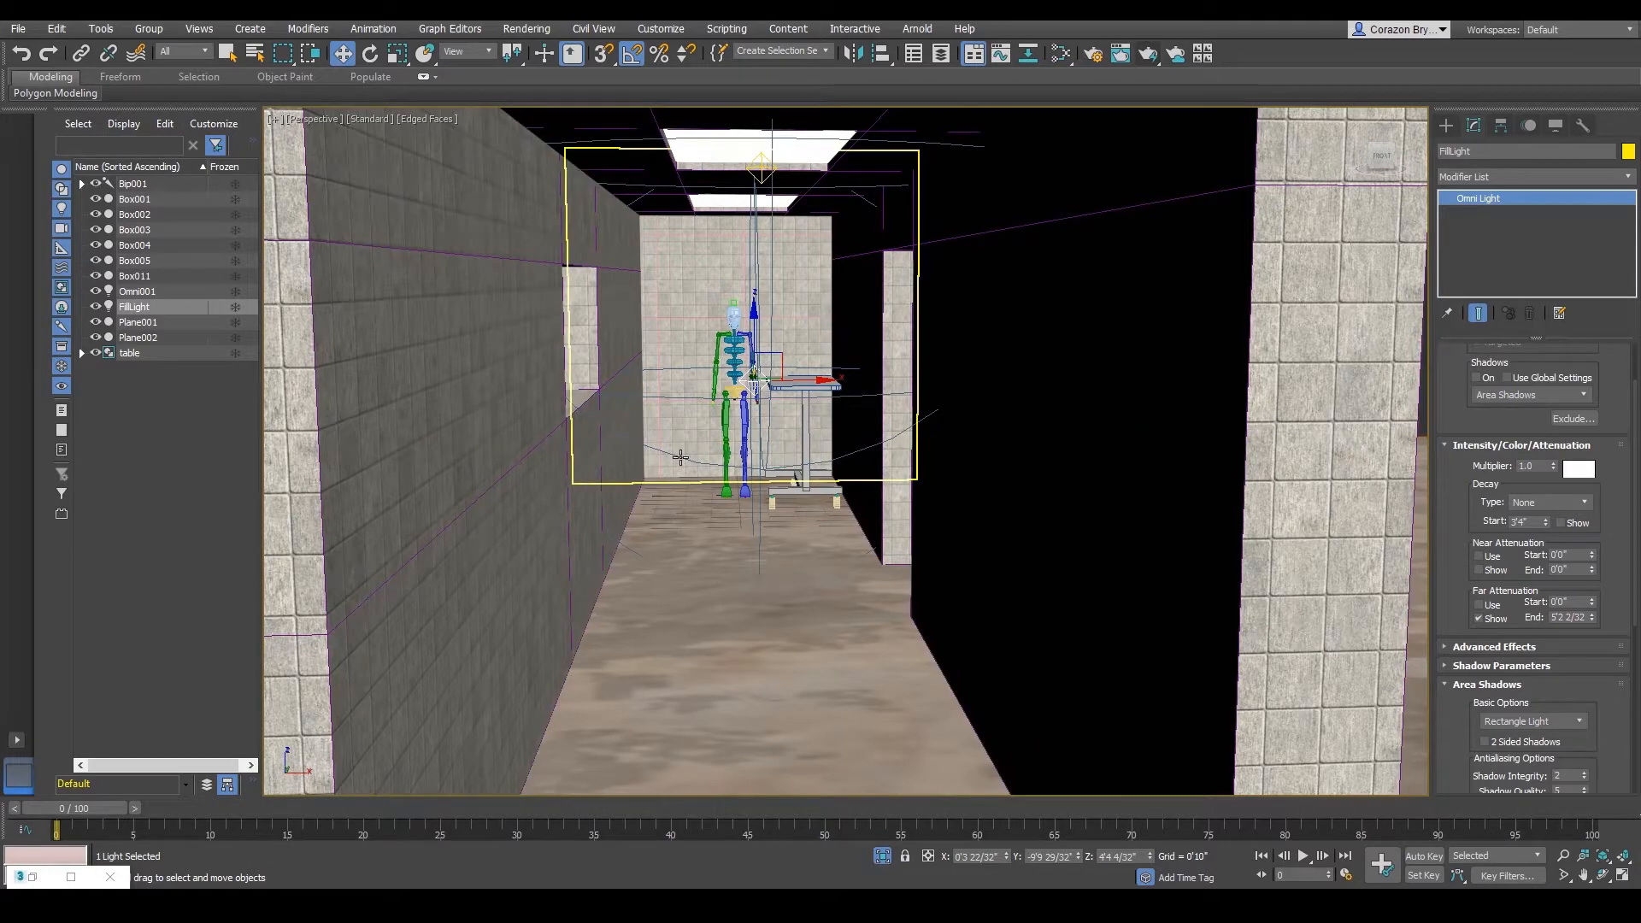
middle_click_drag(734, 463, 732, 472, "alt")
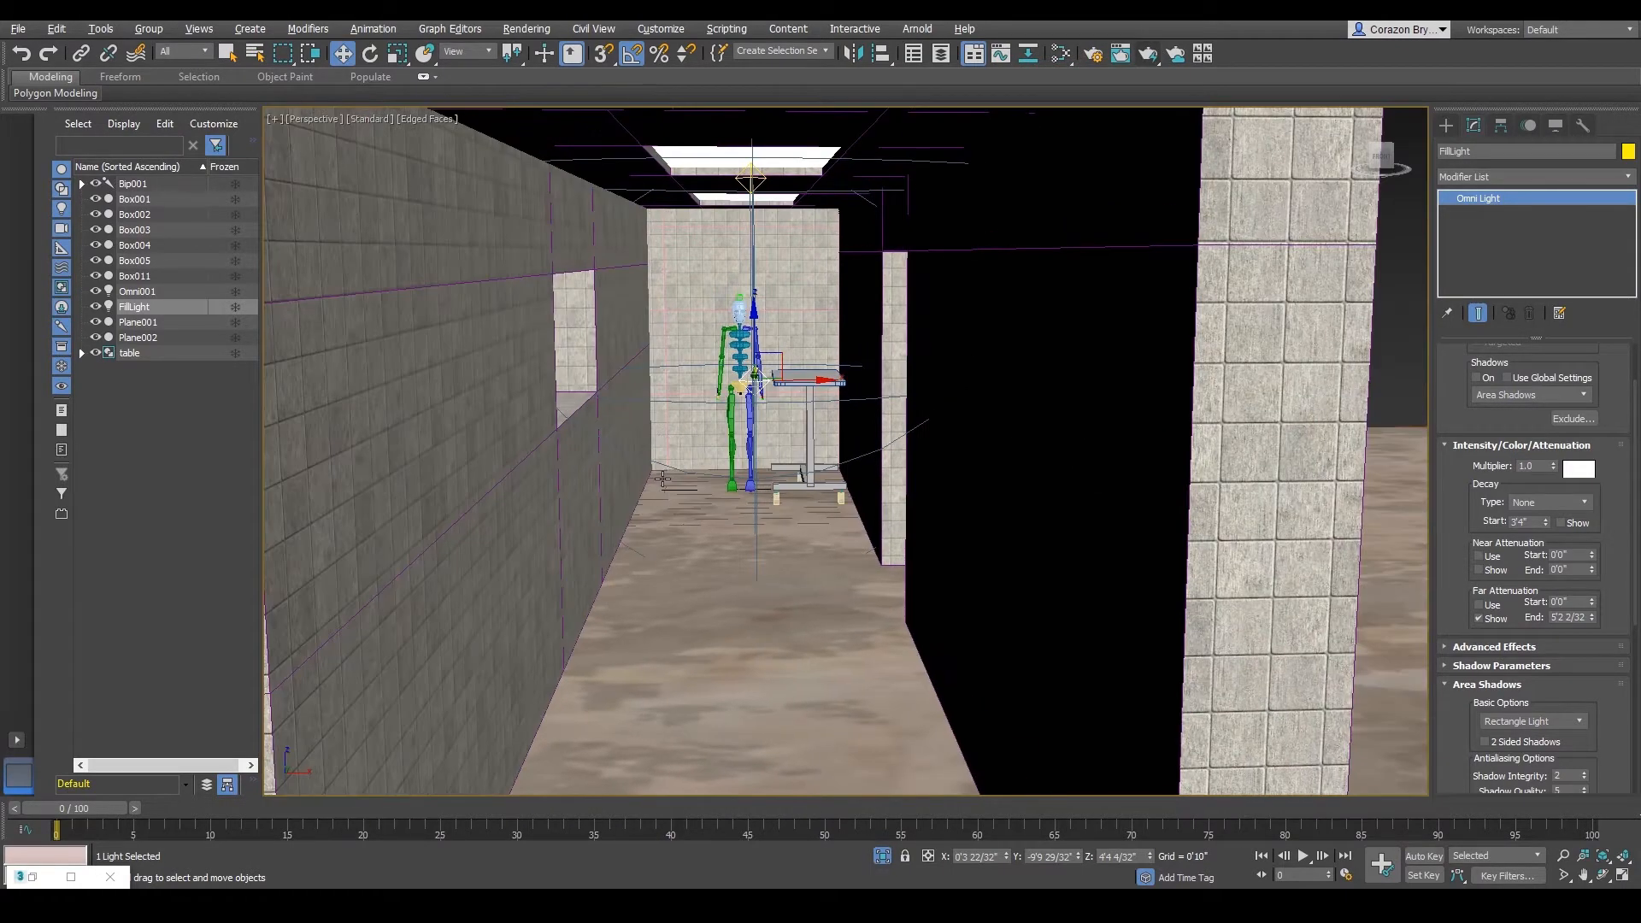
middle_click_drag(865, 514, 1172, 637, "alt")
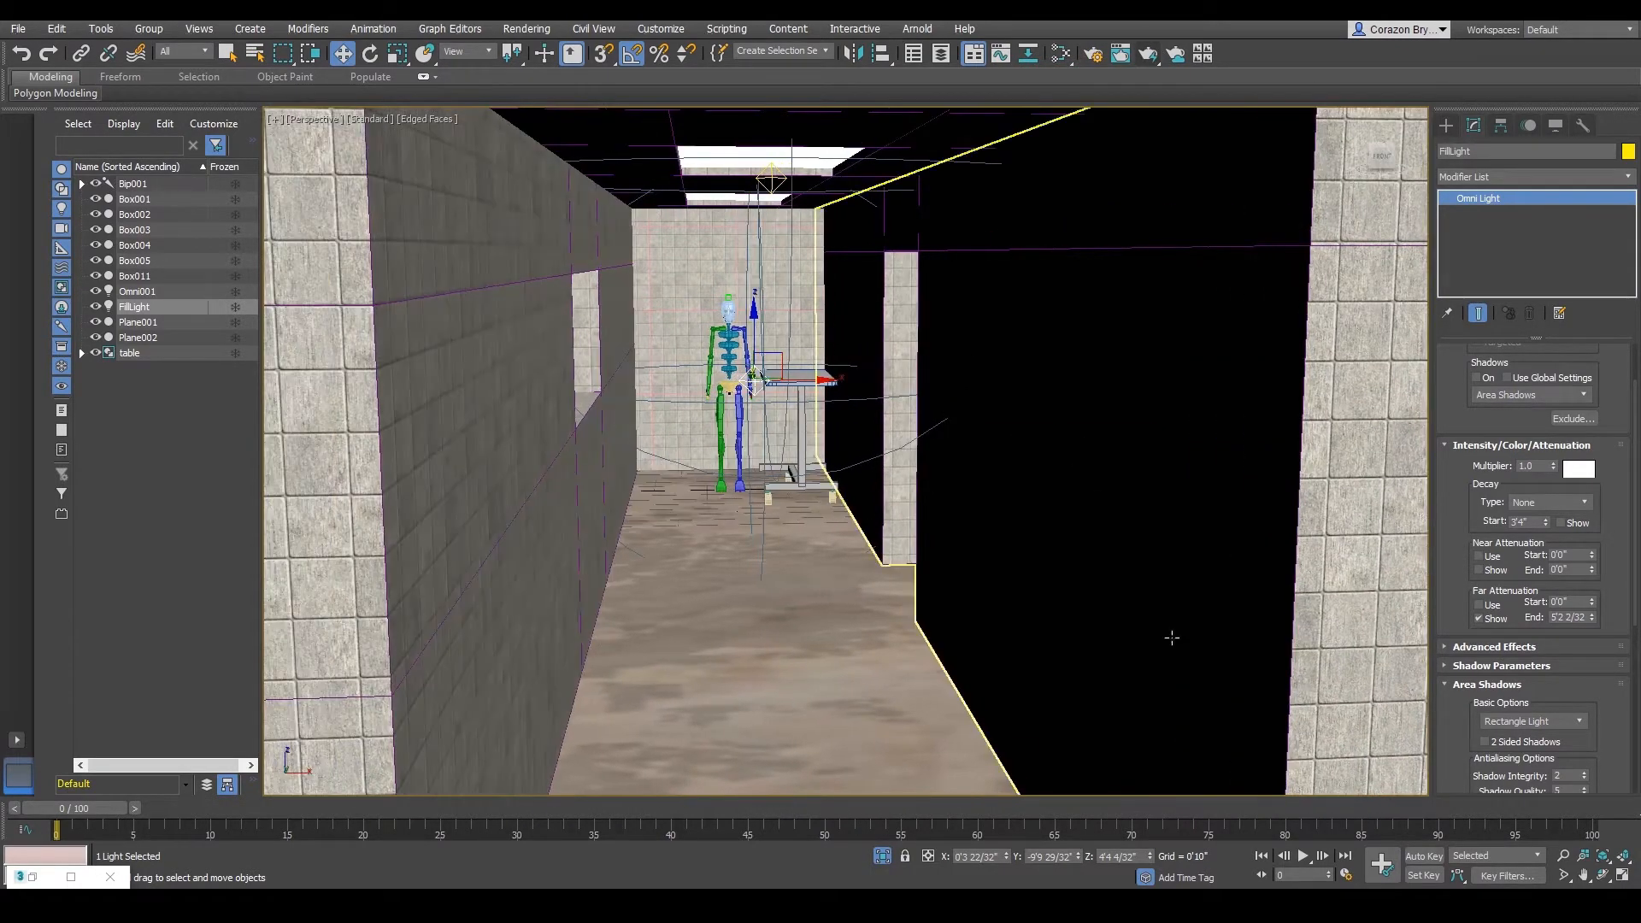
left_click(1482, 619)
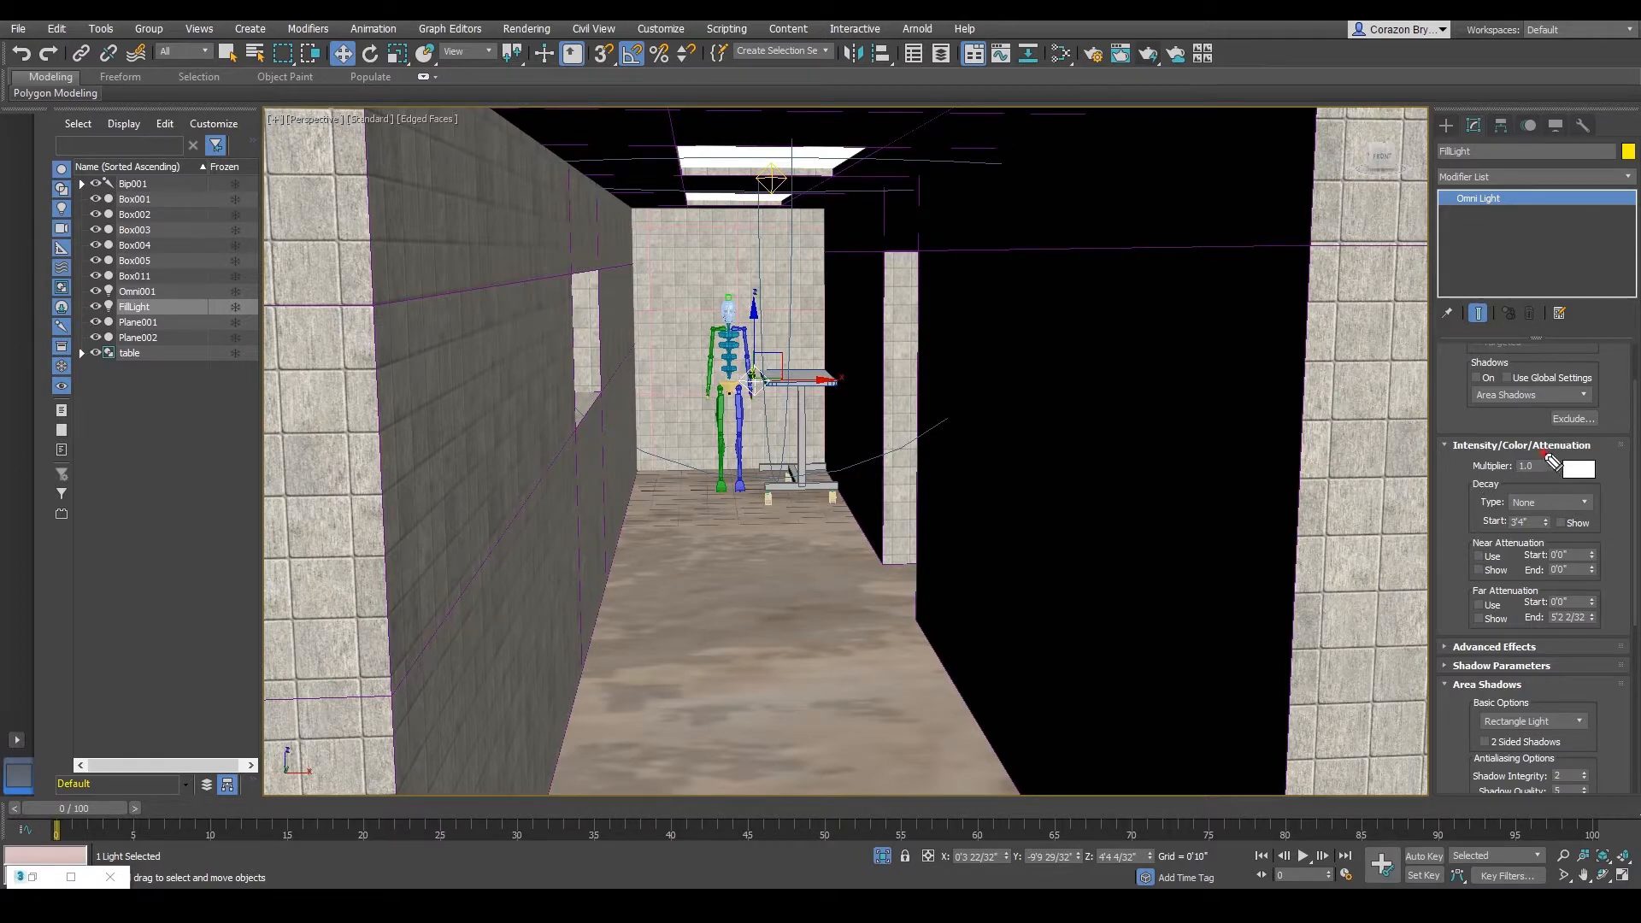
mouse_move(1549, 459)
left_mouse_down()
mouse_move(1560, 487)
mouse_move(1479, 483)
mouse_move(1475, 457)
mouse_move(1541, 453)
left_mouse_up()
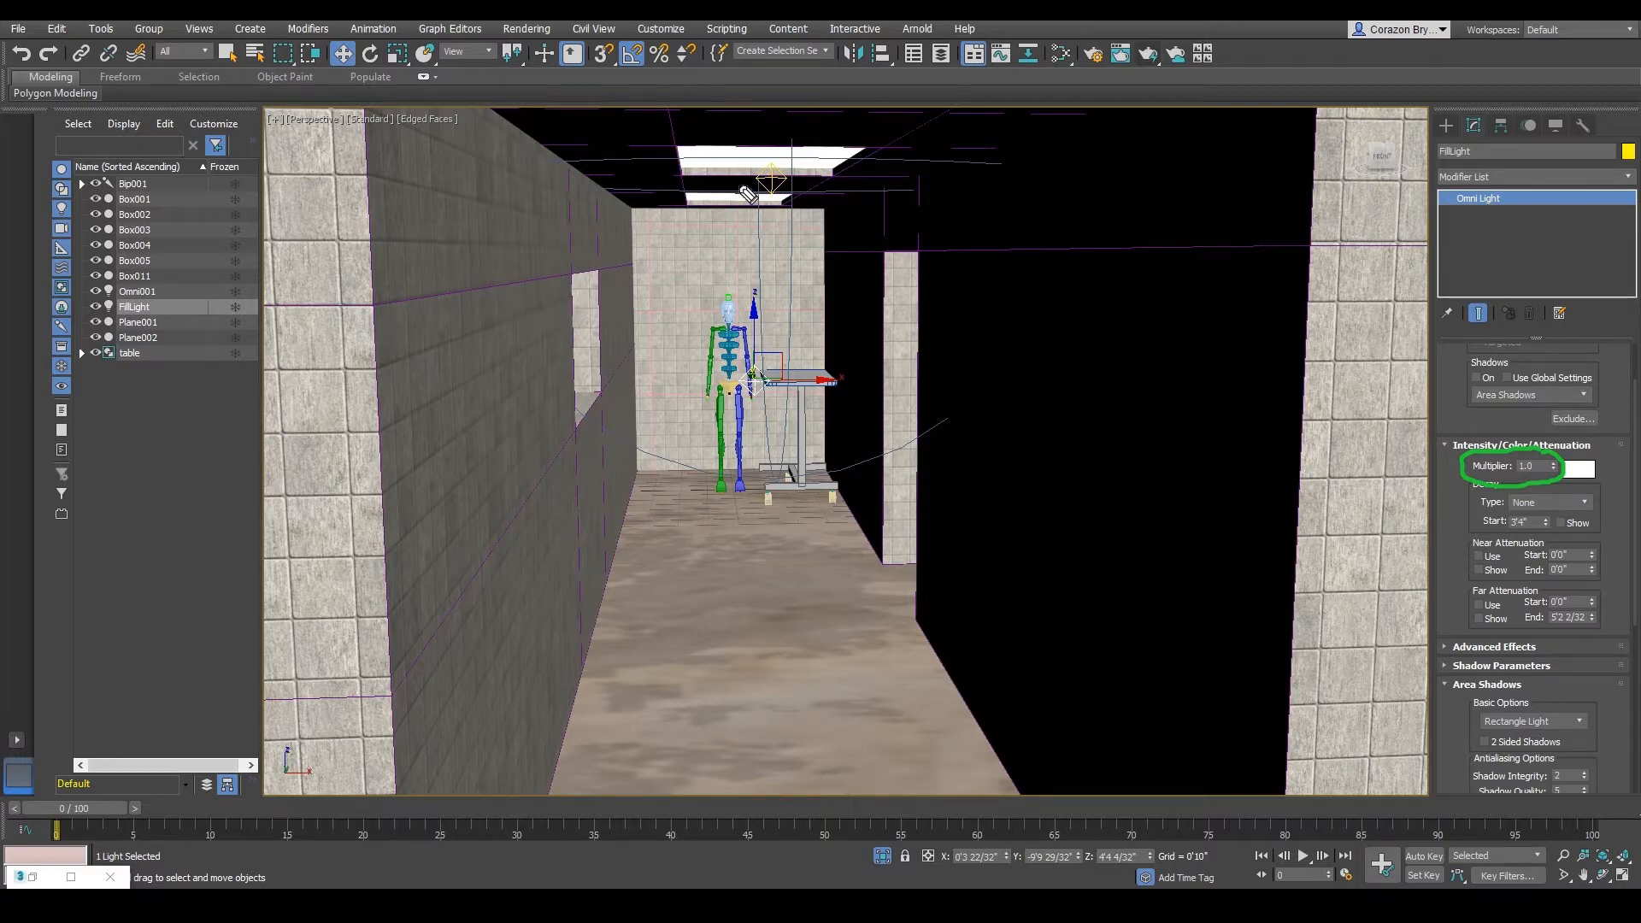
mouse_move(755, 184)
left_mouse_down()
mouse_move(773, 159)
mouse_move(792, 185)
mouse_move(778, 208)
mouse_move(744, 201)
mouse_move(757, 167)
left_mouse_up()
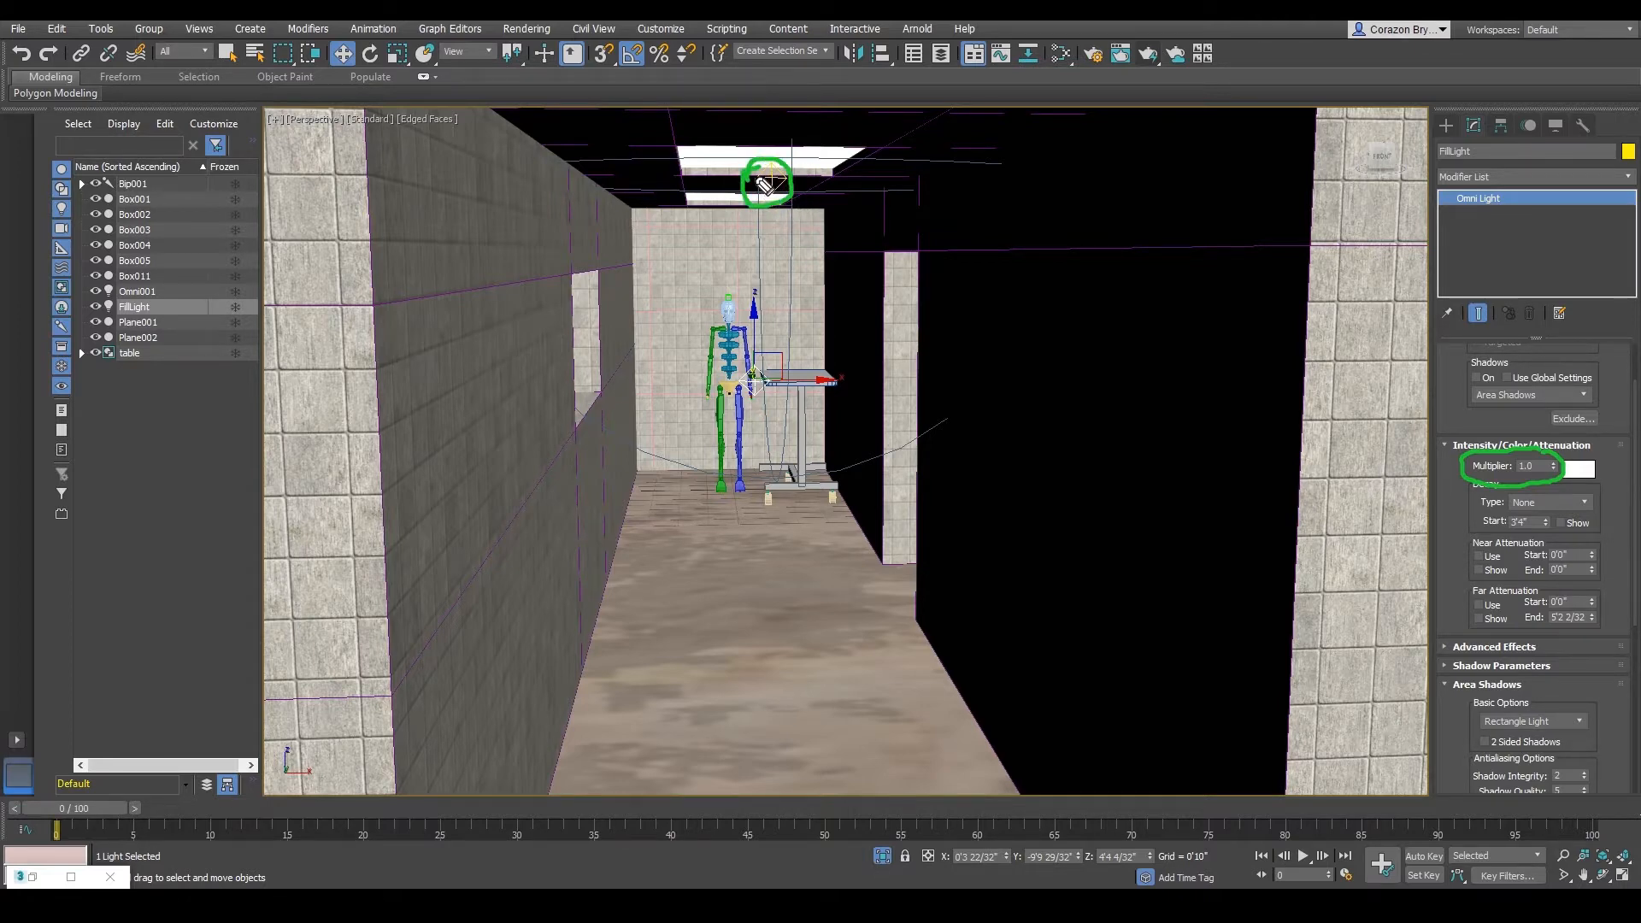
mouse_move(776, 159)
left_mouse_down()
mouse_move(754, 164)
mouse_move(783, 188)
mouse_move(748, 193)
mouse_move(774, 161)
left_mouse_up()
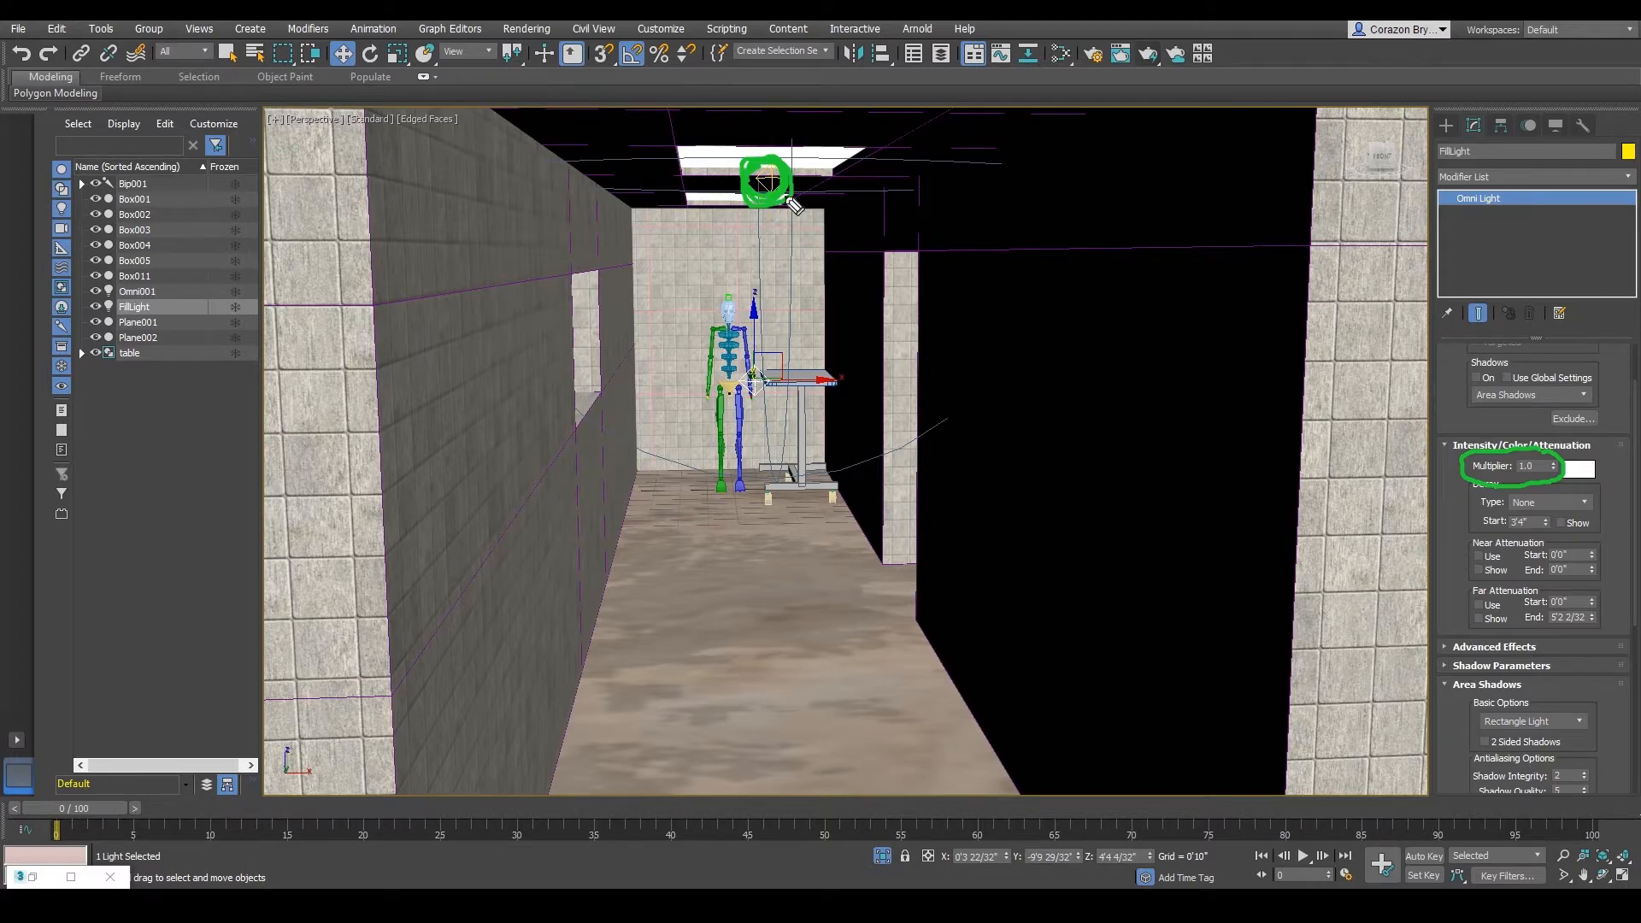
mouse_move(579, 138)
left_mouse_down()
mouse_move(908, 164)
mouse_move(659, 229)
mouse_move(675, 118)
mouse_move(825, 109)
left_mouse_up()
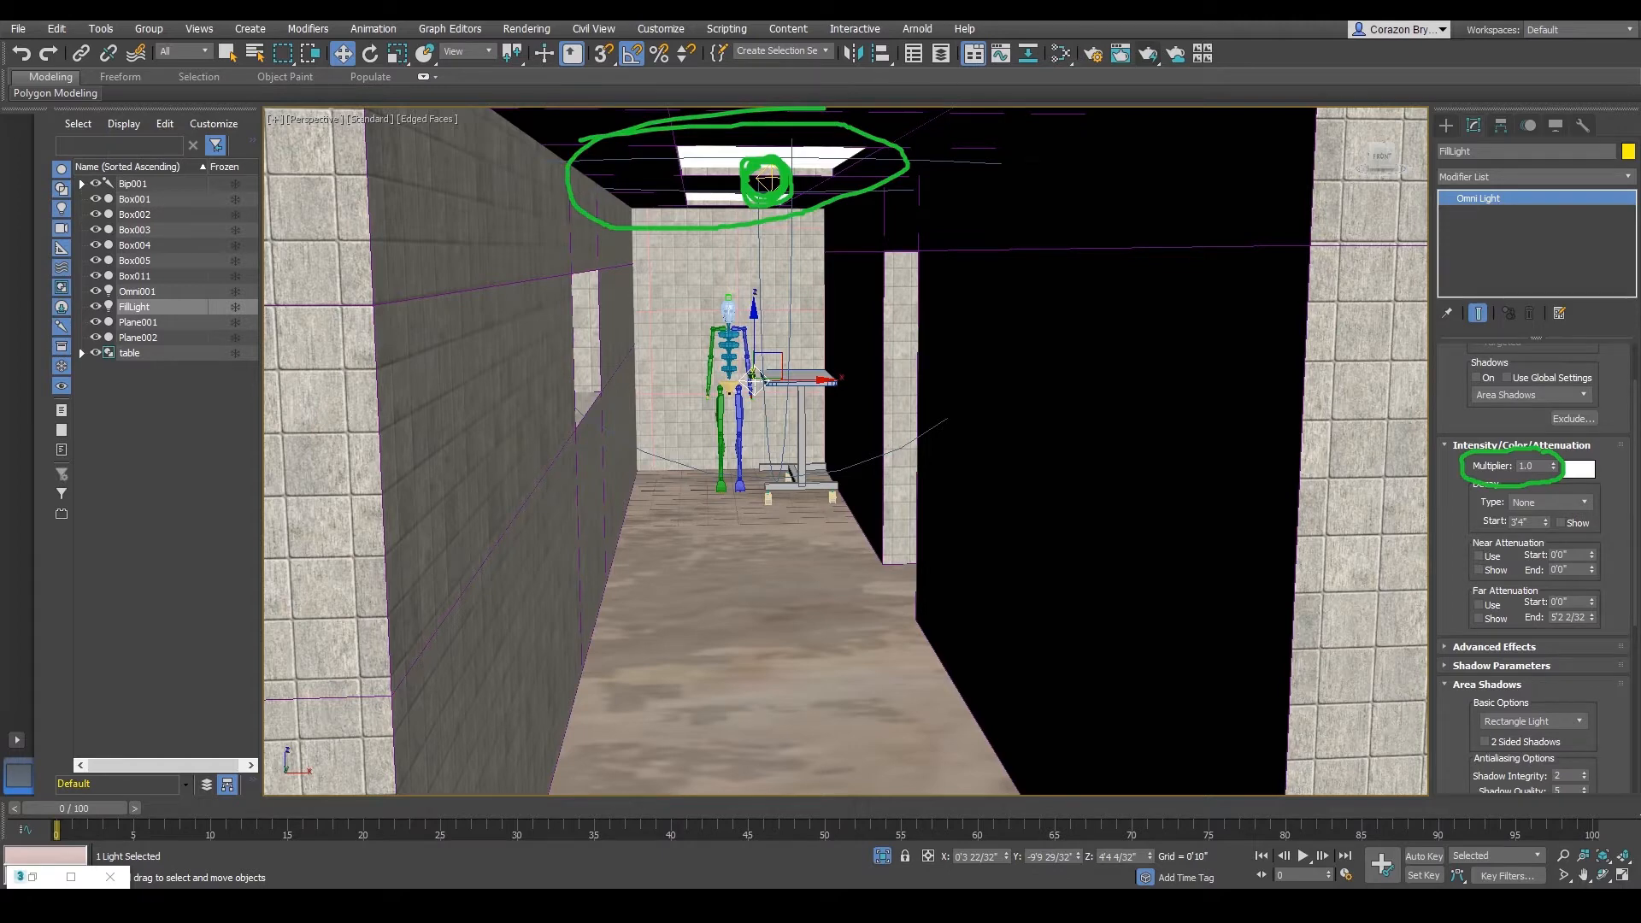
key("Escape")
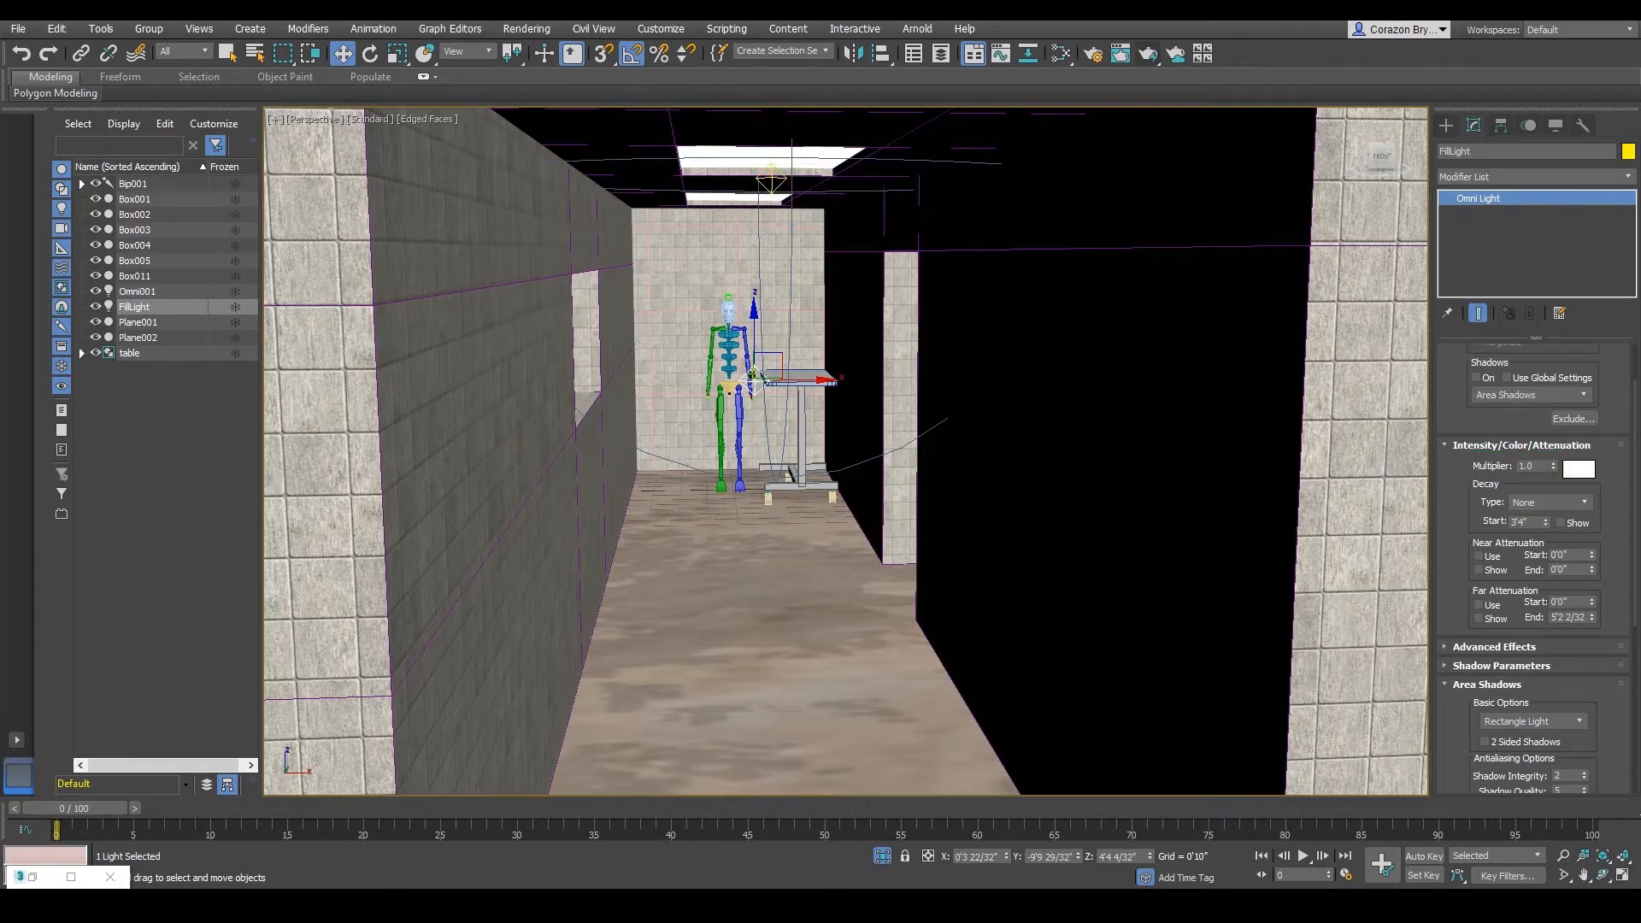
mouse_move(740, 369)
left_mouse_down()
mouse_move(776, 376)
mouse_move(755, 405)
mouse_move(727, 387)
mouse_move(746, 363)
left_mouse_up()
key("Escape")
- Set FillLight's multiplier to 0.02 and change its light color to a pale green
middle_click_drag(1107, 528, 1103, 525, "alt")
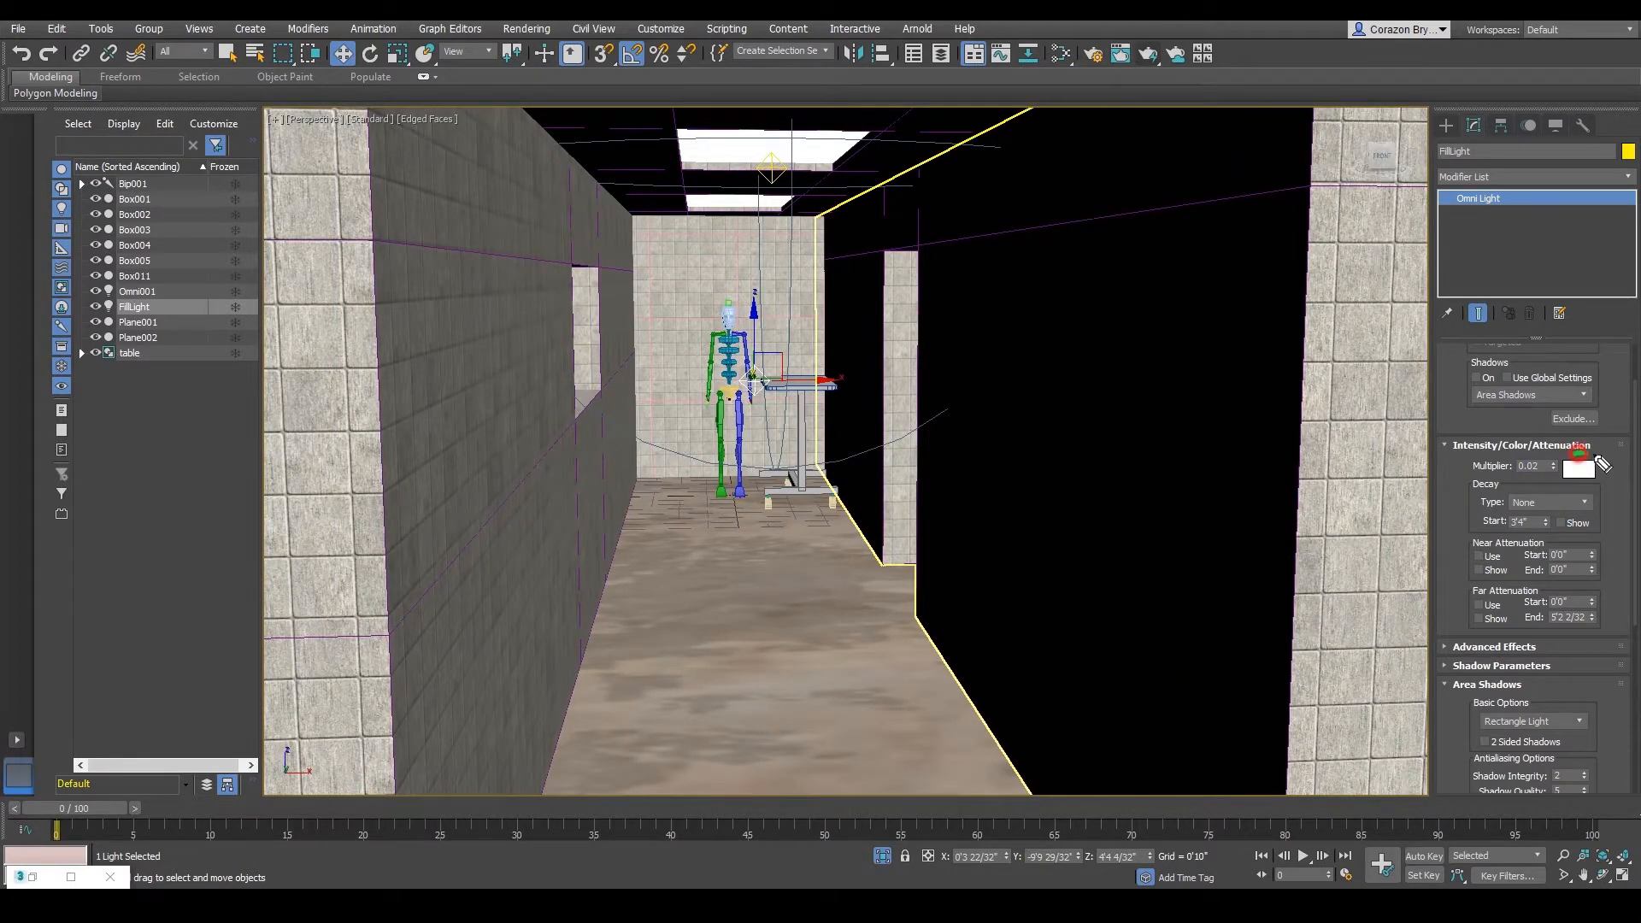
mouse_move(1575, 454)
left_mouse_down()
mouse_move(1585, 491)
mouse_move(1551, 459)
left_mouse_up()
left_click(1582, 472)
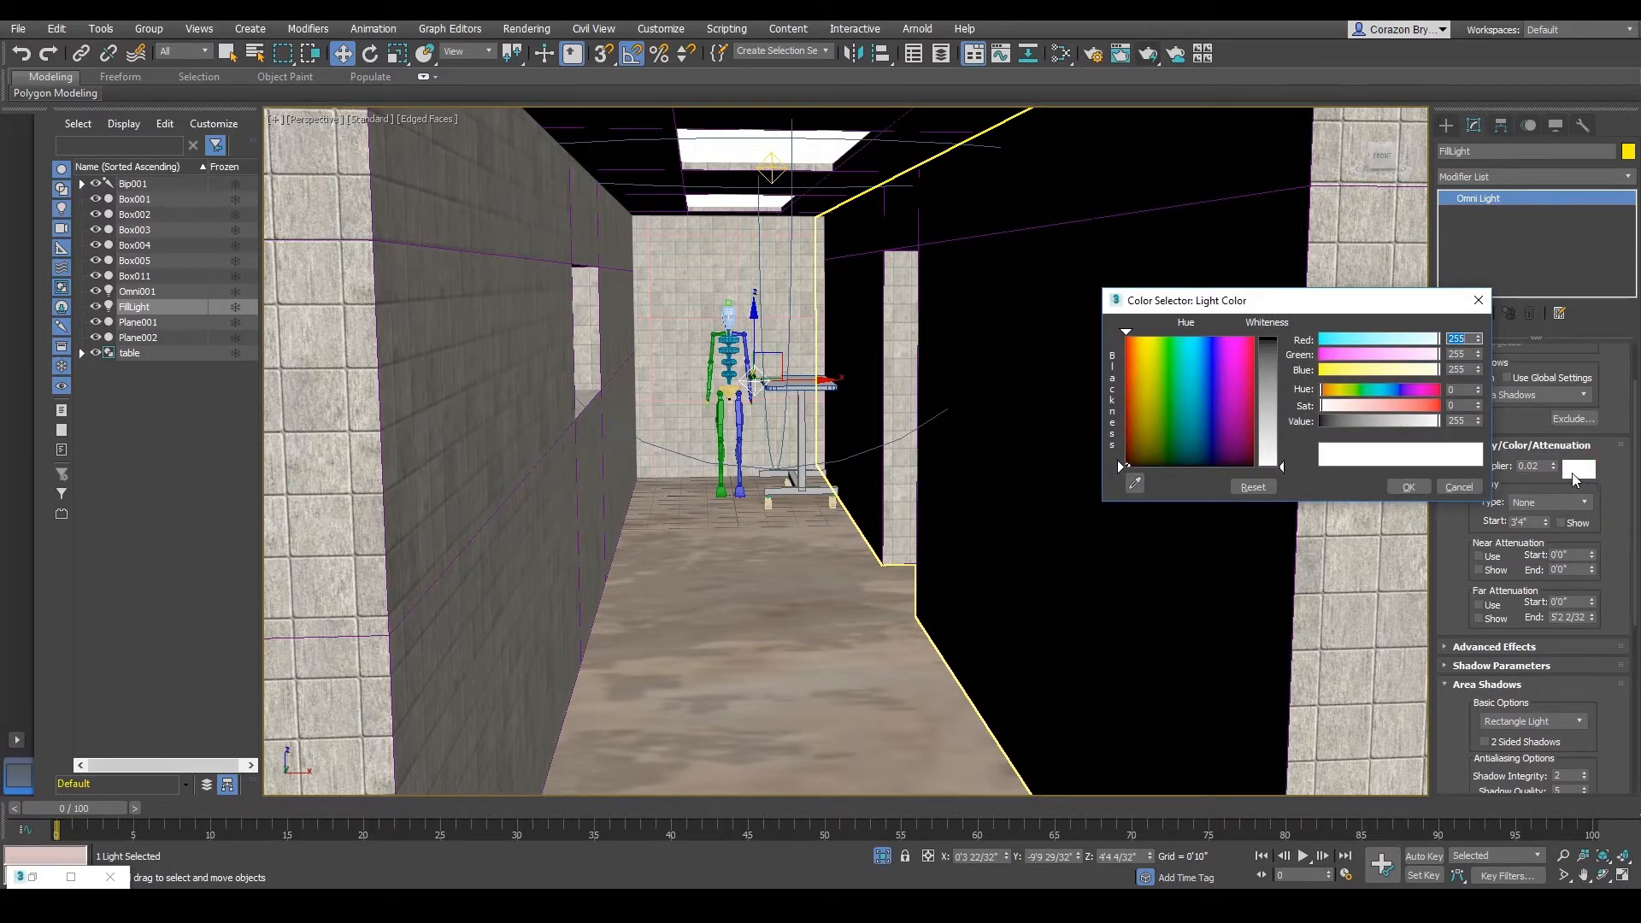
left_click(1170, 371)
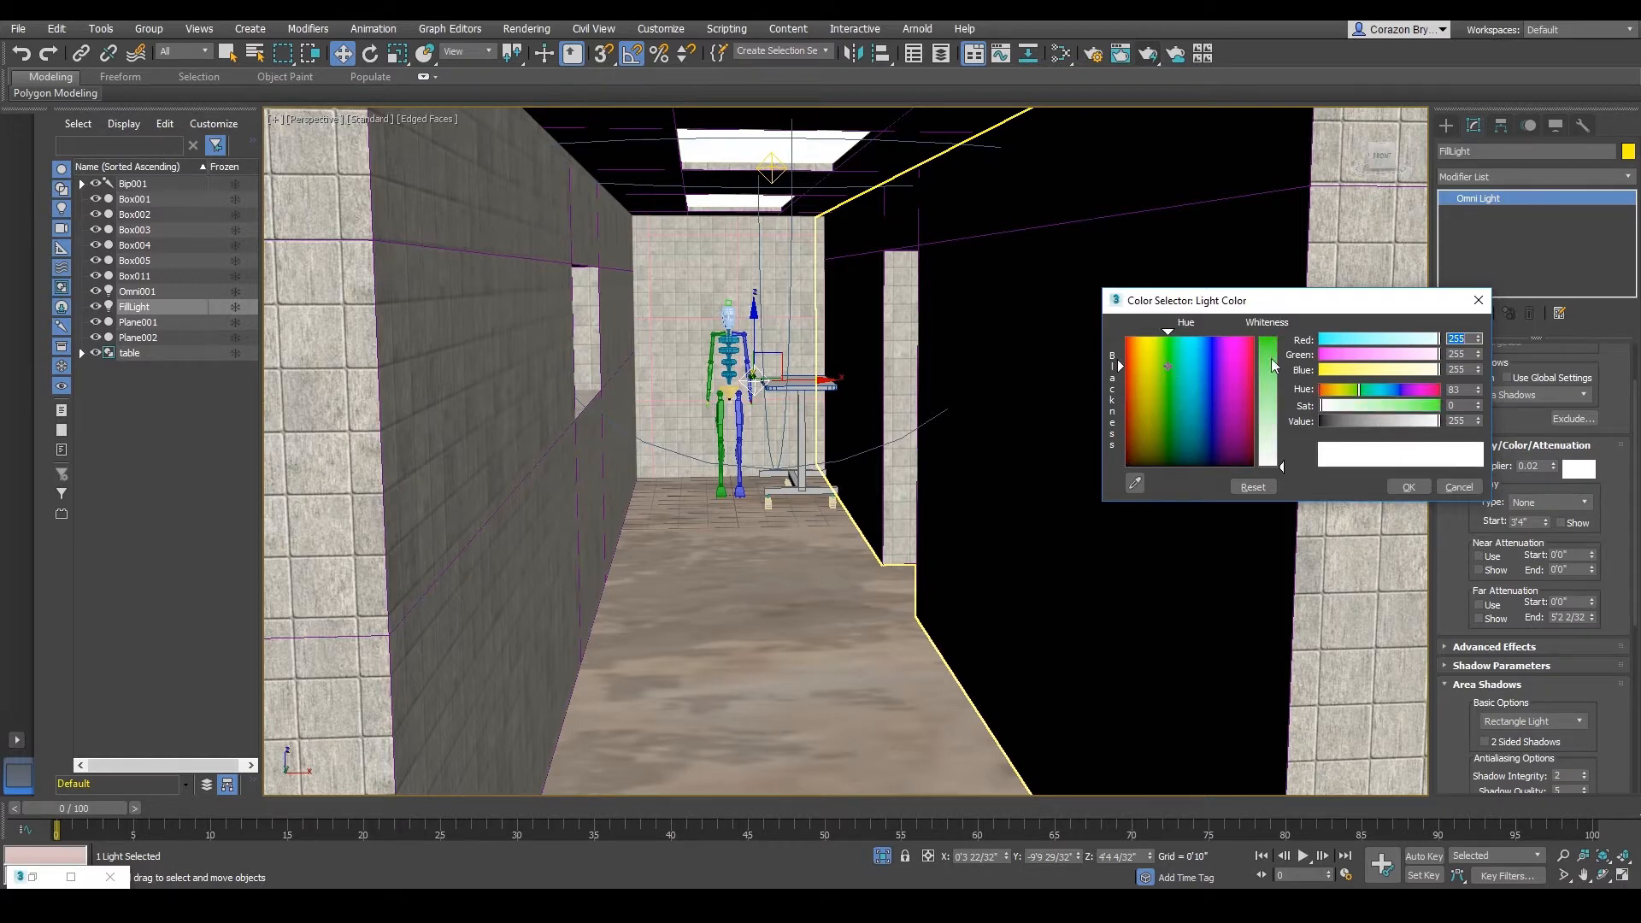
left_click_drag(1270, 357, 1268, 395)
left_click(1410, 488)
middle_click_drag(960, 535, 1037, 546, "alt")
middle_click_drag(975, 182, 956, 155)
scroll(955, 155, "up", 1)
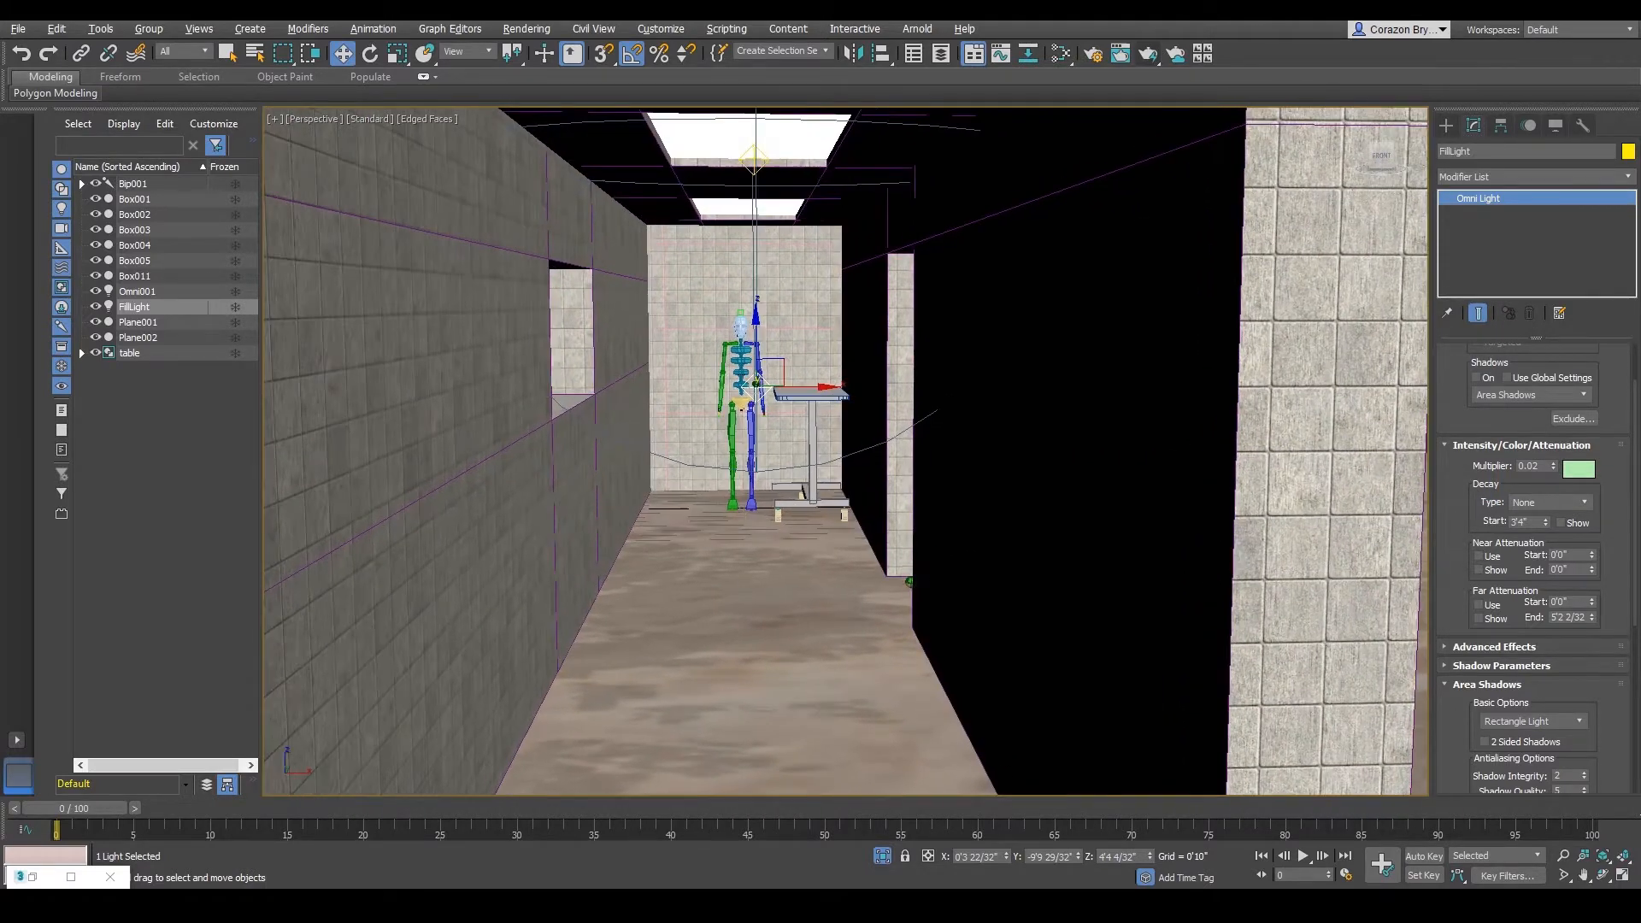
- Change FillLight's light color to a slightly paler green, checking the corridor in a test render before and after the change
left_click(1148, 53)
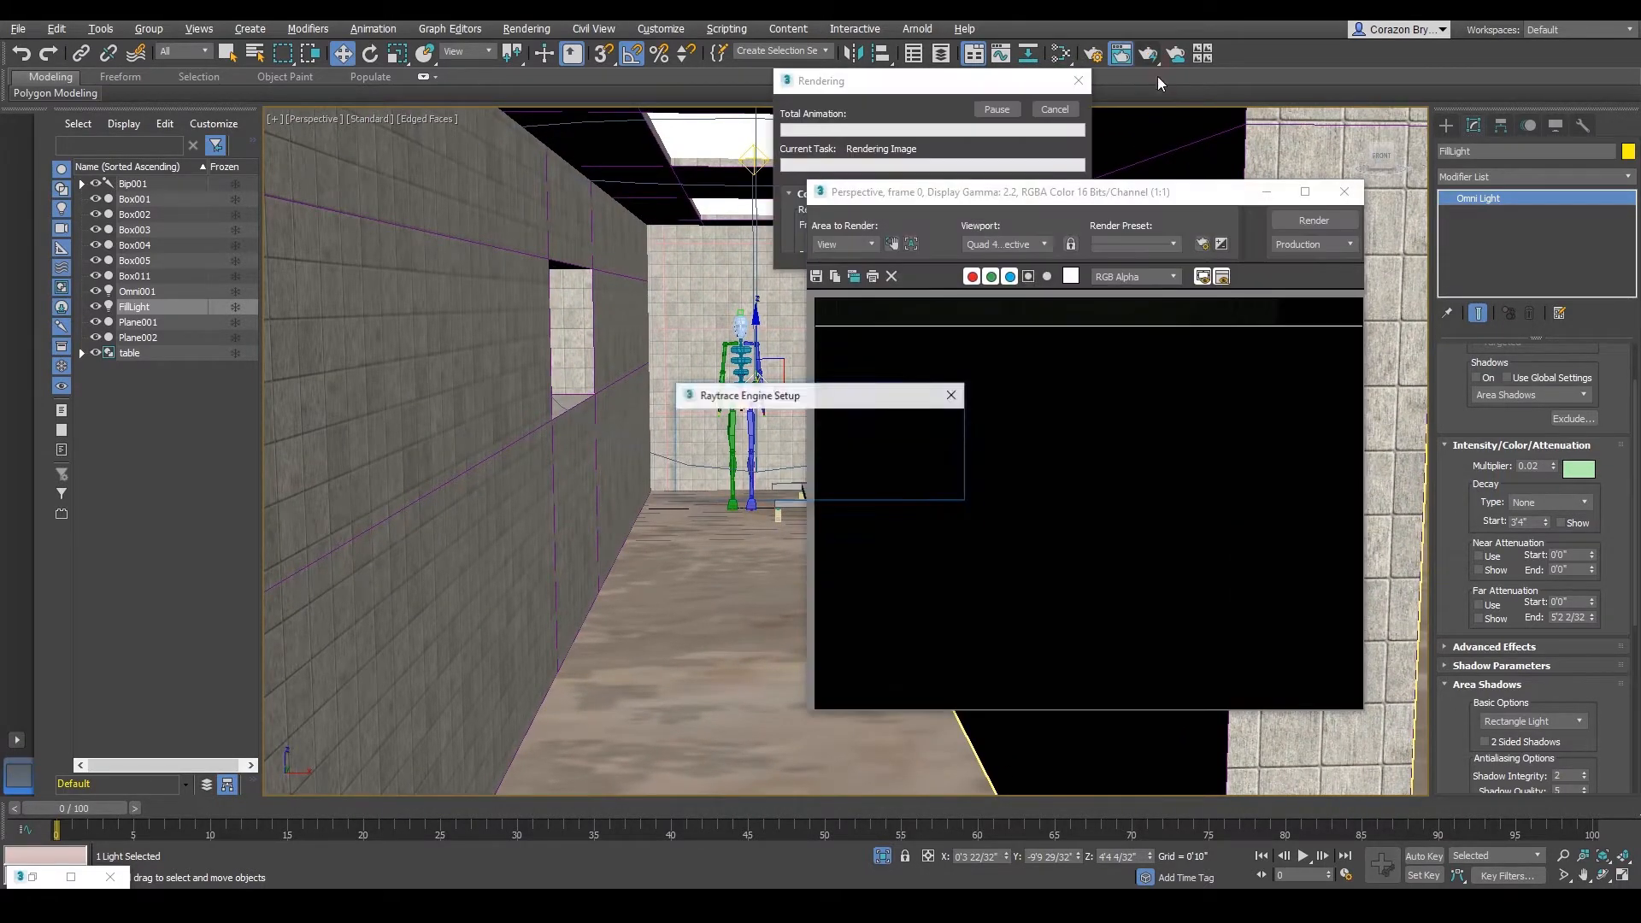
left_click(1341, 194)
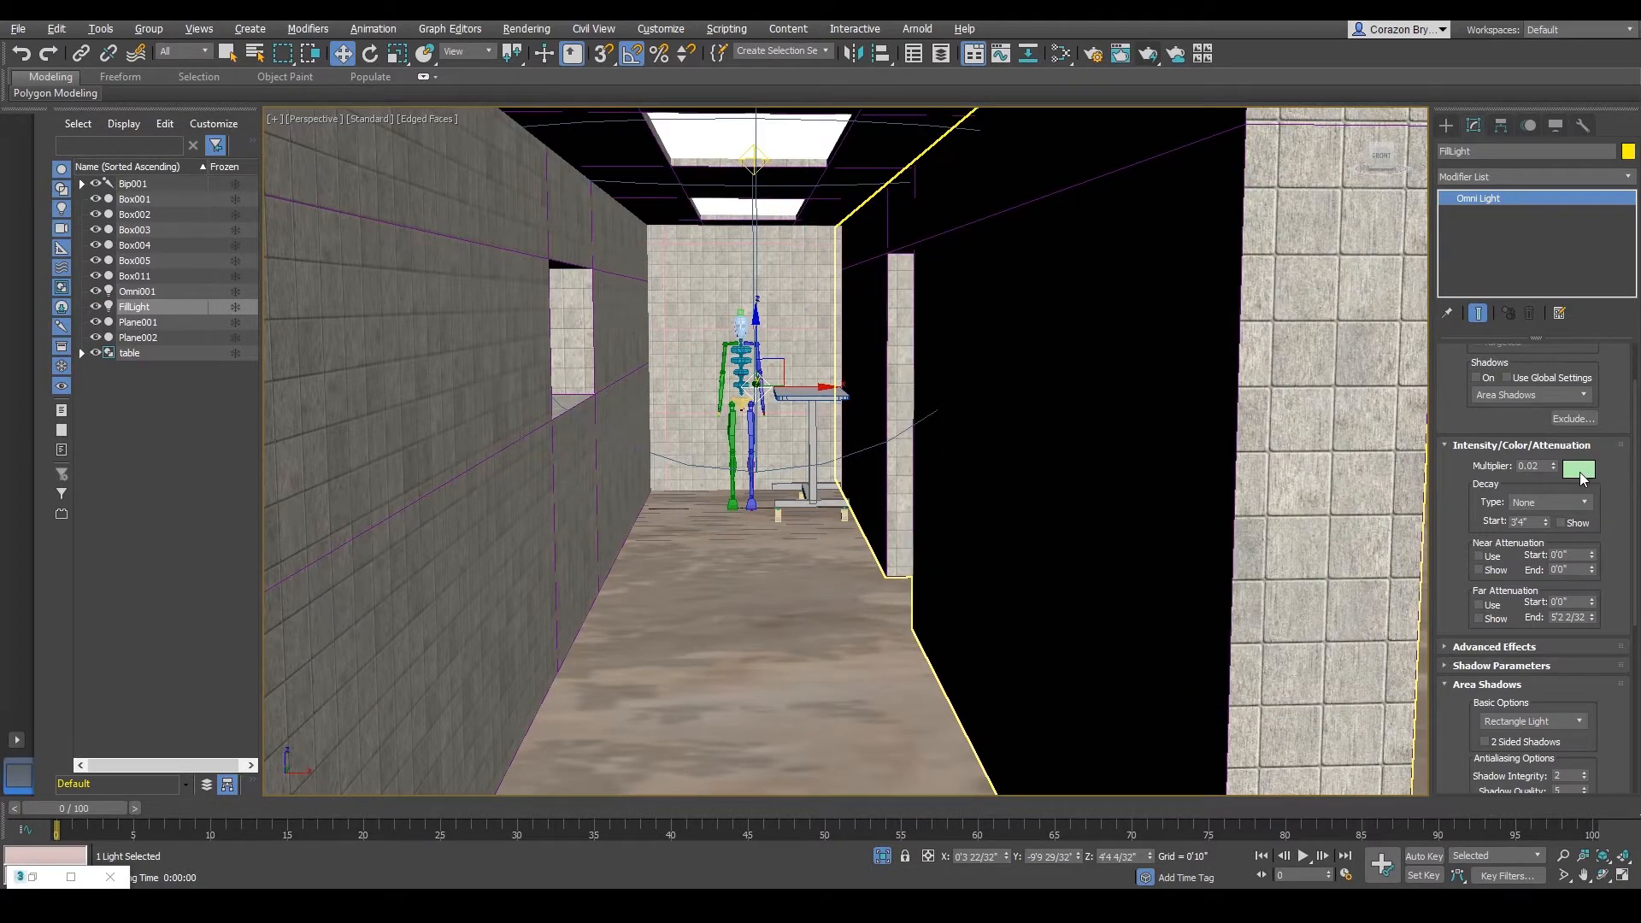
left_click(1580, 469)
left_click(1335, 419)
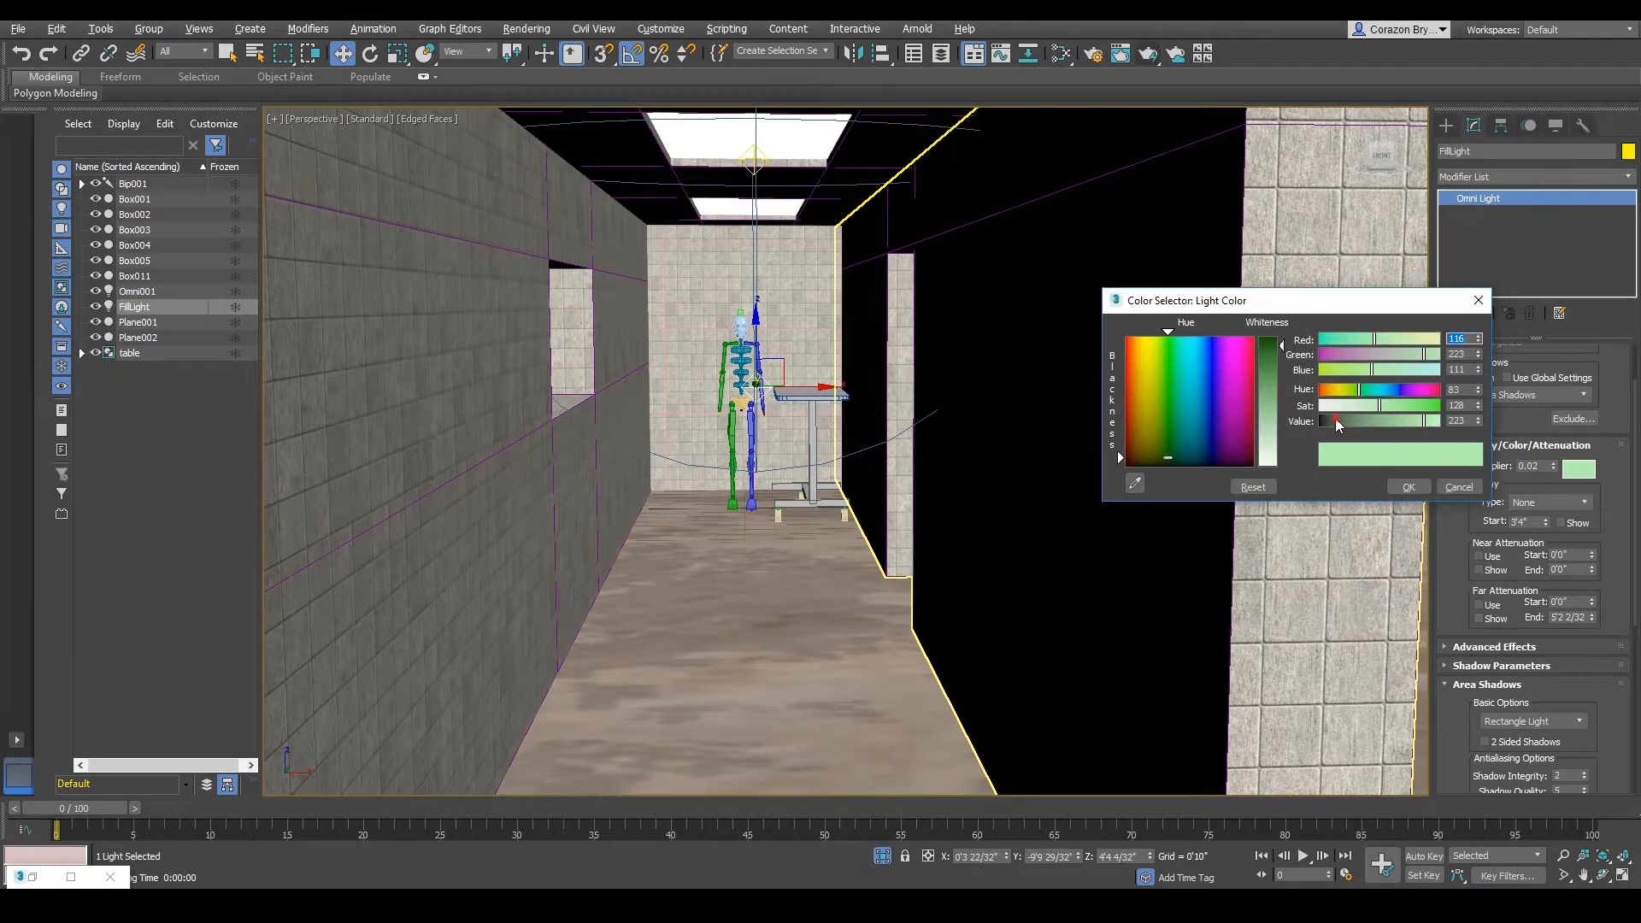
left_click_drag(1265, 398, 1269, 466)
left_click(1165, 365)
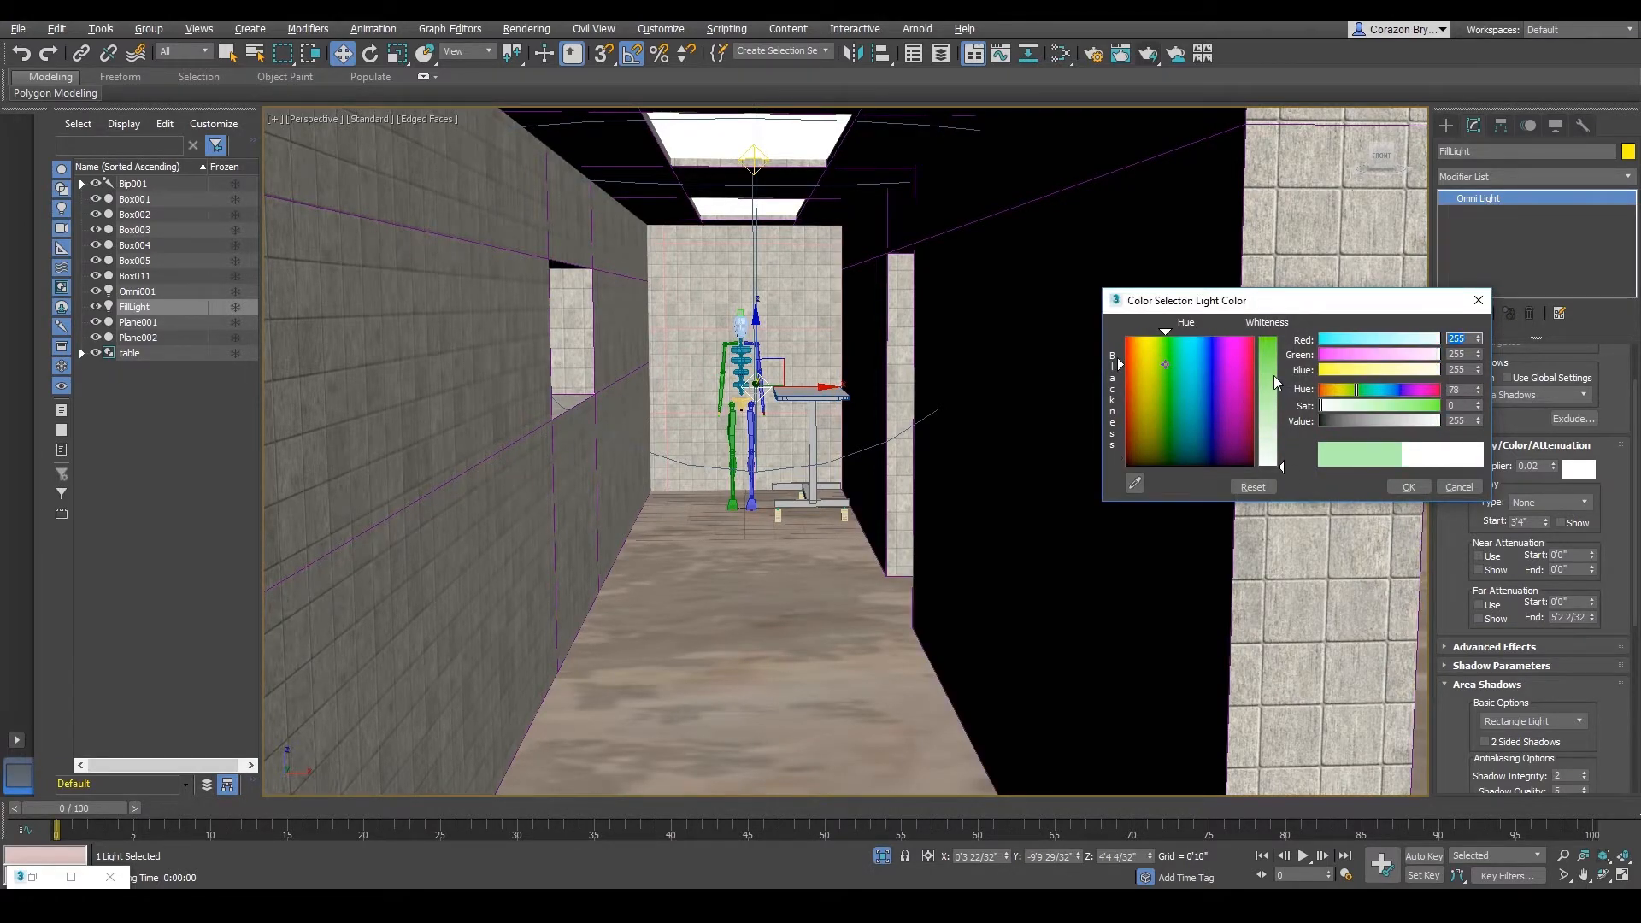
left_click_drag(1272, 378, 1274, 399)
left_click(1270, 403)
left_click(1410, 488)
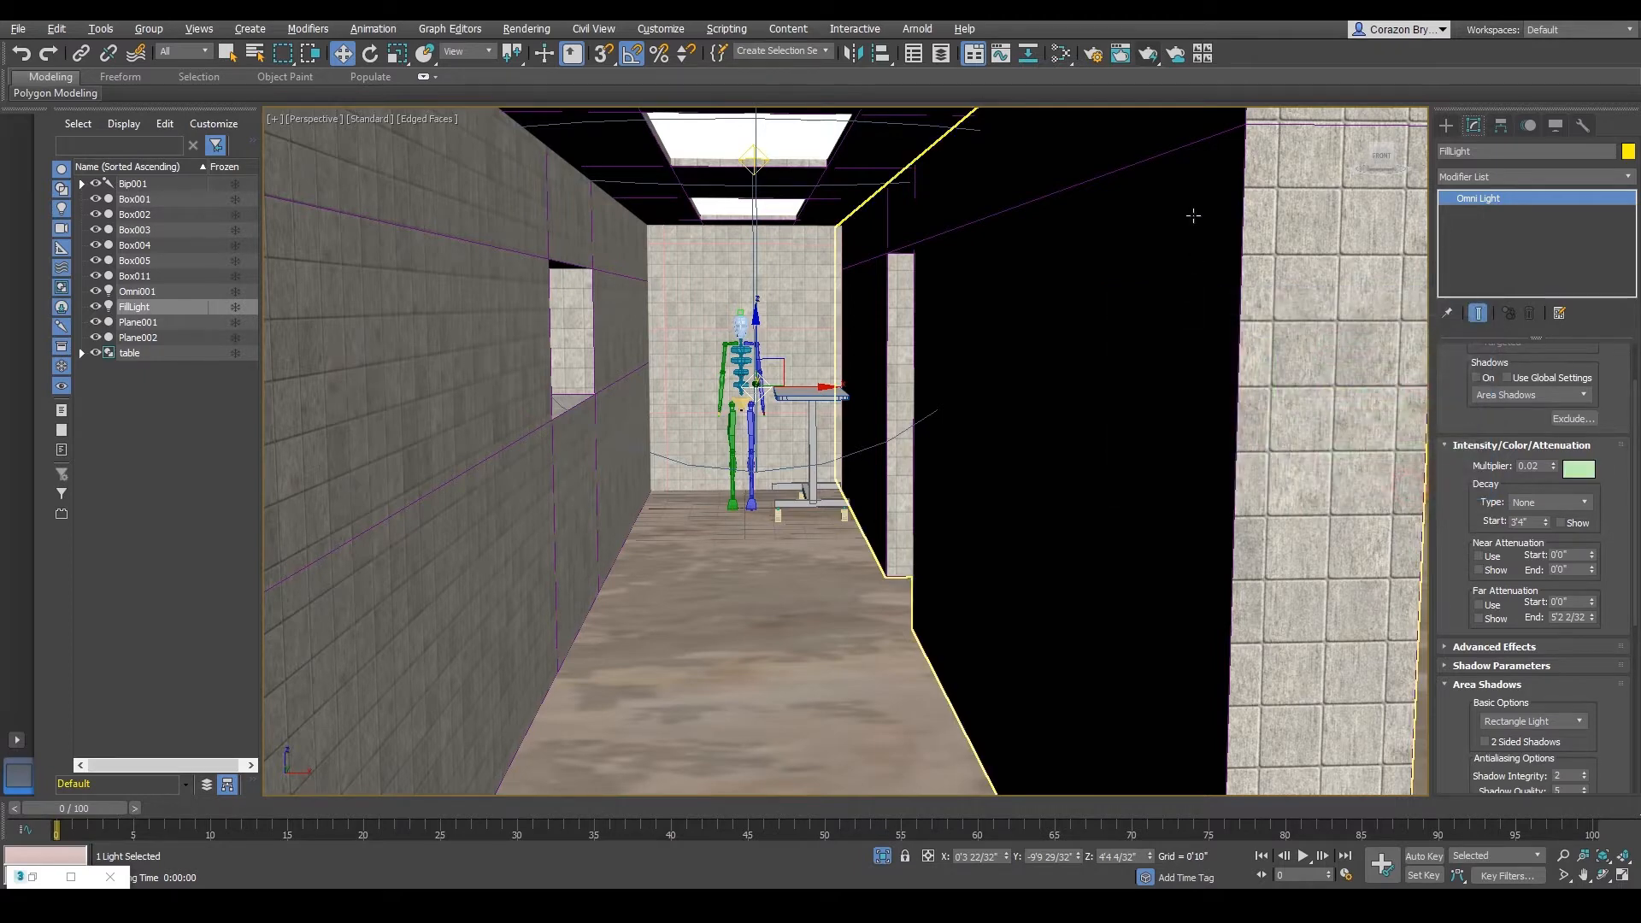
key("shift+q")
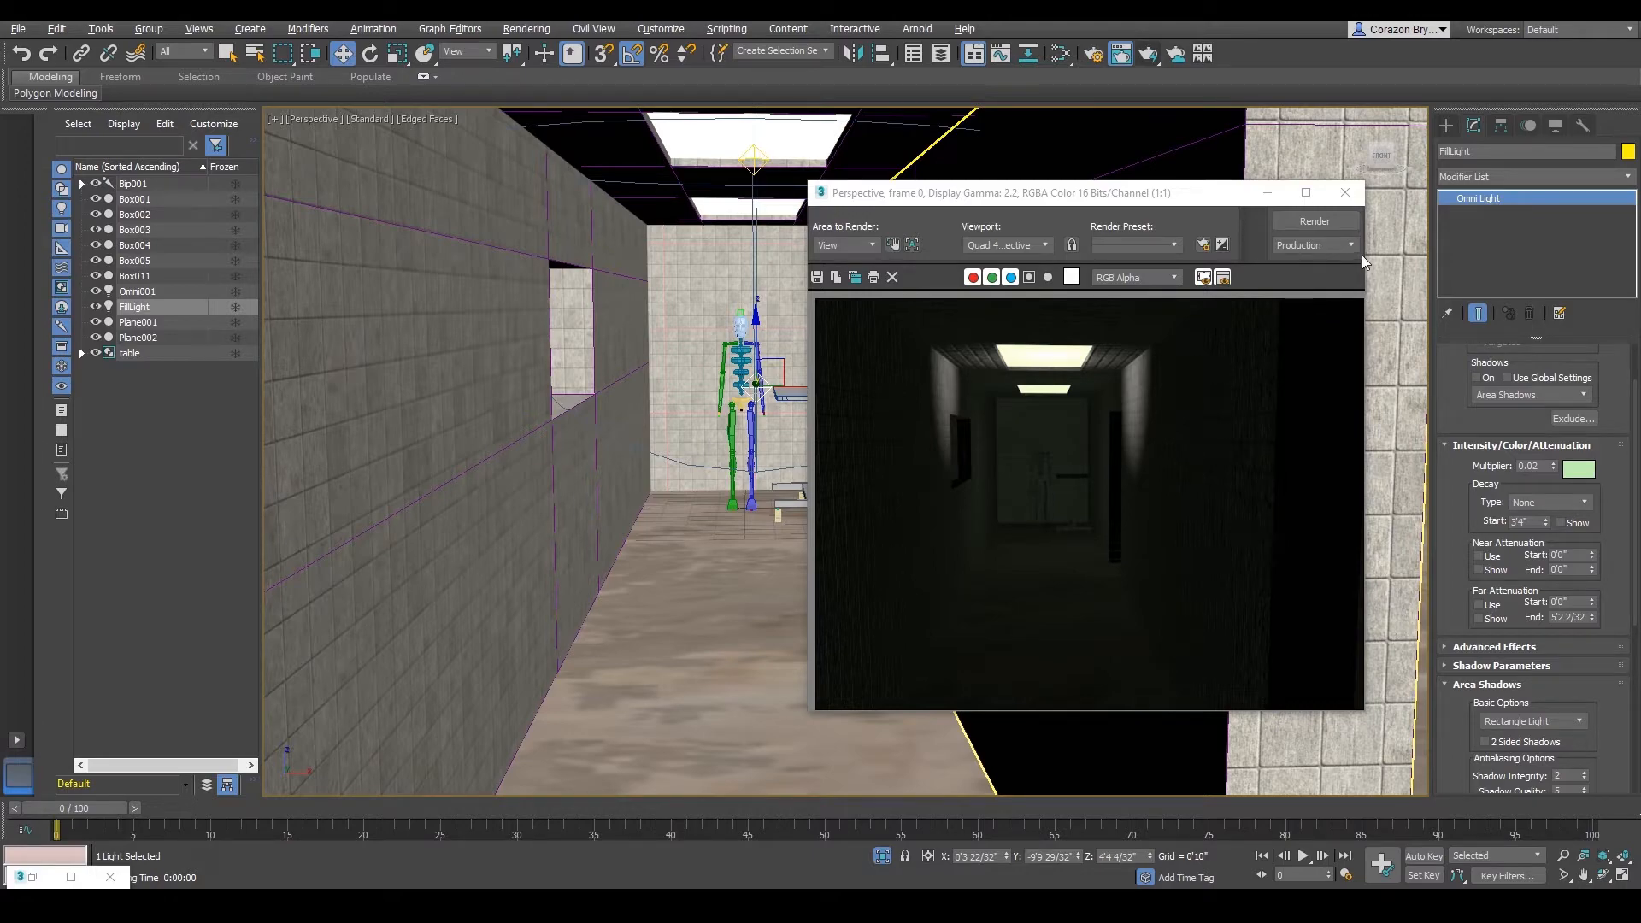
left_click(1347, 200)
- Select Omni001 beneath the nearer ceiling fixture and examine its placement and light color in wireframe and shaded display
middle_click_drag(846, 410, 802, 470, "alt")
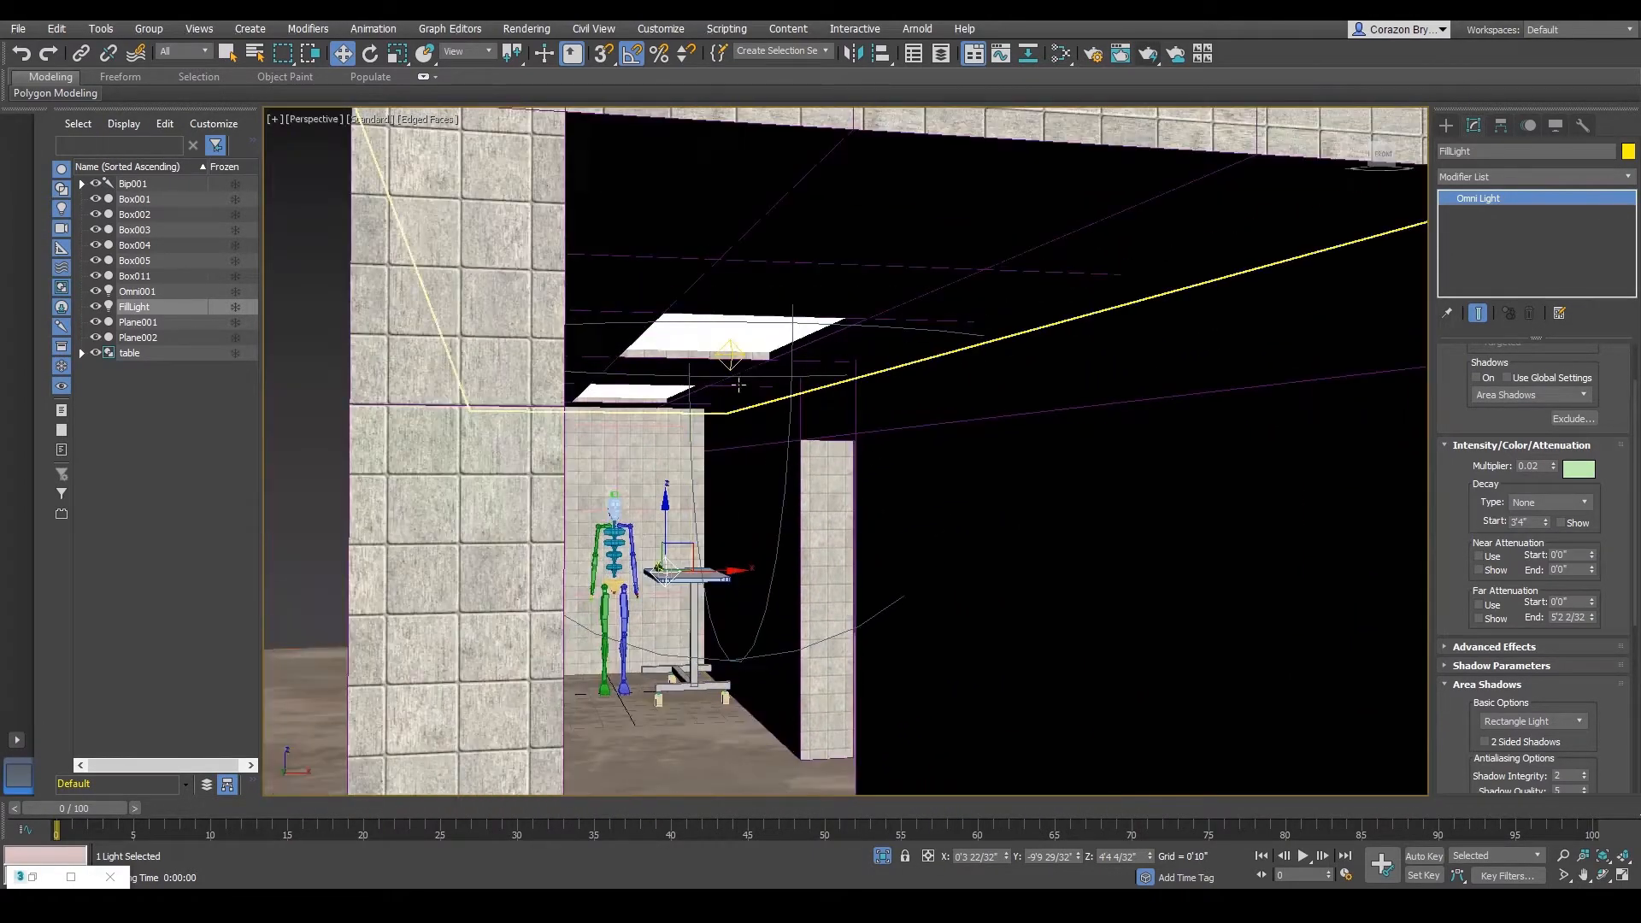
left_click(732, 359)
scroll(677, 346, "up", 10)
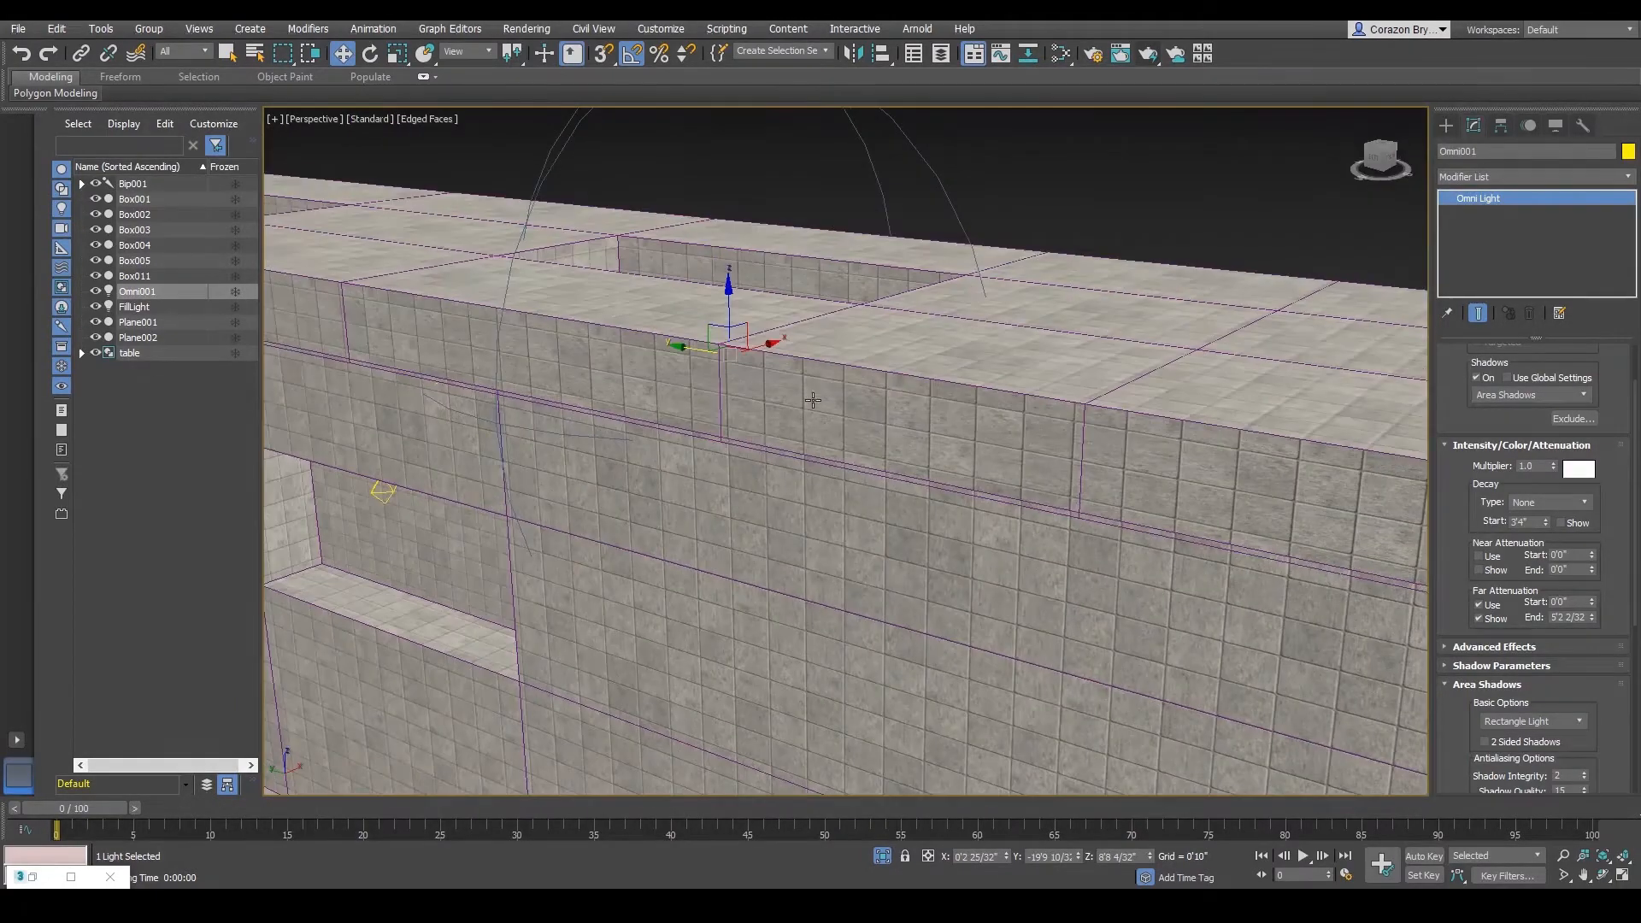
key("F3")
middle_click_drag(817, 464, 791, 327, "alt")
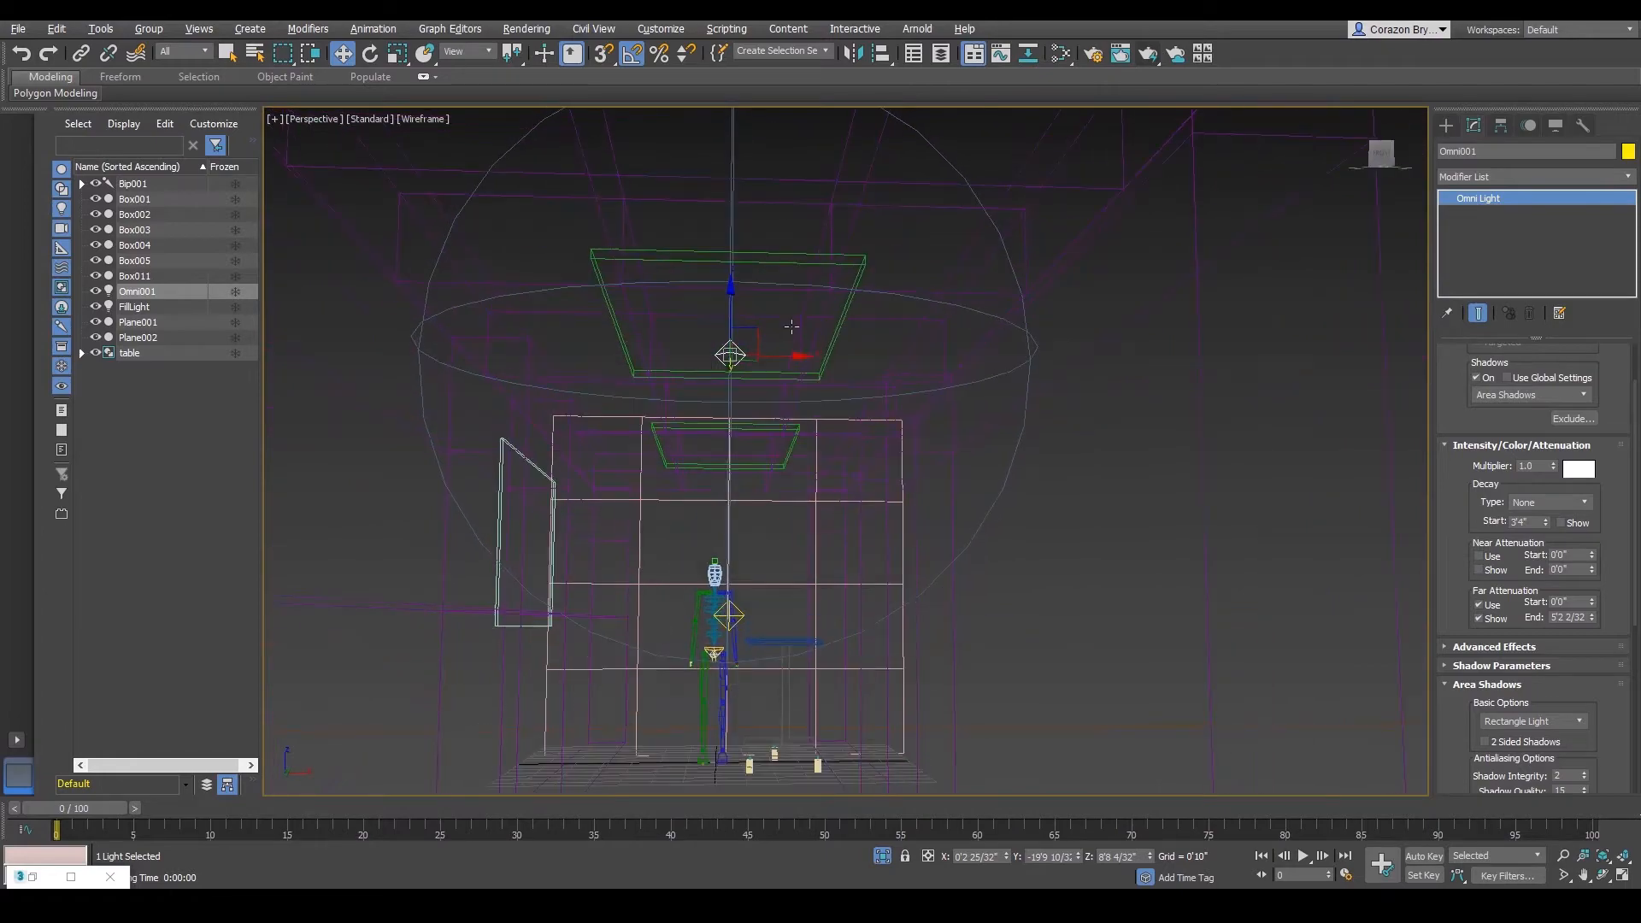
key("F3")
middle_click_drag(771, 395, 804, 453, "alt")
middle_click_drag(895, 524, 900, 507, "alt")
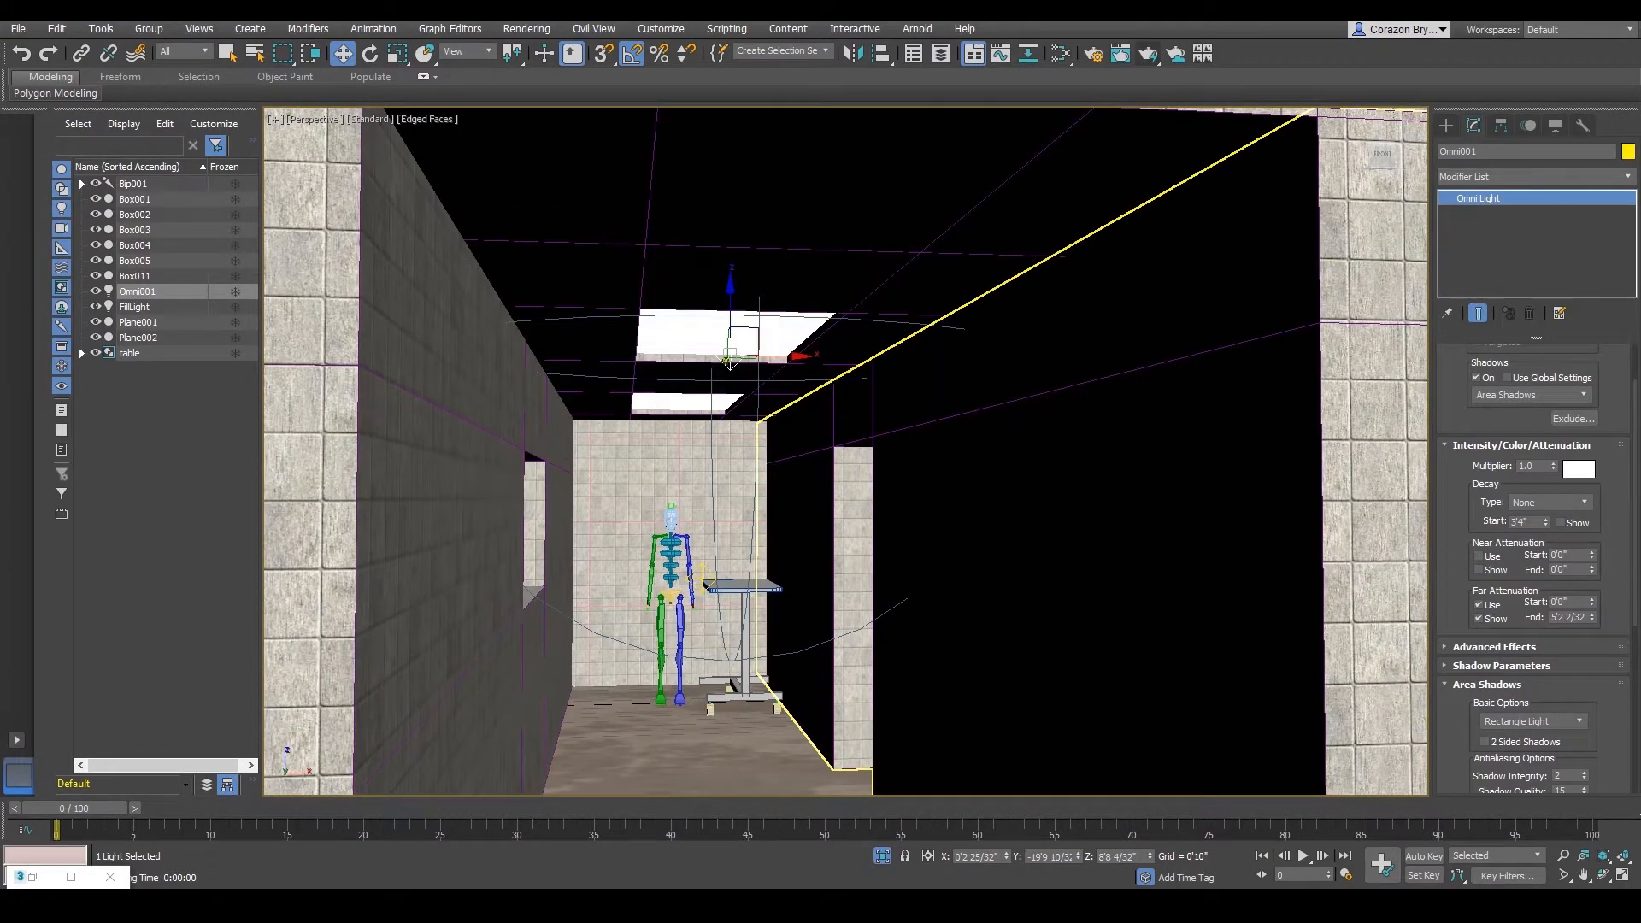
mouse_move(1572, 466)
left_mouse_down()
mouse_move(1556, 452)
mouse_move(1603, 475)
mouse_move(1573, 492)
mouse_move(1560, 464)
left_mouse_up()
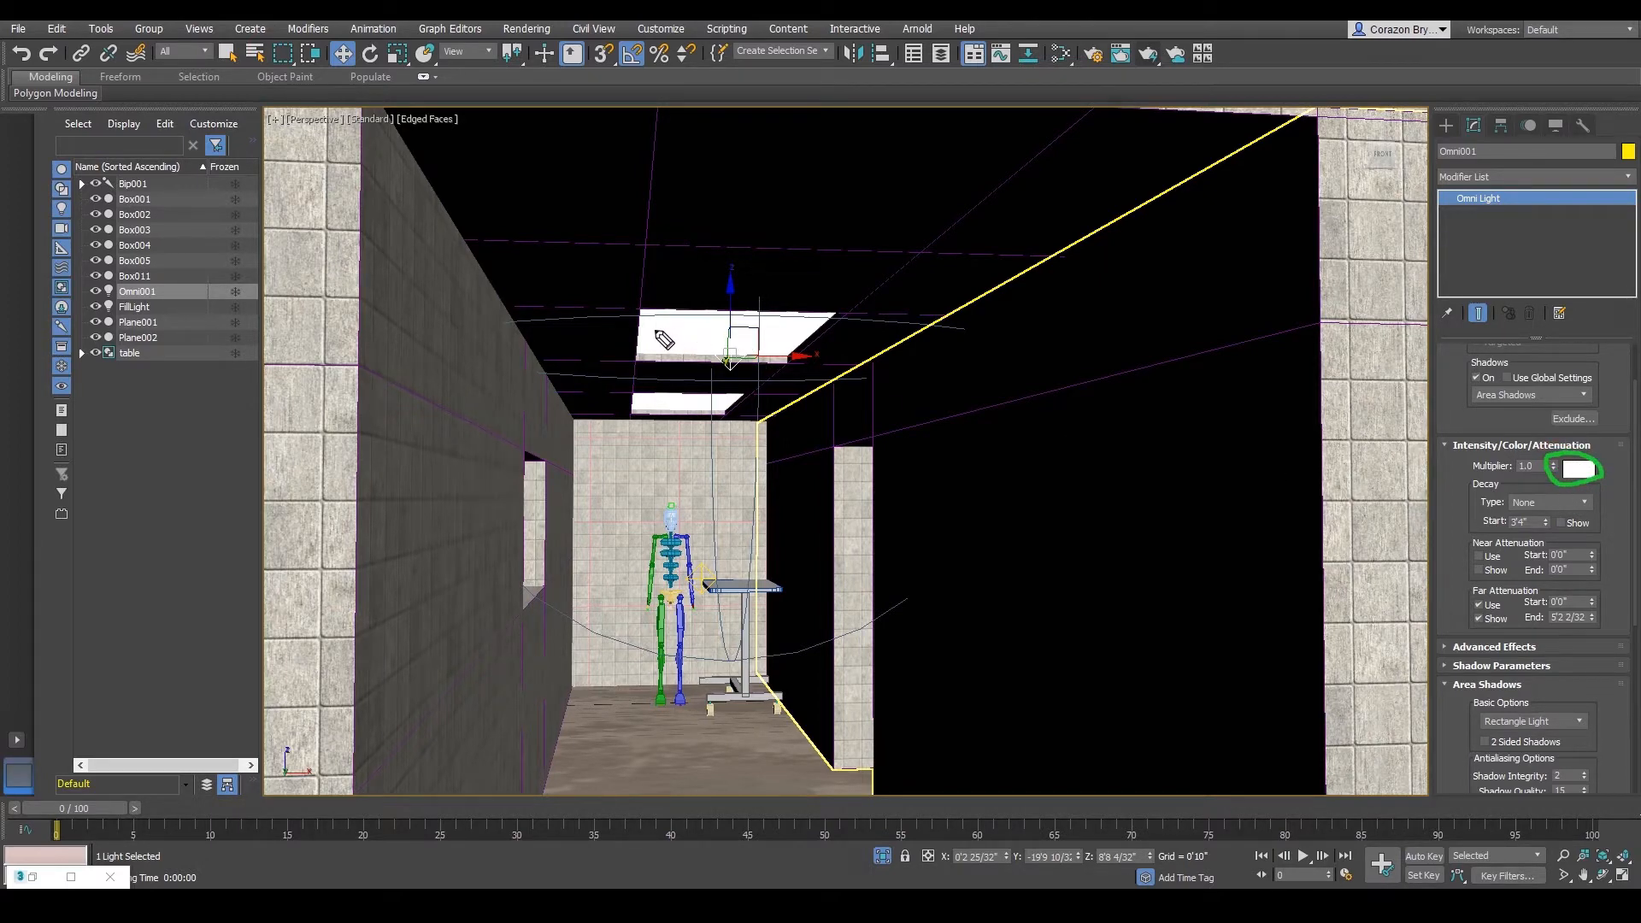
mouse_move(664, 339)
left_mouse_down()
mouse_move(667, 358)
mouse_move(799, 329)
mouse_move(684, 363)
mouse_move(715, 316)
left_mouse_up()
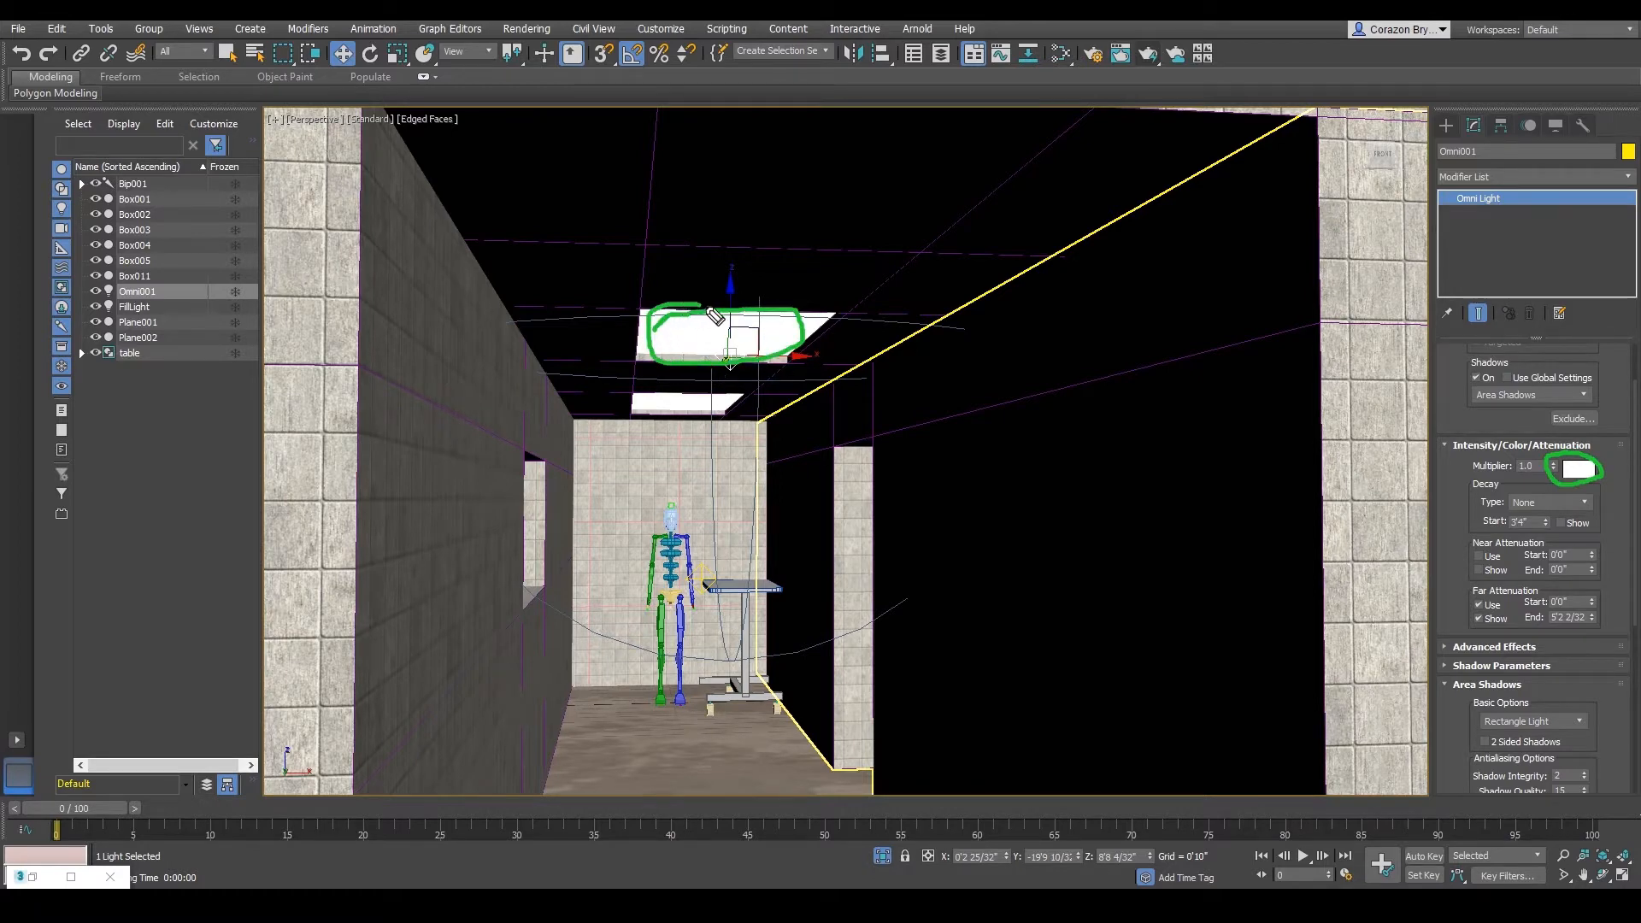
key("Escape")
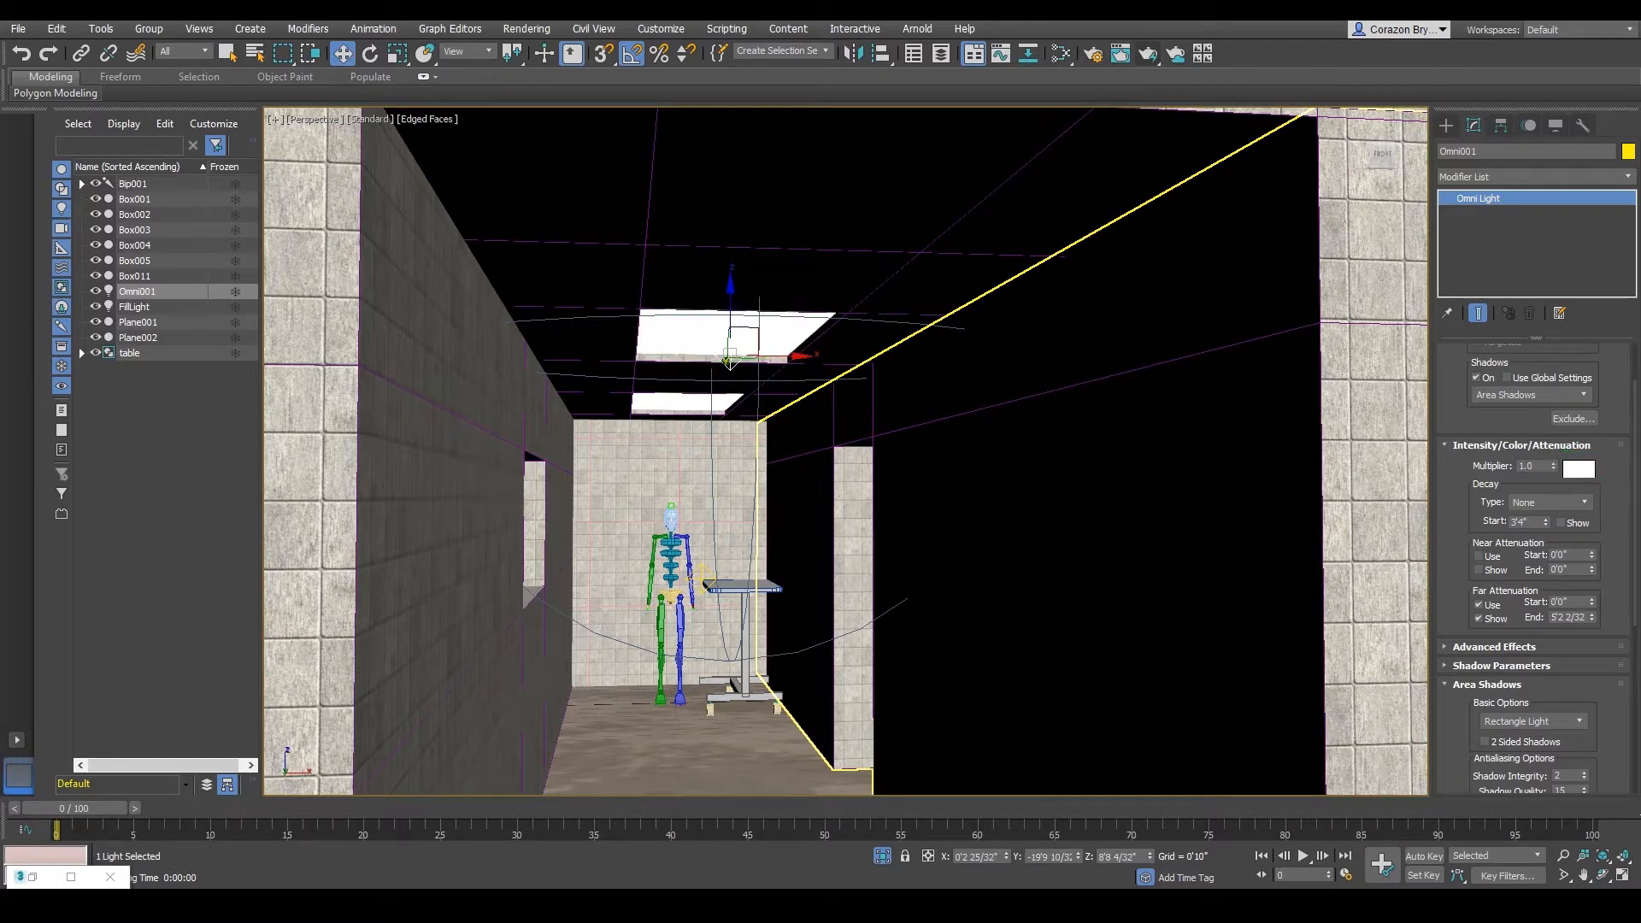
- Change Omni001's light color from white to a pale warm yellow
left_click(1579, 471)
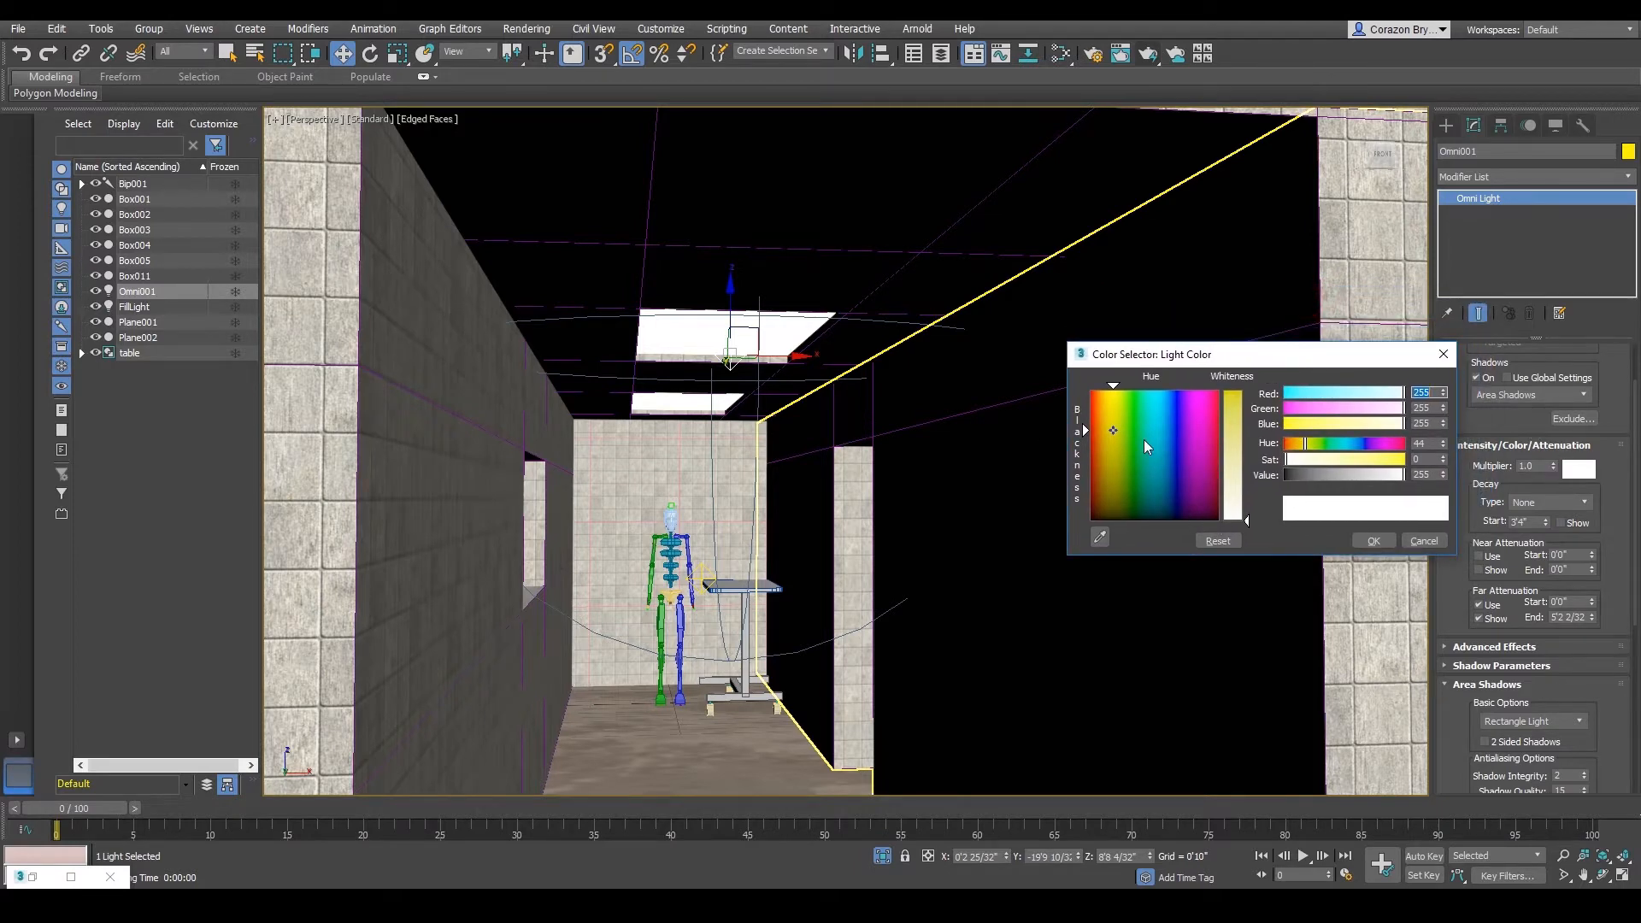
mouse_move(1246, 460)
left_mouse_down()
mouse_move(1236, 483)
mouse_move(1245, 453)
left_mouse_up()
left_click_drag(1123, 459, 1116, 442)
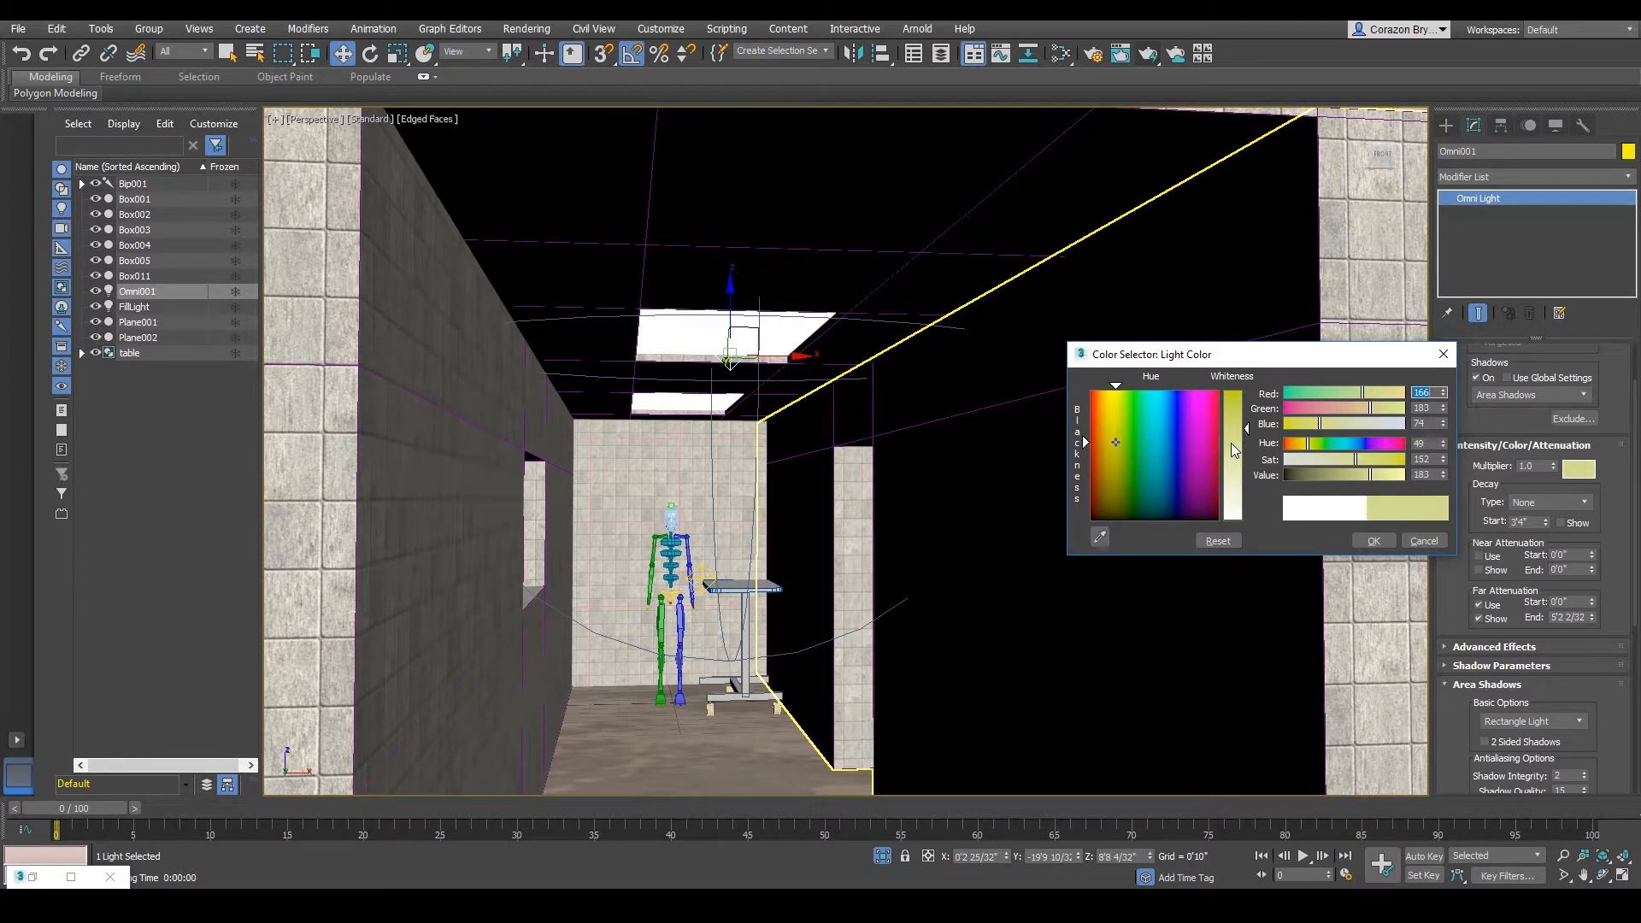
left_click_drag(1234, 451, 1235, 466)
left_click(1108, 407)
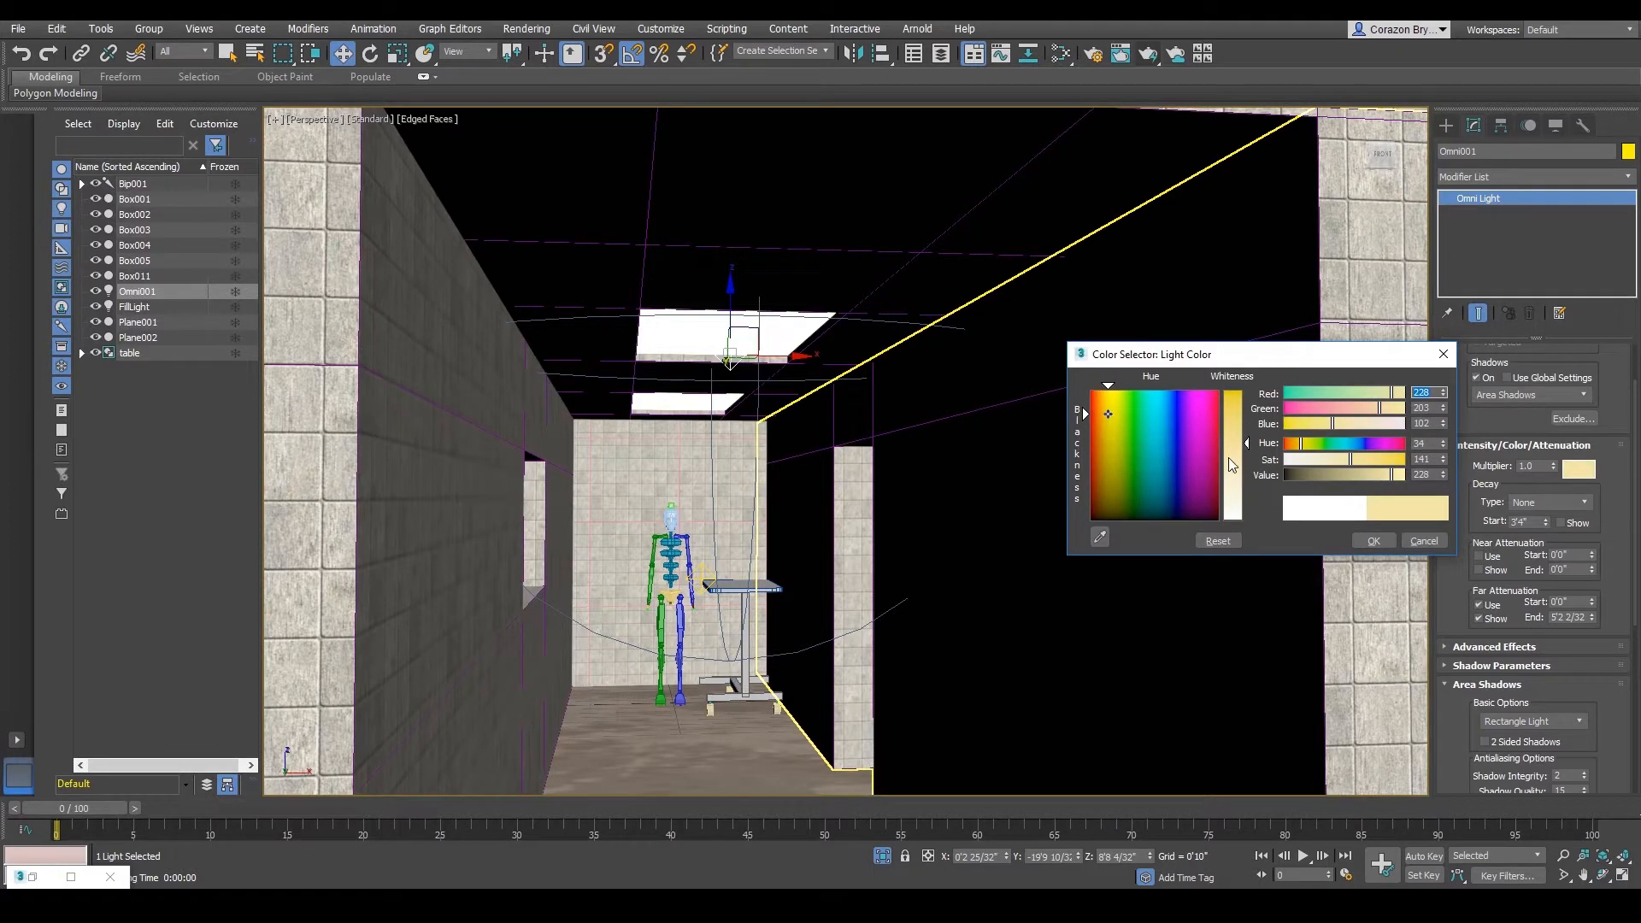
left_click_drag(1376, 461, 1384, 461)
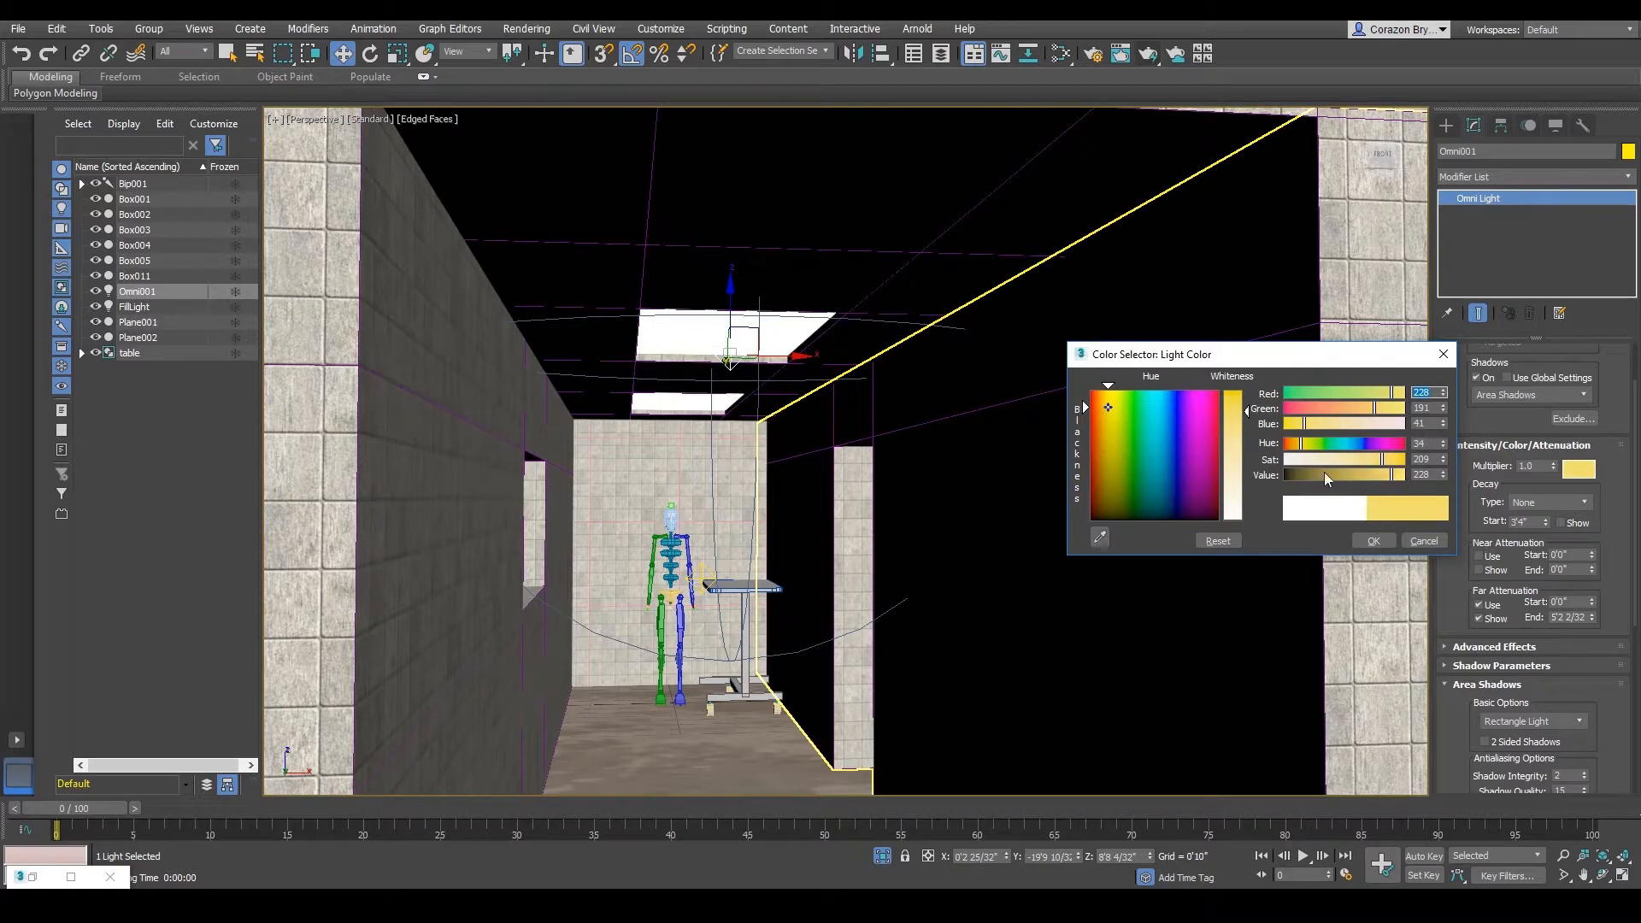
left_click(1373, 542)
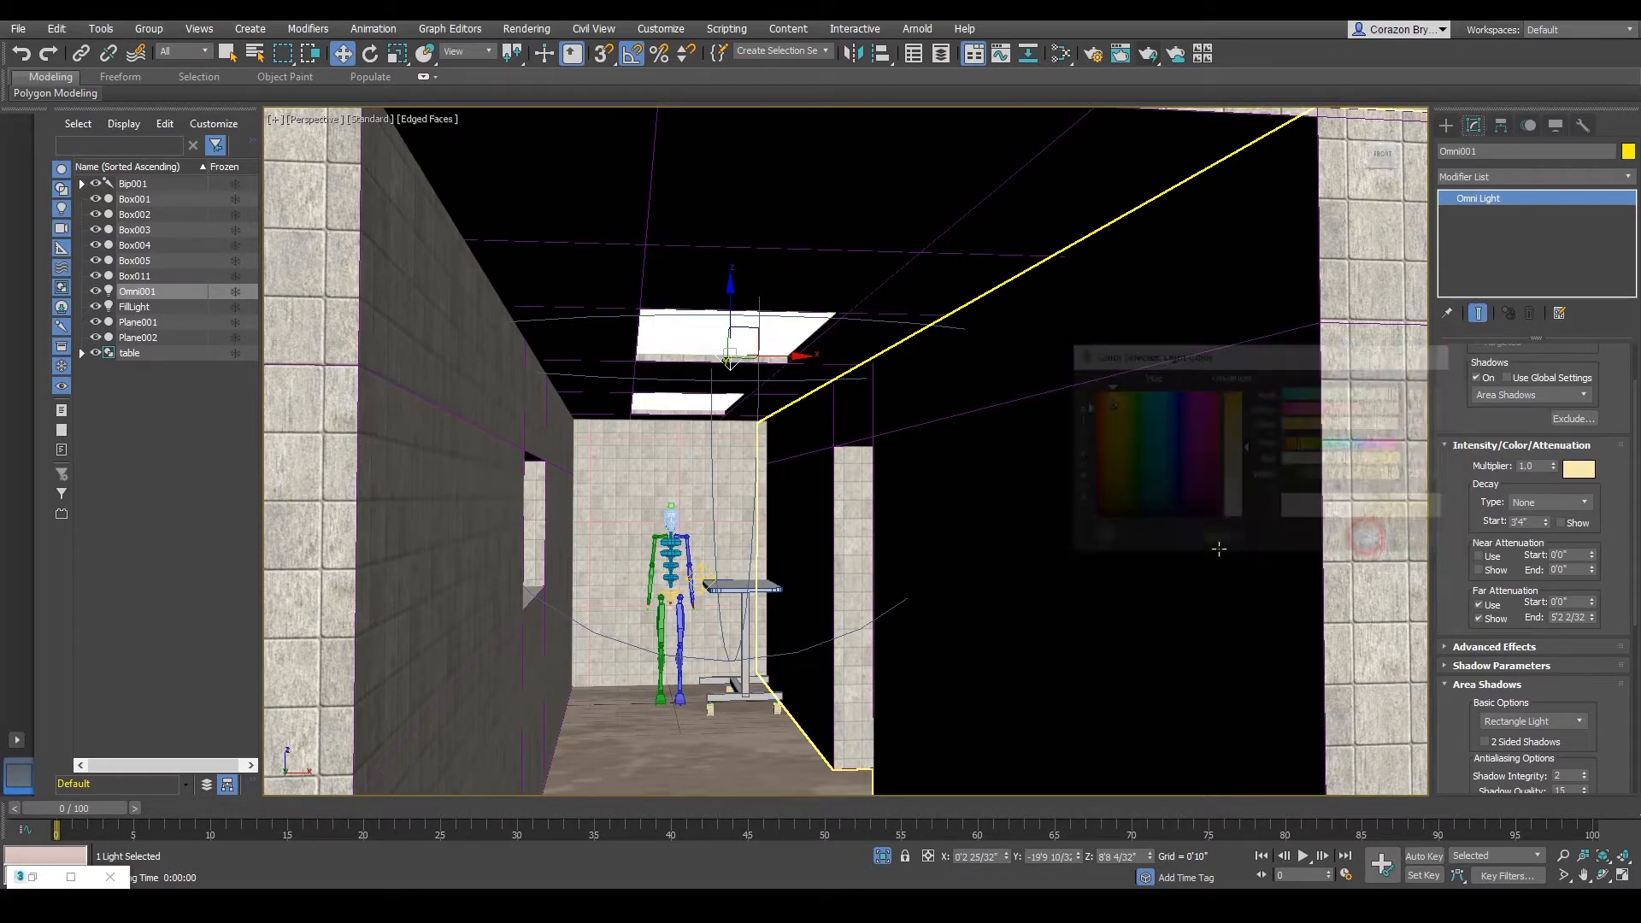
- Test-render the view down the corridor to check the warm ceiling light
middle_click_drag(846, 529, 868, 496, "alt")
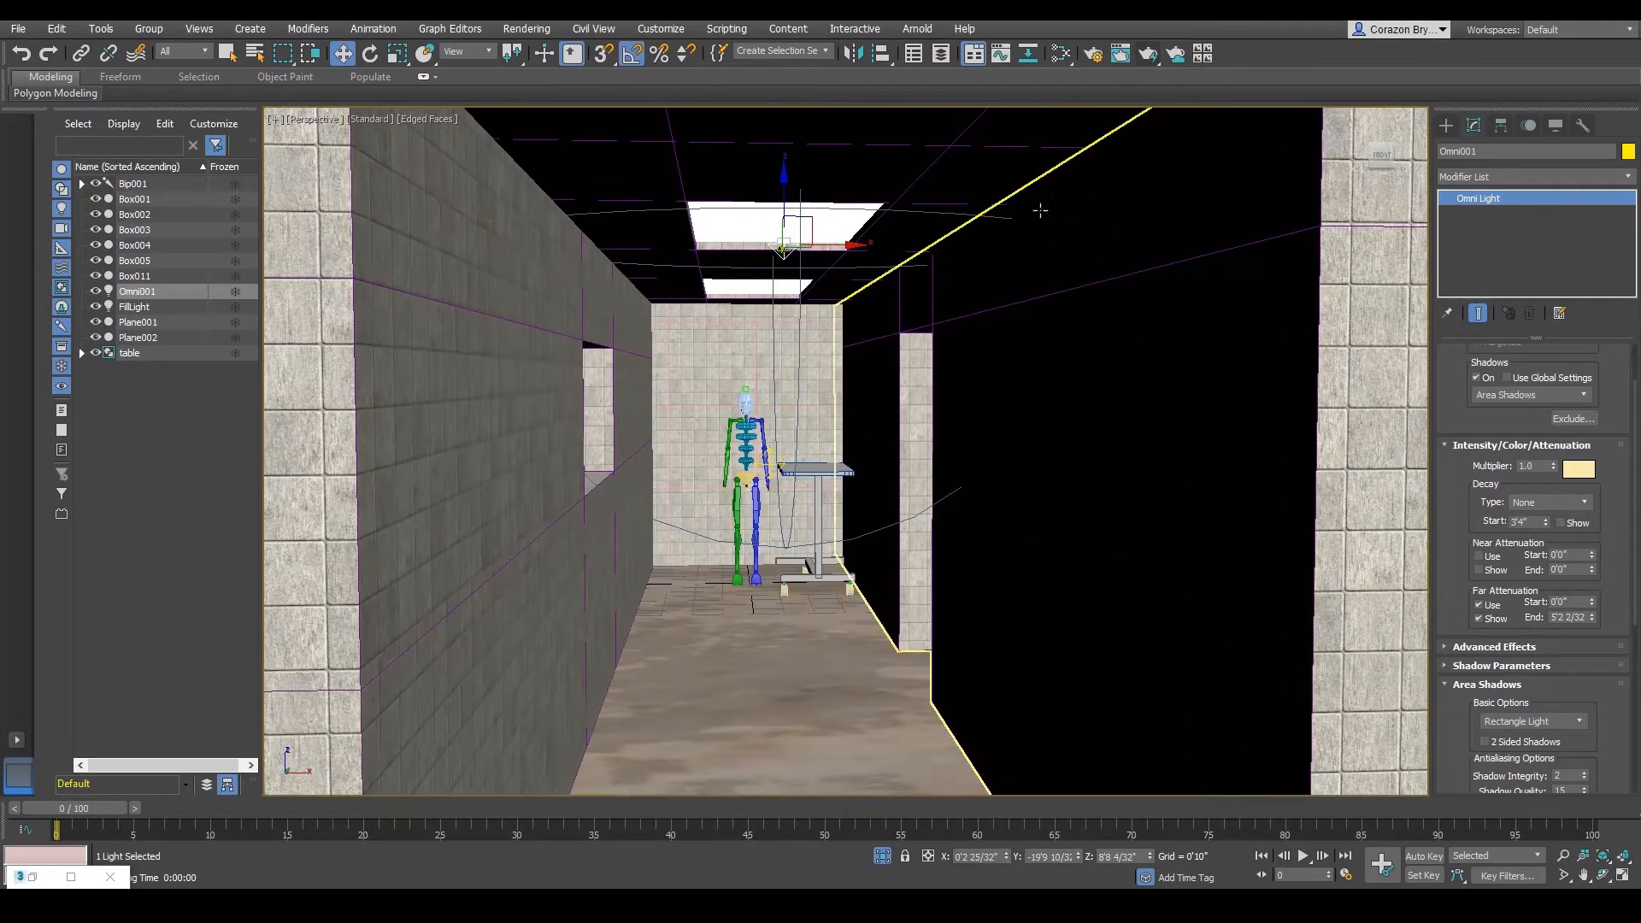
left_click(1147, 62)
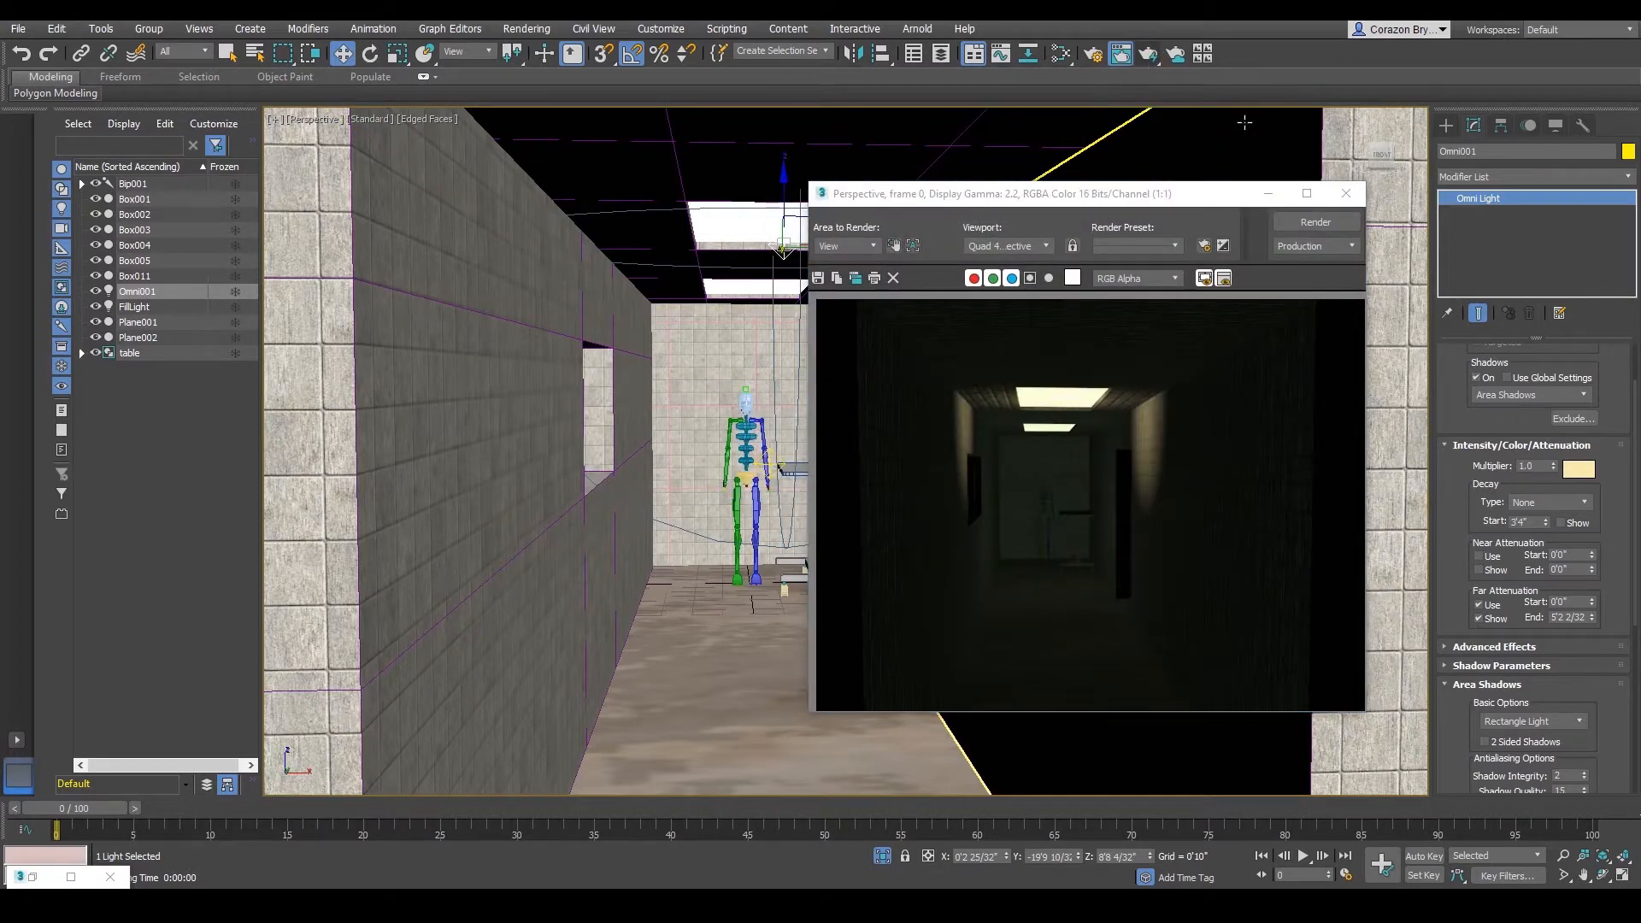
left_click(1345, 193)
left_click(769, 466)
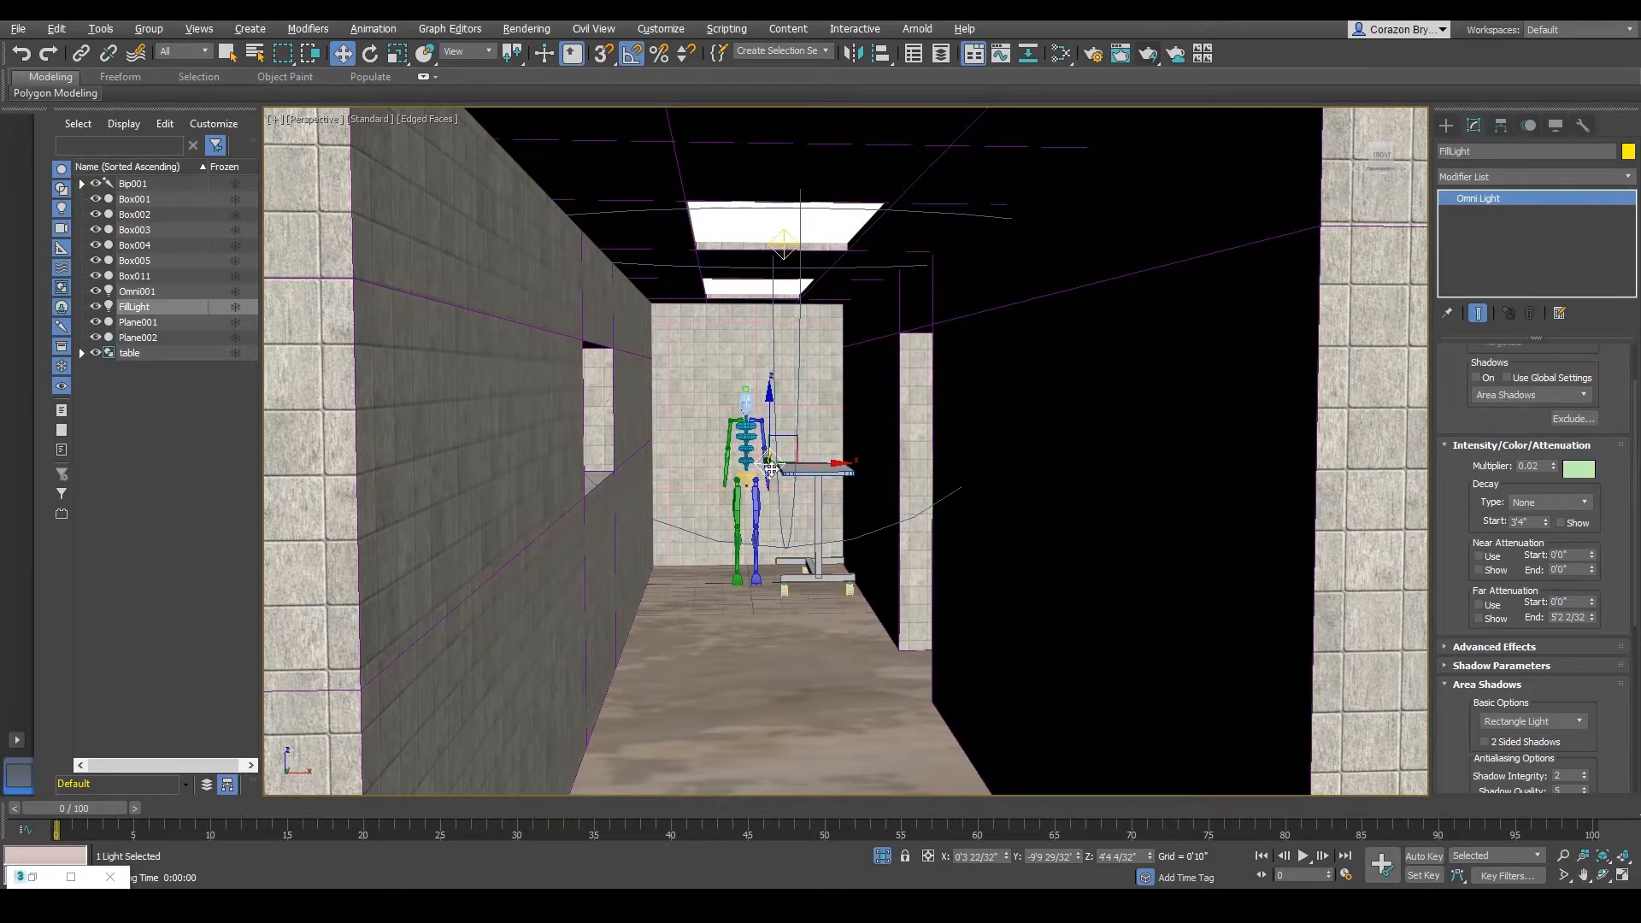
scroll(1601, 357, "up", 2)
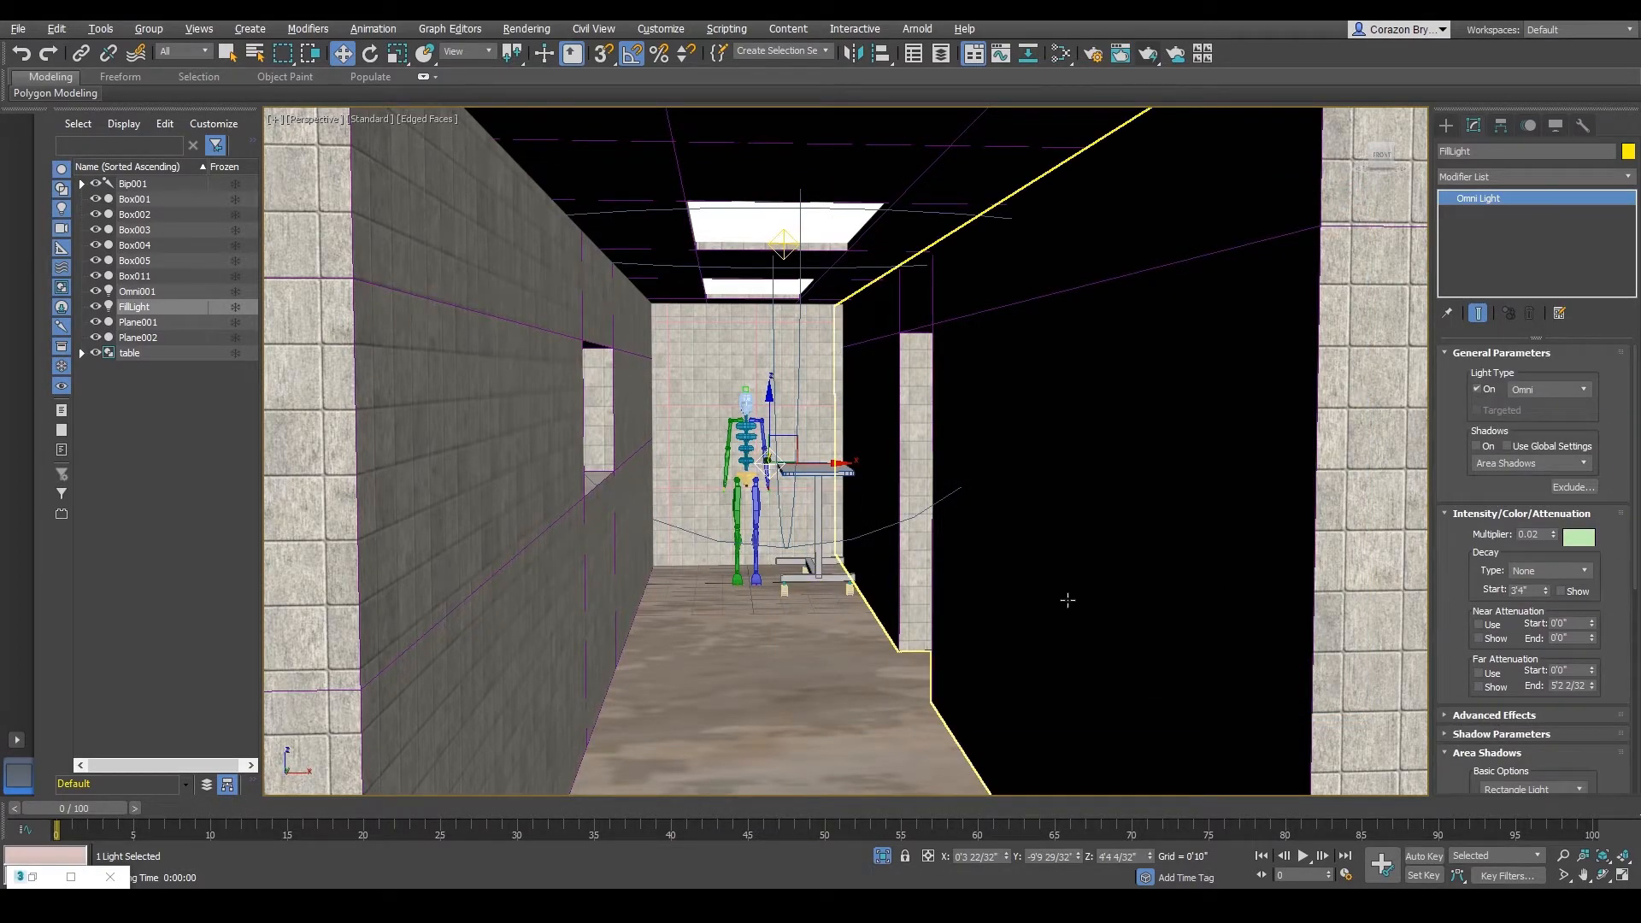
scroll(1068, 600, "down", 10)
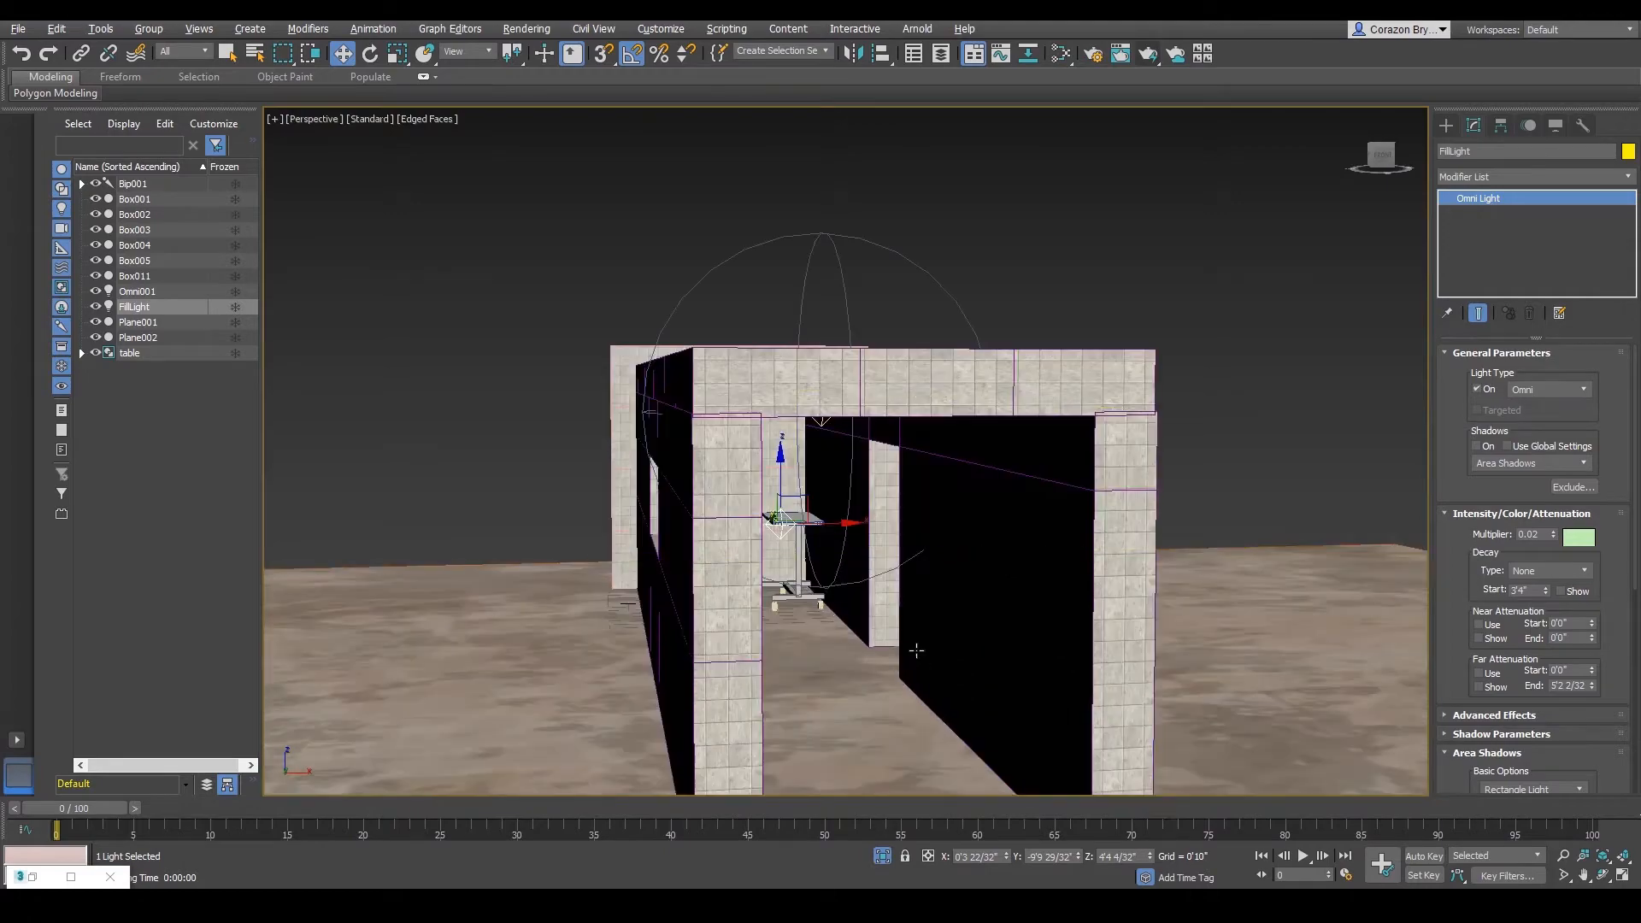
scroll(917, 650, "up", 8)
scroll(822, 383, "down", 8)
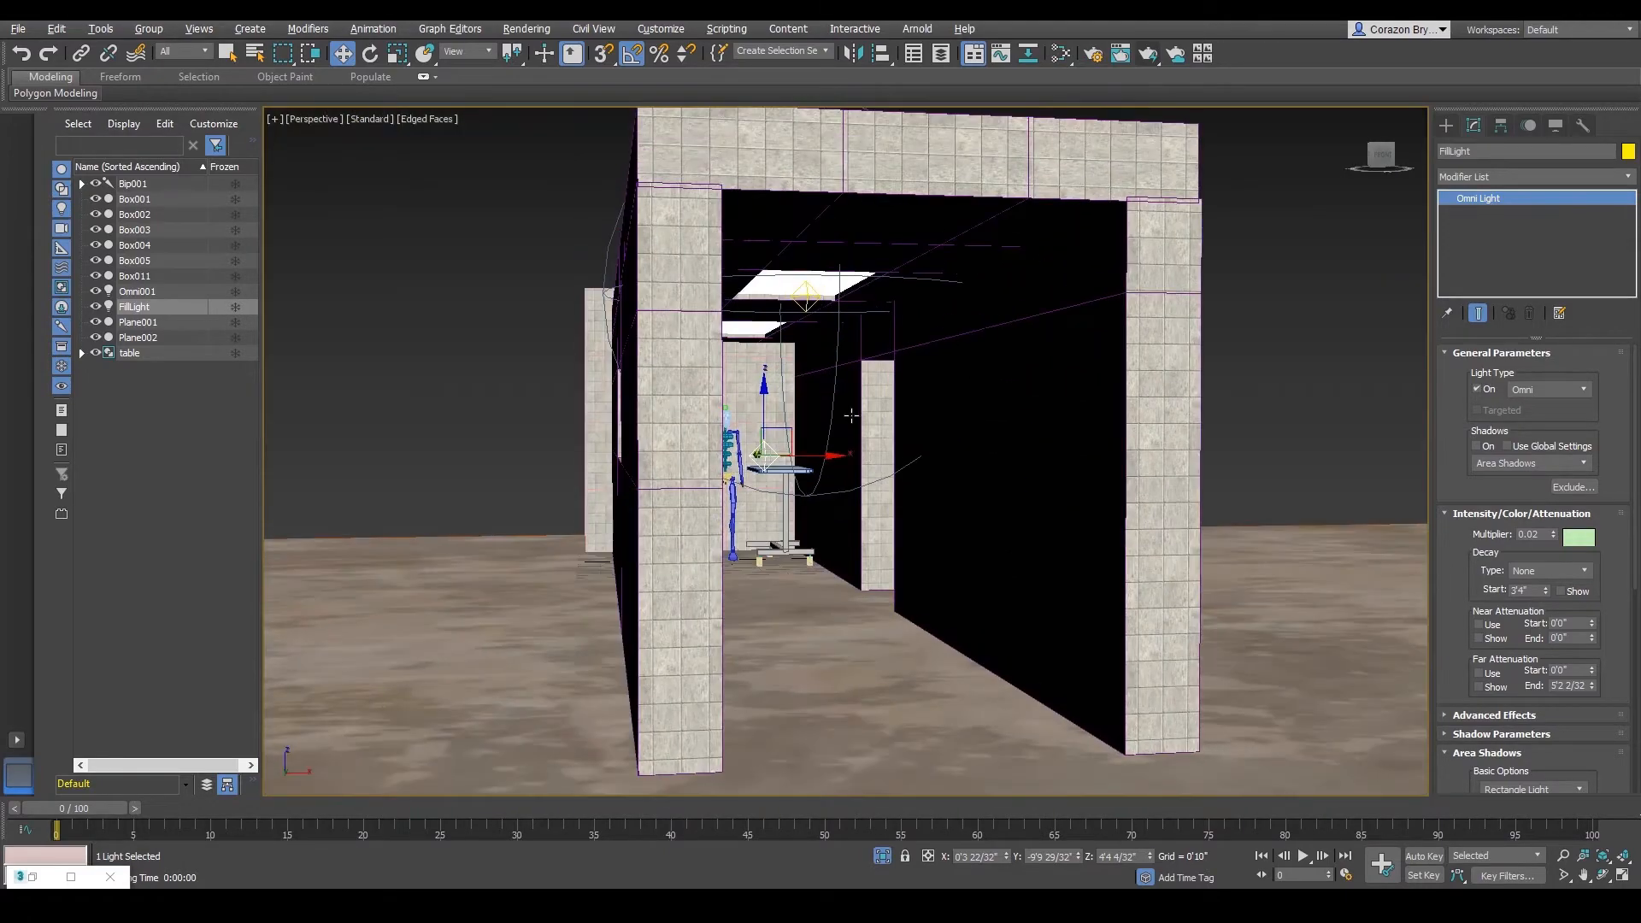
- Clone Omni001 as a single instance down the corridor to about Y -2'1", beneath the farther ceiling fixture
left_click(802, 297)
mouse_move(836, 366)
middle_mouse_down("alt")
mouse_move(921, 471)
mouse_move(846, 468)
mouse_move(834, 410)
mouse_move(1024, 535)
middle_mouse_up("alt")
key("F3")
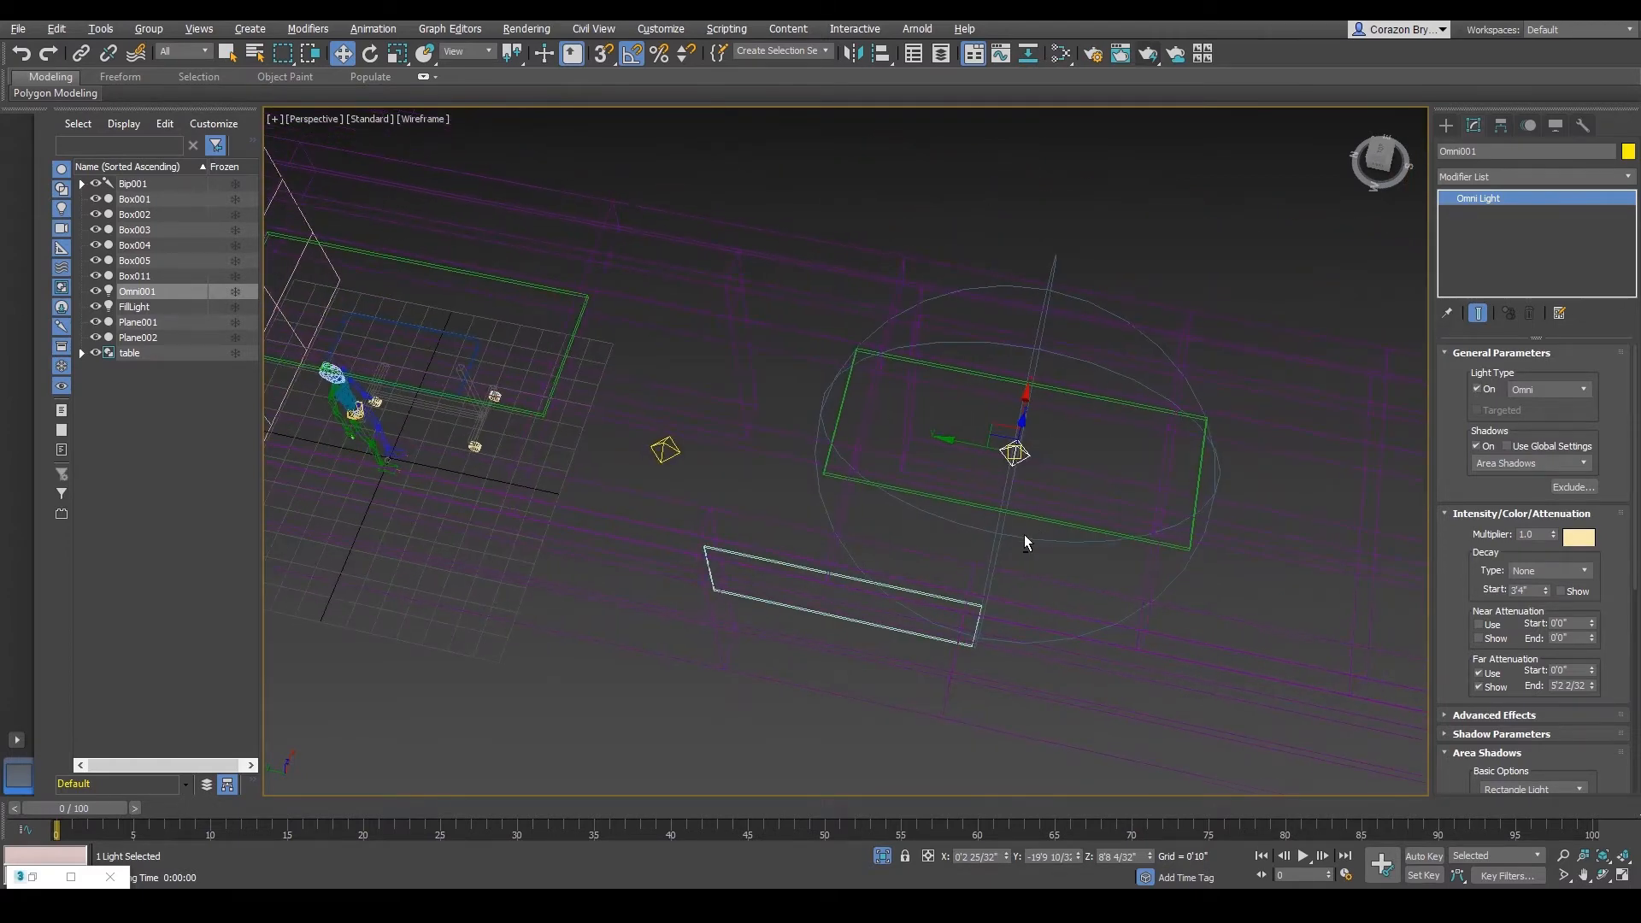
middle_click_drag(942, 470, 1028, 512)
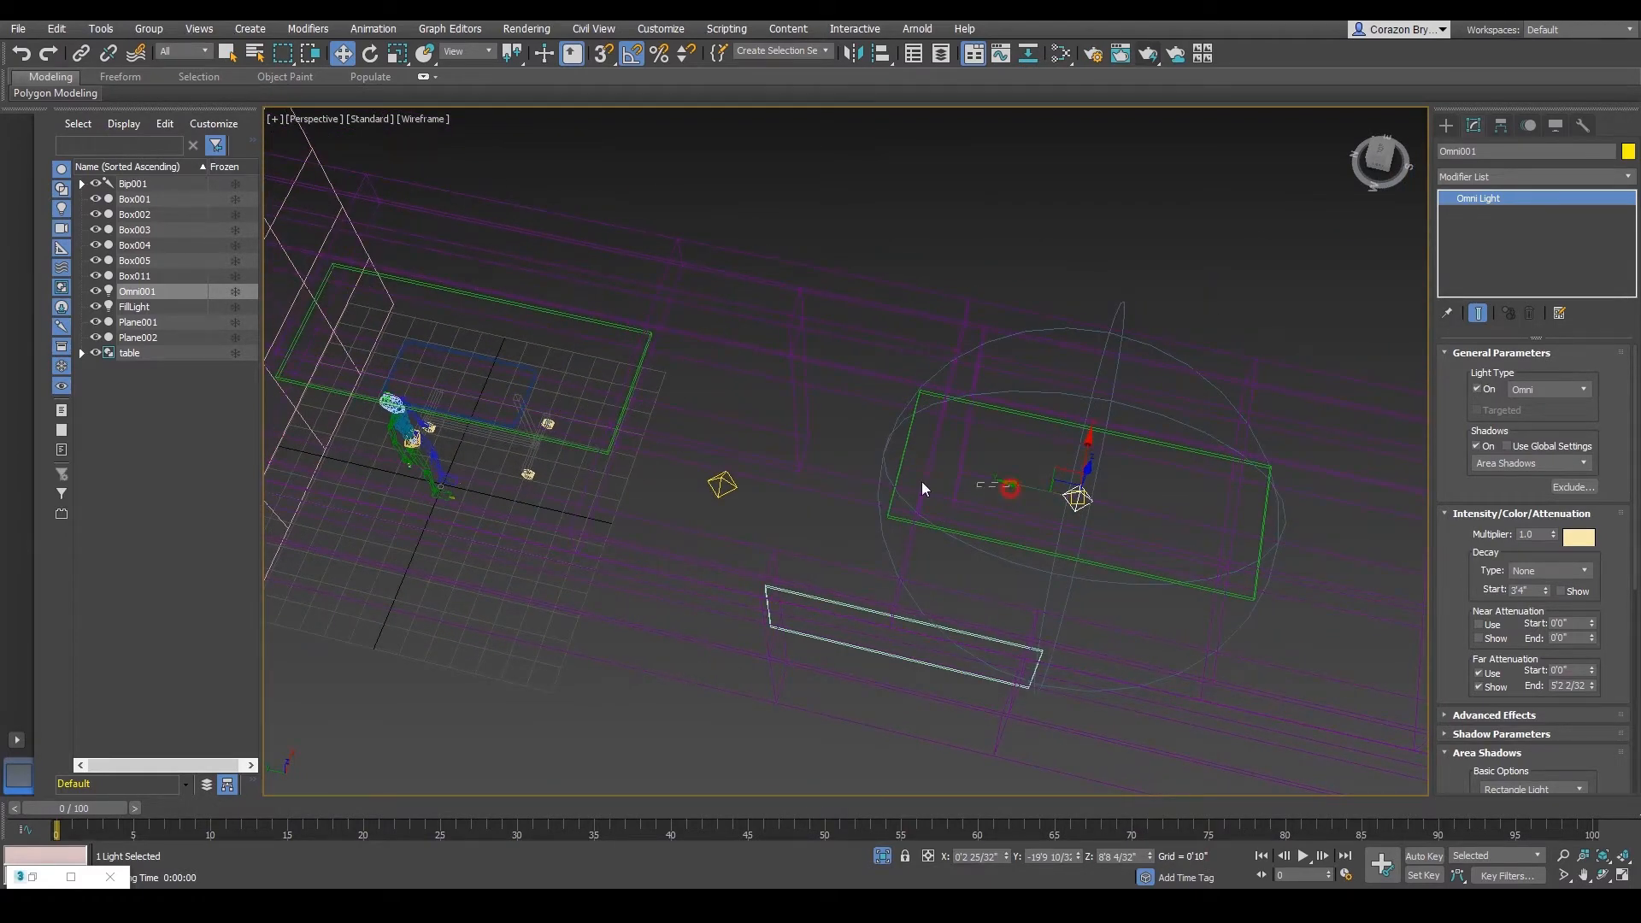
left_click_drag(921, 481, 920, 463)
left_click(1084, 499)
mouse_move(1063, 551)
middle_mouse_down()
mouse_move(1124, 581)
mouse_move(1125, 540)
mouse_move(1154, 561)
middle_mouse_up()
mouse_move(1135, 550)
left_mouse_down("shift")
mouse_move(502, 541)
mouse_move(441, 562)
left_mouse_up("shift")
left_click(733, 418)
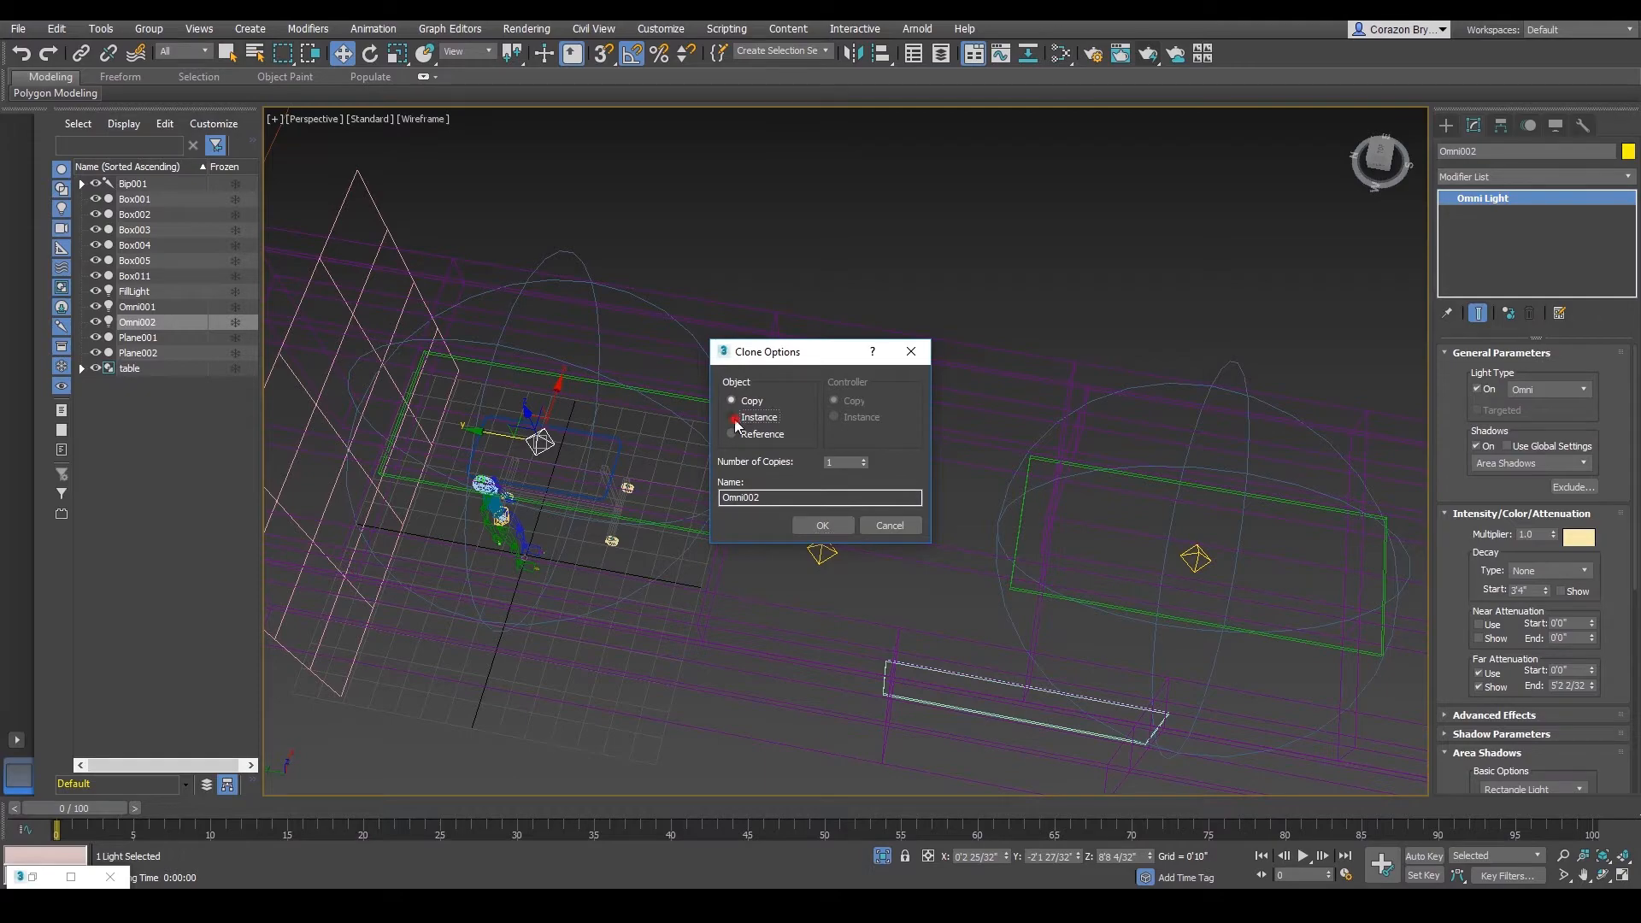
left_click(822, 525)
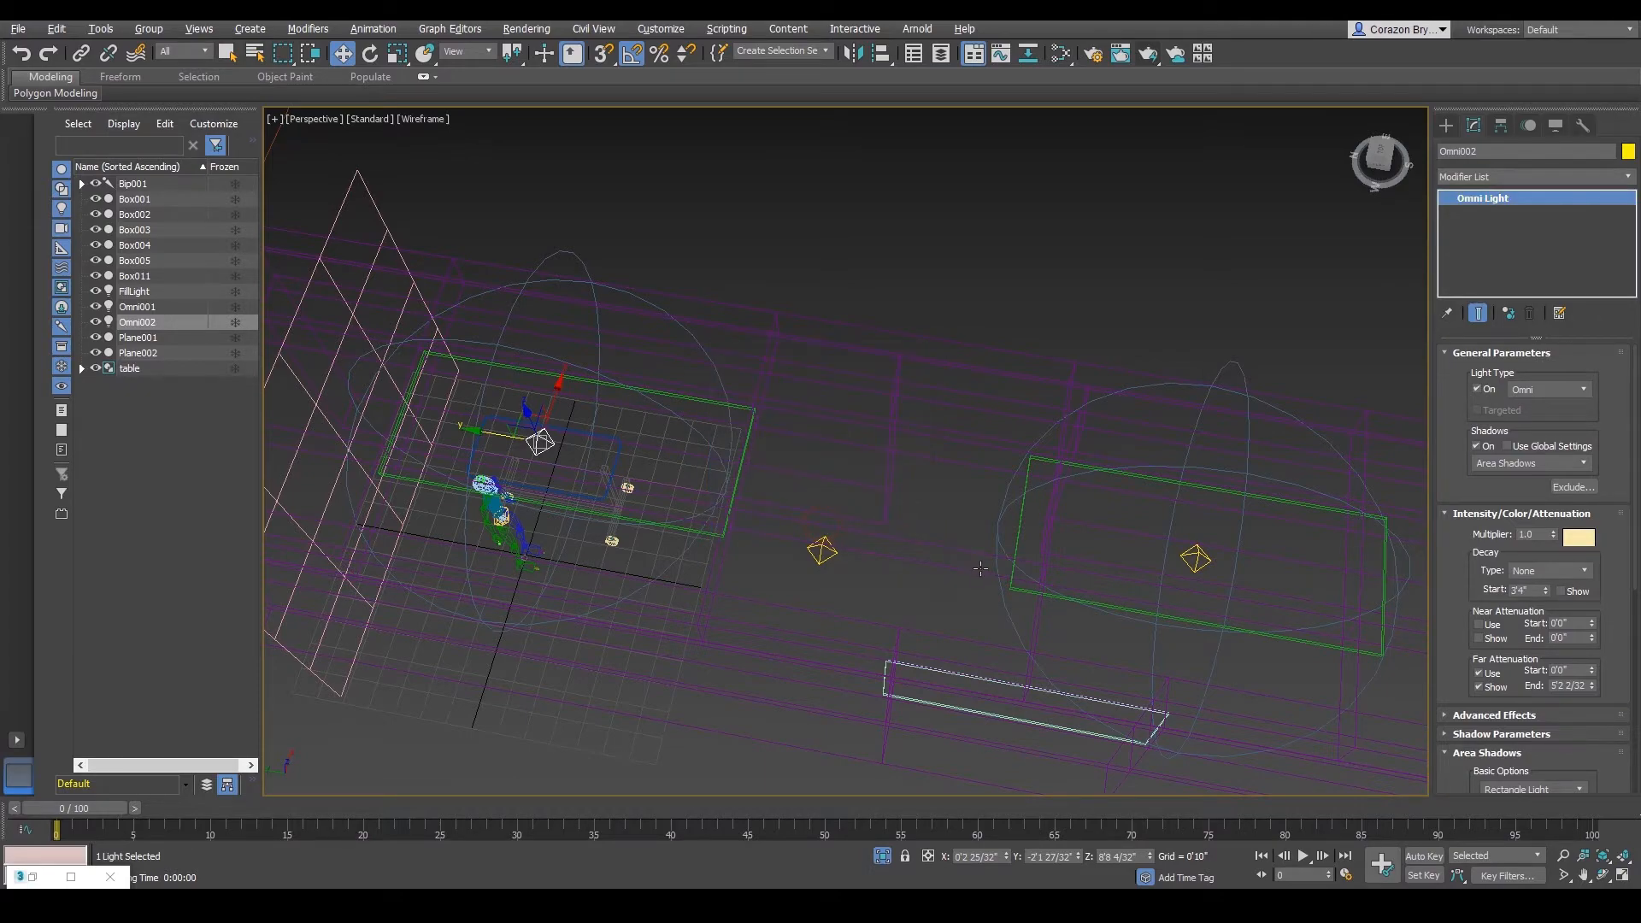
- Return to shaded display looking down the corridor and test-render it with both ceiling lights
mouse_move(824, 523)
middle_mouse_down("alt")
mouse_move(873, 450)
mouse_move(935, 484)
mouse_move(1000, 476)
middle_mouse_up("alt")
key("F3")
mouse_move(854, 447)
middle_mouse_down("alt")
mouse_move(797, 484)
mouse_move(817, 440)
middle_mouse_up("alt")
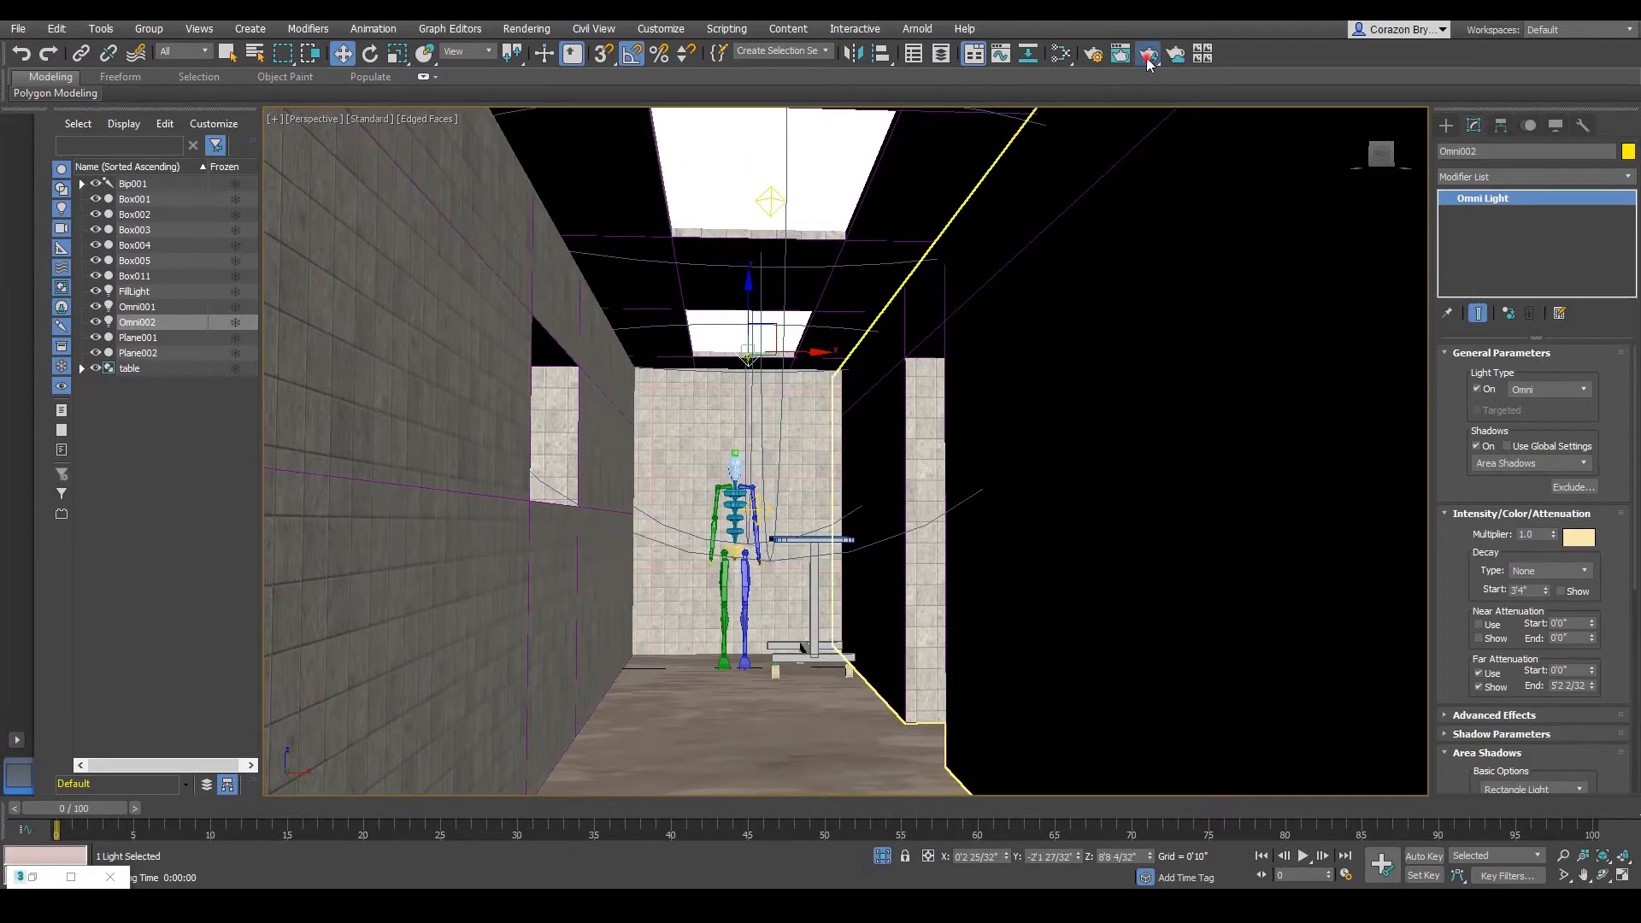
left_click(1148, 54)
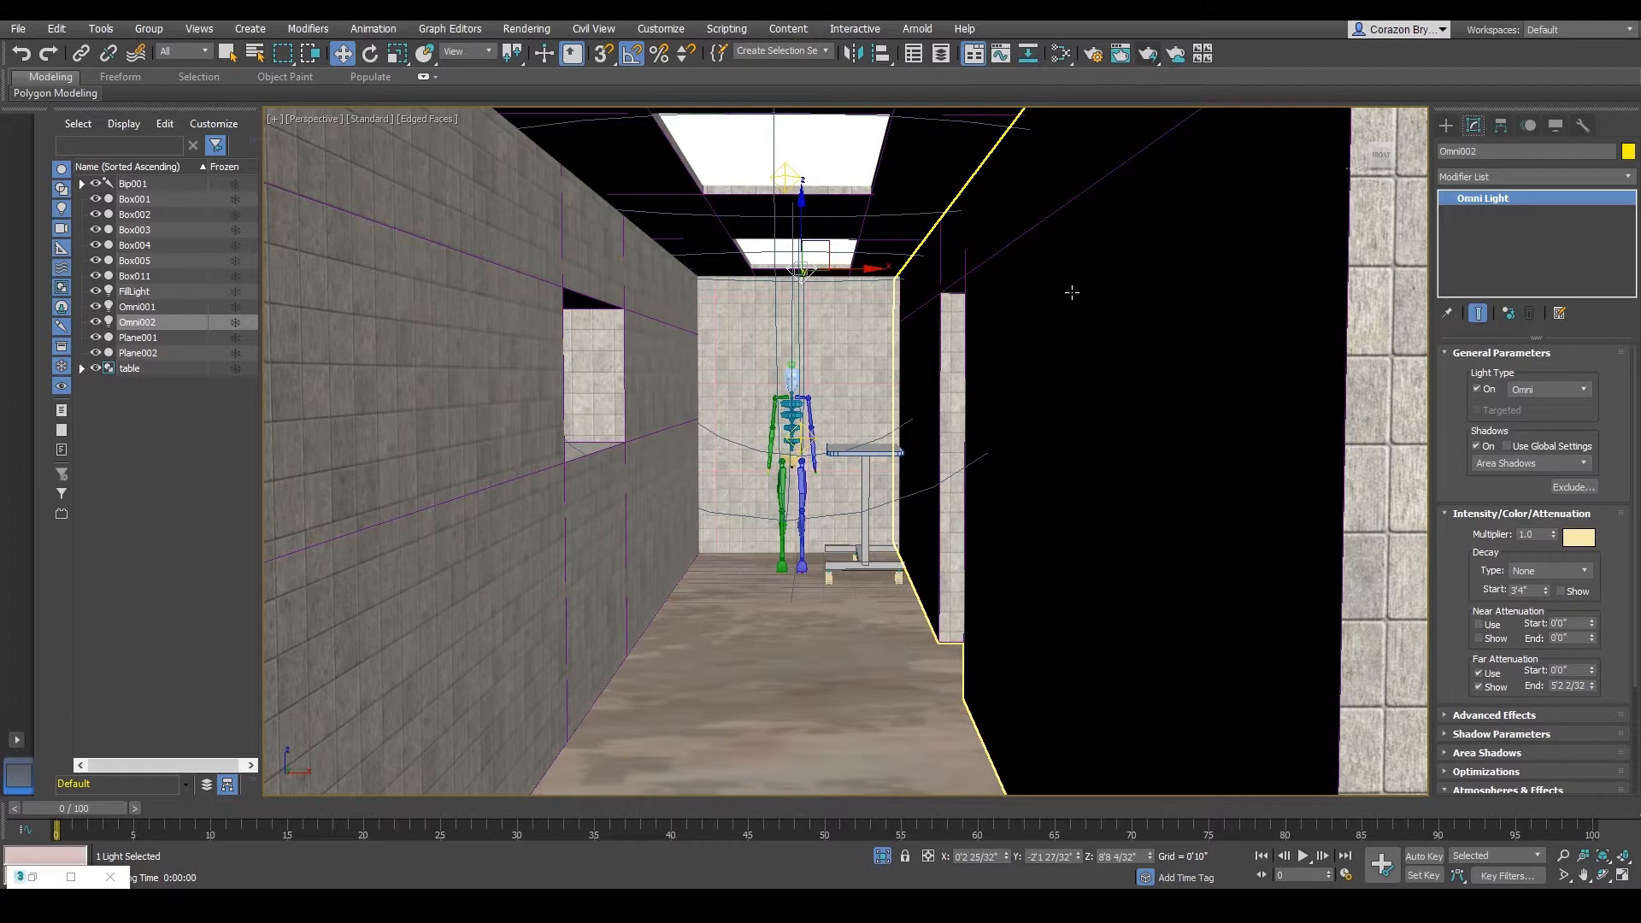
- Set the render output size to the HDTV (video) preset at 1920 by 1080 in Render Setup
left_click(528, 28)
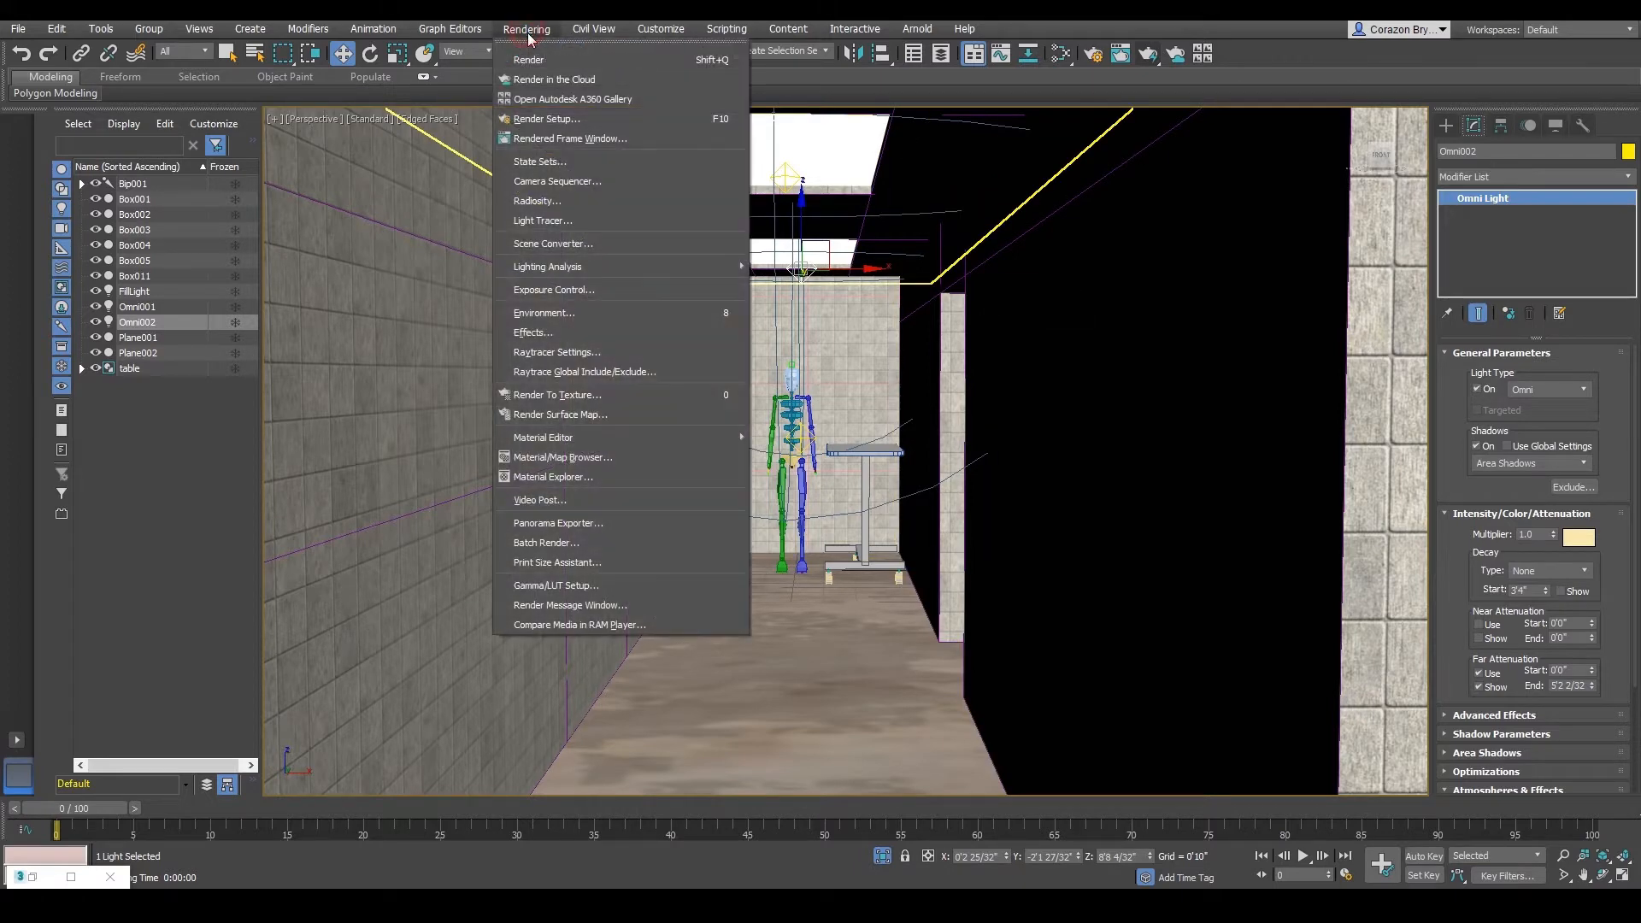
left_click(575, 120)
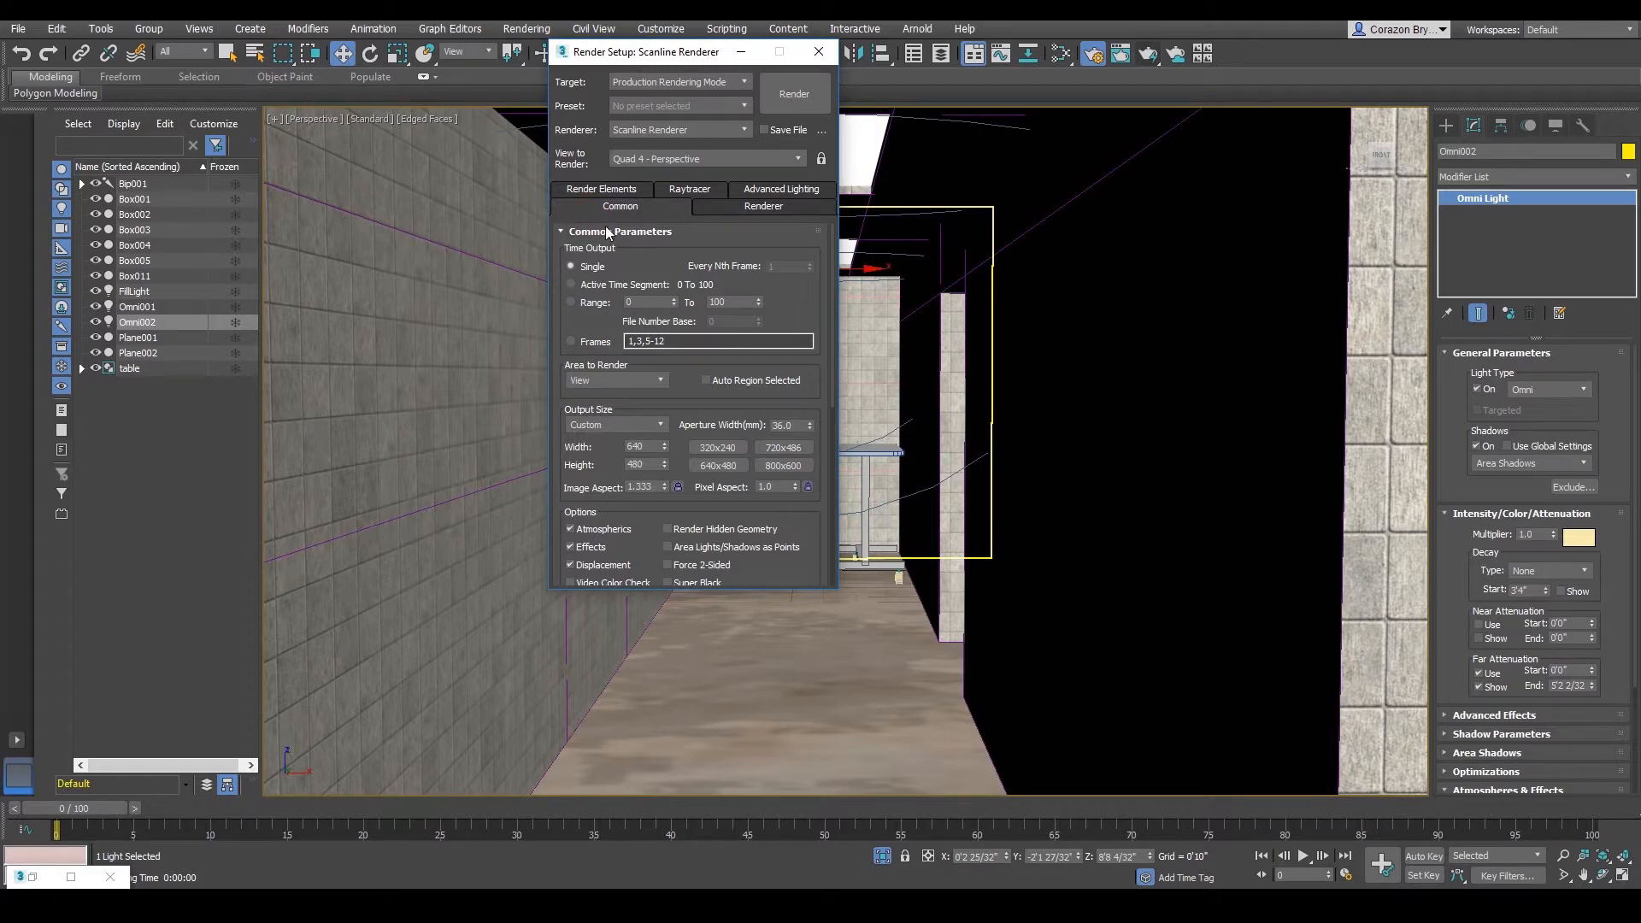
left_click_drag(831, 309, 833, 341)
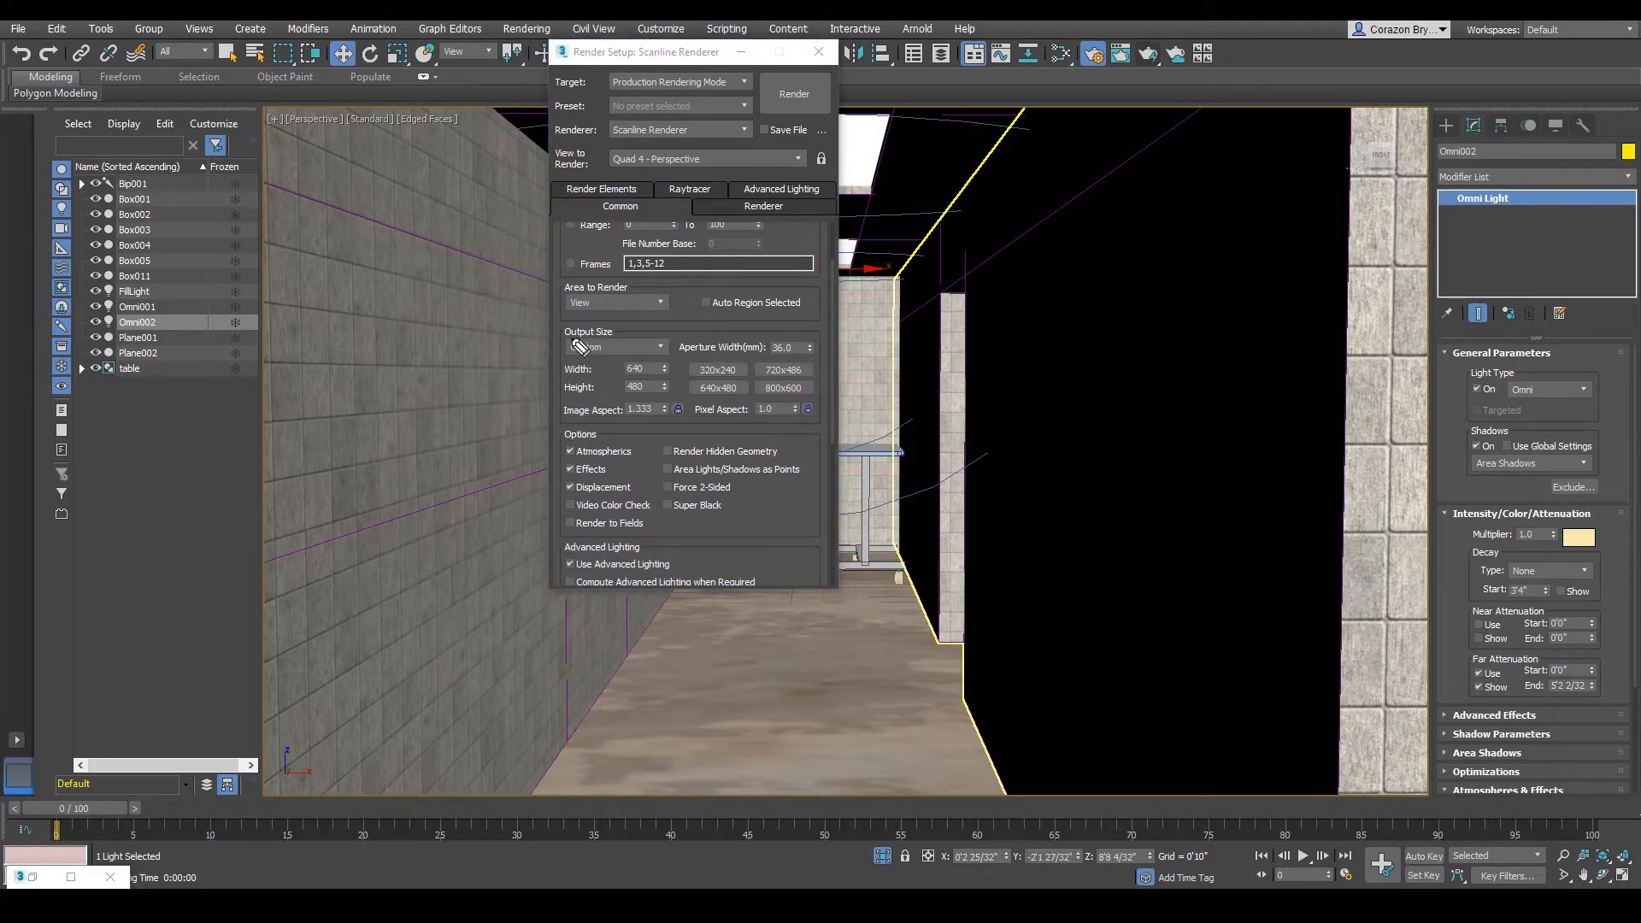
mouse_move(545, 324)
left_mouse_down()
mouse_move(611, 320)
mouse_move(556, 382)
mouse_move(564, 302)
left_mouse_up()
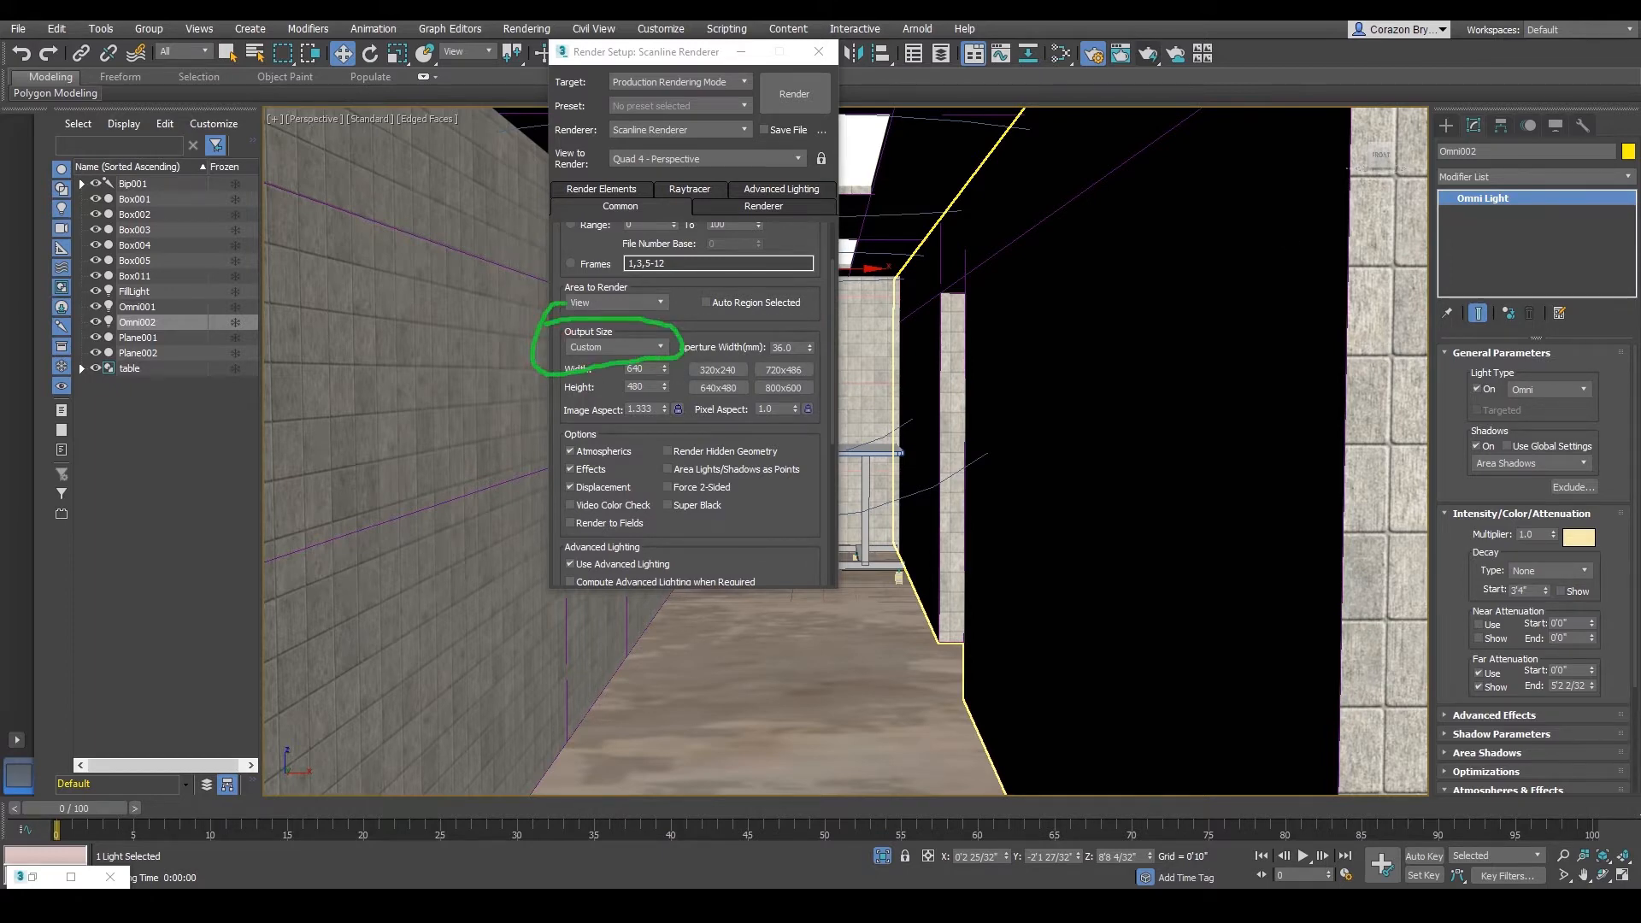
left_click(660, 347)
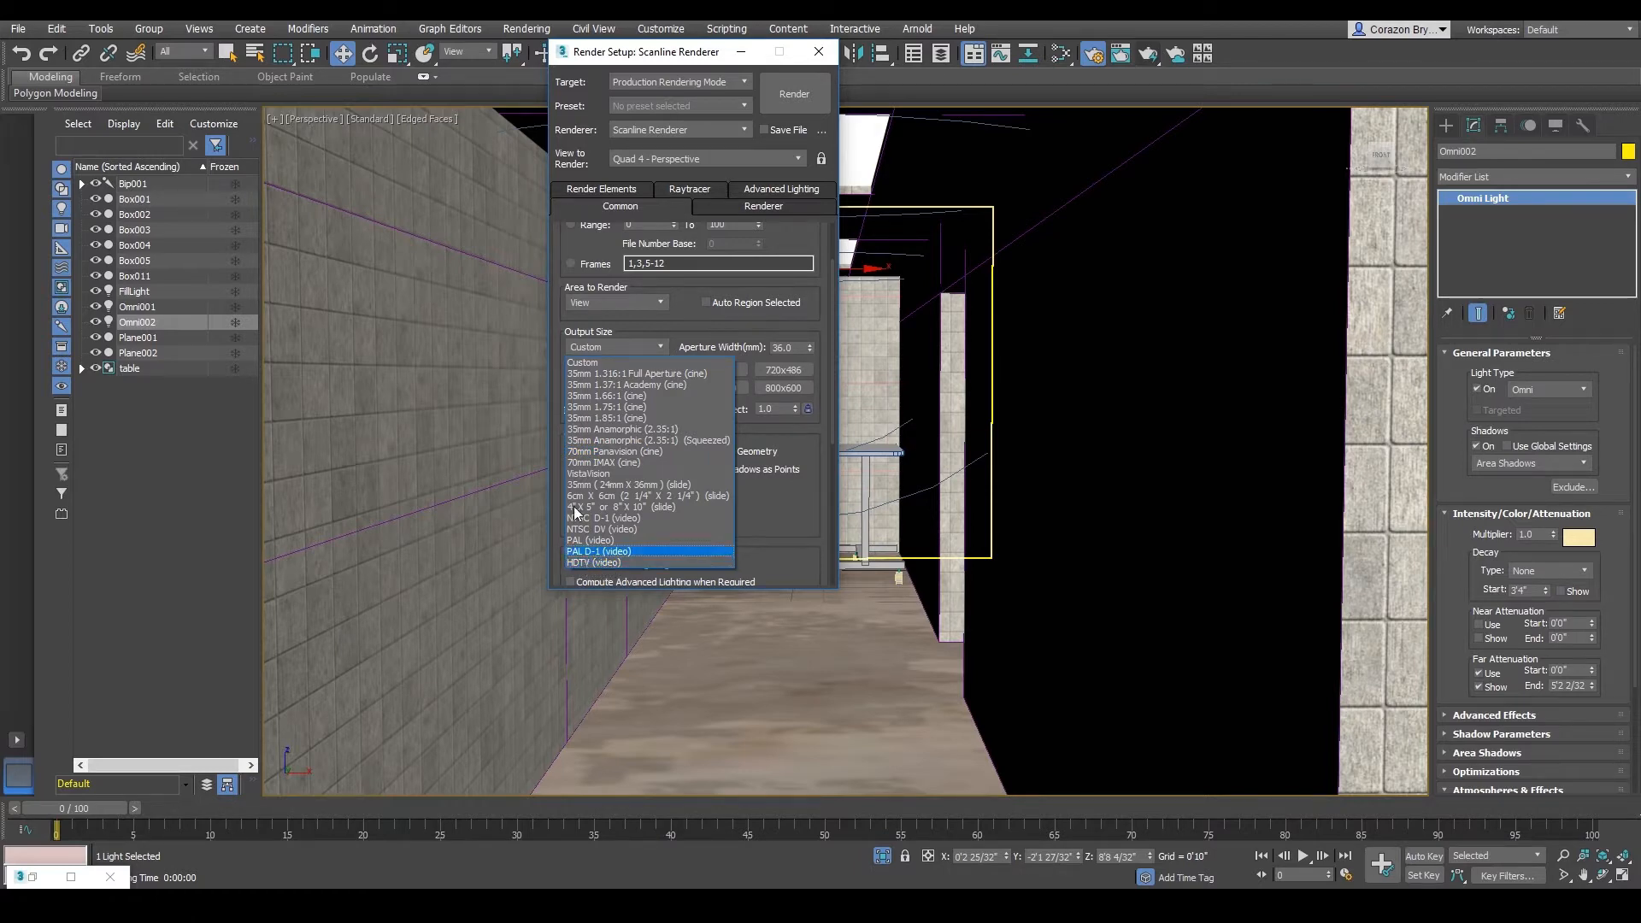
left_click(586, 563)
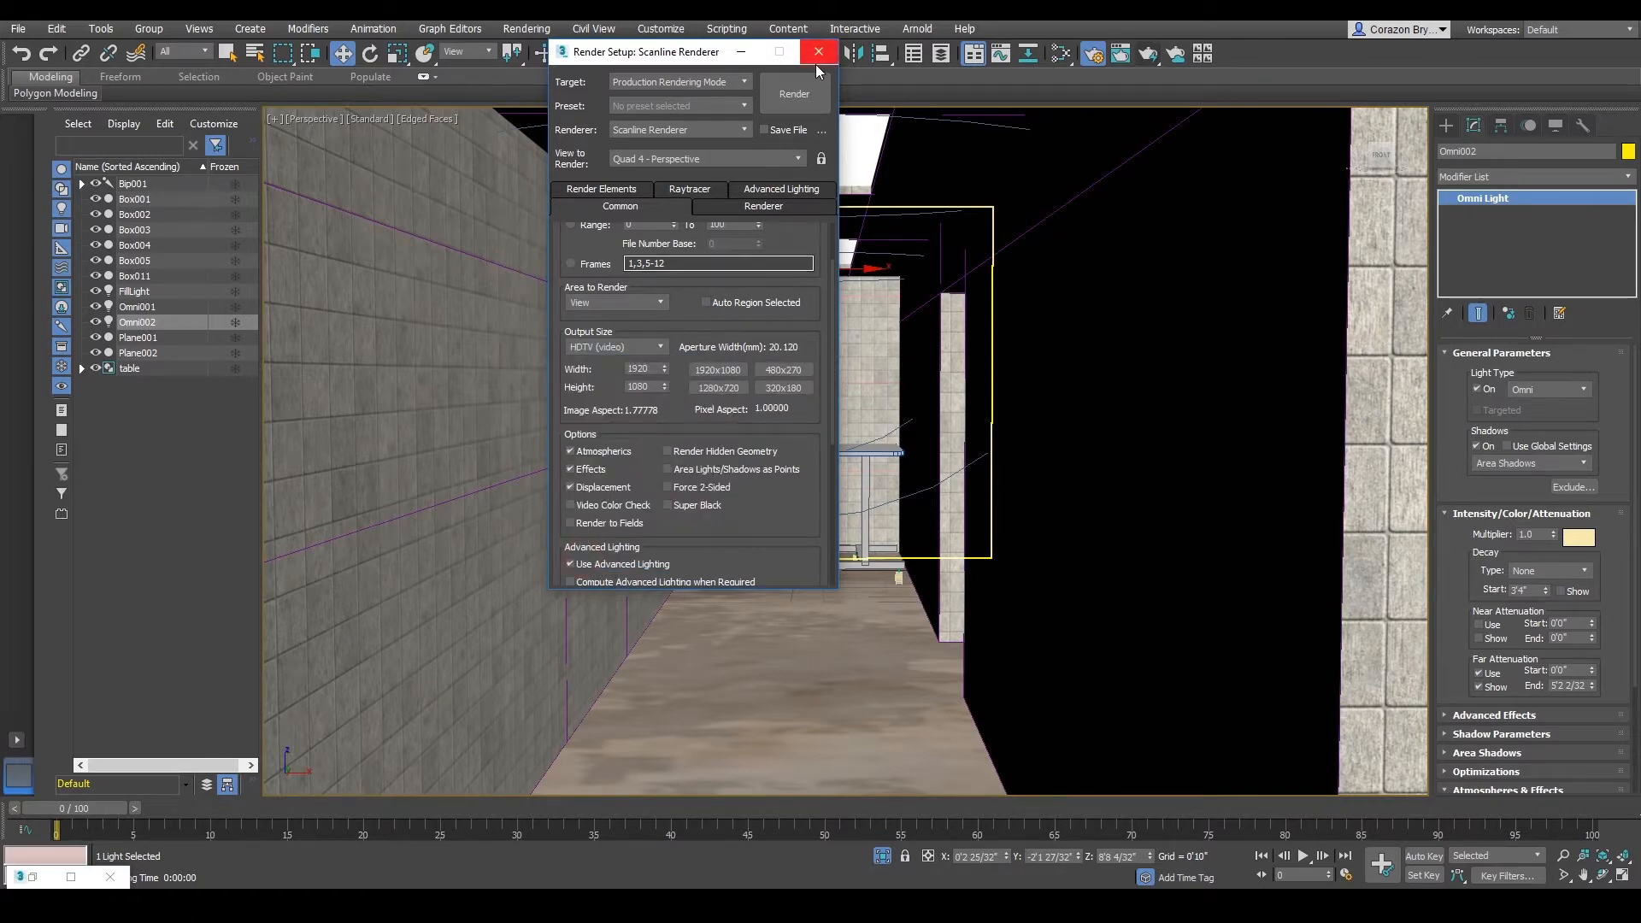
- Render the corridor at the HDTV output size, and close the rendered image and Render Setup
left_click(795, 94)
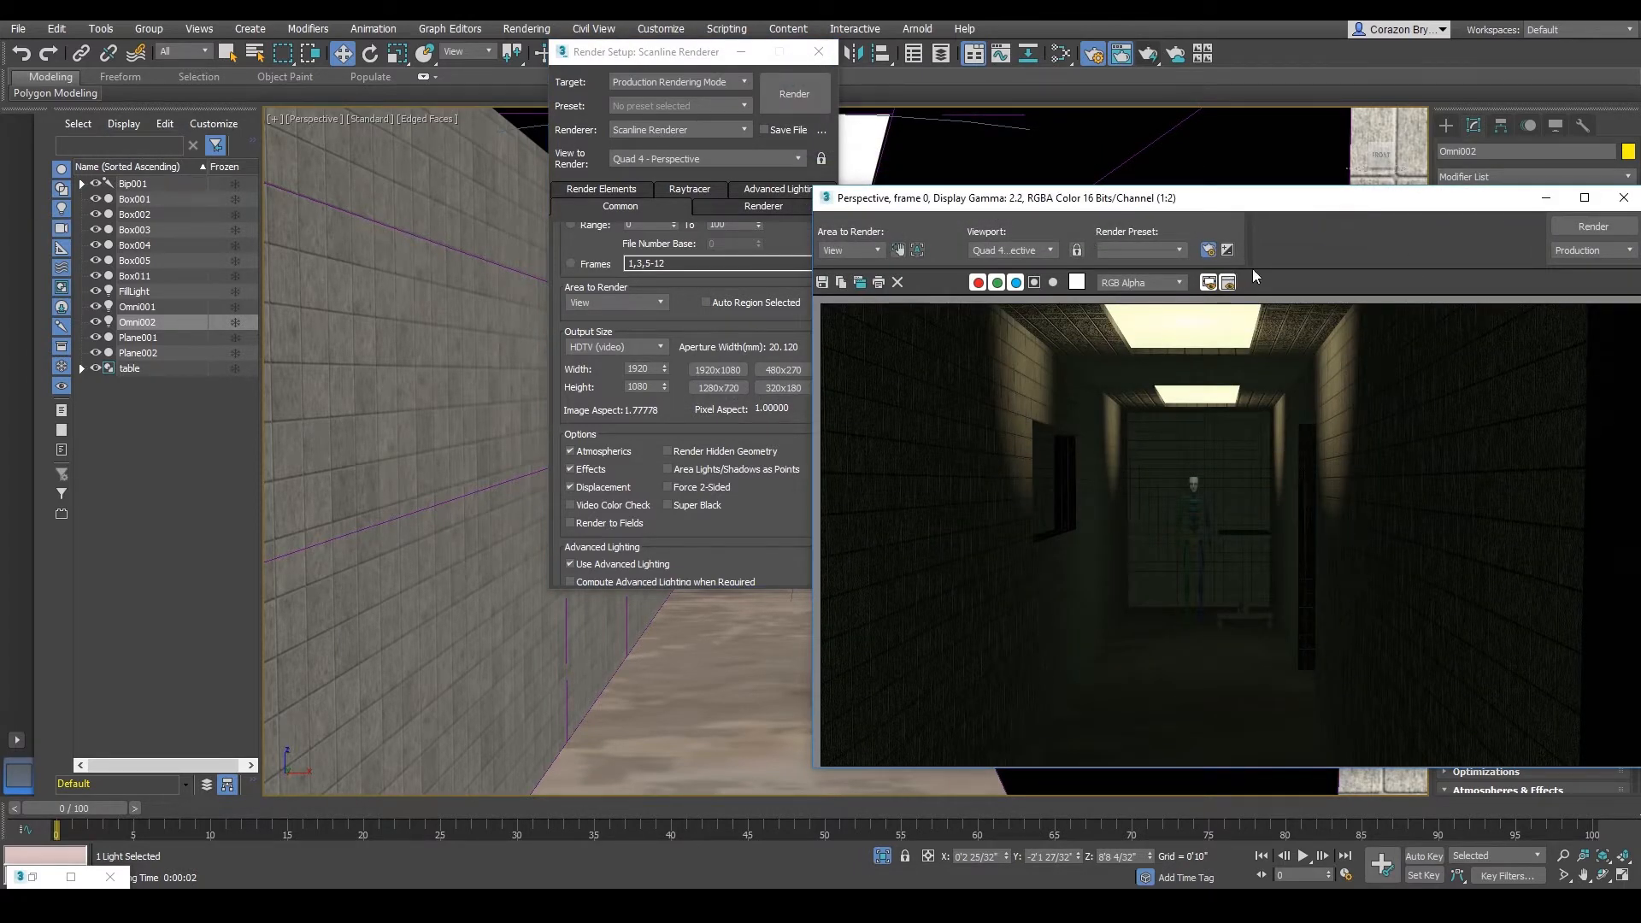
left_click_drag(1302, 203, 634, 236)
left_click(954, 230)
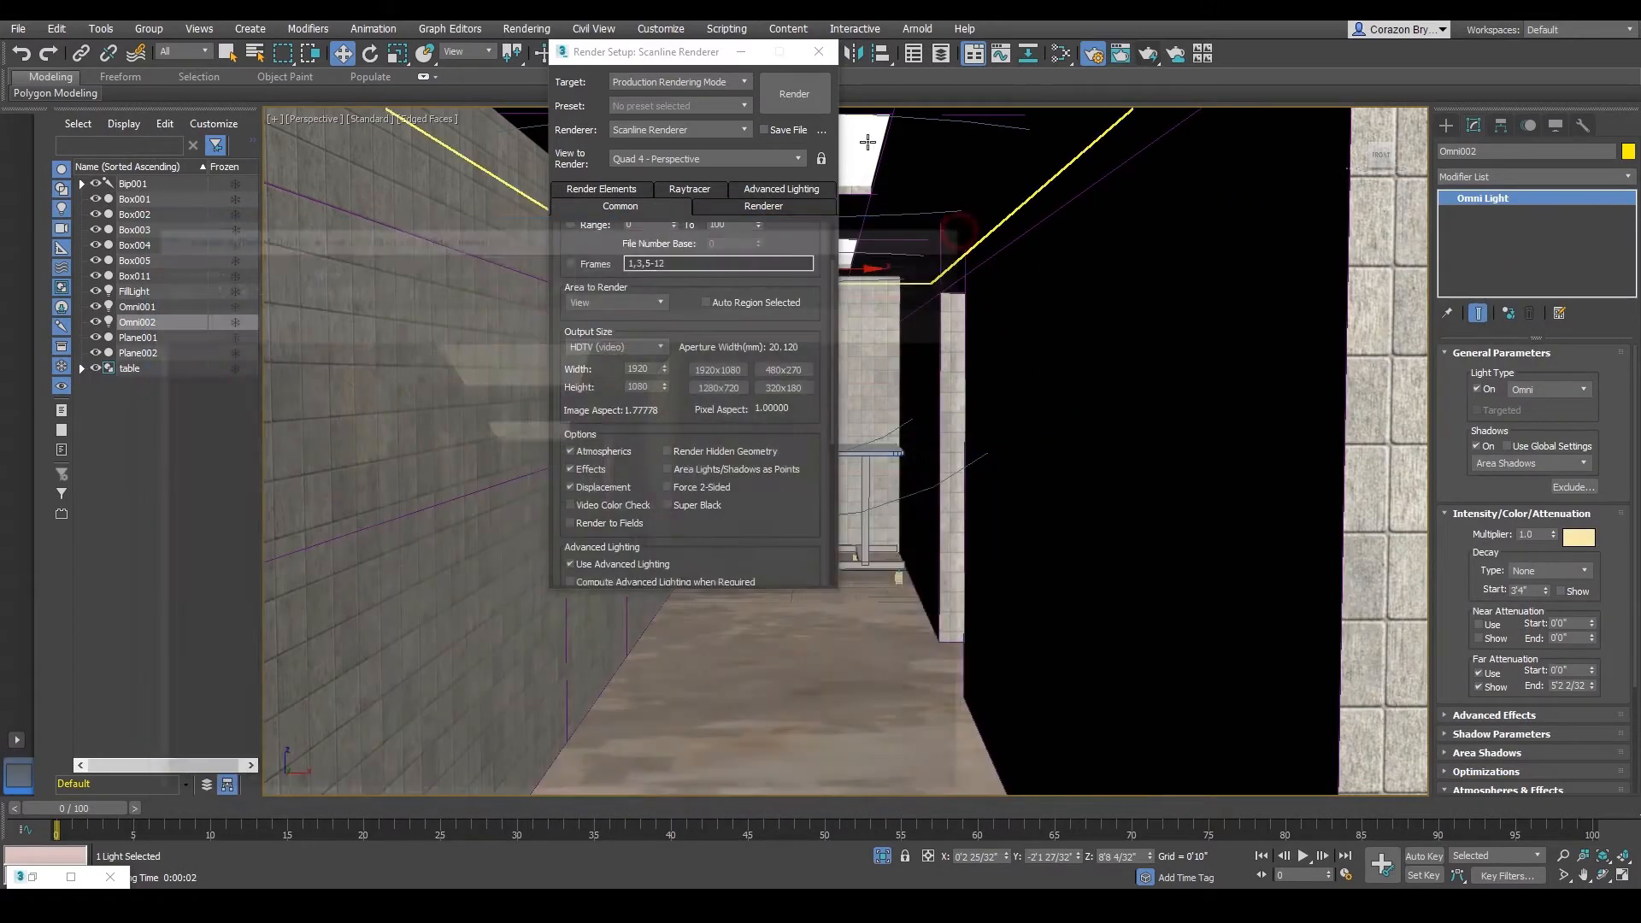
left_click(824, 55)
- Examine the corridor from its open end at different distances, checking where the near ends of the side walls enter the frame
scroll(991, 368, "down", 10)
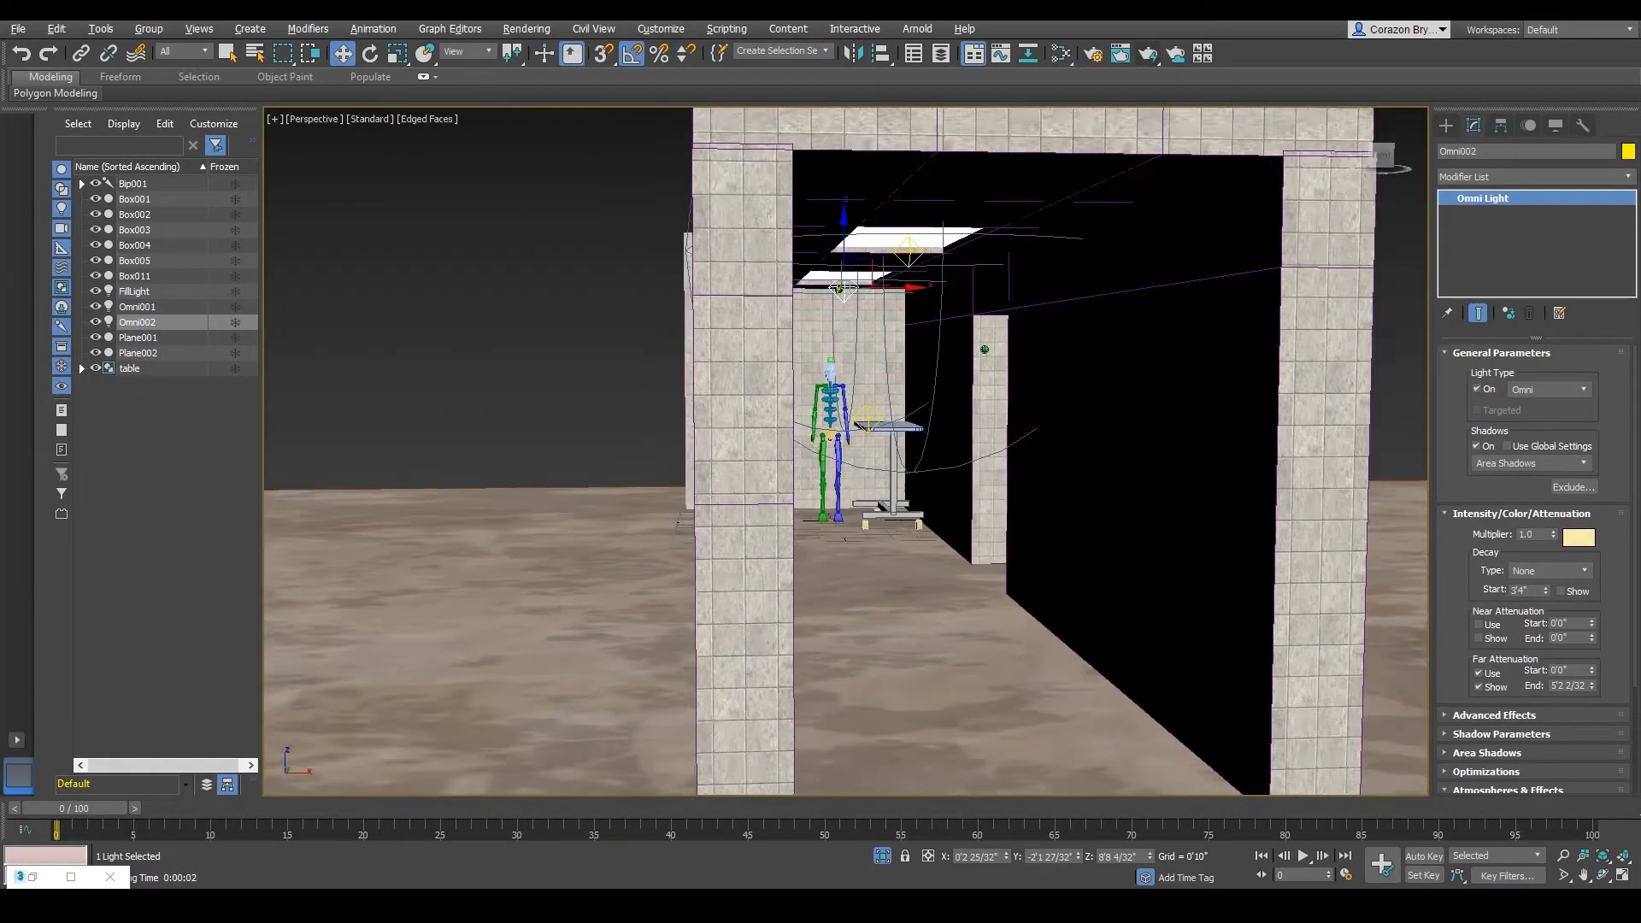
scroll(993, 370, "up", 8)
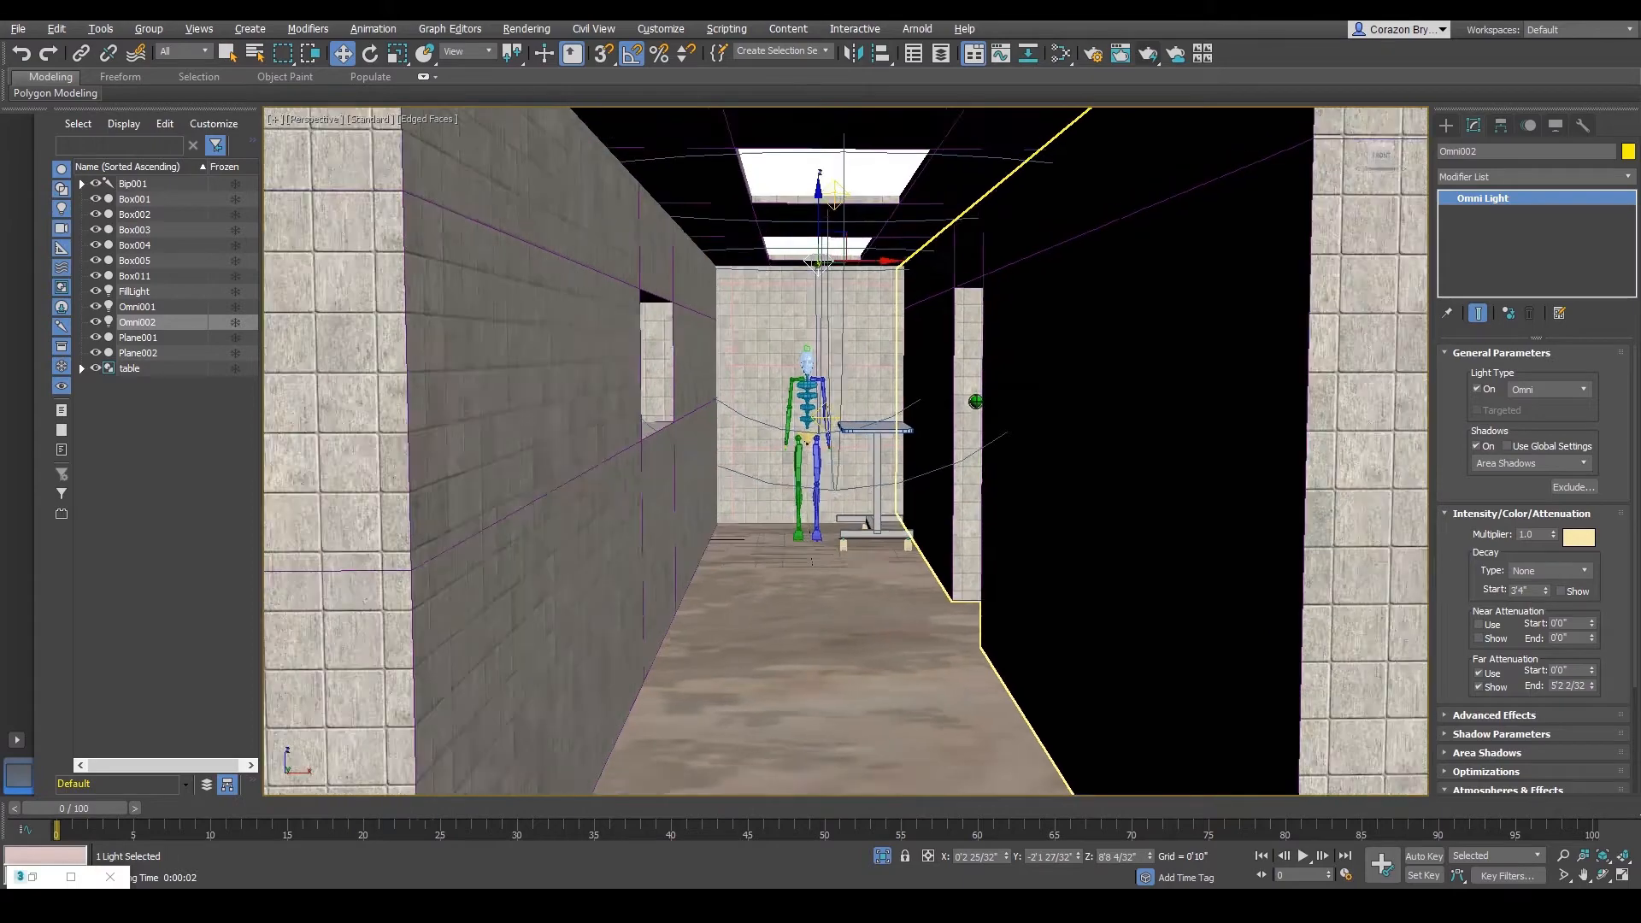
scroll(983, 385, "down", 4)
scroll(976, 401, "down", 2)
scroll(1043, 462, "up", 6)
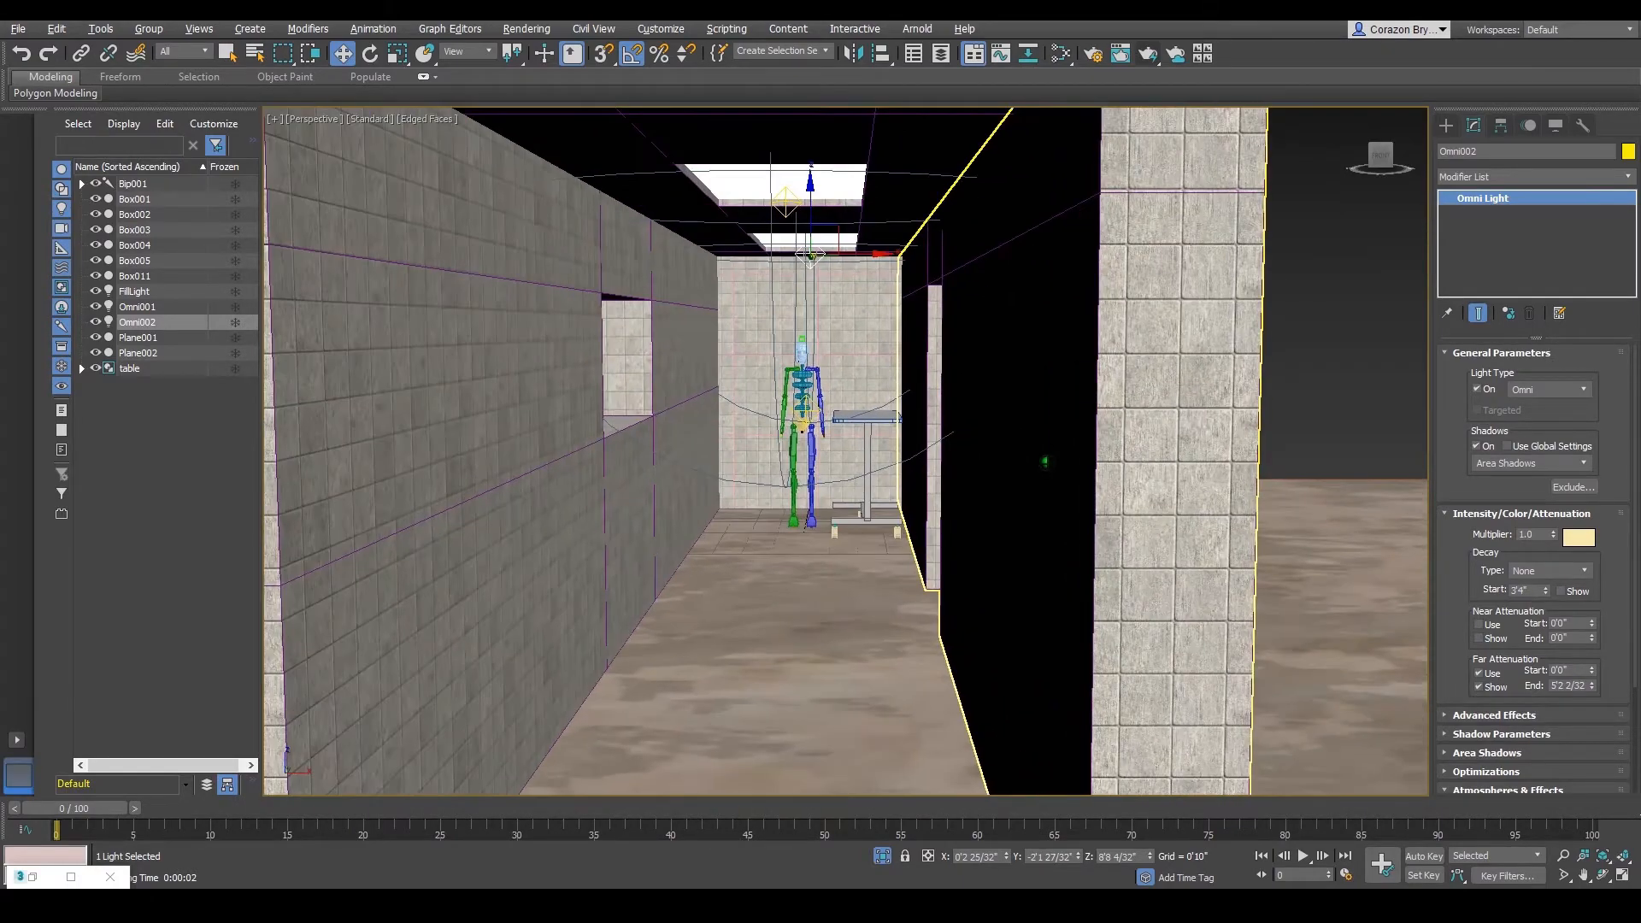
scroll(1027, 462, "down", 3)
scroll(1023, 462, "up", 5)
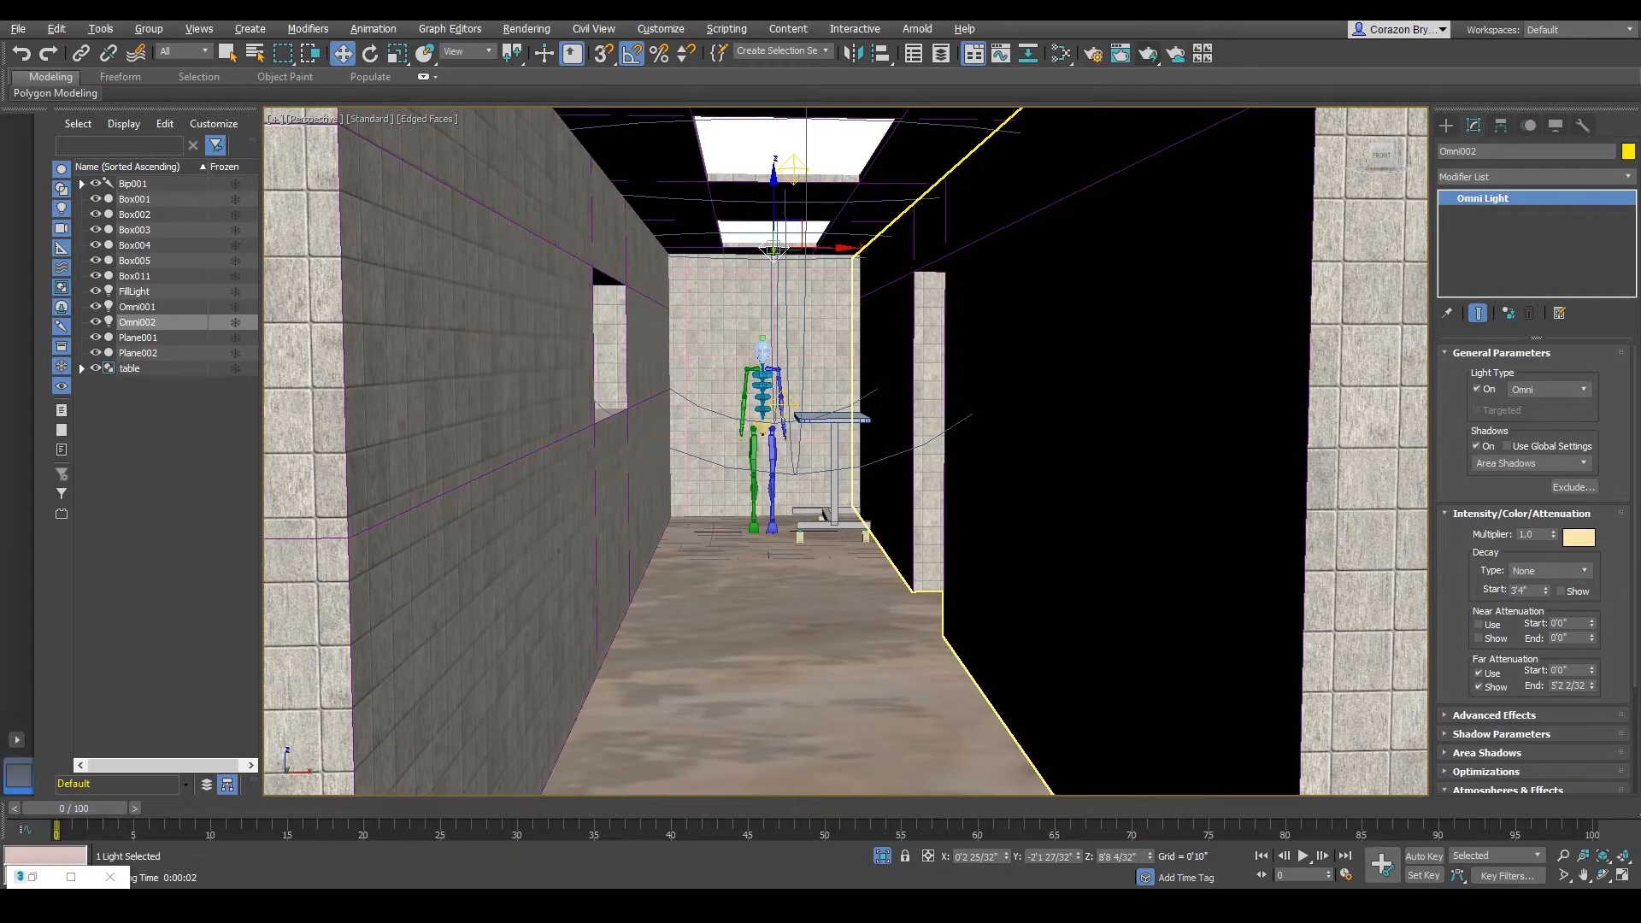
mouse_move(1389, 241)
left_mouse_down()
mouse_move(1402, 421)
mouse_move(1366, 564)
mouse_move(1389, 637)
mouse_move(1372, 235)
left_mouse_up()
mouse_move(280, 272)
left_mouse_down()
mouse_move(307, 363)
mouse_move(319, 641)
mouse_move(316, 301)
mouse_move(304, 464)
left_mouse_up()
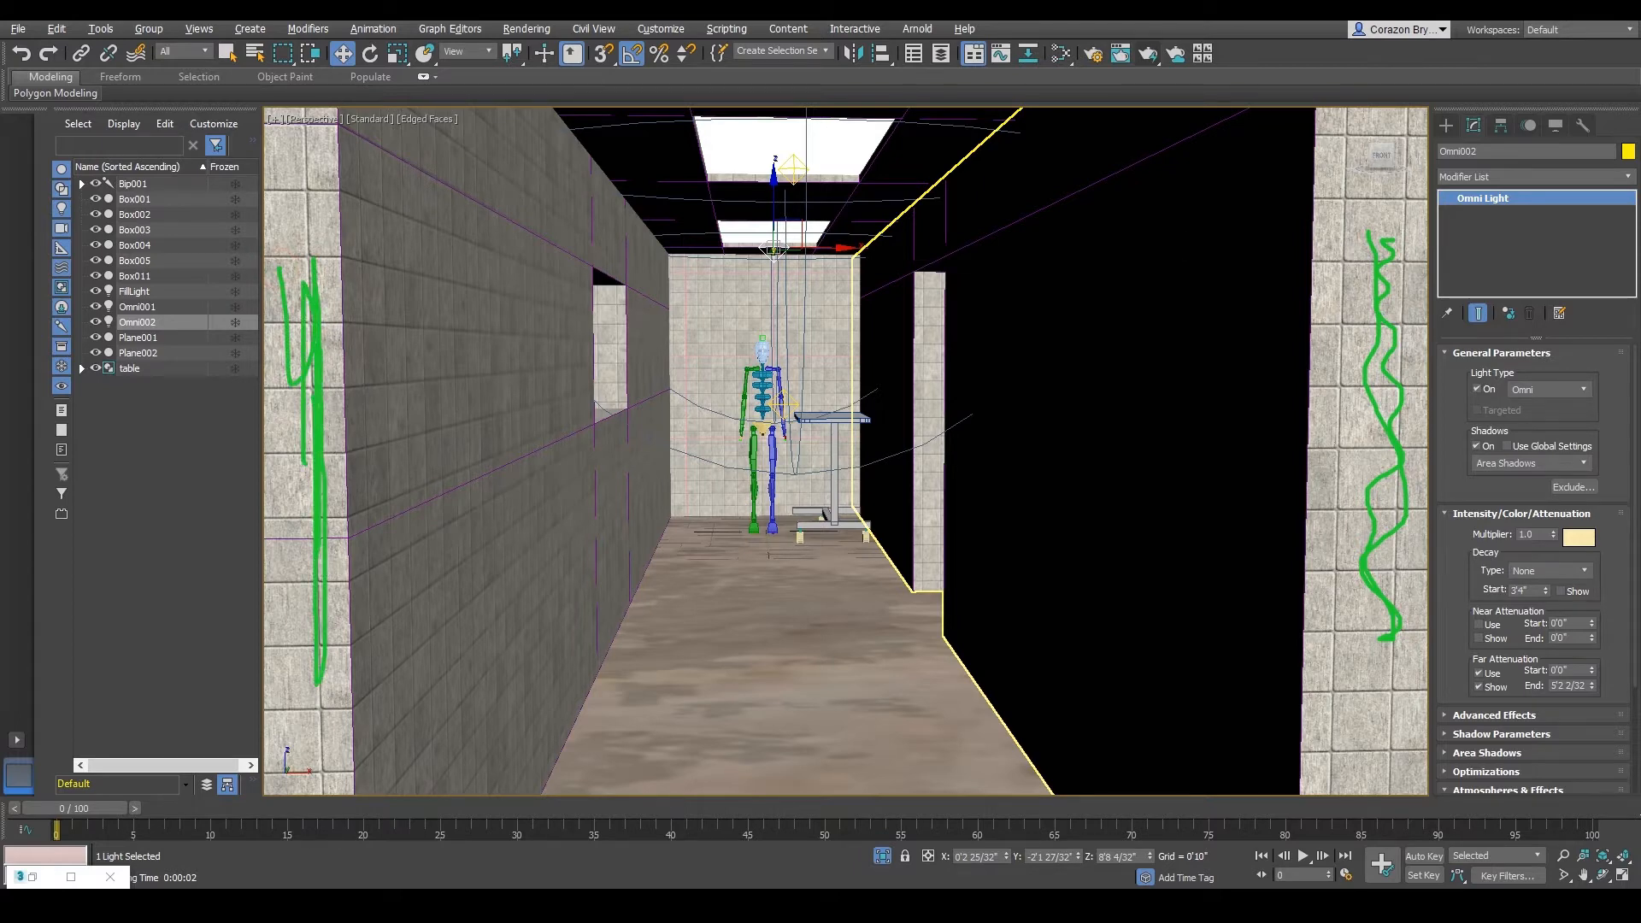
key("Escape")
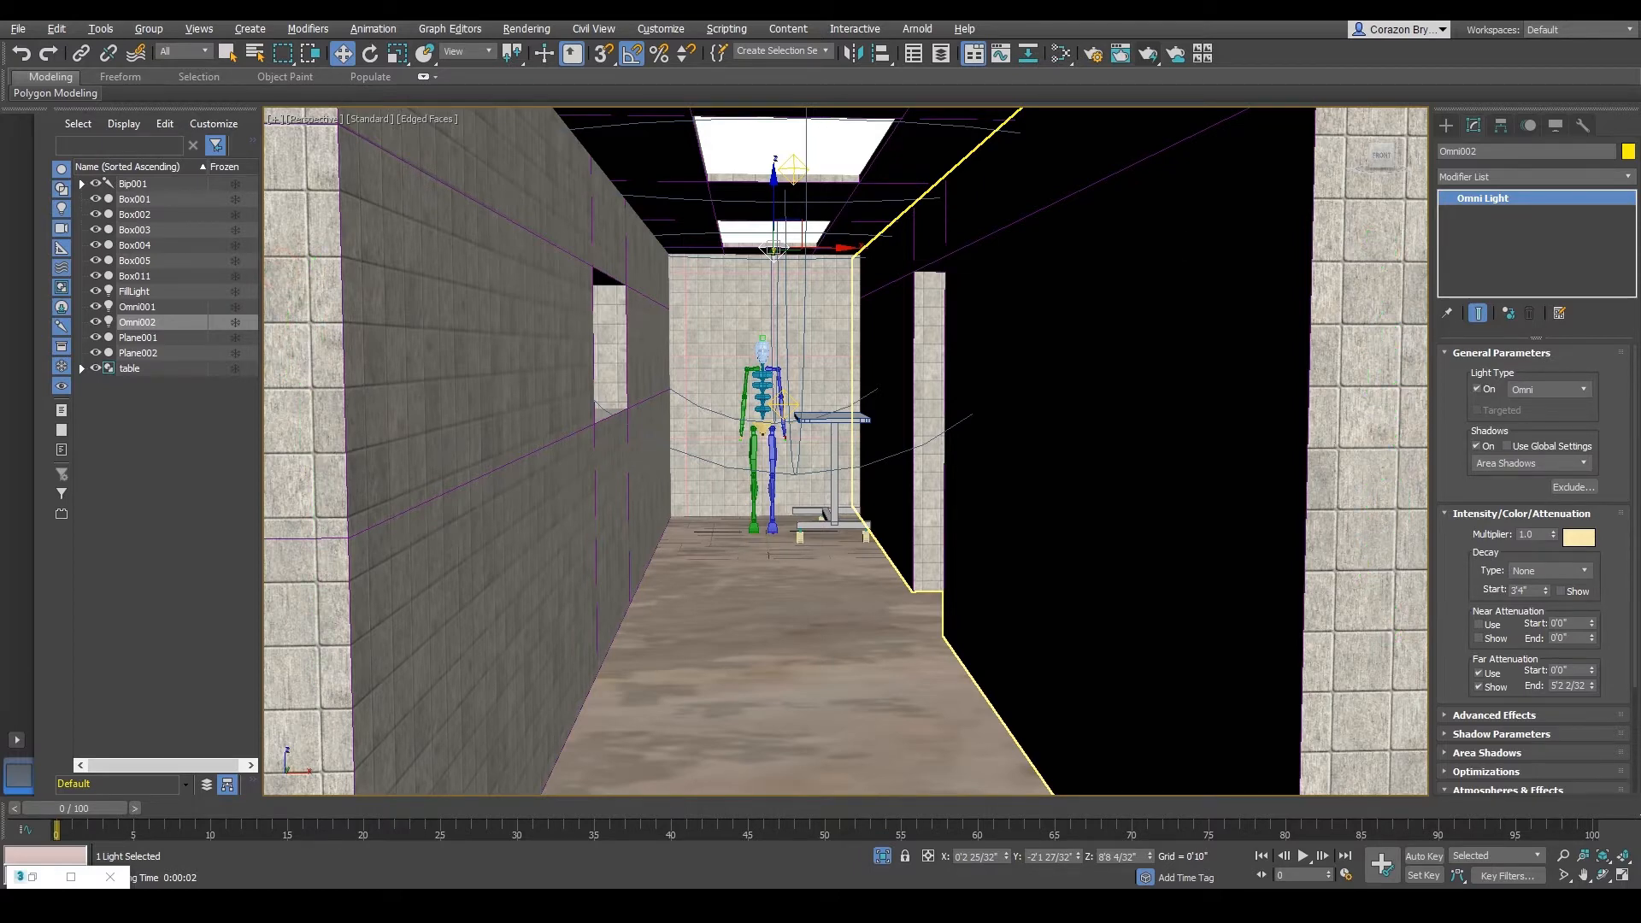
scroll(1105, 506, "up", 3)
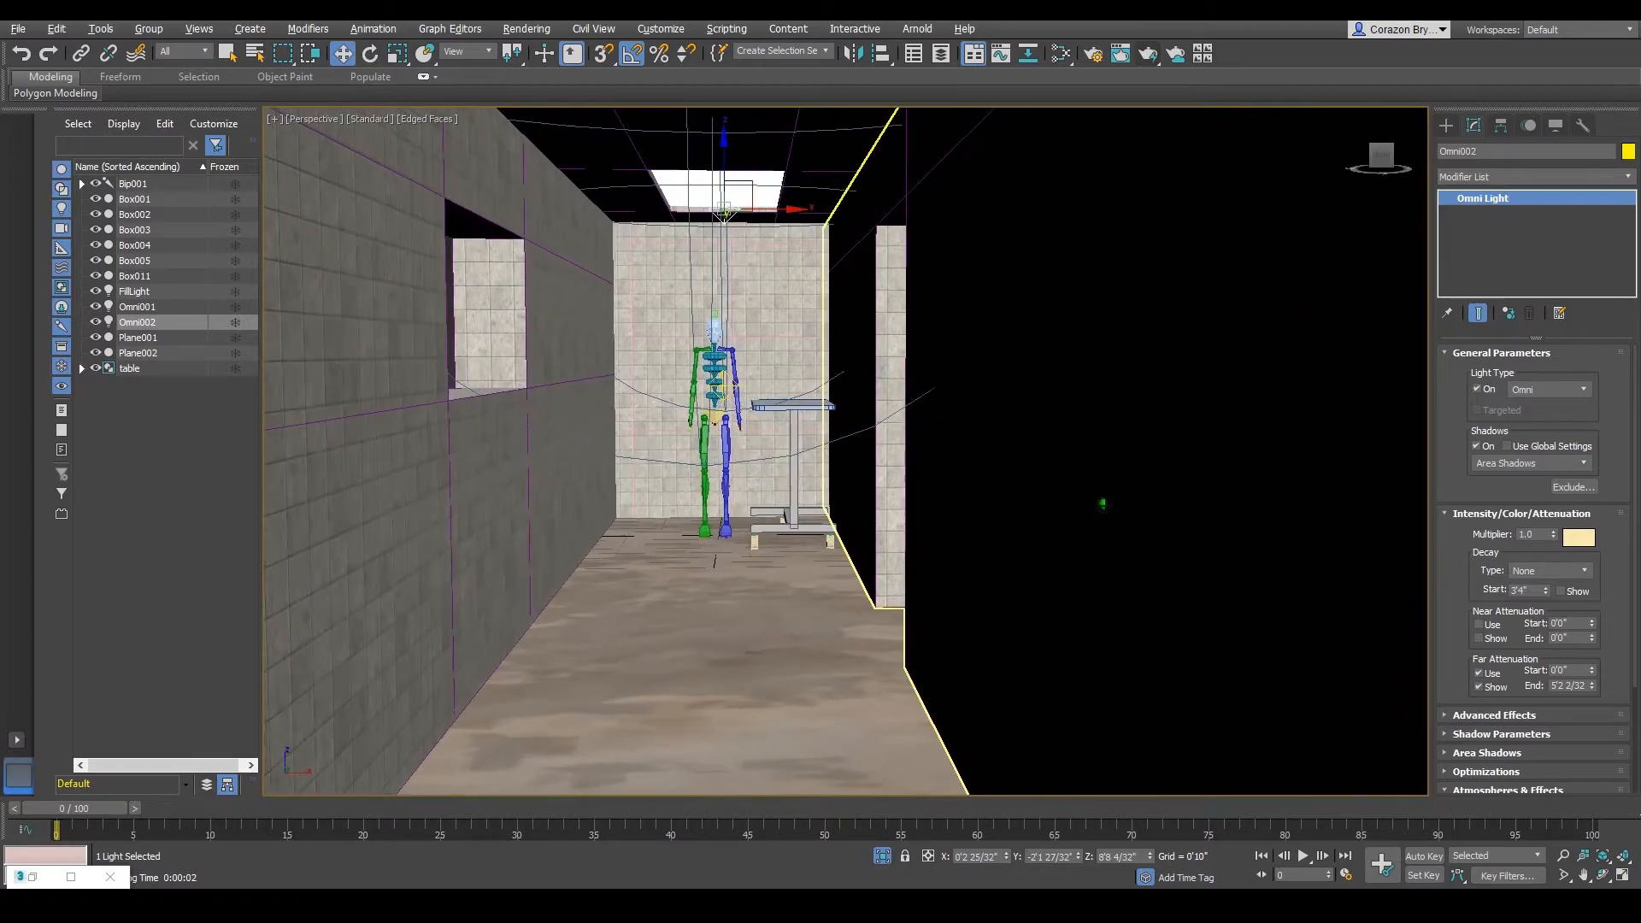
scroll(1103, 504, "down", 4)
scroll(1104, 504, "up", 4)
scroll(1104, 504, "down", 5)
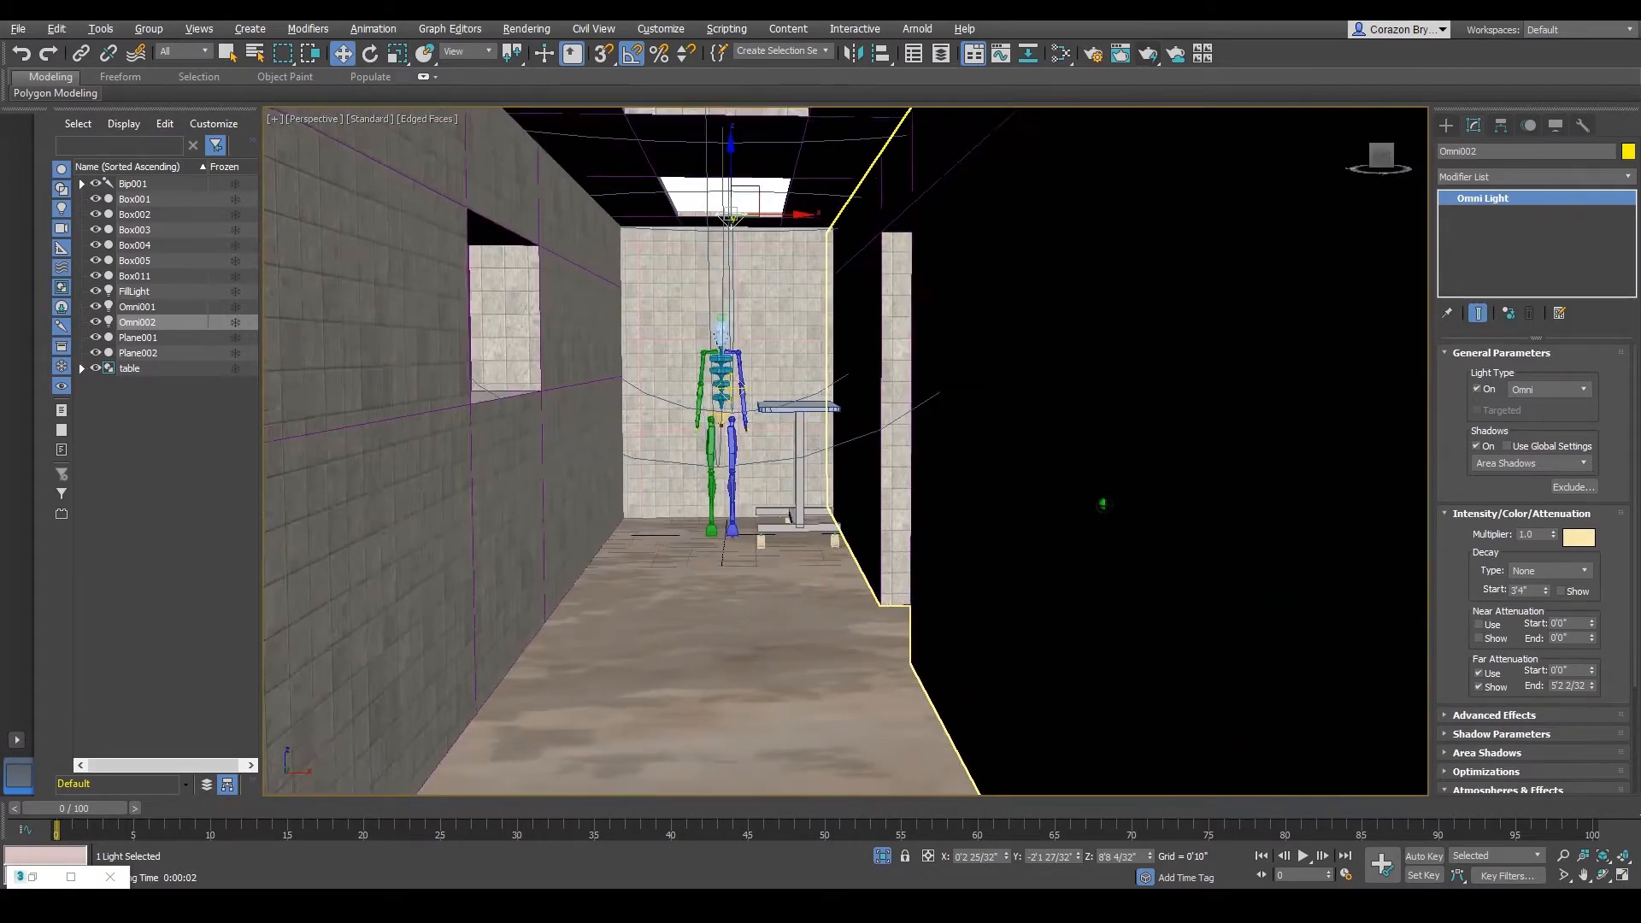
scroll(899, 298, "up", 3)
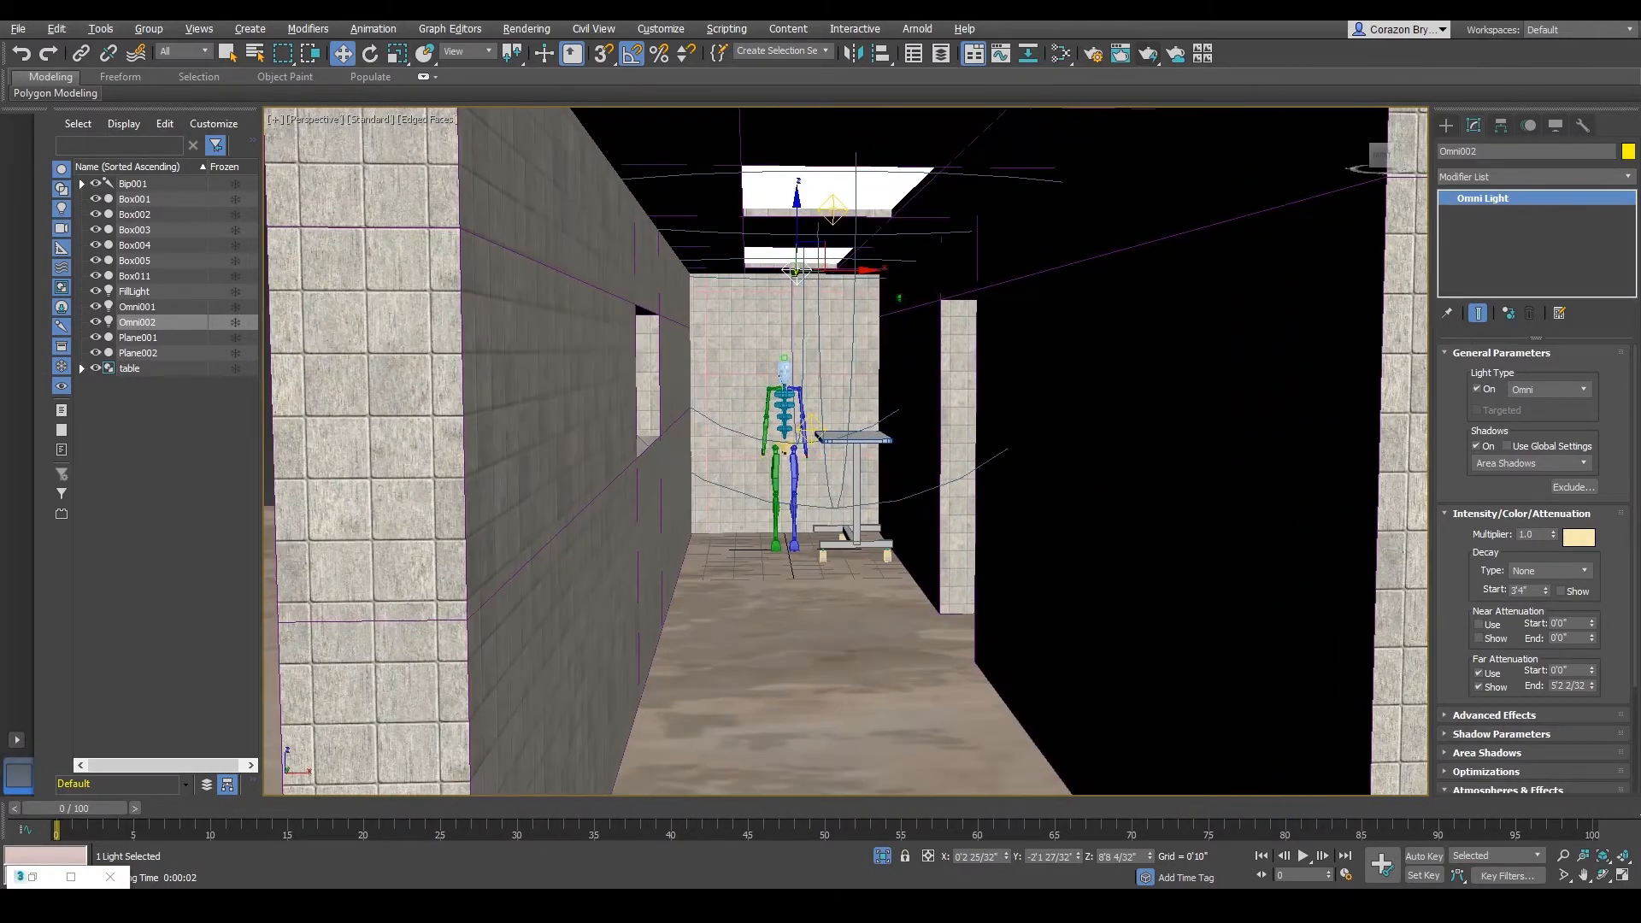
scroll(915, 308, "up", 1)
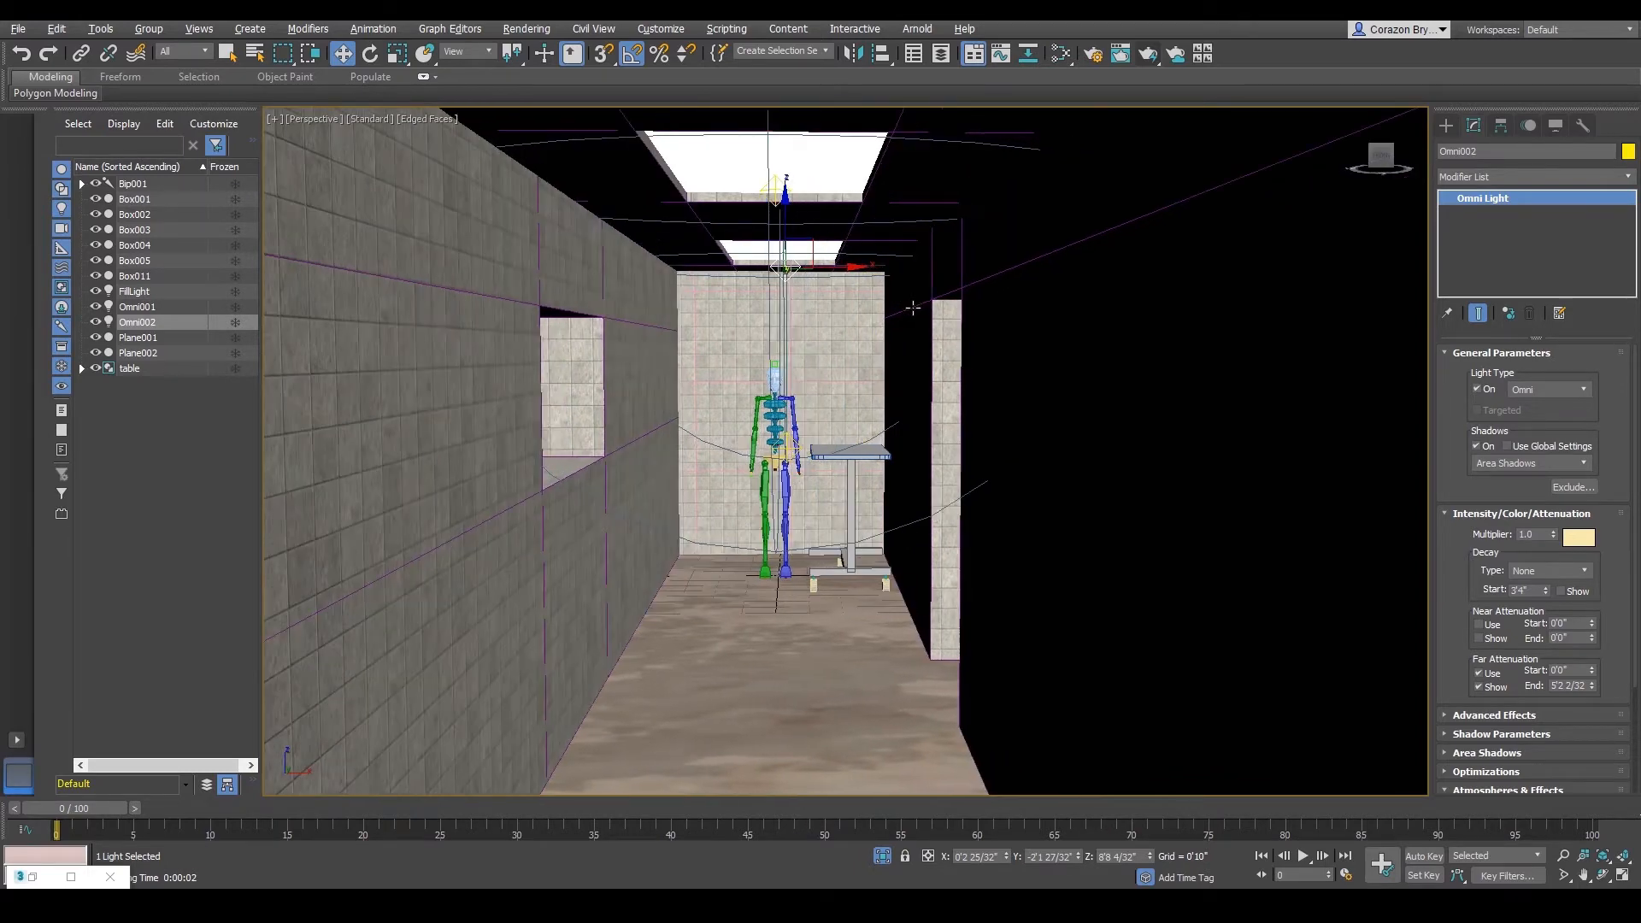
- Test-render the framed view down the corridor, re-aim the view slightly, and render it again
middle_click_drag(913, 308, 916, 307, "alt")
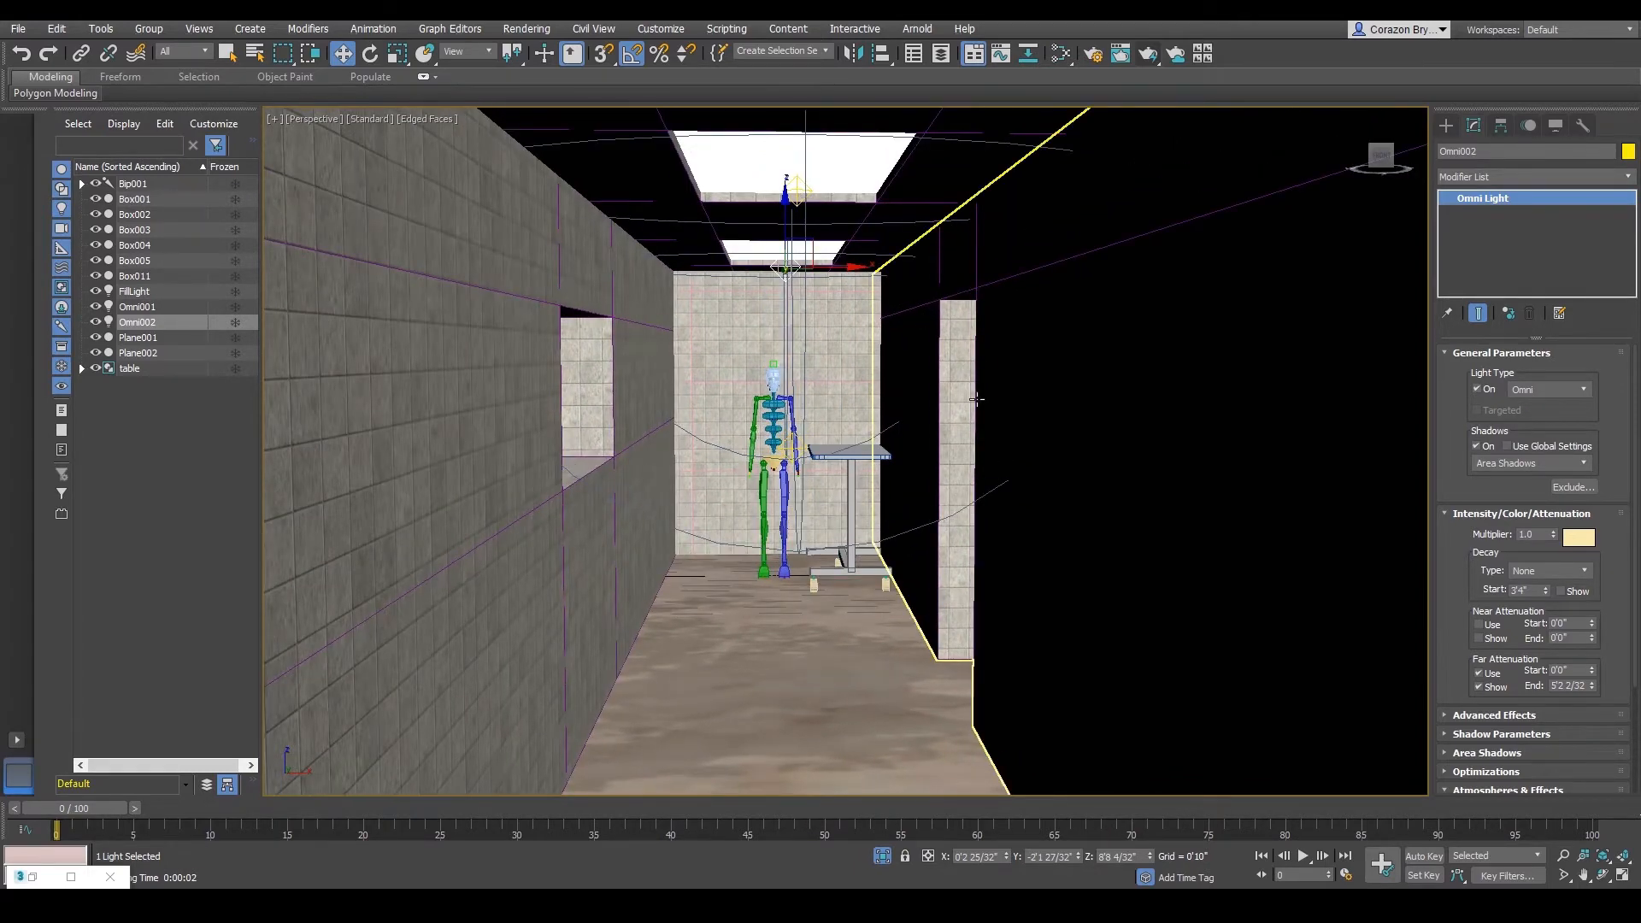
middle_click_drag(976, 399, 975, 399)
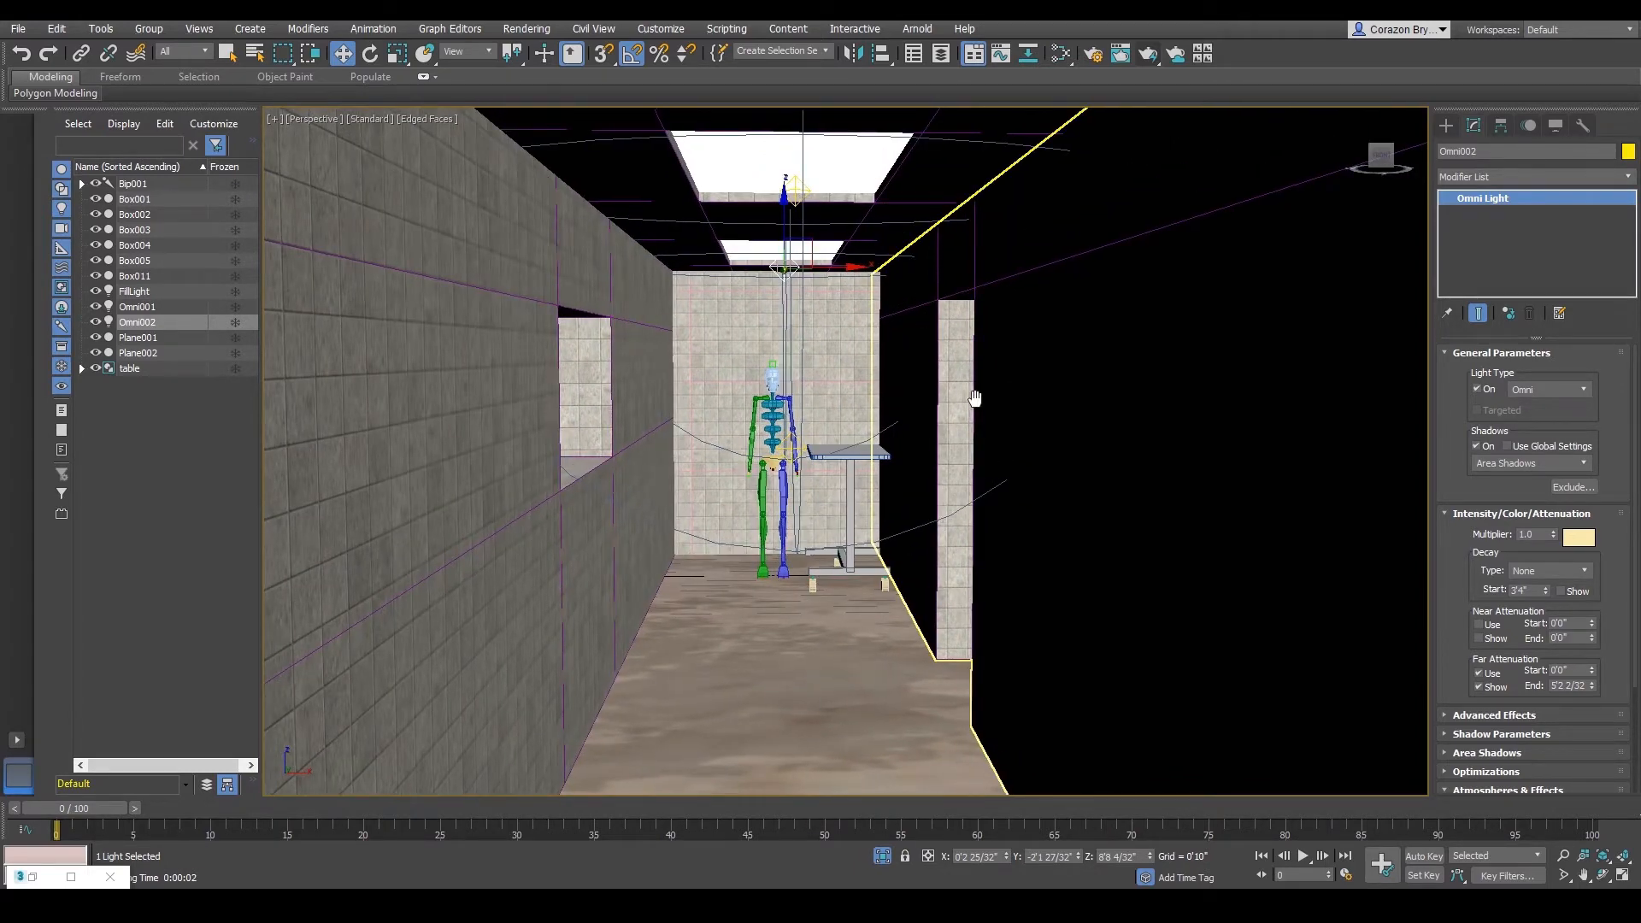
left_click(1144, 54)
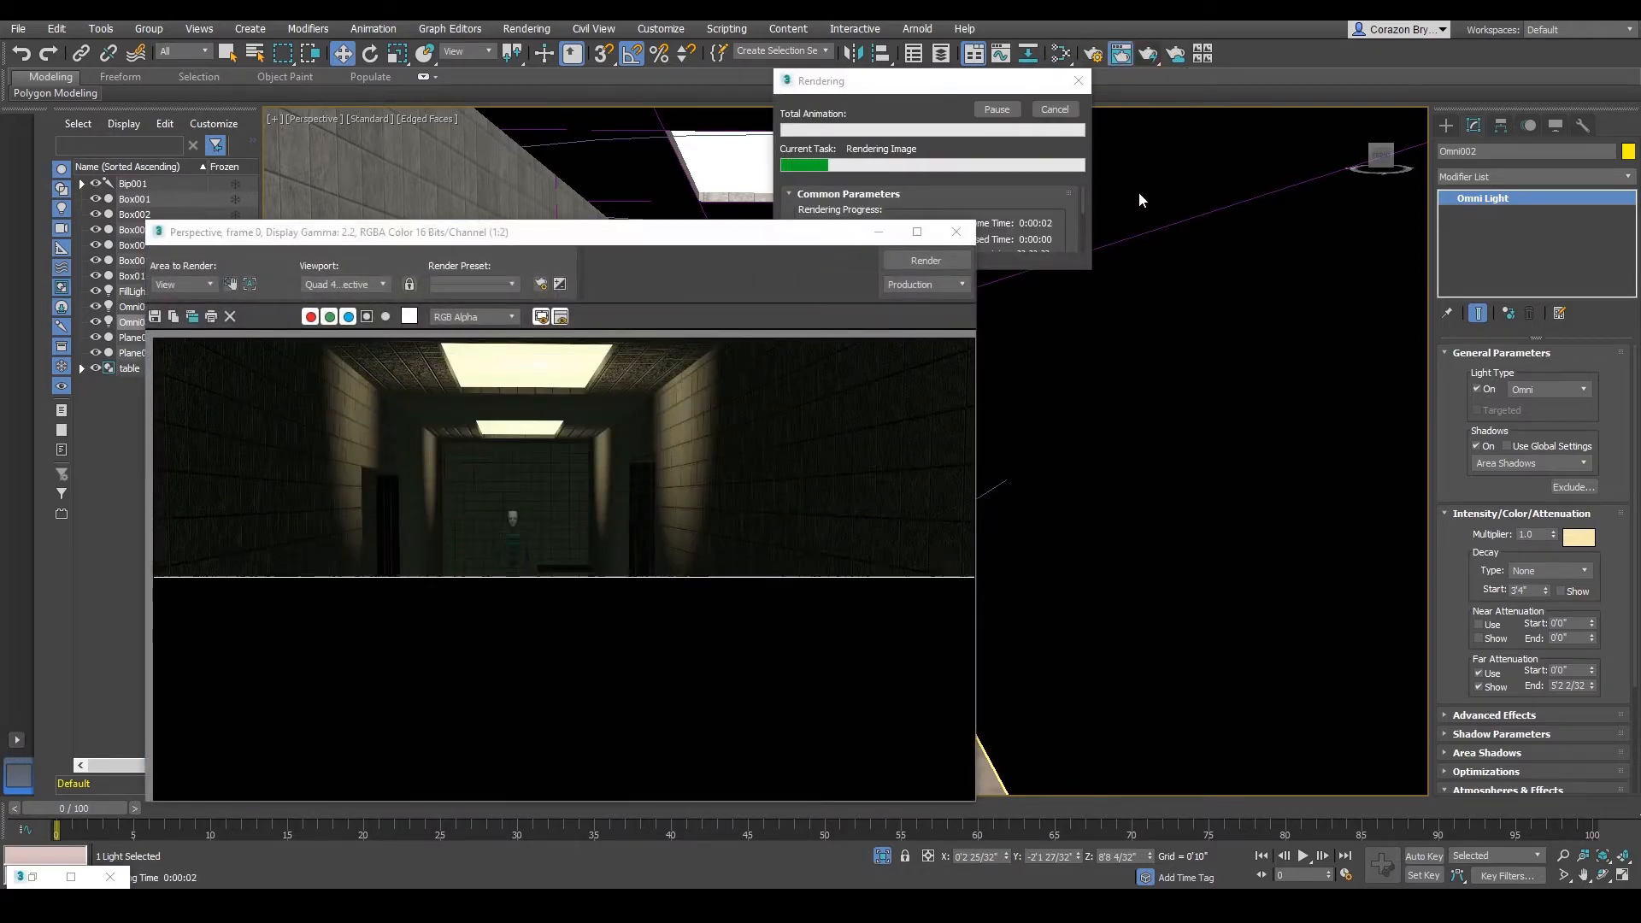
left_click(951, 234)
middle_click_drag(963, 328, 965, 321, "alt")
left_click(1147, 56)
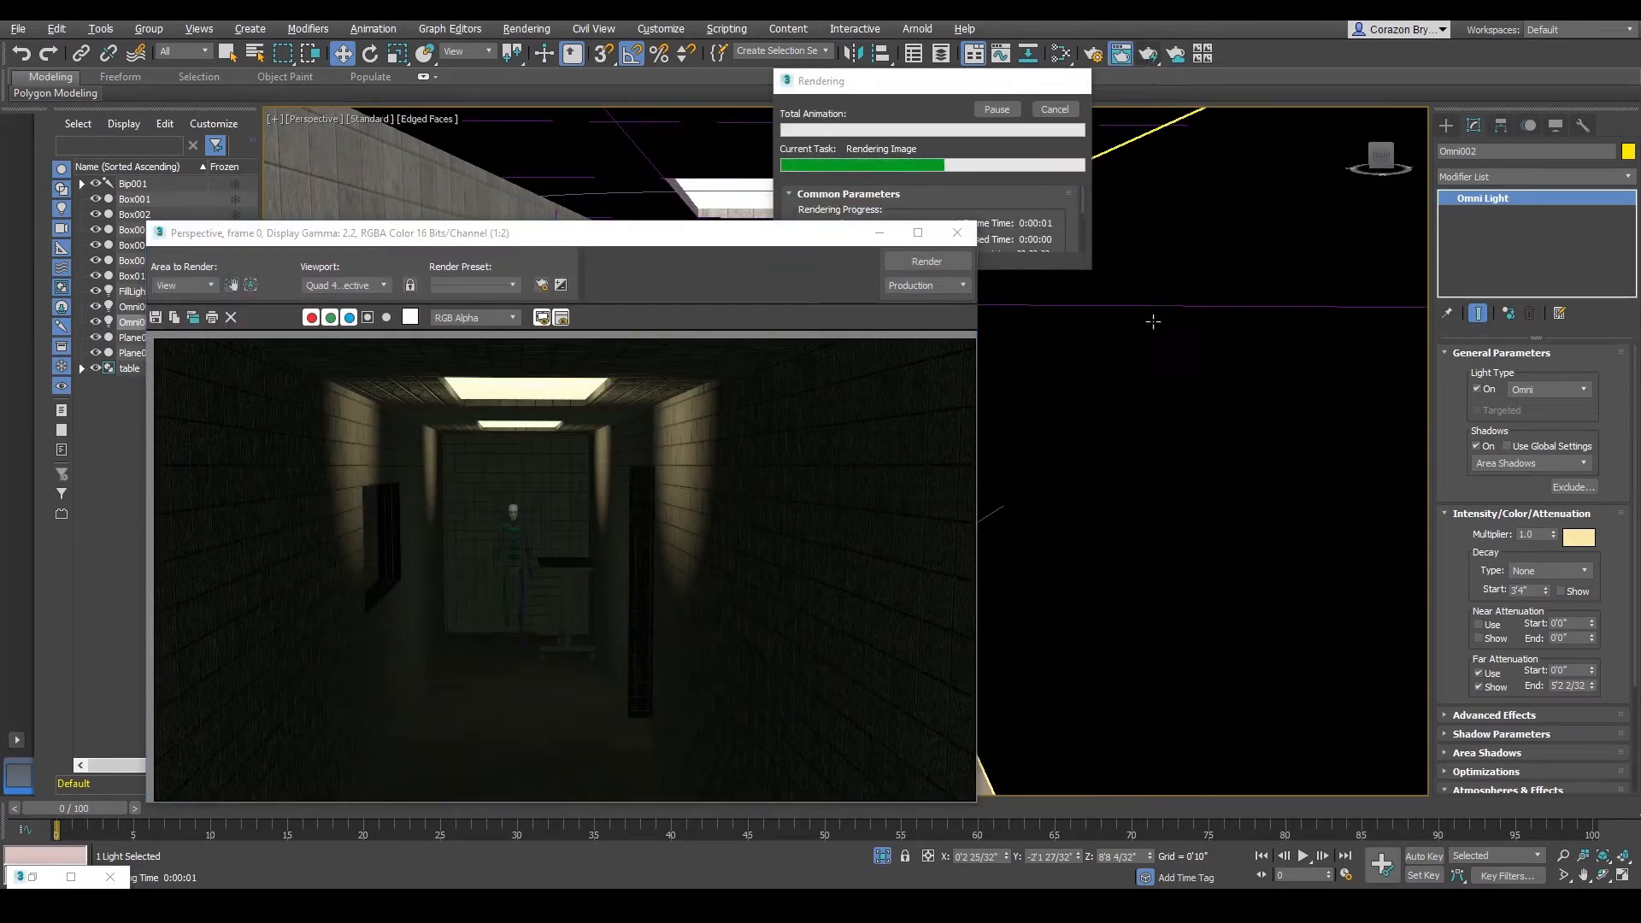
left_click(957, 232)
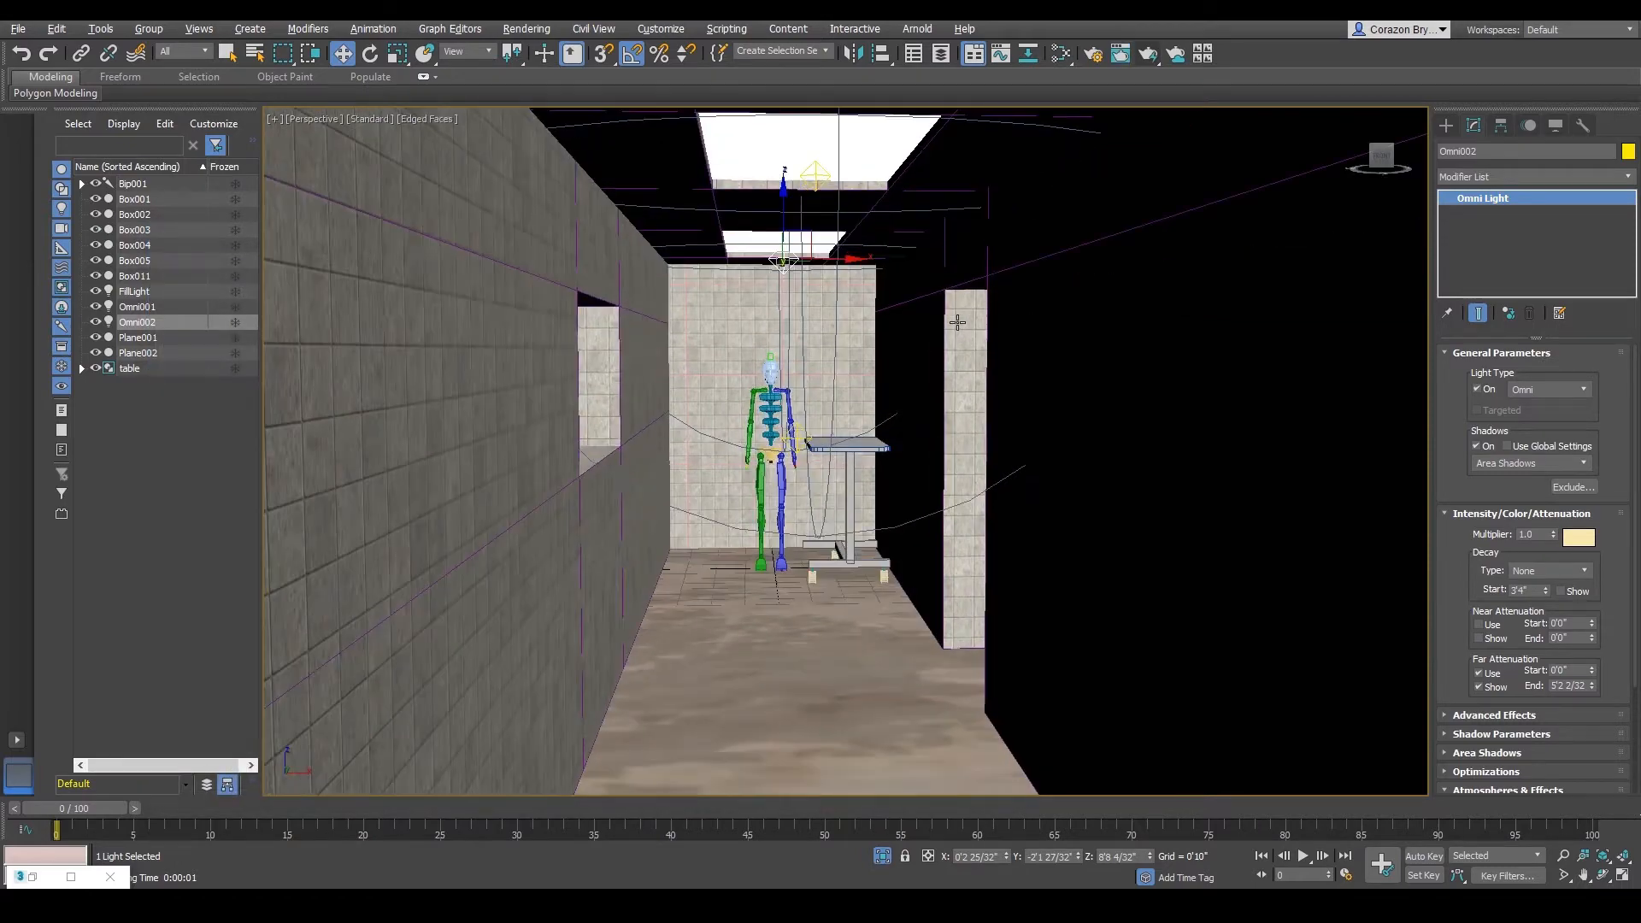
- Examine the corridor's open end from outside, checking how far the wall with the window opening reaches
middle_click_drag(958, 323, 956, 325, "alt")
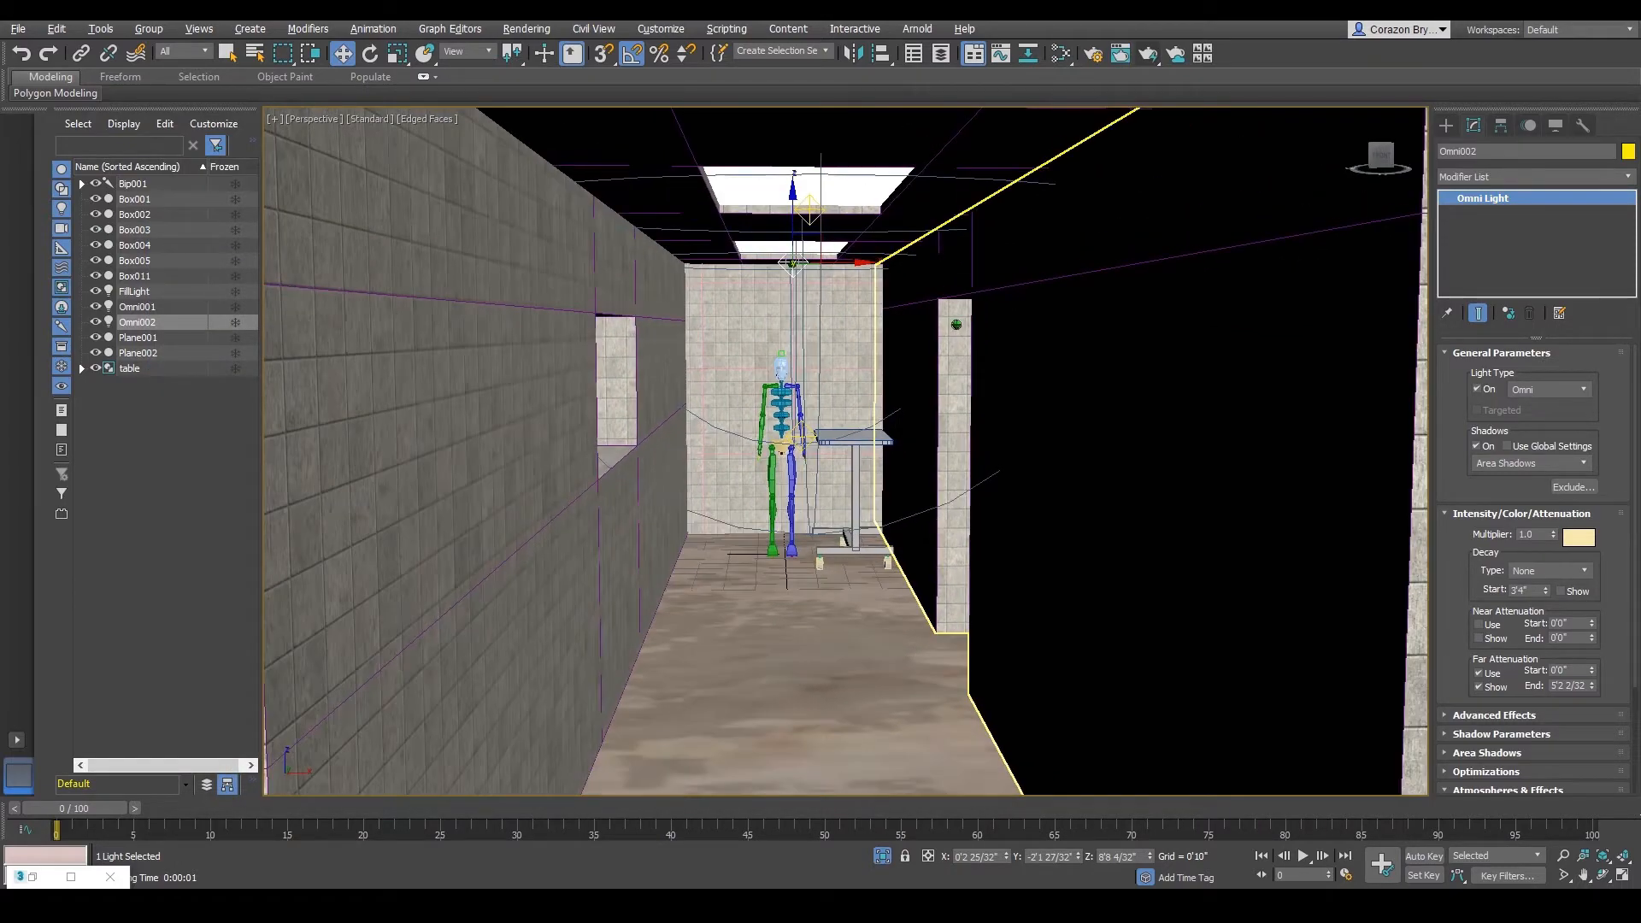
scroll(956, 324, "down", 2)
middle_click_drag(956, 325, 958, 408, "alt")
scroll(996, 319, "down", 4)
left_click(1061, 358)
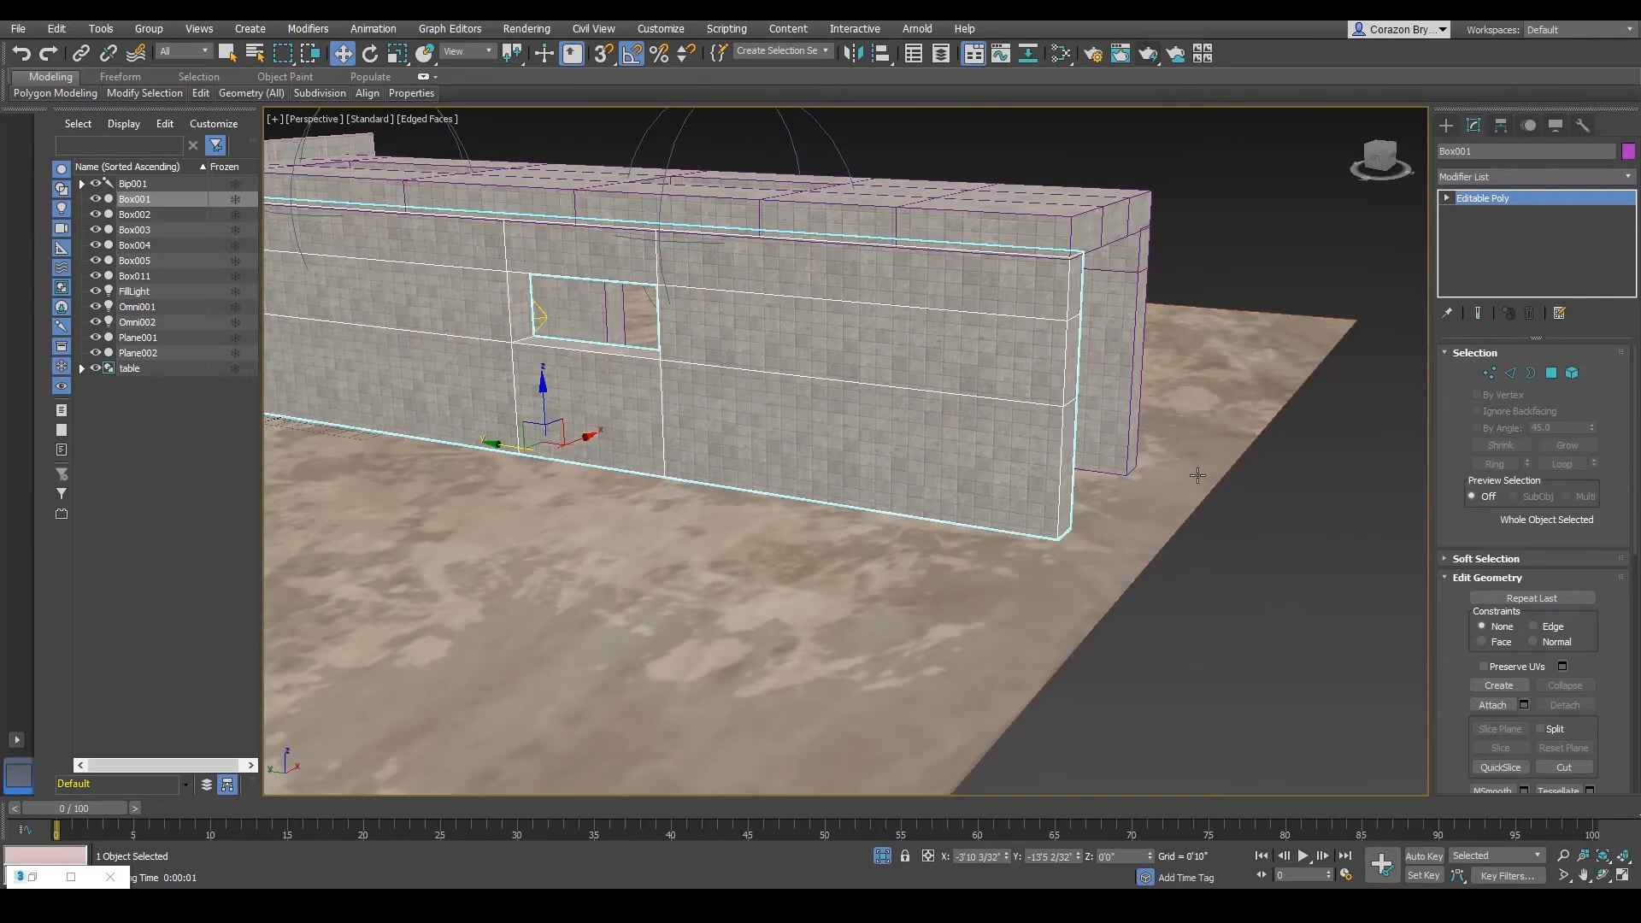
left_click(1271, 601)
left_click(968, 419)
middle_click_drag(1024, 347, 1015, 351, "alt")
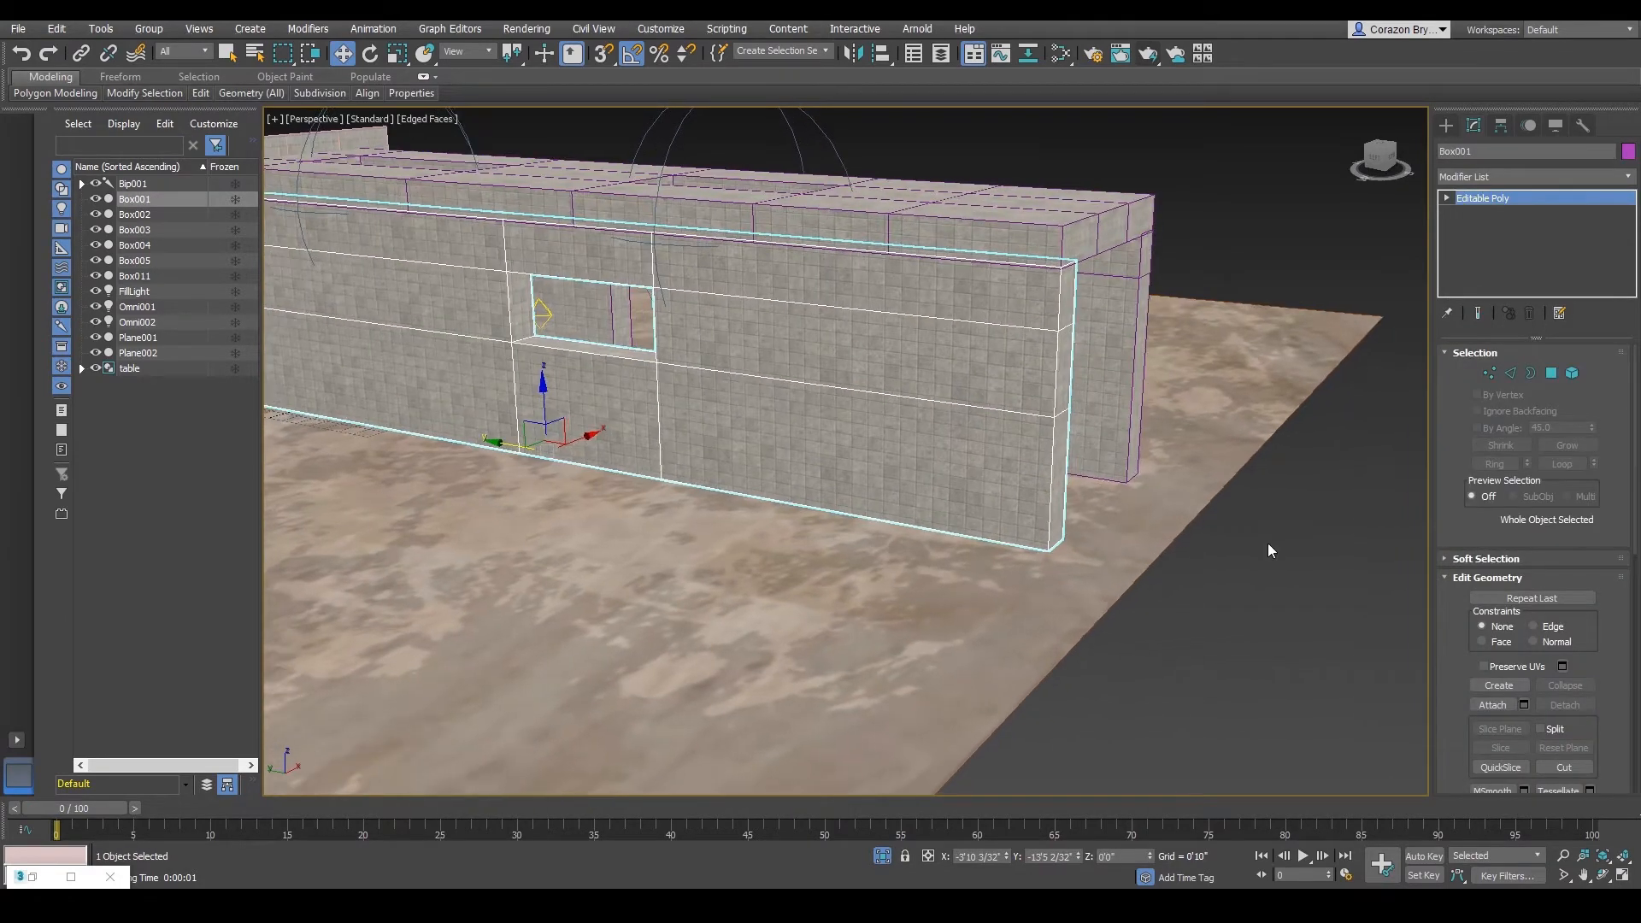
left_click(1354, 612)
left_click(978, 407)
middle_click_drag(979, 408, 1101, 339, "alt")
- Lengthen the windowed wall Box001 at the corridor's open end by moving its eight end vertices outward along Y
left_click(992, 388)
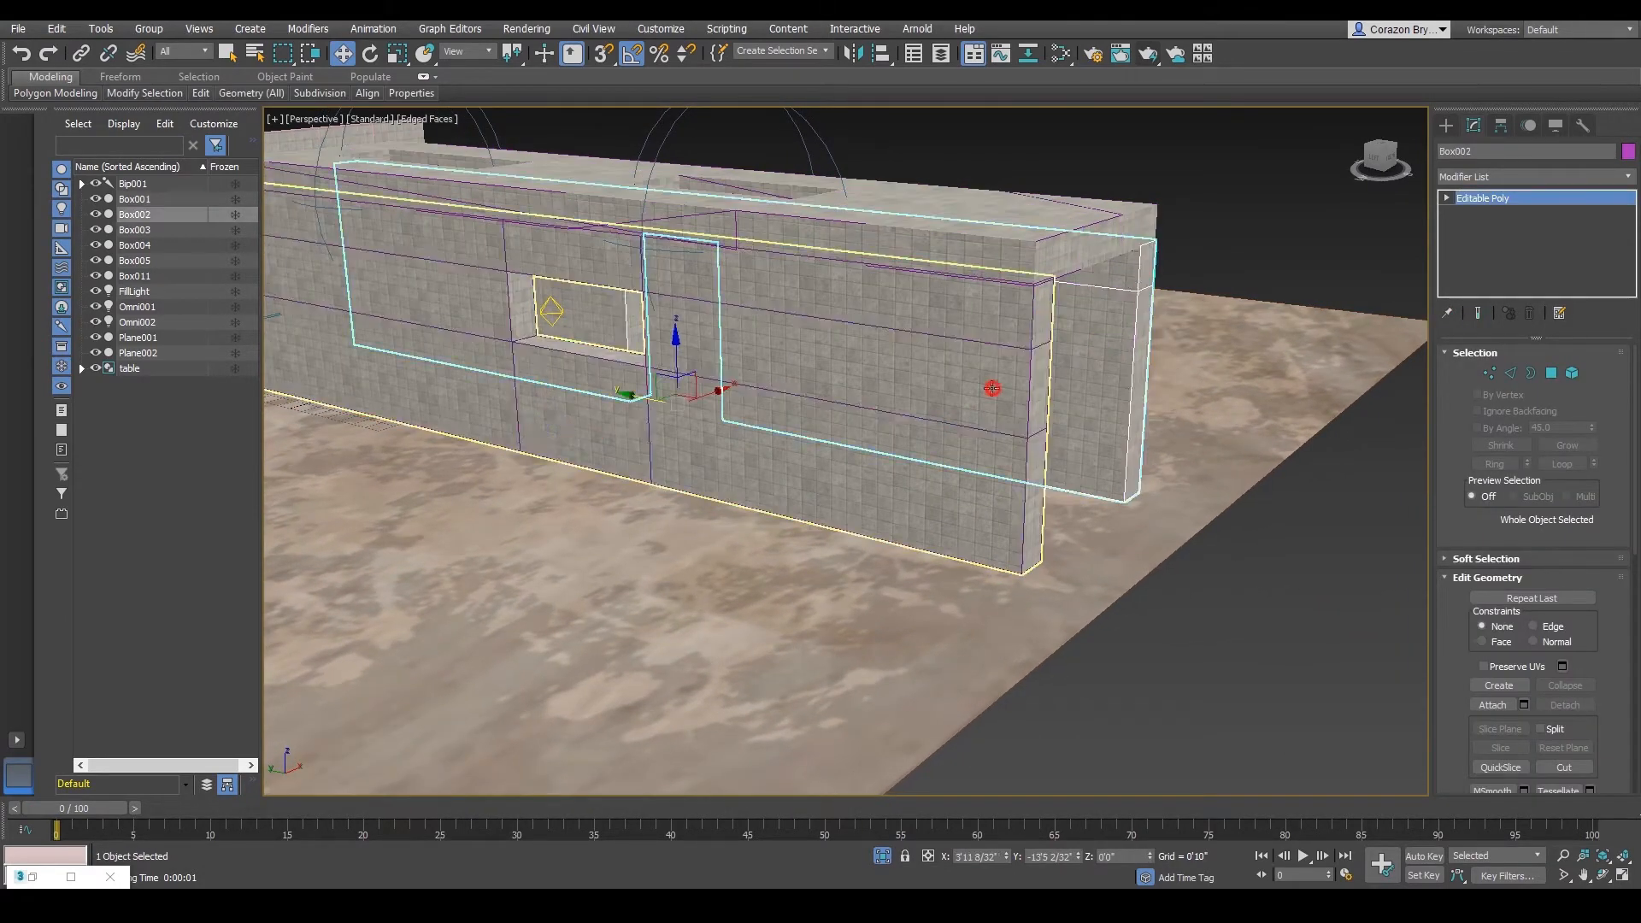
left_click(991, 389)
middle_click_drag(991, 388, 1055, 405, "alt")
left_click(1488, 374)
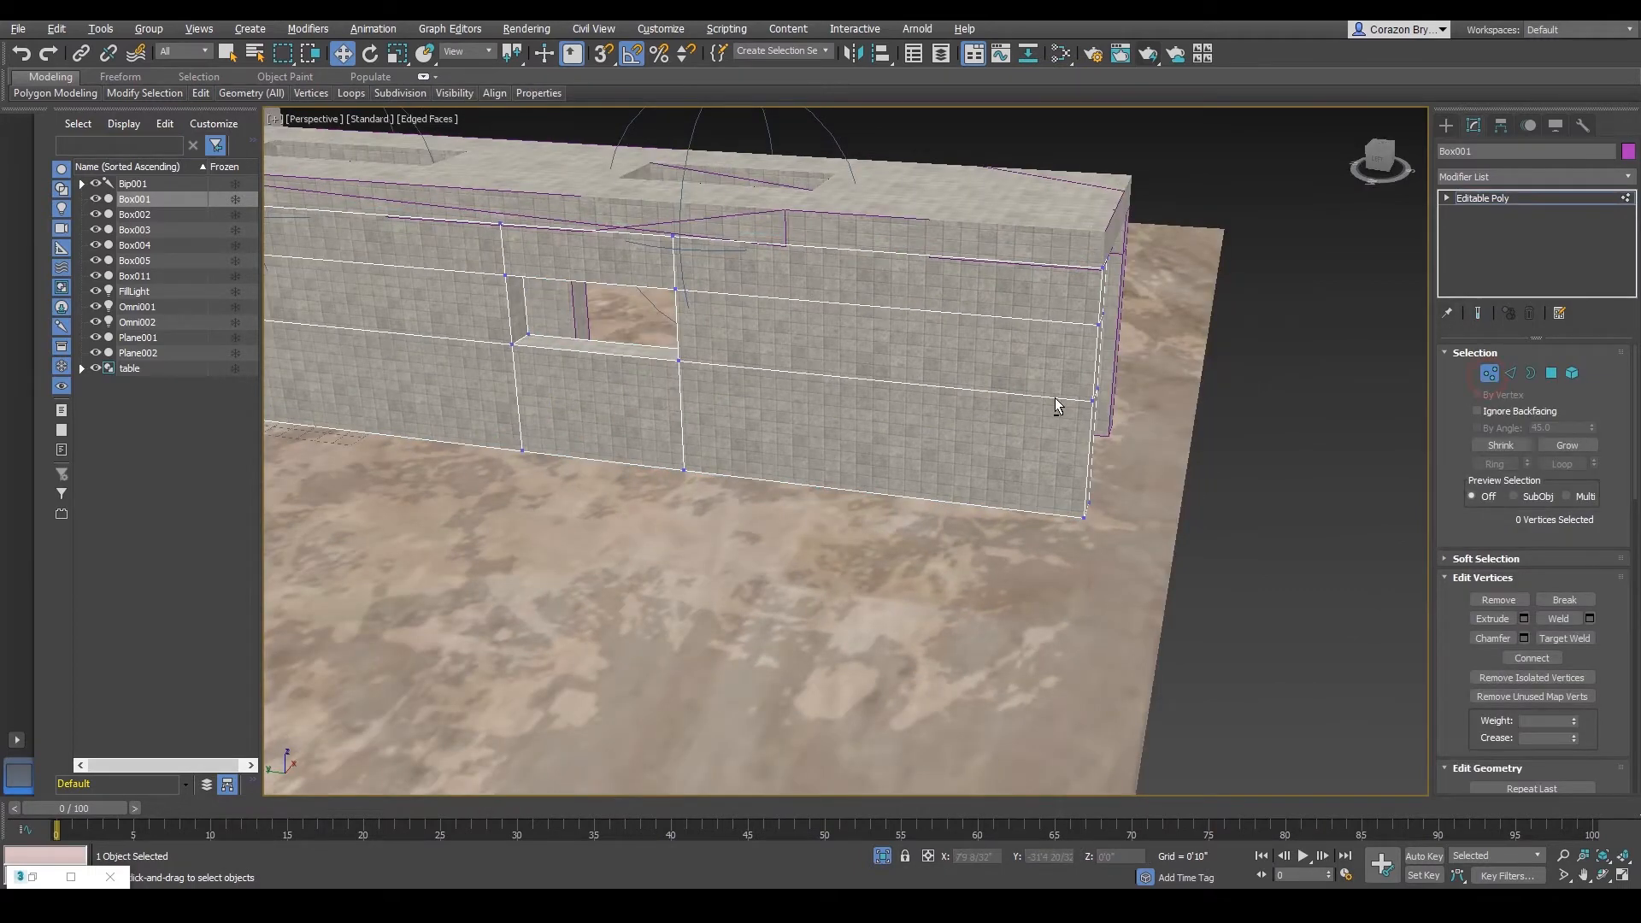
left_click_drag(1205, 593, 1205, 593)
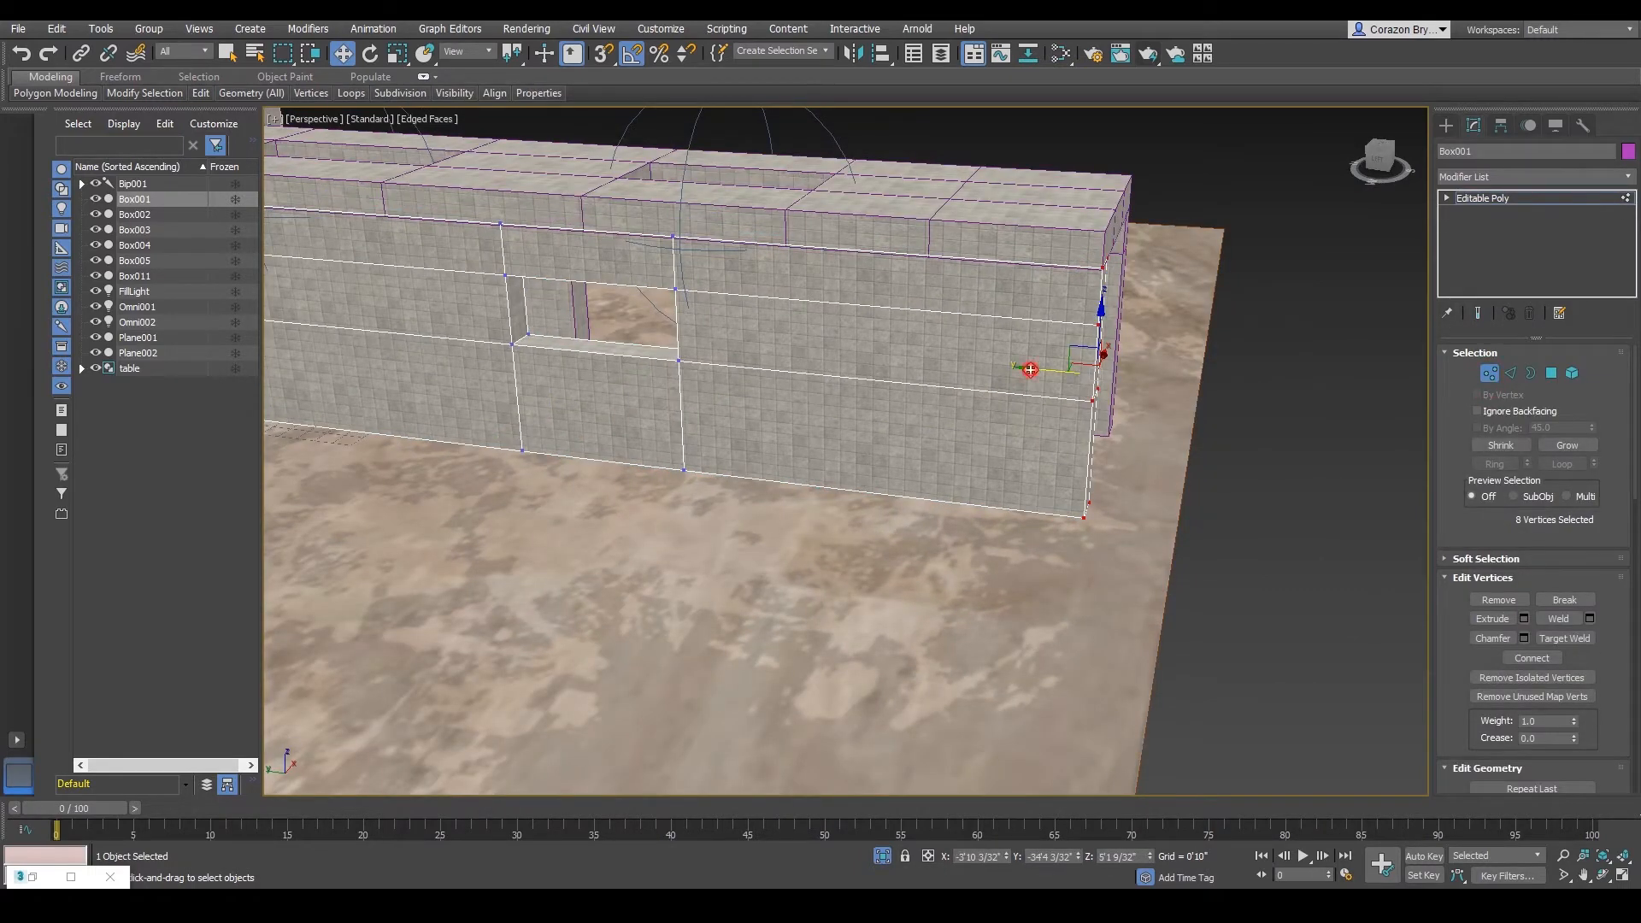
left_click_drag(1030, 370, 1209, 442)
middle_click_drag(1209, 442, 765, 490, "alt")
left_click(1016, 687)
right_click(1014, 448)
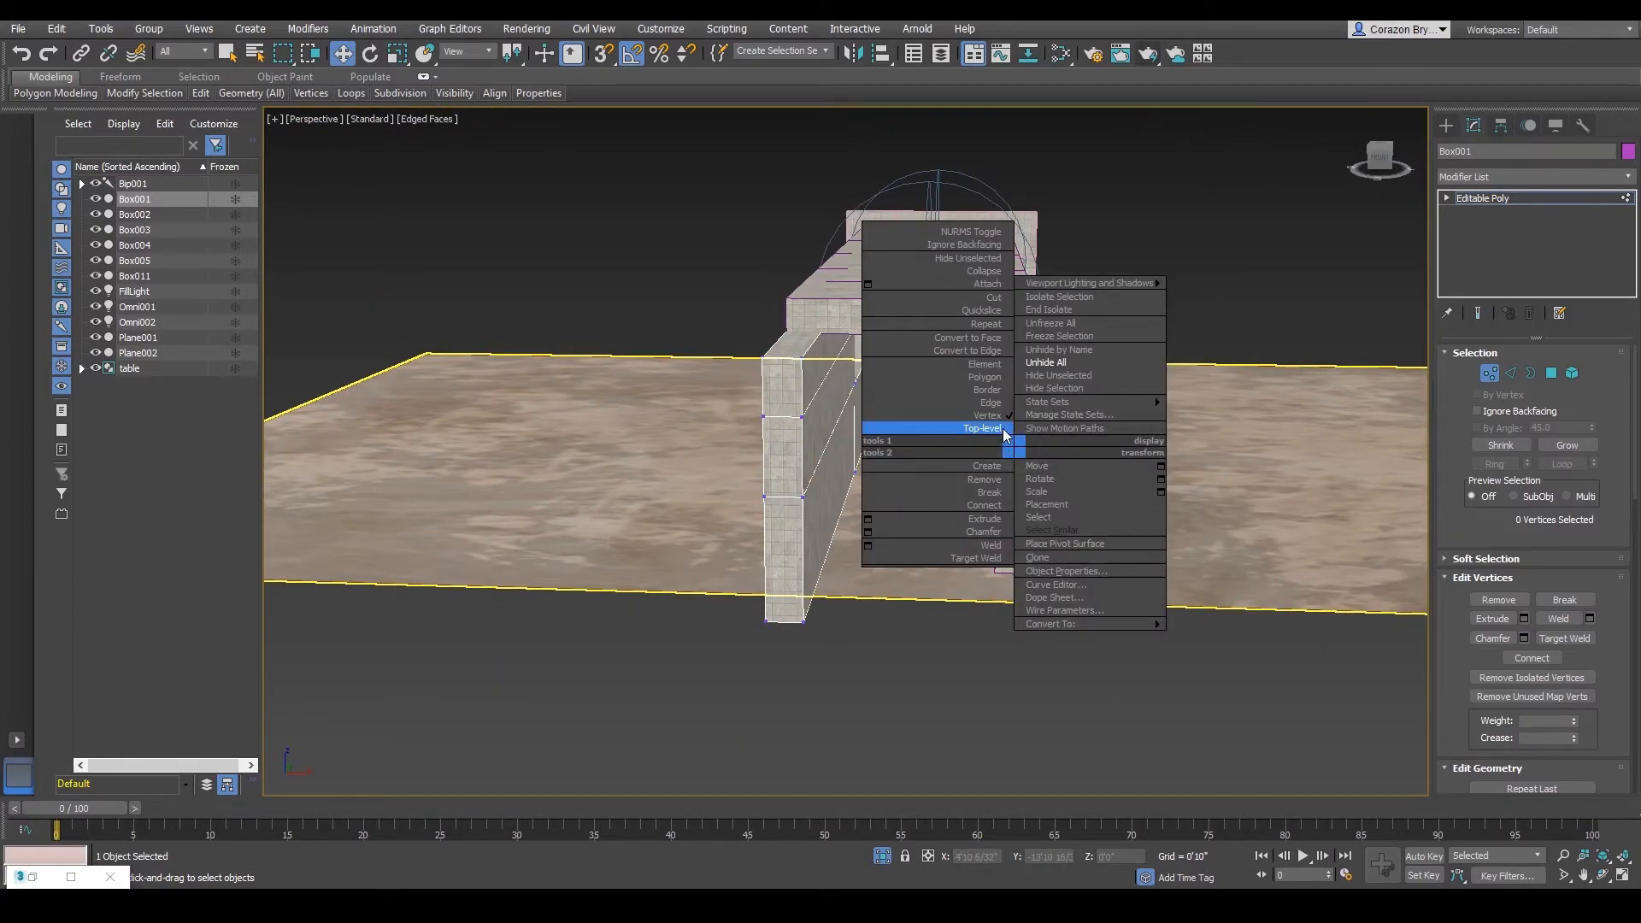
left_click(1004, 430)
- Lengthen the doorway wall Box002 by moving its six open-end vertices about 5'9" outward along Y, level with Box001's end
left_click(1015, 403)
middle_click_drag(1015, 403, 931, 434, "alt")
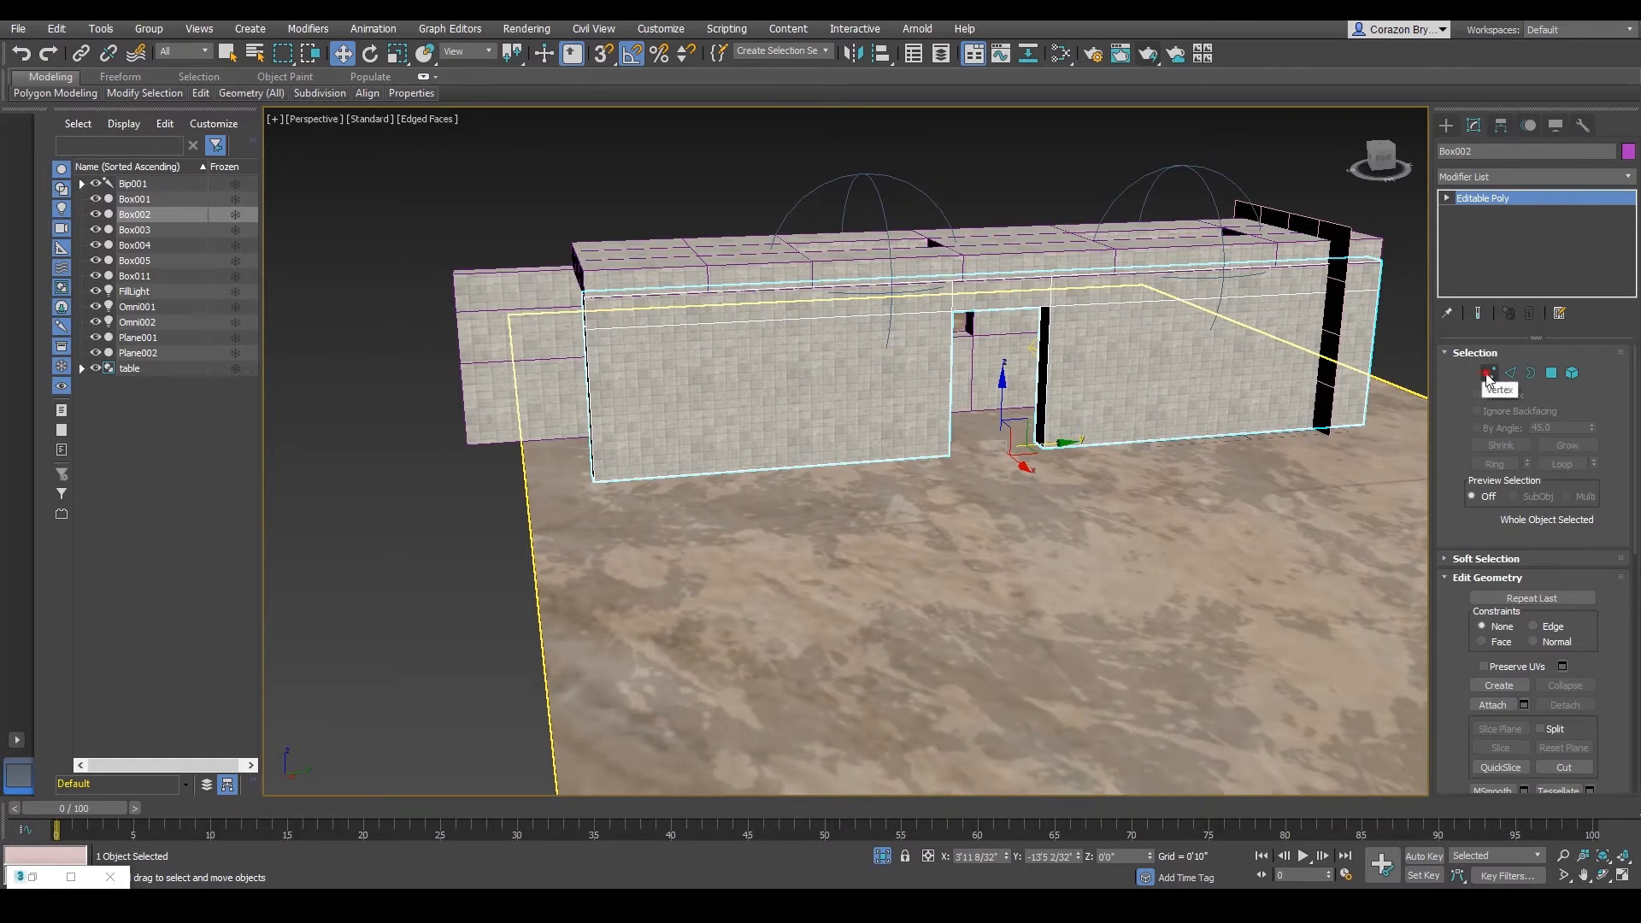
left_click(1488, 373)
left_click_drag(495, 210, 632, 513)
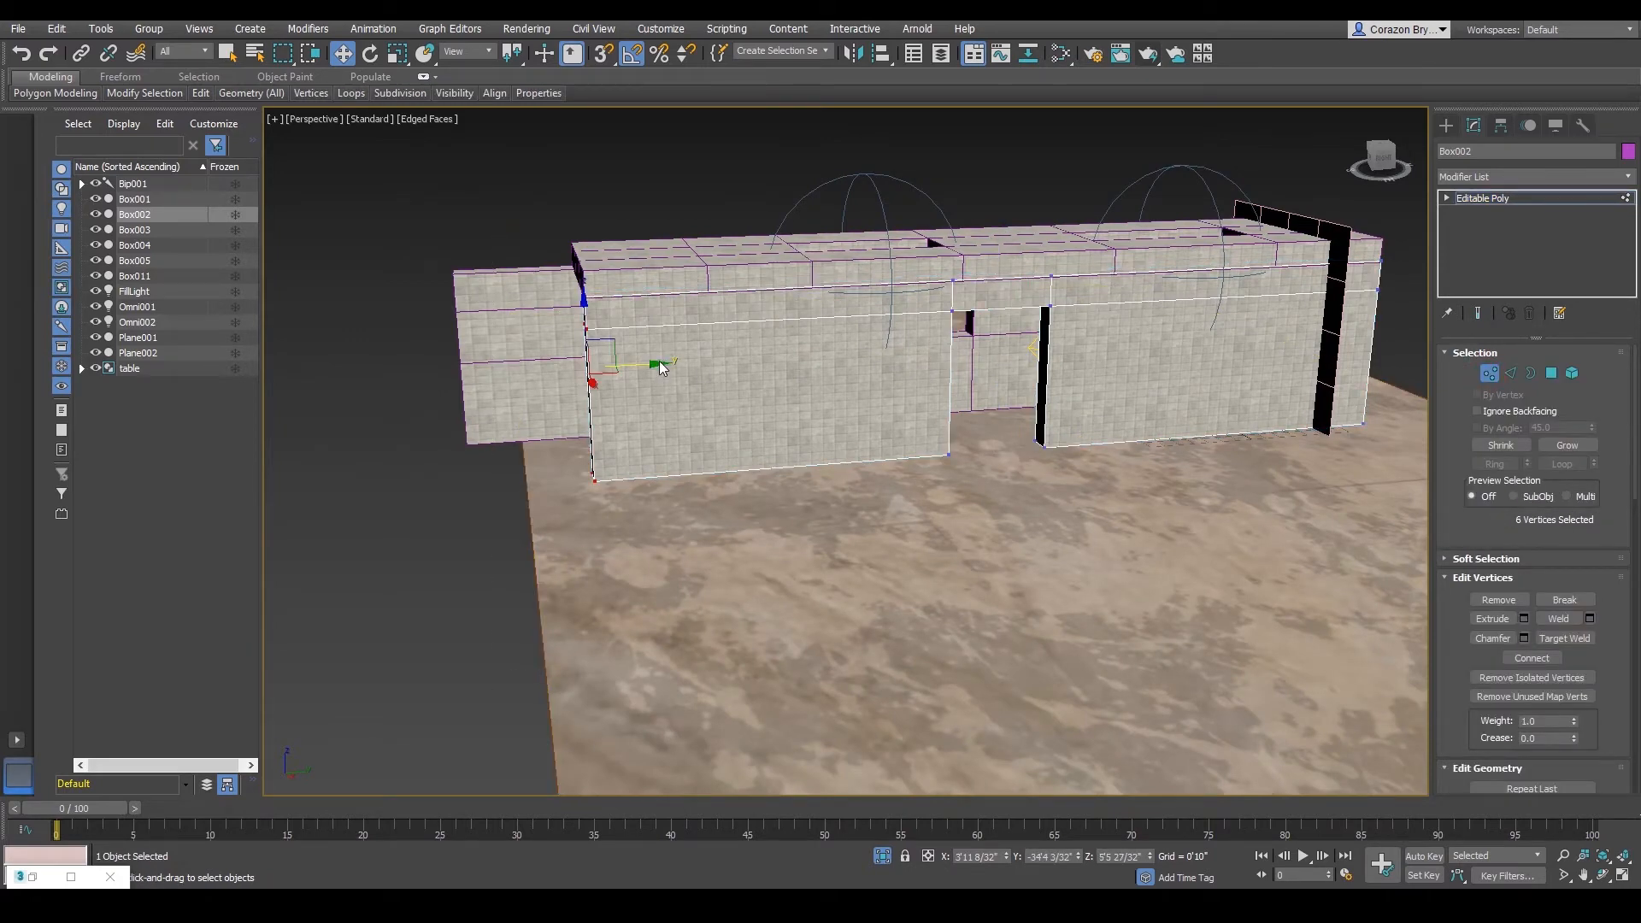
left_click_drag(660, 368, 482, 631)
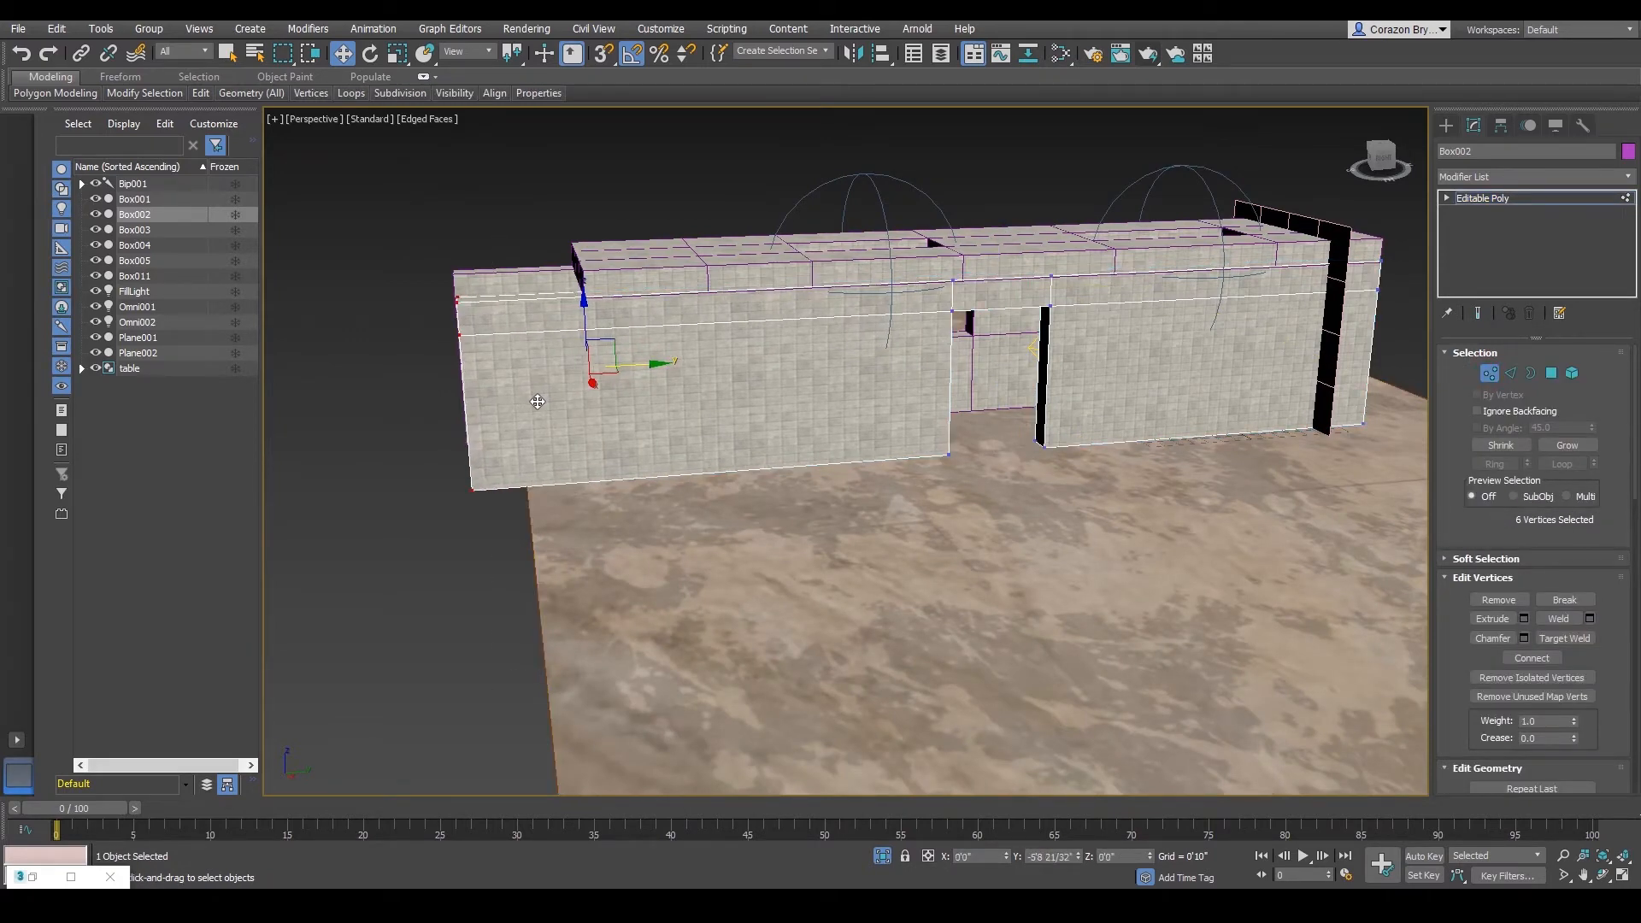
left_click(481, 626)
left_click(1489, 373)
- Lengthen the ceiling Box003 by moving its eight open-end vertices outward along Y to just past the extended walls' ends
left_click(713, 264)
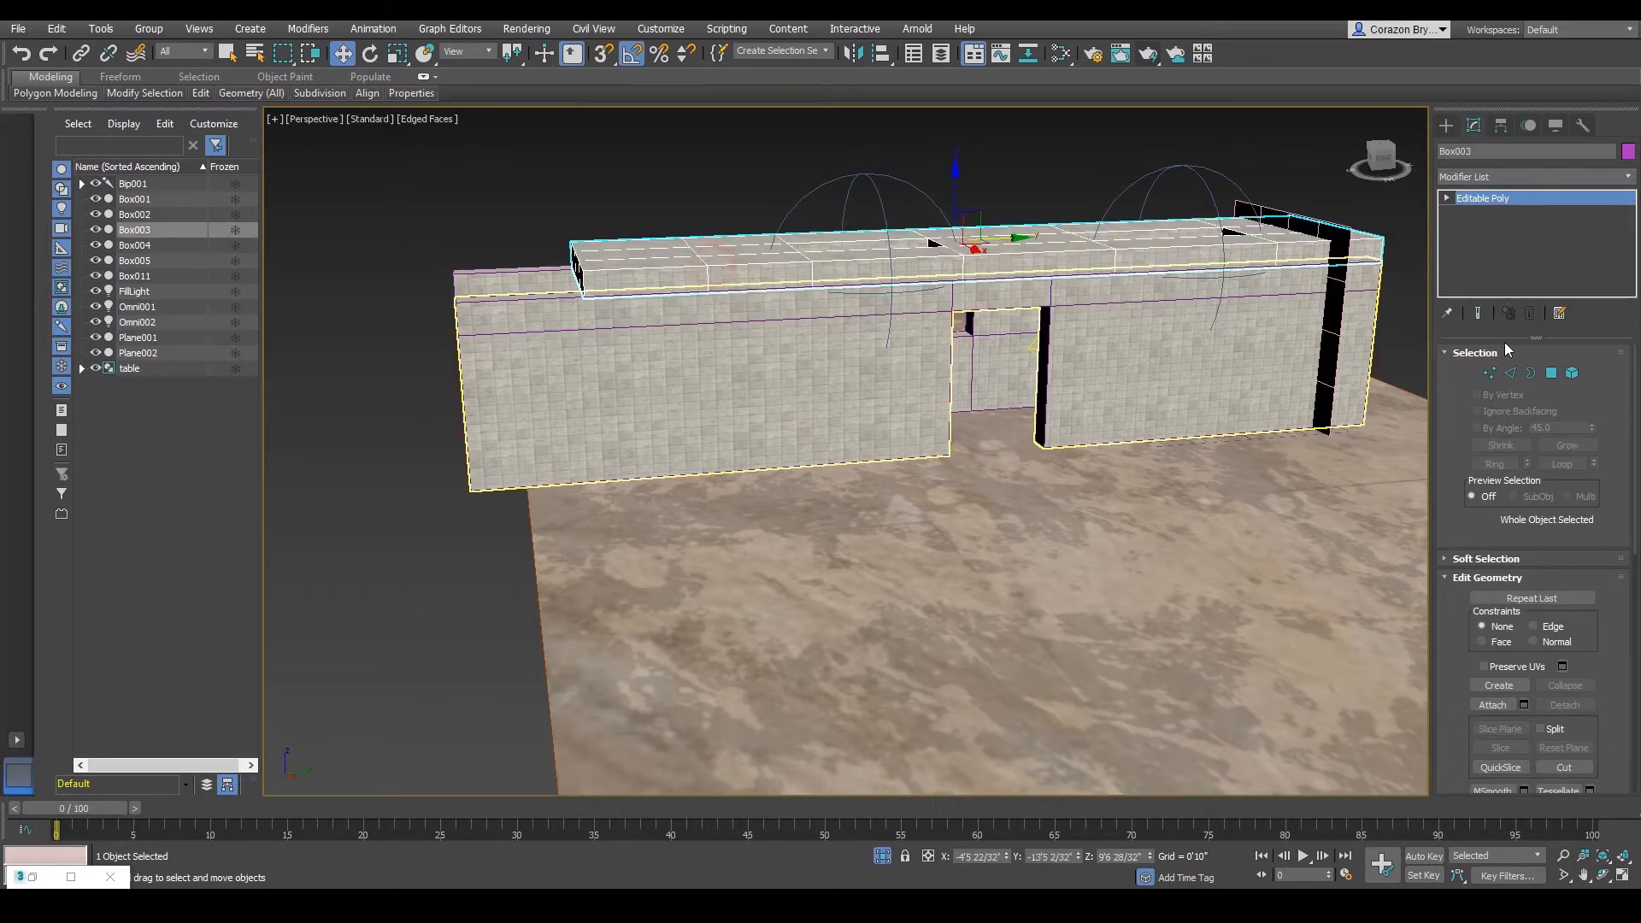
left_click(1490, 373)
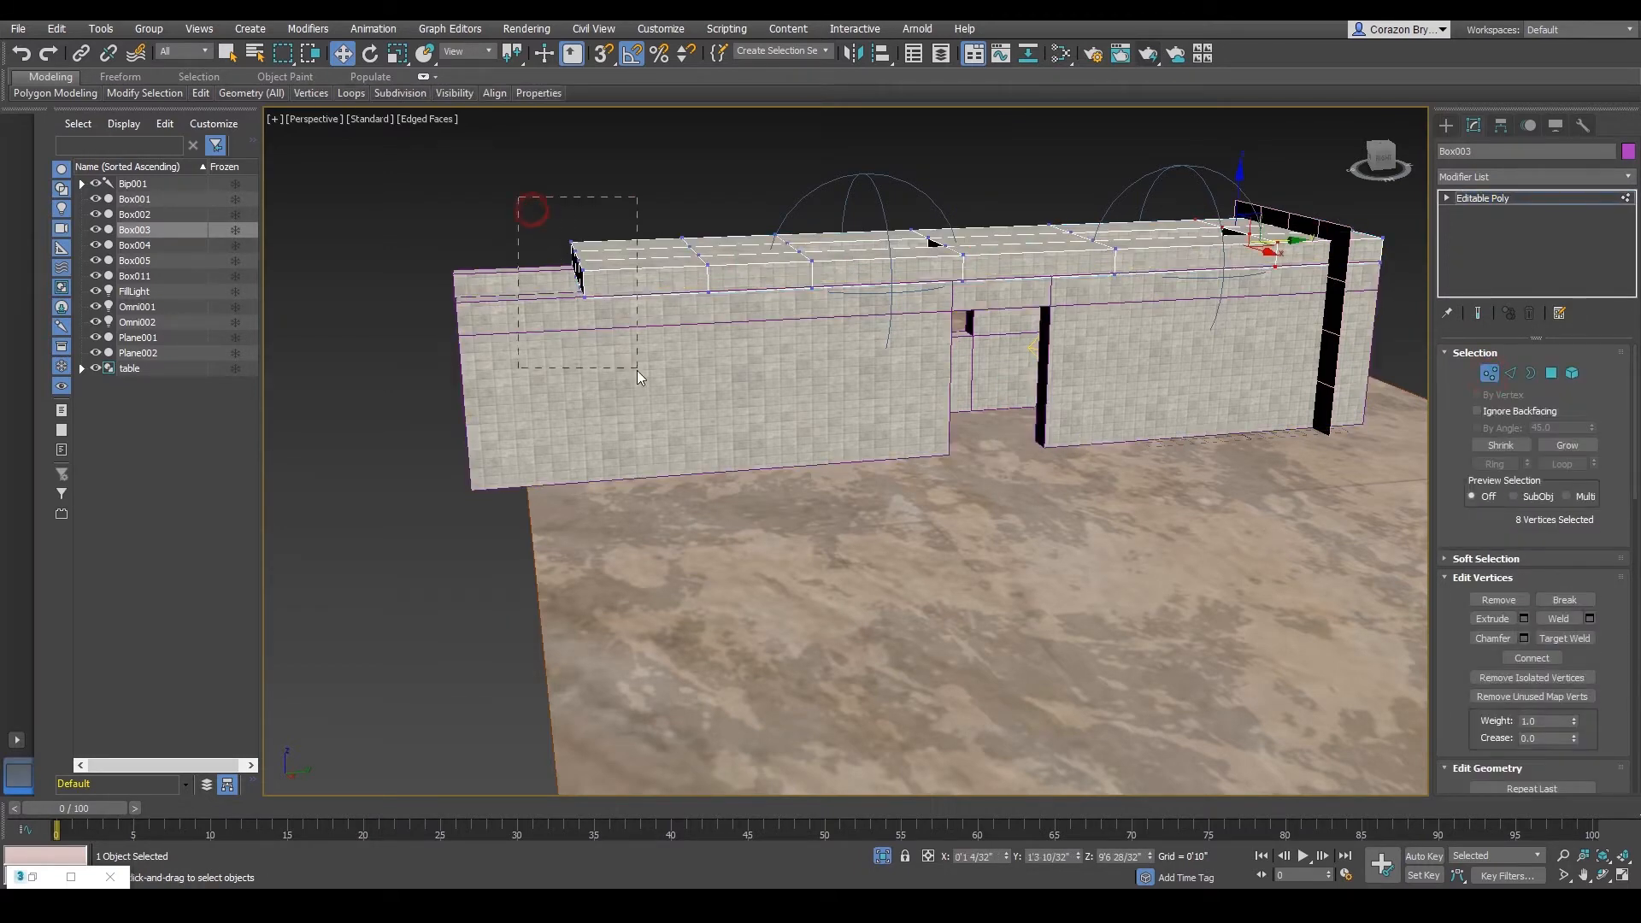
left_click_drag(640, 377, 638, 374)
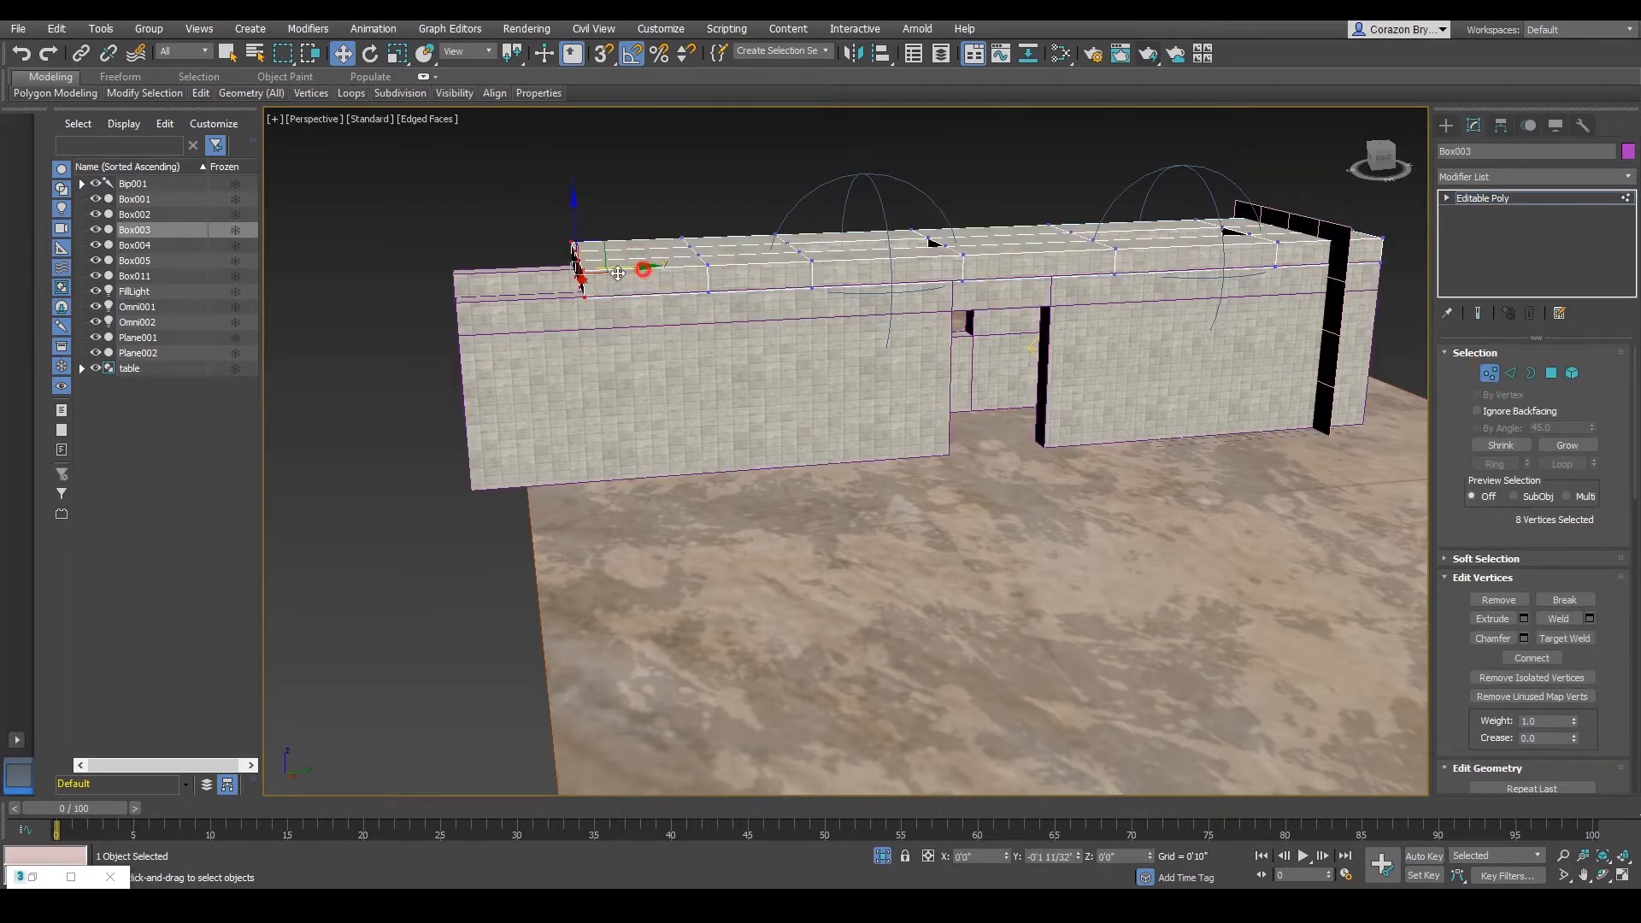
left_click_drag(617, 274, 515, 296)
left_click(448, 389)
right_click(654, 256)
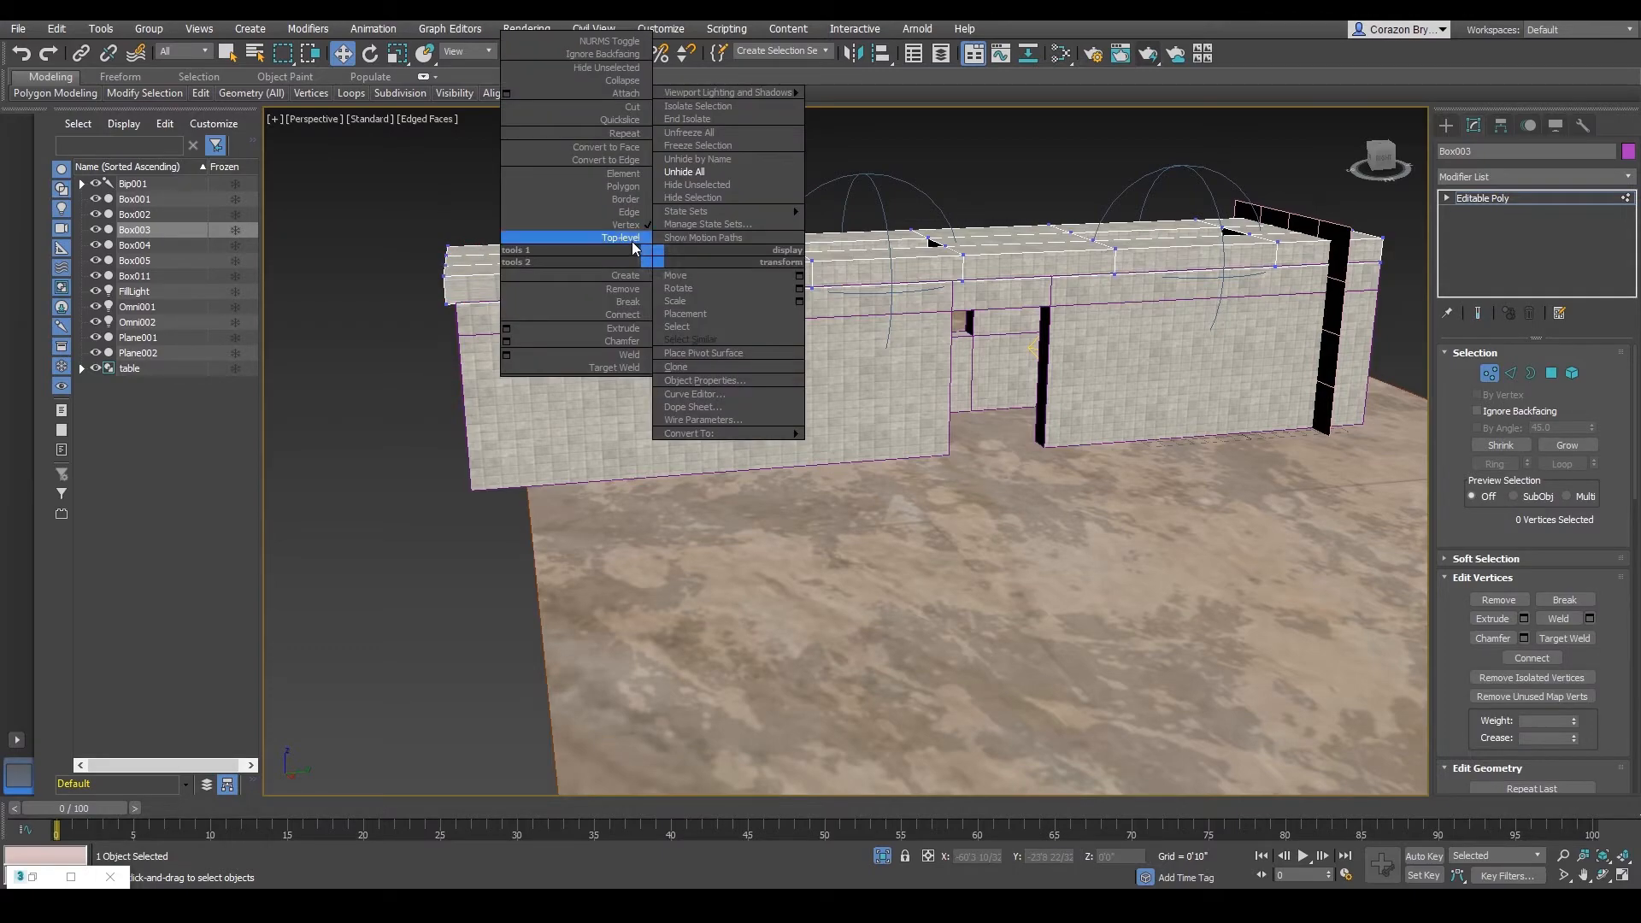
left_click(632, 241)
- Frame the view down the lengthened corridor toward the figure, test-render it, and close the render
middle_click_drag(737, 313, 944, 341, "alt")
scroll(847, 328, "up", 3)
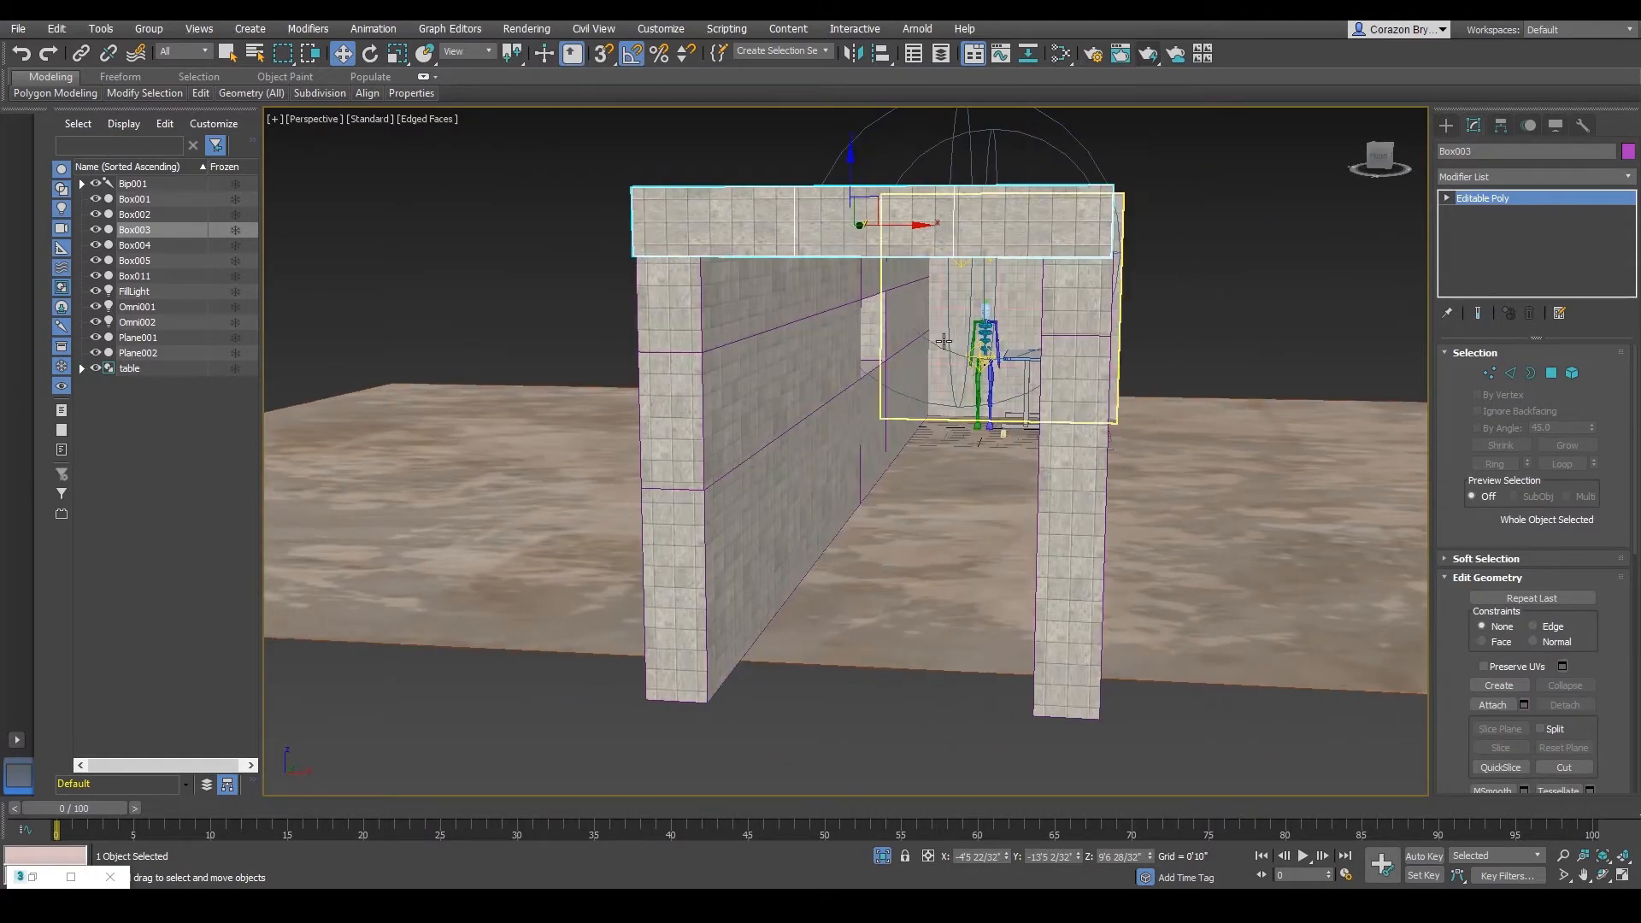
scroll(944, 341, "up", 4)
middle_click_drag(1044, 341, 1011, 406, "alt")
left_click(1147, 57)
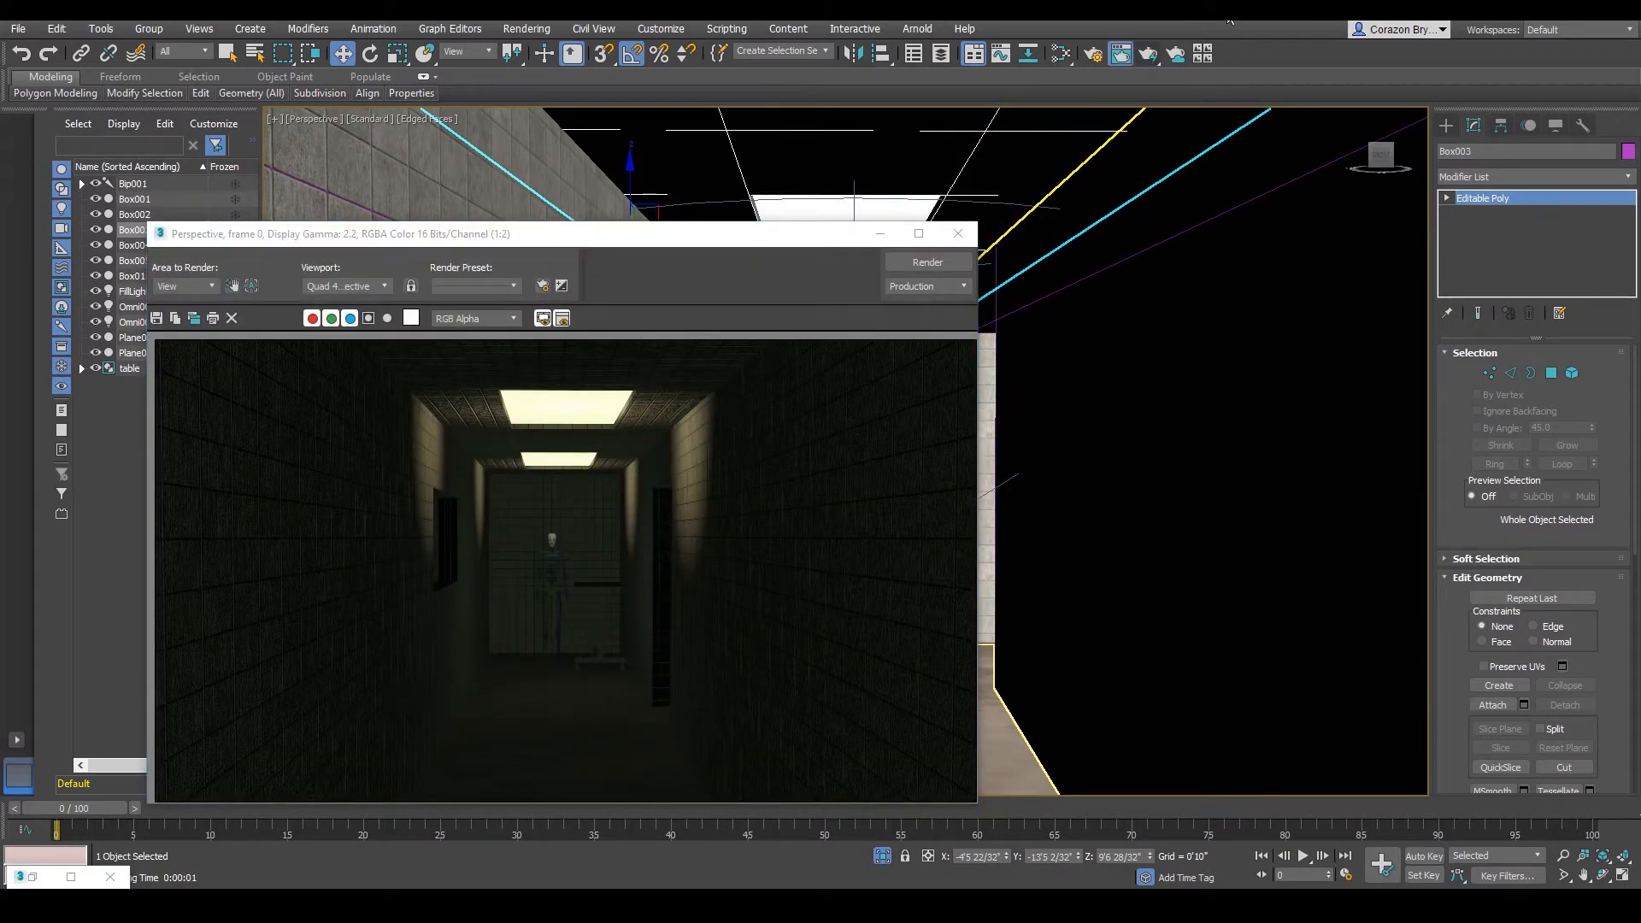
left_click(958, 233)
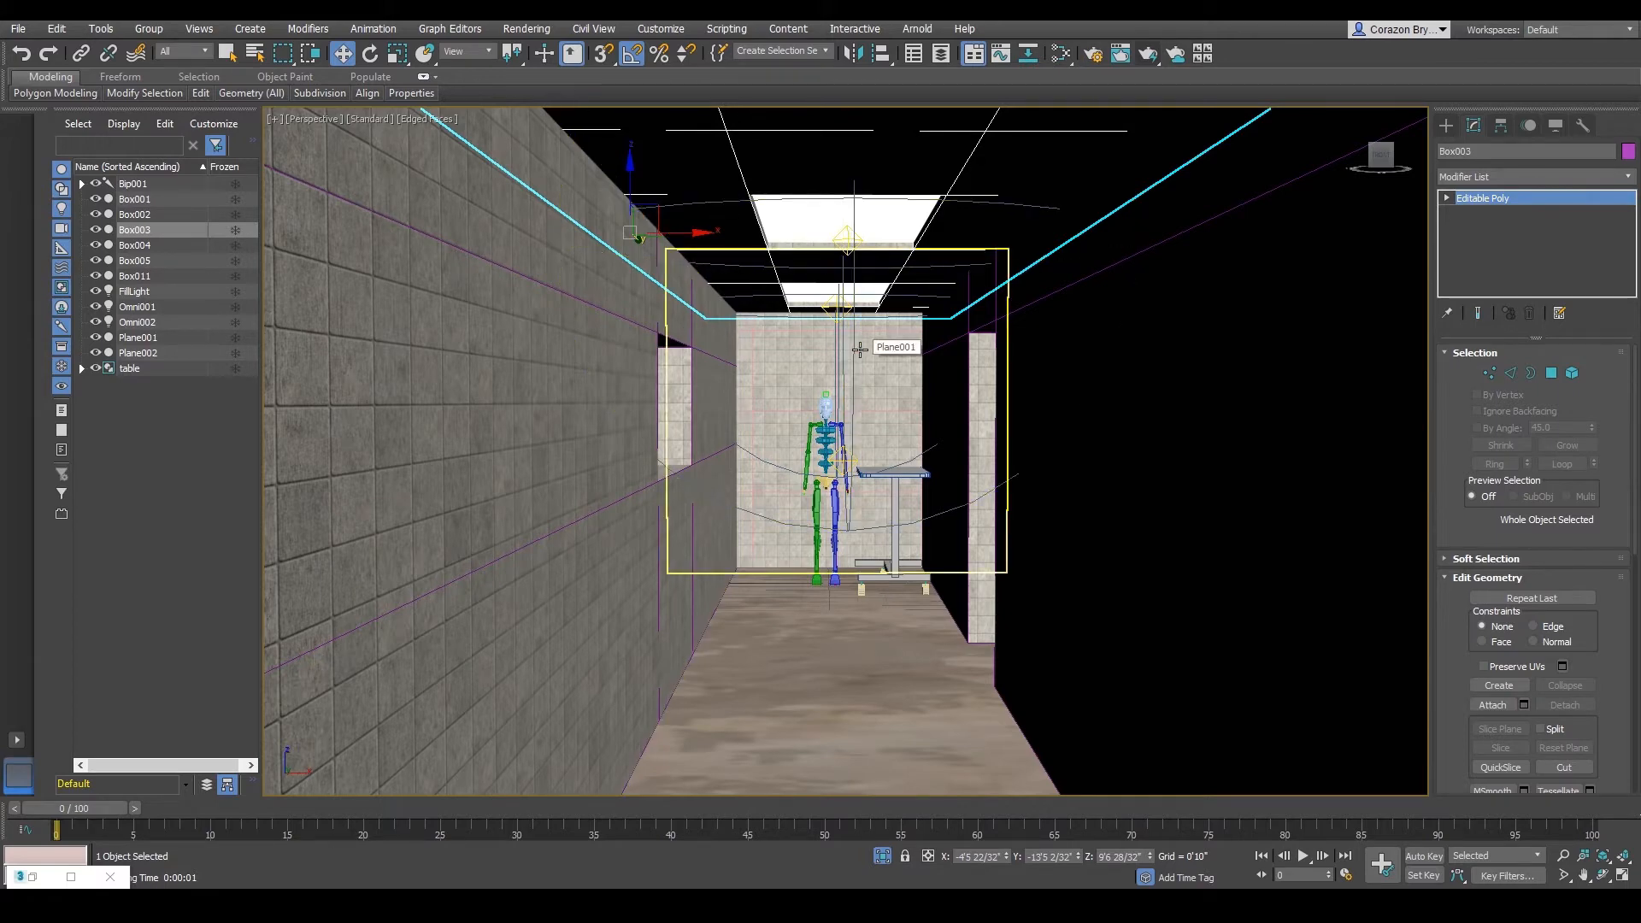
- Set the multiplier of the ceiling light Omni001 to 1.5
left_click(846, 240)
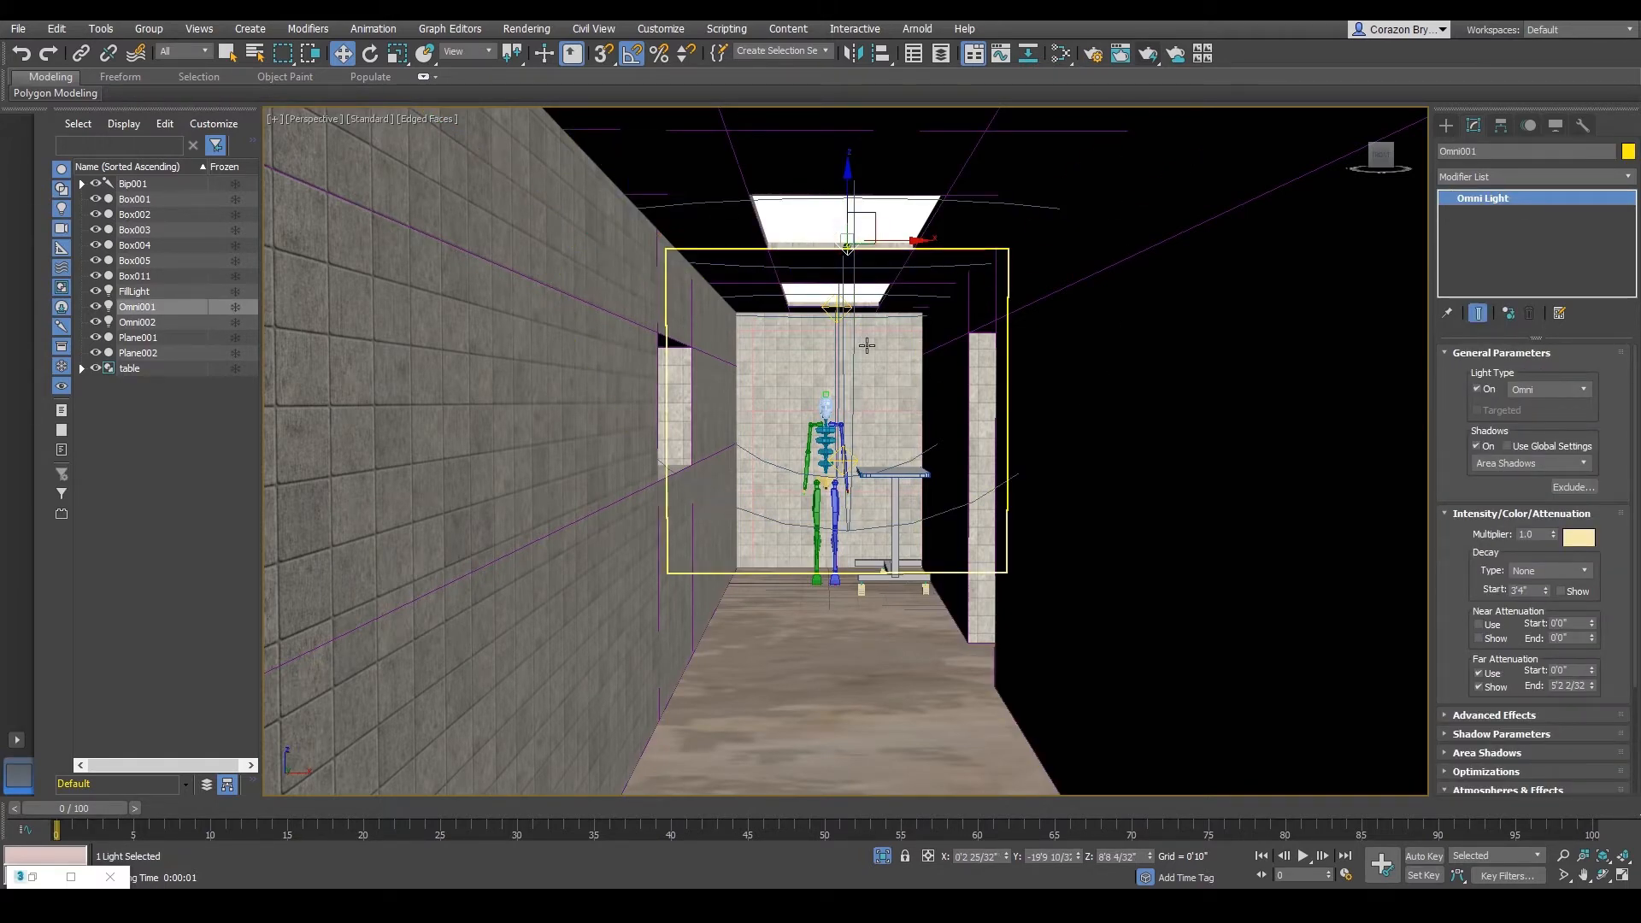
middle_click_drag(929, 488, 941, 487, "alt")
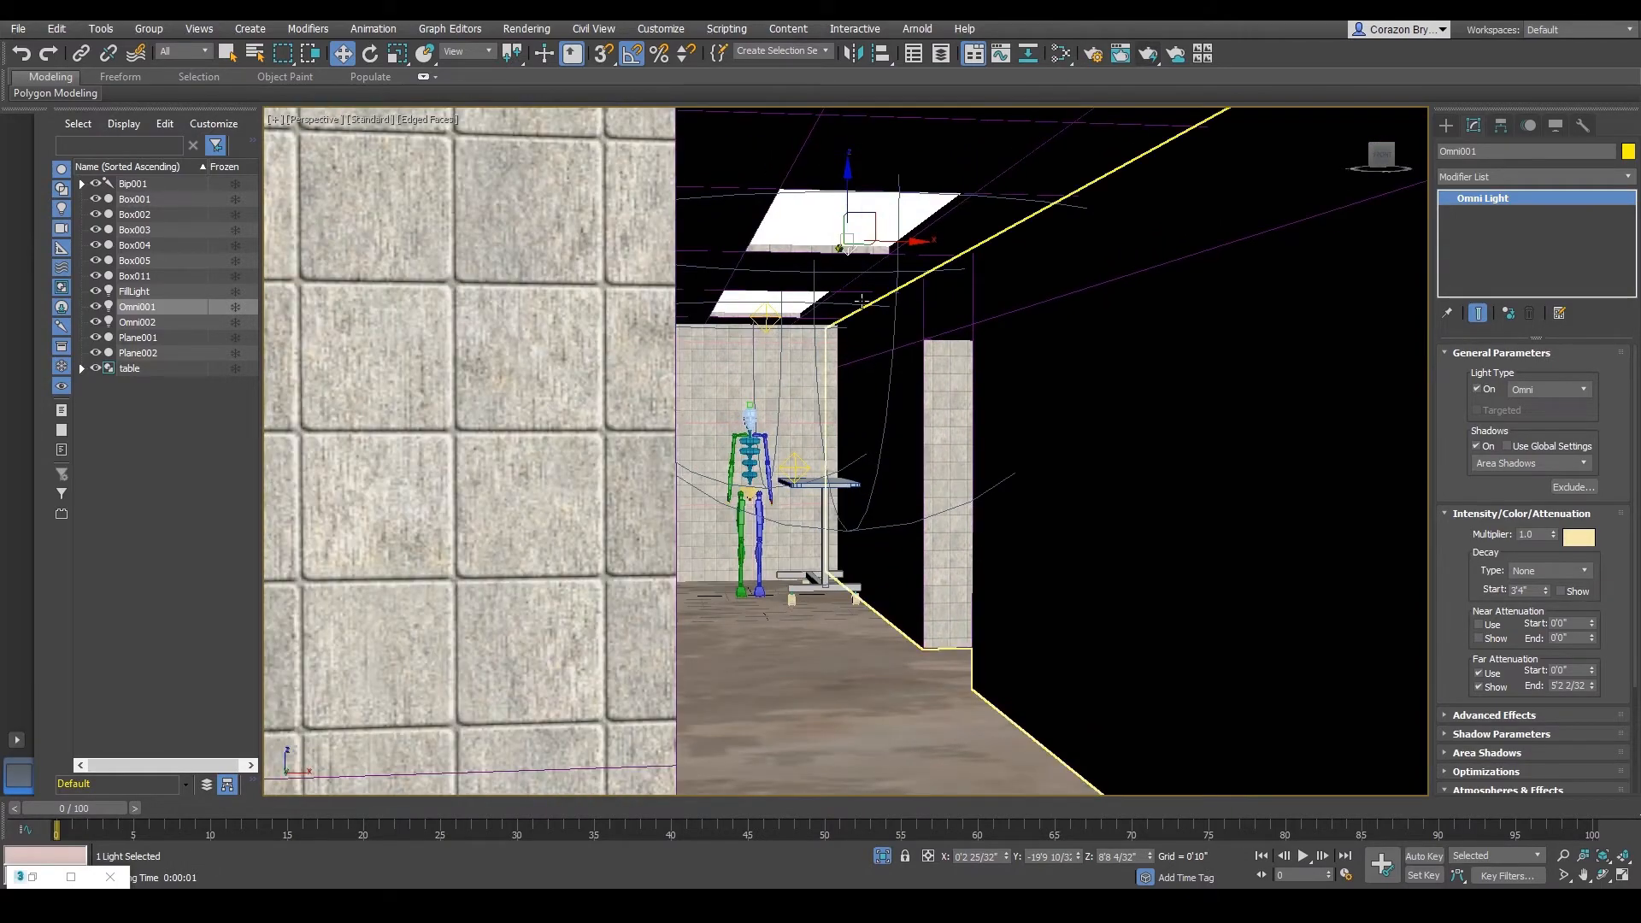
middle_click_drag(862, 235, 859, 303, "alt")
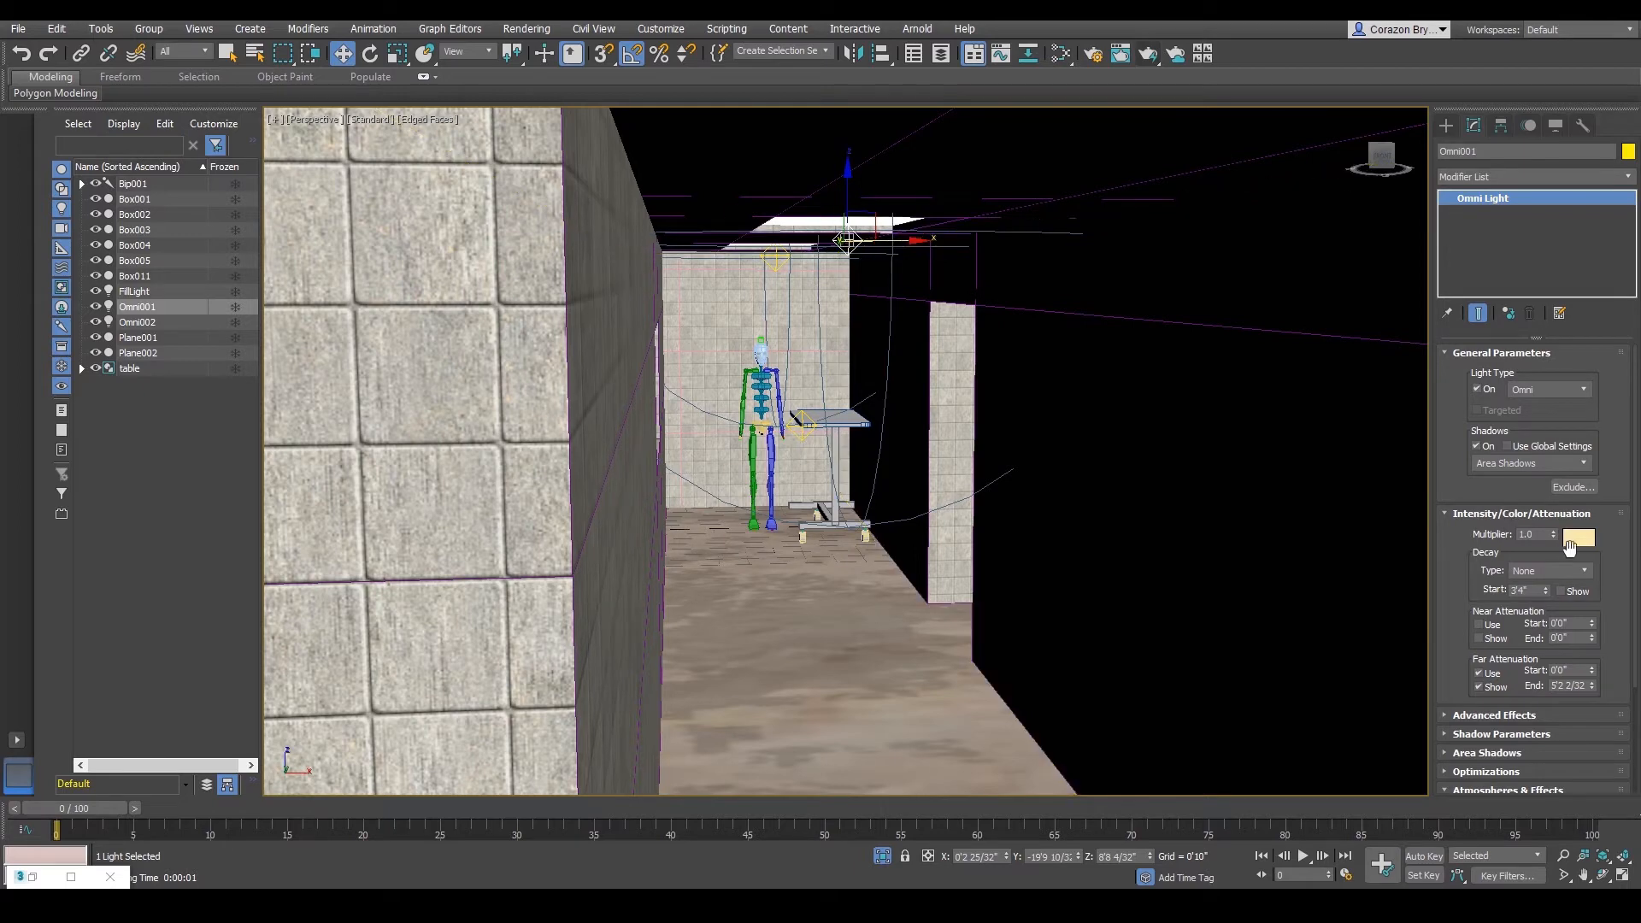
type("1.")
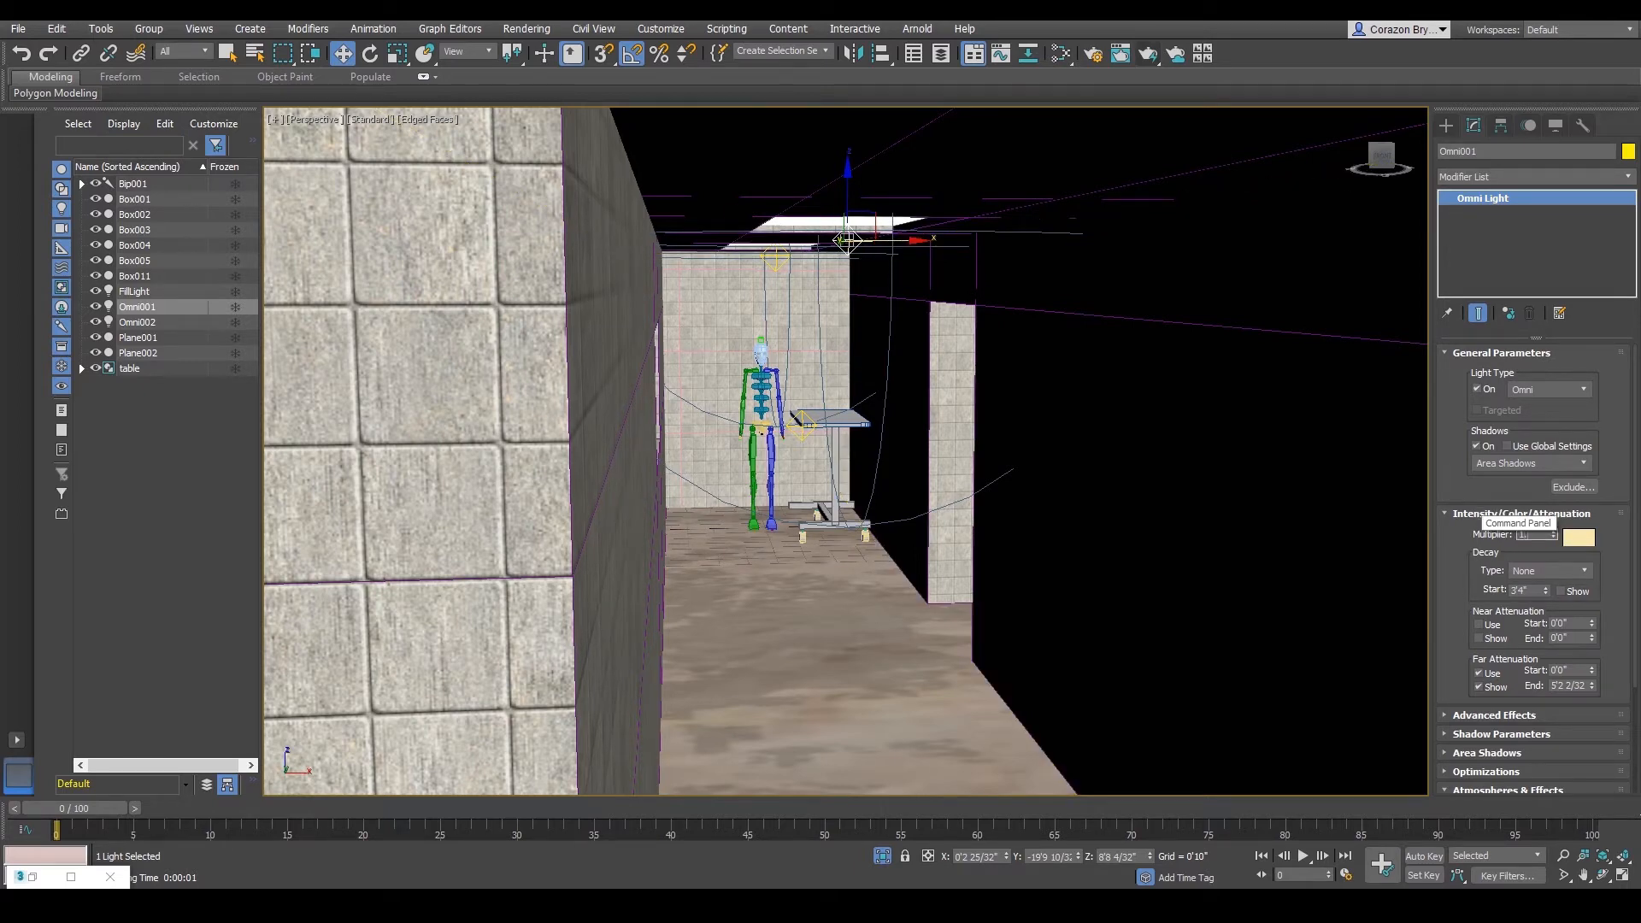
- Select the FillLight, re-aim the view down the corridor, and test-render the brighter lighting
left_click(802, 425)
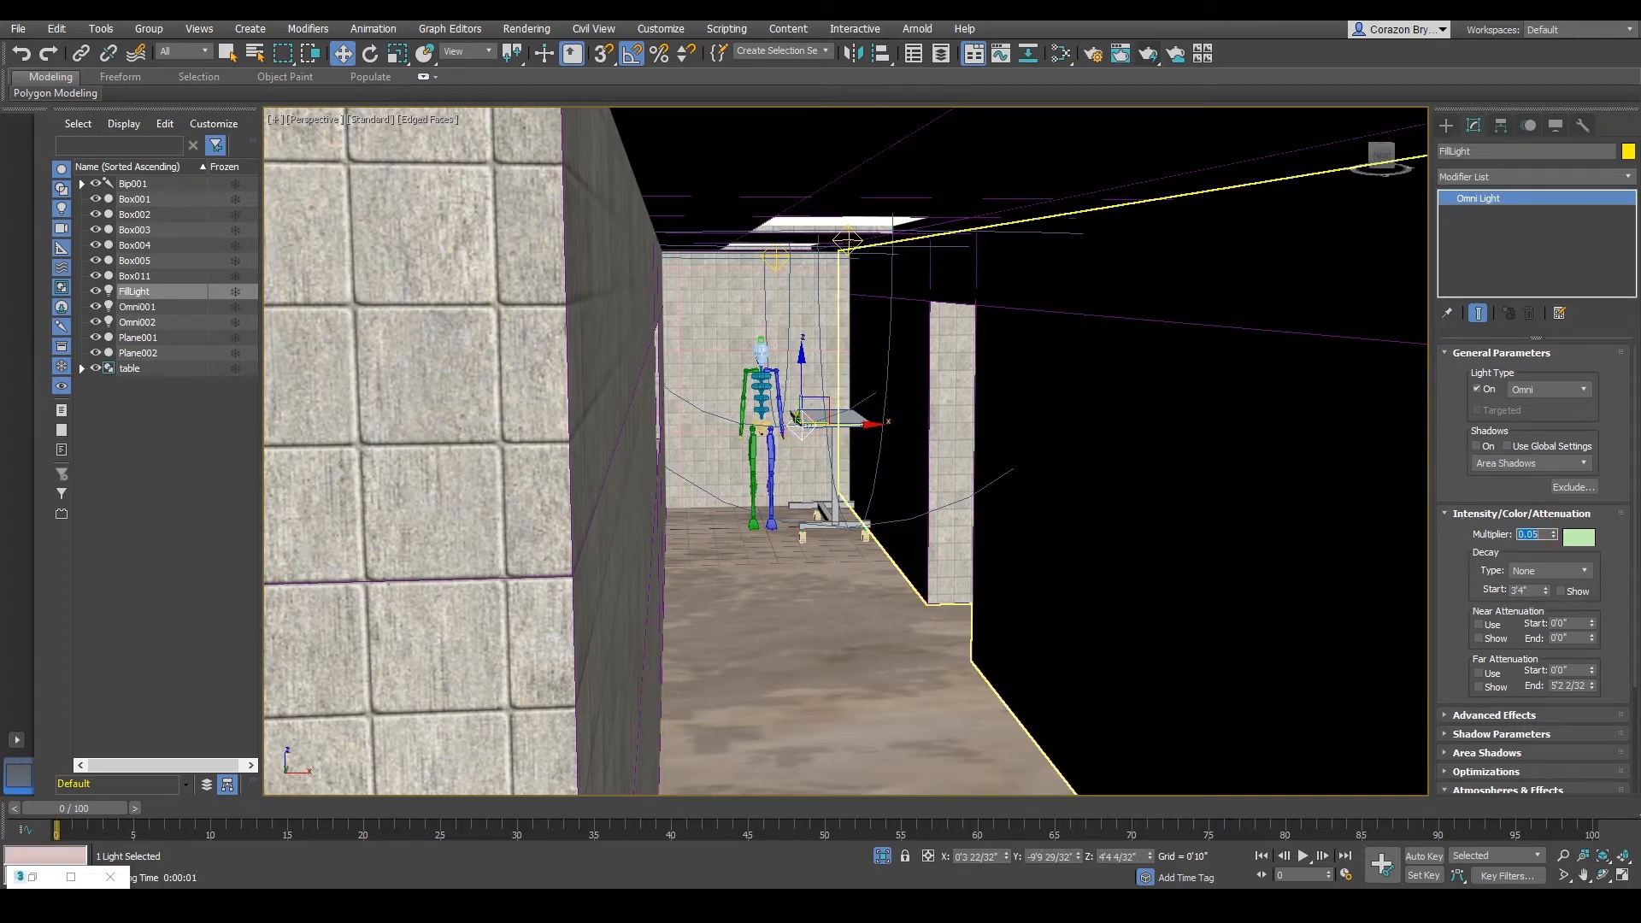
middle_click_drag(1393, 483, 1279, 481, "alt")
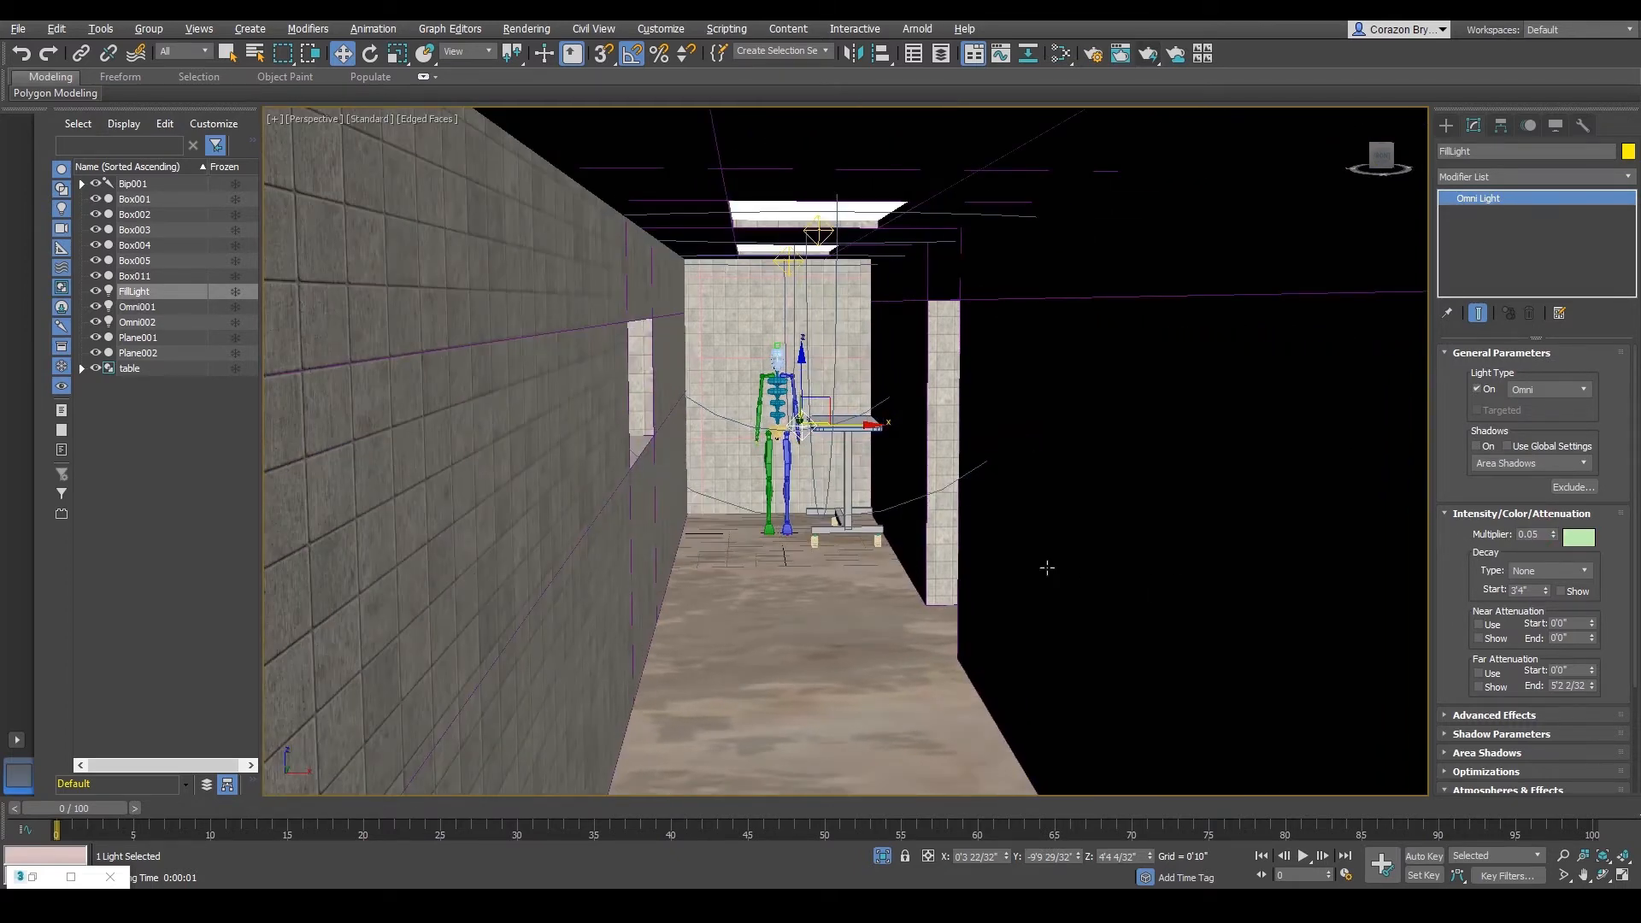
middle_click_drag(1014, 568, 1016, 586, "alt")
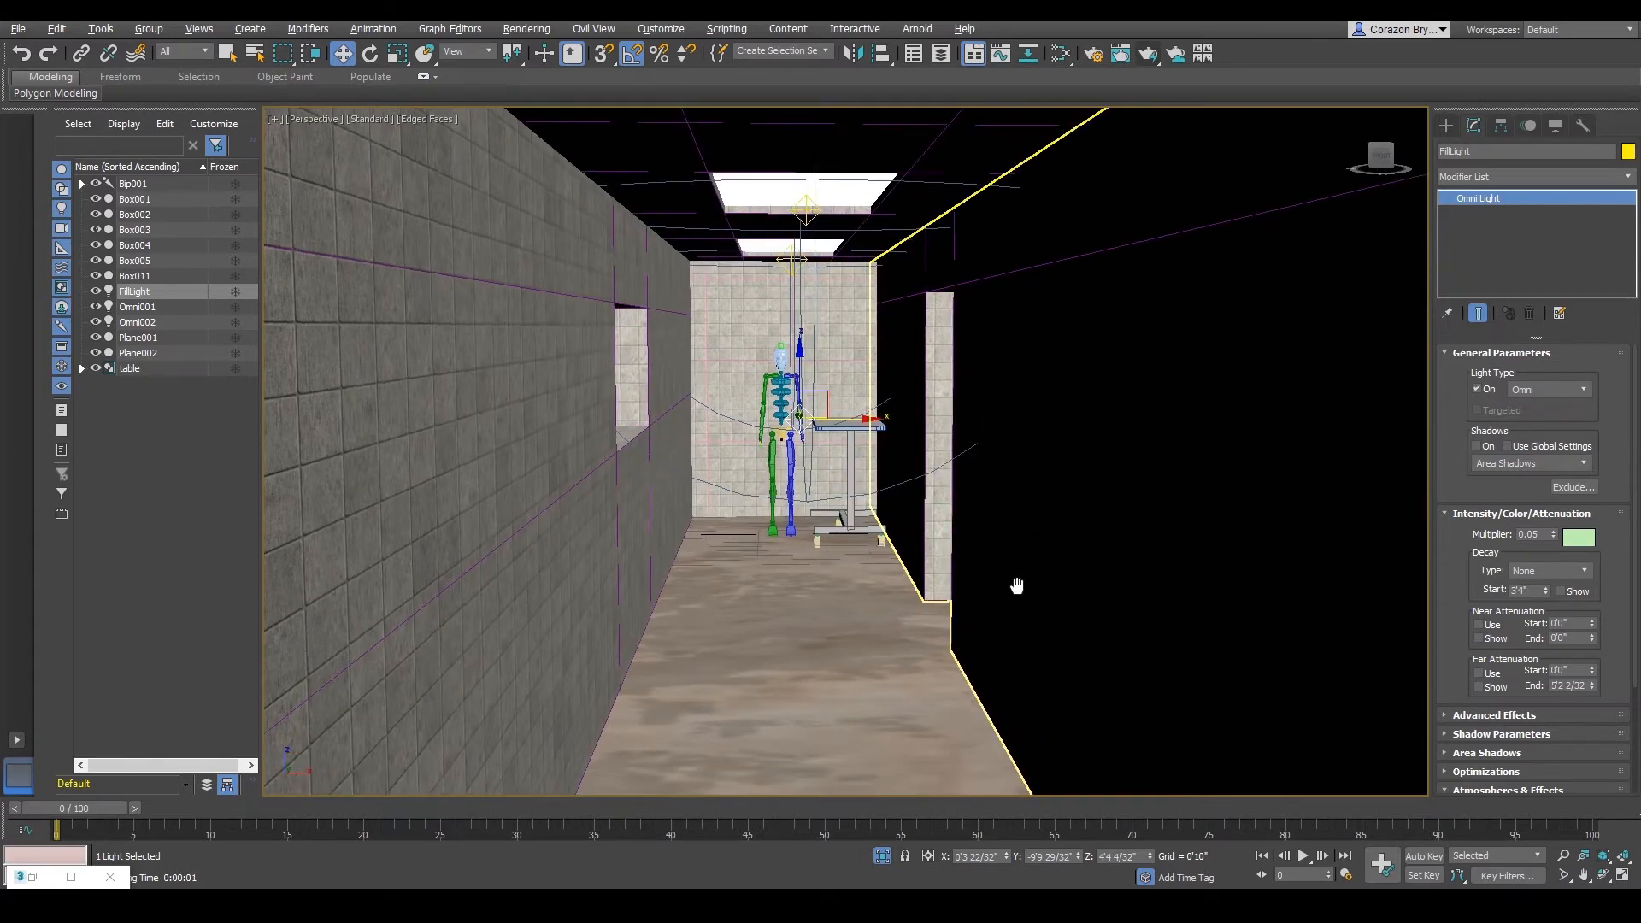
left_click(1175, 54)
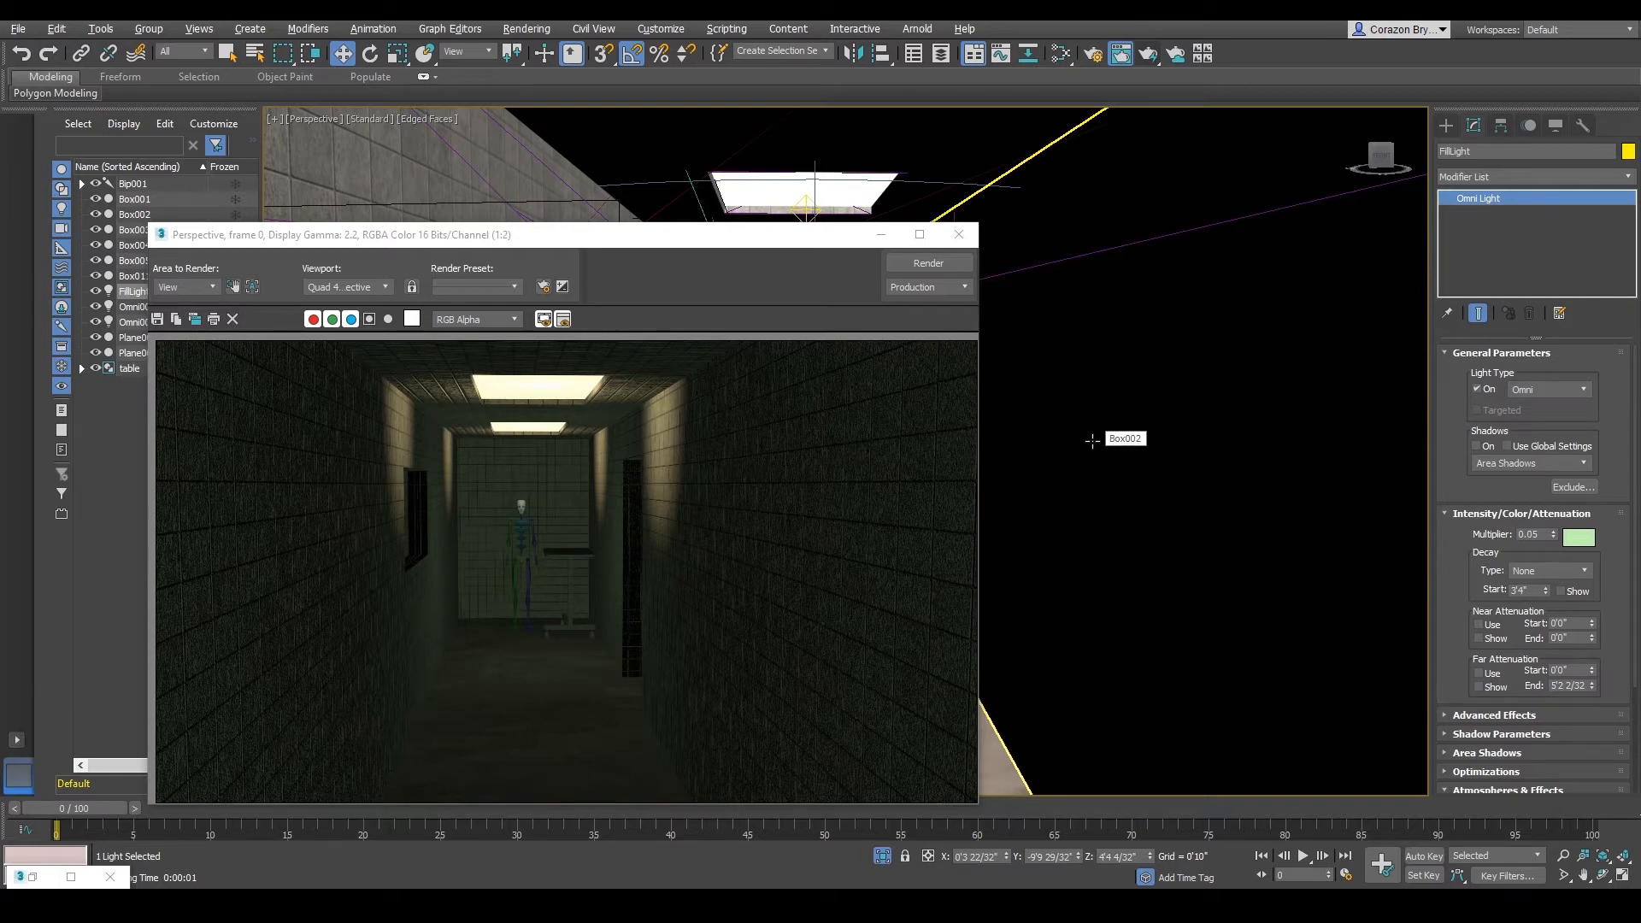
- Examine in the render how the corridor floor beneath the ceiling lights is lit, and close the render
left_click_drag(702, 240, 713, 142)
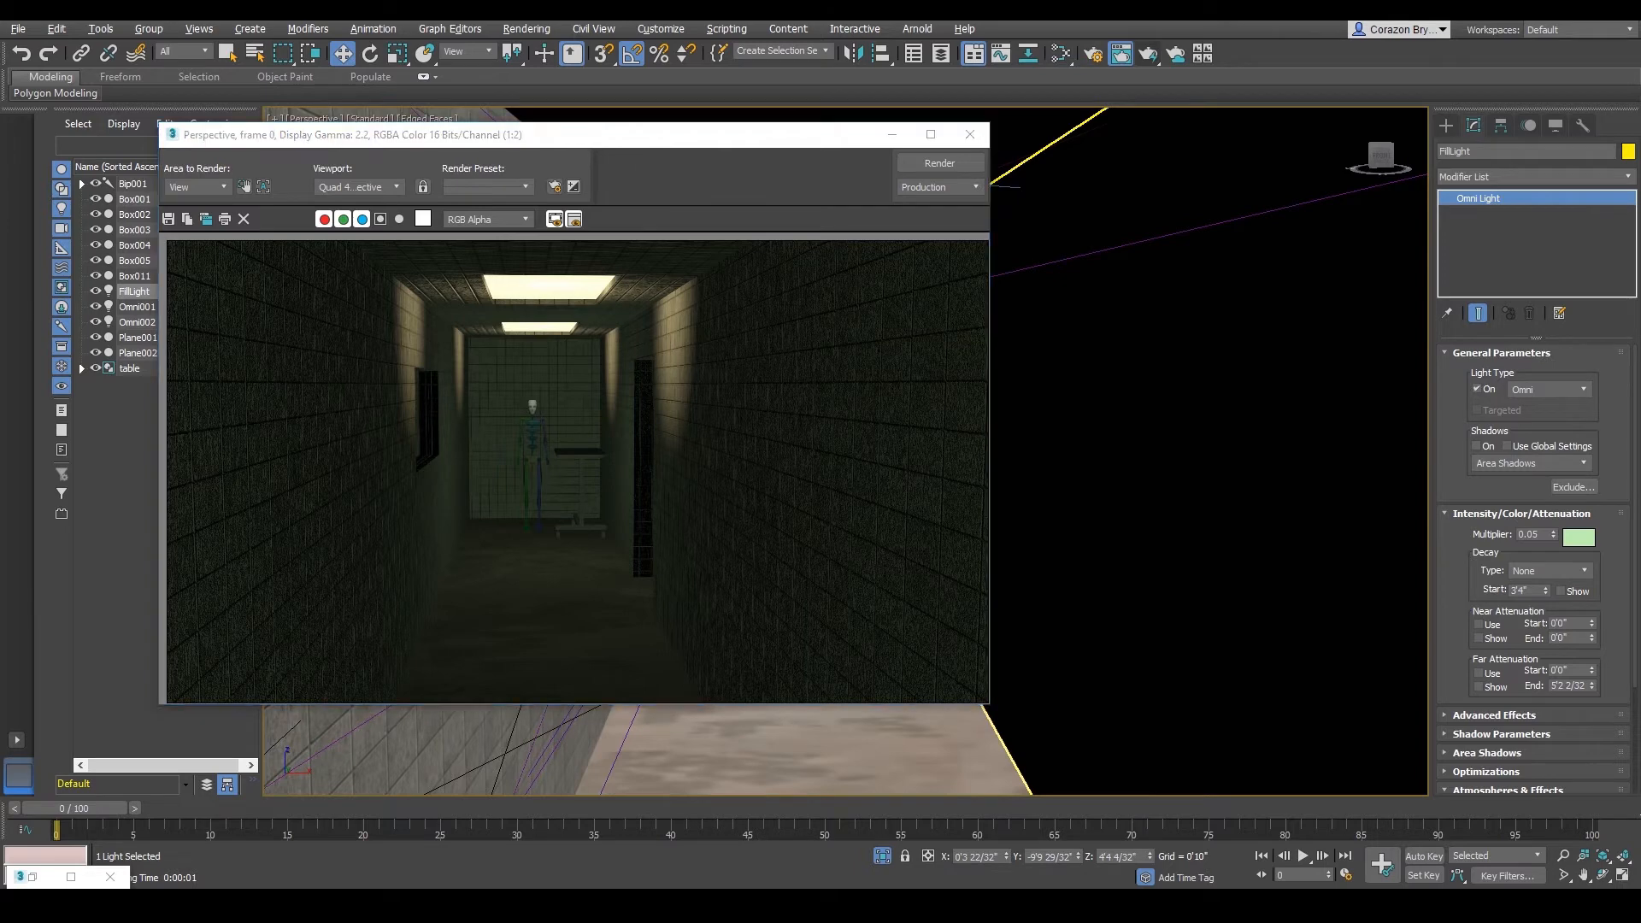
mouse_move(453, 533)
left_mouse_down()
mouse_move(679, 603)
mouse_move(623, 709)
mouse_move(441, 532)
mouse_move(535, 505)
left_mouse_up()
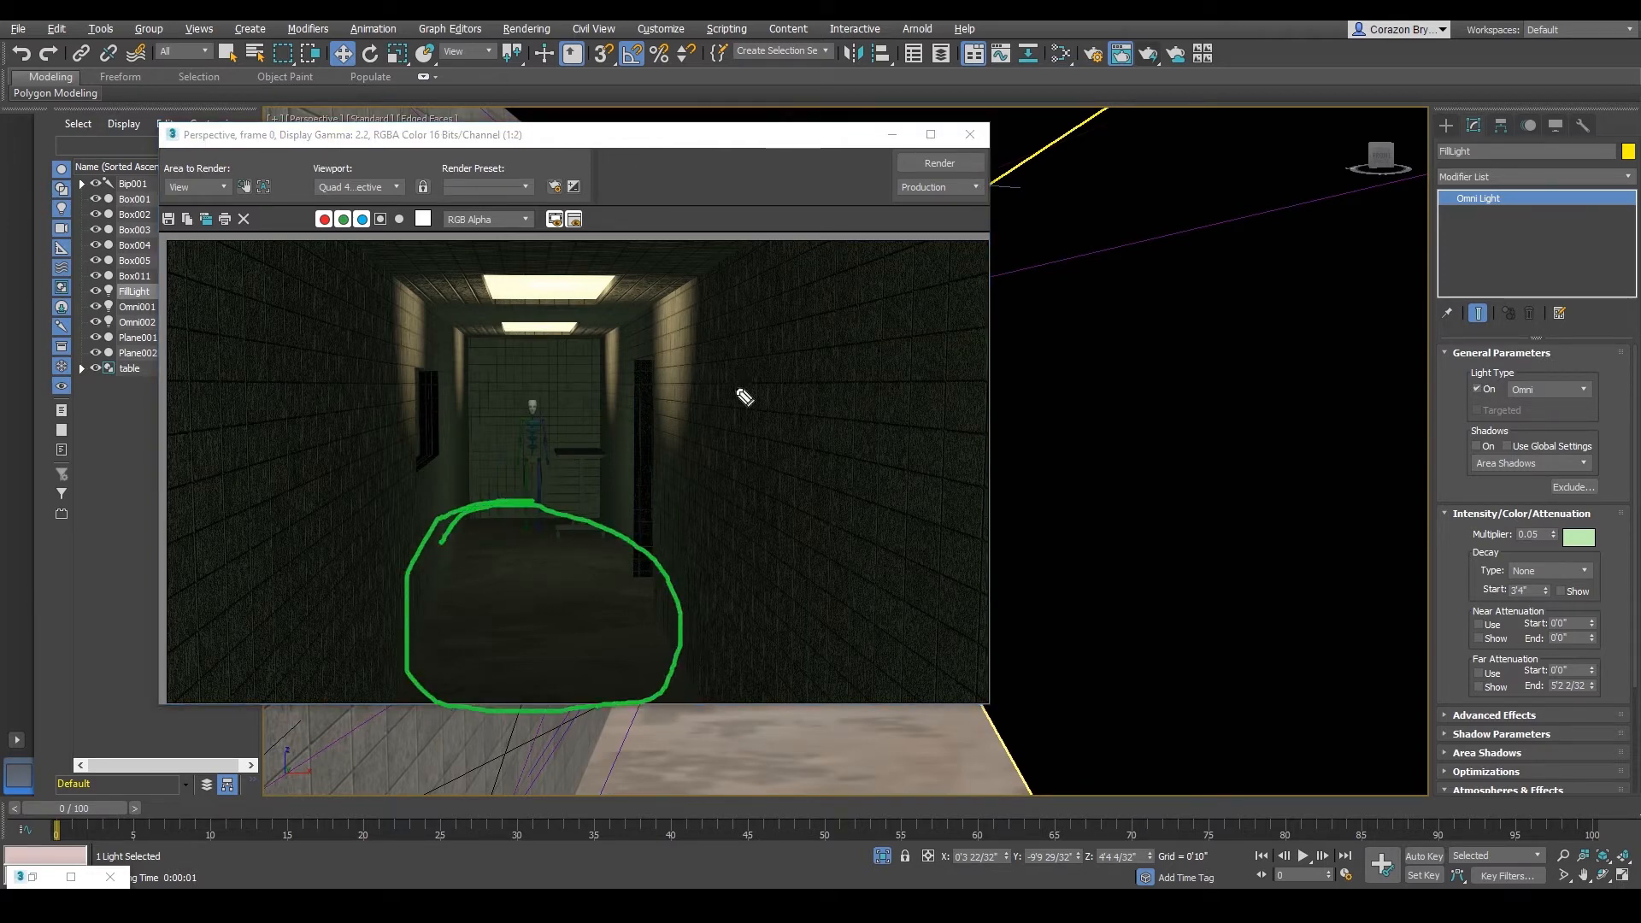
key("e")
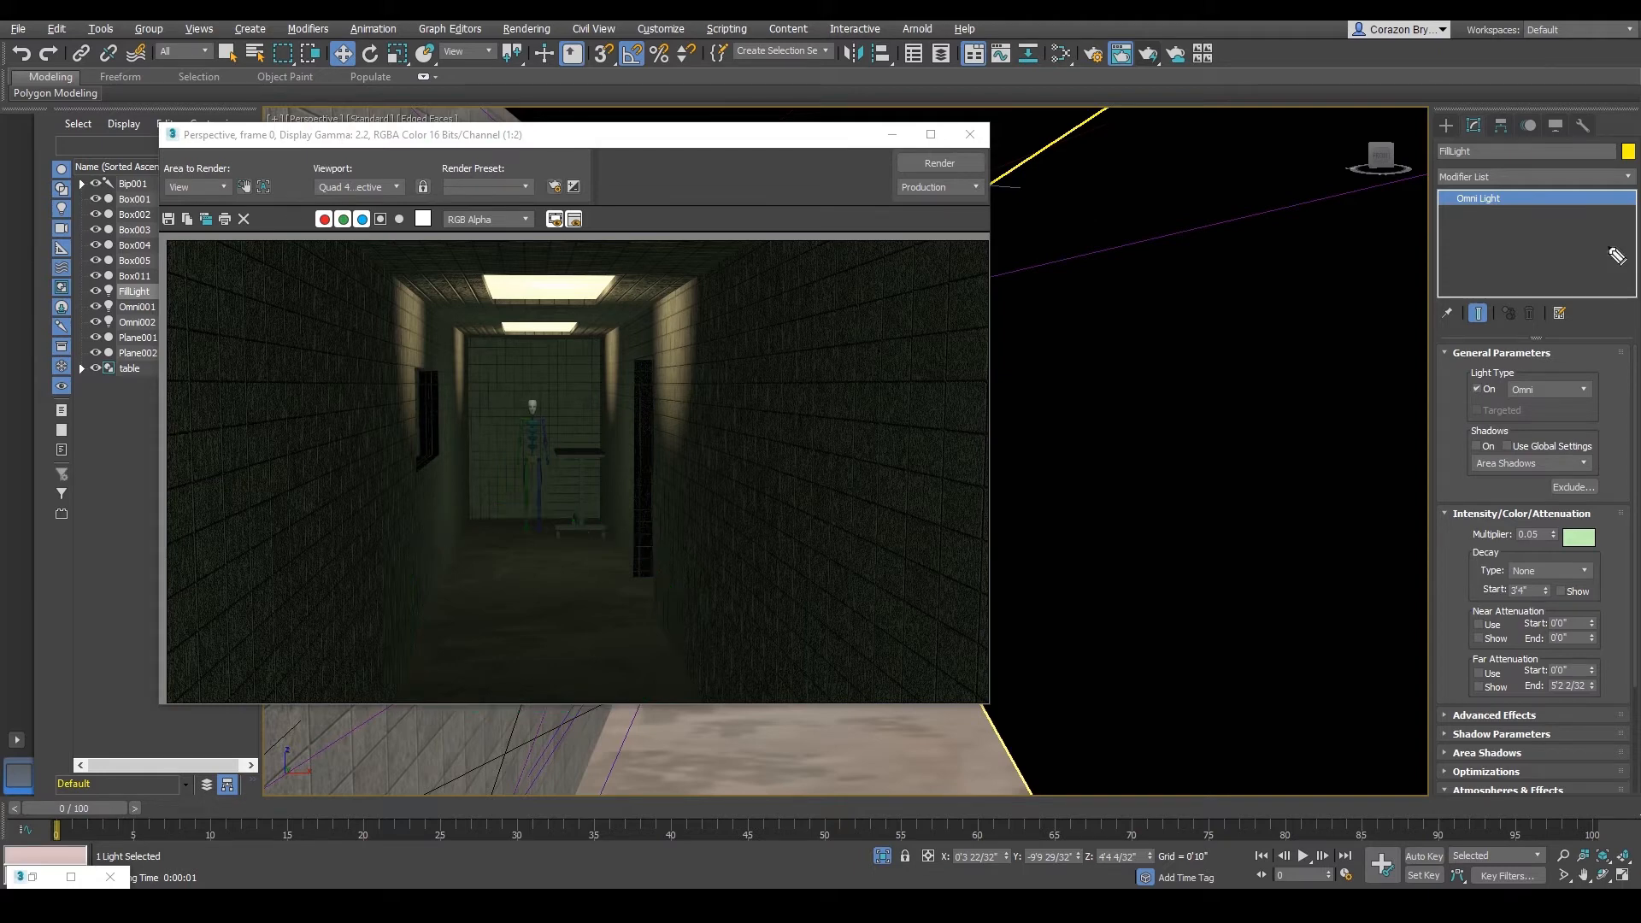
left_click_drag(541, 291, 537, 293)
mouse_move(414, 489)
left_mouse_down()
mouse_move(441, 598)
mouse_move(657, 645)
mouse_move(472, 523)
left_mouse_up()
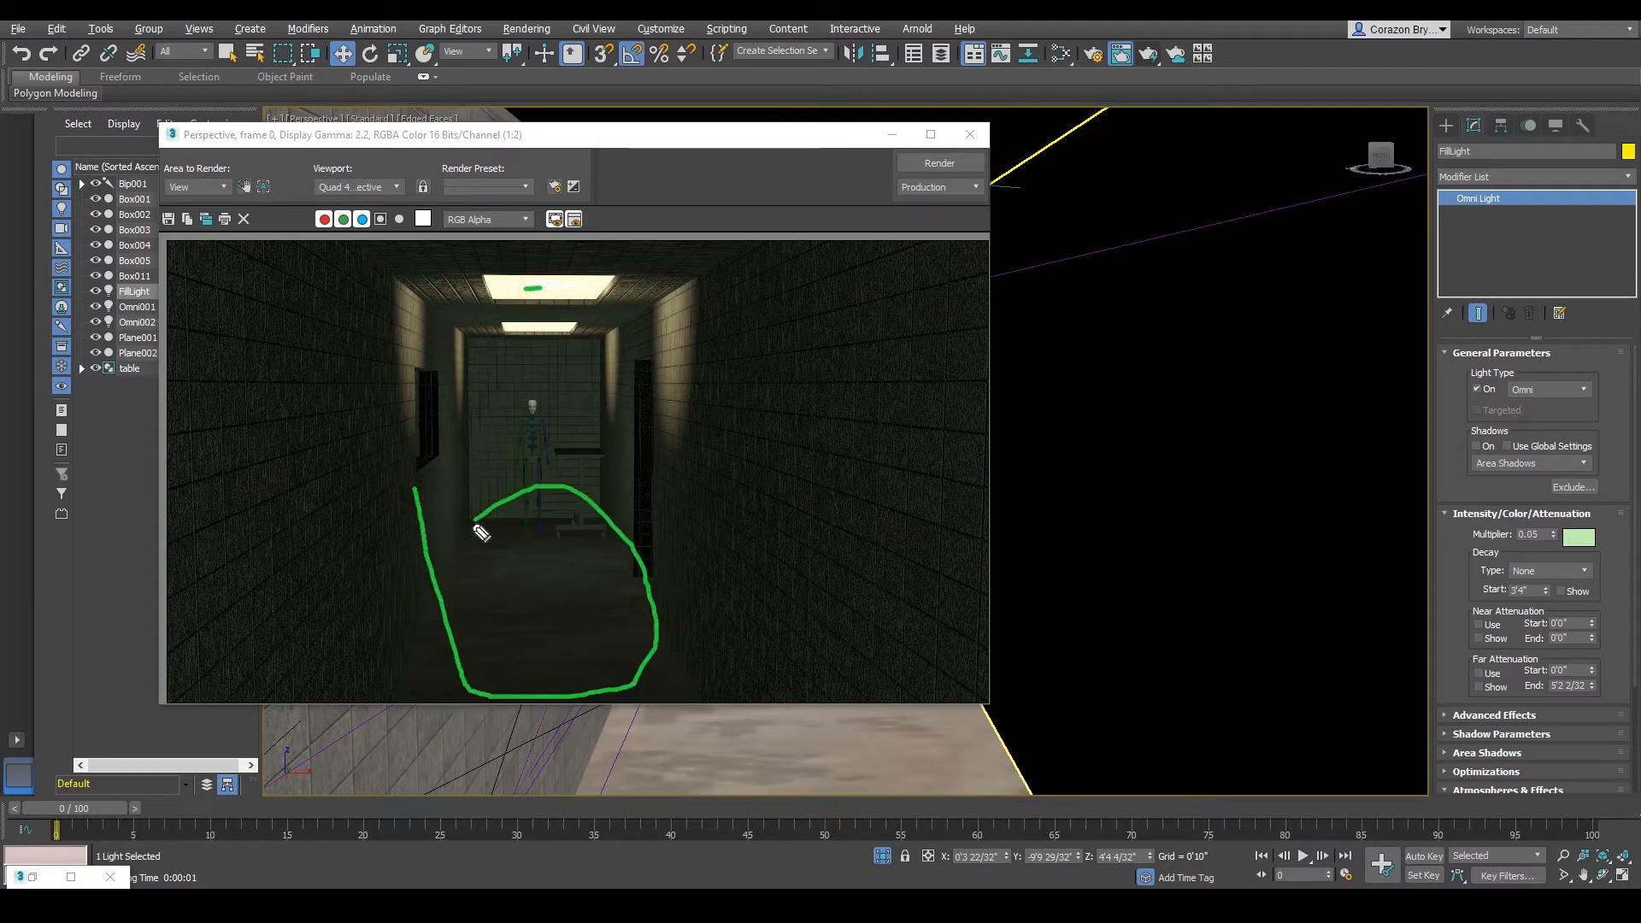
key("Escape")
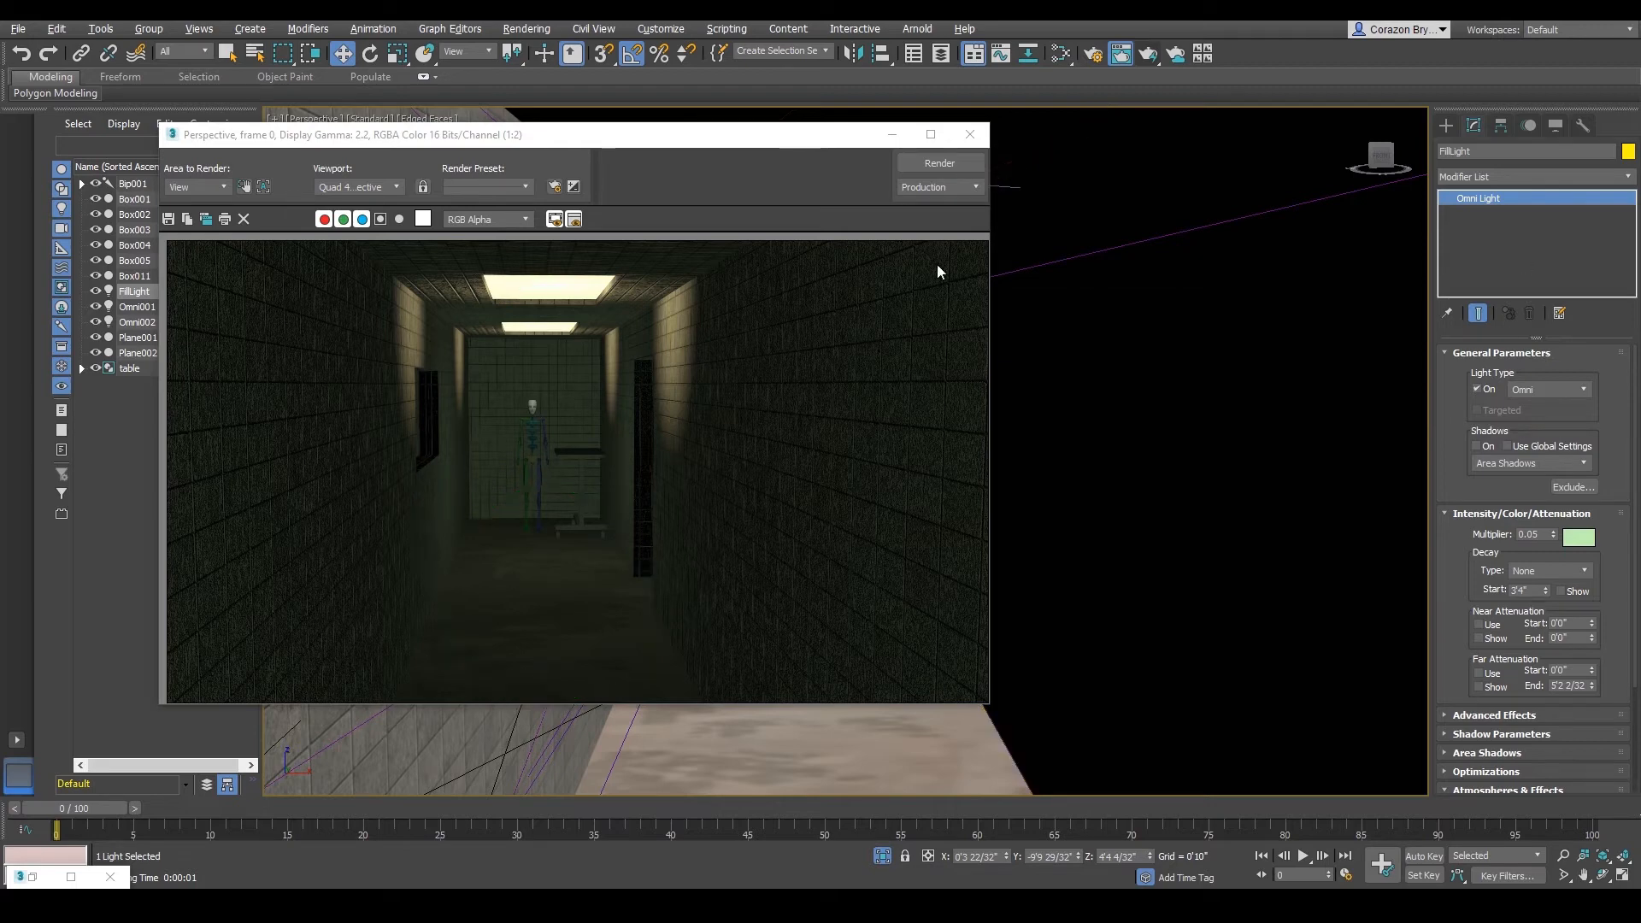
left_click(981, 135)
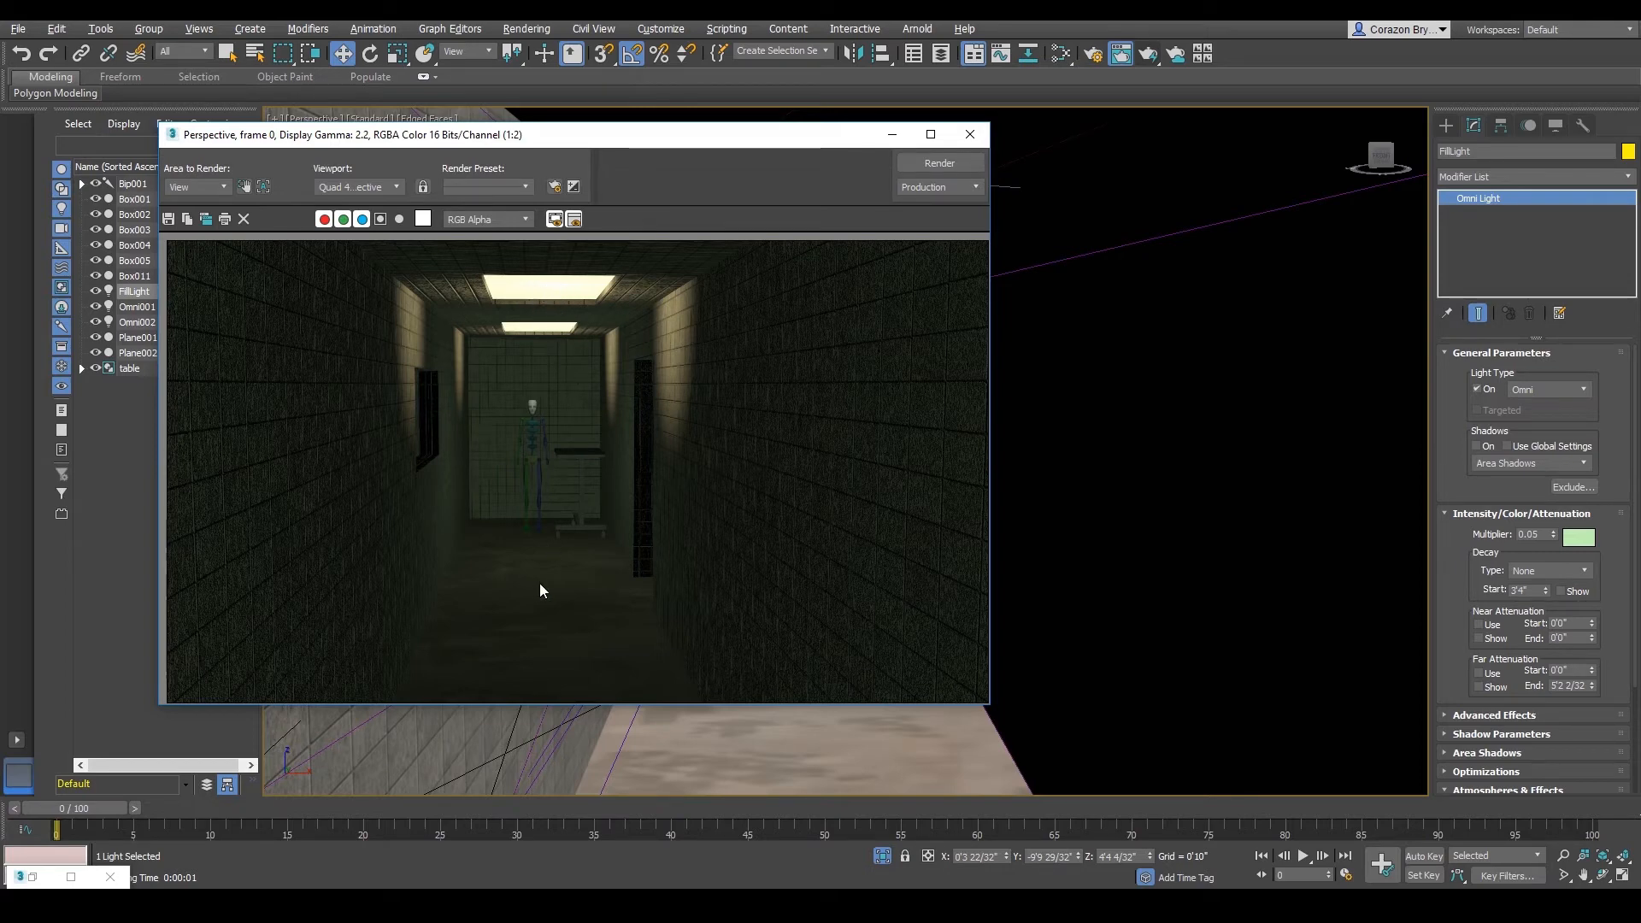
left_click(971, 134)
- Select the ceiling light Omni001 and show the scene in wireframe around the ceiling lights
middle_click_drag(897, 258, 978, 278, "alt")
left_click(863, 223)
middle_click_drag(685, 271, 777, 293)
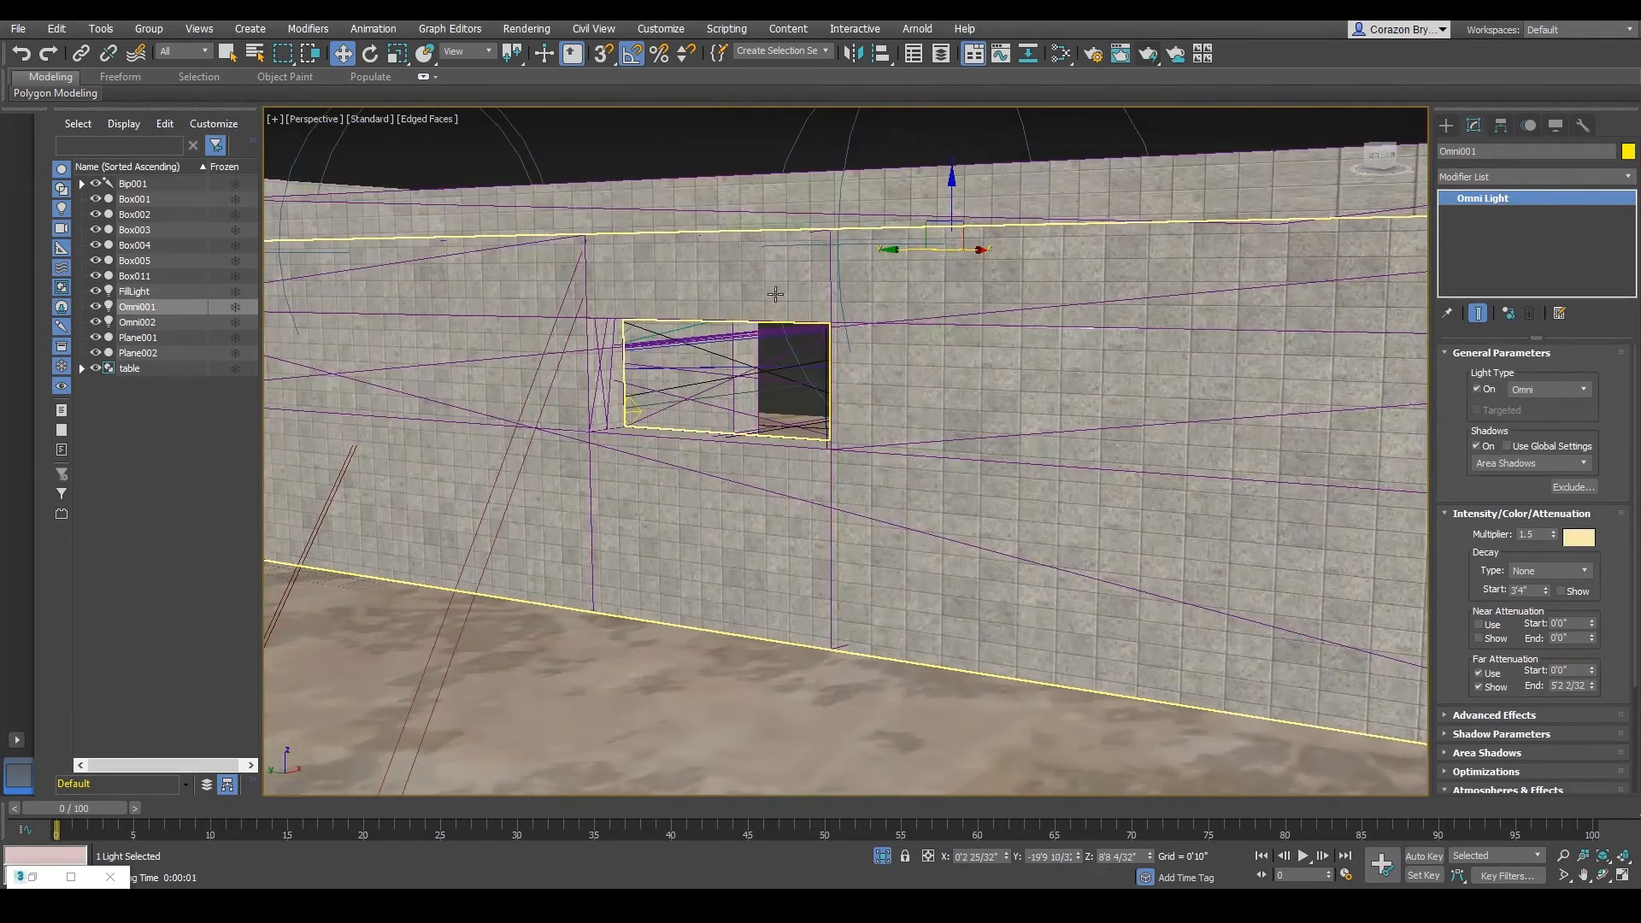
key("F3")
middle_click_drag(517, 259, 821, 363)
scroll(803, 380, "up", 3)
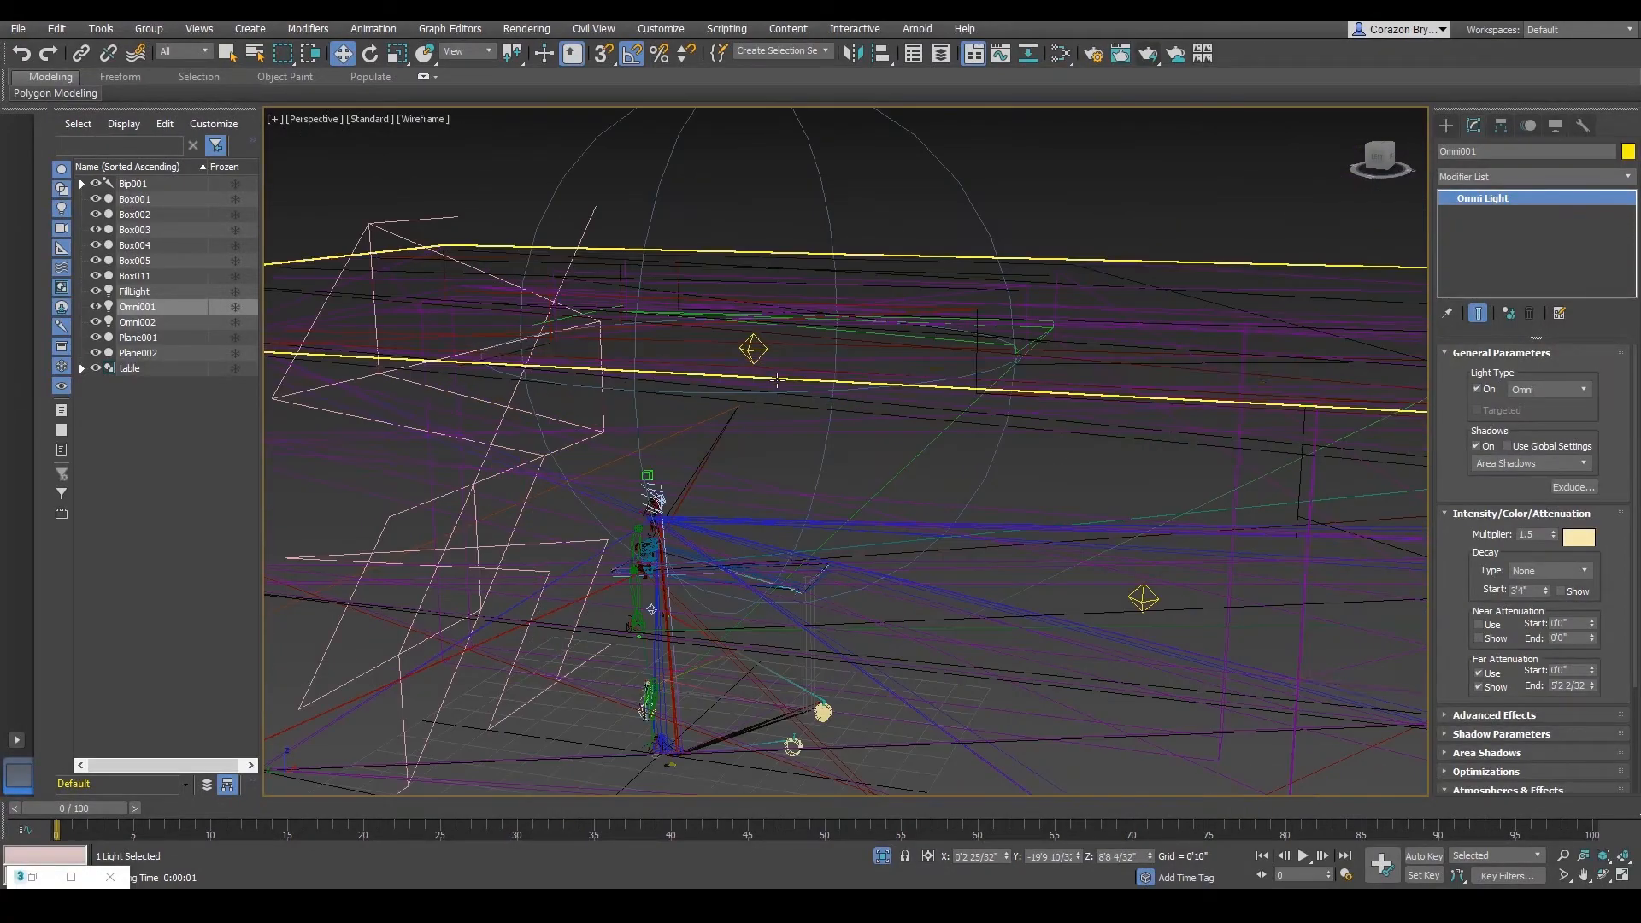
left_click(753, 347, "ctrl")
left_click(753, 347, "ctrl")
left_click(753, 350, "ctrl")
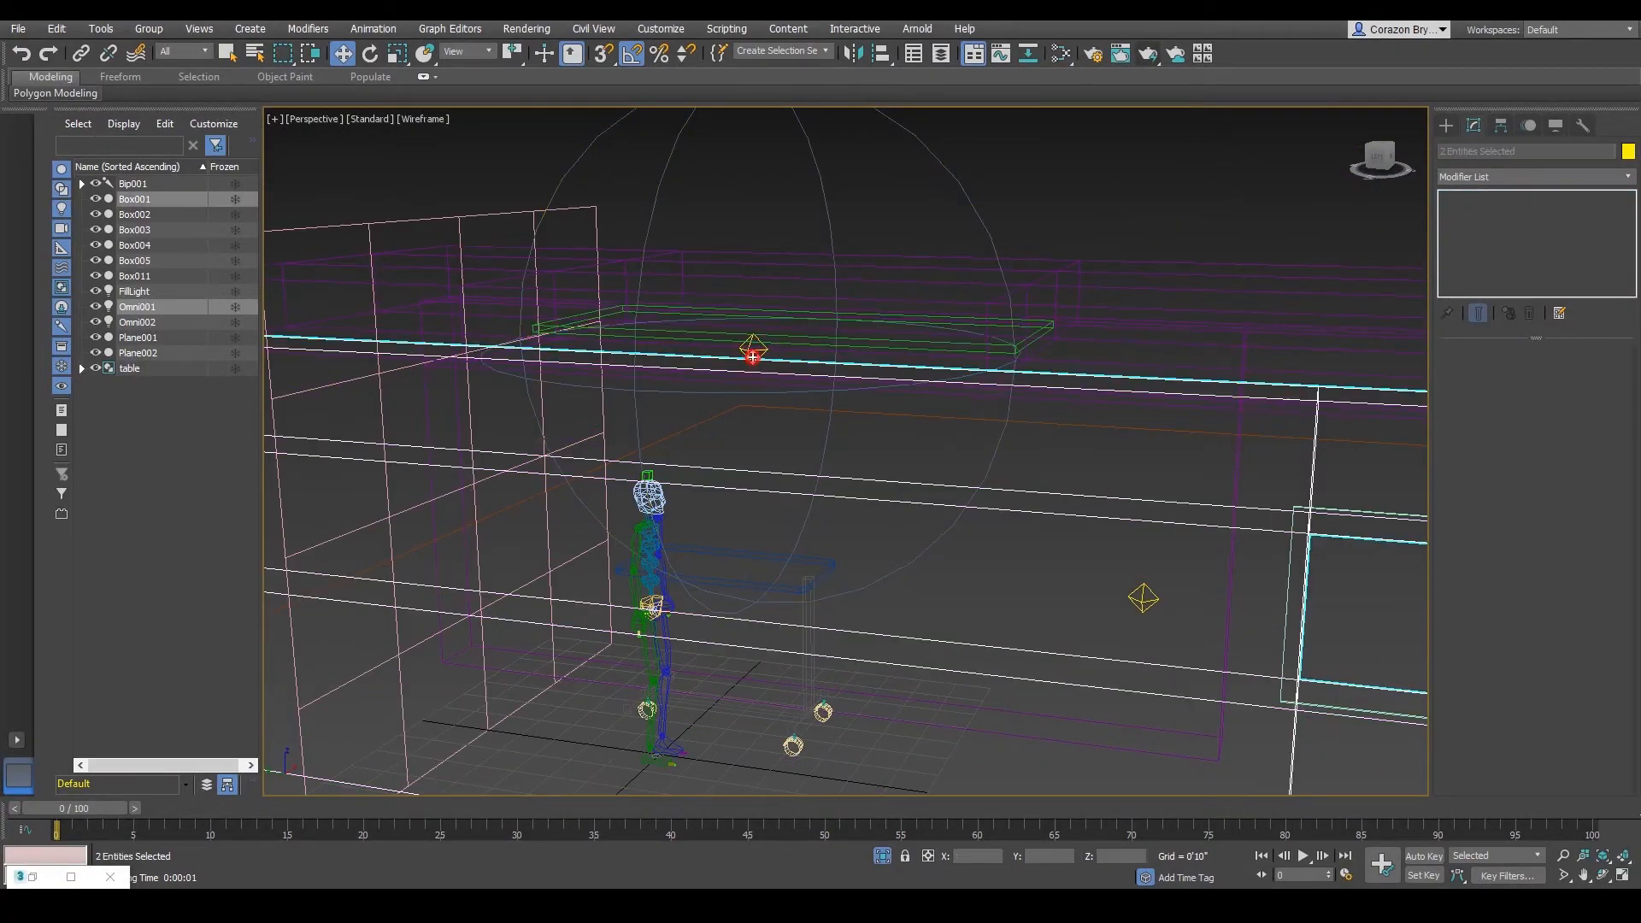
scroll(753, 351, "up", 2)
left_click(753, 347)
scroll(755, 347, "up", 3)
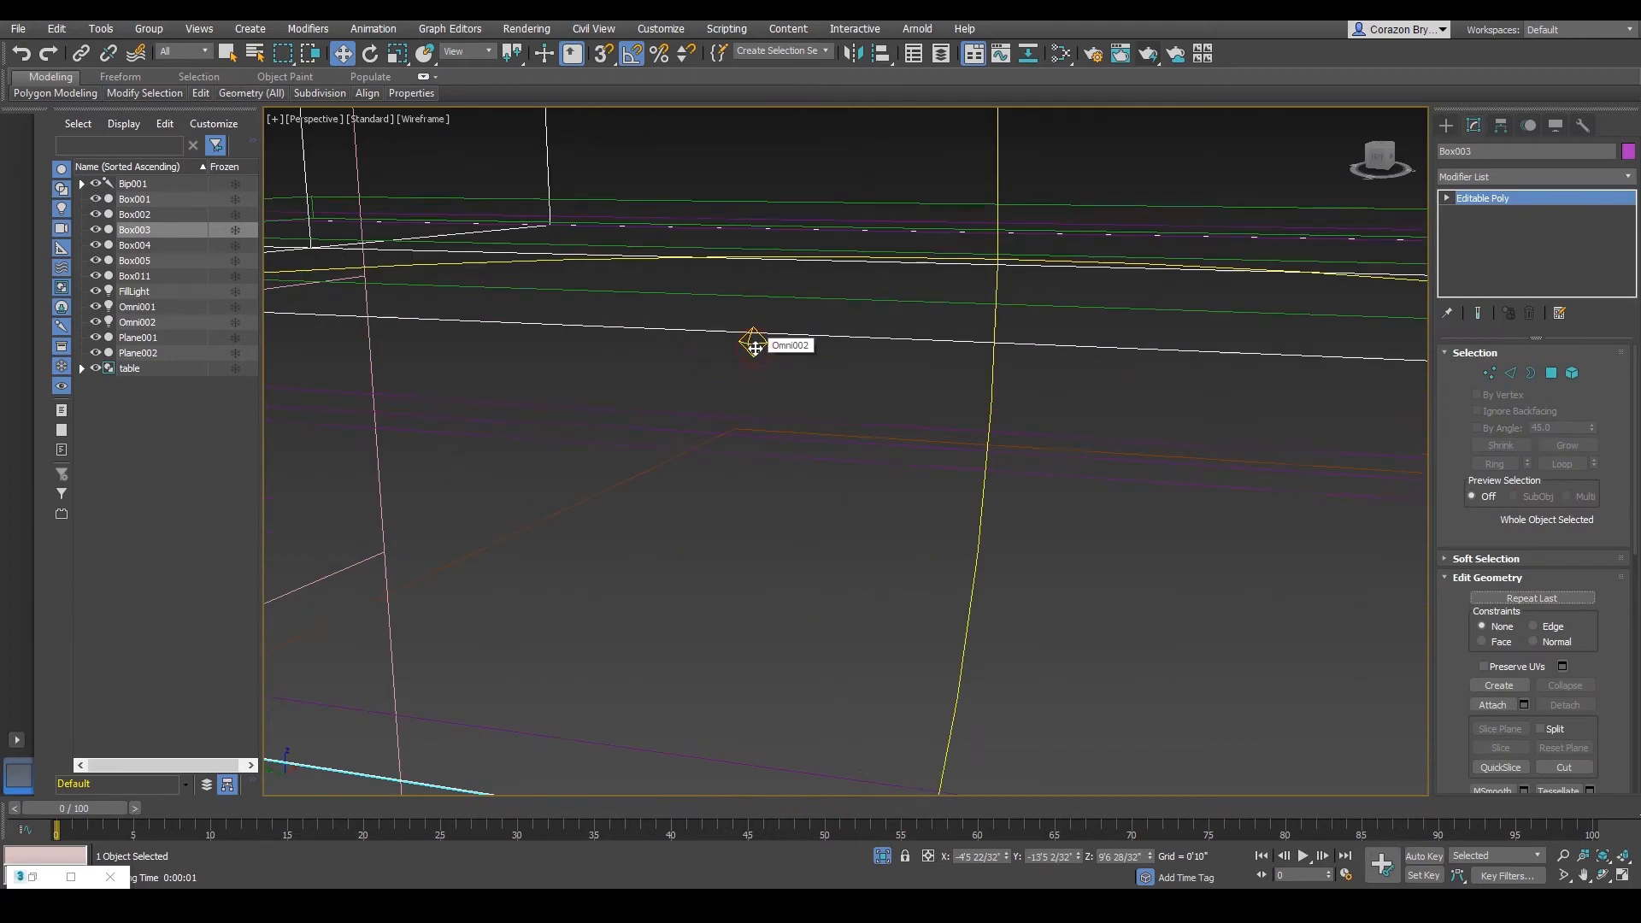
- Select the ceiling lights Omni002 and Omni001 together and return the viewport to shaded display
left_click(752, 346)
scroll(797, 365, "down", 8)
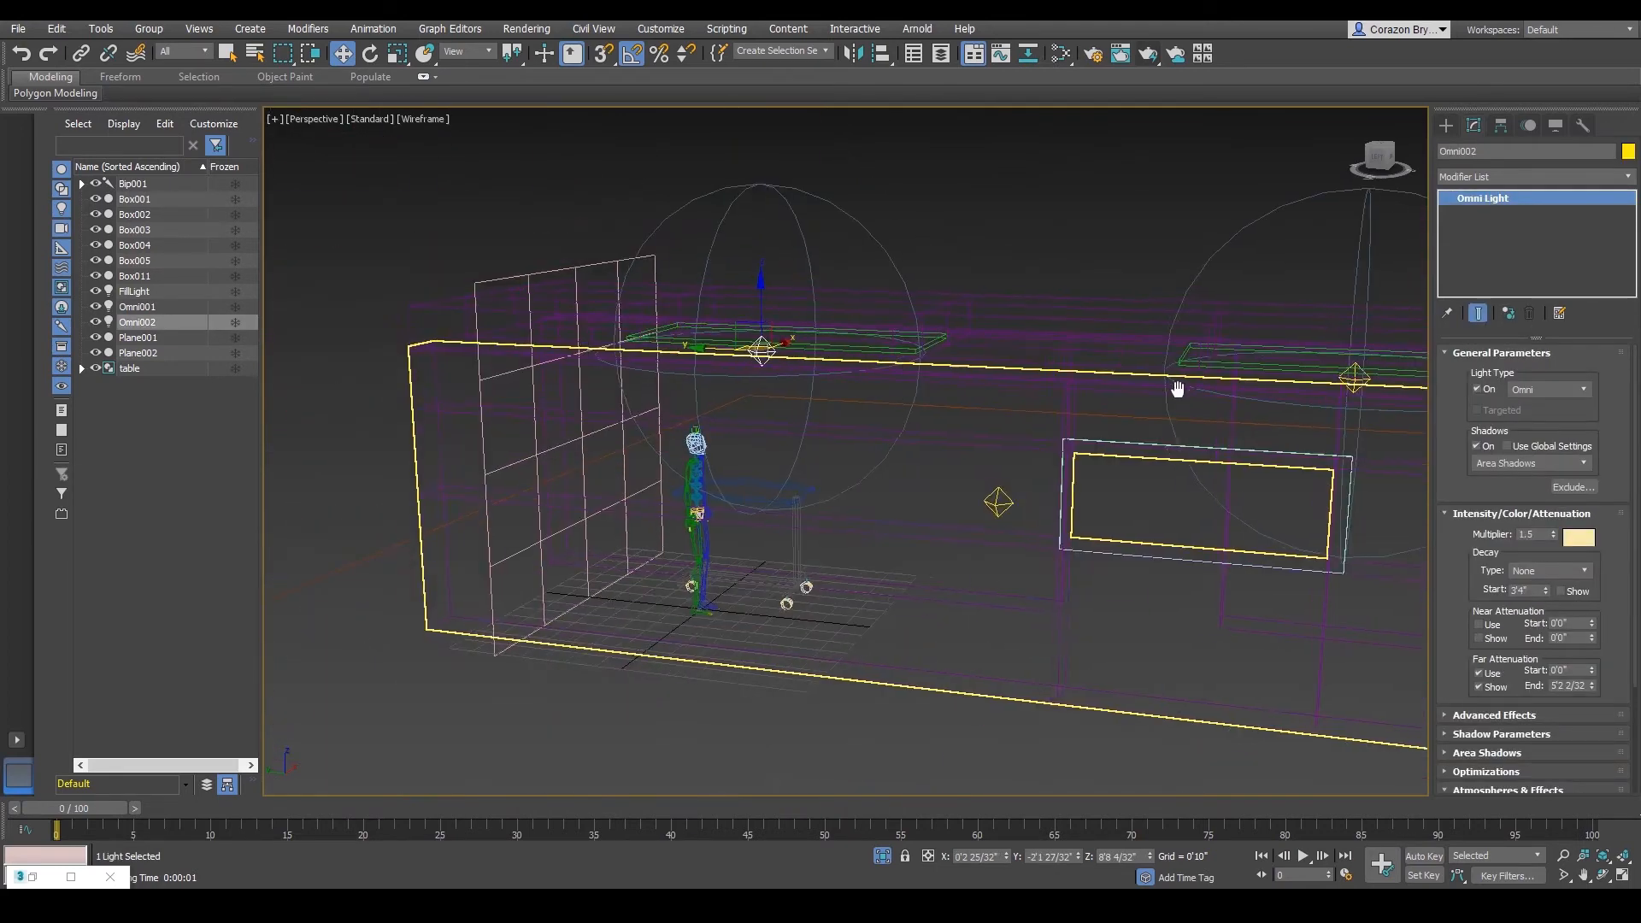
scroll(976, 436, "up", 5)
scroll(866, 337, "down", 5)
scroll(850, 307, "up", 5)
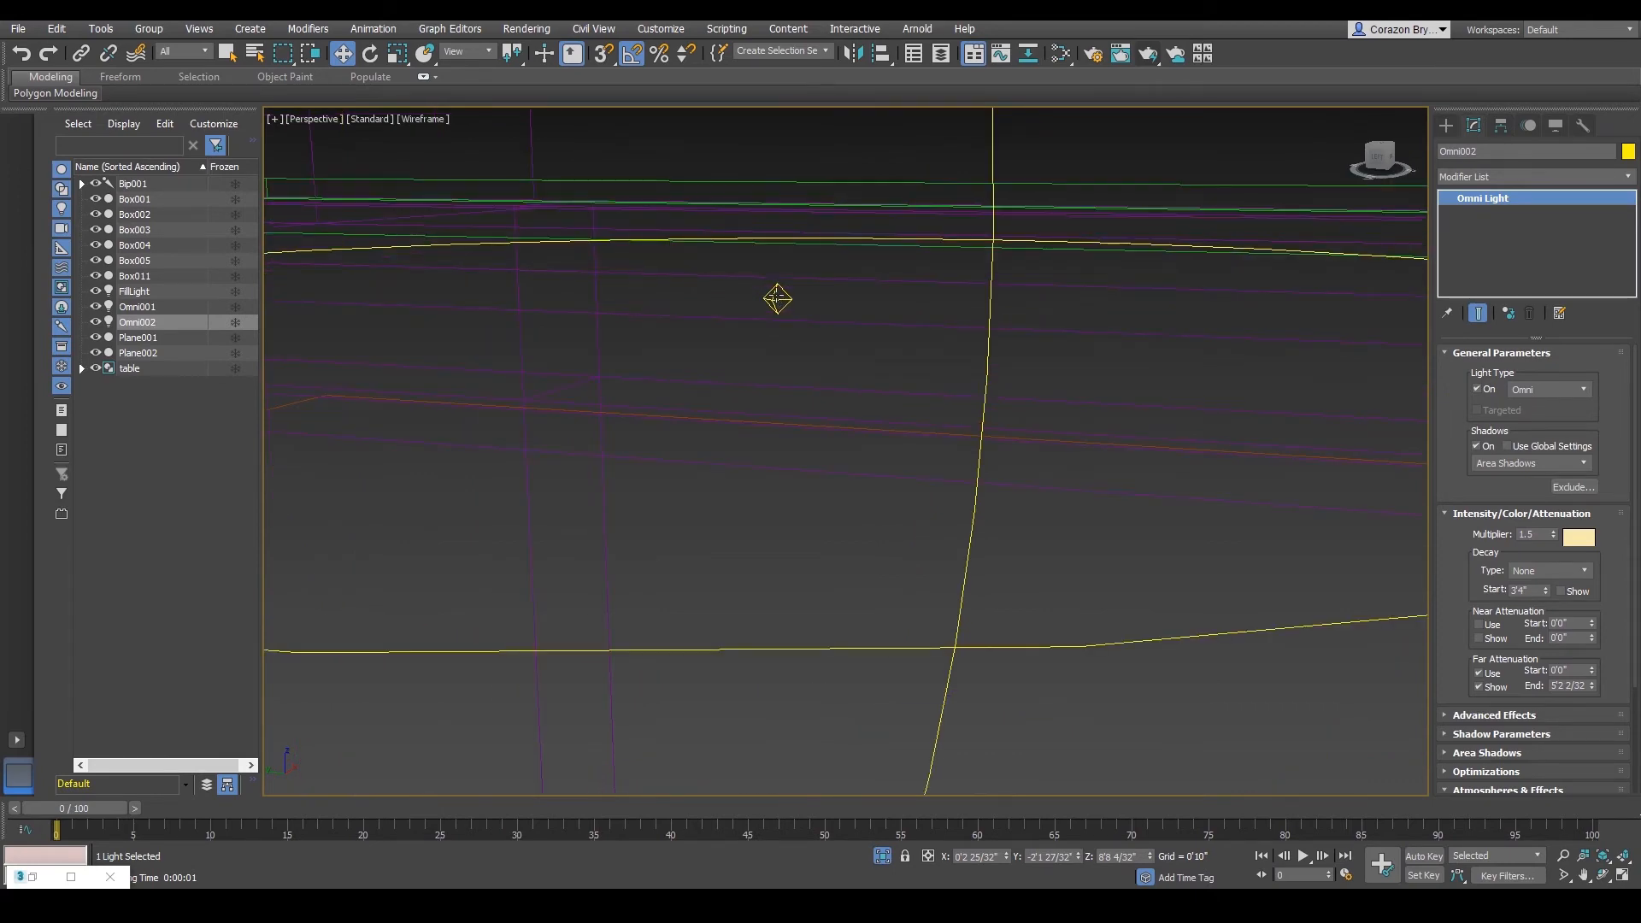
left_click(774, 297, "ctrl")
scroll(870, 355, "down", 4)
mouse_move(871, 356)
middle_mouse_down("alt")
mouse_move(745, 340)
mouse_move(1120, 337)
middle_mouse_up("alt")
scroll(745, 340, "down", 3)
key("F3")
middle_click_drag(870, 414, 920, 365)
middle_click_drag(925, 466, 880, 433)
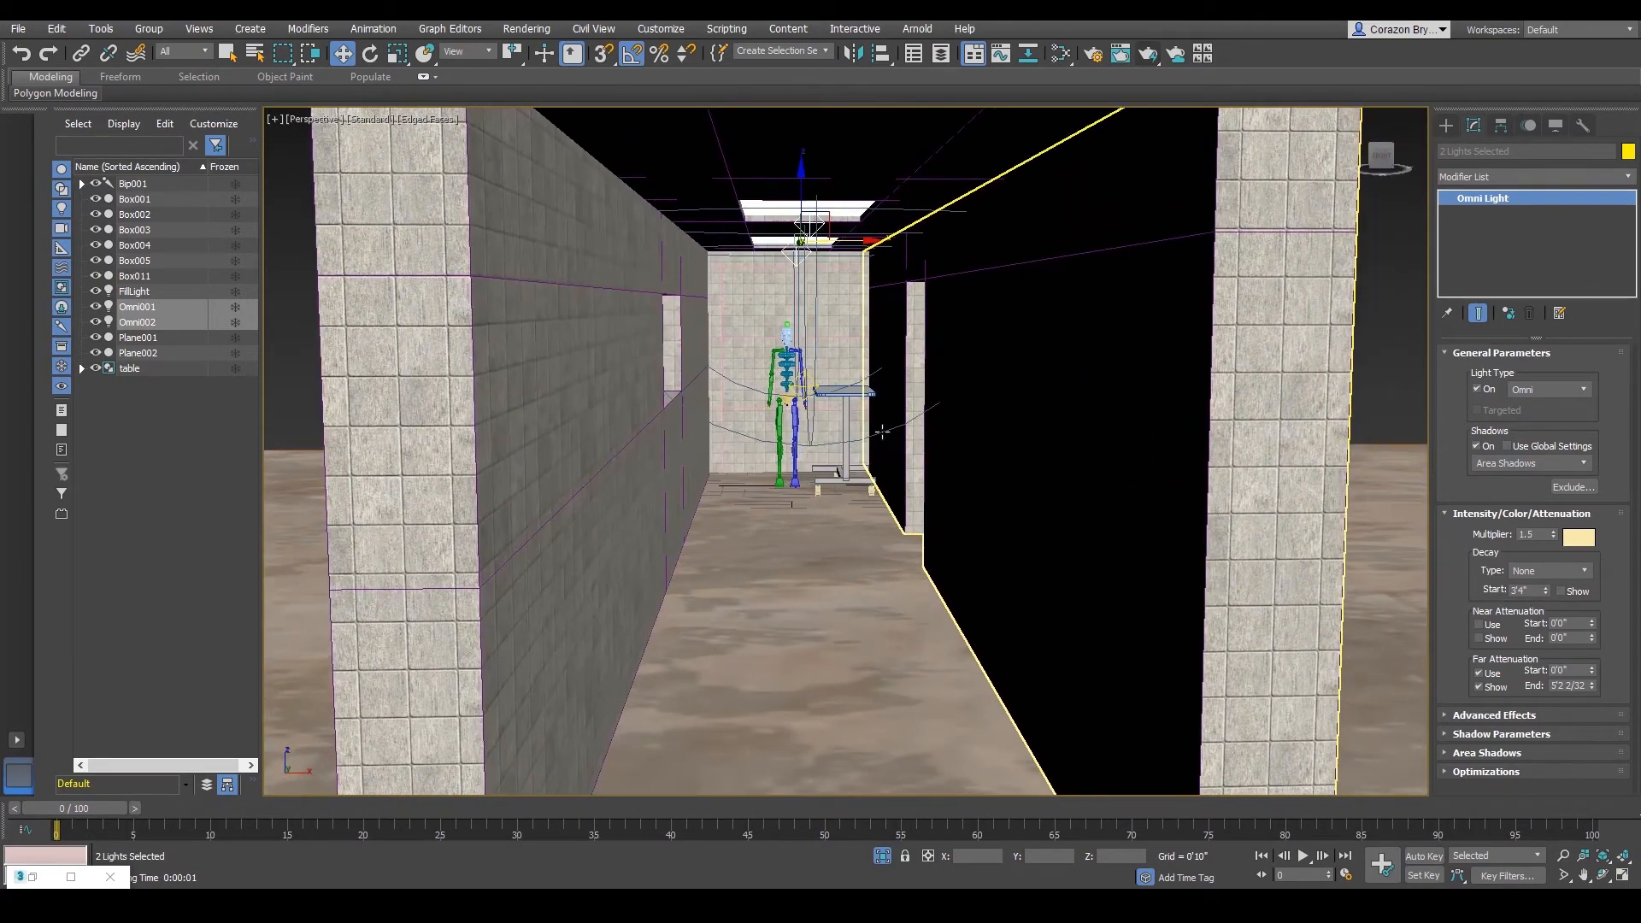
- Clone both selected ceiling lights straight down along Z into the lower part of the corridor, one clone each
middle_click_drag(796, 580, 800, 573, "alt")
middle_click_drag(823, 503, 850, 517, "alt")
middle_click_drag(821, 292, 860, 305, "alt")
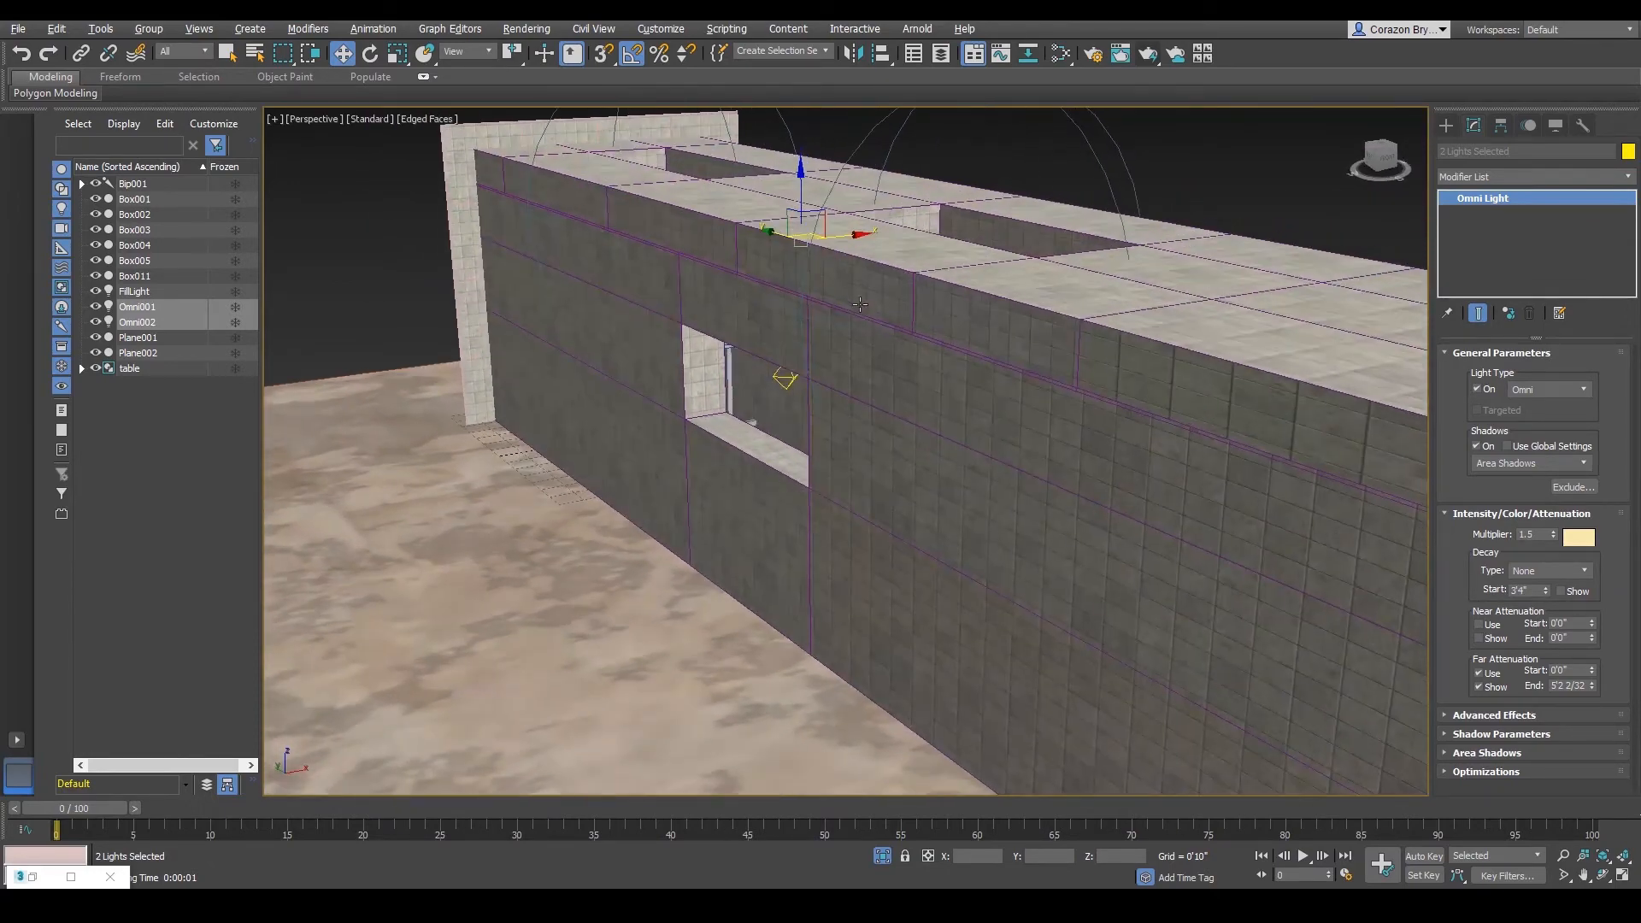
mouse_move(800, 171)
left_mouse_down("shift")
mouse_move(821, 315)
mouse_move(805, 401)
mouse_move(962, 314)
left_mouse_up("shift")
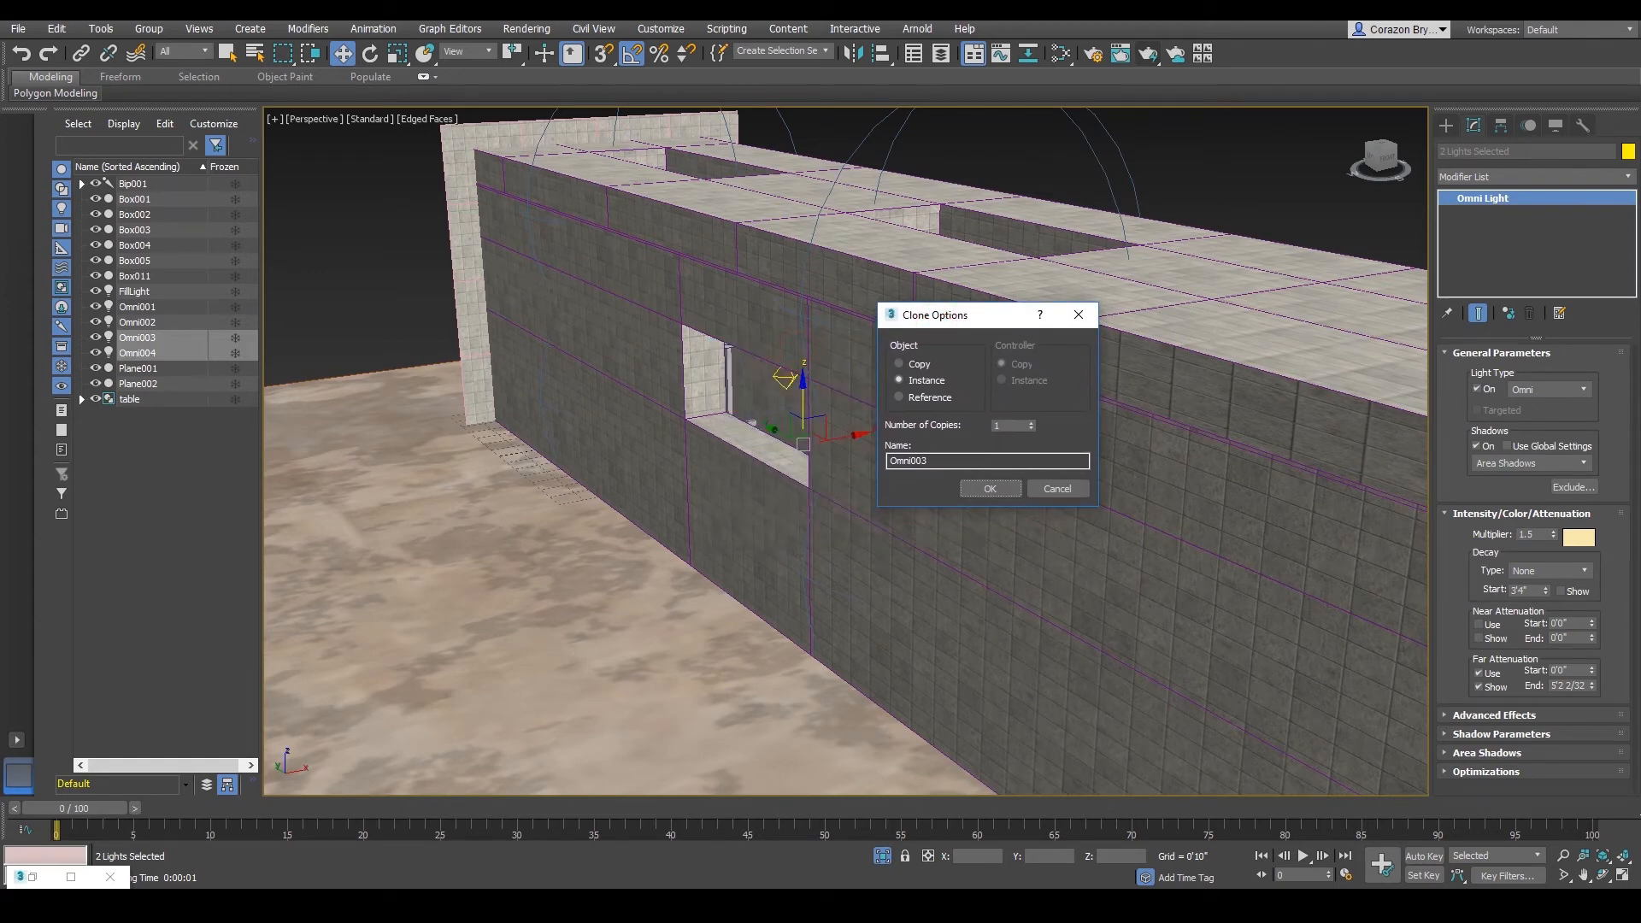
mouse_move(899, 376)
left_mouse_down()
mouse_move(941, 388)
mouse_move(898, 406)
mouse_move(925, 370)
mouse_move(880, 363)
mouse_move(927, 342)
left_mouse_up()
key("e")
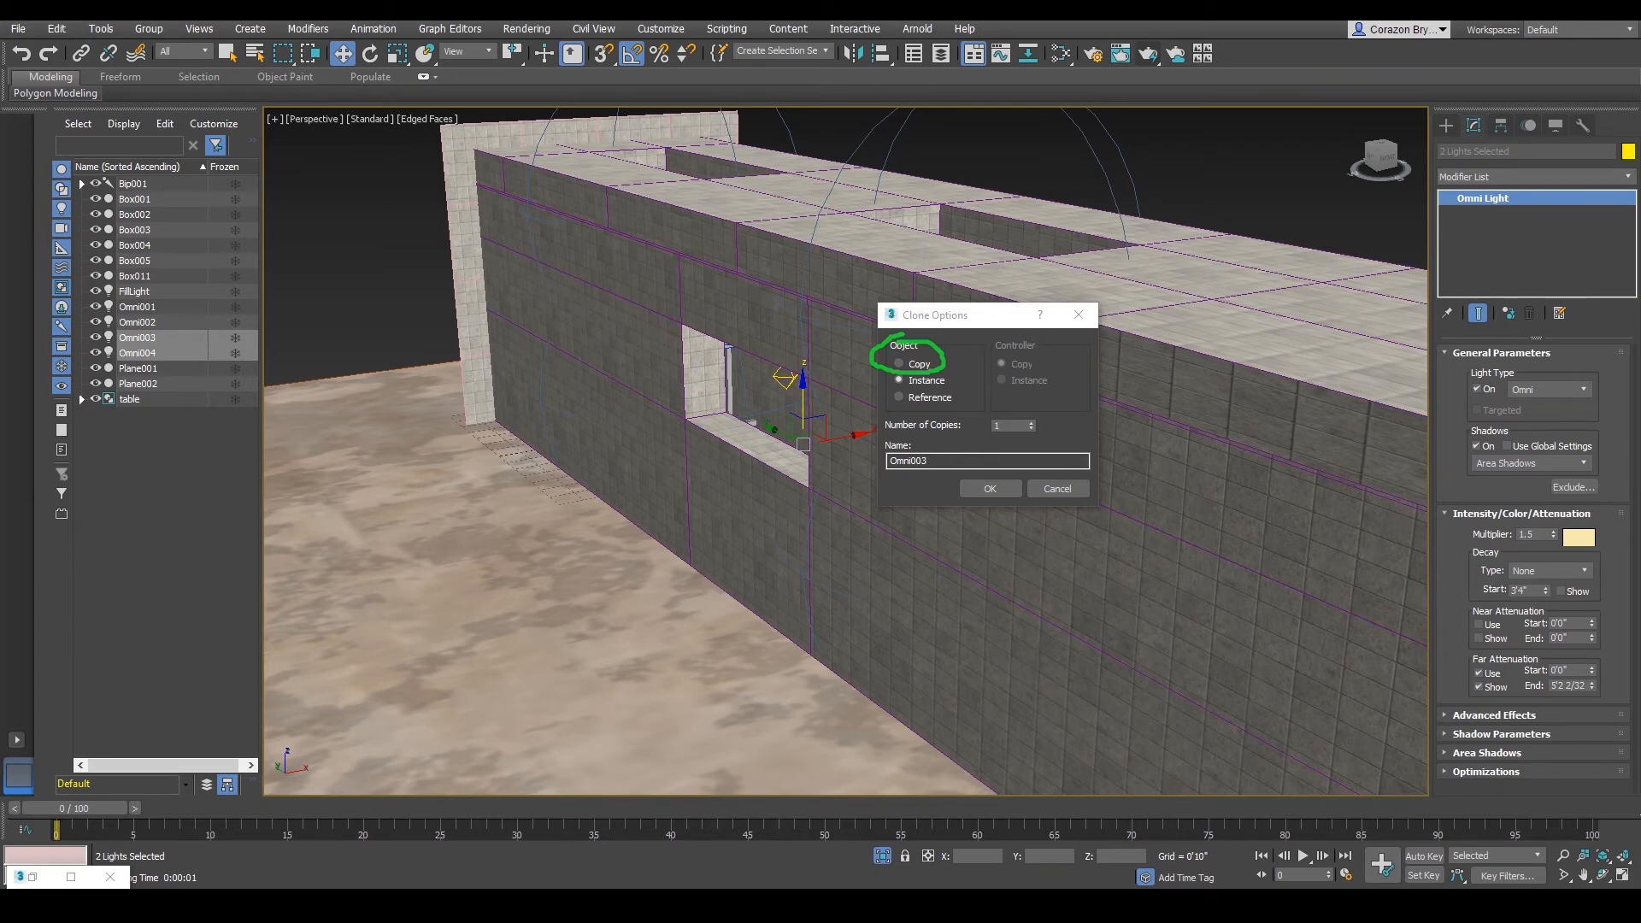
key("e")
left_click(989, 489)
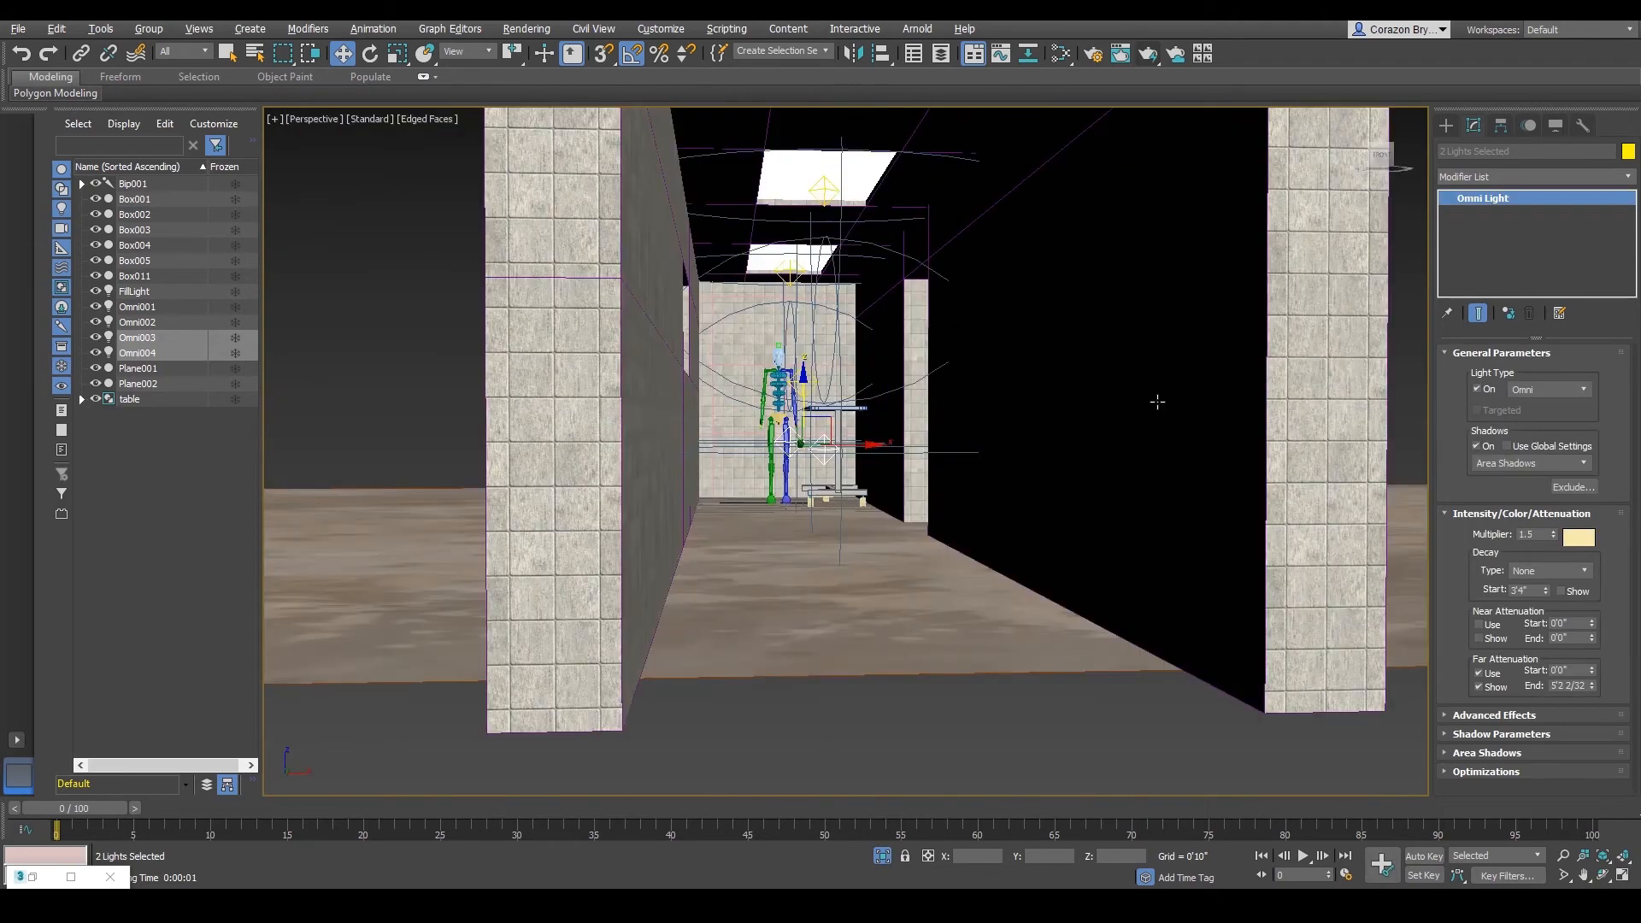
- Lower the cloned lights Omni003 and Omni004 along Z to about 1'4" above the corridor floor
scroll(1157, 401, "up", 3)
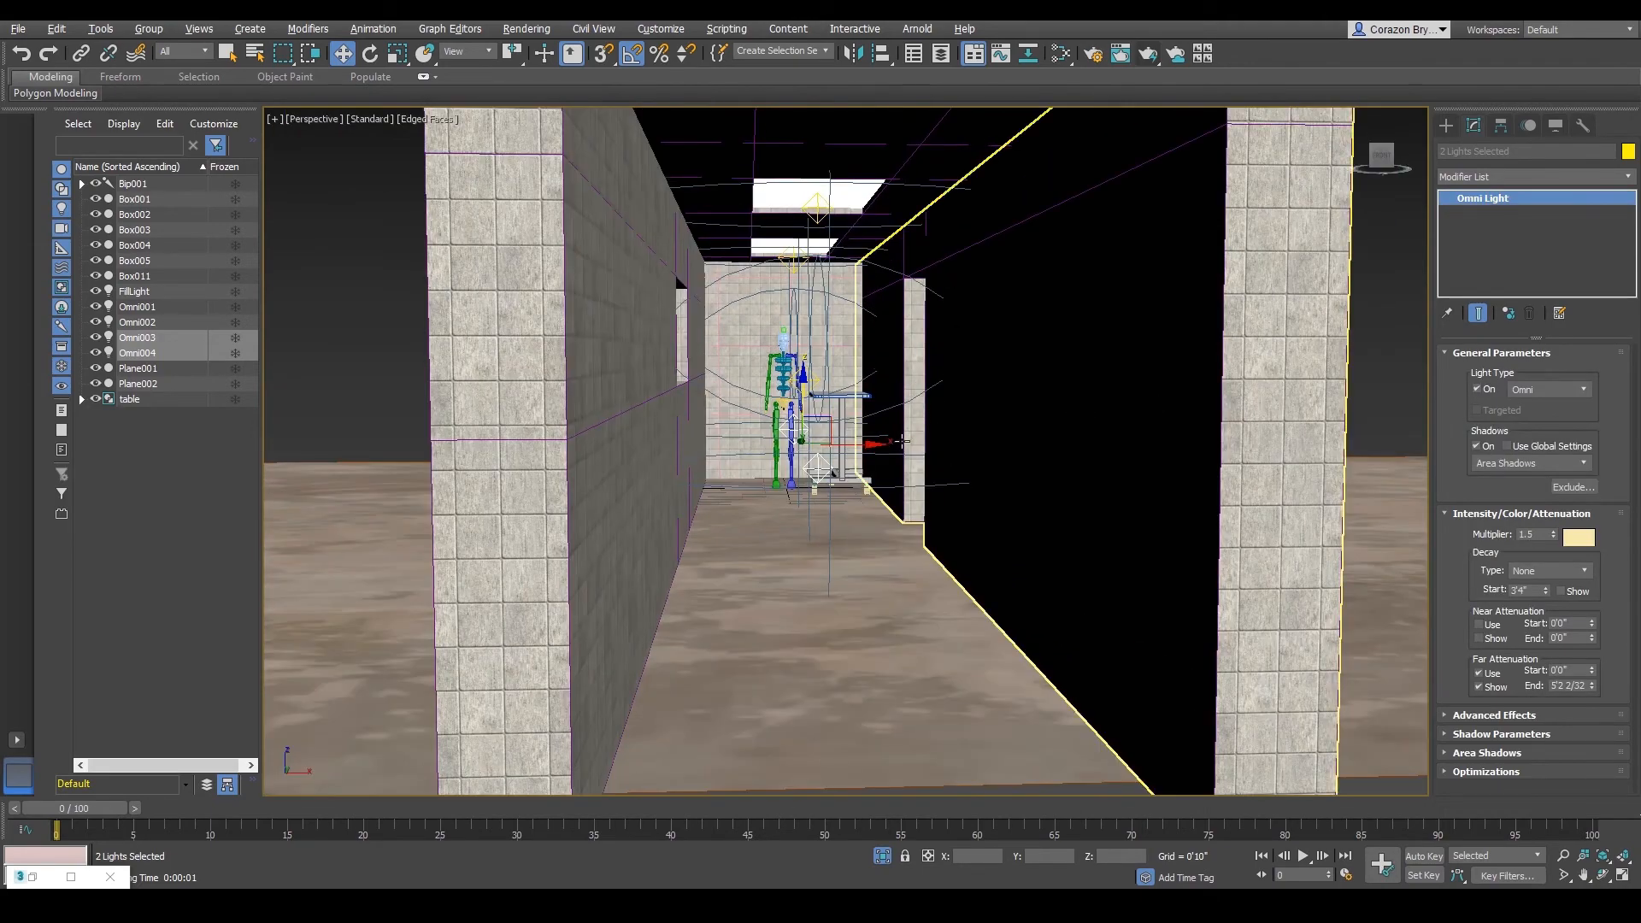
scroll(796, 403, "up", 3)
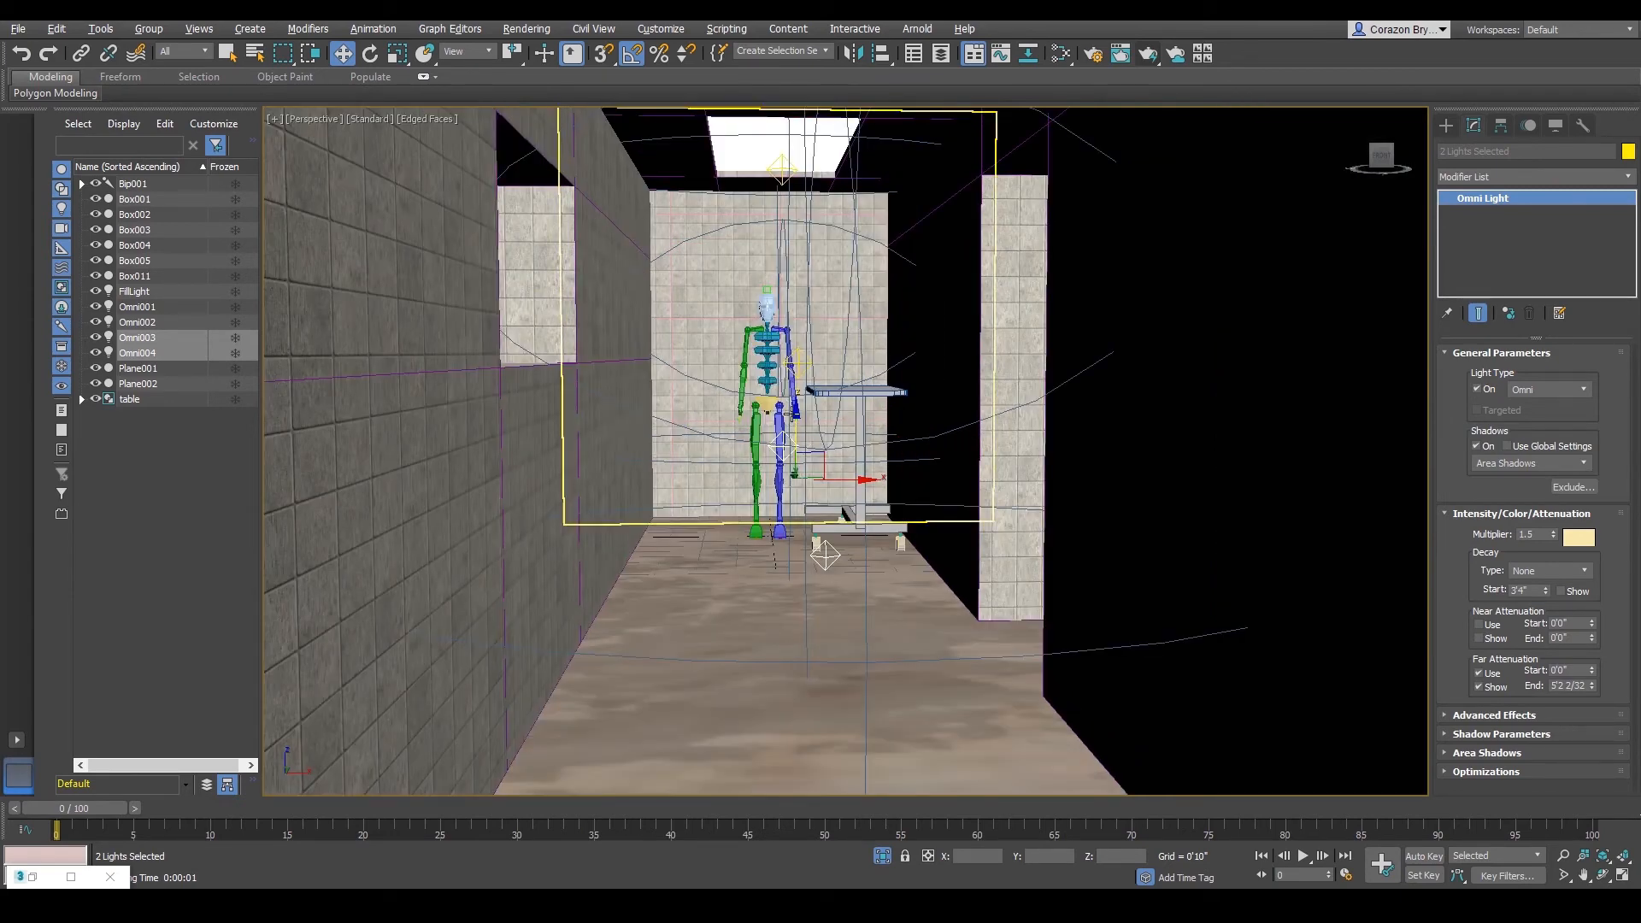
left_click(792, 419)
key("ctrl+z")
left_click_drag(796, 416, 824, 484)
- Set the multiplier of the lower cloned light Omni003 to 0.5 and check the other lower light, Omni004
middle_click_drag(826, 655, 922, 632, "alt")
left_click(872, 645)
scroll(882, 647, "up", 5)
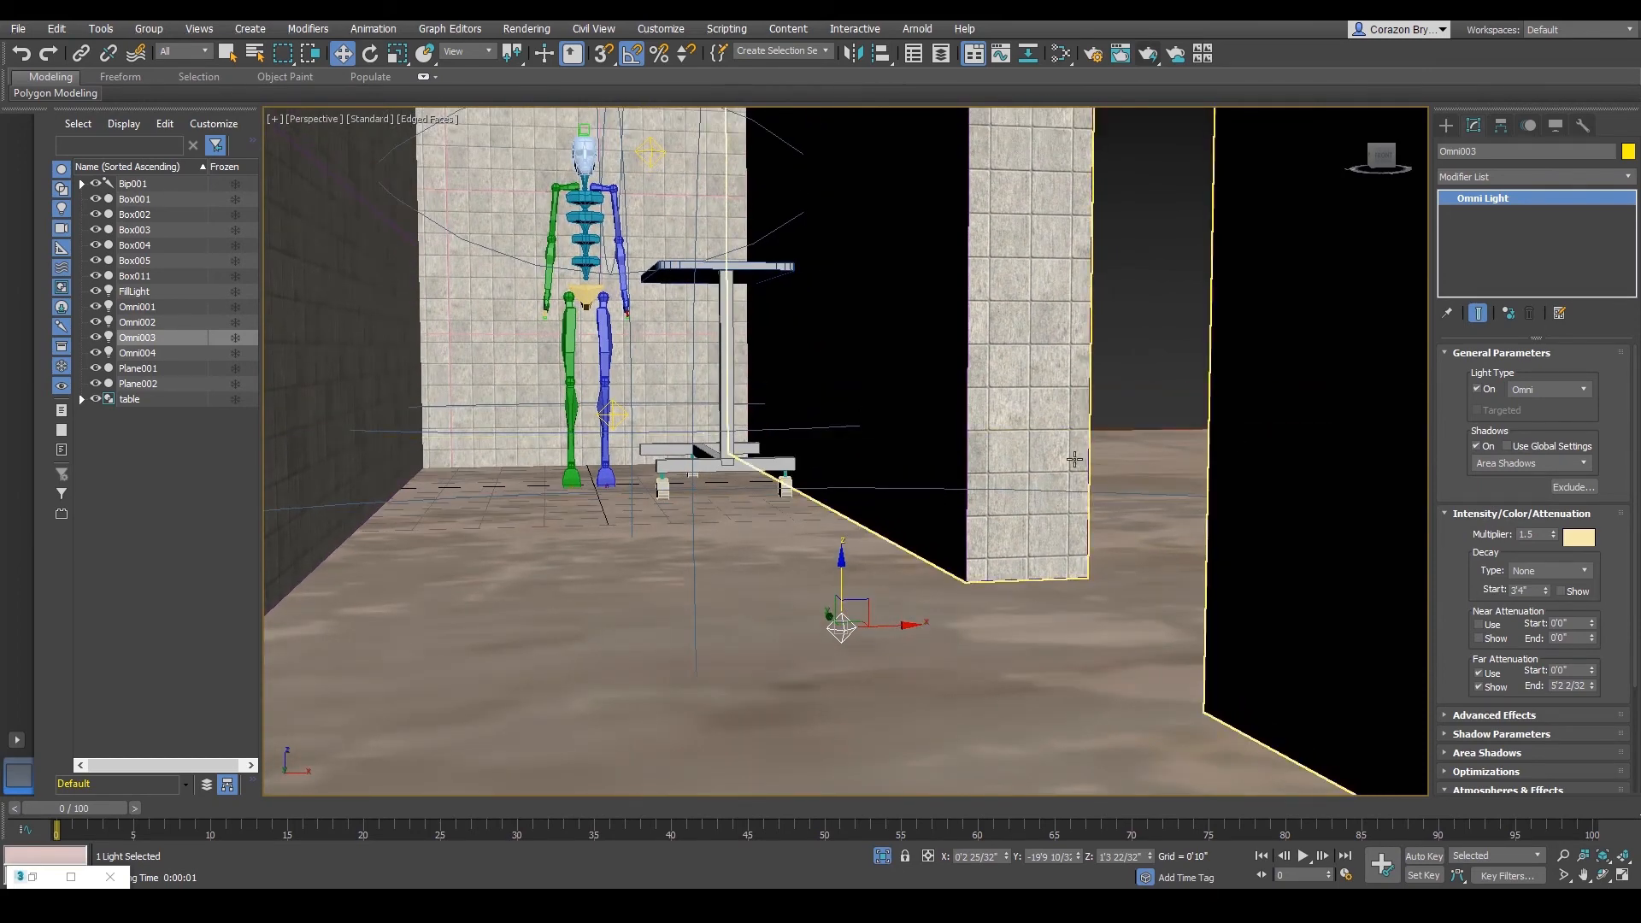
middle_click_drag(898, 537, 899, 520, "alt")
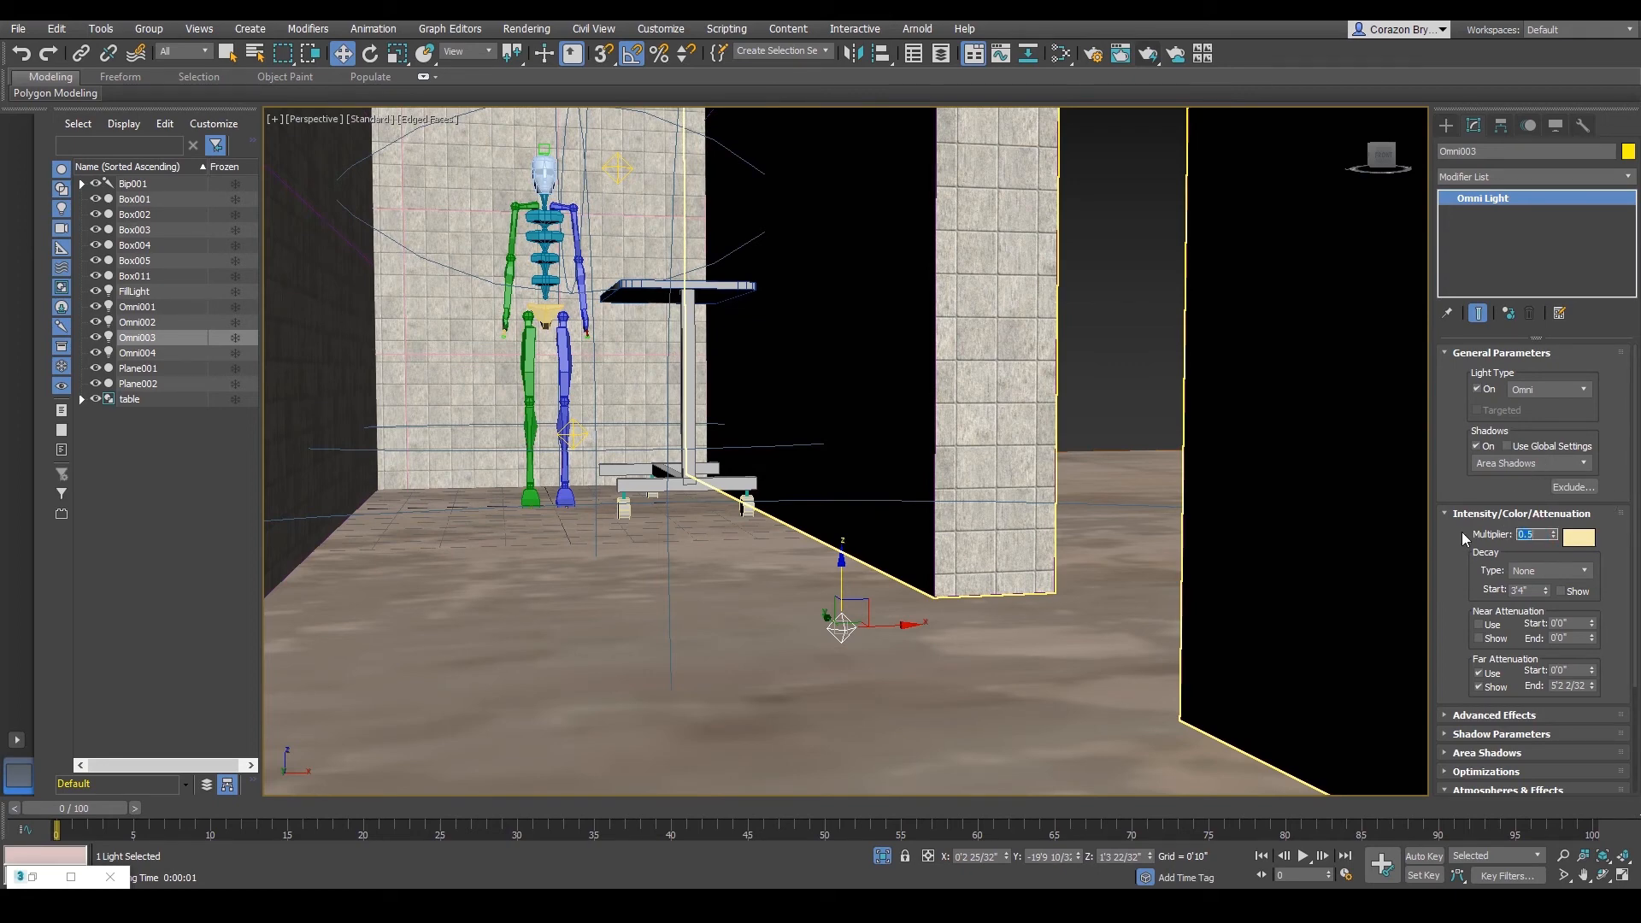
left_click(572, 438)
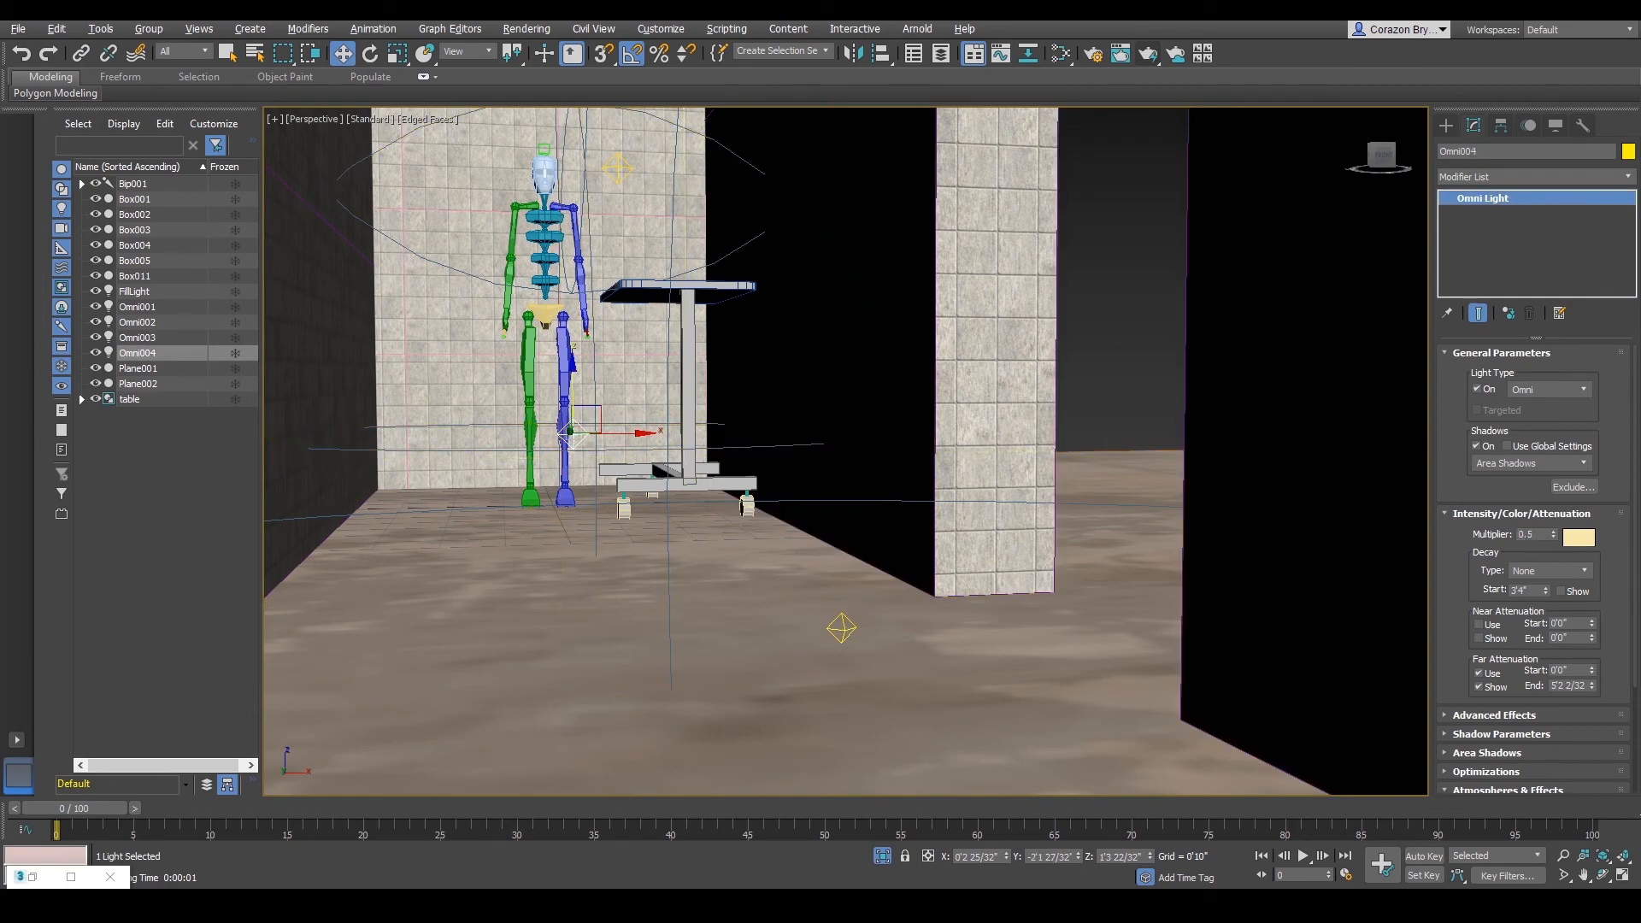
- Select the ceiling light Omni001 and check its intensity settings against the lower lights
scroll(798, 411, "down", 6)
middle_click_drag(793, 612, 782, 473, "alt")
scroll(790, 488, "down", 1)
middle_click_drag(794, 534, 824, 492, "alt")
scroll(806, 483, "down", 2)
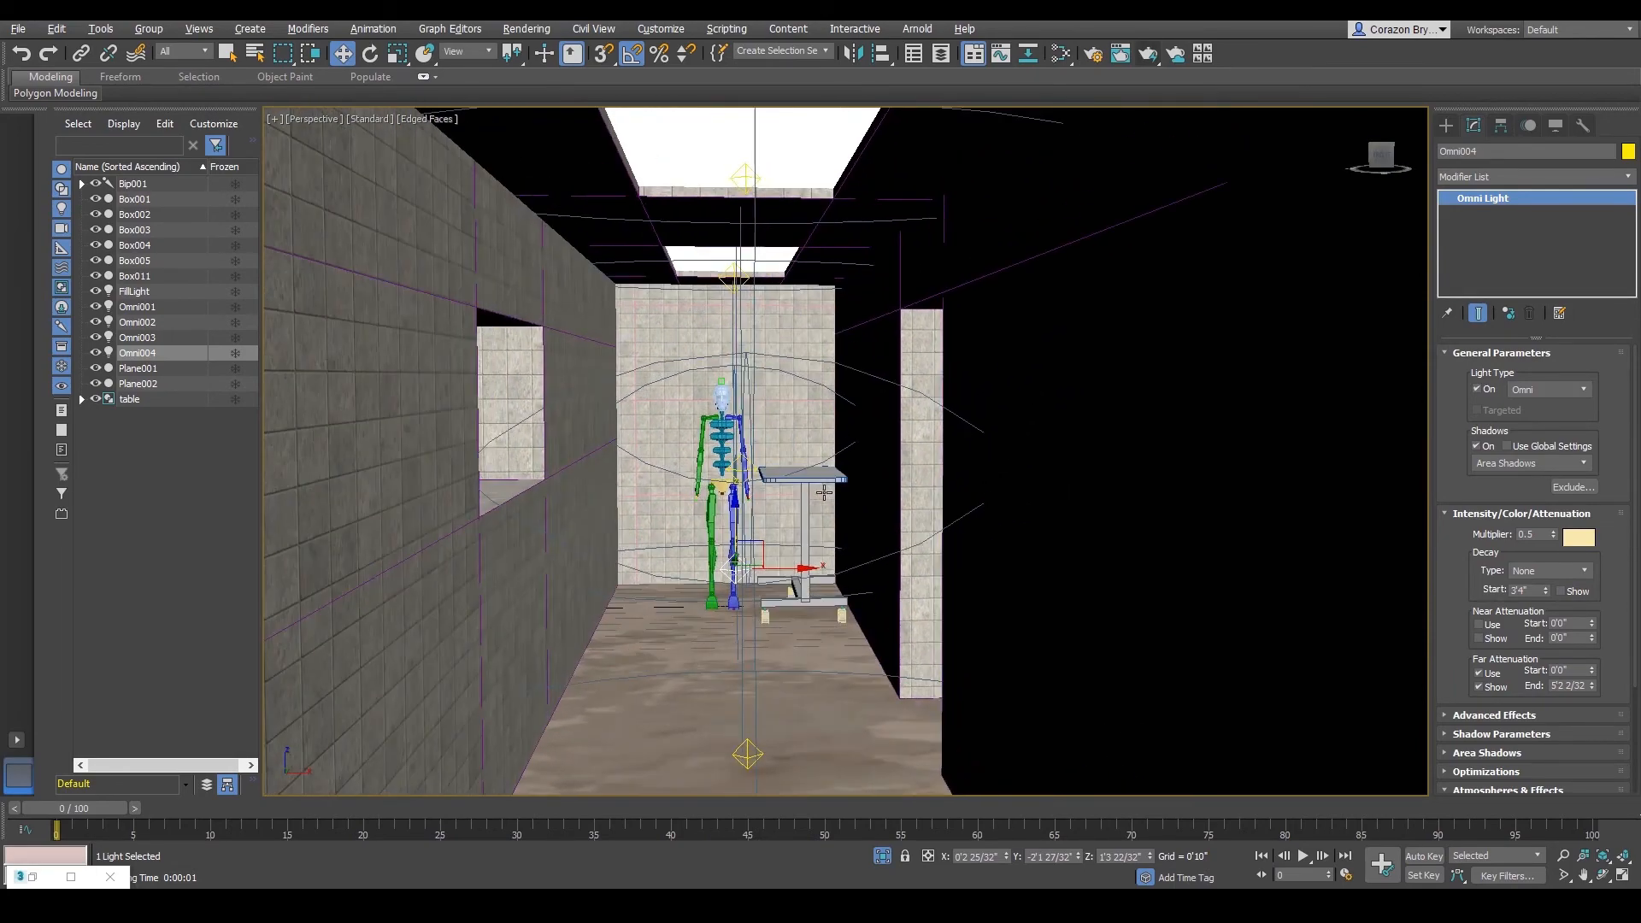
left_click(740, 177)
middle_click_drag(762, 216, 764, 217, "alt")
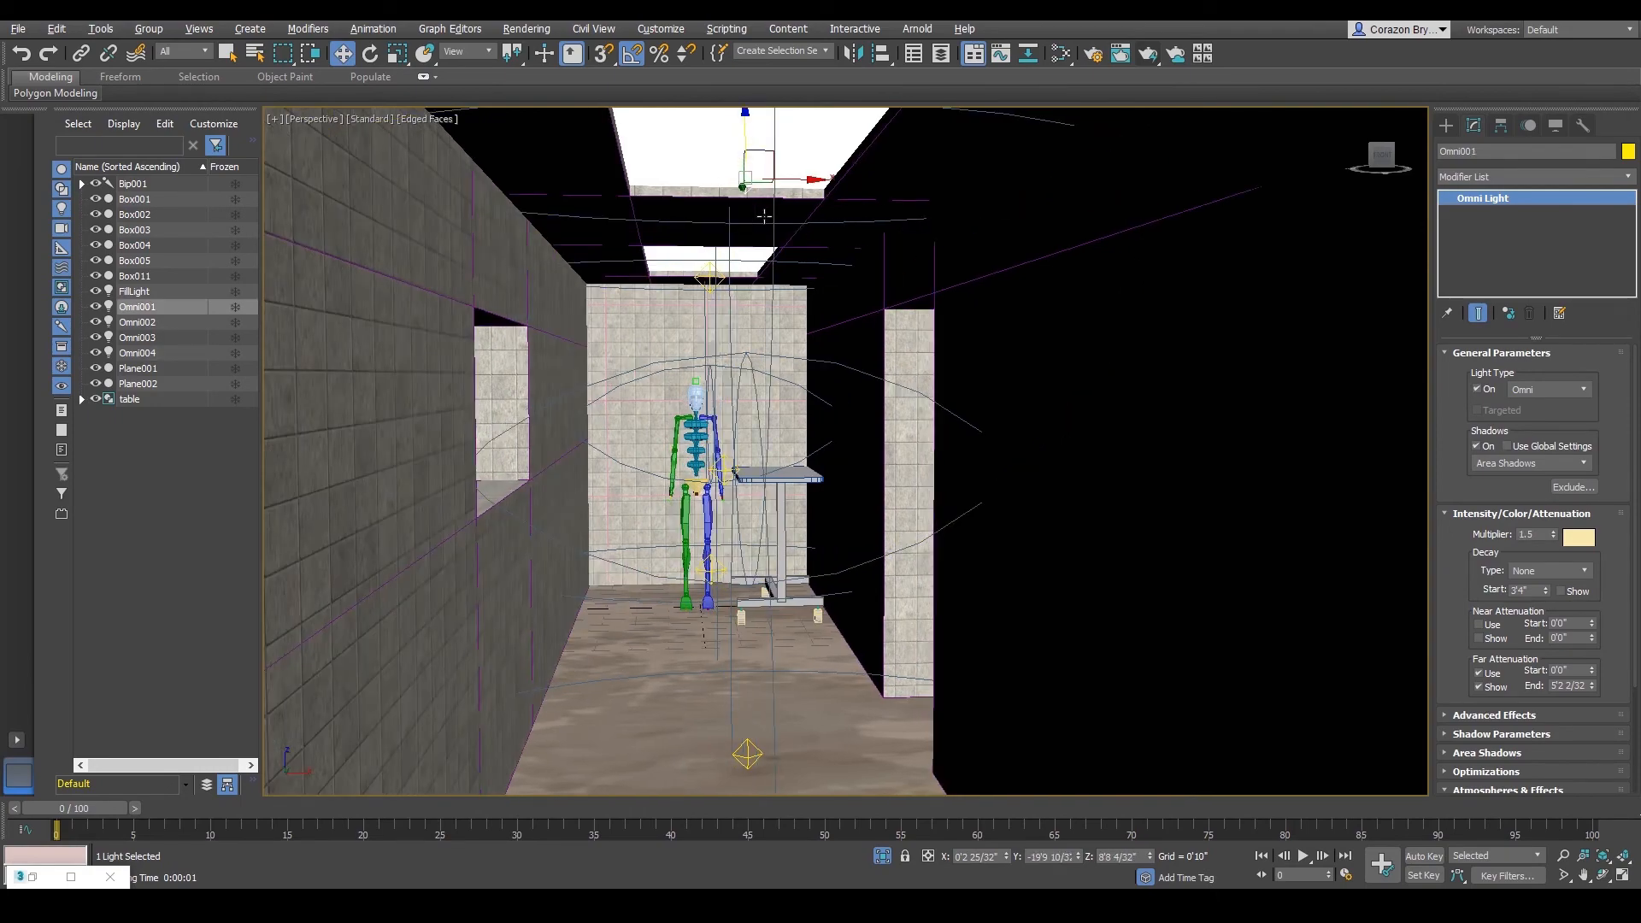
- Render the Perspective view looking down the full corridor with both ceiling lights and the floor in frame
middle_click_drag(890, 268, 835, 319, "alt")
scroll(837, 311, "down", 1)
scroll(838, 339, "down", 2)
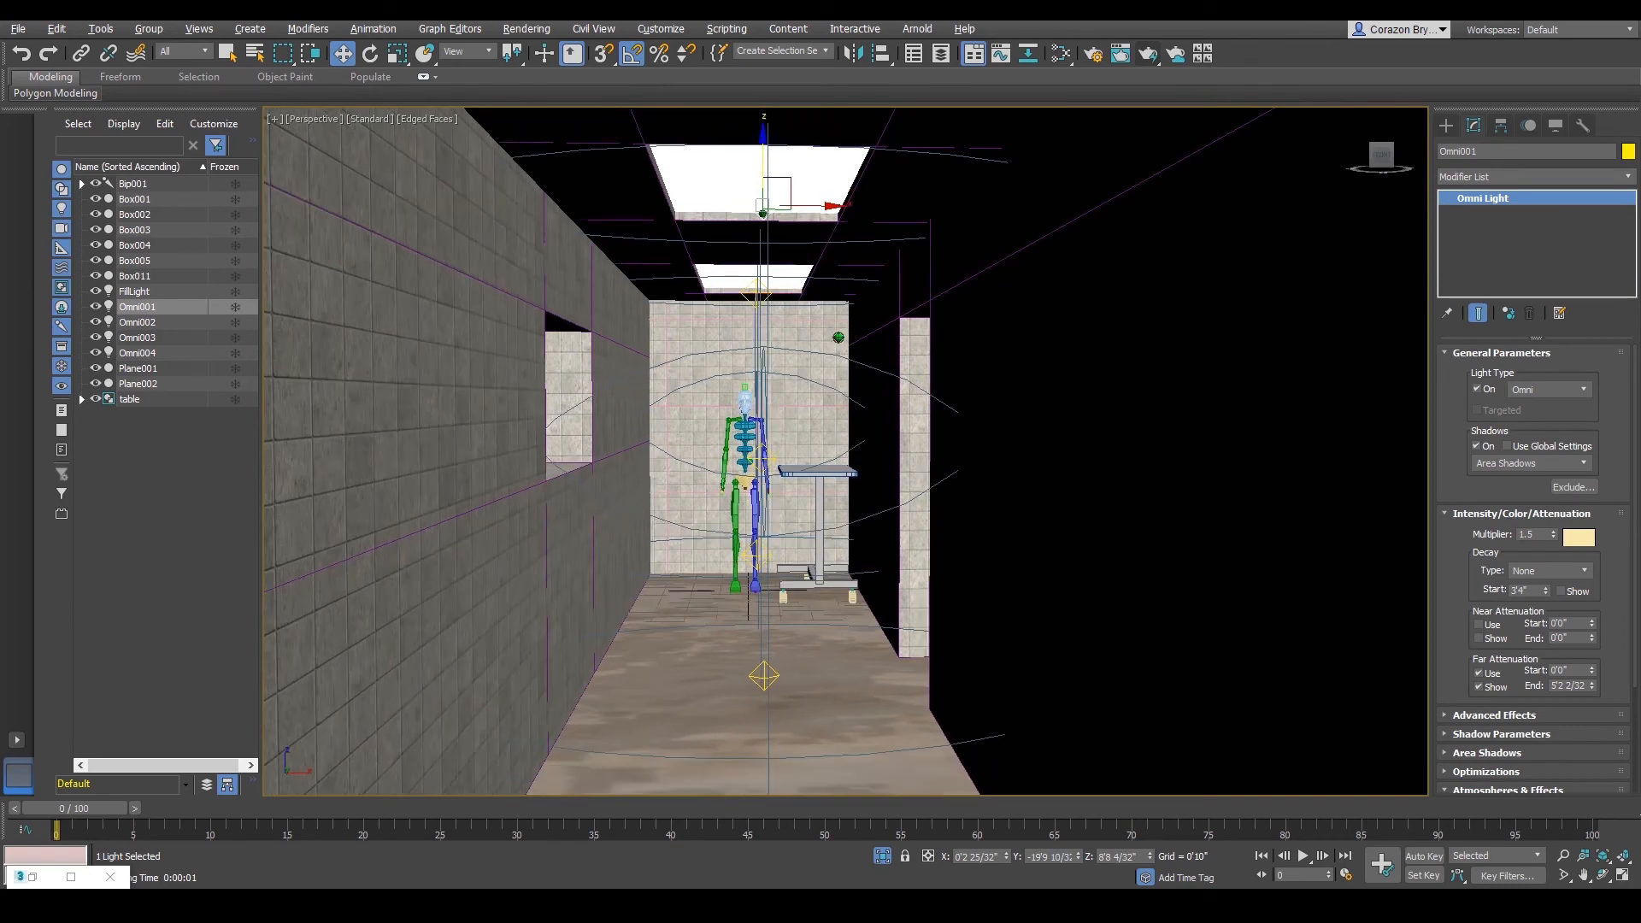
middle_click_drag(811, 552, 815, 551, "alt")
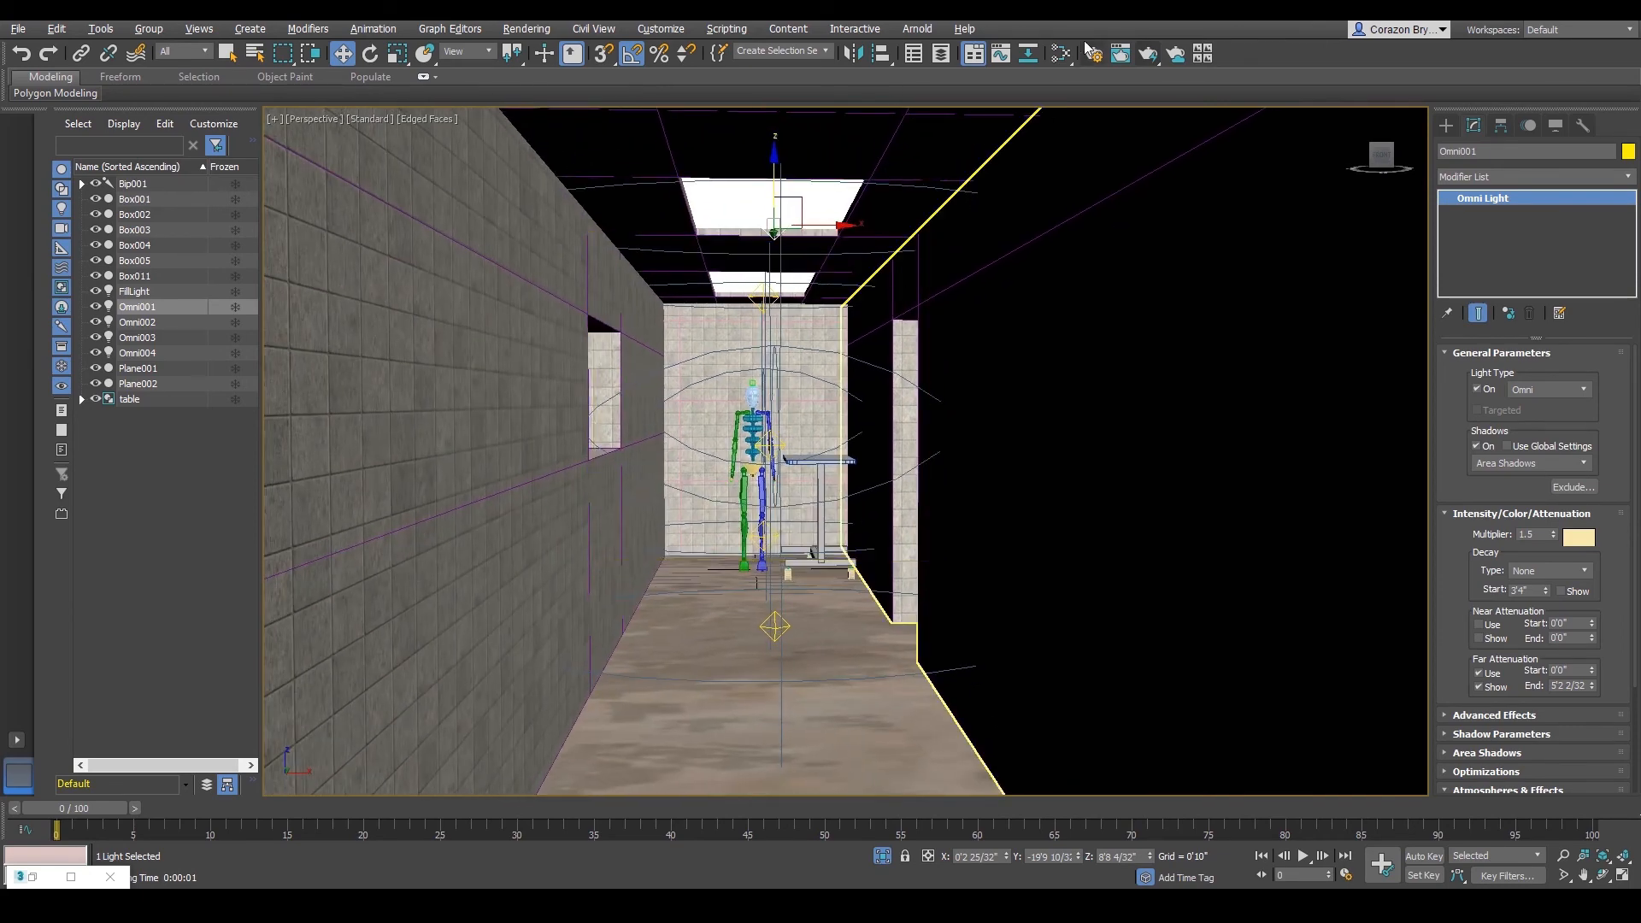
left_click(1176, 55)
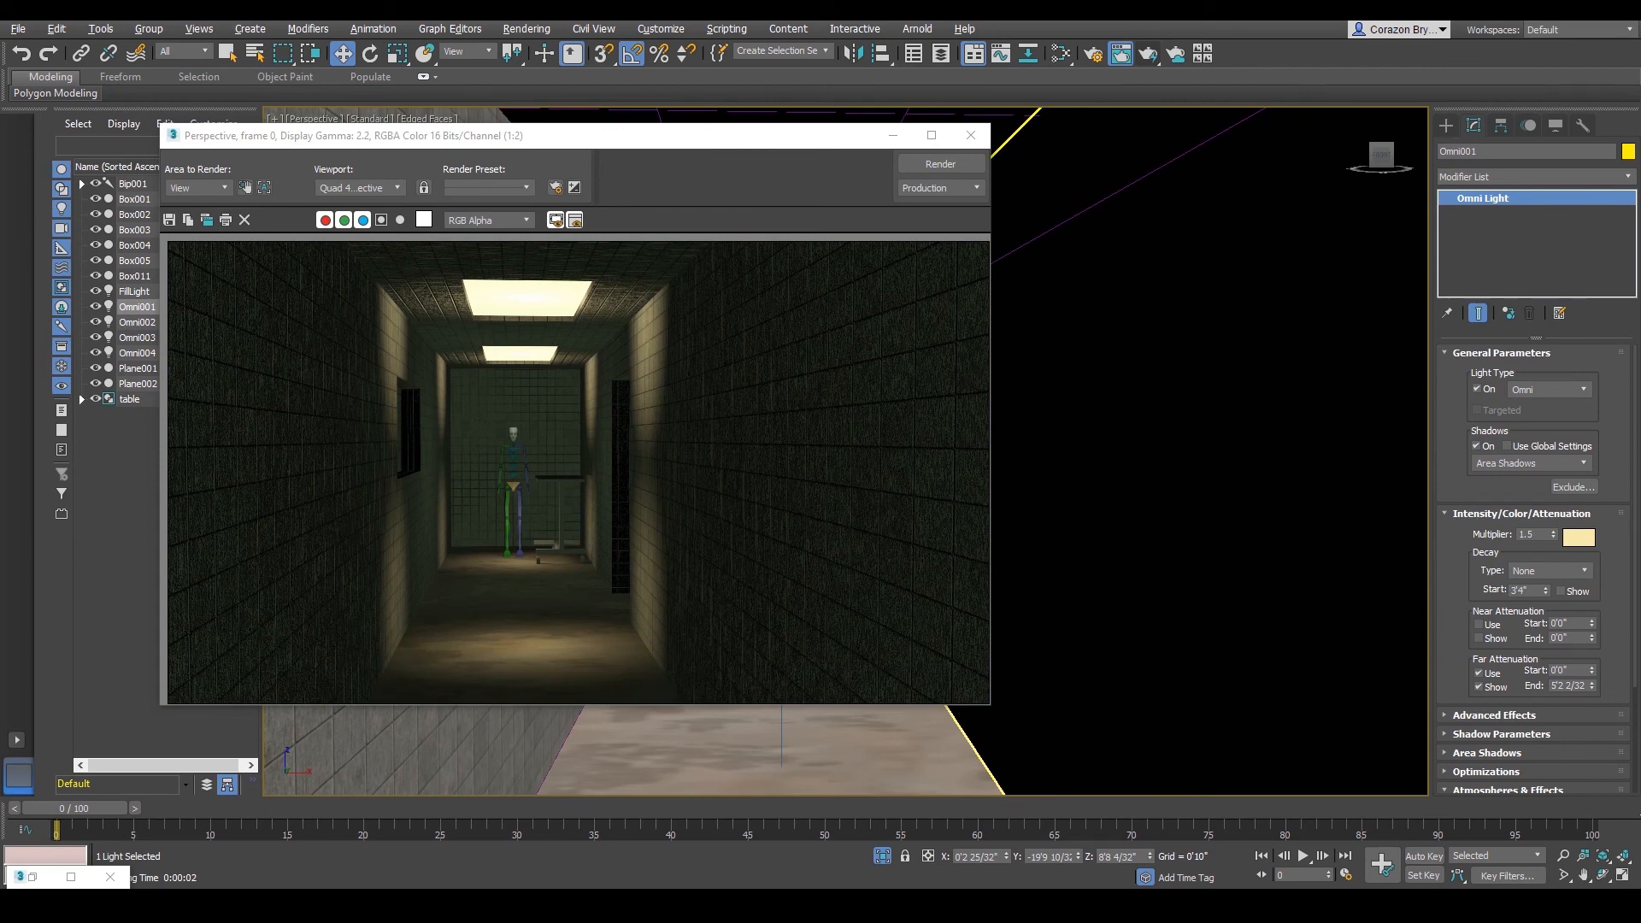
mouse_move(408, 628)
left_mouse_down()
mouse_move(467, 628)
mouse_move(632, 685)
mouse_move(387, 681)
mouse_move(409, 626)
left_mouse_up()
mouse_move(438, 545)
left_mouse_down()
mouse_move(508, 537)
mouse_move(583, 560)
mouse_move(441, 557)
left_mouse_up()
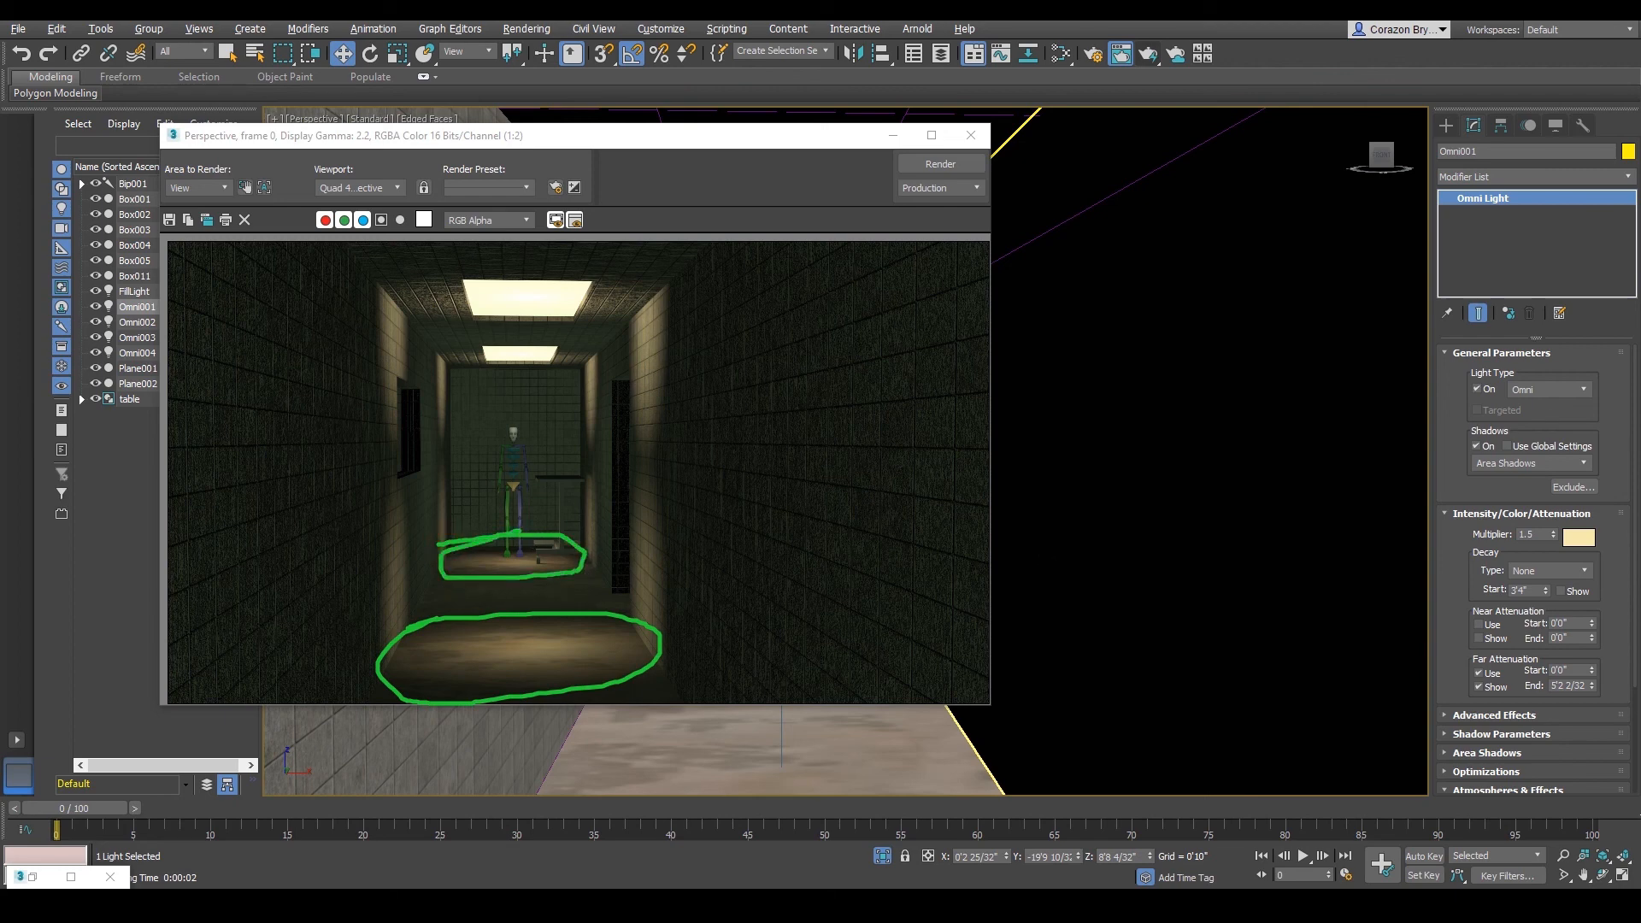
key("Escape")
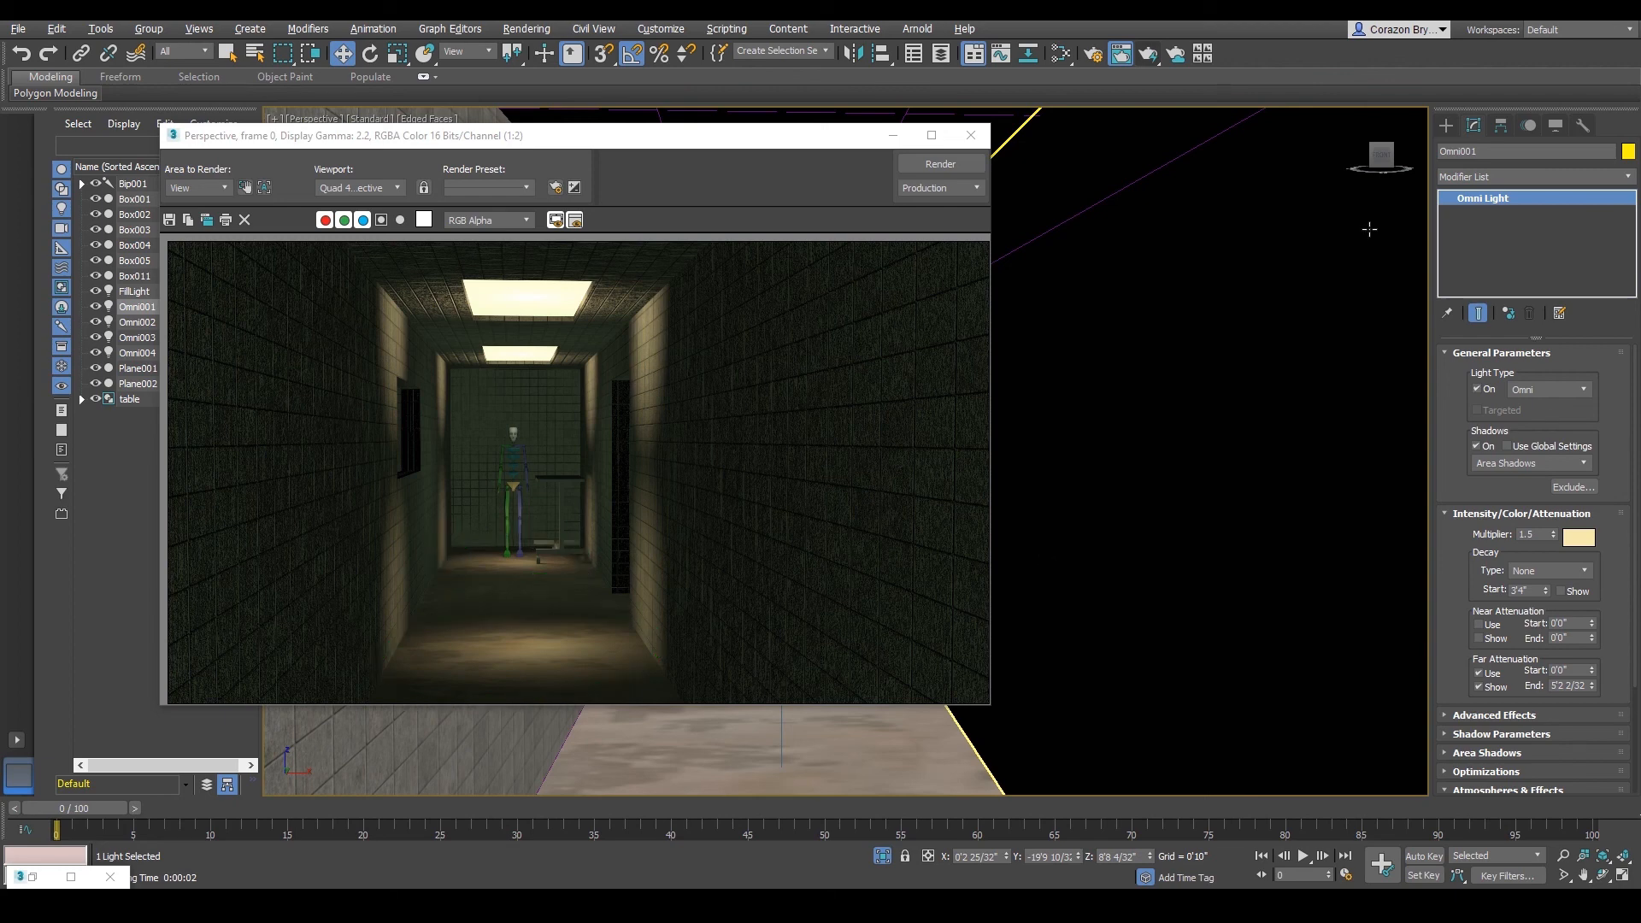